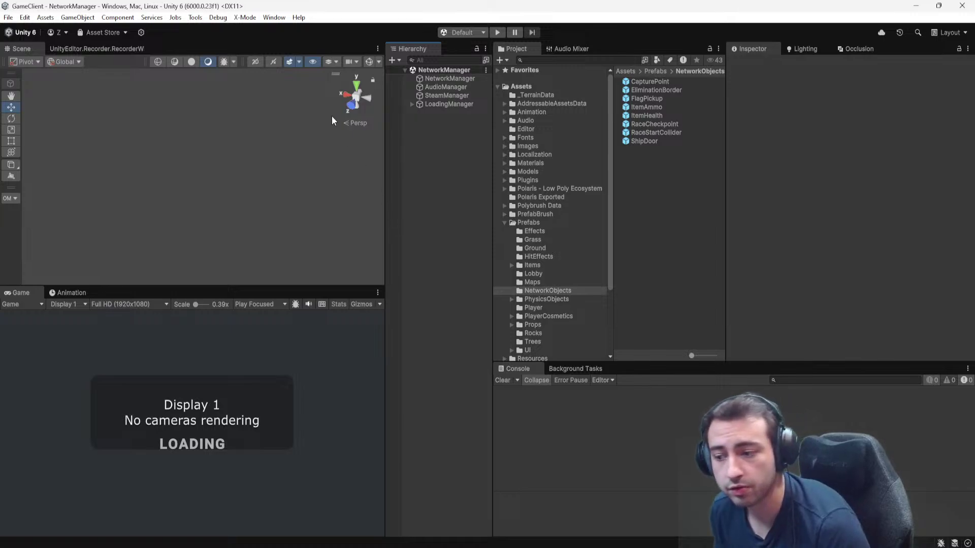
Maximize the Game view and launch the game with the custom Play(JoinLocal) option.
{"action": "left_click", "coordinate": [377, 293]}
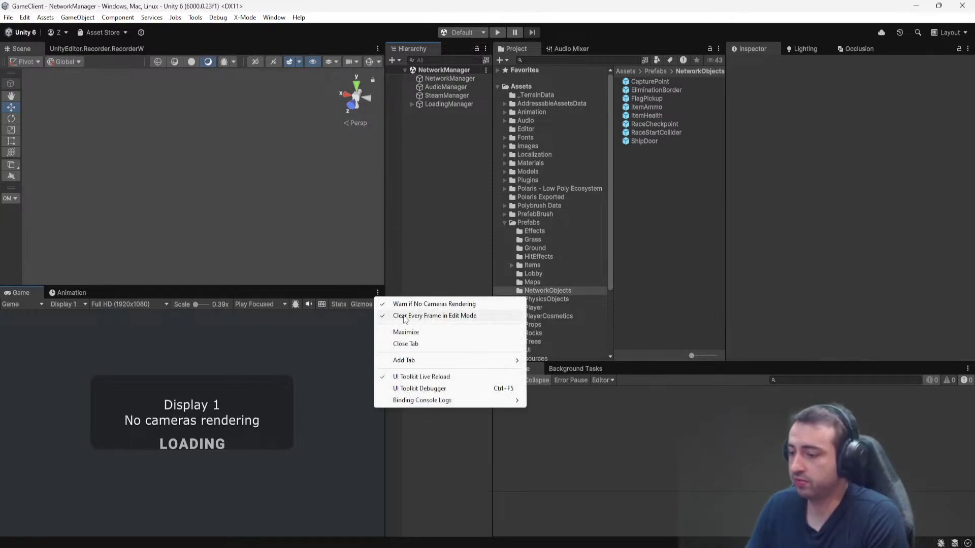
{"action": "left_click", "coordinate": [406, 332]}
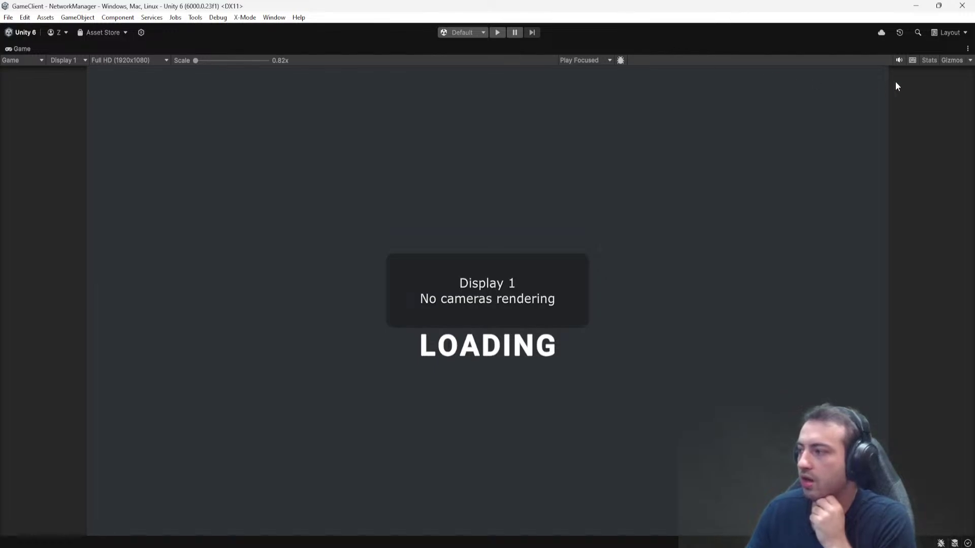
{"action": "left_click", "coordinate": [969, 48]}
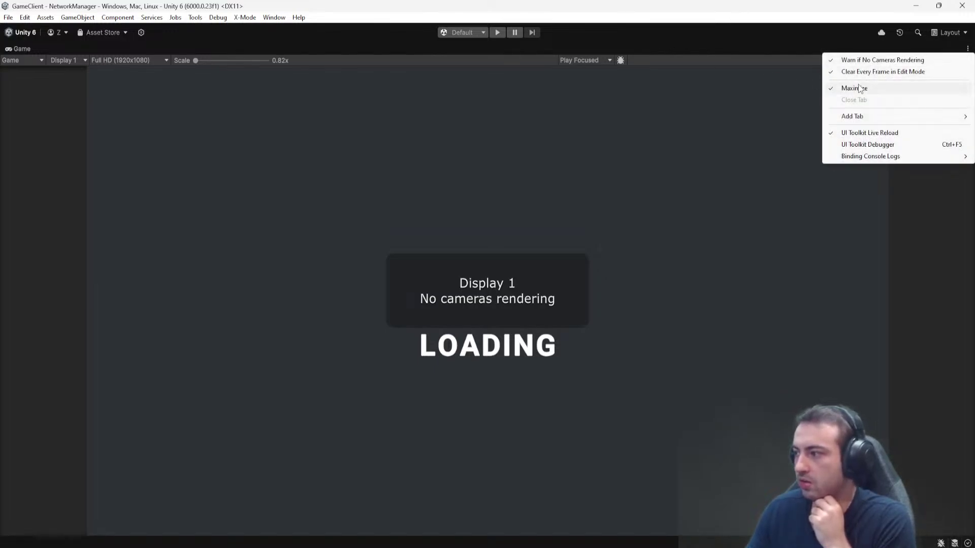
{"action": "left_click", "coordinate": [603, 19]}
{"action": "left_click", "coordinate": [246, 19]}
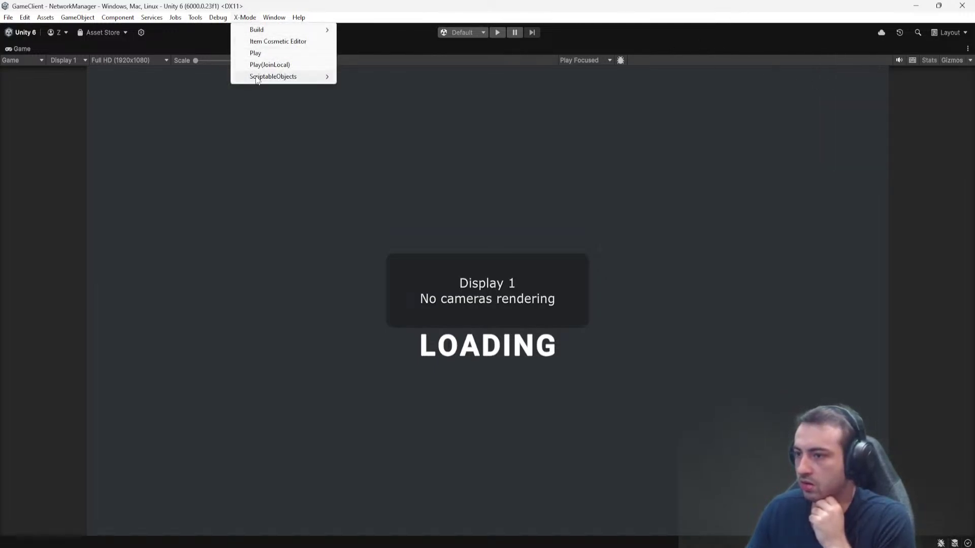
{"action": "left_click", "coordinate": [262, 65]}
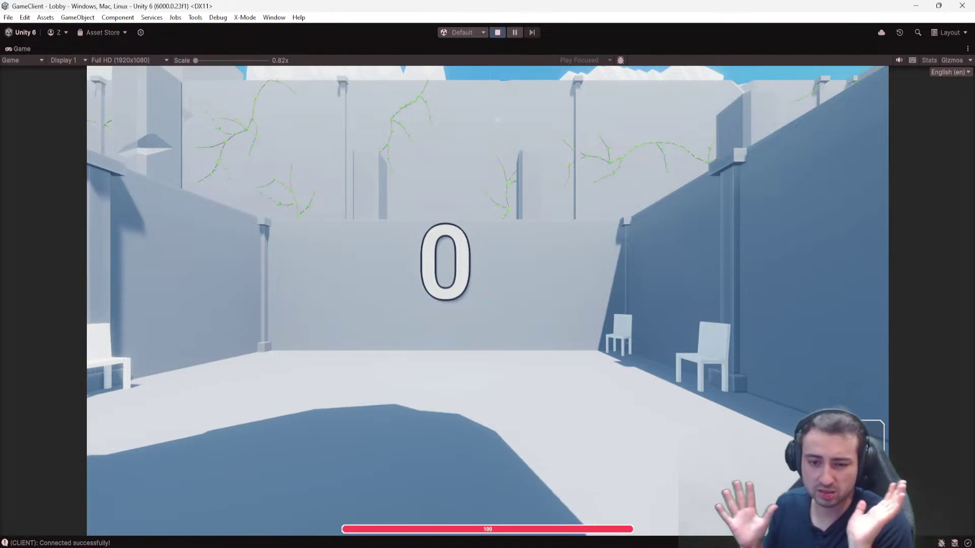
Walk around the lobby to examine its walls, chairs, central tree and map screen.
{"action": "key", "text": "w"}
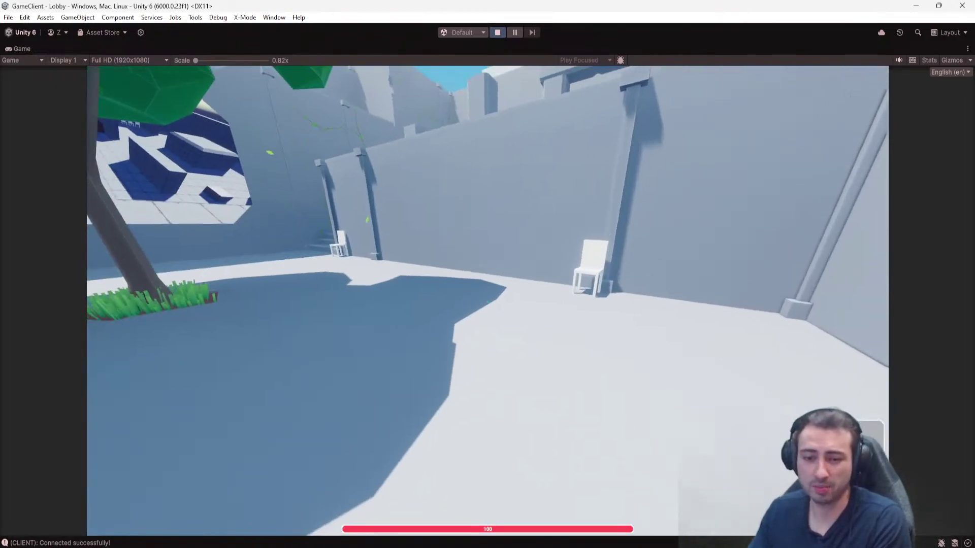
{"action": "key", "text": "w"}
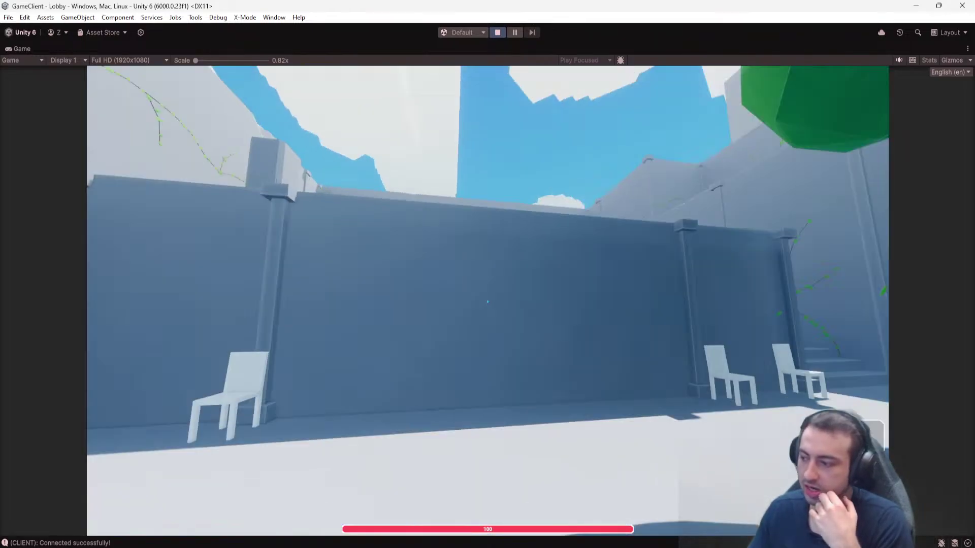
{"action": "key", "text": "Escape"}
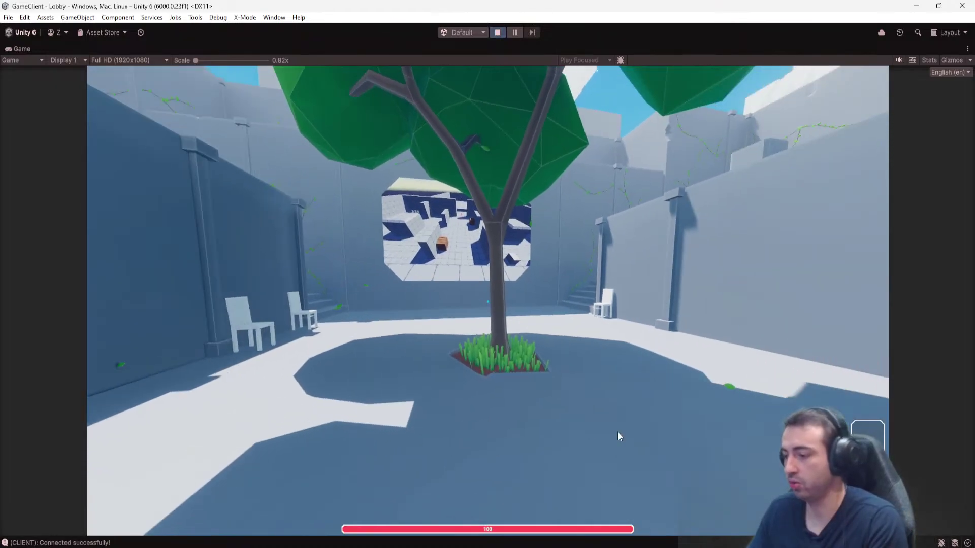
{"action": "key", "text": "w"}
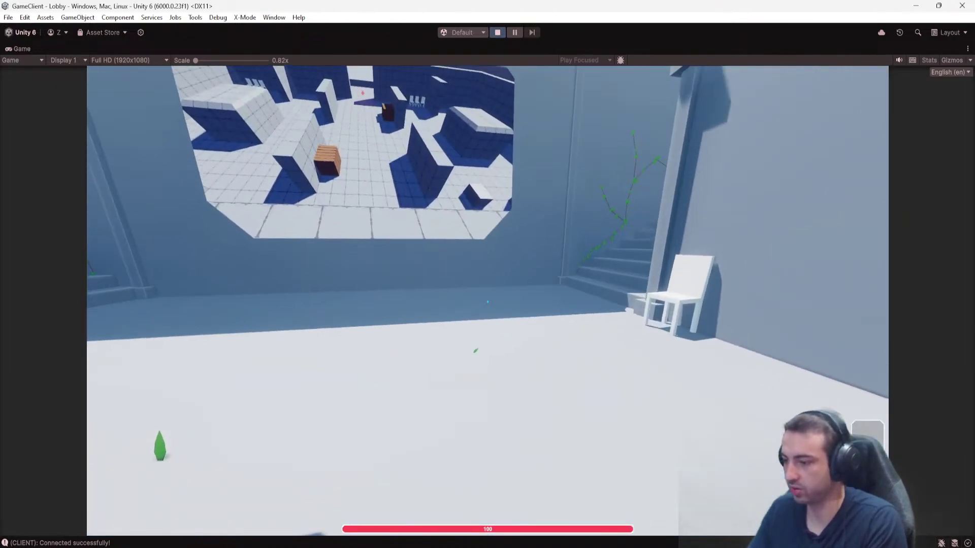
{"action": "key", "text": "Tab"}
{"action": "key", "text": "space"}
{"action": "key", "text": "w"}
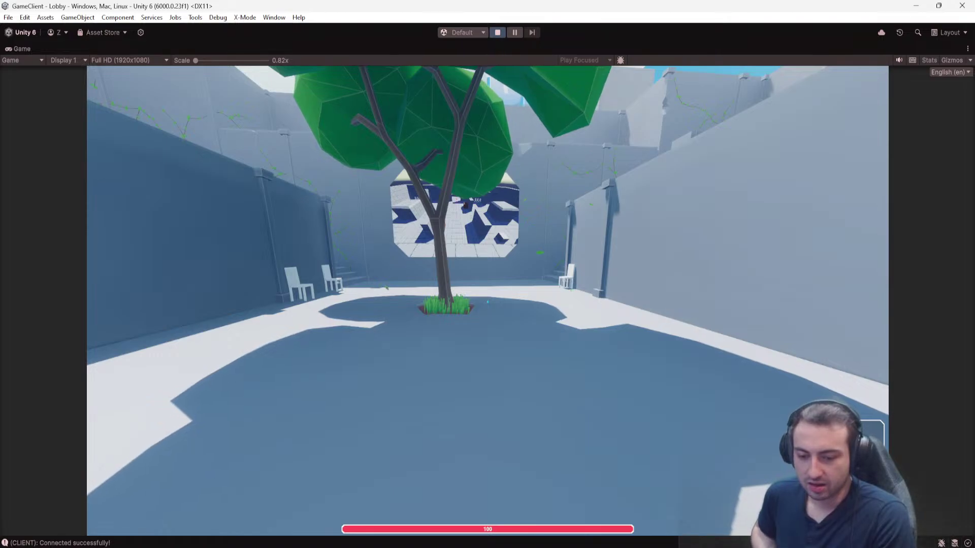
{"action": "key", "text": "w"}
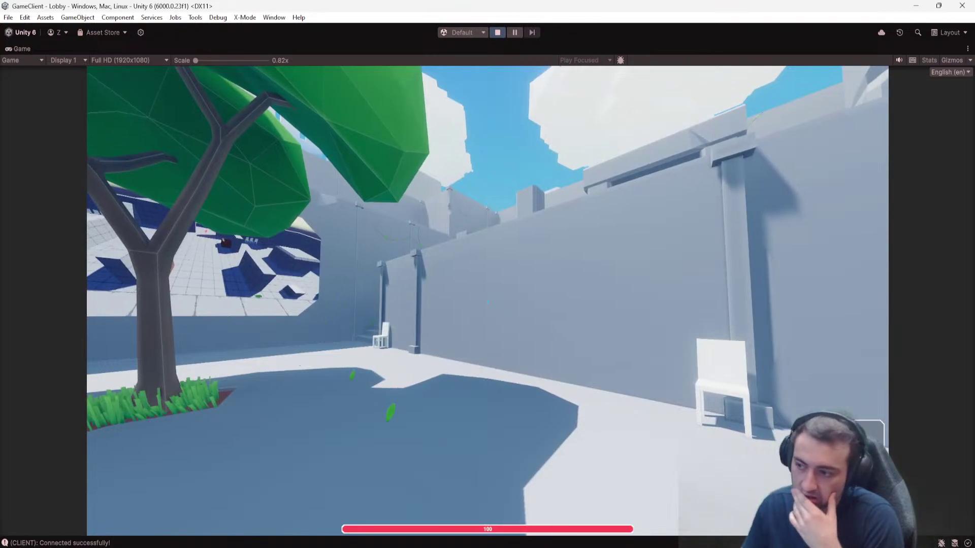
{"action": "key", "text": "s"}
Open the match settings and review the options from Gamemode down to Fill With Bots.
{"action": "key", "text": "Tab"}
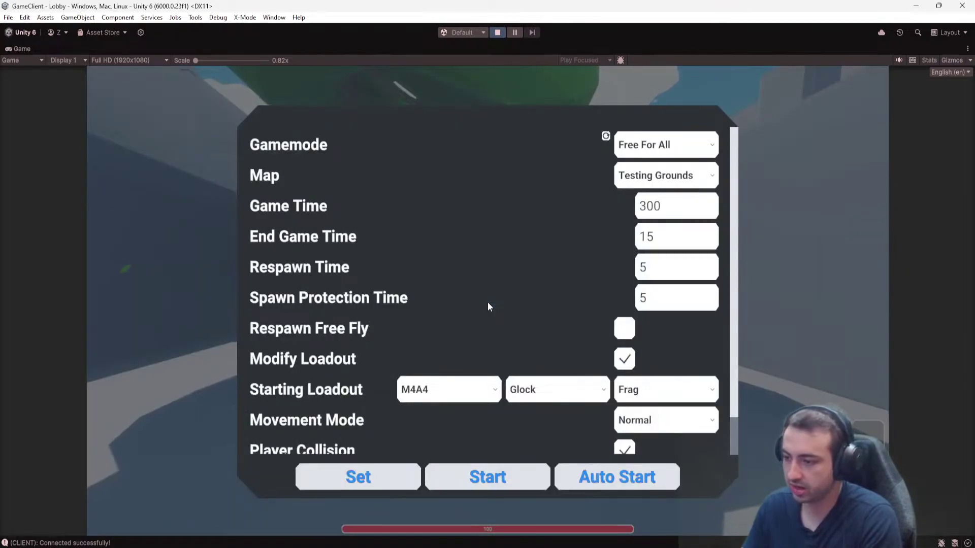
{"action": "key", "text": "Escape"}
{"action": "key", "text": "Escape"}
{"action": "scroll", "coordinate": [558, 289], "scroll_direction": "down", "scroll_amount": 1}
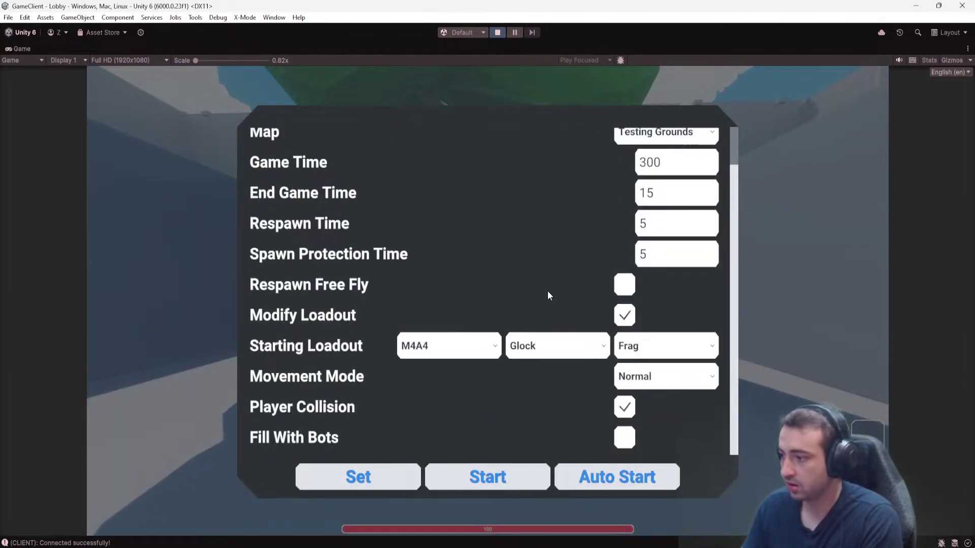
{"action": "scroll", "coordinate": [548, 292], "scroll_direction": "up", "scroll_amount": 1}
{"action": "scroll", "coordinate": [547, 296], "scroll_direction": "down", "scroll_amount": 1}
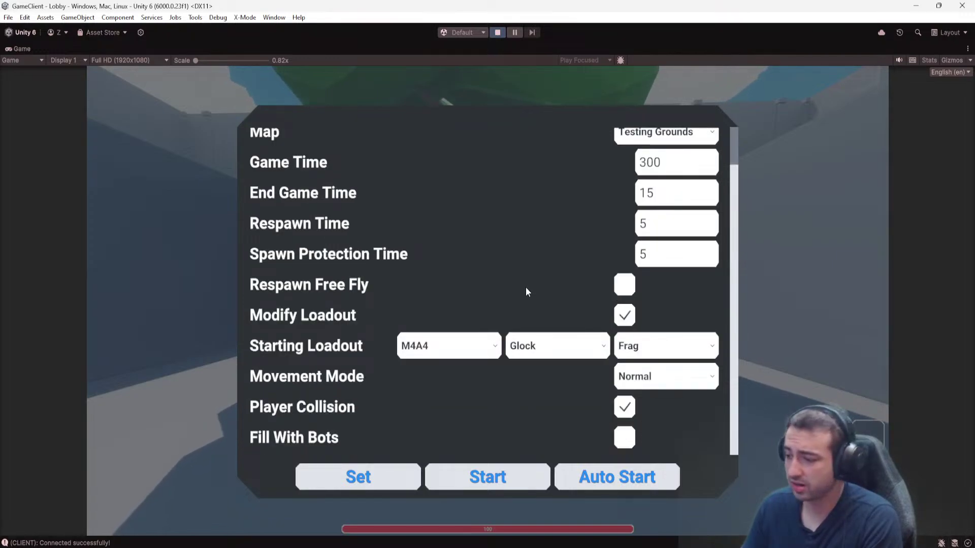
{"action": "scroll", "coordinate": [509, 300], "scroll_direction": "up", "scroll_amount": 1}
{"action": "scroll", "coordinate": [505, 290], "scroll_direction": "down", "scroll_amount": 1}
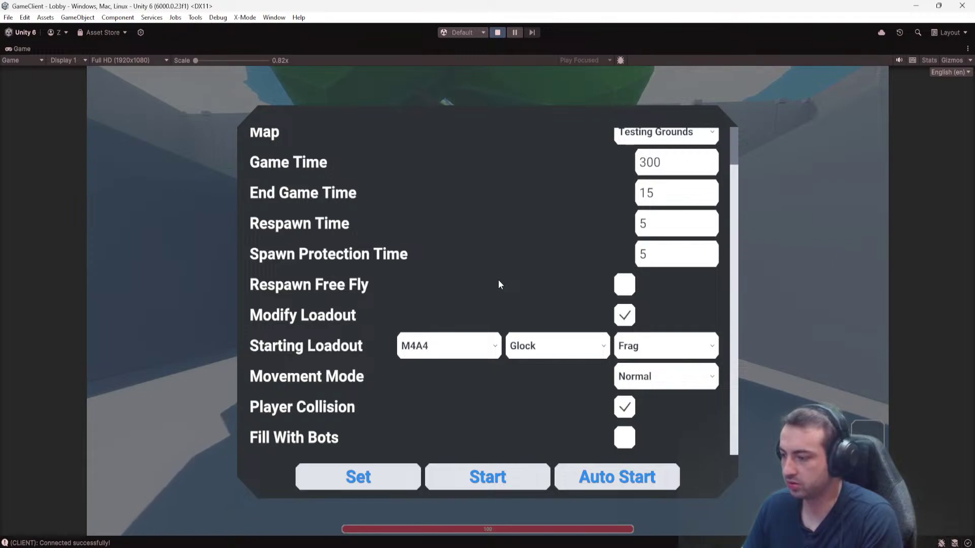
{"action": "scroll", "coordinate": [497, 283], "scroll_direction": "up", "scroll_amount": 1}
{"action": "scroll", "coordinate": [496, 283], "scroll_direction": "down", "scroll_amount": 1}
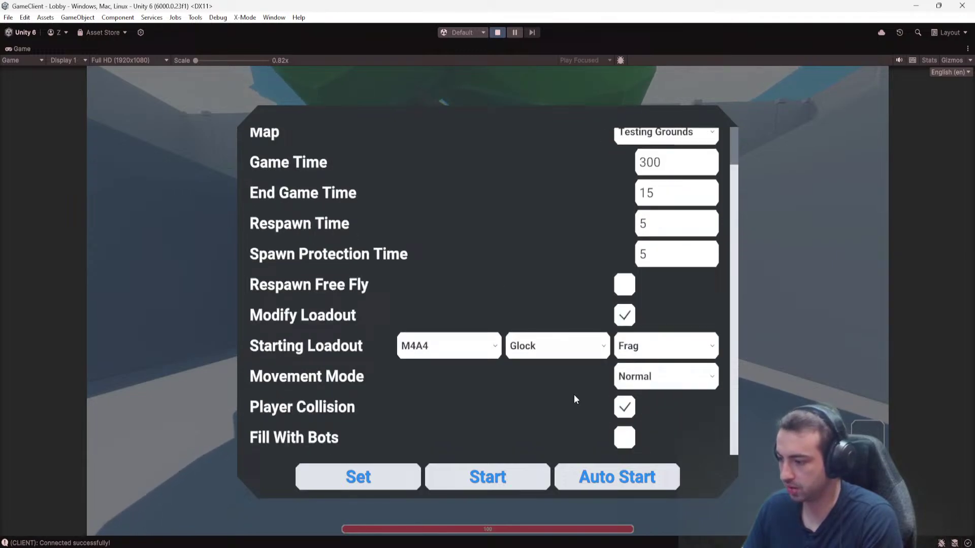
Auto-start the match from the lobby and vote for the Testing Grounds map on the wall.
{"action": "left_click", "coordinate": [607, 477]}
{"action": "key", "text": "Escape"}
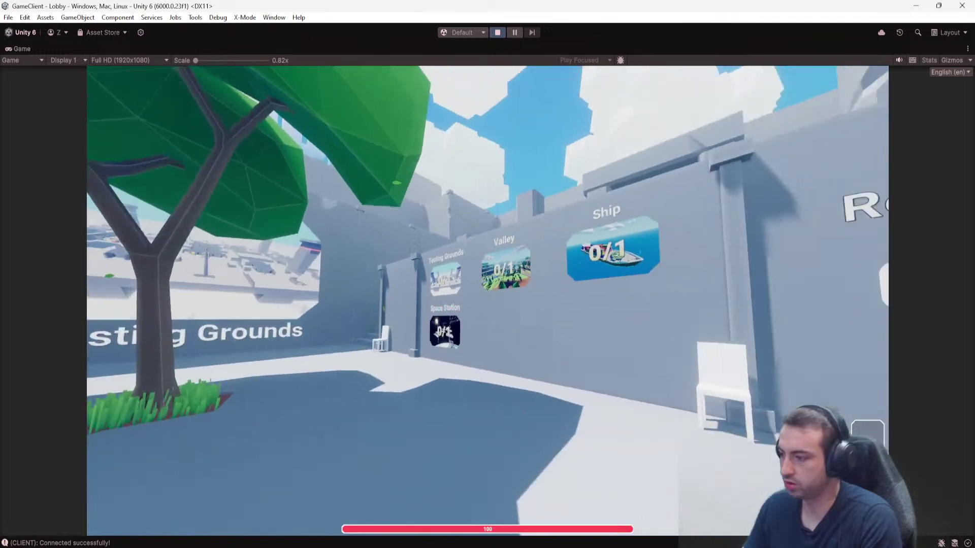
{"action": "key", "text": "w"}
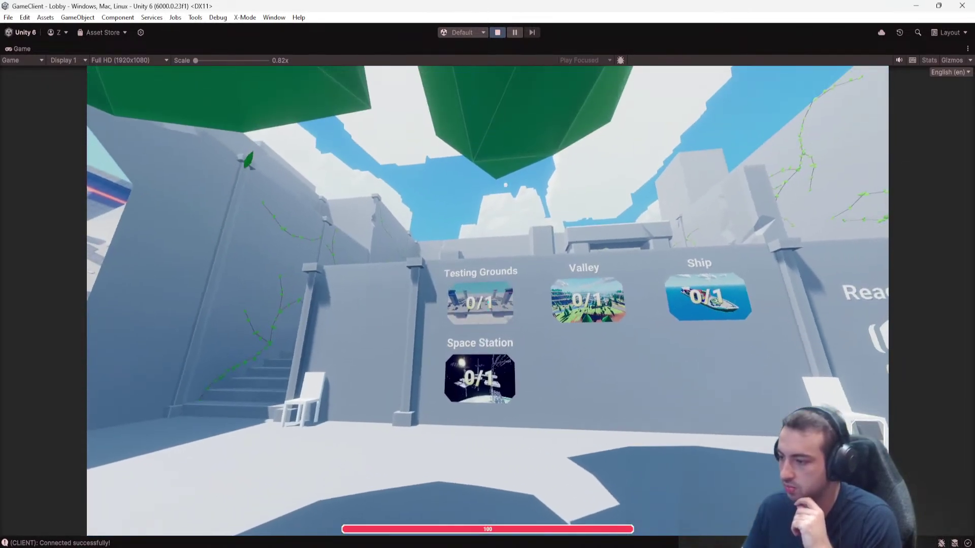
{"action": "left_click", "coordinate": [487, 302]}
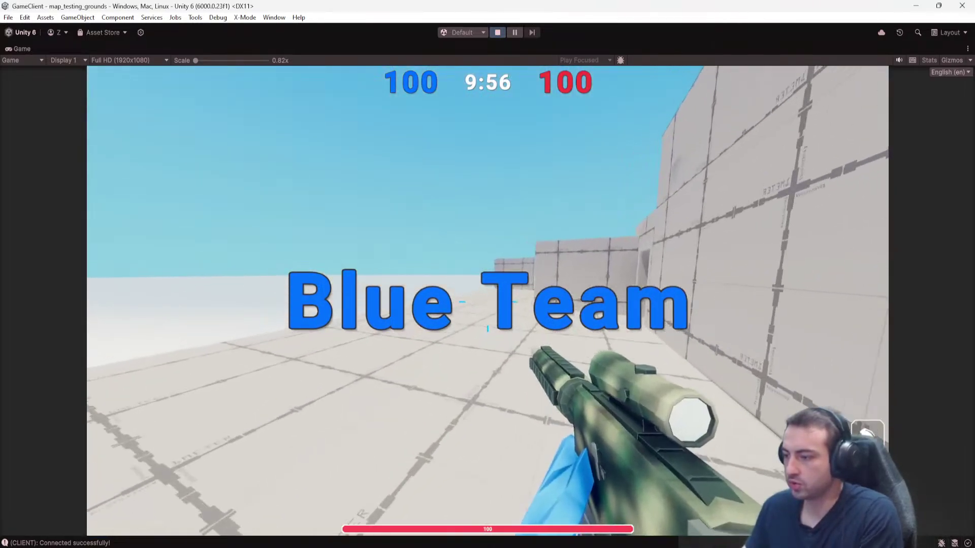
Run out from the spawn area and equip the sword with the chat command /give 11.
{"action": "key", "text": "shift+w"}
{"action": "key", "text": "w"}
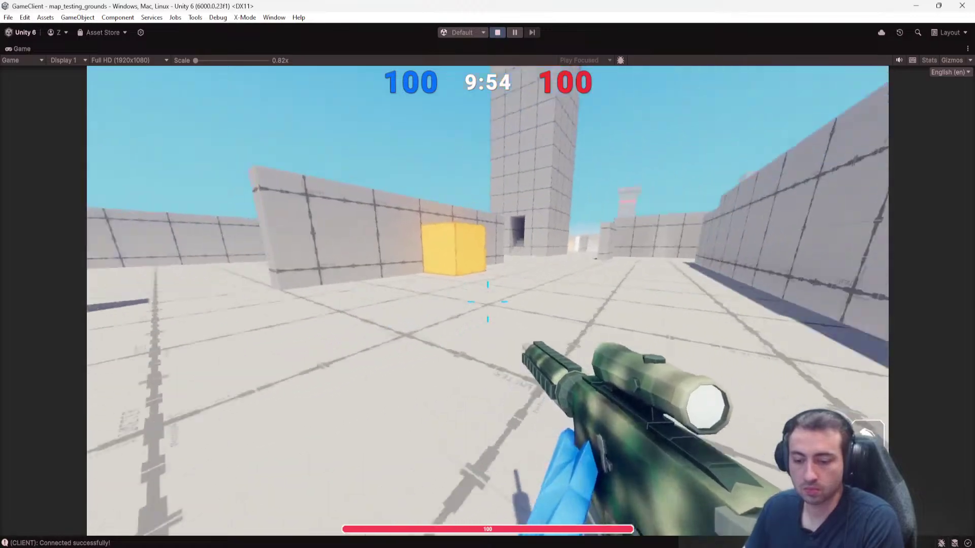
{"action": "key", "text": "shift+w"}
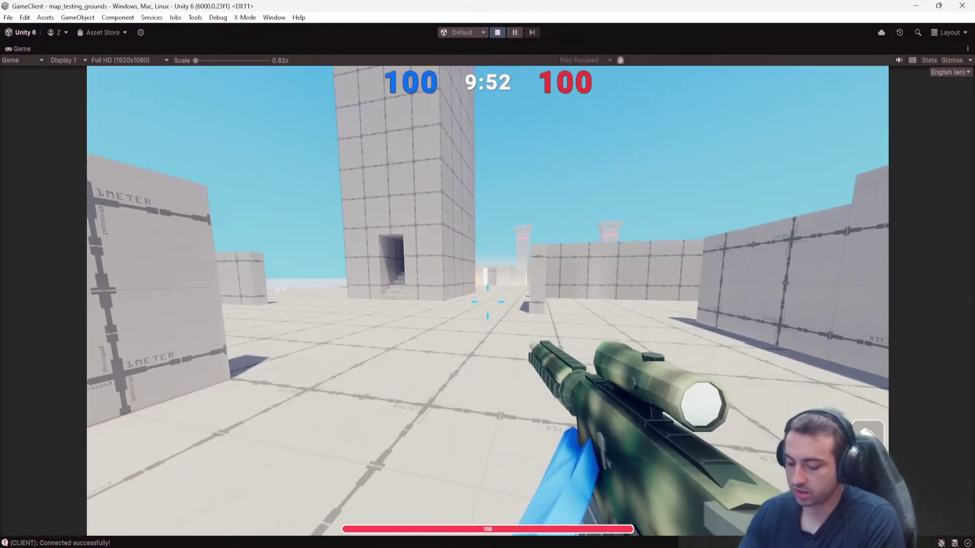
{"action": "key", "text": "Return"}
{"action": "type", "text": "/give 11"}
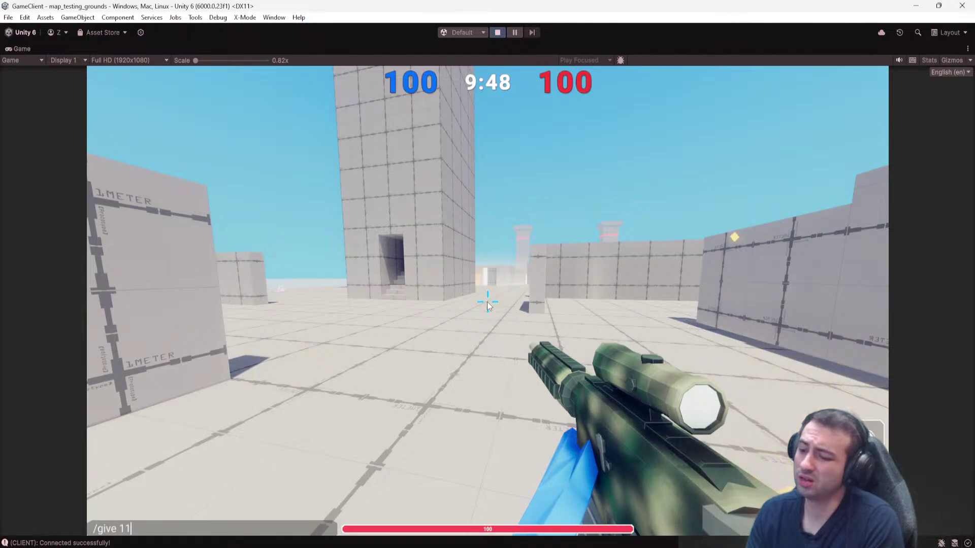
{"action": "key", "text": "Return"}
Run around the Testing Grounds map while swinging the sword to check its attacks and movement.
{"action": "key", "text": "w"}
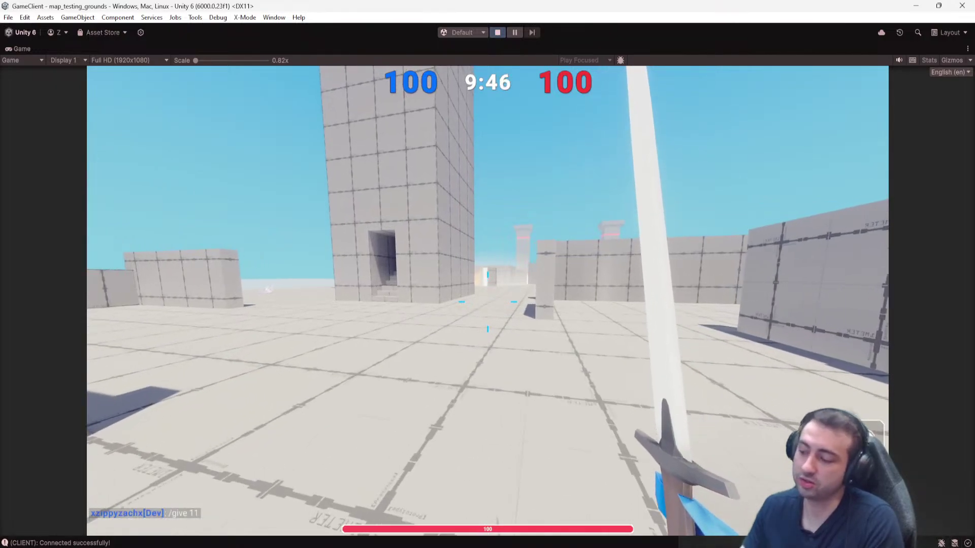
{"action": "left_click", "coordinate": [488, 302]}
{"action": "key", "text": "w"}
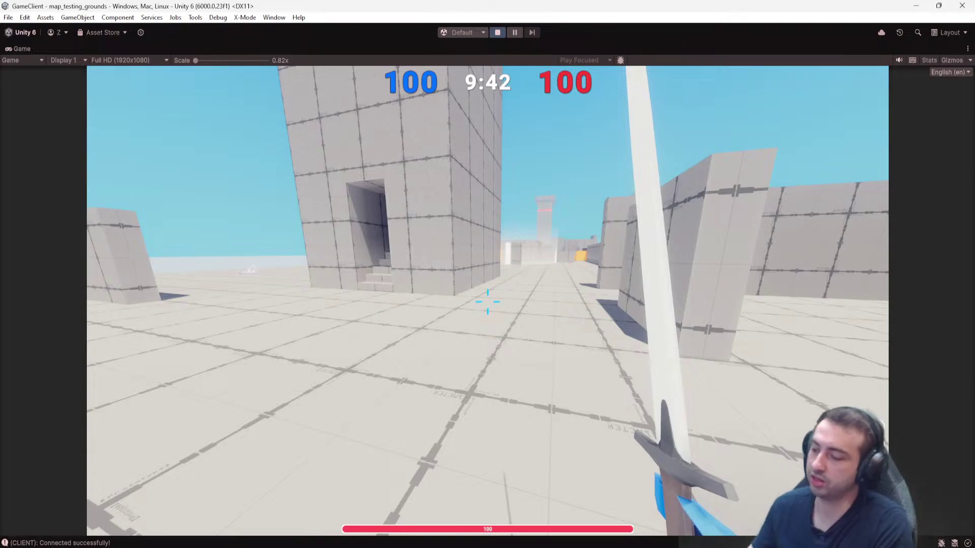
{"action": "key", "text": "w"}
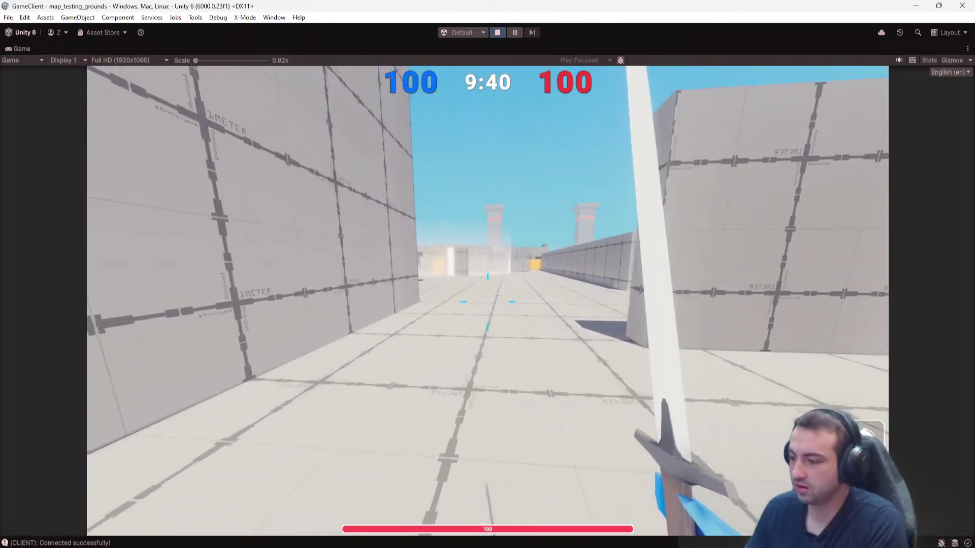
{"action": "key", "text": "w"}
{"action": "right_click", "coordinate": [487, 302]}
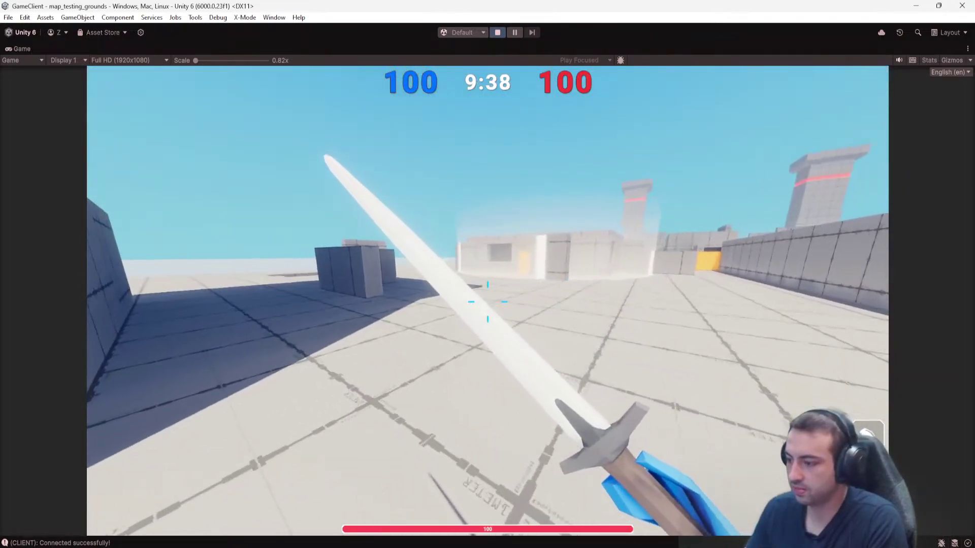
{"action": "key", "text": "w"}
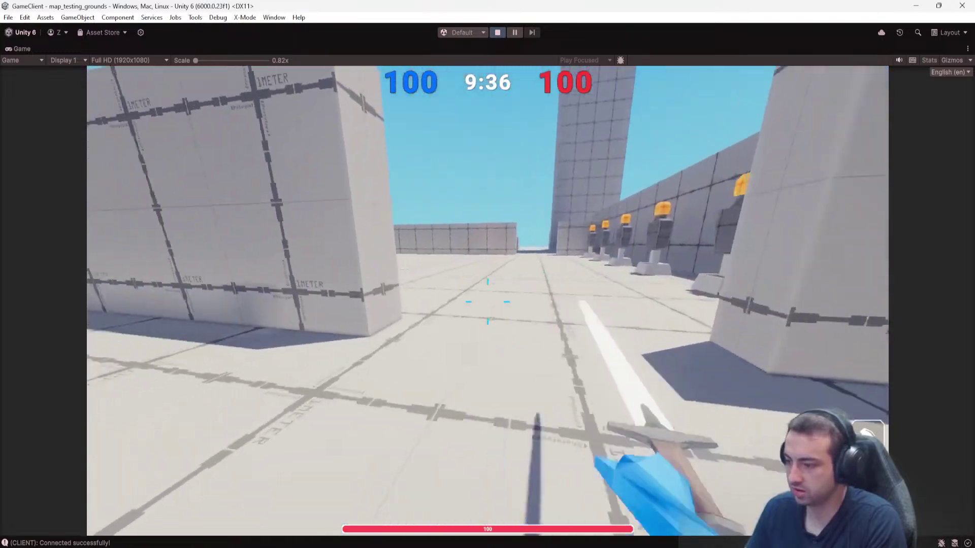
{"action": "key", "text": "w"}
{"action": "left_click", "coordinate": [487, 302]}
{"action": "left_click", "coordinate": [487, 302]}
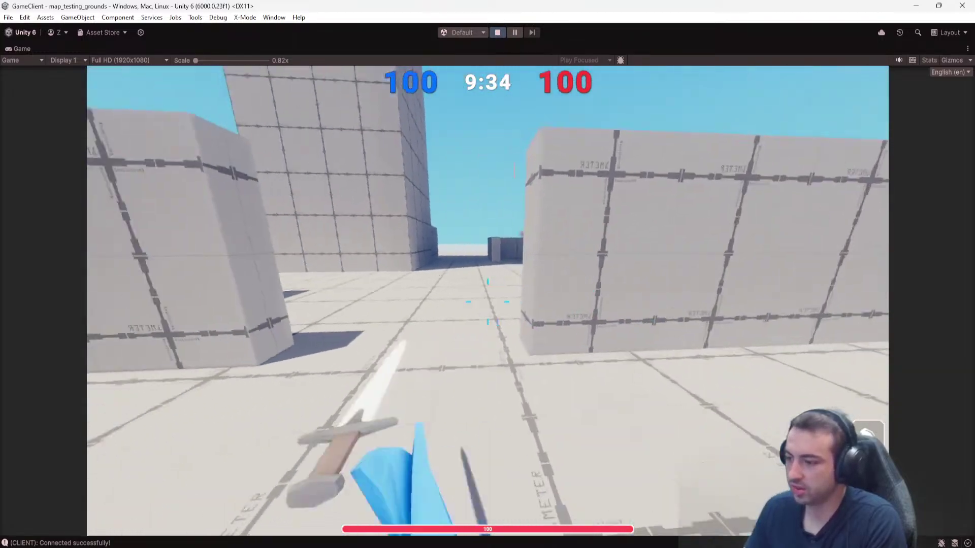
{"action": "key", "text": "w"}
{"action": "left_click", "coordinate": [487, 301]}
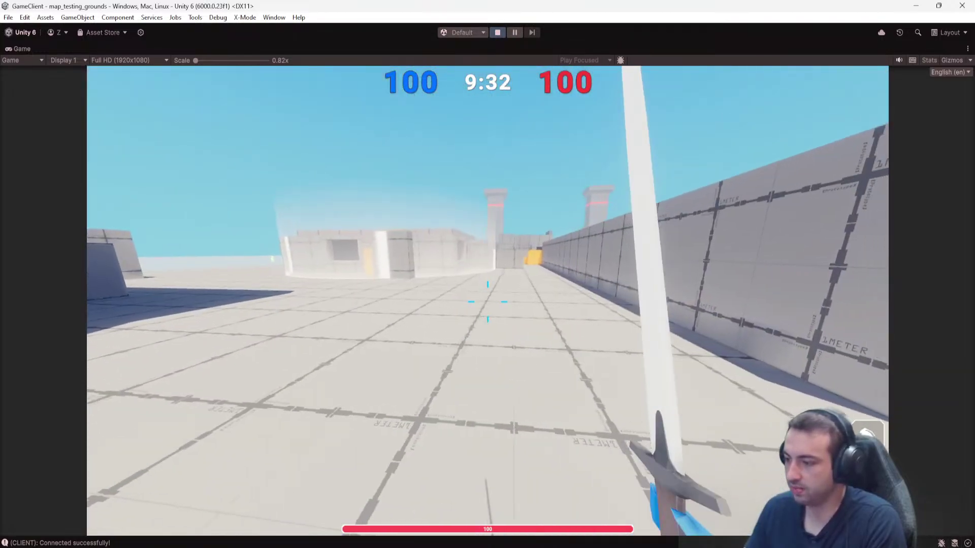
{"action": "key", "text": "w"}
{"action": "left_click", "coordinate": [487, 301]}
{"action": "left_click", "coordinate": [487, 302]}
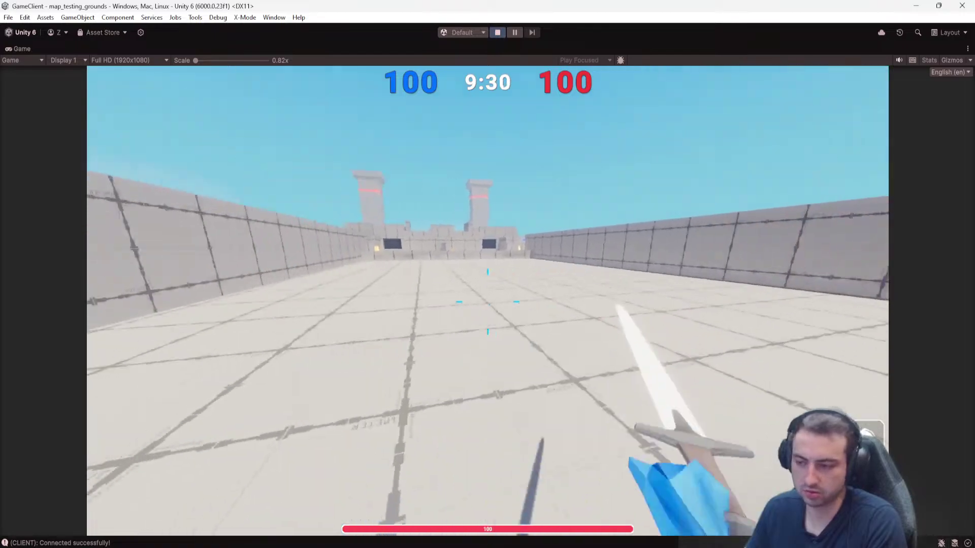
{"action": "key", "text": "w"}
{"action": "left_click", "coordinate": [488, 302]}
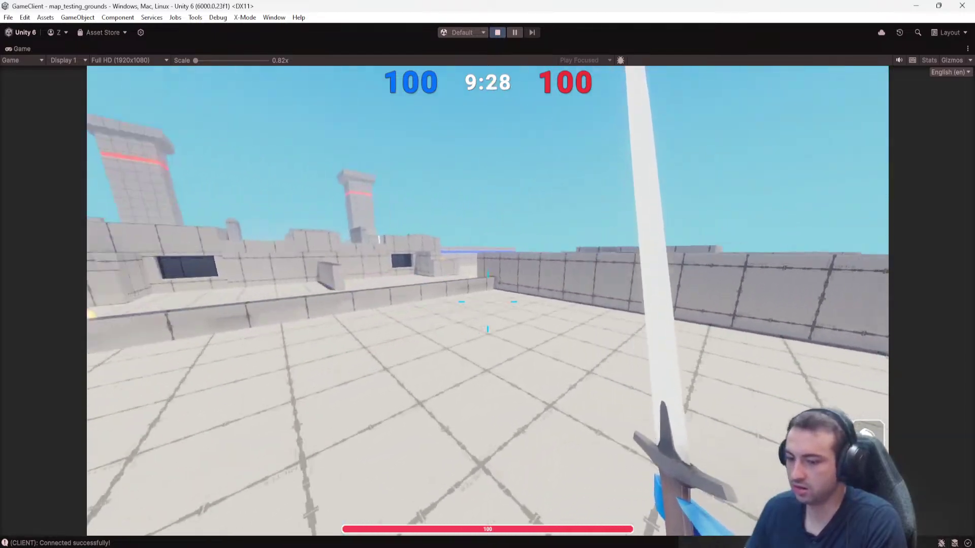
{"action": "key", "text": "w"}
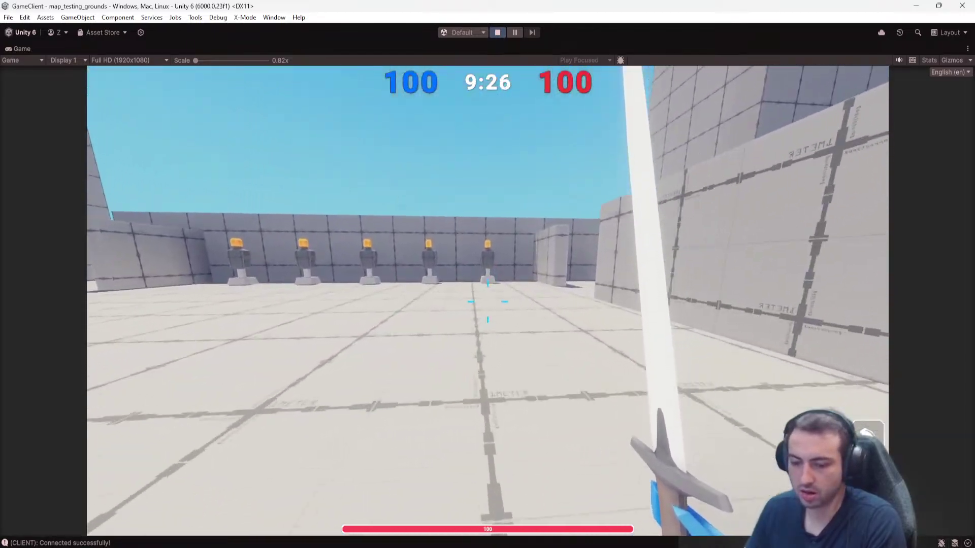
{"action": "key", "text": "w"}
{"action": "left_click", "coordinate": [487, 302]}
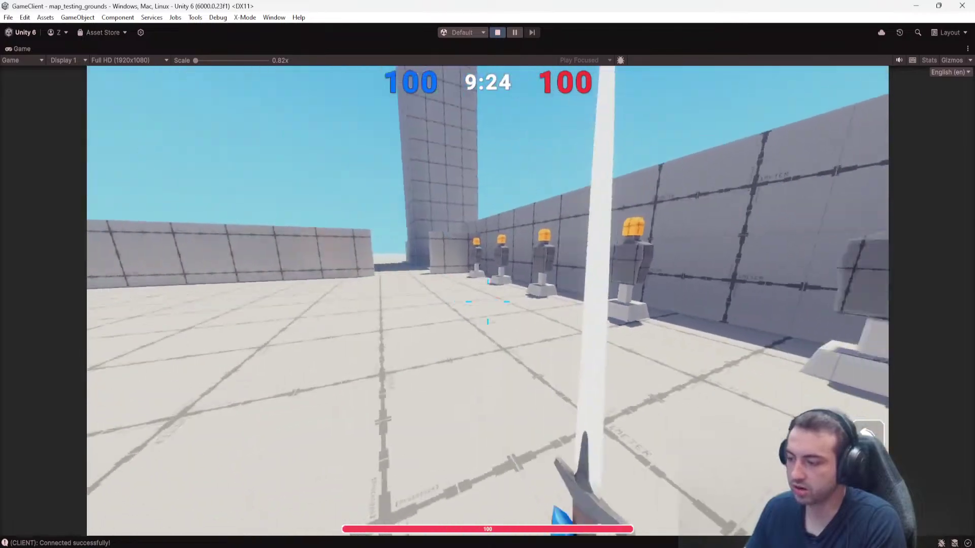
{"action": "key", "text": "w"}
{"action": "left_click", "coordinate": [488, 302]}
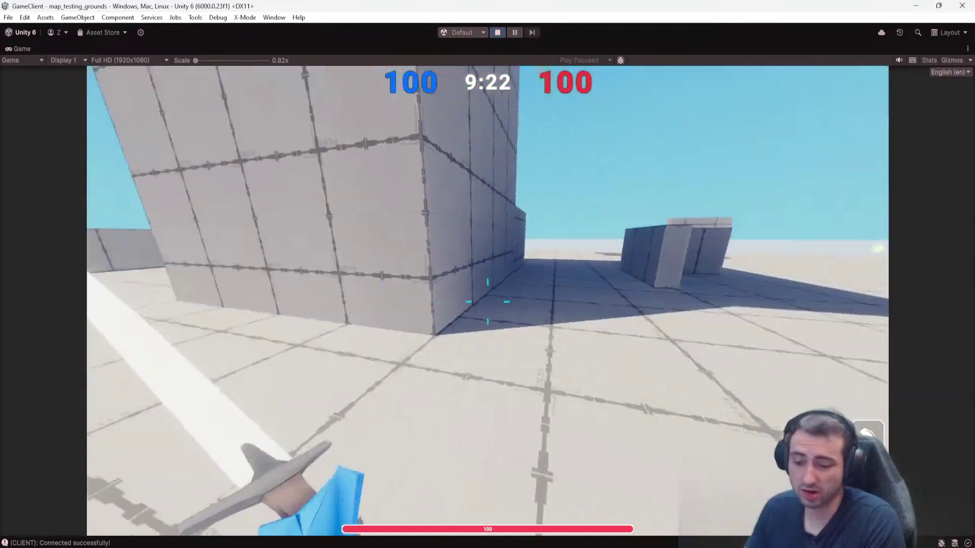
{"action": "key", "text": "w"}
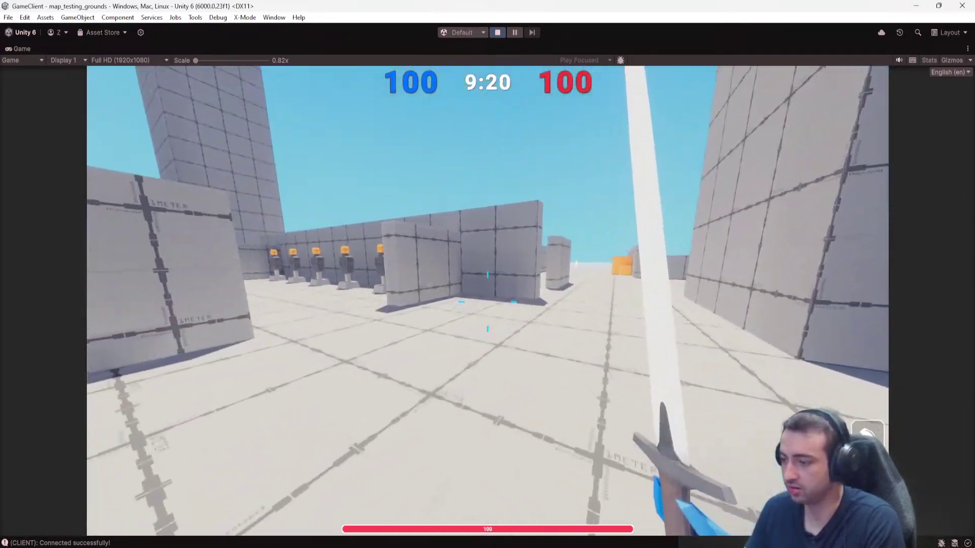
Move along the boundary wall toward the domed building, swinging the sword on the way to show its attack.
{"action": "key", "text": "w"}
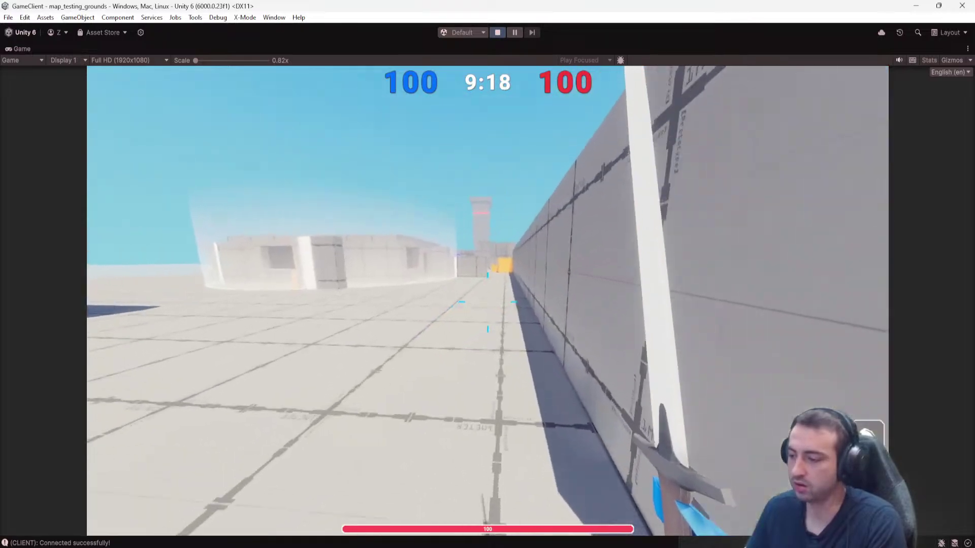
{"action": "key", "text": "w"}
{"action": "left_click", "coordinate": [488, 301]}
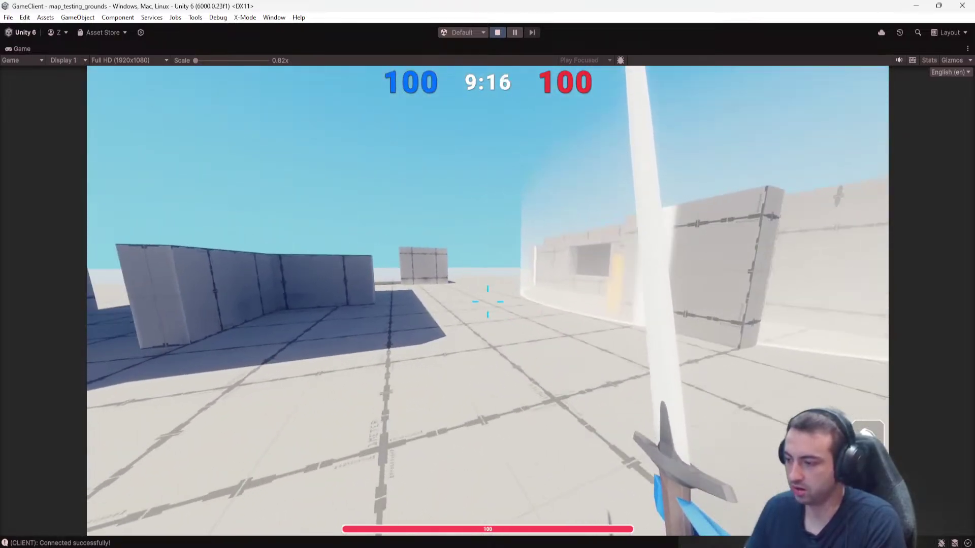
{"action": "left_click", "coordinate": [488, 302]}
{"action": "key", "text": "a"}
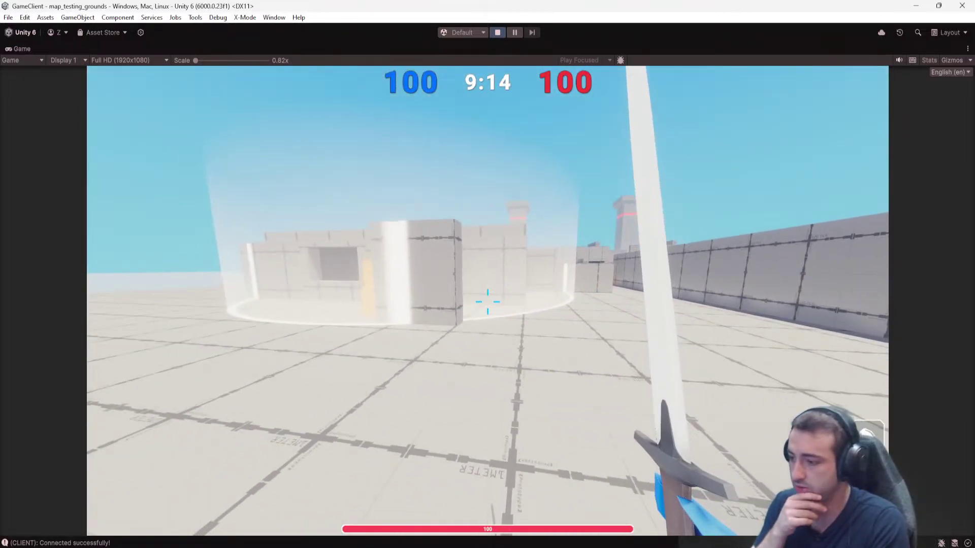
{"action": "key", "text": "w"}
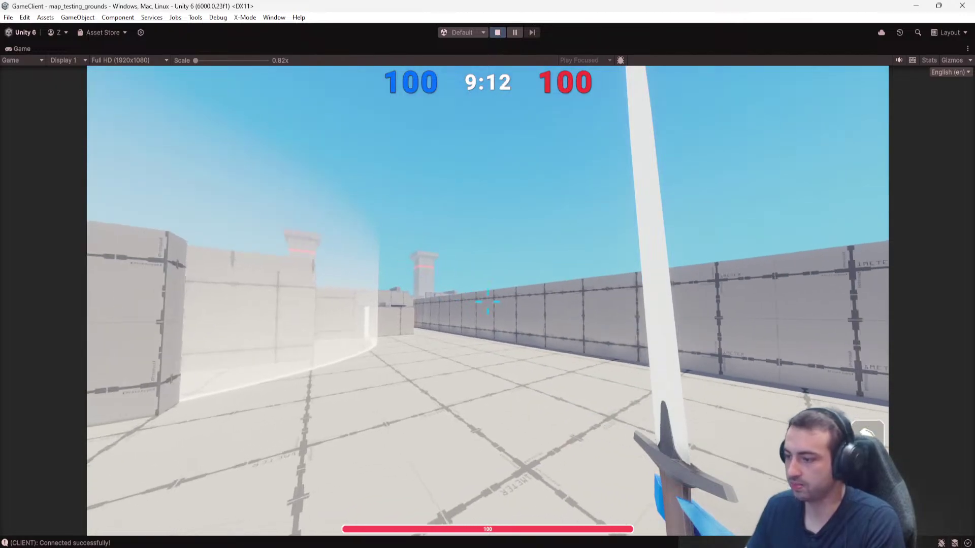
{"action": "key", "text": "w"}
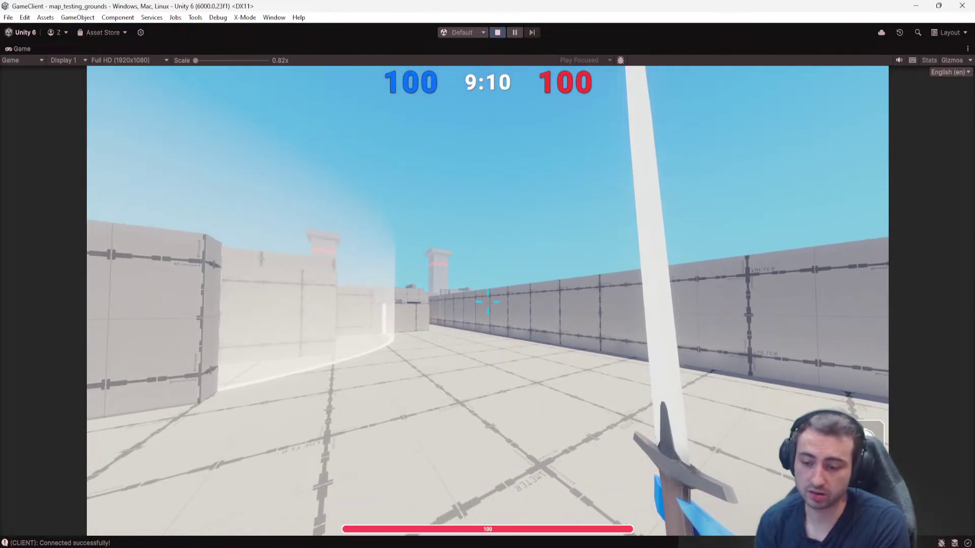
{"action": "key", "text": "s"}
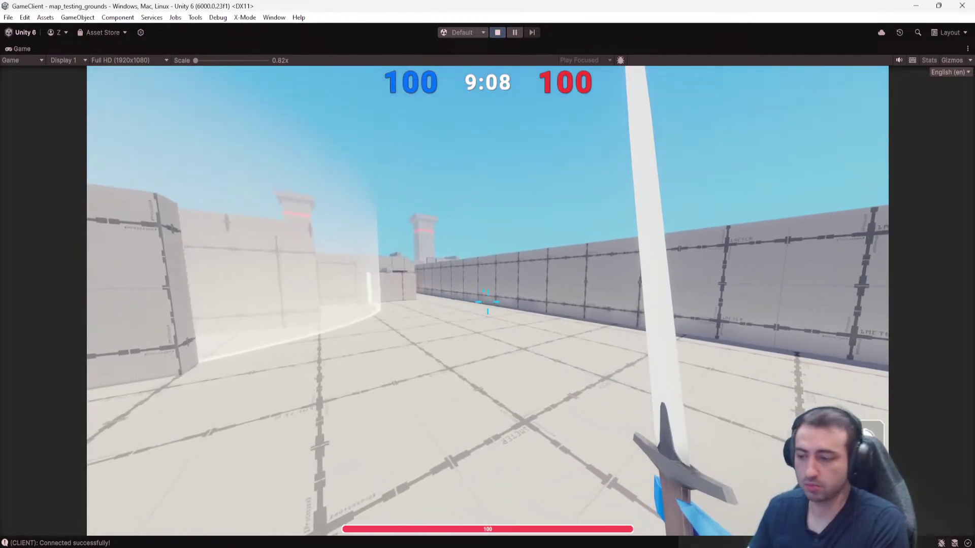
{"action": "left_click", "coordinate": [487, 302]}
{"action": "left_click", "coordinate": [487, 302]}
{"action": "key", "text": "w"}
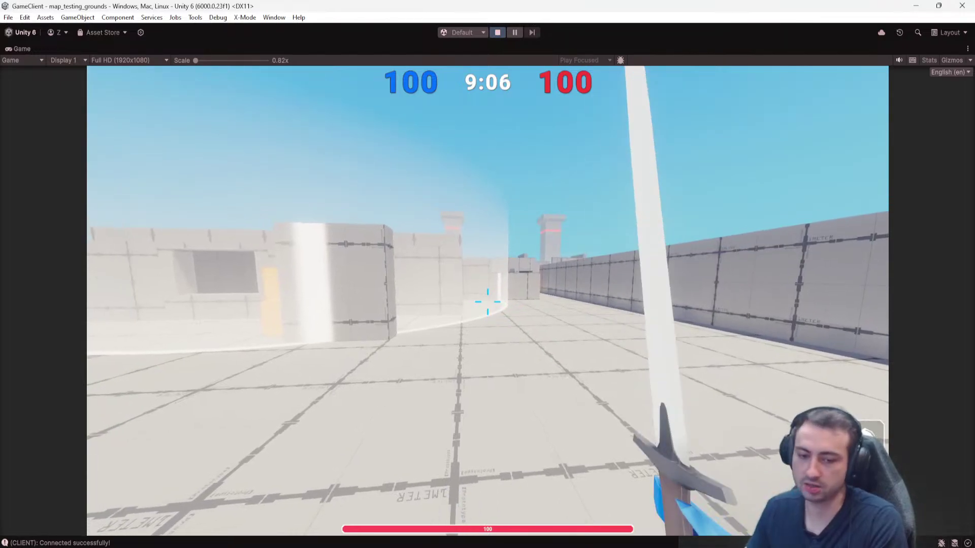
{"action": "key", "text": "w"}
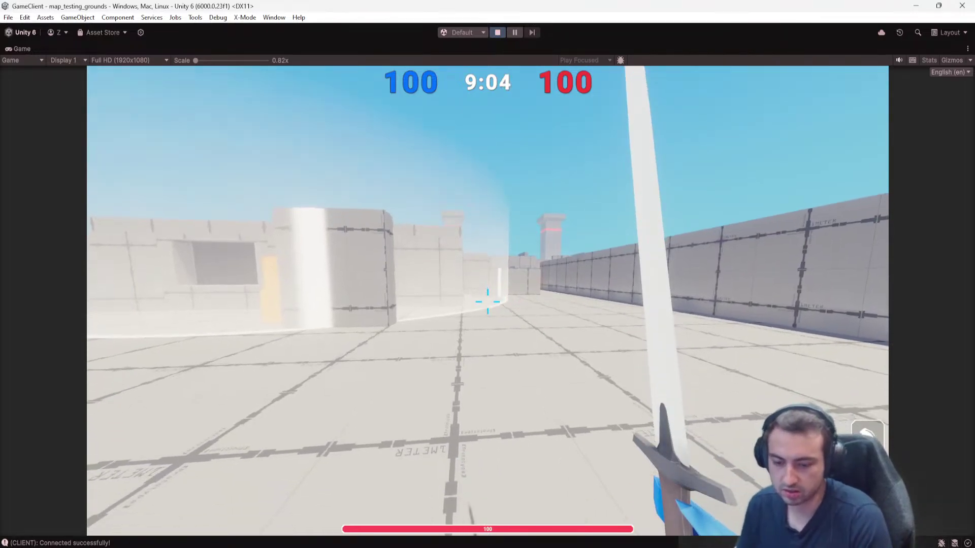
Drop the sword on the ground and equip a new one with the chat command /give 11.
{"action": "key", "text": "g"}
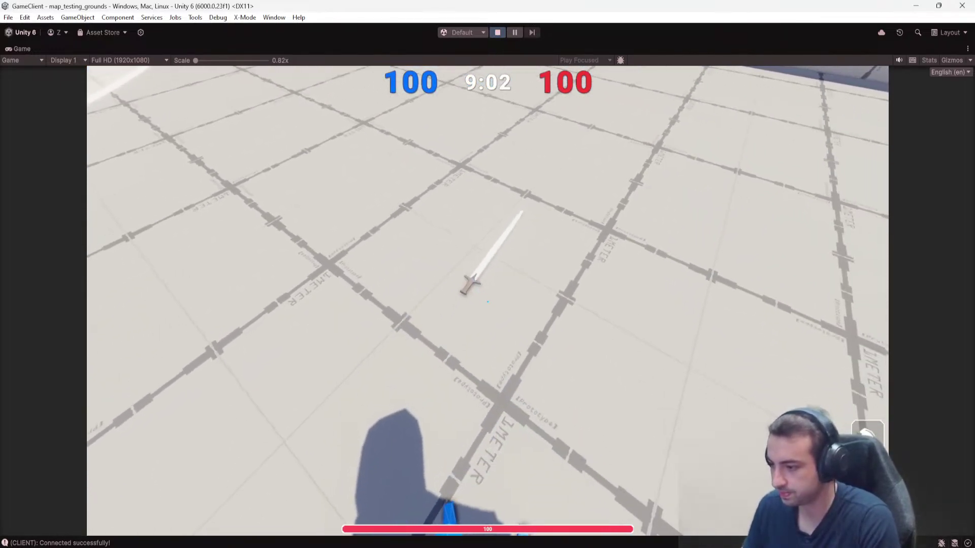
{"action": "type", "text": "/give"}
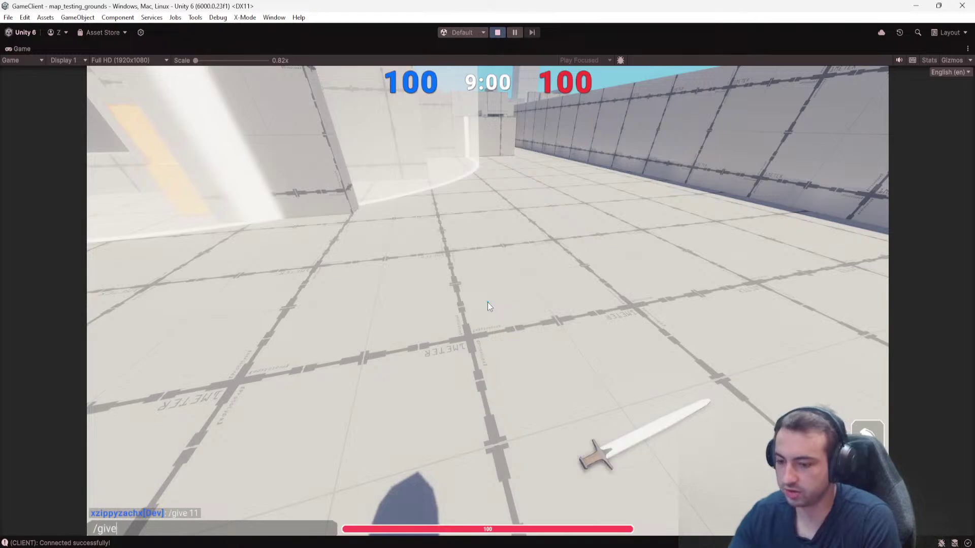
{"action": "type", "text": " 11"}
{"action": "key", "text": "Return"}
Equip the smoke grenade with the chat command /give 10 and throw it down the lane between the walls.
{"action": "type", "text": "/"}
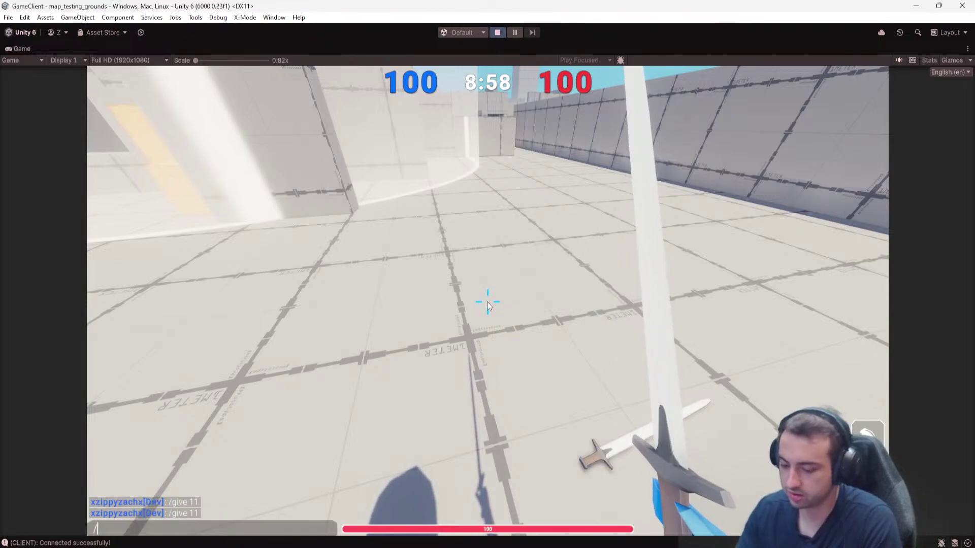
{"action": "type", "text": "give 10"}
{"action": "key", "text": "Return"}
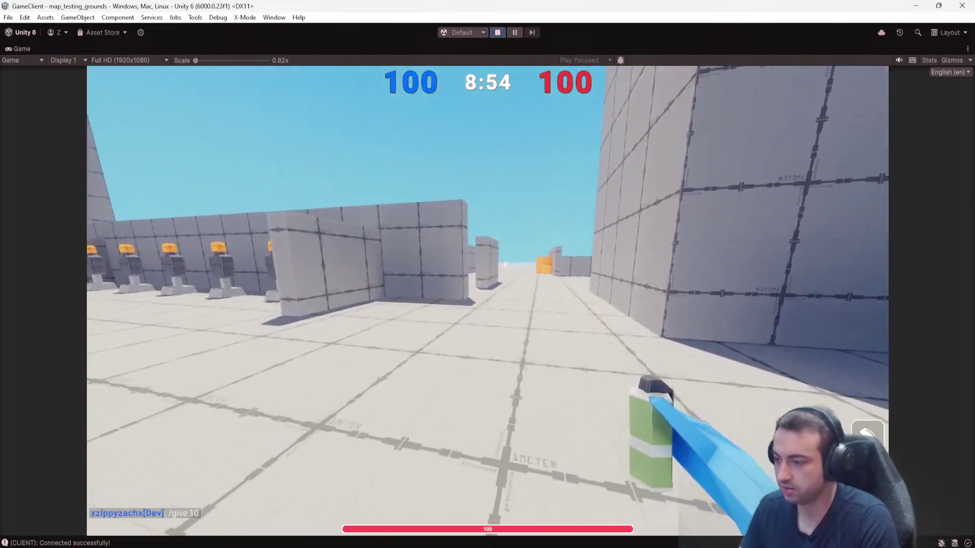
{"action": "left_click", "coordinate": [487, 302]}
{"action": "key", "text": "d"}
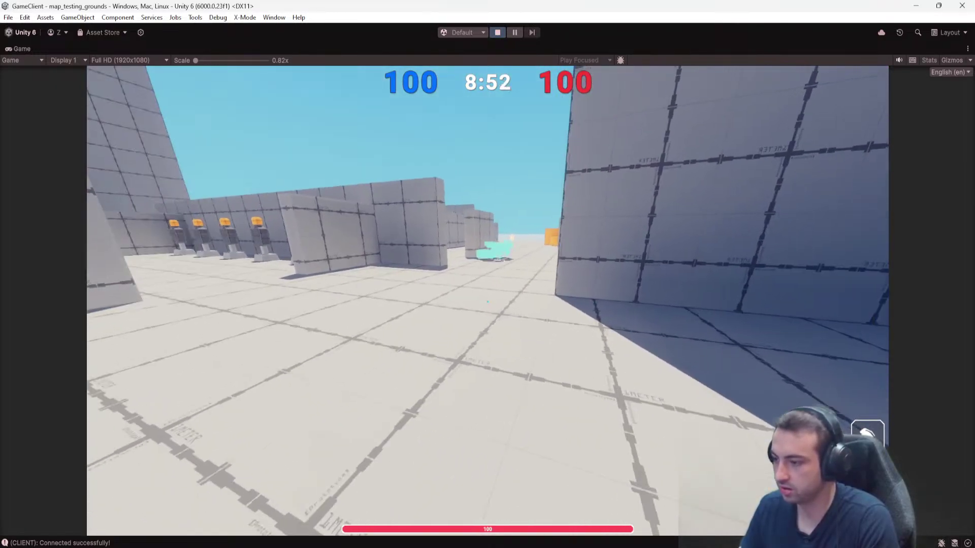
Circle the expanding smoke cloud and walk through it to examine how it fills the space around the walls.
{"action": "key", "text": "a"}
{"action": "key", "text": "w"}
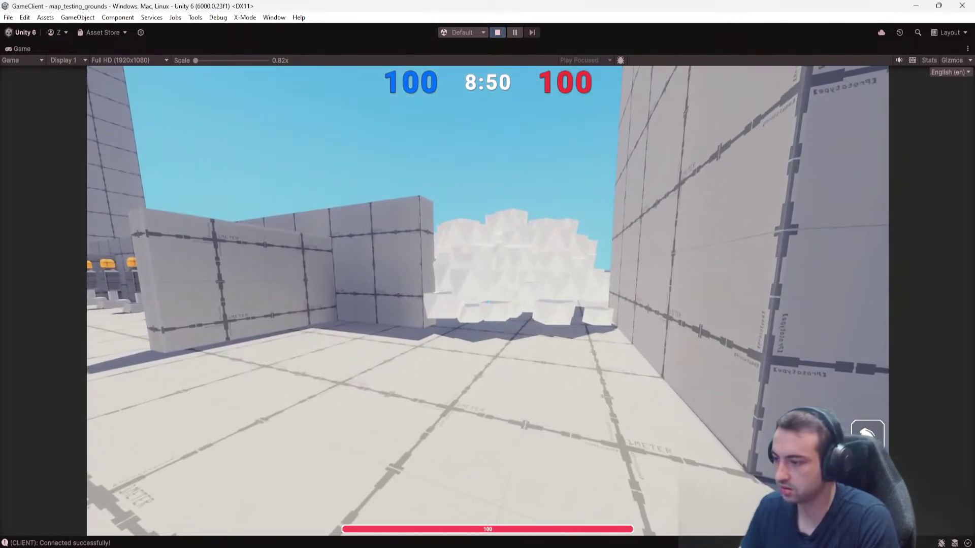
{"action": "key", "text": "w"}
{"action": "key", "text": "w"}
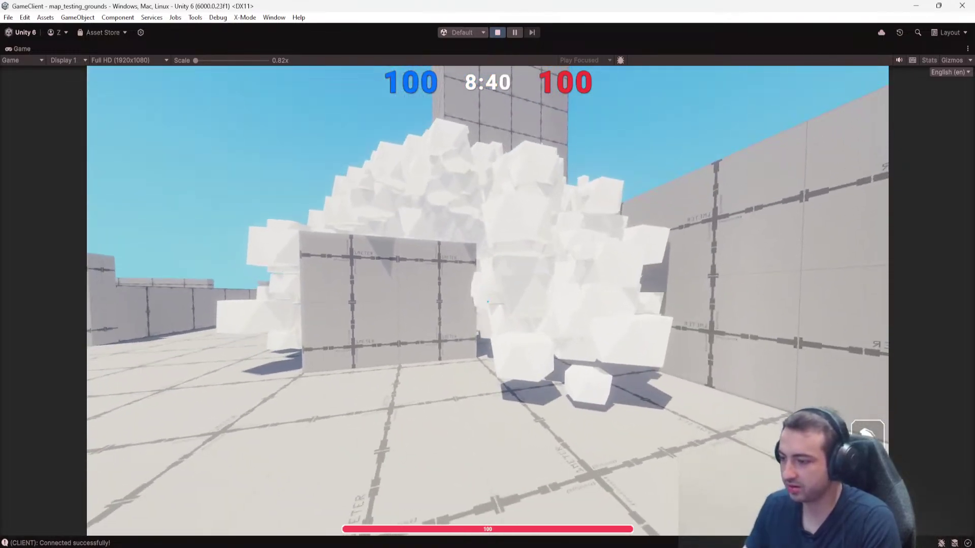
{"action": "key", "text": "w"}
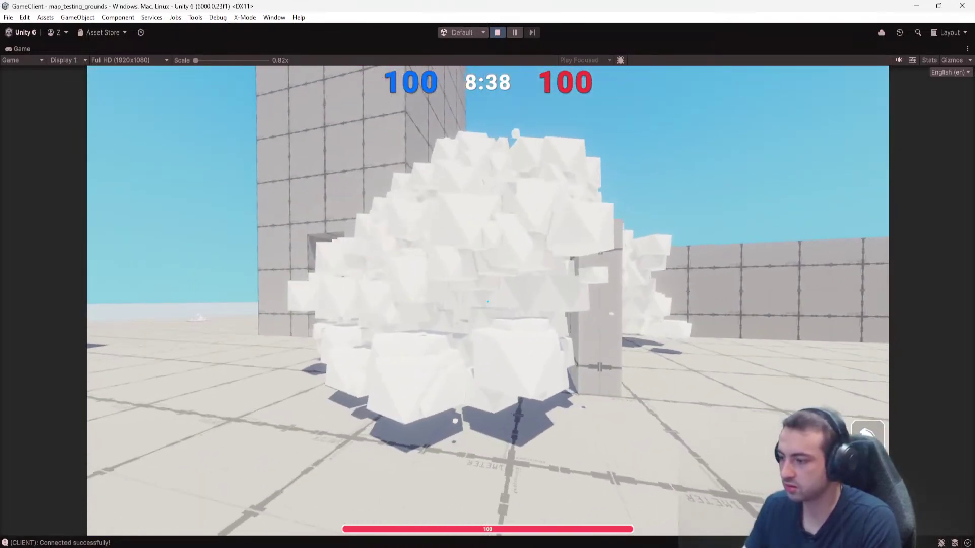
{"action": "key", "text": "w"}
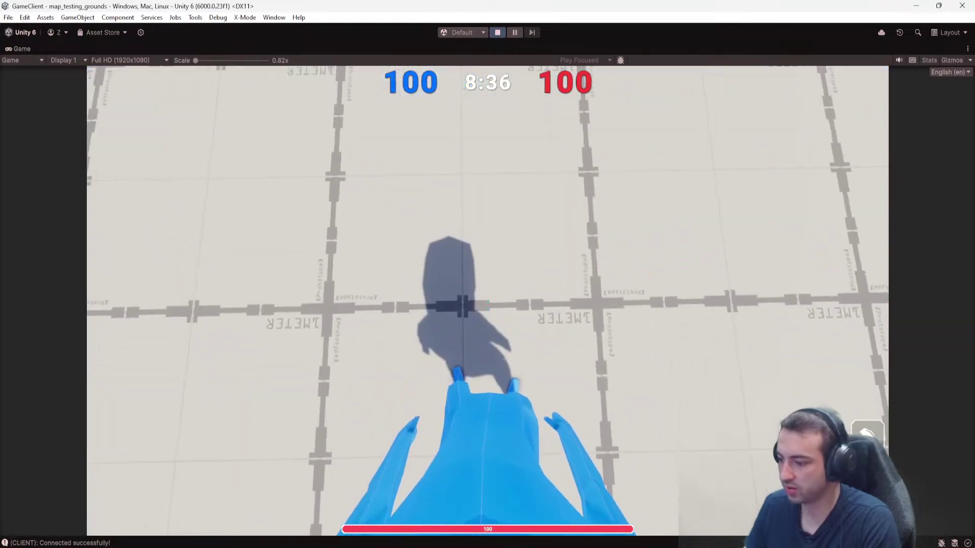
{"action": "key", "text": "w"}
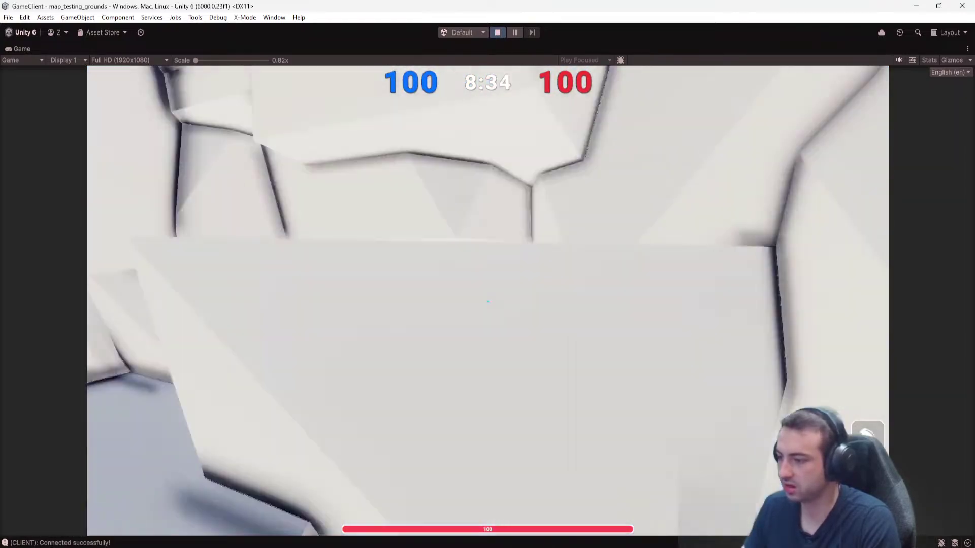
{"action": "key", "text": "w"}
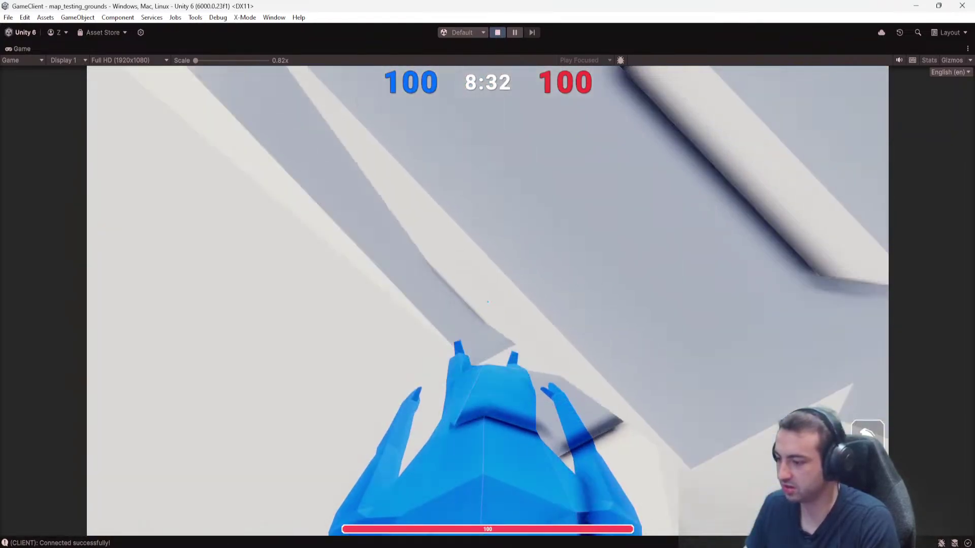
{"action": "key", "text": "w"}
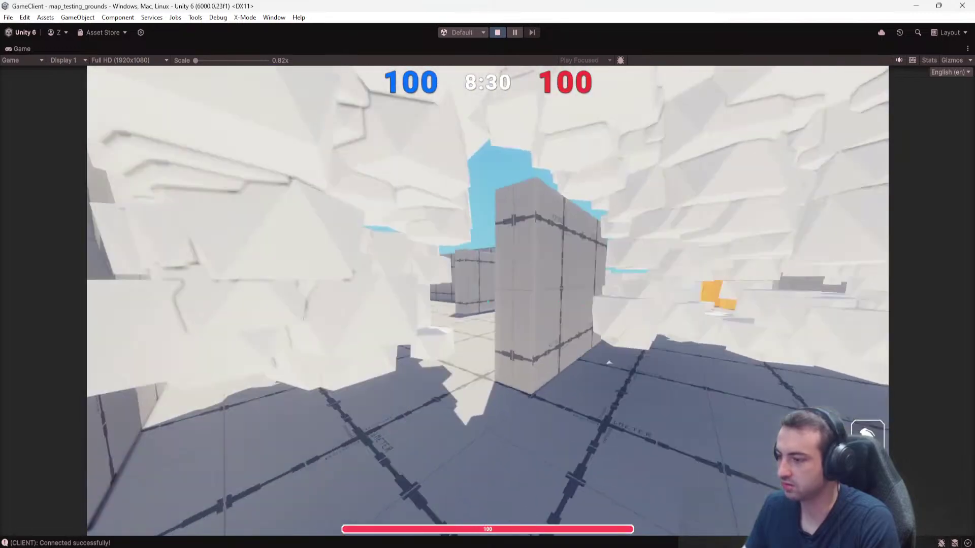
{"action": "key", "text": "w"}
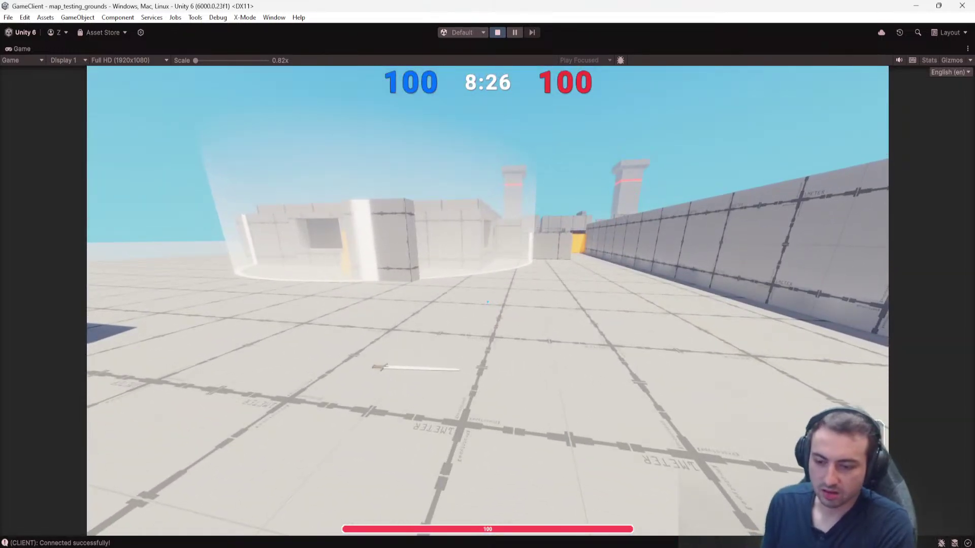
Approach the dropped sword on the open floor and equip the scoped rifle with the chat command /give 9.
{"action": "key", "text": "d"}
{"action": "key", "text": "w"}
{"action": "type", "text": "a"}
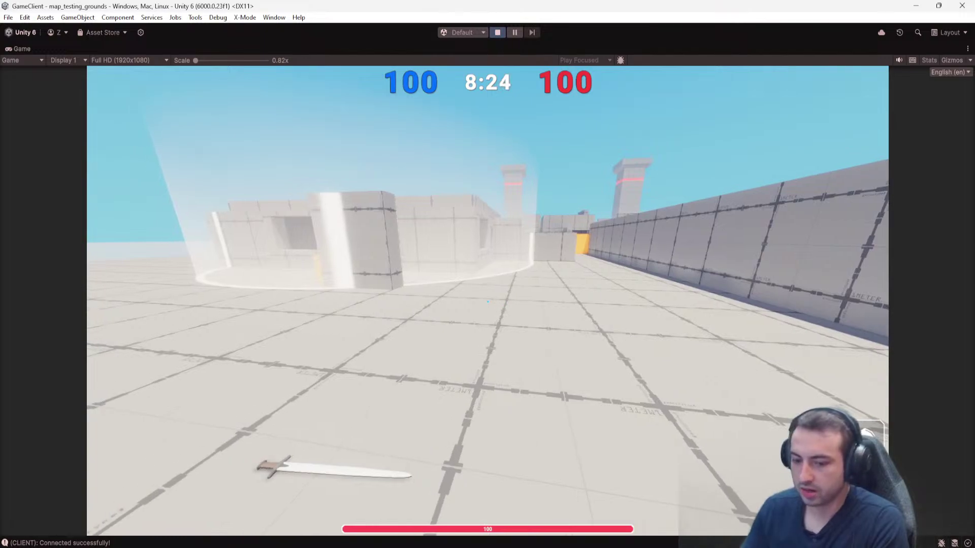
{"action": "type", "text": "/give 9"}
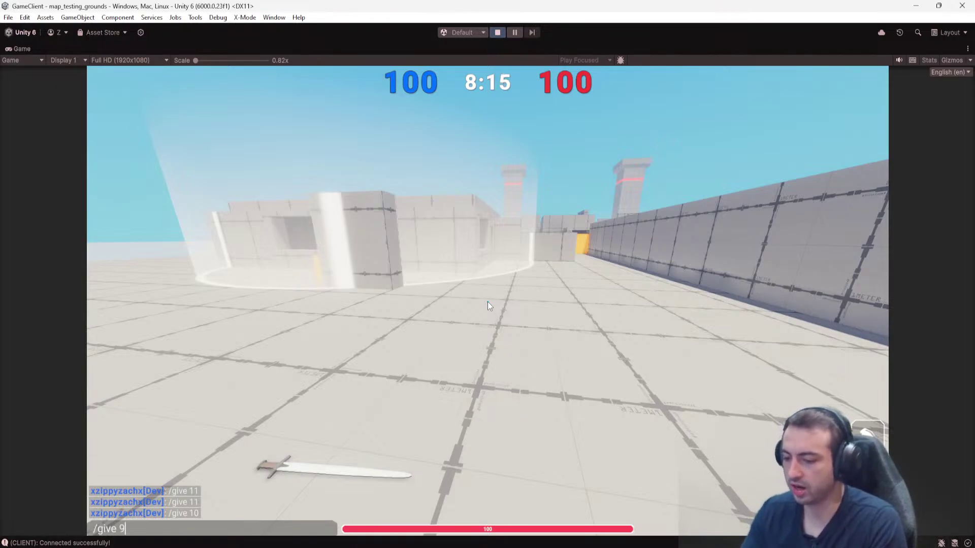
{"action": "key", "text": "Return"}
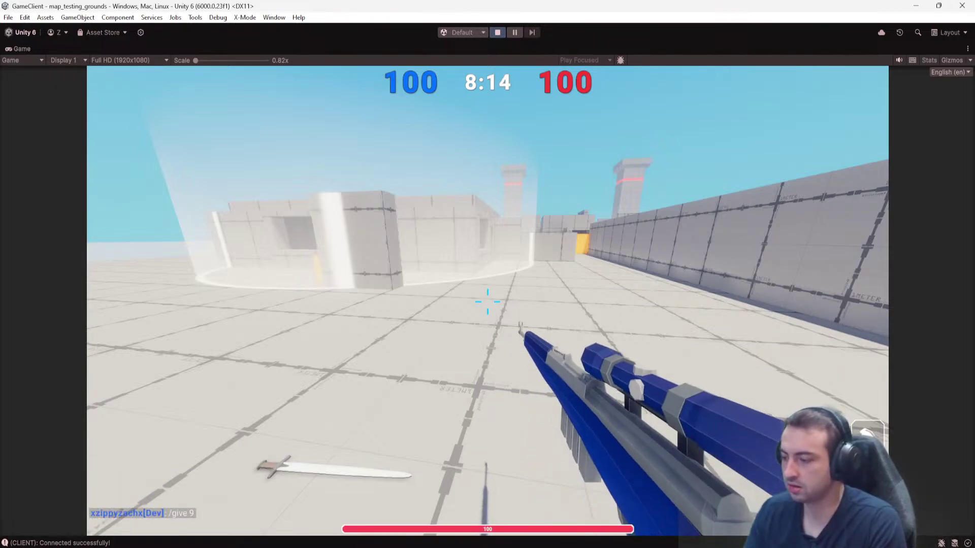
Inspect the blue scoped rifle repeatedly, and carry it around the smoke cloud between the walls.
{"action": "key", "text": "f"}
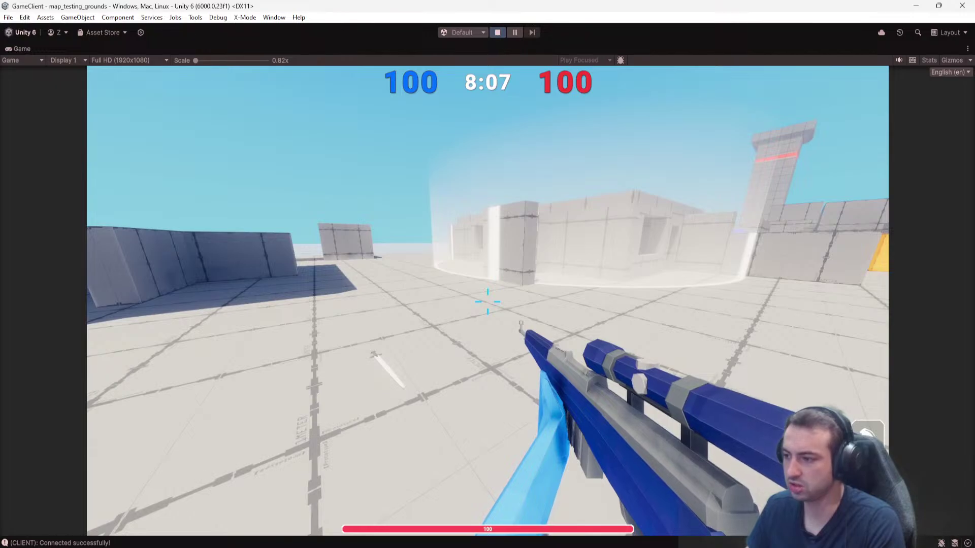
{"action": "key", "text": "f"}
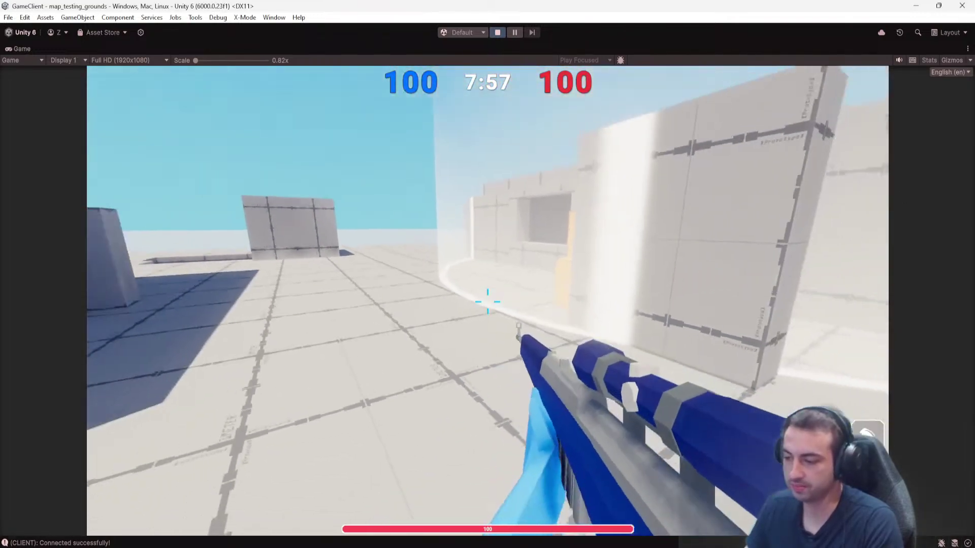
{"action": "key", "text": "f"}
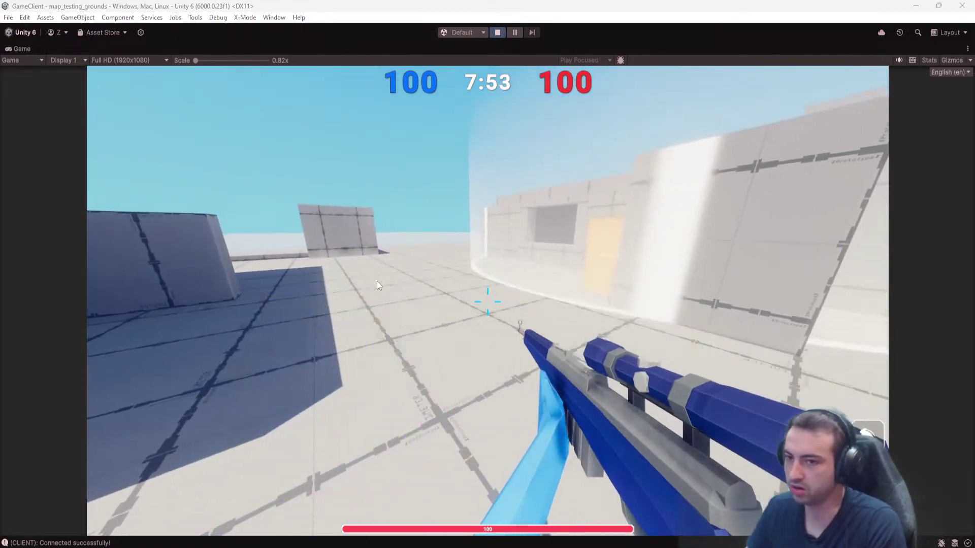
{"action": "key", "text": "f"}
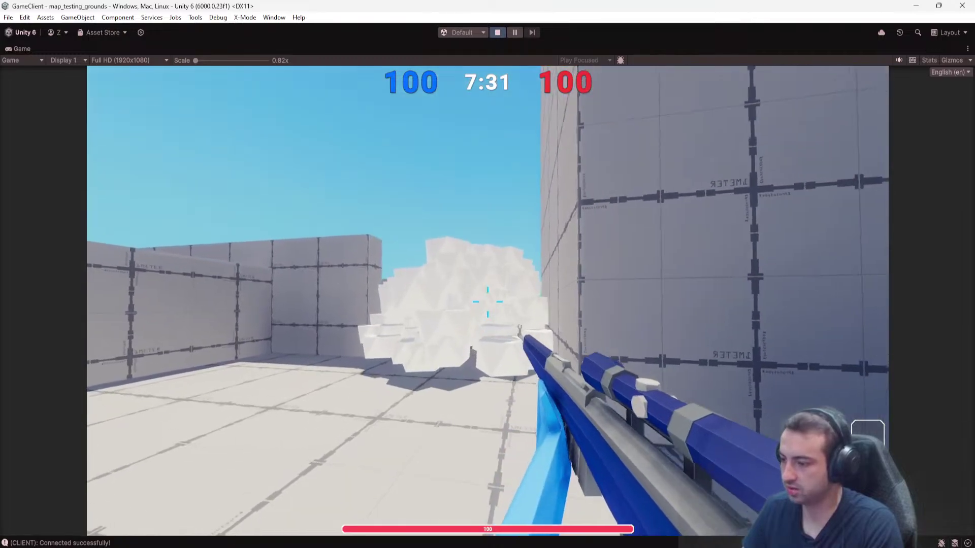
{"action": "key", "text": "w"}
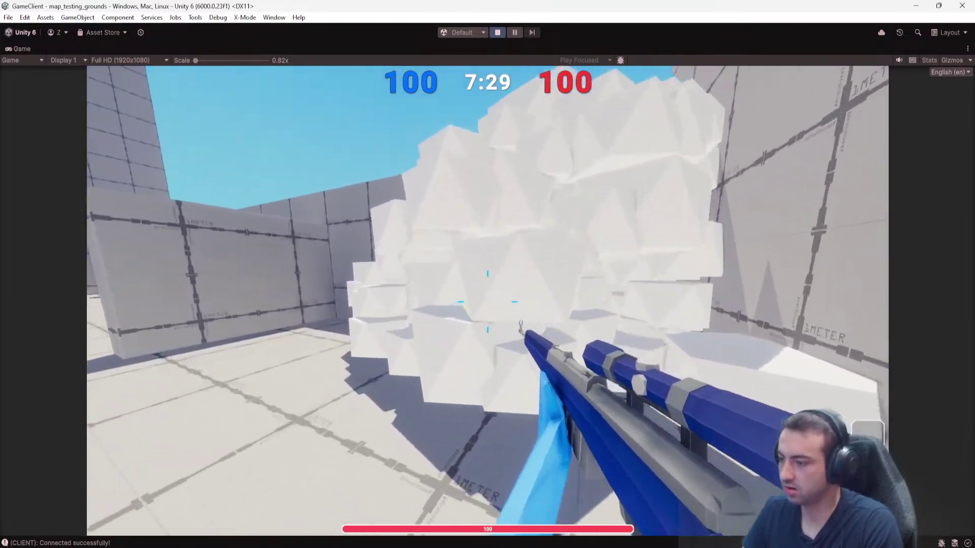
{"action": "key", "text": "w"}
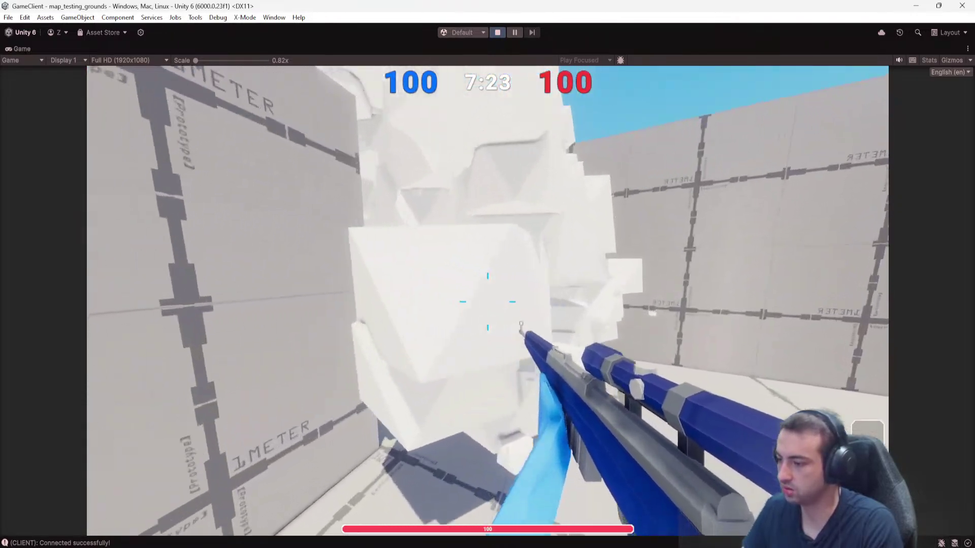
{"action": "key", "text": "w"}
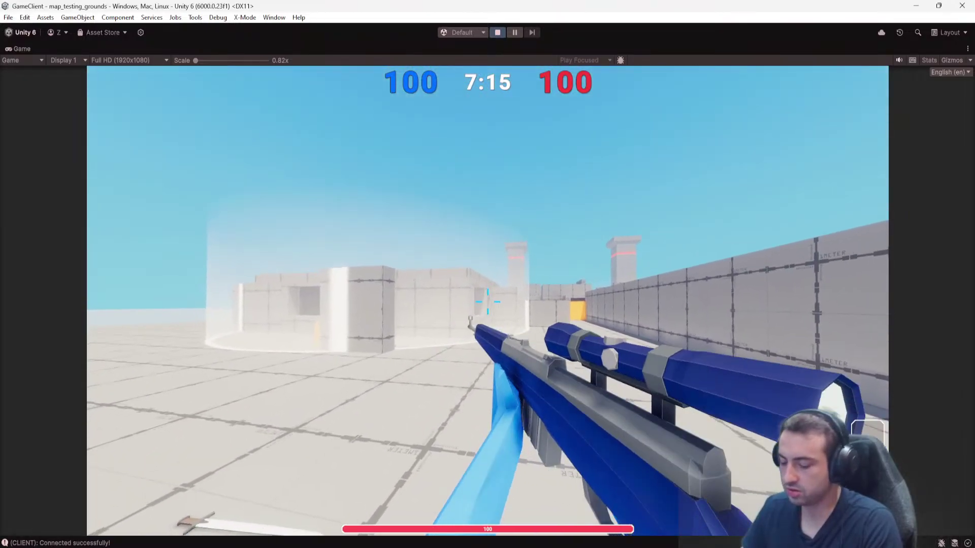
Test the scoped rifle's inspect animation, scope aiming and reload while facing the far towers.
{"action": "key", "text": "f"}
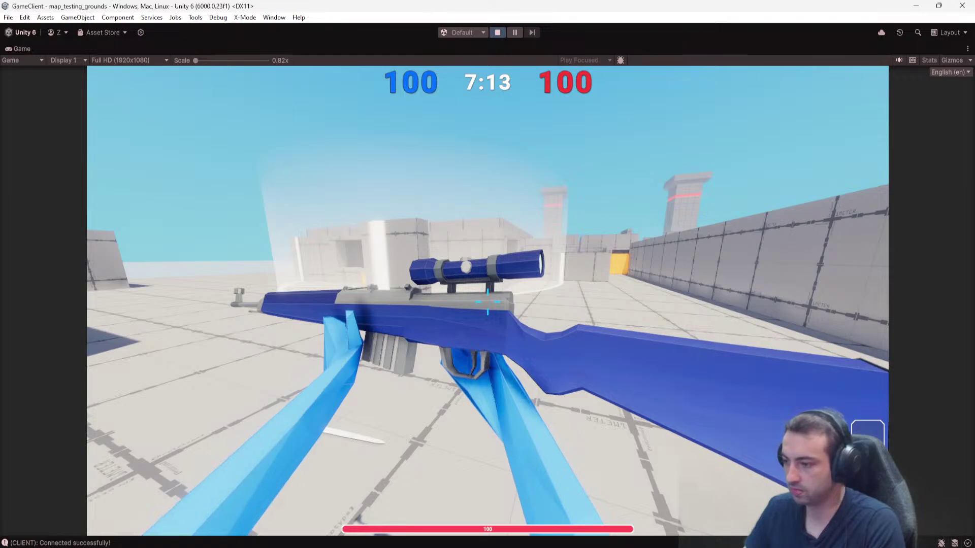
{"action": "right_click", "coordinate": [487, 301]}
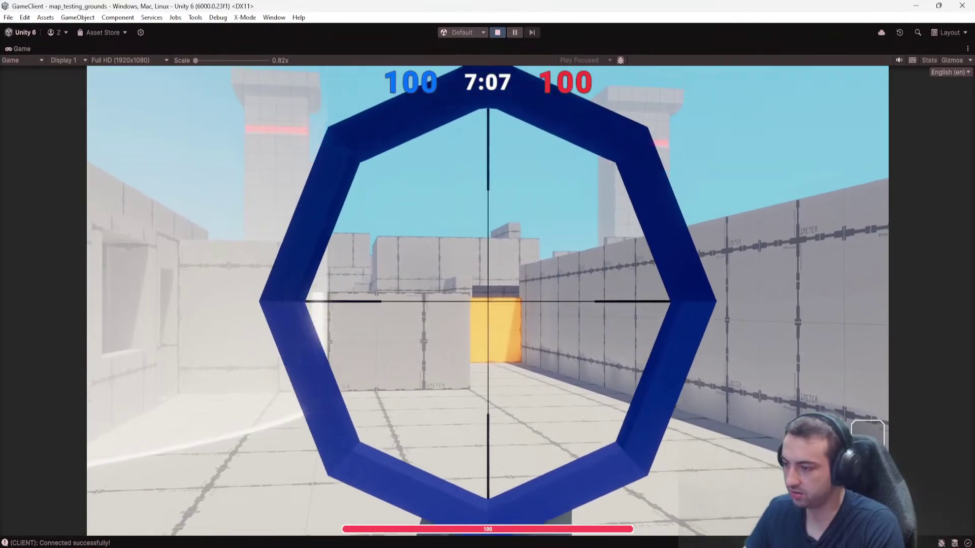
{"action": "right_click", "coordinate": [487, 301]}
{"action": "key", "text": "r"}
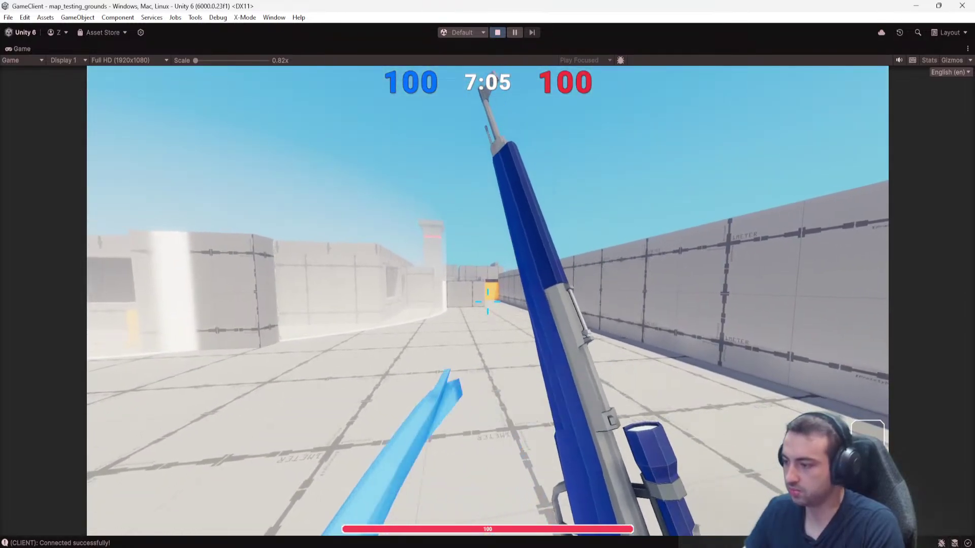
{"action": "right_click", "coordinate": [488, 301]}
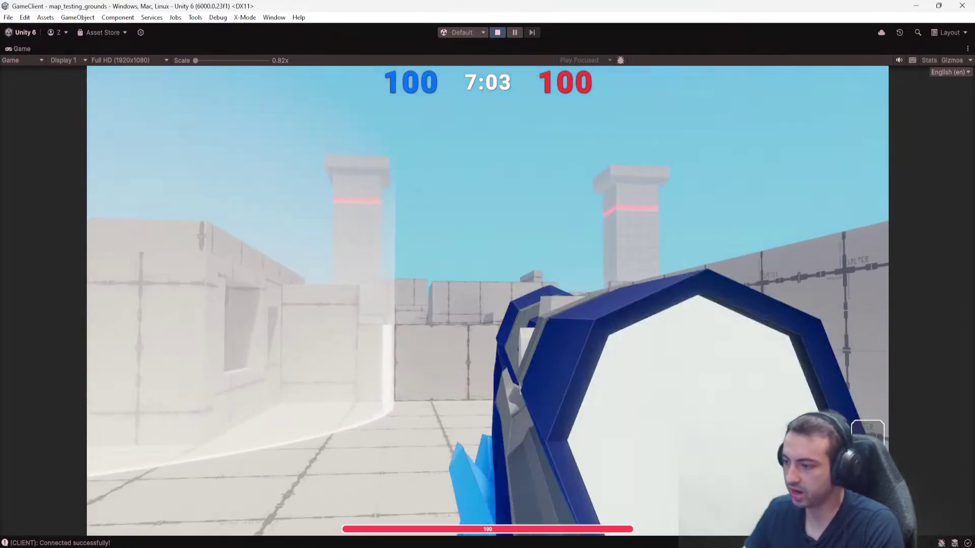
Test aiming through the blue rifle's telescopic scope, switch it to the reflex sight, and compare both views beside the translucent dome.
{"action": "right_click", "coordinate": [487, 301]}
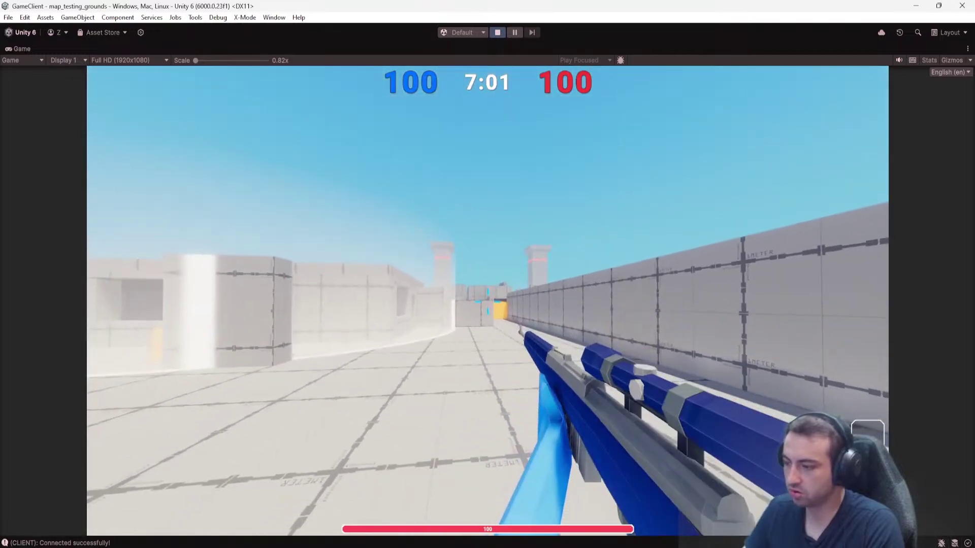
{"action": "left_click", "coordinate": [529, 260]}
{"action": "right_click", "coordinate": [488, 301]}
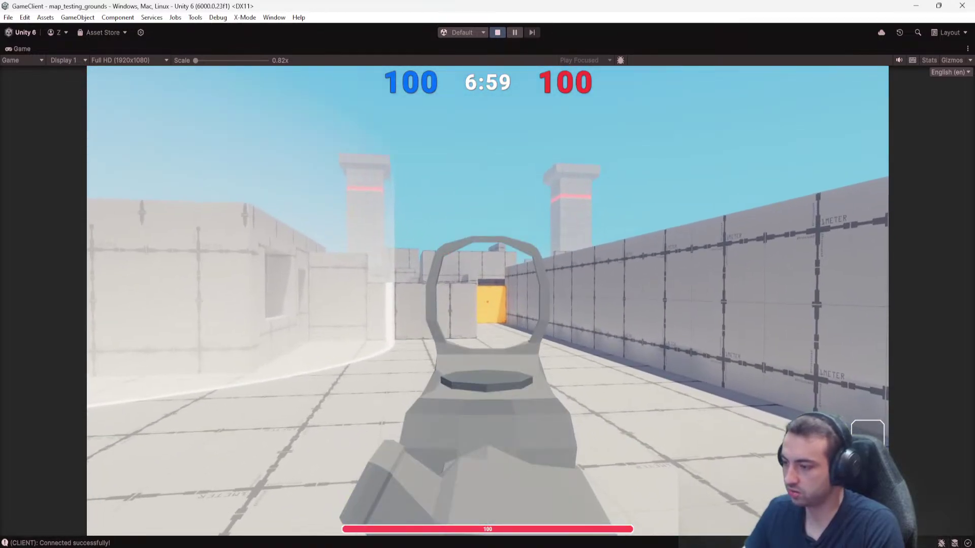
{"action": "right_click", "coordinate": [488, 301]}
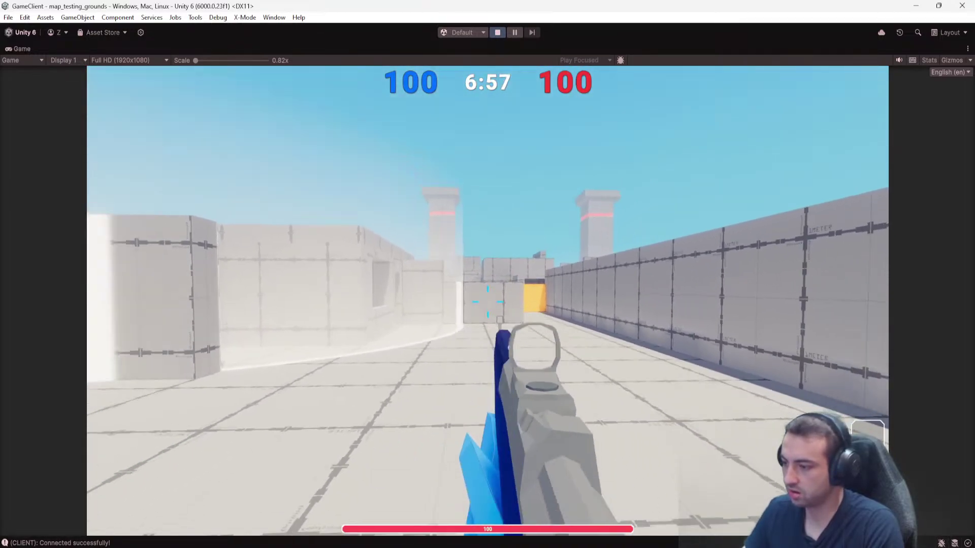
{"action": "key", "text": "shift+w"}
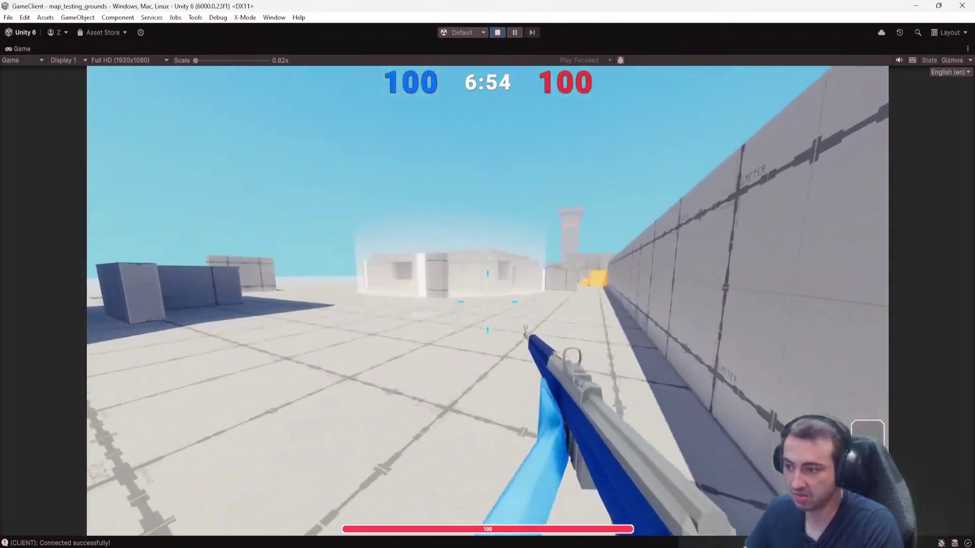
Aim repeatedly through the reflex sight while moving along the wall, and return the blue rifle to its telescopic scope.
{"action": "right_click", "coordinate": [487, 302]}
{"action": "right_click", "coordinate": [488, 301]}
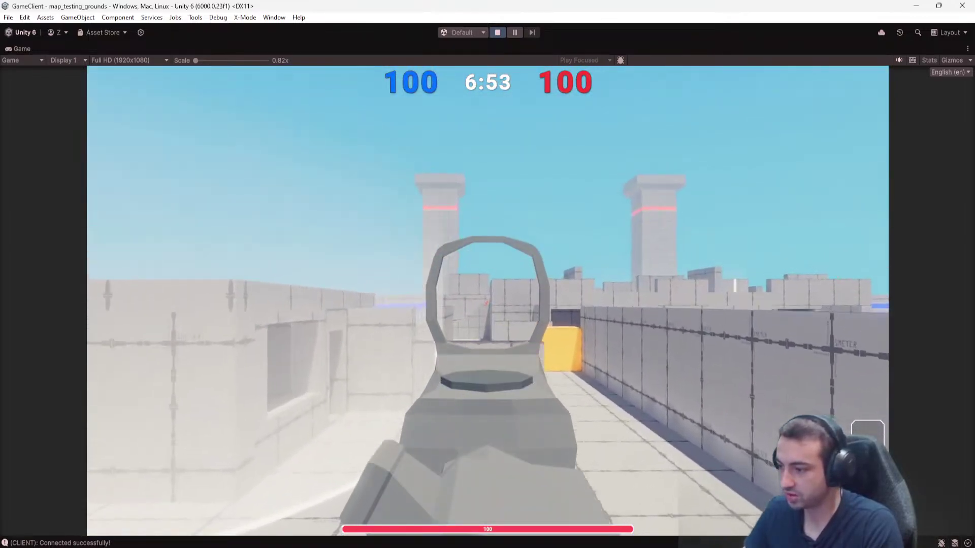
{"action": "right_click", "coordinate": [488, 301]}
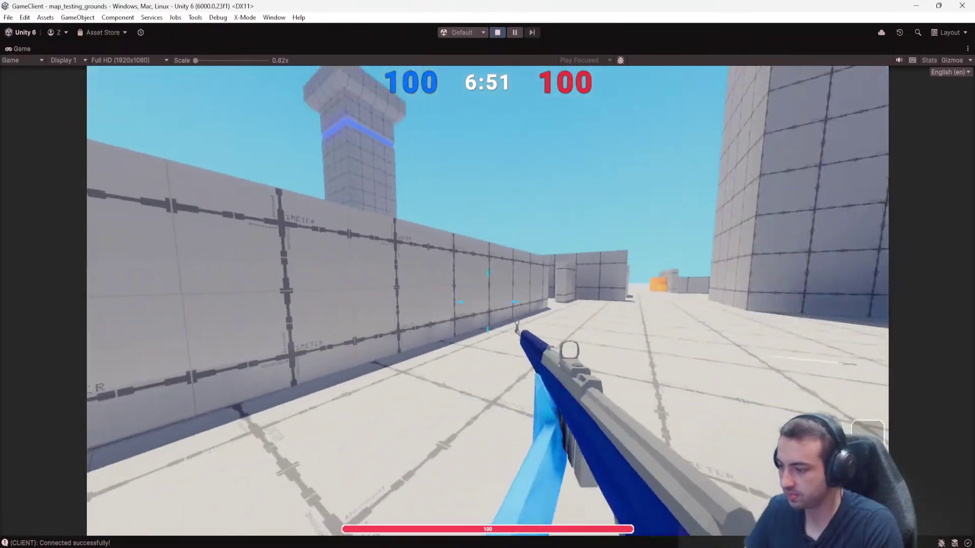
{"action": "key", "text": "r"}
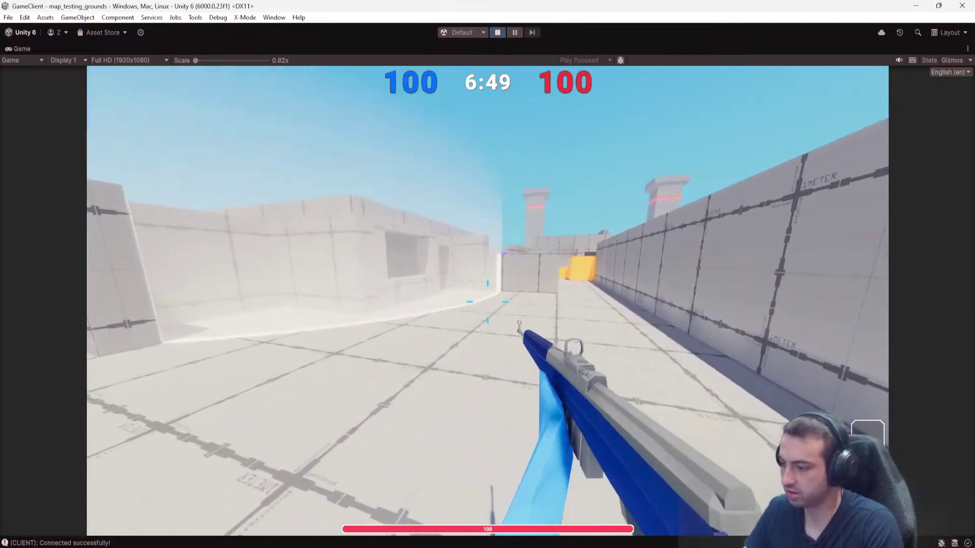
{"action": "key", "text": "w"}
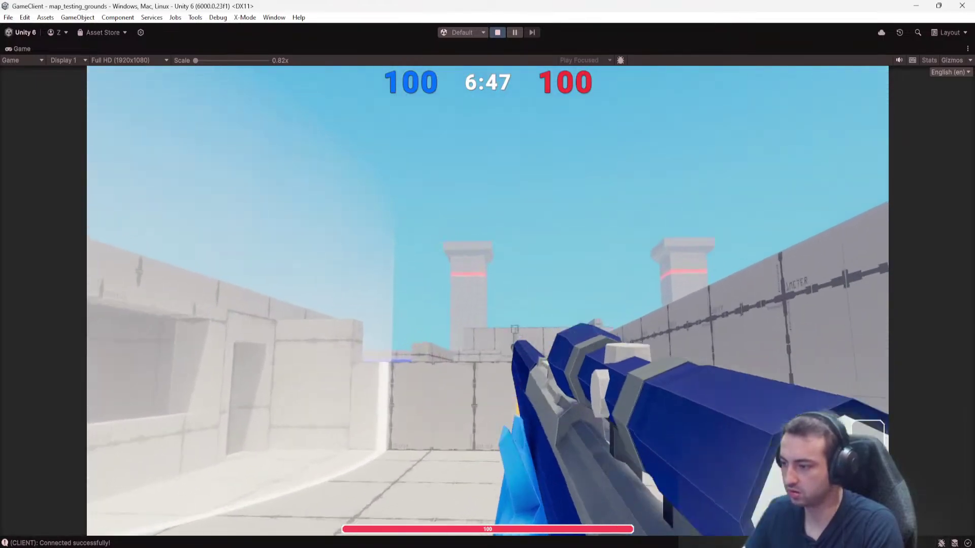
{"action": "right_click", "coordinate": [488, 301]}
Drop the scoped rifle on the floor and circle it to examine the model from several sides.
{"action": "key", "text": "g"}
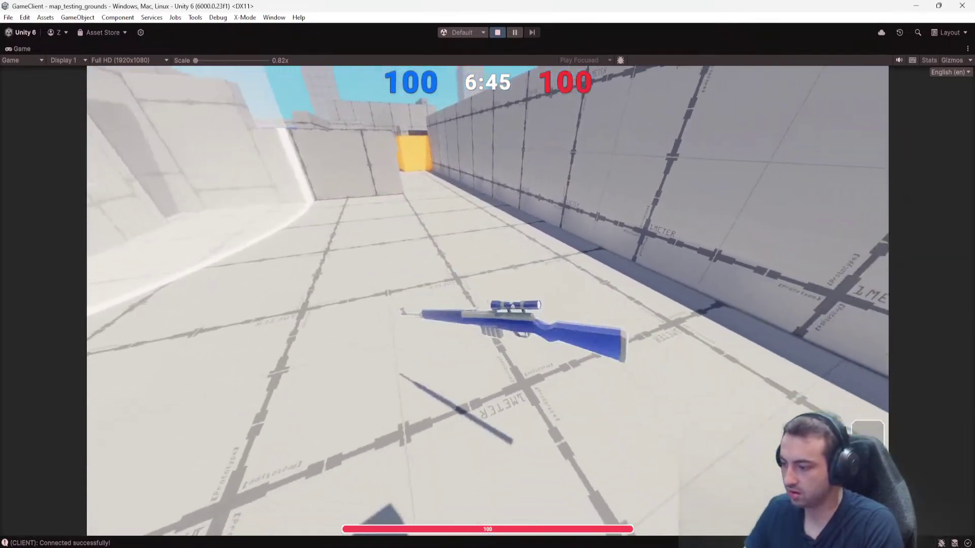
{"action": "key", "text": "w"}
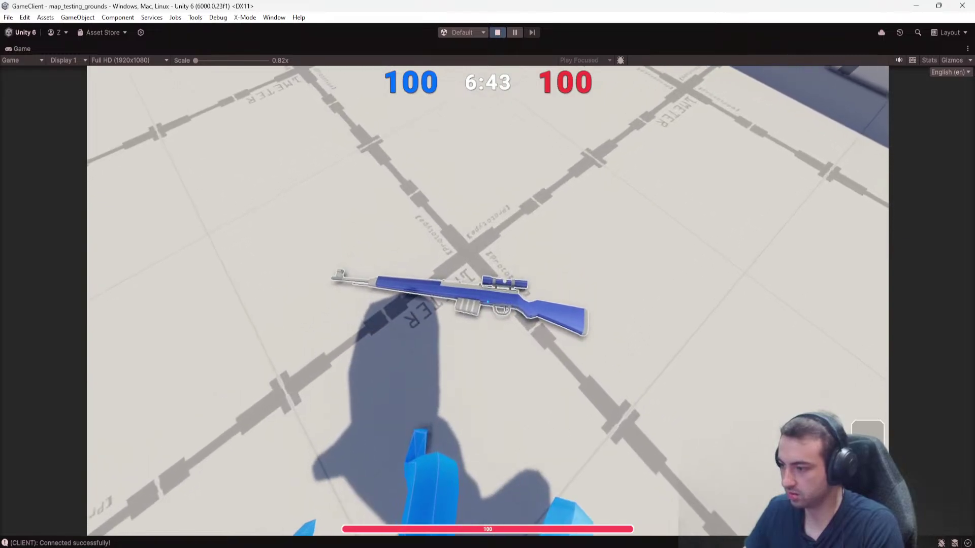
{"action": "key", "text": "a"}
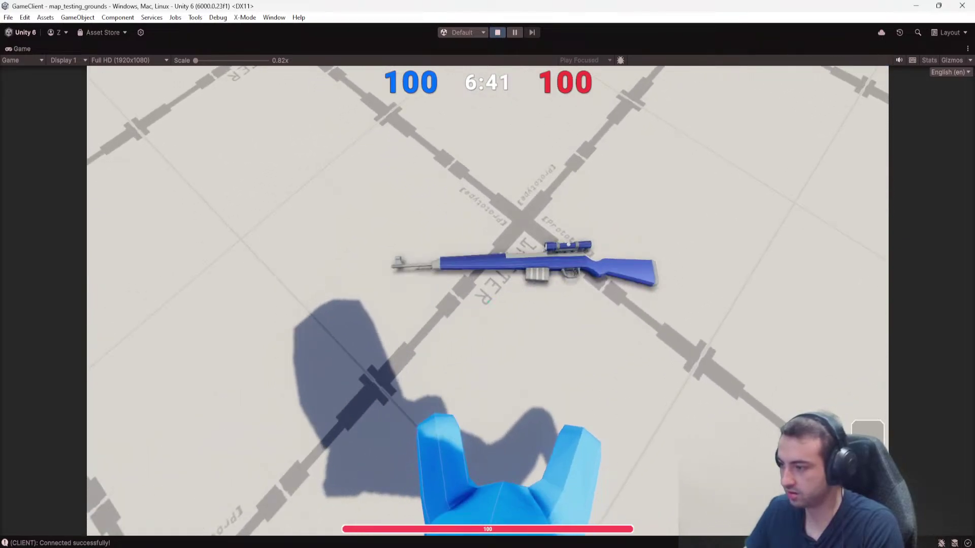
{"action": "key", "text": "d"}
{"action": "type", "text": "a"}
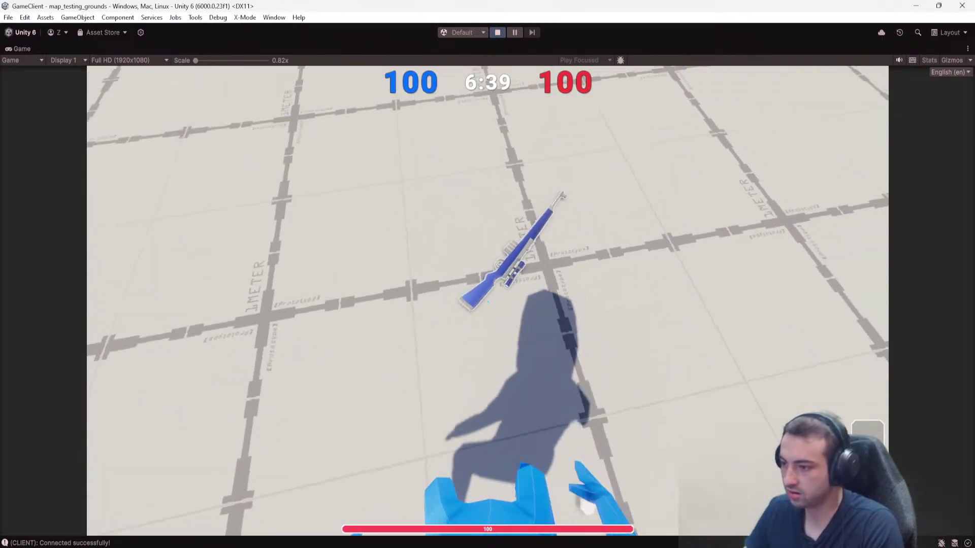
Try the chat command /give 12, equip the green grenade with /give 8, and throw it.
{"action": "type", "text": "/give 12"}
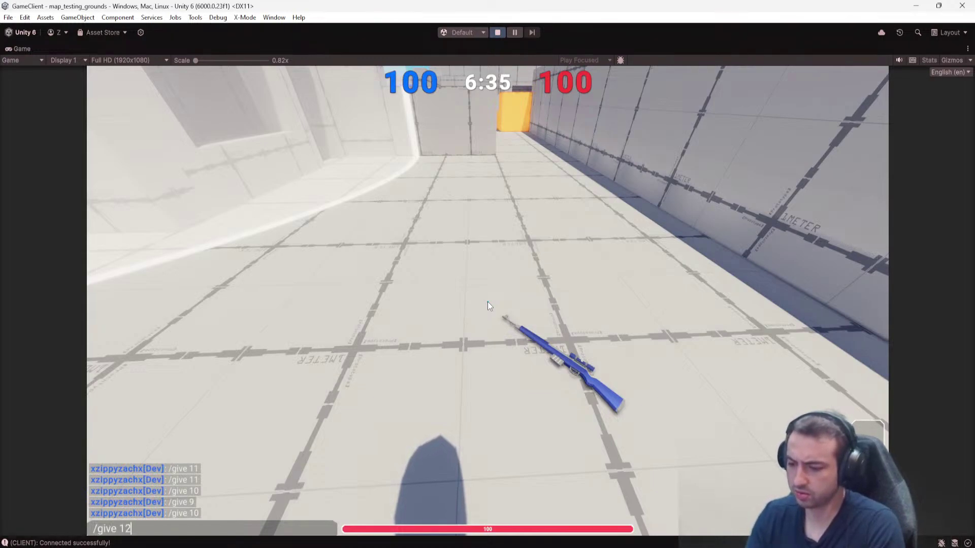
{"action": "key", "text": "Return"}
{"action": "type", "text": "/"}
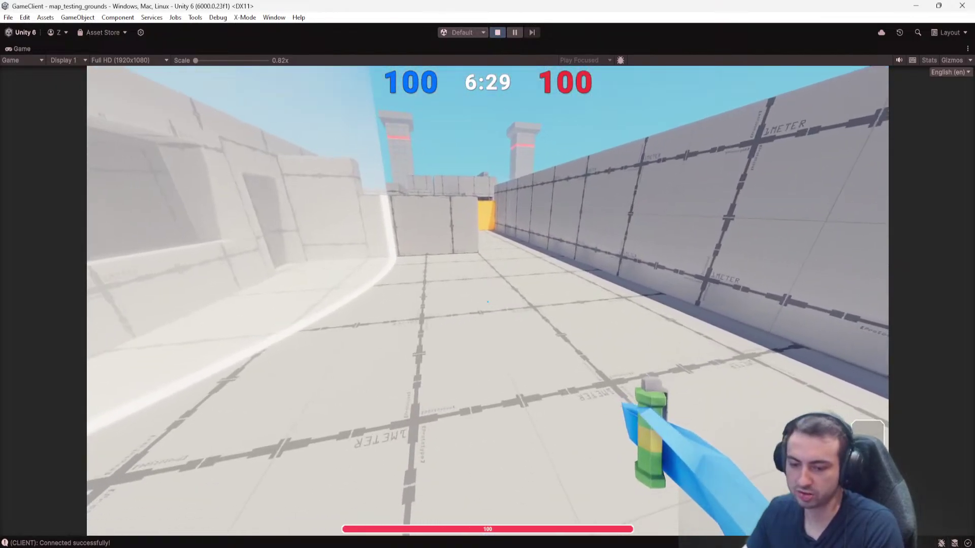
{"action": "left_click", "coordinate": [488, 301]}
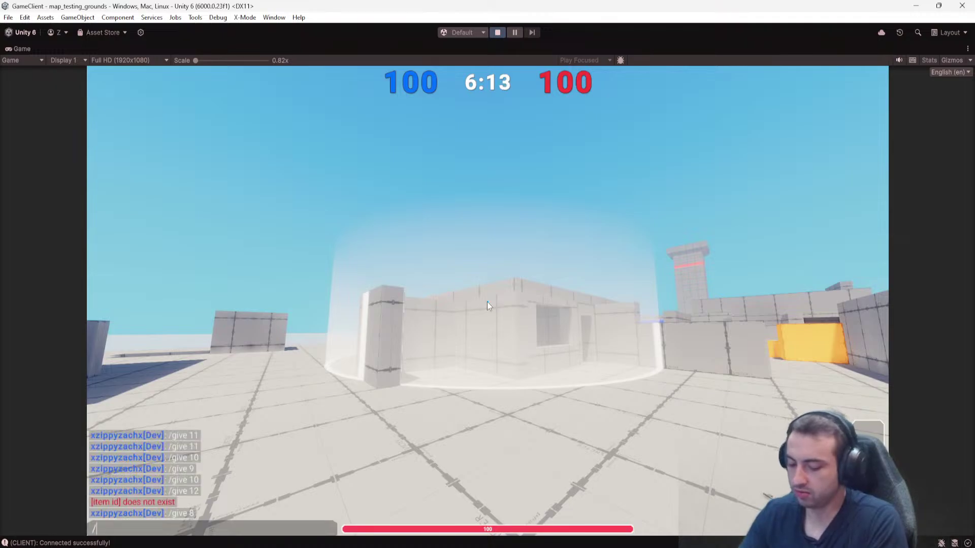
Enable flying with the chat command /fly and view the building and the white-ringed zones from above.
{"action": "key", "text": "space"}
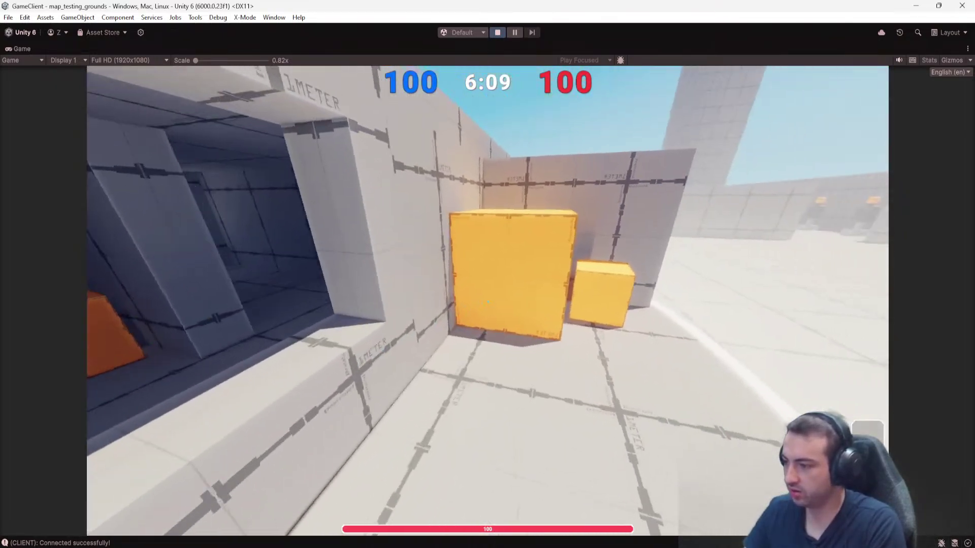
{"action": "key", "text": "space"}
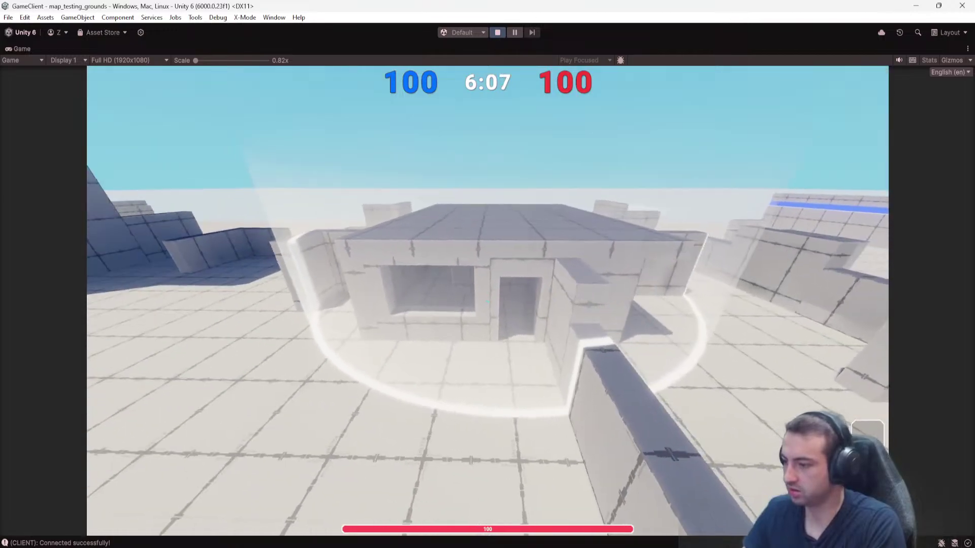
{"action": "key", "text": "space"}
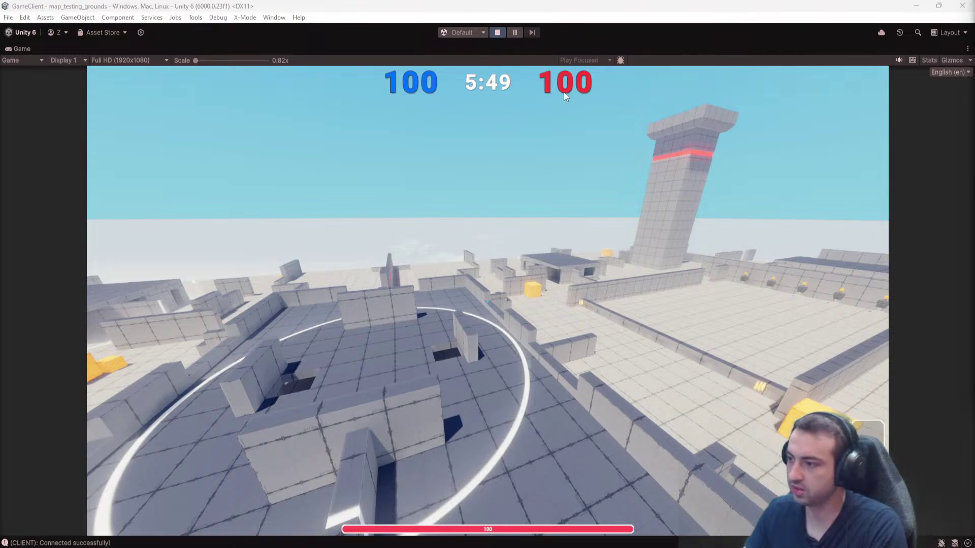
{"action": "key", "text": "w"}
{"action": "key", "text": "a"}
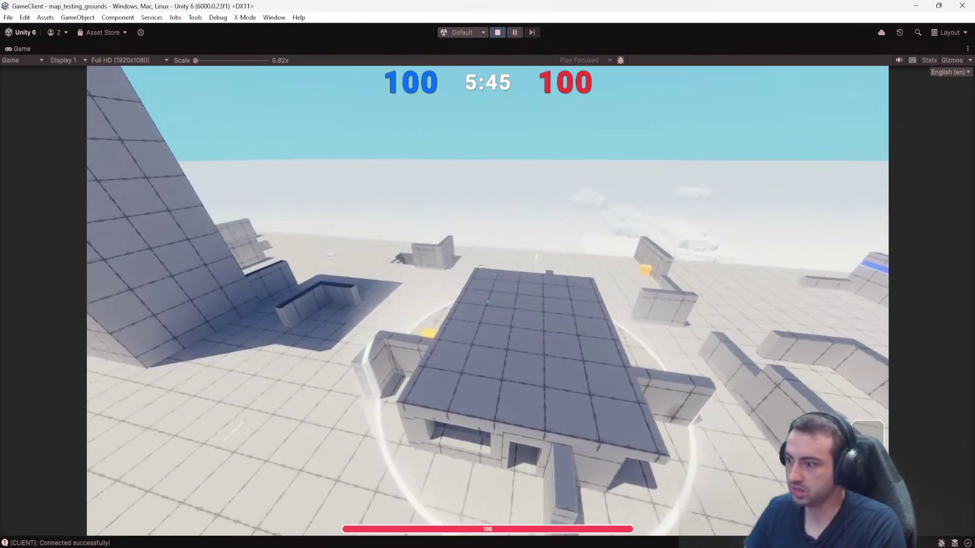
{"action": "key", "text": "s"}
{"action": "key", "text": "a"}
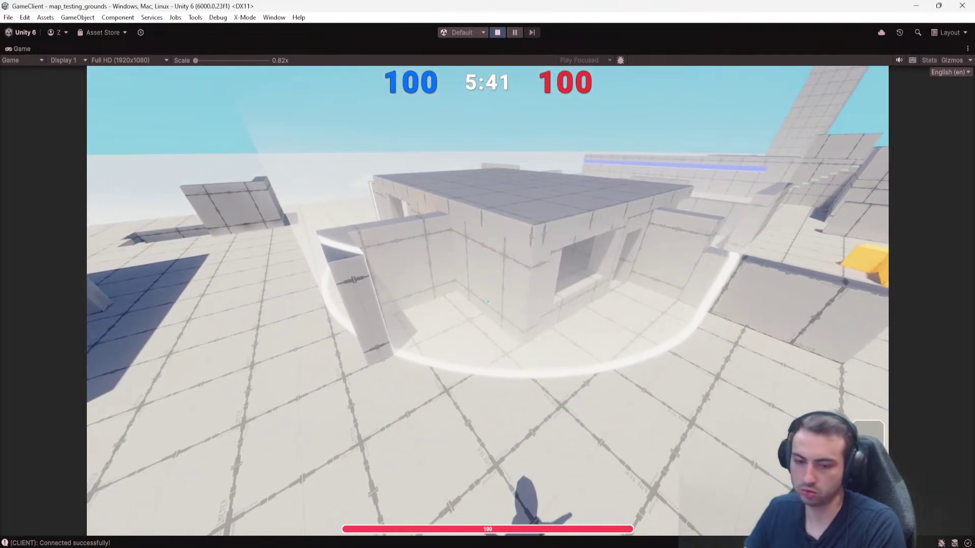
Descend beside the ringed building and move through its interior rooms to examine the zone from inside.
{"action": "key", "text": "w"}
{"action": "key", "text": "a"}
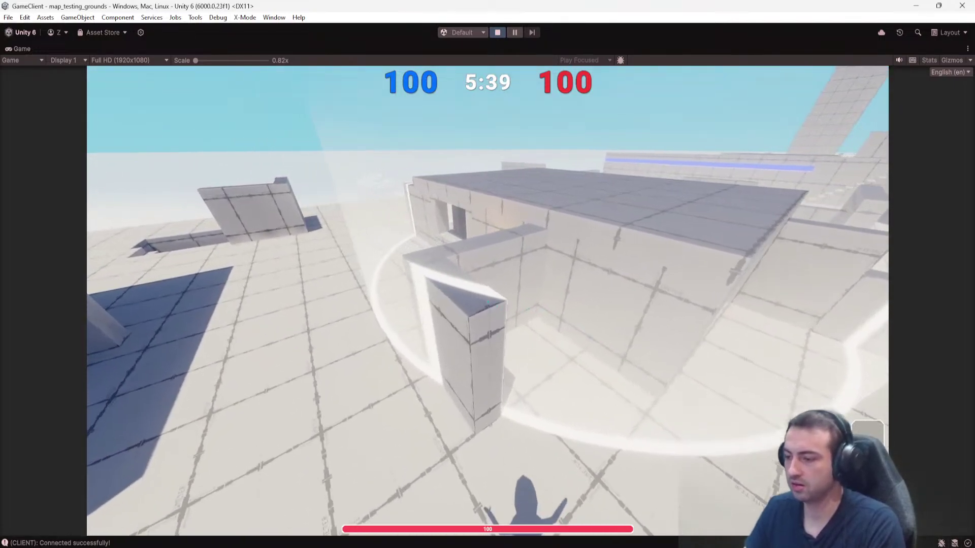
{"action": "key", "text": "w"}
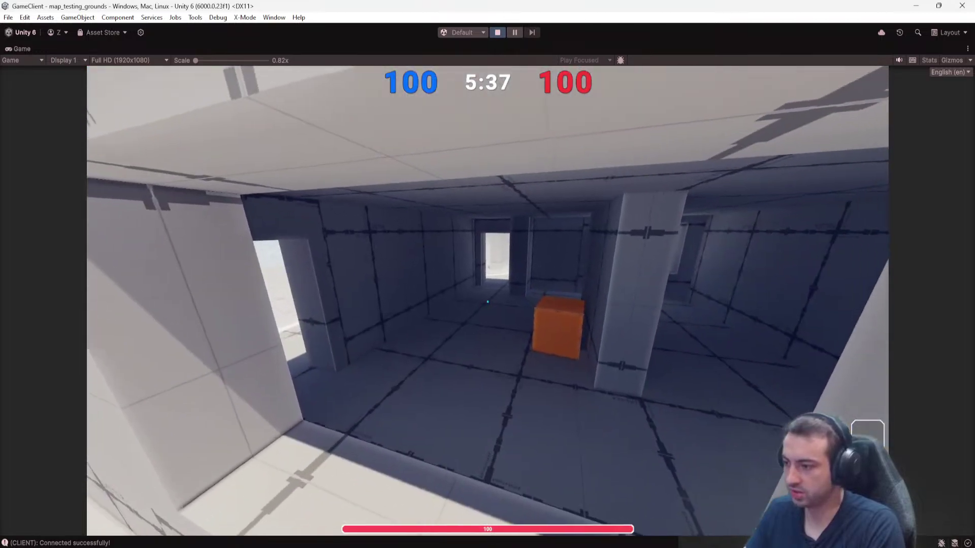
{"action": "key", "text": "a"}
{"action": "key", "text": "w"}
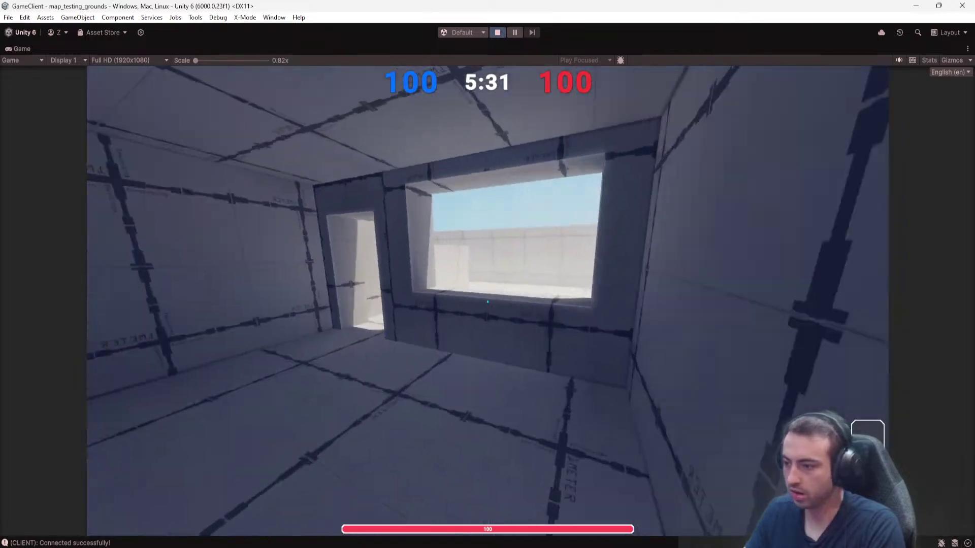
Issue the chat command /give 8 three times to test more green grenades along the long wall.
{"action": "type", "text": "give"}
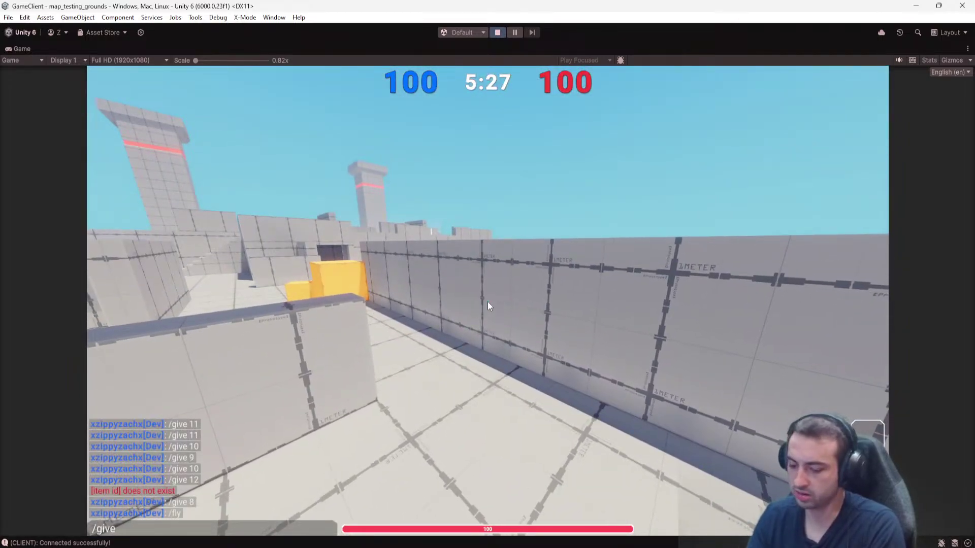
{"action": "type", "text": " 8"}
{"action": "key", "text": "Return"}
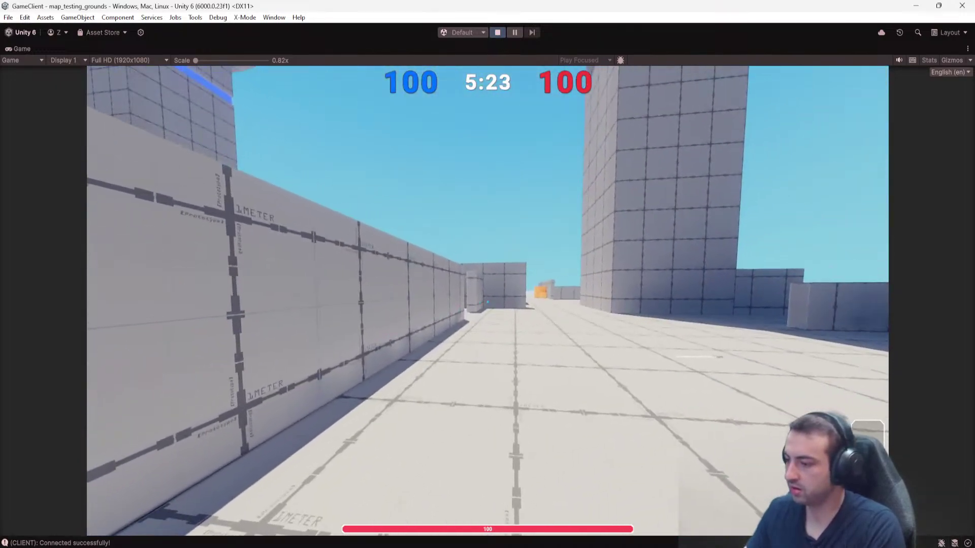
{"action": "type", "text": "/g"}
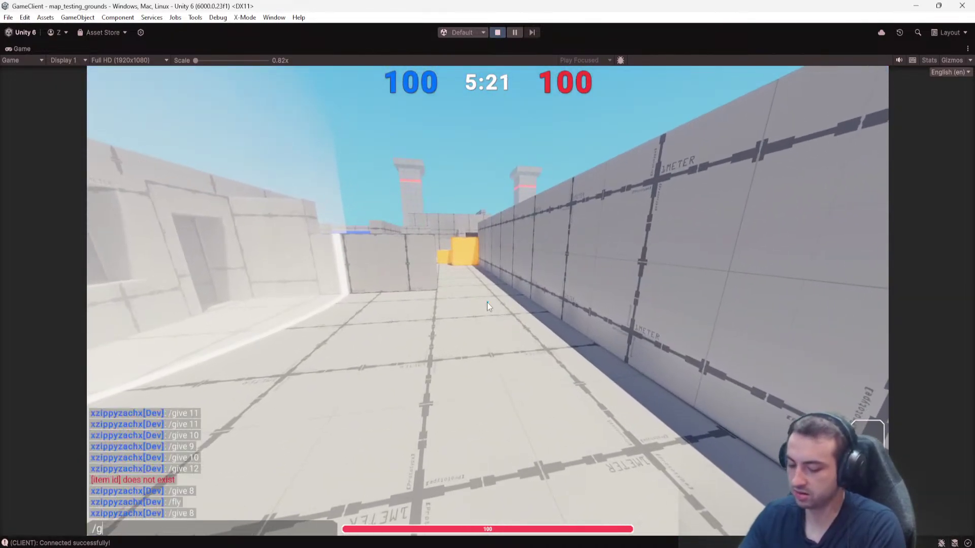
{"action": "type", "text": "ive 8"}
{"action": "key", "text": "Return"}
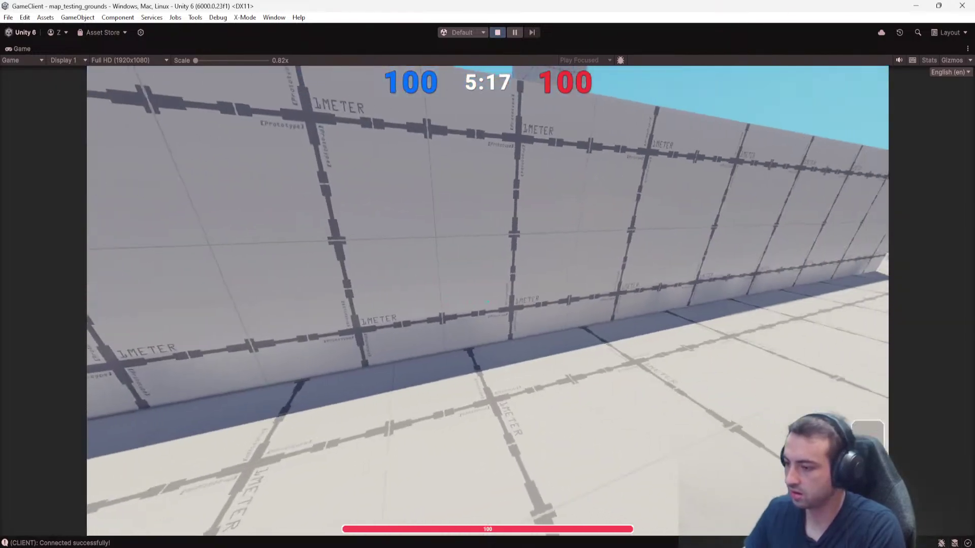
{"action": "key", "text": "Return"}
{"action": "key", "text": "Up"}
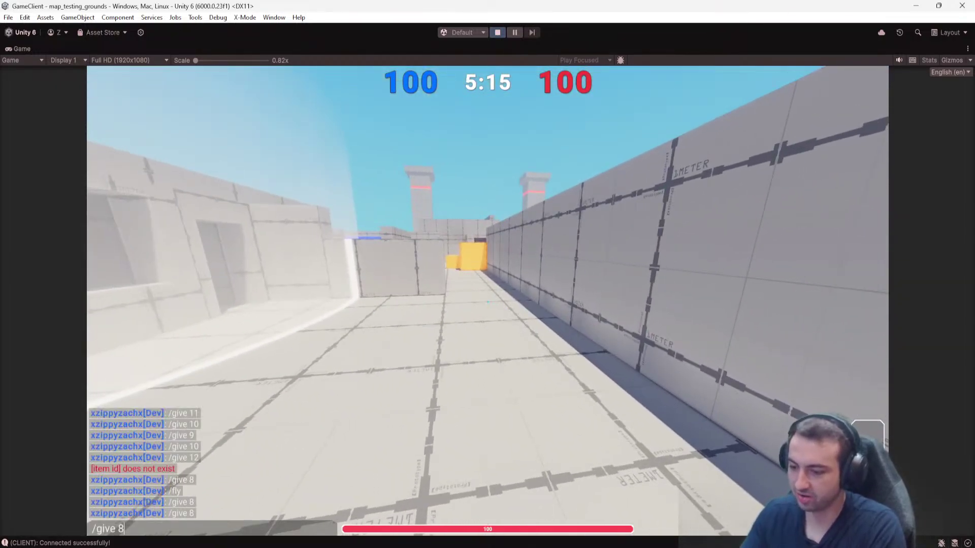
{"action": "key", "text": "Return"}
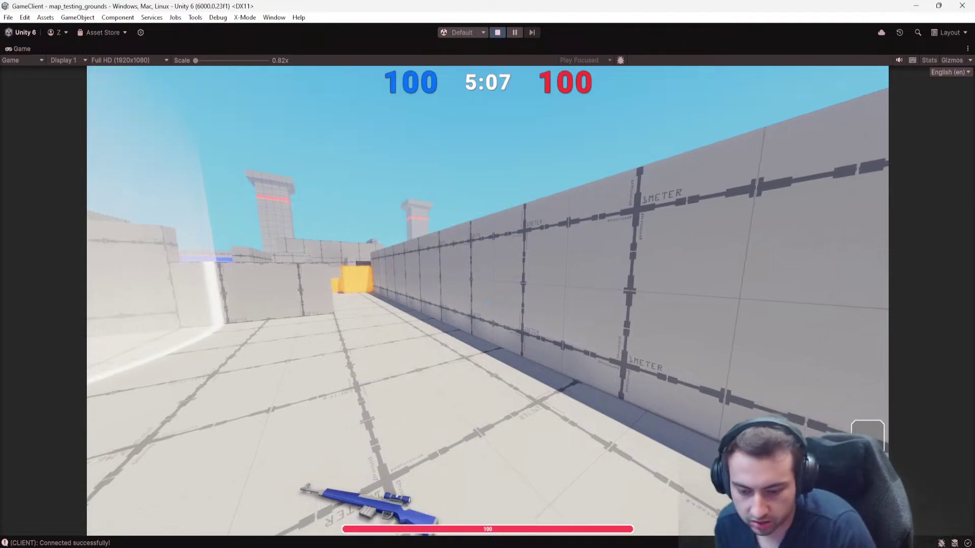
Fly toward the central structure near the twin towers, and open the in-game pause menu and resume the match.
{"action": "key", "text": "w"}
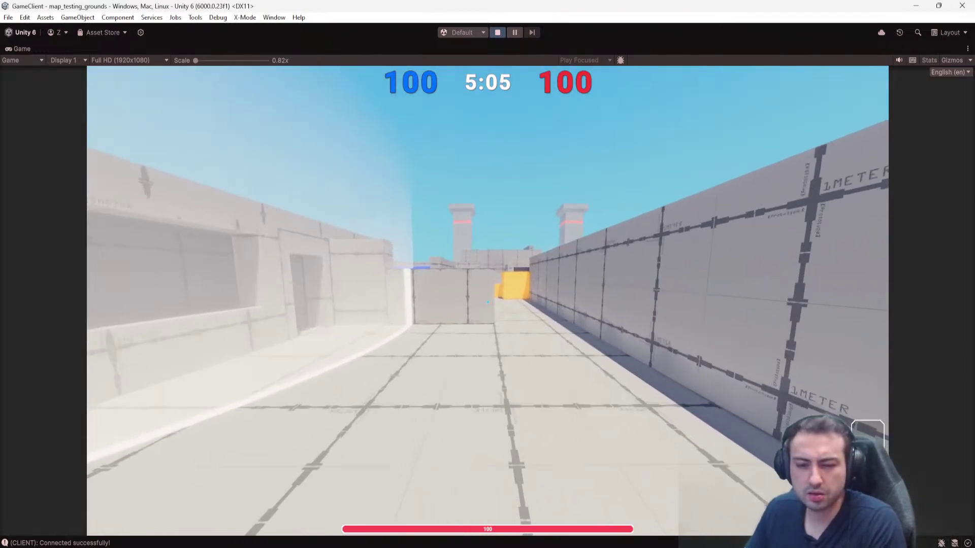
{"action": "key", "text": "space"}
{"action": "key", "text": "w"}
{"action": "key", "text": "space"}
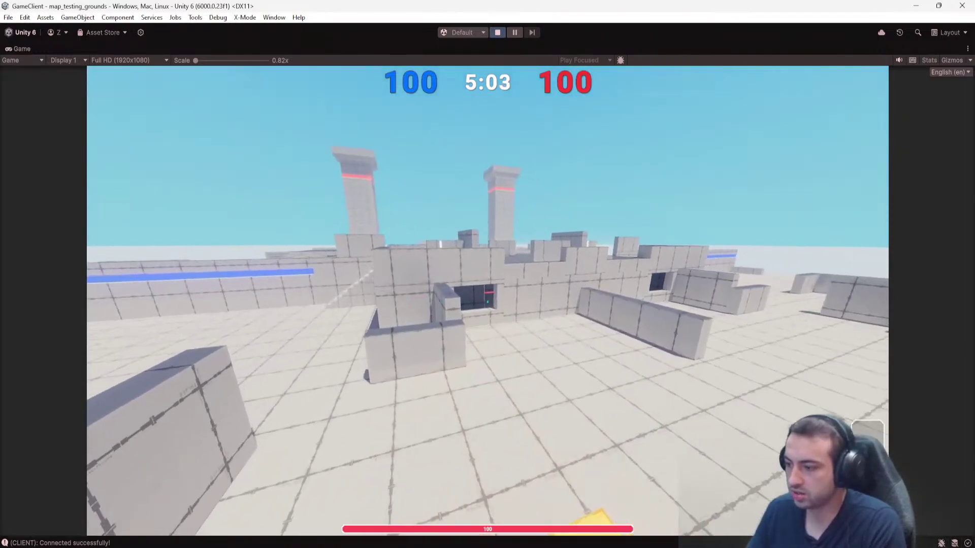
{"action": "key", "text": "Escape"}
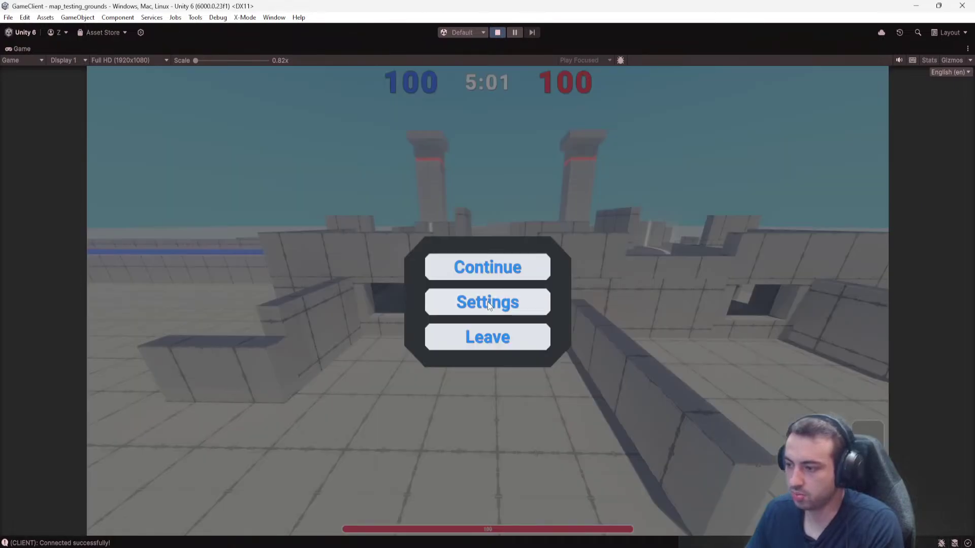
{"action": "left_click", "coordinate": [485, 267]}
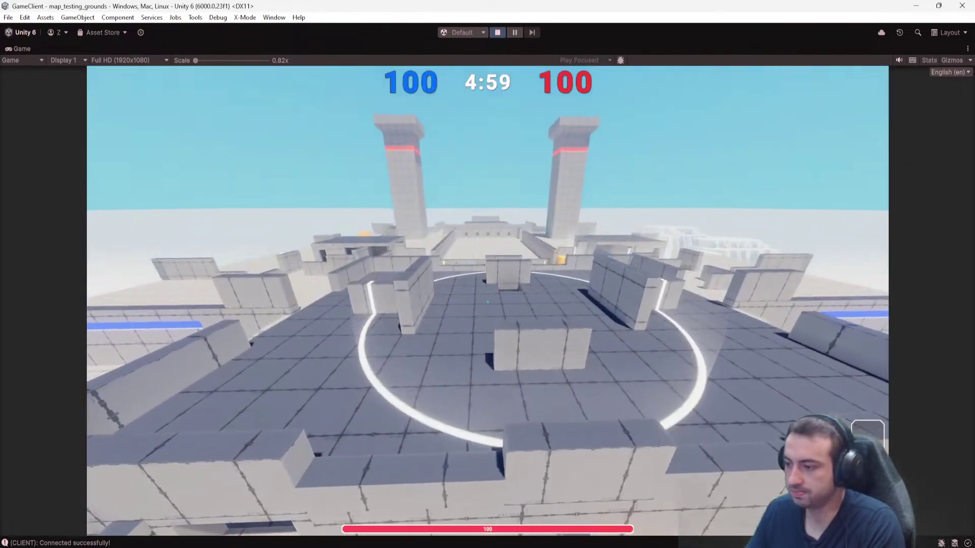
Fly over the white-ringed rooftop zone and enter the dark interior to view the glowing green cross pickup.
{"action": "key", "text": "w"}
{"action": "key", "text": "d"}
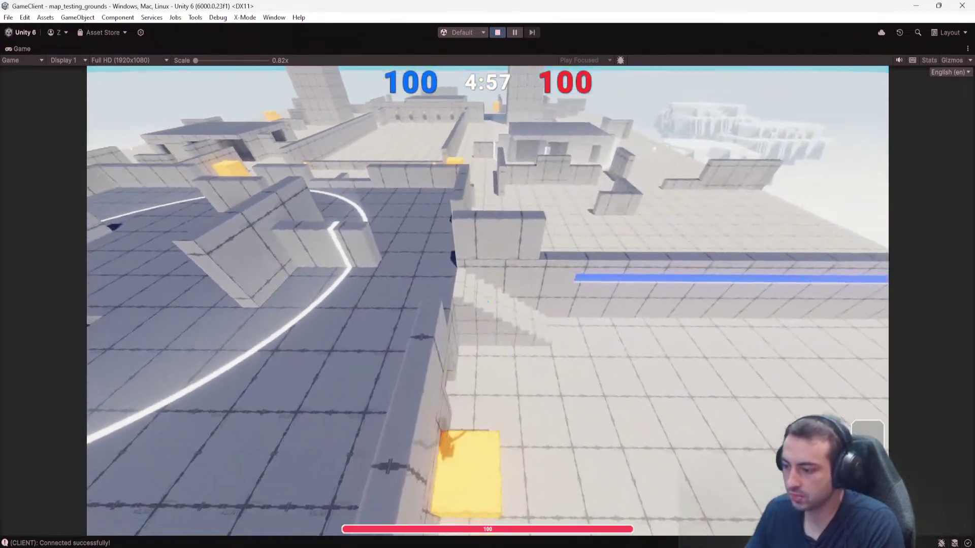
{"action": "key", "text": "w"}
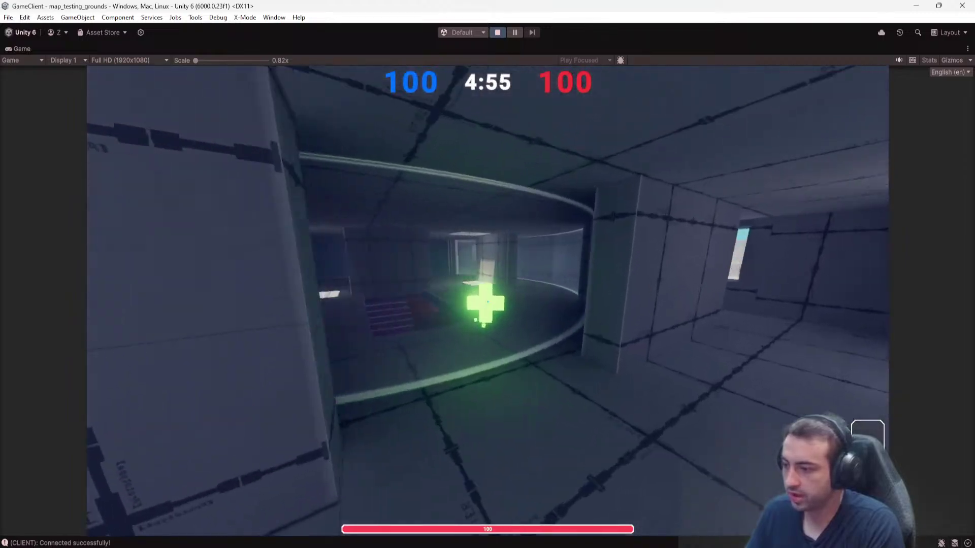
Explore the central structure's interior, passing through the stairwell and the blue- and red-lit lower corridors to an outer room.
{"action": "key", "text": "w"}
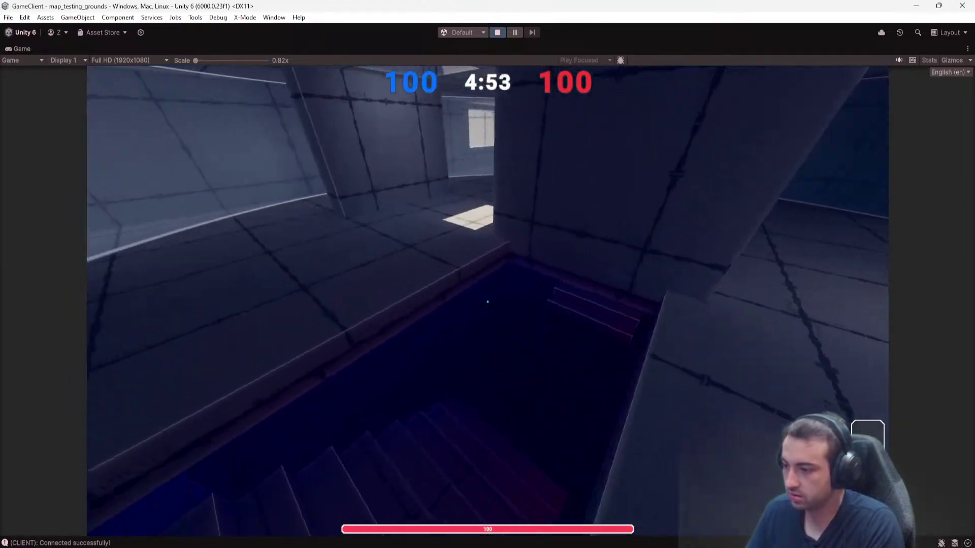
{"action": "key", "text": "w"}
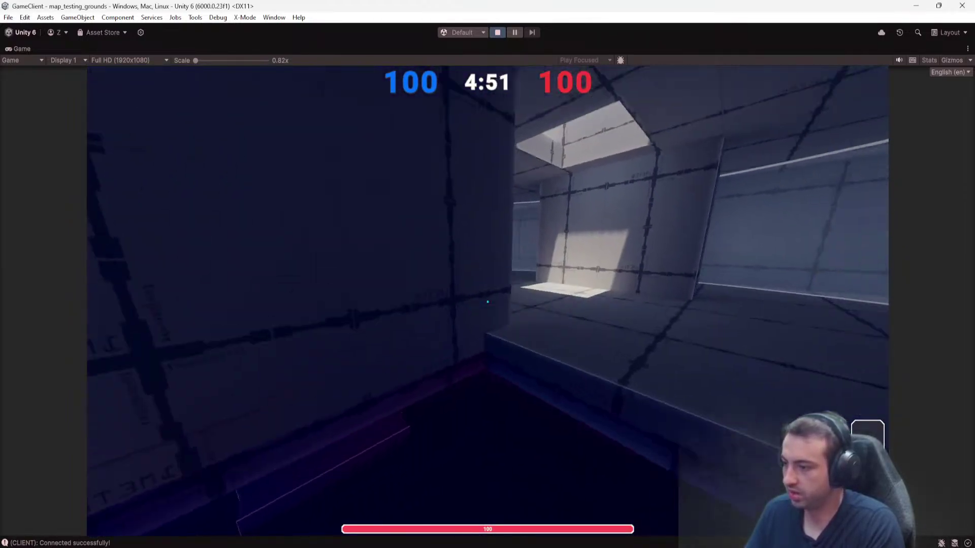
{"action": "key", "text": "w"}
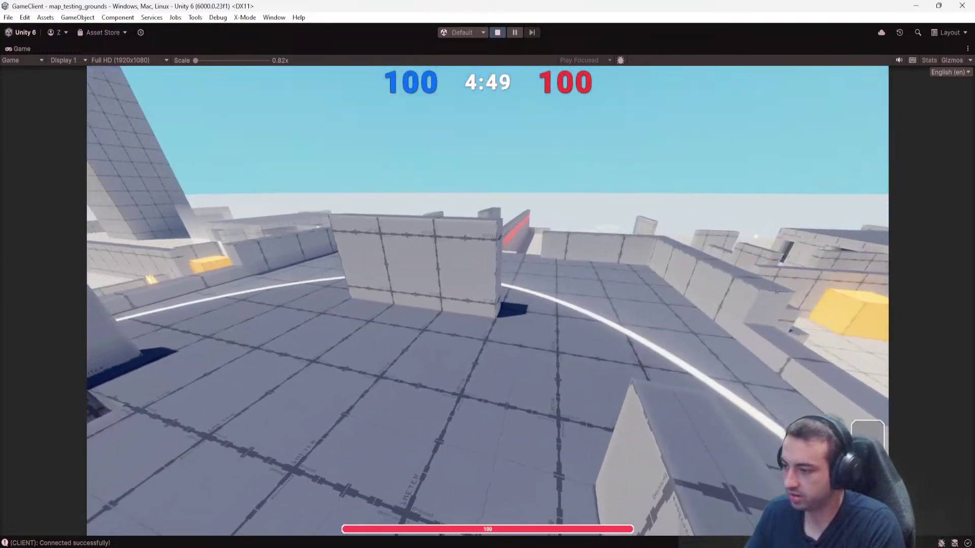
{"action": "key", "text": "w"}
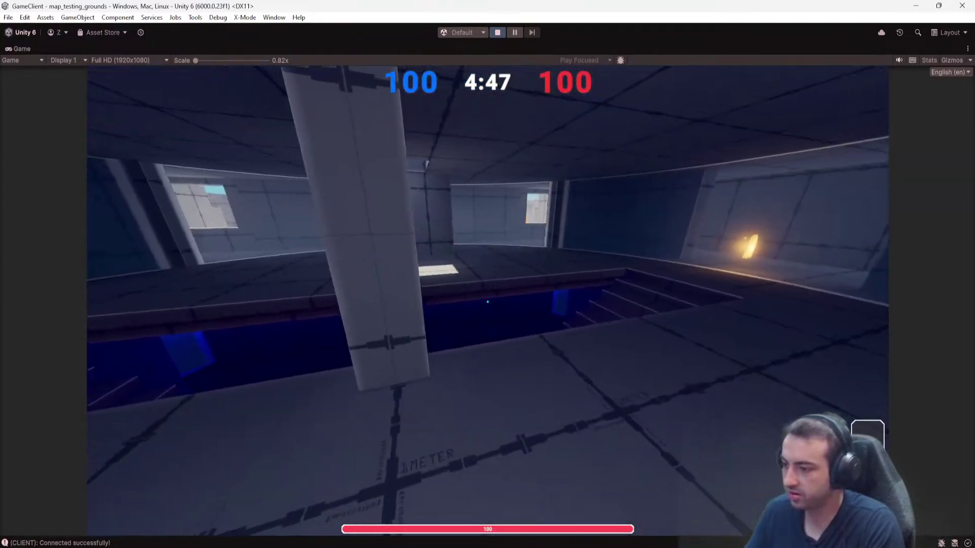
{"action": "key", "text": "w"}
{"action": "key", "text": "w"}
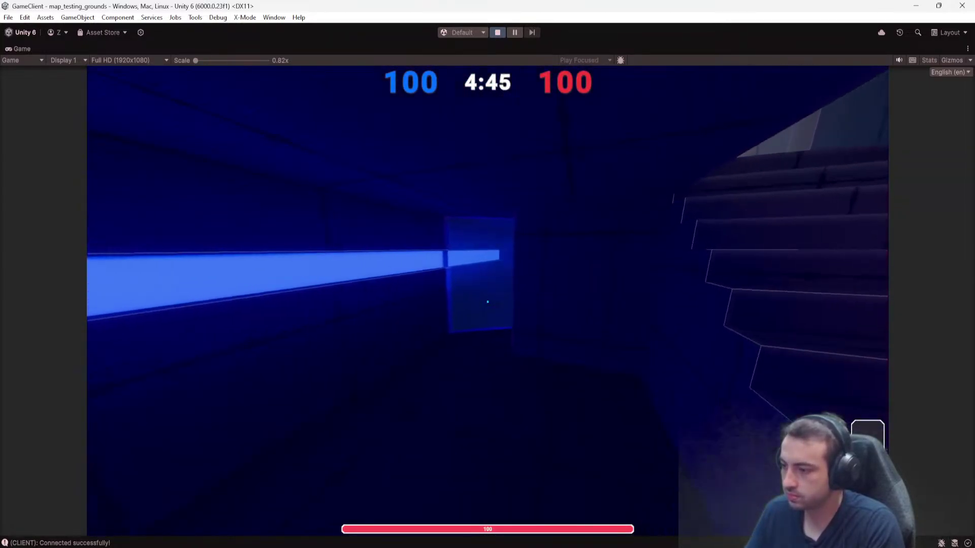
{"action": "key", "text": "w"}
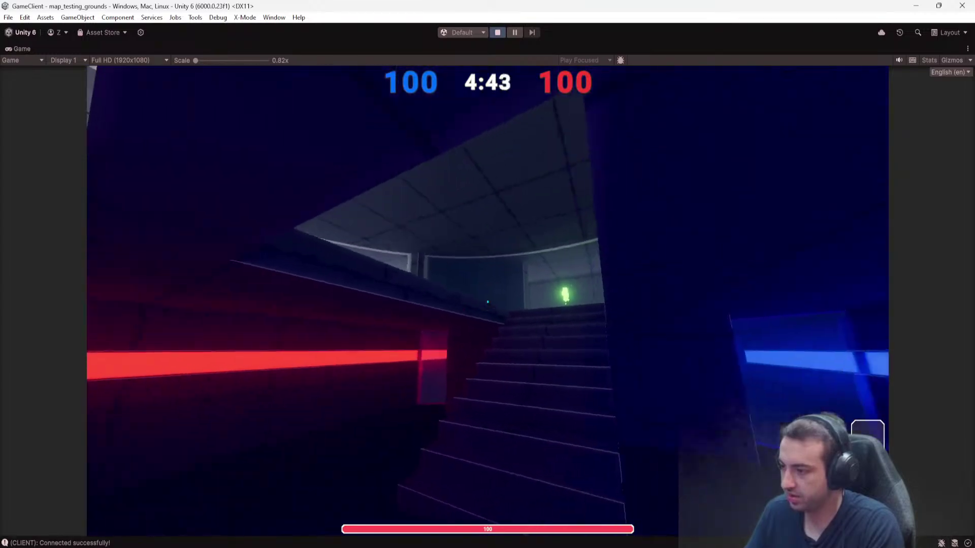
{"action": "key", "text": "w"}
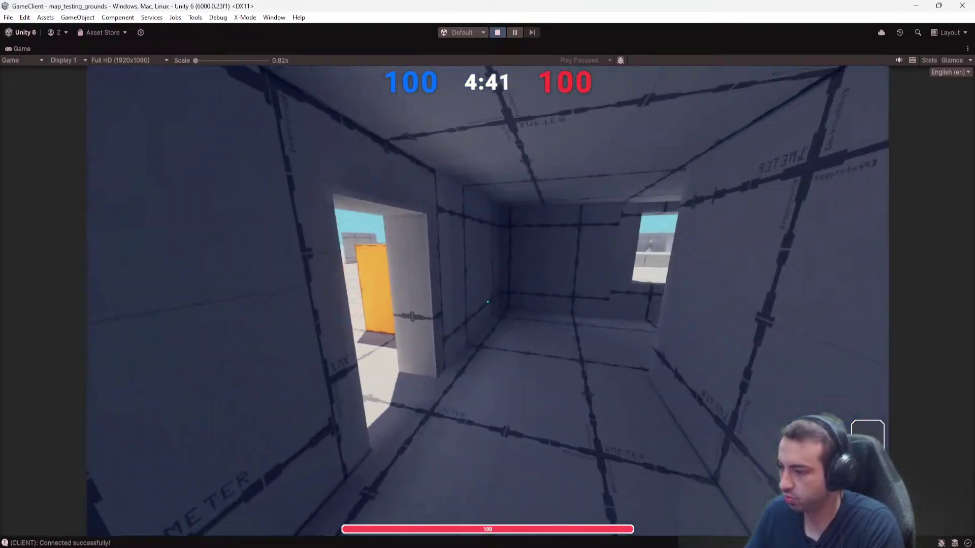
Fly high above the white-ringed rooftop zone to survey the central structure, towers and surrounding map.
{"action": "key", "text": "w"}
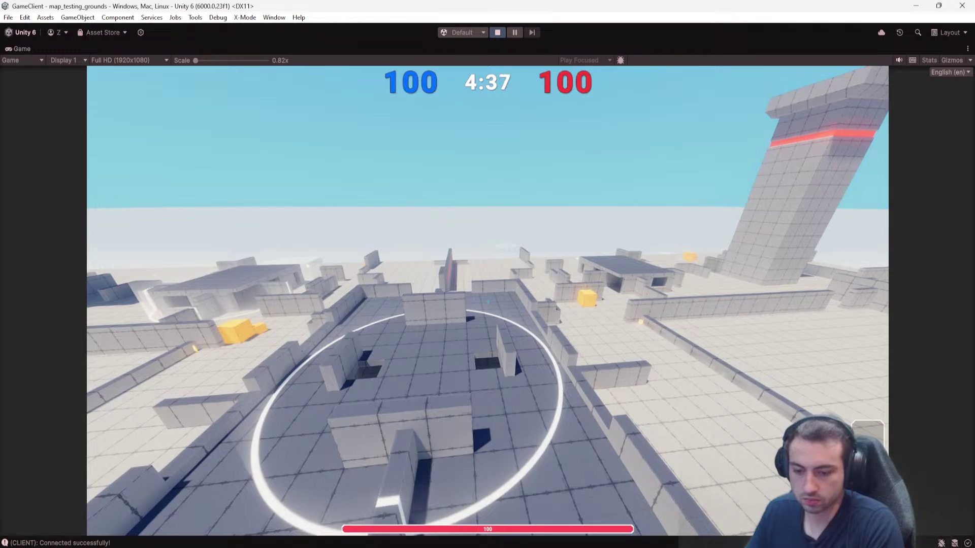
{"action": "key", "text": "w"}
{"action": "key", "text": "w"}
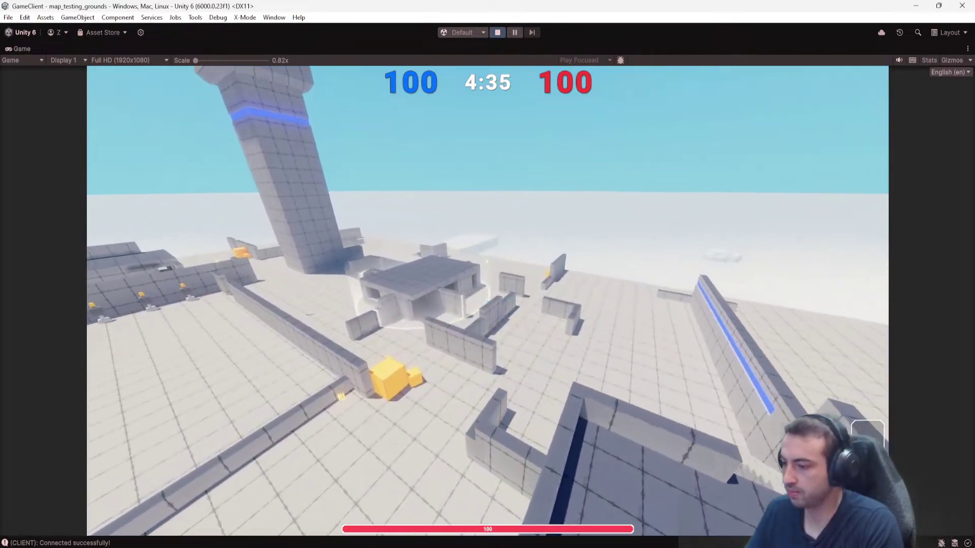
{"action": "mouse_move", "coordinate": [488, 274]}
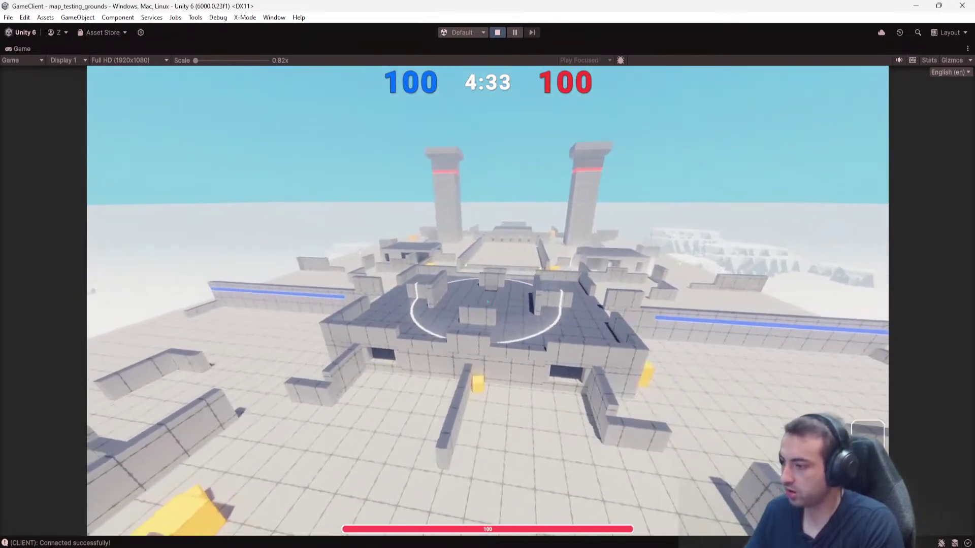
{"action": "key", "text": "s"}
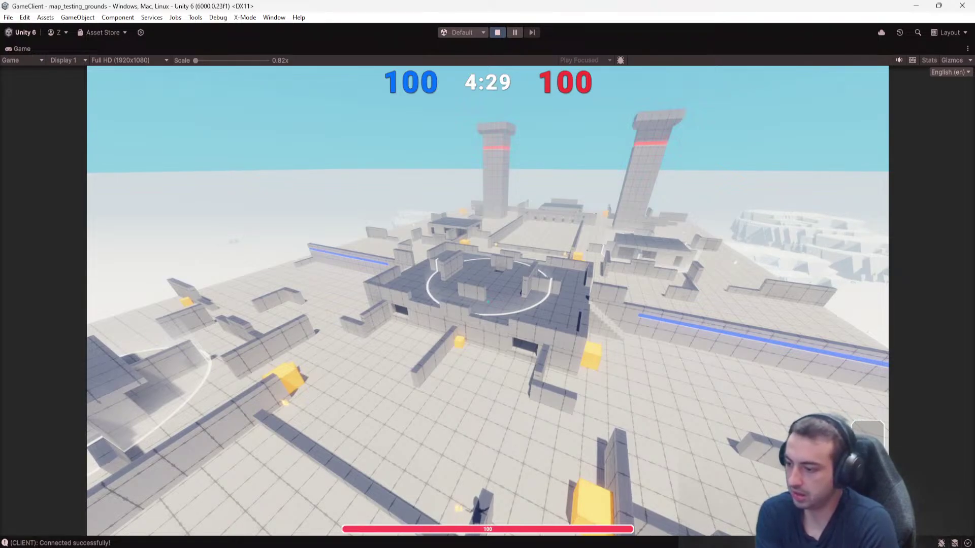
{"action": "key", "text": "w"}
{"action": "key", "text": "d"}
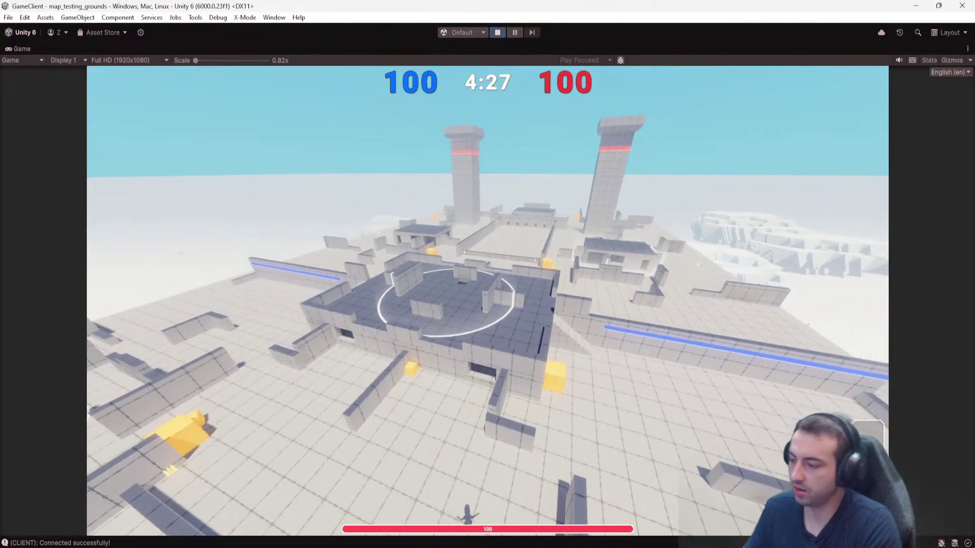
Fly over the side courtyard near the blue-banded towers and descend between the ringed building and the long wall.
{"action": "key", "text": "w"}
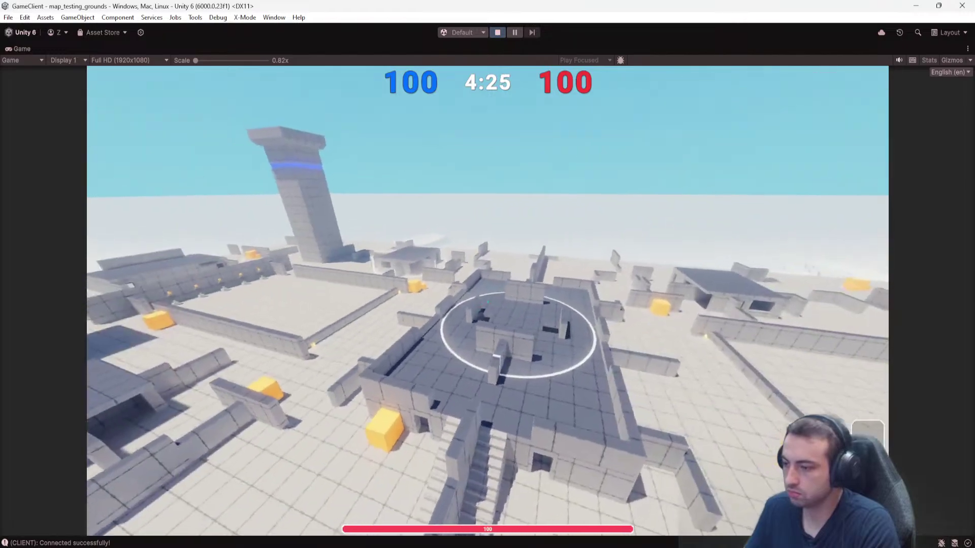
{"action": "key", "text": "w"}
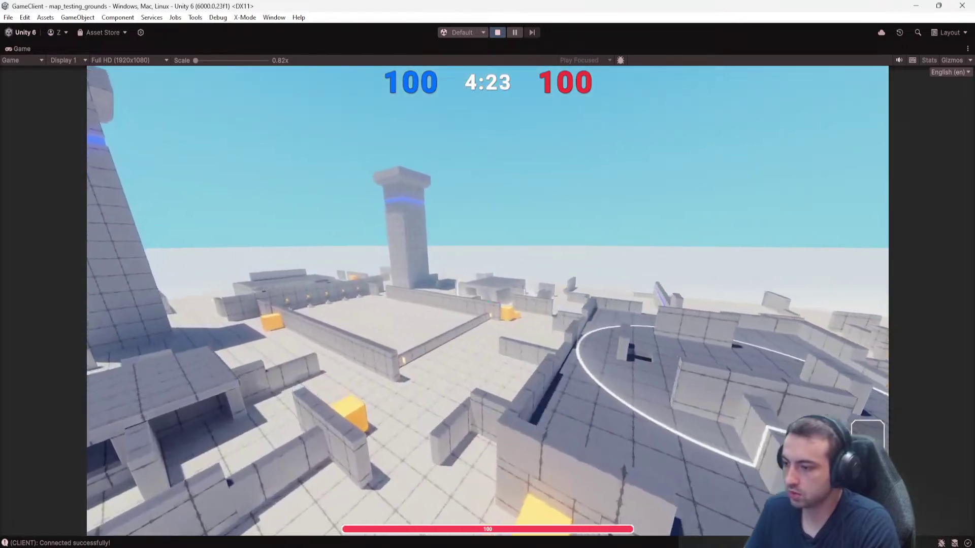
{"action": "key", "text": "w"}
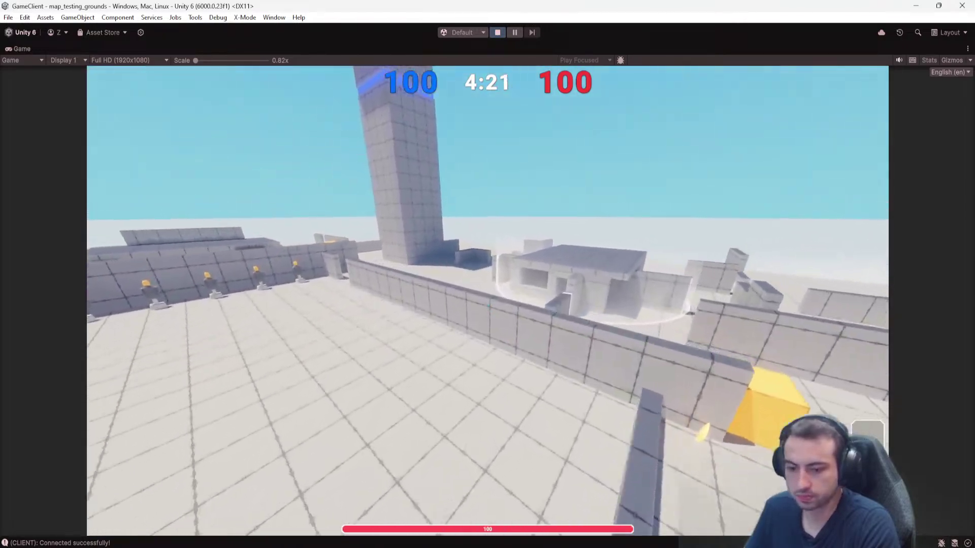
{"action": "key", "text": "s"}
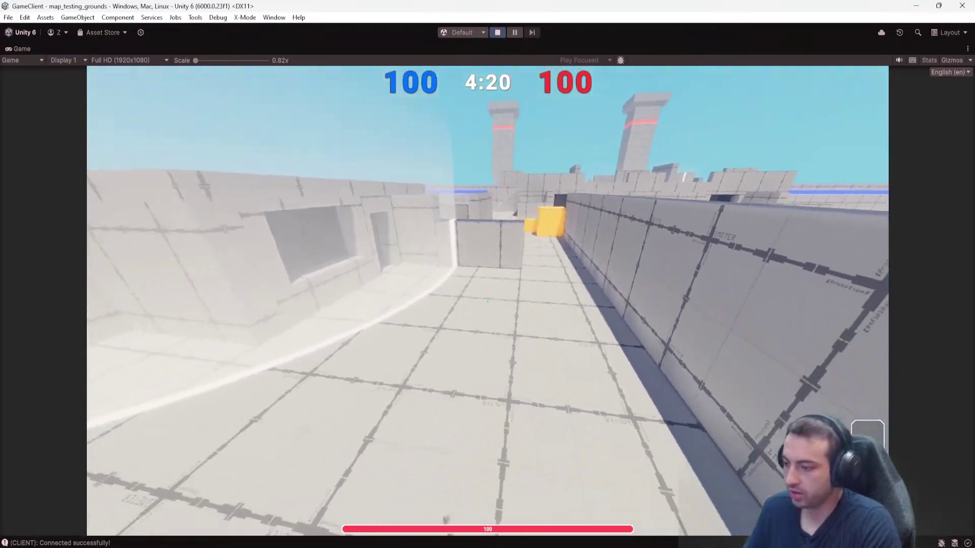
Issue the chat command /gametime 1 to cut the match time short.
{"action": "type", "text": "/gametime"}
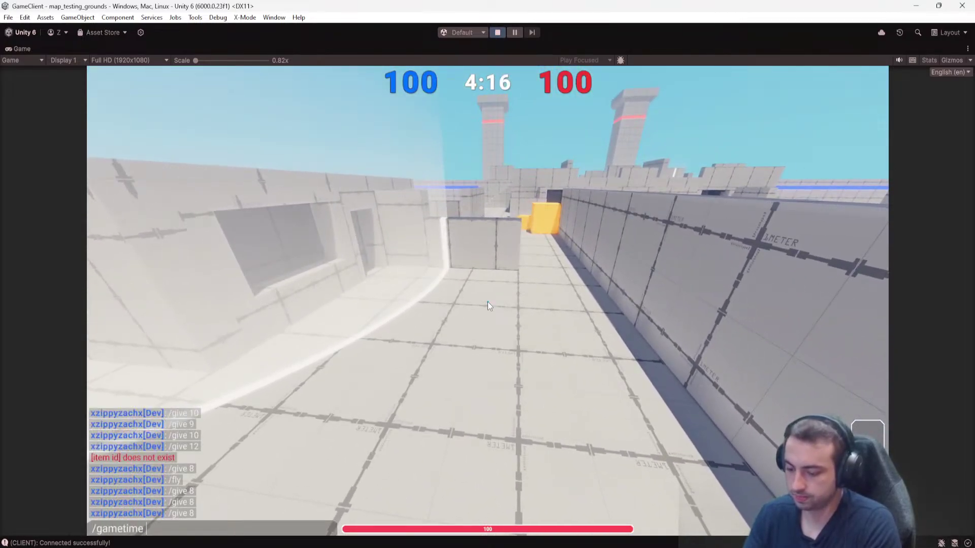
{"action": "type", "text": " 0"}
{"action": "key", "text": "BackSpace"}
{"action": "type", "text": "1"}
{"action": "key", "text": "Return"}
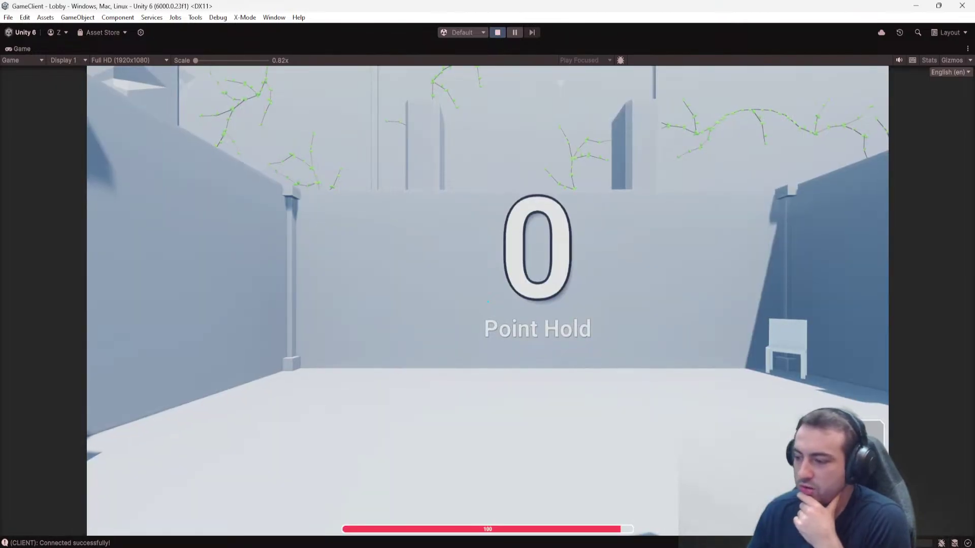
Walk around the lobby courtyard and stairs to view the Testing Grounds map picture and the Point Hold countdown wall.
{"action": "key", "text": "w"}
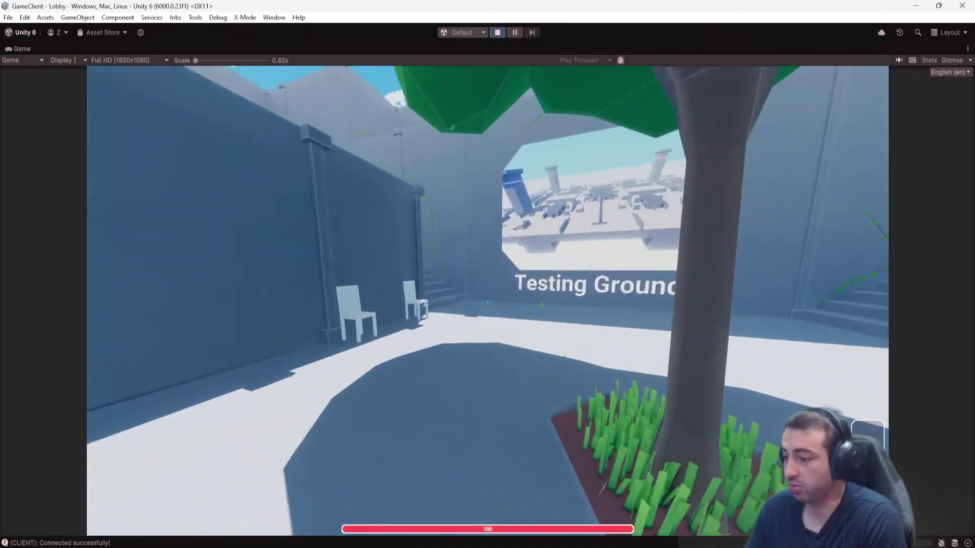
{"action": "key", "text": "w"}
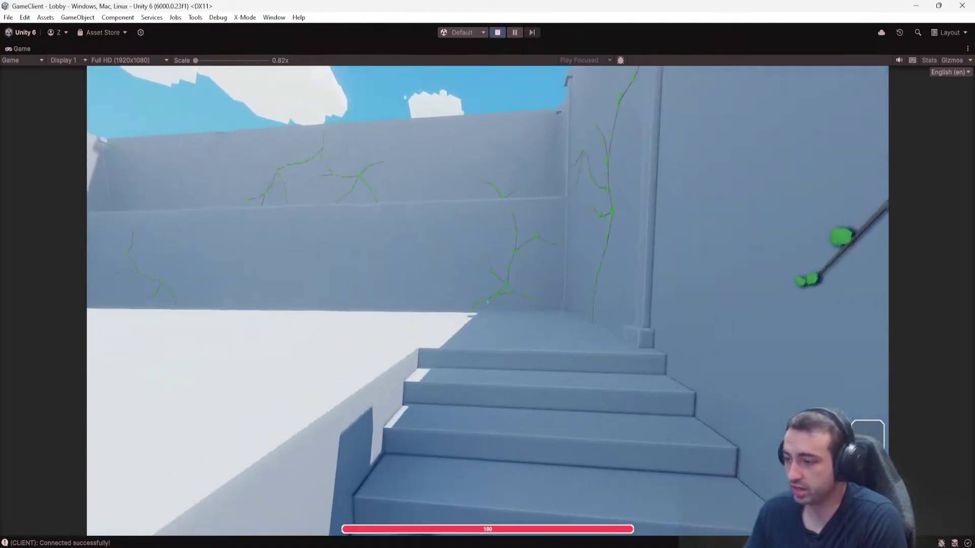
{"action": "key", "text": "w"}
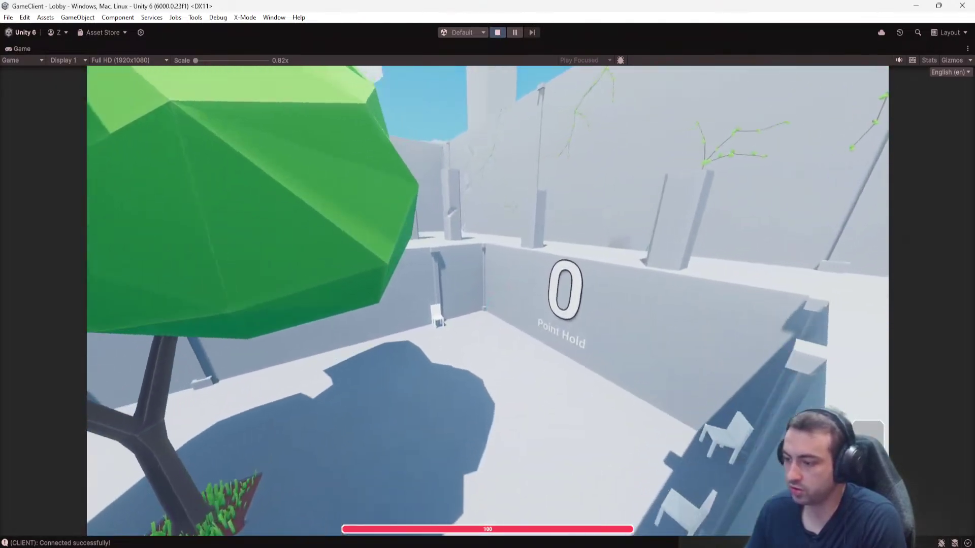
{"action": "key", "text": "w"}
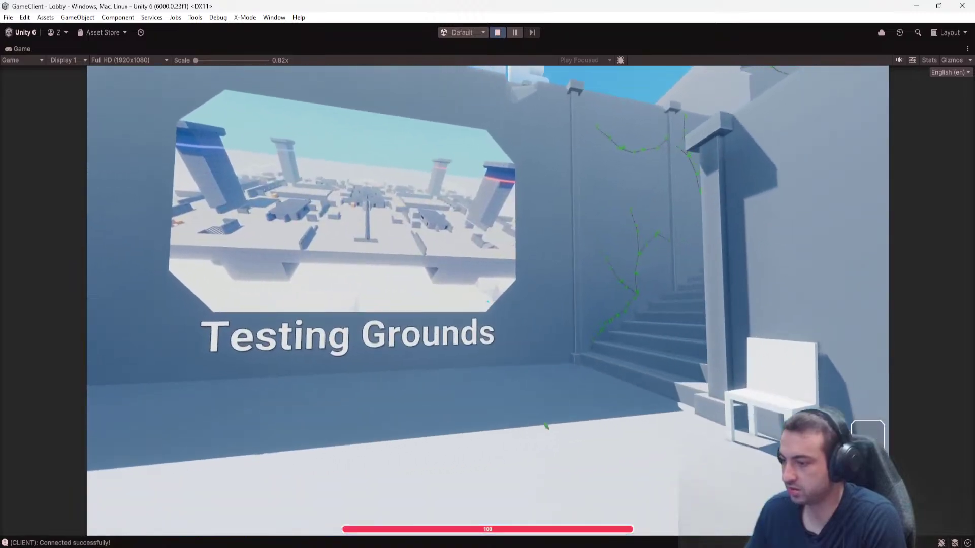
{"action": "key", "text": "w"}
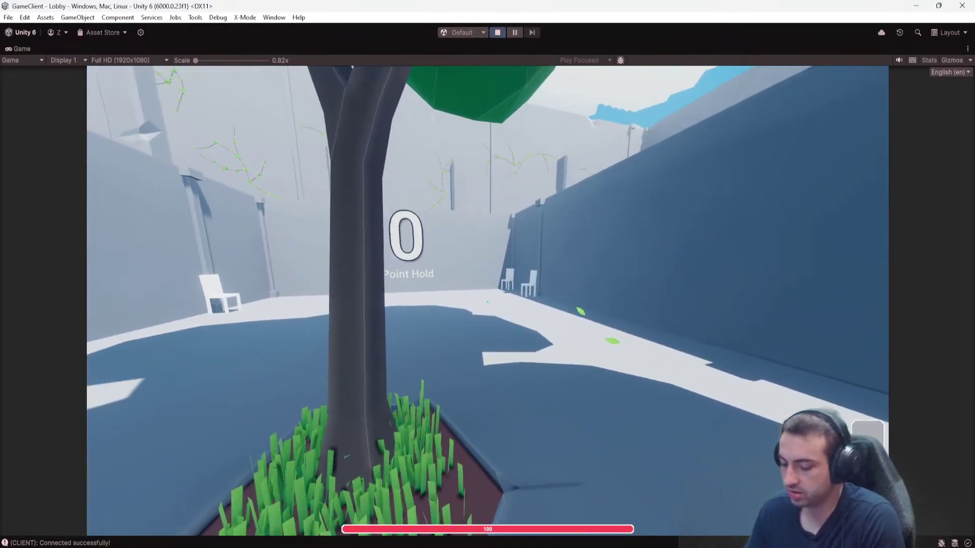
Auto-start the match from the match settings and return to the lobby.
{"action": "key", "text": "Tab"}
{"action": "left_click", "coordinate": [608, 479]}
{"action": "key", "text": "Tab"}
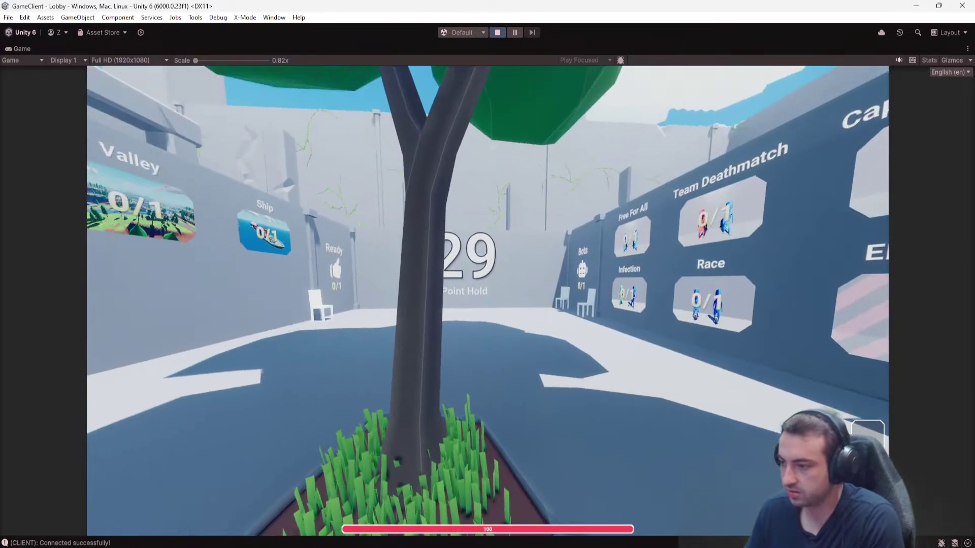
Walk between the lobby voting walls to examine the gamemode, bots and map voting options.
{"action": "key", "text": "w"}
{"action": "key", "text": "w"}
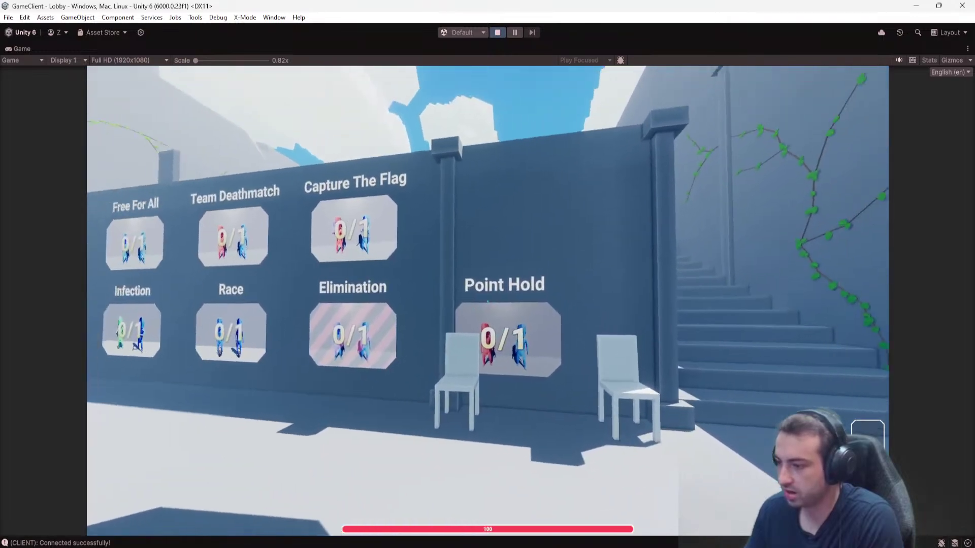
{"action": "key", "text": "w"}
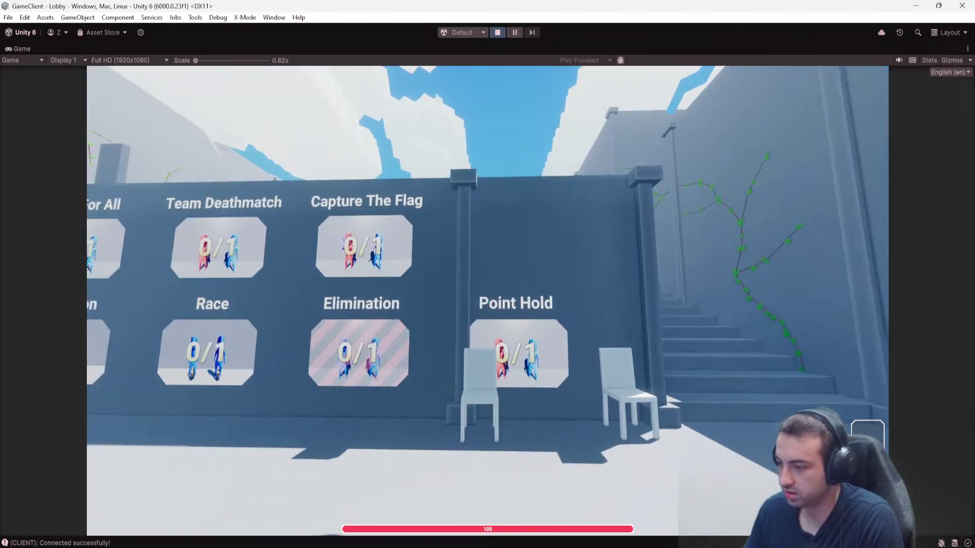
{"action": "key", "text": "a"}
{"action": "key", "text": "a"}
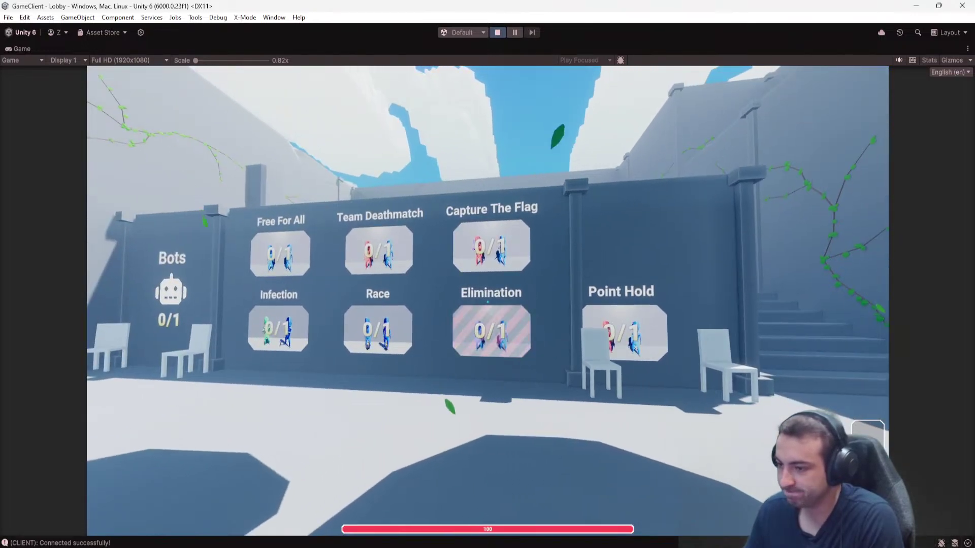
{"action": "key", "text": "w"}
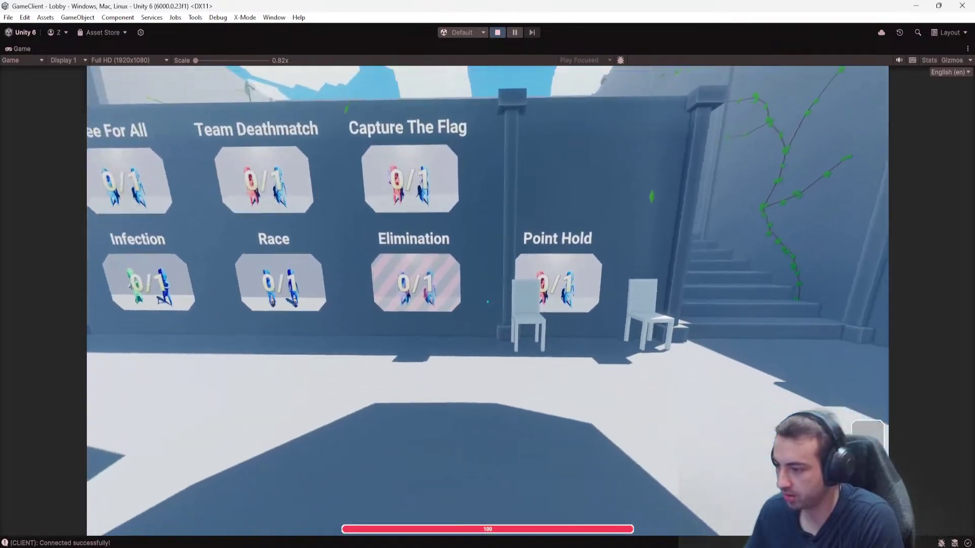
{"action": "key", "text": "w"}
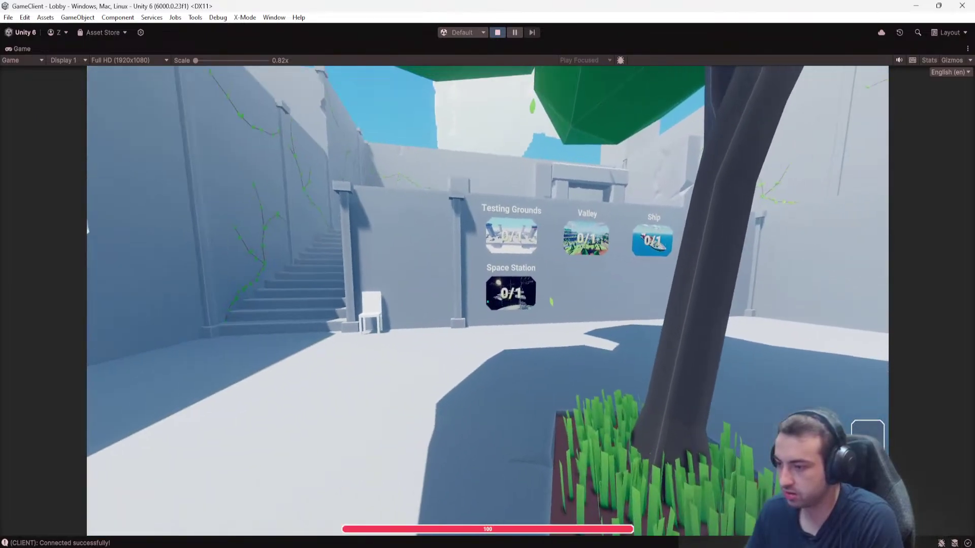
{"action": "key", "text": "w"}
{"action": "key", "text": "d"}
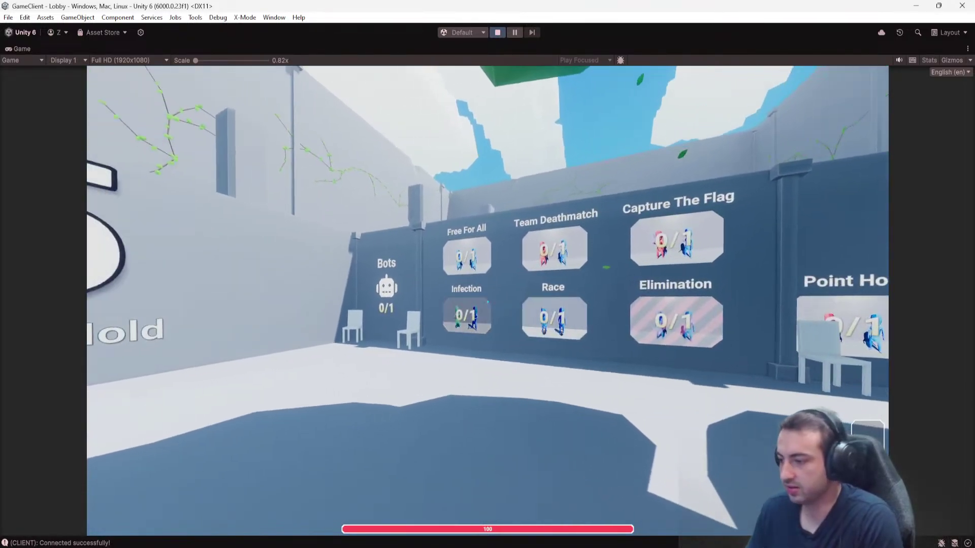
Stop the match countdown in the match settings and look through the available options.
{"action": "key", "text": "Tab"}
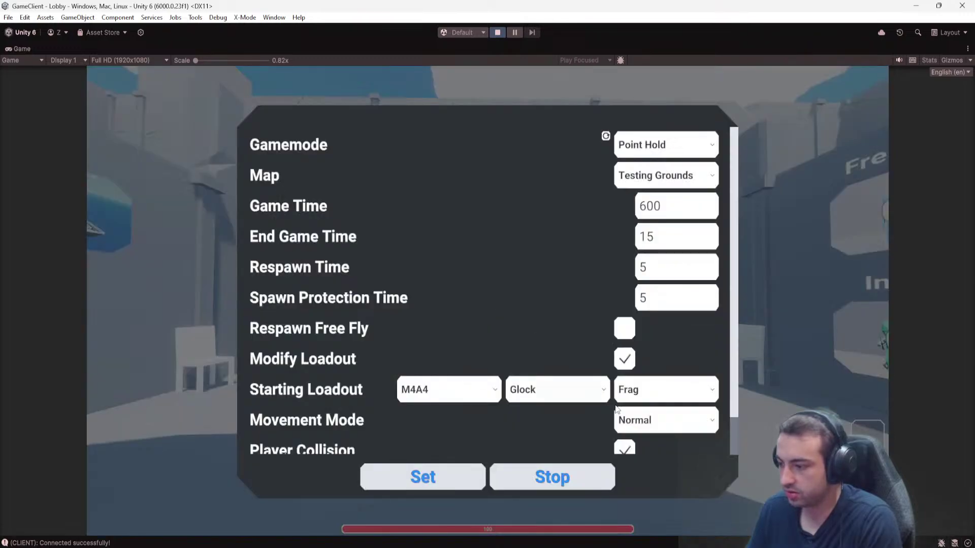
{"action": "left_click", "coordinate": [542, 486]}
{"action": "scroll", "coordinate": [670, 284], "scroll_direction": "down", "scroll_amount": 1}
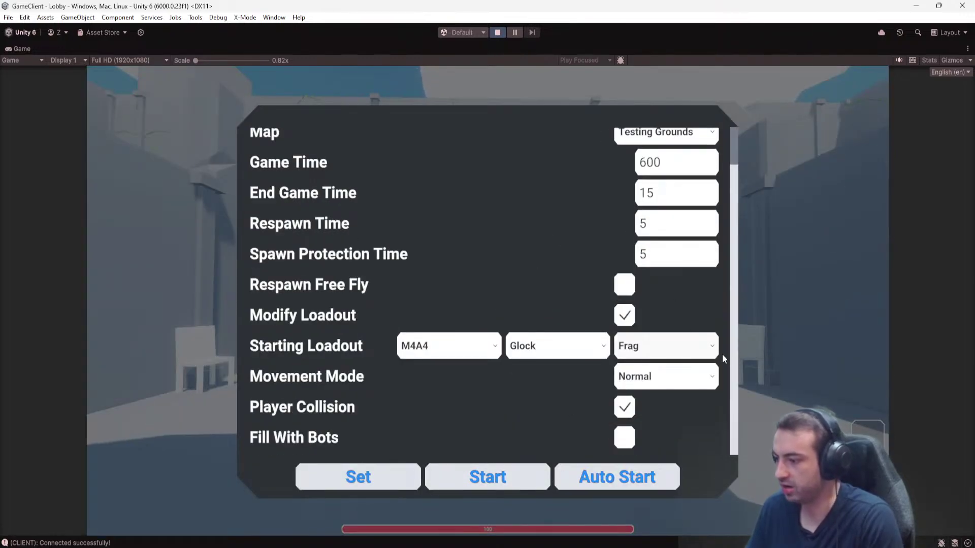
{"action": "scroll", "coordinate": [711, 197], "scroll_direction": "up", "scroll_amount": 1}
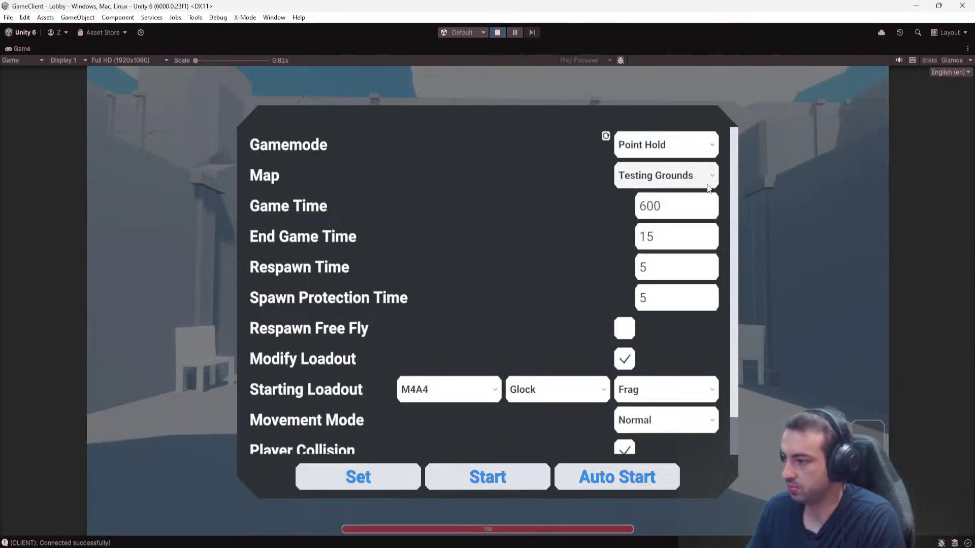
Set the match gamemode to Team Deathmatch.
{"action": "scroll", "coordinate": [723, 371], "scroll_direction": "down", "scroll_amount": 1}
{"action": "scroll", "coordinate": [405, 351], "scroll_direction": "up", "scroll_amount": 1}
{"action": "left_click", "coordinate": [650, 145]}
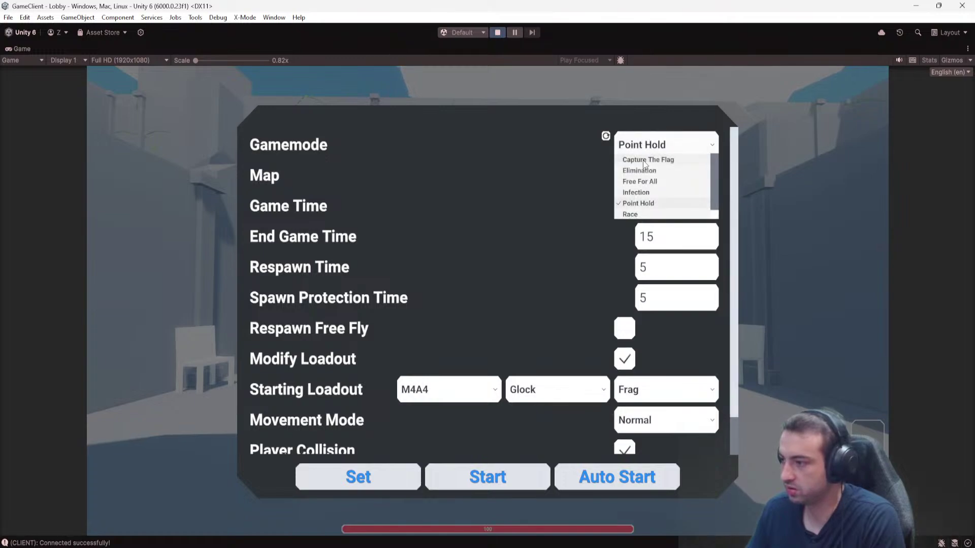
{"action": "left_click", "coordinate": [648, 213]}
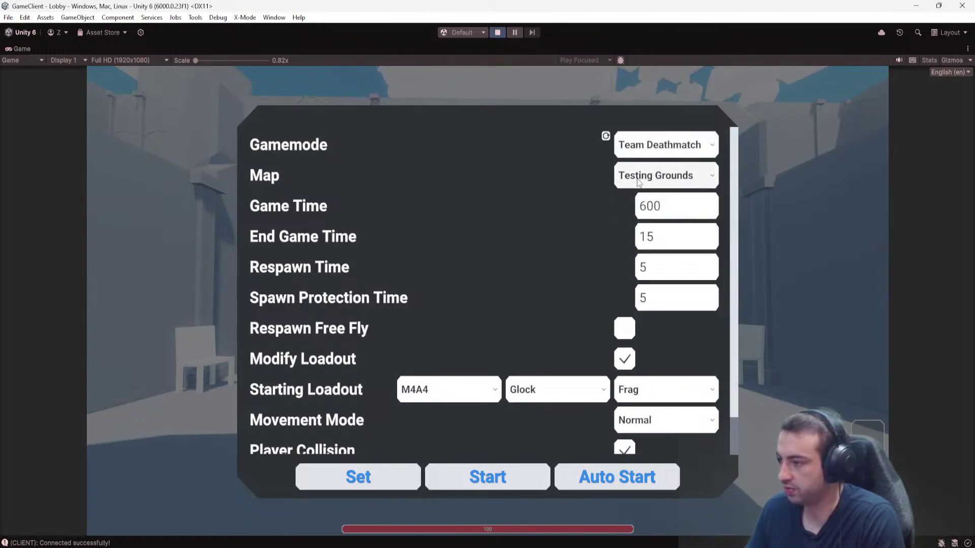
Set the match map to Ship and review the remaining match settings down to Fill With Bots.
{"action": "scroll", "coordinate": [630, 308], "scroll_direction": "down", "scroll_amount": 1}
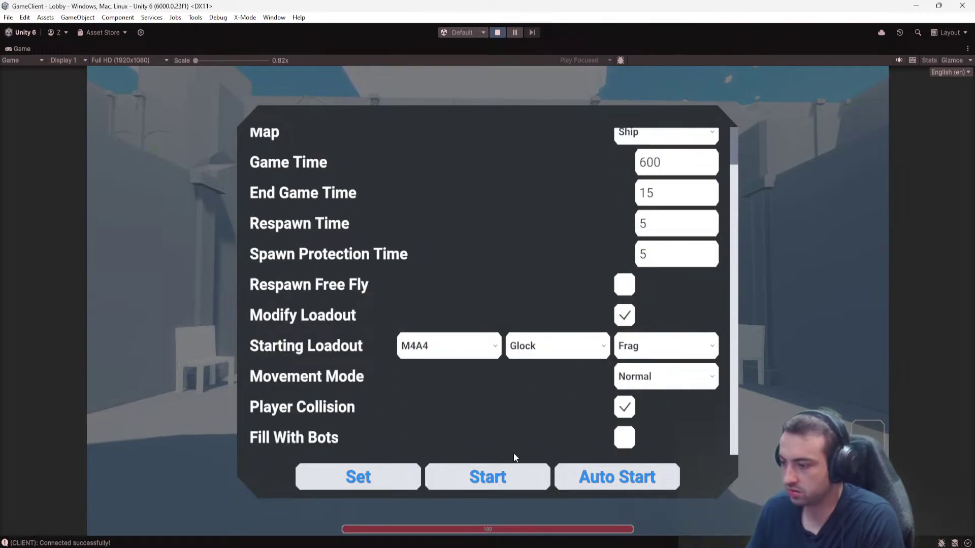
{"action": "key", "text": "Escape"}
{"action": "key", "text": "Escape"}
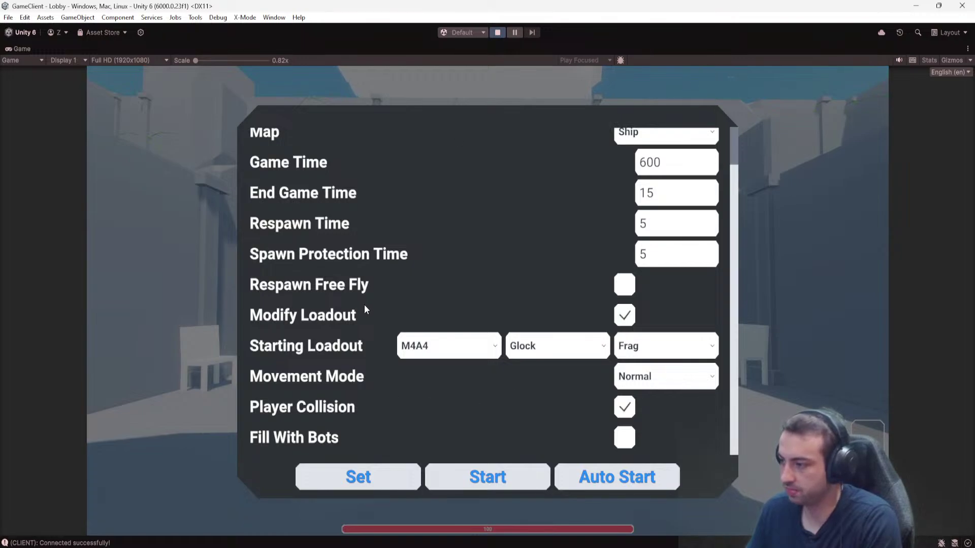
{"action": "scroll", "coordinate": [364, 304], "scroll_direction": "up", "scroll_amount": 1}
{"action": "scroll", "coordinate": [397, 283], "scroll_direction": "down", "scroll_amount": 1}
{"action": "scroll", "coordinate": [508, 218], "scroll_direction": "up", "scroll_amount": 1}
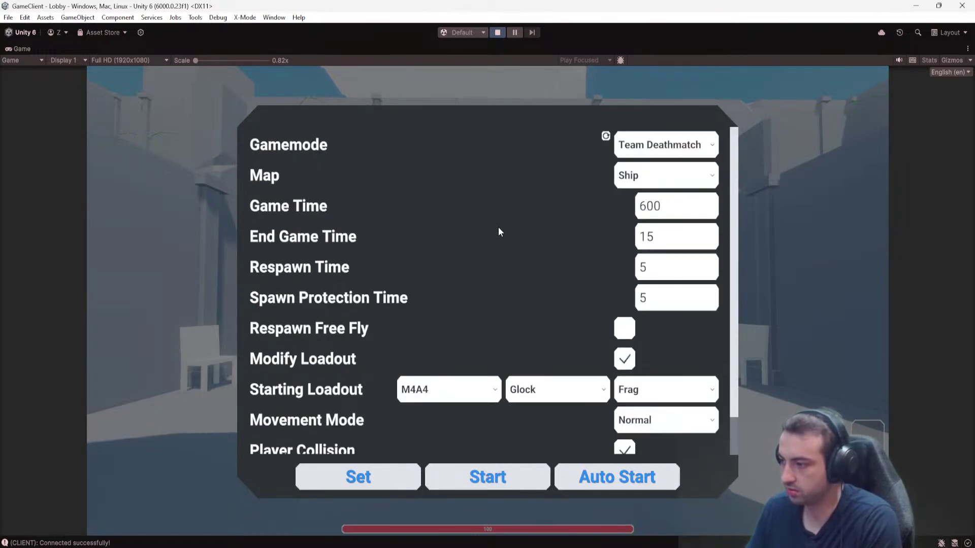
{"action": "scroll", "coordinate": [486, 271], "scroll_direction": "down", "scroll_amount": 1}
{"action": "scroll", "coordinate": [445, 423], "scroll_direction": "up", "scroll_amount": 1}
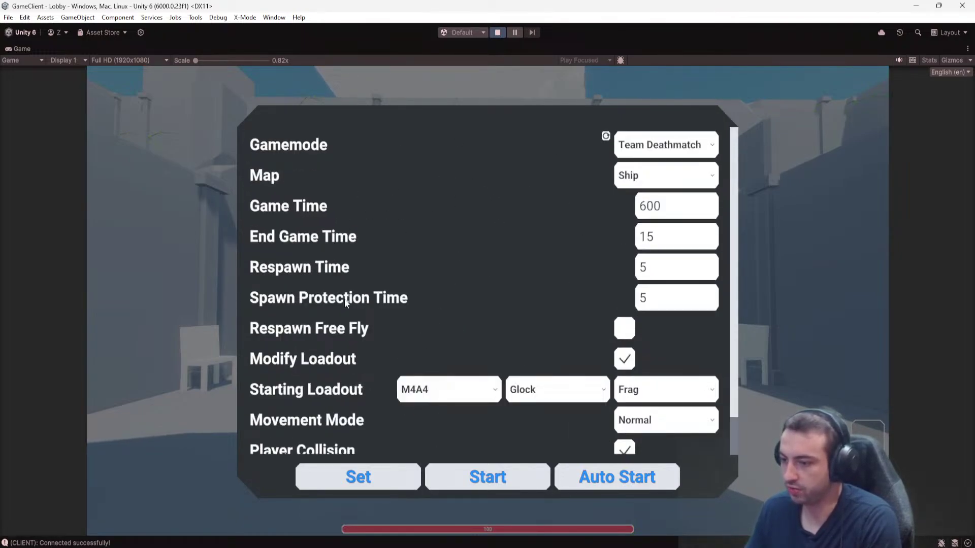
{"action": "scroll", "coordinate": [445, 423], "scroll_direction": "down", "scroll_amount": 1}
Leave the match settings to walk past the lobby tree, and reopen them to examine the time, loadout and bot options.
{"action": "left_click", "coordinate": [488, 477]}
{"action": "key", "text": "w"}
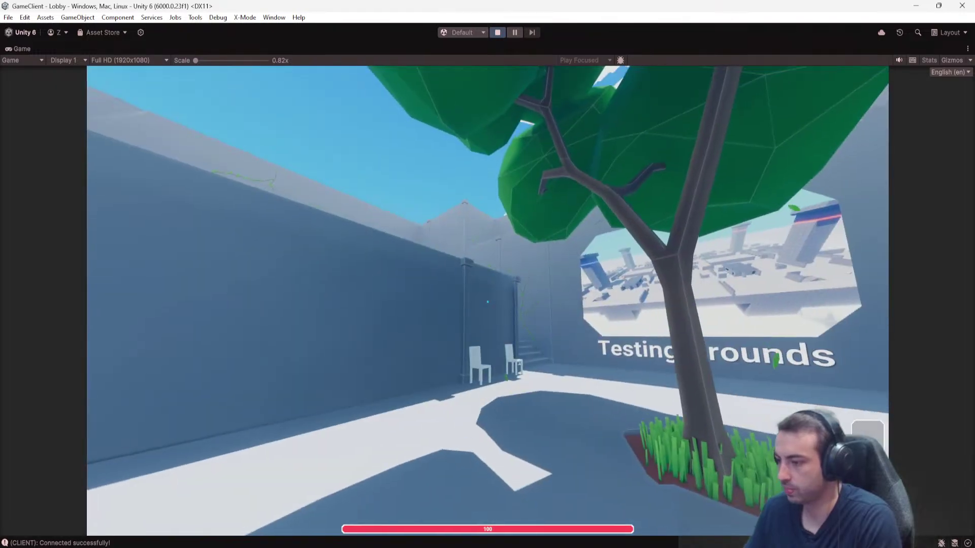
{"action": "key", "text": "Escape"}
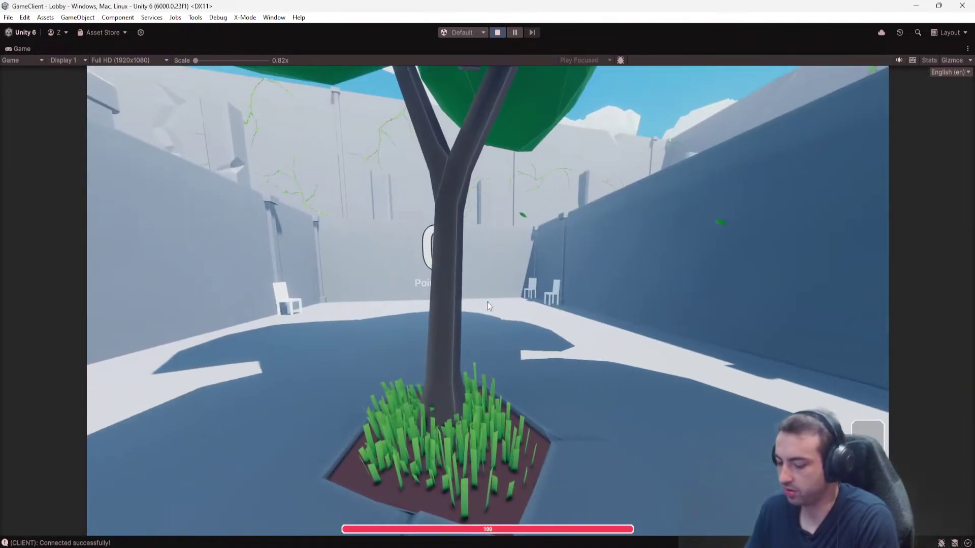
{"action": "scroll", "coordinate": [416, 347], "scroll_direction": "up", "scroll_amount": 1}
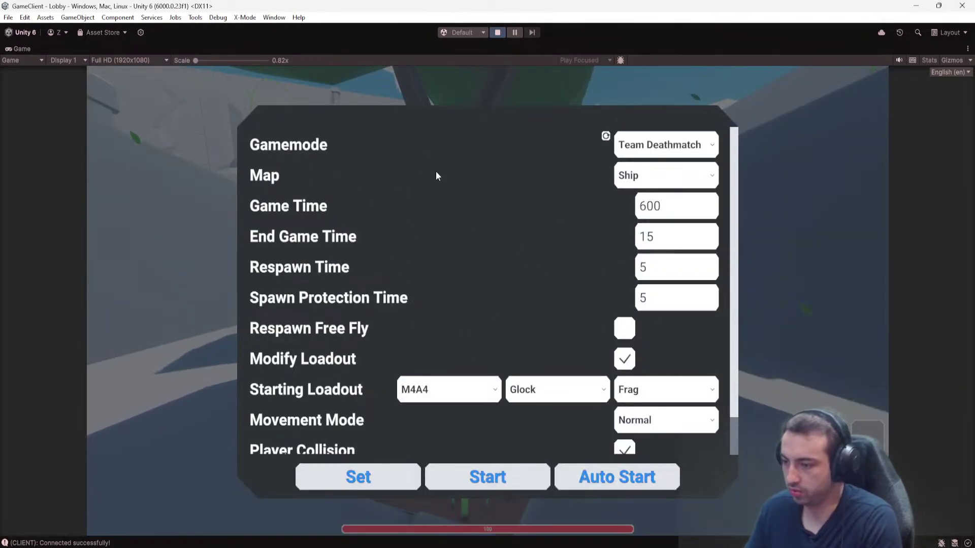
{"action": "scroll", "coordinate": [424, 369], "scroll_direction": "down", "scroll_amount": 1}
{"action": "scroll", "coordinate": [486, 191], "scroll_direction": "up", "scroll_amount": 1}
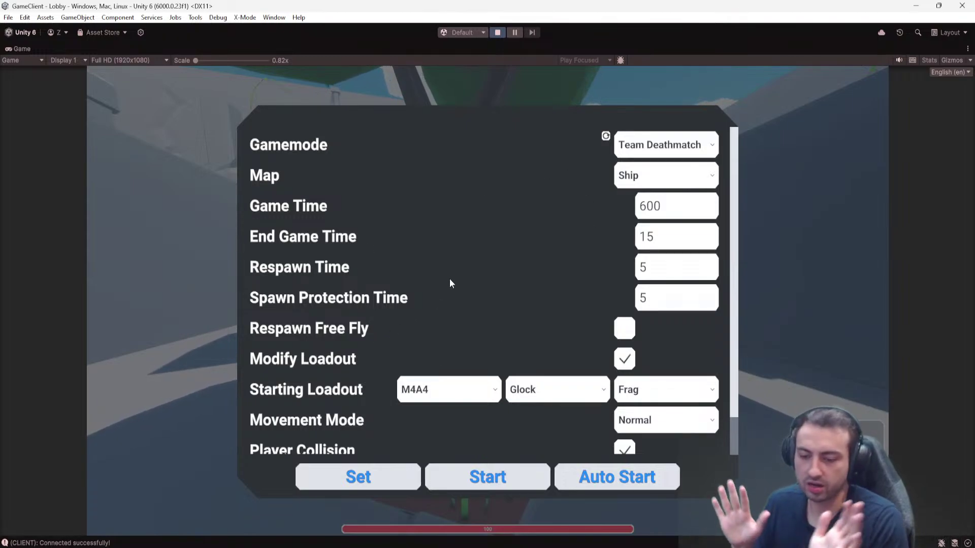
{"action": "scroll", "coordinate": [499, 264], "scroll_direction": "down", "scroll_amount": 1}
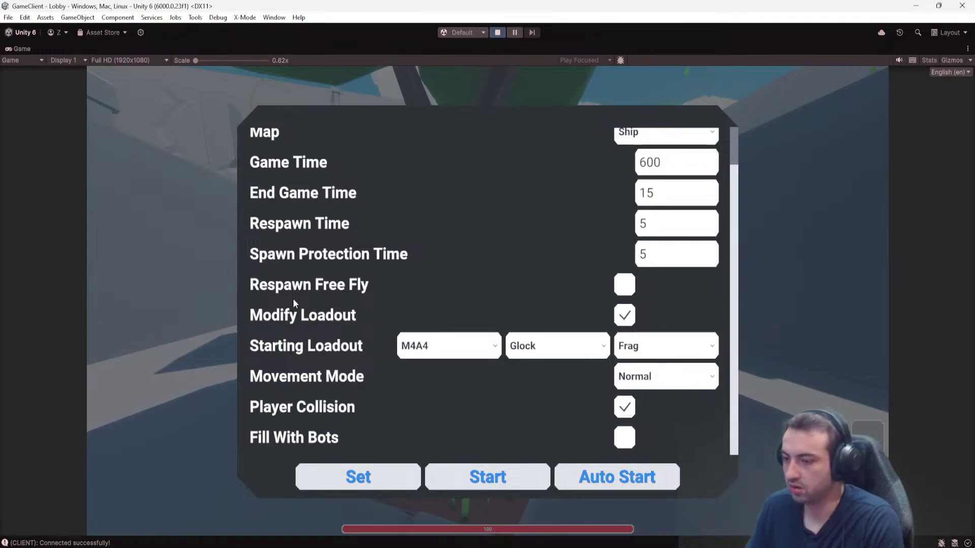
{"action": "scroll", "coordinate": [295, 297], "scroll_direction": "up", "scroll_amount": 1}
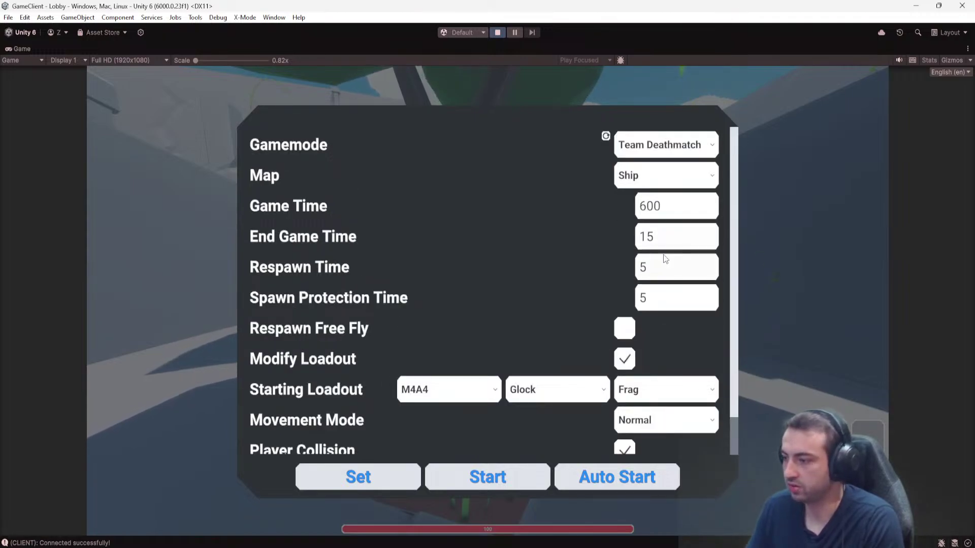
{"action": "scroll", "coordinate": [430, 247], "scroll_direction": "down", "scroll_amount": 1}
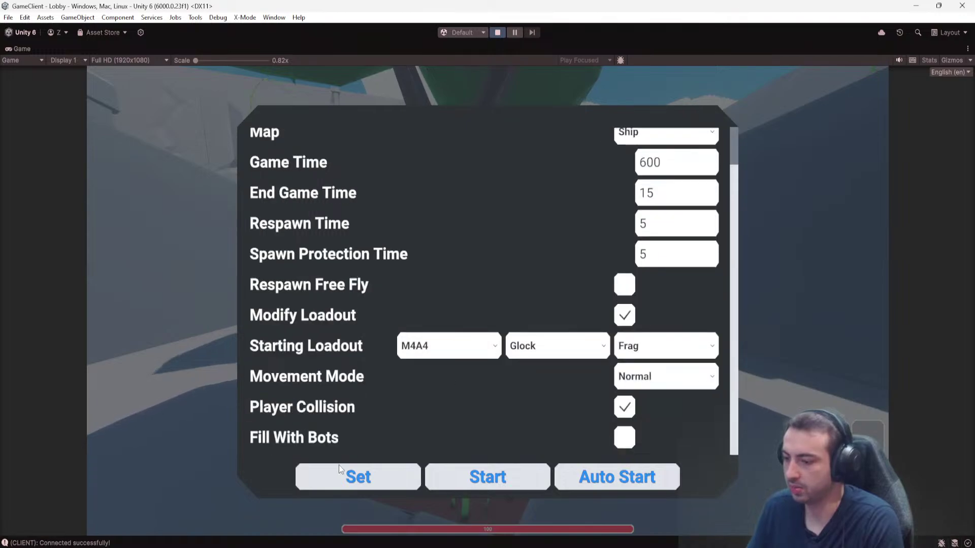
Close the match settings and leave the lobby for the main menu.
{"action": "key", "text": "Escape"}
{"action": "key", "text": "w"}
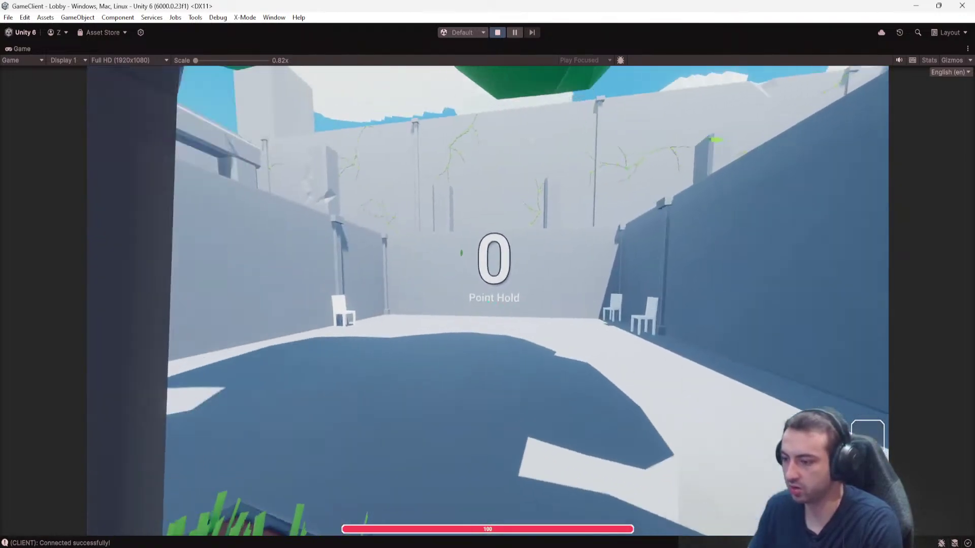
{"action": "key", "text": "Escape"}
{"action": "left_click", "coordinate": [457, 337]}
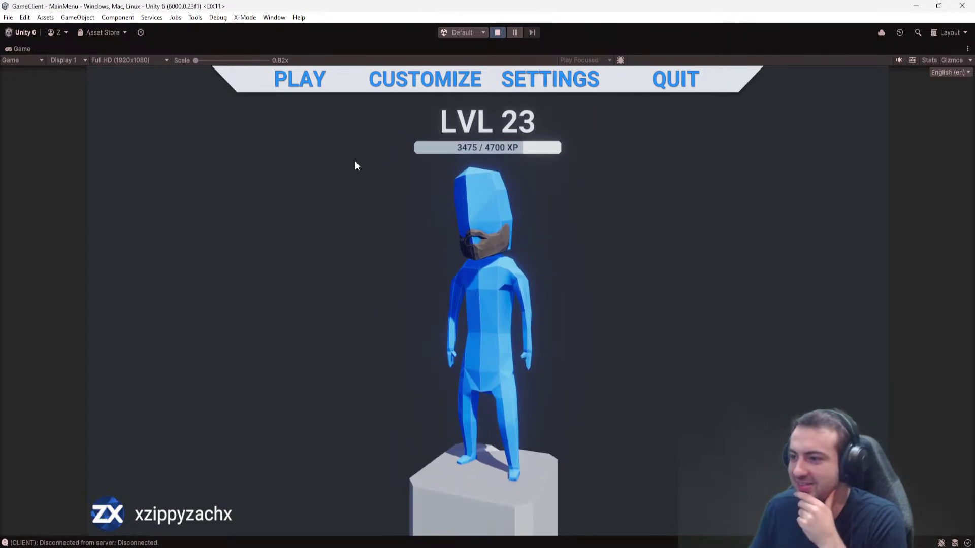
Open the player customization and try the eyes and sunglasses face items, ending with the beard.
{"action": "left_click", "coordinate": [421, 84]}
{"action": "left_click", "coordinate": [417, 84]}
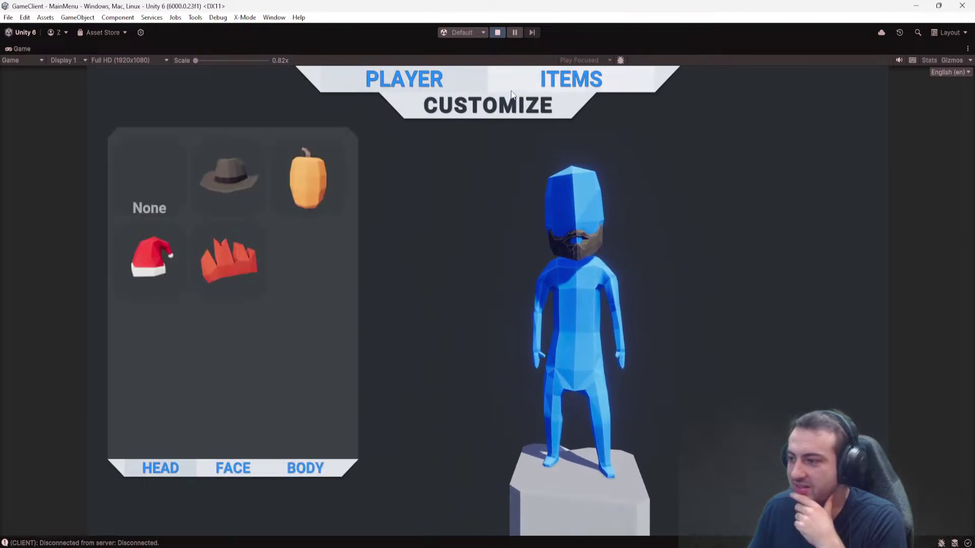
{"action": "left_click", "coordinate": [234, 471]}
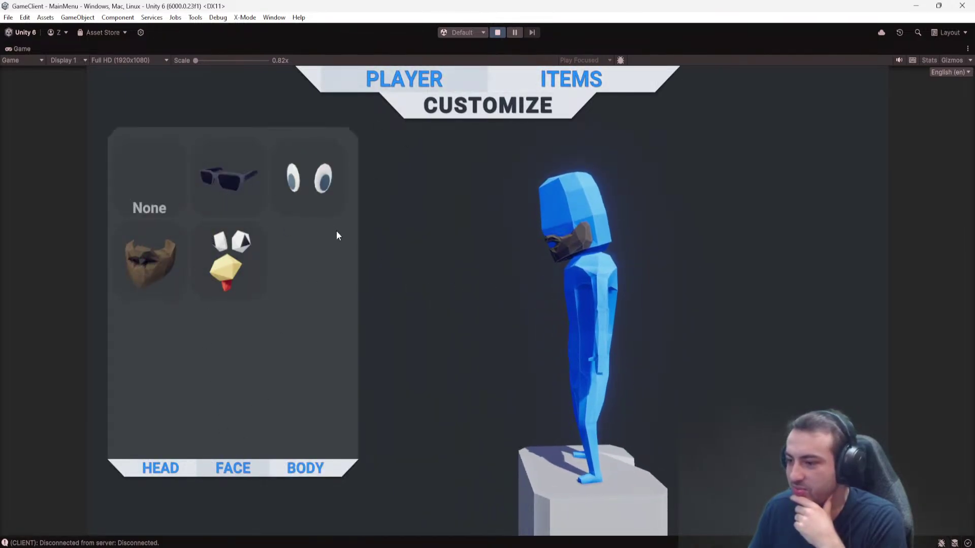
{"action": "left_click", "coordinate": [308, 202]}
{"action": "left_click", "coordinate": [245, 180]}
{"action": "left_click", "coordinate": [182, 280]}
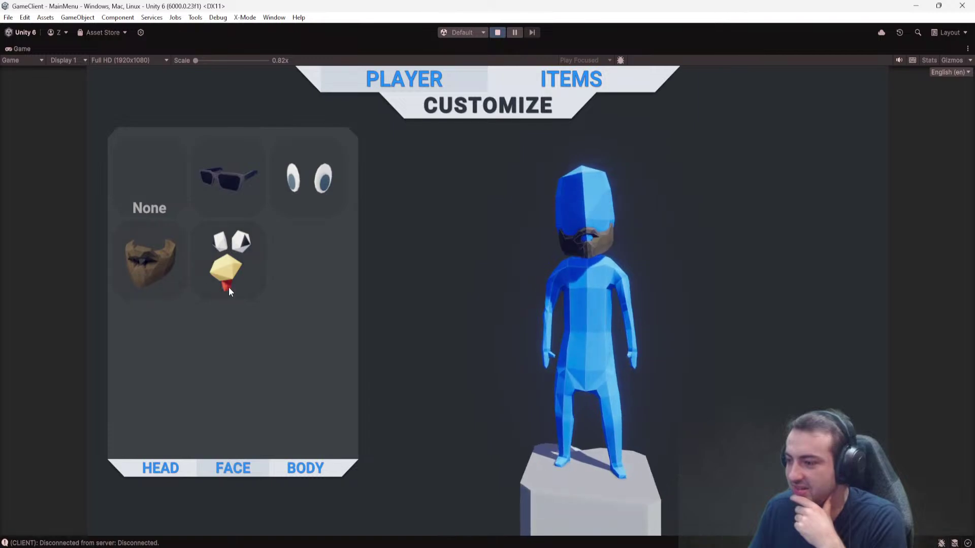
Try the brimmed hat and pumpkin head items on the character, ending with the Santa hat.
{"action": "left_click", "coordinate": [165, 470]}
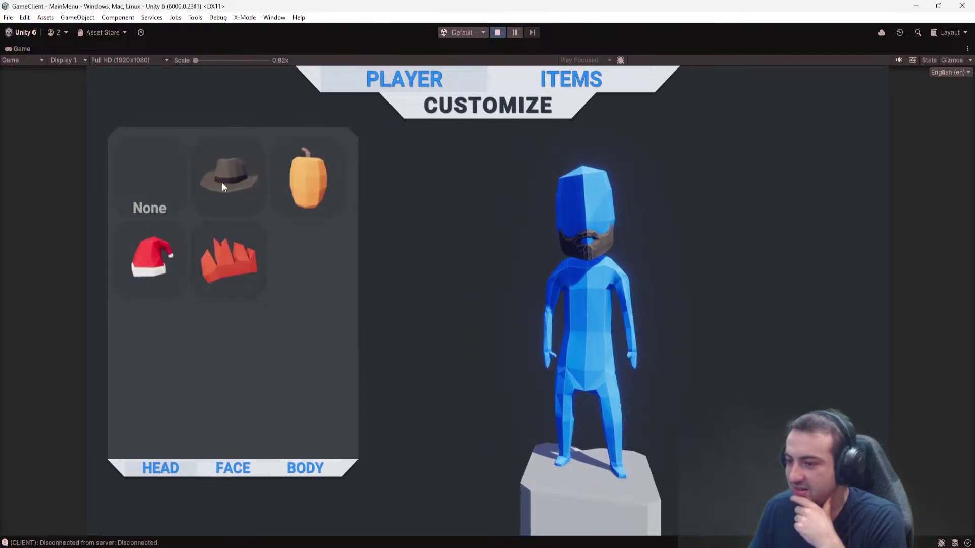
{"action": "left_click", "coordinate": [223, 178]}
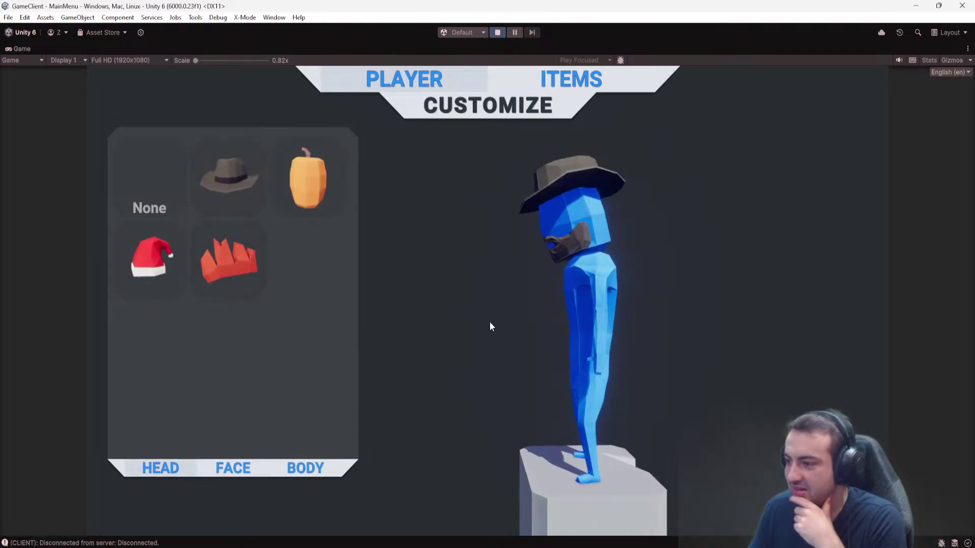
{"action": "left_click", "coordinate": [305, 206]}
{"action": "left_click", "coordinate": [229, 178]}
{"action": "left_click", "coordinate": [150, 256]}
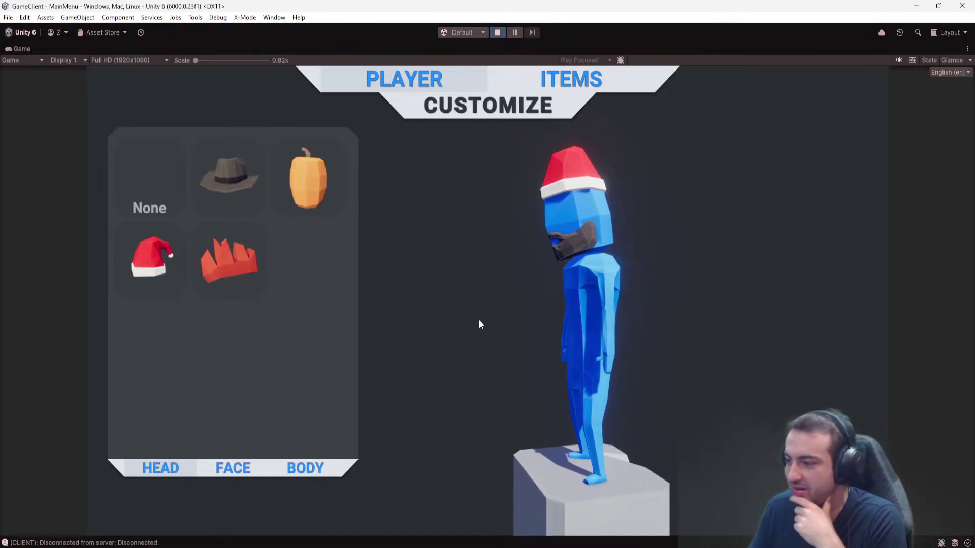
Look through the body, face and head cosmetics while turning the character model.
{"action": "left_click", "coordinate": [307, 470]}
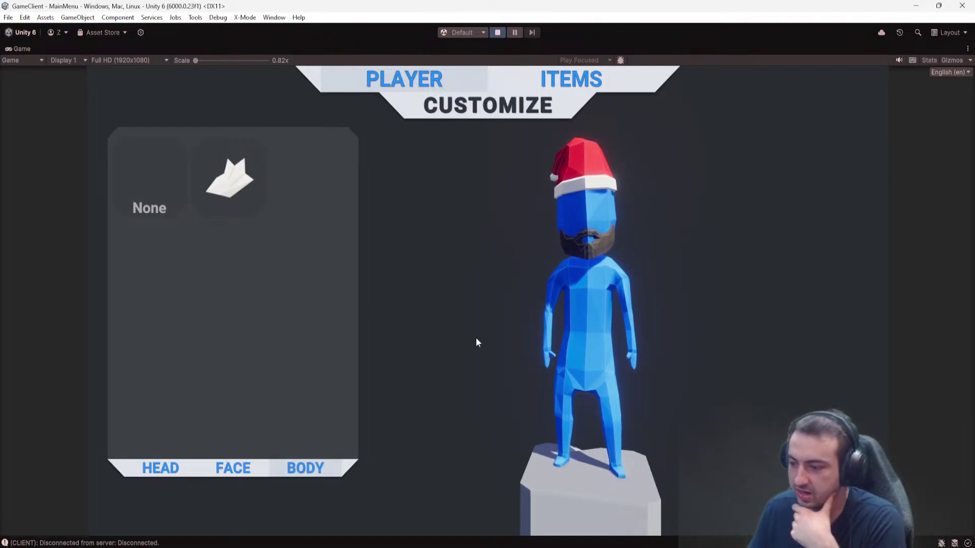
{"action": "left_click_drag", "start_coordinate": [477, 341], "coordinate": [335, 333]}
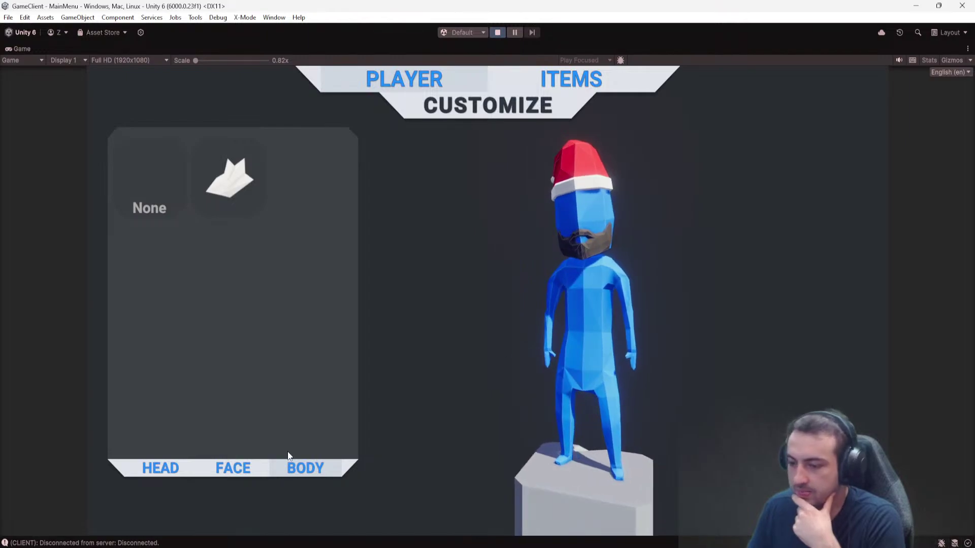
{"action": "left_click", "coordinate": [233, 467]}
{"action": "left_click", "coordinate": [160, 467]}
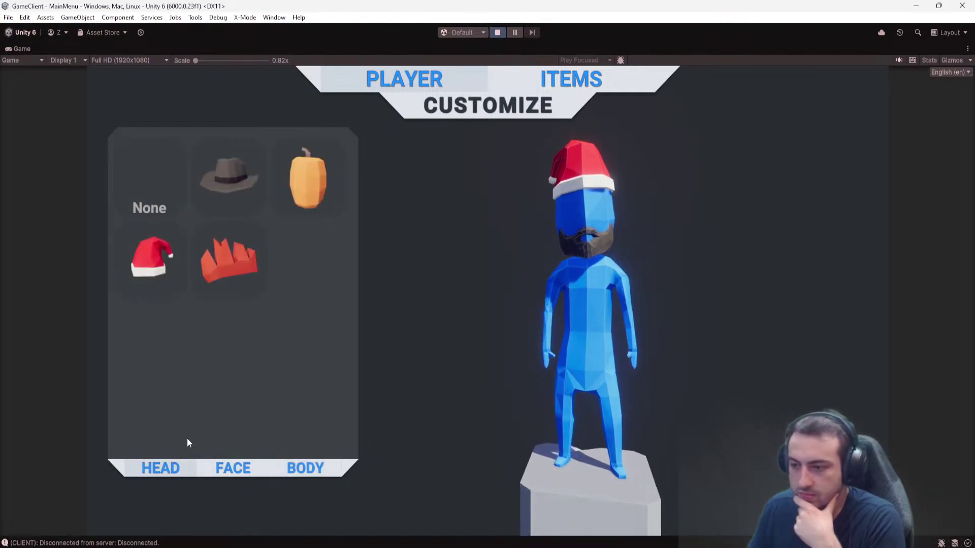
{"action": "left_click", "coordinate": [224, 465]}
{"action": "left_click", "coordinate": [157, 459]}
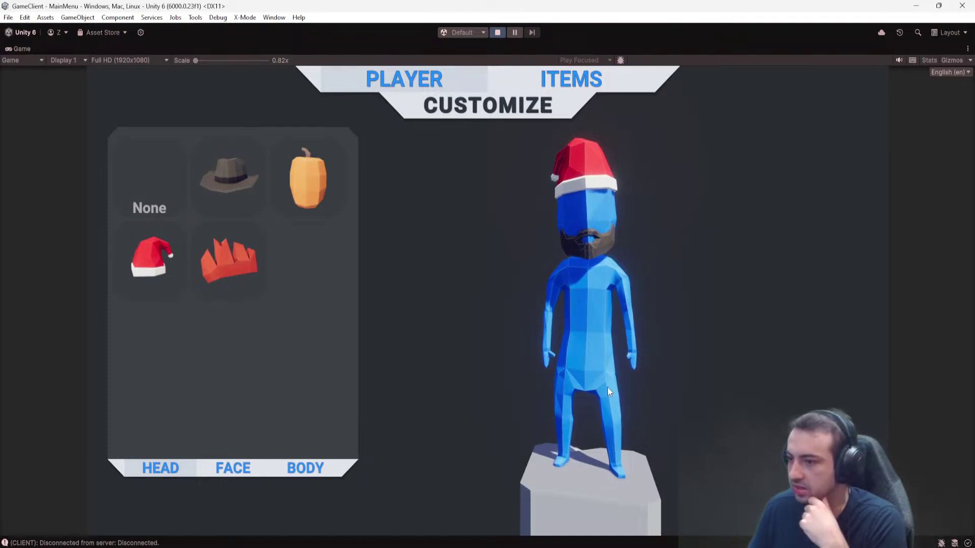
Set the character's head item to None and return to the main menu.
{"action": "key", "text": "Escape"}
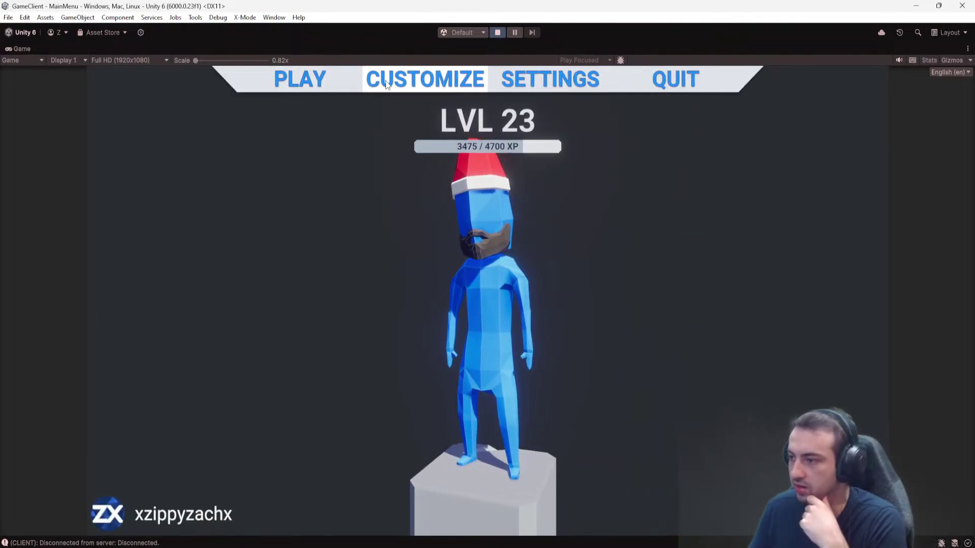
{"action": "left_click", "coordinate": [318, 79]}
{"action": "key", "text": "Escape"}
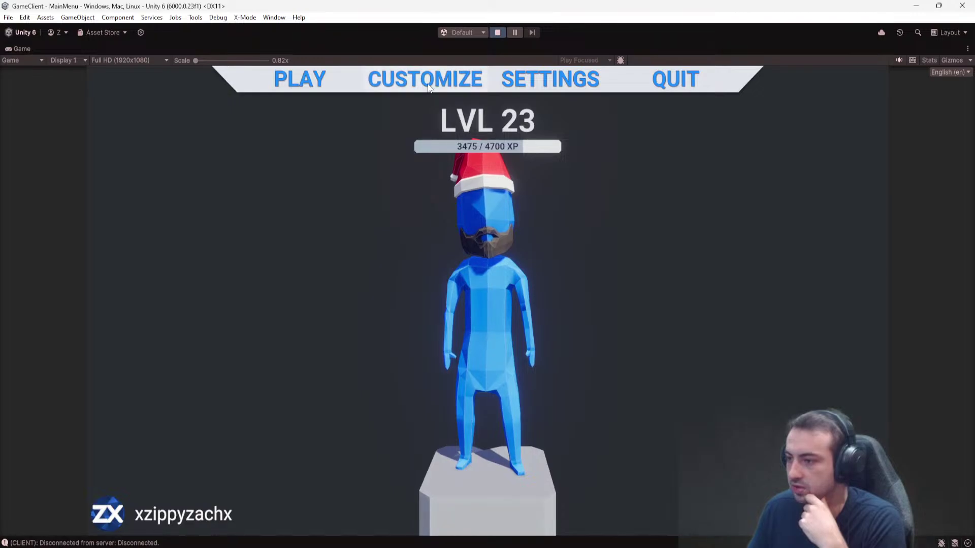
{"action": "left_click", "coordinate": [442, 78]}
{"action": "left_click", "coordinate": [150, 216]}
{"action": "key", "text": "Escape"}
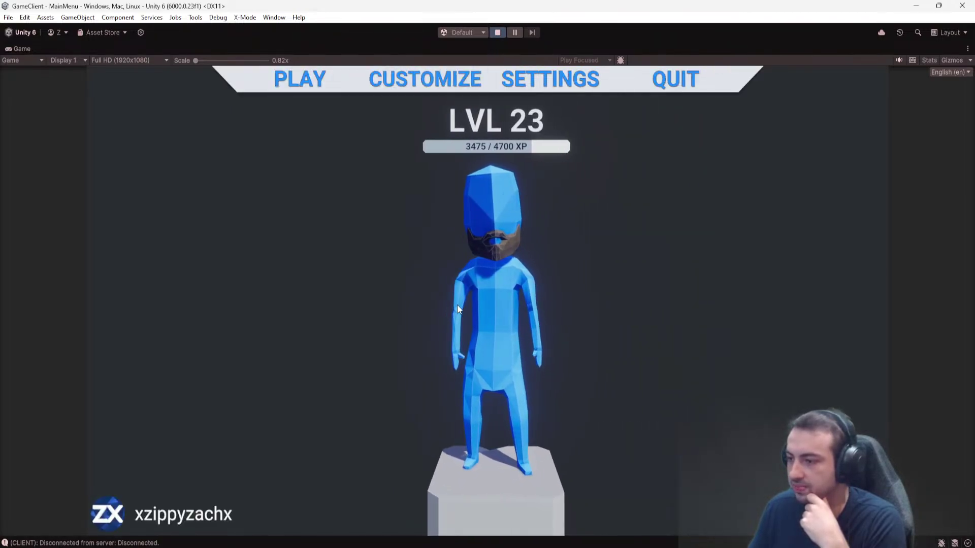
Open the item customization and look through the list of weapons.
{"action": "left_click", "coordinate": [425, 80]}
{"action": "left_click", "coordinate": [572, 80]}
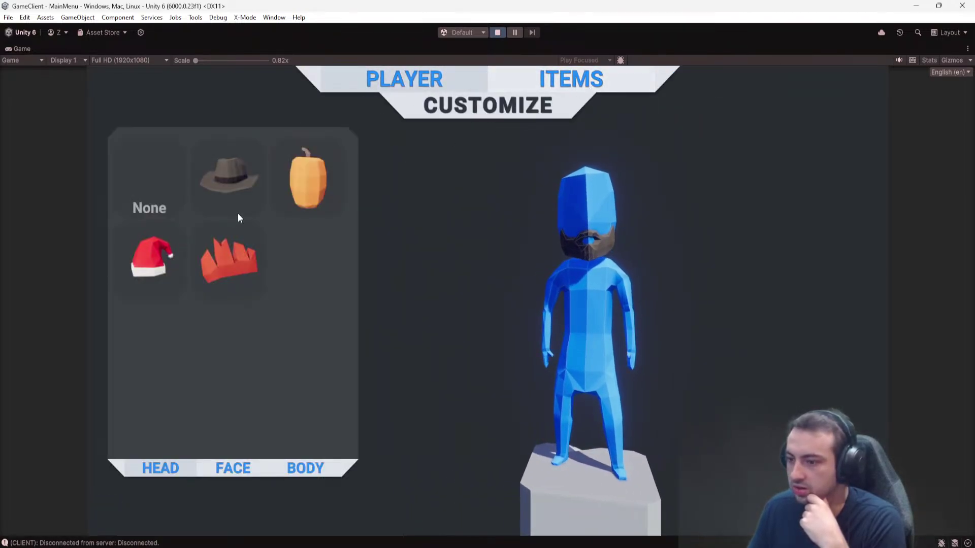
{"action": "scroll", "coordinate": [126, 367], "scroll_direction": "down", "scroll_amount": 1}
{"action": "scroll", "coordinate": [120, 377], "scroll_direction": "up", "scroll_amount": 1}
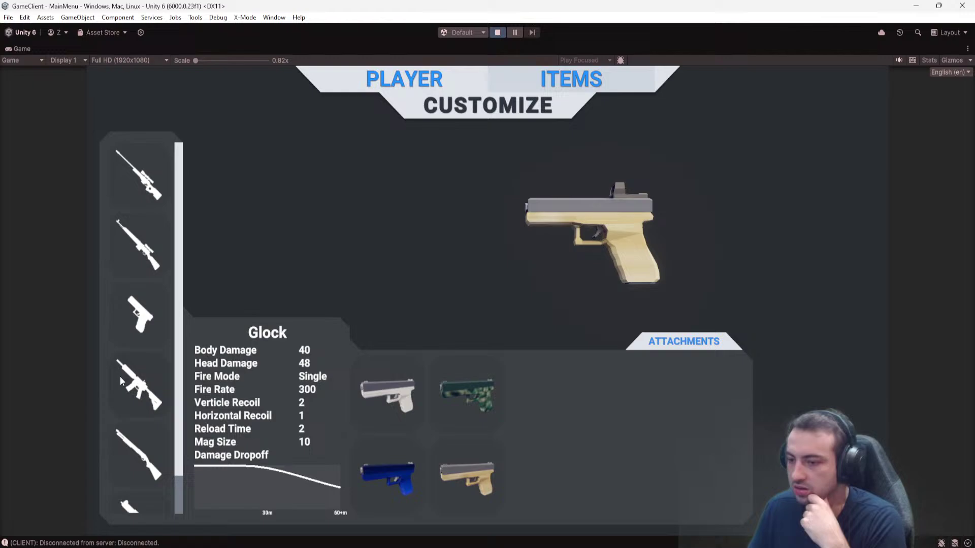
Apply the brown wooden skin to the G43 rifle and rotate its model to inspect it.
{"action": "left_click", "coordinate": [142, 234]}
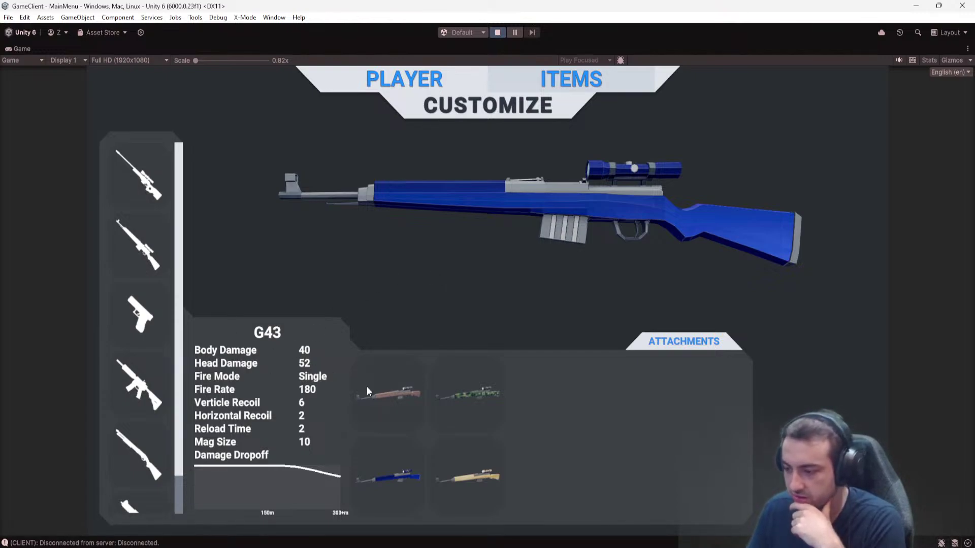
{"action": "left_click", "coordinate": [384, 388]}
{"action": "left_click_drag", "start_coordinate": [441, 274], "coordinate": [604, 180]}
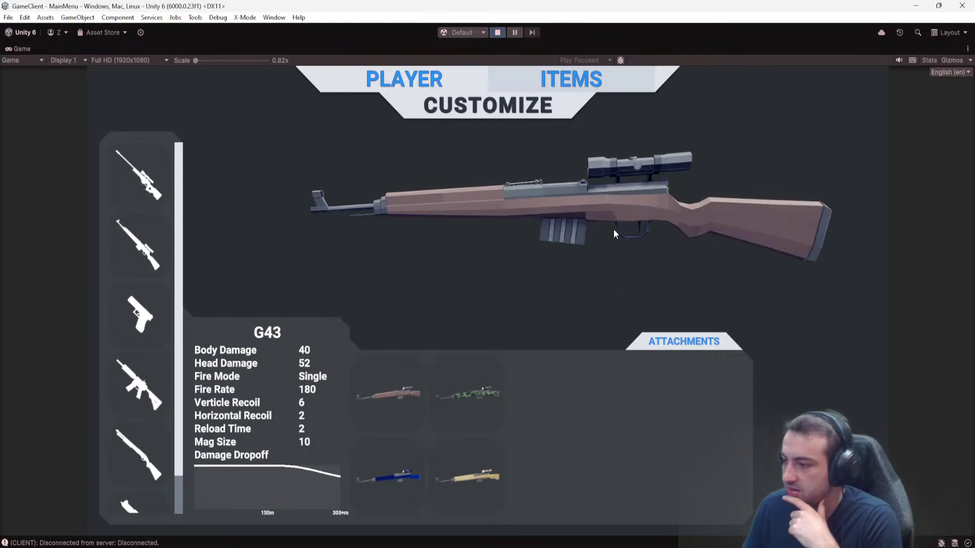
{"action": "left_click_drag", "start_coordinate": [739, 211], "coordinate": [671, 242]}
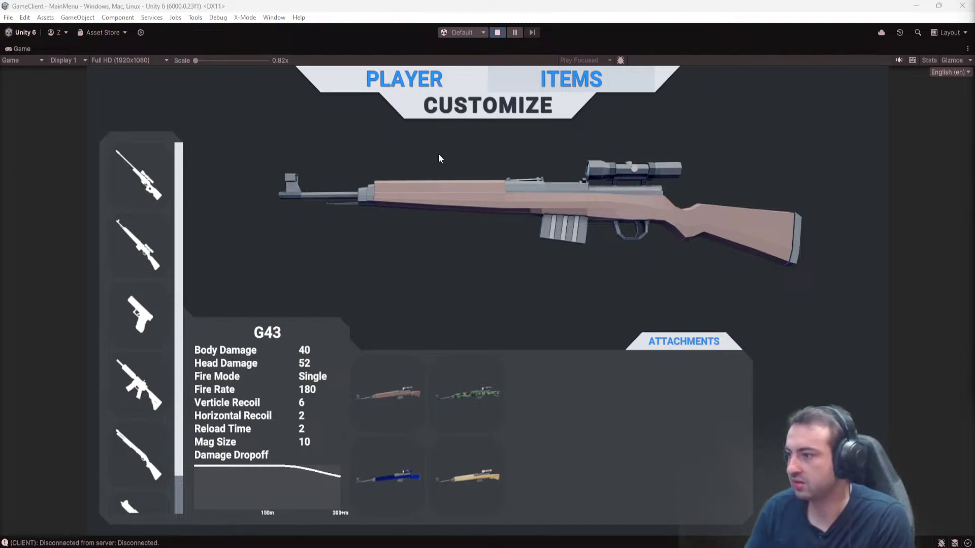
Stop the play-test and switch from Unity to a newly launched Blender 4.0.
{"action": "left_click", "coordinate": [498, 33]}
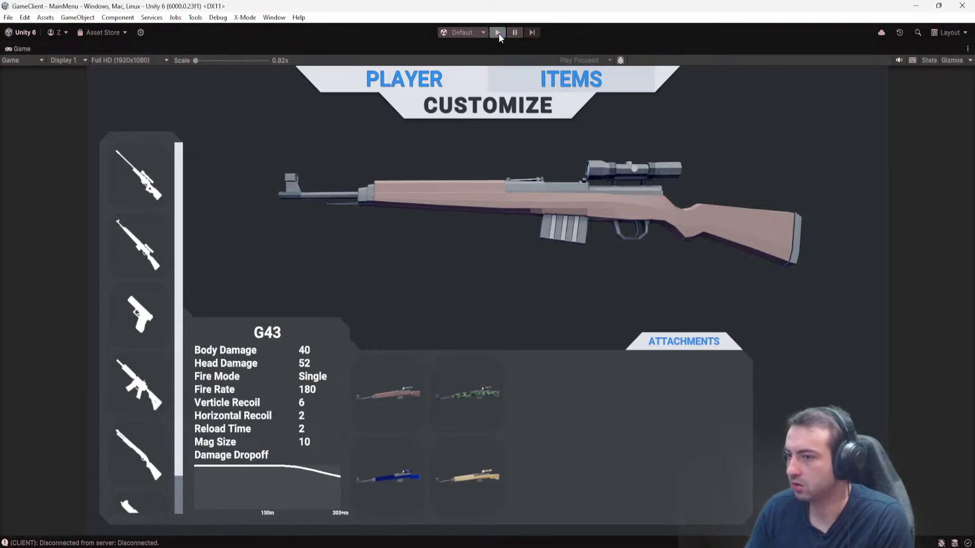
{"action": "left_click", "coordinate": [916, 7]}
{"action": "key", "text": "super"}
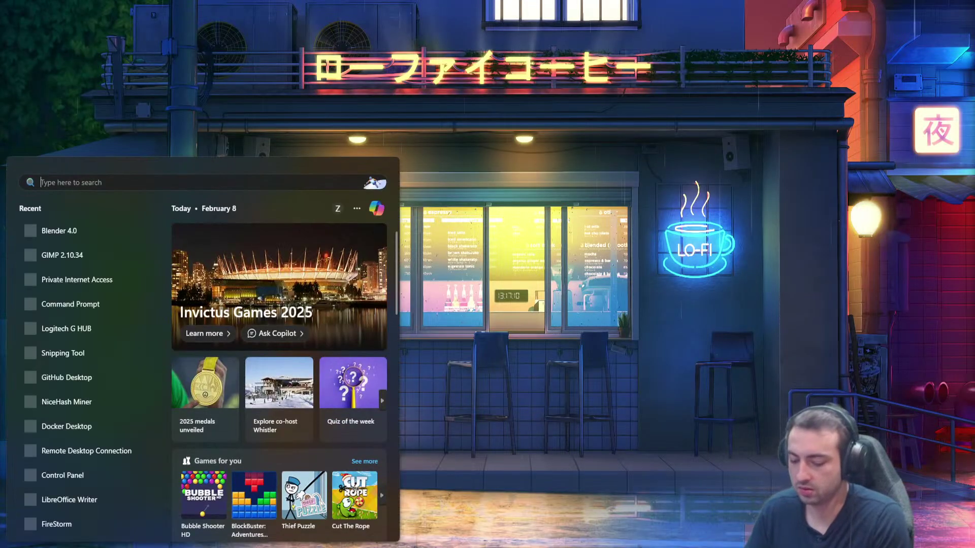
{"action": "type", "text": "bl"}
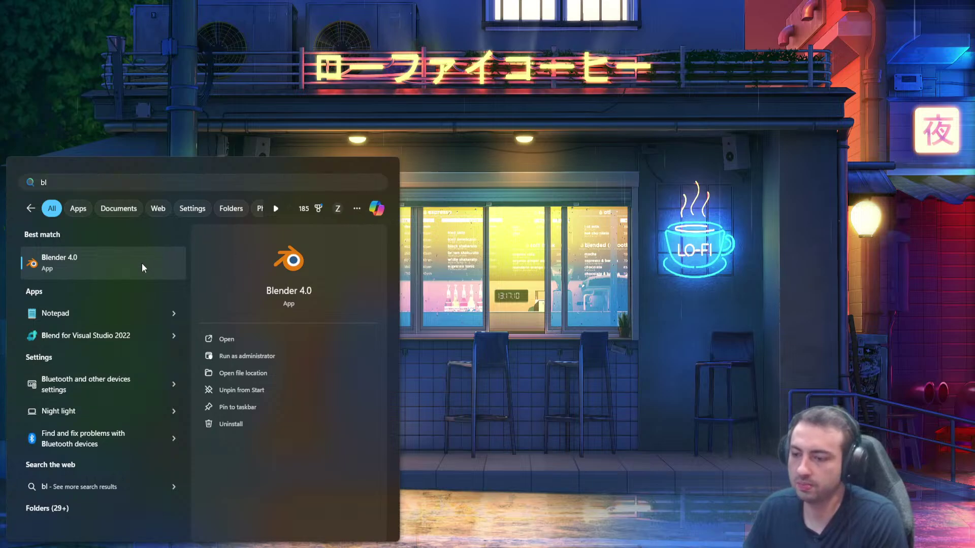
{"action": "left_click", "coordinate": [141, 263]}
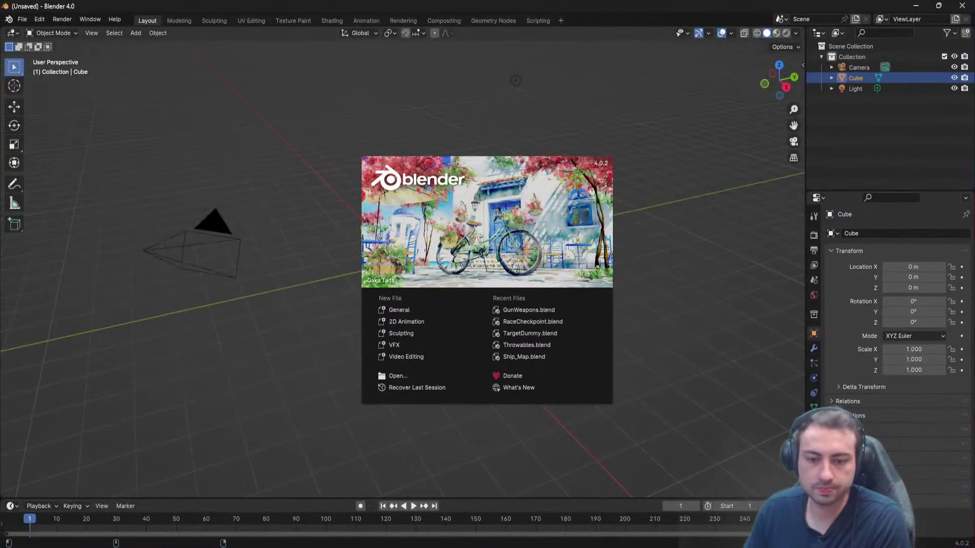
Open the recent file GunWeapons.blend and inspect the G43 rifle model.
{"action": "left_click", "coordinate": [21, 19]}
{"action": "left_click", "coordinate": [23, 19]}
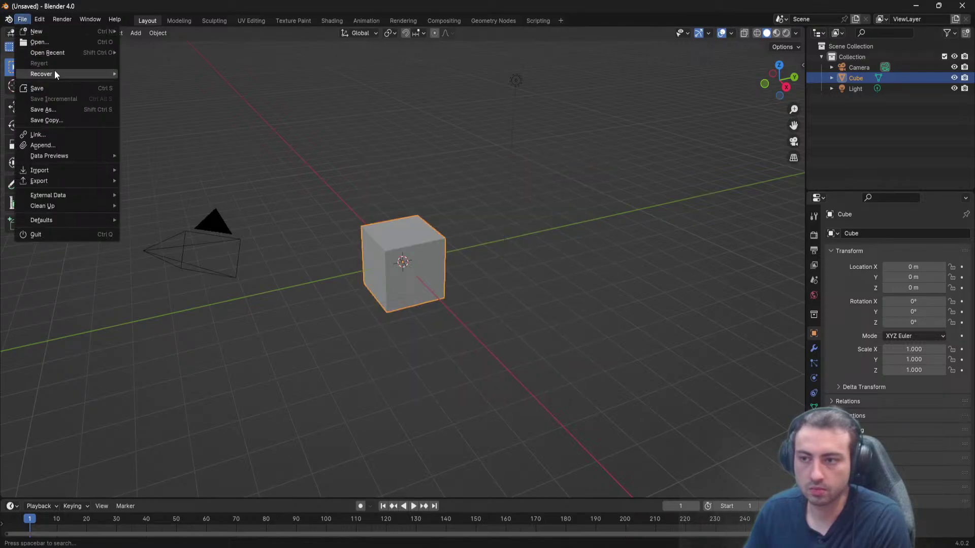
{"action": "mouse_move", "coordinate": [80, 52]}
{"action": "left_click", "coordinate": [179, 50]}
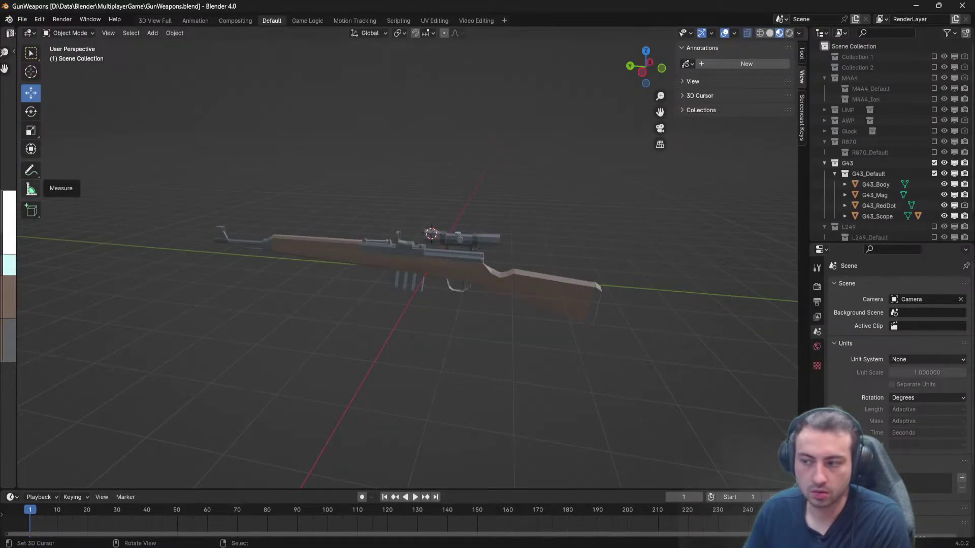
{"action": "scroll", "coordinate": [298, 220], "scroll_direction": "up", "scroll_amount": 1}
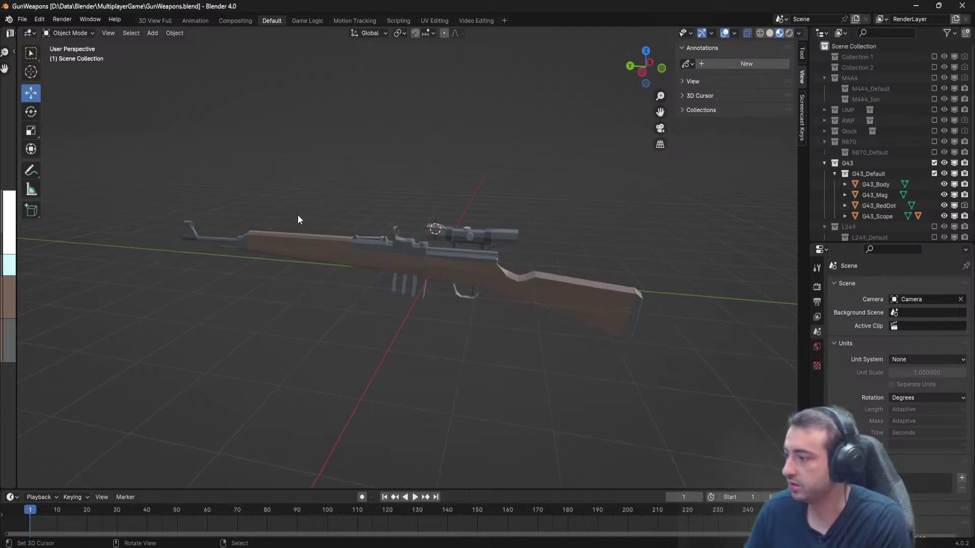
{"action": "scroll", "coordinate": [304, 176], "scroll_direction": "up", "scroll_amount": 1}
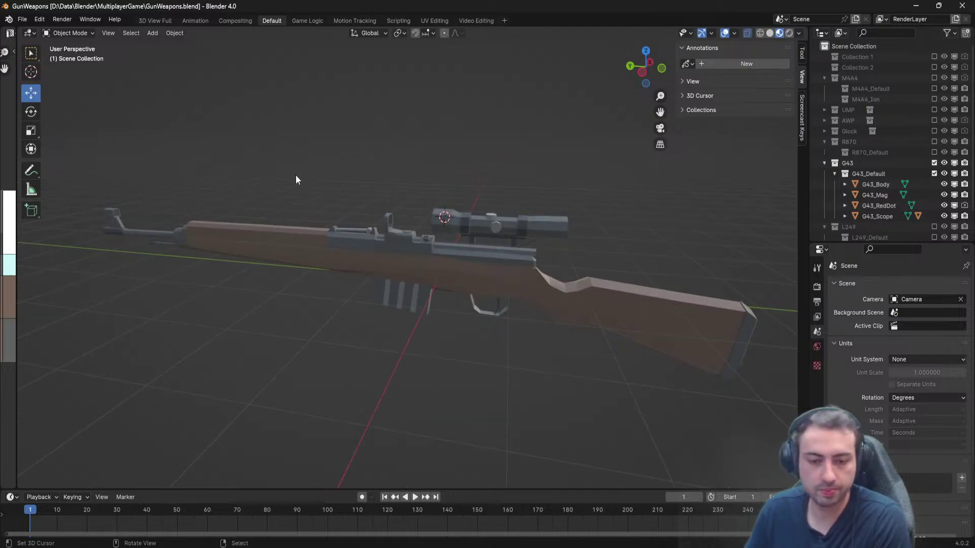
{"action": "middle_click_drag", "start_coordinate": [255, 181], "coordinate": [568, 176]}
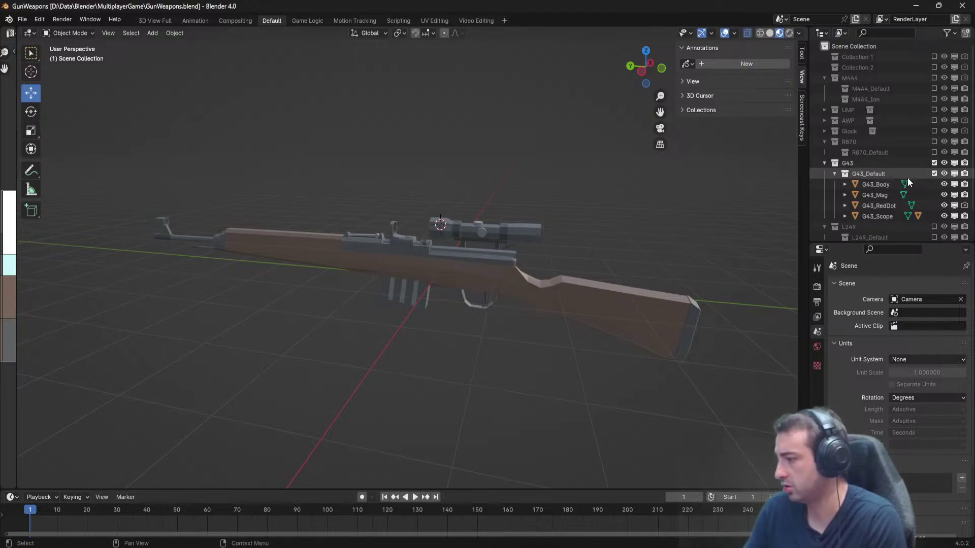
Exclude the G43 collection and enable the L249 collection to view its blueprint reference image.
{"action": "left_click", "coordinate": [935, 163]}
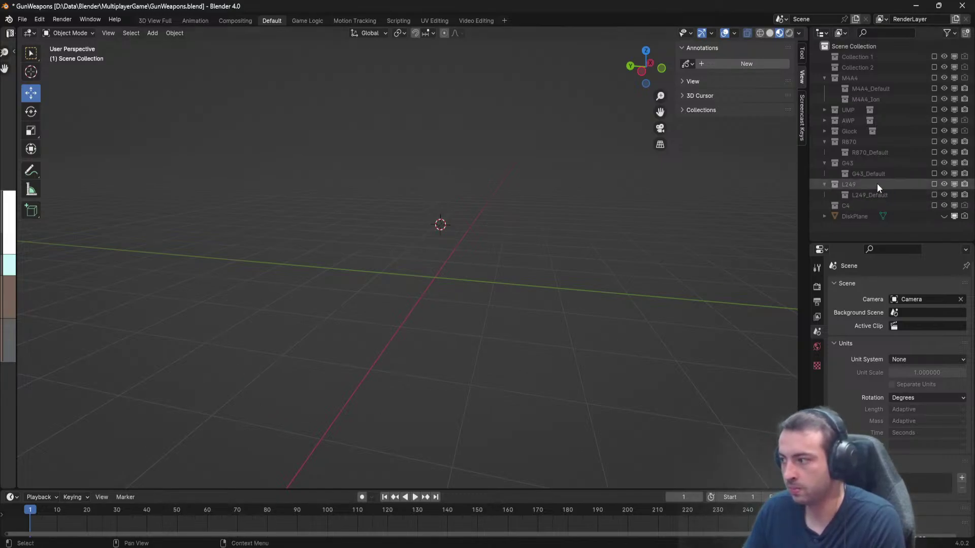
{"action": "left_click", "coordinate": [934, 184]}
{"action": "middle_click_drag", "start_coordinate": [772, 214], "coordinate": [505, 190]}
{"action": "scroll", "coordinate": [404, 210], "scroll_direction": "up", "scroll_amount": 1}
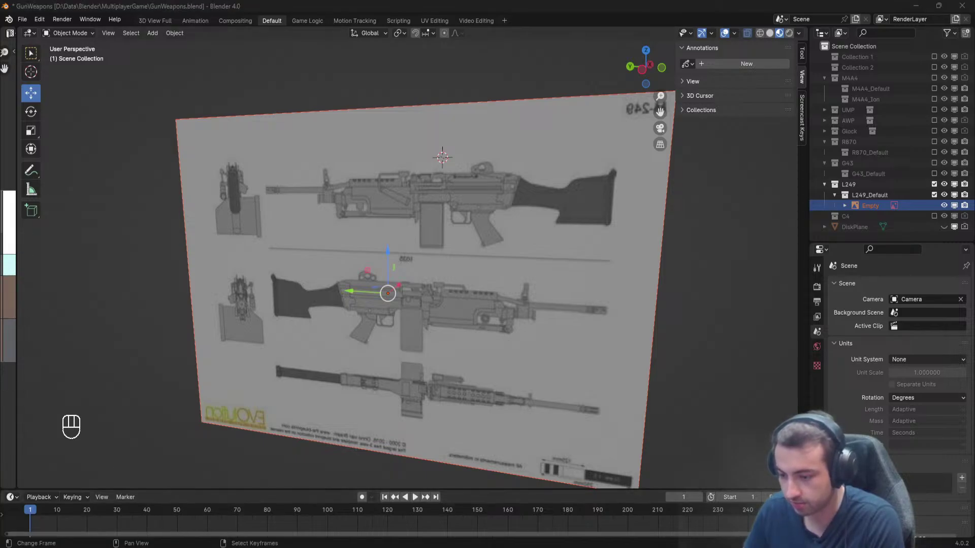
Switch to the browser and look through the m249 image search results for weapon references.
{"action": "mouse_move", "coordinate": [109, 546]}
{"action": "left_click", "coordinate": [163, 516]}
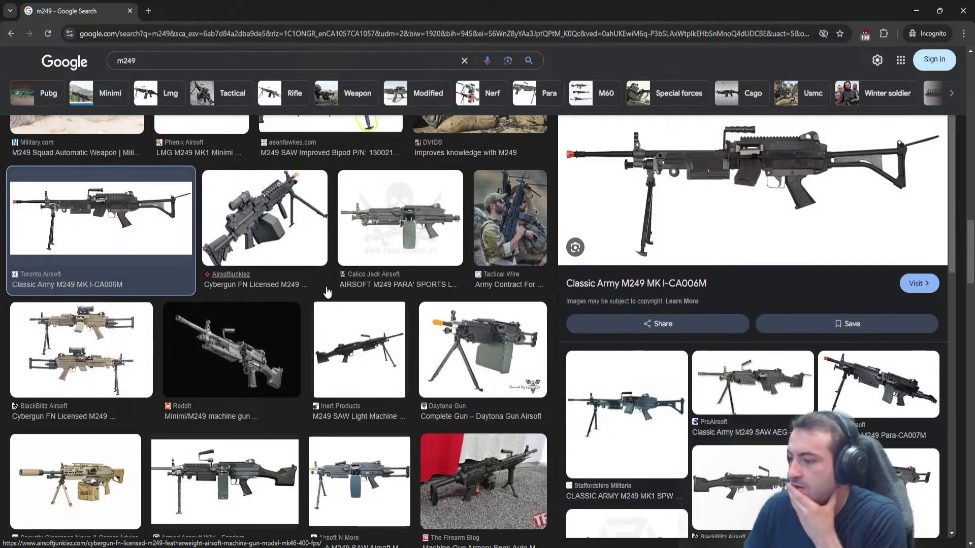
{"action": "scroll", "coordinate": [335, 290], "scroll_direction": "down", "scroll_amount": 5}
{"action": "scroll", "coordinate": [343, 278], "scroll_direction": "down", "scroll_amount": 1}
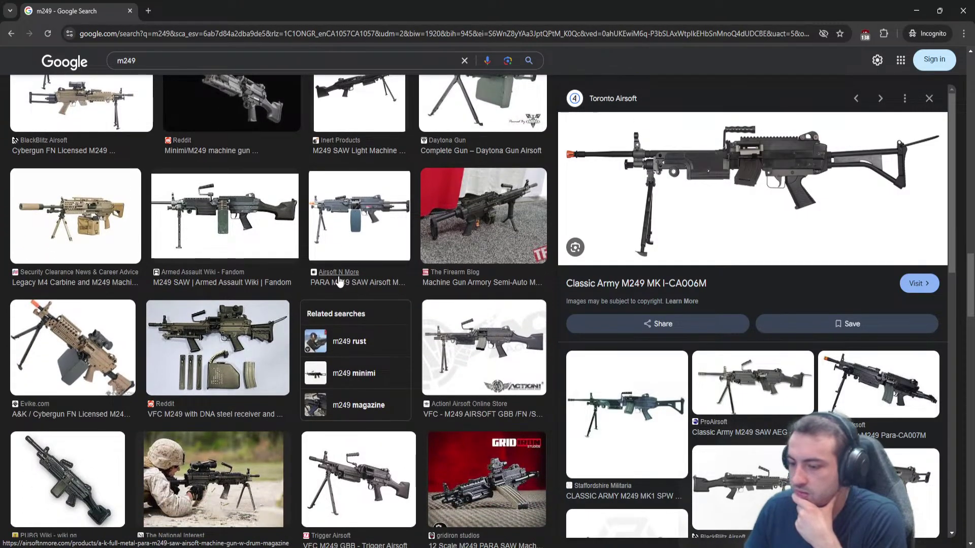
{"action": "scroll", "coordinate": [339, 280], "scroll_direction": "down", "scroll_amount": 8}
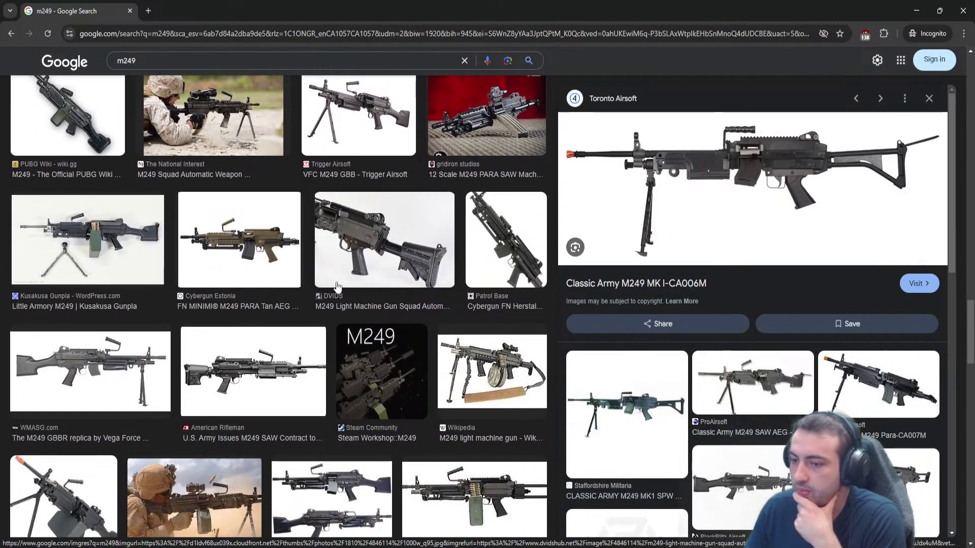
{"action": "scroll", "coordinate": [337, 282], "scroll_direction": "up", "scroll_amount": 13}
{"action": "scroll", "coordinate": [337, 282], "scroll_direction": "down", "scroll_amount": 5}
{"action": "scroll", "coordinate": [339, 289], "scroll_direction": "up", "scroll_amount": 10}
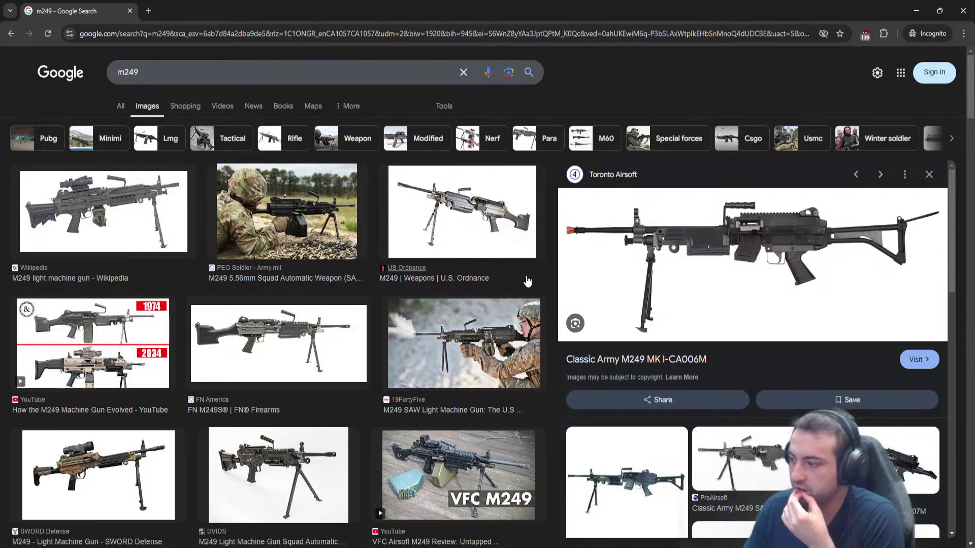
Compare the M249 previews from 19FortyFive, Wikipedia and YouTube, examining the gun's shape and ammunition feed.
{"action": "left_click", "coordinate": [476, 345]}
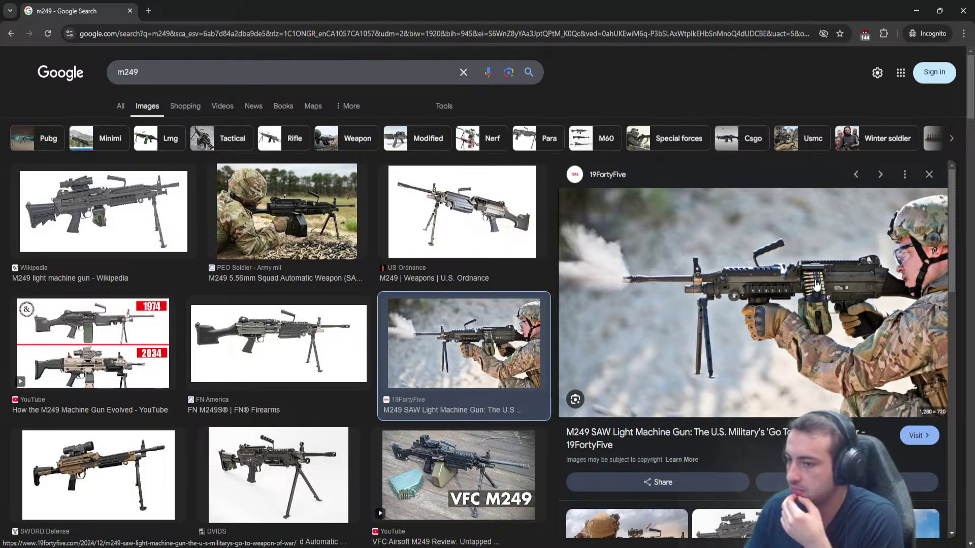
{"action": "left_click", "coordinate": [132, 223]}
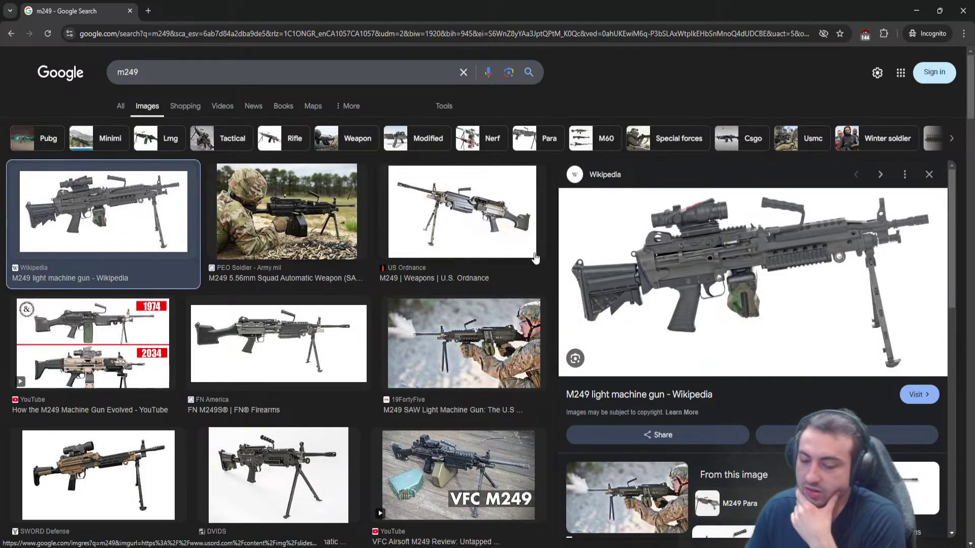
{"action": "scroll", "coordinate": [736, 274], "scroll_direction": "down", "scroll_amount": 1}
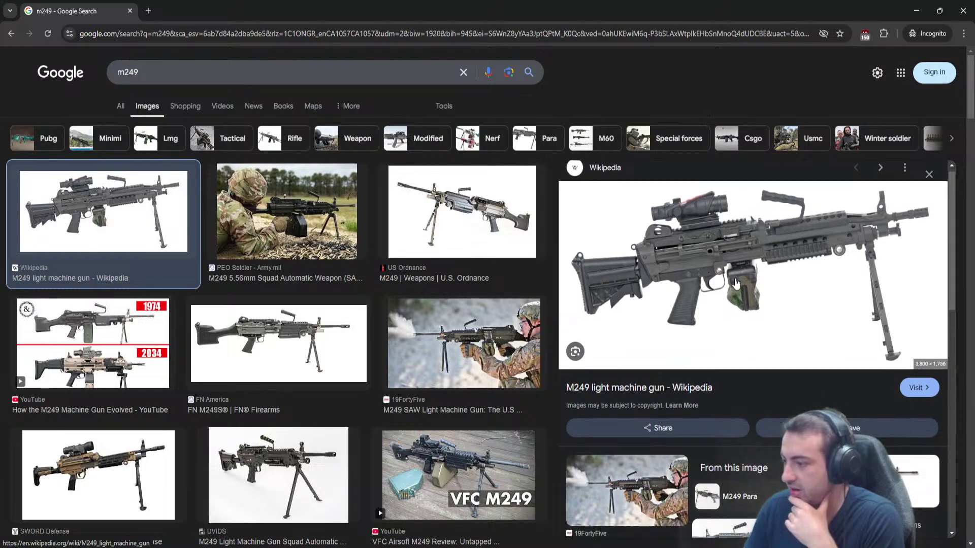
{"action": "scroll", "coordinate": [737, 283], "scroll_direction": "down", "scroll_amount": 3}
{"action": "left_click", "coordinate": [628, 365]}
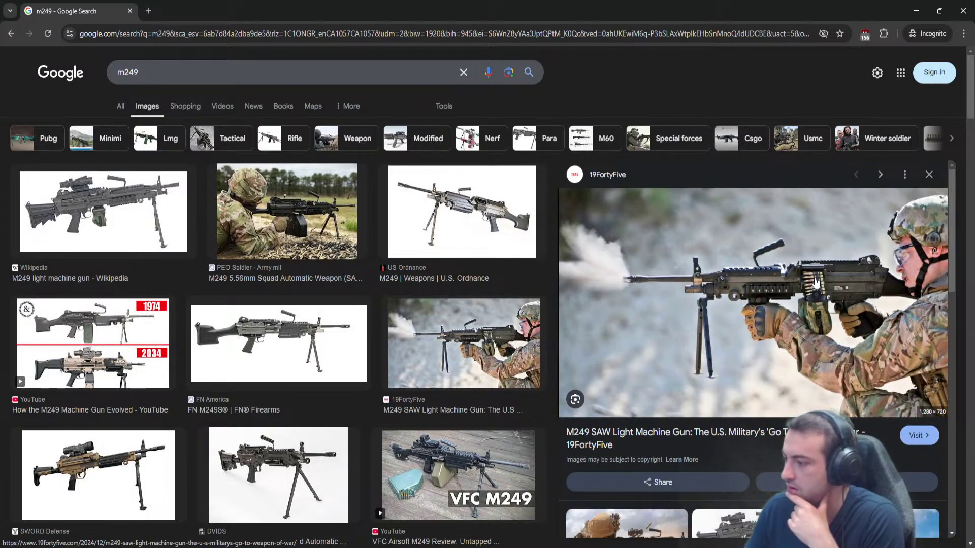
{"action": "scroll", "coordinate": [817, 284], "scroll_direction": "down", "scroll_amount": 2}
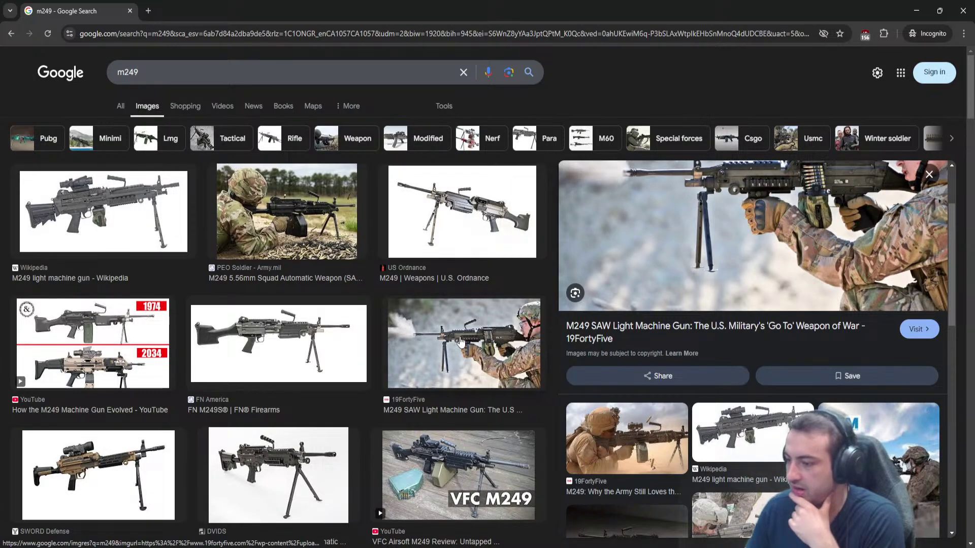
{"action": "left_click", "coordinate": [96, 338]}
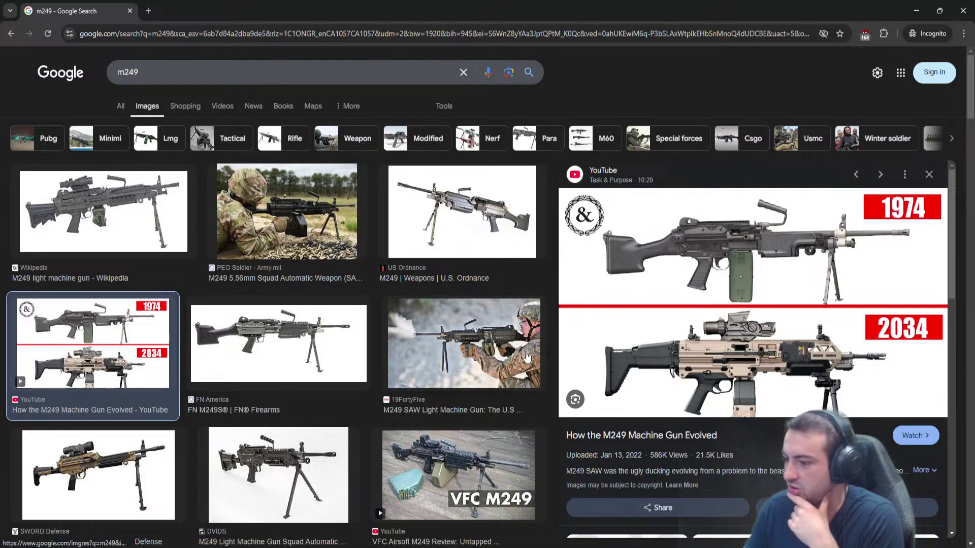
{"action": "left_click", "coordinate": [468, 351]}
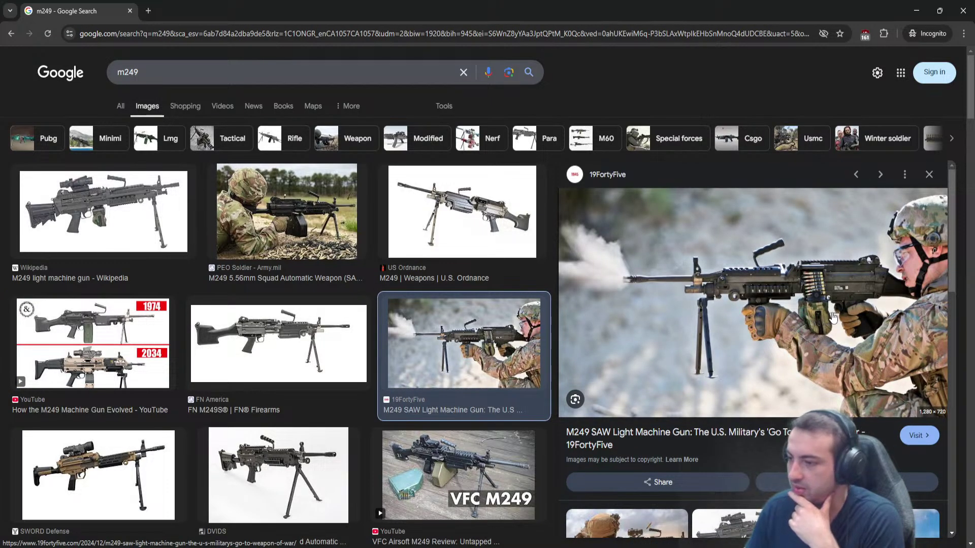
Examine the M249 images from PEO Soldier, Firearms News and FN America, and return to Blender.
{"action": "left_click", "coordinate": [319, 226]}
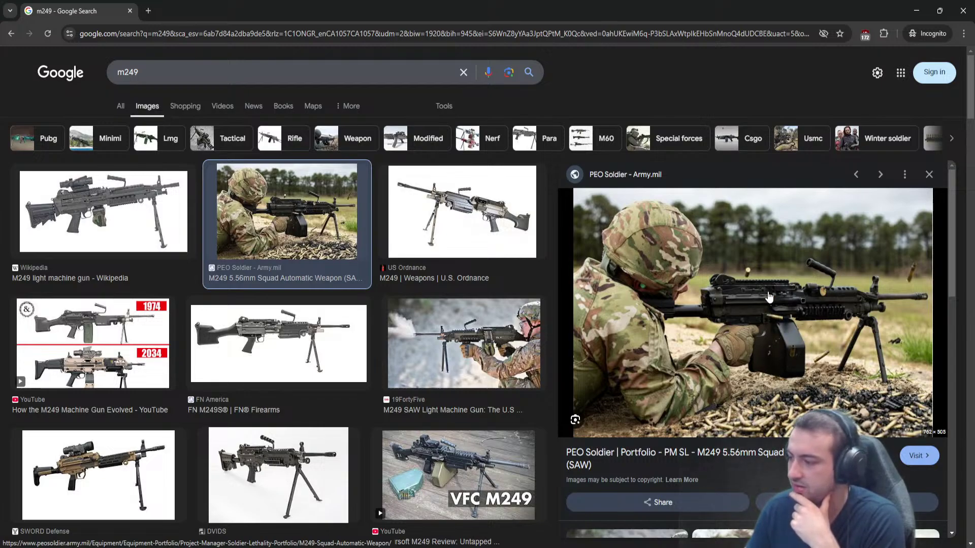
{"action": "scroll", "coordinate": [286, 358], "scroll_direction": "down", "scroll_amount": 3}
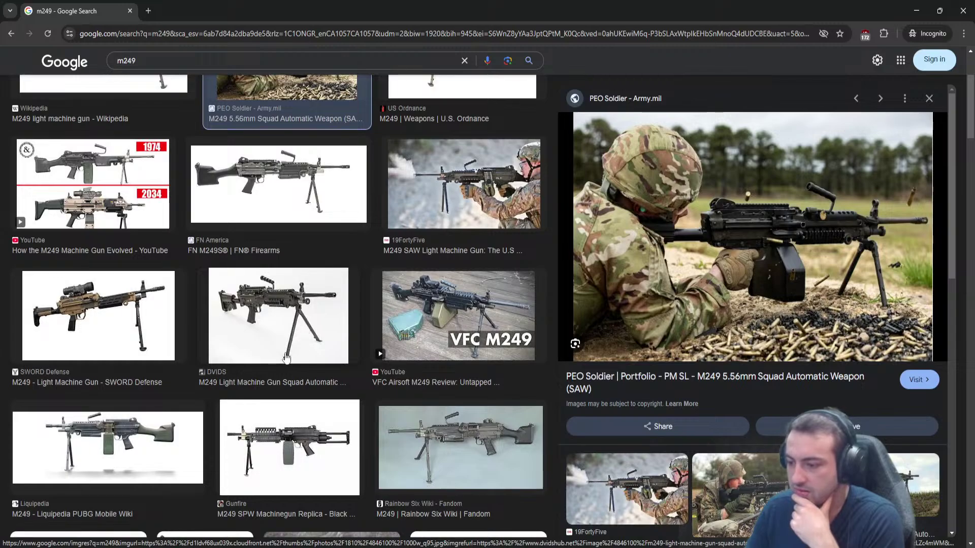
{"action": "scroll", "coordinate": [286, 358], "scroll_direction": "down", "scroll_amount": 4}
{"action": "left_click", "coordinate": [63, 381]}
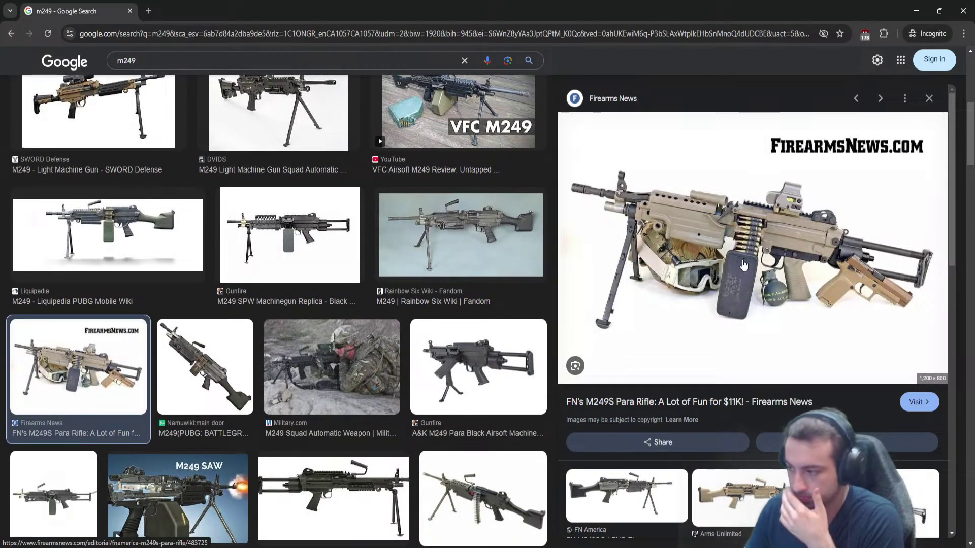
{"action": "scroll", "coordinate": [741, 270], "scroll_direction": "down", "scroll_amount": 3}
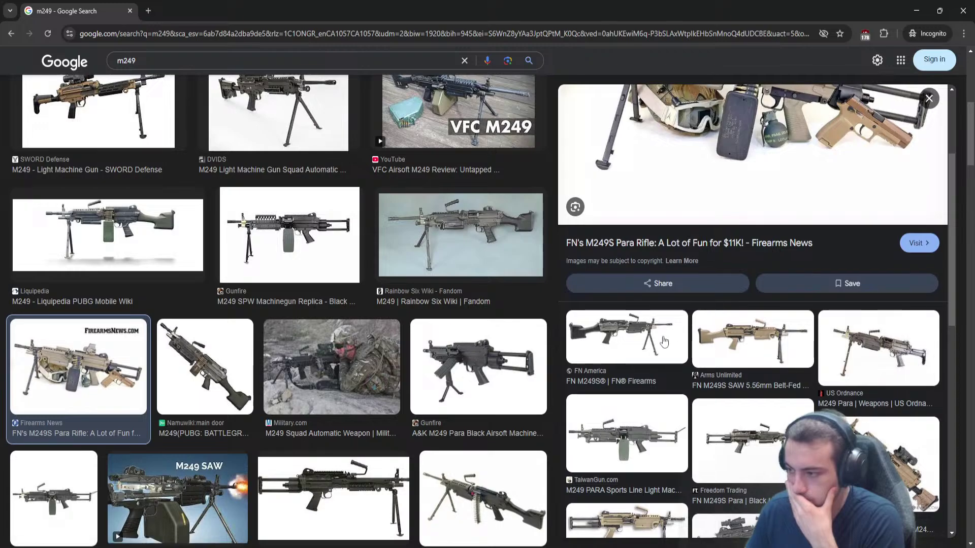
{"action": "left_click", "coordinate": [663, 342]}
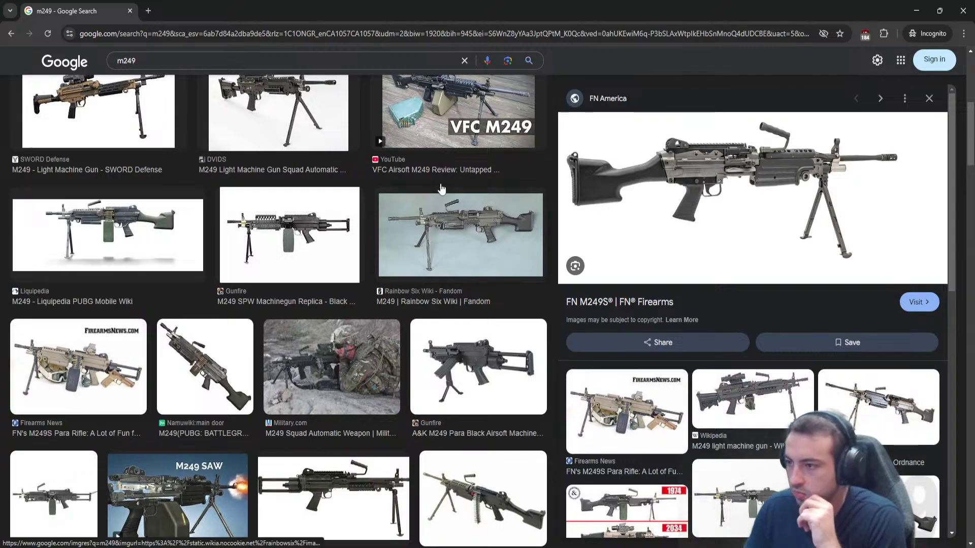
{"action": "scroll", "coordinate": [312, 178], "scroll_direction": "up", "scroll_amount": 10}
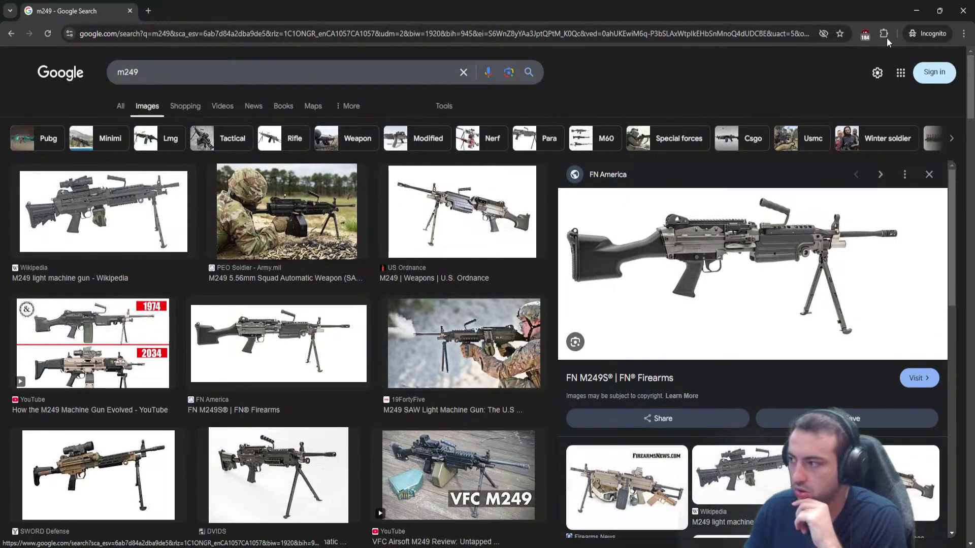
{"action": "left_click", "coordinate": [917, 10]}
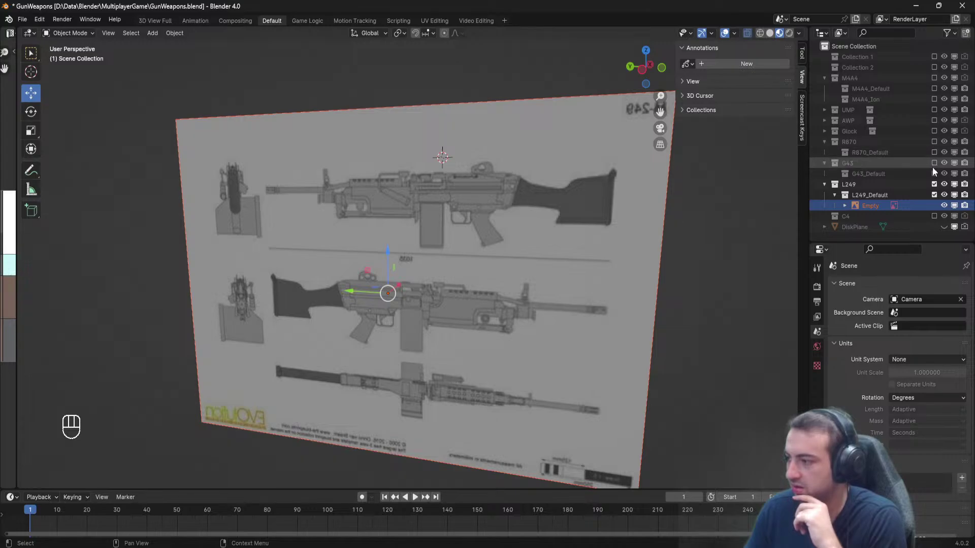
View the G43 rifle without the L249 collection, and restore the L249 blueprint as the only displayed collection.
{"action": "left_click", "coordinate": [935, 163]}
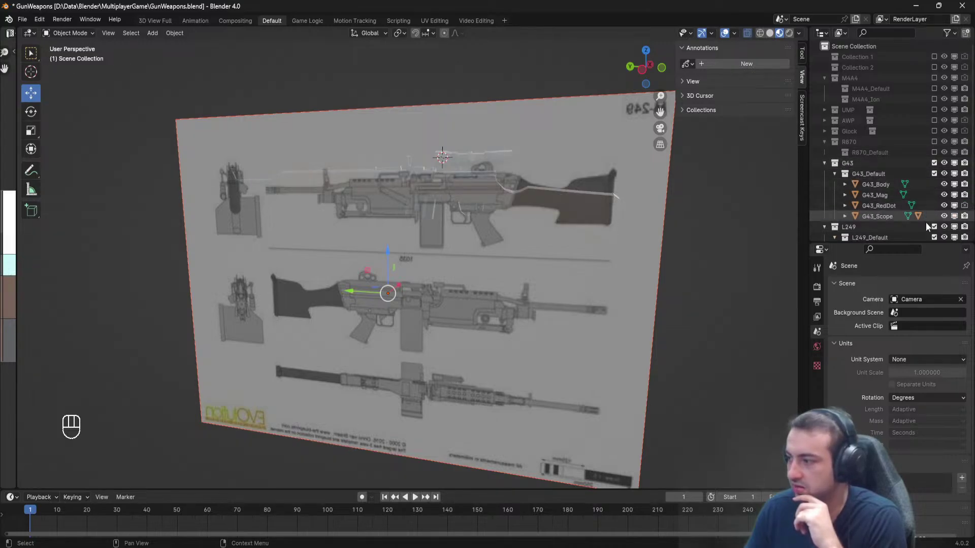
{"action": "left_click", "coordinate": [935, 226]}
{"action": "middle_click_drag", "start_coordinate": [477, 142], "coordinate": [609, 228]}
{"action": "left_click", "coordinate": [934, 174]}
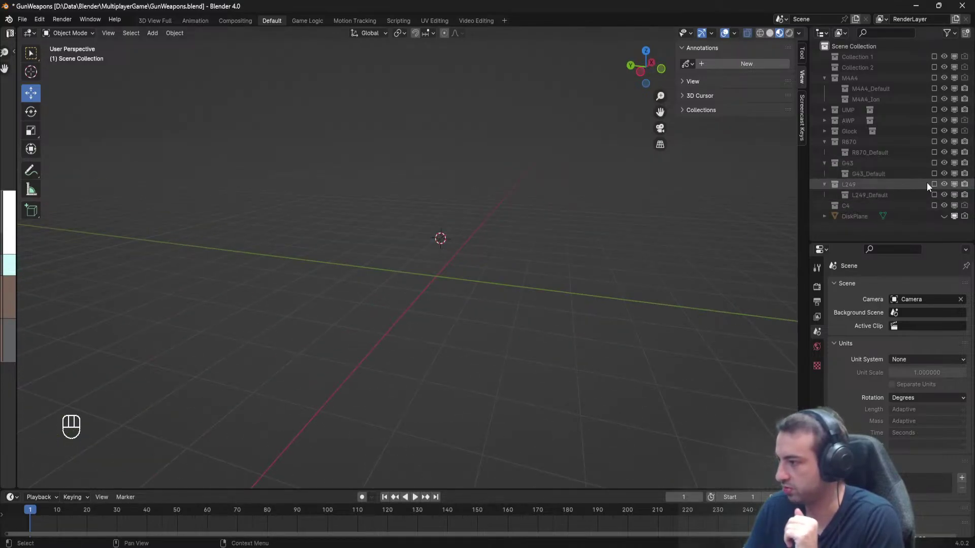
{"action": "left_click", "coordinate": [935, 184]}
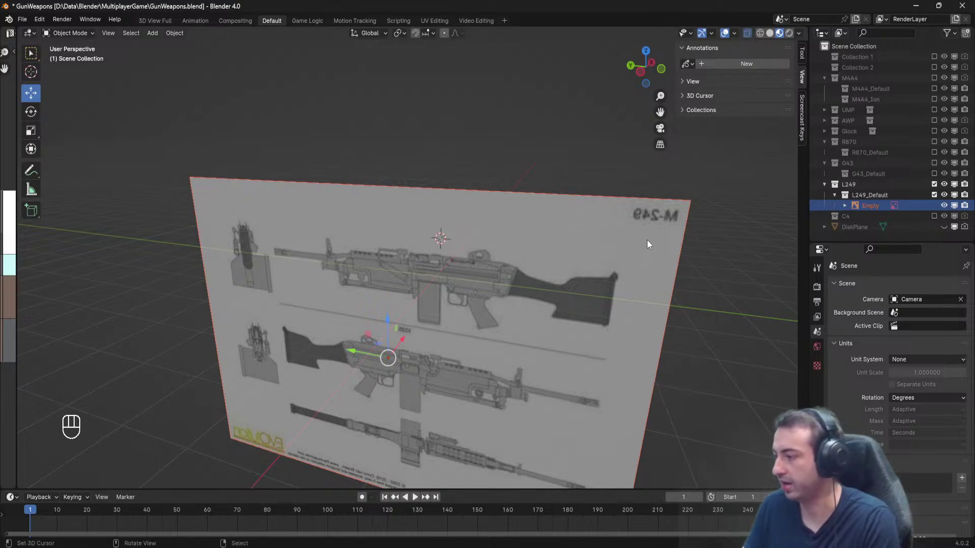
Compare the G43 rifle against the M-249 blueprint by temporarily enabling the G43 collection.
{"action": "left_click", "coordinate": [934, 163]}
{"action": "scroll", "coordinate": [569, 231], "scroll_direction": "up", "scroll_amount": 2}
{"action": "mouse_move", "coordinate": [549, 236]}
{"action": "middle_mouse_down"}
{"action": "mouse_move", "coordinate": [423, 236]}
{"action": "mouse_move", "coordinate": [538, 242]}
{"action": "middle_mouse_up"}
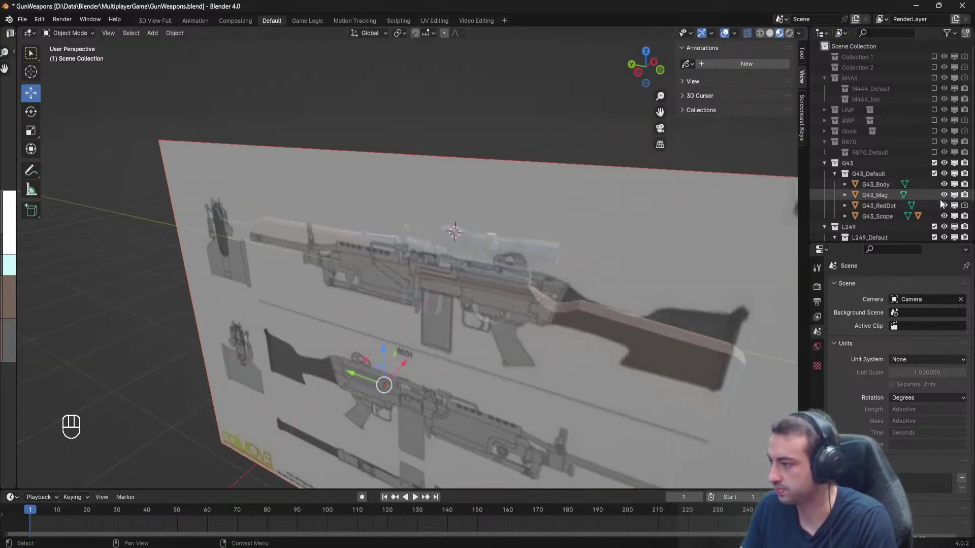
{"action": "left_click", "coordinate": [935, 163]}
Examine the side views on the M-249 blueprint and save GunWeapons.blend.
{"action": "middle_click_drag", "start_coordinate": [529, 243], "coordinate": [563, 218]}
{"action": "scroll", "coordinate": [564, 158], "scroll_direction": "up", "scroll_amount": 3}
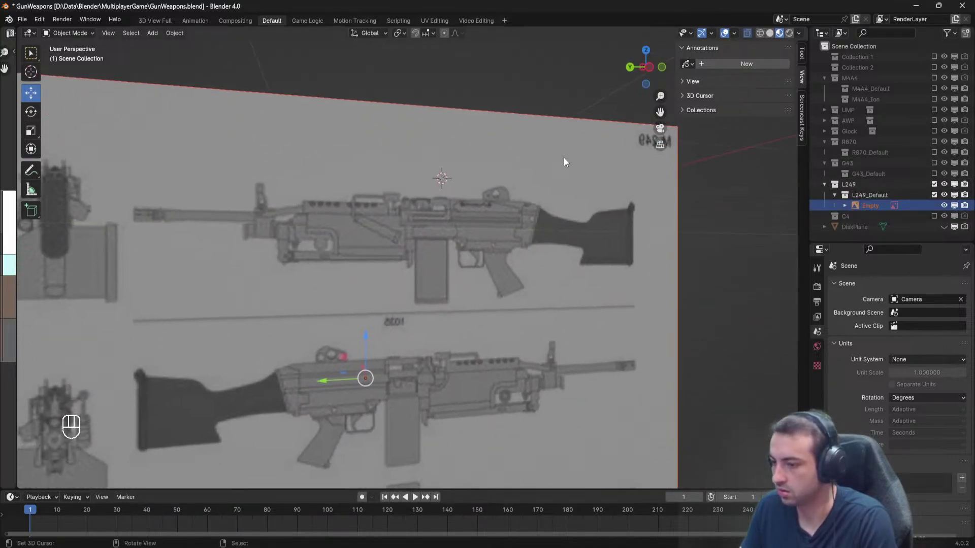
{"action": "middle_click_drag", "start_coordinate": [563, 158], "coordinate": [556, 160]}
{"action": "key", "text": "ctrl+s"}
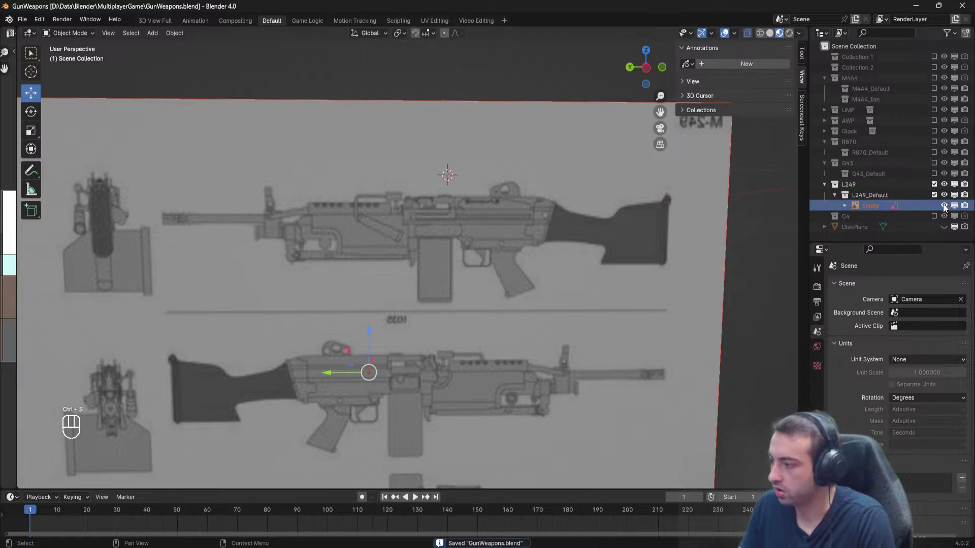
Hide the Empty blueprint image in L249_Default and display the M4A4_Default and G43 models one after the other.
{"action": "left_click", "coordinate": [943, 206]}
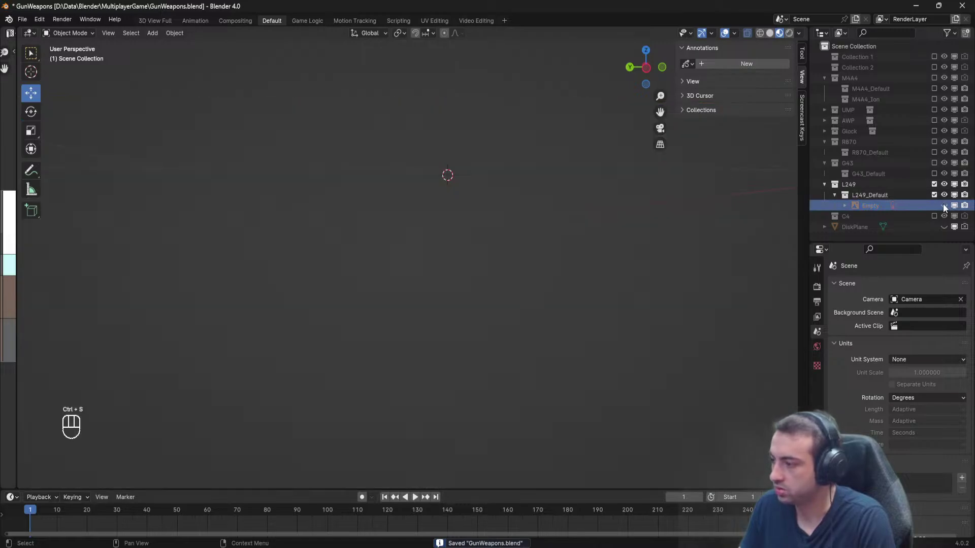
{"action": "left_click", "coordinate": [934, 88]}
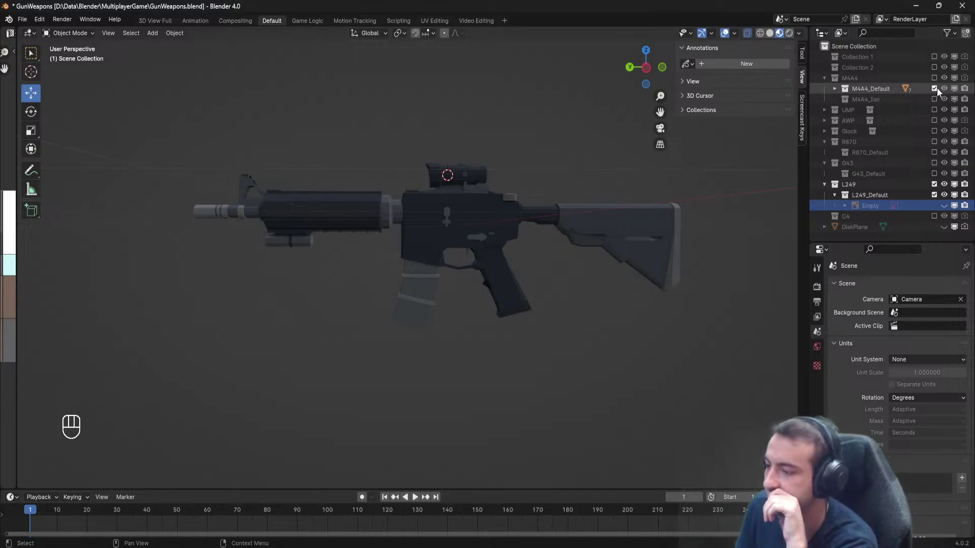
{"action": "left_click", "coordinate": [935, 88]}
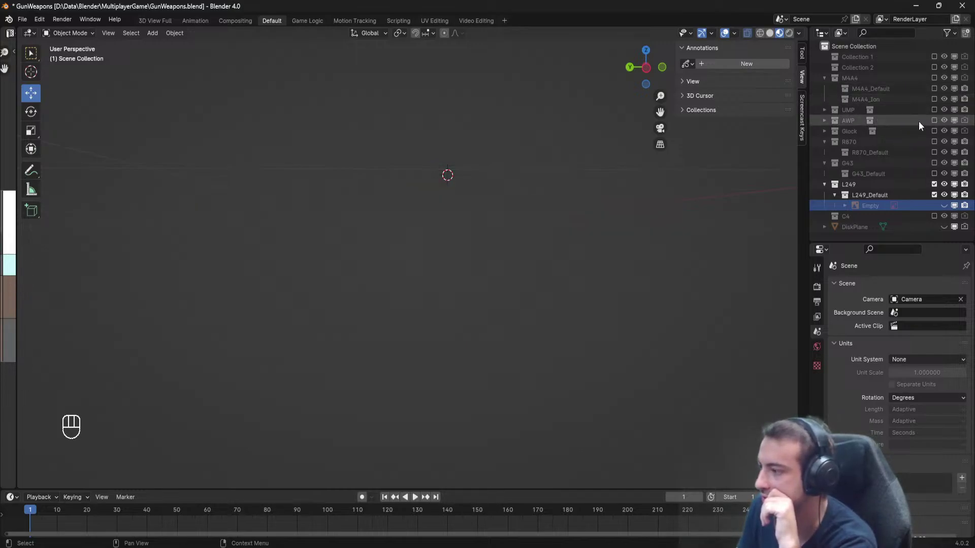
{"action": "left_click", "coordinate": [935, 163]}
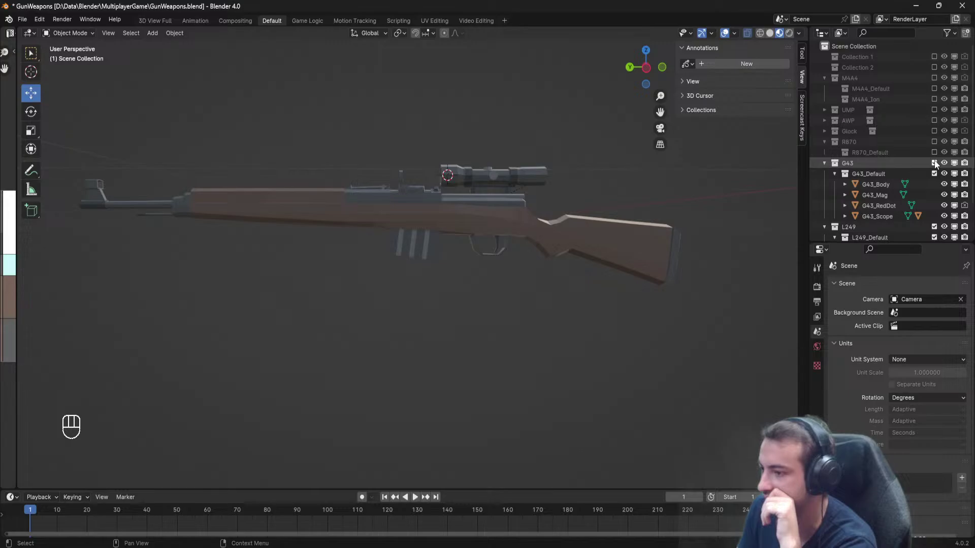
Display the AWP rifle on its own and together with the G43 rifle to compare them, finishing with the AWP hidden.
{"action": "left_click", "coordinate": [934, 163]}
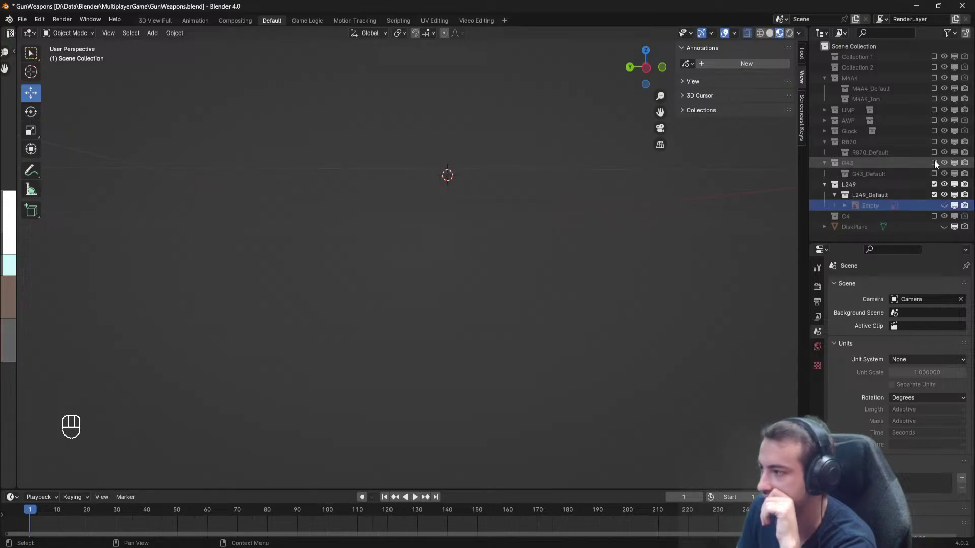
{"action": "left_click", "coordinate": [935, 120]}
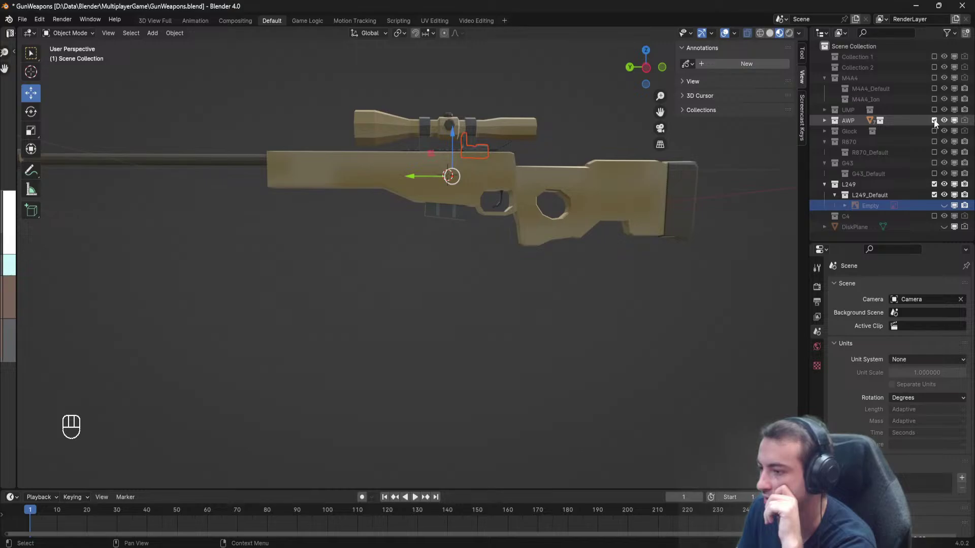
{"action": "left_click", "coordinate": [935, 121]}
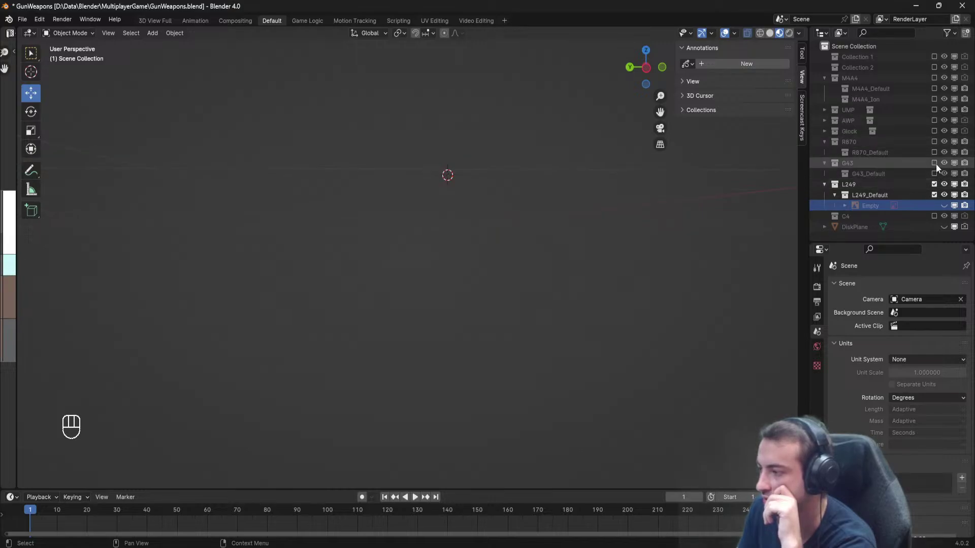
{"action": "left_click", "coordinate": [934, 163]}
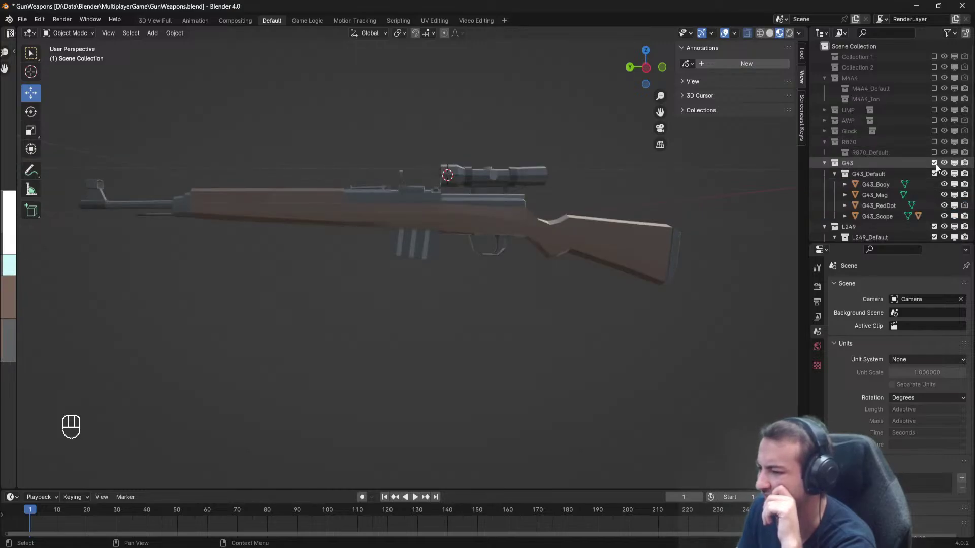
{"action": "left_click", "coordinate": [934, 120]}
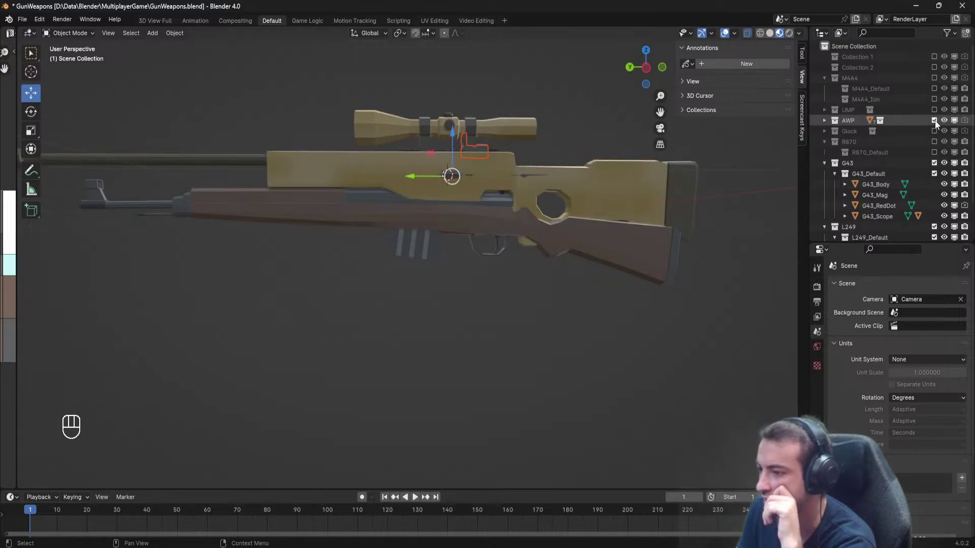
{"action": "left_click", "coordinate": [935, 120]}
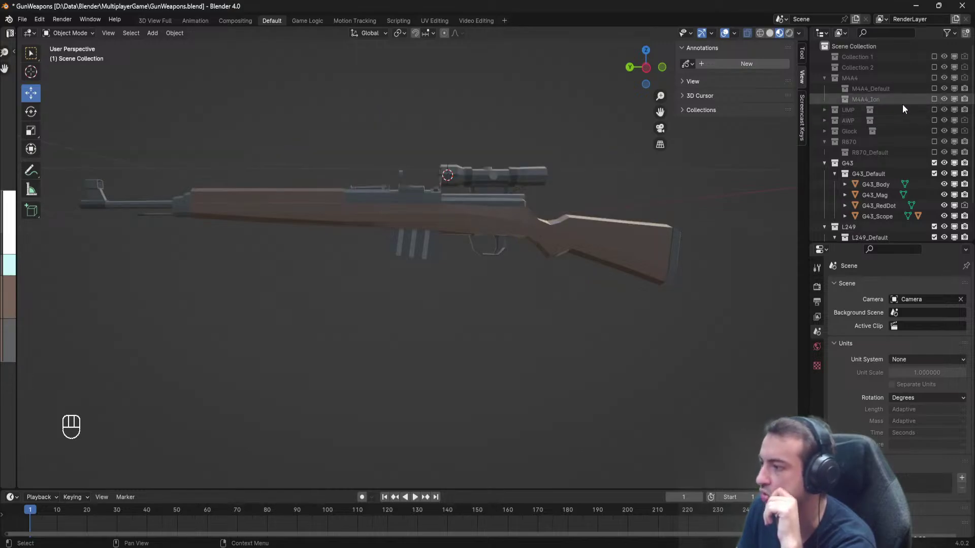
Collapse the M4A4 collection and display the R870 shotgun together with the G43 rifle for comparison.
{"action": "left_click", "coordinate": [824, 78]}
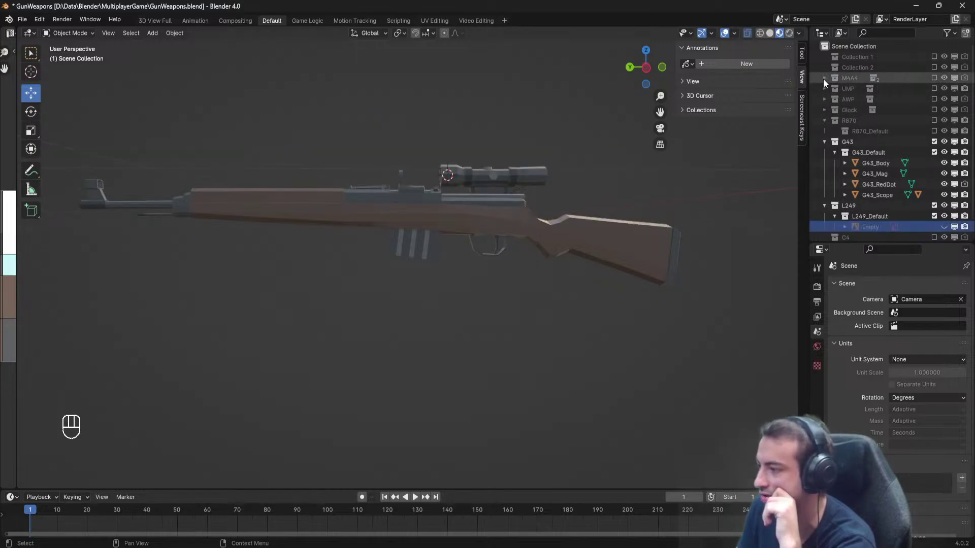
{"action": "left_click", "coordinate": [934, 121]}
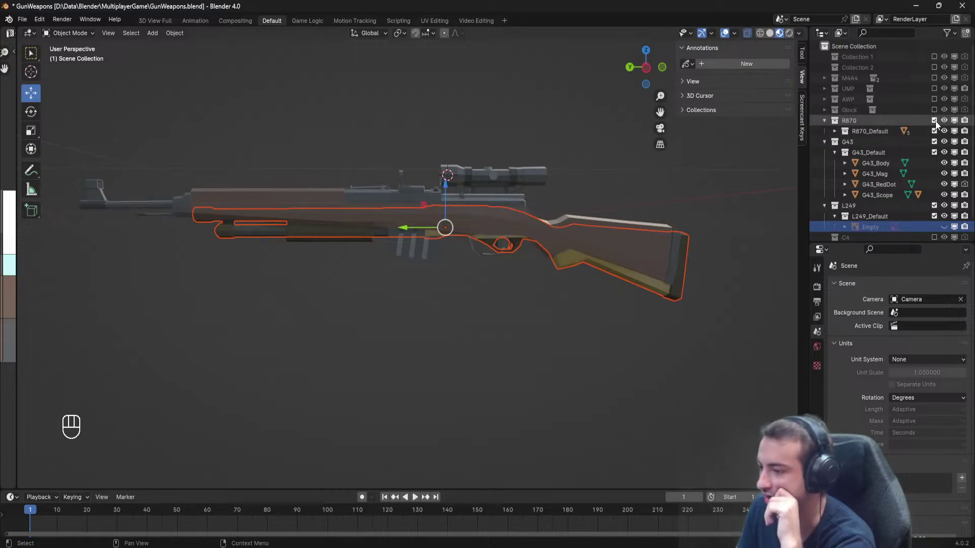
{"action": "scroll", "coordinate": [478, 275], "scroll_direction": "up", "scroll_amount": 3}
{"action": "scroll", "coordinate": [669, 279], "scroll_direction": "down", "scroll_amount": 2}
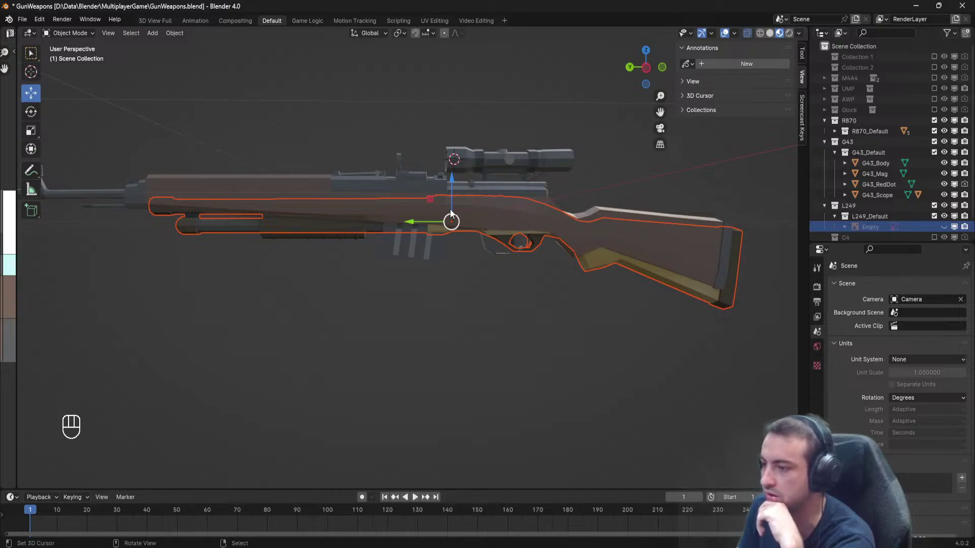
Exclude the G43 and R870 collections from the scene and collapse both in the outliner.
{"action": "left_click", "coordinate": [935, 150]}
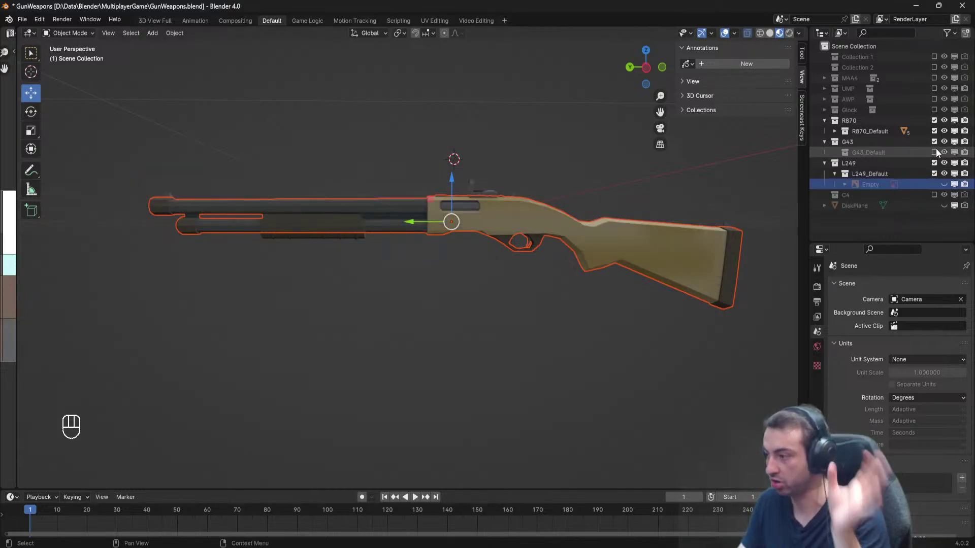
{"action": "left_click", "coordinate": [936, 152]}
{"action": "left_click", "coordinate": [934, 141]}
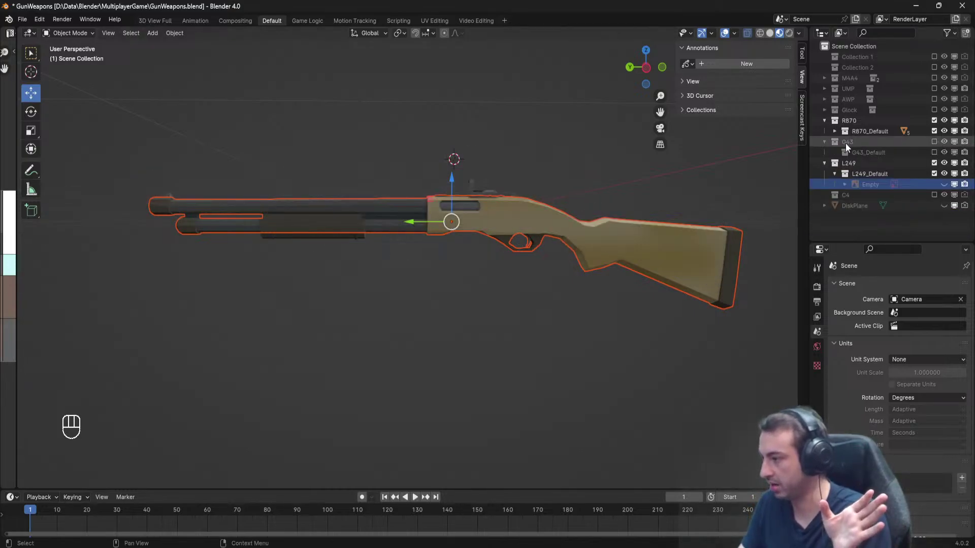
{"action": "left_click", "coordinate": [824, 142]}
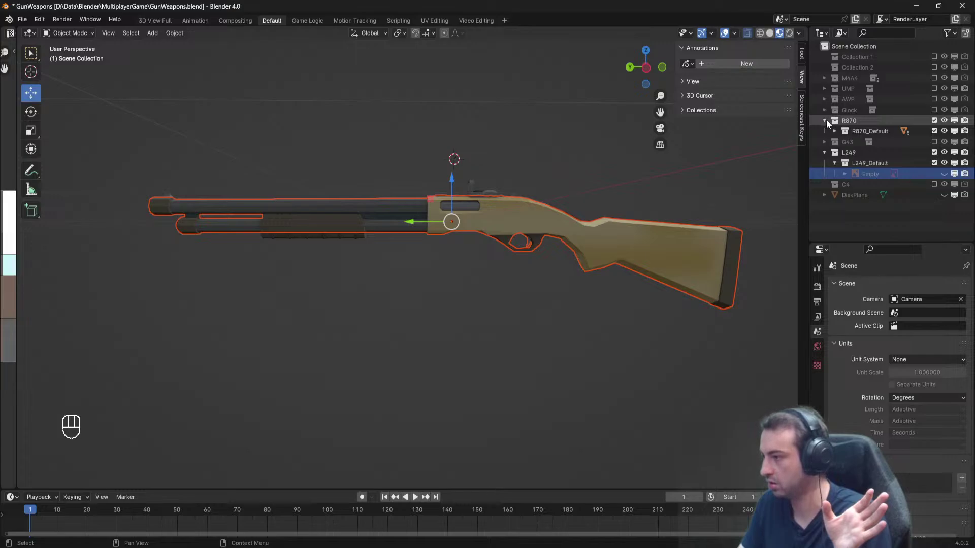
{"action": "left_click", "coordinate": [934, 120]}
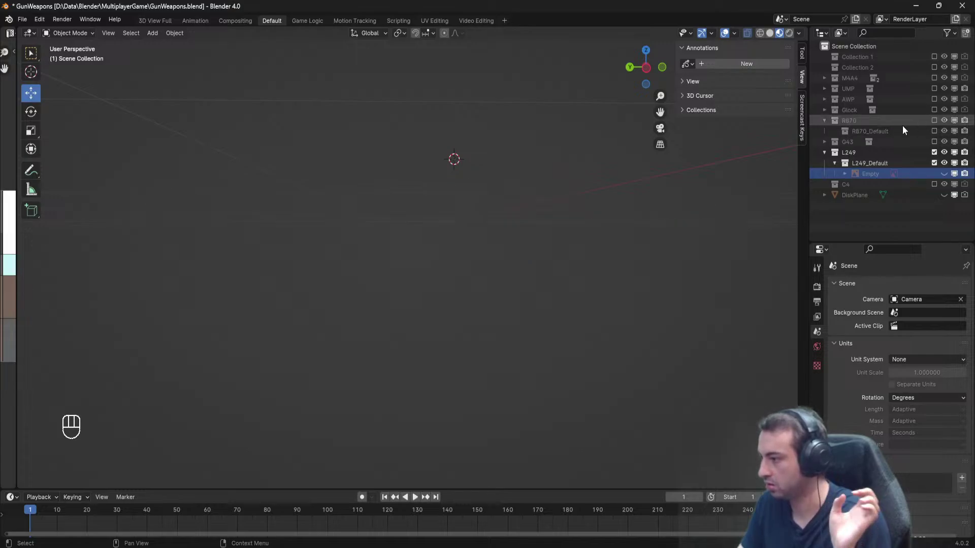
{"action": "left_click", "coordinate": [824, 121]}
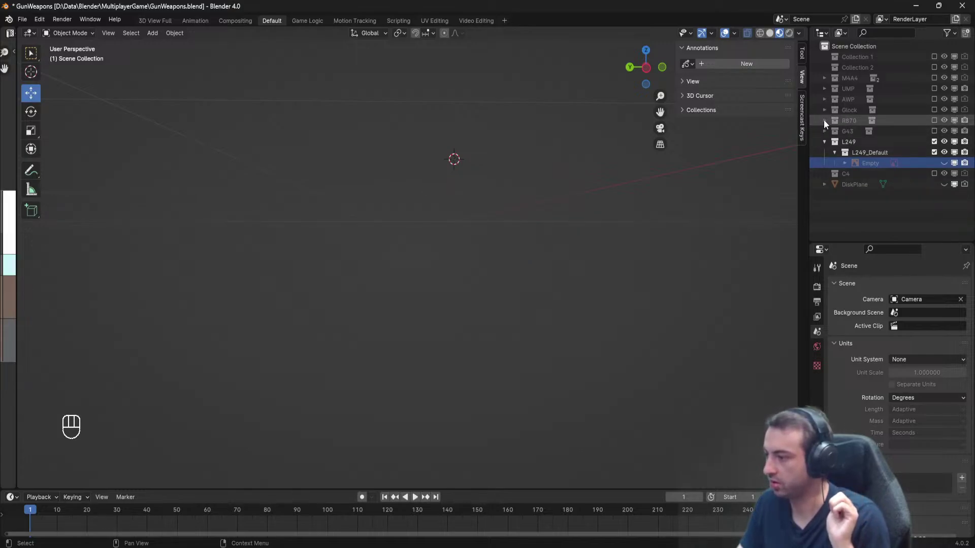
Enable the M4A4 collection and compare the rifle with the L249 blueprint by repeatedly showing and hiding the Empty image.
{"action": "left_click", "coordinate": [934, 78]}
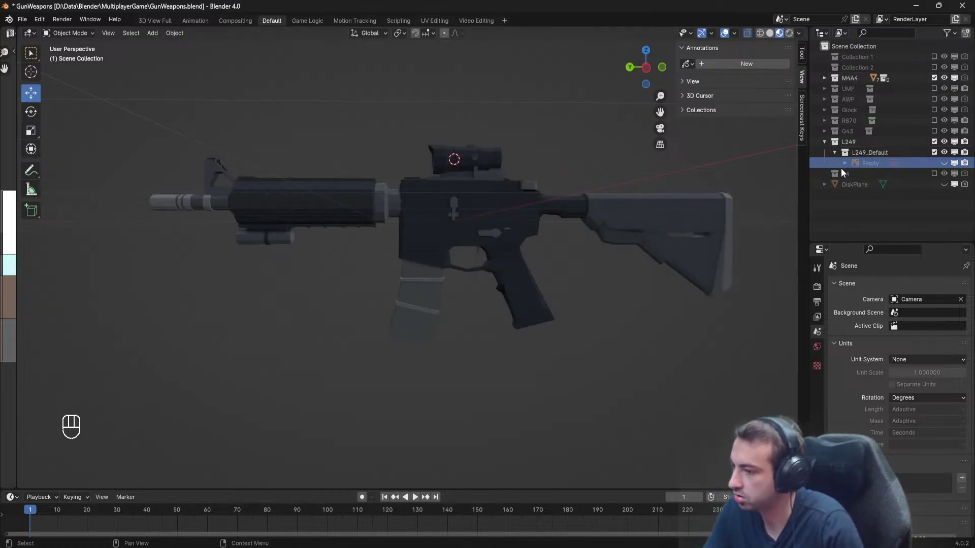
{"action": "left_click", "coordinate": [944, 163]}
{"action": "left_click", "coordinate": [944, 163]}
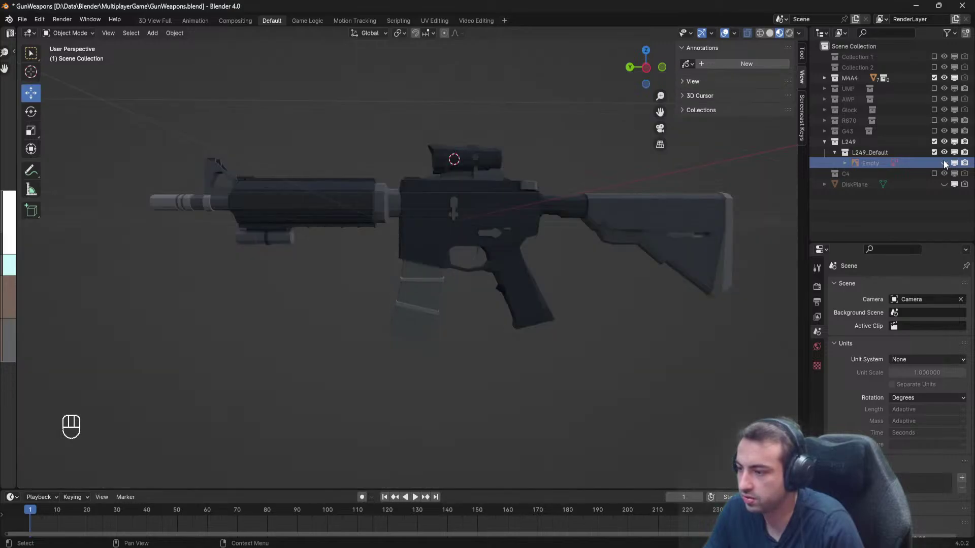
{"action": "left_click", "coordinate": [944, 163]}
{"action": "left_click", "coordinate": [944, 163]}
{"action": "left_click", "coordinate": [944, 163]}
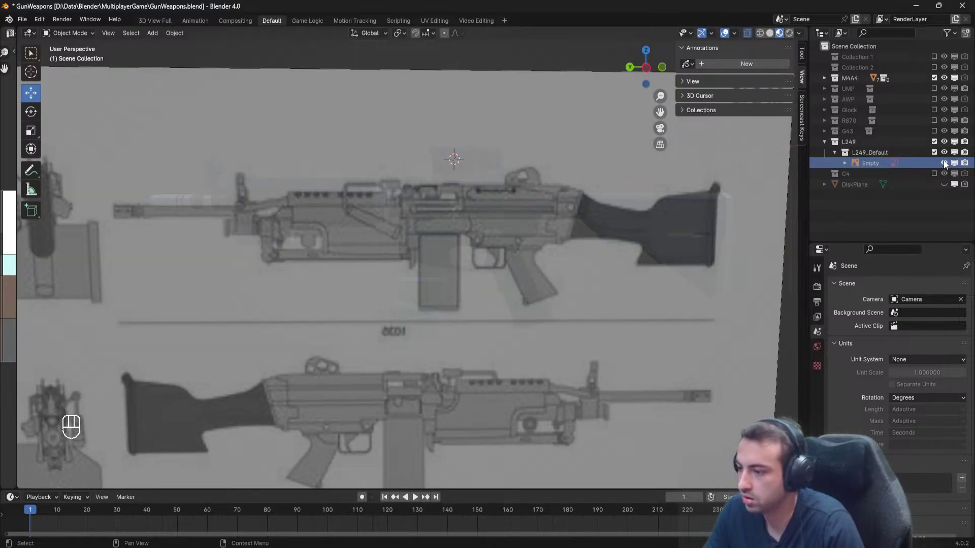
{"action": "left_click", "coordinate": [944, 163]}
{"action": "left_click", "coordinate": [944, 163]}
{"action": "left_click", "coordinate": [944, 163]}
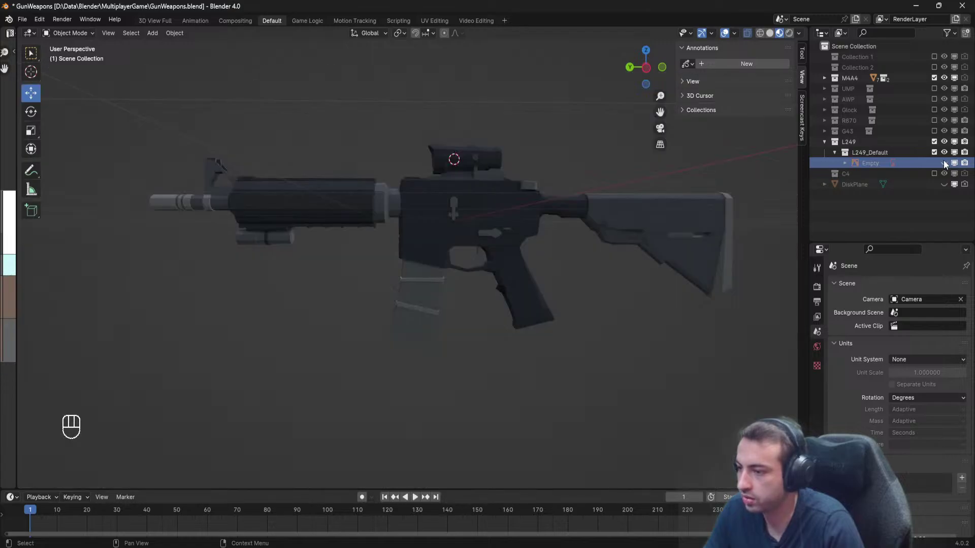
Select the M4A4 body mesh inside M4A4_Default and copy it.
{"action": "left_click", "coordinate": [825, 78]}
{"action": "left_click", "coordinate": [835, 88]}
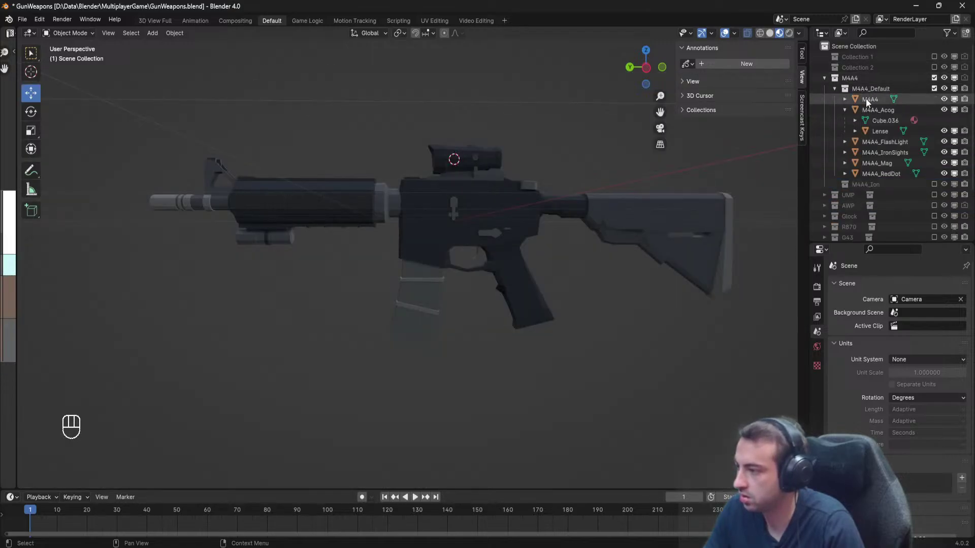
{"action": "left_click", "coordinate": [845, 110]}
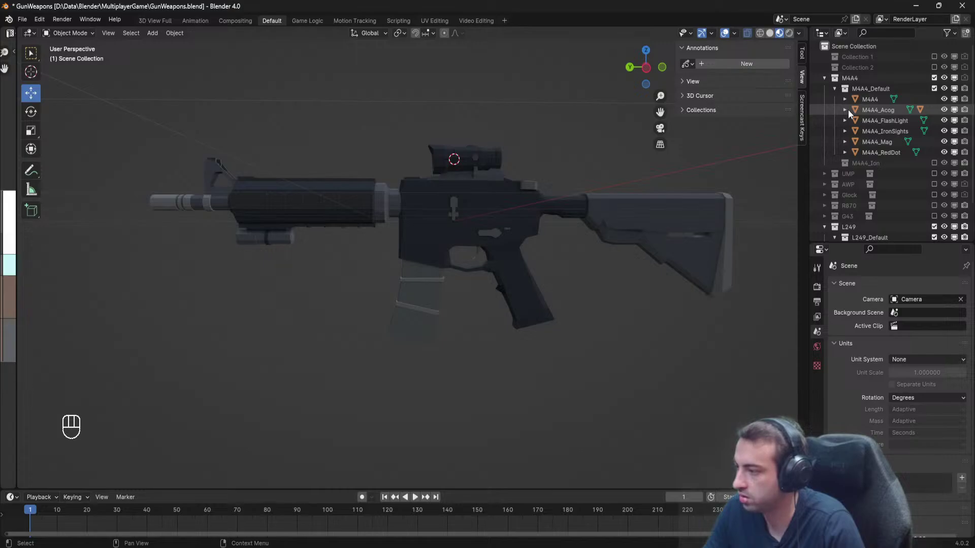
{"action": "left_click", "coordinate": [876, 149]}
{"action": "left_click", "coordinate": [877, 142]}
{"action": "left_click", "coordinate": [878, 101]}
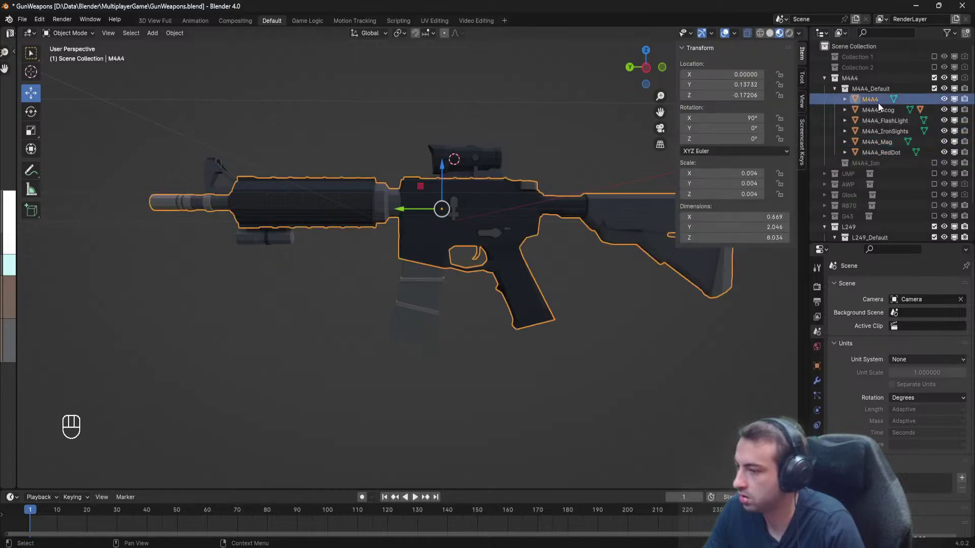
{"action": "key", "text": "ctrl"}
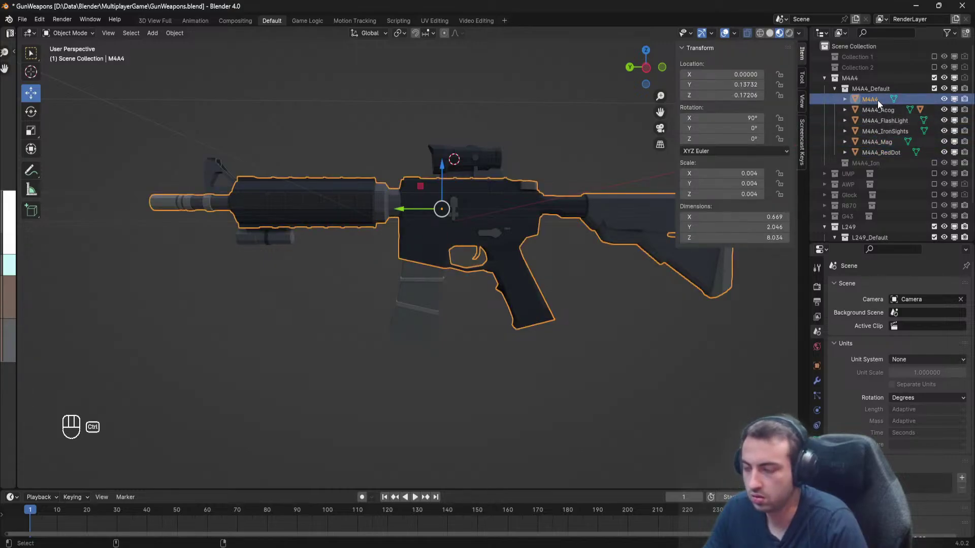
{"action": "key", "text": "ctrl+c"}
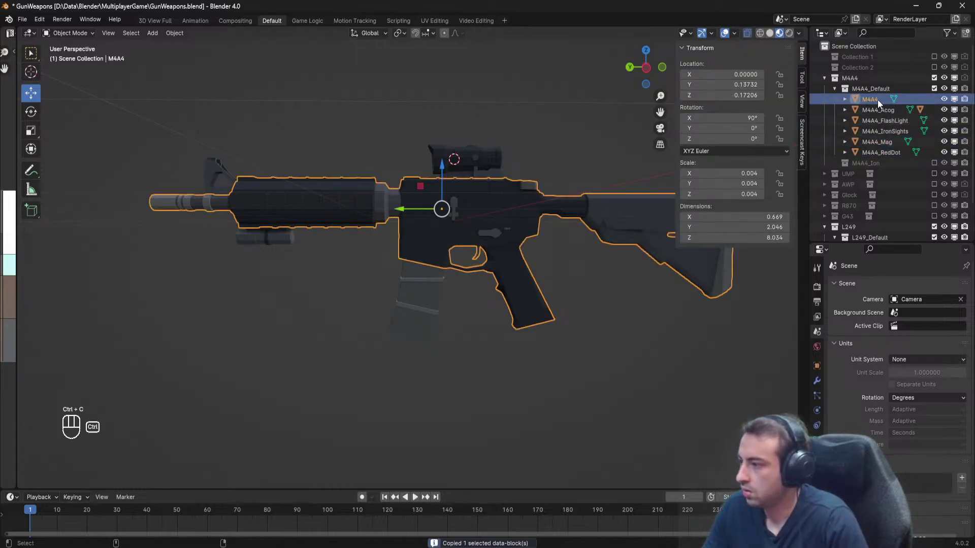
Paste the copied M4A4 mesh into the L249_Default collection and rename the copy L249.
{"action": "left_click", "coordinate": [834, 89]}
{"action": "left_click", "coordinate": [858, 173]}
{"action": "key", "text": "ctrl+v"}
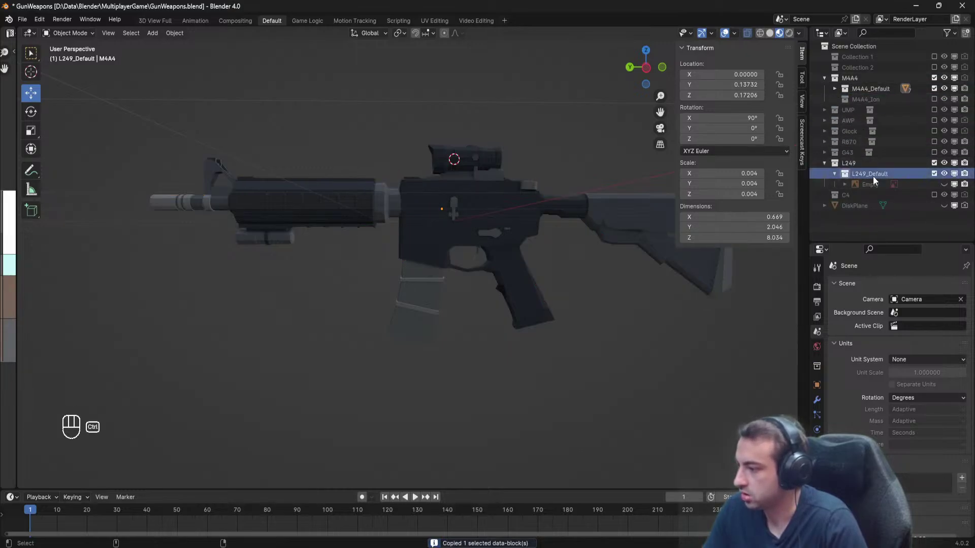
{"action": "double_click", "coordinate": [865, 194]}
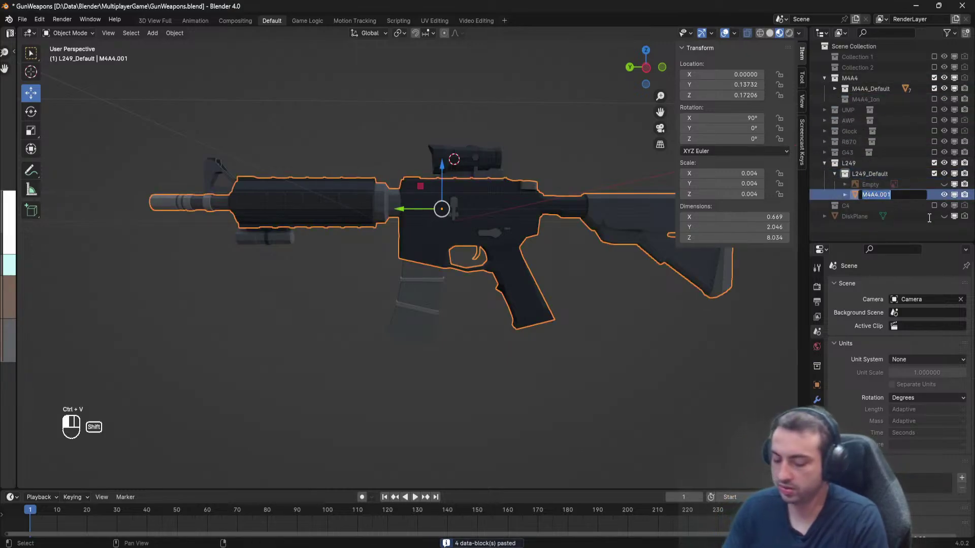
{"action": "type", "text": "L249"}
{"action": "key", "text": "Return"}
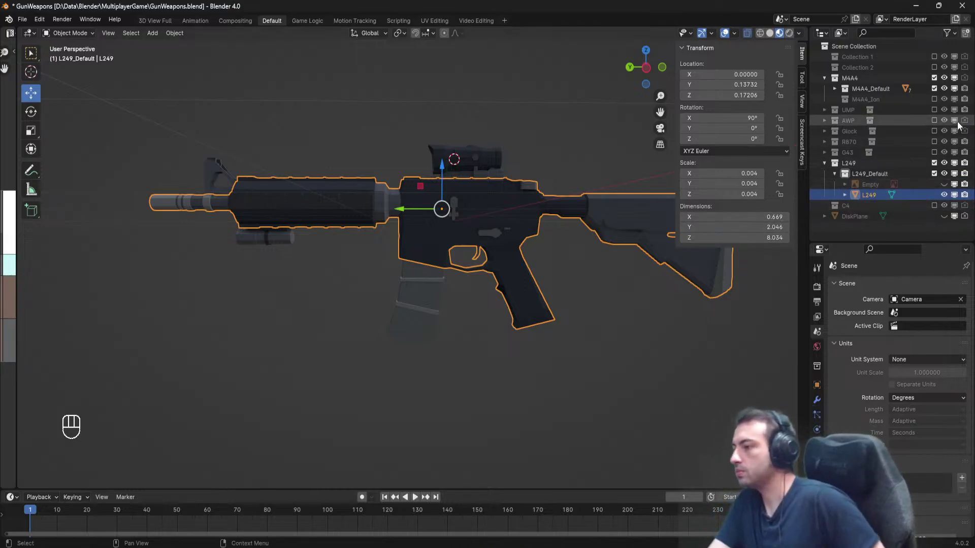
Exclude the M4A4 collection from the scene and inspect the L249 mesh at an angle.
{"action": "left_click", "coordinate": [935, 78]}
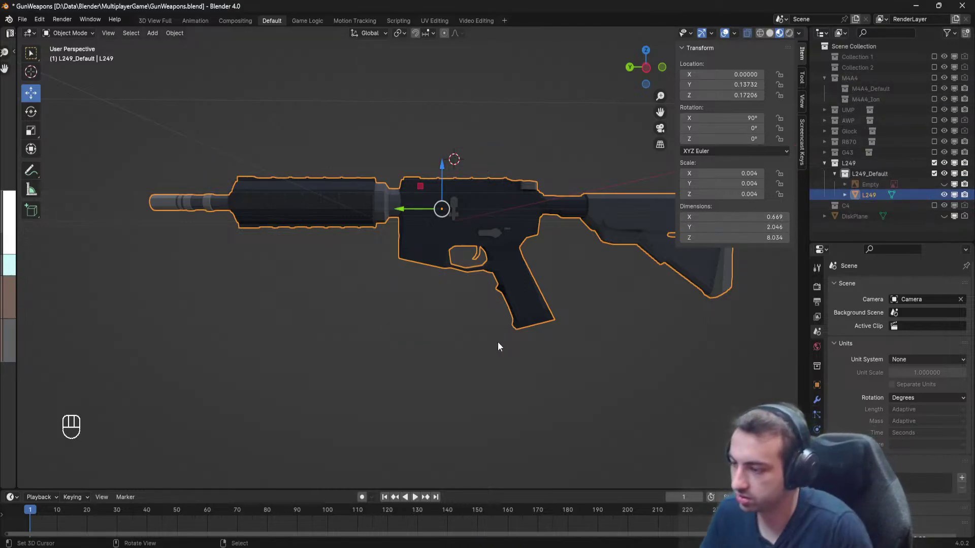
{"action": "scroll", "coordinate": [508, 305], "scroll_direction": "down", "scroll_amount": 2}
{"action": "middle_click_drag", "start_coordinate": [528, 270], "coordinate": [509, 329]}
{"action": "scroll", "coordinate": [525, 332], "scroll_direction": "up", "scroll_amount": 2}
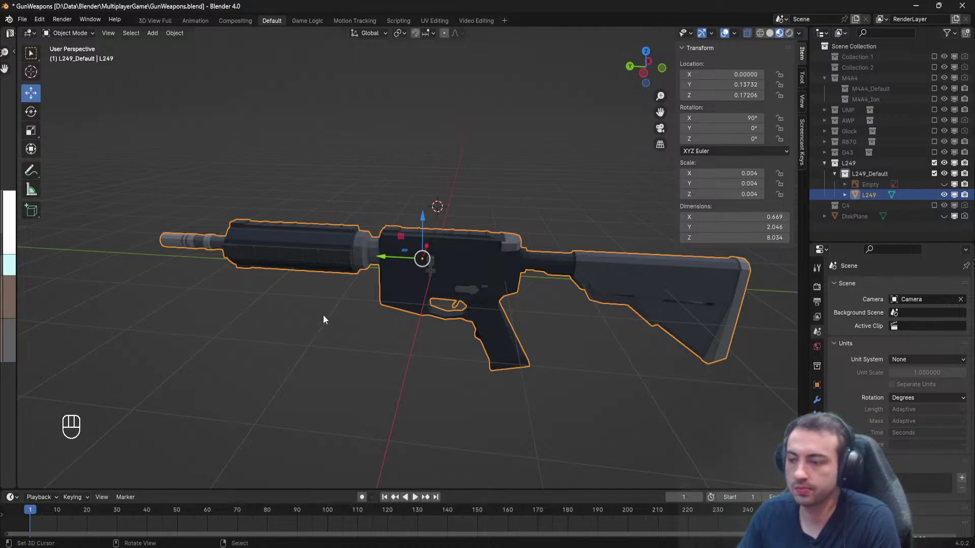
{"action": "scroll", "coordinate": [422, 282], "scroll_direction": "up", "scroll_amount": 2}
Open the L249 mesh for editing and examine the viewport and mesh edit overlay options for what colours its edges blue.
{"action": "key", "text": "Tab"}
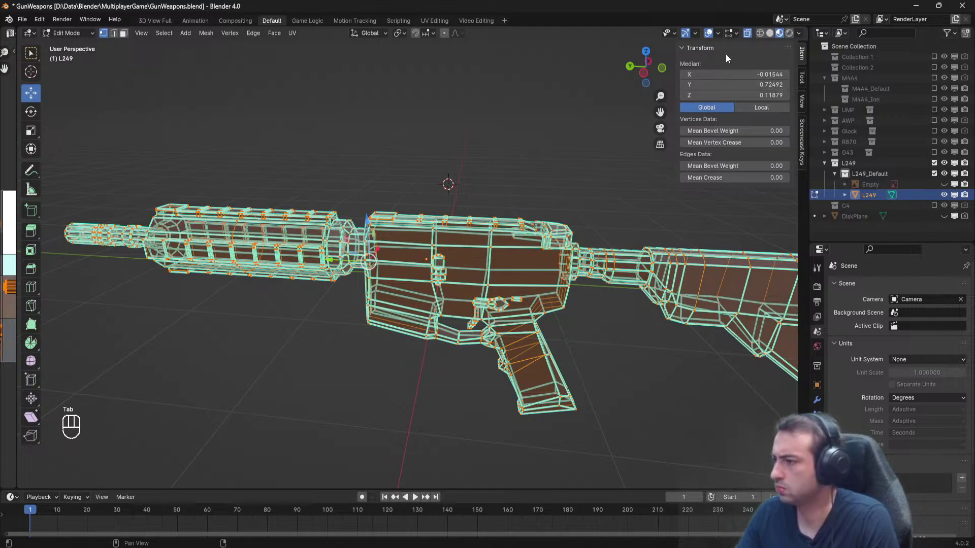
{"action": "middle_click_drag", "start_coordinate": [508, 206], "coordinate": [442, 213]}
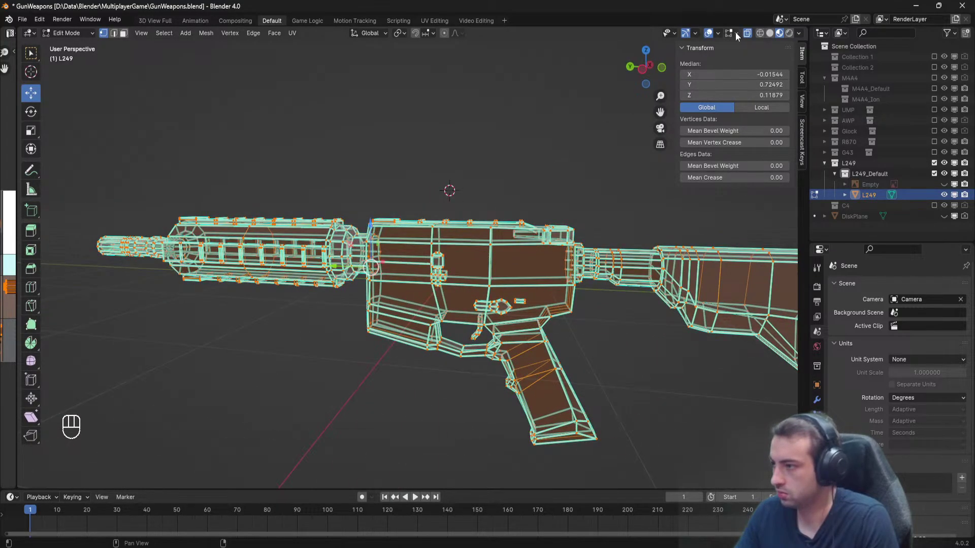
{"action": "left_click", "coordinate": [719, 34]}
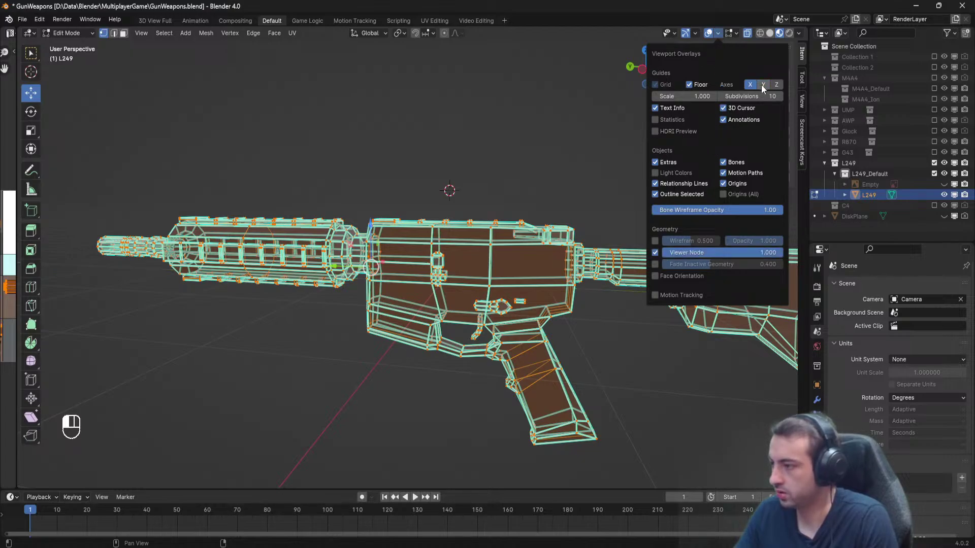
{"action": "middle_click_drag", "start_coordinate": [442, 178], "coordinate": [427, 197]}
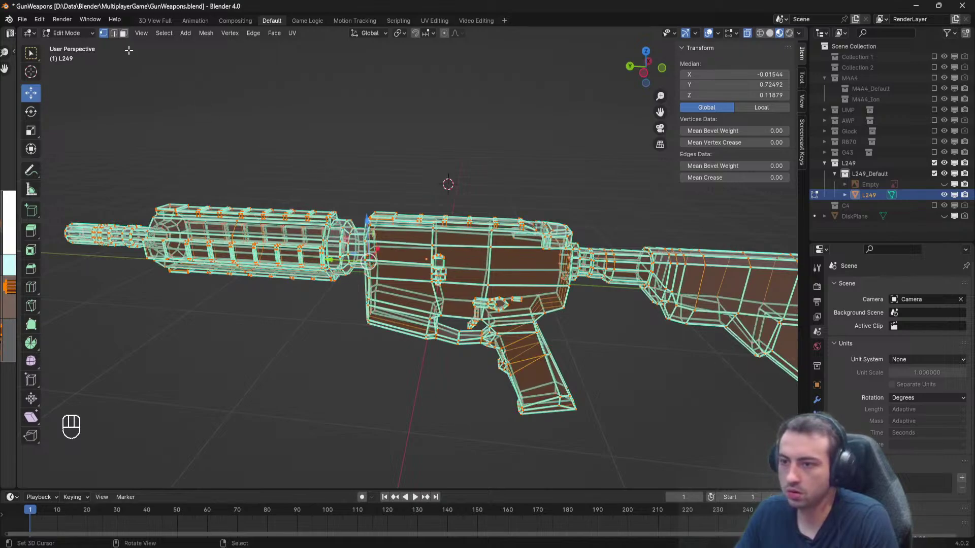
{"action": "key", "text": "Tab"}
{"action": "key", "text": "Tab"}
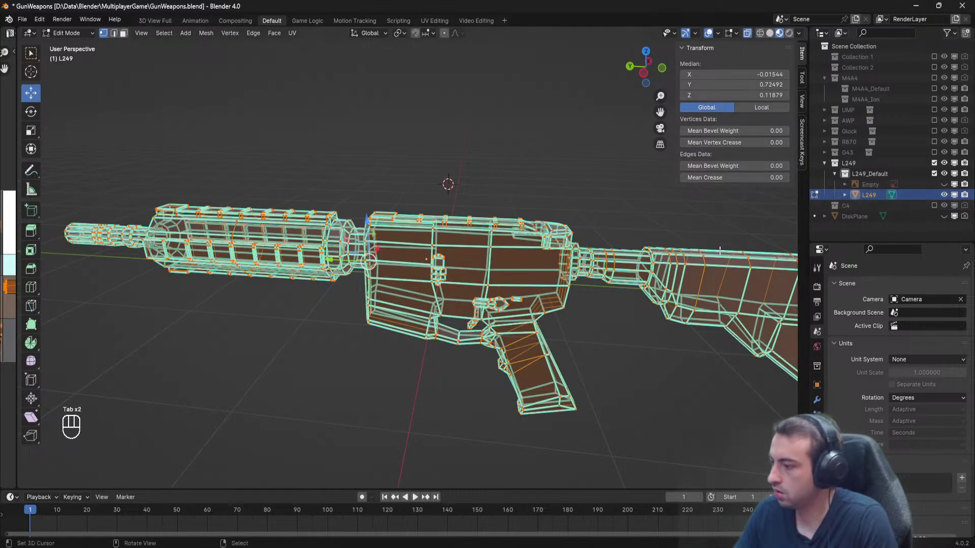
{"action": "middle_click_drag", "start_coordinate": [559, 297], "coordinate": [536, 293], "text": "shift"}
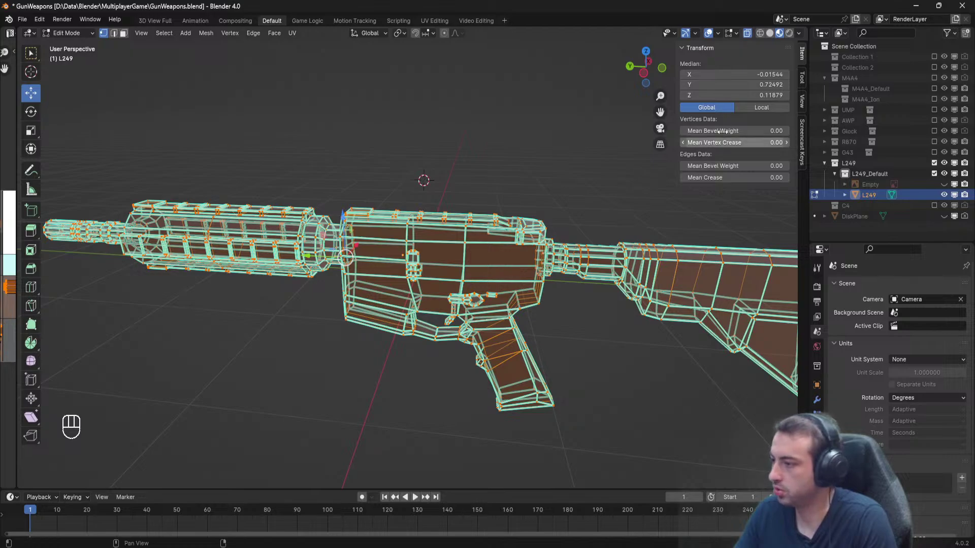
{"action": "left_click", "coordinate": [738, 32]}
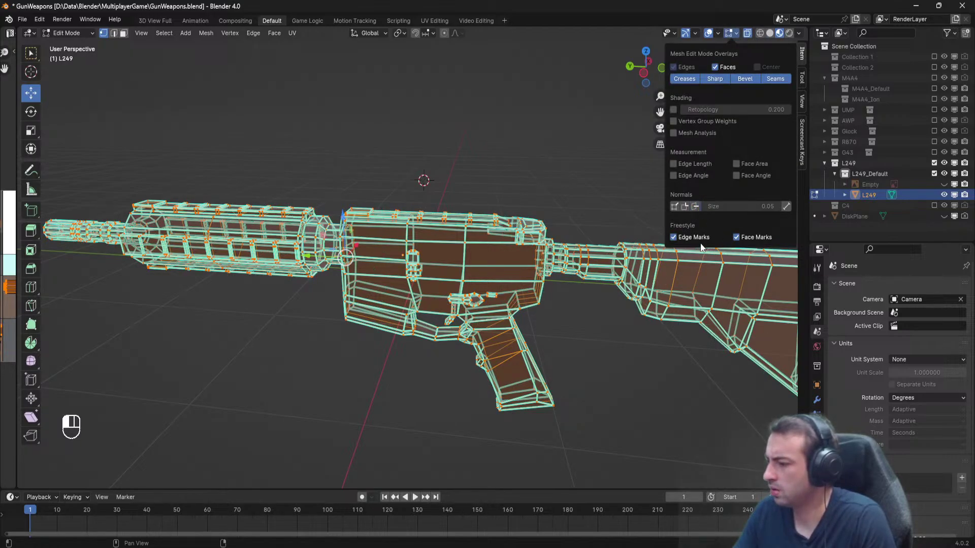
{"action": "left_click", "coordinate": [677, 238]}
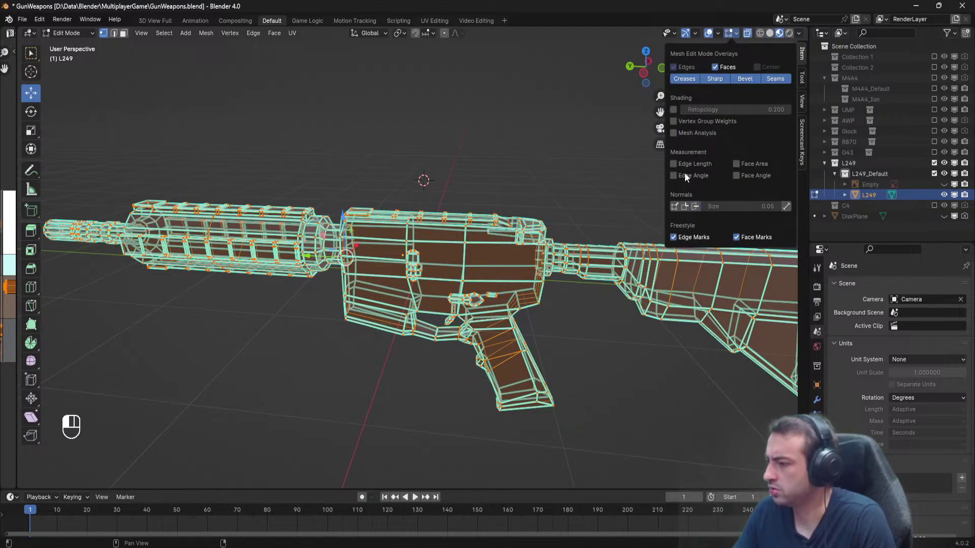
{"action": "left_click", "coordinate": [715, 68]}
{"action": "left_click", "coordinate": [715, 68]}
{"action": "left_click", "coordinate": [718, 33]}
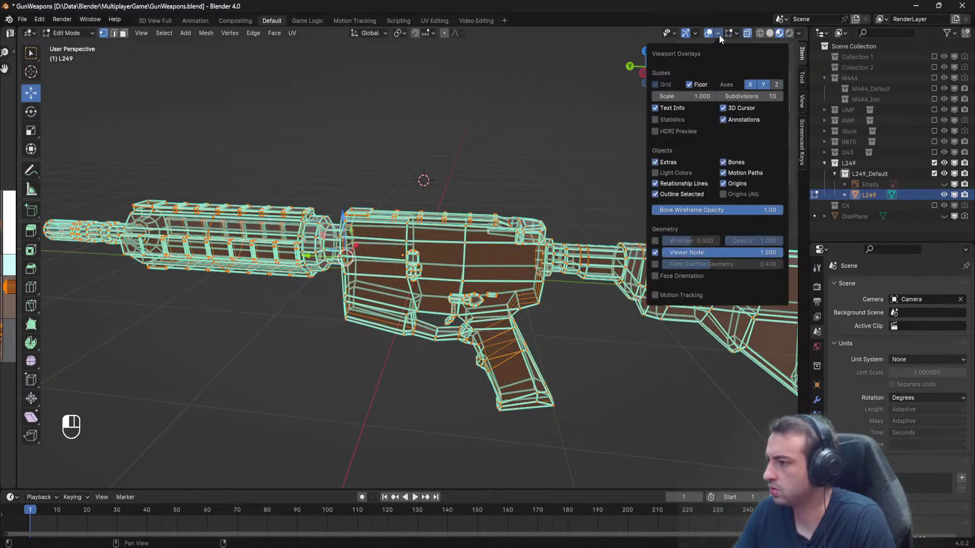
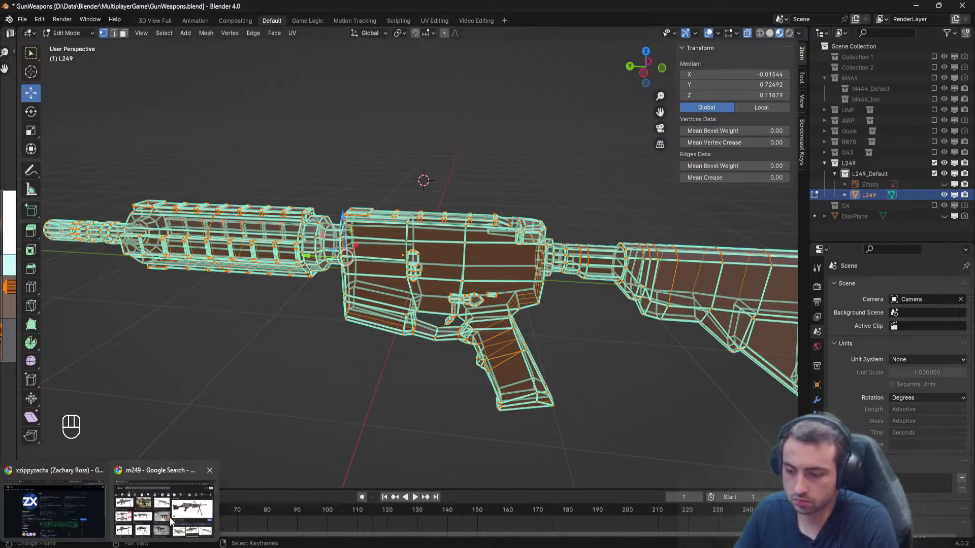
Switch to the browser, search the web for "blender blue lines", and read the Reddit thread about blue lines in edit mode.
{"action": "left_click", "coordinate": [168, 503]}
{"action": "left_click", "coordinate": [148, 11]}
{"action": "type", "text": "blend"}
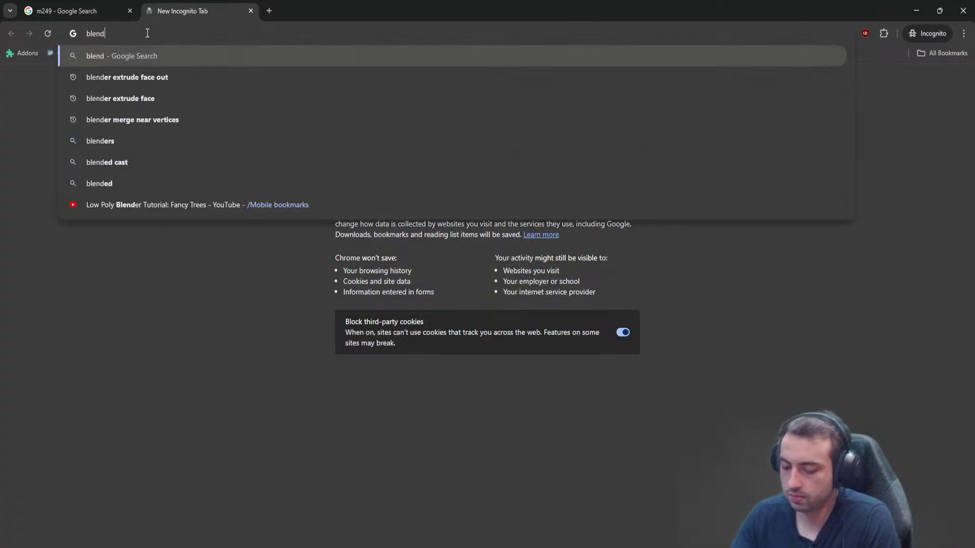
{"action": "type", "text": "er blue lines"}
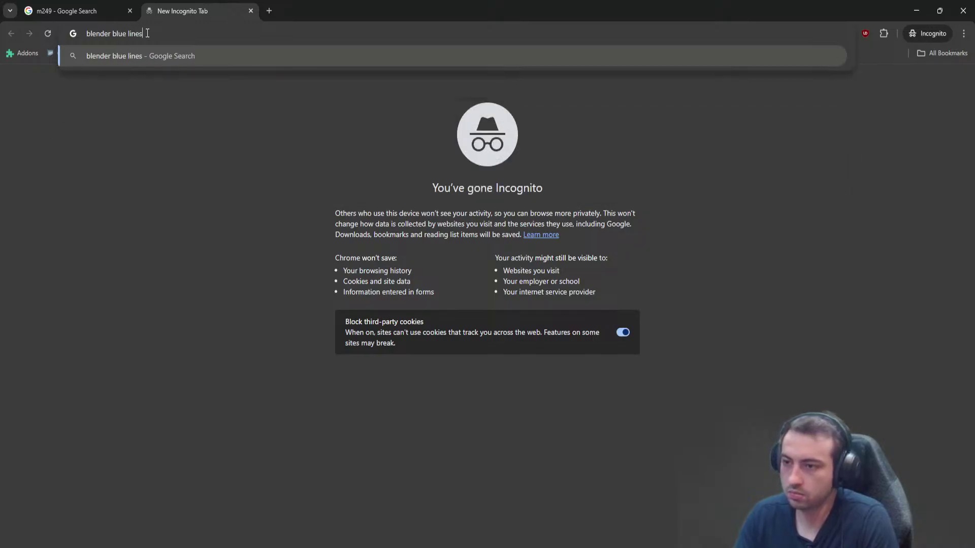
{"action": "key", "text": "Return"}
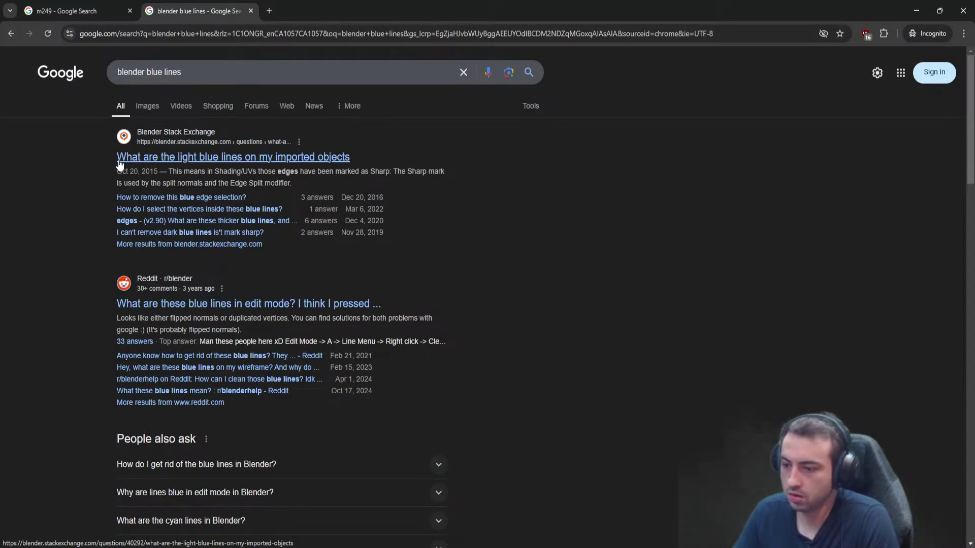
{"action": "left_click", "coordinate": [142, 305]}
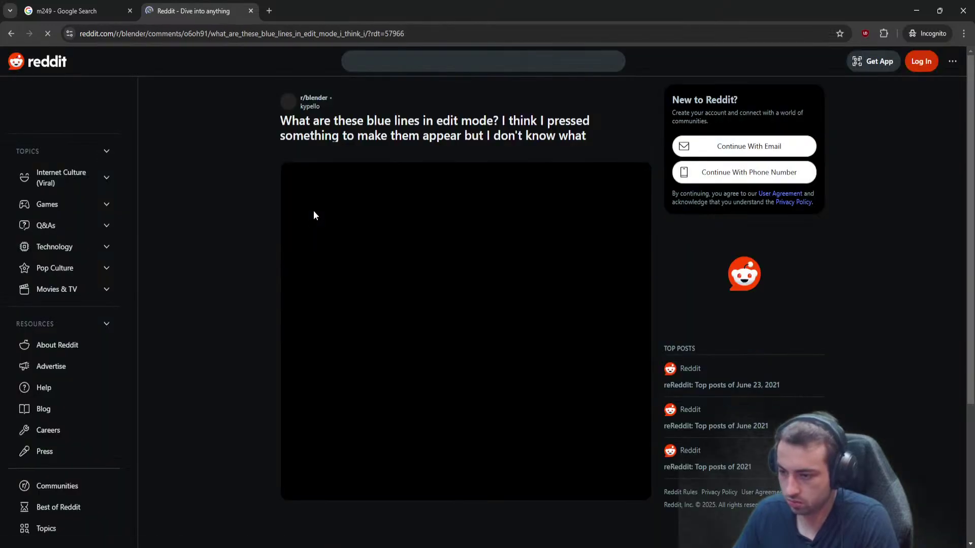
{"action": "scroll", "coordinate": [299, 207], "scroll_direction": "down", "scroll_amount": 6}
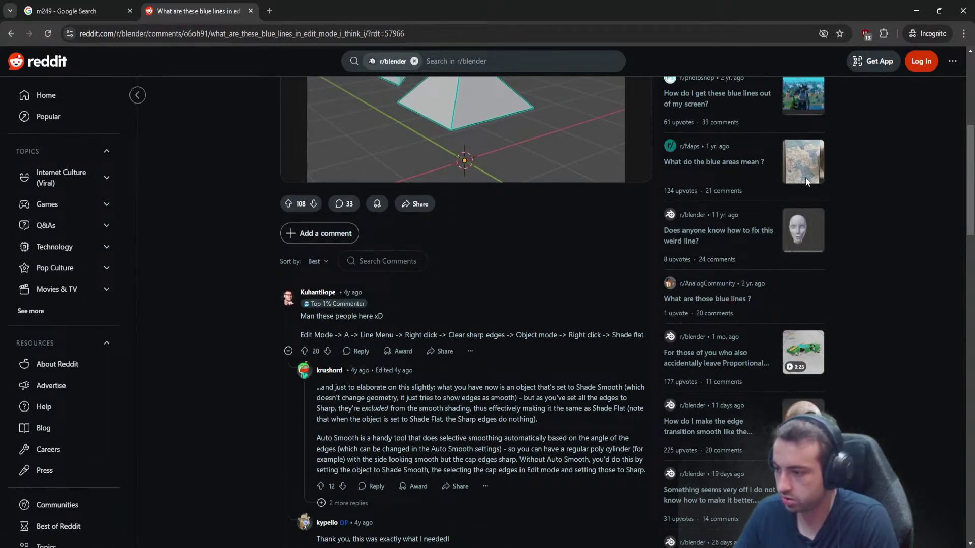
{"action": "left_click", "coordinate": [909, 10]}
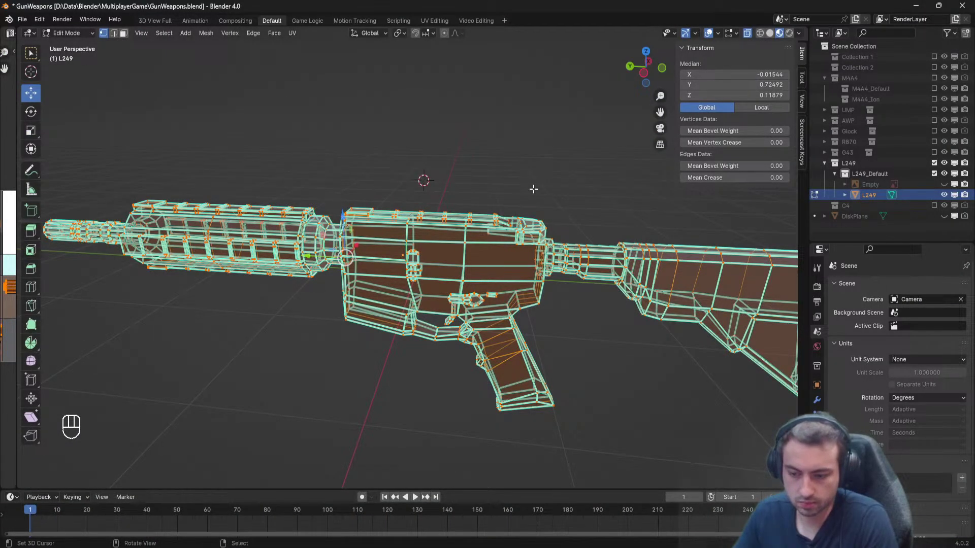
Exclude the L249 collection, enable M4A4_Default, inspect the original M4A4 mesh's edges in Edit Mode, and exclude the M4A4 collection again.
{"action": "left_click", "coordinate": [934, 77]}
{"action": "left_click", "coordinate": [882, 89]}
{"action": "left_click", "coordinate": [934, 163]}
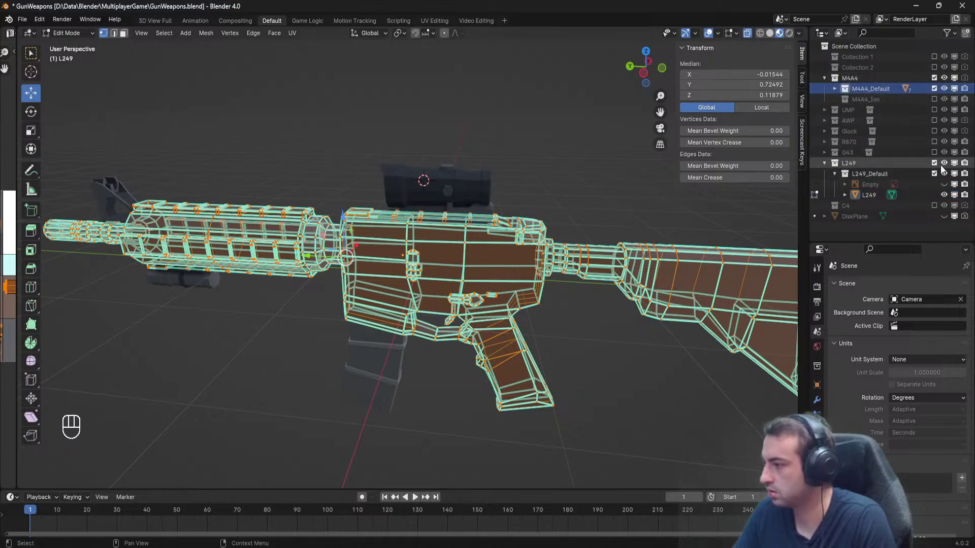
{"action": "key", "text": "Tab"}
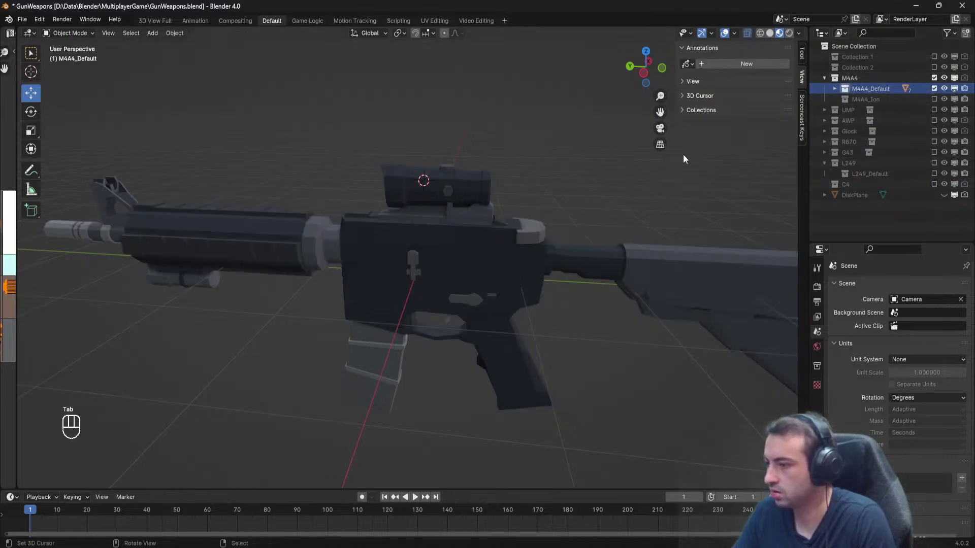
{"action": "left_click", "coordinate": [835, 89]}
{"action": "left_click", "coordinate": [864, 100]}
{"action": "key", "text": "Tab"}
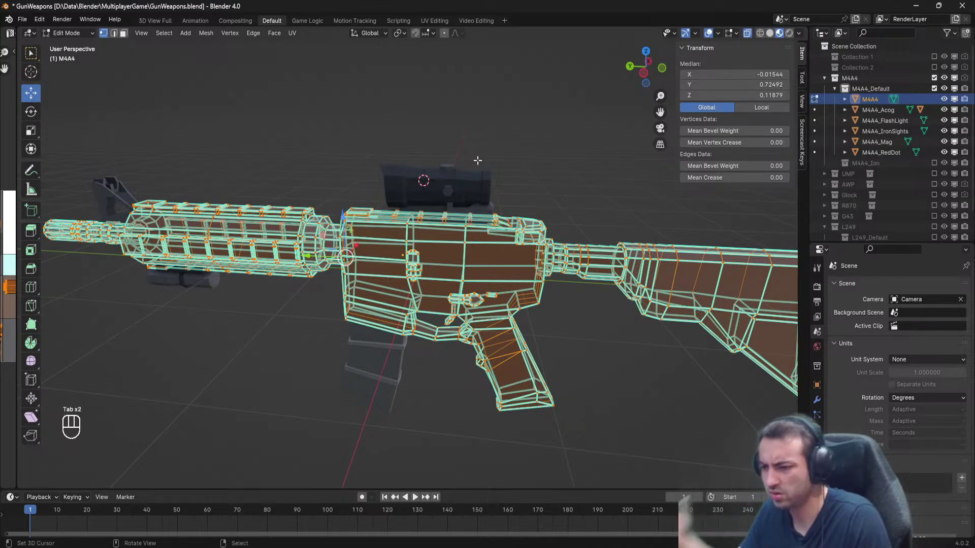
{"action": "key", "text": "Tab"}
{"action": "left_click", "coordinate": [848, 78]}
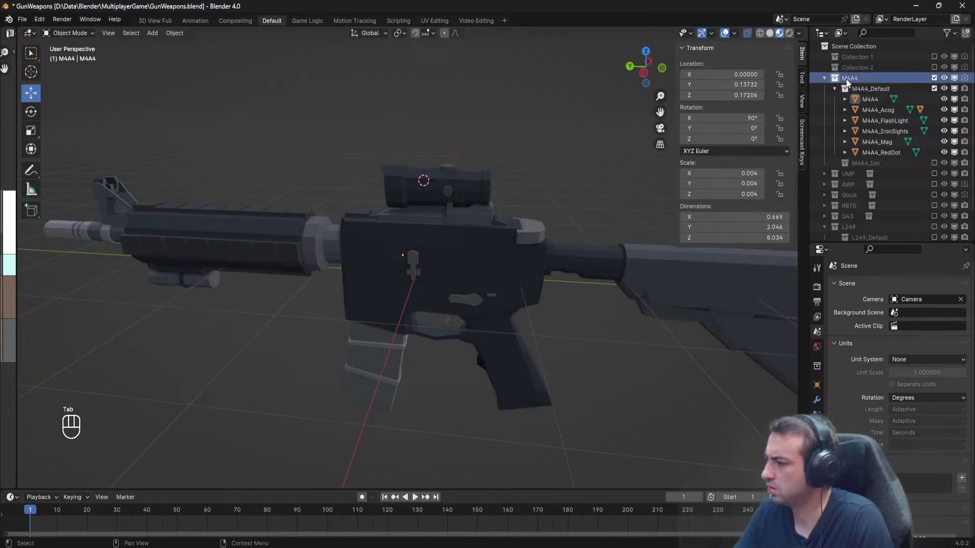
{"action": "left_click", "coordinate": [934, 78]}
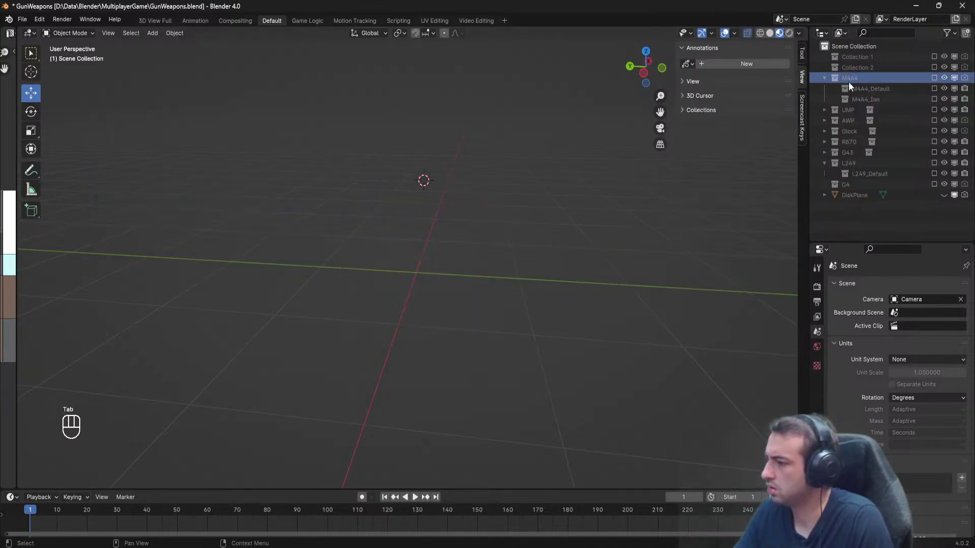
Enable the G43_Default collection and check the G43_Body mesh in Edit Mode for comparison.
{"action": "left_click", "coordinate": [824, 152]}
{"action": "left_click", "coordinate": [864, 164]}
{"action": "left_click", "coordinate": [933, 162]}
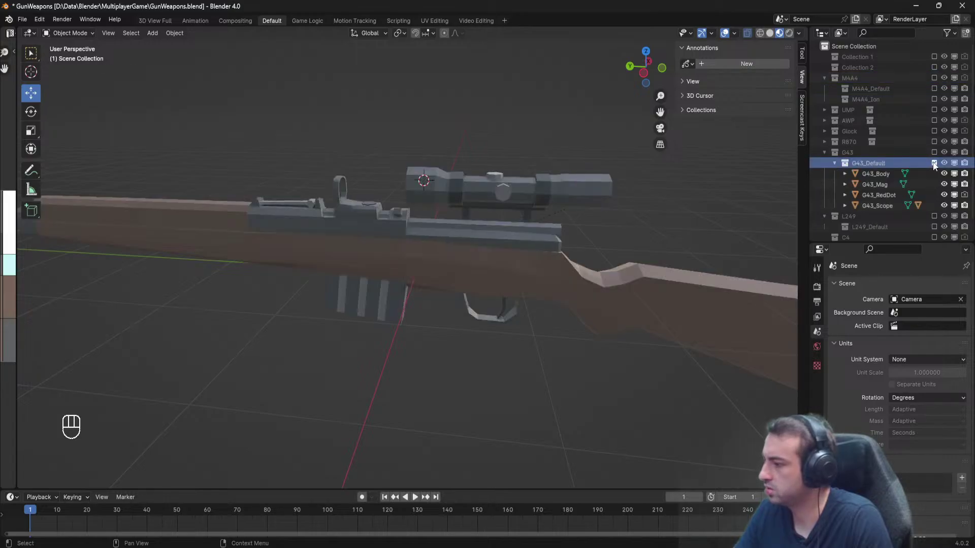
{"action": "left_click", "coordinate": [876, 174]}
{"action": "key", "text": "Tab"}
{"action": "key", "text": "Tab"}
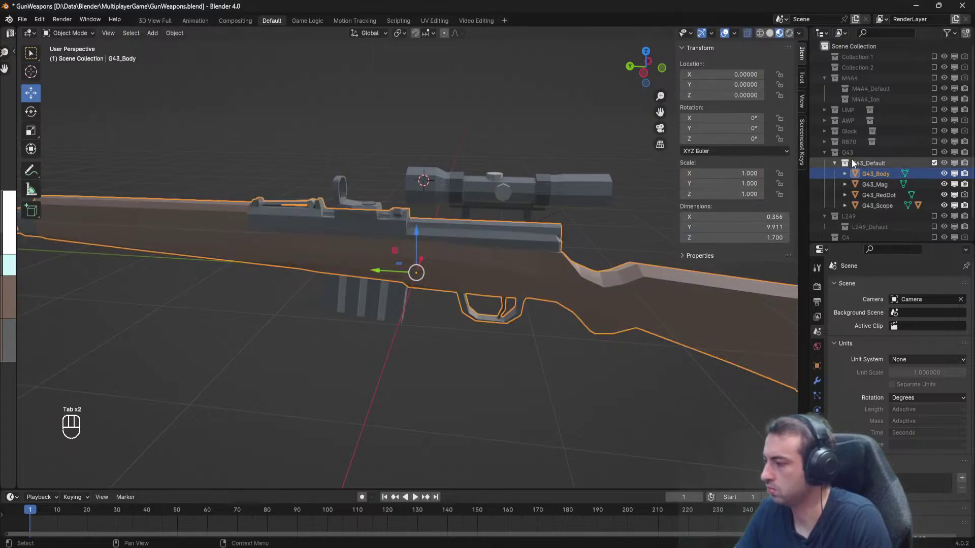
{"action": "left_click", "coordinate": [824, 152]}
Enable the L249_Default collection and rename its gun mesh L249_Body, checking the naming against the G43 objects.
{"action": "left_click", "coordinate": [855, 174]}
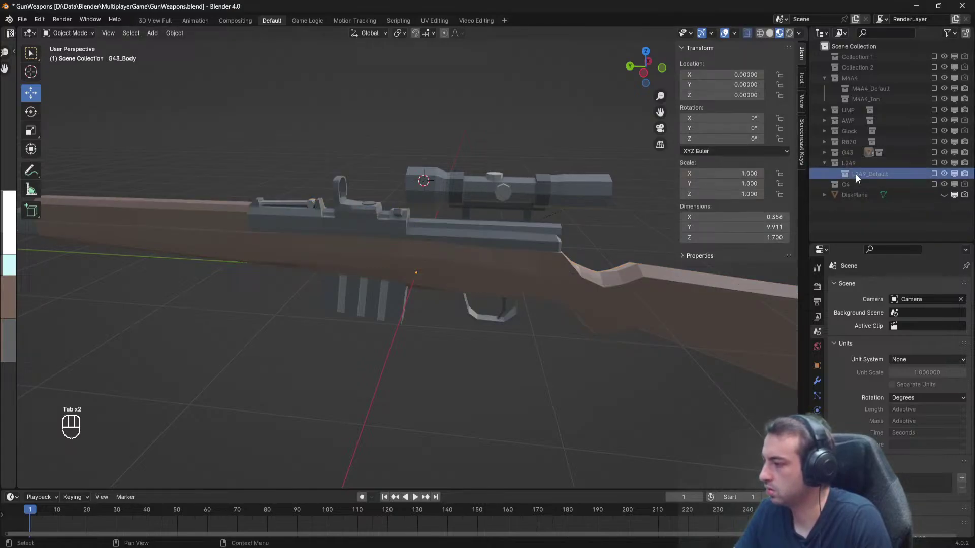
{"action": "left_click", "coordinate": [934, 174]}
{"action": "left_click", "coordinate": [876, 194]}
{"action": "key", "text": "Tab"}
{"action": "double_click", "coordinate": [875, 194]}
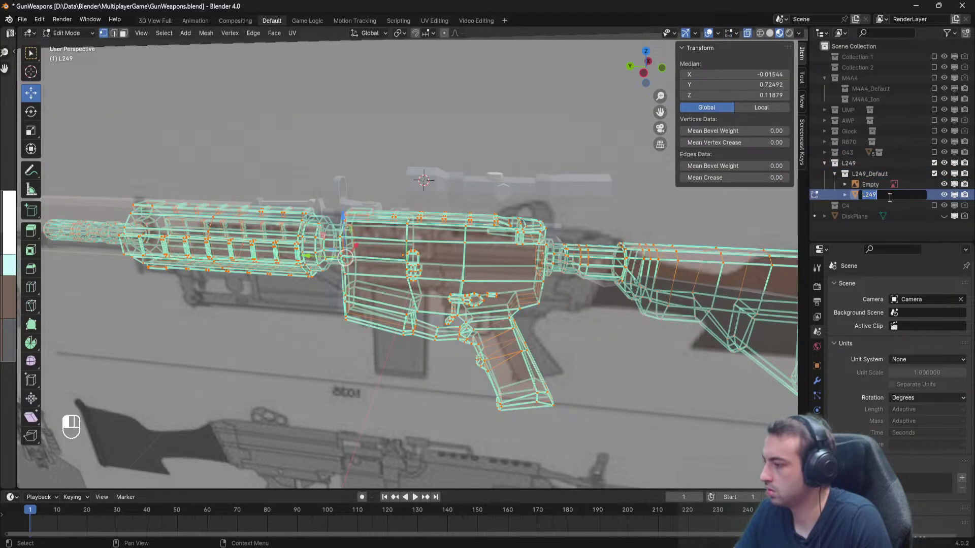
{"action": "key", "text": "End"}
{"action": "type", "text": "_"}
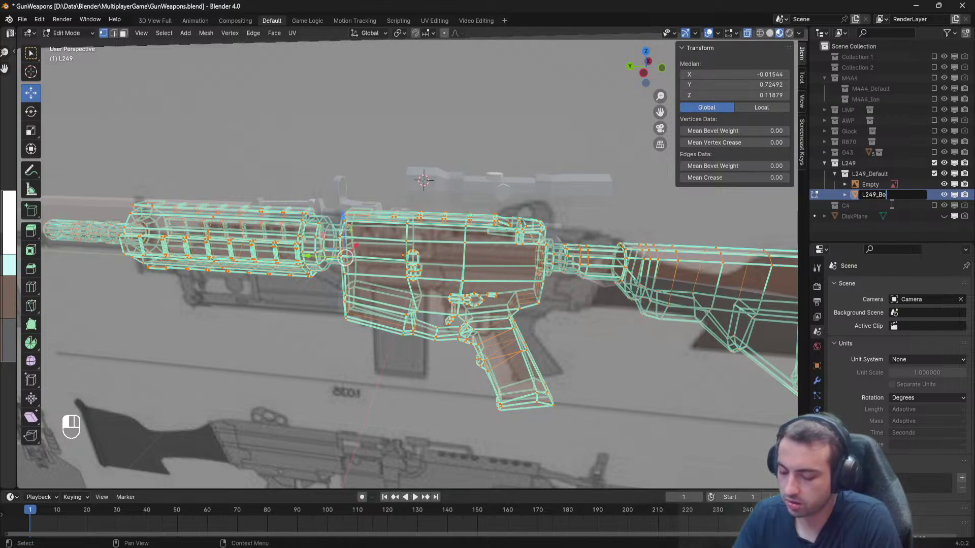
{"action": "type", "text": "Body"}
{"action": "key", "text": "Return"}
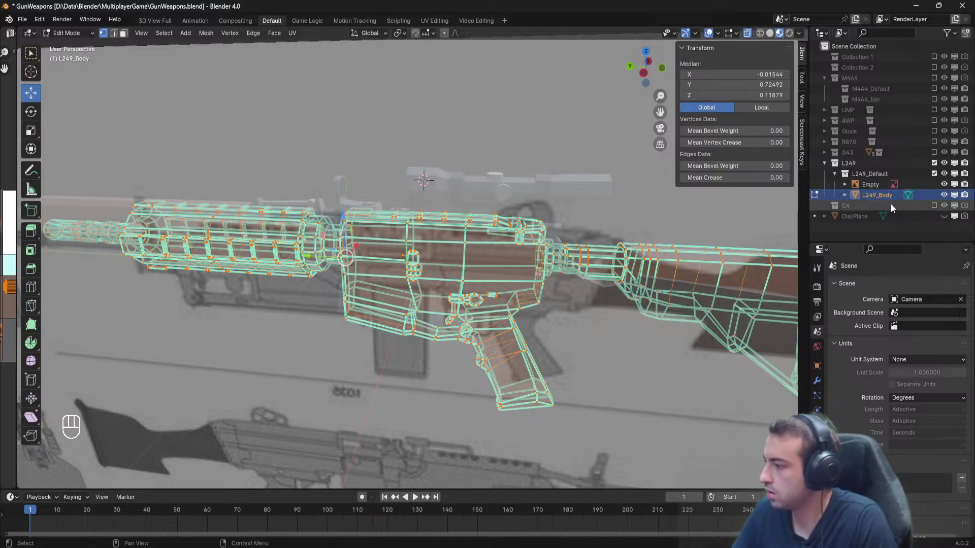
{"action": "left_click", "coordinate": [825, 152]}
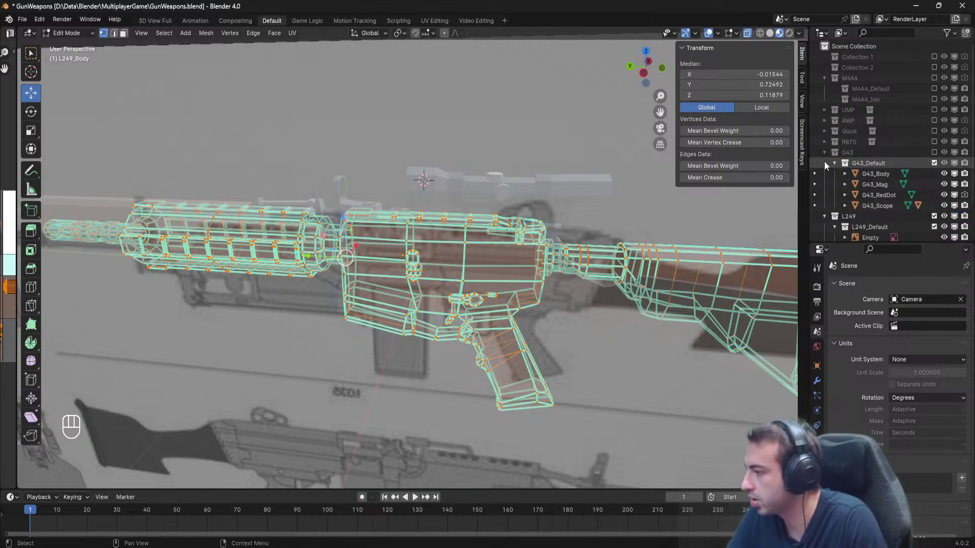
{"action": "left_click", "coordinate": [824, 152]}
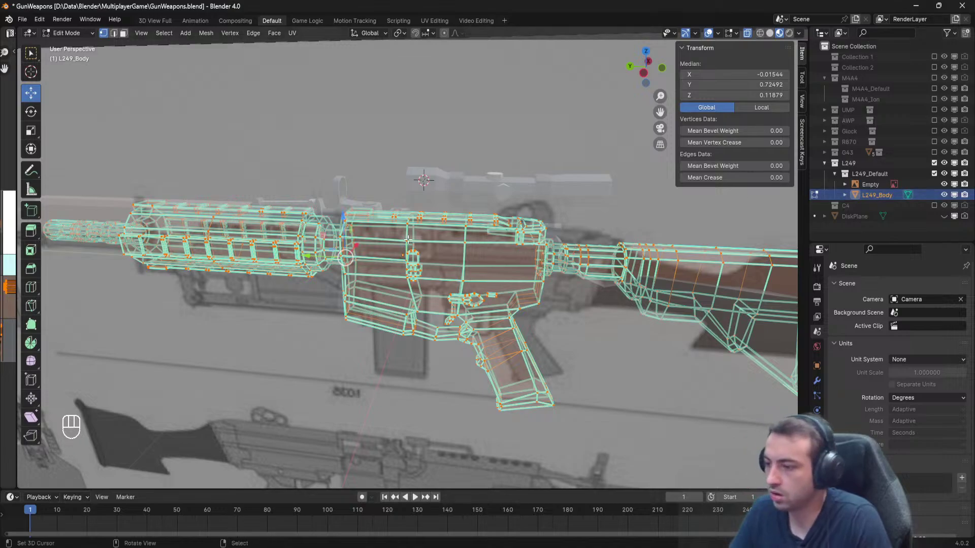
Select all of the L249_Body geometry and apply Clear Seam to its edges.
{"action": "key", "text": "KP_Decimal"}
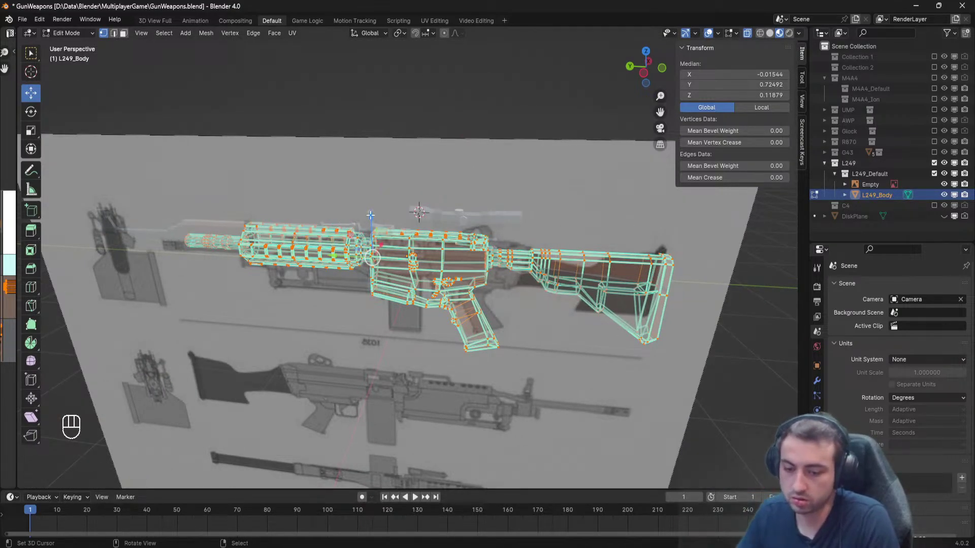
{"action": "key", "text": "a"}
{"action": "key", "text": "a"}
{"action": "key", "text": "space"}
{"action": "type", "text": "clear"}
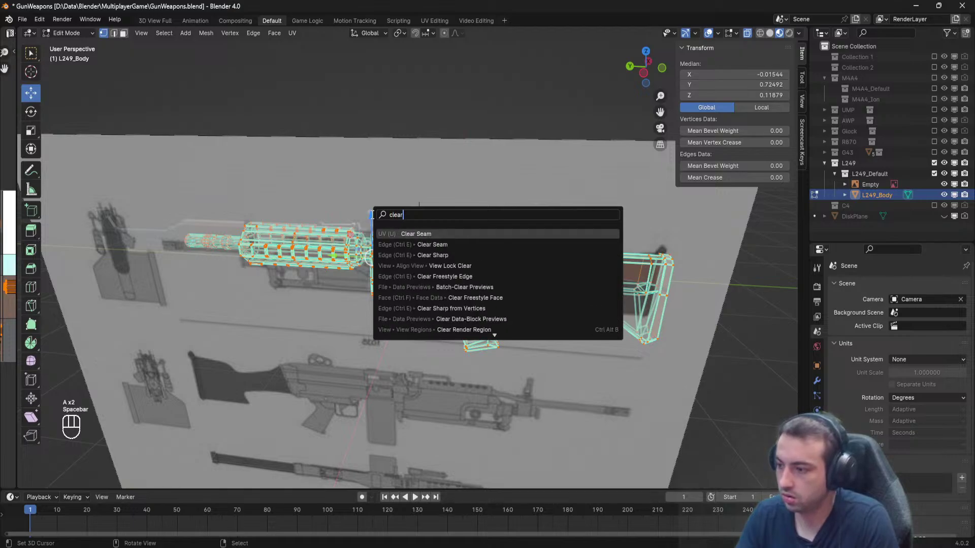
{"action": "left_click", "coordinate": [465, 245]}
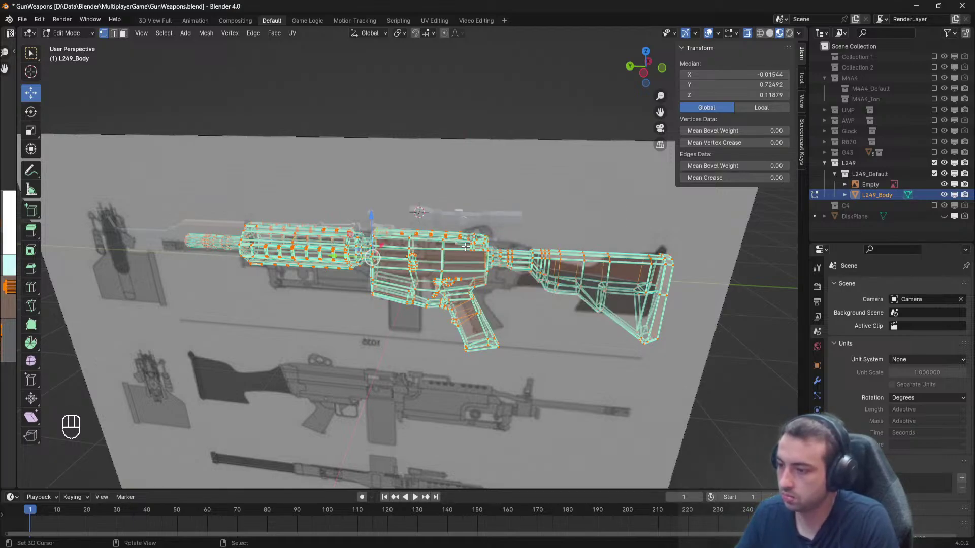
Switch the L249_Body mesh to edge selection and return to Object Mode.
{"action": "key", "text": "2"}
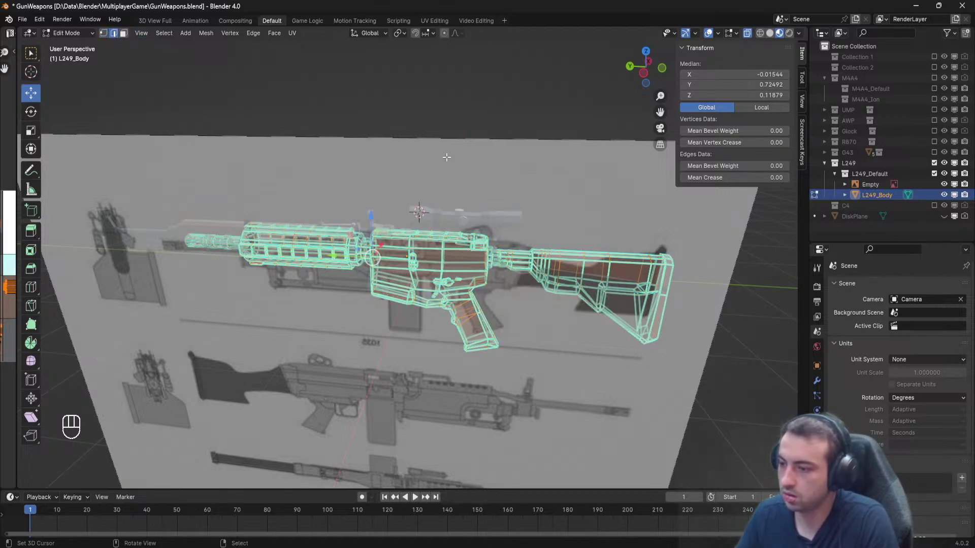
{"action": "key", "text": "space"}
{"action": "left_click", "coordinate": [528, 176]}
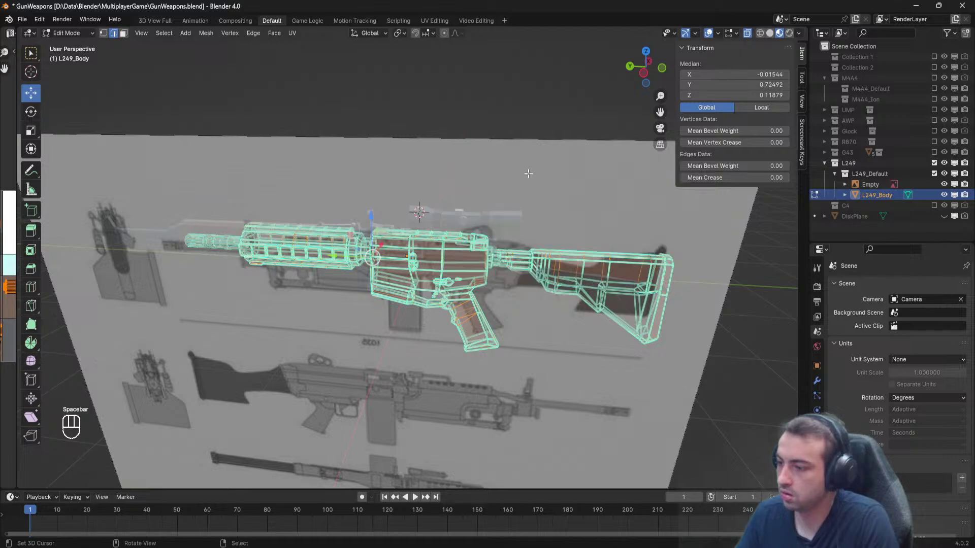
{"action": "key", "text": "Tab"}
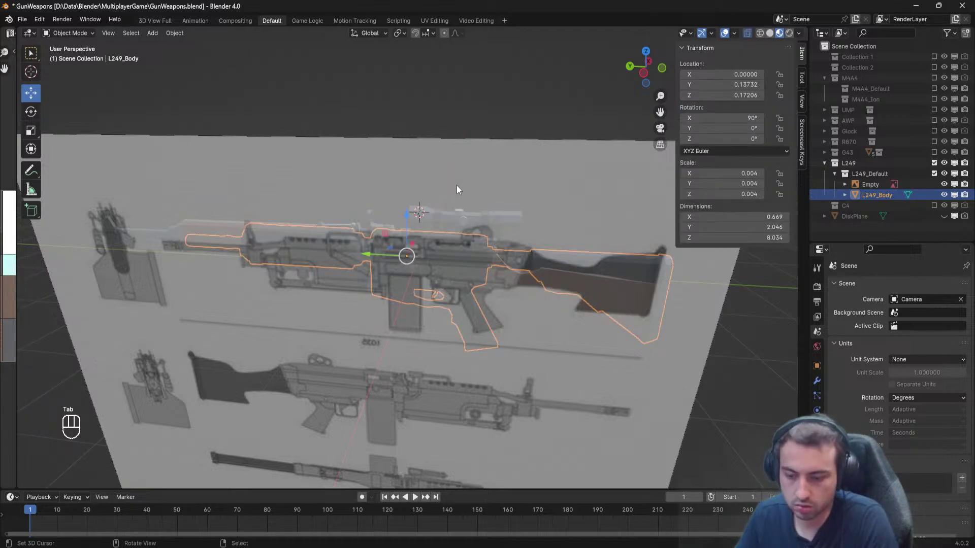
Apply Clear Sharp to all L249_Body edges, return to Object Mode and save the file.
{"action": "key", "text": "Tab"}
{"action": "key", "text": "space"}
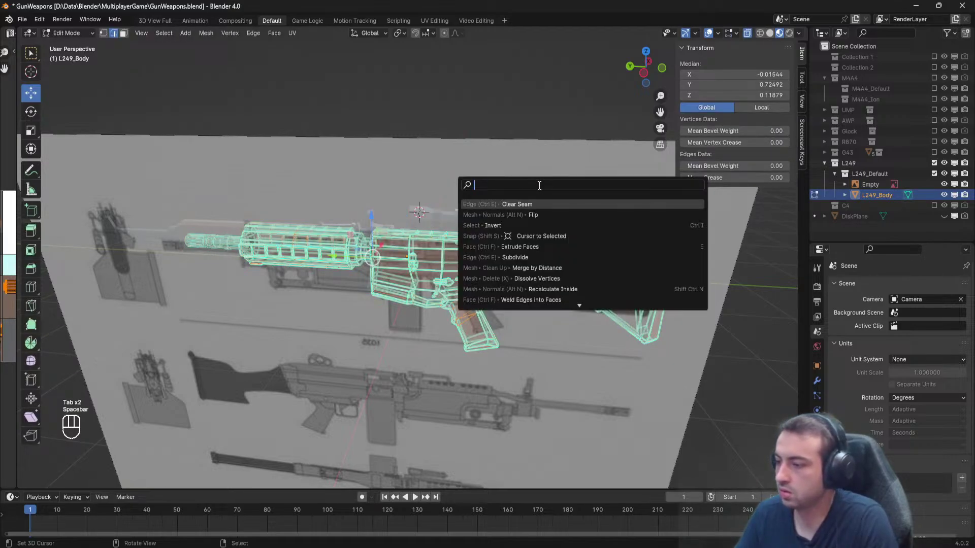
{"action": "type", "text": "clear"}
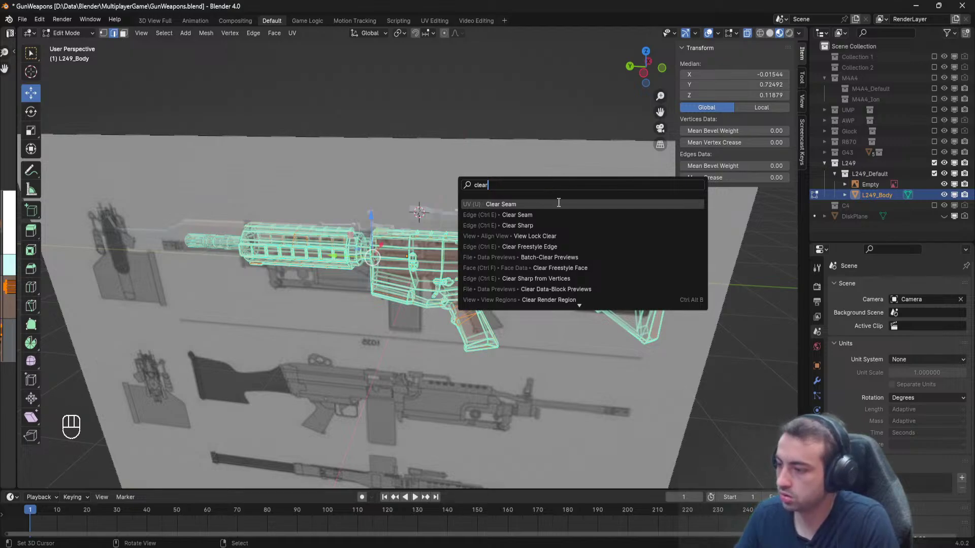
{"action": "left_click", "coordinate": [541, 227]}
{"action": "key", "text": "Tab"}
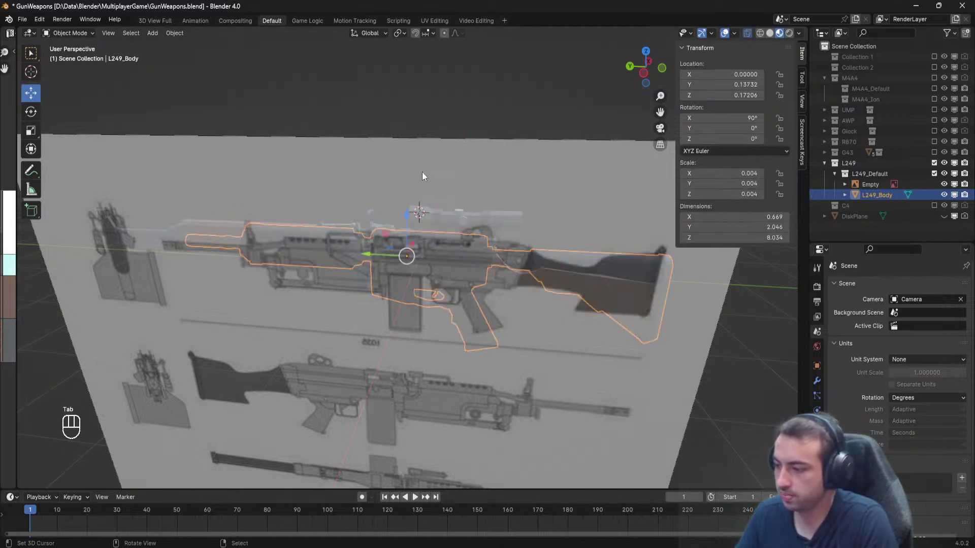
{"action": "left_click", "coordinate": [422, 172]}
{"action": "key", "text": "ctrl+s"}
{"action": "scroll", "coordinate": [448, 222], "scroll_direction": "down", "scroll_amount": 1}
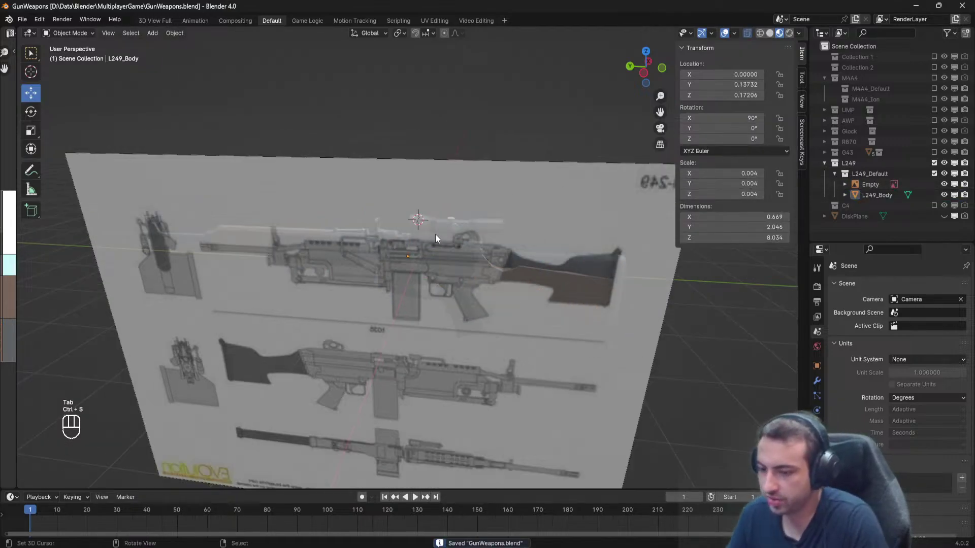
Switch to the browser, close the Reddit tab about the blue lines and return to Blender.
{"action": "mouse_move", "coordinate": [78, 535]}
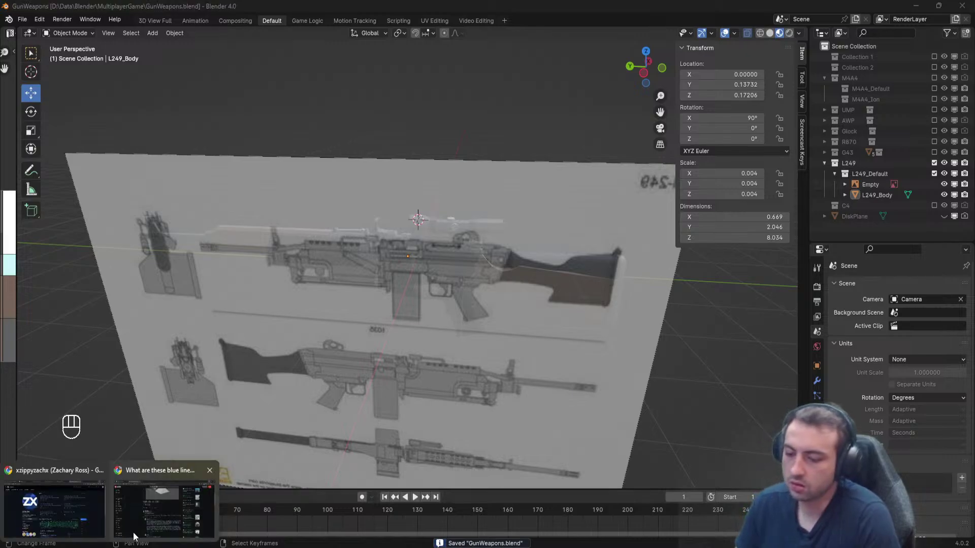
{"action": "left_click", "coordinate": [180, 474]}
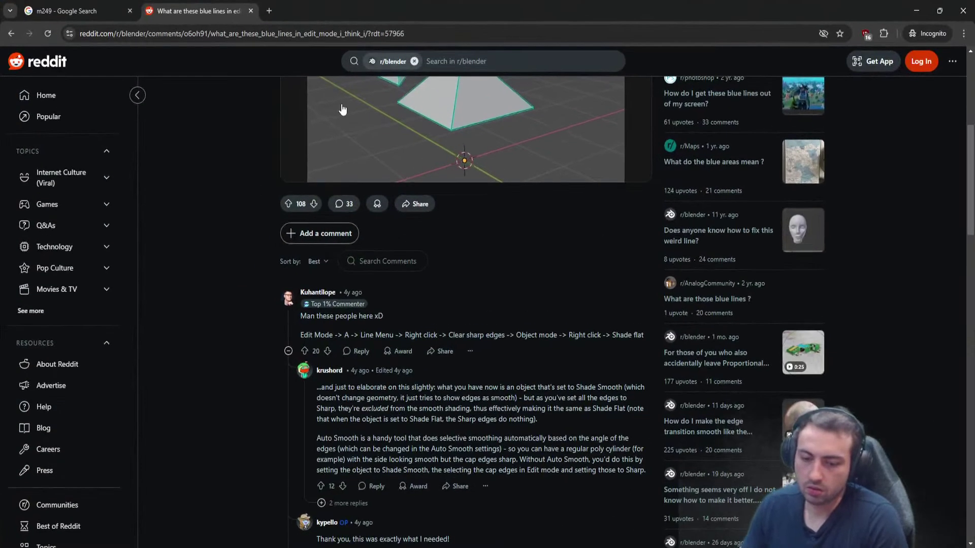
{"action": "left_click", "coordinate": [251, 11]}
{"action": "left_click", "coordinate": [913, 10]}
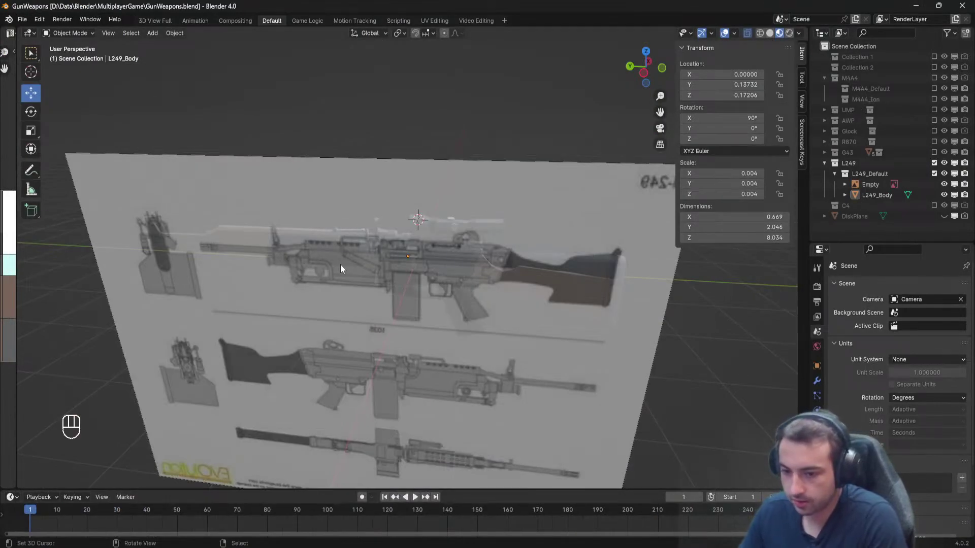
Lower the image opacity of the Empty that holds the M249 blueprint.
{"action": "middle_click_drag", "start_coordinate": [324, 271], "coordinate": [345, 216]}
{"action": "right_click", "coordinate": [392, 261]}
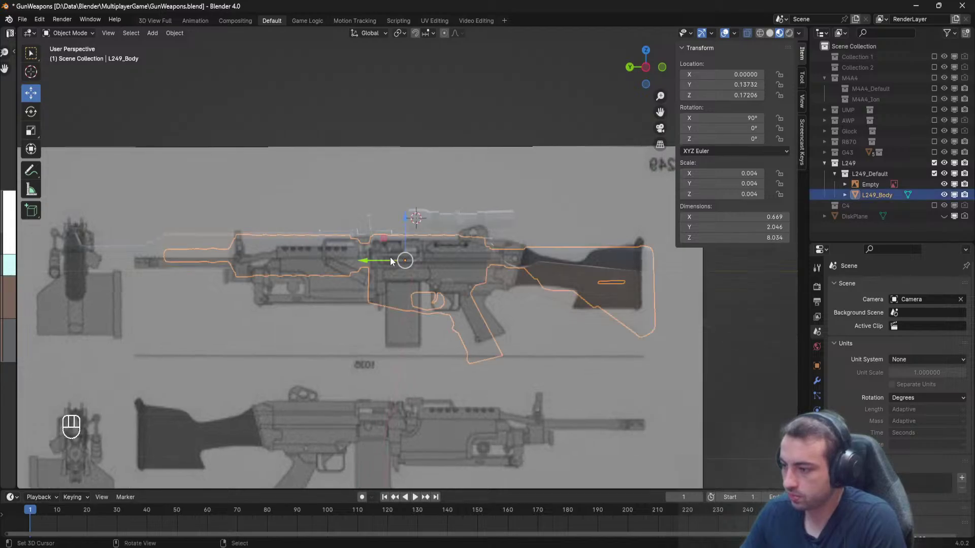
{"action": "left_click", "coordinate": [872, 184]}
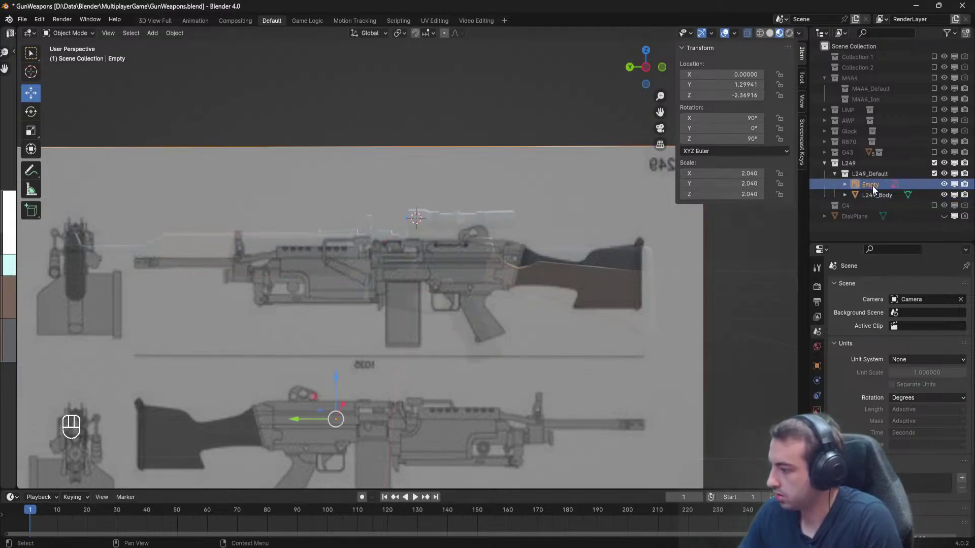
{"action": "scroll", "coordinate": [903, 393], "scroll_direction": "down", "scroll_amount": 5}
{"action": "left_click", "coordinate": [817, 410]}
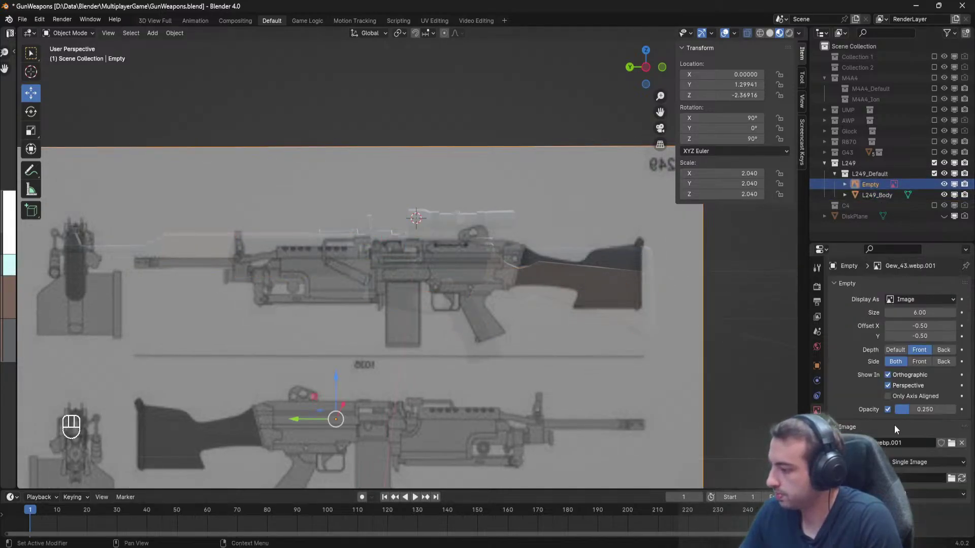
{"action": "left_click_drag", "start_coordinate": [925, 409], "coordinate": [914, 409]}
Select L249_Body in a straight side view and remove its M4A4.001 material slot.
{"action": "middle_click_drag", "start_coordinate": [510, 249], "coordinate": [486, 291]}
{"action": "left_click", "coordinate": [479, 272]}
{"action": "left_click", "coordinate": [646, 67]}
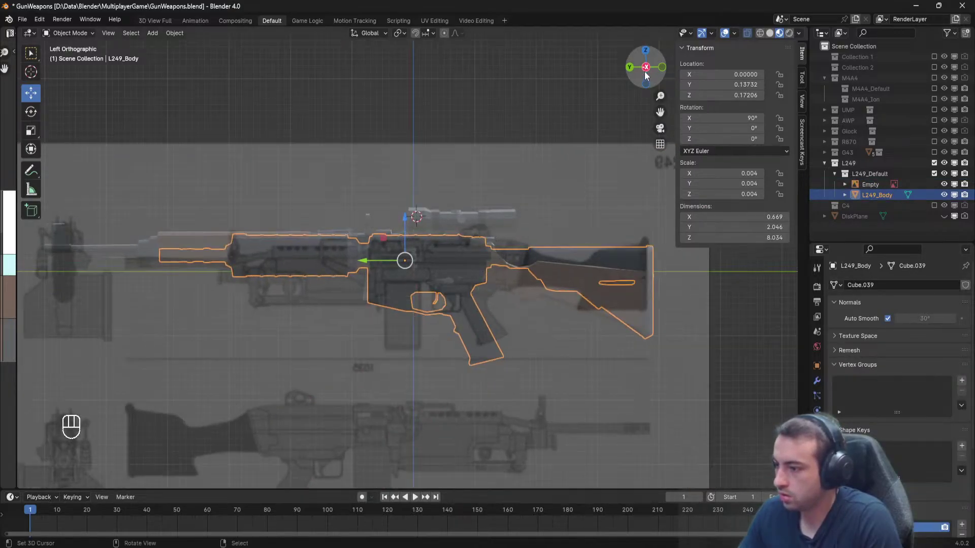
{"action": "scroll", "coordinate": [468, 260], "scroll_direction": "up", "scroll_amount": 3}
{"action": "scroll", "coordinate": [859, 294], "scroll_direction": "down", "scroll_amount": 4}
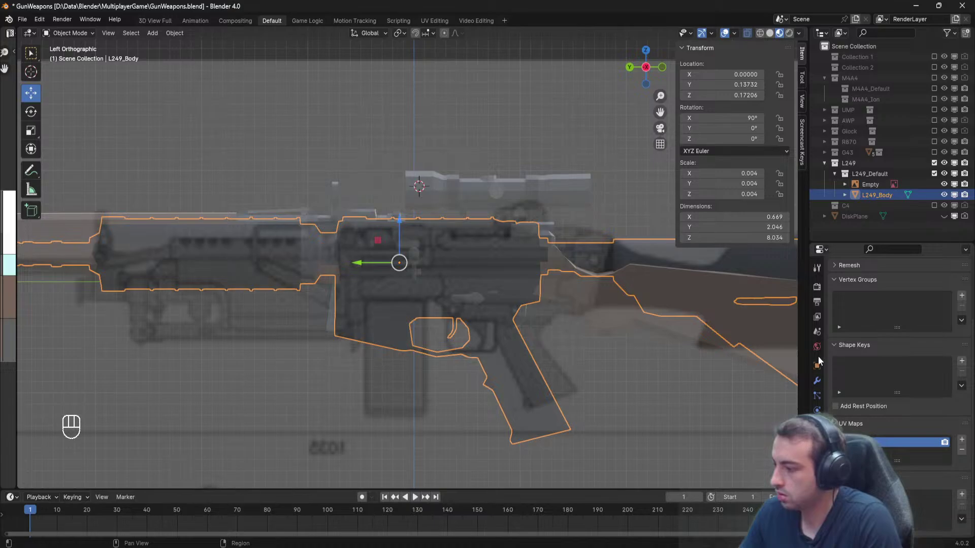
{"action": "left_click", "coordinate": [817, 454]}
{"action": "scroll", "coordinate": [873, 306], "scroll_direction": "up", "scroll_amount": 4}
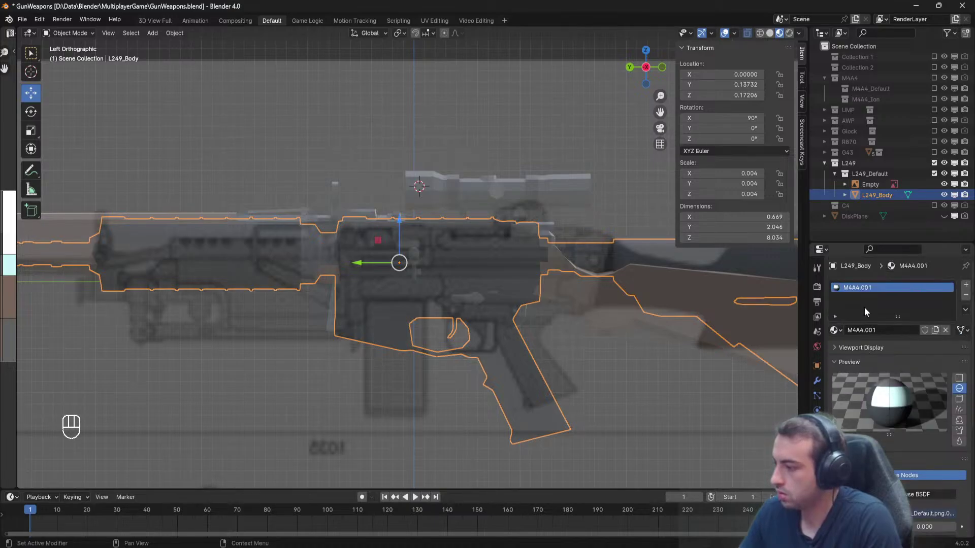
{"action": "left_click", "coordinate": [966, 295]}
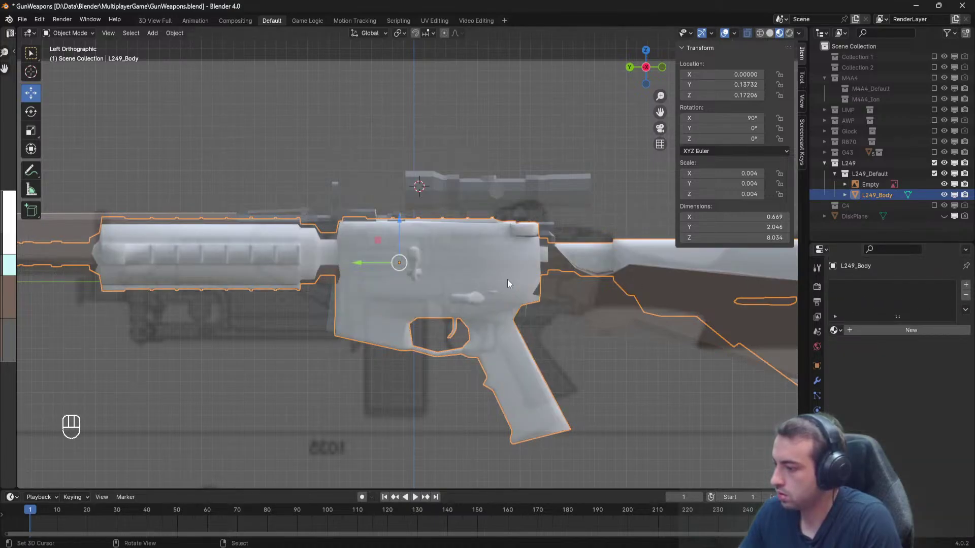
Select all of the L249_Body geometry in Edit Mode and apply flat shading to it.
{"action": "scroll", "coordinate": [495, 282], "scroll_direction": "up", "scroll_amount": 2}
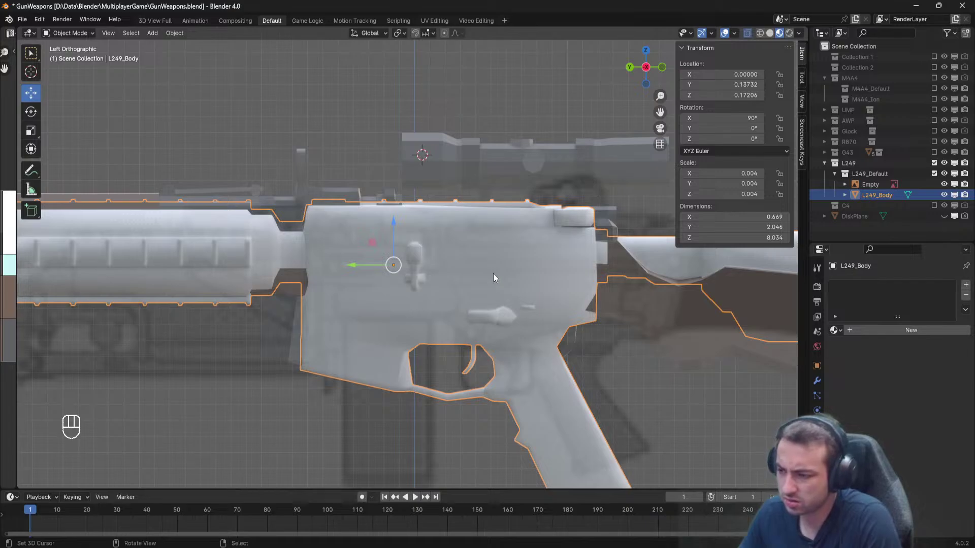
{"action": "key", "text": "Tab"}
{"action": "key", "text": "a"}
{"action": "key", "text": "a"}
{"action": "key", "text": "space"}
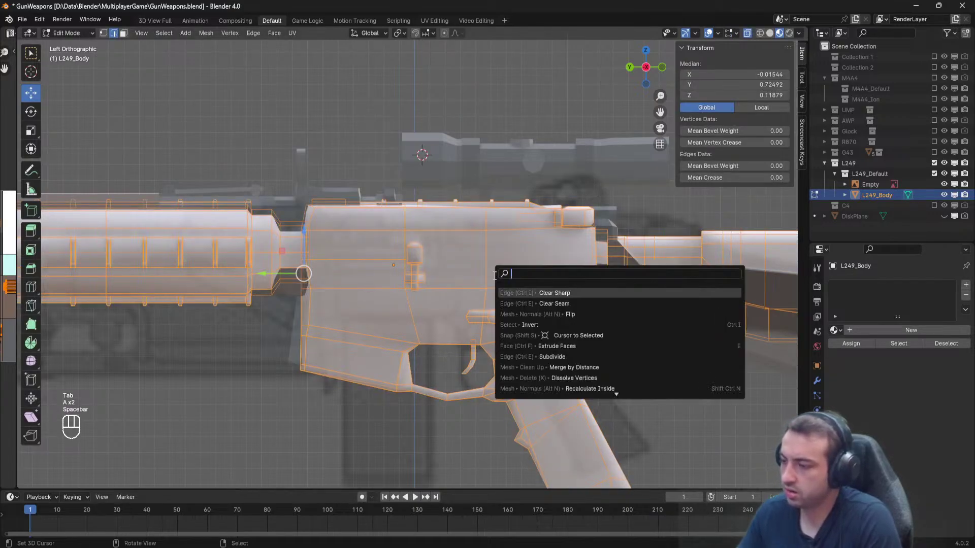
{"action": "type", "text": "shade"}
{"action": "key", "text": "Return"}
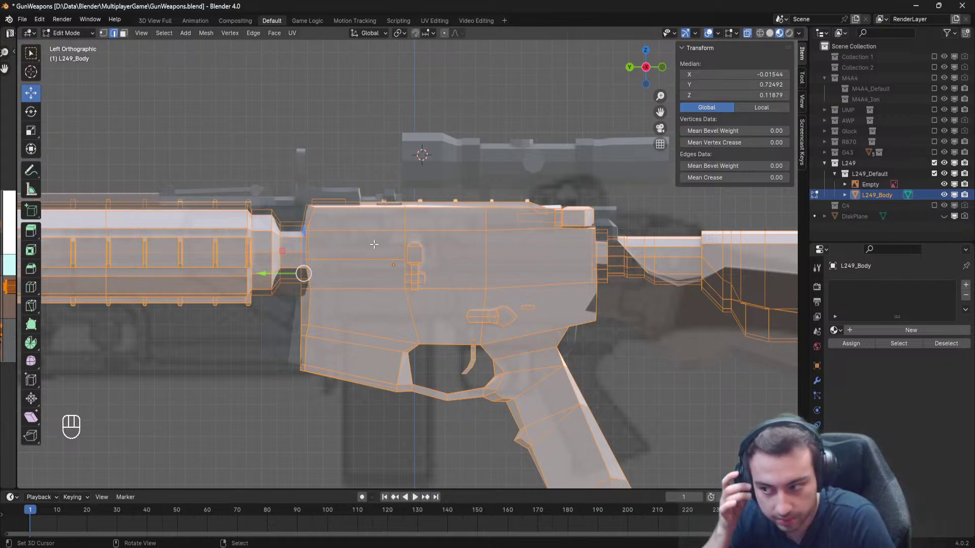
{"action": "scroll", "coordinate": [373, 245], "scroll_direction": "down", "scroll_amount": 3}
{"action": "key", "text": "Tab"}
{"action": "key", "text": "Tab"}
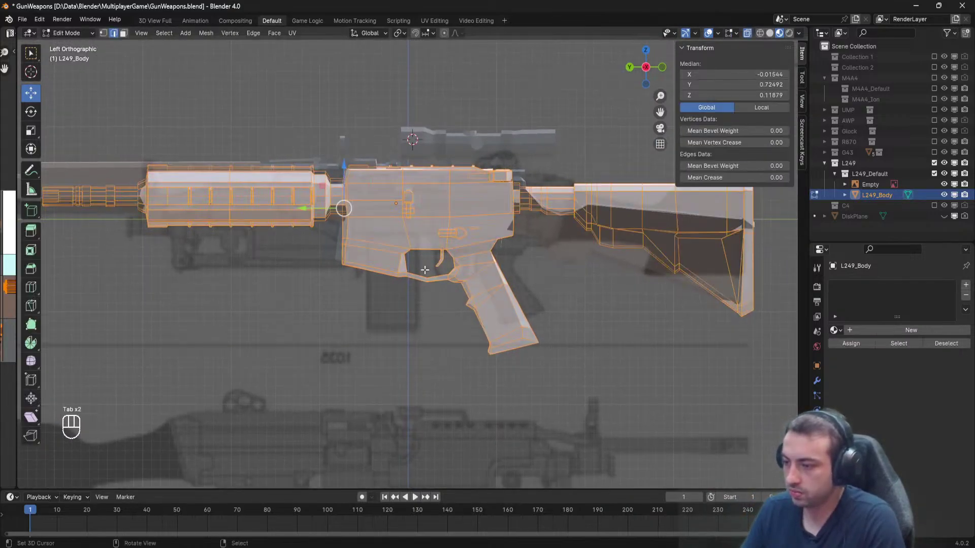
In vertex selection, select the whole linked stock and move it about -1.76 along Y, away from the receiver.
{"action": "key", "text": "a"}
{"action": "scroll", "coordinate": [422, 264], "scroll_direction": "up", "scroll_amount": 3}
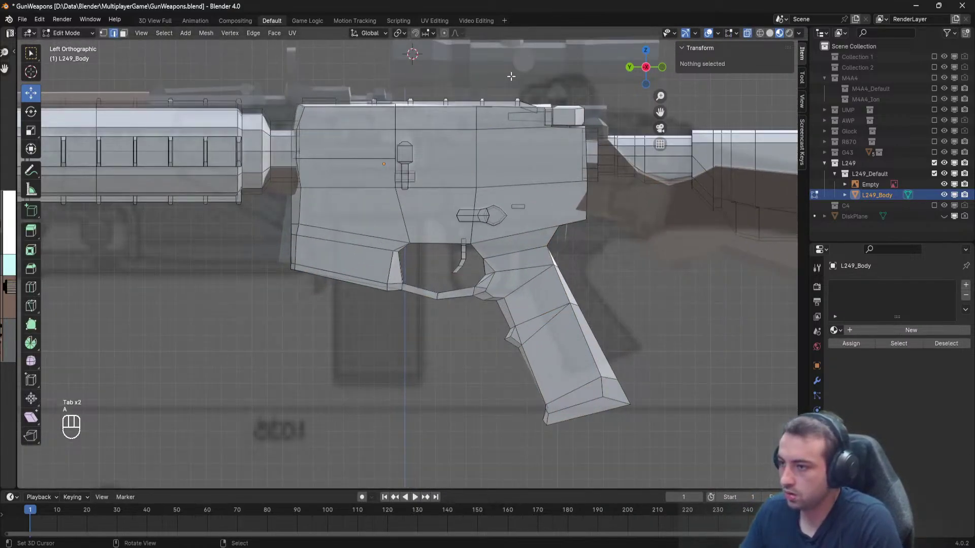
{"action": "left_click", "coordinate": [103, 33]}
{"action": "middle_click_drag", "start_coordinate": [652, 232], "coordinate": [418, 293], "text": "shift"}
{"action": "key", "text": "l"}
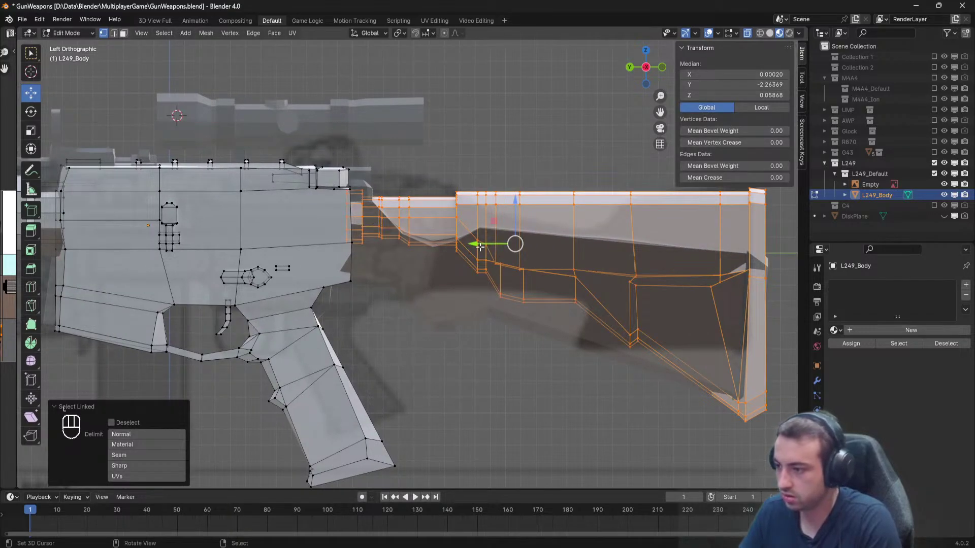
{"action": "left_click_drag", "start_coordinate": [480, 247], "coordinate": [749, 247]}
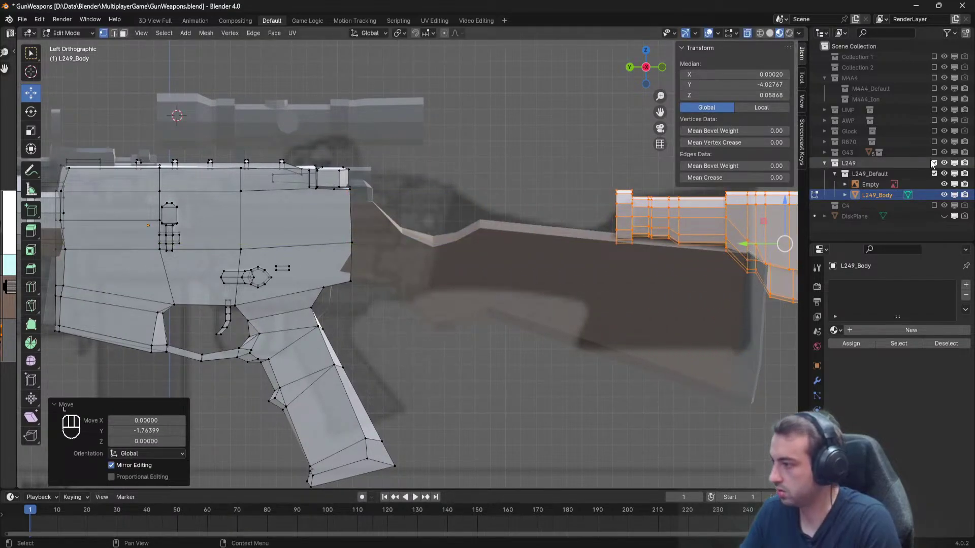
Expand the G43 collection and exclude its G43_Default collection from the scene.
{"action": "left_click", "coordinate": [823, 153]}
{"action": "left_click", "coordinate": [935, 163]}
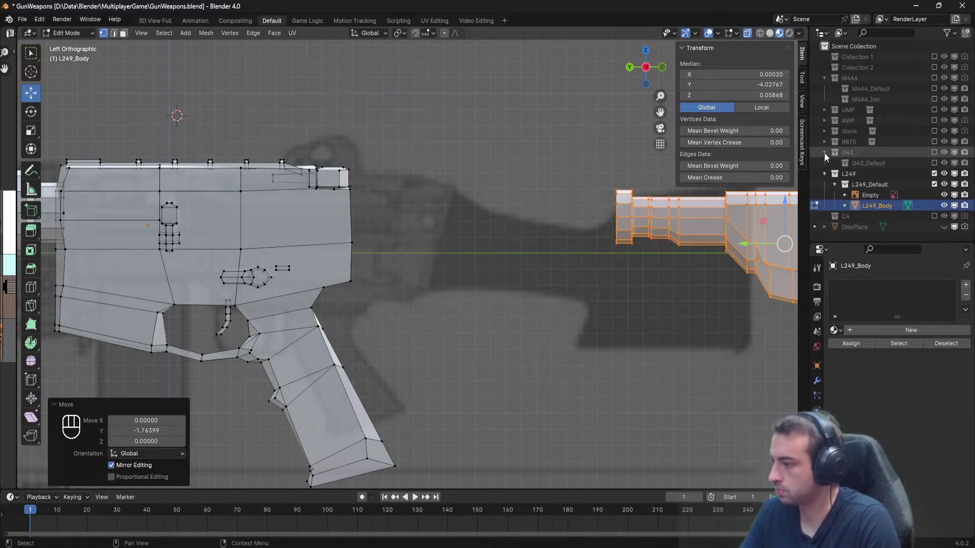
{"action": "left_click", "coordinate": [934, 153]}
{"action": "left_click", "coordinate": [934, 153]}
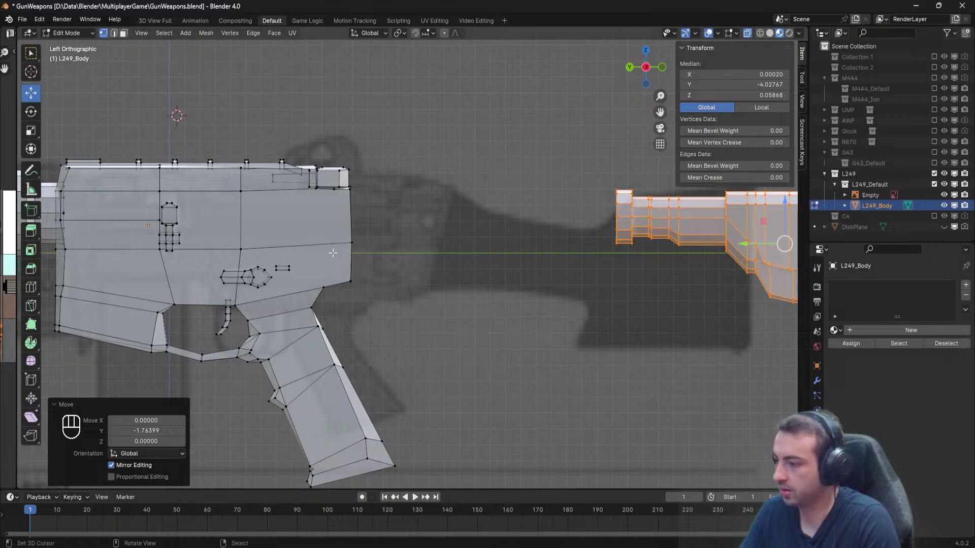
Move the selected stock a further -2.45 or so along Y, clear of the blueprint.
{"action": "scroll", "coordinate": [584, 244], "scroll_direction": "down", "scroll_amount": 5}
{"action": "key", "text": "g"}
{"action": "key", "text": "y"}
{"action": "left_click", "coordinate": [615, 248]}
{"action": "scroll", "coordinate": [518, 267], "scroll_direction": "up", "scroll_amount": 6}
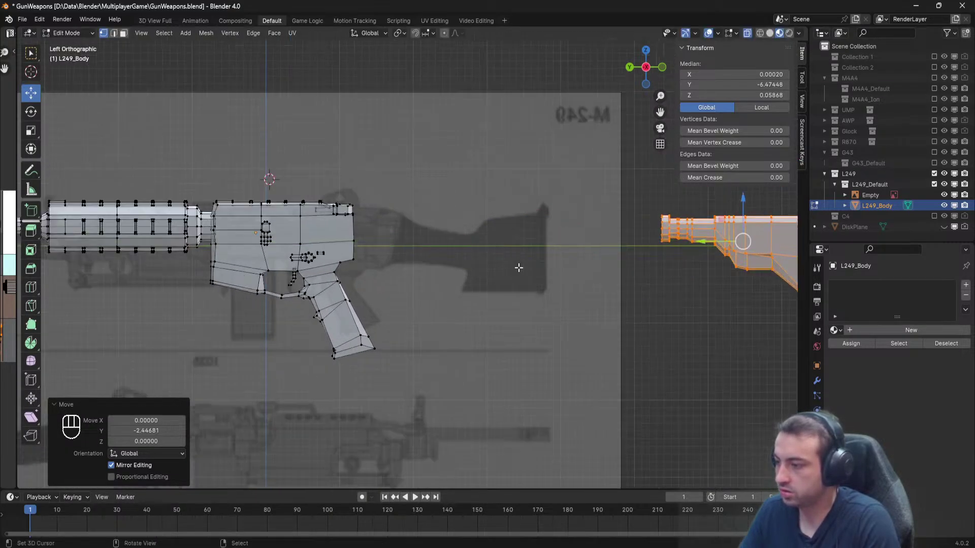
Delete the small linked block at the upper rear corner of the receiver.
{"action": "key", "text": "a"}
{"action": "key", "text": "a"}
{"action": "key", "text": "a"}
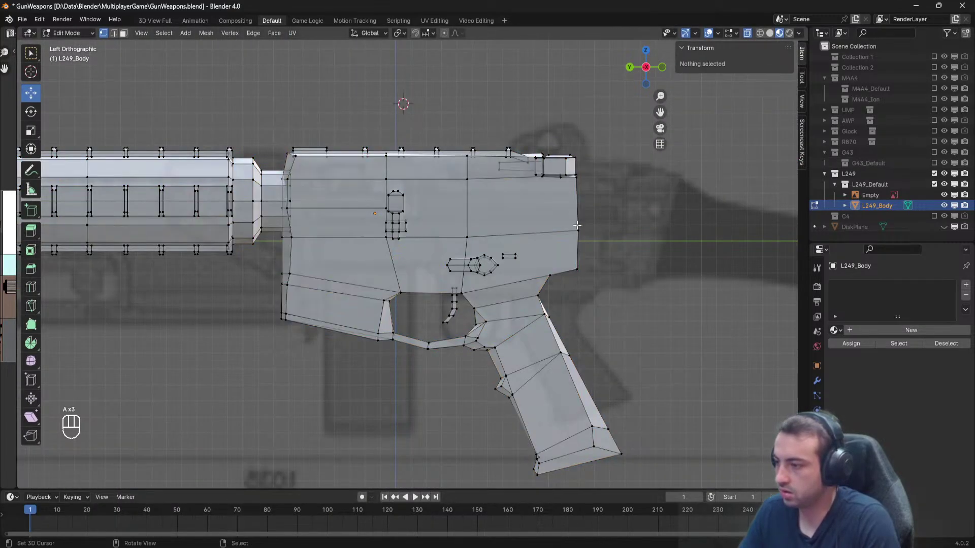
{"action": "key", "text": "l"}
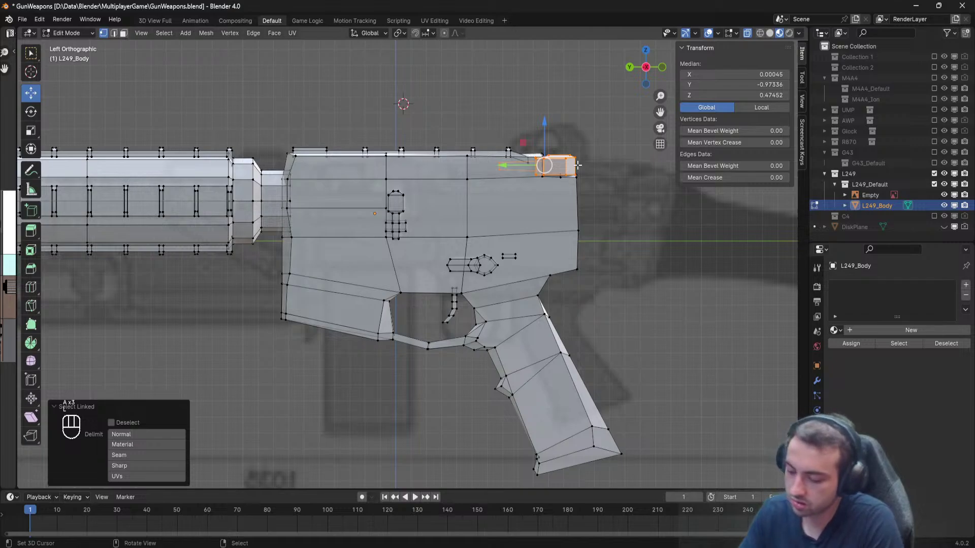
{"action": "key", "text": "x"}
{"action": "left_click", "coordinate": [578, 165]}
Switch to the browser and examine the M249 photos from Wikipedia, FN America, DVIDS and Liquipedia, focusing on the handguard, before returning to Blender.
{"action": "middle_click_drag", "start_coordinate": [251, 187], "coordinate": [507, 241], "text": "shift"}
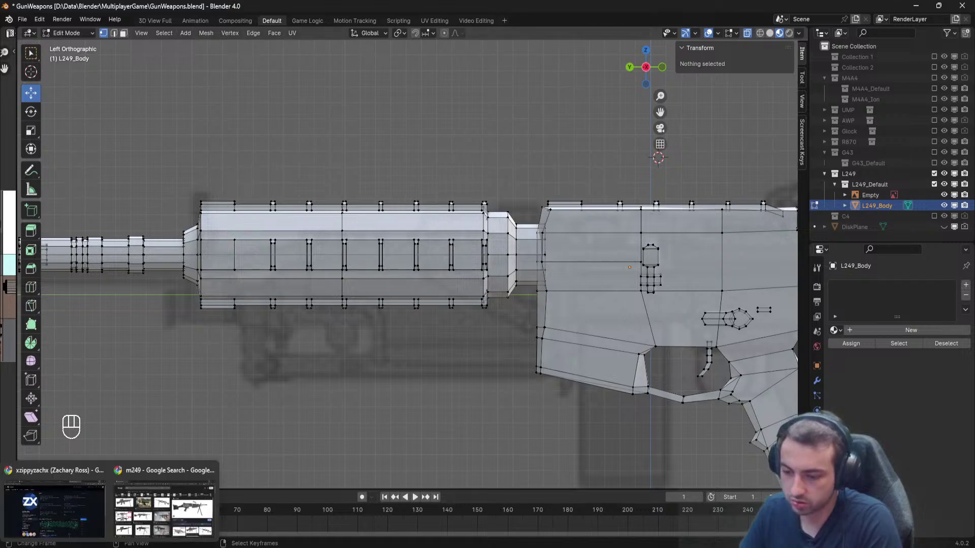
{"action": "left_click", "coordinate": [166, 516]}
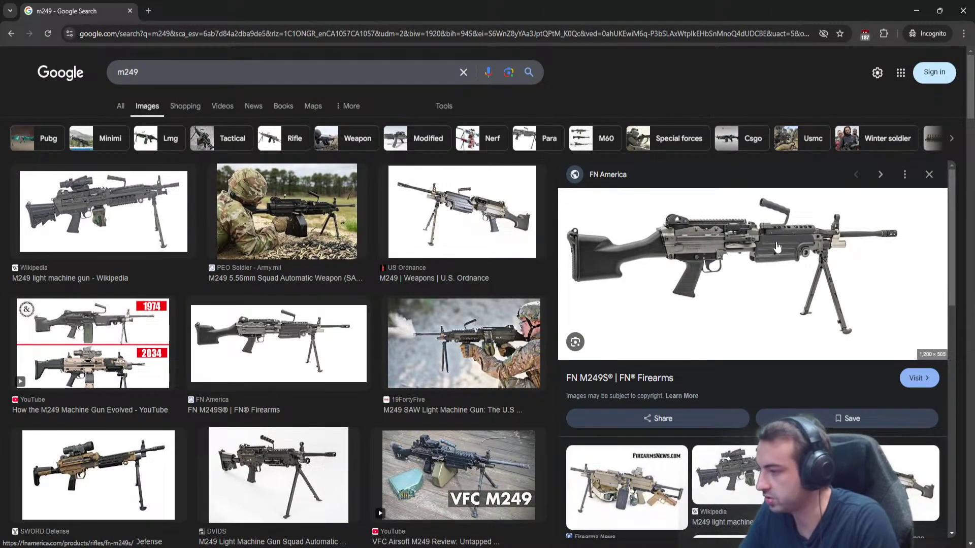
{"action": "left_click", "coordinate": [102, 212]}
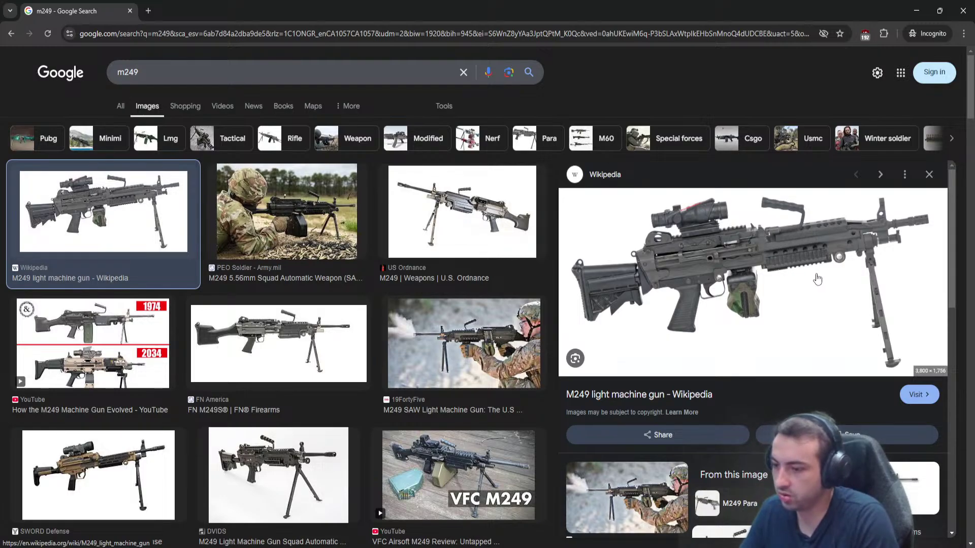
{"action": "left_click", "coordinate": [252, 340]}
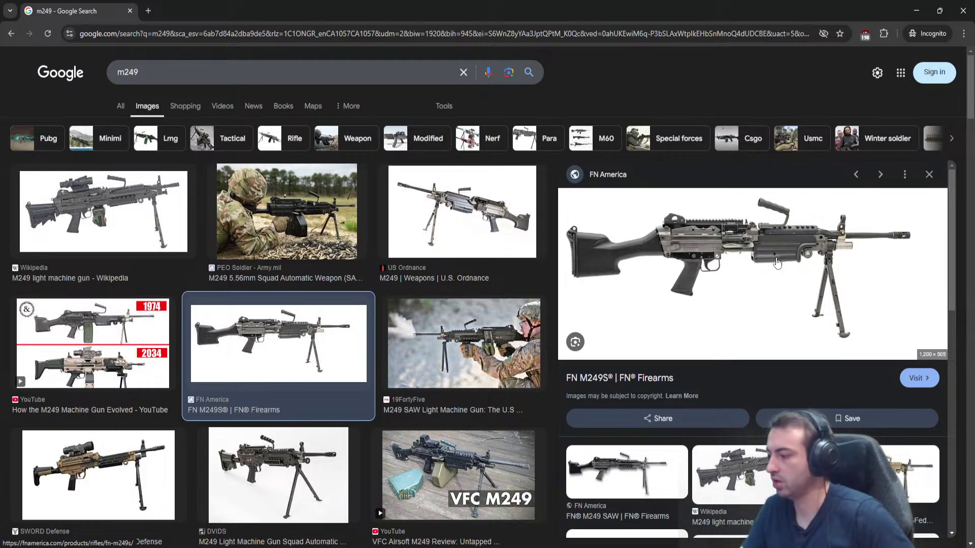
{"action": "scroll", "coordinate": [229, 269], "scroll_direction": "down", "scroll_amount": 3}
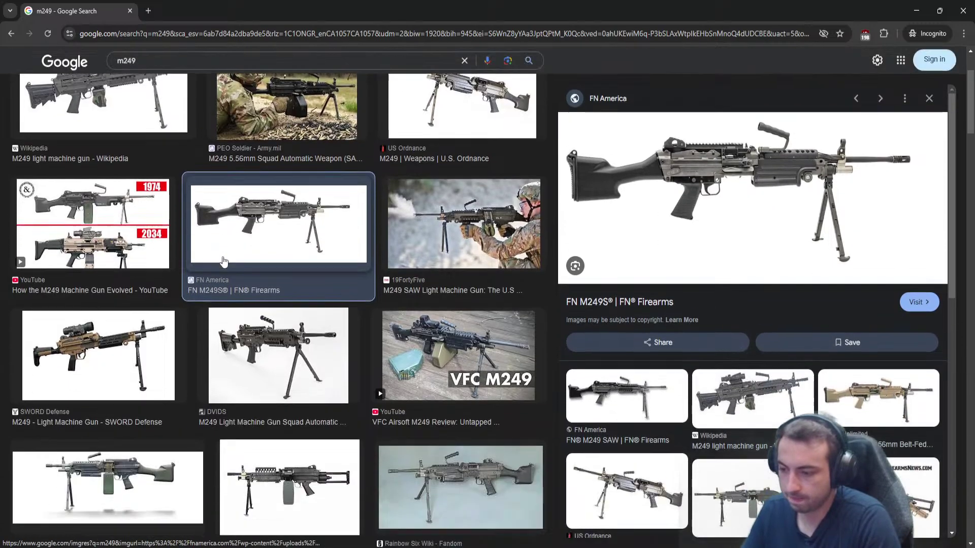
{"action": "left_click", "coordinate": [280, 311]}
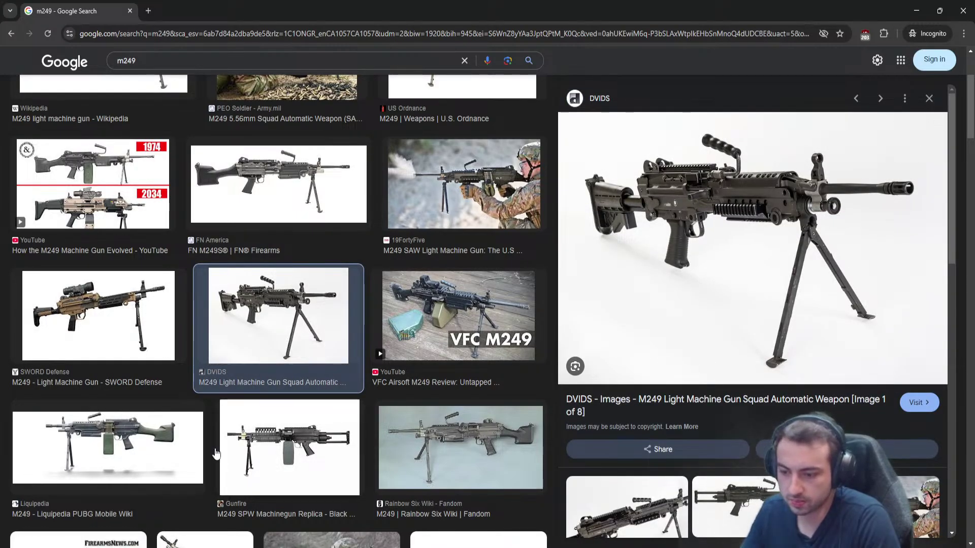
{"action": "left_click", "coordinate": [151, 452]}
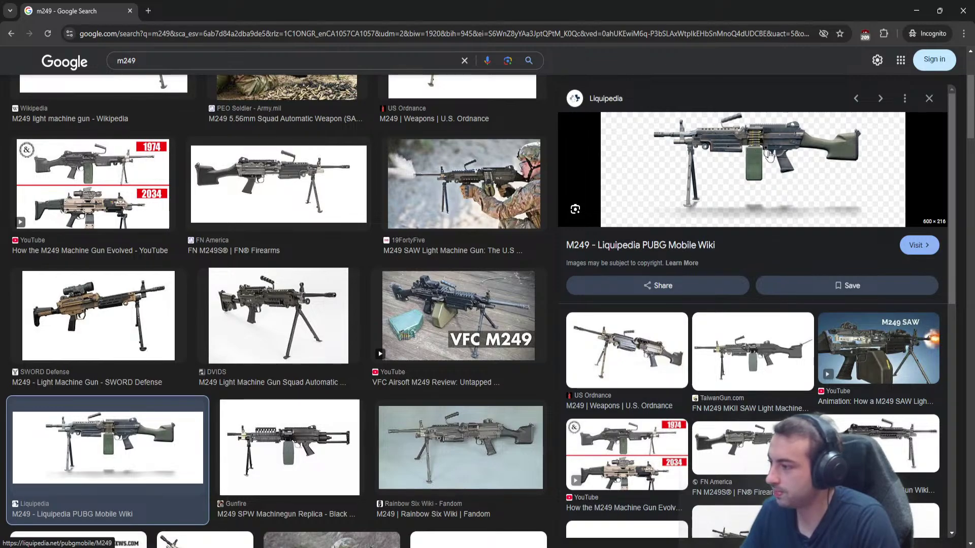
{"action": "left_click", "coordinate": [916, 11]}
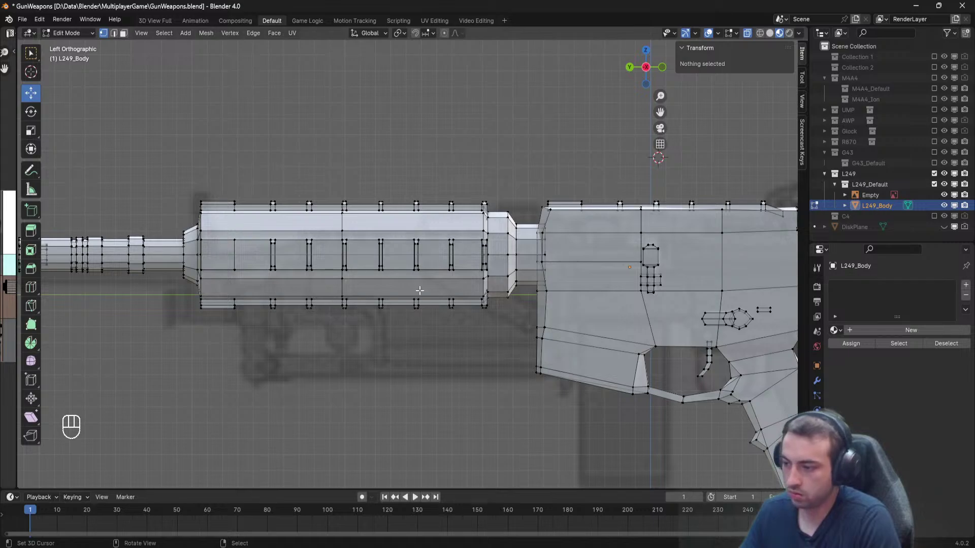
Delete the linked upper and lower rail pieces running along the handguard.
{"action": "key", "text": "l"}
{"action": "key", "text": "l"}
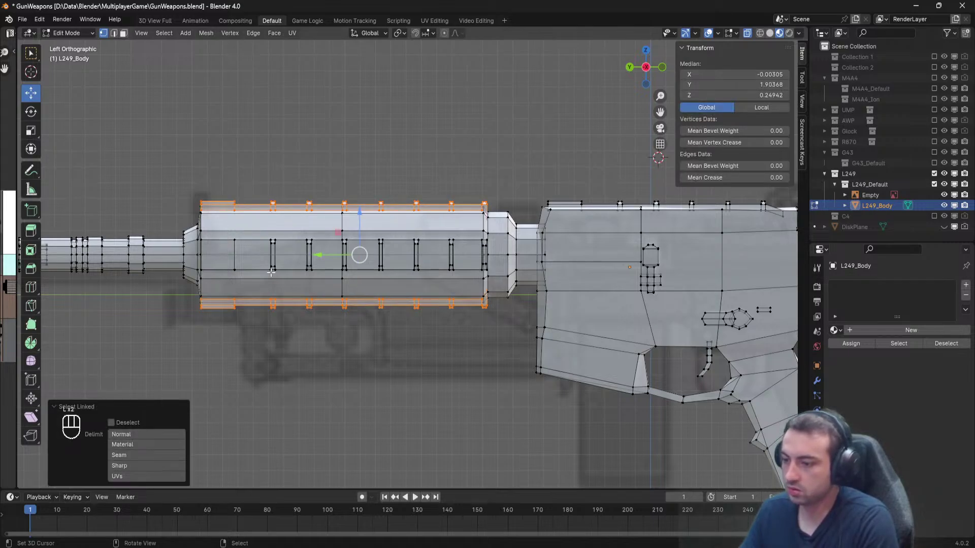
{"action": "key", "text": "x"}
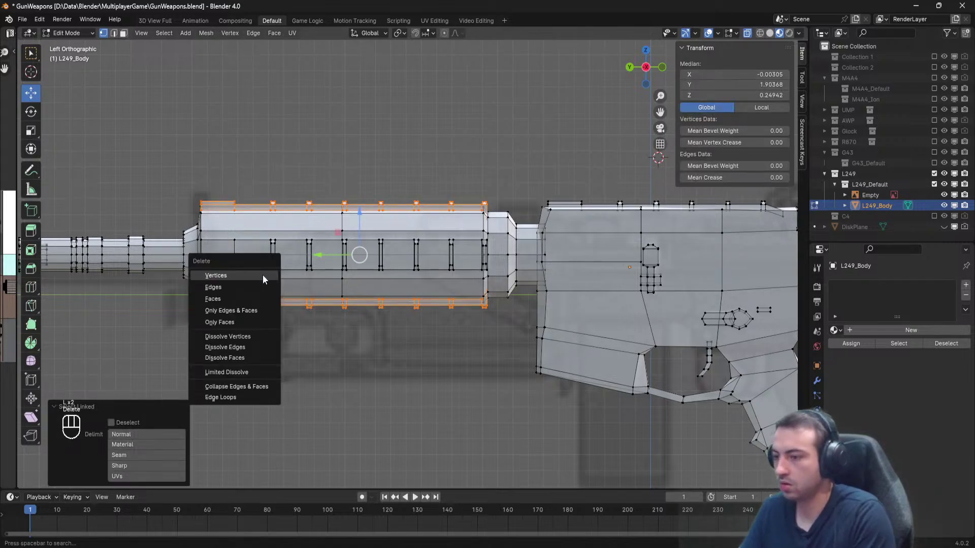
{"action": "left_click", "coordinate": [264, 276]}
Move both linked side rails of the handguard straight up, clear of the blueprint.
{"action": "key", "text": "l"}
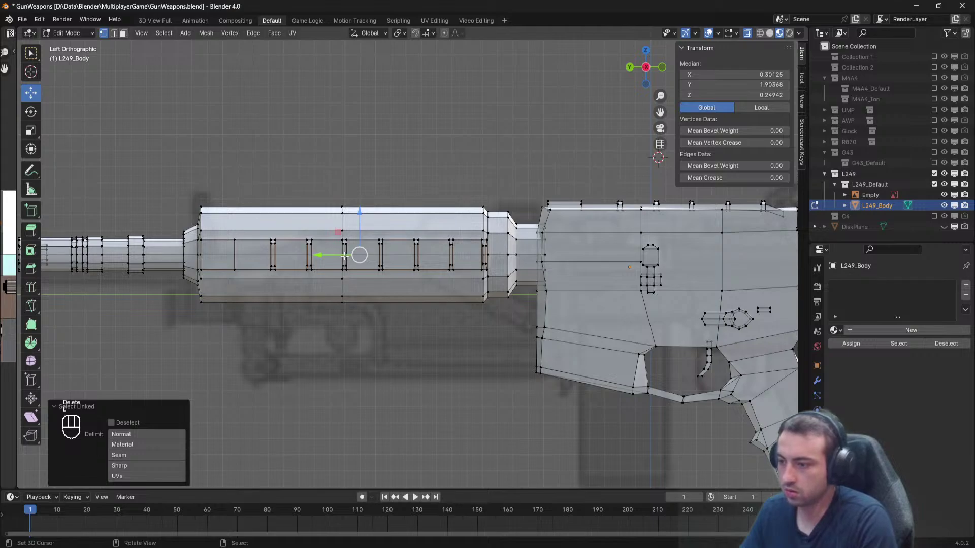
{"action": "key", "text": "l"}
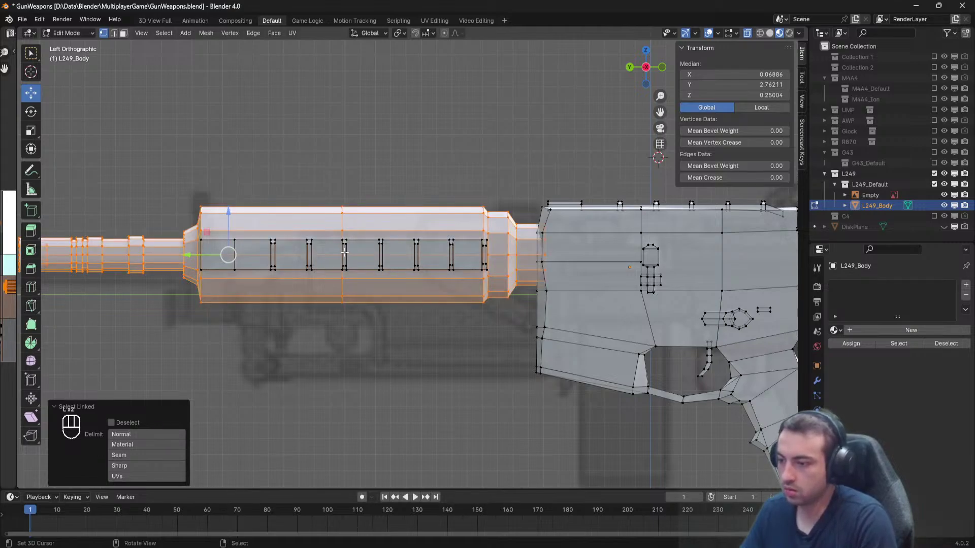
{"action": "scroll", "coordinate": [344, 252], "scroll_direction": "down", "scroll_amount": 4}
{"action": "key", "text": "a"}
{"action": "middle_click_drag", "start_coordinate": [345, 252], "coordinate": [442, 299]}
{"action": "scroll", "coordinate": [441, 300], "scroll_direction": "up", "scroll_amount": 4}
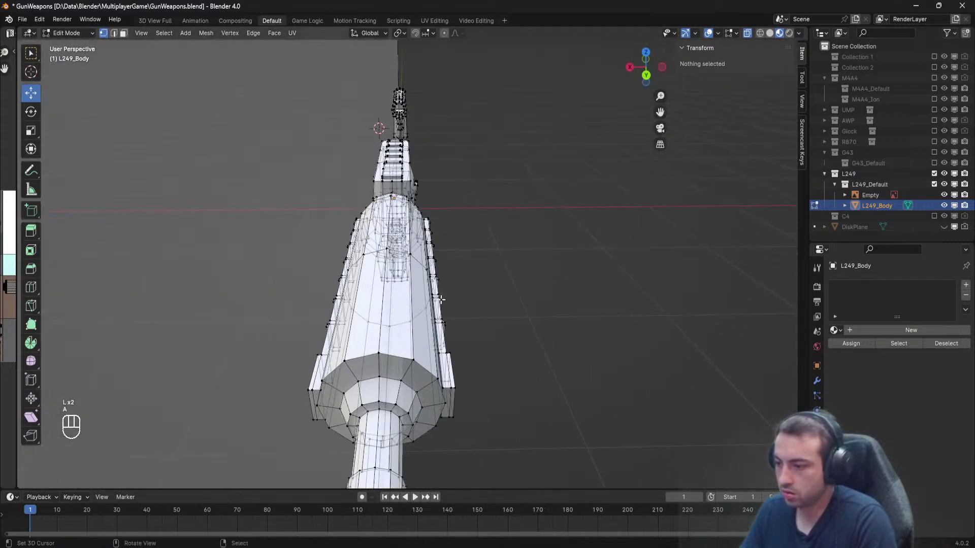
{"action": "key", "text": "l"}
{"action": "key", "text": "l"}
{"action": "scroll", "coordinate": [305, 376], "scroll_direction": "down", "scroll_amount": 6}
{"action": "middle_click_drag", "start_coordinate": [325, 371], "coordinate": [354, 282]}
{"action": "left_click_drag", "start_coordinate": [390, 221], "coordinate": [382, 124]}
{"action": "key", "text": "a"}
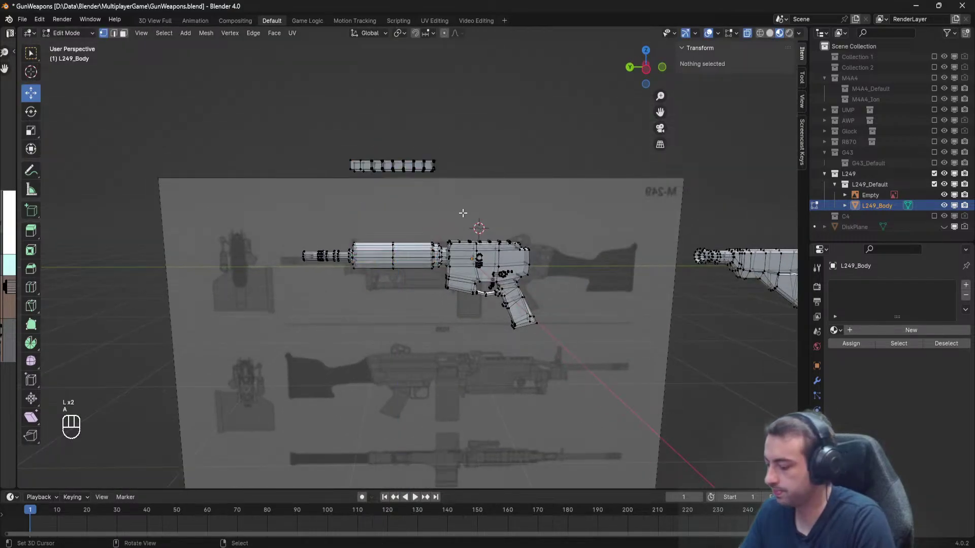
Move the linked handguard and barrel piece forward along Y, away from the receiver, in the left orthographic view.
{"action": "key", "text": "KP_3"}
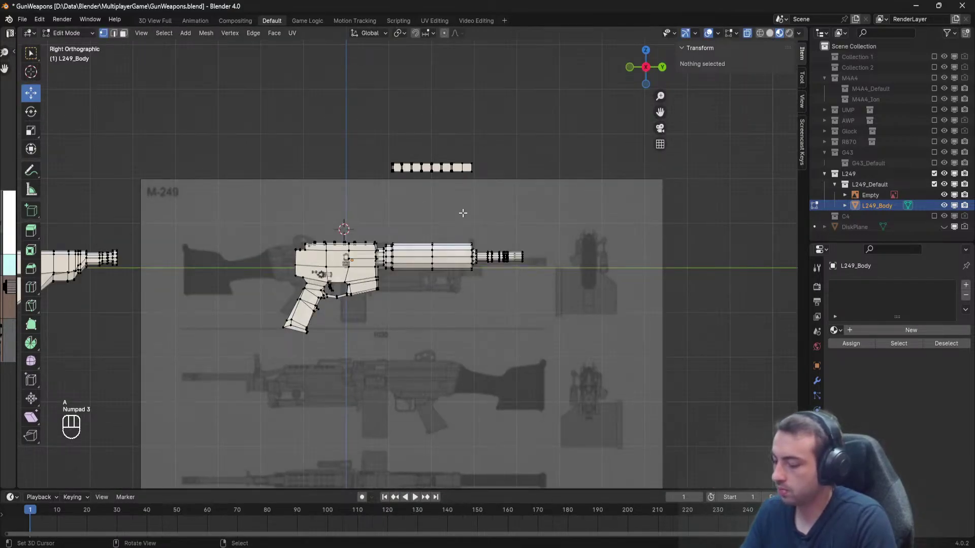
{"action": "key", "text": "KP_9"}
{"action": "scroll", "coordinate": [426, 247], "scroll_direction": "up", "scroll_amount": 4}
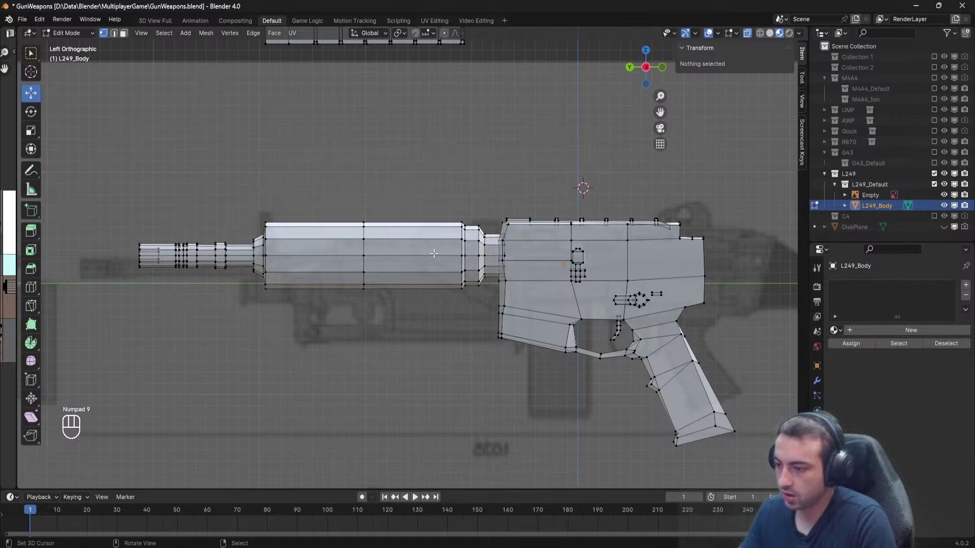
{"action": "key", "text": "l"}
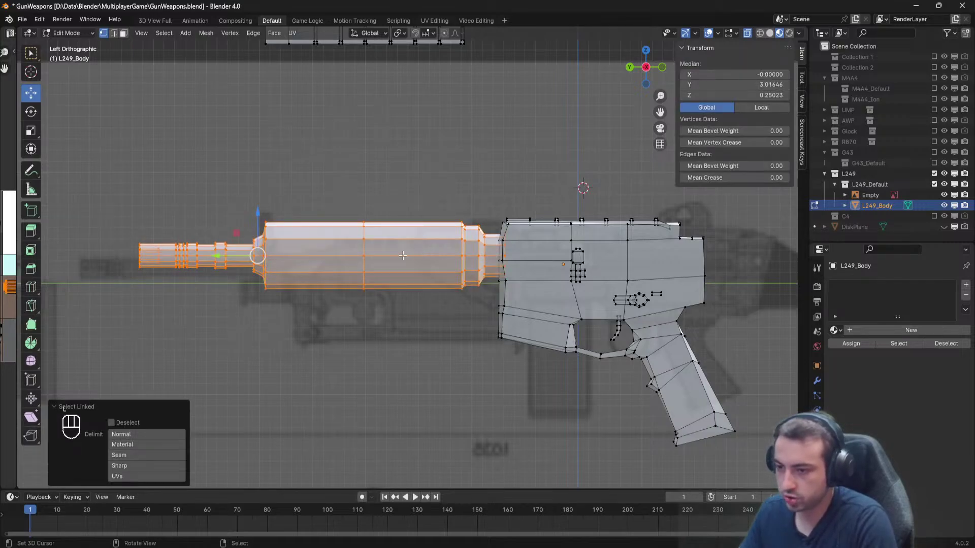
{"action": "key", "text": "alt+a"}
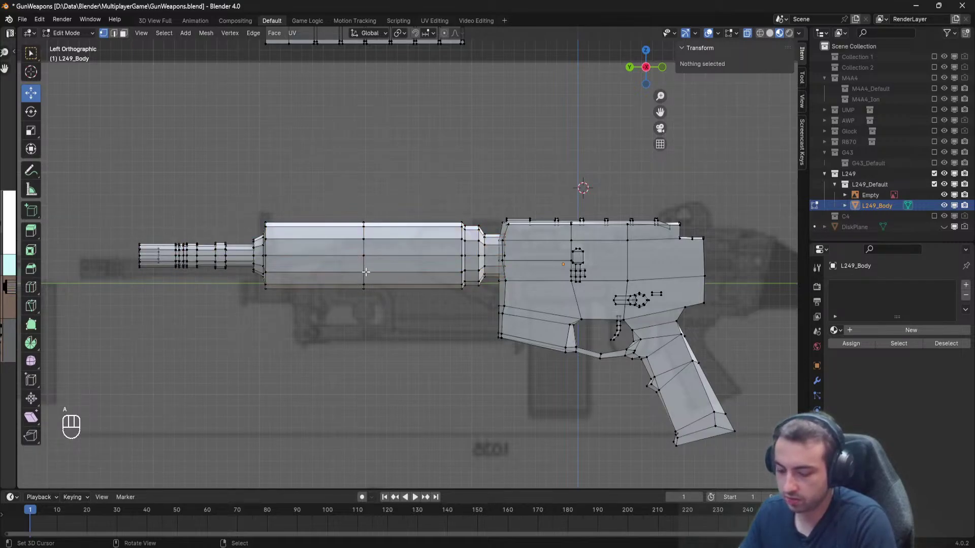
{"action": "key", "text": "l"}
{"action": "left_click_drag", "start_coordinate": [215, 254], "coordinate": [128, 254]}
{"action": "key", "text": "a"}
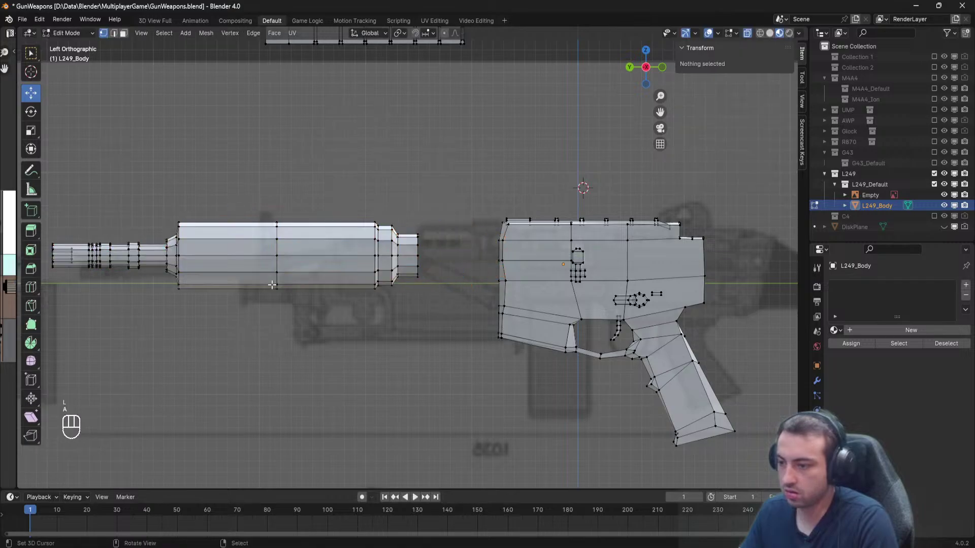
{"action": "key", "text": "b"}
{"action": "left_click_drag", "start_coordinate": [424, 396], "coordinate": [159, 165]}
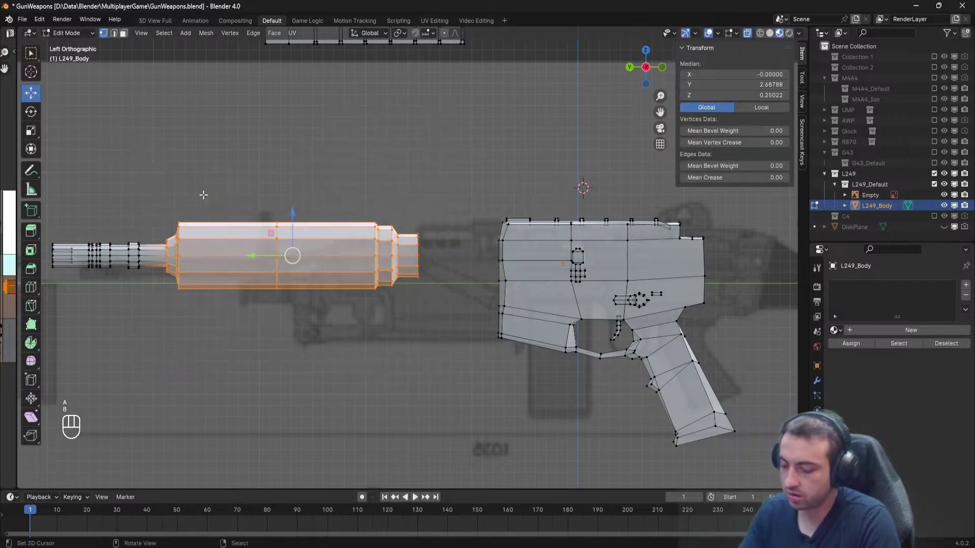
{"action": "key", "text": "Delete"}
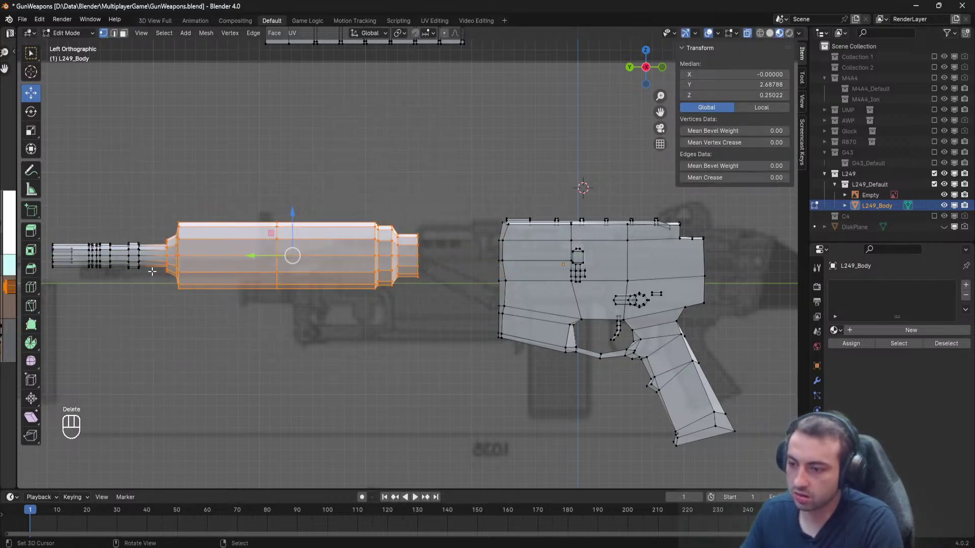
{"action": "middle_click_drag", "start_coordinate": [153, 271], "coordinate": [203, 275]}
{"action": "middle_click_drag", "start_coordinate": [204, 275], "coordinate": [386, 295], "text": "shift"}
{"action": "middle_click_drag", "start_coordinate": [477, 366], "coordinate": [490, 305], "text": "ctrl"}
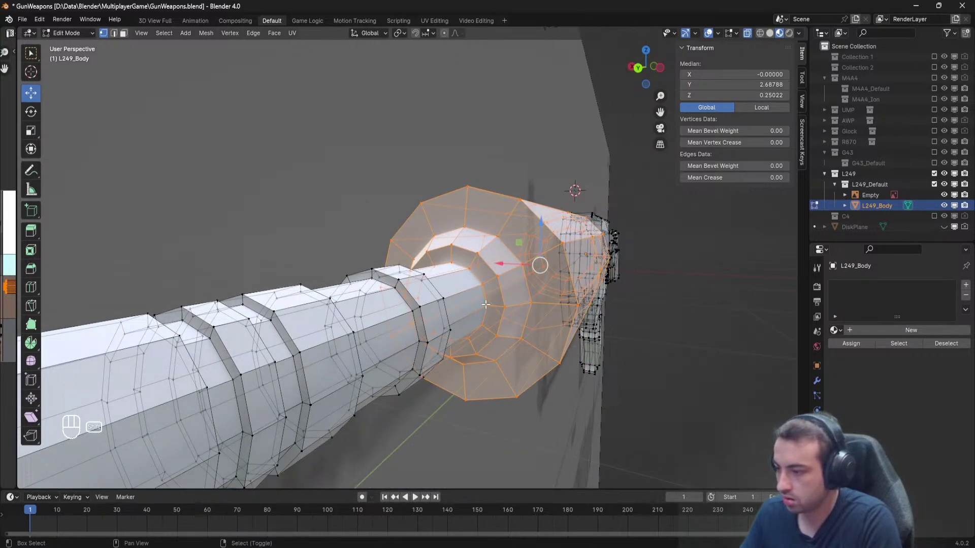
{"action": "key", "text": "a"}
{"action": "key", "text": "a"}
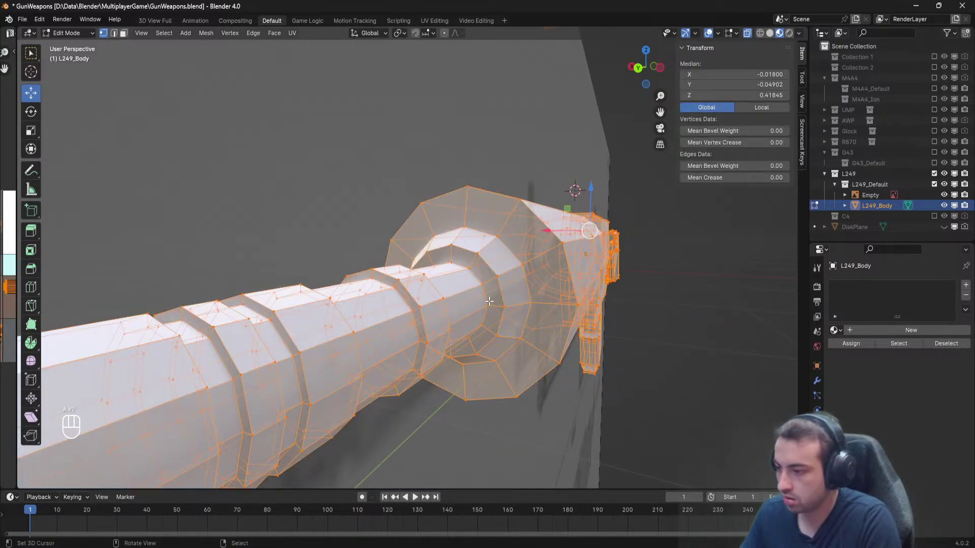
{"action": "middle_click_drag", "start_coordinate": [486, 304], "coordinate": [412, 297]}
{"action": "scroll", "coordinate": [459, 300], "scroll_direction": "down", "scroll_amount": 6}
{"action": "key", "text": "a"}
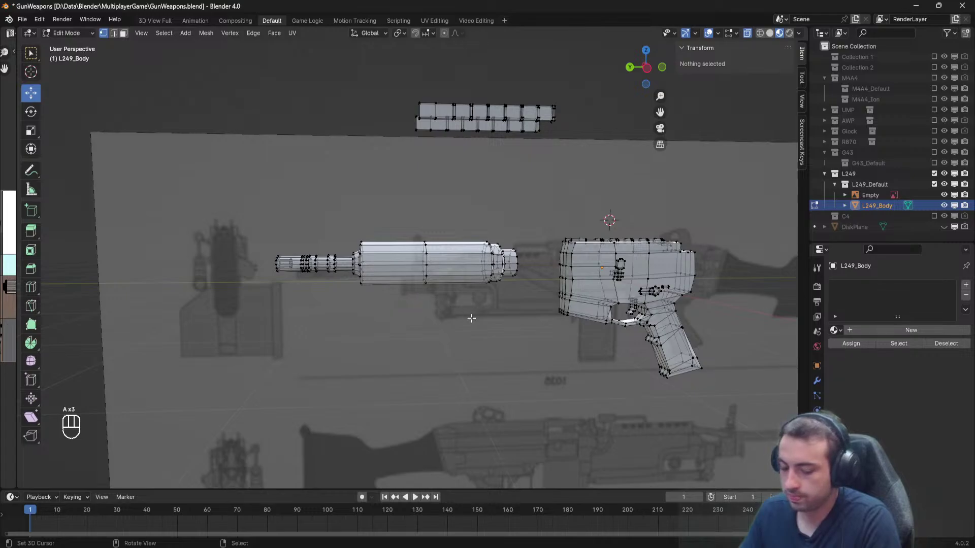
Delete the vertices of the wide handguard cylinder, keeping the barrel and its flared collar.
{"action": "key", "text": "b"}
{"action": "left_click_drag", "start_coordinate": [534, 328], "coordinate": [359, 217]}
{"action": "scroll", "coordinate": [359, 217], "scroll_direction": "up", "scroll_amount": 5}
{"action": "middle_click_drag", "start_coordinate": [359, 218], "coordinate": [386, 281]}
{"action": "left_click", "coordinate": [374, 289], "text": "alt+shift"}
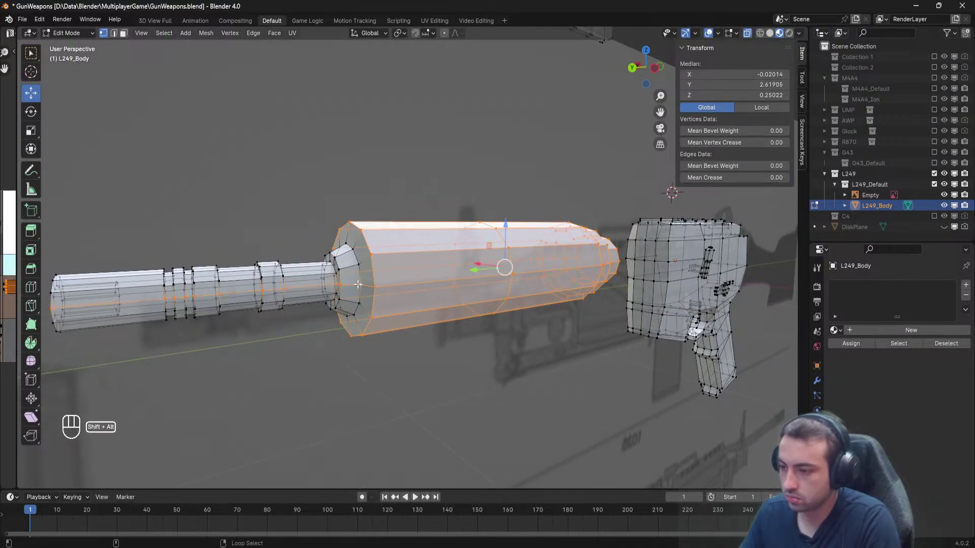
{"action": "key", "text": "a"}
{"action": "key", "text": "ctrl+z"}
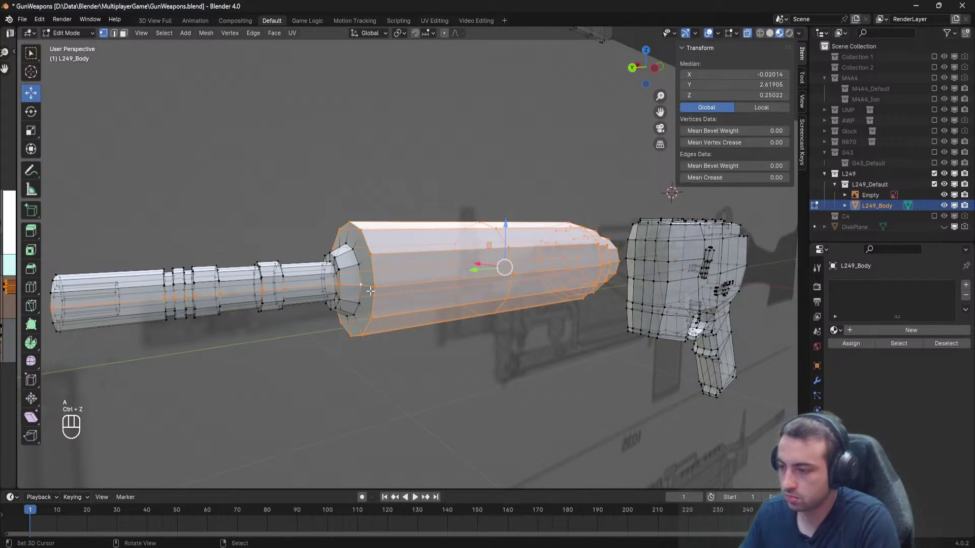
{"action": "key", "text": "ctrl+z"}
{"action": "middle_click_drag", "start_coordinate": [355, 282], "coordinate": [363, 285]}
{"action": "middle_click_drag", "start_coordinate": [411, 325], "coordinate": [387, 281], "text": "shift"}
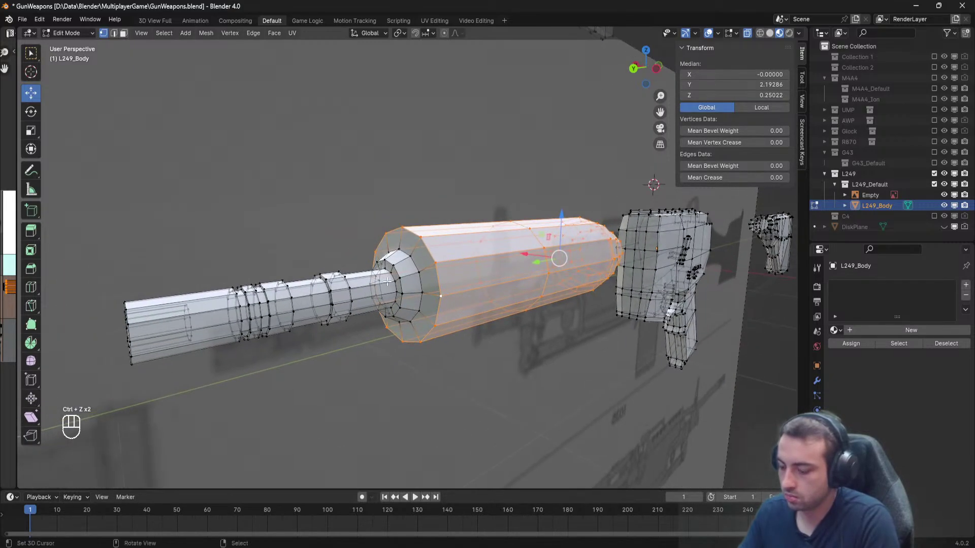
{"action": "key", "text": "x"}
{"action": "left_click", "coordinate": [387, 282]}
Delete the two flared vertex rings at the rear end of the barrel so only the straight tube remains.
{"action": "scroll", "coordinate": [398, 302], "scroll_direction": "up", "scroll_amount": 2}
{"action": "scroll", "coordinate": [398, 302], "scroll_direction": "up", "scroll_amount": 1}
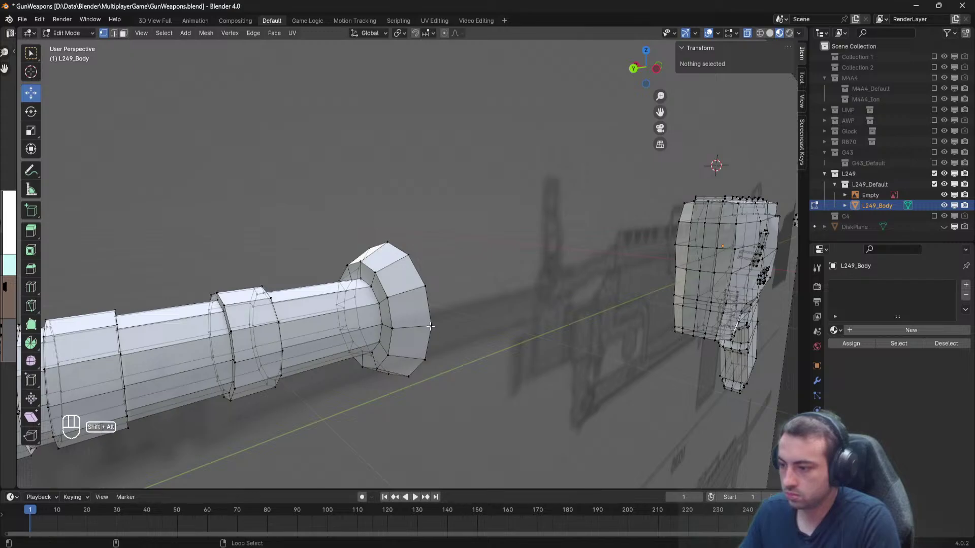
{"action": "left_click", "coordinate": [431, 326], "text": "alt+shift"}
{"action": "left_click", "coordinate": [425, 286]}
{"action": "left_click", "coordinate": [407, 246], "text": "alt+shift"}
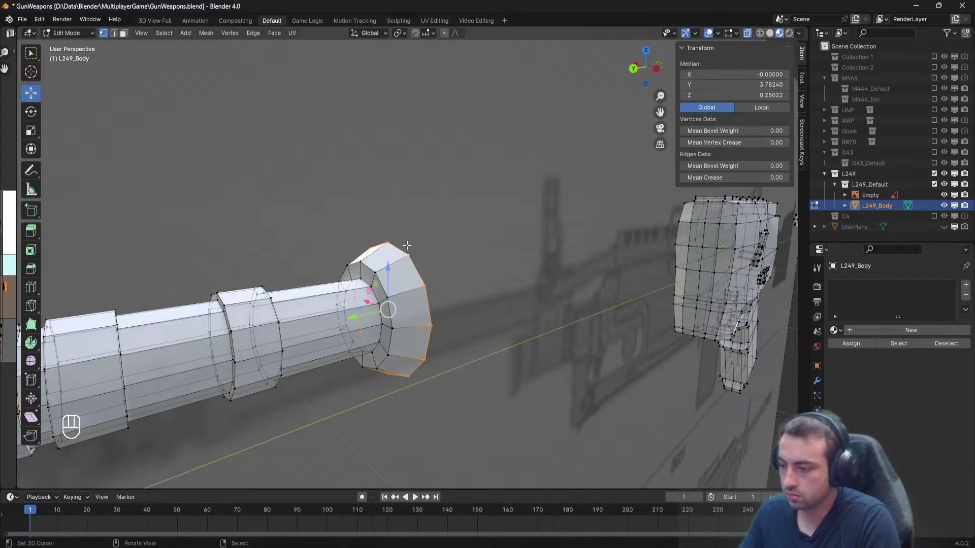
{"action": "key", "text": "x"}
{"action": "left_click", "coordinate": [381, 301]}
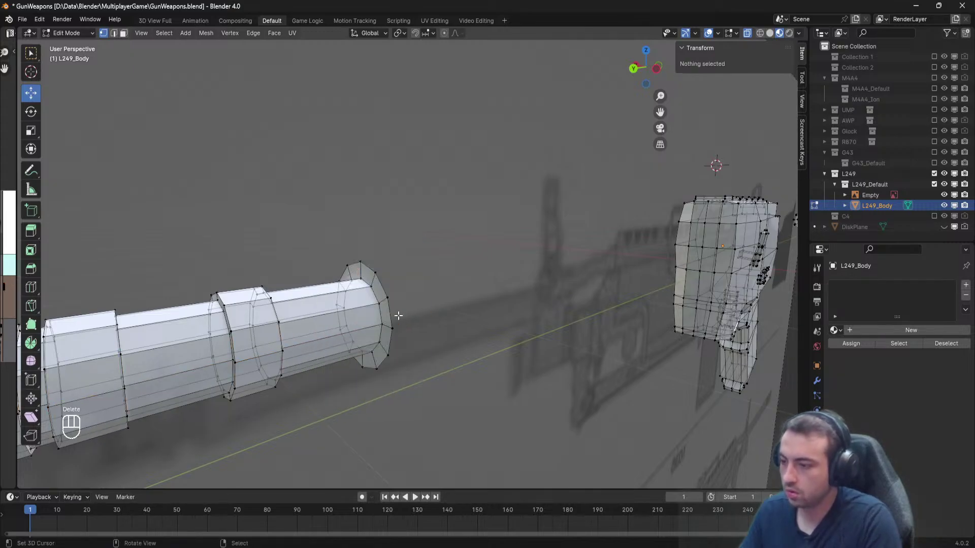
{"action": "left_click", "coordinate": [392, 319]}
{"action": "left_click", "coordinate": [387, 300], "text": "alt+shift"}
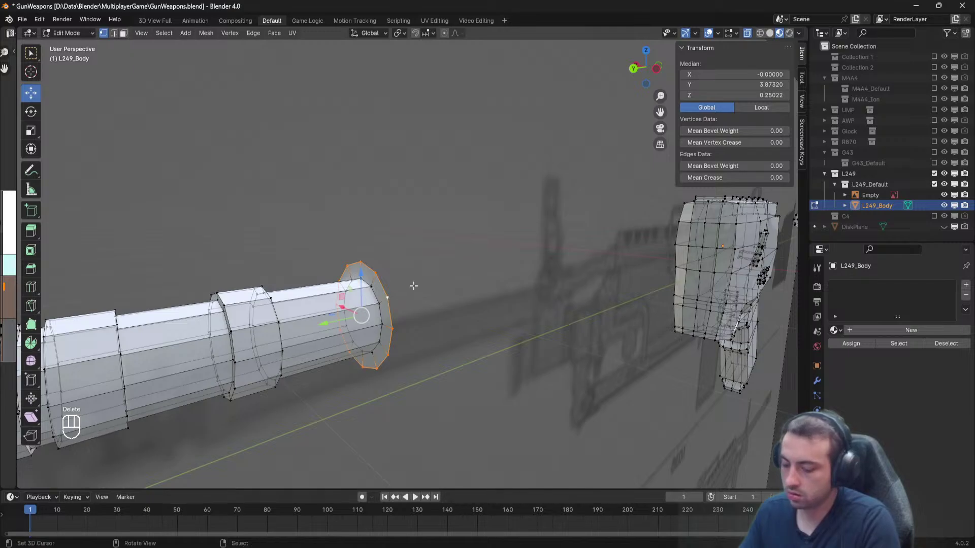
{"action": "key", "text": "x"}
{"action": "left_click", "coordinate": [413, 285]}
{"action": "middle_click_drag", "start_coordinate": [429, 292], "coordinate": [390, 300]}
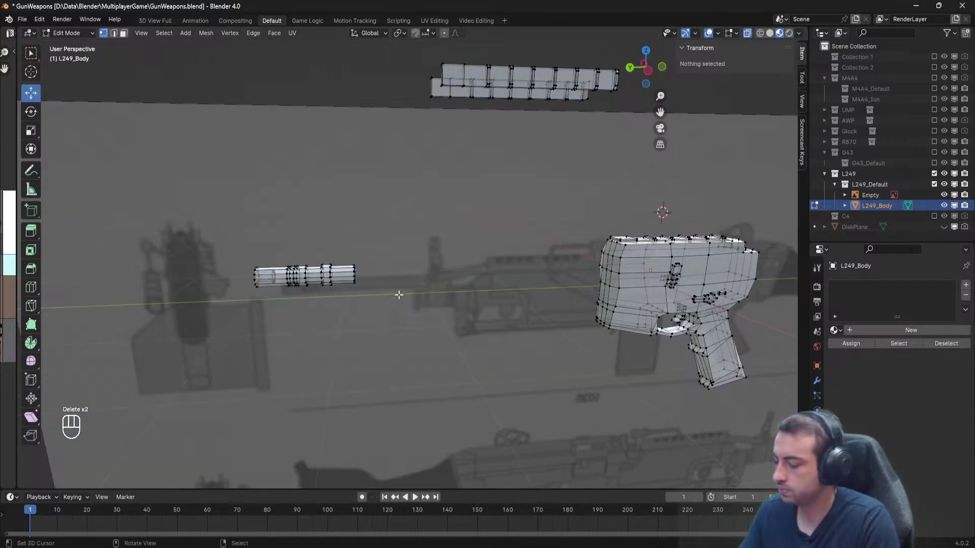
Move the linked barrel about -0.26 along Y and -0.12 along Z, onto the blueprint's muzzle.
{"action": "key", "text": "KP_3"}
{"action": "key", "text": "KP_9"}
{"action": "scroll", "coordinate": [319, 266], "scroll_direction": "up", "scroll_amount": 3}
{"action": "key", "text": "a"}
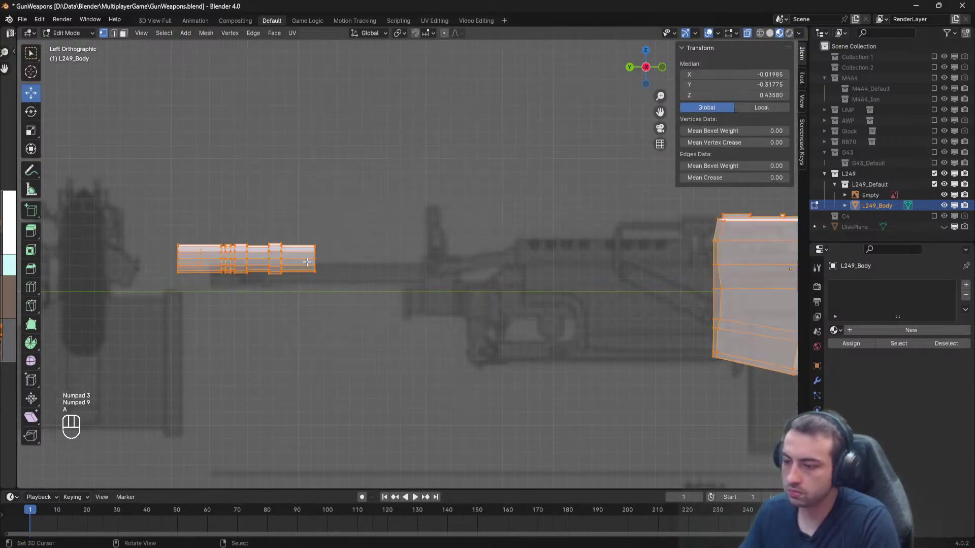
{"action": "key", "text": "a"}
{"action": "key", "text": "l"}
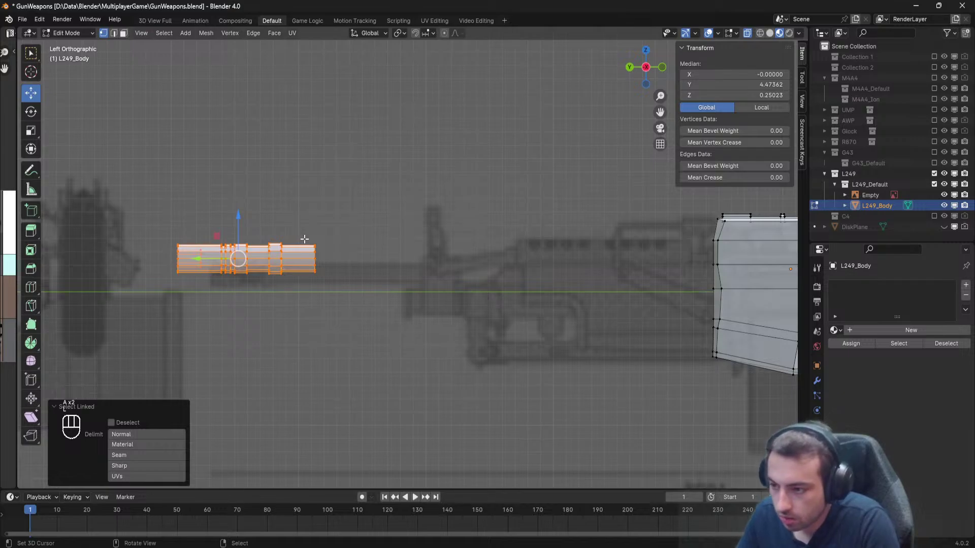
{"action": "key", "text": "g"}
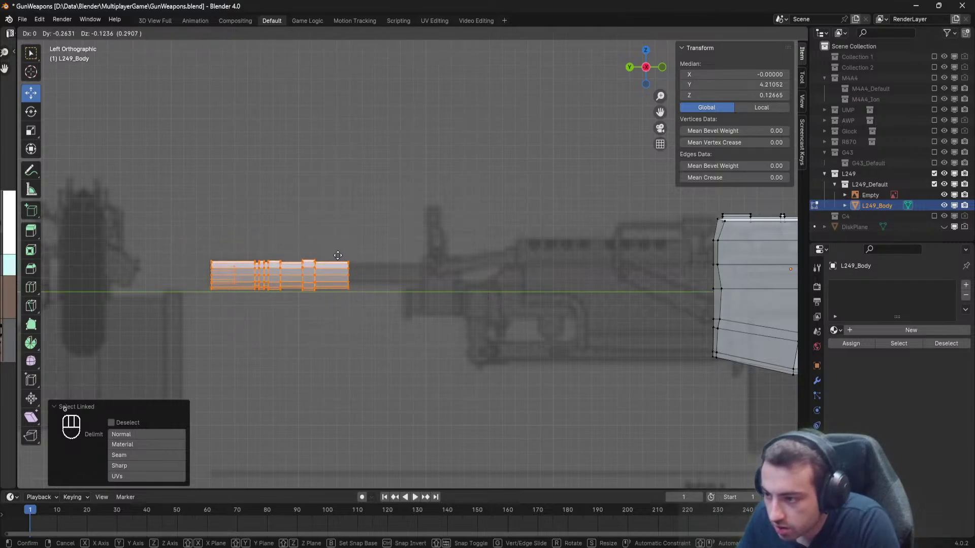
{"action": "left_click", "coordinate": [338, 255]}
Lengthen the barrel by moving its rear-end vertices along Y to the front sight base on the blueprint.
{"action": "key", "text": "a"}
{"action": "scroll", "coordinate": [345, 303], "scroll_direction": "up", "scroll_amount": 2}
{"action": "middle_click_drag", "start_coordinate": [341, 306], "coordinate": [402, 292], "text": "shift"}
{"action": "key", "text": "b"}
{"action": "left_click_drag", "start_coordinate": [442, 342], "coordinate": [316, 212]}
{"action": "left_click_drag", "start_coordinate": [300, 270], "coordinate": [411, 275]}
{"action": "middle_click_drag", "start_coordinate": [315, 265], "coordinate": [379, 279], "text": "shift"}
{"action": "key", "text": "a"}
{"action": "key", "text": "a"}
Shift the group of raised muzzle rings slightly rearward along the barrel.
{"action": "scroll", "coordinate": [345, 270], "scroll_direction": "up", "scroll_amount": 3}
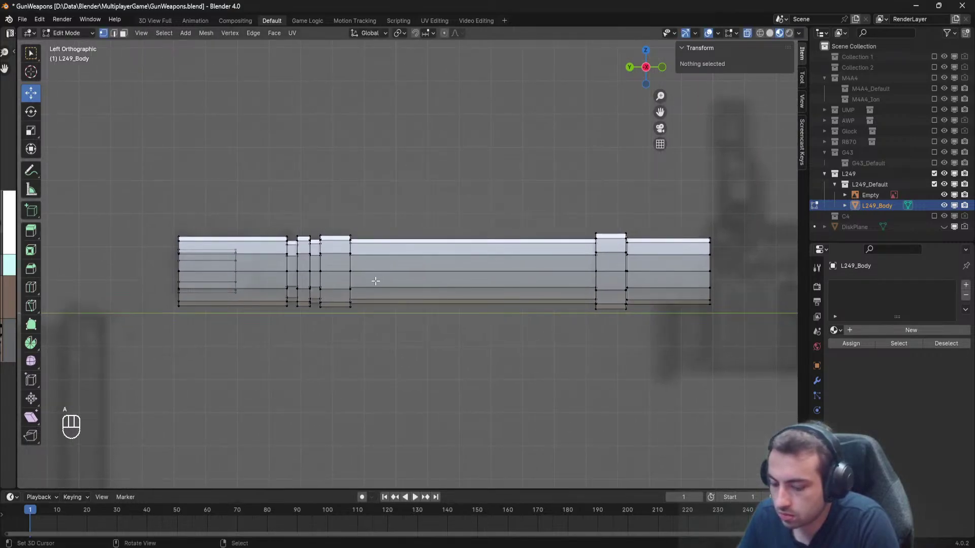
{"action": "key", "text": "b"}
{"action": "left_click_drag", "start_coordinate": [381, 320], "coordinate": [220, 207]}
{"action": "left_click_drag", "start_coordinate": [264, 270], "coordinate": [299, 281]}
{"action": "scroll", "coordinate": [298, 281], "scroll_direction": "down", "scroll_amount": 5}
{"action": "key", "text": "a"}
{"action": "key", "text": "a"}
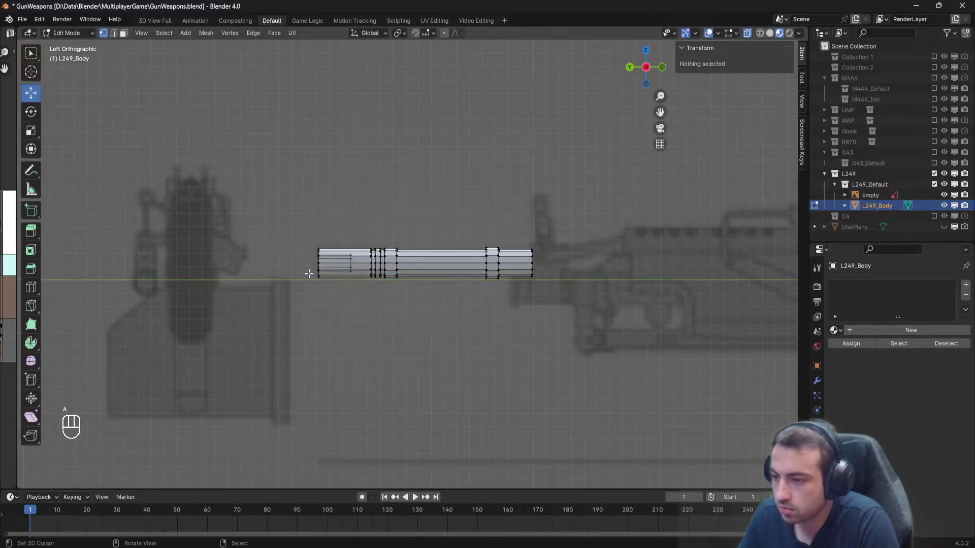
Raise the linked barrel 0.5 along Z to compare it with the blueprint underneath, and undo the move.
{"action": "key", "text": "l"}
{"action": "key", "text": "g"}
{"action": "key", "text": "z"}
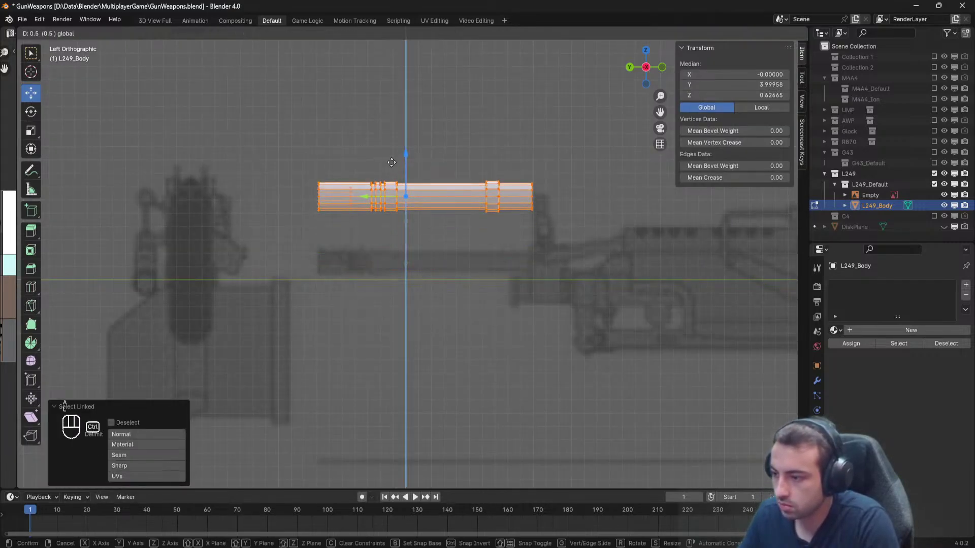
{"action": "key", "text": "ctrl+z"}
{"action": "key", "text": "a"}
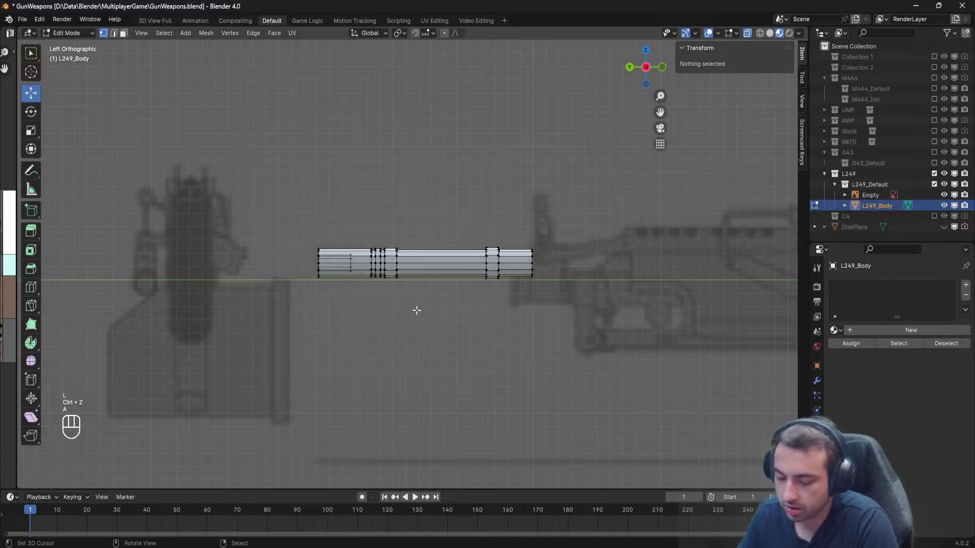
Move the raised muzzle rings forward along Y to match the blueprint's flash hider, and save the file.
{"action": "key", "text": "b"}
{"action": "left_click_drag", "start_coordinate": [423, 312], "coordinate": [342, 218]}
{"action": "left_click_drag", "start_coordinate": [351, 263], "coordinate": [327, 263]}
{"action": "scroll", "coordinate": [394, 225], "scroll_direction": "down", "scroll_amount": 5}
{"action": "key", "text": "a"}
{"action": "scroll", "coordinate": [338, 225], "scroll_direction": "up", "scroll_amount": 2}
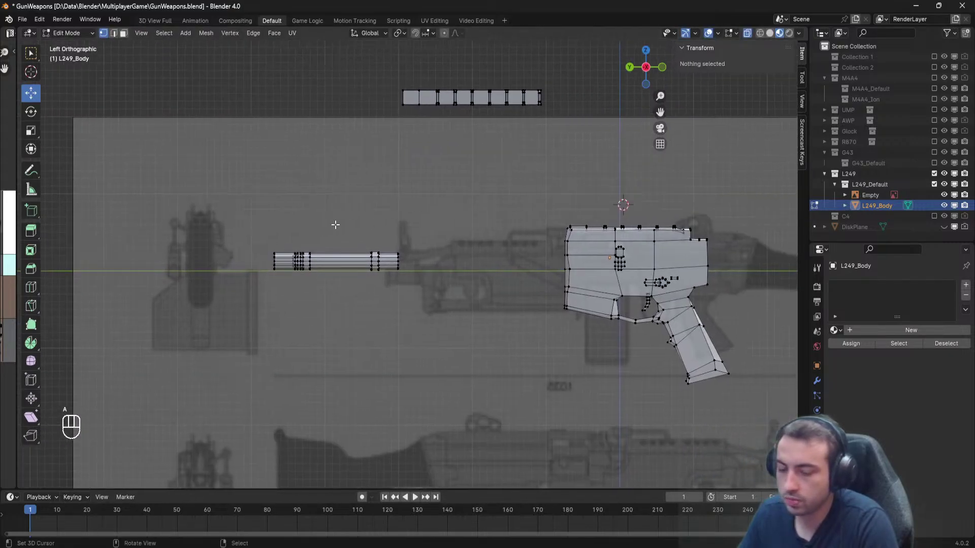
{"action": "key", "text": "ctrl+s"}
Delete the linked small detail pieces on the receiver's side, including the selector and bolt catch parts.
{"action": "scroll", "coordinate": [411, 223], "scroll_direction": "up", "scroll_amount": 1}
{"action": "middle_click_drag", "start_coordinate": [411, 222], "coordinate": [263, 218], "text": "shift"}
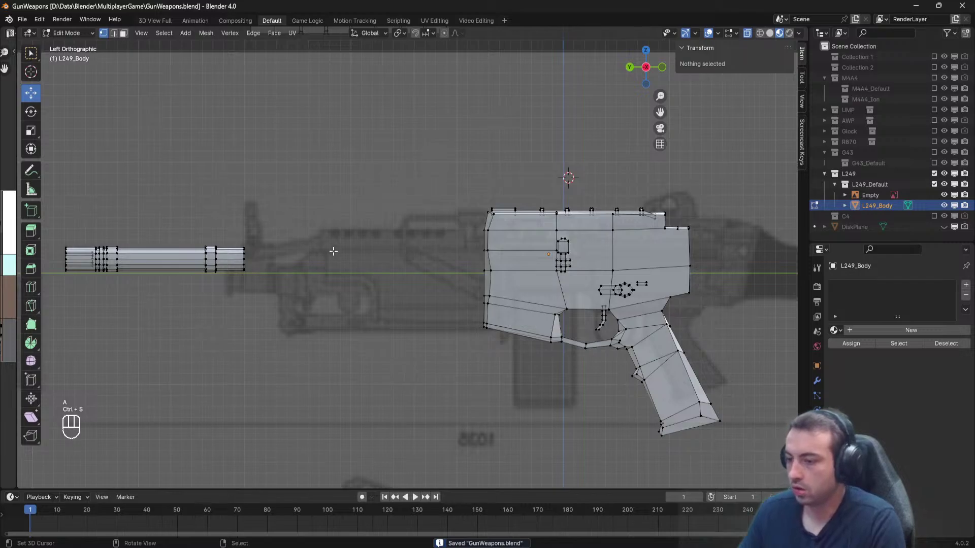
{"action": "middle_click_drag", "start_coordinate": [530, 368], "coordinate": [306, 263], "text": "shift"}
{"action": "scroll", "coordinate": [442, 332], "scroll_direction": "up", "scroll_amount": 4}
{"action": "scroll", "coordinate": [305, 263], "scroll_direction": "down", "scroll_amount": 2}
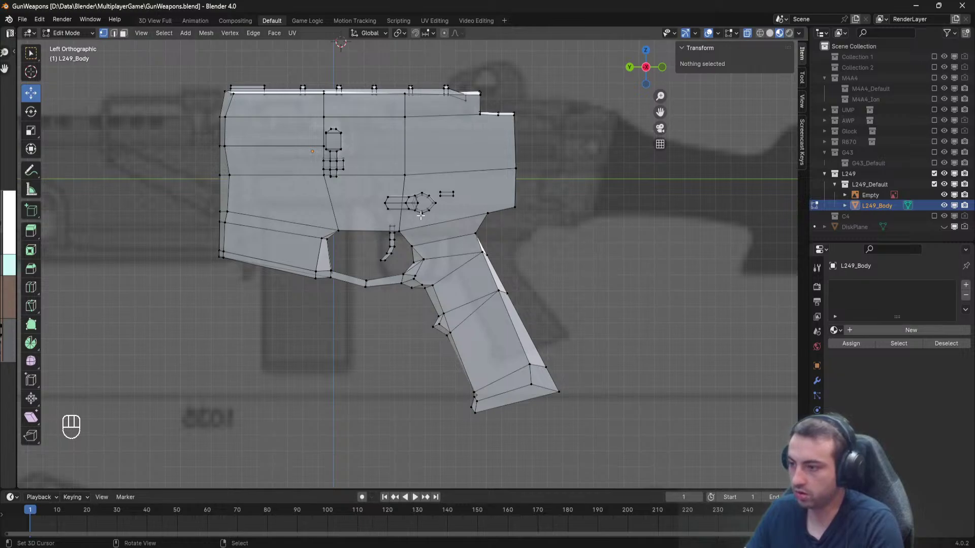
{"action": "key", "text": "l"}
{"action": "key", "text": "l"}
{"action": "key", "text": "l"}
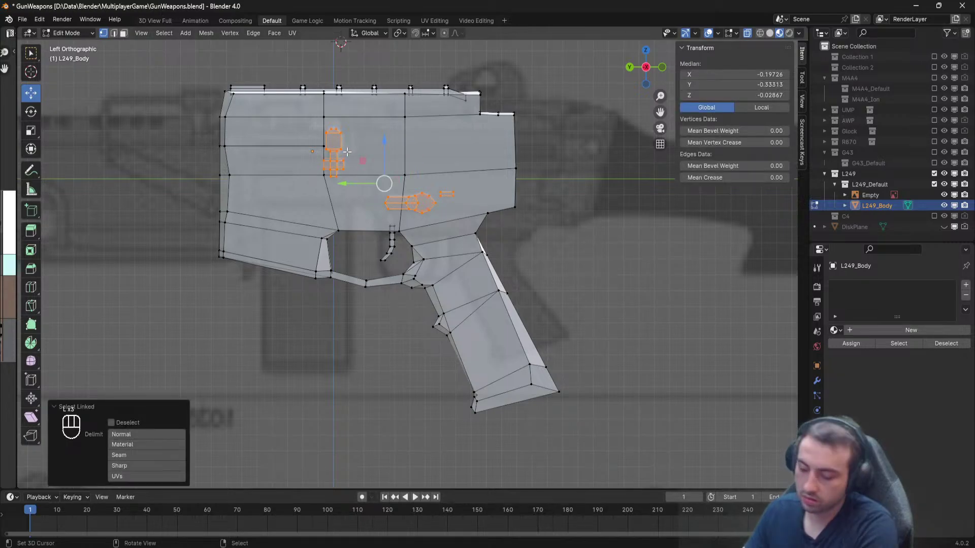
{"action": "key", "text": "x"}
{"action": "left_click", "coordinate": [300, 152]}
Move the rear receiver section together with the grip, trigger and rear trigger guard rearward about 0.56 along Y.
{"action": "middle_click_drag", "start_coordinate": [400, 178], "coordinate": [316, 276], "text": "shift"}
{"action": "scroll", "coordinate": [464, 289], "scroll_direction": "up", "scroll_amount": 1}
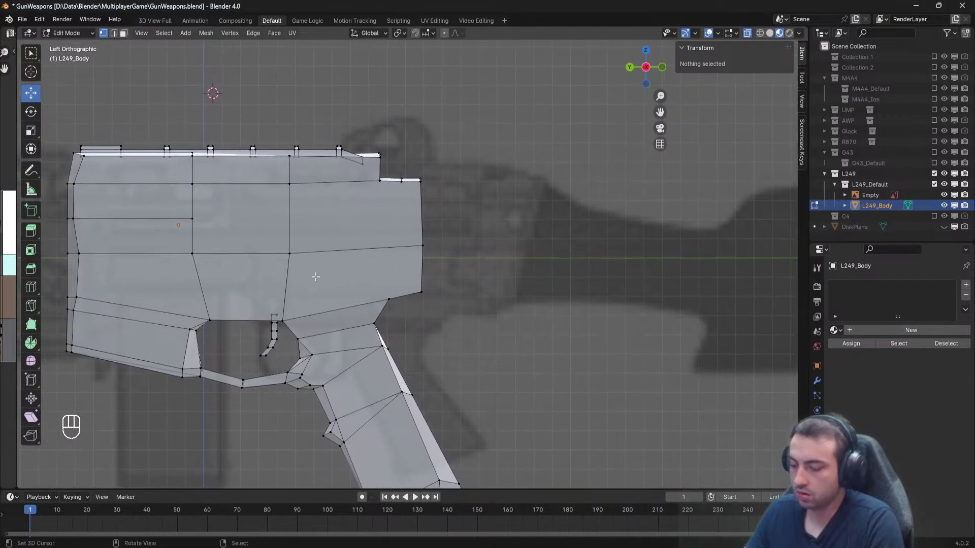
{"action": "key", "text": "b"}
{"action": "left_click_drag", "start_coordinate": [489, 325], "coordinate": [460, 246]}
{"action": "key", "text": "b"}
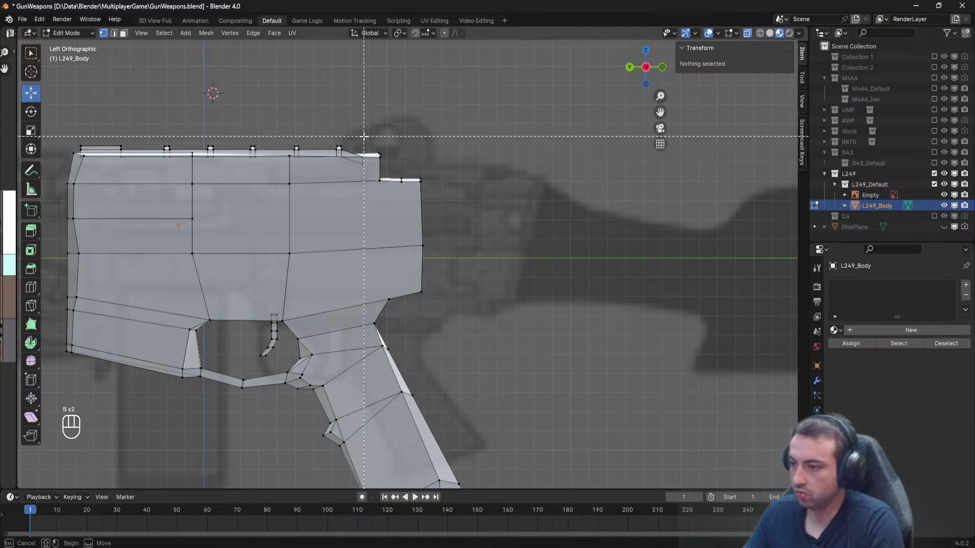
{"action": "right_click", "coordinate": [312, 121]}
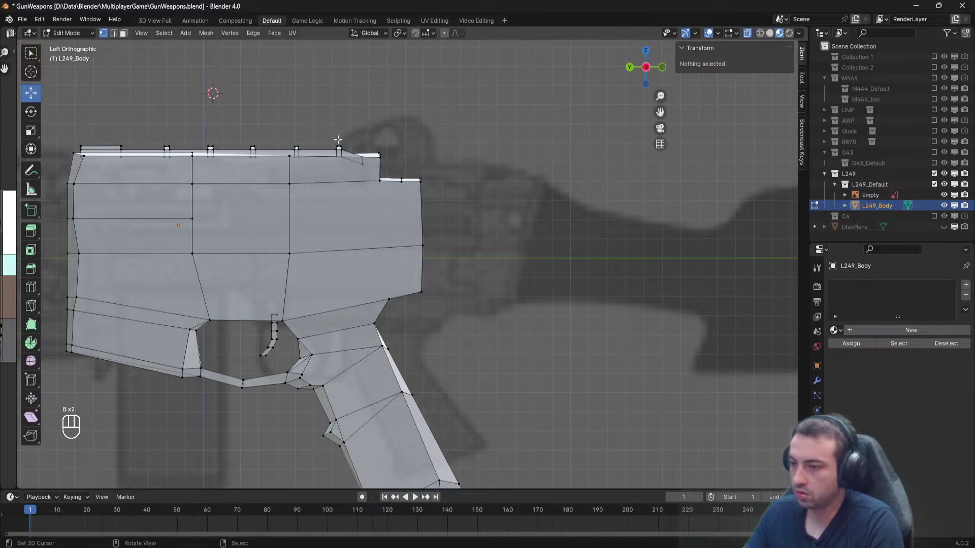
{"action": "key", "text": "b"}
{"action": "left_click_drag", "start_coordinate": [141, 110], "coordinate": [446, 306]}
{"action": "middle_click_drag", "start_coordinate": [423, 385], "coordinate": [405, 270], "text": "shift"}
{"action": "key", "text": "b"}
{"action": "left_click_drag", "start_coordinate": [510, 443], "coordinate": [340, 200]}
{"action": "key", "text": "b"}
{"action": "left_click_drag", "start_coordinate": [345, 363], "coordinate": [269, 279]}
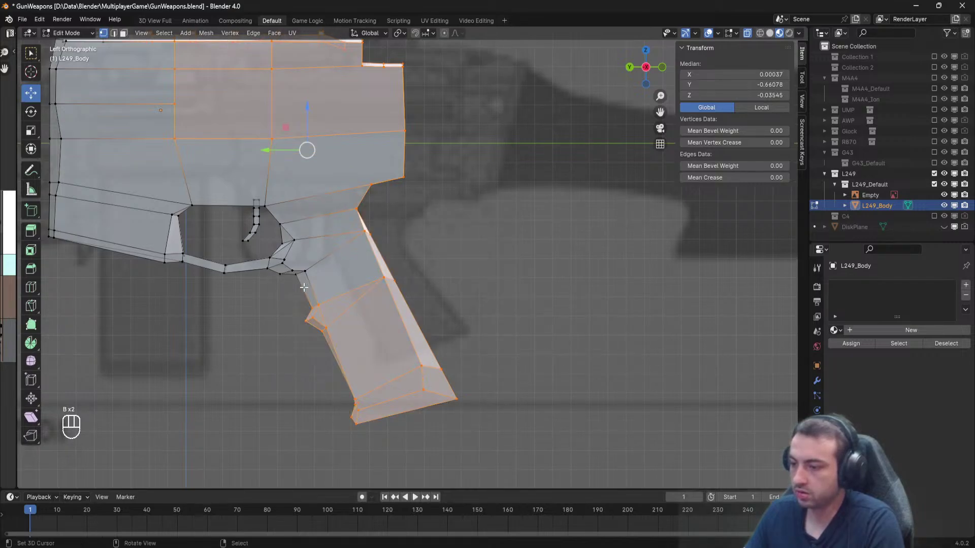
{"action": "key", "text": "b"}
{"action": "left_click_drag", "start_coordinate": [265, 209], "coordinate": [264, 207]}
{"action": "key", "text": "b"}
{"action": "left_click_drag", "start_coordinate": [278, 258], "coordinate": [241, 200]}
{"action": "key", "text": "b"}
{"action": "left_click_drag", "start_coordinate": [257, 298], "coordinate": [213, 255]}
{"action": "middle_click_drag", "start_coordinate": [213, 254], "coordinate": [225, 339], "text": "shift"}
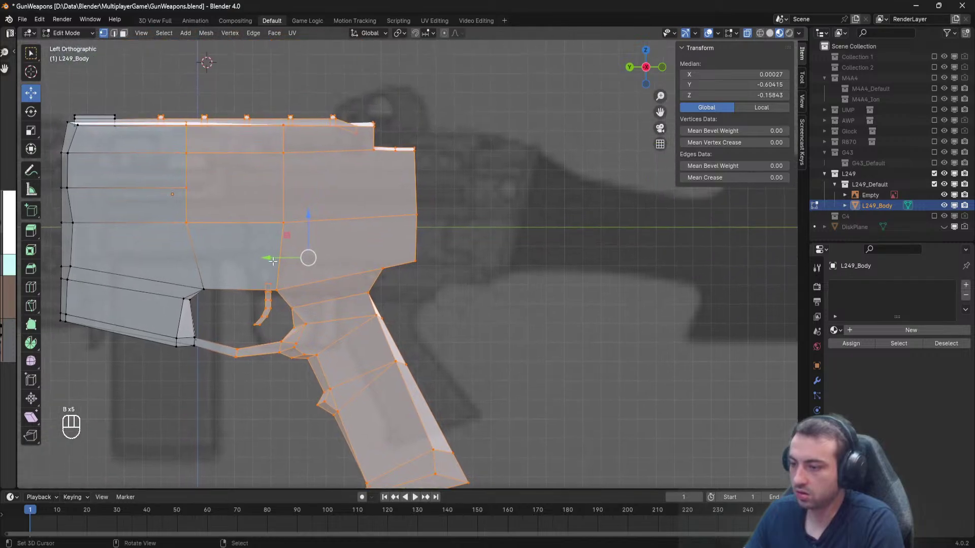
{"action": "key", "text": "g"}
{"action": "key", "text": "y"}
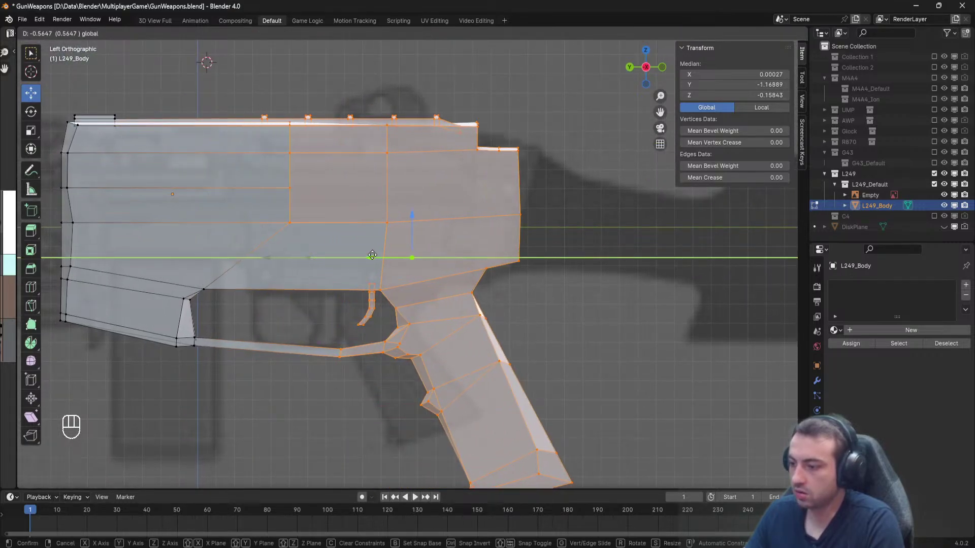
{"action": "left_click", "coordinate": [373, 255]}
{"action": "middle_click_drag", "start_coordinate": [404, 306], "coordinate": [406, 230], "text": "shift"}
{"action": "key", "text": "a"}
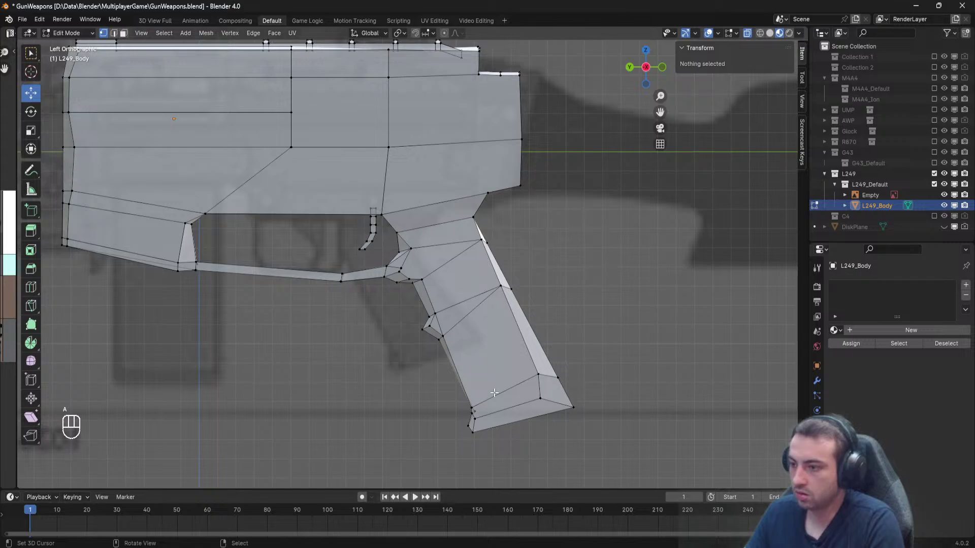
Move the grip, trigger and trigger guard vertices forward to line up with the blueprint's grip and trigger opening.
{"action": "key", "text": "b"}
{"action": "left_click_drag", "start_coordinate": [588, 445], "coordinate": [408, 290]}
{"action": "key", "text": "b"}
{"action": "left_click_drag", "start_coordinate": [528, 304], "coordinate": [350, 213]}
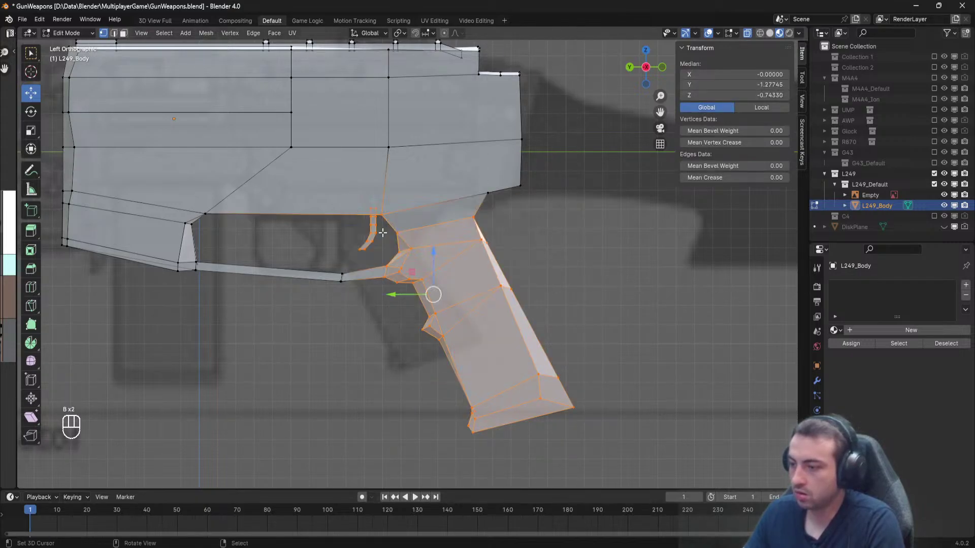
{"action": "key", "text": "b"}
{"action": "left_click_drag", "start_coordinate": [367, 302], "coordinate": [308, 260]}
{"action": "left_click_drag", "start_coordinate": [416, 291], "coordinate": [346, 290]}
{"action": "mouse_move", "coordinate": [362, 249]}
{"action": "left_mouse_down"}
{"action": "mouse_move", "coordinate": [362, 231]}
{"action": "mouse_move", "coordinate": [362, 252]}
{"action": "left_mouse_up"}
{"action": "left_click_drag", "start_coordinate": [322, 299], "coordinate": [335, 299]}
{"action": "key", "text": "a"}
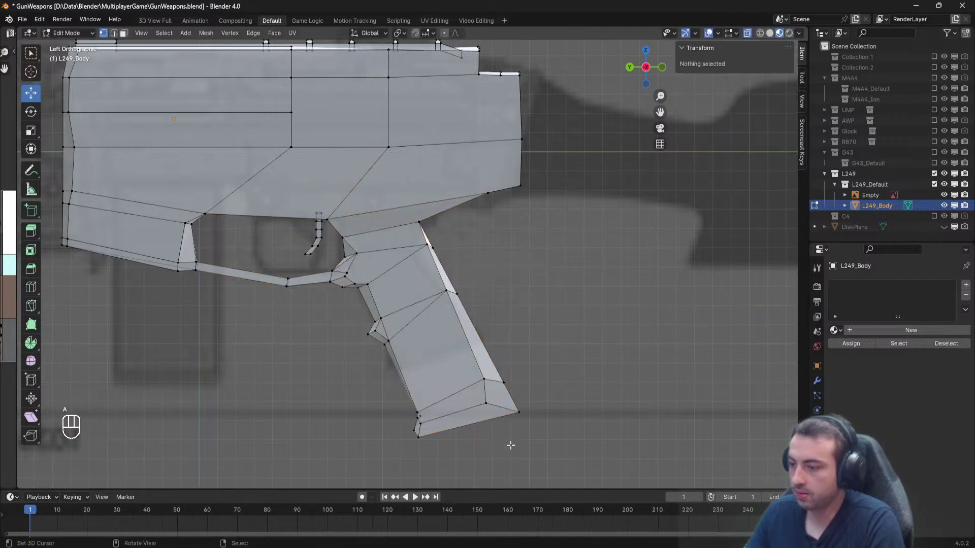
Shorten the grip by moving its bottom vertices up and forward to the blueprint's grip end.
{"action": "key", "text": "b"}
{"action": "left_click_drag", "start_coordinate": [574, 454], "coordinate": [376, 368]}
{"action": "key", "text": "g"}
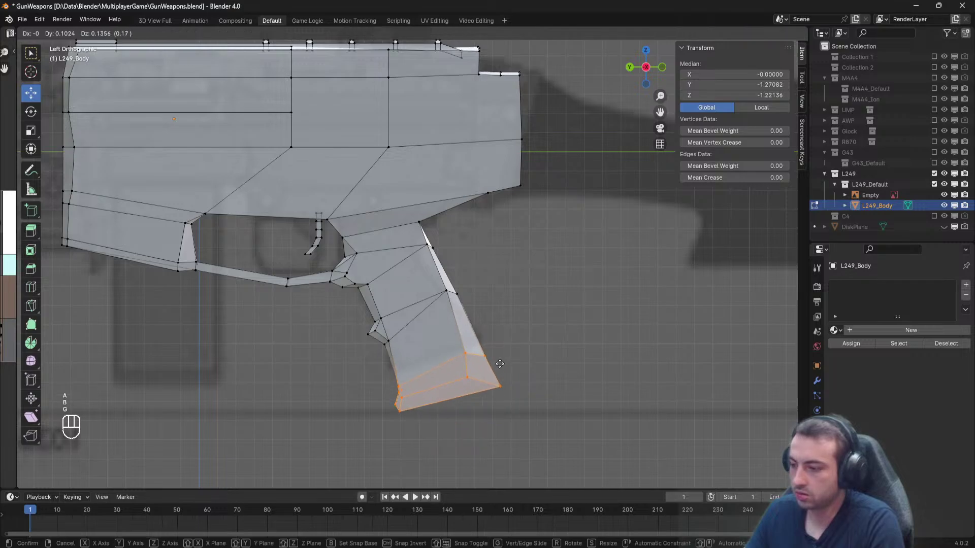
{"action": "left_click", "coordinate": [494, 335]}
{"action": "key", "text": "alt+a"}
Move the finger-bump vertices on the grip's front by about 0.044 along Y and 0.075 along Z.
{"action": "key", "text": "b"}
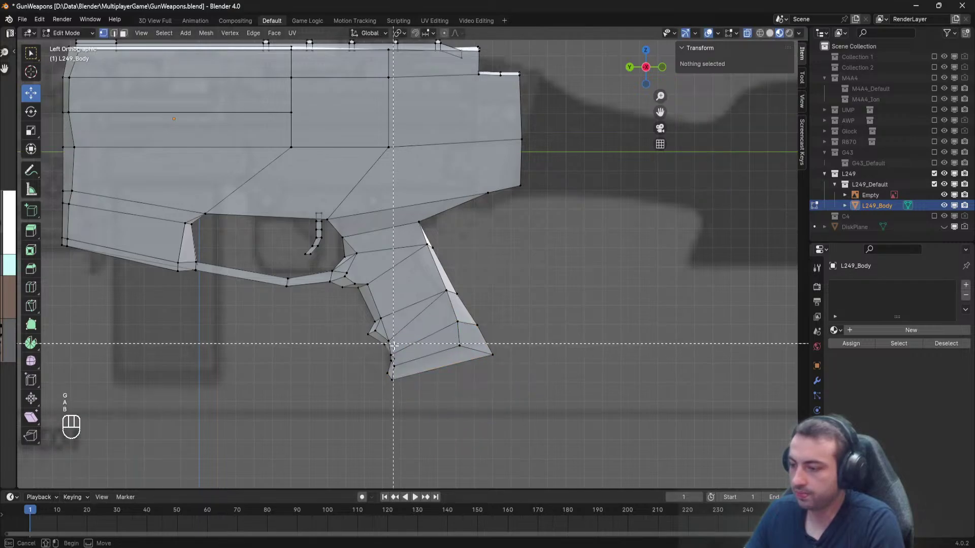
{"action": "left_click_drag", "start_coordinate": [398, 351], "coordinate": [370, 320]}
{"action": "key", "text": "g"}
{"action": "left_click", "coordinate": [444, 322]}
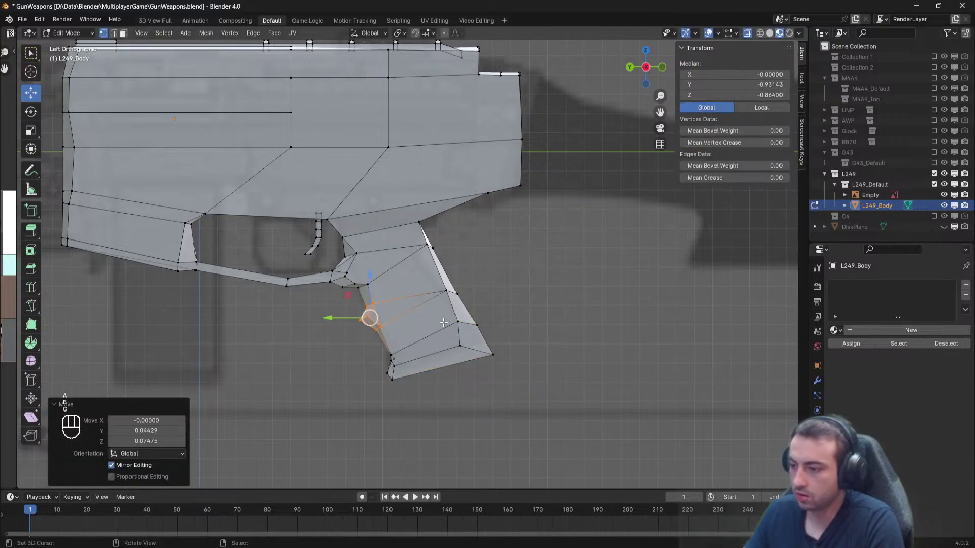
Delete the protruding finger-bump vertices on the front edge of the grip.
{"action": "scroll", "coordinate": [359, 323], "scroll_direction": "up", "scroll_amount": 3}
{"action": "key", "text": "alt+a"}
{"action": "left_click", "coordinate": [359, 323]}
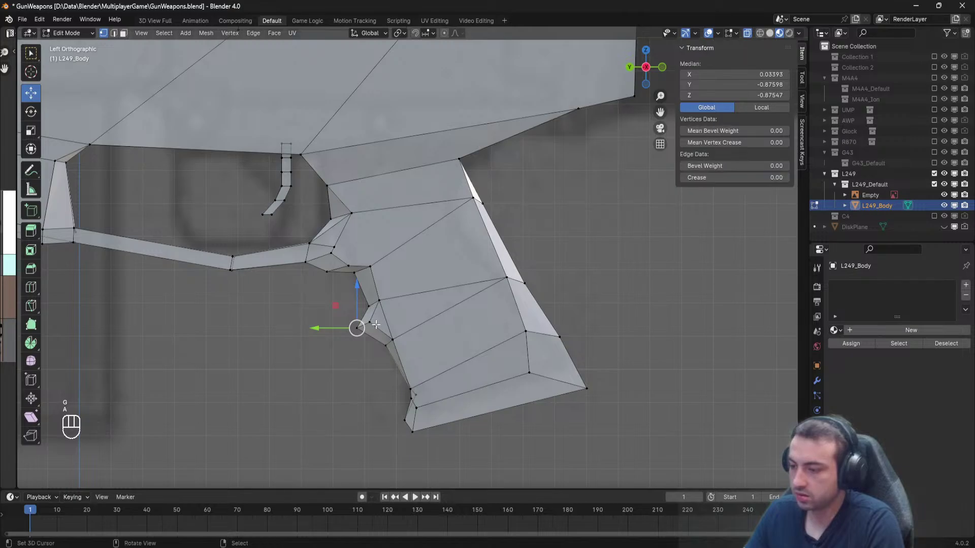
{"action": "key", "text": "alt+a"}
{"action": "key", "text": "b"}
{"action": "left_click_drag", "start_coordinate": [377, 341], "coordinate": [339, 317]}
{"action": "key", "text": "Delete"}
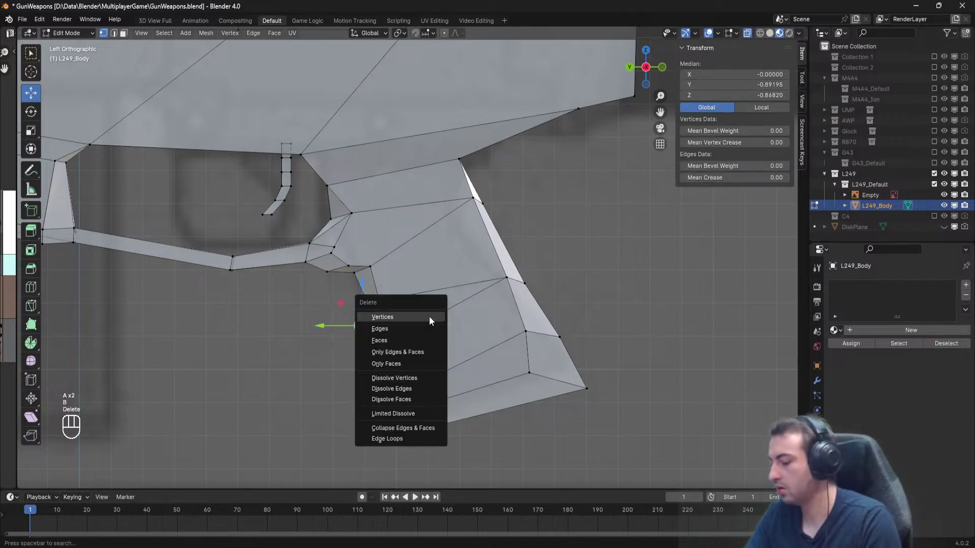
{"action": "left_click", "coordinate": [429, 316]}
{"action": "scroll", "coordinate": [371, 355], "scroll_direction": "up", "scroll_amount": 2}
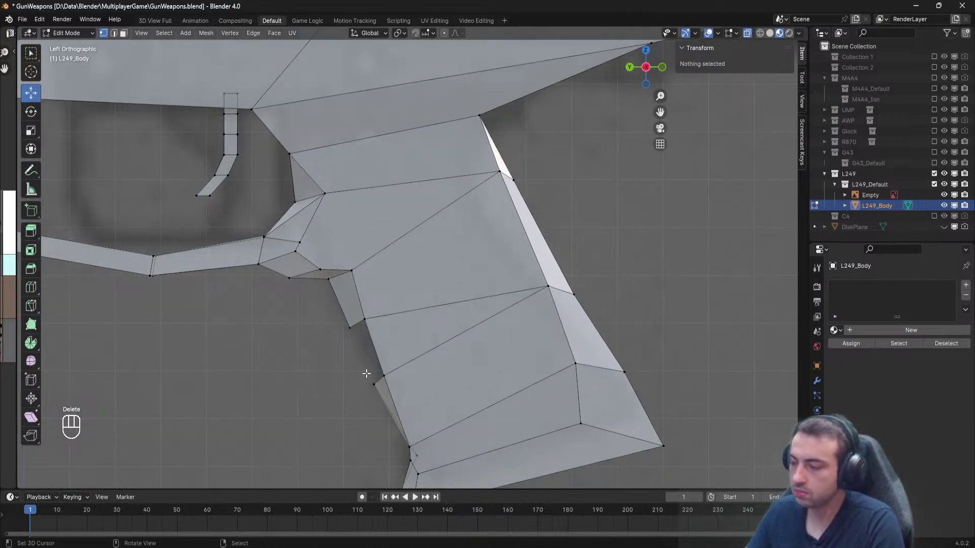
Move the grip's rear bottom corner vertices about 0.04 forward and 0.04 up to match the blueprint.
{"action": "scroll", "coordinate": [366, 373], "scroll_direction": "down", "scroll_amount": 2}
{"action": "key", "text": "b"}
{"action": "left_click_drag", "start_coordinate": [618, 418], "coordinate": [524, 301]}
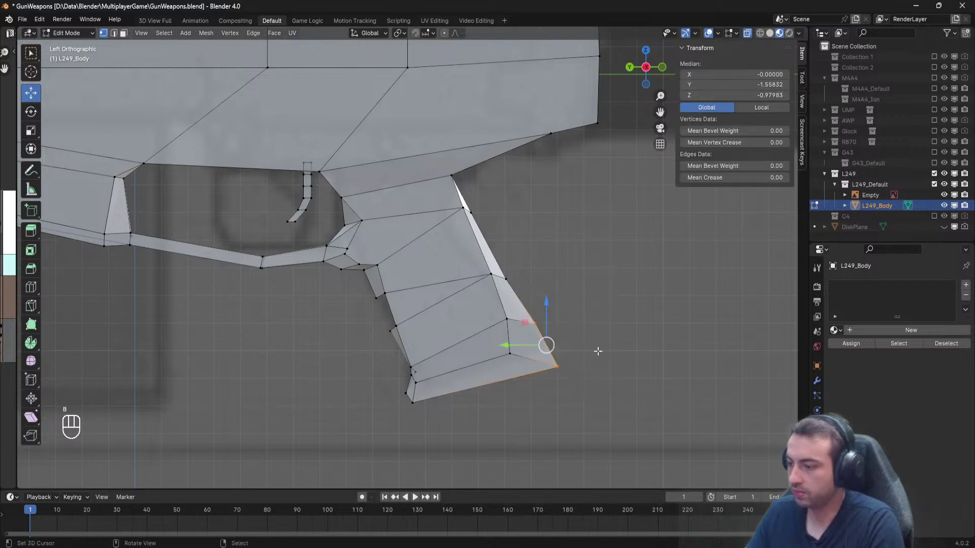
{"action": "key", "text": "g"}
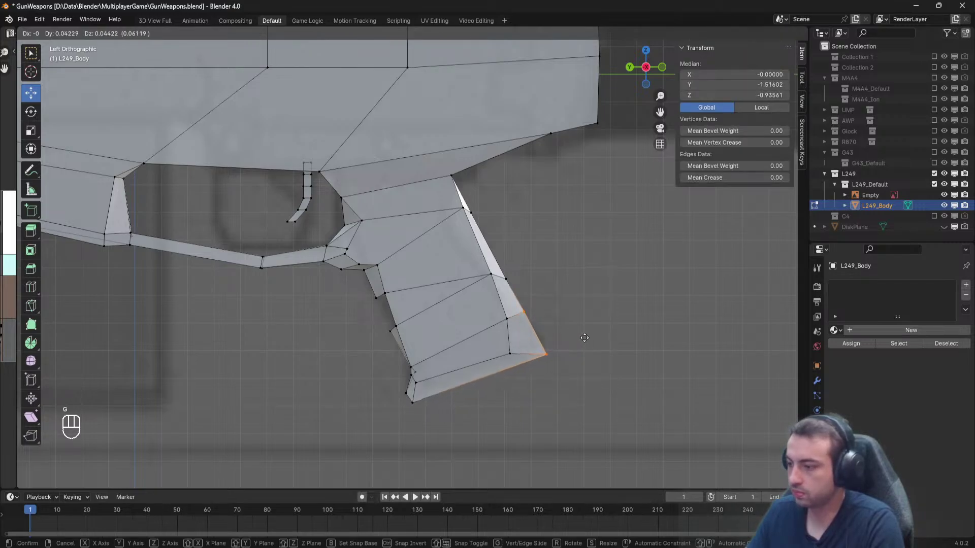
{"action": "left_click", "coordinate": [583, 337]}
{"action": "key", "text": "a"}
{"action": "right_click", "coordinate": [510, 354]}
{"action": "key", "text": "a"}
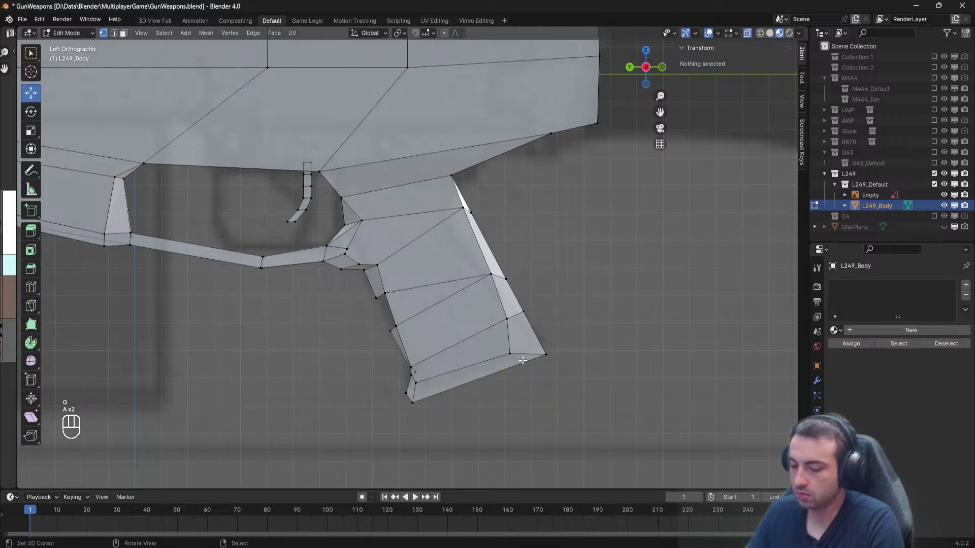
Shift the two lowest pairs of inner rear side vertices on the grip slightly forward and up.
{"action": "key", "text": "b"}
{"action": "left_click_drag", "start_coordinate": [500, 361], "coordinate": [532, 346]}
{"action": "key", "text": "g"}
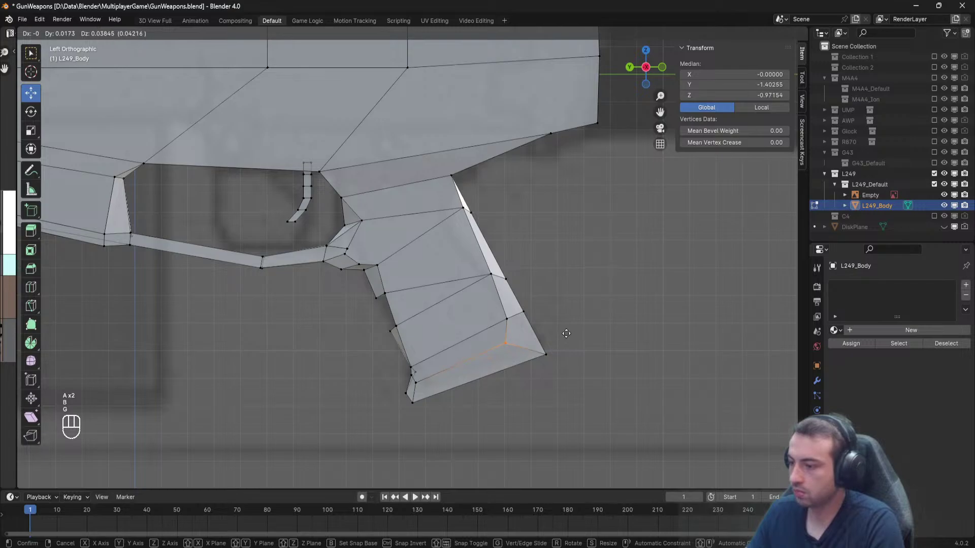
{"action": "left_click", "coordinate": [567, 334]}
{"action": "key", "text": "a"}
{"action": "key", "text": "b"}
{"action": "left_click_drag", "start_coordinate": [490, 305], "coordinate": [515, 333]}
{"action": "key", "text": "g"}
{"action": "left_click", "coordinate": [543, 318]}
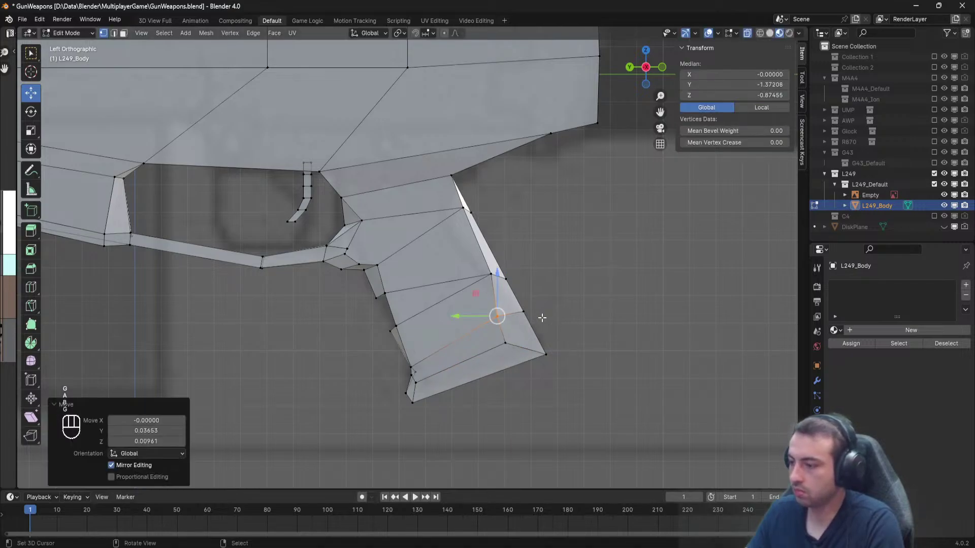
Shift the middle and upper inner rear side vertices of the grip slightly forward.
{"action": "key", "text": "a"}
{"action": "key", "text": "b"}
{"action": "left_click_drag", "start_coordinate": [478, 260], "coordinate": [503, 288]}
{"action": "key", "text": "g"}
{"action": "left_click", "coordinate": [547, 278]}
{"action": "key", "text": "a"}
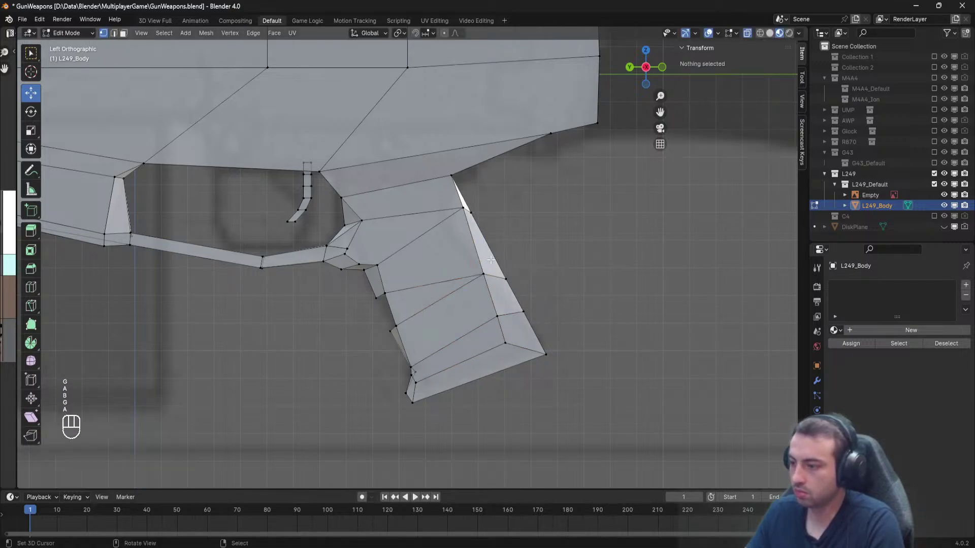
{"action": "left_click", "coordinate": [456, 209]}
{"action": "key", "text": "g"}
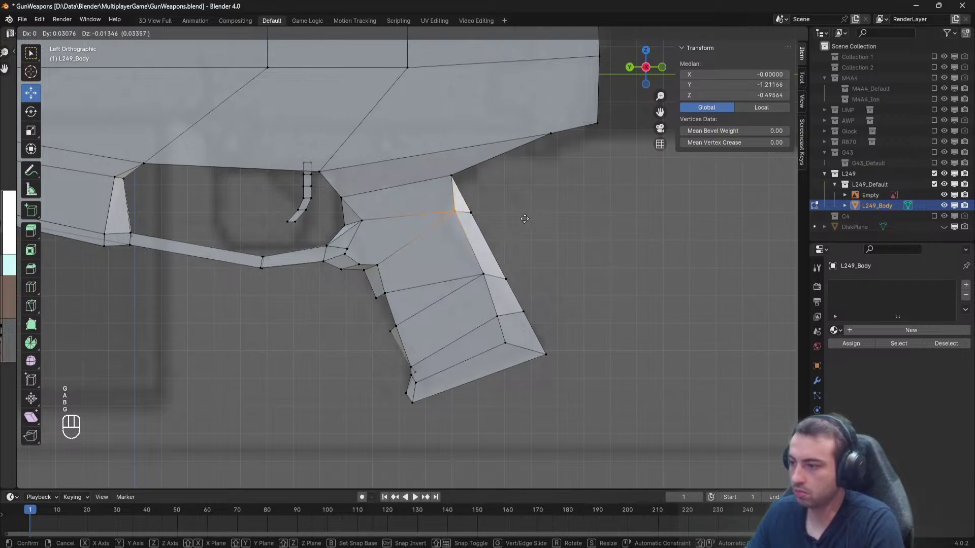
{"action": "left_click", "coordinate": [533, 167]}
Move the receiver's underside vertices behind the grip forward and slightly down toward the blueprint outline.
{"action": "middle_click_drag", "start_coordinate": [533, 168], "coordinate": [501, 294], "text": "shift"}
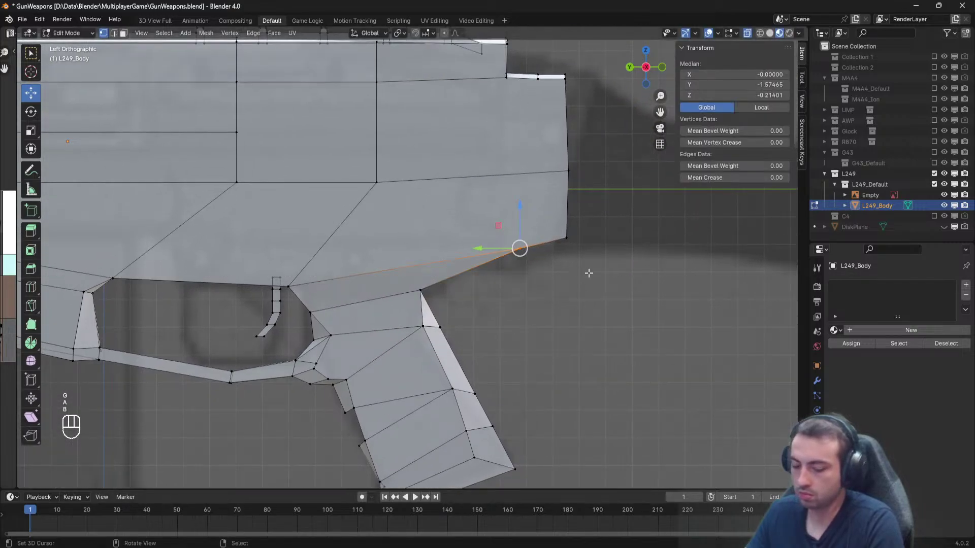
{"action": "key", "text": "g"}
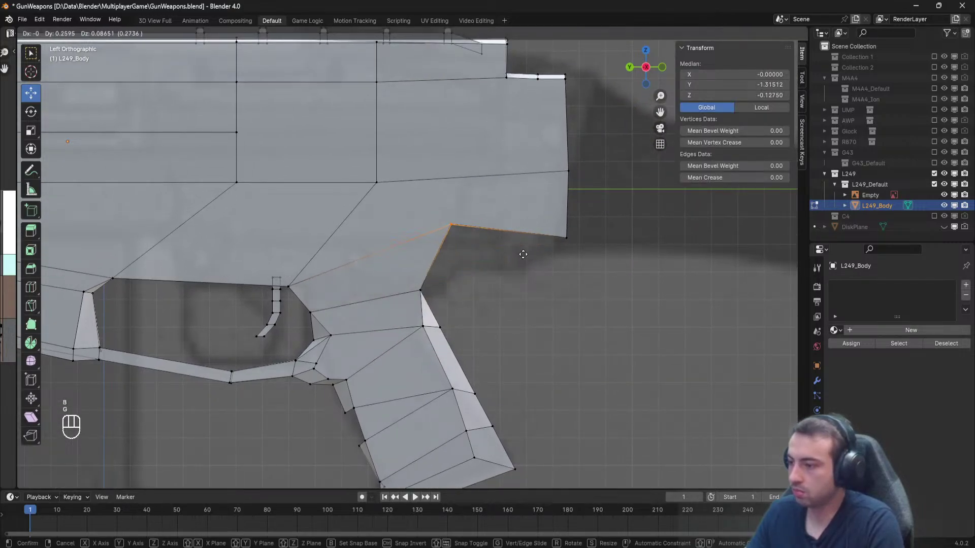
{"action": "left_click", "coordinate": [546, 283]}
{"action": "key", "text": "a"}
Move the vertices at the front of the trigger guard about 0.35 rearward along Y and 0.01 up to tighten the opening.
{"action": "middle_click_drag", "start_coordinate": [361, 273], "coordinate": [560, 249], "text": "shift"}
{"action": "key", "text": "b"}
{"action": "left_click_drag", "start_coordinate": [347, 369], "coordinate": [243, 245]}
{"action": "key", "text": "g"}
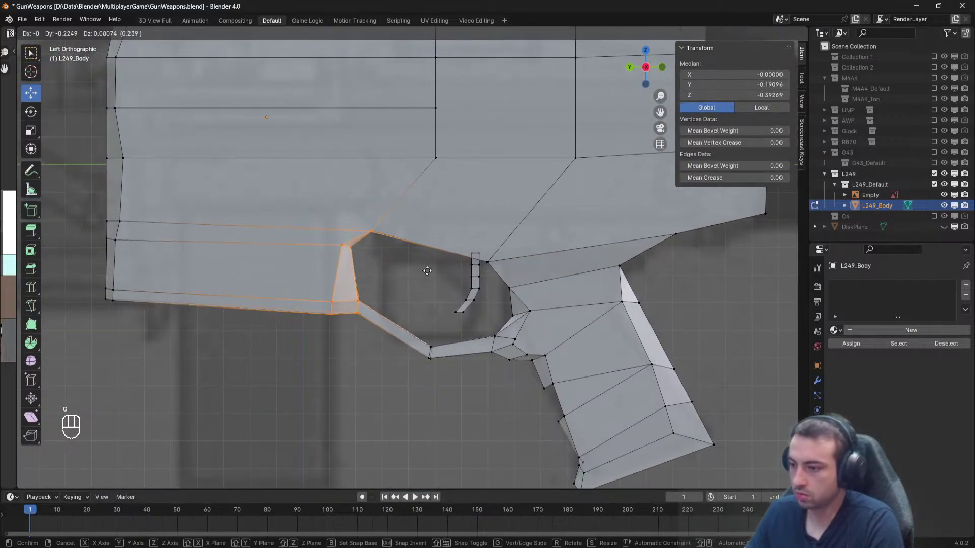
{"action": "left_click", "coordinate": [381, 288]}
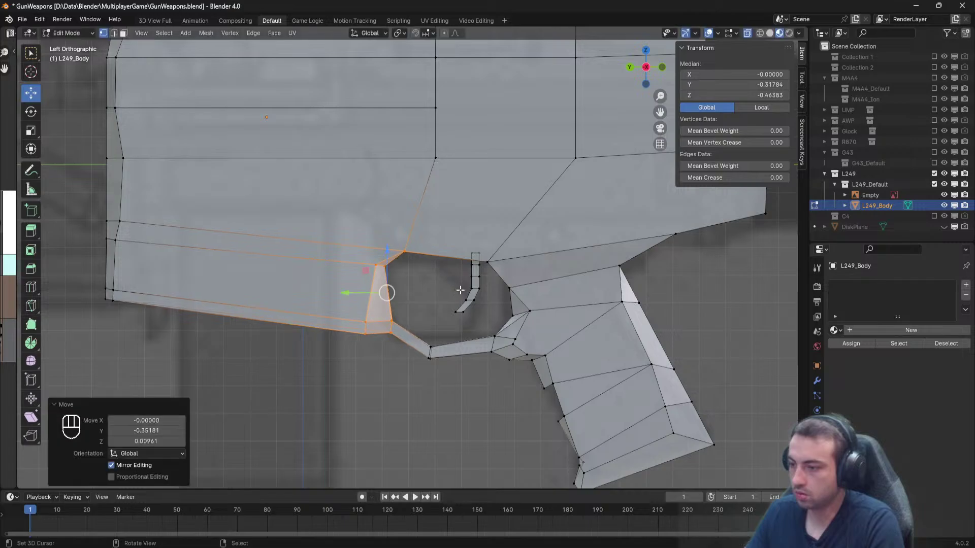
{"action": "key", "text": "a"}
Examine the lower receiver and trigger guard against the blueprint from orbited, front, right and left views.
{"action": "middle_click_drag", "start_coordinate": [357, 268], "coordinate": [419, 276], "text": "shift"}
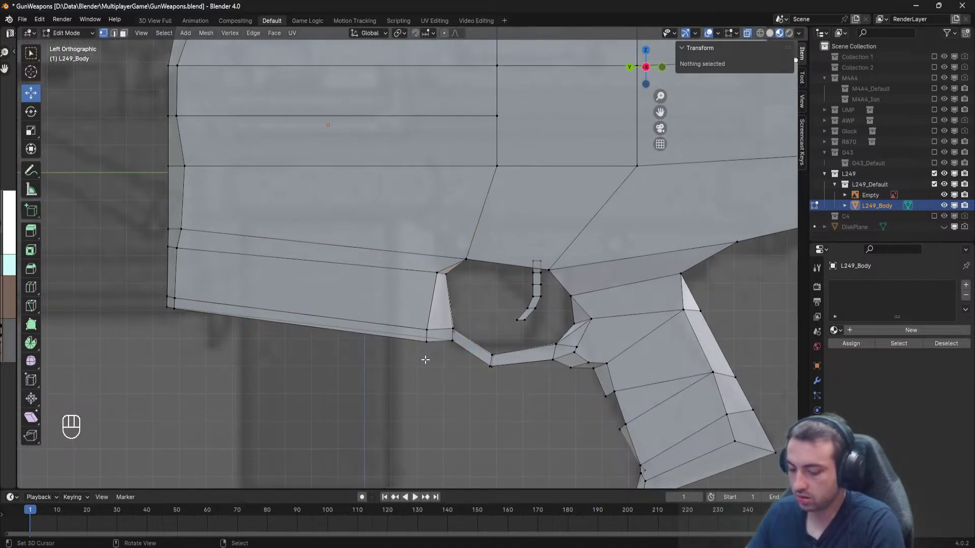
{"action": "middle_click_drag", "start_coordinate": [426, 359], "coordinate": [425, 320]}
{"action": "middle_click_drag", "start_coordinate": [426, 307], "coordinate": [412, 355]}
{"action": "key", "text": "KP_1"}
{"action": "key", "text": "KP_3"}
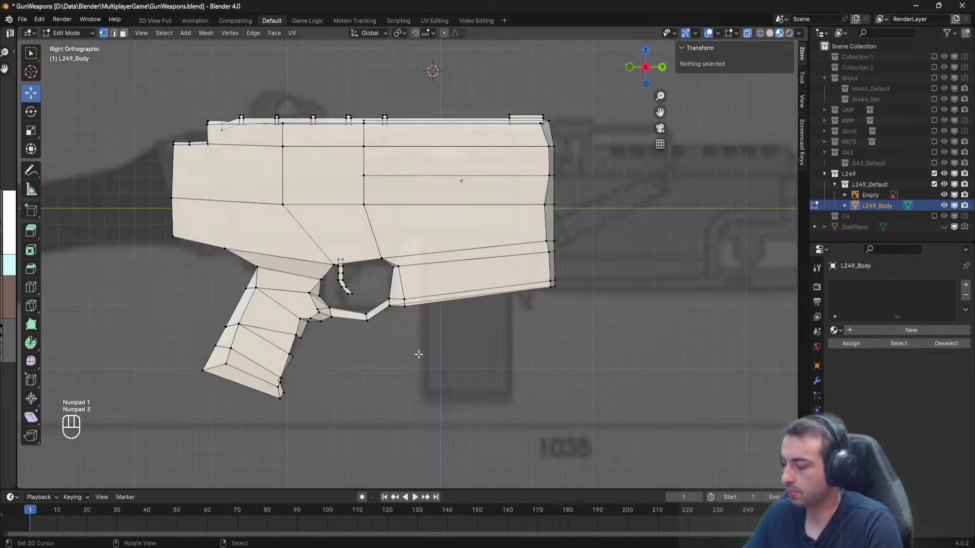
{"action": "key", "text": "KP_9"}
{"action": "scroll", "coordinate": [436, 349], "scroll_direction": "up", "scroll_amount": 2}
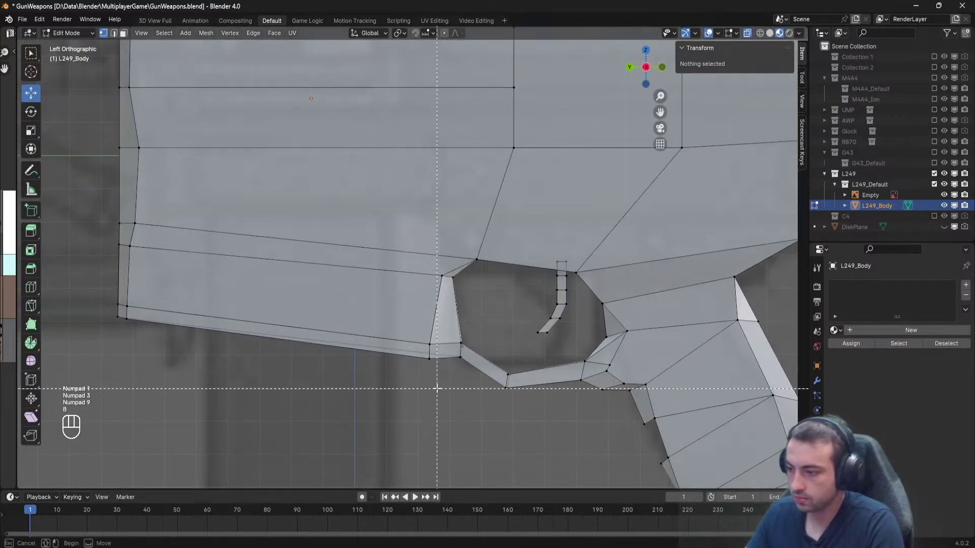
{"action": "left_click_drag", "start_coordinate": [437, 389], "coordinate": [382, 311]}
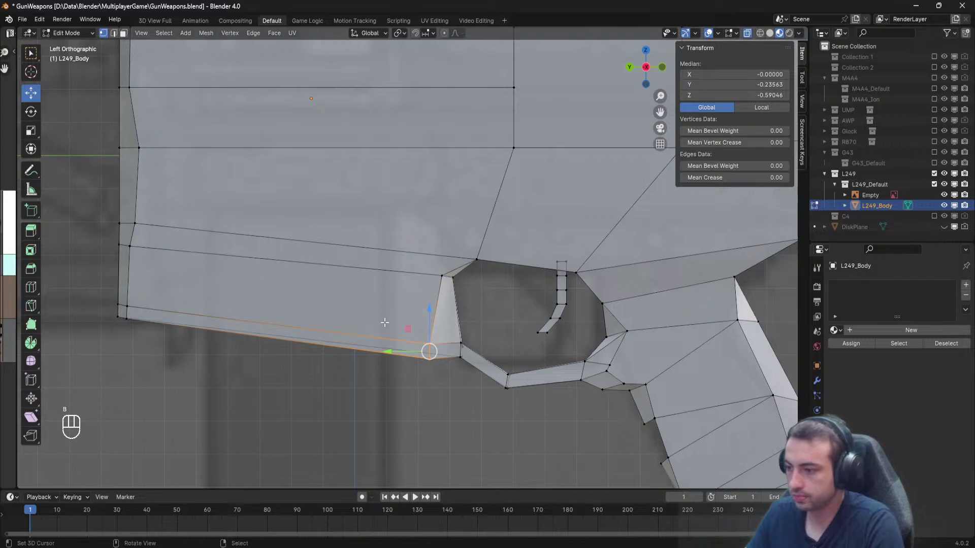
{"action": "key", "text": "a"}
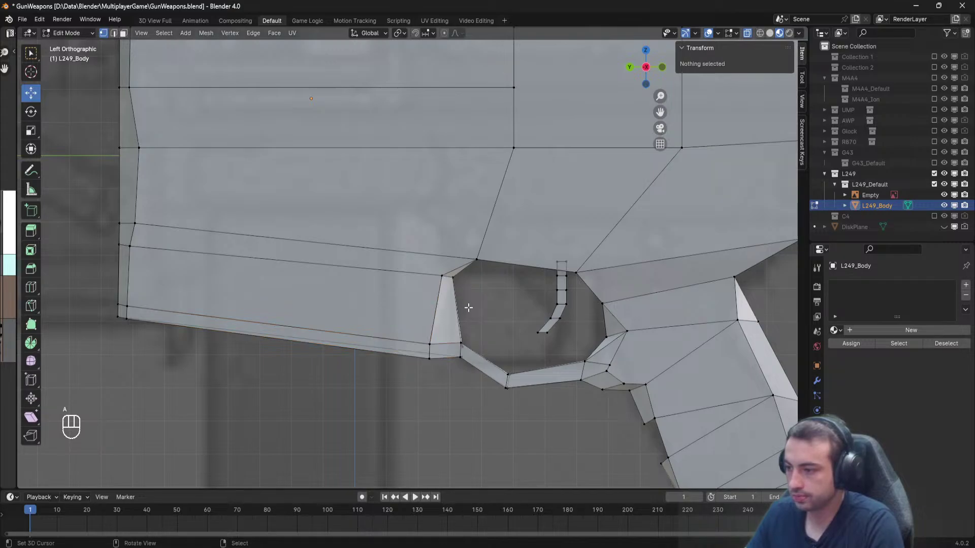
{"action": "middle_click_drag", "start_coordinate": [489, 306], "coordinate": [463, 289], "text": "shift"}
{"action": "key", "text": "a"}
{"action": "key", "text": "a"}
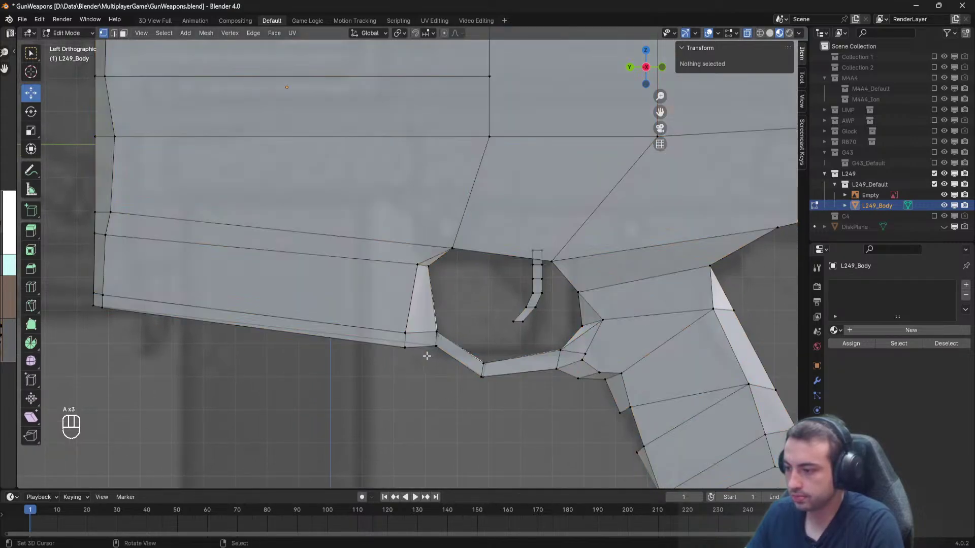
Delete the bottom vertices of the block ahead of the trigger guard, first at its rear end and then at its front end.
{"action": "left_click_drag", "start_coordinate": [414, 365], "coordinate": [407, 340]}
{"action": "key", "text": "Delete"}
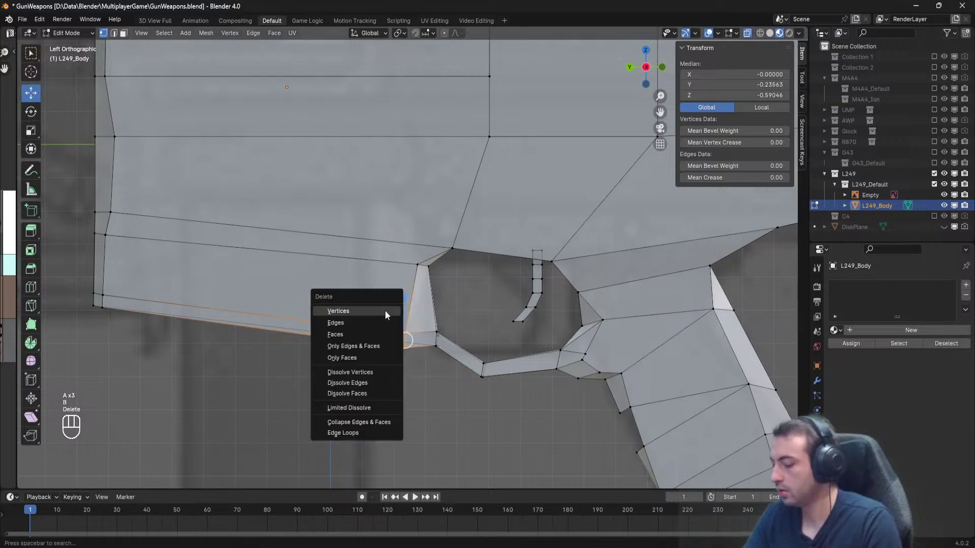
{"action": "left_click", "coordinate": [386, 313]}
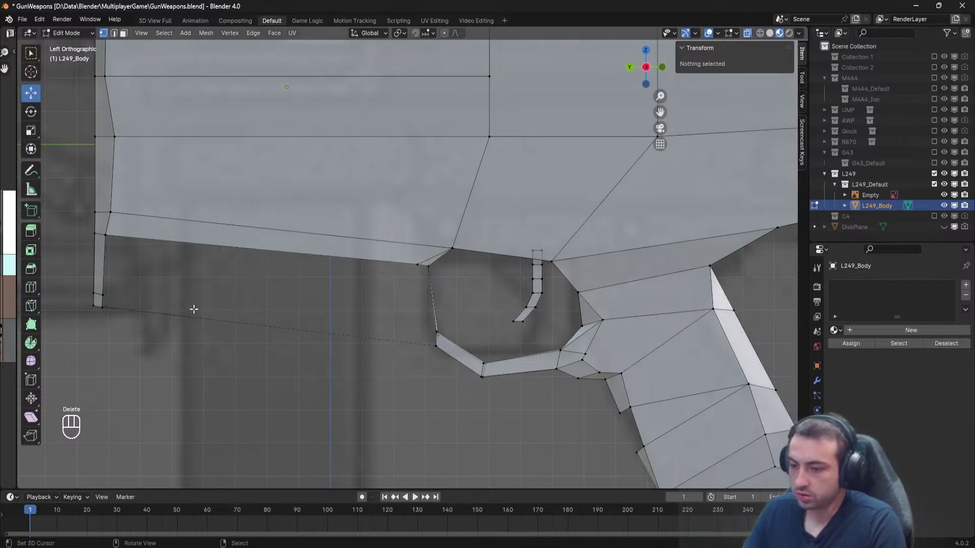
{"action": "middle_click_drag", "start_coordinate": [126, 316], "coordinate": [256, 322], "text": "shift"}
{"action": "key", "text": "b"}
{"action": "left_click_drag", "start_coordinate": [257, 322], "coordinate": [175, 272]}
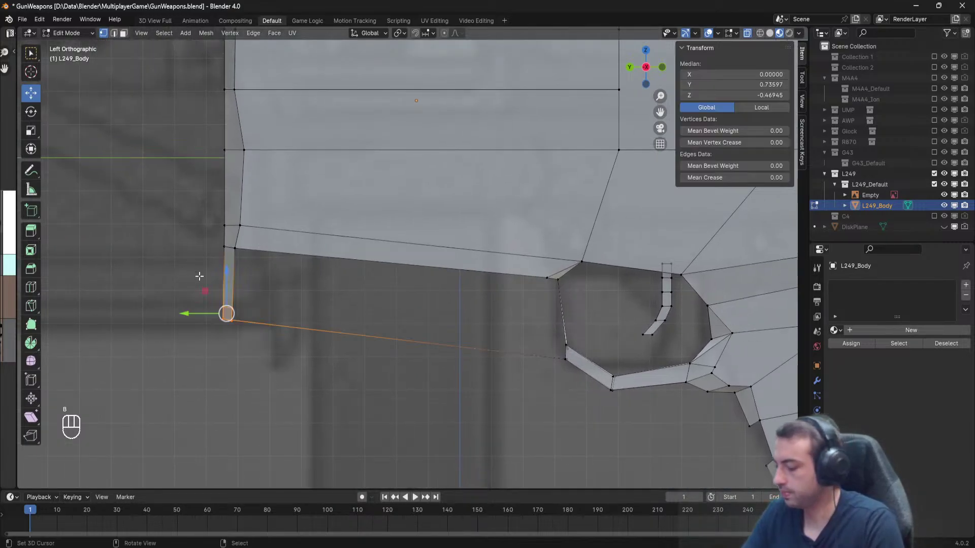
{"action": "key", "text": "Delete"}
{"action": "left_click", "coordinate": [203, 276]}
Move the vertices at the trigger guard's lower front bend about 0.1 forward along Y and slightly up to flatten its underside.
{"action": "middle_click_drag", "start_coordinate": [428, 318], "coordinate": [344, 337], "text": "shift"}
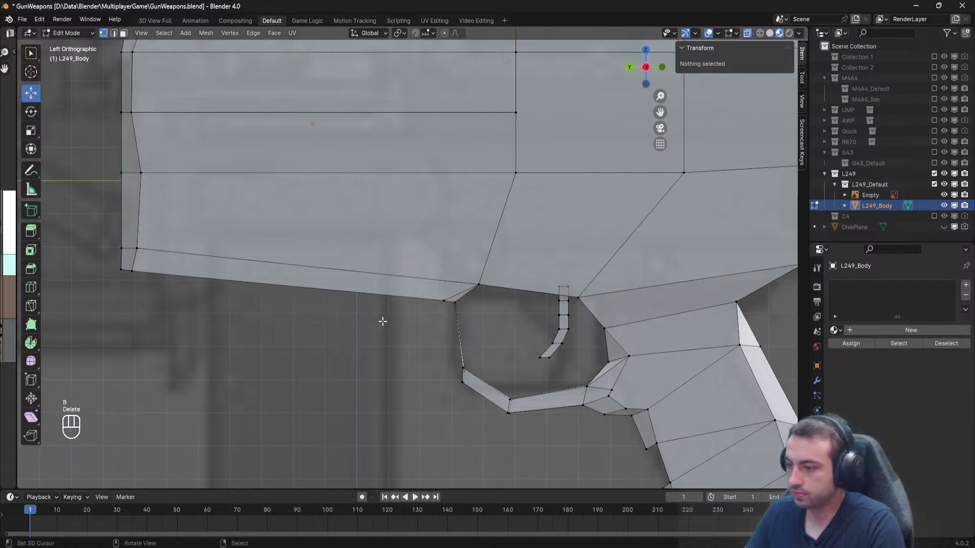
{"action": "middle_click_drag", "start_coordinate": [412, 317], "coordinate": [363, 281], "text": "shift"}
{"action": "middle_click_drag", "start_coordinate": [460, 334], "coordinate": [375, 300], "text": "shift"}
{"action": "key", "text": "b"}
{"action": "left_click_drag", "start_coordinate": [395, 360], "coordinate": [347, 308]}
{"action": "key", "text": "g"}
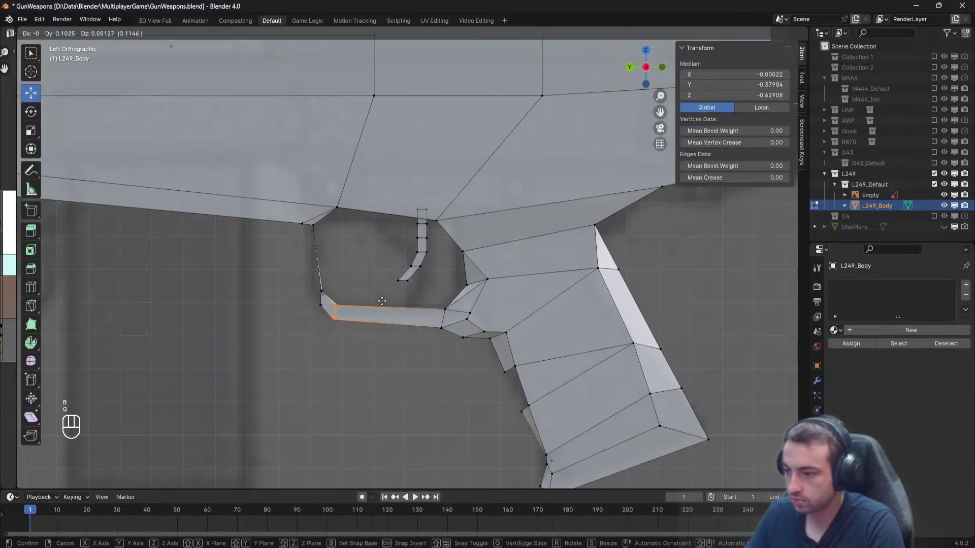
{"action": "left_click", "coordinate": [382, 304]}
{"action": "key", "text": "g"}
{"action": "left_click", "coordinate": [381, 304]}
Move the vertices at the trigger guard's front end about 0.022 forward along Y.
{"action": "key", "text": "a"}
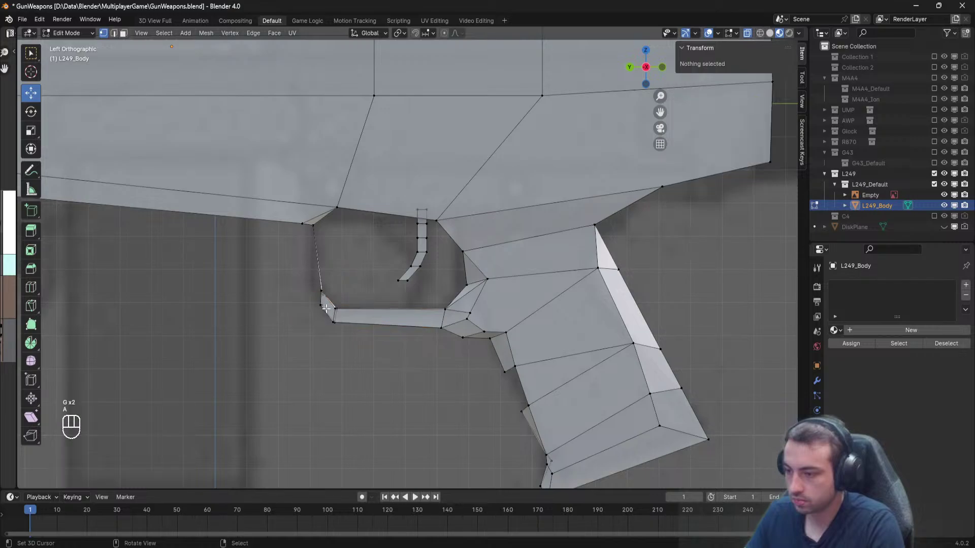
{"action": "left_click_drag", "start_coordinate": [308, 289], "coordinate": [308, 289]}
{"action": "key", "text": "g"}
{"action": "left_click", "coordinate": [313, 296]}
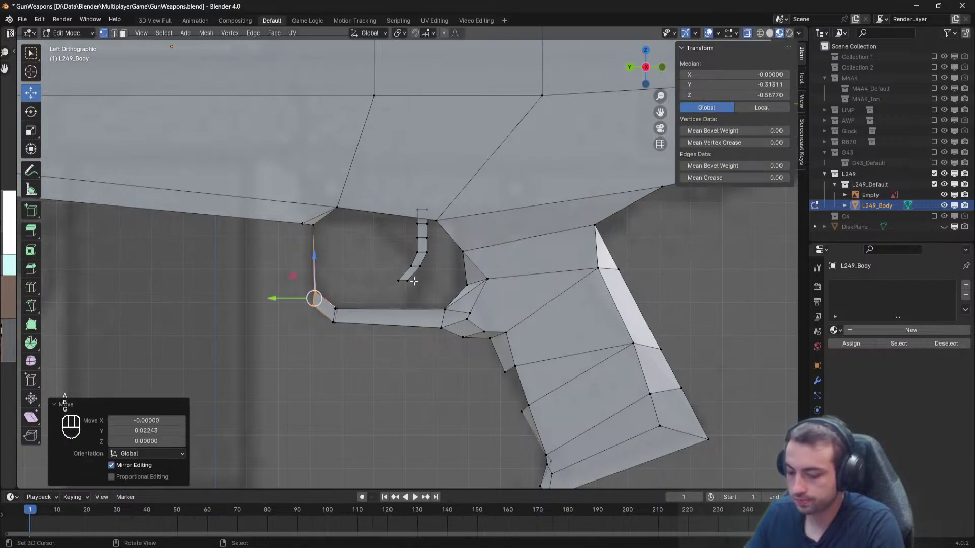
Rotate the trigger guard's front corner vertices by 36.9° and move them up slightly to match the reference.
{"action": "key", "text": "r"}
{"action": "left_click", "coordinate": [427, 352]}
{"action": "key", "text": "g"}
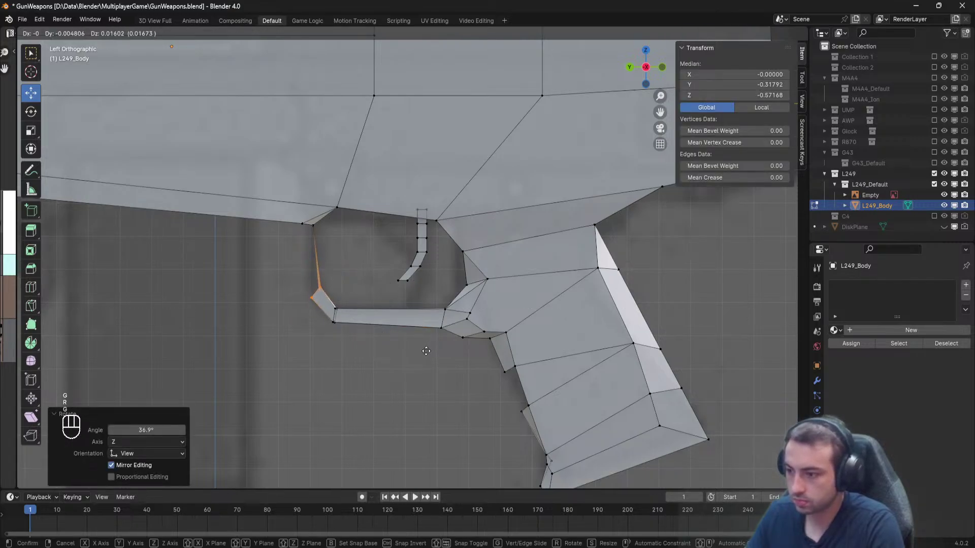
{"action": "left_click", "coordinate": [424, 353]}
{"action": "right_click", "coordinate": [376, 287]}
{"action": "key", "text": "a"}
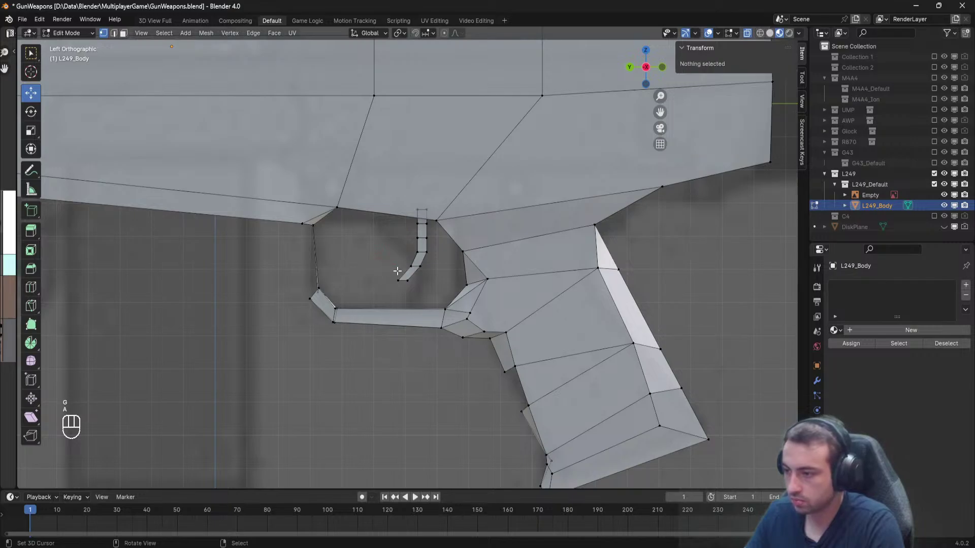
Fit the trigger to the reference by moving it forward, rotating it -15.1° and enlarging it.
{"action": "key", "text": "l"}
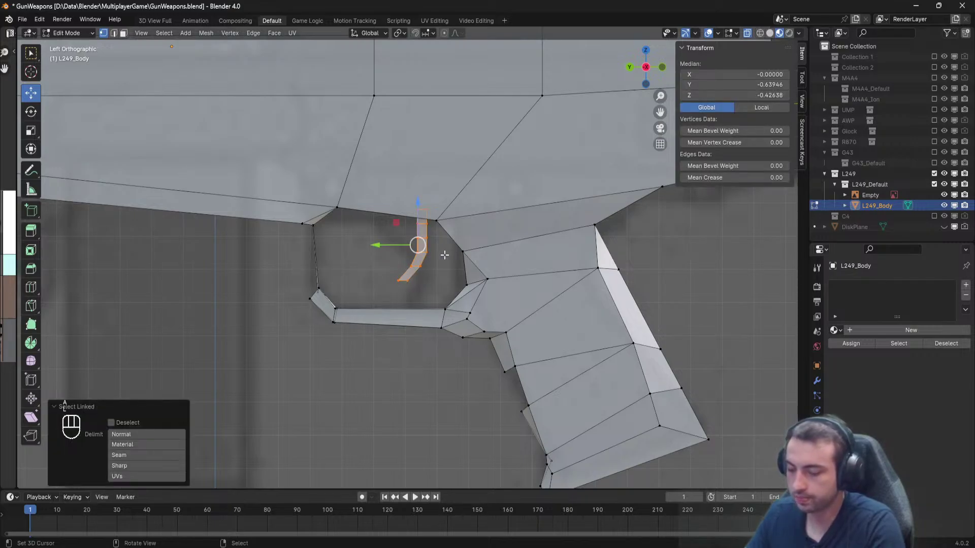
{"action": "key", "text": "g"}
{"action": "left_click", "coordinate": [426, 262]}
{"action": "key", "text": "r"}
{"action": "left_click", "coordinate": [453, 246]}
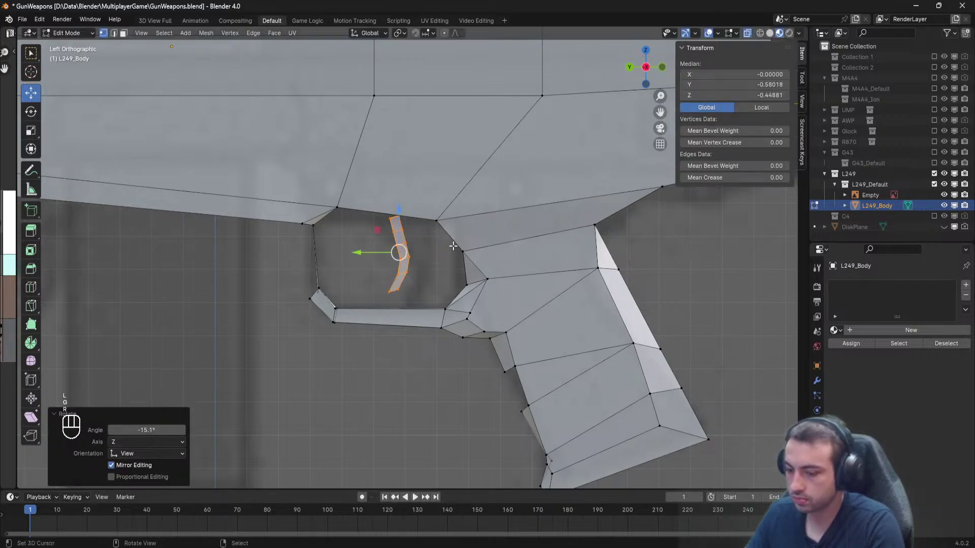
{"action": "key", "text": "g"}
{"action": "left_click", "coordinate": [461, 239]}
{"action": "key", "text": "s"}
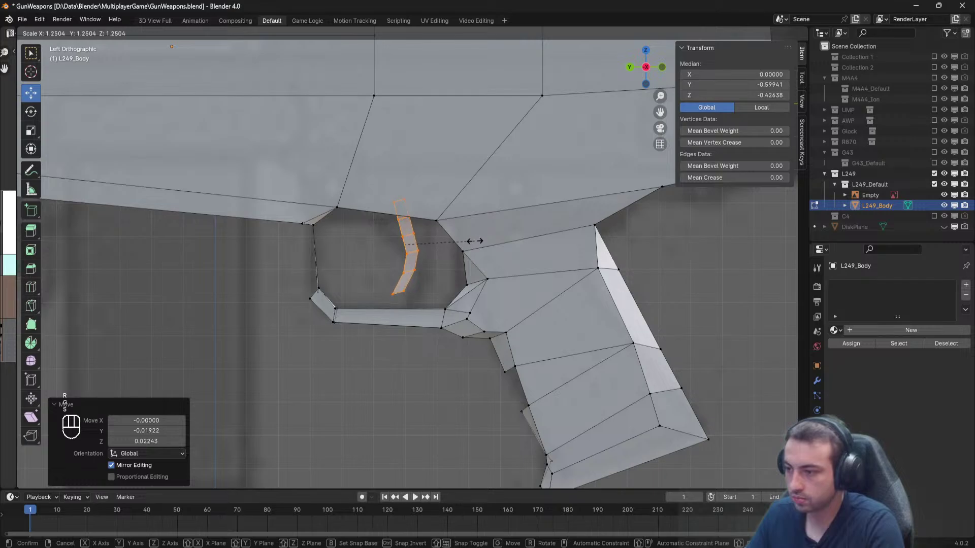
{"action": "left_click", "coordinate": [479, 242]}
{"action": "key", "text": "alt+a"}
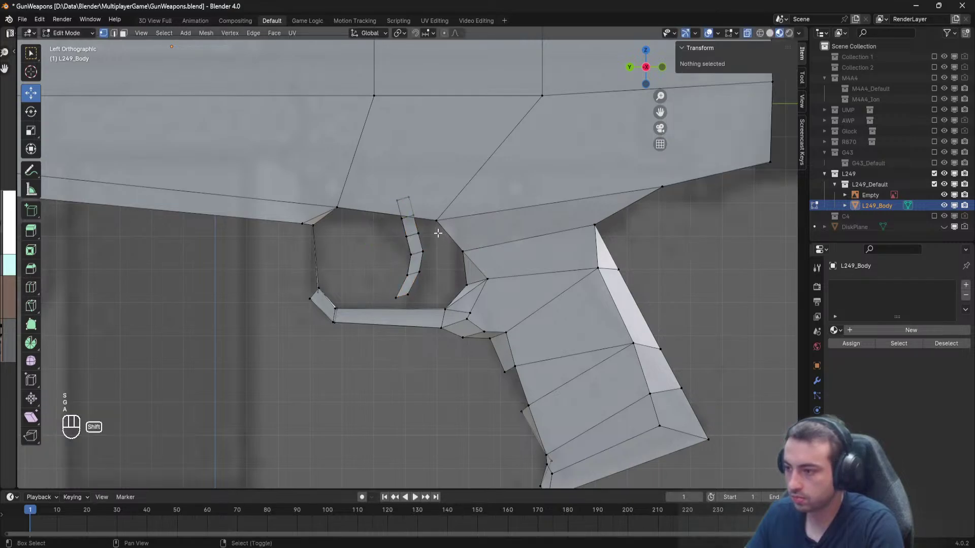
Move the body's lower-edge vertex behind the trigger rearward to widen the trigger guard opening.
{"action": "middle_click_drag", "start_coordinate": [456, 241], "coordinate": [492, 285], "text": "shift"}
{"action": "left_click_drag", "start_coordinate": [466, 253], "coordinate": [471, 262]}
{"action": "key", "text": "g"}
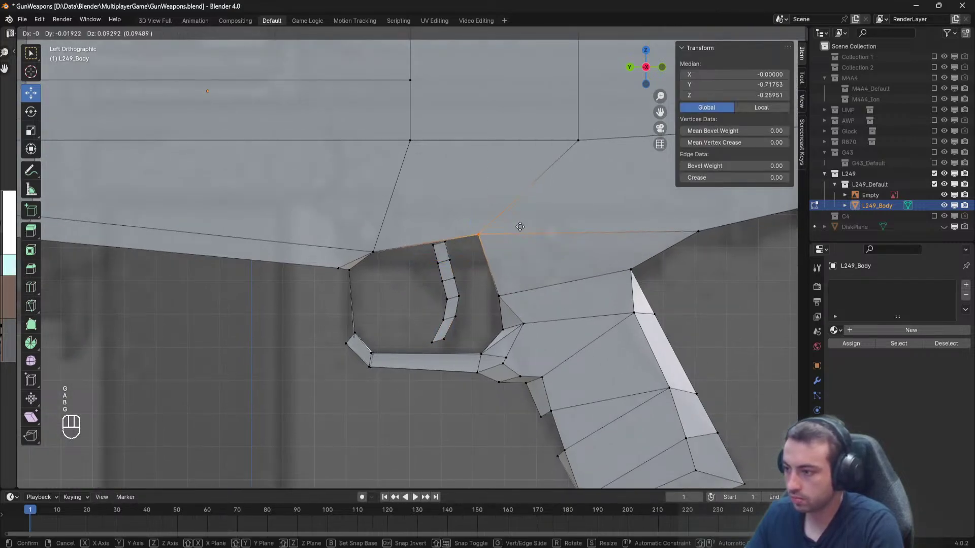
{"action": "left_click", "coordinate": [535, 259]}
{"action": "key", "text": "alt+a"}
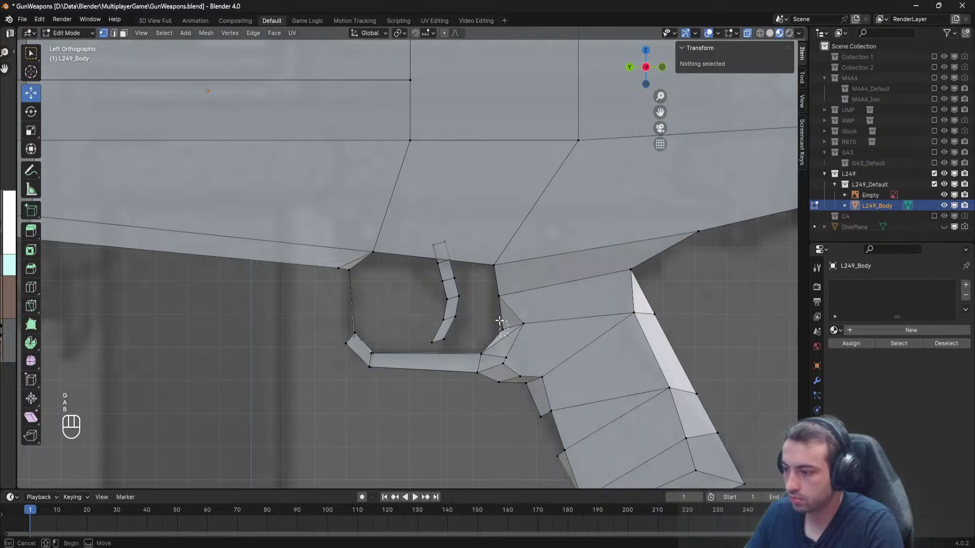
Reposition the grip vertices along the rear edge of the trigger guard opening to follow the reference outline.
{"action": "left_click_drag", "start_coordinate": [500, 321], "coordinate": [486, 286]}
{"action": "key", "text": "g"}
{"action": "left_click", "coordinate": [496, 326]}
{"action": "key", "text": "alt+a"}
{"action": "key", "text": "b"}
{"action": "key", "text": "g"}
{"action": "left_click", "coordinate": [540, 280]}
{"action": "key", "text": "alt+a"}
Lower the body-edge vertices at the front of the trigger guard opening to match the reference.
{"action": "key", "text": "b"}
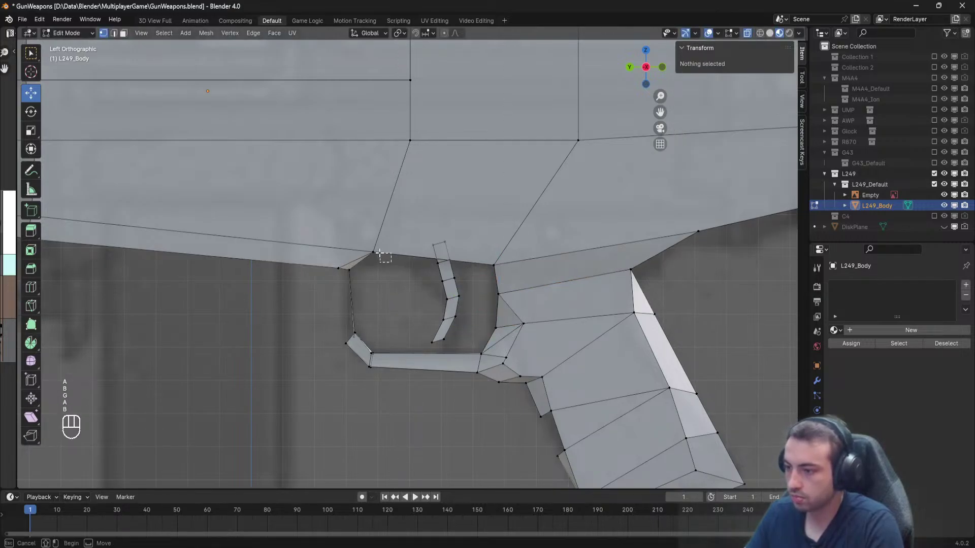
{"action": "left_click_drag", "start_coordinate": [369, 256], "coordinate": [394, 247]}
{"action": "key", "text": "g"}
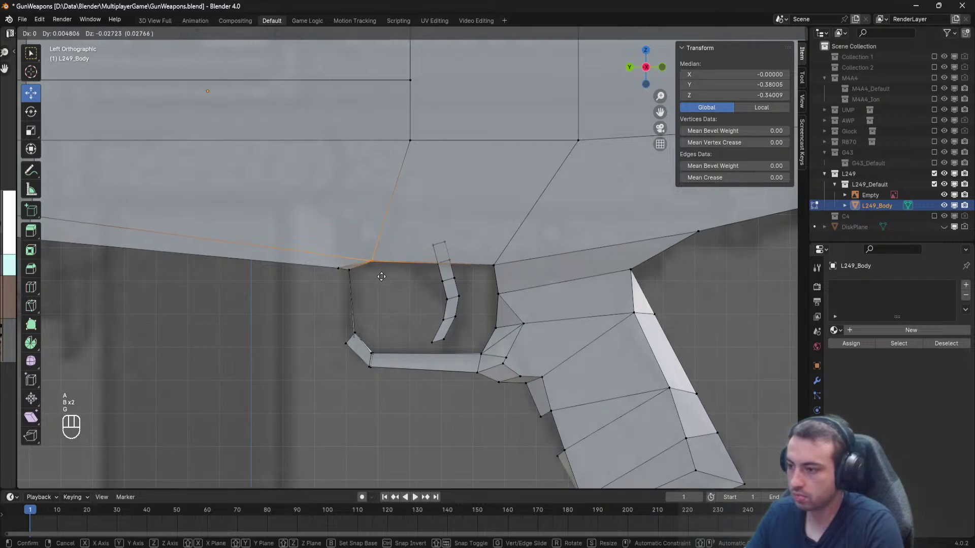
{"action": "left_click", "coordinate": [381, 277]}
{"action": "key", "text": "alt+a"}
{"action": "left_click_drag", "start_coordinate": [329, 266], "coordinate": [358, 279]}
{"action": "key", "text": "g"}
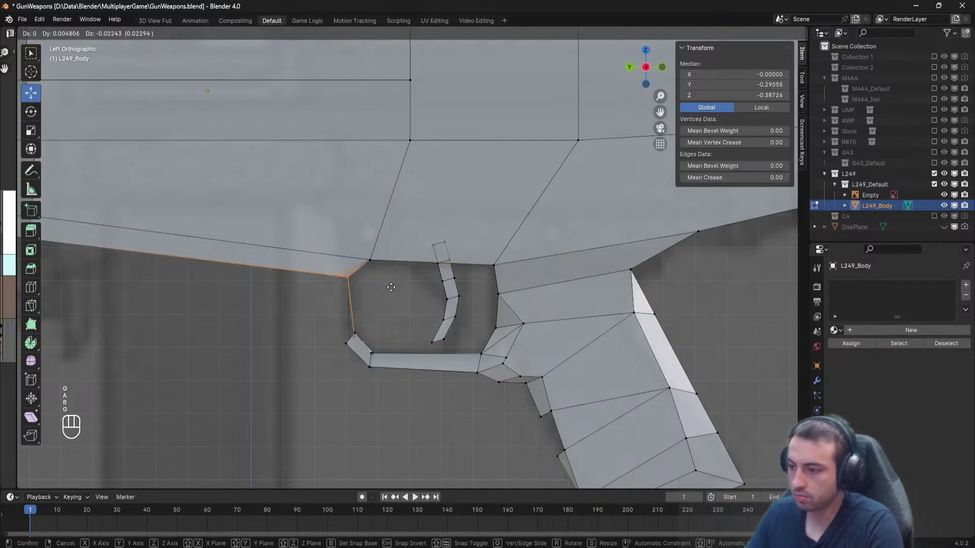
{"action": "left_click", "coordinate": [394, 286]}
{"action": "key", "text": "a"}
Nudge the trigger guard's front corner vertices by 0.0032 along Y and 0.0016 along Z.
{"action": "key", "text": "b"}
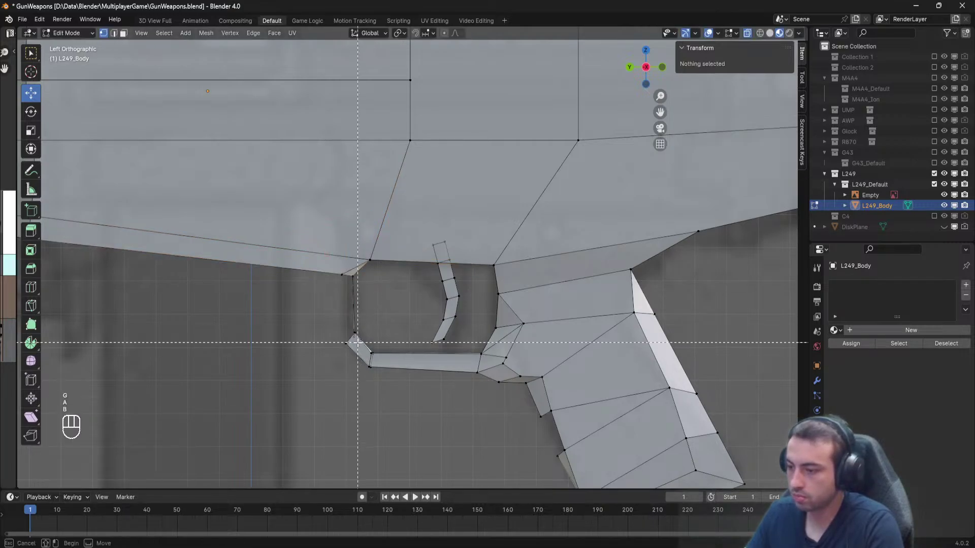
{"action": "left_click_drag", "start_coordinate": [362, 346], "coordinate": [318, 326]}
{"action": "key", "text": "g"}
{"action": "left_click", "coordinate": [398, 334]}
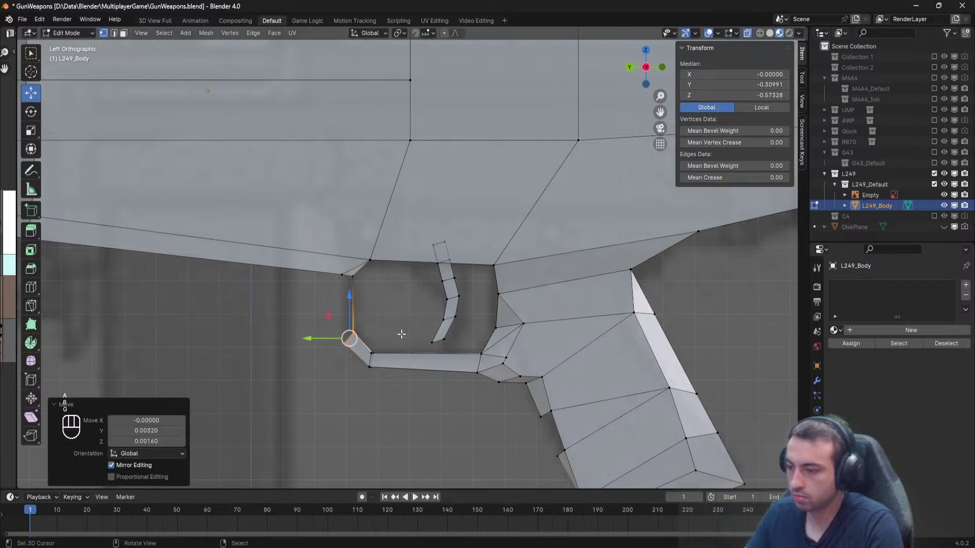
{"action": "key", "text": "alt+a"}
Delete the faces at the trigger guard's front corner, just below the vertical post.
{"action": "middle_click_drag", "start_coordinate": [322, 330], "coordinate": [279, 306]}
{"action": "scroll", "coordinate": [330, 323], "scroll_direction": "down", "scroll_amount": 8}
{"action": "scroll", "coordinate": [311, 294], "scroll_direction": "up", "scroll_amount": 6}
{"action": "middle_click_drag", "start_coordinate": [279, 307], "coordinate": [468, 350], "text": "shift"}
{"action": "left_click", "coordinate": [379, 331]}
{"action": "key", "text": "alt+a"}
{"action": "middle_click_drag", "start_coordinate": [390, 340], "coordinate": [147, 80]}
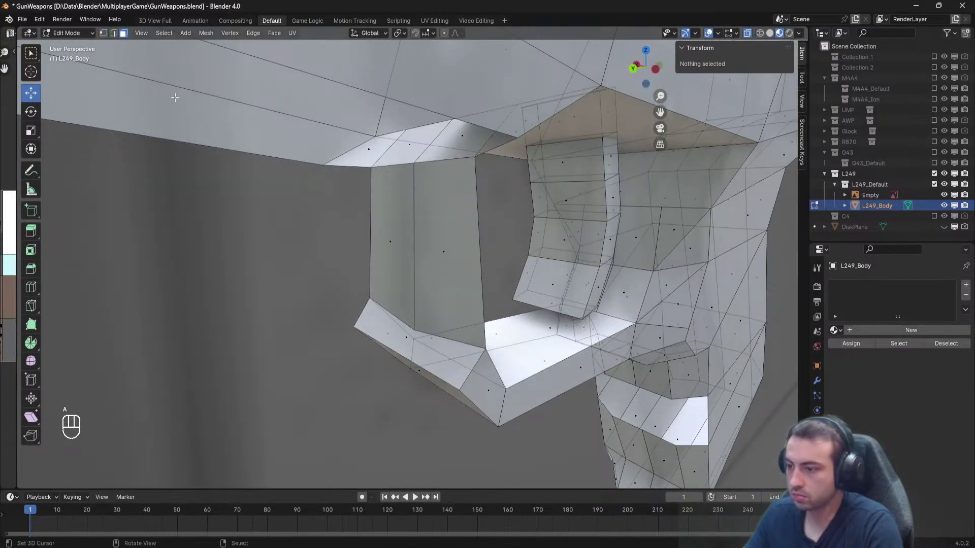
{"action": "left_click", "coordinate": [354, 325]}
{"action": "middle_click_drag", "start_coordinate": [361, 328], "coordinate": [341, 305]}
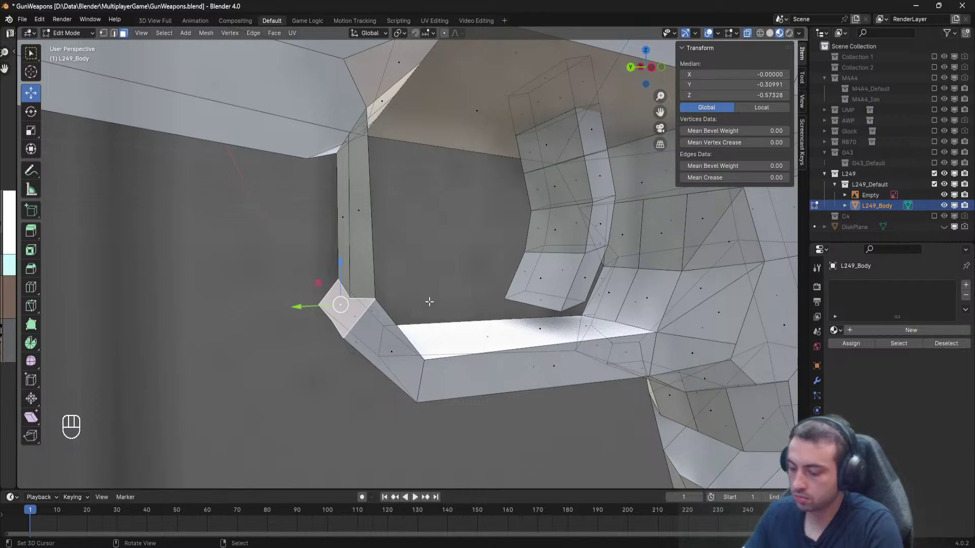
{"action": "key", "text": "Delete"}
{"action": "left_click", "coordinate": [430, 304]}
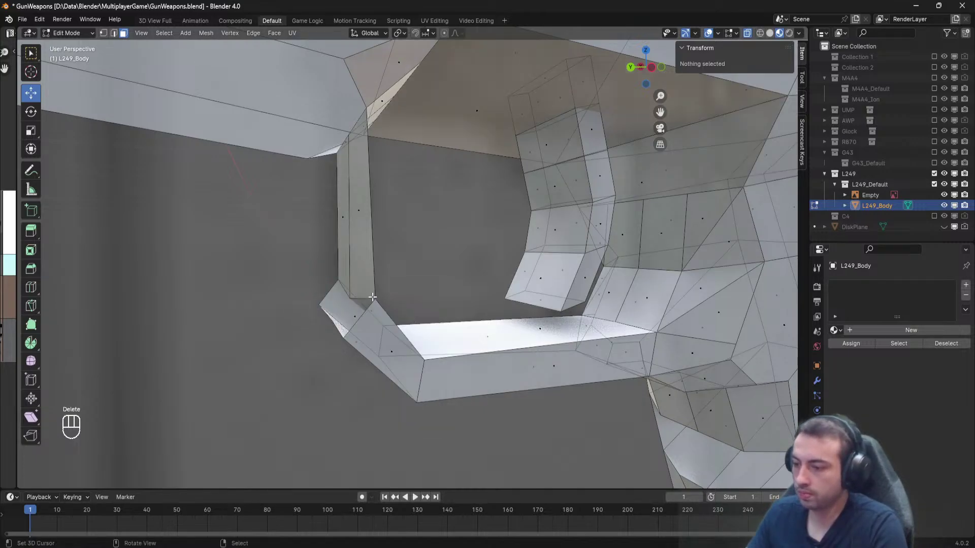
Move the guard corner's outer middle vertex 0.00612 along Y and extrude it up along Z to just below the body.
{"action": "left_click", "coordinate": [330, 320]}
{"action": "middle_click_drag", "start_coordinate": [329, 320], "coordinate": [327, 324]}
{"action": "key", "text": "g"}
{"action": "key", "text": "y"}
{"action": "left_click", "coordinate": [322, 325]}
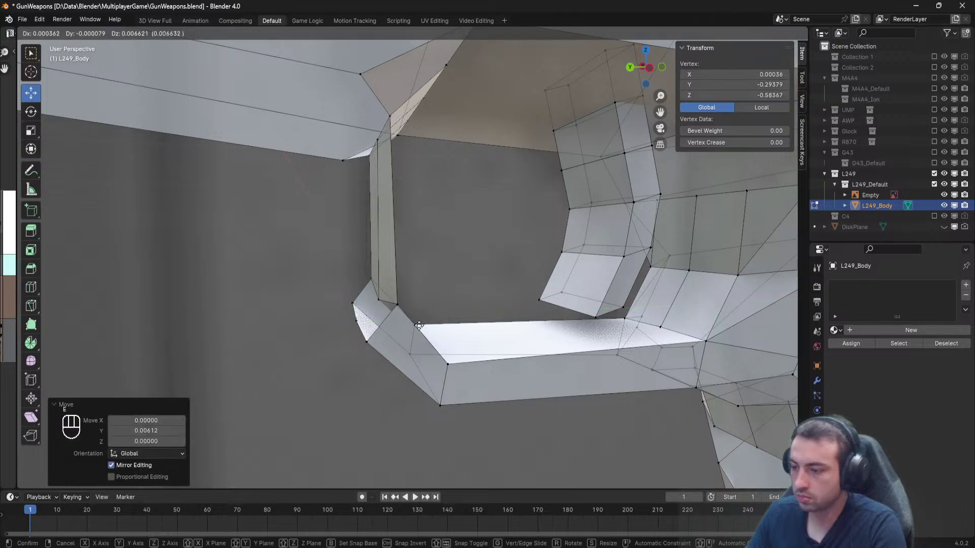
{"action": "key", "text": "e"}
{"action": "key", "text": "z"}
{"action": "left_click", "coordinate": [399, 150]}
{"action": "middle_click_drag", "start_coordinate": [399, 150], "coordinate": [398, 155]}
{"action": "left_click_drag", "start_coordinate": [351, 104], "coordinate": [351, 127]}
{"action": "key", "text": "a"}
{"action": "middle_click_drag", "start_coordinate": [397, 254], "coordinate": [410, 255]}
Extrude the two outer side vertices of the guard's front corner about 0.185 upward along Z.
{"action": "right_click", "coordinate": [397, 340]}
{"action": "middle_click_drag", "start_coordinate": [398, 340], "coordinate": [424, 334]}
{"action": "middle_click_drag", "start_coordinate": [407, 300], "coordinate": [299, 325], "text": "shift"}
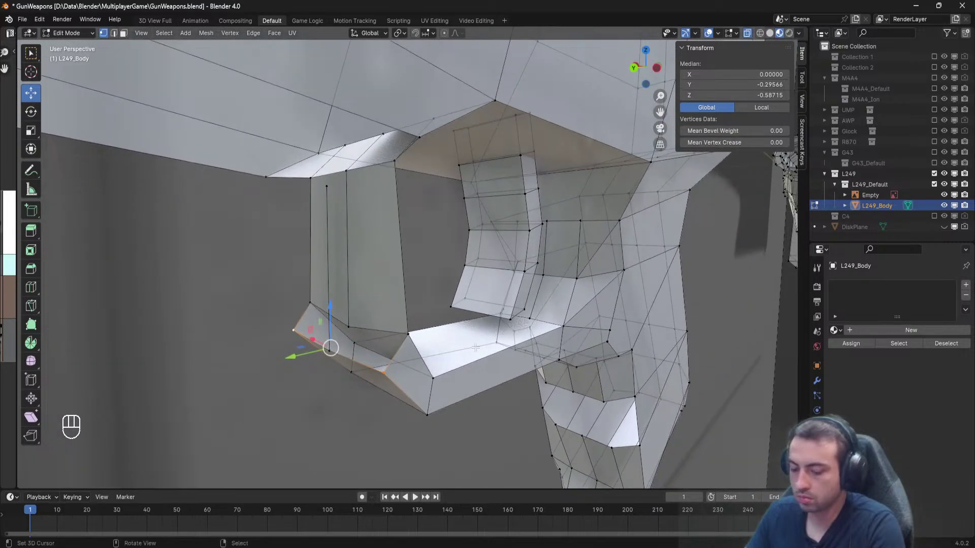
{"action": "key", "text": "e"}
{"action": "key", "text": "z"}
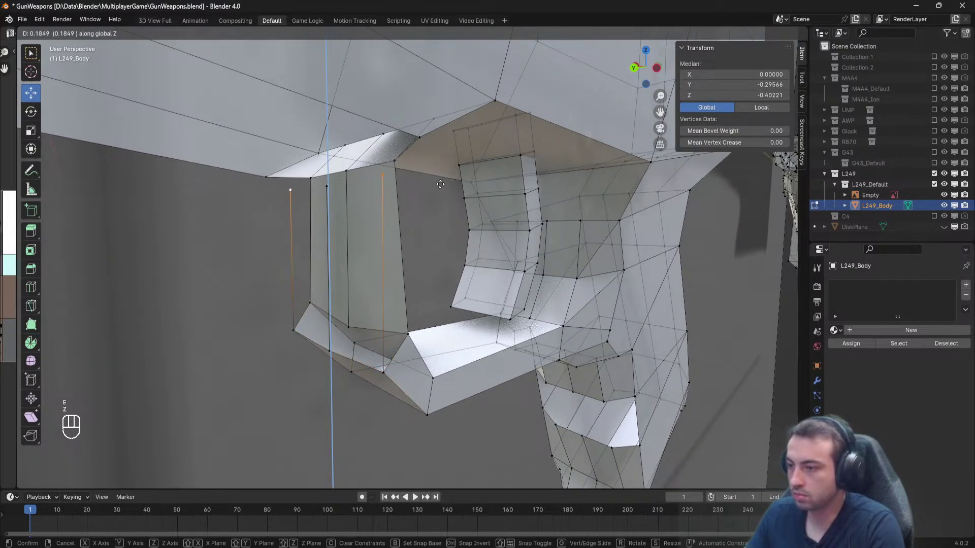
{"action": "left_click", "coordinate": [444, 183]}
Fill the two front faces of the trigger guard's vertical post between the extruded edges.
{"action": "middle_click_drag", "start_coordinate": [445, 183], "coordinate": [428, 195]}
{"action": "key", "text": "a"}
{"action": "right_click", "coordinate": [288, 208]}
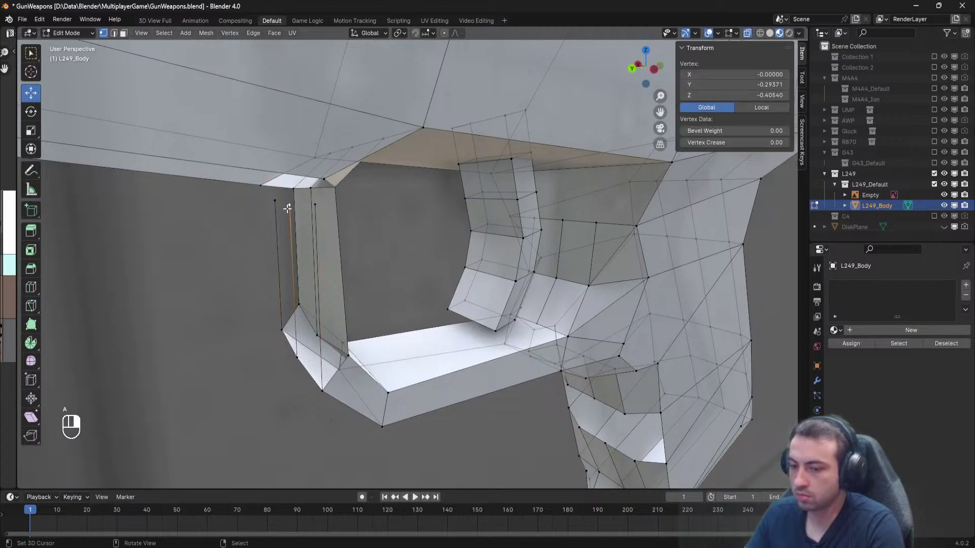
{"action": "middle_click_drag", "start_coordinate": [296, 280], "coordinate": [340, 283]}
{"action": "right_click", "coordinate": [323, 367], "text": "shift"}
{"action": "right_click", "coordinate": [365, 397], "text": "shift"}
{"action": "middle_click_drag", "start_coordinate": [376, 325], "coordinate": [305, 322]}
{"action": "key", "text": "f"}
{"action": "middle_click_drag", "start_coordinate": [290, 216], "coordinate": [315, 222]}
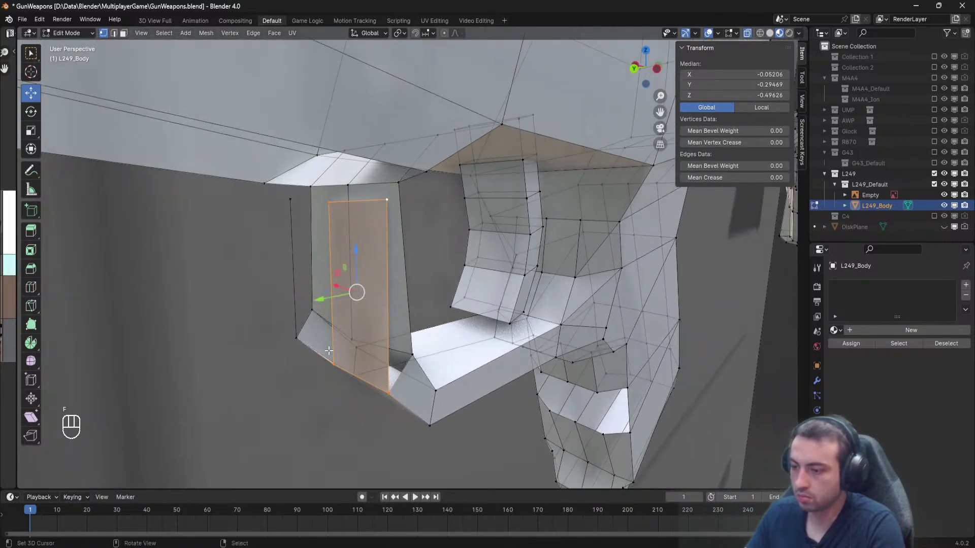
{"action": "right_click", "coordinate": [330, 355]}
{"action": "right_click", "coordinate": [298, 341], "text": "shift"}
{"action": "key", "text": "f"}
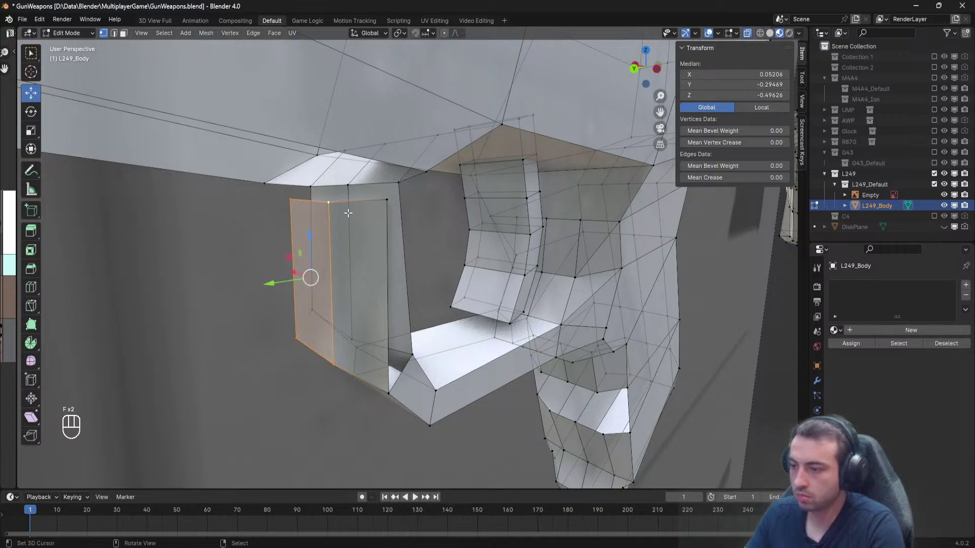
Fill the left side face of the guard's vertical post between its inner and outer edges.
{"action": "key", "text": "a"}
{"action": "middle_click_drag", "start_coordinate": [311, 276], "coordinate": [296, 252]}
{"action": "right_click", "coordinate": [274, 315]}
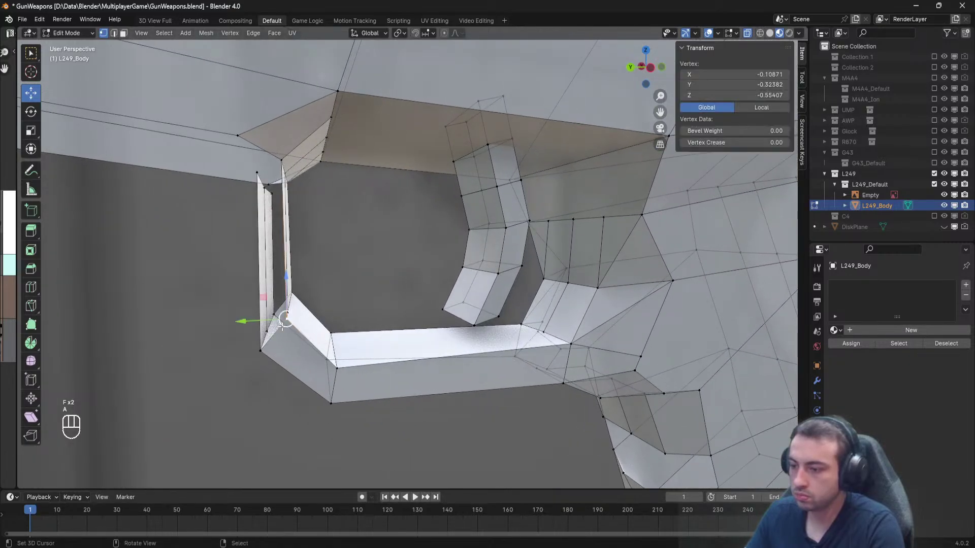
{"action": "right_click", "coordinate": [261, 351], "text": "shift"}
{"action": "middle_click_drag", "start_coordinate": [261, 351], "coordinate": [248, 355]}
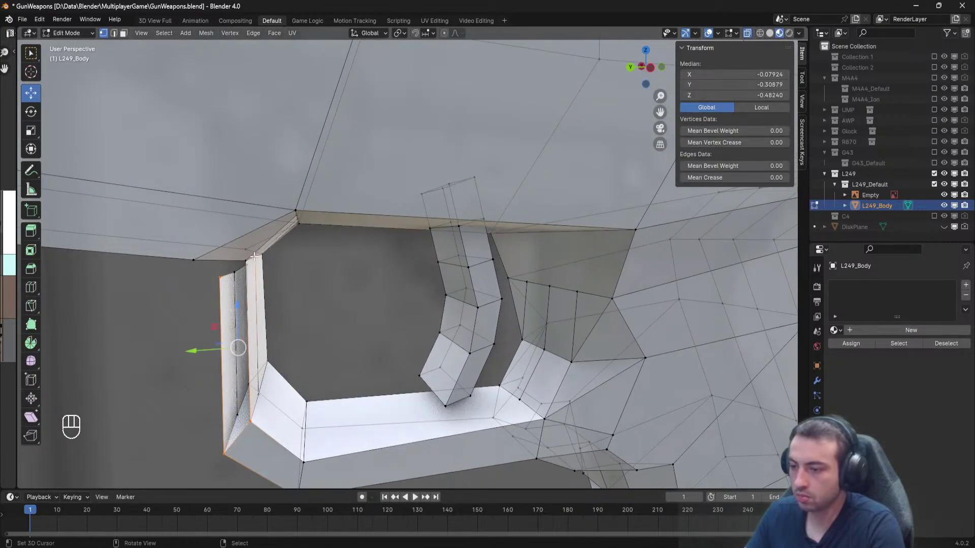
{"action": "key", "text": "f"}
Fill the matching side face on the opposite side of the guard's vertical post.
{"action": "middle_click_drag", "start_coordinate": [233, 352], "coordinate": [551, 415]}
{"action": "key", "text": "a"}
{"action": "right_click", "coordinate": [552, 414]}
{"action": "right_click", "coordinate": [533, 382], "text": "shift"}
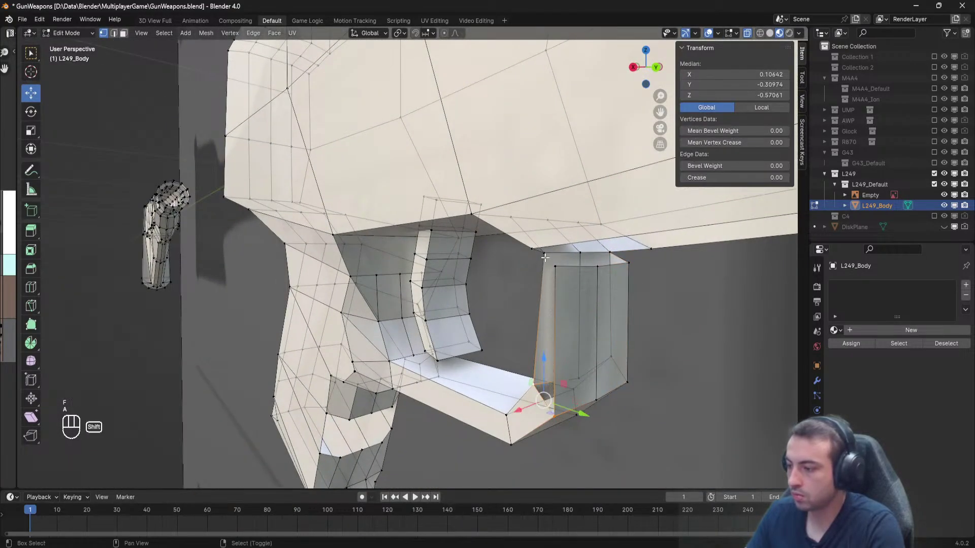
{"action": "key", "text": "f"}
{"action": "key", "text": "a"}
Fill the triangular gap where the top of the guard's front post meets the underside of the body.
{"action": "scroll", "coordinate": [553, 265], "scroll_direction": "down", "scroll_amount": 6}
{"action": "middle_click_drag", "start_coordinate": [561, 266], "coordinate": [409, 301]}
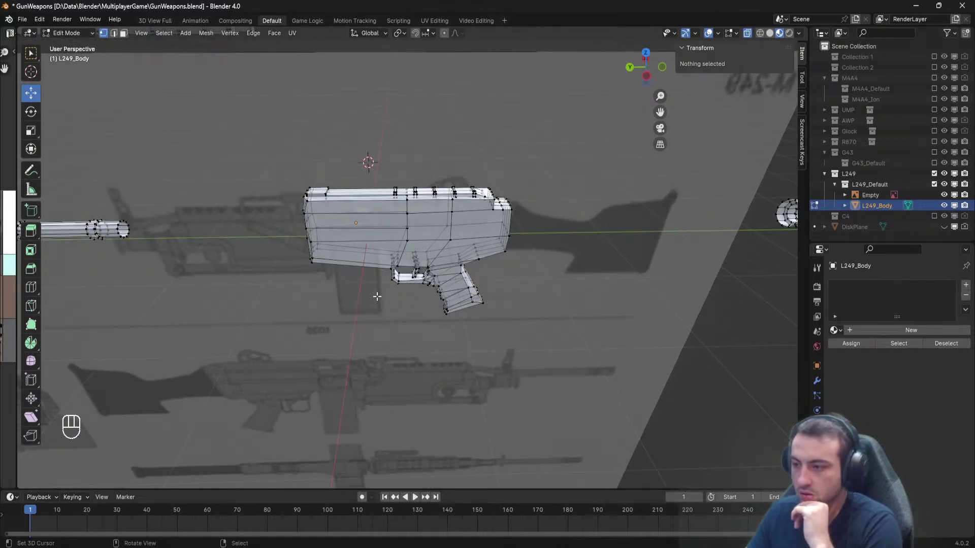
{"action": "middle_click_drag", "start_coordinate": [374, 297], "coordinate": [397, 222]}
{"action": "scroll", "coordinate": [397, 222], "scroll_direction": "up", "scroll_amount": 3}
{"action": "left_click", "coordinate": [379, 172]}
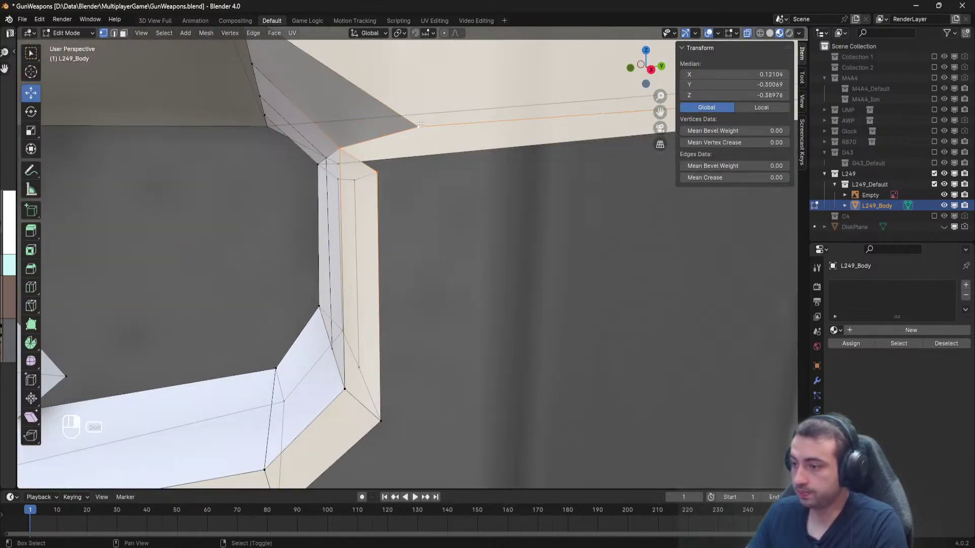
{"action": "middle_click_drag", "start_coordinate": [380, 170], "coordinate": [432, 216]}
{"action": "left_click", "coordinate": [486, 165], "text": "shift"}
{"action": "key", "text": "a"}
Return to Object Mode and save GunWeapons.blend.
{"action": "key", "text": "Tab"}
{"action": "scroll", "coordinate": [485, 164], "scroll_direction": "down", "scroll_amount": 6}
{"action": "right_click", "coordinate": [376, 327]}
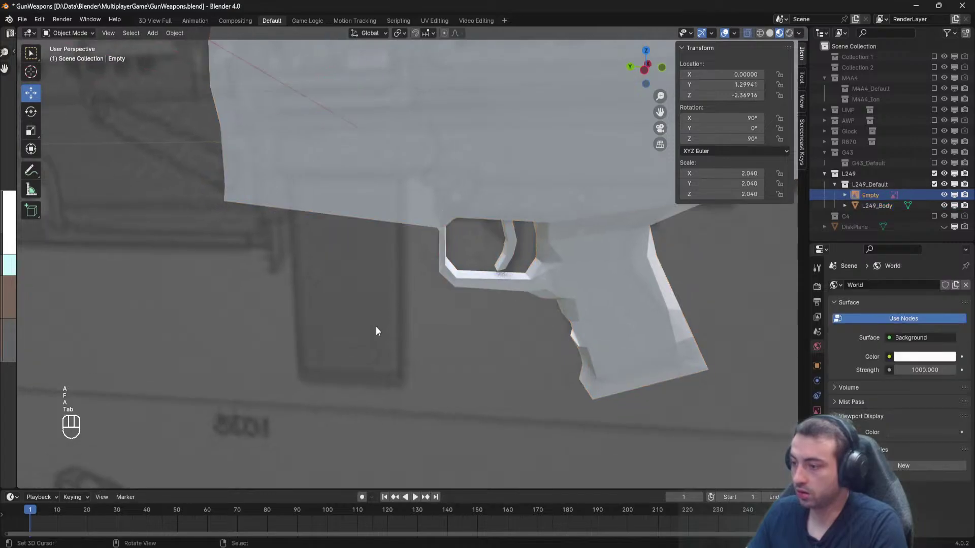
{"action": "scroll", "coordinate": [376, 328], "scroll_direction": "down", "scroll_amount": 4}
{"action": "middle_click_drag", "start_coordinate": [376, 326], "coordinate": [379, 322]}
{"action": "left_click", "coordinate": [379, 325]}
{"action": "key", "text": "ctrl+s"}
Reopen the body mesh for editing and fill the side and centre gaps in the finger groove on the grip's front.
{"action": "scroll", "coordinate": [325, 279], "scroll_direction": "up", "scroll_amount": 8}
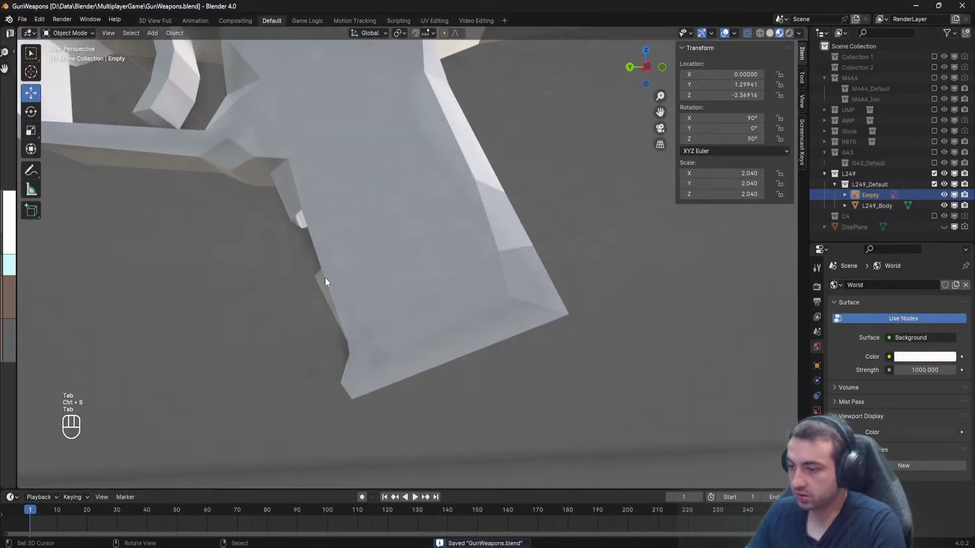
{"action": "key", "text": "Tab"}
{"action": "scroll", "coordinate": [346, 274], "scroll_direction": "down", "scroll_amount": 5}
{"action": "scroll", "coordinate": [346, 274], "scroll_direction": "up", "scroll_amount": 4}
{"action": "left_click", "coordinate": [391, 309]}
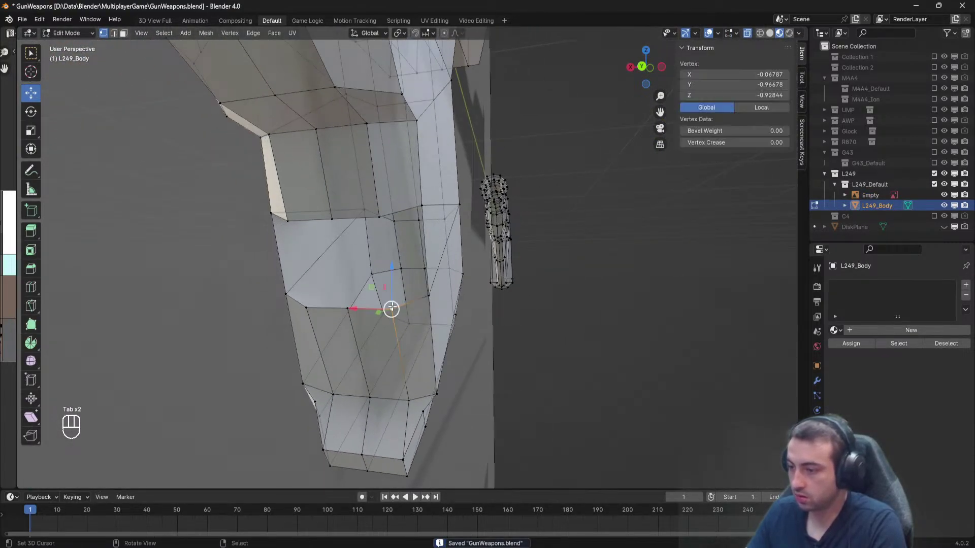
{"action": "left_click", "coordinate": [413, 201], "text": "shift"}
{"action": "left_click", "coordinate": [433, 295], "text": "shift"}
{"action": "key", "text": "f"}
{"action": "left_click", "coordinate": [394, 312]}
{"action": "left_click", "coordinate": [348, 304], "text": "shift"}
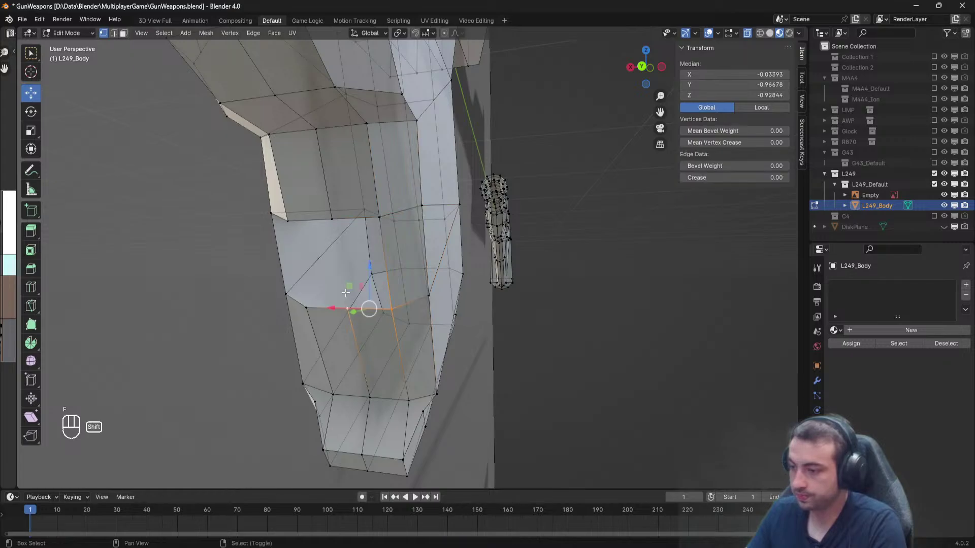
{"action": "key", "text": "f"}
Fill the remaining front-facing gap in the grip's finger groove, undoing the wrong vertex selection first.
{"action": "right_click", "coordinate": [333, 220]}
{"action": "right_click", "coordinate": [286, 223], "text": "shift"}
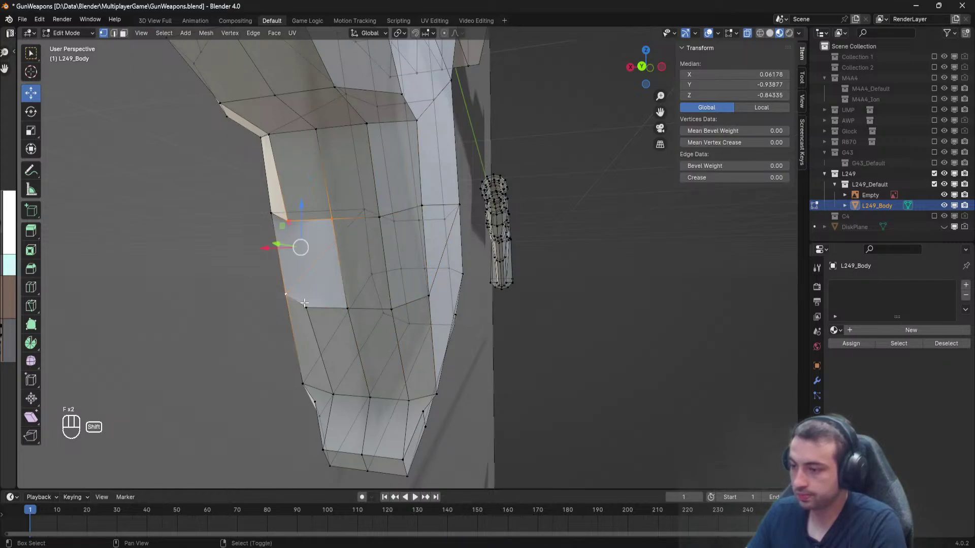
{"action": "key", "text": "ctrl+z"}
{"action": "key", "text": "ctrl+z"}
{"action": "key", "text": "f"}
Fill the last open face on the far edge of the grip's finger groove.
{"action": "key", "text": "a"}
{"action": "middle_click_drag", "start_coordinate": [330, 311], "coordinate": [358, 307]}
{"action": "right_click", "coordinate": [338, 307]}
{"action": "right_click", "coordinate": [303, 293], "text": "shift"}
{"action": "right_click", "coordinate": [303, 202], "text": "shift"}
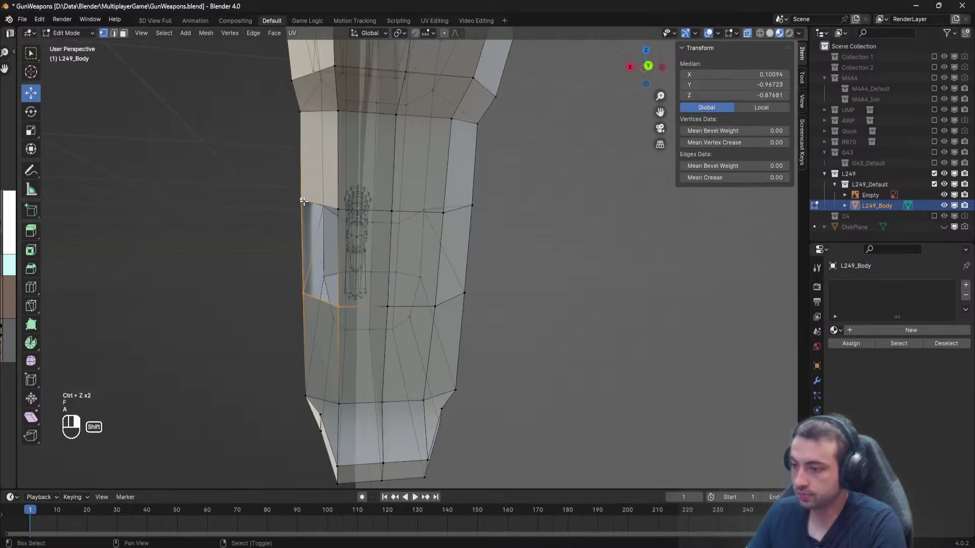
{"action": "right_click", "coordinate": [341, 214], "text": "shift"}
{"action": "key", "text": "f"}
{"action": "key", "text": "a"}
Return to Object Mode and show the body in the left orthographic view against the reference.
{"action": "middle_click_drag", "start_coordinate": [457, 213], "coordinate": [355, 233]}
{"action": "key", "text": "Tab"}
{"action": "scroll", "coordinate": [346, 230], "scroll_direction": "down", "scroll_amount": 5}
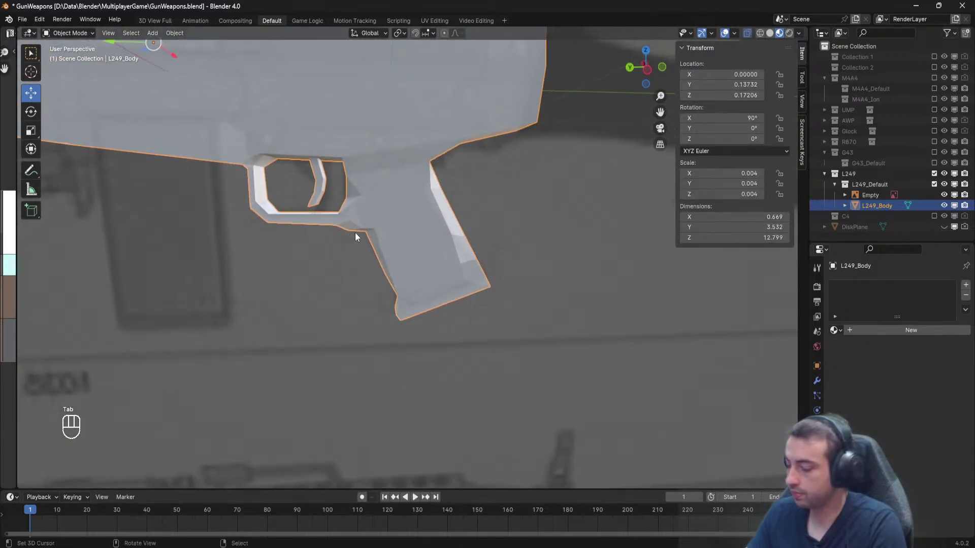
{"action": "key", "text": "KP_3"}
{"action": "key", "text": "KP_9"}
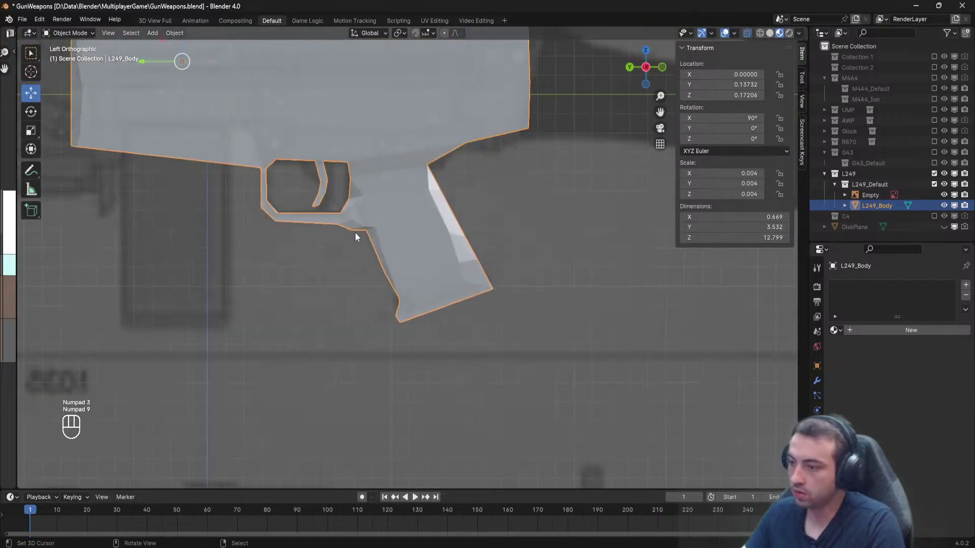
Leave the body mesh and set the reference image's opacity to 0.193.
{"action": "key", "text": "Tab"}
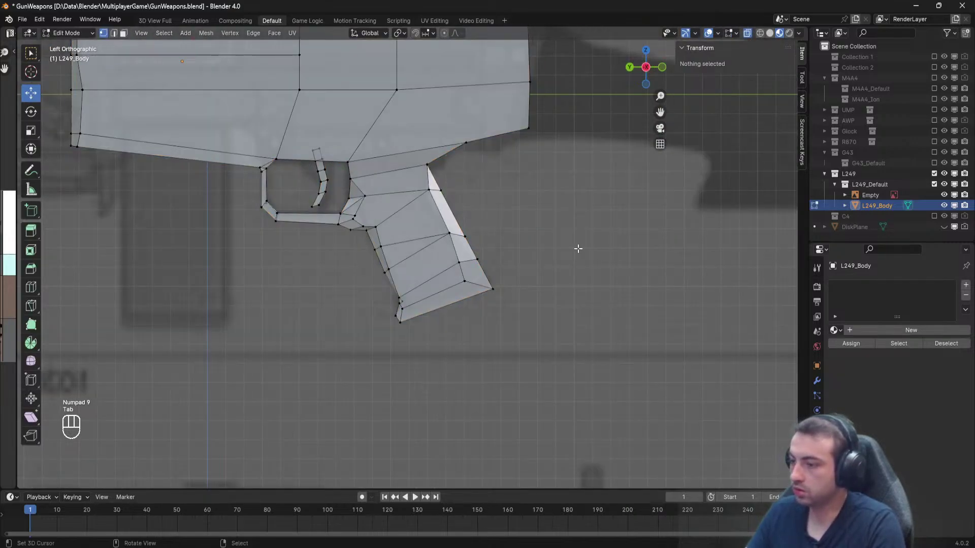
{"action": "key", "text": "Tab"}
{"action": "left_click", "coordinate": [580, 248]}
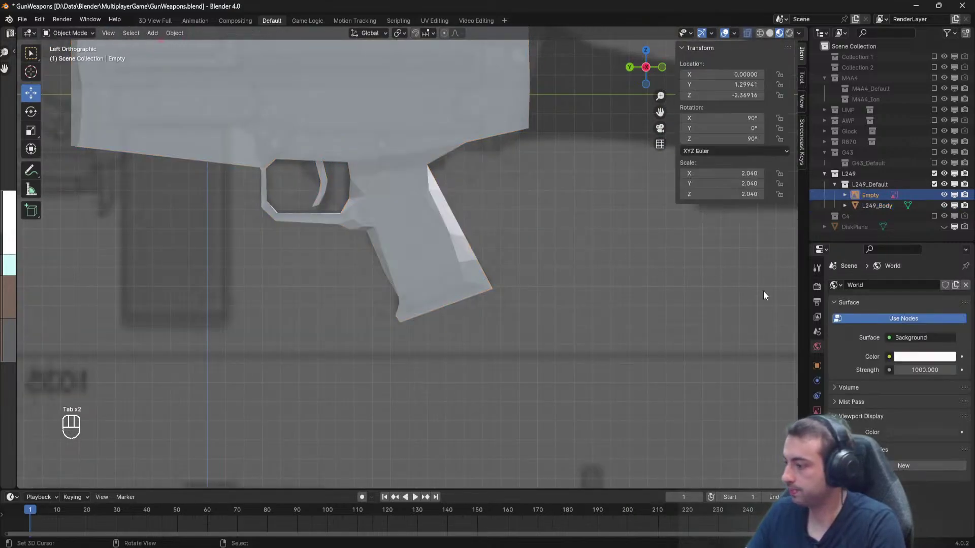
{"action": "left_click", "coordinate": [816, 410]}
{"action": "left_click_drag", "start_coordinate": [904, 409], "coordinate": [909, 410]}
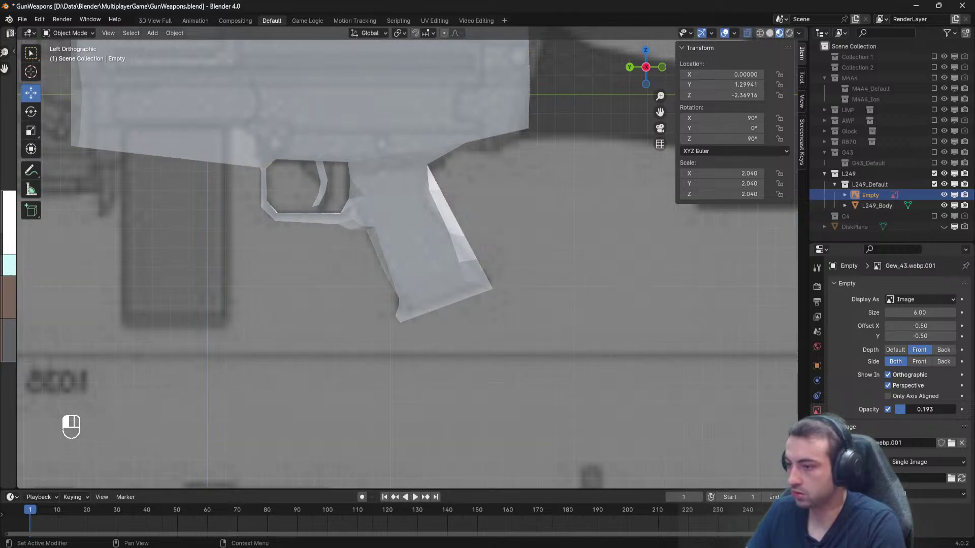
Reopen the body mesh and move the upper vertices of the grip's back edge 0.05874 in Y and -0.03471 in Z.
{"action": "left_click", "coordinate": [447, 300]}
{"action": "key", "text": "Tab"}
{"action": "scroll", "coordinate": [436, 188], "scroll_direction": "up", "scroll_amount": 4}
{"action": "key", "text": "b"}
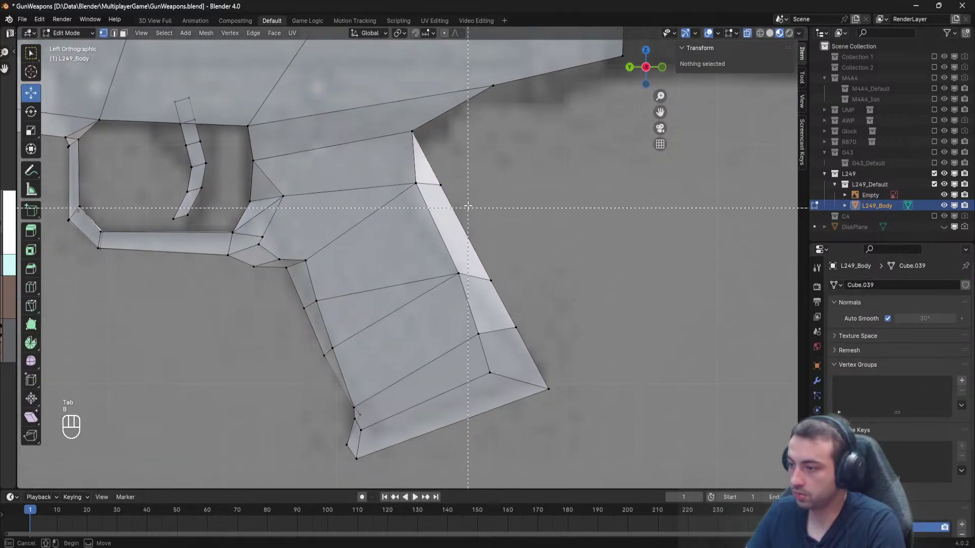
{"action": "left_click_drag", "start_coordinate": [424, 176], "coordinate": [409, 189]}
{"action": "key", "text": "g"}
{"action": "left_click", "coordinate": [487, 206]}
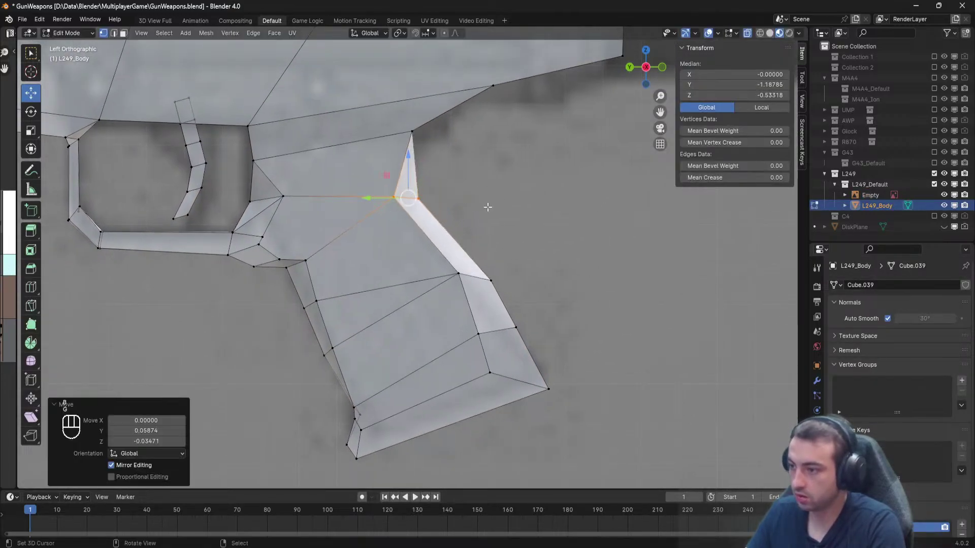
Move the middle and lower vertex pairs of the grip's back edge forward and slightly down to follow the reference.
{"action": "key", "text": "a"}
{"action": "key", "text": "b"}
{"action": "left_click_drag", "start_coordinate": [516, 294], "coordinate": [442, 256]}
{"action": "key", "text": "g"}
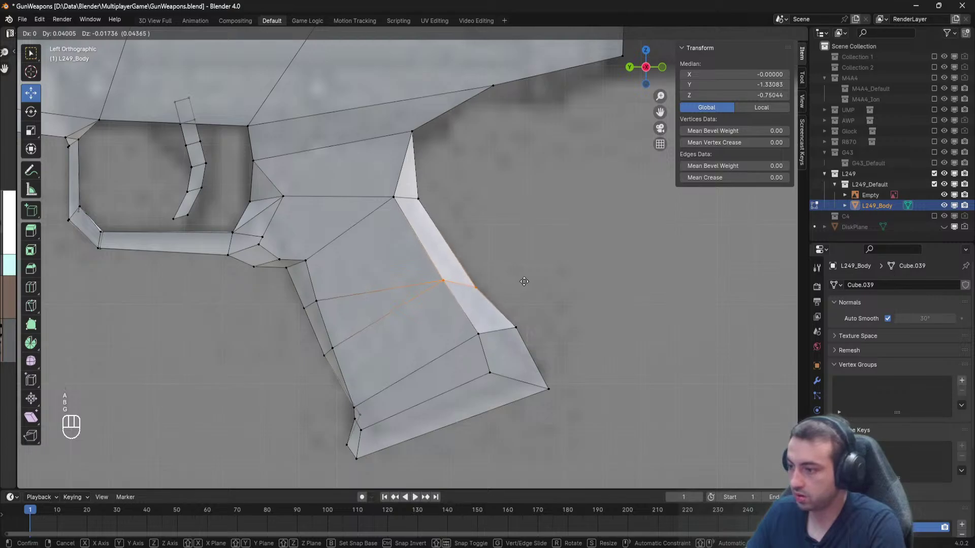
{"action": "left_click", "coordinate": [524, 281]}
{"action": "key", "text": "alt+a"}
{"action": "key", "text": "b"}
{"action": "left_click_drag", "start_coordinate": [465, 350], "coordinate": [526, 320]}
{"action": "key", "text": "g"}
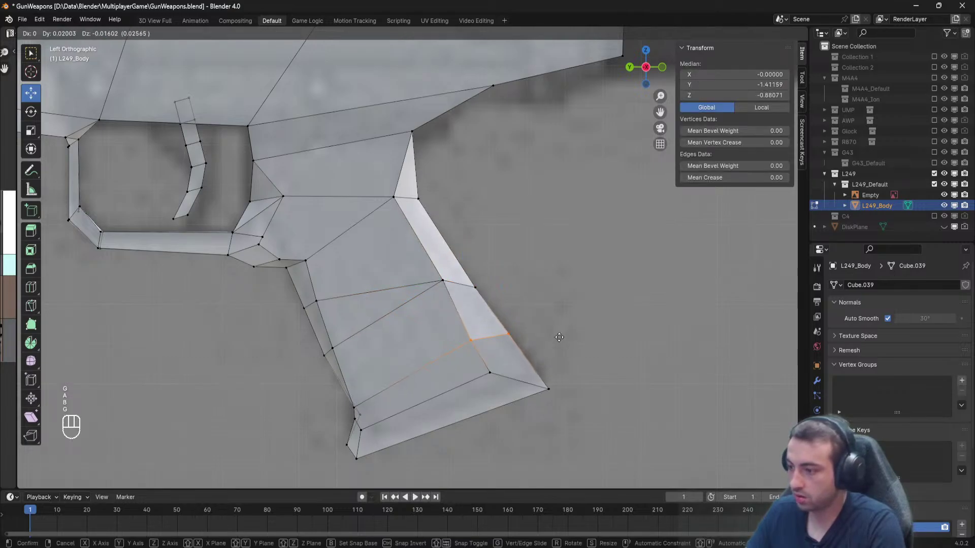
{"action": "left_click", "coordinate": [561, 335]}
Move the grip's bottom rear corner vertices up and slightly forward to match the reference.
{"action": "key", "text": "alt+a"}
{"action": "key", "text": "b"}
{"action": "left_click_drag", "start_coordinate": [566, 402], "coordinate": [534, 378]}
{"action": "key", "text": "g"}
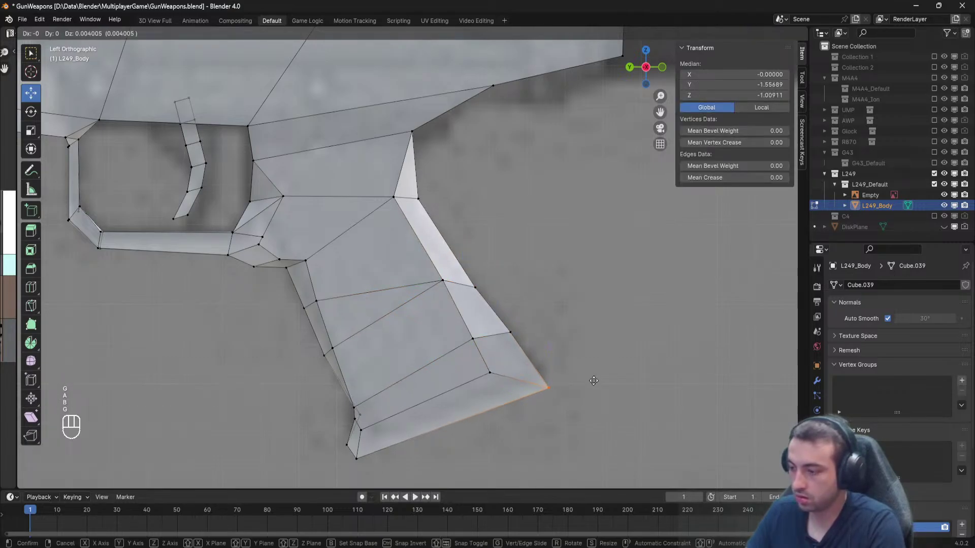
{"action": "left_click", "coordinate": [540, 370]}
Shift the two inner vertices near the grip's bottom rear corner backward so the rear bevel becomes narrower.
{"action": "key", "text": "alt+a"}
{"action": "left_click", "coordinate": [489, 371]}
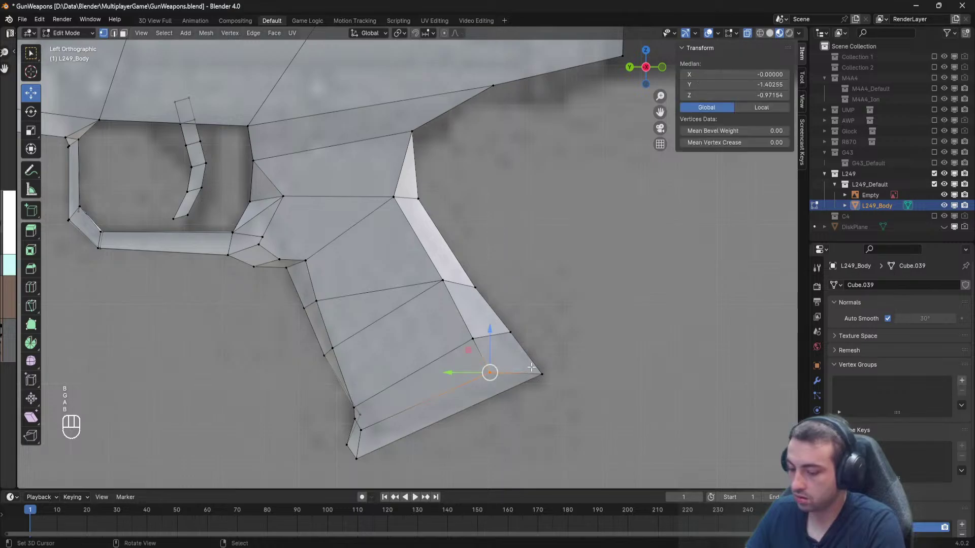
{"action": "key", "text": "g"}
{"action": "left_click", "coordinate": [549, 367]}
{"action": "key", "text": "alt+a"}
{"action": "left_click", "coordinate": [475, 337]}
{"action": "key", "text": "g"}
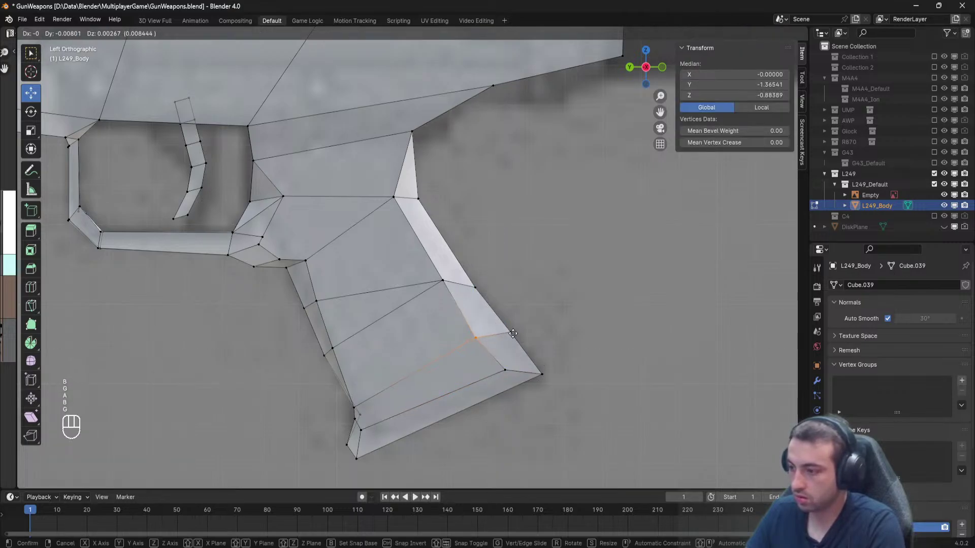
{"action": "left_click", "coordinate": [517, 330]}
{"action": "key", "text": "alt+a"}
Select the two near-side vertices at the lower end of the grip's front, just above the toe.
{"action": "middle_click_drag", "start_coordinate": [406, 364], "coordinate": [480, 359], "text": "shift"}
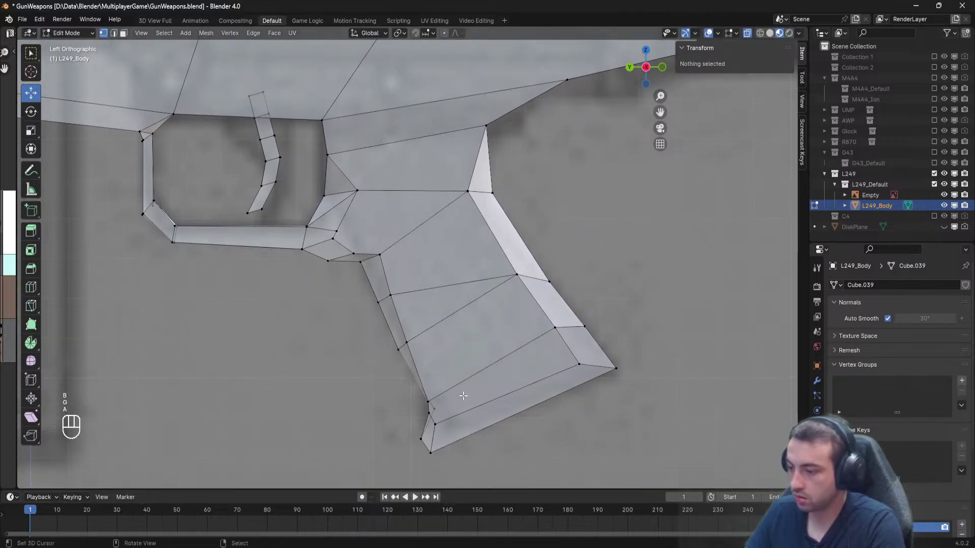
{"action": "scroll", "coordinate": [463, 396], "scroll_direction": "up", "scroll_amount": 1}
{"action": "middle_click_drag", "start_coordinate": [463, 396], "coordinate": [493, 252], "text": "shift"}
{"action": "middle_click_drag", "start_coordinate": [492, 252], "coordinate": [510, 254]}
{"action": "right_click", "coordinate": [473, 283]}
{"action": "right_click", "coordinate": [472, 301], "text": "shift"}
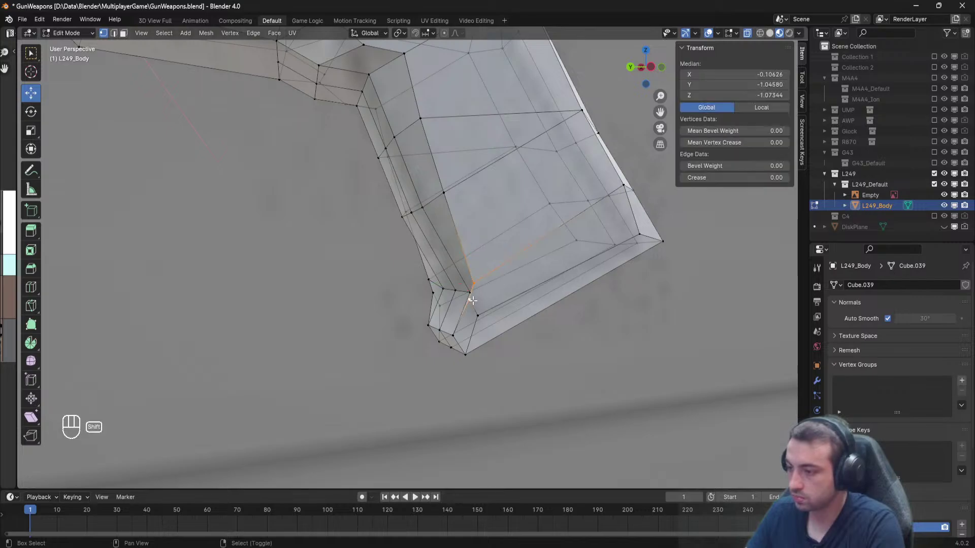
{"action": "mouse_move", "coordinate": [472, 301]}
{"action": "middle_mouse_down"}
{"action": "mouse_move", "coordinate": [534, 286]}
{"action": "mouse_move", "coordinate": [446, 290]}
{"action": "mouse_move", "coordinate": [456, 299]}
{"action": "middle_mouse_up"}
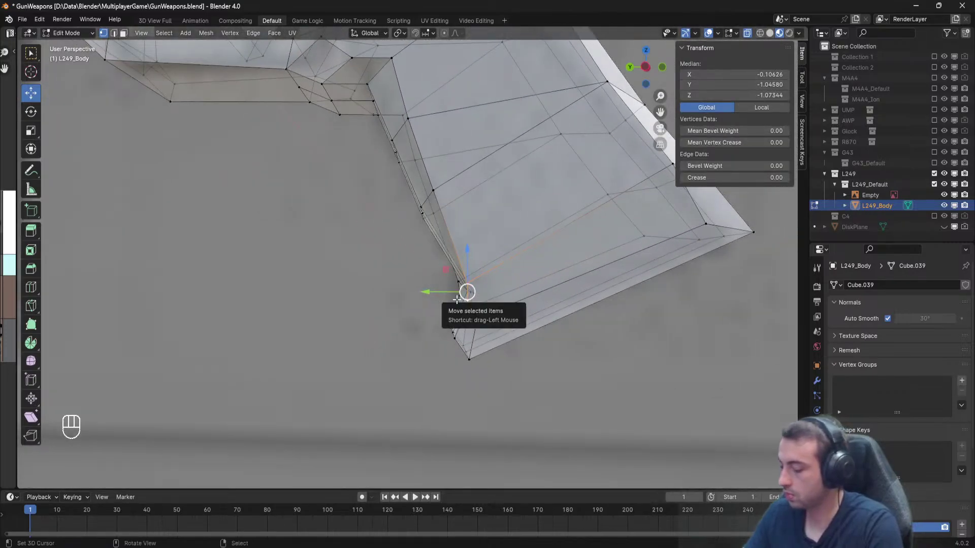
{"action": "key", "text": "KP_3"}
{"action": "key", "text": "KP_9"}
{"action": "key", "text": "g"}
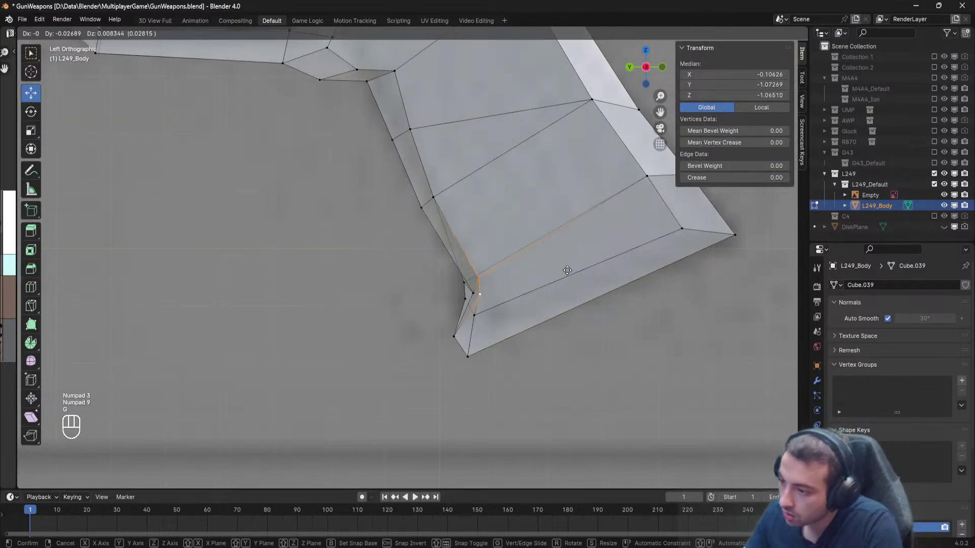
{"action": "left_click", "coordinate": [567, 270]}
{"action": "left_click", "coordinate": [491, 320]}
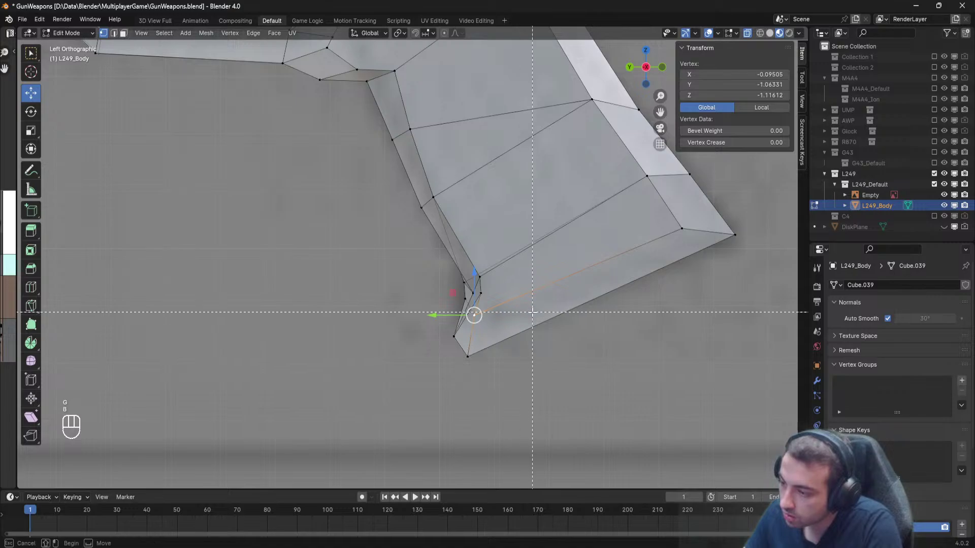
{"action": "key", "text": "a"}
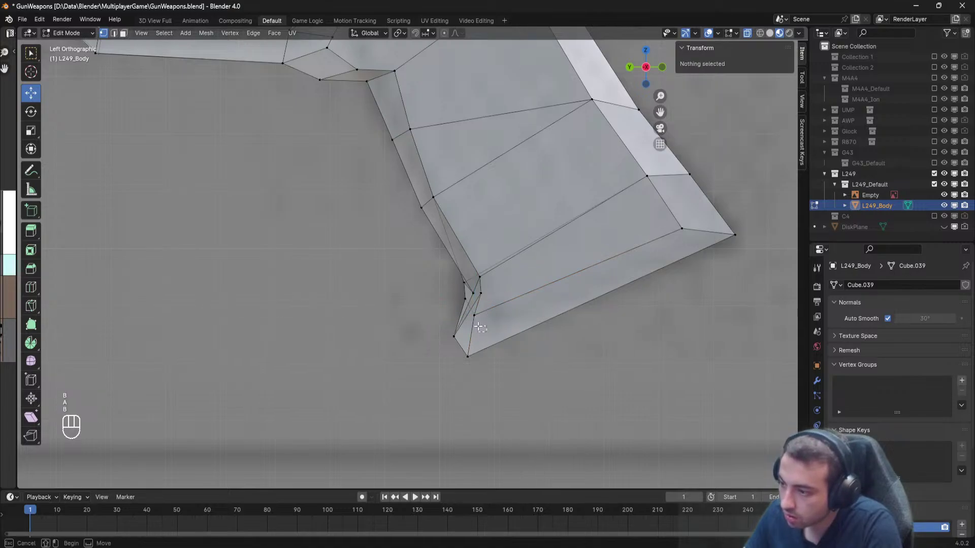
{"action": "middle_click_drag", "start_coordinate": [480, 327], "coordinate": [528, 324]}
{"action": "key", "text": "ctrl+z"}
{"action": "key", "text": "ctrl+z"}
{"action": "key", "text": "ctrl+z"}
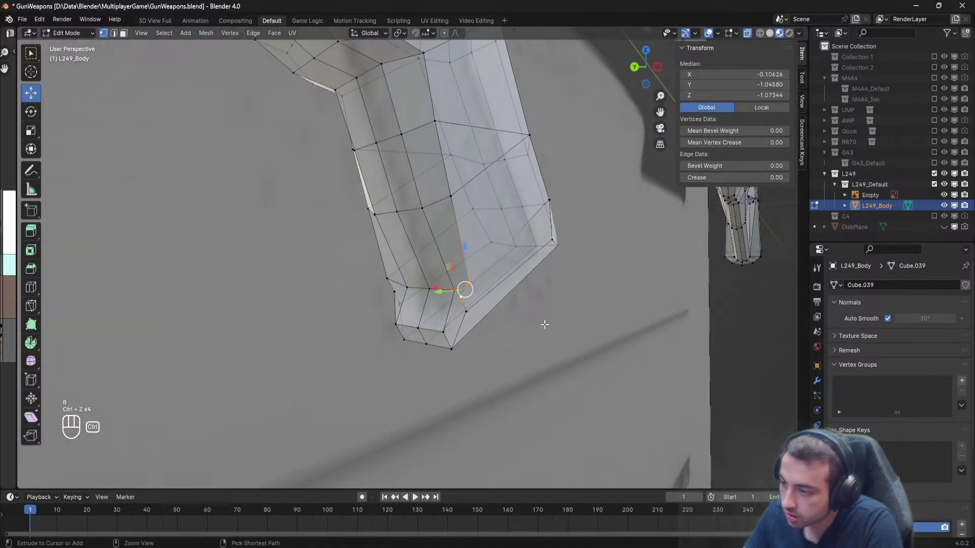
Add the matching far-side vertices to the selection and move both pairs backward in left orthographic view to deepen the grip's lower front notch.
{"action": "left_click", "coordinate": [386, 285], "text": "shift"}
{"action": "middle_click_drag", "start_coordinate": [386, 285], "coordinate": [370, 303]}
{"action": "key", "text": "KP_3"}
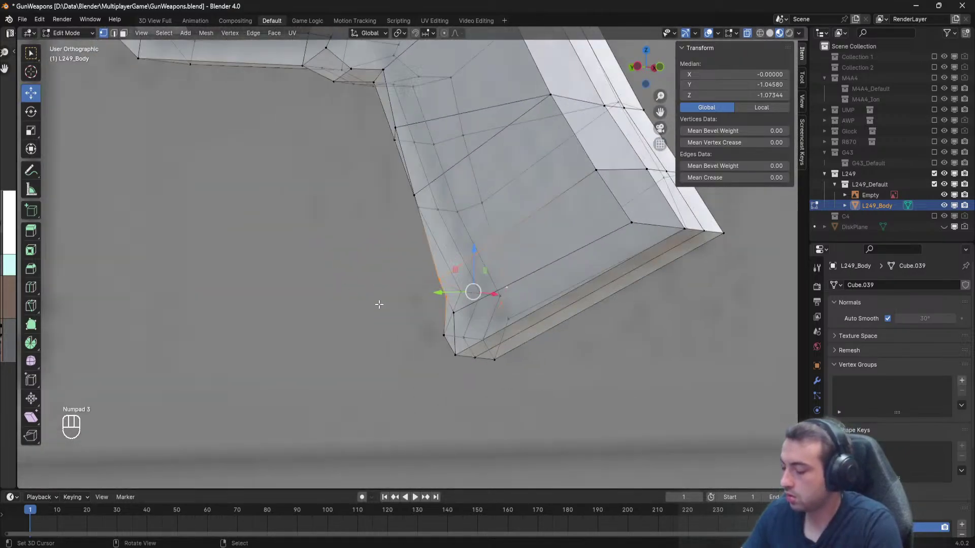
{"action": "key", "text": "KP_9"}
{"action": "scroll", "coordinate": [429, 299], "scroll_direction": "up", "scroll_amount": 2}
{"action": "key", "text": "g"}
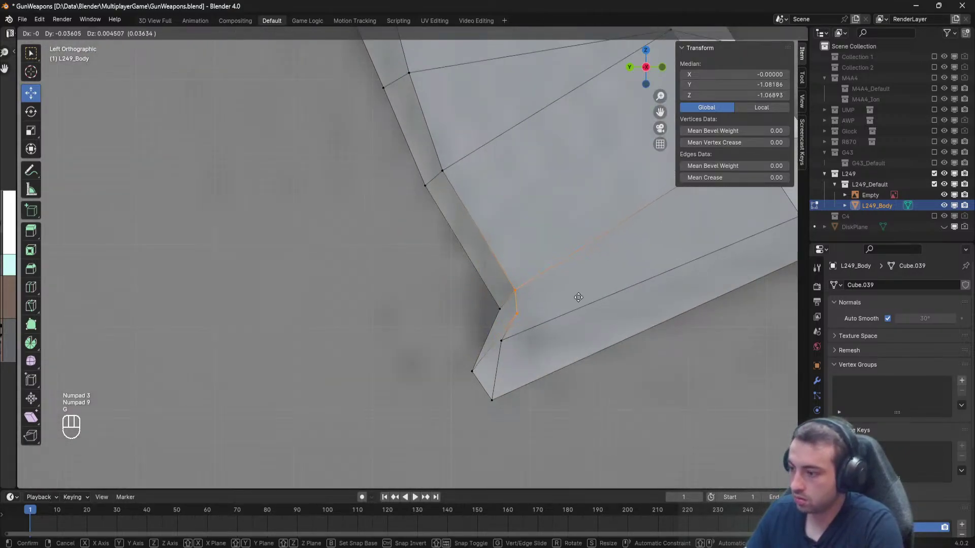
{"action": "left_click", "coordinate": [576, 293]}
Move the side vertices just below the grip's front notch by -0.01545 in Y and -0.01095 in Z.
{"action": "key", "text": "a"}
{"action": "key", "text": "b"}
{"action": "left_click_drag", "start_coordinate": [488, 355], "coordinate": [538, 336]}
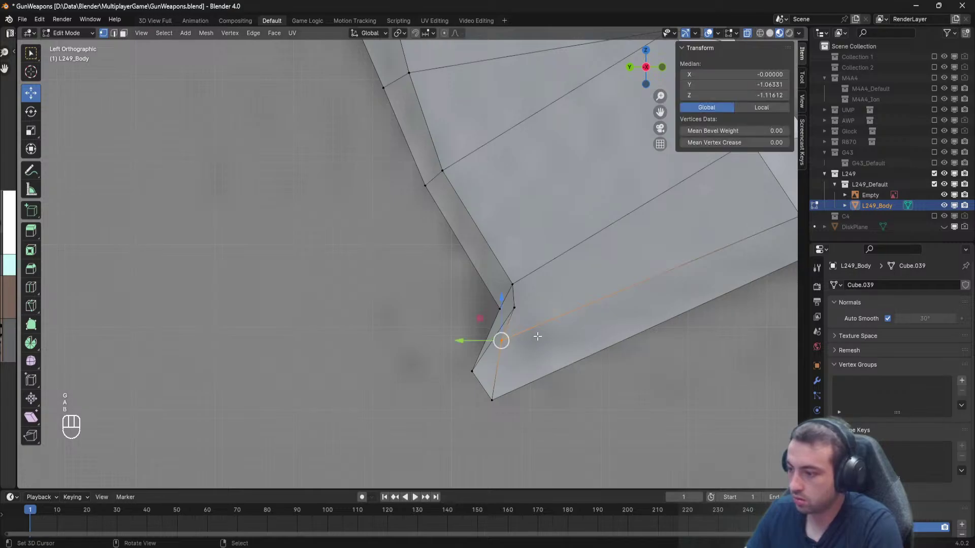
{"action": "key", "text": "g"}
{"action": "left_click", "coordinate": [513, 348]}
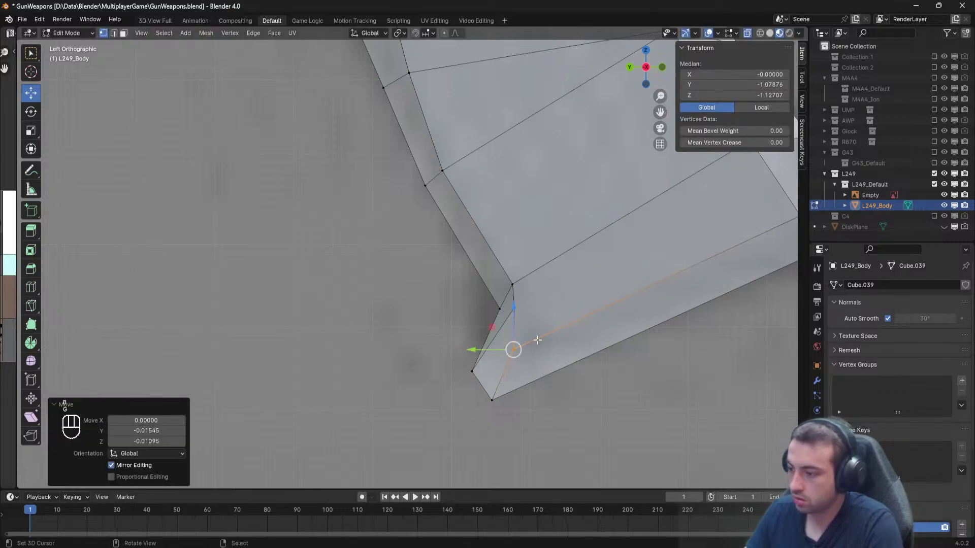
Scale the outer vertices at the grip's lower front notch to about 0.82 along X.
{"action": "middle_click_drag", "start_coordinate": [514, 348], "coordinate": [487, 272]}
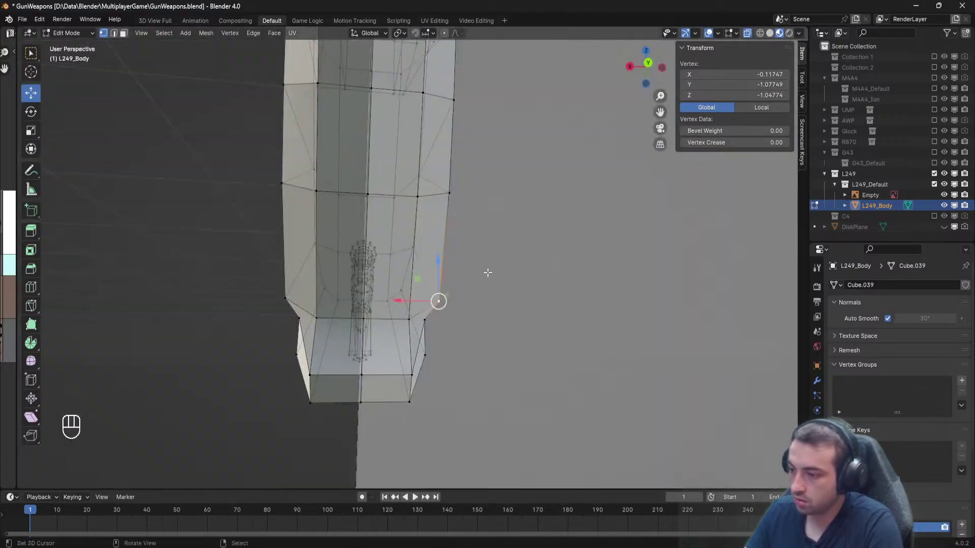
{"action": "scroll", "coordinate": [263, 293], "scroll_direction": "up", "scroll_amount": 2}
{"action": "key", "text": "s"}
{"action": "key", "text": "x"}
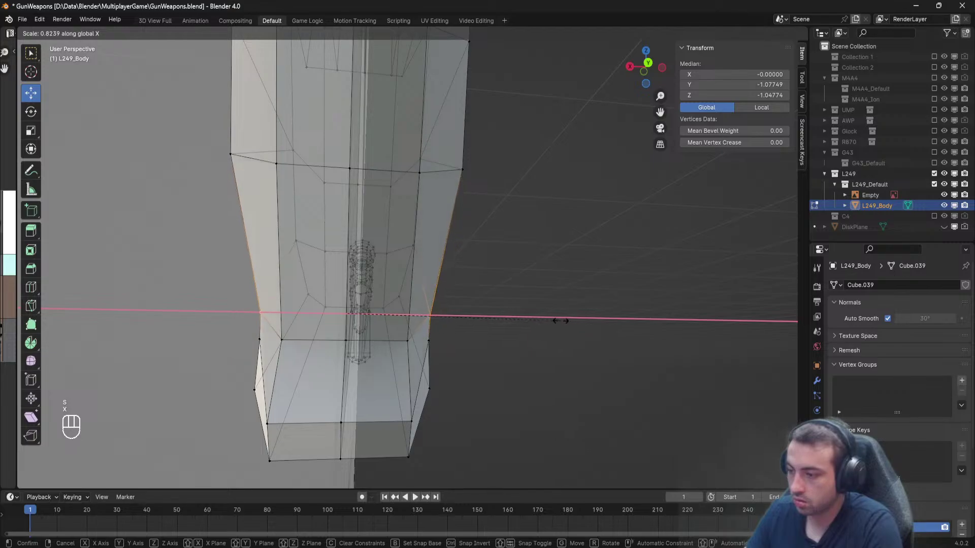
{"action": "left_click", "coordinate": [560, 320]}
{"action": "key", "text": "a"}
Scale the next higher outer vertices on the grip's front to about 0.90 along X to smooth the taper.
{"action": "key", "text": "Tab"}
{"action": "scroll", "coordinate": [561, 319], "scroll_direction": "down", "scroll_amount": 3}
{"action": "mouse_move", "coordinate": [560, 319]}
{"action": "middle_mouse_down"}
{"action": "mouse_move", "coordinate": [540, 313]}
{"action": "mouse_move", "coordinate": [558, 309]}
{"action": "middle_mouse_up"}
{"action": "key", "text": "Tab"}
{"action": "left_click", "coordinate": [443, 201], "text": "alt"}
{"action": "key", "text": "s"}
{"action": "key", "text": "x"}
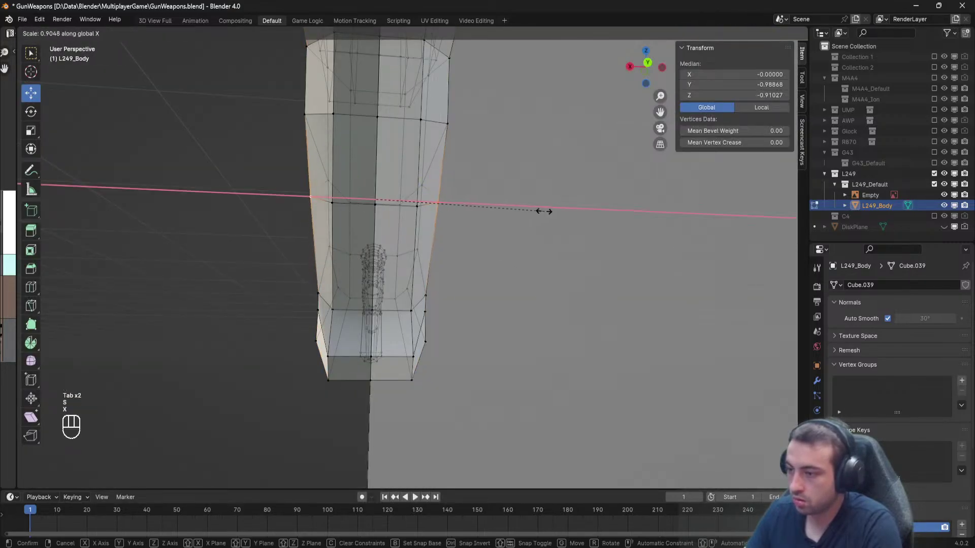
{"action": "left_click", "coordinate": [541, 211]}
{"action": "key", "text": "a"}
Return to Object Mode, save the file and view the whole gun against the reference image.
{"action": "key", "text": "Tab"}
{"action": "middle_click_drag", "start_coordinate": [542, 211], "coordinate": [416, 311]}
{"action": "key", "text": "ctrl+s"}
{"action": "scroll", "coordinate": [442, 234], "scroll_direction": "down", "scroll_amount": 7}
{"action": "right_click", "coordinate": [505, 304]}
{"action": "scroll", "coordinate": [504, 304], "scroll_direction": "down", "scroll_amount": 4}
{"action": "right_click", "coordinate": [435, 148]}
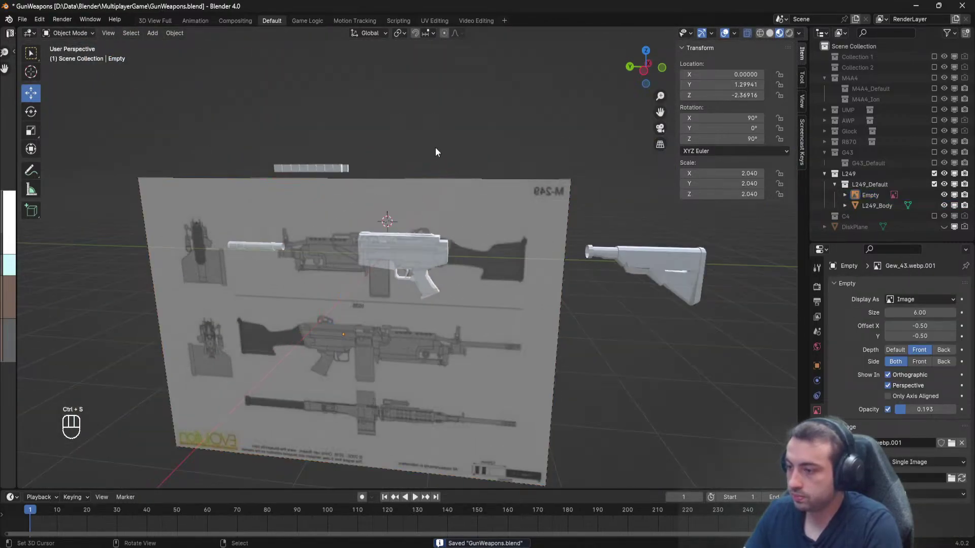
Reopen the body mesh and move the inner corner vertices of the receiver's rear top step backward and about 0.08 up.
{"action": "scroll", "coordinate": [435, 147], "scroll_direction": "up", "scroll_amount": 7}
{"action": "scroll", "coordinate": [416, 269], "scroll_direction": "up", "scroll_amount": 2}
{"action": "left_click", "coordinate": [416, 269]}
{"action": "scroll", "coordinate": [416, 269], "scroll_direction": "up", "scroll_amount": 3}
{"action": "key", "text": "Tab"}
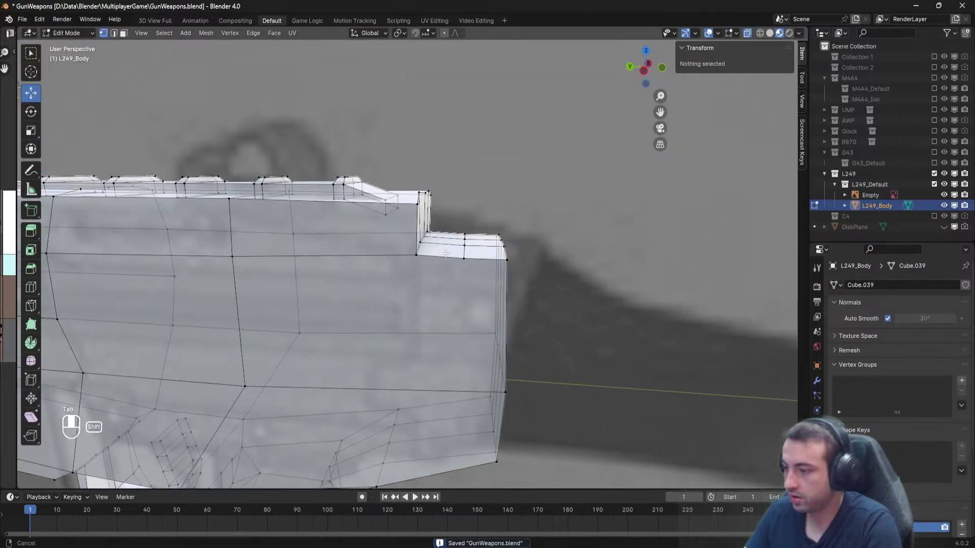
{"action": "scroll", "coordinate": [377, 274], "scroll_direction": "up", "scroll_amount": 2}
{"action": "left_click", "coordinate": [342, 281]}
{"action": "left_click", "coordinate": [355, 265], "text": "shift"}
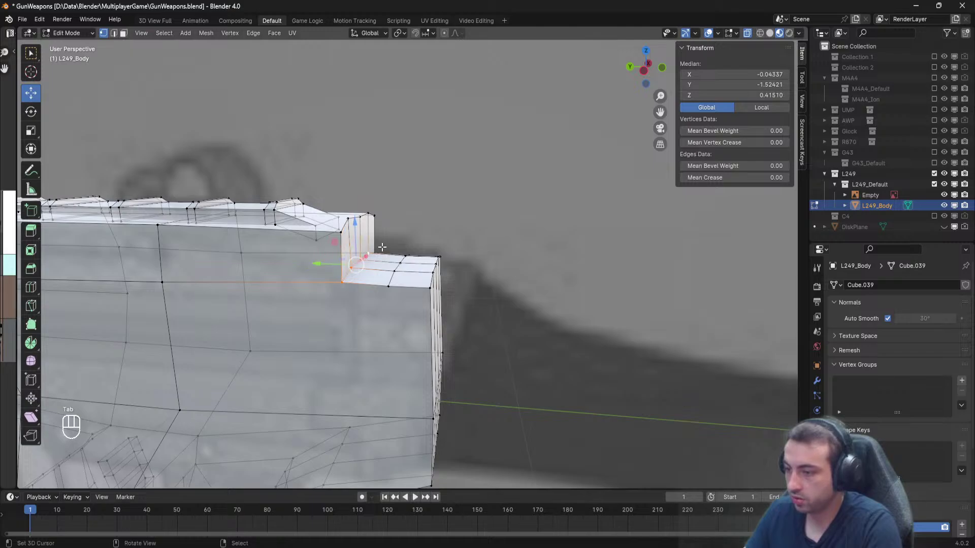
{"action": "middle_click_drag", "start_coordinate": [383, 247], "coordinate": [364, 249]}
{"action": "key", "text": "KP_9"}
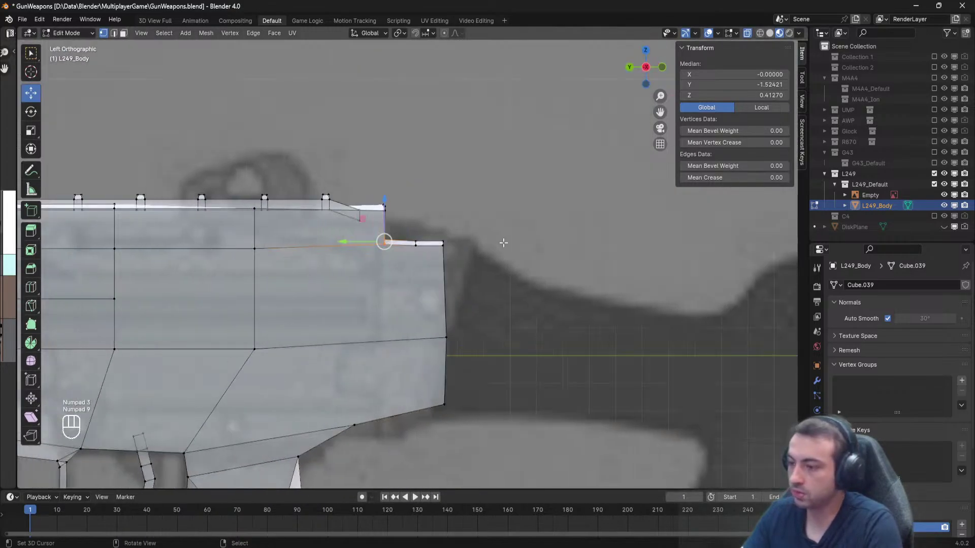
{"action": "scroll", "coordinate": [491, 247], "scroll_direction": "up", "scroll_amount": 4}
{"action": "key", "text": "g"}
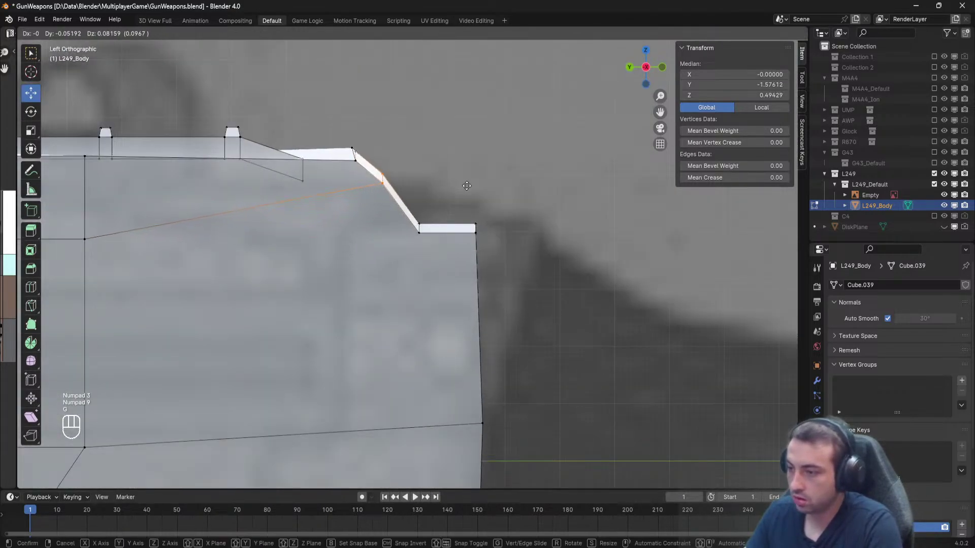
{"action": "left_click", "coordinate": [470, 186]}
Move the next vertices toward the receiver's rear top edge by -0.02781 in Y and 0.06675 in Z.
{"action": "key", "text": "a"}
{"action": "key", "text": "b"}
{"action": "left_click_drag", "start_coordinate": [433, 246], "coordinate": [411, 205]}
{"action": "key", "text": "g"}
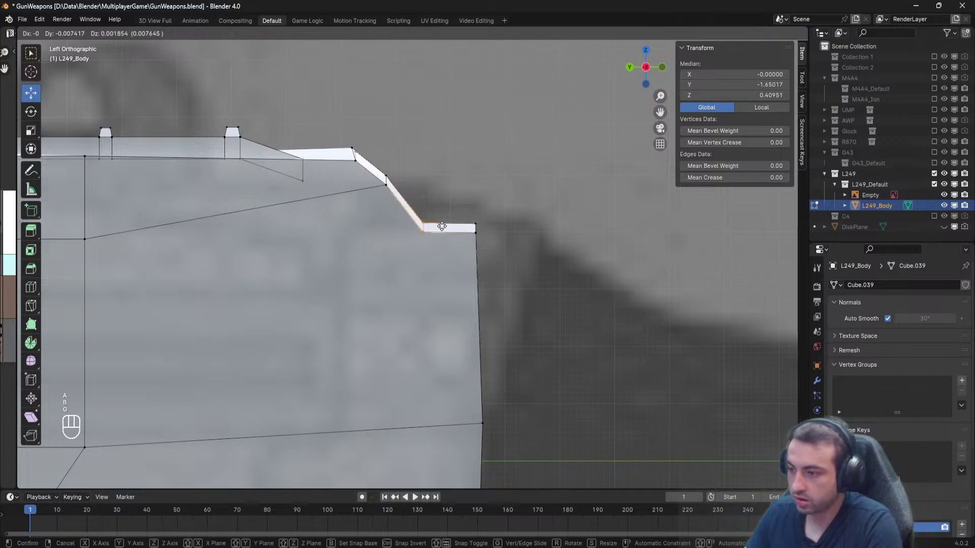
{"action": "left_click", "coordinate": [451, 190]}
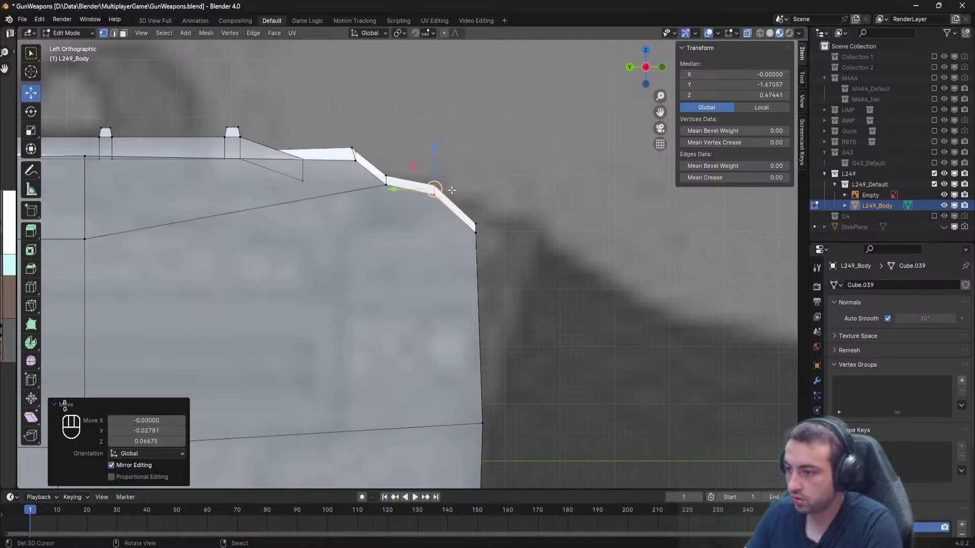
Select the receiver's top edge together with the rail, excluding the rearmost slope vertices, and lower it 0.06568 along Z.
{"action": "scroll", "coordinate": [523, 228], "scroll_direction": "down", "scroll_amount": 4}
{"action": "scroll", "coordinate": [510, 236], "scroll_direction": "up", "scroll_amount": 2}
{"action": "key", "text": "a"}
{"action": "middle_click_drag", "start_coordinate": [348, 205], "coordinate": [423, 259], "text": "shift"}
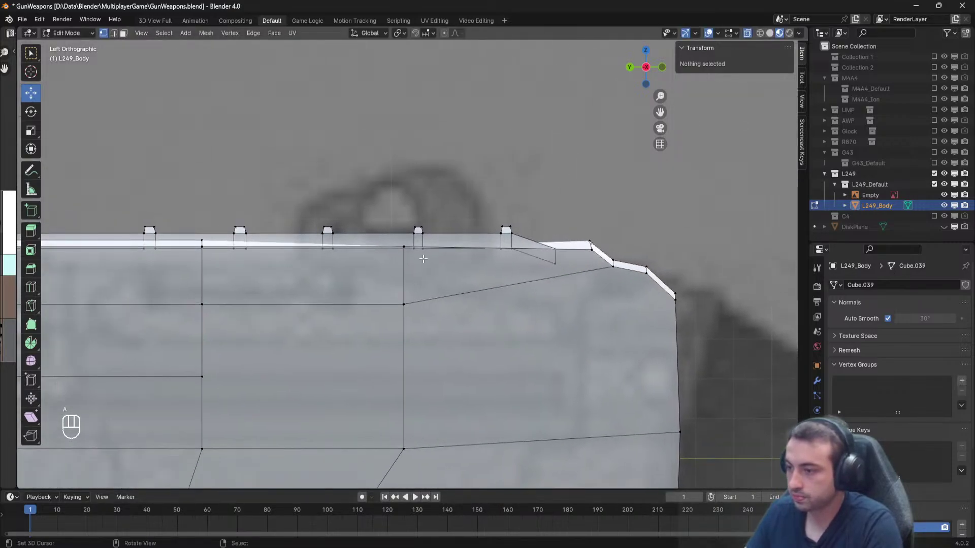
{"action": "scroll", "coordinate": [498, 209], "scroll_direction": "down", "scroll_amount": 4}
{"action": "middle_click_drag", "start_coordinate": [197, 246], "coordinate": [291, 244], "text": "shift"}
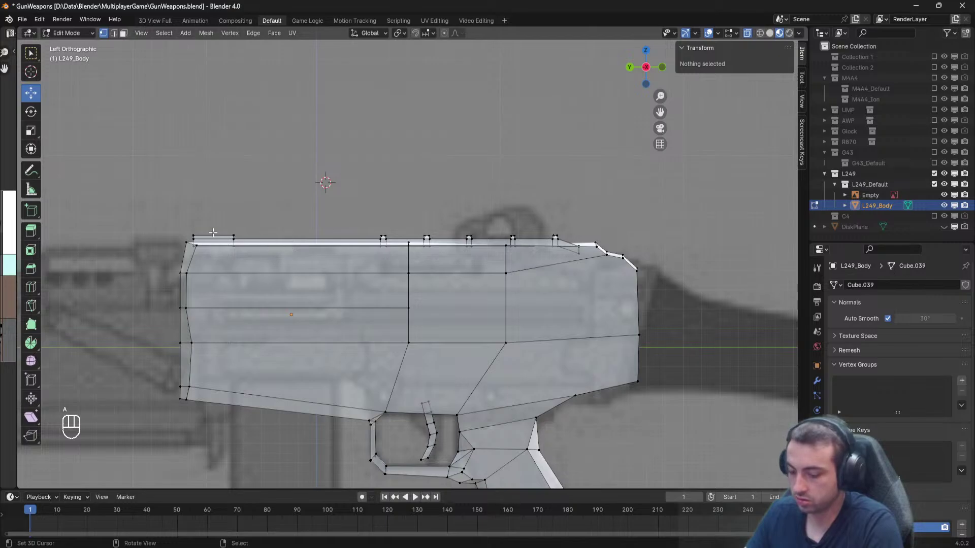
{"action": "key", "text": "b"}
{"action": "left_click_drag", "start_coordinate": [132, 205], "coordinate": [633, 263]}
{"action": "scroll", "coordinate": [417, 286], "scroll_direction": "up", "scroll_amount": 3}
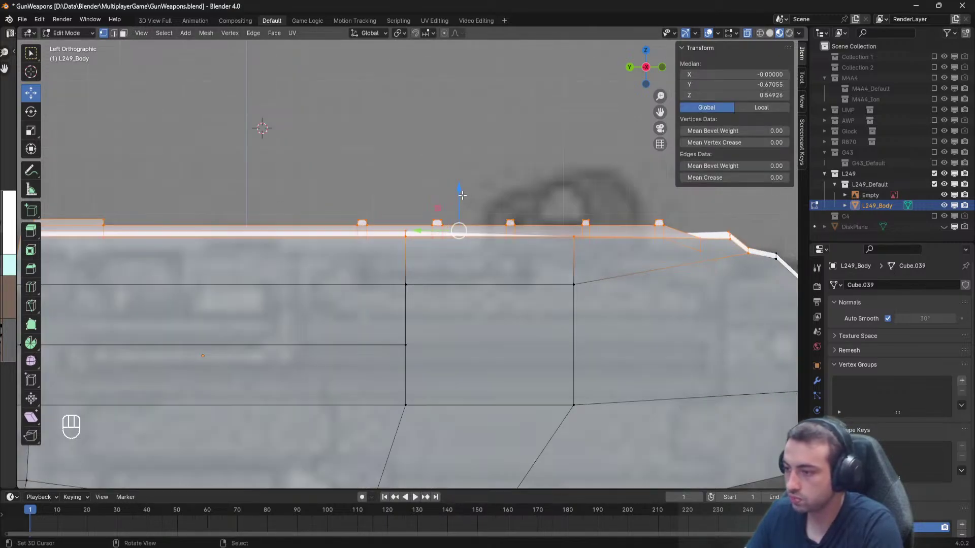
{"action": "left_click_drag", "start_coordinate": [461, 194], "coordinate": [461, 217]}
{"action": "middle_click_drag", "start_coordinate": [544, 186], "coordinate": [366, 180], "text": "shift"}
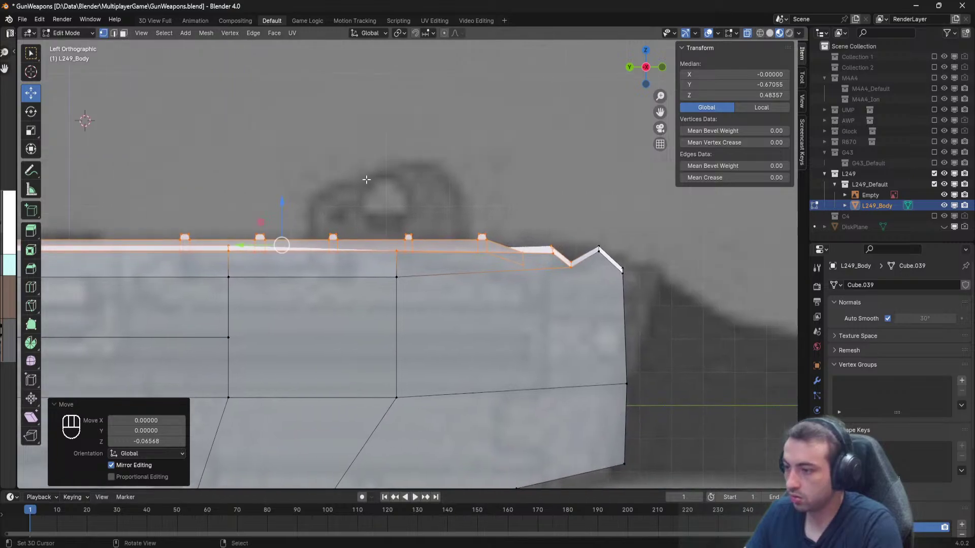
Select the low inner corner vertices of the receiver's rear top step and raise them 0.04165 along Z.
{"action": "key", "text": "a"}
{"action": "key", "text": "b"}
{"action": "left_click_drag", "start_coordinate": [614, 268], "coordinate": [605, 212]}
{"action": "key", "text": "a"}
{"action": "key", "text": "b"}
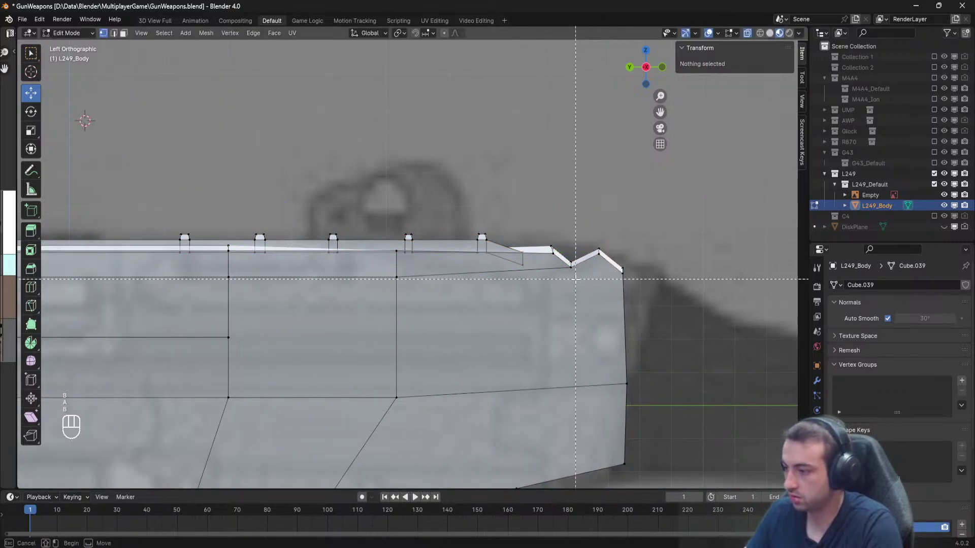
{"action": "left_click_drag", "start_coordinate": [564, 247], "coordinate": [570, 210]}
{"action": "middle_click_drag", "start_coordinate": [597, 241], "coordinate": [509, 217], "text": "shift"}
{"action": "key", "text": "b"}
{"action": "right_click", "coordinate": [516, 220]}
Try moving the raised inner vertices by -0.01121 in Y and -0.05928 in Z, and undo the move.
{"action": "key", "text": "g"}
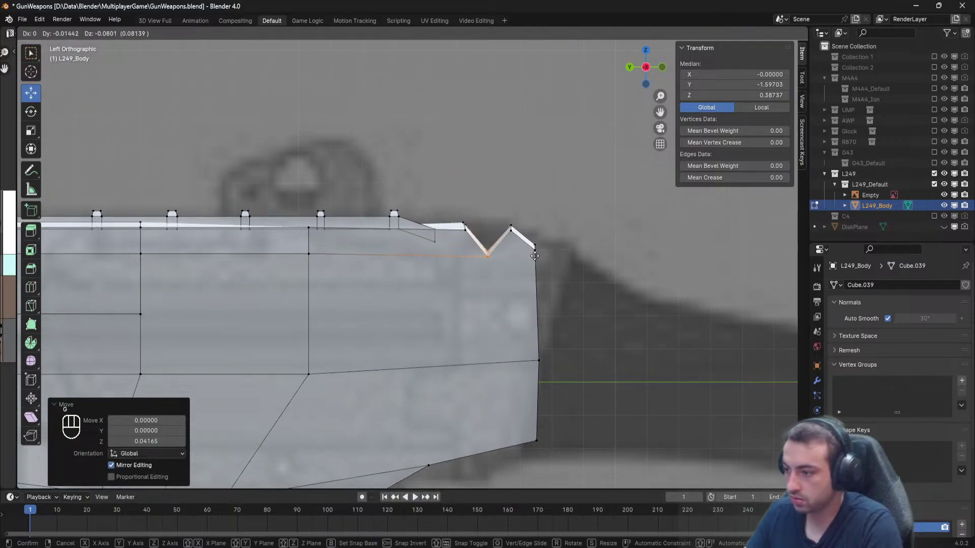
{"action": "left_click", "coordinate": [534, 253]}
{"action": "scroll", "coordinate": [528, 249], "scroll_direction": "up", "scroll_amount": 2}
{"action": "middle_click_drag", "start_coordinate": [554, 244], "coordinate": [475, 246], "text": "shift"}
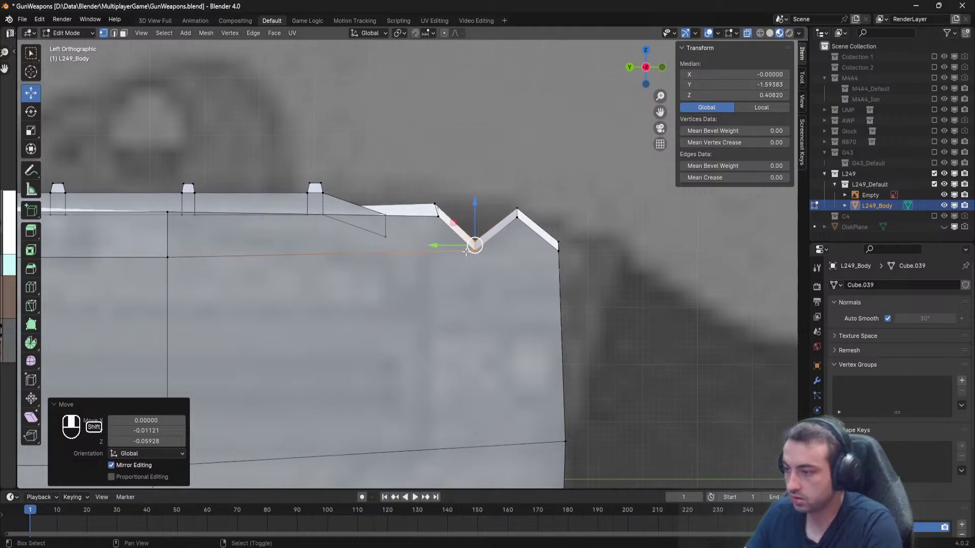
{"action": "key", "text": "ctrl+z"}
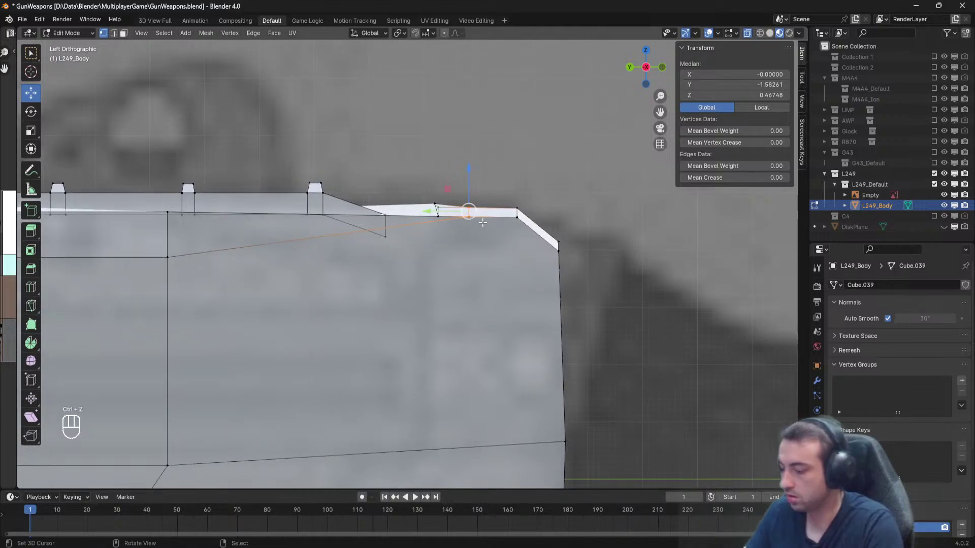
Delete the edges at the selected rear top vertices and fill the outermost face across the gap on the near side.
{"action": "key", "text": "Delete"}
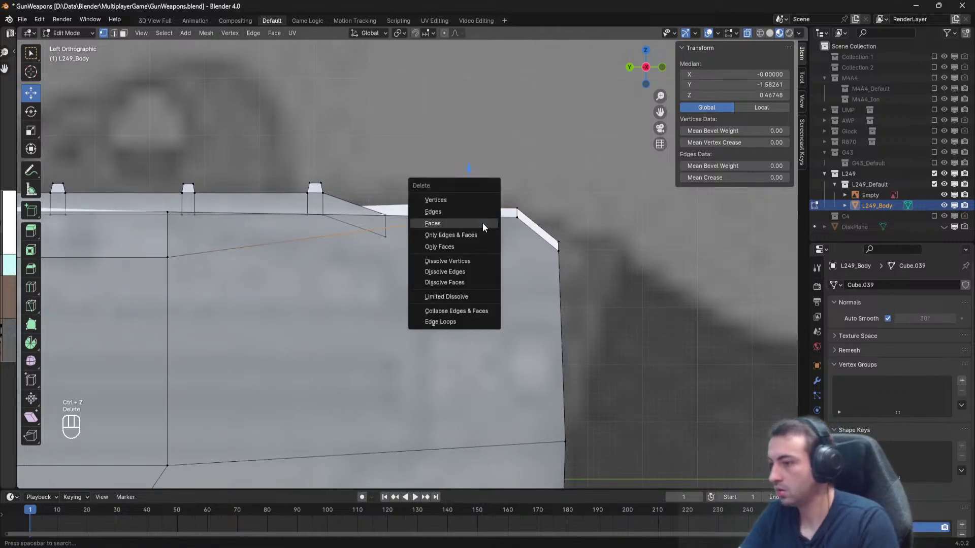
{"action": "left_click", "coordinate": [440, 212]}
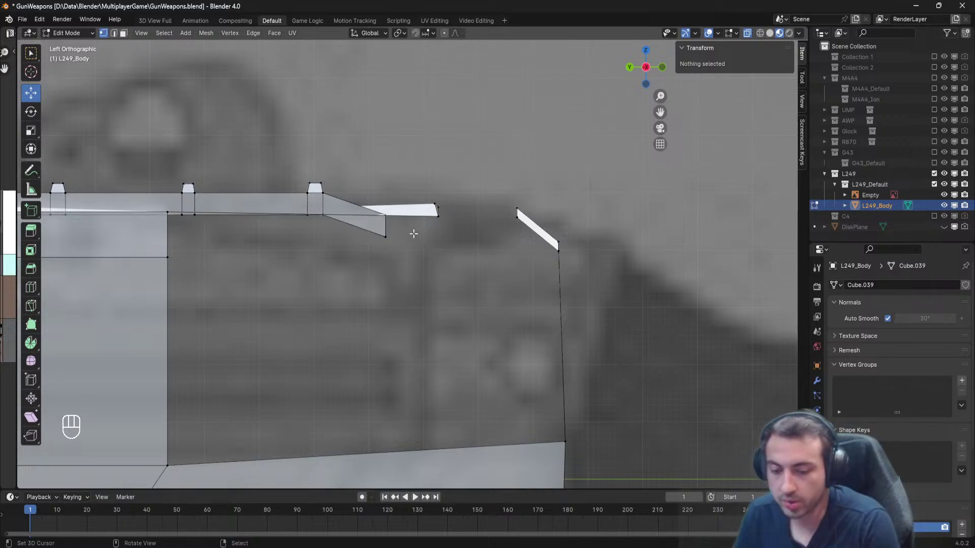
{"action": "middle_click_drag", "start_coordinate": [414, 233], "coordinate": [297, 279]}
{"action": "left_click", "coordinate": [294, 266]}
{"action": "right_click", "coordinate": [316, 290], "text": "shift"}
{"action": "right_click", "coordinate": [403, 316], "text": "shift"}
{"action": "right_click", "coordinate": [378, 354], "text": "shift"}
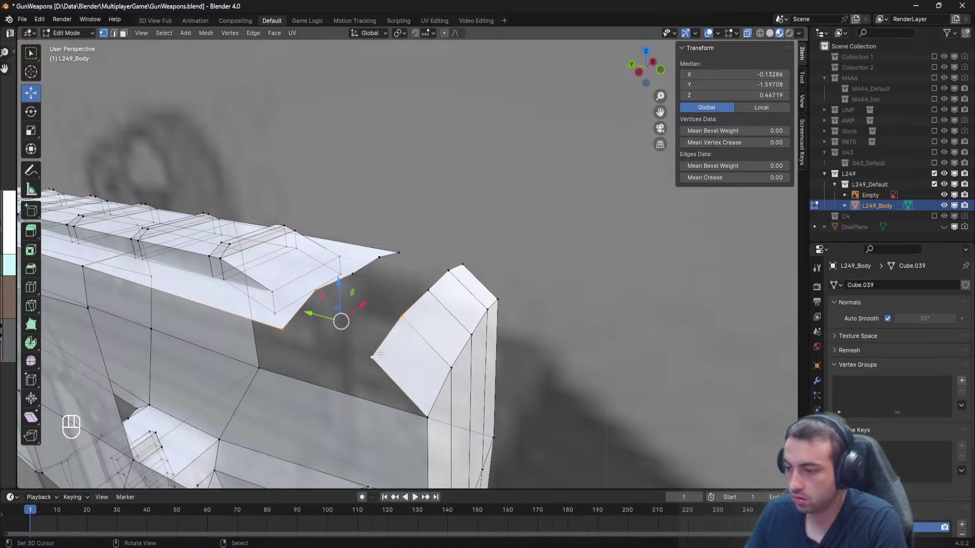
{"action": "key", "text": "f"}
Fill the remaining top faces across the gap between the rail section and the receiver's rear slope.
{"action": "middle_click_drag", "start_coordinate": [380, 353], "coordinate": [295, 308]}
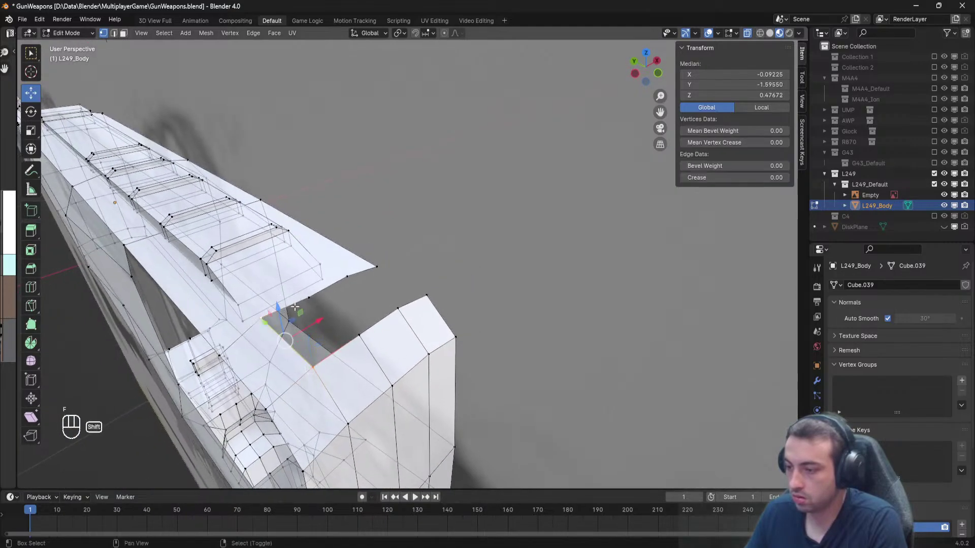
{"action": "left_click", "coordinate": [309, 296]}
{"action": "key", "text": "f"}
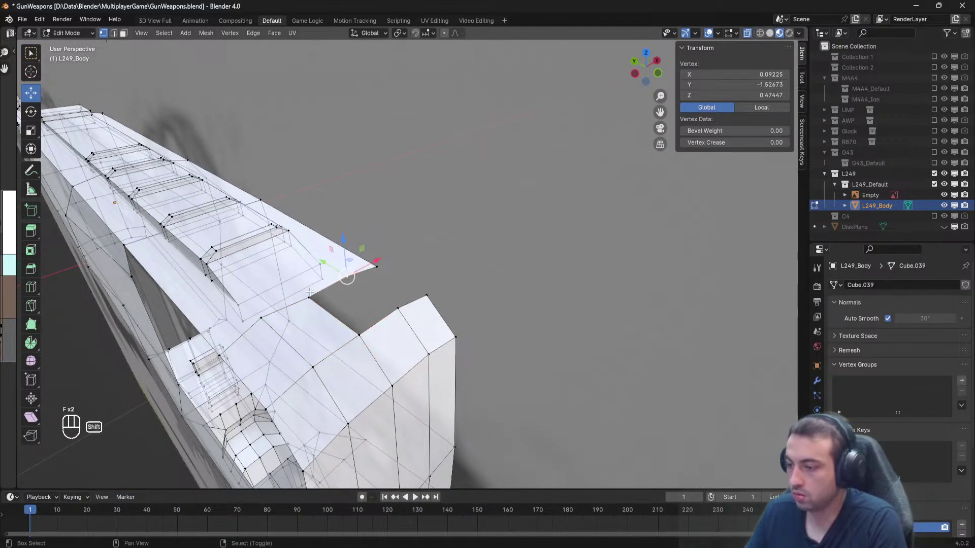
{"action": "left_click", "coordinate": [397, 309], "text": "shift"}
{"action": "key", "text": "f"}
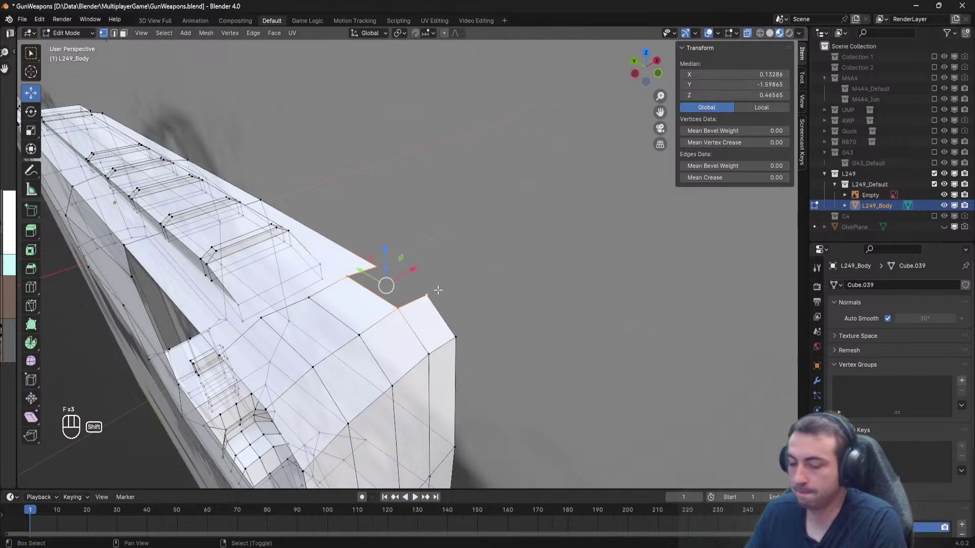
{"action": "key", "text": "f"}
{"action": "key", "text": "a"}
{"action": "right_click", "coordinate": [359, 334]}
{"action": "right_click", "coordinate": [308, 298], "text": "shift"}
{"action": "middle_click_drag", "start_coordinate": [308, 300], "coordinate": [342, 271]}
{"action": "left_click_drag", "start_coordinate": [357, 201], "coordinate": [352, 199]}
{"action": "key", "text": "a"}
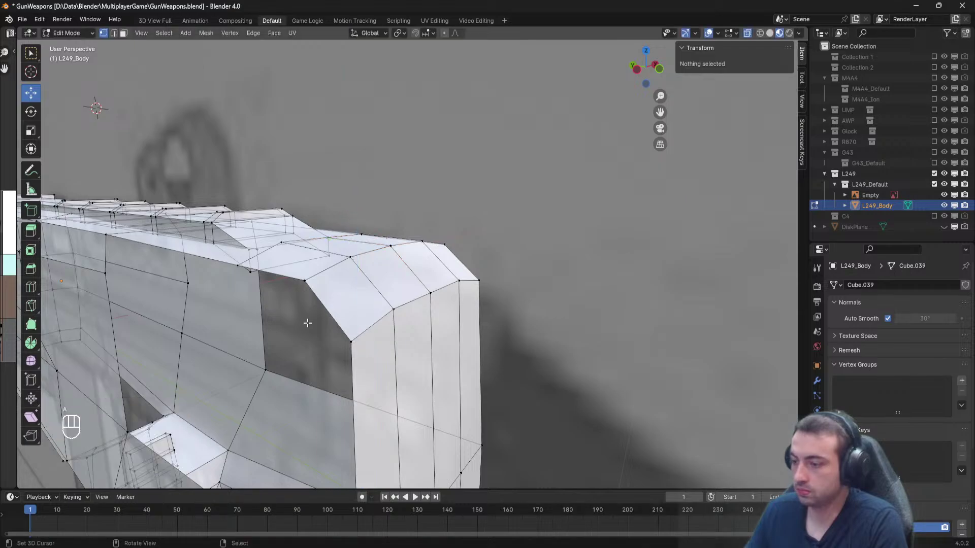
Select the new outer top edges on both sides of the receiver's rear and extrude them down along Z by about 0.06.
{"action": "middle_click_drag", "start_coordinate": [306, 322], "coordinate": [328, 308]}
{"action": "right_click", "coordinate": [208, 261]}
{"action": "middle_click_drag", "start_coordinate": [208, 261], "coordinate": [151, 254]}
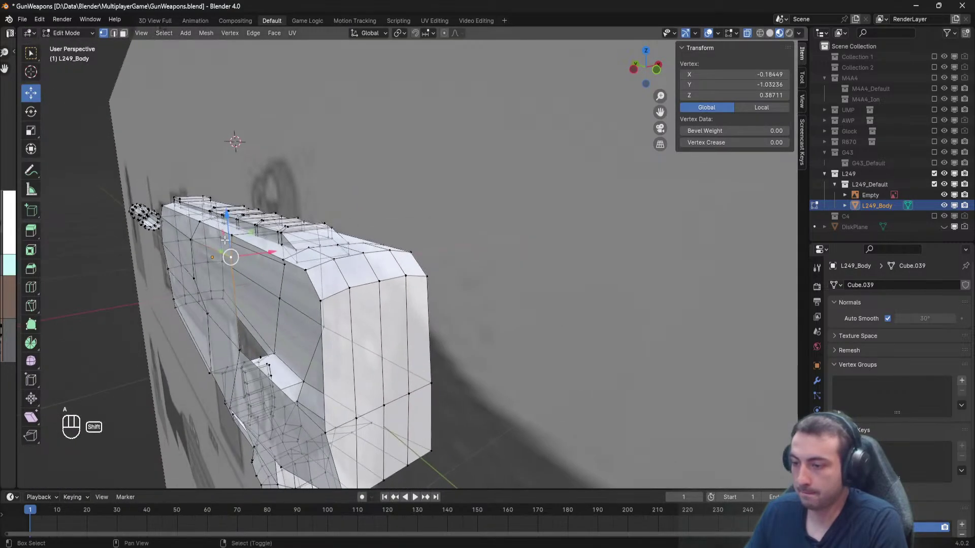
{"action": "right_click", "coordinate": [230, 233], "text": "shift"}
{"action": "mouse_move", "coordinate": [304, 249]}
{"action": "middle_mouse_down"}
{"action": "mouse_move", "coordinate": [410, 263]}
{"action": "mouse_move", "coordinate": [414, 253]}
{"action": "mouse_move", "coordinate": [319, 230]}
{"action": "mouse_move", "coordinate": [228, 256]}
{"action": "mouse_move", "coordinate": [303, 240]}
{"action": "mouse_move", "coordinate": [290, 238]}
{"action": "middle_mouse_up"}
{"action": "right_click", "coordinate": [404, 252]}
{"action": "right_click", "coordinate": [360, 234], "text": "ctrl"}
{"action": "scroll", "coordinate": [290, 238], "scroll_direction": "up", "scroll_amount": 2}
{"action": "right_click", "coordinate": [258, 203], "text": "shift"}
{"action": "middle_click_drag", "start_coordinate": [257, 202], "coordinate": [399, 238]}
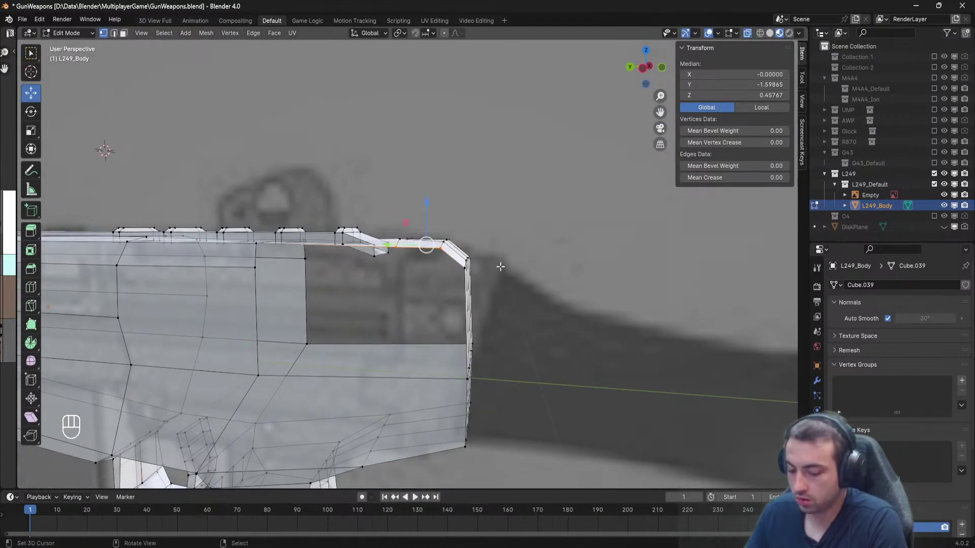
{"action": "key", "text": "e"}
{"action": "key", "text": "z"}
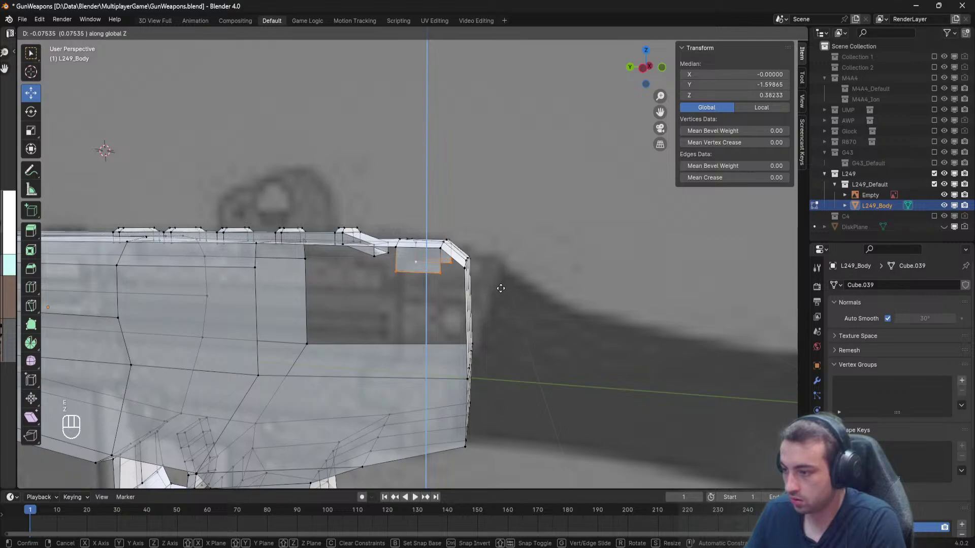
{"action": "left_click", "coordinate": [497, 286]}
Turn off X-ray and fill the upper side strip between the extruded face and the receiver wall on the near side.
{"action": "scroll", "coordinate": [496, 285], "scroll_direction": "up", "scroll_amount": 4}
{"action": "right_click", "coordinate": [387, 258]}
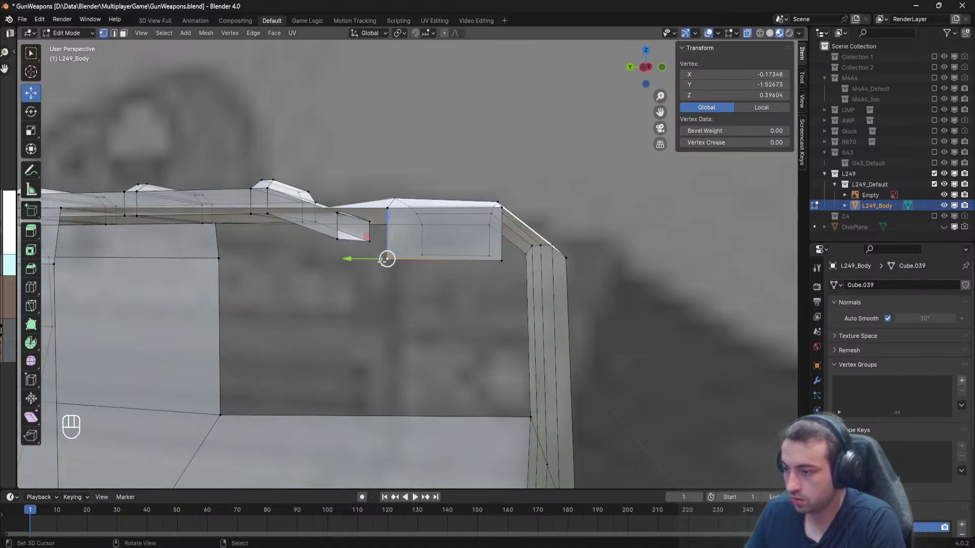
{"action": "scroll", "coordinate": [355, 274], "scroll_direction": "down", "scroll_amount": 1}
{"action": "middle_click_drag", "start_coordinate": [239, 289], "coordinate": [338, 310], "text": "shift"}
{"action": "right_click", "coordinate": [273, 293], "text": "shift"}
{"action": "right_click", "coordinate": [274, 252], "text": "shift"}
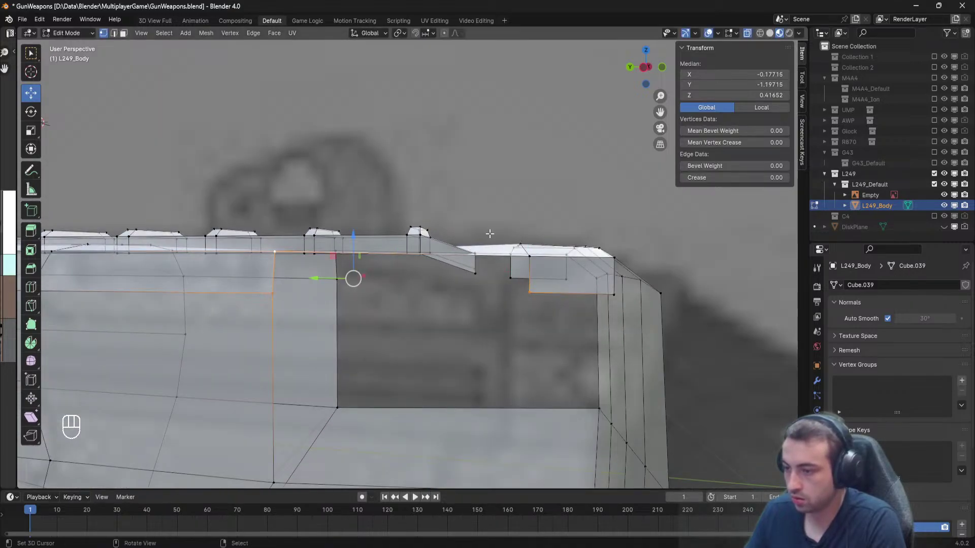
{"action": "left_click", "coordinate": [747, 33]}
{"action": "right_click", "coordinate": [530, 256], "text": "shift"}
{"action": "key", "text": "f"}
{"action": "key", "text": "a"}
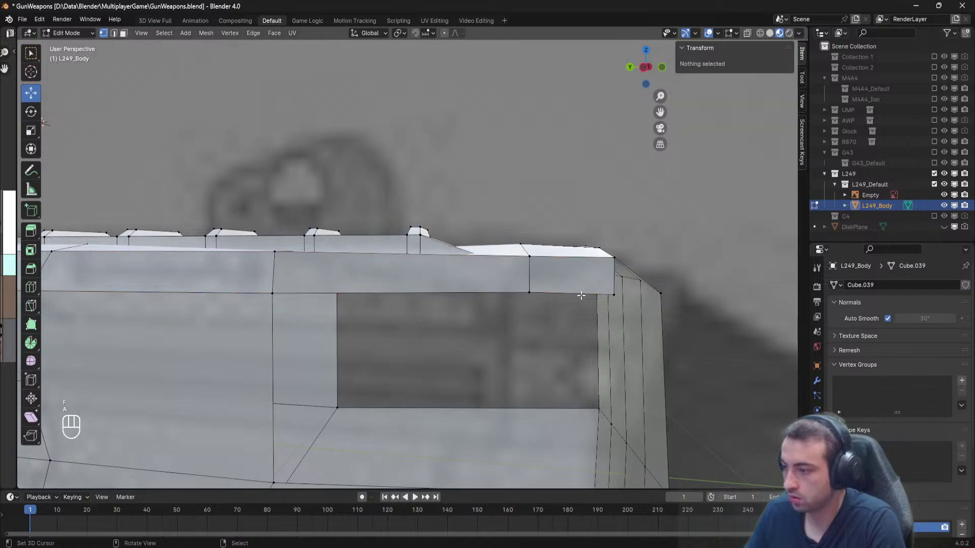
Fill the triangular faces beneath the rear top slope on both sides of the receiver.
{"action": "right_click", "coordinate": [614, 295]}
{"action": "right_click", "coordinate": [614, 258], "text": "shift"}
{"action": "right_click", "coordinate": [662, 294], "text": "shift"}
{"action": "middle_click_drag", "start_coordinate": [668, 297], "coordinate": [358, 273]}
{"action": "right_click", "coordinate": [355, 273]}
{"action": "right_click", "coordinate": [352, 234], "text": "shift"}
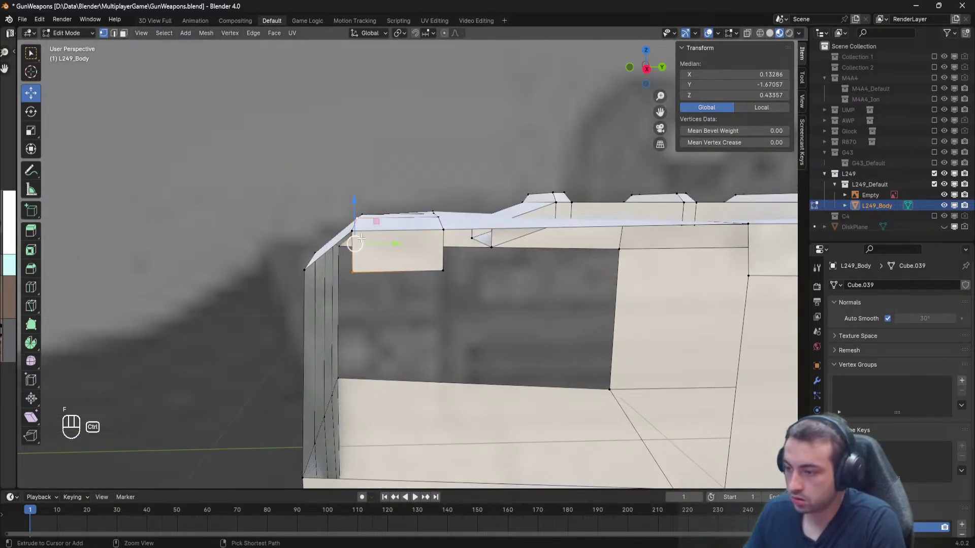
{"action": "key", "text": "ctrl+z"}
{"action": "right_click", "coordinate": [349, 233], "text": "shift"}
{"action": "right_click", "coordinate": [308, 268], "text": "shift"}
{"action": "key", "text": "f"}
Fill the matching upper side strip from the extruded face to the receiver wall on the opposite side.
{"action": "right_click", "coordinate": [439, 272]}
{"action": "right_click", "coordinate": [443, 232], "text": "shift"}
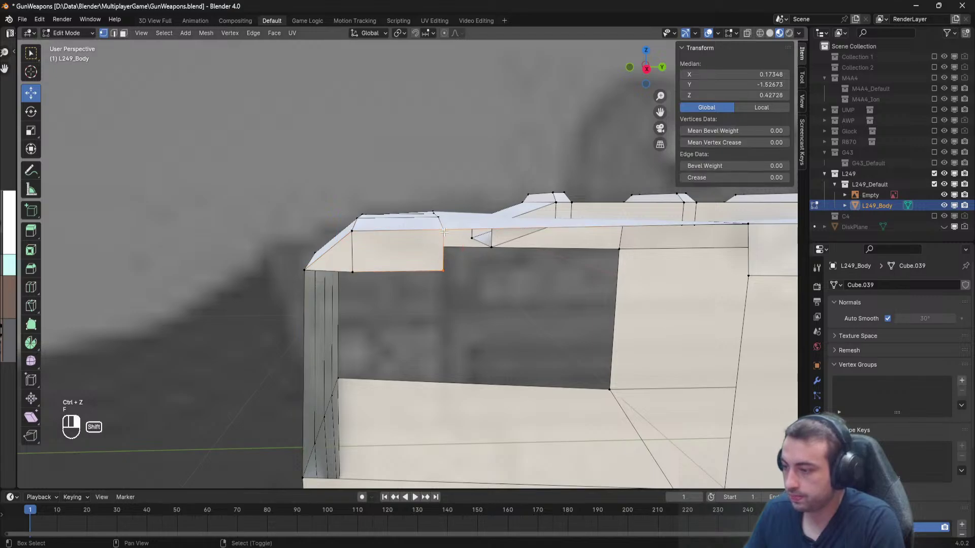
{"action": "middle_click_drag", "start_coordinate": [465, 250], "coordinate": [338, 264], "text": "shift"}
{"action": "right_click", "coordinate": [628, 286], "text": "shift"}
{"action": "key", "text": "f"}
{"action": "key", "text": "f"}
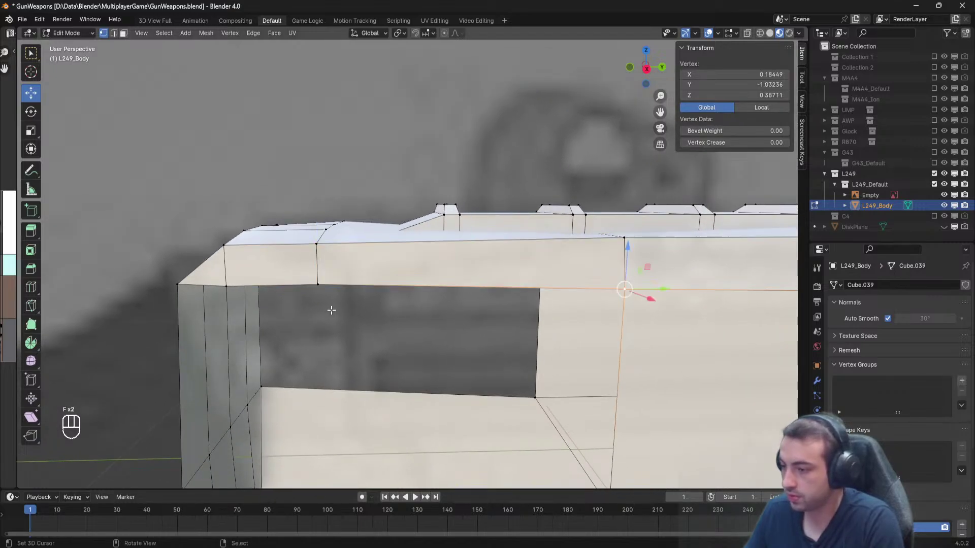
{"action": "middle_click_drag", "start_coordinate": [302, 315], "coordinate": [304, 167]}
{"action": "key", "text": "a"}
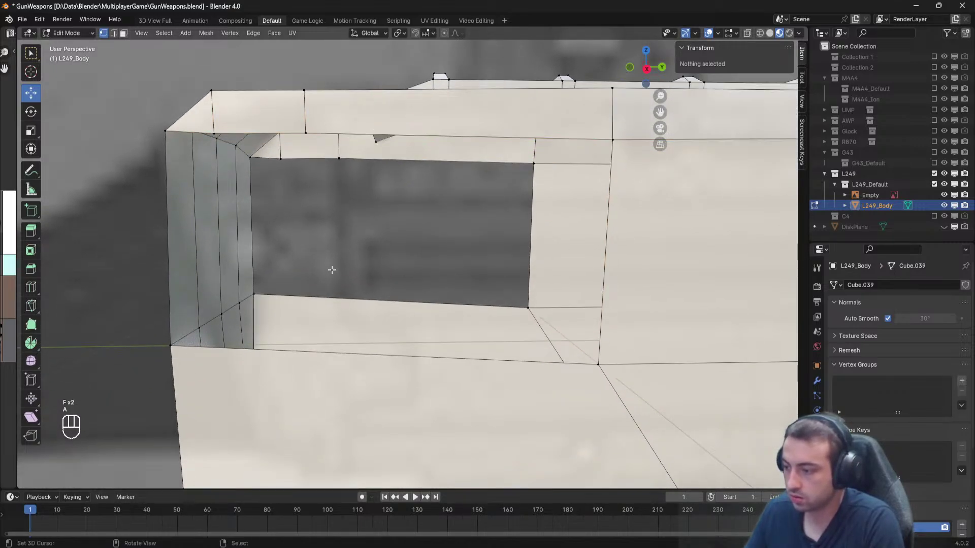
Add two evenly spaced loop cuts across the underside strip at the receiver's rear.
{"action": "middle_click_drag", "start_coordinate": [330, 270], "coordinate": [370, 361]}
{"action": "middle_click_drag", "start_coordinate": [341, 189], "coordinate": [370, 211]}
{"action": "middle_click_drag", "start_coordinate": [360, 377], "coordinate": [387, 164], "text": "shift"}
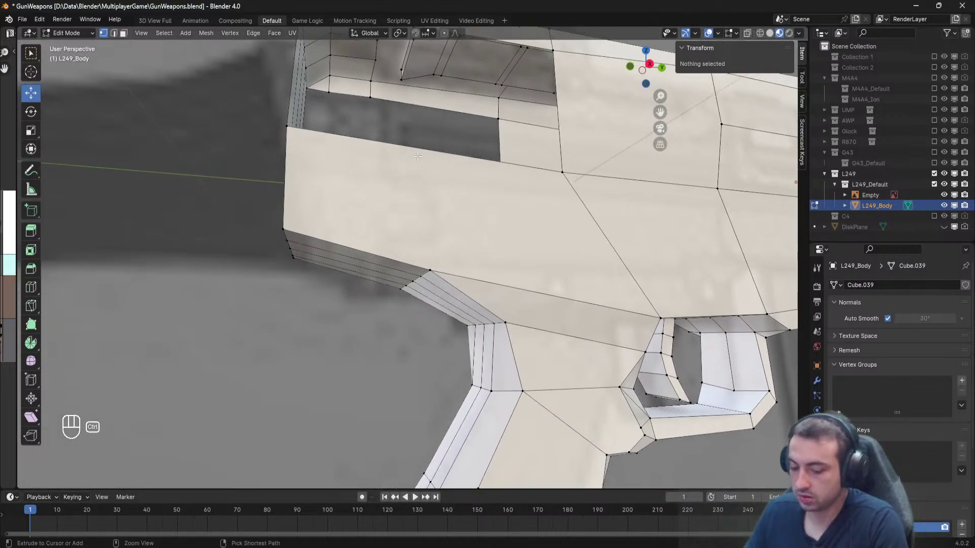
{"action": "key", "text": "ctrl+r"}
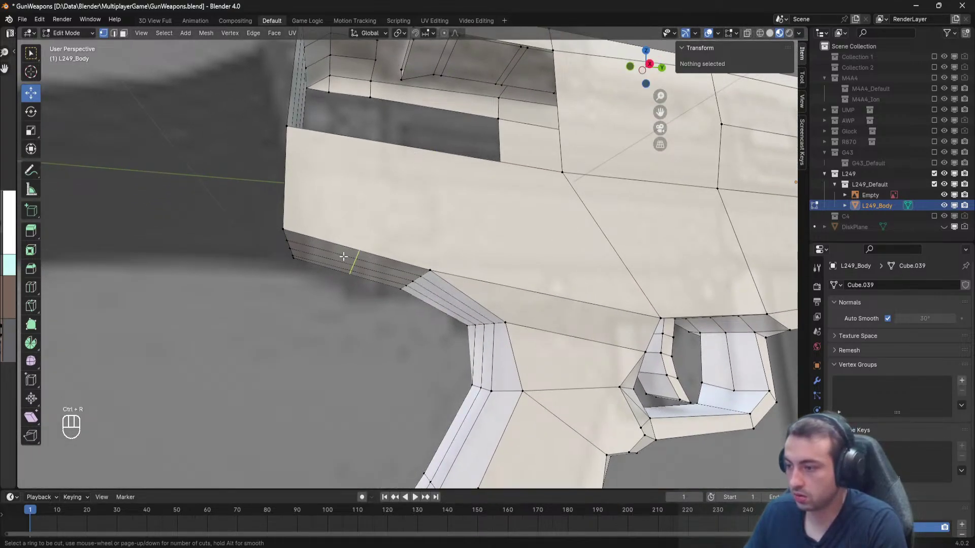
{"action": "scroll", "coordinate": [344, 257], "scroll_direction": "up", "scroll_amount": 1}
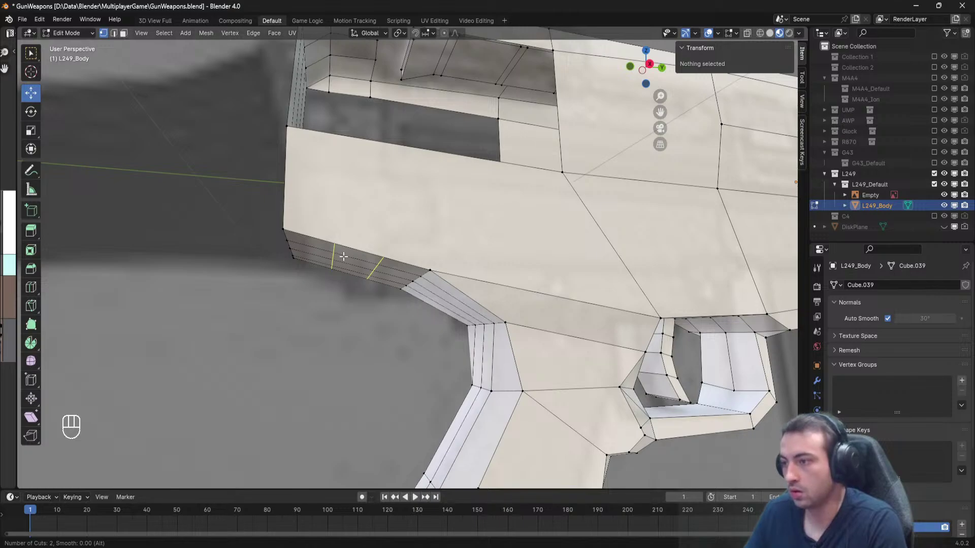
{"action": "left_click", "coordinate": [343, 257]}
{"action": "right_click", "coordinate": [344, 257]}
{"action": "key", "text": "alt+a"}
Subdivide the lower edges of the side openings on both sides with two cuts and switch to vertex selection.
{"action": "middle_click_drag", "start_coordinate": [382, 228], "coordinate": [360, 246], "text": "shift"}
{"action": "key", "text": "ctrl+r"}
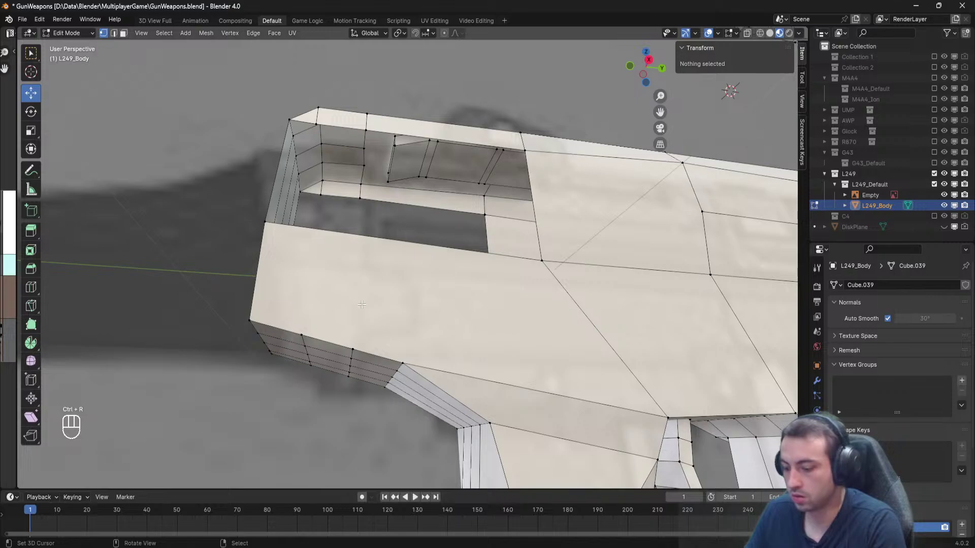
{"action": "middle_click_drag", "start_coordinate": [362, 304], "coordinate": [336, 227]}
{"action": "left_click", "coordinate": [366, 249]}
{"action": "key", "text": "space"}
{"action": "type", "text": "subd"}
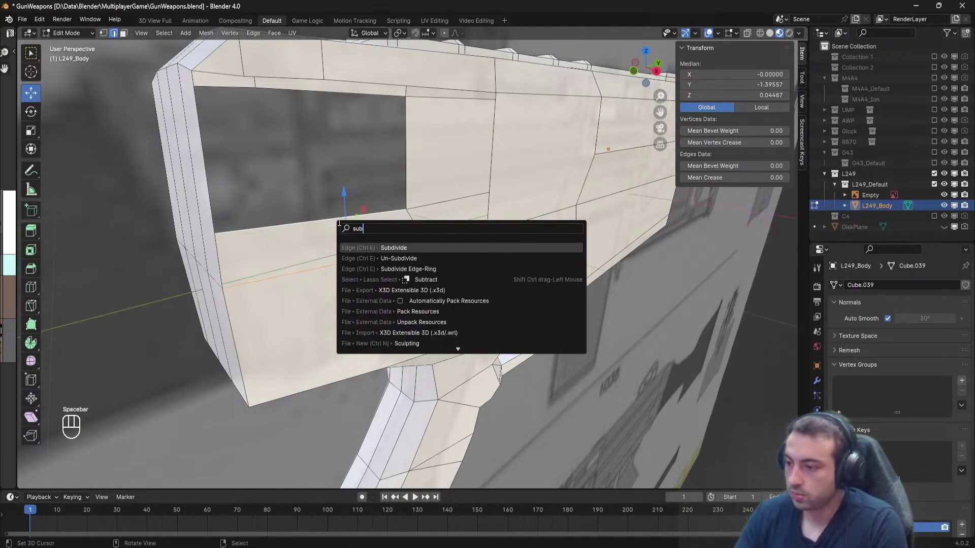
{"action": "left_click", "coordinate": [405, 247]}
{"action": "left_click", "coordinate": [176, 406]}
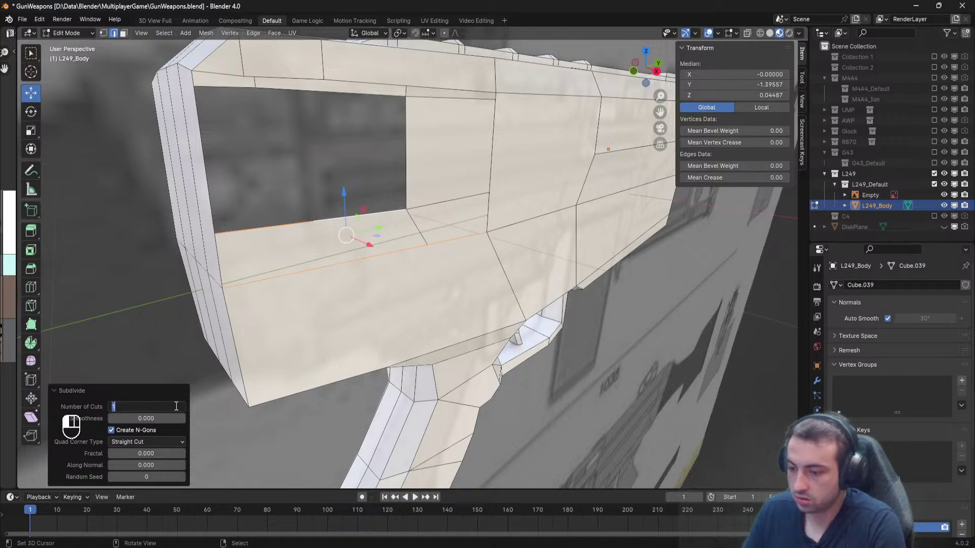
{"action": "key", "text": "Return"}
{"action": "left_click", "coordinate": [103, 33]}
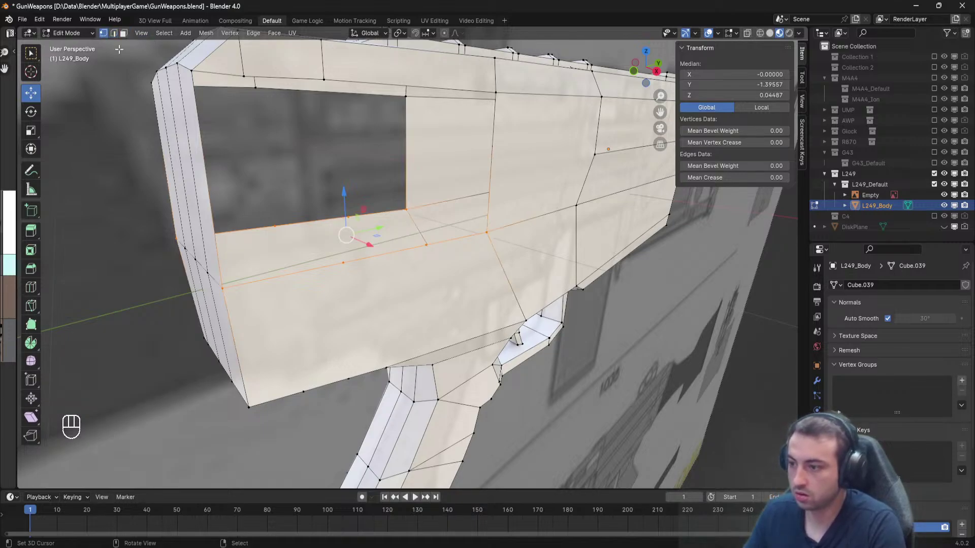
Move both new vertex pairs on the openings' lower edges rearward along Y, placing the forward pair at about Y -1.39.
{"action": "middle_click_drag", "start_coordinate": [290, 175], "coordinate": [248, 169]}
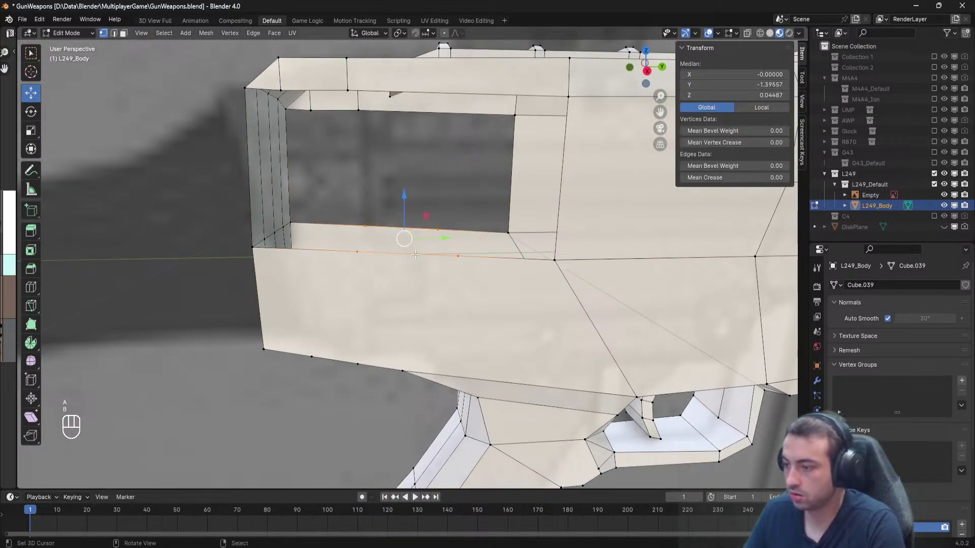
{"action": "key", "text": "g"}
{"action": "key", "text": "y"}
{"action": "left_click_drag", "start_coordinate": [410, 241], "coordinate": [423, 264]}
{"action": "key", "text": "a"}
{"action": "key", "text": "b"}
{"action": "left_click_drag", "start_coordinate": [441, 243], "coordinate": [438, 242]}
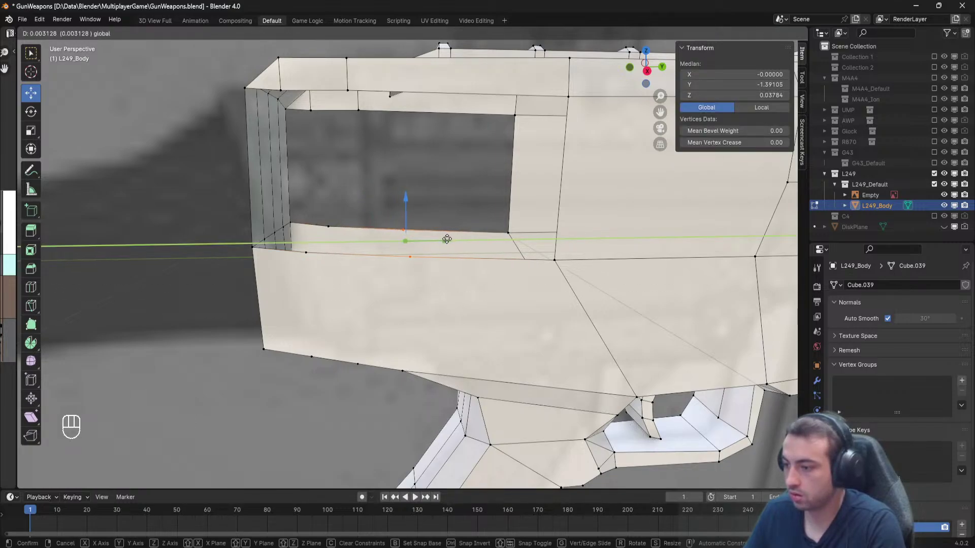
{"action": "left_click", "coordinate": [445, 239]}
{"action": "key", "text": "alt+a"}
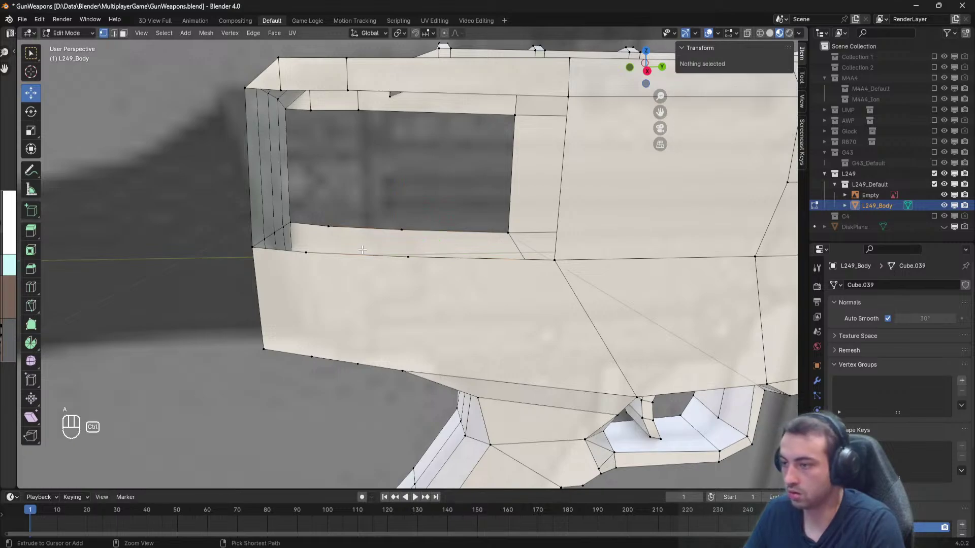
Add a centred cut between the two subdivision vertices on the lower opening edge of each side.
{"action": "key", "text": "ctrl+r"}
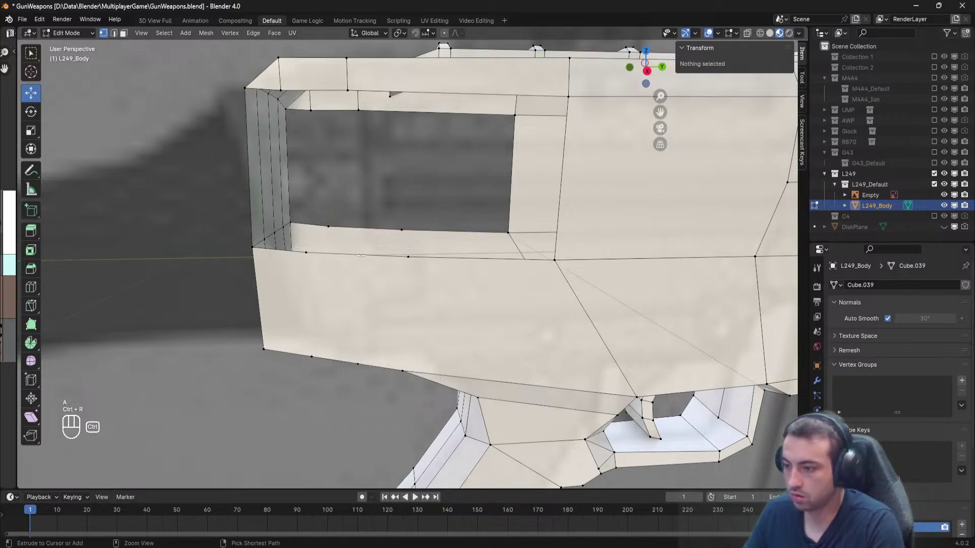
{"action": "key", "text": "ctrl+r"}
{"action": "left_click", "coordinate": [356, 252]}
{"action": "right_click", "coordinate": [356, 252]}
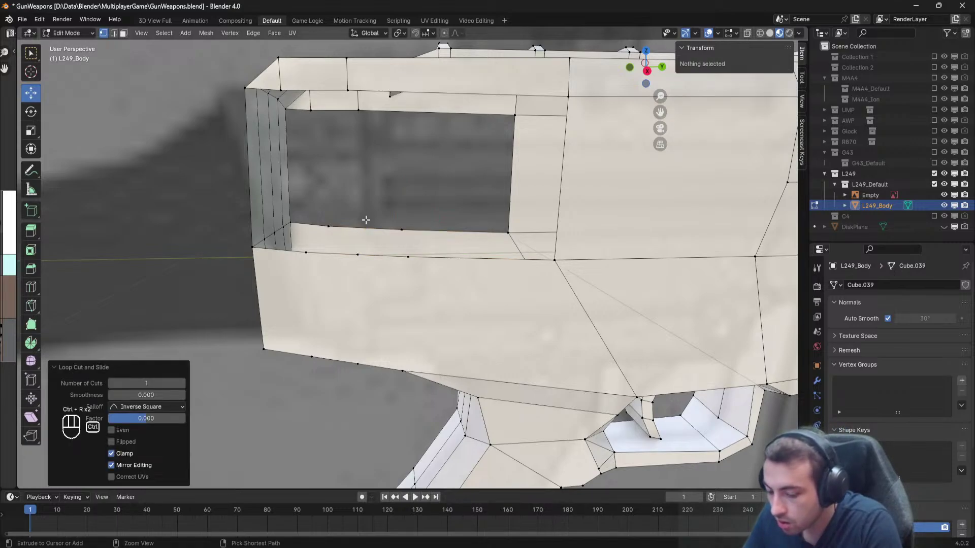
{"action": "key", "text": "ctrl+r"}
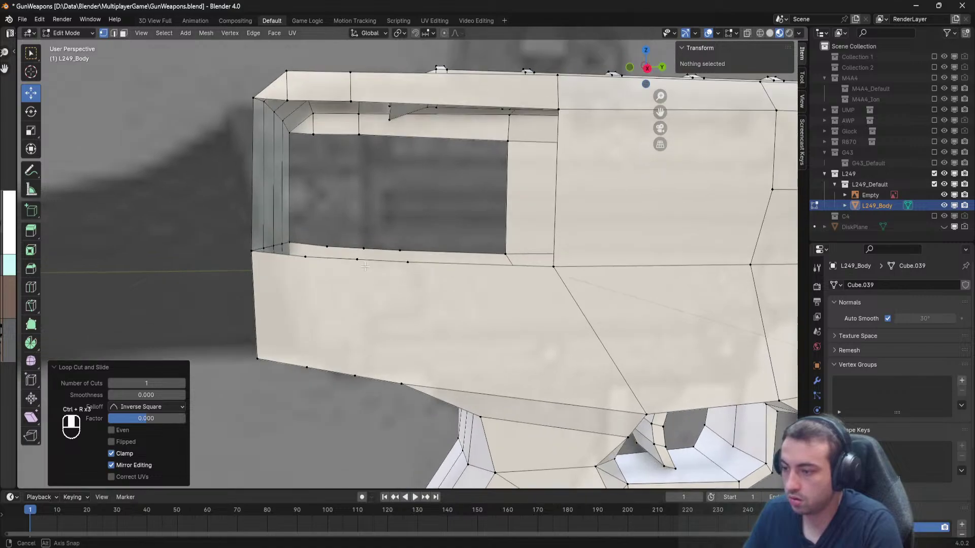
{"action": "middle_click_drag", "start_coordinate": [357, 265], "coordinate": [206, 168]}
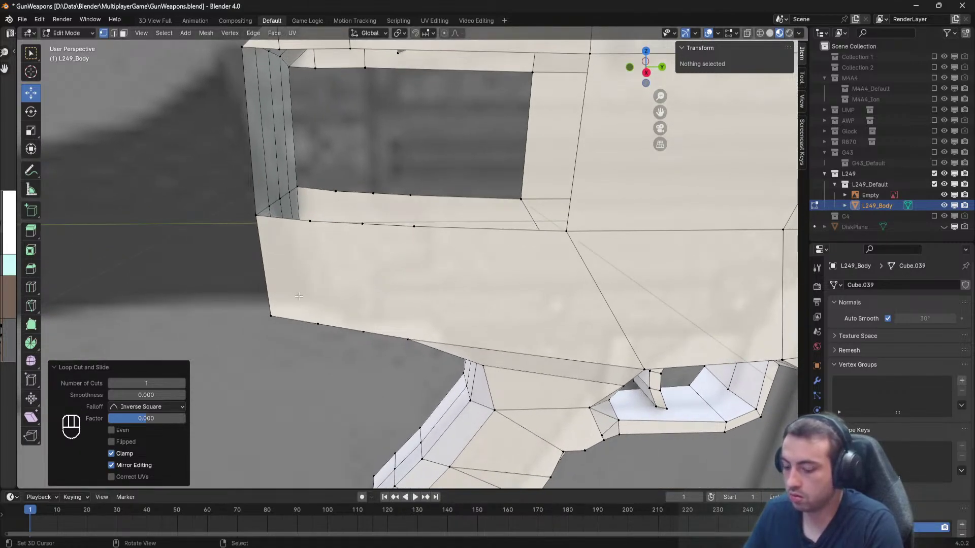
Knife-cut a vertical edge on the receiver's rear lower side panel between the forward vertices of its bottom edge and the opening's lower edge.
{"action": "key", "text": "k"}
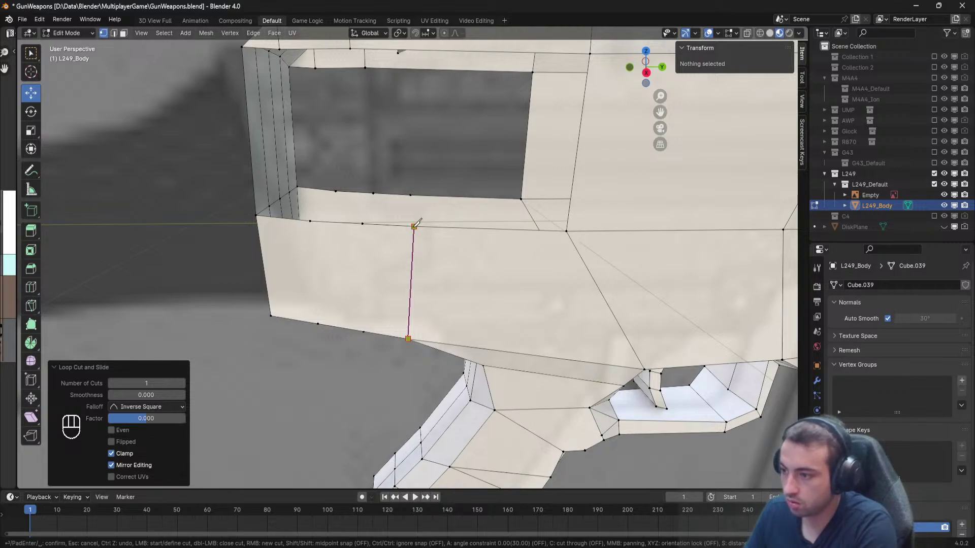
{"action": "key", "text": "Return"}
Try to connect the middle vertex pair of the rear lower side panel using Subdivide and Knife Project.
{"action": "left_click", "coordinate": [363, 331]}
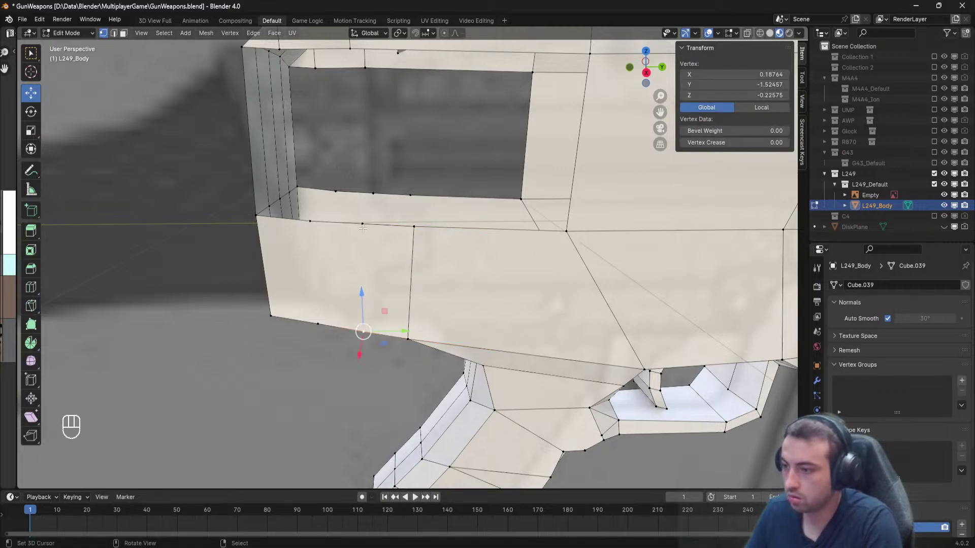
{"action": "left_click", "coordinate": [362, 224], "text": "shift"}
{"action": "right_click", "coordinate": [366, 232]}
{"action": "key", "text": "space"}
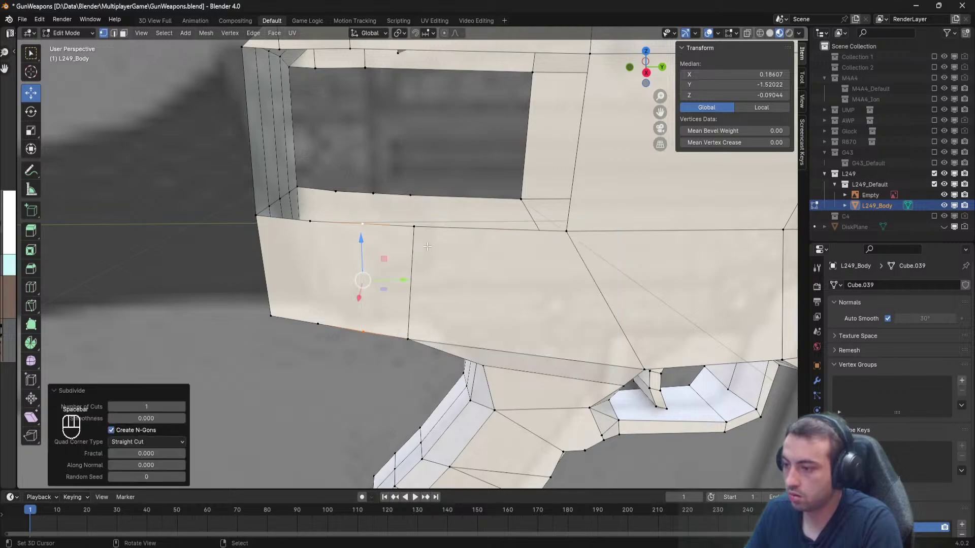
{"action": "left_click", "coordinate": [363, 333]}
{"action": "left_click", "coordinate": [363, 225], "text": "shift"}
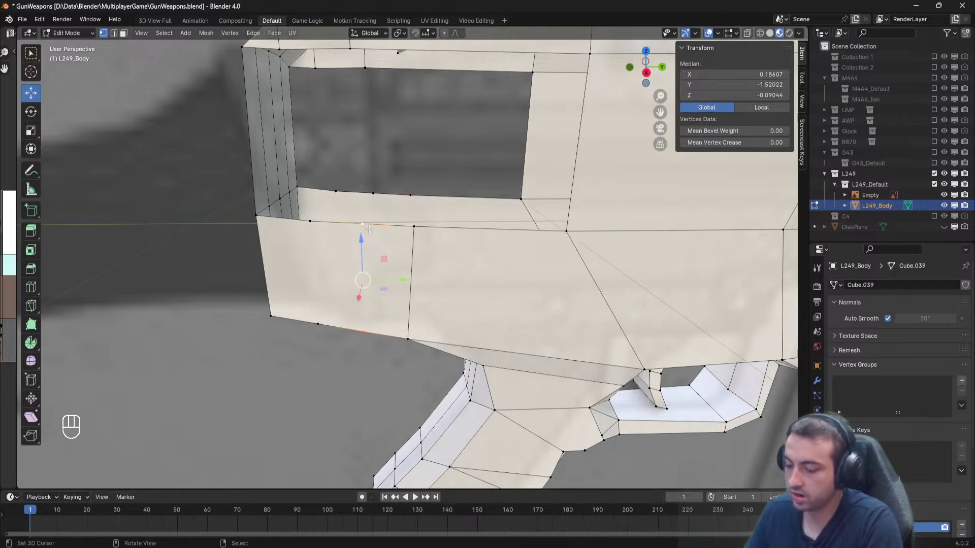
{"action": "key", "text": "space"}
{"action": "type", "text": "kn"}
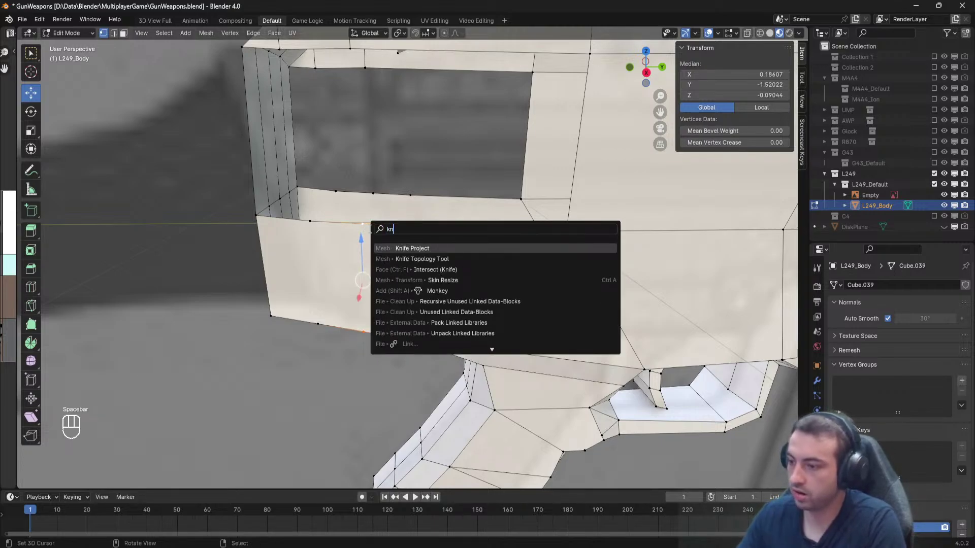
{"action": "left_click", "coordinate": [456, 247]}
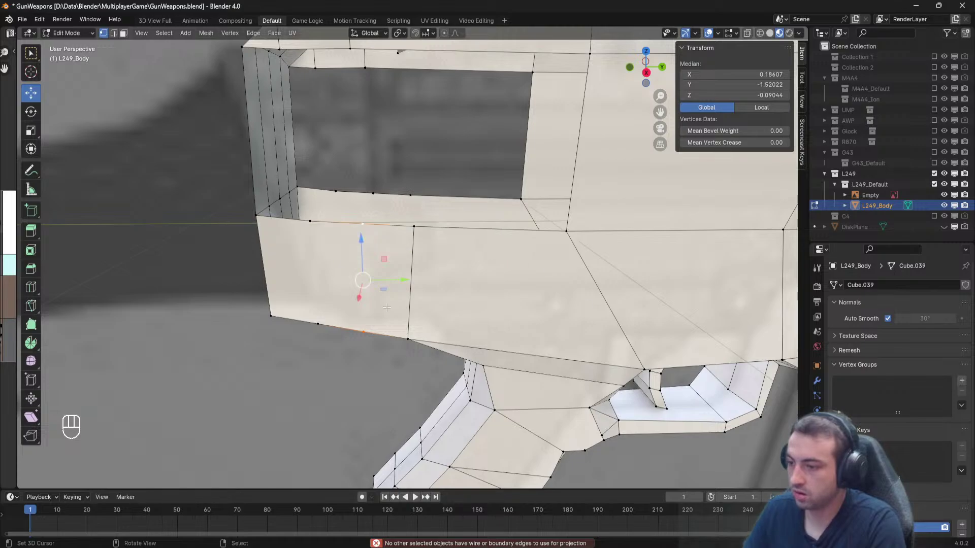
{"action": "left_click", "coordinate": [374, 319]}
{"action": "left_click", "coordinate": [362, 226], "text": "shift"}
{"action": "key", "text": "space"}
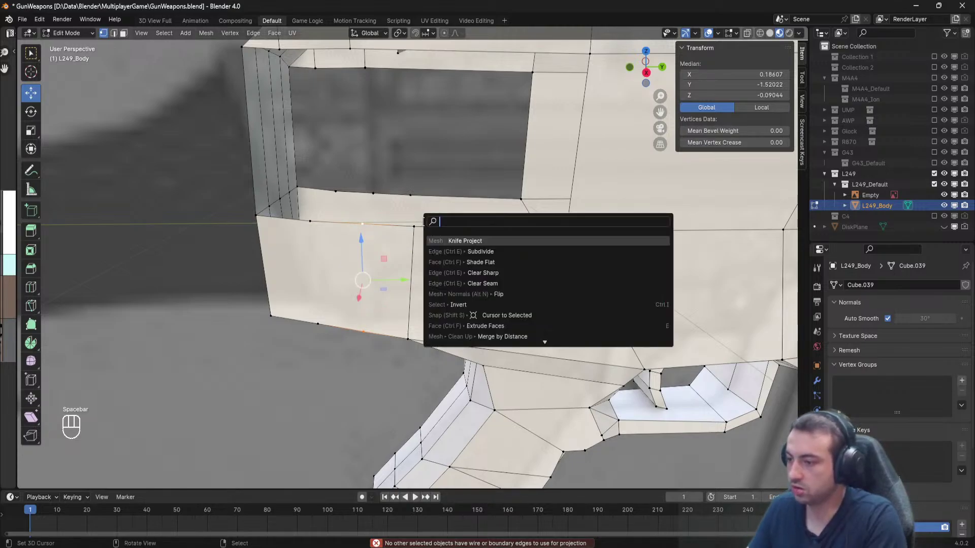
{"action": "type", "text": "knife"}
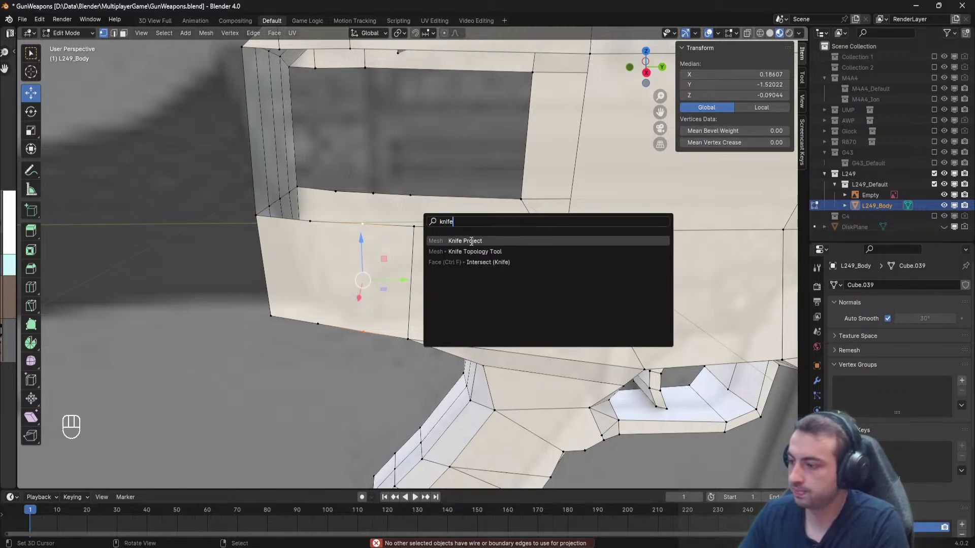
{"action": "left_click", "coordinate": [509, 250]}
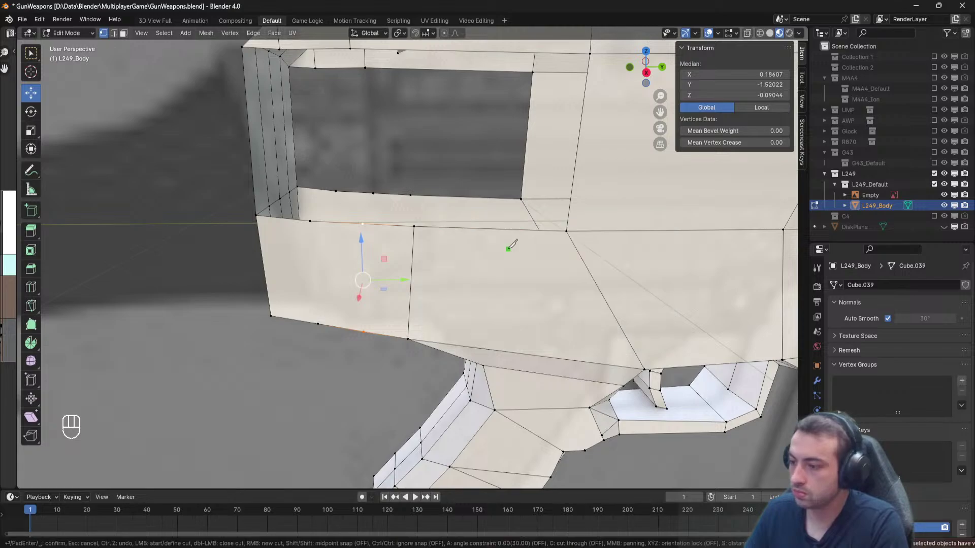
{"action": "key", "text": "Escape"}
{"action": "key", "text": "alt+a"}
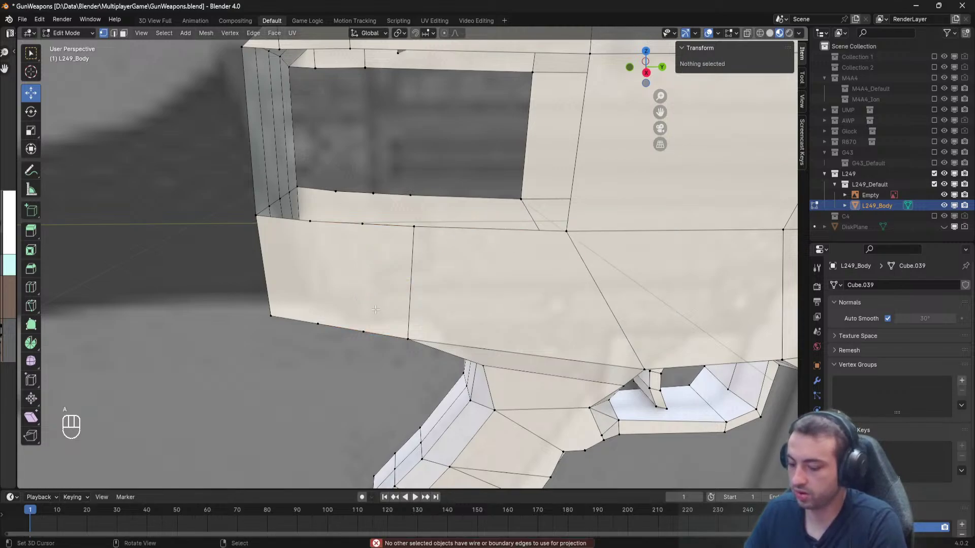
Knife-cut two more vertical edges on the same lower side panel, joining the middle and rearmost vertex pairs.
{"action": "key", "text": "k"}
{"action": "left_click", "coordinate": [363, 331]}
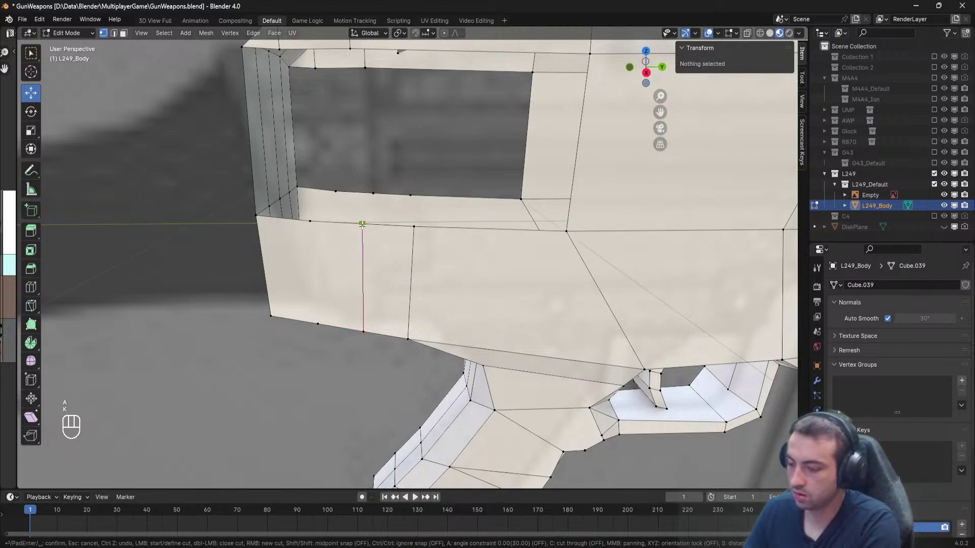
{"action": "left_click", "coordinate": [362, 224]}
{"action": "key", "text": "Return"}
{"action": "key", "text": "alt+a"}
{"action": "key", "text": "k"}
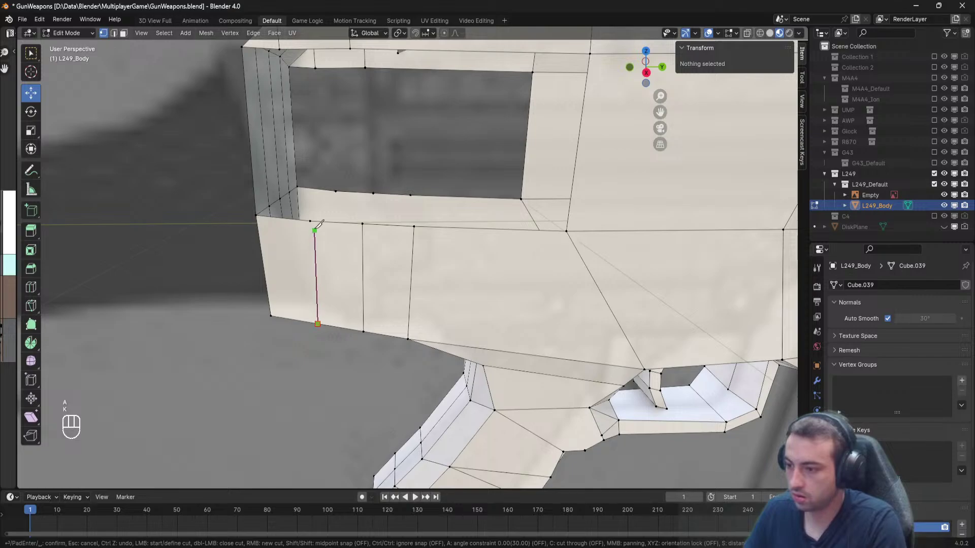
{"action": "left_click", "coordinate": [311, 221]}
{"action": "key", "text": "Return"}
{"action": "key", "text": "alt+a"}
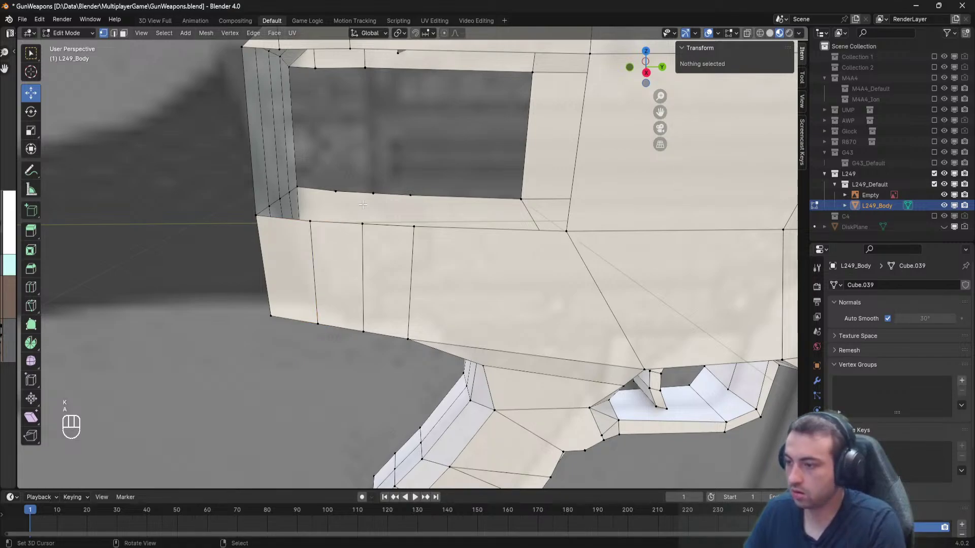
Knife-cut the matching forward vertical edge on the opposite side's rear lower panel, up to the opening's lower edge.
{"action": "middle_click_drag", "start_coordinate": [323, 211], "coordinate": [511, 223]}
{"action": "middle_click_drag", "start_coordinate": [431, 269], "coordinate": [479, 244], "text": "shift"}
{"action": "scroll", "coordinate": [480, 190], "scroll_direction": "up", "scroll_amount": 2}
{"action": "key", "text": "k"}
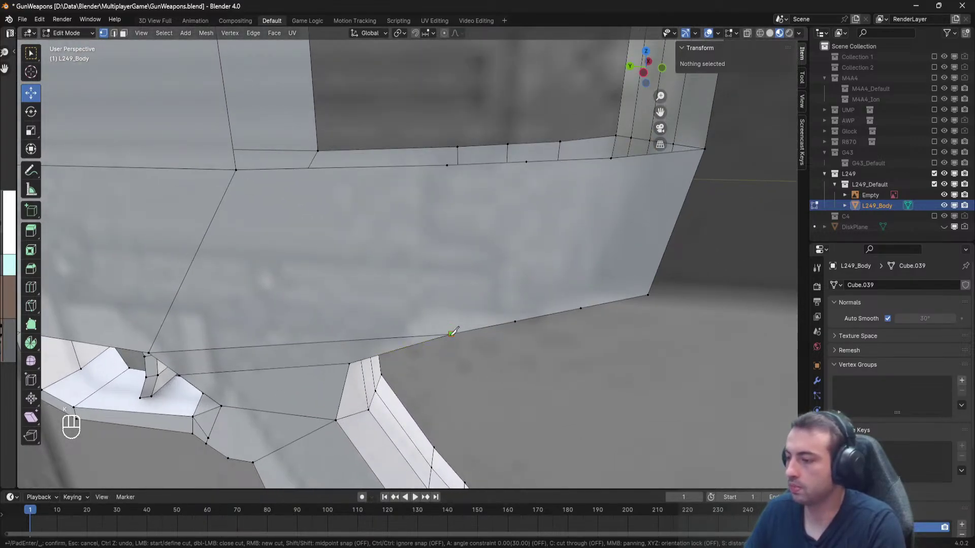
{"action": "left_click", "coordinate": [447, 165]}
{"action": "key", "text": "Return"}
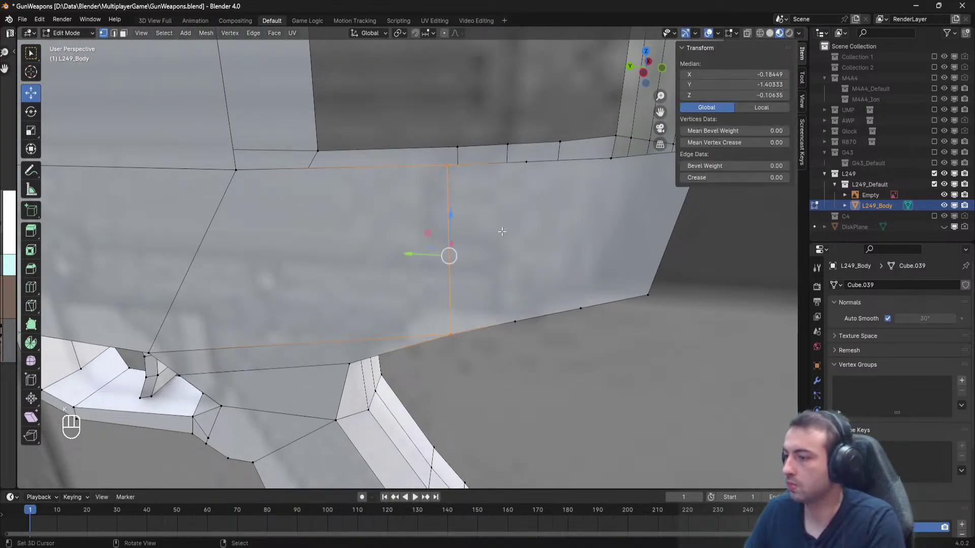
{"action": "key", "text": "alt+a"}
Knife-cut the middle and rearmost vertical edges on the opposite side's lower panel.
{"action": "key", "text": "k"}
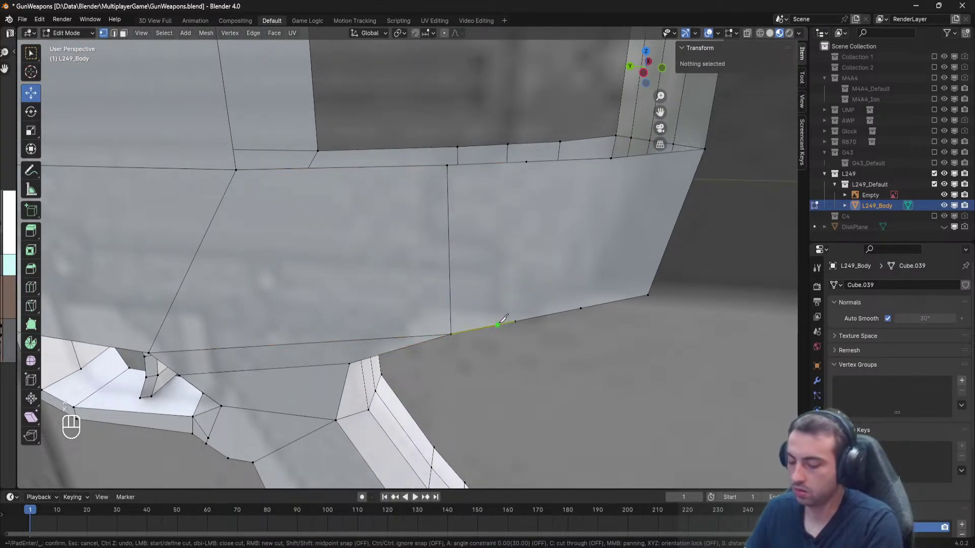
{"action": "left_click", "coordinate": [526, 162]}
{"action": "key", "text": "Return"}
{"action": "key", "text": "alt+a"}
{"action": "key", "text": "k"}
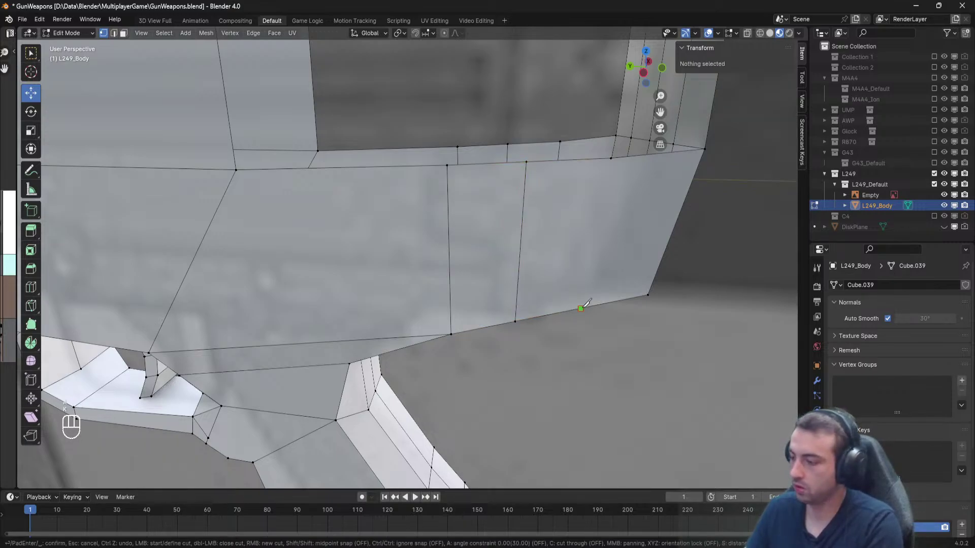
{"action": "left_click", "coordinate": [612, 159]}
{"action": "key", "text": "Return"}
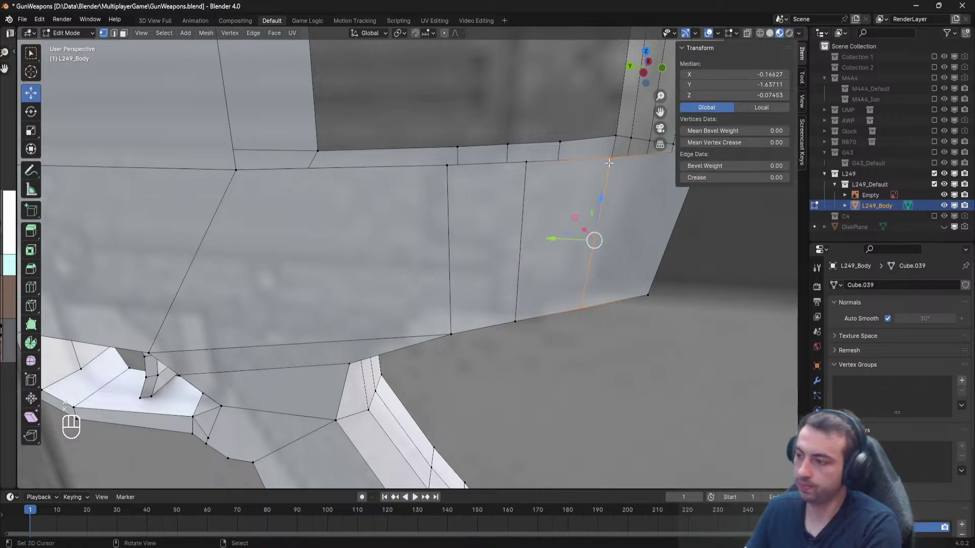
{"action": "key", "text": "alt+a"}
Fill a four-vertex face across the rear part of the side opening on the -X side, above the middle and rearmost cuts.
{"action": "scroll", "coordinate": [587, 181], "scroll_direction": "down", "scroll_amount": 4}
{"action": "scroll", "coordinate": [563, 232], "scroll_direction": "up", "scroll_amount": 2}
{"action": "middle_click_drag", "start_coordinate": [564, 232], "coordinate": [518, 267]}
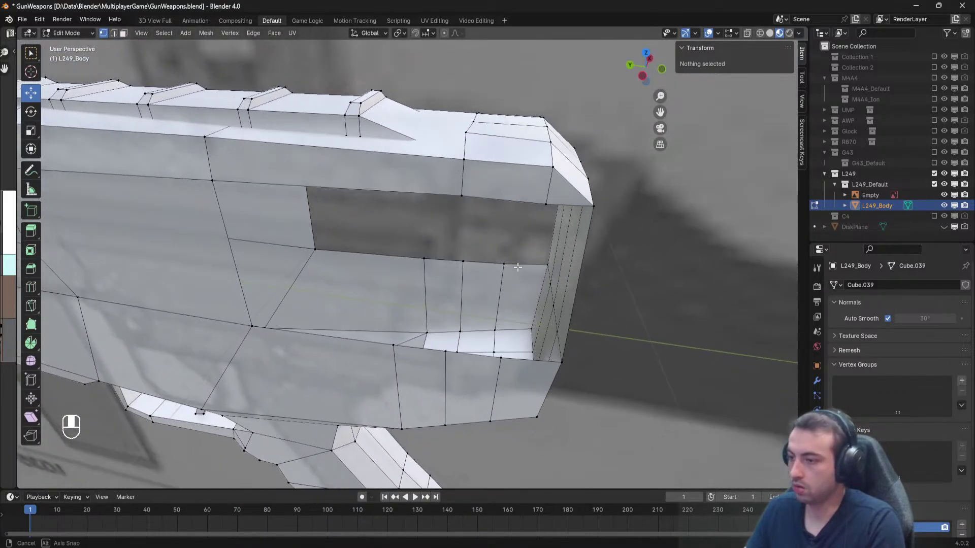
{"action": "middle_click_drag", "start_coordinate": [375, 176], "coordinate": [384, 218]}
{"action": "middle_click_drag", "start_coordinate": [405, 270], "coordinate": [418, 286]}
{"action": "left_click", "coordinate": [469, 317]}
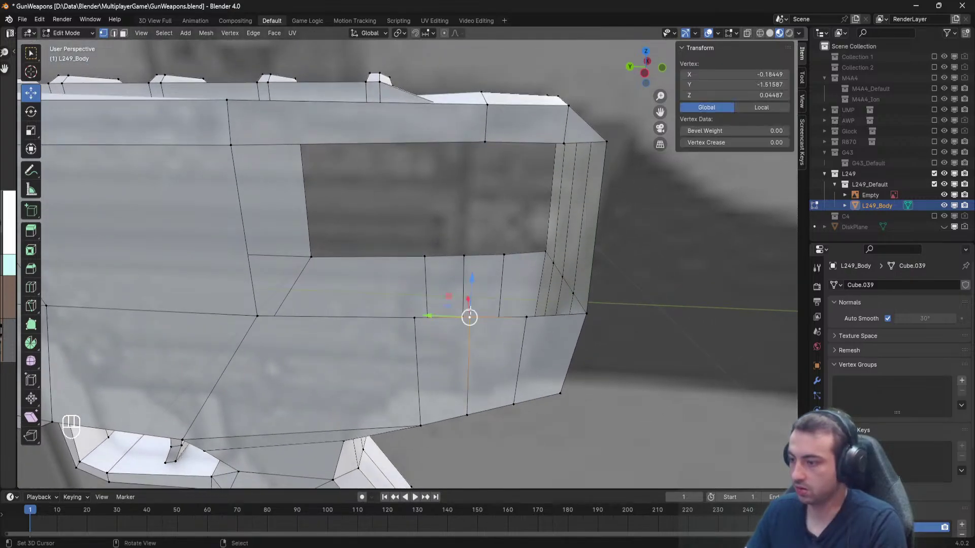
{"action": "left_click", "coordinate": [485, 142], "text": "shift"}
{"action": "left_click", "coordinate": [563, 144], "text": "shift"}
{"action": "left_click", "coordinate": [529, 320], "text": "shift"}
{"action": "key", "text": "f"}
Fill the rearmost gap of the -X side opening with a face reaching the receiver's back edge.
{"action": "right_click", "coordinate": [528, 319]}
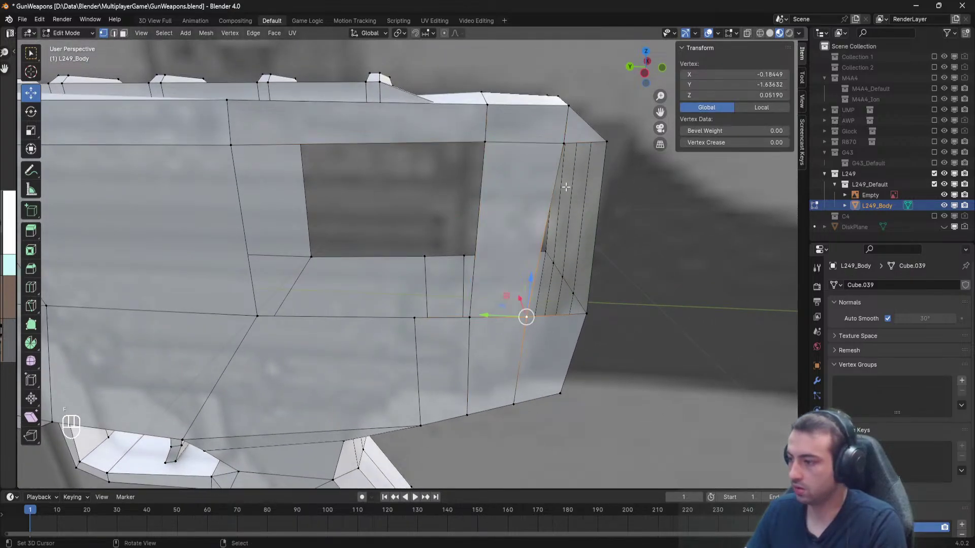
{"action": "right_click", "coordinate": [564, 144], "text": "shift"}
{"action": "right_click", "coordinate": [606, 144], "text": "shift"}
{"action": "right_click", "coordinate": [588, 312], "text": "shift"}
{"action": "key", "text": "f"}
{"action": "key", "text": "a"}
Fill the two matching rear faces of the side opening on the +X side, starting at the receiver's back edge.
{"action": "middle_click_drag", "start_coordinate": [627, 259], "coordinate": [325, 257]}
{"action": "left_click", "coordinate": [316, 257]}
{"action": "right_click", "coordinate": [273, 254], "text": "shift"}
{"action": "right_click", "coordinate": [262, 128], "text": "shift"}
{"action": "right_click", "coordinate": [295, 130], "text": "shift"}
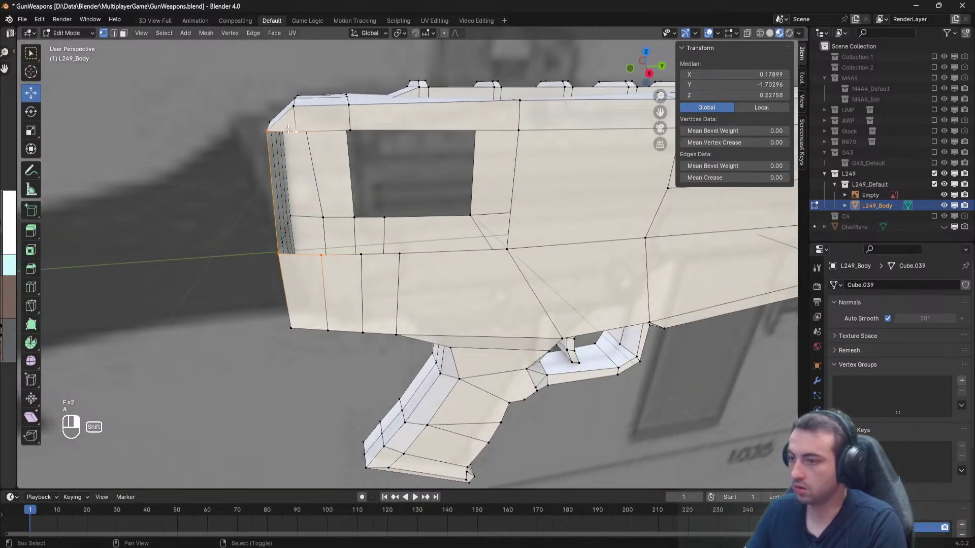
{"action": "key", "text": "f"}
{"action": "right_click", "coordinate": [296, 132]}
{"action": "right_click", "coordinate": [349, 131], "text": "shift"}
{"action": "key", "text": "f"}
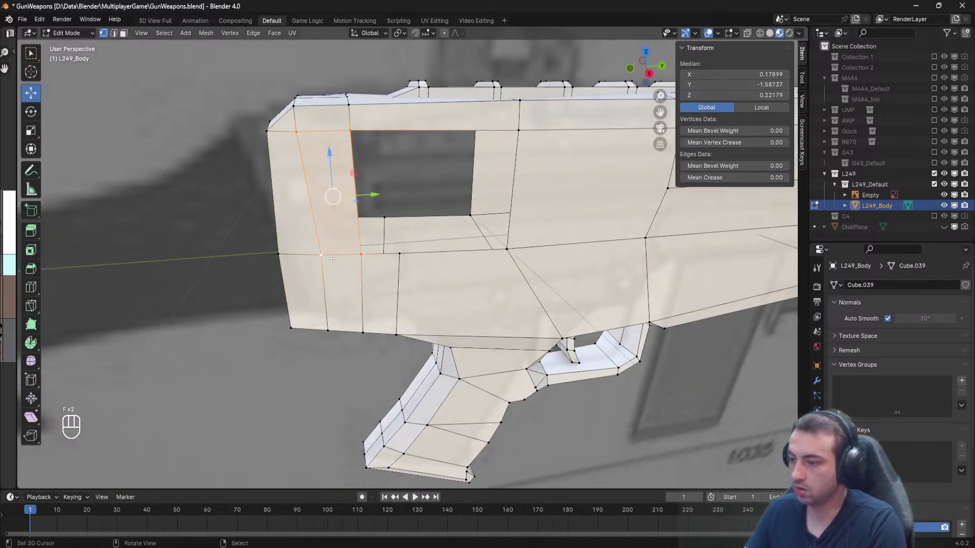
{"action": "key", "text": "alt+a"}
Add a centred loop cut to the side strip above the remaining opening on the -X side.
{"action": "middle_click_drag", "start_coordinate": [361, 256], "coordinate": [516, 244]}
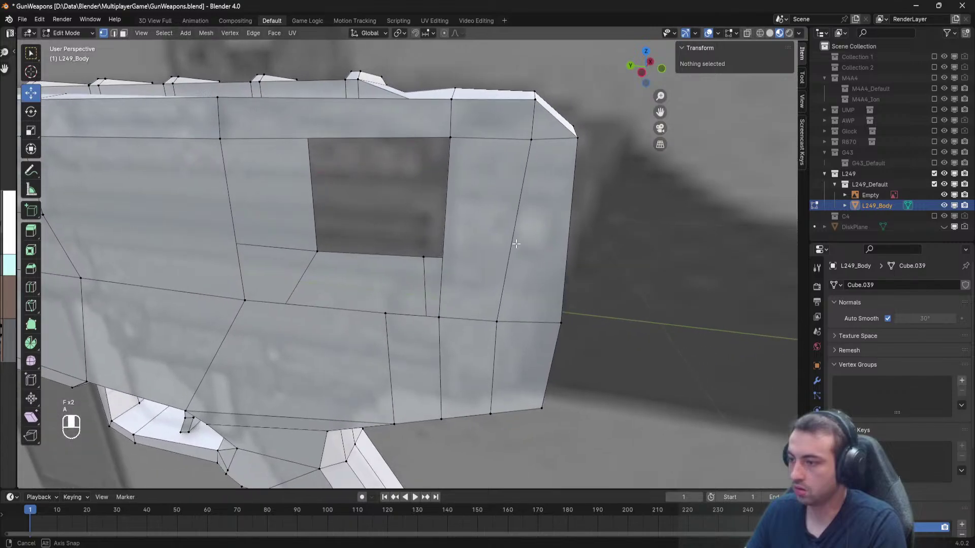
{"action": "middle_click_drag", "start_coordinate": [446, 242], "coordinate": [476, 305], "text": "shift"}
{"action": "key", "text": "ctrl+r"}
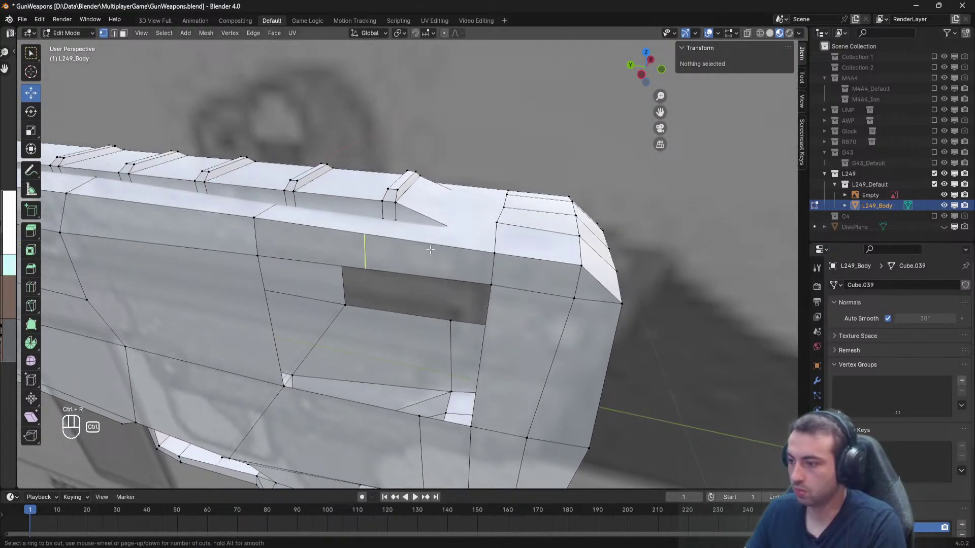
{"action": "left_click", "coordinate": [430, 249]}
{"action": "left_click", "coordinate": [502, 258]}
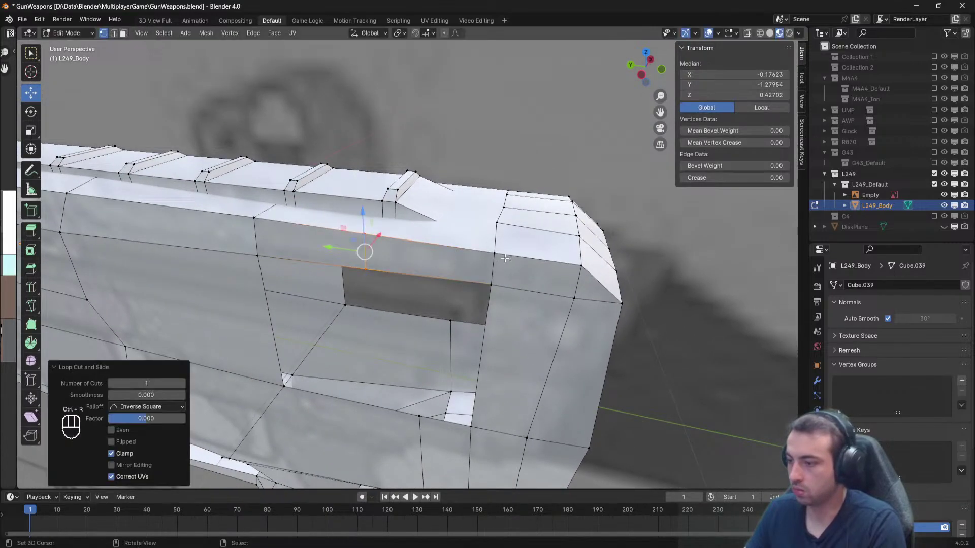
{"action": "middle_click_drag", "start_coordinate": [364, 250], "coordinate": [389, 188]}
Add a matching centred loop cut to the strip above the opening on the +X side.
{"action": "key", "text": "alt+a"}
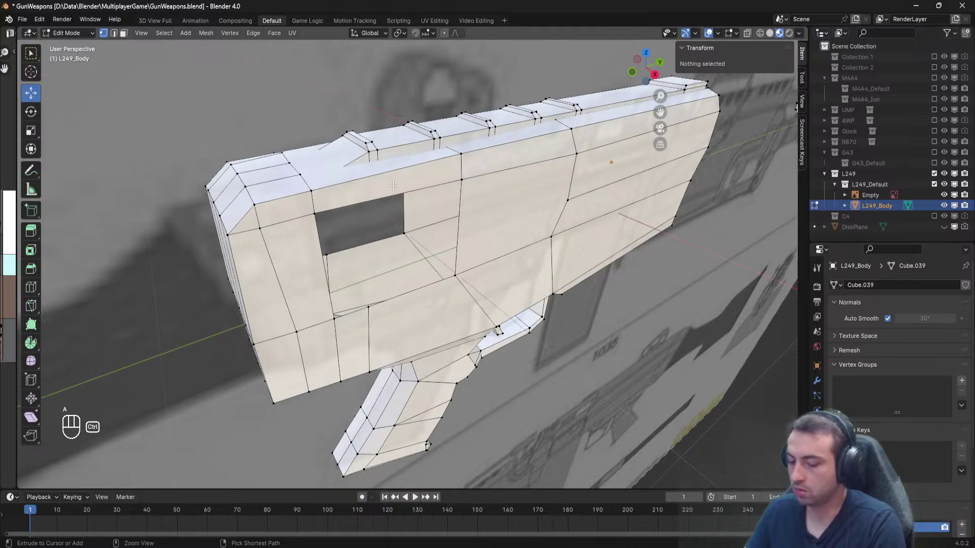
{"action": "key", "text": "ctrl+r"}
{"action": "left_click", "coordinate": [393, 186]}
{"action": "right_click", "coordinate": [364, 180]}
Select both new upper strip cuts and move them rearward along Y, roughly in line with the forward lower panel cuts.
{"action": "scroll", "coordinate": [512, 173], "scroll_direction": "up", "scroll_amount": 3}
{"action": "middle_click_drag", "start_coordinate": [363, 180], "coordinate": [520, 170]}
{"action": "right_click", "coordinate": [338, 251], "text": "shift"}
{"action": "right_click", "coordinate": [337, 218], "text": "shift"}
{"action": "middle_click_drag", "start_coordinate": [339, 223], "coordinate": [384, 209]}
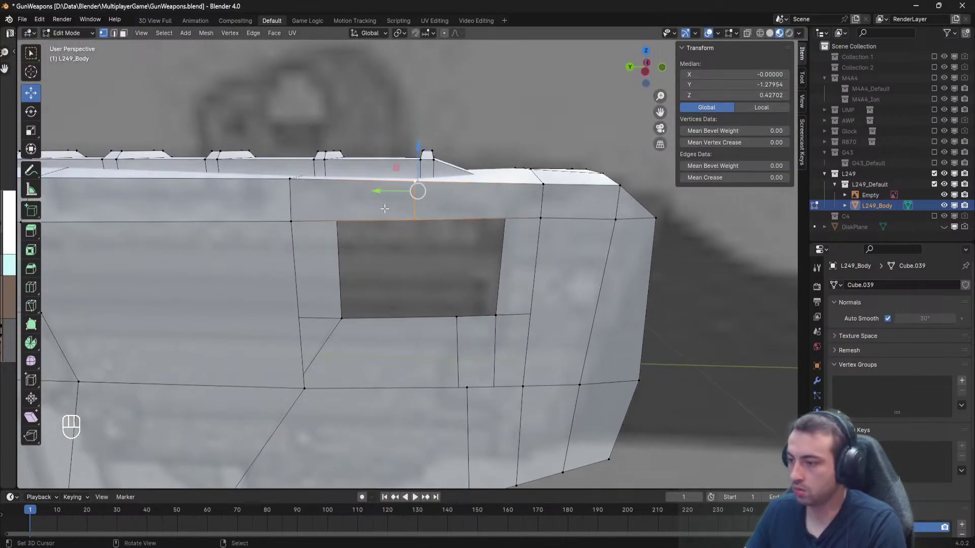
{"action": "left_click_drag", "start_coordinate": [376, 191], "coordinate": [422, 191]}
Fill the narrow face on the -X side between the moved upper cut and the already filled rear faces.
{"action": "key", "text": "a"}
{"action": "right_click", "coordinate": [469, 221]}
{"action": "right_click", "coordinate": [539, 219], "text": "shift"}
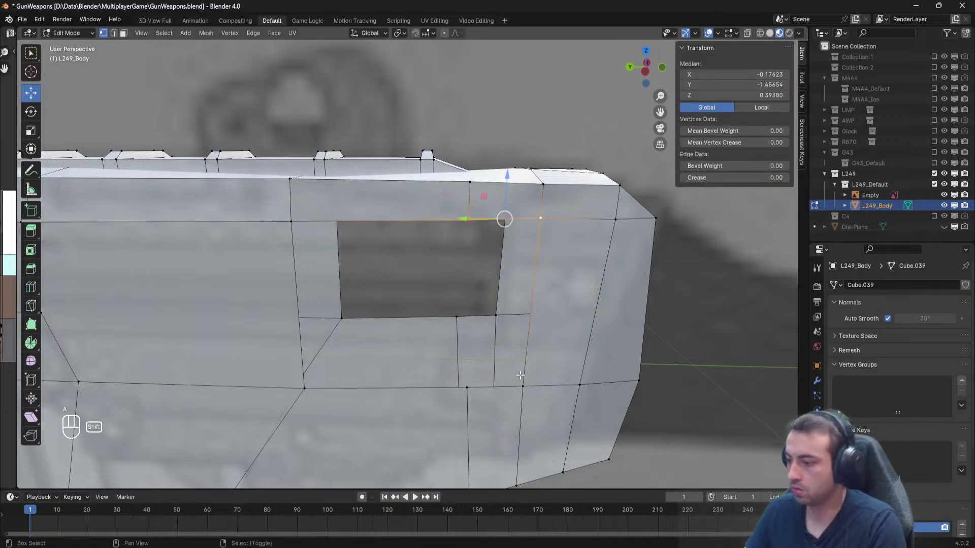
{"action": "right_click", "coordinate": [522, 384], "text": "shift"}
{"action": "right_click", "coordinate": [467, 387], "text": "shift"}
{"action": "key", "text": "f"}
Close the remaining forward part of the -X side opening with a four-vertex face.
{"action": "right_click", "coordinate": [463, 387]}
{"action": "right_click", "coordinate": [469, 224], "text": "shift"}
{"action": "right_click", "coordinate": [292, 227], "text": "shift"}
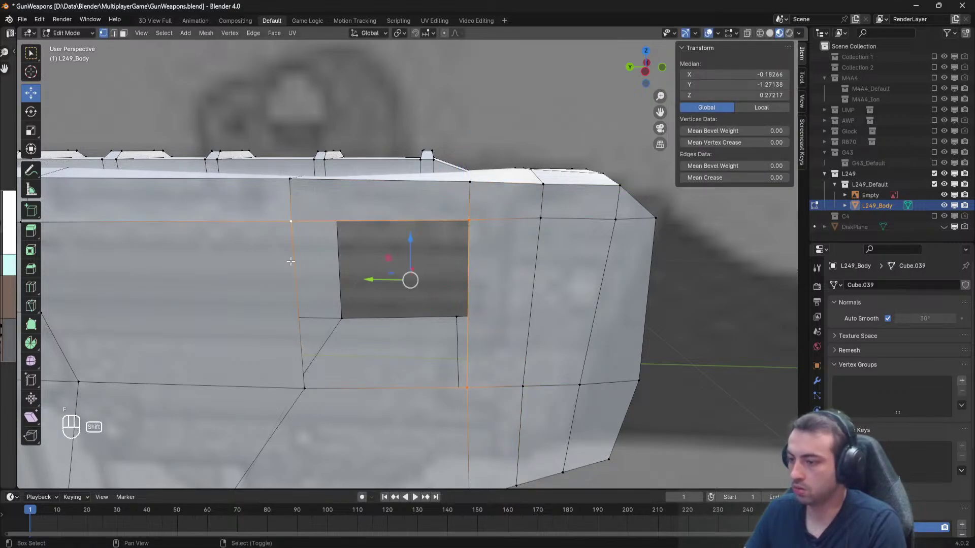
{"action": "right_click", "coordinate": [293, 382], "text": "shift"}
{"action": "key", "text": "f"}
{"action": "key", "text": "a"}
Fill the matching narrow face on the +X side between the moved upper cut and the filled rear faces.
{"action": "middle_click_drag", "start_coordinate": [483, 300], "coordinate": [256, 299]}
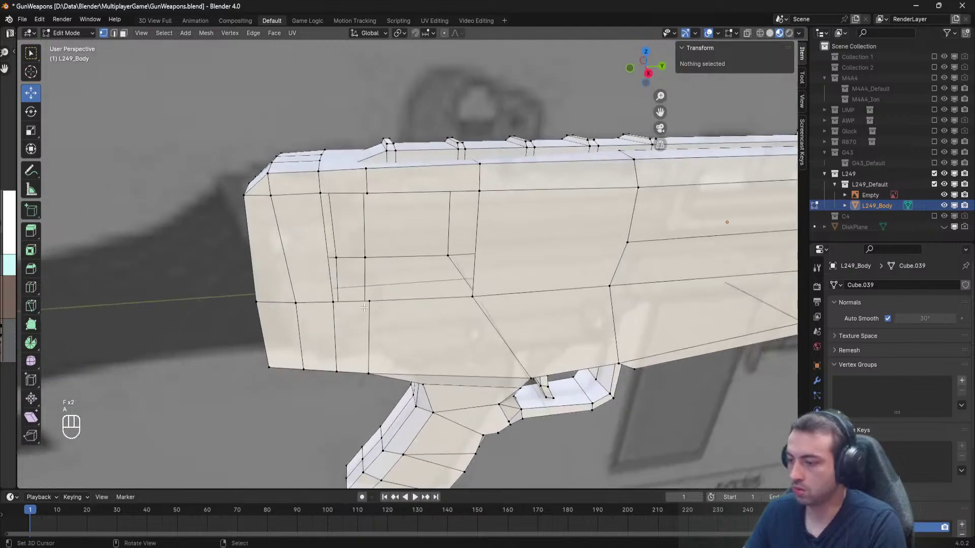
{"action": "right_click", "coordinate": [369, 301]}
{"action": "left_click", "coordinate": [334, 192], "text": "alt+shift"}
{"action": "left_click", "coordinate": [330, 306], "text": "shift"}
{"action": "key", "text": "f"}
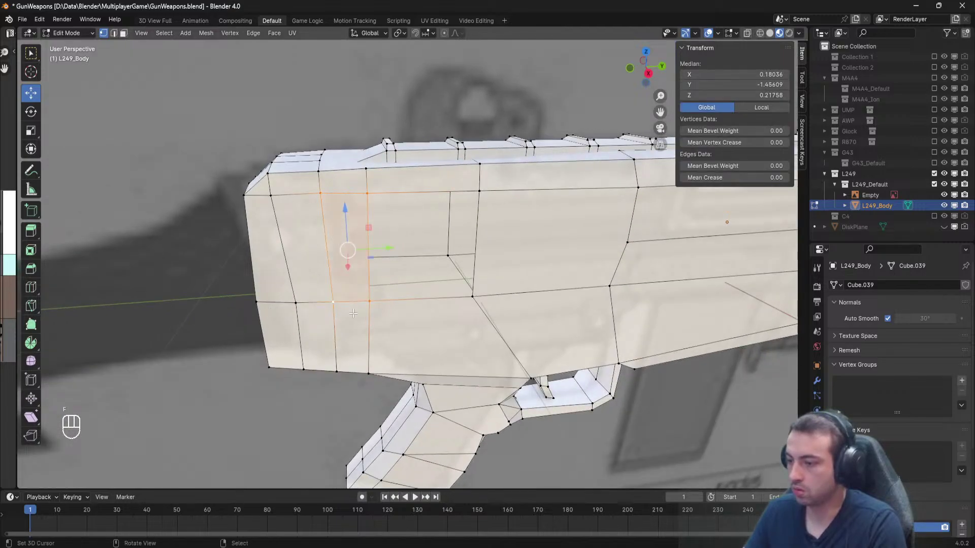
Close the remaining forward part of the +X side opening with a four-vertex face.
{"action": "left_click", "coordinate": [369, 304]}
{"action": "left_click", "coordinate": [368, 195], "text": "shift"}
{"action": "left_click", "coordinate": [479, 193], "text": "shift"}
{"action": "left_click", "coordinate": [480, 302], "text": "shift"}
{"action": "key", "text": "f"}
{"action": "key", "text": "alt+a"}
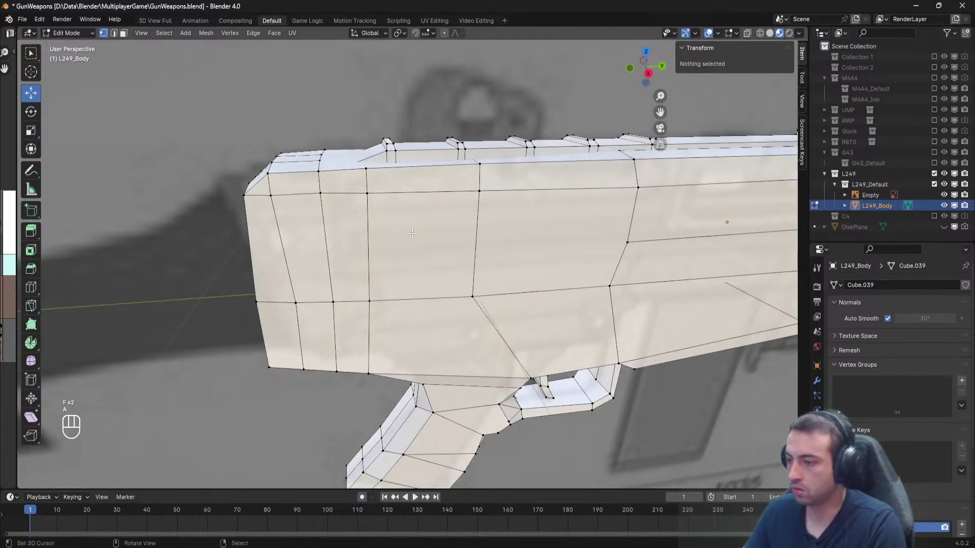
Hide the linked rail geometry on top of the receiver.
{"action": "middle_click_drag", "start_coordinate": [486, 306], "coordinate": [495, 275]}
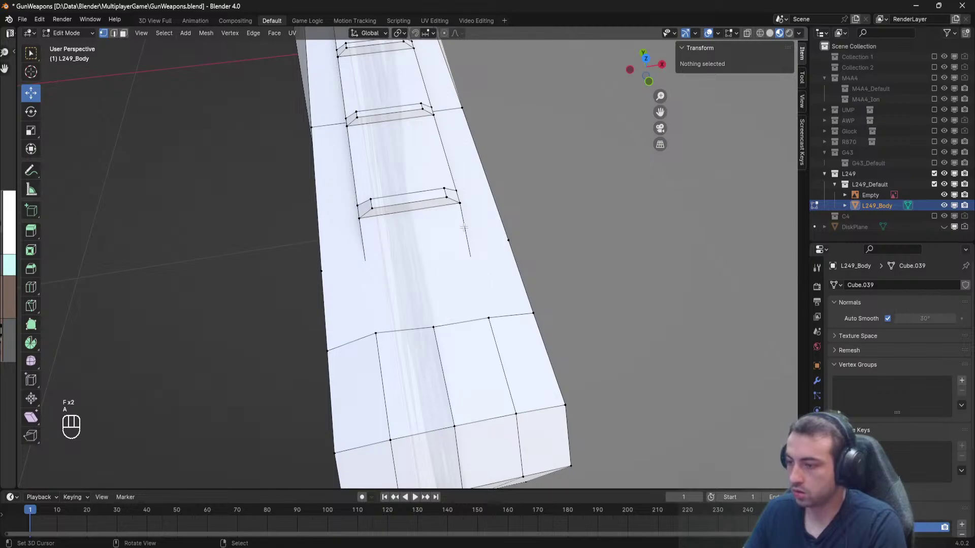
{"action": "key", "text": "l"}
{"action": "key", "text": "h"}
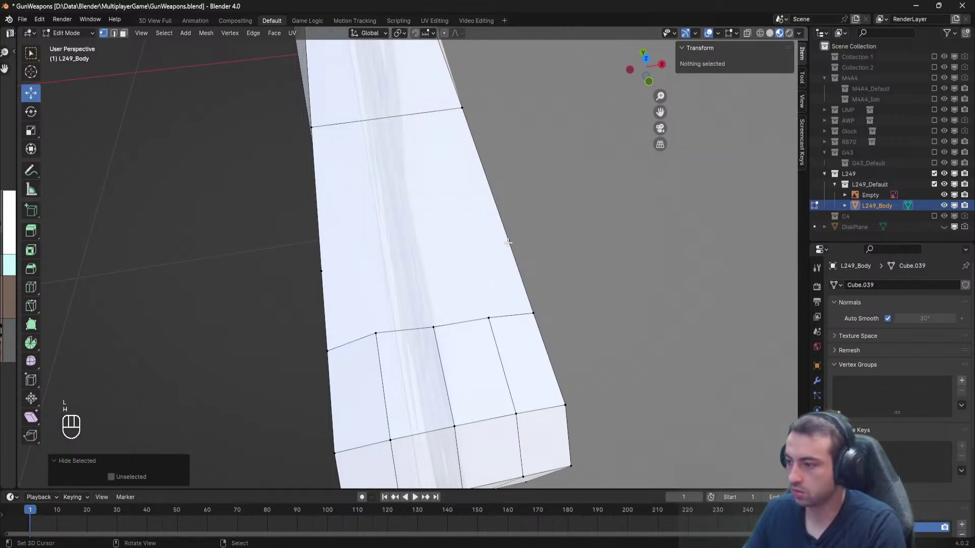
Knife a crosswise edge over the receiver's rear top face between the opposite vertices on its two long sides.
{"action": "key", "text": "k"}
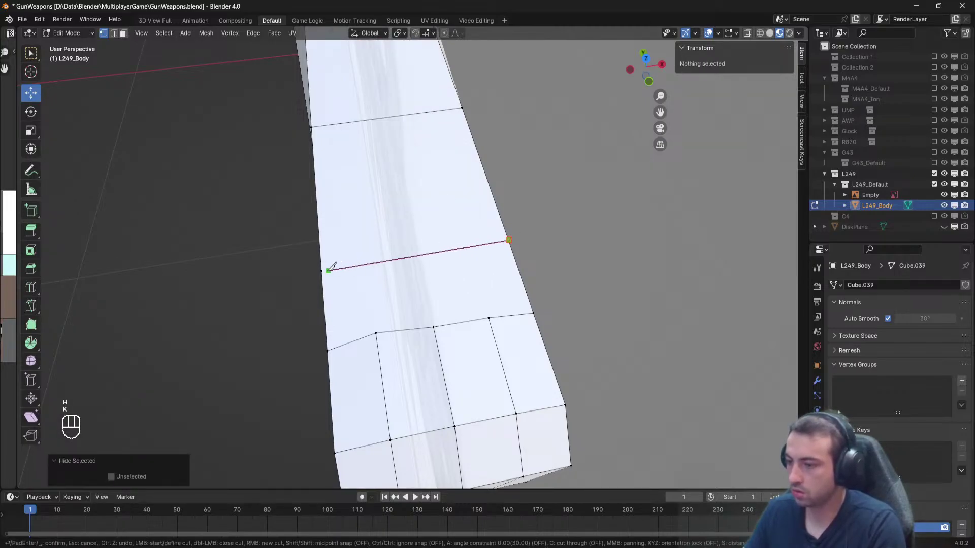
{"action": "left_click", "coordinate": [329, 270]}
{"action": "key", "text": "Return"}
{"action": "middle_click_drag", "start_coordinate": [406, 236], "coordinate": [473, 247]}
{"action": "key", "text": "a"}
Knife a lengthwise edge nearest the -X side of the rear top, joining the rear grid to the forward grid.
{"action": "key", "text": "k"}
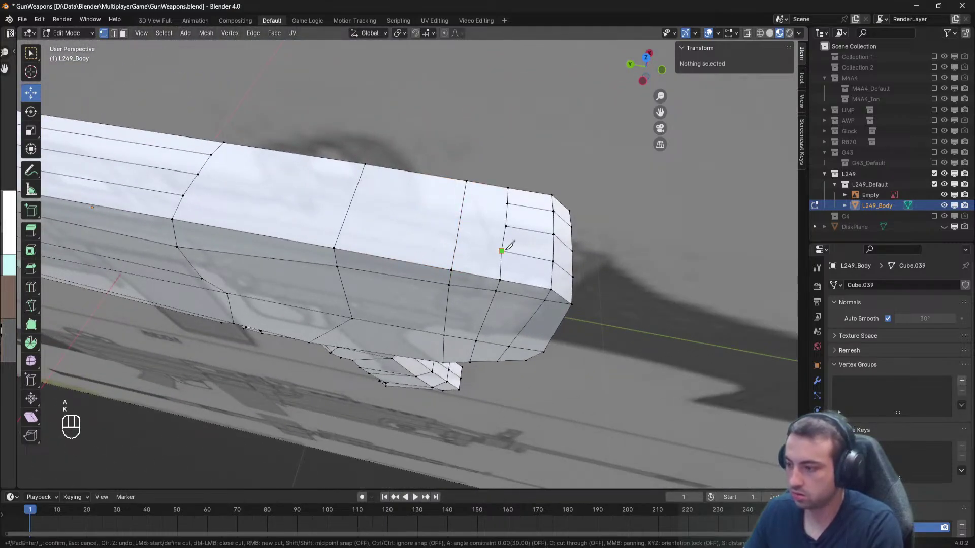
{"action": "left_click", "coordinate": [501, 251]}
{"action": "left_click", "coordinate": [183, 196]}
{"action": "key", "text": "Return"}
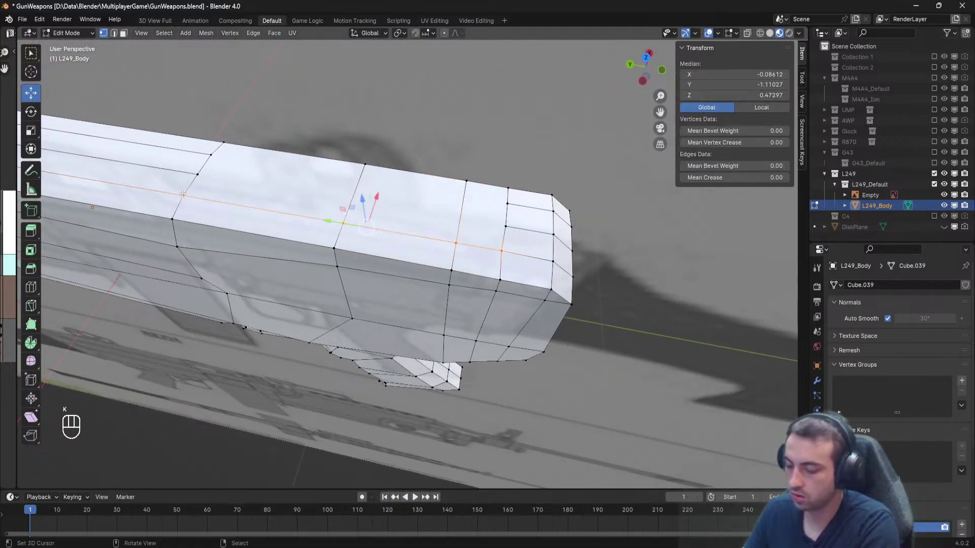
{"action": "key", "text": "a"}
Knife the middle lengthwise edge across the rear top faces, connecting the centre vertices of the rear and forward grids.
{"action": "key", "text": "k"}
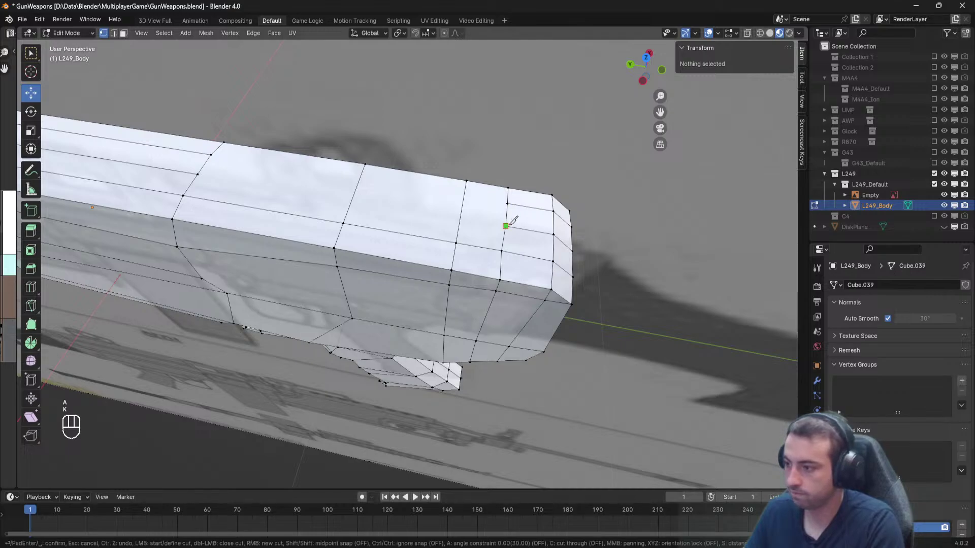
{"action": "left_click", "coordinate": [506, 223]}
{"action": "left_click", "coordinate": [199, 171]}
{"action": "key", "text": "Return"}
{"action": "key", "text": "a"}
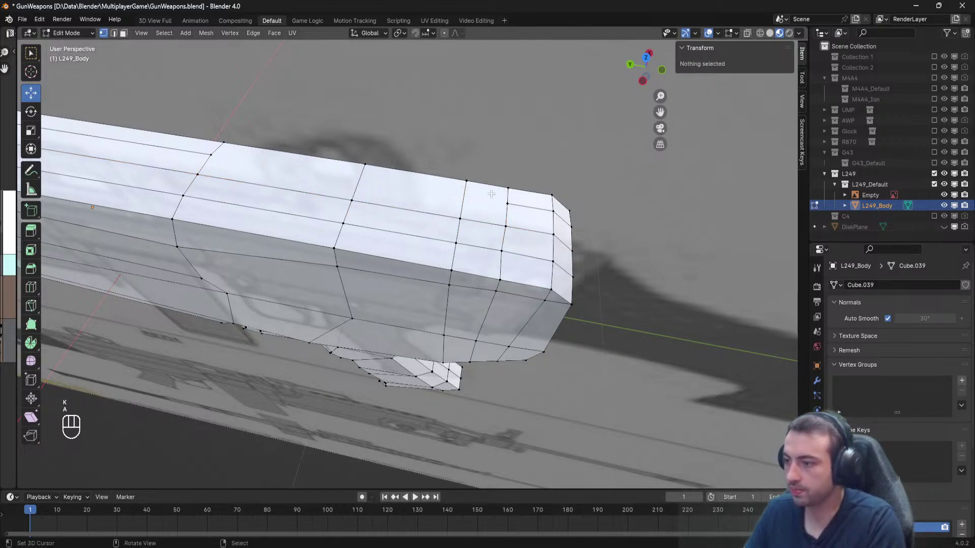
Knife the remaining lengthwise edge nearest the +X side of the rear top, linking the rear and forward grids.
{"action": "key", "text": "k"}
{"action": "left_click", "coordinate": [508, 204]}
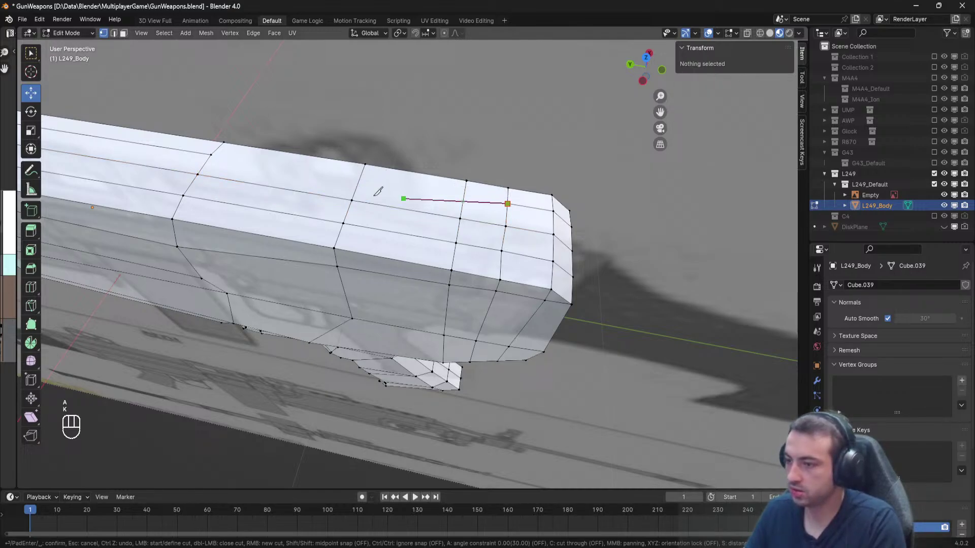
{"action": "left_click", "coordinate": [212, 154]}
{"action": "key", "text": "Return"}
{"action": "key", "text": "a"}
Move the -X corner vertex at the receiver's rear bottom outward along X, in line with the side.
{"action": "middle_click_drag", "start_coordinate": [218, 152], "coordinate": [394, 222]}
{"action": "left_click", "coordinate": [352, 284]}
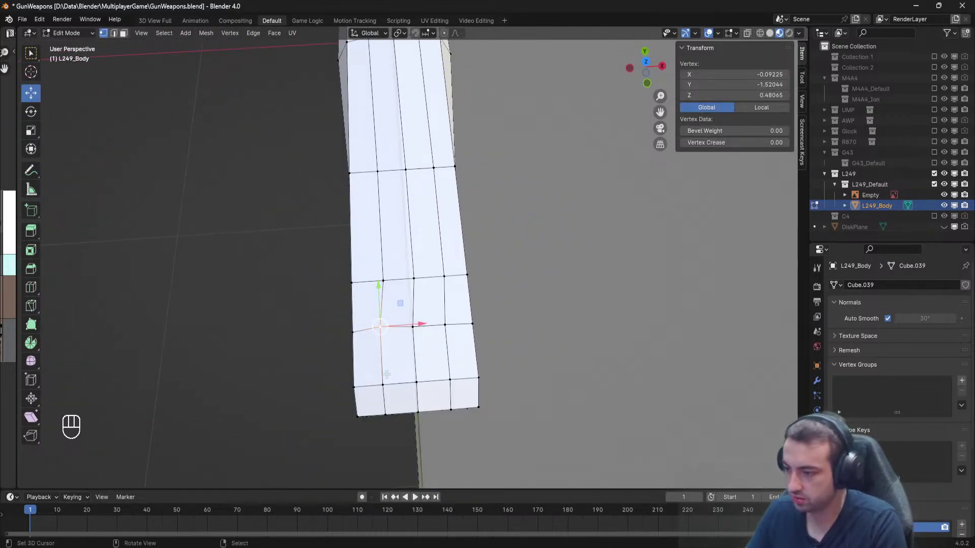
{"action": "key", "text": "a"}
{"action": "middle_click_drag", "start_coordinate": [428, 329], "coordinate": [378, 250], "text": "shift"}
{"action": "left_click", "coordinate": [380, 251]}
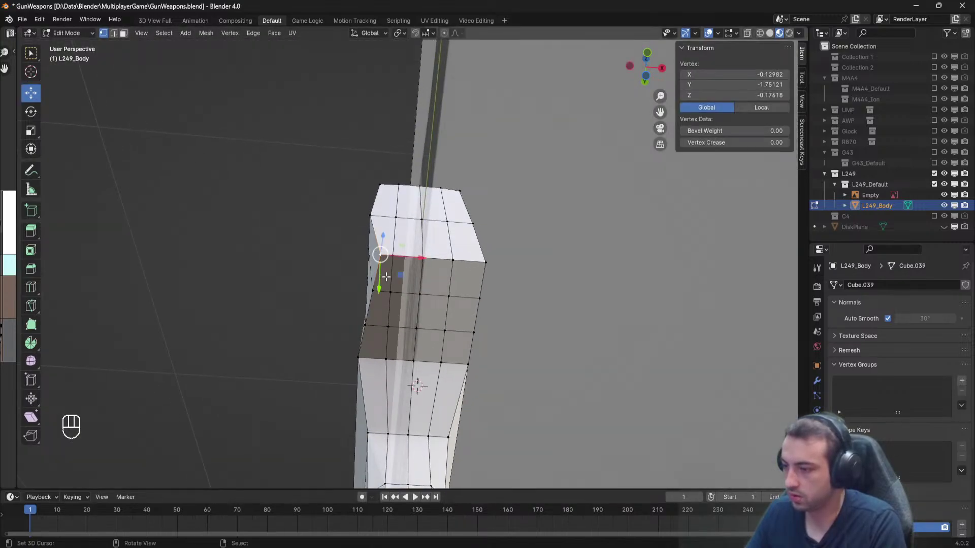
{"action": "left_click_drag", "start_coordinate": [422, 257], "coordinate": [409, 256]}
Shift the next two vertices on the -X bottom edge outward along X, the first by about 0.018, to straighten the edge.
{"action": "right_click", "coordinate": [374, 291]}
{"action": "left_click_drag", "start_coordinate": [416, 293], "coordinate": [409, 292]}
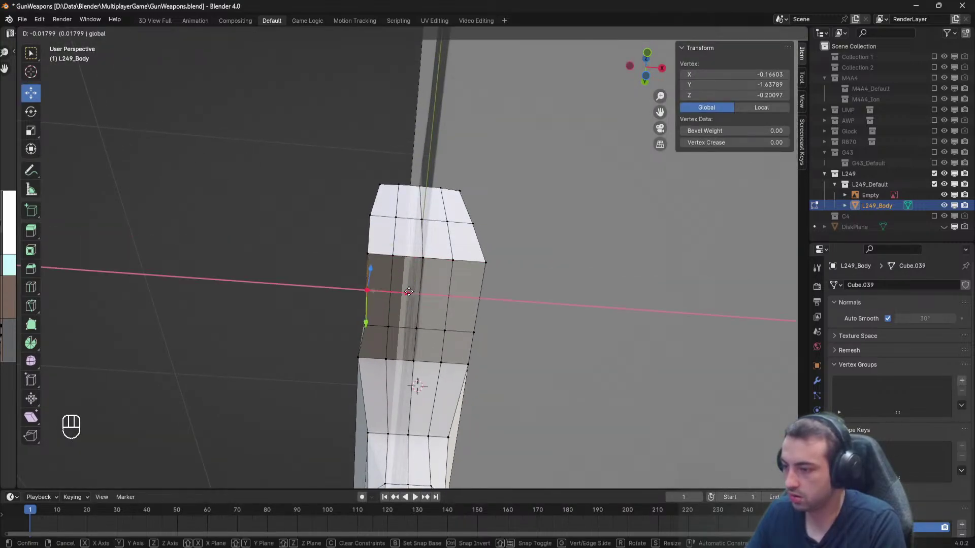
{"action": "left_click", "coordinate": [409, 291]}
{"action": "left_click", "coordinate": [387, 327]}
{"action": "key", "text": "g"}
{"action": "key", "text": "x"}
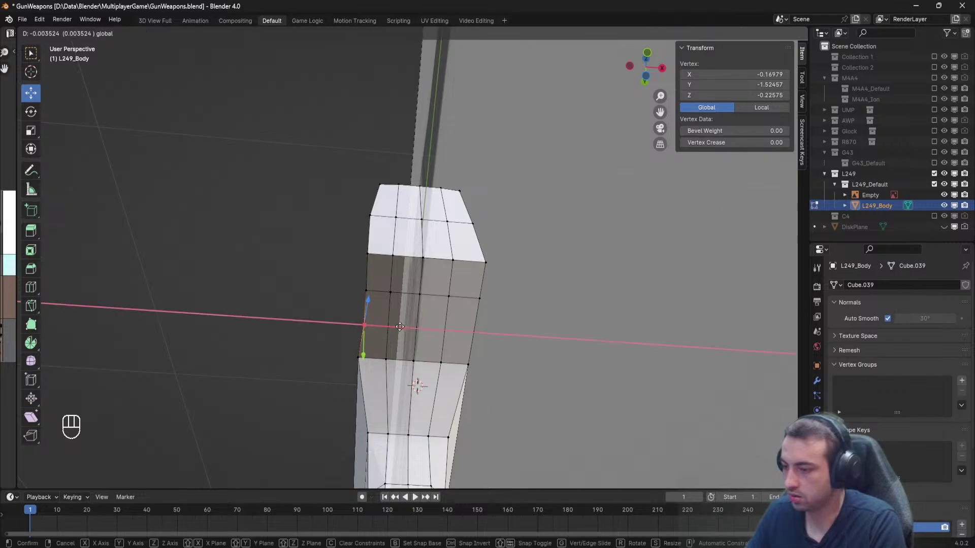
{"action": "left_click", "coordinate": [385, 331]}
Move the matching upper side vertices one column in from the receiver's rear end by 0.01837 along Y.
{"action": "middle_click_drag", "start_coordinate": [385, 331], "coordinate": [372, 219]}
{"action": "left_click", "coordinate": [389, 279]}
{"action": "scroll", "coordinate": [395, 309], "scroll_direction": "up", "scroll_amount": 3}
{"action": "key", "text": "a"}
{"action": "scroll", "coordinate": [409, 257], "scroll_direction": "down", "scroll_amount": 3}
{"action": "scroll", "coordinate": [408, 253], "scroll_direction": "up", "scroll_amount": 10}
{"action": "scroll", "coordinate": [485, 238], "scroll_direction": "down", "scroll_amount": 4}
{"action": "right_click", "coordinate": [497, 221]}
{"action": "right_click", "coordinate": [300, 163], "text": "shift"}
{"action": "middle_click_drag", "start_coordinate": [301, 163], "coordinate": [304, 244]}
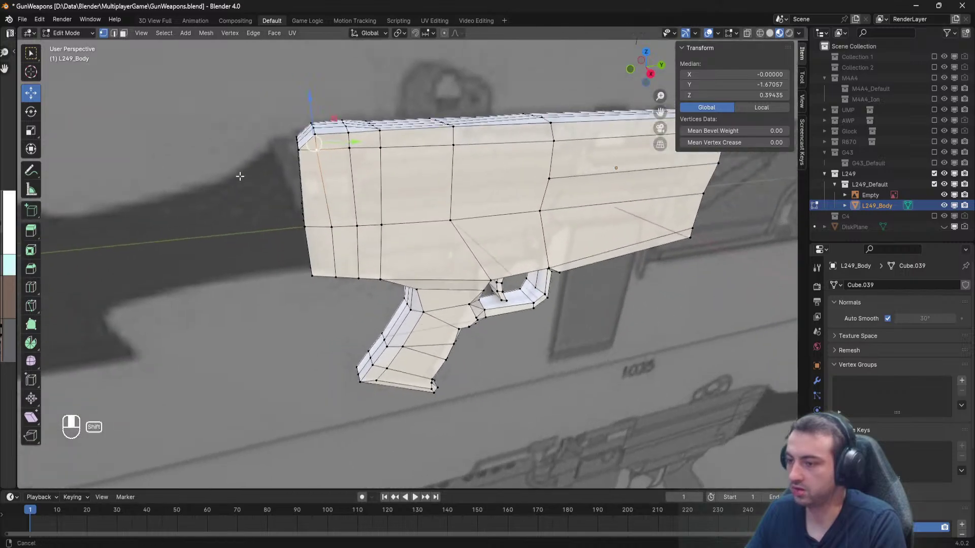
{"action": "scroll", "coordinate": [304, 261], "scroll_direction": "up", "scroll_amount": 4}
{"action": "left_click_drag", "start_coordinate": [331, 225], "coordinate": [285, 231]}
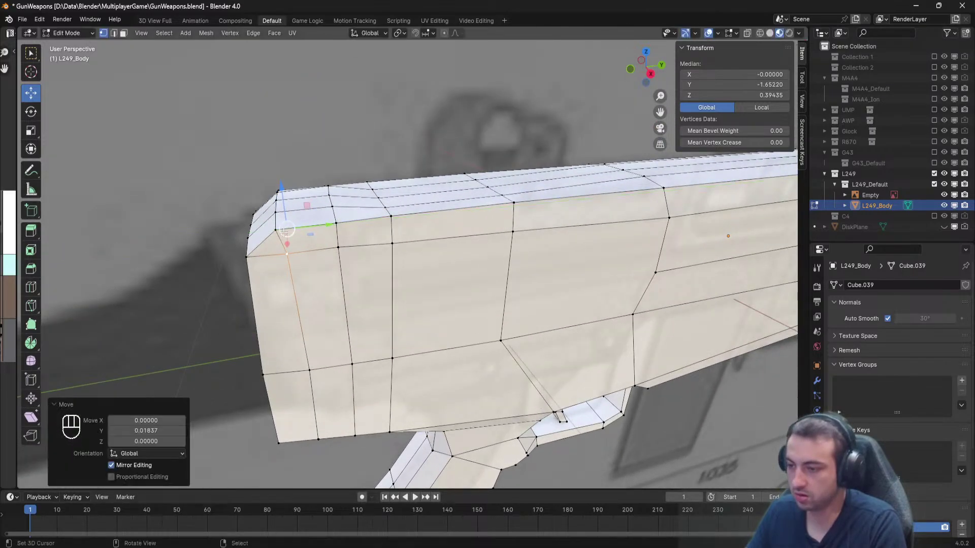
{"action": "key", "text": "a"}
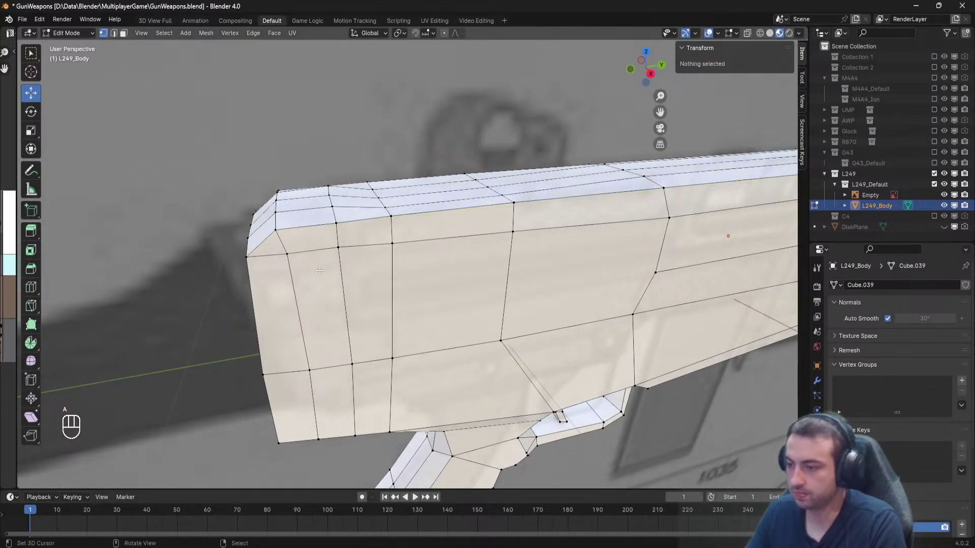
Raise the three inner vertices of the crosswise edge on the receiver's rear top slightly along Z.
{"action": "right_click", "coordinate": [391, 217]}
{"action": "right_click", "coordinate": [367, 181], "text": "shift"}
{"action": "middle_click_drag", "start_coordinate": [305, 170], "coordinate": [480, 166]}
{"action": "right_click", "coordinate": [408, 232]}
{"action": "middle_click_drag", "start_coordinate": [407, 232], "coordinate": [408, 264]}
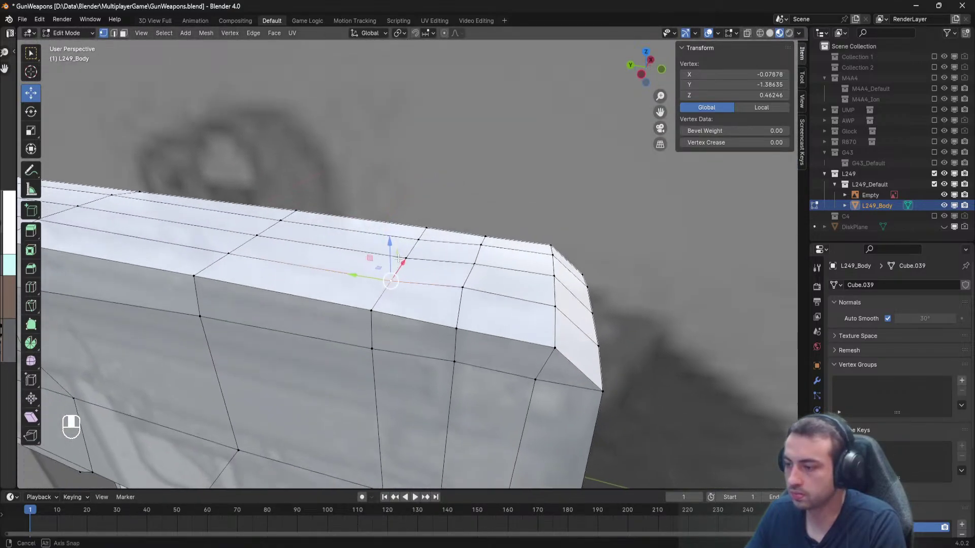
{"action": "right_click", "coordinate": [406, 258], "text": "shift"}
{"action": "right_click", "coordinate": [419, 240], "text": "shift"}
{"action": "left_click_drag", "start_coordinate": [406, 221], "coordinate": [404, 214]}
{"action": "key", "text": "a"}
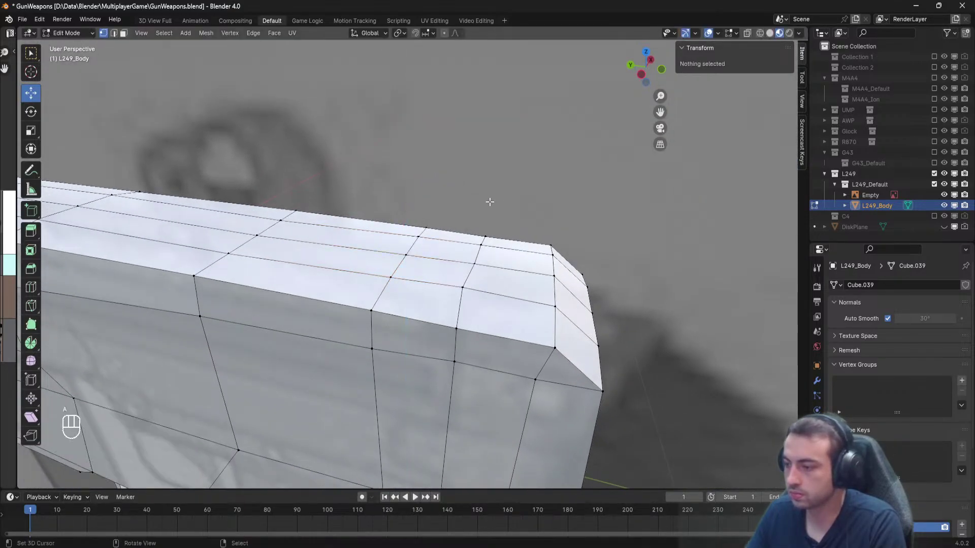
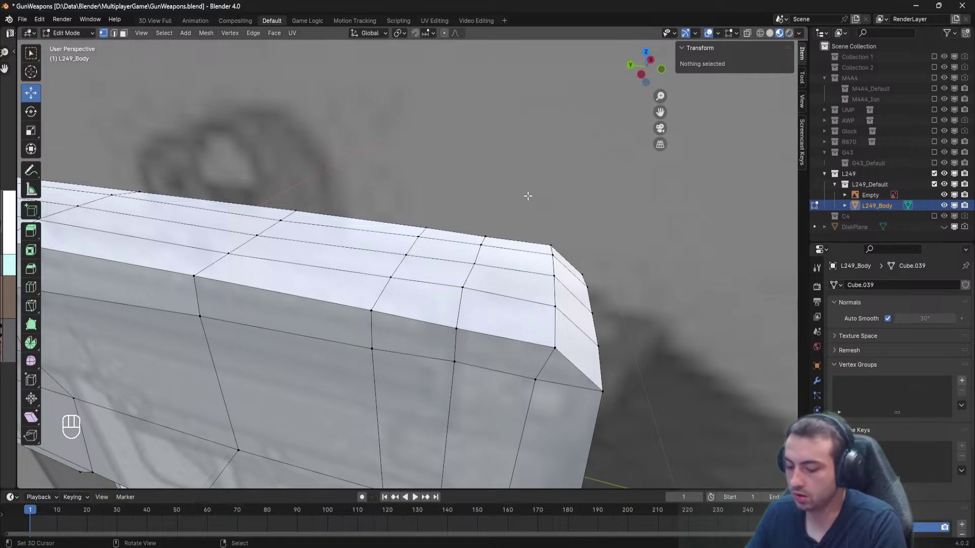
Reveal the hidden rail geometry, leave mesh editing and save the file.
{"action": "key", "text": "alt+h"}
{"action": "key", "text": "a"}
{"action": "key", "text": "Tab"}
{"action": "key", "text": "ctrl+s"}
{"action": "key", "text": "Tab"}
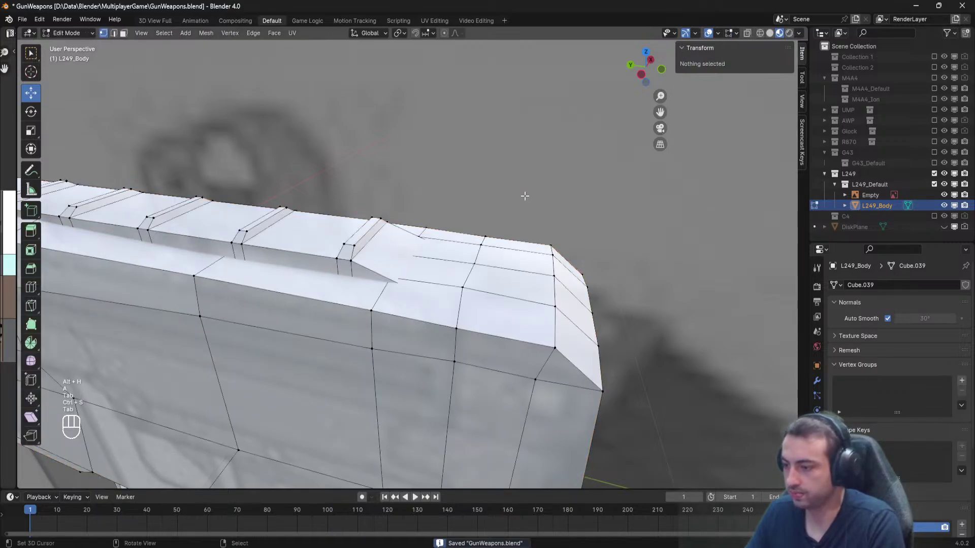
{"action": "scroll", "coordinate": [518, 197], "scroll_direction": "down", "scroll_amount": 3}
{"action": "key", "text": "ctrl+s"}
{"action": "key", "text": "Tab"}
{"action": "scroll", "coordinate": [508, 158], "scroll_direction": "up", "scroll_amount": 4}
{"action": "key", "text": "ctrl+s"}
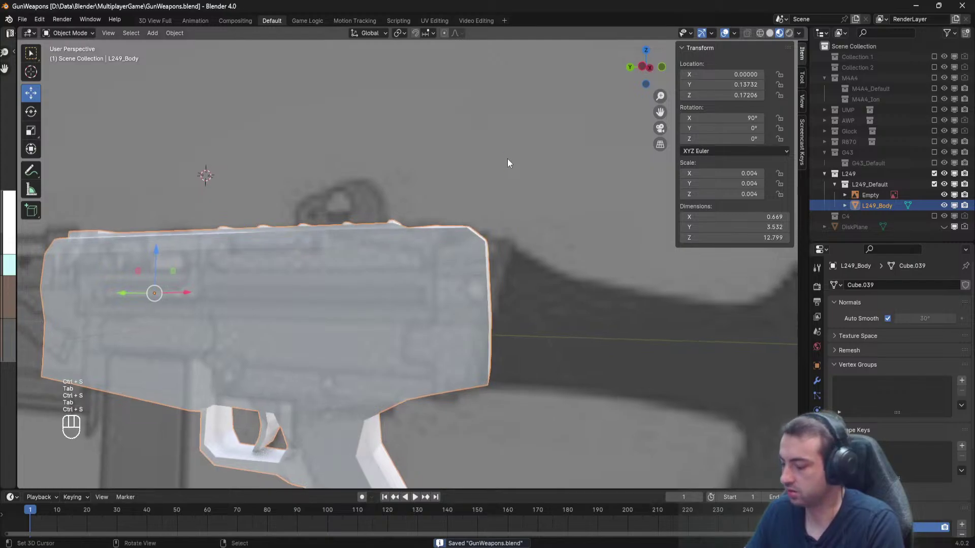
Switch to the left orthographic view and open L249_Body for mesh editing around the receiver's lower rear edge.
{"action": "key", "text": "KP_3"}
{"action": "key", "text": "KP_9"}
{"action": "left_click", "coordinate": [478, 288]}
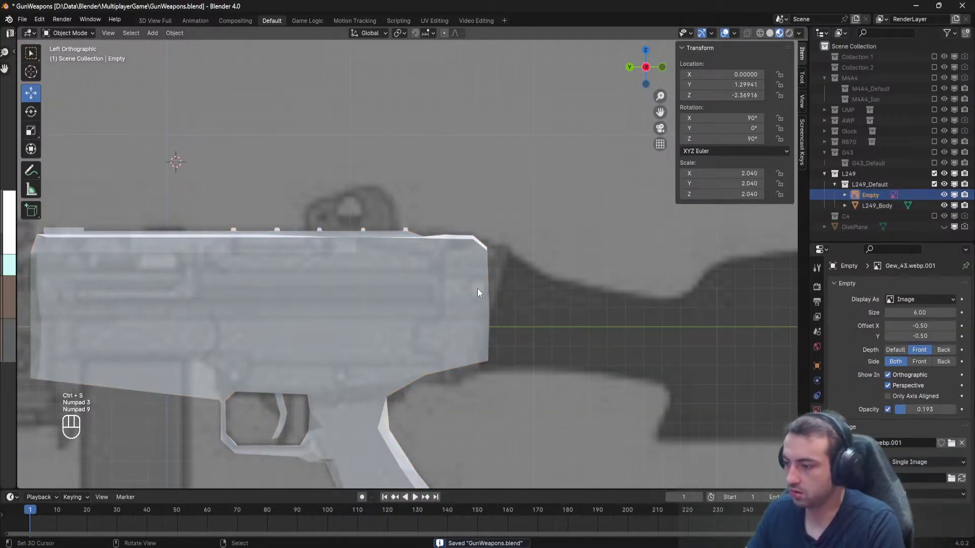
{"action": "left_click", "coordinate": [477, 289]}
{"action": "key", "text": "Tab"}
{"action": "scroll", "coordinate": [412, 280], "scroll_direction": "up", "scroll_amount": 5}
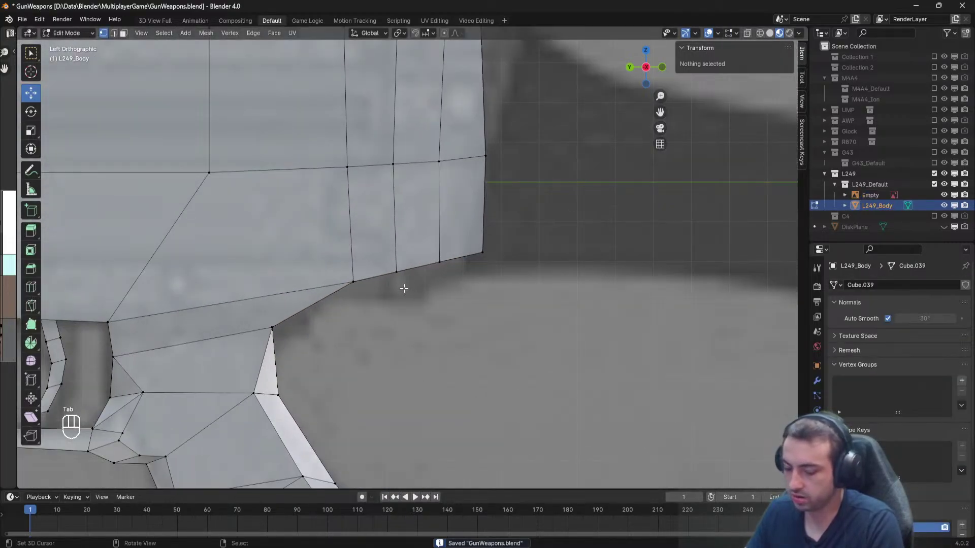
{"action": "key", "text": "b"}
{"action": "left_click_drag", "start_coordinate": [396, 283], "coordinate": [405, 260]}
{"action": "key", "text": "g"}
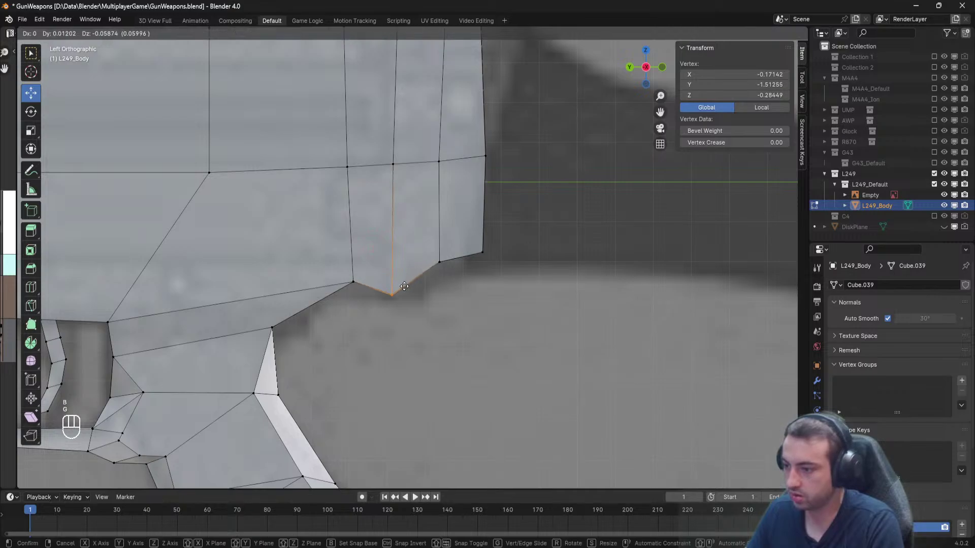
{"action": "left_click", "coordinate": [406, 286]}
{"action": "key", "text": "a"}
{"action": "key", "text": "b"}
{"action": "left_click_drag", "start_coordinate": [374, 299], "coordinate": [331, 266]}
{"action": "key", "text": "ctrl+z"}
{"action": "key", "text": "ctrl+z"}
{"action": "key", "text": "ctrl+z"}
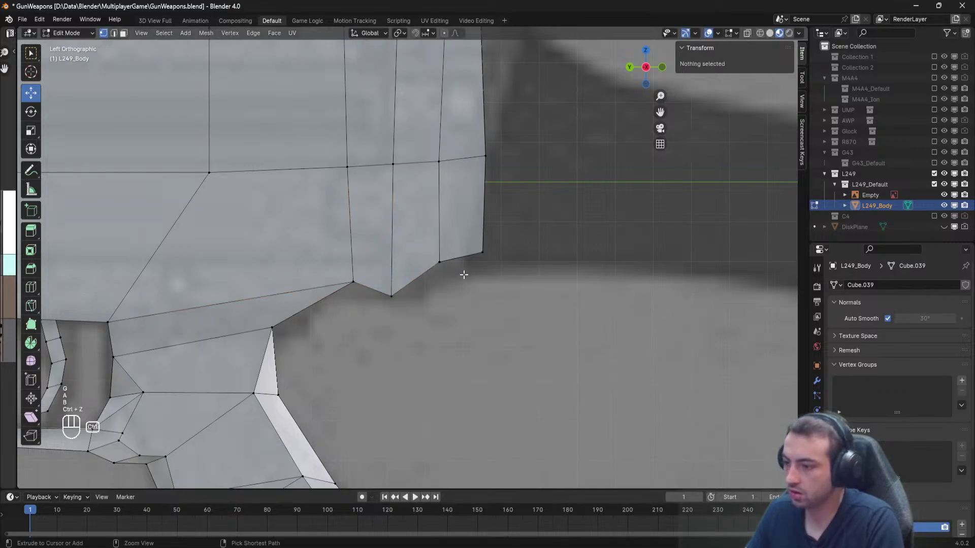
Turn on X-ray and lower the third bottom-edge vertex pair from the rear to the reference outline.
{"action": "key", "text": "alt+a"}
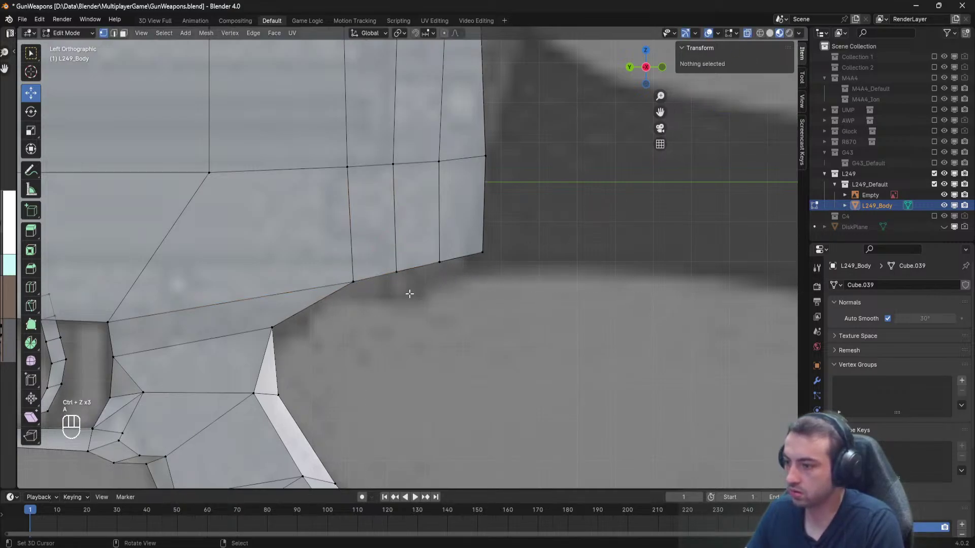
{"action": "key", "text": "b"}
{"action": "left_click_drag", "start_coordinate": [386, 288], "coordinate": [419, 249]}
{"action": "key", "text": "g"}
{"action": "left_click", "coordinate": [390, 284]}
{"action": "key", "text": "alt+a"}
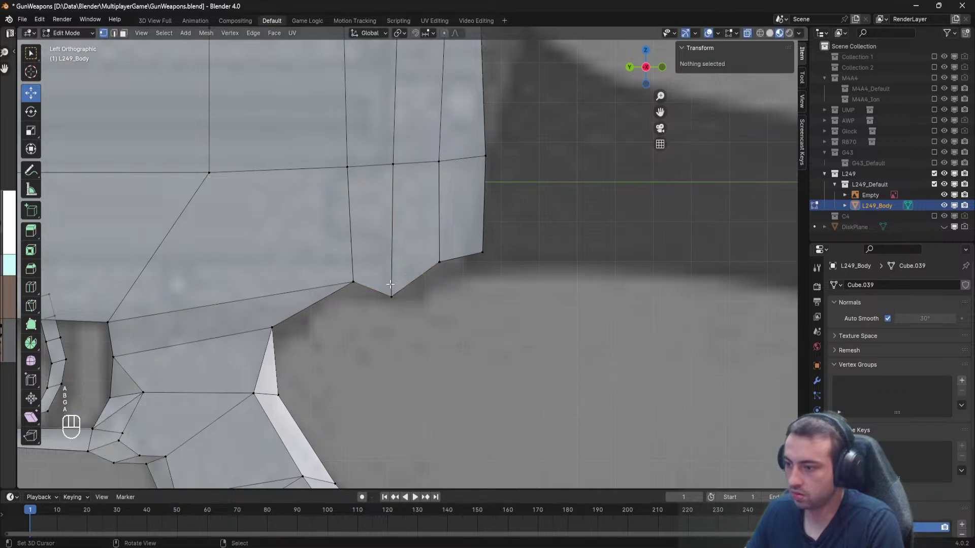
Move the fourth bottom-edge vertex pair from the rear forward and down to the reference outline.
{"action": "key", "text": "b"}
{"action": "left_click_drag", "start_coordinate": [366, 293], "coordinate": [318, 254]}
{"action": "key", "text": "g"}
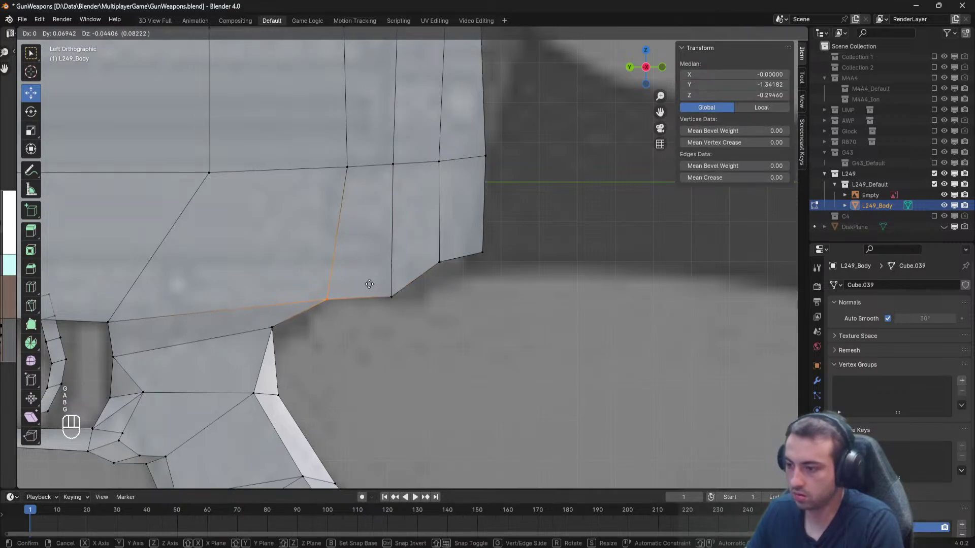
{"action": "left_click", "coordinate": [368, 279]}
{"action": "key", "text": "alt+a"}
Move the second bottom-edge vertex pair from the rear down and forward, level with the lowered vertices ahead of it.
{"action": "key", "text": "b"}
{"action": "left_click_drag", "start_coordinate": [432, 273], "coordinate": [446, 253]}
{"action": "key", "text": "g"}
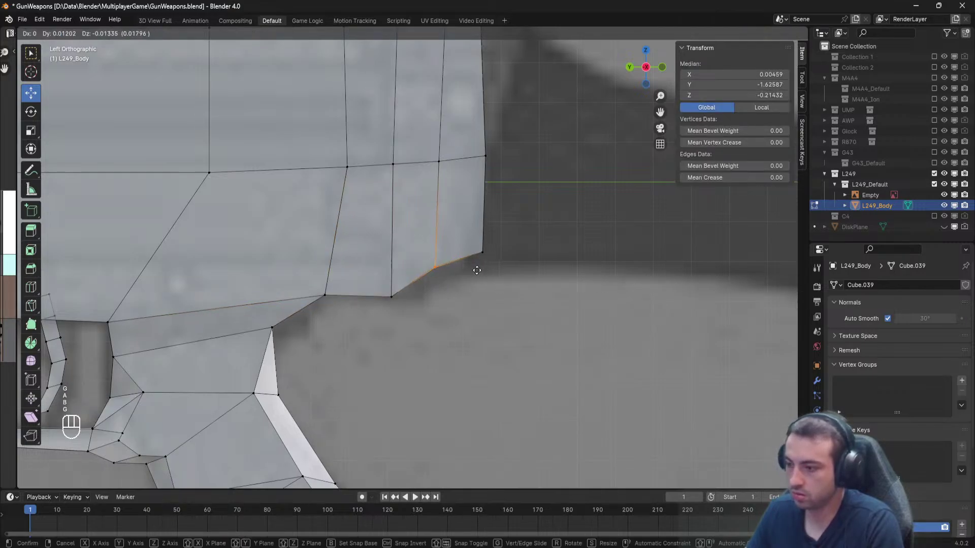
{"action": "left_click", "coordinate": [470, 298]}
{"action": "key", "text": "a"}
Move the receiver's bottom rear corner vertices forward and down to slant the rear edge along the reference.
{"action": "key", "text": "b"}
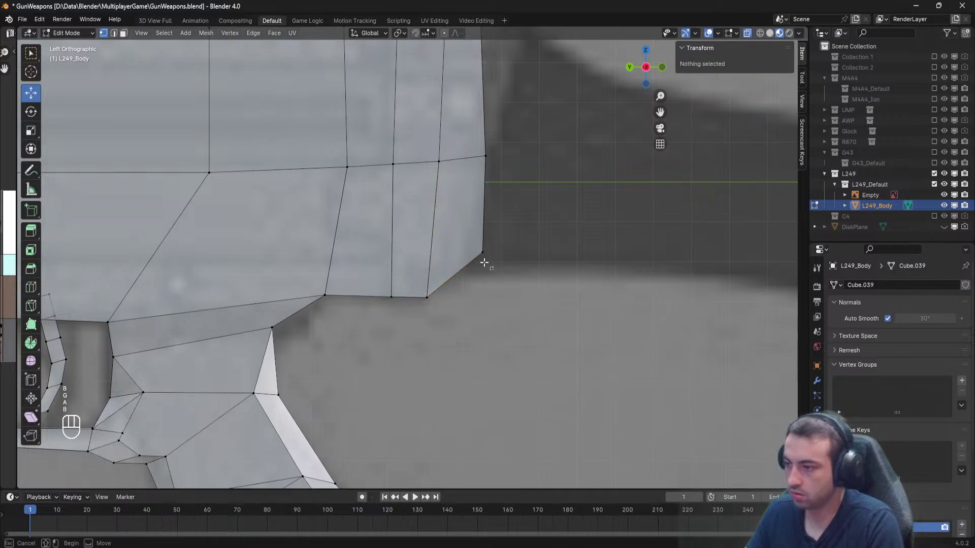
{"action": "left_click_drag", "start_coordinate": [476, 264], "coordinate": [498, 246]}
{"action": "key", "text": "g"}
{"action": "left_click", "coordinate": [495, 260]}
{"action": "key", "text": "a"}
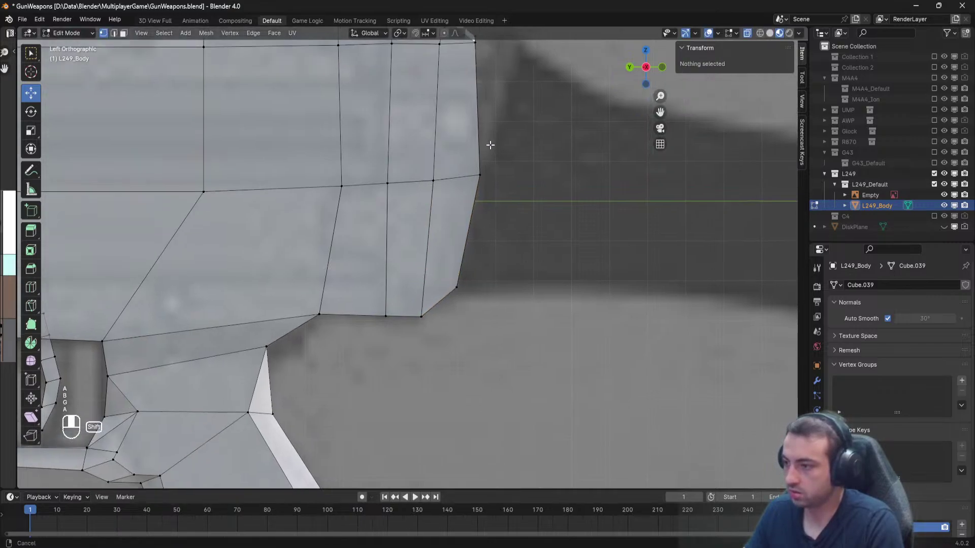
Move the upper rear corner vertices -0.1068 along Y and -0.00801 along Z to meet the stock outline.
{"action": "middle_click_drag", "start_coordinate": [492, 146], "coordinate": [446, 224], "text": "shift"}
{"action": "key", "text": "b"}
{"action": "key", "text": "b"}
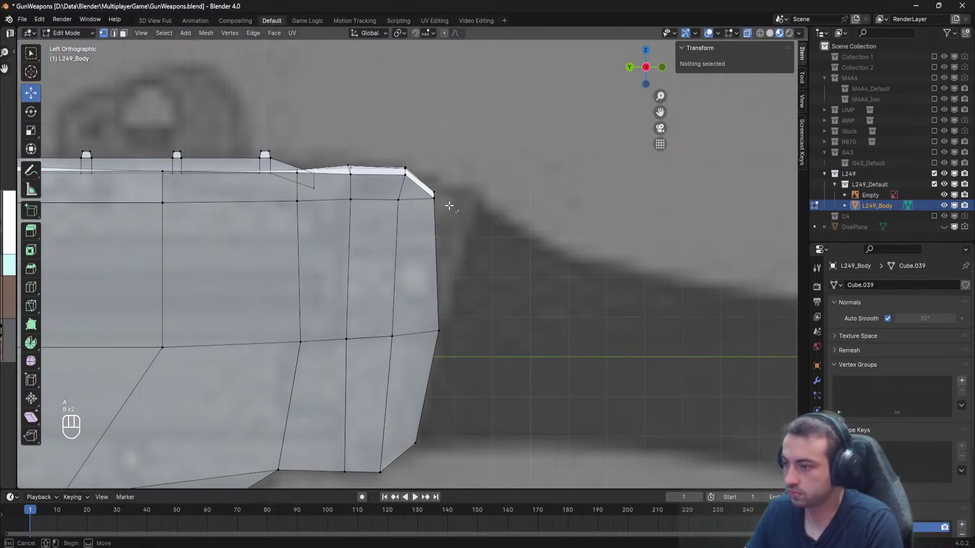
{"action": "left_click_drag", "start_coordinate": [446, 202], "coordinate": [429, 189]}
{"action": "key", "text": "g"}
{"action": "left_click", "coordinate": [503, 188]}
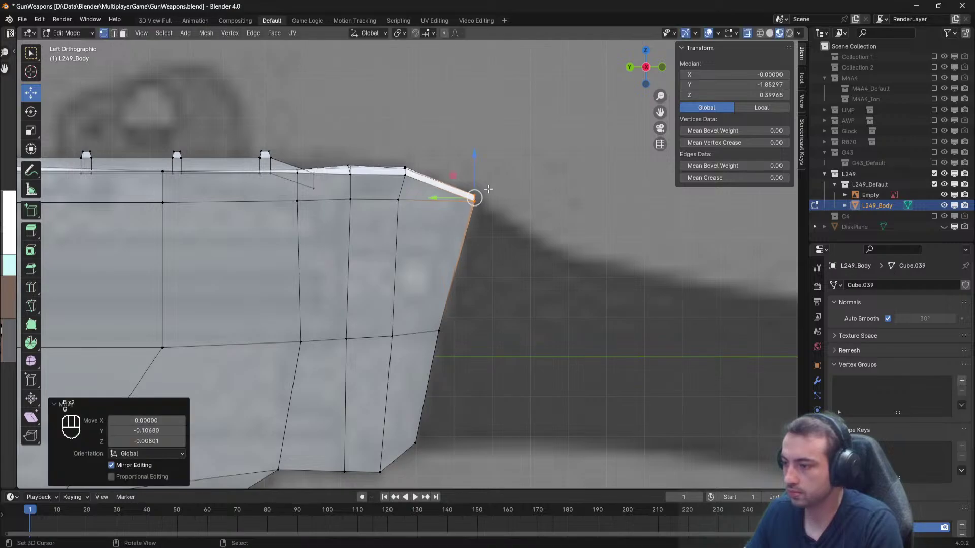
{"action": "key", "text": "a"}
Lower the top-edge vertices one column ahead of the rear corner slightly to follow the reference outline.
{"action": "key", "text": "b"}
{"action": "left_click_drag", "start_coordinate": [386, 155], "coordinate": [426, 190]}
{"action": "key", "text": "g"}
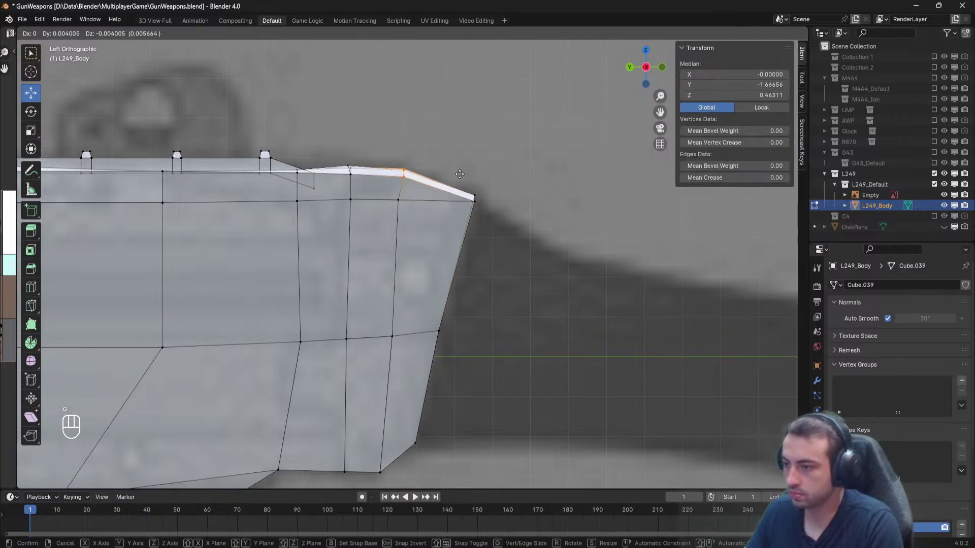
{"action": "left_click", "coordinate": [460, 177]}
{"action": "key", "text": "a"}
Move the upper side vertices just below them -0.01736 along Y and -0.00801 along Z, and save the file.
{"action": "key", "text": "b"}
{"action": "left_click_drag", "start_coordinate": [388, 190], "coordinate": [413, 213]}
{"action": "key", "text": "g"}
{"action": "left_click", "coordinate": [449, 215]}
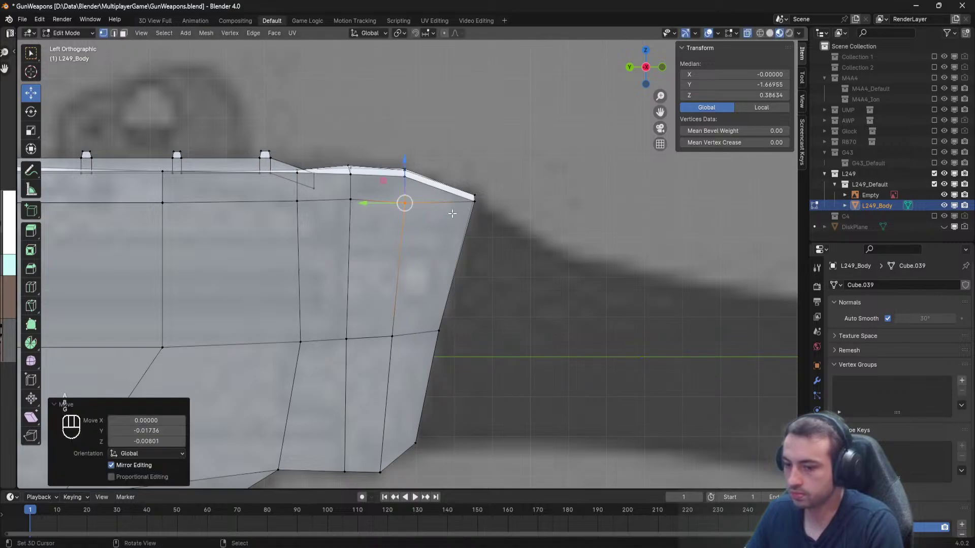
{"action": "key", "text": "a"}
{"action": "key", "text": "ctrl+s"}
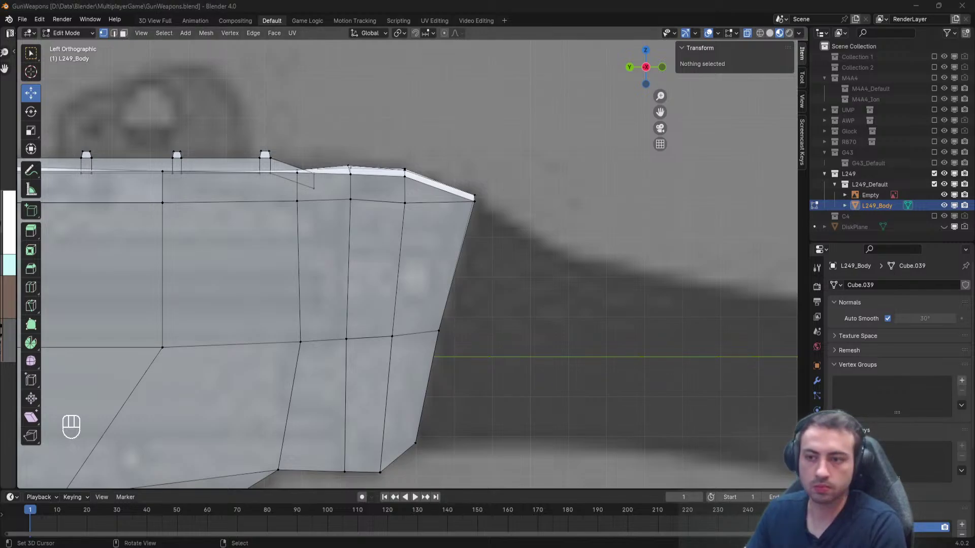
{"action": "scroll", "coordinate": [497, 265], "scroll_direction": "down", "scroll_amount": 5}
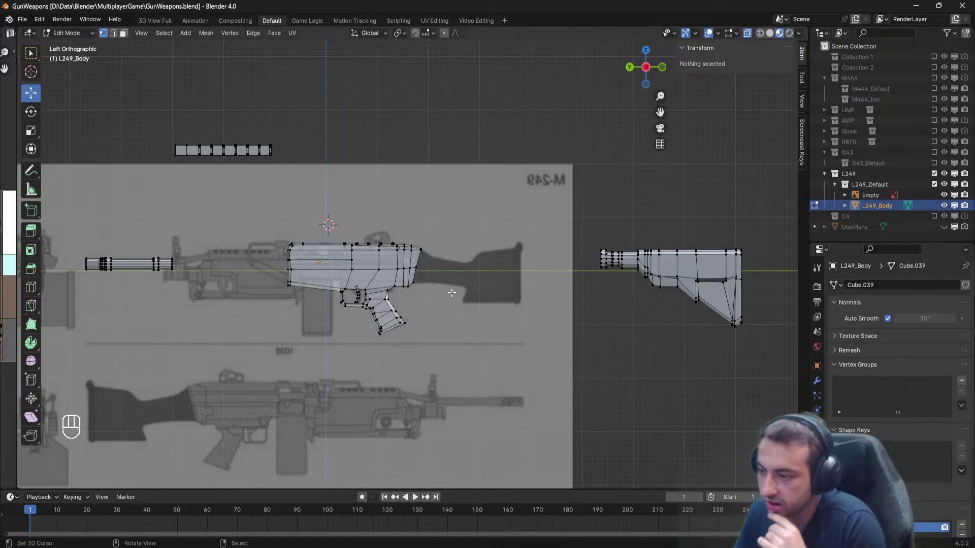
{"action": "scroll", "coordinate": [376, 346], "scroll_direction": "up", "scroll_amount": 6}
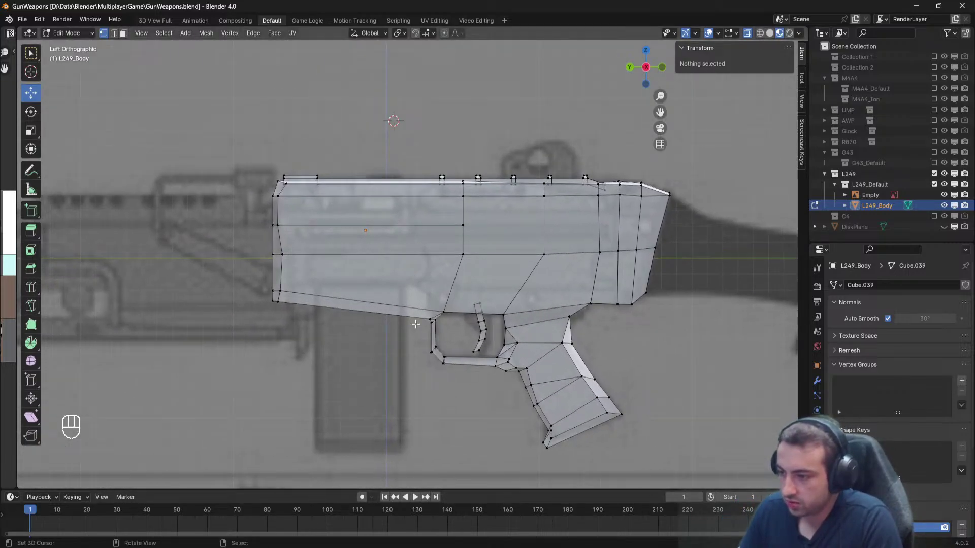
Switch to Chrome and browse the M249 image results beside the model, examining the shape of the gun's stock.
{"action": "middle_click_drag", "start_coordinate": [415, 324], "coordinate": [303, 285], "text": "shift"}
{"action": "scroll", "coordinate": [400, 284], "scroll_direction": "down", "scroll_amount": 3}
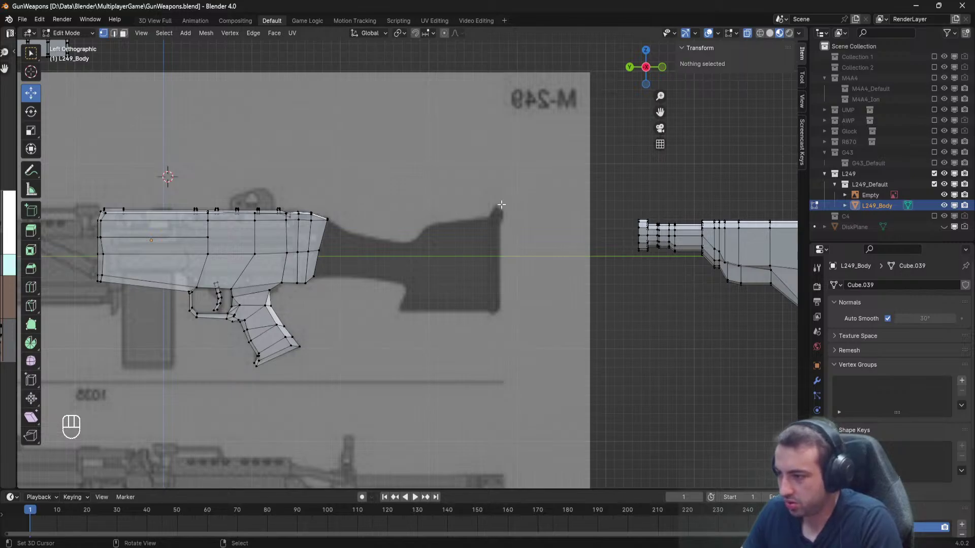
{"action": "middle_click_drag", "start_coordinate": [431, 309], "coordinate": [472, 321], "text": "shift"}
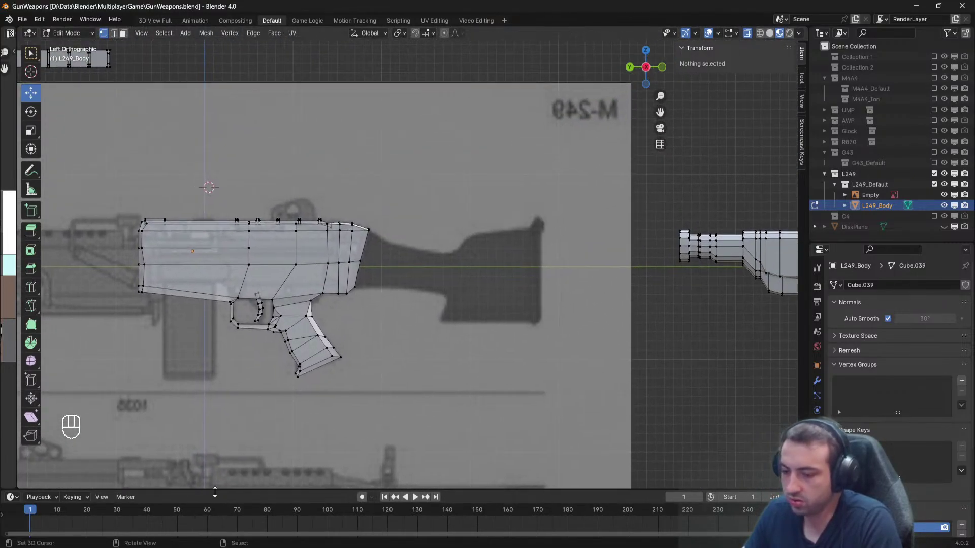
{"action": "mouse_move", "coordinate": [105, 546]}
{"action": "left_click", "coordinate": [188, 500]}
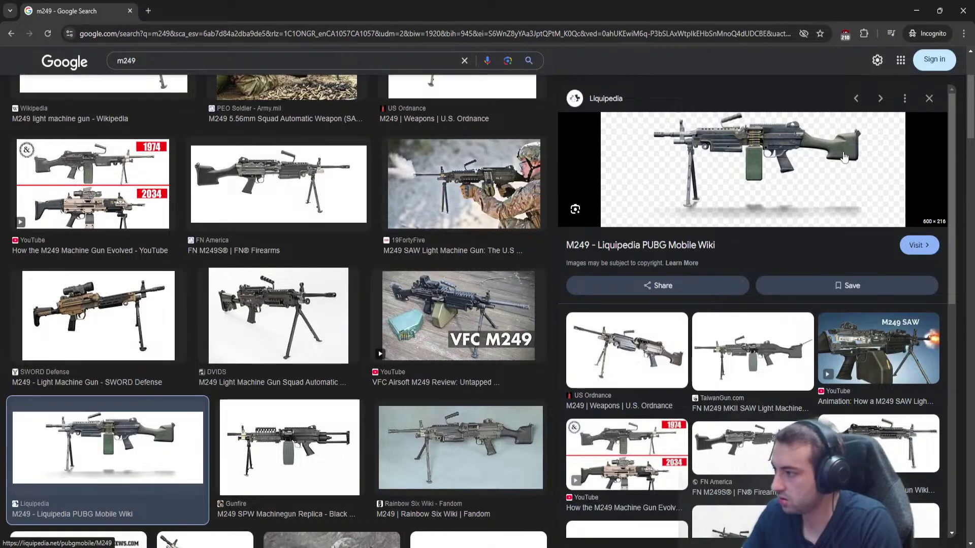
{"action": "left_click_drag", "start_coordinate": [854, 6], "coordinate": [875, 297]}
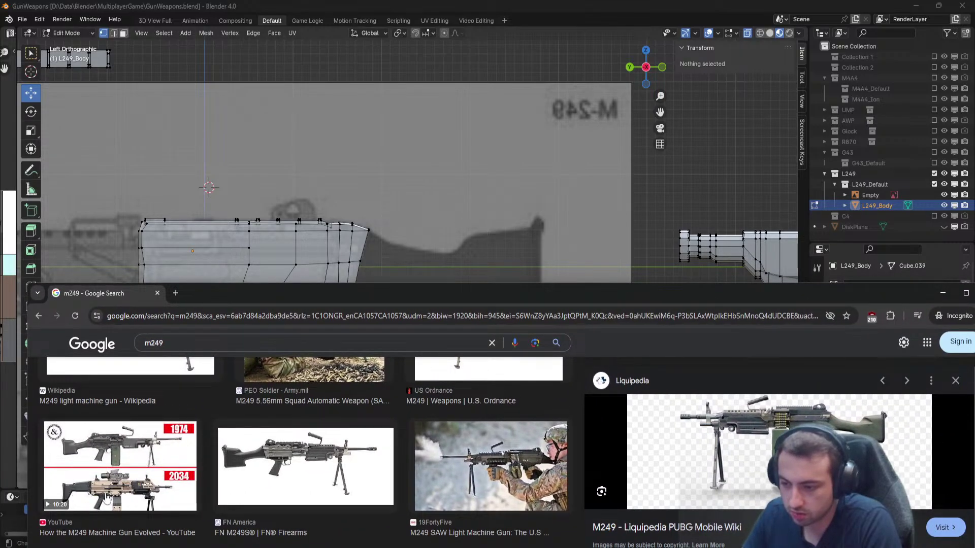
{"action": "scroll", "coordinate": [188, 478], "scroll_direction": "down", "scroll_amount": 2}
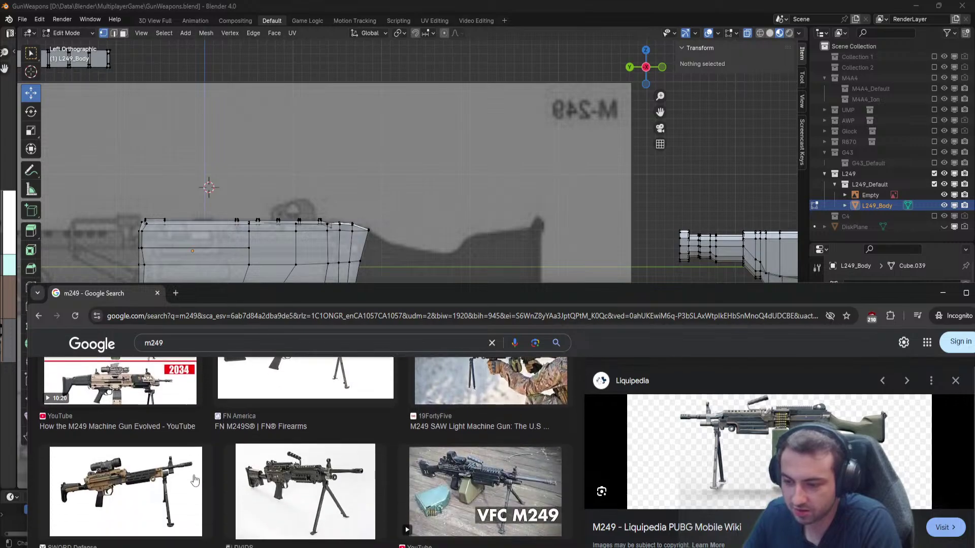
{"action": "scroll", "coordinate": [178, 467], "scroll_direction": "up", "scroll_amount": 2}
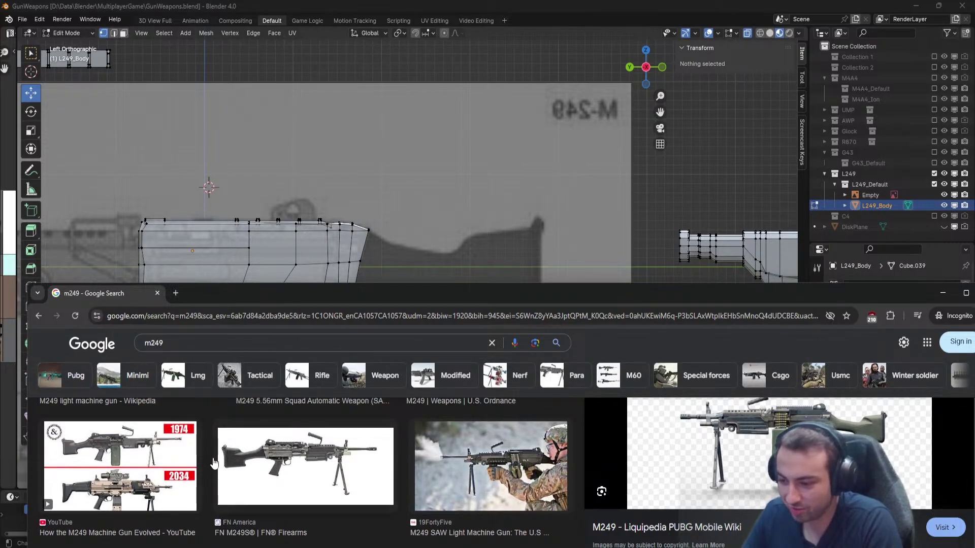
{"action": "scroll", "coordinate": [217, 439], "scroll_direction": "down", "scroll_amount": 3}
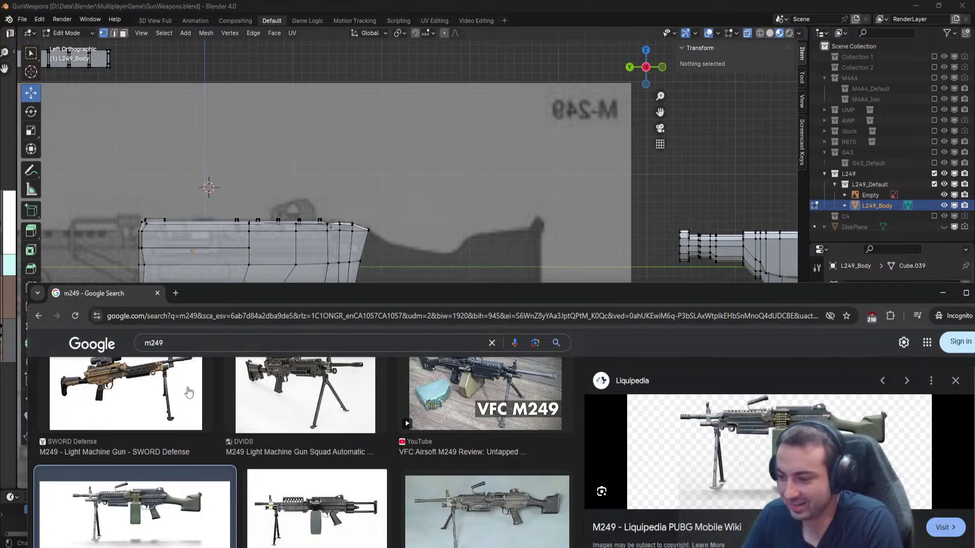
{"action": "scroll", "coordinate": [188, 391], "scroll_direction": "down", "scroll_amount": 4}
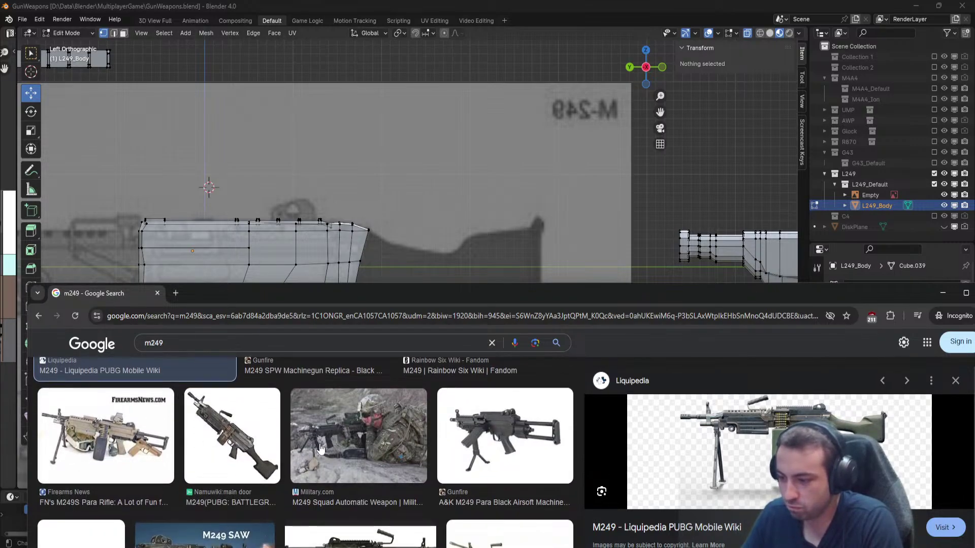
{"action": "scroll", "coordinate": [320, 448], "scroll_direction": "down", "scroll_amount": 5}
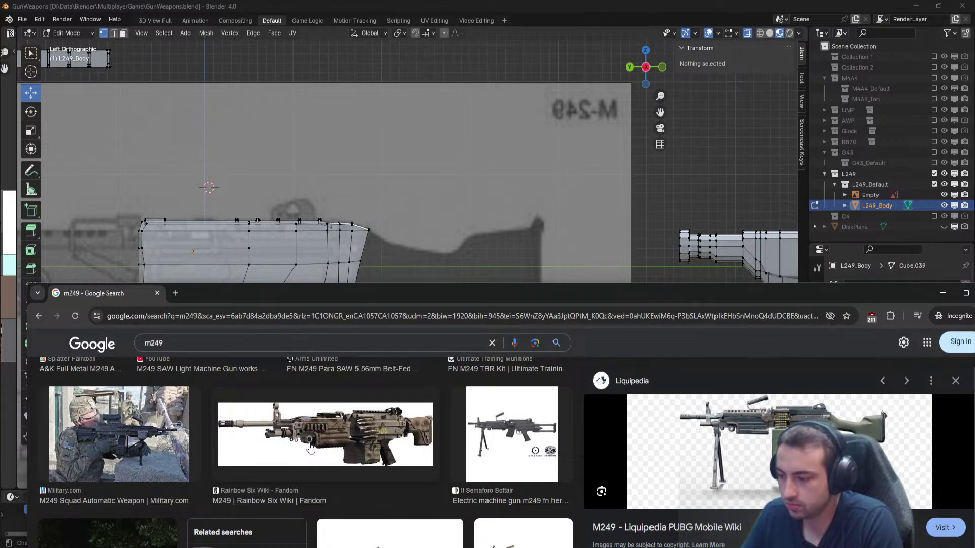
{"action": "scroll", "coordinate": [311, 448], "scroll_direction": "down", "scroll_amount": 3}
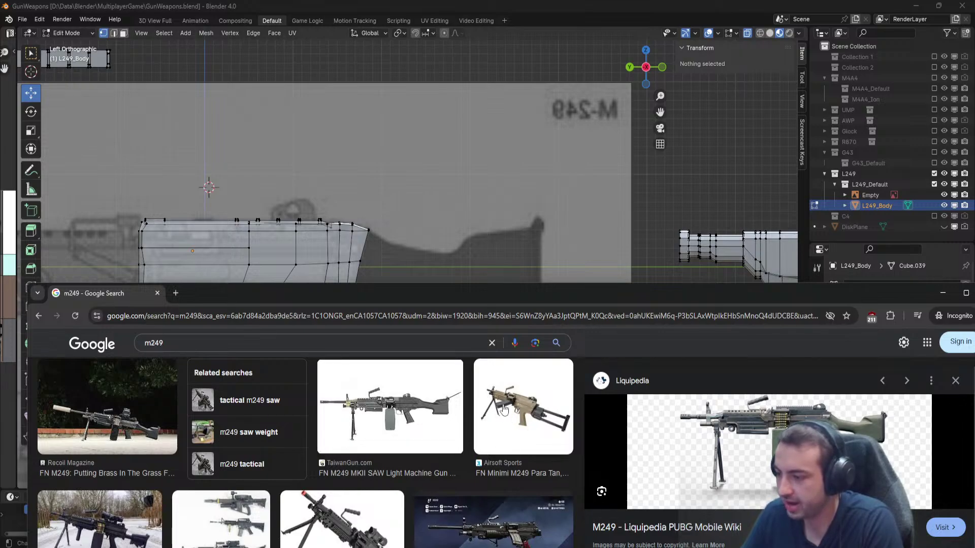
{"action": "scroll", "coordinate": [320, 424], "scroll_direction": "down", "scroll_amount": 2}
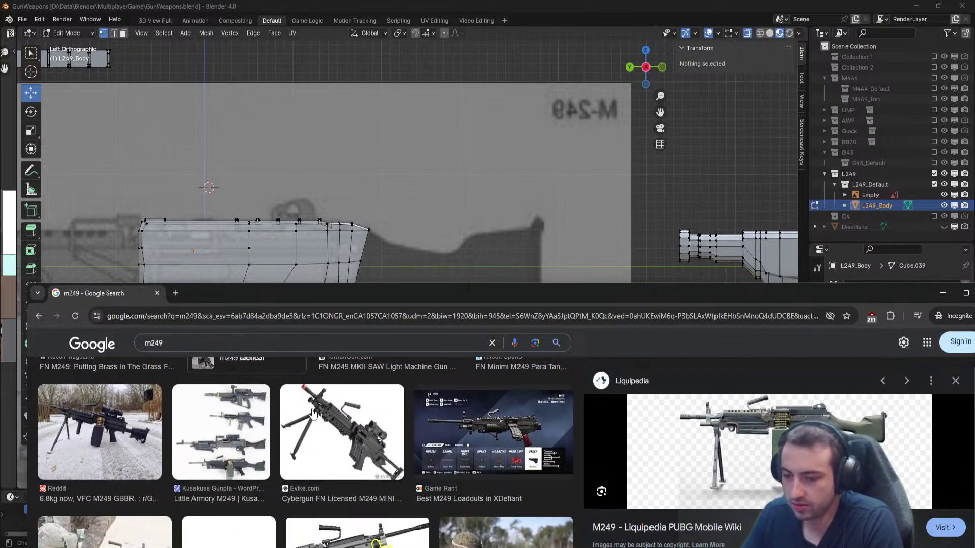
{"action": "scroll", "coordinate": [313, 414], "scroll_direction": "down", "scroll_amount": 1}
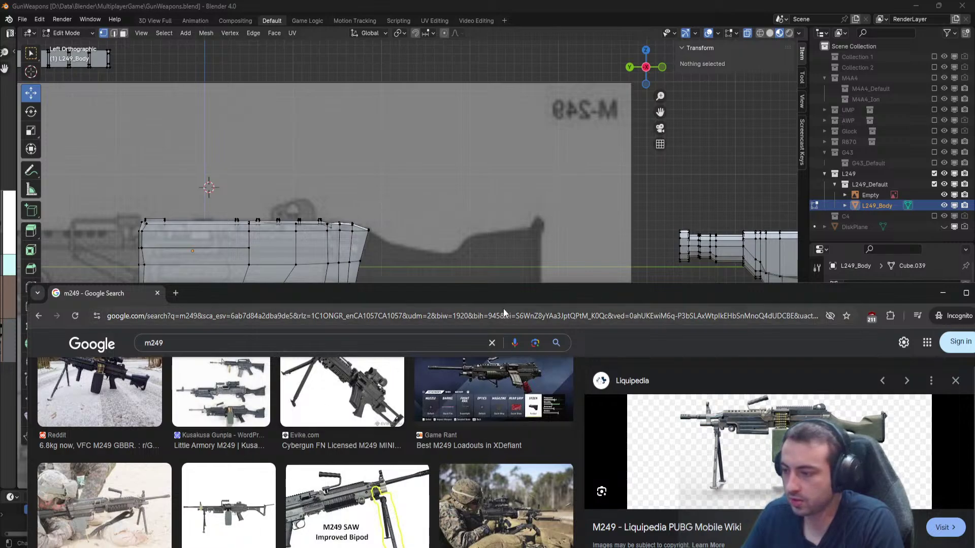
{"action": "left_click_drag", "start_coordinate": [503, 308], "coordinate": [400, 302]}
{"action": "scroll", "coordinate": [251, 409], "scroll_direction": "down", "scroll_amount": 3}
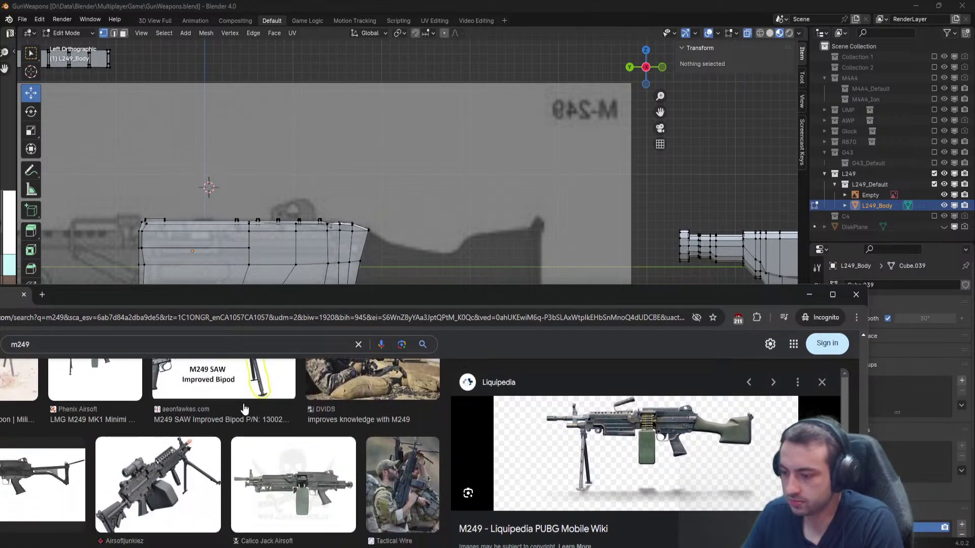
{"action": "scroll", "coordinate": [244, 408], "scroll_direction": "down", "scroll_amount": 3}
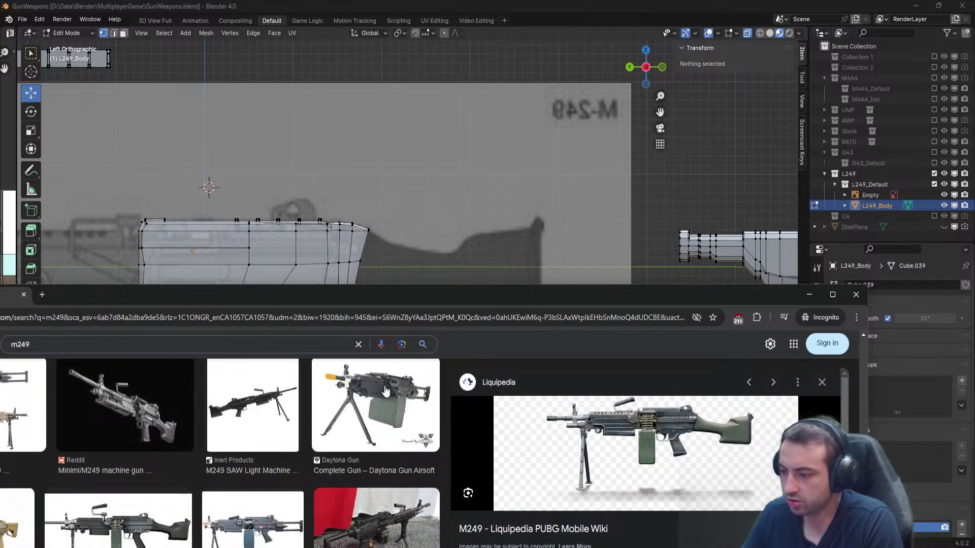
Preview the Daytona Gun, Airsoft N More and Armed Assault Wiki M249 images to compare stocks, and return to Blender.
{"action": "left_click", "coordinate": [386, 391]}
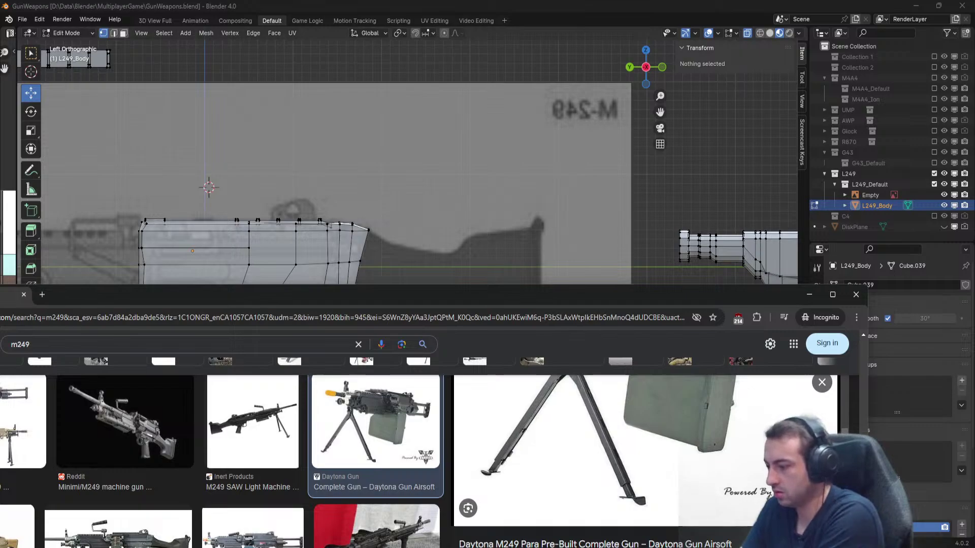
{"action": "scroll", "coordinate": [193, 432], "scroll_direction": "down", "scroll_amount": 2}
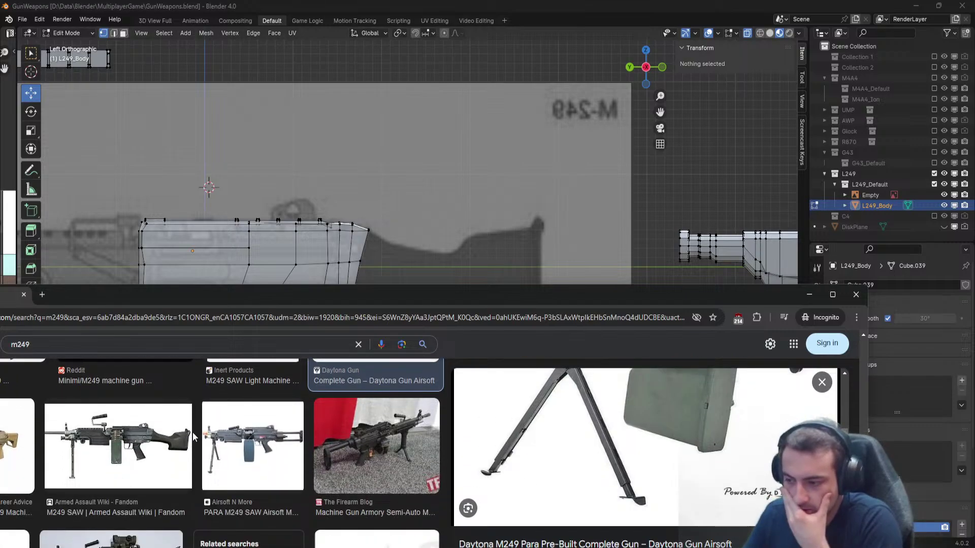
{"action": "left_click", "coordinate": [223, 445]}
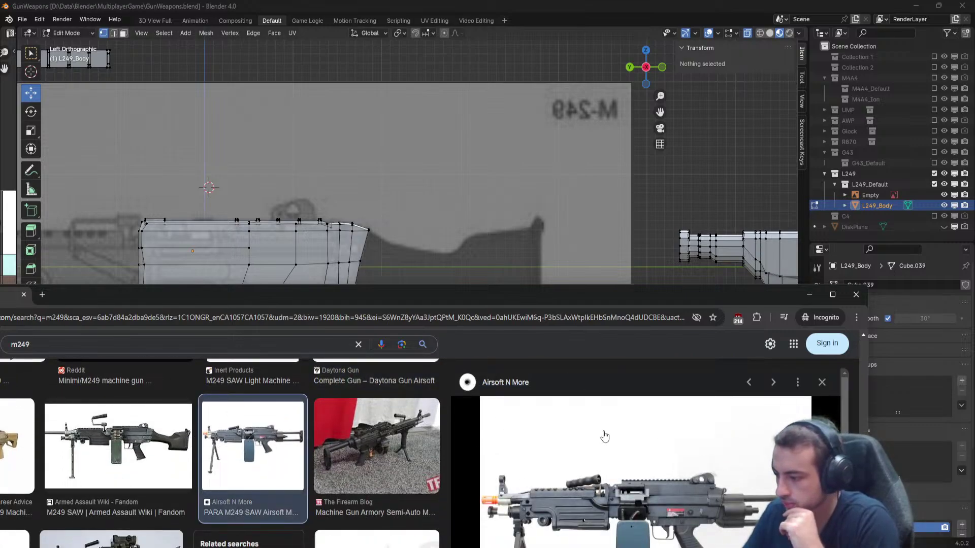
{"action": "left_click_drag", "start_coordinate": [577, 303], "coordinate": [625, 259]}
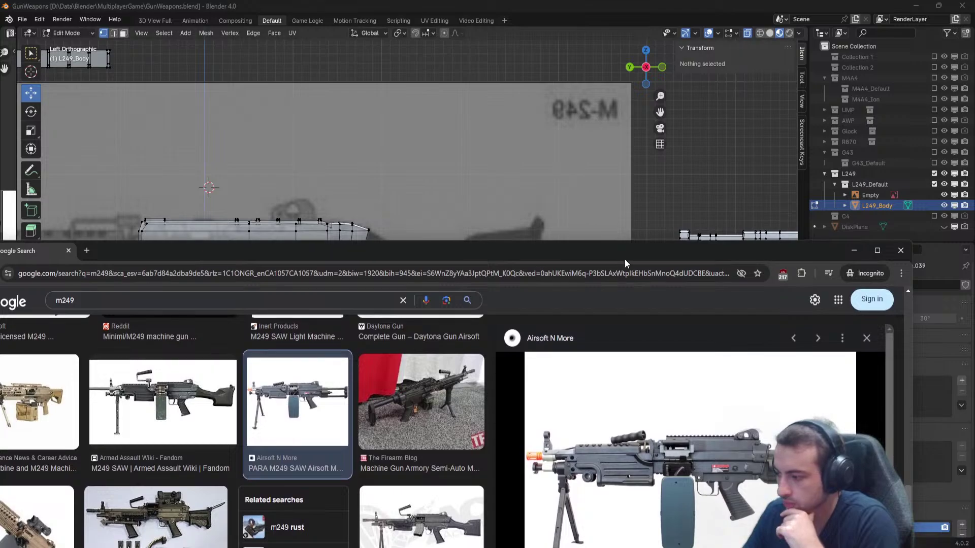
{"action": "left_click", "coordinate": [139, 400]}
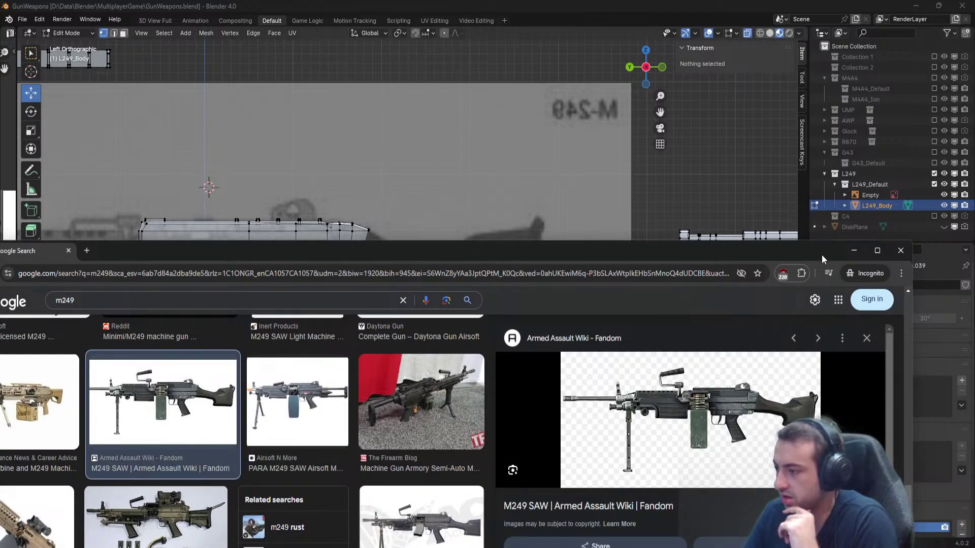
{"action": "left_click_drag", "start_coordinate": [823, 252], "coordinate": [909, 1]}
{"action": "left_click", "coordinate": [916, 7]}
Delete the front and middle vertices of the detached stock, keeping only its narrow butt plate section.
{"action": "scroll", "coordinate": [417, 260], "scroll_direction": "up", "scroll_amount": 3}
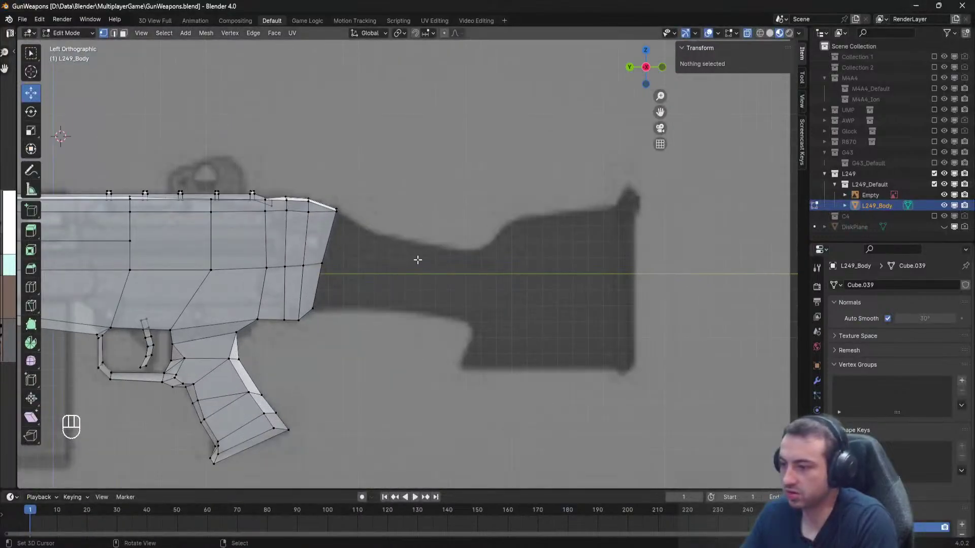
{"action": "scroll", "coordinate": [417, 259], "scroll_direction": "down", "scroll_amount": 4}
{"action": "scroll", "coordinate": [467, 288], "scroll_direction": "up", "scroll_amount": 3}
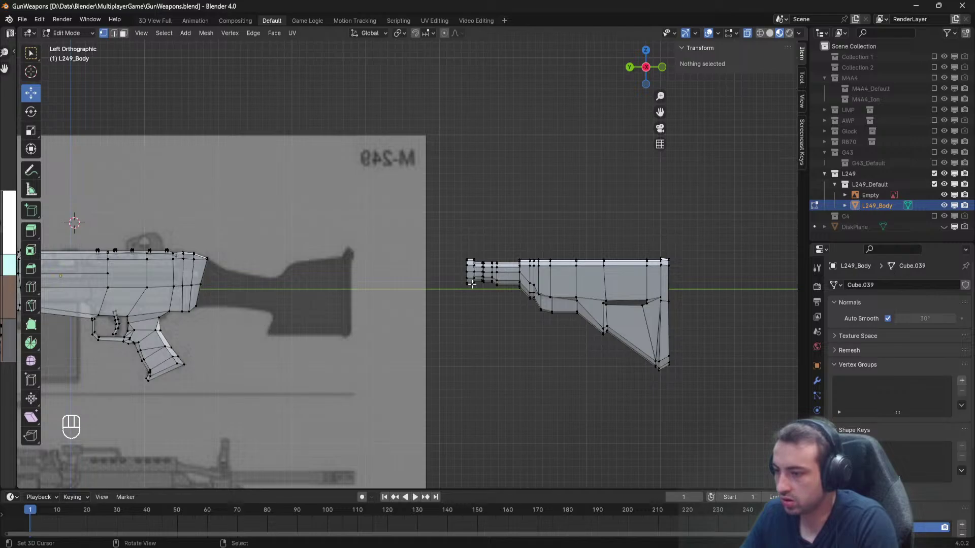
{"action": "scroll", "coordinate": [472, 284], "scroll_direction": "up", "scroll_amount": 2}
{"action": "mouse_move", "coordinate": [472, 283]}
{"action": "middle_mouse_down", "text": "shift"}
{"action": "mouse_move", "coordinate": [449, 277]}
{"action": "mouse_move", "coordinate": [486, 273]}
{"action": "middle_mouse_up", "text": "shift"}
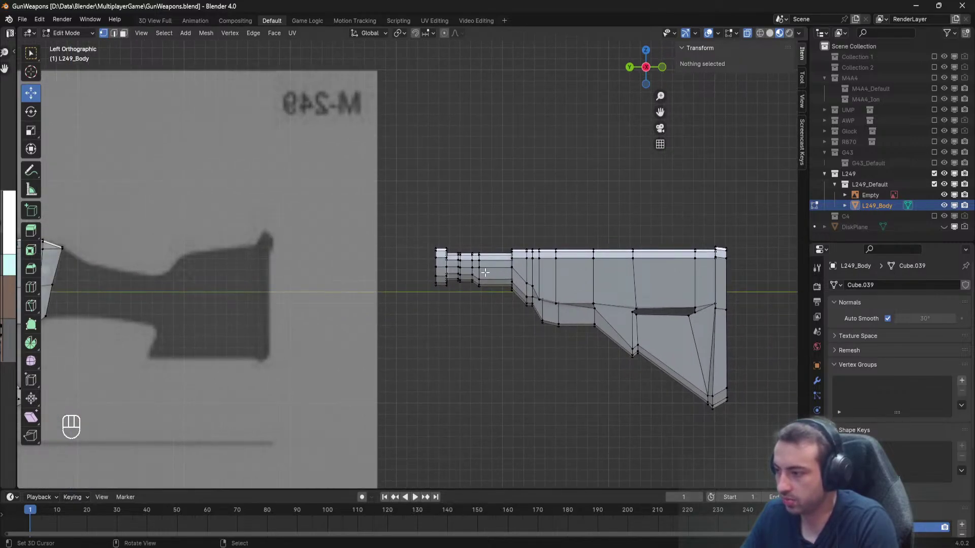
{"action": "middle_click_drag", "start_coordinate": [559, 285], "coordinate": [468, 281], "text": "shift"}
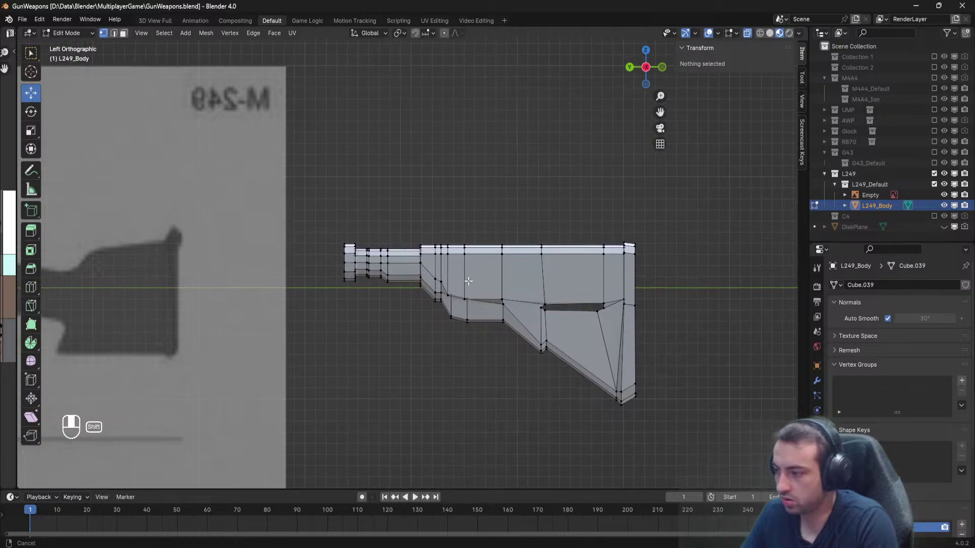
{"action": "key", "text": "a"}
{"action": "key", "text": "a"}
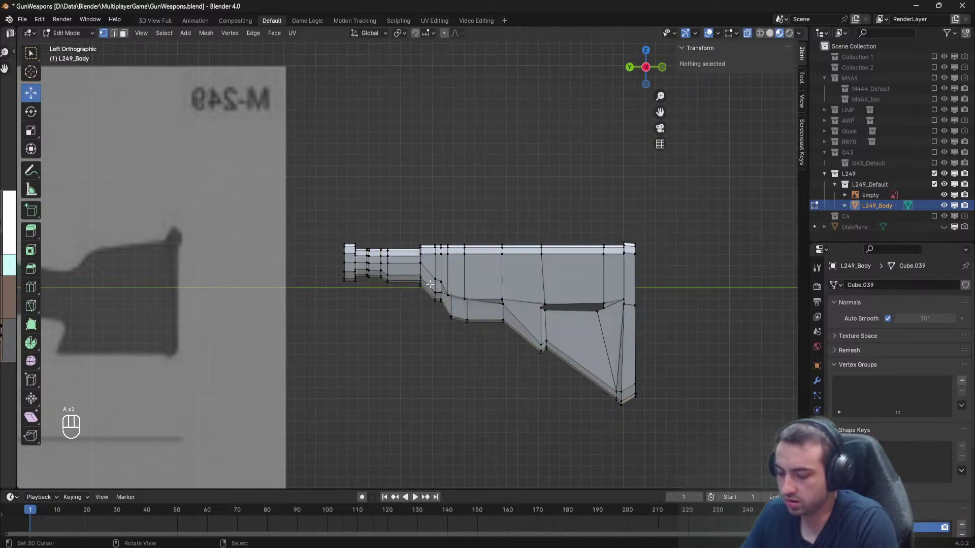
{"action": "key", "text": "b"}
{"action": "left_click_drag", "start_coordinate": [297, 178], "coordinate": [608, 479]}
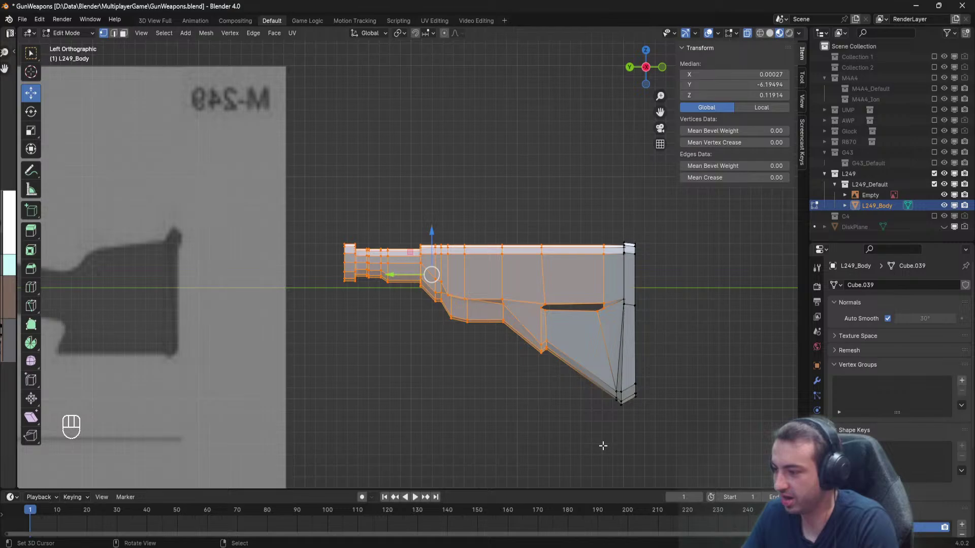
{"action": "key", "text": "Delete"}
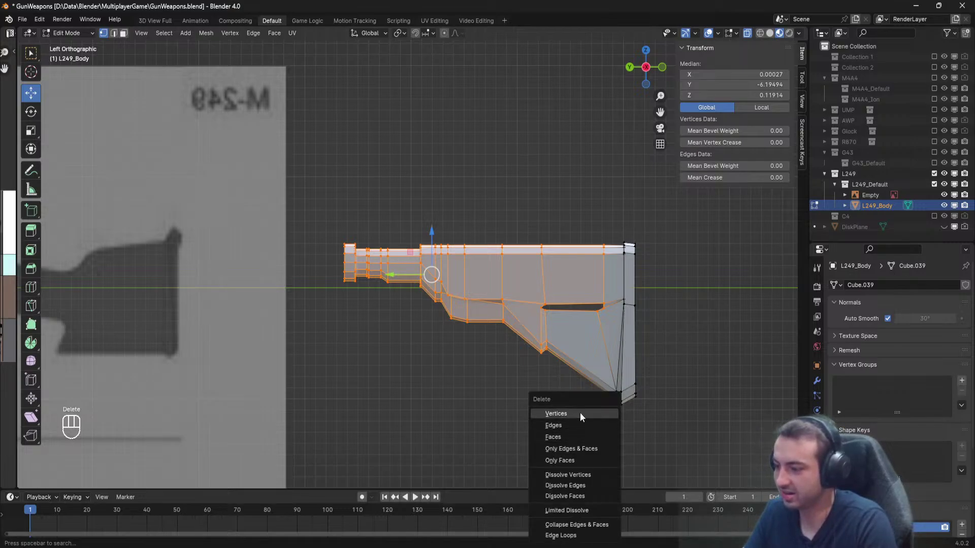
{"action": "left_click", "coordinate": [581, 415]}
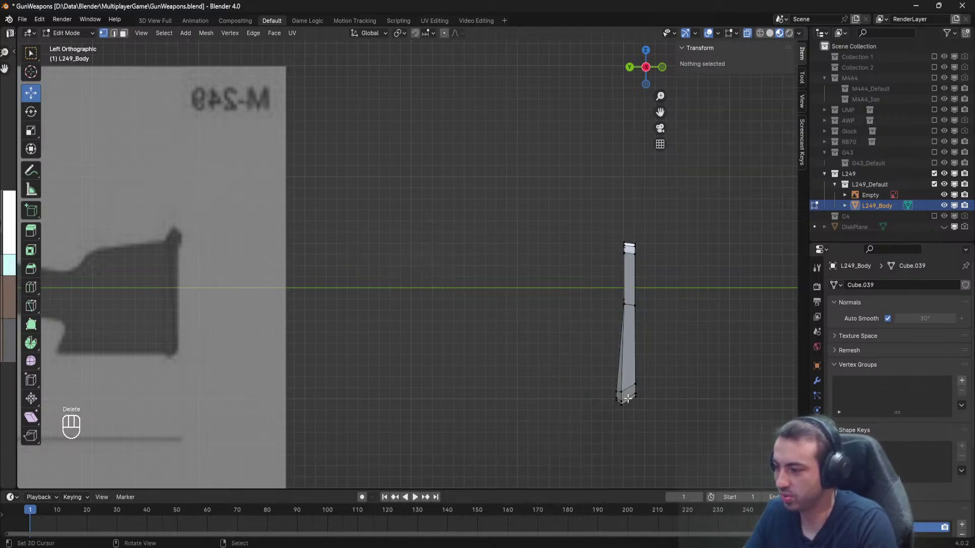
Move the remaining butt plate 4.26707 along Y onto the rear end of the reference stock.
{"action": "key", "text": "b"}
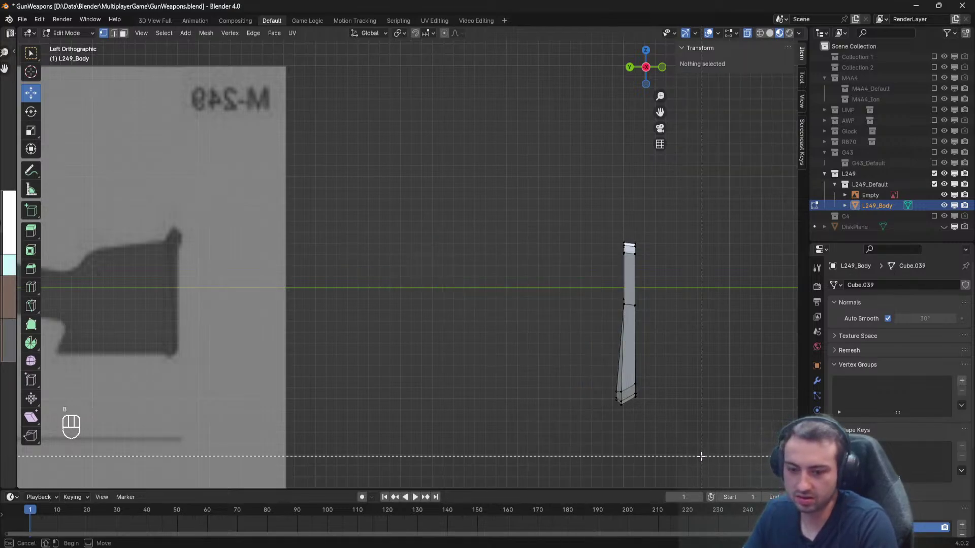
{"action": "left_click_drag", "start_coordinate": [702, 457], "coordinate": [606, 249]}
{"action": "left_click_drag", "start_coordinate": [589, 319], "coordinate": [135, 301]}
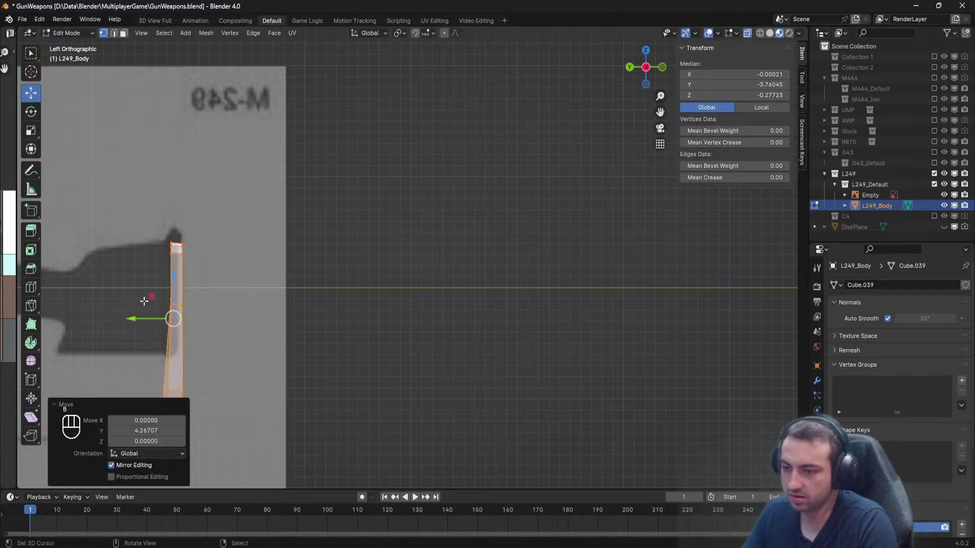
Nudge the butt plate along Y and raise it so its top meets the upper rear tip of the reference stock.
{"action": "scroll", "coordinate": [385, 322], "scroll_direction": "up", "scroll_amount": 7}
{"action": "middle_click_drag", "start_coordinate": [145, 300], "coordinate": [508, 129], "text": "shift"}
{"action": "left_click_drag", "start_coordinate": [434, 333], "coordinate": [429, 332]}
{"action": "left_click", "coordinate": [478, 238]}
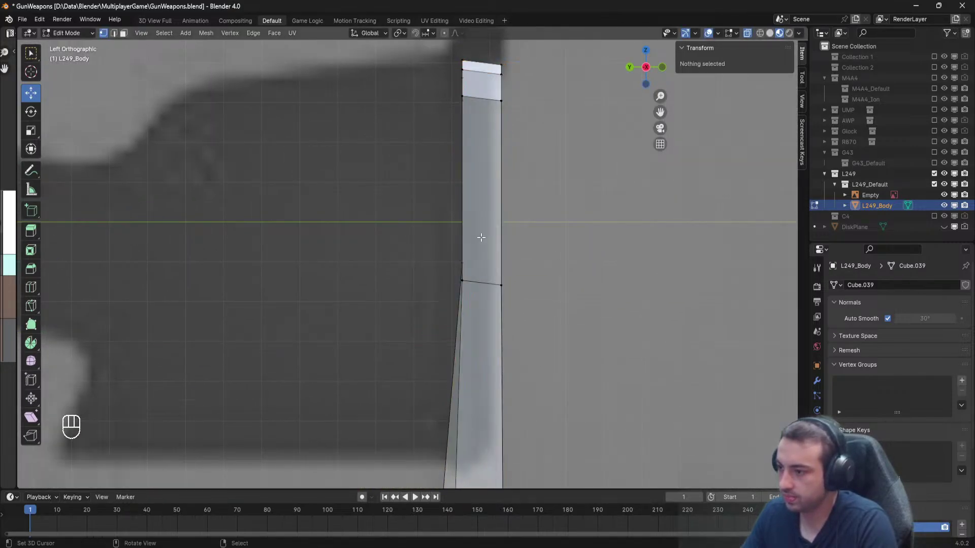
{"action": "key", "text": "ctrl+z"}
{"action": "scroll", "coordinate": [478, 249], "scroll_direction": "down", "scroll_amount": 3}
{"action": "left_click_drag", "start_coordinate": [443, 263], "coordinate": [443, 231]}
Raise the butt plate's bottom vertices to shorten it to the lower edge of the reference stock.
{"action": "key", "text": "a"}
{"action": "key", "text": "b"}
{"action": "left_click_drag", "start_coordinate": [490, 458], "coordinate": [434, 323]}
{"action": "key", "text": "a"}
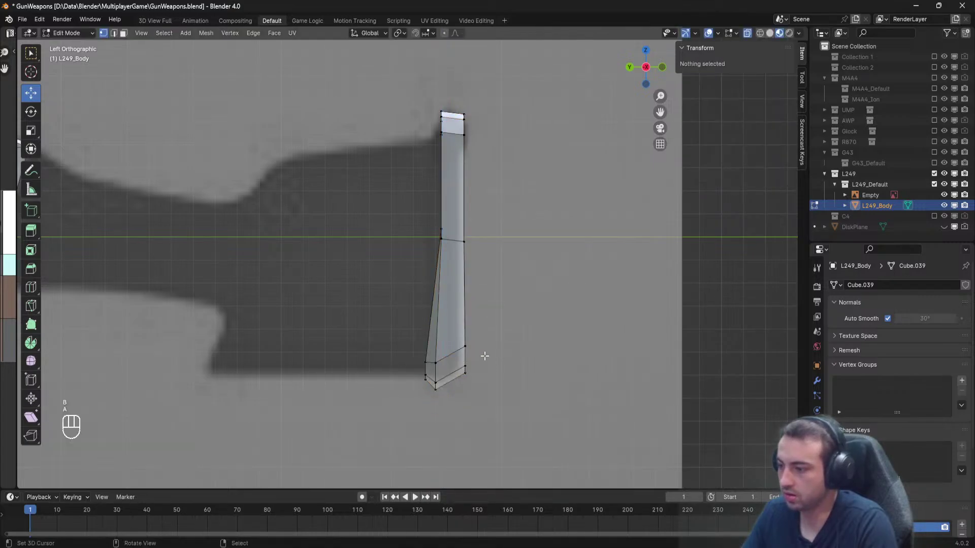
Turn off X-ray and knife-cut the barrel's inner end face vertically between its uppermost and lowermost middle vertices.
{"action": "scroll", "coordinate": [486, 356], "scroll_direction": "down", "scroll_amount": 3}
{"action": "middle_click_drag", "start_coordinate": [486, 352], "coordinate": [459, 308]}
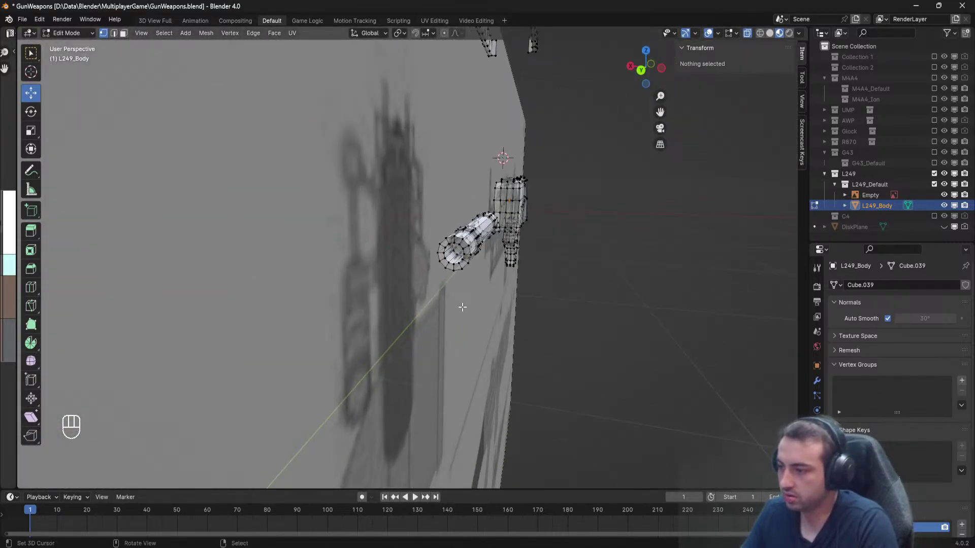
{"action": "scroll", "coordinate": [462, 307], "scroll_direction": "up", "scroll_amount": 3}
{"action": "middle_click_drag", "start_coordinate": [530, 285], "coordinate": [512, 282], "text": "shift"}
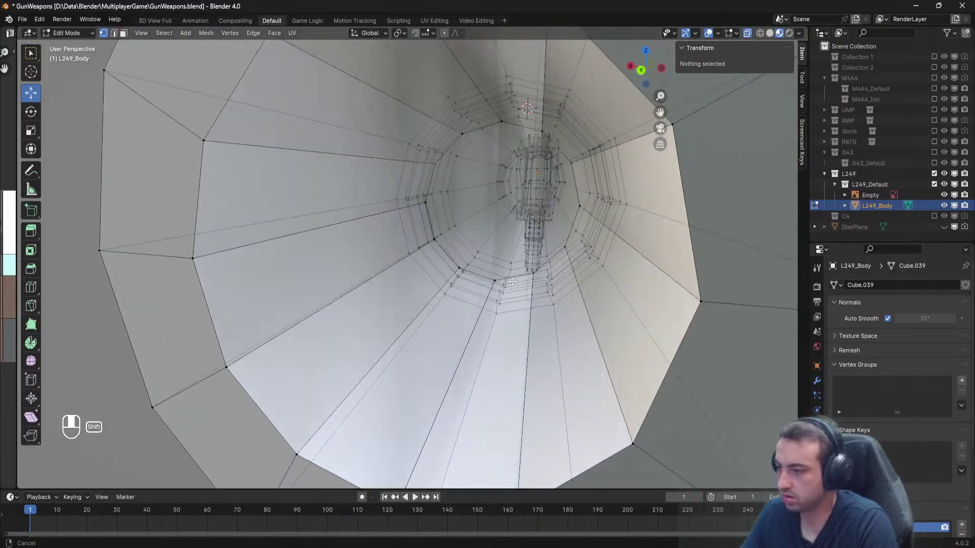
{"action": "left_click", "coordinate": [747, 33]}
{"action": "key", "text": "a"}
{"action": "key", "text": "a"}
{"action": "key", "text": "k"}
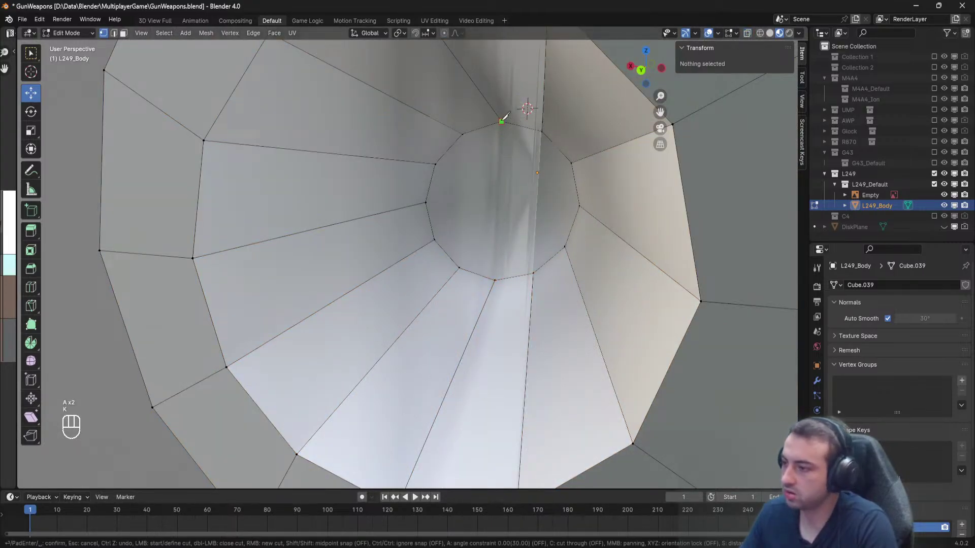
{"action": "left_click", "coordinate": [502, 121]}
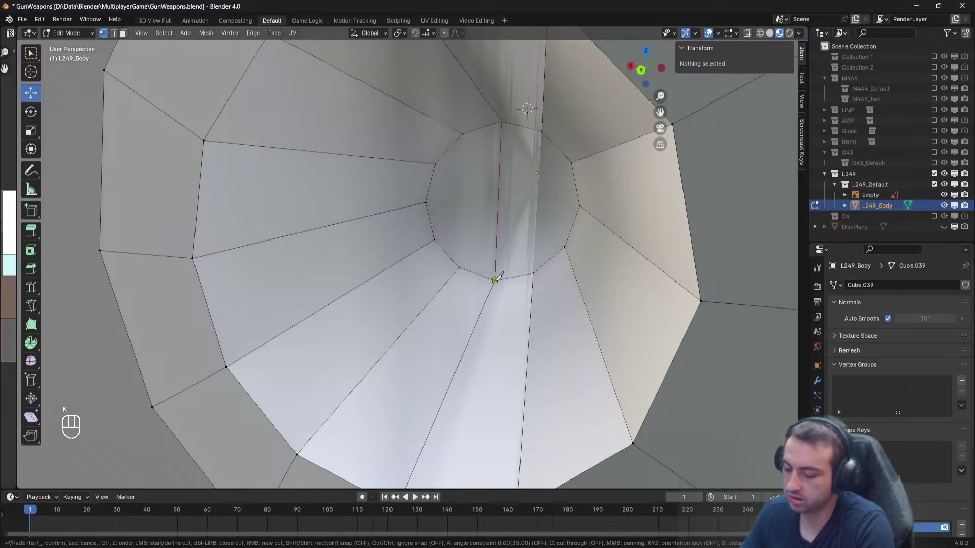
{"action": "left_click", "coordinate": [495, 280]}
{"action": "key", "text": "space"}
{"action": "key", "text": "a"}
Add a loop cut along the middle of the trigger's full length.
{"action": "scroll", "coordinate": [535, 256], "scroll_direction": "down", "scroll_amount": 10}
{"action": "middle_click_drag", "start_coordinate": [536, 257], "coordinate": [553, 330]}
{"action": "scroll", "coordinate": [343, 280], "scroll_direction": "up", "scroll_amount": 2}
{"action": "scroll", "coordinate": [508, 325], "scroll_direction": "up", "scroll_amount": 7}
{"action": "middle_click_drag", "start_coordinate": [361, 308], "coordinate": [422, 288]}
{"action": "scroll", "coordinate": [376, 312], "scroll_direction": "down", "scroll_amount": 8}
{"action": "scroll", "coordinate": [401, 302], "scroll_direction": "up", "scroll_amount": 5}
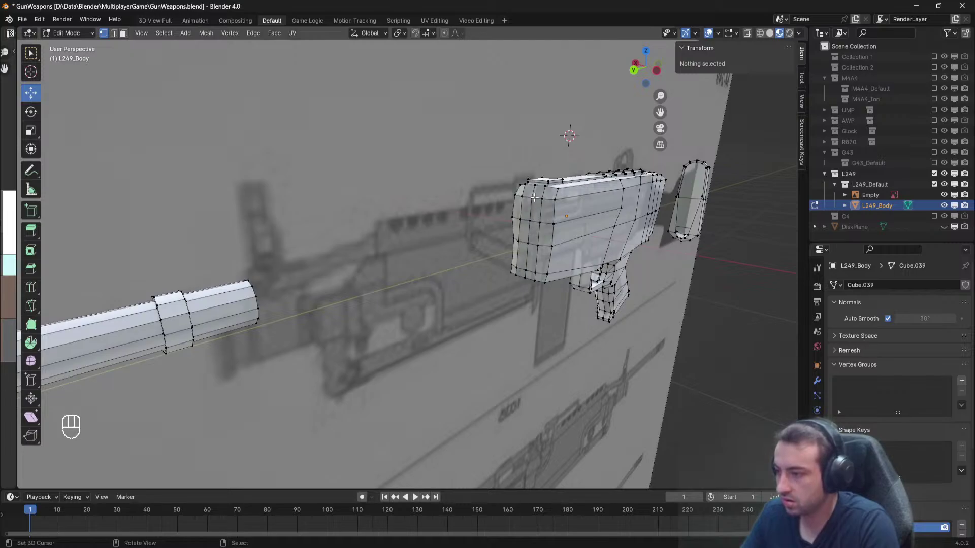
{"action": "middle_click_drag", "start_coordinate": [535, 198], "coordinate": [345, 254], "text": "shift"}
{"action": "middle_click_drag", "start_coordinate": [468, 256], "coordinate": [349, 248]}
{"action": "scroll", "coordinate": [350, 249], "scroll_direction": "up", "scroll_amount": 4}
{"action": "middle_click_drag", "start_coordinate": [350, 303], "coordinate": [455, 211], "text": "shift"}
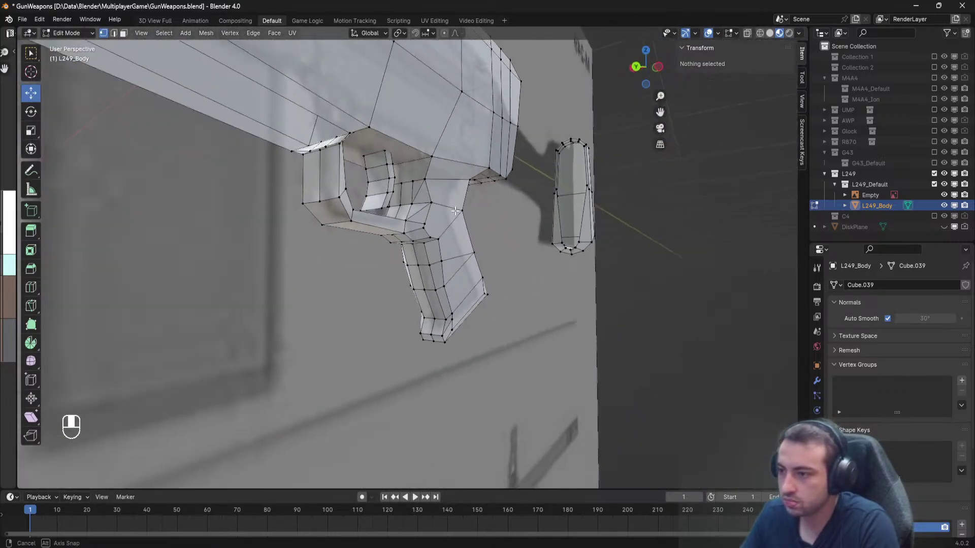
{"action": "scroll", "coordinate": [455, 211], "scroll_direction": "up", "scroll_amount": 6}
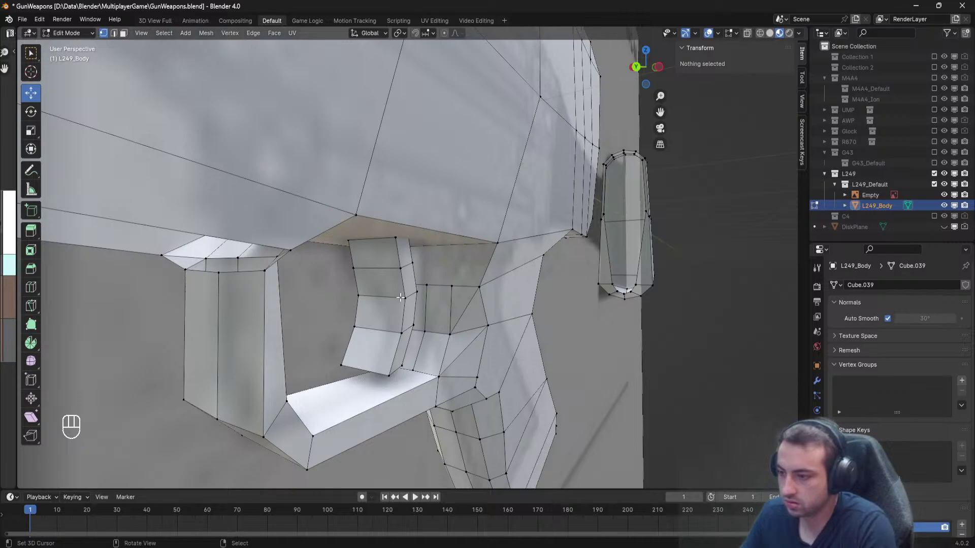
{"action": "key", "text": "ctrl+r"}
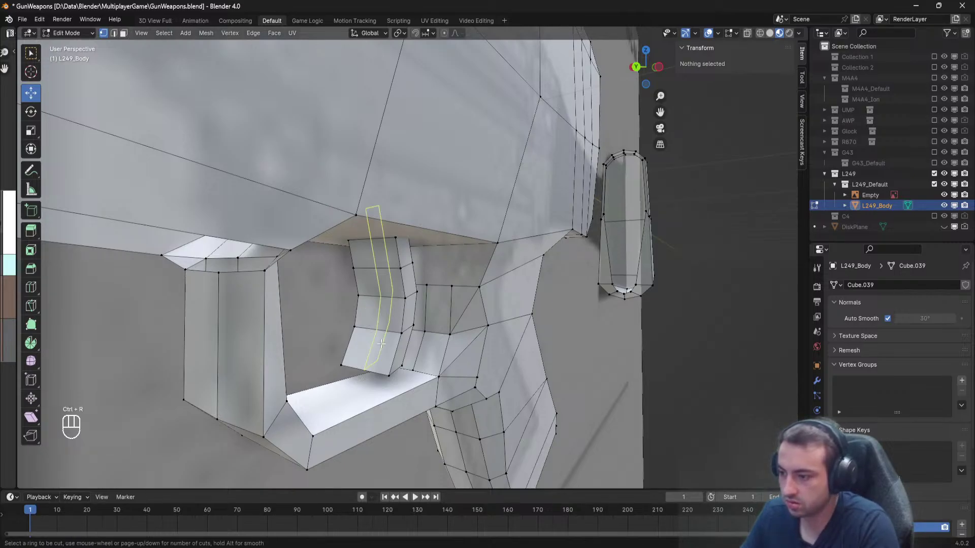
{"action": "left_click", "coordinate": [378, 334]}
{"action": "key", "text": "a"}
{"action": "key", "text": "a"}
{"action": "middle_click_drag", "start_coordinate": [378, 334], "coordinate": [421, 296]}
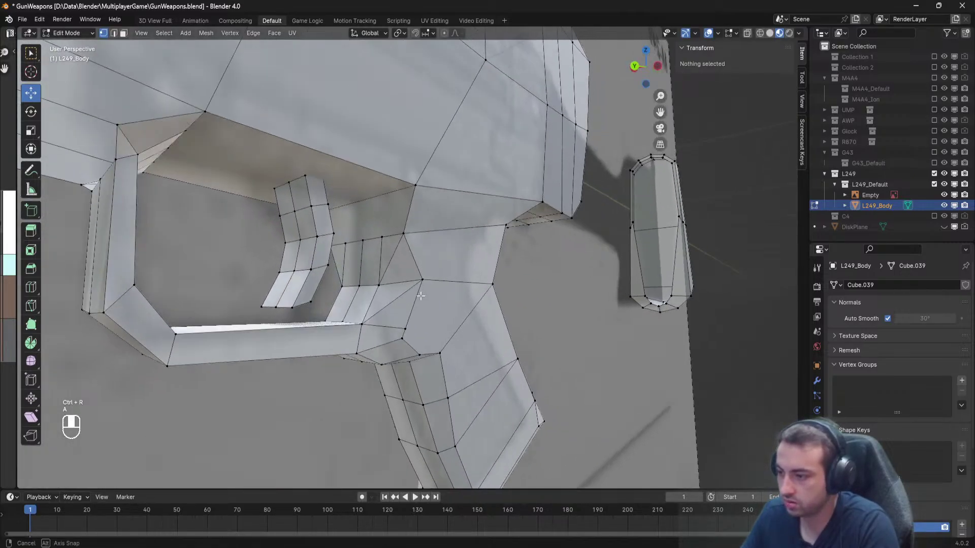
Knife-cut the rear inner face of the trigger opening from its middle vertex up to the edge of the body's underside.
{"action": "key", "text": "ctrl+r"}
{"action": "left_click", "coordinate": [358, 196]}
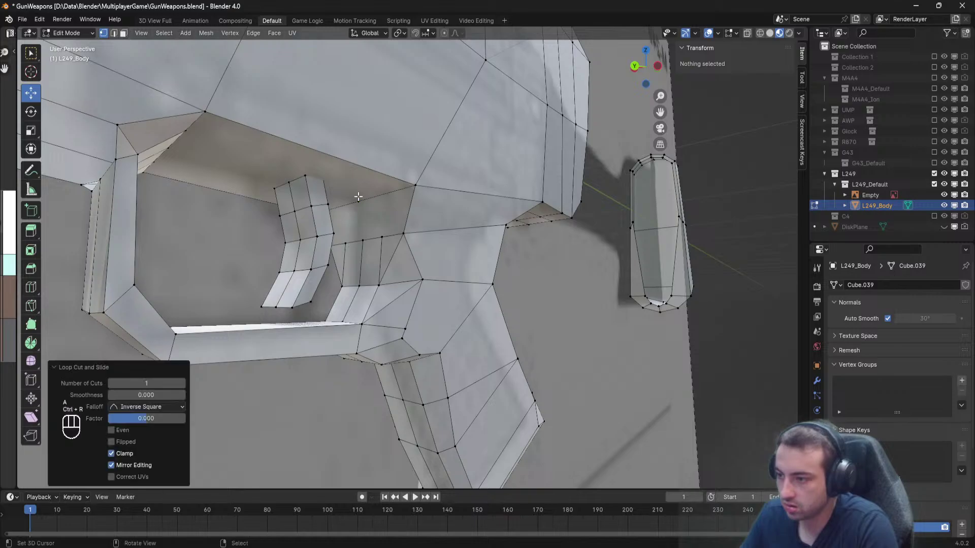
{"action": "key", "text": "a"}
{"action": "middle_click_drag", "start_coordinate": [360, 197], "coordinate": [451, 220]}
{"action": "key", "text": "a"}
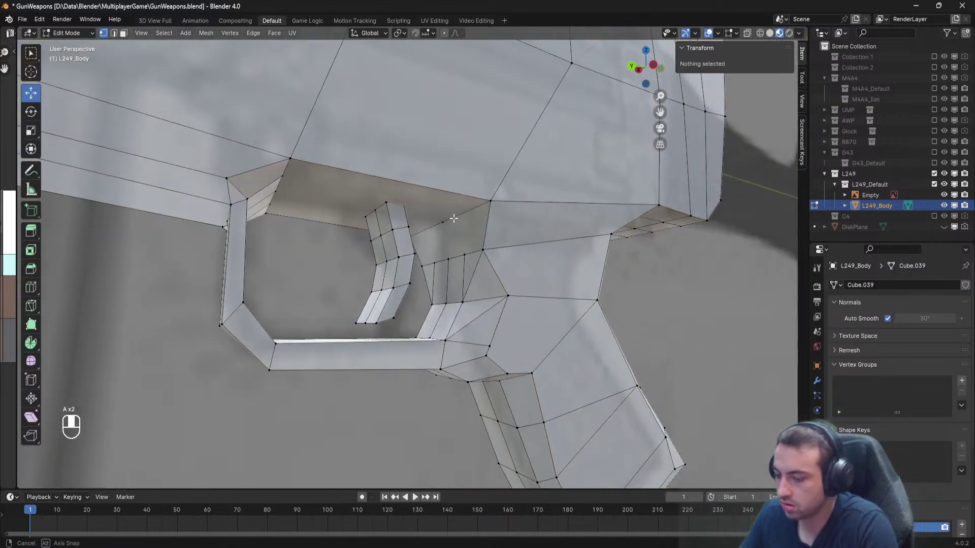
{"action": "scroll", "coordinate": [454, 220], "scroll_direction": "up", "scroll_amount": 3}
{"action": "key", "text": "k"}
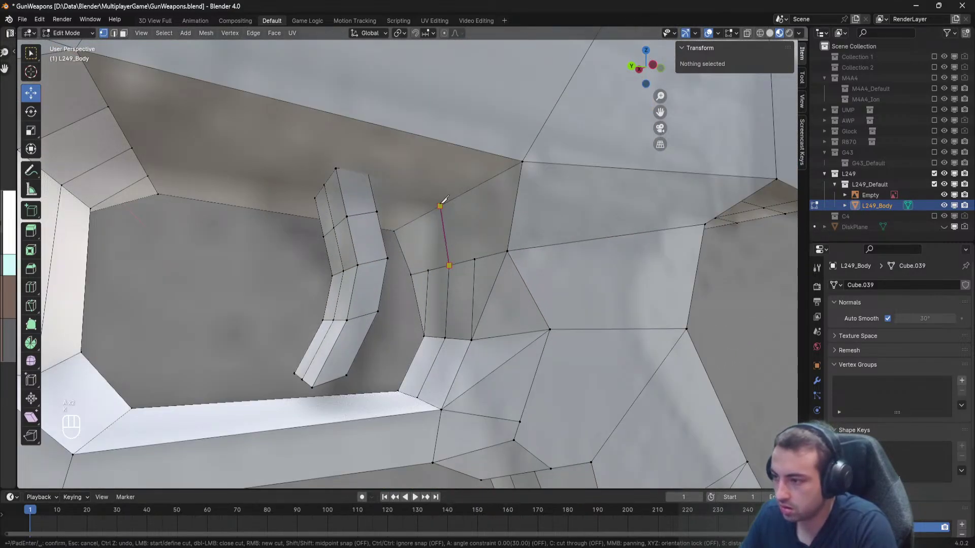
{"action": "key", "text": "space"}
{"action": "key", "text": "a"}
Hide the trigger and knife-cut lengthwise along the body's underside inside the trigger opening, joining the front and rear middle vertices.
{"action": "middle_click_drag", "start_coordinate": [447, 204], "coordinate": [468, 215]}
{"action": "middle_click_drag", "start_coordinate": [468, 215], "coordinate": [482, 224], "text": "shift"}
{"action": "key", "text": "l"}
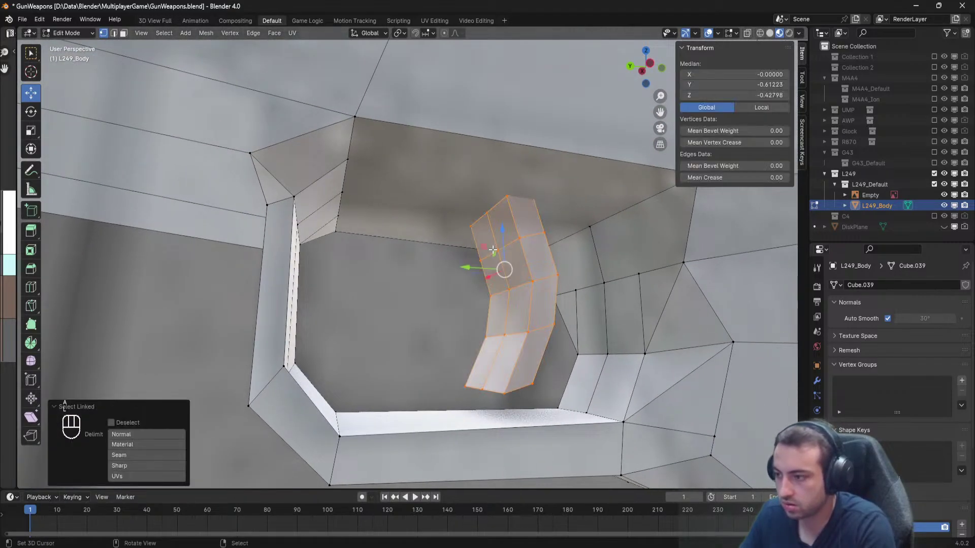
{"action": "key", "text": "h"}
{"action": "key", "text": "a"}
{"action": "key", "text": "a"}
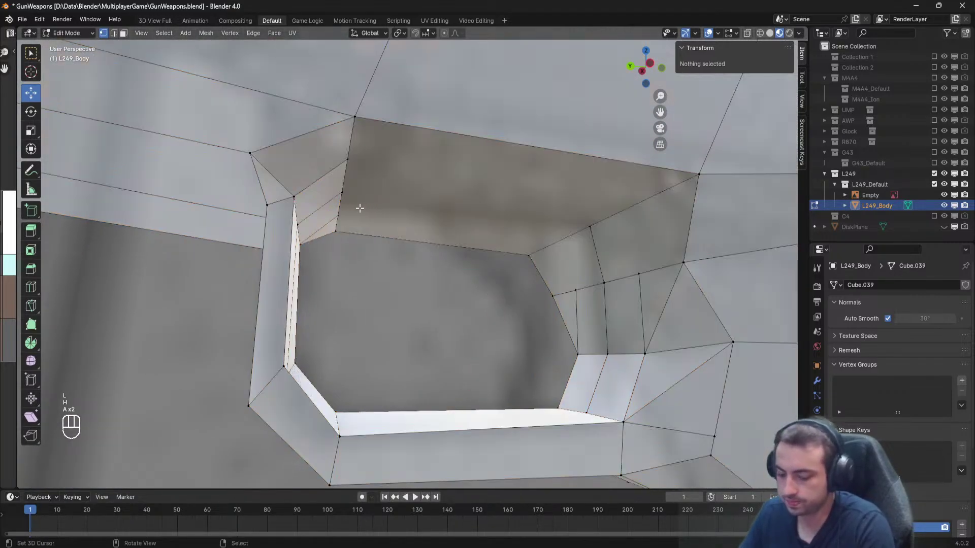
{"action": "key", "text": "k"}
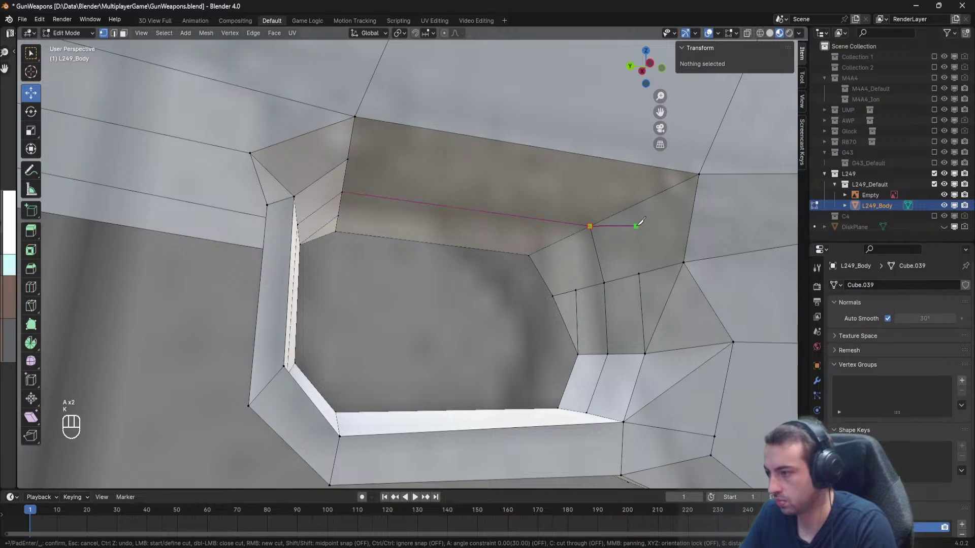
{"action": "key", "text": "Return"}
{"action": "key", "text": "a"}
Knife-cut lengthwise along the underside of the trigger guard and set the cut's front vertex to X 0.
{"action": "middle_click_drag", "start_coordinate": [593, 218], "coordinate": [495, 182]}
{"action": "key", "text": "k"}
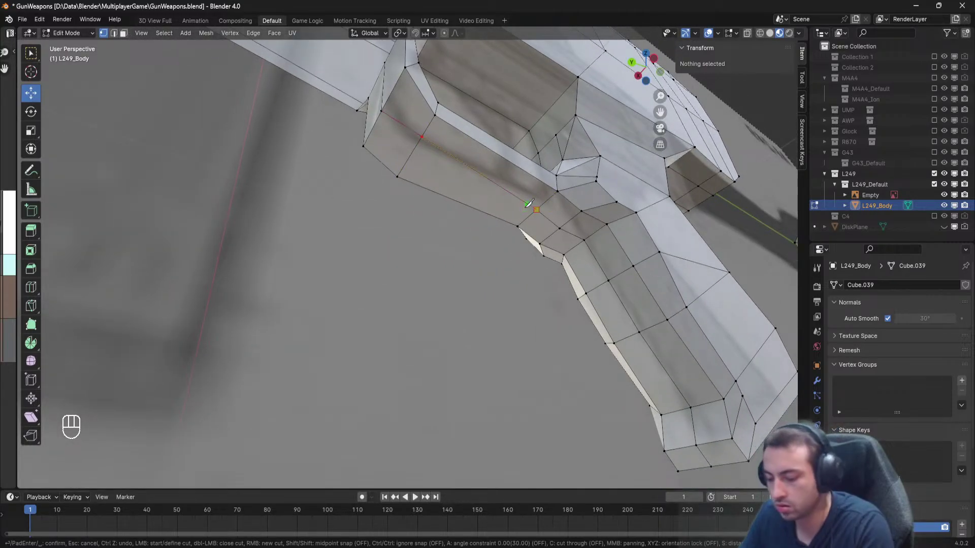
{"action": "key", "text": "Return"}
{"action": "left_click_drag", "start_coordinate": [404, 165], "coordinate": [399, 171]}
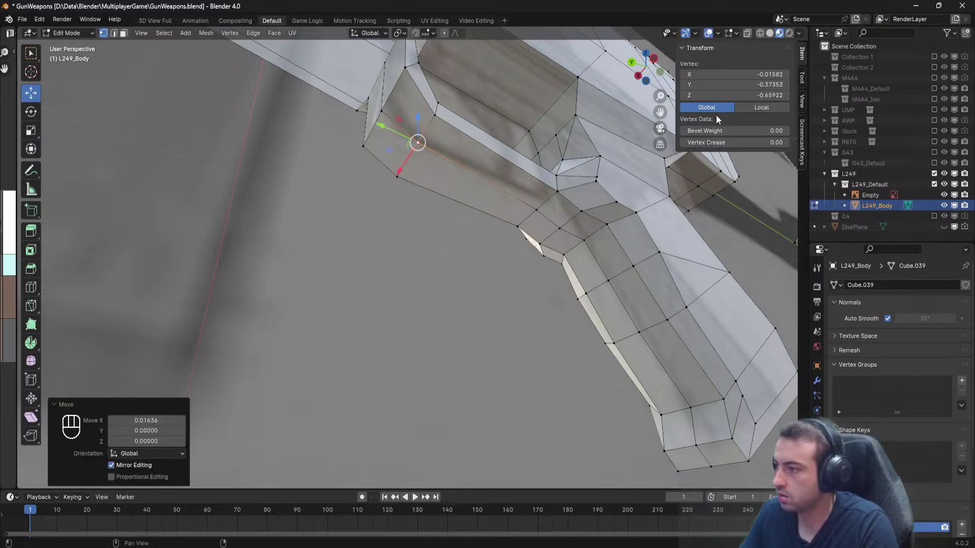
{"action": "left_click", "coordinate": [742, 76]}
{"action": "type", "text": "0"}
{"action": "key", "text": "Return"}
{"action": "key", "text": "a"}
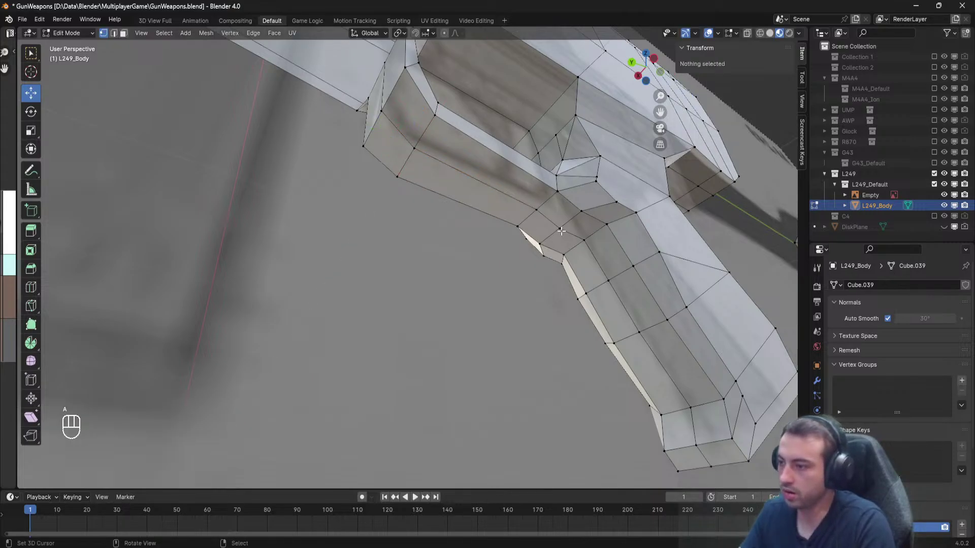
Knife-cut the butt plate's rear face vertically through its centre from the bottom vertex to the top vertex.
{"action": "scroll", "coordinate": [563, 219], "scroll_direction": "down", "scroll_amount": 6}
{"action": "middle_click_drag", "start_coordinate": [564, 218], "coordinate": [462, 272]}
{"action": "scroll", "coordinate": [462, 273], "scroll_direction": "up", "scroll_amount": 4}
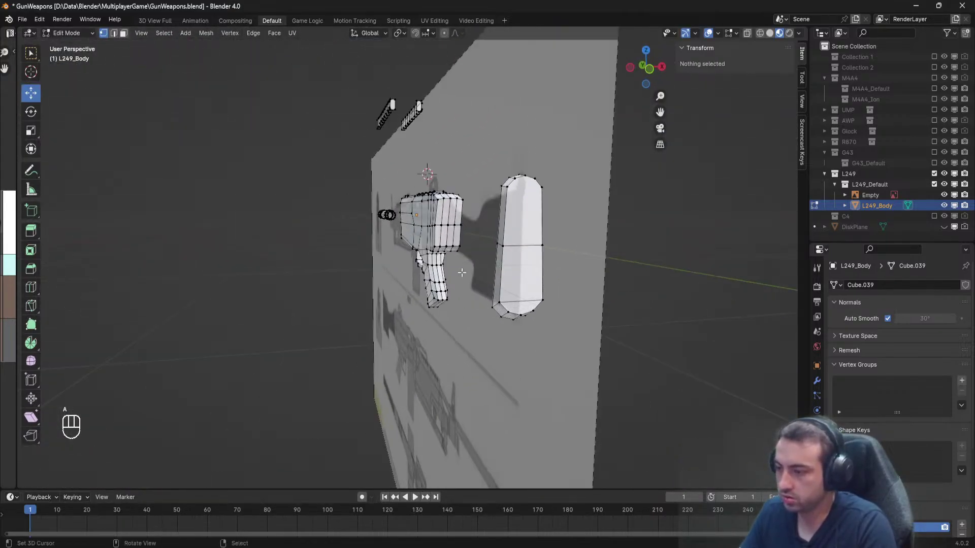
{"action": "left_click", "coordinate": [746, 33]}
{"action": "mouse_move", "coordinate": [740, 45]}
{"action": "middle_mouse_down"}
{"action": "mouse_move", "coordinate": [620, 148]}
{"action": "mouse_move", "coordinate": [741, 43]}
{"action": "middle_mouse_up"}
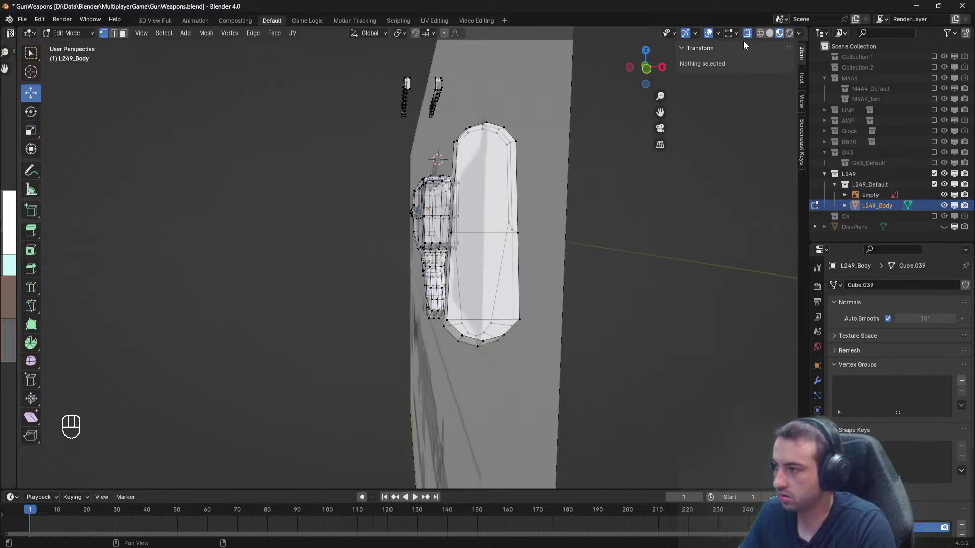
{"action": "key", "text": "ctrl+r"}
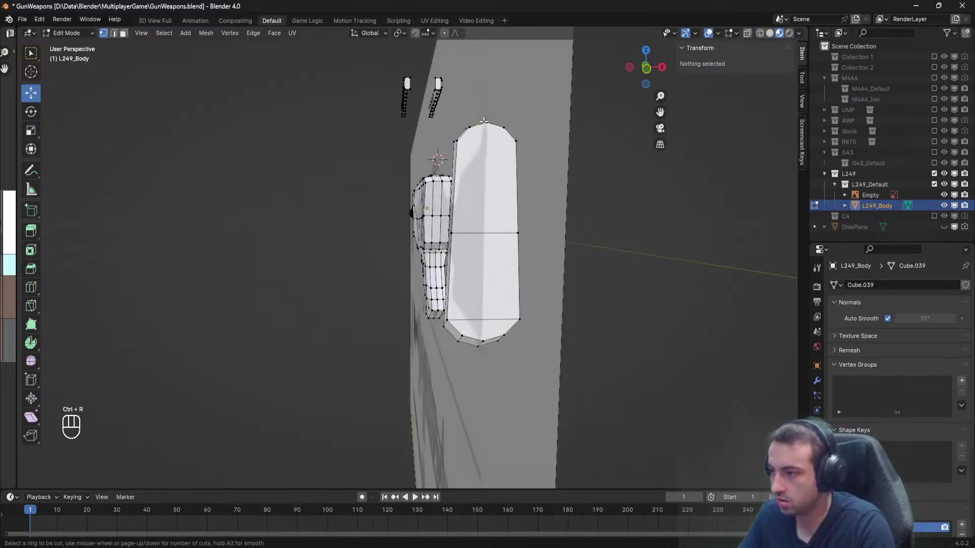
{"action": "key", "text": "k"}
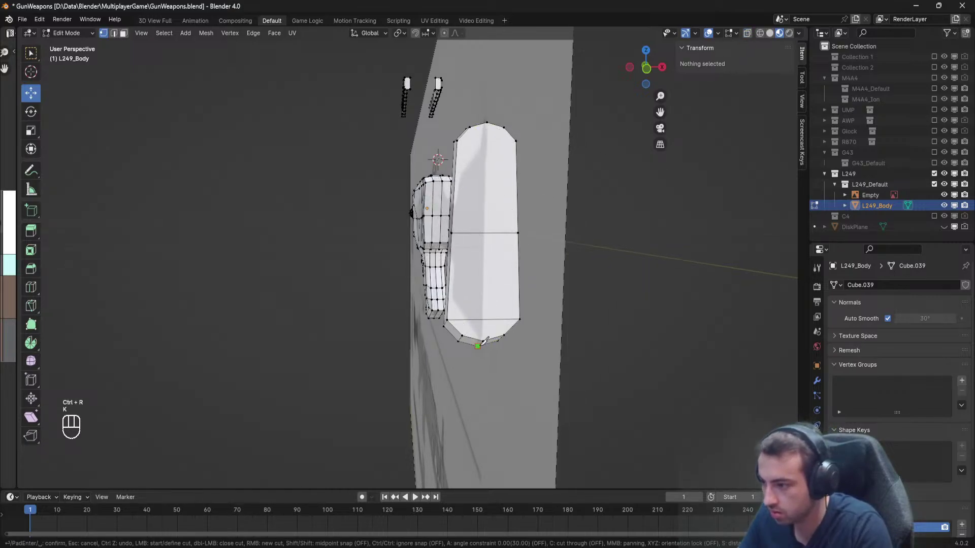
{"action": "left_click", "coordinate": [483, 342]}
{"action": "left_click", "coordinate": [487, 123]}
{"action": "key", "text": "Return"}
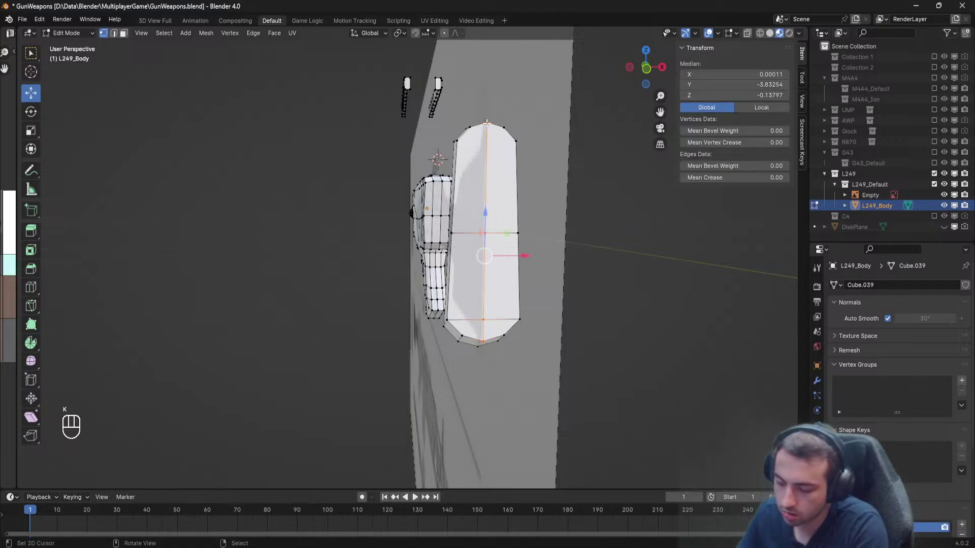
{"action": "key", "text": "a"}
Add a centred loop cut lengthwise through the ribbed rail on top of the gun body.
{"action": "middle_click_drag", "start_coordinate": [516, 144], "coordinate": [466, 284]}
{"action": "key", "text": "Tab"}
{"action": "key", "text": "Tab"}
{"action": "scroll", "coordinate": [499, 264], "scroll_direction": "up", "scroll_amount": 2}
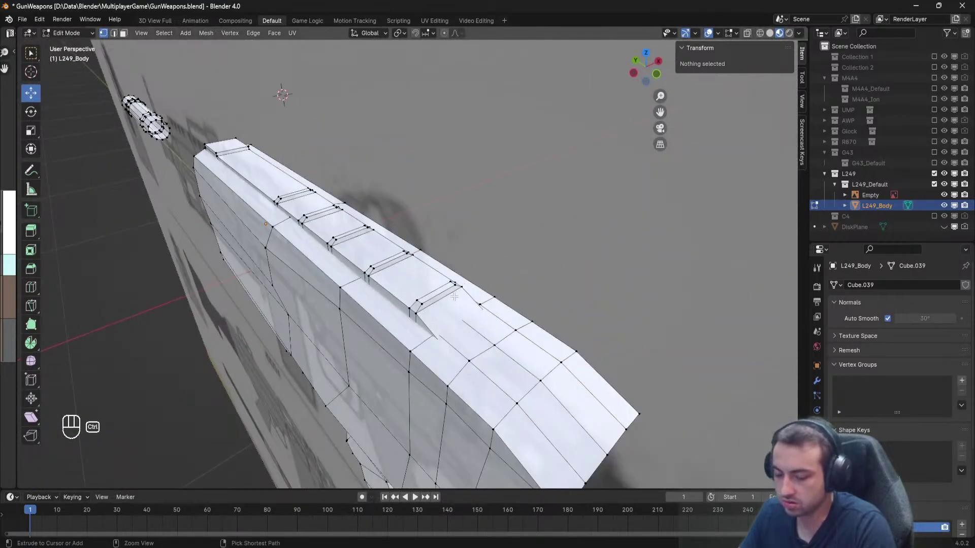
{"action": "key", "text": "ctrl+r"}
{"action": "left_click", "coordinate": [431, 290]}
{"action": "right_click", "coordinate": [431, 289]}
{"action": "left_click", "coordinate": [483, 279]}
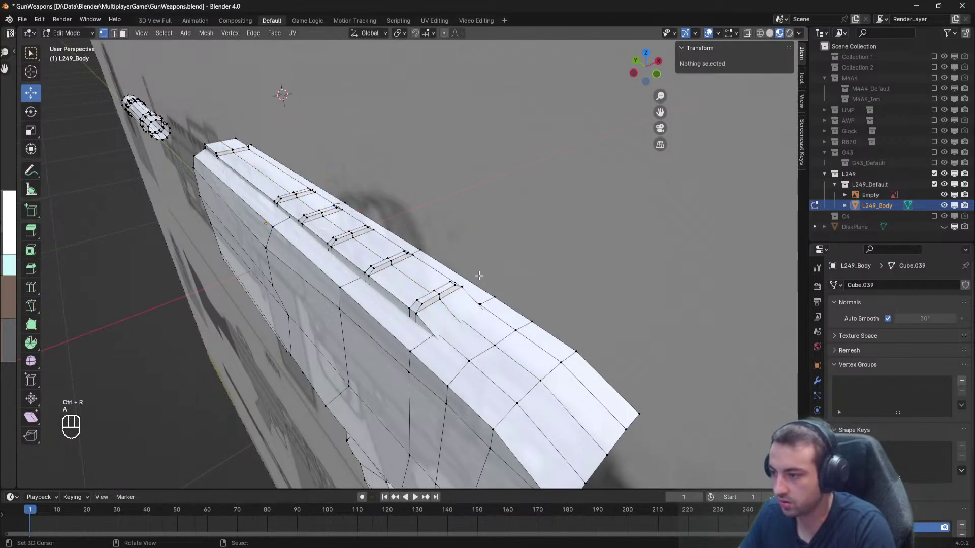
{"action": "middle_click_drag", "start_coordinate": [482, 279], "coordinate": [444, 270]}
{"action": "key", "text": "a"}
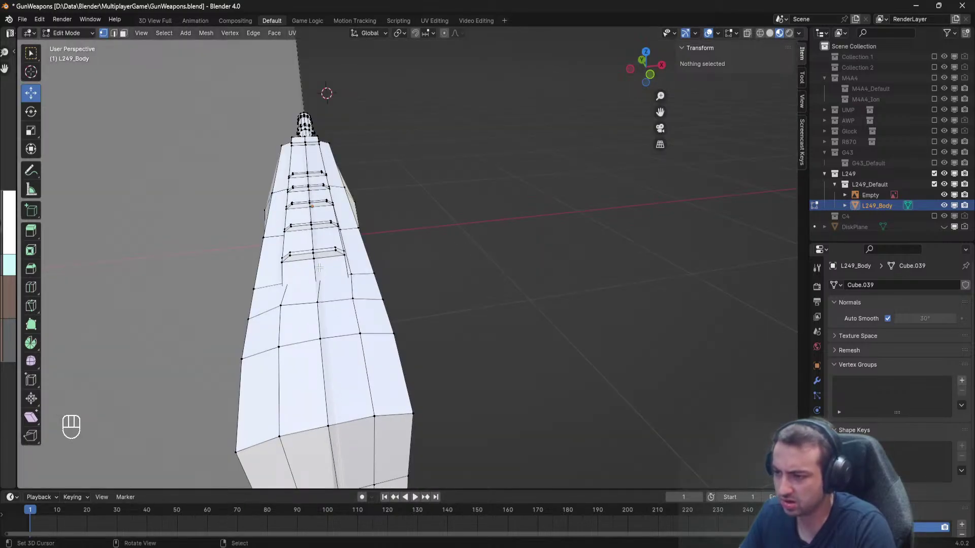
Delete the positive-X strip of the two detached ribbed strips above the gun.
{"action": "middle_click_drag", "start_coordinate": [319, 267], "coordinate": [431, 205]}
{"action": "scroll", "coordinate": [440, 287], "scroll_direction": "up", "scroll_amount": 2}
{"action": "key", "text": "l"}
{"action": "key", "text": "x"}
{"action": "left_click", "coordinate": [370, 164]}
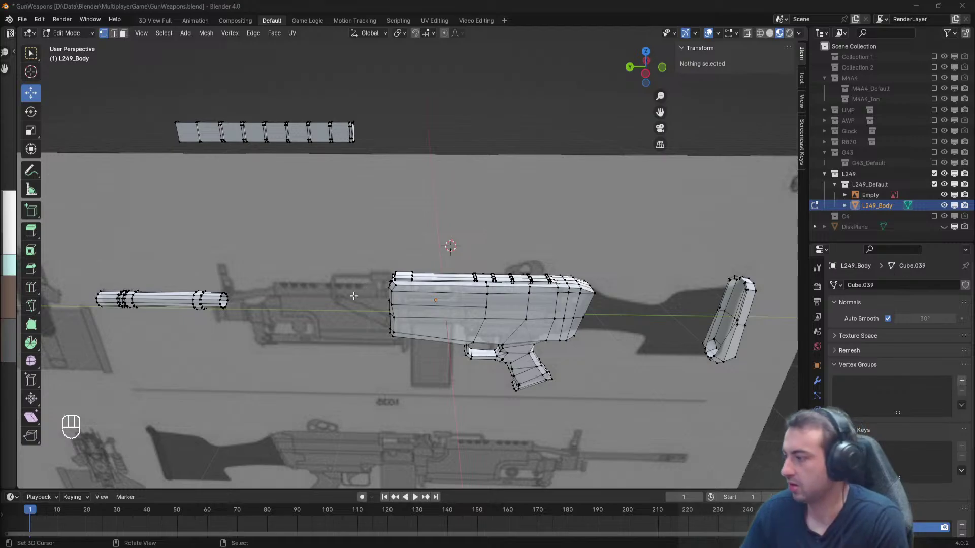
{"action": "middle_click_drag", "start_coordinate": [366, 228], "coordinate": [316, 224]}
{"action": "key", "text": "a"}
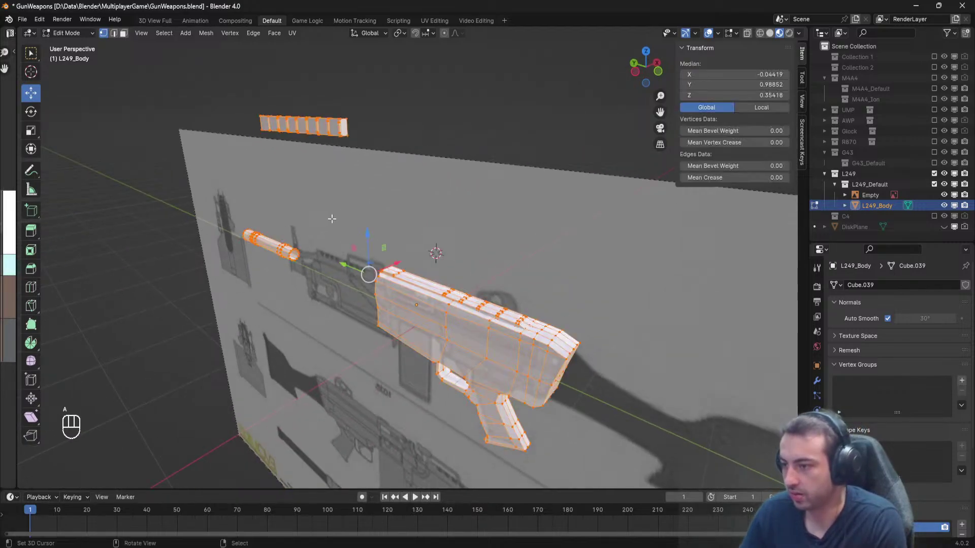
{"action": "key", "text": "a"}
{"action": "middle_click_drag", "start_coordinate": [446, 238], "coordinate": [366, 147]}
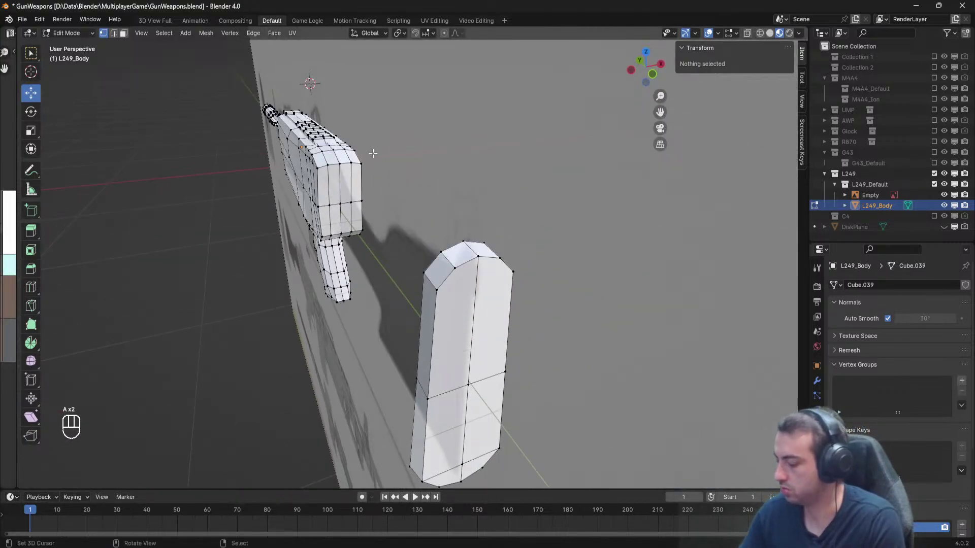
Delete the positive-X half vertices of the gun body, grip, butt plate and barrel, using see-through selection from the top view.
{"action": "key", "text": "KP_3"}
{"action": "key", "text": "KP_7"}
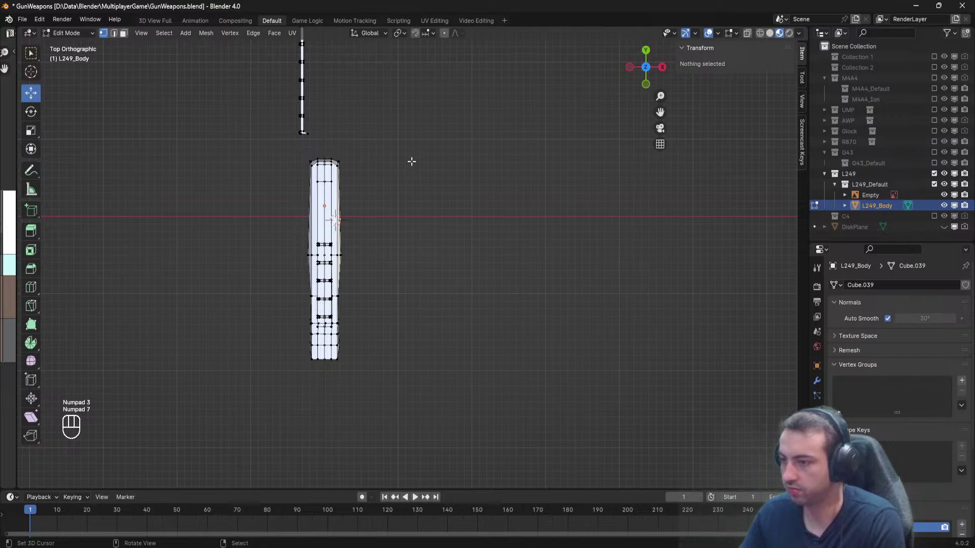
{"action": "scroll", "coordinate": [412, 162], "scroll_direction": "down", "scroll_amount": 4}
{"action": "middle_click_drag", "start_coordinate": [374, 158], "coordinate": [404, 241], "text": "shift"}
{"action": "middle_click_drag", "start_coordinate": [442, 335], "coordinate": [443, 287], "text": "shift"}
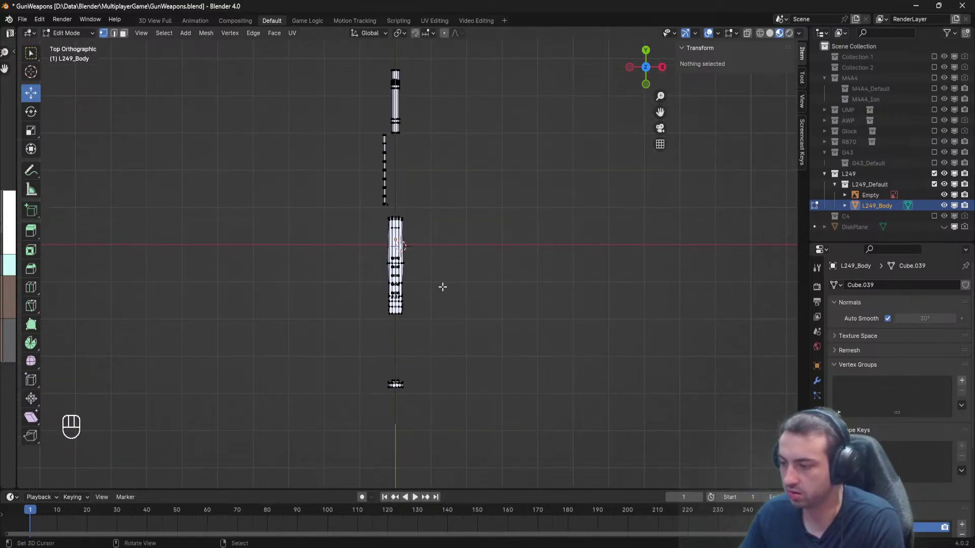
{"action": "scroll", "coordinate": [448, 361], "scroll_direction": "up", "scroll_amount": 4}
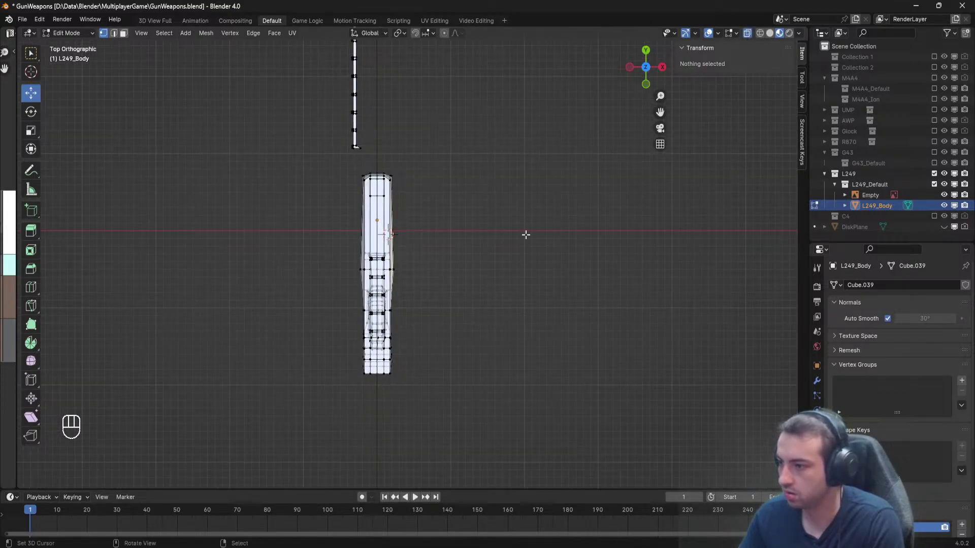
{"action": "scroll", "coordinate": [526, 234], "scroll_direction": "down", "scroll_amount": 3}
{"action": "key", "text": "b"}
{"action": "left_click_drag", "start_coordinate": [489, 452], "coordinate": [398, 150]}
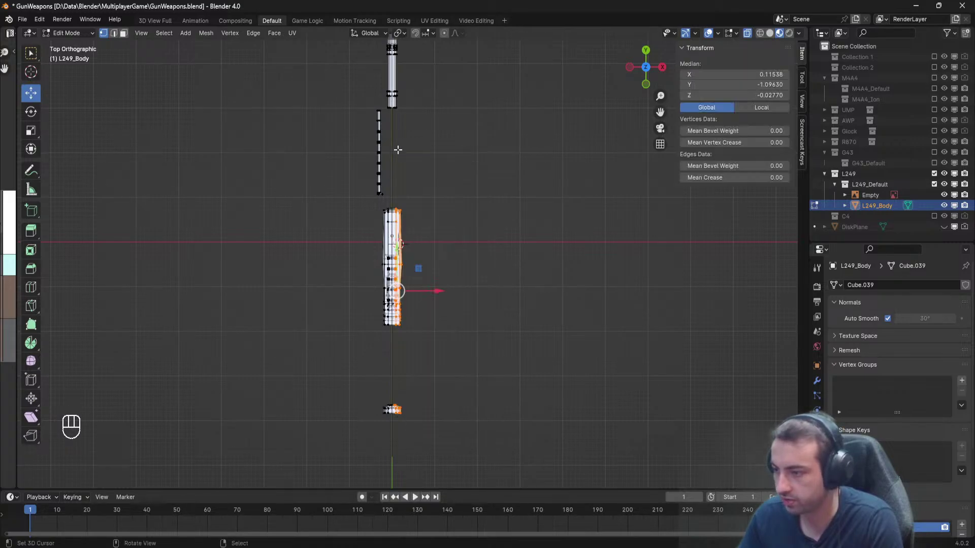
{"action": "scroll", "coordinate": [395, 162], "scroll_direction": "up", "scroll_amount": 4}
{"action": "middle_click_drag", "start_coordinate": [399, 131], "coordinate": [434, 526], "text": "shift"}
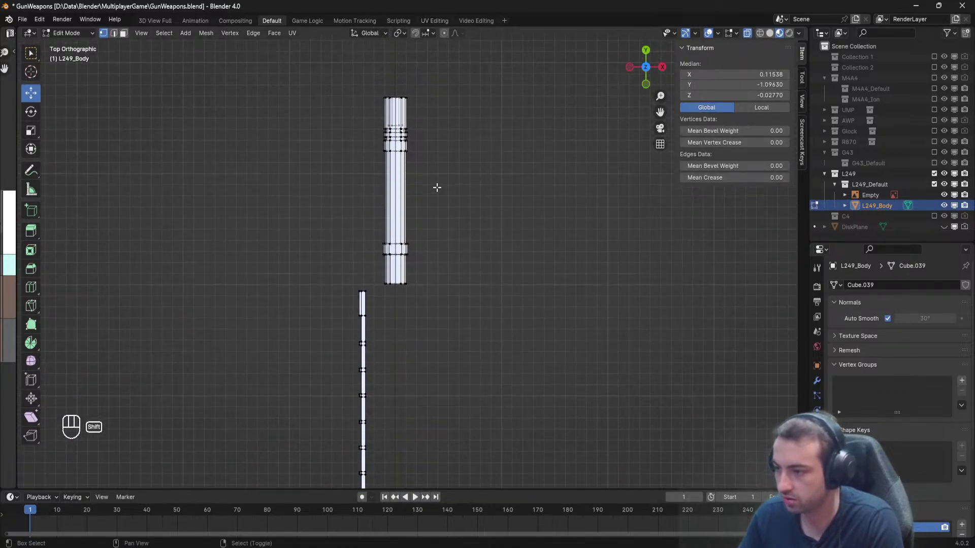
{"action": "scroll", "coordinate": [434, 185], "scroll_direction": "up", "scroll_amount": 1}
{"action": "middle_click_drag", "start_coordinate": [447, 284], "coordinate": [443, 325], "text": "shift"}
{"action": "key", "text": "b"}
{"action": "left_click_drag", "start_coordinate": [471, 382], "coordinate": [388, 82]}
{"action": "key", "text": "Delete"}
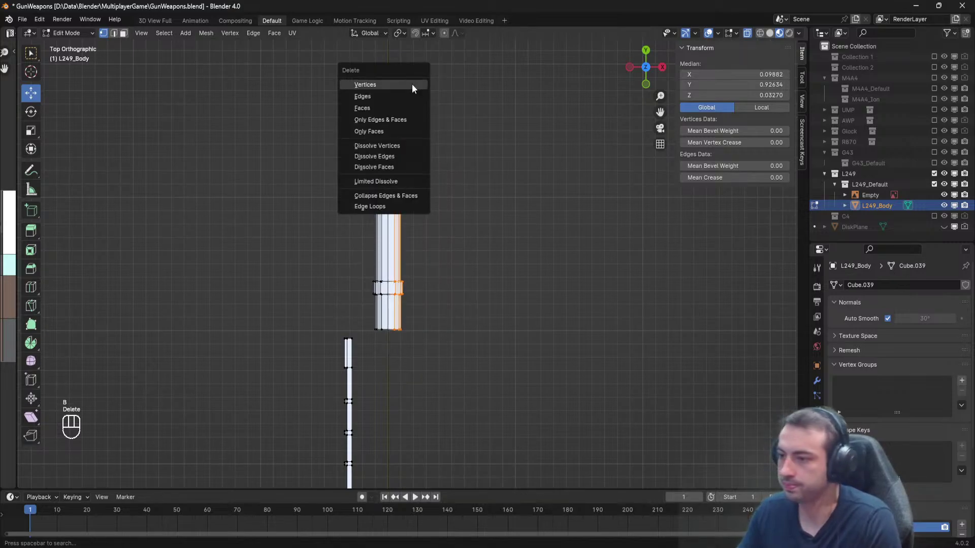
{"action": "left_click", "coordinate": [412, 89]}
Select all centre-line vertices along X 0 on the barrel, gun body and butt plate from the top view.
{"action": "middle_click_drag", "start_coordinate": [419, 341], "coordinate": [411, 200], "text": "shift"}
{"action": "scroll", "coordinate": [359, 339], "scroll_direction": "up", "scroll_amount": 4}
{"action": "middle_click_drag", "start_coordinate": [359, 340], "coordinate": [375, 222]}
{"action": "key", "text": "KP_7"}
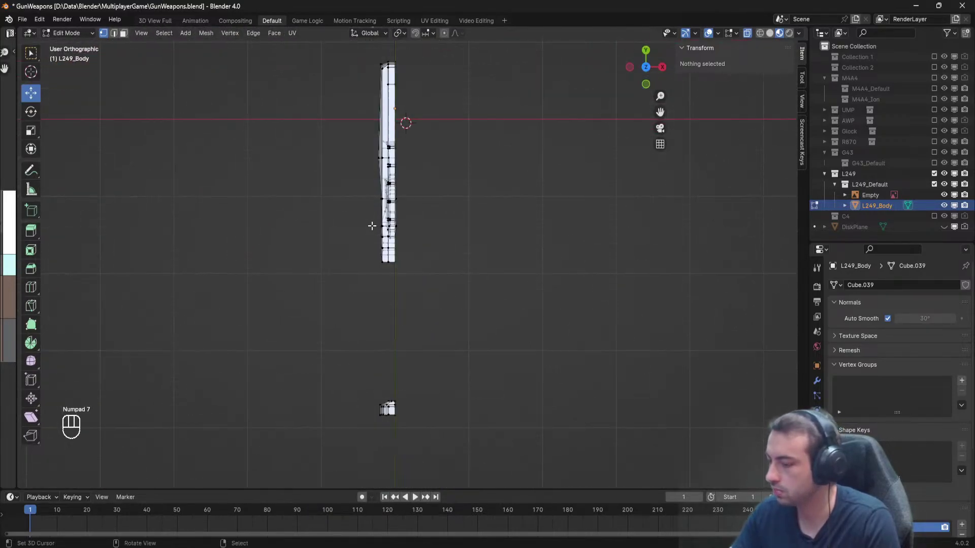
{"action": "scroll", "coordinate": [391, 354], "scroll_direction": "down", "scroll_amount": 1}
{"action": "middle_click_drag", "start_coordinate": [413, 291], "coordinate": [405, 348], "text": "shift"}
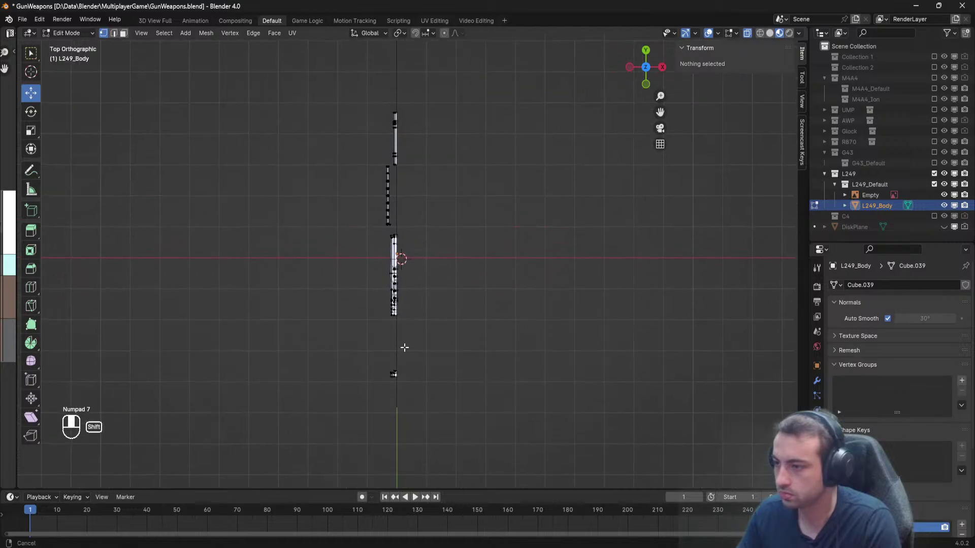
{"action": "key", "text": "b"}
{"action": "left_click_drag", "start_coordinate": [489, 402], "coordinate": [397, 84]}
{"action": "scroll", "coordinate": [374, 268], "scroll_direction": "up", "scroll_amount": 6}
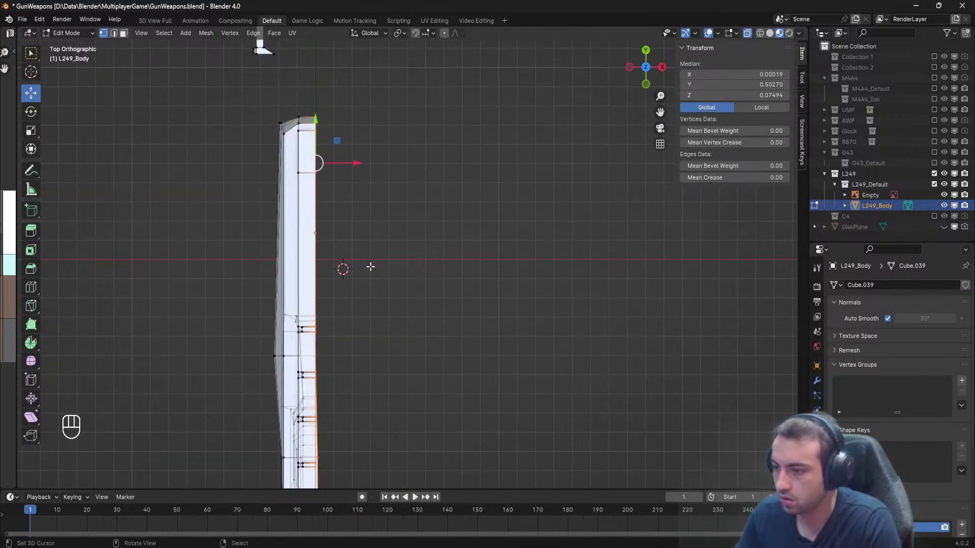
{"action": "middle_click_drag", "start_coordinate": [352, 368], "coordinate": [374, 117], "text": "shift"}
{"action": "scroll", "coordinate": [355, 205], "scroll_direction": "up", "scroll_amount": 4}
{"action": "middle_click_drag", "start_coordinate": [305, 285], "coordinate": [374, 209], "text": "shift"}
{"action": "scroll", "coordinate": [373, 209], "scroll_direction": "down", "scroll_amount": 5}
{"action": "middle_click_drag", "start_coordinate": [382, 123], "coordinate": [353, 473], "text": "shift"}
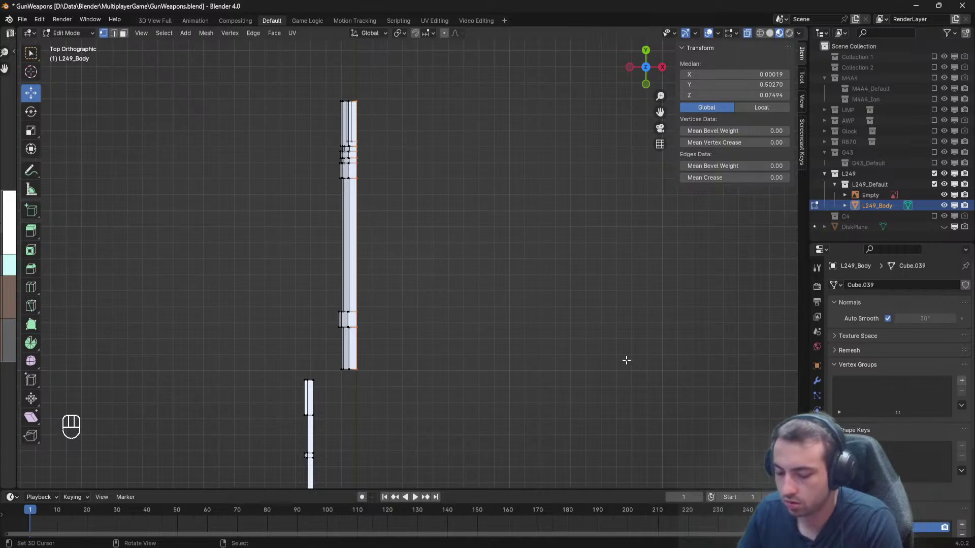
Try to flatten the selected centre-line vertices by repeatedly scaling them along the Z axis.
{"action": "key", "text": "s"}
{"action": "key", "text": "z"}
{"action": "middle_click_drag", "start_coordinate": [500, 70], "coordinate": [548, 273], "text": "shift"}
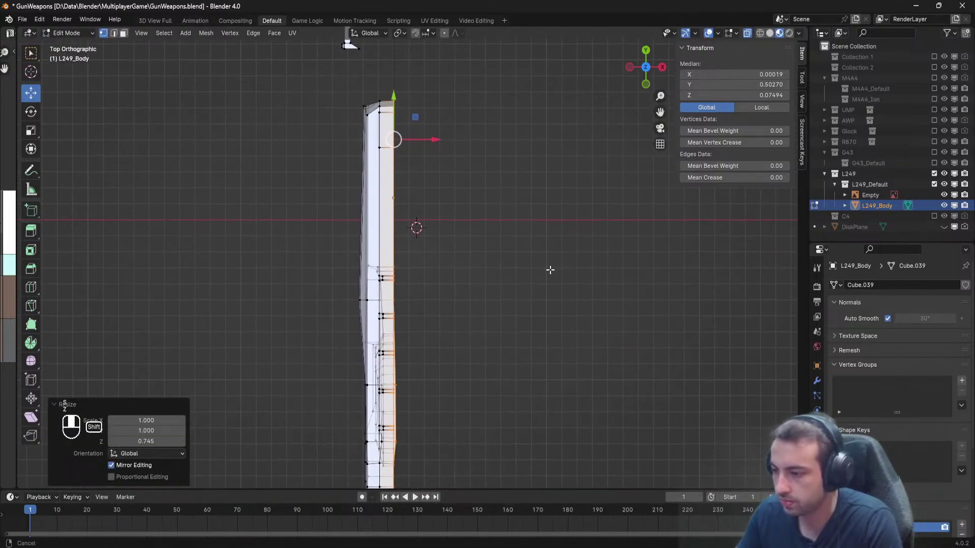
{"action": "key", "text": "s"}
{"action": "key", "text": "z"}
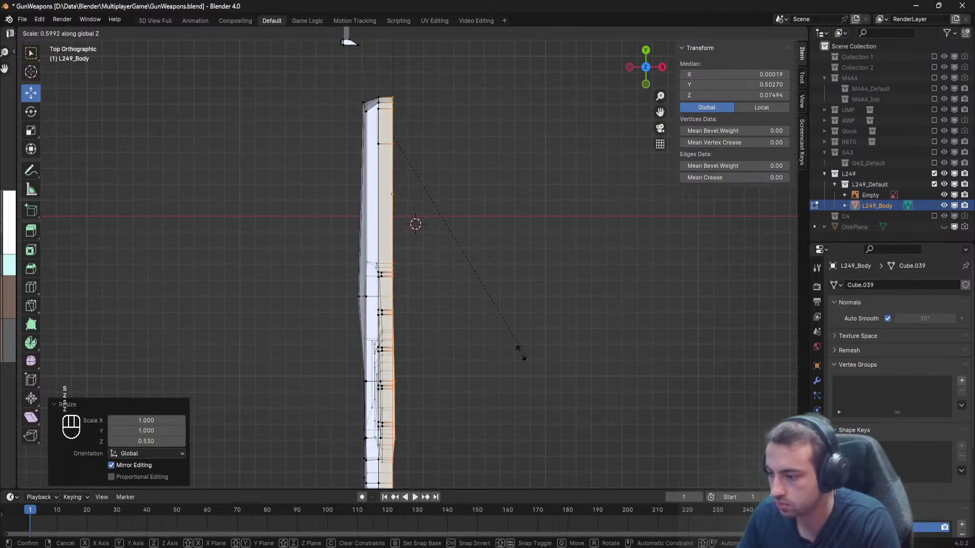
{"action": "left_click", "coordinate": [448, 311]}
{"action": "middle_click_drag", "start_coordinate": [514, 426], "coordinate": [453, 246], "text": "shift"}
{"action": "scroll", "coordinate": [418, 296], "scroll_direction": "up", "scroll_amount": 4}
{"action": "middle_click_drag", "start_coordinate": [322, 276], "coordinate": [424, 388], "text": "shift"}
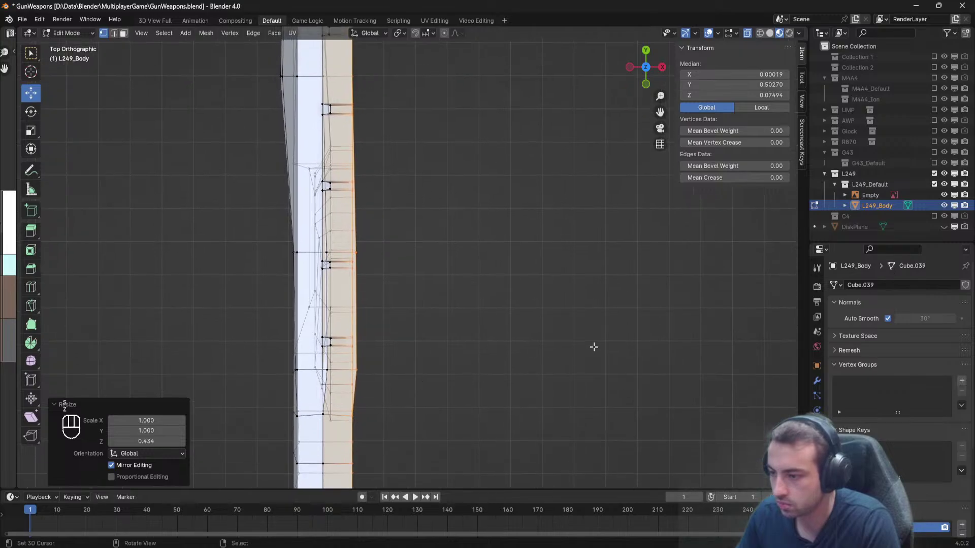
{"action": "key", "text": "s"}
{"action": "key", "text": "x"}
{"action": "left_click", "coordinate": [593, 346]}
{"action": "scroll", "coordinate": [470, 352], "scroll_direction": "down", "scroll_amount": 5}
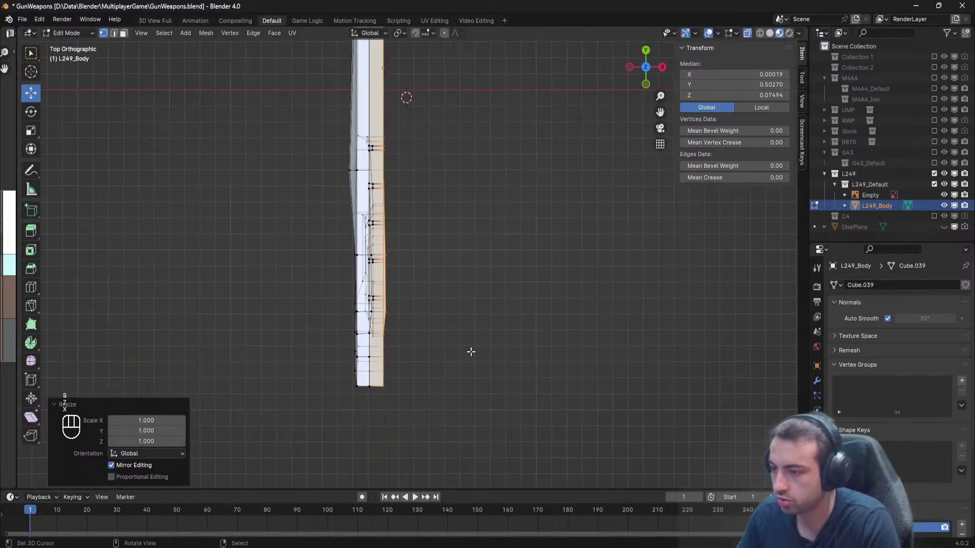
Undo the trial scalings of the centre-line vertices.
{"action": "middle_click_drag", "start_coordinate": [470, 353], "coordinate": [452, 321]}
{"action": "scroll", "coordinate": [513, 264], "scroll_direction": "down", "scroll_amount": 4}
{"action": "key", "text": "ctrl+z"}
{"action": "key", "text": "ctrl+z"}
{"action": "key", "text": "ctrl+z"}
{"action": "key", "text": "ctrl+z"}
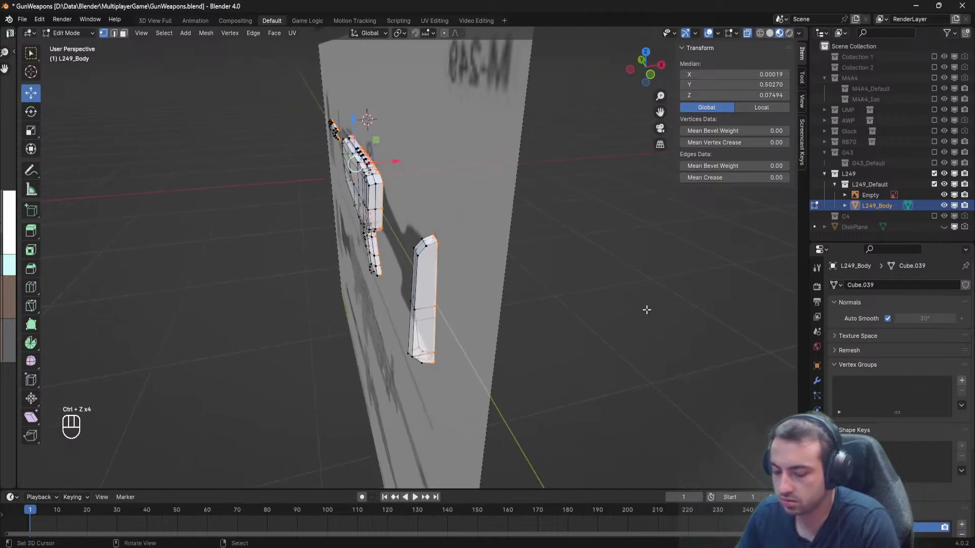
Flatten the selected centre-line vertices into one plane by repeatedly scaling them down along the global X axis.
{"action": "key", "text": "s"}
{"action": "key", "text": "x"}
{"action": "left_click", "coordinate": [419, 208]}
{"action": "key", "text": "s"}
{"action": "key", "text": "x"}
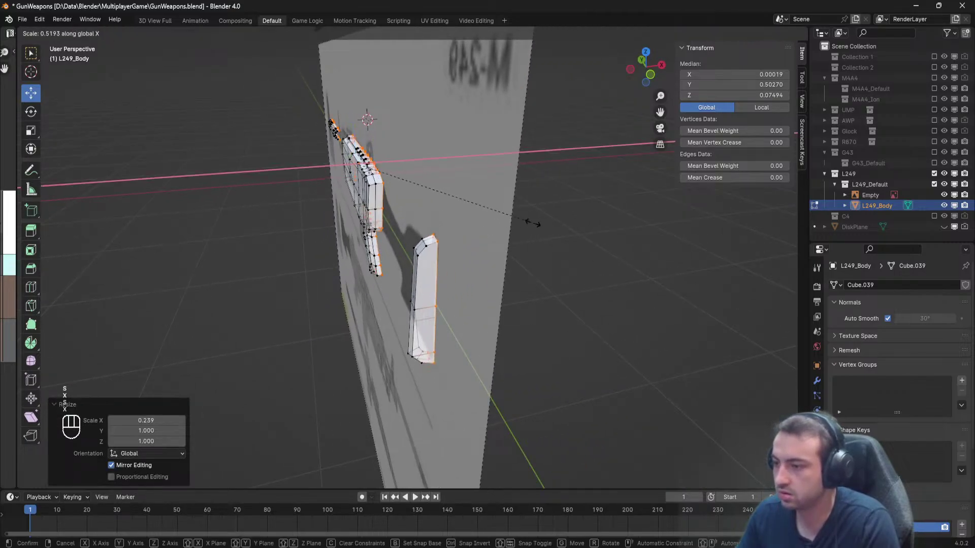
{"action": "left_click", "coordinate": [394, 179]}
{"action": "key", "text": "s"}
{"action": "key", "text": "x"}
{"action": "left_click", "coordinate": [424, 188]}
{"action": "key", "text": "KP_7"}
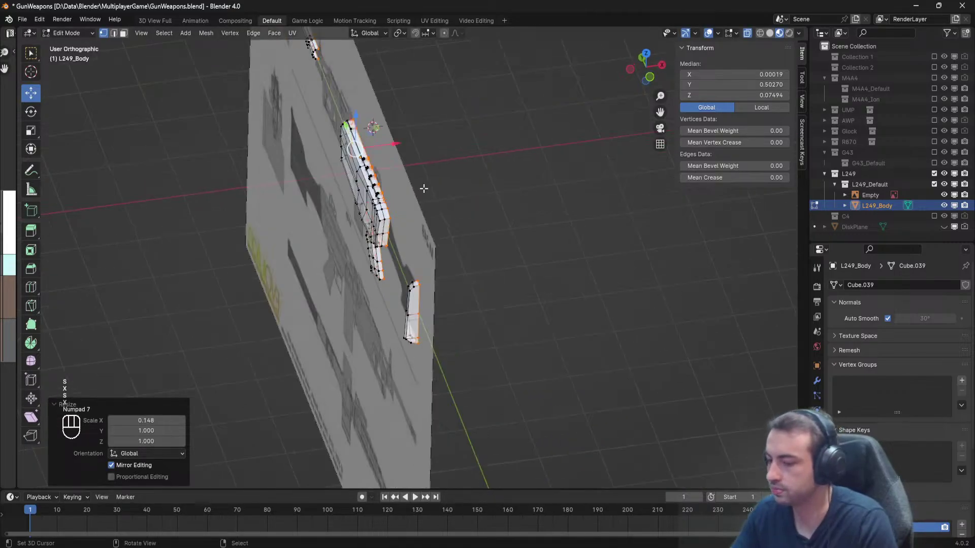
{"action": "scroll", "coordinate": [373, 247], "scroll_direction": "up", "scroll_amount": 2}
{"action": "key", "text": "s"}
{"action": "key", "text": "x"}
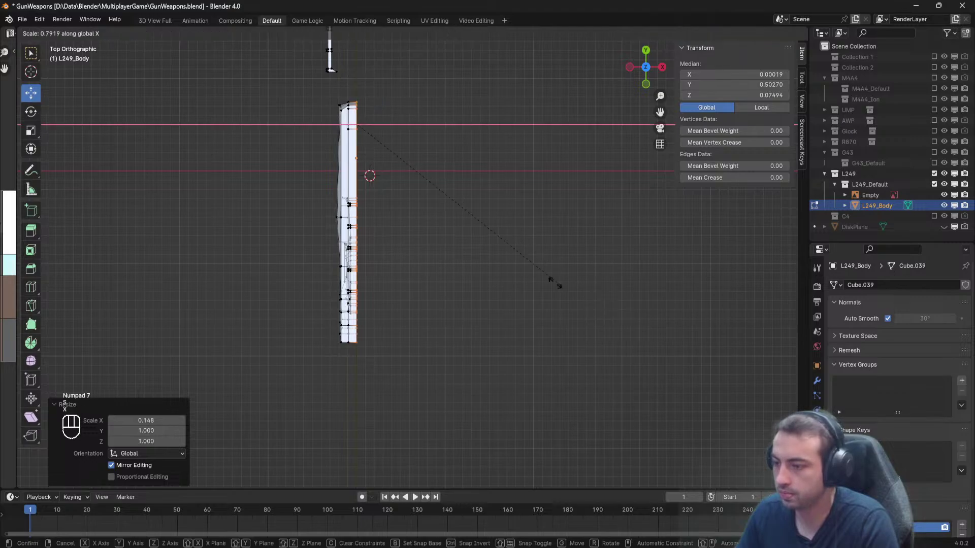
{"action": "left_click", "coordinate": [535, 305]}
{"action": "key", "text": "s"}
{"action": "key", "text": "x"}
{"action": "left_click", "coordinate": [434, 197]}
{"action": "middle_click_drag", "start_coordinate": [451, 394], "coordinate": [494, 421], "text": "shift"}
{"action": "scroll", "coordinate": [431, 329], "scroll_direction": "up", "scroll_amount": 9}
{"action": "middle_click_drag", "start_coordinate": [396, 286], "coordinate": [422, 259], "text": "shift"}
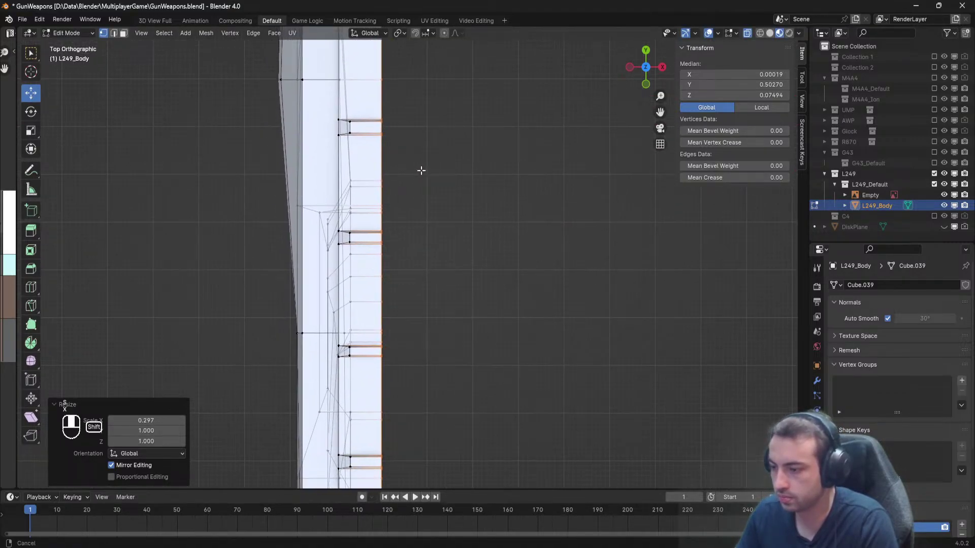
Set the median global X position of the selected centre-line vertices to 0.
{"action": "left_click", "coordinate": [754, 75]}
{"action": "type", "text": "0"}
{"action": "key", "text": "Return"}
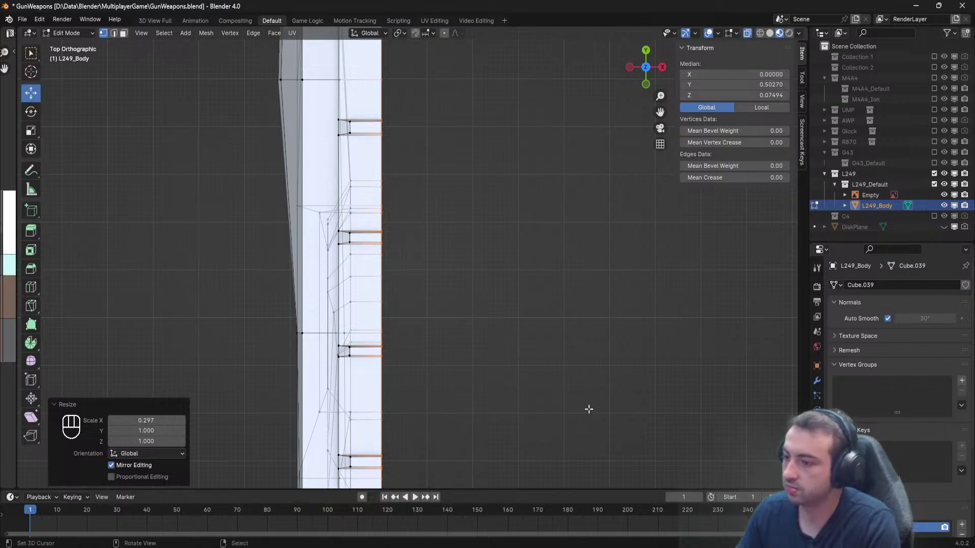
Scale the centre-line vertices down along X several more times, and check the X position of individual rail vertices.
{"action": "key", "text": "s"}
{"action": "key", "text": "x"}
{"action": "left_click", "coordinate": [514, 169]}
{"action": "key", "text": "s"}
{"action": "key", "text": "x"}
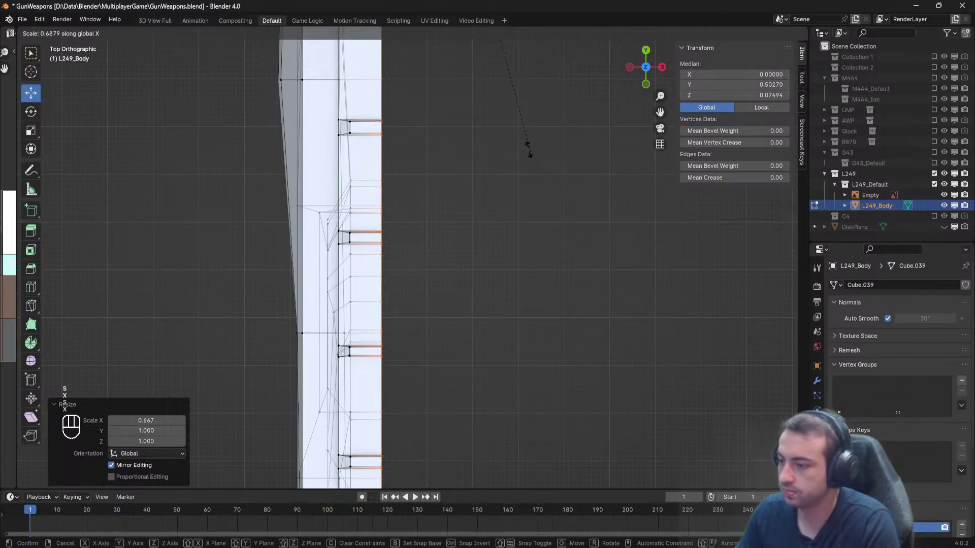
{"action": "left_click", "coordinate": [517, 102]}
{"action": "key", "text": "s"}
{"action": "key", "text": "x"}
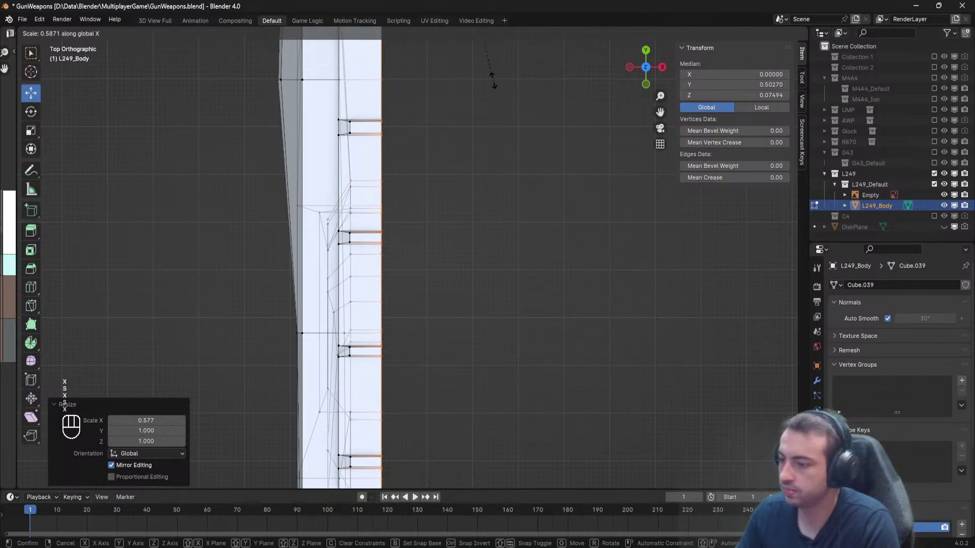
{"action": "left_click", "coordinate": [493, 125]}
{"action": "right_click", "coordinate": [388, 242]}
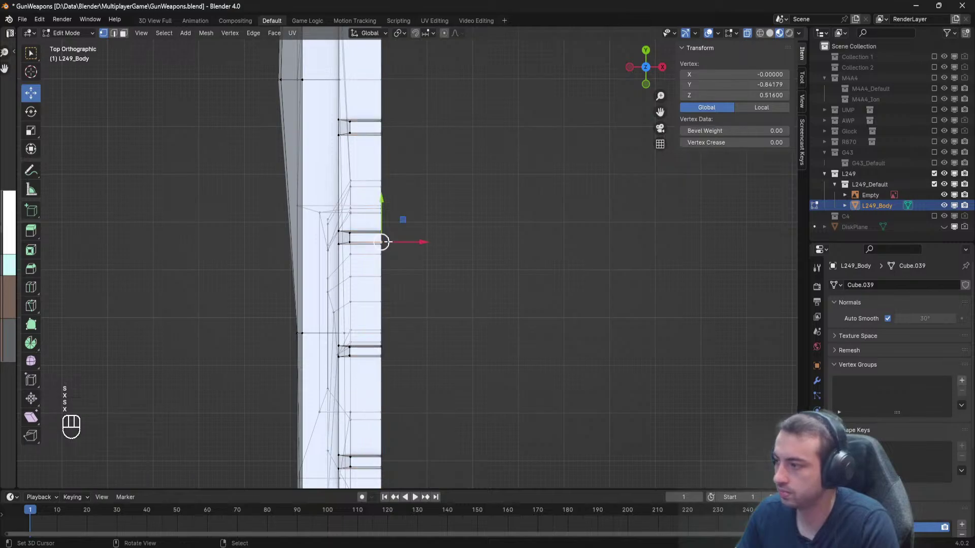
{"action": "right_click", "coordinate": [387, 228]}
Return L249_Body to Object Mode and hide the Empty holding the reference image.
{"action": "scroll", "coordinate": [406, 233], "scroll_direction": "down", "scroll_amount": 7}
{"action": "key", "text": "a"}
{"action": "middle_click_drag", "start_coordinate": [410, 235], "coordinate": [312, 155]}
{"action": "key", "text": "Tab"}
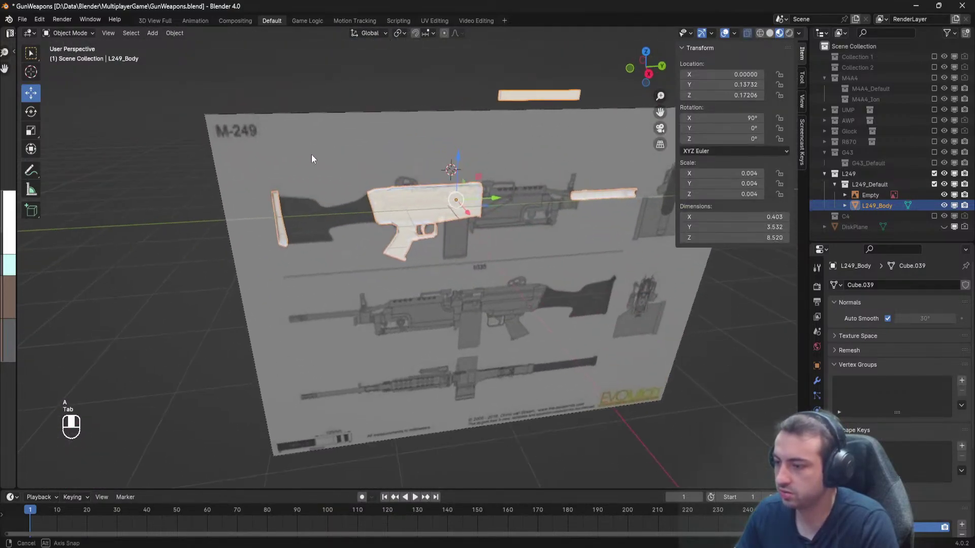
{"action": "middle_click_drag", "start_coordinate": [557, 186], "coordinate": [451, 169]}
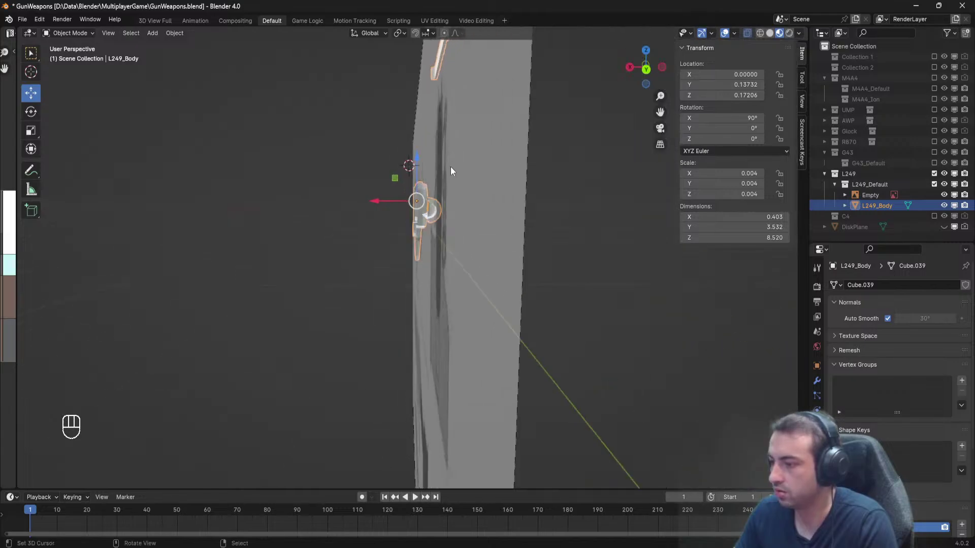
{"action": "left_click", "coordinate": [944, 195]}
{"action": "middle_click_drag", "start_coordinate": [584, 213], "coordinate": [570, 298]}
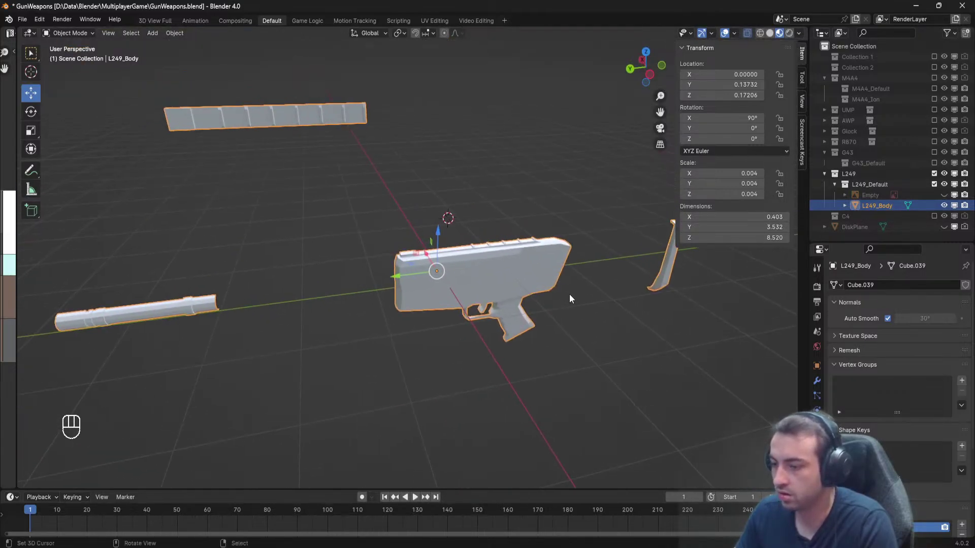
Add a Mirror modifier on the X axis to L249_Body and go back to Edit Mode.
{"action": "left_click", "coordinate": [817, 381]}
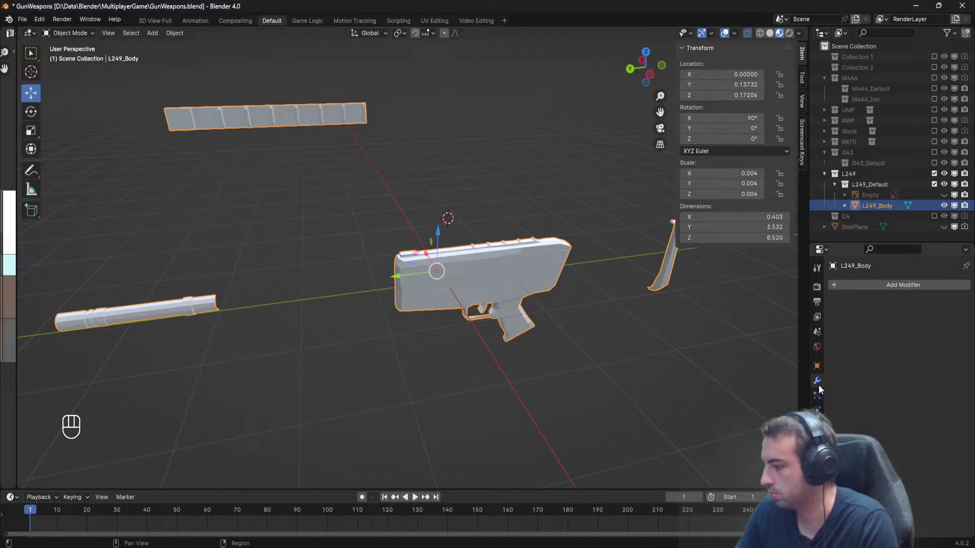
{"action": "left_click", "coordinate": [854, 288]}
{"action": "mouse_move", "coordinate": [821, 326]}
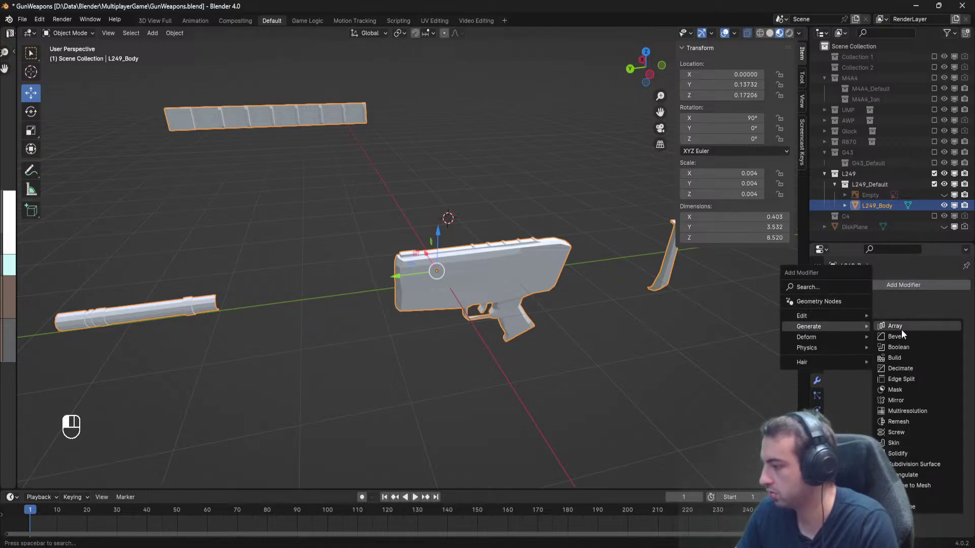
{"action": "left_click", "coordinate": [895, 400]}
{"action": "middle_click_drag", "start_coordinate": [457, 304], "coordinate": [401, 293]}
{"action": "key", "text": "Tab"}
{"action": "key", "text": "Tab"}
{"action": "key", "text": "Tab"}
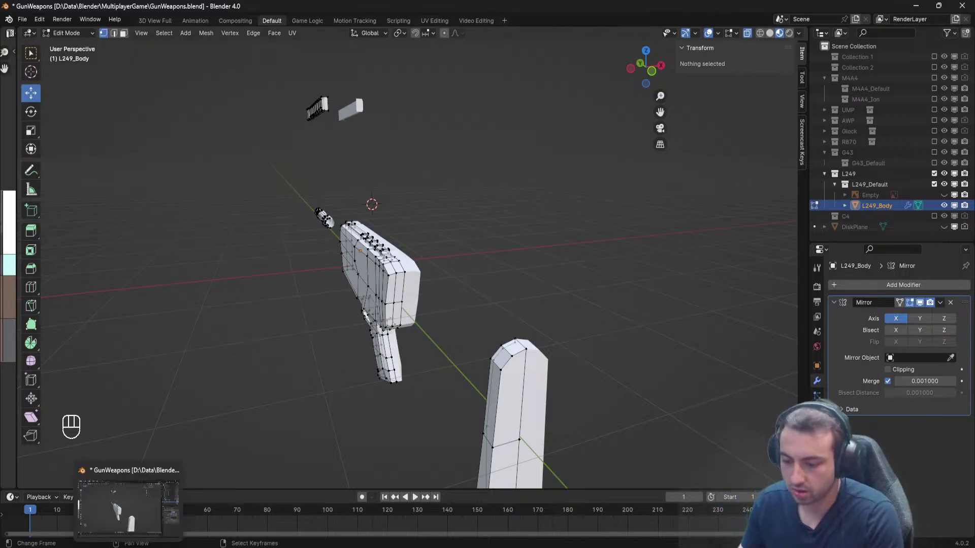
Switch to the browser's Google image results for m249 and examine several photos for the gun's barrel, handguard and receiver shapes.
{"action": "mouse_move", "coordinate": [109, 547]}
{"action": "left_click", "coordinate": [164, 510]}
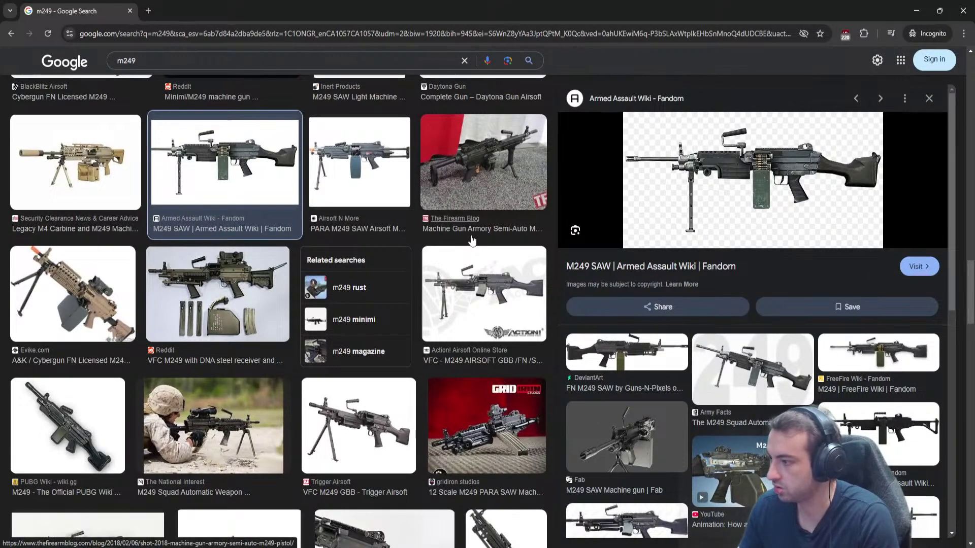
{"action": "left_click", "coordinate": [100, 165]}
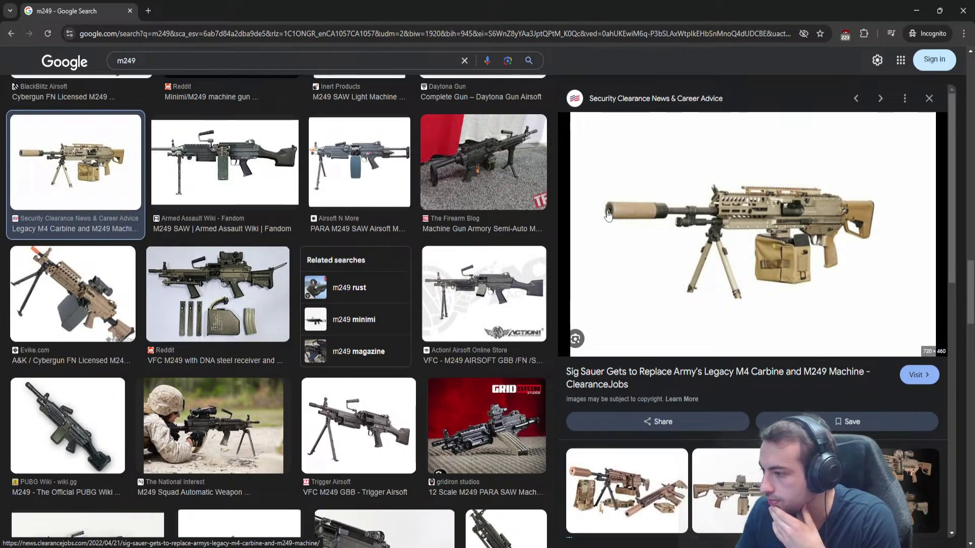
{"action": "left_click", "coordinate": [358, 426]}
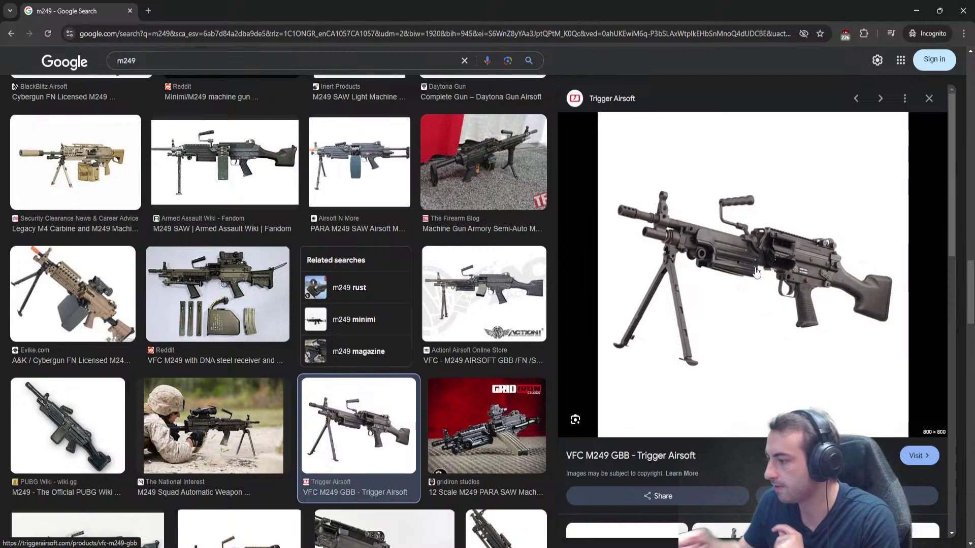
{"action": "left_click", "coordinate": [479, 423]}
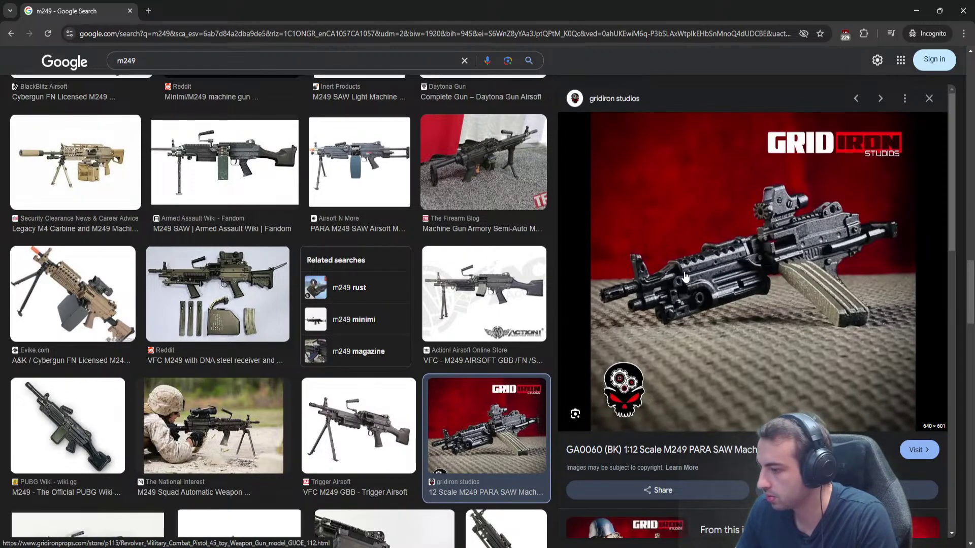
Examine two more M249 photos, the National Interest one and the Evike one, and switch back to Blender.
{"action": "left_click", "coordinate": [213, 429]}
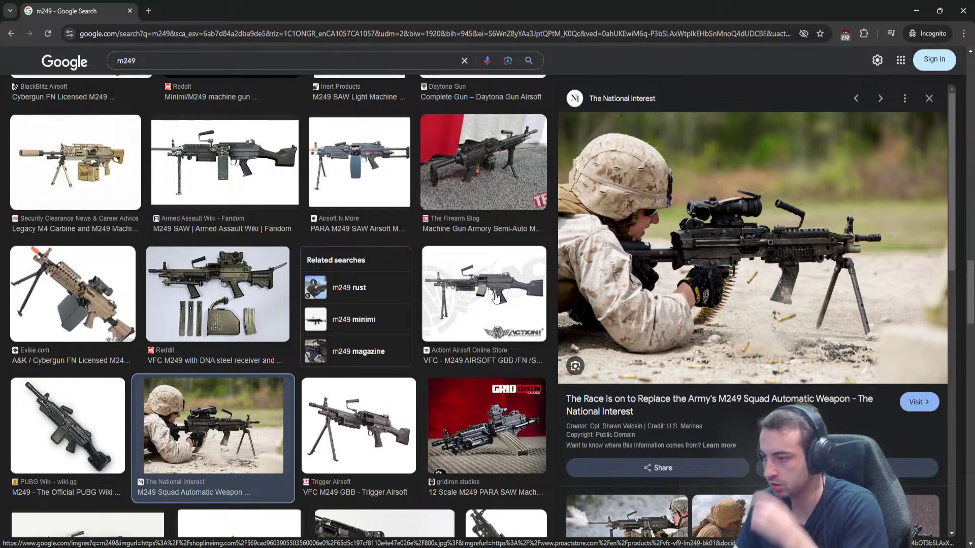
{"action": "left_click", "coordinate": [88, 310]}
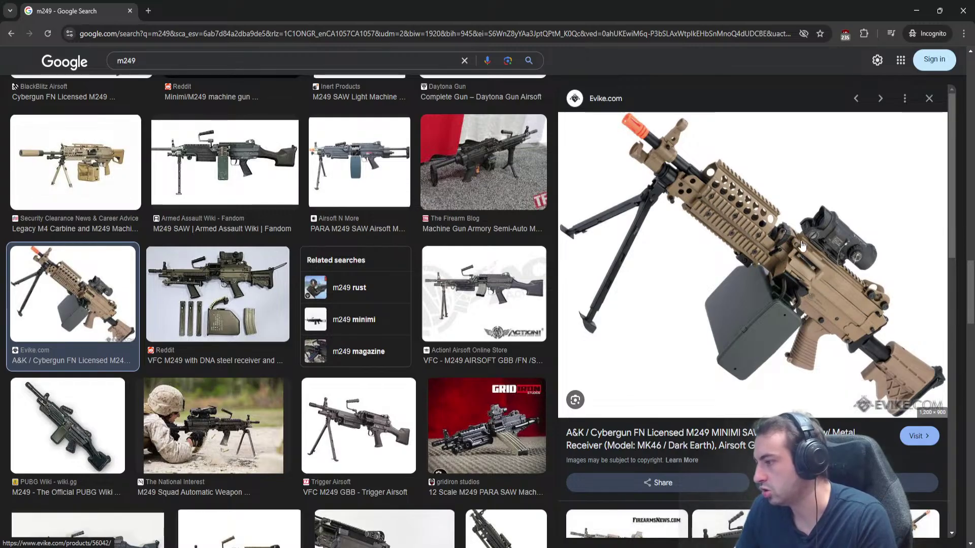
{"action": "left_click", "coordinate": [929, 98]}
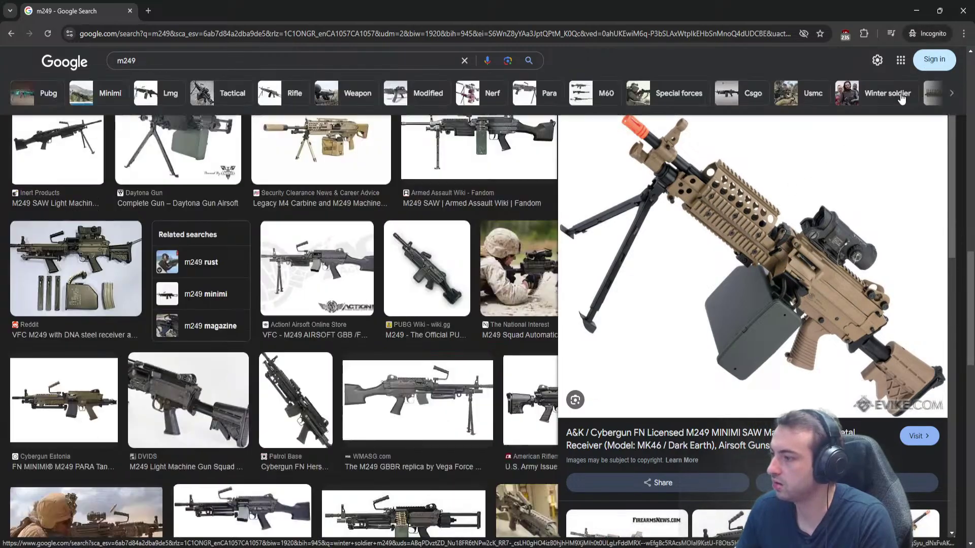
{"action": "left_click", "coordinate": [916, 11]}
Unhide the Empty's reference image behind L249_Body and view the butt plate in left orthographic.
{"action": "middle_click_drag", "start_coordinate": [310, 199], "coordinate": [168, 198]}
{"action": "scroll", "coordinate": [291, 200], "scroll_direction": "down", "scroll_amount": 4}
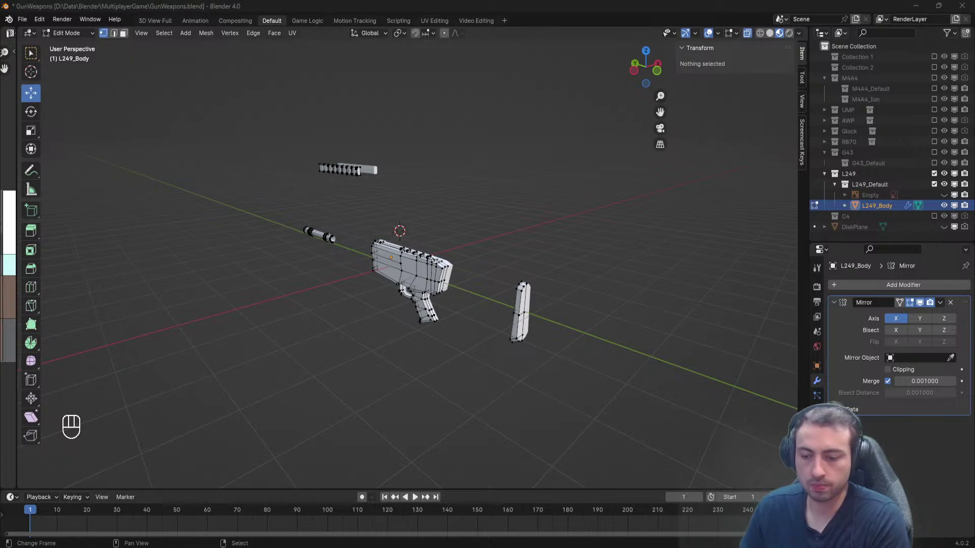
{"action": "scroll", "coordinate": [535, 265], "scroll_direction": "up", "scroll_amount": 6}
{"action": "scroll", "coordinate": [528, 269], "scroll_direction": "down", "scroll_amount": 5}
{"action": "middle_click_drag", "start_coordinate": [468, 288], "coordinate": [520, 283]}
{"action": "middle_click_drag", "start_coordinate": [520, 283], "coordinate": [433, 298], "text": "shift"}
{"action": "key", "text": "KP_3"}
{"action": "key", "text": "KP_9"}
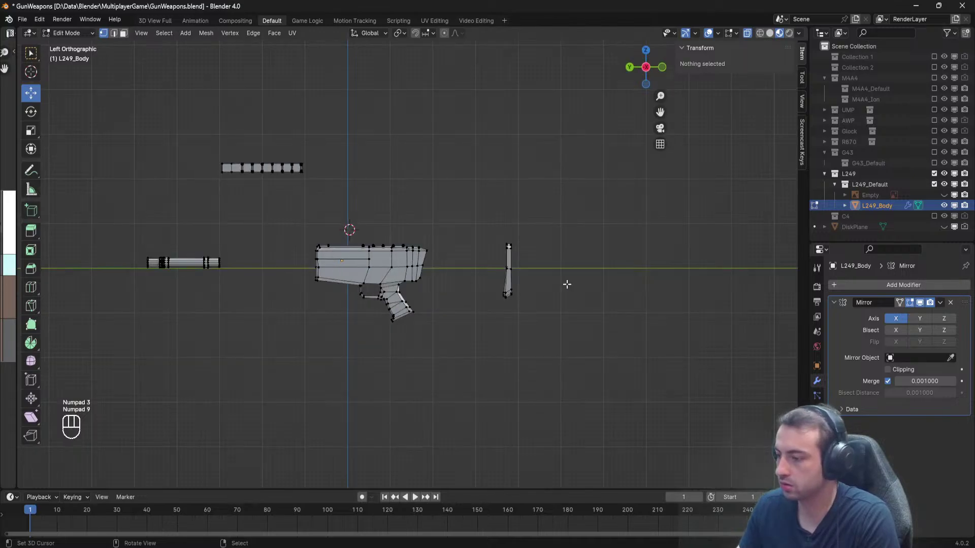
{"action": "scroll", "coordinate": [565, 283], "scroll_direction": "up", "scroll_amount": 6}
{"action": "left_click", "coordinate": [944, 195]}
{"action": "scroll", "coordinate": [605, 287], "scroll_direction": "up", "scroll_amount": 4}
{"action": "middle_click_drag", "start_coordinate": [605, 288], "coordinate": [354, 232], "text": "shift"}
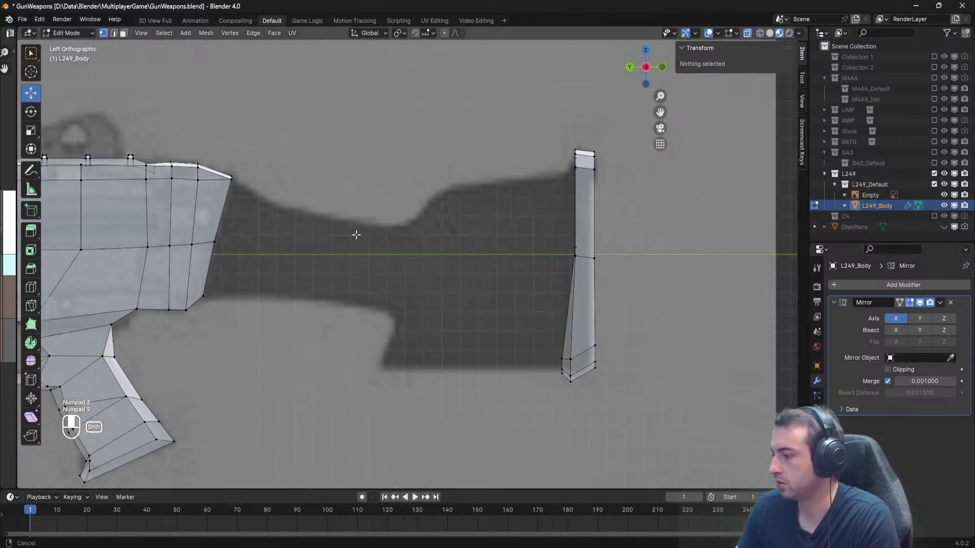
{"action": "scroll", "coordinate": [508, 344], "scroll_direction": "up", "scroll_amount": 3}
Select the butt plate's front edge vertices from the bottom corner up to the top, without the rear ones.
{"action": "key", "text": "a"}
{"action": "key", "text": "a"}
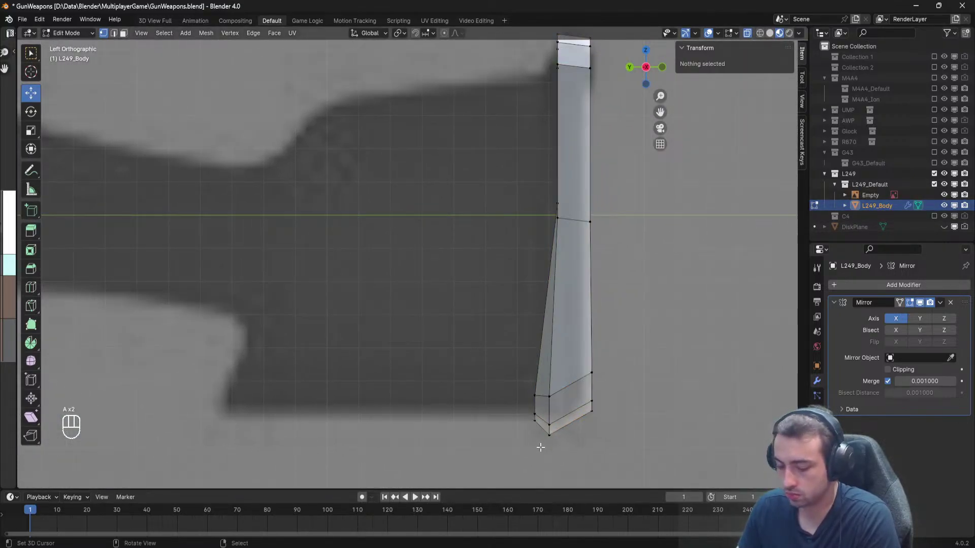
{"action": "key", "text": "b"}
{"action": "left_click_drag", "start_coordinate": [541, 446], "coordinate": [524, 386]}
{"action": "middle_click_drag", "start_coordinate": [538, 238], "coordinate": [489, 266], "text": "shift"}
{"action": "scroll", "coordinate": [510, 331], "scroll_direction": "up", "scroll_amount": 2}
{"action": "scroll", "coordinate": [551, 331], "scroll_direction": "down", "scroll_amount": 4}
{"action": "scroll", "coordinate": [498, 327], "scroll_direction": "up", "scroll_amount": 3}
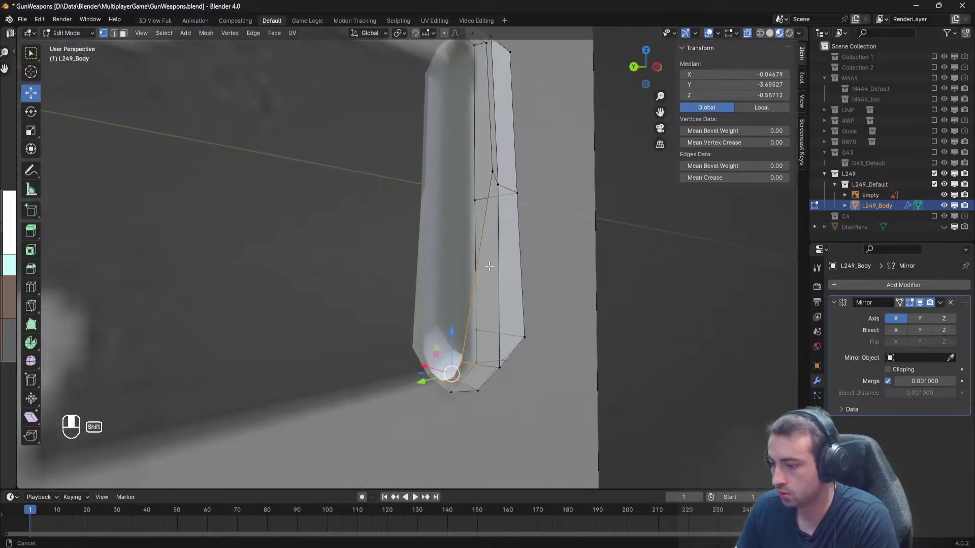
{"action": "right_click", "coordinate": [476, 196], "text": "shift"}
{"action": "middle_click_drag", "start_coordinate": [469, 161], "coordinate": [485, 227], "text": "shift"}
{"action": "right_click", "coordinate": [477, 280], "text": "shift"}
{"action": "right_click", "coordinate": [499, 235], "text": "shift"}
{"action": "middle_click_drag", "start_coordinate": [482, 136], "coordinate": [442, 97], "text": "shift"}
{"action": "right_click", "coordinate": [461, 210], "text": "shift"}
{"action": "right_click", "coordinate": [446, 214], "text": "shift"}
{"action": "key", "text": "ctrl+z"}
{"action": "right_click", "coordinate": [452, 222], "text": "shift"}
{"action": "middle_click_drag", "start_coordinate": [473, 196], "coordinate": [507, 226]}
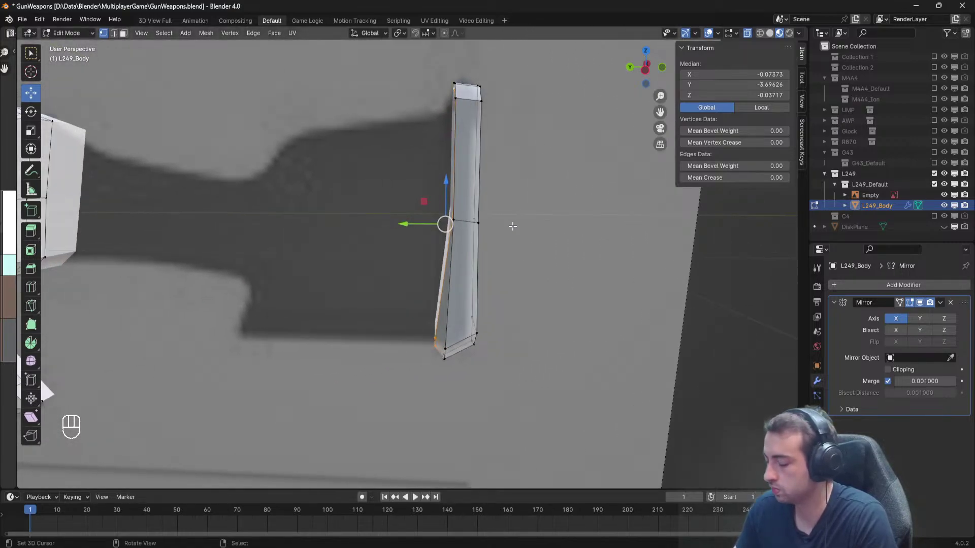
Extrude the butt plate's front edge about 0.2 along Y toward the receiver, following the stock in the reference.
{"action": "key", "text": "KP_3"}
{"action": "key", "text": "KP_9"}
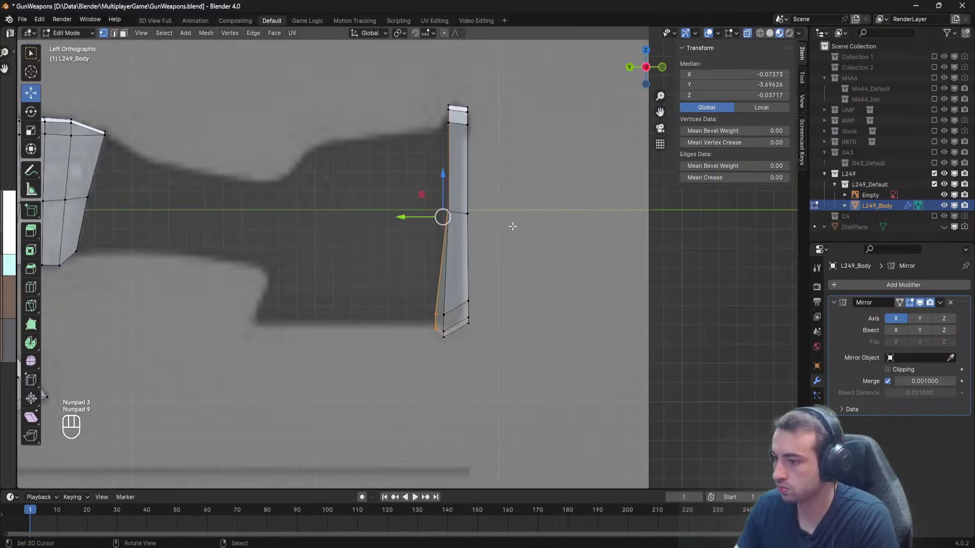
{"action": "scroll", "coordinate": [512, 225], "scroll_direction": "up", "scroll_amount": 4}
{"action": "key", "text": "e"}
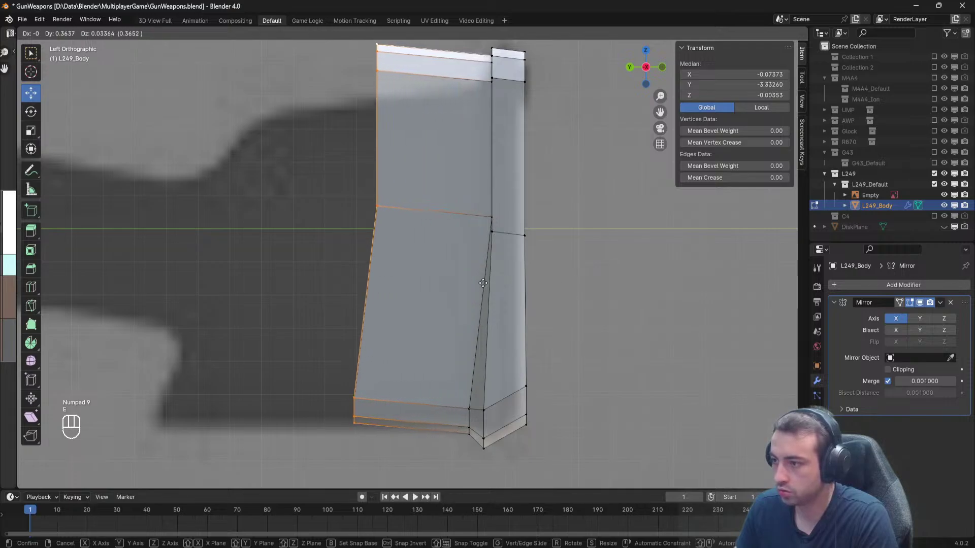
{"action": "key", "text": "x"}
{"action": "key", "text": "z"}
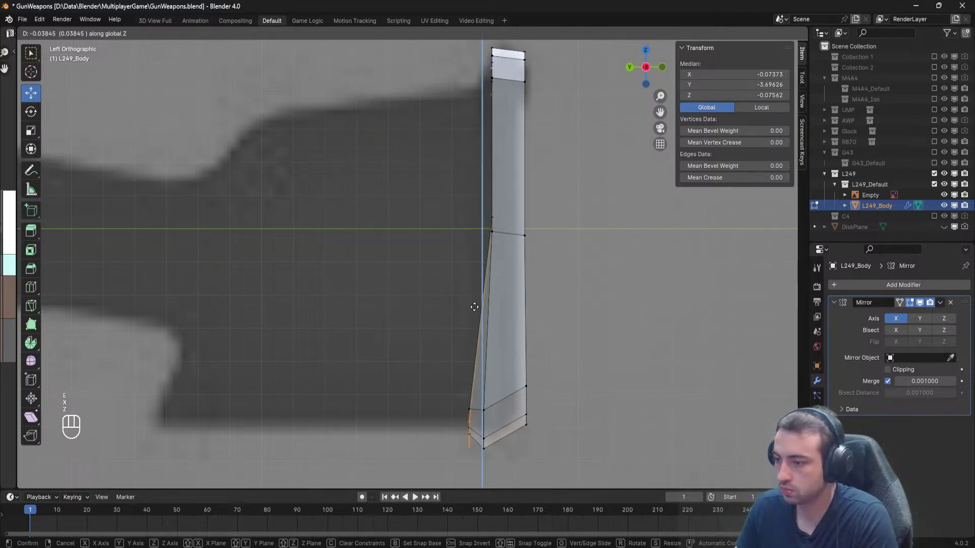
{"action": "key", "text": "y"}
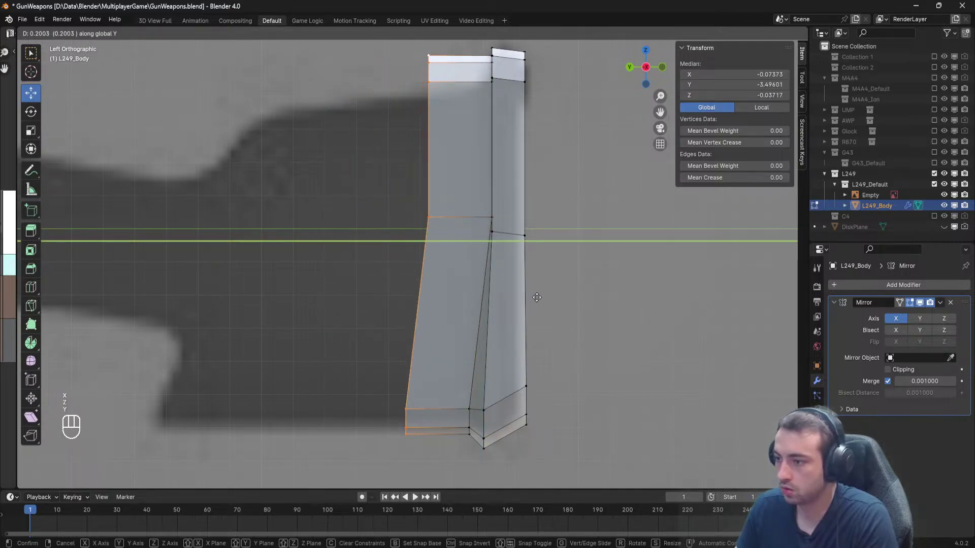
{"action": "left_click", "coordinate": [535, 297]}
Try moving the extruded section's top front vertices back against the butt plate, and undo that move.
{"action": "scroll", "coordinate": [497, 303], "scroll_direction": "down", "scroll_amount": 1}
{"action": "key", "text": "a"}
{"action": "middle_click_drag", "start_coordinate": [432, 265], "coordinate": [410, 373], "text": "shift"}
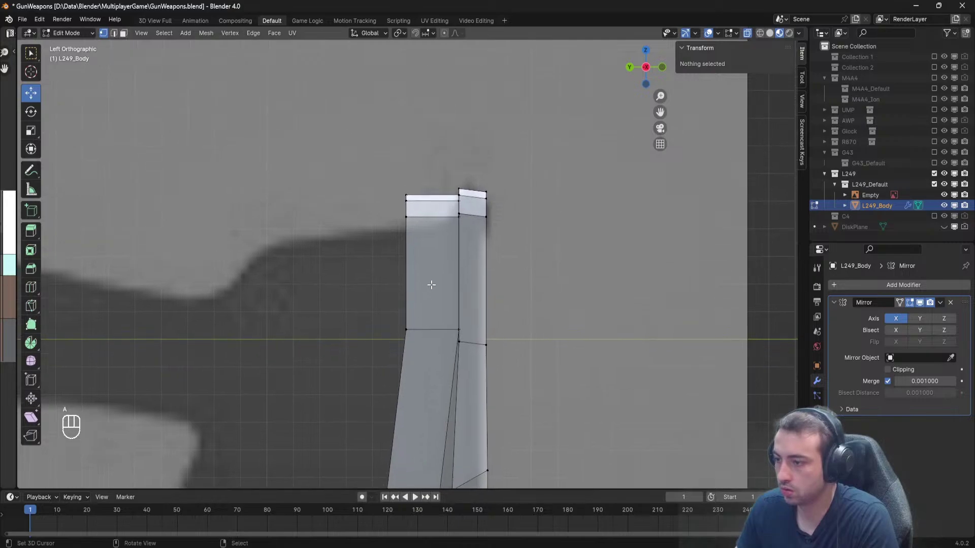
{"action": "scroll", "coordinate": [432, 284], "scroll_direction": "up", "scroll_amount": 2}
{"action": "key", "text": "b"}
{"action": "left_click_drag", "start_coordinate": [426, 227], "coordinate": [358, 115]}
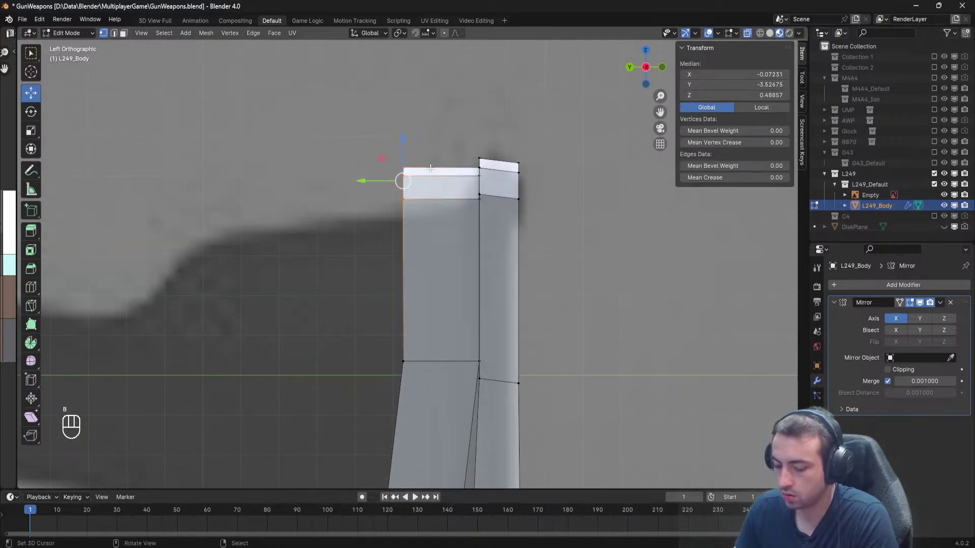
{"action": "key", "text": "g"}
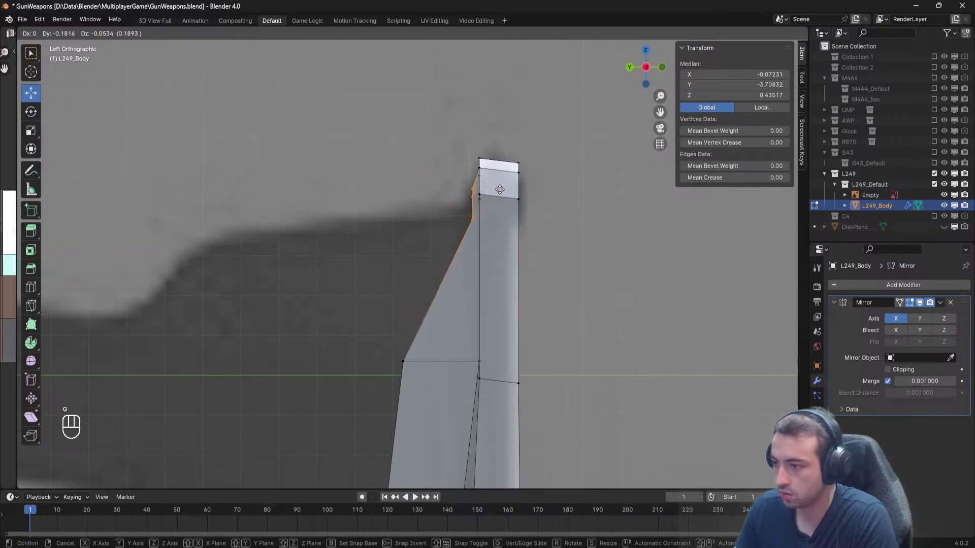
{"action": "left_click", "coordinate": [497, 188]}
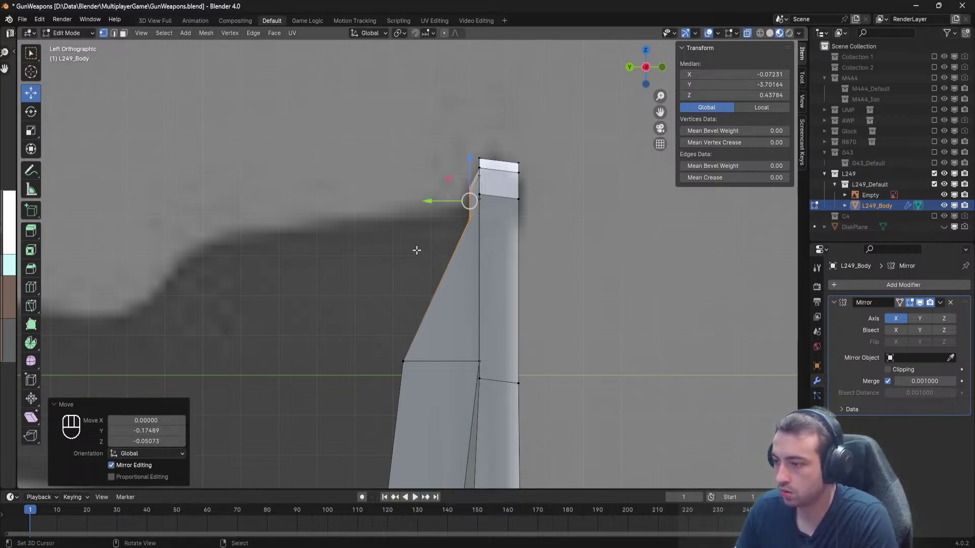
{"action": "mouse_move", "coordinate": [417, 250]}
{"action": "middle_mouse_down"}
{"action": "mouse_move", "coordinate": [453, 246]}
{"action": "mouse_move", "coordinate": [410, 254]}
{"action": "mouse_move", "coordinate": [426, 254]}
{"action": "middle_mouse_up"}
{"action": "key", "text": "ctrl+z"}
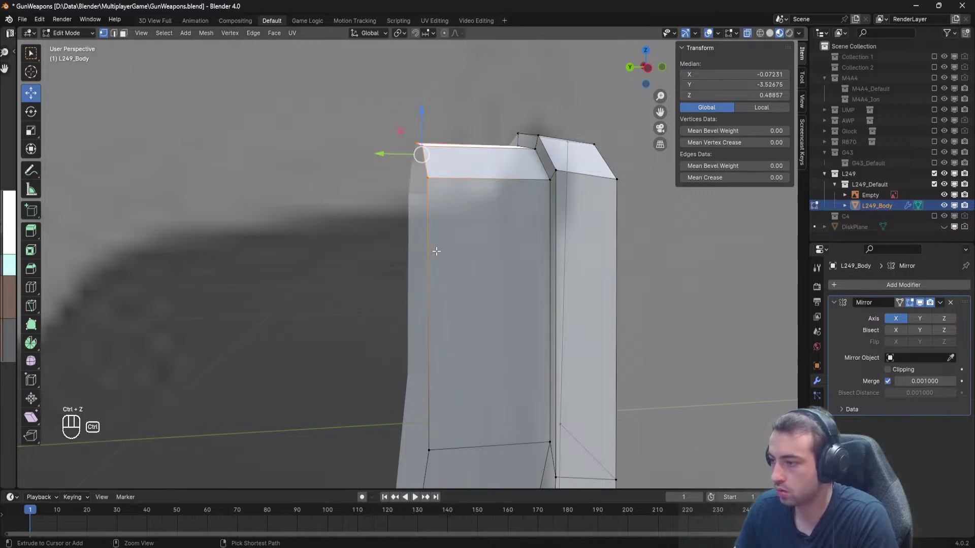
Select the extruded section's top vertices at both ends and lower them about 0.065 below the butt plate's top.
{"action": "middle_click_drag", "start_coordinate": [531, 191], "coordinate": [559, 196]}
{"action": "right_click", "coordinate": [569, 197]}
{"action": "right_click", "coordinate": [550, 163], "text": "shift"}
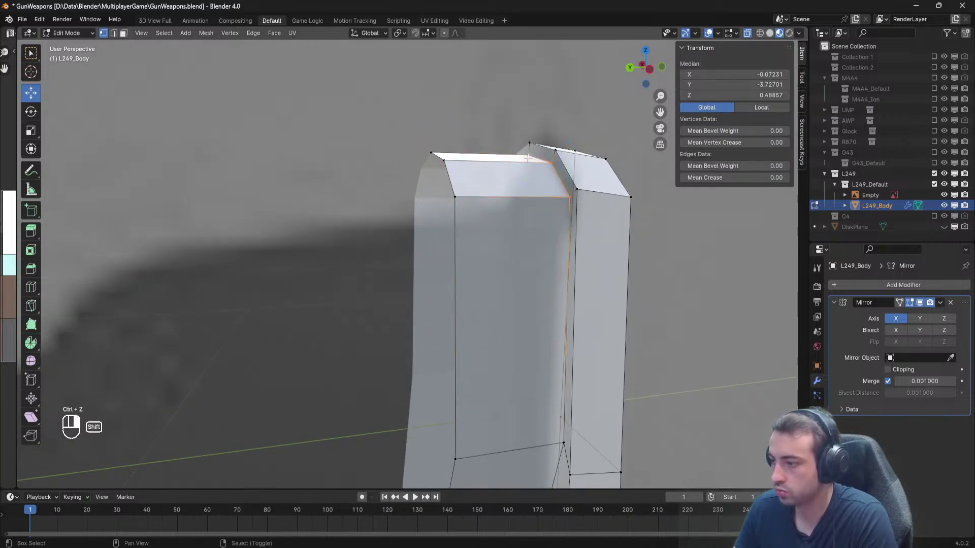
{"action": "right_click", "coordinate": [528, 157], "text": "shift"}
{"action": "middle_click_drag", "start_coordinate": [529, 158], "coordinate": [556, 186]}
{"action": "right_click", "coordinate": [486, 215], "text": "shift"}
{"action": "right_click", "coordinate": [520, 243], "text": "shift"}
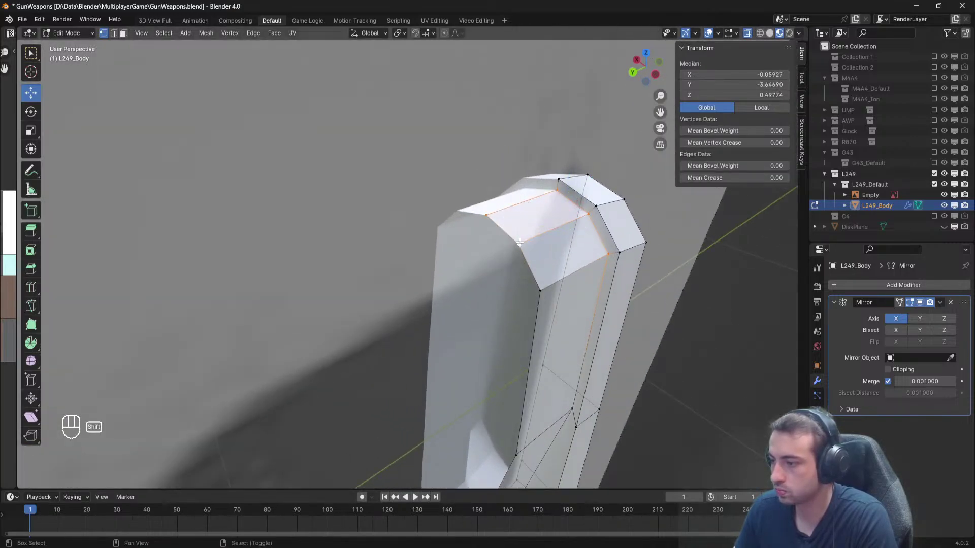
{"action": "left_click", "coordinate": [519, 243], "text": "shift"}
{"action": "key", "text": "KP_3"}
{"action": "key", "text": "KP_9"}
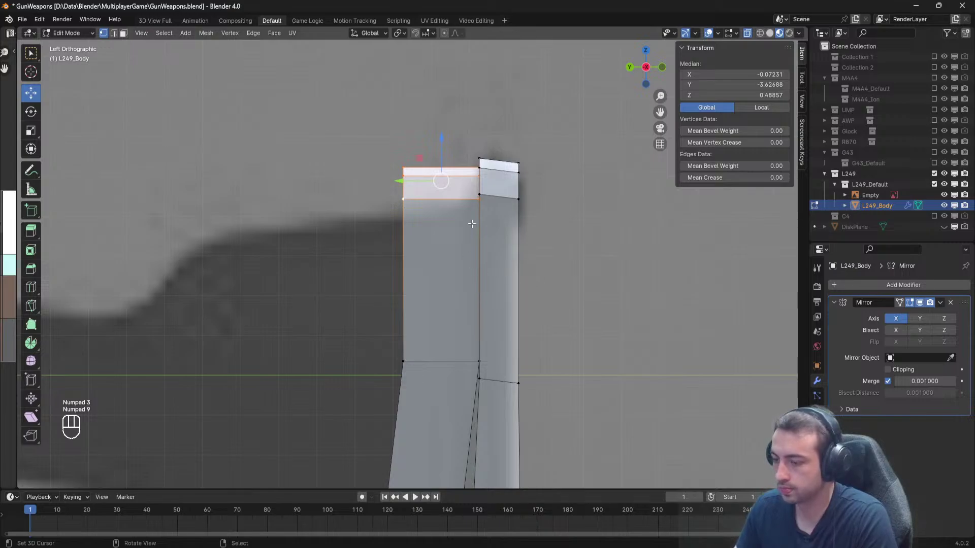
{"action": "key", "text": "g"}
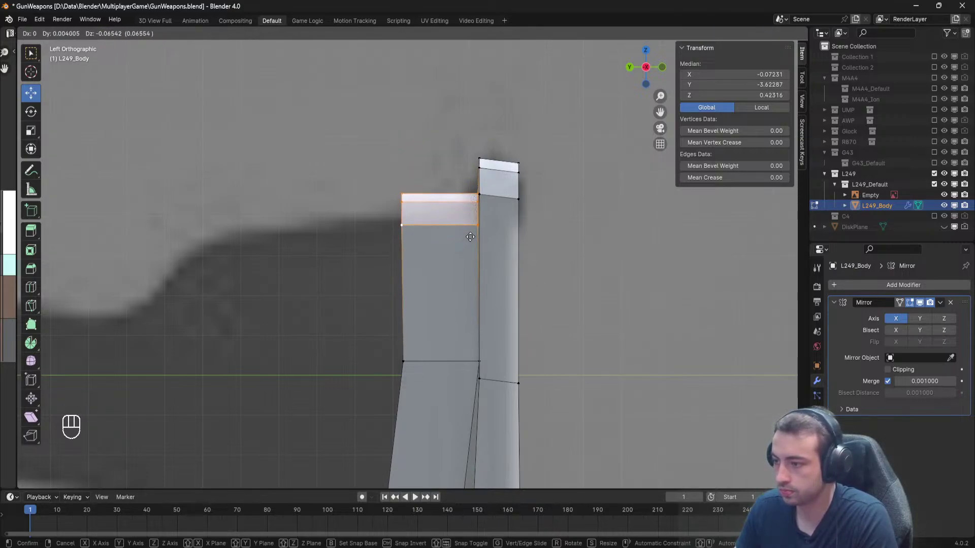
{"action": "left_click", "coordinate": [470, 237]}
Lower only the extruded section's top front vertices about 0.05 so they follow the stock's sloping upper outline.
{"action": "key", "text": "a"}
{"action": "key", "text": "b"}
{"action": "left_click_drag", "start_coordinate": [420, 244], "coordinate": [381, 184]}
{"action": "key", "text": "g"}
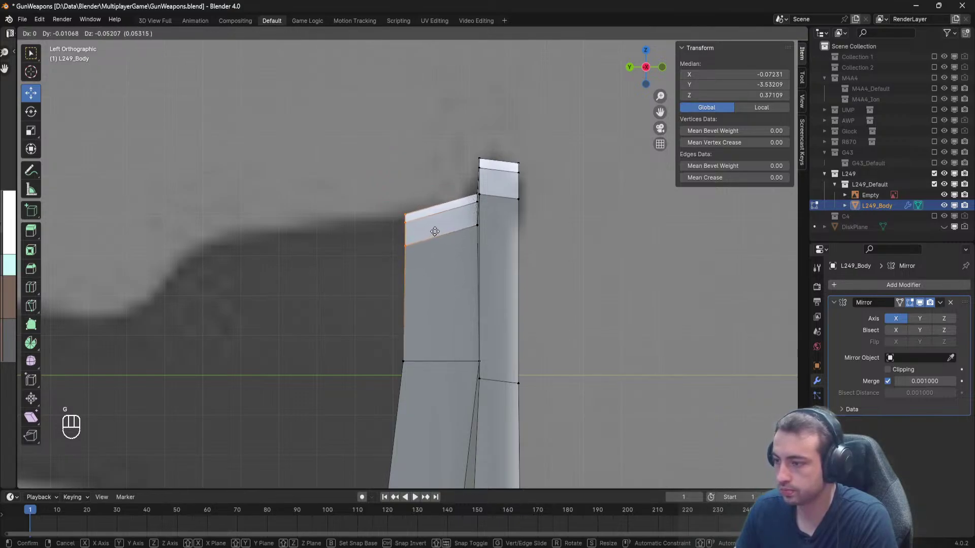
{"action": "left_click", "coordinate": [435, 232]}
Move the extruded section's middle front vertex down to the centre line and slightly forward.
{"action": "key", "text": "a"}
{"action": "scroll", "coordinate": [451, 278], "scroll_direction": "down", "scroll_amount": 1}
{"action": "middle_click_drag", "start_coordinate": [450, 274], "coordinate": [471, 151], "text": "shift"}
{"action": "scroll", "coordinate": [457, 193], "scroll_direction": "down", "scroll_amount": 2}
{"action": "key", "text": "b"}
{"action": "left_click_drag", "start_coordinate": [432, 259], "coordinate": [401, 235]}
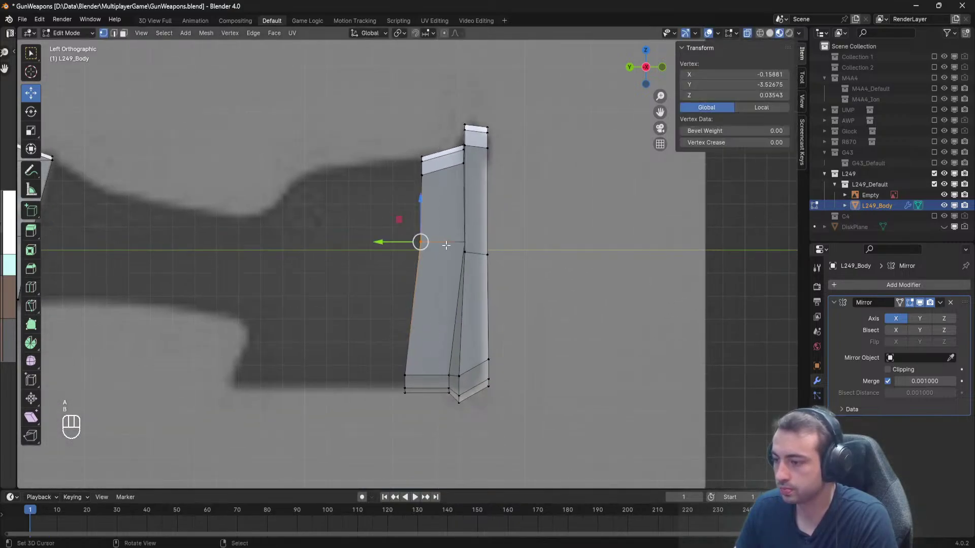
{"action": "key", "text": "g"}
{"action": "left_click", "coordinate": [454, 255]}
{"action": "key", "text": "alt+a"}
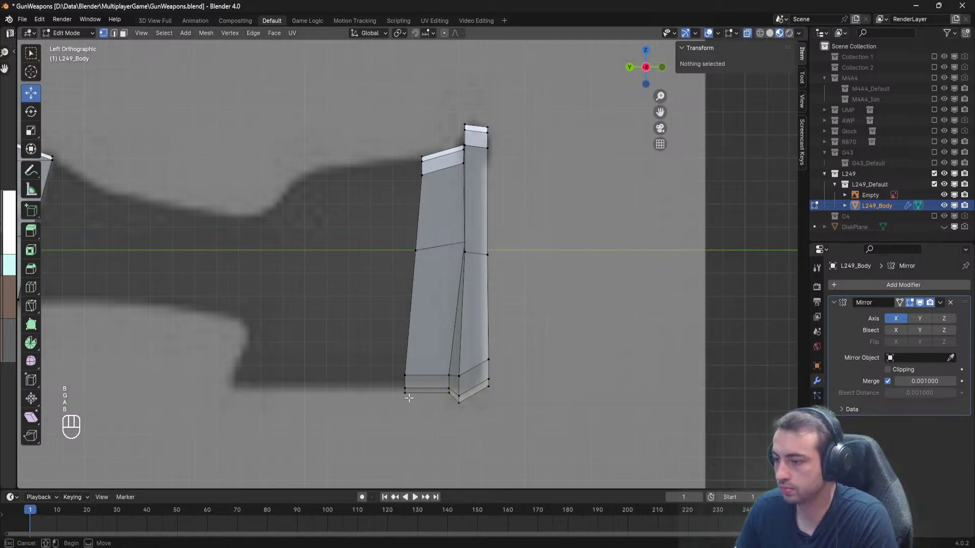
Shift the extruded section's bottom front vertices slightly toward the butt plate, and its middle front vertex about 0.014 the same way along Y.
{"action": "left_click_drag", "start_coordinate": [408, 399], "coordinate": [374, 389]}
{"action": "left_click", "coordinate": [372, 388]}
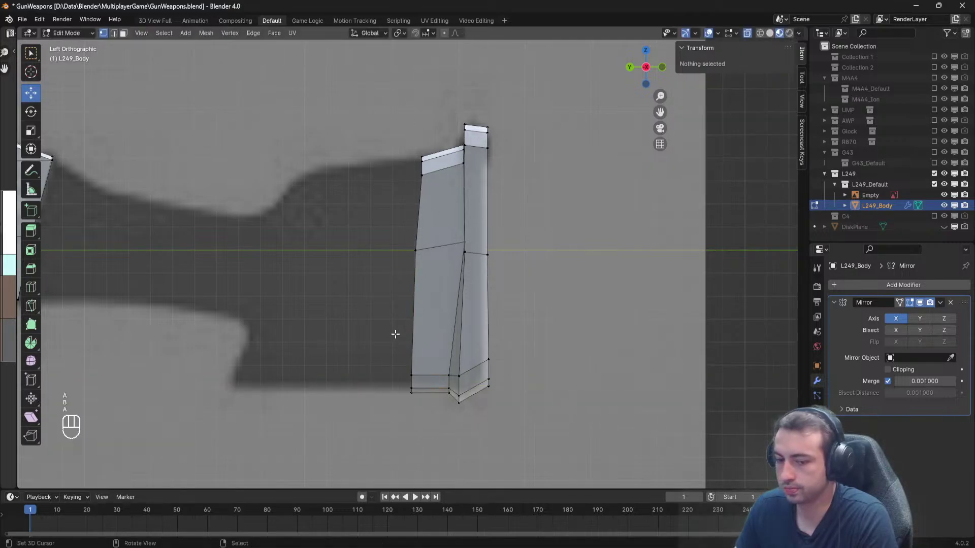
{"action": "left_click", "coordinate": [415, 250]}
{"action": "key", "text": "g"}
{"action": "key", "text": "y"}
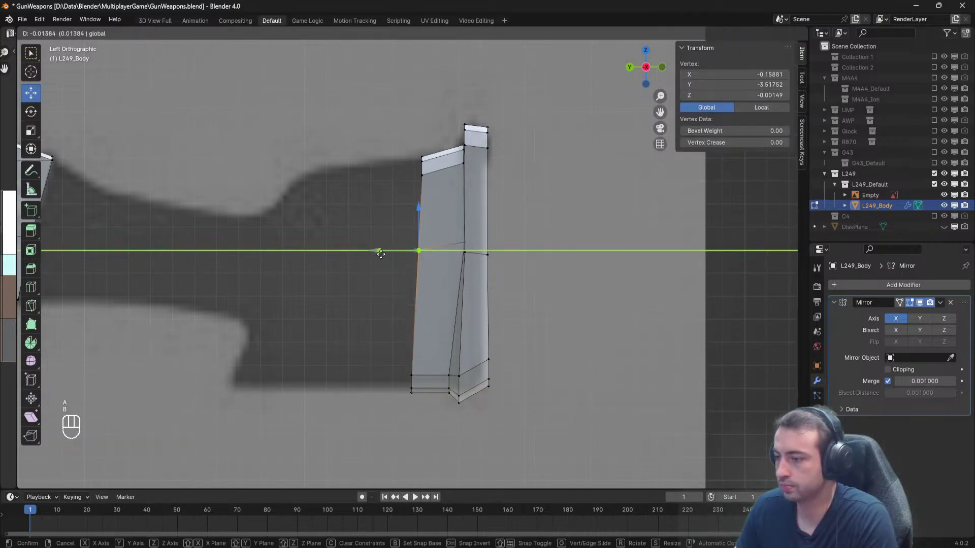
{"action": "left_click", "coordinate": [381, 253]}
Lower the middle vertex where the extruded section meets the butt plate by about 0.047, level with its neighbours.
{"action": "scroll", "coordinate": [444, 267], "scroll_direction": "up", "scroll_amount": 3}
{"action": "left_click", "coordinate": [502, 231]}
{"action": "key", "text": "a"}
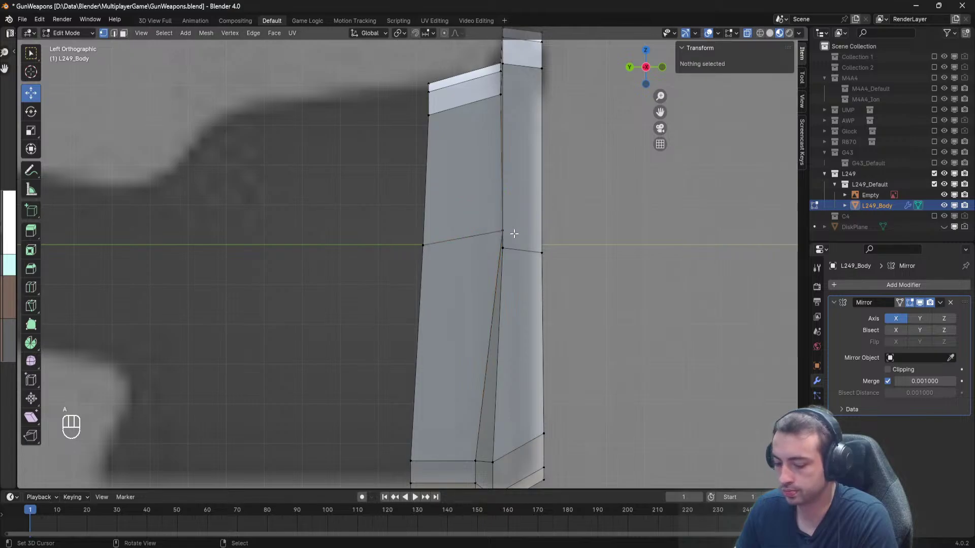
{"action": "key", "text": "b"}
{"action": "left_click_drag", "start_coordinate": [495, 239], "coordinate": [505, 217]}
{"action": "key", "text": "g"}
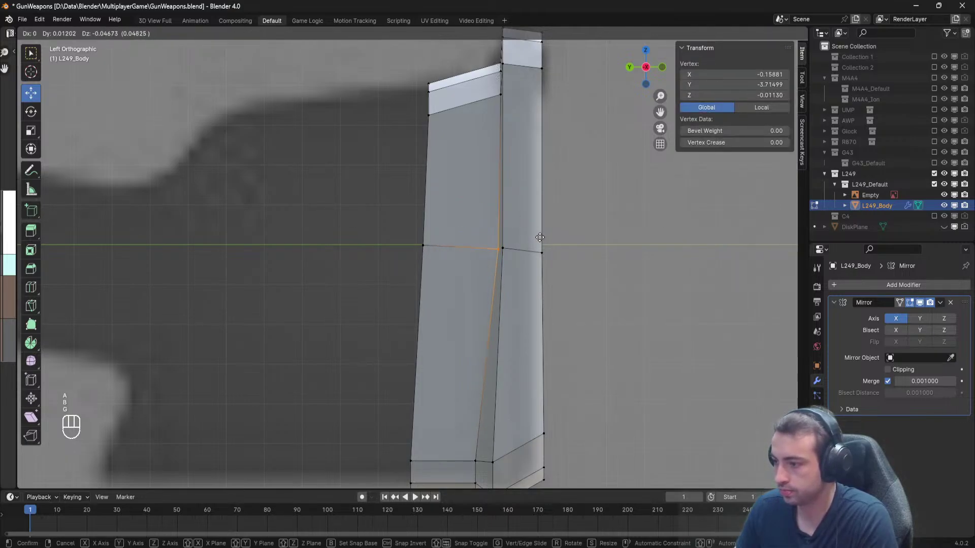
{"action": "left_click", "coordinate": [540, 237]}
Move the extruded section's bottom rear vertices slightly along Y toward the butt plate.
{"action": "middle_click_drag", "start_coordinate": [509, 333], "coordinate": [502, 181], "text": "shift"}
{"action": "key", "text": "a"}
{"action": "key", "text": "b"}
{"action": "left_click_drag", "start_coordinate": [478, 351], "coordinate": [432, 327]}
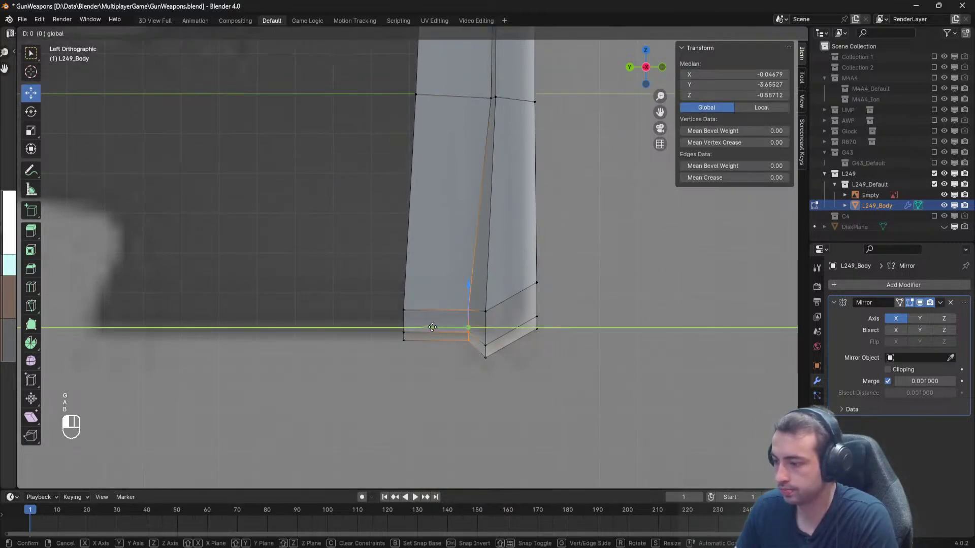
{"action": "left_click", "coordinate": [438, 327]}
Shift the butt plate's lowest tip vertices slightly rearward, and move the corner vertex above them back to straighten the edge.
{"action": "key", "text": "alt+a"}
{"action": "key", "text": "b"}
{"action": "left_click_drag", "start_coordinate": [478, 371], "coordinate": [503, 342]}
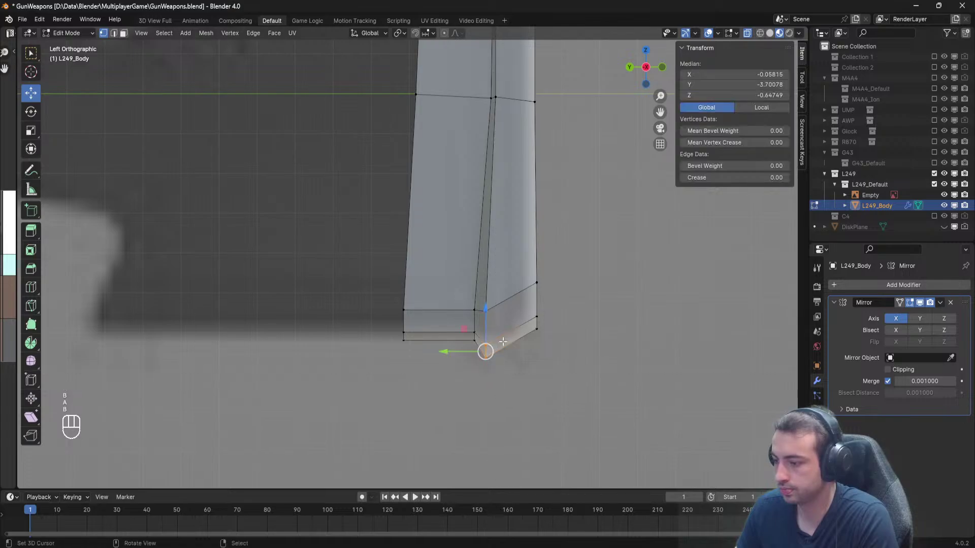
{"action": "key", "text": "g"}
{"action": "left_click", "coordinate": [517, 340]}
{"action": "key", "text": "alt+a"}
{"action": "left_click", "coordinate": [487, 311]}
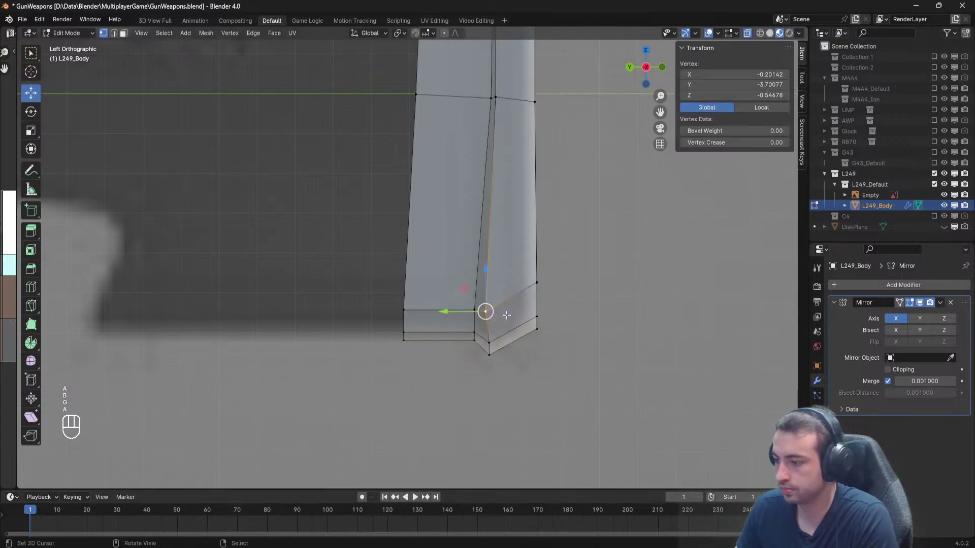
{"action": "key", "text": "g"}
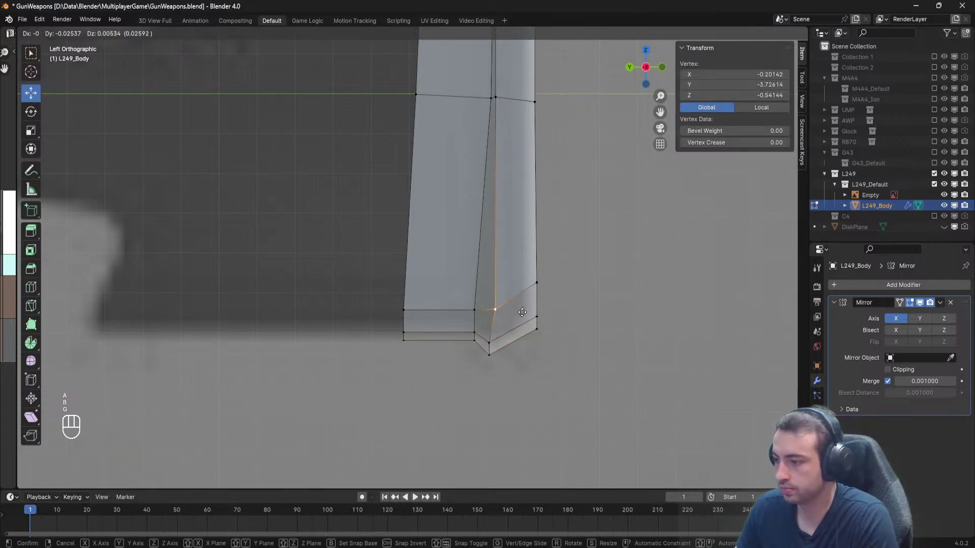
{"action": "left_click", "coordinate": [556, 347]}
Select the butt plate's middle and lower rear vertices and move them slightly forward along Y.
{"action": "key", "text": "alt+a"}
{"action": "left_click_drag", "start_coordinate": [533, 87], "coordinate": [526, 88]}
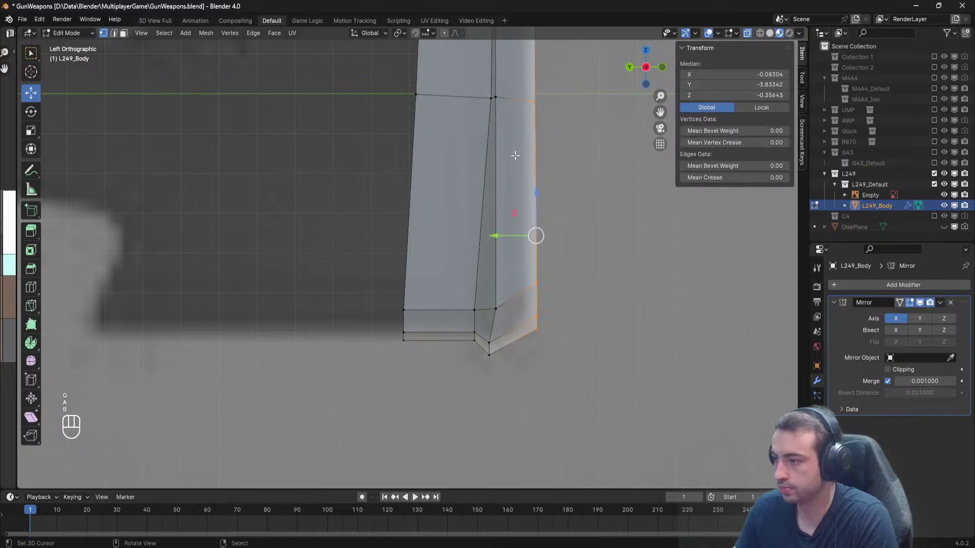
{"action": "left_click_drag", "start_coordinate": [496, 236], "coordinate": [489, 235]}
{"action": "middle_click_drag", "start_coordinate": [522, 163], "coordinate": [497, 357], "text": "shift"}
{"action": "key", "text": "alt+a"}
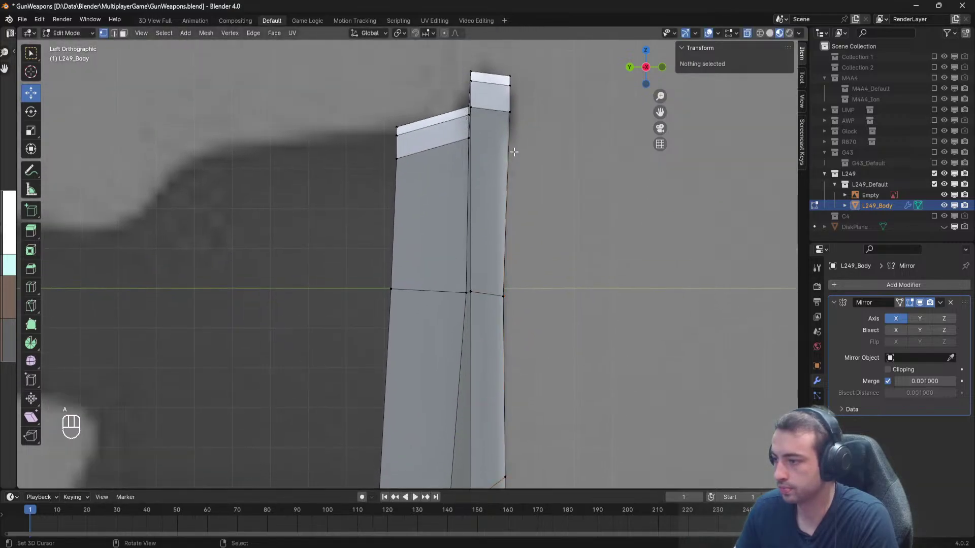
Move the butt plate's upper rear vertices forward along Y by about 0.013.
{"action": "left_click_drag", "start_coordinate": [497, 56], "coordinate": [497, 57]}
{"action": "key", "text": "g"}
{"action": "key", "text": "y"}
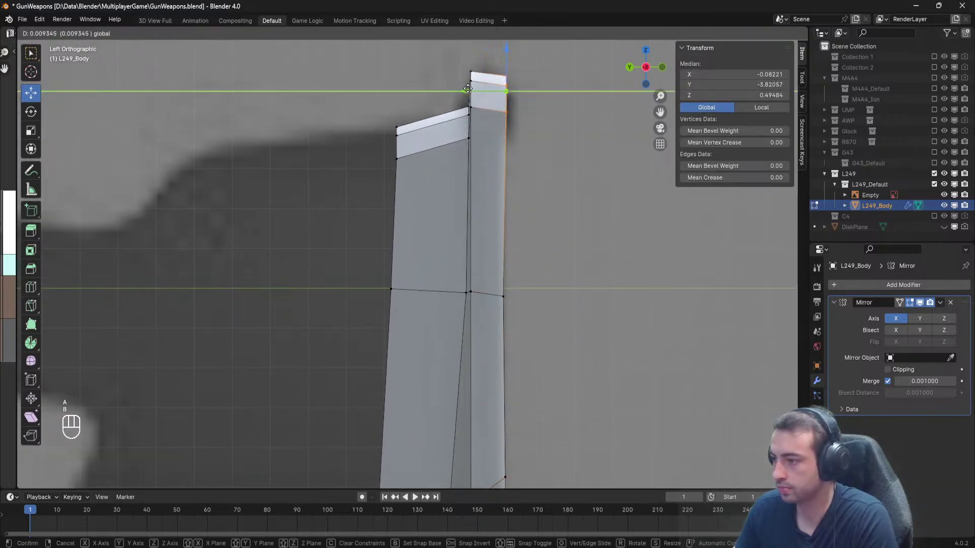
{"action": "left_click", "coordinate": [465, 88]}
{"action": "middle_click_drag", "start_coordinate": [466, 88], "coordinate": [476, 206], "text": "shift"}
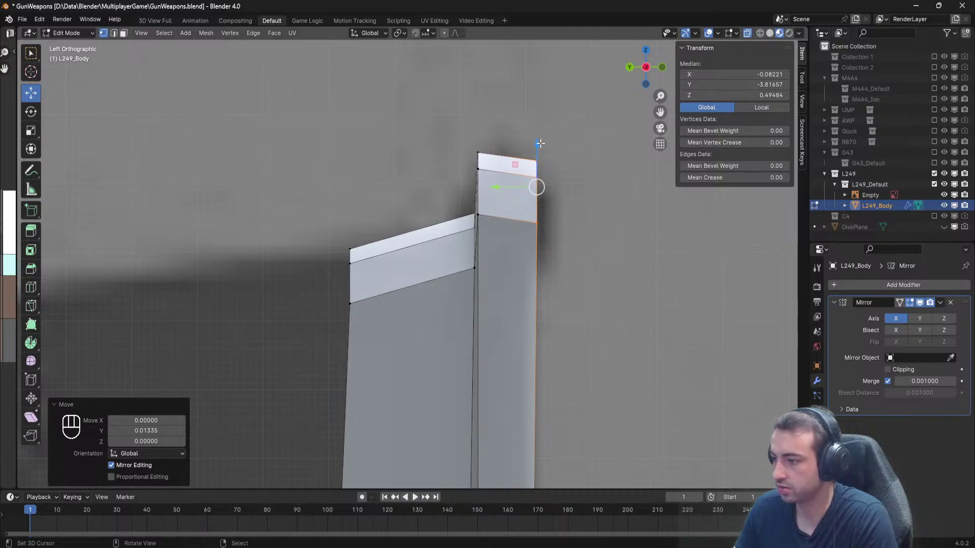
Try to shift the butt plate's upper front vertices along Y, and undo the move.
{"action": "key", "text": "alt+a"}
{"action": "left_click_drag", "start_coordinate": [491, 225], "coordinate": [477, 147]}
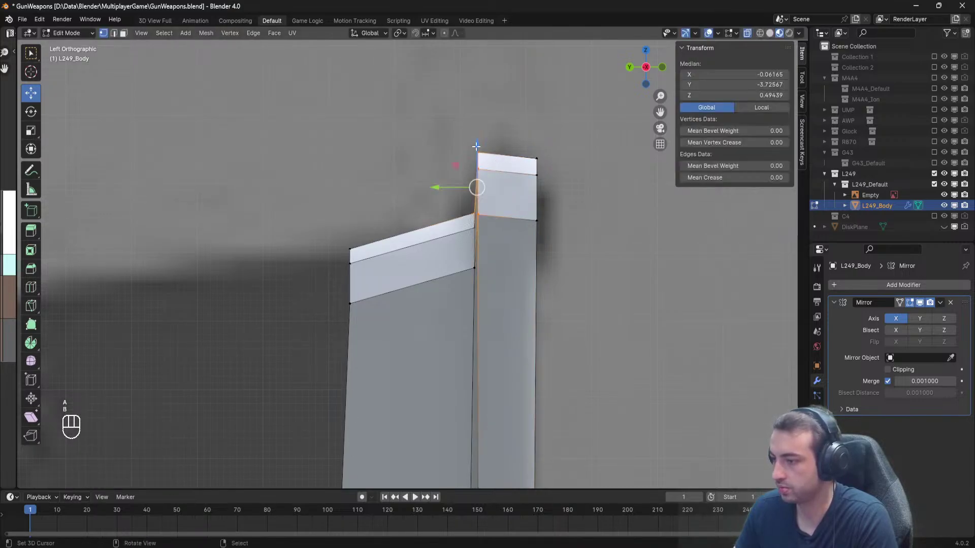
{"action": "left_click_drag", "start_coordinate": [447, 191], "coordinate": [454, 191]}
{"action": "key", "text": "ctrl+z"}
Reselect the butt plate's upper front vertices and shift them slightly along Y.
{"action": "key", "text": "a"}
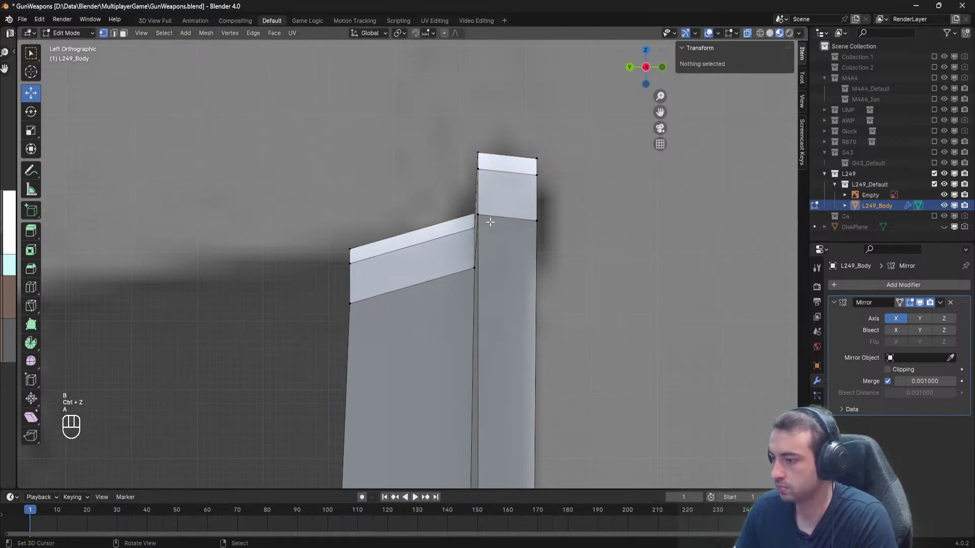
{"action": "key", "text": "b"}
{"action": "left_click_drag", "start_coordinate": [502, 234], "coordinate": [477, 142]}
{"action": "left_click_drag", "start_coordinate": [475, 178], "coordinate": [445, 179]}
{"action": "left_click_drag", "start_coordinate": [482, 137], "coordinate": [481, 141]}
{"action": "key", "text": "a"}
Move the stock section's middle rear vertex slightly forward along Y to line up its rear edge.
{"action": "scroll", "coordinate": [480, 263], "scroll_direction": "down", "scroll_amount": 6}
{"action": "middle_click_drag", "start_coordinate": [480, 263], "coordinate": [553, 142], "text": "shift"}
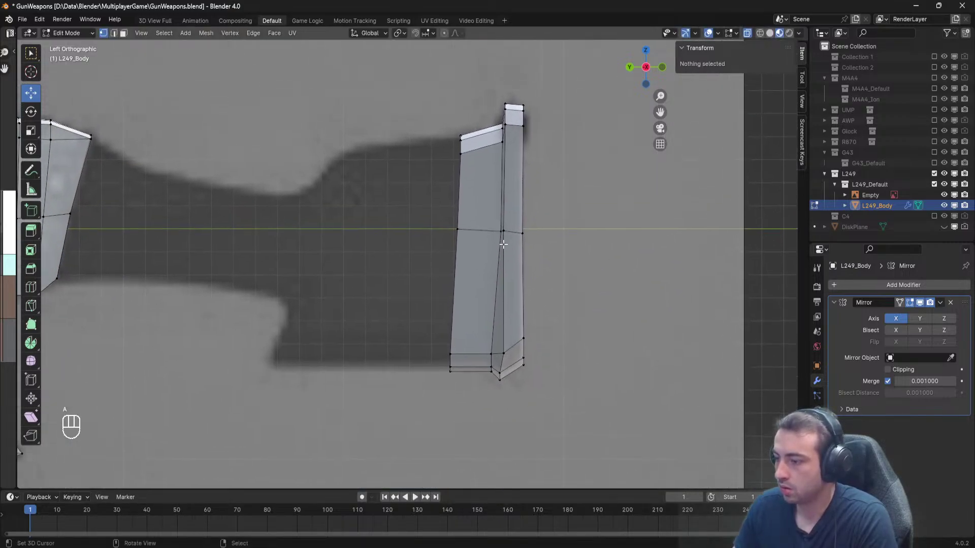
{"action": "left_click", "coordinate": [497, 231]}
{"action": "left_click_drag", "start_coordinate": [466, 232], "coordinate": [462, 232]}
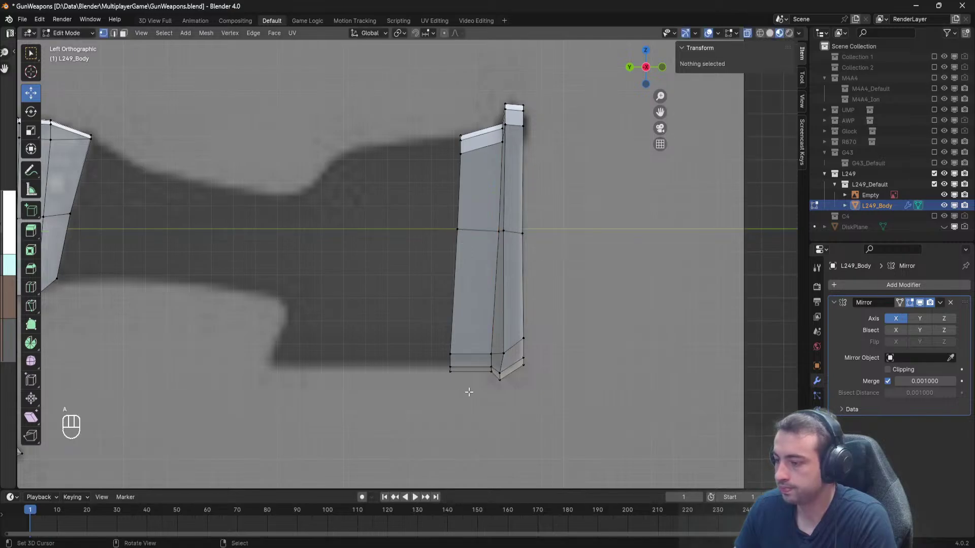
Extrude the stock section's front edge vertices forward along Y by about 0.45.
{"action": "left_click_drag", "start_coordinate": [468, 392], "coordinate": [420, 168]}
{"action": "middle_click_drag", "start_coordinate": [477, 212], "coordinate": [513, 230], "text": "shift"}
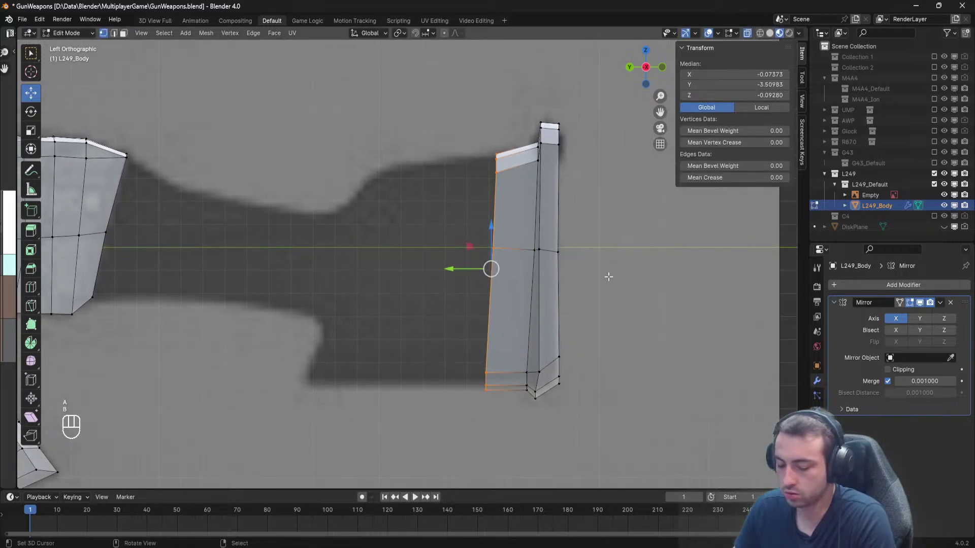
{"action": "key", "text": "e"}
{"action": "key", "text": "y"}
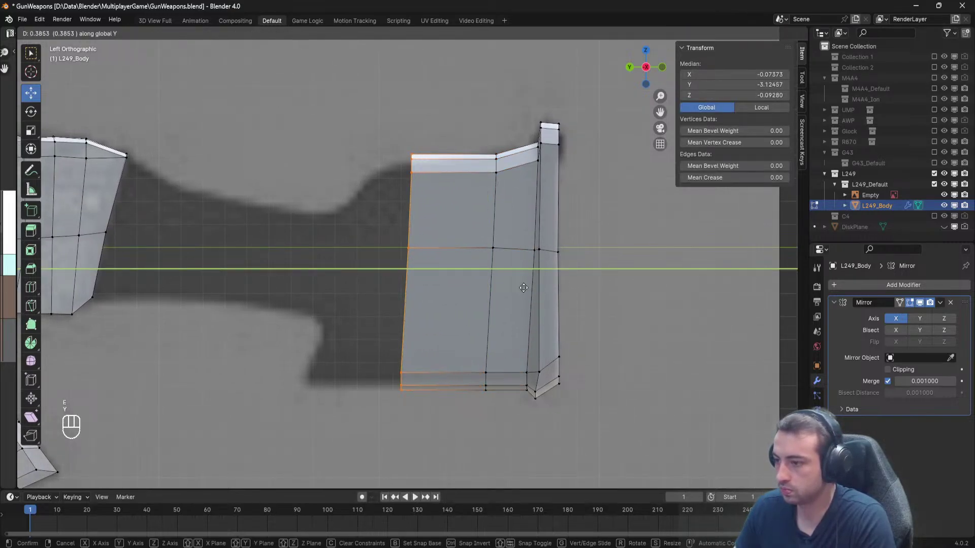
{"action": "left_click", "coordinate": [508, 288]}
{"action": "key", "text": "a"}
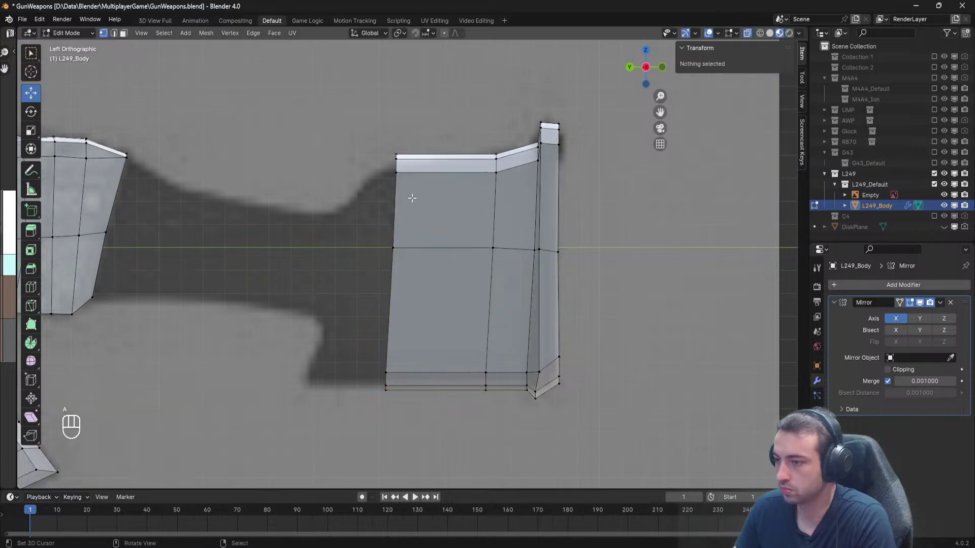
Lower the new section's top front vertices slightly to follow the stock's upper outline in the reference.
{"action": "key", "text": "b"}
{"action": "left_click_drag", "start_coordinate": [413, 198], "coordinate": [393, 130]}
{"action": "middle_click_drag", "start_coordinate": [393, 130], "coordinate": [505, 132], "text": "shift"}
{"action": "key", "text": "a"}
{"action": "key", "text": "b"}
{"action": "left_click_drag", "start_coordinate": [518, 270], "coordinate": [495, 239]}
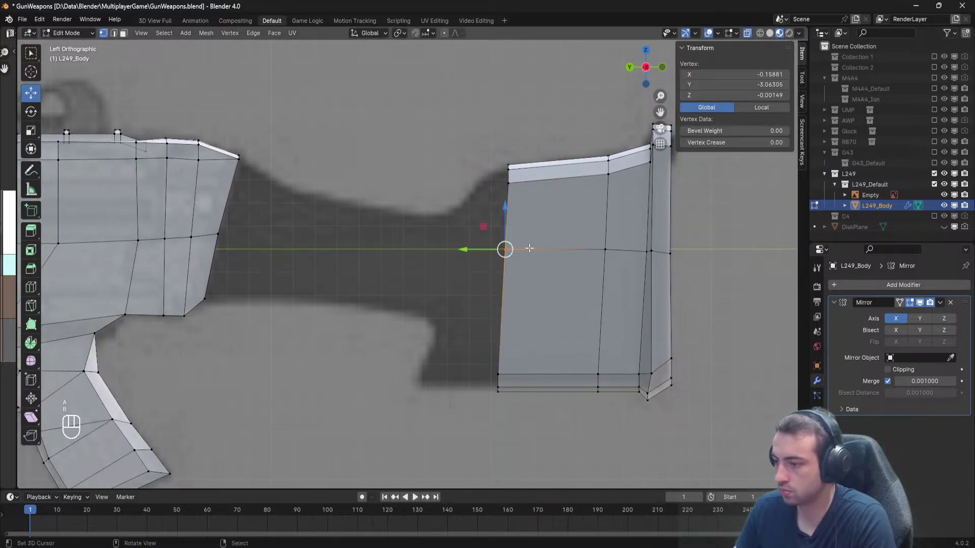
{"action": "key", "text": "a"}
Extrude the front edge vertices forward along Y again by about 0.286.
{"action": "left_click_drag", "start_coordinate": [488, 365], "coordinate": [468, 131]}
{"action": "key", "text": "e"}
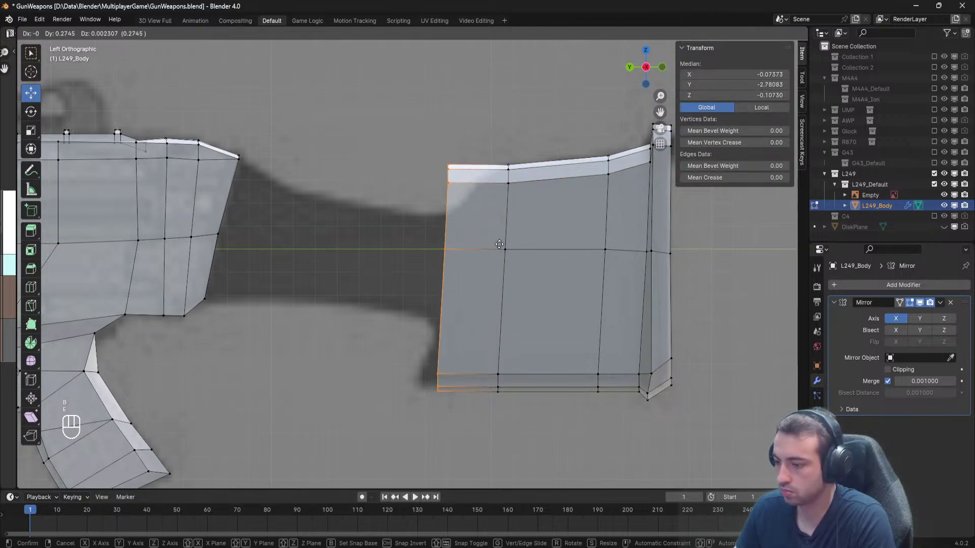
{"action": "key", "text": "y"}
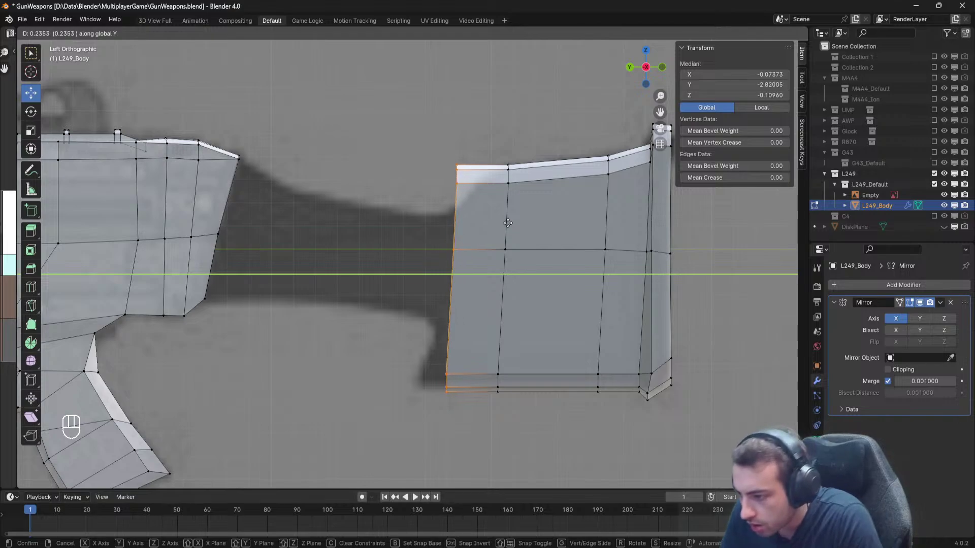
{"action": "left_click", "coordinate": [496, 219]}
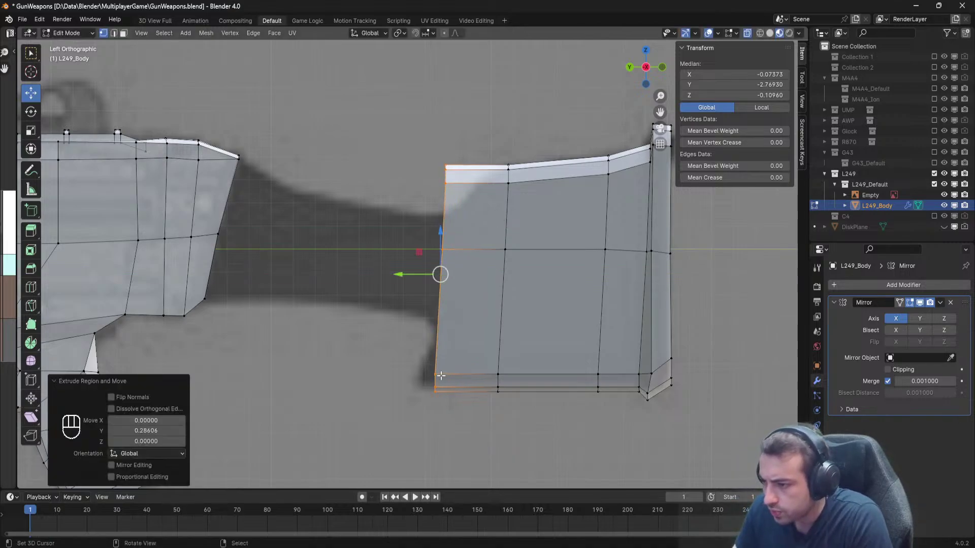
Move the new section's top front vertices down about 0.17 and slightly rearward onto the reference slope.
{"action": "scroll", "coordinate": [433, 264], "scroll_direction": "up", "scroll_amount": 4}
{"action": "middle_click_drag", "start_coordinate": [433, 222], "coordinate": [433, 300], "text": "shift"}
{"action": "key", "text": "a"}
{"action": "scroll", "coordinate": [442, 279], "scroll_direction": "down", "scroll_amount": 3}
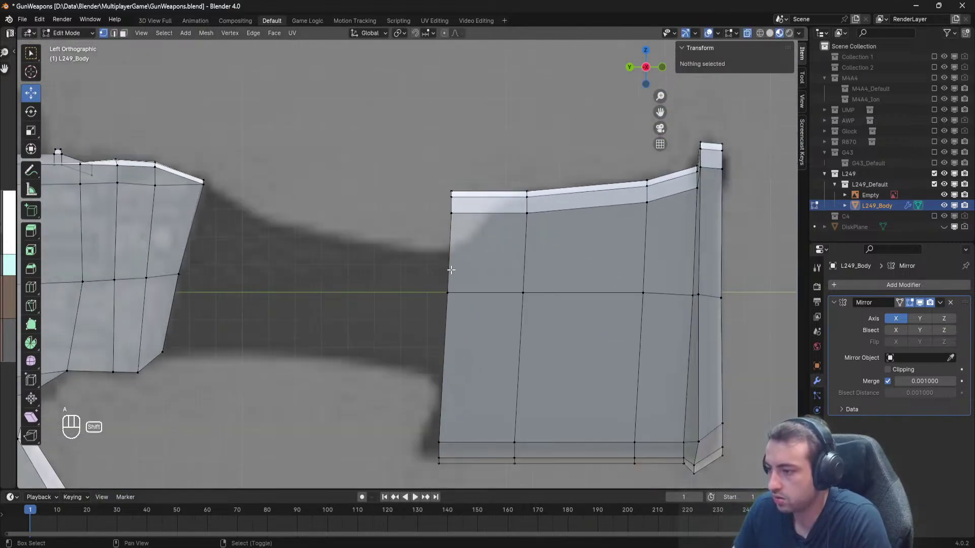
{"action": "key", "text": "b"}
{"action": "left_click_drag", "start_coordinate": [463, 227], "coordinate": [433, 167]}
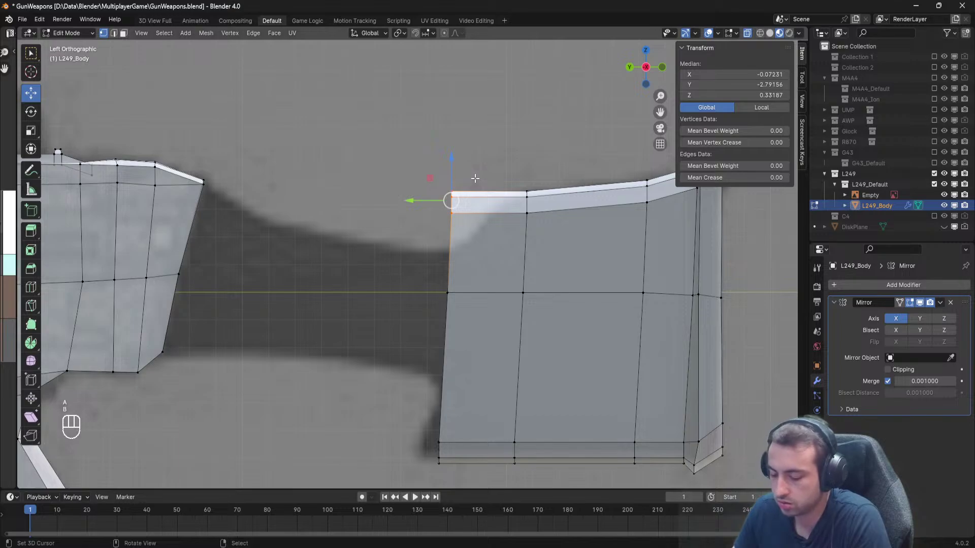
{"action": "key", "text": "g"}
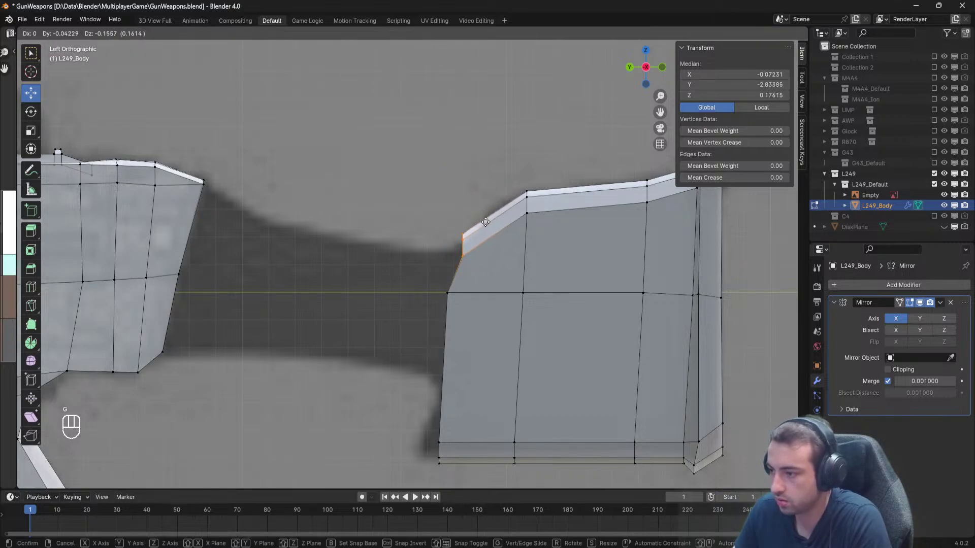
{"action": "left_click", "coordinate": [482, 226]}
{"action": "key", "text": "alt+a"}
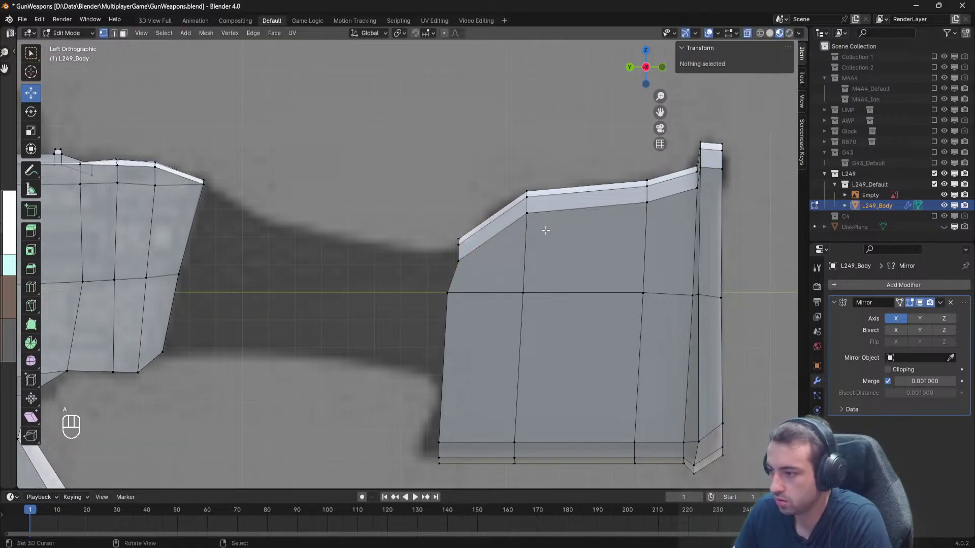
Move the next column's top vertices forward to the start of the slope, and align its middle vertex with them.
{"action": "key", "text": "b"}
{"action": "left_click_drag", "start_coordinate": [543, 231], "coordinate": [500, 183]}
{"action": "key", "text": "g"}
{"action": "left_click", "coordinate": [548, 208]}
{"action": "key", "text": "alt+a"}
{"action": "key", "text": "b"}
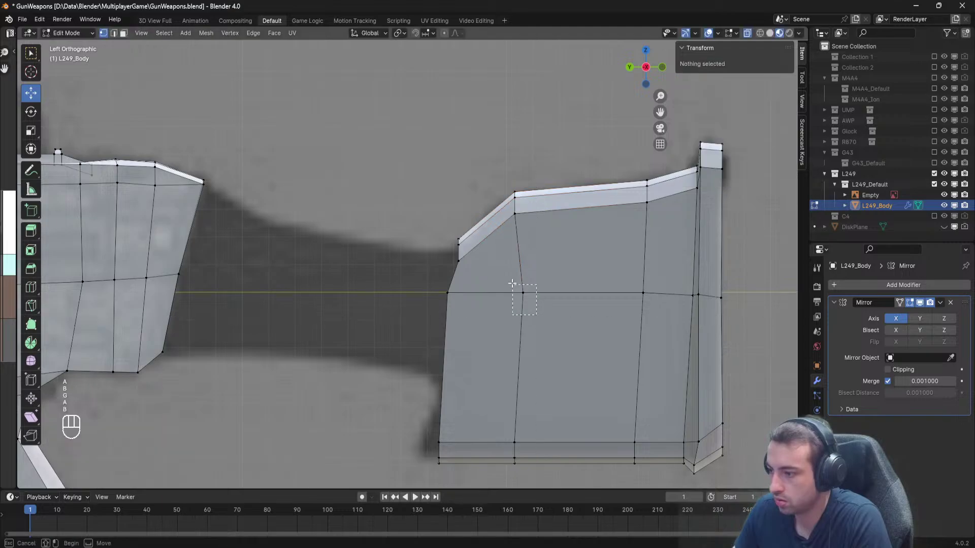
{"action": "left_click_drag", "start_coordinate": [513, 283], "coordinate": [572, 295]}
{"action": "left_click_drag", "start_coordinate": [482, 296], "coordinate": [475, 296]}
{"action": "key", "text": "alt+a"}
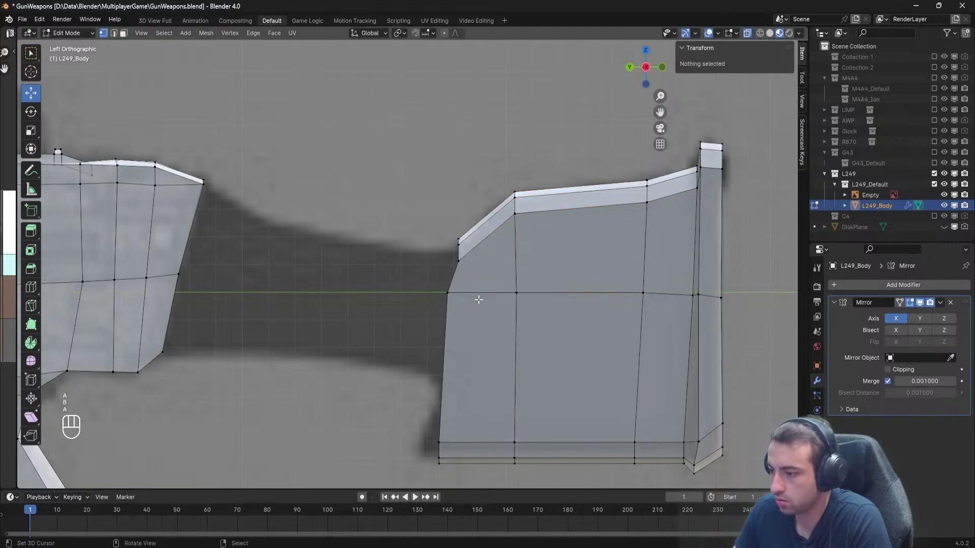
Shift the front edge's middle vertex slightly rearward, nearly in line with the vertices above it.
{"action": "middle_click_drag", "start_coordinate": [481, 326], "coordinate": [535, 287], "text": "shift"}
{"action": "key", "text": "b"}
{"action": "left_click_drag", "start_coordinate": [525, 273], "coordinate": [497, 253]}
{"action": "key", "text": "a"}
Select the stock's whole front edge and extrude it about 0.065 forward and 0.033 upward.
{"action": "middle_click_drag", "start_coordinate": [509, 331], "coordinate": [479, 224], "text": "shift"}
{"action": "scroll", "coordinate": [483, 277], "scroll_direction": "up", "scroll_amount": 2}
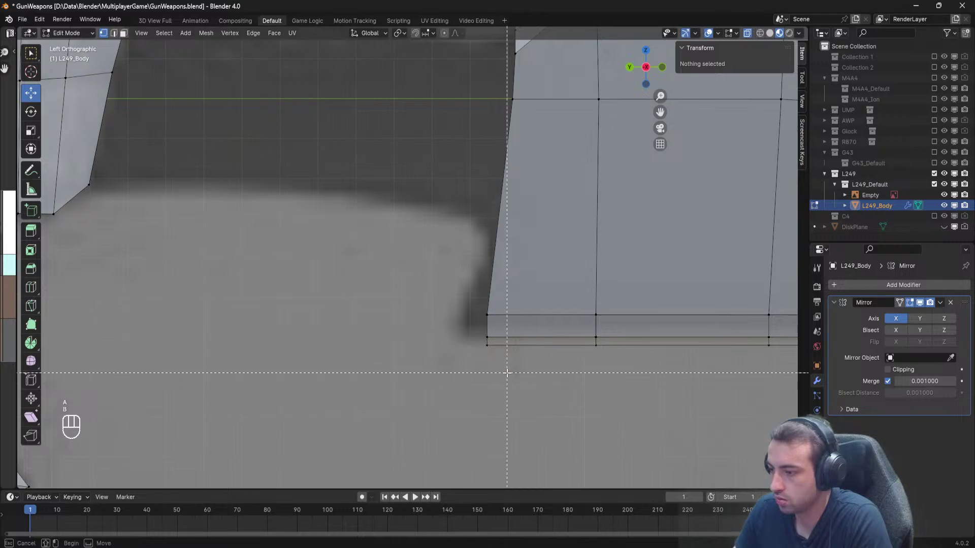
{"action": "left_click_drag", "start_coordinate": [507, 372], "coordinate": [477, 307]}
{"action": "middle_click_drag", "start_coordinate": [548, 287], "coordinate": [516, 347], "text": "shift"}
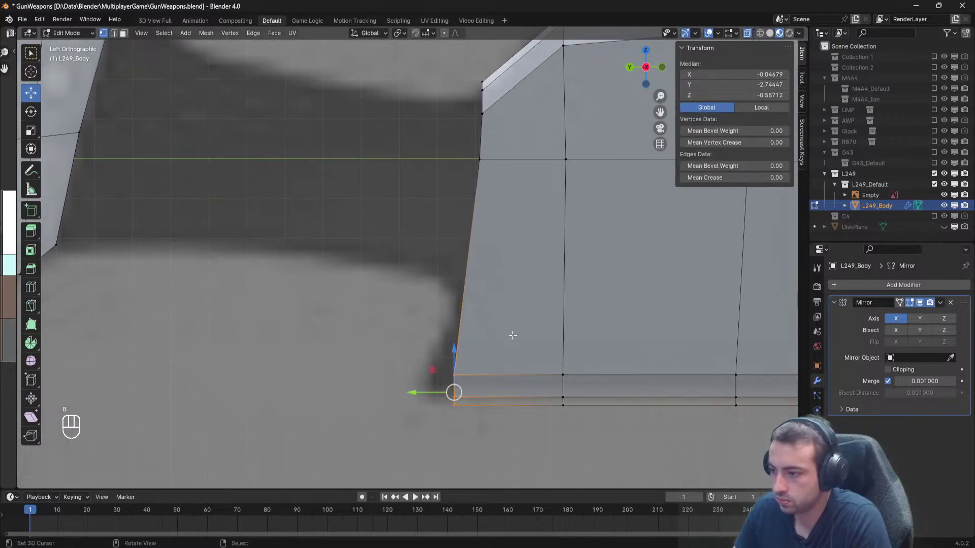
{"action": "key", "text": "a"}
{"action": "key", "text": "b"}
{"action": "left_click_drag", "start_coordinate": [489, 422], "coordinate": [435, 318]}
{"action": "middle_click_drag", "start_coordinate": [504, 209], "coordinate": [492, 264], "text": "shift"}
{"action": "key", "text": "b"}
{"action": "left_click_drag", "start_coordinate": [492, 255], "coordinate": [429, 133]}
{"action": "key", "text": "e"}
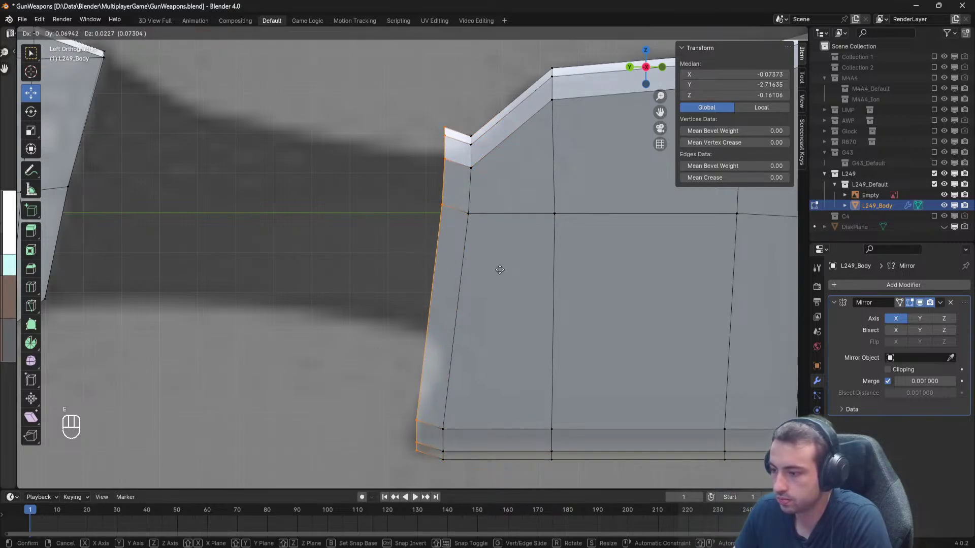
{"action": "left_click", "coordinate": [502, 266]}
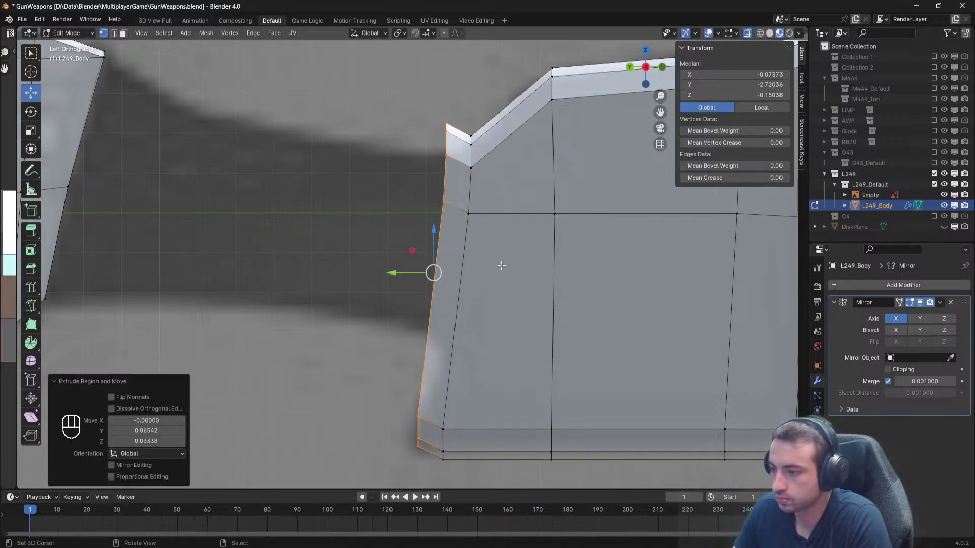
{"action": "key", "text": "a"}
{"action": "key", "text": "a"}
Move the extruded edge's upper and middle vertices down and slightly forward to match the reference's top outline.
{"action": "middle_click_drag", "start_coordinate": [484, 261], "coordinate": [480, 265], "text": "shift"}
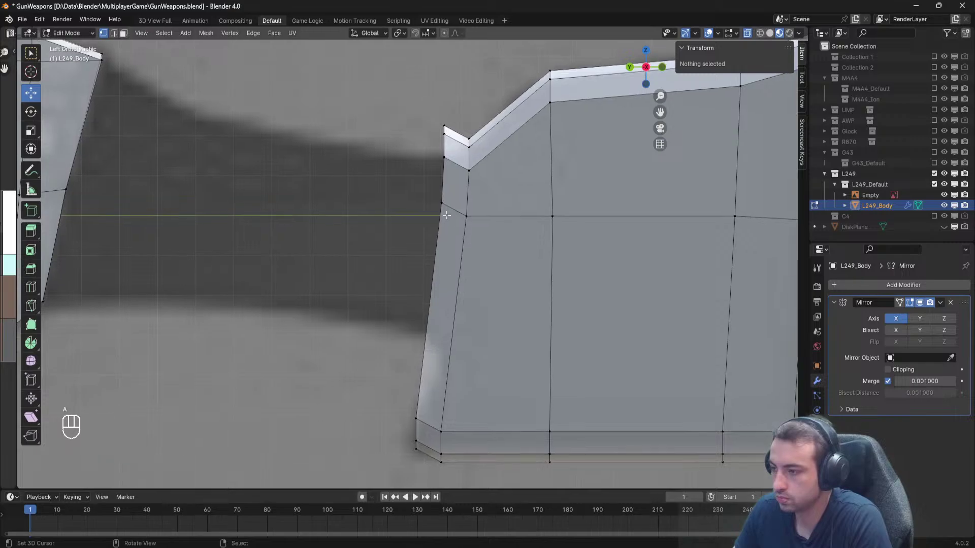
{"action": "key", "text": "b"}
{"action": "left_click_drag", "start_coordinate": [444, 224], "coordinate": [399, 125]}
{"action": "key", "text": "g"}
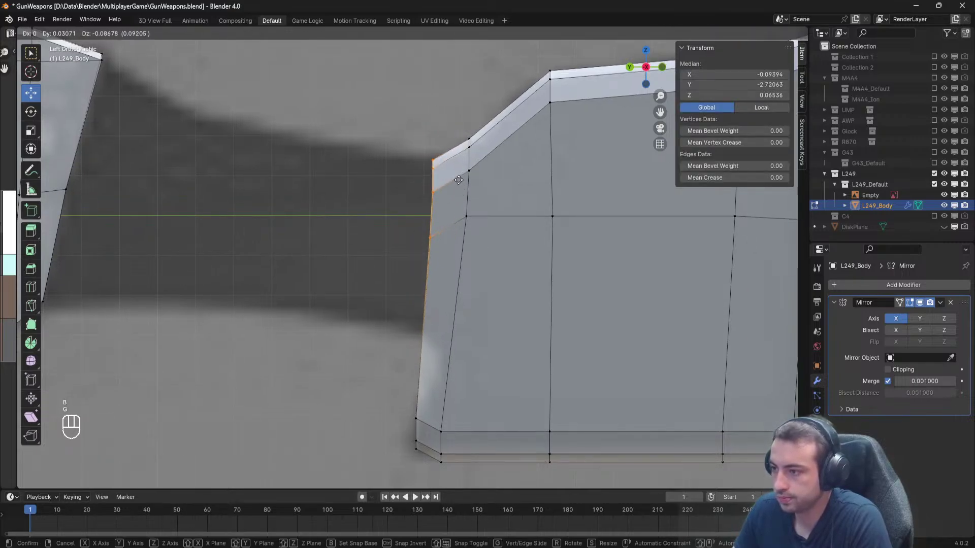
{"action": "left_click", "coordinate": [459, 178]}
{"action": "key", "text": "a"}
Raise the extruded edge's middle vertex about 0.05 so it sits on the horizontal centre line.
{"action": "key", "text": "b"}
{"action": "left_click_drag", "start_coordinate": [438, 248], "coordinate": [425, 230]}
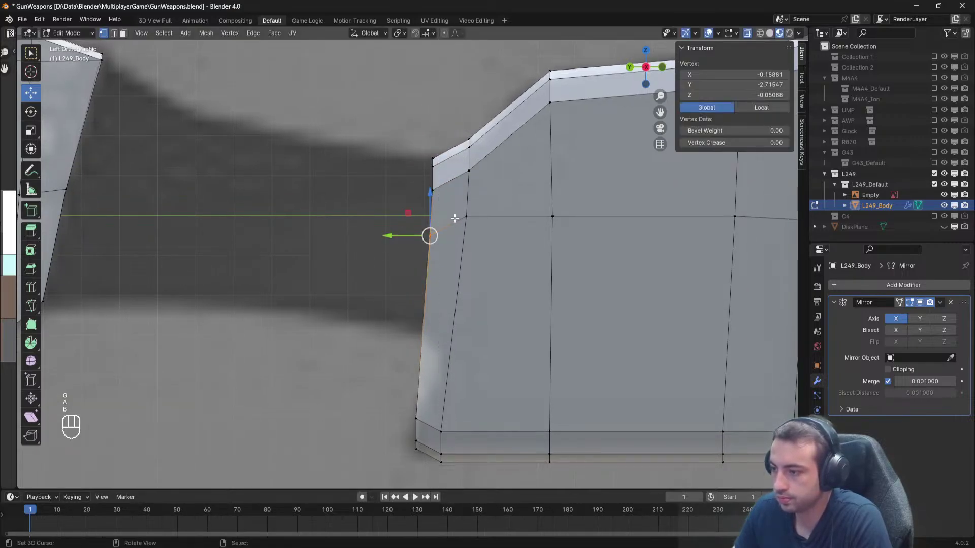
{"action": "left_click_drag", "start_coordinate": [430, 193], "coordinate": [422, 175]}
{"action": "key", "text": "a"}
Extrude the bottom front corner vertices about 0.014 forward and 0.023 upward to form the stock's toe.
{"action": "middle_click_drag", "start_coordinate": [421, 207], "coordinate": [449, 169], "text": "shift"}
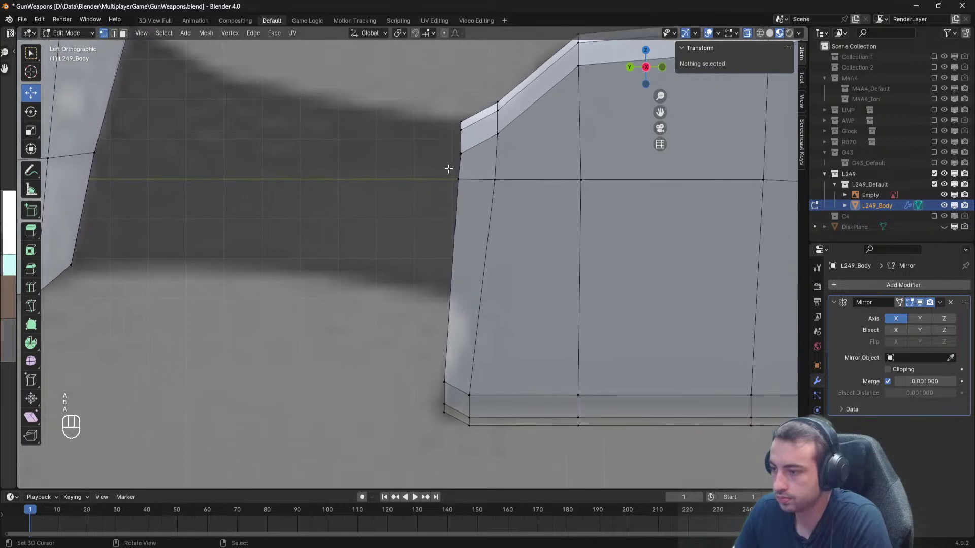
{"action": "scroll", "coordinate": [430, 332], "scroll_direction": "up", "scroll_amount": 2}
{"action": "middle_click_drag", "start_coordinate": [429, 332], "coordinate": [427, 264], "text": "shift"}
{"action": "key", "text": "b"}
{"action": "left_click_drag", "start_coordinate": [468, 398], "coordinate": [439, 308]}
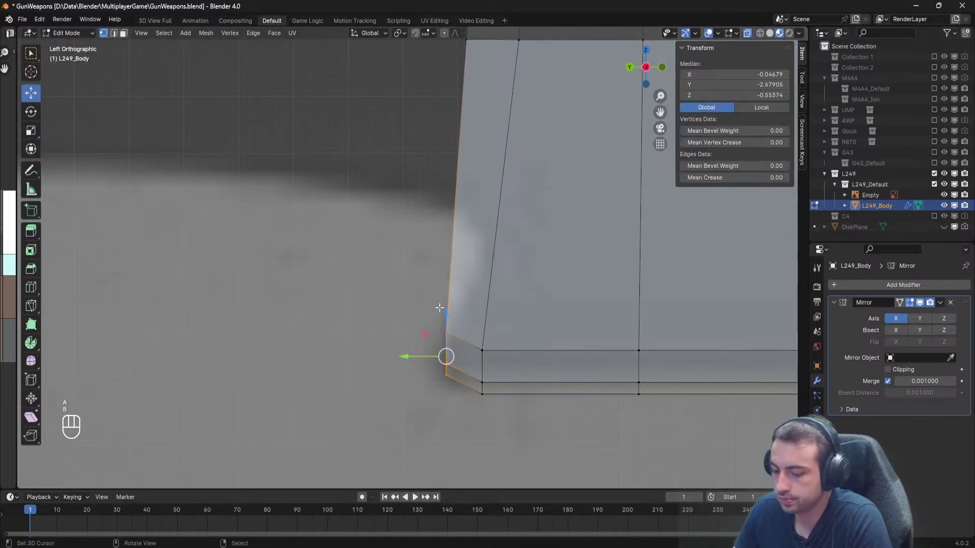
{"action": "key", "text": "e"}
{"action": "left_click", "coordinate": [437, 335]}
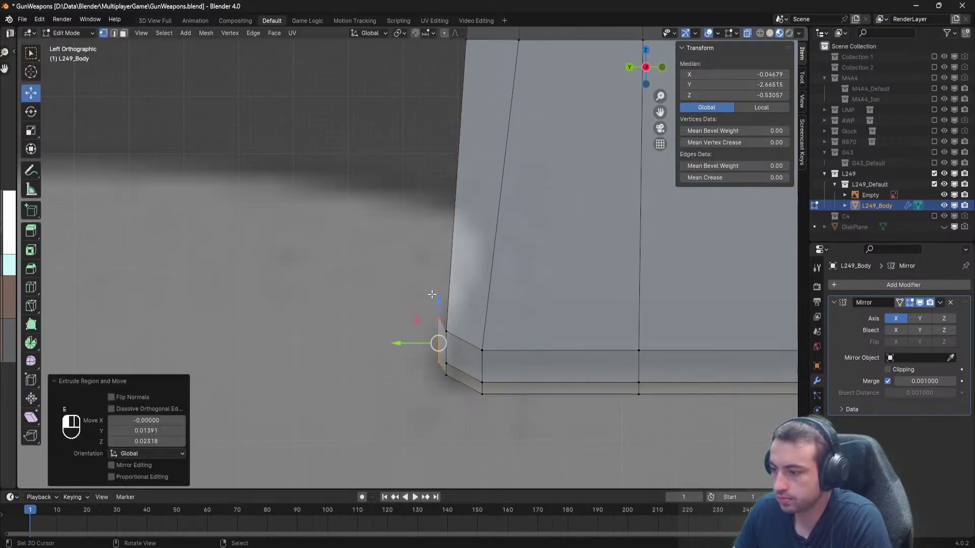
{"action": "key", "text": "a"}
Move the column of vertices behind the new toe extrusion slightly rearward and down to round the corner.
{"action": "key", "text": "b"}
{"action": "left_click_drag", "start_coordinate": [443, 321], "coordinate": [444, 322]}
{"action": "key", "text": "g"}
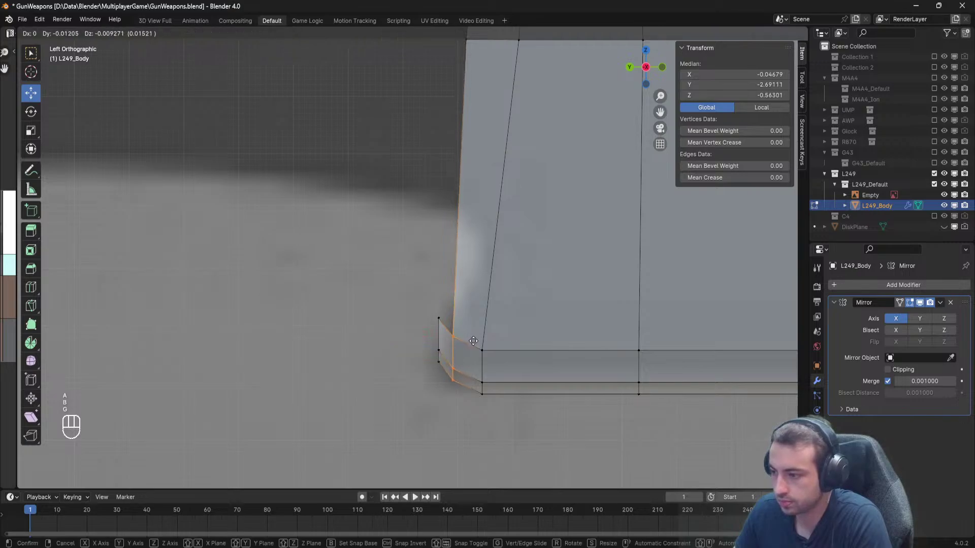
{"action": "left_click", "coordinate": [460, 359]}
{"action": "key", "text": "a"}
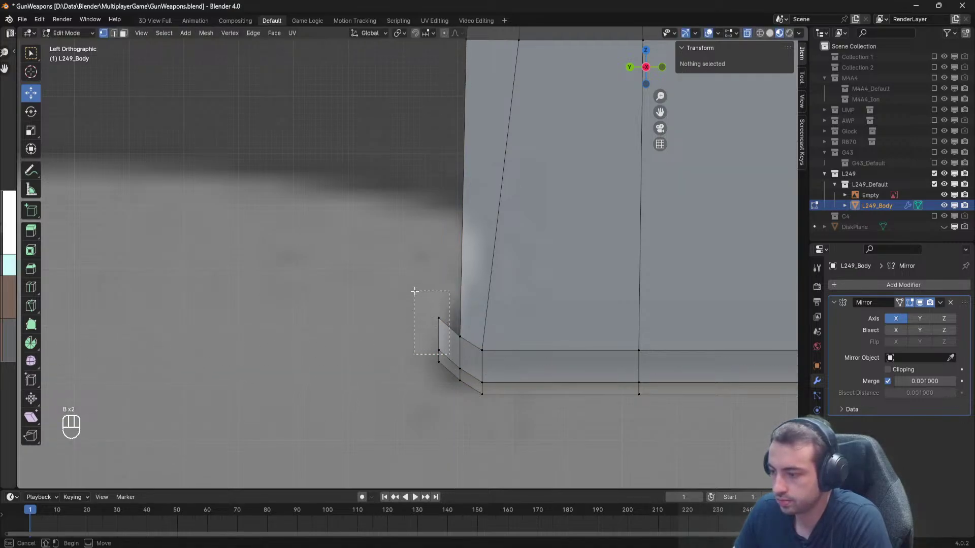
Try to move the toe extrusion's upper two vertices up and rearward, and undo the move.
{"action": "left_click_drag", "start_coordinate": [449, 354], "coordinate": [415, 291]}
{"action": "key", "text": "g"}
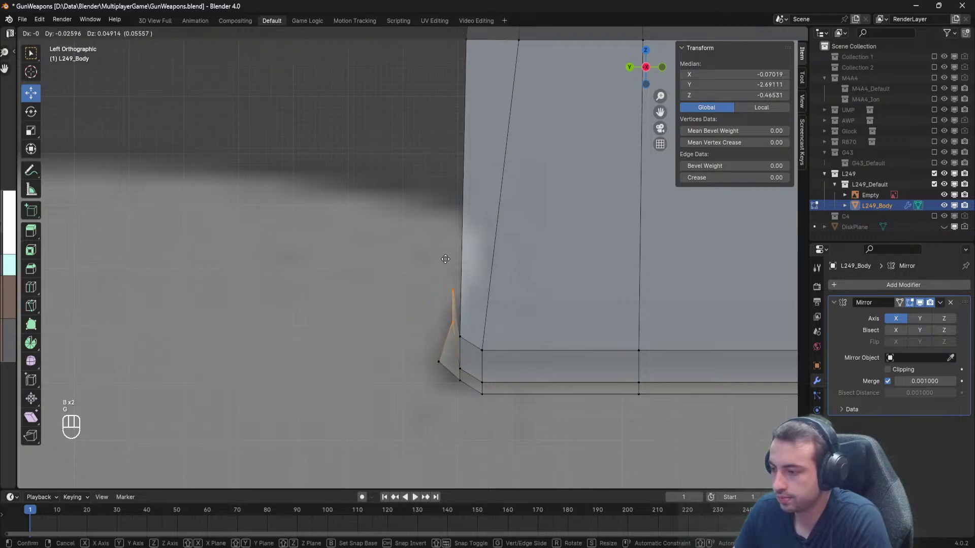
{"action": "left_click", "coordinate": [434, 282]}
{"action": "key", "text": "ctrl+z"}
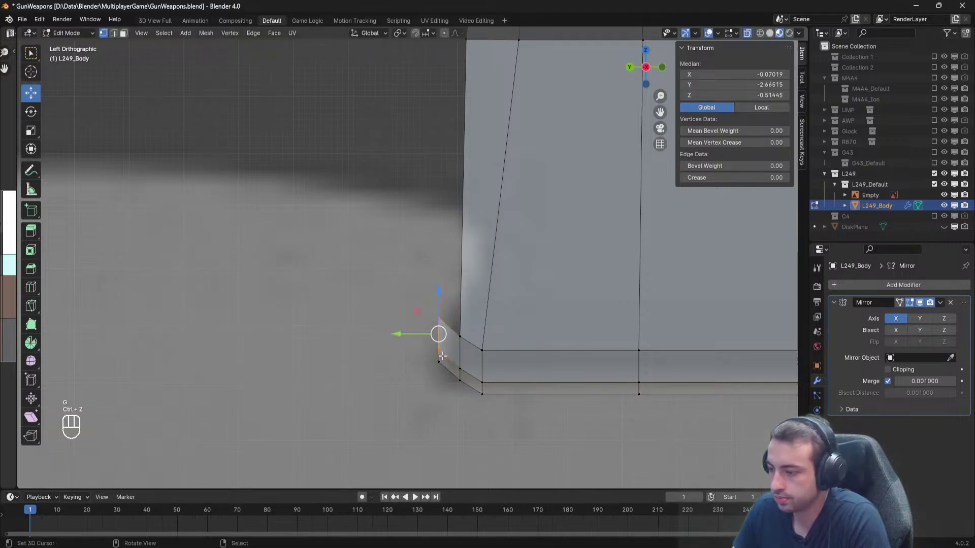
Raise all the front vertices of the stock's toe extrusion about 0.009.
{"action": "key", "text": "b"}
{"action": "left_click_drag", "start_coordinate": [443, 376], "coordinate": [411, 346]}
{"action": "left_click_drag", "start_coordinate": [434, 299], "coordinate": [433, 289]}
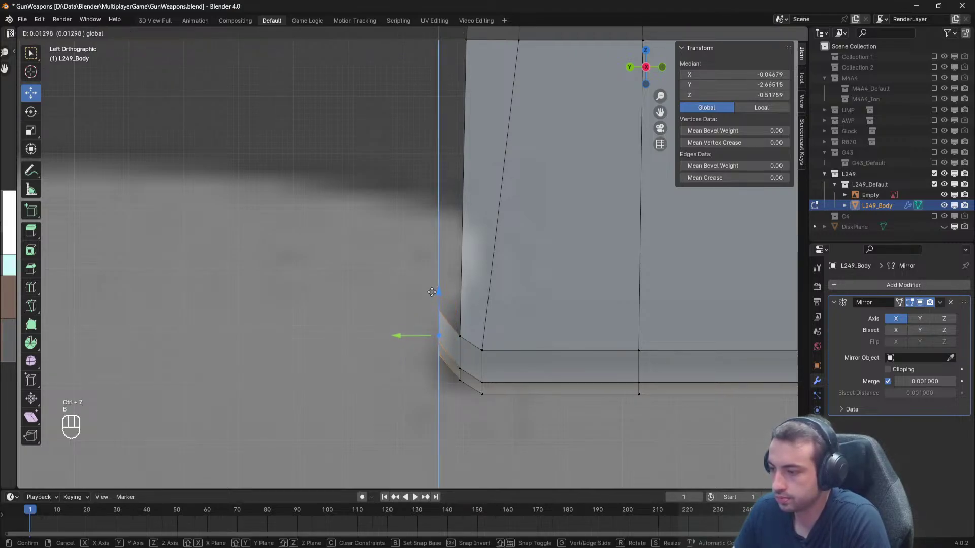
{"action": "left_click", "coordinate": [433, 295]}
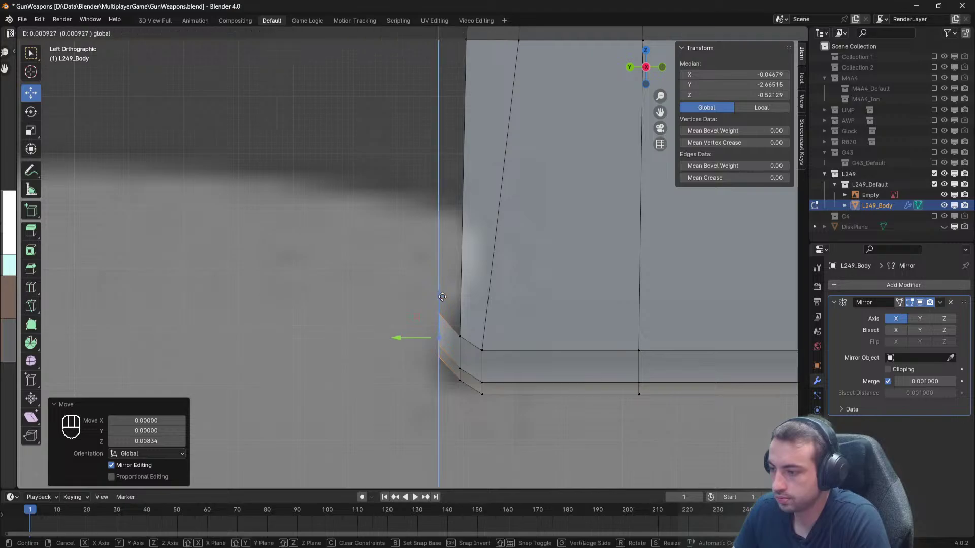
Move the upper vertices of the bottom front corner rearward, shifting the toe's top vertex about 0.02 rearward.
{"action": "key", "text": "alt+a"}
{"action": "key", "text": "g"}
{"action": "left_click_drag", "start_coordinate": [448, 325], "coordinate": [416, 312]}
{"action": "key", "text": "y"}
{"action": "key", "text": "a"}
{"action": "key", "text": "b"}
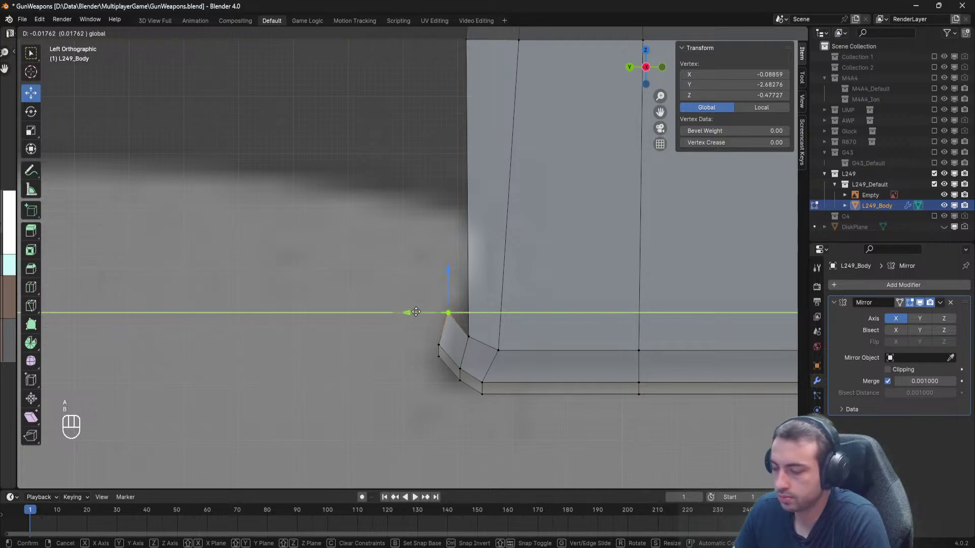
{"action": "left_click", "coordinate": [409, 312]}
Move the toe's middle front vertex about 0.009 rearward and 0.003 upward.
{"action": "key", "text": "alt+a"}
{"action": "left_click", "coordinate": [438, 344]}
{"action": "key", "text": "g"}
{"action": "key", "text": "y"}
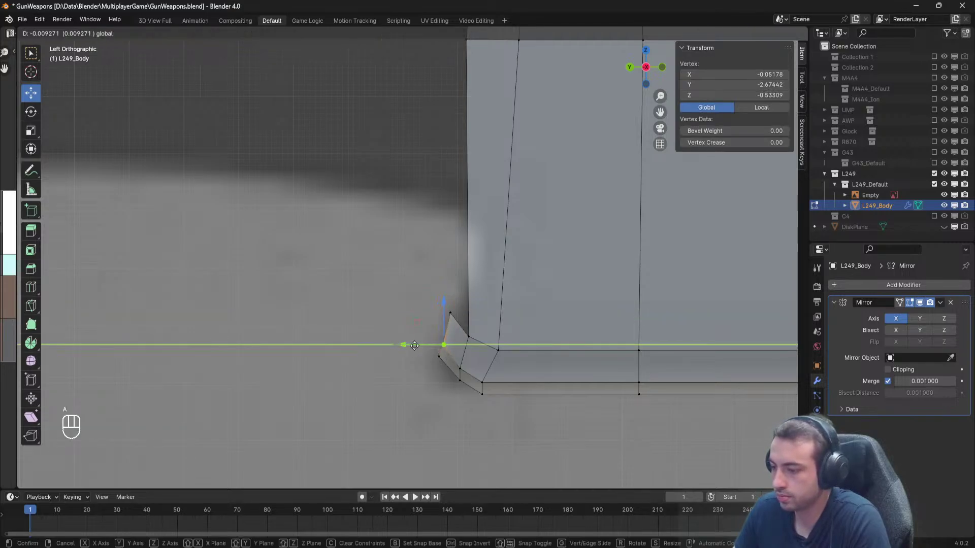
{"action": "left_click", "coordinate": [416, 345]}
{"action": "key", "text": "g"}
{"action": "key", "text": "z"}
{"action": "left_click", "coordinate": [441, 298]}
Nudge the toe's middle front vertex about 0.005 forward and fine-tune its height.
{"action": "key", "text": "alt+a"}
{"action": "key", "text": "b"}
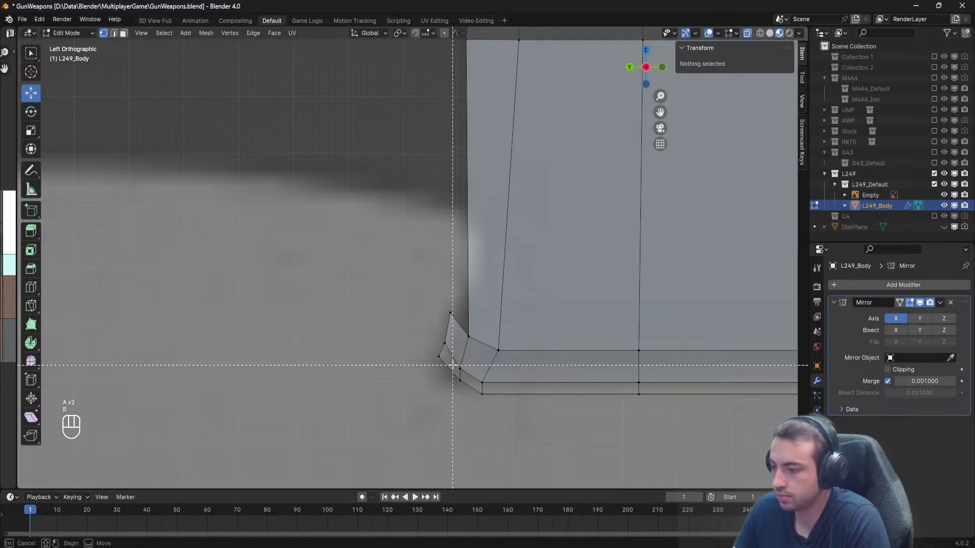
{"action": "left_click_drag", "start_coordinate": [453, 349], "coordinate": [437, 337]}
{"action": "key", "text": "g"}
{"action": "key", "text": "y"}
{"action": "left_click", "coordinate": [441, 342]}
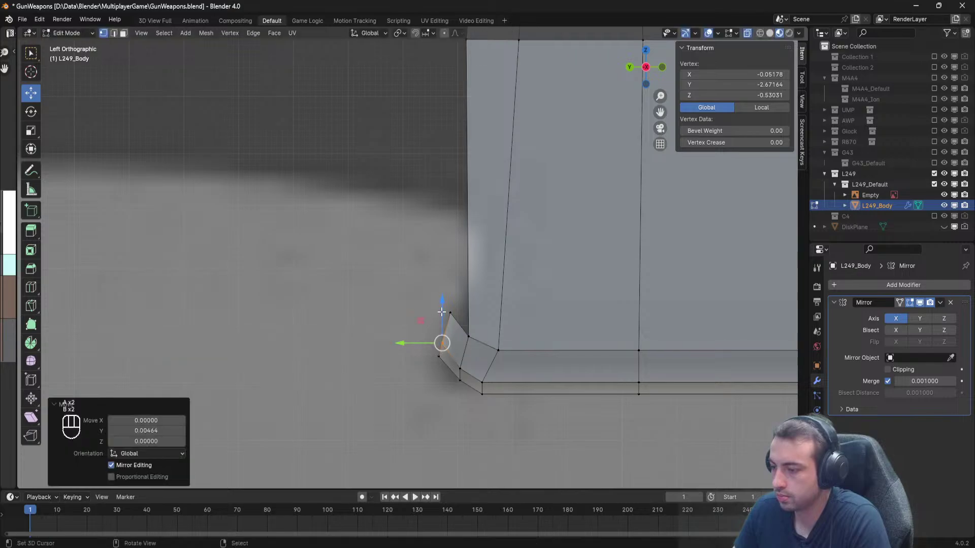
{"action": "key", "text": "g"}
{"action": "key", "text": "z"}
{"action": "left_click", "coordinate": [441, 302]}
Extrude the toe's front vertices about 0.25 upward and slightly rearward along the front of the stock.
{"action": "key", "text": "alt+a"}
{"action": "key", "text": "b"}
{"action": "left_click_drag", "start_coordinate": [399, 293], "coordinate": [399, 294]}
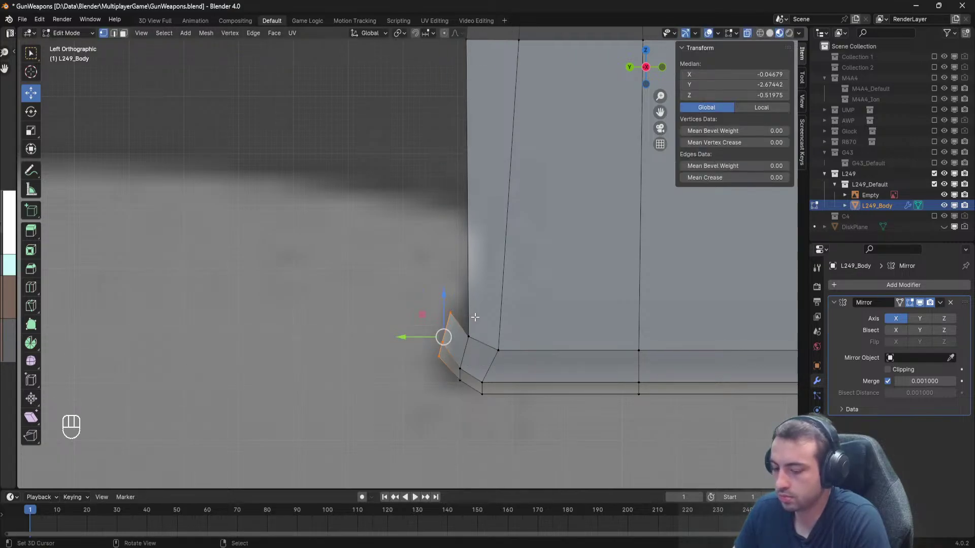
{"action": "key", "text": "e"}
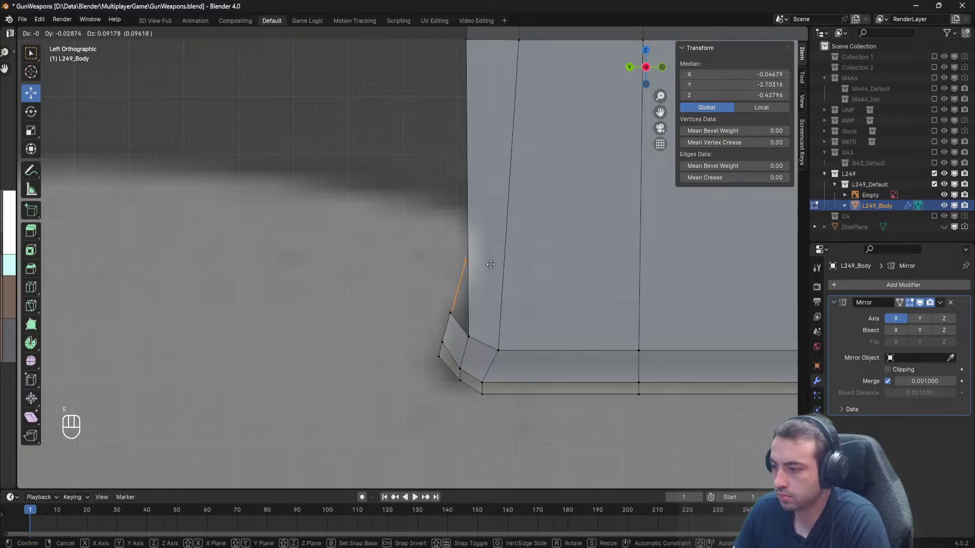
{"action": "left_click", "coordinate": [485, 178]}
Move the outermost top vertex of the upright extrusion slightly forward in line with its neighbours.
{"action": "left_click", "coordinate": [467, 170]}
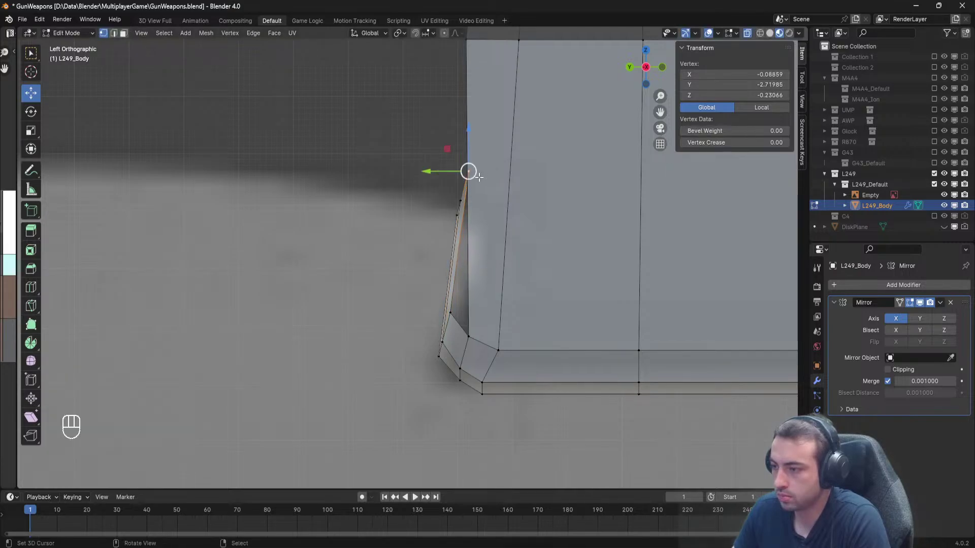
{"action": "key", "text": "g"}
{"action": "key", "text": "y"}
{"action": "mouse_move", "coordinate": [437, 171]}
{"action": "left_mouse_down"}
{"action": "mouse_move", "coordinate": [423, 200]}
{"action": "mouse_move", "coordinate": [424, 172]}
{"action": "left_mouse_up"}
{"action": "right_click", "coordinate": [460, 200]}
{"action": "right_click", "coordinate": [459, 175]}
Extrude the upright's top vertices forward and slightly upward to start the stock's lower bar.
{"action": "key", "text": "a"}
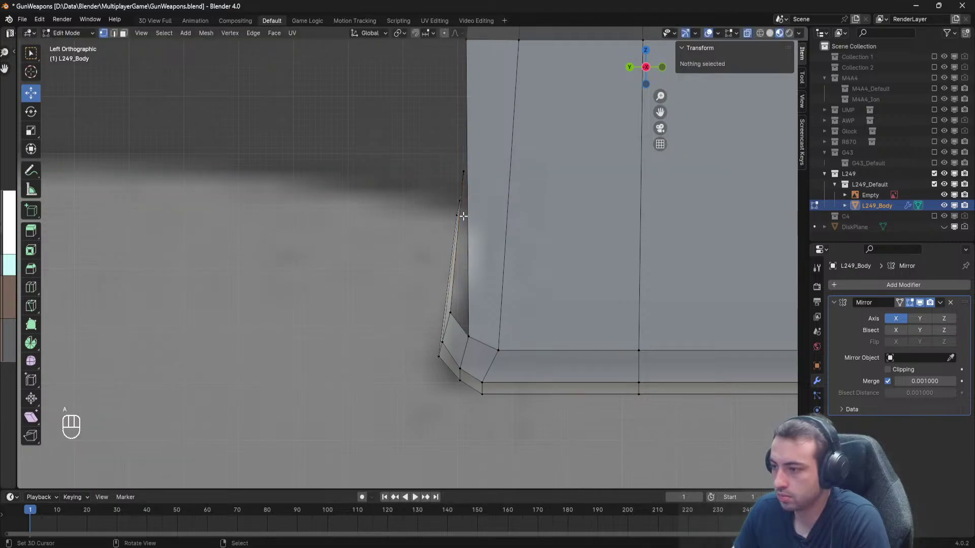
{"action": "key", "text": "b"}
{"action": "left_click_drag", "start_coordinate": [481, 237], "coordinate": [420, 168]}
{"action": "key", "text": "e"}
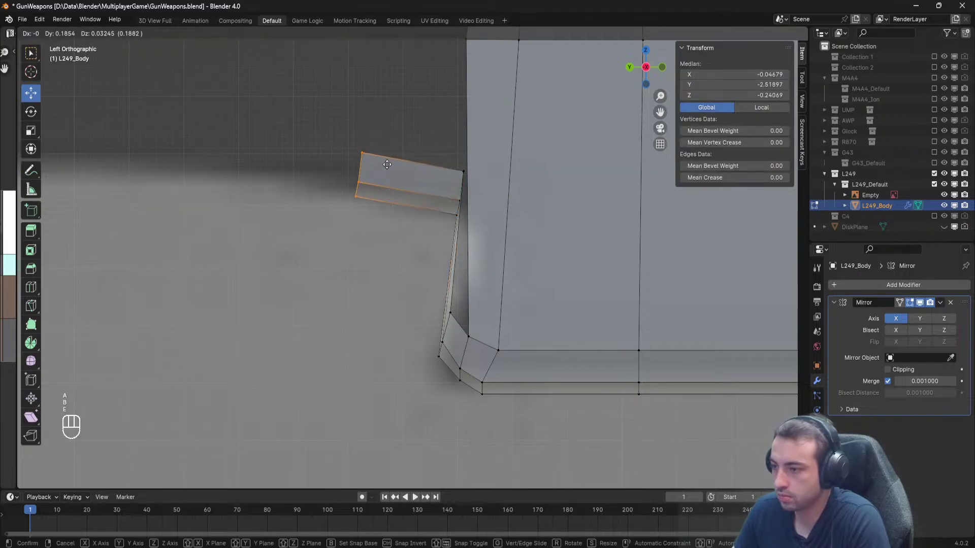
{"action": "left_click", "coordinate": [348, 202]}
{"action": "middle_click_drag", "start_coordinate": [348, 203], "coordinate": [382, 250]}
Move the outer front-edge vertex of the stock on the centre line about 0.017 rearward.
{"action": "key", "text": "alt+a"}
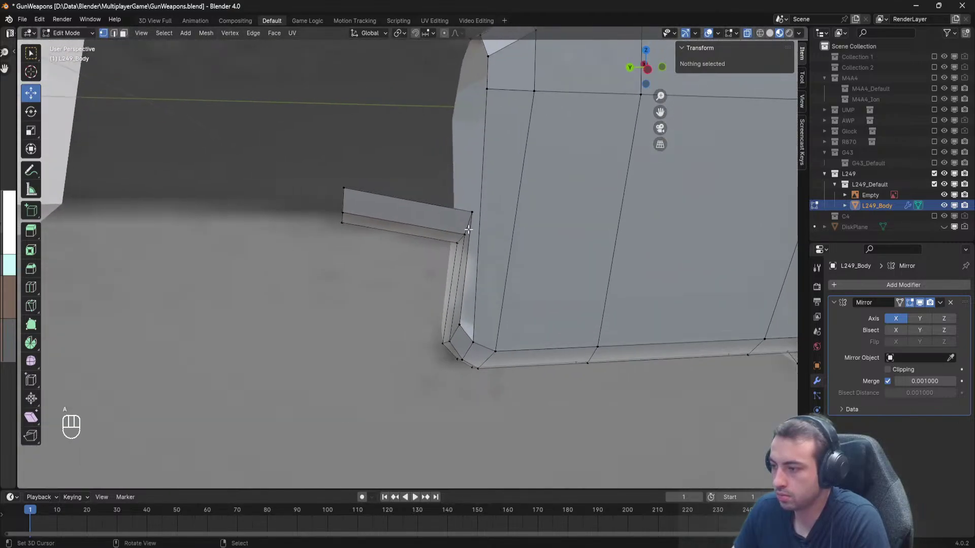
{"action": "right_click", "coordinate": [470, 210]}
{"action": "middle_click_drag", "start_coordinate": [470, 207], "coordinate": [523, 275]}
{"action": "left_click_drag", "start_coordinate": [523, 275], "coordinate": [531, 280]}
{"action": "middle_click_drag", "start_coordinate": [531, 279], "coordinate": [464, 245]}
{"action": "left_click", "coordinate": [482, 139]}
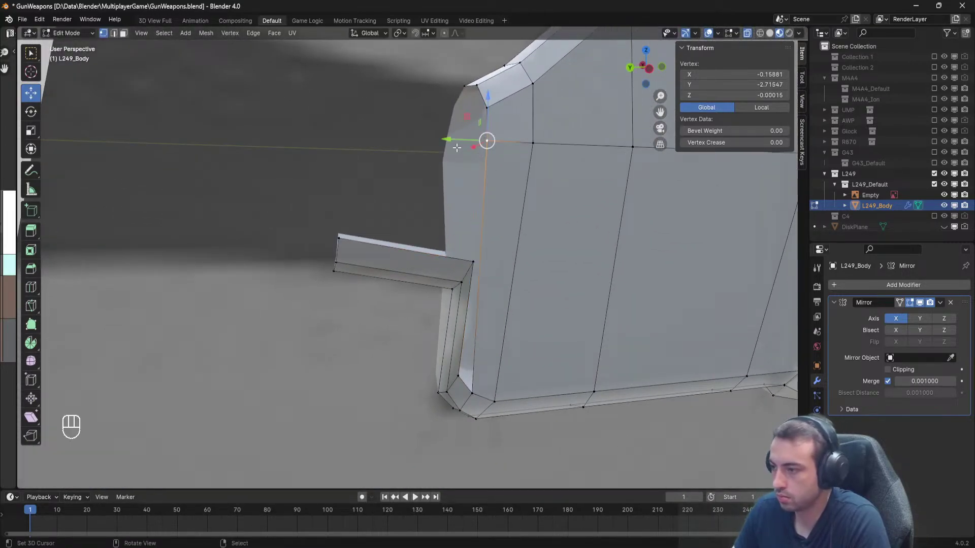
{"action": "left_click_drag", "start_coordinate": [446, 139], "coordinate": [454, 139]}
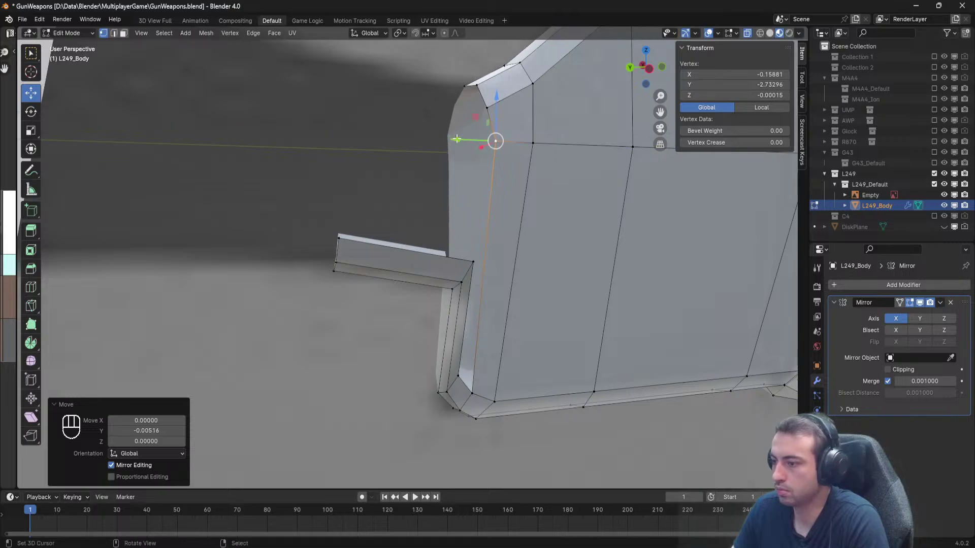
Leave Edit Mode and save the GunWeapons file.
{"action": "key", "text": "a"}
{"action": "key", "text": "Tab"}
{"action": "scroll", "coordinate": [423, 133], "scroll_direction": "down", "scroll_amount": 8}
{"action": "left_click", "coordinate": [409, 163]}
{"action": "key", "text": "ctrl+s"}
Add a centred horizontal loop cut across the stock's side below the centre line.
{"action": "scroll", "coordinate": [410, 163], "scroll_direction": "up", "scroll_amount": 7}
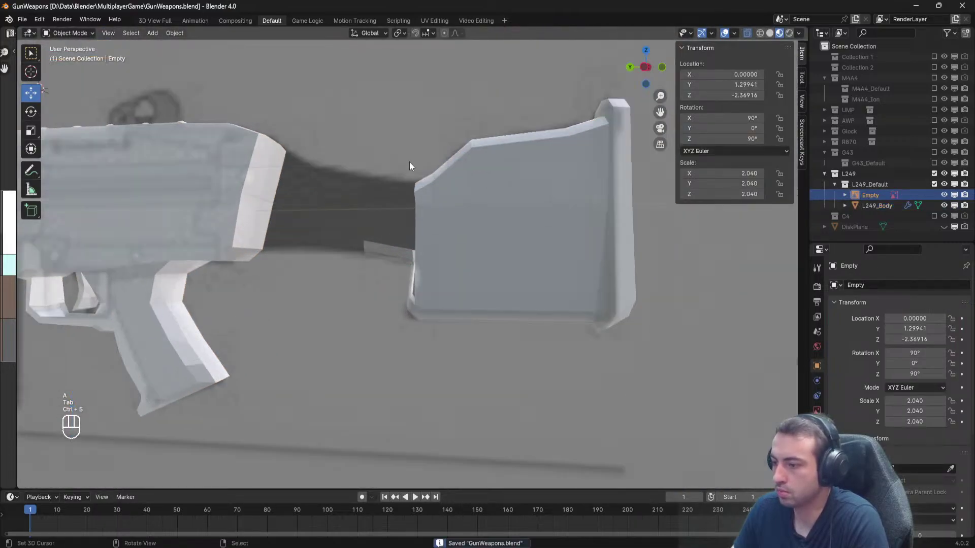
{"action": "middle_click_drag", "start_coordinate": [409, 162], "coordinate": [422, 177]}
{"action": "key", "text": "Tab"}
{"action": "key", "text": "Tab"}
{"action": "left_click", "coordinate": [458, 226]}
{"action": "key", "text": "Tab"}
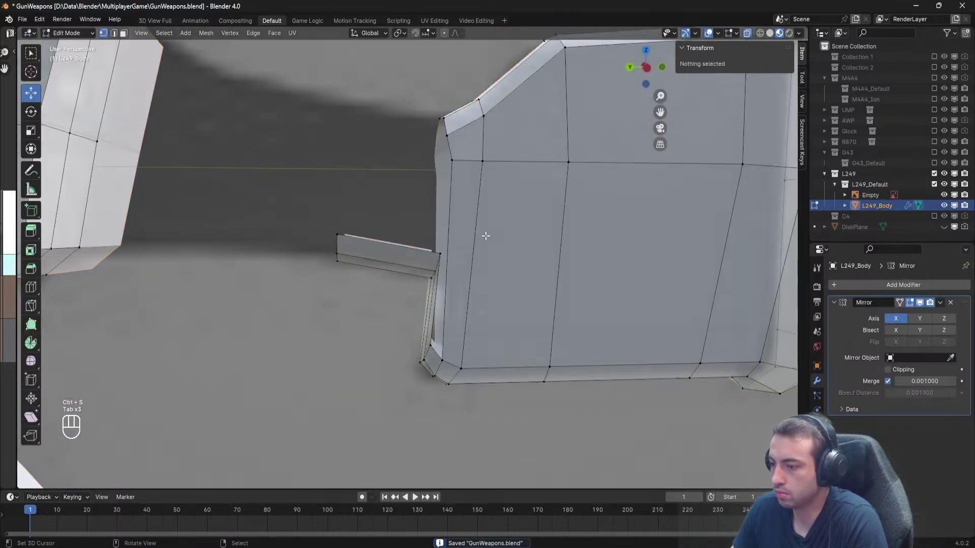
{"action": "middle_click_drag", "start_coordinate": [483, 233], "coordinate": [420, 267]}
{"action": "key", "text": "ctrl+r"}
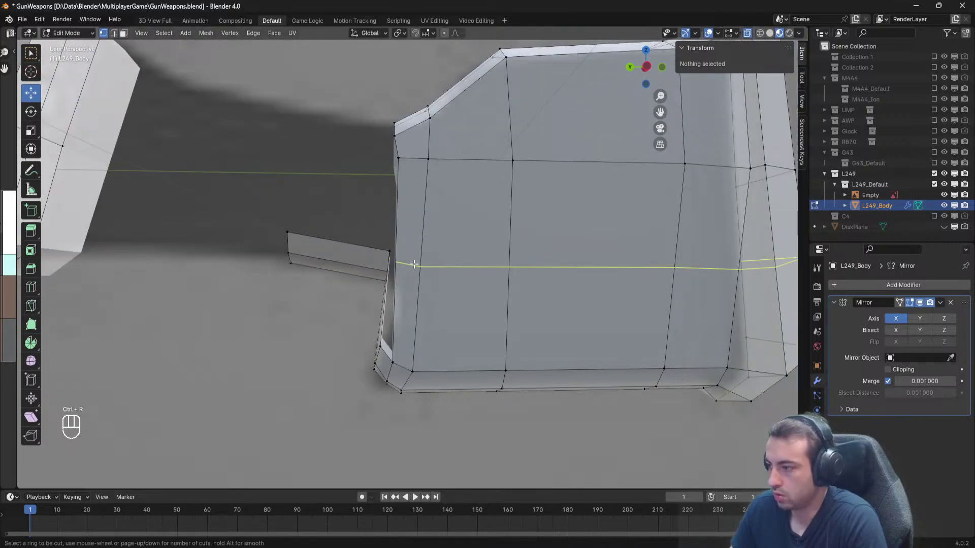
{"action": "left_click", "coordinate": [413, 264]}
{"action": "right_click", "coordinate": [414, 265]}
Move the new loop's two foremost vertices about 0.05 rearward.
{"action": "left_click", "coordinate": [395, 264]}
{"action": "scroll", "coordinate": [401, 265], "scroll_direction": "up", "scroll_amount": 2}
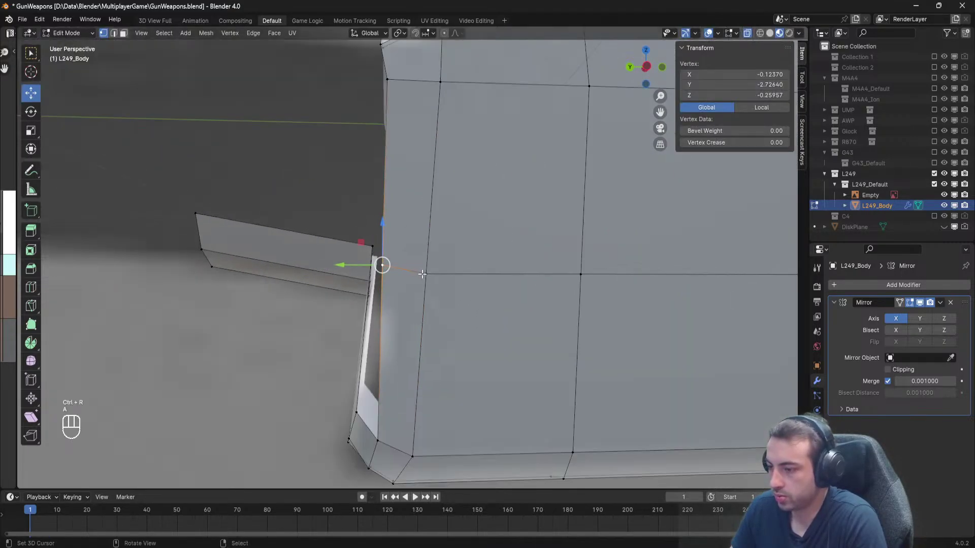
{"action": "left_click", "coordinate": [457, 279], "text": "shift"}
{"action": "middle_click_drag", "start_coordinate": [422, 274], "coordinate": [385, 325], "text": "shift"}
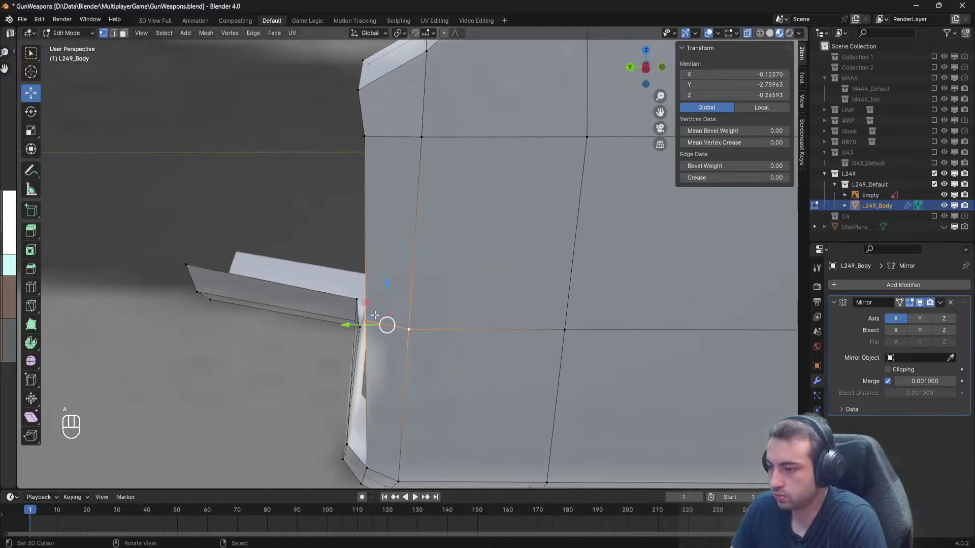
{"action": "left_click_drag", "start_coordinate": [385, 325], "coordinate": [384, 329]}
{"action": "key", "text": "a"}
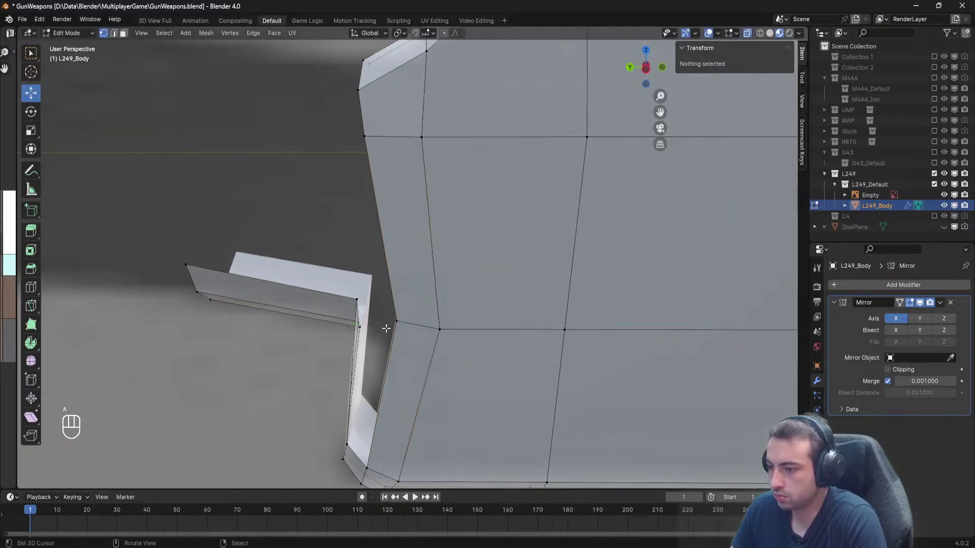
Move the lower bar's upper rear corner vertices rearward towards the stock's front edge.
{"action": "middle_click_drag", "start_coordinate": [385, 329], "coordinate": [394, 320]}
{"action": "key", "text": "a"}
{"action": "right_click", "coordinate": [399, 266]}
{"action": "left_click_drag", "start_coordinate": [359, 261], "coordinate": [425, 240]}
{"action": "right_click", "coordinate": [391, 294]}
{"action": "right_click", "coordinate": [375, 307]}
{"action": "right_click", "coordinate": [384, 294]}
{"action": "left_click", "coordinate": [416, 261]}
{"action": "key", "text": "a"}
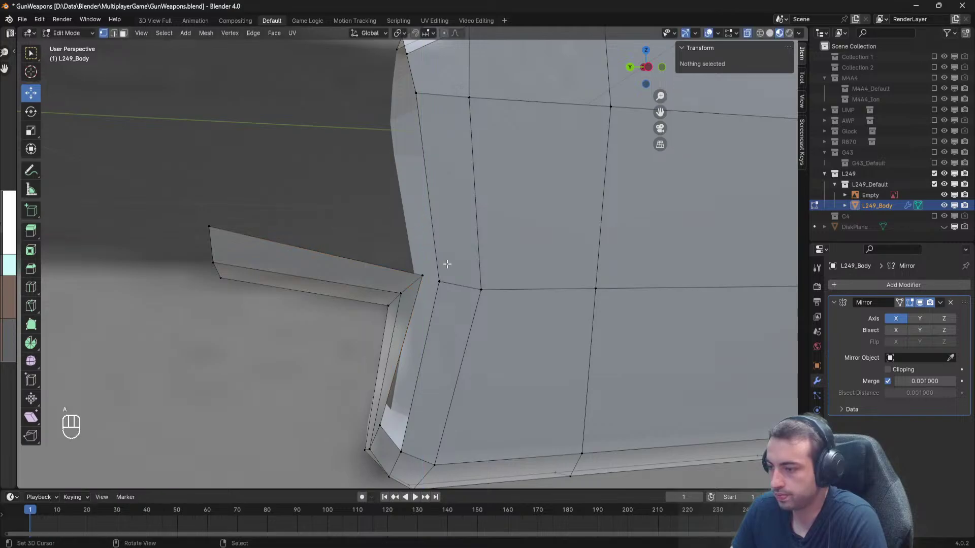
Fill the gap between the bar's upright and the stock's lower front edge with a four-vertex face.
{"action": "right_click", "coordinate": [440, 281]}
{"action": "right_click", "coordinate": [428, 277], "text": "shift"}
{"action": "left_click", "coordinate": [381, 434], "text": "shift"}
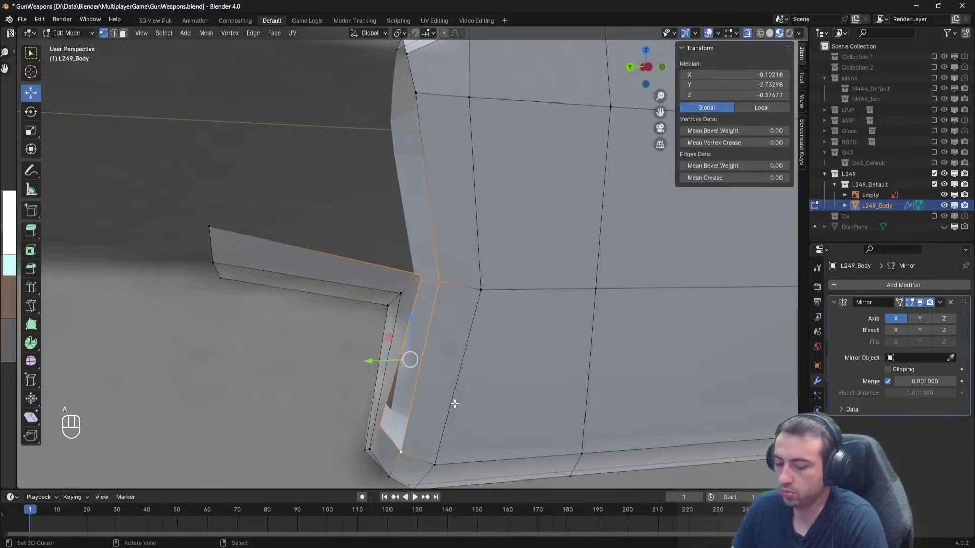
{"action": "middle_click_drag", "start_coordinate": [455, 404], "coordinate": [457, 339]}
Move the loop cut's foremost vertex along Y towards the lower bar's rear corner.
{"action": "left_click", "coordinate": [429, 312]}
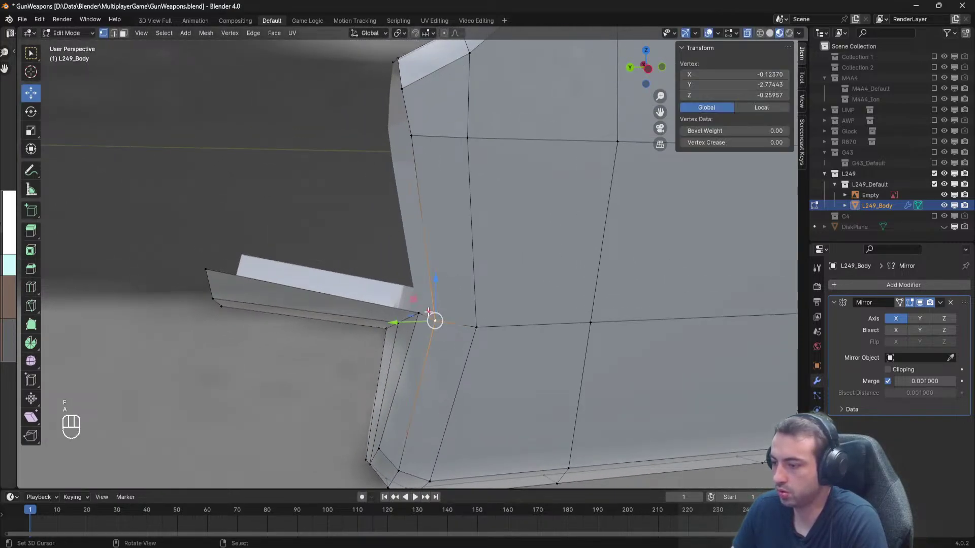
{"action": "key", "text": "g"}
{"action": "key", "text": "y"}
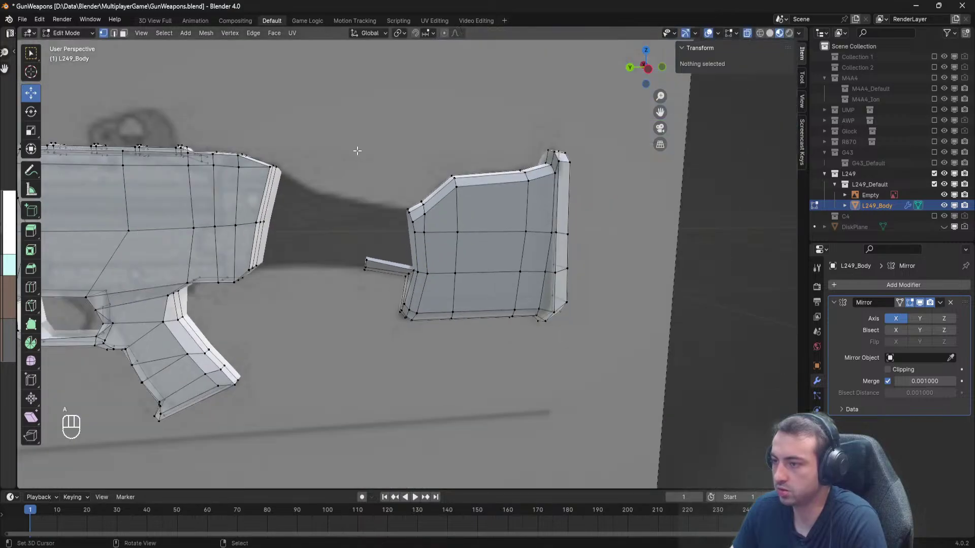
Return to Object Mode and save the file with the joined lower bar.
{"action": "key", "text": "Tab"}
{"action": "scroll", "coordinate": [352, 172], "scroll_direction": "down", "scroll_amount": 2}
{"action": "key", "text": "ctrl+s"}
{"action": "scroll", "coordinate": [364, 171], "scroll_direction": "up", "scroll_amount": 3}
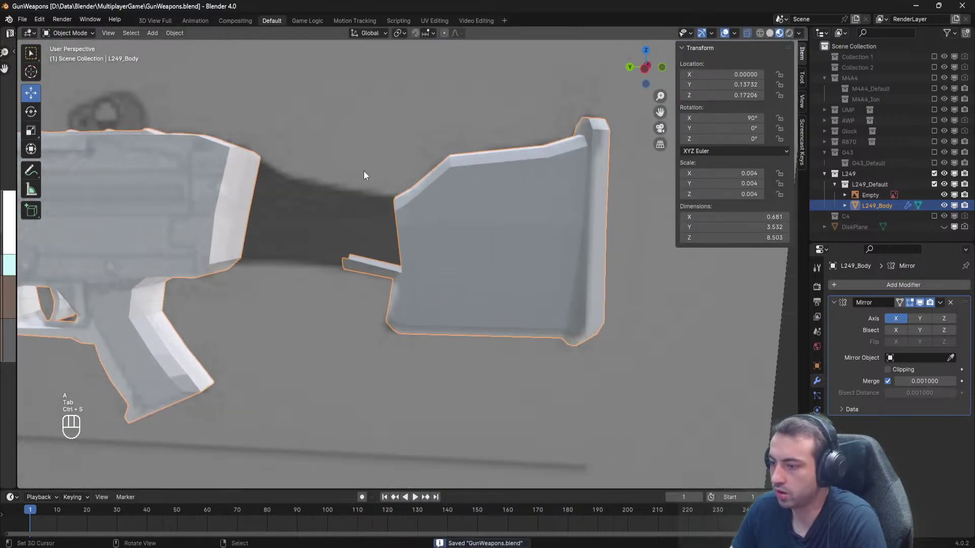
In the left side view, extrude the lower bar's front vertices about 0.45 forward and 0.03 upward.
{"action": "key", "text": "Tab"}
{"action": "scroll", "coordinate": [364, 167], "scroll_direction": "up", "scroll_amount": 5}
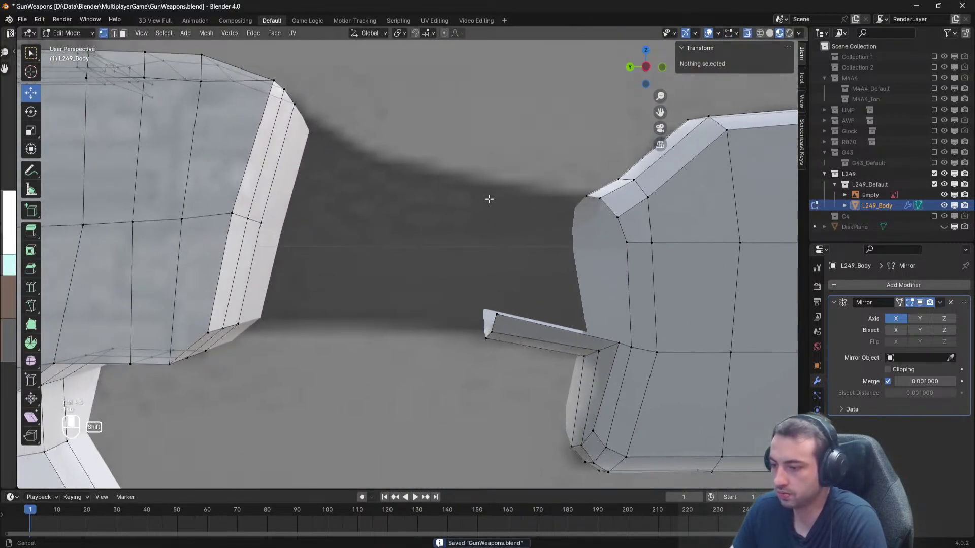
{"action": "middle_click_drag", "start_coordinate": [487, 198], "coordinate": [461, 199]}
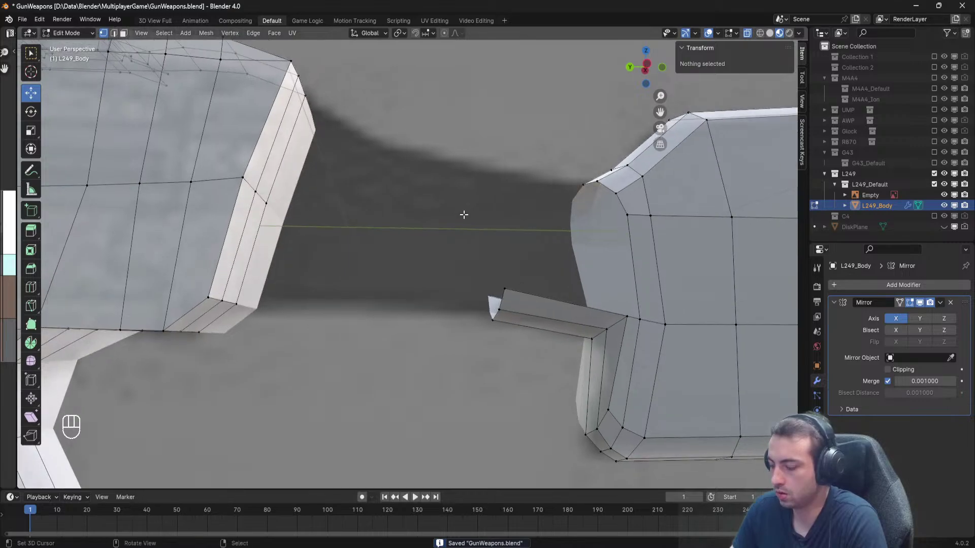
{"action": "key", "text": "KP_3"}
{"action": "key", "text": "KP_9"}
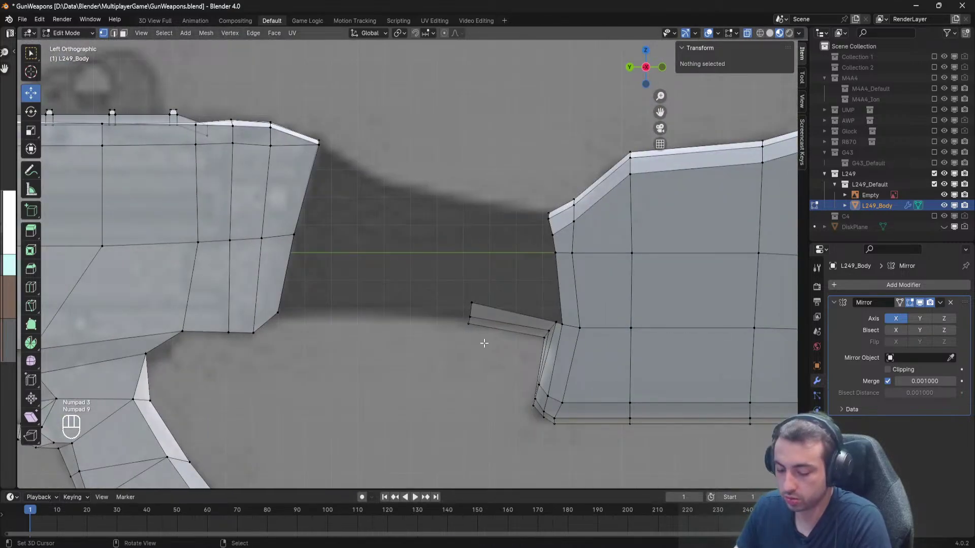
{"action": "key", "text": "b"}
{"action": "left_click_drag", "start_coordinate": [492, 344], "coordinate": [425, 251]}
{"action": "key", "text": "e"}
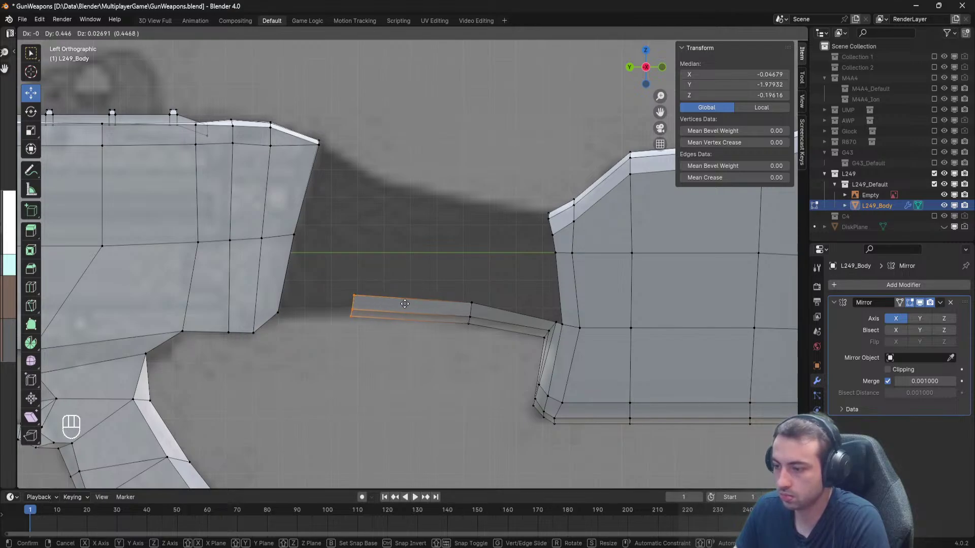
{"action": "left_click", "coordinate": [405, 304]}
Extrude the stock's upper front-edge vertices about 0.38 forward and 0.05 upward to start the upper bar.
{"action": "key", "text": "a"}
{"action": "middle_click_drag", "start_coordinate": [523, 243], "coordinate": [481, 259], "text": "shift"}
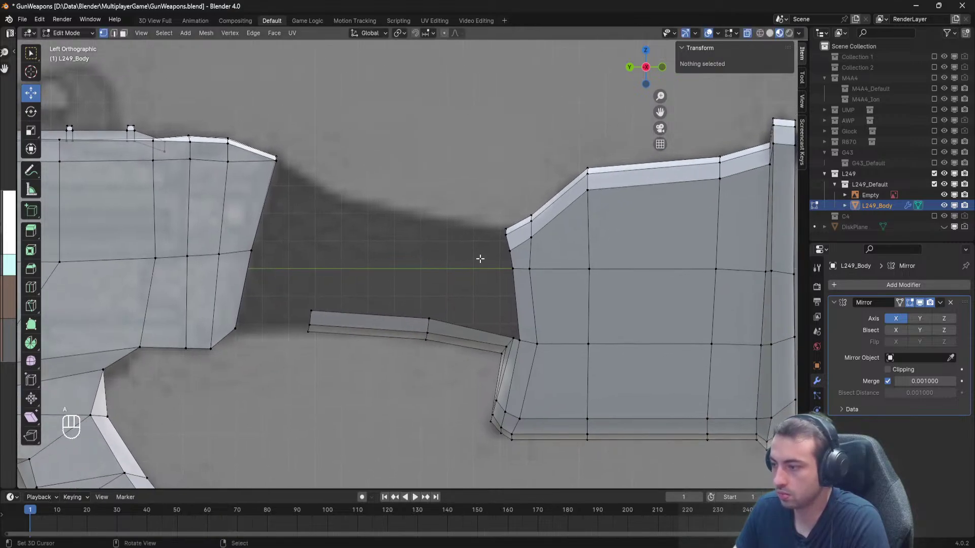
{"action": "key", "text": "b"}
{"action": "left_click_drag", "start_coordinate": [512, 284], "coordinate": [496, 222]}
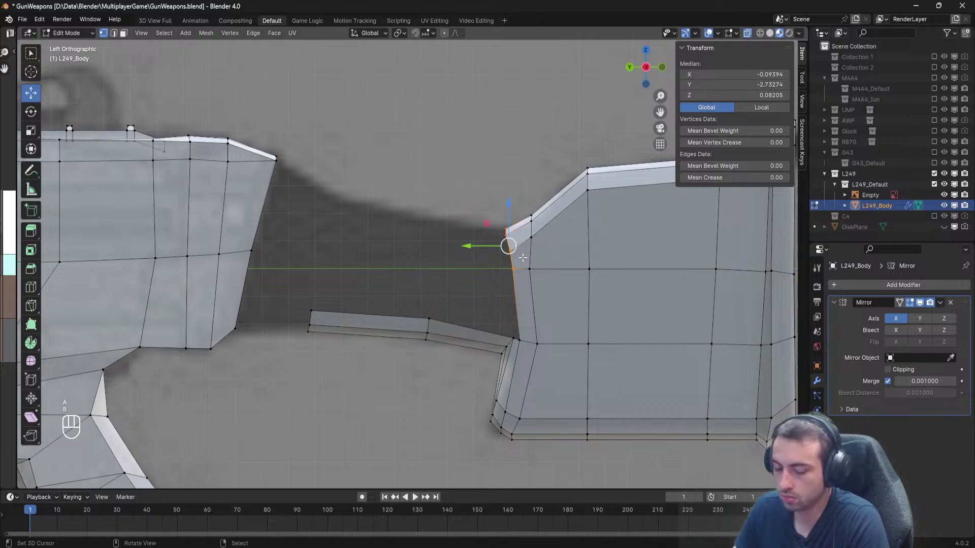
{"action": "key", "text": "e"}
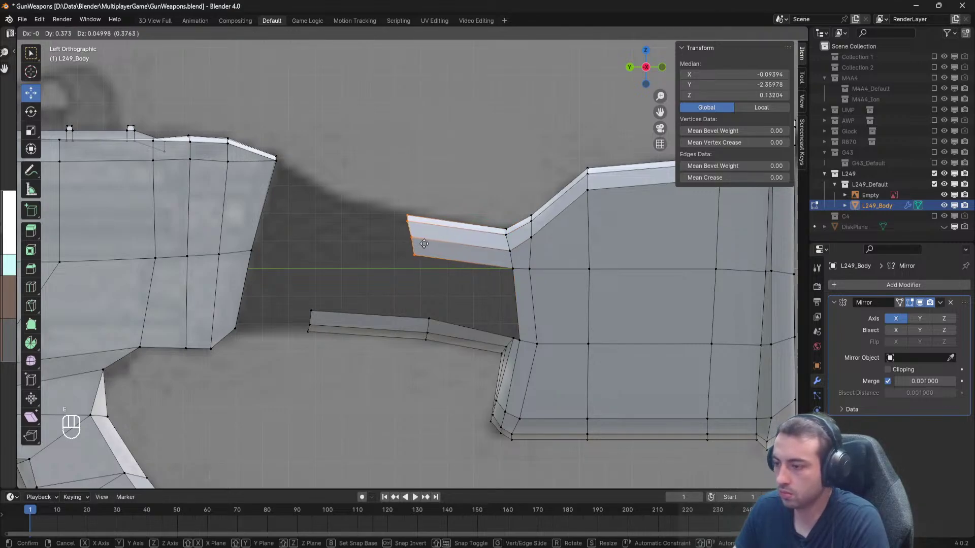
{"action": "left_click", "coordinate": [423, 245]}
Scale the upper bar's front-end vertices by about -0.45 along Y and move them about 0.065 back towards the stock.
{"action": "key", "text": "s"}
{"action": "key", "text": "y"}
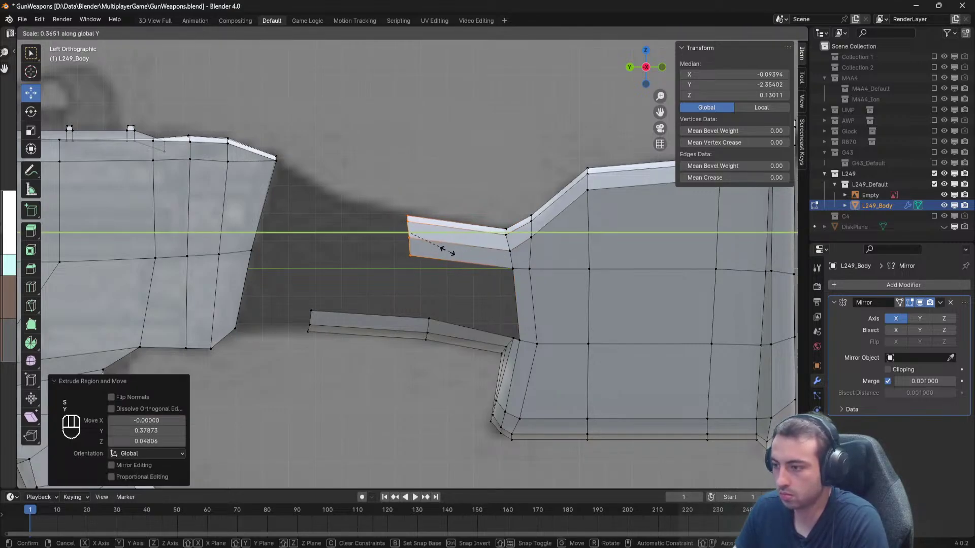
{"action": "left_click", "coordinate": [370, 238]}
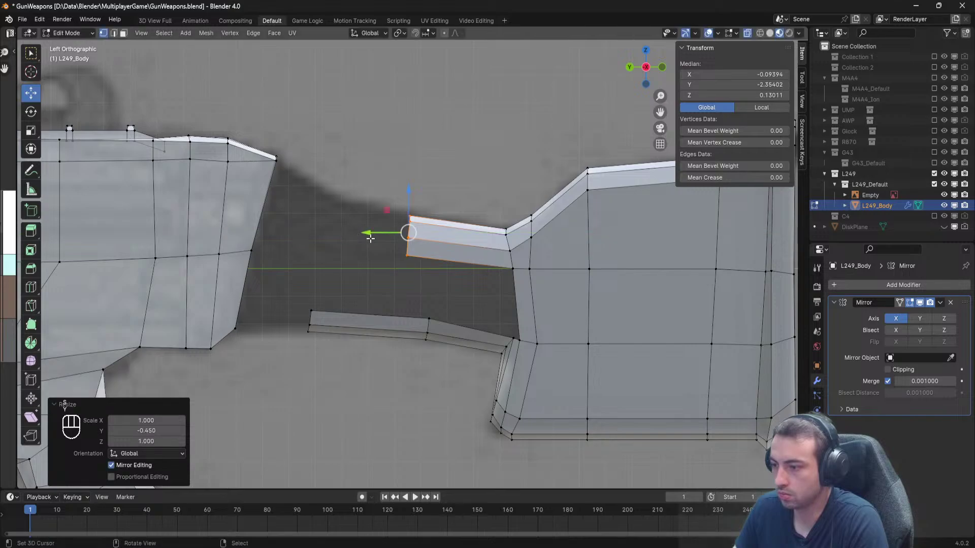
{"action": "key", "text": "g"}
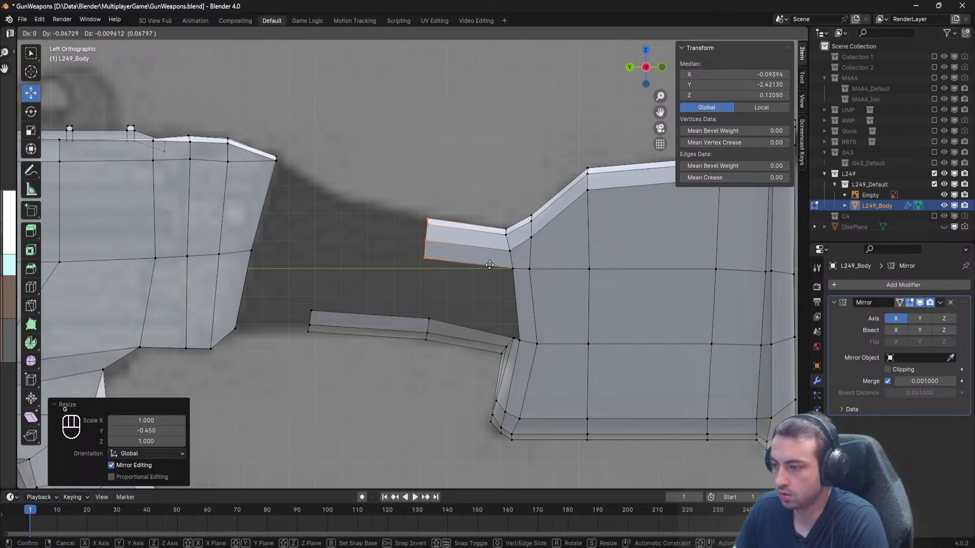
{"action": "left_click", "coordinate": [488, 264]}
Extrude the upper bar's front end about 0.40 forward and 0.09 upward, following the reference, and deselect everything.
{"action": "key", "text": "e"}
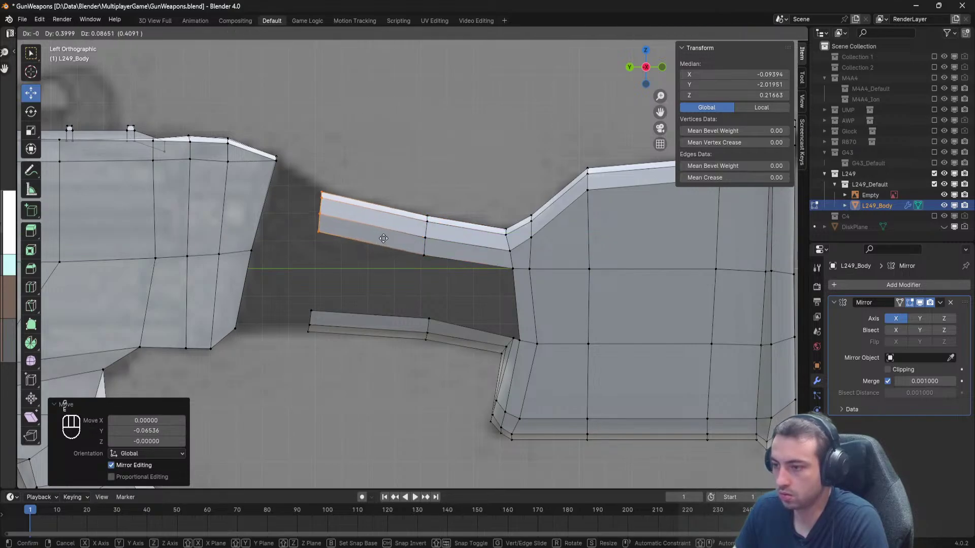
{"action": "left_click", "coordinate": [383, 238]}
{"action": "middle_click_drag", "start_coordinate": [414, 241], "coordinate": [389, 290]}
{"action": "scroll", "coordinate": [320, 261], "scroll_direction": "down", "scroll_amount": 6}
{"action": "key", "text": "a"}
Examine the stock's upper and lower bars in Object Mode, up close, and from the right and left side views.
{"action": "key", "text": "Tab"}
{"action": "right_click", "coordinate": [418, 212]}
{"action": "scroll", "coordinate": [418, 213], "scroll_direction": "down", "scroll_amount": 3}
{"action": "scroll", "coordinate": [389, 291], "scroll_direction": "up", "scroll_amount": 4}
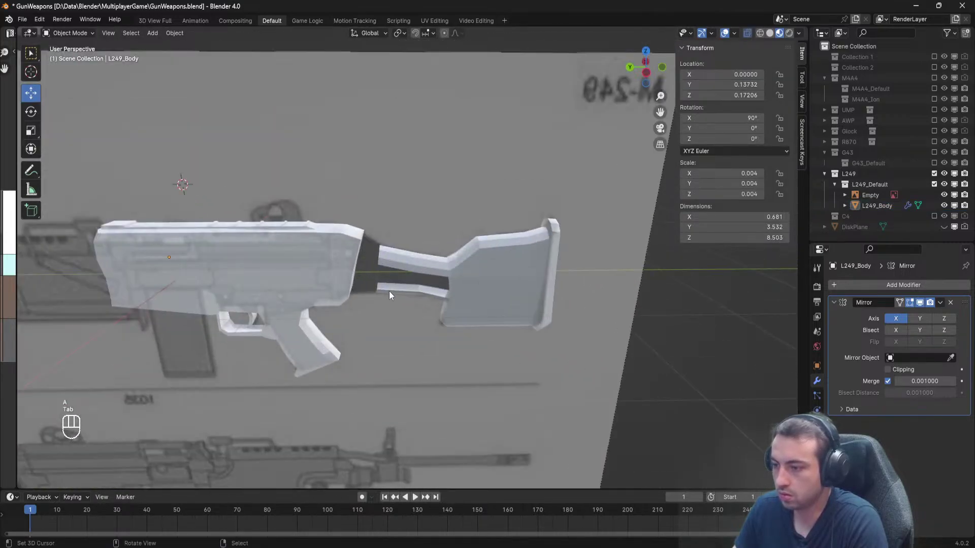
{"action": "key", "text": "Tab"}
{"action": "scroll", "coordinate": [389, 292], "scroll_direction": "up", "scroll_amount": 6}
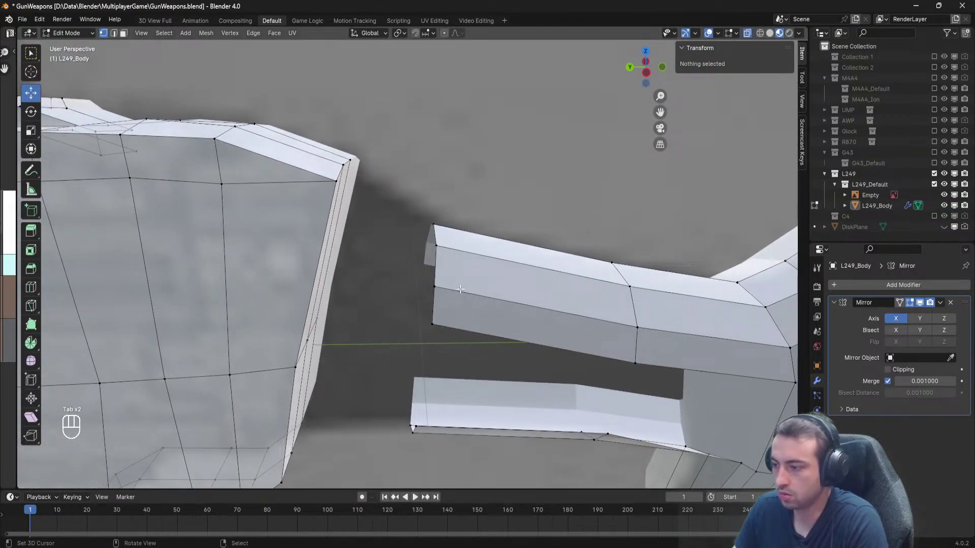
{"action": "key", "text": "KP_3"}
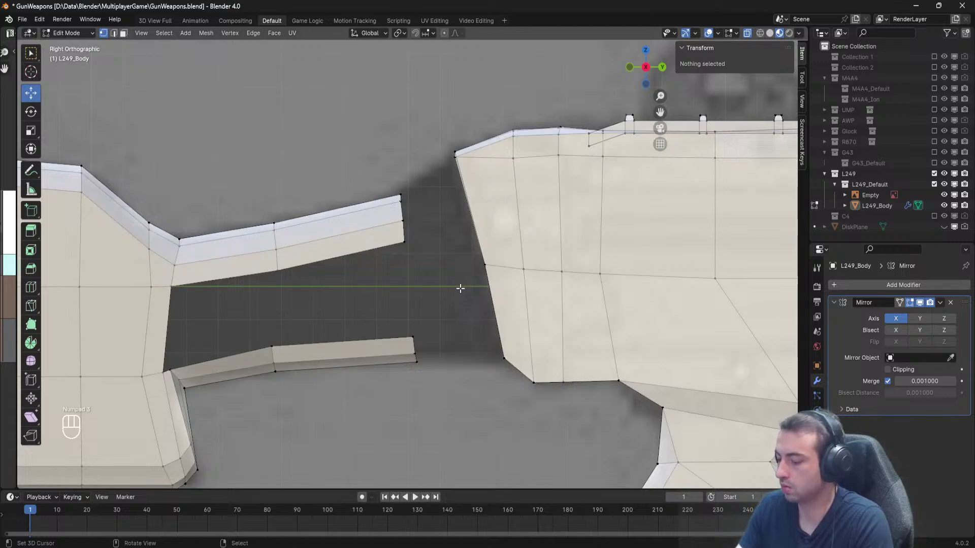
{"action": "key", "text": "KP_9"}
{"action": "key", "text": "Tab"}
{"action": "key", "text": "Tab"}
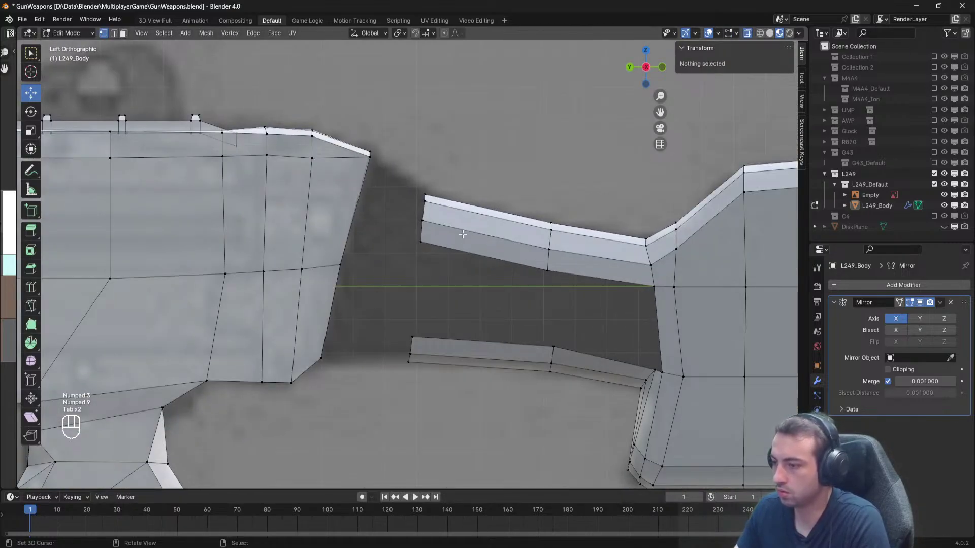
Fill a triangular face at the stock's front edge from the upper bar's lower rear vertex to the lower bar's rear corner vertices.
{"action": "middle_click_drag", "start_coordinate": [463, 234], "coordinate": [392, 205], "text": "shift"}
{"action": "left_click", "coordinate": [477, 318]}
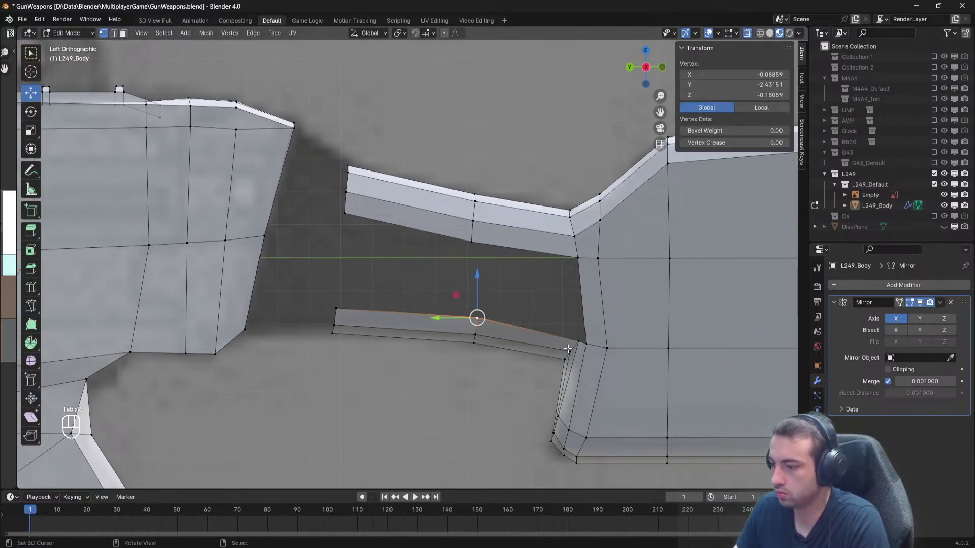
{"action": "left_click", "coordinate": [577, 341]}
{"action": "key", "text": "a"}
{"action": "scroll", "coordinate": [571, 290], "scroll_direction": "up", "scroll_amount": 2}
{"action": "middle_click_drag", "start_coordinate": [570, 289], "coordinate": [518, 272], "text": "shift"}
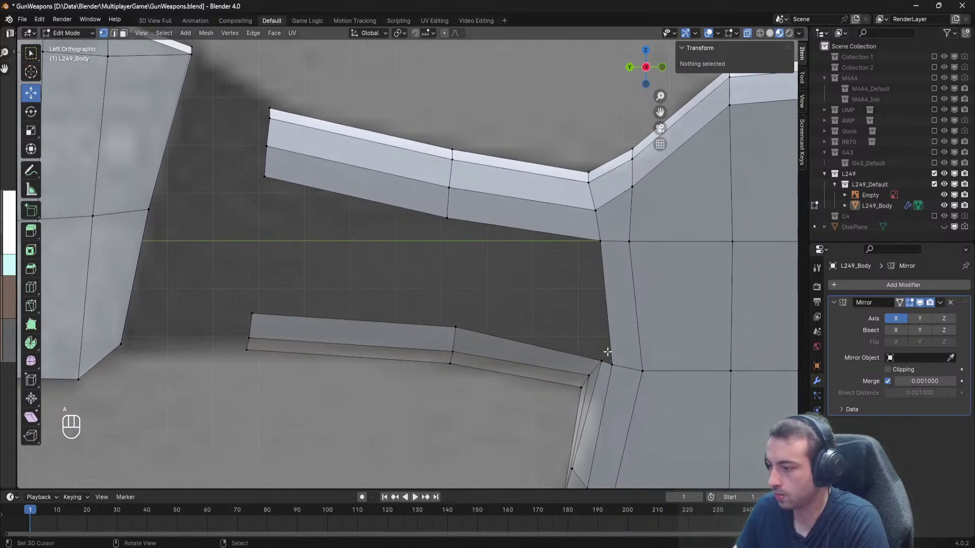
{"action": "right_click", "coordinate": [603, 360]}
{"action": "right_click", "coordinate": [600, 241], "text": "shift"}
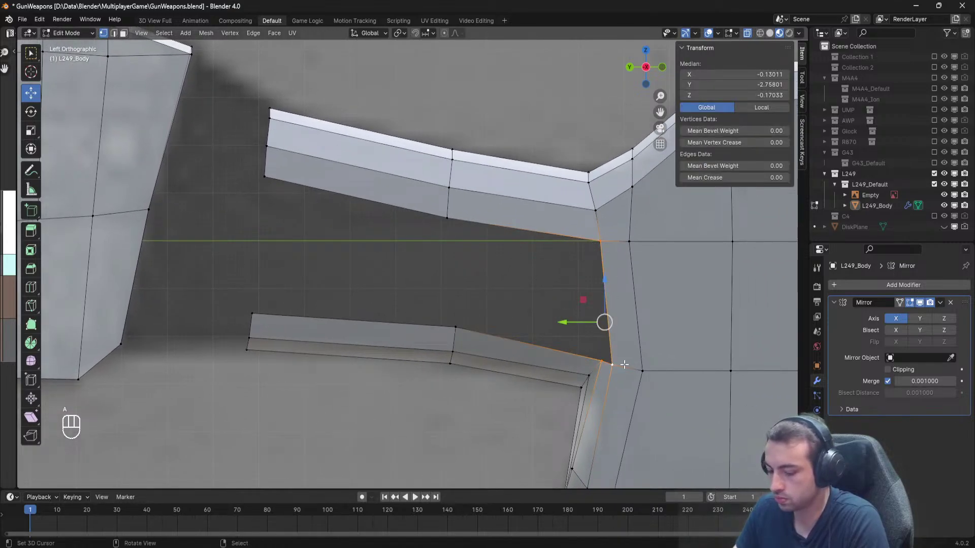
{"action": "key", "text": "f"}
Fill the rear section of the gap between the upper and lower bars with a four-sided face up to their middle vertices.
{"action": "left_click", "coordinate": [591, 237], "text": "shift"}
{"action": "left_click", "coordinate": [593, 237], "text": "shift"}
{"action": "left_click", "coordinate": [456, 218], "text": "shift"}
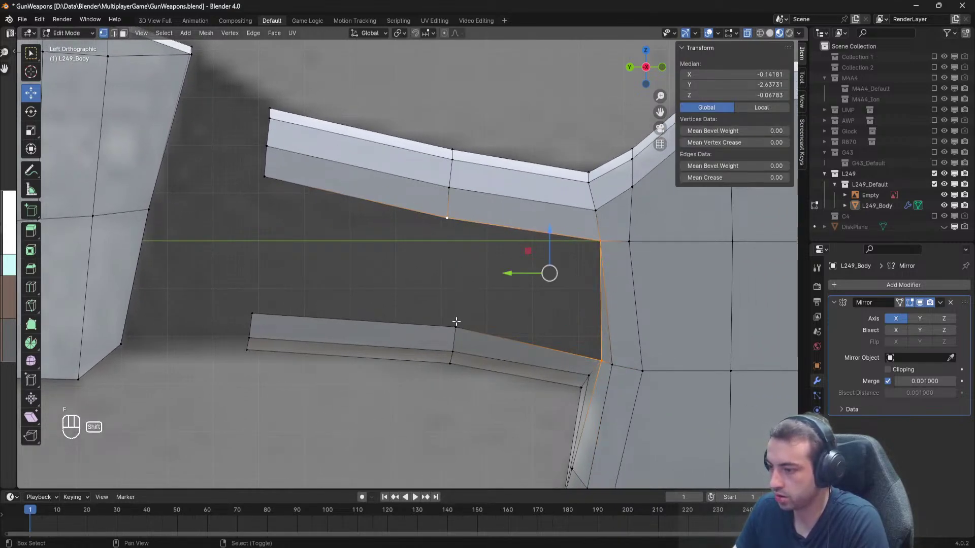
{"action": "left_click", "coordinate": [457, 325], "text": "shift"}
{"action": "key", "text": "f"}
{"action": "left_click", "coordinate": [456, 327]}
{"action": "left_click", "coordinate": [447, 217]}
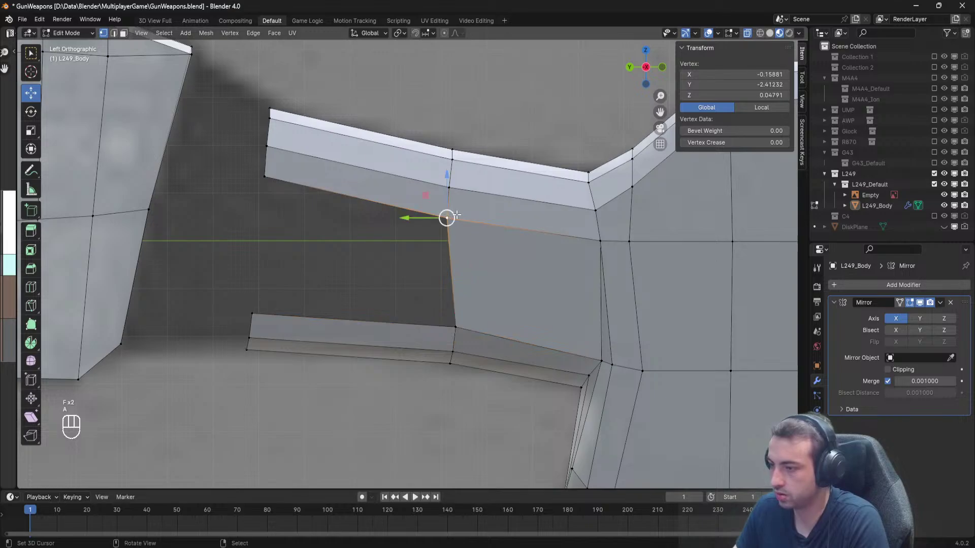
{"action": "key", "text": "g"}
{"action": "right_click", "coordinate": [479, 216]}
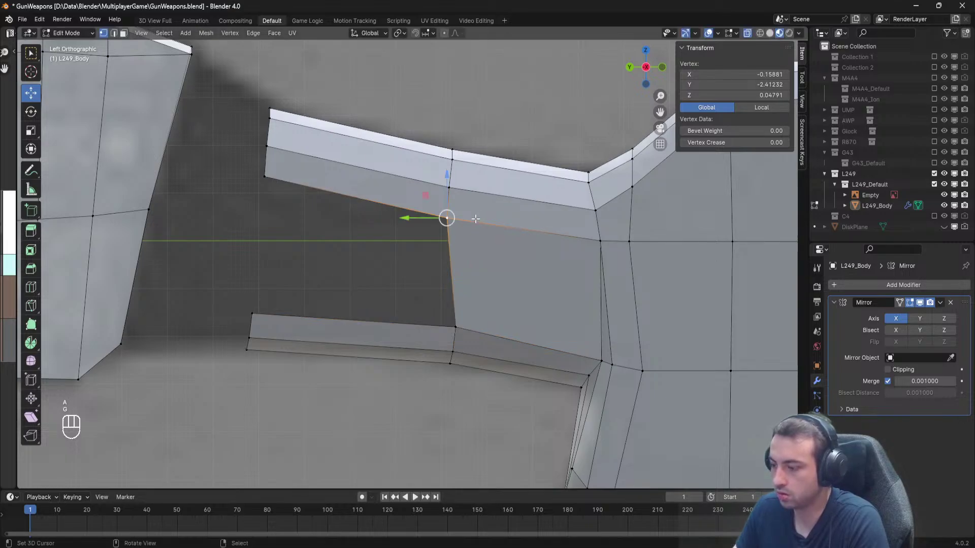
Shift the two middle vertices on the stock neck's upper side rearward so its vertical edge line runs straight.
{"action": "key", "text": "KP_3"}
{"action": "key", "text": "KP_9"}
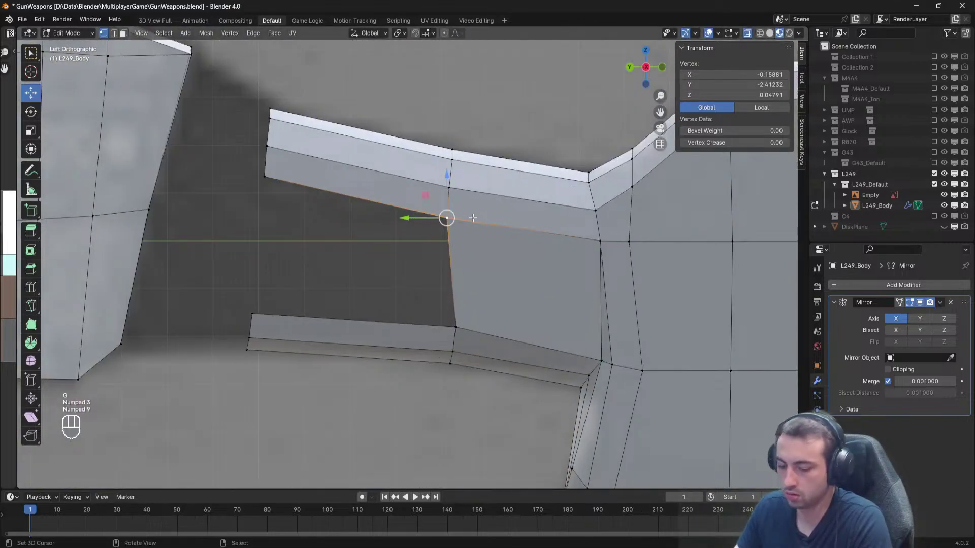
{"action": "key", "text": "g"}
{"action": "left_click", "coordinate": [482, 219]}
{"action": "right_click", "coordinate": [464, 190]}
{"action": "key", "text": "b"}
{"action": "right_click", "coordinate": [482, 193]}
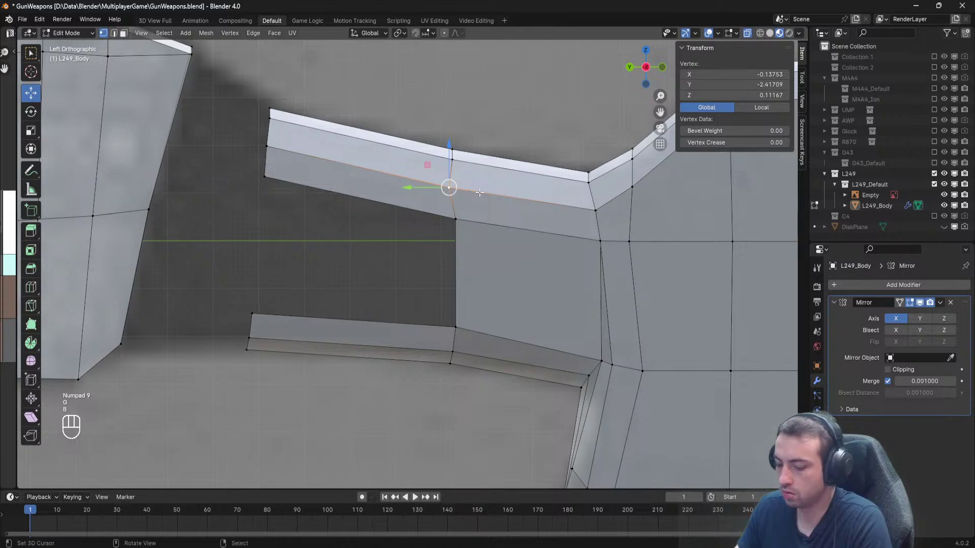
{"action": "key", "text": "g"}
{"action": "left_click", "coordinate": [488, 193]}
{"action": "key", "text": "g"}
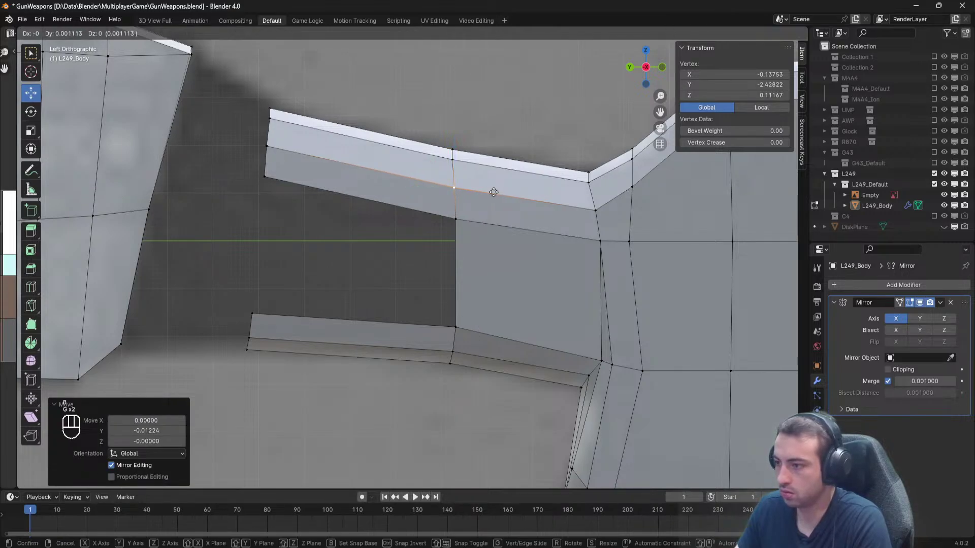
{"action": "left_click", "coordinate": [493, 192]}
Fill the open front side panel of the stock neck with a face and save the file.
{"action": "left_click", "coordinate": [456, 218]}
{"action": "left_click", "coordinate": [455, 327], "text": "shift"}
{"action": "left_click", "coordinate": [248, 313], "text": "shift"}
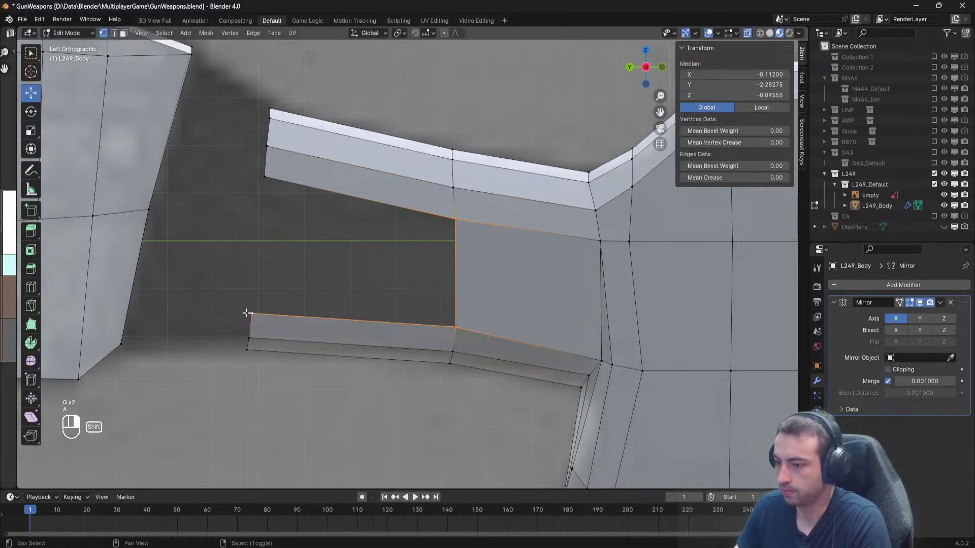
{"action": "key", "text": "f"}
{"action": "key", "text": "alt+a"}
{"action": "middle_click_drag", "start_coordinate": [276, 183], "coordinate": [375, 205], "text": "shift"}
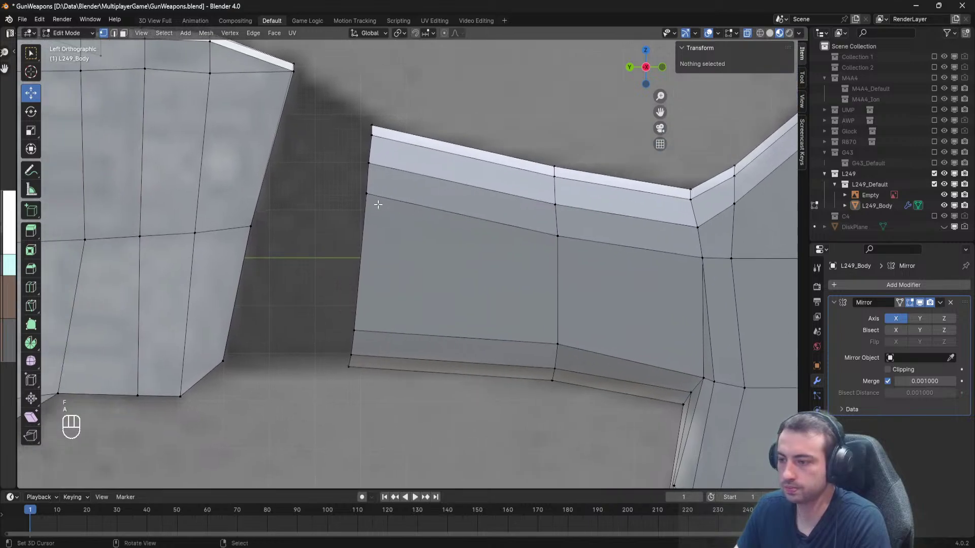
{"action": "key", "text": "ctrl+s"}
Lower the bevel edges along the underside of the stock neck's front section.
{"action": "scroll", "coordinate": [377, 205], "scroll_direction": "down", "scroll_amount": 3}
{"action": "left_click", "coordinate": [413, 150]}
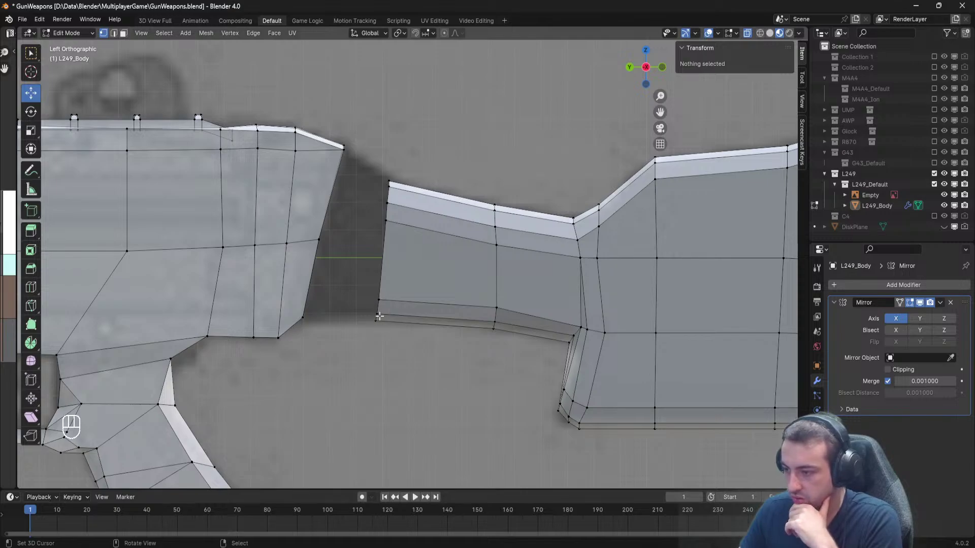
{"action": "middle_click_drag", "start_coordinate": [301, 321], "coordinate": [387, 283]}
{"action": "middle_click_drag", "start_coordinate": [387, 283], "coordinate": [498, 363]}
{"action": "left_click", "coordinate": [429, 292]}
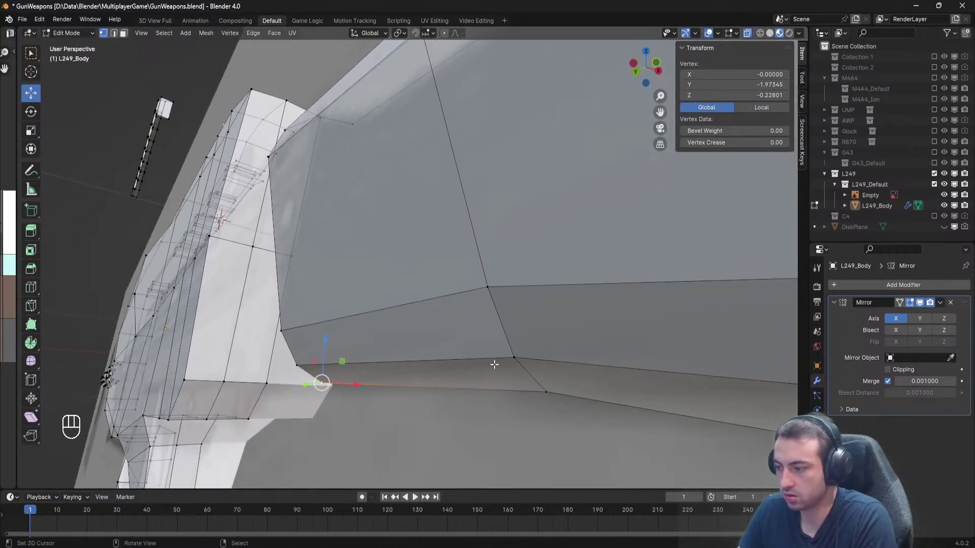
{"action": "left_click", "coordinate": [524, 379], "text": "shift"}
{"action": "left_click_drag", "start_coordinate": [400, 344], "coordinate": [373, 334]}
{"action": "right_click", "coordinate": [514, 357]}
{"action": "right_click", "coordinate": [267, 383], "text": "shift"}
{"action": "right_click", "coordinate": [297, 365]}
{"action": "right_click", "coordinate": [510, 358], "text": "shift"}
{"action": "right_click", "coordinate": [453, 280]}
{"action": "right_click", "coordinate": [480, 287], "text": "shift"}
{"action": "right_click", "coordinate": [286, 329], "text": "shift"}
{"action": "left_click_drag", "start_coordinate": [349, 278], "coordinate": [350, 295]}
{"action": "middle_click_drag", "start_coordinate": [382, 307], "coordinate": [424, 272]}
{"action": "left_click", "coordinate": [475, 271]}
{"action": "key", "text": "a"}
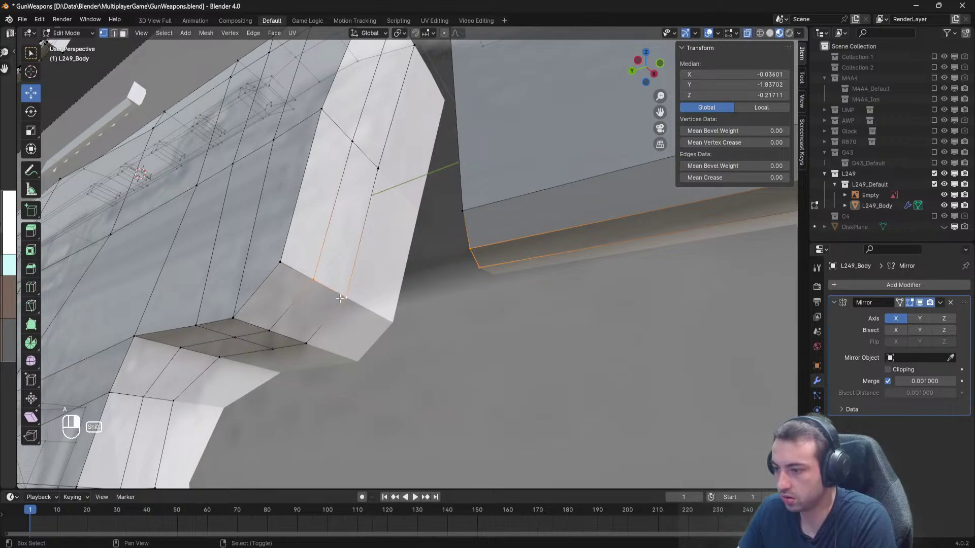
Delete the loop of faces closing the receiver's rear end, keeping the surrounding vertices.
{"action": "key", "text": "alt+a"}
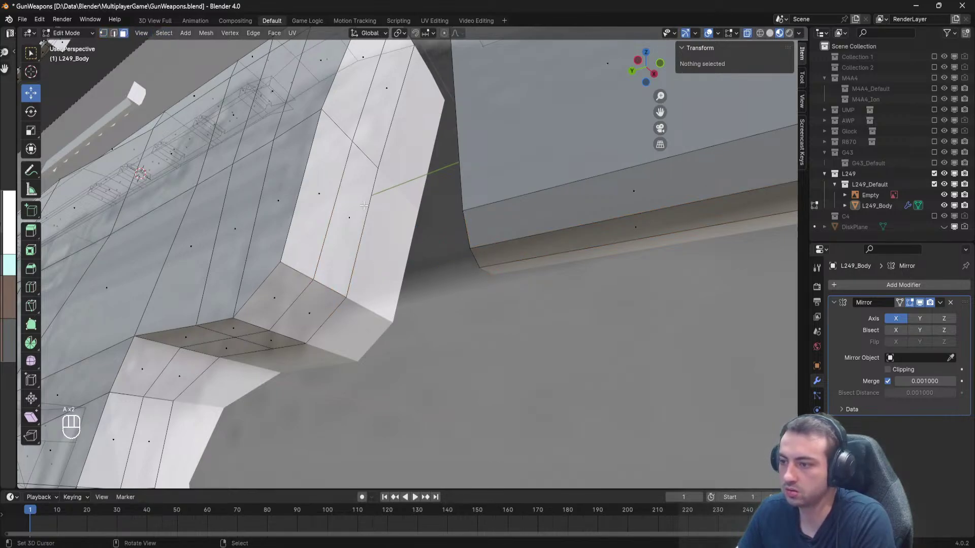
{"action": "left_click", "coordinate": [364, 205], "text": "alt"}
{"action": "middle_click_drag", "start_coordinate": [364, 205], "coordinate": [371, 243]}
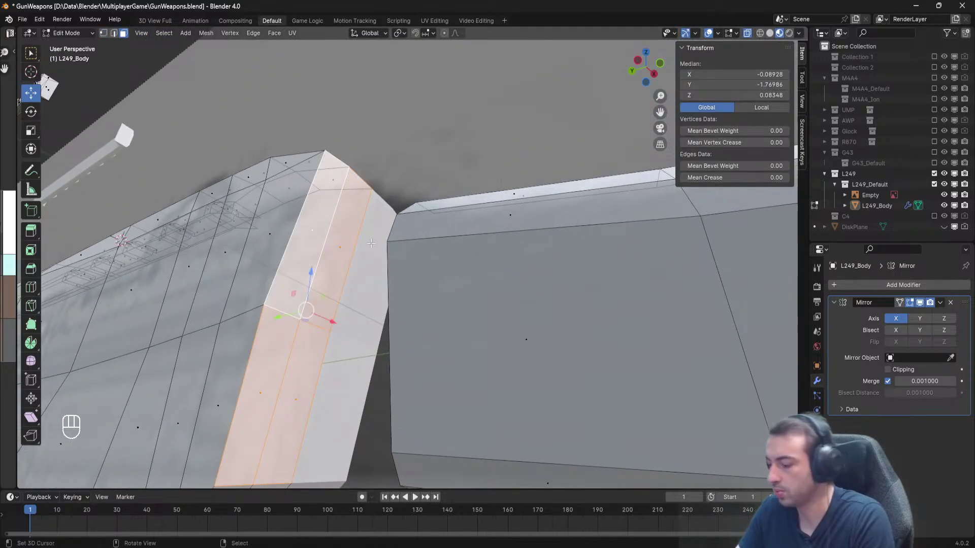
{"action": "key", "text": "Delete"}
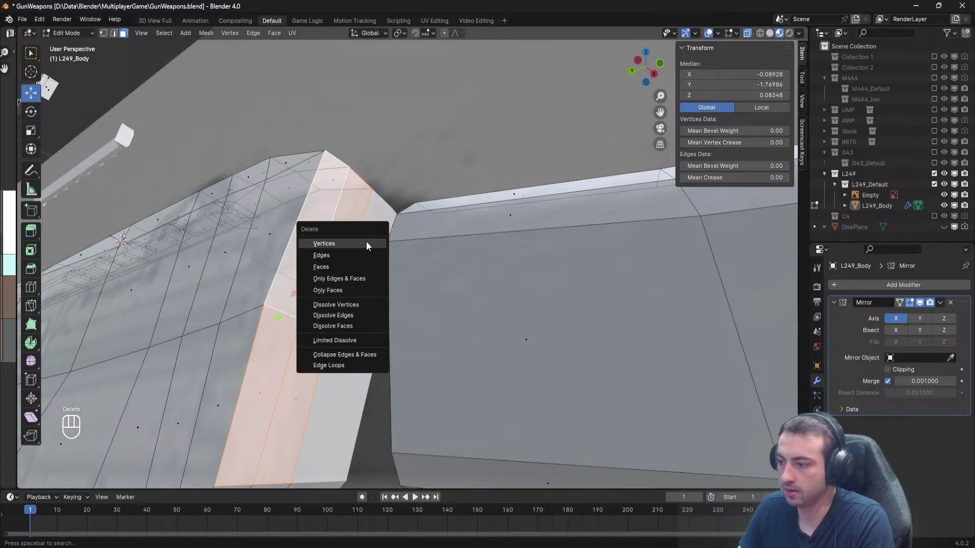
{"action": "left_click", "coordinate": [364, 244]}
{"action": "key", "text": "ctrl+z"}
{"action": "middle_click_drag", "start_coordinate": [429, 289], "coordinate": [487, 343]}
{"action": "key", "text": "Delete"}
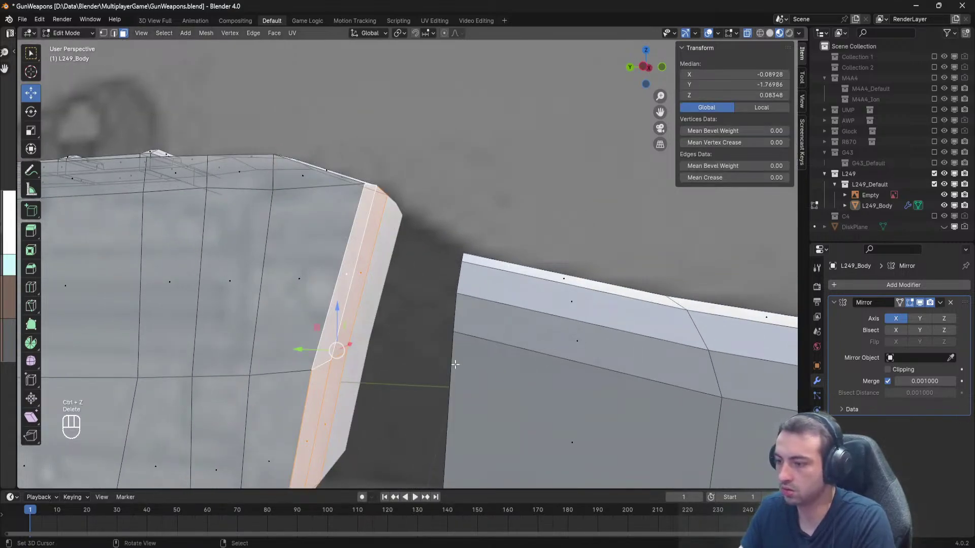
{"action": "key", "text": "Delete"}
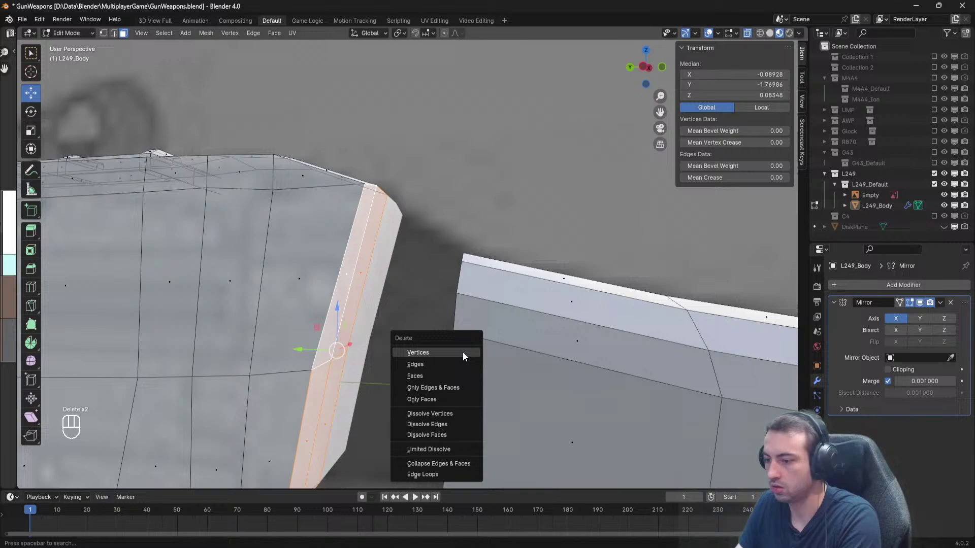
{"action": "left_click", "coordinate": [433, 372]}
{"action": "middle_click_drag", "start_coordinate": [433, 372], "coordinate": [413, 231], "text": "shift"}
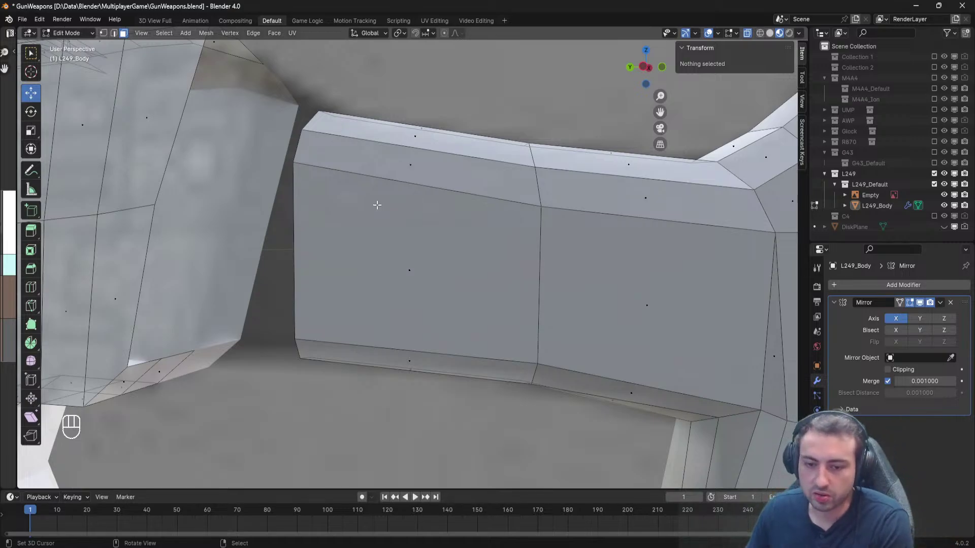
Lower the three vertices along the upper edge of the stock neck's side panel.
{"action": "middle_click_drag", "start_coordinate": [264, 280], "coordinate": [23, 249], "text": "shift"}
{"action": "scroll", "coordinate": [260, 280], "scroll_direction": "down", "scroll_amount": 3}
{"action": "middle_click_drag", "start_coordinate": [300, 280], "coordinate": [406, 330]}
{"action": "scroll", "coordinate": [409, 327], "scroll_direction": "up", "scroll_amount": 3}
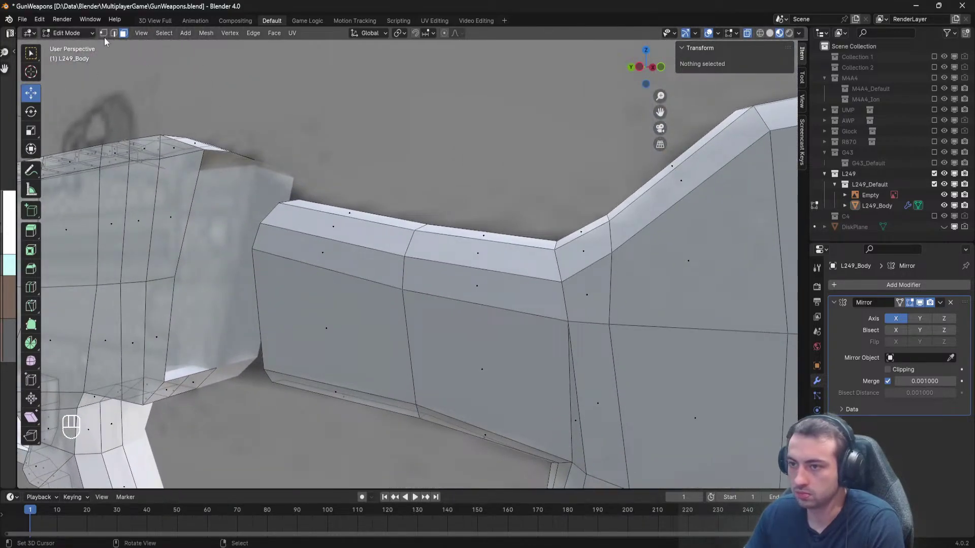
{"action": "left_click", "coordinate": [402, 289]}
{"action": "left_click", "coordinate": [568, 320], "text": "shift"}
{"action": "left_click", "coordinate": [253, 248], "text": "shift"}
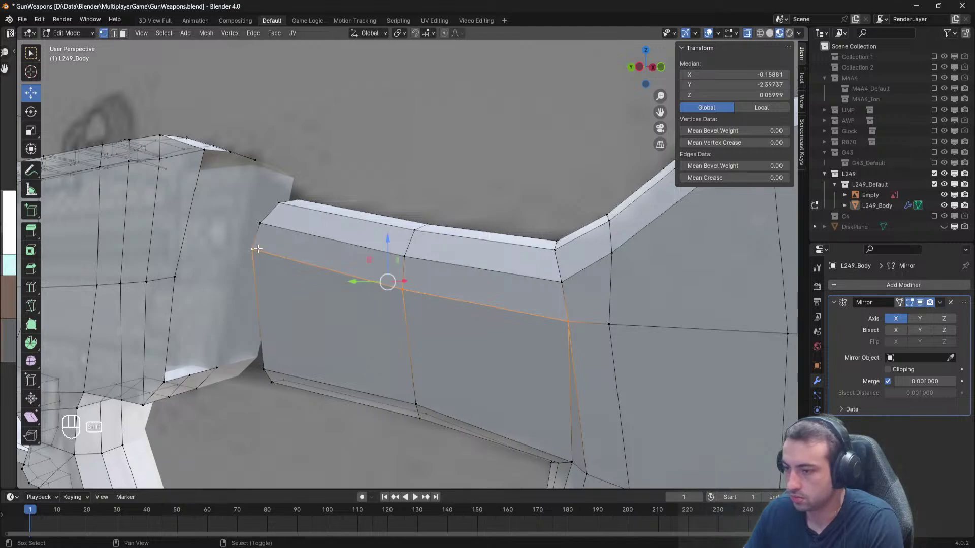
{"action": "left_click_drag", "start_coordinate": [387, 242], "coordinate": [389, 281]}
Lower the side vertex where the neck meets the shoulder stock by about 0.049 and shift it slightly along the stock.
{"action": "right_click", "coordinate": [612, 324]}
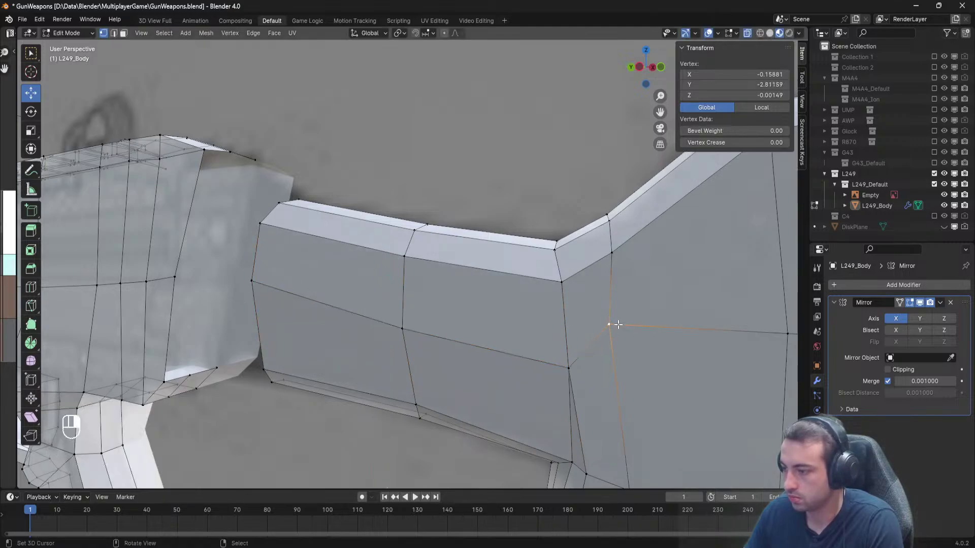
{"action": "middle_click_drag", "start_coordinate": [612, 325], "coordinate": [479, 272], "text": "shift"}
{"action": "left_click_drag", "start_coordinate": [382, 217], "coordinate": [381, 245]}
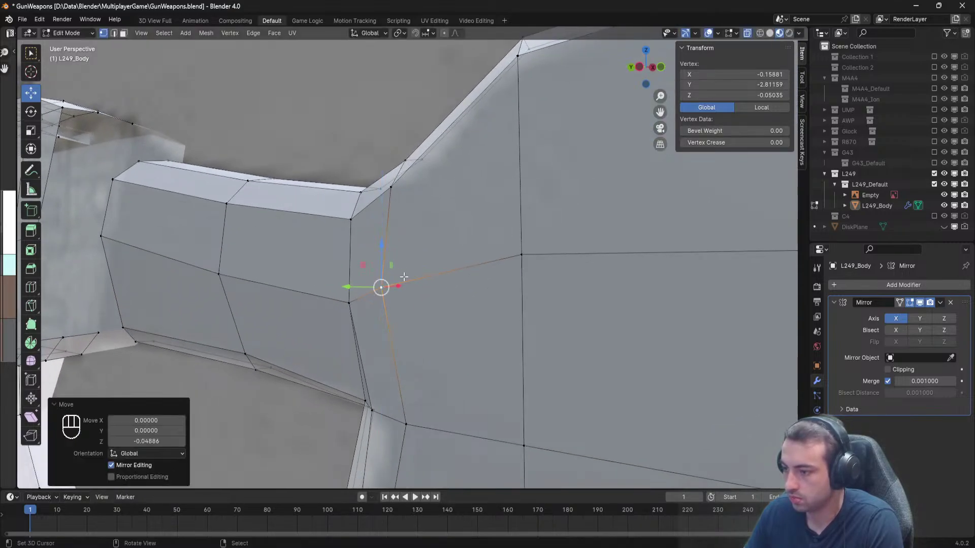
{"action": "scroll", "coordinate": [445, 286], "scroll_direction": "up", "scroll_amount": 2}
{"action": "left_click_drag", "start_coordinate": [444, 286], "coordinate": [459, 287]}
{"action": "key", "text": "a"}
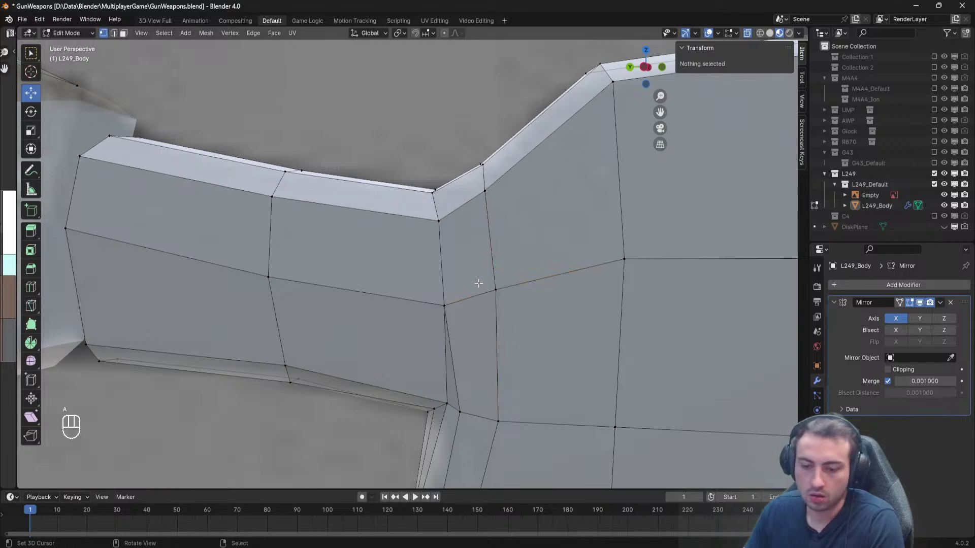
Lower the side vertex at the front end of the stock neck slightly.
{"action": "middle_click_drag", "start_coordinate": [322, 238], "coordinate": [592, 278], "text": "shift"}
{"action": "right_click", "coordinate": [329, 268]}
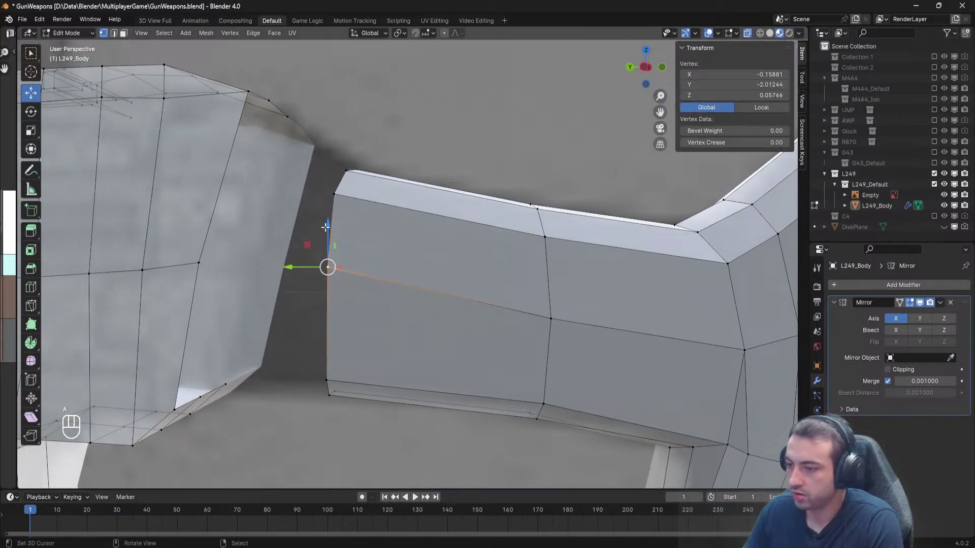
{"action": "left_click_drag", "start_coordinate": [329, 223], "coordinate": [329, 230]}
{"action": "key", "text": "a"}
Examine the receiver and stock in Object Mode against the reference image.
{"action": "scroll", "coordinate": [345, 243], "scroll_direction": "down", "scroll_amount": 8}
{"action": "key", "text": "Tab"}
{"action": "middle_click_drag", "start_coordinate": [348, 245], "coordinate": [295, 274]}
{"action": "scroll", "coordinate": [266, 258], "scroll_direction": "down", "scroll_amount": 4}
{"action": "scroll", "coordinate": [303, 278], "scroll_direction": "up", "scroll_amount": 5}
{"action": "scroll", "coordinate": [303, 278], "scroll_direction": "down", "scroll_amount": 6}
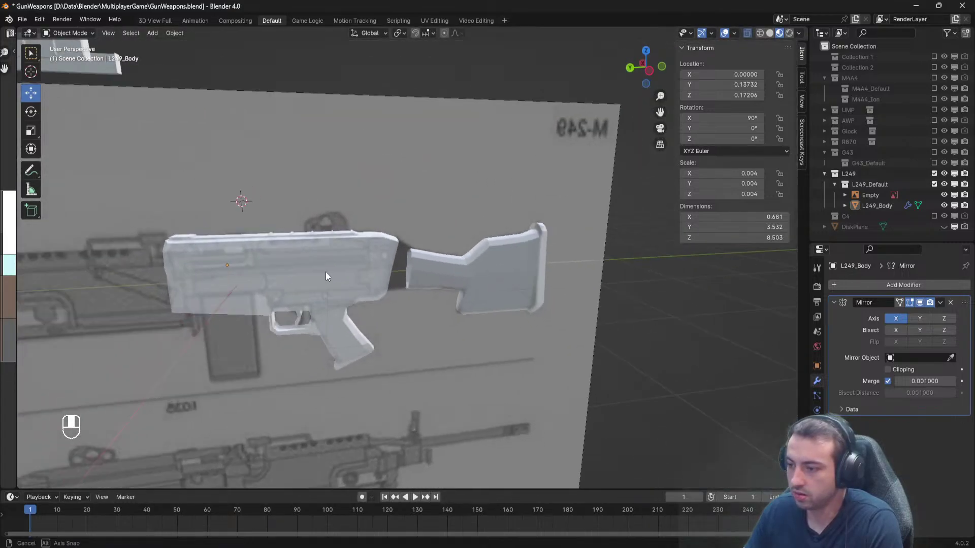
{"action": "scroll", "coordinate": [325, 272], "scroll_direction": "up", "scroll_amount": 3}
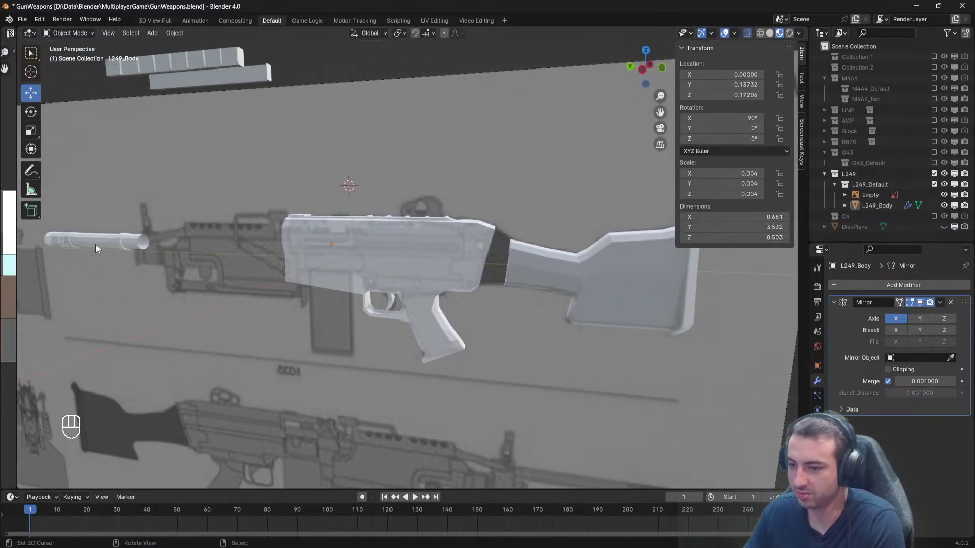
Fill a face bridging the receiver's bottom rear edge and the stock neck's bottom front edge in Edit Mode.
{"action": "middle_click_drag", "start_coordinate": [400, 230], "coordinate": [393, 261]}
{"action": "middle_click_drag", "start_coordinate": [393, 261], "coordinate": [385, 166], "text": "shift"}
{"action": "key", "text": "Tab"}
{"action": "scroll", "coordinate": [395, 259], "scroll_direction": "up", "scroll_amount": 10}
{"action": "left_click", "coordinate": [385, 166], "text": "alt+shift"}
{"action": "left_click", "coordinate": [210, 184], "text": "shift"}
{"action": "key", "text": "f"}
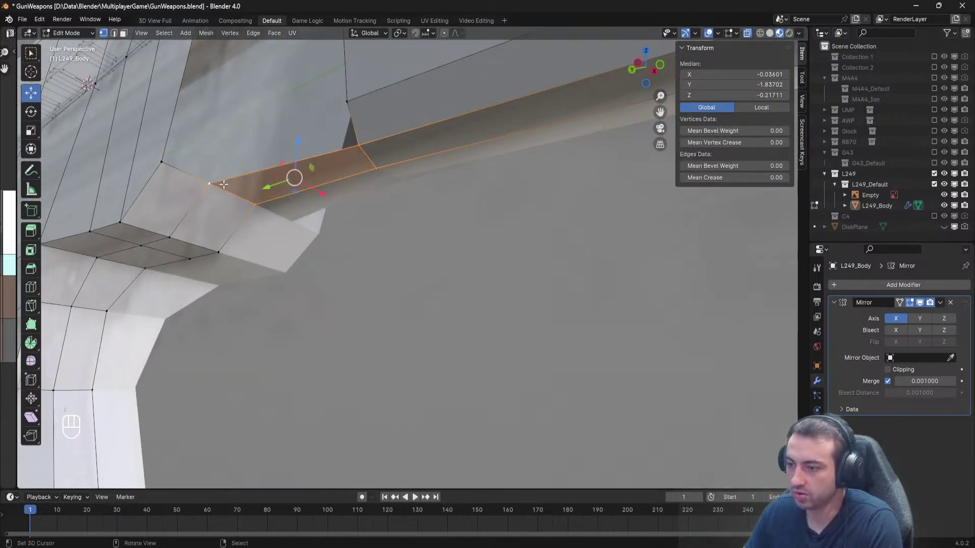
Fill the adjoining lower bevel face between receiver and stock neck and pick the side vertices above it.
{"action": "middle_click_drag", "start_coordinate": [315, 172], "coordinate": [417, 252], "text": "shift"}
{"action": "key", "text": "a"}
{"action": "left_click", "coordinate": [477, 239]}
{"action": "left_click", "coordinate": [472, 202], "text": "shift"}
{"action": "key", "text": "f"}
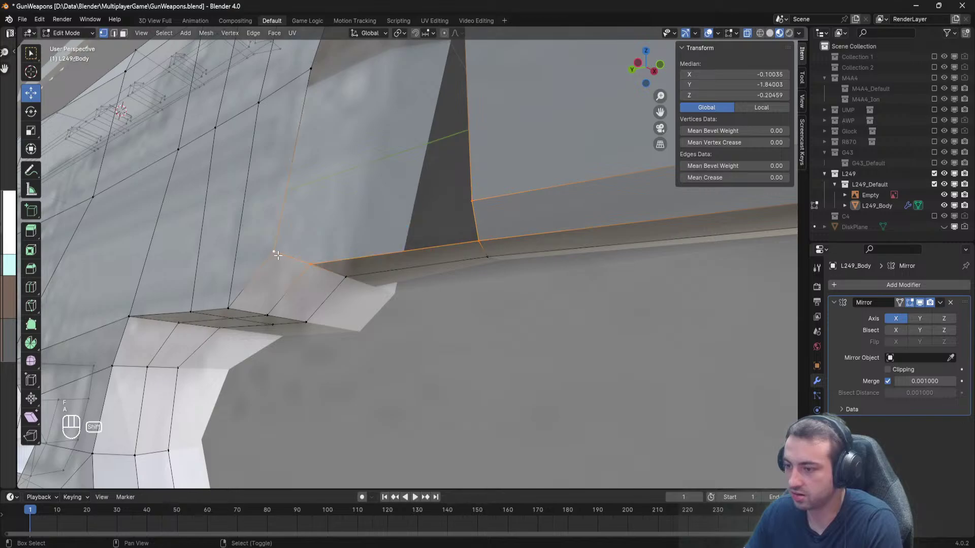
{"action": "key", "text": "a"}
{"action": "middle_click_drag", "start_coordinate": [355, 243], "coordinate": [324, 326]}
{"action": "right_click", "coordinate": [289, 398]}
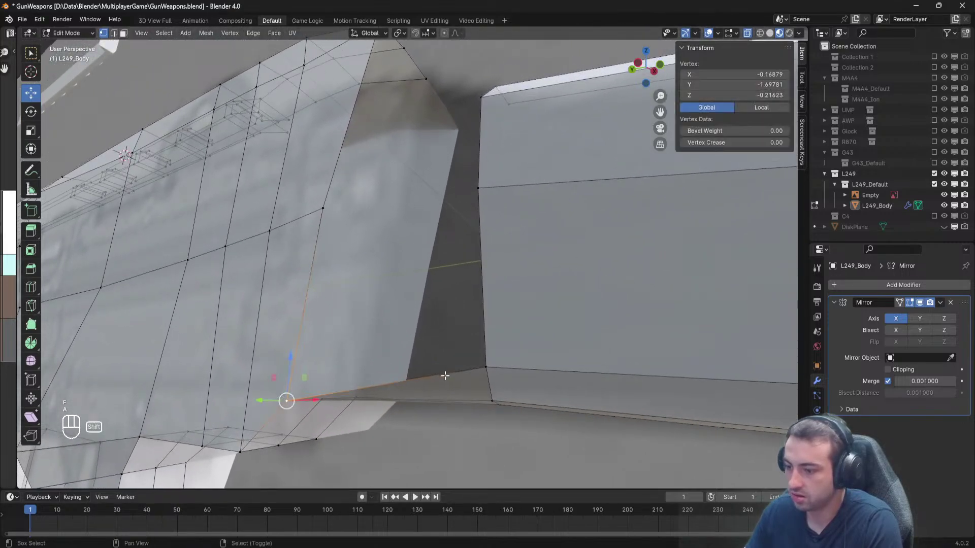
{"action": "right_click", "coordinate": [493, 365], "text": "shift"}
{"action": "key", "text": "a"}
Undo the newly filled faces bridging the receiver and the stock neck.
{"action": "key", "text": "ctrl+z"}
{"action": "key", "text": "ctrl+z"}
{"action": "key", "text": "ctrl+z"}
{"action": "key", "text": "ctrl+z"}
{"action": "key", "text": "ctrl+z"}
{"action": "key", "text": "ctrl+z"}
{"action": "key", "text": "ctrl+z"}
{"action": "key", "text": "ctrl+z"}
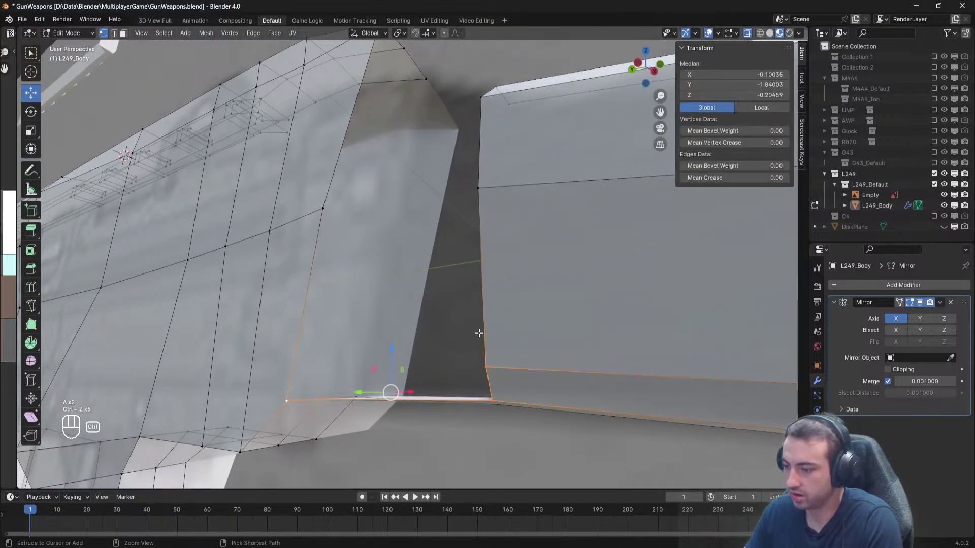
{"action": "key", "text": "ctrl+z"}
{"action": "key", "text": "ctrl+z"}
{"action": "key", "text": "ctrl+z"}
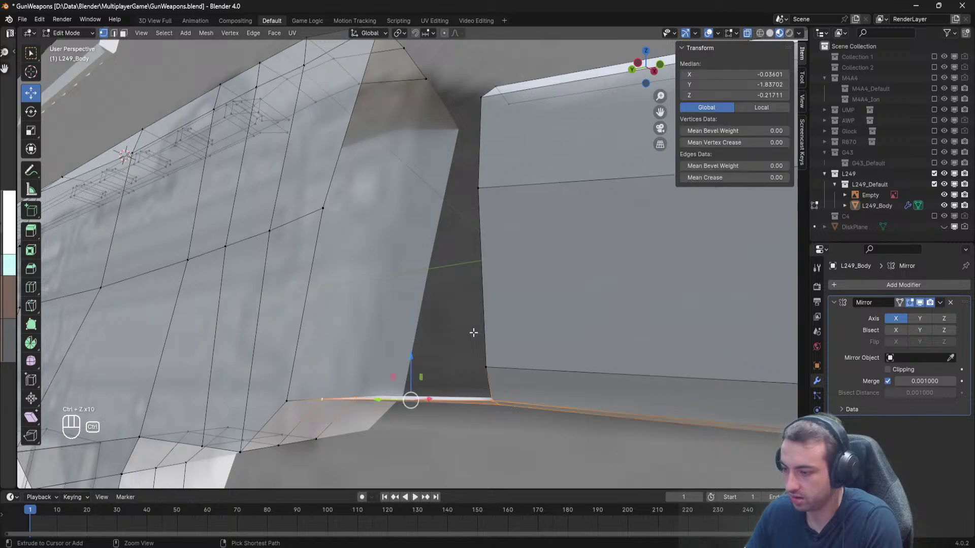
{"action": "middle_click_drag", "start_coordinate": [470, 333], "coordinate": [479, 323]}
{"action": "key", "text": "a"}
{"action": "key", "text": "KP_3"}
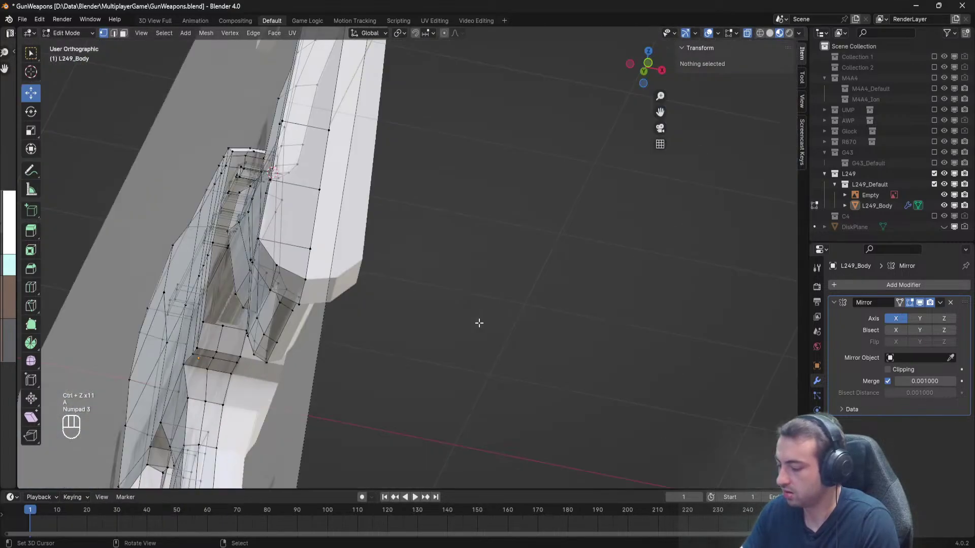
{"action": "key", "text": "KP_9"}
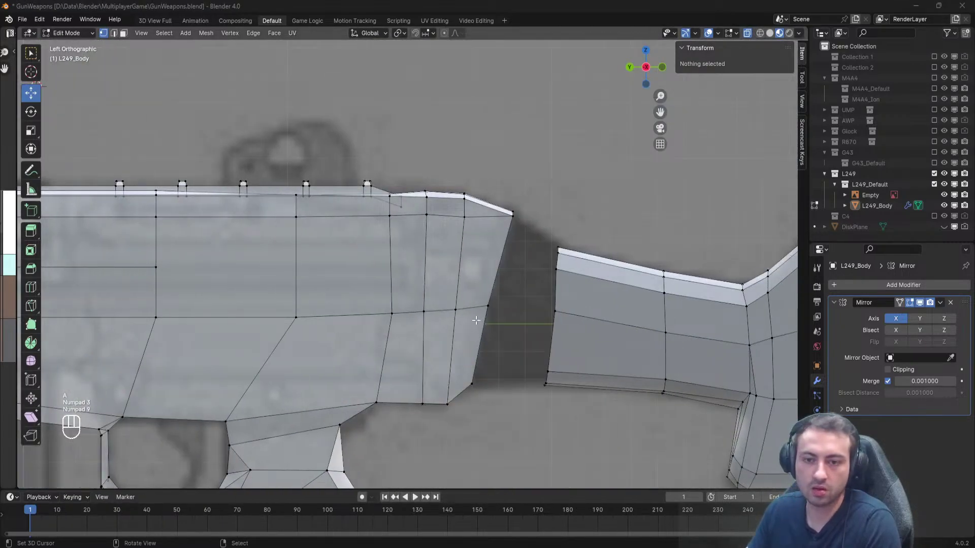
Switch to the browser and examine several m249 image results for the shape between the receiver and stock.
{"action": "key", "text": "alt+Tab"}
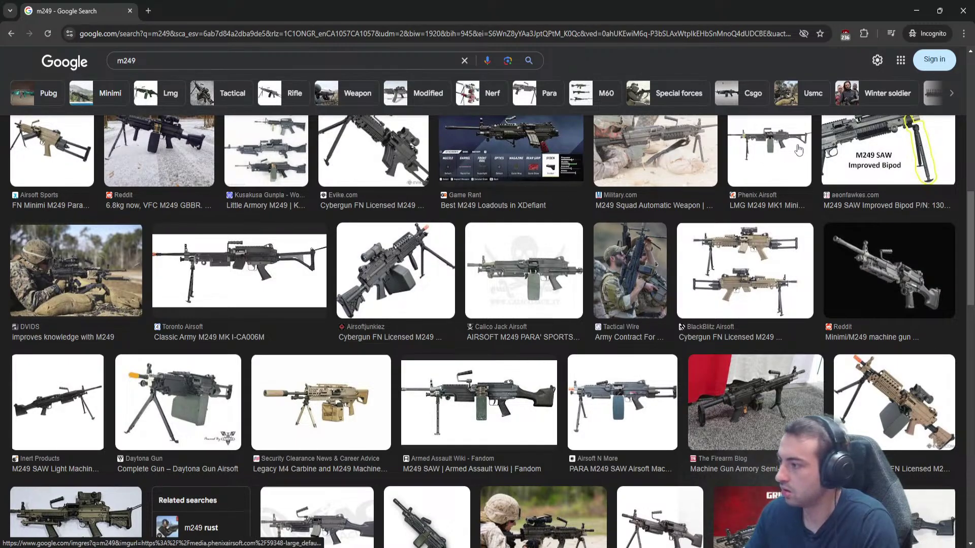
{"action": "scroll", "coordinate": [844, 274], "scroll_direction": "up", "scroll_amount": 8}
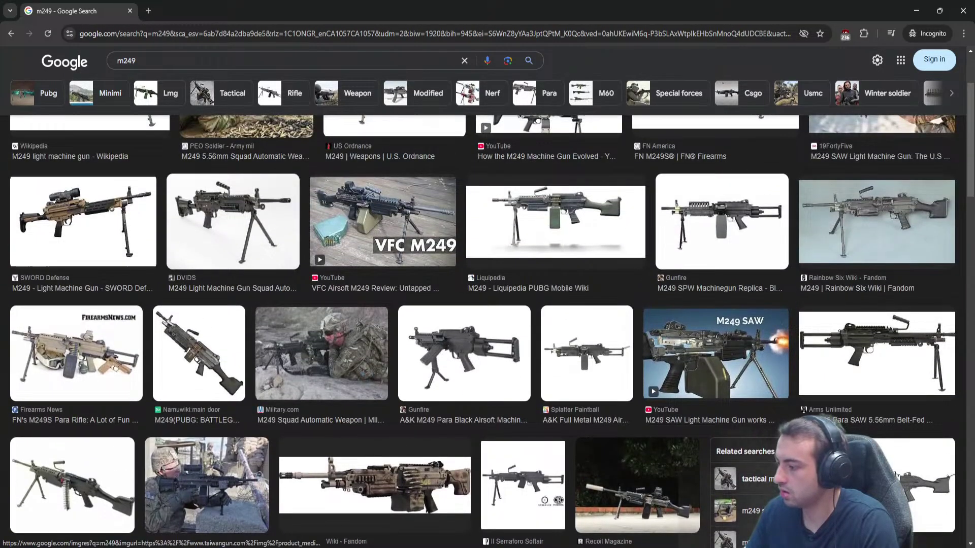
{"action": "left_click", "coordinate": [914, 485]}
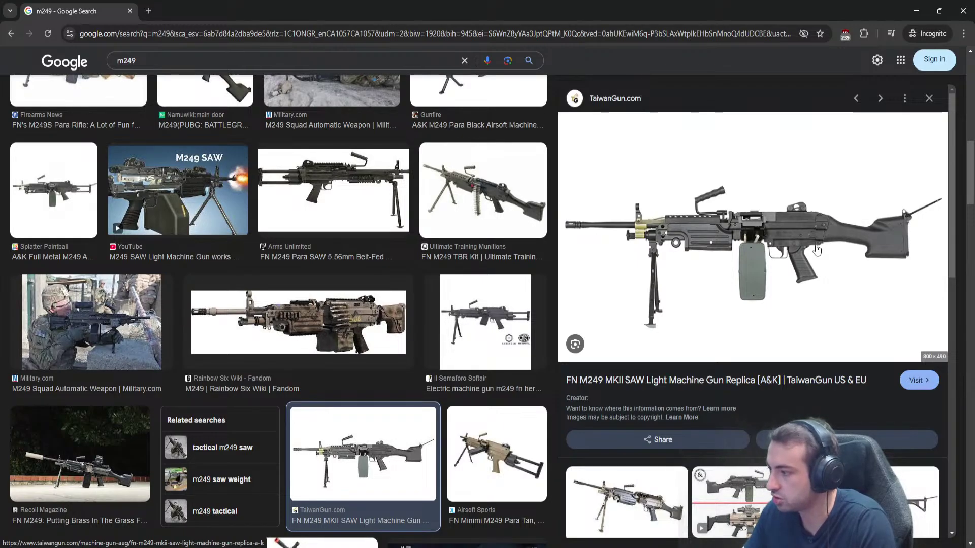
{"action": "left_click", "coordinate": [497, 217]}
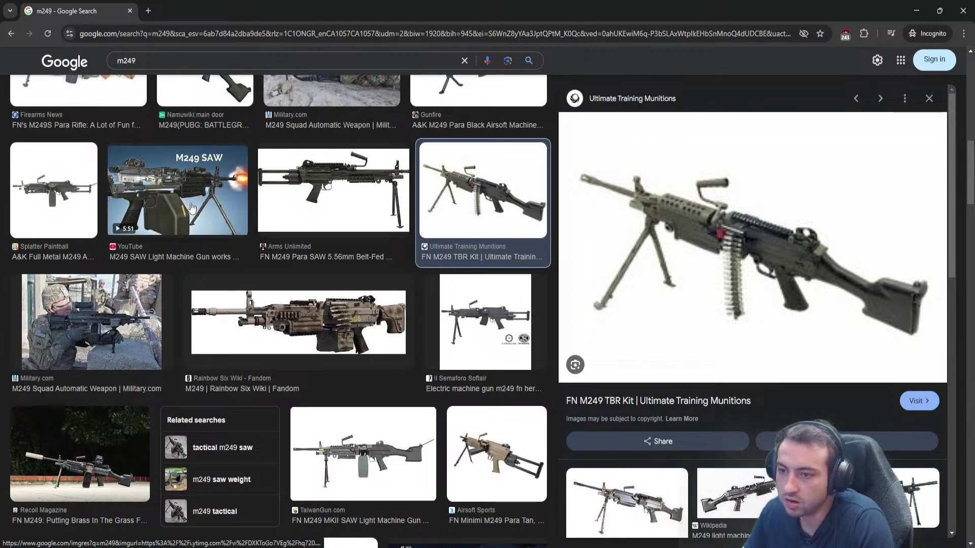
{"action": "scroll", "coordinate": [390, 245], "scroll_direction": "up", "scroll_amount": 3}
{"action": "scroll", "coordinate": [390, 246], "scroll_direction": "up", "scroll_amount": 5}
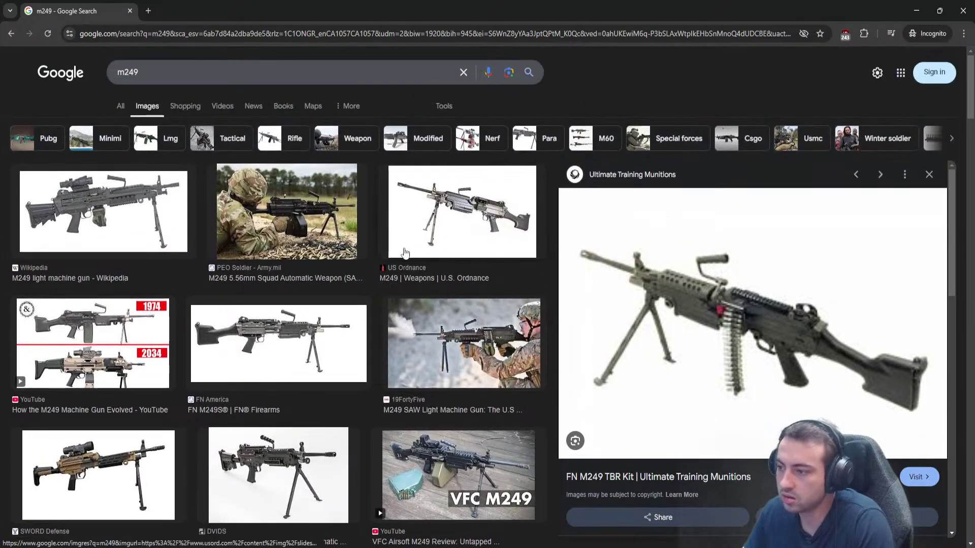
{"action": "left_click", "coordinate": [288, 225]}
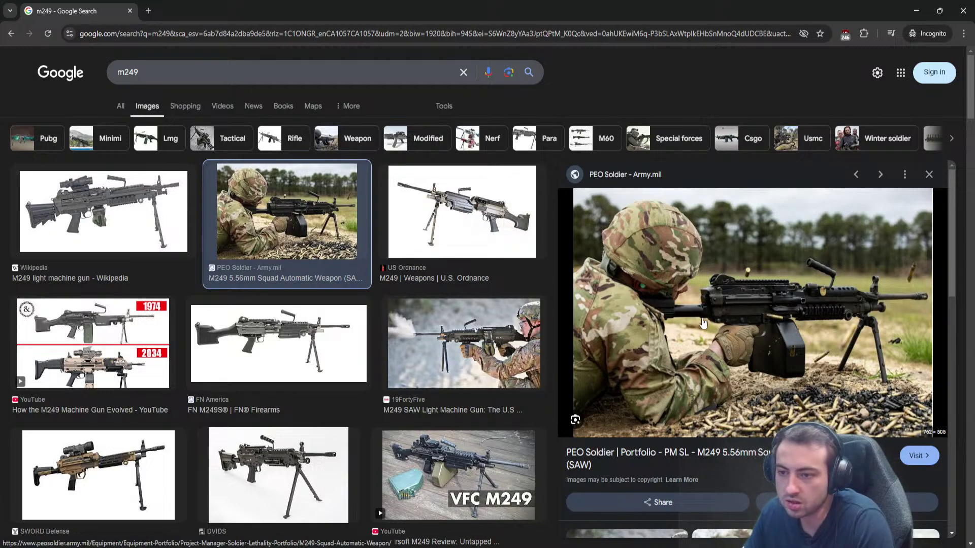
Examine the Wikipedia and 1974 M249 images for the stock-to-receiver joint, then switch back to Blender.
{"action": "key", "text": "Left"}
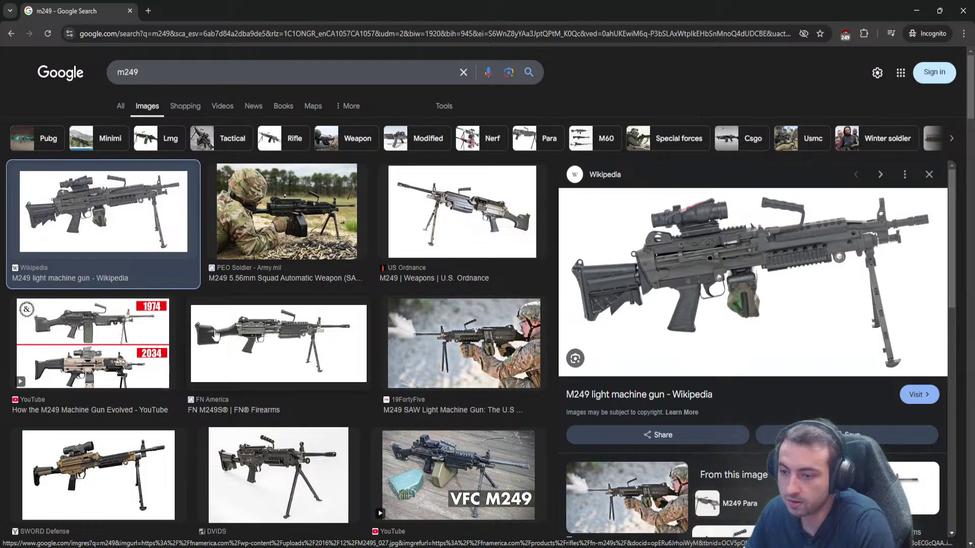
{"action": "key", "text": "Down"}
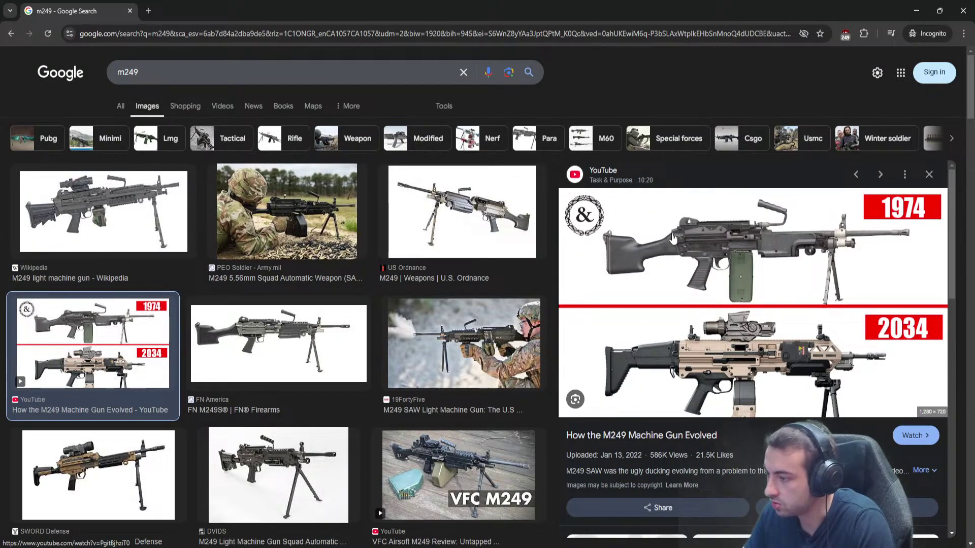
{"action": "left_click", "coordinate": [916, 11]}
Extrude the receiver's open rear edge loop in place and scale it inward to about 0.841.
{"action": "scroll", "coordinate": [516, 250], "scroll_direction": "up", "scroll_amount": 3}
{"action": "middle_click_drag", "start_coordinate": [516, 250], "coordinate": [453, 270]}
{"action": "scroll", "coordinate": [453, 270], "scroll_direction": "down", "scroll_amount": 3}
{"action": "left_click", "coordinate": [362, 194]}
{"action": "middle_click_drag", "start_coordinate": [361, 193], "coordinate": [381, 239]}
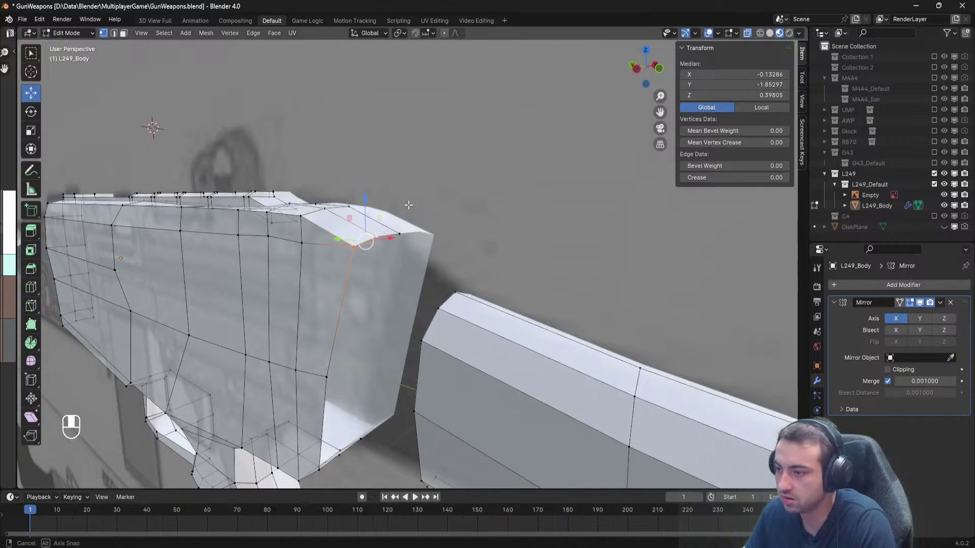
{"action": "left_click", "coordinate": [326, 377], "text": "shift"}
{"action": "middle_click_drag", "start_coordinate": [335, 383], "coordinate": [334, 367]}
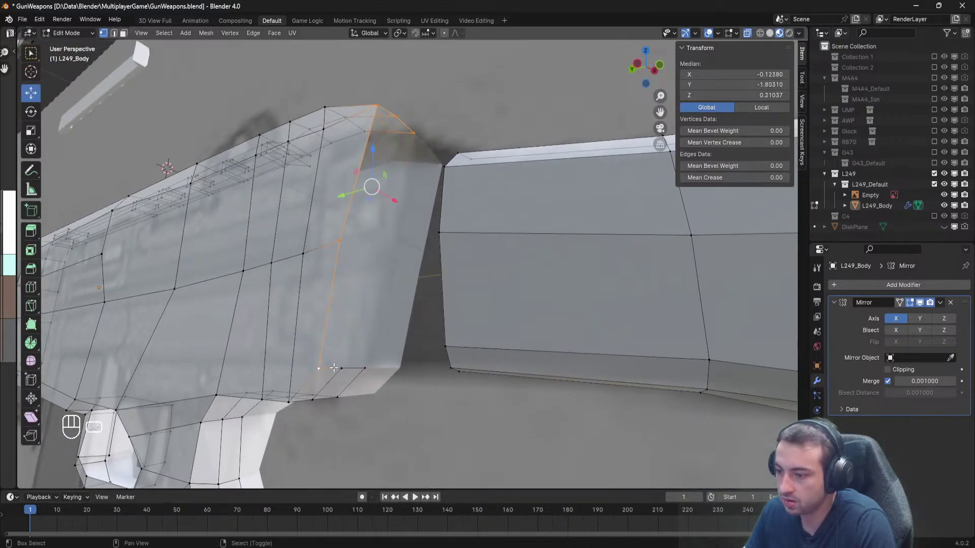
{"action": "key", "text": "KP_3"}
{"action": "key", "text": "KP_9"}
{"action": "scroll", "coordinate": [434, 327], "scroll_direction": "up", "scroll_amount": 3}
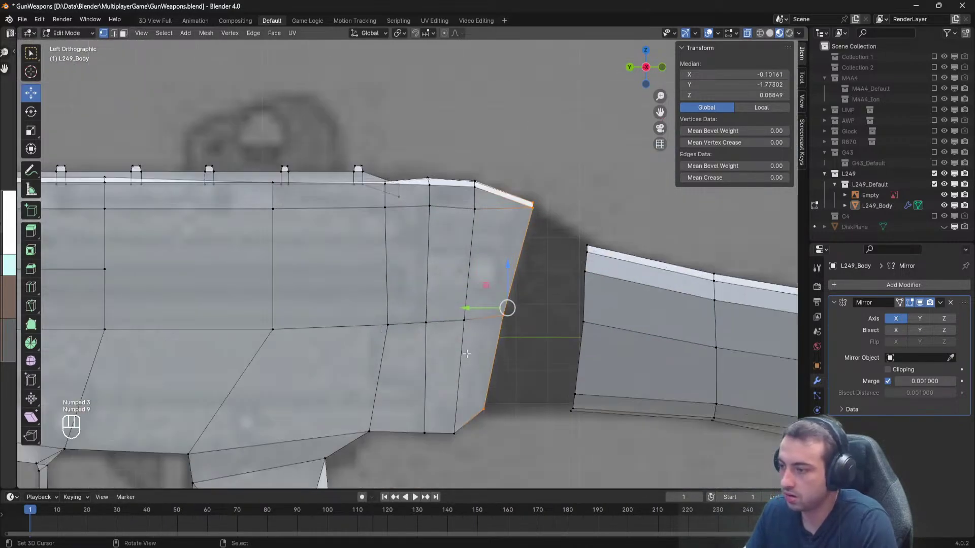
{"action": "scroll", "coordinate": [519, 342], "scroll_direction": "up", "scroll_amount": 2}
{"action": "key", "text": "e"}
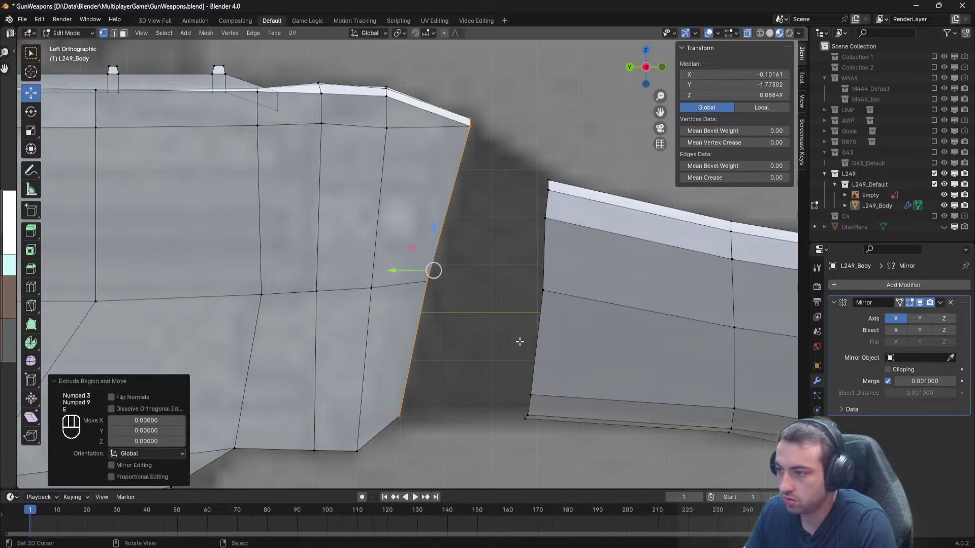
{"action": "key", "text": "s"}
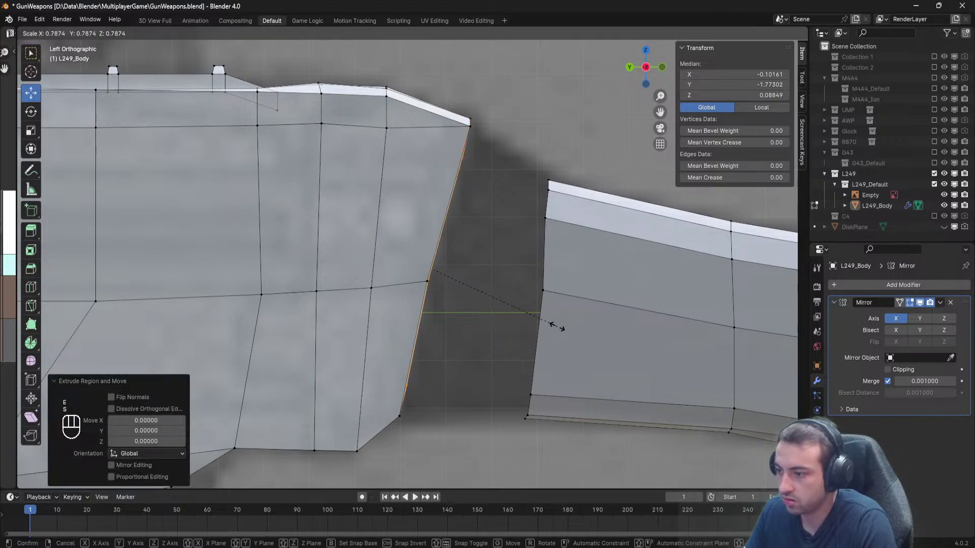
{"action": "left_click", "coordinate": [563, 333]}
{"action": "mouse_move", "coordinate": [563, 332]}
{"action": "middle_mouse_down"}
{"action": "mouse_move", "coordinate": [473, 352]}
{"action": "mouse_move", "coordinate": [568, 327]}
{"action": "middle_mouse_up"}
{"action": "scroll", "coordinate": [429, 264], "scroll_direction": "up", "scroll_amount": 1}
{"action": "middle_click_drag", "start_coordinate": [430, 264], "coordinate": [442, 263]}
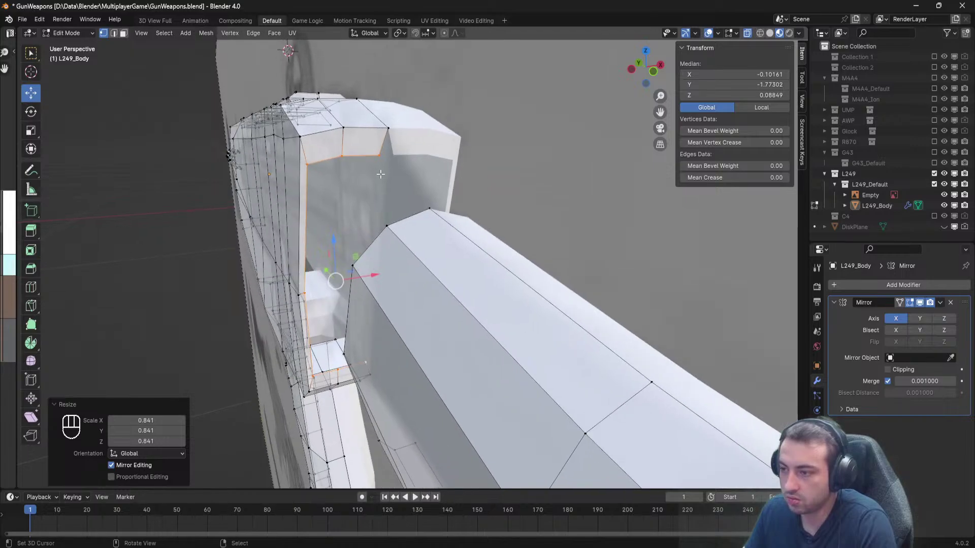
Place the inset rim's top and bottom centre vertices at X = 0 on the mirror plane.
{"action": "right_click", "coordinate": [381, 160]}
{"action": "middle_click_drag", "start_coordinate": [386, 168], "coordinate": [419, 175]}
{"action": "right_click", "coordinate": [383, 359], "text": "shift"}
{"action": "left_click", "coordinate": [384, 360], "text": "shift"}
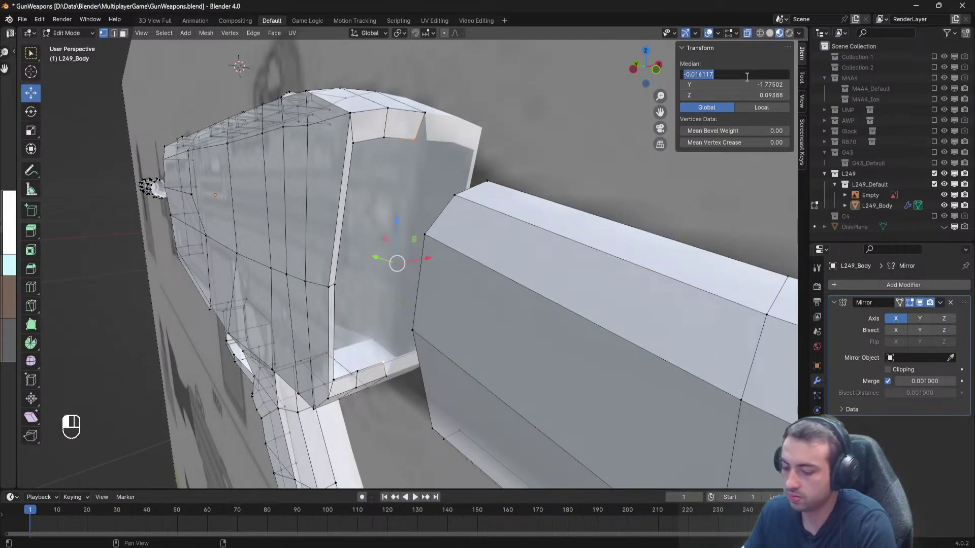
Move the inset rim's side vertices inward along X to widen the side border of the receiver's rear opening.
{"action": "left_click", "coordinate": [352, 143]}
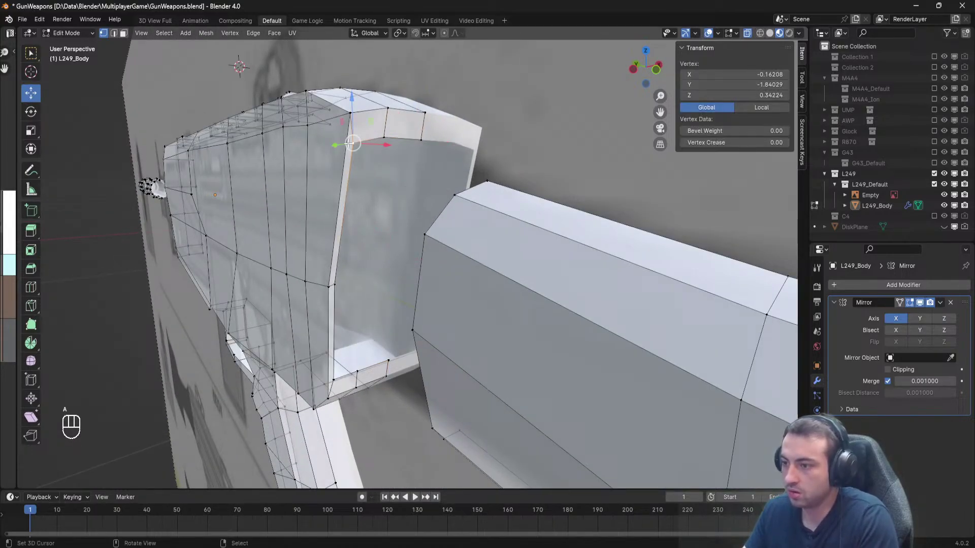
{"action": "left_click", "coordinate": [343, 293], "text": "shift"}
{"action": "key", "text": "g"}
{"action": "key", "text": "x"}
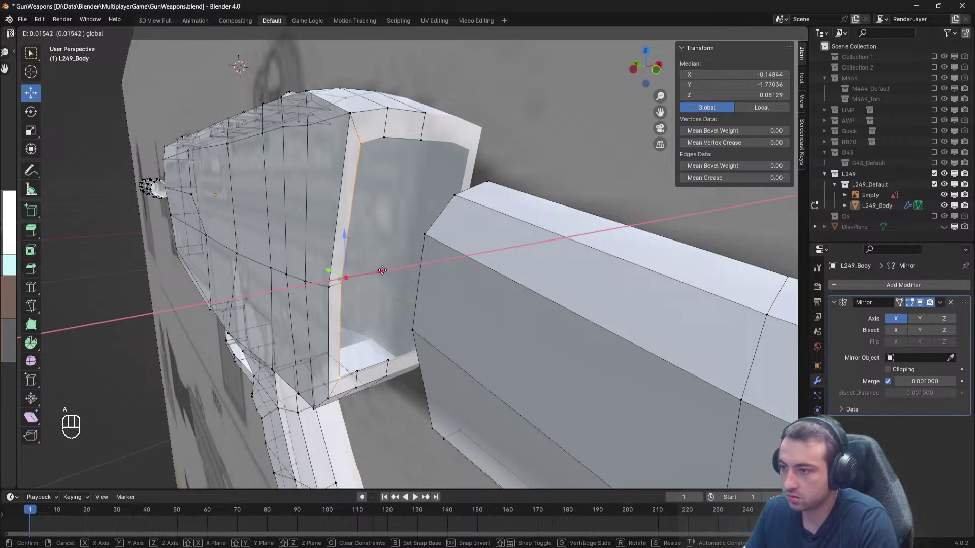
{"action": "left_click_drag", "start_coordinate": [382, 271], "coordinate": [384, 270]}
Shift the inset rim's intermediate top and bottom vertices slightly along X toward the centre.
{"action": "right_click", "coordinate": [388, 139]}
{"action": "key", "text": "g"}
{"action": "key", "text": "x"}
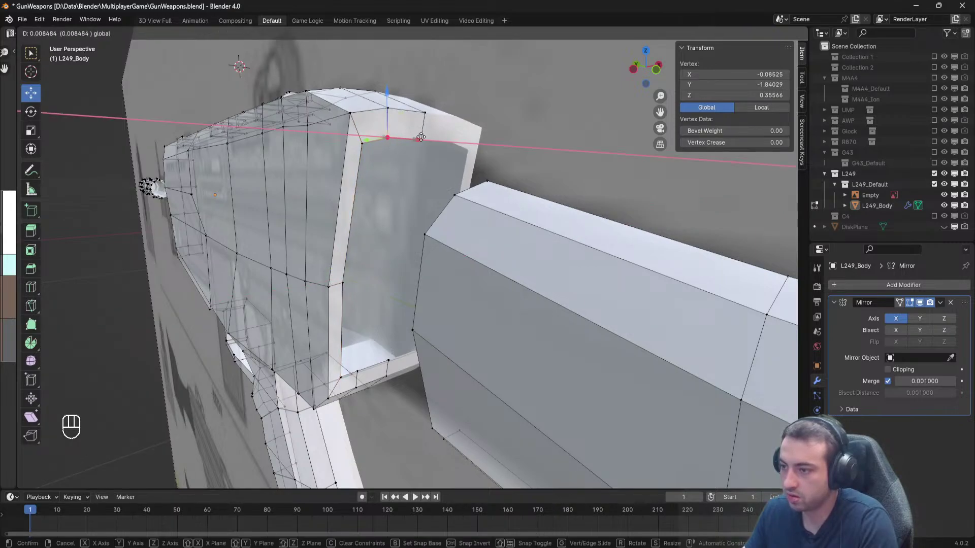
{"action": "left_click", "coordinate": [419, 140]}
{"action": "left_click", "coordinate": [359, 371]}
{"action": "key", "text": "g"}
{"action": "key", "text": "x"}
{"action": "left_click", "coordinate": [395, 359]}
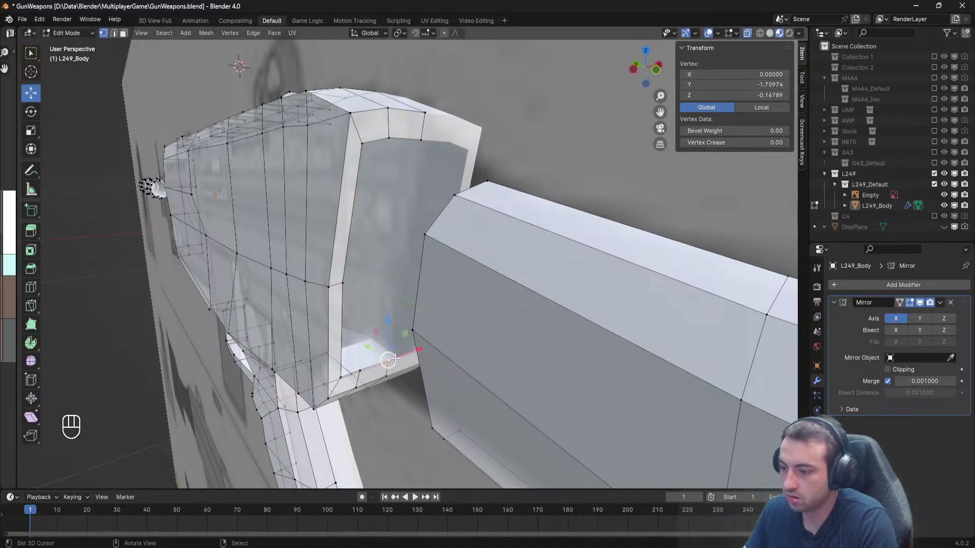
Select the whole inner rim loop and move it -0.0072 along Y toward the stock.
{"action": "left_click", "coordinate": [350, 372], "text": "shift"}
{"action": "left_click", "coordinate": [342, 285], "text": "shift"}
{"action": "left_click", "coordinate": [362, 145], "text": "shift"}
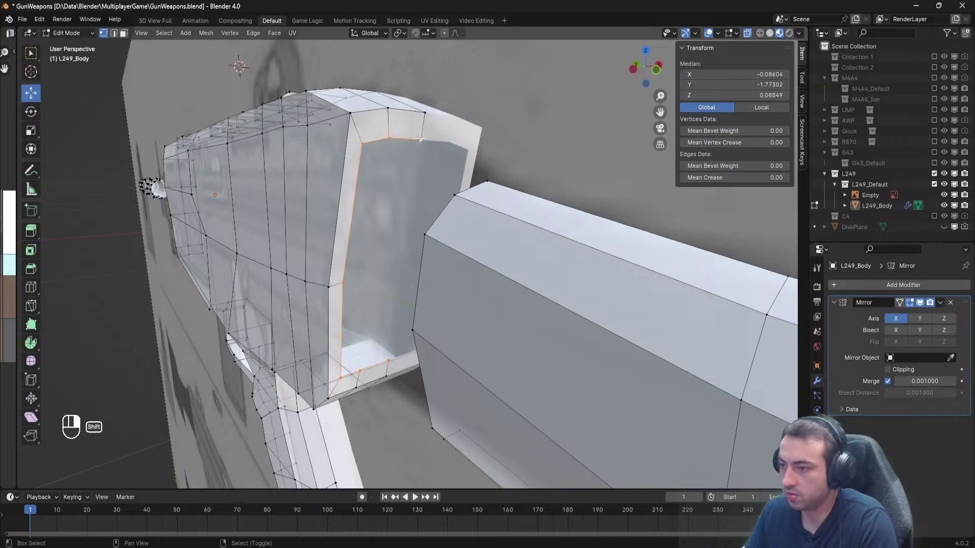
{"action": "middle_click_drag", "start_coordinate": [419, 138], "coordinate": [385, 274]}
{"action": "key", "text": "g"}
{"action": "key", "text": "y"}
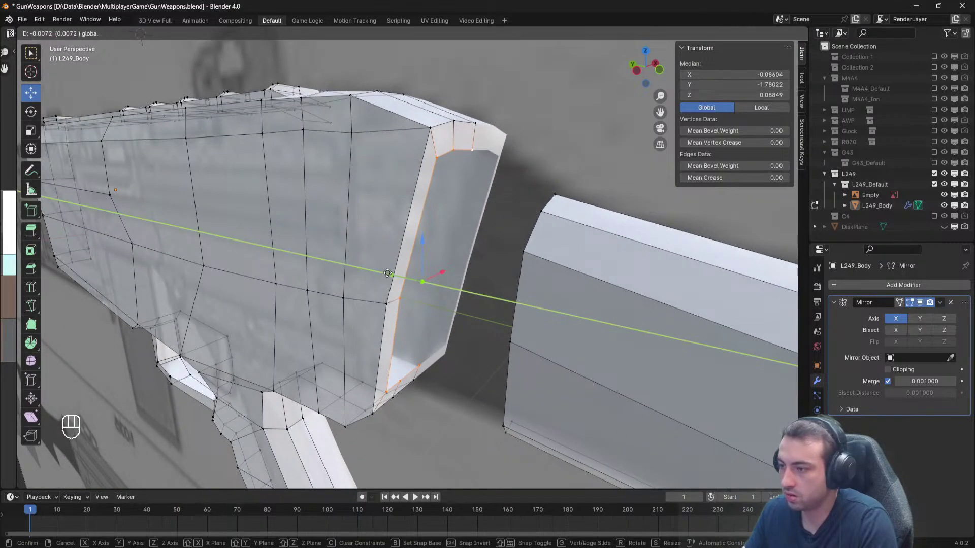
{"action": "left_click", "coordinate": [387, 273]}
{"action": "key", "text": "a"}
Fill the top face and the adjoining upper bevel face between the inner receiver rim and the stock neck.
{"action": "middle_click_drag", "start_coordinate": [388, 273], "coordinate": [445, 237]}
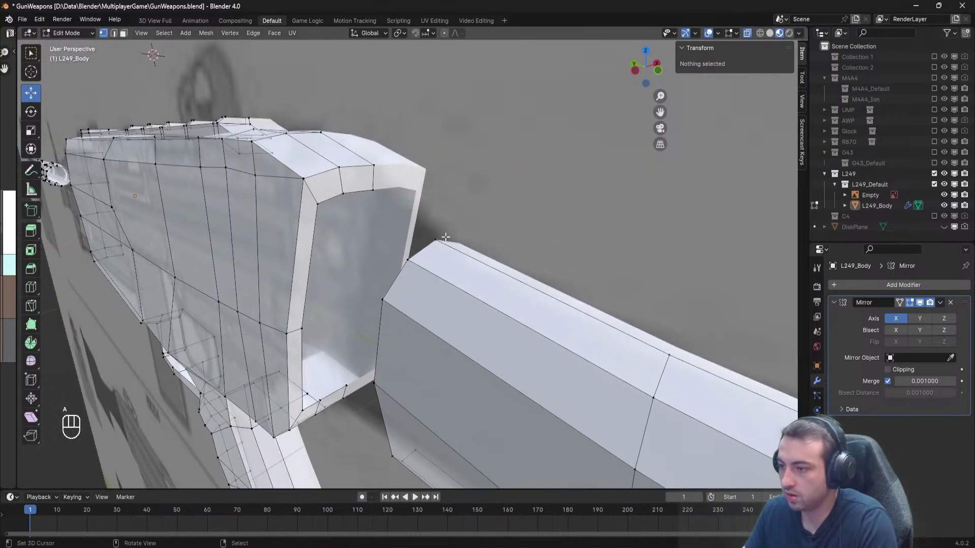
{"action": "right_click", "coordinate": [435, 240]}
{"action": "right_click", "coordinate": [408, 260], "text": "shift"}
{"action": "right_click", "coordinate": [343, 194], "text": "shift"}
{"action": "right_click", "coordinate": [372, 190], "text": "shift"}
{"action": "key", "text": "f"}
{"action": "right_click", "coordinate": [408, 260]}
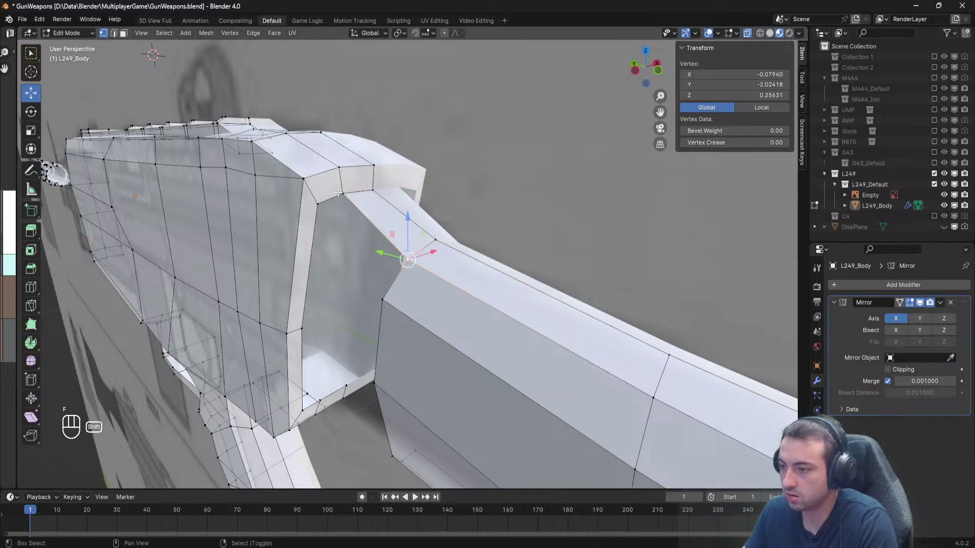
{"action": "key", "text": "f"}
{"action": "middle_click_drag", "start_coordinate": [359, 233], "coordinate": [420, 283]}
{"action": "key", "text": "a"}
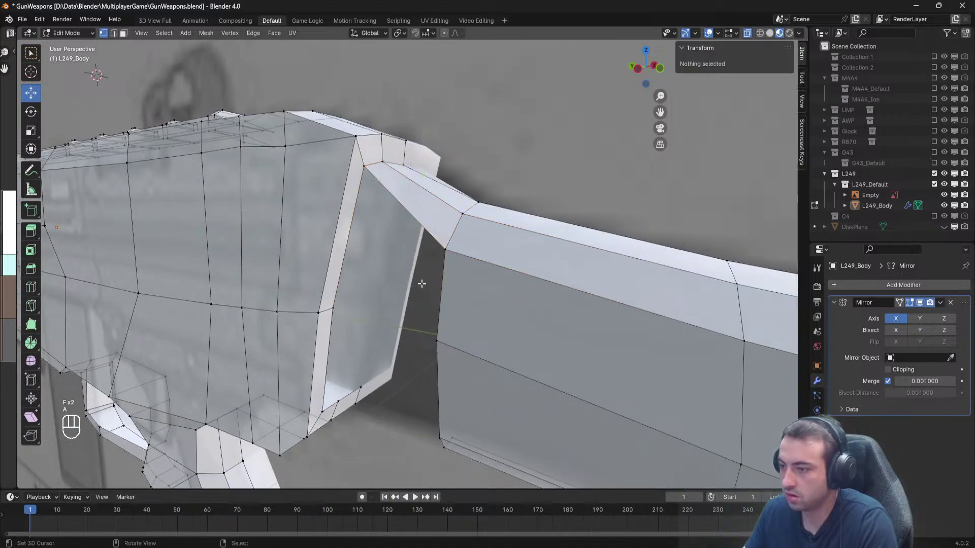
Fill the upper side face between the inner receiver rim and the stock neck.
{"action": "left_click", "coordinate": [445, 249]}
{"action": "left_click", "coordinate": [364, 166], "text": "shift"}
{"action": "left_click", "coordinate": [332, 307], "text": "shift"}
{"action": "left_click", "coordinate": [437, 341], "text": "shift"}
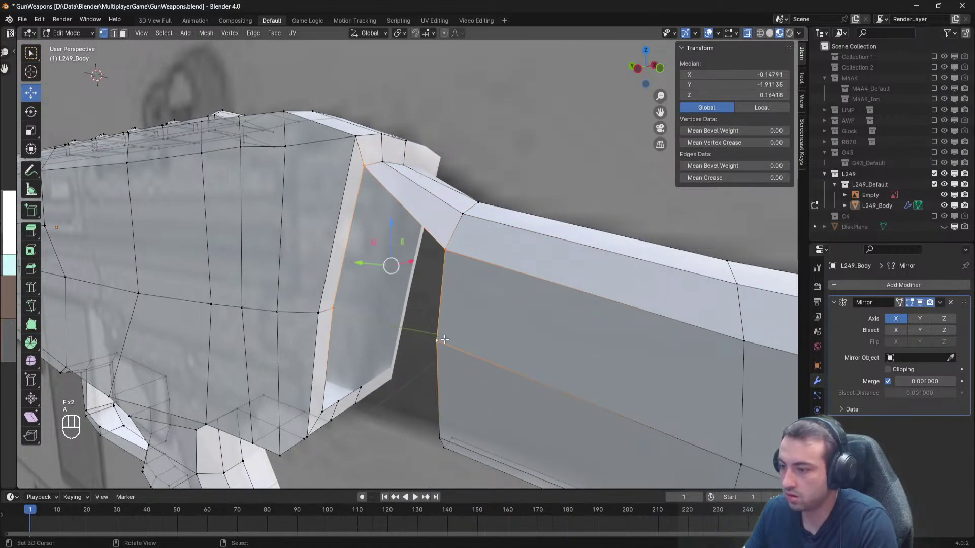
{"action": "key", "text": "f"}
Fill the lower side face between the inner receiver rim and the stock neck.
{"action": "middle_click_drag", "start_coordinate": [444, 339], "coordinate": [472, 230]}
{"action": "left_click", "coordinate": [473, 231]}
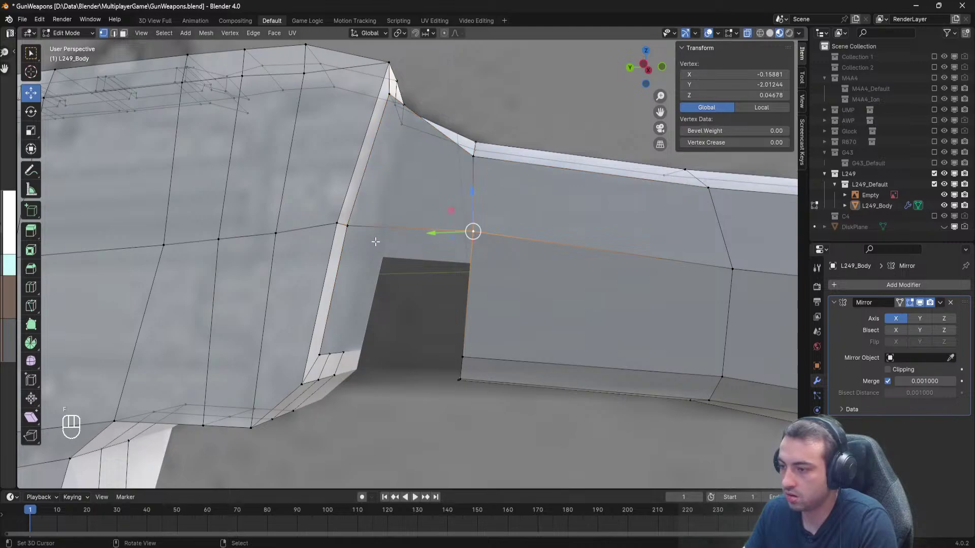
{"action": "mouse_move", "coordinate": [376, 242]}
{"action": "middle_mouse_down"}
{"action": "mouse_move", "coordinate": [335, 264]}
{"action": "mouse_move", "coordinate": [371, 251]}
{"action": "middle_mouse_up"}
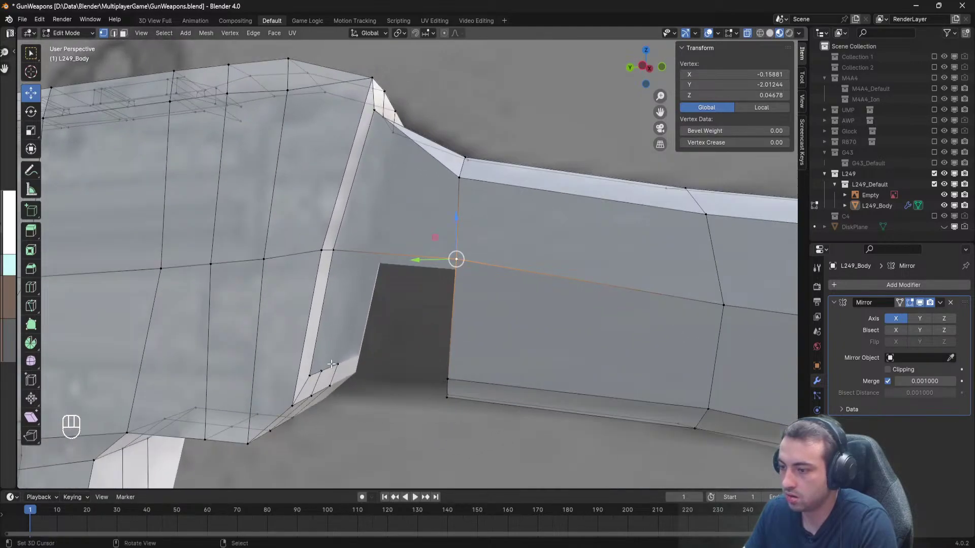
{"action": "left_click", "coordinate": [447, 378]}
{"action": "right_click", "coordinate": [458, 258], "text": "shift"}
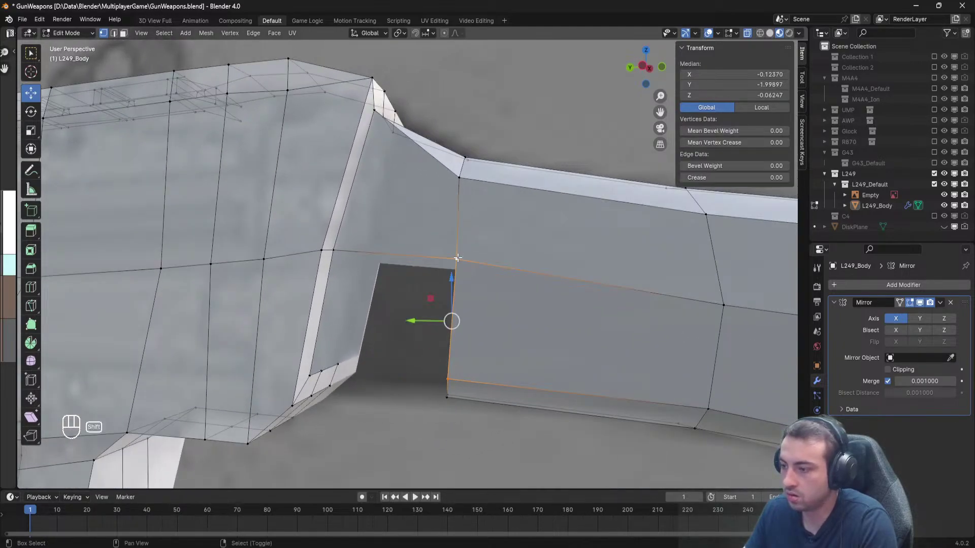
{"action": "right_click", "coordinate": [337, 256], "text": "shift"}
{"action": "right_click", "coordinate": [313, 371], "text": "shift"}
{"action": "key", "text": "f"}
Fill the underside face joining the inner rim's bottom edge to the stock neck's bottom front edge.
{"action": "middle_click_drag", "start_coordinate": [313, 369], "coordinate": [308, 303]}
{"action": "right_click", "coordinate": [293, 240]}
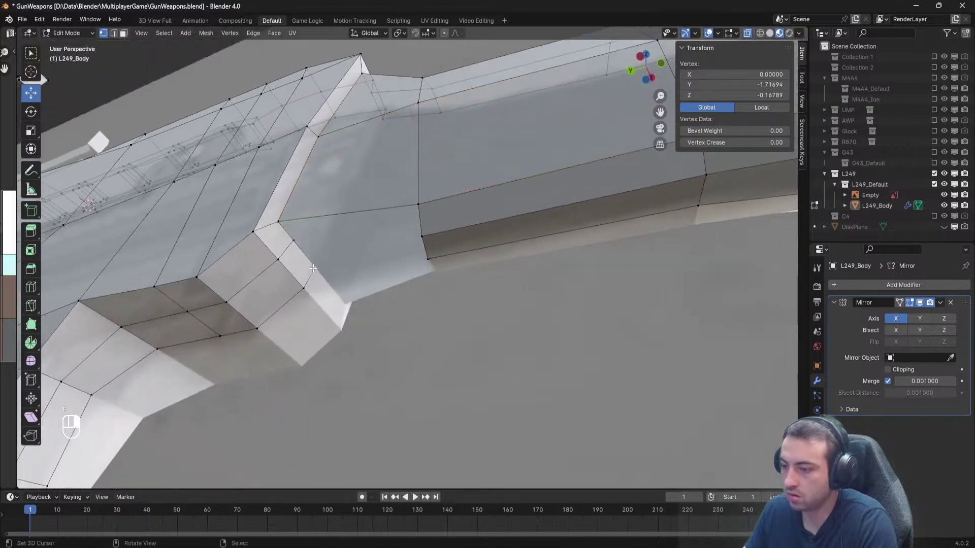
{"action": "right_click", "coordinate": [315, 267], "text": "shift"}
{"action": "right_click", "coordinate": [428, 260], "text": "shift"}
{"action": "right_click", "coordinate": [422, 237], "text": "shift"}
{"action": "key", "text": "f"}
Fill the lower bevel face between the underside and the side of the receiver-to-neck joint.
{"action": "right_click", "coordinate": [423, 233]}
{"action": "right_click", "coordinate": [419, 206], "text": "shift"}
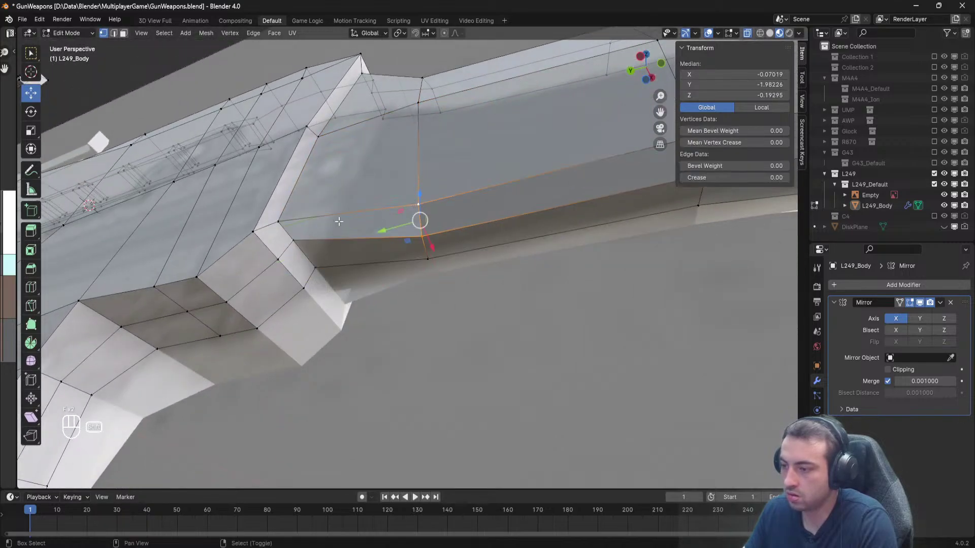
{"action": "right_click", "coordinate": [279, 222], "text": "shift"}
{"action": "right_click", "coordinate": [293, 241], "text": "shift"}
{"action": "key", "text": "f"}
{"action": "key", "text": "a"}
Leave Edit Mode, hide the Empty reference image and inspect the joined body.
{"action": "middle_click_drag", "start_coordinate": [405, 249], "coordinate": [428, 323]}
{"action": "key", "text": "Tab"}
{"action": "scroll", "coordinate": [409, 314], "scroll_direction": "down", "scroll_amount": 6}
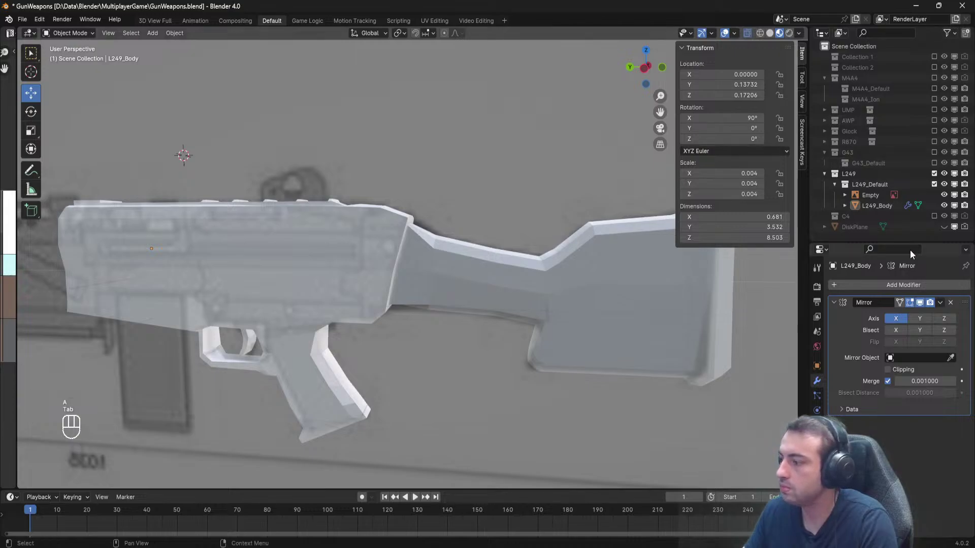
{"action": "left_click", "coordinate": [944, 196]}
{"action": "scroll", "coordinate": [467, 272], "scroll_direction": "down", "scroll_amount": 5}
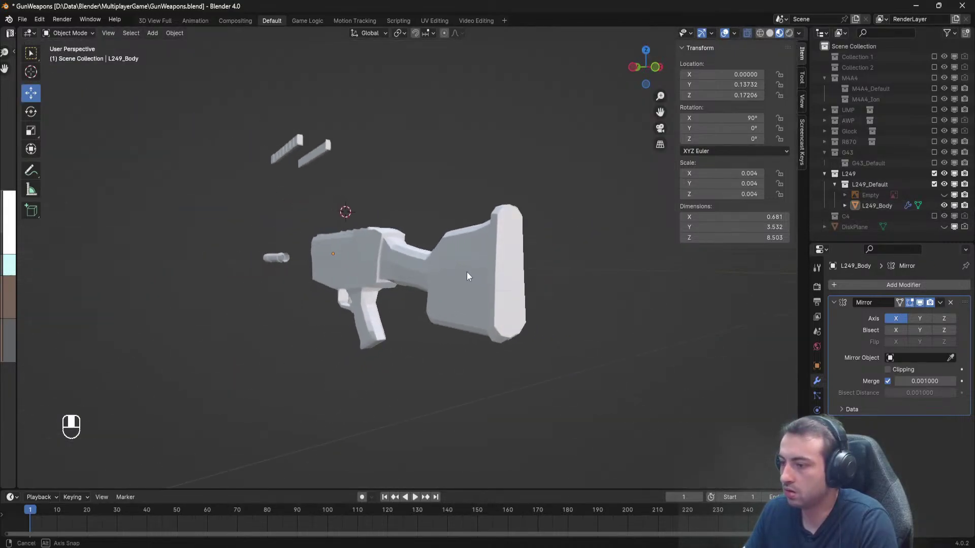
{"action": "scroll", "coordinate": [502, 276], "scroll_direction": "up", "scroll_amount": 3}
Raise the two upper side vertices along the front part of the stock neck in Edit Mode.
{"action": "left_click", "coordinate": [424, 272]}
{"action": "scroll", "coordinate": [425, 272], "scroll_direction": "up", "scroll_amount": 5}
{"action": "key", "text": "Tab"}
{"action": "middle_click_drag", "start_coordinate": [440, 276], "coordinate": [327, 231]}
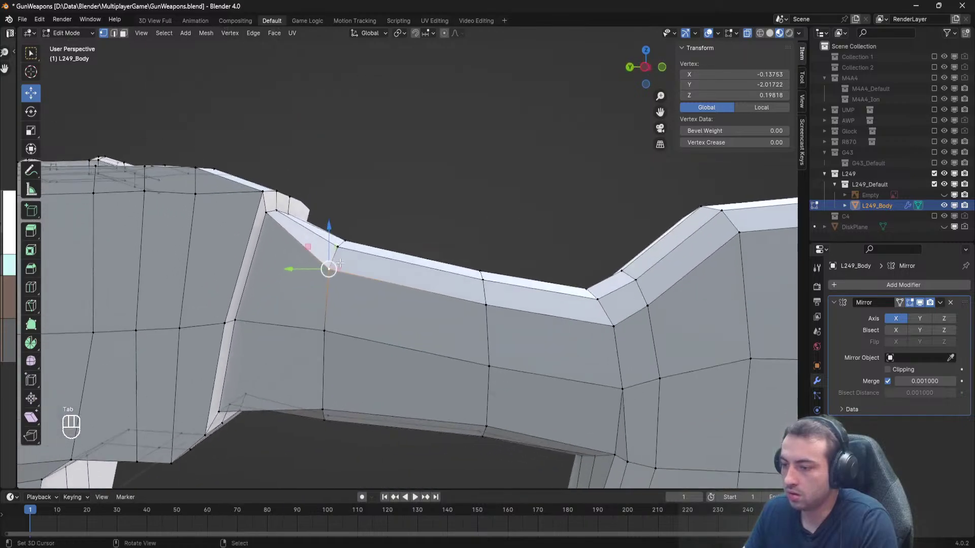
{"action": "left_click_drag", "start_coordinate": [328, 224], "coordinate": [324, 214]}
{"action": "right_click", "coordinate": [486, 305]}
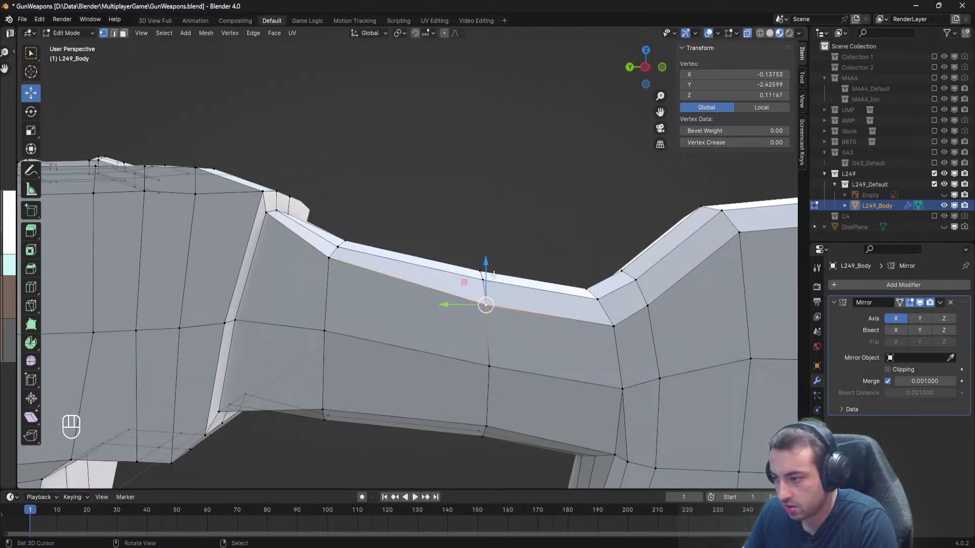
{"action": "left_click_drag", "start_coordinate": [485, 258], "coordinate": [481, 244]}
{"action": "key", "text": "a"}
{"action": "key", "text": "Tab"}
Nudge a vertex at the receiver-to-neck joint slightly and check the shape in Object Mode.
{"action": "middle_click_drag", "start_coordinate": [394, 265], "coordinate": [401, 165]}
{"action": "key", "text": "Tab"}
{"action": "right_click", "coordinate": [327, 250]}
{"action": "mouse_move", "coordinate": [314, 248]}
{"action": "left_mouse_down"}
{"action": "mouse_move", "coordinate": [320, 265]}
{"action": "mouse_move", "coordinate": [320, 232]}
{"action": "mouse_move", "coordinate": [324, 244]}
{"action": "left_mouse_up"}
{"action": "right_click", "coordinate": [324, 280]}
{"action": "key", "text": "a"}
{"action": "key", "text": "Tab"}
Raise the inner rim's lower side corner vertex by about 0.031 along Z.
{"action": "middle_click_drag", "start_coordinate": [331, 250], "coordinate": [401, 257]}
{"action": "key", "text": "Tab"}
{"action": "scroll", "coordinate": [356, 251], "scroll_direction": "up", "scroll_amount": 2}
{"action": "right_click", "coordinate": [300, 229]}
{"action": "middle_click_drag", "start_coordinate": [301, 223], "coordinate": [272, 252]}
{"action": "left_click_drag", "start_coordinate": [234, 301], "coordinate": [234, 285]}
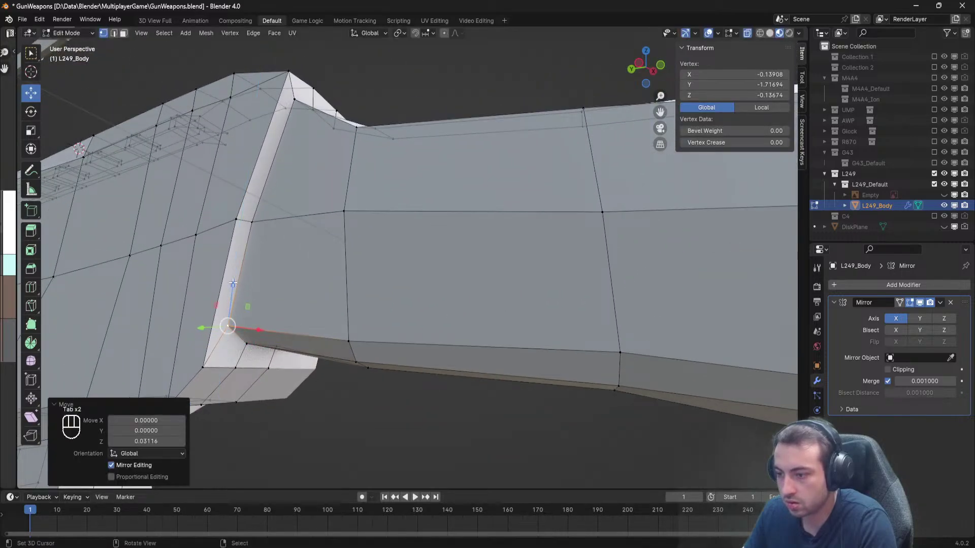
{"action": "key", "text": "Tab"}
Lower one vertex at the receiver-to-neck joint slightly and save the file.
{"action": "middle_click_drag", "start_coordinate": [280, 190], "coordinate": [259, 350], "text": "shift"}
{"action": "key", "text": "Tab"}
{"action": "right_click", "coordinate": [265, 274]}
{"action": "left_click_drag", "start_coordinate": [266, 236], "coordinate": [265, 242]}
{"action": "key", "text": "Tab"}
{"action": "scroll", "coordinate": [285, 260], "scroll_direction": "down", "scroll_amount": 7}
{"action": "middle_click_drag", "start_coordinate": [290, 265], "coordinate": [380, 259]}
{"action": "key", "text": "ctrl+s"}
Shift the outer side vertices along the receiver's rear edge slightly together and save the file.
{"action": "scroll", "coordinate": [330, 315], "scroll_direction": "up", "scroll_amount": 6}
{"action": "key", "text": "Tab"}
{"action": "right_click", "coordinate": [350, 229]}
{"action": "right_click", "coordinate": [317, 367], "text": "shift"}
{"action": "middle_click_drag", "start_coordinate": [318, 367], "coordinate": [315, 332]}
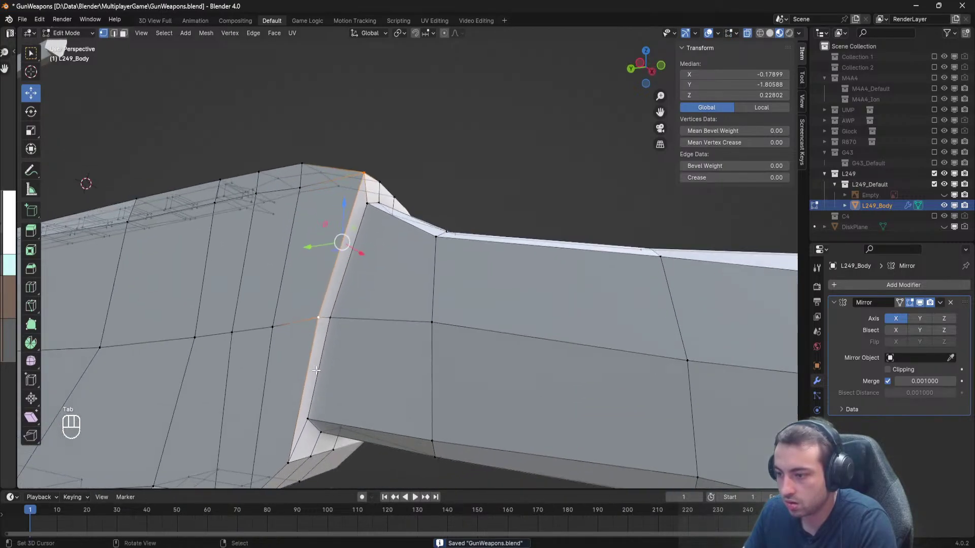
{"action": "right_click", "coordinate": [281, 457], "text": "shift"}
{"action": "left_click_drag", "start_coordinate": [292, 314], "coordinate": [288, 312]}
{"action": "key", "text": "a"}
{"action": "key", "text": "Tab"}
{"action": "scroll", "coordinate": [289, 312], "scroll_direction": "down", "scroll_amount": 8}
{"action": "key", "text": "ctrl+s"}
Examine the body in Edit Mode from the top view and show the reference image again for comparison.
{"action": "middle_click_drag", "start_coordinate": [422, 265], "coordinate": [351, 344]}
{"action": "key", "text": "Tab"}
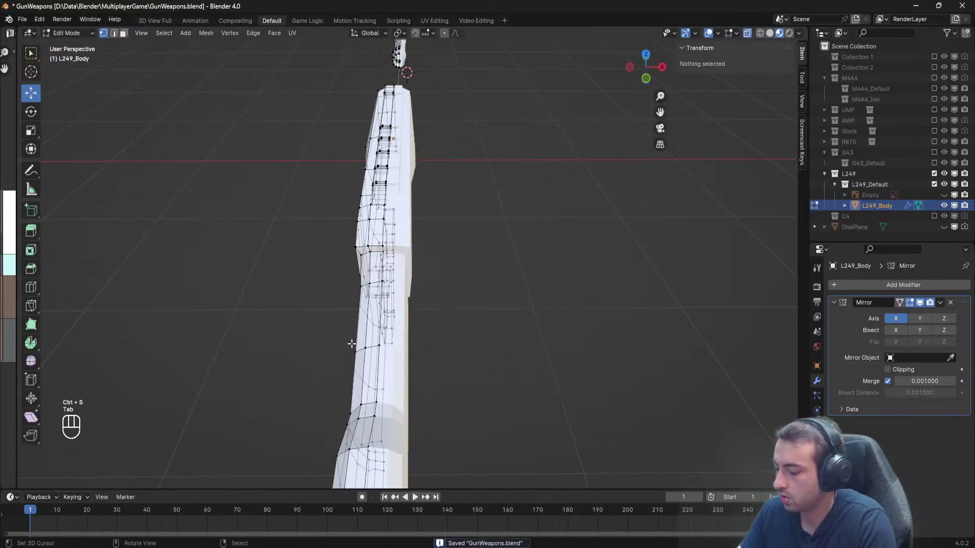
{"action": "key", "text": "KP_1"}
{"action": "key", "text": "KP_7"}
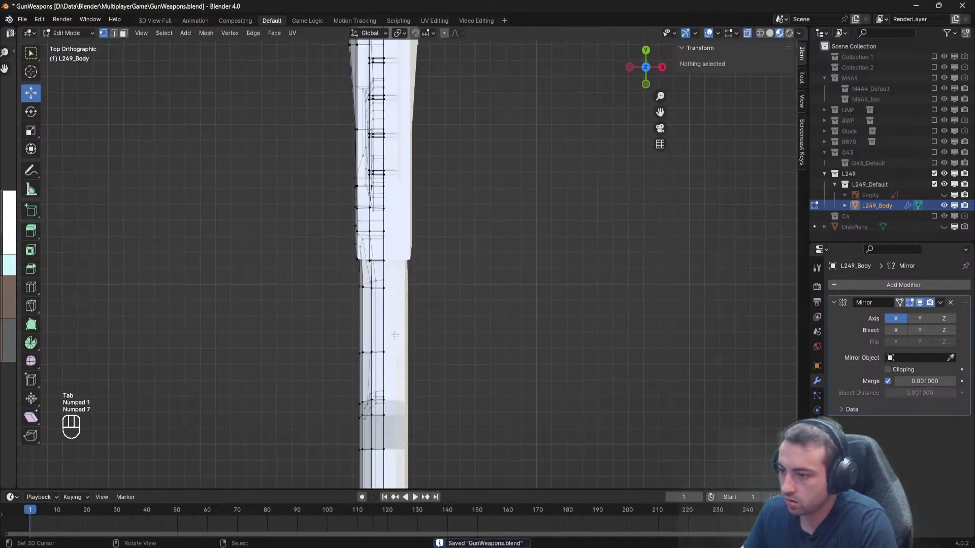
{"action": "scroll", "coordinate": [395, 335], "scroll_direction": "up", "scroll_amount": 2}
{"action": "middle_click_drag", "start_coordinate": [395, 335], "coordinate": [445, 162], "text": "shift"}
{"action": "scroll", "coordinate": [438, 266], "scroll_direction": "down", "scroll_amount": 3}
{"action": "middle_click_drag", "start_coordinate": [437, 265], "coordinate": [433, 248], "text": "shift"}
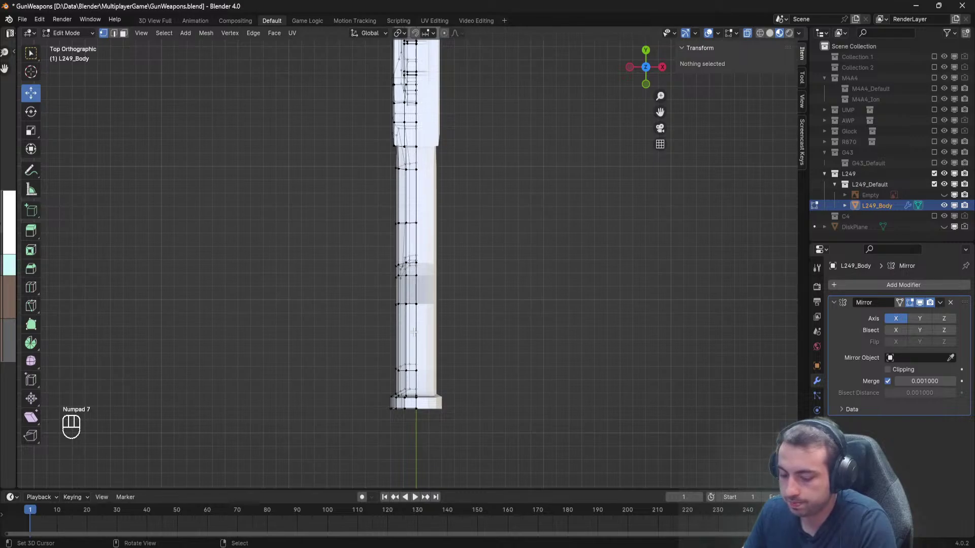
{"action": "key", "text": "b"}
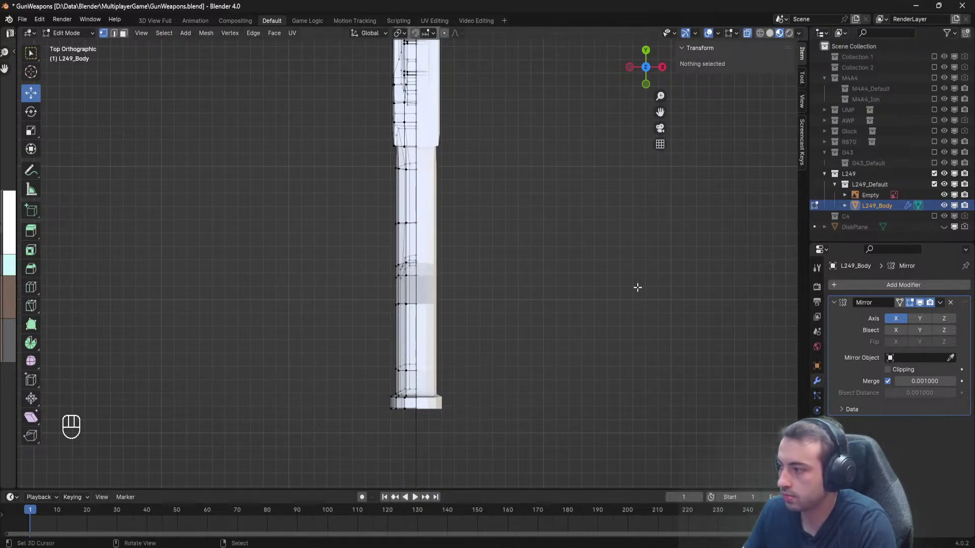
{"action": "middle_click_drag", "start_coordinate": [588, 269], "coordinate": [546, 321]}
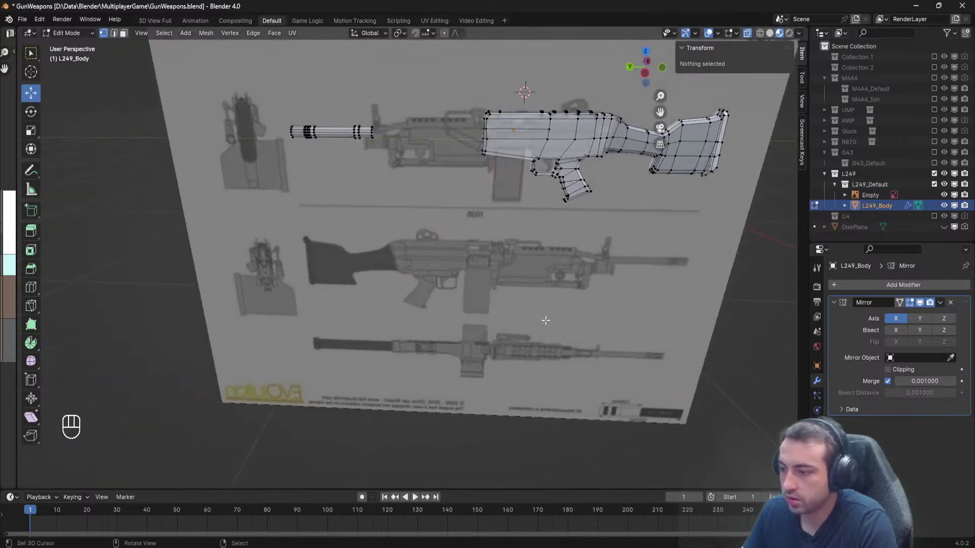
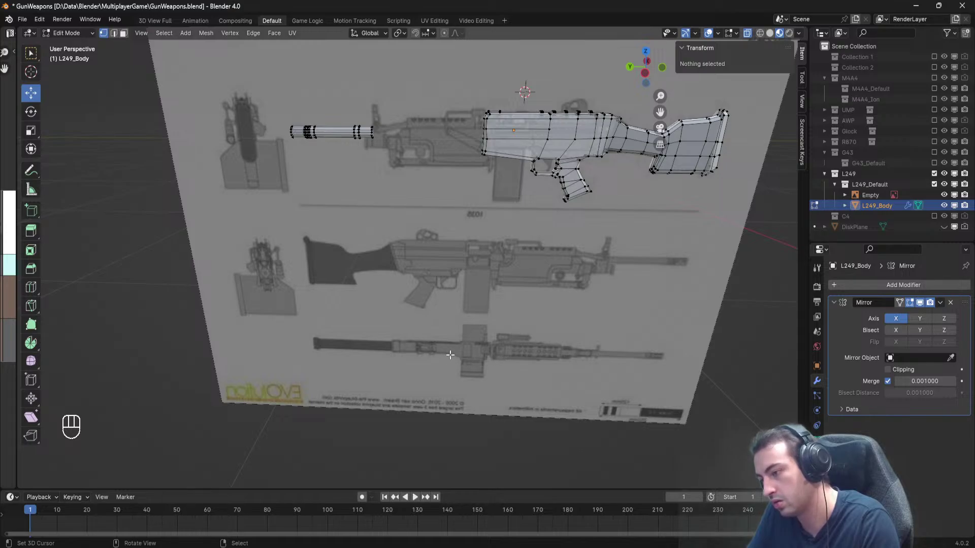
Examine the reference image's side and top views of the gun, comparing the stock, neck and receiver with the model.
{"action": "middle_click_drag", "start_coordinate": [447, 358], "coordinate": [460, 214]}
{"action": "scroll", "coordinate": [462, 325], "scroll_direction": "up", "scroll_amount": 3}
{"action": "scroll", "coordinate": [459, 213], "scroll_direction": "down", "scroll_amount": 1}
{"action": "middle_click_drag", "start_coordinate": [460, 213], "coordinate": [346, 231]}
{"action": "scroll", "coordinate": [398, 218], "scroll_direction": "down", "scroll_amount": 1}
{"action": "scroll", "coordinate": [371, 291], "scroll_direction": "up", "scroll_amount": 4}
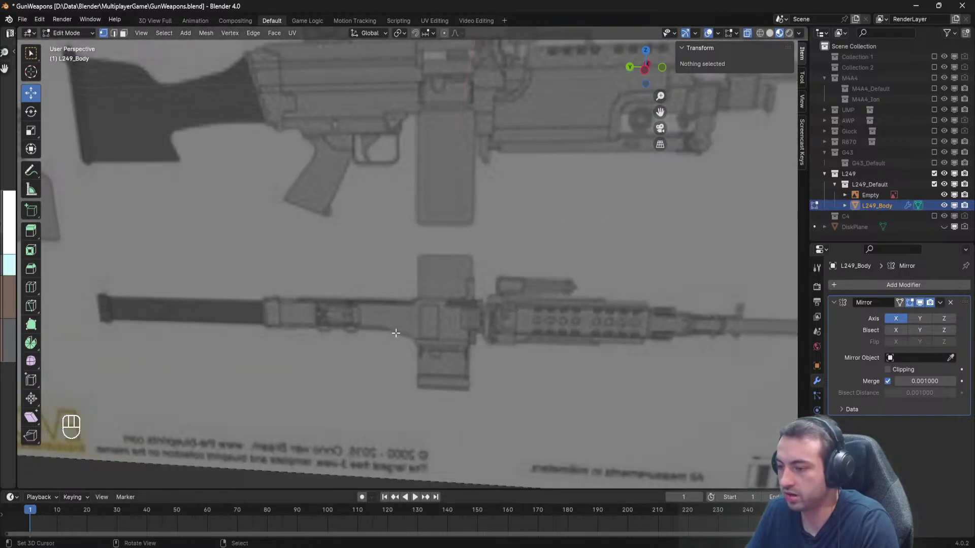
{"action": "scroll", "coordinate": [446, 324], "scroll_direction": "down", "scroll_amount": 5}
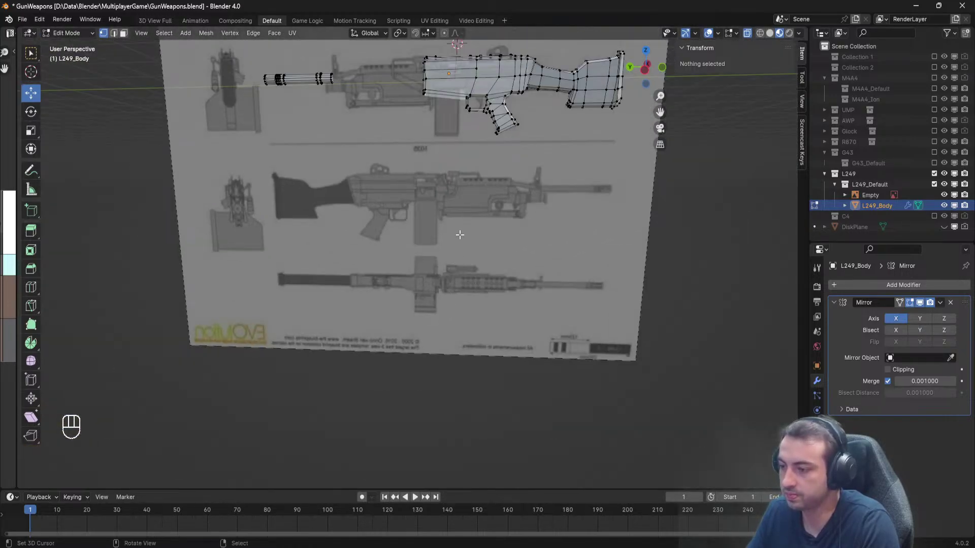
{"action": "scroll", "coordinate": [460, 234], "scroll_direction": "up", "scroll_amount": 3}
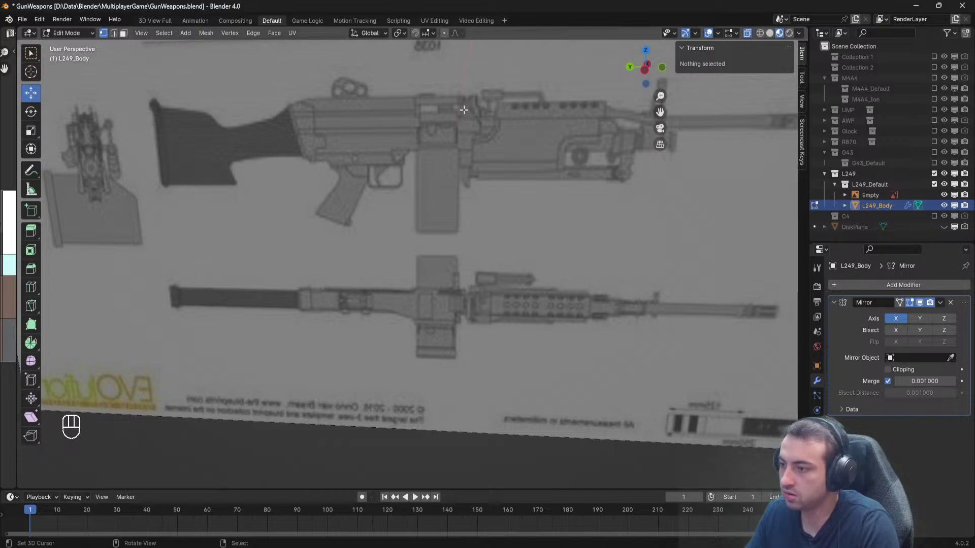
{"action": "scroll", "coordinate": [468, 175], "scroll_direction": "down", "scroll_amount": 5}
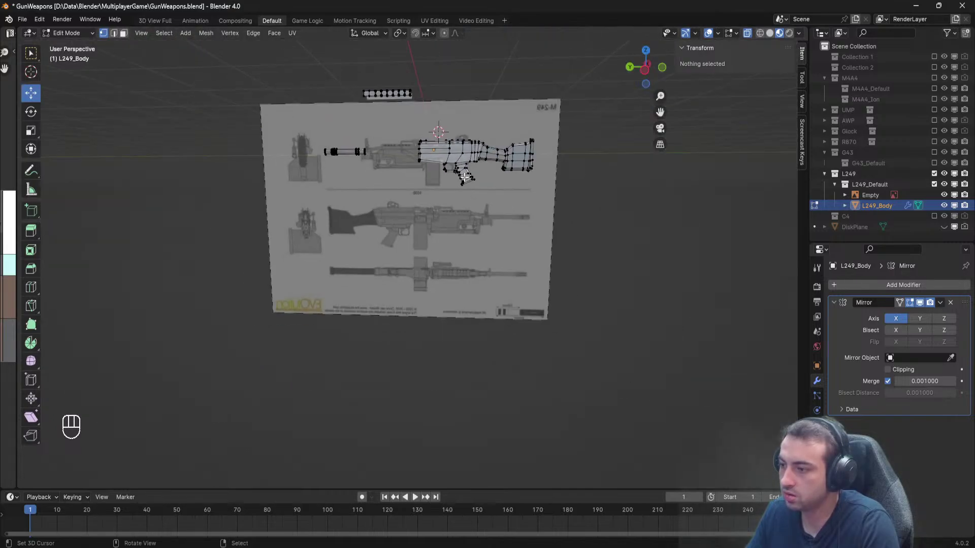
{"action": "scroll", "coordinate": [409, 170], "scroll_direction": "up", "scroll_amount": 3}
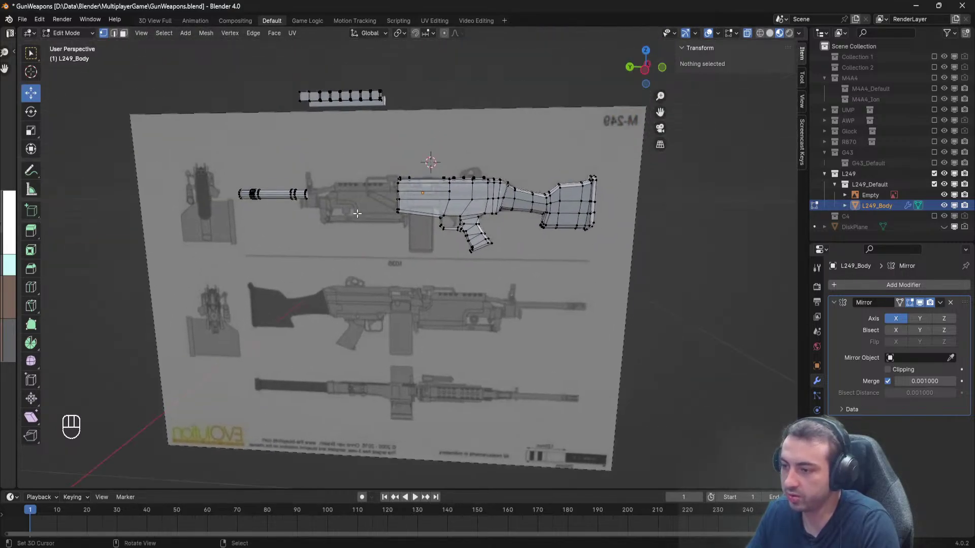
{"action": "scroll", "coordinate": [408, 248], "scroll_direction": "up", "scroll_amount": 2}
{"action": "middle_click_drag", "start_coordinate": [530, 203], "coordinate": [433, 299], "text": "shift"}
{"action": "scroll", "coordinate": [404, 277], "scroll_direction": "up", "scroll_amount": 4}
{"action": "scroll", "coordinate": [383, 303], "scroll_direction": "up", "scroll_amount": 3}
From the top view, move the side vertices of the neck and stock inward by about 0.018 along X.
{"action": "key", "text": "KP_9"}
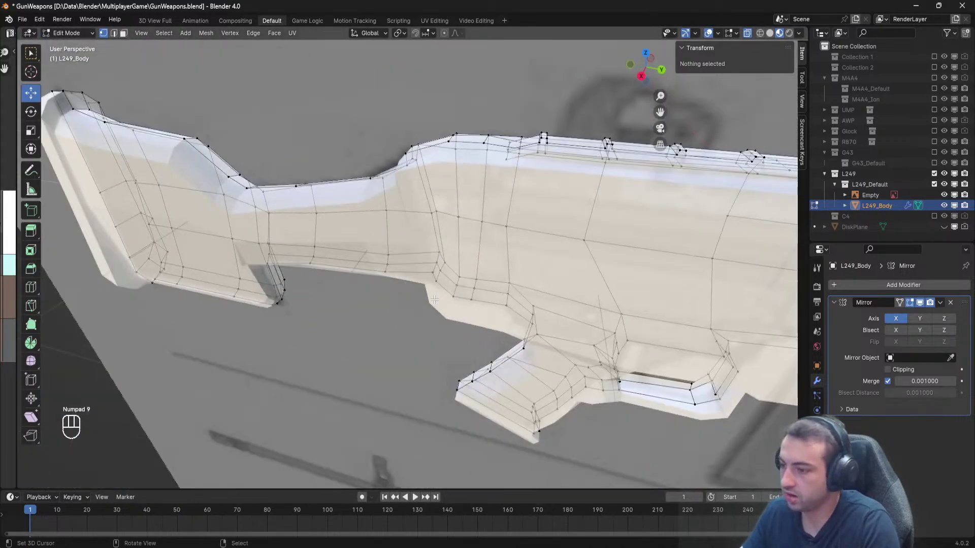
{"action": "key", "text": "KP_1"}
{"action": "key", "text": "KP_7"}
{"action": "scroll", "coordinate": [445, 294], "scroll_direction": "down", "scroll_amount": 3}
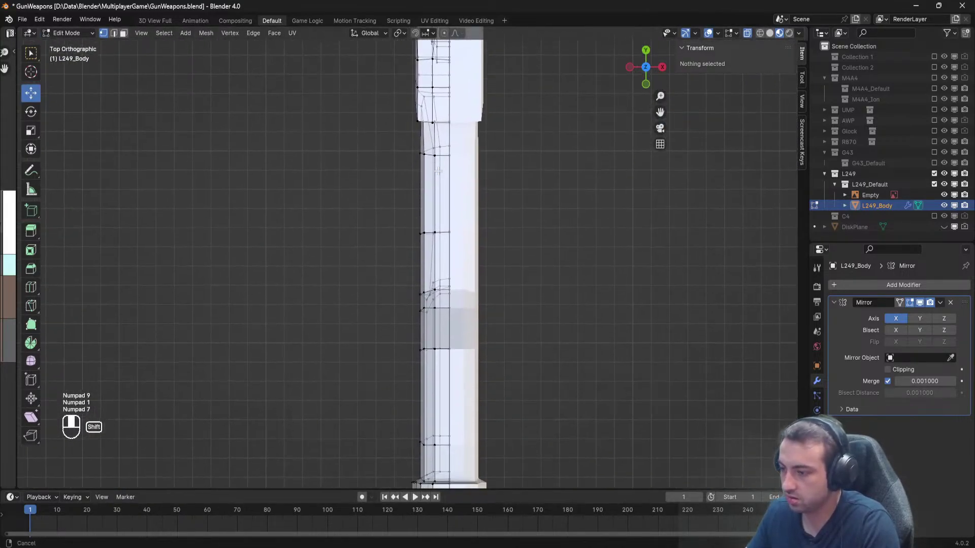
{"action": "key", "text": "b"}
{"action": "key", "text": "b"}
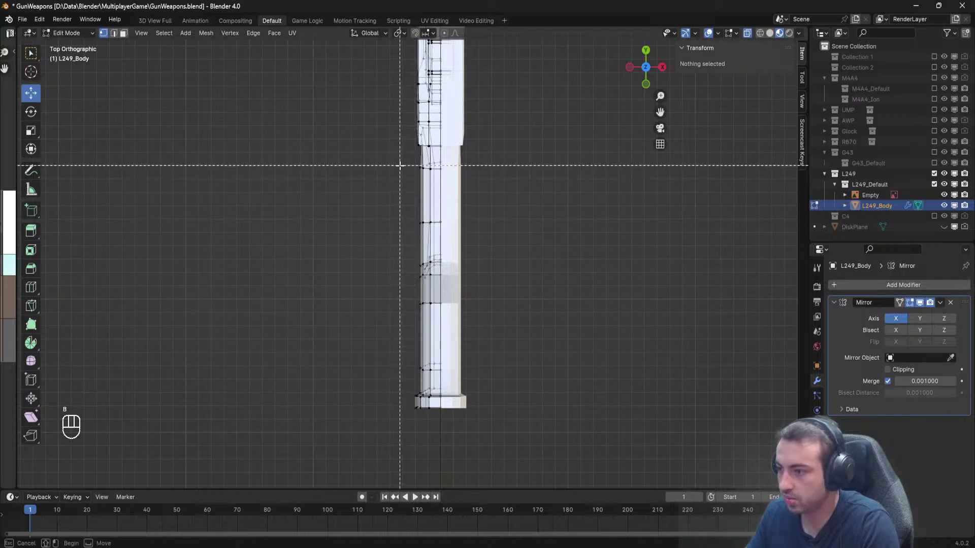
{"action": "left_click_drag", "start_coordinate": [392, 154], "coordinate": [436, 311]}
{"action": "middle_click_drag", "start_coordinate": [435, 311], "coordinate": [410, 224], "text": "shift"}
{"action": "key", "text": "b"}
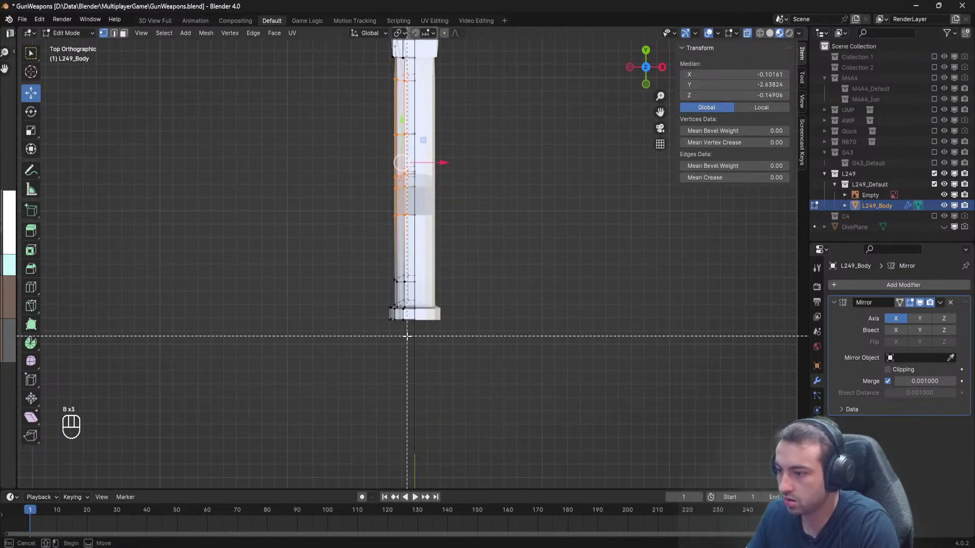
{"action": "left_click_drag", "start_coordinate": [410, 334], "coordinate": [441, 295]}
{"action": "scroll", "coordinate": [396, 319], "scroll_direction": "up", "scroll_amount": 3}
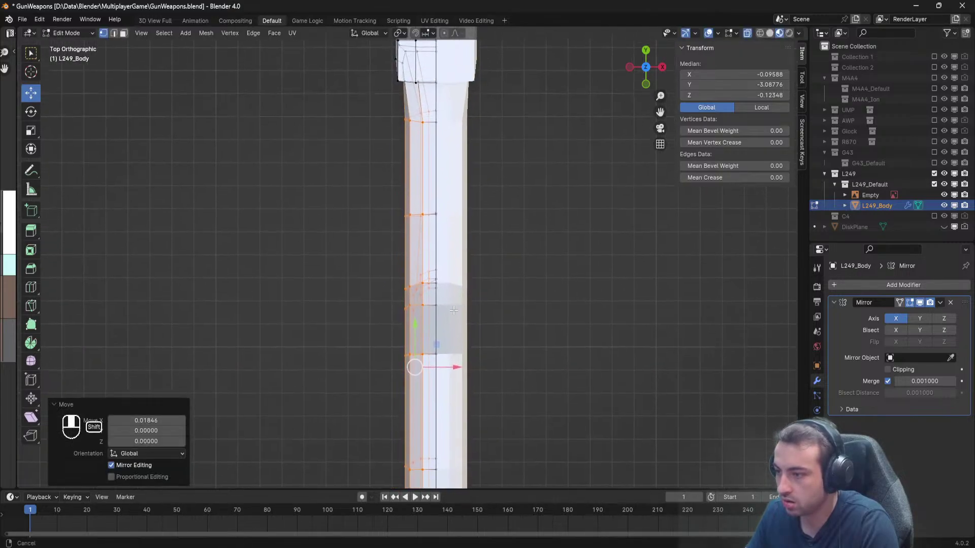
Move the outermost side vertices from mid-neck to the butt plate inward by about 0.017 along X and save the file.
{"action": "scroll", "coordinate": [446, 285], "scroll_direction": "down", "scroll_amount": 3}
{"action": "key", "text": "alt+a"}
{"action": "key", "text": "b"}
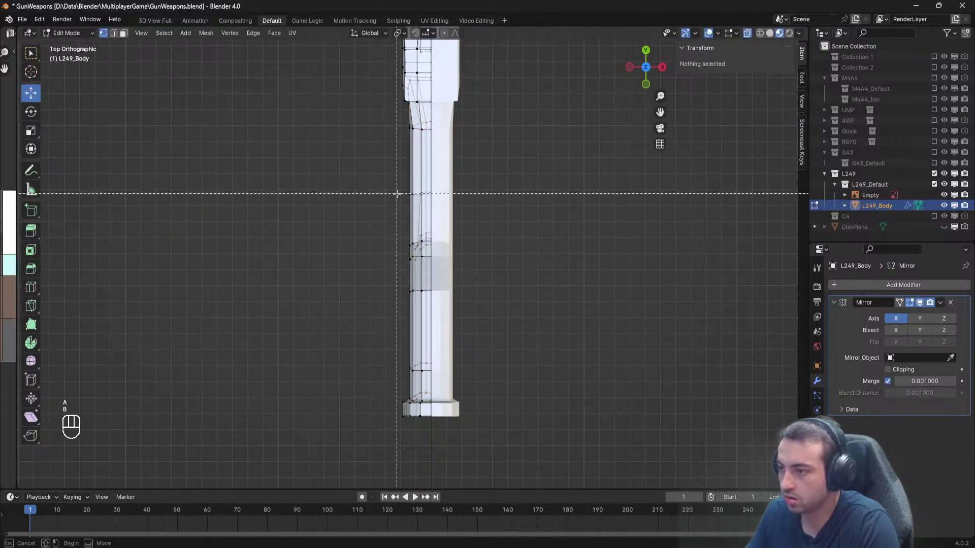
{"action": "left_click_drag", "start_coordinate": [389, 163], "coordinate": [419, 446]}
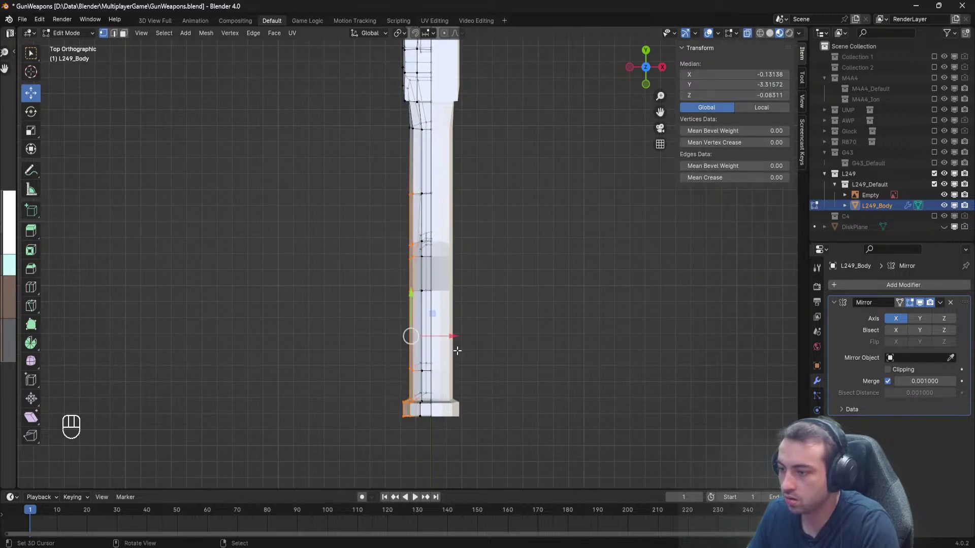
{"action": "left_click_drag", "start_coordinate": [455, 335], "coordinate": [460, 333]}
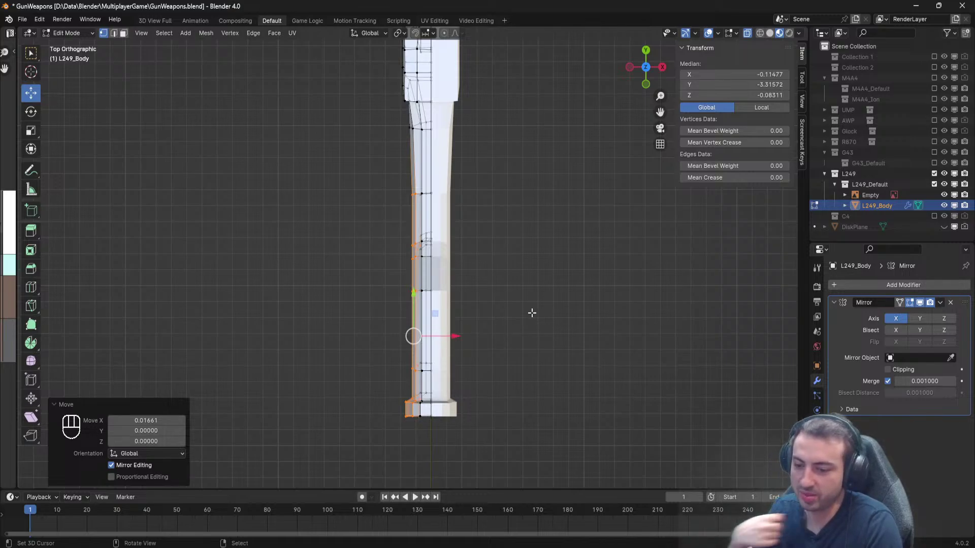
{"action": "key", "text": "a"}
{"action": "key", "text": "Tab"}
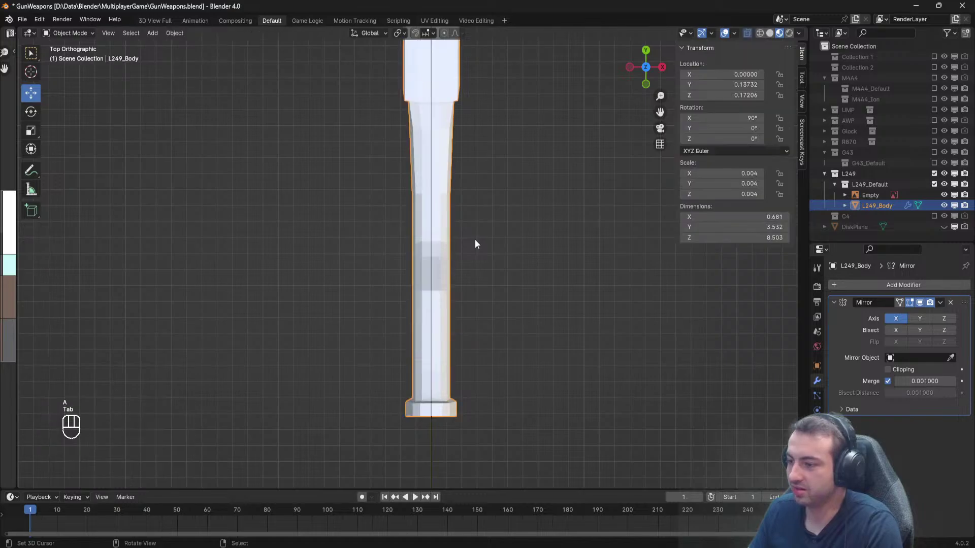
{"action": "key", "text": "ctrl+s"}
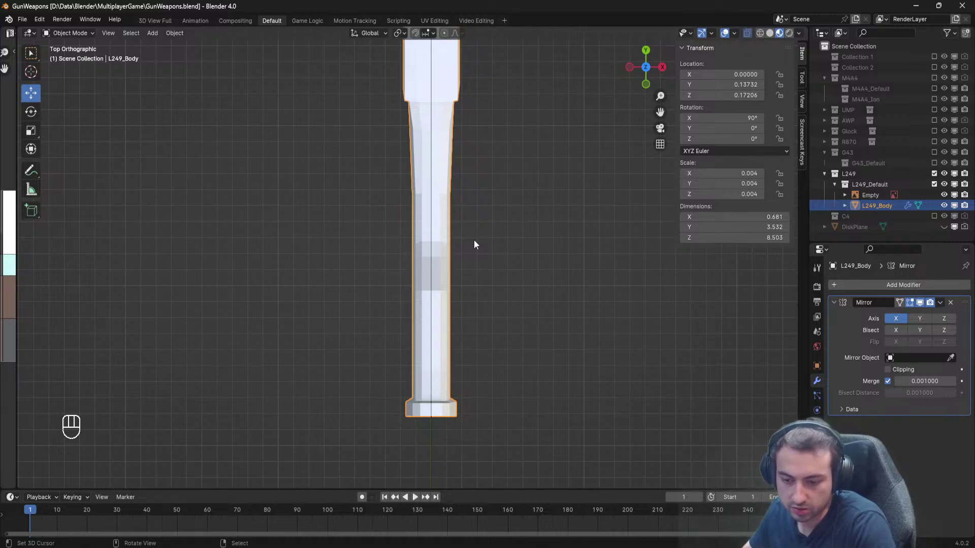
Shift the side vertices along the stock's middle section, in front of the butt plate, slightly inward along X.
{"action": "key", "text": "Tab"}
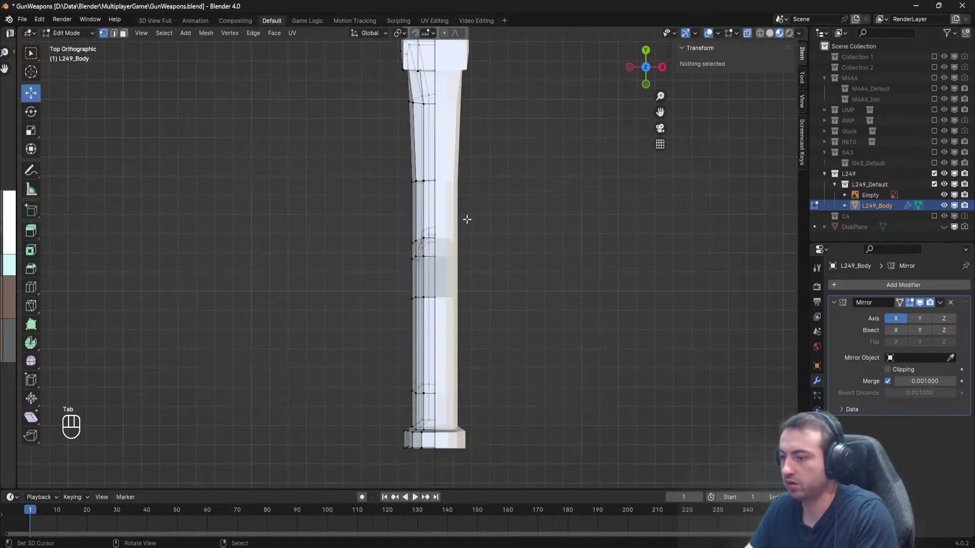
{"action": "key", "text": "a"}
{"action": "key", "text": "a"}
{"action": "key", "text": "b"}
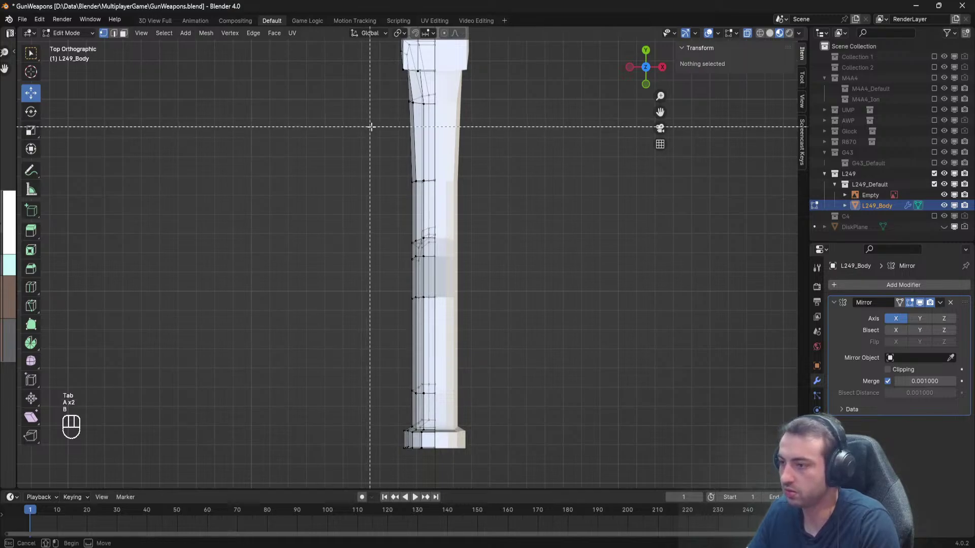
{"action": "left_click_drag", "start_coordinate": [381, 217], "coordinate": [430, 409]}
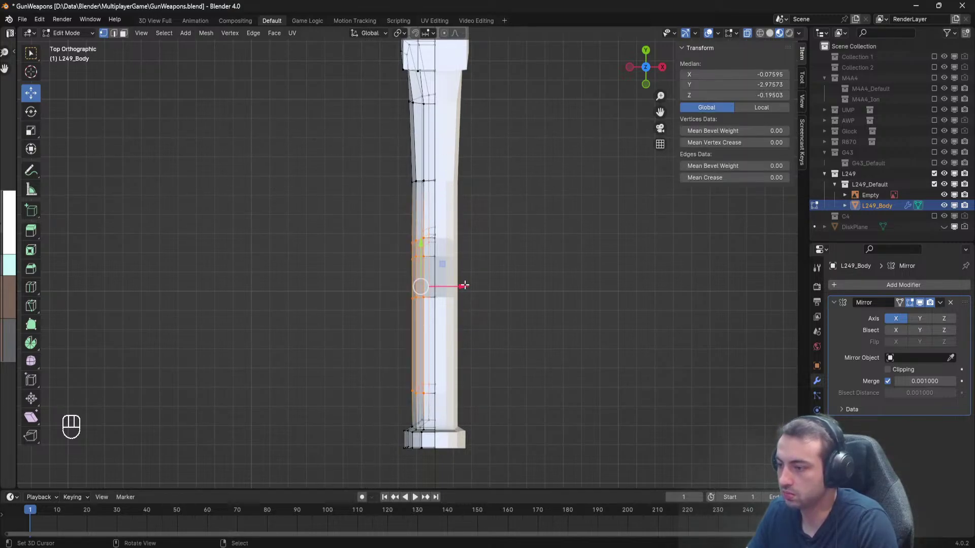
{"action": "left_click_drag", "start_coordinate": [465, 285], "coordinate": [466, 288]}
Move the butt plate's outermost side vertices slightly inward along X and save the file.
{"action": "key", "text": "a"}
{"action": "key", "text": "b"}
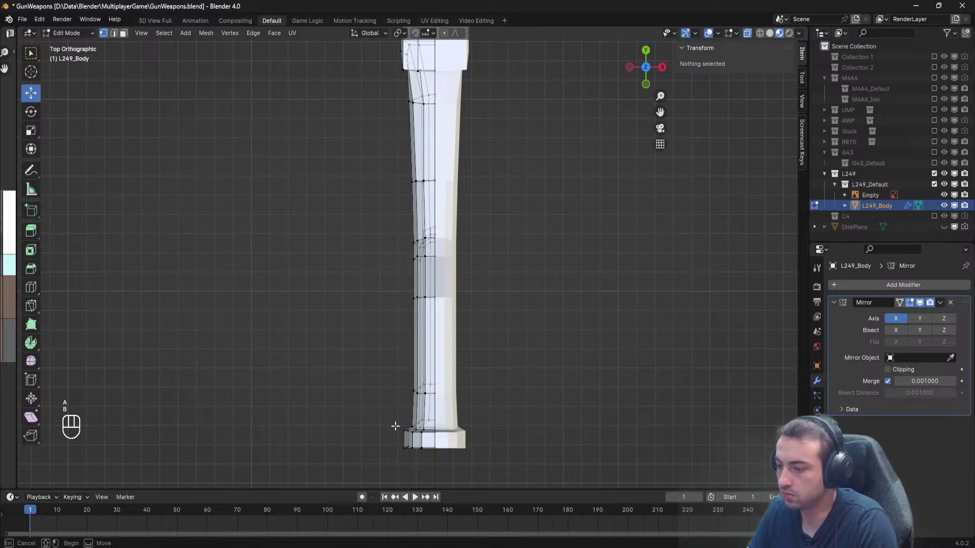
{"action": "left_click_drag", "start_coordinate": [409, 461], "coordinate": [407, 452]}
{"action": "scroll", "coordinate": [407, 452], "scroll_direction": "up", "scroll_amount": 4}
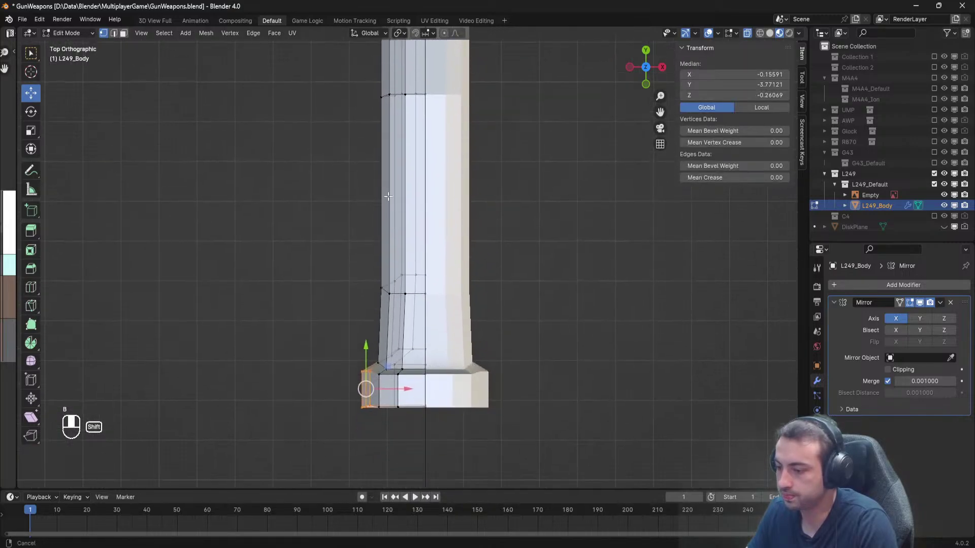
{"action": "left_click_drag", "start_coordinate": [394, 312], "coordinate": [413, 313]}
{"action": "key", "text": "a"}
{"action": "right_click", "coordinate": [373, 290]}
{"action": "right_click", "coordinate": [373, 335], "text": "shift"}
{"action": "key", "text": "a"}
{"action": "key", "text": "a"}
{"action": "scroll", "coordinate": [413, 313], "scroll_direction": "down", "scroll_amount": 4}
{"action": "middle_click_drag", "start_coordinate": [413, 312], "coordinate": [404, 192]}
{"action": "key", "text": "Tab"}
{"action": "key", "text": "ctrl+s"}
Move two side vertices of the neck near the receiver inward by about 0.013 along X and save the file.
{"action": "scroll", "coordinate": [550, 213], "scroll_direction": "up", "scroll_amount": 4}
{"action": "key", "text": "Tab"}
{"action": "scroll", "coordinate": [422, 254], "scroll_direction": "up", "scroll_amount": 2}
{"action": "right_click", "coordinate": [403, 203]}
{"action": "right_click", "coordinate": [401, 257], "text": "shift"}
{"action": "key", "text": "g"}
{"action": "key", "text": "x"}
{"action": "left_click_drag", "start_coordinate": [420, 184], "coordinate": [421, 184]}
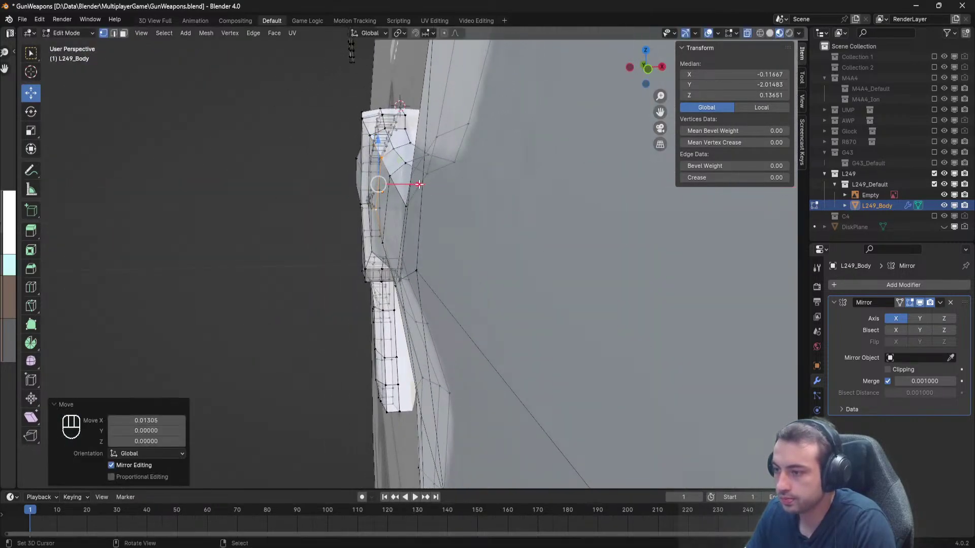
{"action": "right_click", "coordinate": [379, 207]}
{"action": "middle_click_drag", "start_coordinate": [374, 213], "coordinate": [487, 263]}
{"action": "key", "text": "a"}
{"action": "key", "text": "Tab"}
{"action": "scroll", "coordinate": [414, 209], "scroll_direction": "down", "scroll_amount": 5}
{"action": "key", "text": "ctrl+s"}
Deselect the body, hide the reference image and save the file.
{"action": "scroll", "coordinate": [488, 263], "scroll_direction": "down", "scroll_amount": 3}
{"action": "left_click", "coordinate": [615, 313]}
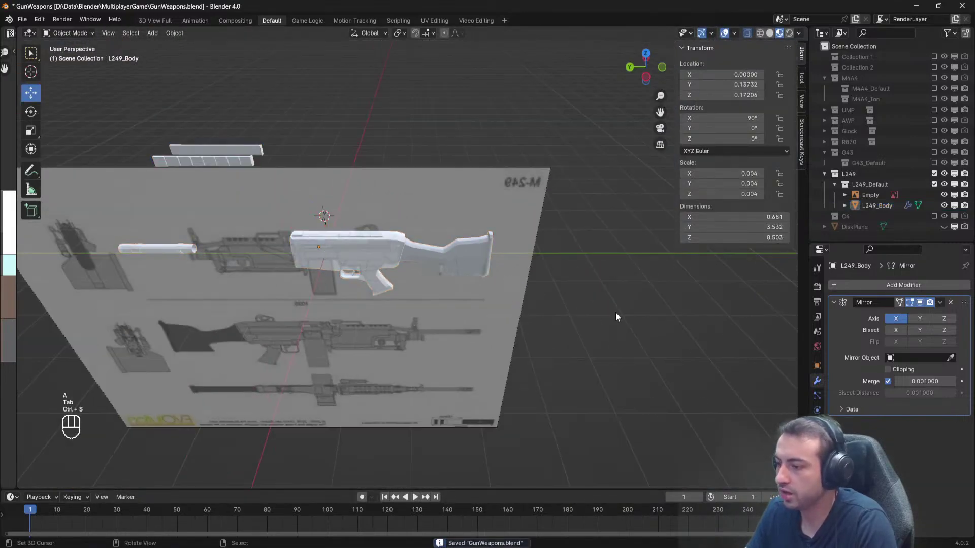
{"action": "scroll", "coordinate": [604, 274], "scroll_direction": "up", "scroll_amount": 8}
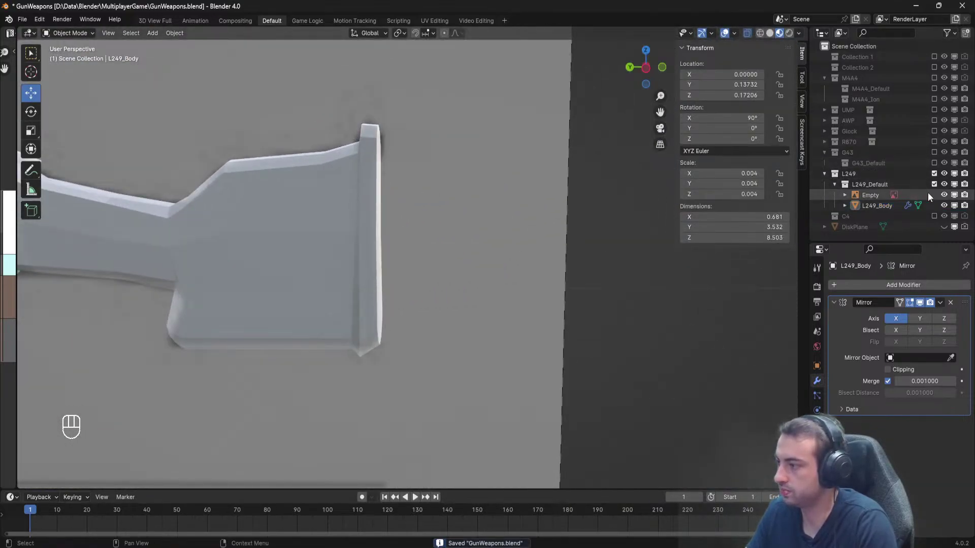
{"action": "left_click", "coordinate": [944, 195]}
{"action": "mouse_move", "coordinate": [513, 266]}
{"action": "middle_mouse_down"}
{"action": "mouse_move", "coordinate": [257, 274]}
{"action": "mouse_move", "coordinate": [410, 273]}
{"action": "mouse_move", "coordinate": [417, 243]}
{"action": "mouse_move", "coordinate": [503, 261]}
{"action": "middle_mouse_up"}
{"action": "key", "text": "ctrl+s"}
{"action": "scroll", "coordinate": [437, 282], "scroll_direction": "up", "scroll_amount": 2}
{"action": "scroll", "coordinate": [438, 287], "scroll_direction": "down", "scroll_amount": 2}
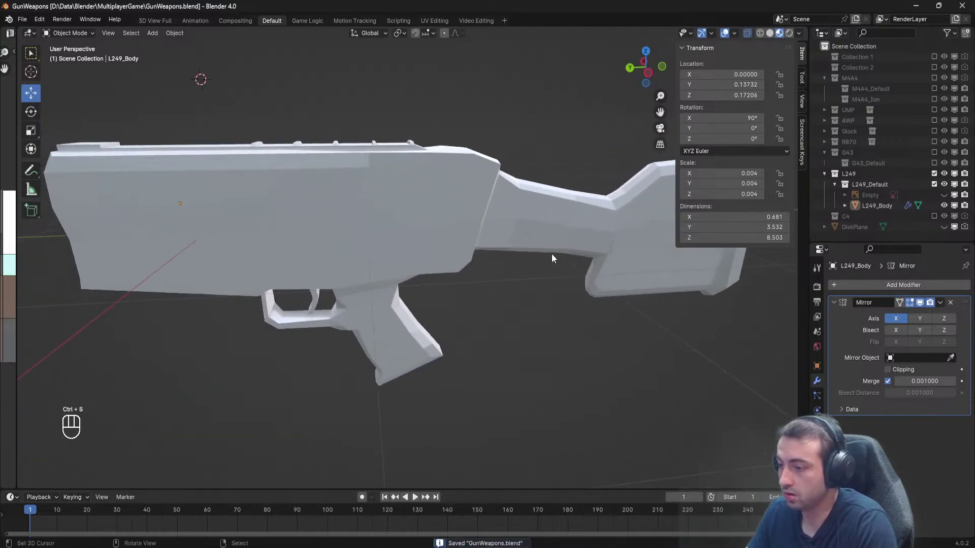
{"action": "key", "text": "ctrl+s"}
{"action": "scroll", "coordinate": [428, 263], "scroll_direction": "down", "scroll_amount": 2}
{"action": "scroll", "coordinate": [406, 239], "scroll_direction": "up", "scroll_amount": 3}
Slide the receiver's mid-height side vertex above the grip forward along Y and save the file.
{"action": "left_click", "coordinate": [400, 224]}
{"action": "key", "text": "Tab"}
{"action": "middle_click_drag", "start_coordinate": [378, 215], "coordinate": [518, 252], "text": "shift"}
{"action": "right_click", "coordinate": [530, 252]}
{"action": "middle_click_drag", "start_coordinate": [518, 251], "coordinate": [430, 243], "text": "shift"}
{"action": "scroll", "coordinate": [420, 241], "scroll_direction": "up", "scroll_amount": 3}
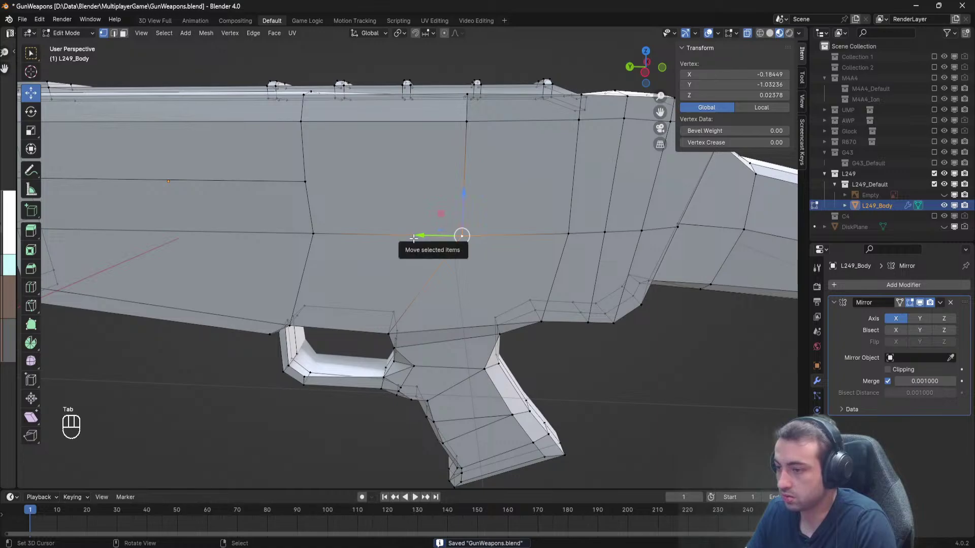
{"action": "left_click_drag", "start_coordinate": [420, 240], "coordinate": [379, 233]}
{"action": "scroll", "coordinate": [379, 233], "scroll_direction": "down", "scroll_amount": 3}
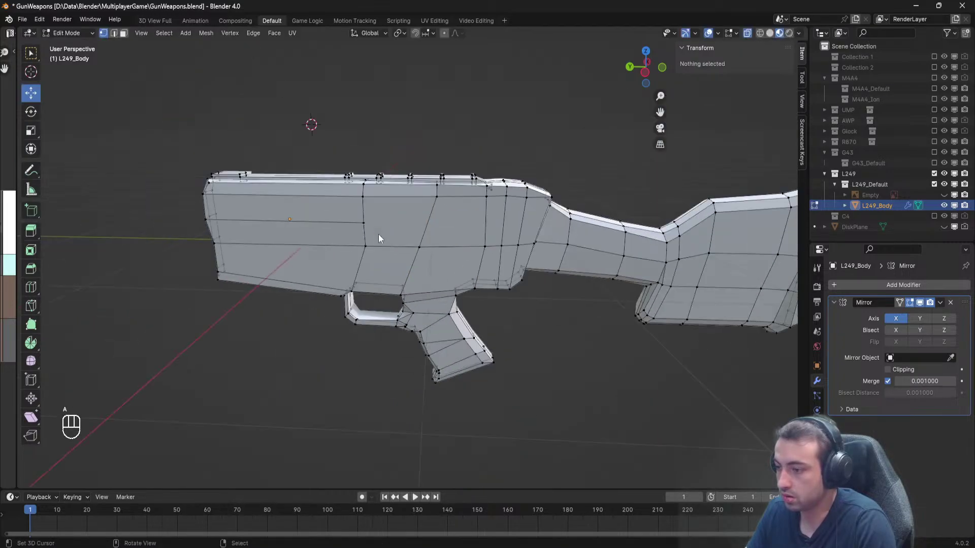
{"action": "key", "text": "a"}
{"action": "key", "text": "Tab"}
{"action": "key", "text": "ctrl+s"}
{"action": "key", "text": "ctrl+s"}
Inspect the body from the front and top views, checking the receiver's front end in Edit Mode.
{"action": "scroll", "coordinate": [377, 234], "scroll_direction": "up", "scroll_amount": 3}
{"action": "scroll", "coordinate": [411, 229], "scroll_direction": "up", "scroll_amount": 2}
{"action": "scroll", "coordinate": [436, 220], "scroll_direction": "down", "scroll_amount": 4}
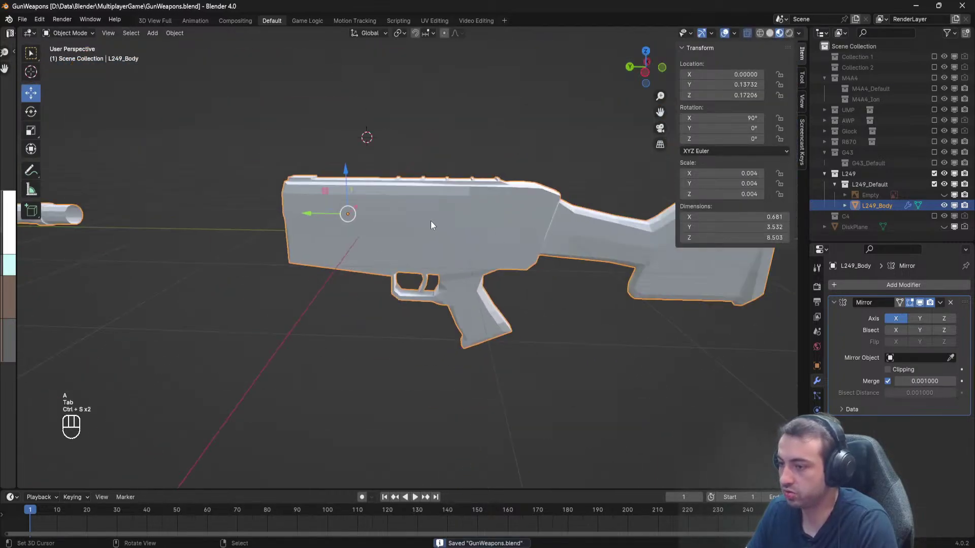
{"action": "key", "text": "KP_1"}
{"action": "middle_click_drag", "start_coordinate": [431, 221], "coordinate": [339, 279]}
{"action": "key", "text": "KP_1"}
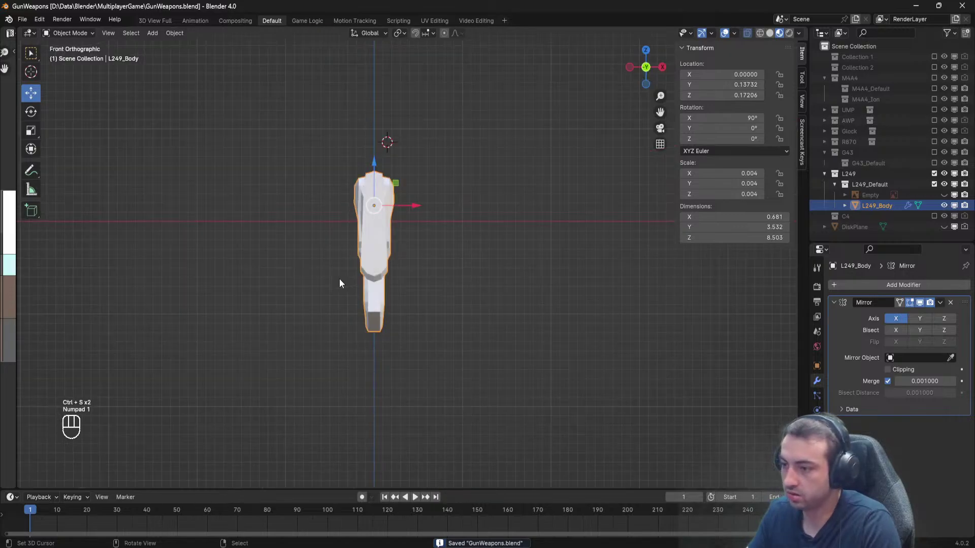
{"action": "key", "text": "KP_7"}
{"action": "scroll", "coordinate": [329, 239], "scroll_direction": "up", "scroll_amount": 5}
{"action": "key", "text": "Tab"}
{"action": "middle_click_drag", "start_coordinate": [328, 222], "coordinate": [423, 331], "text": "shift"}
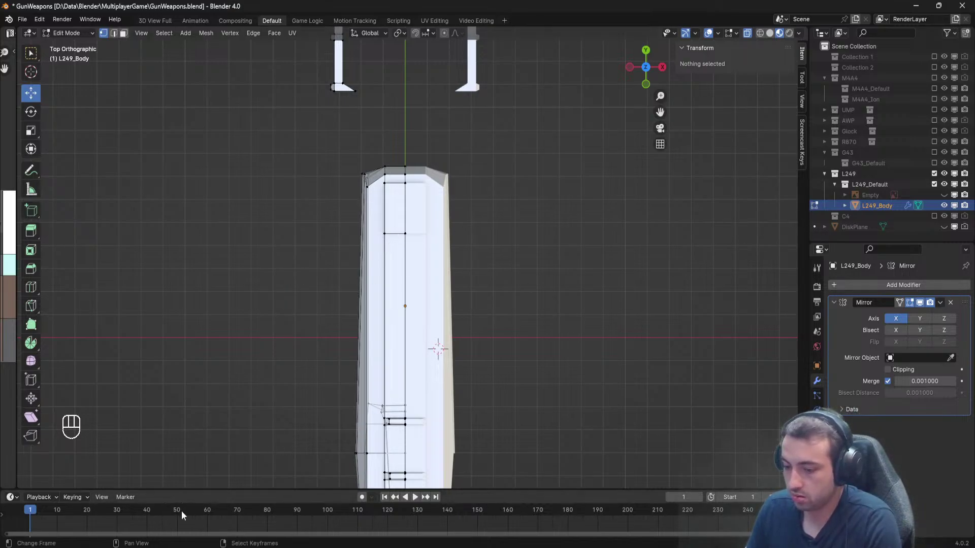
Show the reference image again and compare its side and top views of the receiver with the model's top view.
{"action": "left_click", "coordinate": [944, 195]}
{"action": "middle_click_drag", "start_coordinate": [341, 296], "coordinate": [431, 274]}
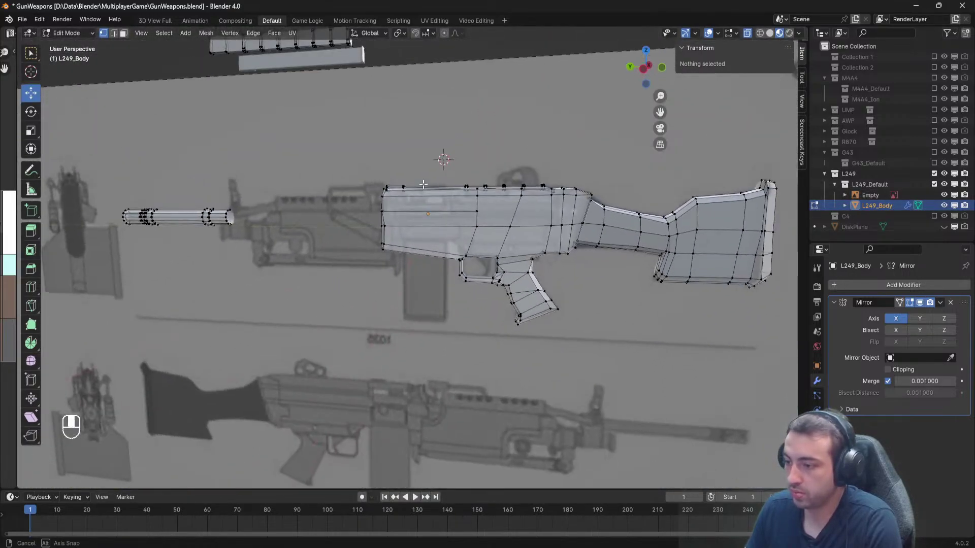
{"action": "scroll", "coordinate": [431, 275], "scroll_direction": "up", "scroll_amount": 2}
{"action": "middle_click_drag", "start_coordinate": [401, 355], "coordinate": [405, 181], "text": "shift"}
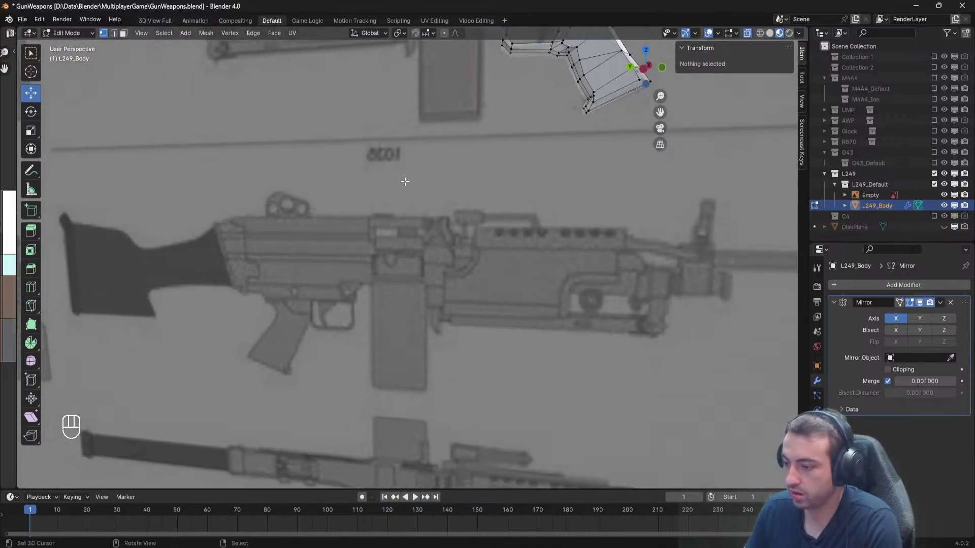
{"action": "scroll", "coordinate": [404, 181], "scroll_direction": "down", "scroll_amount": 3}
{"action": "middle_click_drag", "start_coordinate": [366, 304], "coordinate": [378, 218], "text": "shift"}
{"action": "scroll", "coordinate": [387, 252], "scroll_direction": "up", "scroll_amount": 2}
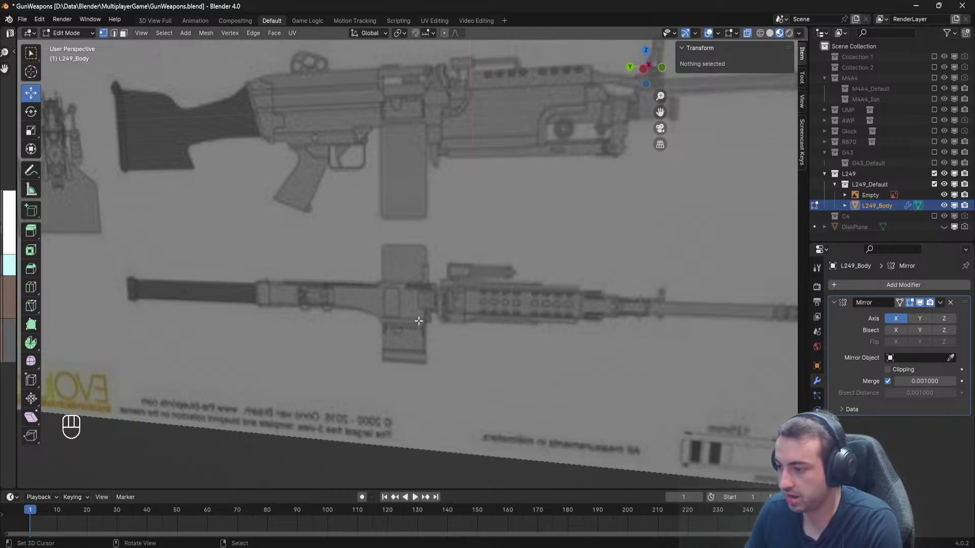
{"action": "scroll", "coordinate": [452, 254], "scroll_direction": "down", "scroll_amount": 2}
{"action": "middle_click_drag", "start_coordinate": [479, 218], "coordinate": [392, 290]}
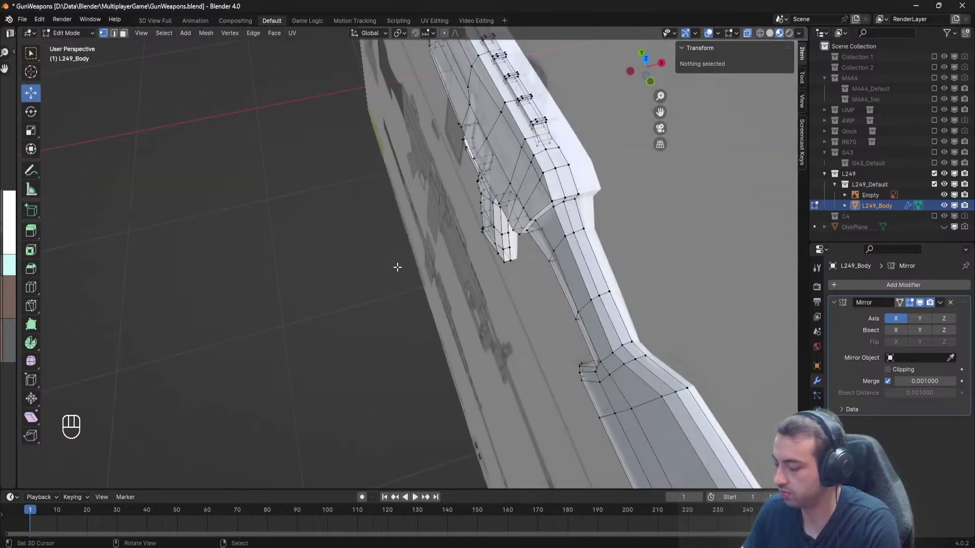
{"action": "key", "text": "KP_7"}
{"action": "scroll", "coordinate": [397, 267], "scroll_direction": "up", "scroll_amount": 8}
{"action": "scroll", "coordinate": [446, 222], "scroll_direction": "down", "scroll_amount": 5}
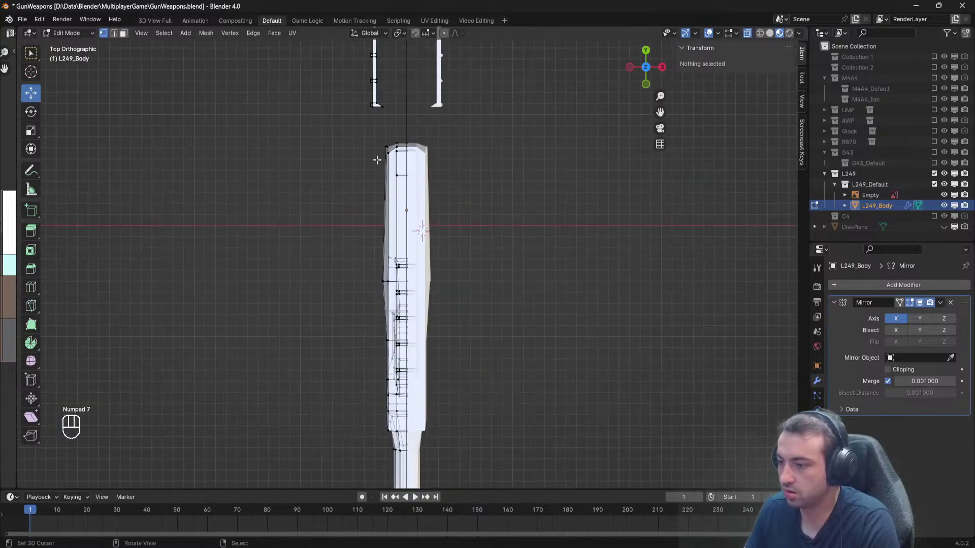
Select the receiver's vertical column of side vertices above the trigger guard and move it forward about 0.11 along Y.
{"action": "scroll", "coordinate": [359, 212], "scroll_direction": "up", "scroll_amount": 4}
{"action": "middle_click_drag", "start_coordinate": [360, 212], "coordinate": [454, 239]}
{"action": "scroll", "coordinate": [455, 240], "scroll_direction": "up", "scroll_amount": 7}
{"action": "middle_click_drag", "start_coordinate": [390, 228], "coordinate": [439, 228], "text": "shift"}
{"action": "scroll", "coordinate": [478, 266], "scroll_direction": "down", "scroll_amount": 3}
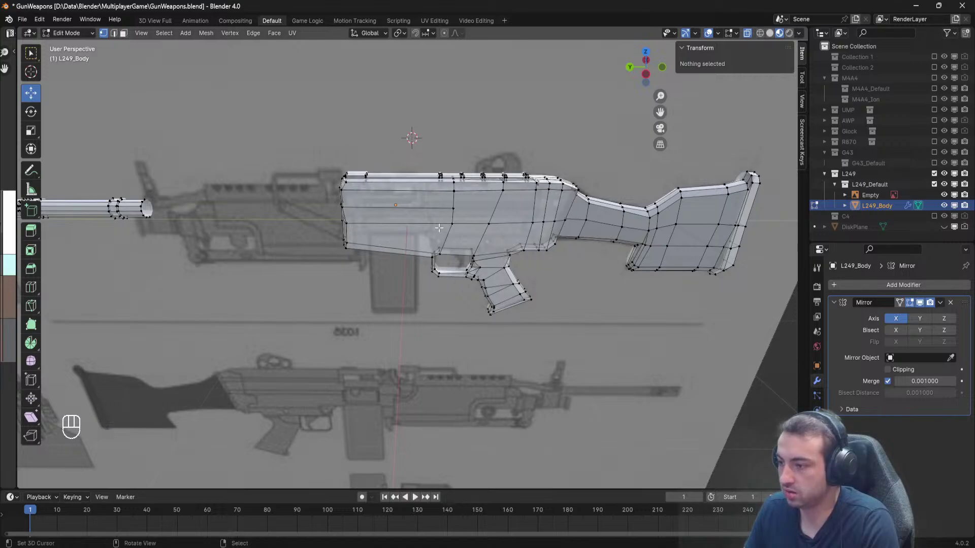
{"action": "scroll", "coordinate": [439, 228], "scroll_direction": "up", "scroll_amount": 5}
{"action": "scroll", "coordinate": [439, 228], "scroll_direction": "down", "scroll_amount": 3}
{"action": "left_click", "coordinate": [431, 230]}
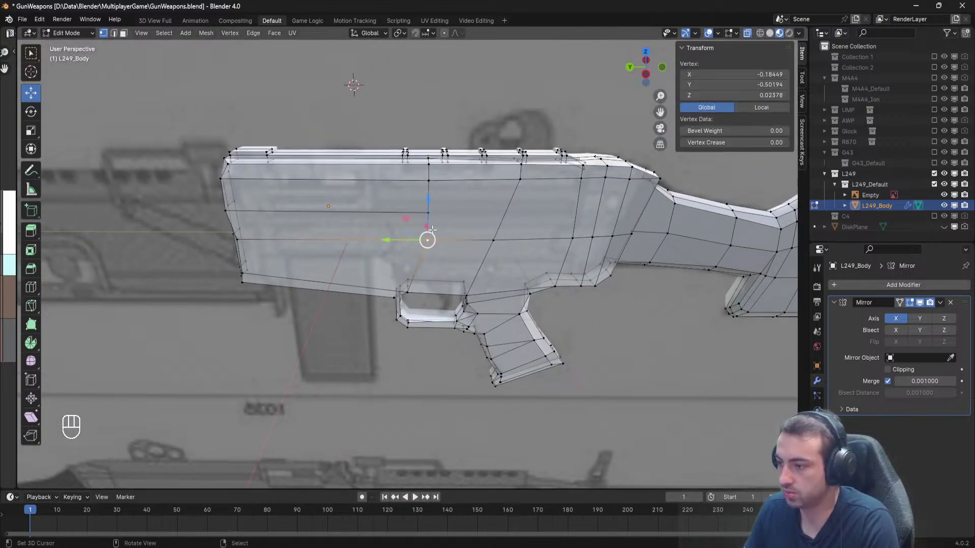
{"action": "right_click", "coordinate": [430, 212], "text": "shift"}
{"action": "scroll", "coordinate": [432, 198], "scroll_direction": "up", "scroll_amount": 2}
{"action": "middle_click_drag", "start_coordinate": [432, 191], "coordinate": [403, 257], "text": "shift"}
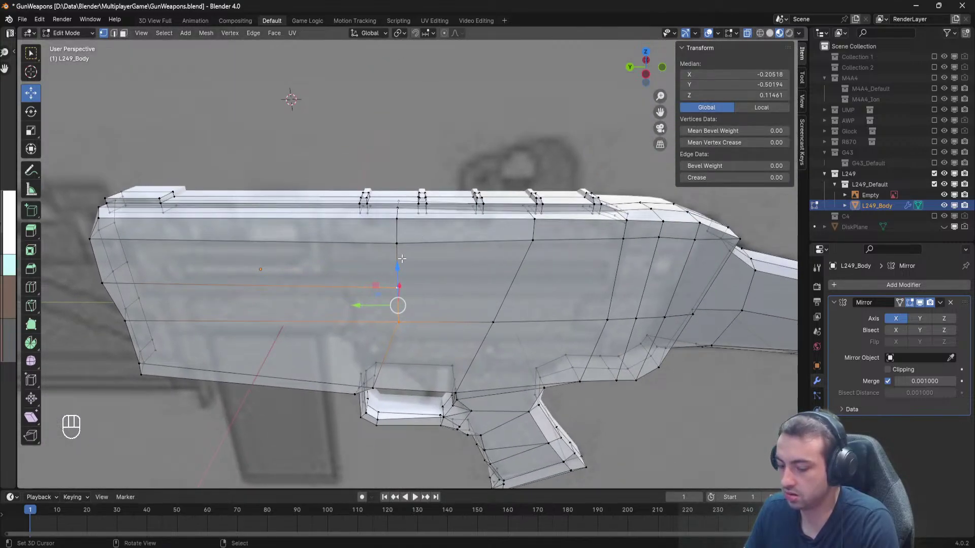
{"action": "key", "text": "b"}
{"action": "left_click_drag", "start_coordinate": [387, 182], "coordinate": [387, 182]}
{"action": "scroll", "coordinate": [413, 196], "scroll_direction": "up", "scroll_amount": 3}
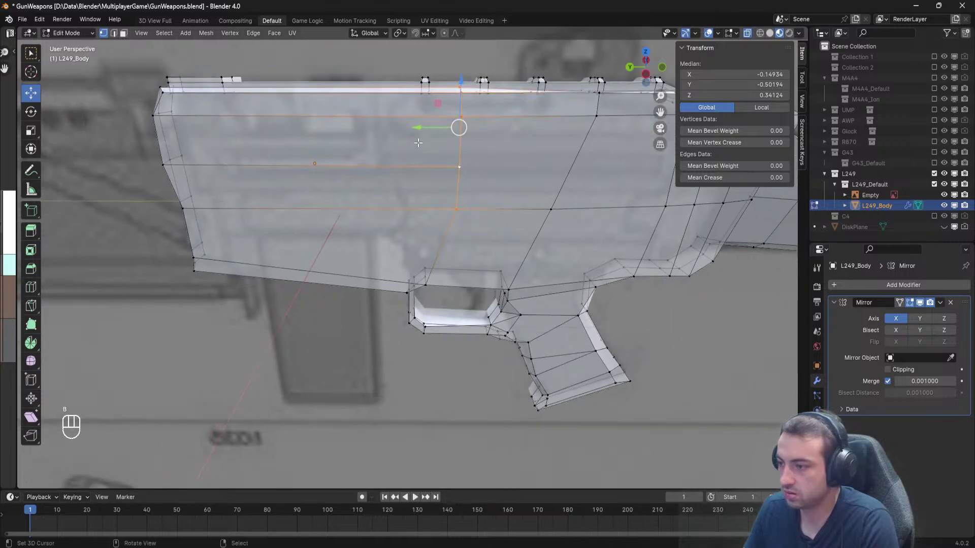
{"action": "key", "text": "g"}
{"action": "key", "text": "y"}
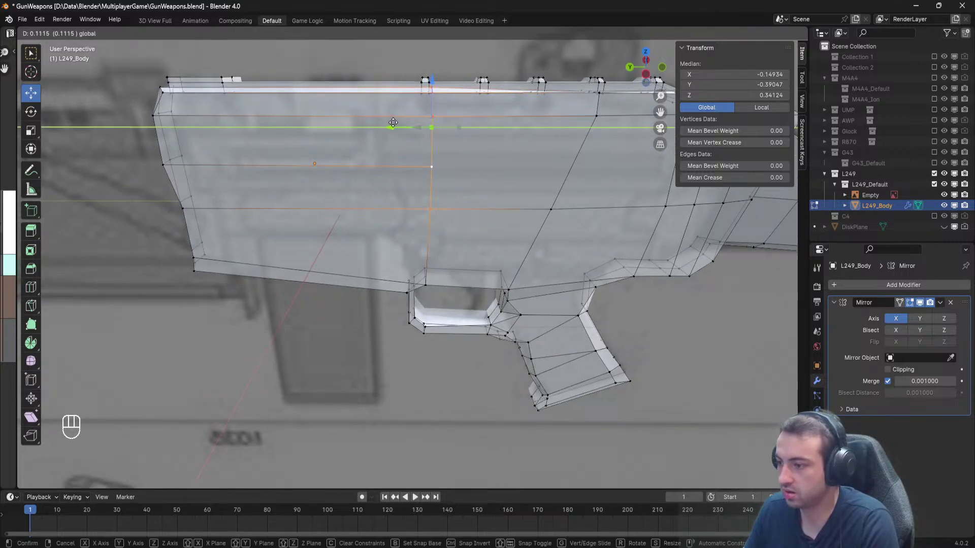
{"action": "left_click", "coordinate": [393, 123]}
{"action": "scroll", "coordinate": [394, 127], "scroll_direction": "up", "scroll_amount": 4}
{"action": "mouse_move", "coordinate": [398, 131]}
{"action": "middle_mouse_down"}
{"action": "mouse_move", "coordinate": [394, 153]}
{"action": "mouse_move", "coordinate": [387, 139]}
{"action": "middle_mouse_up"}
{"action": "key", "text": "a"}
Add one vertical loop cut through the receiver's front section, slid back near the column above the trigger guard with factor -0.824.
{"action": "scroll", "coordinate": [387, 139], "scroll_direction": "down", "scroll_amount": 6}
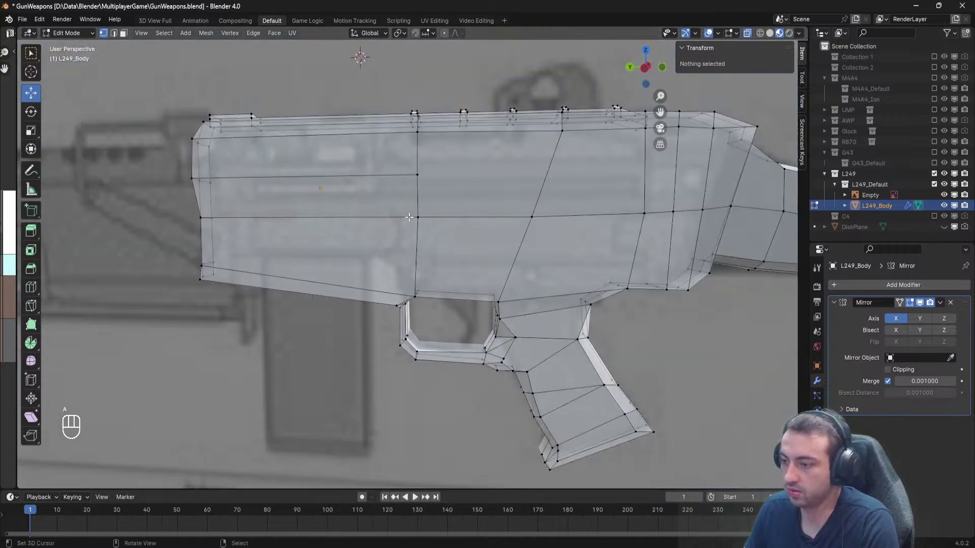
{"action": "key", "text": "ctrl+r"}
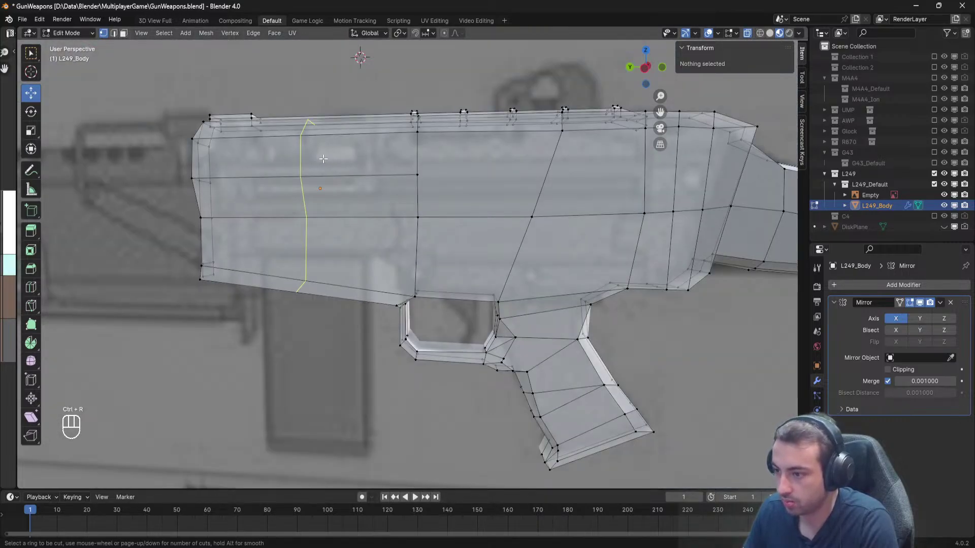
{"action": "left_click", "coordinate": [323, 159]}
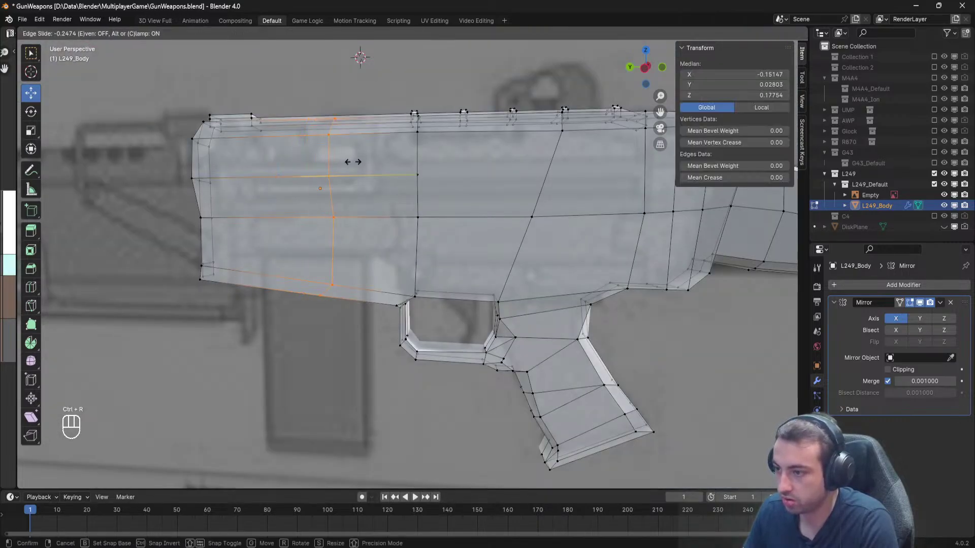
{"action": "left_click", "coordinate": [412, 164]}
Delete the loop cut's lowest vertex on the receiver's underside, just ahead of the trigger guard.
{"action": "scroll", "coordinate": [388, 152], "scroll_direction": "up", "scroll_amount": 3}
{"action": "scroll", "coordinate": [393, 157], "scroll_direction": "down", "scroll_amount": 5, "text": "shift"}
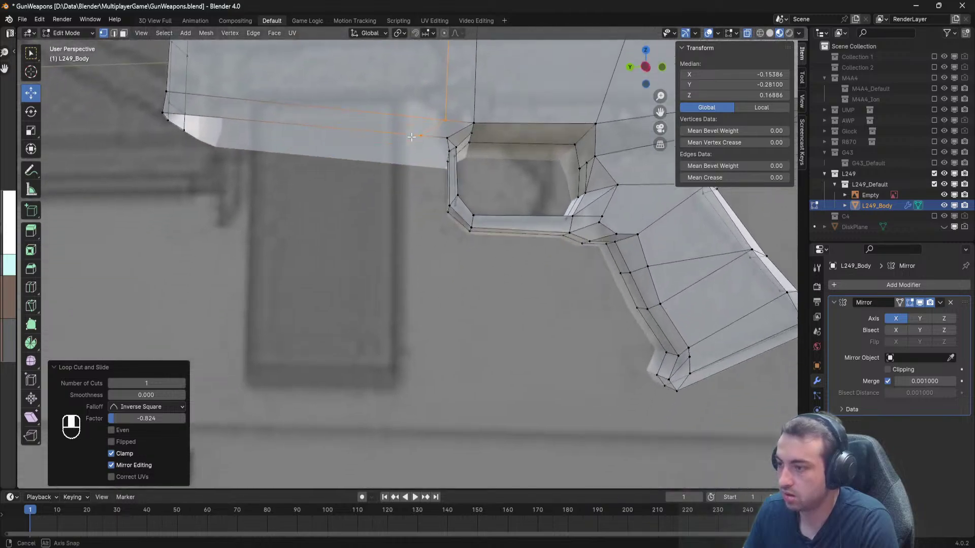
{"action": "scroll", "coordinate": [401, 160], "scroll_direction": "up", "scroll_amount": 2, "text": "shift"}
{"action": "scroll", "coordinate": [394, 173], "scroll_direction": "up", "scroll_amount": 3}
{"action": "left_click", "coordinate": [385, 189]}
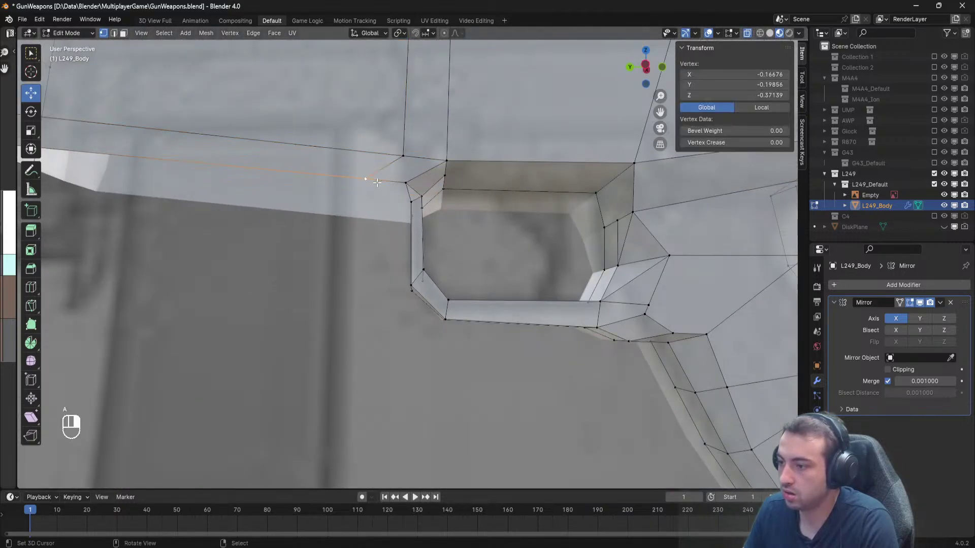
{"action": "scroll", "coordinate": [384, 189], "scroll_direction": "up", "scroll_amount": 3, "text": "shift"}
{"action": "scroll", "coordinate": [384, 198], "scroll_direction": "up", "scroll_amount": 2}
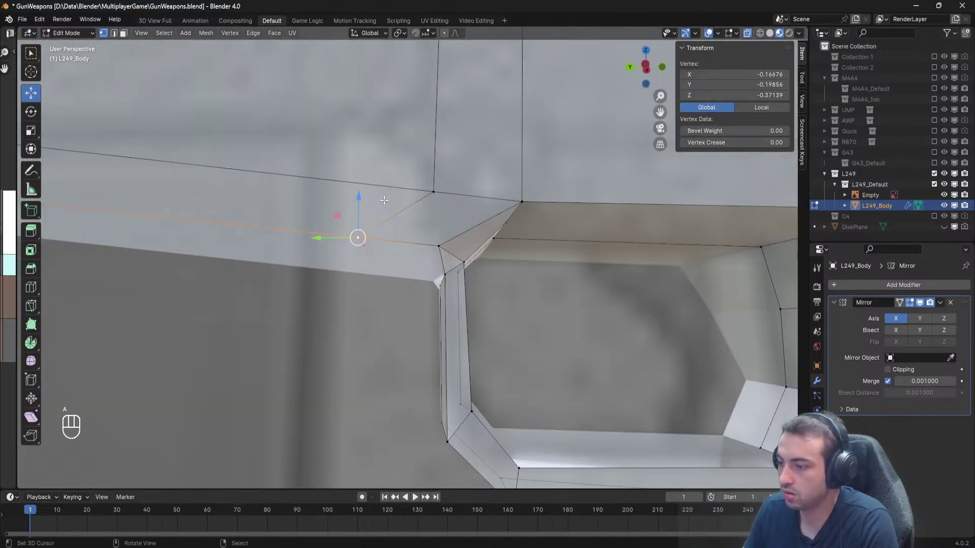
{"action": "key", "text": "x"}
{"action": "left_click", "coordinate": [362, 187]}
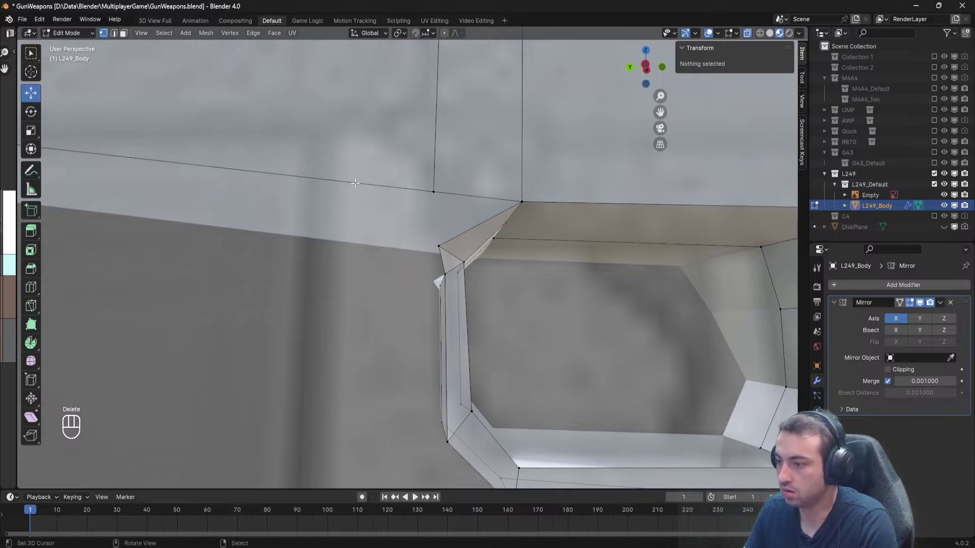
Fill a triangular face between the three vertices at the trigger guard's upper front corner.
{"action": "right_click", "coordinate": [437, 248]}
{"action": "right_click", "coordinate": [434, 193], "text": "shift"}
{"action": "right_click", "coordinate": [523, 198], "text": "shift"}
{"action": "key", "text": "g"}
{"action": "right_click", "coordinate": [526, 195]}
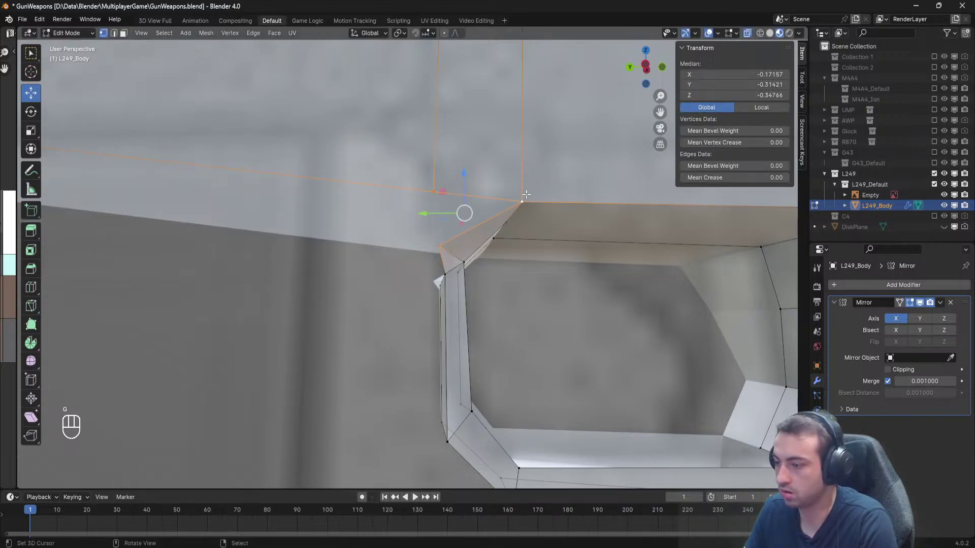
{"action": "key", "text": "f"}
{"action": "scroll", "coordinate": [465, 214], "scroll_direction": "down", "scroll_amount": 6}
{"action": "key", "text": "a"}
From the top view, select the receiver's front side vertices and move them outward by -0.01846 along X.
{"action": "scroll", "coordinate": [335, 92], "scroll_direction": "up", "scroll_amount": 4}
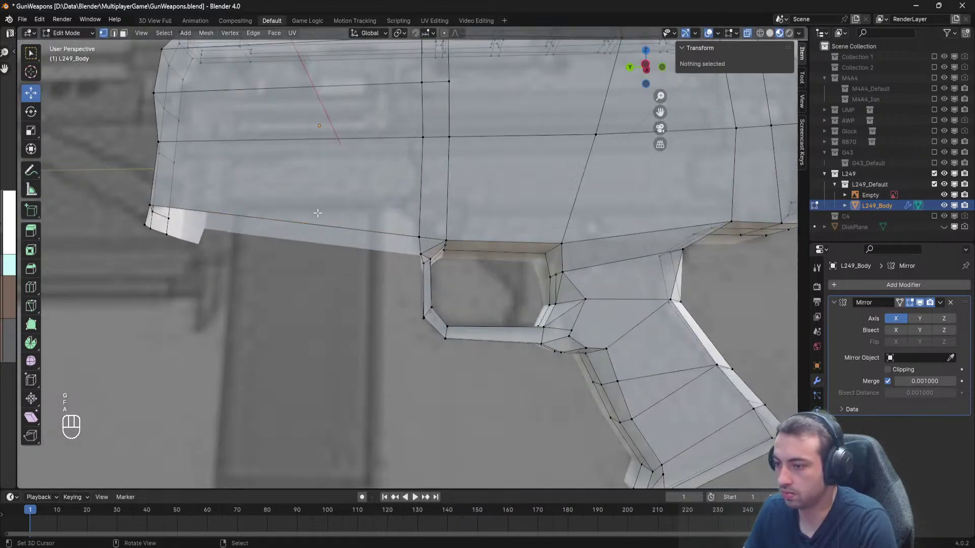
{"action": "middle_click_drag", "start_coordinate": [333, 89], "coordinate": [476, 263], "text": "shift"}
{"action": "key", "text": "KP_7"}
{"action": "scroll", "coordinate": [378, 279], "scroll_direction": "up", "scroll_amount": 1}
{"action": "middle_click_drag", "start_coordinate": [378, 279], "coordinate": [446, 290], "text": "shift"}
{"action": "key", "text": "b"}
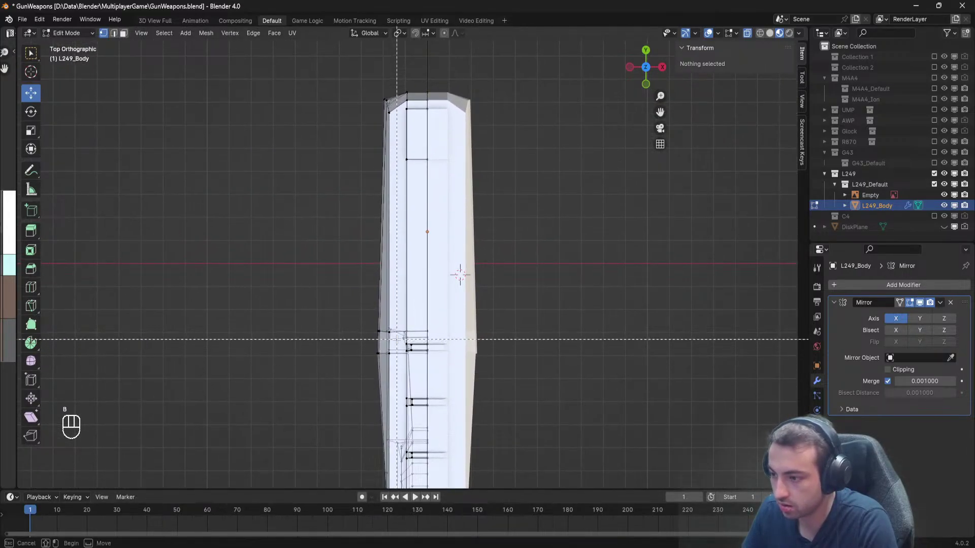
{"action": "left_click_drag", "start_coordinate": [397, 339], "coordinate": [328, 62]}
{"action": "left_click_drag", "start_coordinate": [425, 217], "coordinate": [429, 218]}
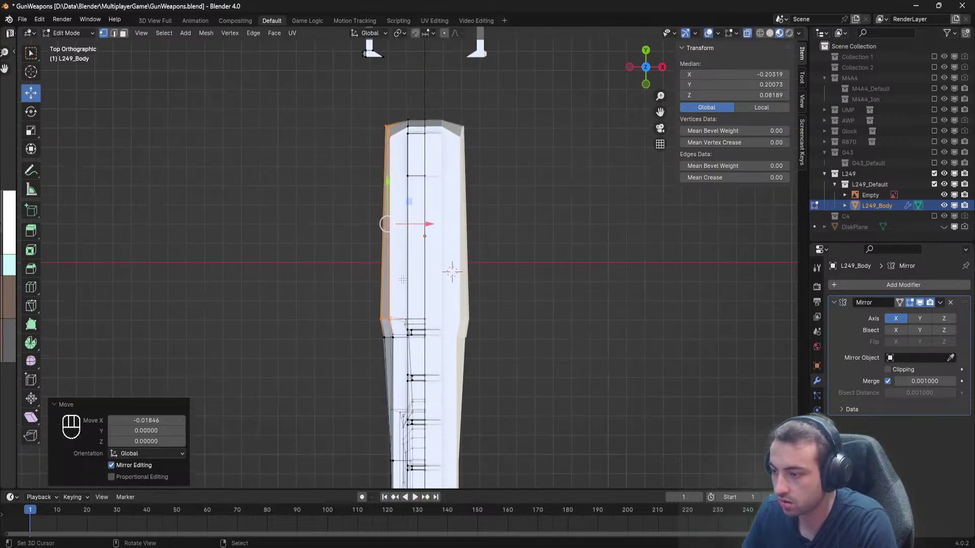
Compare the receiver's front section with the side and top views in the reference image.
{"action": "middle_click_drag", "start_coordinate": [430, 218], "coordinate": [494, 215]}
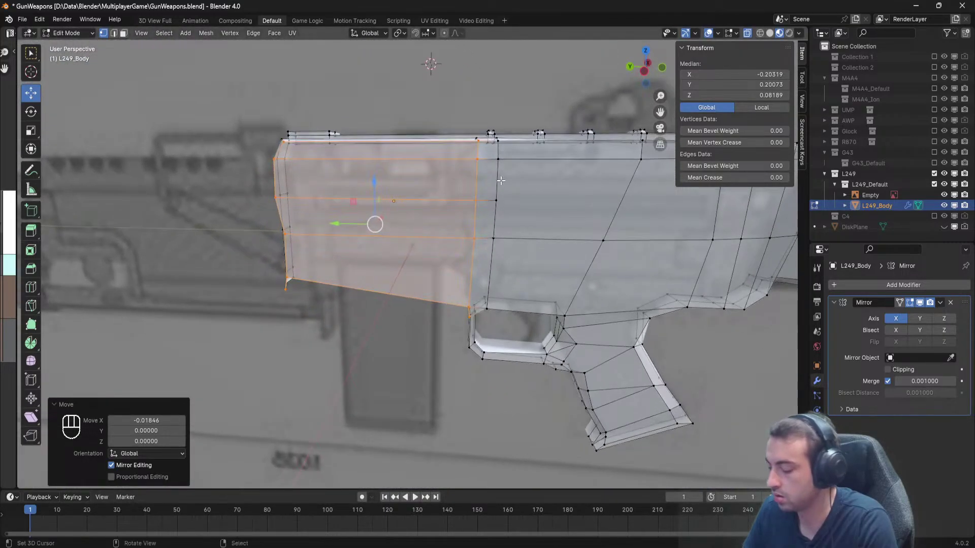
{"action": "scroll", "coordinate": [474, 263], "scroll_direction": "down", "scroll_amount": 5}
{"action": "middle_click_drag", "start_coordinate": [444, 320], "coordinate": [438, 113], "text": "shift"}
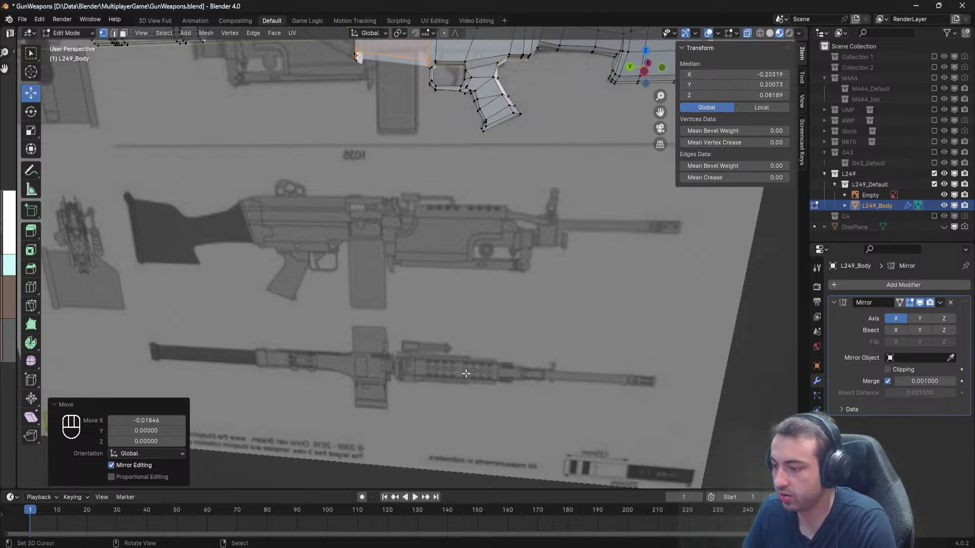
{"action": "middle_click_drag", "start_coordinate": [466, 374], "coordinate": [456, 395], "text": "shift"}
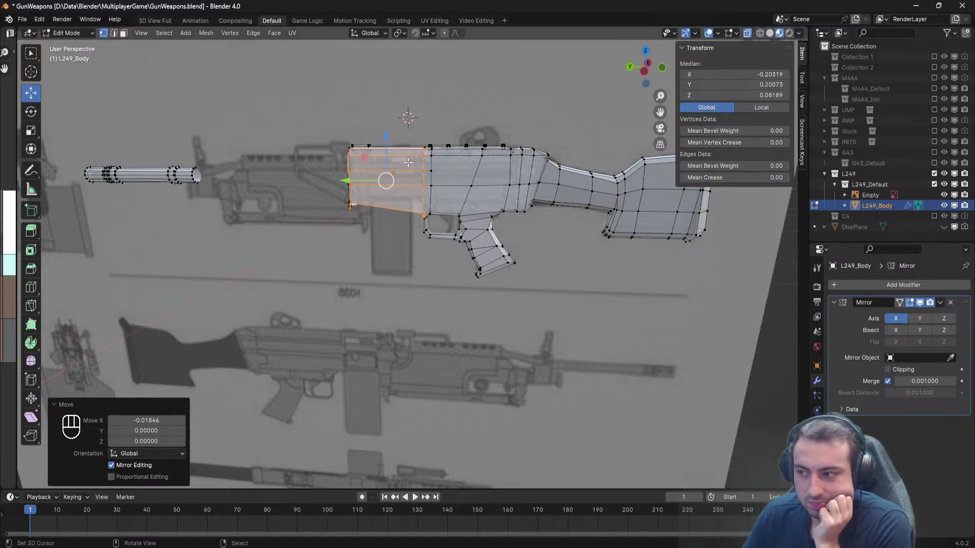
{"action": "scroll", "coordinate": [404, 163], "scroll_direction": "up", "scroll_amount": 2}
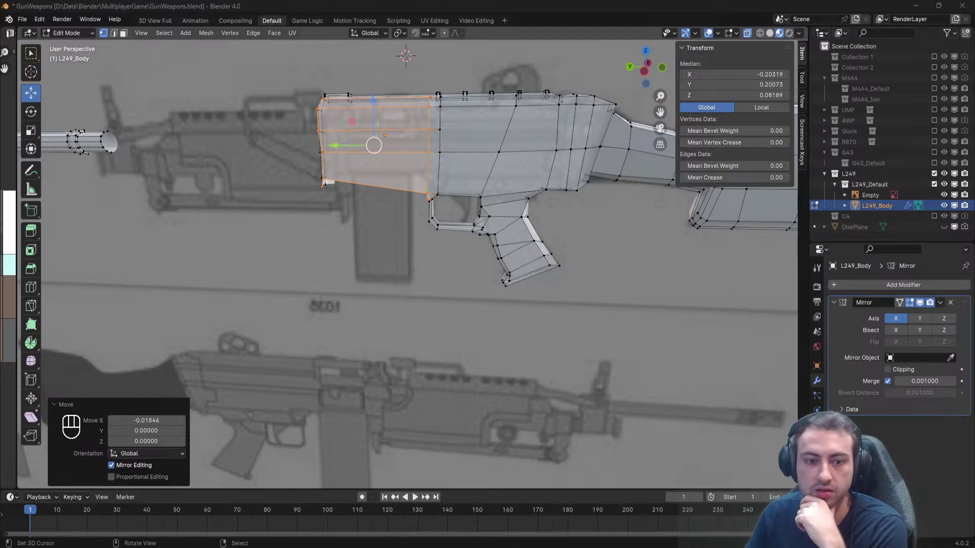
Switch to the Notion Tasks board in the browser and set the LMG (L249) task's status to In Progress.
{"action": "left_click_drag", "start_coordinate": [0, 86], "coordinate": [826, 44]}
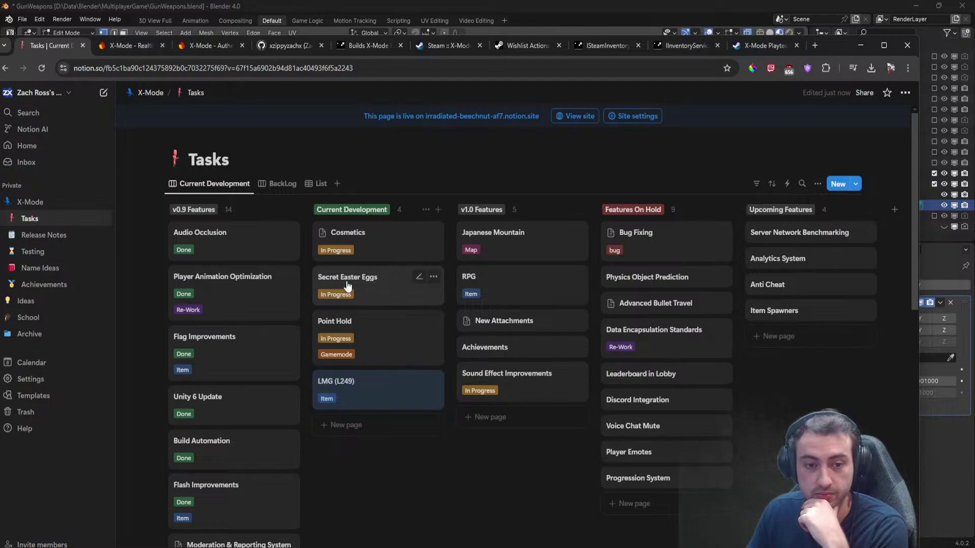
{"action": "scroll", "coordinate": [355, 335], "scroll_direction": "down", "scroll_amount": 1}
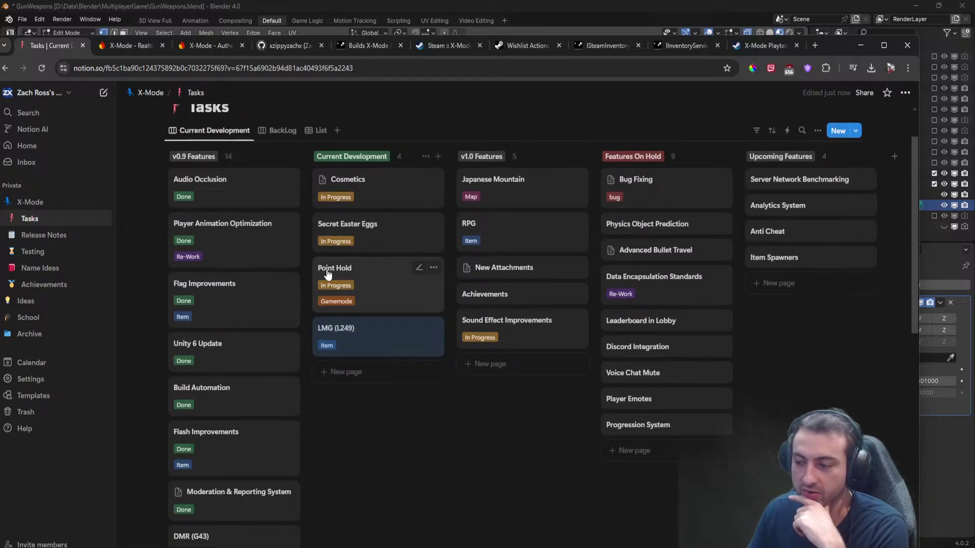
{"action": "left_click", "coordinate": [370, 331]}
{"action": "left_click", "coordinate": [388, 282]}
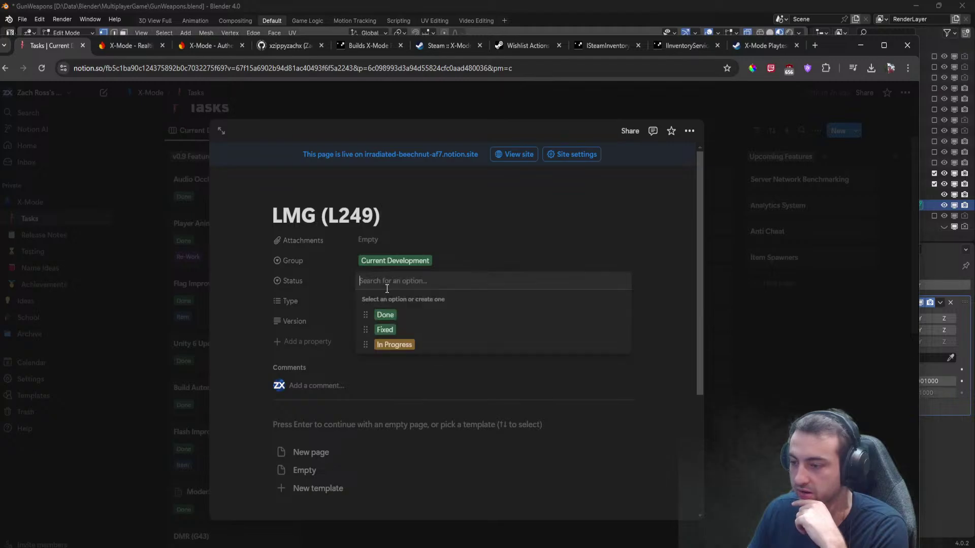
{"action": "left_click", "coordinate": [394, 344]}
{"action": "key", "text": "Escape"}
Review the tasks in the v0.9 Features column of the Current Development board.
{"action": "scroll", "coordinate": [216, 421], "scroll_direction": "down", "scroll_amount": 7}
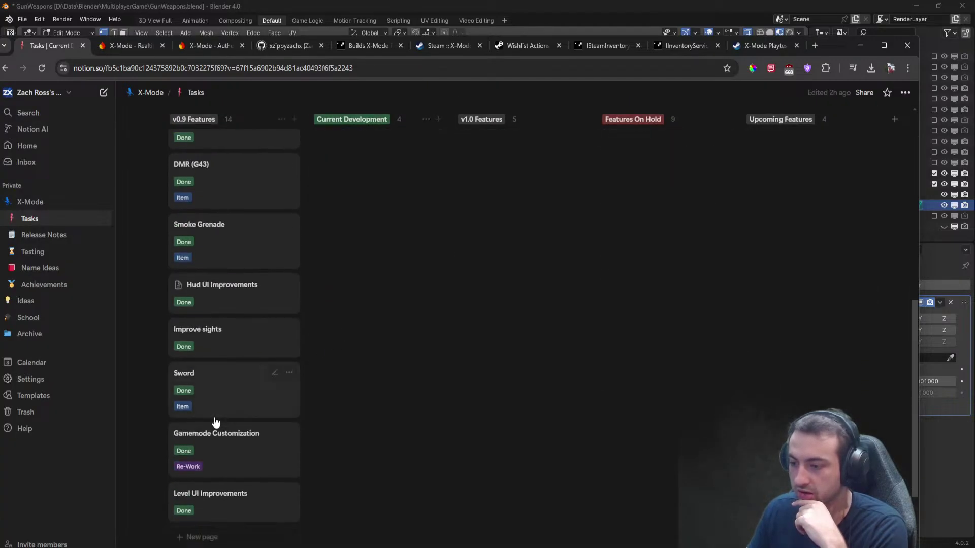
{"action": "scroll", "coordinate": [208, 420], "scroll_direction": "down", "scroll_amount": 2}
{"action": "scroll", "coordinate": [199, 432], "scroll_direction": "up", "scroll_amount": 10}
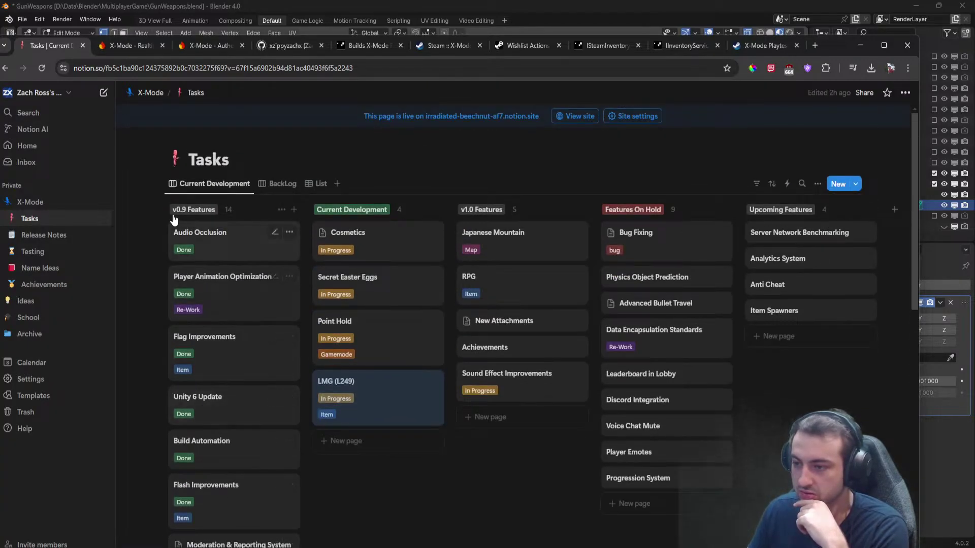
{"action": "scroll", "coordinate": [196, 264], "scroll_direction": "down", "scroll_amount": 8}
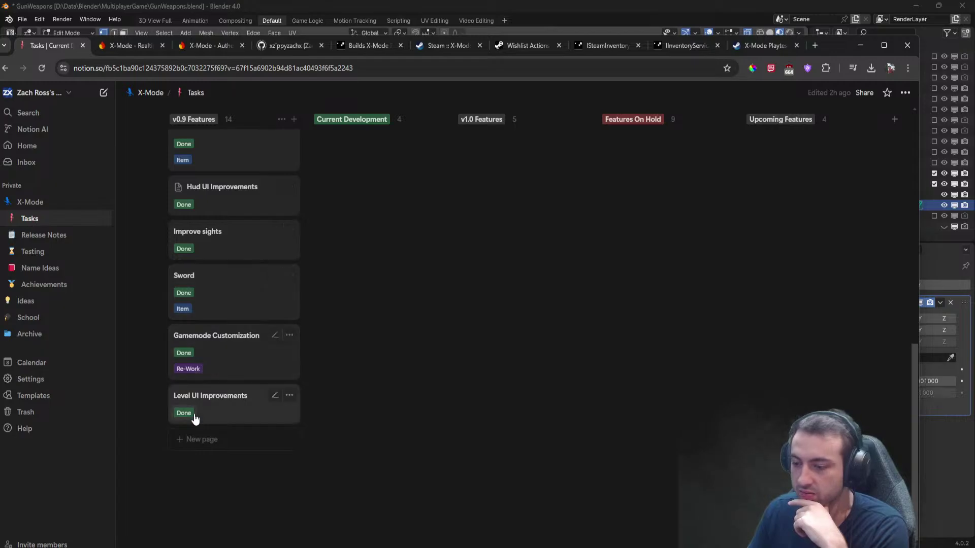
{"action": "scroll", "coordinate": [226, 405], "scroll_direction": "up", "scroll_amount": 9}
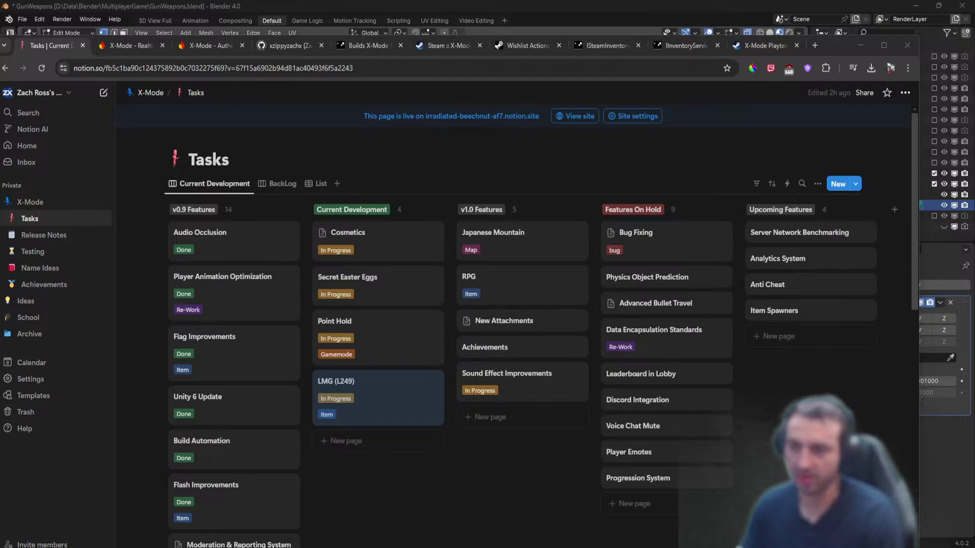
{"action": "left_click", "coordinate": [503, 520]}
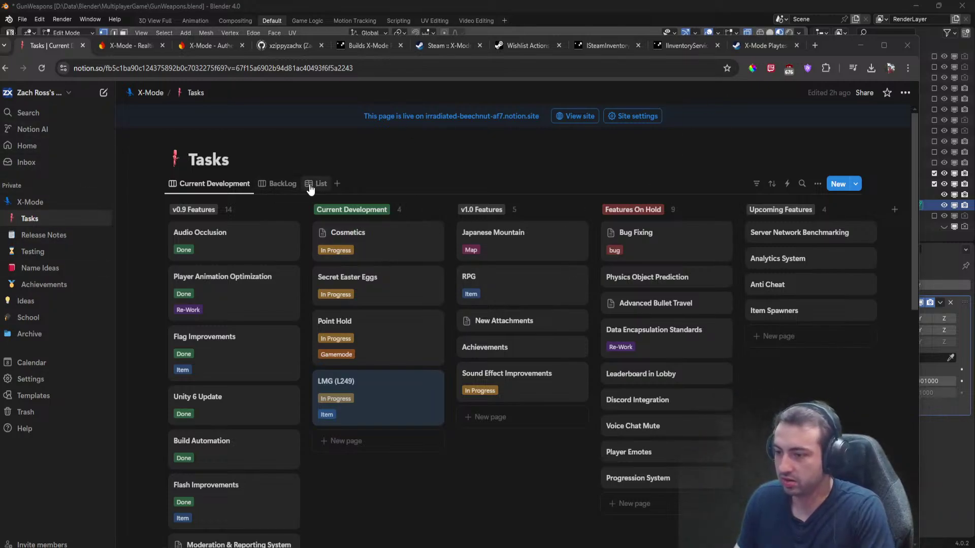
Open the BackLog view and look through its early version columns, starting with v0.1 Features.
{"action": "left_click", "coordinate": [287, 188]}
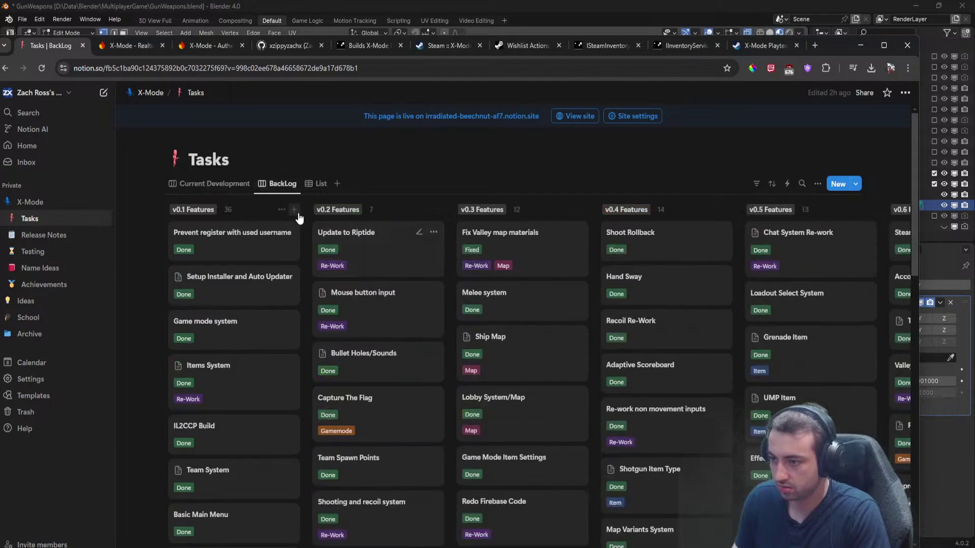
{"action": "scroll", "coordinate": [391, 396], "scroll_direction": "down", "scroll_amount": 6}
{"action": "scroll", "coordinate": [389, 387], "scroll_direction": "down", "scroll_amount": 10}
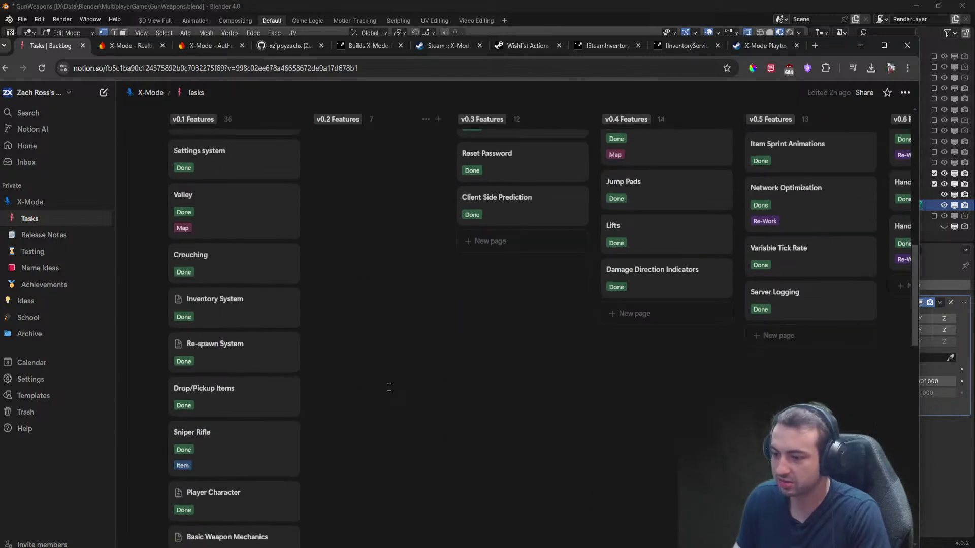
{"action": "scroll", "coordinate": [388, 383], "scroll_direction": "up", "scroll_amount": 15}
{"action": "scroll", "coordinate": [383, 380], "scroll_direction": "down", "scroll_amount": 20}
{"action": "scroll", "coordinate": [389, 374], "scroll_direction": "up", "scroll_amount": 20}
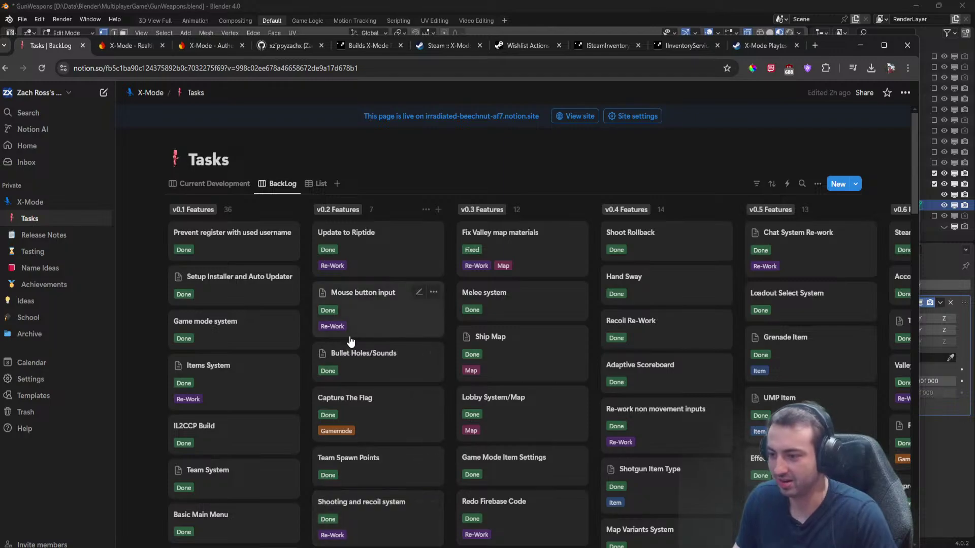
Look across the BackLog's remaining columns through v0.8, Current Development and Upcoming Features, and return to v0.1 Features.
{"action": "scroll", "coordinate": [345, 317], "scroll_direction": "right", "scroll_amount": 5, "text": "shift"}
{"action": "scroll", "coordinate": [339, 318], "scroll_direction": "right", "scroll_amount": 5, "text": "shift"}
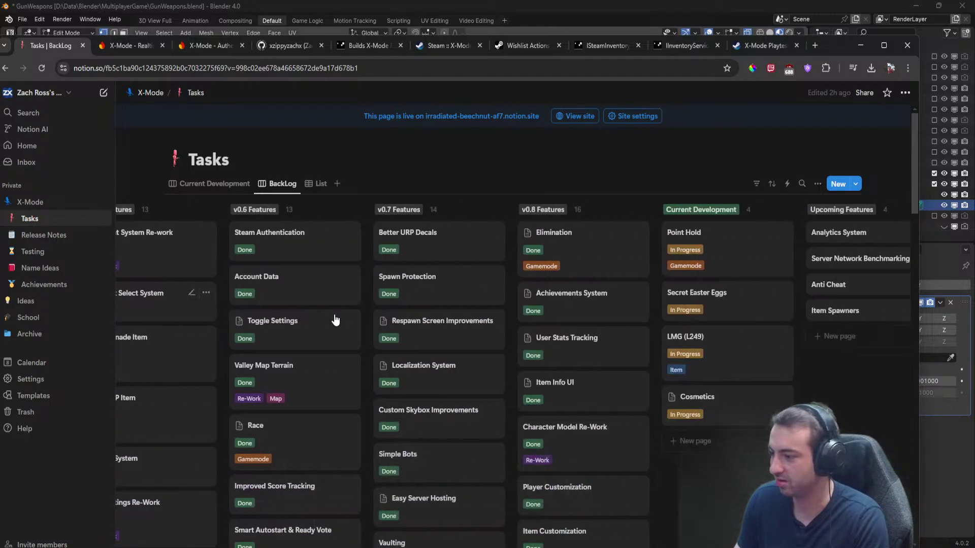
{"action": "scroll", "coordinate": [333, 320], "scroll_direction": "down", "scroll_amount": 5}
{"action": "scroll", "coordinate": [334, 320], "scroll_direction": "up", "scroll_amount": 3}
{"action": "scroll", "coordinate": [334, 320], "scroll_direction": "up", "scroll_amount": 2}
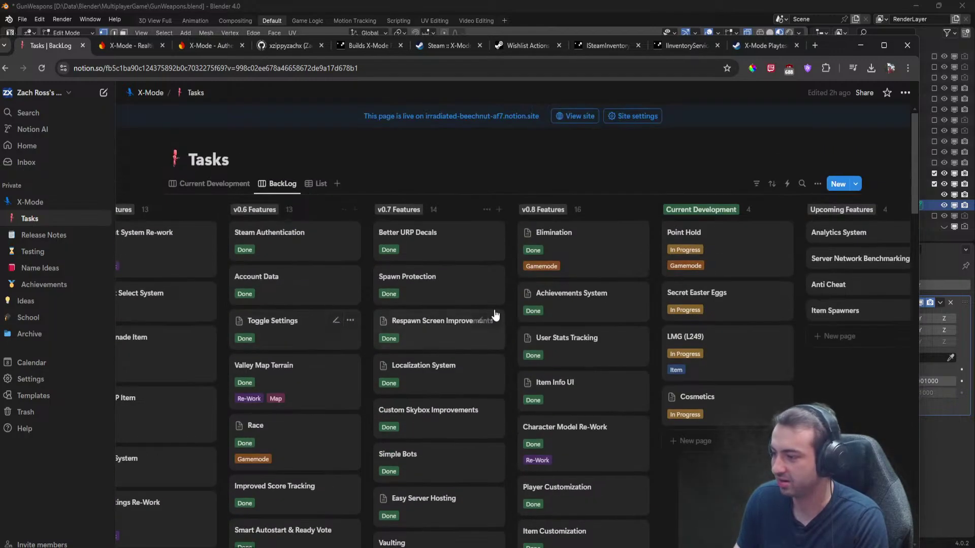
{"action": "scroll", "coordinate": [496, 315], "scroll_direction": "right", "scroll_amount": 3, "text": "shift"}
{"action": "scroll", "coordinate": [655, 256], "scroll_direction": "right", "scroll_amount": 2, "text": "shift"}
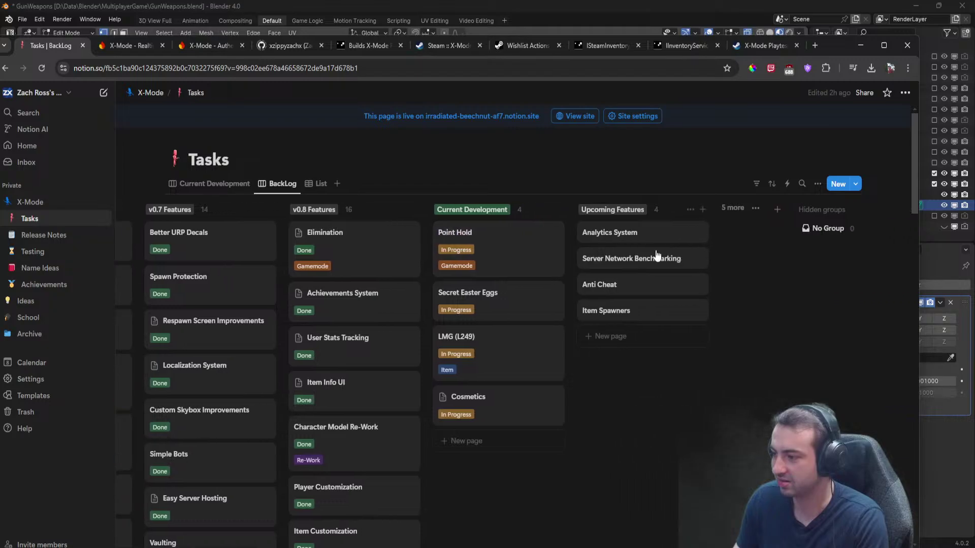
{"action": "scroll", "coordinate": [500, 279], "scroll_direction": "left", "scroll_amount": 8, "text": "shift"}
{"action": "scroll", "coordinate": [490, 280], "scroll_direction": "left", "scroll_amount": 6, "text": "shift"}
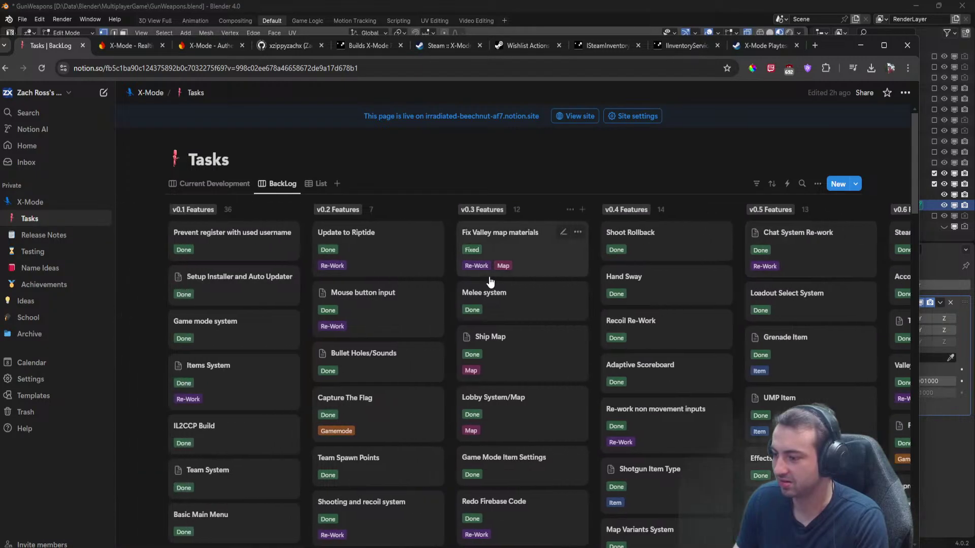
Look through the BackLog columns once more, reopen the Current Development board, and return to Blender.
{"action": "scroll", "coordinate": [488, 278], "scroll_direction": "down", "scroll_amount": 6}
{"action": "scroll", "coordinate": [487, 284], "scroll_direction": "up", "scroll_amount": 5}
{"action": "scroll", "coordinate": [487, 284], "scroll_direction": "up", "scroll_amount": 2}
{"action": "scroll", "coordinate": [487, 283], "scroll_direction": "right", "scroll_amount": 6, "text": "shift"}
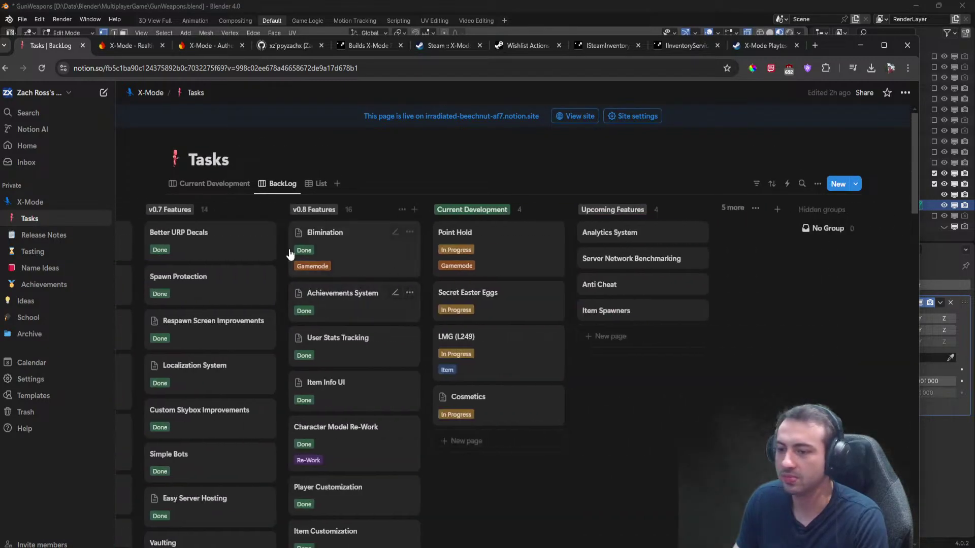
{"action": "left_click", "coordinate": [228, 186]}
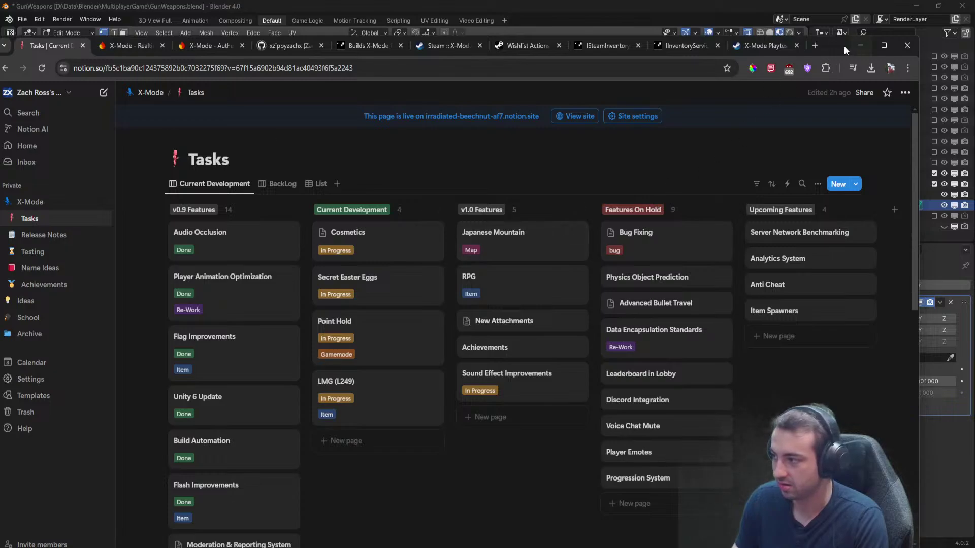
{"action": "left_click", "coordinate": [861, 45]}
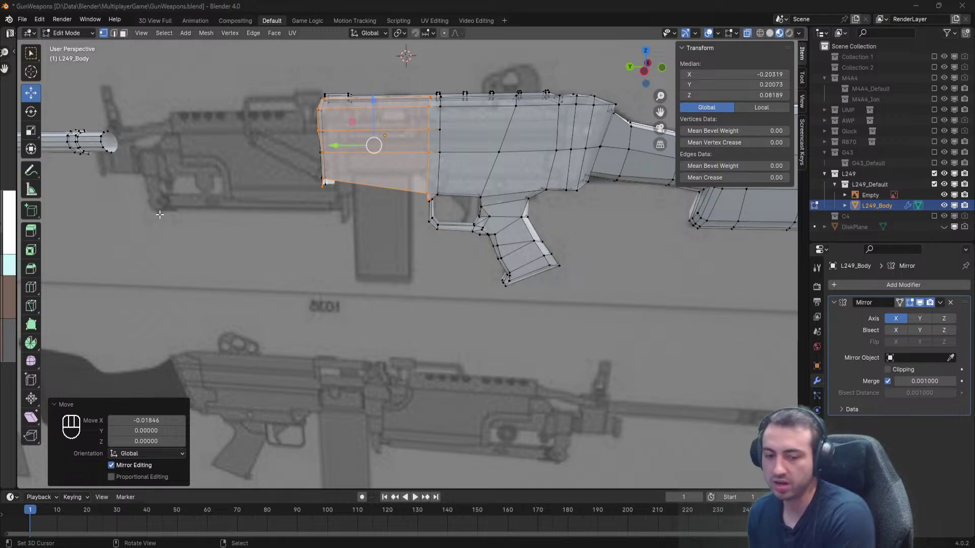
Raise the receiver's bottom vertex just ahead of the trigger guard to level the lower edge above the magazine.
{"action": "scroll", "coordinate": [305, 185], "scroll_direction": "up", "scroll_amount": 2}
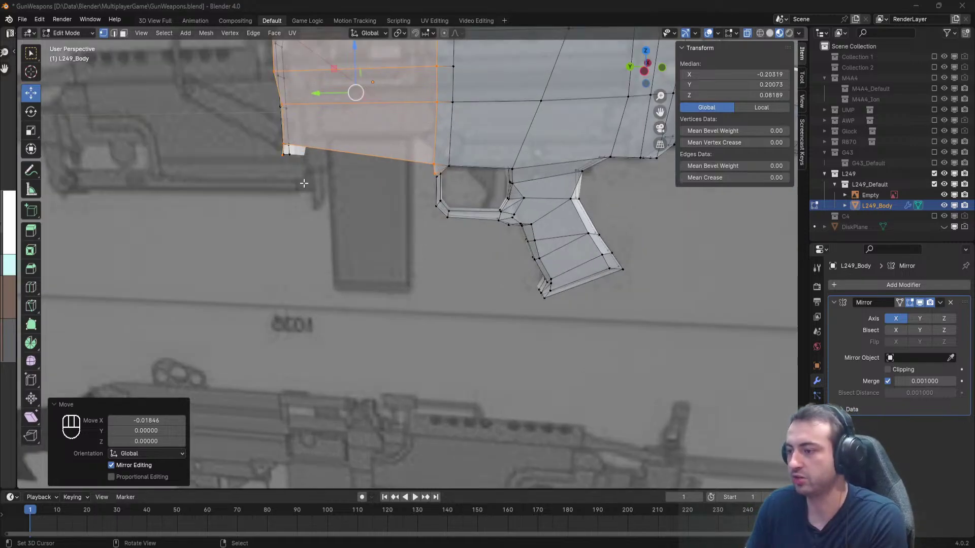
{"action": "middle_click_drag", "start_coordinate": [300, 152], "coordinate": [329, 248], "text": "shift"}
{"action": "scroll", "coordinate": [405, 303], "scroll_direction": "up", "scroll_amount": 3}
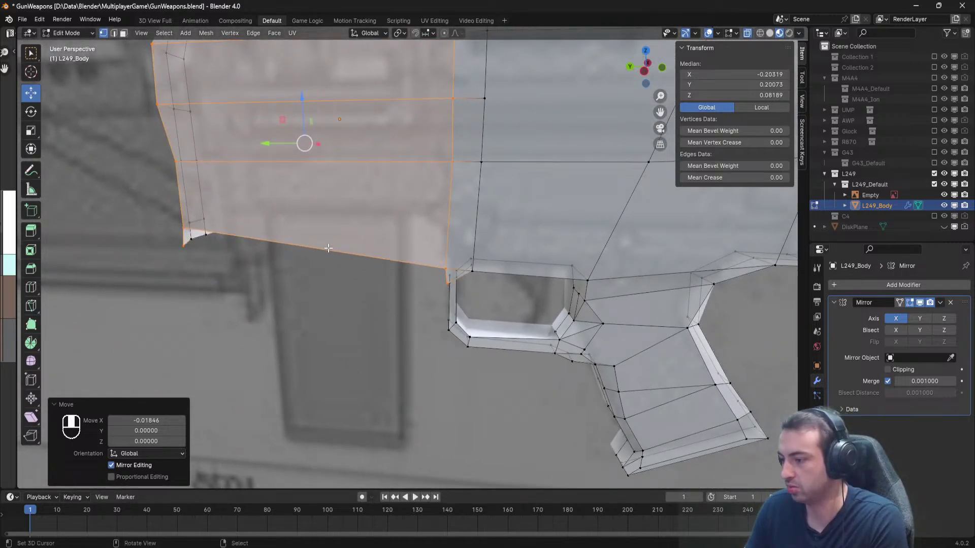
{"action": "right_click", "coordinate": [447, 283]}
{"action": "right_click", "coordinate": [446, 269]}
{"action": "scroll", "coordinate": [440, 264], "scroll_direction": "up", "scroll_amount": 2}
{"action": "middle_click_drag", "start_coordinate": [445, 244], "coordinate": [473, 272]}
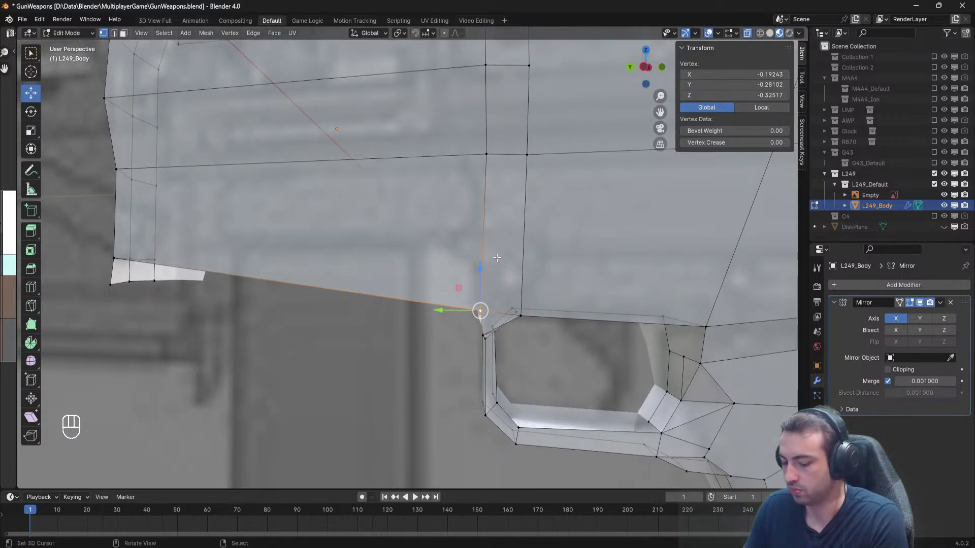
{"action": "key", "text": "g"}
{"action": "left_click", "coordinate": [484, 208]}
{"action": "middle_click_drag", "start_coordinate": [390, 233], "coordinate": [507, 267], "text": "shift"}
{"action": "key", "text": "alt+a"}
Move the vertex at the trigger guard's upper front corner 0.0119 along X toward the centreline.
{"action": "middle_click_drag", "start_coordinate": [336, 253], "coordinate": [295, 236]}
{"action": "scroll", "coordinate": [337, 255], "scroll_direction": "up", "scroll_amount": 1}
{"action": "middle_click_drag", "start_coordinate": [381, 266], "coordinate": [420, 270], "text": "shift"}
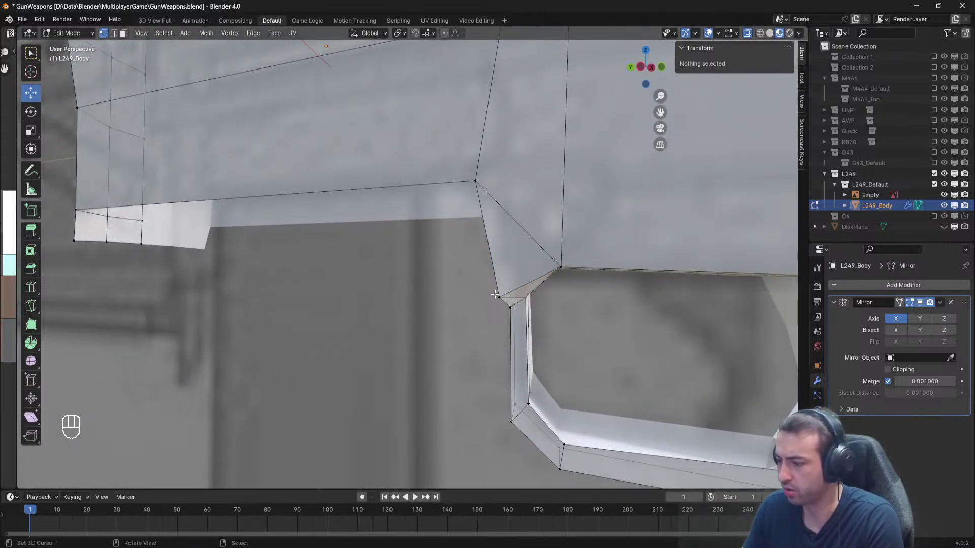
{"action": "left_click", "coordinate": [495, 294]}
{"action": "middle_click_drag", "start_coordinate": [496, 295], "coordinate": [387, 294]}
{"action": "key", "text": "g"}
{"action": "key", "text": "x"}
{"action": "left_click", "coordinate": [412, 271]}
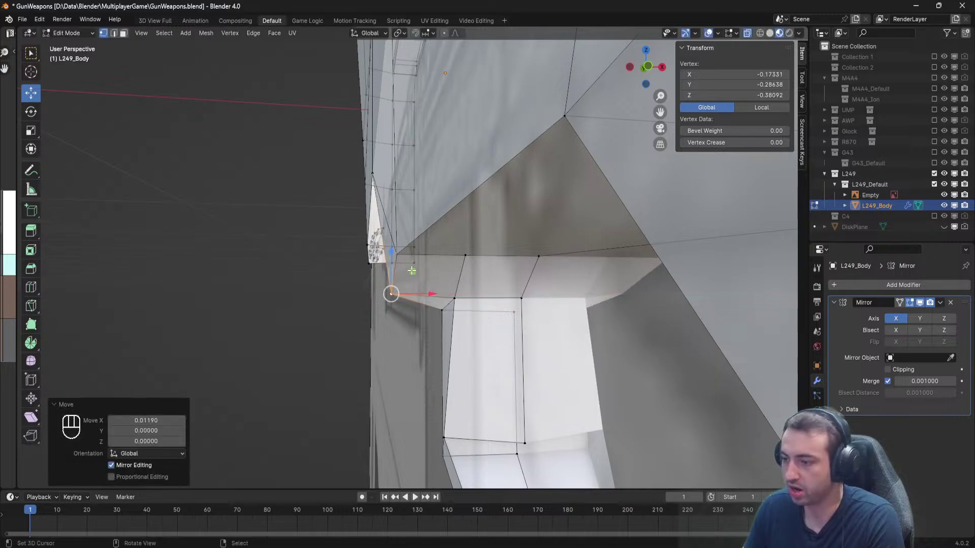
{"action": "key", "text": "alt+a"}
Extrude the centreline vertex at the trigger guard's upper front about 0.046 upward and shift the new vertex along Y.
{"action": "middle_click_drag", "start_coordinate": [268, 243], "coordinate": [410, 311]}
{"action": "right_click", "coordinate": [408, 303]}
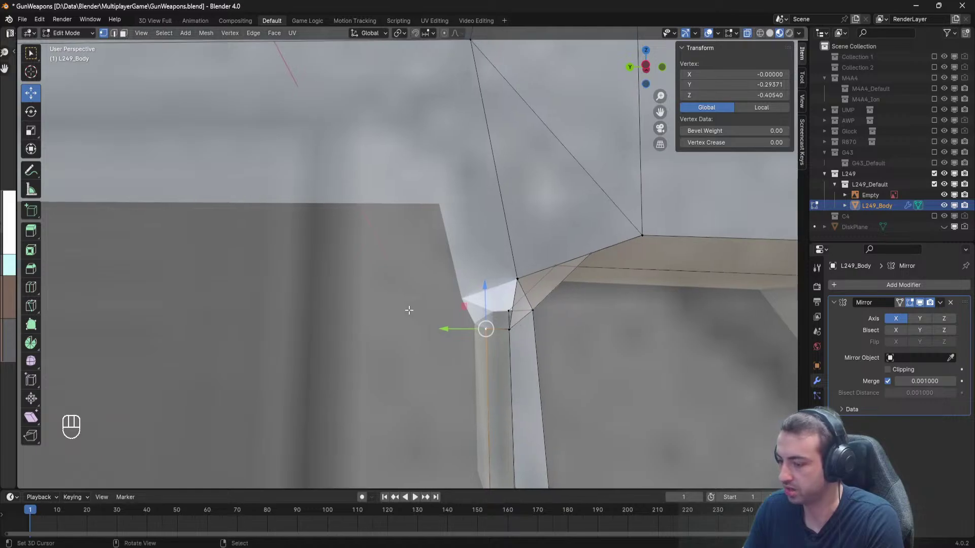
{"action": "key", "text": "e"}
{"action": "key", "text": "z"}
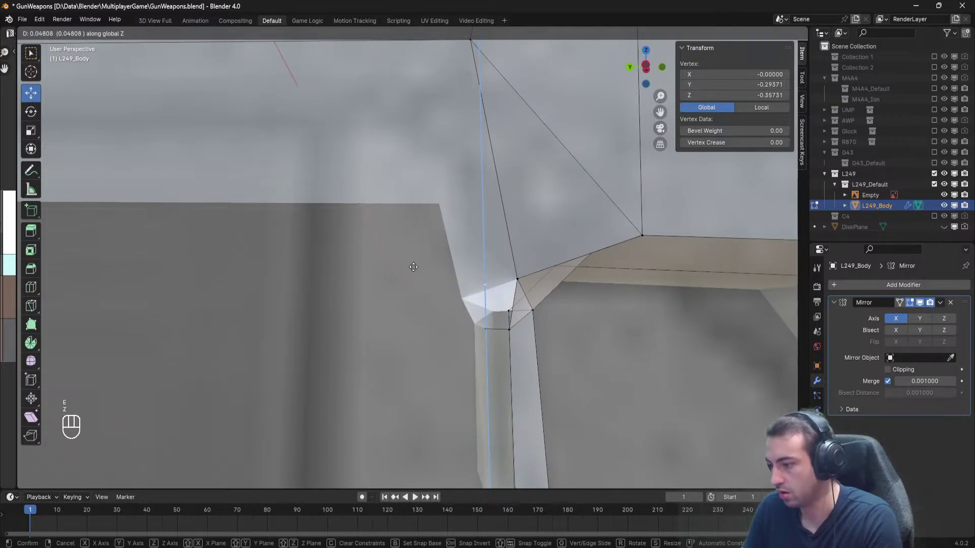
{"action": "left_click", "coordinate": [411, 266]}
{"action": "middle_click_drag", "start_coordinate": [412, 266], "coordinate": [452, 286]}
{"action": "key", "text": "g"}
{"action": "key", "text": "y"}
{"action": "left_click", "coordinate": [433, 279]}
Fill a face across the gap at the trigger guard's upper front and slightly adjust the extruded centreline vertex.
{"action": "right_click", "coordinate": [461, 308]}
{"action": "right_click", "coordinate": [454, 265], "text": "shift"}
{"action": "right_click", "coordinate": [449, 314], "text": "shift"}
{"action": "right_click", "coordinate": [494, 286], "text": "shift"}
{"action": "key", "text": "f"}
{"action": "key", "text": "a"}
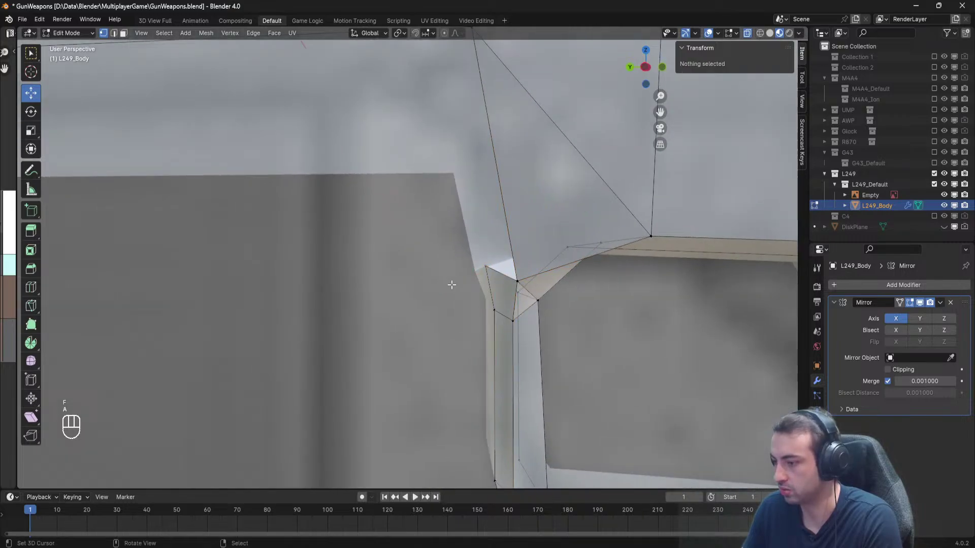
{"action": "right_click", "coordinate": [490, 266]}
{"action": "left_click_drag", "start_coordinate": [488, 221], "coordinate": [512, 235]}
{"action": "right_click", "coordinate": [517, 281]}
{"action": "right_click", "coordinate": [486, 274]}
{"action": "scroll", "coordinate": [480, 272], "scroll_direction": "down", "scroll_amount": 1}
{"action": "middle_click_drag", "start_coordinate": [474, 267], "coordinate": [514, 315], "text": "shift"}
{"action": "key", "text": "a"}
Extrude the centreline vertex 0.1555 up toward the receiver's underside, shift it forward along Y and lower it by 0.02235.
{"action": "right_click", "coordinate": [526, 220]}
{"action": "right_click", "coordinate": [528, 359]}
{"action": "middle_click_drag", "start_coordinate": [533, 354], "coordinate": [561, 352]}
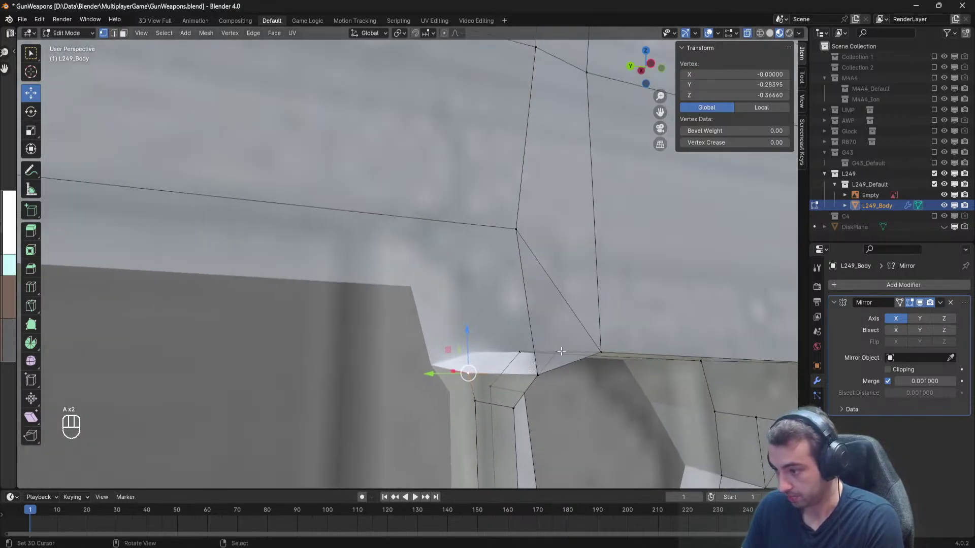
{"action": "key", "text": "e"}
{"action": "key", "text": "z"}
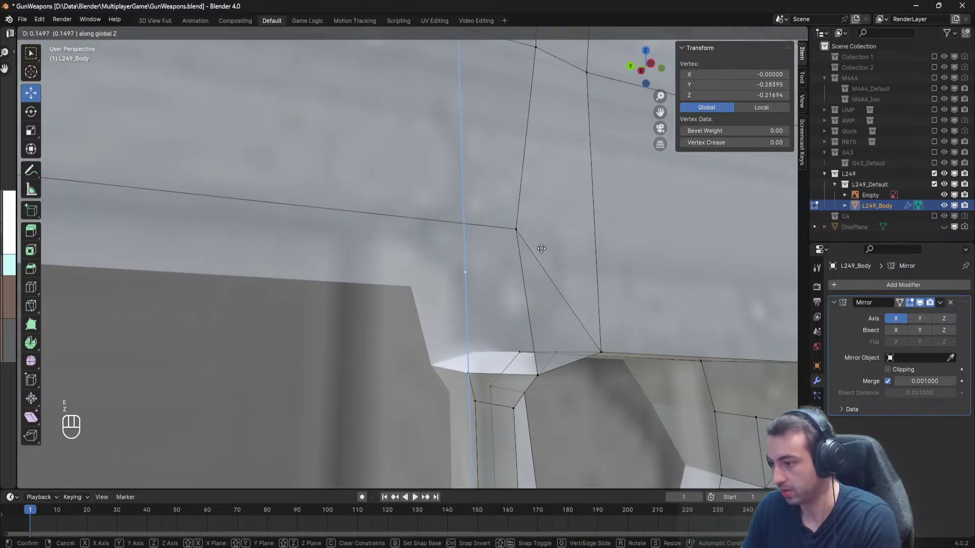
{"action": "left_click", "coordinate": [538, 246]}
{"action": "middle_click_drag", "start_coordinate": [538, 246], "coordinate": [490, 231]}
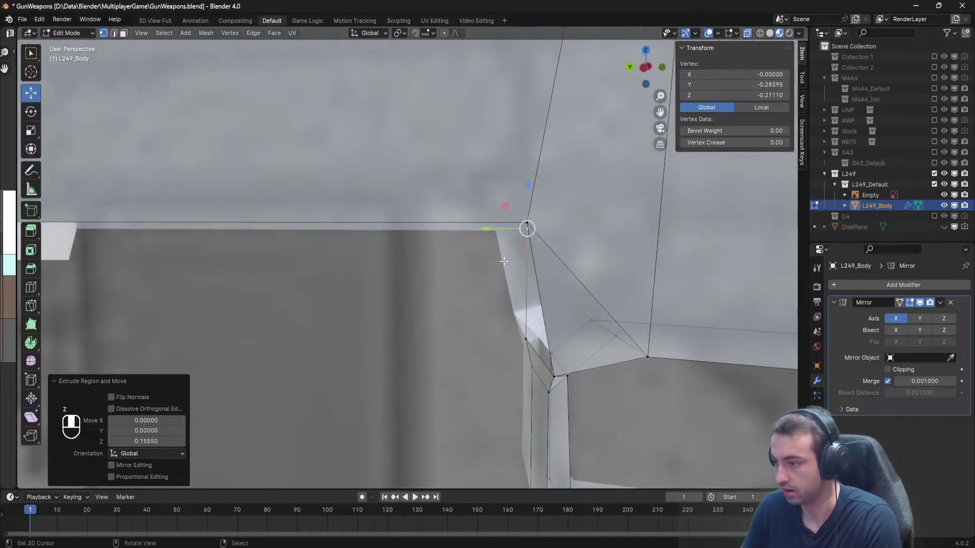
{"action": "key", "text": "g"}
{"action": "key", "text": "y"}
{"action": "left_click_drag", "start_coordinate": [475, 228], "coordinate": [472, 228]}
{"action": "left_click_drag", "start_coordinate": [509, 187], "coordinate": [509, 204]}
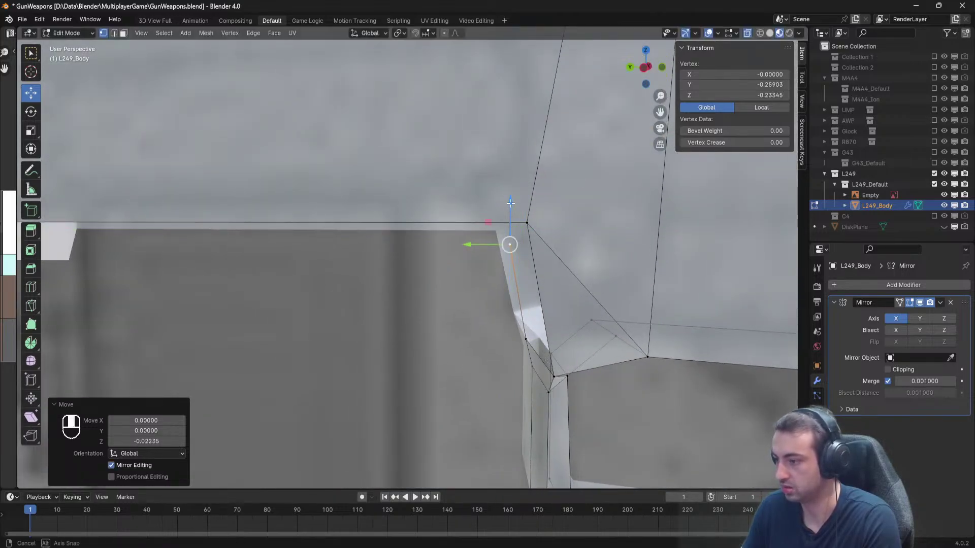
Fill a face from the receiver's bottom corner down to the trigger guard, using the new centreline edge.
{"action": "middle_click_drag", "start_coordinate": [569, 225], "coordinate": [521, 234]}
{"action": "left_click", "coordinate": [503, 233], "text": "shift"}
{"action": "left_click", "coordinate": [506, 361], "text": "shift"}
{"action": "left_click", "coordinate": [423, 350], "text": "shift"}
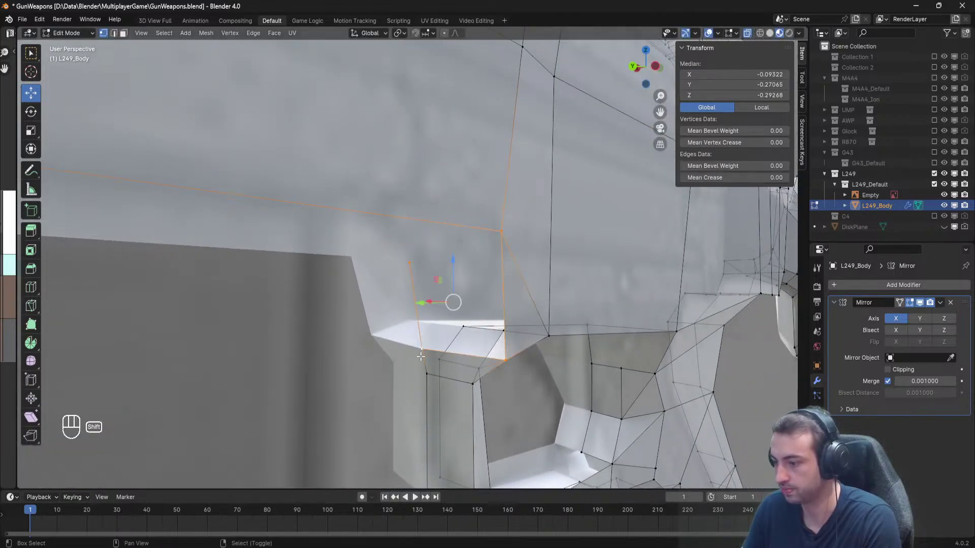
{"action": "key", "text": "f"}
{"action": "key", "text": "a"}
Nudge the upper centreline vertex of the new face slightly along Y and save the file.
{"action": "middle_click_drag", "start_coordinate": [426, 348], "coordinate": [401, 337]}
{"action": "scroll", "coordinate": [372, 336], "scroll_direction": "down", "scroll_amount": 5}
{"action": "right_click", "coordinate": [434, 265]}
{"action": "scroll", "coordinate": [429, 278], "scroll_direction": "up", "scroll_amount": 2}
{"action": "middle_click_drag", "start_coordinate": [411, 277], "coordinate": [435, 246]}
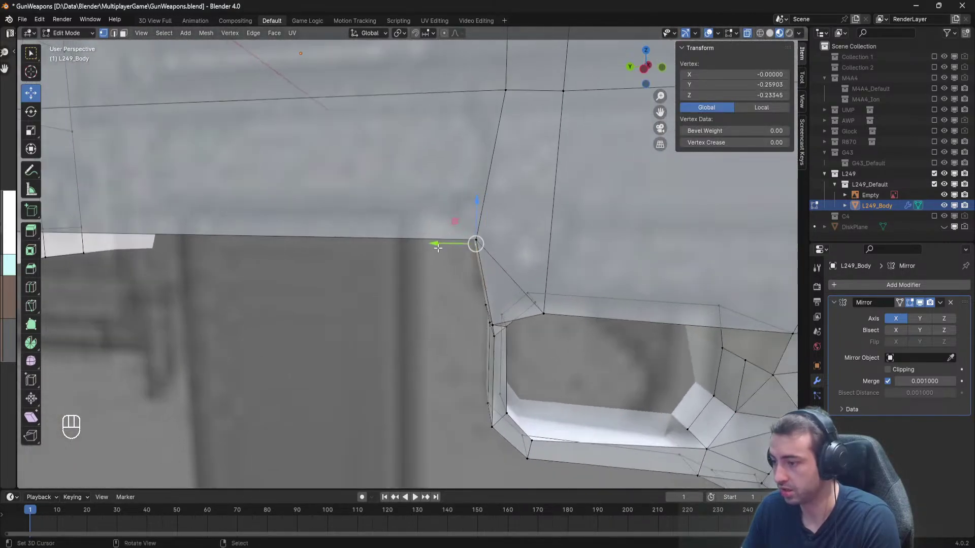
{"action": "left_click_drag", "start_coordinate": [435, 246], "coordinate": [434, 244]}
{"action": "key", "text": "a"}
{"action": "key", "text": "ctrl+s"}
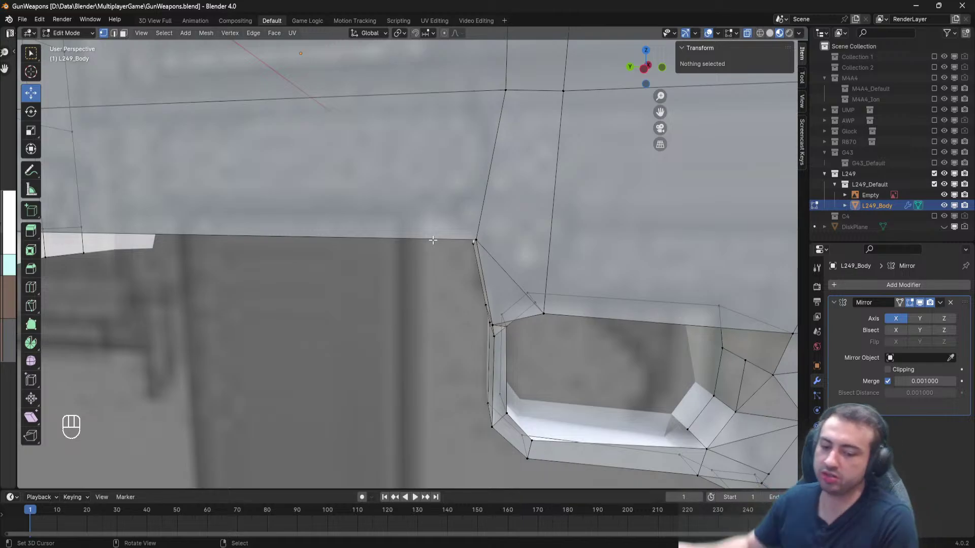
Raise the upper centreline vertex ahead of the trigger guard slightly along Z and save the file.
{"action": "middle_click_drag", "start_coordinate": [344, 278], "coordinate": [435, 233]}
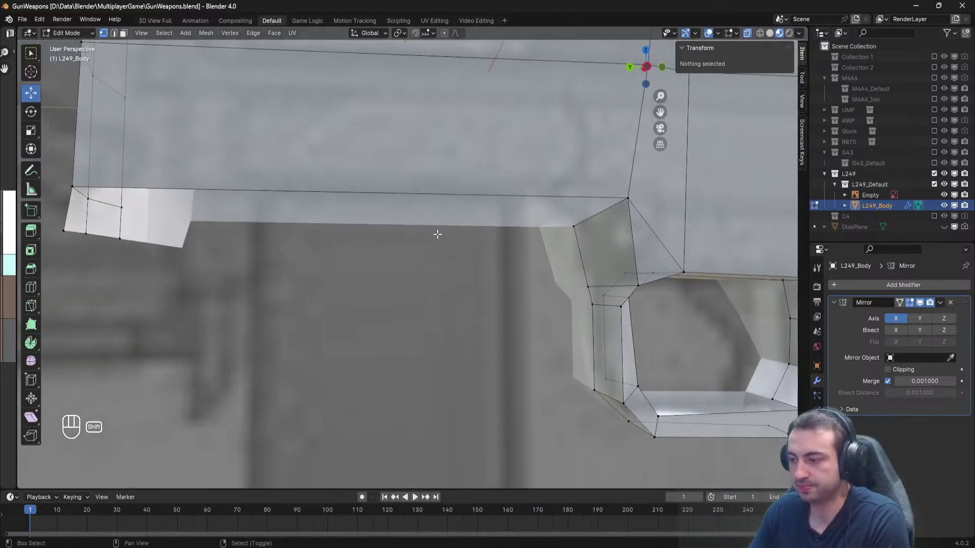
{"action": "left_click", "coordinate": [574, 224]}
{"action": "key", "text": "g"}
{"action": "key", "text": "z"}
{"action": "left_click_drag", "start_coordinate": [575, 183], "coordinate": [575, 179]}
{"action": "key", "text": "a"}
{"action": "key", "text": "ctrl+s"}
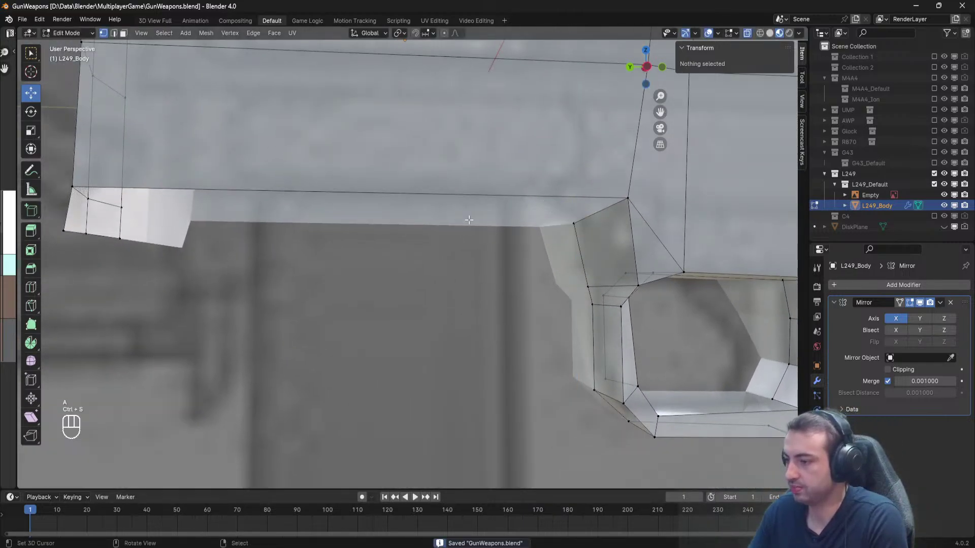
{"action": "scroll", "coordinate": [467, 220], "scroll_direction": "down", "scroll_amount": 2}
{"action": "middle_click_drag", "start_coordinate": [277, 235], "coordinate": [470, 236], "text": "shift"}
{"action": "right_click", "coordinate": [394, 242]}
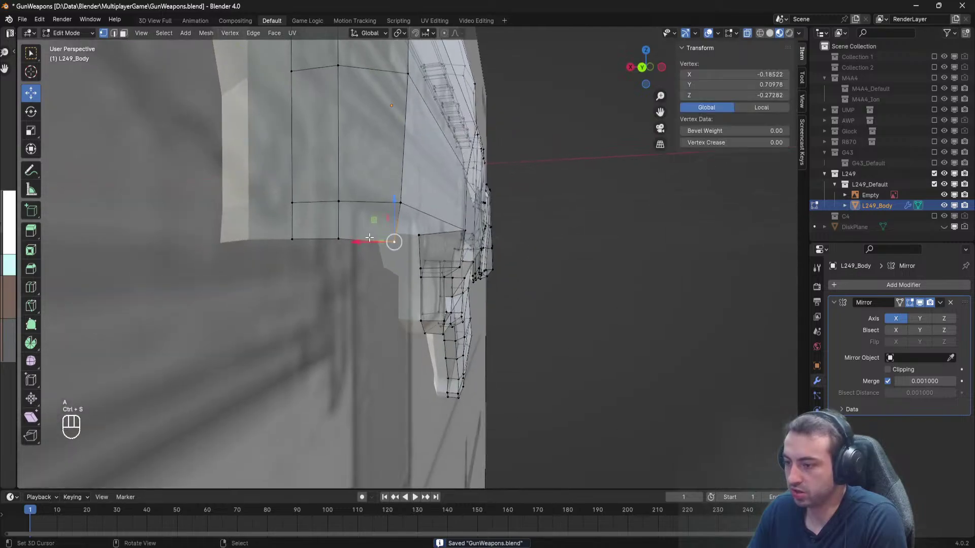
{"action": "middle_click_drag", "start_coordinate": [395, 242], "coordinate": [332, 243]}
{"action": "right_click", "coordinate": [273, 244], "text": "shift"}
{"action": "right_click", "coordinate": [257, 244], "text": "shift"}
{"action": "middle_click_drag", "start_coordinate": [253, 245], "coordinate": [289, 239]}
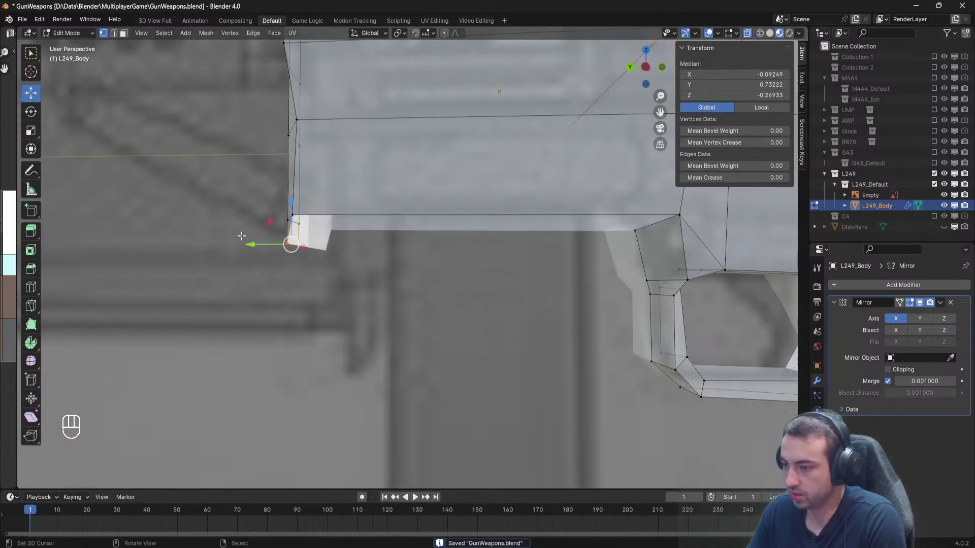
{"action": "key", "text": "alt+a"}
Examine the body in front, top and side orthographic views, comparing the receiver's front end with the reference image.
{"action": "scroll", "coordinate": [250, 235], "scroll_direction": "down", "scroll_amount": 3}
{"action": "key", "text": "KP_1"}
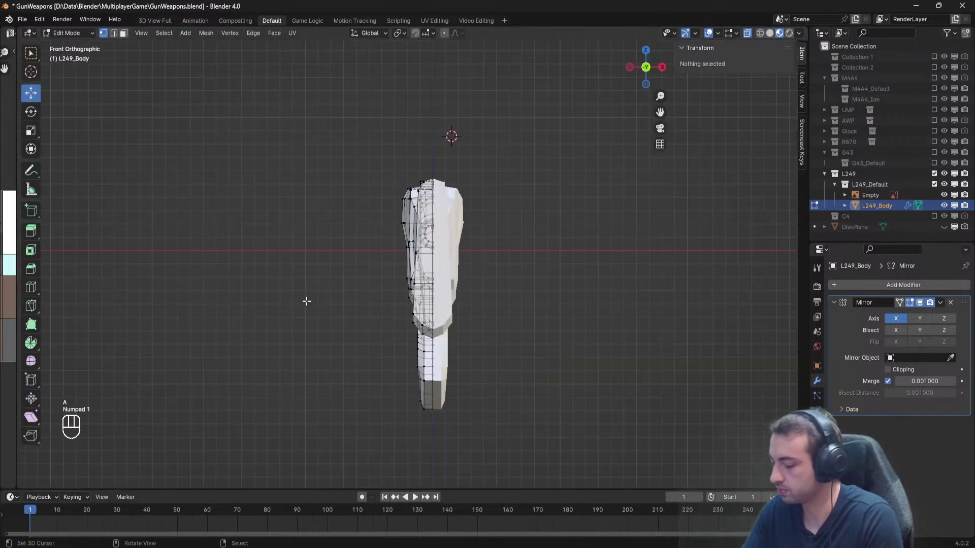
{"action": "key", "text": "KP_7"}
{"action": "key", "text": "KP_1"}
{"action": "key", "text": "KP_3"}
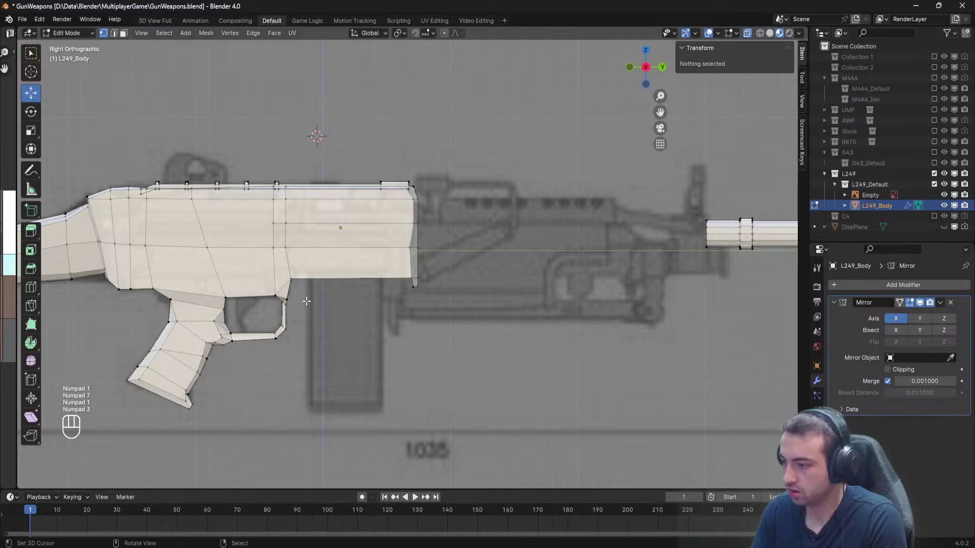
{"action": "key", "text": "KP_9"}
{"action": "scroll", "coordinate": [376, 342], "scroll_direction": "up", "scroll_amount": 4}
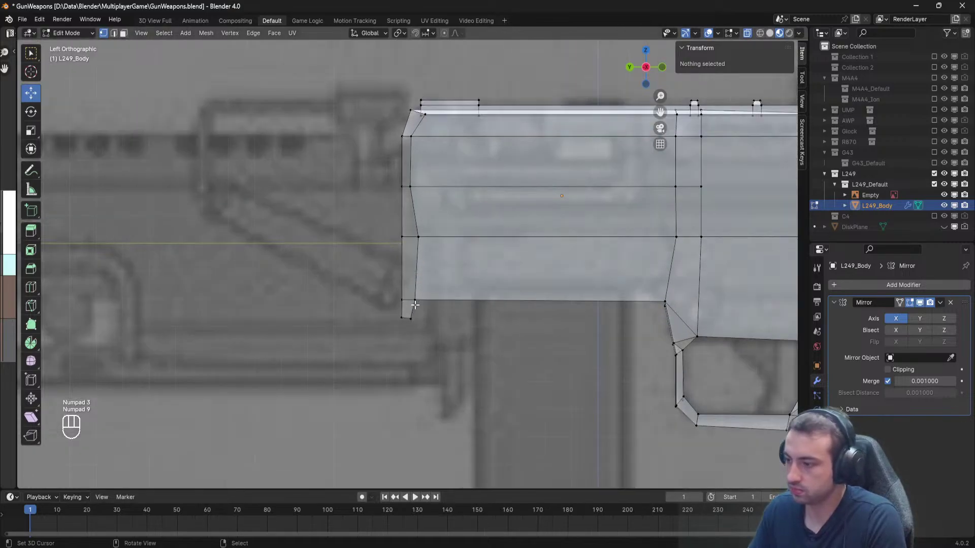
{"action": "key", "text": "b"}
{"action": "left_click_drag", "start_coordinate": [462, 385], "coordinate": [264, 124]}
{"action": "right_click", "coordinate": [436, 199]}
{"action": "key", "text": "a"}
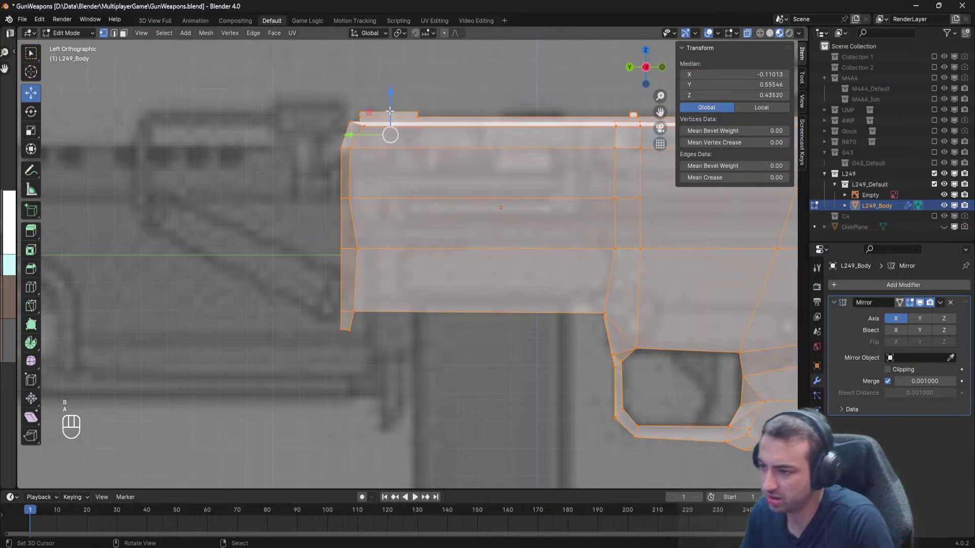
{"action": "key", "text": "a"}
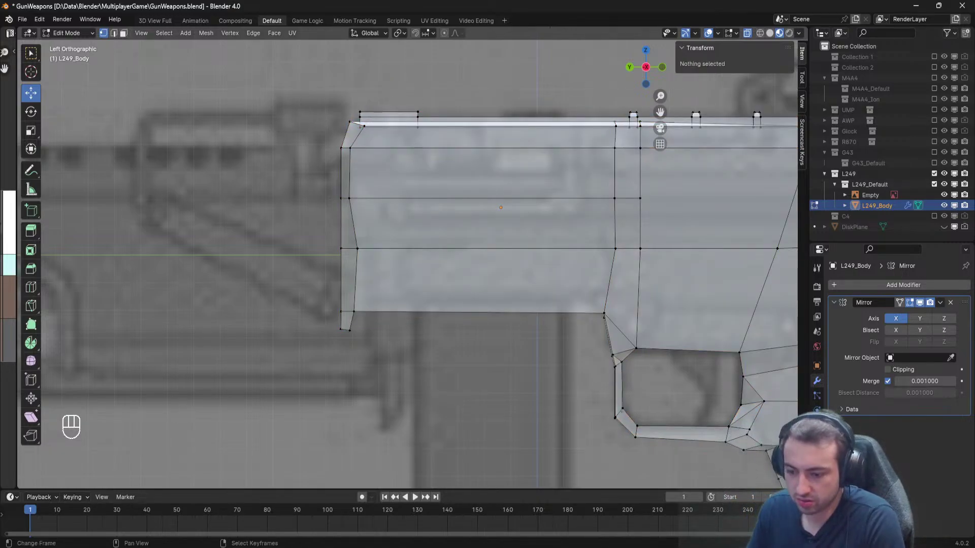
Switch to the browser's m249 image results and study several photos of the gun's receiver, handguard and magazine, closing the preview when done.
{"action": "left_click", "coordinate": [153, 500]}
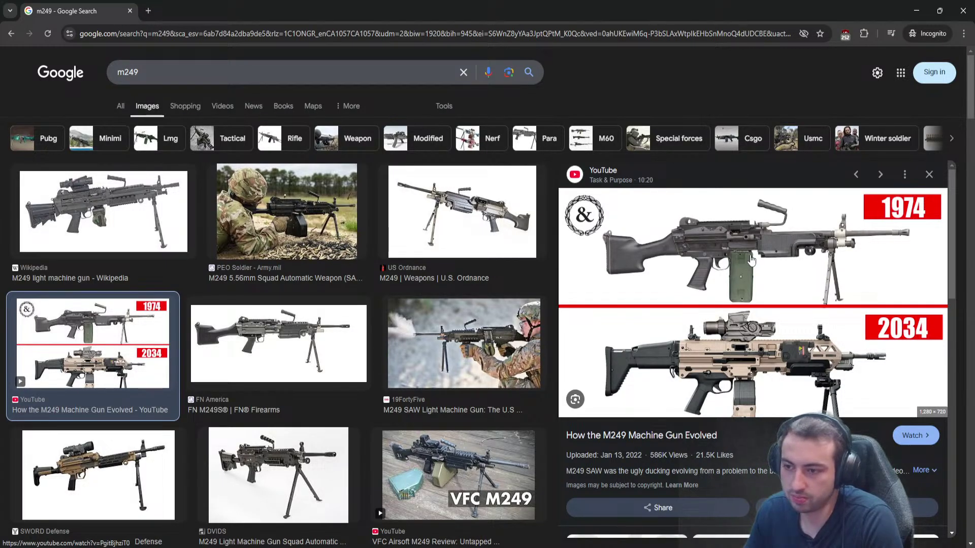
{"action": "left_click", "coordinate": [96, 194]}
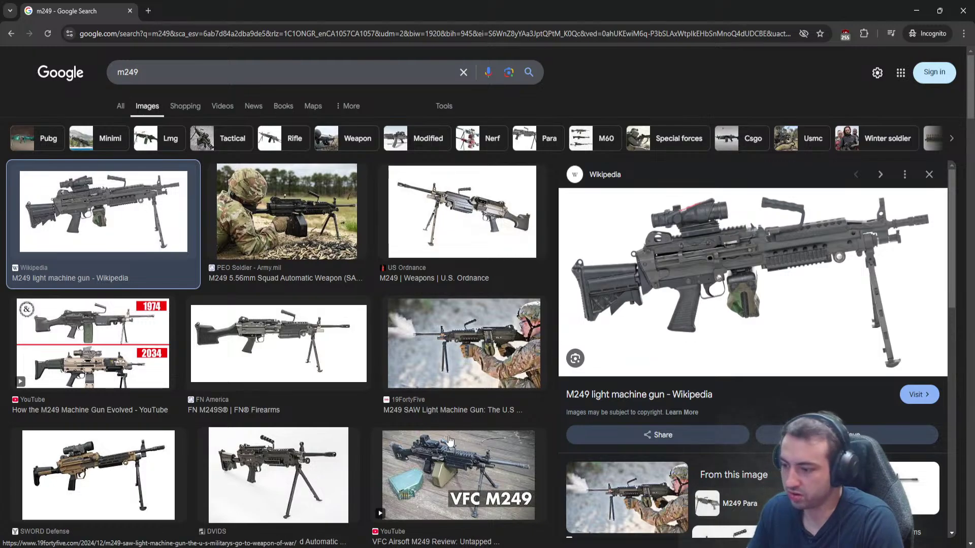
{"action": "left_click", "coordinate": [444, 456]}
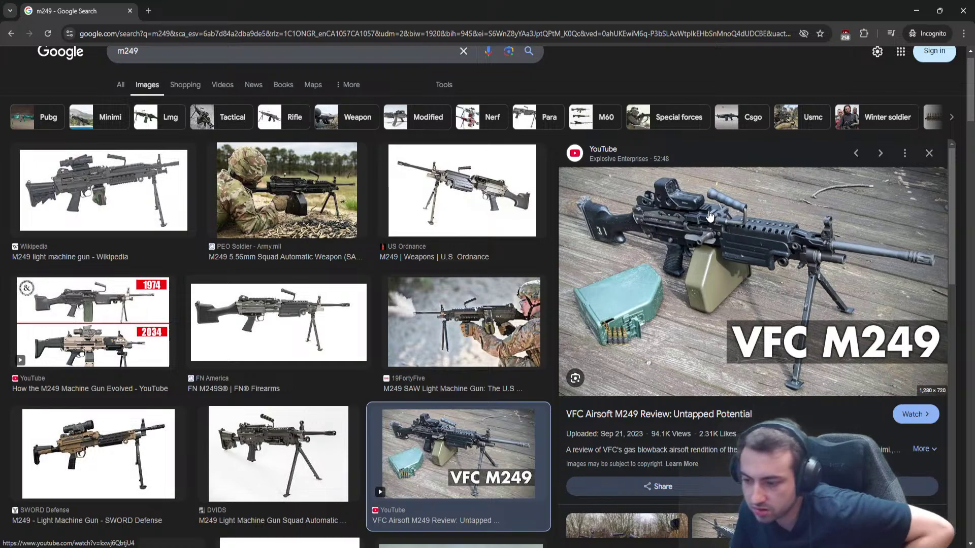
{"action": "key", "text": "Left"}
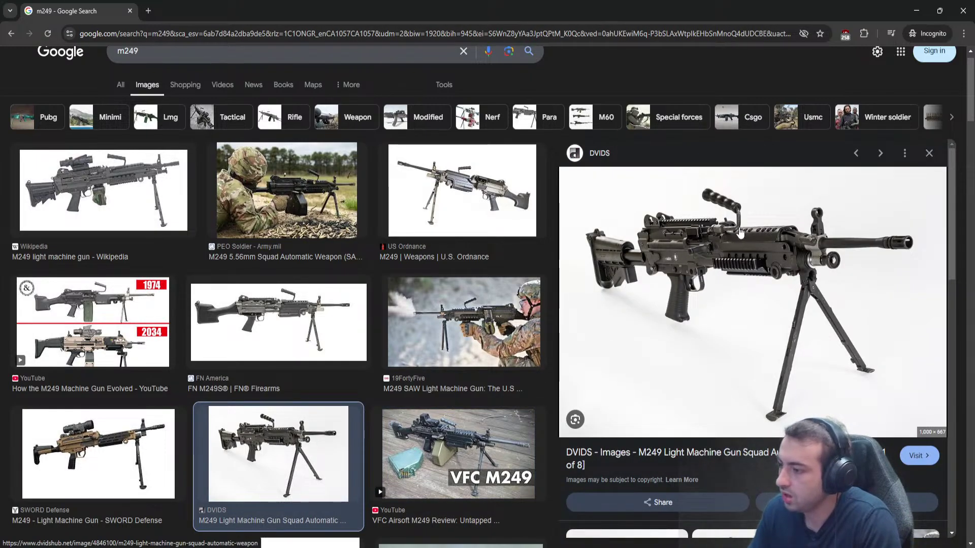
{"action": "key", "text": "Left"}
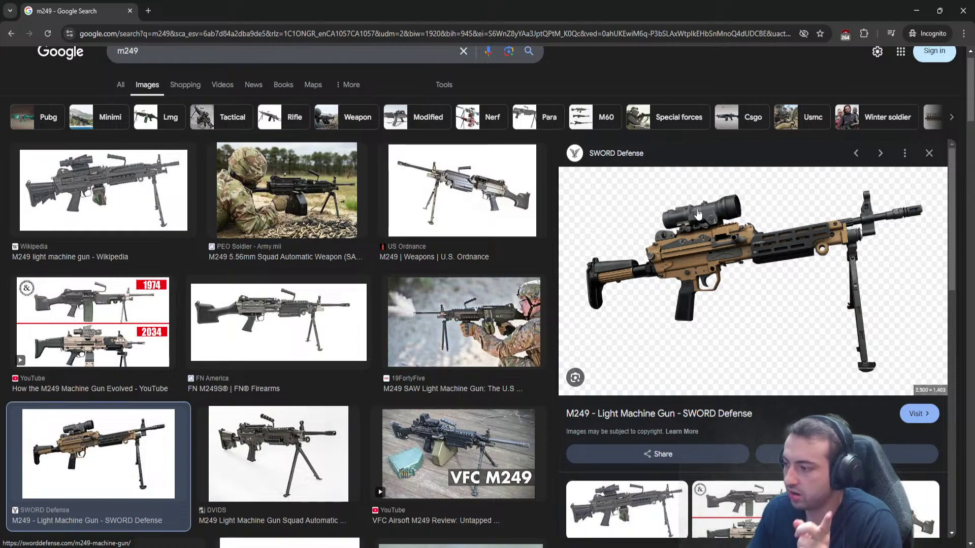
{"action": "left_click", "coordinate": [263, 444]}
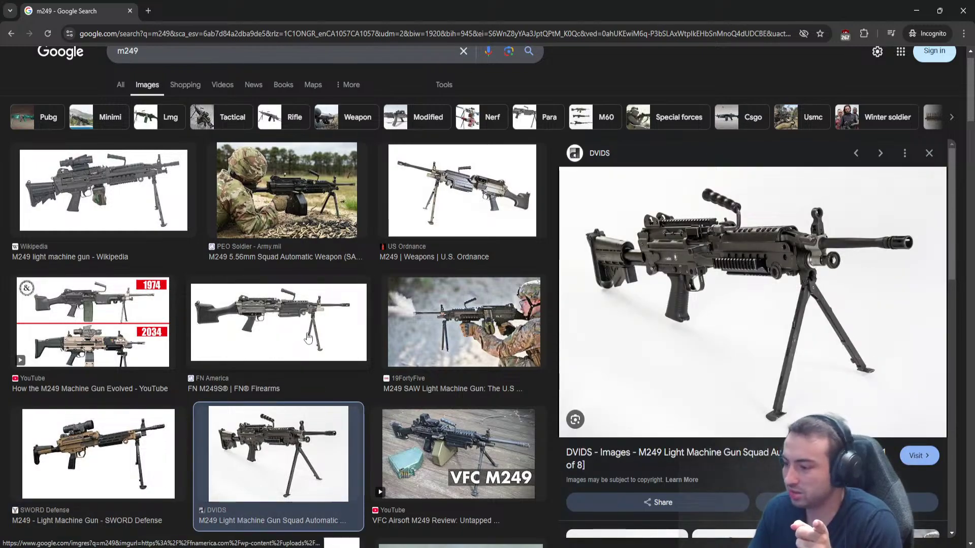
{"action": "left_click", "coordinate": [452, 337]}
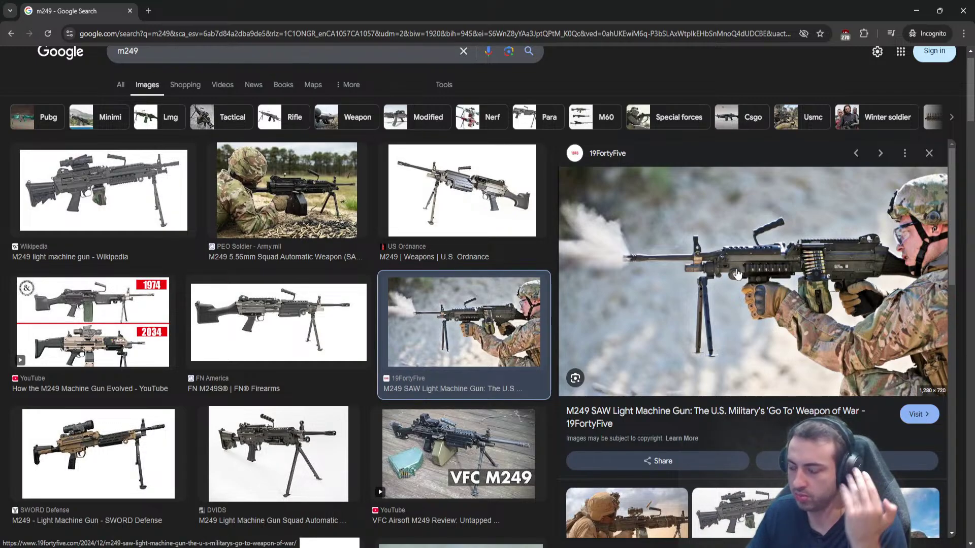
{"action": "left_click", "coordinate": [929, 152]}
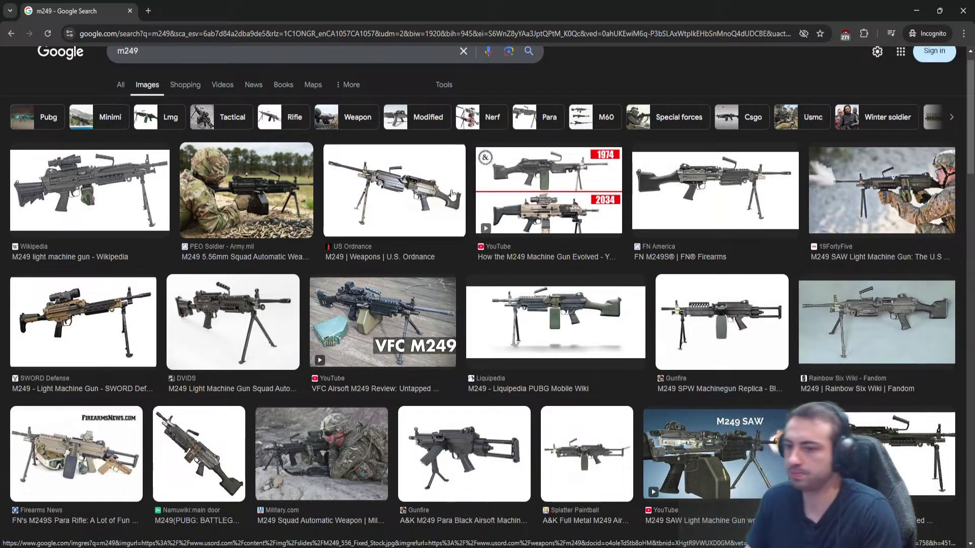
Return to Blender and move all the receiver's front-end vertices back about 0.175 along Y.
{"action": "left_click", "coordinate": [917, 11]}
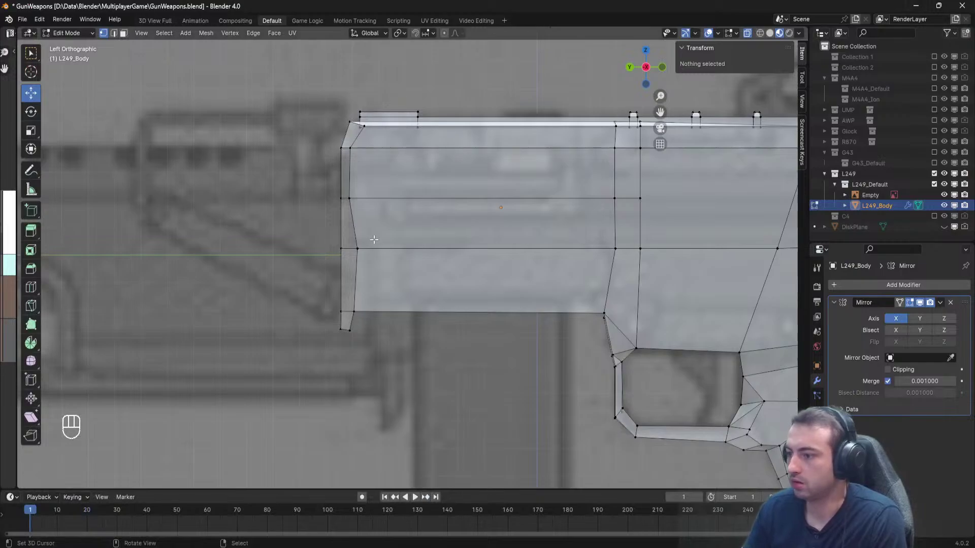
{"action": "key", "text": "b"}
{"action": "left_click_drag", "start_coordinate": [391, 386], "coordinate": [295, 119]}
{"action": "key", "text": "b"}
{"action": "left_click_drag", "start_coordinate": [437, 143], "coordinate": [353, 102]}
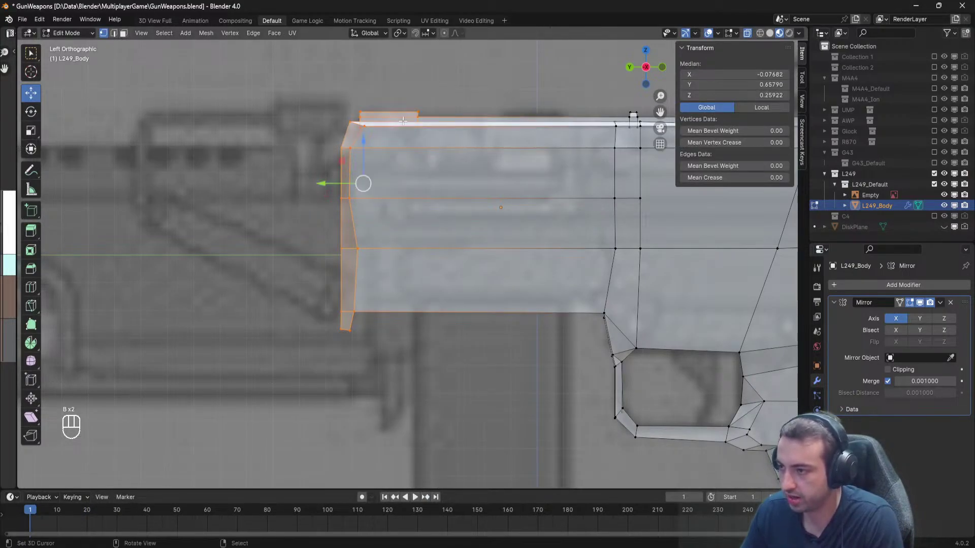
{"action": "left_click_drag", "start_coordinate": [324, 184], "coordinate": [367, 187]}
{"action": "scroll", "coordinate": [496, 200], "scroll_direction": "down", "scroll_amount": 3}
{"action": "middle_click_drag", "start_coordinate": [496, 200], "coordinate": [409, 211], "text": "shift"}
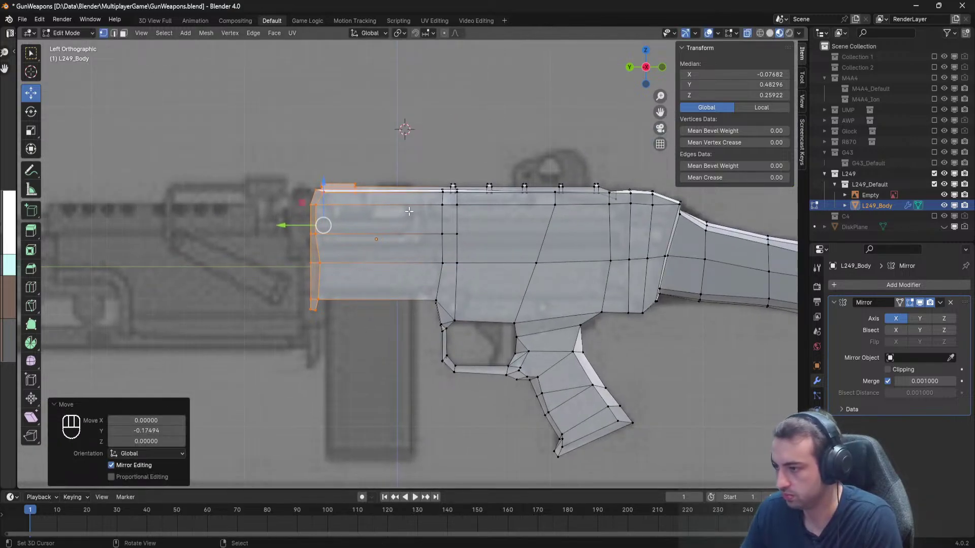
Examine the shortened receiver, top rail and magazine area against the side-view reference image.
{"action": "scroll", "coordinate": [410, 209], "scroll_direction": "up", "scroll_amount": 1}
{"action": "middle_click_drag", "start_coordinate": [537, 183], "coordinate": [397, 241], "text": "shift"}
{"action": "key", "text": "a"}
{"action": "scroll", "coordinate": [416, 244], "scroll_direction": "up", "scroll_amount": 1}
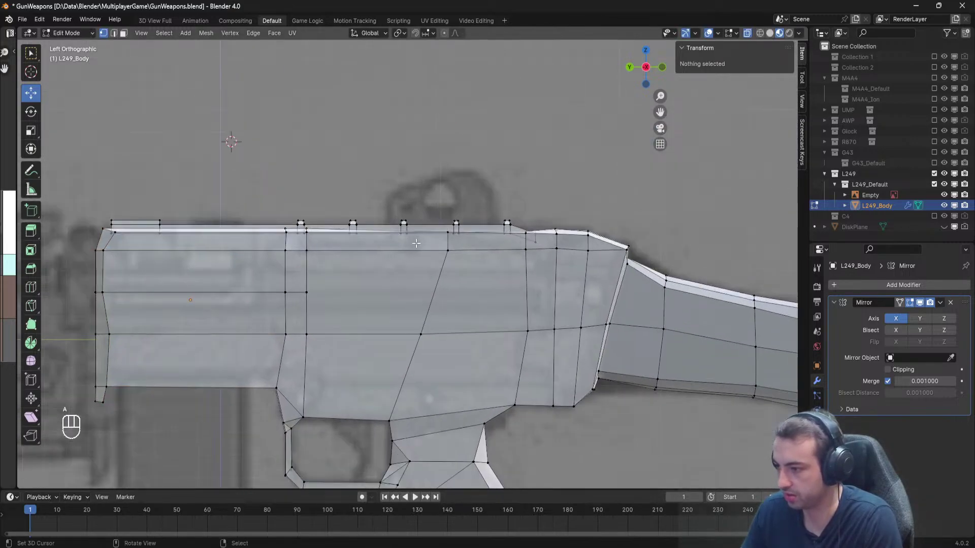
{"action": "middle_click_drag", "start_coordinate": [301, 225], "coordinate": [402, 235], "text": "shift"}
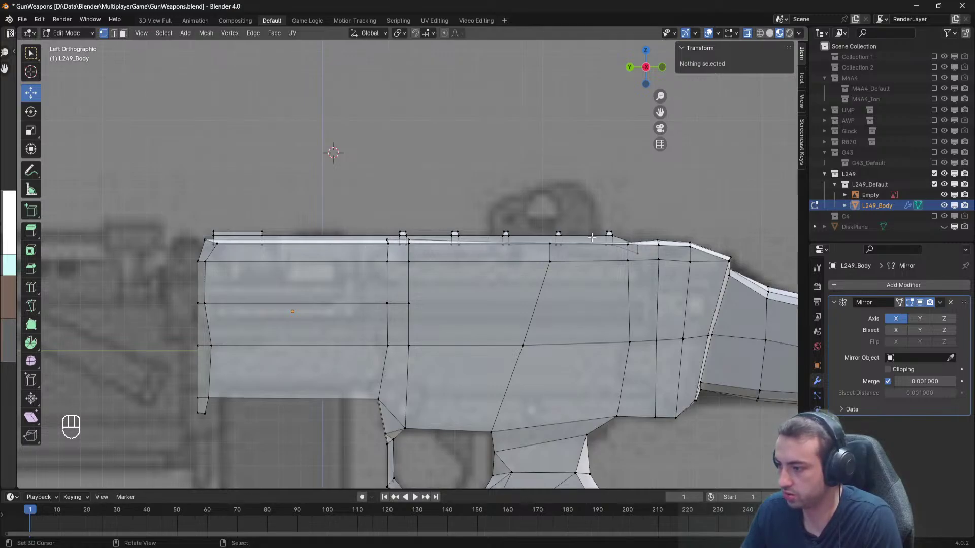
{"action": "middle_click_drag", "start_coordinate": [321, 241], "coordinate": [413, 239], "text": "shift"}
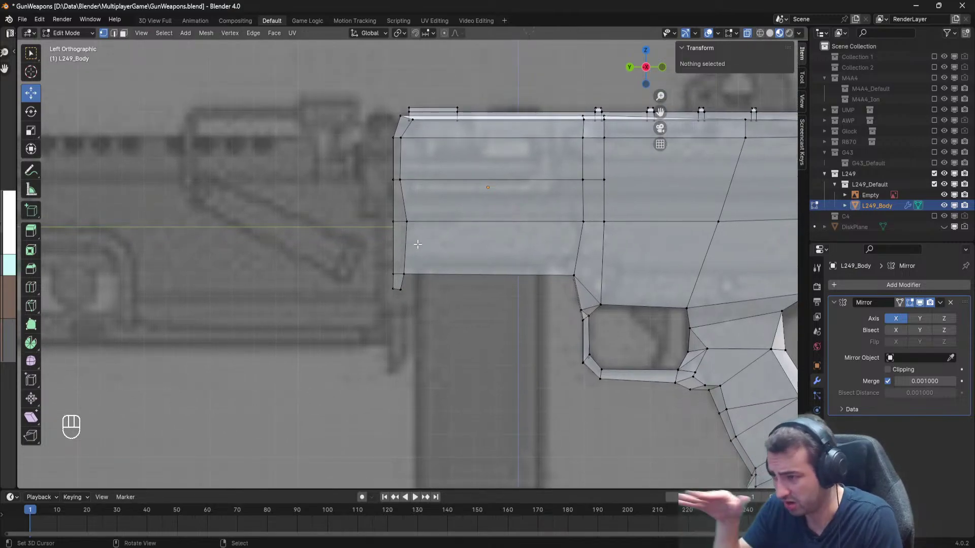
{"action": "scroll", "coordinate": [417, 244], "scroll_direction": "up", "scroll_amount": 2}
{"action": "middle_click_drag", "start_coordinate": [524, 293], "coordinate": [468, 115], "text": "shift"}
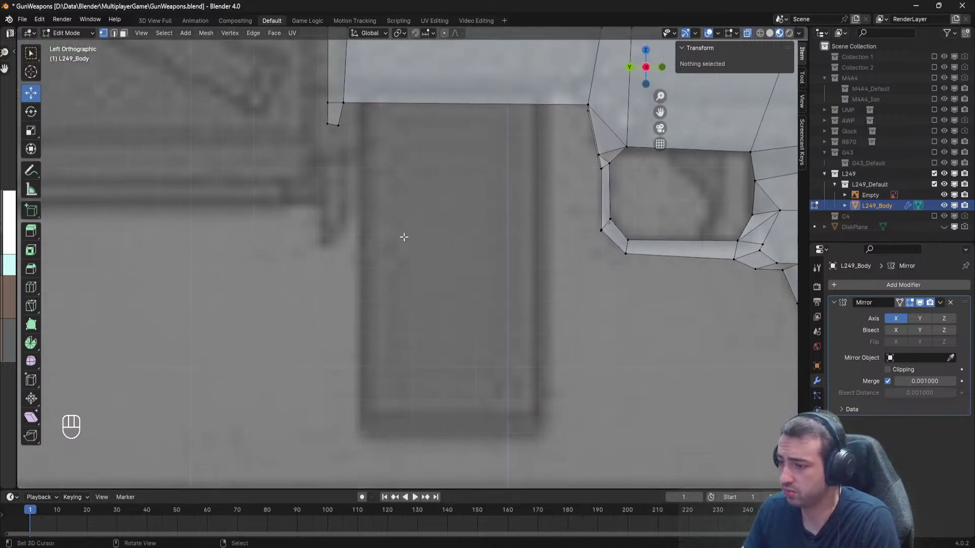
Raise the receiver's lower corner vertices about 0.019 along Z and undo a trial Y shift of the front ones.
{"action": "middle_click_drag", "start_coordinate": [487, 200], "coordinate": [432, 336], "text": "shift"}
{"action": "key", "text": "b"}
{"action": "left_click_drag", "start_coordinate": [552, 262], "coordinate": [528, 198]}
{"action": "key", "text": "a"}
{"action": "key", "text": "b"}
{"action": "left_click_drag", "start_coordinate": [306, 267], "coordinate": [273, 200]}
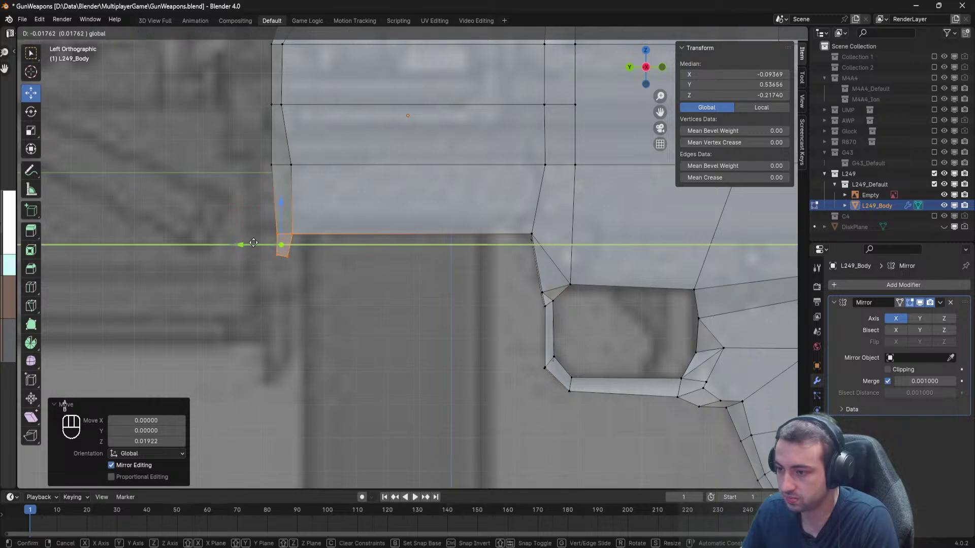
{"action": "middle_click_drag", "start_coordinate": [292, 305], "coordinate": [361, 324], "text": "shift"}
{"action": "key", "text": "ctrl+z"}
{"action": "scroll", "coordinate": [379, 273], "scroll_direction": "down", "scroll_amount": 5}
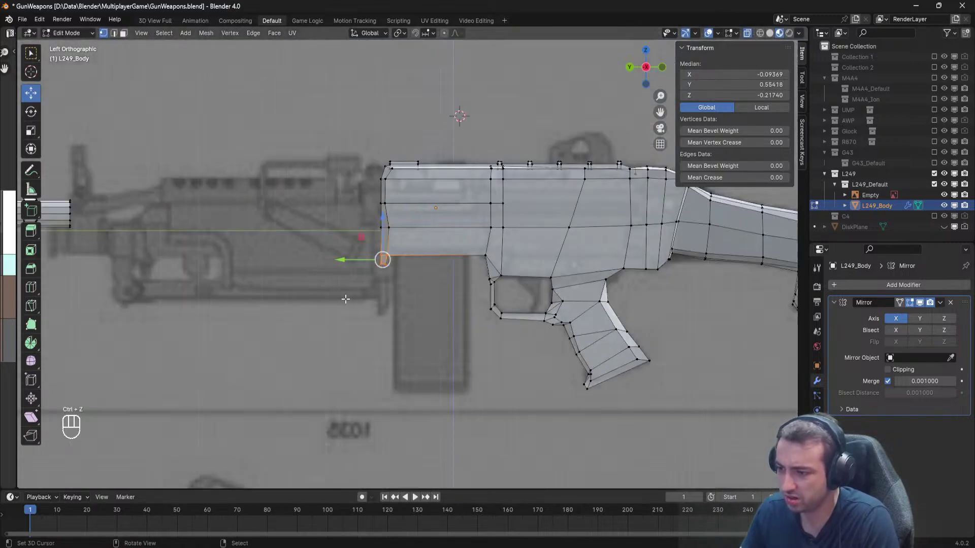
Delete the inner column of vertices across the receiver's front face to open the front end.
{"action": "middle_click_drag", "start_coordinate": [379, 273], "coordinate": [450, 316], "text": "shift"}
{"action": "scroll", "coordinate": [430, 296], "scroll_direction": "up", "scroll_amount": 3}
{"action": "key", "text": "alt+a"}
{"action": "middle_click_drag", "start_coordinate": [429, 314], "coordinate": [380, 181]}
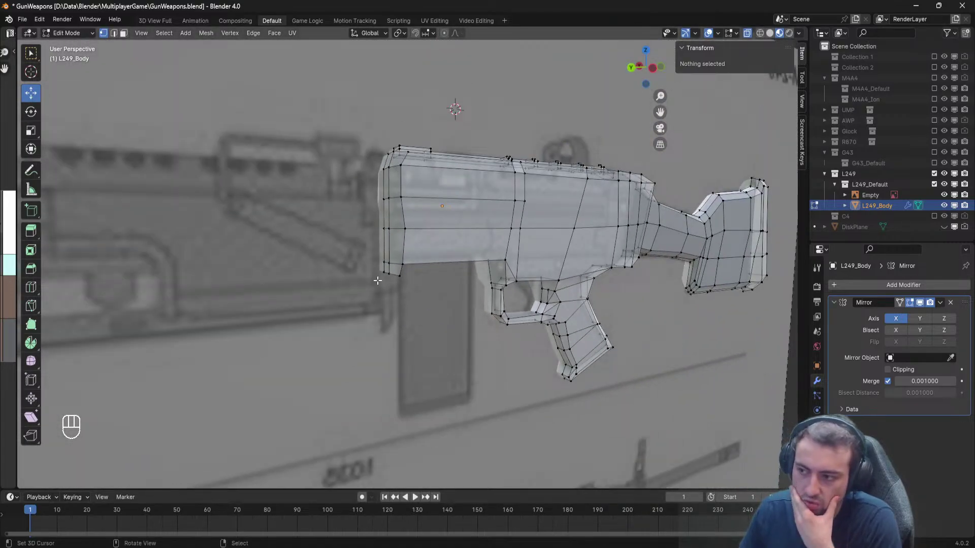
{"action": "middle_click_drag", "start_coordinate": [375, 273], "coordinate": [398, 282]}
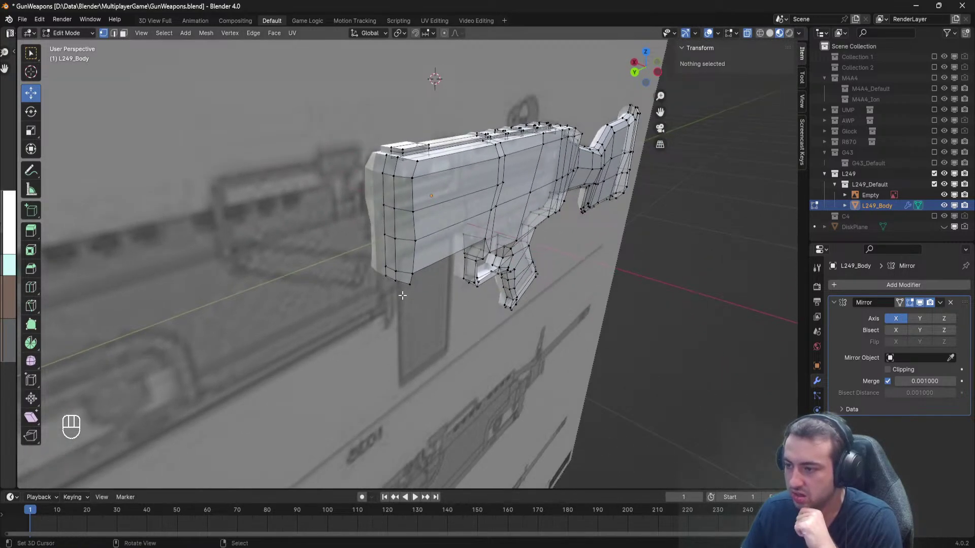
{"action": "key", "text": "c"}
{"action": "left_click_drag", "start_coordinate": [397, 282], "coordinate": [386, 188]}
{"action": "right_click", "coordinate": [386, 188]}
{"action": "key", "text": "c"}
{"action": "left_click", "coordinate": [394, 179]}
{"action": "right_click", "coordinate": [393, 182]}
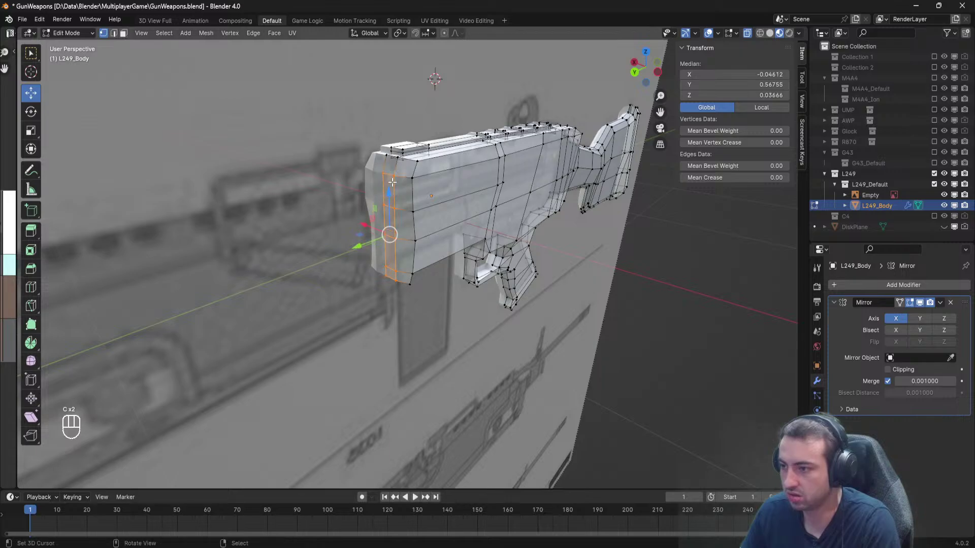
{"action": "middle_click_drag", "start_coordinate": [376, 189], "coordinate": [335, 190]}
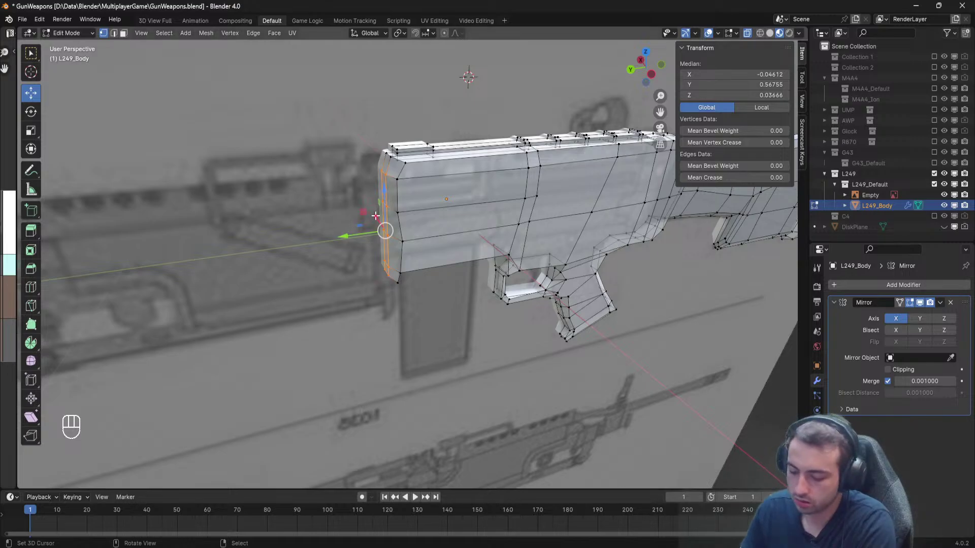
{"action": "key", "text": "Delete"}
{"action": "left_click", "coordinate": [366, 203]}
{"action": "middle_click_drag", "start_coordinate": [365, 203], "coordinate": [324, 221]}
{"action": "scroll", "coordinate": [352, 200], "scroll_direction": "up", "scroll_amount": 4}
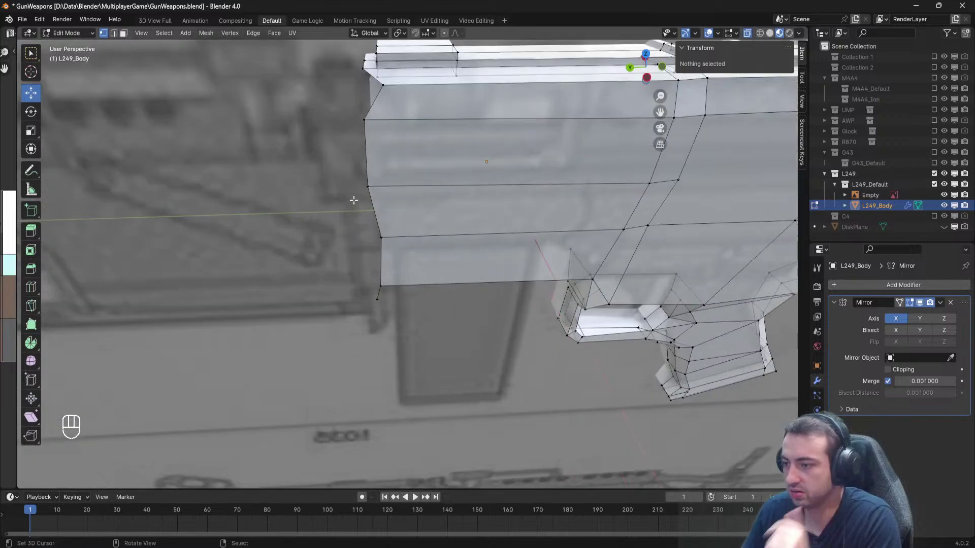
Move the recessed upper vertex of the receiver's open front edge forward along Y, in line with its neighbours.
{"action": "right_click", "coordinate": [376, 83]}
{"action": "scroll", "coordinate": [351, 89], "scroll_direction": "down", "scroll_amount": 1}
{"action": "middle_click_drag", "start_coordinate": [351, 89], "coordinate": [373, 174], "text": "shift"}
{"action": "left_click_drag", "start_coordinate": [363, 199], "coordinate": [344, 199]}
{"action": "key", "text": "alt+a"}
Delete the stray vertex hanging below the receiver's lower front corner.
{"action": "middle_click_drag", "start_coordinate": [386, 327], "coordinate": [382, 226], "text": "shift"}
{"action": "left_click", "coordinate": [380, 227]}
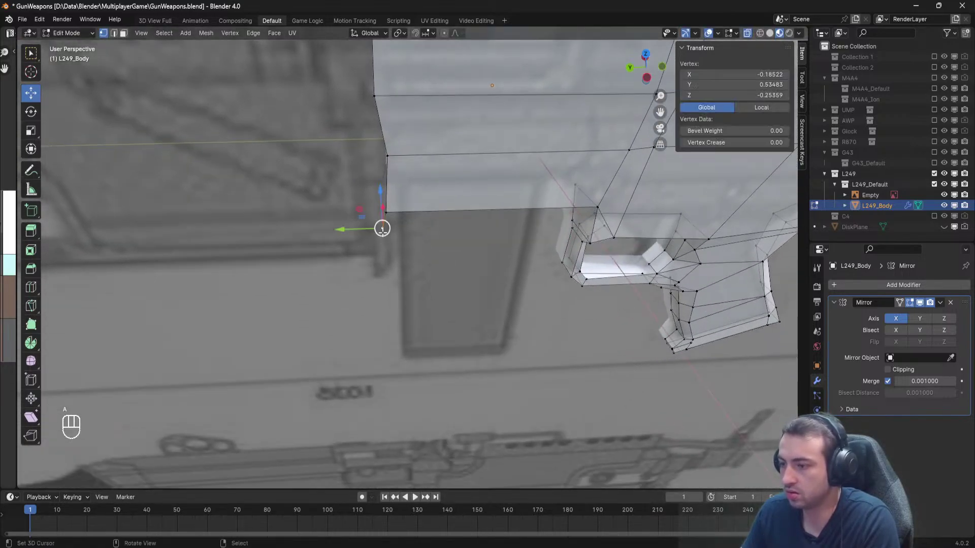
{"action": "key", "text": "Delete"}
{"action": "key", "text": "a"}
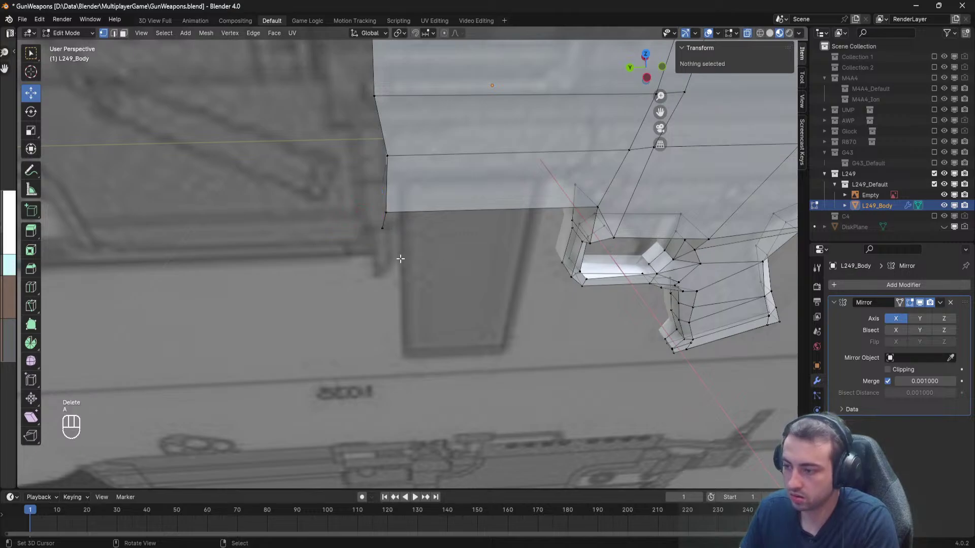
{"action": "middle_click_drag", "start_coordinate": [400, 259], "coordinate": [397, 237]}
{"action": "key", "text": "b"}
{"action": "left_click_drag", "start_coordinate": [406, 245], "coordinate": [343, 215]}
{"action": "key", "text": "Delete"}
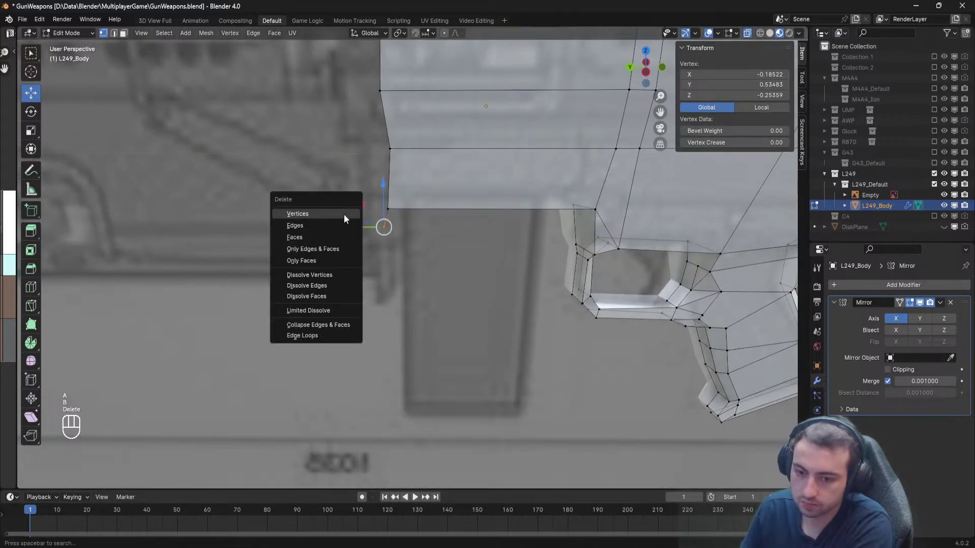
{"action": "left_click", "coordinate": [331, 213]}
{"action": "middle_click_drag", "start_coordinate": [332, 213], "coordinate": [371, 322], "text": "shift"}
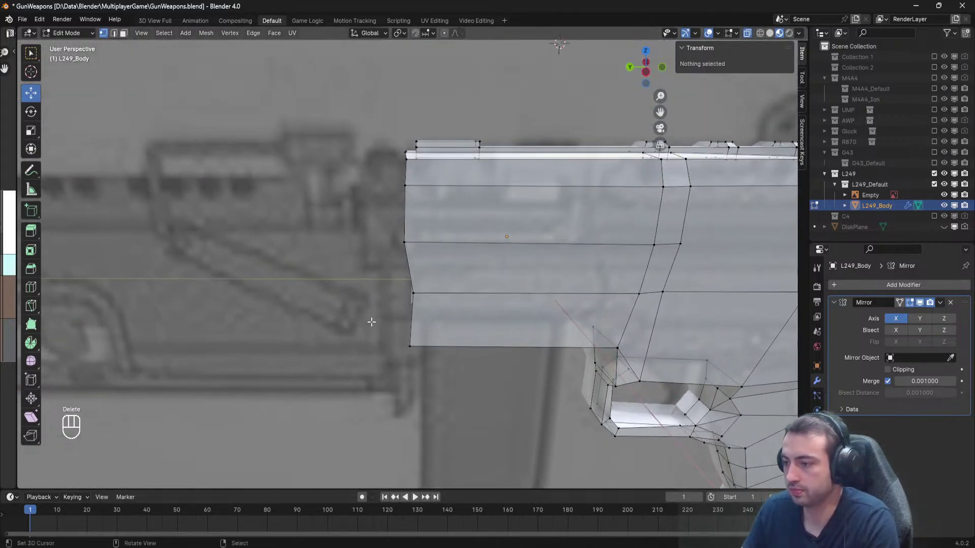
In the left orthographic view, shift the two middle vertices of the receiver's front edge along Y to straighten it.
{"action": "key", "text": "KP_1"}
{"action": "key", "text": "KP_7"}
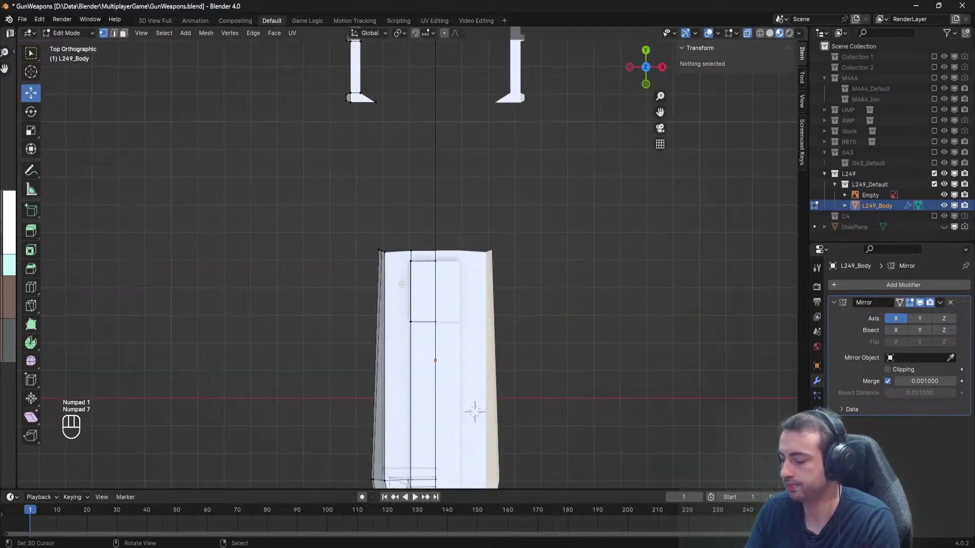
{"action": "key", "text": "KP_1"}
{"action": "key", "text": "KP_9"}
{"action": "key", "text": "KP_3"}
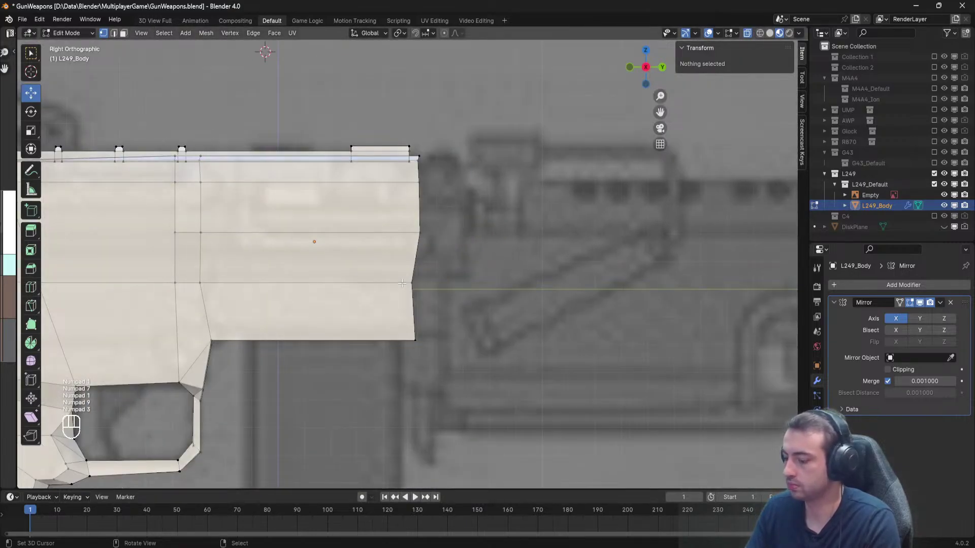
{"action": "key", "text": "KP_9"}
{"action": "scroll", "coordinate": [402, 283], "scroll_direction": "up", "scroll_amount": 2}
{"action": "key", "text": "b"}
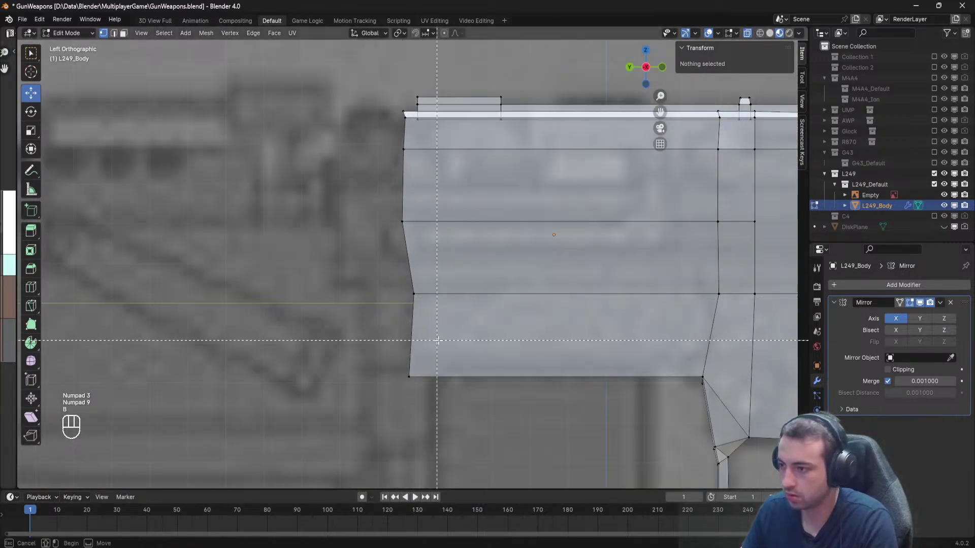
{"action": "left_click_drag", "start_coordinate": [416, 241], "coordinate": [371, 221]}
{"action": "key", "text": "a"}
{"action": "key", "text": "b"}
{"action": "left_click_drag", "start_coordinate": [427, 319], "coordinate": [372, 293]}
Nudge the lowest vertex of the receiver's front edge slightly along Y to align it with the vertices above.
{"action": "key", "text": "a"}
{"action": "key", "text": "b"}
{"action": "left_click_drag", "start_coordinate": [384, 369], "coordinate": [421, 392]}
{"action": "middle_click_drag", "start_coordinate": [420, 393], "coordinate": [393, 257], "text": "shift"}
{"action": "left_click_drag", "start_coordinate": [352, 241], "coordinate": [354, 241]}
{"action": "middle_click_drag", "start_coordinate": [366, 193], "coordinate": [360, 348], "text": "shift"}
Move the two upper side vertices of the receiver's front edge back about 0.008 along Y.
{"action": "key", "text": "a"}
{"action": "key", "text": "b"}
{"action": "left_click_drag", "start_coordinate": [395, 245], "coordinate": [332, 158]}
{"action": "left_click_drag", "start_coordinate": [338, 200], "coordinate": [340, 200]}
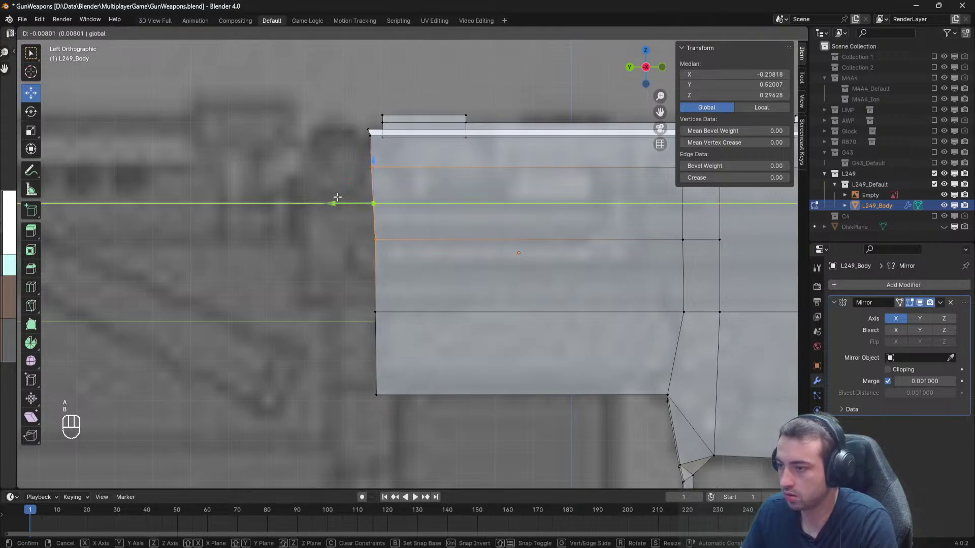
{"action": "key", "text": "a"}
Fine-tune the top corner and uppermost side vertices of the front edge along Y to make the edge nearly vertical.
{"action": "key", "text": "b"}
{"action": "left_click_drag", "start_coordinate": [370, 133], "coordinate": [328, 139]}
{"action": "key", "text": "a"}
{"action": "key", "text": "b"}
{"action": "key", "text": "a"}
{"action": "key", "text": "b"}
{"action": "left_click_drag", "start_coordinate": [379, 180], "coordinate": [339, 169]}
{"action": "key", "text": "a"}
{"action": "key", "text": "b"}
{"action": "left_click_drag", "start_coordinate": [362, 120], "coordinate": [337, 133]}
{"action": "left_click", "coordinate": [338, 133]}
{"action": "key", "text": "a"}
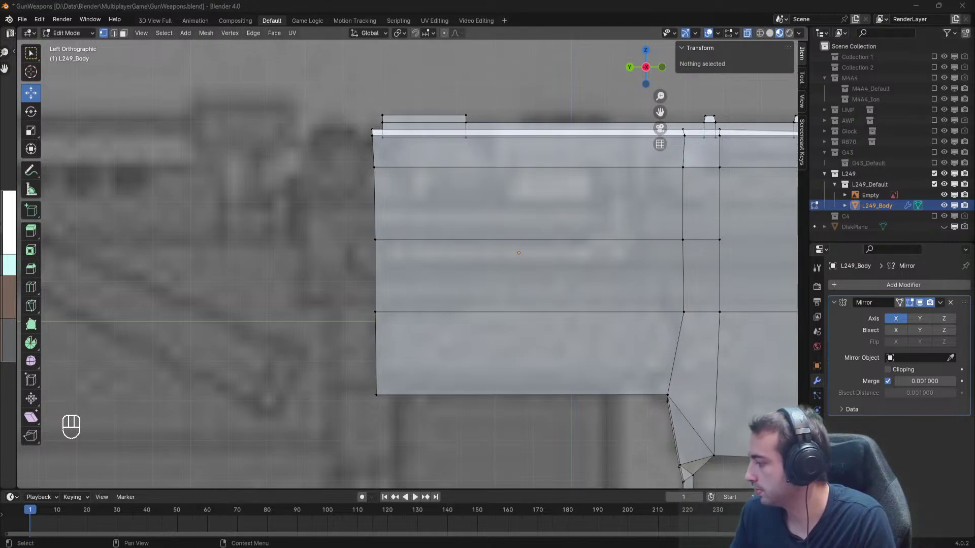
Extrude the receiver's entire front edge forward about 0.05 along Y.
{"action": "middle_click_drag", "start_coordinate": [364, 314], "coordinate": [384, 316], "text": "shift"}
{"action": "left_click_drag", "start_coordinate": [402, 412], "coordinate": [347, 269]}
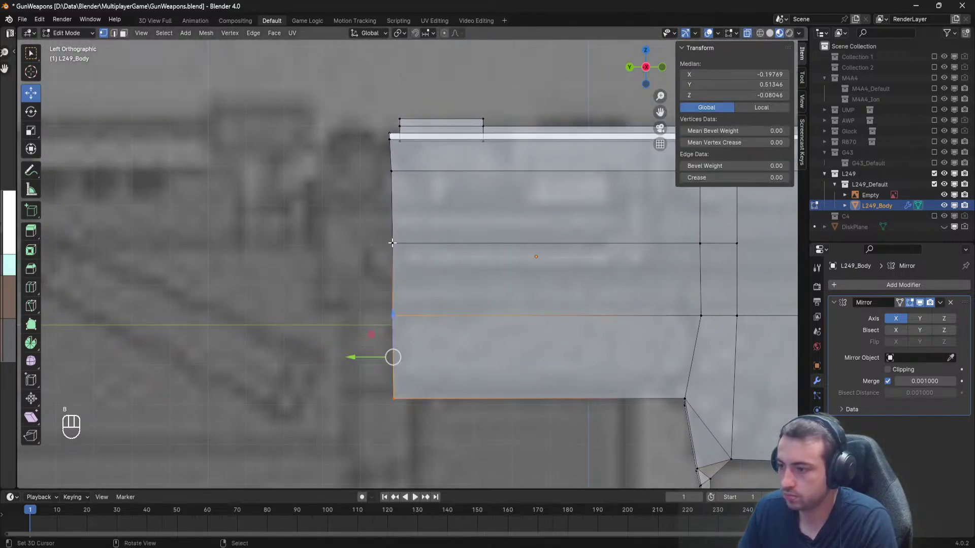
{"action": "key", "text": "b"}
{"action": "key", "text": "b"}
{"action": "left_click_drag", "start_coordinate": [408, 269], "coordinate": [375, 114]}
{"action": "key", "text": "b"}
{"action": "middle_click_drag", "start_coordinate": [425, 212], "coordinate": [445, 136], "text": "shift"}
{"action": "key", "text": "e"}
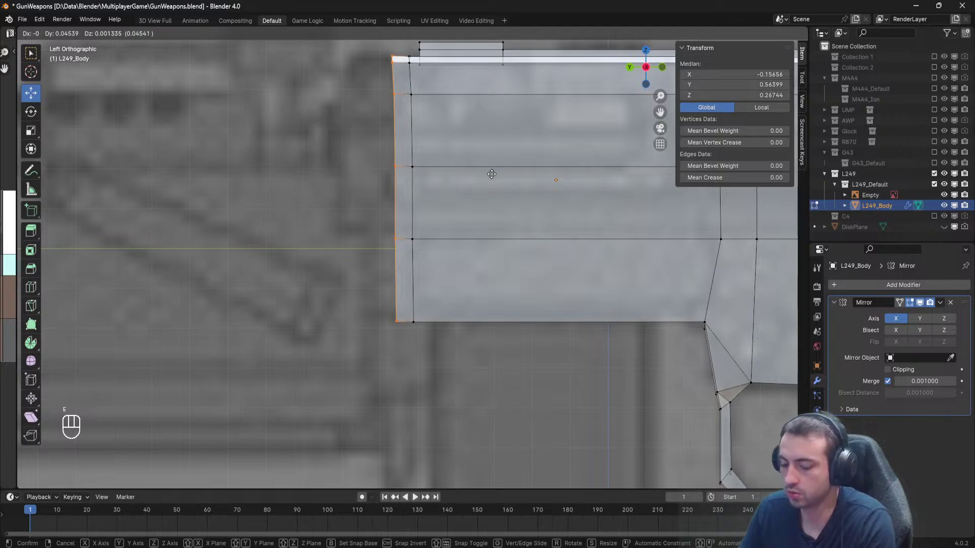
{"action": "key", "text": "y"}
{"action": "left_click", "coordinate": [488, 176]}
{"action": "middle_click_drag", "start_coordinate": [478, 256], "coordinate": [505, 157], "text": "shift"}
Pull the lowest front vertex of the new strip down to about Y 0.515, Z -0.59, forming a pointed tab.
{"action": "key", "text": "a"}
{"action": "key", "text": "b"}
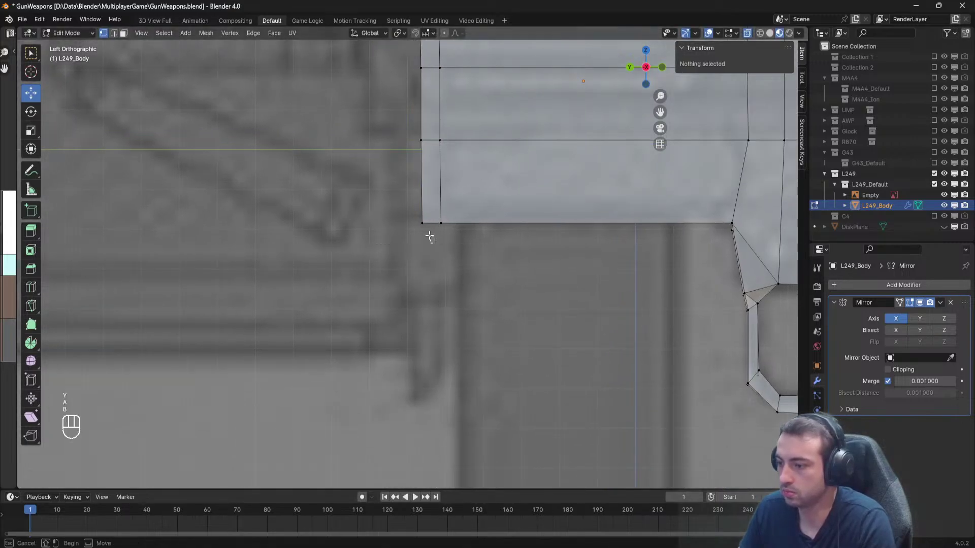
{"action": "left_click_drag", "start_coordinate": [431, 239], "coordinate": [408, 202]}
{"action": "key", "text": "g"}
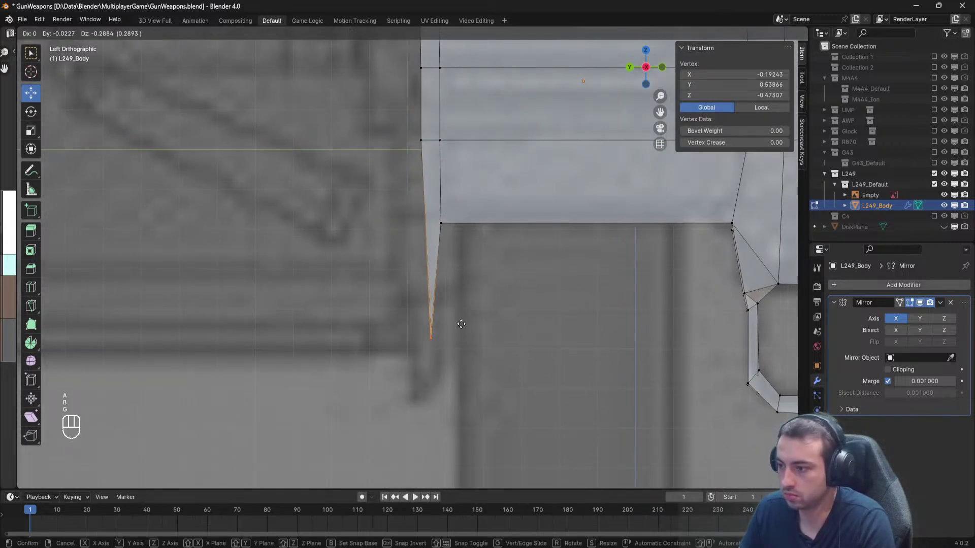
{"action": "left_click", "coordinate": [465, 365]}
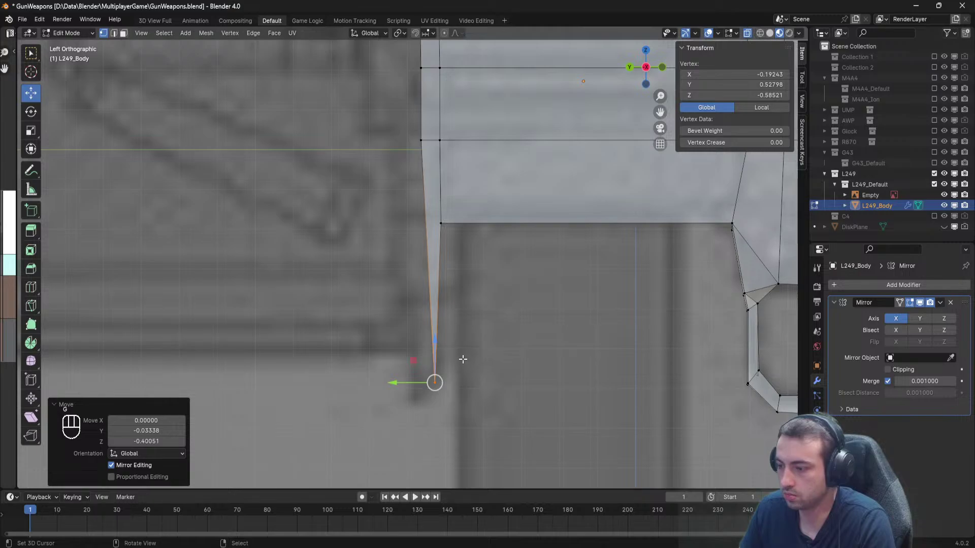
{"action": "key", "text": "g"}
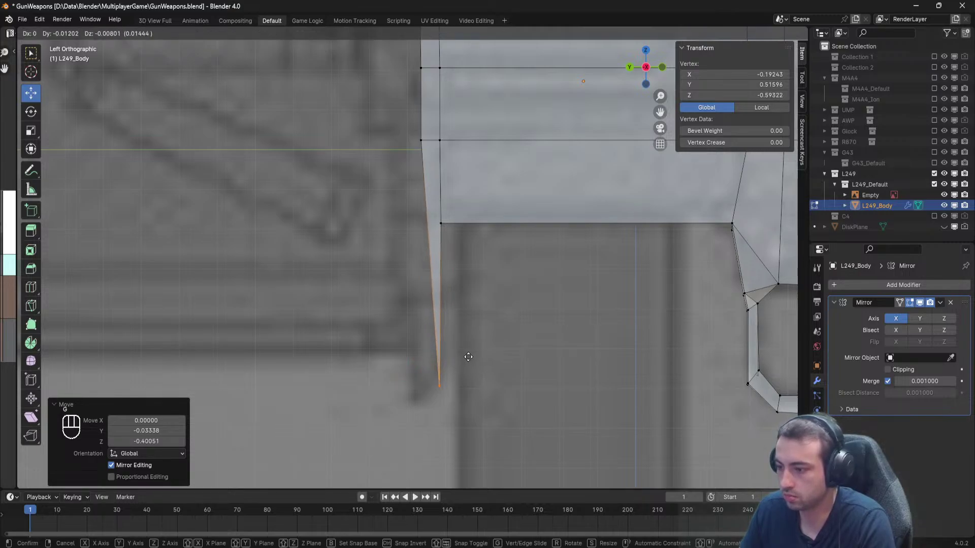
{"action": "left_click", "coordinate": [461, 342]}
{"action": "key", "text": "alt+a"}
Move the front vertices above the pointed tab forward along Y to widen the new strip.
{"action": "middle_click_drag", "start_coordinate": [440, 319], "coordinate": [451, 473], "text": "shift"}
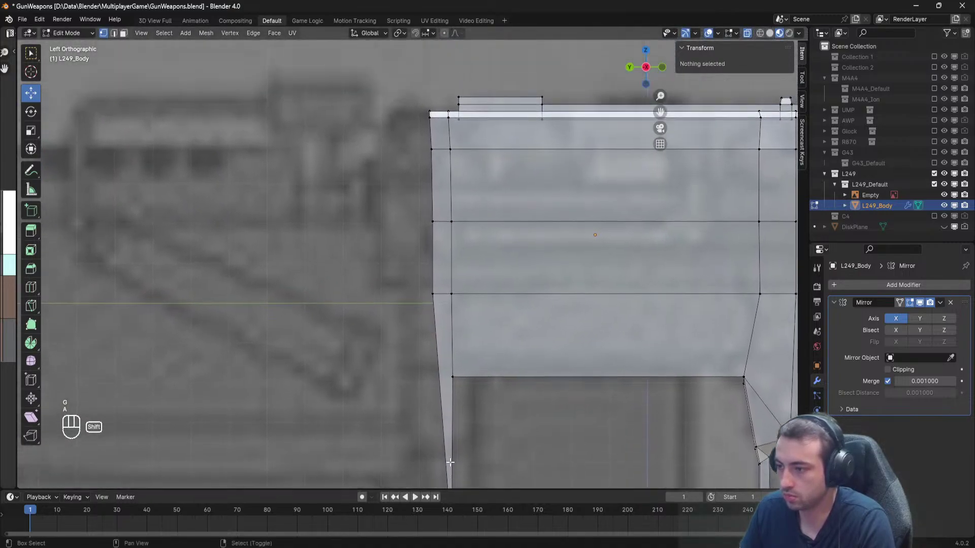
{"action": "key", "text": "b"}
{"action": "left_click_drag", "start_coordinate": [441, 307], "coordinate": [382, 106]}
{"action": "left_click_drag", "start_coordinate": [391, 166], "coordinate": [368, 165]}
{"action": "key", "text": "a"}
Select the tab's lowest vertex and compare the tab area with the opposite side view in the reference image.
{"action": "scroll", "coordinate": [422, 357], "scroll_direction": "down", "scroll_amount": 4}
{"action": "middle_click_drag", "start_coordinate": [423, 356], "coordinate": [418, 249], "text": "shift"}
{"action": "scroll", "coordinate": [423, 292], "scroll_direction": "up", "scroll_amount": 4}
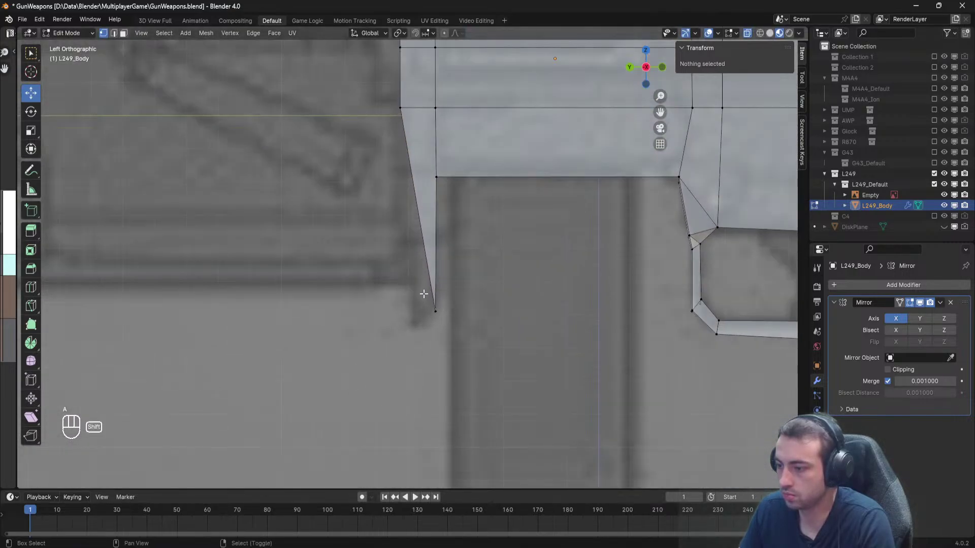
{"action": "key", "text": "b"}
{"action": "left_click_drag", "start_coordinate": [460, 354], "coordinate": [422, 314]}
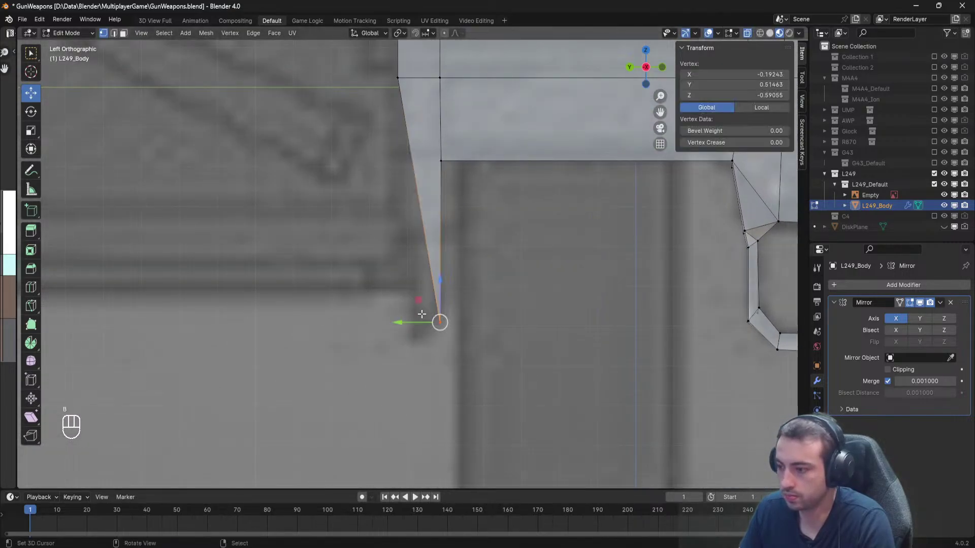
{"action": "scroll", "coordinate": [401, 303], "scroll_direction": "down", "scroll_amount": 4}
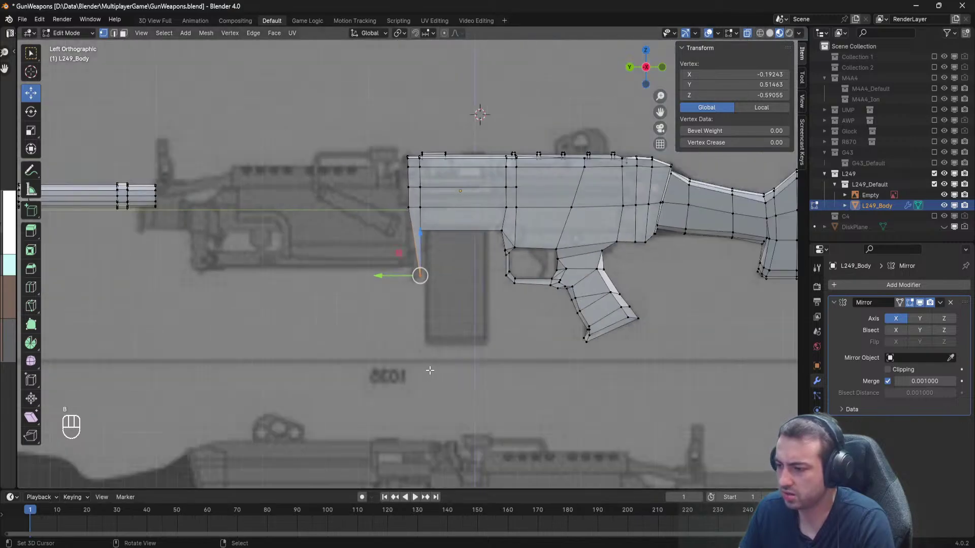
{"action": "middle_click_drag", "start_coordinate": [419, 378], "coordinate": [453, 188], "text": "shift"}
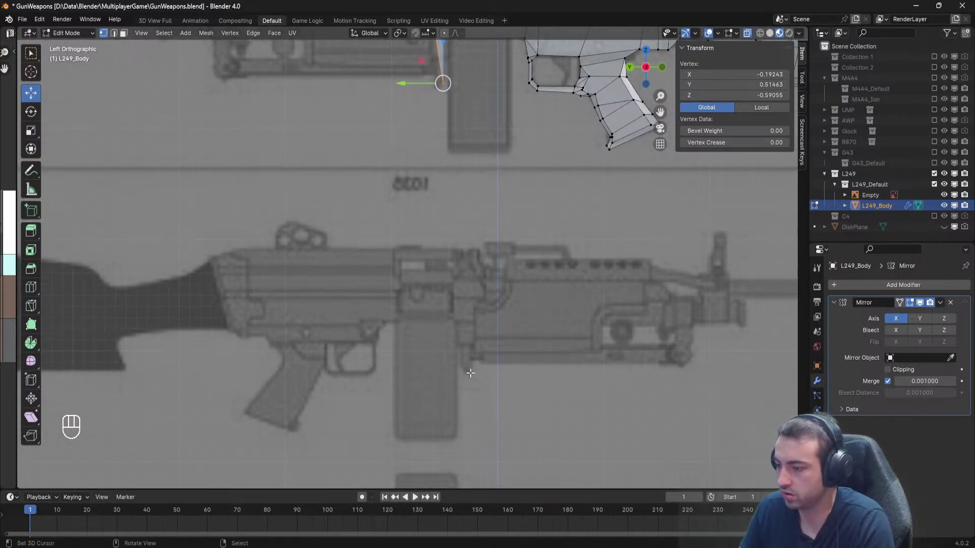
{"action": "middle_click_drag", "start_coordinate": [470, 373], "coordinate": [421, 416], "text": "shift"}
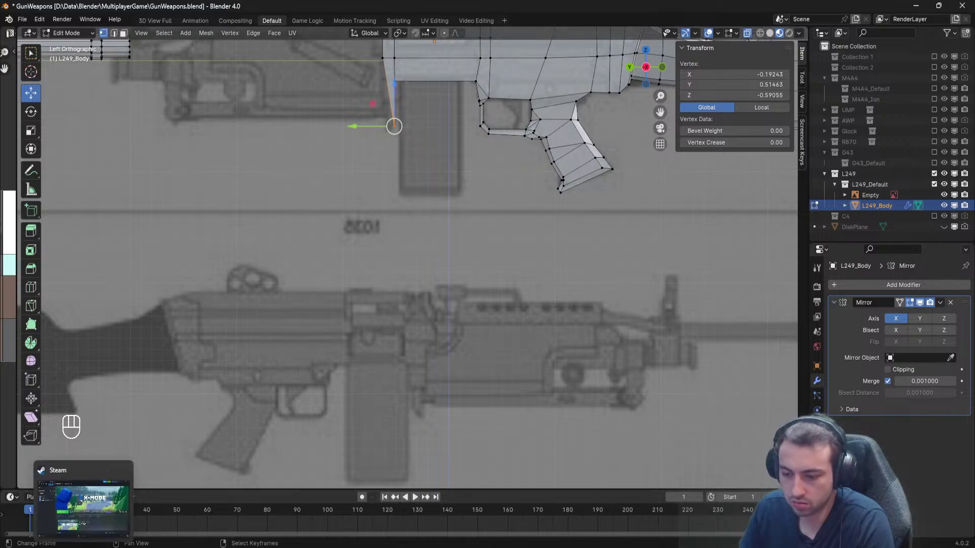
Switch to the browser and examine several M249 photos in the image results around the receiver's front and magazine.
{"action": "left_click", "coordinate": [172, 510]}
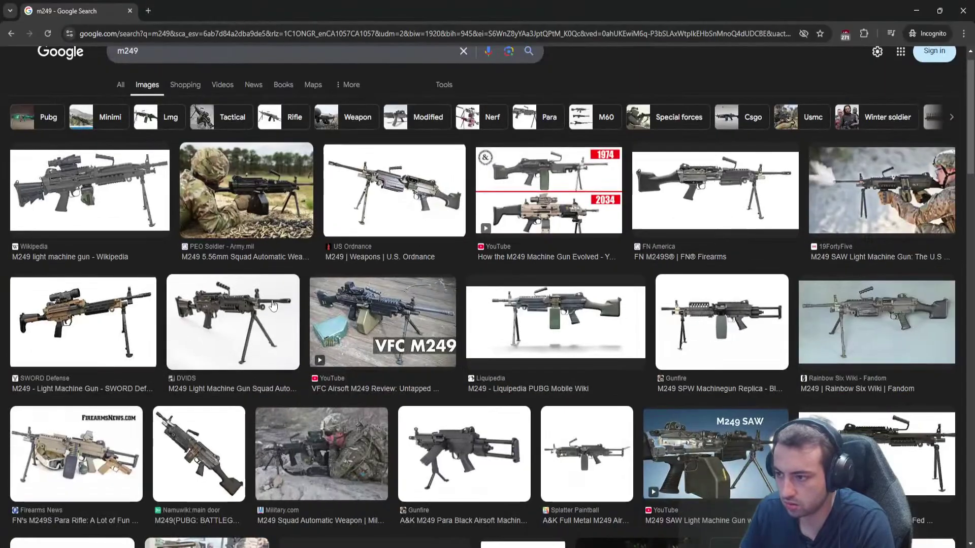
{"action": "left_click", "coordinate": [112, 197]}
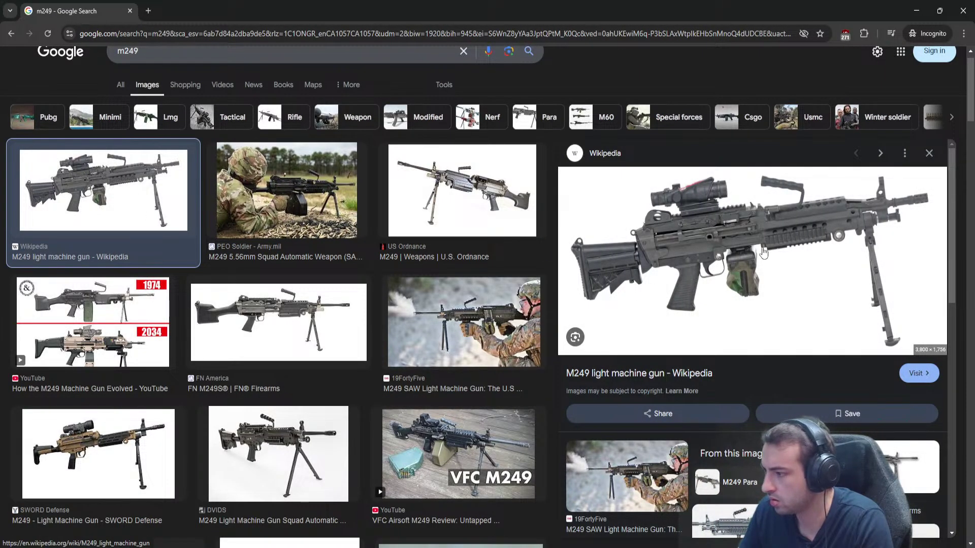
{"action": "left_click", "coordinate": [464, 195]}
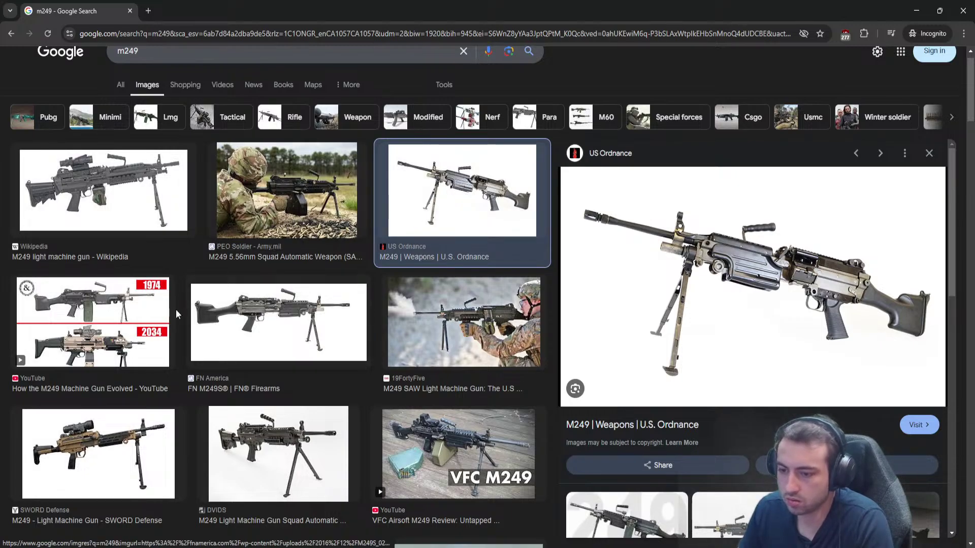
{"action": "left_click", "coordinate": [133, 318]}
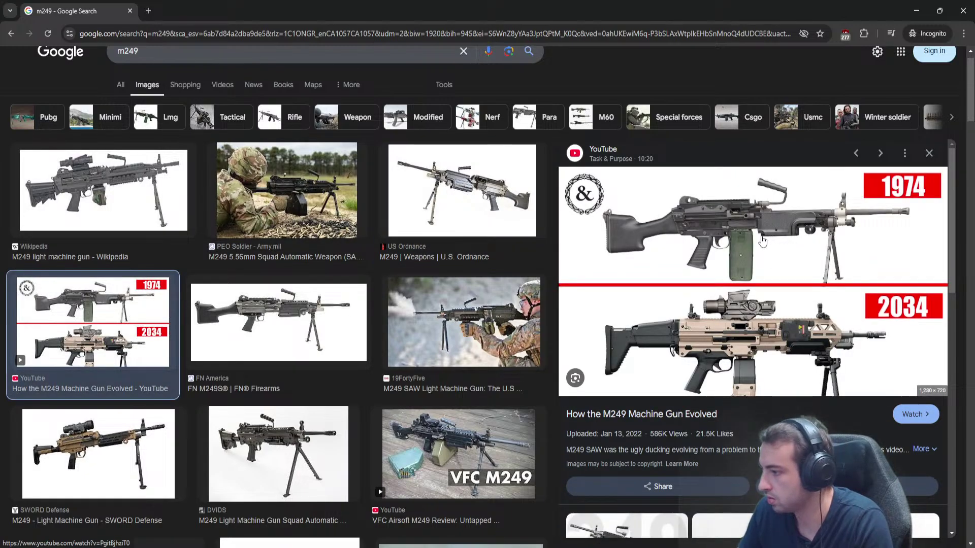
{"action": "scroll", "coordinate": [755, 293], "scroll_direction": "down", "scroll_amount": 1}
{"action": "scroll", "coordinate": [755, 293], "scroll_direction": "down", "scroll_amount": 1}
{"action": "scroll", "coordinate": [754, 284], "scroll_direction": "up", "scroll_amount": 3}
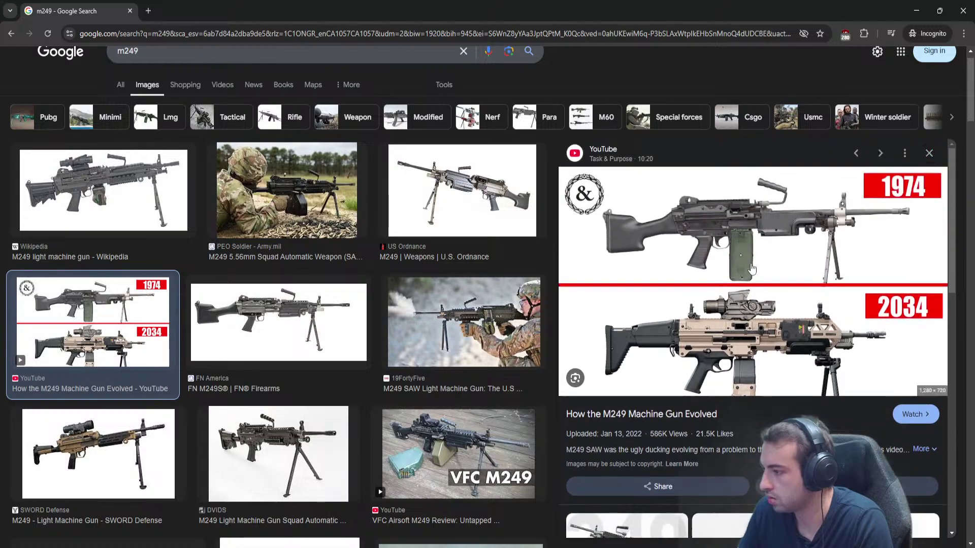
{"action": "scroll", "coordinate": [748, 237], "scroll_direction": "down", "scroll_amount": 4}
{"action": "left_click", "coordinate": [648, 300]}
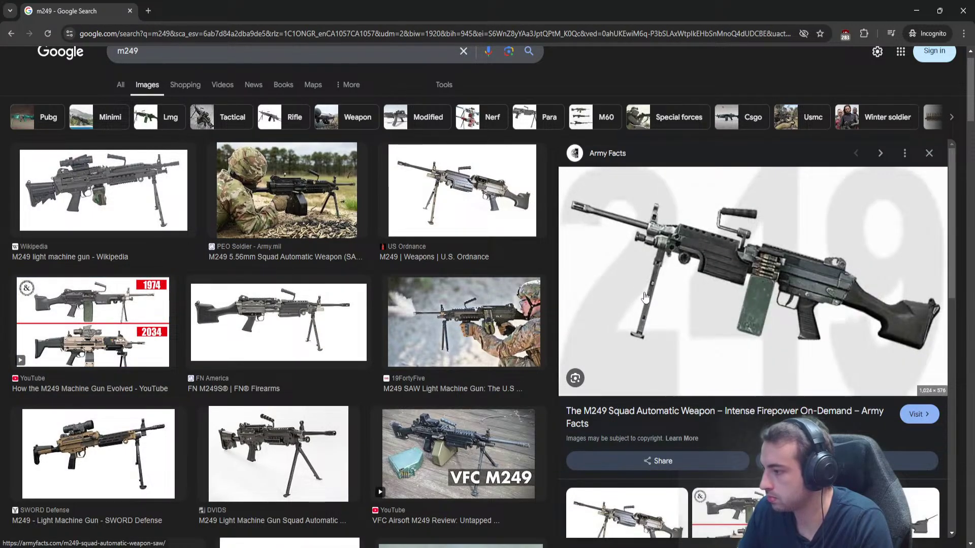
{"action": "left_click", "coordinate": [917, 10]}
Raise the tab's lowest vertex to about Z -0.50 and extrude it forward along Y about 0.1 as a bottom edge.
{"action": "middle_click_drag", "start_coordinate": [426, 251], "coordinate": [526, 287], "text": "shift"}
{"action": "scroll", "coordinate": [434, 276], "scroll_direction": "up", "scroll_amount": 5}
{"action": "key", "text": "g"}
{"action": "left_click", "coordinate": [449, 245]}
{"action": "key", "text": "e"}
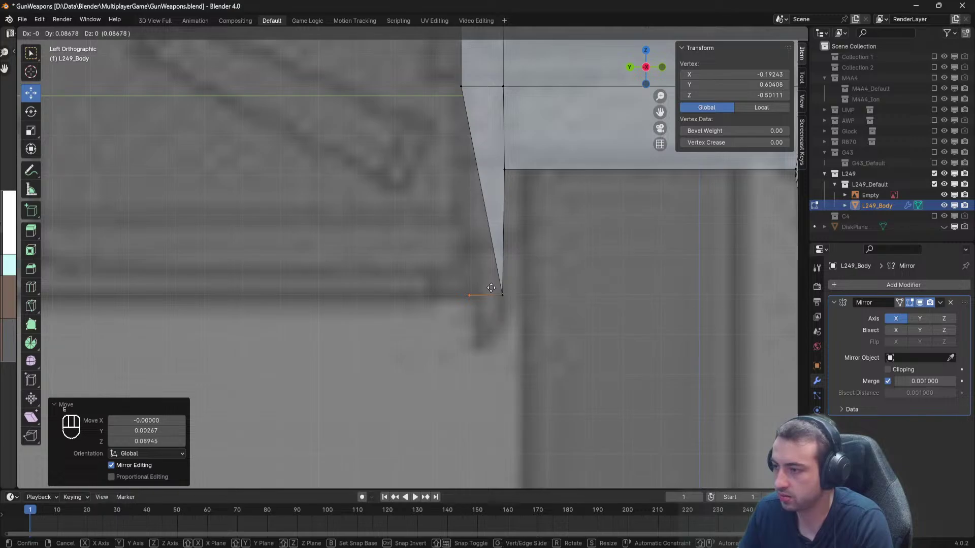
{"action": "left_click", "coordinate": [487, 288]}
{"action": "key", "text": "a"}
{"action": "middle_click_drag", "start_coordinate": [465, 201], "coordinate": [459, 281], "text": "shift"}
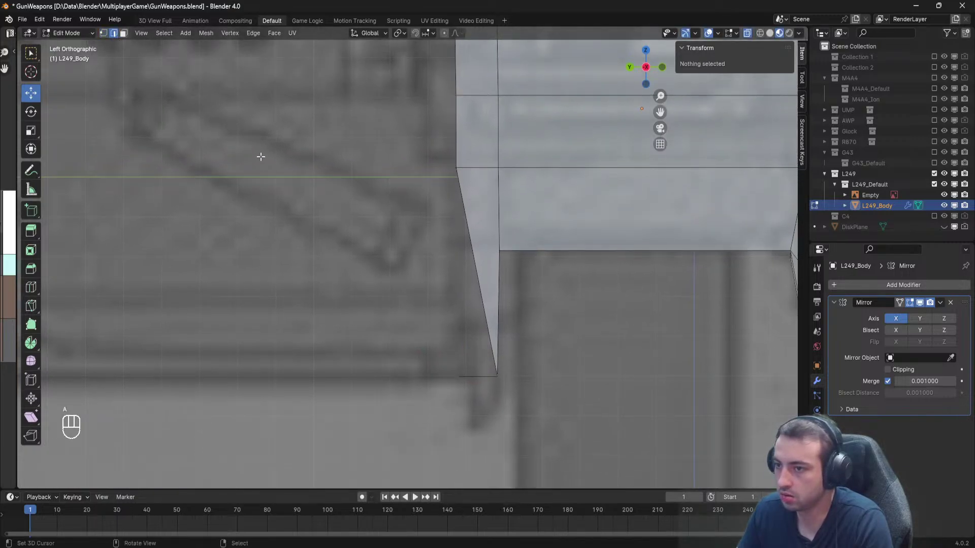
Delete the slanted front edge of the pointed tab together with its triangular face, keeping the edge's vertices.
{"action": "left_click", "coordinate": [463, 274]}
{"action": "key", "text": "Delete"}
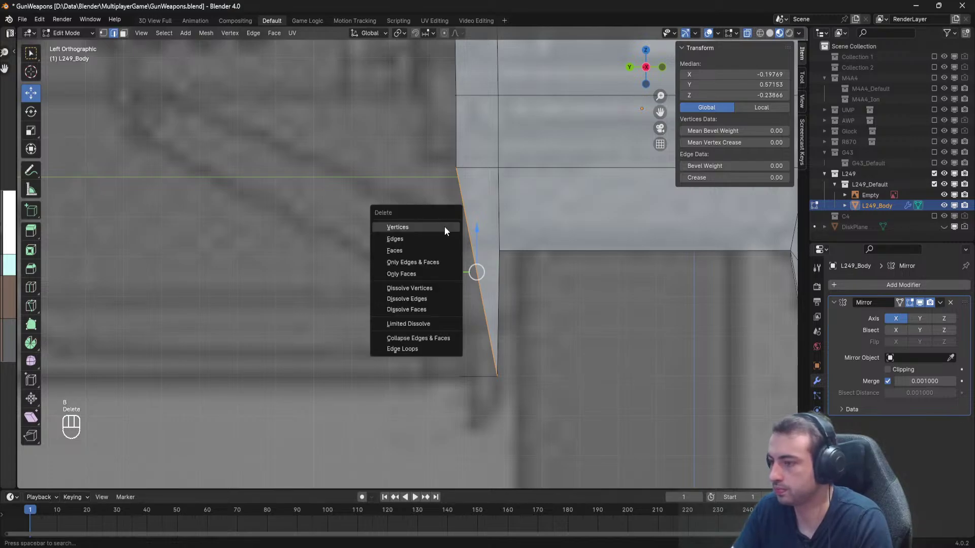
{"action": "left_click", "coordinate": [444, 226]}
{"action": "key", "text": "ctrl+z"}
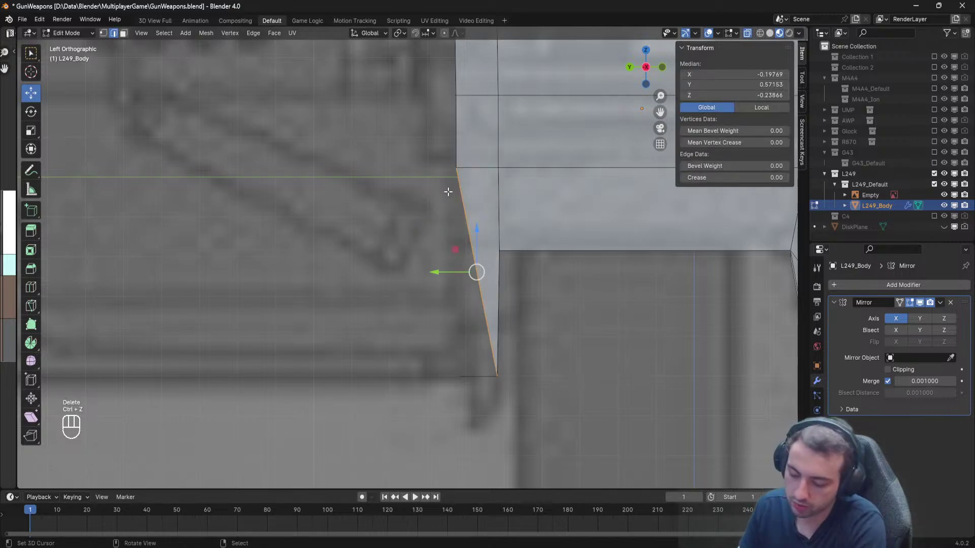
{"action": "key", "text": "Delete"}
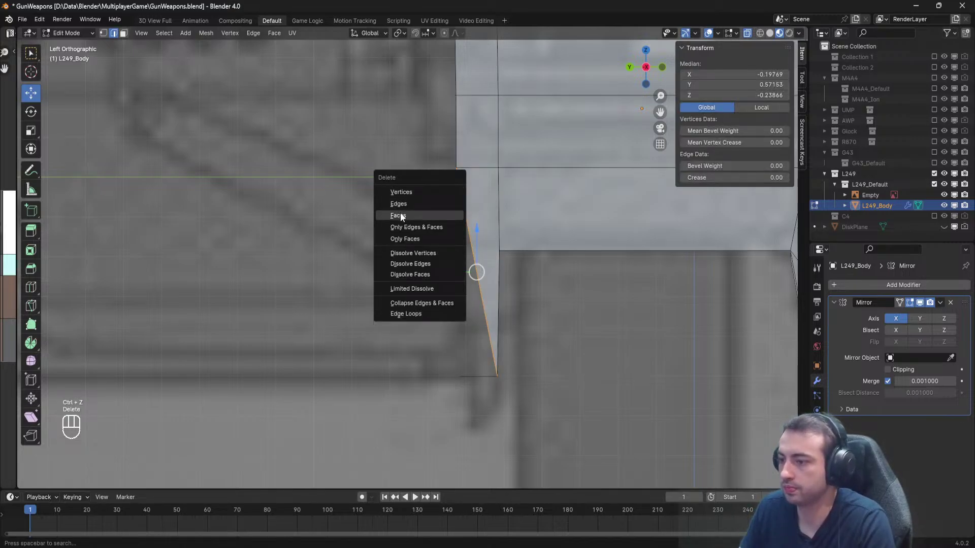
{"action": "left_click", "coordinate": [401, 204]}
Extrude the vertex at the receiver's lower front corner, above the tab, forward about 0.11 along Y.
{"action": "left_click", "coordinate": [105, 33]}
{"action": "middle_click_drag", "start_coordinate": [371, 176], "coordinate": [464, 234]}
{"action": "right_click", "coordinate": [516, 252]}
{"action": "key", "text": "e"}
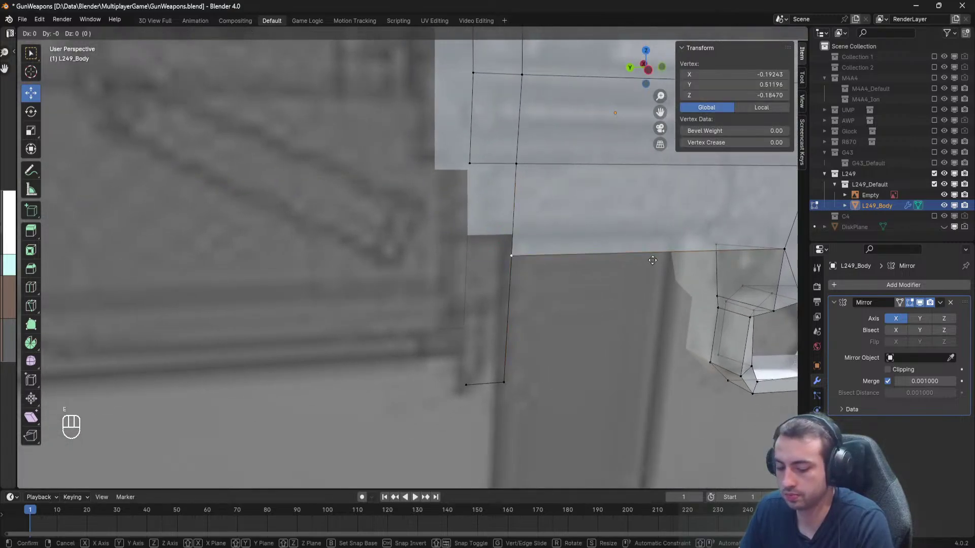
{"action": "key", "text": "z"}
{"action": "key", "text": "x"}
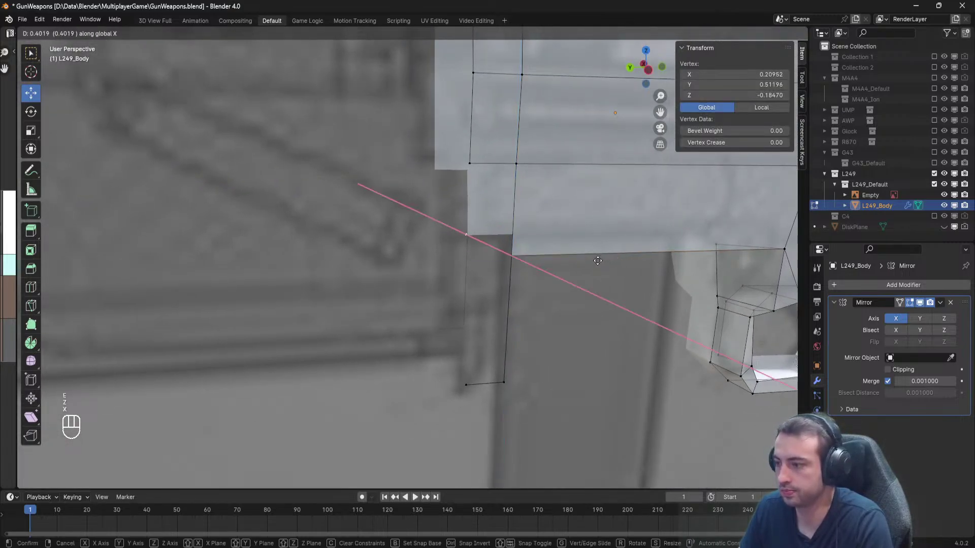
{"action": "key", "text": "y"}
{"action": "left_click", "coordinate": [606, 262]}
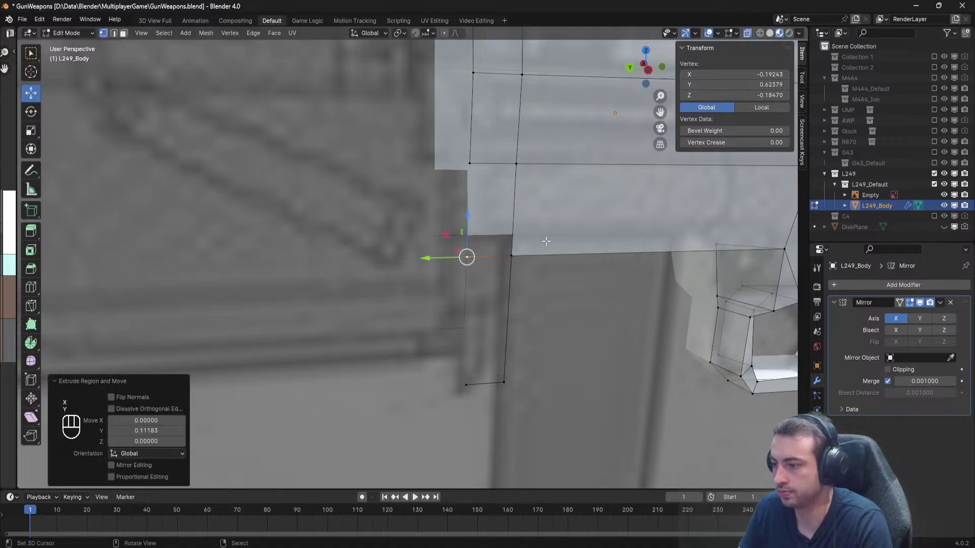
Fill a face between the new corner vertex and the three neighbouring vertices at the receiver's lower front.
{"action": "right_click", "coordinate": [476, 161]}
{"action": "right_click", "coordinate": [519, 165], "text": "shift"}
{"action": "right_click", "coordinate": [529, 255], "text": "shift"}
{"action": "right_click", "coordinate": [468, 258], "text": "shift"}
{"action": "key", "text": "f"}
Fill the face between the receiver's lower front edge and the tab's bottom edge to make a rectangular tab.
{"action": "right_click", "coordinate": [468, 259]}
{"action": "right_click", "coordinate": [517, 252], "text": "shift"}
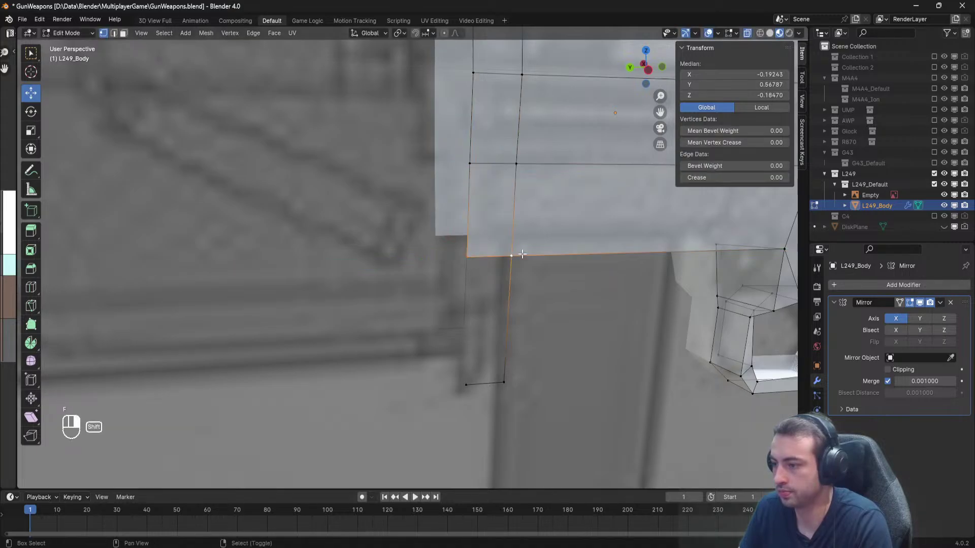
{"action": "right_click", "coordinate": [505, 381], "text": "shift"}
{"action": "right_click", "coordinate": [470, 383], "text": "shift"}
{"action": "key", "text": "f"}
{"action": "key", "text": "a"}
Extrude the tab's bottom edge inward along X and set the new edge's X to 0 to close the underside.
{"action": "middle_click_drag", "start_coordinate": [479, 377], "coordinate": [416, 319]}
{"action": "right_click", "coordinate": [443, 366]}
{"action": "left_click", "coordinate": [419, 374], "text": "shift"}
{"action": "middle_click_drag", "start_coordinate": [420, 374], "coordinate": [574, 349]}
{"action": "key", "text": "e"}
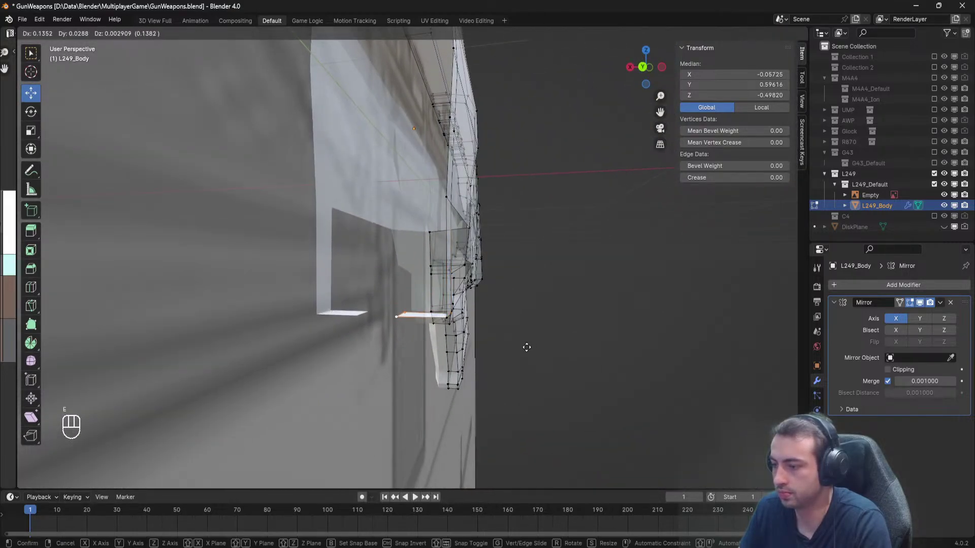
{"action": "key", "text": "x"}
{"action": "left_click", "coordinate": [516, 344]}
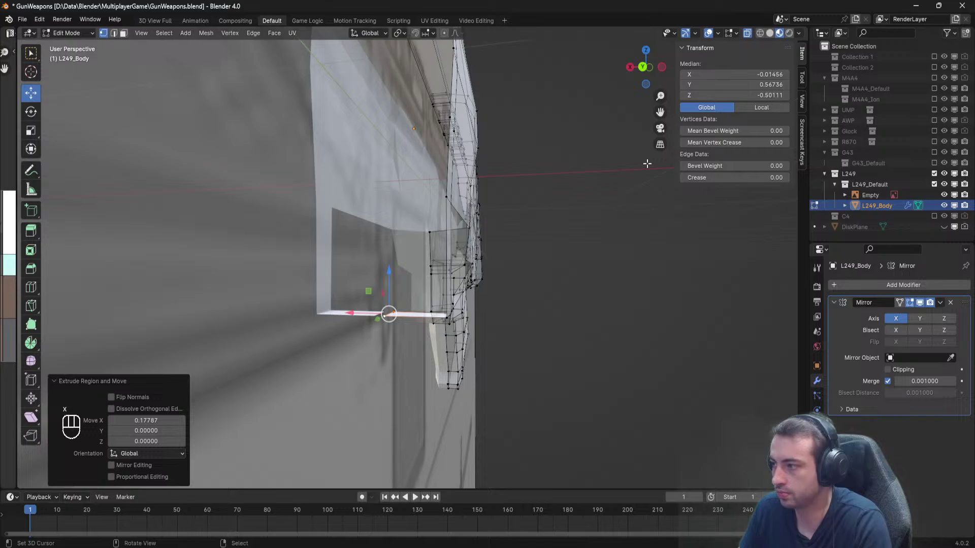
{"action": "left_click", "coordinate": [733, 74]}
{"action": "type", "text": "0"}
{"action": "key", "text": "Return"}
{"action": "scroll", "coordinate": [484, 251], "scroll_direction": "down", "scroll_amount": 2}
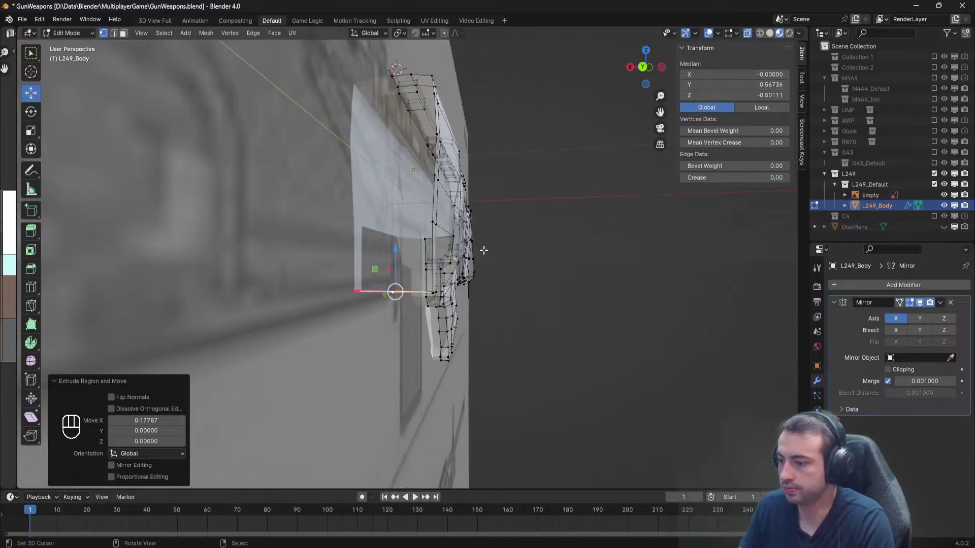
Lower the centreline vertices of the tab's underside slightly along Z.
{"action": "middle_click_drag", "start_coordinate": [484, 250], "coordinate": [512, 341]}
{"action": "key", "text": "alt+a"}
{"action": "key", "text": "ctrl+r"}
{"action": "key", "text": "a"}
{"action": "left_click", "coordinate": [506, 337]}
{"action": "right_click", "coordinate": [442, 331], "text": "shift"}
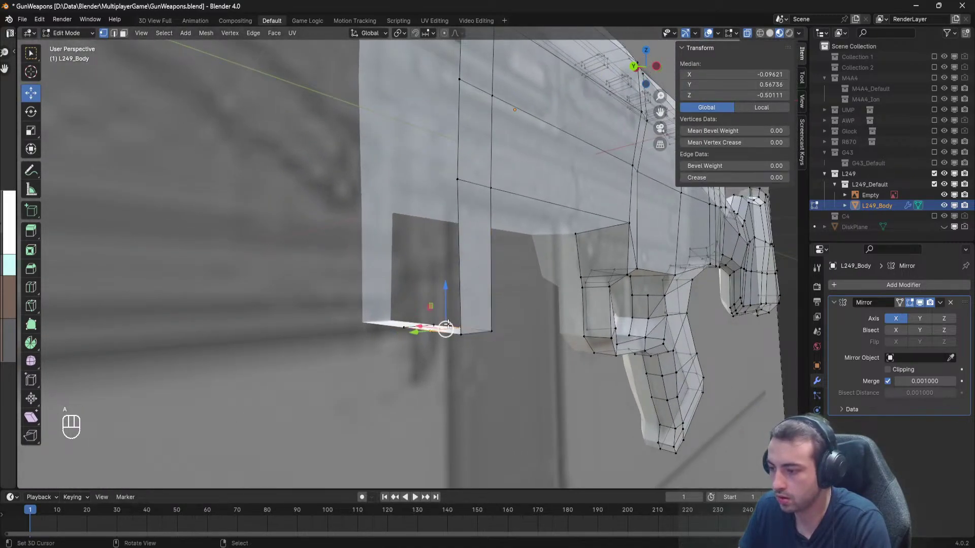
{"action": "middle_click_drag", "start_coordinate": [444, 331], "coordinate": [422, 325]}
{"action": "right_click", "coordinate": [421, 323], "text": "shift"}
{"action": "left_click_drag", "start_coordinate": [428, 286], "coordinate": [434, 291]}
{"action": "key", "text": "a"}
Move the entire front column of receiver and tab vertices forward along Y to about Y 0.66, matching the side reference.
{"action": "middle_click_drag", "start_coordinate": [457, 294], "coordinate": [397, 291]}
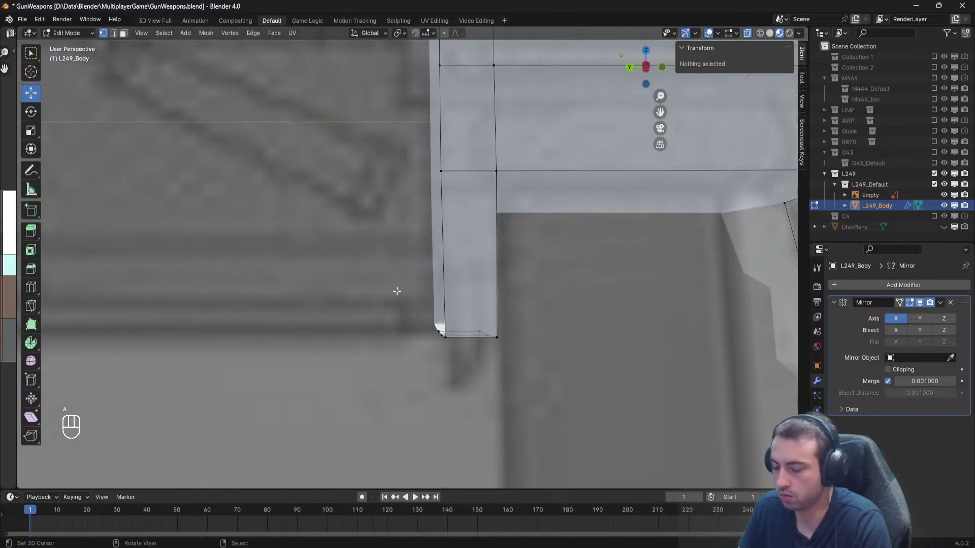
{"action": "key", "text": "KP_3"}
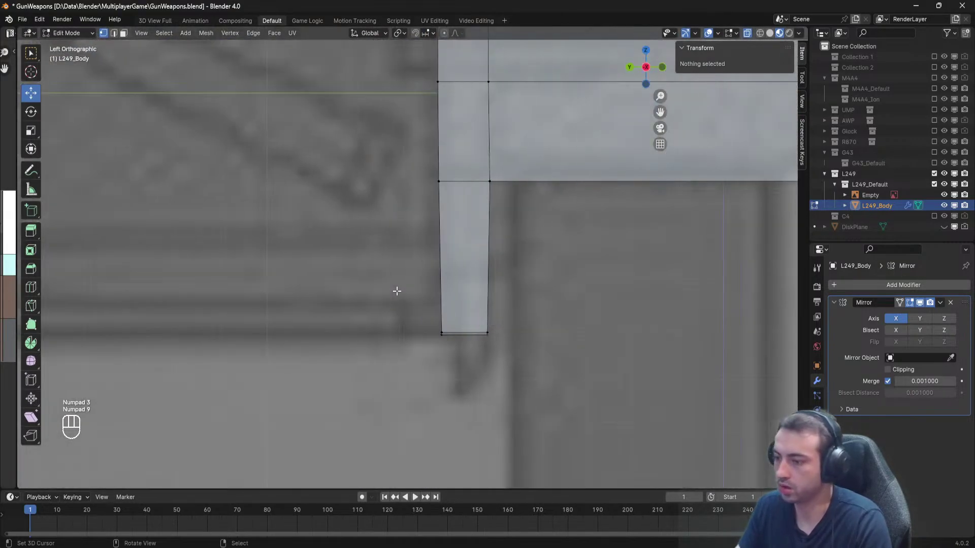
{"action": "key", "text": "KP_9"}
{"action": "key", "text": "b"}
{"action": "left_click_drag", "start_coordinate": [452, 377], "coordinate": [403, 366]}
{"action": "key", "text": "a"}
{"action": "middle_click_drag", "start_coordinate": [425, 263], "coordinate": [422, 345], "text": "shift"}
{"action": "scroll", "coordinate": [422, 340], "scroll_direction": "down", "scroll_amount": 1}
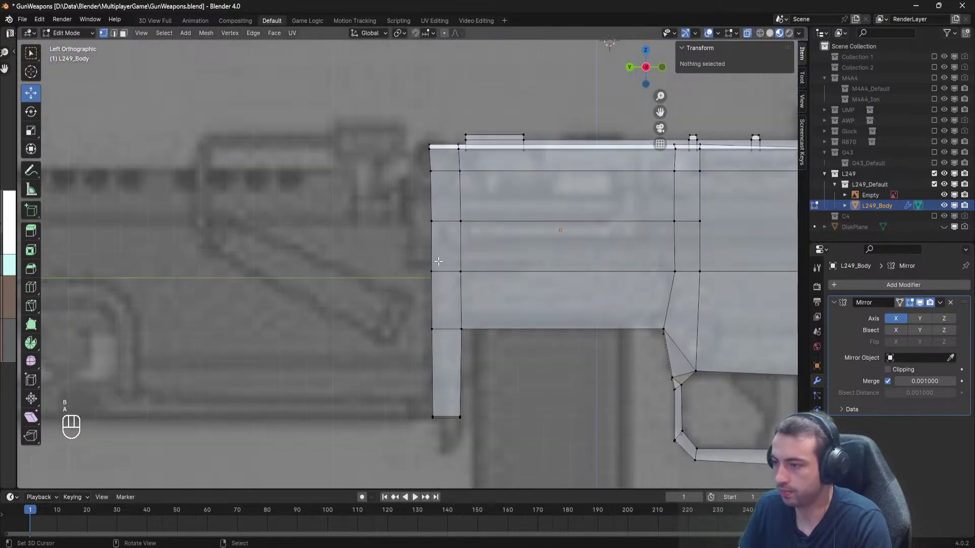
{"action": "key", "text": "b"}
{"action": "left_click_drag", "start_coordinate": [448, 432], "coordinate": [371, 133]}
{"action": "left_click_drag", "start_coordinate": [401, 270], "coordinate": [393, 269]}
{"action": "key", "text": "a"}
Compare the area ahead of the receiver in the side reference with the Wikipedia M249 photo in the browser.
{"action": "scroll", "coordinate": [350, 243], "scroll_direction": "down", "scroll_amount": 4}
{"action": "middle_click_drag", "start_coordinate": [345, 240], "coordinate": [386, 230], "text": "shift"}
{"action": "scroll", "coordinate": [392, 229], "scroll_direction": "up", "scroll_amount": 2}
{"action": "middle_click_drag", "start_coordinate": [495, 184], "coordinate": [529, 213], "text": "shift"}
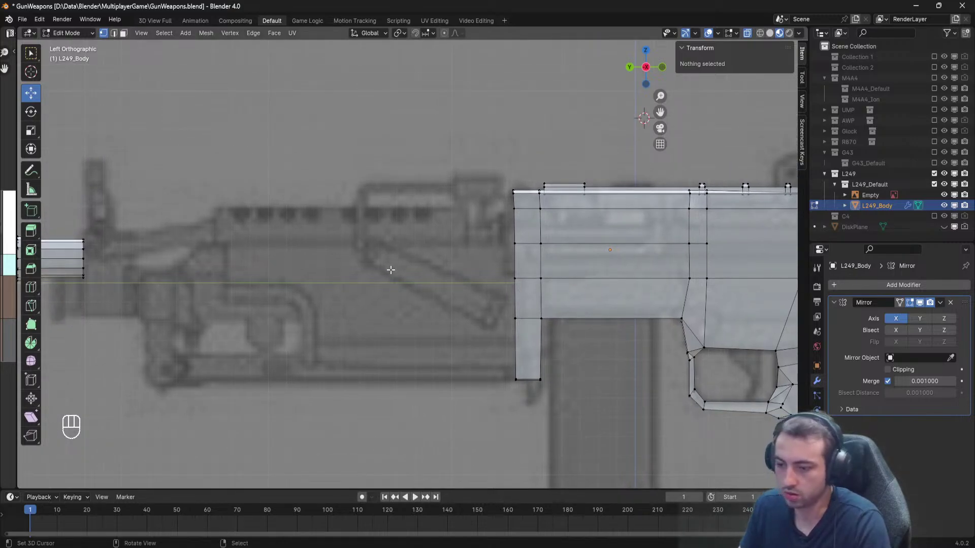
{"action": "left_click", "coordinate": [181, 492]}
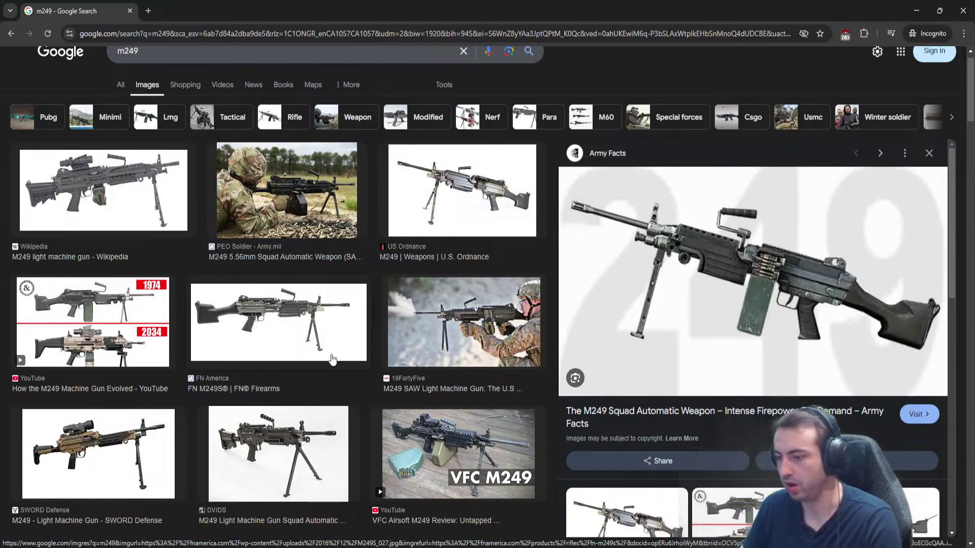
{"action": "left_click", "coordinate": [103, 190]}
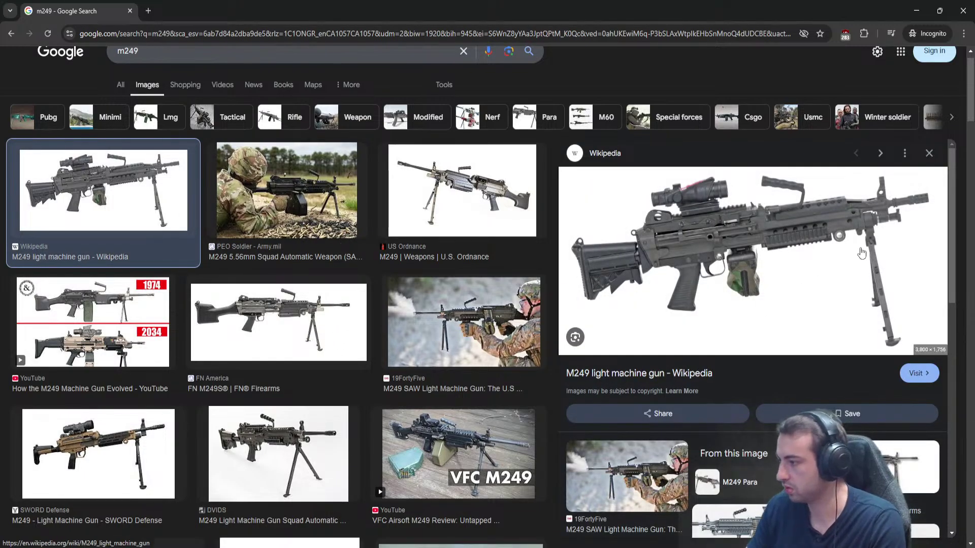
{"action": "left_click", "coordinate": [929, 153]}
{"action": "left_click", "coordinate": [917, 10]}
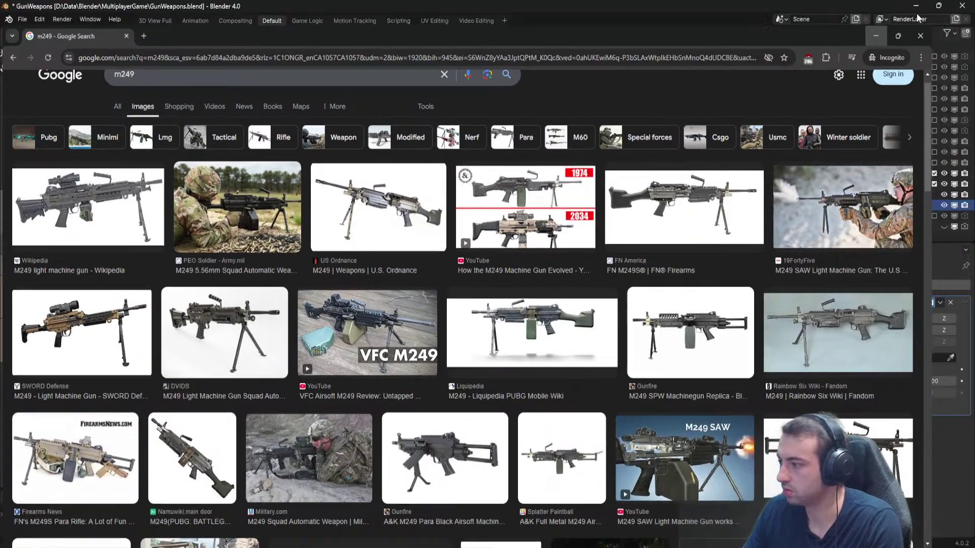
Extrude the whole front edge of the receiver and tab forward about 0.12 along Y.
{"action": "scroll", "coordinate": [481, 332], "scroll_direction": "up", "scroll_amount": 2}
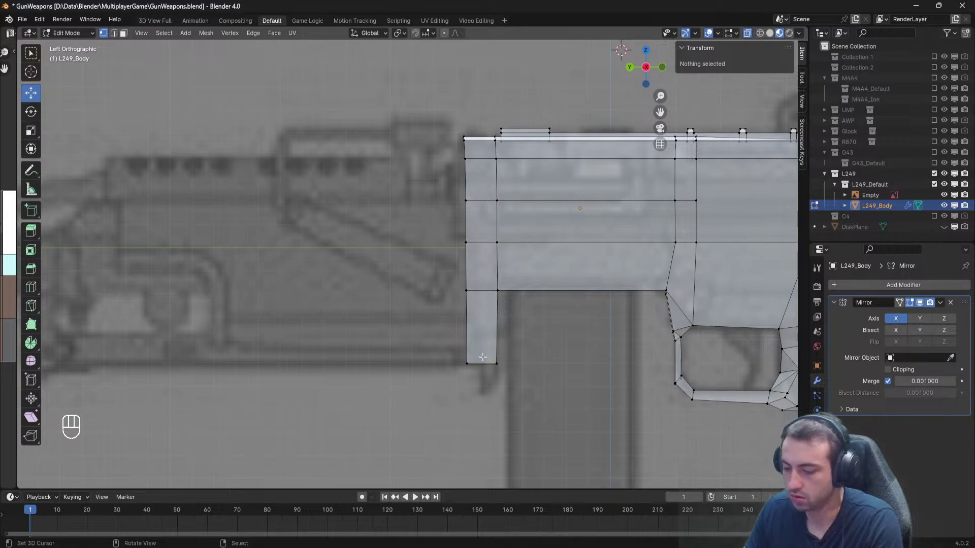
{"action": "key", "text": "b"}
{"action": "left_click_drag", "start_coordinate": [480, 388], "coordinate": [415, 105]}
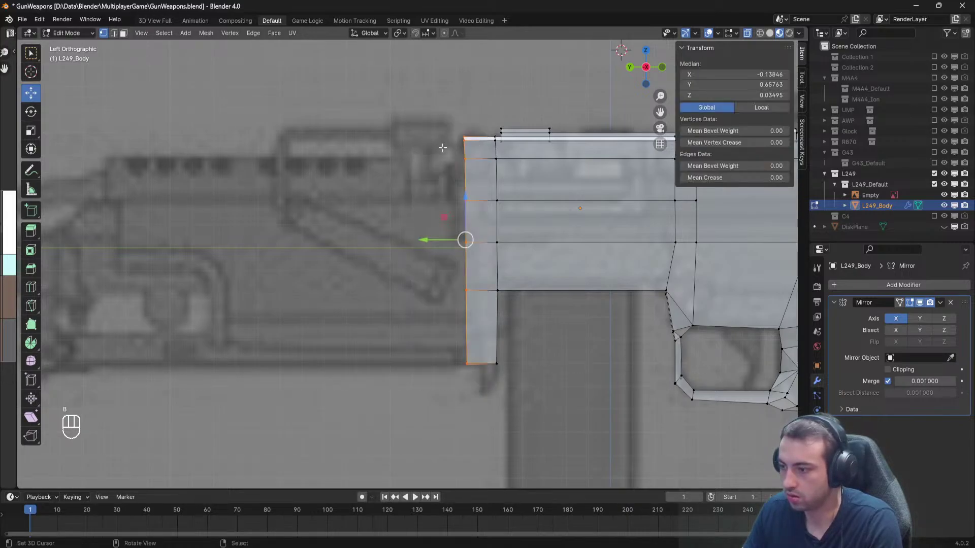
{"action": "middle_click_drag", "start_coordinate": [463, 237], "coordinate": [564, 270], "text": "shift"}
{"action": "key", "text": "e"}
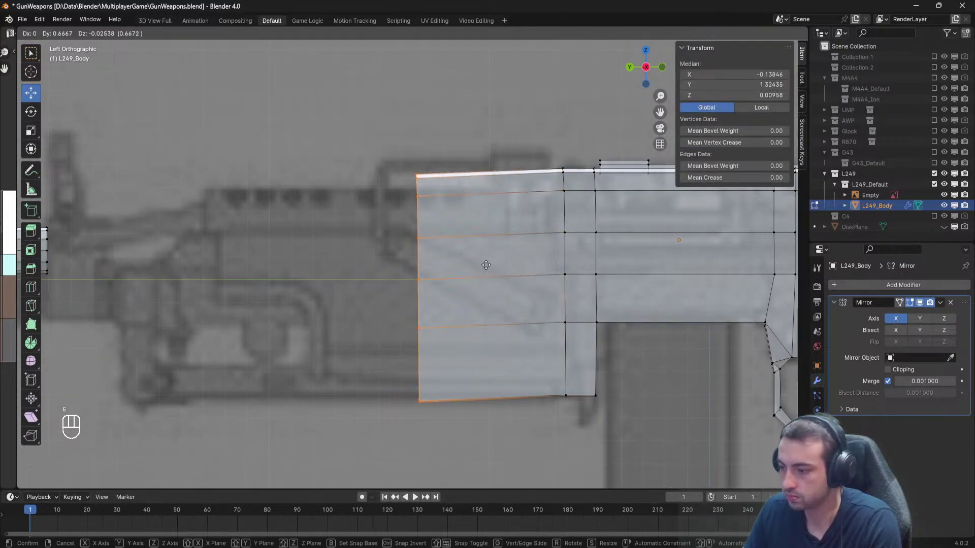
{"action": "key", "text": "x"}
{"action": "key", "text": "y"}
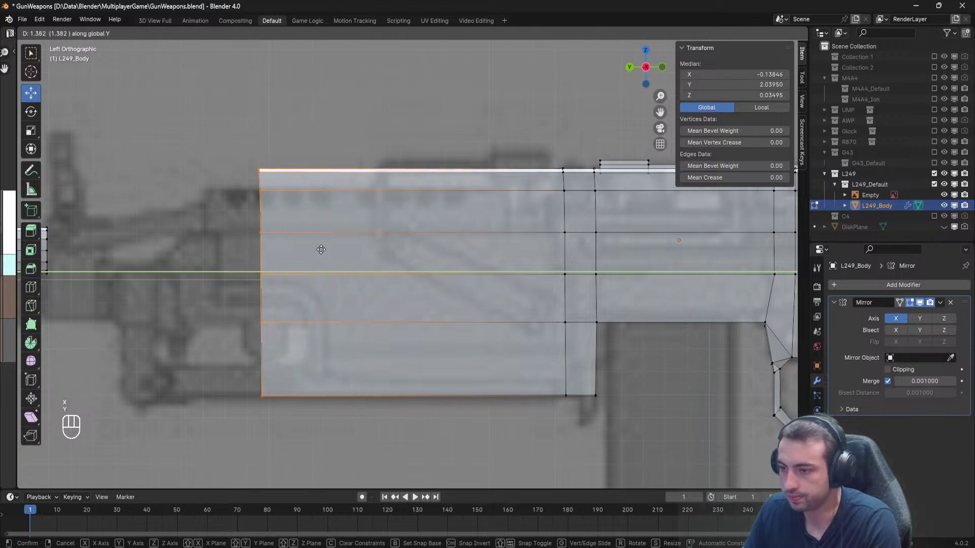
{"action": "left_click", "coordinate": [605, 249]}
Lower the top vertex rows of the new front edge along Z to slope the strip's top down toward the handguard.
{"action": "key", "text": "a"}
{"action": "key", "text": "b"}
{"action": "left_click_drag", "start_coordinate": [554, 208], "coordinate": [540, 153]}
{"action": "key", "text": "a"}
{"action": "key", "text": "b"}
{"action": "left_click_drag", "start_coordinate": [549, 244], "coordinate": [536, 197]}
{"action": "key", "text": "b"}
{"action": "key", "text": "a"}
Extrude the whole front edge of the receiver and tab forward about 1.51 along Y to form the handguard block.
{"action": "key", "text": "b"}
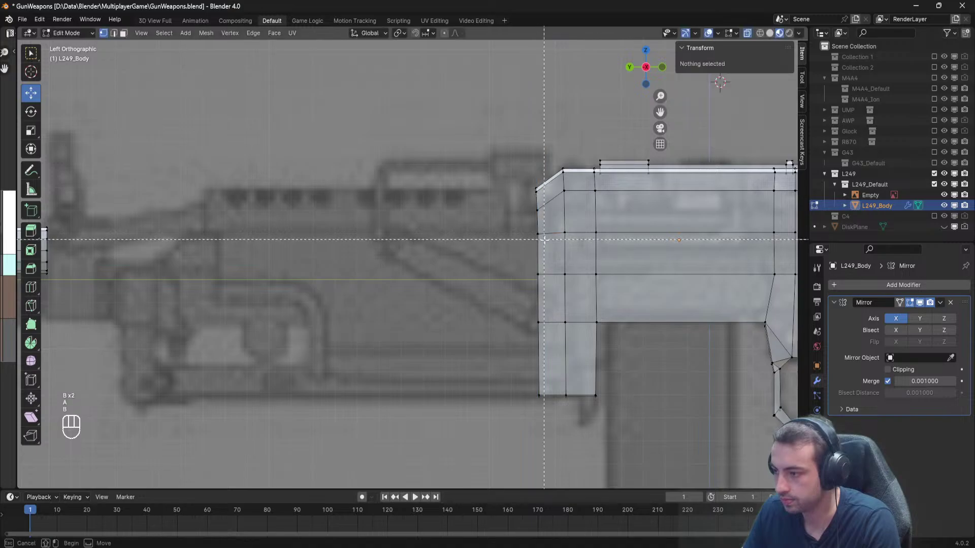
{"action": "left_click_drag", "start_coordinate": [501, 164], "coordinate": [501, 163]}
{"action": "key", "text": "b"}
{"action": "left_click_drag", "start_coordinate": [550, 409], "coordinate": [488, 259]}
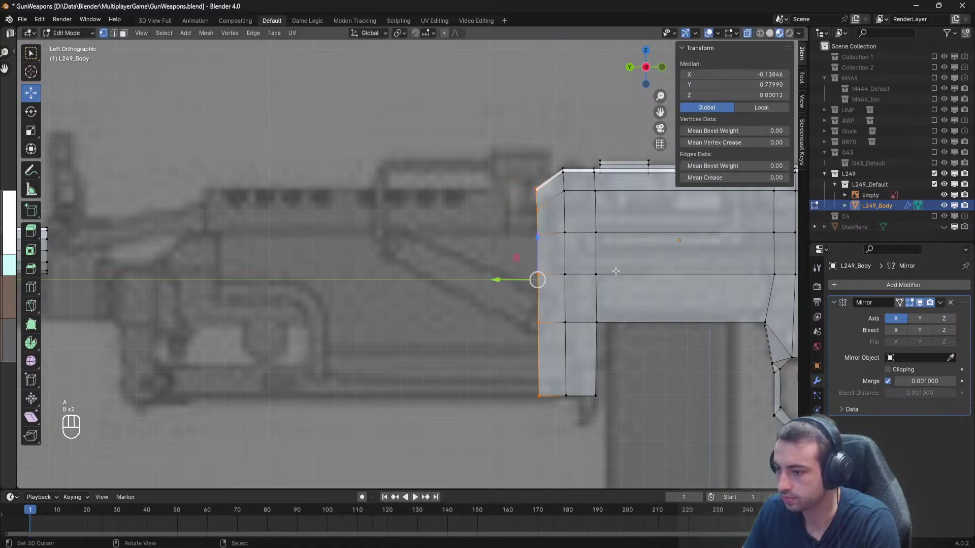
{"action": "key", "text": "e"}
{"action": "key", "text": "x"}
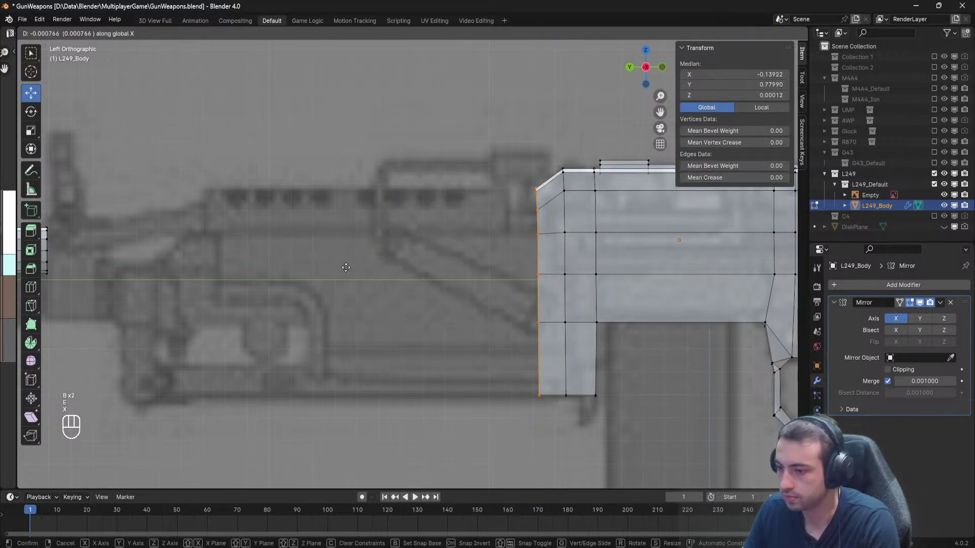
{"action": "right_click", "coordinate": [406, 283]}
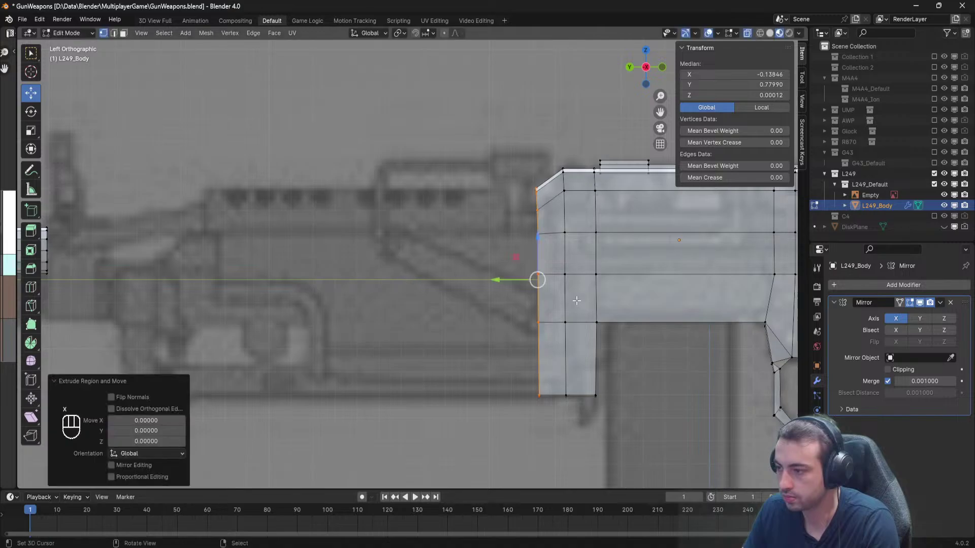
{"action": "left_click_drag", "start_coordinate": [491, 281], "coordinate": [171, 274]}
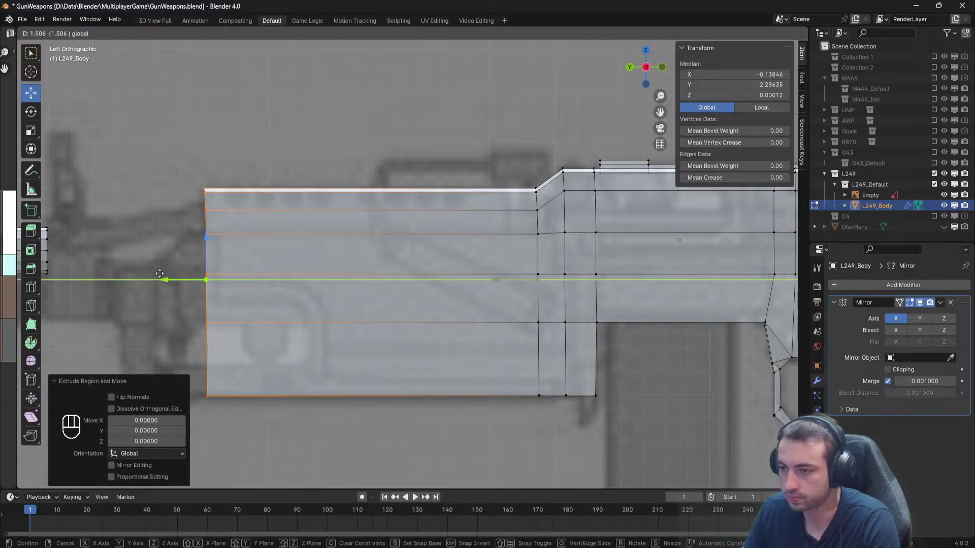
{"action": "left_click", "coordinate": [158, 277]}
Flatten the handguard's new front edge by scaling it down along Y, starting with a factor of about 0.18.
{"action": "key", "text": "s"}
{"action": "key", "text": "x"}
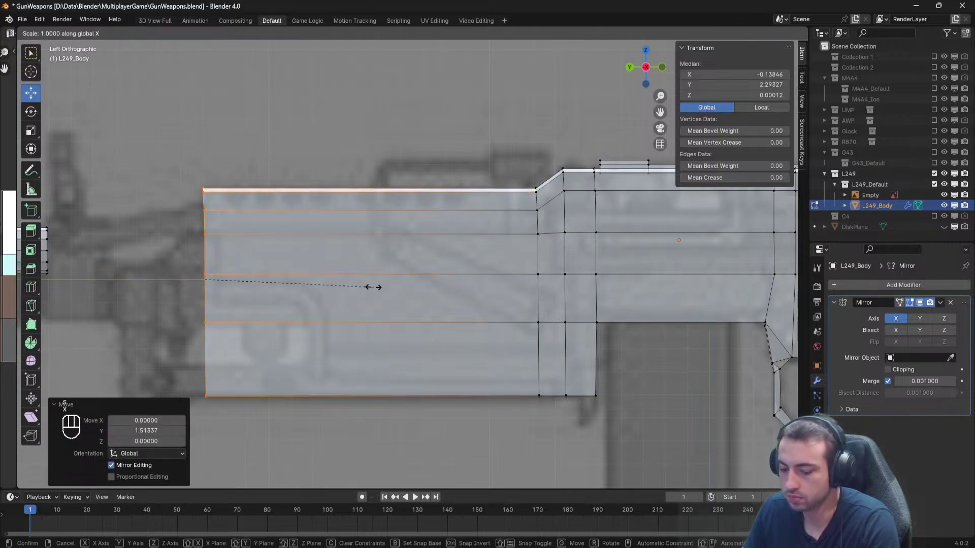
{"action": "key", "text": "y"}
{"action": "left_click", "coordinate": [221, 254]}
{"action": "key", "text": "s"}
{"action": "key", "text": "y"}
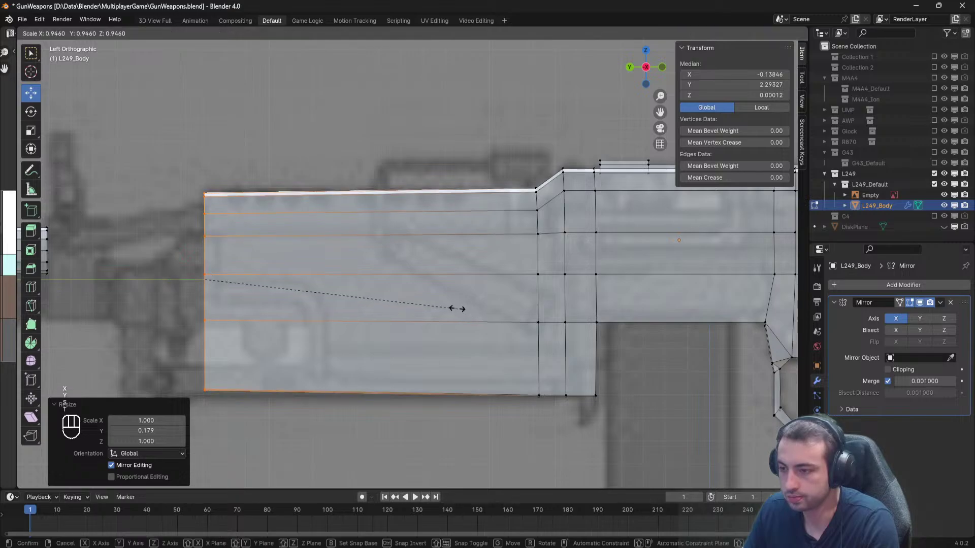
{"action": "left_click", "coordinate": [282, 261]}
Move the handguard's upper corner edge inward to about X -0.16 and lower it about 0.019 along Z.
{"action": "middle_click_drag", "start_coordinate": [286, 262], "coordinate": [396, 297], "text": "shift"}
{"action": "scroll", "coordinate": [355, 285], "scroll_direction": "down", "scroll_amount": 1}
{"action": "left_click", "coordinate": [355, 286]}
{"action": "right_click", "coordinate": [354, 256]}
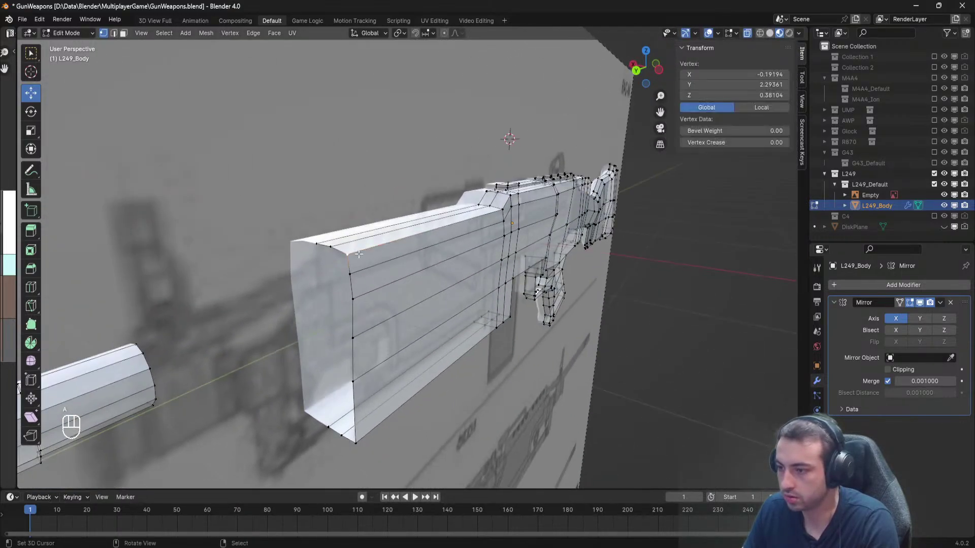
{"action": "middle_click_drag", "start_coordinate": [354, 256], "coordinate": [313, 274]}
{"action": "left_click", "coordinate": [607, 240], "text": "shift"}
{"action": "middle_click_drag", "start_coordinate": [607, 240], "coordinate": [439, 241]}
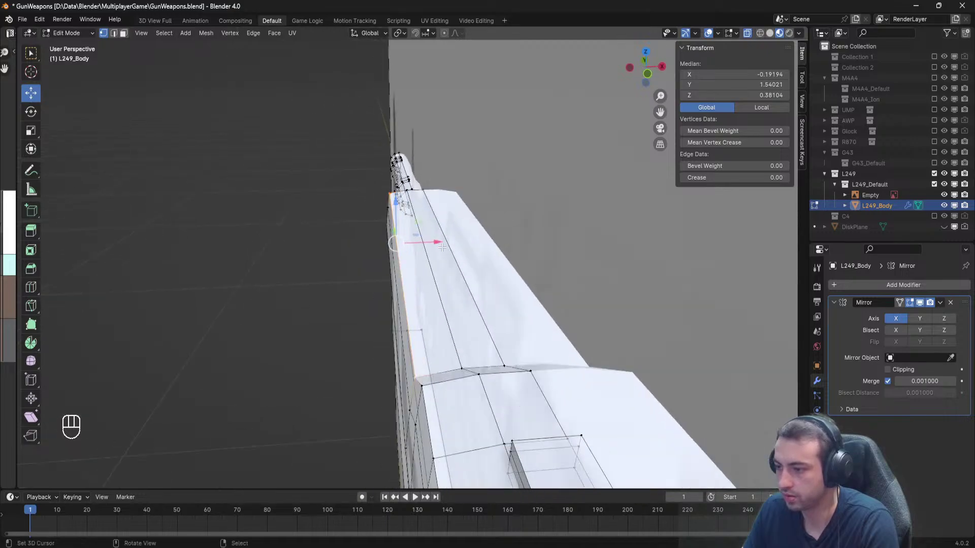
{"action": "left_click_drag", "start_coordinate": [438, 240], "coordinate": [445, 241]}
{"action": "middle_click_drag", "start_coordinate": [445, 241], "coordinate": [426, 186]}
{"action": "left_click_drag", "start_coordinate": [426, 186], "coordinate": [435, 200]}
{"action": "middle_click_drag", "start_coordinate": [435, 199], "coordinate": [470, 211]}
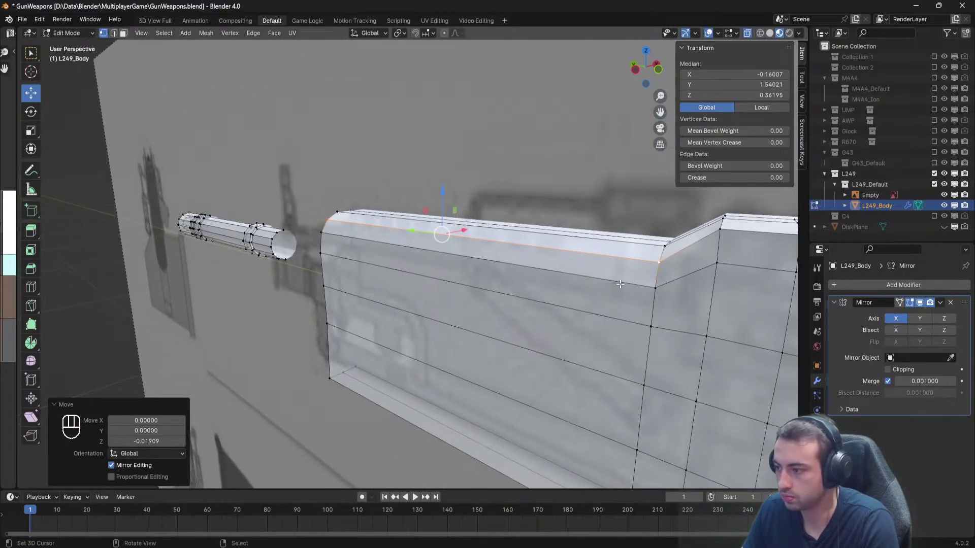
Lower the side edge beneath the upper corner edge about 0.017 along Z and shift it slightly inward along X.
{"action": "right_click", "coordinate": [655, 288]}
{"action": "right_click", "coordinate": [323, 233], "text": "shift"}
{"action": "left_click_drag", "start_coordinate": [444, 202], "coordinate": [443, 209]}
{"action": "middle_click_drag", "start_coordinate": [443, 209], "coordinate": [374, 217]}
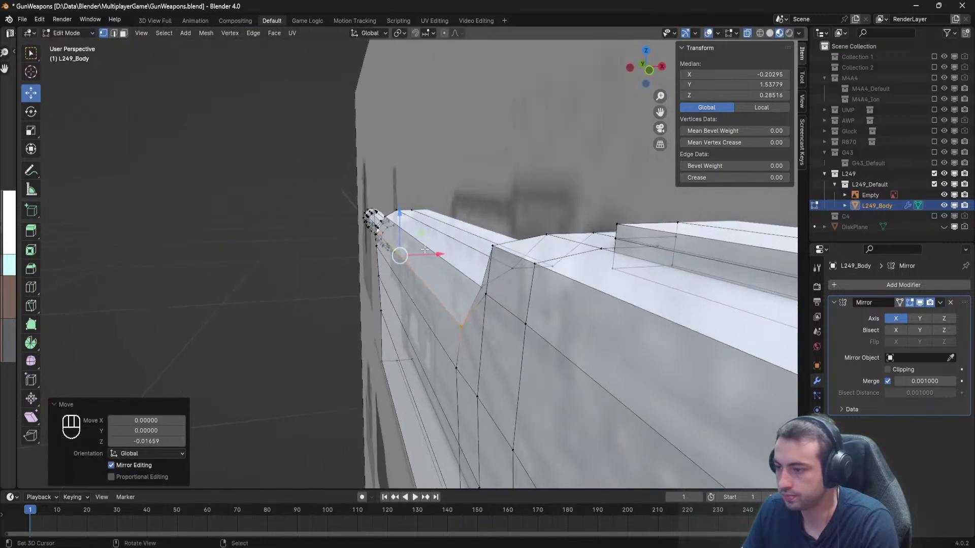
{"action": "left_click_drag", "start_coordinate": [432, 255], "coordinate": [438, 253]}
Reselect the handguard's upper corner edge and fine-tune its height along Z.
{"action": "right_click", "coordinate": [481, 287]}
{"action": "middle_click_drag", "start_coordinate": [482, 287], "coordinate": [518, 290]}
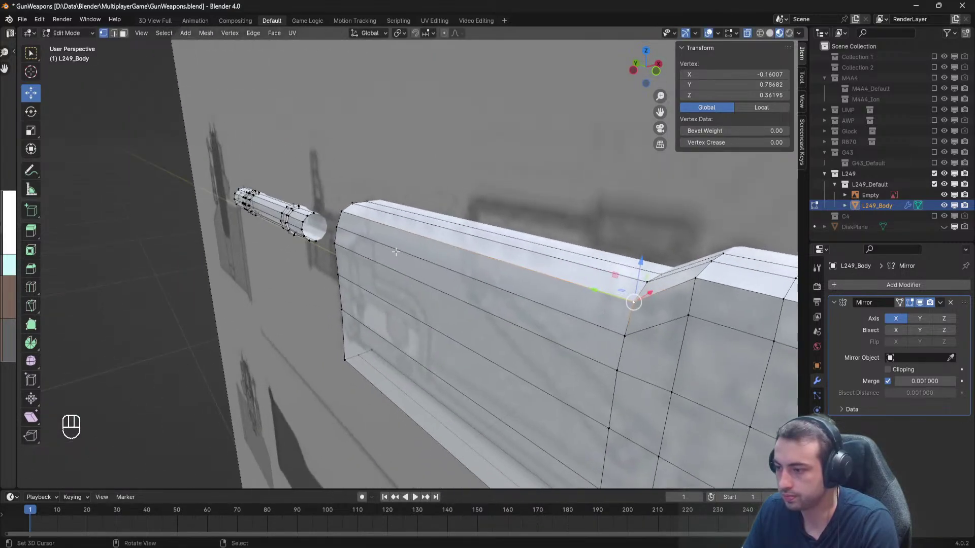
{"action": "right_click", "coordinate": [342, 212], "text": "shift"}
{"action": "left_click_drag", "start_coordinate": [462, 235], "coordinate": [462, 235]}
Deselect the geometry, return to Object Mode and save the file.
{"action": "key", "text": "a"}
{"action": "key", "text": "Tab"}
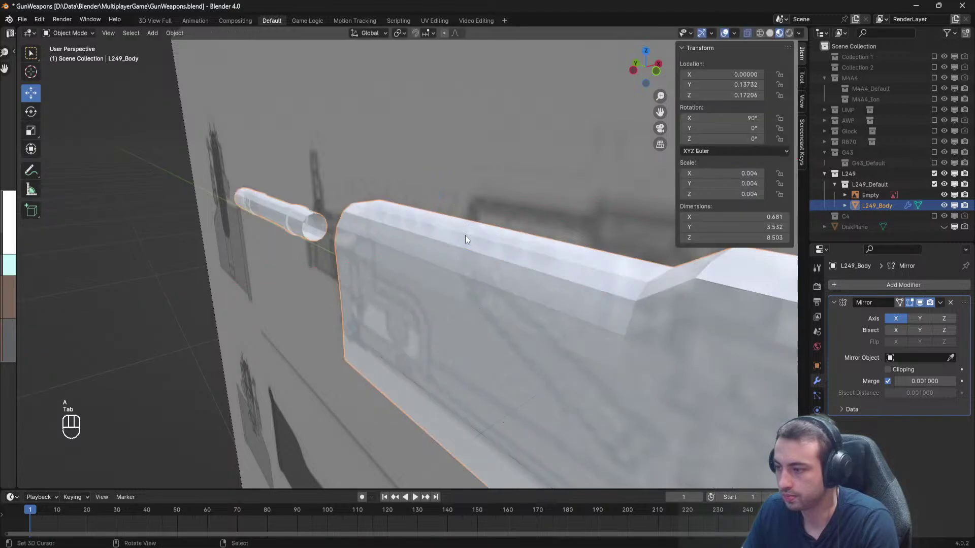
{"action": "key", "text": "ctrl+s"}
{"action": "mouse_move", "coordinate": [464, 236]}
{"action": "middle_mouse_down"}
{"action": "mouse_move", "coordinate": [440, 249]}
{"action": "mouse_move", "coordinate": [464, 246]}
{"action": "middle_mouse_up"}
{"action": "key", "text": "ctrl+s"}
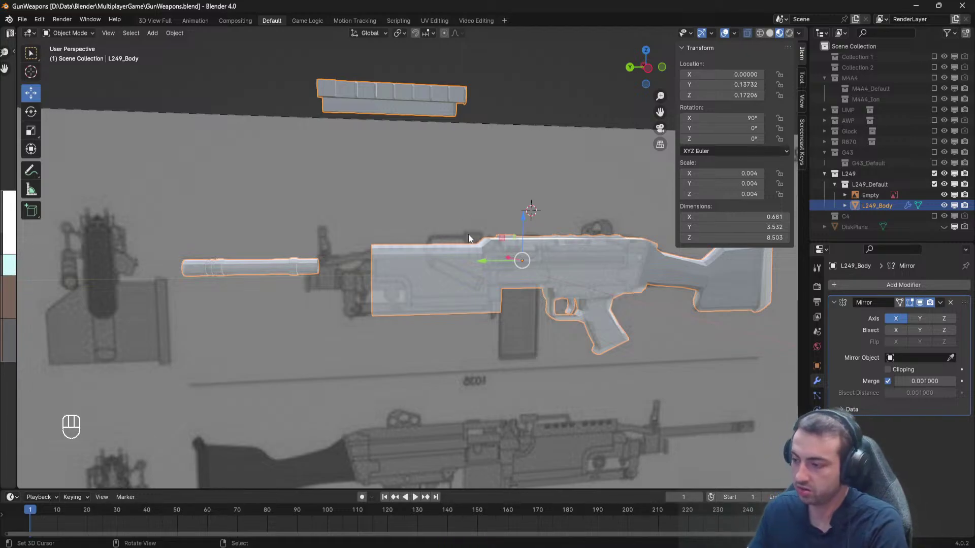
{"action": "scroll", "coordinate": [410, 202], "scroll_direction": "up", "scroll_amount": 2}
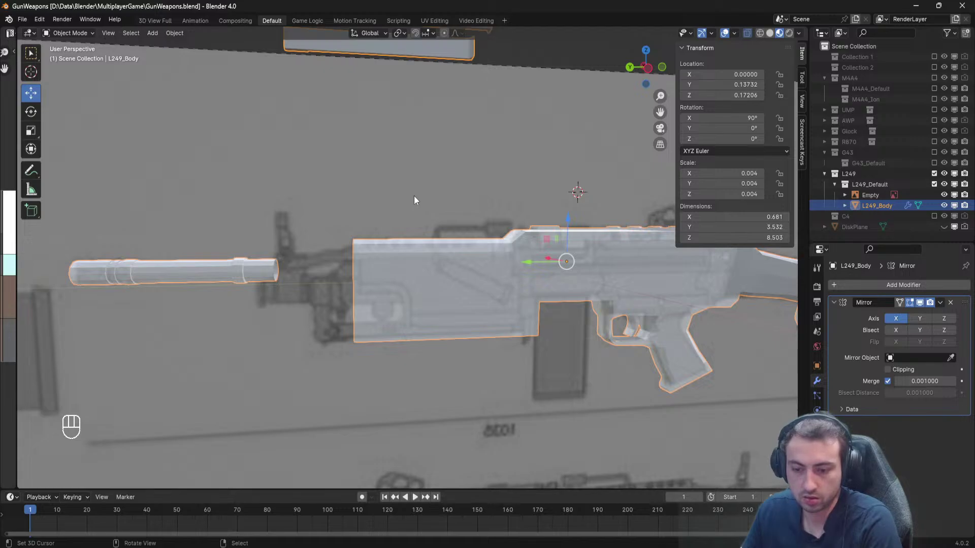
{"action": "left_click", "coordinate": [414, 196]}
{"action": "key", "text": "ctrl+s"}
Put the gun body back into Edit Mode in the left orthographic view, with nothing selected.
{"action": "middle_click_drag", "start_coordinate": [402, 195], "coordinate": [507, 249]}
{"action": "scroll", "coordinate": [419, 244], "scroll_direction": "up", "scroll_amount": 4}
{"action": "right_click", "coordinate": [421, 270]}
{"action": "scroll", "coordinate": [369, 270], "scroll_direction": "up", "scroll_amount": 2}
{"action": "key", "text": "Tab"}
{"action": "key", "text": "KP_3"}
{"action": "key", "text": "KP_9"}
{"action": "scroll", "coordinate": [428, 233], "scroll_direction": "down", "scroll_amount": 1}
{"action": "scroll", "coordinate": [378, 249], "scroll_direction": "up", "scroll_amount": 1}
{"action": "key", "text": "a"}
{"action": "key", "text": "a"}
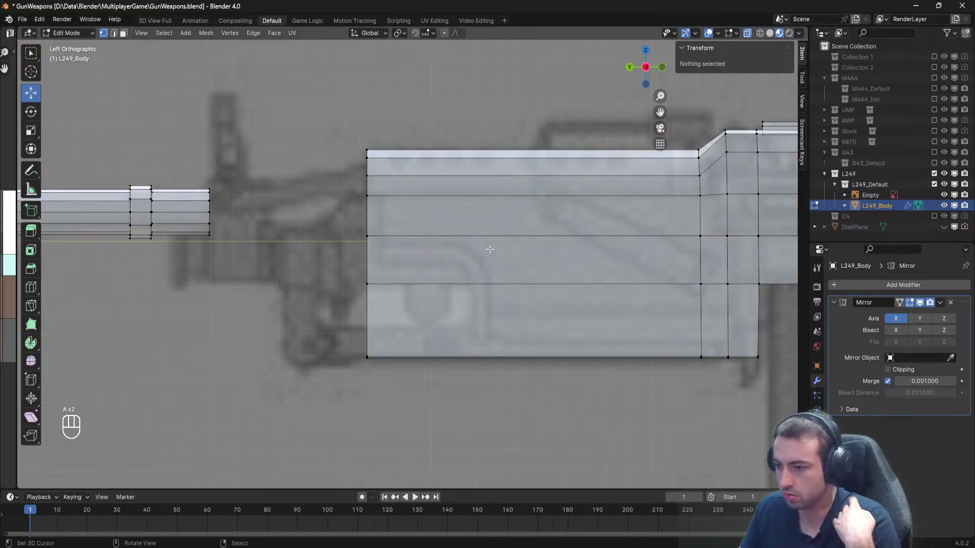
Move the barrel's rear vertex ring about 0.29 back along Y toward the handguard, just behind the front sight.
{"action": "middle_click_drag", "start_coordinate": [264, 239], "coordinate": [406, 252], "text": "shift"}
{"action": "key", "text": "a"}
{"action": "key", "text": "a"}
{"action": "key", "text": "b"}
{"action": "left_click_drag", "start_coordinate": [384, 275], "coordinate": [376, 232]}
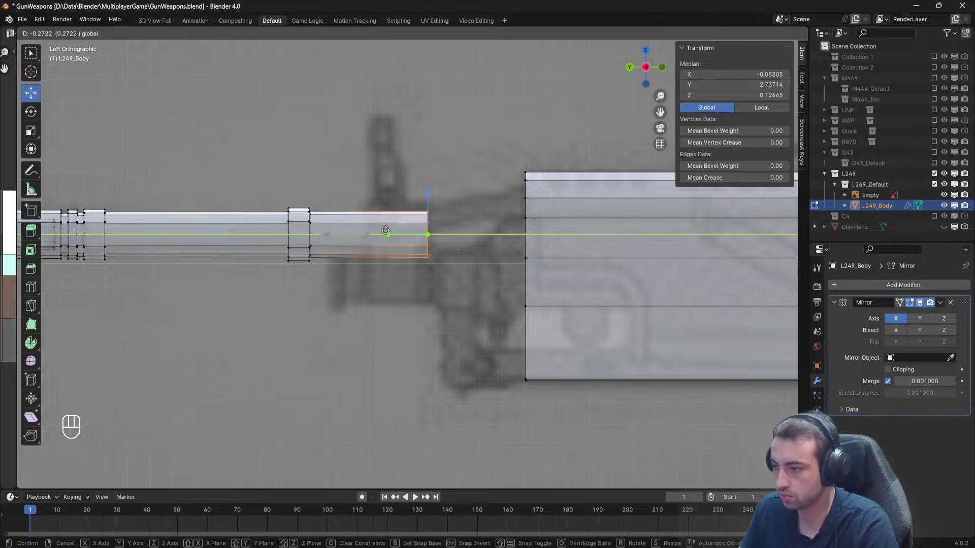
{"action": "left_click_drag", "start_coordinate": [387, 231], "coordinate": [390, 231]}
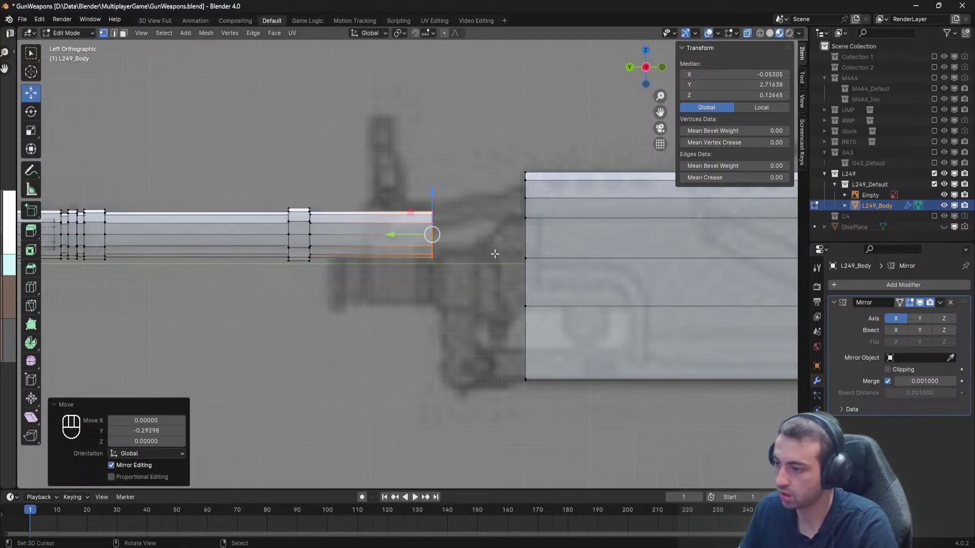
Extrude the barrel's rear ring in place and scale it up by a factor of about 1.22.
{"action": "key", "text": "g"}
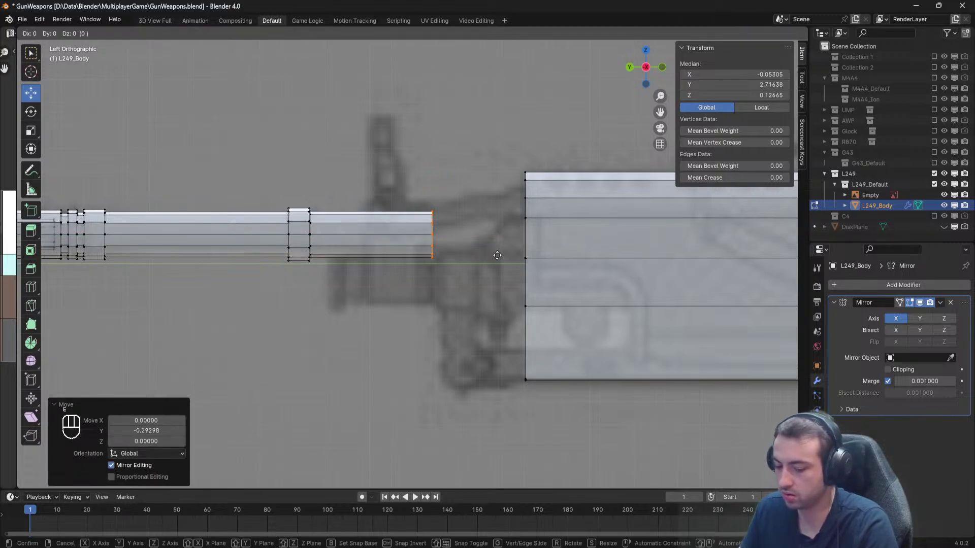
{"action": "key", "text": "s"}
{"action": "left_click", "coordinate": [518, 255]}
Extrude the enlarged barrel ring about 0.48 back along Y into the handguard and save the file.
{"action": "key", "text": "e"}
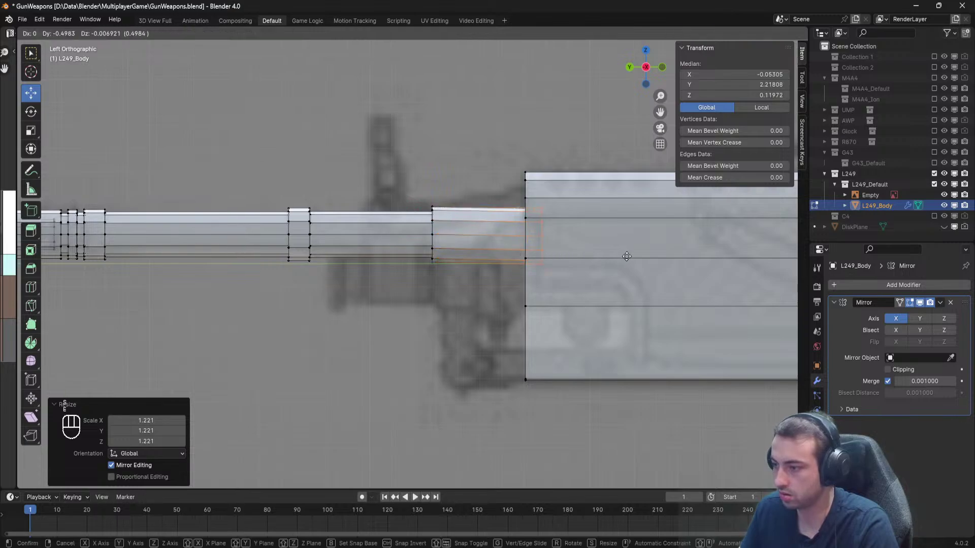
{"action": "key", "text": "x"}
{"action": "key", "text": "y"}
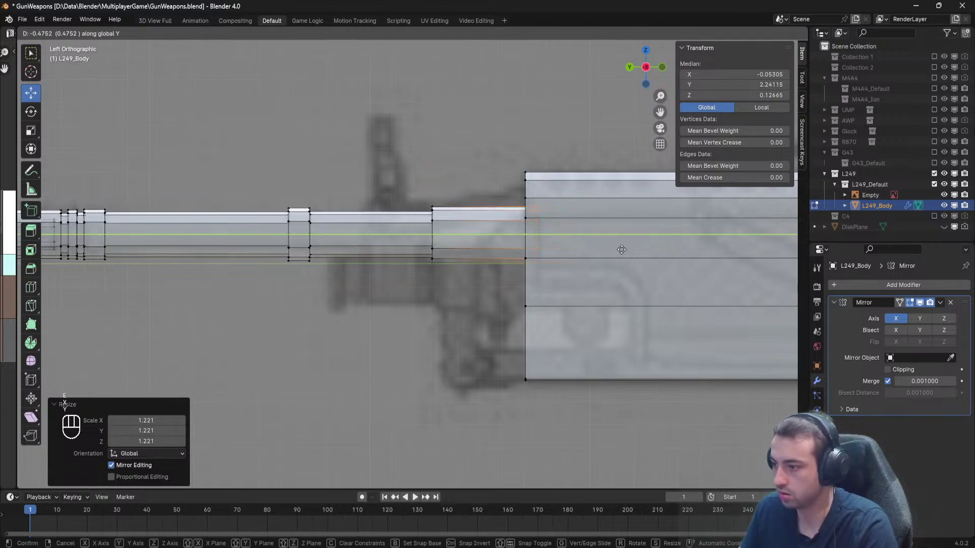
{"action": "left_click", "coordinate": [621, 250]}
{"action": "key", "text": "alt+a"}
{"action": "key", "text": "ctrl+s"}
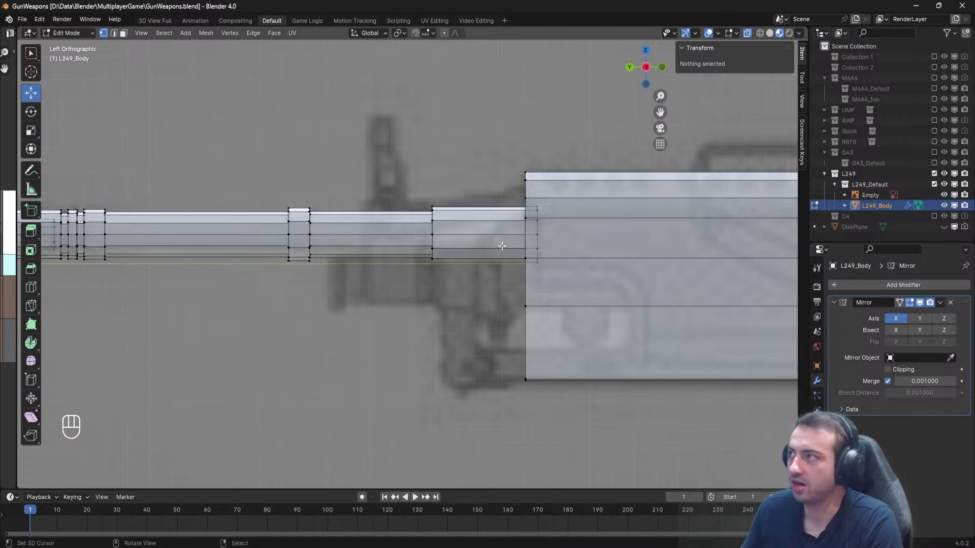
Shift the barrel's rear end ring inside the handguard about 0.016 forward along Y.
{"action": "key", "text": "b"}
{"action": "left_click_drag", "start_coordinate": [565, 287], "coordinate": [531, 191]}
{"action": "left_click_drag", "start_coordinate": [495, 233], "coordinate": [491, 233]}
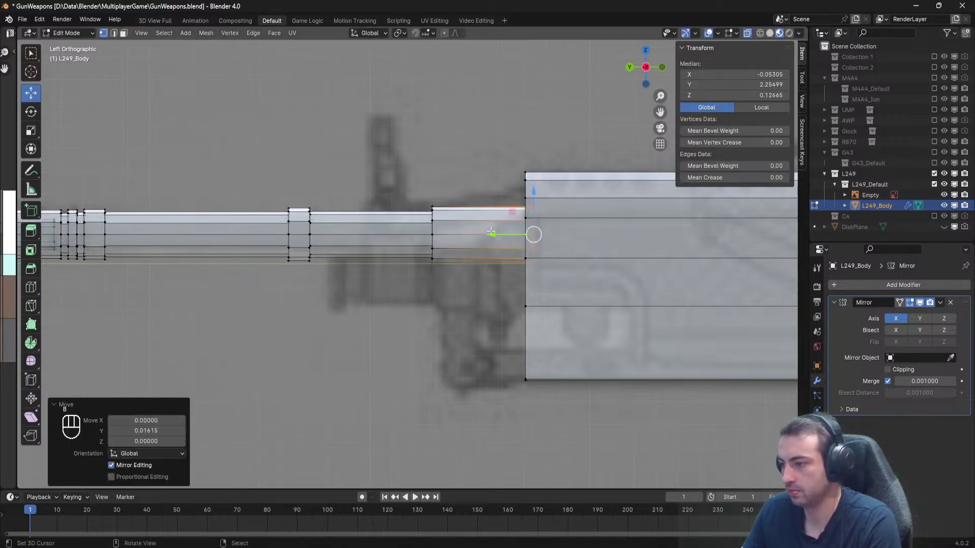
Select both end rings of the barrel's thicker rear section.
{"action": "key", "text": "a"}
{"action": "middle_click_drag", "start_coordinate": [487, 238], "coordinate": [479, 270], "text": "shift"}
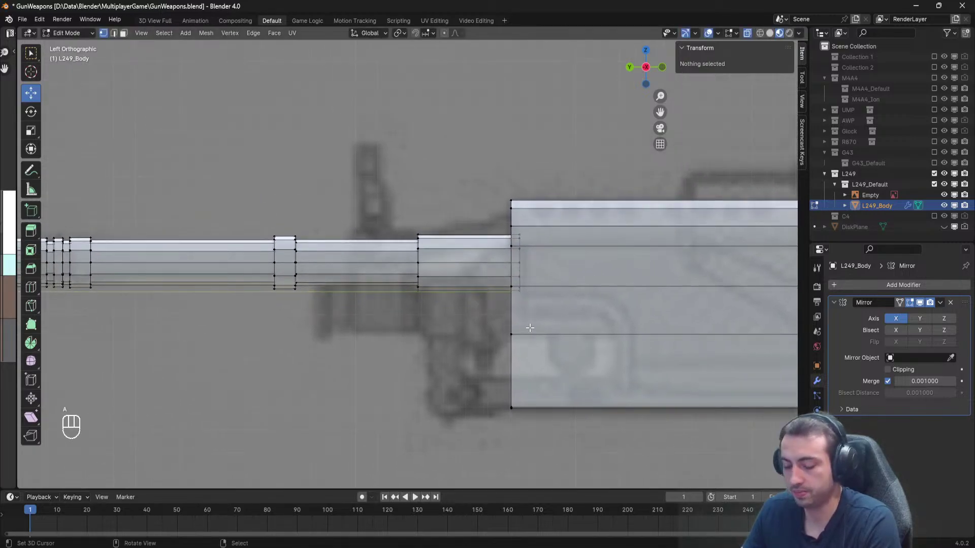
{"action": "key", "text": "b"}
{"action": "left_click_drag", "start_coordinate": [518, 232], "coordinate": [517, 227]}
{"action": "key", "text": "b"}
{"action": "left_click_drag", "start_coordinate": [442, 305], "coordinate": [404, 231]}
{"action": "scroll", "coordinate": [413, 274], "scroll_direction": "up", "scroll_amount": 2}
{"action": "middle_click_drag", "start_coordinate": [419, 271], "coordinate": [429, 239], "text": "shift"}
{"action": "scroll", "coordinate": [426, 264], "scroll_direction": "down", "scroll_amount": 3}
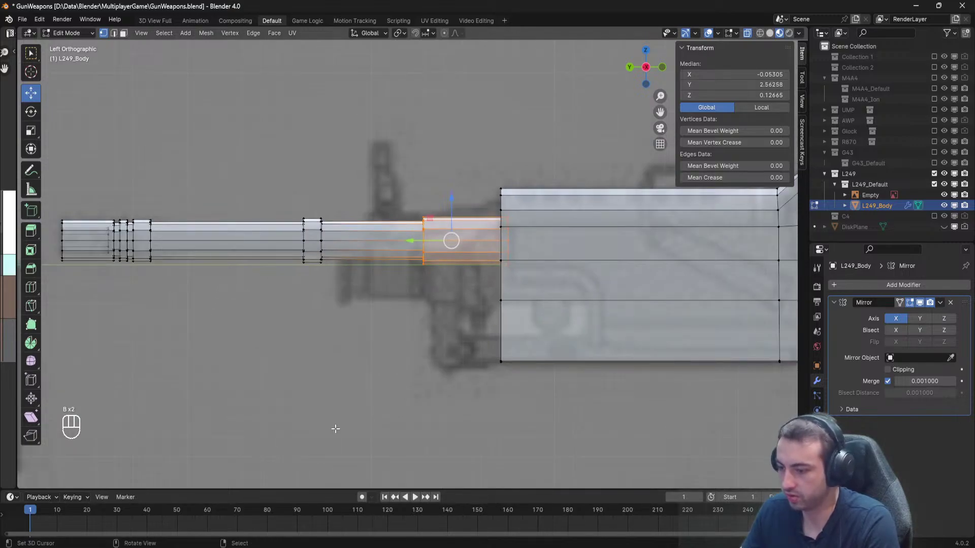
Examine the parts under the barrel in the DVIDS and Gunfire M249 photos in the browser's image results.
{"action": "mouse_move", "coordinate": [109, 546]}
{"action": "left_click", "coordinate": [167, 503]}
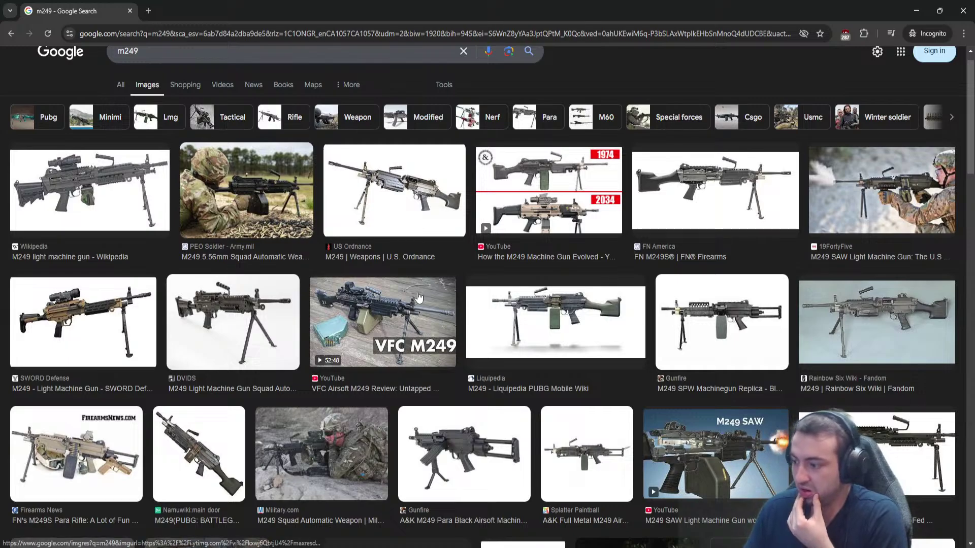
{"action": "left_click", "coordinate": [208, 310]}
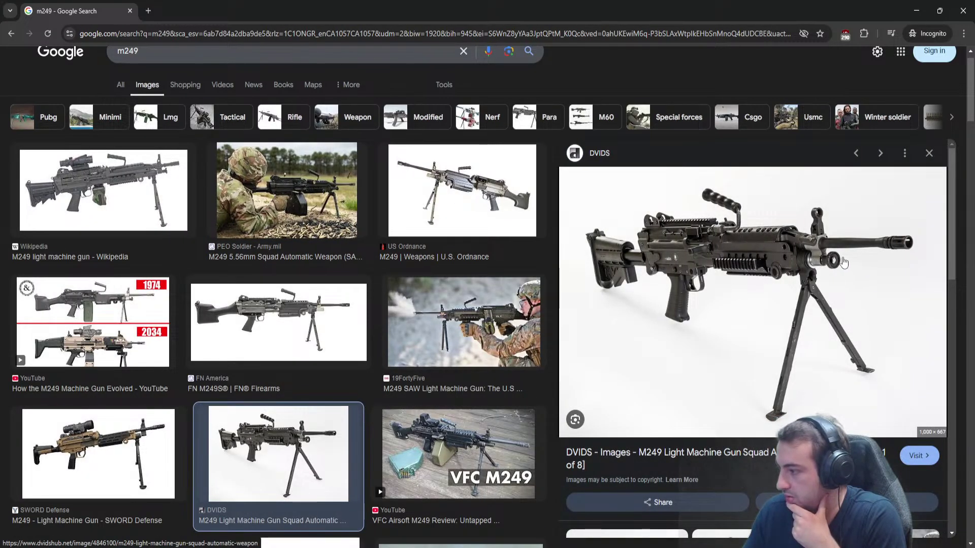
{"action": "left_click", "coordinate": [930, 153]}
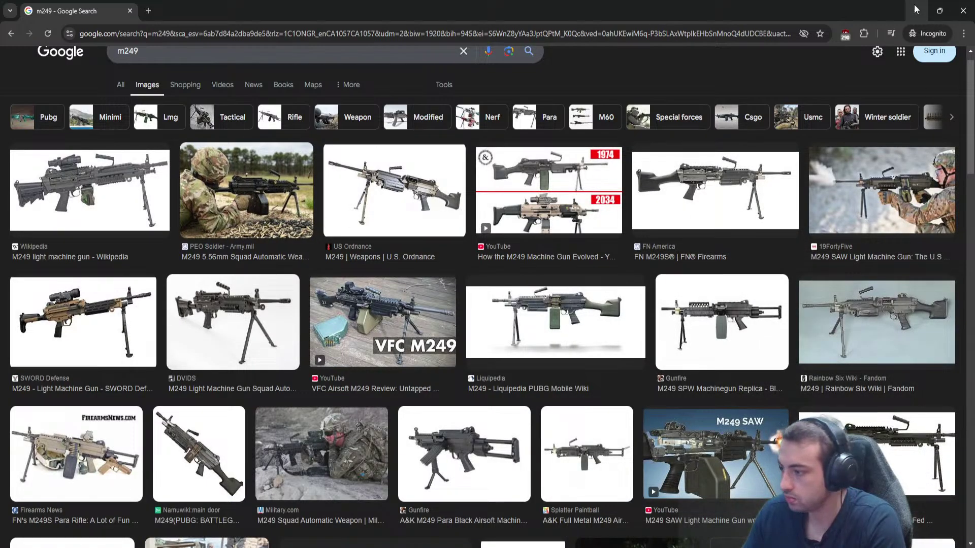
{"action": "left_click", "coordinate": [742, 327]}
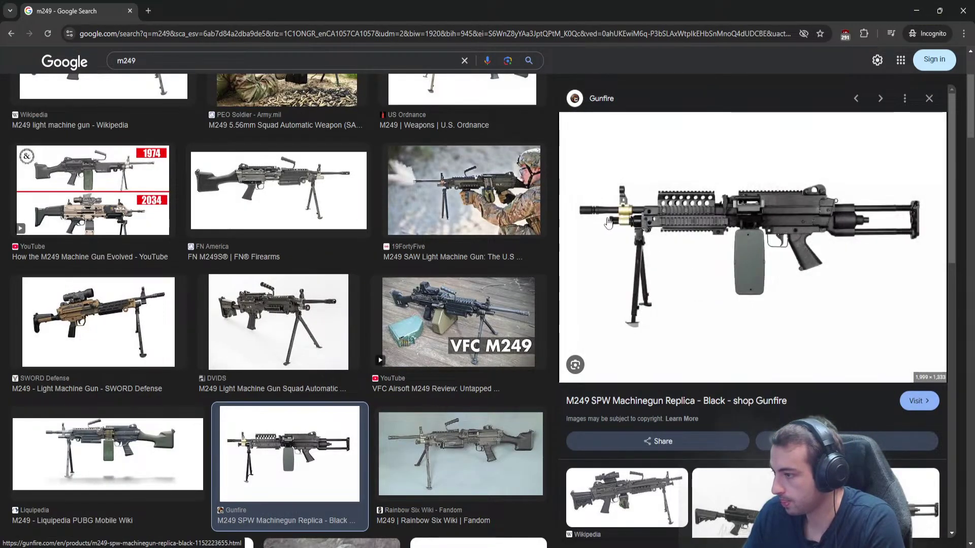
{"action": "left_click", "coordinate": [917, 10]}
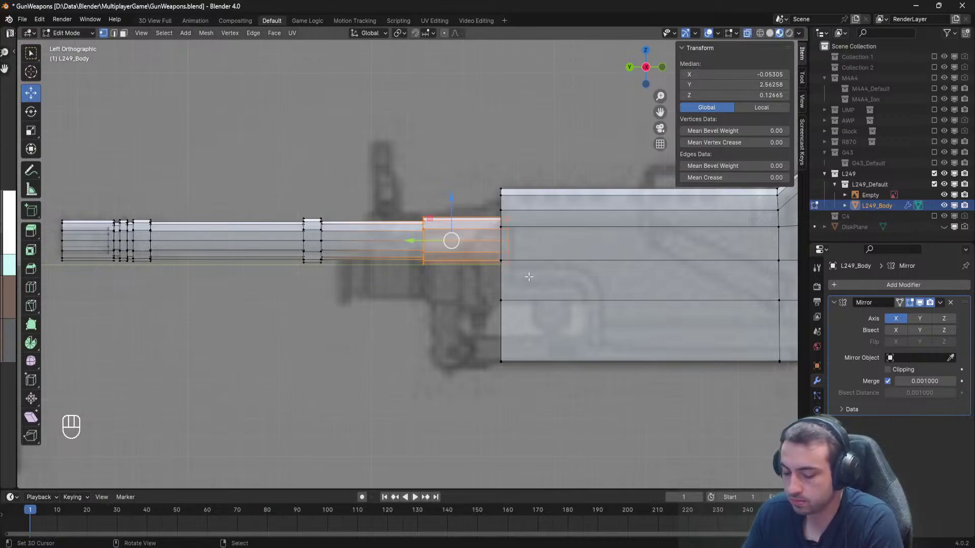
Duplicate the thick barrel section and move the copy down about 0.31 along Z, below the barrel.
{"action": "key", "text": "shift+d"}
{"action": "key", "text": "z"}
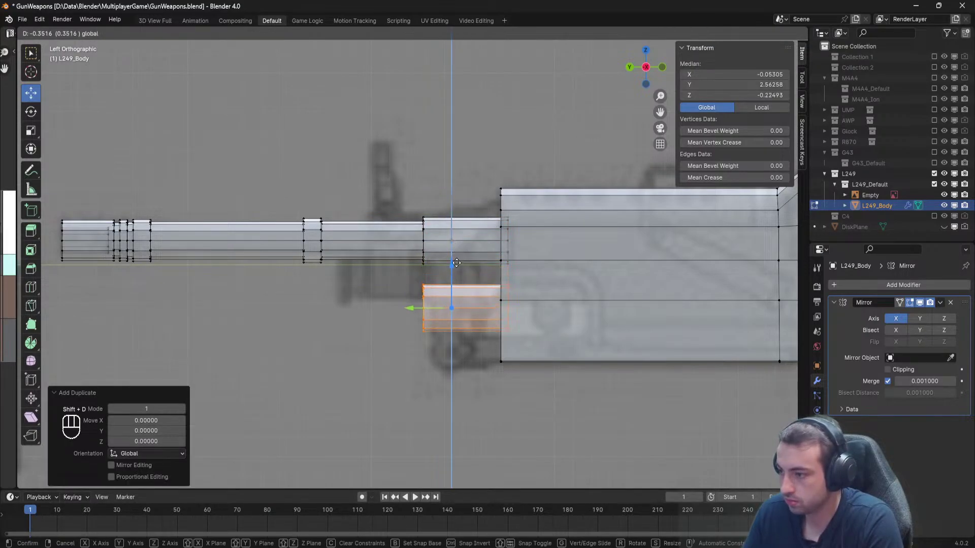
{"action": "left_click", "coordinate": [455, 256]}
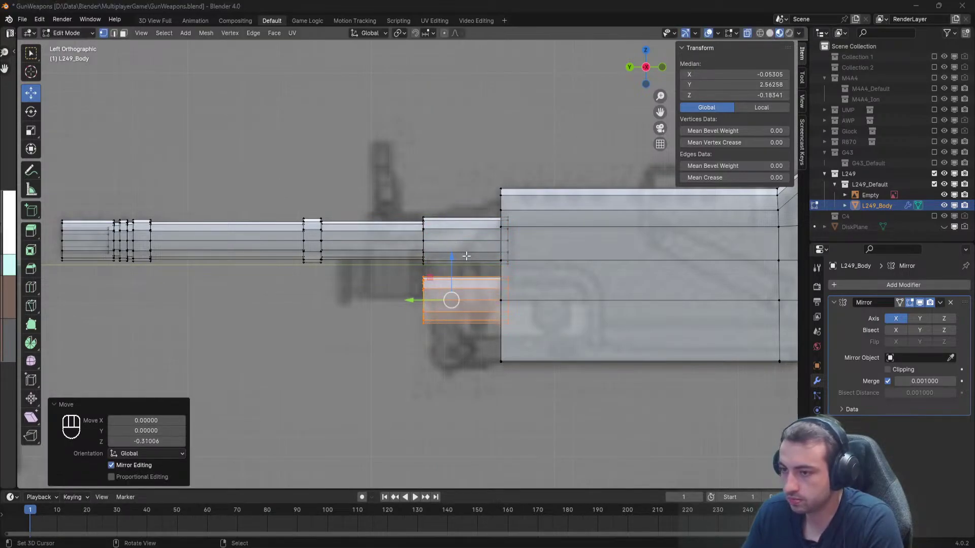
{"action": "key", "text": "alt+Tab"}
{"action": "key", "text": "alt+Tab"}
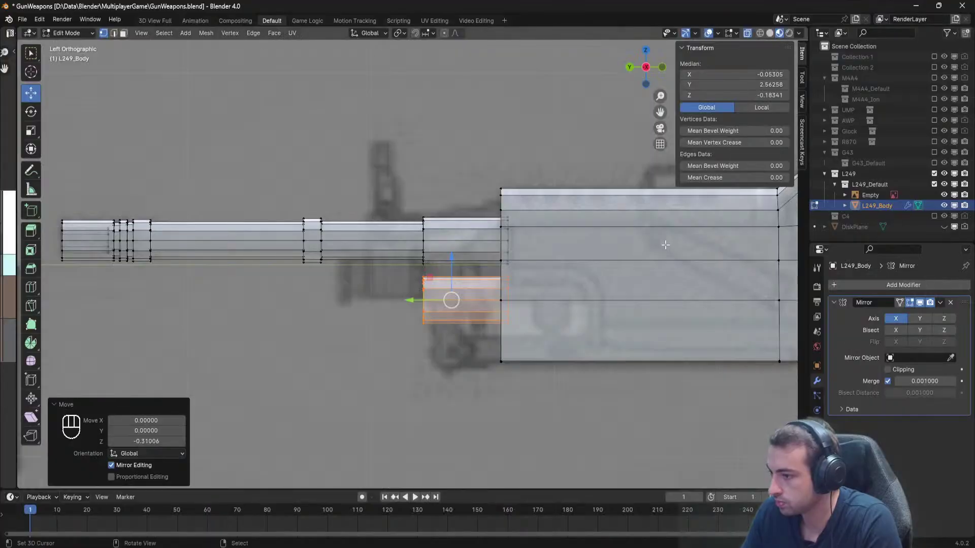
Try to enlarge the rear end ring of the tube copy below the barrel by scaling it up slightly.
{"action": "scroll", "coordinate": [534, 298], "scroll_direction": "up", "scroll_amount": 1}
{"action": "key", "text": "alt+a"}
{"action": "key", "text": "b"}
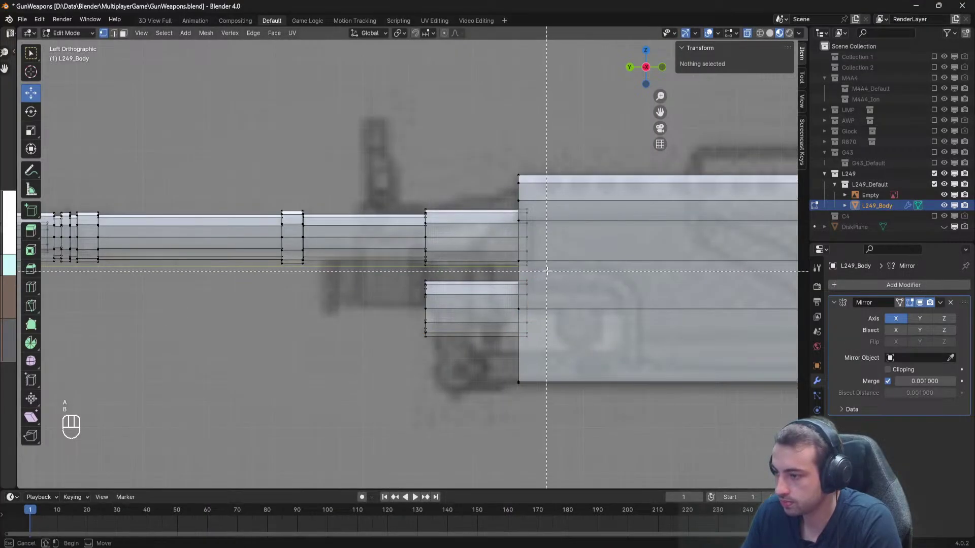
{"action": "key", "text": "b"}
{"action": "left_click_drag", "start_coordinate": [542, 341], "coordinate": [511, 275]}
{"action": "key", "text": "s"}
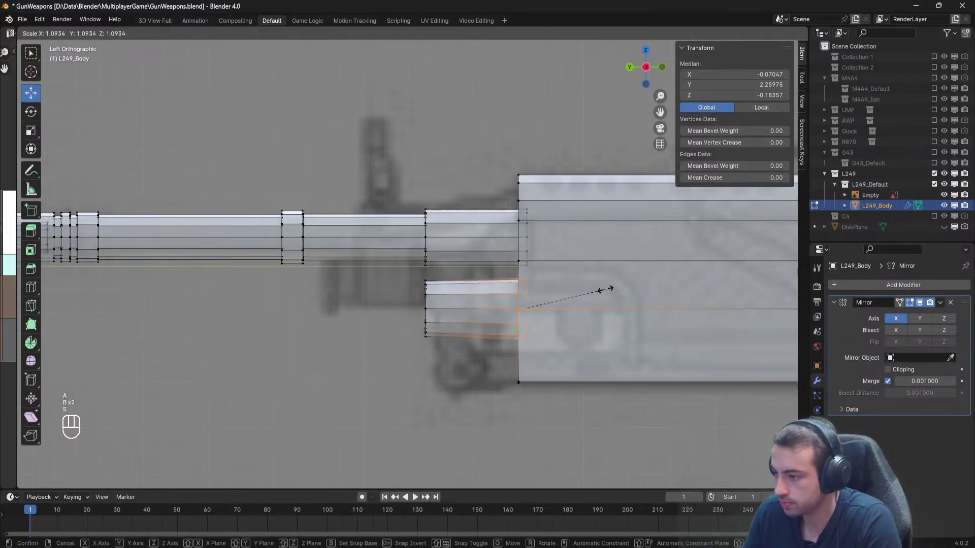
{"action": "left_click", "coordinate": [614, 290]}
Try to add a smaller inner ring at the lower tube's front opening, scaled inward on X and Z only.
{"action": "key", "text": "alt+a"}
{"action": "key", "text": "b"}
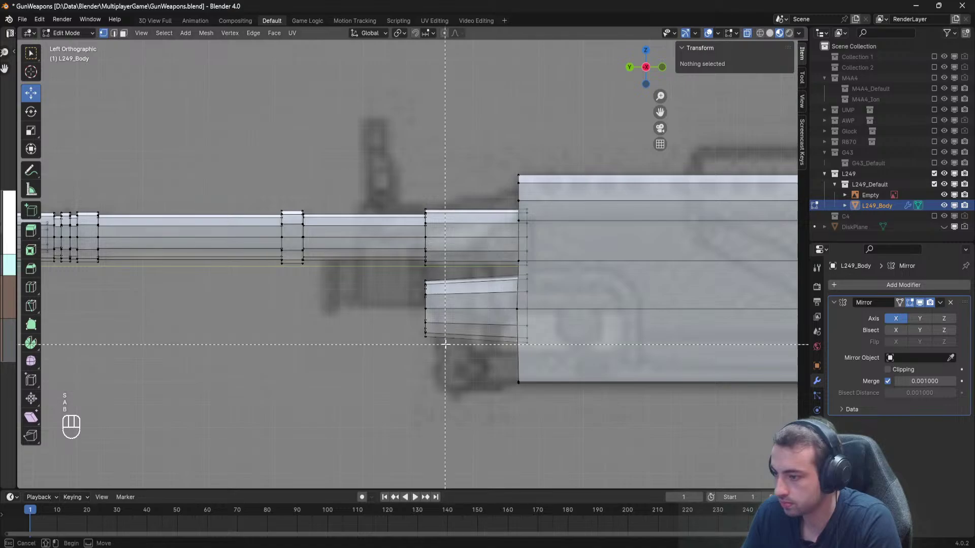
{"action": "left_click_drag", "start_coordinate": [413, 277], "coordinate": [431, 345]}
{"action": "middle_click_drag", "start_coordinate": [431, 346], "coordinate": [500, 346]}
{"action": "scroll", "coordinate": [500, 346], "scroll_direction": "up", "scroll_amount": 5}
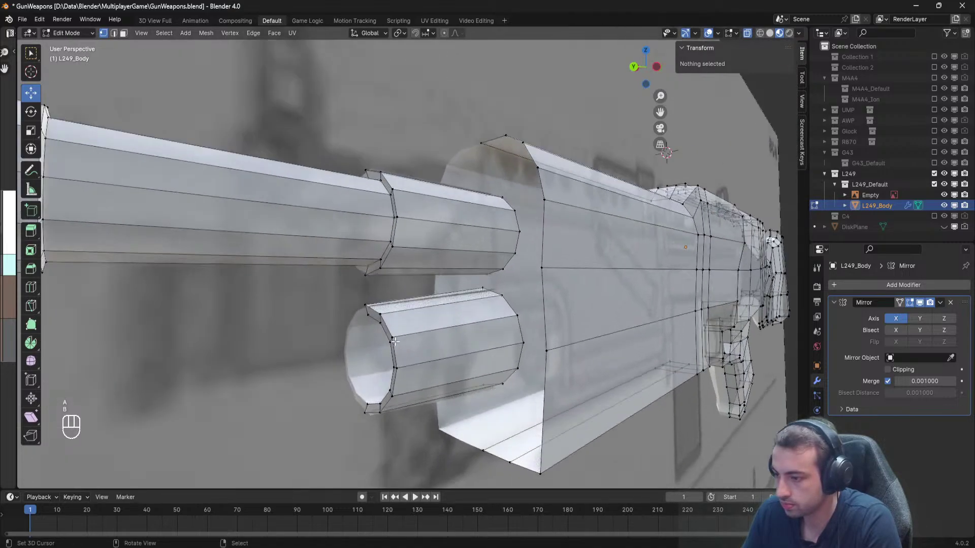
{"action": "left_click", "coordinate": [382, 416], "text": "alt"}
{"action": "middle_click_drag", "start_coordinate": [382, 418], "coordinate": [435, 390]}
{"action": "middle_click_drag", "start_coordinate": [548, 375], "coordinate": [514, 313]}
{"action": "key", "text": "s"}
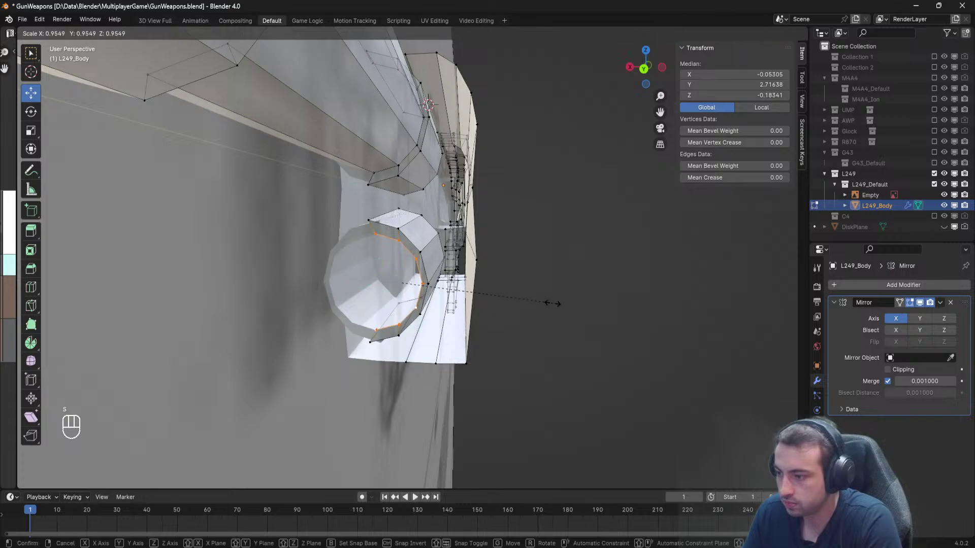
{"action": "key", "text": "shift+x"}
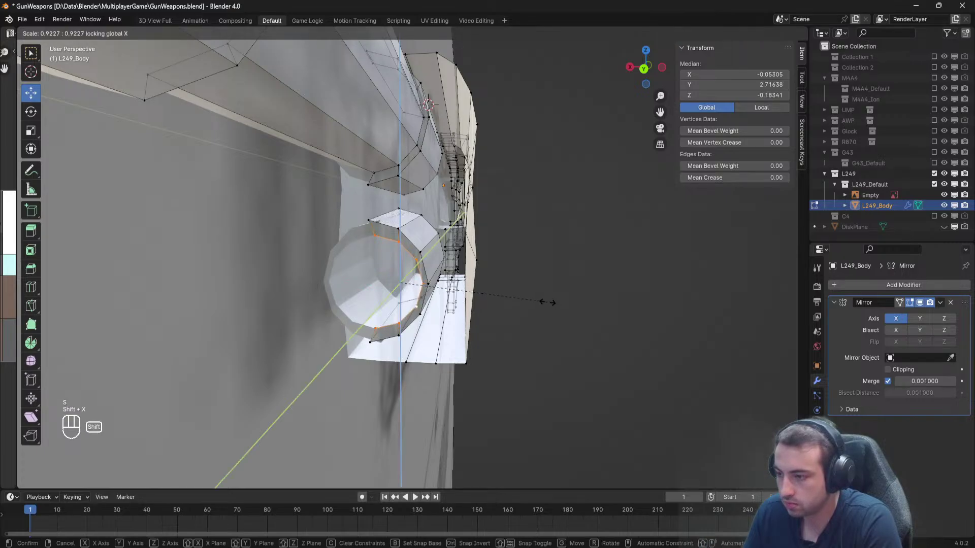
{"action": "key", "text": "shift+z"}
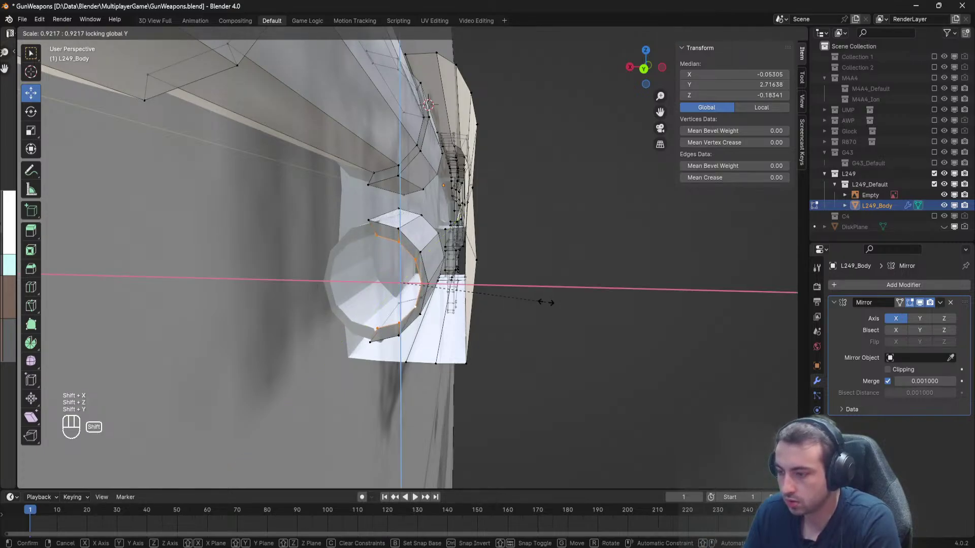
{"action": "key", "text": "shift+y"}
{"action": "left_click", "coordinate": [516, 298]}
{"action": "left_click_drag", "start_coordinate": [358, 282], "coordinate": [355, 282]}
{"action": "middle_click_drag", "start_coordinate": [355, 283], "coordinate": [387, 295]}
{"action": "middle_click_drag", "start_coordinate": [419, 294], "coordinate": [373, 279]}
{"action": "key", "text": "a"}
Undo the lower tube copy, the thick barrel section and its widened ring, back to the plain rear end of the barrel.
{"action": "scroll", "coordinate": [316, 290], "scroll_direction": "down", "scroll_amount": 1}
{"action": "key", "text": "ctrl+z"}
{"action": "key", "text": "ctrl+z"}
{"action": "key", "text": "ctrl+z"}
{"action": "key", "text": "ctrl+z"}
{"action": "key", "text": "ctrl+z"}
{"action": "key", "text": "ctrl+z"}
{"action": "key", "text": "ctrl+z"}
{"action": "key", "text": "ctrl+z"}
{"action": "key", "text": "ctrl+z"}
{"action": "key", "text": "ctrl+z"}
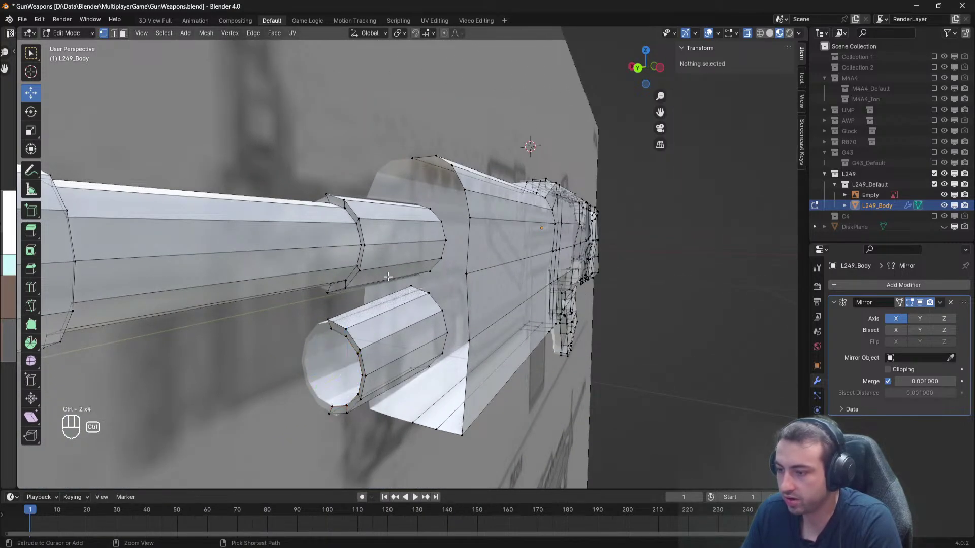
{"action": "key", "text": "ctrl+z"}
{"action": "key", "text": "ctrl+z"}
{"action": "key", "text": "ctrl+z"}
{"action": "key", "text": "ctrl+z"}
{"action": "key", "text": "ctrl+z"}
{"action": "key", "text": "ctrl+z"}
{"action": "key", "text": "ctrl+z"}
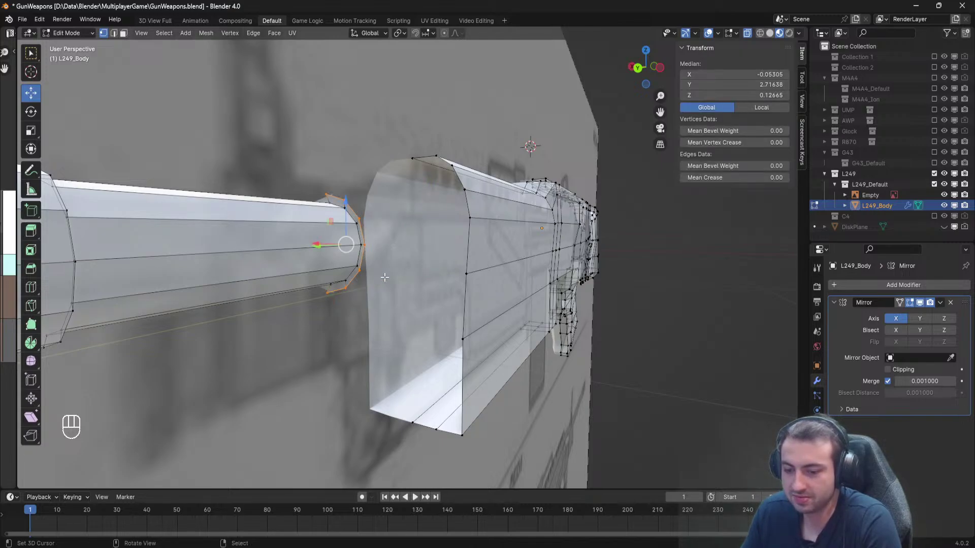
{"action": "key", "text": "ctrl+z"}
{"action": "middle_click_drag", "start_coordinate": [384, 278], "coordinate": [525, 302]}
{"action": "key", "text": "ctrl+z"}
Extrude the barrel's rear end ring in place and set the transform pivot point to 3D Cursor.
{"action": "key", "text": "e"}
{"action": "right_click", "coordinate": [475, 304]}
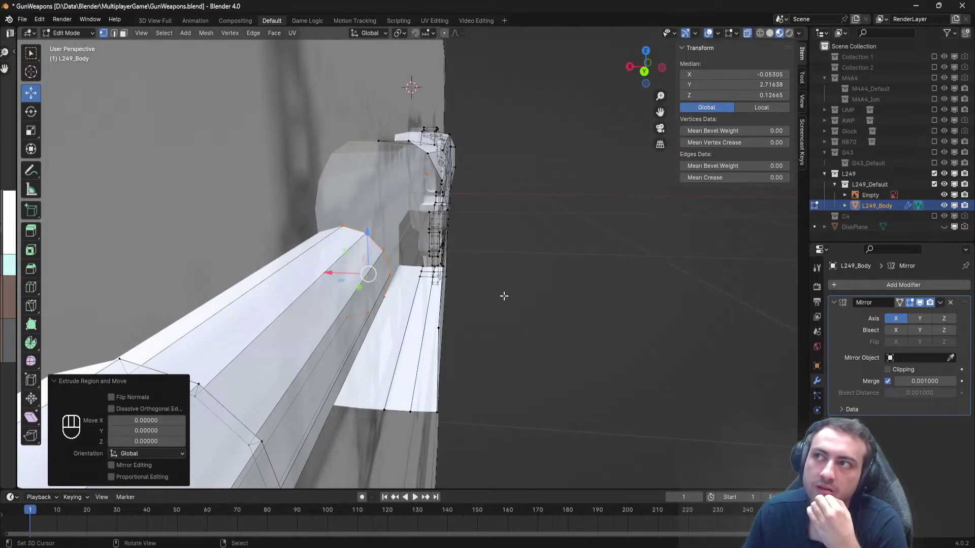
{"action": "left_click", "coordinate": [400, 33]}
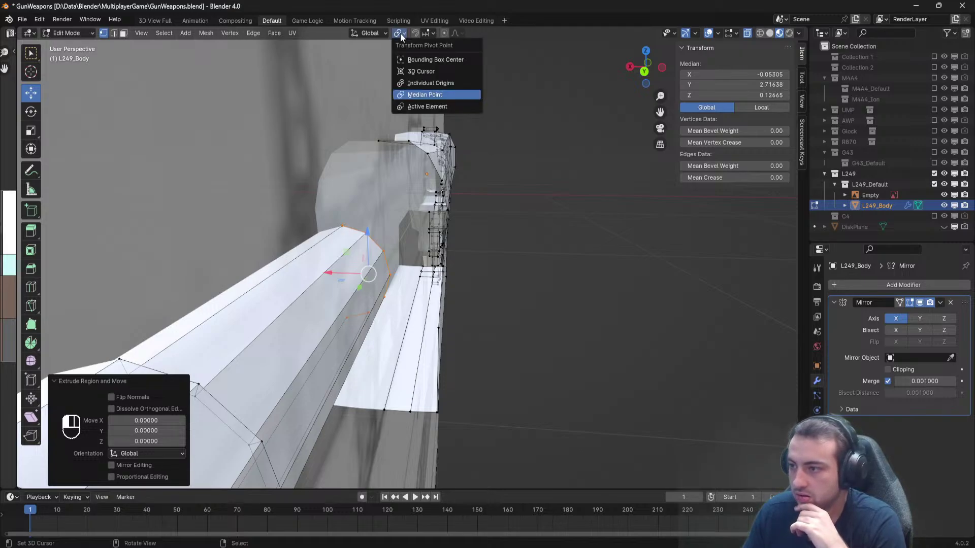
{"action": "left_click", "coordinate": [417, 72]}
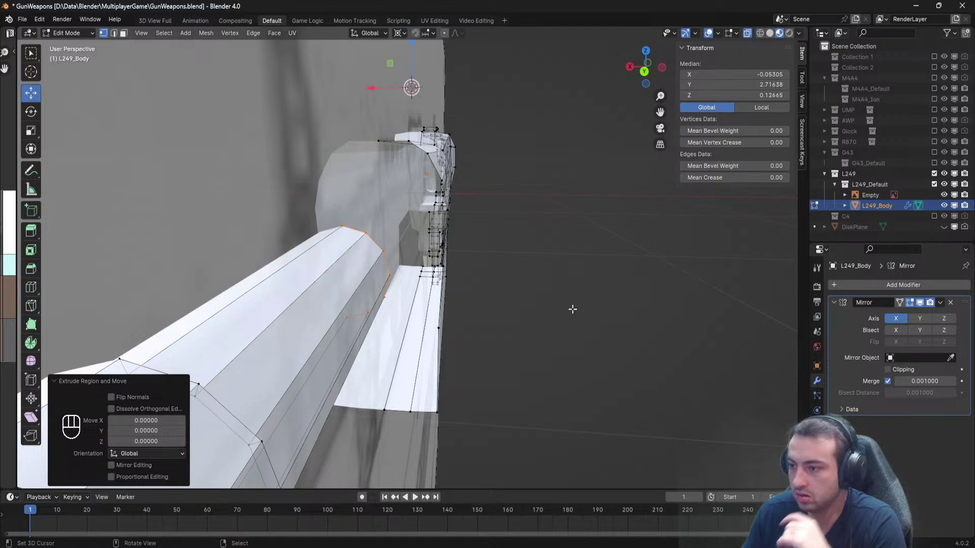
Snap the 3D cursor to the midpoint between the top and bottom vertices of the barrel's rear end ring.
{"action": "mouse_move", "coordinate": [507, 280]}
{"action": "middle_mouse_down"}
{"action": "mouse_move", "coordinate": [300, 279]}
{"action": "mouse_move", "coordinate": [510, 281]}
{"action": "mouse_move", "coordinate": [501, 279]}
{"action": "mouse_move", "coordinate": [519, 290]}
{"action": "middle_mouse_up"}
{"action": "left_click", "coordinate": [524, 245]}
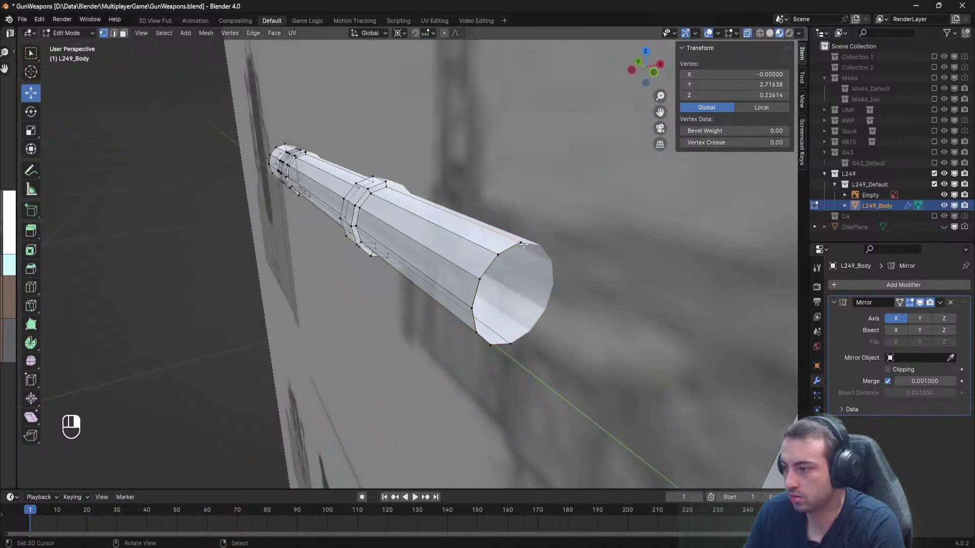
{"action": "left_click", "coordinate": [516, 346], "text": "shift"}
{"action": "key", "text": "ctrl+z"}
{"action": "key", "text": "ctrl+z"}
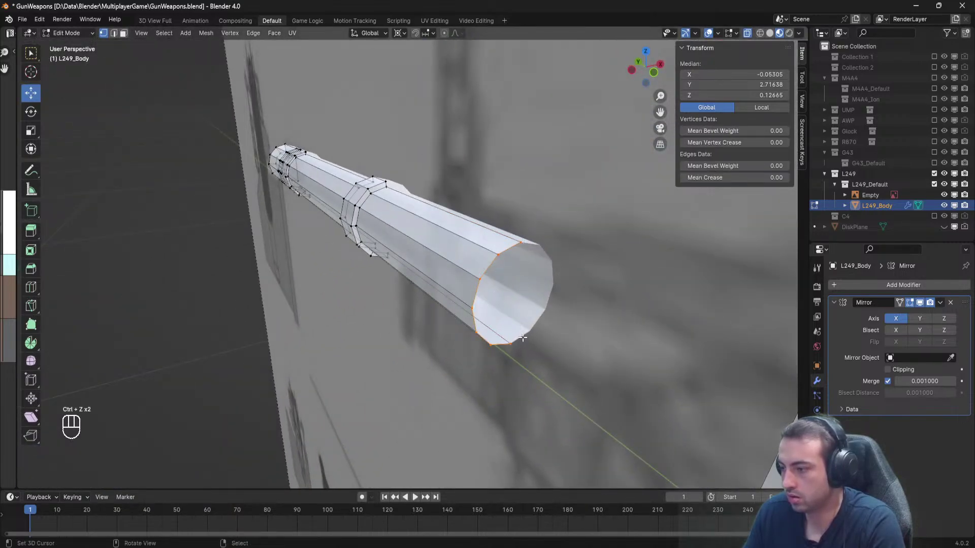
{"action": "middle_click_drag", "start_coordinate": [518, 327], "coordinate": [506, 244]}
{"action": "key", "text": "ctrl+shift+z"}
{"action": "left_click", "coordinate": [514, 239]}
{"action": "left_click", "coordinate": [510, 332], "text": "shift"}
{"action": "middle_click_drag", "start_coordinate": [510, 331], "coordinate": [449, 310]}
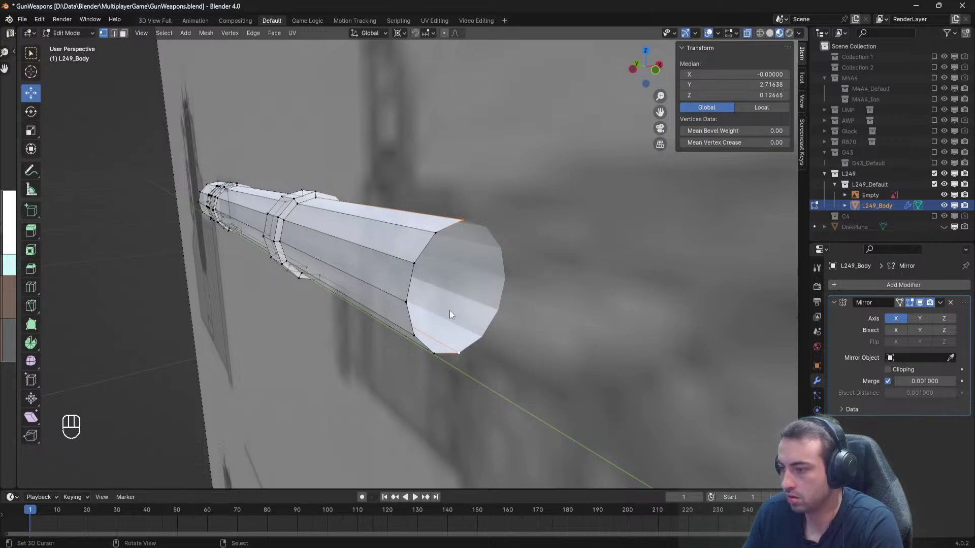
{"action": "key", "text": "space"}
{"action": "type", "text": "cursor"}
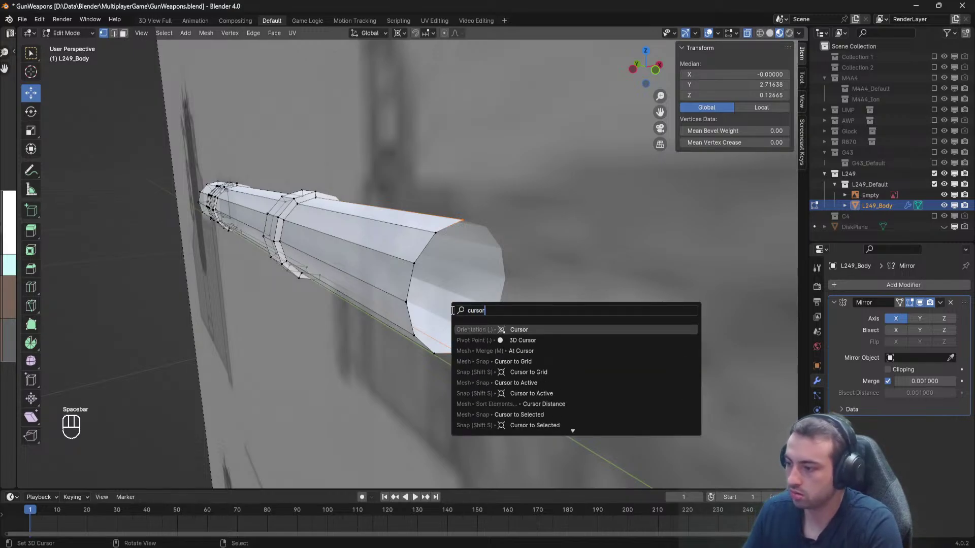
{"action": "type", "text": " to se"}
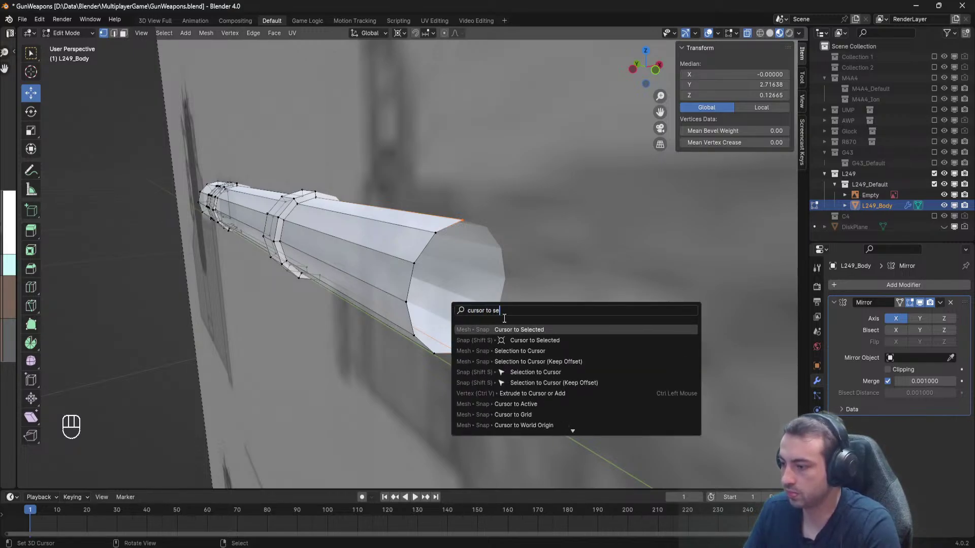
{"action": "left_click", "coordinate": [523, 328]}
{"action": "middle_click_drag", "start_coordinate": [493, 314], "coordinate": [483, 330]}
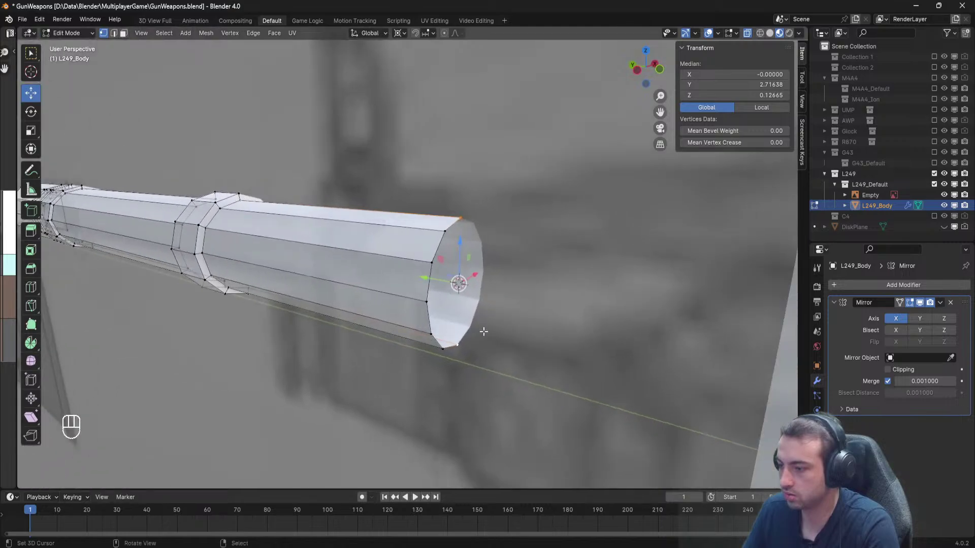
Extrude the barrel's whole rear end ring in place and scale it to 1.294 on X and Z, leaving Y locked.
{"action": "right_click", "coordinate": [477, 337]}
{"action": "right_click", "coordinate": [444, 355]}
{"action": "left_click", "coordinate": [462, 220], "text": "alt"}
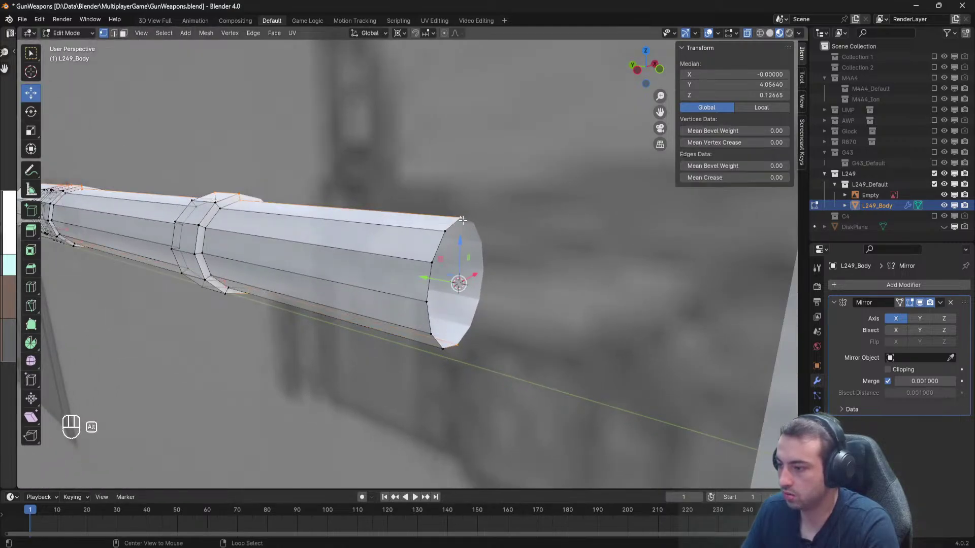
{"action": "left_click", "coordinate": [436, 261], "text": "shift"}
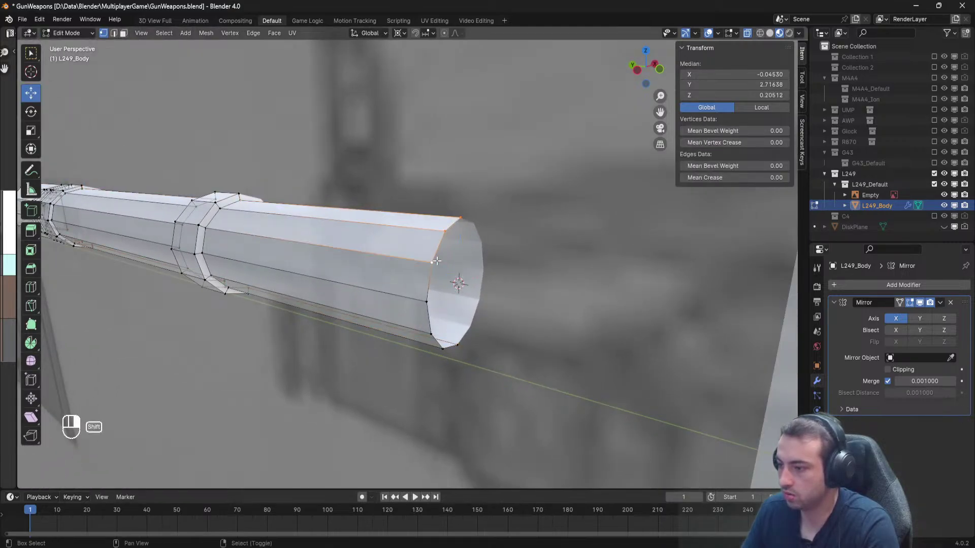
{"action": "left_click", "coordinate": [444, 350], "text": "alt+shift"}
{"action": "middle_click_drag", "start_coordinate": [444, 350], "coordinate": [402, 321]}
{"action": "middle_click_drag", "start_coordinate": [416, 152], "coordinate": [452, 200]}
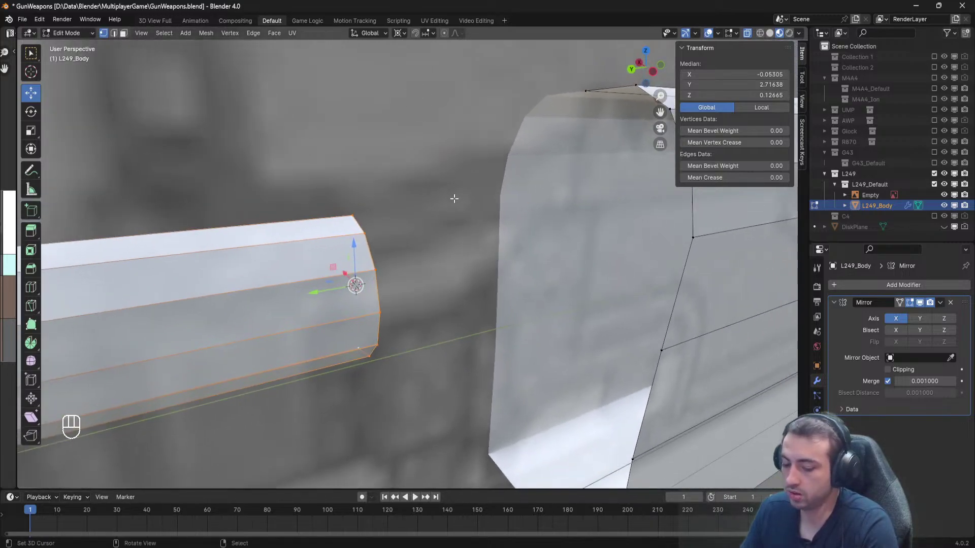
{"action": "key", "text": "e"}
{"action": "right_click", "coordinate": [454, 199]}
{"action": "middle_click_drag", "start_coordinate": [520, 246], "coordinate": [548, 258]}
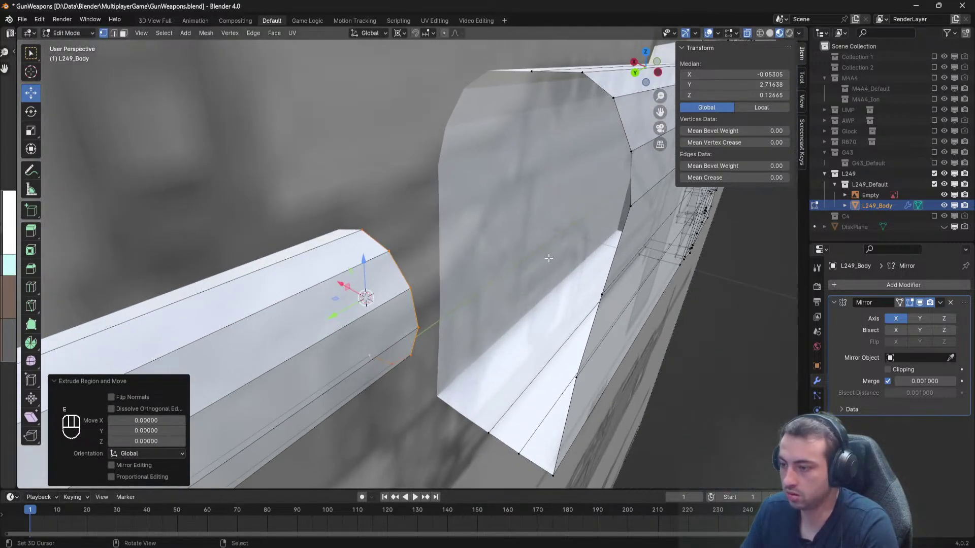
{"action": "key", "text": "s"}
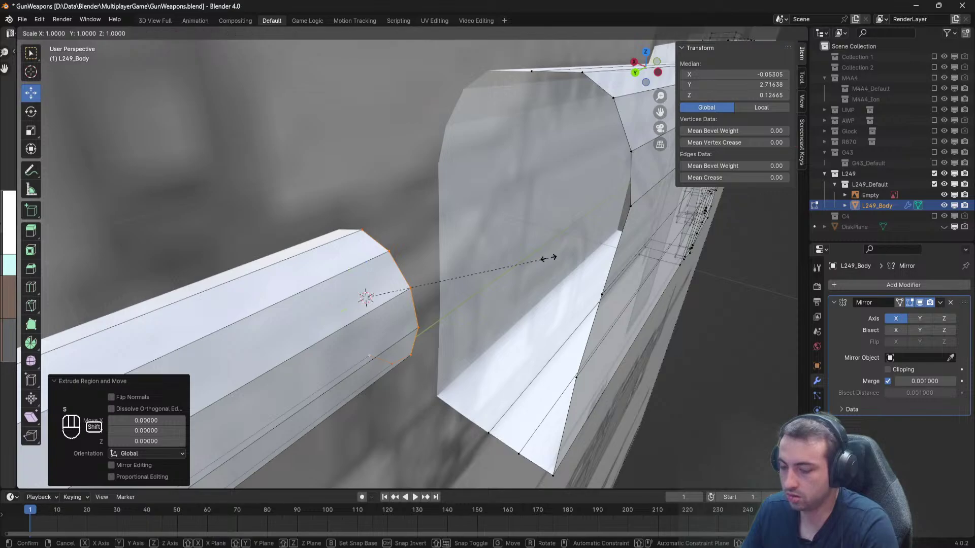
{"action": "key", "text": "shift+x"}
{"action": "key", "text": "shift+y"}
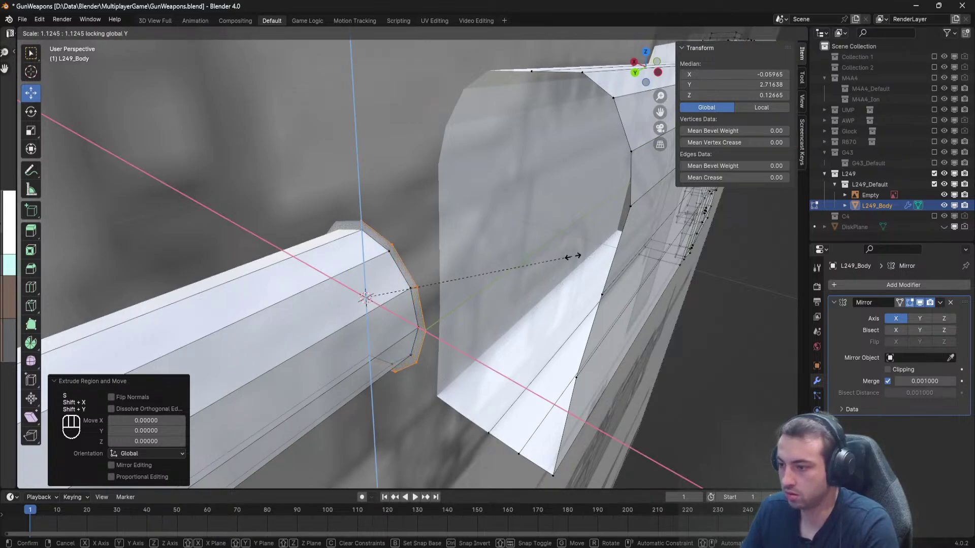
{"action": "left_click", "coordinate": [603, 252]}
Extrude the enlarged ring about 0.49 backward along Y into the handguard and save the file.
{"action": "middle_click_drag", "start_coordinate": [603, 251], "coordinate": [543, 242]}
{"action": "scroll", "coordinate": [515, 245], "scroll_direction": "down", "scroll_amount": 2}
{"action": "key", "text": "e"}
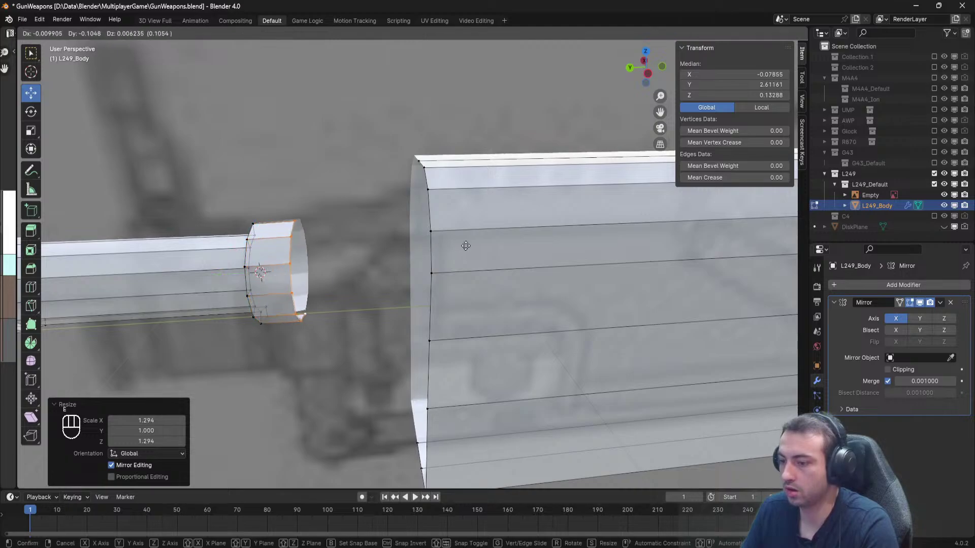
{"action": "key", "text": "y"}
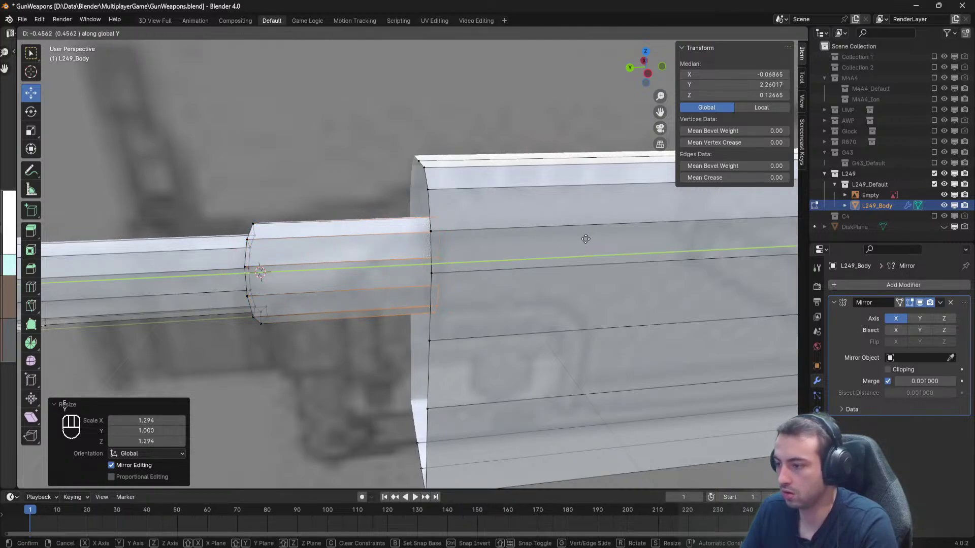
{"action": "left_click", "coordinate": [588, 235]}
{"action": "middle_click_drag", "start_coordinate": [588, 235], "coordinate": [592, 223]}
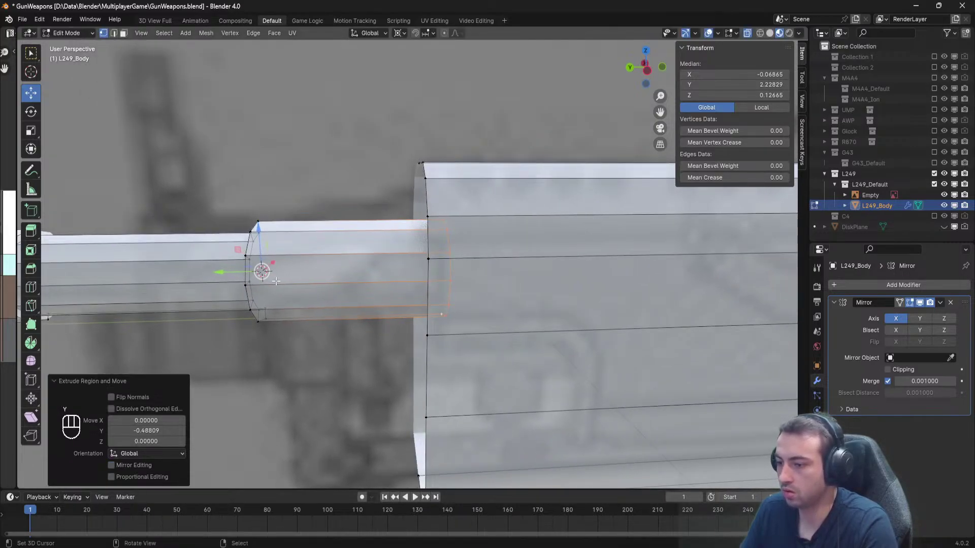
{"action": "key", "text": "alt+a"}
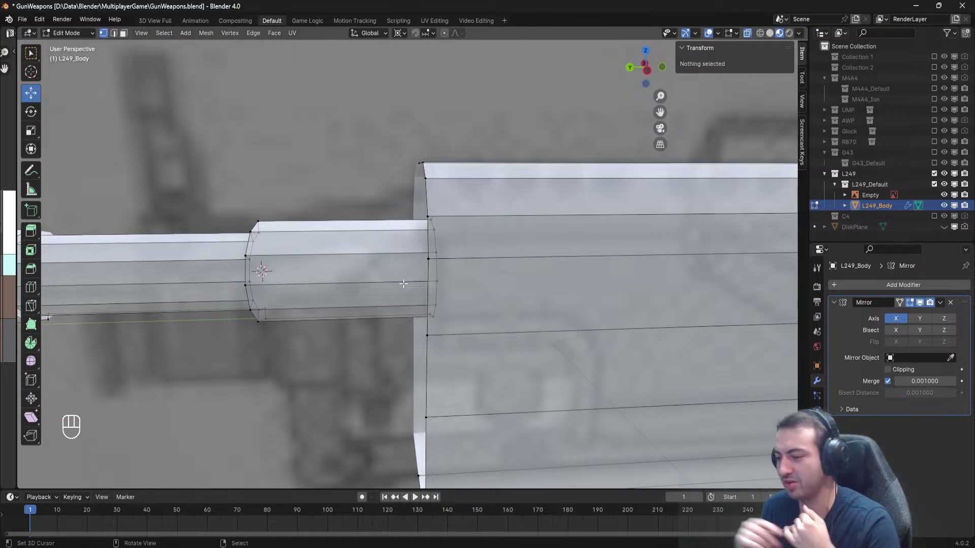
{"action": "scroll", "coordinate": [438, 267], "scroll_direction": "down", "scroll_amount": 8}
{"action": "key", "text": "ctrl+s"}
{"action": "key", "text": "ctrl+s"}
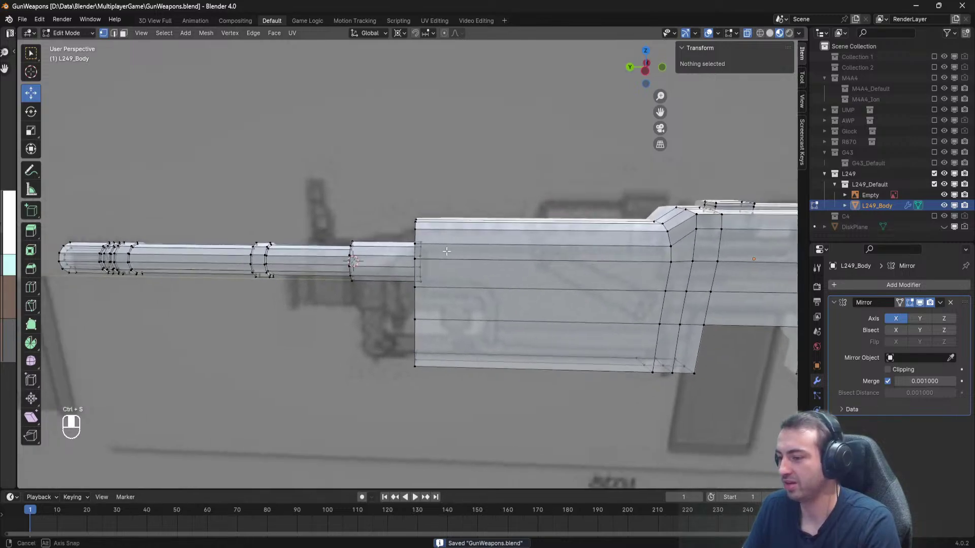
Move the thick barrel section's rear end ring slightly forward along Y, keeping it just inside the handguard.
{"action": "scroll", "coordinate": [446, 250], "scroll_direction": "up", "scroll_amount": 3}
{"action": "middle_click_drag", "start_coordinate": [446, 251], "coordinate": [466, 214], "text": "shift"}
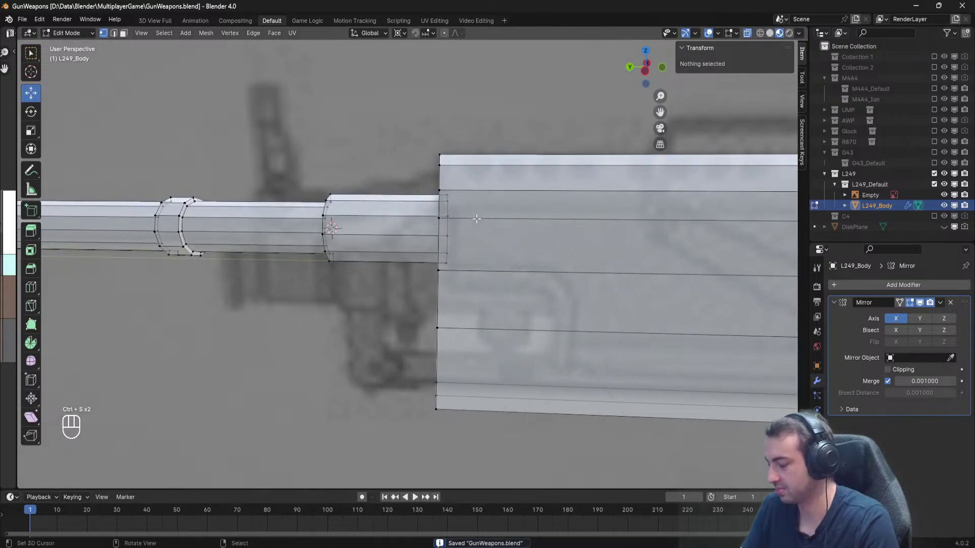
{"action": "key", "text": "KP_3"}
{"action": "key", "text": "KP_9"}
{"action": "scroll", "coordinate": [407, 259], "scroll_direction": "up", "scroll_amount": 5}
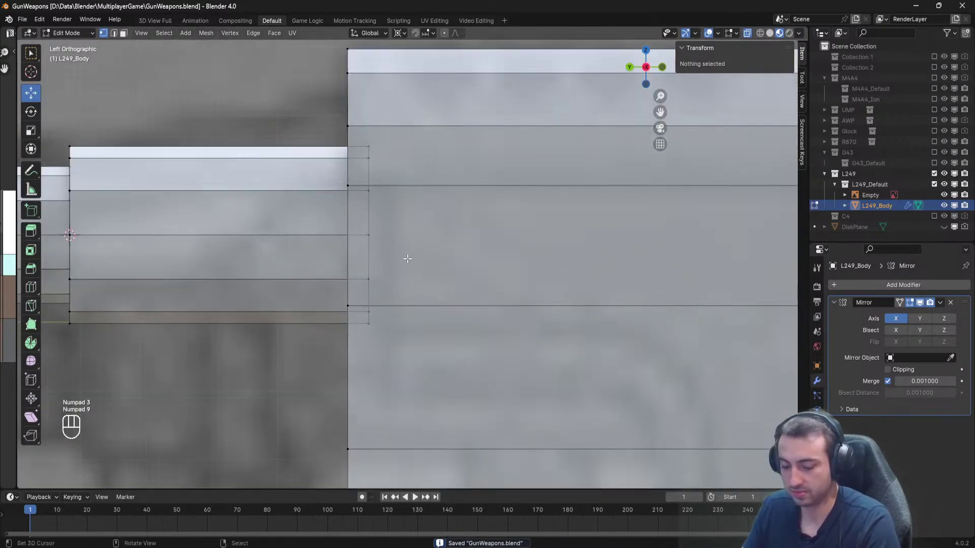
{"action": "key", "text": "b"}
{"action": "left_click_drag", "start_coordinate": [427, 335], "coordinate": [368, 154]}
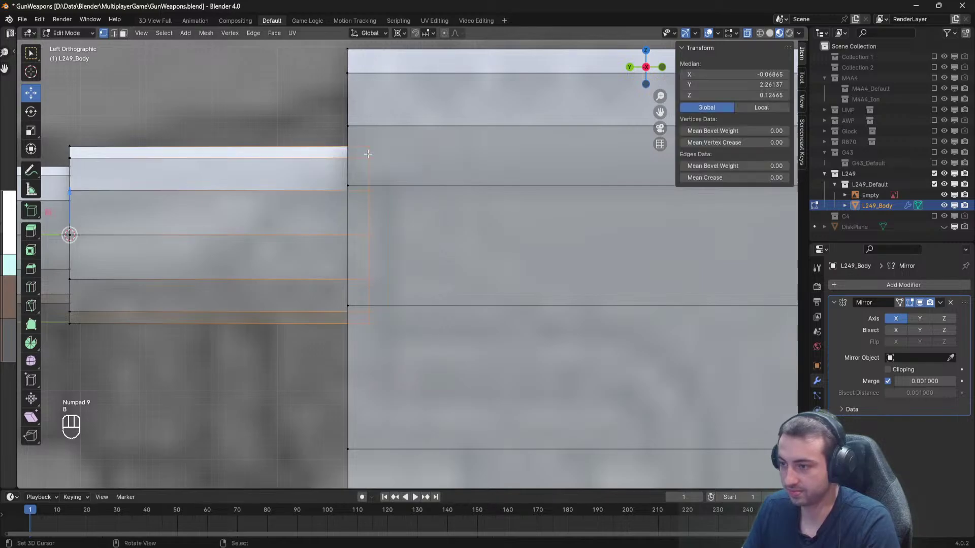
{"action": "scroll", "coordinate": [327, 225], "scroll_direction": "down", "scroll_amount": 5}
{"action": "key", "text": "a"}
{"action": "scroll", "coordinate": [362, 233], "scroll_direction": "up", "scroll_amount": 4}
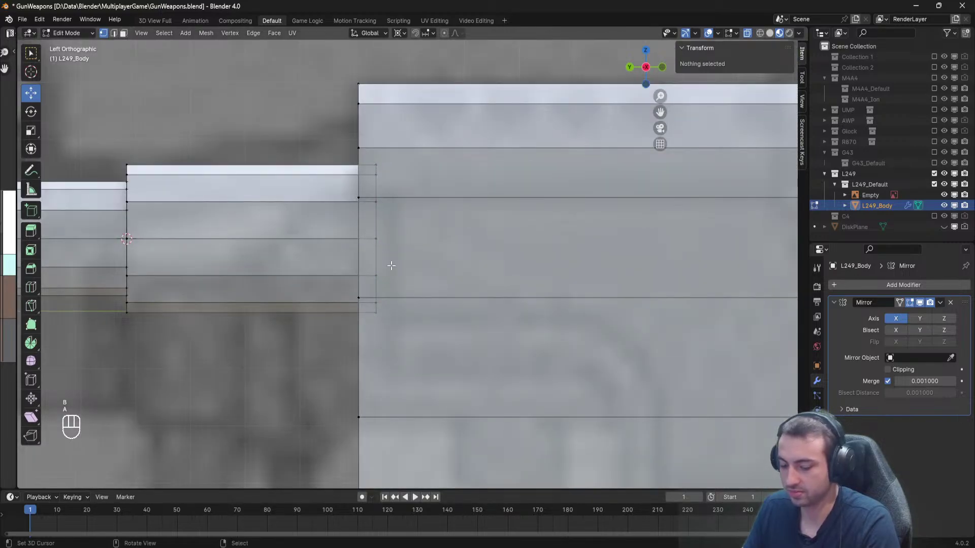
{"action": "key", "text": "b"}
{"action": "left_click_drag", "start_coordinate": [439, 313], "coordinate": [368, 143]}
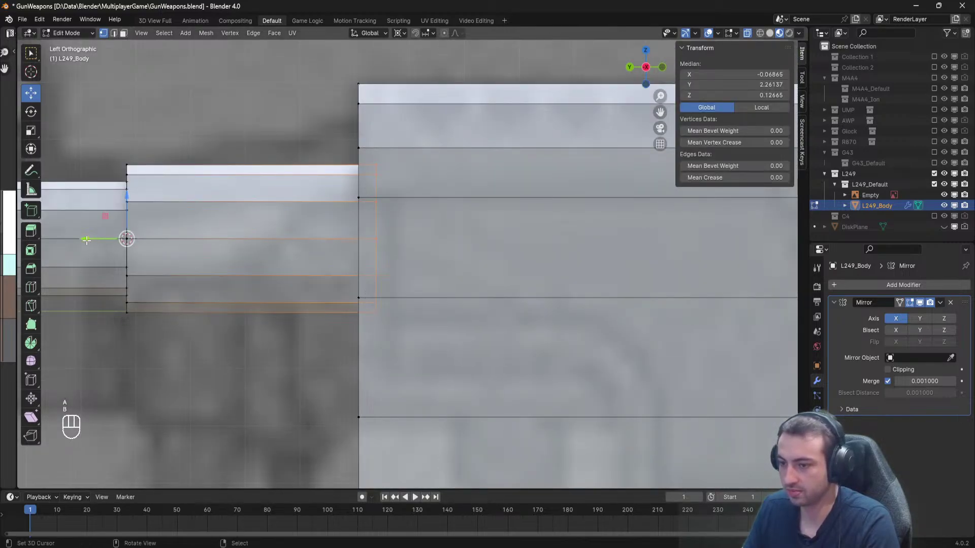
{"action": "left_click_drag", "start_coordinate": [87, 239], "coordinate": [79, 239]}
{"action": "key", "text": "a"}
{"action": "scroll", "coordinate": [166, 255], "scroll_direction": "down", "scroll_amount": 4}
{"action": "middle_click_drag", "start_coordinate": [166, 254], "coordinate": [227, 242], "text": "shift"}
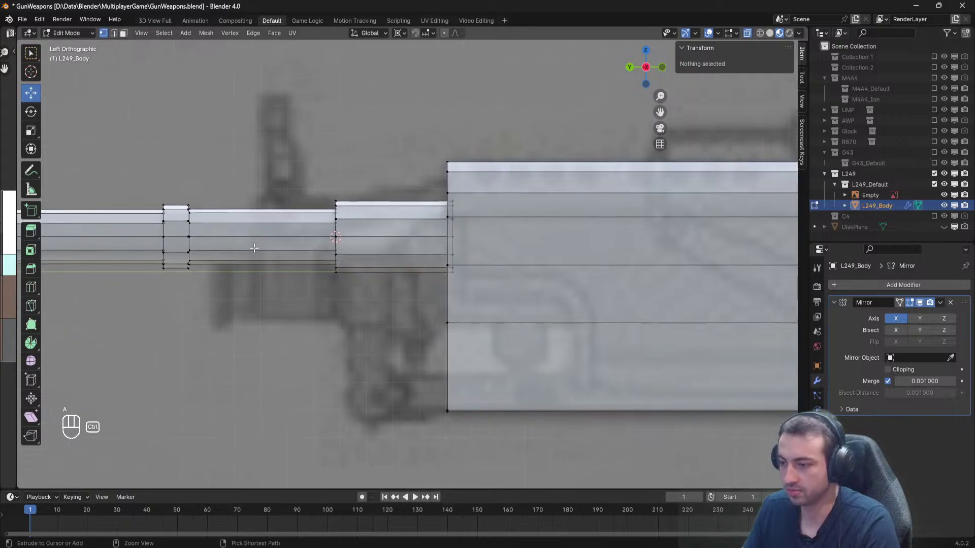
Save the file, duplicate the barrel's thick rear section and move the copy about 0.285 down along Z.
{"action": "key", "text": "ctrl+s"}
{"action": "scroll", "coordinate": [305, 291], "scroll_direction": "up", "scroll_amount": 2}
{"action": "middle_click_drag", "start_coordinate": [305, 292], "coordinate": [312, 252], "text": "shift"}
{"action": "key", "text": "b"}
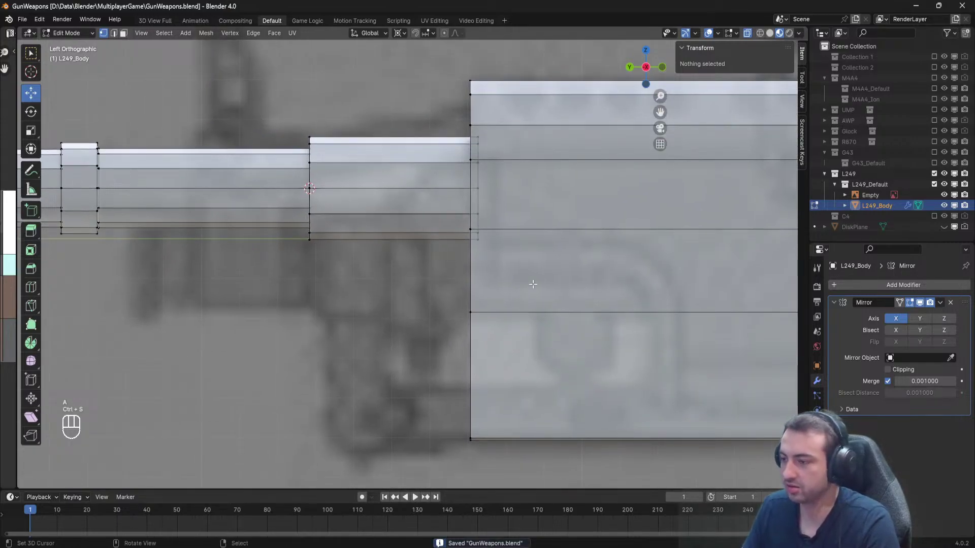
{"action": "left_click_drag", "start_coordinate": [534, 268], "coordinate": [475, 129]}
{"action": "key", "text": "b"}
{"action": "left_click_drag", "start_coordinate": [342, 275], "coordinate": [289, 112]}
{"action": "scroll", "coordinate": [377, 254], "scroll_direction": "down", "scroll_amount": 1}
{"action": "middle_click_drag", "start_coordinate": [377, 254], "coordinate": [422, 226], "text": "shift"}
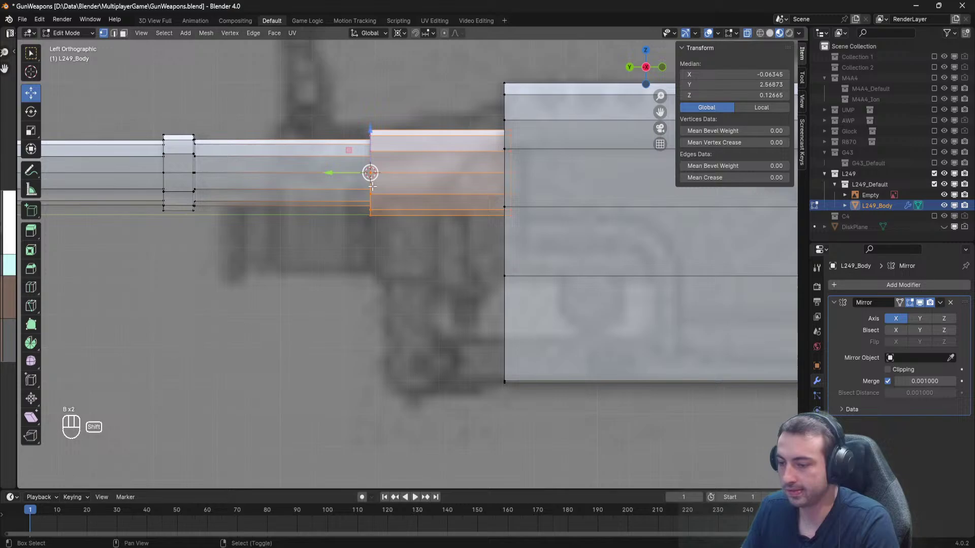
{"action": "key", "text": "shift+d"}
{"action": "right_click", "coordinate": [422, 227]}
{"action": "left_click_drag", "start_coordinate": [371, 131], "coordinate": [365, 221]}
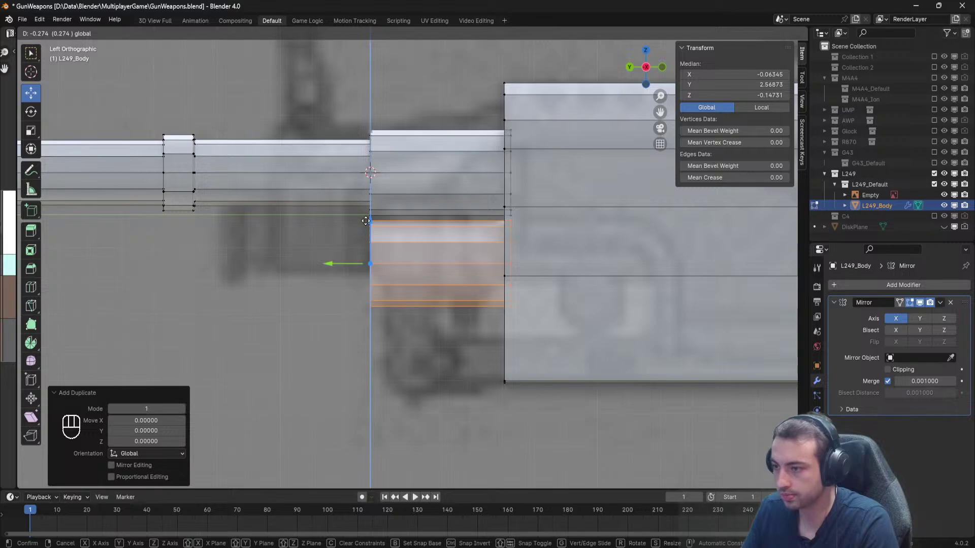
{"action": "left_click", "coordinate": [365, 222]}
{"action": "scroll", "coordinate": [365, 223], "scroll_direction": "down", "scroll_amount": 2}
{"action": "middle_click_drag", "start_coordinate": [365, 223], "coordinate": [435, 251], "text": "shift"}
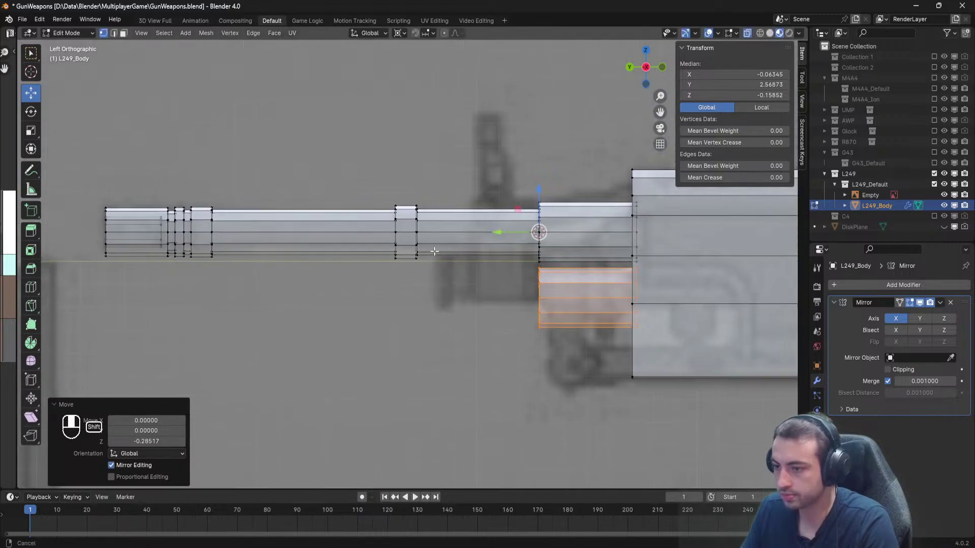
Select the whole linked barrel and scale it to 0.809 on X and Z, leaving Y locked.
{"action": "key", "text": "a"}
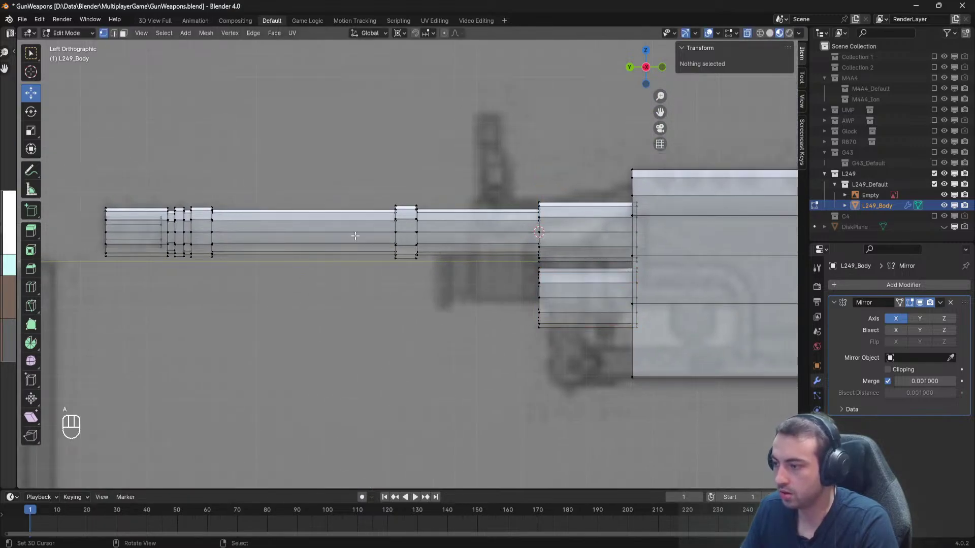
{"action": "key", "text": "l"}
{"action": "scroll", "coordinate": [444, 237], "scroll_direction": "down", "scroll_amount": 2}
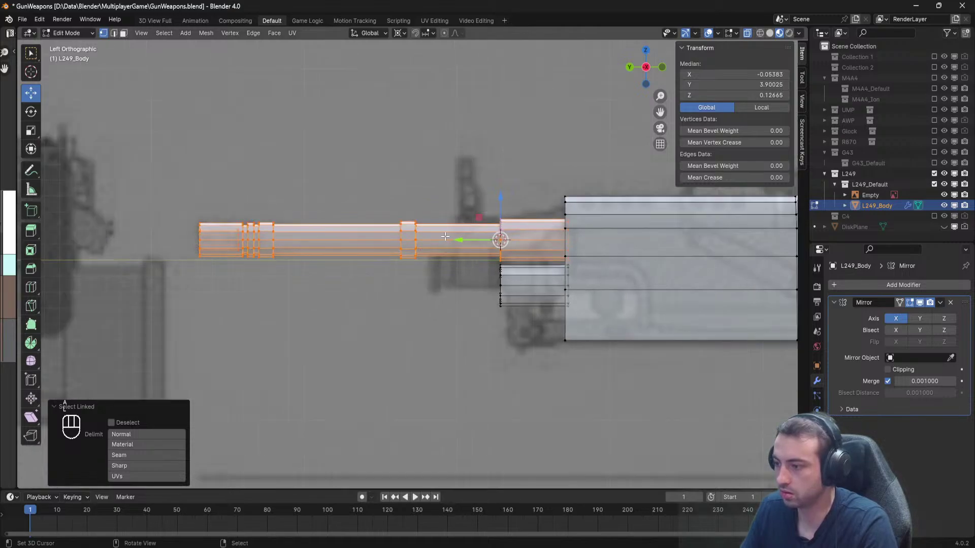
{"action": "middle_click_drag", "start_coordinate": [439, 236], "coordinate": [571, 255]}
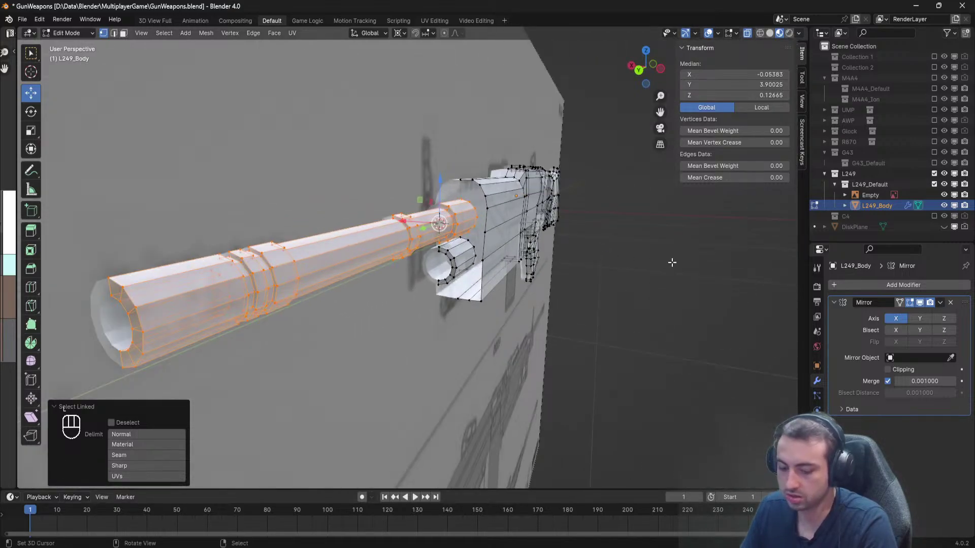
{"action": "key", "text": "s"}
{"action": "key", "text": "shift+y"}
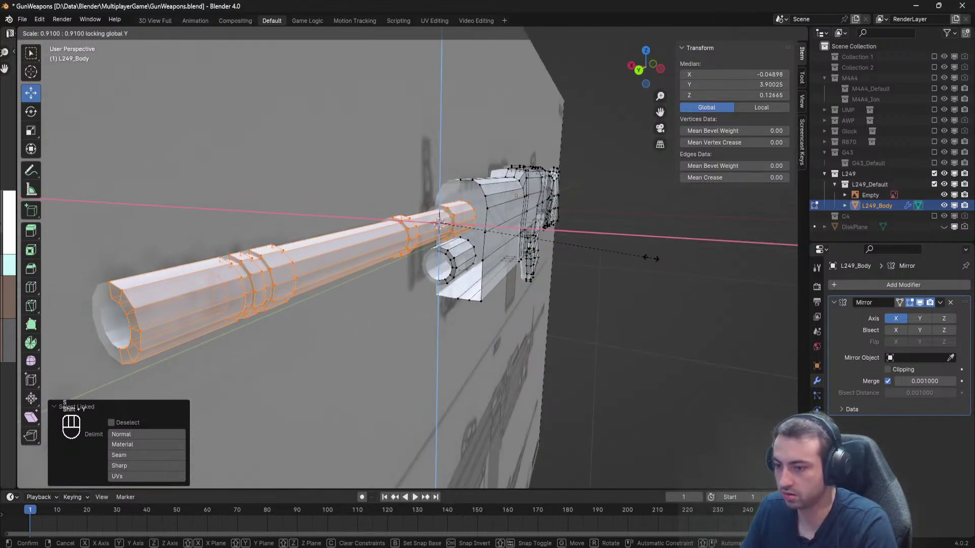
{"action": "left_click", "coordinate": [634, 256]}
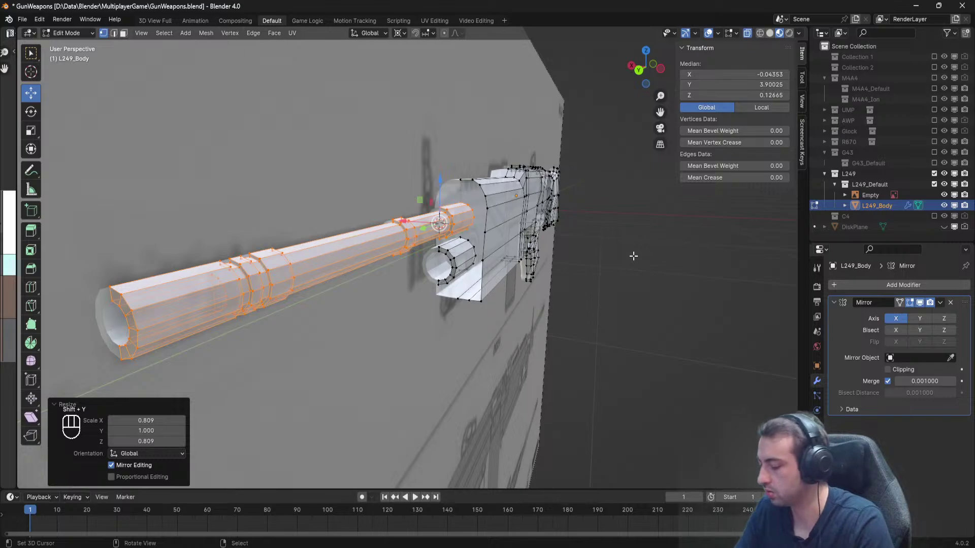
Match the barrel's thickness to the reference by scaling X and Z to 0.697, then back up by about 1.2, with Y locked.
{"action": "key", "text": "KP_9"}
{"action": "key", "text": "KP_3"}
{"action": "key", "text": "KP_9"}
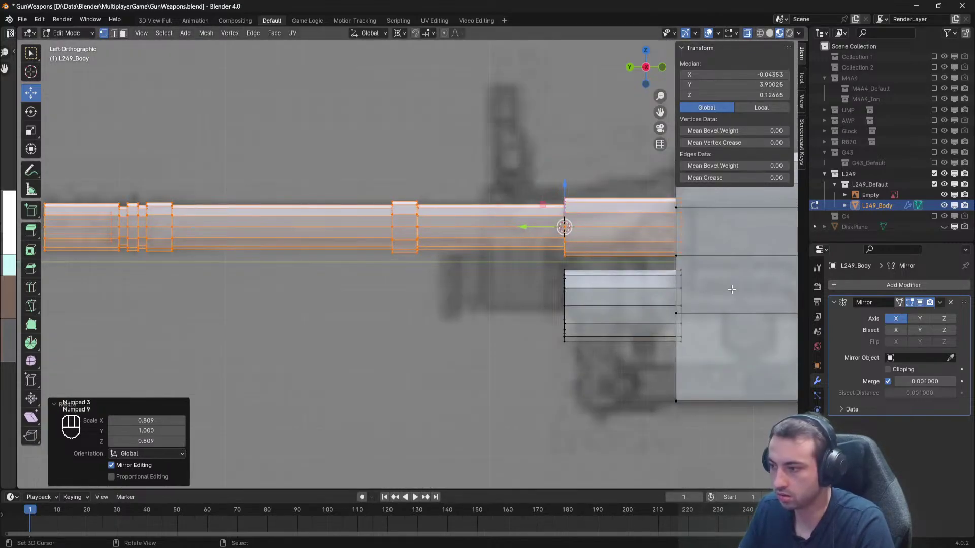
{"action": "key", "text": "s"}
{"action": "key", "text": "shift+y"}
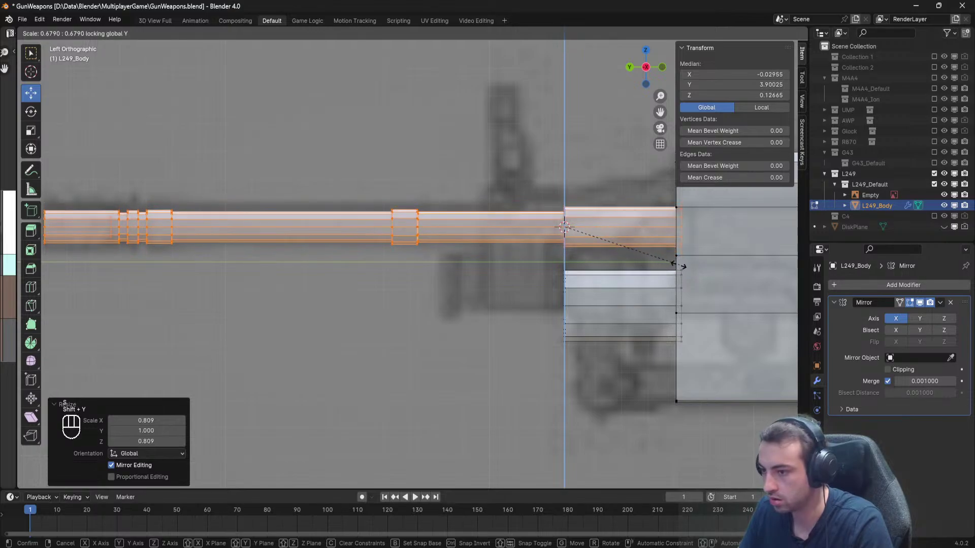
{"action": "left_click", "coordinate": [698, 281]}
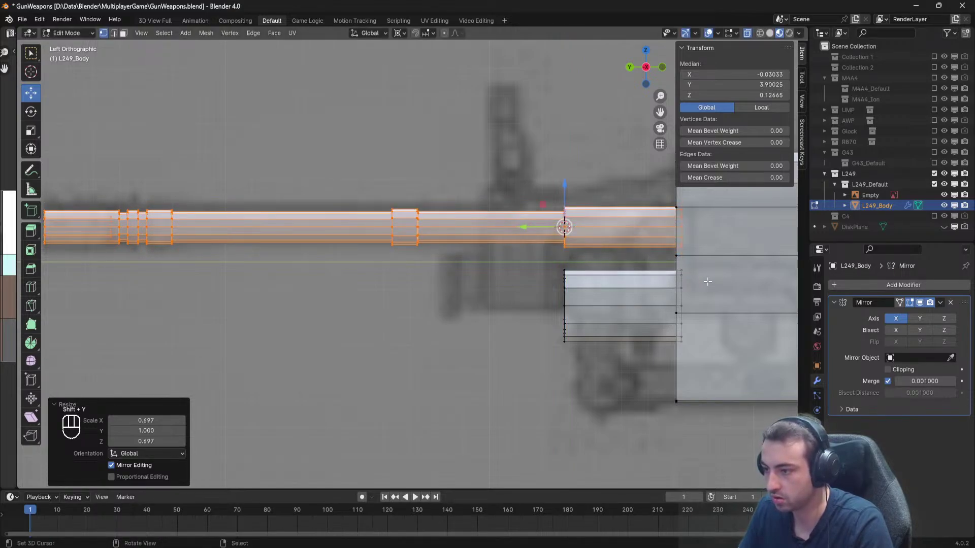
{"action": "key", "text": "s"}
{"action": "key", "text": "shift+y"}
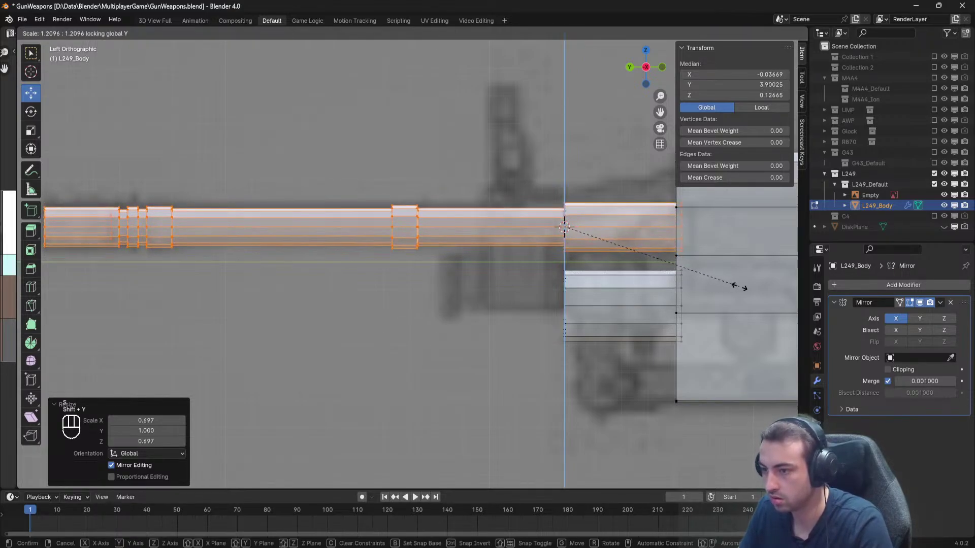
{"action": "left_click", "coordinate": [740, 286]}
Raise the whole barrel about 0.013 along Z to line it up with the reference image.
{"action": "left_click_drag", "start_coordinate": [562, 191], "coordinate": [563, 187]}
{"action": "scroll", "coordinate": [529, 192], "scroll_direction": "down", "scroll_amount": 2}
{"action": "middle_click_drag", "start_coordinate": [297, 234], "coordinate": [477, 234], "text": "shift"}
{"action": "scroll", "coordinate": [442, 242], "scroll_direction": "up", "scroll_amount": 3}
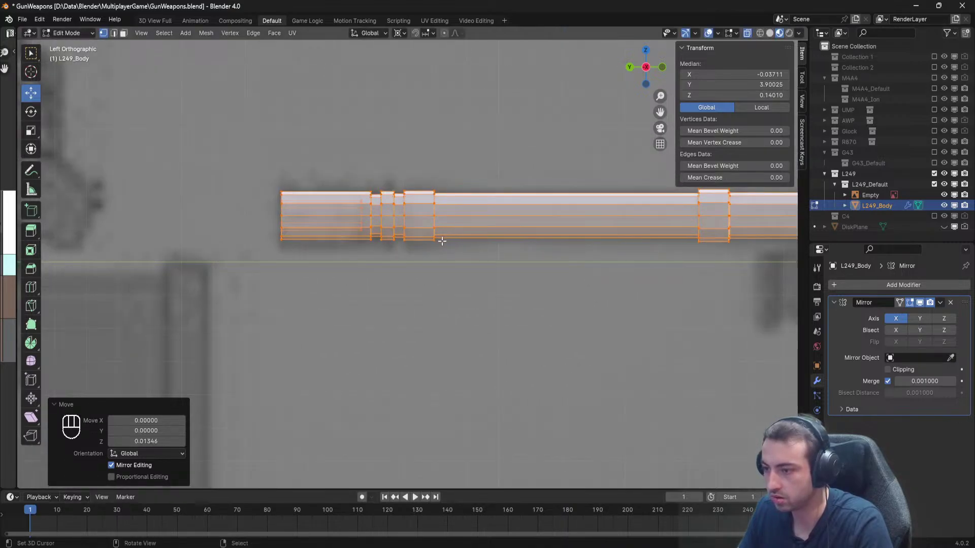
Select the duplicated tube below the barrel and raise it about 0.032 along Z.
{"action": "key", "text": "a"}
{"action": "middle_click_drag", "start_coordinate": [530, 250], "coordinate": [311, 266], "text": "shift"}
{"action": "key", "text": "l"}
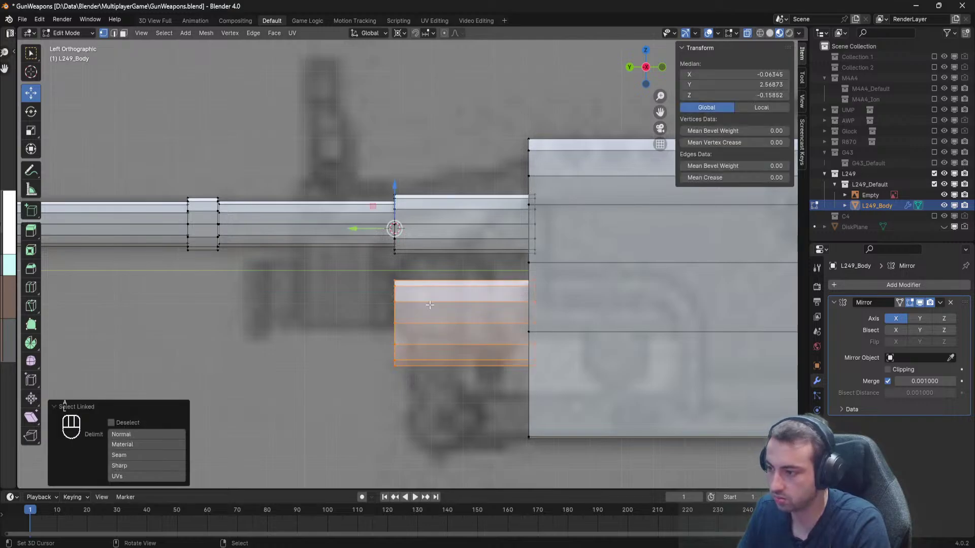
{"action": "left_click_drag", "start_coordinate": [395, 187], "coordinate": [384, 177]}
Snap the 3D cursor to the midpoint between the top and bottom vertices of the lower tube's front ring.
{"action": "middle_click_drag", "start_coordinate": [383, 247], "coordinate": [445, 263]}
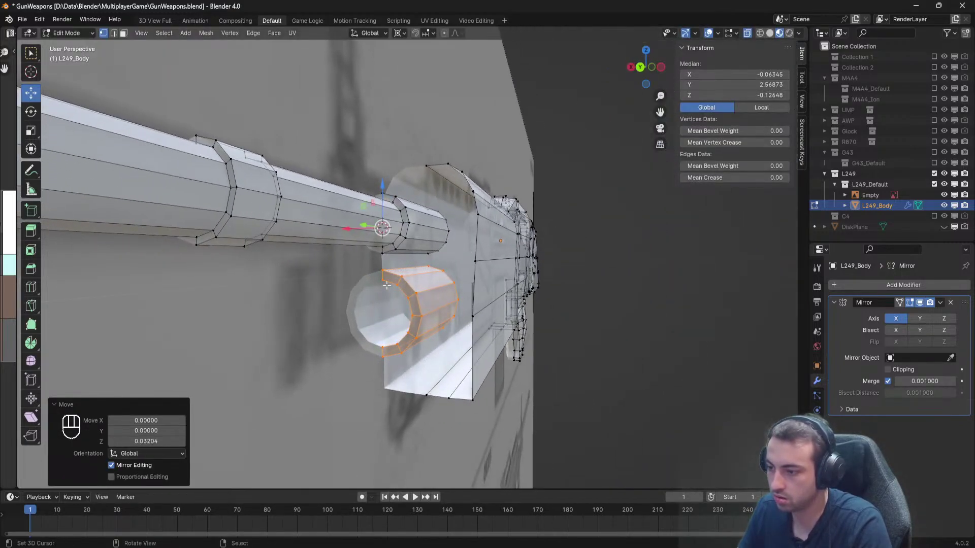
{"action": "right_click", "coordinate": [386, 284]}
{"action": "right_click", "coordinate": [386, 345], "text": "shift"}
{"action": "key", "text": "space"}
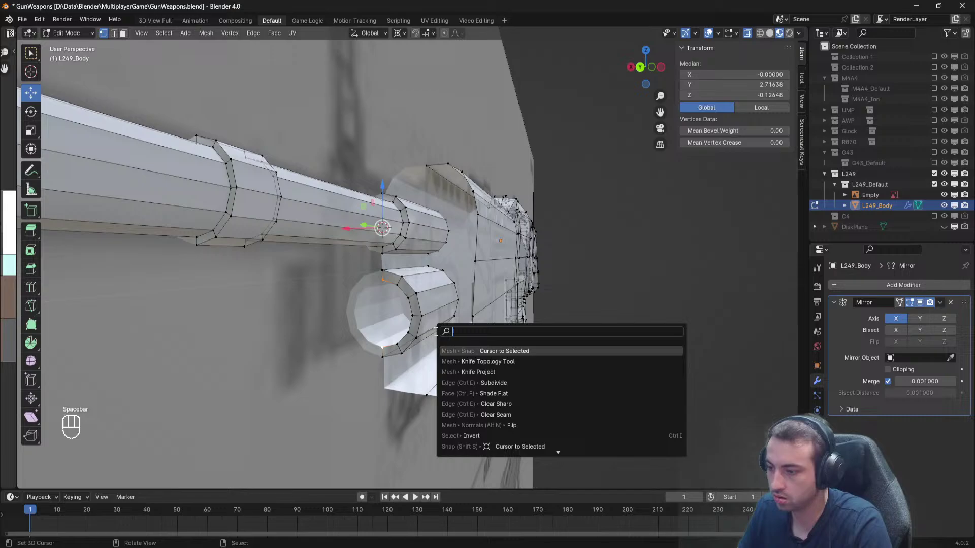
{"action": "left_click", "coordinate": [515, 351]}
Scale the whole lower tube by about 0.82 on X and Z around the 3D cursor, leaving Y locked.
{"action": "middle_click_drag", "start_coordinate": [515, 351], "coordinate": [413, 337]}
{"action": "key", "text": "a"}
{"action": "key", "text": "l"}
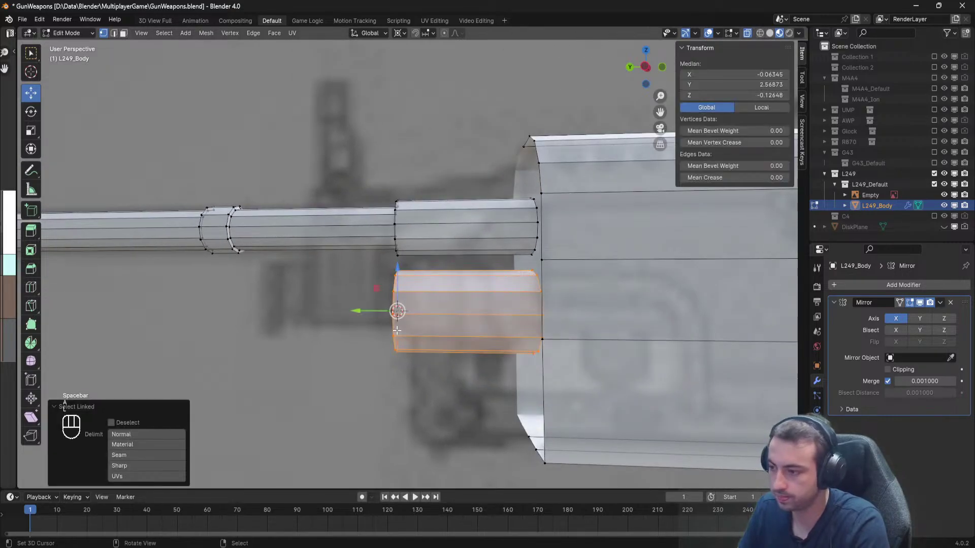
{"action": "key", "text": "KP_3"}
{"action": "key", "text": "KP_9"}
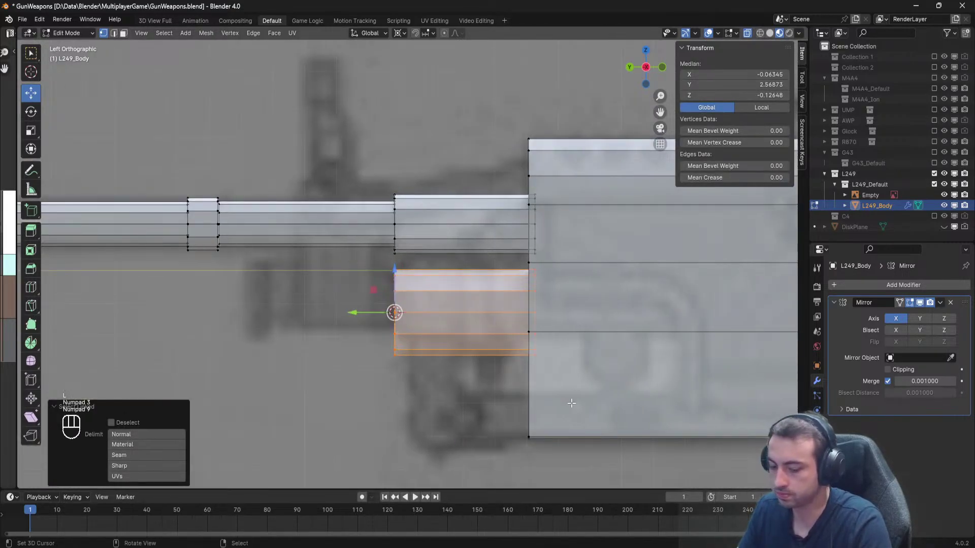
{"action": "key", "text": "s"}
{"action": "key", "text": "shift+y"}
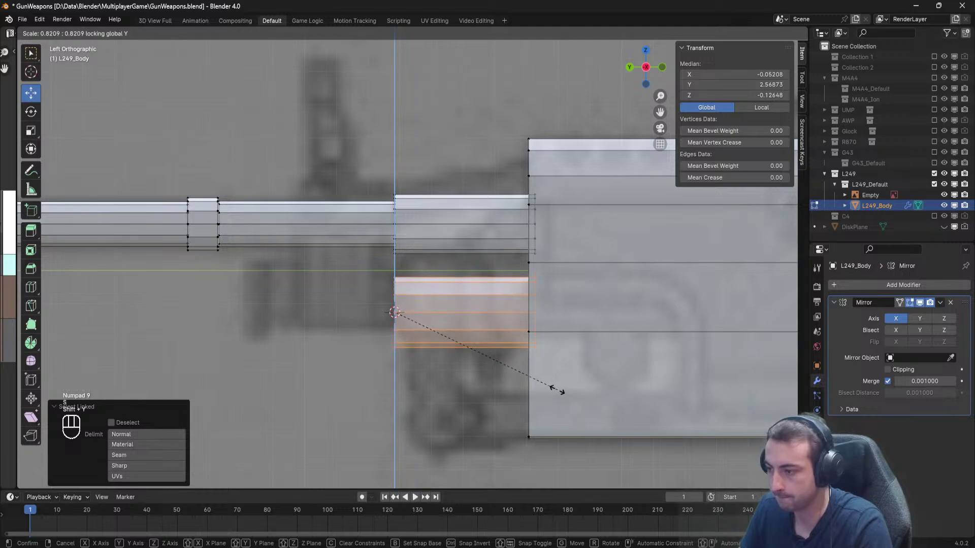
{"action": "left_click", "coordinate": [557, 390]}
Widen the lower tube's rear end ring by about 1.1 on X and Z so the tube tapers toward the front.
{"action": "key", "text": "a"}
{"action": "key", "text": "b"}
{"action": "left_click_drag", "start_coordinate": [579, 397], "coordinate": [529, 273]}
{"action": "key", "text": "s"}
{"action": "key", "text": "shift+y"}
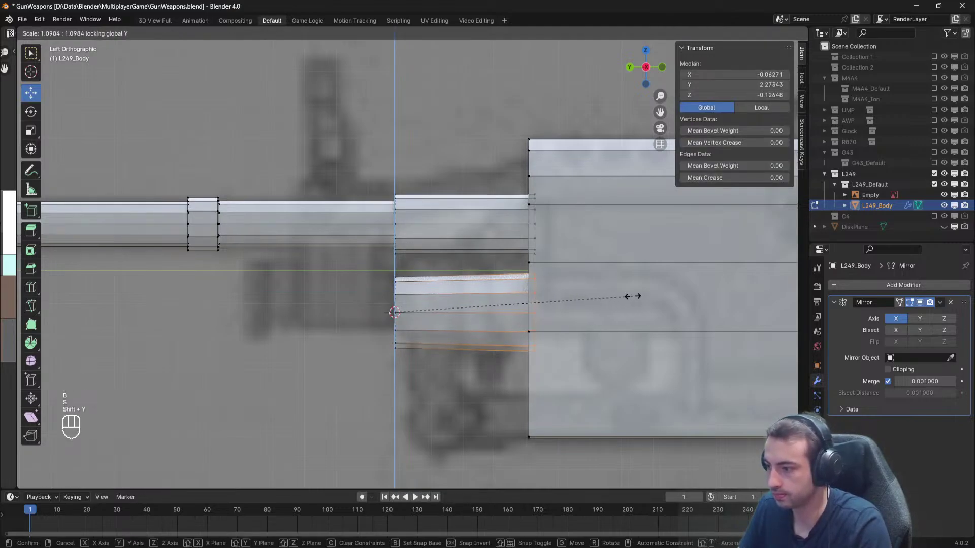
{"action": "left_click", "coordinate": [635, 296]}
Extrude the lower tube's front end ring about 0.388 forward along Y.
{"action": "key", "text": "a"}
{"action": "mouse_move", "coordinate": [378, 312]}
{"action": "middle_mouse_down"}
{"action": "mouse_move", "coordinate": [432, 310]}
{"action": "mouse_move", "coordinate": [385, 329]}
{"action": "middle_mouse_up"}
{"action": "right_click", "coordinate": [387, 322], "text": "alt"}
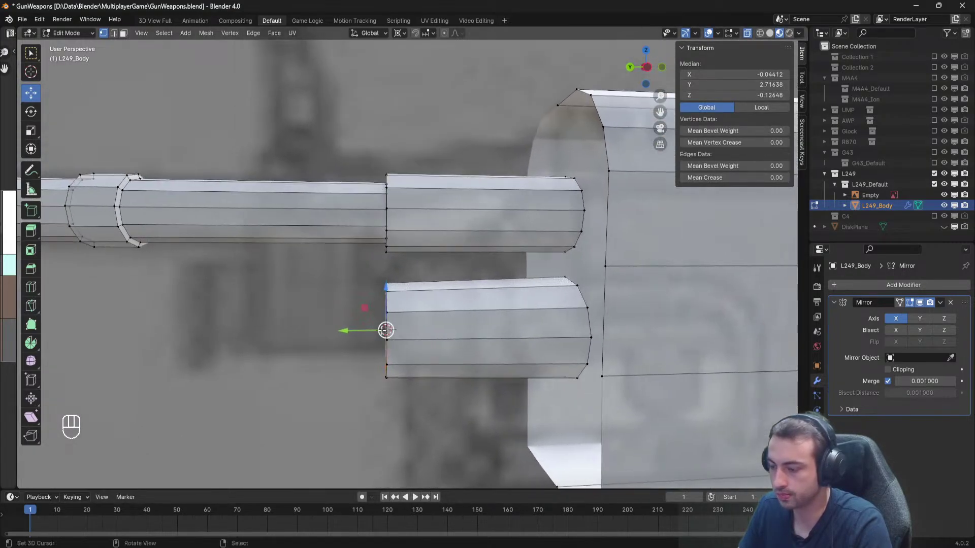
{"action": "key", "text": "KP_3"}
{"action": "key", "text": "KP_9"}
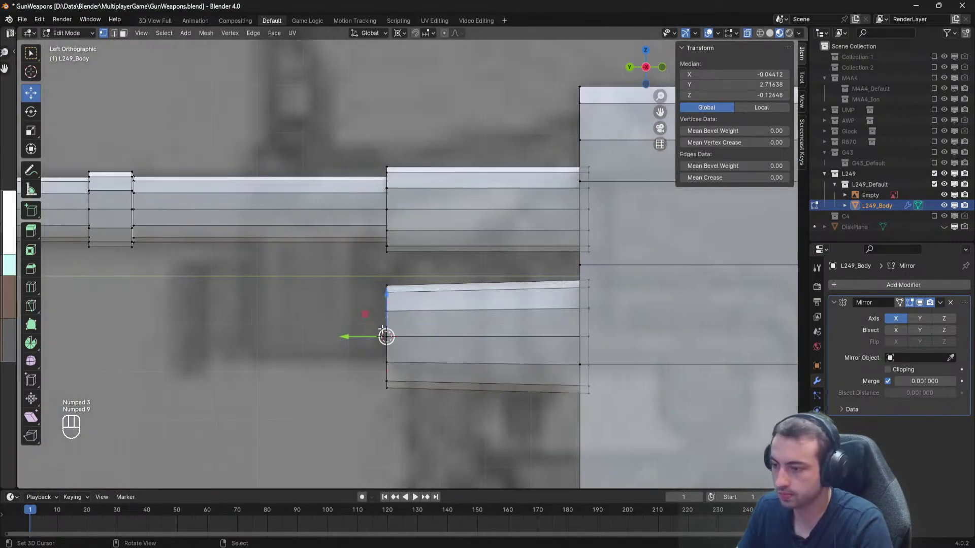
{"action": "key", "text": "e"}
{"action": "key", "text": "y"}
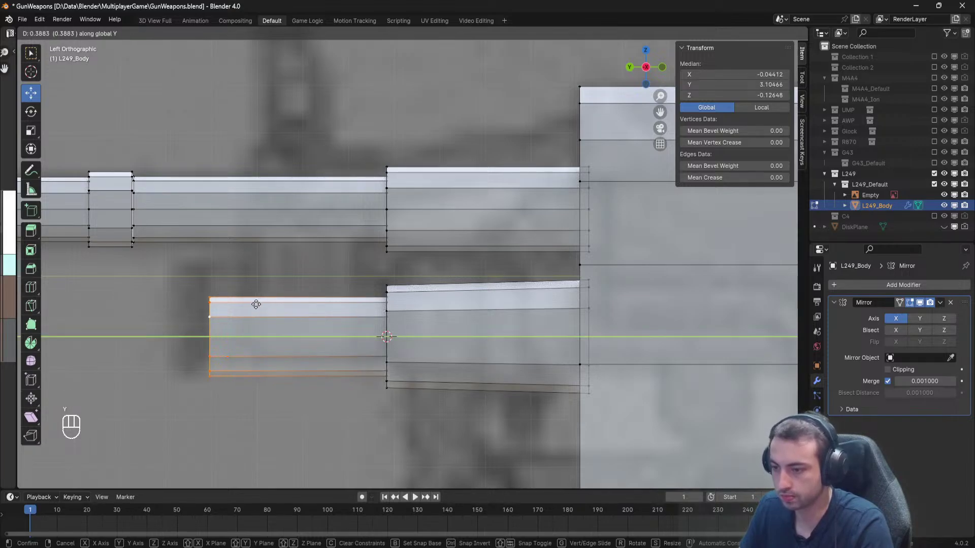
{"action": "left_click", "coordinate": [260, 303], "text": "shift"}
{"action": "middle_click_drag", "start_coordinate": [260, 303], "coordinate": [357, 289], "text": "shift"}
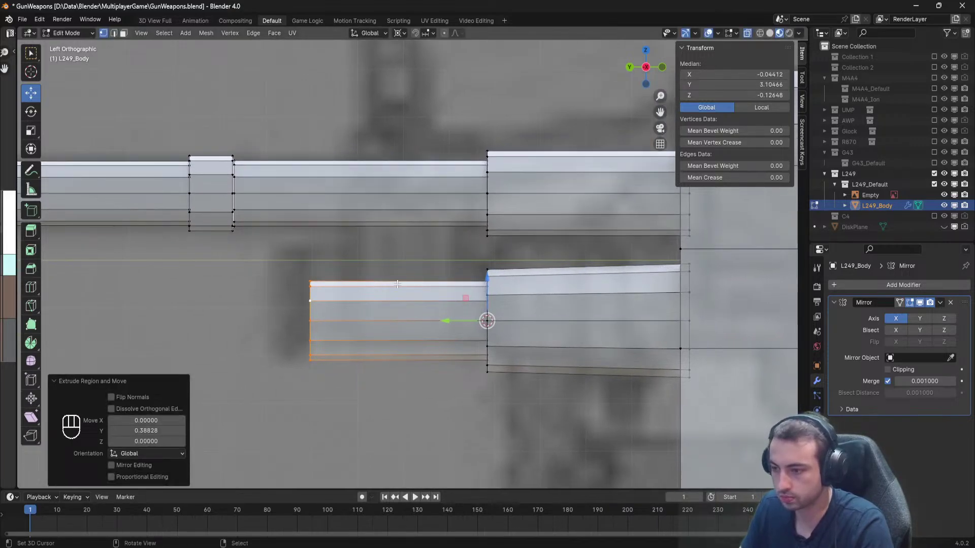
Extrude the lower tube's new front ring in place and scale it to 1.665 on X and Z, leaving Y locked.
{"action": "key", "text": "e"}
{"action": "key", "text": "s"}
{"action": "key", "text": "shift+y"}
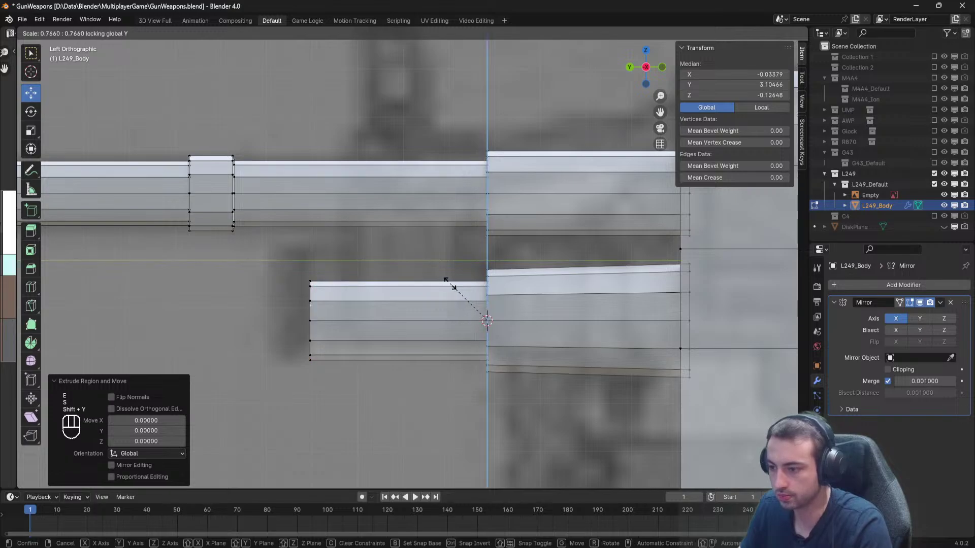
{"action": "left_click", "coordinate": [386, 280]}
Extrude the enlarged ring about 0.08 forward along Y as a flange and switch to Object Mode.
{"action": "key", "text": "e"}
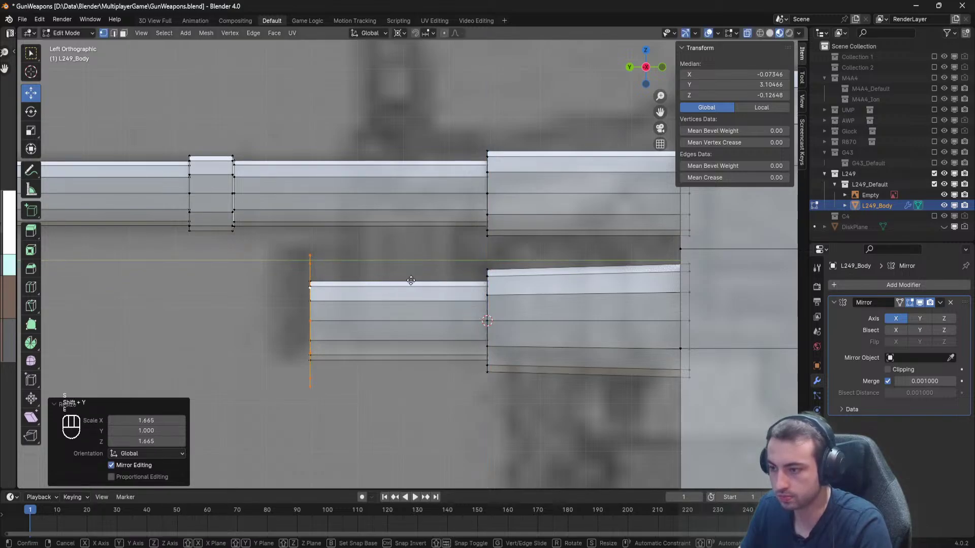
{"action": "key", "text": "y"}
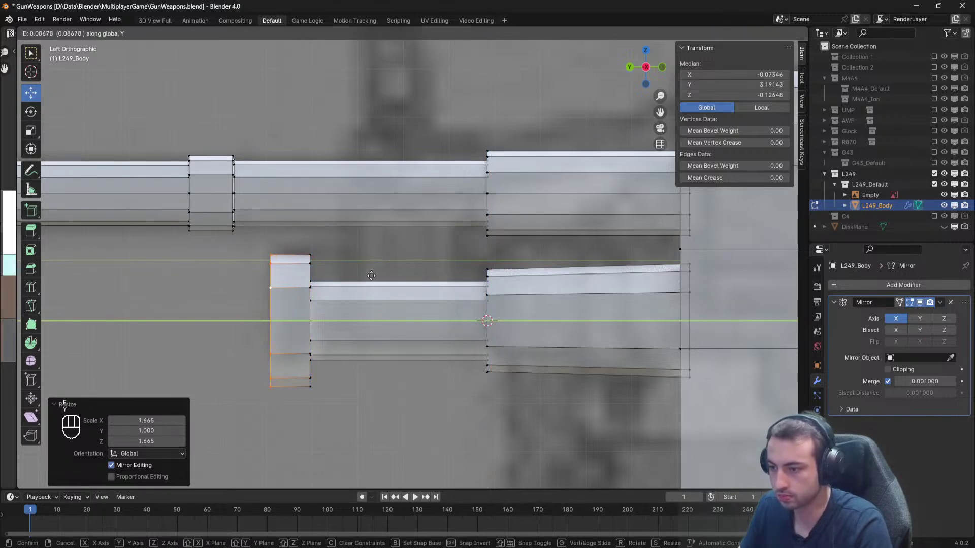
{"action": "left_click", "coordinate": [376, 274]}
{"action": "scroll", "coordinate": [388, 300], "scroll_direction": "up", "scroll_amount": 1}
{"action": "key", "text": "a"}
{"action": "key", "text": "Tab"}
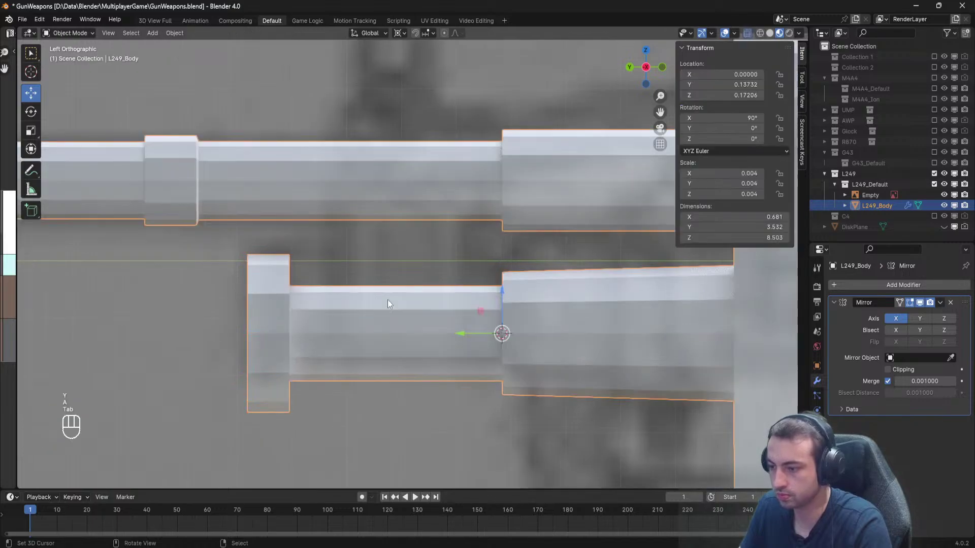
Return to Edit Mode and cap the flange's front opening by filling its outer edge loop with a face.
{"action": "scroll", "coordinate": [388, 300], "scroll_direction": "down", "scroll_amount": 5}
{"action": "middle_click_drag", "start_coordinate": [347, 304], "coordinate": [410, 297]}
{"action": "key", "text": "Tab"}
{"action": "scroll", "coordinate": [441, 299], "scroll_direction": "up", "scroll_amount": 3}
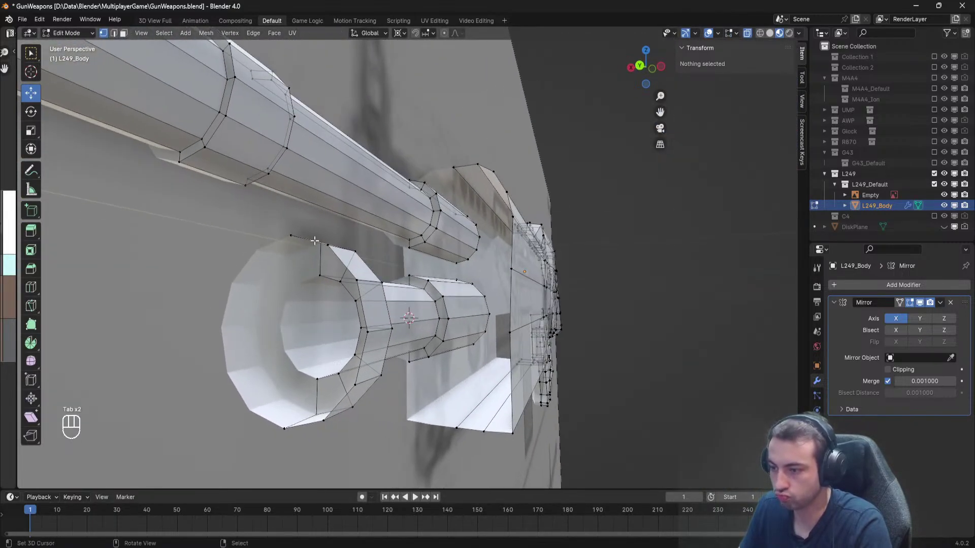
{"action": "right_click", "coordinate": [308, 236]}
{"action": "middle_click_drag", "start_coordinate": [308, 369], "coordinate": [326, 373]}
{"action": "key", "text": "a"}
{"action": "right_click", "coordinate": [338, 418], "text": "alt"}
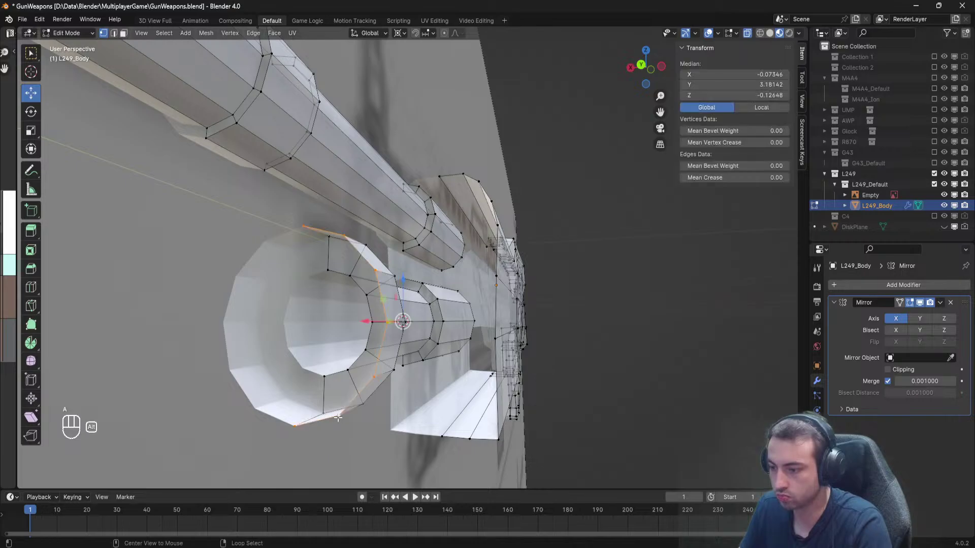
{"action": "middle_click_drag", "start_coordinate": [356, 414], "coordinate": [336, 407]}
{"action": "key", "text": "f"}
{"action": "middle_click_drag", "start_coordinate": [336, 406], "coordinate": [304, 343]}
Switch back to Object Mode, select the reference image empty and save the file.
{"action": "right_click", "coordinate": [207, 393]}
{"action": "scroll", "coordinate": [201, 392], "scroll_direction": "down", "scroll_amount": 5}
{"action": "key", "text": "ctrl+s"}
{"action": "key", "text": "Tab"}
{"action": "scroll", "coordinate": [367, 343], "scroll_direction": "up", "scroll_amount": 3}
{"action": "key", "text": "ctrl+s"}
{"action": "key", "text": "ctrl+s"}
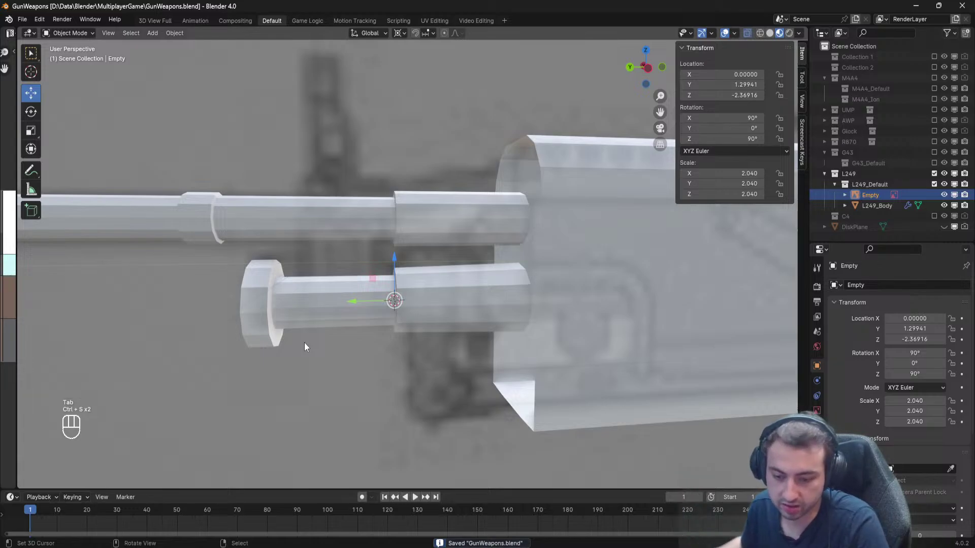
{"action": "scroll", "coordinate": [329, 340], "scroll_direction": "down", "scroll_amount": 5}
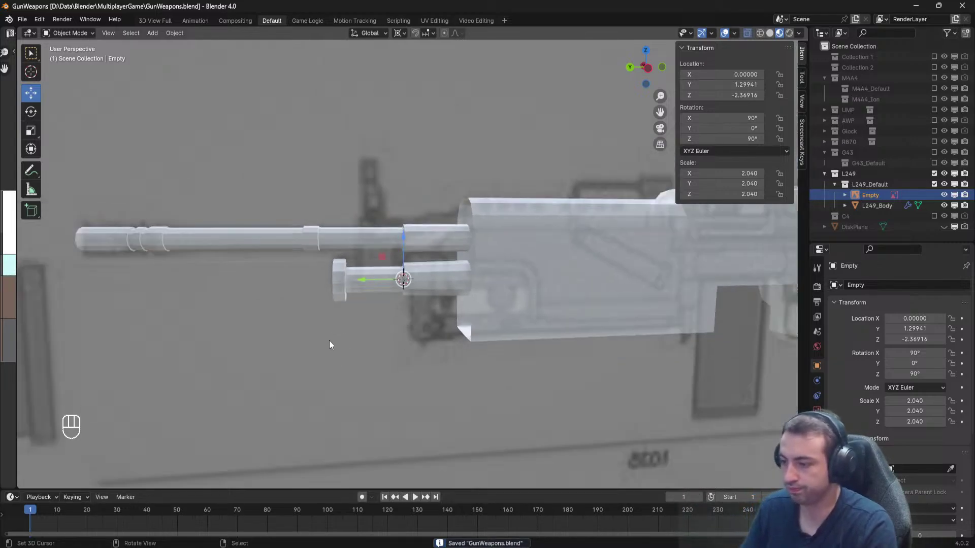
{"action": "scroll", "coordinate": [333, 340], "scroll_direction": "up", "scroll_amount": 4}
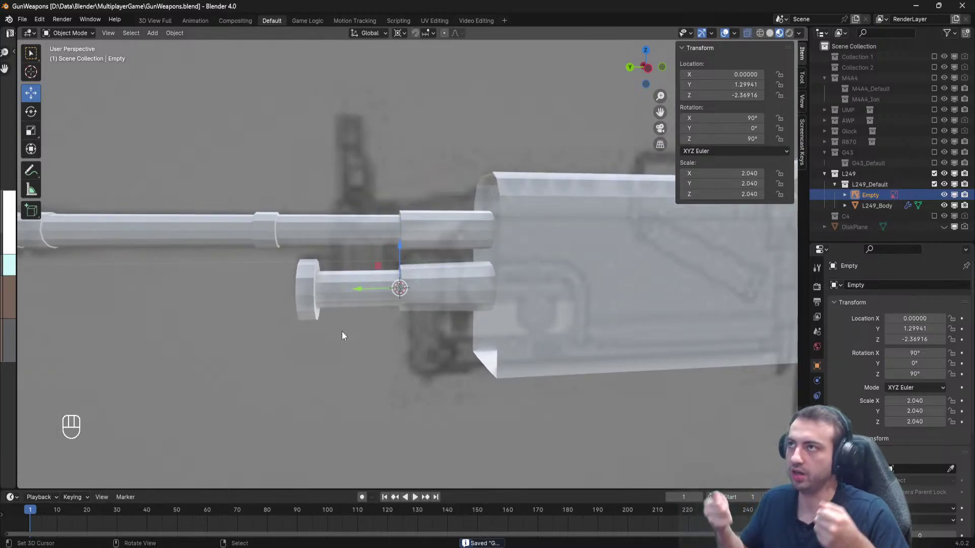
{"action": "scroll", "coordinate": [411, 287], "scroll_direction": "down", "scroll_amount": 5}
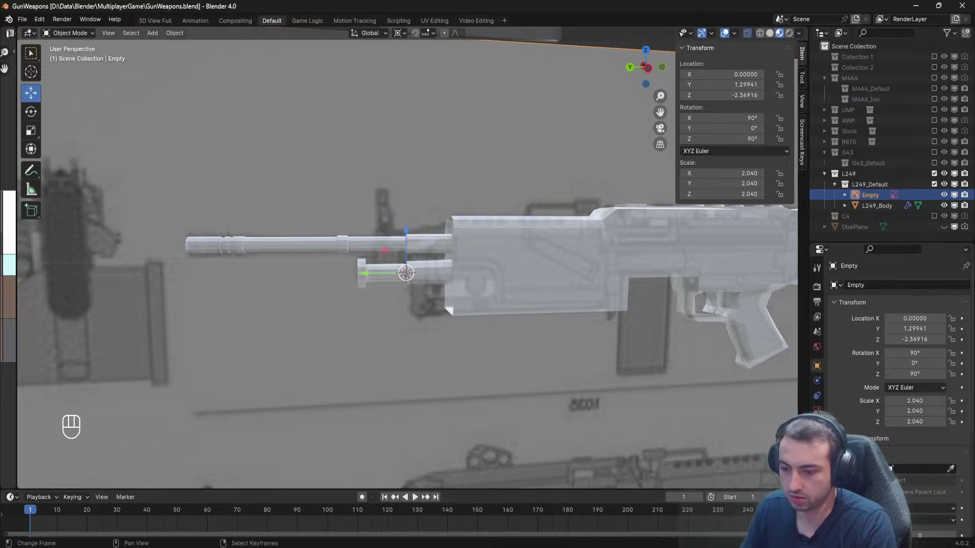
Switch to the browser to examine the M249 reference photo around the gas tube, and return to Blender.
{"action": "left_click", "coordinate": [165, 495]}
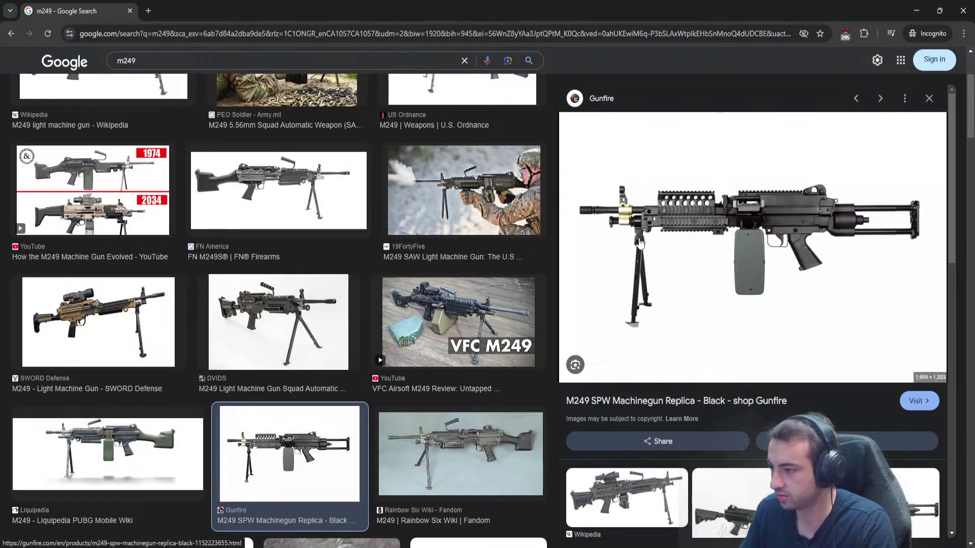
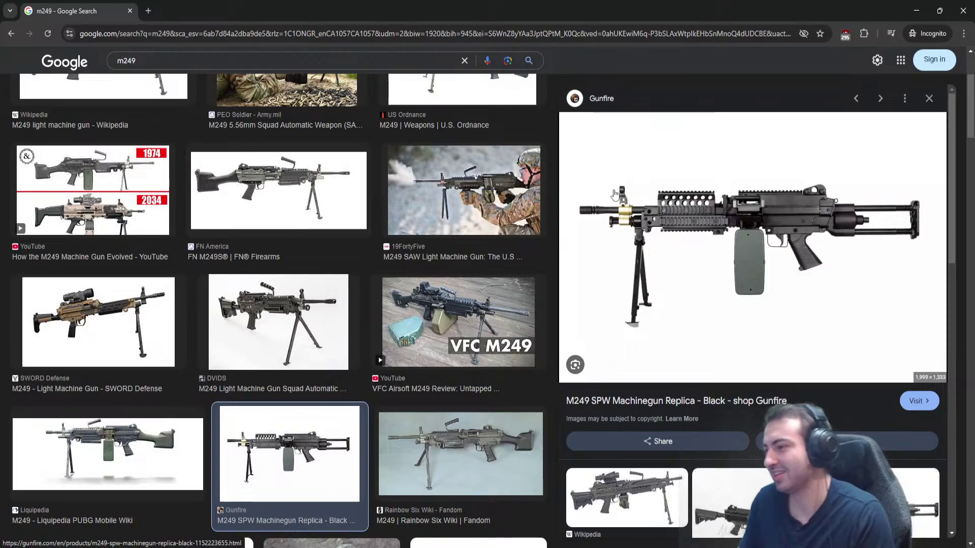
{"action": "key", "text": "alt+Tab"}
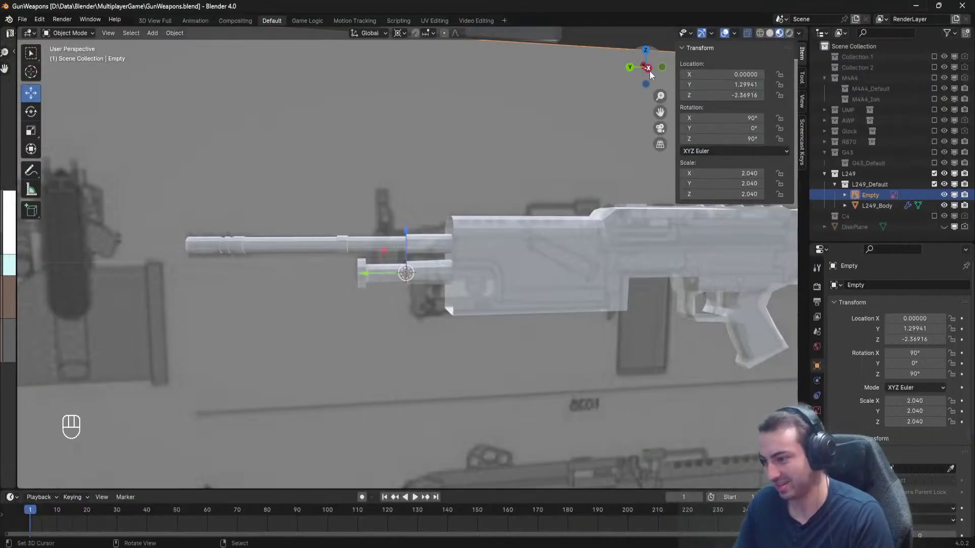
{"action": "scroll", "coordinate": [403, 205], "scroll_direction": "up", "scroll_amount": 5}
{"action": "scroll", "coordinate": [394, 214], "scroll_direction": "up", "scroll_amount": 3}
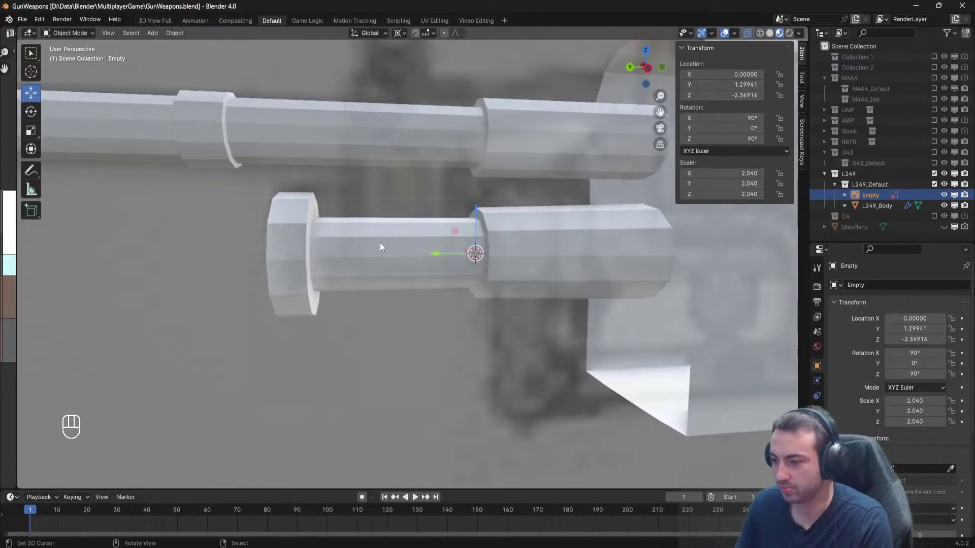
Select the gun body, enter Edit Mode, clear the mesh selection and save the file.
{"action": "right_click", "coordinate": [492, 248]}
{"action": "key", "text": "Tab"}
{"action": "middle_click_drag", "start_coordinate": [492, 248], "coordinate": [408, 241]}
{"action": "key", "text": "a"}
{"action": "key", "text": "ctrl+s"}
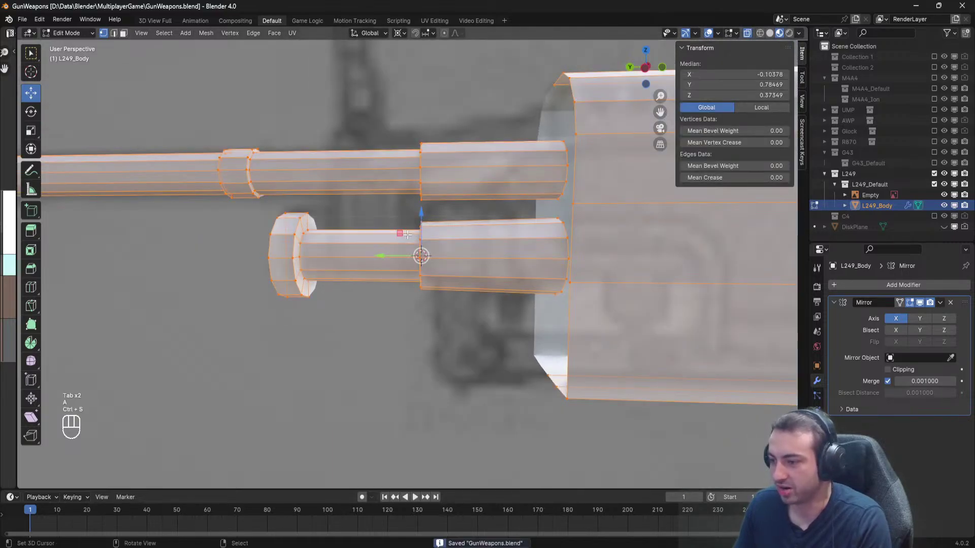
{"action": "key", "text": "a"}
{"action": "scroll", "coordinate": [408, 235], "scroll_direction": "up", "scroll_amount": 1}
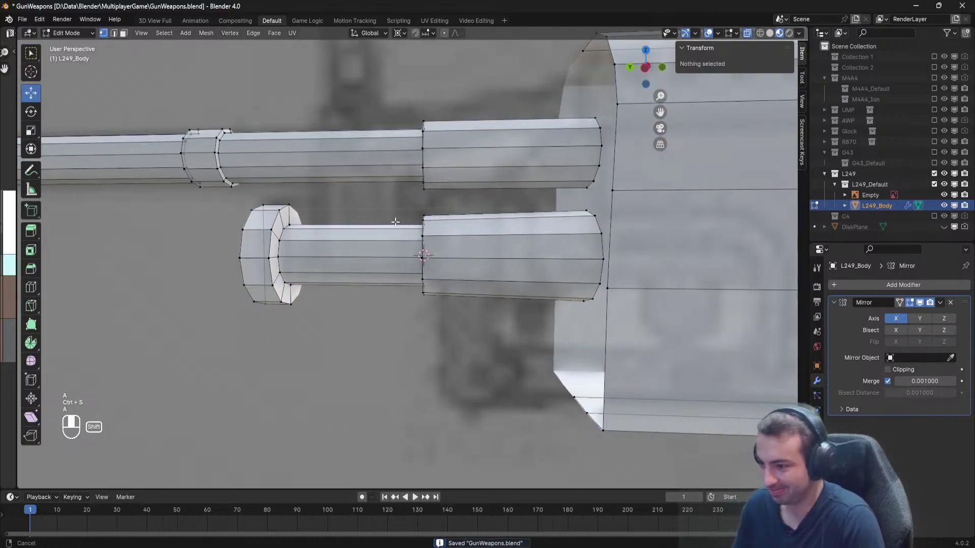
{"action": "scroll", "coordinate": [456, 255], "scroll_direction": "up", "scroll_amount": 1}
{"action": "key", "text": "ctrl+s"}
{"action": "scroll", "coordinate": [420, 237], "scroll_direction": "up", "scroll_amount": 1}
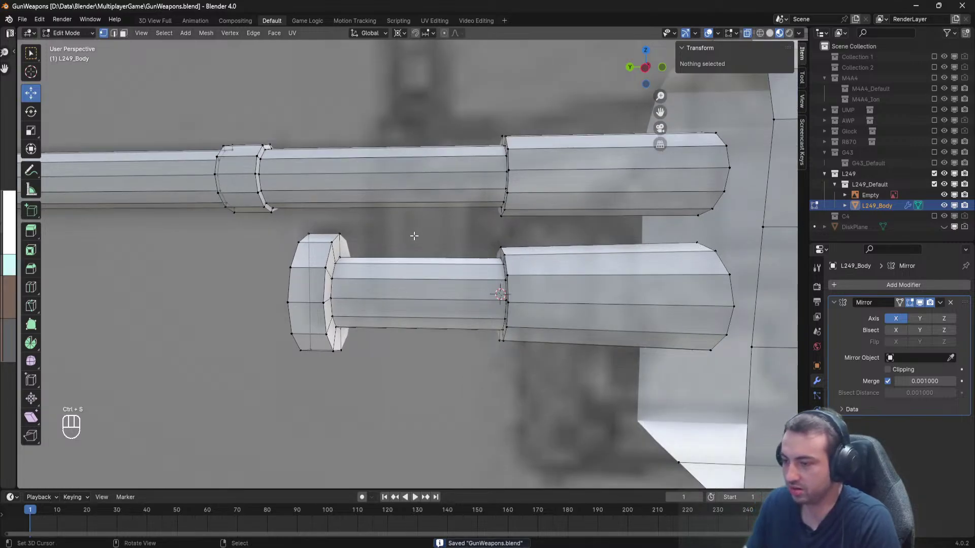
Add two loop cuts to the narrow section of the lower tube and scale them to 0.382 along Y.
{"action": "key", "text": "ctrl+r"}
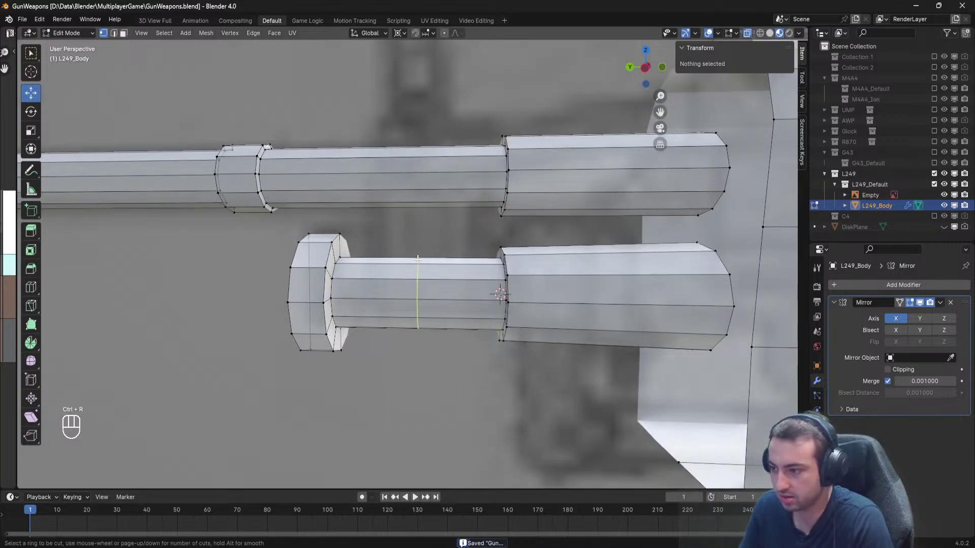
{"action": "scroll", "coordinate": [417, 266], "scroll_direction": "up", "scroll_amount": 1}
{"action": "left_click", "coordinate": [417, 266]}
{"action": "right_click", "coordinate": [417, 266]}
{"action": "key", "text": "s"}
{"action": "key", "text": "x"}
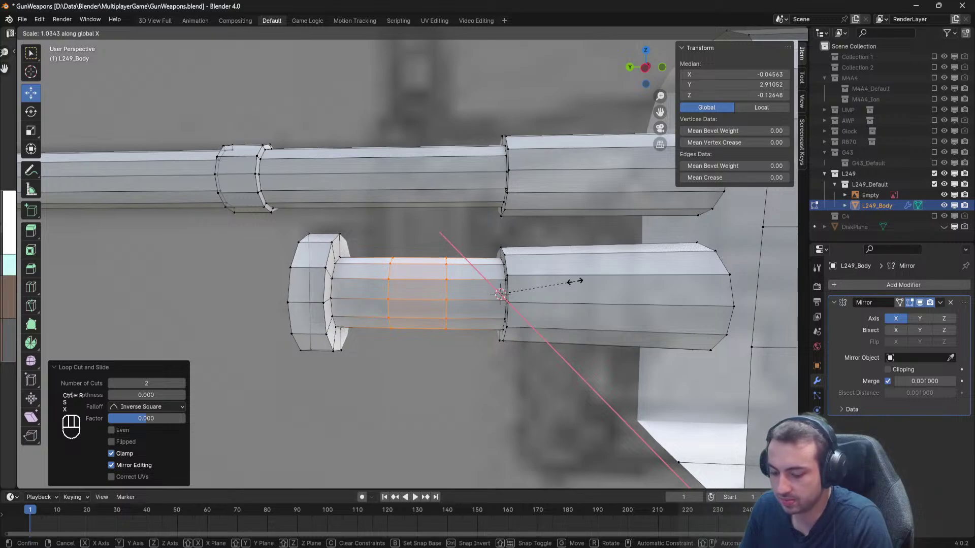
{"action": "key", "text": "y"}
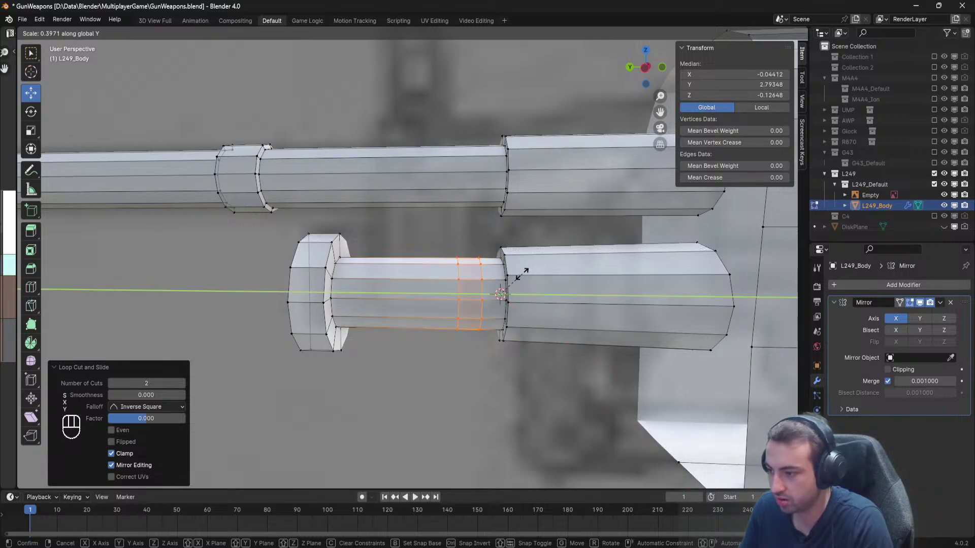
{"action": "left_click", "coordinate": [522, 275]}
Move the lower tube's two new edge loops about 0.122 along Y, toward the flange.
{"action": "key", "text": "g"}
{"action": "key", "text": "y"}
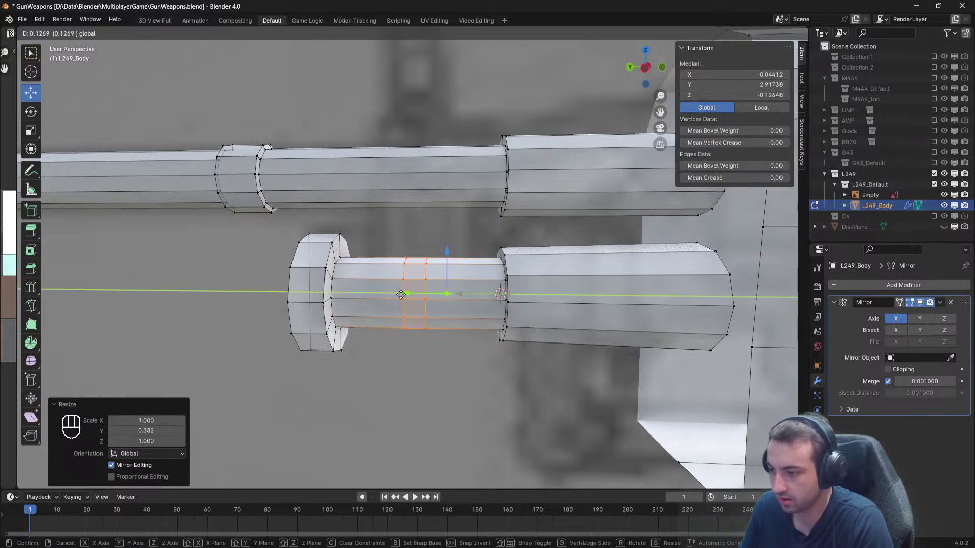
{"action": "left_click", "coordinate": [493, 225]}
Set the pivot point to Median Point and scale the lower tube's two loops wider apart along Y.
{"action": "left_click", "coordinate": [399, 33]}
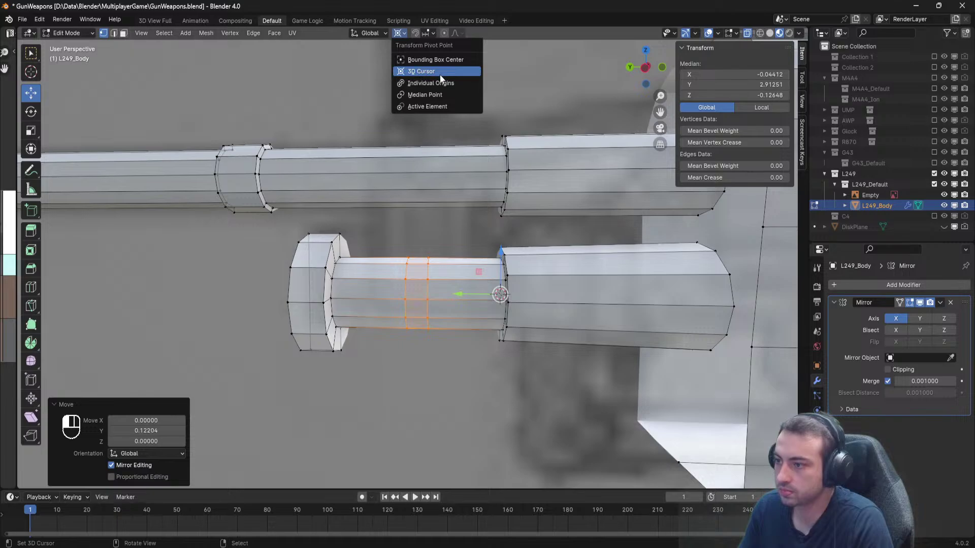
{"action": "left_click", "coordinate": [427, 95]}
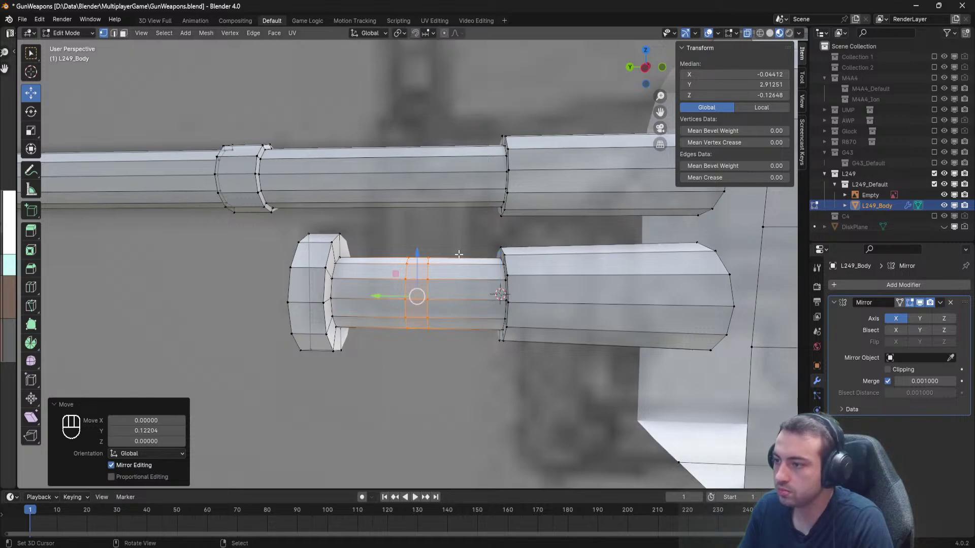
{"action": "key", "text": "alt+a"}
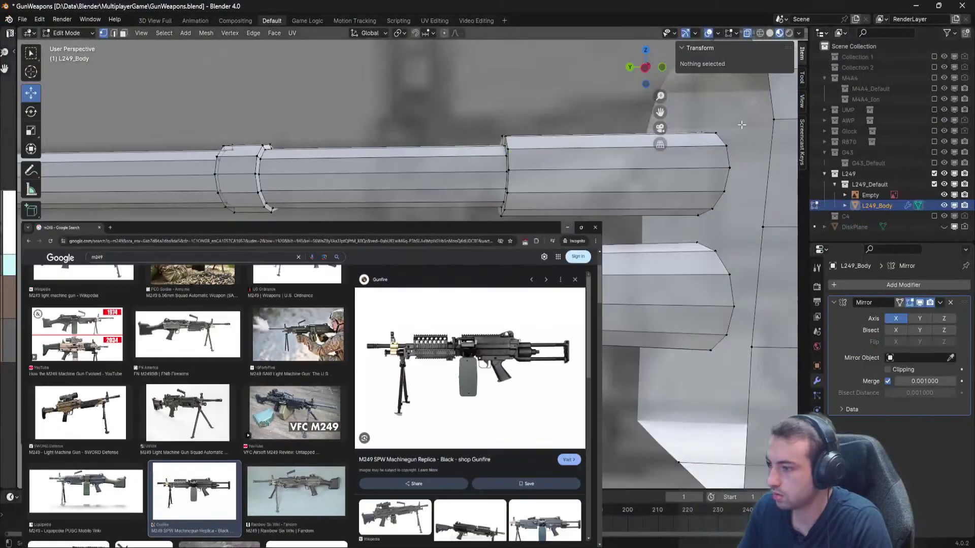
{"action": "key", "text": "b"}
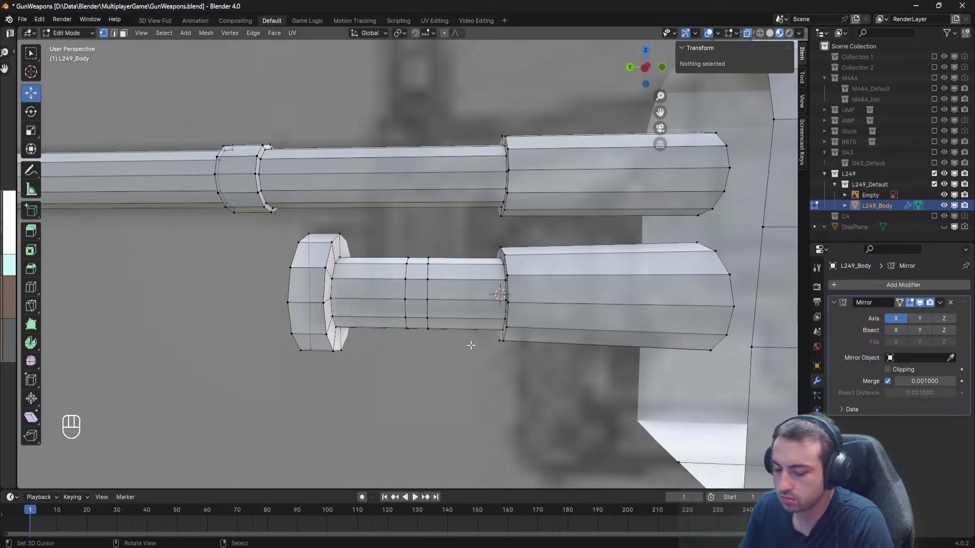
{"action": "left_click_drag", "start_coordinate": [468, 342], "coordinate": [401, 245]}
{"action": "key", "text": "s"}
{"action": "key", "text": "x"}
{"action": "key", "text": "y"}
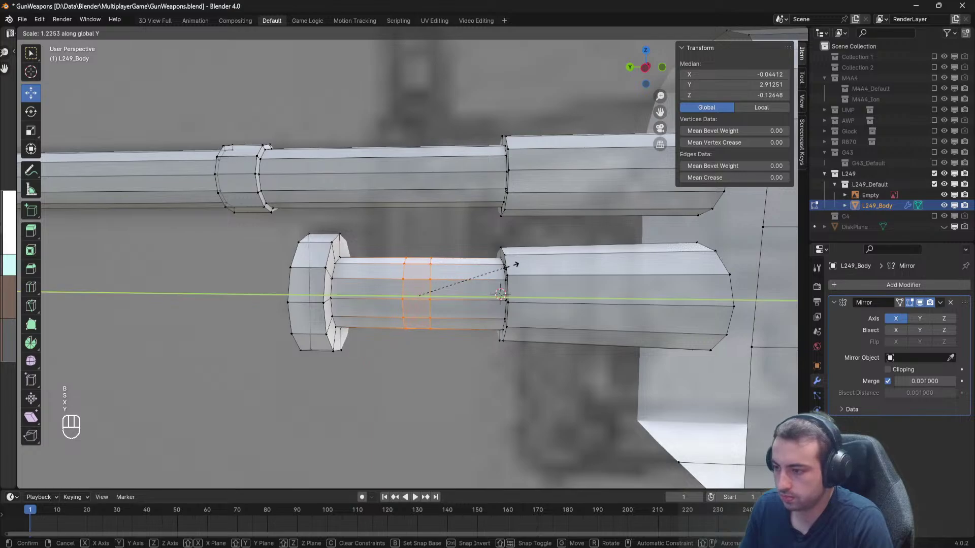
{"action": "left_click", "coordinate": [480, 267]}
{"action": "key", "text": "alt+a"}
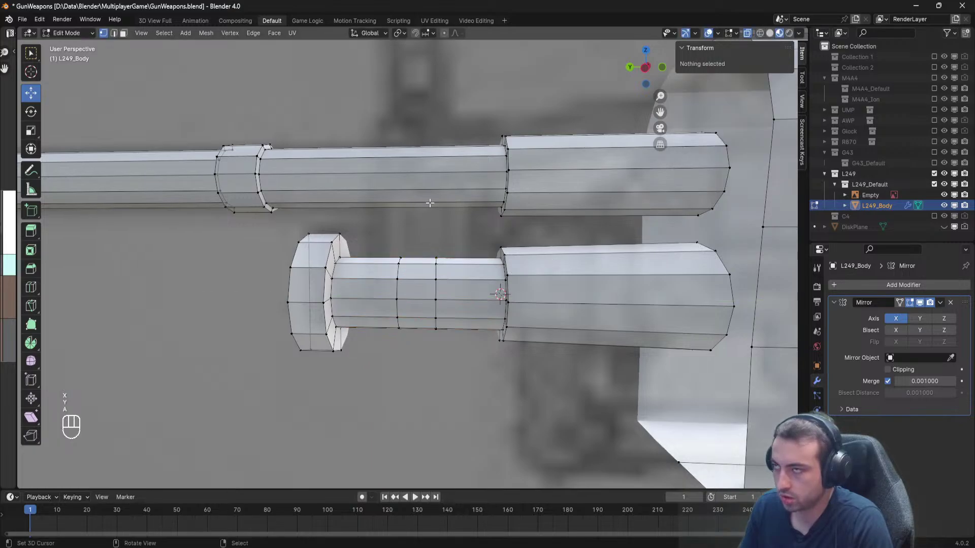
Add two loop cuts to the barrel section above the lower tube and scale them to 0.393 along Y.
{"action": "middle_click_drag", "start_coordinate": [430, 203], "coordinate": [437, 261]}
{"action": "key", "text": "ctrl+r"}
{"action": "scroll", "coordinate": [423, 227], "scroll_direction": "up", "scroll_amount": 1}
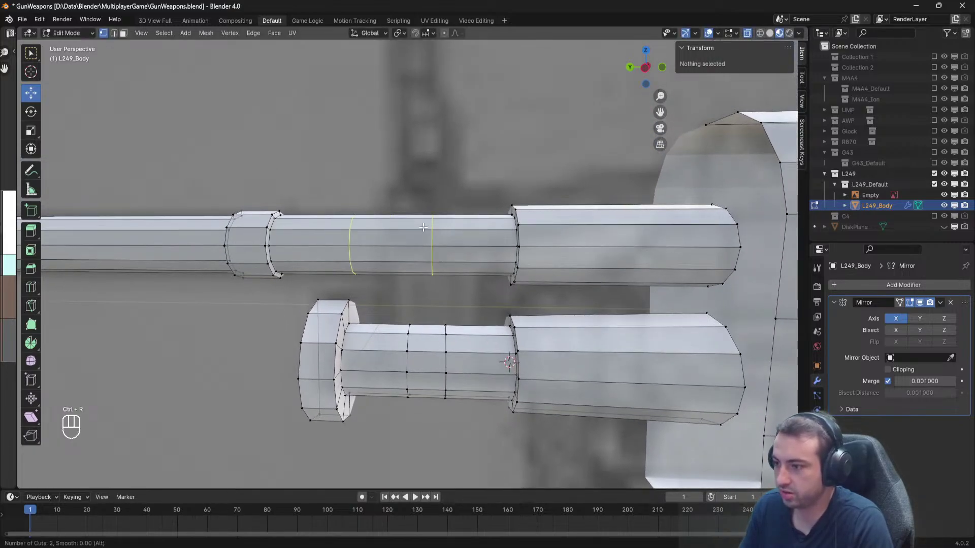
{"action": "left_click", "coordinate": [423, 228]}
{"action": "right_click", "coordinate": [423, 228]}
{"action": "key", "text": "s"}
{"action": "key", "text": "x"}
{"action": "key", "text": "y"}
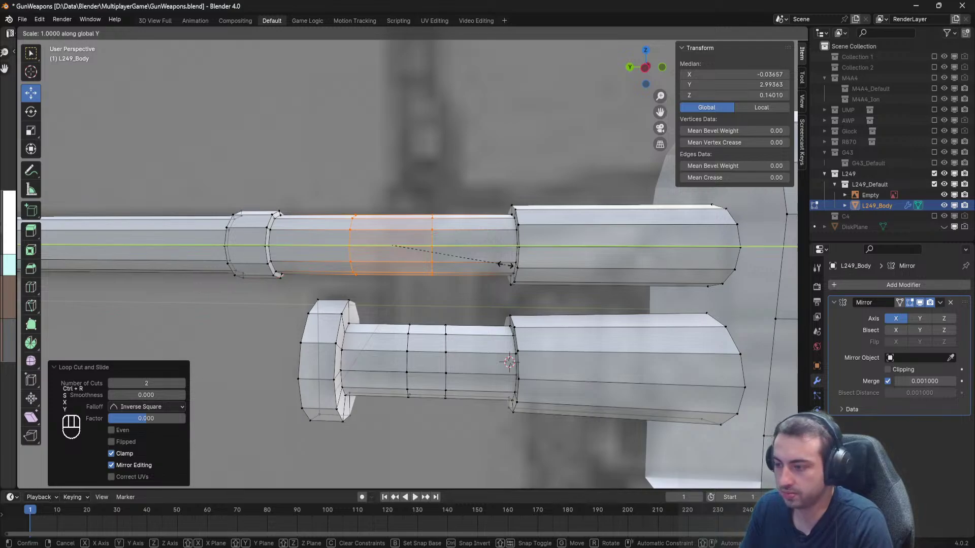
{"action": "left_click", "coordinate": [393, 246]}
Move the barrel's two new loops -0.079 along Y and widen them by about 1.11 along Y.
{"action": "key", "text": "g"}
{"action": "key", "text": "y"}
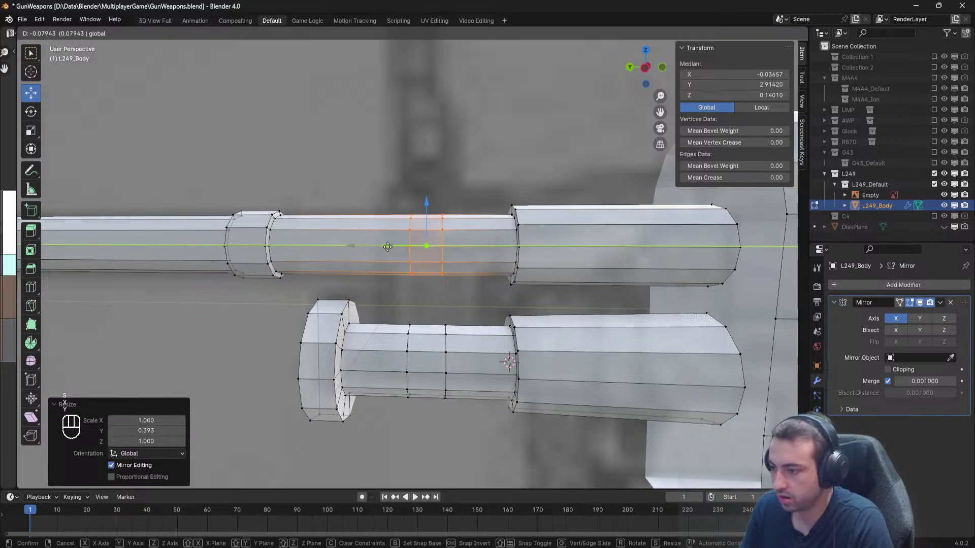
{"action": "left_click", "coordinate": [387, 246]}
{"action": "scroll", "coordinate": [406, 246], "scroll_direction": "up", "scroll_amount": 2}
{"action": "key", "text": "s"}
{"action": "key", "text": "y"}
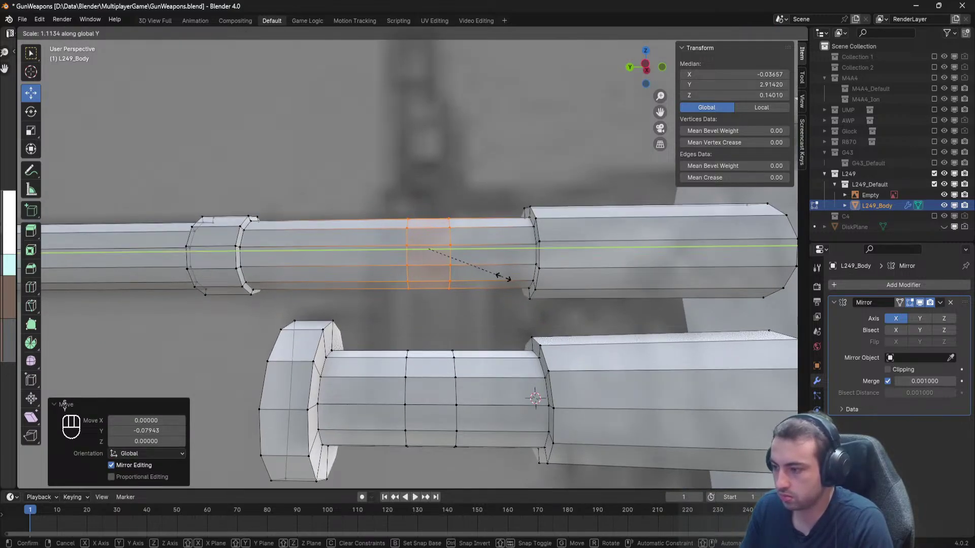
{"action": "left_click", "coordinate": [506, 275]}
In face select mode, delete the facing faces between the loop pairs on the lower tube's top and the barrel's underside.
{"action": "key", "text": "a"}
{"action": "middle_click_drag", "start_coordinate": [491, 273], "coordinate": [308, 100], "text": "shift"}
{"action": "left_click", "coordinate": [480, 323]}
{"action": "left_click", "coordinate": [124, 32]}
{"action": "left_click", "coordinate": [437, 337]}
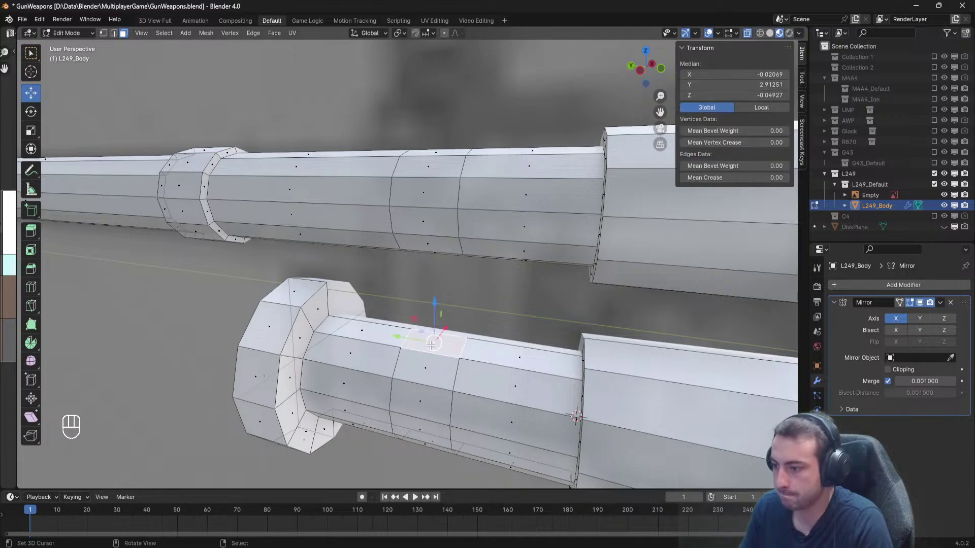
{"action": "middle_click_drag", "start_coordinate": [437, 338], "coordinate": [372, 280]}
{"action": "left_click", "coordinate": [376, 281], "text": "shift"}
{"action": "key", "text": "x"}
{"action": "left_click", "coordinate": [227, 322]}
Fill a face between the front edges of the two openings to connect the barrel and lower tube.
{"action": "key", "text": "1"}
{"action": "right_click", "coordinate": [391, 302]}
{"action": "right_click", "coordinate": [360, 315], "text": "shift"}
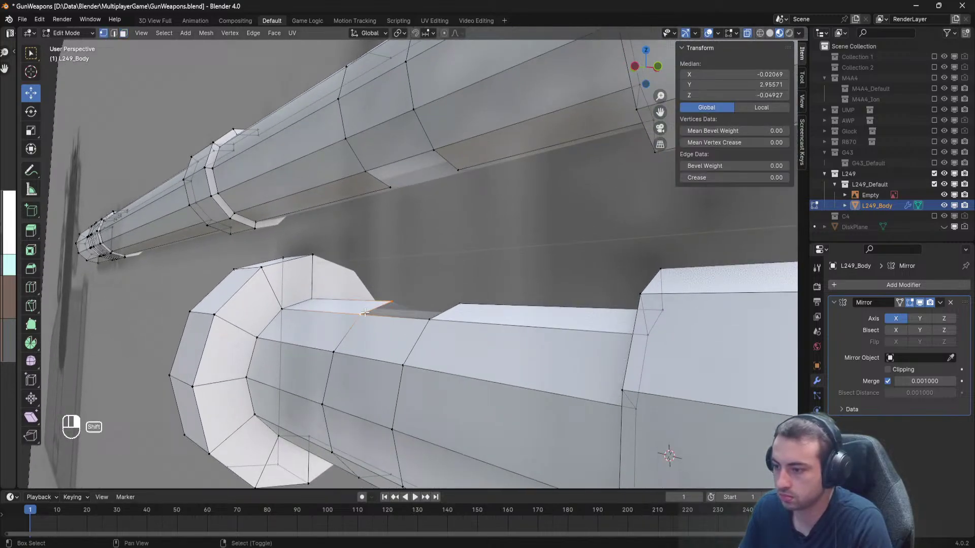
{"action": "right_click", "coordinate": [390, 187], "text": "shift"}
{"action": "right_click", "coordinate": [365, 172], "text": "shift"}
{"action": "middle_click_drag", "start_coordinate": [367, 174], "coordinate": [410, 206]}
{"action": "key", "text": "f"}
Fill a second connecting face between the rear edges of the barrel and lower tube openings.
{"action": "right_click", "coordinate": [439, 321]}
{"action": "right_click", "coordinate": [452, 297], "text": "shift"}
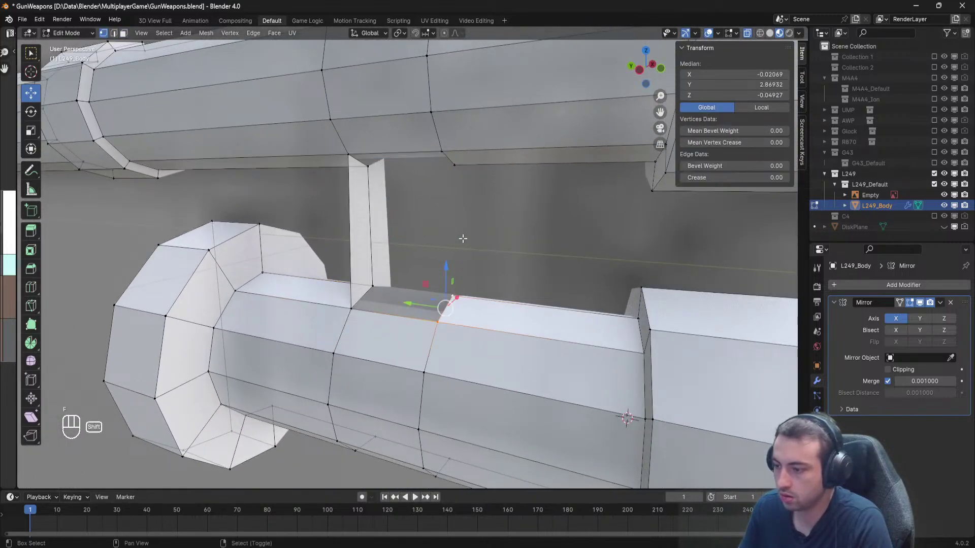
{"action": "right_click", "coordinate": [454, 166], "text": "shift"}
{"action": "right_click", "coordinate": [443, 154], "text": "shift"}
{"action": "key", "text": "f"}
{"action": "middle_click_drag", "start_coordinate": [443, 156], "coordinate": [420, 159]}
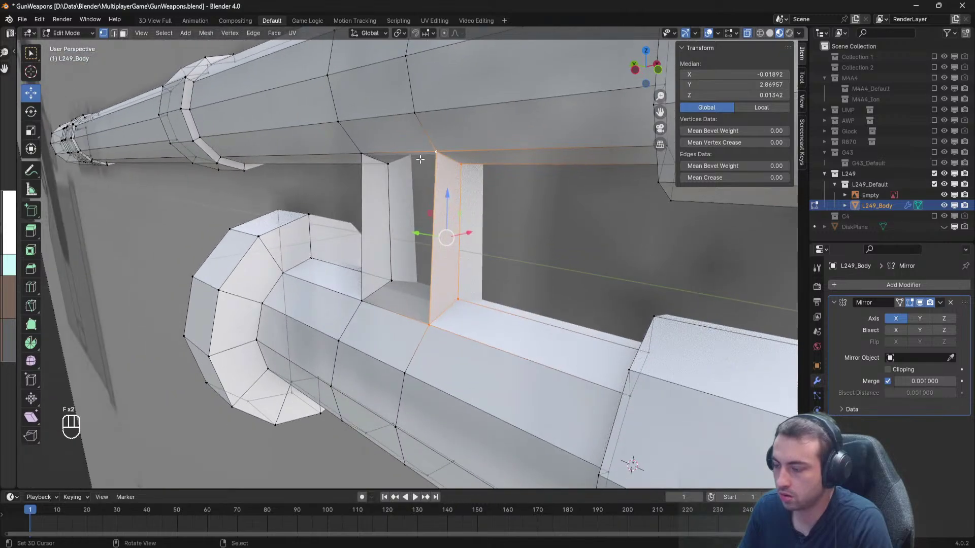
Switch to the browser to examine how the reference M249's barrel connects to its gas tube, and return to Blender.
{"action": "key", "text": "alt+Tab"}
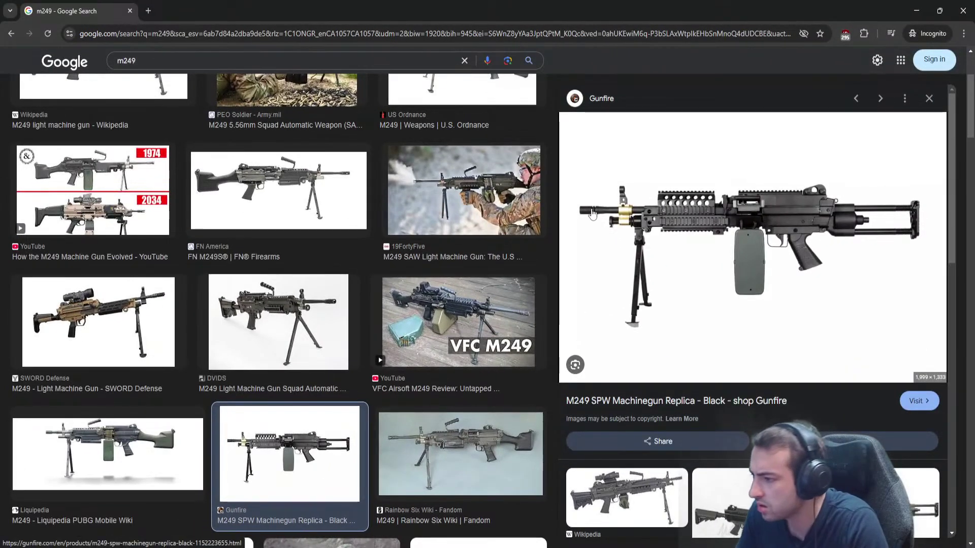
{"action": "left_click", "coordinate": [916, 10]}
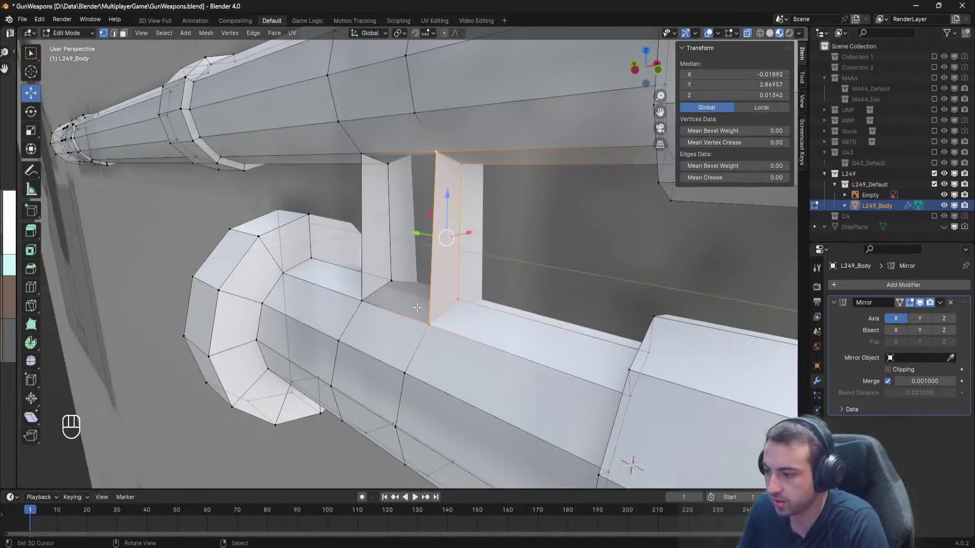
{"action": "middle_click_drag", "start_coordinate": [418, 308], "coordinate": [431, 302]}
{"action": "key", "text": "alt+Tab"}
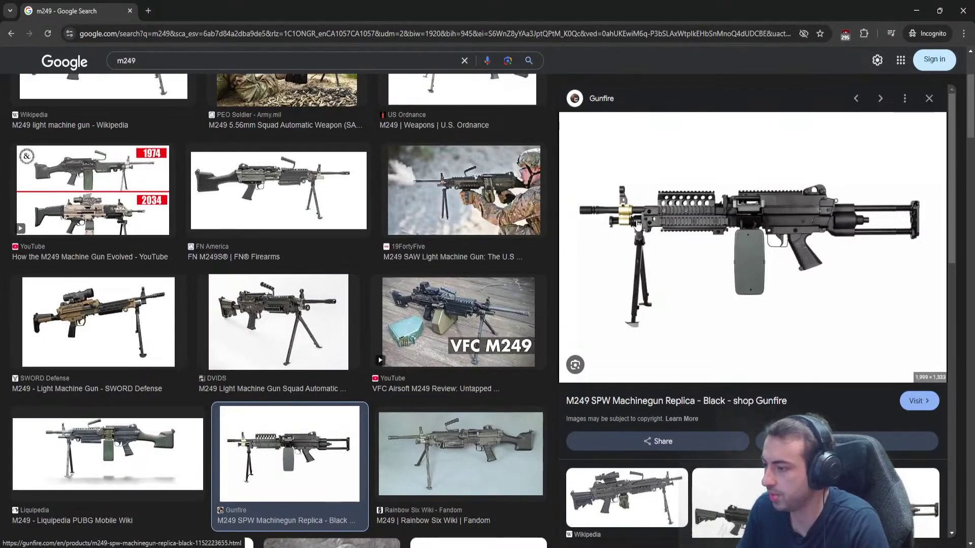
{"action": "key", "text": "alt+Tab"}
Undo the connecting faces and the face deletion between the barrel and lower tube, and clear the selection.
{"action": "key", "text": "ctrl+z"}
{"action": "key", "text": "ctrl+z"}
{"action": "key", "text": "ctrl+z"}
{"action": "key", "text": "ctrl+z"}
{"action": "key", "text": "ctrl+z"}
{"action": "key", "text": "ctrl+z"}
{"action": "key", "text": "ctrl+z"}
{"action": "key", "text": "ctrl+z"}
{"action": "key", "text": "ctrl+z"}
{"action": "key", "text": "ctrl+z"}
{"action": "key", "text": "ctrl+z"}
{"action": "key", "text": "ctrl+z"}
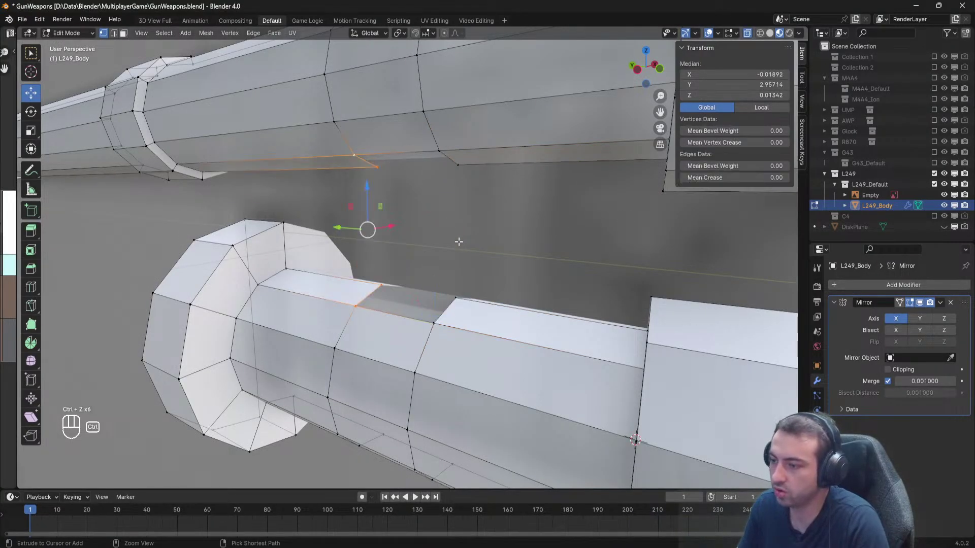
{"action": "mouse_move", "coordinate": [455, 243]}
{"action": "middle_mouse_down"}
{"action": "mouse_move", "coordinate": [443, 282]}
{"action": "mouse_move", "coordinate": [464, 232]}
{"action": "middle_mouse_up"}
{"action": "key", "text": "a"}
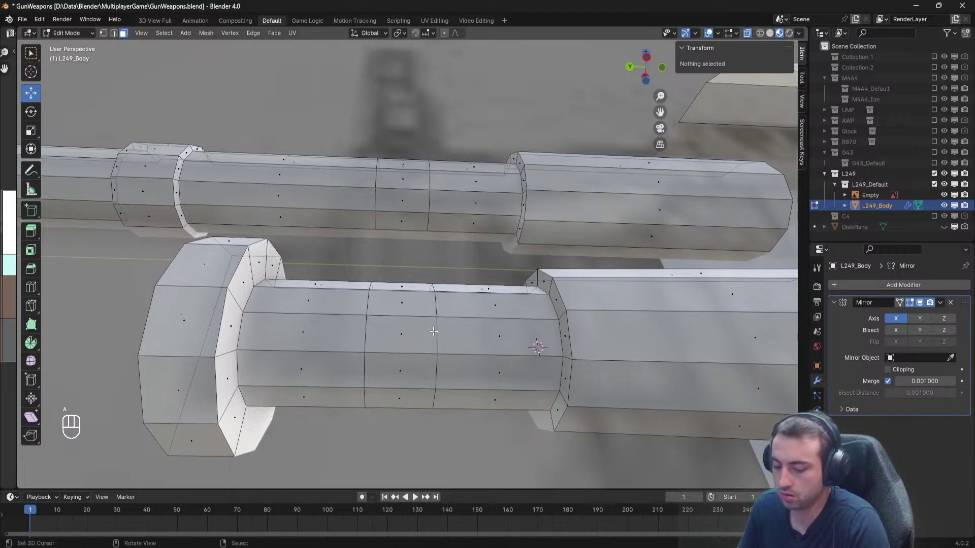
Box-select the bands of faces between the loop pairs on the lower tube and the barrel.
{"action": "key", "text": "b"}
{"action": "left_click_drag", "start_coordinate": [417, 400], "coordinate": [390, 251]}
{"action": "middle_click_drag", "start_coordinate": [390, 224], "coordinate": [409, 235]}
{"action": "key", "text": "b"}
{"action": "left_click_drag", "start_coordinate": [409, 235], "coordinate": [384, 116]}
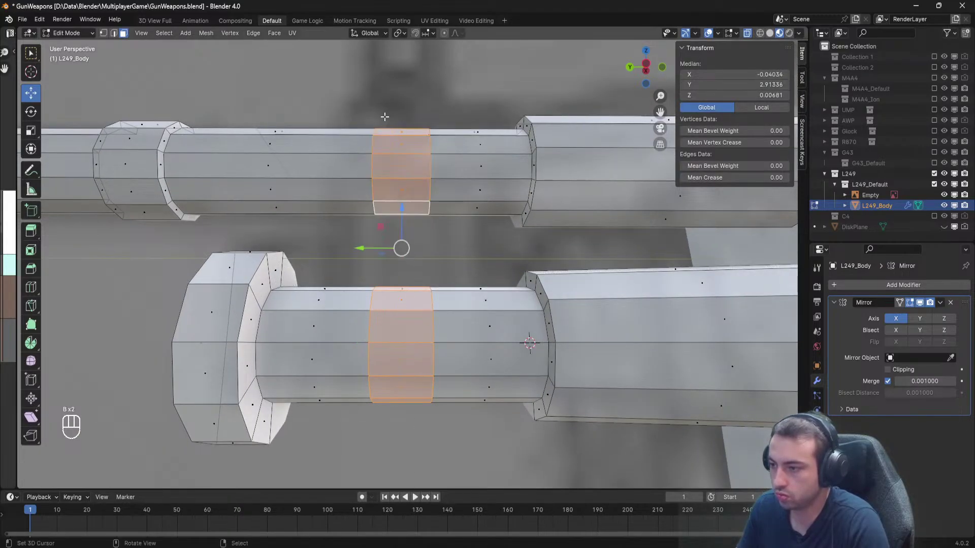
{"action": "middle_click_drag", "start_coordinate": [384, 116], "coordinate": [421, 190]}
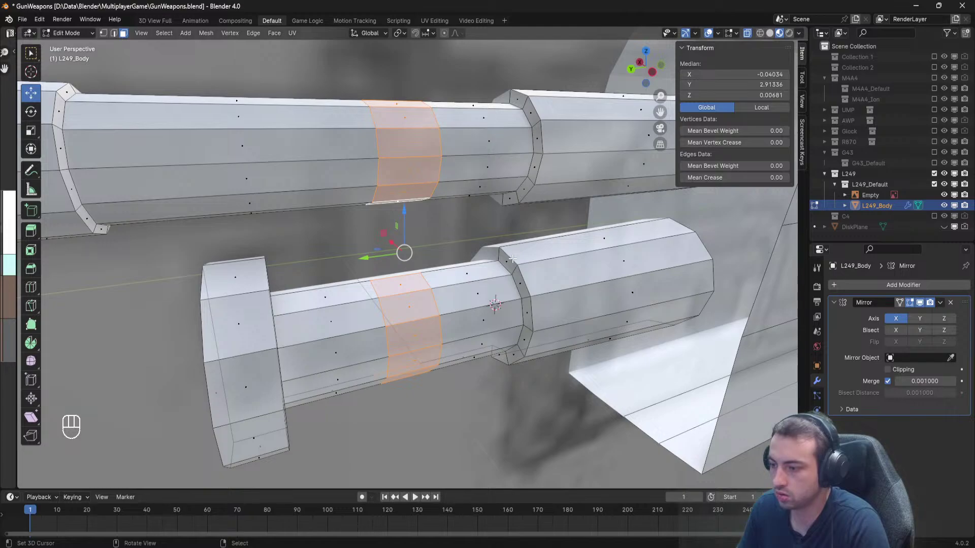
Try to extrude the selected face bands outward by about 0.02, and undo the extrusion.
{"action": "scroll", "coordinate": [513, 265], "scroll_direction": "up", "scroll_amount": 1}
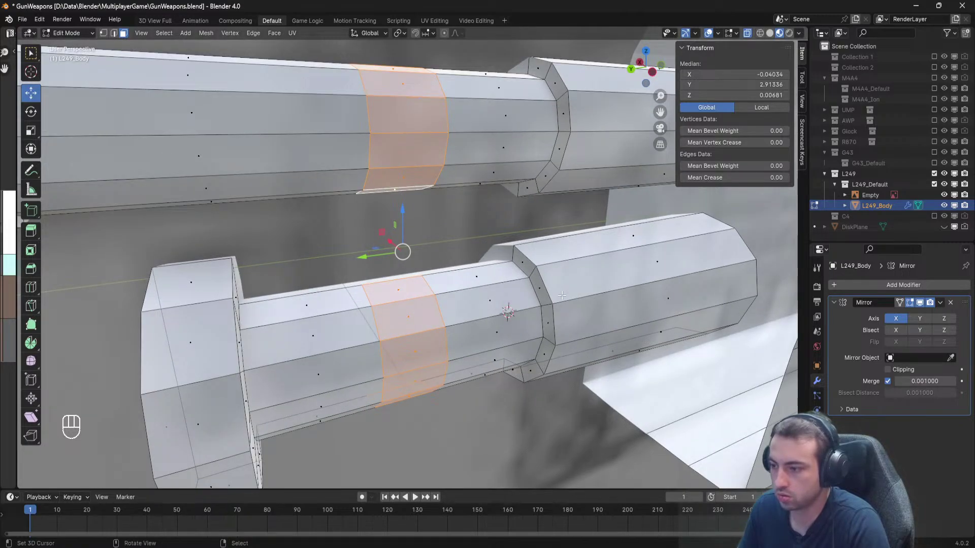
{"action": "key", "text": "space"}
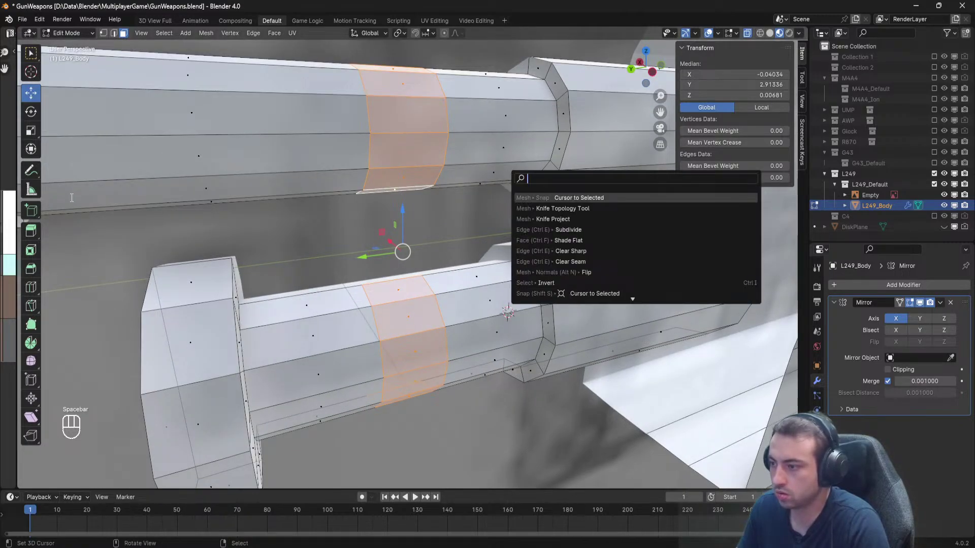
{"action": "key", "text": "Escape"}
{"action": "middle_click_drag", "start_coordinate": [511, 244], "coordinate": [547, 234]}
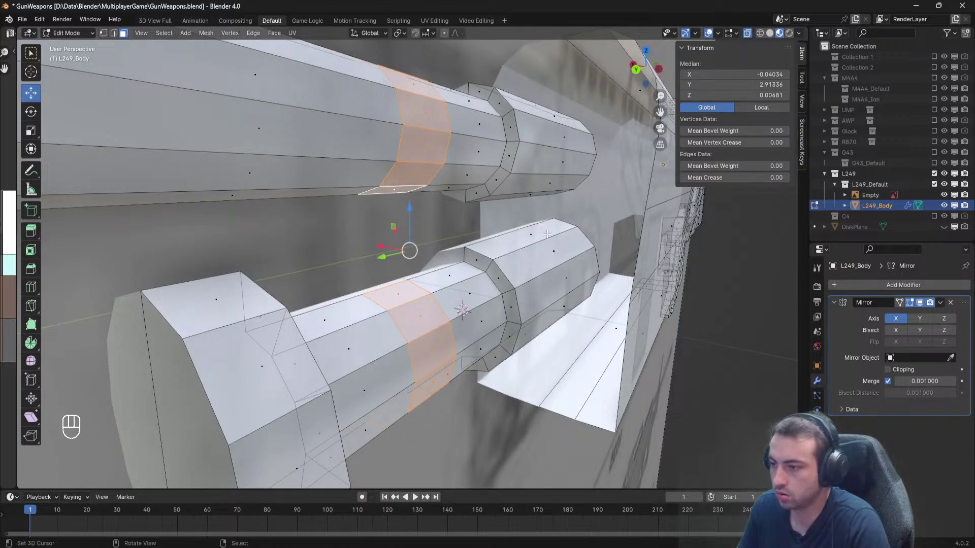
{"action": "key", "text": "e"}
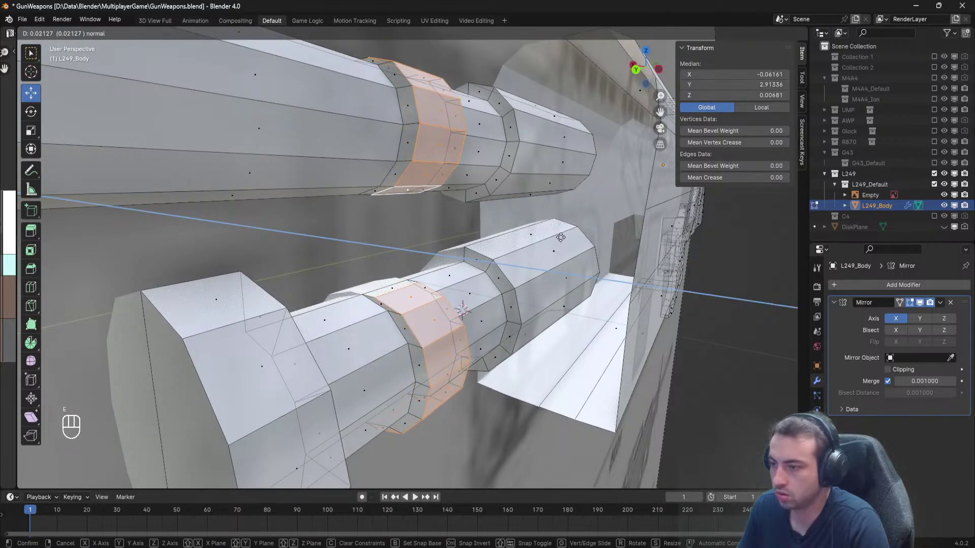
{"action": "key", "text": "z"}
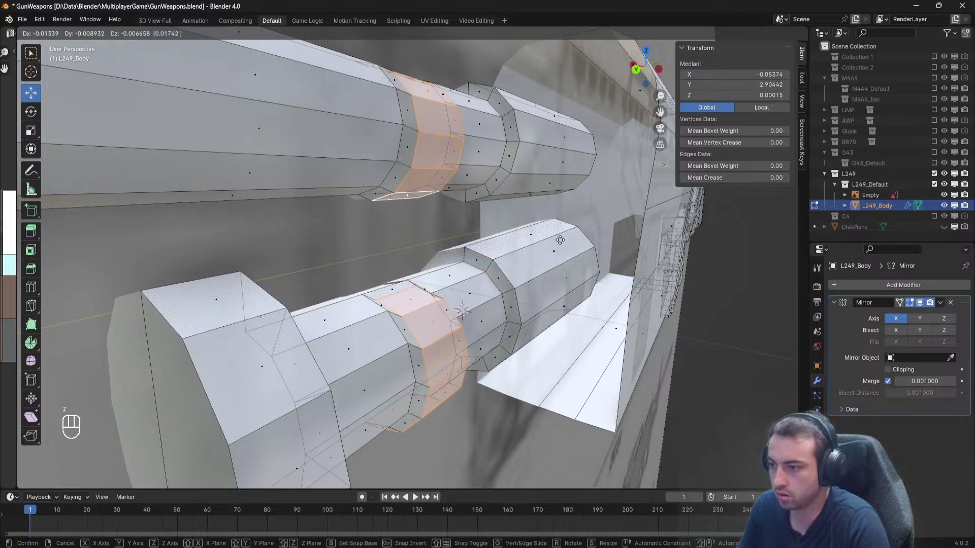
{"action": "key", "text": "ctrl+z"}
{"action": "key", "text": "ctrl+z"}
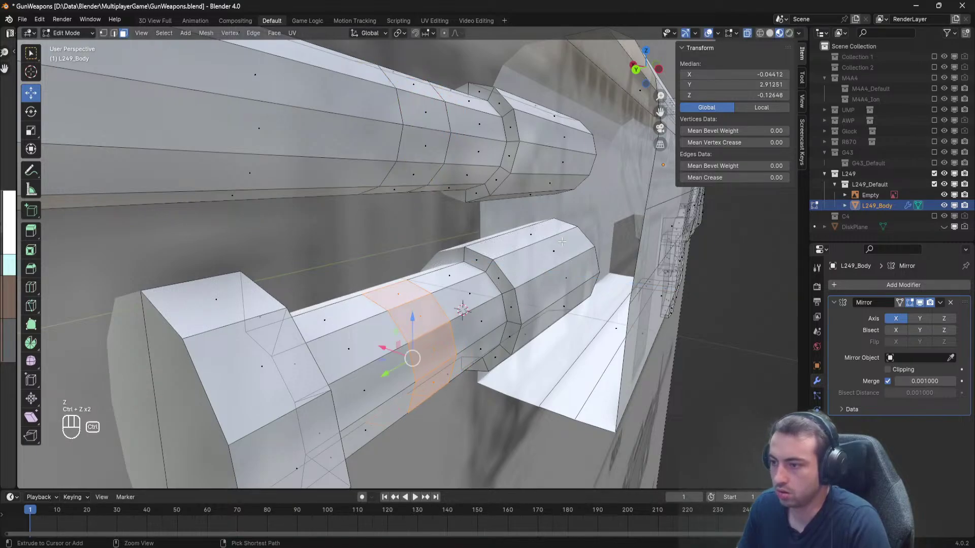
Try to extrude the middle face bands of both tubes outward together using Extrude Faces.
{"action": "key", "text": "ctrl+shift+z"}
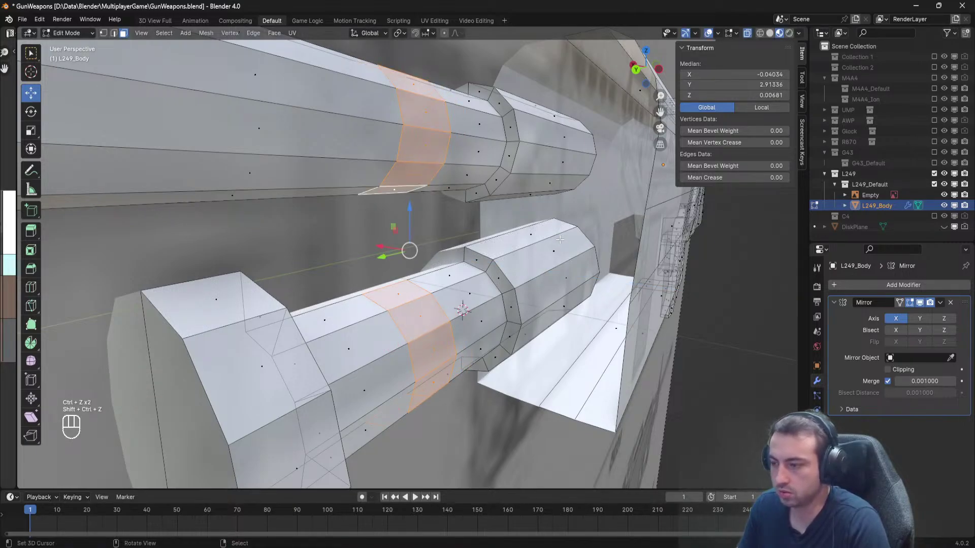
{"action": "key", "text": "e"}
{"action": "key", "text": "ctrl+z"}
{"action": "key", "text": "space"}
{"action": "type", "text": "ex"}
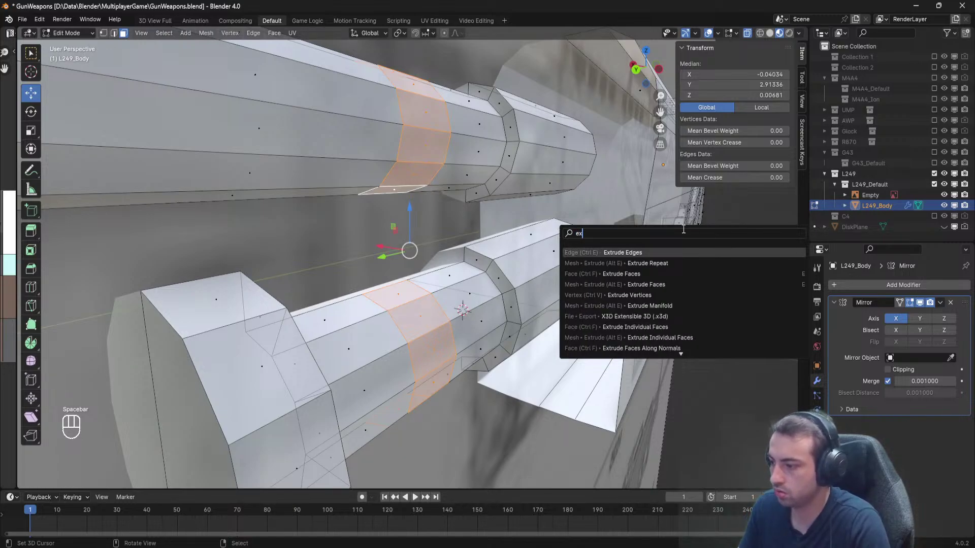
{"action": "type", "text": "tru"}
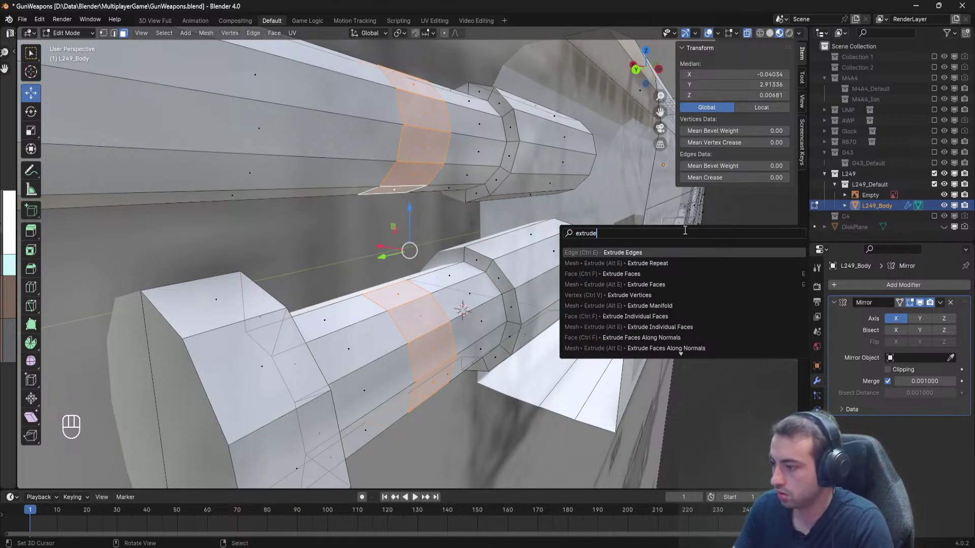
{"action": "type", "text": "de"}
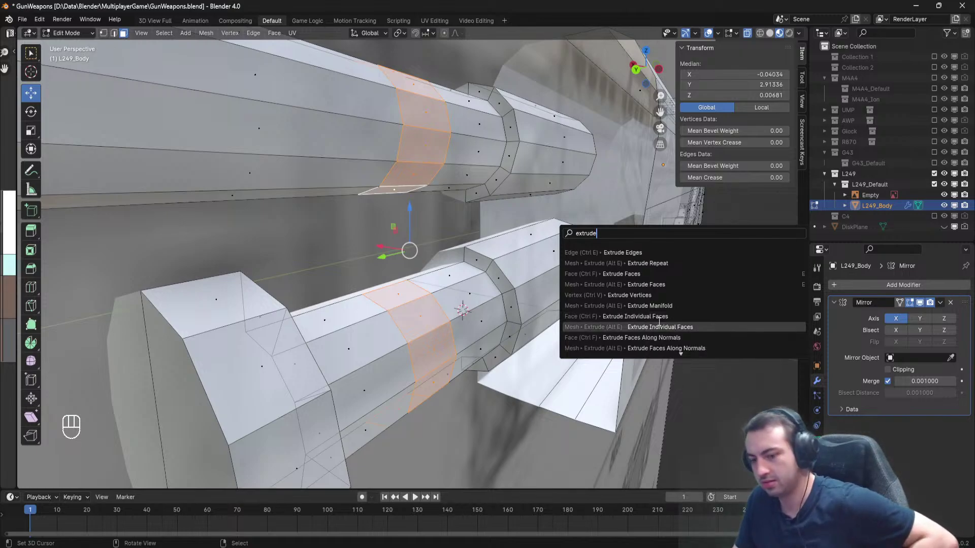
{"action": "scroll", "coordinate": [661, 304], "scroll_direction": "down", "scroll_amount": 7}
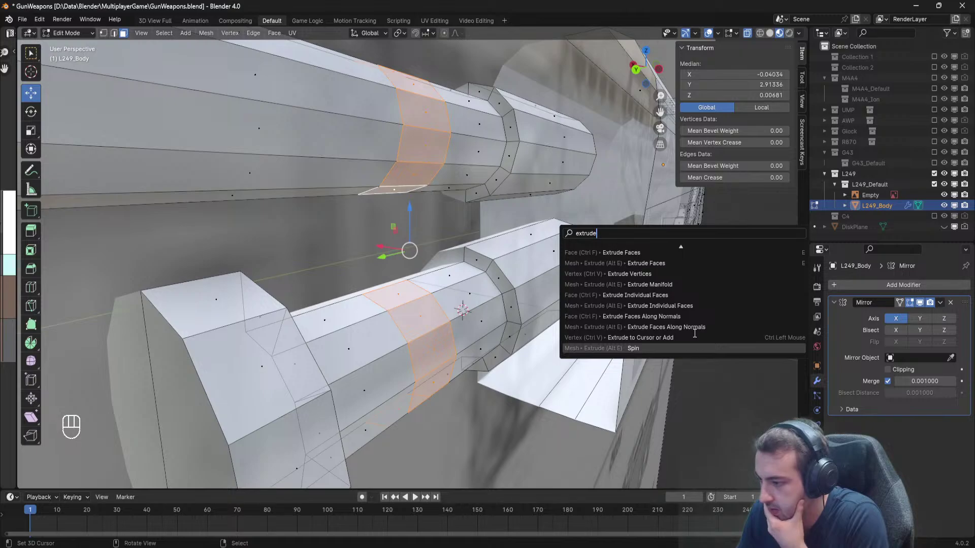
{"action": "scroll", "coordinate": [685, 315], "scroll_direction": "up", "scroll_amount": 2}
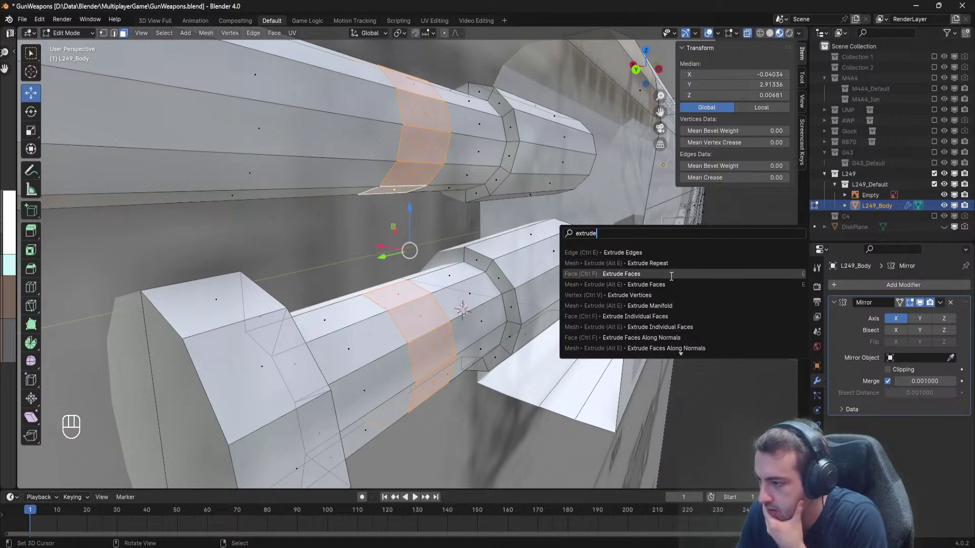
{"action": "left_click", "coordinate": [671, 276]}
{"action": "left_click", "coordinate": [688, 301]}
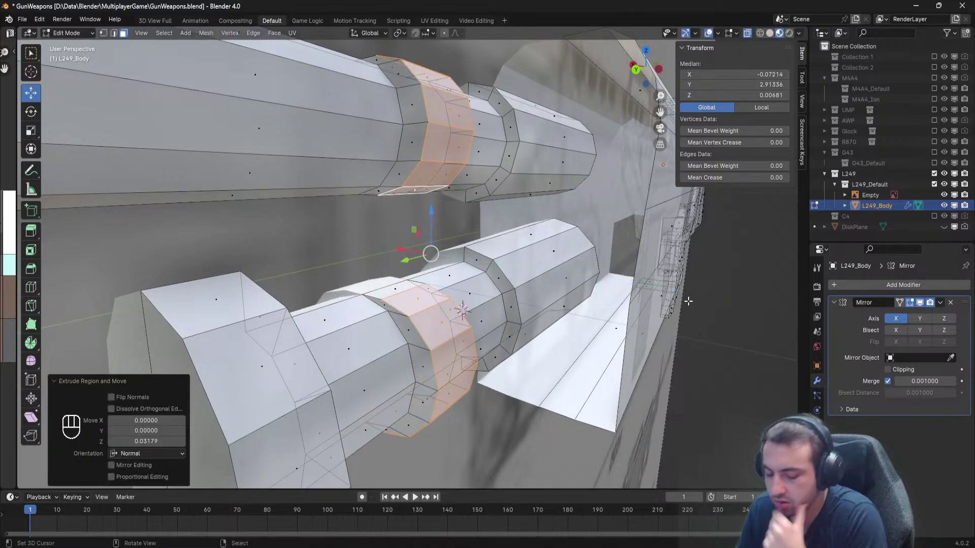
{"action": "key", "text": "ctrl+z"}
Try to extrude the selected bands on both tubes with Extrude Individual Faces.
{"action": "key", "text": "space"}
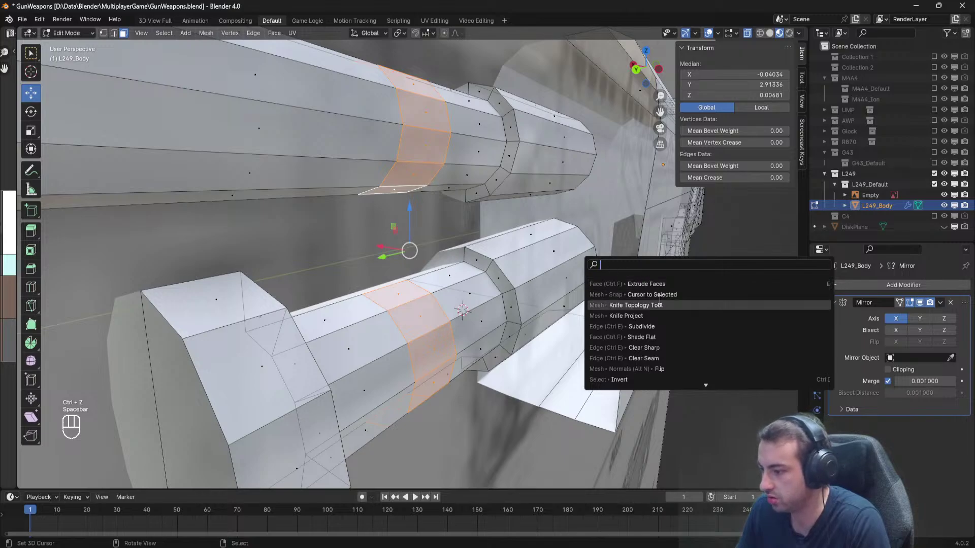
{"action": "type", "text": "extrude"}
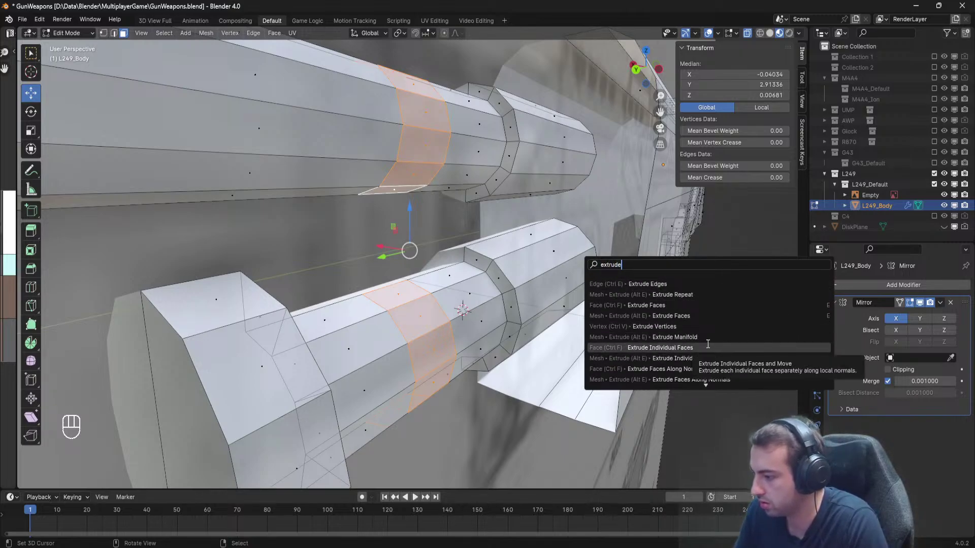
{"action": "scroll", "coordinate": [712, 359], "scroll_direction": "down", "scroll_amount": 4}
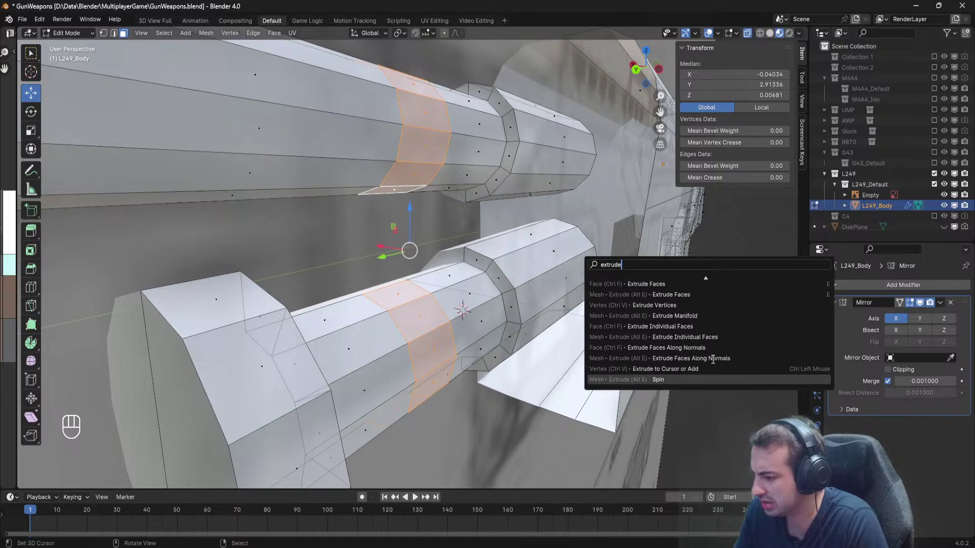
{"action": "scroll", "coordinate": [712, 359], "scroll_direction": "up", "scroll_amount": 1}
{"action": "type", "text": "ude"}
{"action": "left_click", "coordinate": [699, 326]}
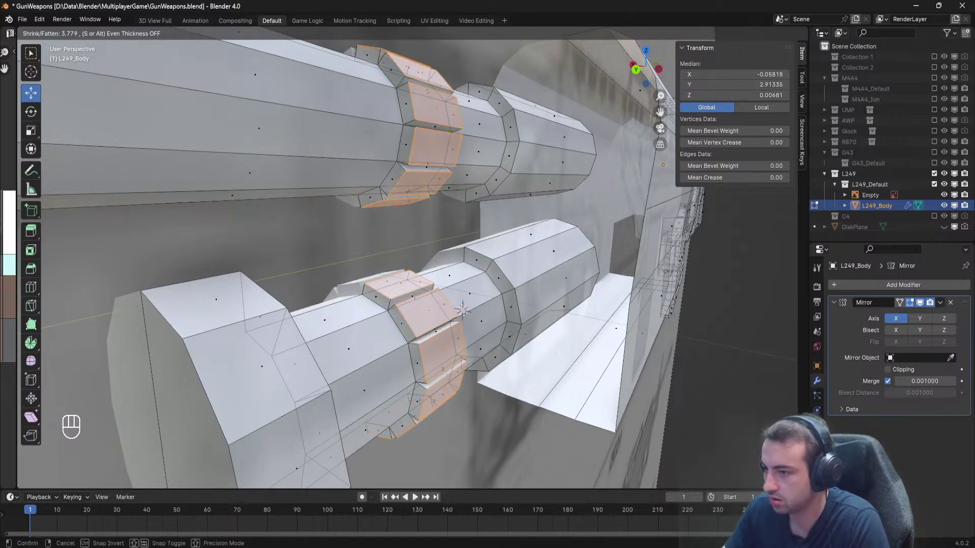
{"action": "left_click", "coordinate": [104, 48]}
{"action": "middle_click_drag", "start_coordinate": [104, 48], "coordinate": [351, 214]}
{"action": "key", "text": "ctrl+z"}
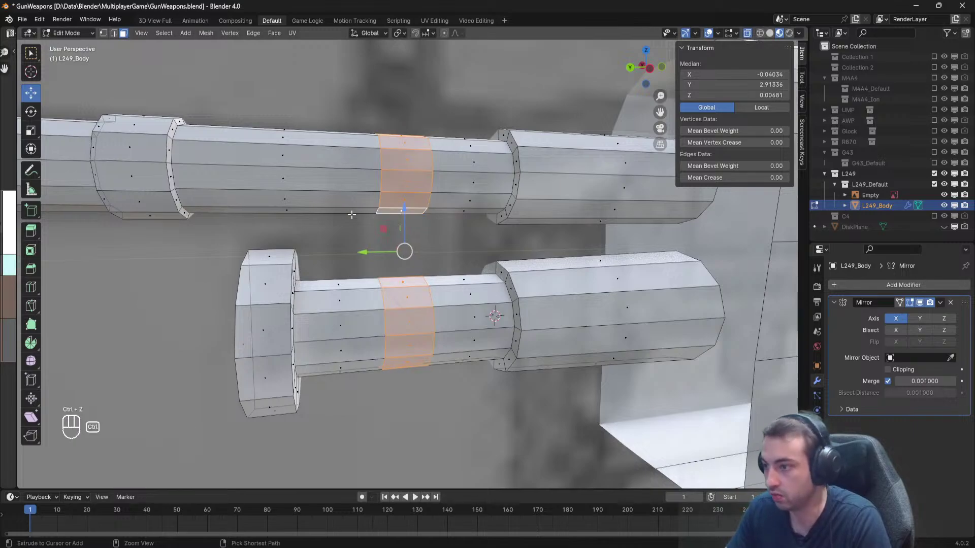
Snap the 3D cursor to the centre of the lower tube's middle band using its centre-line edges, and clear the selection.
{"action": "middle_click_drag", "start_coordinate": [438, 220], "coordinate": [471, 227]}
{"action": "middle_click_drag", "start_coordinate": [432, 348], "coordinate": [331, 112]}
{"action": "key", "text": "a"}
{"action": "middle_click_drag", "start_coordinate": [404, 54], "coordinate": [391, 221]}
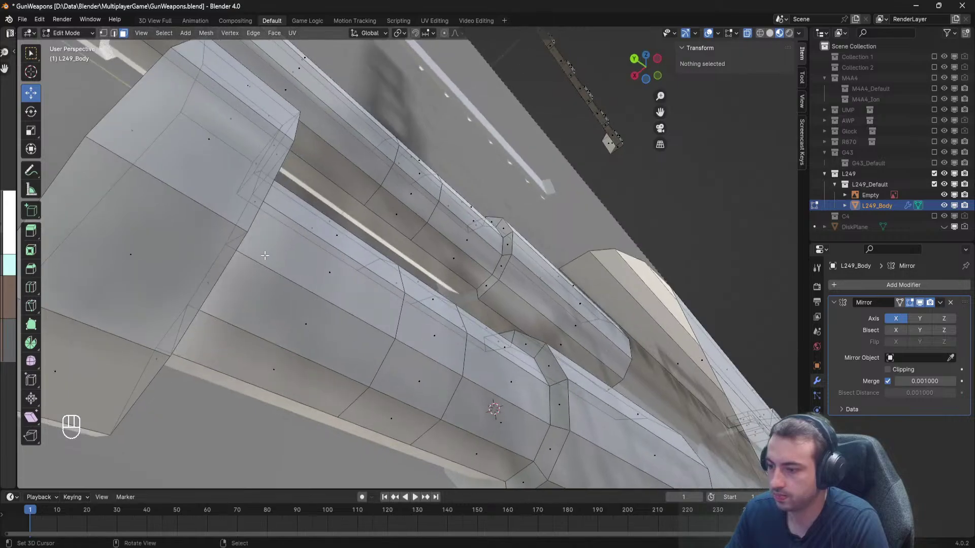
{"action": "right_click", "coordinate": [368, 425]}
{"action": "middle_click_drag", "start_coordinate": [368, 425], "coordinate": [402, 488]}
{"action": "middle_click_drag", "start_coordinate": [394, 288], "coordinate": [480, 367]}
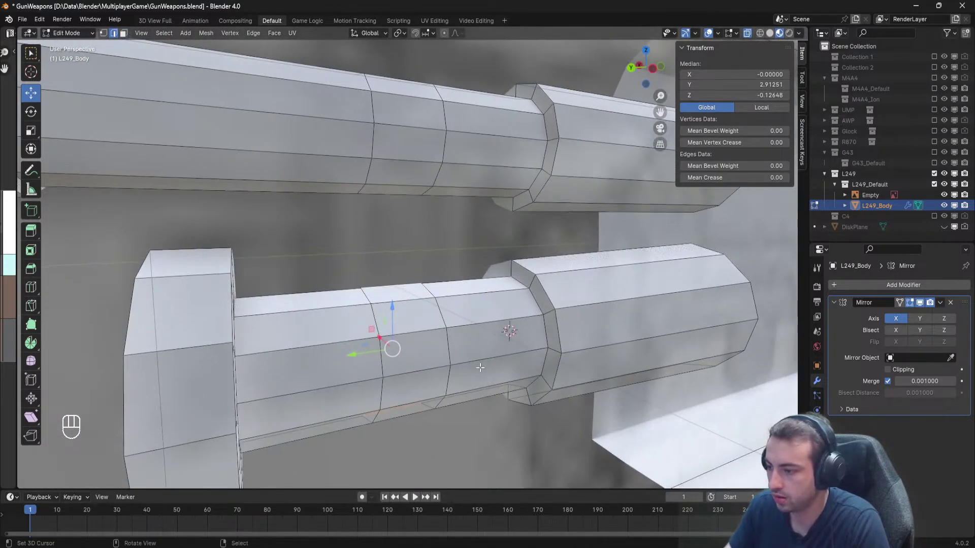
{"action": "key", "text": "space"}
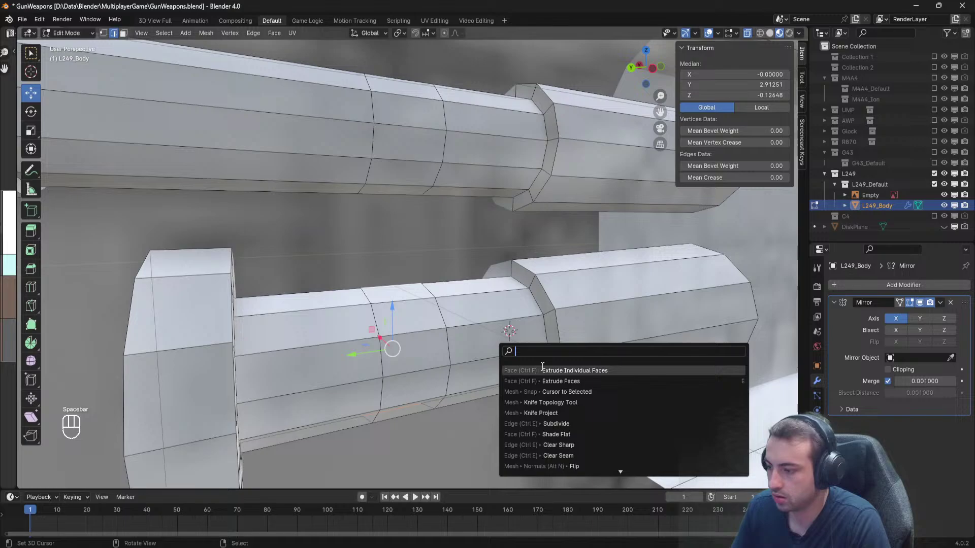
{"action": "left_click", "coordinate": [589, 392]}
{"action": "middle_click_drag", "start_coordinate": [507, 354], "coordinate": [482, 342]}
{"action": "key", "text": "a"}
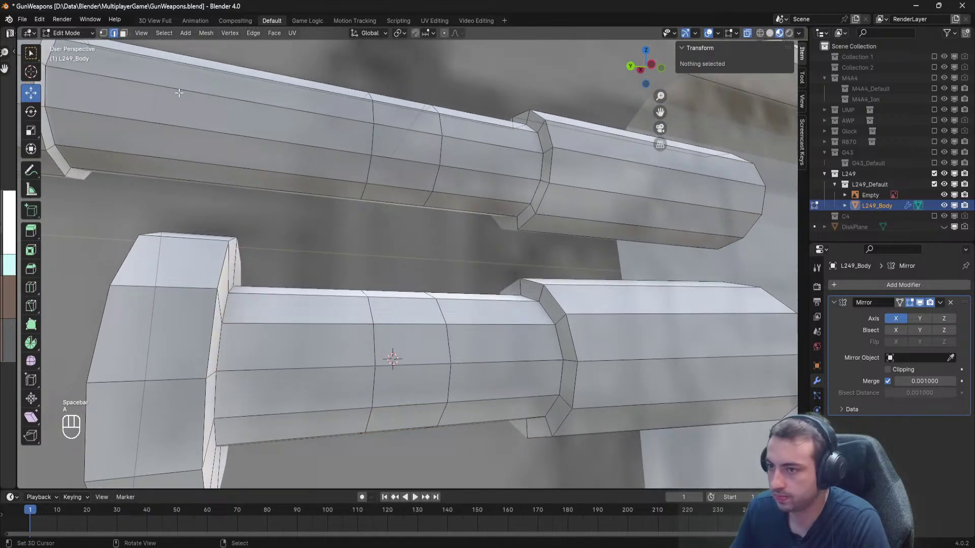
Select the faces of the lower tube's middle band and set the transform pivot point to 3D Cursor.
{"action": "left_click", "coordinate": [123, 34]}
{"action": "middle_click_drag", "start_coordinate": [358, 206], "coordinate": [339, 208]}
{"action": "left_click_drag", "start_coordinate": [389, 375], "coordinate": [389, 373]}
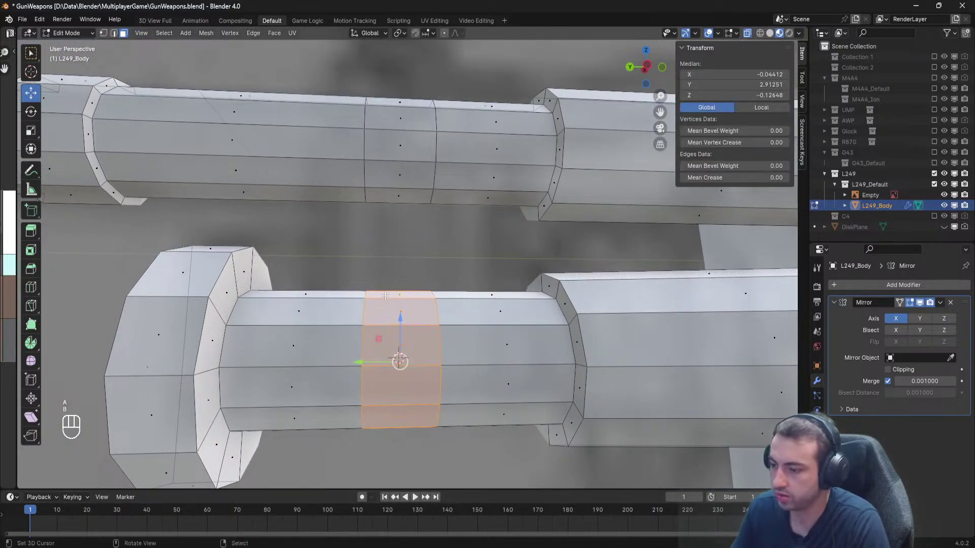
{"action": "middle_click_drag", "start_coordinate": [389, 374], "coordinate": [497, 300]}
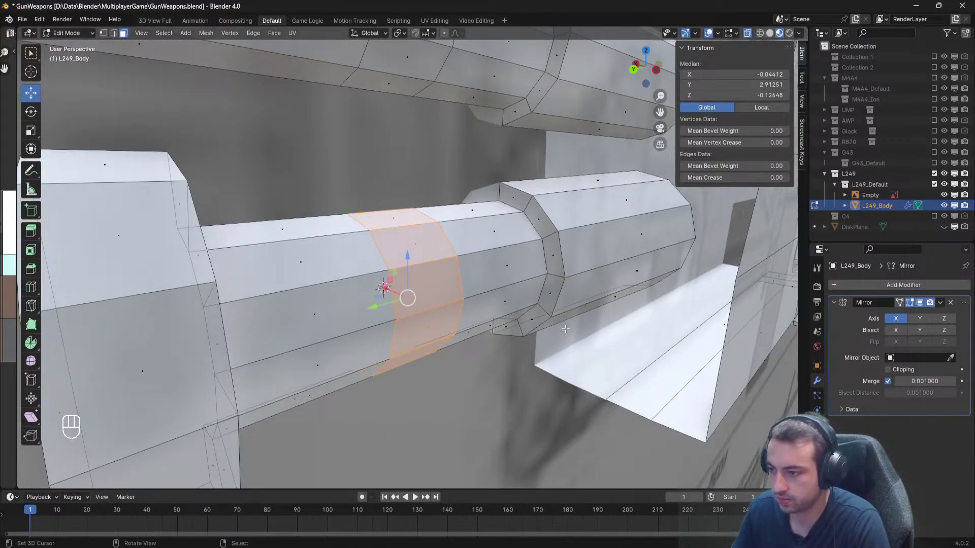
{"action": "left_click", "coordinate": [401, 33]}
{"action": "left_click", "coordinate": [423, 72]}
Try to extrude the lower tube's middle band outward with movement along the global Y axis locked.
{"action": "key", "text": "e"}
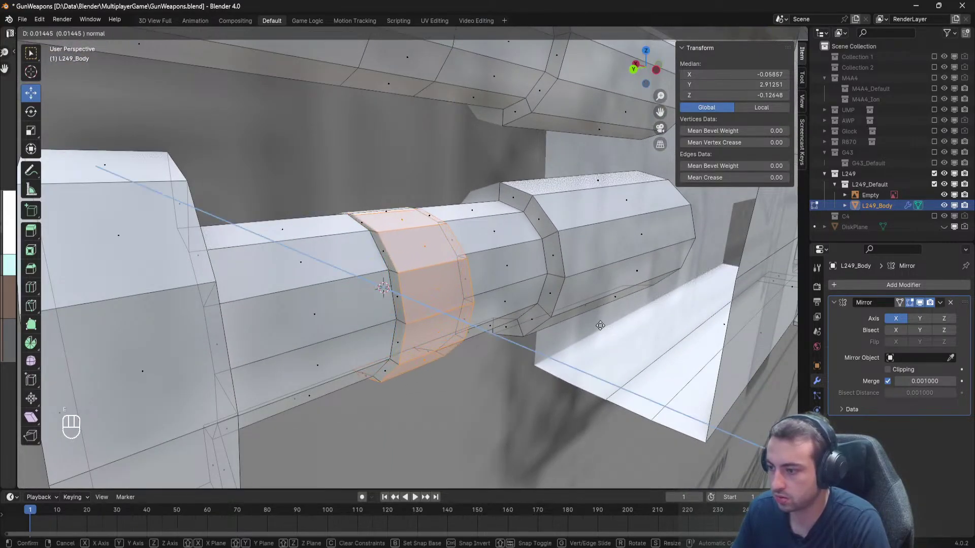
{"action": "key", "text": "shift+y"}
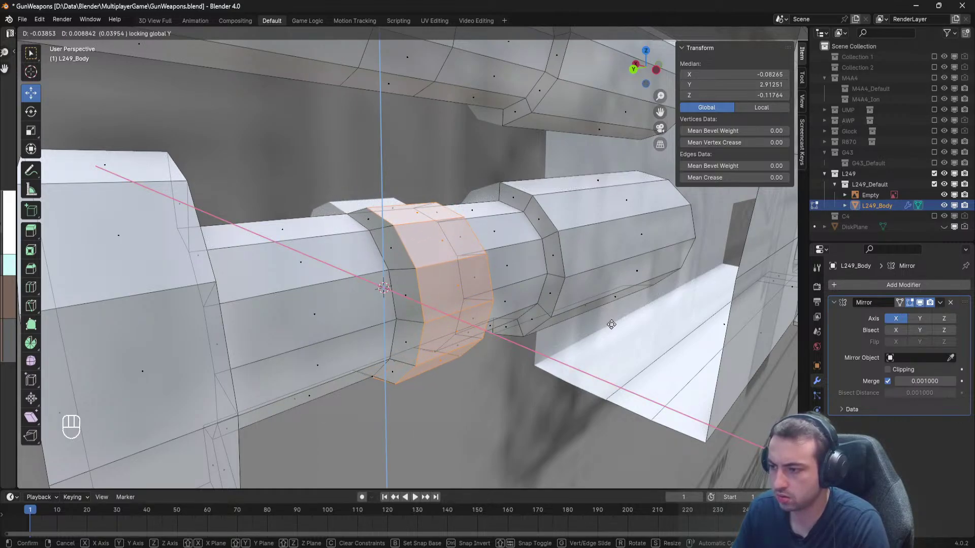
{"action": "left_click", "coordinate": [612, 324]}
{"action": "key", "text": "ctrl+z"}
{"action": "middle_click_drag", "start_coordinate": [611, 324], "coordinate": [507, 314]}
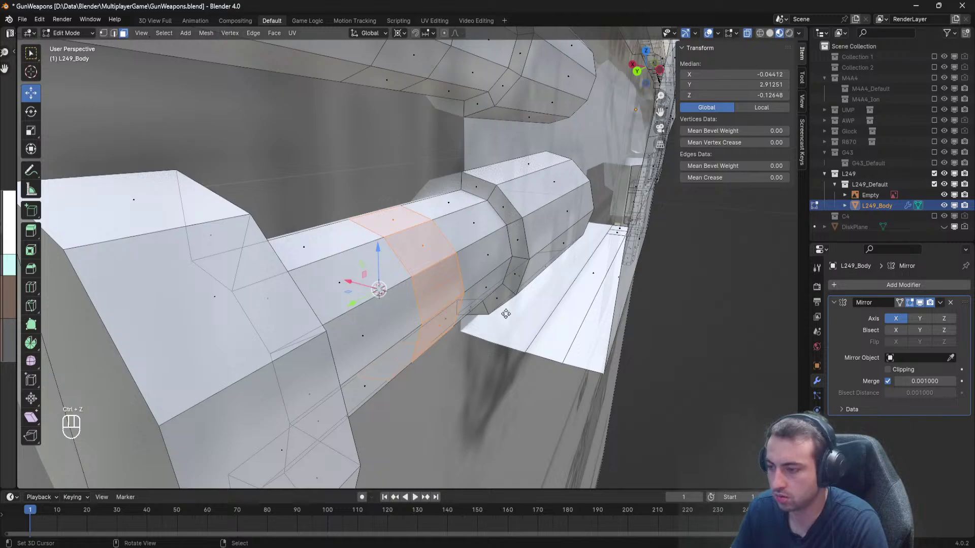
{"action": "key", "text": "e"}
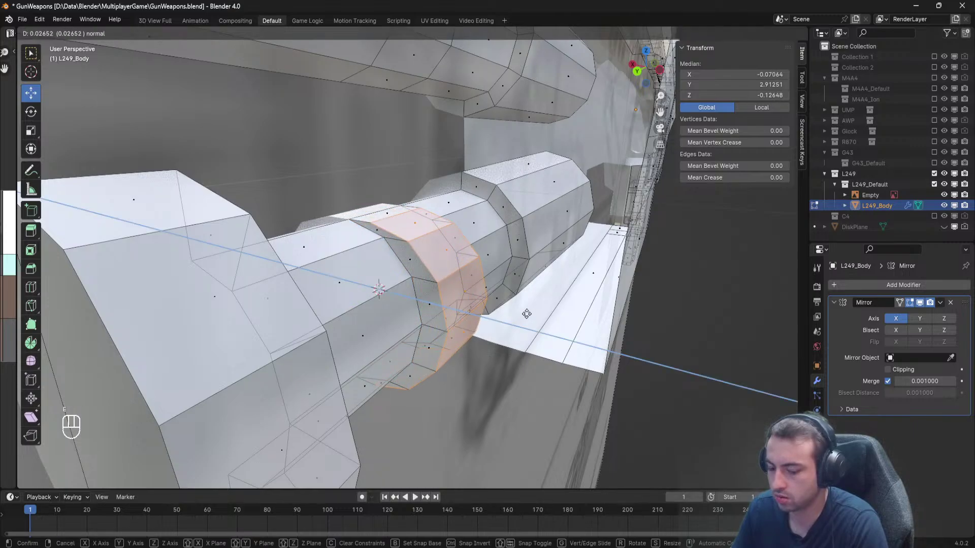
{"action": "key", "text": "shift+y"}
{"action": "left_click", "coordinate": [533, 298]}
{"action": "key", "text": "ctrl+z"}
{"action": "middle_click_drag", "start_coordinate": [533, 298], "coordinate": [478, 273]}
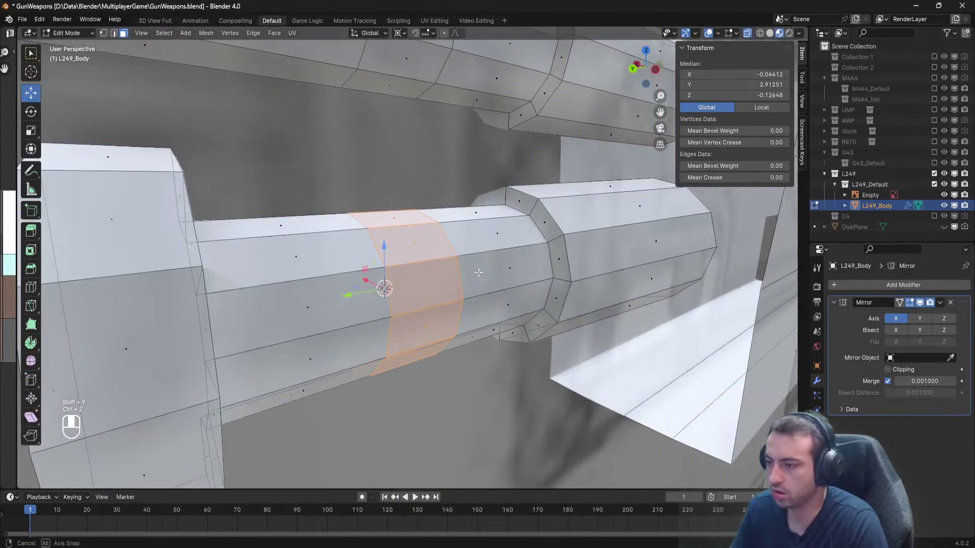
{"action": "key", "text": "ctrl+z"}
Try to thicken the lower tube's middle band with Extrude Faces Along Normals.
{"action": "key", "text": "space"}
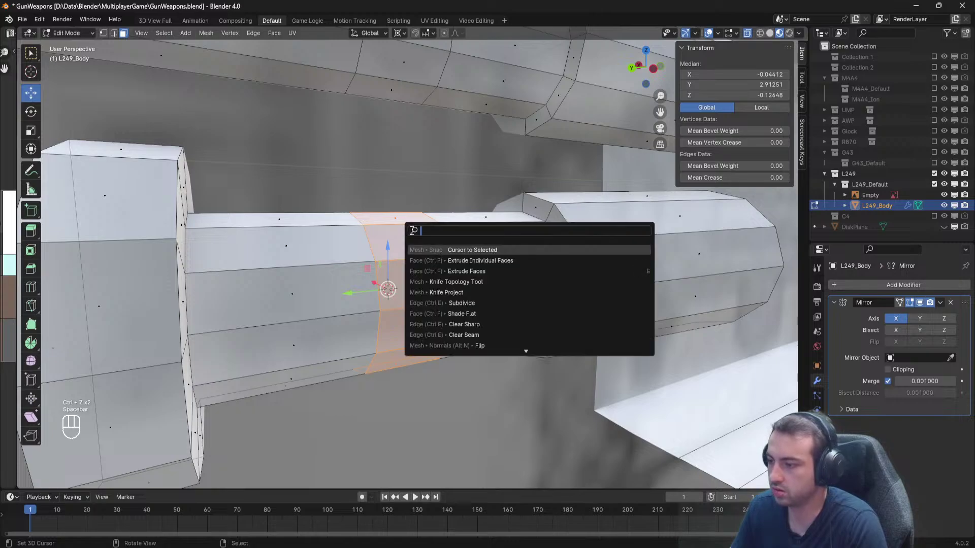
{"action": "type", "text": "extrude"}
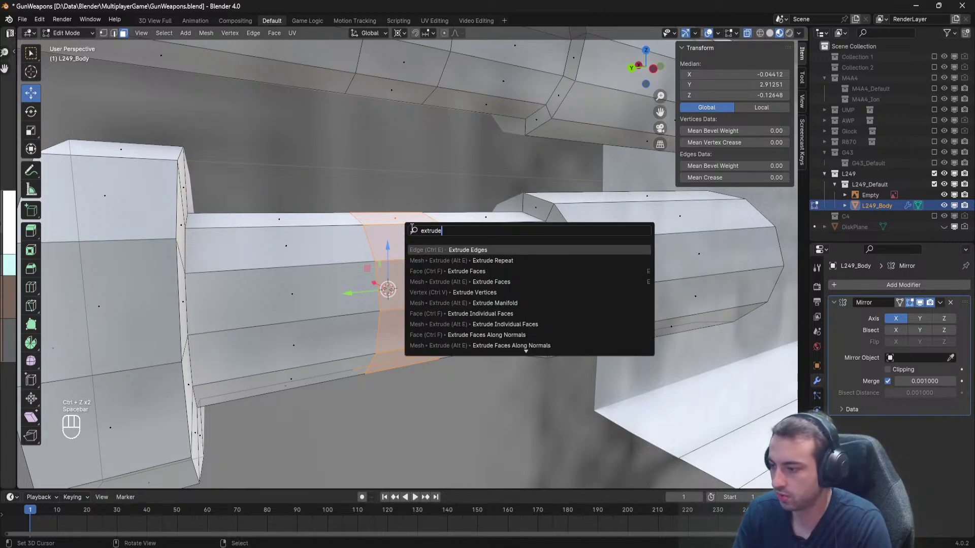
{"action": "scroll", "coordinate": [534, 292], "scroll_direction": "down", "scroll_amount": 8}
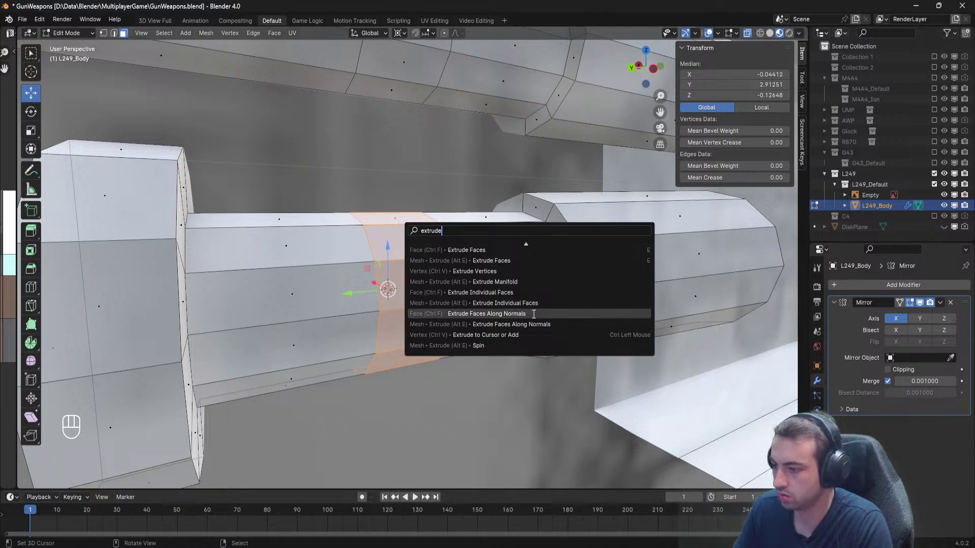
{"action": "left_click", "coordinate": [536, 314]}
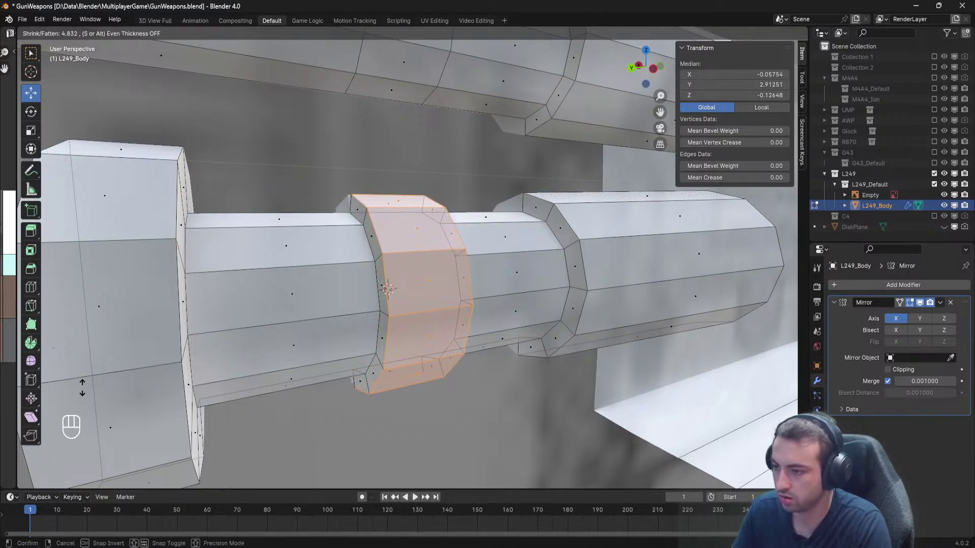
{"action": "right_click", "coordinate": [90, 368]}
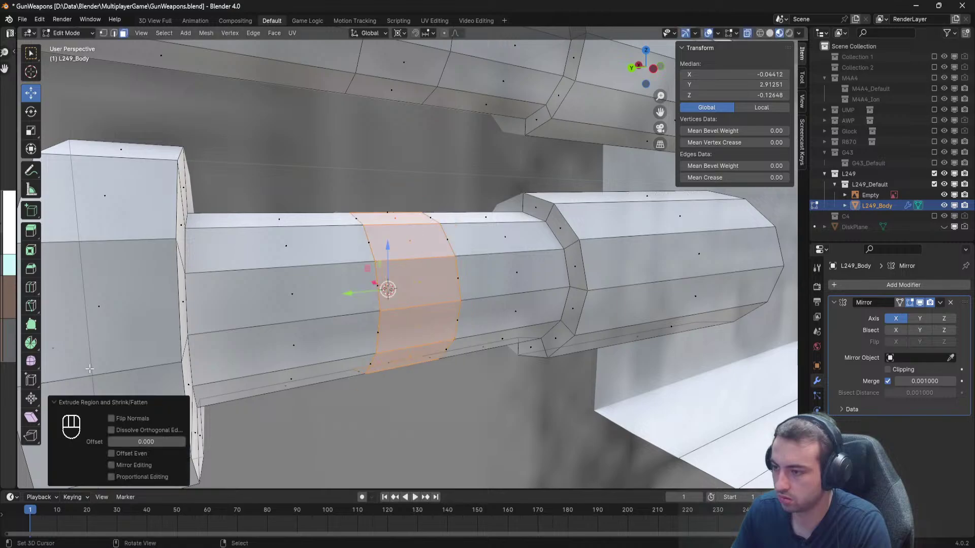
{"action": "key", "text": "ctrl+z"}
Extrude the lower tube's middle band in place and scale it by about 1.2 on all axes except Y to form a collar.
{"action": "middle_click_drag", "start_coordinate": [375, 386], "coordinate": [502, 385]}
{"action": "key", "text": "e"}
{"action": "right_click", "coordinate": [502, 385]}
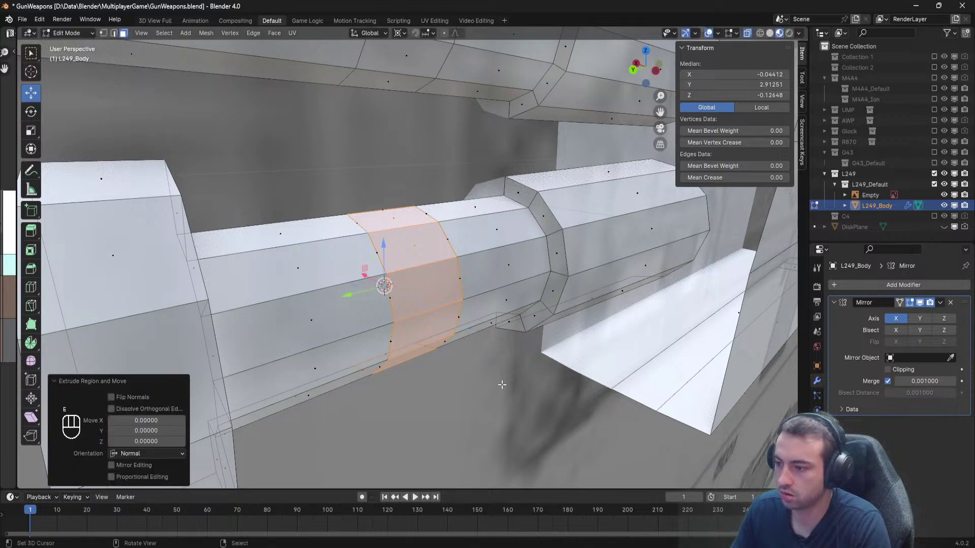
{"action": "key", "text": "s"}
{"action": "key", "text": "shift+y"}
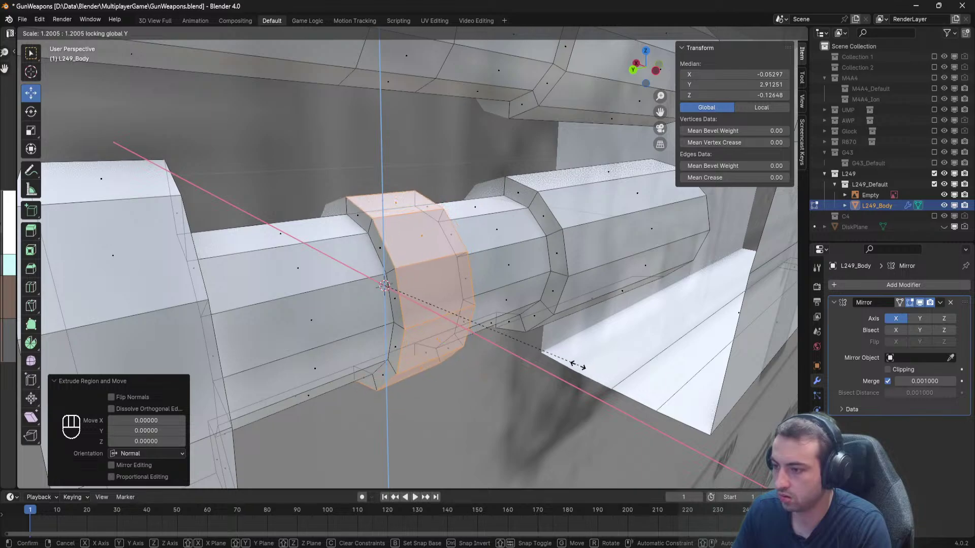
{"action": "left_click", "coordinate": [577, 362]}
Clear the selection and examine the lower tube's raised collar in and out of Edit Mode.
{"action": "middle_click_drag", "start_coordinate": [533, 350], "coordinate": [519, 389]}
{"action": "key", "text": "a"}
{"action": "key", "text": "Tab"}
{"action": "key", "text": "Tab"}
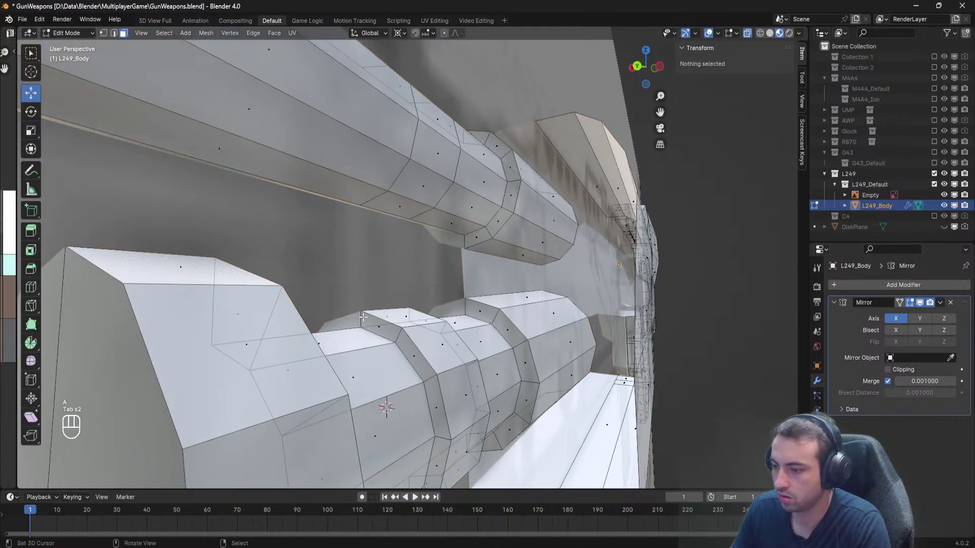
{"action": "key", "text": "Tab"}
{"action": "scroll", "coordinate": [384, 300], "scroll_direction": "up", "scroll_amount": 5}
{"action": "key", "text": "Tab"}
Snap the 3D cursor to the centre of the upper tube's middle band using its centre-line edges, and clear the selection.
{"action": "middle_click_drag", "start_coordinate": [376, 332], "coordinate": [421, 219]}
{"action": "right_click", "coordinate": [390, 276]}
{"action": "key", "text": "a"}
{"action": "left_click", "coordinate": [366, 287]}
{"action": "key", "text": "space"}
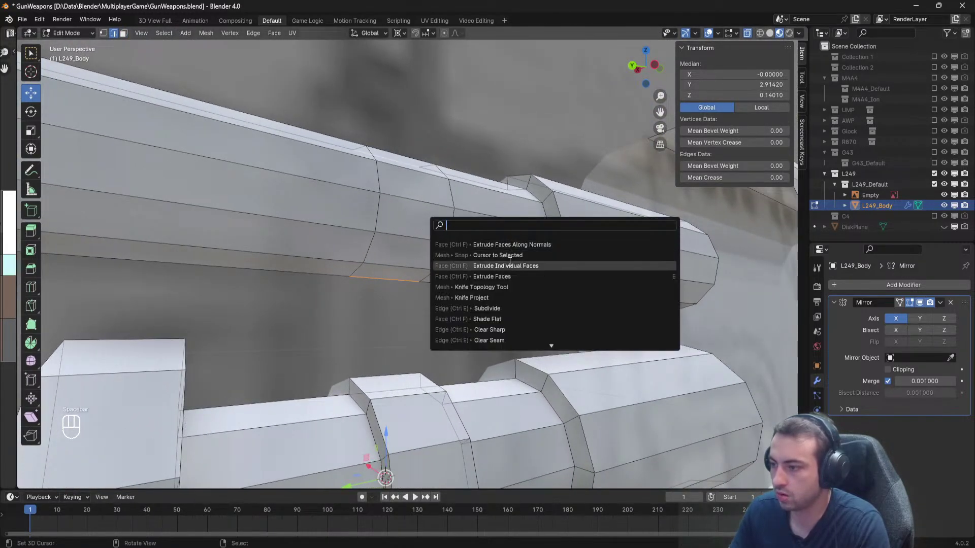
{"action": "left_click", "coordinate": [507, 256]}
{"action": "middle_click_drag", "start_coordinate": [431, 252], "coordinate": [410, 266]}
{"action": "key", "text": "a"}
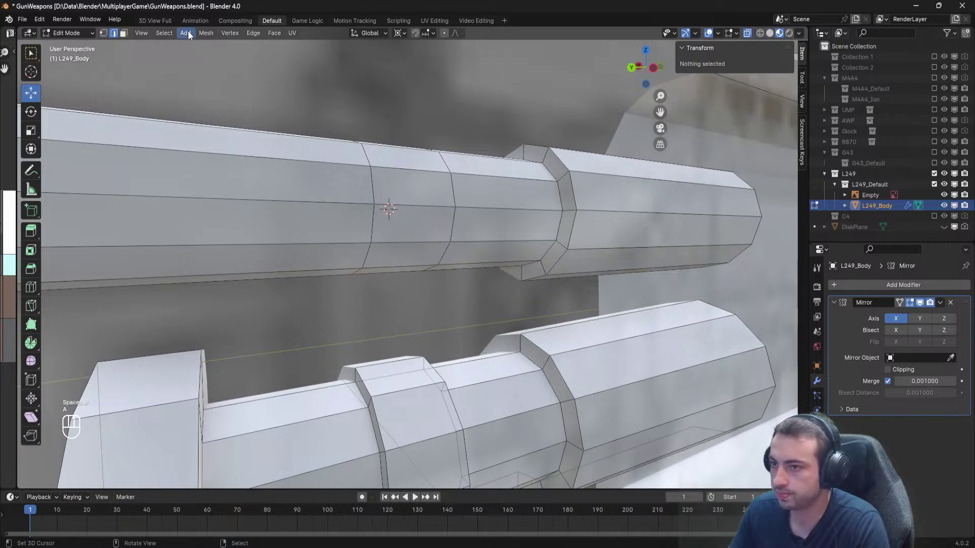
Extrude the faces of the upper tube's middle band in place and scale them by about 1.2 on all axes except Y.
{"action": "left_click", "coordinate": [123, 33]}
{"action": "middle_click_drag", "start_coordinate": [264, 117], "coordinate": [339, 153]}
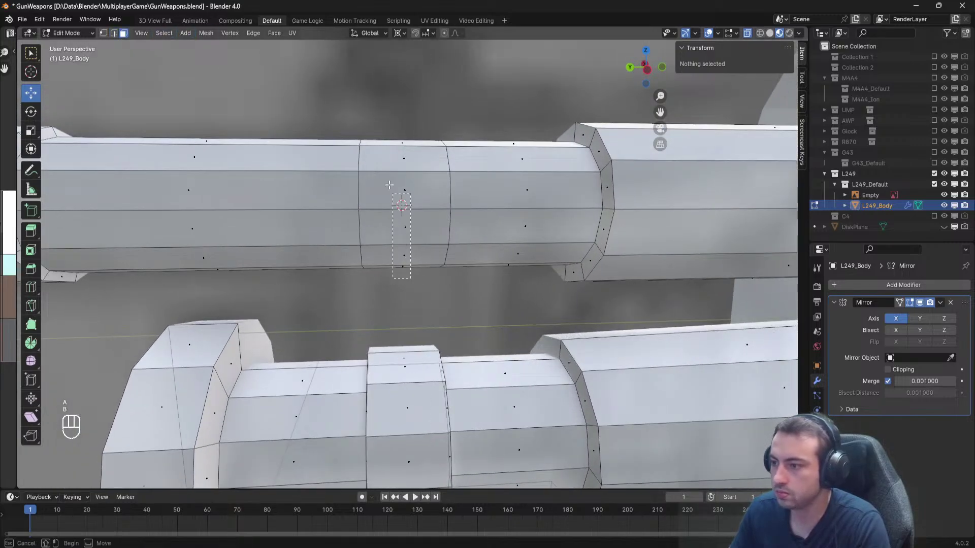
{"action": "left_click_drag", "start_coordinate": [389, 184], "coordinate": [383, 105]}
{"action": "middle_click_drag", "start_coordinate": [388, 201], "coordinate": [446, 191]}
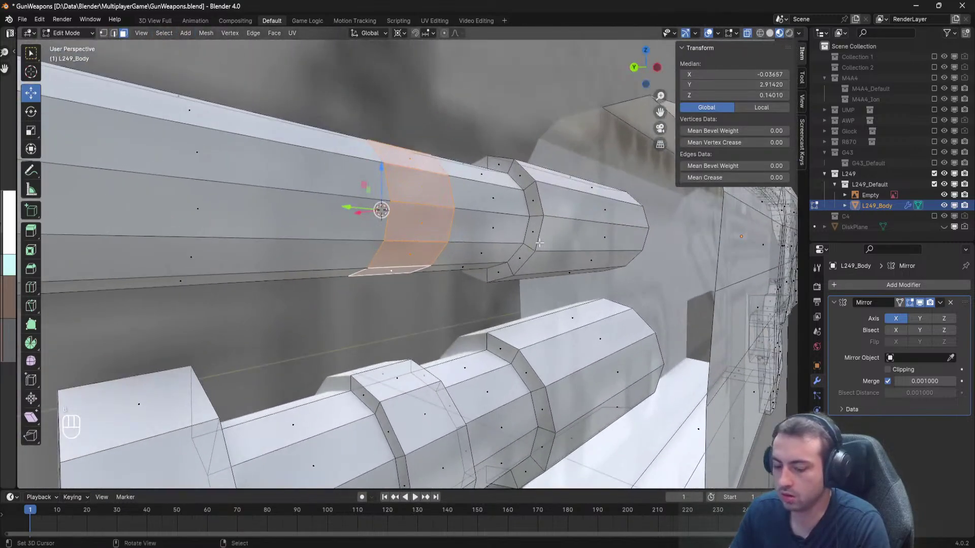
{"action": "key", "text": "e"}
{"action": "right_click", "coordinate": [539, 243]}
{"action": "key", "text": "s"}
{"action": "key", "text": "shift+y"}
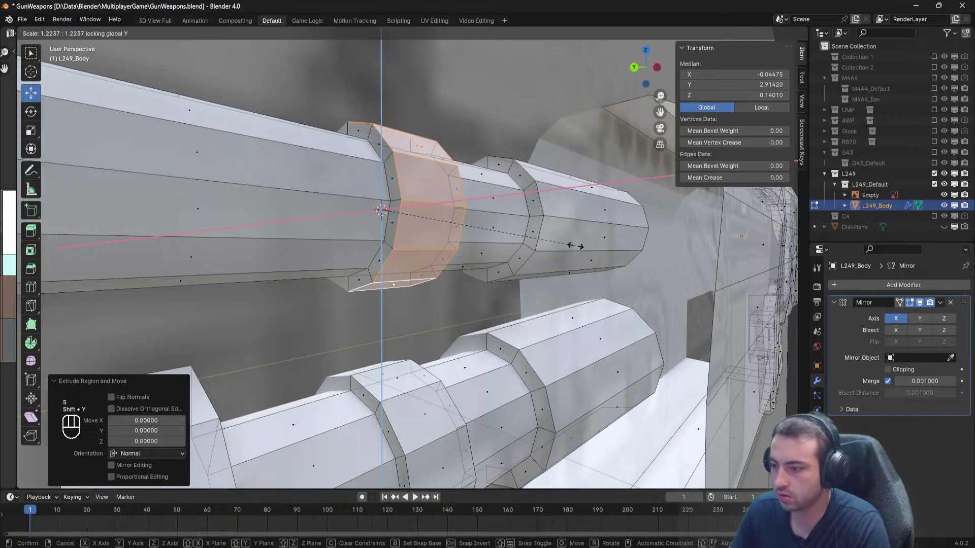
{"action": "left_click", "coordinate": [579, 247]}
{"action": "key", "text": "a"}
{"action": "key", "text": "Tab"}
Delete the upper collar's underside face and the lower collar's top face where the two collars face each other.
{"action": "middle_click_drag", "start_coordinate": [531, 270], "coordinate": [426, 357]}
{"action": "scroll", "coordinate": [431, 283], "scroll_direction": "down", "scroll_amount": 3}
{"action": "key", "text": "Tab"}
{"action": "left_click", "coordinate": [417, 234]}
{"action": "left_click", "coordinate": [426, 357], "text": "shift"}
{"action": "key", "text": "Delete"}
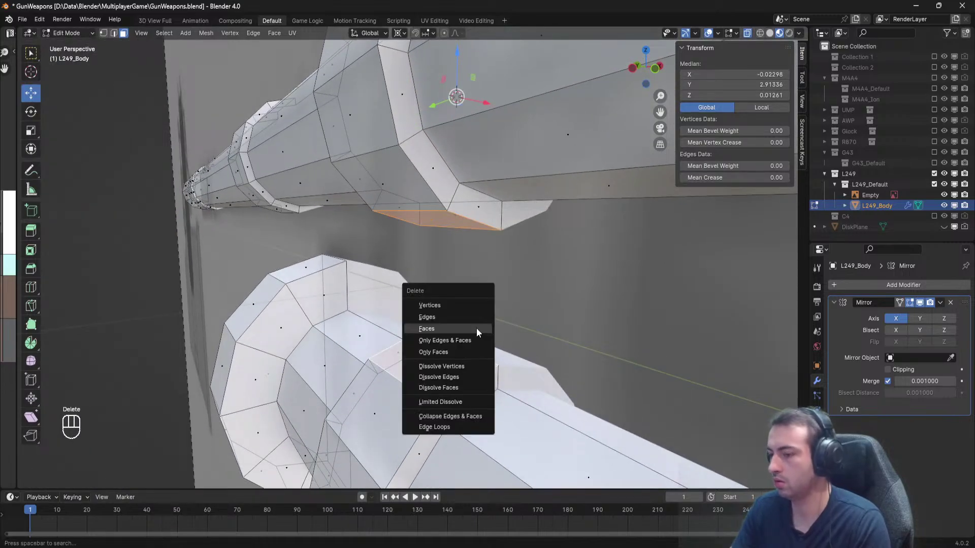
{"action": "left_click", "coordinate": [477, 328]}
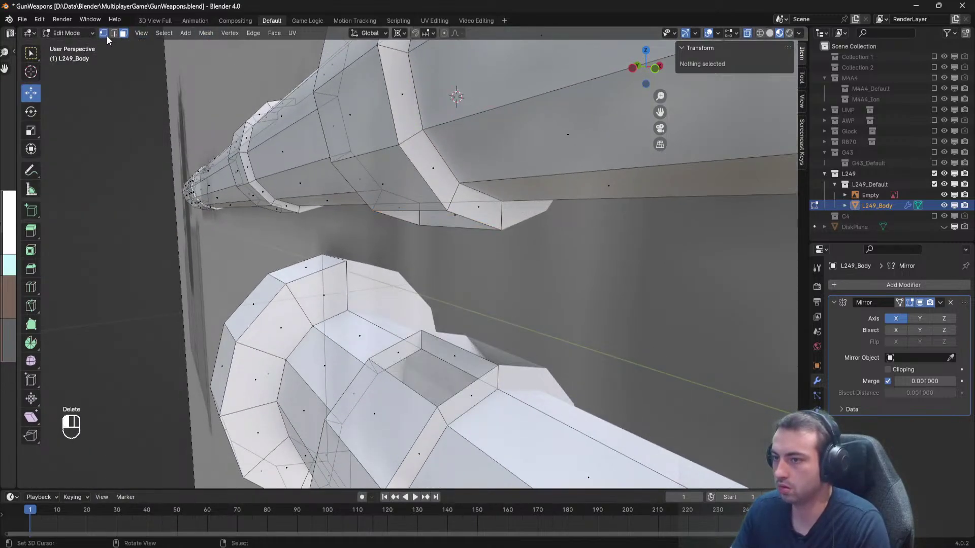
Delete the centre-line faces of both collars that lie on the mirror plane between the two tubes.
{"action": "right_click", "coordinate": [377, 374]}
{"action": "right_click", "coordinate": [369, 359], "text": "shift"}
{"action": "middle_click_drag", "start_coordinate": [372, 360], "coordinate": [405, 288]}
{"action": "key", "text": "a"}
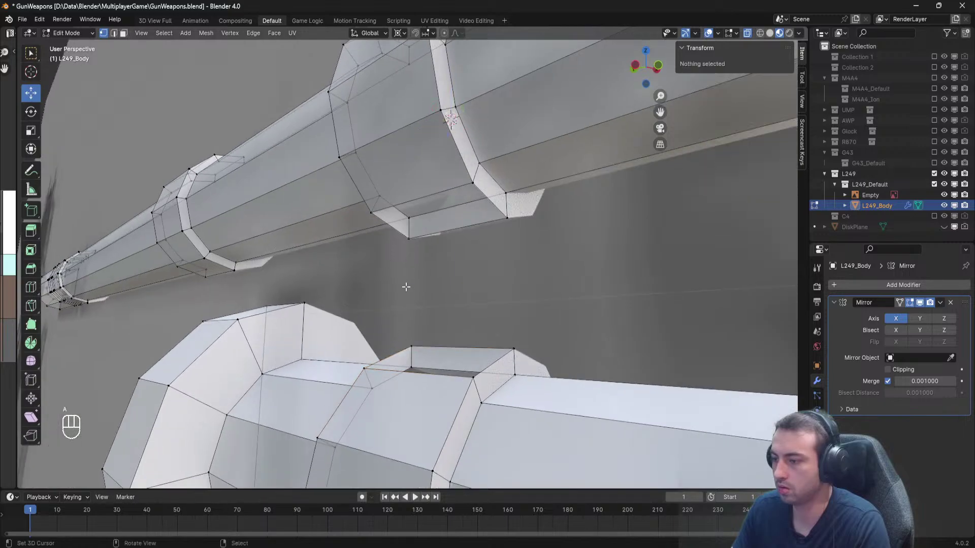
{"action": "right_click", "coordinate": [409, 238]}
{"action": "key", "text": "a"}
{"action": "middle_click_drag", "start_coordinate": [392, 226], "coordinate": [465, 222]}
{"action": "right_click", "coordinate": [450, 231]}
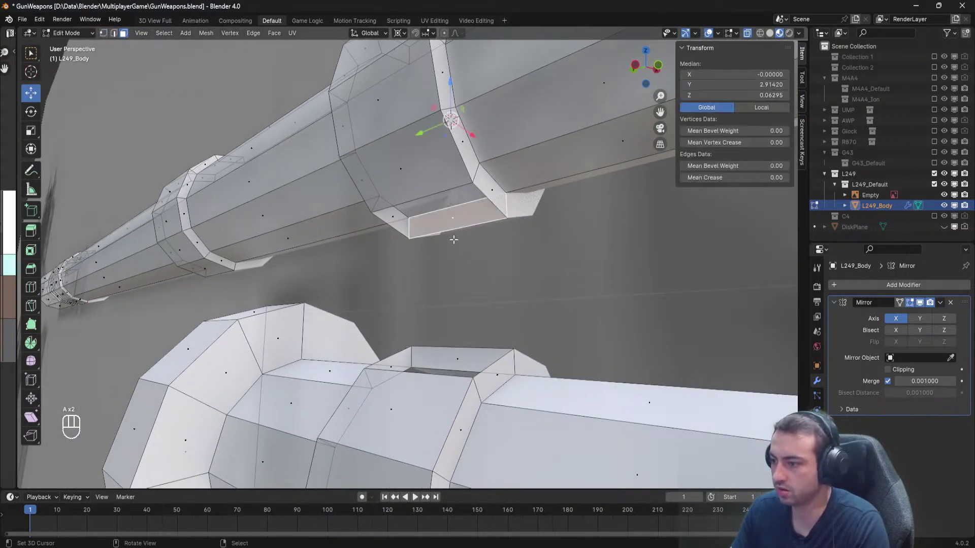
{"action": "right_click", "coordinate": [489, 351], "text": "shift"}
{"action": "key", "text": "Delete"}
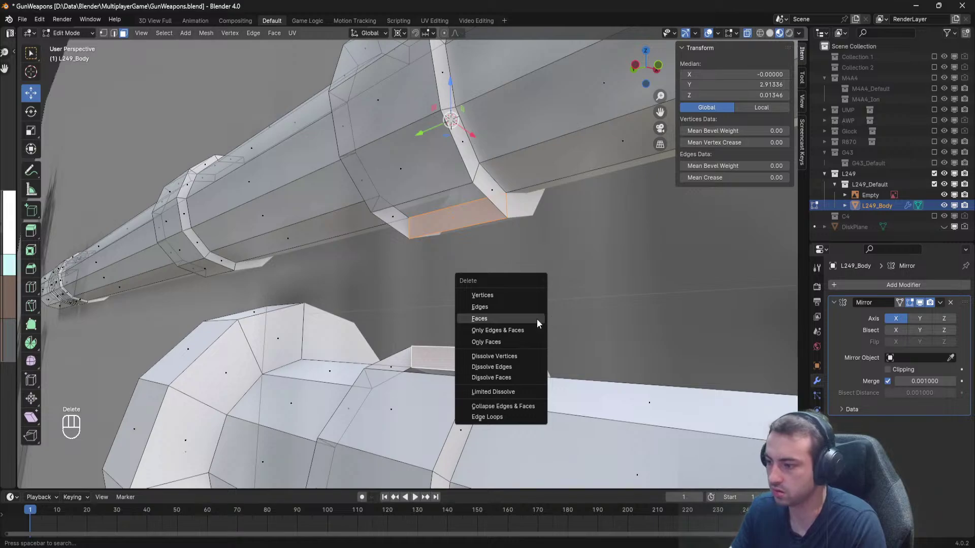
{"action": "left_click", "coordinate": [537, 319]}
{"action": "middle_click_drag", "start_coordinate": [533, 321], "coordinate": [510, 329]}
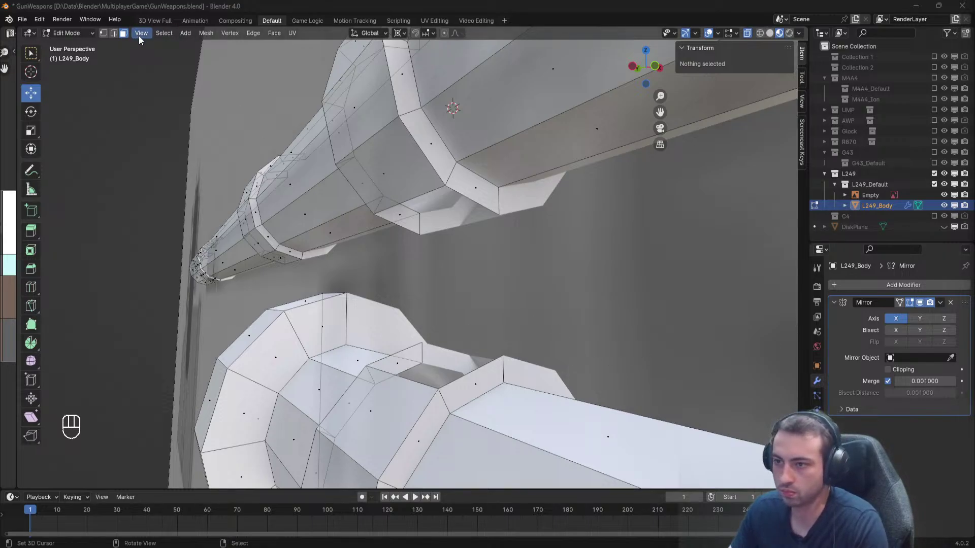
Fill the front and rear faces that join the upper collar's open edges to the lower collar's.
{"action": "left_click", "coordinate": [103, 33]}
{"action": "left_click", "coordinate": [422, 343]}
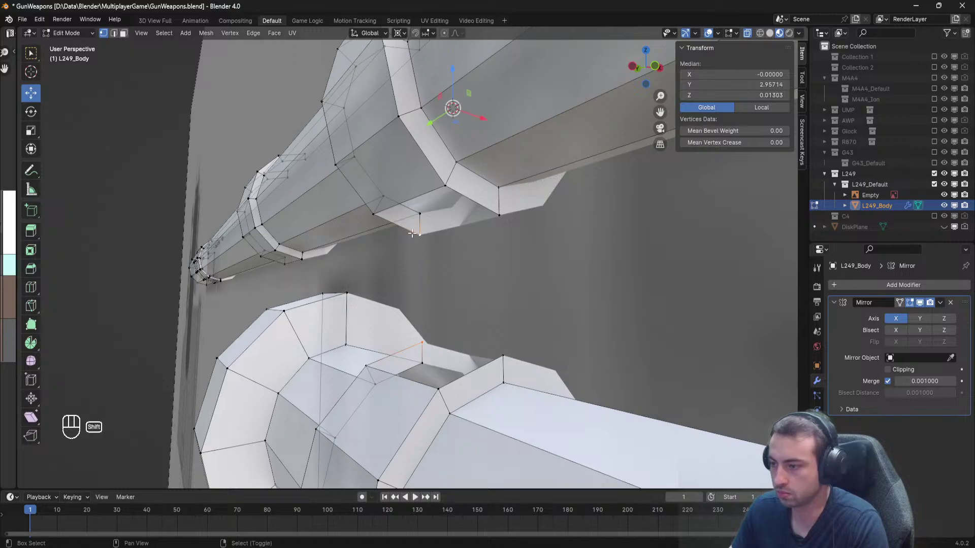
{"action": "left_click", "coordinate": [373, 215], "text": "shift"}
{"action": "key", "text": "f"}
{"action": "middle_click_drag", "start_coordinate": [368, 368], "coordinate": [432, 356]}
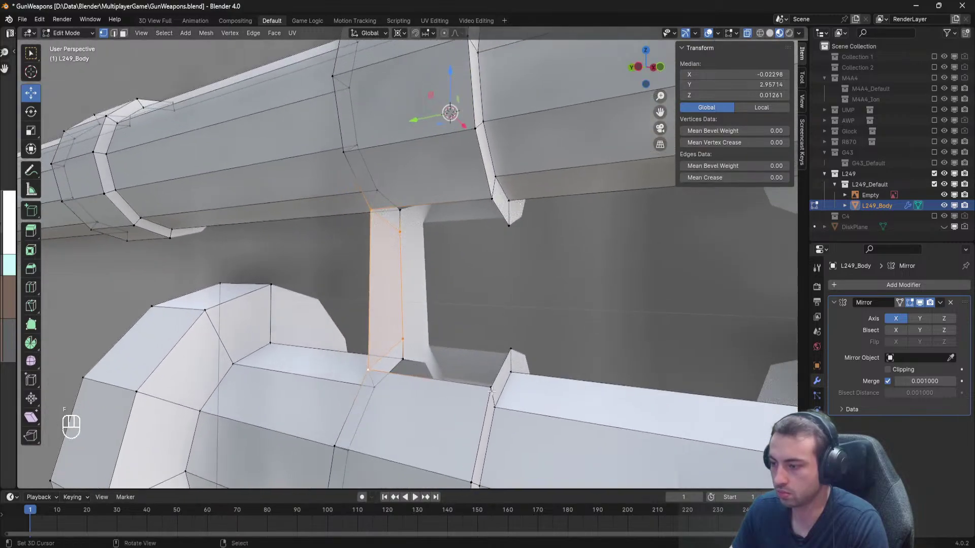
{"action": "right_click", "coordinate": [492, 387]}
{"action": "right_click", "coordinate": [512, 349], "text": "shift"}
{"action": "middle_click_drag", "start_coordinate": [512, 349], "coordinate": [485, 330]}
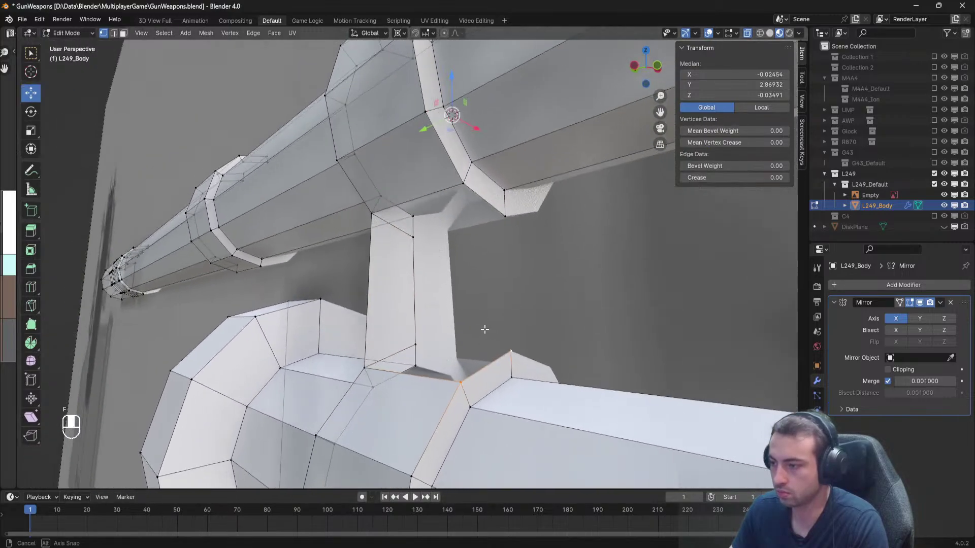
{"action": "key", "text": "f"}
Fill the side face between the two collars to complete the connecting bracket, and return to Object Mode.
{"action": "right_click", "coordinate": [372, 211]}
{"action": "right_click", "coordinate": [459, 190], "text": "shift"}
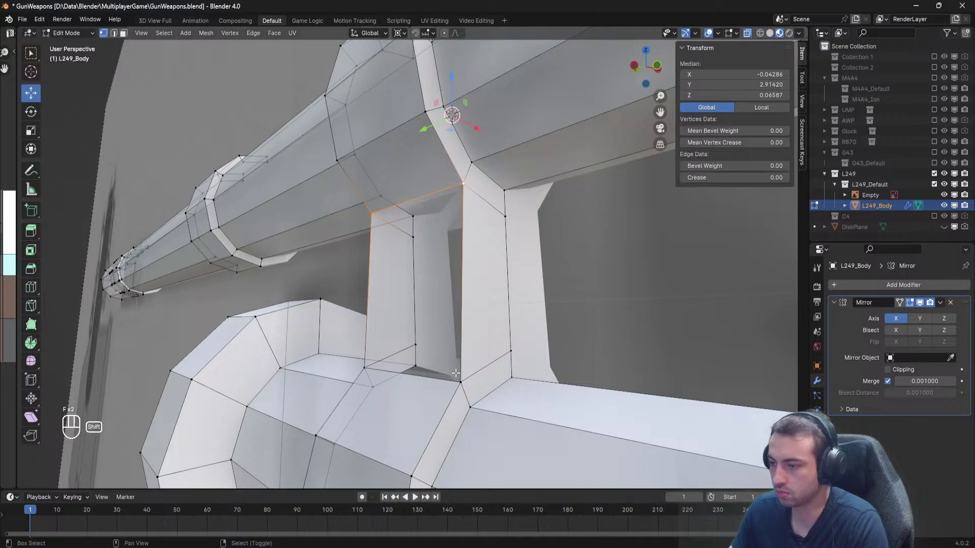
{"action": "right_click", "coordinate": [460, 380], "text": "shift"}
{"action": "right_click", "coordinate": [371, 369], "text": "shift"}
{"action": "key", "text": "f"}
{"action": "key", "text": "a"}
{"action": "key", "text": "Tab"}
{"action": "scroll", "coordinate": [384, 371], "scroll_direction": "down", "scroll_amount": 7}
{"action": "middle_click_drag", "start_coordinate": [390, 371], "coordinate": [446, 384]}
{"action": "right_click", "coordinate": [446, 394]}
{"action": "scroll", "coordinate": [442, 393], "scroll_direction": "down", "scroll_amount": 5}
{"action": "scroll", "coordinate": [446, 333], "scroll_direction": "up", "scroll_amount": 4}
{"action": "middle_click_drag", "start_coordinate": [446, 333], "coordinate": [426, 351], "text": "shift"}
{"action": "scroll", "coordinate": [427, 351], "scroll_direction": "up", "scroll_amount": 5}
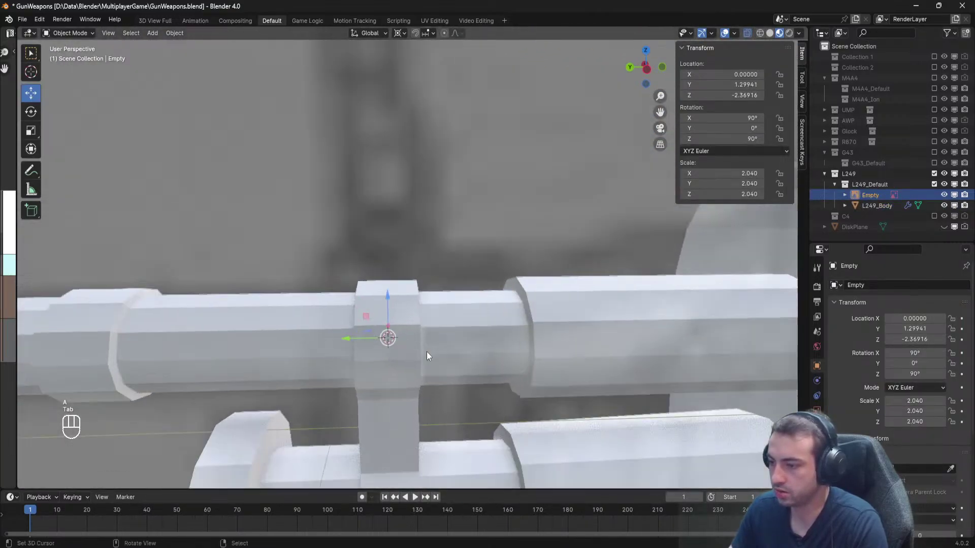
Raise the top edges of the upper tube's collar by 0.0176 along Z.
{"action": "key", "text": "Tab"}
{"action": "right_click", "coordinate": [397, 303]}
{"action": "key", "text": "Tab"}
{"action": "middle_click_drag", "start_coordinate": [397, 303], "coordinate": [449, 299]}
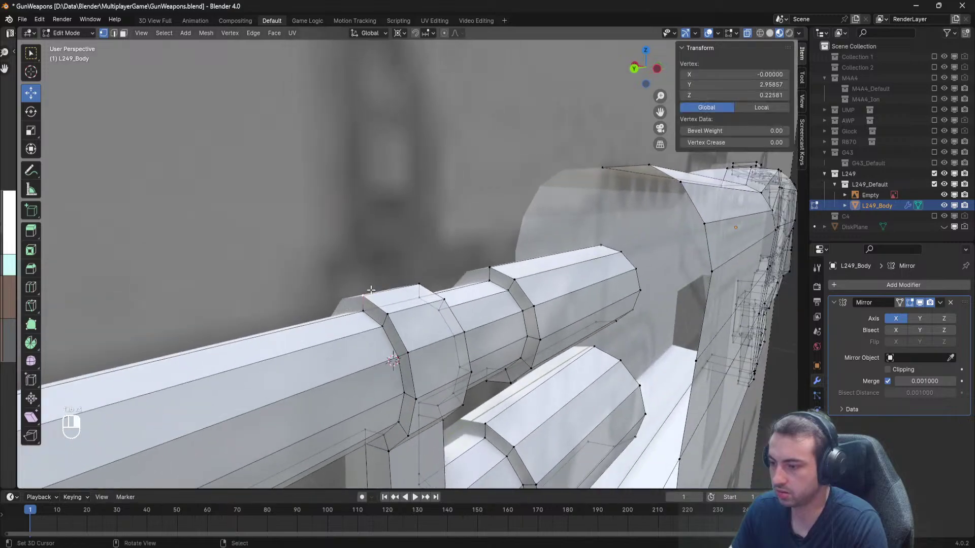
{"action": "middle_click_drag", "start_coordinate": [392, 317], "coordinate": [389, 295]}
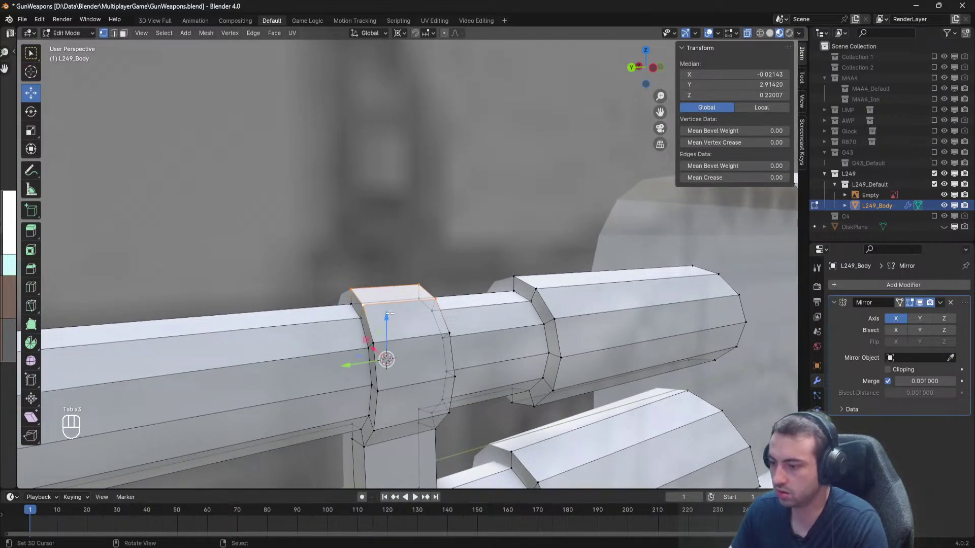
{"action": "left_click_drag", "start_coordinate": [389, 314], "coordinate": [388, 300]}
Set the transform pivot point to Median Point, clear the selection and save the file.
{"action": "left_click", "coordinate": [401, 34]}
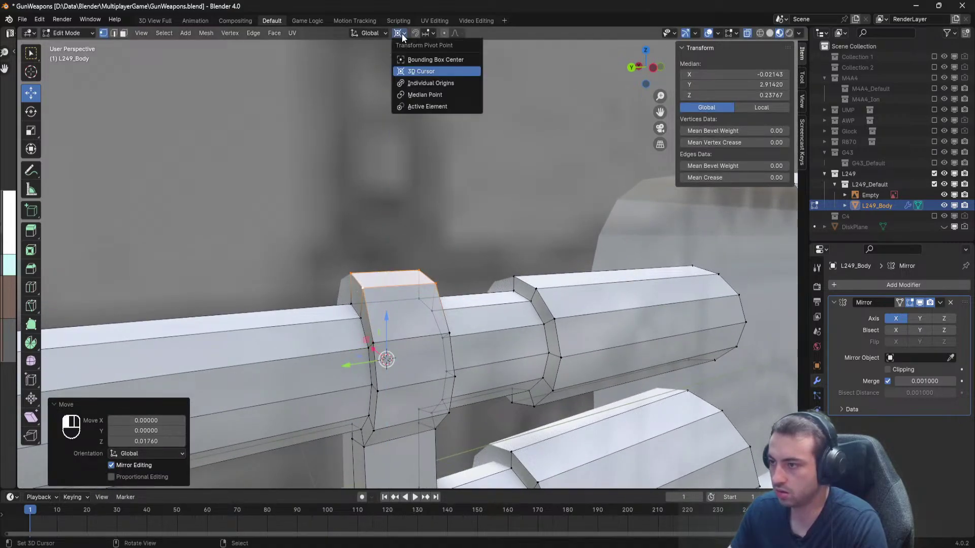
{"action": "left_click", "coordinate": [419, 94]}
{"action": "key", "text": "a"}
{"action": "middle_click_drag", "start_coordinate": [448, 320], "coordinate": [422, 249]}
{"action": "key", "text": "ctrl+s"}
{"action": "key", "text": "Tab"}
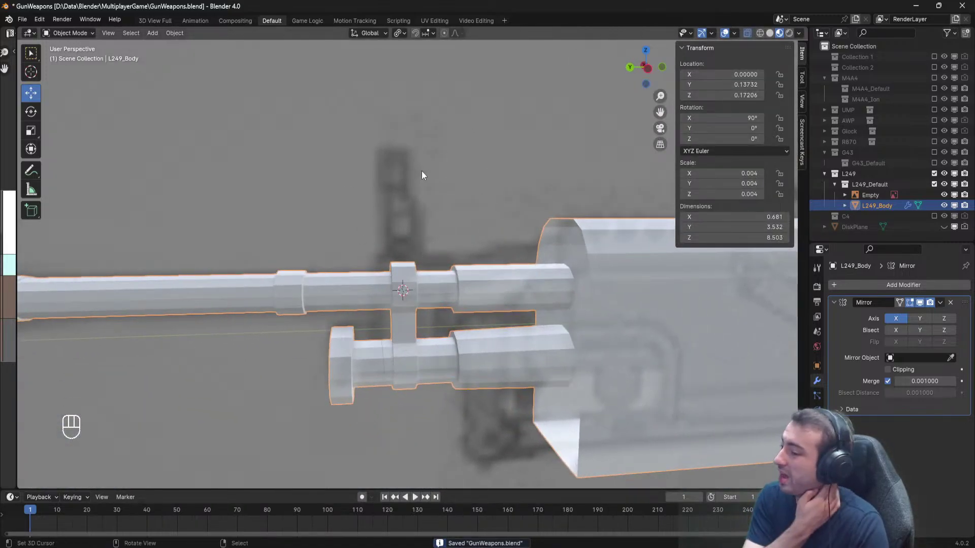
Move the rear edges of both collars and their bracket slightly along Y toward the gun body.
{"action": "key", "text": "Tab"}
{"action": "scroll", "coordinate": [475, 304], "scroll_direction": "up", "scroll_amount": 2}
{"action": "middle_click_drag", "start_coordinate": [451, 379], "coordinate": [395, 309], "text": "shift"}
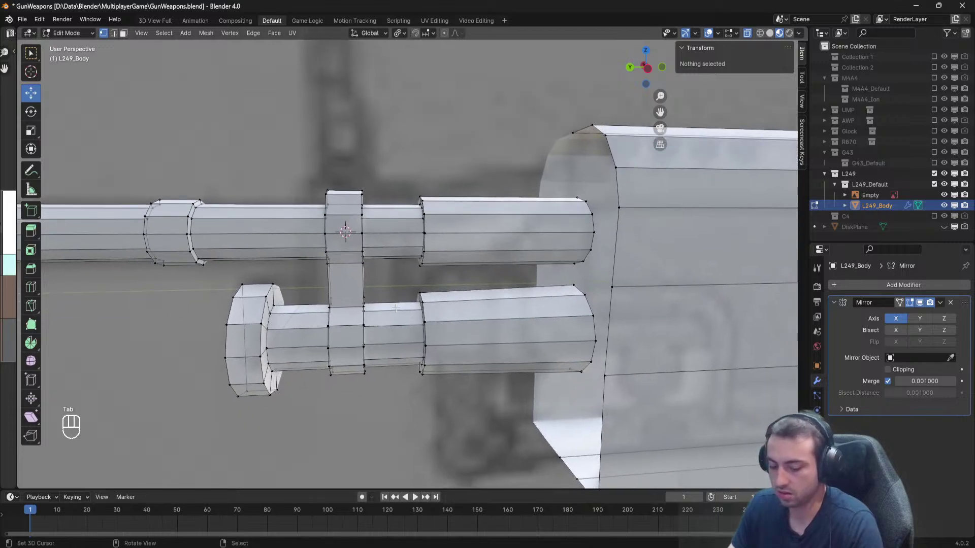
{"action": "left_click_drag", "start_coordinate": [350, 148], "coordinate": [351, 148]}
{"action": "left_click_drag", "start_coordinate": [325, 286], "coordinate": [332, 282]}
{"action": "key", "text": "alt+a"}
Move the front edges of both collars and their bracket slightly along Y toward the muzzle, and save the file.
{"action": "middle_click_drag", "start_coordinate": [332, 282], "coordinate": [376, 274], "text": "shift"}
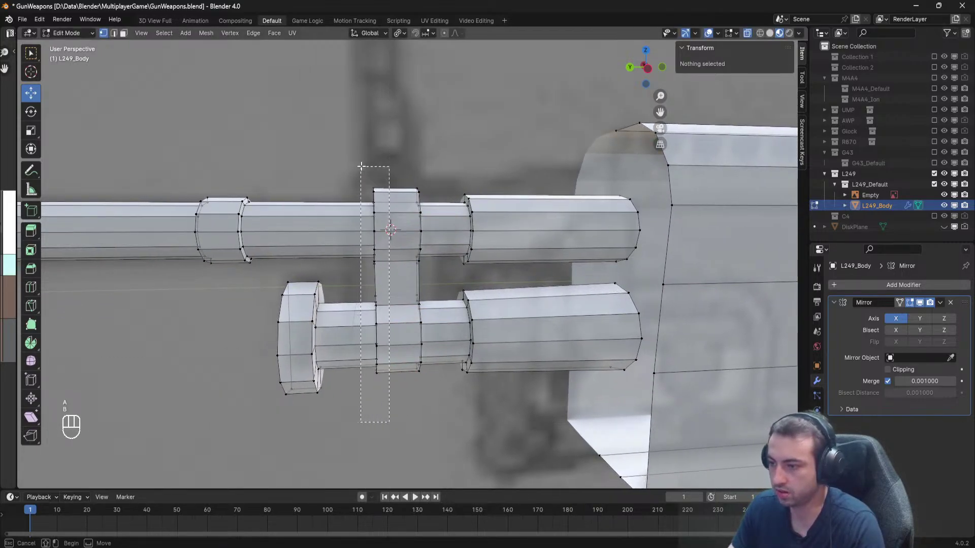
{"action": "left_click_drag", "start_coordinate": [361, 166], "coordinate": [361, 166]}
{"action": "mouse_move", "coordinate": [337, 283]}
{"action": "left_mouse_down"}
{"action": "mouse_move", "coordinate": [326, 283]}
{"action": "mouse_move", "coordinate": [335, 279]}
{"action": "left_mouse_up"}
{"action": "key", "text": "alt+a"}
{"action": "key", "text": "Tab"}
{"action": "key", "text": "ctrl+s"}
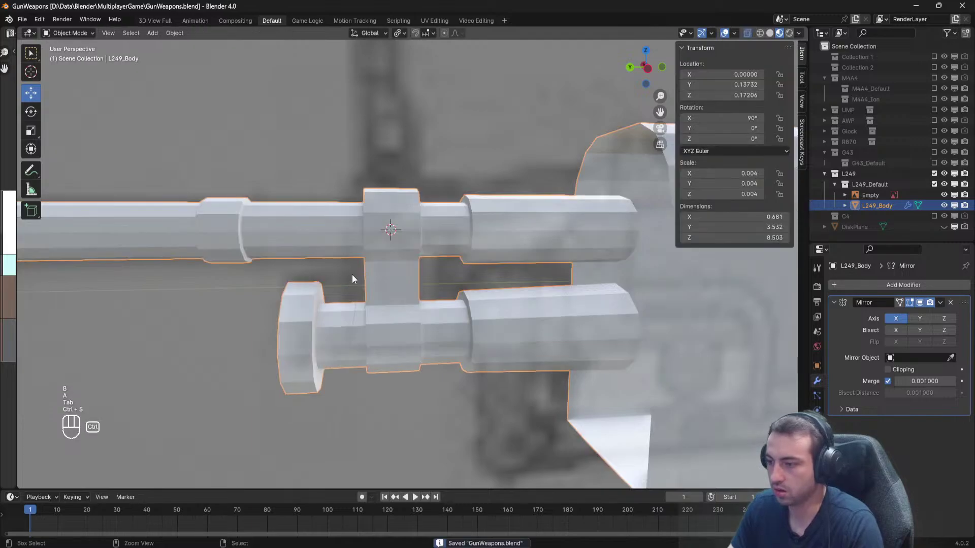
Examine the gun's barrel, collars and body against the reference image from near and far, saving the file.
{"action": "scroll", "coordinate": [351, 274], "scroll_direction": "down", "scroll_amount": 6}
{"action": "middle_click_drag", "start_coordinate": [432, 200], "coordinate": [286, 275]}
{"action": "key", "text": "ctrl+s"}
{"action": "middle_click_drag", "start_coordinate": [456, 268], "coordinate": [631, 212], "text": "shift"}
{"action": "scroll", "coordinate": [448, 267], "scroll_direction": "up", "scroll_amount": 4}
{"action": "key", "text": "ctrl+s"}
{"action": "right_click", "coordinate": [471, 194]}
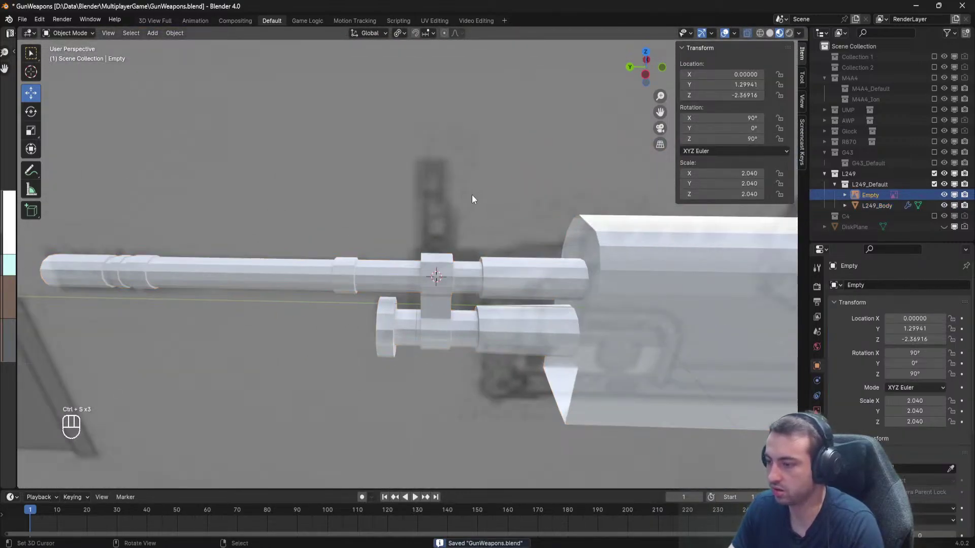
{"action": "middle_click_drag", "start_coordinate": [471, 194], "coordinate": [436, 251]}
{"action": "key", "text": "ctrl+s"}
{"action": "scroll", "coordinate": [479, 233], "scroll_direction": "down", "scroll_amount": 5}
{"action": "key", "text": "ctrl+s"}
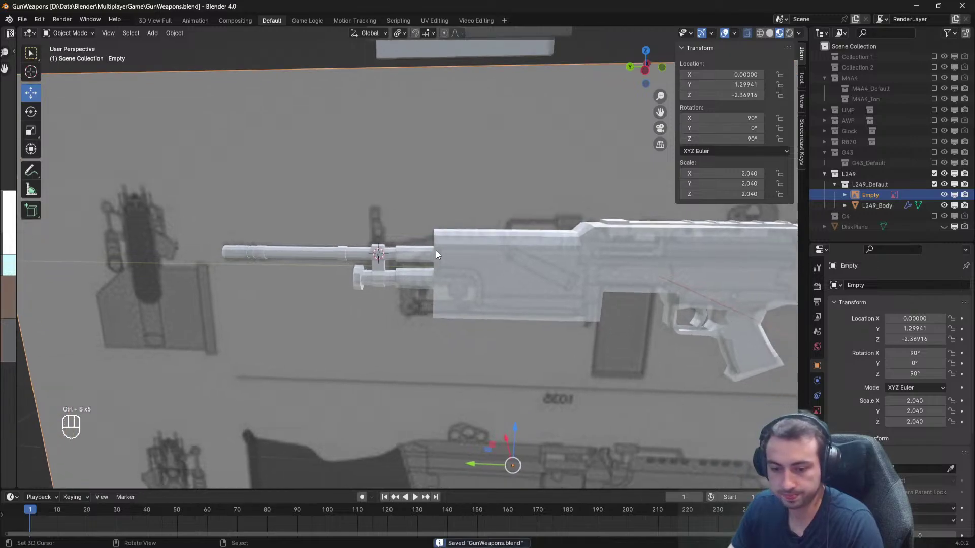
{"action": "scroll", "coordinate": [442, 276], "scroll_direction": "up", "scroll_amount": 4}
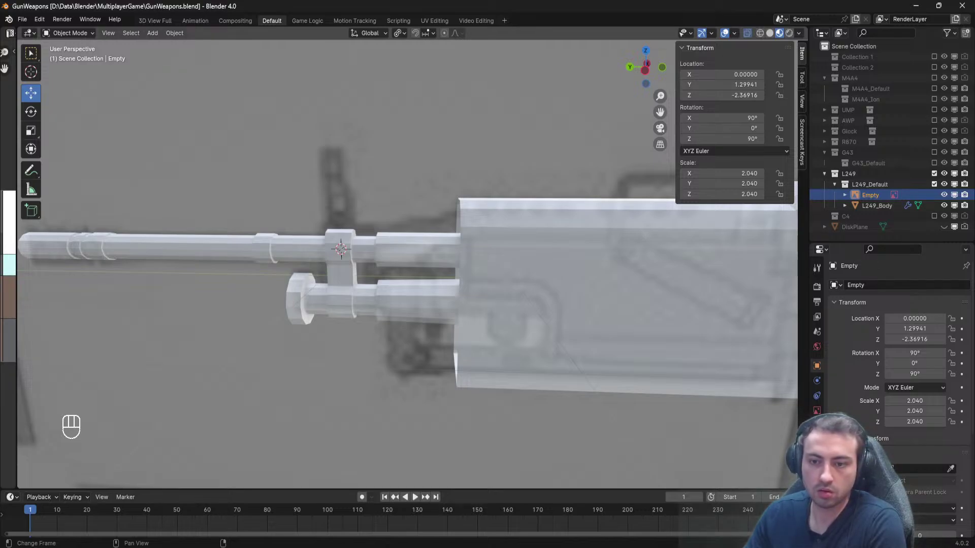
{"action": "scroll", "coordinate": [387, 232], "scroll_direction": "down", "scroll_amount": 5}
{"action": "key", "text": "ctrl+s"}
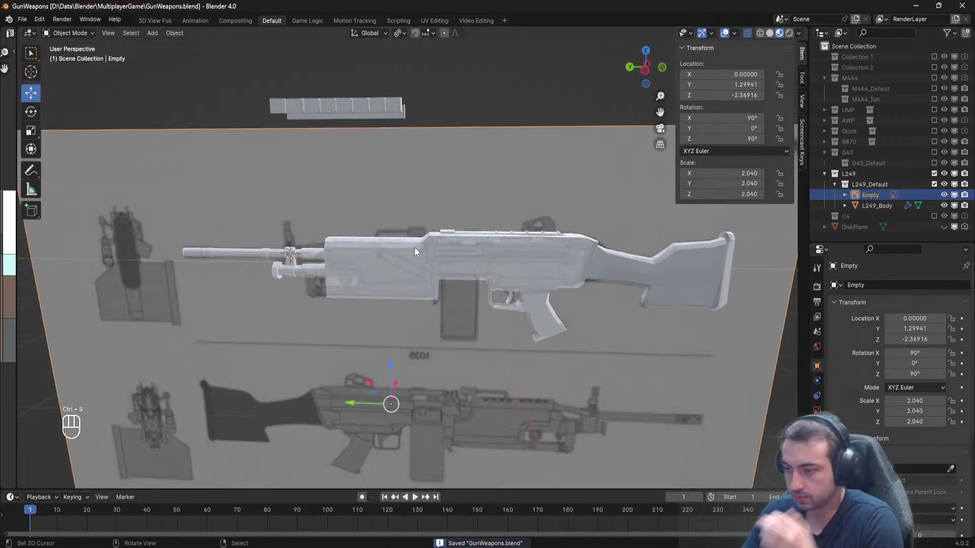
{"action": "scroll", "coordinate": [275, 323], "scroll_direction": "up", "scroll_amount": 4}
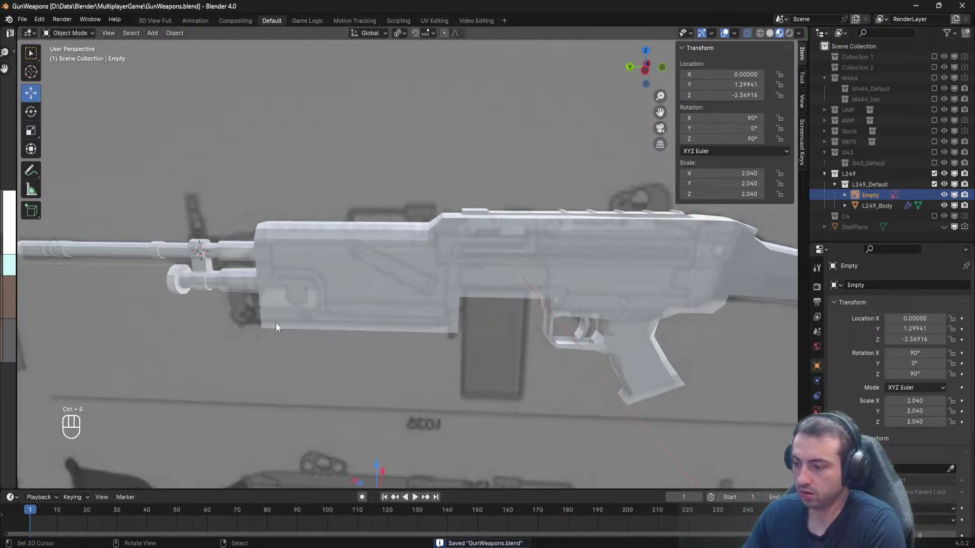
{"action": "middle_click_drag", "start_coordinate": [275, 323], "coordinate": [373, 322], "text": "shift"}
{"action": "scroll", "coordinate": [365, 330], "scroll_direction": "up", "scroll_amount": 3}
{"action": "scroll", "coordinate": [380, 312], "scroll_direction": "down", "scroll_amount": 3}
{"action": "scroll", "coordinate": [428, 322], "scroll_direction": "up", "scroll_amount": 2}
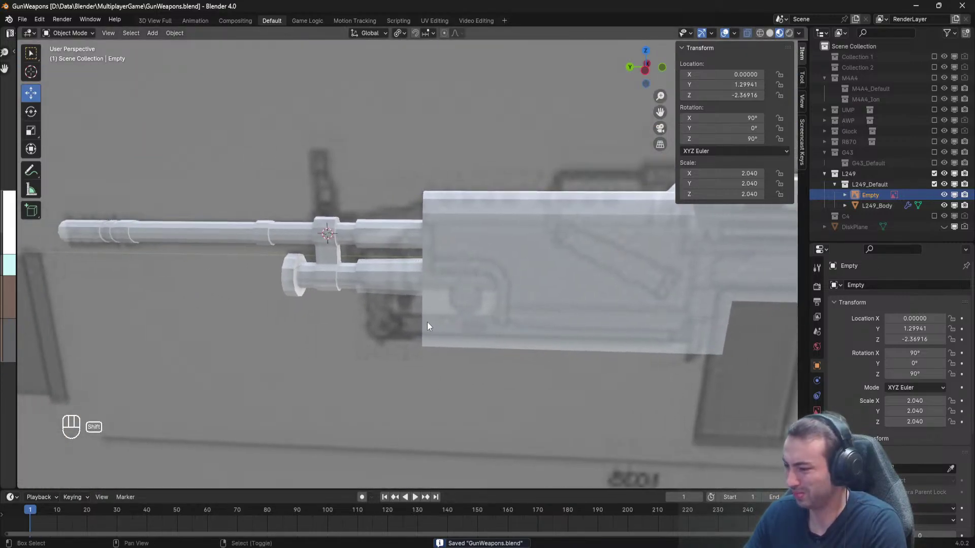
{"action": "scroll", "coordinate": [457, 330], "scroll_direction": "up", "scroll_amount": 2}
{"action": "left_click", "coordinate": [474, 338]}
{"action": "key", "text": "Tab"}
{"action": "middle_click_drag", "start_coordinate": [392, 340], "coordinate": [483, 361]}
{"action": "left_click", "coordinate": [434, 364]}
{"action": "left_click", "coordinate": [472, 356], "text": "shift"}
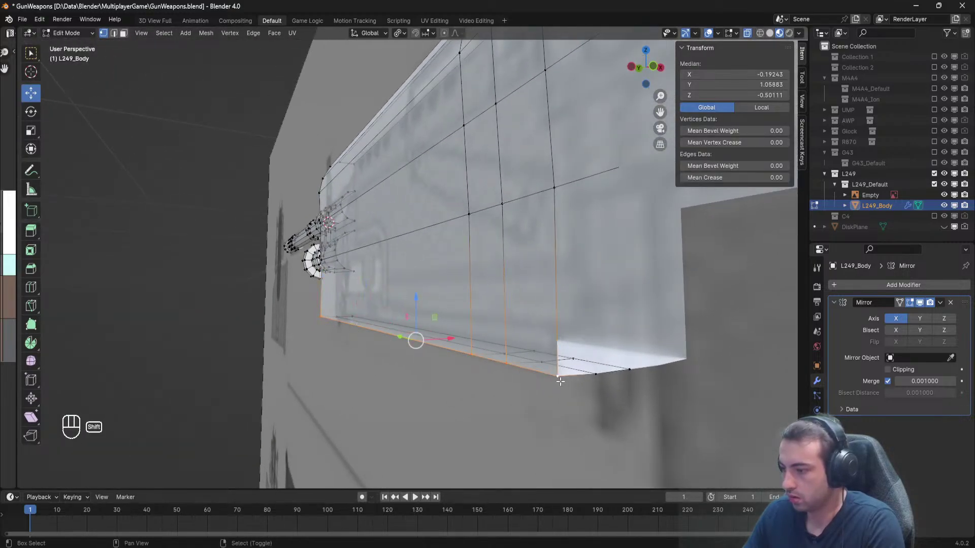
{"action": "key", "text": "a"}
{"action": "key", "text": "Tab"}
{"action": "scroll", "coordinate": [374, 313], "scroll_direction": "down", "scroll_amount": 5}
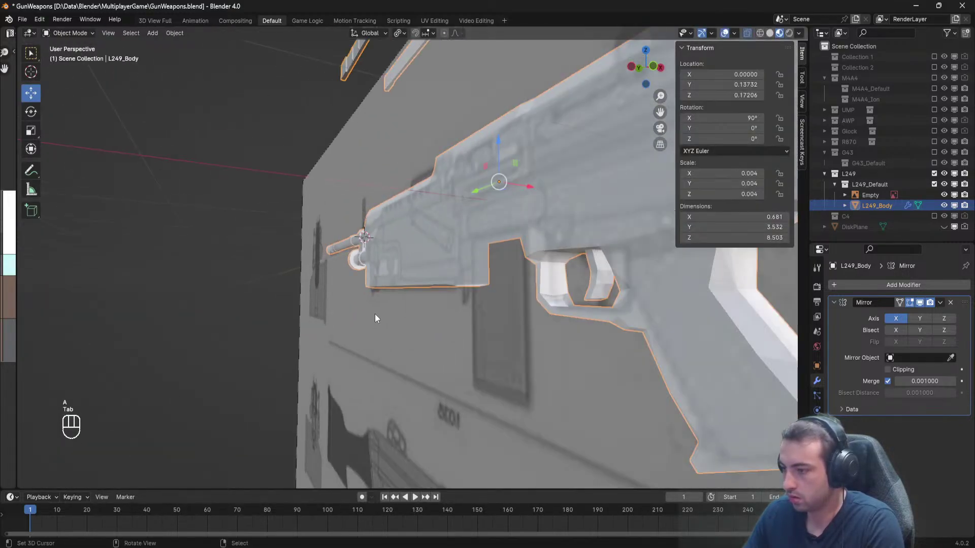
Save the file and hide the Empty reference image.
{"action": "key", "text": "ctrl+s"}
{"action": "left_click", "coordinate": [335, 334]}
{"action": "middle_click_drag", "start_coordinate": [335, 333], "coordinate": [389, 327]}
{"action": "scroll", "coordinate": [389, 327], "scroll_direction": "up", "scroll_amount": 3}
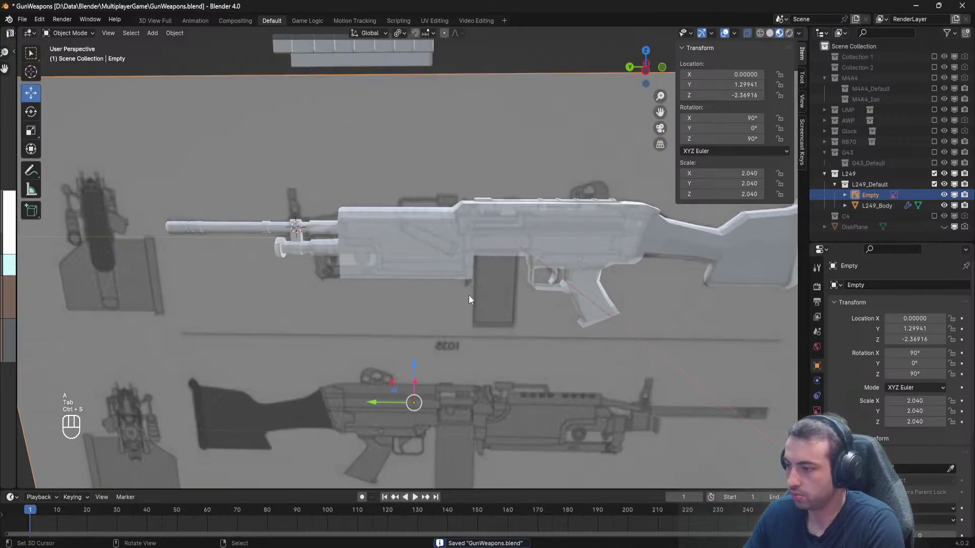
{"action": "left_click", "coordinate": [944, 195]}
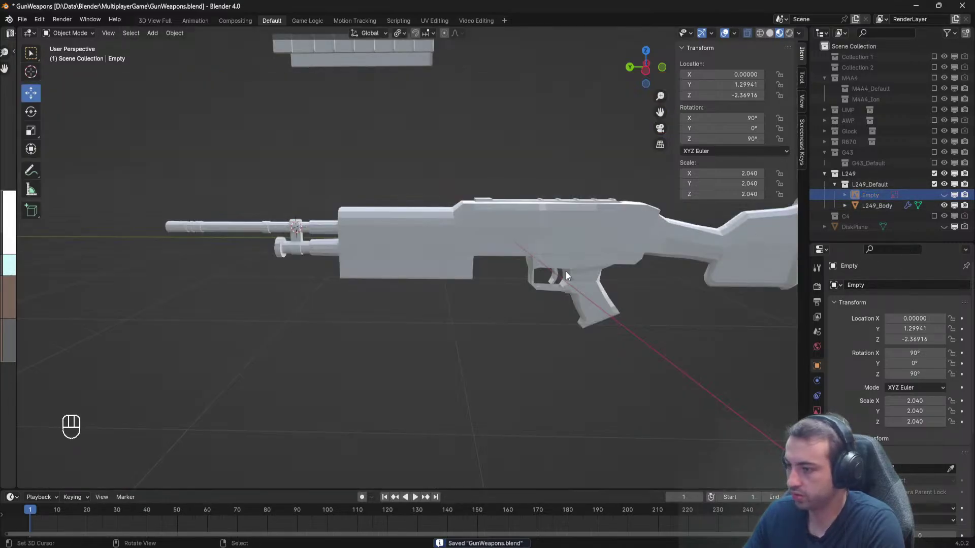
Examine the gun body's shape from several angles, in and out of Edit Mode, without the reference image.
{"action": "middle_click_drag", "start_coordinate": [566, 271], "coordinate": [435, 337]}
{"action": "scroll", "coordinate": [487, 307], "scroll_direction": "up", "scroll_amount": 3}
{"action": "scroll", "coordinate": [370, 328], "scroll_direction": "down", "scroll_amount": 2}
{"action": "scroll", "coordinate": [456, 305], "scroll_direction": "up", "scroll_amount": 5}
{"action": "left_click", "coordinate": [456, 304]}
{"action": "middle_click_drag", "start_coordinate": [456, 305], "coordinate": [363, 284]}
{"action": "key", "text": "Tab"}
{"action": "middle_click_drag", "start_coordinate": [383, 296], "coordinate": [447, 254]}
{"action": "key", "text": "Tab"}
{"action": "scroll", "coordinate": [355, 316], "scroll_direction": "down", "scroll_amount": 4}
{"action": "left_click", "coordinate": [356, 316]}
{"action": "scroll", "coordinate": [419, 354], "scroll_direction": "up", "scroll_amount": 3}
Move the upper side vertex at the front of the receiver's raised top slightly inward along X, and save the file.
{"action": "scroll", "coordinate": [346, 346], "scroll_direction": "up", "scroll_amount": 2}
{"action": "left_click", "coordinate": [408, 331]}
{"action": "key", "text": "Tab"}
{"action": "left_click", "coordinate": [472, 235]}
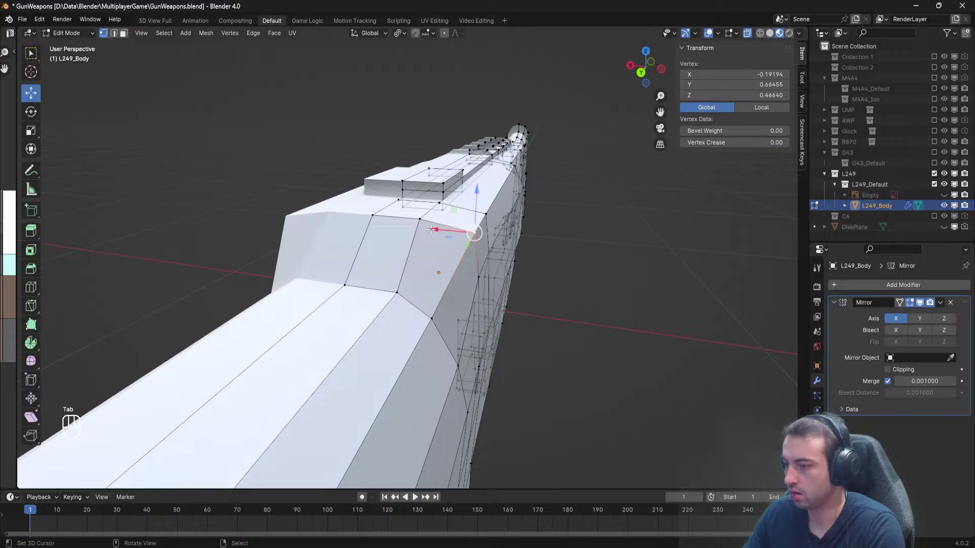
{"action": "left_click_drag", "start_coordinate": [430, 230], "coordinate": [422, 228]}
{"action": "right_click", "coordinate": [475, 215]}
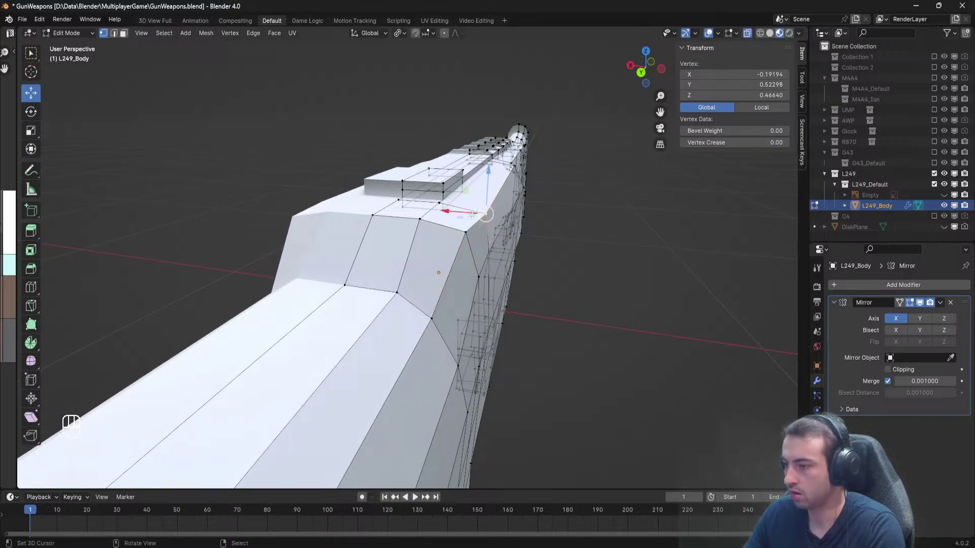
{"action": "key", "text": "a"}
{"action": "key", "text": "ctrl+s"}
{"action": "key", "text": "Tab"}
Save the file and show the Empty reference image behind the whole gun again.
{"action": "middle_click_drag", "start_coordinate": [472, 215], "coordinate": [372, 222]}
{"action": "left_click", "coordinate": [371, 221]}
{"action": "scroll", "coordinate": [371, 221], "scroll_direction": "down", "scroll_amount": 3}
{"action": "key", "text": "ctrl+s"}
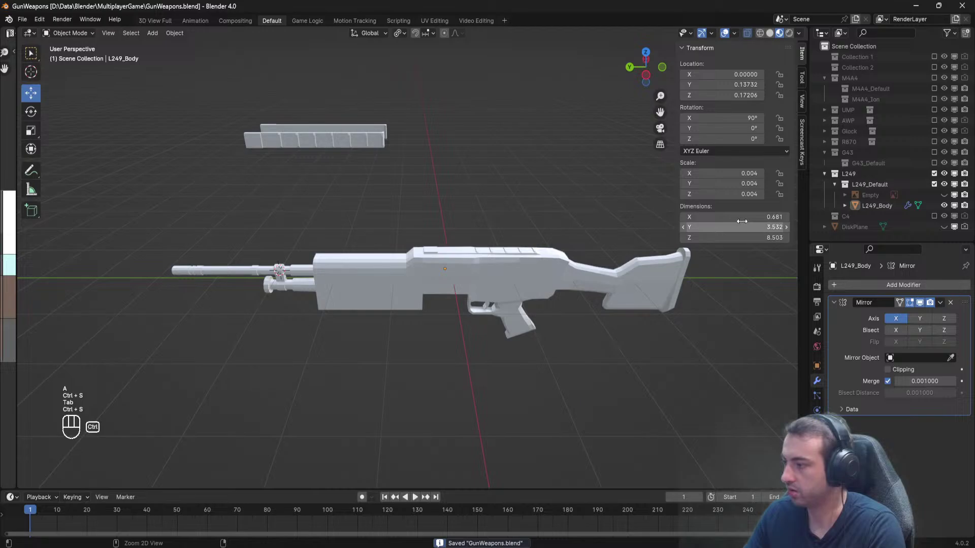
{"action": "left_click", "coordinate": [943, 196]}
{"action": "scroll", "coordinate": [460, 217], "scroll_direction": "up", "scroll_amount": 3}
{"action": "middle_click_drag", "start_coordinate": [453, 217], "coordinate": [420, 210], "text": "shift"}
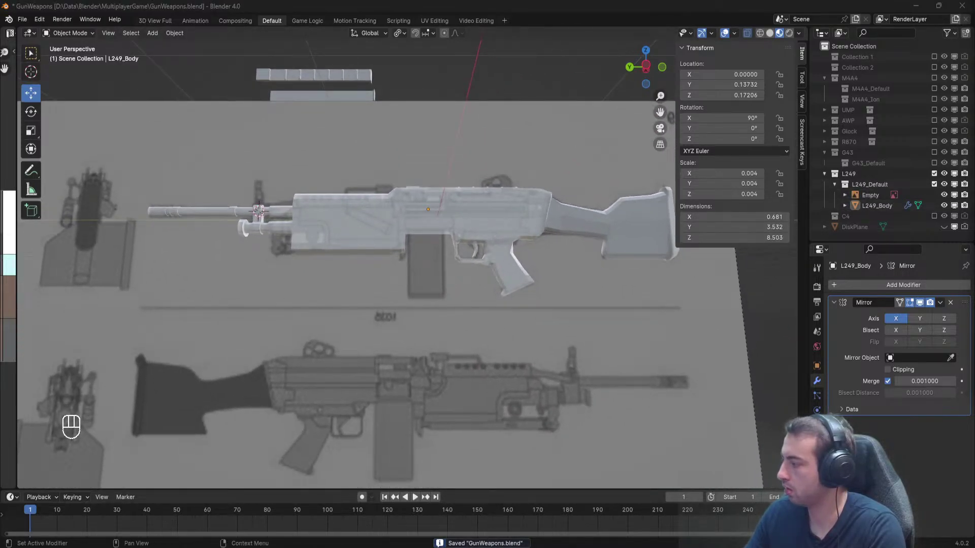
In Edit Mode, extrude the bottom edge of the handguard's open front end upward along Z by about 0.3.
{"action": "scroll", "coordinate": [452, 273], "scroll_direction": "down", "scroll_amount": 4}
{"action": "middle_click_drag", "start_coordinate": [452, 273], "coordinate": [371, 272]}
{"action": "scroll", "coordinate": [433, 290], "scroll_direction": "up", "scroll_amount": 7}
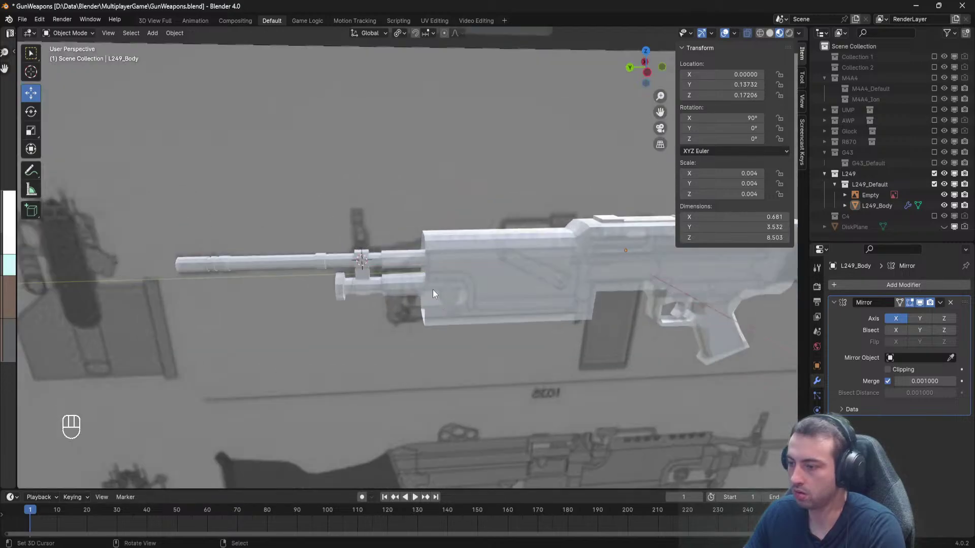
{"action": "scroll", "coordinate": [432, 294], "scroll_direction": "up", "scroll_amount": 3}
{"action": "key", "text": "Tab"}
{"action": "scroll", "coordinate": [344, 220], "scroll_direction": "up", "scroll_amount": 2}
{"action": "middle_click_drag", "start_coordinate": [355, 213], "coordinate": [321, 208], "text": "shift"}
{"action": "middle_click_drag", "start_coordinate": [321, 207], "coordinate": [371, 340]}
{"action": "left_click", "coordinate": [365, 317]}
{"action": "key", "text": "alt+a"}
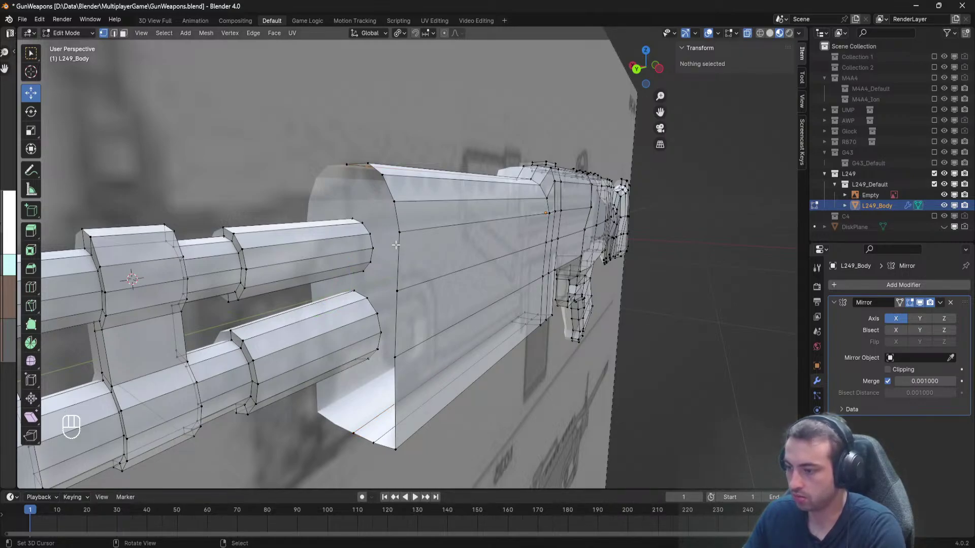
{"action": "left_click", "coordinate": [374, 443]}
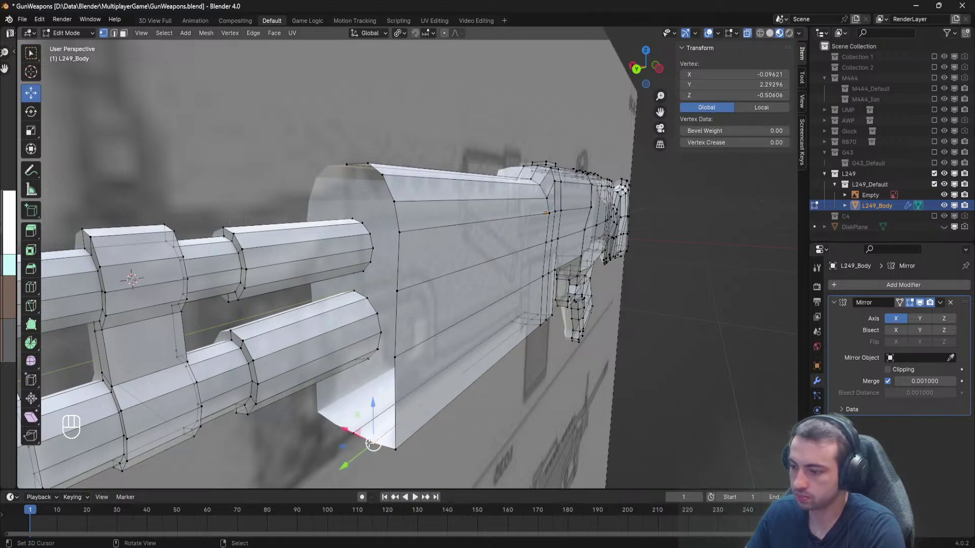
{"action": "left_click", "coordinate": [353, 433], "text": "shift"}
{"action": "key", "text": "g"}
{"action": "key", "text": "z"}
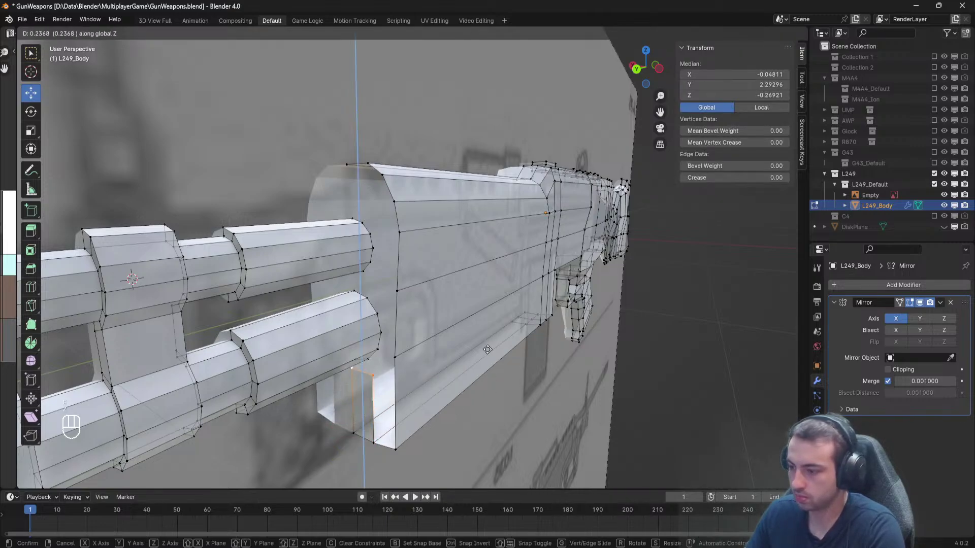
{"action": "left_click", "coordinate": [490, 333]}
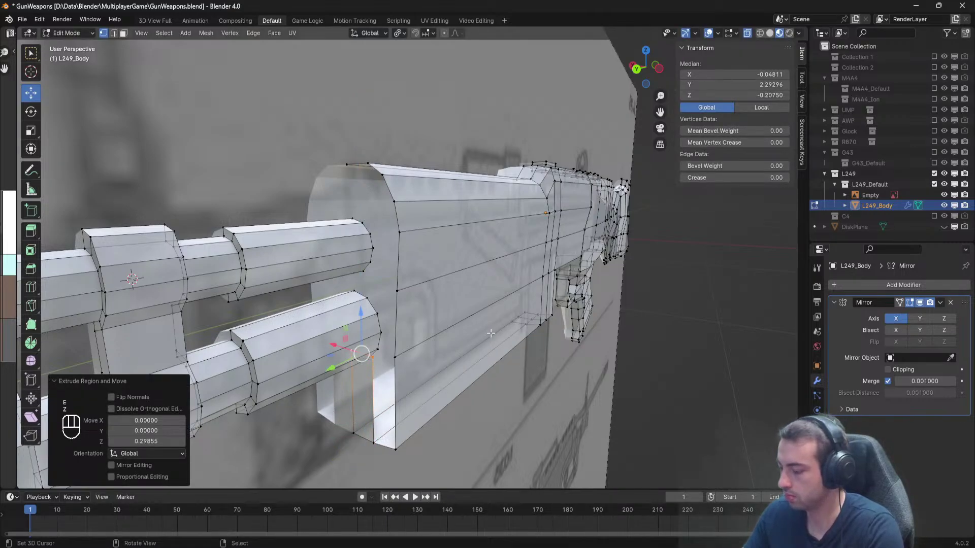
From the side view, raise the extruded edge about 0.023 along Z to line up with the handguard's lower horizontal edge.
{"action": "key", "text": "KP_3"}
{"action": "key", "text": "KP_9"}
{"action": "scroll", "coordinate": [504, 280], "scroll_direction": "up", "scroll_amount": 6}
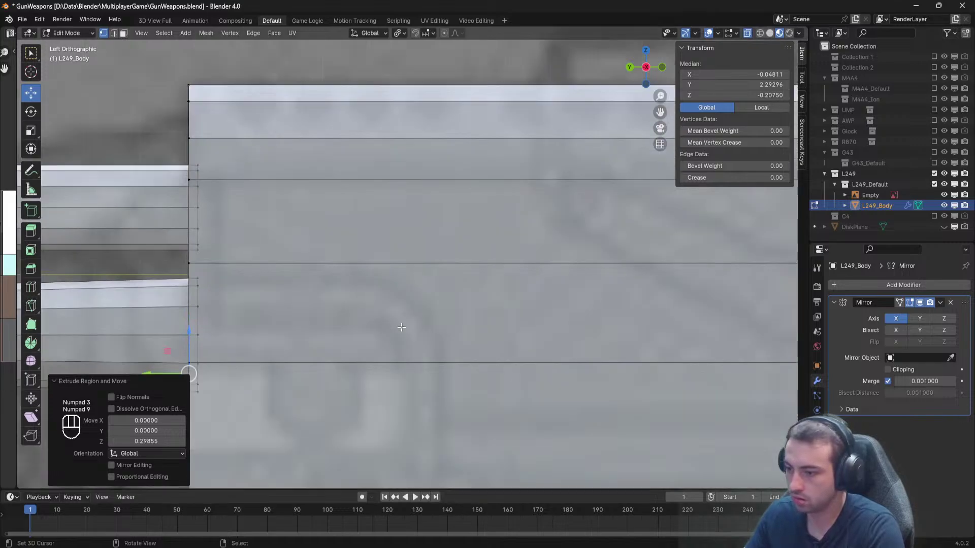
{"action": "scroll", "coordinate": [505, 280], "scroll_direction": "up", "scroll_amount": 2}
{"action": "key", "text": "g"}
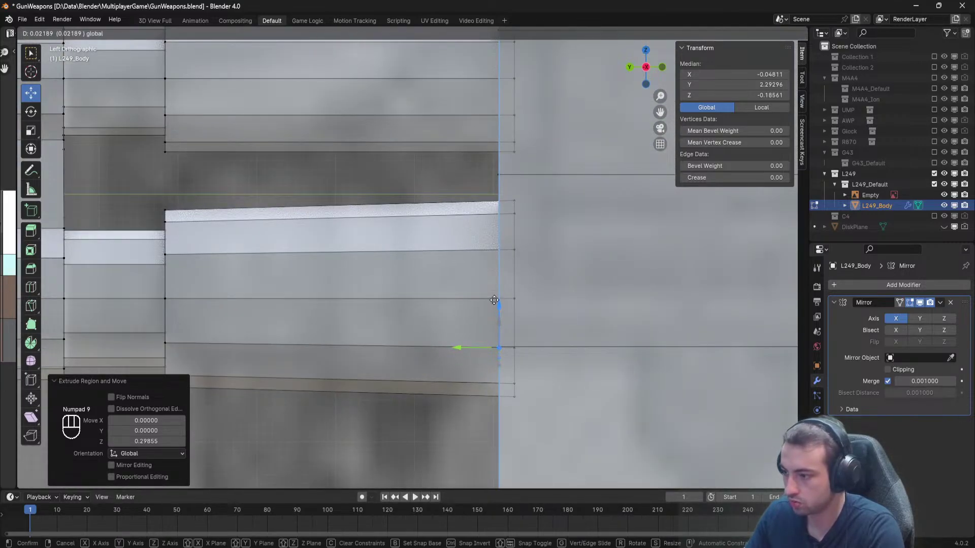
{"action": "left_click", "coordinate": [494, 300]}
Extrude the edge upward twice along Z, by about 0.207 and 0.177, matching the heights of the handguard's side edges.
{"action": "scroll", "coordinate": [498, 343], "scroll_direction": "down", "scroll_amount": 3}
{"action": "key", "text": "g"}
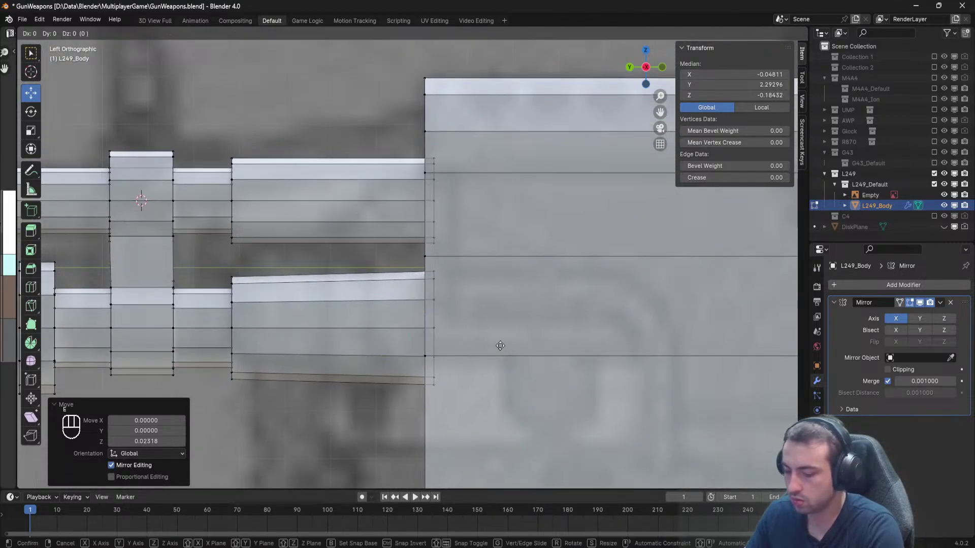
{"action": "key", "text": "z"}
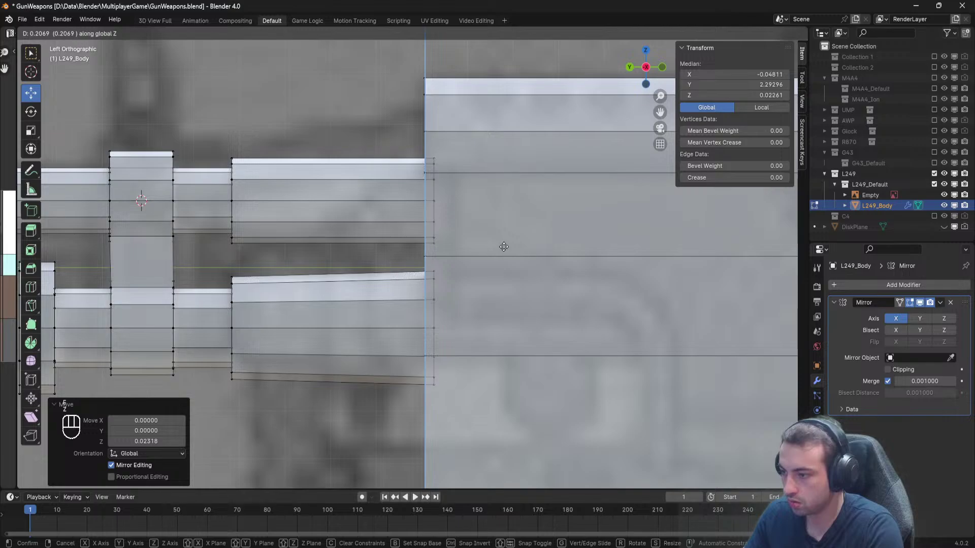
{"action": "left_click", "coordinate": [503, 247]}
{"action": "middle_click_drag", "start_coordinate": [489, 235], "coordinate": [492, 331], "text": "shift"}
{"action": "key", "text": "e"}
{"action": "key", "text": "z"}
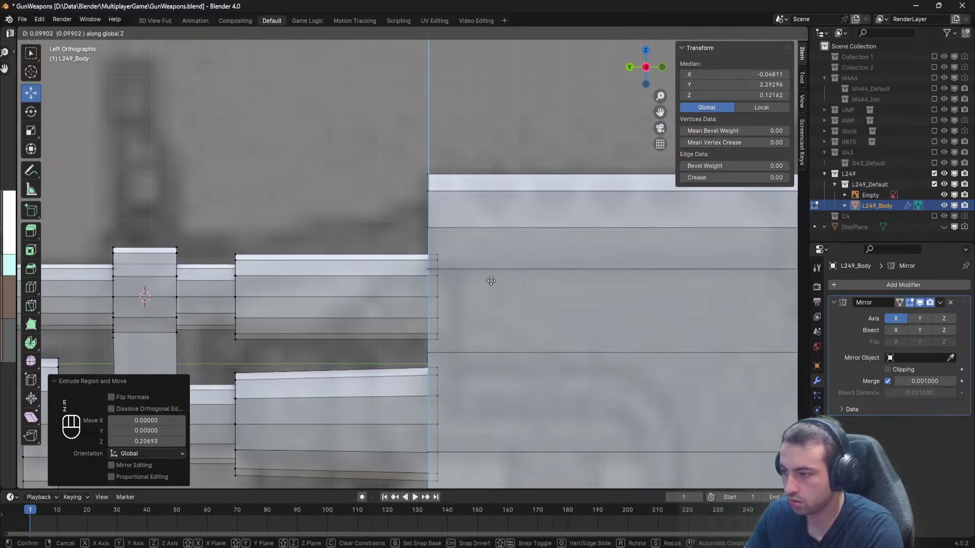
{"action": "left_click", "coordinate": [486, 246]}
Extrude the front strip's upper edge about 0.103 further upward along Z, above the upper tube.
{"action": "middle_click_drag", "start_coordinate": [486, 246], "coordinate": [454, 264]}
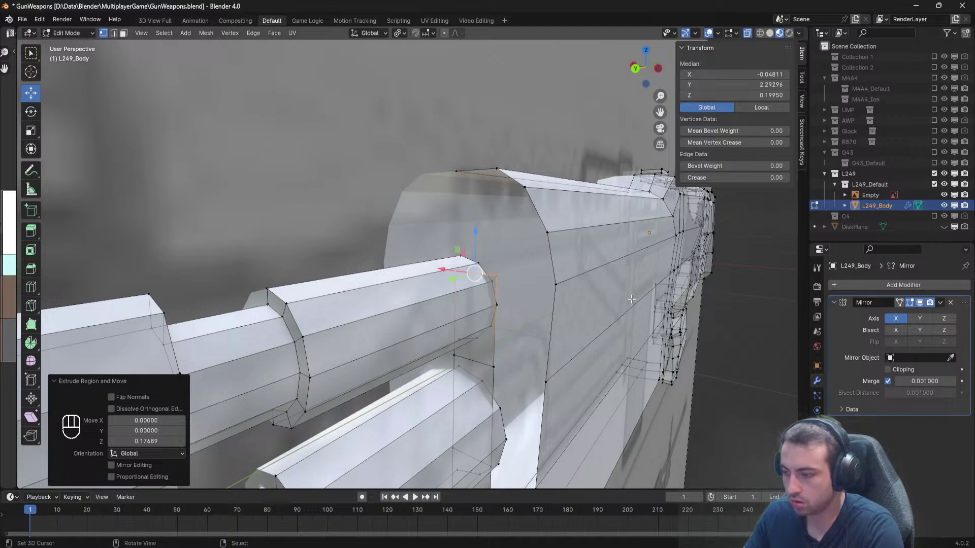
{"action": "key", "text": "e"}
{"action": "key", "text": "z"}
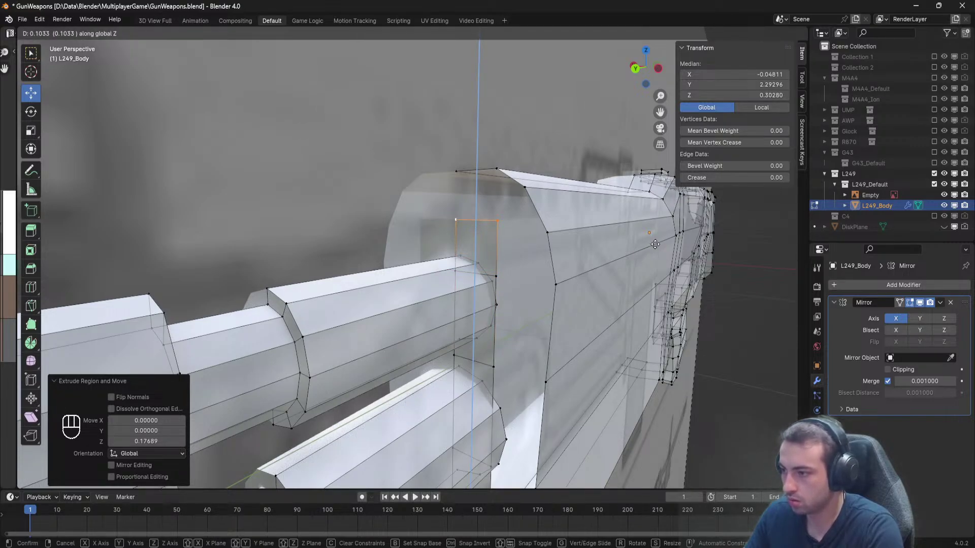
{"action": "left_click", "coordinate": [656, 244]}
Fill a face between the front strip's upper edge and the handguard's top front edge.
{"action": "middle_click_drag", "start_coordinate": [655, 244], "coordinate": [667, 255]}
{"action": "left_click", "coordinate": [457, 221]}
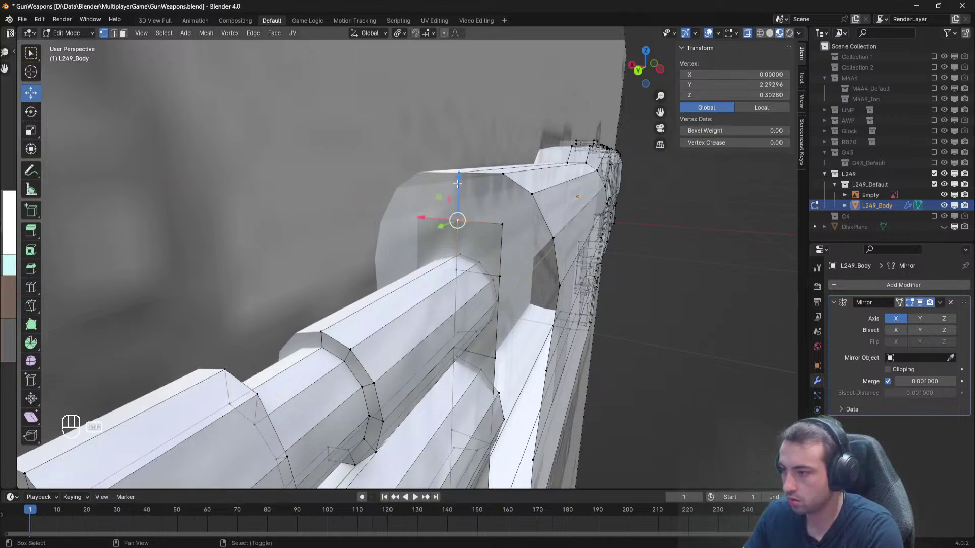
{"action": "right_click", "coordinate": [458, 173], "text": "shift"}
{"action": "right_click", "coordinate": [503, 174], "text": "shift"}
{"action": "right_click", "coordinate": [503, 223], "text": "shift"}
{"action": "key", "text": "f"}
{"action": "key", "text": "a"}
Fill two triangular faces between the strip's upper outer vertex and the handguard's rounded upper corner.
{"action": "right_click", "coordinate": [508, 228]}
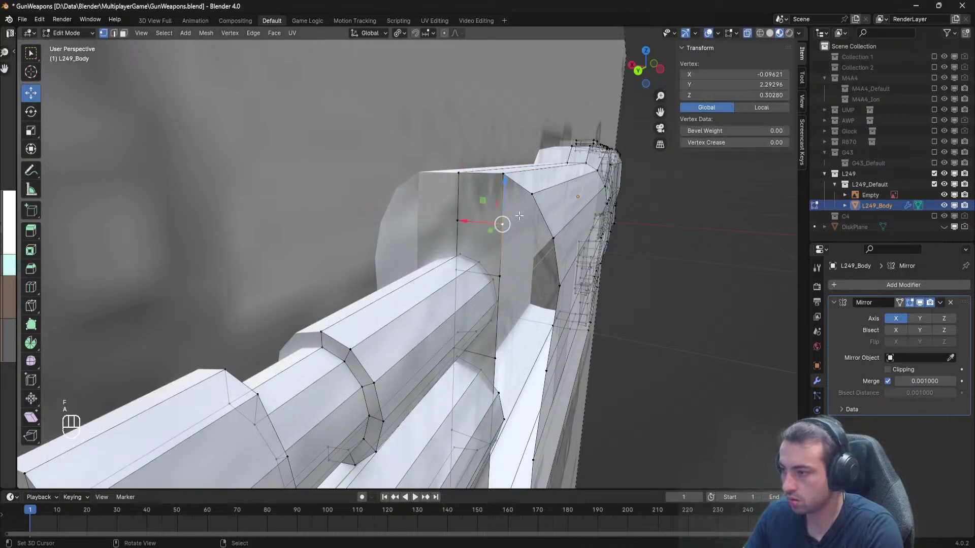
{"action": "right_click", "coordinate": [532, 194], "text": "shift"}
{"action": "right_click", "coordinate": [503, 174], "text": "shift"}
{"action": "key", "text": "f"}
{"action": "right_click", "coordinate": [502, 224]}
{"action": "right_click", "coordinate": [553, 238], "text": "shift"}
{"action": "right_click", "coordinate": [533, 194], "text": "shift"}
{"action": "key", "text": "f"}
{"action": "middle_click_drag", "start_coordinate": [563, 252], "coordinate": [451, 199], "text": "shift"}
Fill the four-sided face between the strip and the handguard's side edge just below the rounded corner.
{"action": "key", "text": "a"}
{"action": "right_click", "coordinate": [389, 223]}
{"action": "right_click", "coordinate": [388, 170], "text": "shift"}
{"action": "right_click", "coordinate": [440, 228], "text": "shift"}
{"action": "right_click", "coordinate": [432, 180], "text": "shift"}
{"action": "key", "text": "f"}
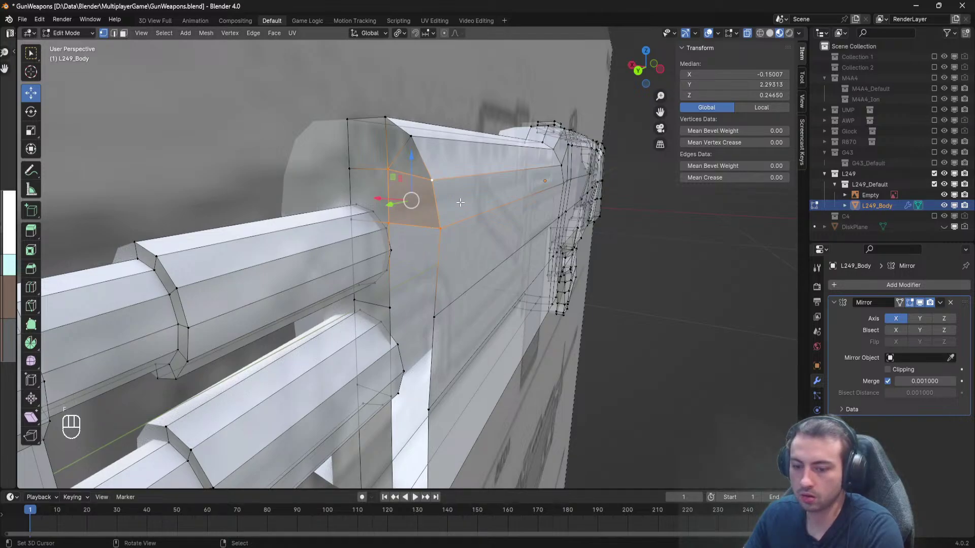
{"action": "key", "text": "alt+a"}
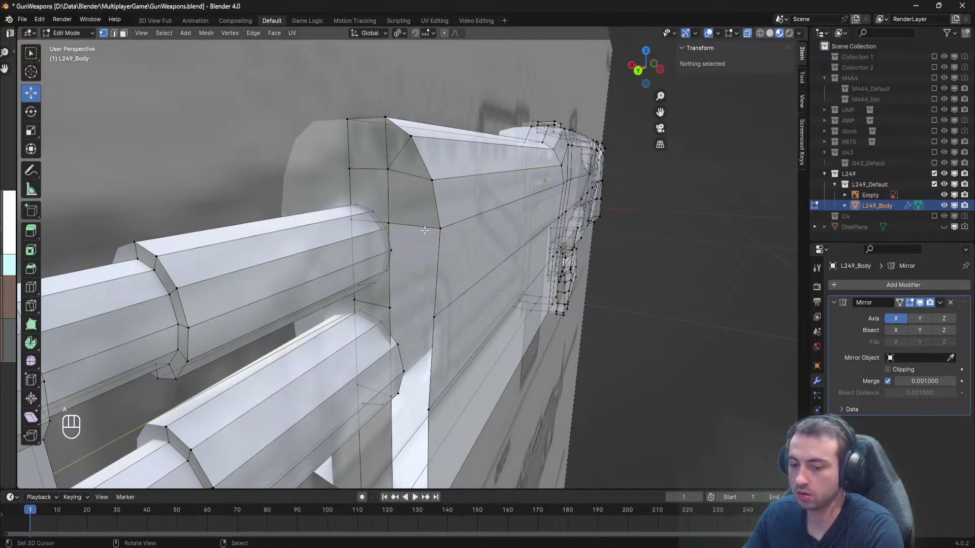
Fill the next face down between the strip and the handguard's side, beside the upper tube.
{"action": "right_click", "coordinate": [388, 222]}
{"action": "right_click", "coordinate": [440, 228]}
{"action": "right_click", "coordinate": [434, 317], "text": "shift"}
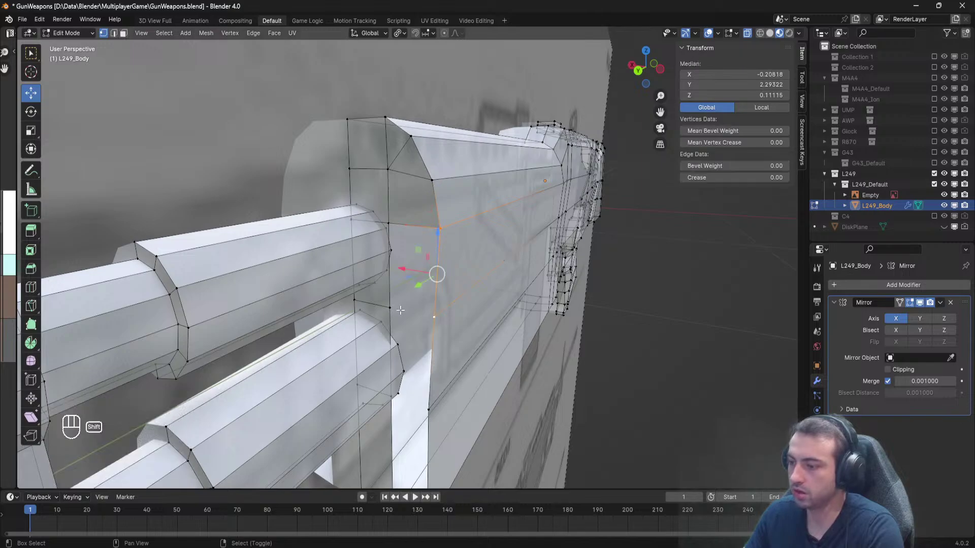
{"action": "right_click", "coordinate": [389, 308]}
{"action": "right_click", "coordinate": [389, 223]}
{"action": "right_click", "coordinate": [440, 228], "text": "shift"}
{"action": "key", "text": "alt+a"}
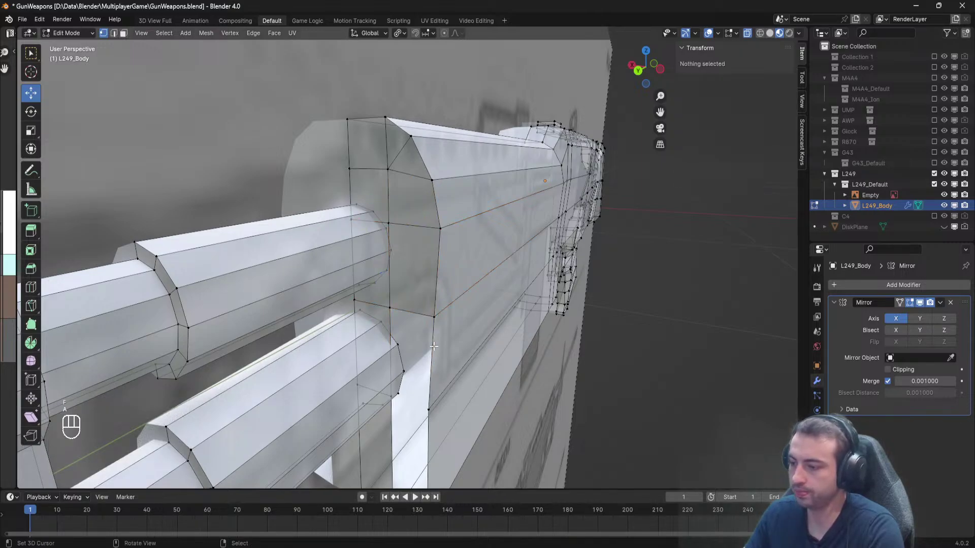
Fill the front face between the strip and the handguard's side, beside the lower tube.
{"action": "left_click", "coordinate": [390, 306]}
{"action": "left_click", "coordinate": [434, 315], "text": "shift"}
{"action": "key", "text": "f"}
{"action": "middle_click_drag", "start_coordinate": [428, 335], "coordinate": [424, 223], "text": "shift"}
{"action": "right_click", "coordinate": [424, 302], "text": "shift"}
{"action": "right_click", "coordinate": [388, 295], "text": "shift"}
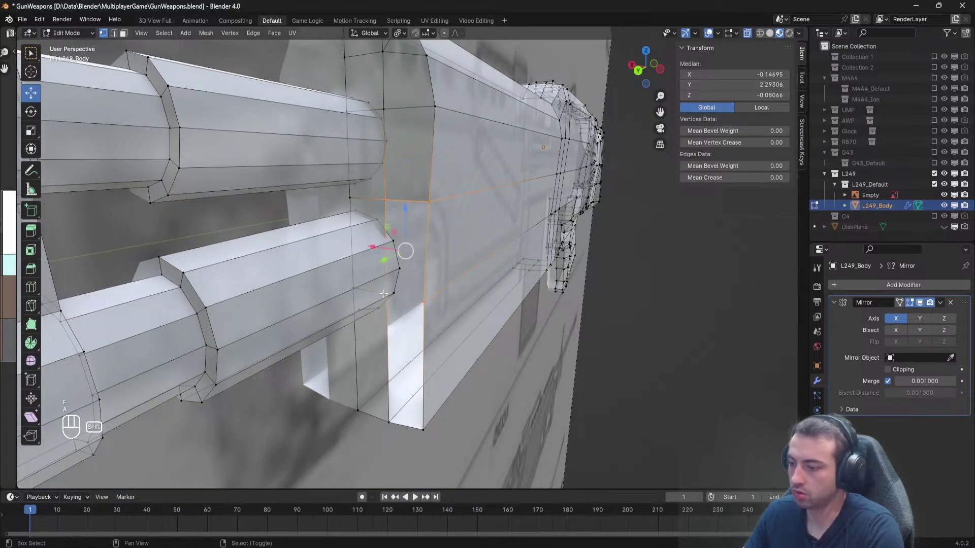
{"action": "key", "text": "f"}
Fill the lowest remaining opening at the handguard's front with a face and save the file.
{"action": "right_click", "coordinate": [423, 429]}
{"action": "right_click", "coordinate": [393, 425], "text": "shift"}
{"action": "key", "text": "f"}
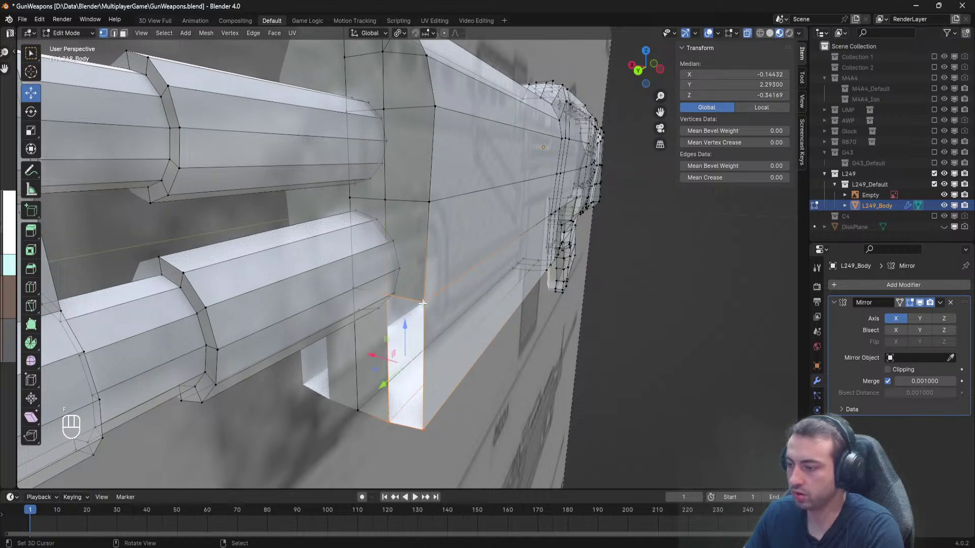
{"action": "key", "text": "alt+a"}
{"action": "middle_click_drag", "start_coordinate": [395, 426], "coordinate": [454, 317]}
{"action": "key", "text": "ctrl+s"}
{"action": "key", "text": "Tab"}
{"action": "key", "text": "Tab"}
{"action": "scroll", "coordinate": [426, 307], "scroll_direction": "up", "scroll_amount": 2}
Move the four inner vertex pairs of the handguard's front face forward about 0.0117 along Y, and save the file.
{"action": "right_click", "coordinate": [390, 292]}
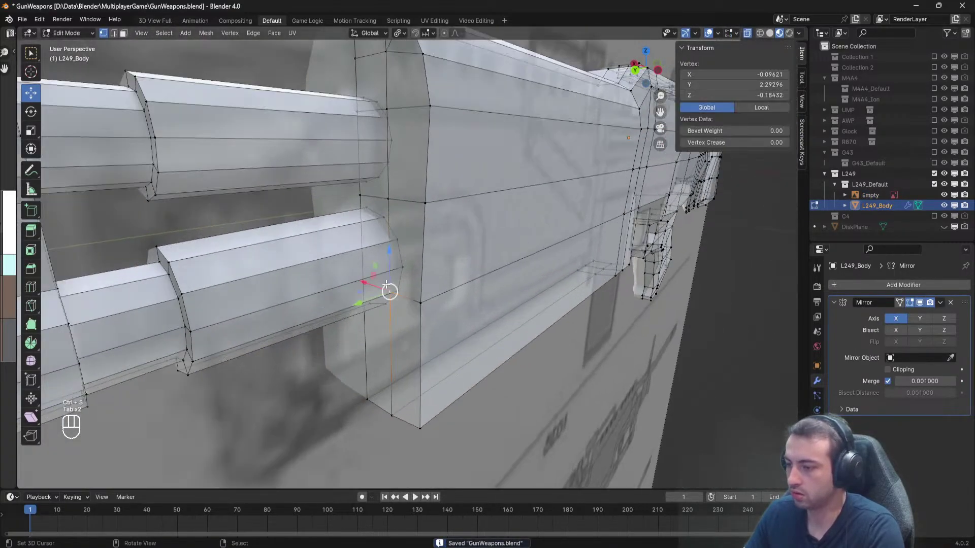
{"action": "right_click", "coordinate": [364, 283], "text": "shift"}
{"action": "right_click", "coordinate": [360, 196], "text": "shift"}
{"action": "right_click", "coordinate": [391, 198], "text": "shift"}
{"action": "middle_click_drag", "start_coordinate": [381, 147], "coordinate": [379, 243], "text": "shift"}
{"action": "right_click", "coordinate": [385, 207], "text": "shift"}
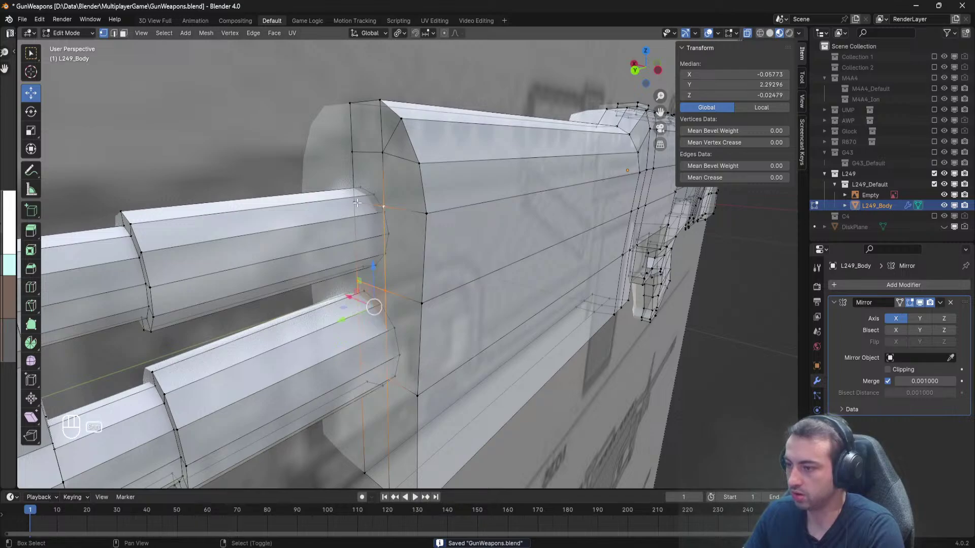
{"action": "right_click", "coordinate": [356, 202], "text": "shift"}
{"action": "right_click", "coordinate": [353, 152], "text": "shift"}
{"action": "right_click", "coordinate": [383, 152], "text": "shift"}
{"action": "middle_click_drag", "start_coordinate": [398, 356], "coordinate": [413, 218], "text": "shift"}
{"action": "middle_click_drag", "start_coordinate": [409, 323], "coordinate": [364, 340]}
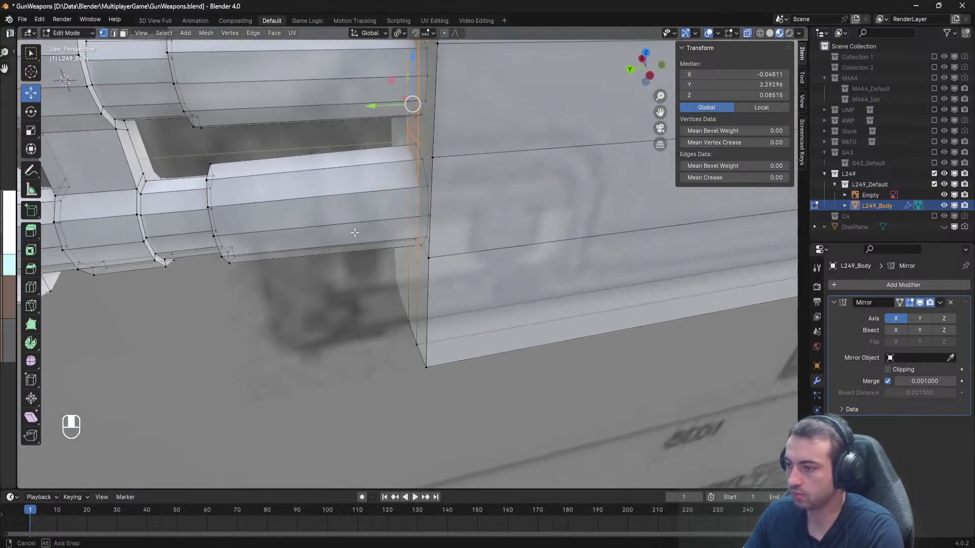
{"action": "middle_click_drag", "start_coordinate": [366, 176], "coordinate": [377, 264], "text": "shift"}
{"action": "left_click_drag", "start_coordinate": [382, 194], "coordinate": [378, 193]}
{"action": "left_click", "coordinate": [378, 193]}
{"action": "scroll", "coordinate": [379, 193], "scroll_direction": "down", "scroll_amount": 3}
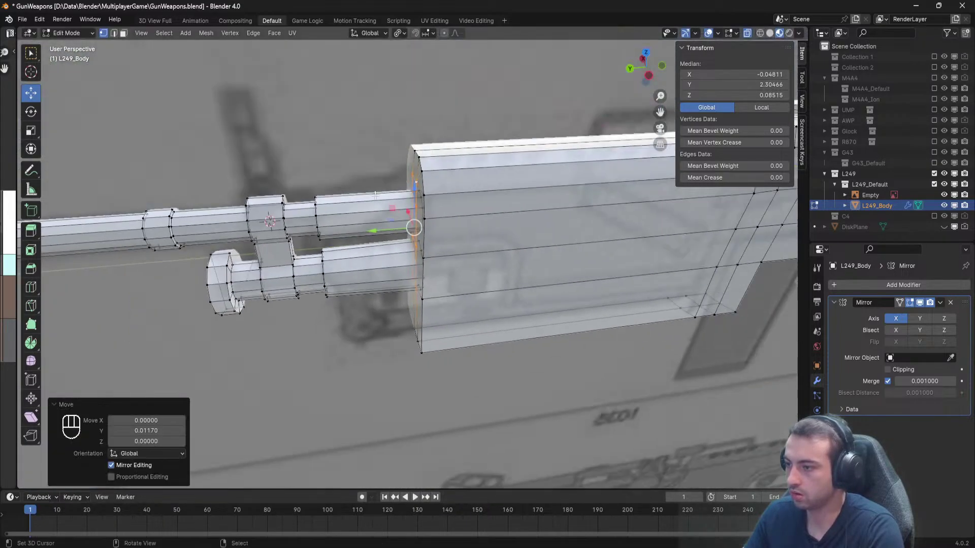
{"action": "key", "text": "a"}
{"action": "key", "text": "ctrl+s"}
Examine the handguard's closed front and the tubes against the reference from several angles, and save the file.
{"action": "key", "text": "Tab"}
{"action": "middle_click_drag", "start_coordinate": [383, 204], "coordinate": [443, 309]}
{"action": "key", "text": "Tab"}
{"action": "scroll", "coordinate": [431, 325], "scroll_direction": "up", "scroll_amount": 3}
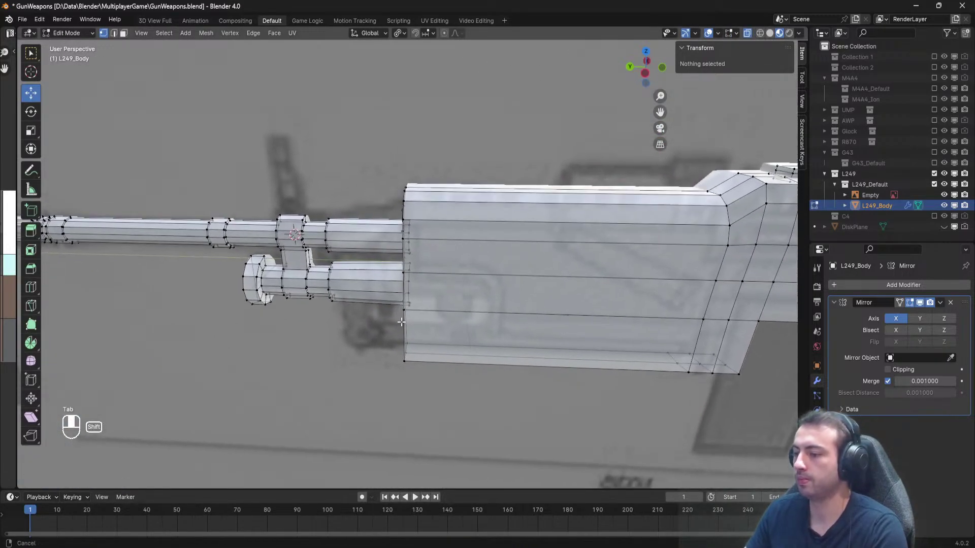
{"action": "scroll", "coordinate": [431, 325], "scroll_direction": "down", "scroll_amount": 1}
{"action": "key", "text": "Tab"}
{"action": "scroll", "coordinate": [471, 304], "scroll_direction": "down", "scroll_amount": 5}
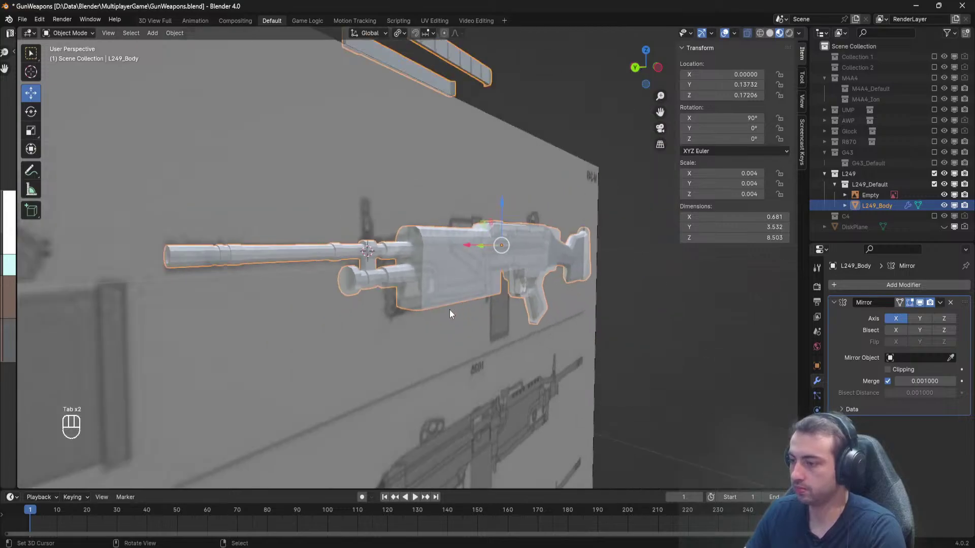
{"action": "middle_click_drag", "start_coordinate": [449, 309], "coordinate": [389, 322]}
{"action": "scroll", "coordinate": [389, 321], "scroll_direction": "up", "scroll_amount": 4}
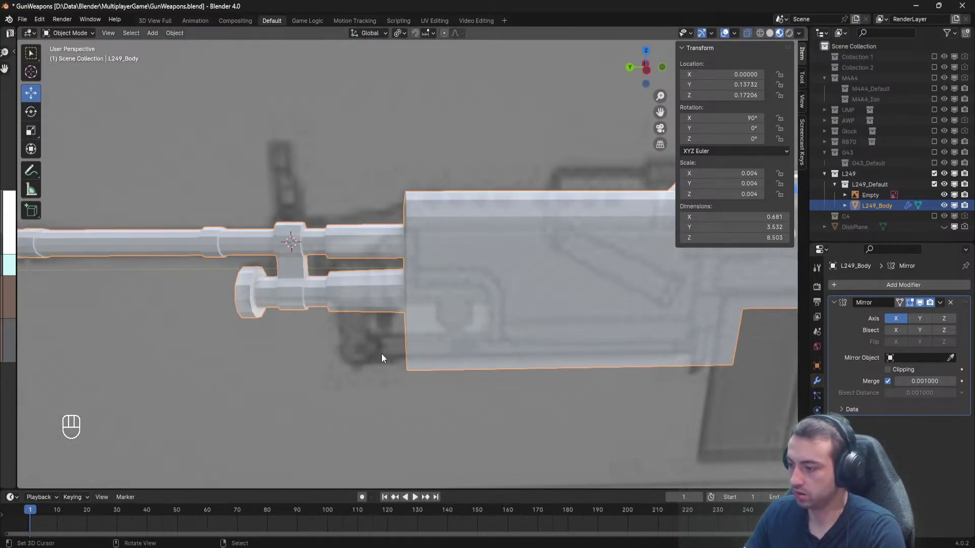
{"action": "middle_click_drag", "start_coordinate": [381, 358], "coordinate": [370, 203]}
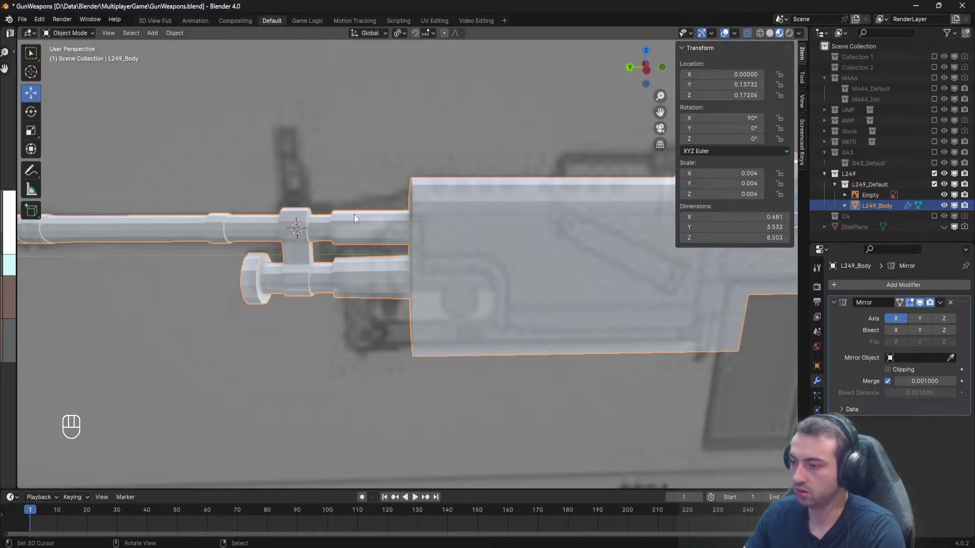
{"action": "middle_click_drag", "start_coordinate": [354, 215], "coordinate": [362, 236]}
{"action": "key", "text": "Tab"}
{"action": "scroll", "coordinate": [426, 236], "scroll_direction": "up", "scroll_amount": 3}
{"action": "key", "text": "Tab"}
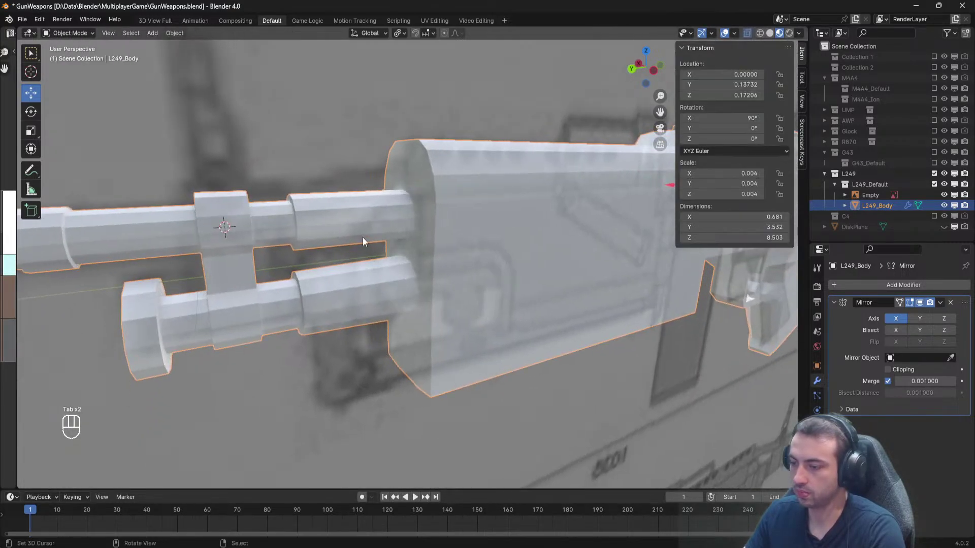
{"action": "key", "text": "ctrl+s"}
Switch to the Chrome image results for m249 and examine the gun's handguard and front end in several photos.
{"action": "mouse_move", "coordinate": [101, 546]}
{"action": "left_click", "coordinate": [198, 505]}
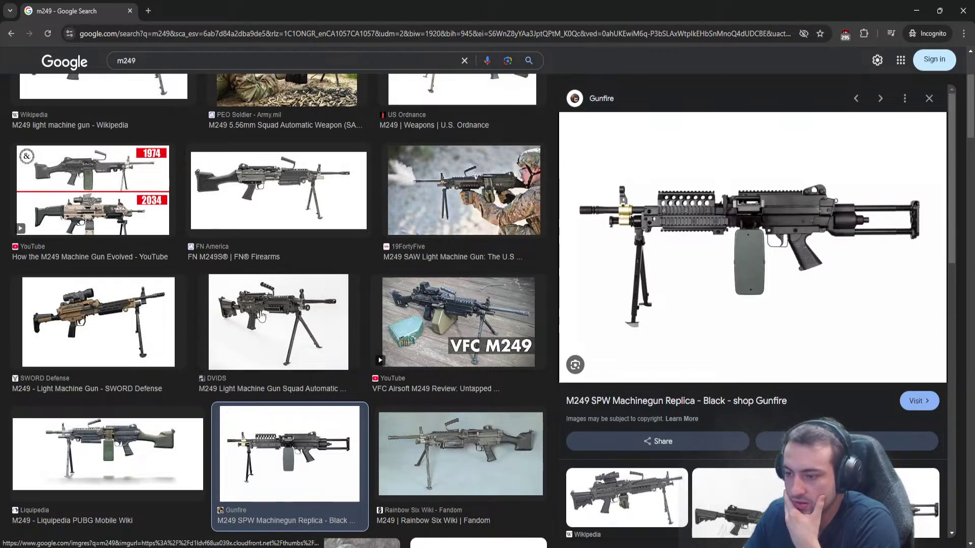
{"action": "left_click", "coordinate": [260, 315]}
{"action": "scroll", "coordinate": [421, 237], "scroll_direction": "up", "scroll_amount": 3}
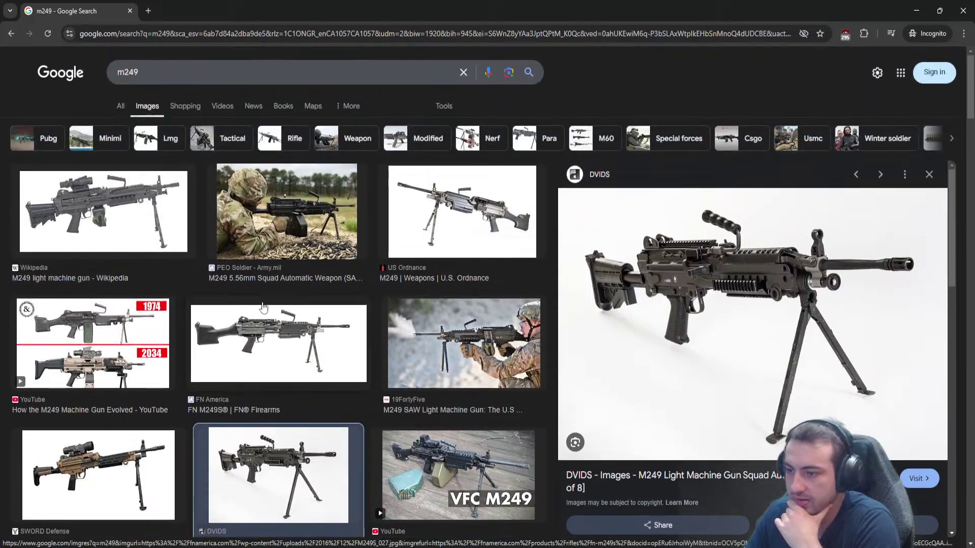
{"action": "left_click", "coordinate": [476, 229]}
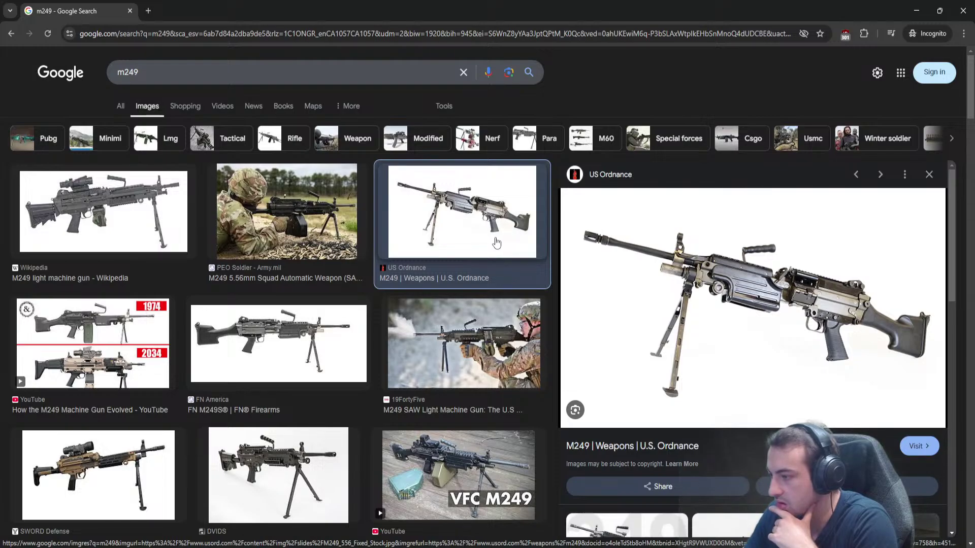
{"action": "scroll", "coordinate": [497, 242], "scroll_direction": "down", "scroll_amount": 2}
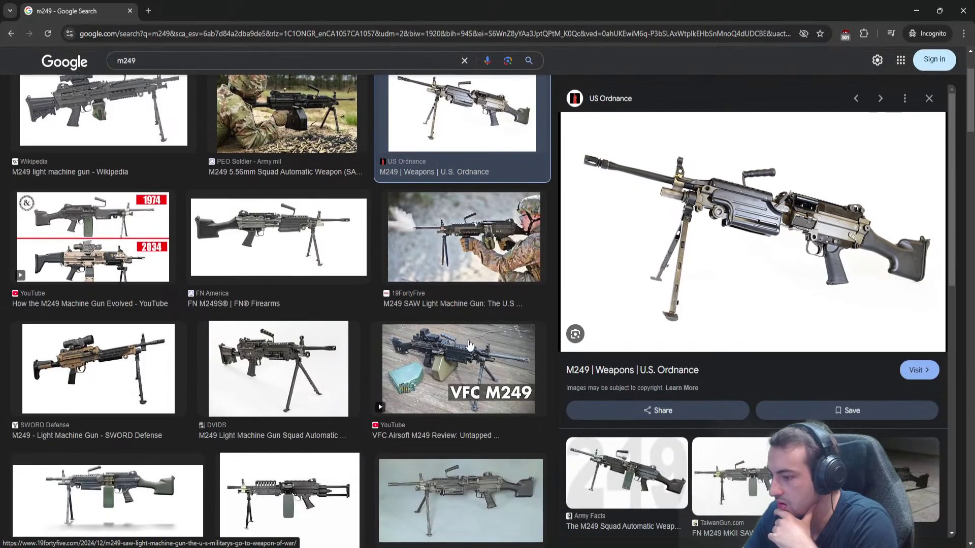
{"action": "left_click", "coordinate": [469, 370]}
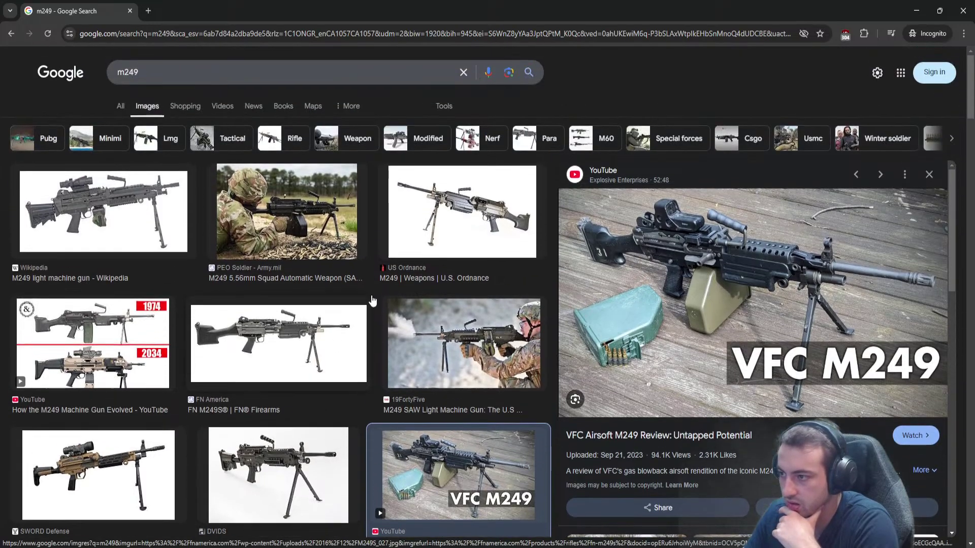
{"action": "scroll", "coordinate": [785, 205], "scroll_direction": "up", "scroll_amount": 2}
{"action": "left_click", "coordinate": [499, 228]}
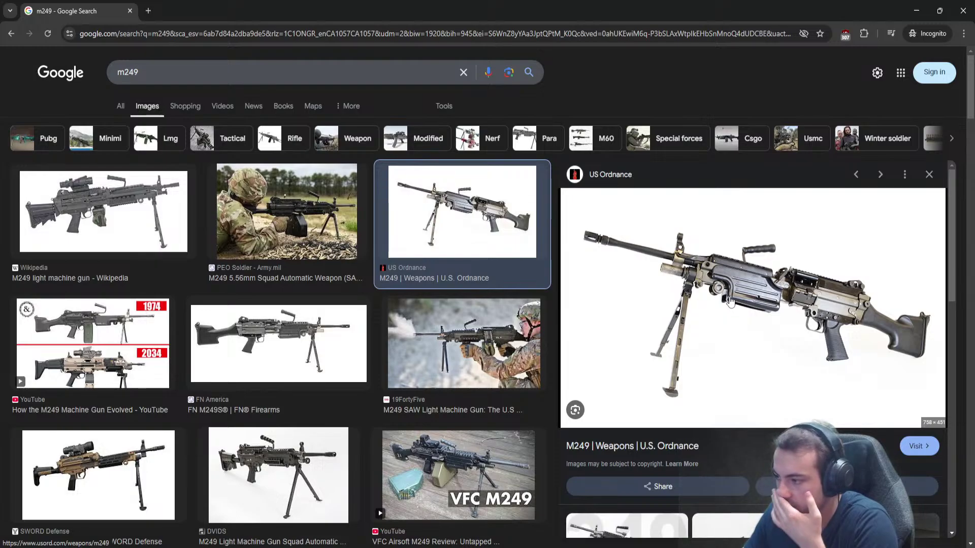
Switch back to Blender and select the rear end ring of the lower tube in L249_Body's edit mode.
{"action": "left_click", "coordinate": [918, 11]}
{"action": "right_click", "coordinate": [460, 266]}
{"action": "key", "text": "Tab"}
{"action": "middle_click_drag", "start_coordinate": [459, 264], "coordinate": [431, 252]}
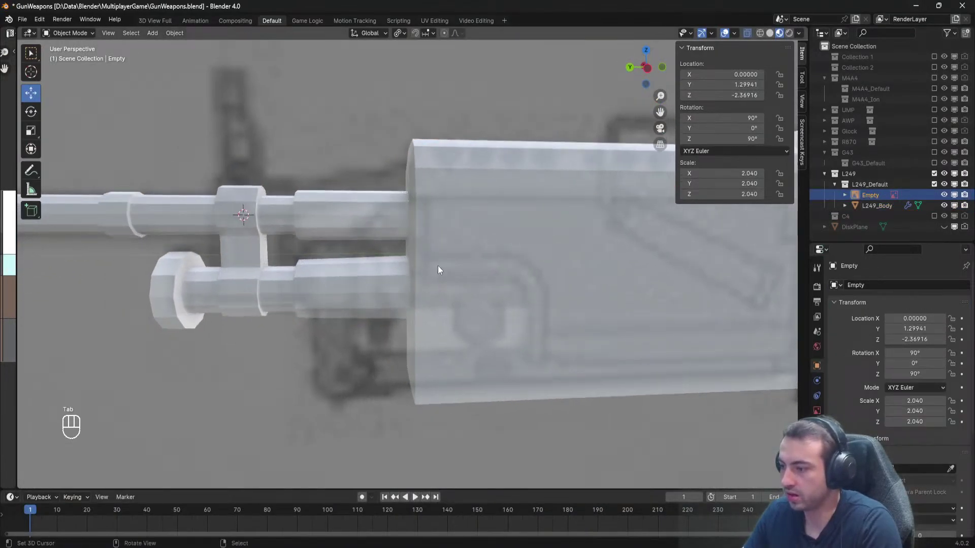
{"action": "middle_click_drag", "start_coordinate": [537, 291], "coordinate": [455, 335], "text": "shift"}
{"action": "right_click", "coordinate": [486, 257]}
{"action": "key", "text": "Tab"}
{"action": "scroll", "coordinate": [440, 274], "scroll_direction": "up", "scroll_amount": 2}
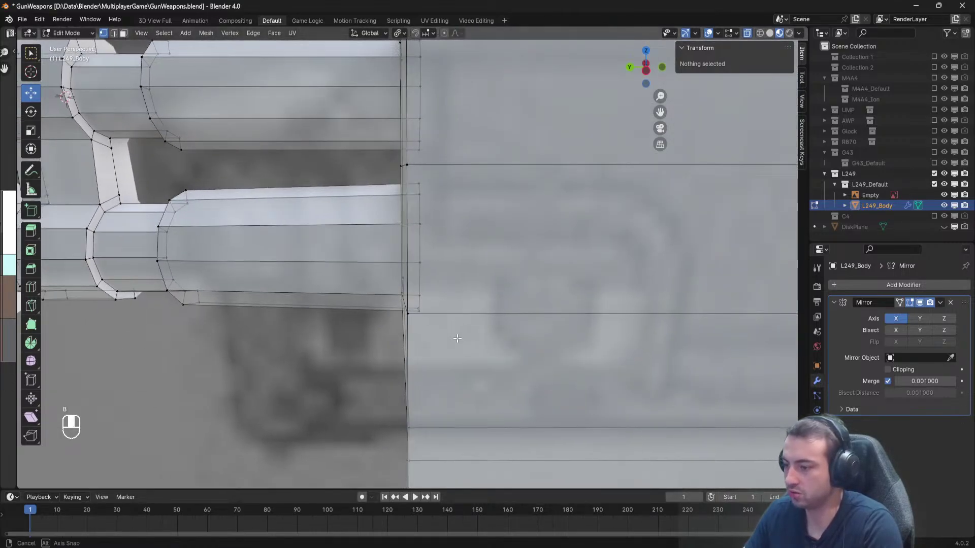
{"action": "key", "text": "b"}
{"action": "left_click_drag", "start_coordinate": [457, 371], "coordinate": [410, 206]}
{"action": "left_click_drag", "start_coordinate": [412, 172], "coordinate": [412, 172]}
{"action": "middle_click_drag", "start_coordinate": [412, 172], "coordinate": [386, 242]}
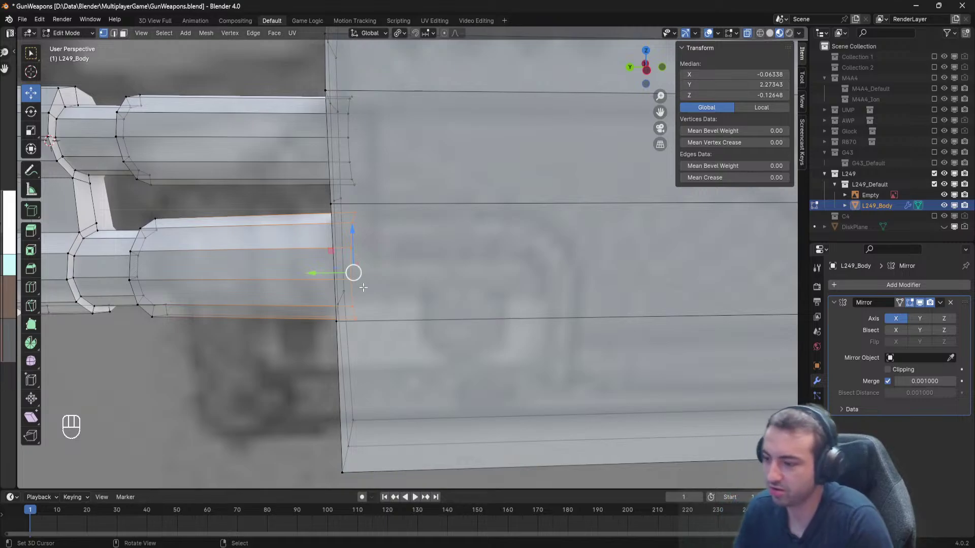
Try to extrude the lower tube's rear end ring along Z.
{"action": "scroll", "coordinate": [363, 288], "scroll_direction": "up", "scroll_amount": 2}
{"action": "key", "text": "e"}
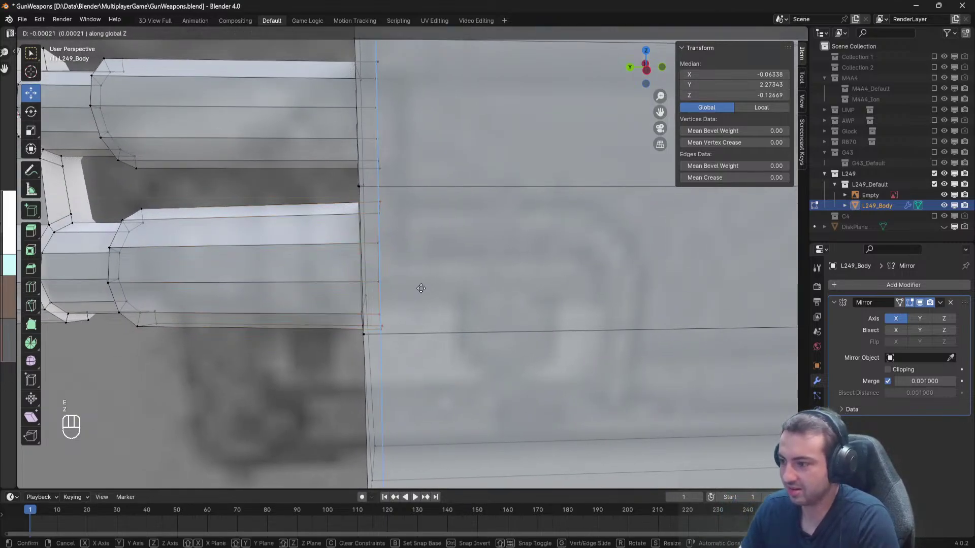
{"action": "key", "text": "z"}
{"action": "left_click", "coordinate": [479, 280]}
{"action": "key", "text": "ctrl+z"}
{"action": "middle_click_drag", "start_coordinate": [480, 280], "coordinate": [431, 276]}
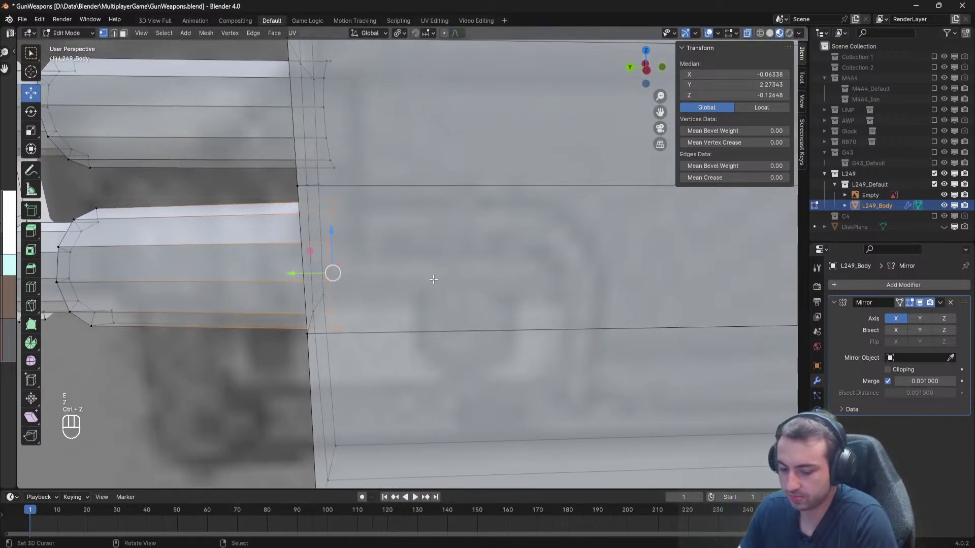
Extrude the lower tube's rear end ring backward along Y, deep into the handguard.
{"action": "key", "text": "e"}
{"action": "key", "text": "y"}
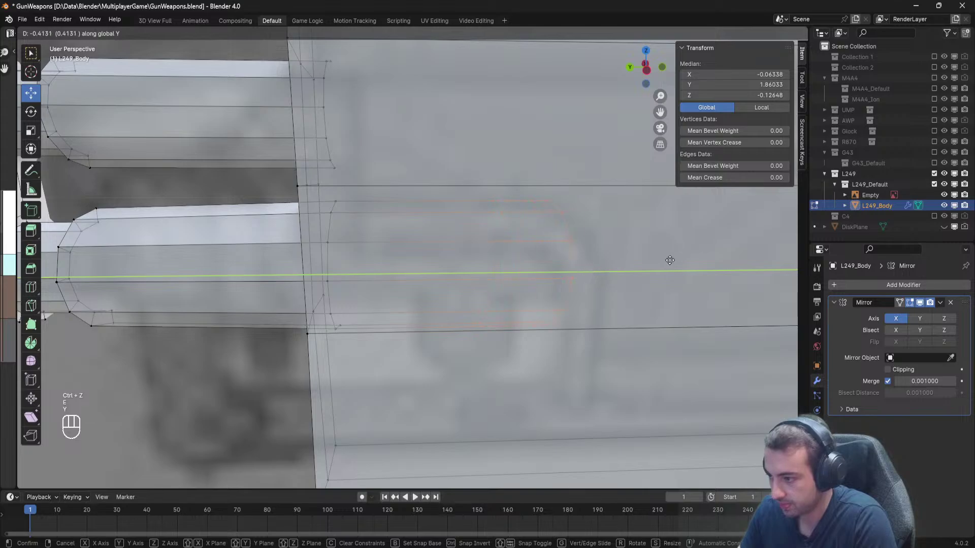
{"action": "left_click", "coordinate": [722, 255]}
{"action": "middle_click_drag", "start_coordinate": [706, 252], "coordinate": [464, 239], "text": "shift"}
{"action": "left_click_drag", "start_coordinate": [342, 260], "coordinate": [349, 260]}
{"action": "key", "text": "a"}
{"action": "scroll", "coordinate": [349, 260], "scroll_direction": "down", "scroll_amount": 4}
{"action": "middle_click_drag", "start_coordinate": [314, 266], "coordinate": [404, 259], "text": "shift"}
{"action": "scroll", "coordinate": [404, 259], "scroll_direction": "up", "scroll_amount": 2}
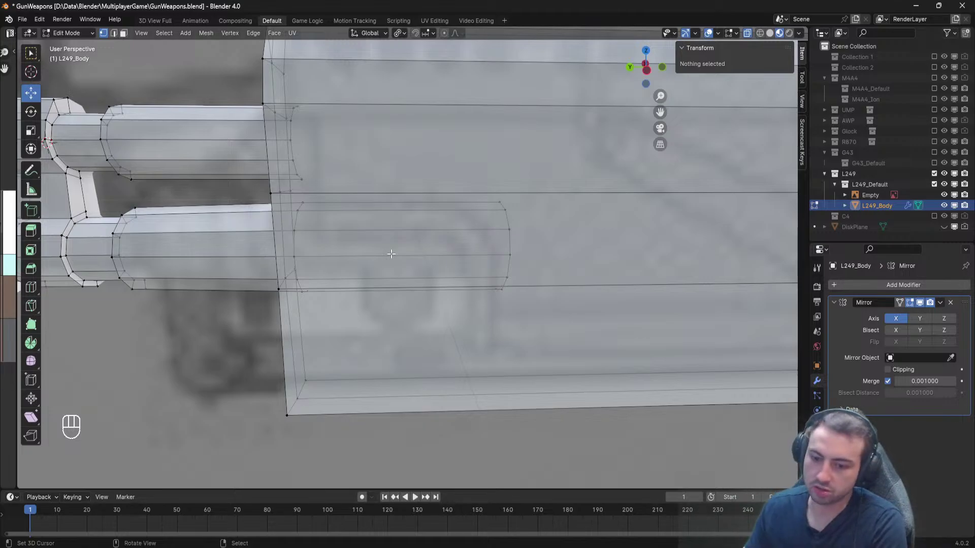
Move the two lower outer vertices of the handguard's front edge slightly back along Y.
{"action": "middle_click_drag", "start_coordinate": [382, 323], "coordinate": [394, 293]}
{"action": "scroll", "coordinate": [437, 305], "scroll_direction": "up", "scroll_amount": 1}
{"action": "scroll", "coordinate": [409, 276], "scroll_direction": "down", "scroll_amount": 3}
{"action": "scroll", "coordinate": [401, 289], "scroll_direction": "up", "scroll_amount": 2}
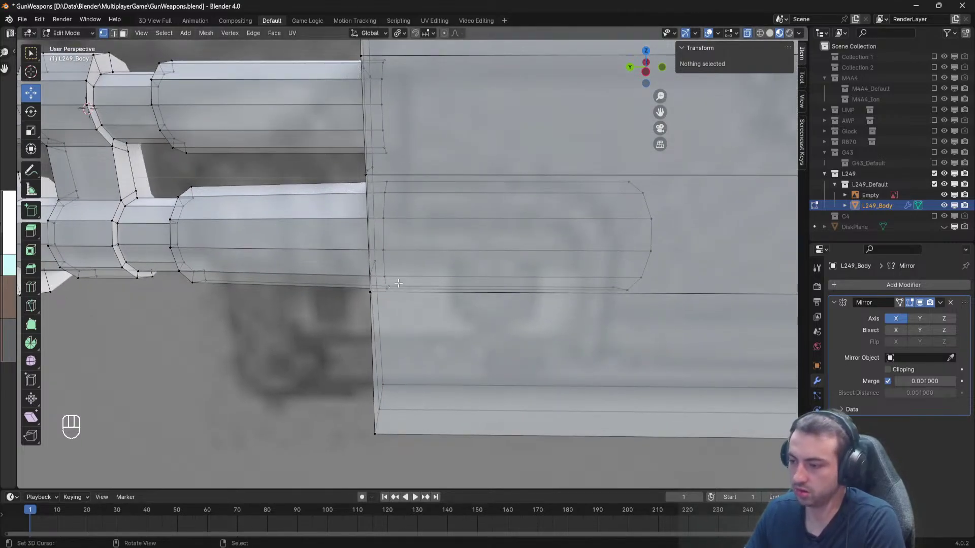
{"action": "middle_click_drag", "start_coordinate": [399, 283], "coordinate": [437, 375]}
{"action": "right_click", "coordinate": [404, 444]}
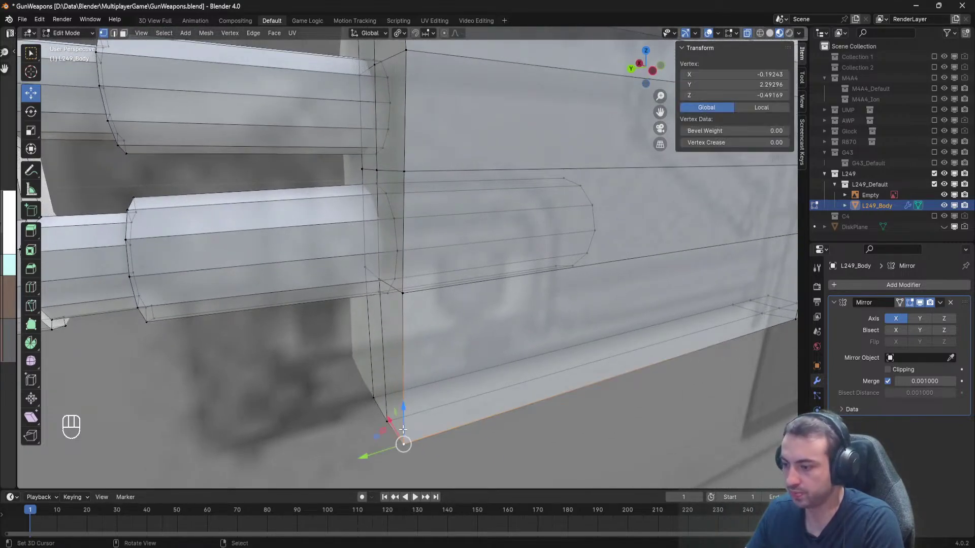
{"action": "right_click", "coordinate": [403, 293], "text": "shift"}
{"action": "middle_click_drag", "start_coordinate": [404, 297], "coordinate": [375, 301]}
{"action": "left_click_drag", "start_coordinate": [332, 363], "coordinate": [337, 364]}
Move the outer front vertex between the tubes back 0.00883 along Y, nudge the two below it back as well, and save the file.
{"action": "left_click", "coordinate": [381, 164]}
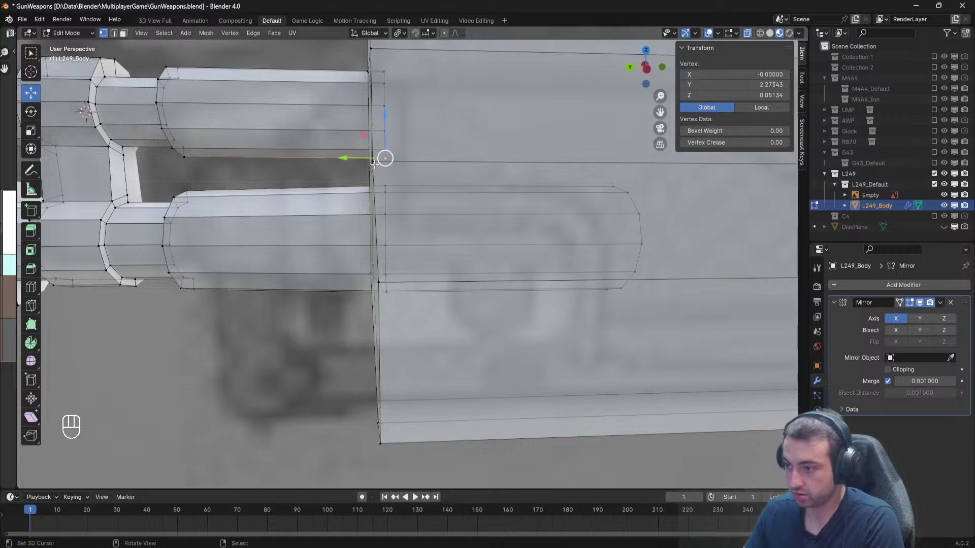
{"action": "middle_click_drag", "start_coordinate": [381, 164], "coordinate": [388, 178]}
{"action": "left_click_drag", "start_coordinate": [352, 168], "coordinate": [357, 167]}
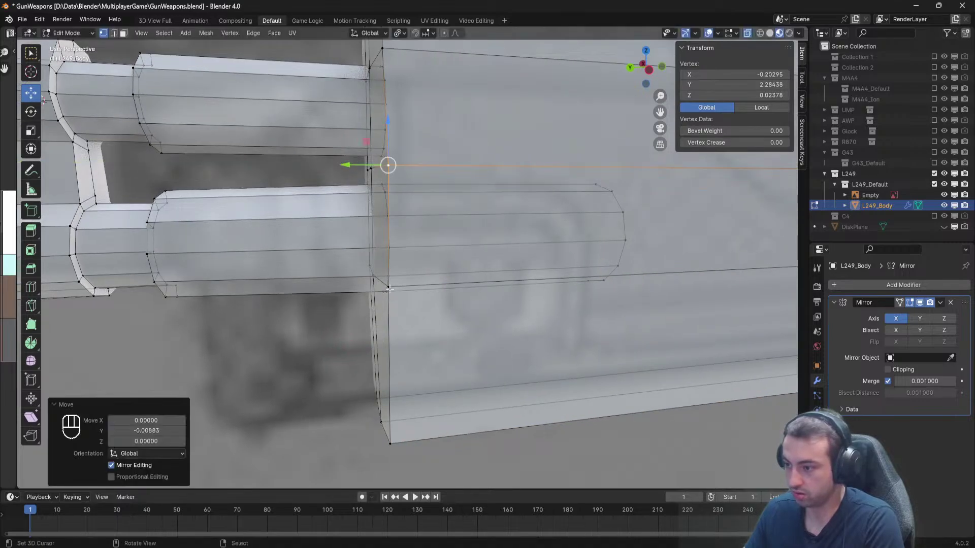
{"action": "right_click", "coordinate": [389, 287]}
{"action": "right_click", "coordinate": [390, 443], "text": "shift"}
{"action": "key", "text": "alt+a"}
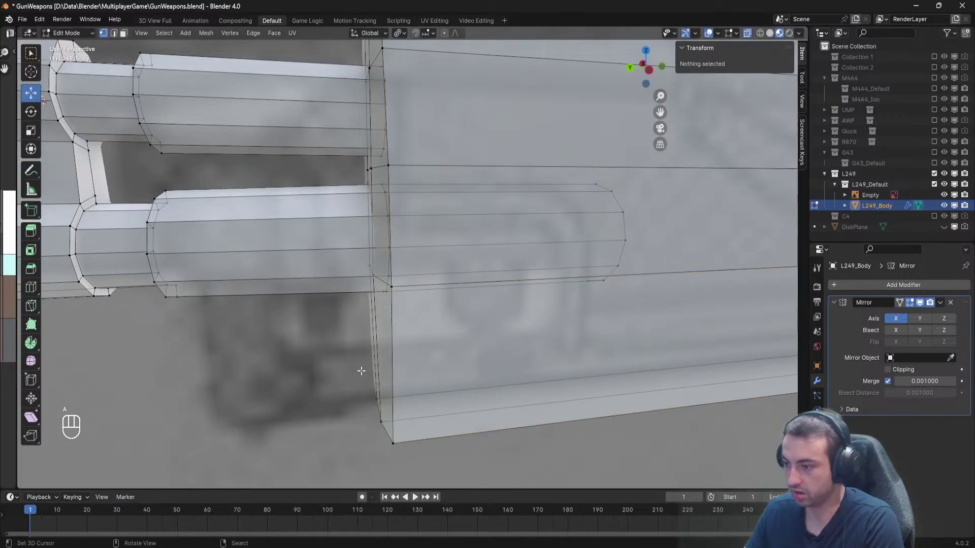
{"action": "middle_click_drag", "start_coordinate": [356, 373], "coordinate": [447, 336]}
{"action": "key", "text": "ctrl+s"}
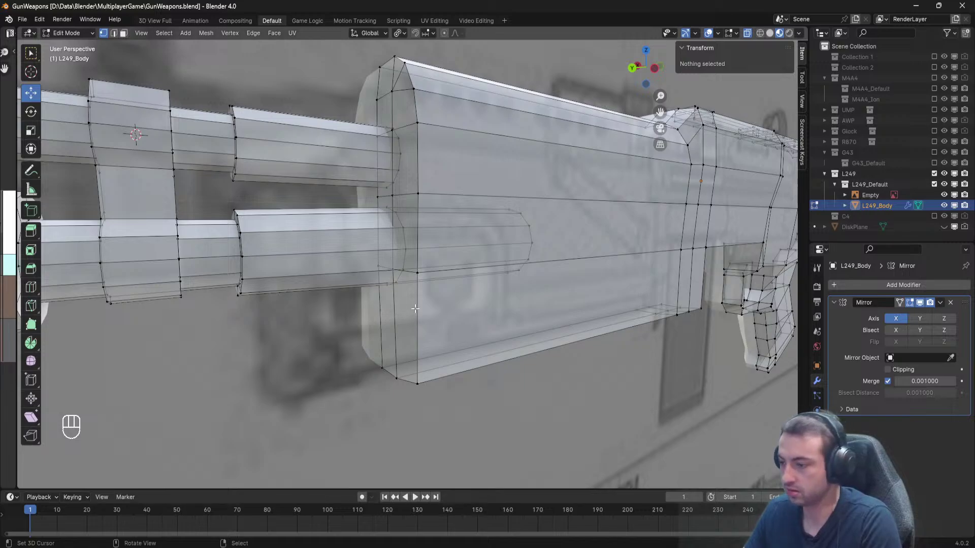
Try to raise the three front-face vertices at the lower tube's underside by 0.10186 along Z.
{"action": "scroll", "coordinate": [415, 308], "scroll_direction": "up", "scroll_amount": 2}
{"action": "middle_click_drag", "start_coordinate": [415, 309], "coordinate": [457, 316]}
{"action": "right_click", "coordinate": [394, 305]}
{"action": "right_click", "coordinate": [399, 283], "text": "shift"}
{"action": "right_click", "coordinate": [370, 268], "text": "shift"}
{"action": "middle_click_drag", "start_coordinate": [392, 284], "coordinate": [381, 219]}
{"action": "key", "text": "g"}
{"action": "key", "text": "z"}
{"action": "left_click_drag", "start_coordinate": [374, 172], "coordinate": [374, 172]}
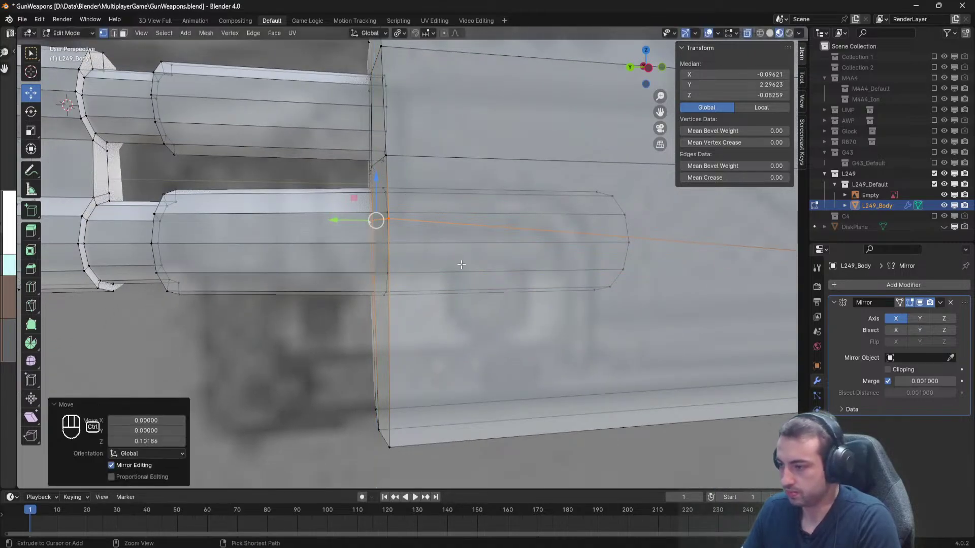
{"action": "key", "text": "ctrl+z"}
{"action": "middle_click_drag", "start_coordinate": [407, 239], "coordinate": [441, 279]}
Move the handguard's bottom front vertices back along Y, close to the lower tube's rear end.
{"action": "key", "text": "a"}
{"action": "middle_click_drag", "start_coordinate": [446, 338], "coordinate": [396, 253], "text": "shift"}
{"action": "key", "text": "b"}
{"action": "left_click_drag", "start_coordinate": [414, 392], "coordinate": [317, 305]}
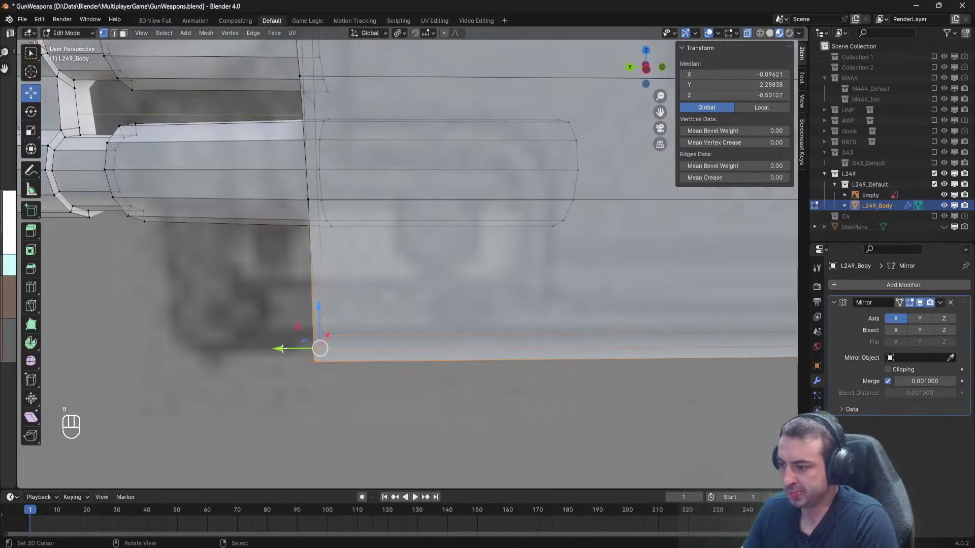
{"action": "left_click_drag", "start_coordinate": [280, 347], "coordinate": [497, 344]}
{"action": "middle_click_drag", "start_coordinate": [497, 345], "coordinate": [521, 409], "text": "shift"}
{"action": "key", "text": "a"}
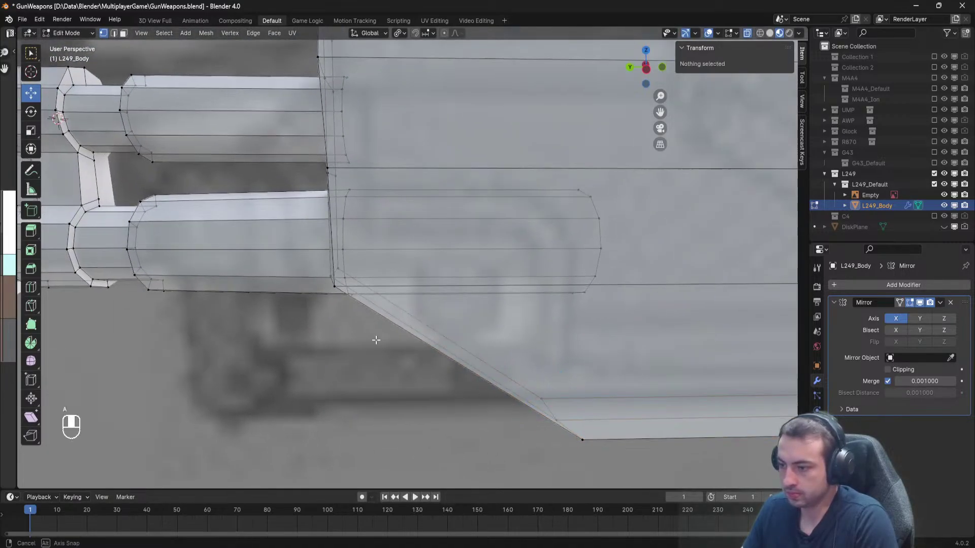
Move the front vertex row at the lower tube's underside back along Y to about 1.82, forming a stepped handguard front.
{"action": "middle_click_drag", "start_coordinate": [374, 339], "coordinate": [412, 315]}
{"action": "right_click", "coordinate": [393, 289]}
{"action": "right_click", "coordinate": [362, 279], "text": "shift"}
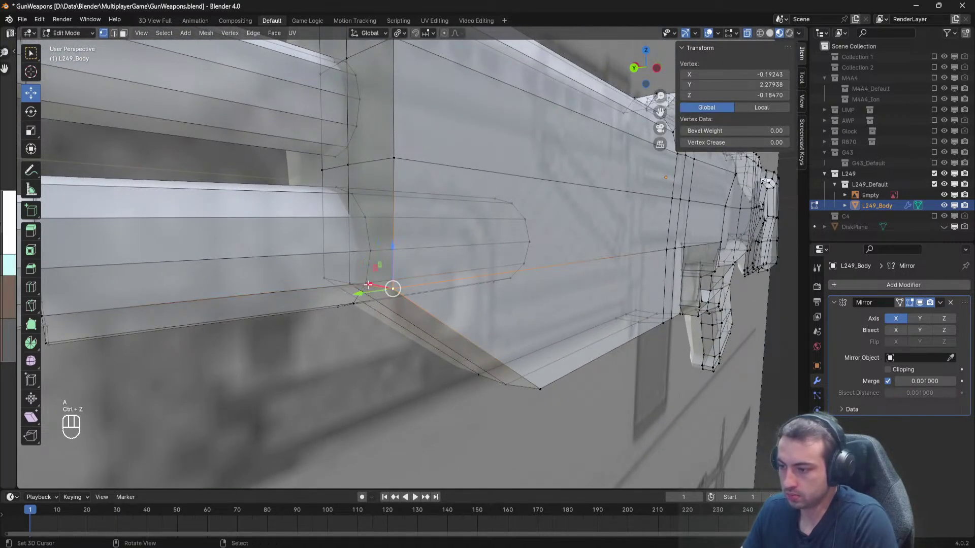
{"action": "key", "text": "ctrl+z"}
{"action": "middle_click_drag", "start_coordinate": [355, 279], "coordinate": [308, 277]}
{"action": "left_click_drag", "start_coordinate": [307, 276], "coordinate": [490, 274]}
{"action": "middle_click_drag", "start_coordinate": [490, 275], "coordinate": [421, 300], "text": "shift"}
{"action": "key", "text": "a"}
{"action": "key", "text": "a"}
Examine the handguard's stepped front profile against the side reference image.
{"action": "key", "text": "ctrl+r"}
{"action": "right_click", "coordinate": [418, 186]}
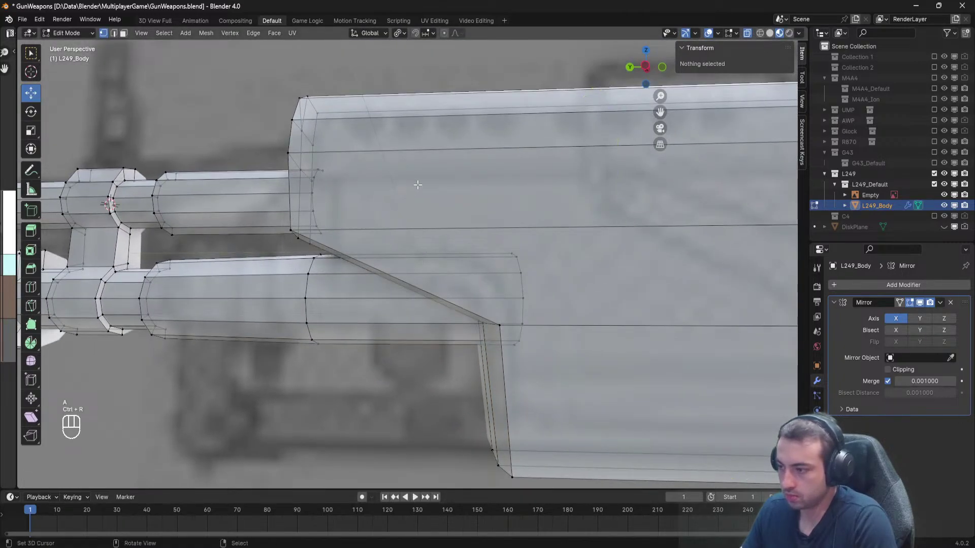
{"action": "middle_click_drag", "start_coordinate": [454, 207], "coordinate": [461, 211]}
{"action": "middle_click_drag", "start_coordinate": [461, 210], "coordinate": [417, 268], "text": "shift"}
{"action": "scroll", "coordinate": [407, 260], "scroll_direction": "down", "scroll_amount": 3}
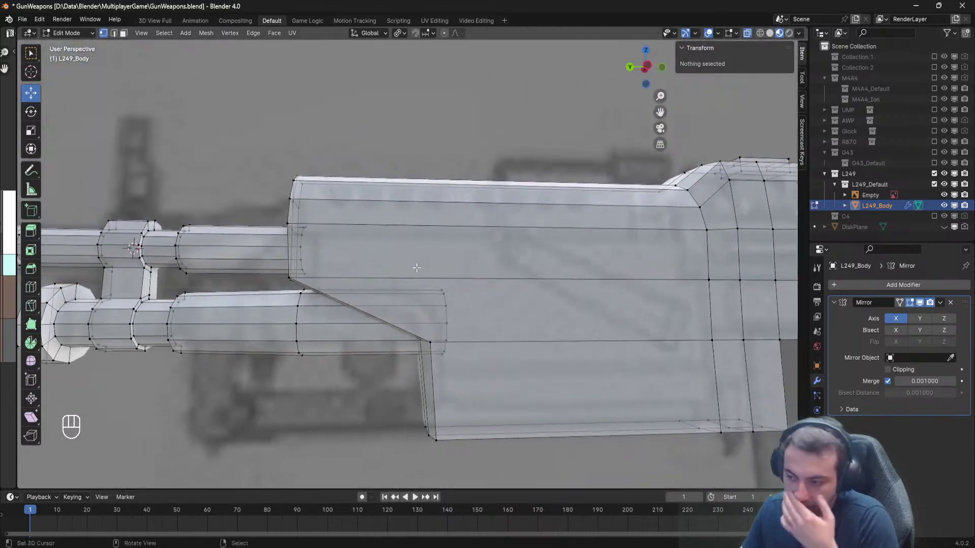
{"action": "scroll", "coordinate": [418, 286], "scroll_direction": "down", "scroll_amount": 2}
{"action": "scroll", "coordinate": [422, 288], "scroll_direction": "up", "scroll_amount": 1}
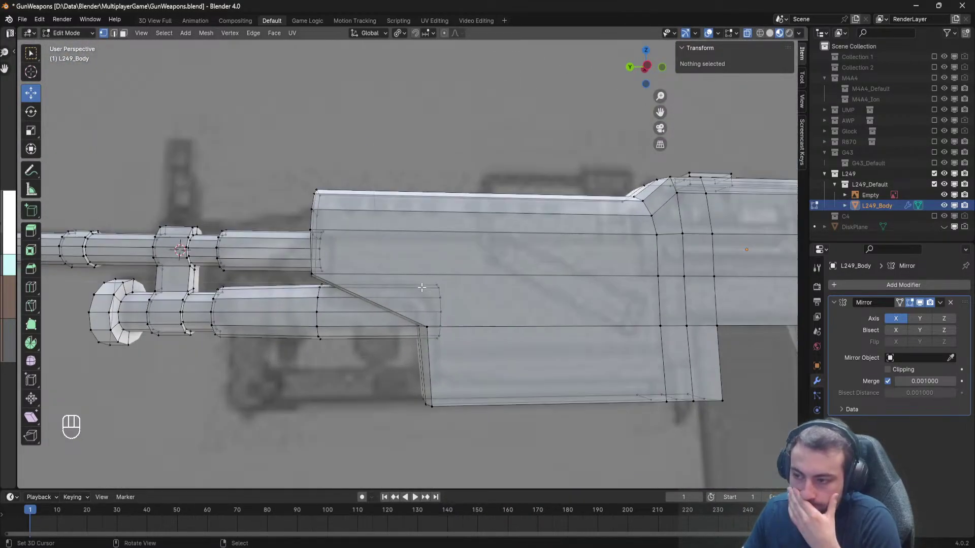
{"action": "mouse_move", "coordinate": [419, 285]}
{"action": "middle_mouse_down"}
{"action": "mouse_move", "coordinate": [429, 285]}
{"action": "mouse_move", "coordinate": [412, 284]}
{"action": "middle_mouse_up"}
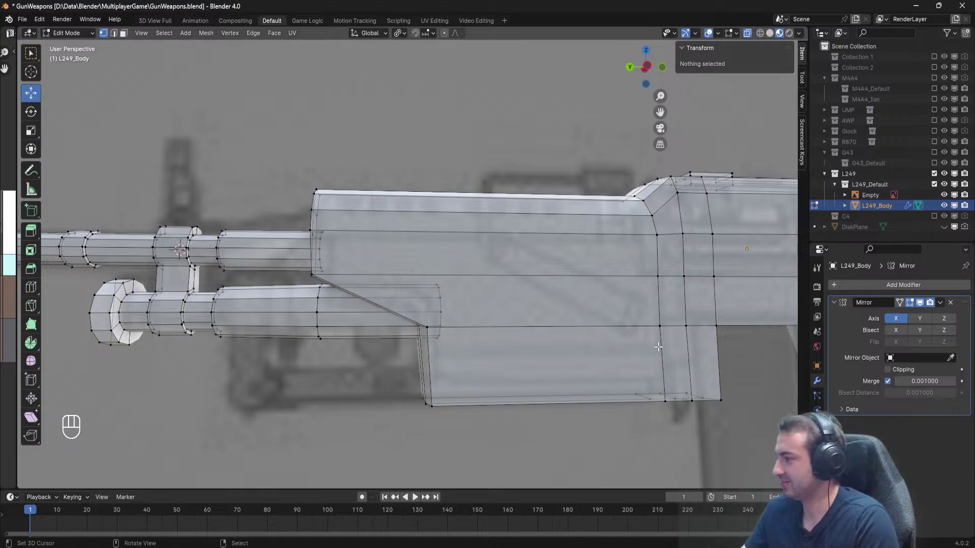
{"action": "middle_click_drag", "start_coordinate": [658, 347], "coordinate": [470, 359]}
Add a vertical loop cut around the handguard and slide it close behind the stepped front edge.
{"action": "key", "text": "ctrl+r"}
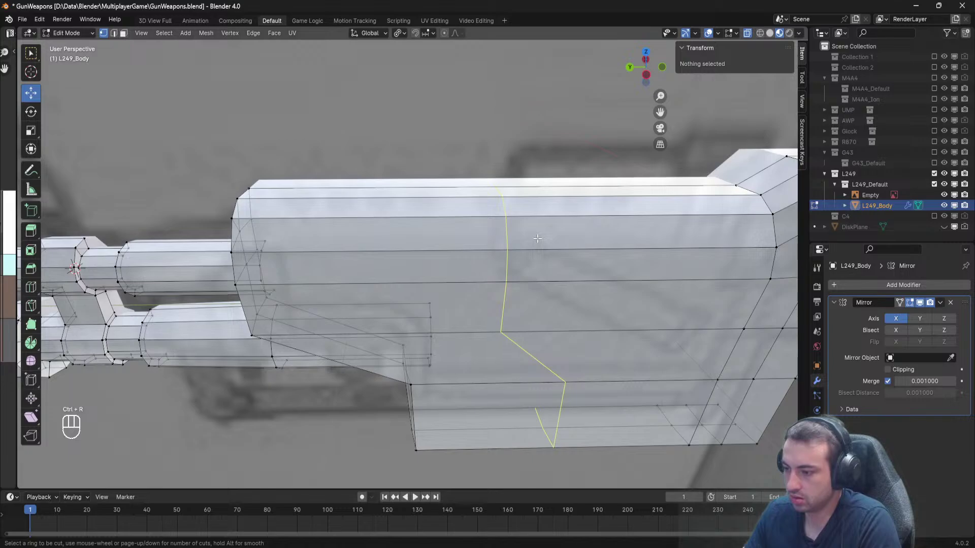
{"action": "right_click", "coordinate": [537, 239]}
{"action": "middle_click_drag", "start_coordinate": [500, 284], "coordinate": [503, 209], "text": "shift"}
{"action": "key", "text": "ctrl+z"}
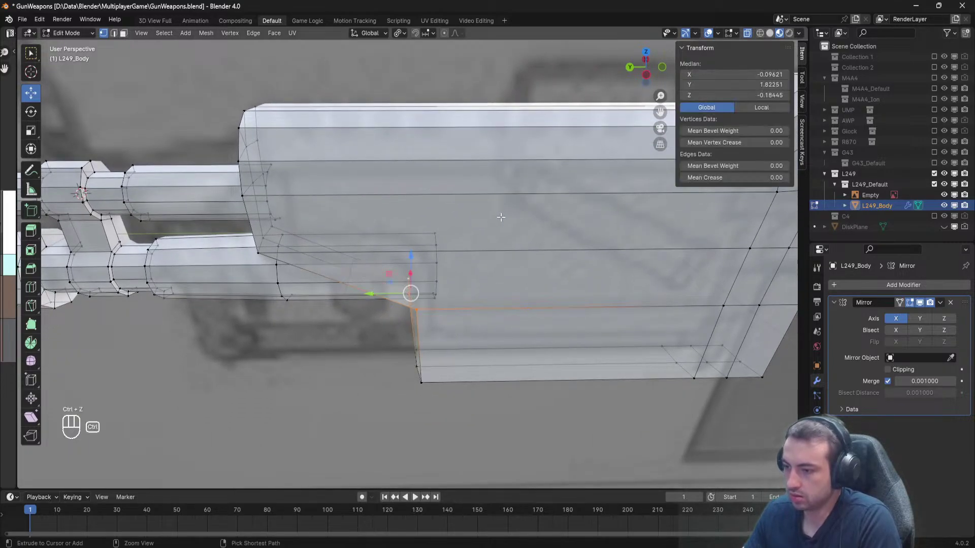
{"action": "key", "text": "a"}
{"action": "key", "text": "ctrl+r"}
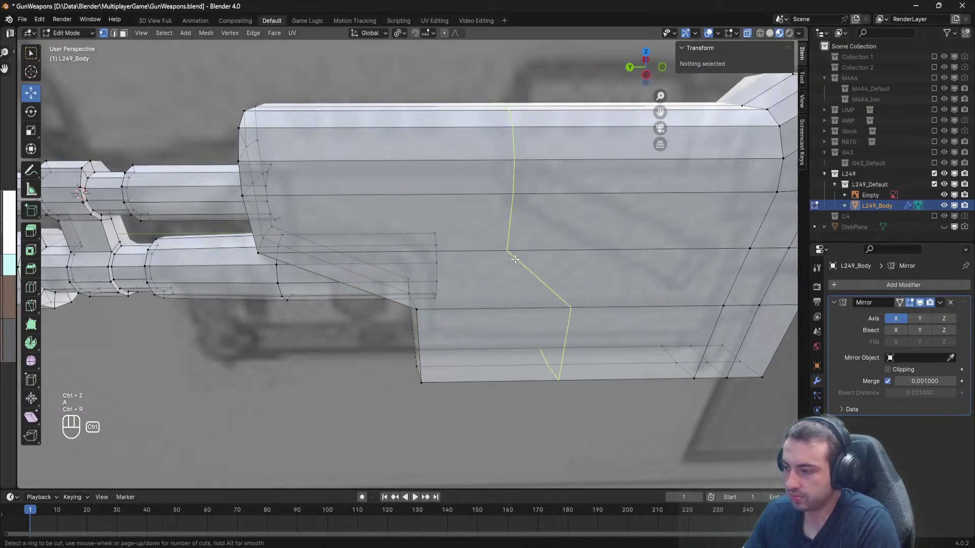
{"action": "left_click", "coordinate": [507, 238]}
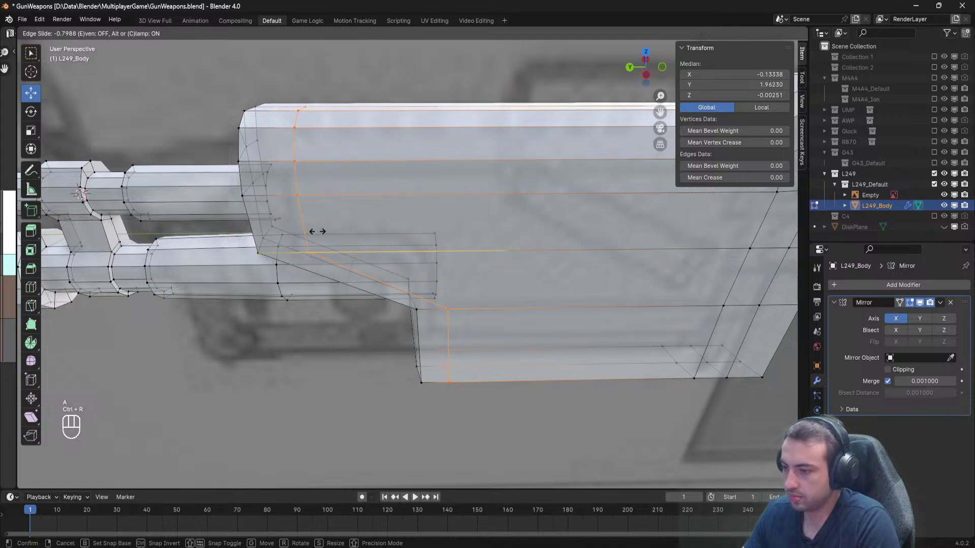
{"action": "left_click", "coordinate": [305, 227]}
{"action": "key", "text": "a"}
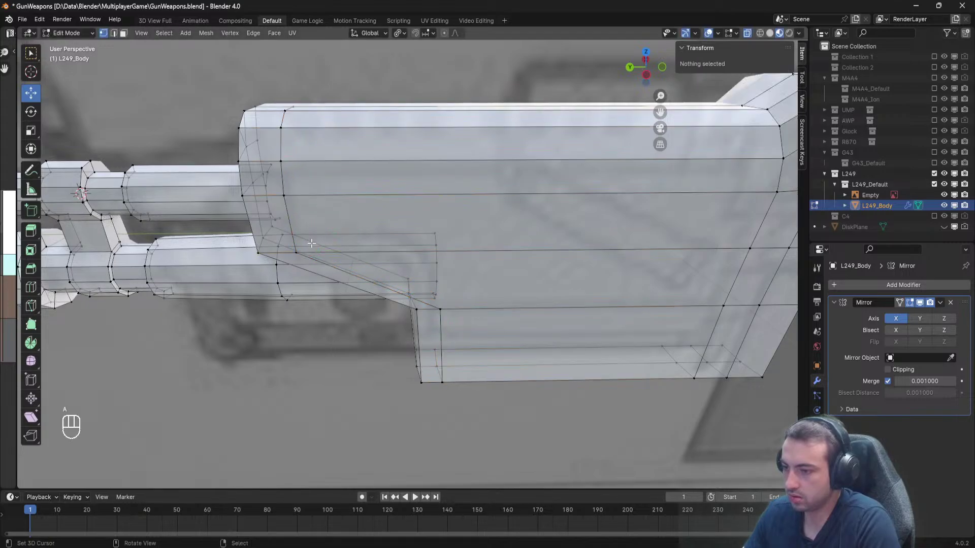
Move the upper vertices of the handguard's new edge loop 0.35265 back along Y.
{"action": "middle_click_drag", "start_coordinate": [312, 242], "coordinate": [374, 226], "text": "shift"}
{"action": "key", "text": "ctrl+z"}
{"action": "key", "text": "b"}
{"action": "middle_click_drag", "start_coordinate": [537, 412], "coordinate": [464, 261]}
{"action": "left_click_drag", "start_coordinate": [313, 140], "coordinate": [437, 140]}
{"action": "middle_click_drag", "start_coordinate": [438, 141], "coordinate": [429, 249]}
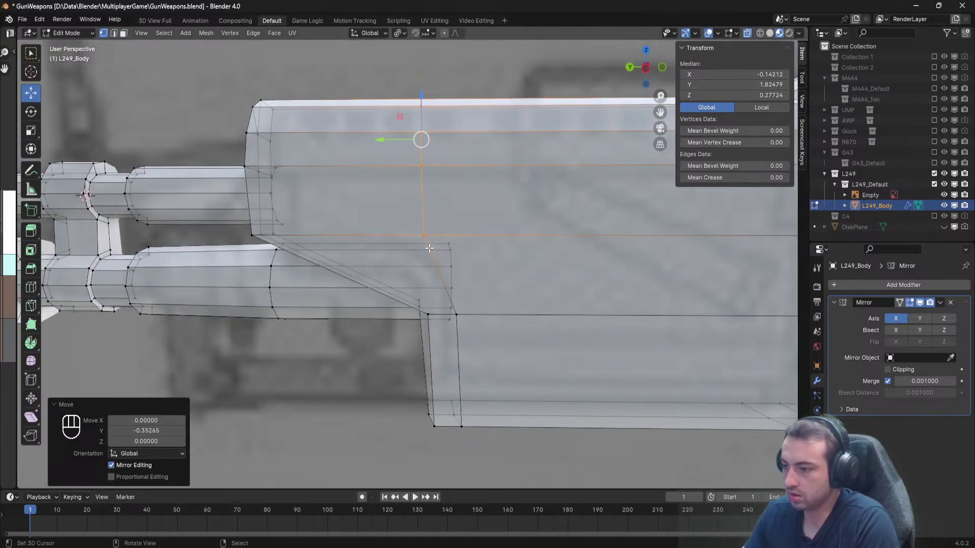
{"action": "key", "text": "alt+a"}
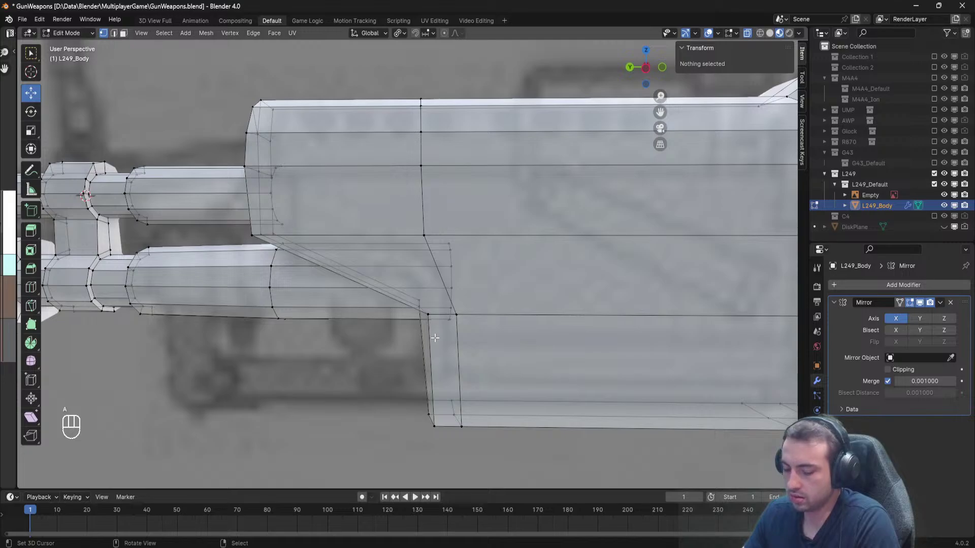
In the left orthographic view, move the step's front corner vertices 0.14463 forward along Y and 0.14018 up along Z.
{"action": "key", "text": "b"}
{"action": "left_click_drag", "start_coordinate": [440, 351], "coordinate": [410, 289]}
{"action": "key", "text": "KP_3"}
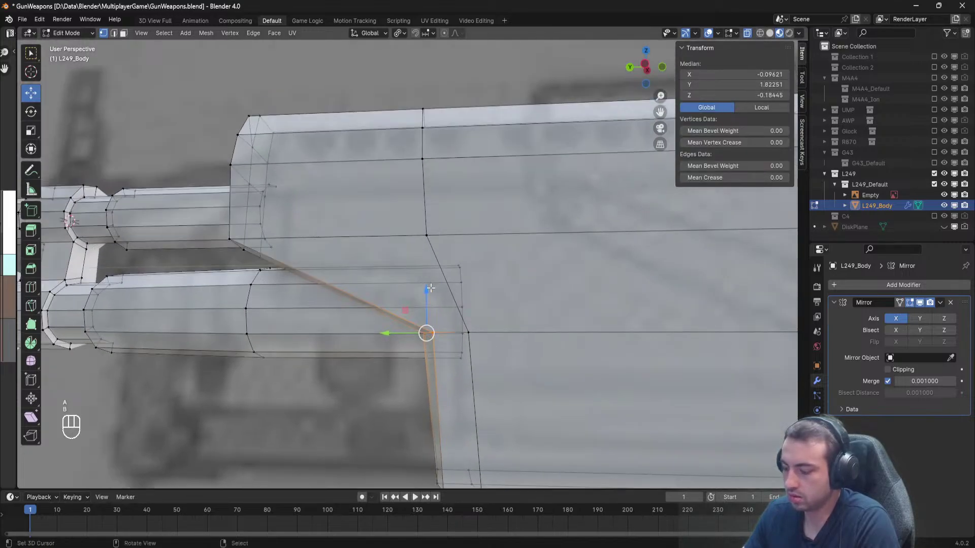
{"action": "key", "text": "KP_9"}
{"action": "middle_click_drag", "start_coordinate": [431, 288], "coordinate": [418, 222], "text": "shift"}
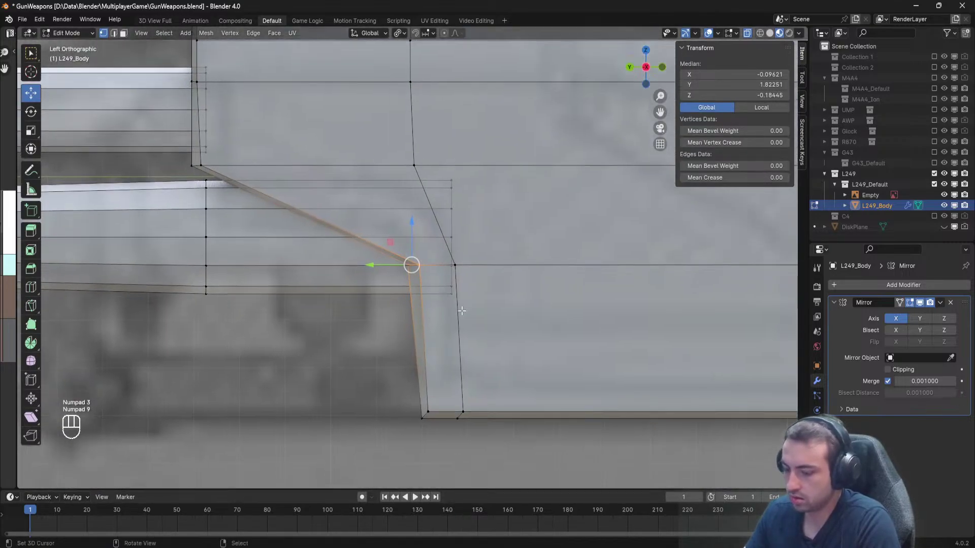
{"action": "key", "text": "g"}
{"action": "left_click", "coordinate": [400, 245]}
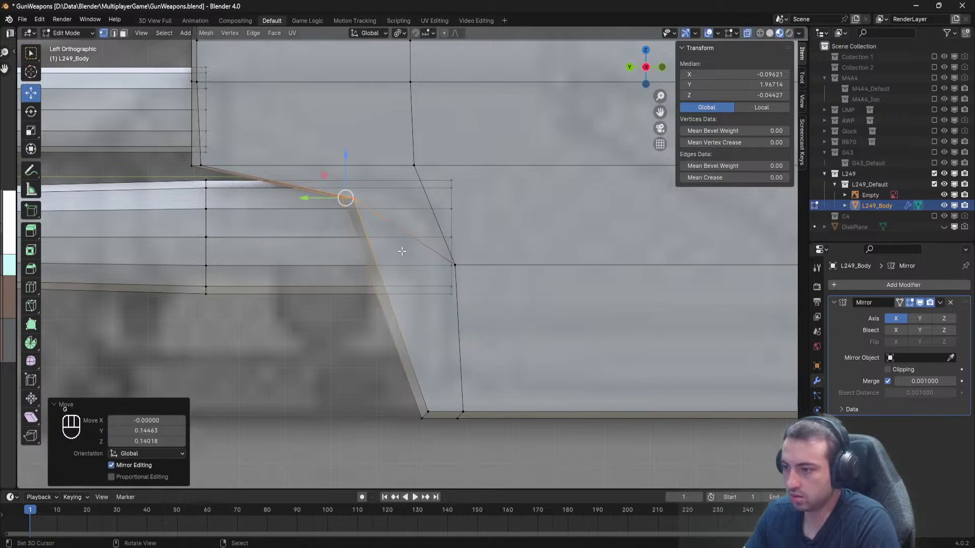
Move the handguard's bottom front vertices up about 0.31 along Z to round the cutout around the lower tube.
{"action": "key", "text": "a"}
{"action": "key", "text": "b"}
{"action": "left_click_drag", "start_coordinate": [433, 445], "coordinate": [377, 380]}
{"action": "key", "text": "g"}
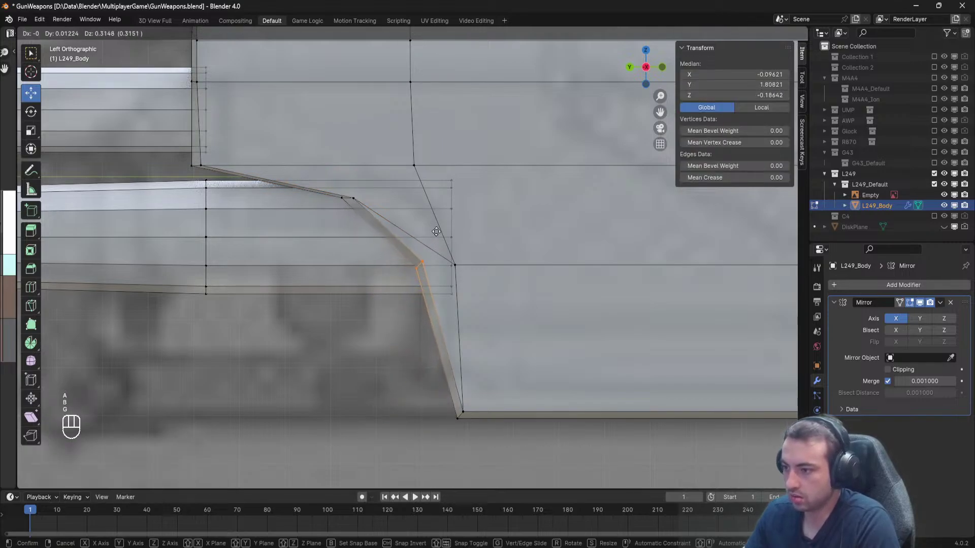
{"action": "left_click", "coordinate": [418, 265]}
Try to move the vertices grouped at the loop's lower corner, beside the lower tube's rear end.
{"action": "key", "text": "alt+a"}
{"action": "key", "text": "b"}
{"action": "left_click_drag", "start_coordinate": [480, 282], "coordinate": [439, 249]}
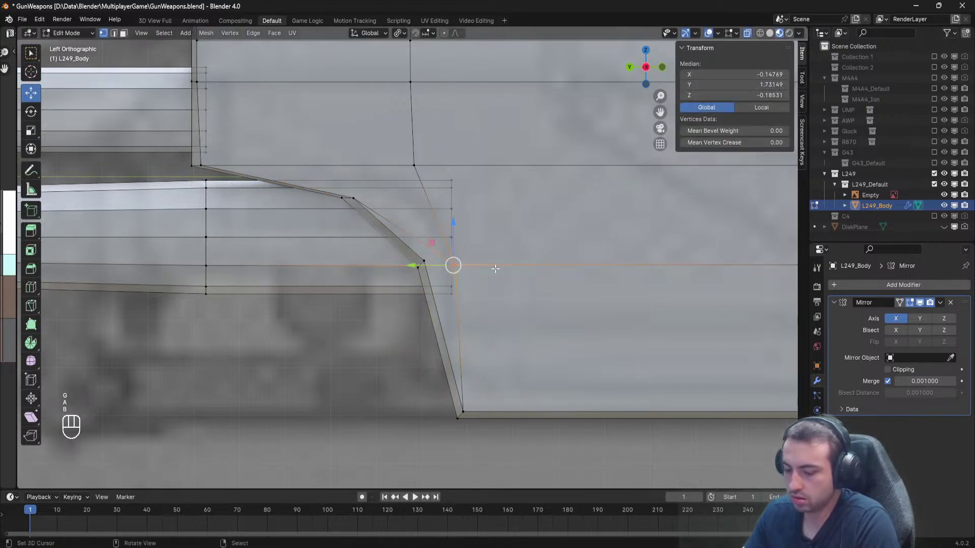
{"action": "key", "text": "g"}
{"action": "left_click", "coordinate": [469, 213]}
{"action": "key", "text": "ctrl+z"}
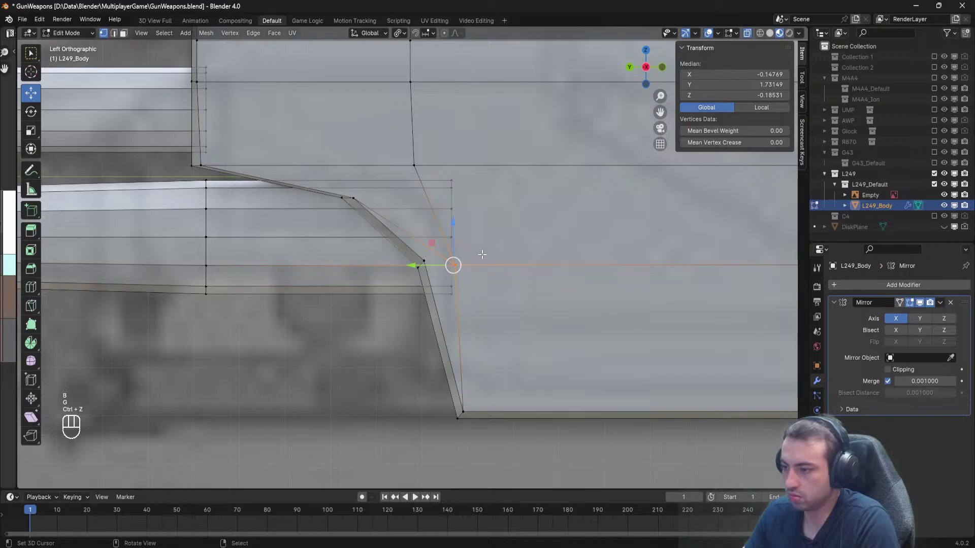
Move the edge loop's lower vertex beside the lower tube's rear end about 0.11 up along Z and 0.02 forward along Y.
{"action": "key", "text": "a"}
{"action": "key", "text": "b"}
{"action": "left_click_drag", "start_coordinate": [450, 261], "coordinate": [486, 264]}
{"action": "key", "text": "g"}
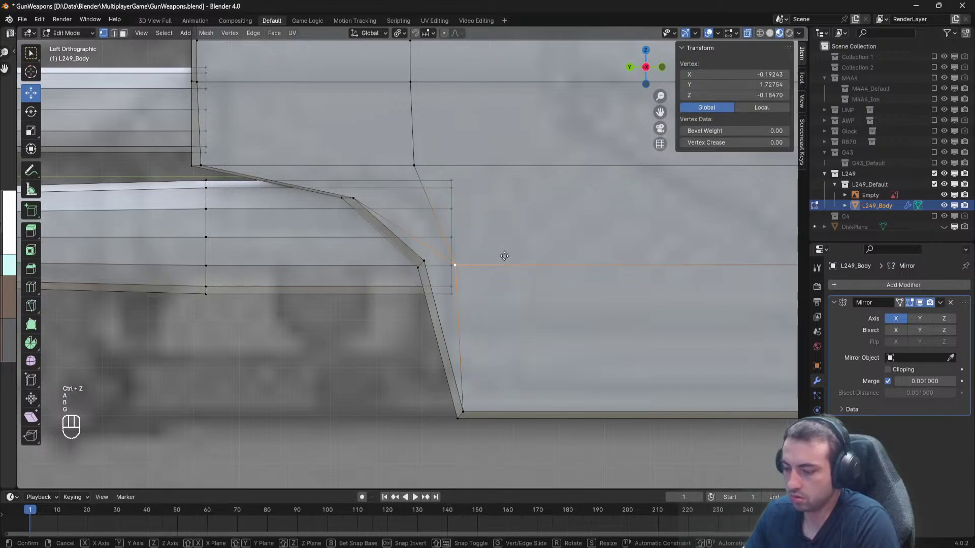
{"action": "left_click", "coordinate": [496, 206]}
Move the edge loop vertex directly above 0.03671 back along Y and 0.03226 up along Z.
{"action": "key", "text": "a"}
{"action": "key", "text": "b"}
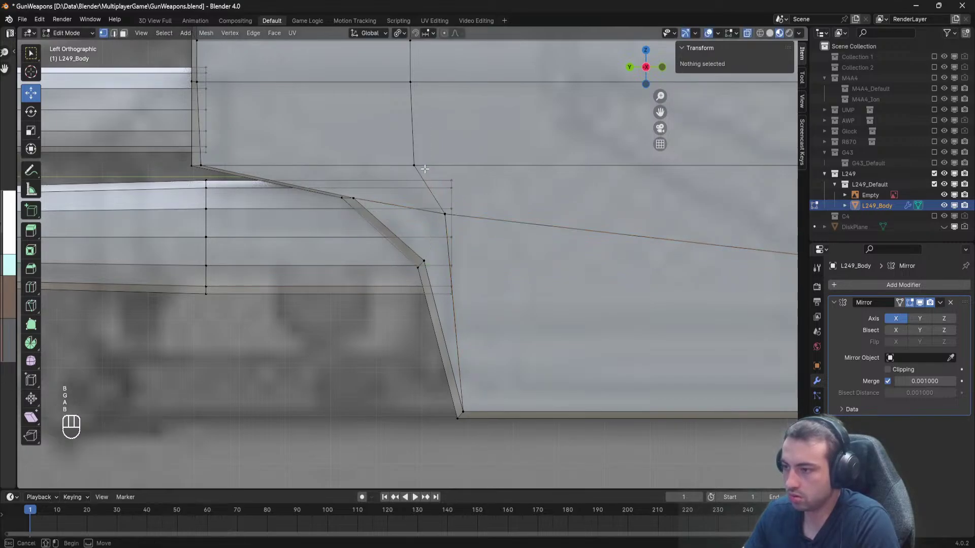
{"action": "left_click_drag", "start_coordinate": [407, 173], "coordinate": [448, 154]}
{"action": "key", "text": "g"}
{"action": "left_click", "coordinate": [513, 146]}
{"action": "middle_click_drag", "start_coordinate": [452, 112], "coordinate": [457, 204], "text": "shift"}
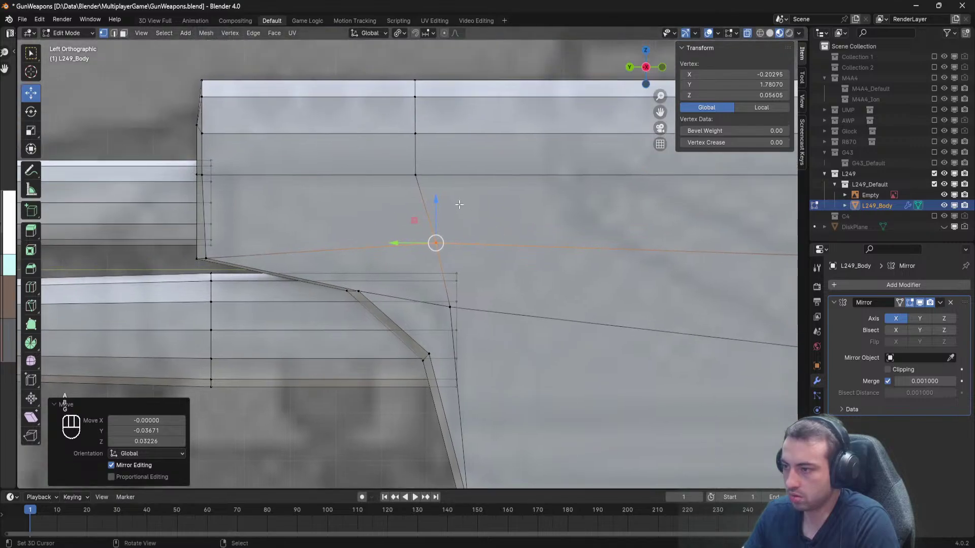
Move the next two upper vertices of the handguard's edge loop back along Y, the higher one by a smaller amount.
{"action": "key", "text": "a"}
{"action": "key", "text": "b"}
{"action": "left_click_drag", "start_coordinate": [441, 195], "coordinate": [387, 177]}
{"action": "key", "text": "g"}
{"action": "key", "text": "y"}
{"action": "key", "text": "a"}
{"action": "key", "text": "b"}
{"action": "left_click_drag", "start_coordinate": [431, 154], "coordinate": [380, 134]}
{"action": "key", "text": "a"}
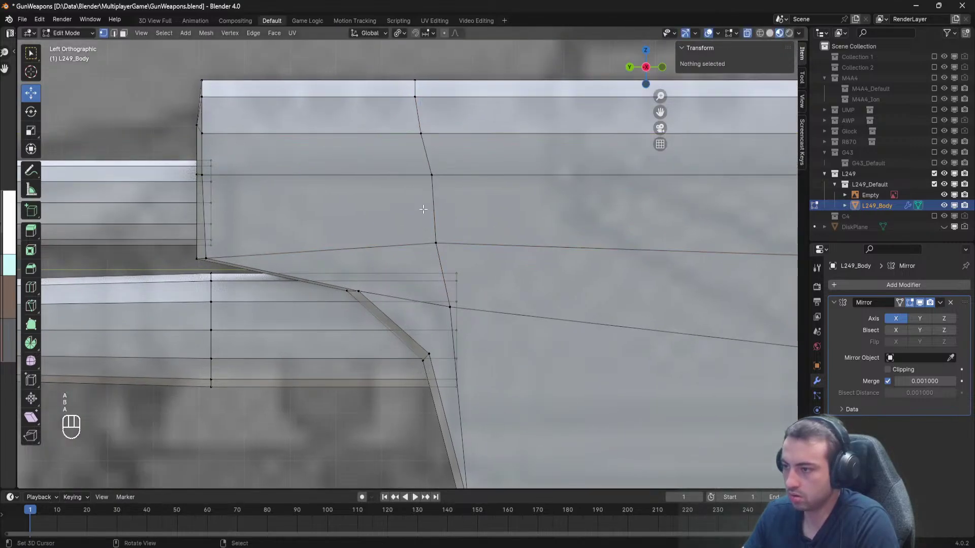
Move the cutout's lower corner vertices 0.01780 back along Y and 0.07454 up along Z.
{"action": "middle_click_drag", "start_coordinate": [451, 284], "coordinate": [426, 192], "text": "shift"}
{"action": "middle_click_drag", "start_coordinate": [438, 253], "coordinate": [444, 254], "text": "shift"}
{"action": "key", "text": "b"}
{"action": "left_click_drag", "start_coordinate": [419, 292], "coordinate": [382, 245]}
{"action": "key", "text": "g"}
{"action": "left_click", "coordinate": [446, 224]}
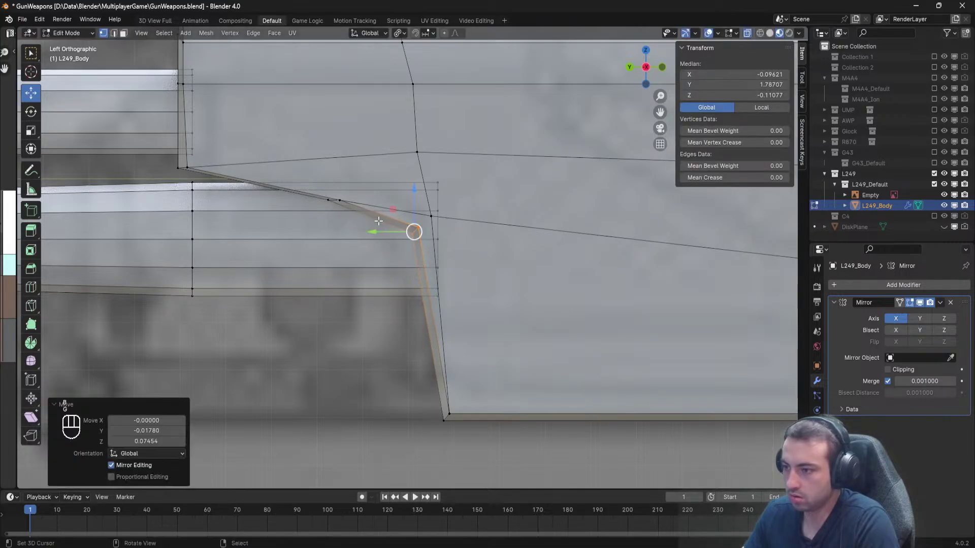
Move the cutout's upper corner vertices above the lower tube about 0.05 up along Z.
{"action": "key", "text": "a"}
{"action": "key", "text": "b"}
{"action": "key", "text": "b"}
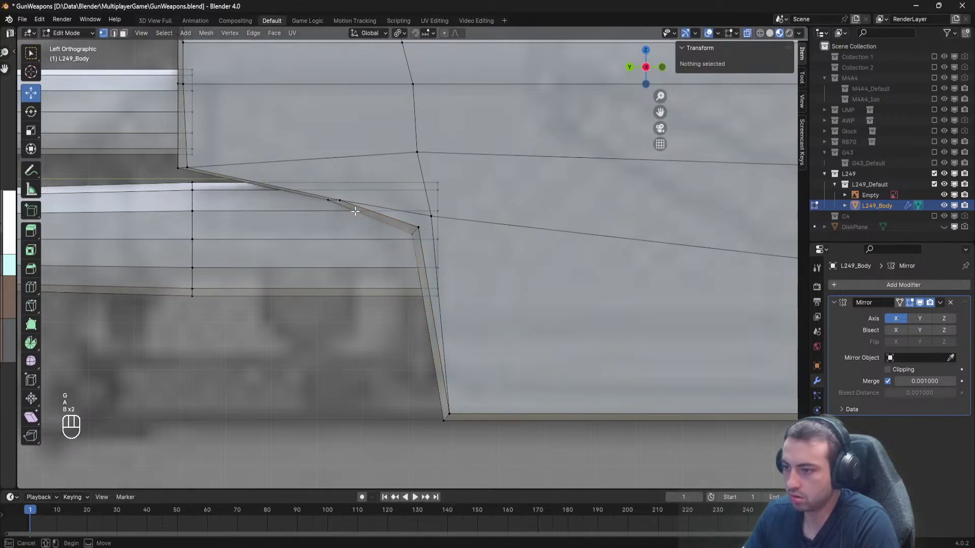
{"action": "left_click_drag", "start_coordinate": [297, 164], "coordinate": [298, 164]}
{"action": "key", "text": "g"}
{"action": "key", "text": "z"}
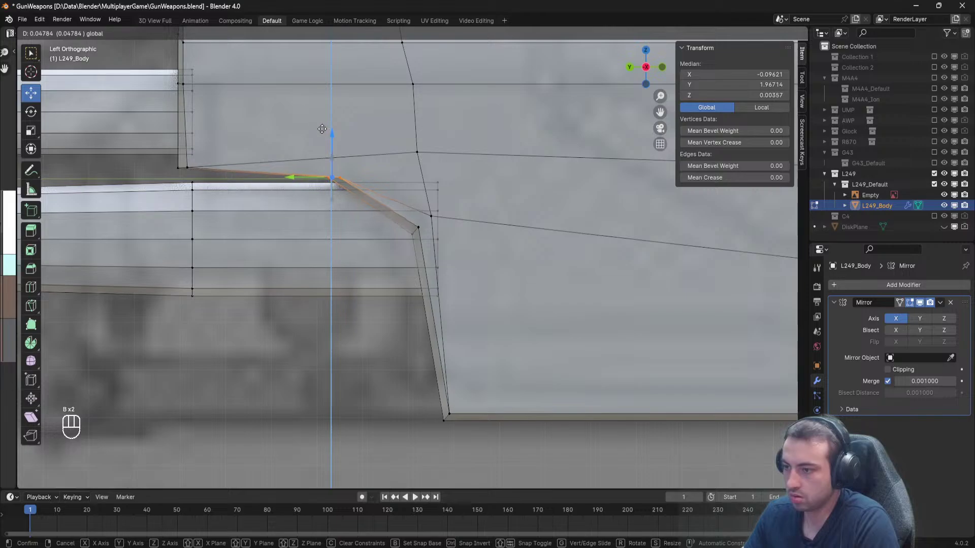
{"action": "left_click_drag", "start_coordinate": [322, 128], "coordinate": [336, 136]}
Move the loop vertex behind the cutout's corner 0.05563 up along Z and 0.02448 back along Y.
{"action": "key", "text": "a"}
{"action": "left_click", "coordinate": [344, 185]}
{"action": "key", "text": "a"}
{"action": "left_click", "coordinate": [432, 215]}
{"action": "left_click_drag", "start_coordinate": [418, 161], "coordinate": [418, 135]}
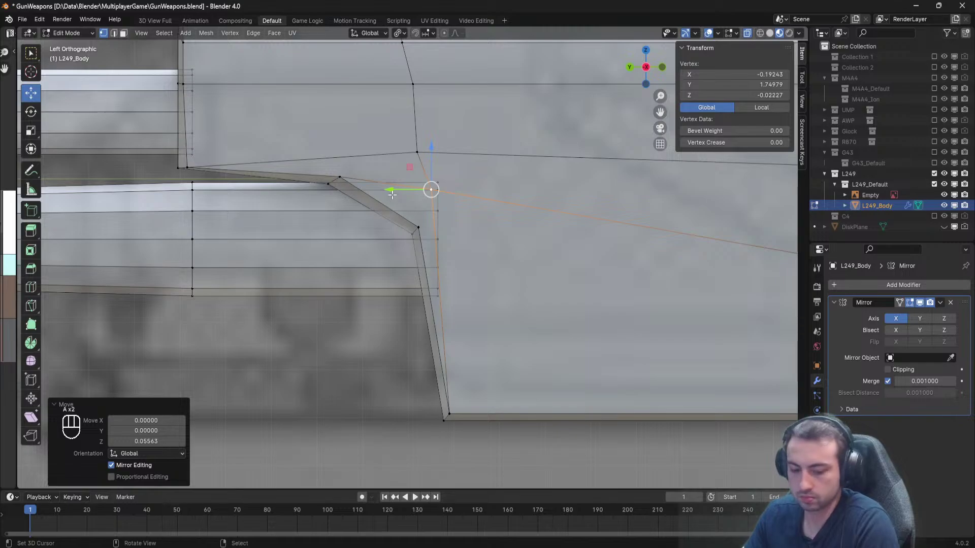
{"action": "mouse_move", "coordinate": [392, 195]}
{"action": "left_mouse_down"}
{"action": "mouse_move", "coordinate": [379, 194]}
{"action": "mouse_move", "coordinate": [404, 193]}
{"action": "left_mouse_up"}
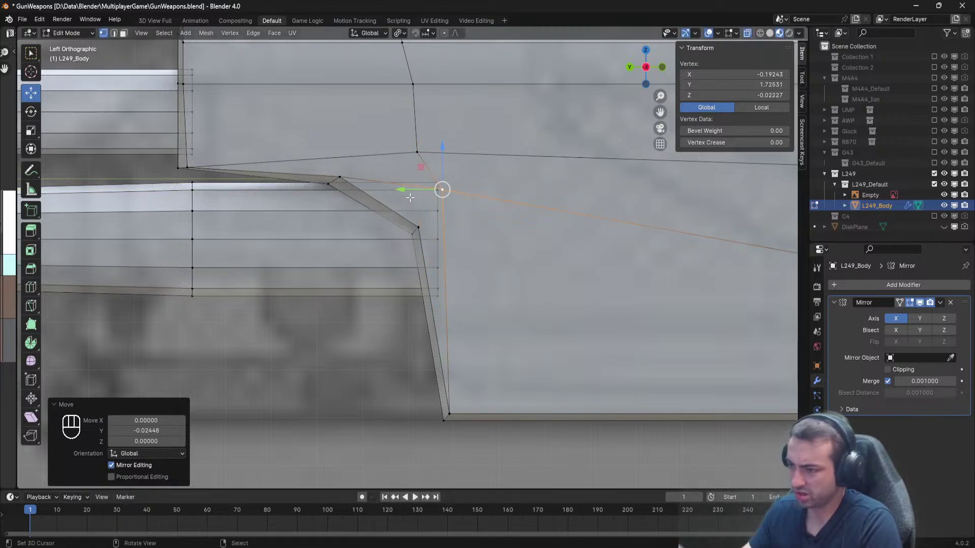
{"action": "middle_click_drag", "start_coordinate": [410, 198], "coordinate": [332, 275], "text": "shift"}
{"action": "key", "text": "alt+a"}
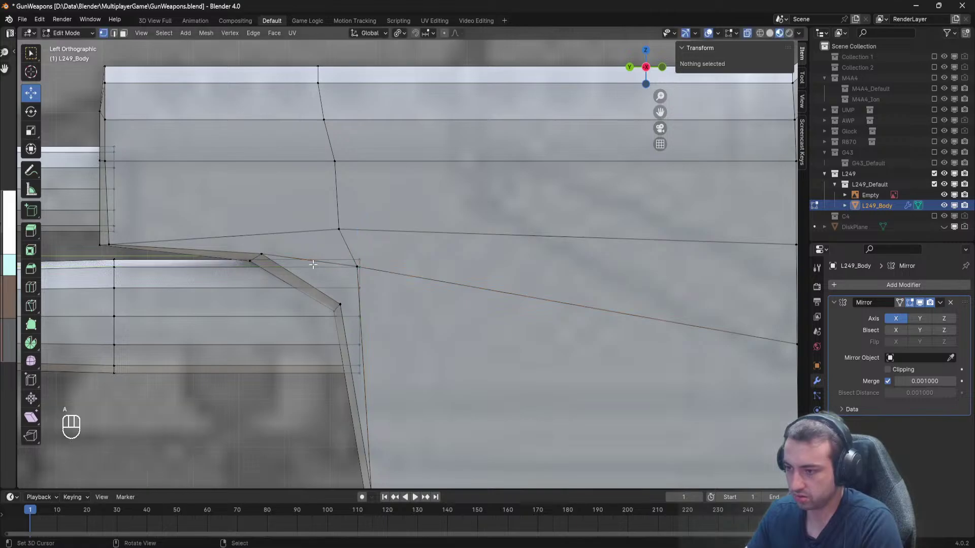
Delete the edge joining the cutout's upper corner to the edge loop, together with its adjoining faces.
{"action": "left_click", "coordinate": [114, 33]}
{"action": "left_click", "coordinate": [306, 262]}
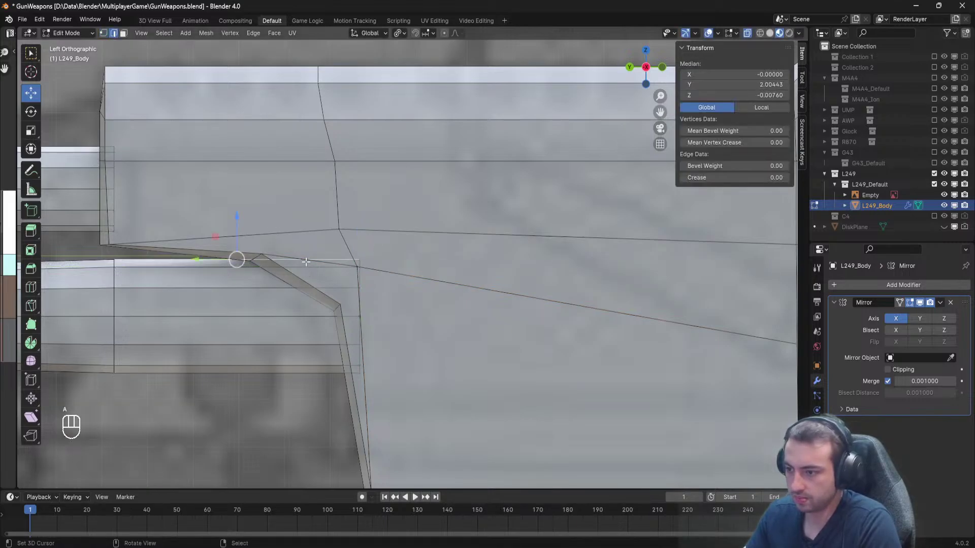
{"action": "left_click", "coordinate": [306, 263]}
{"action": "key", "text": "Delete"}
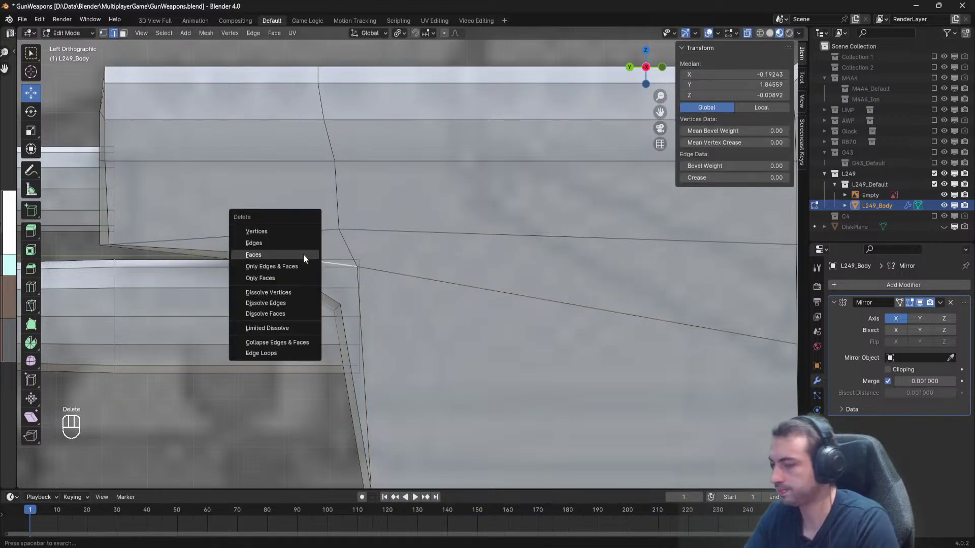
{"action": "left_click", "coordinate": [303, 257]}
{"action": "middle_click_drag", "start_coordinate": [49, 120], "coordinate": [62, 103], "text": "shift"}
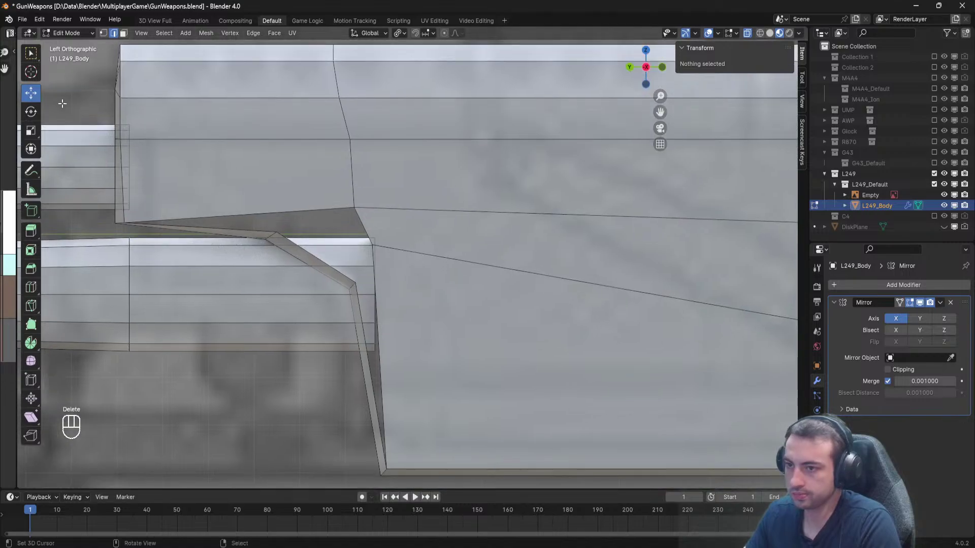
Fill the gap between the cutout's outer edge and the handguard's edge loop with three new faces.
{"action": "right_click", "coordinate": [396, 462]}
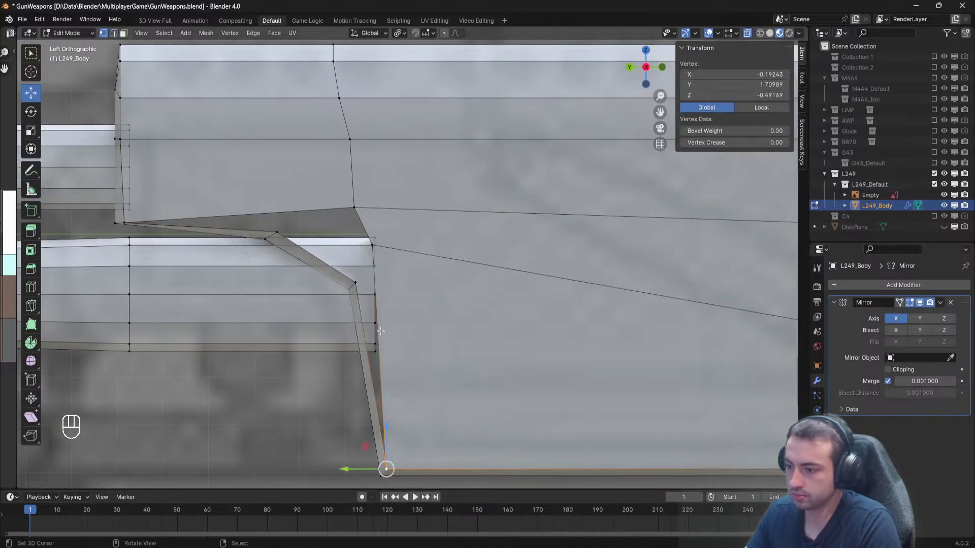
{"action": "right_click", "coordinate": [358, 282], "text": "shift"}
{"action": "mouse_move", "coordinate": [370, 253]}
{"action": "middle_mouse_down"}
{"action": "mouse_move", "coordinate": [422, 255]}
{"action": "mouse_move", "coordinate": [355, 243]}
{"action": "middle_mouse_up"}
{"action": "right_click", "coordinate": [374, 244], "text": "shift"}
{"action": "right_click", "coordinate": [352, 282]}
{"action": "right_click", "coordinate": [369, 246], "text": "shift"}
{"action": "right_click", "coordinate": [354, 209], "text": "shift"}
{"action": "right_click", "coordinate": [273, 231], "text": "shift"}
{"action": "key", "text": "f"}
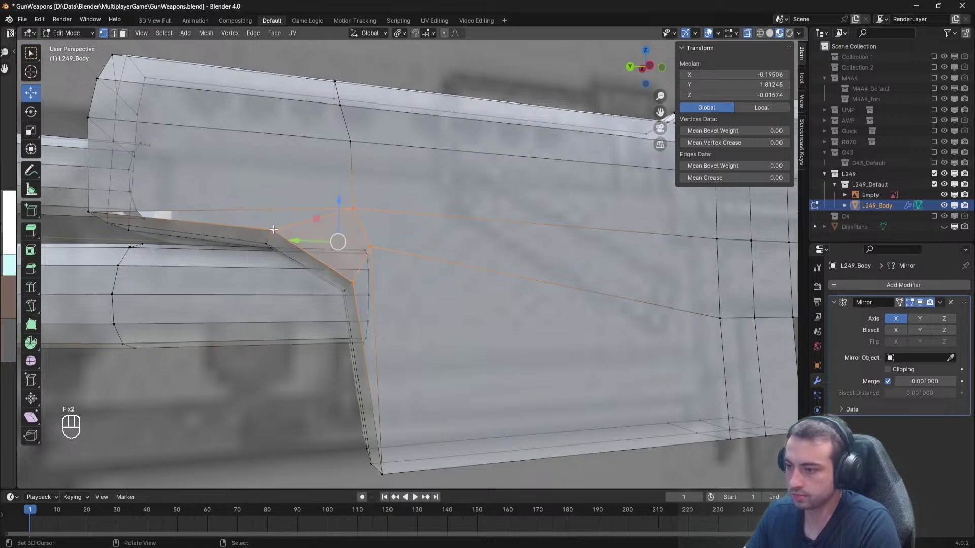
{"action": "left_click", "coordinate": [351, 203], "text": "shift"}
{"action": "key", "text": "f"}
{"action": "key", "text": "a"}
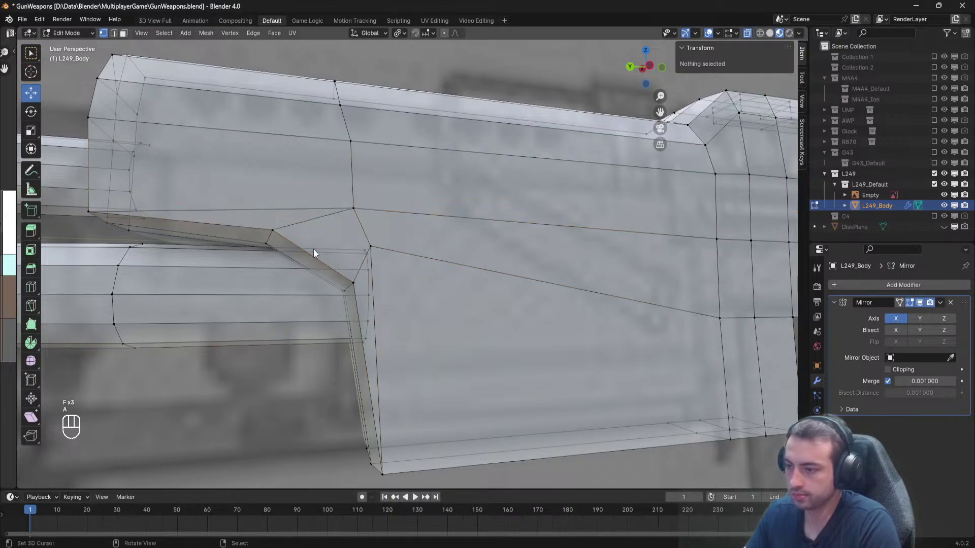
Examine the reshaped handguard and the whole gun body against the reference image in Object Mode.
{"action": "key", "text": "Tab"}
{"action": "middle_click_drag", "start_coordinate": [316, 251], "coordinate": [395, 285]}
{"action": "scroll", "coordinate": [325, 246], "scroll_direction": "down", "scroll_amount": 3}
{"action": "scroll", "coordinate": [328, 271], "scroll_direction": "up", "scroll_amount": 3}
{"action": "scroll", "coordinate": [395, 285], "scroll_direction": "down", "scroll_amount": 2}
{"action": "scroll", "coordinate": [396, 287], "scroll_direction": "down", "scroll_amount": 4}
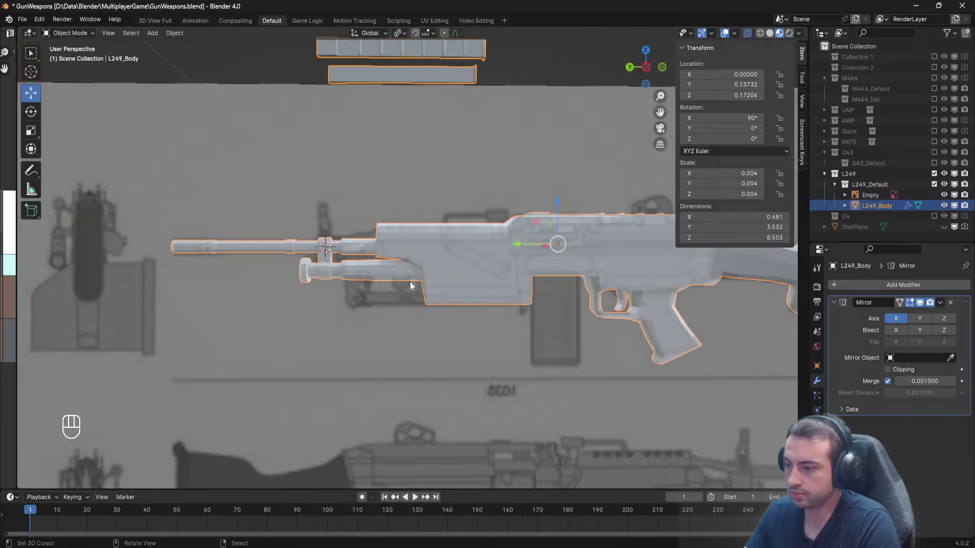
{"action": "scroll", "coordinate": [410, 284], "scroll_direction": "down", "scroll_amount": 2}
{"action": "scroll", "coordinate": [412, 290], "scroll_direction": "up", "scroll_amount": 7}
Move the loop vertex above the cutout's corner slightly up along Z and back along Y, and save the file.
{"action": "key", "text": "Tab"}
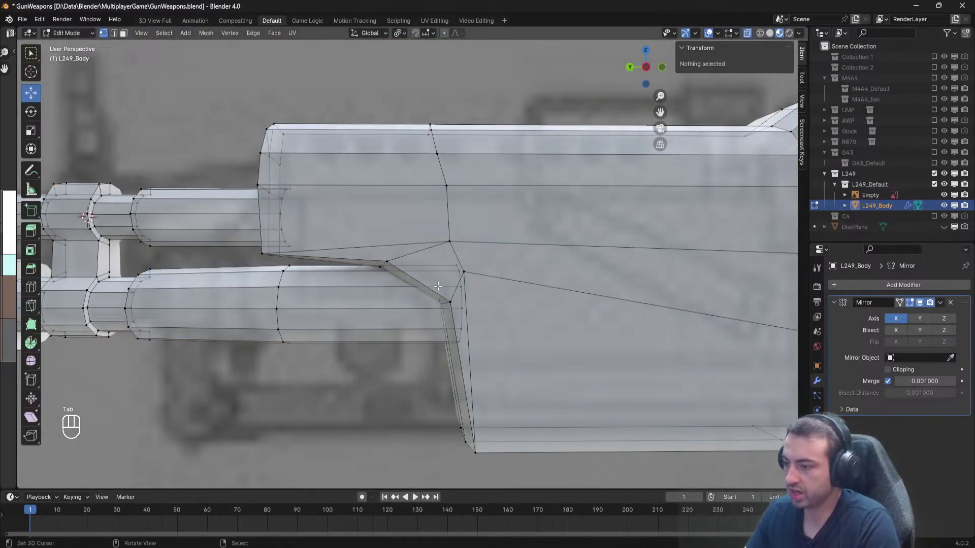
{"action": "left_click", "coordinate": [449, 241]}
{"action": "left_click_drag", "start_coordinate": [453, 196], "coordinate": [453, 187]}
{"action": "left_click_drag", "start_coordinate": [413, 231], "coordinate": [464, 232]}
{"action": "key", "text": "a"}
{"action": "left_click", "coordinate": [459, 271]}
{"action": "left_click", "coordinate": [464, 273]}
{"action": "key", "text": "a"}
{"action": "key", "text": "ctrl+s"}
{"action": "key", "text": "Tab"}
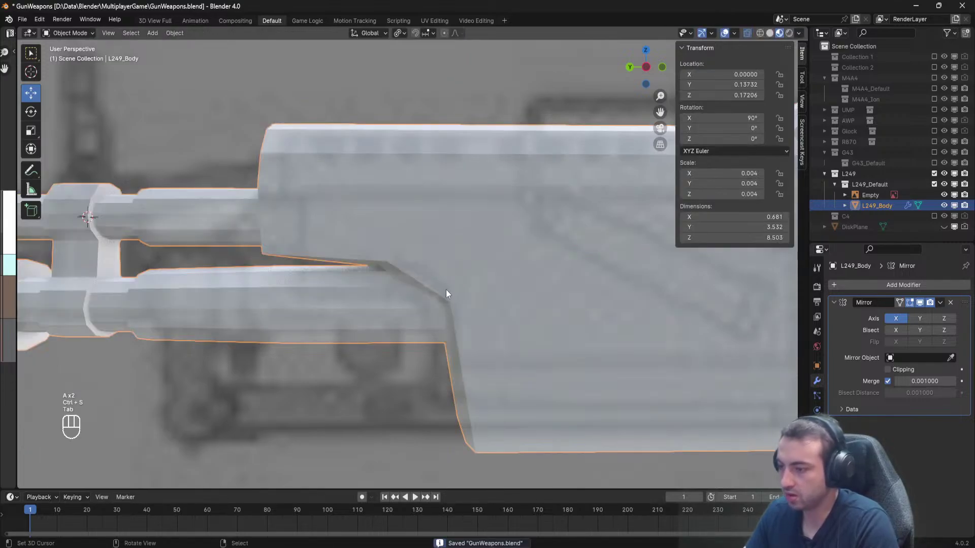
{"action": "left_click", "coordinate": [371, 99]}
{"action": "key", "text": "ctrl+s"}
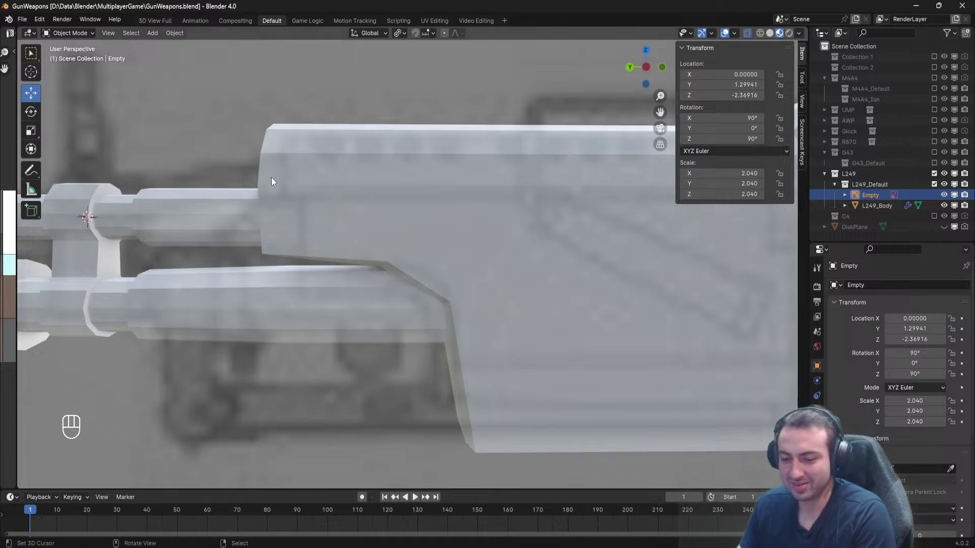
Move the cutout's upper corner vertices back along Y, shift the outer one 0.00822 forward again, and save the file.
{"action": "scroll", "coordinate": [305, 181], "scroll_direction": "down", "scroll_amount": 2}
{"action": "scroll", "coordinate": [391, 196], "scroll_direction": "up", "scroll_amount": 2}
{"action": "scroll", "coordinate": [382, 152], "scroll_direction": "up", "scroll_amount": 2}
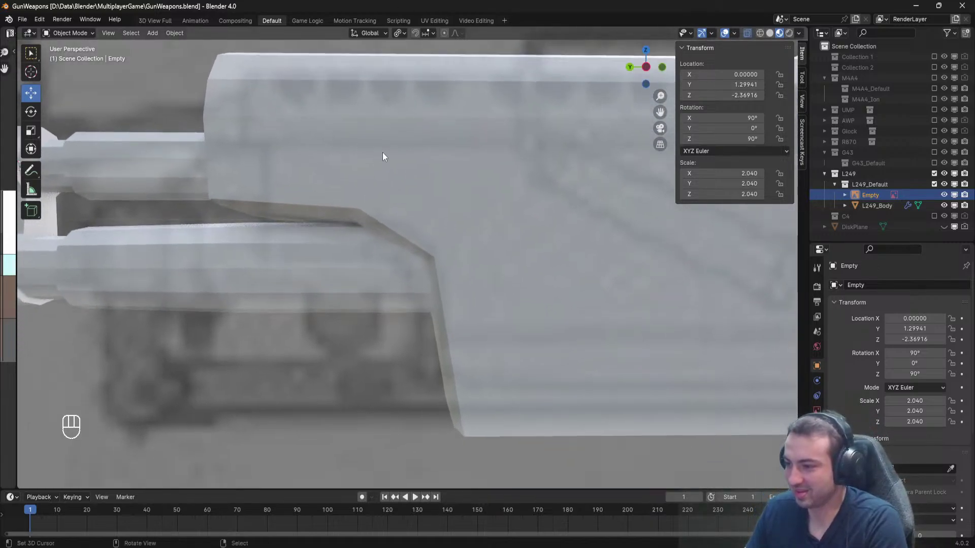
{"action": "left_click", "coordinate": [388, 157]}
{"action": "key", "text": "Tab"}
{"action": "scroll", "coordinate": [386, 157], "scroll_direction": "up", "scroll_amount": 2}
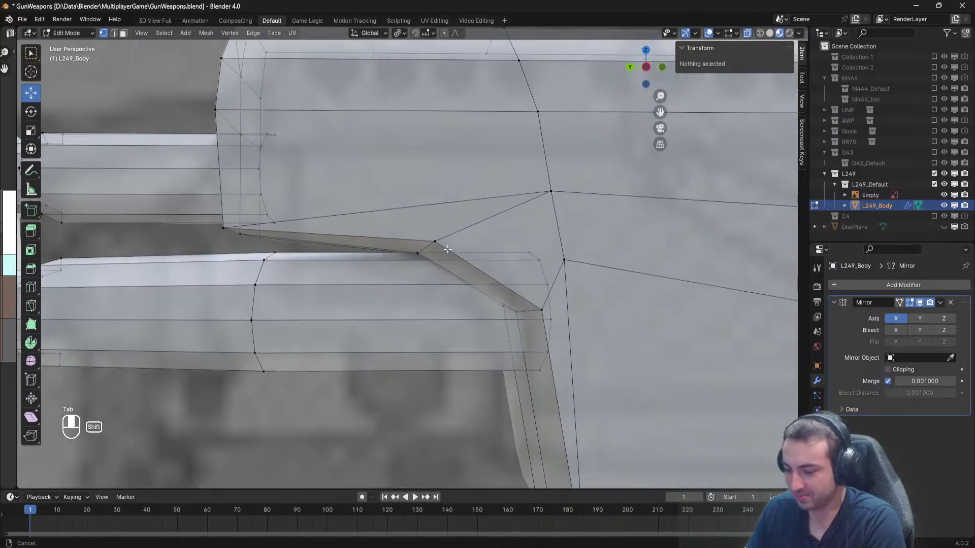
{"action": "key", "text": "b"}
{"action": "left_click_drag", "start_coordinate": [398, 213], "coordinate": [396, 211]}
{"action": "left_click_drag", "start_coordinate": [381, 252], "coordinate": [401, 251]}
{"action": "left_click_drag", "start_coordinate": [442, 205], "coordinate": [459, 200]}
{"action": "left_click", "coordinate": [463, 230]}
{"action": "left_click_drag", "start_coordinate": [420, 236], "coordinate": [416, 235]}
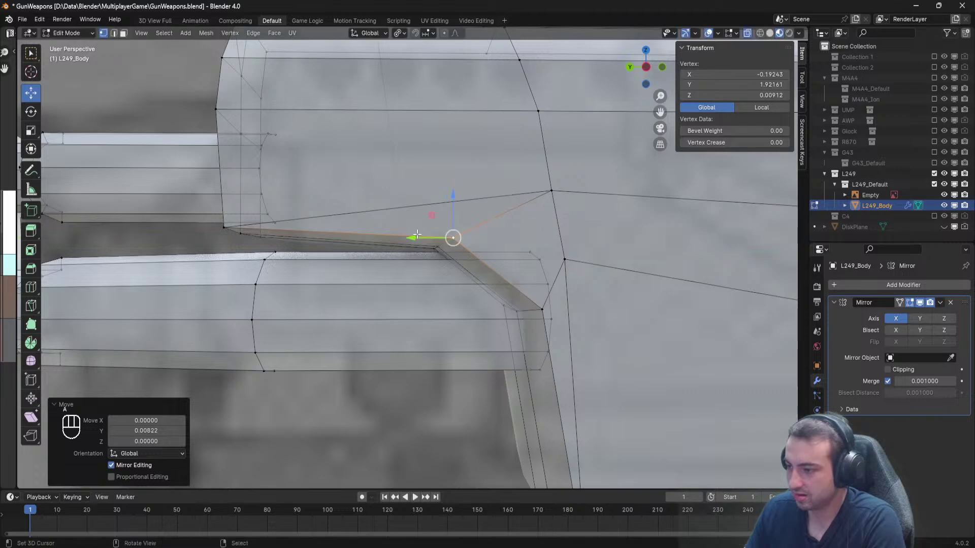
{"action": "key", "text": "a"}
{"action": "key", "text": "a"}
{"action": "key", "text": "ctrl+s"}
Examine the handguard cutout's shading from several distances in Object Mode, saving the file.
{"action": "key", "text": "Tab"}
{"action": "scroll", "coordinate": [407, 241], "scroll_direction": "down", "scroll_amount": 5}
{"action": "middle_click_drag", "start_coordinate": [407, 240], "coordinate": [408, 272]}
{"action": "scroll", "coordinate": [529, 259], "scroll_direction": "up", "scroll_amount": 3}
{"action": "right_click", "coordinate": [529, 260]}
{"action": "scroll", "coordinate": [409, 273], "scroll_direction": "down", "scroll_amount": 4}
{"action": "middle_click_drag", "start_coordinate": [483, 119], "coordinate": [447, 175]}
{"action": "scroll", "coordinate": [447, 257], "scroll_direction": "up", "scroll_amount": 4}
{"action": "right_click", "coordinate": [447, 257]}
{"action": "scroll", "coordinate": [447, 257], "scroll_direction": "up", "scroll_amount": 2}
{"action": "key", "text": "ctrl+s"}
{"action": "key", "text": "Tab"}
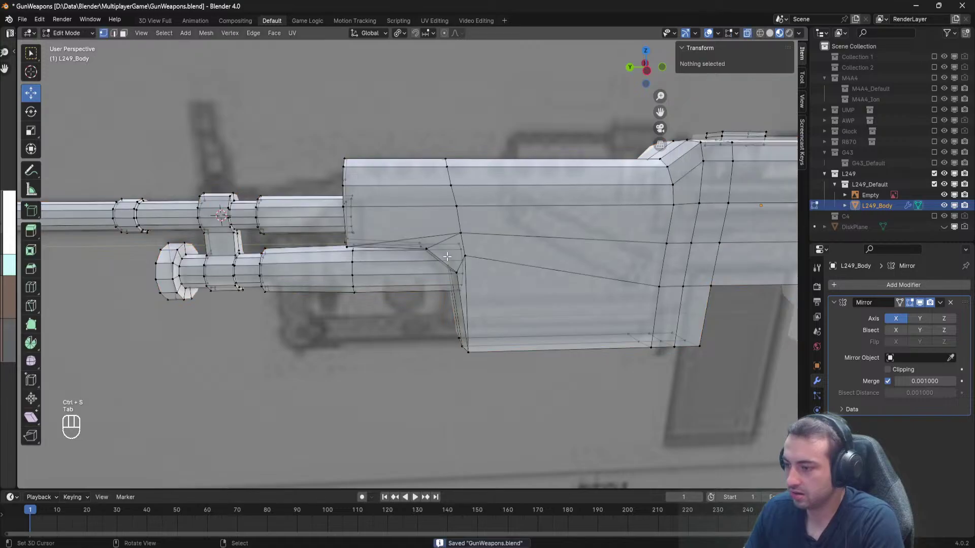
{"action": "key", "text": "ctrl+s"}
Examine the mesh around the lower tube and the cutout's underside from different angles.
{"action": "scroll", "coordinate": [433, 236], "scroll_direction": "up", "scroll_amount": 3}
{"action": "middle_click_drag", "start_coordinate": [433, 237], "coordinate": [355, 290]}
{"action": "scroll", "coordinate": [355, 290], "scroll_direction": "down", "scroll_amount": 3}
{"action": "middle_click_drag", "start_coordinate": [414, 302], "coordinate": [386, 335]}
{"action": "middle_click_drag", "start_coordinate": [386, 335], "coordinate": [340, 304], "text": "shift"}
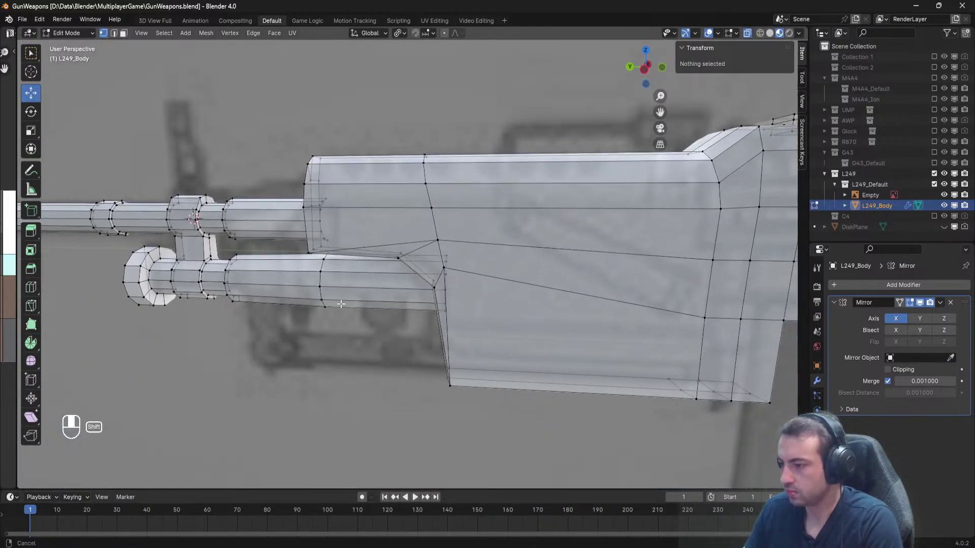
{"action": "scroll", "coordinate": [334, 286], "scroll_direction": "down", "scroll_amount": 3}
{"action": "key", "text": "Tab"}
{"action": "key", "text": "ctrl+s"}
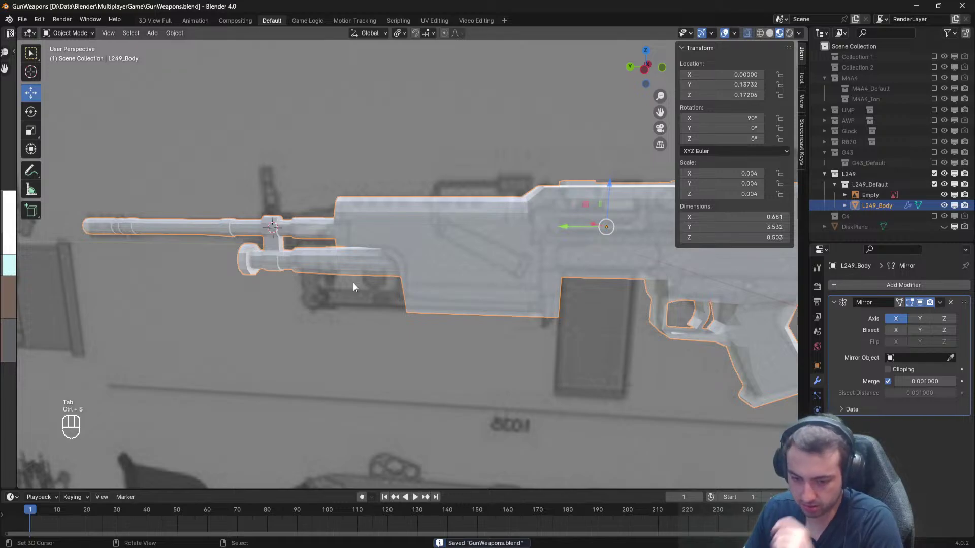
{"action": "scroll", "coordinate": [316, 285], "scroll_direction": "up", "scroll_amount": 2}
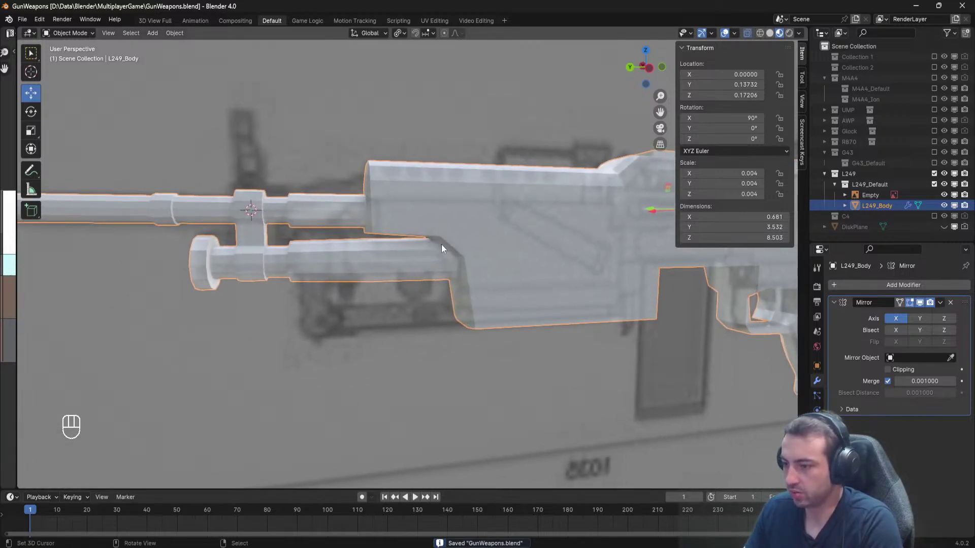
{"action": "scroll", "coordinate": [442, 249], "scroll_direction": "up", "scroll_amount": 1}
{"action": "middle_click_drag", "start_coordinate": [378, 275], "coordinate": [435, 283], "text": "shift"}
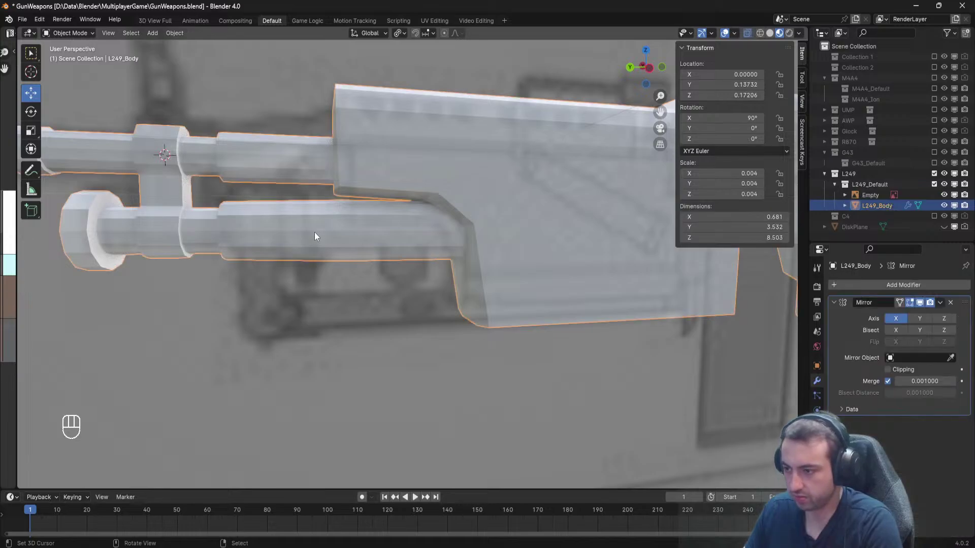
Snap the 3D cursor to the centre of the lower tube's middle ring using its top and bottom vertices.
{"action": "key", "text": "Tab"}
{"action": "key", "text": "b"}
{"action": "left_click_drag", "start_coordinate": [355, 278], "coordinate": [321, 197]}
{"action": "scroll", "coordinate": [387, 217], "scroll_direction": "up", "scroll_amount": 2}
{"action": "middle_click_drag", "start_coordinate": [392, 217], "coordinate": [434, 265], "text": "shift"}
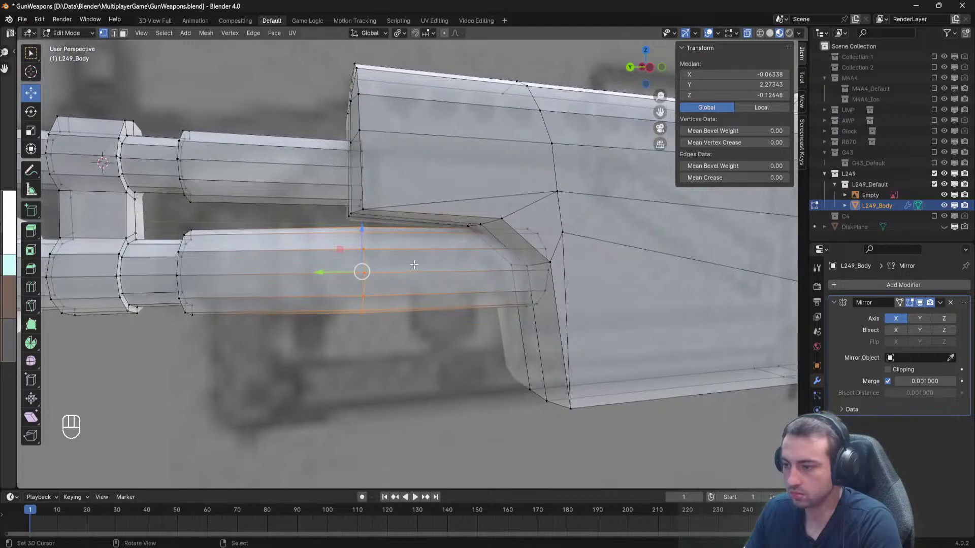
{"action": "middle_click_drag", "start_coordinate": [381, 282], "coordinate": [458, 268]}
{"action": "right_click", "coordinate": [336, 330]}
{"action": "middle_click_drag", "start_coordinate": [356, 224], "coordinate": [335, 243]}
{"action": "left_click", "coordinate": [335, 244], "text": "shift"}
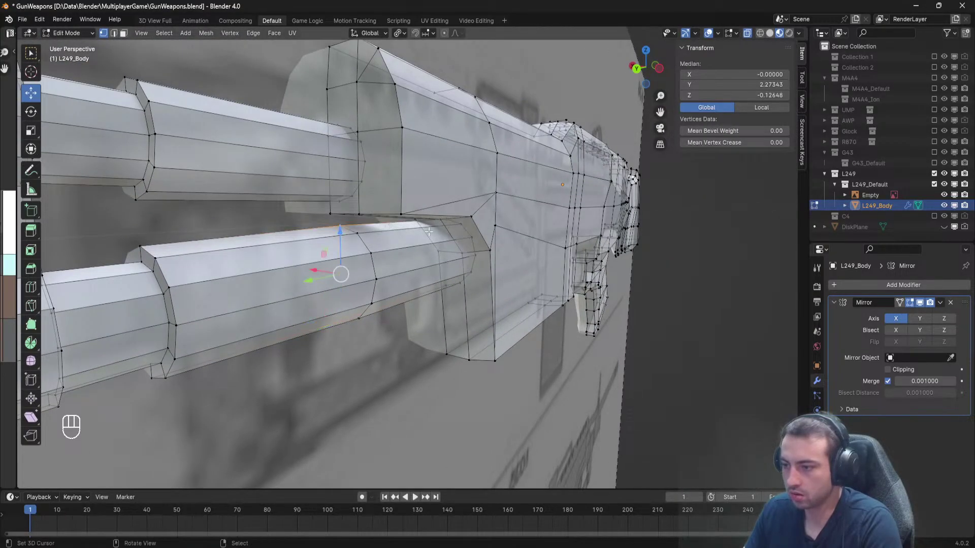
{"action": "key", "text": "space"}
{"action": "left_click", "coordinate": [522, 249]}
{"action": "middle_click_drag", "start_coordinate": [522, 249], "coordinate": [368, 295]}
Scale the lower tube's middle ring down slightly in X and Z around the 3D cursor, and save the file.
{"action": "left_click", "coordinate": [364, 276], "text": "alt"}
{"action": "left_click", "coordinate": [362, 253], "text": "alt"}
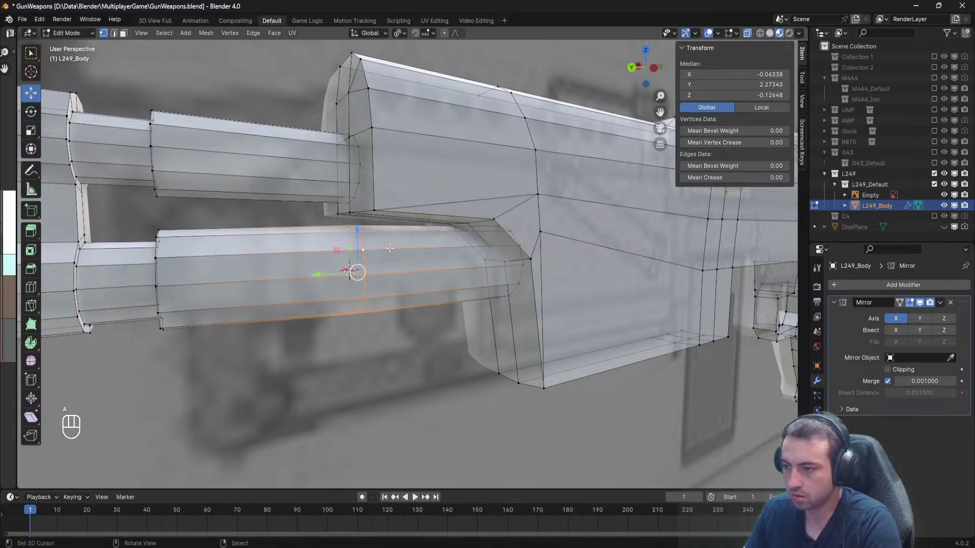
{"action": "middle_click_drag", "start_coordinate": [362, 252], "coordinate": [446, 234]}
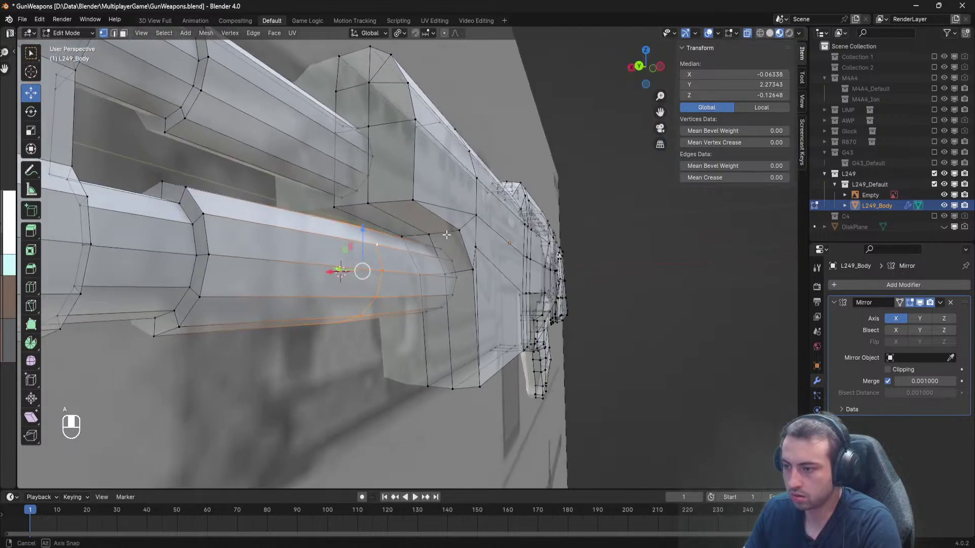
{"action": "left_click", "coordinate": [405, 33]}
{"action": "left_click", "coordinate": [435, 80]}
{"action": "key", "text": "s"}
{"action": "key", "text": "shift+y"}
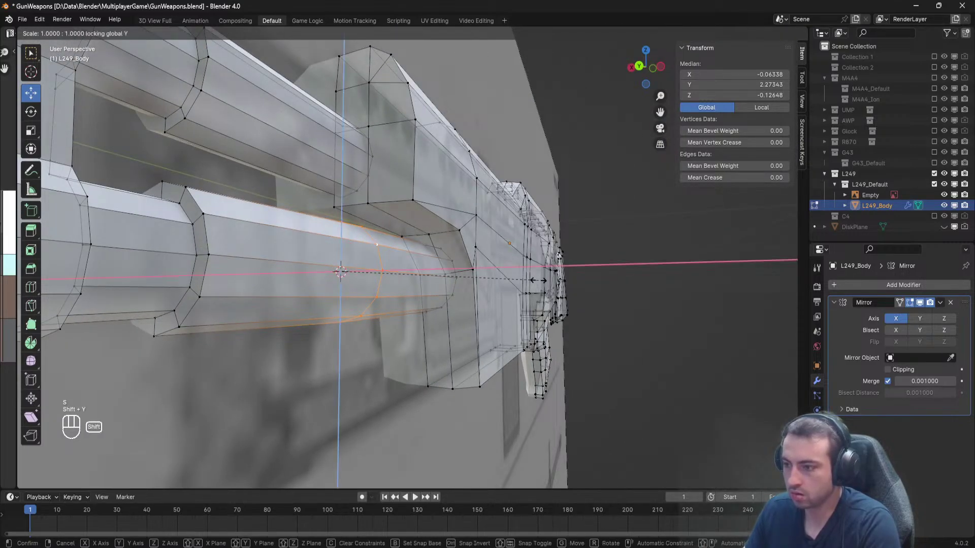
{"action": "left_click", "coordinate": [521, 280]}
{"action": "middle_click_drag", "start_coordinate": [521, 280], "coordinate": [446, 283]}
{"action": "key", "text": "a"}
{"action": "key", "text": "ctrl+s"}
Examine the lower tube's profile next to the handguard cutout in Object and Edit Mode.
{"action": "key", "text": "Tab"}
{"action": "scroll", "coordinate": [446, 285], "scroll_direction": "down", "scroll_amount": 6}
{"action": "scroll", "coordinate": [444, 287], "scroll_direction": "up", "scroll_amount": 4}
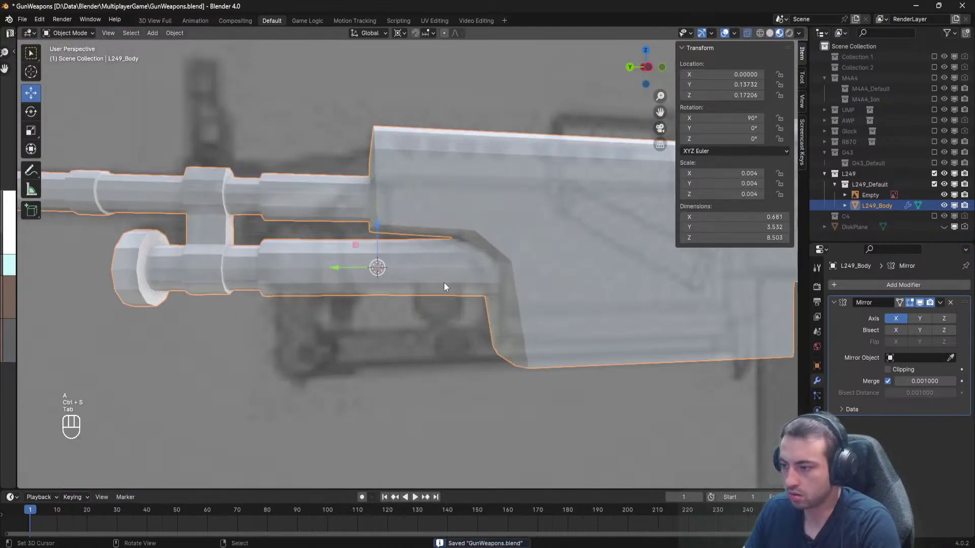
{"action": "key", "text": "Tab"}
{"action": "scroll", "coordinate": [444, 287], "scroll_direction": "up", "scroll_amount": 2}
{"action": "mouse_move", "coordinate": [363, 275]}
{"action": "middle_mouse_down"}
{"action": "mouse_move", "coordinate": [376, 267]}
{"action": "mouse_move", "coordinate": [354, 275]}
{"action": "middle_mouse_up"}
{"action": "scroll", "coordinate": [354, 275], "scroll_direction": "down", "scroll_amount": 3}
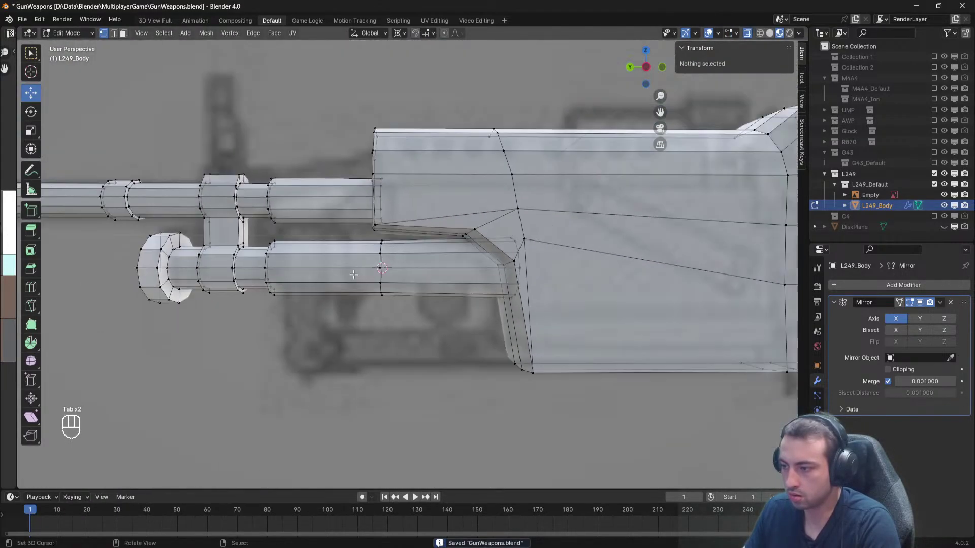
Compare the whole gun body with the blueprint reference in Object Mode and save the file.
{"action": "key", "text": "Tab"}
{"action": "scroll", "coordinate": [355, 275], "scroll_direction": "down", "scroll_amount": 6}
{"action": "right_click", "coordinate": [389, 369]}
{"action": "scroll", "coordinate": [217, 105], "scroll_direction": "down", "scroll_amount": 5}
{"action": "left_click", "coordinate": [254, 102]}
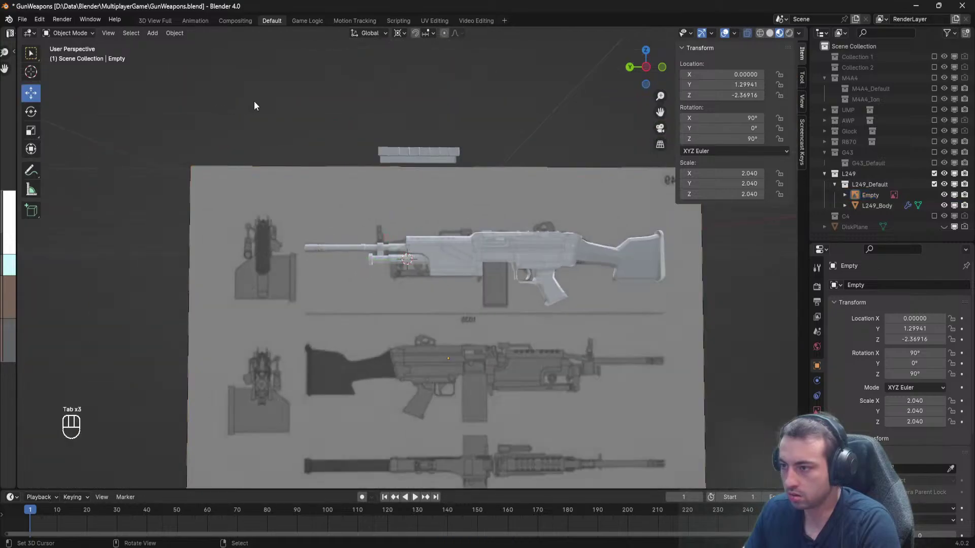
{"action": "scroll", "coordinate": [284, 142], "scroll_direction": "up", "scroll_amount": 5}
{"action": "key", "text": "ctrl+s"}
Switch to the browser and examine the front of the gun in the FN America M249S photo.
{"action": "key", "text": "alt+Tab"}
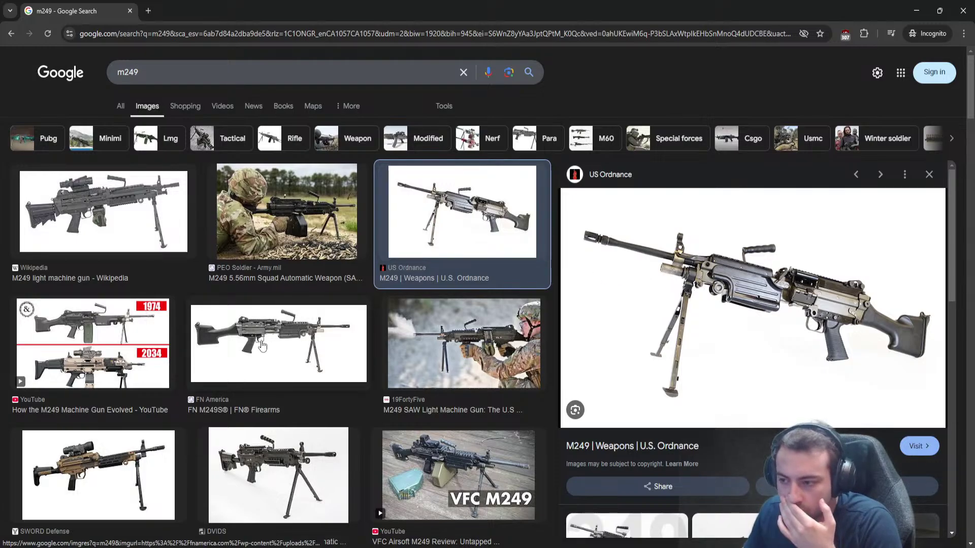
{"action": "left_click", "coordinate": [262, 346]}
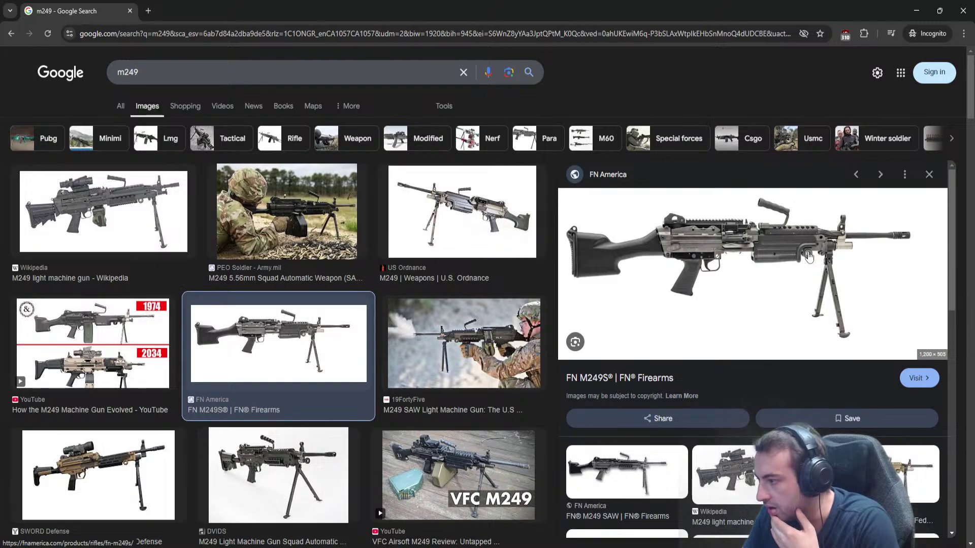
{"action": "left_click", "coordinate": [916, 10]}
In the L249_Body mesh, move the lower tube's rear ring forward along Y to shorten the tube.
{"action": "scroll", "coordinate": [415, 258], "scroll_direction": "up", "scroll_amount": 2}
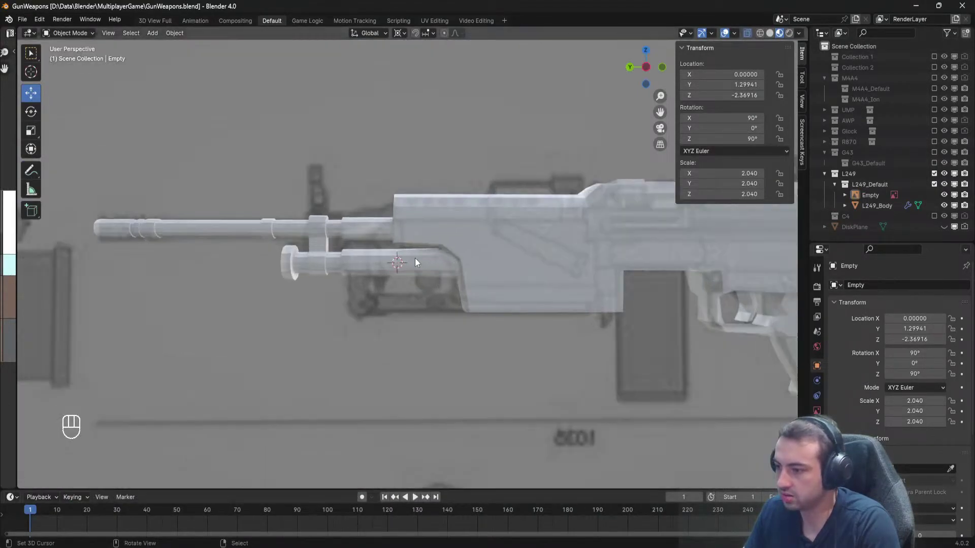
{"action": "left_click", "coordinate": [416, 258]}
{"action": "scroll", "coordinate": [415, 258], "scroll_direction": "up", "scroll_amount": 2}
{"action": "key", "text": "Tab"}
{"action": "key", "text": "a"}
{"action": "key", "text": "a"}
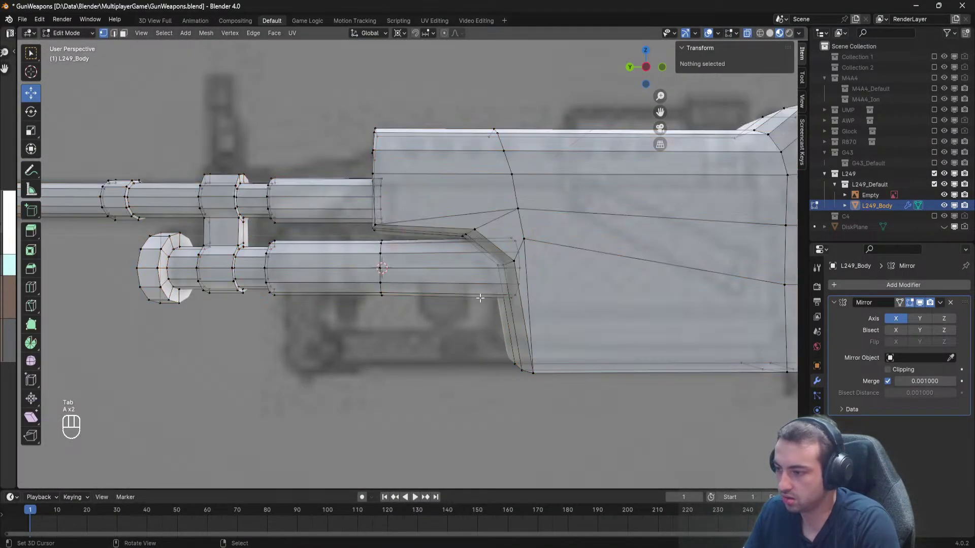
{"action": "key", "text": "l"}
{"action": "key", "text": "a"}
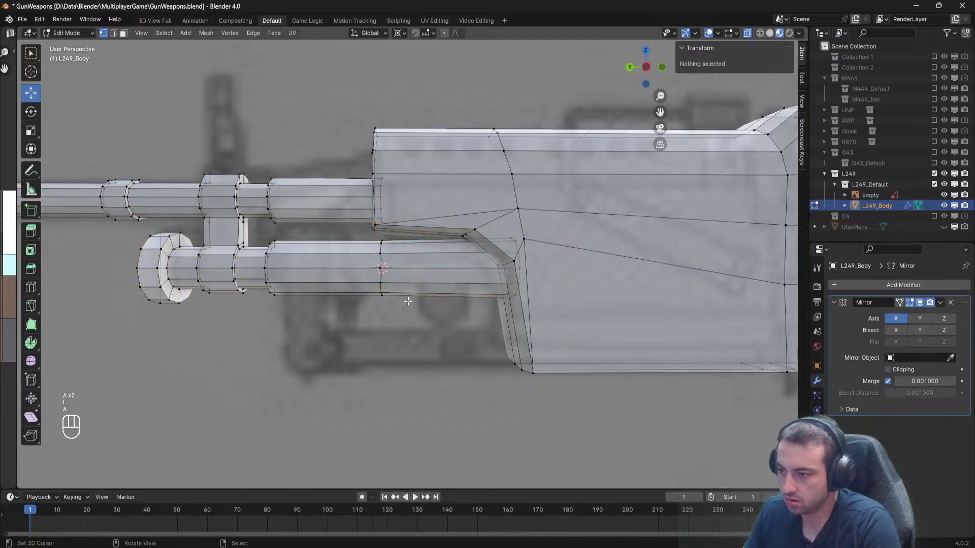
{"action": "key", "text": "b"}
{"action": "left_click_drag", "start_coordinate": [409, 325], "coordinate": [409, 325]}
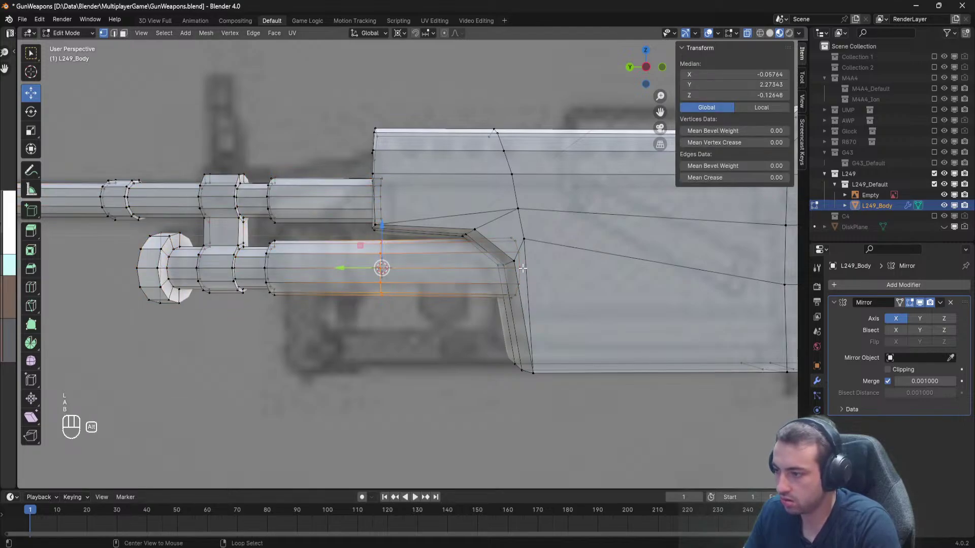
{"action": "left_click", "coordinate": [523, 268], "text": "alt"}
{"action": "left_click_drag", "start_coordinate": [348, 267], "coordinate": [242, 266]}
Move the lower tube's two rear rings forward together about 0.115 along Y, checking the reference photo in the browser.
{"action": "key", "text": "a"}
{"action": "key", "text": "b"}
{"action": "left_click_drag", "start_coordinate": [419, 319], "coordinate": [320, 267]}
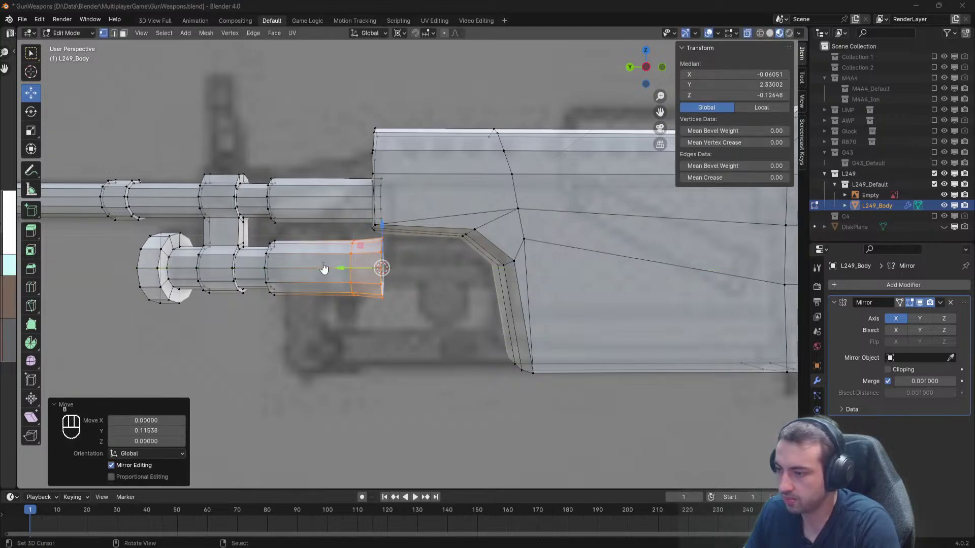
{"action": "key", "text": "alt+Tab"}
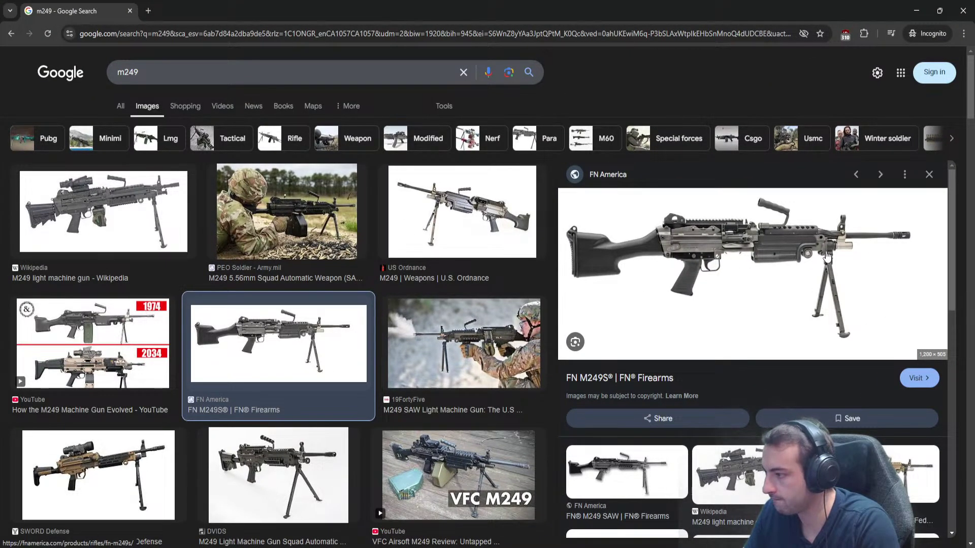
{"action": "key", "text": "alt+Tab"}
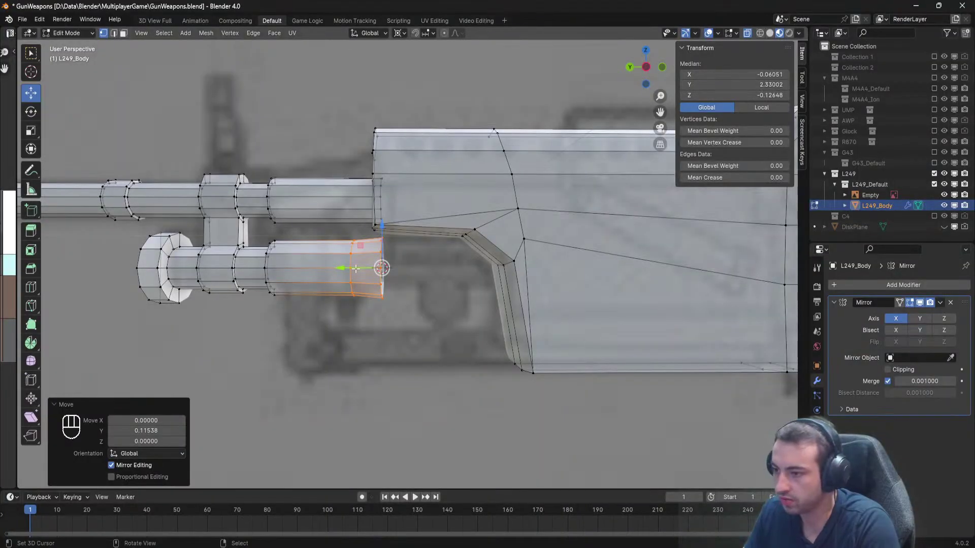
{"action": "left_click_drag", "start_coordinate": [339, 268], "coordinate": [333, 267]}
{"action": "scroll", "coordinate": [451, 318], "scroll_direction": "up", "scroll_amount": 2}
{"action": "middle_click_drag", "start_coordinate": [357, 253], "coordinate": [502, 209], "text": "shift"}
{"action": "key", "text": "alt+a"}
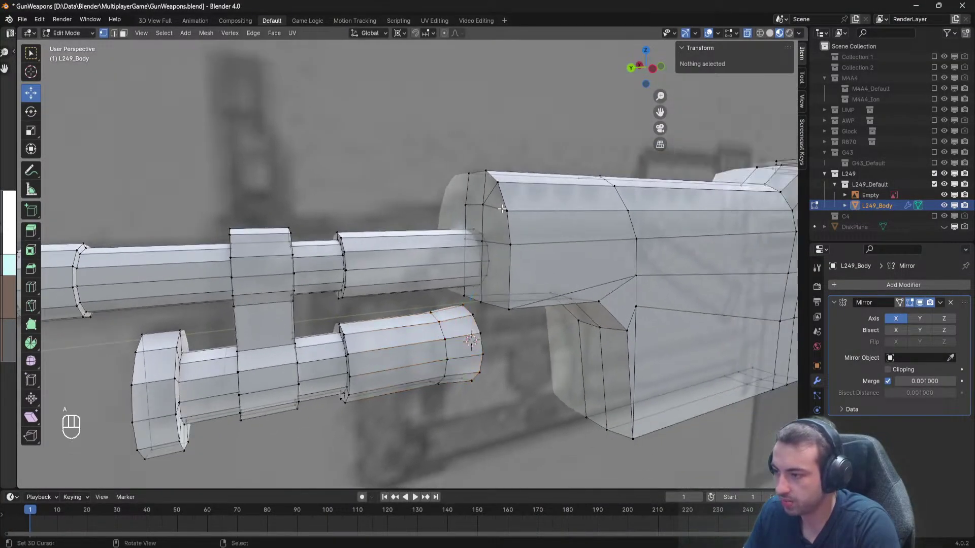
Switch to the browser and examine the handguard and lower tube in the Wikipedia M249 photo.
{"action": "middle_click_drag", "start_coordinate": [412, 263], "coordinate": [428, 254]}
{"action": "key", "text": "alt+Tab"}
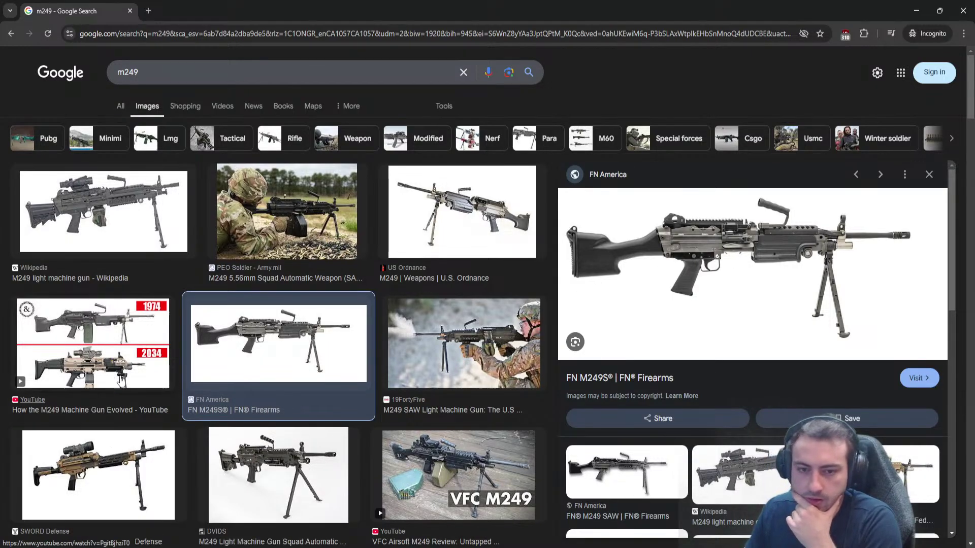
{"action": "left_click", "coordinate": [153, 218]}
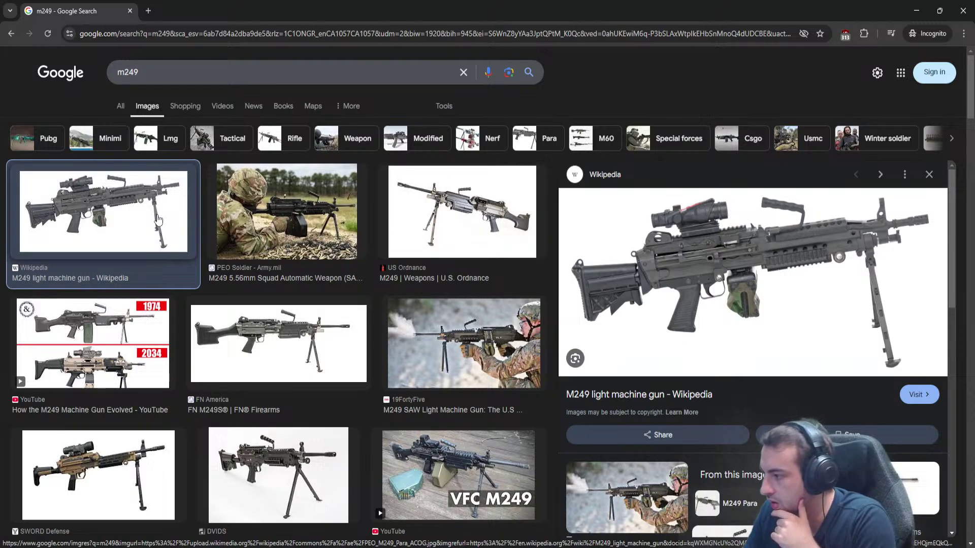
{"action": "left_click", "coordinate": [442, 241]}
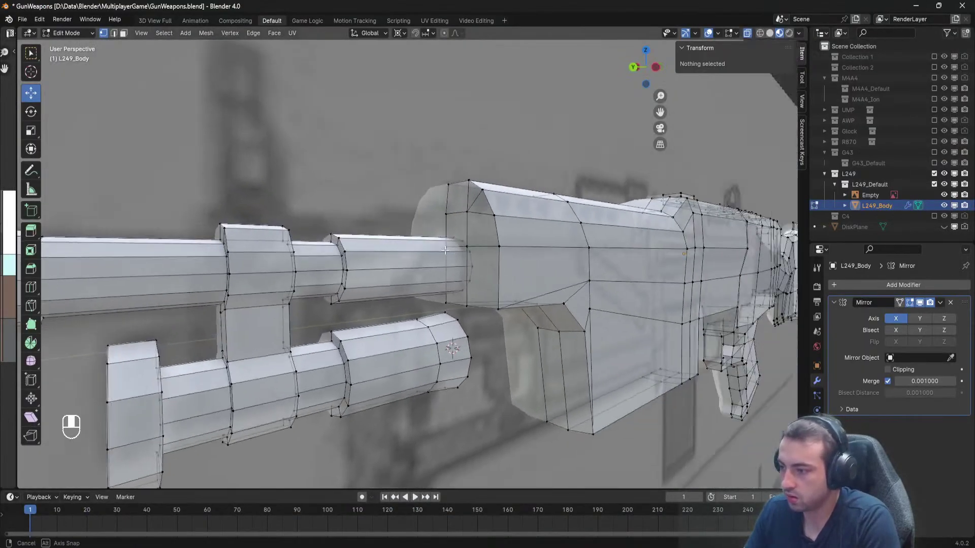
Switch to face selection for working on the underside of the handguard's front cutout.
{"action": "middle_click_drag", "start_coordinate": [446, 250], "coordinate": [472, 249]}
{"action": "middle_click_drag", "start_coordinate": [472, 249], "coordinate": [416, 214], "text": "shift"}
{"action": "right_click", "coordinate": [375, 235]}
{"action": "key", "text": "a"}
{"action": "scroll", "coordinate": [457, 219], "scroll_direction": "up", "scroll_amount": 1}
{"action": "middle_click_drag", "start_coordinate": [478, 213], "coordinate": [525, 209], "text": "shift"}
{"action": "scroll", "coordinate": [396, 253], "scroll_direction": "up", "scroll_amount": 3}
{"action": "right_click", "coordinate": [444, 264]}
{"action": "right_click", "coordinate": [452, 261]}
{"action": "left_click", "coordinate": [123, 33]}
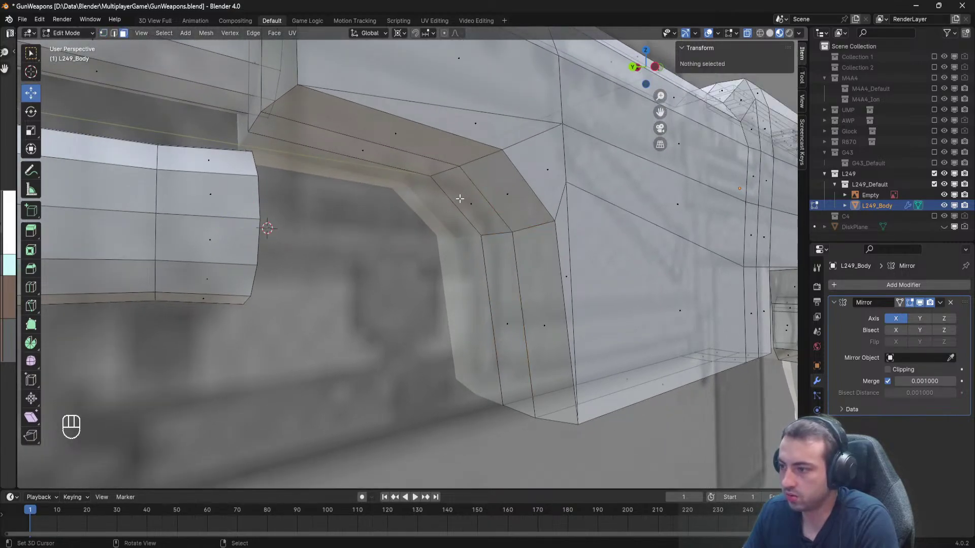
Try to delete the edges of the cutout's two inner underside faces and undo the deletion.
{"action": "right_click", "coordinate": [472, 203]}
{"action": "right_click", "coordinate": [355, 147], "text": "shift"}
{"action": "key", "text": "x"}
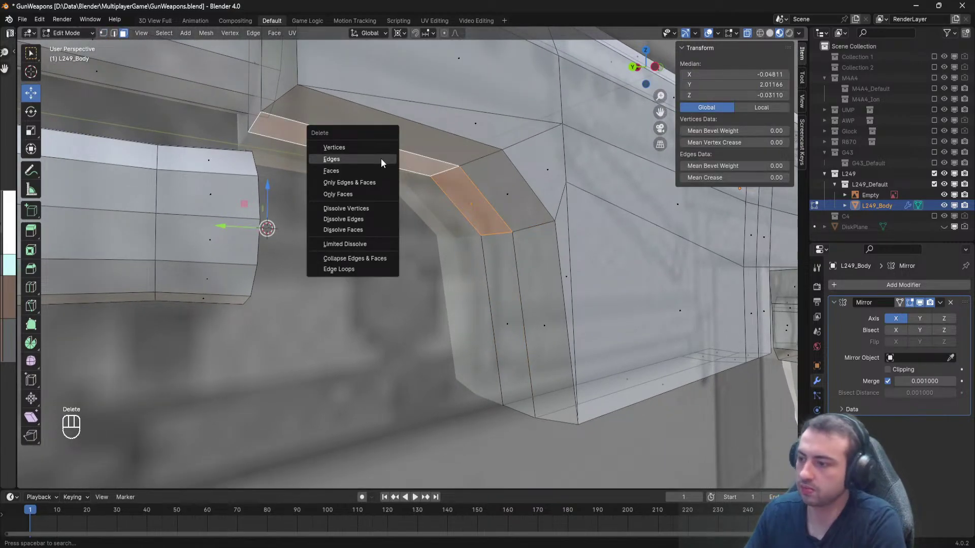
{"action": "left_click", "coordinate": [381, 158]}
{"action": "key", "text": "ctrl+z"}
Delete the slanted and the upper inner faces on the cutout's underside.
{"action": "middle_click_drag", "start_coordinate": [419, 193], "coordinate": [445, 289]}
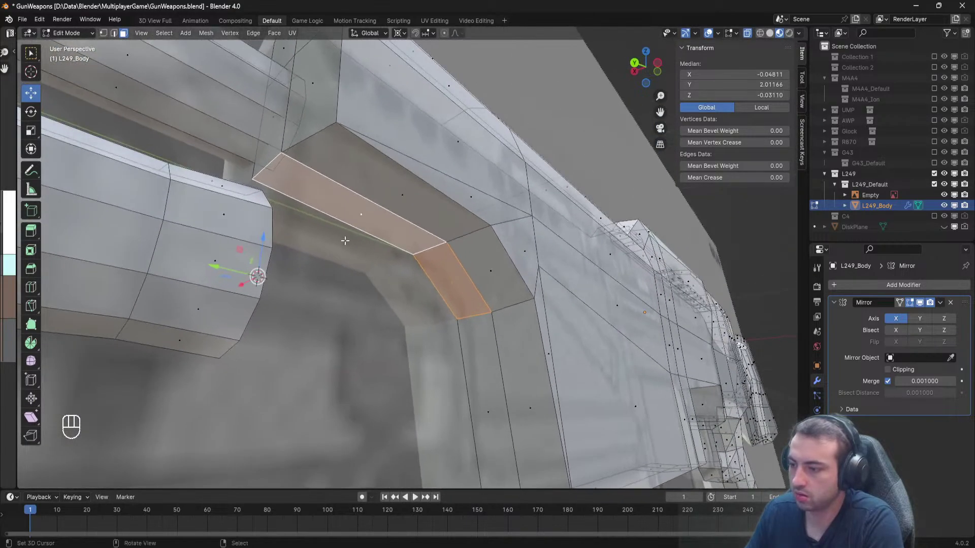
{"action": "left_click", "coordinate": [445, 288]}
{"action": "key", "text": "x"}
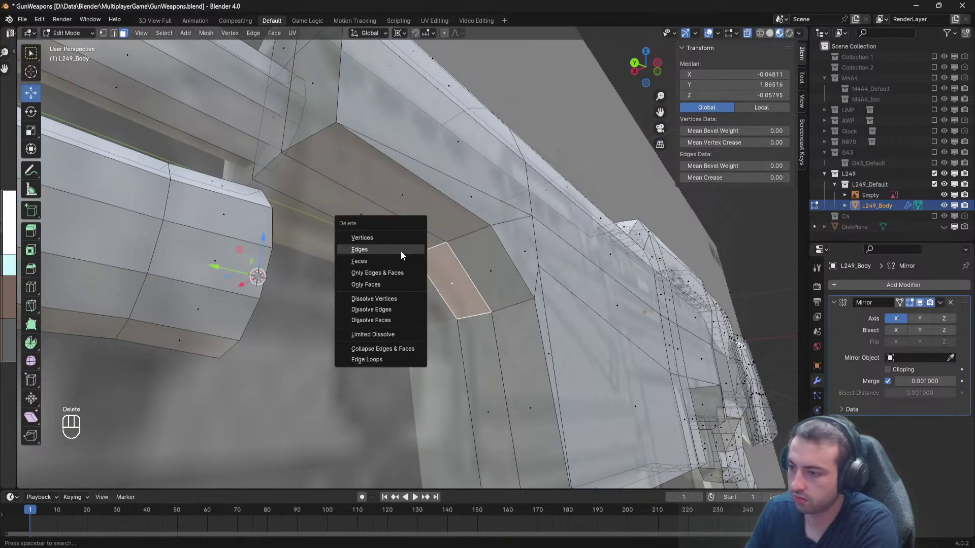
{"action": "left_click", "coordinate": [379, 259]}
{"action": "left_click", "coordinate": [380, 233]}
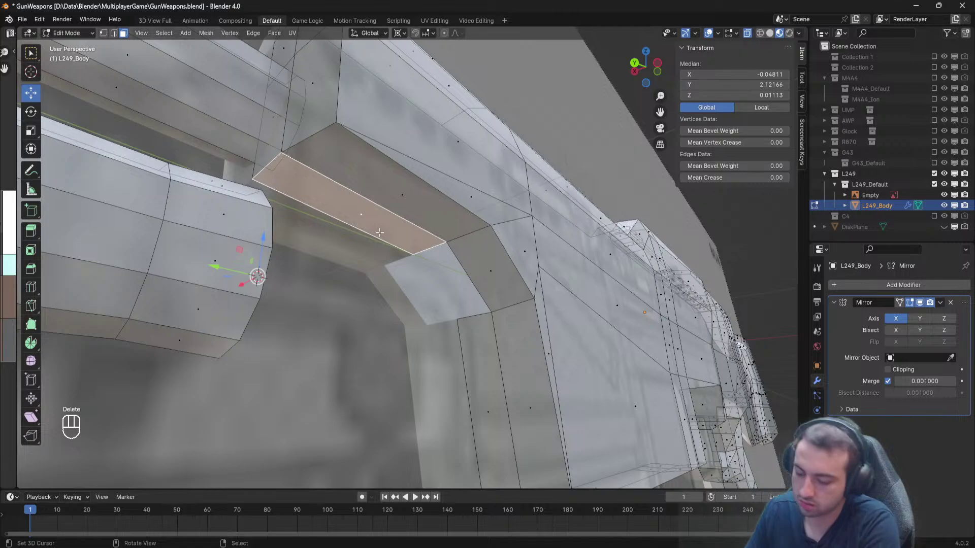
{"action": "key", "text": "x"}
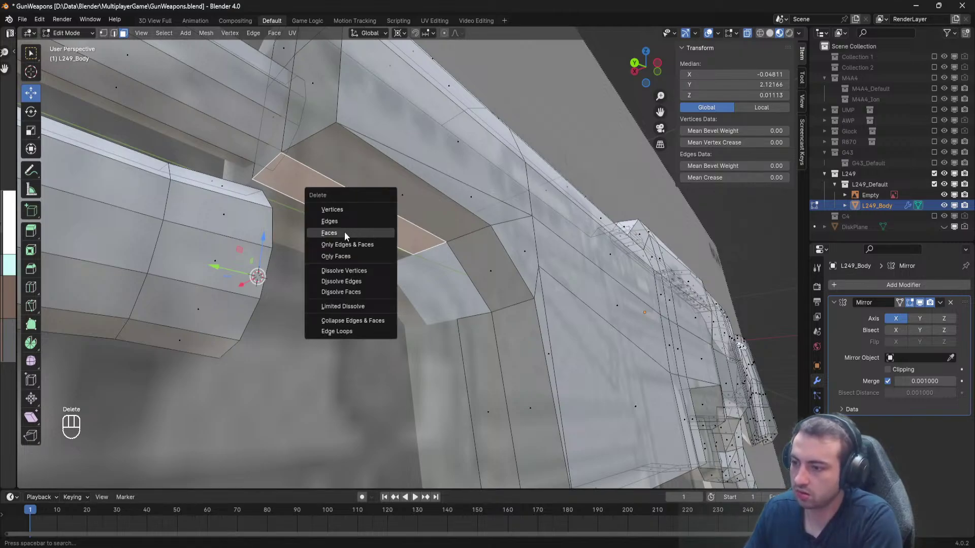
{"action": "left_click", "coordinate": [329, 232]}
{"action": "middle_click_drag", "start_coordinate": [344, 233], "coordinate": [406, 271]}
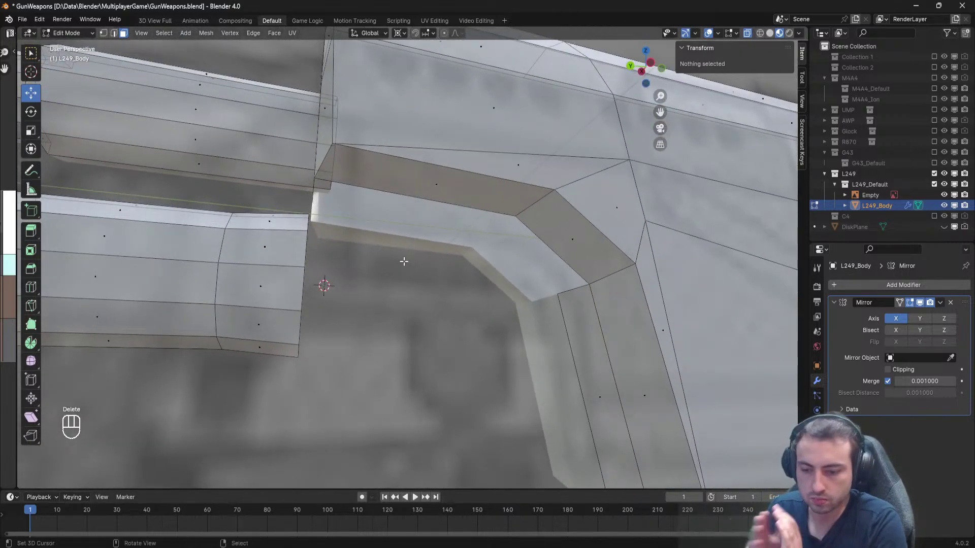
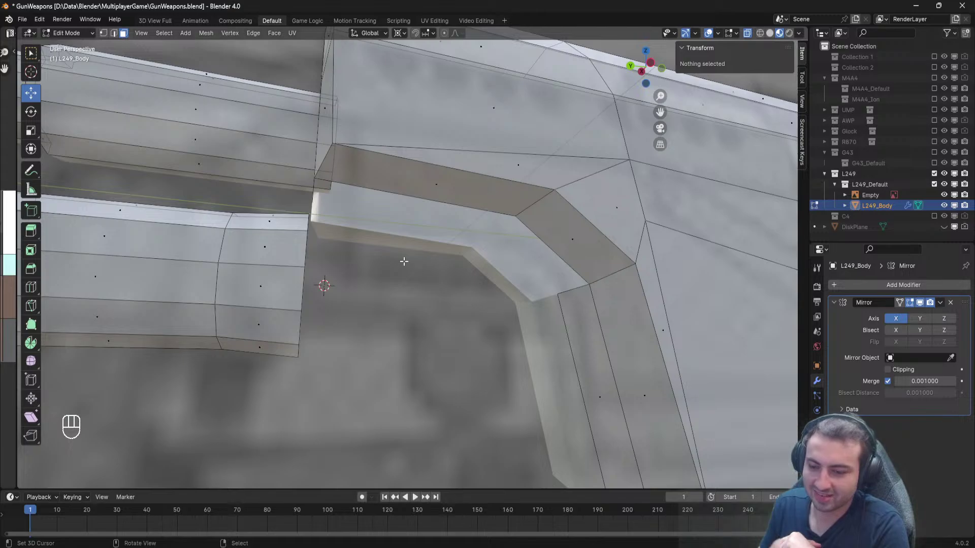
Switch to vertex selection and set the transform pivot point to Individual Origins.
{"action": "middle_click_drag", "start_coordinate": [401, 193], "coordinate": [453, 245]}
{"action": "right_click", "coordinate": [649, 251]}
{"action": "middle_click_drag", "start_coordinate": [569, 254], "coordinate": [653, 245]}
{"action": "key", "text": "a"}
{"action": "right_click", "coordinate": [676, 248]}
{"action": "left_click", "coordinate": [401, 33]}
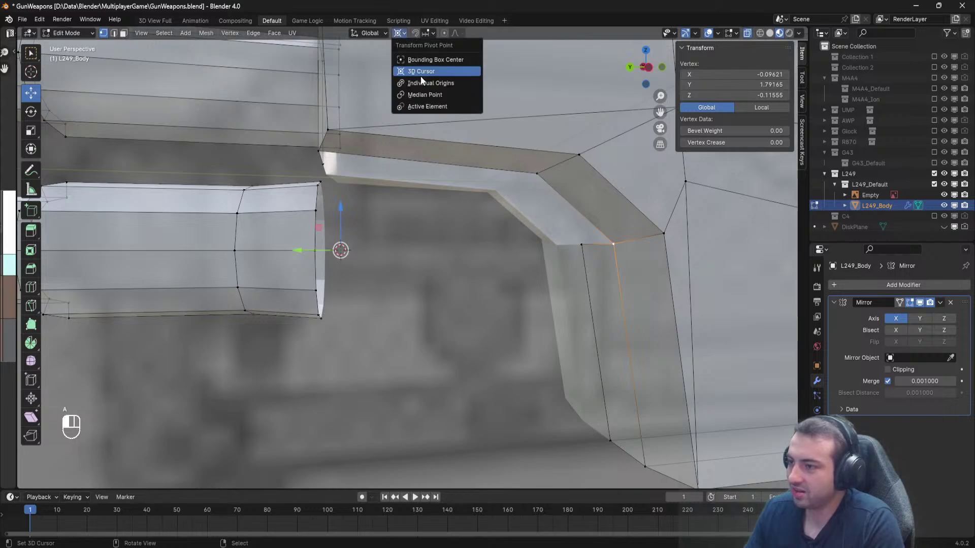
{"action": "left_click", "coordinate": [419, 84]}
{"action": "right_click", "coordinate": [567, 200]}
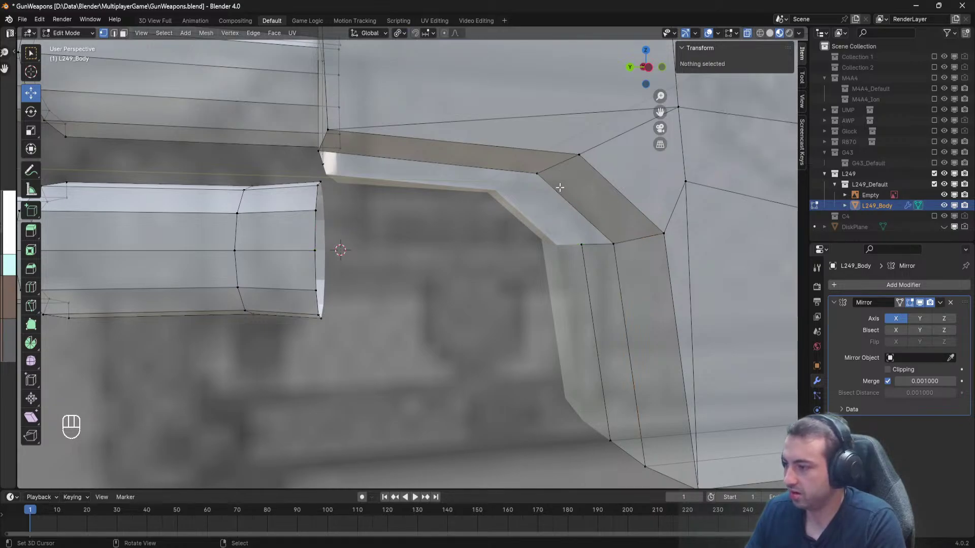
Raise the vertex at the front end of the cutout's inner edge slightly along Z.
{"action": "right_click", "coordinate": [541, 176]}
{"action": "middle_click_drag", "start_coordinate": [542, 176], "coordinate": [386, 168]}
{"action": "right_click", "coordinate": [307, 161]}
{"action": "right_click", "coordinate": [325, 182]}
{"action": "left_click_drag", "start_coordinate": [377, 161], "coordinate": [377, 146]}
{"action": "key", "text": "a"}
Move the cutout's three inner edge vertices outward along X to about -0.115 and save the file.
{"action": "middle_click_drag", "start_coordinate": [426, 151], "coordinate": [379, 157]}
{"action": "middle_click_drag", "start_coordinate": [417, 241], "coordinate": [437, 157], "text": "shift"}
{"action": "right_click", "coordinate": [541, 269]}
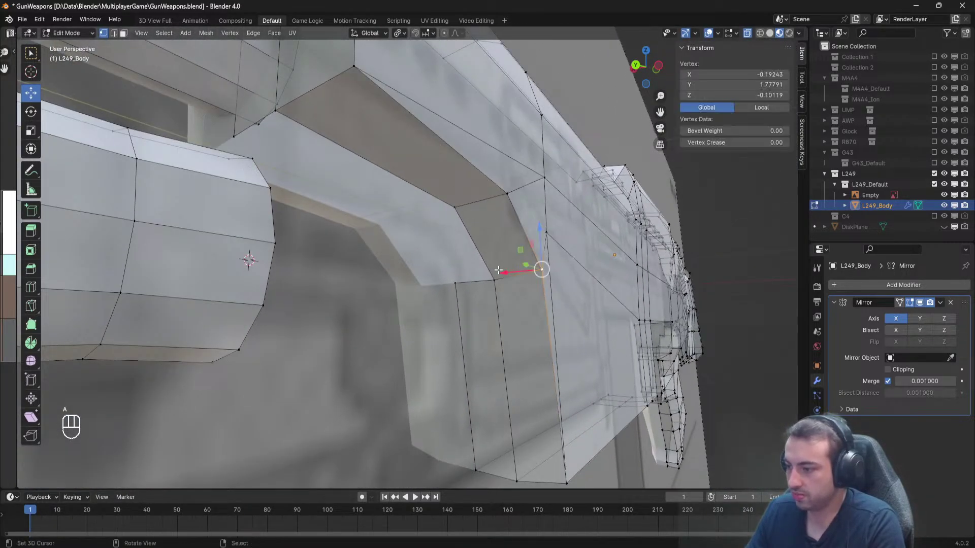
{"action": "right_click", "coordinate": [478, 283]}
{"action": "middle_click_drag", "start_coordinate": [477, 283], "coordinate": [545, 294]}
{"action": "right_click", "coordinate": [380, 171], "text": "shift"}
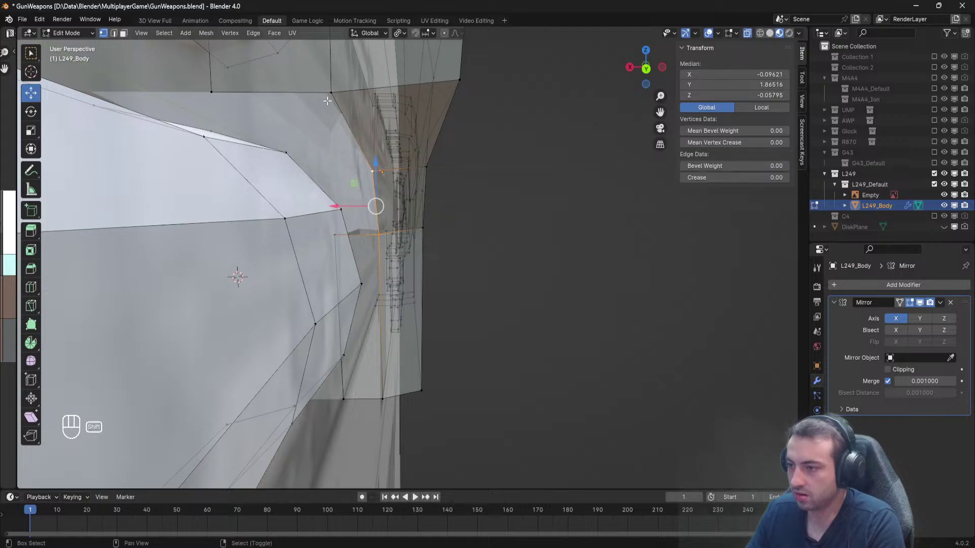
{"action": "right_click", "coordinate": [328, 100], "text": "shift"}
{"action": "left_click_drag", "start_coordinate": [333, 187], "coordinate": [391, 186]}
{"action": "right_click", "coordinate": [437, 210]}
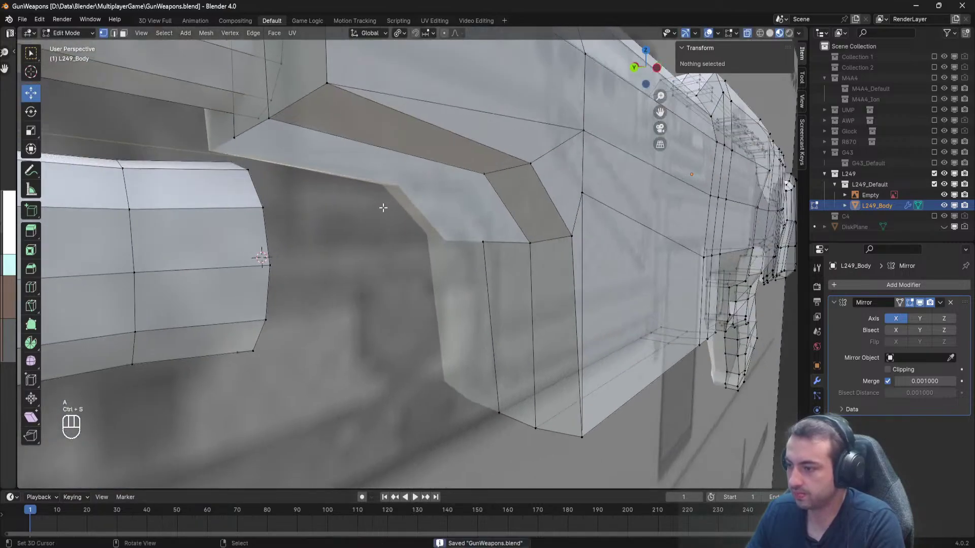
Extrude the cutout's lower inner corner vertex forward about 0.142 along Y in the side view.
{"action": "key", "text": "alt+Tab"}
{"action": "key", "text": "super+Up"}
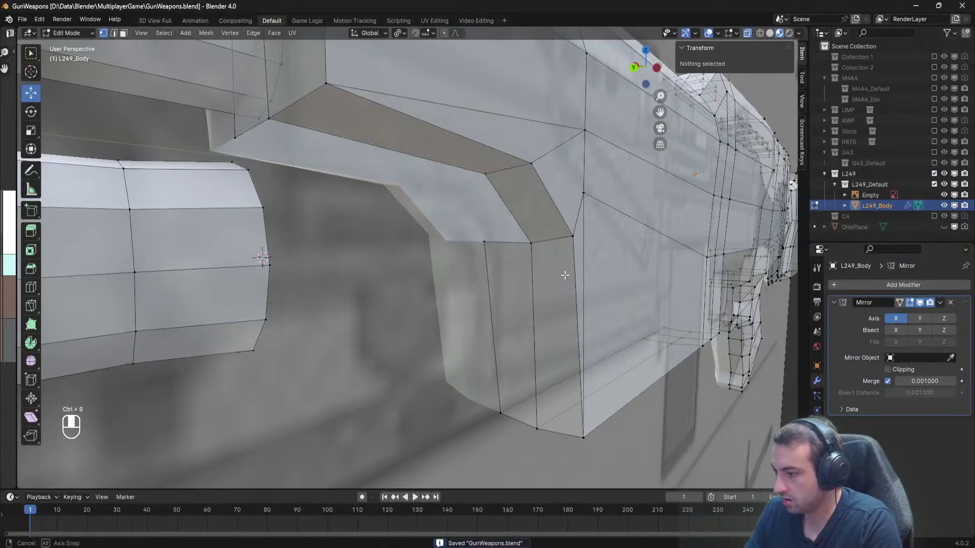
{"action": "right_click", "coordinate": [566, 248]}
{"action": "middle_click_drag", "start_coordinate": [565, 274], "coordinate": [509, 260]}
{"action": "right_click", "coordinate": [525, 247], "text": "shift"}
{"action": "right_click", "coordinate": [573, 251]}
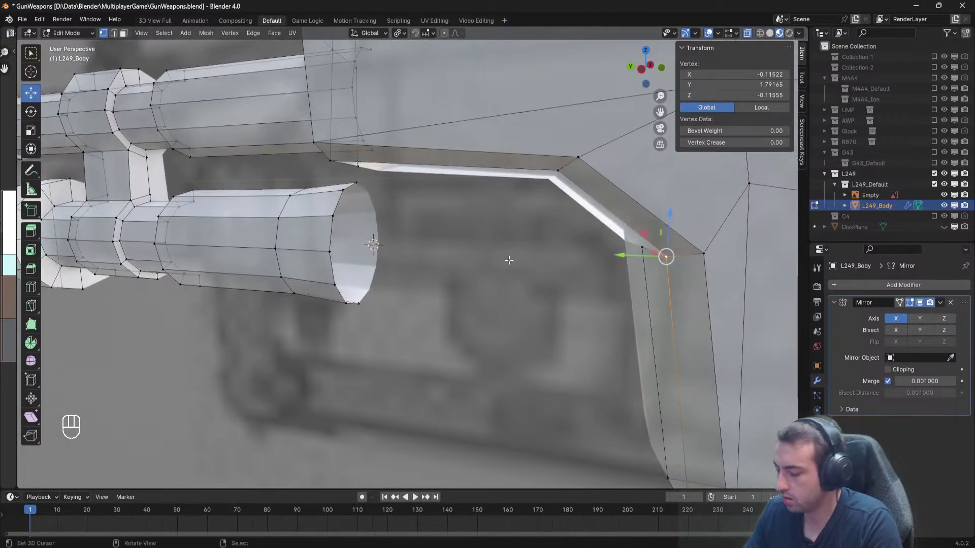
{"action": "key", "text": "KP_3"}
{"action": "key", "text": "KP_9"}
{"action": "key", "text": "e"}
{"action": "key", "text": "x"}
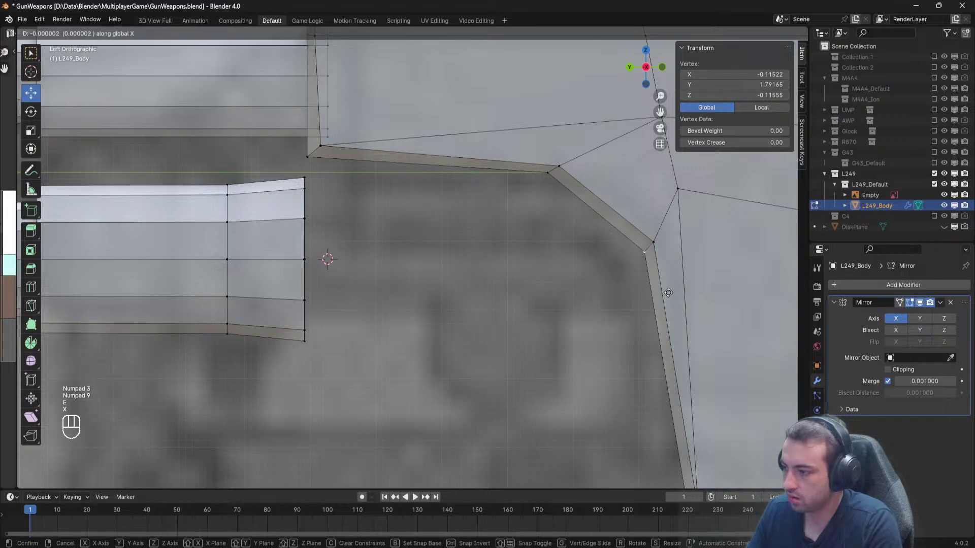
{"action": "key", "text": "y"}
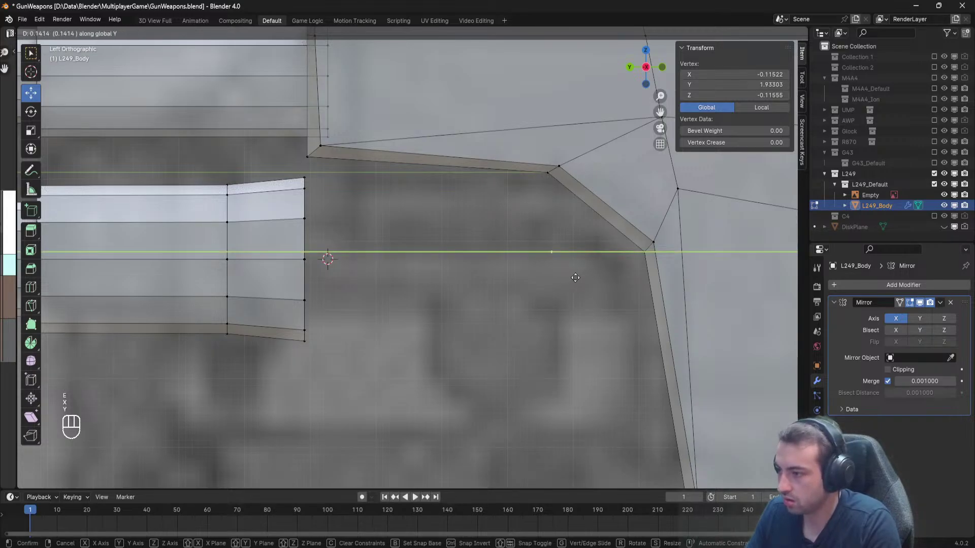
{"action": "left_click", "coordinate": [574, 278]}
Extrude the new vertex further forward along Y to just short of the lower tube's rear end.
{"action": "key", "text": "e"}
{"action": "key", "text": "y"}
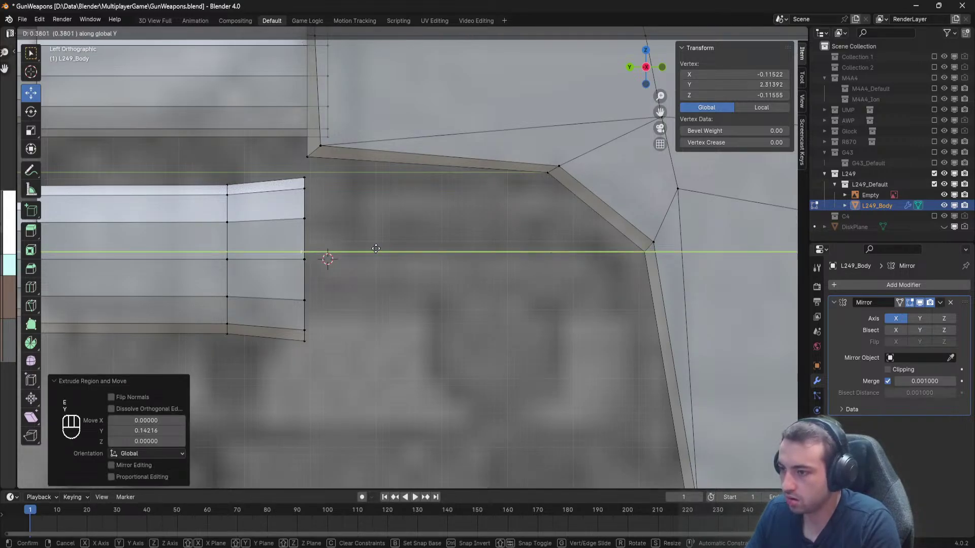
{"action": "left_click", "coordinate": [403, 245]}
Extrude the centre-line vertex at the top of the cutout's vertical wall forward about 0.157 along Y.
{"action": "middle_click_drag", "start_coordinate": [403, 245], "coordinate": [433, 308]}
{"action": "right_click", "coordinate": [456, 282]}
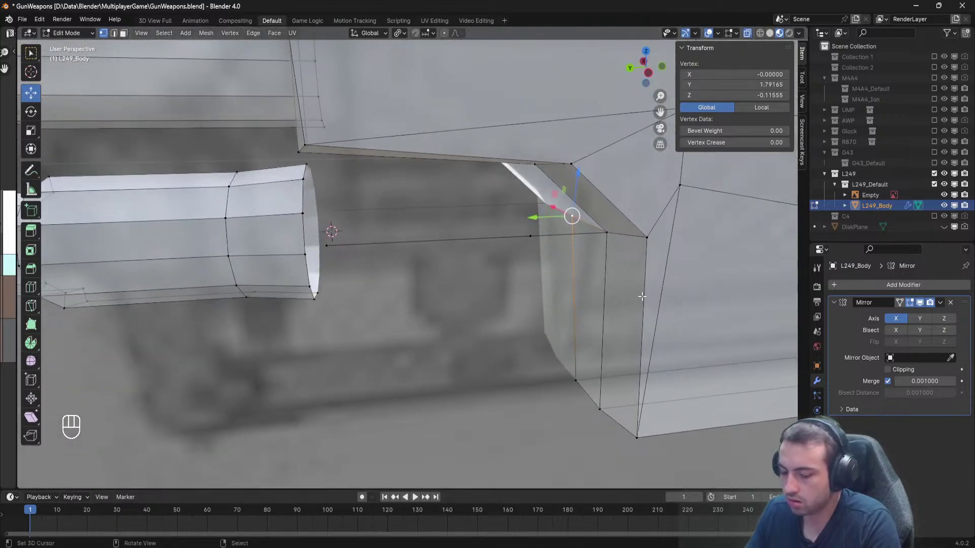
{"action": "key", "text": "e"}
{"action": "key", "text": "y"}
{"action": "left_click", "coordinate": [597, 287]}
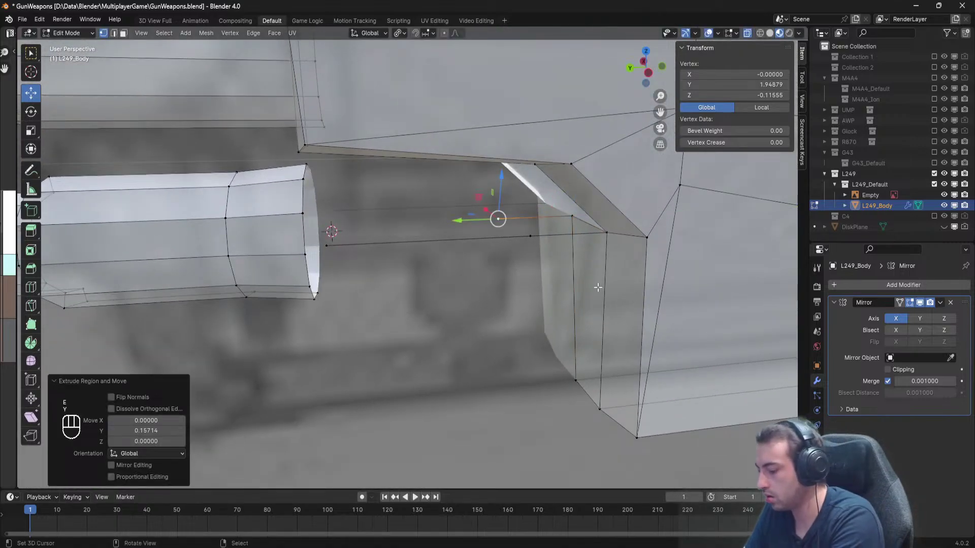
{"action": "key", "text": "KP_3"}
{"action": "key", "text": "KP_9"}
{"action": "key", "text": "KP_8"}
{"action": "key", "text": "KP_9"}
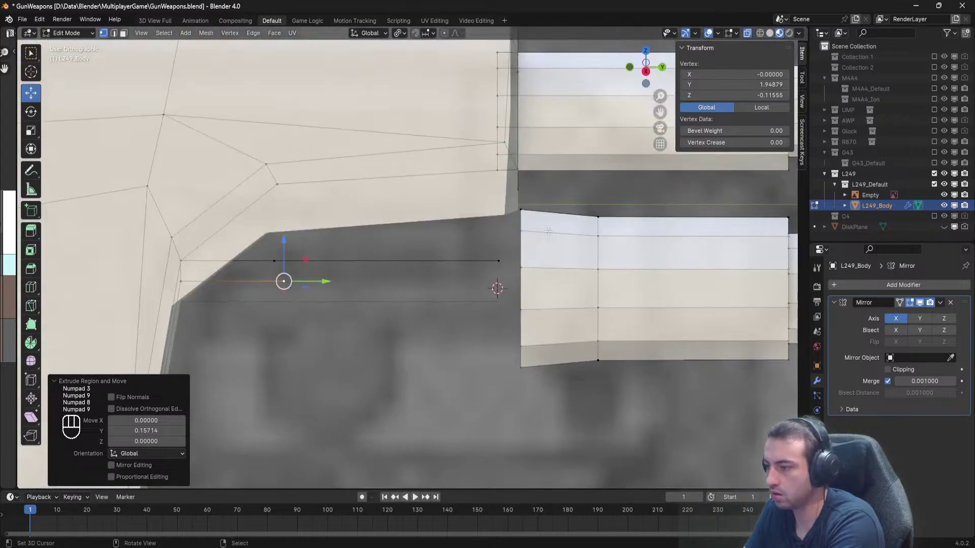
Move the centre-line vertex back about 0.015 along Y, then extrude it forward along Y to just short of the lower tube's rear end.
{"action": "key", "text": "KP_3"}
{"action": "key", "text": "KP_9"}
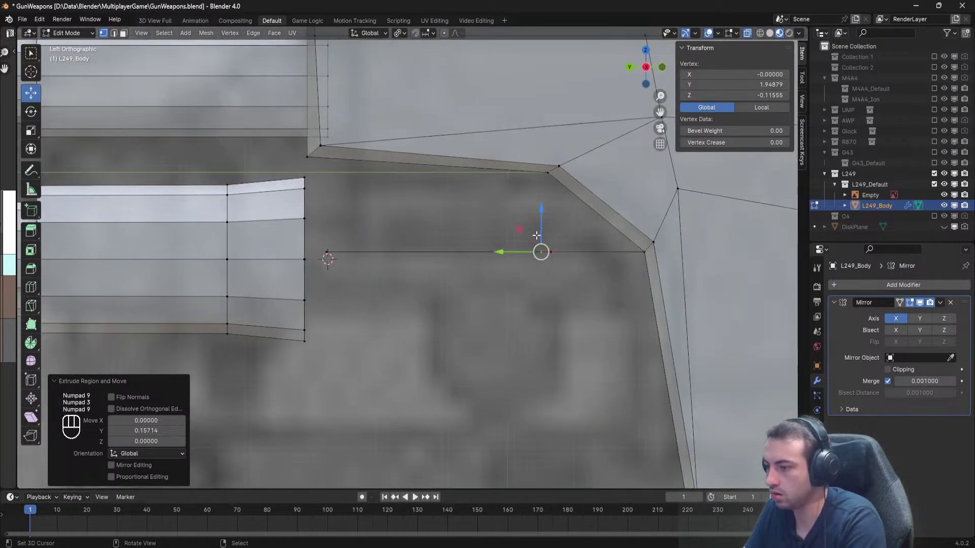
{"action": "left_click_drag", "start_coordinate": [498, 257], "coordinate": [509, 253]}
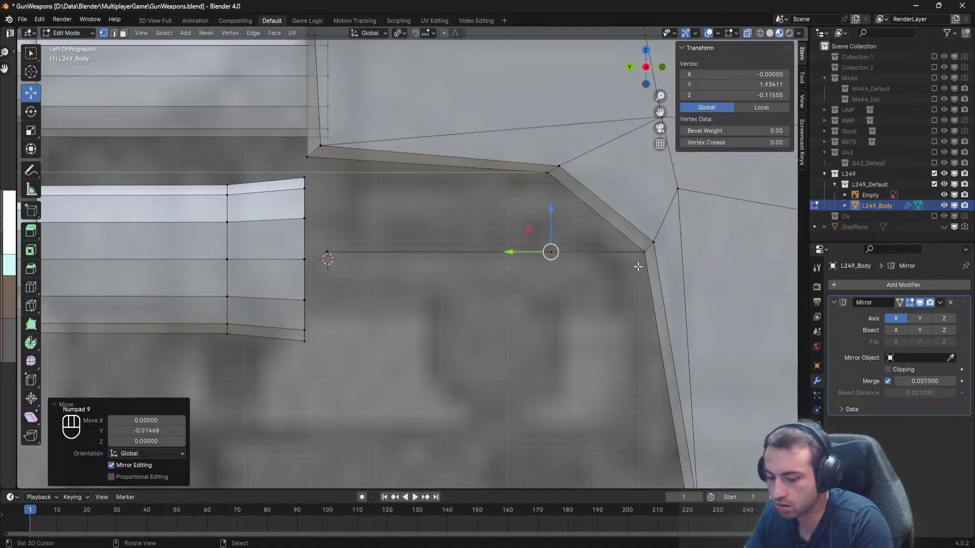
{"action": "left_click", "coordinate": [638, 267]}
{"action": "key", "text": "e"}
{"action": "key", "text": "y"}
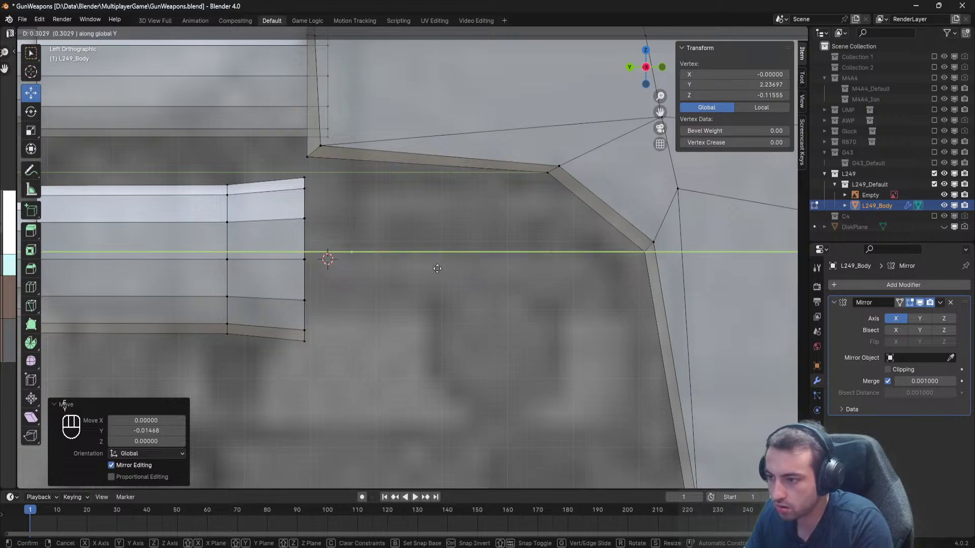
{"action": "left_click", "coordinate": [415, 271]}
Fill a face between the two long extruded edges to form the front part of the cutout's underside.
{"action": "middle_click_drag", "start_coordinate": [413, 270], "coordinate": [318, 259]}
{"action": "left_click", "coordinate": [305, 244], "text": "shift"}
{"action": "right_click", "coordinate": [496, 213], "text": "shift"}
{"action": "right_click", "coordinate": [460, 195], "text": "shift"}
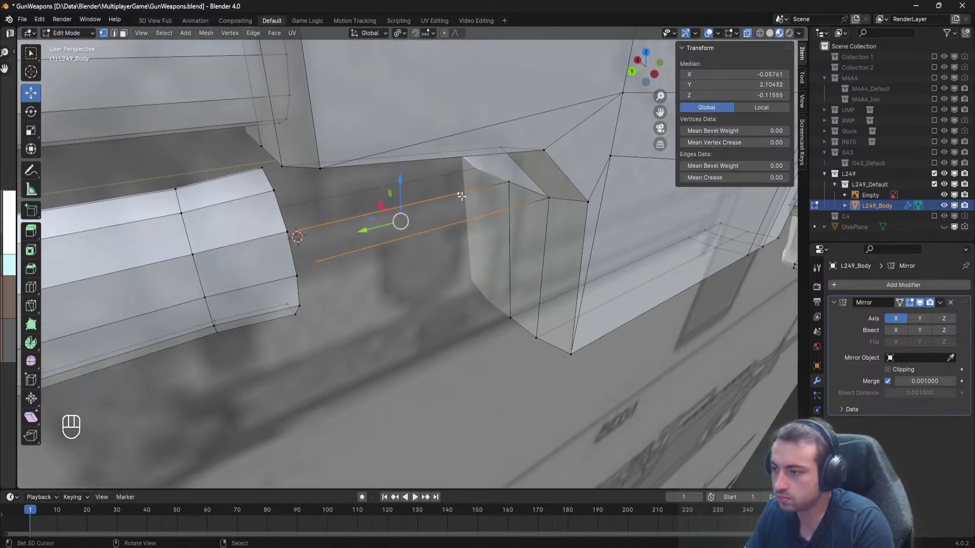
{"action": "key", "text": "f"}
Fill the rear underside face between the extruded edges and the top of the cutout's vertical wall.
{"action": "right_click", "coordinate": [496, 213]}
{"action": "right_click", "coordinate": [459, 194], "text": "shift"}
{"action": "right_click", "coordinate": [509, 182], "text": "shift"}
{"action": "right_click", "coordinate": [551, 198], "text": "shift"}
{"action": "key", "text": "f"}
{"action": "key", "text": "a"}
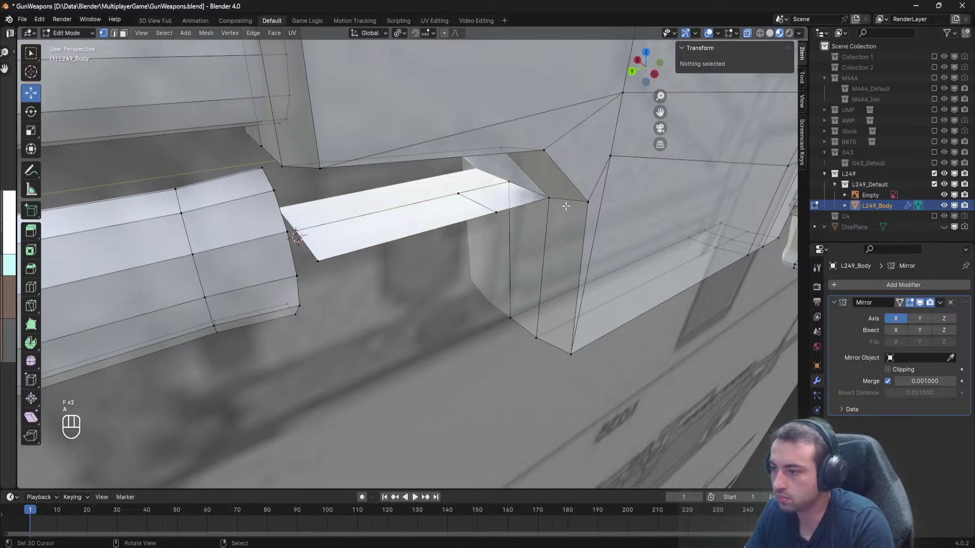
Fill the triangular side face between the cutout's slanted inner edge and the outer rear vertices of the new underside.
{"action": "middle_click_drag", "start_coordinate": [560, 197], "coordinate": [549, 166]}
{"action": "right_click", "coordinate": [577, 256]}
{"action": "middle_click_drag", "start_coordinate": [577, 257], "coordinate": [566, 289]}
{"action": "right_click", "coordinate": [533, 233], "text": "shift"}
{"action": "middle_click_drag", "start_coordinate": [534, 233], "coordinate": [531, 199]}
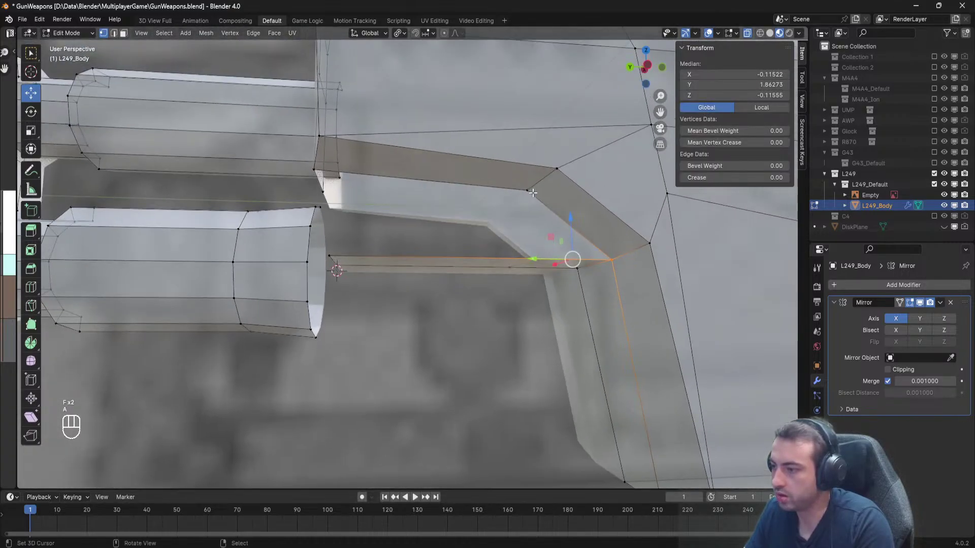
{"action": "right_click", "coordinate": [528, 191], "text": "shift"}
{"action": "key", "text": "f"}
Fill the long side face between the cutout's upper inner edge and the outer edge of the underside.
{"action": "right_click", "coordinate": [531, 257]}
{"action": "right_click", "coordinate": [527, 191], "text": "shift"}
{"action": "right_click", "coordinate": [314, 174], "text": "shift"}
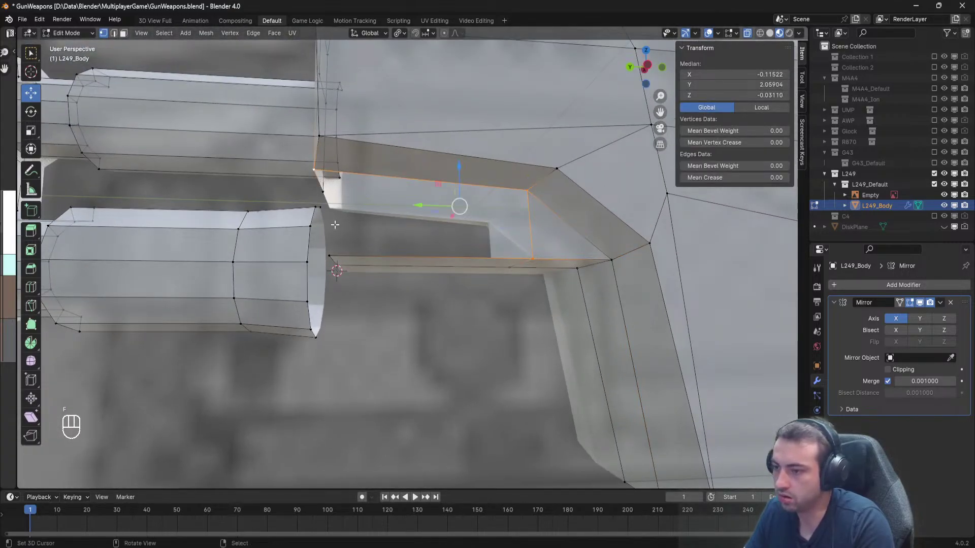
{"action": "right_click", "coordinate": [331, 258], "text": "shift"}
{"action": "key", "text": "f"}
{"action": "key", "text": "a"}
Move the underside's two front vertices slightly forward along Y towards the lower tube's rear end.
{"action": "scroll", "coordinate": [337, 270], "scroll_direction": "down", "scroll_amount": 4}
{"action": "middle_click_drag", "start_coordinate": [365, 263], "coordinate": [357, 282]}
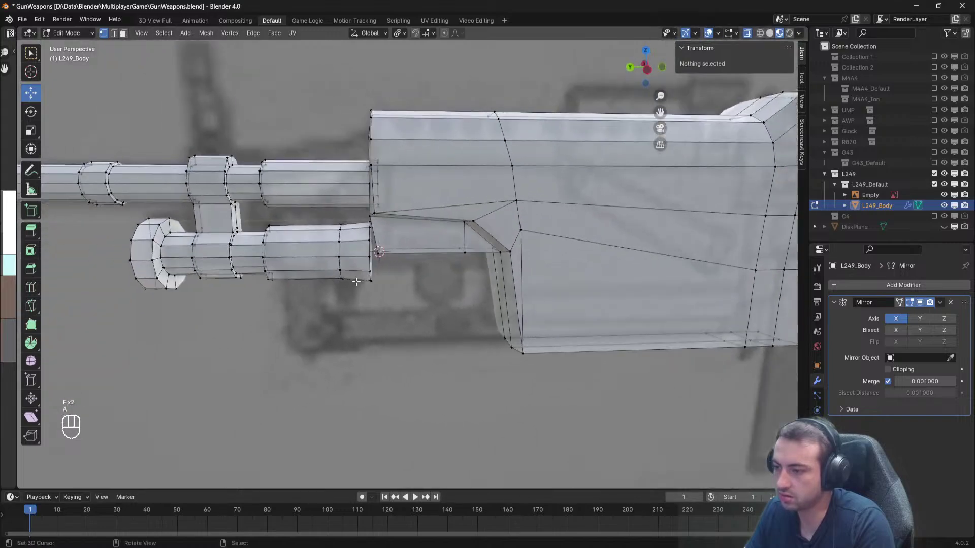
{"action": "right_click", "coordinate": [373, 251]}
{"action": "scroll", "coordinate": [373, 252], "scroll_direction": "up", "scroll_amount": 4}
{"action": "middle_click_drag", "start_coordinate": [343, 216], "coordinate": [449, 290]}
{"action": "right_click", "coordinate": [349, 238], "text": "shift"}
{"action": "left_click_drag", "start_coordinate": [413, 282], "coordinate": [405, 281]}
{"action": "key", "text": "a"}
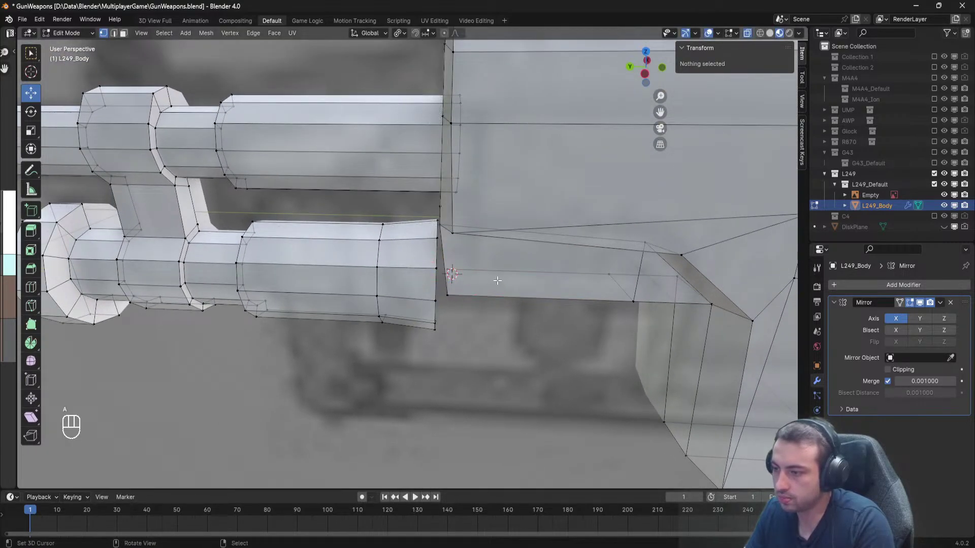
Compare the filled handguard cutout from several angles with the M249 reference photo in the browser.
{"action": "middle_click_drag", "start_coordinate": [498, 280], "coordinate": [433, 283]}
{"action": "key", "text": "alt+Tab"}
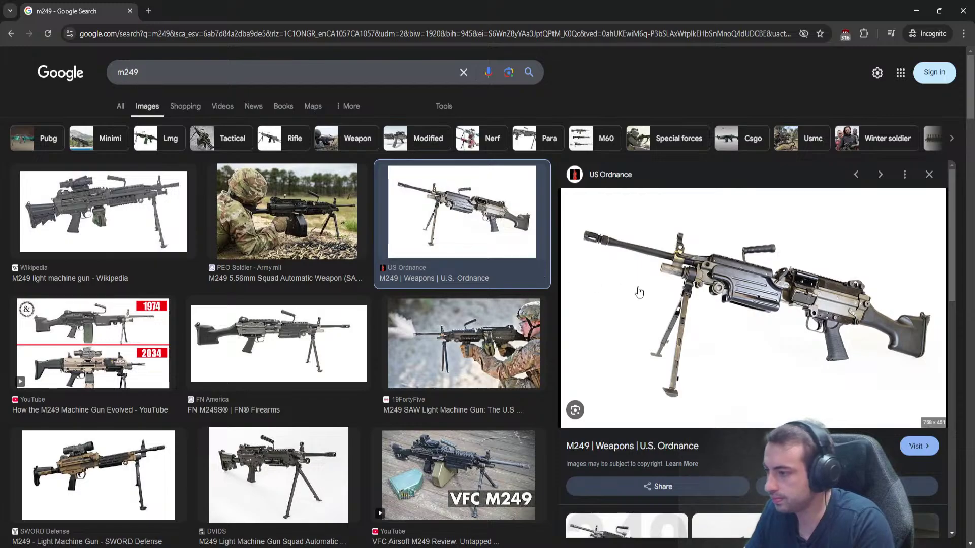
{"action": "key", "text": "alt+Tab"}
{"action": "middle_click_drag", "start_coordinate": [701, 274], "coordinate": [420, 243]}
{"action": "key", "text": "alt+Tab"}
{"action": "key", "text": "alt+Tab"}
{"action": "scroll", "coordinate": [420, 243], "scroll_direction": "down", "scroll_amount": 3}
{"action": "key", "text": "alt+Tab"}
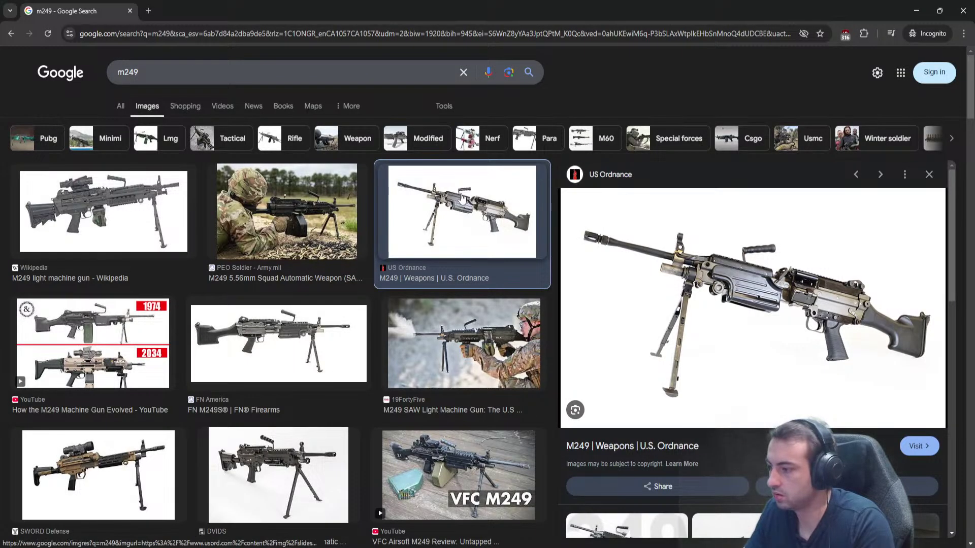
{"action": "key", "text": "alt+Tab"}
{"action": "middle_click_drag", "start_coordinate": [487, 244], "coordinate": [490, 284], "text": "shift"}
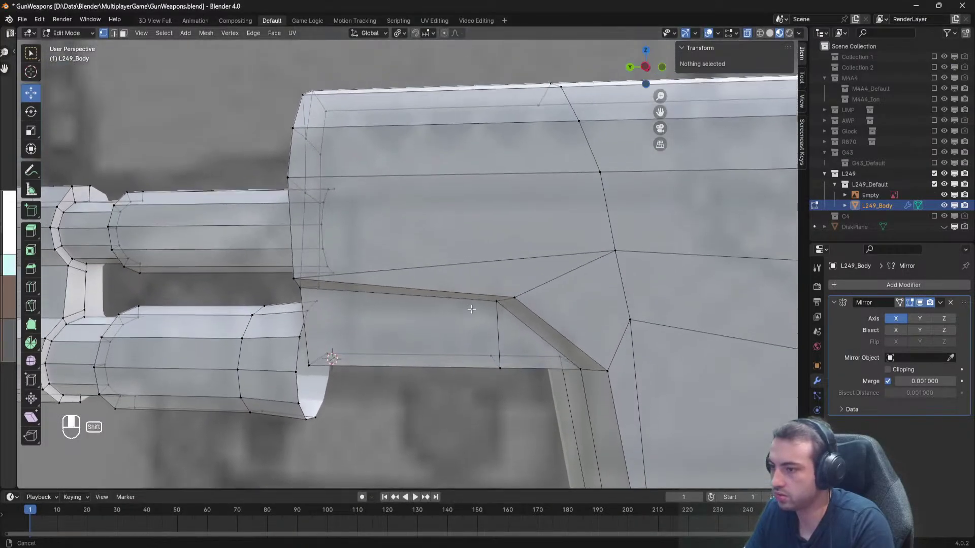
{"action": "key", "text": "alt+Tab"}
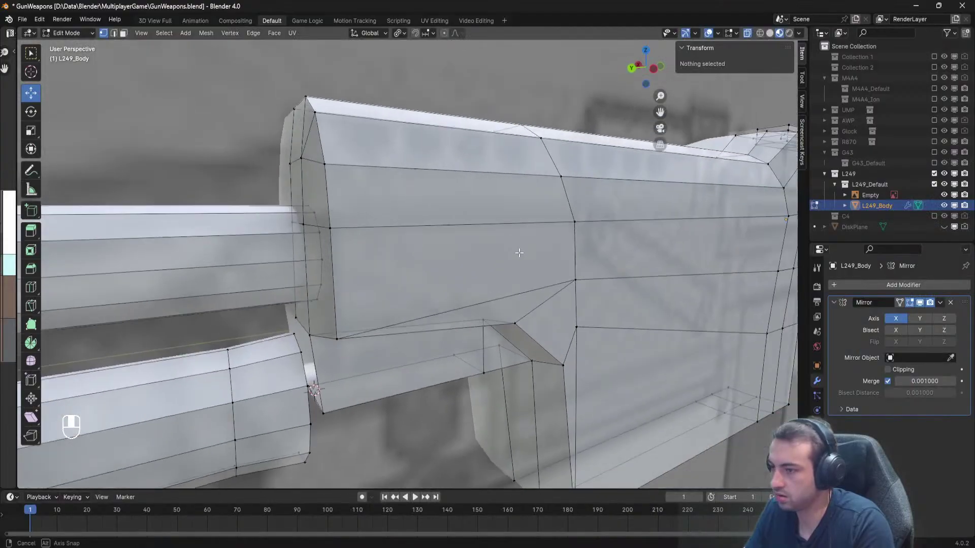
{"action": "middle_click_drag", "start_coordinate": [518, 260], "coordinate": [540, 269]}
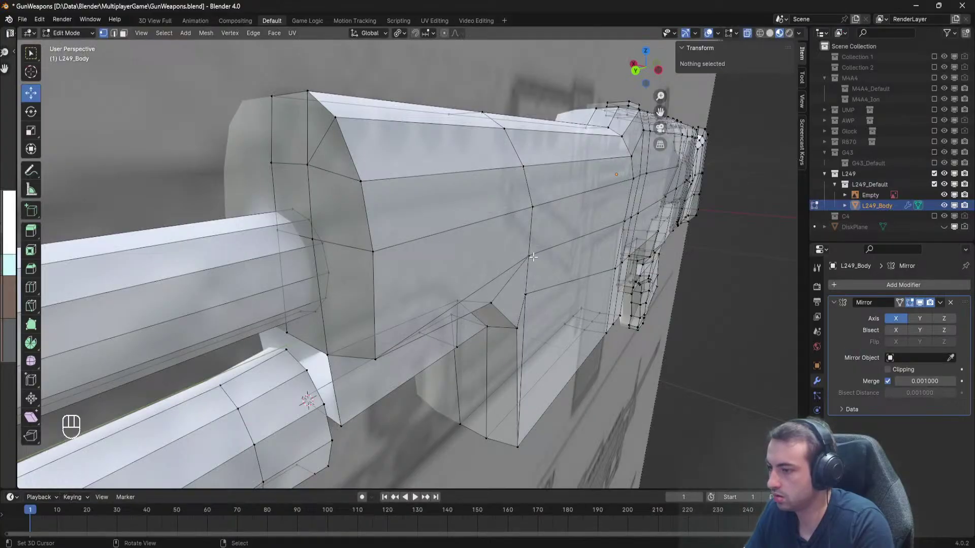
{"action": "middle_click_drag", "start_coordinate": [540, 269], "coordinate": [543, 270]}
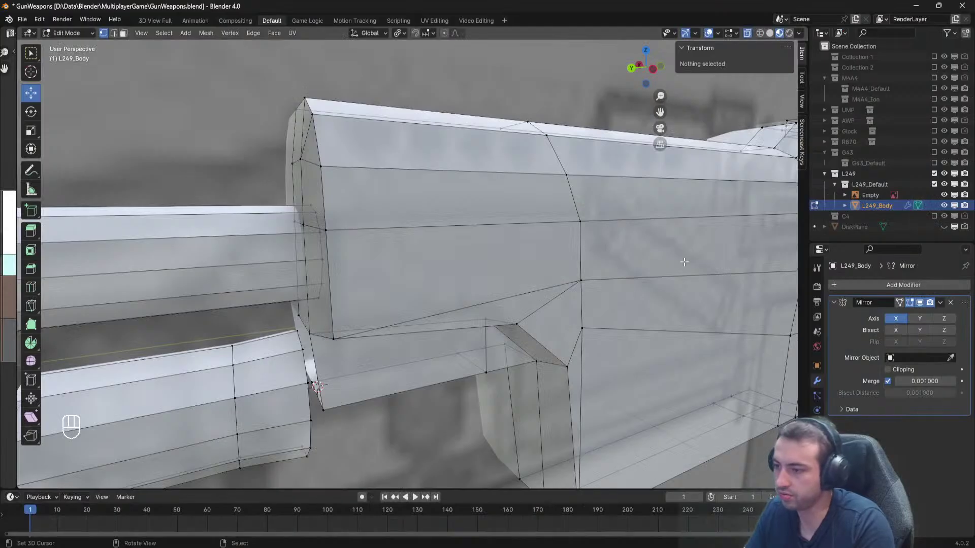
{"action": "middle_click_drag", "start_coordinate": [325, 254], "coordinate": [364, 241]}
{"action": "key", "text": "ctrl+r"}
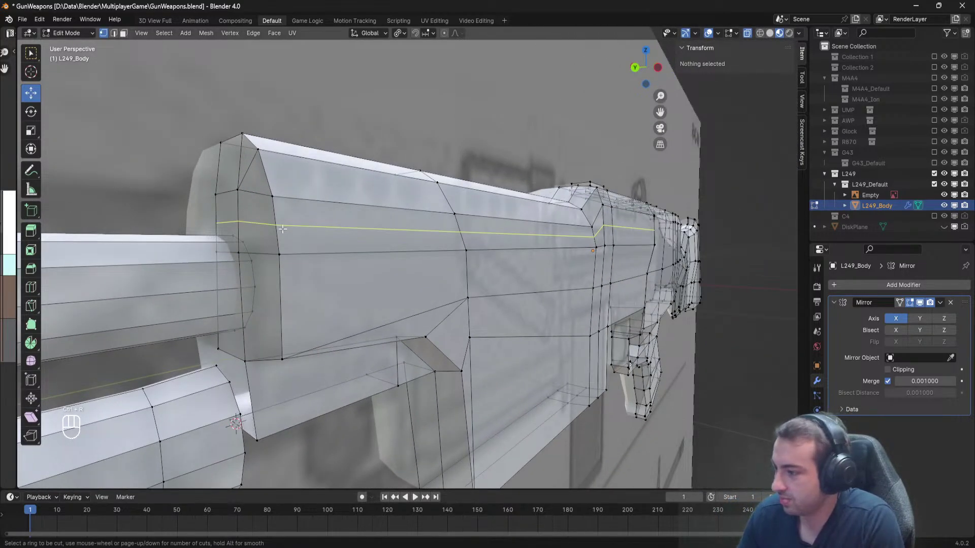
{"action": "right_click", "coordinate": [284, 229]}
Check the M249 reference photo again and inspect the whole gun body in Object Mode.
{"action": "middle_click_drag", "start_coordinate": [284, 251], "coordinate": [316, 255]}
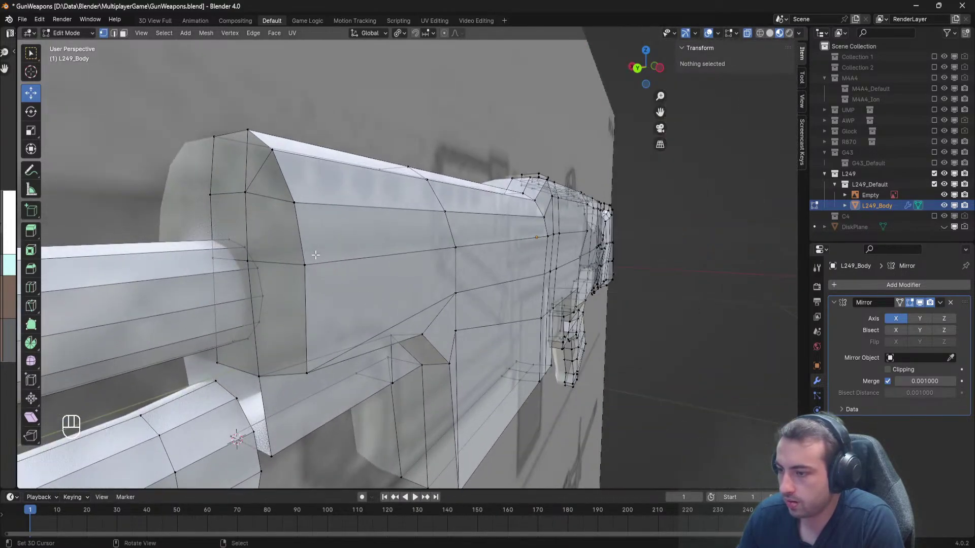
{"action": "key", "text": "alt+Tab"}
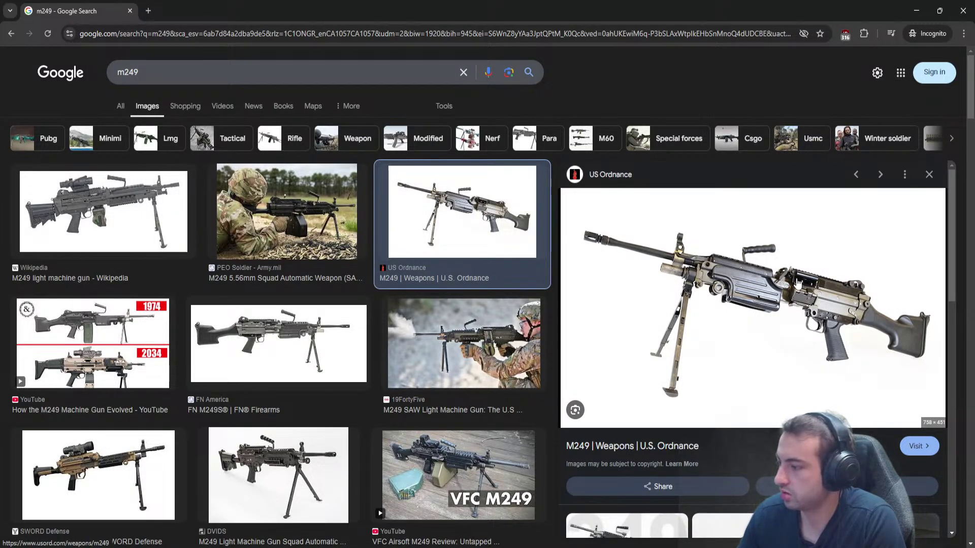
{"action": "left_click", "coordinate": [916, 11]}
{"action": "middle_click_drag", "start_coordinate": [533, 203], "coordinate": [203, 218]}
{"action": "middle_click_drag", "start_coordinate": [503, 220], "coordinate": [426, 226]}
{"action": "scroll", "coordinate": [427, 227], "scroll_direction": "down", "scroll_amount": 4}
{"action": "key", "text": "Tab"}
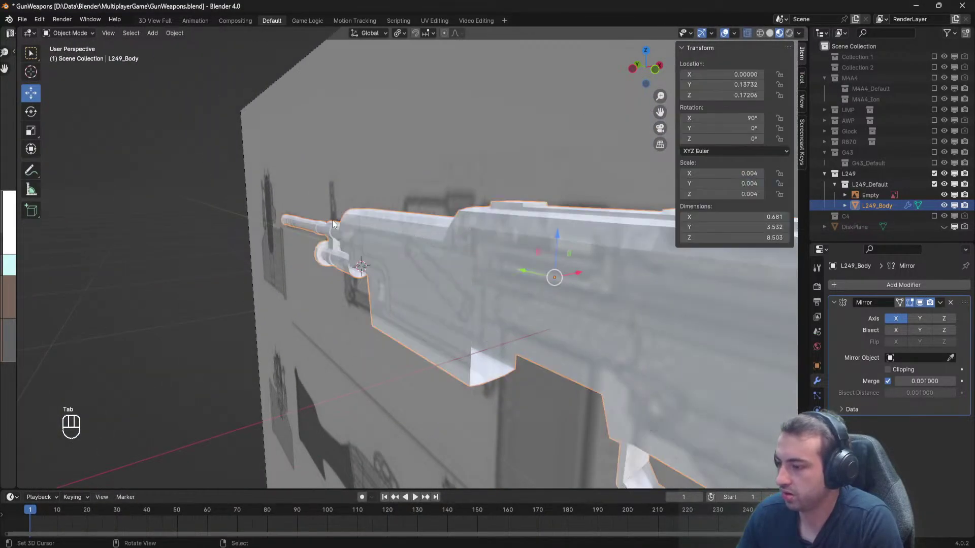
{"action": "middle_click_drag", "start_coordinate": [332, 220], "coordinate": [432, 222]}
{"action": "middle_click_drag", "start_coordinate": [432, 221], "coordinate": [535, 236], "text": "shift"}
{"action": "scroll", "coordinate": [407, 268], "scroll_direction": "up", "scroll_amount": 4}
{"action": "key", "text": "Tab"}
Fill the front end face of the cutout block, between its underside's front edge and the handguard's lower front edge.
{"action": "middle_click_drag", "start_coordinate": [407, 268], "coordinate": [435, 157], "text": "shift"}
{"action": "middle_click_drag", "start_coordinate": [370, 202], "coordinate": [445, 241]}
{"action": "scroll", "coordinate": [476, 254], "scroll_direction": "up", "scroll_amount": 4}
{"action": "right_click", "coordinate": [473, 250]}
{"action": "right_click", "coordinate": [422, 228], "text": "shift"}
{"action": "right_click", "coordinate": [408, 122], "text": "shift"}
{"action": "right_click", "coordinate": [472, 124], "text": "shift"}
{"action": "key", "text": "f"}
{"action": "key", "text": "a"}
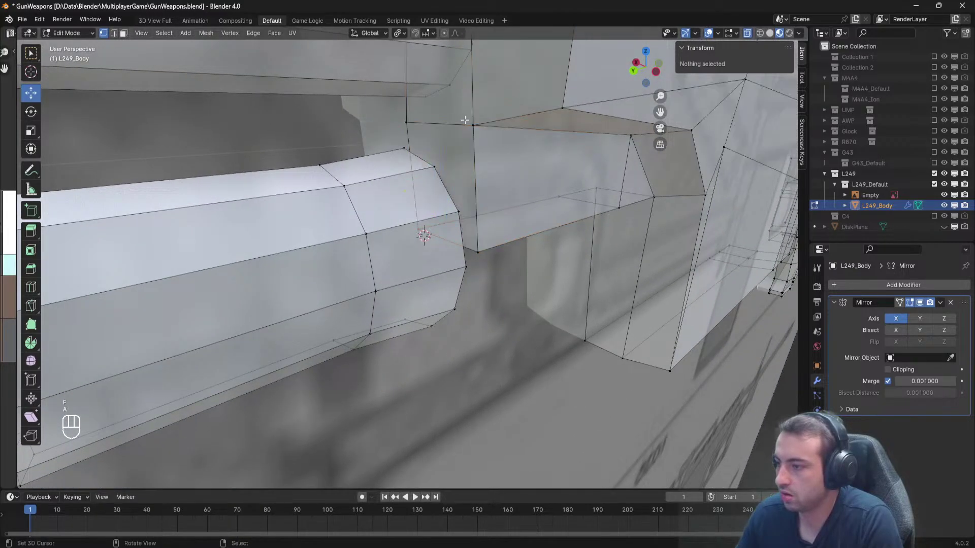
Compare how the barrel and lower tube meet the handguard's front with the M249 reference photo.
{"action": "scroll", "coordinate": [472, 133], "scroll_direction": "down", "scroll_amount": 6}
{"action": "middle_click_drag", "start_coordinate": [475, 142], "coordinate": [441, 140]}
{"action": "key", "text": "alt+Tab"}
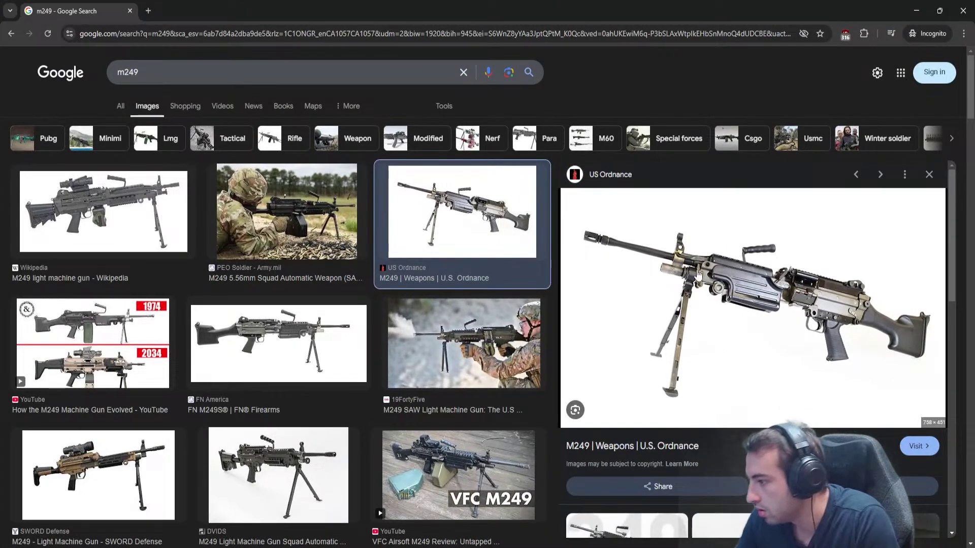
{"action": "key", "text": "alt+Tab"}
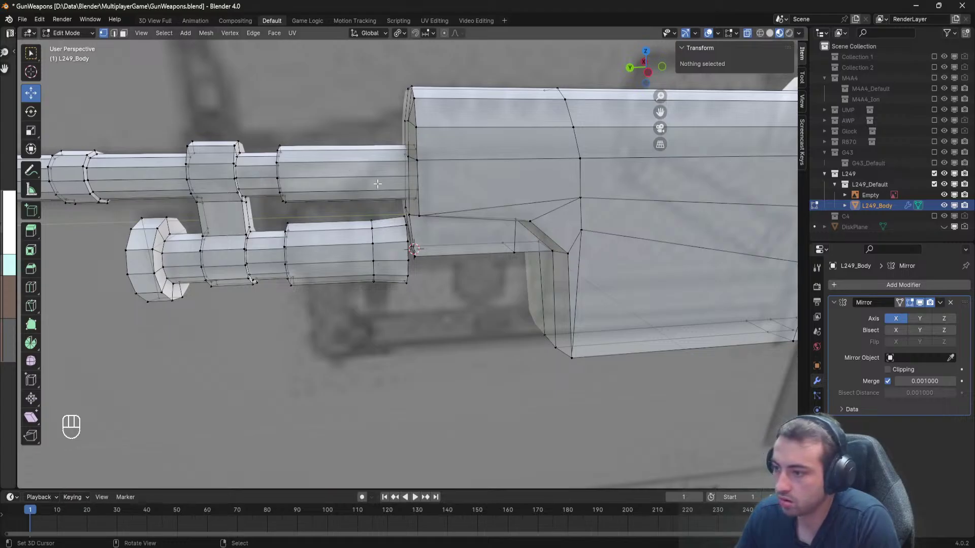
{"action": "key", "text": "alt+Tab"}
{"action": "key", "text": "alt+Tab"}
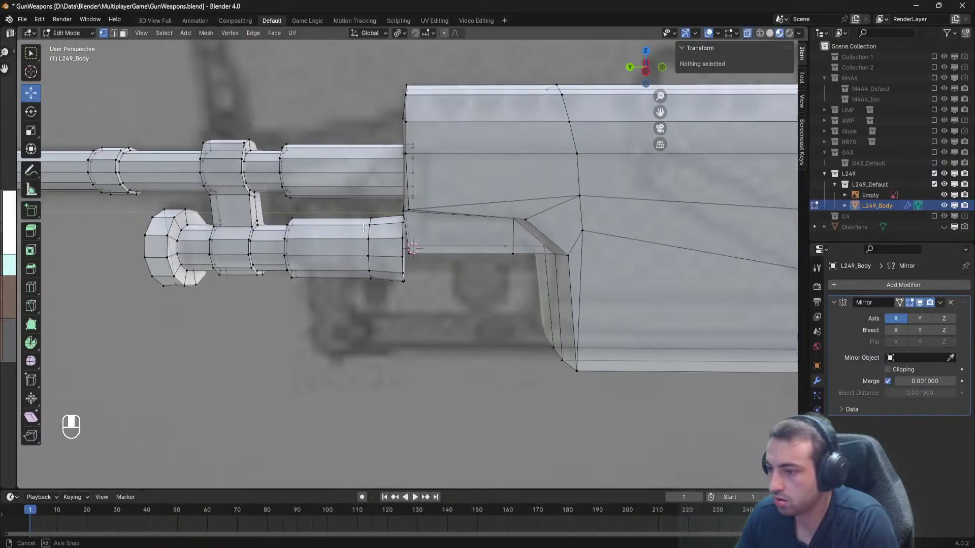
{"action": "middle_click_drag", "start_coordinate": [356, 205], "coordinate": [358, 286], "text": "shift"}
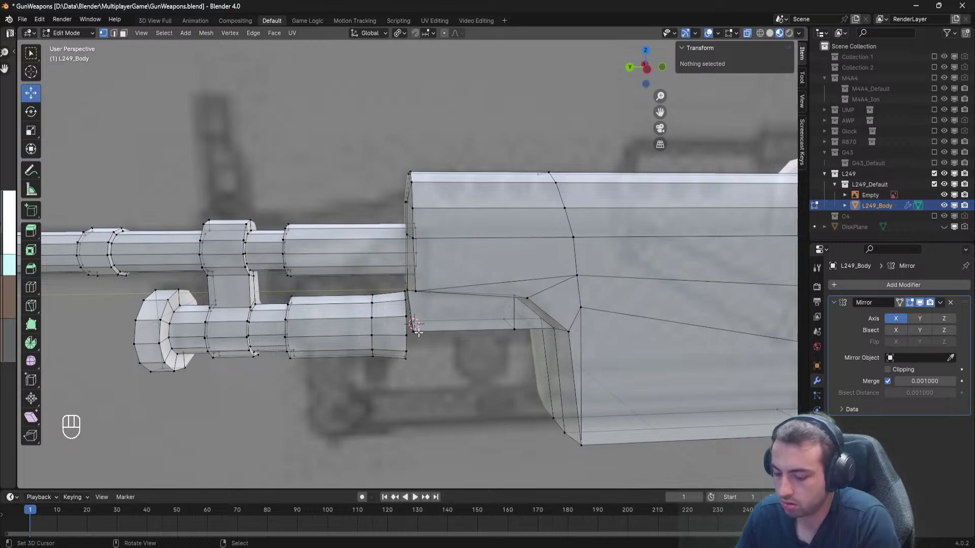
{"action": "key", "text": "ctrl+l"}
{"action": "scroll", "coordinate": [457, 337], "scroll_direction": "down", "scroll_amount": 6}
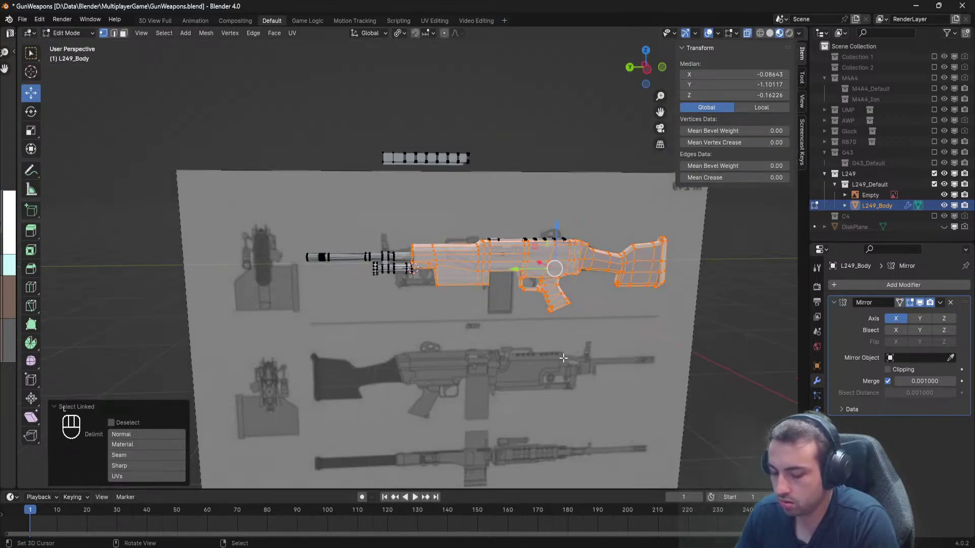
{"action": "key", "text": "b"}
{"action": "left_click_drag", "start_coordinate": [714, 349], "coordinate": [353, 215], "text": "shift"}
{"action": "scroll", "coordinate": [416, 260], "scroll_direction": "up", "scroll_amount": 10}
{"action": "scroll", "coordinate": [426, 275], "scroll_direction": "up", "scroll_amount": 3}
{"action": "key", "text": "a"}
Select only the rear end loops of the barrel and lower tube and move them back about 0.012 along Y.
{"action": "middle_click_drag", "start_coordinate": [400, 451], "coordinate": [417, 289], "text": "shift"}
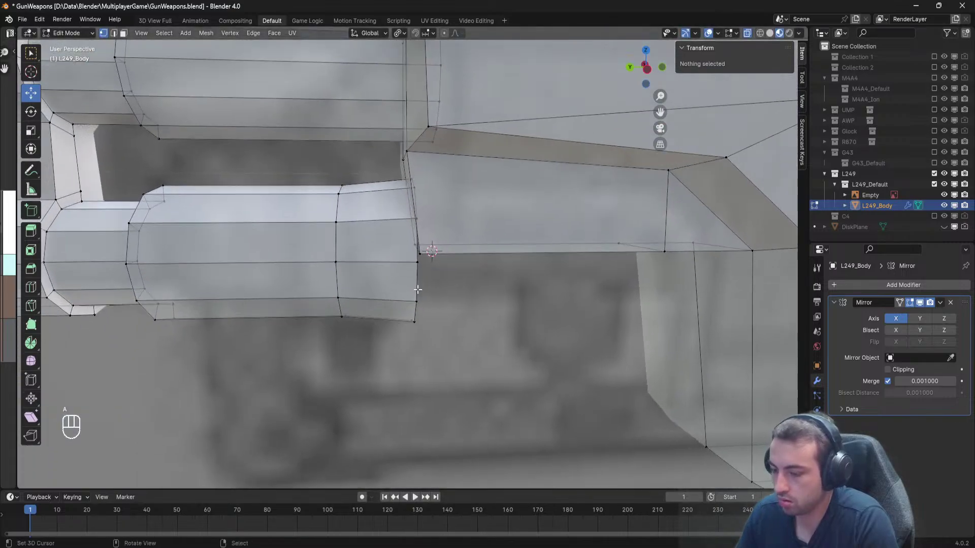
{"action": "key", "text": "l"}
{"action": "scroll", "coordinate": [399, 297], "scroll_direction": "down", "scroll_amount": 7}
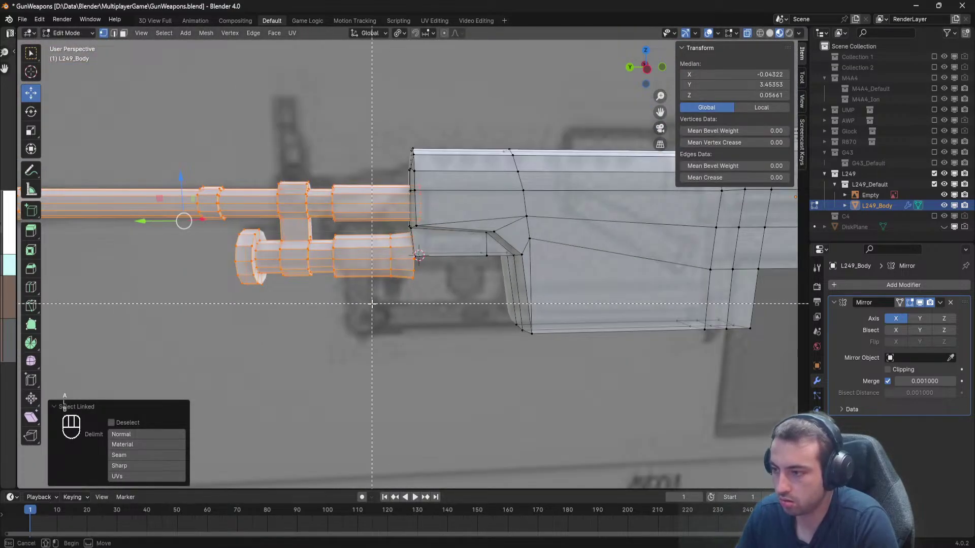
{"action": "key", "text": "Escape"}
{"action": "left_click_drag", "start_coordinate": [304, 258], "coordinate": [170, 154], "text": "shift"}
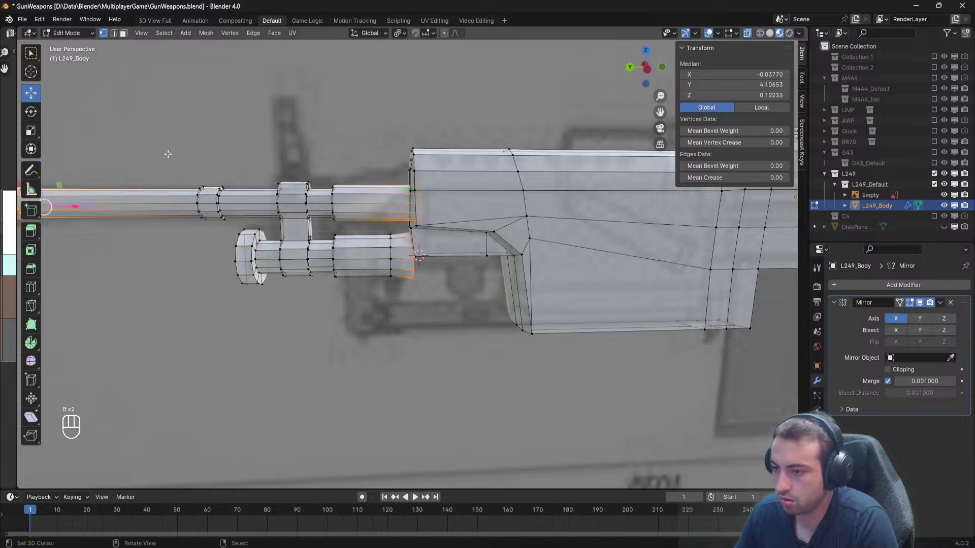
{"action": "scroll", "coordinate": [178, 203], "scroll_direction": "down", "scroll_amount": 2}
{"action": "key", "text": "b"}
{"action": "left_click_drag", "start_coordinate": [197, 273], "coordinate": [71, 177], "text": "shift"}
{"action": "scroll", "coordinate": [320, 258], "scroll_direction": "up", "scroll_amount": 4}
{"action": "scroll", "coordinate": [319, 258], "scroll_direction": "up", "scroll_amount": 3}
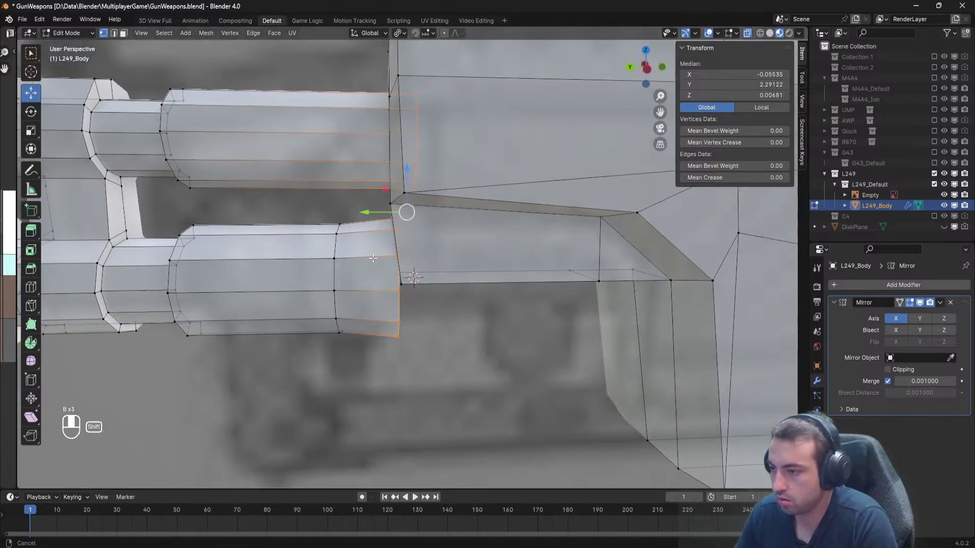
{"action": "key", "text": "g"}
{"action": "key", "text": "y"}
{"action": "left_click", "coordinate": [338, 262]}
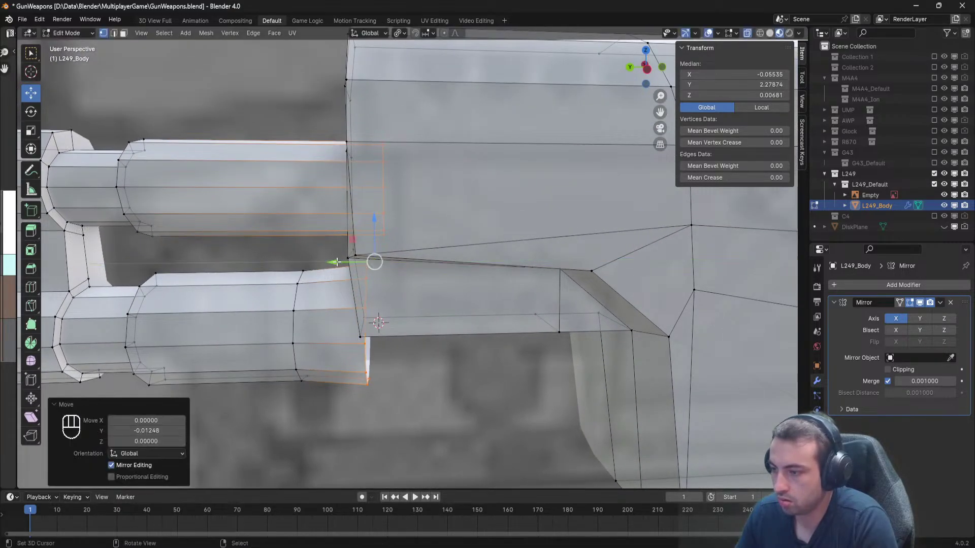
Move only the barrel's rear end loop forward along Y, closer to the handguard's front face.
{"action": "key", "text": "a"}
{"action": "key", "text": "b"}
{"action": "left_click_drag", "start_coordinate": [377, 119], "coordinate": [375, 120]}
{"action": "left_click_drag", "start_coordinate": [348, 190], "coordinate": [324, 189]}
{"action": "key", "text": "a"}
Check the M249 reference photo and lower the cutout underside's six vertices slightly along Z.
{"action": "middle_click_drag", "start_coordinate": [368, 336], "coordinate": [440, 233], "text": "shift"}
{"action": "scroll", "coordinate": [430, 187], "scroll_direction": "up", "scroll_amount": 1}
{"action": "key", "text": "alt+Tab"}
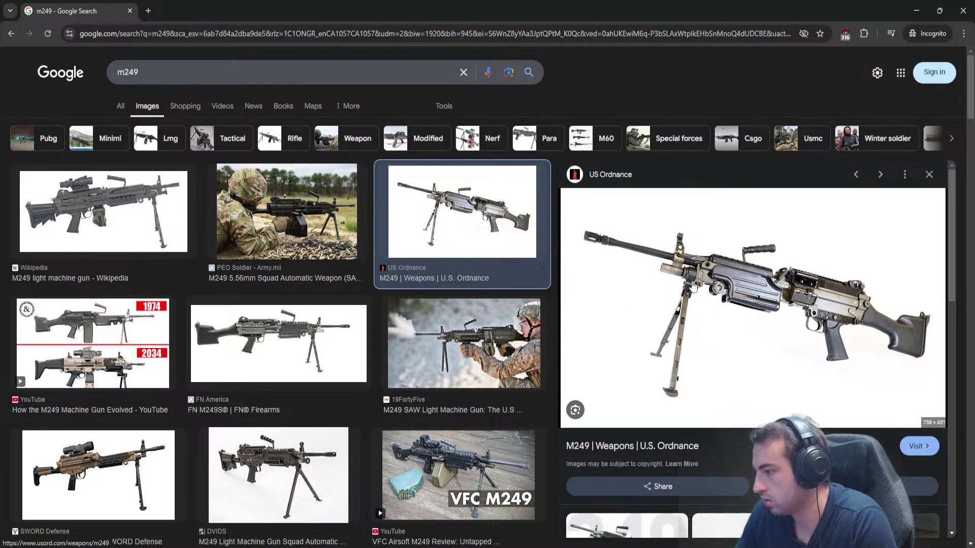
{"action": "key", "text": "alt+Tab"}
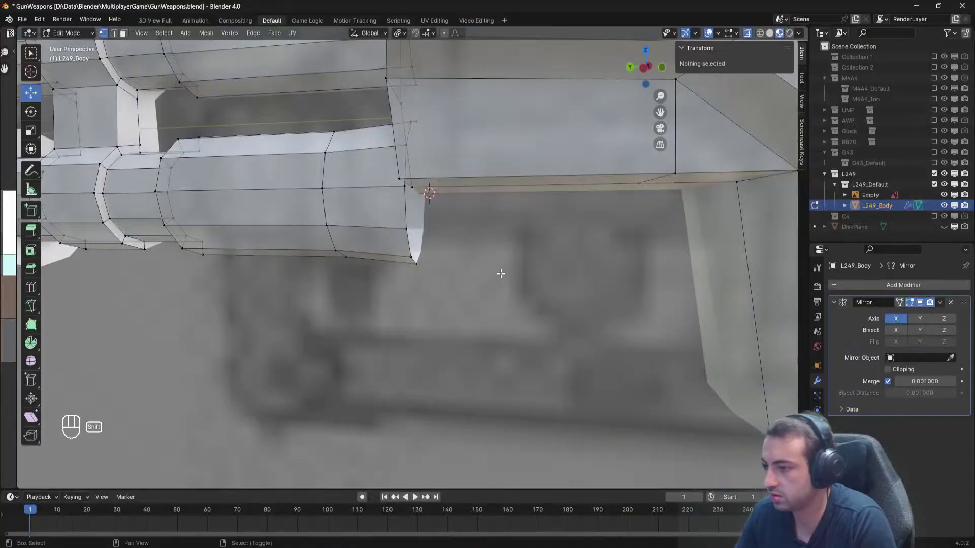
{"action": "middle_click_drag", "start_coordinate": [501, 274], "coordinate": [470, 300], "text": "shift"}
{"action": "middle_click_drag", "start_coordinate": [469, 300], "coordinate": [448, 303]}
{"action": "right_click", "coordinate": [576, 203]}
{"action": "mouse_move", "coordinate": [579, 224]}
{"action": "middle_mouse_down"}
{"action": "mouse_move", "coordinate": [593, 215]}
{"action": "mouse_move", "coordinate": [584, 205]}
{"action": "middle_mouse_up"}
{"action": "right_click", "coordinate": [574, 213], "text": "shift"}
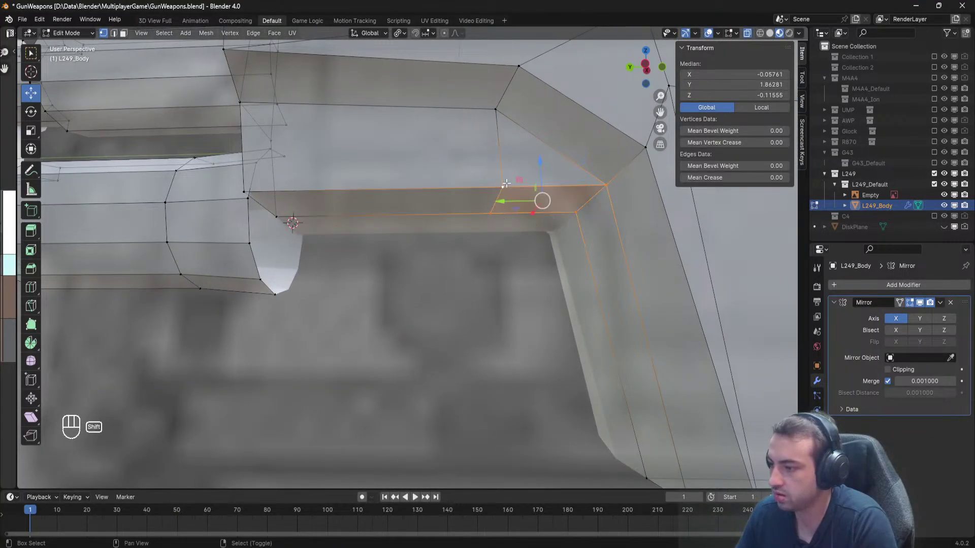
{"action": "left_click_drag", "start_coordinate": [447, 180], "coordinate": [447, 204]}
{"action": "key", "text": "a"}
Check the lower tube in the M249 reference photo and select only the lower tube's linked geometry under the barrel.
{"action": "middle_click_drag", "start_coordinate": [291, 223], "coordinate": [457, 355], "text": "shift"}
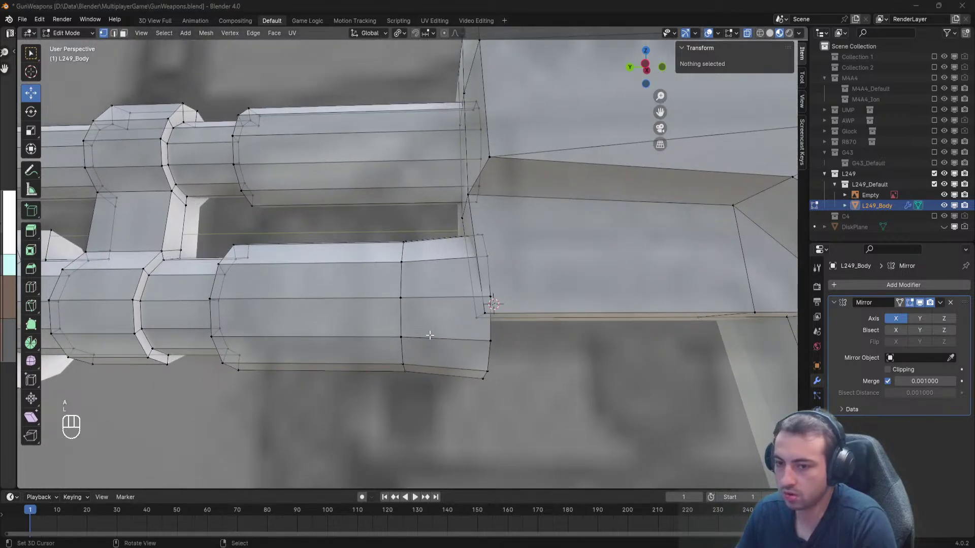
{"action": "key", "text": "alt+Tab"}
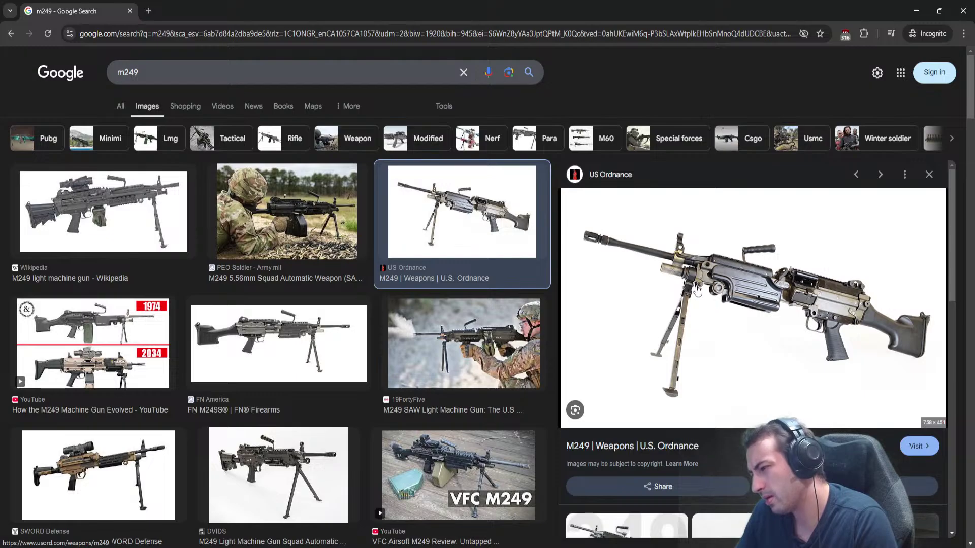
{"action": "left_click", "coordinate": [916, 10]}
{"action": "scroll", "coordinate": [592, 170], "scroll_direction": "down", "scroll_amount": 3}
{"action": "key", "text": "a"}
{"action": "middle_click_drag", "start_coordinate": [389, 309], "coordinate": [436, 285]}
{"action": "key", "text": "a"}
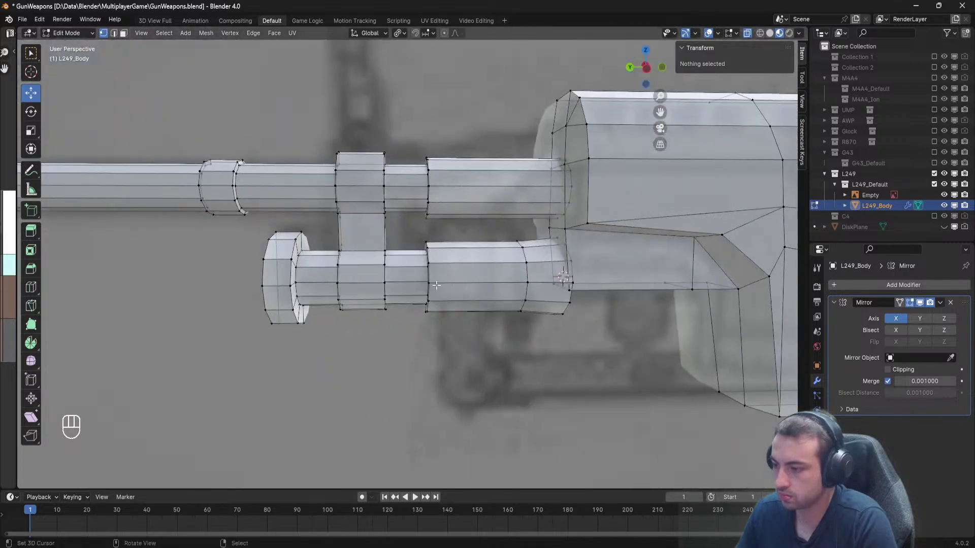
{"action": "scroll", "coordinate": [416, 288], "scroll_direction": "down", "scroll_amount": 3}
{"action": "key", "text": "l"}
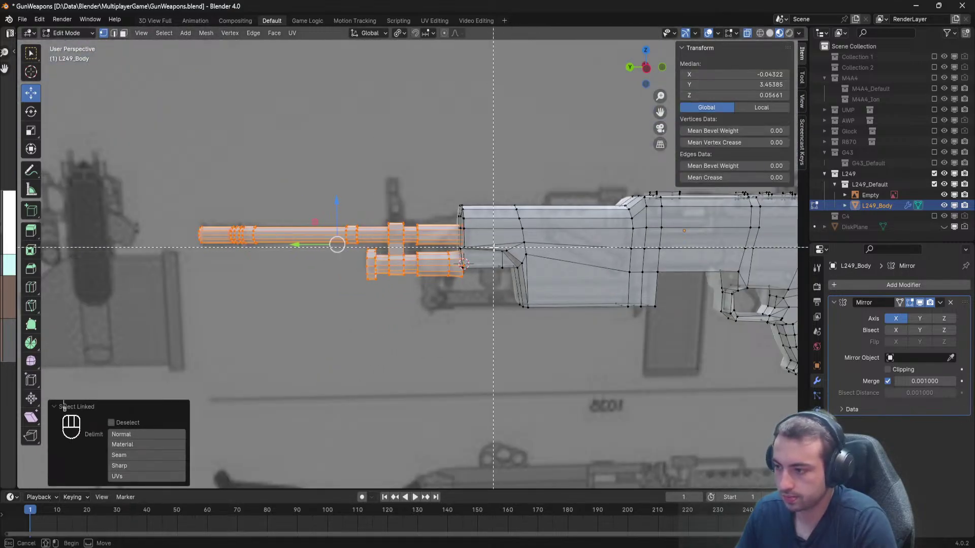
{"action": "left_click_drag", "start_coordinate": [138, 170], "coordinate": [135, 168], "text": "shift"}
{"action": "scroll", "coordinate": [364, 247], "scroll_direction": "up", "scroll_amount": 8}
{"action": "middle_click_drag", "start_coordinate": [363, 247], "coordinate": [493, 268]}
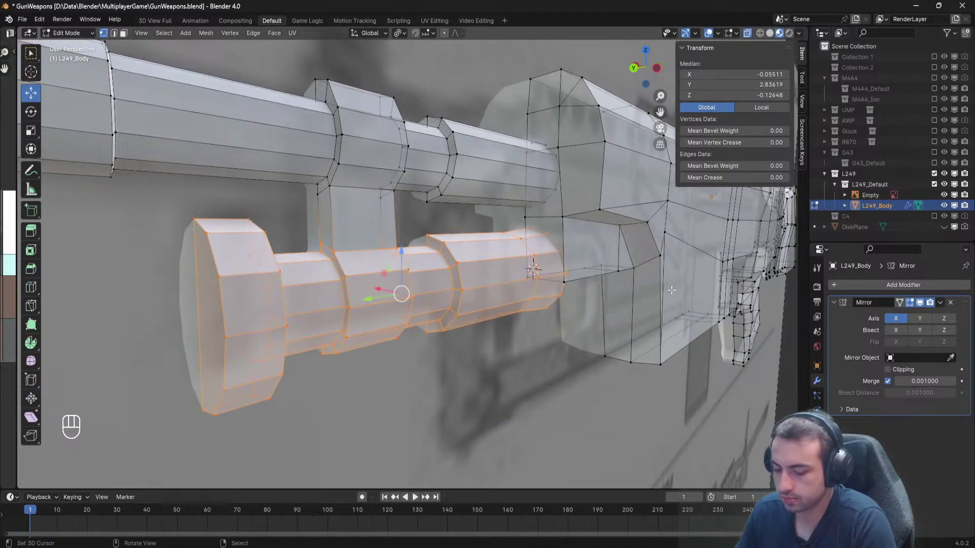
Try scaling the lower tube to 0.885 in X and Z around its own pivot, keeping its Y length.
{"action": "key", "text": "s"}
{"action": "key", "text": "shift+y"}
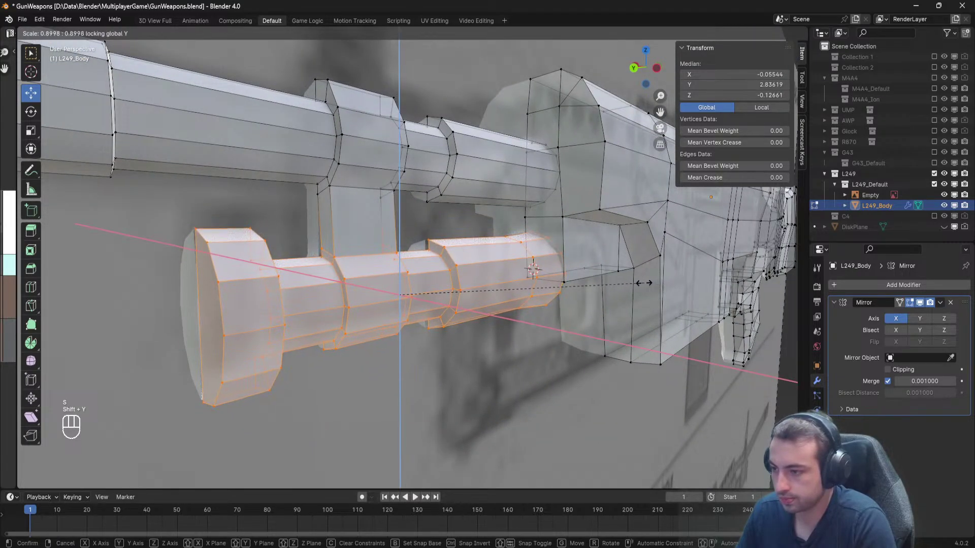
{"action": "left_click", "coordinate": [640, 282]}
{"action": "middle_click_drag", "start_coordinate": [640, 282], "coordinate": [467, 261]}
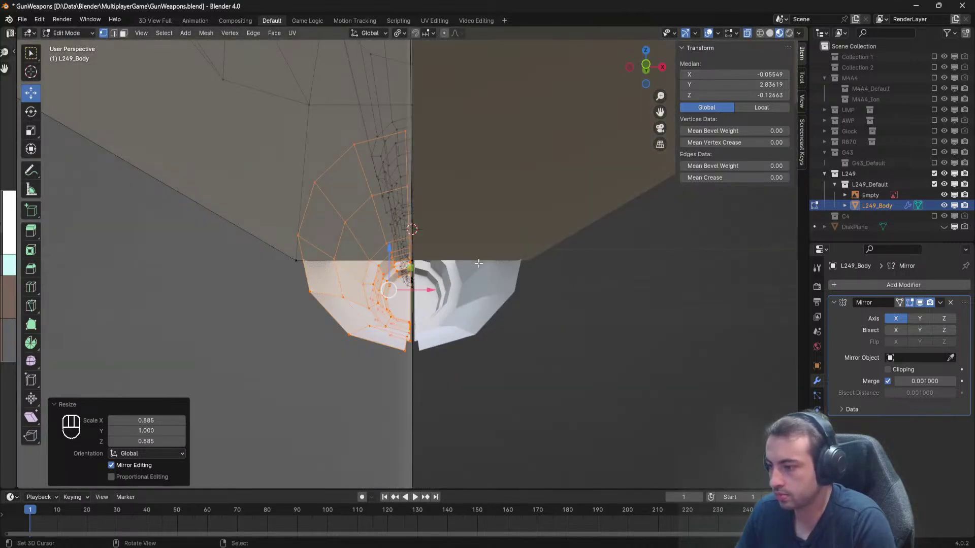
{"action": "key", "text": "ctrl+z"}
{"action": "key", "text": "s"}
{"action": "key", "text": "shift+y"}
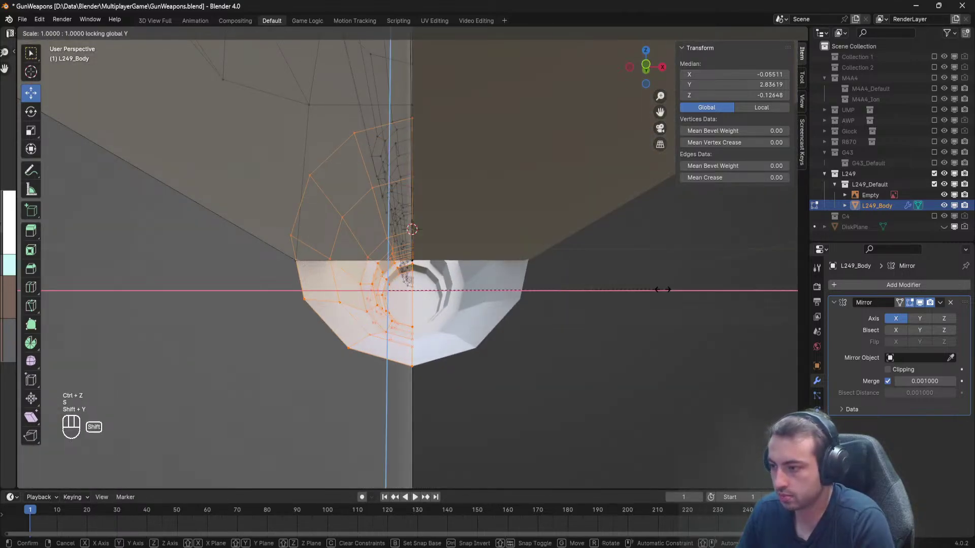
{"action": "right_click", "coordinate": [663, 289]}
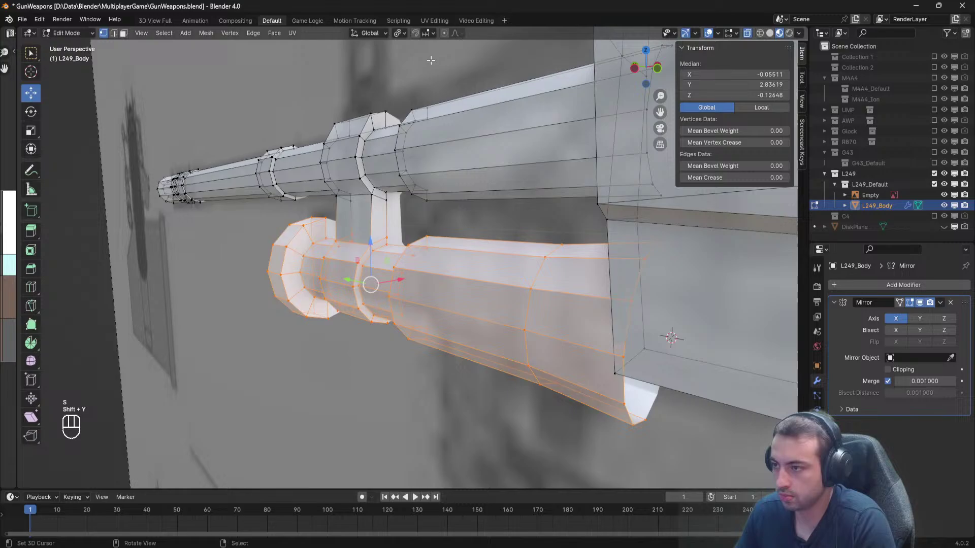
Set the transform pivot to the 3D Cursor and scale the lower tube to 0.848 in X and Z, leaving Y unscaled.
{"action": "left_click", "coordinate": [404, 33]}
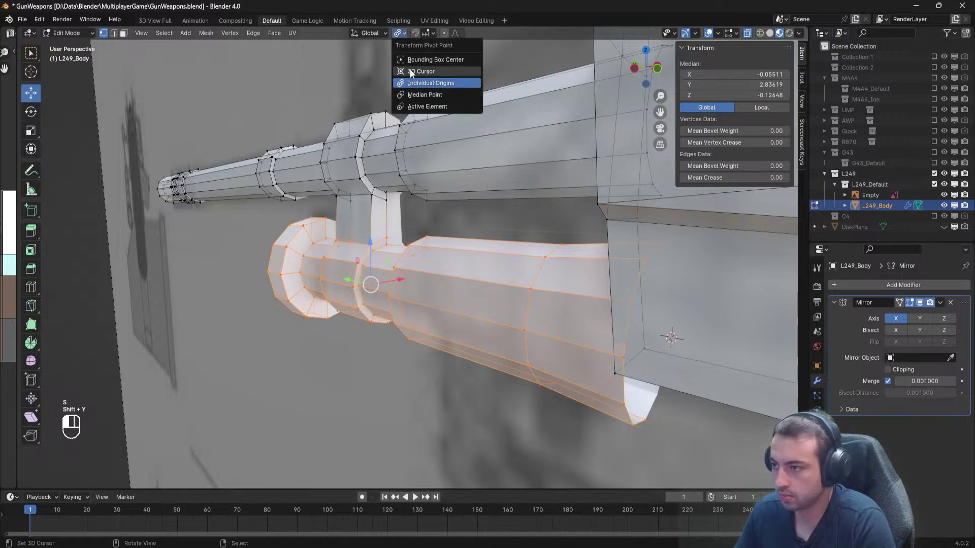
{"action": "left_click", "coordinate": [415, 82]}
{"action": "middle_click_drag", "start_coordinate": [415, 82], "coordinate": [527, 244]}
{"action": "key", "text": "s"}
{"action": "key", "text": "shift+y"}
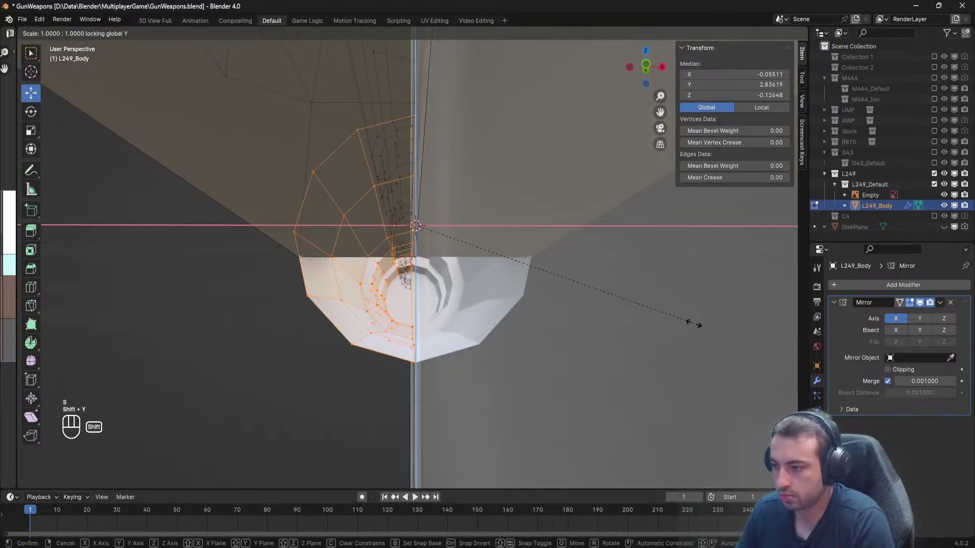
{"action": "left_click", "coordinate": [653, 305]}
Raise the scaled lower tube slightly along Z under the barrel and clear the selection.
{"action": "mouse_move", "coordinate": [653, 305]}
{"action": "middle_mouse_down"}
{"action": "mouse_move", "coordinate": [632, 282]}
{"action": "mouse_move", "coordinate": [645, 290]}
{"action": "middle_mouse_up"}
{"action": "key", "text": "g"}
{"action": "key", "text": "z"}
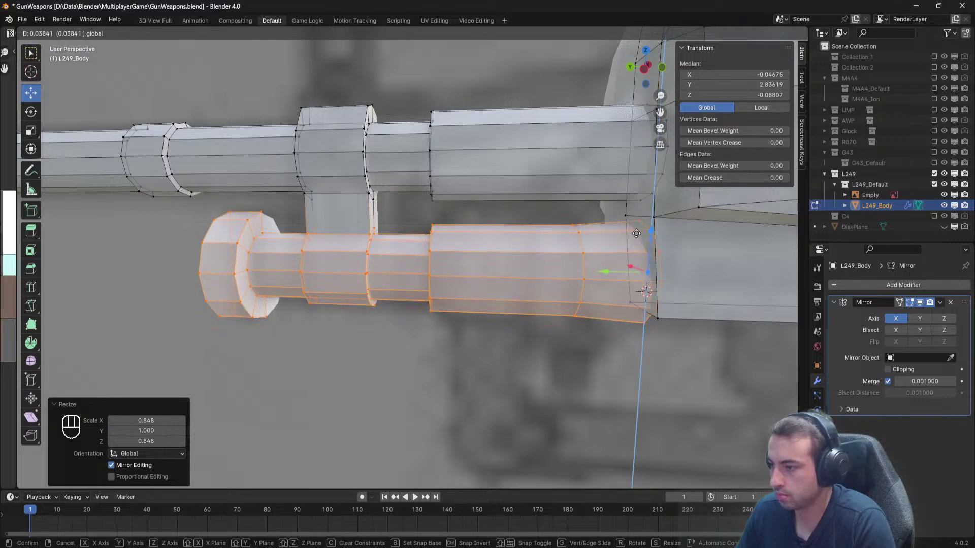
{"action": "left_click", "coordinate": [642, 244]}
{"action": "middle_click_drag", "start_coordinate": [642, 244], "coordinate": [482, 256], "text": "shift"}
{"action": "key", "text": "a"}
{"action": "key", "text": "a"}
{"action": "scroll", "coordinate": [478, 258], "scroll_direction": "down", "scroll_amount": 3}
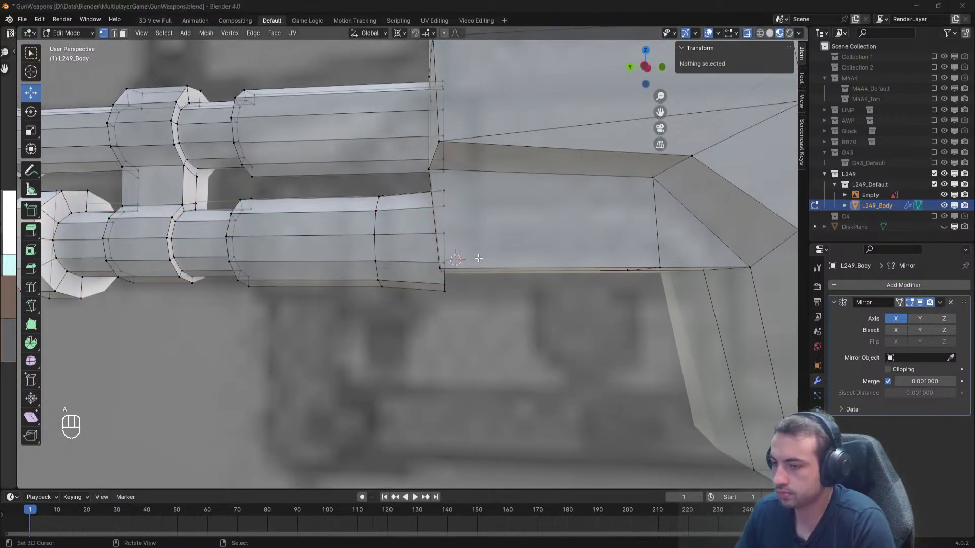
Check the M249 reference photo and lower the cutout underside's front centre-line vertex about 0.015 along Z.
{"action": "key", "text": "alt+Tab"}
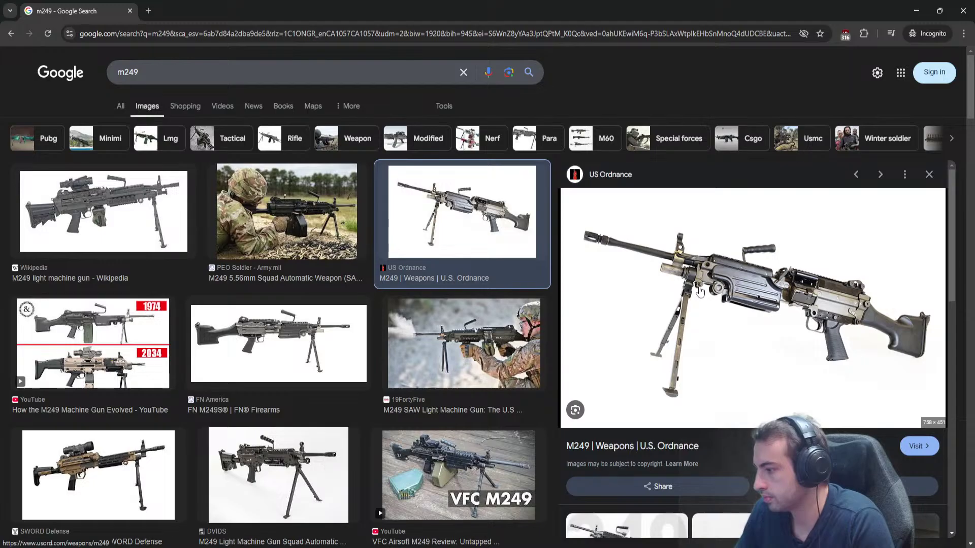
{"action": "key", "text": "alt+Tab"}
{"action": "scroll", "coordinate": [477, 279], "scroll_direction": "up", "scroll_amount": 3}
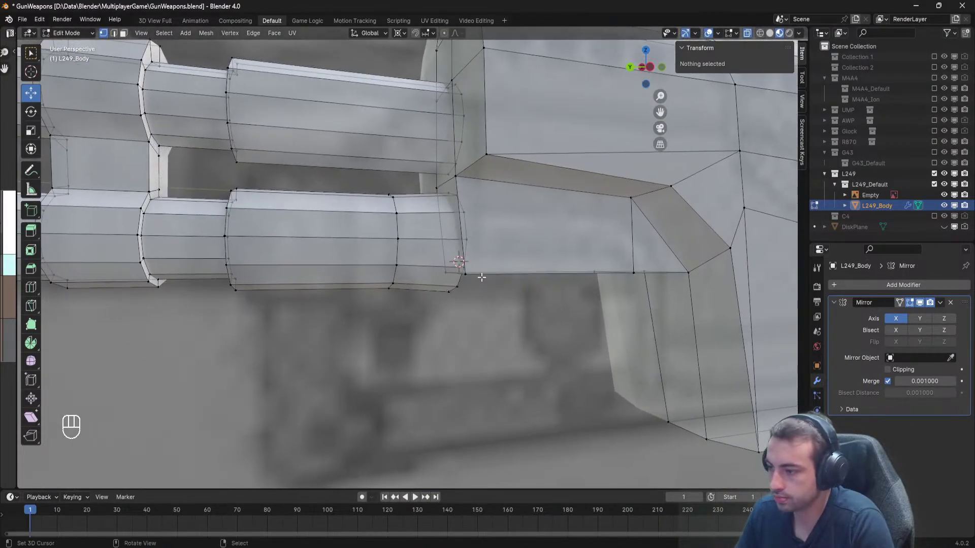
{"action": "left_click", "coordinate": [449, 269]}
{"action": "key", "text": "g"}
{"action": "key", "text": "z"}
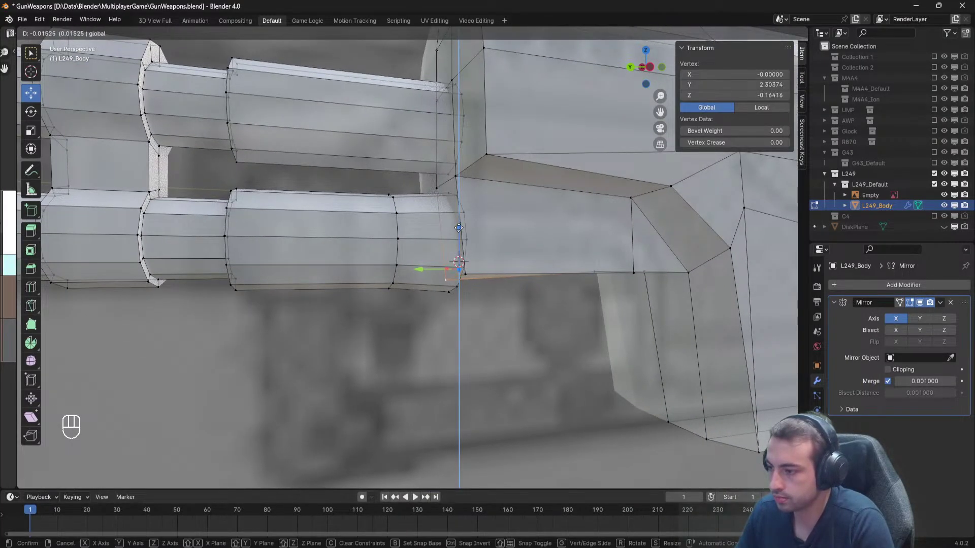
{"action": "left_click", "coordinate": [458, 228]}
Recheck the photo, lower the underside's next two centre-line vertices by 0.0047 and 0.0074 along Z, and save the file.
{"action": "scroll", "coordinate": [459, 260], "scroll_direction": "up", "scroll_amount": 2}
{"action": "key", "text": "alt+Tab"}
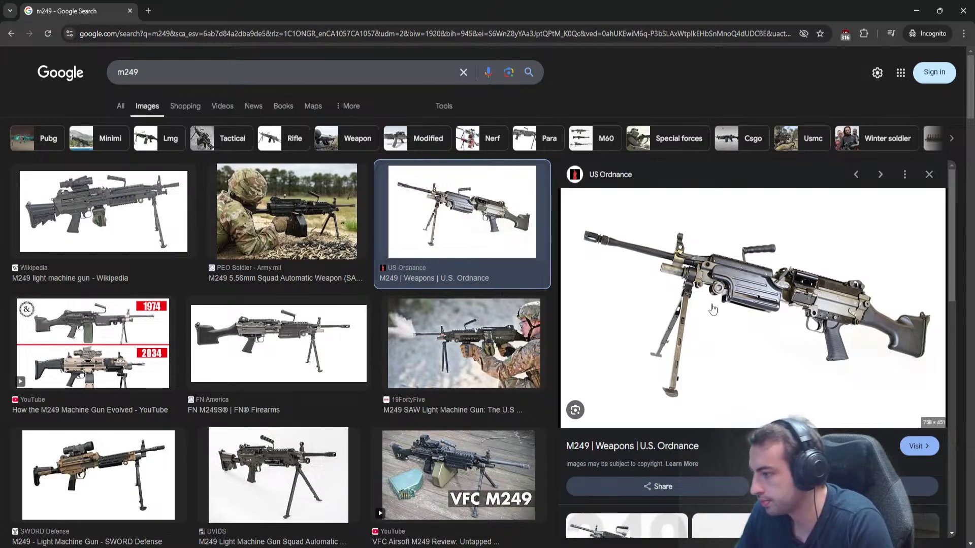
{"action": "key", "text": "alt+Tab"}
{"action": "middle_click_drag", "start_coordinate": [396, 274], "coordinate": [364, 254]}
{"action": "left_click", "coordinate": [575, 276]}
{"action": "key", "text": "g"}
{"action": "key", "text": "z"}
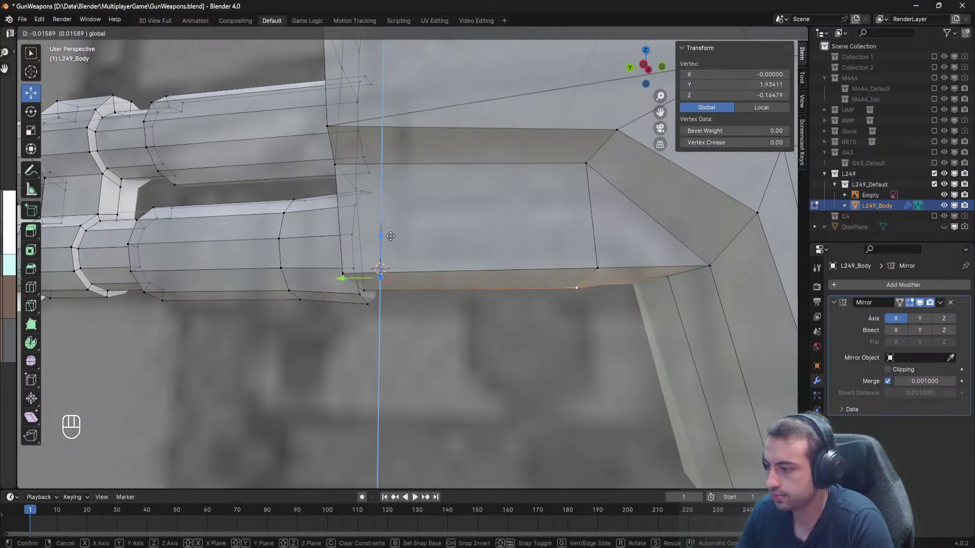
{"action": "left_click", "coordinate": [386, 229]}
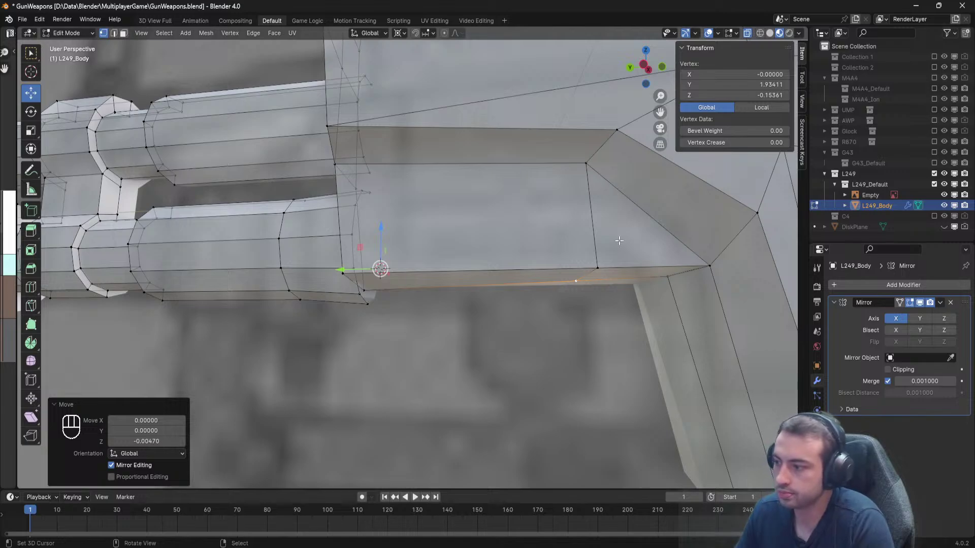
{"action": "left_click", "coordinate": [666, 276]}
{"action": "key", "text": "a"}
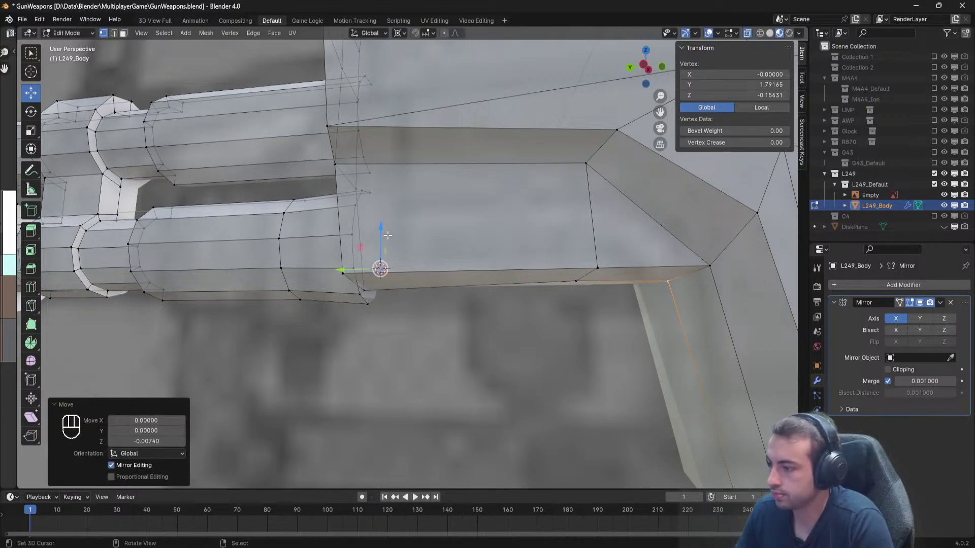
{"action": "key", "text": "ctrl+s"}
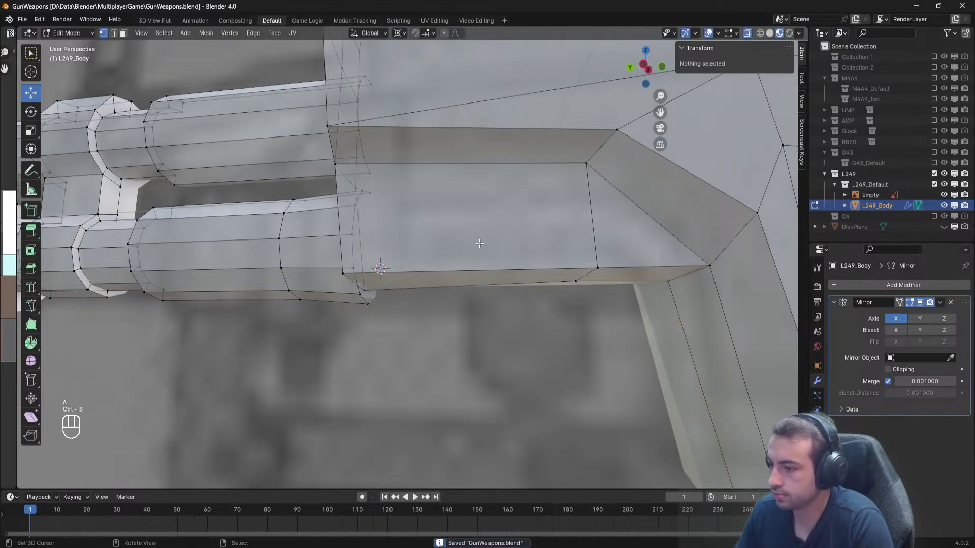
Set the transform pivot back to Individual Origins, save the file and inspect the gun body in Object Mode.
{"action": "left_click", "coordinate": [398, 33]}
{"action": "key", "text": "ctrl+s"}
{"action": "key", "text": "Tab"}
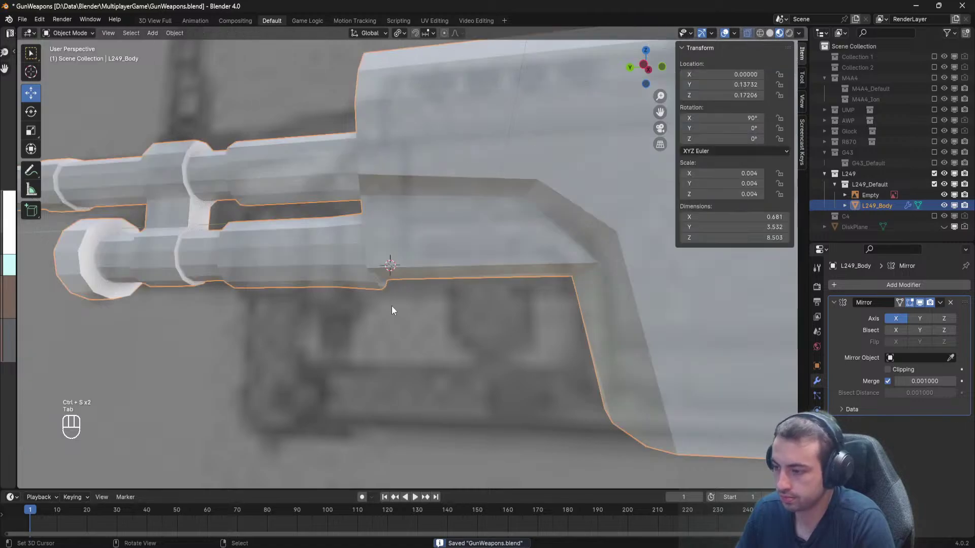
{"action": "left_click", "coordinate": [272, 314]}
{"action": "key", "text": "ctrl+s"}
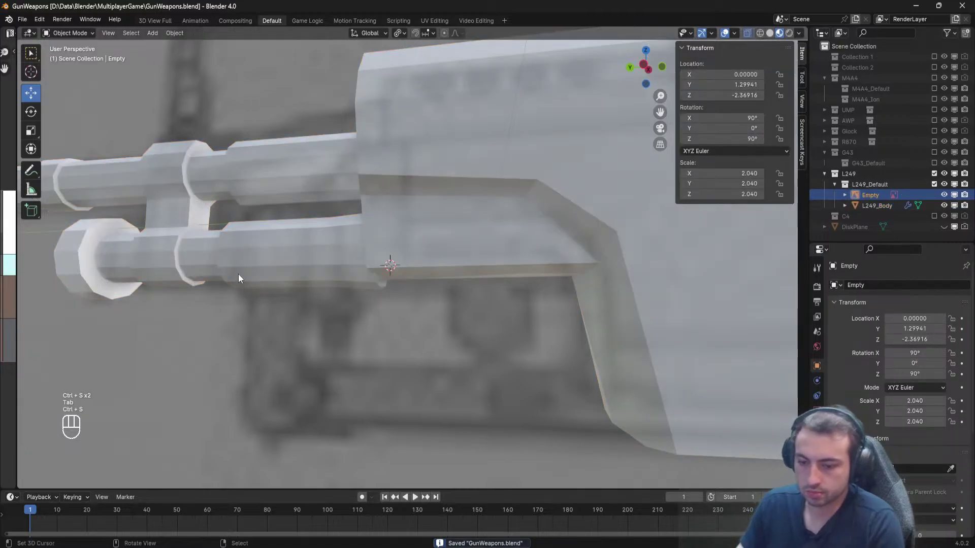
{"action": "middle_click_drag", "start_coordinate": [220, 280], "coordinate": [274, 298]}
{"action": "key", "text": "Tab"}
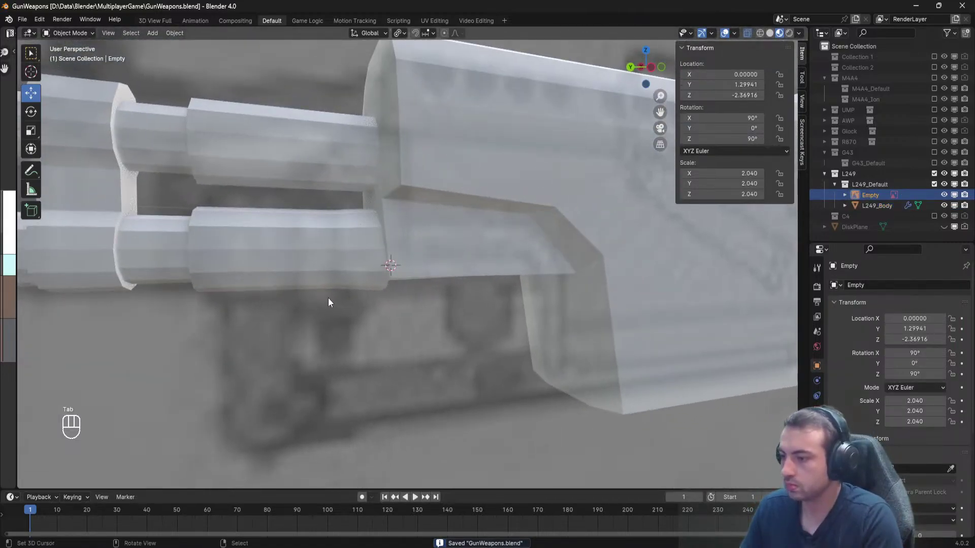
Move the two front vertices of the handguard cutout's upper edge slightly back along Y and save the file.
{"action": "scroll", "coordinate": [330, 298], "scroll_direction": "up", "scroll_amount": 3}
{"action": "right_click", "coordinate": [417, 257]}
{"action": "key", "text": "Tab"}
{"action": "middle_click_drag", "start_coordinate": [412, 256], "coordinate": [398, 166]}
{"action": "right_click", "coordinate": [436, 296]}
{"action": "key", "text": "g"}
{"action": "key", "text": "y"}
{"action": "left_click", "coordinate": [318, 295]}
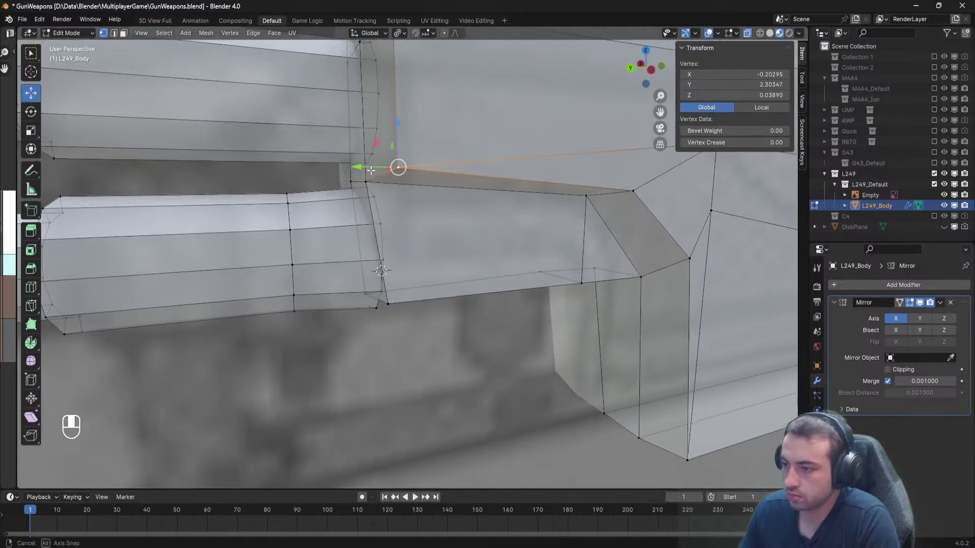
{"action": "right_click", "coordinate": [381, 180]}
{"action": "key", "text": "a"}
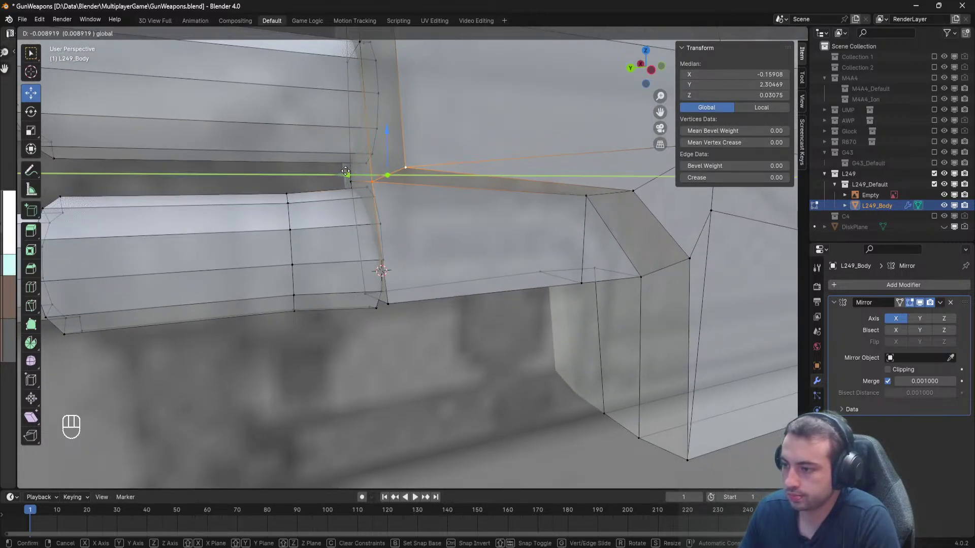
{"action": "key", "text": "ctrl+s"}
Lower the front and middle vertices of the cutout's underside about 0.028 along Z and save the file.
{"action": "key", "text": "Tab"}
{"action": "middle_click_drag", "start_coordinate": [361, 202], "coordinate": [346, 200]}
{"action": "scroll", "coordinate": [422, 345], "scroll_direction": "down", "scroll_amount": 3}
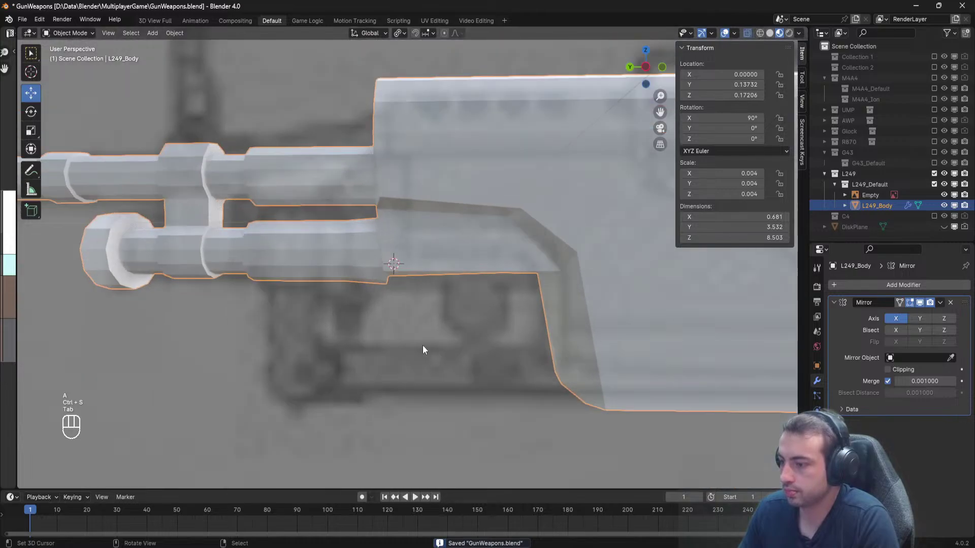
{"action": "middle_click_drag", "start_coordinate": [423, 345], "coordinate": [388, 294], "text": "shift"}
{"action": "key", "text": "Tab"}
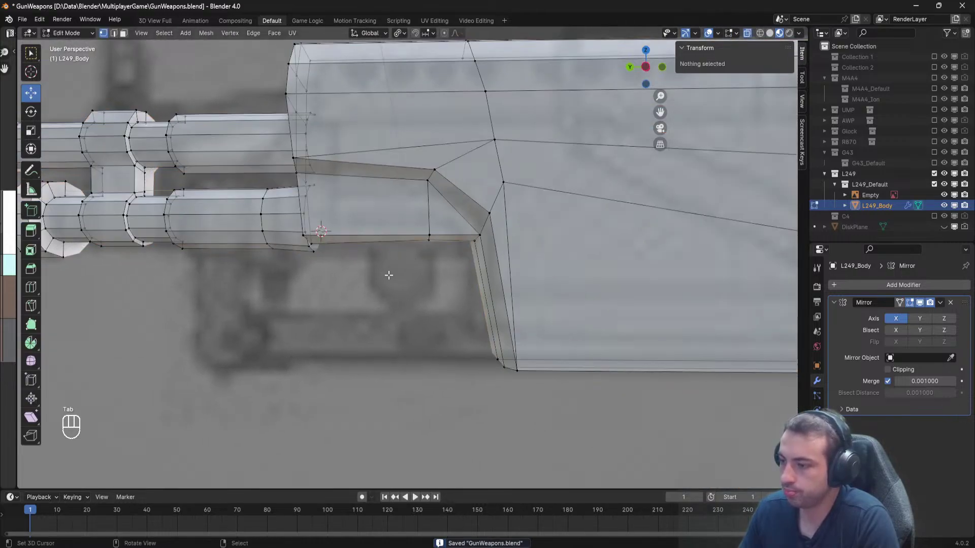
{"action": "key", "text": "b"}
{"action": "left_click_drag", "start_coordinate": [451, 267], "coordinate": [401, 223]}
{"action": "right_click", "coordinate": [313, 244], "text": "shift"}
{"action": "middle_click_drag", "start_coordinate": [359, 244], "coordinate": [407, 248]}
{"action": "scroll", "coordinate": [406, 248], "scroll_direction": "up", "scroll_amount": 3}
{"action": "left_click_drag", "start_coordinate": [375, 194], "coordinate": [374, 210]}
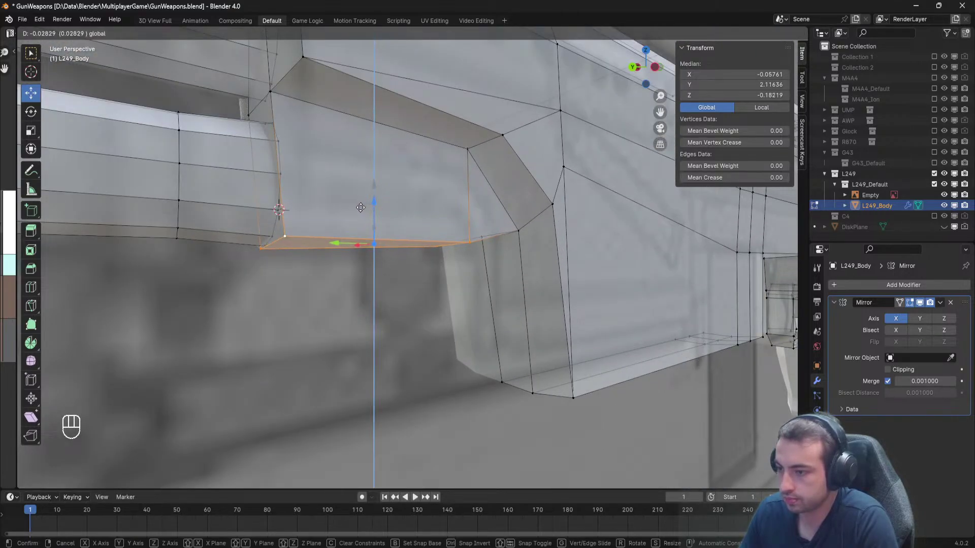
{"action": "left_click", "coordinate": [361, 208]}
{"action": "key", "text": "a"}
{"action": "key", "text": "Tab"}
{"action": "key", "text": "ctrl+s"}
Lower the two rear corner vertices of the cutout's underside along Z, level with the front ones, and save the file.
{"action": "key", "text": "Tab"}
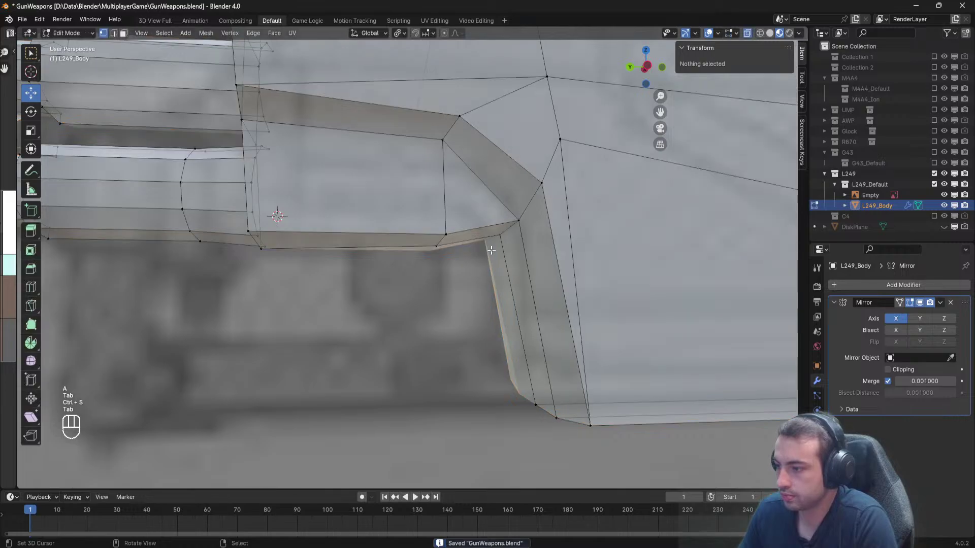
{"action": "left_click", "coordinate": [498, 233]}
{"action": "left_click", "coordinate": [509, 215], "text": "shift"}
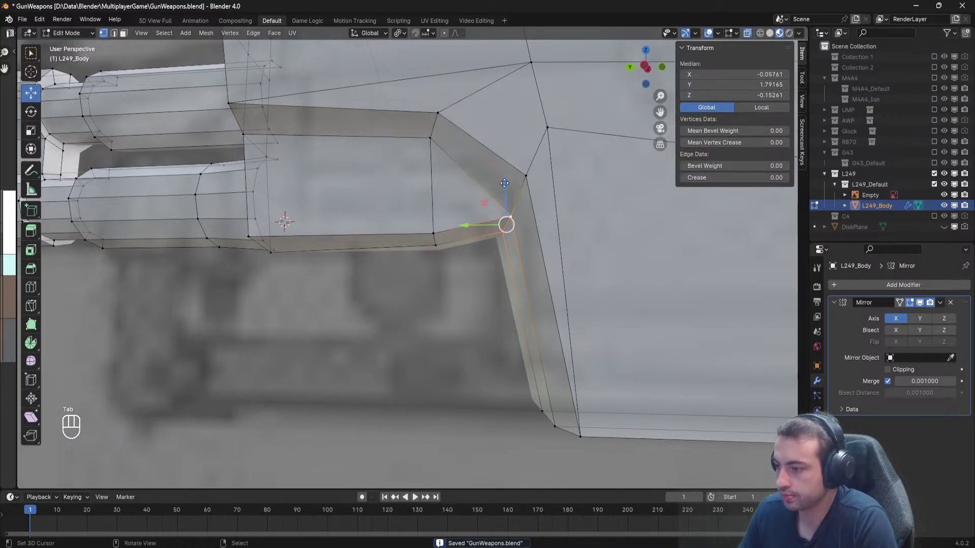
{"action": "key", "text": "a"}
{"action": "key", "text": "ctrl+s"}
{"action": "key", "text": "Tab"}
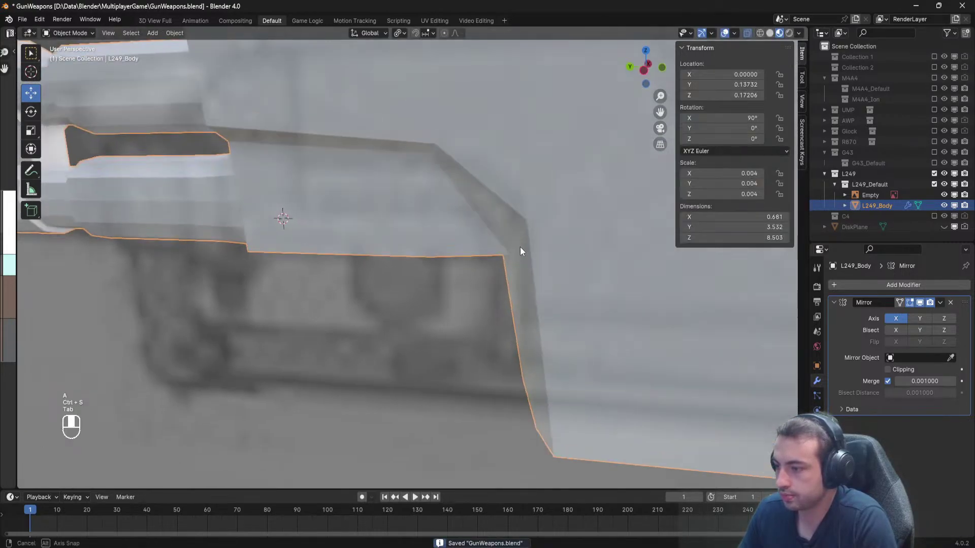
{"action": "scroll", "coordinate": [520, 247], "scroll_direction": "down", "scroll_amount": 3}
{"action": "key", "text": "ctrl+s"}
{"action": "key", "text": "Tab"}
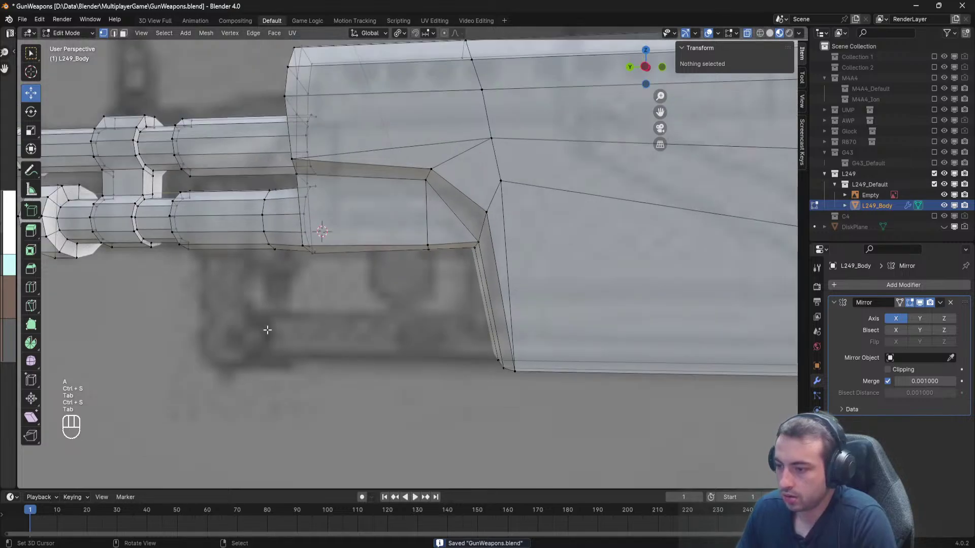
Compare the whole gun body in side view with the M249 reference photo.
{"action": "key", "text": "alt+Tab"}
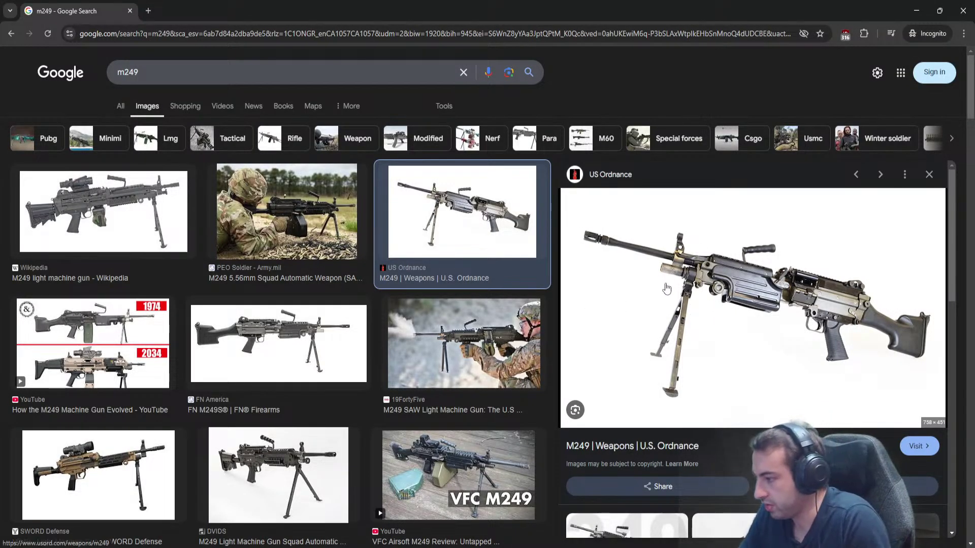
{"action": "key", "text": "alt+Tab"}
{"action": "scroll", "coordinate": [665, 279], "scroll_direction": "down", "scroll_amount": 6}
{"action": "middle_click_drag", "start_coordinate": [614, 279], "coordinate": [513, 276], "text": "shift"}
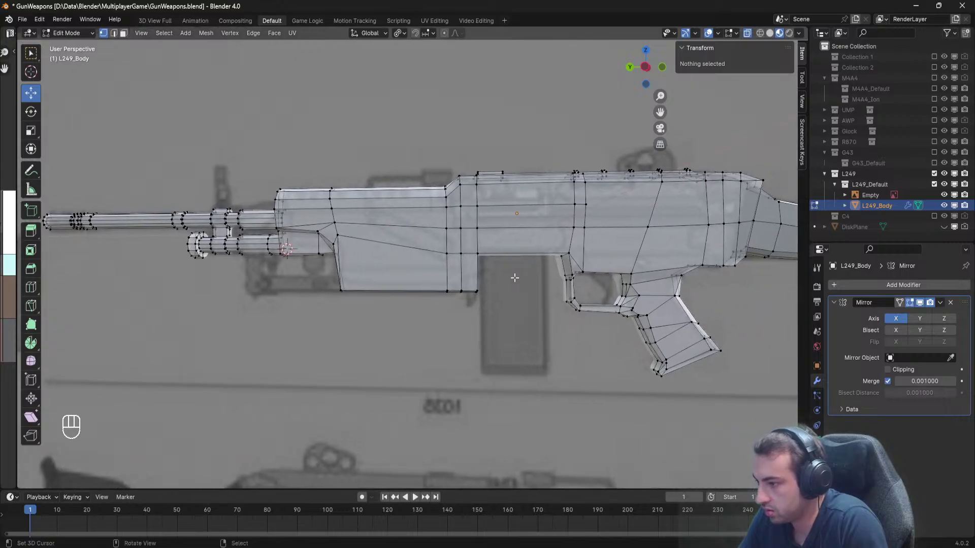
Add a horizontal loop cut across the lower side of the handguard and slide it toward the underside, factor about -0.41.
{"action": "key", "text": "alt+Tab"}
{"action": "key", "text": "alt+Tab"}
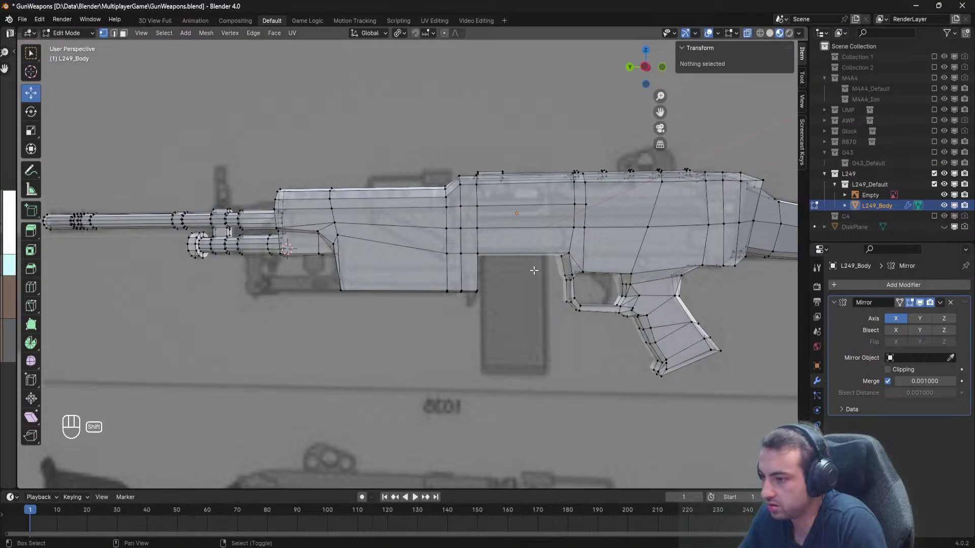
{"action": "scroll", "coordinate": [534, 271], "scroll_direction": "up", "scroll_amount": 4}
{"action": "key", "text": "alt+Tab"}
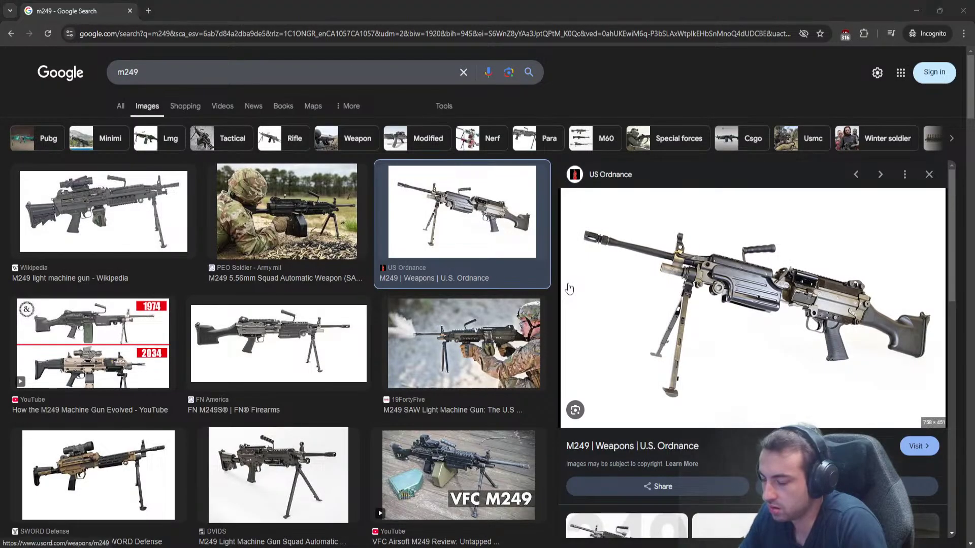
{"action": "key", "text": "alt+Tab"}
{"action": "key", "text": "ctrl+r"}
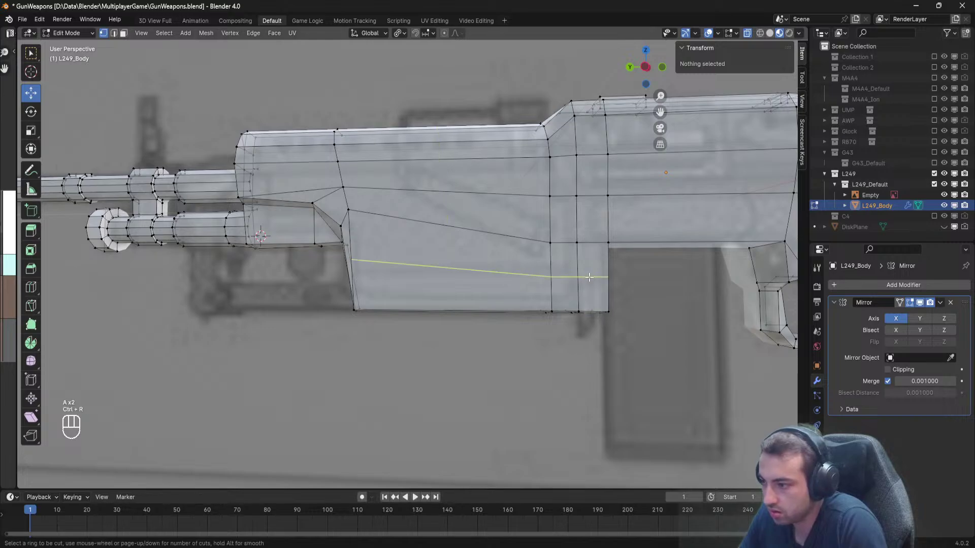
{"action": "left_click", "coordinate": [589, 277]}
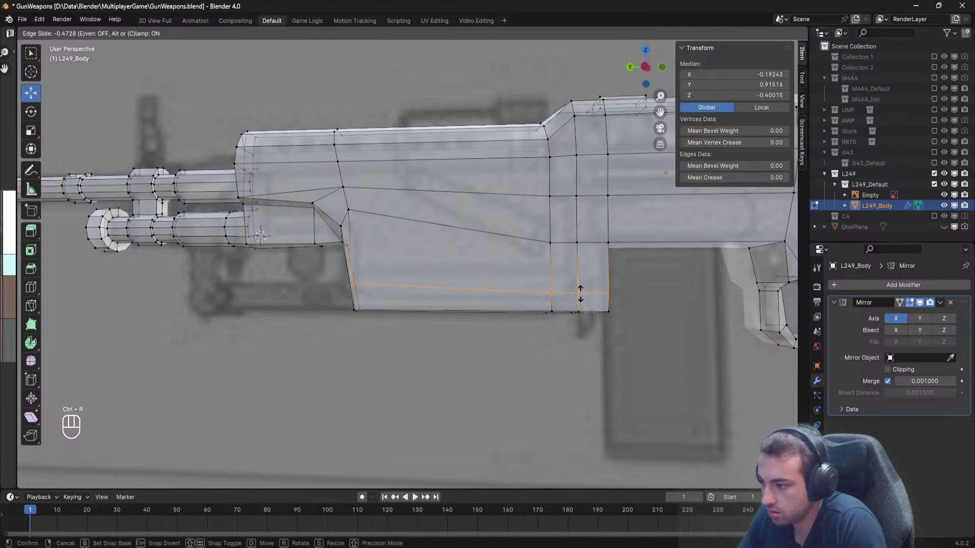
{"action": "left_click", "coordinate": [577, 290]}
Move the new edge row on the handguard's lower side slightly outward along X.
{"action": "middle_click_drag", "start_coordinate": [520, 288], "coordinate": [557, 307]}
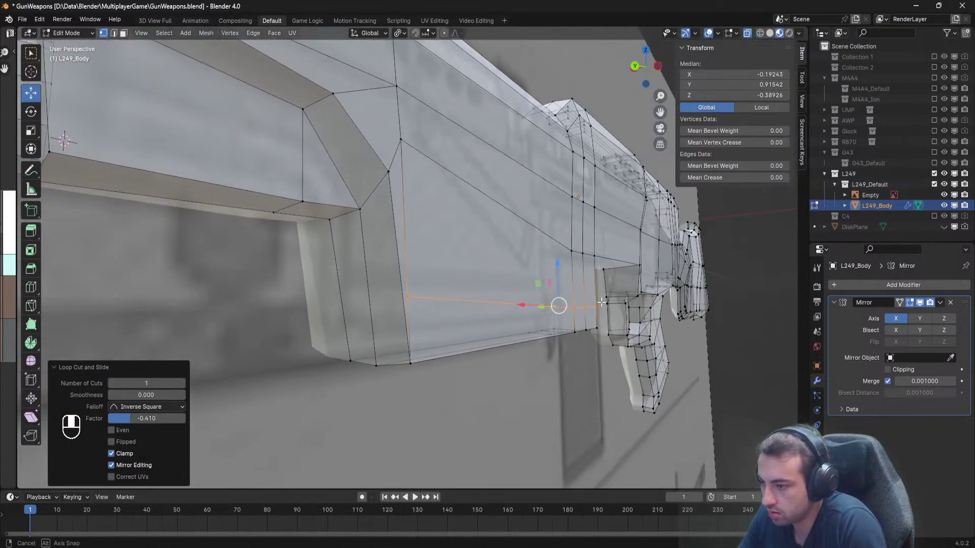
{"action": "key", "text": "a"}
{"action": "left_click", "coordinate": [430, 294], "text": "alt"}
{"action": "scroll", "coordinate": [396, 291], "scroll_direction": "up", "scroll_amount": 3}
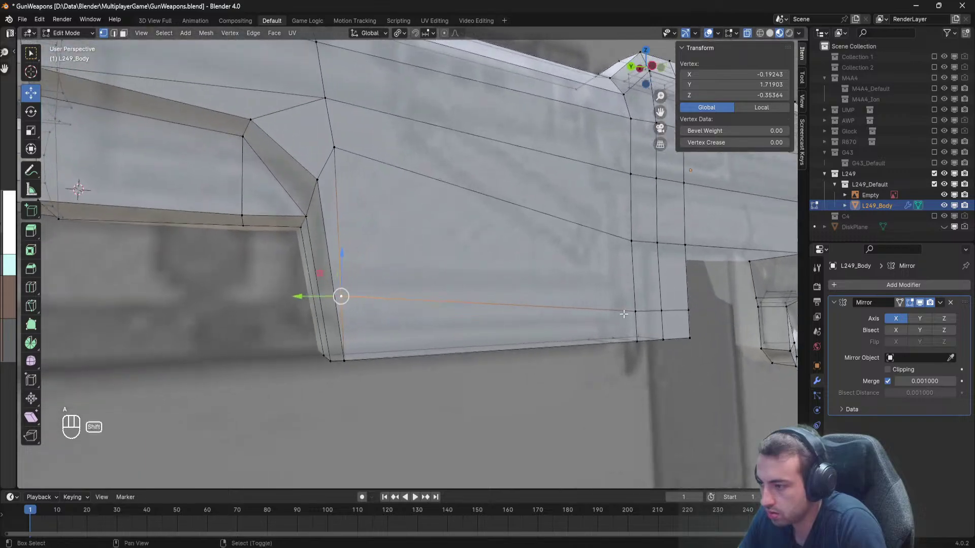
{"action": "middle_click_drag", "start_coordinate": [687, 309], "coordinate": [529, 296]}
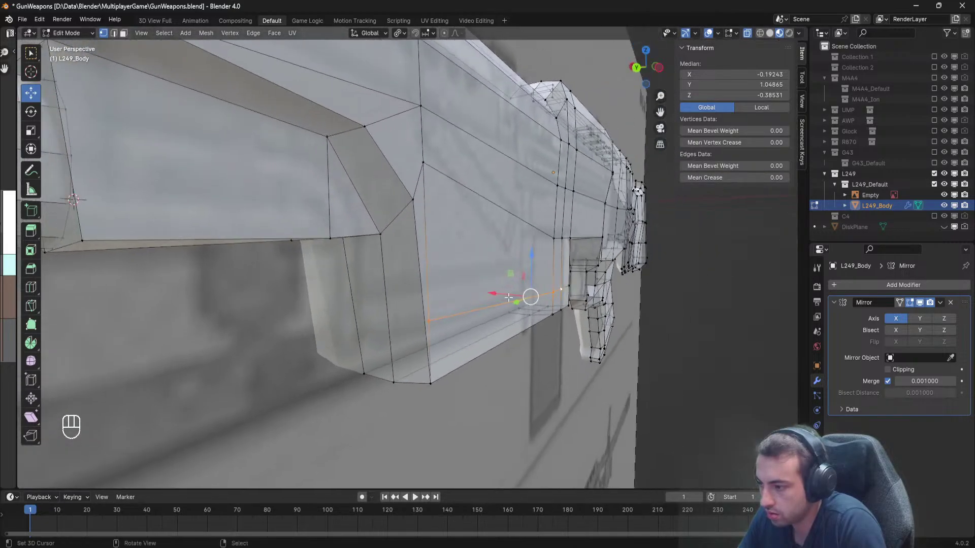
{"action": "key", "text": "g"}
{"action": "key", "text": "x"}
{"action": "left_click_drag", "start_coordinate": [501, 294], "coordinate": [501, 294]}
{"action": "key", "text": "a"}
Shift the corner vertices along the handguard's bottom side edge very slightly along X.
{"action": "key", "text": "alt+Tab"}
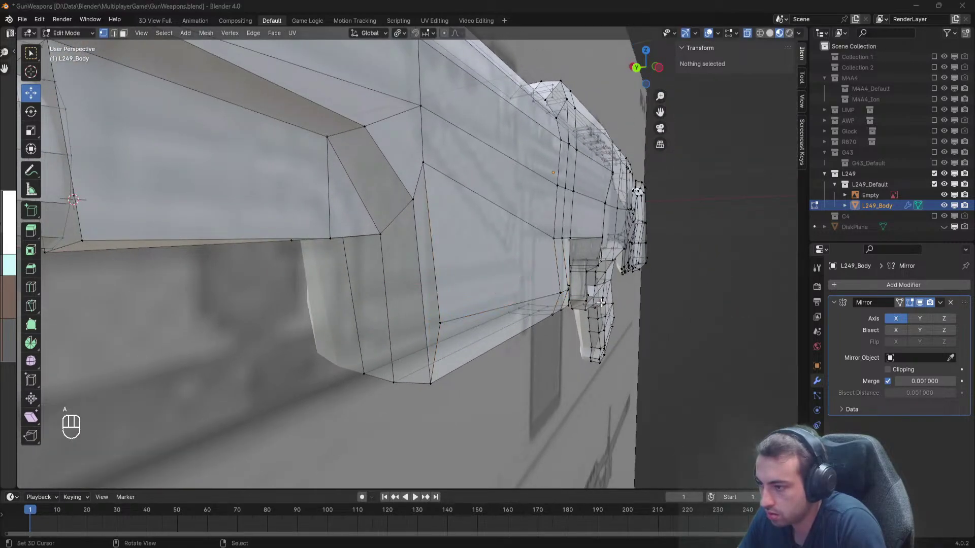
{"action": "key", "text": "alt+Tab"}
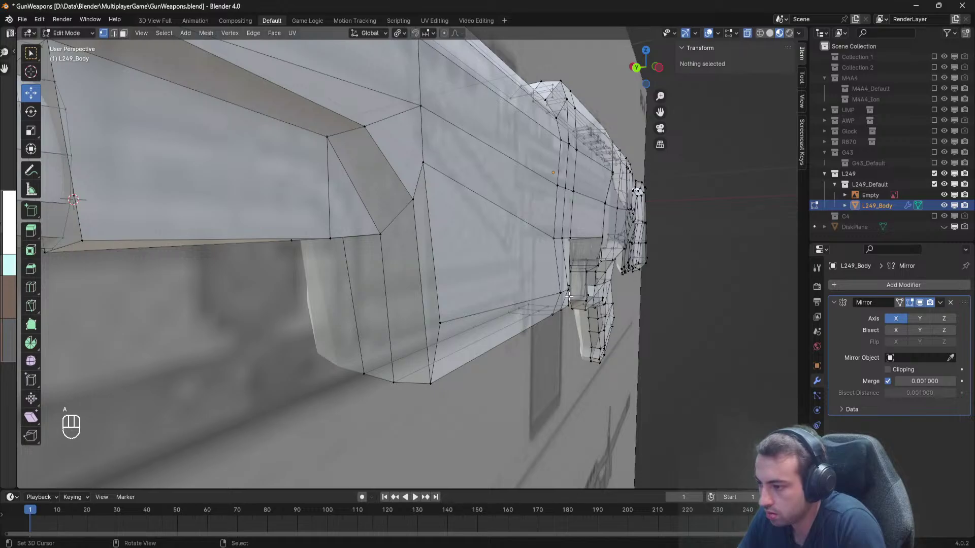
{"action": "left_click", "coordinate": [431, 383]}
{"action": "middle_click_drag", "start_coordinate": [429, 381], "coordinate": [344, 370], "text": "shift"}
{"action": "left_click", "coordinate": [659, 334]}
{"action": "middle_click_drag", "start_coordinate": [655, 333], "coordinate": [479, 350]}
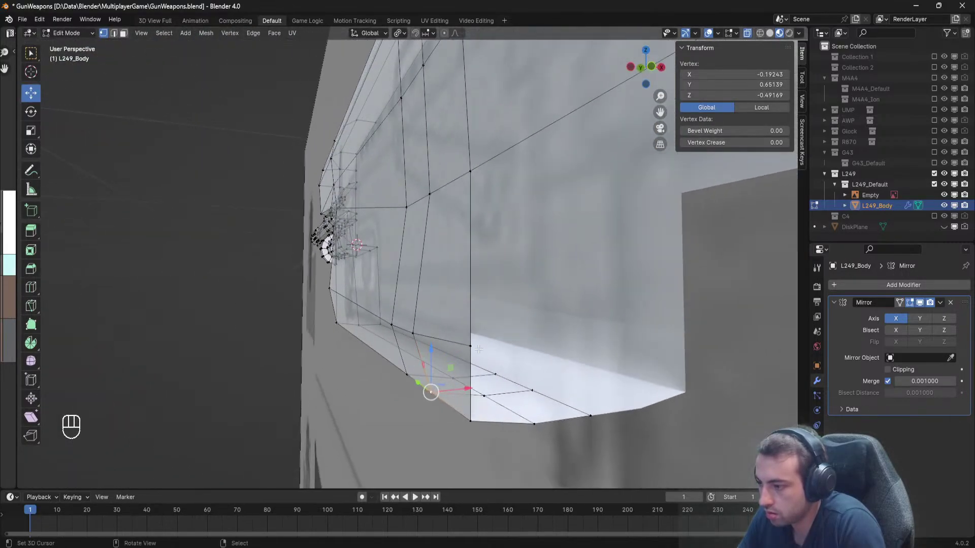
{"action": "left_click", "coordinate": [402, 385], "text": "shift"}
{"action": "middle_click_drag", "start_coordinate": [402, 385], "coordinate": [406, 355]}
{"action": "left_click", "coordinate": [446, 334], "text": "shift"}
{"action": "scroll", "coordinate": [445, 334], "scroll_direction": "up", "scroll_amount": 2}
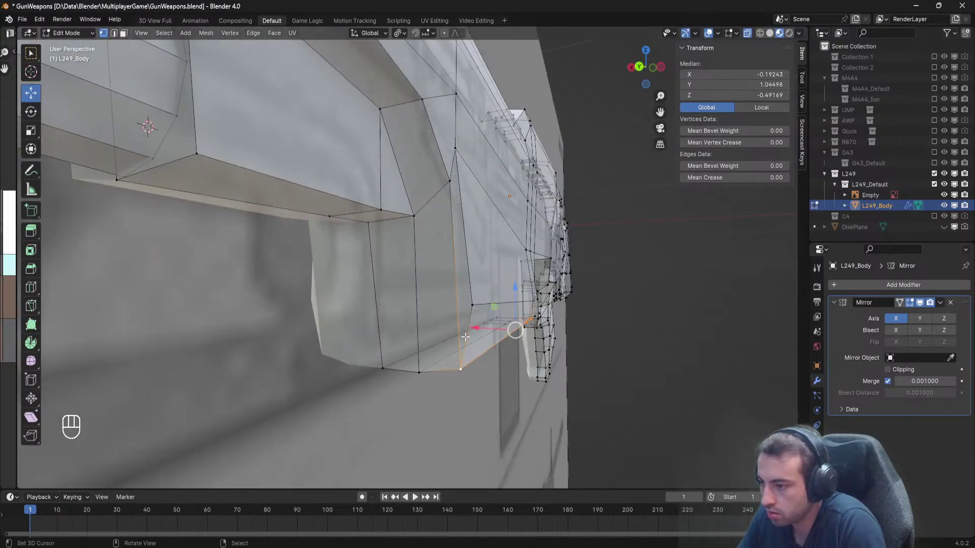
{"action": "left_click_drag", "start_coordinate": [476, 328], "coordinate": [480, 329]}
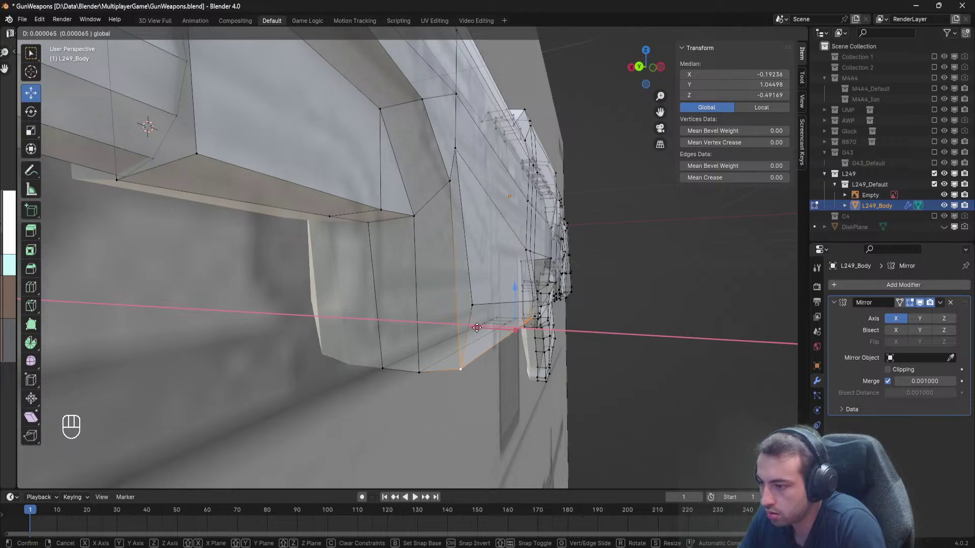
{"action": "left_click", "coordinate": [477, 327]}
Cut a lengthwise edge with the Knife across the handguard's lower side strip, between the added loop and the bottom edge.
{"action": "middle_click_drag", "start_coordinate": [477, 328], "coordinate": [431, 330]}
{"action": "key", "text": "a"}
{"action": "key", "text": "ctrl+r"}
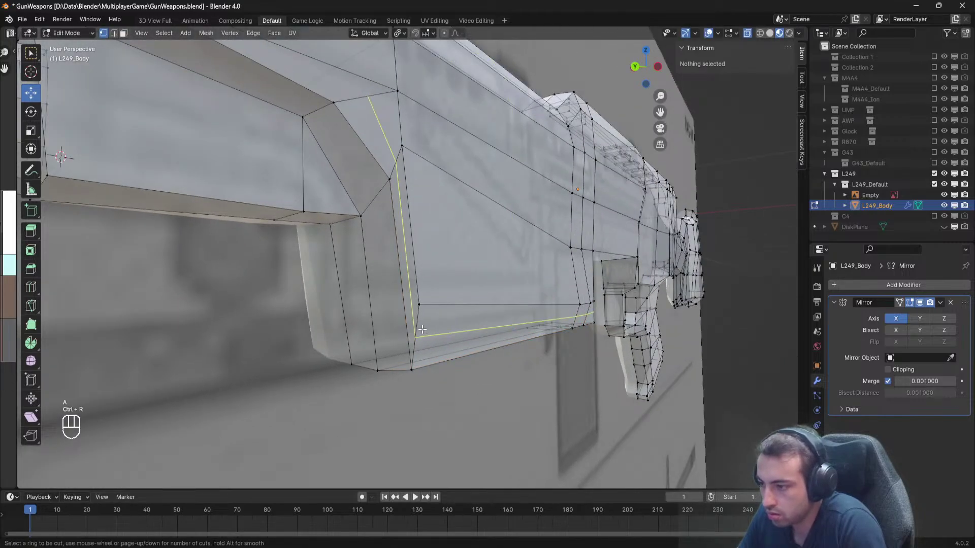
{"action": "middle_click_drag", "start_coordinate": [420, 330], "coordinate": [373, 335]}
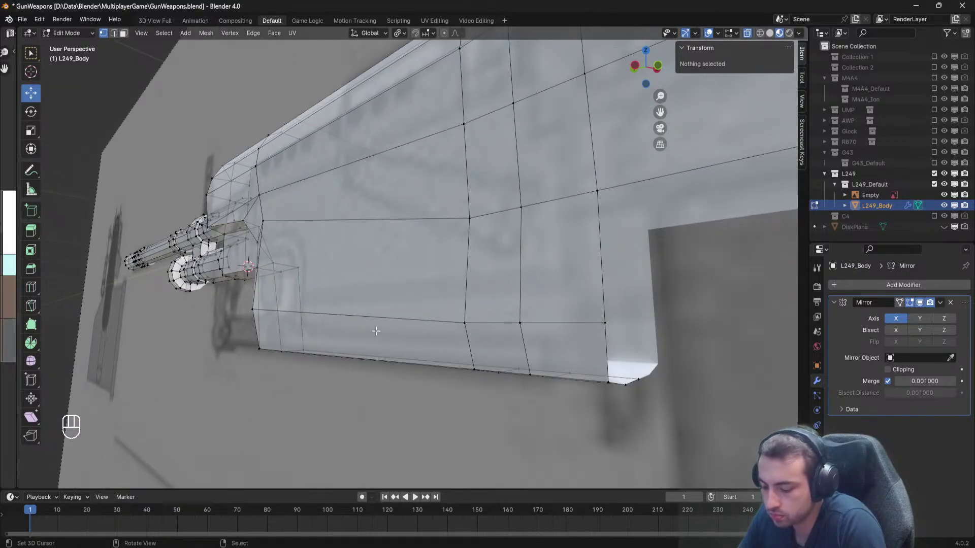
{"action": "key", "text": "k"}
{"action": "left_click", "coordinate": [607, 354]}
{"action": "middle_click_drag", "start_coordinate": [274, 339], "coordinate": [396, 341]}
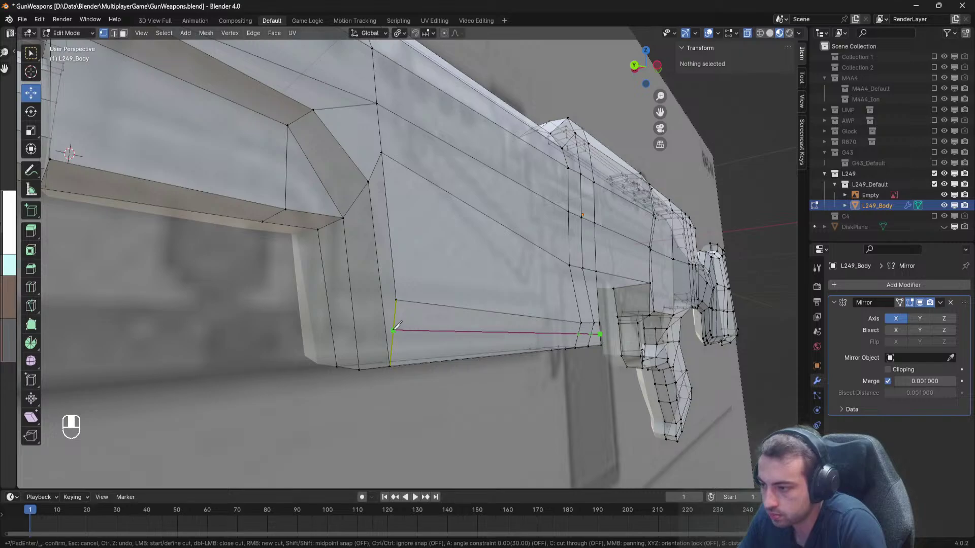
{"action": "key", "text": "Return"}
Try moving the knife-cut edge outward along X, check the shape in Object Mode and undo the move.
{"action": "middle_click_drag", "start_coordinate": [414, 333], "coordinate": [569, 345]}
{"action": "left_click_drag", "start_coordinate": [525, 342], "coordinate": [531, 342]}
{"action": "key", "text": "a"}
{"action": "key", "text": "Tab"}
{"action": "mouse_move", "coordinate": [530, 342]}
{"action": "middle_mouse_down"}
{"action": "mouse_move", "coordinate": [500, 338]}
{"action": "mouse_move", "coordinate": [514, 341]}
{"action": "middle_mouse_up"}
{"action": "key", "text": "Tab"}
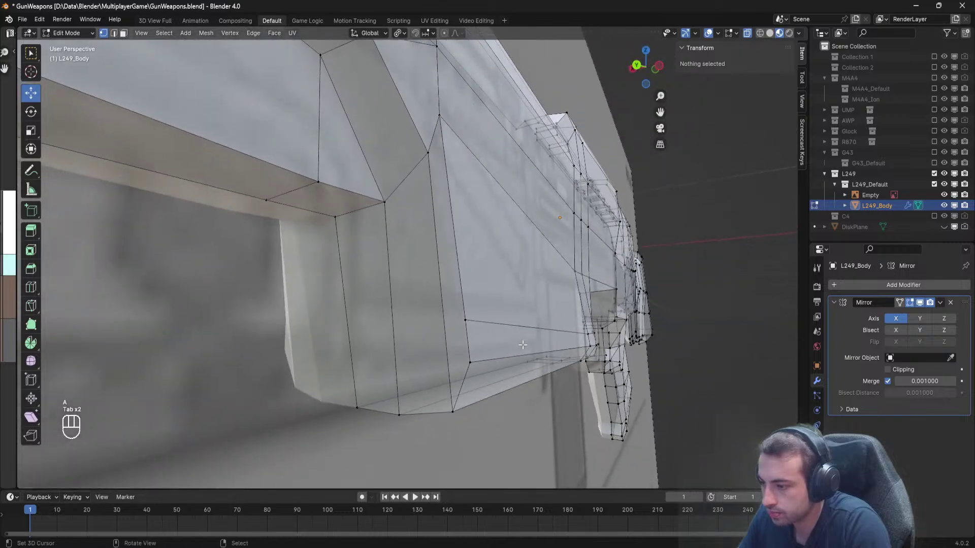
{"action": "key", "text": "ctrl+z"}
{"action": "key", "text": "ctrl+z"}
{"action": "key", "text": "ctrl+z"}
Move the knife-cut edge on the handguard's lower side slightly outward along X.
{"action": "left_click_drag", "start_coordinate": [531, 344], "coordinate": [533, 343]}
{"action": "key", "text": "a"}
{"action": "middle_click_drag", "start_coordinate": [533, 342], "coordinate": [474, 337]}
{"action": "scroll", "coordinate": [474, 337], "scroll_direction": "down", "scroll_amount": 1}
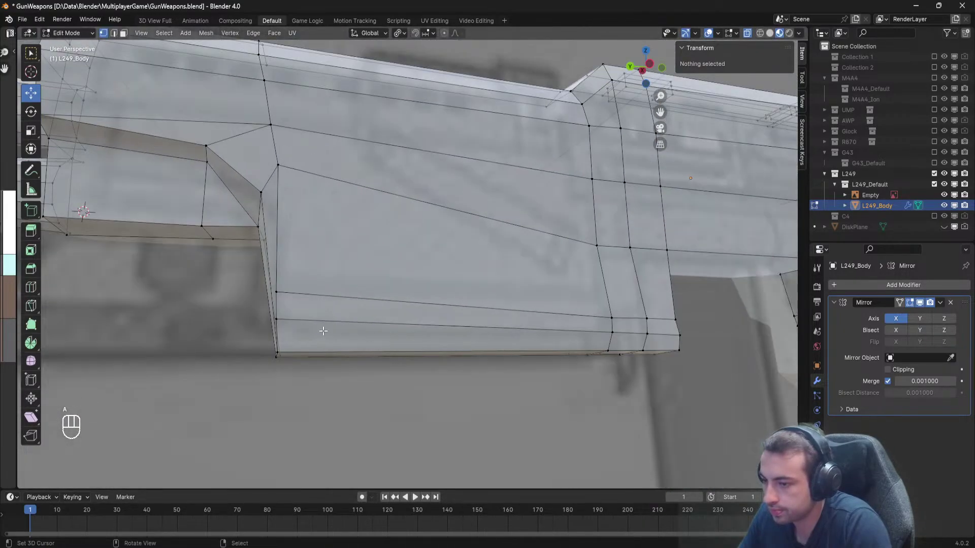
Lower the two front vertices of the handguard's new lengthwise edges along Z, return to Object Mode and save the file.
{"action": "right_click", "coordinate": [277, 319]}
{"action": "middle_click_drag", "start_coordinate": [280, 319], "coordinate": [351, 317]}
{"action": "right_click", "coordinate": [363, 303], "text": "shift"}
{"action": "left_click_drag", "start_coordinate": [367, 279], "coordinate": [378, 294]}
{"action": "key", "text": "a"}
{"action": "key", "text": "Tab"}
{"action": "scroll", "coordinate": [380, 300], "scroll_direction": "down", "scroll_amount": 3}
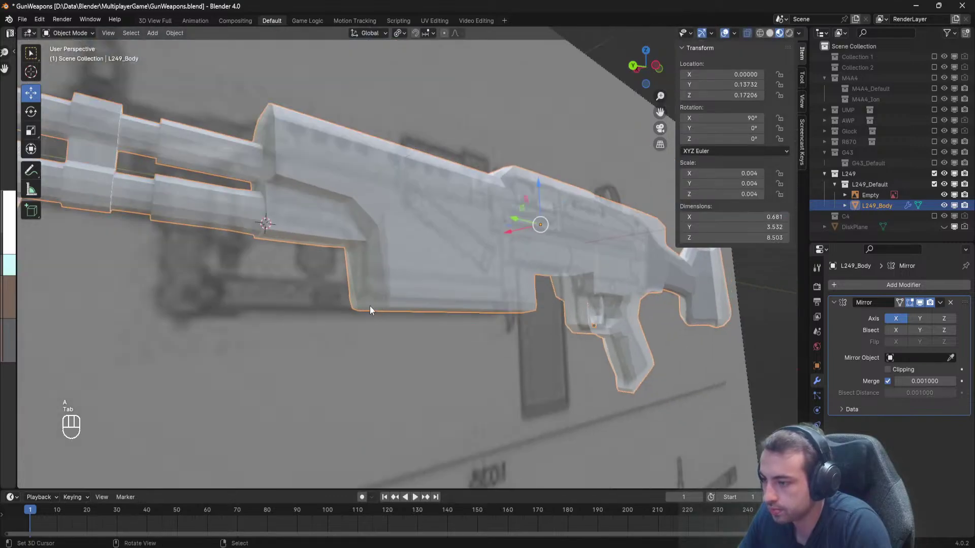
{"action": "right_click", "coordinate": [367, 359]}
{"action": "middle_click_drag", "start_coordinate": [367, 358], "coordinate": [321, 375]}
{"action": "key", "text": "ctrl+s"}
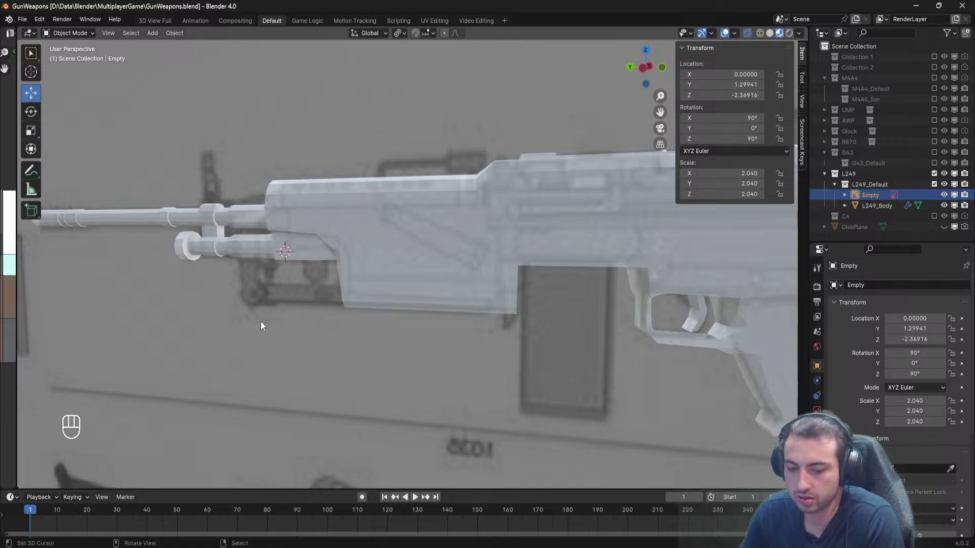
Compare the gun body and handguard with the side-view reference drawing and save the file.
{"action": "scroll", "coordinate": [264, 322], "scroll_direction": "down", "scroll_amount": 2}
{"action": "scroll", "coordinate": [300, 322], "scroll_direction": "down", "scroll_amount": 2}
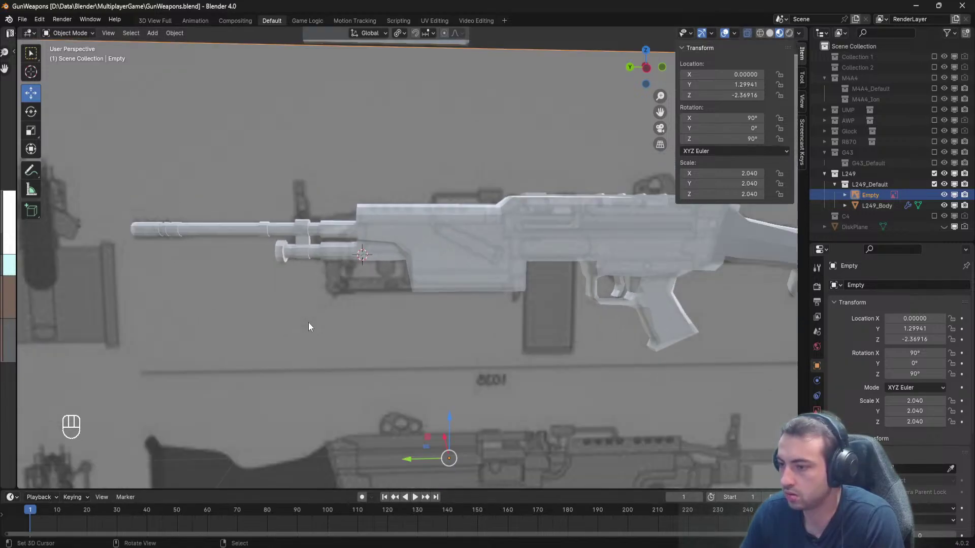
{"action": "scroll", "coordinate": [309, 327], "scroll_direction": "down", "scroll_amount": 2}
{"action": "key", "text": "ctrl+s"}
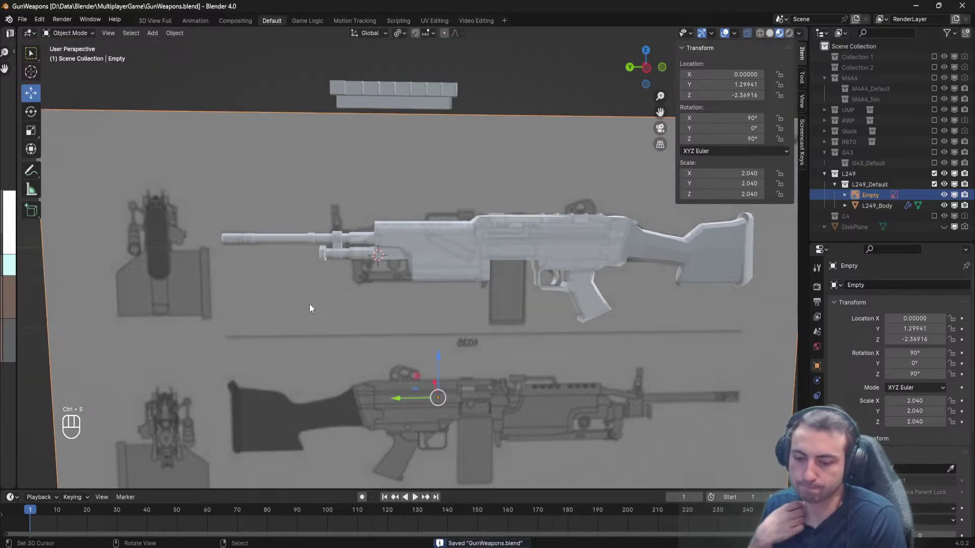
{"action": "scroll", "coordinate": [284, 317], "scroll_direction": "up", "scroll_amount": 5}
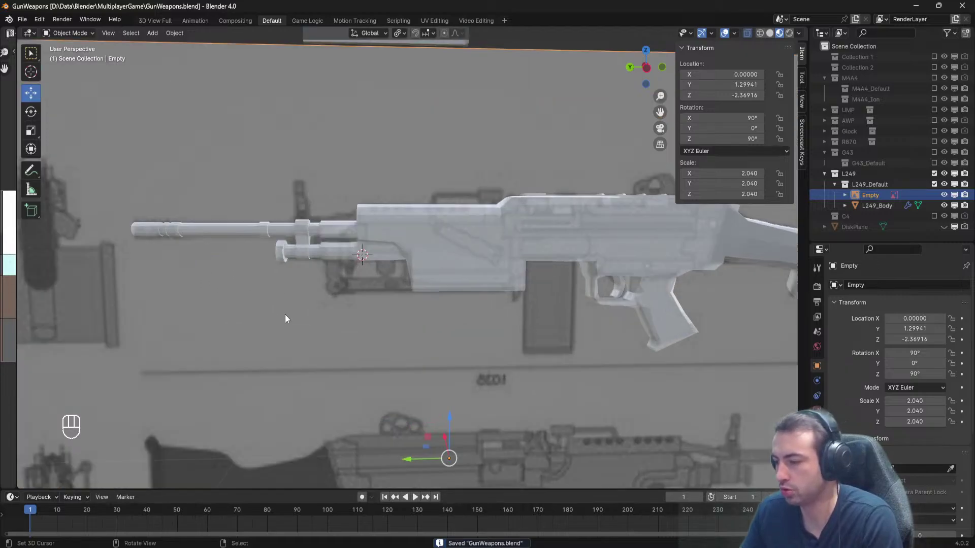
{"action": "middle_click_drag", "start_coordinate": [317, 308], "coordinate": [352, 310], "text": "shift"}
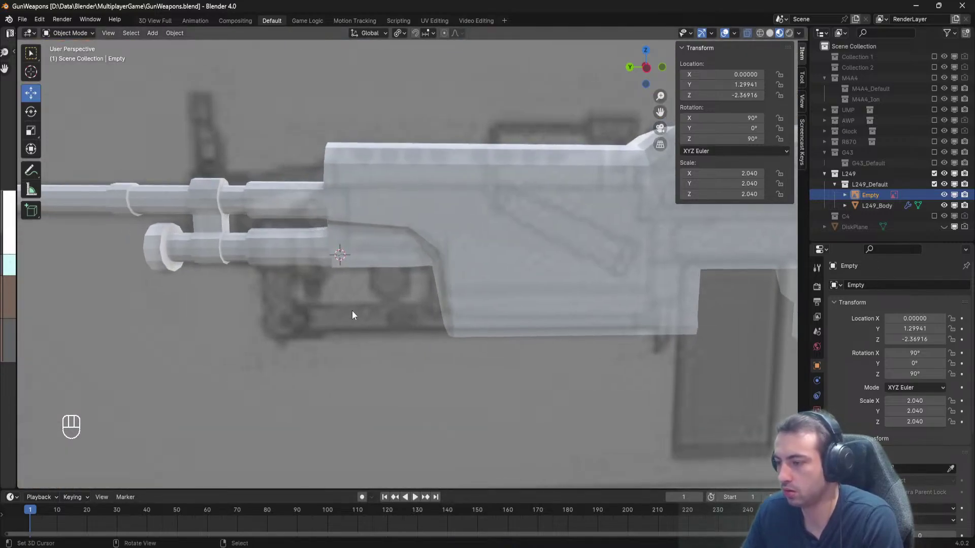
Inspect the lower tube and handguard front of the gun body in Edit Mode against the reference and save the file.
{"action": "left_click", "coordinate": [471, 317]}
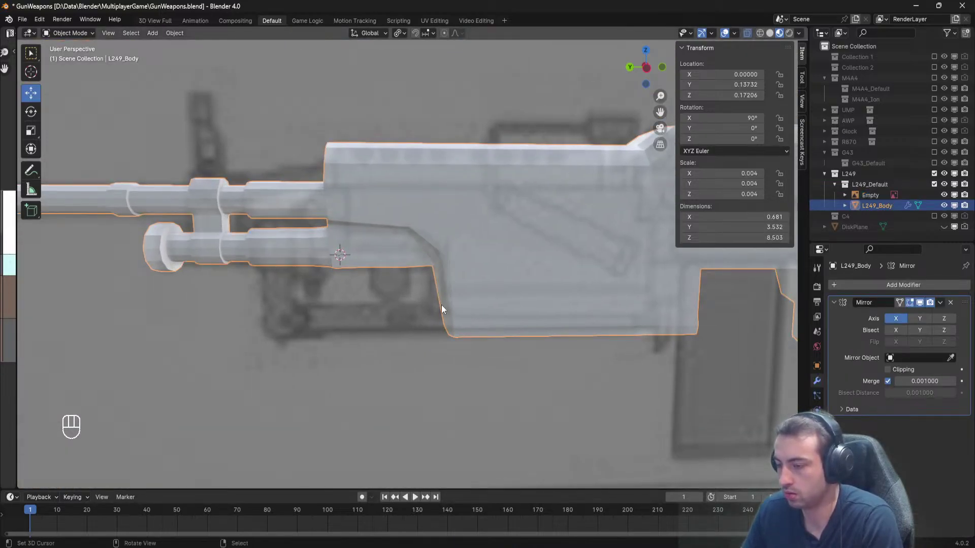
{"action": "key", "text": "Tab"}
{"action": "scroll", "coordinate": [325, 289], "scroll_direction": "up", "scroll_amount": 2}
{"action": "middle_click_drag", "start_coordinate": [307, 287], "coordinate": [526, 328], "text": "shift"}
{"action": "key", "text": "a"}
{"action": "key", "text": "a"}
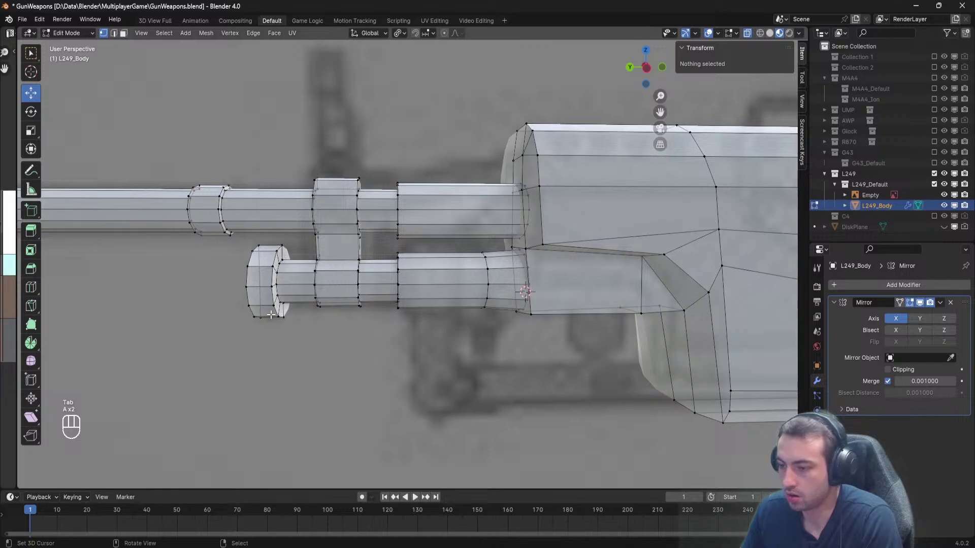
{"action": "middle_click_drag", "start_coordinate": [251, 300], "coordinate": [275, 303]}
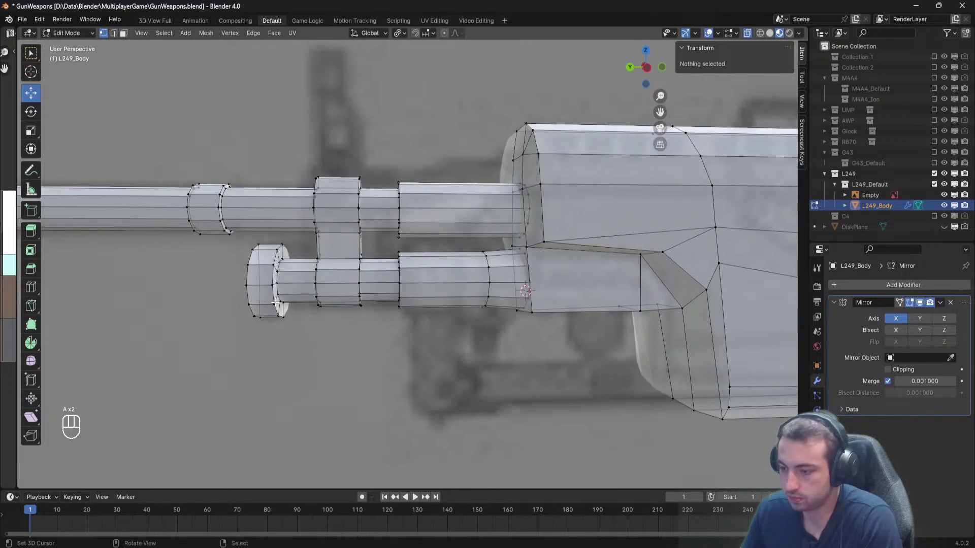
{"action": "left_click", "coordinate": [277, 314], "text": "alt"}
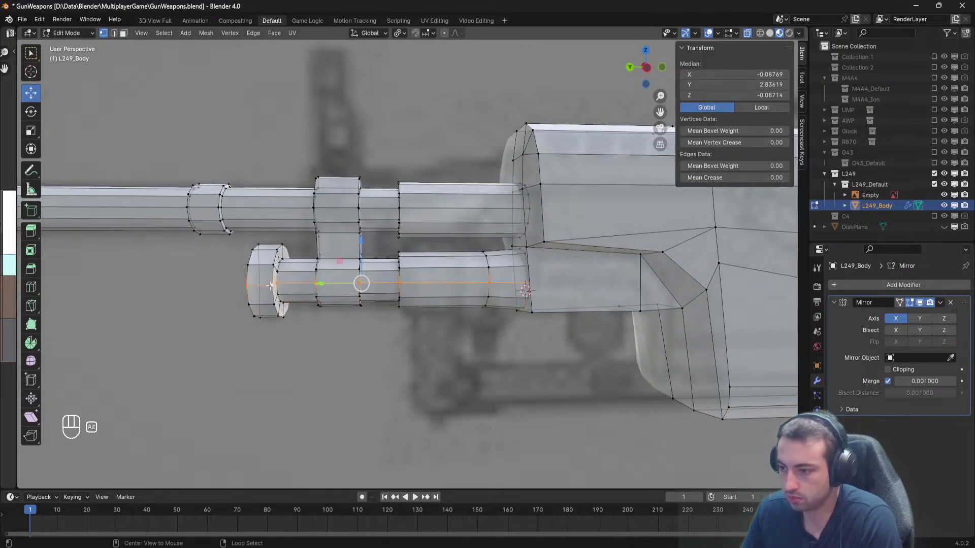
{"action": "key", "text": "a"}
{"action": "middle_click_drag", "start_coordinate": [272, 290], "coordinate": [347, 301]}
{"action": "key", "text": "ctrl+s"}
{"action": "scroll", "coordinate": [341, 301], "scroll_direction": "down", "scroll_amount": 3}
{"action": "scroll", "coordinate": [347, 302], "scroll_direction": "up", "scroll_amount": 2}
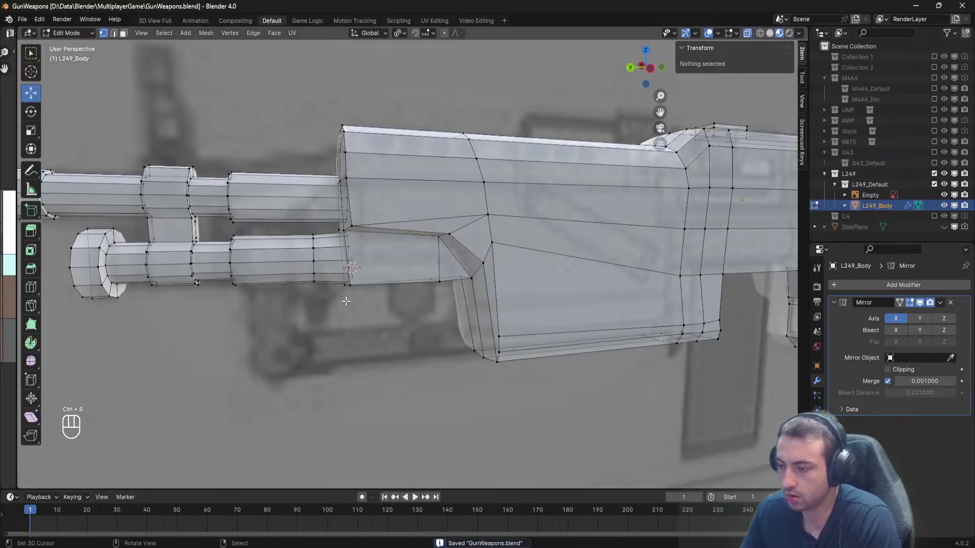
Add an 8-sided cylinder at the 3D cursor inside the gun body mesh.
{"action": "key", "text": "space"}
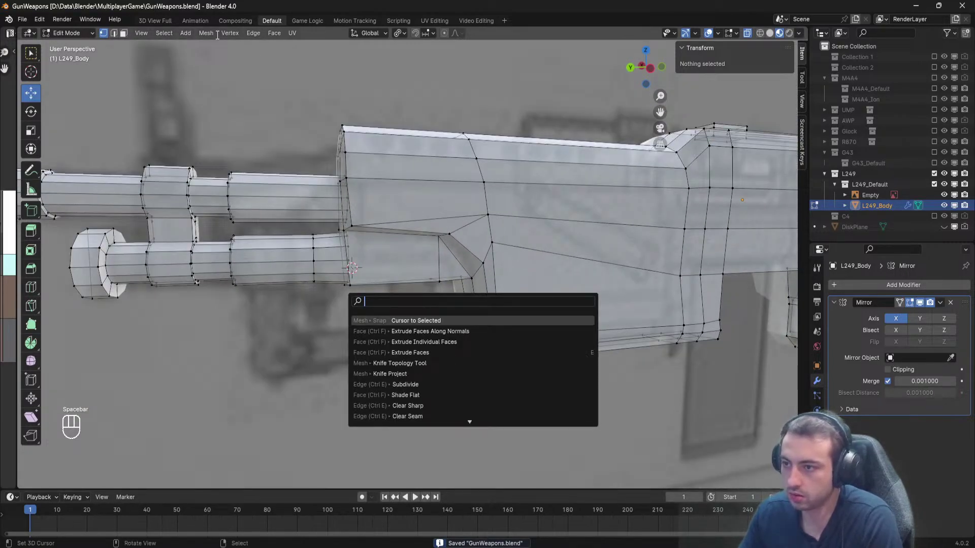
{"action": "left_click", "coordinate": [185, 33]}
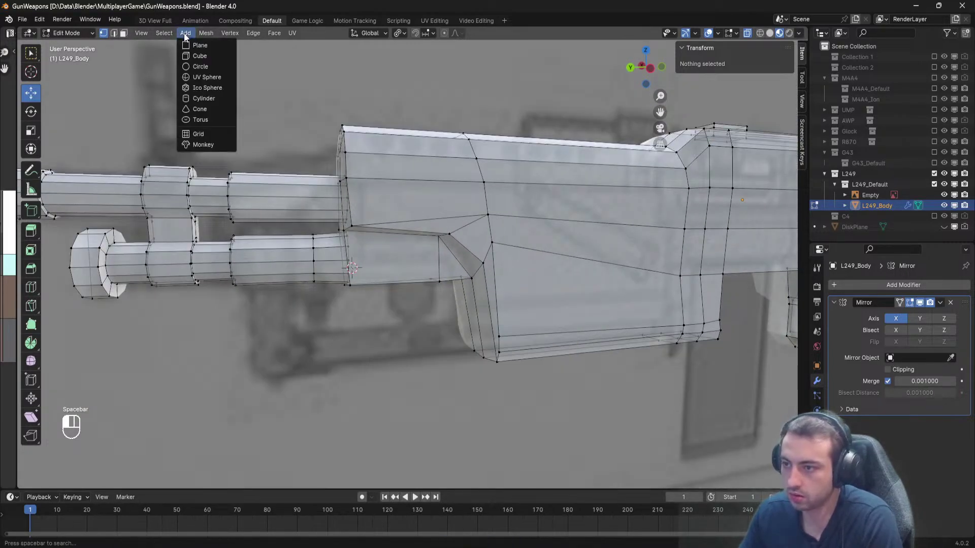
{"action": "left_click", "coordinate": [200, 99]}
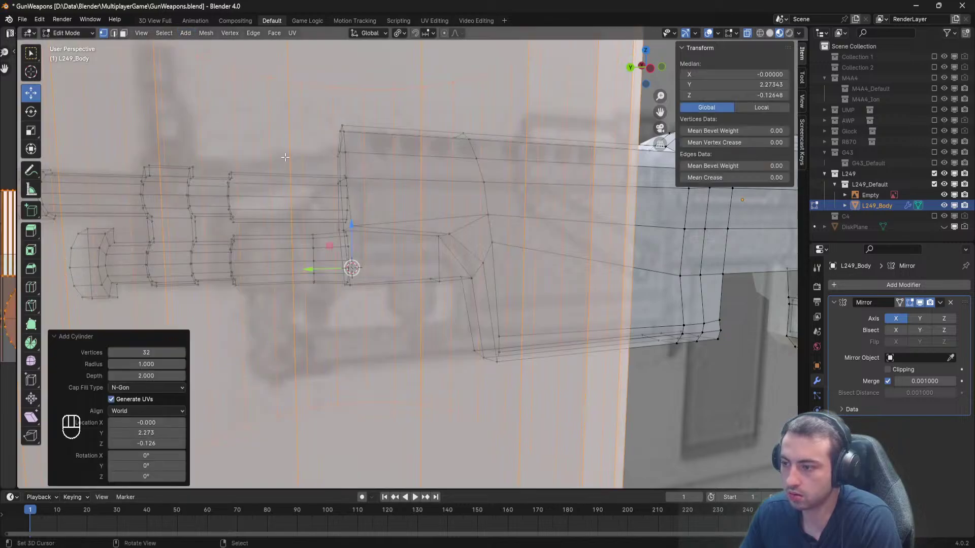
{"action": "left_click", "coordinate": [143, 358]}
{"action": "type", "text": "8"}
{"action": "key", "text": "Return"}
Scale the new cylinder uniformly down to about 0.139.
{"action": "scroll", "coordinate": [432, 279], "scroll_direction": "down", "scroll_amount": 3}
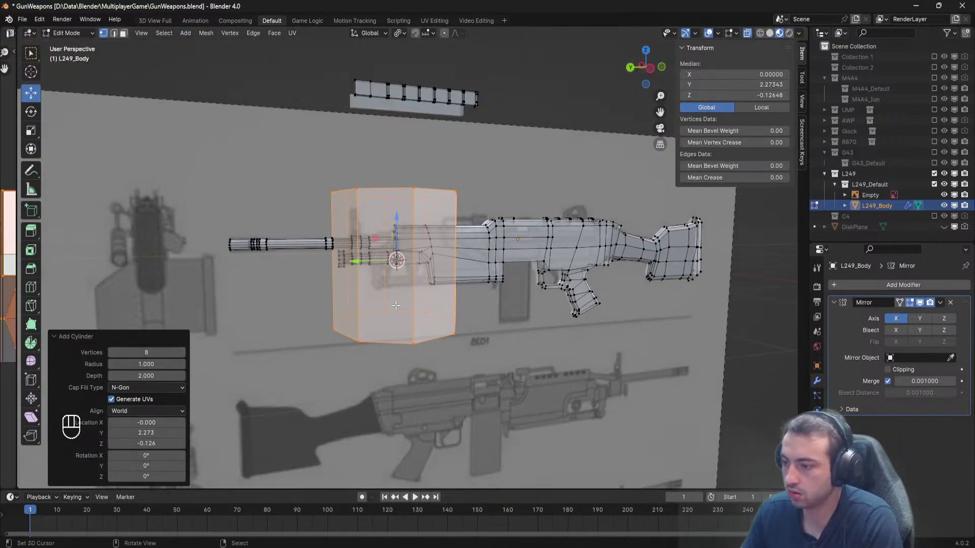
{"action": "scroll", "coordinate": [432, 279], "scroll_direction": "up", "scroll_amount": 3}
{"action": "key", "text": "s"}
{"action": "left_click", "coordinate": [409, 274]}
{"action": "scroll", "coordinate": [470, 292], "scroll_direction": "up", "scroll_amount": 5}
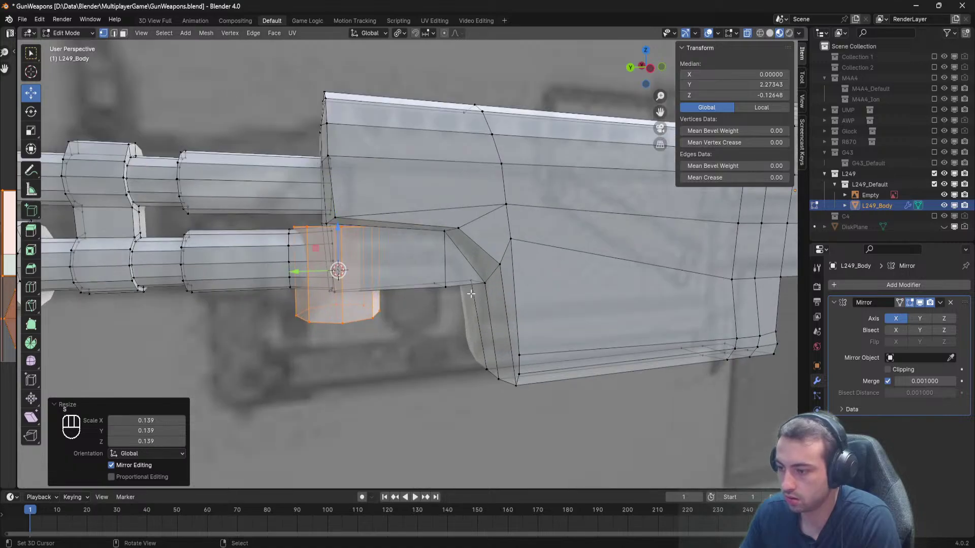
Rotate the cylinder 90° about the global Y axis so it lies crosswise to the barrel.
{"action": "key", "text": "r"}
{"action": "key", "text": "x"}
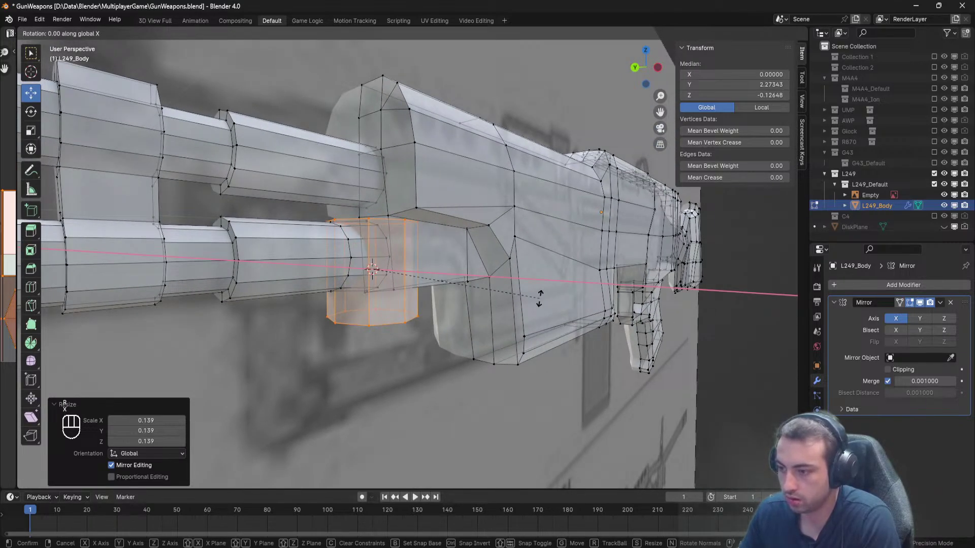
{"action": "type", "text": "y90"}
{"action": "key", "text": "Return"}
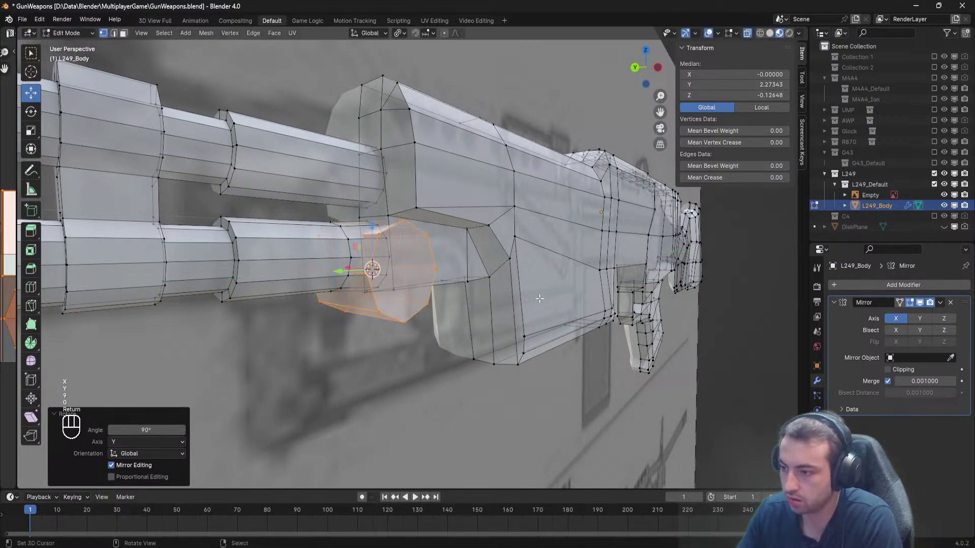
Move the whole cylinder along negative X, completely clear of the mirror plane.
{"action": "middle_click_drag", "start_coordinate": [332, 287], "coordinate": [411, 292]}
{"action": "left_click_drag", "start_coordinate": [376, 291], "coordinate": [481, 310]}
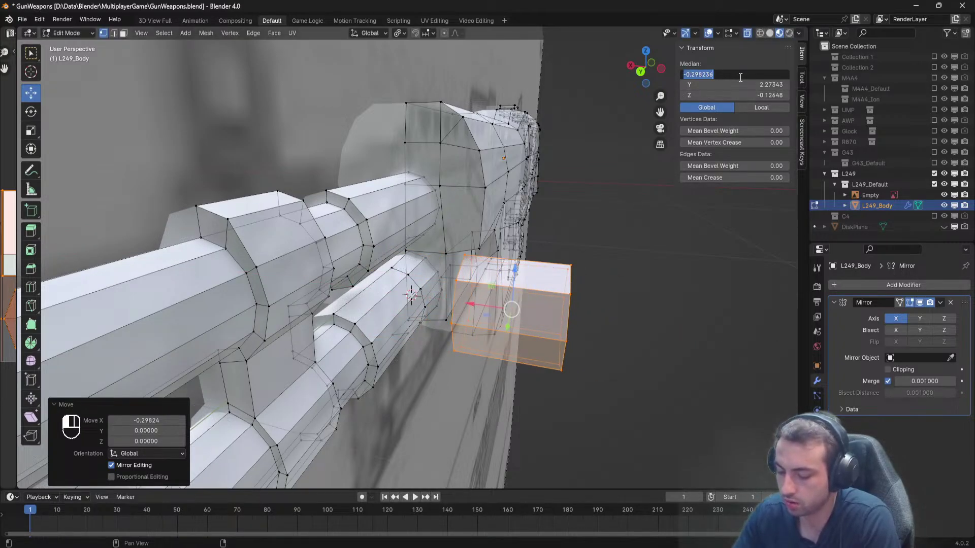
{"action": "left_click", "coordinate": [741, 78]}
{"action": "type", "text": "-0.5"}
{"action": "key", "text": "Return"}
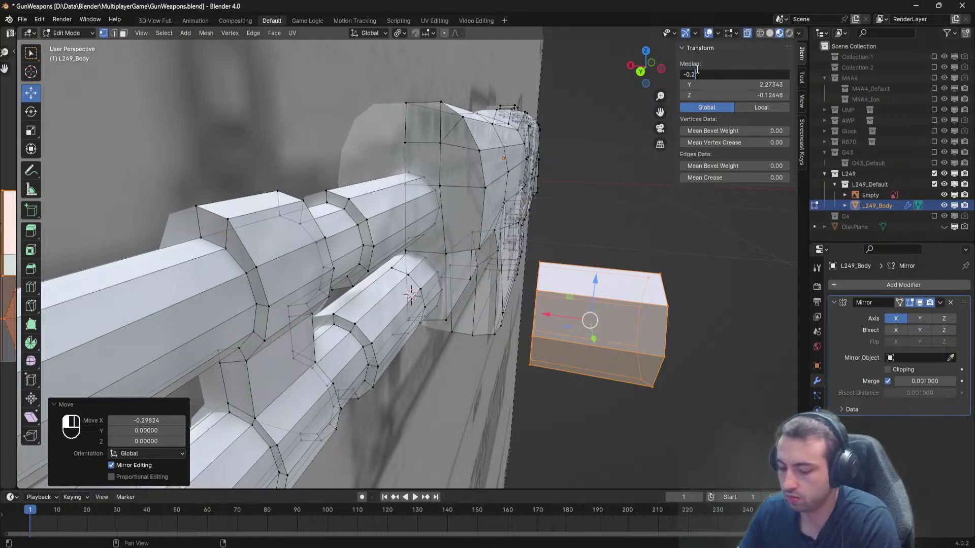
{"action": "key", "text": "Return"}
Set the median X of the cylinder's inner end loop to 0, extending it to the mirror plane.
{"action": "middle_click_drag", "start_coordinate": [457, 284], "coordinate": [488, 292]}
{"action": "key", "text": "alt+a"}
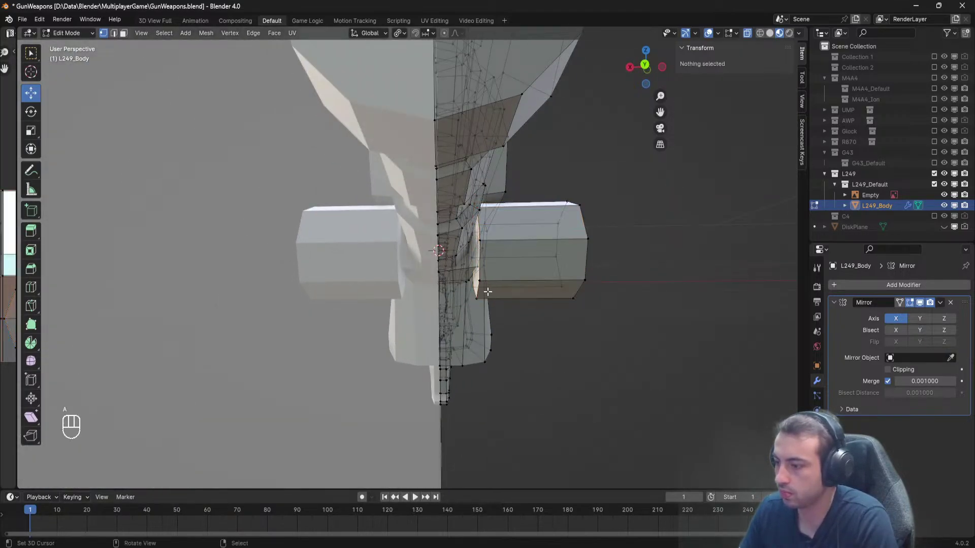
{"action": "left_click", "coordinate": [481, 283], "text": "alt"}
{"action": "left_click", "coordinate": [728, 76]}
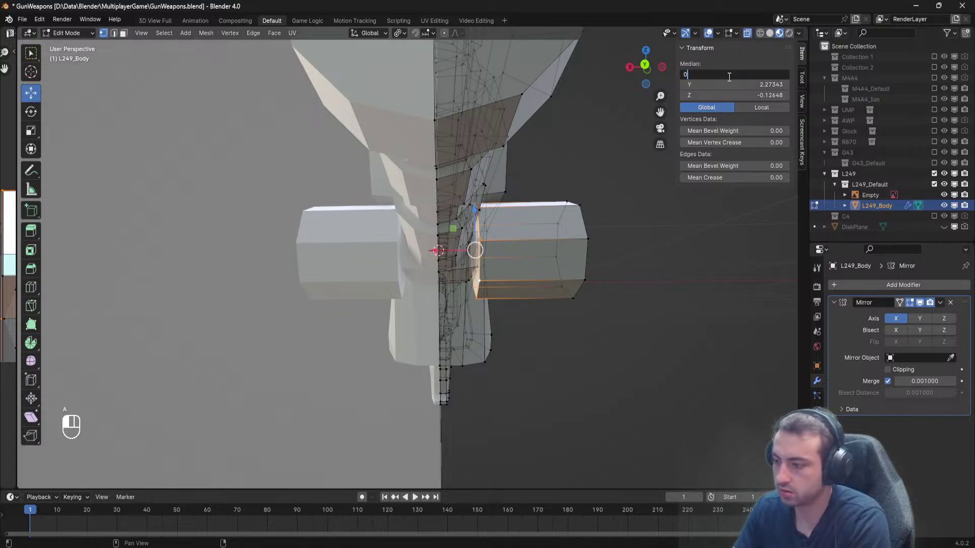
{"action": "key", "text": "Return"}
Pull the cylinder's outer end loop inward along X to about -0.126.
{"action": "key", "text": "alt+a"}
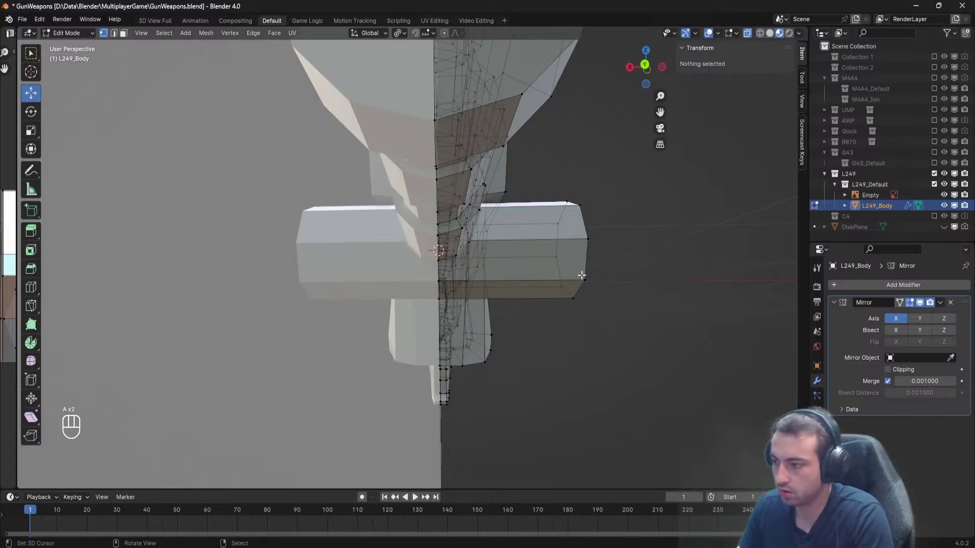
{"action": "left_click", "coordinate": [584, 273], "text": "alt"}
{"action": "left_click_drag", "start_coordinate": [530, 247], "coordinate": [441, 248]}
{"action": "middle_click_drag", "start_coordinate": [485, 248], "coordinate": [405, 271]}
Select the whole cylinder and scale it to about 0.512 in Y and Z, leaving X locked.
{"action": "key", "text": "a"}
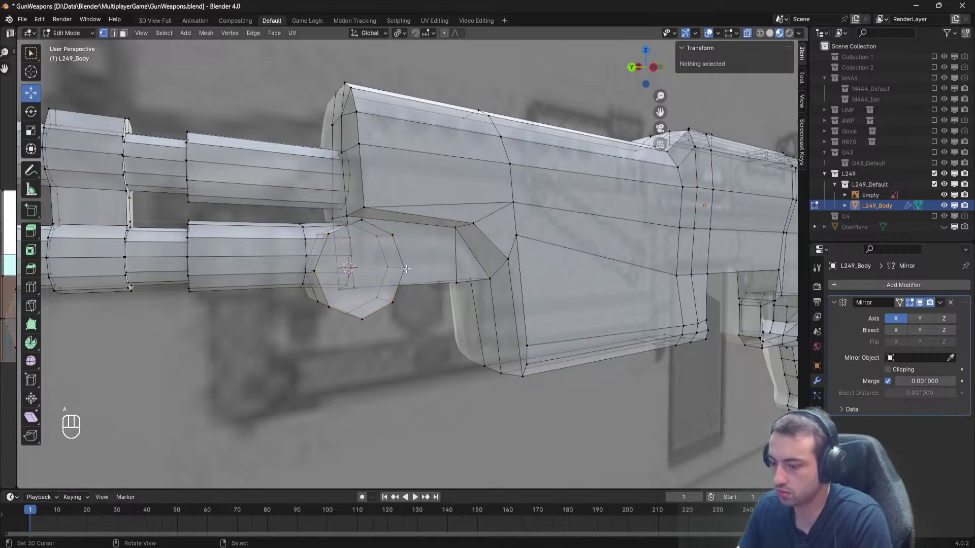
{"action": "key", "text": "l"}
{"action": "key", "text": "s"}
{"action": "key", "text": "shift+x"}
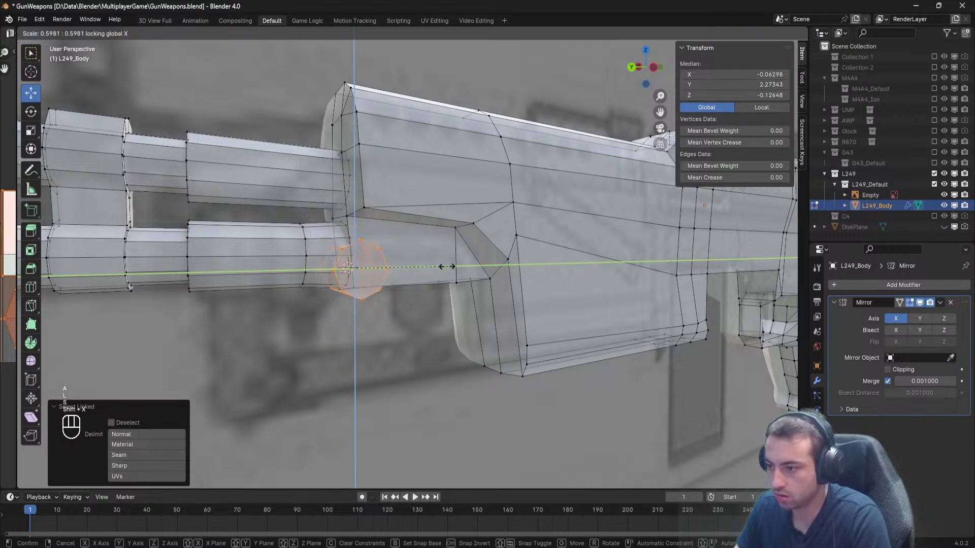
{"action": "left_click", "coordinate": [432, 261]}
In the left orthographic view, move the cylinder about -0.267 in Y and -0.129 in Z, just beneath the handguard's front section.
{"action": "key", "text": "KP_3"}
{"action": "key", "text": "KP_9"}
{"action": "scroll", "coordinate": [381, 268], "scroll_direction": "up", "scroll_amount": 4}
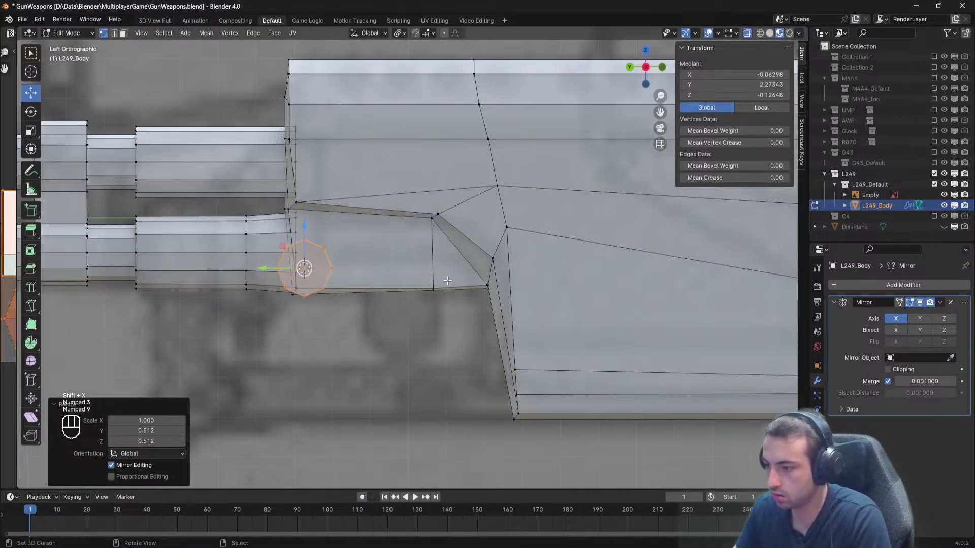
{"action": "key", "text": "g"}
{"action": "left_click", "coordinate": [502, 331]}
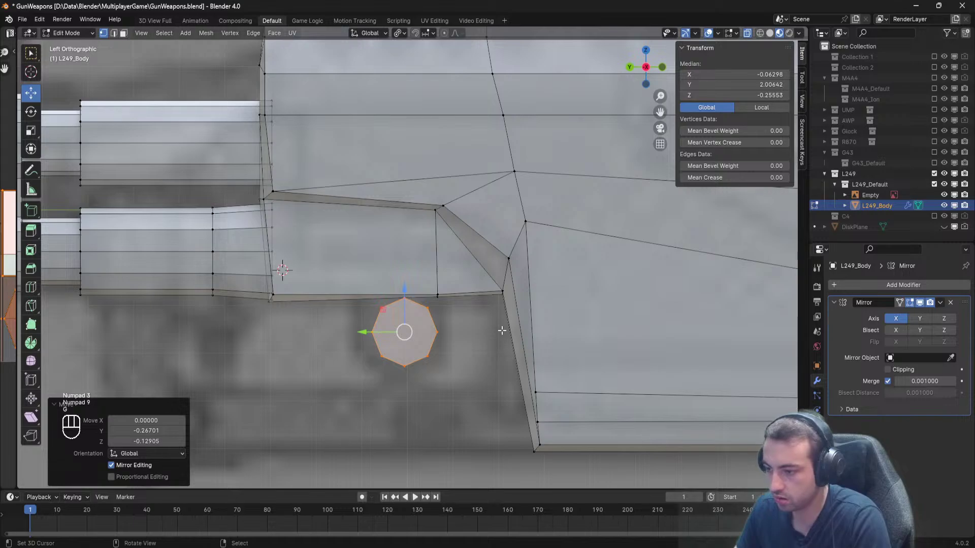
{"action": "key", "text": "s"}
{"action": "key", "text": "shift+y"}
{"action": "left_click", "coordinate": [548, 331]}
{"action": "key", "text": "ctrl+z"}
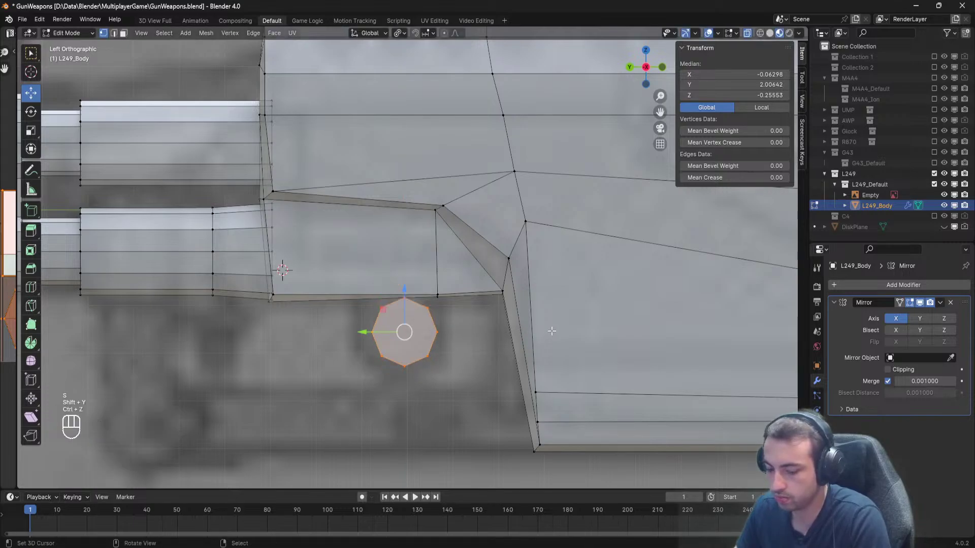
{"action": "key", "text": "s"}
{"action": "key", "text": "shift+y"}
{"action": "left_click", "coordinate": [586, 331]}
{"action": "key", "text": "ctrl+z"}
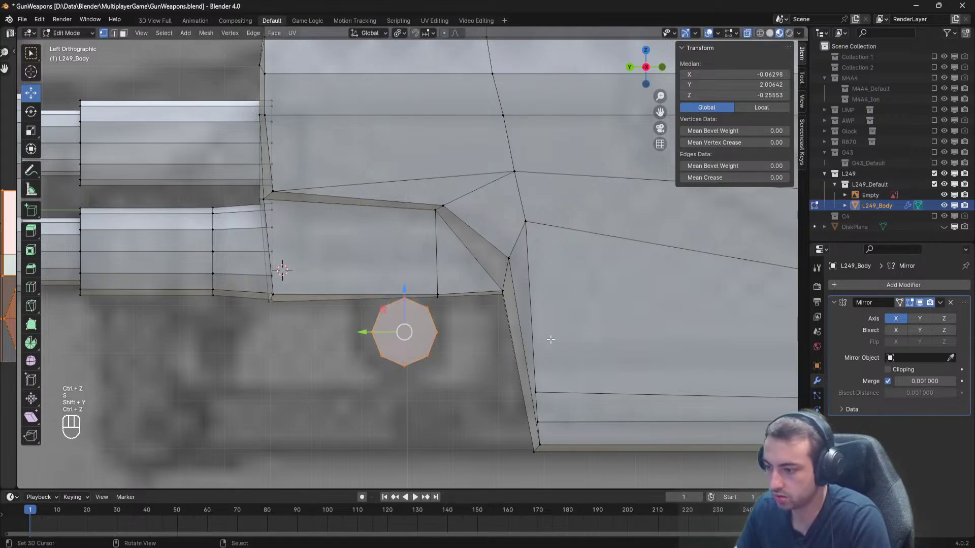
Scale the cylinder up about 1.47 times in Y and Z with X locked, and raise it slightly along Z.
{"action": "key", "text": "s"}
{"action": "key", "text": "shift+x"}
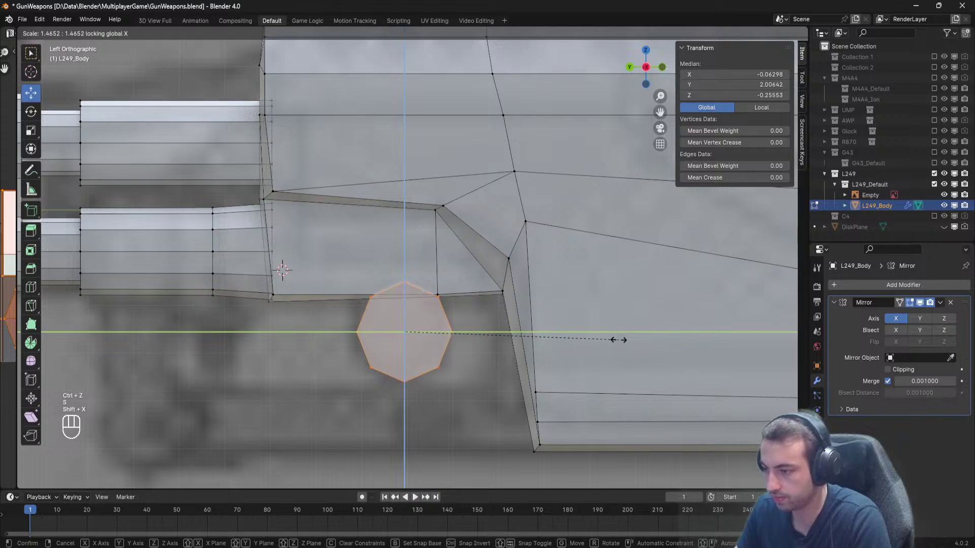
{"action": "left_click", "coordinate": [618, 339]}
{"action": "left_click_drag", "start_coordinate": [402, 289], "coordinate": [402, 286]}
{"action": "key", "text": "a"}
{"action": "scroll", "coordinate": [425, 311], "scroll_direction": "down", "scroll_amount": 2}
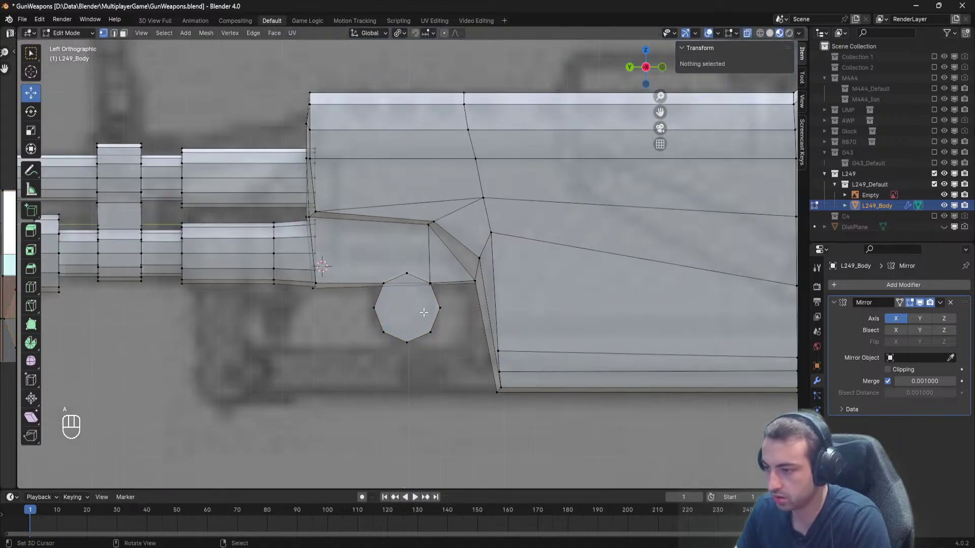
Examine the cylinder beneath the handguard in Object Mode, up close and against the side-view reference drawing.
{"action": "middle_click_drag", "start_coordinate": [424, 312], "coordinate": [498, 334]}
{"action": "scroll", "coordinate": [498, 335], "scroll_direction": "up", "scroll_amount": 8}
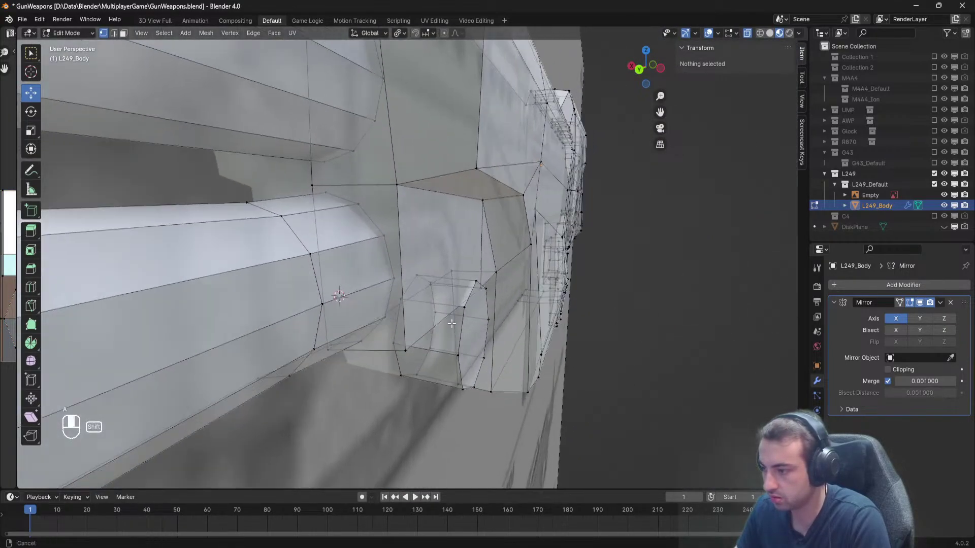
{"action": "key", "text": "Tab"}
{"action": "scroll", "coordinate": [410, 312], "scroll_direction": "up", "scroll_amount": 3}
{"action": "scroll", "coordinate": [351, 307], "scroll_direction": "down", "scroll_amount": 5}
{"action": "right_click", "coordinate": [275, 336]}
{"action": "scroll", "coordinate": [275, 336], "scroll_direction": "down", "scroll_amount": 4}
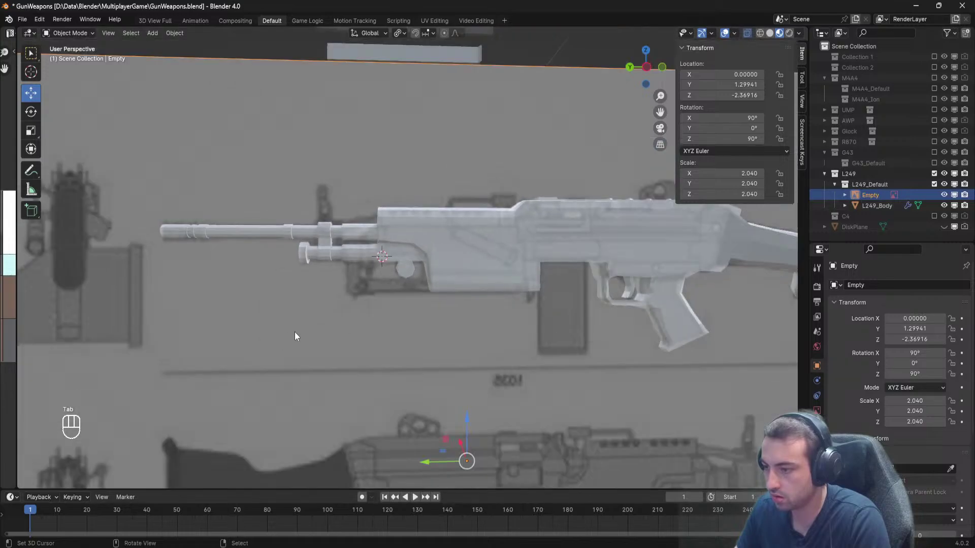
{"action": "middle_click_drag", "start_coordinate": [295, 332], "coordinate": [322, 330]}
{"action": "scroll", "coordinate": [322, 330], "scroll_direction": "up", "scroll_amount": 6}
{"action": "scroll", "coordinate": [370, 319], "scroll_direction": "up", "scroll_amount": 4}
{"action": "right_click", "coordinate": [370, 319]}
{"action": "scroll", "coordinate": [370, 319], "scroll_direction": "up", "scroll_amount": 2}
Extrude the cylinder's outer end loop in place and scale it inward to form an inset face.
{"action": "key", "text": "Tab"}
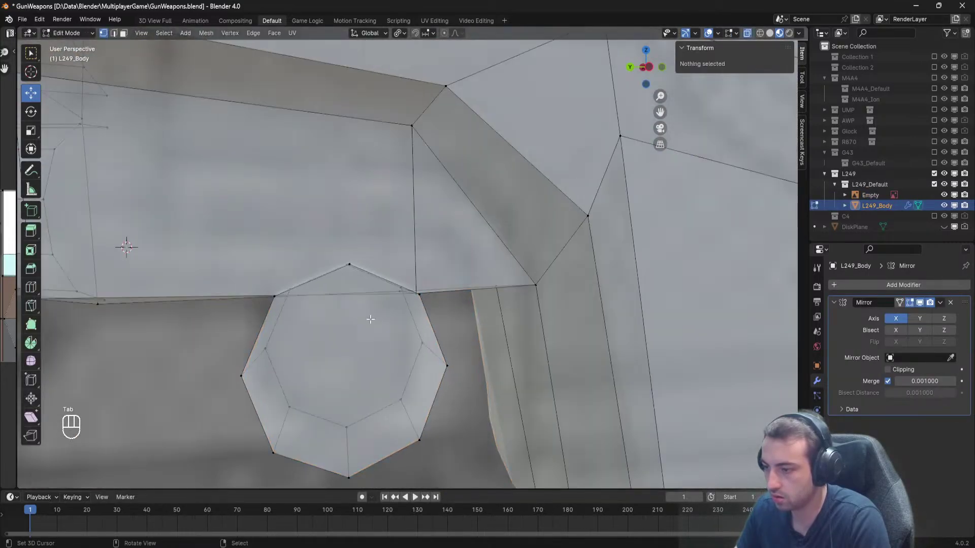
{"action": "right_click", "coordinate": [449, 365], "text": "alt"}
{"action": "scroll", "coordinate": [451, 366], "scroll_direction": "down", "scroll_amount": 2}
{"action": "key", "text": "e"}
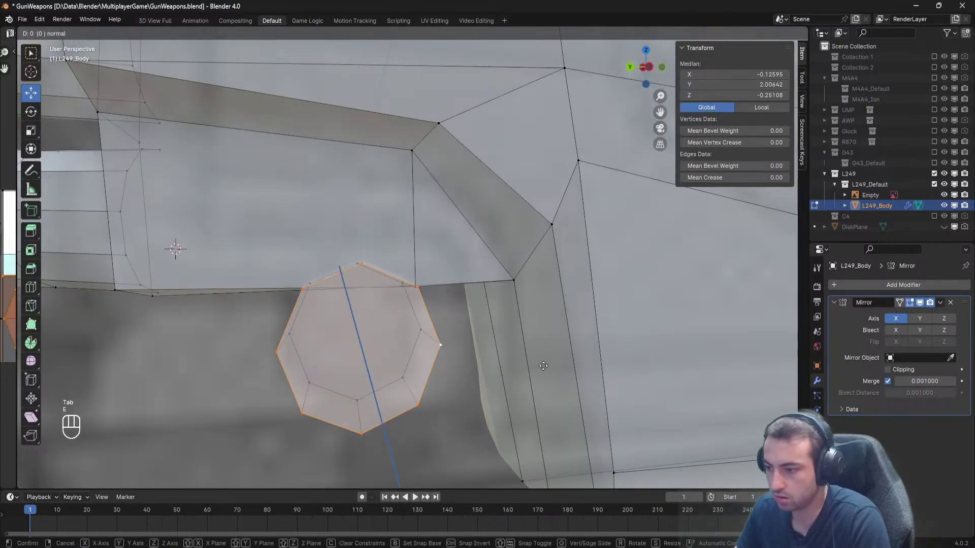
{"action": "right_click", "coordinate": [541, 364]}
{"action": "key", "text": "s"}
{"action": "left_click", "coordinate": [530, 359]}
Move the inset end face outward along X to about -0.135, leaving a chamfered rim around it.
{"action": "middle_click_drag", "start_coordinate": [530, 360], "coordinate": [401, 341]}
{"action": "key", "text": "g"}
{"action": "key", "text": "x"}
{"action": "left_click", "coordinate": [401, 341]}
{"action": "key", "text": "a"}
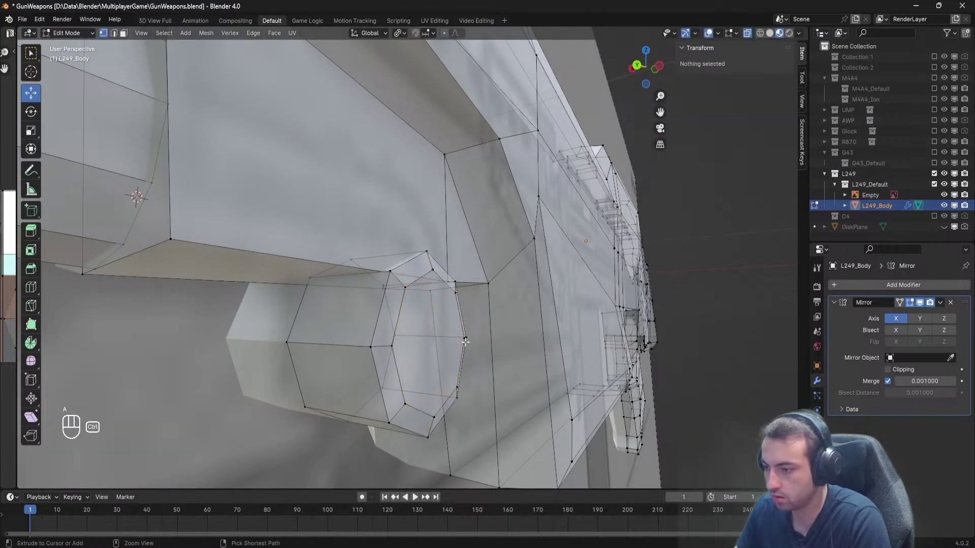
Save the file and compare the chamfered cylinder with the M249 photo in the browser.
{"action": "key", "text": "ctrl+s"}
{"action": "key", "text": "Tab"}
{"action": "scroll", "coordinate": [466, 342], "scroll_direction": "down", "scroll_amount": 6}
{"action": "middle_click_drag", "start_coordinate": [466, 342], "coordinate": [379, 341]}
{"action": "key", "text": "alt+Tab"}
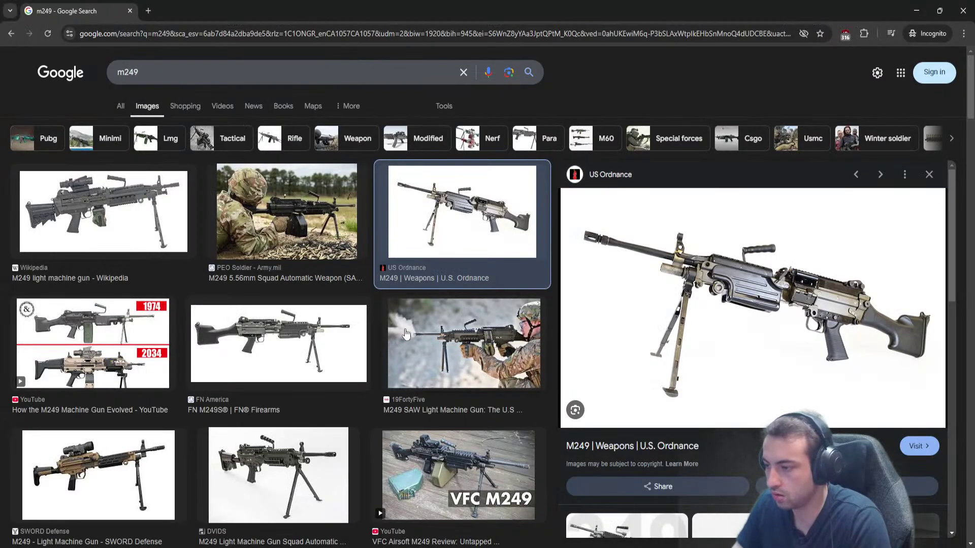
{"action": "key", "text": "alt+Tab"}
Undo back to the inset end face selection and move that face about 0.0045 along X toward the body.
{"action": "key", "text": "Tab"}
{"action": "scroll", "coordinate": [401, 334], "scroll_direction": "up", "scroll_amount": 5}
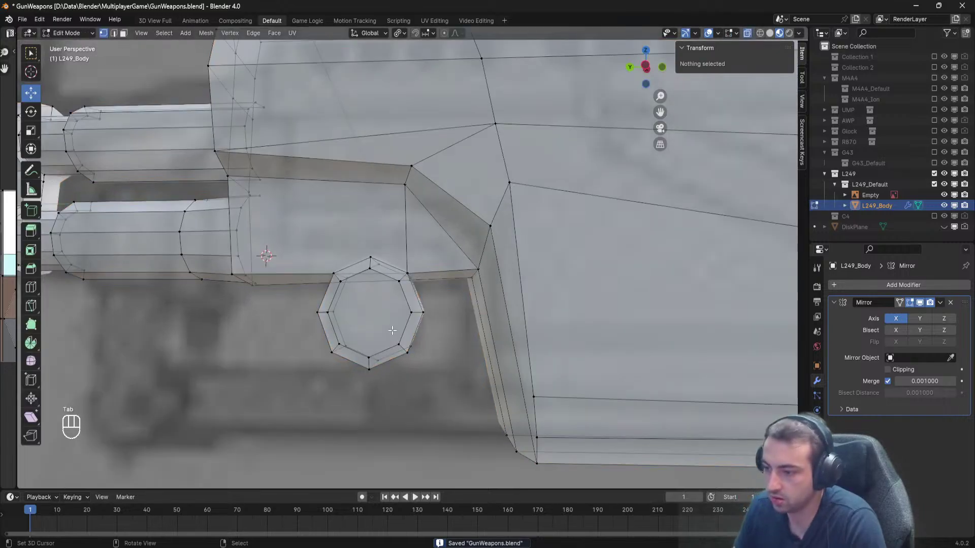
{"action": "key", "text": "ctrl+z"}
{"action": "key", "text": "ctrl+z"}
{"action": "key", "text": "ctrl+z"}
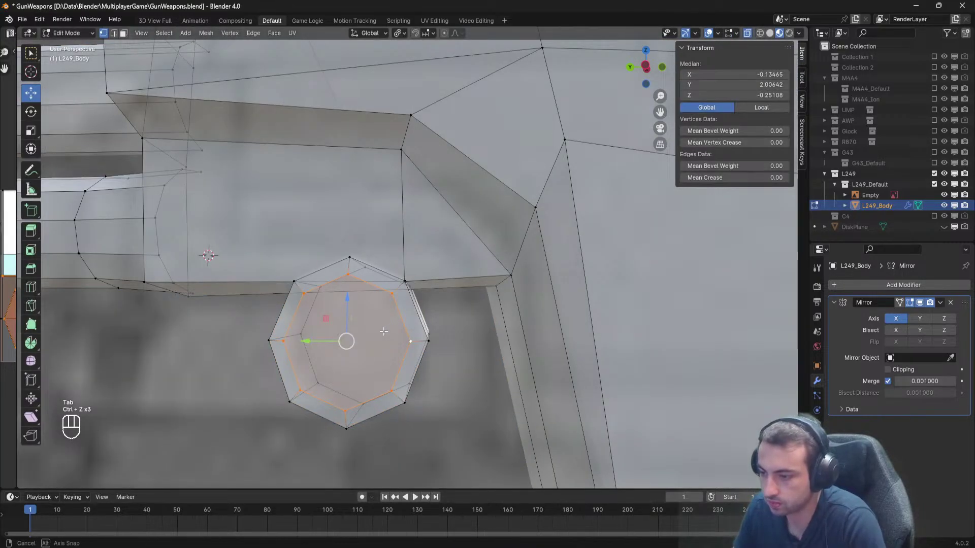
{"action": "mouse_move", "coordinate": [383, 332]}
{"action": "middle_mouse_down"}
{"action": "mouse_move", "coordinate": [583, 337]}
{"action": "mouse_move", "coordinate": [395, 343]}
{"action": "middle_mouse_up"}
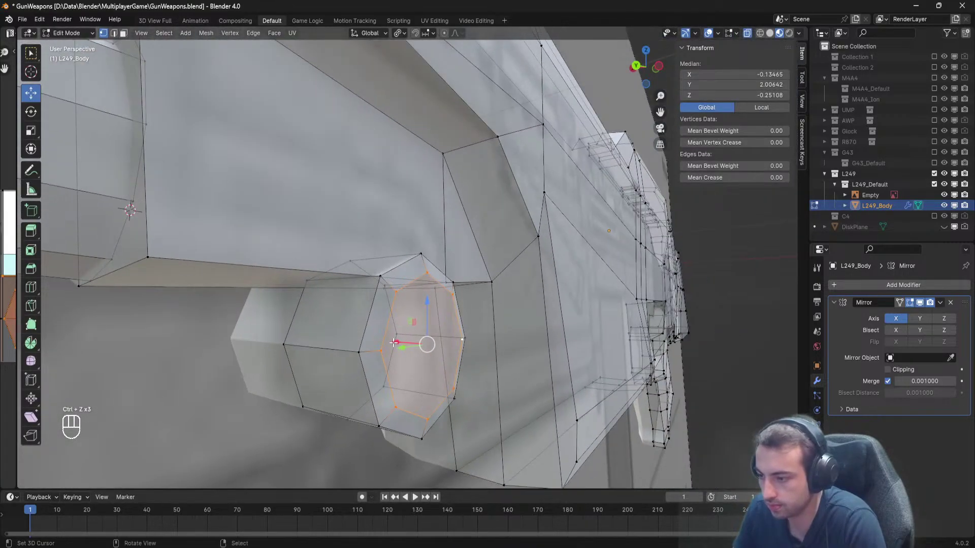
{"action": "left_click_drag", "start_coordinate": [395, 342], "coordinate": [390, 342]}
Extrude the cylinder's end face in place once more and scale it to about 0.892.
{"action": "middle_click_drag", "start_coordinate": [390, 342], "coordinate": [523, 364]}
{"action": "key", "text": "e"}
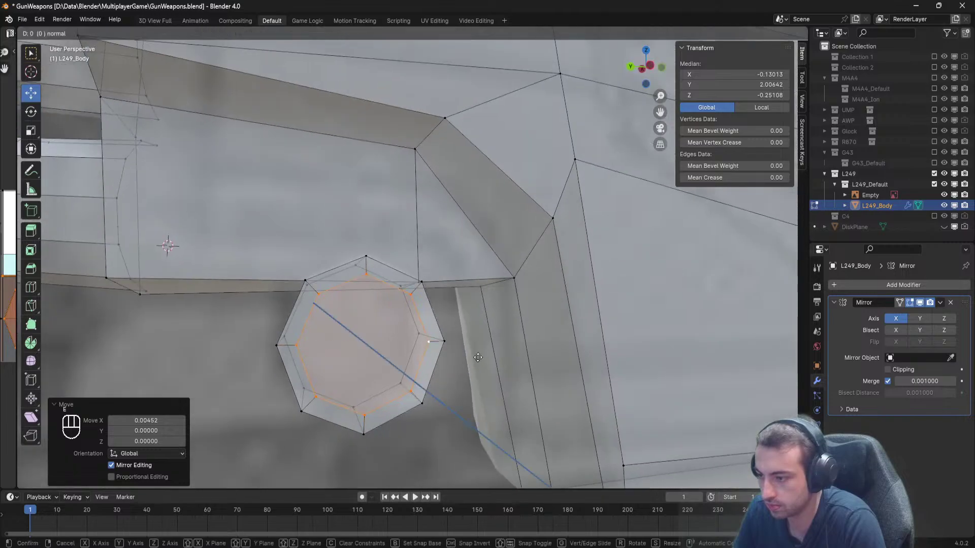
{"action": "right_click", "coordinate": [524, 364]}
{"action": "key", "text": "s"}
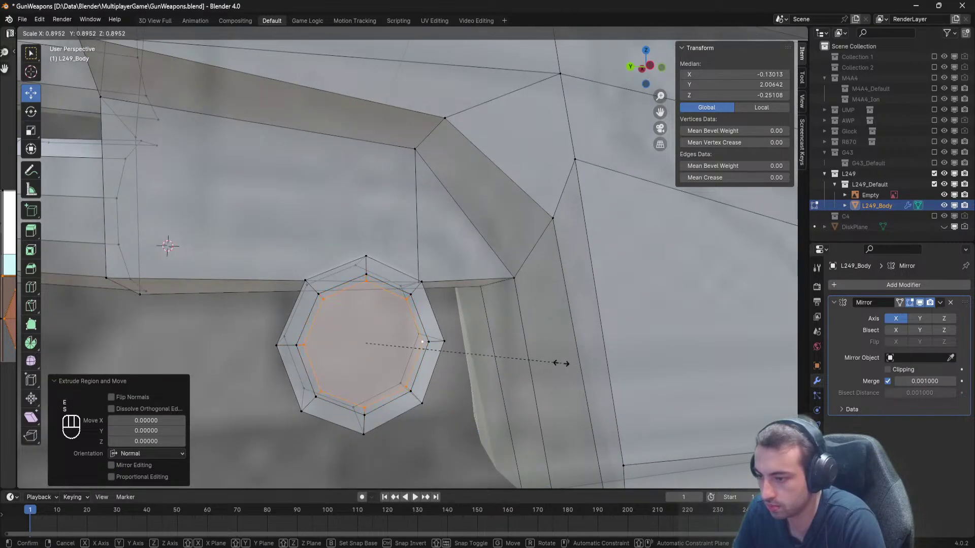
{"action": "left_click", "coordinate": [561, 362]}
Sink the new inner face into the cylinder along X to form a recess and save the file.
{"action": "middle_click_drag", "start_coordinate": [442, 353], "coordinate": [532, 362]}
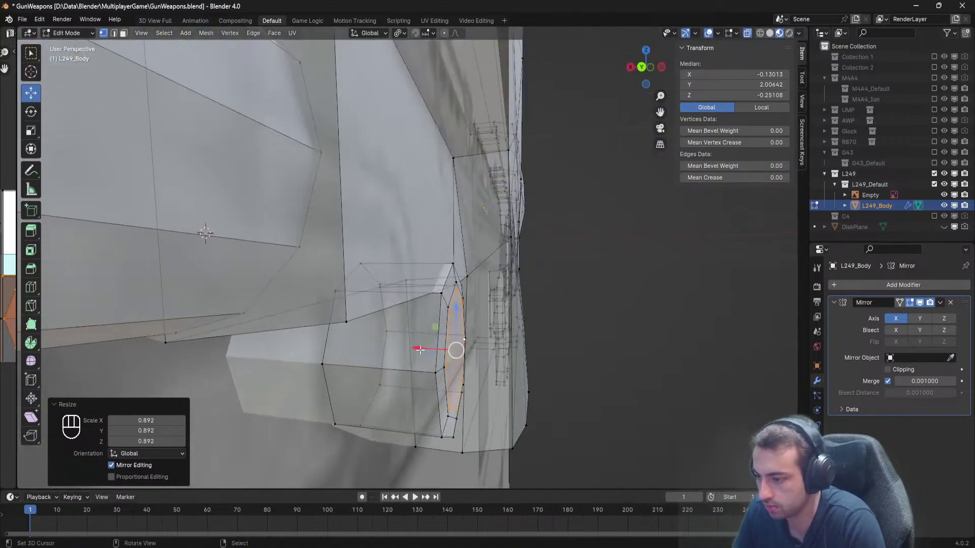
{"action": "left_click_drag", "start_coordinate": [420, 349], "coordinate": [408, 348]}
{"action": "key", "text": "a"}
{"action": "key", "text": "ctrl+s"}
Examine the handguard and recessed cylinder in Object Mode against the reference drawing from several angles, saving the file again.
{"action": "key", "text": "Tab"}
{"action": "middle_click_drag", "start_coordinate": [408, 347], "coordinate": [483, 352]}
{"action": "scroll", "coordinate": [447, 351], "scroll_direction": "down", "scroll_amount": 7}
{"action": "right_click", "coordinate": [350, 362]}
{"action": "scroll", "coordinate": [350, 361], "scroll_direction": "down", "scroll_amount": 4}
{"action": "middle_click_drag", "start_coordinate": [349, 362], "coordinate": [314, 348]}
{"action": "scroll", "coordinate": [315, 348], "scroll_direction": "up", "scroll_amount": 4}
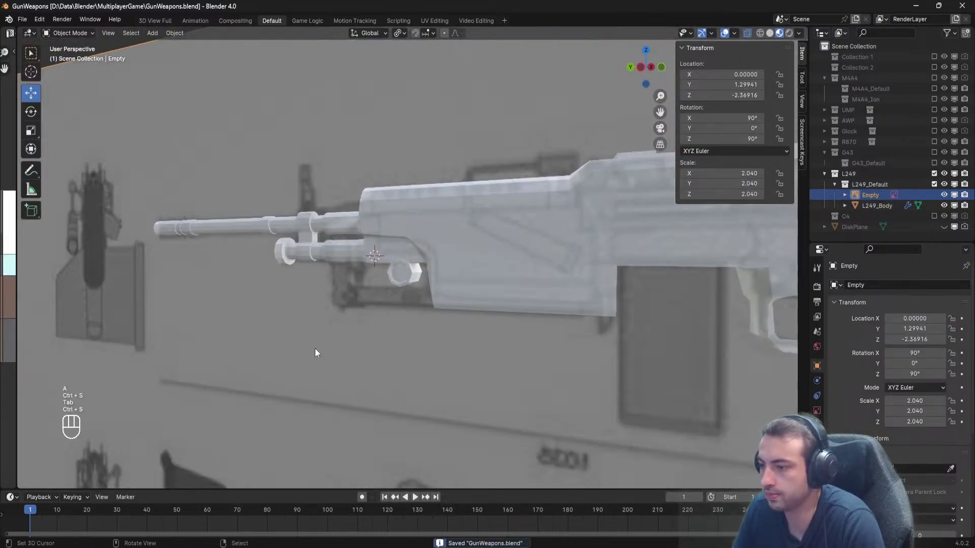
{"action": "scroll", "coordinate": [305, 345], "scroll_direction": "down", "scroll_amount": 6}
{"action": "right_click", "coordinate": [150, 222]}
{"action": "key", "text": "ctrl+s"}
{"action": "right_click", "coordinate": [194, 236]}
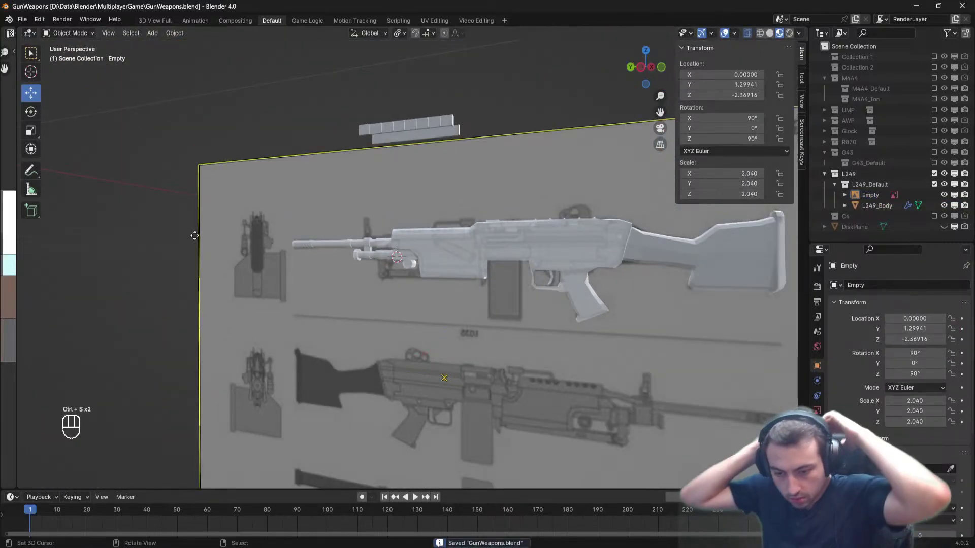
{"action": "scroll", "coordinate": [352, 272], "scroll_direction": "up", "scroll_amount": 6}
{"action": "middle_click_drag", "start_coordinate": [351, 273], "coordinate": [384, 293]}
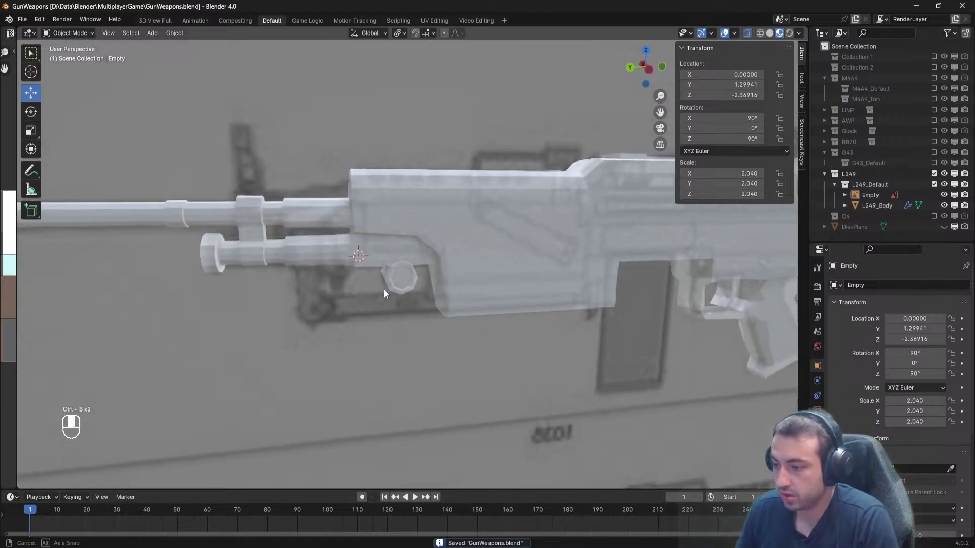
Compare the model's handguard, tubes and underside with the M249 photo in the browser from several viewing angles.
{"action": "key", "text": "alt+Tab"}
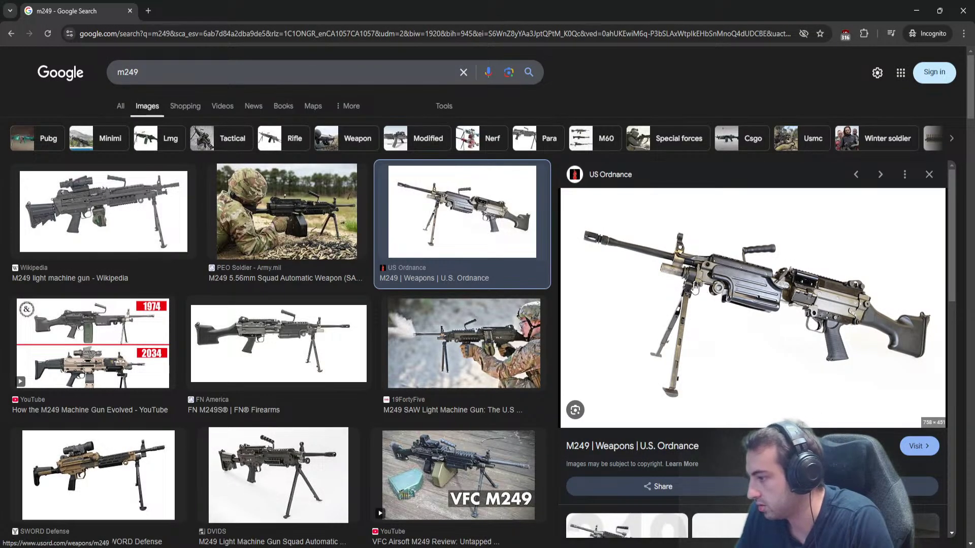
{"action": "key", "text": "alt+Tab"}
{"action": "middle_click_drag", "start_coordinate": [265, 337], "coordinate": [337, 293]}
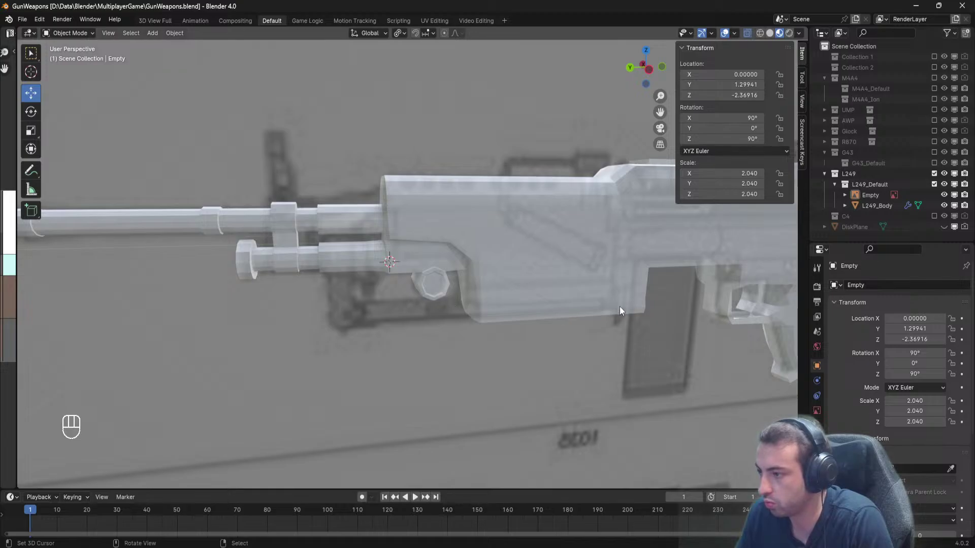
{"action": "key", "text": "alt+Tab"}
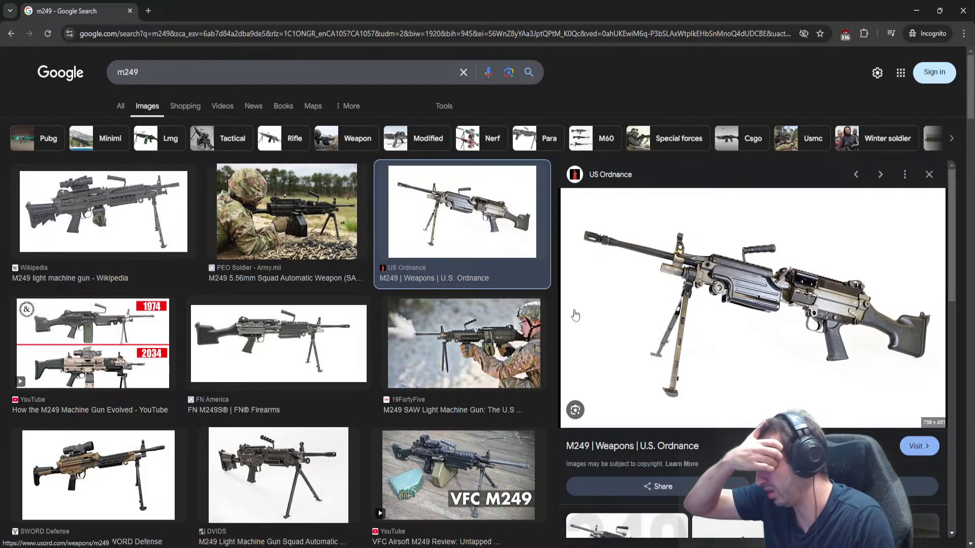
{"action": "key", "text": "alt+Tab"}
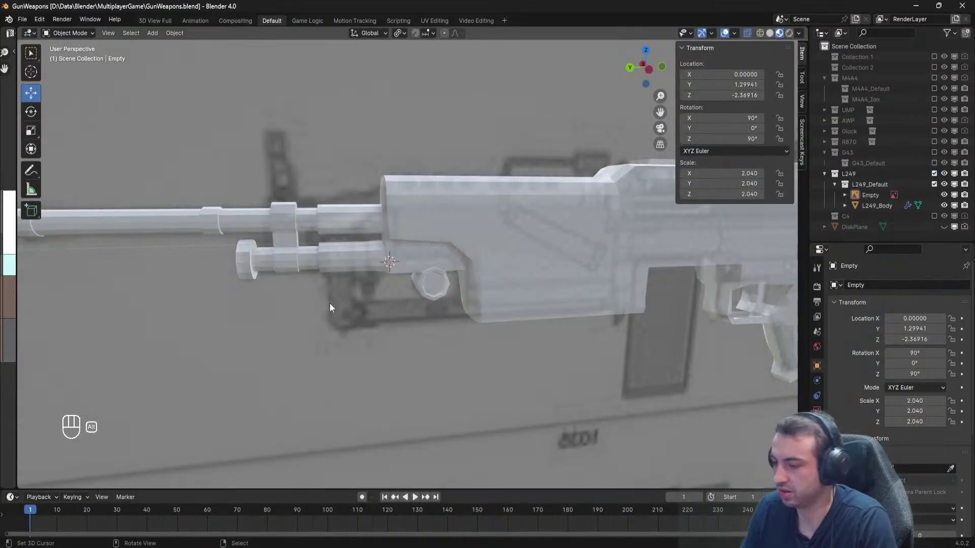
{"action": "middle_click_drag", "start_coordinate": [330, 304], "coordinate": [385, 207]}
{"action": "scroll", "coordinate": [404, 374], "scroll_direction": "up", "scroll_amount": 2}
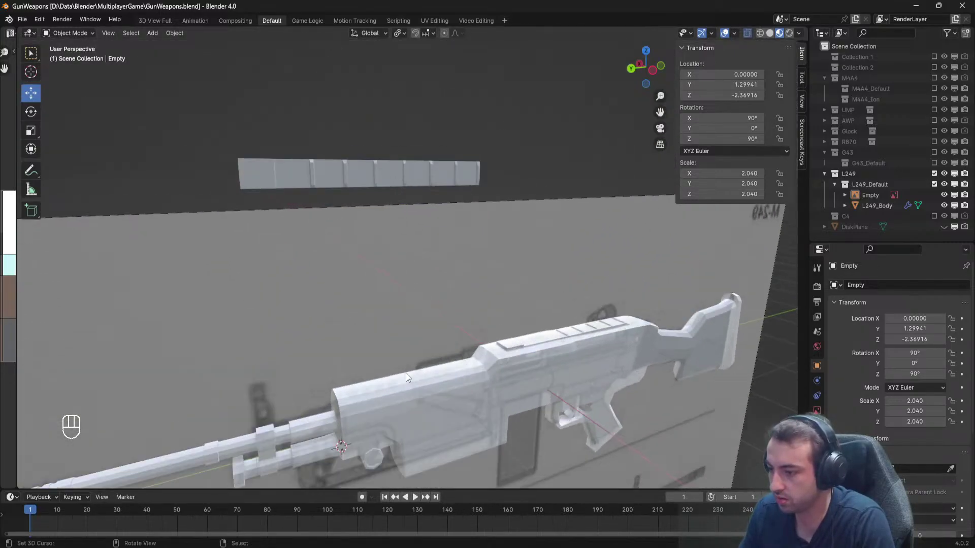
{"action": "middle_click_drag", "start_coordinate": [407, 373], "coordinate": [413, 223], "text": "shift"}
{"action": "key", "text": "alt+Tab"}
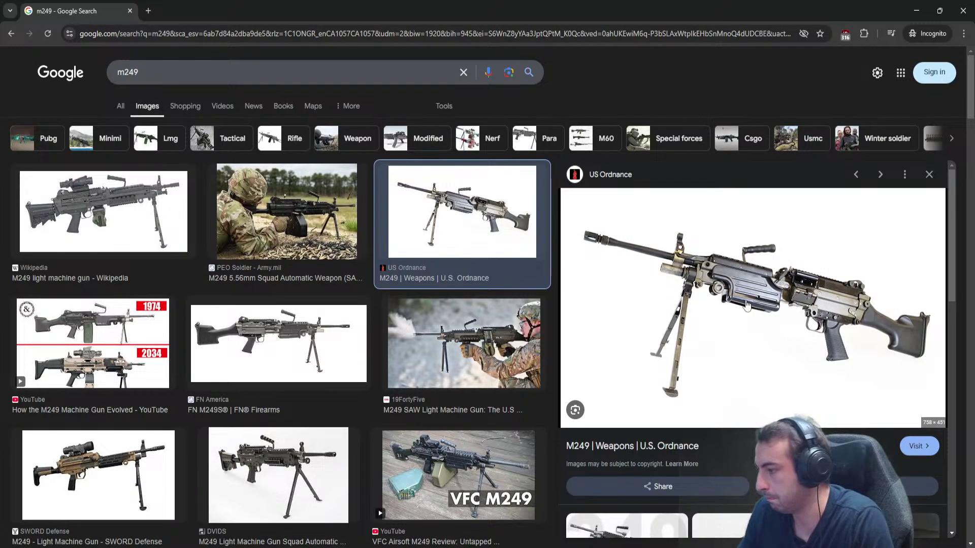
{"action": "key", "text": "alt+Tab"}
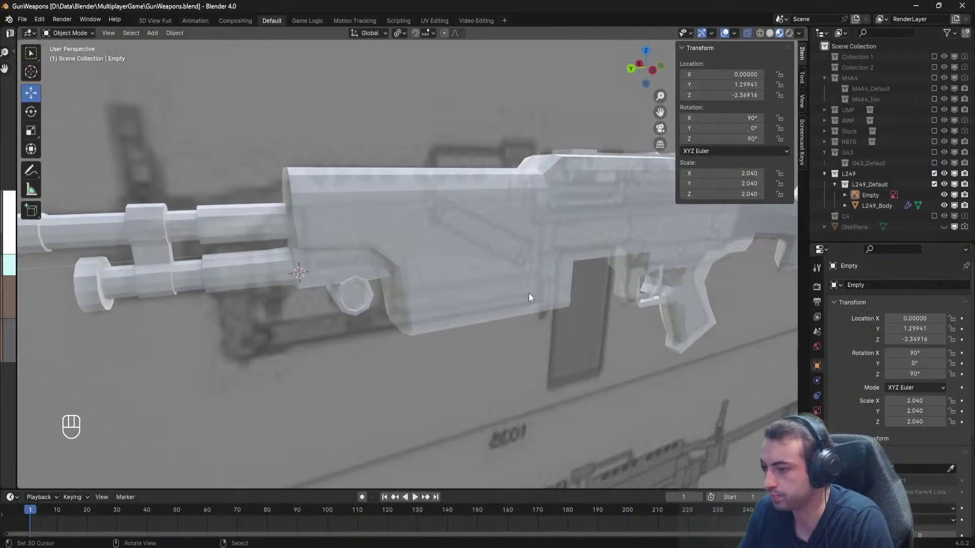
Edit the L249_Body mesh and pull the handguard's side vertex just behind the recessed corner slightly outward along X.
{"action": "left_click", "coordinate": [443, 284]}
{"action": "middle_click_drag", "start_coordinate": [443, 281], "coordinate": [377, 283]}
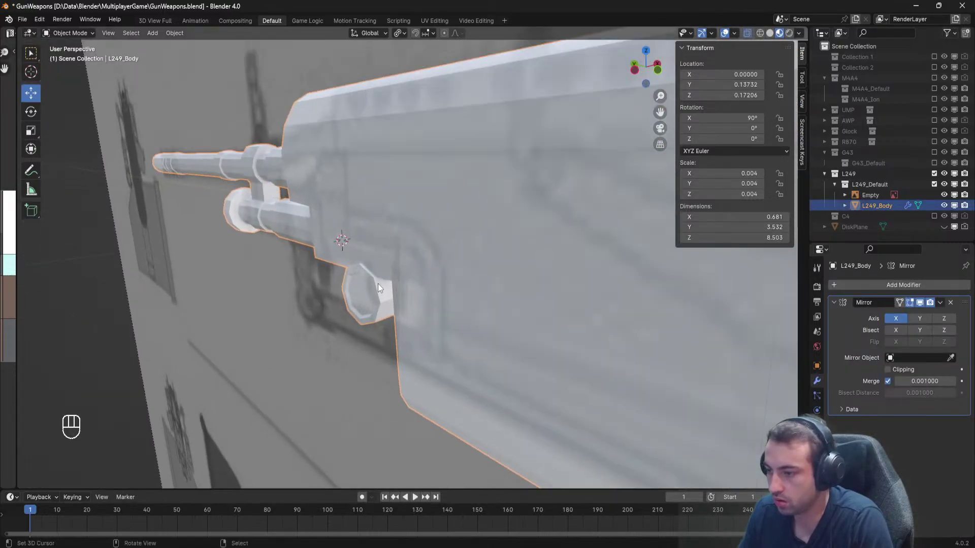
{"action": "key", "text": "Tab"}
{"action": "scroll", "coordinate": [533, 270], "scroll_direction": "up", "scroll_amount": 4}
{"action": "middle_click_drag", "start_coordinate": [533, 270], "coordinate": [525, 275]}
{"action": "left_click", "coordinate": [421, 247]}
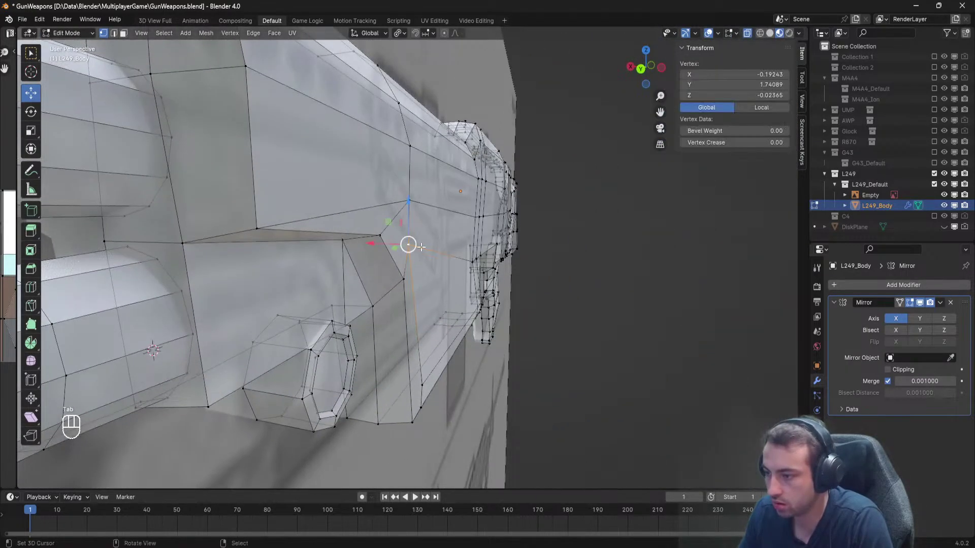
{"action": "scroll", "coordinate": [421, 248], "scroll_direction": "up", "scroll_amount": 2}
{"action": "middle_click_drag", "start_coordinate": [421, 247], "coordinate": [431, 257]}
{"action": "left_click_drag", "start_coordinate": [369, 242], "coordinate": [378, 242]}
{"action": "middle_click_drag", "start_coordinate": [406, 244], "coordinate": [378, 240]}
{"action": "left_click_drag", "start_coordinate": [380, 238], "coordinate": [384, 238]}
Pull the next vertex up on the handguard's side outward to X -0.21455 and save the file.
{"action": "left_click", "coordinate": [403, 177]}
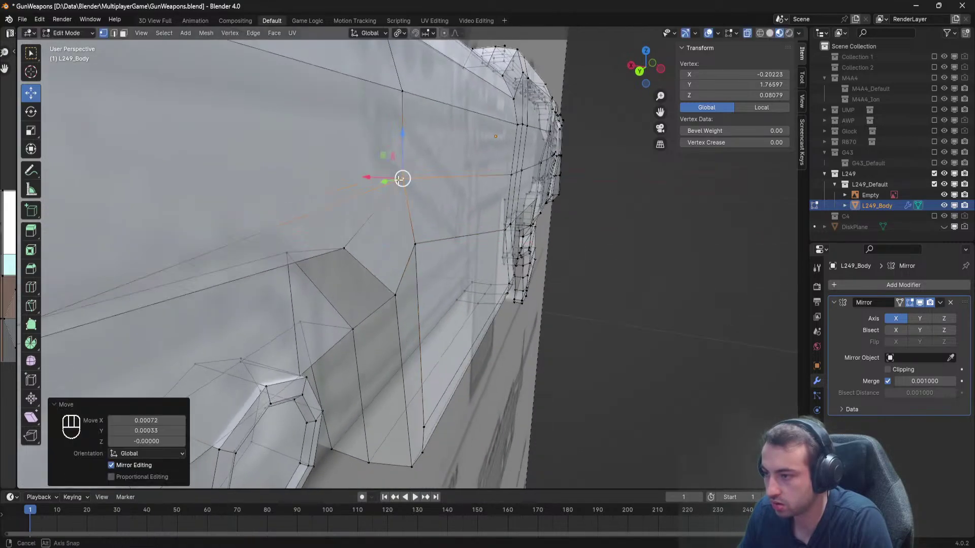
{"action": "middle_click_drag", "start_coordinate": [403, 178], "coordinate": [416, 220]}
{"action": "left_click_drag", "start_coordinate": [378, 220], "coordinate": [386, 220]}
{"action": "middle_click_drag", "start_coordinate": [426, 234], "coordinate": [310, 214]}
{"action": "key", "text": "Tab"}
{"action": "key", "text": "ctrl+s"}
Knife-cut an edge from the handguard's side vertex to the upper corner of the recess above the cylinder, and save the file.
{"action": "scroll", "coordinate": [355, 225], "scroll_direction": "down", "scroll_amount": 8}
{"action": "scroll", "coordinate": [355, 224], "scroll_direction": "up", "scroll_amount": 6}
{"action": "key", "text": "Tab"}
{"action": "scroll", "coordinate": [351, 249], "scroll_direction": "up", "scroll_amount": 2}
{"action": "left_click", "coordinate": [338, 217]}
{"action": "key", "text": "a"}
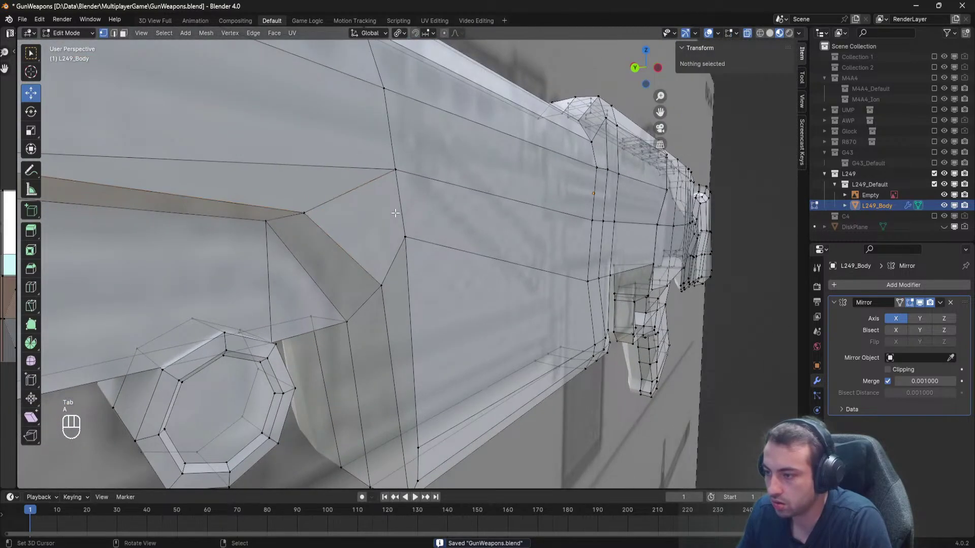
{"action": "middle_click_drag", "start_coordinate": [416, 216], "coordinate": [356, 224]}
{"action": "middle_click_drag", "start_coordinate": [356, 223], "coordinate": [416, 242], "text": "shift"}
{"action": "scroll", "coordinate": [424, 257], "scroll_direction": "up", "scroll_amount": 2}
{"action": "key", "text": "k"}
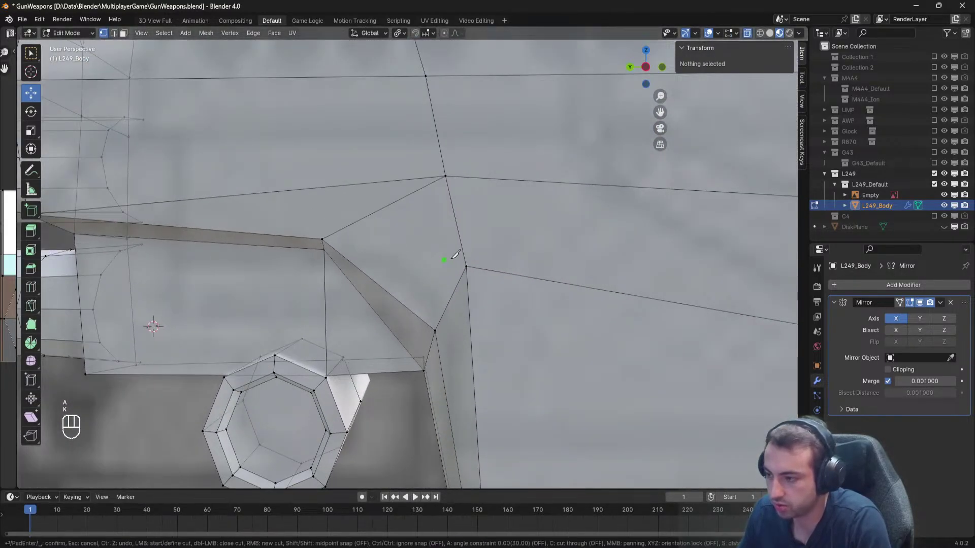
{"action": "left_click", "coordinate": [323, 239]}
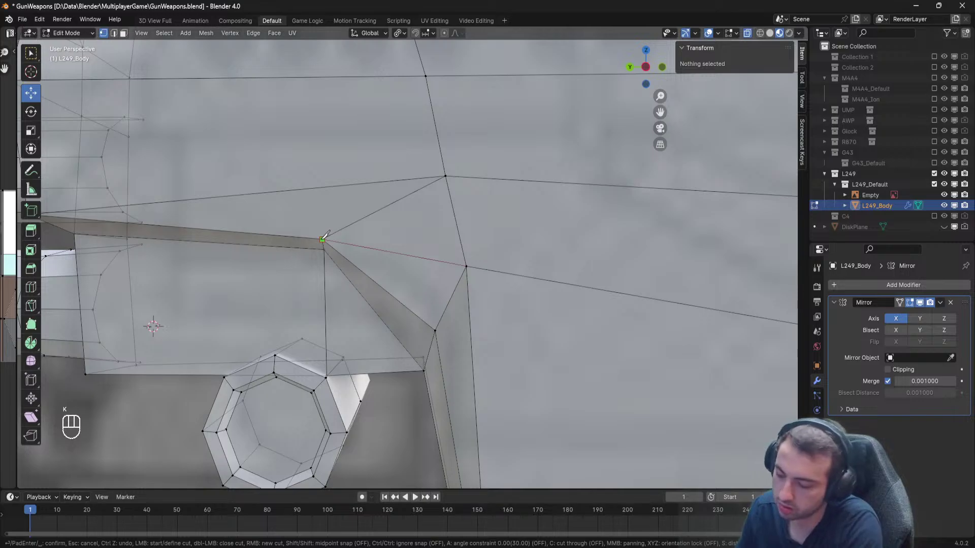
{"action": "key", "text": "space"}
{"action": "key", "text": "a"}
{"action": "right_click", "coordinate": [440, 184]}
{"action": "scroll", "coordinate": [437, 185], "scroll_direction": "down", "scroll_amount": 8}
{"action": "key", "text": "Tab"}
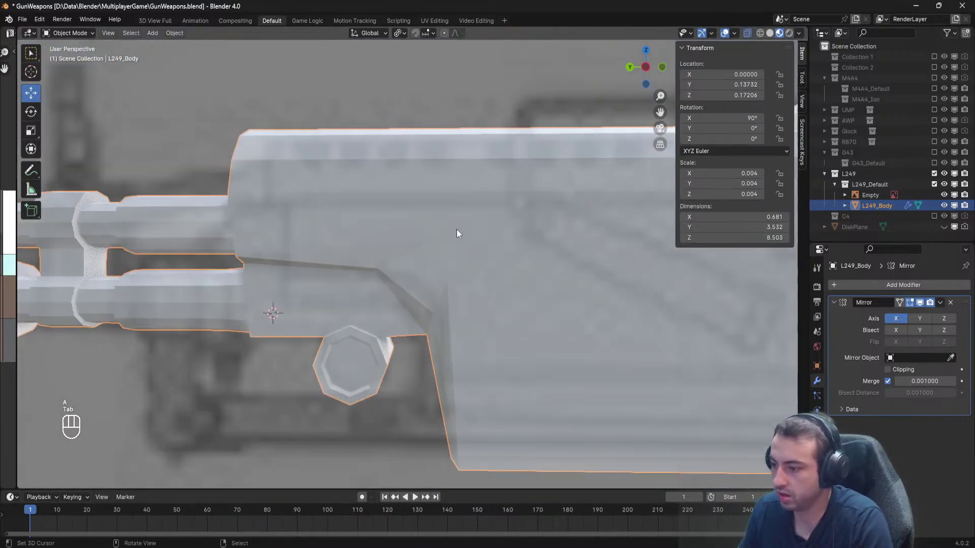
{"action": "key", "text": "ctrl+s"}
Inspect the handguard and barrel in Object Mode, save again, and compare the front end with the M249 photo in the browser.
{"action": "scroll", "coordinate": [397, 297], "scroll_direction": "up", "scroll_amount": 4}
{"action": "middle_click_drag", "start_coordinate": [398, 297], "coordinate": [444, 276]}
{"action": "key", "text": "Tab"}
{"action": "key", "text": "Tab"}
{"action": "scroll", "coordinate": [443, 276], "scroll_direction": "down", "scroll_amount": 6}
{"action": "left_click", "coordinate": [642, 352]}
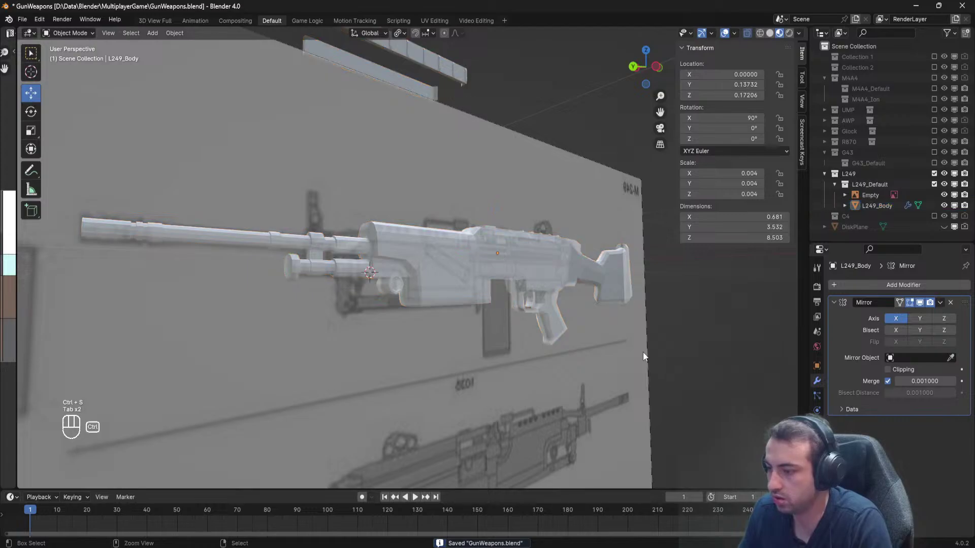
{"action": "key", "text": "ctrl+s"}
{"action": "scroll", "coordinate": [339, 304], "scroll_direction": "up", "scroll_amount": 8}
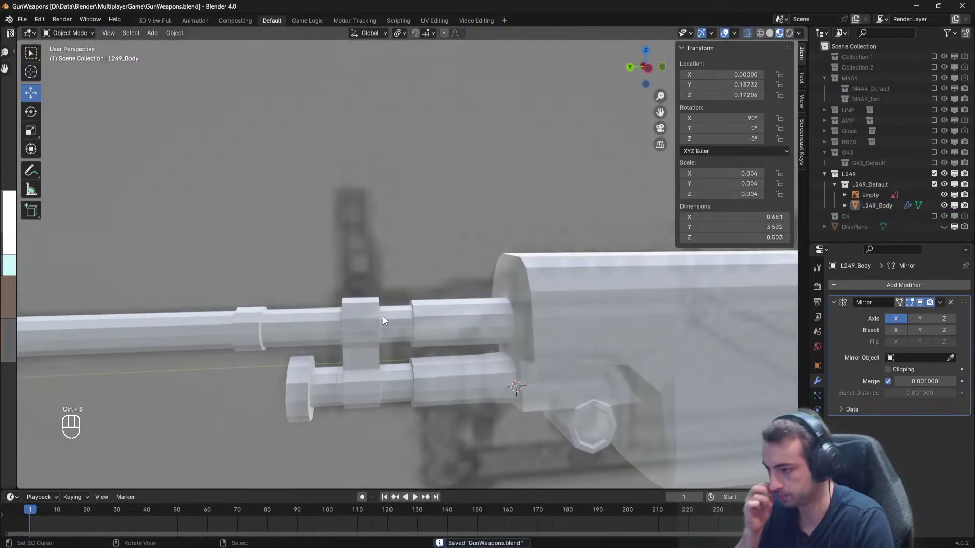
{"action": "key", "text": "Tab"}
{"action": "key", "text": "Tab"}
{"action": "key", "text": "alt+Tab"}
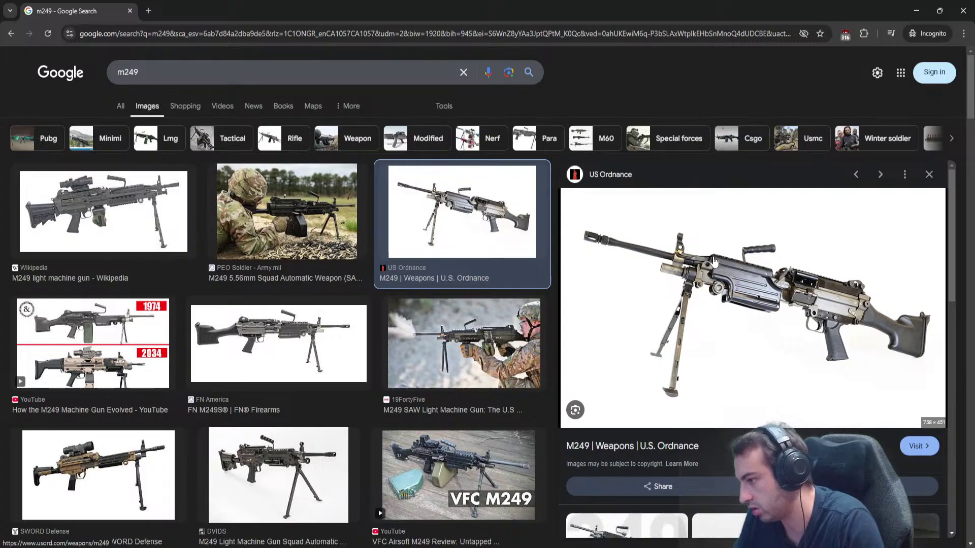
{"action": "key", "text": "alt+Tab"}
{"action": "middle_click_drag", "start_coordinate": [453, 305], "coordinate": [477, 304]}
Try to move the face loop on the handguard's front end forward along Y, checking it against the M249 photo.
{"action": "key", "text": "Tab"}
{"action": "scroll", "coordinate": [509, 279], "scroll_direction": "up", "scroll_amount": 3}
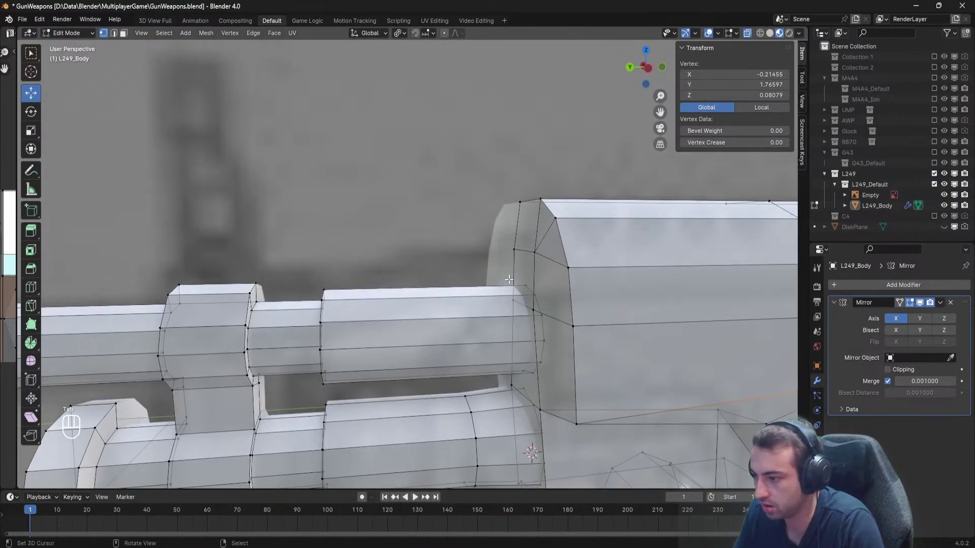
{"action": "left_click", "coordinate": [536, 310], "text": "alt"}
{"action": "left_click_drag", "start_coordinate": [488, 278], "coordinate": [464, 279]}
{"action": "key", "text": "alt+Tab"}
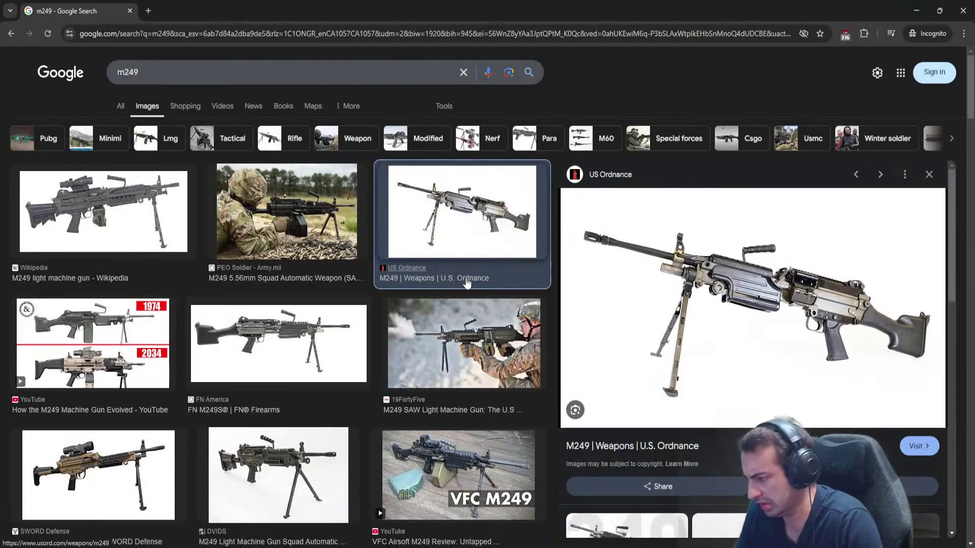
{"action": "key", "text": "alt+Tab"}
{"action": "middle_click_drag", "start_coordinate": [578, 316], "coordinate": [474, 226], "text": "shift"}
{"action": "key", "text": "ctrl+z"}
Try to extrude the selected handguard front faces forward by about 0.19.
{"action": "middle_click_drag", "start_coordinate": [536, 292], "coordinate": [567, 286]}
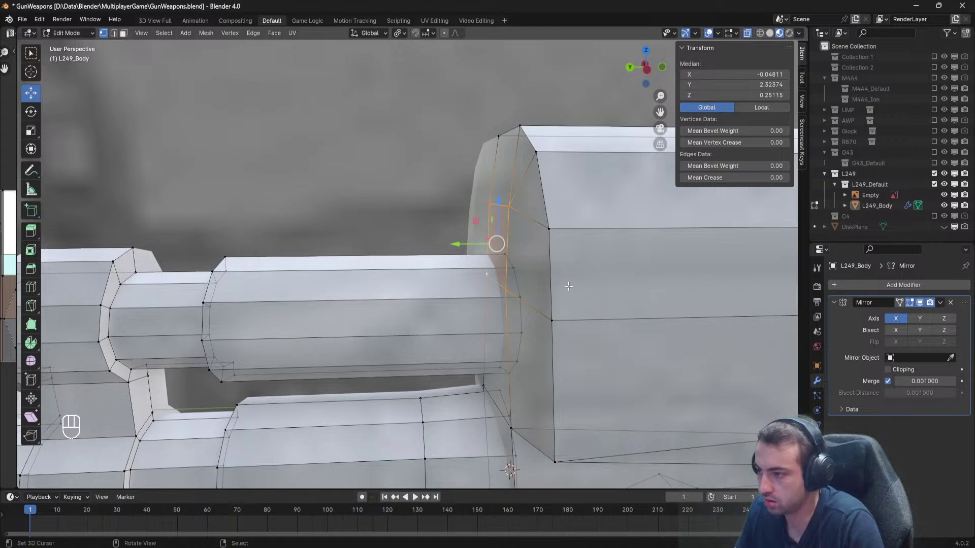
{"action": "key", "text": "e"}
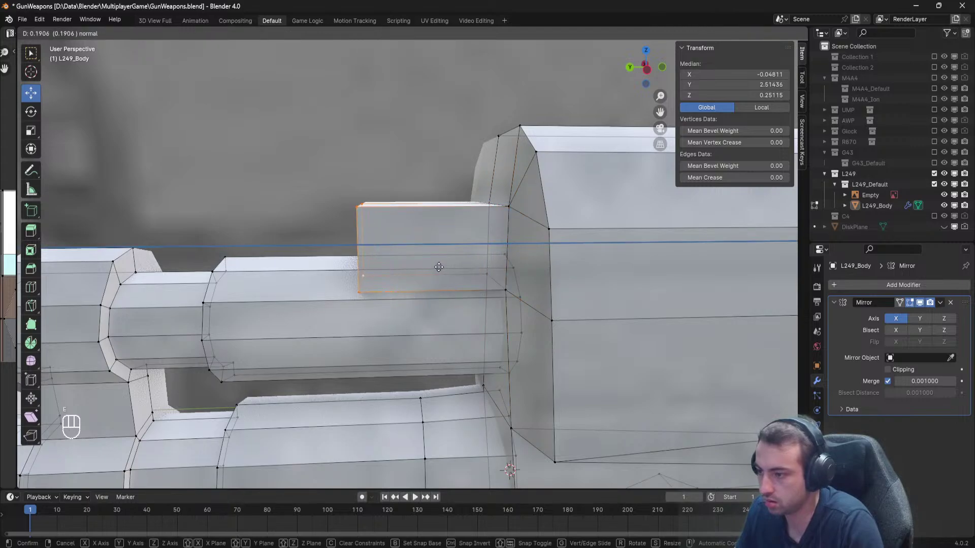
{"action": "left_click", "coordinate": [442, 268]}
{"action": "key", "text": "ctrl+z"}
Compare the junction between the handguard's front and the barrel tubes with the M249 photo from several viewing angles.
{"action": "key", "text": "alt+Tab"}
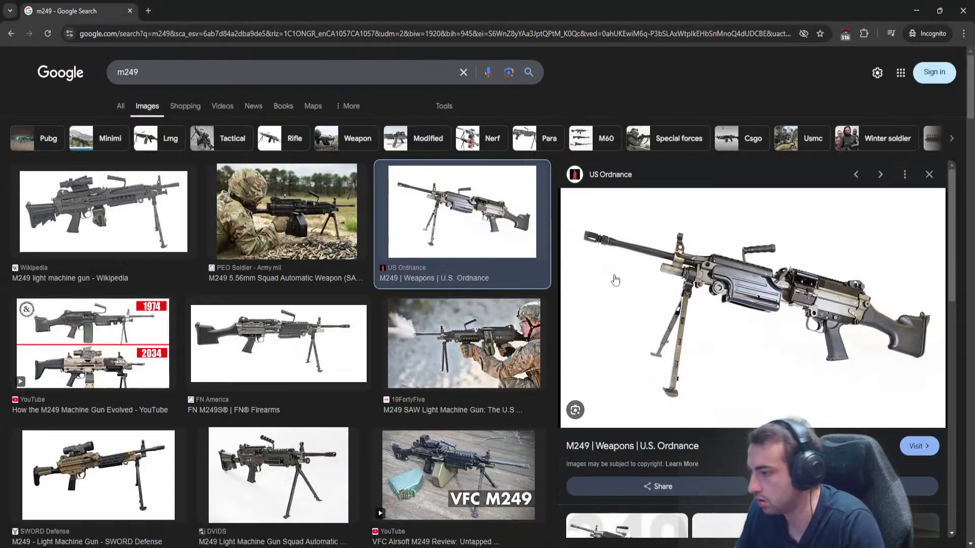
{"action": "key", "text": "alt+Tab"}
{"action": "middle_click_drag", "start_coordinate": [504, 373], "coordinate": [422, 231], "text": "shift"}
{"action": "key", "text": "alt+Tab"}
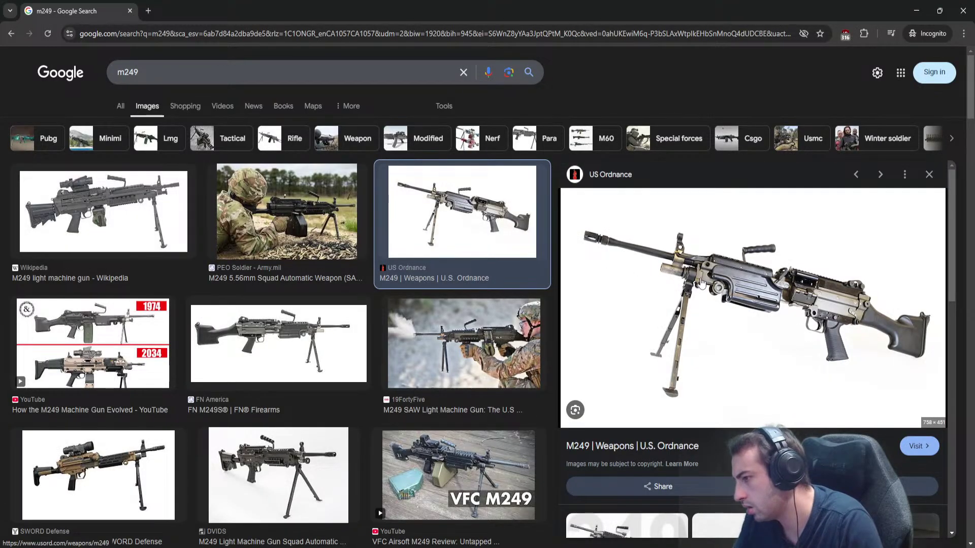
{"action": "key", "text": "alt+Tab"}
{"action": "middle_click_drag", "start_coordinate": [413, 210], "coordinate": [487, 287], "text": "shift"}
{"action": "scroll", "coordinate": [363, 253], "scroll_direction": "up", "scroll_amount": 2}
{"action": "scroll", "coordinate": [353, 256], "scroll_direction": "down", "scroll_amount": 1}
{"action": "middle_click_drag", "start_coordinate": [338, 266], "coordinate": [447, 277]}
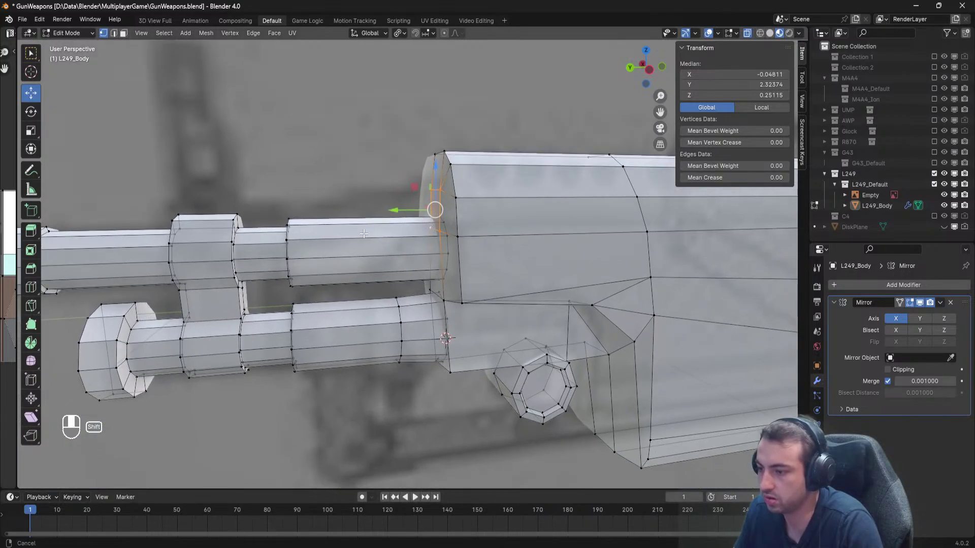
Move the upper barrel tube's rear edge loop forward along Y until it ends clear of the handguard's front face.
{"action": "key", "text": "alt+a"}
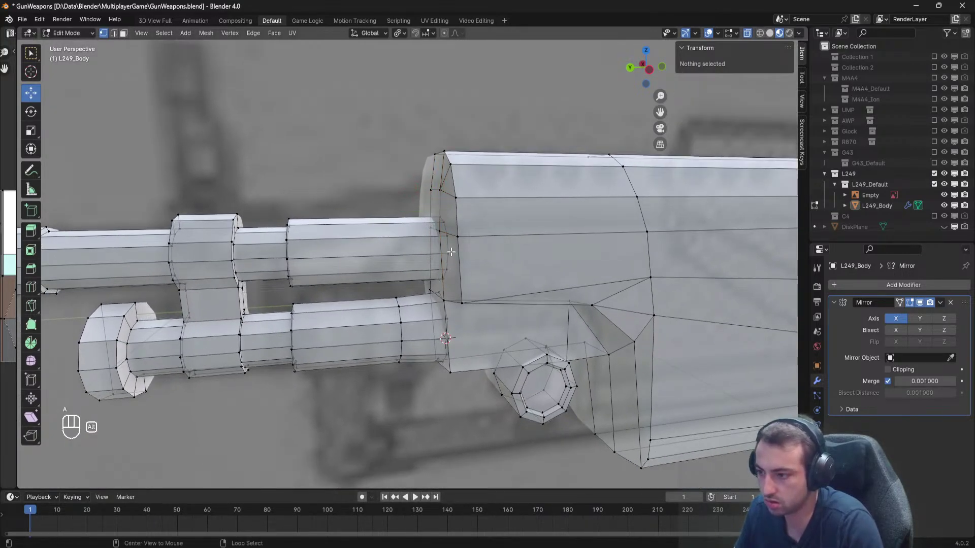
{"action": "left_click", "coordinate": [442, 251], "text": "alt"}
{"action": "key", "text": "g"}
{"action": "key", "text": "y"}
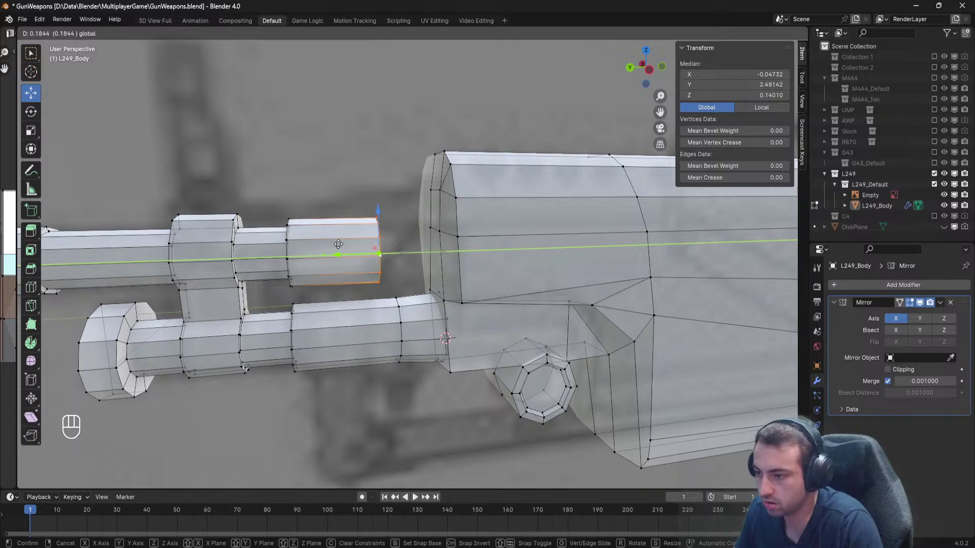
{"action": "left_click", "coordinate": [346, 246]}
{"action": "key", "text": "alt+a"}
Check the handguard's front in the M249 photo and move its middle front-face vertex outward along X to -0.12417.
{"action": "key", "text": "alt+Tab"}
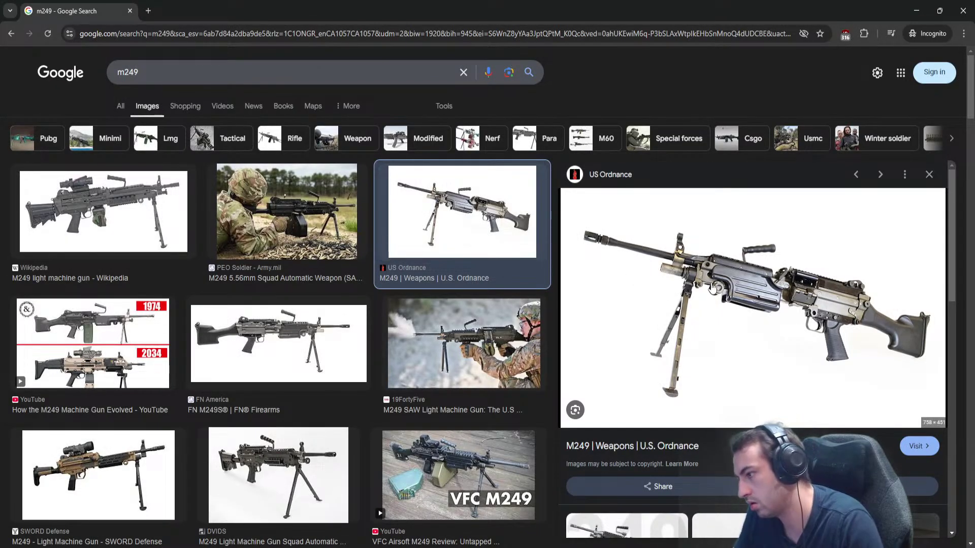
{"action": "key", "text": "alt+Tab"}
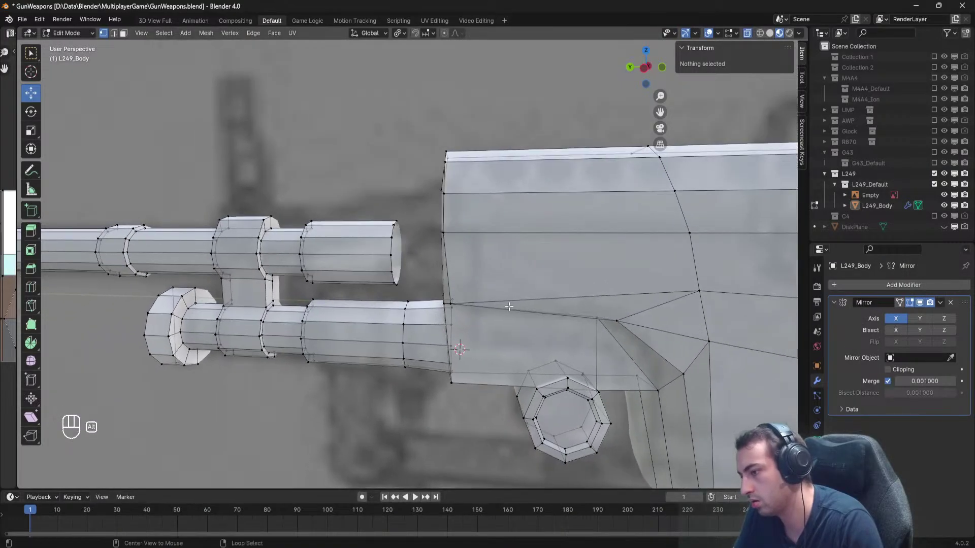
{"action": "key", "text": "alt+Tab"}
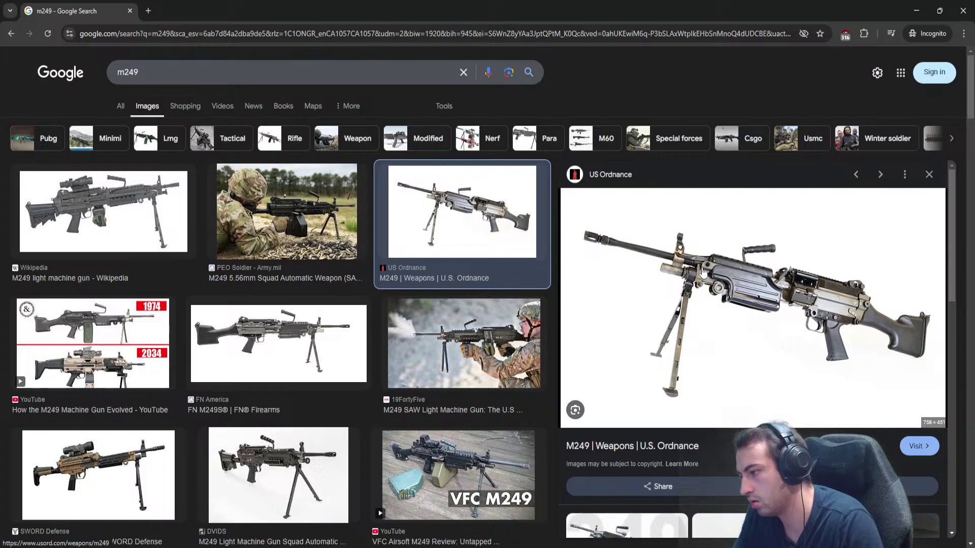
{"action": "key", "text": "alt+Tab"}
{"action": "middle_click_drag", "start_coordinate": [502, 276], "coordinate": [474, 272]}
{"action": "left_click", "coordinate": [430, 226], "text": "alt"}
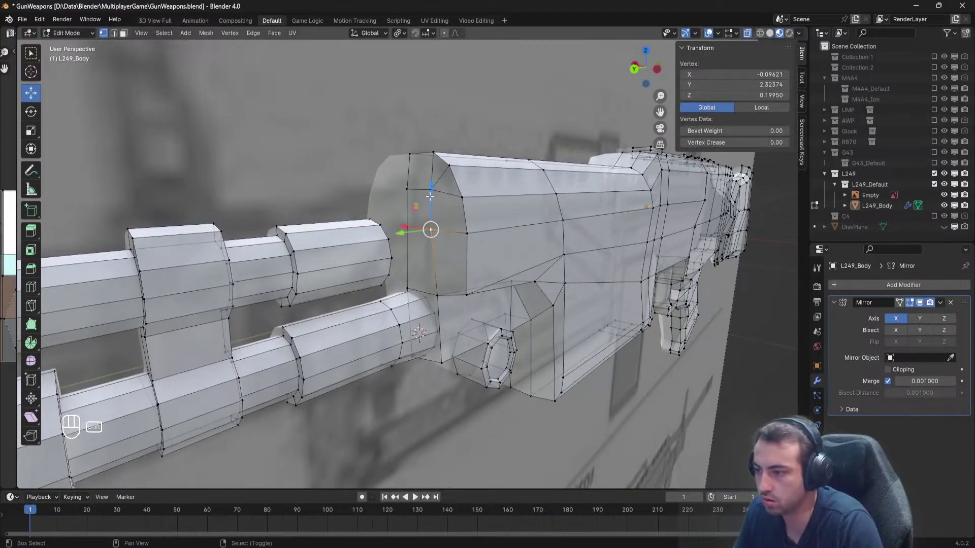
{"action": "middle_click_drag", "start_coordinate": [431, 227], "coordinate": [404, 206]}
{"action": "key", "text": "g"}
{"action": "key", "text": "x"}
{"action": "left_click_drag", "start_coordinate": [397, 199], "coordinate": [395, 199]}
{"action": "middle_click_drag", "start_coordinate": [396, 199], "coordinate": [374, 200]}
{"action": "scroll", "coordinate": [414, 211], "scroll_direction": "up", "scroll_amount": 3}
Lower the handguard's middle front-face vertex and its centreline neighbour by 0.04419 along Z, checking the M249 photo.
{"action": "right_click", "coordinate": [462, 211]}
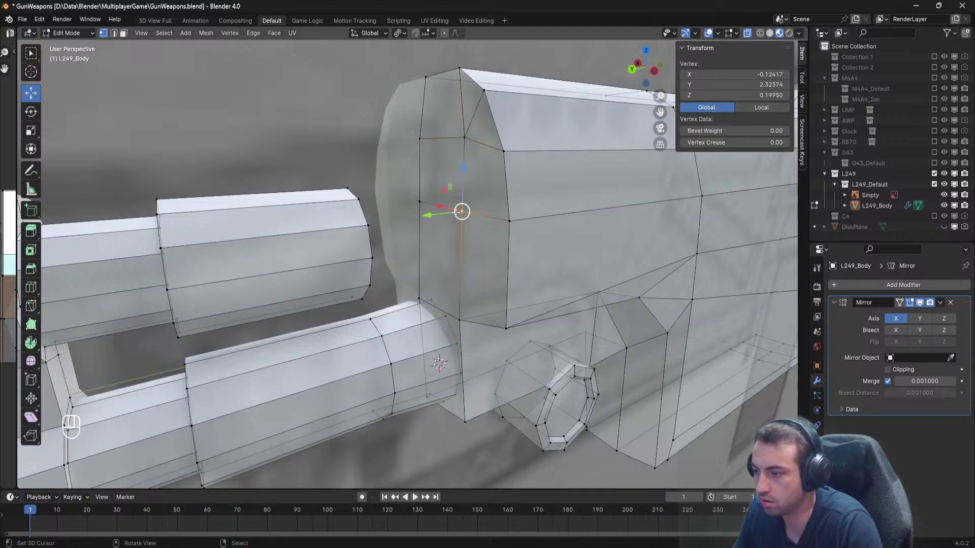
{"action": "right_click", "coordinate": [419, 201], "text": "shift"}
{"action": "left_click_drag", "start_coordinate": [440, 165], "coordinate": [439, 191]}
{"action": "key", "text": "alt+Tab"}
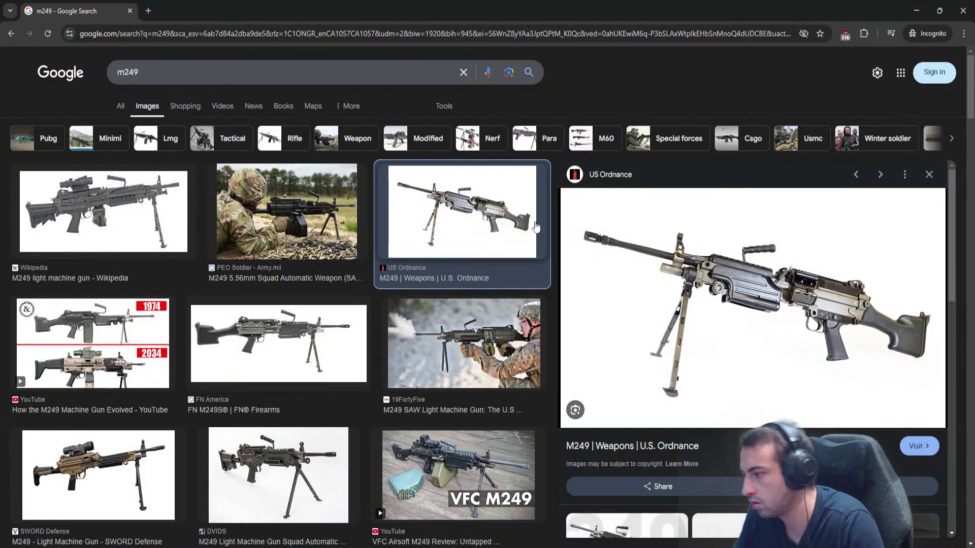
{"action": "key", "text": "alt+Tab"}
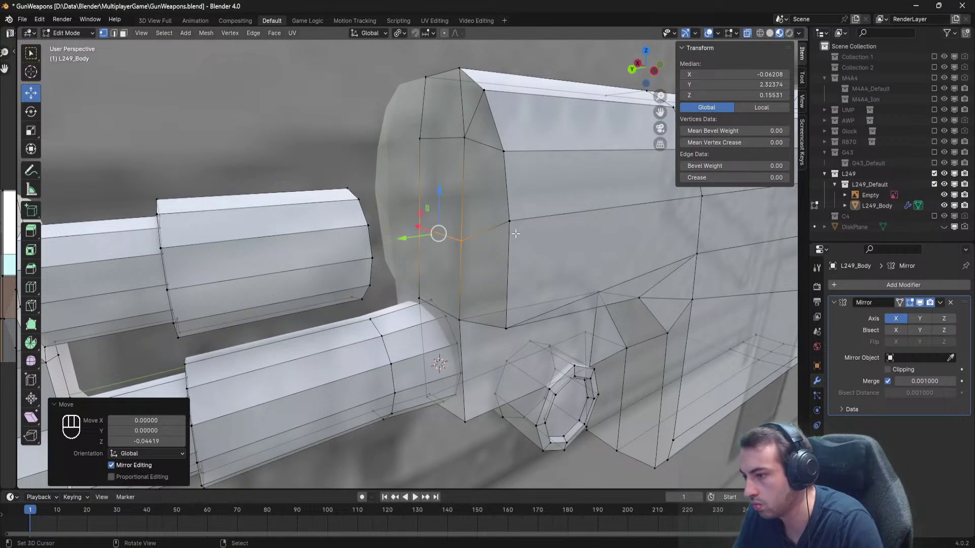
{"action": "middle_click_drag", "start_coordinate": [517, 234], "coordinate": [486, 222]}
Lower the matching vertex on the handguard's front outer edge and raise the adjacent front-face vertex by 0.00744 along Z.
{"action": "key", "text": "alt+a"}
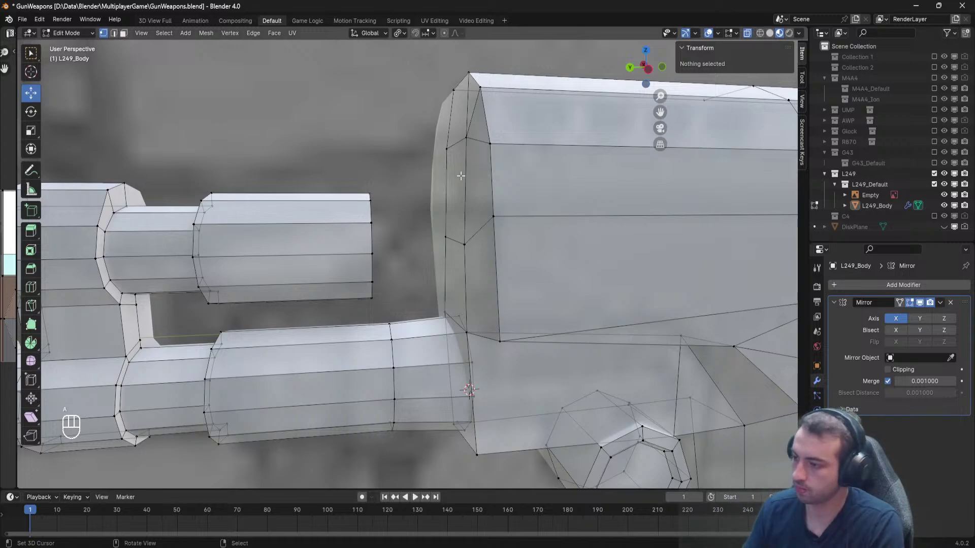
{"action": "right_click", "coordinate": [497, 209]}
{"action": "middle_click_drag", "start_coordinate": [497, 209], "coordinate": [485, 207]}
{"action": "left_click_drag", "start_coordinate": [485, 174], "coordinate": [488, 194]}
{"action": "key", "text": "alt+a"}
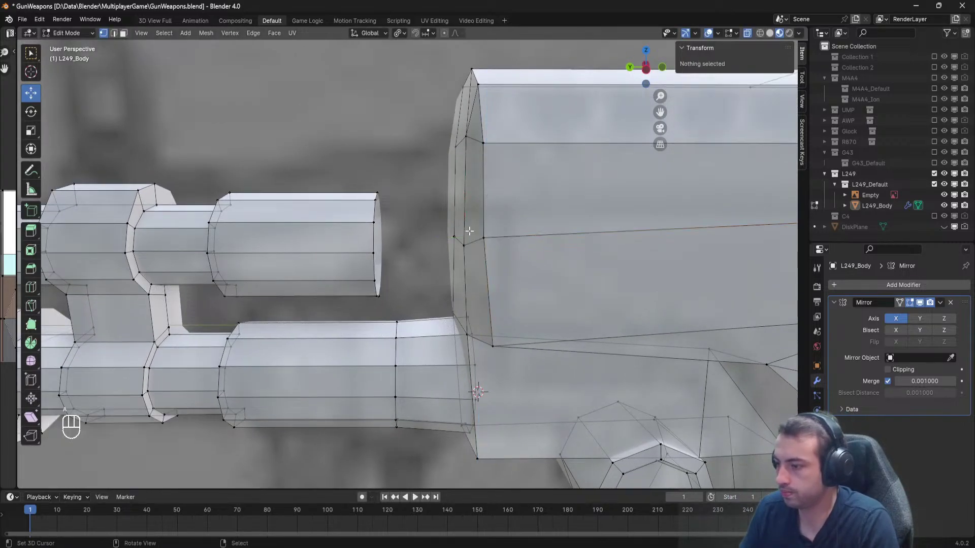
{"action": "right_click", "coordinate": [464, 245]}
{"action": "left_click_drag", "start_coordinate": [426, 245], "coordinate": [422, 245]}
Compare the handguard's front with the M249 photo, minimize the browser, and view the whole gun against the reference drawing.
{"action": "key", "text": "alt+Tab"}
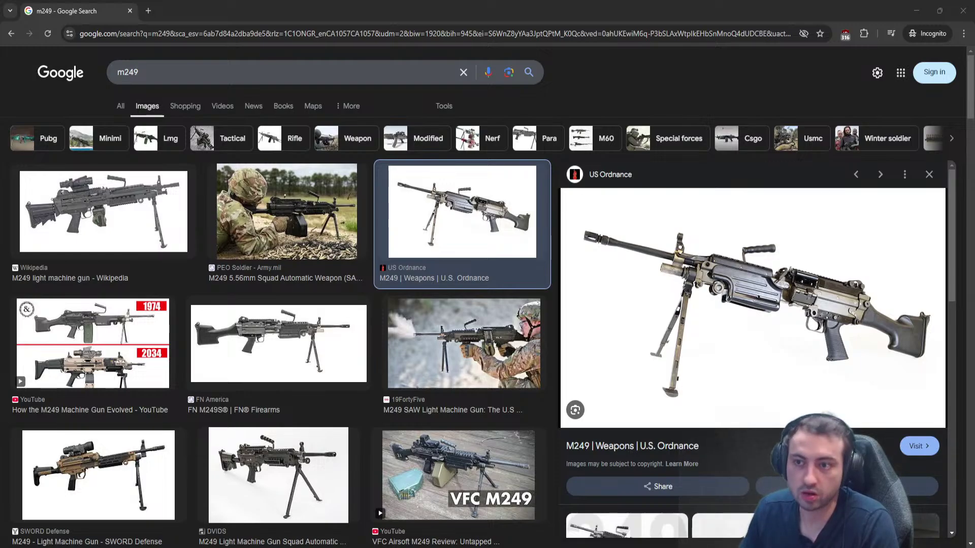
{"action": "key", "text": "alt+Tab"}
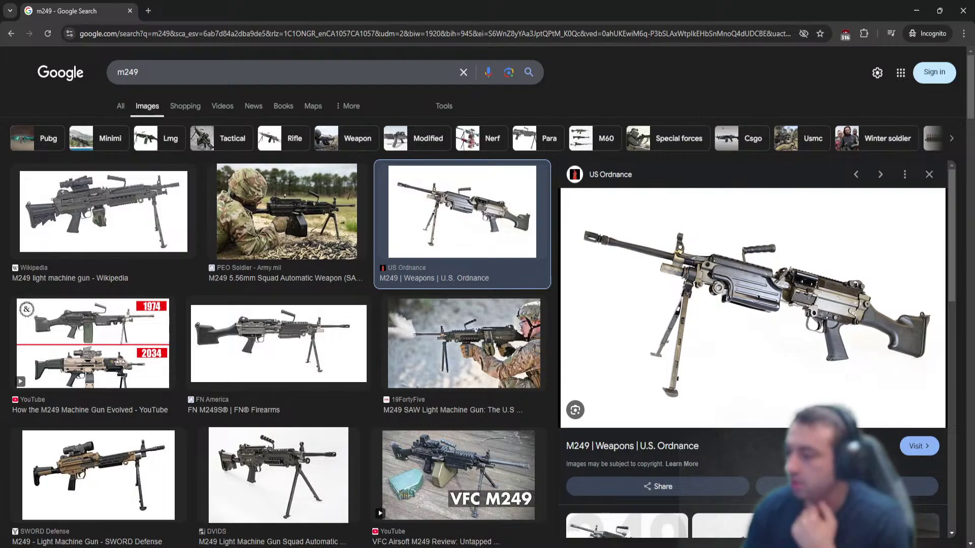
{"action": "left_click", "coordinate": [914, 11]}
{"action": "scroll", "coordinate": [446, 284], "scroll_direction": "down", "scroll_amount": 6}
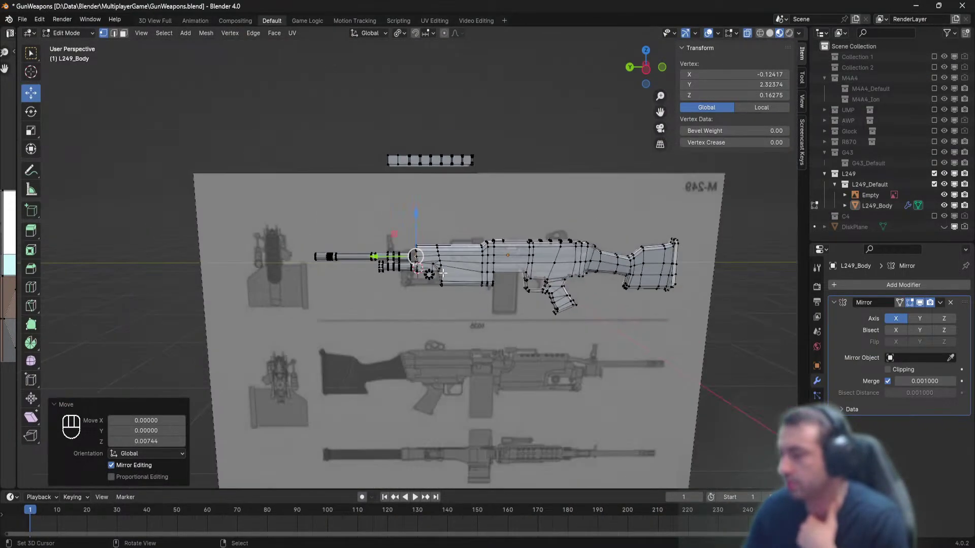
{"action": "scroll", "coordinate": [443, 272], "scroll_direction": "up", "scroll_amount": 3}
{"action": "scroll", "coordinate": [443, 273], "scroll_direction": "down", "scroll_amount": 1}
{"action": "scroll", "coordinate": [442, 273], "scroll_direction": "down", "scroll_amount": 2}
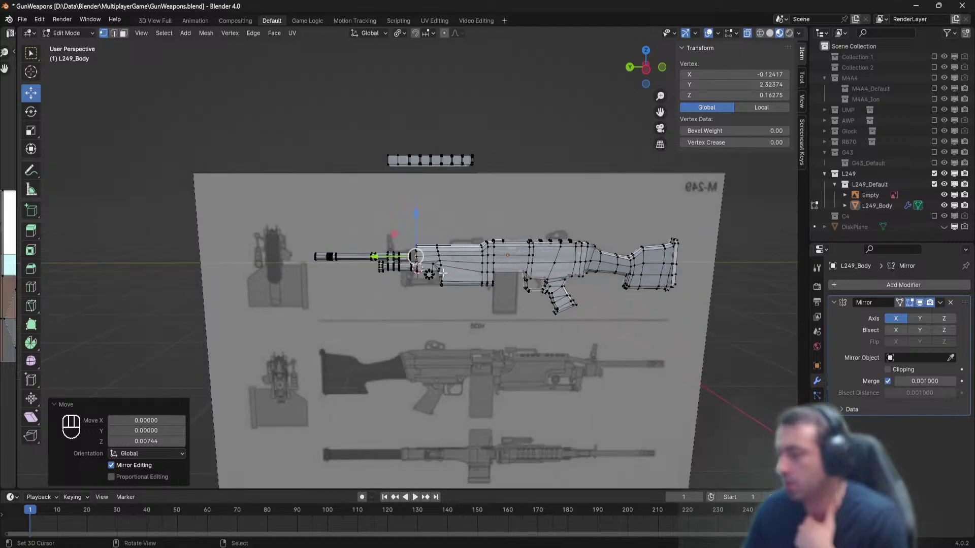
{"action": "scroll", "coordinate": [443, 272], "scroll_direction": "up", "scroll_amount": 5}
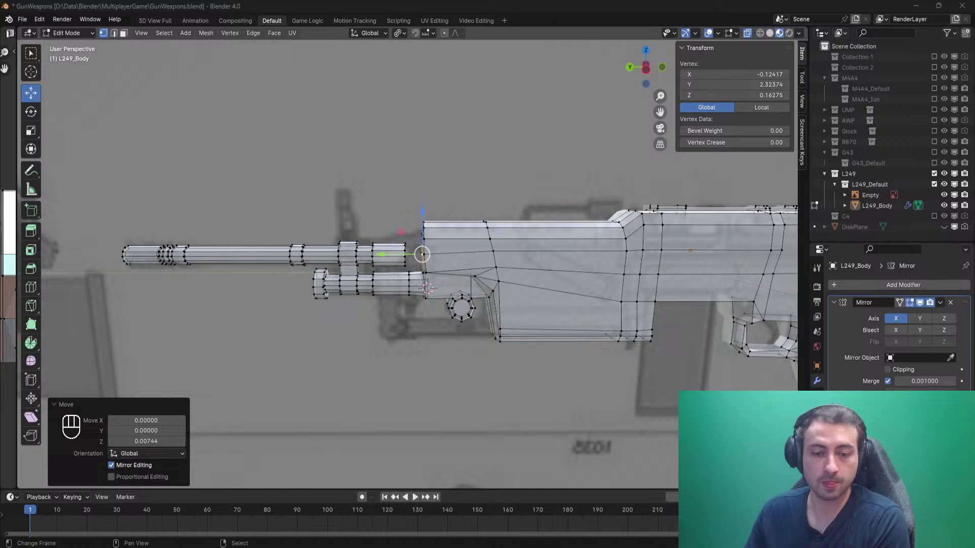
{"action": "left_click_drag", "start_coordinate": [0, 118], "coordinate": [395, 90]}
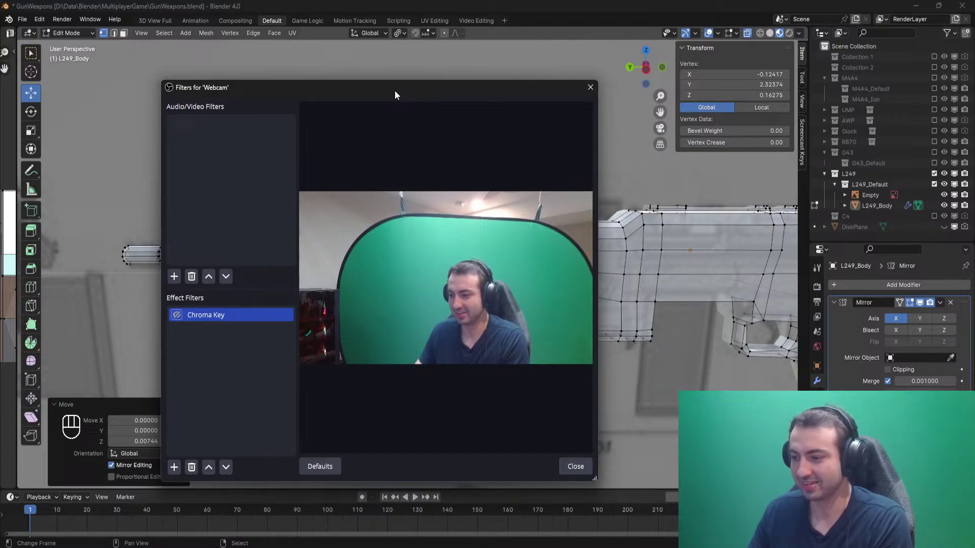
{"action": "left_click_drag", "start_coordinate": [394, 91], "coordinate": [0, 92]}
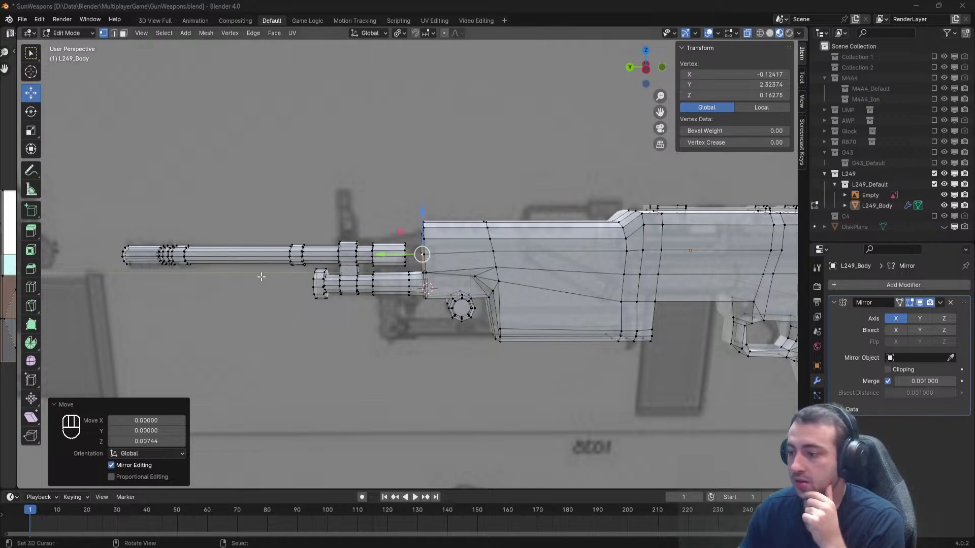
{"action": "scroll", "coordinate": [334, 239], "scroll_direction": "up", "scroll_amount": 5}
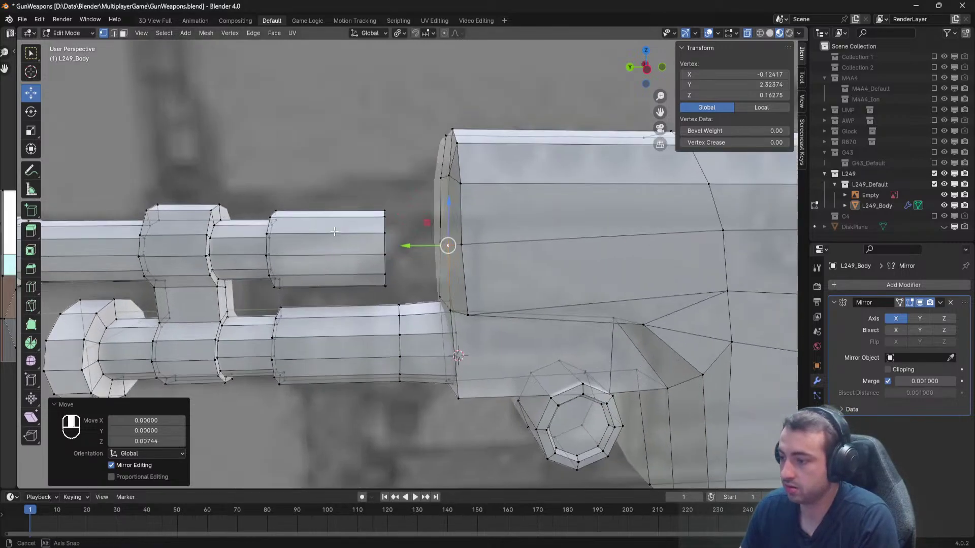
Compare the front end of the handguard with the M249 reference photo in the browser.
{"action": "key", "text": "alt+Tab"}
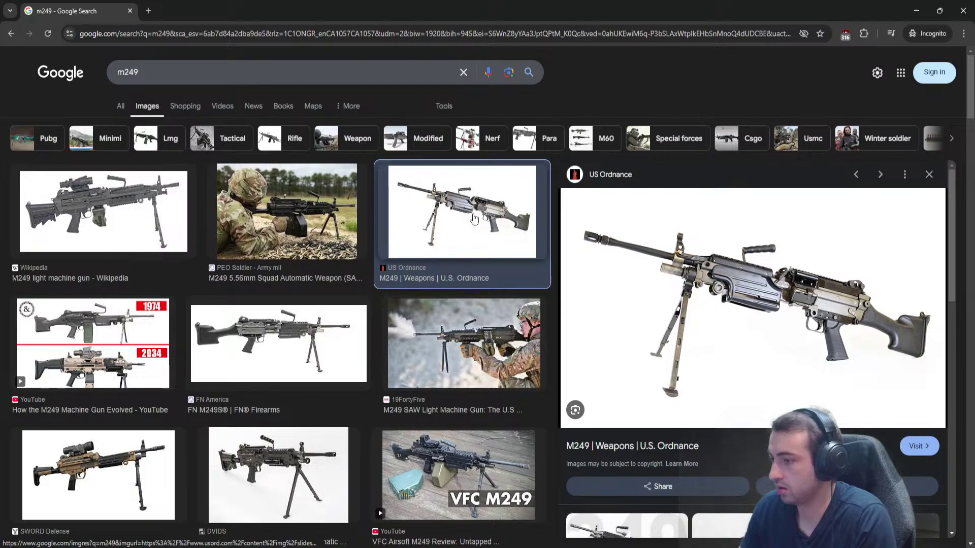
{"action": "left_click", "coordinate": [917, 14]}
{"action": "scroll", "coordinate": [442, 309], "scroll_direction": "up", "scroll_amount": 2}
{"action": "mouse_move", "coordinate": [442, 310]}
{"action": "middle_mouse_down"}
{"action": "mouse_move", "coordinate": [508, 278]}
{"action": "mouse_move", "coordinate": [453, 306]}
{"action": "middle_mouse_up"}
{"action": "key", "text": "alt+Tab"}
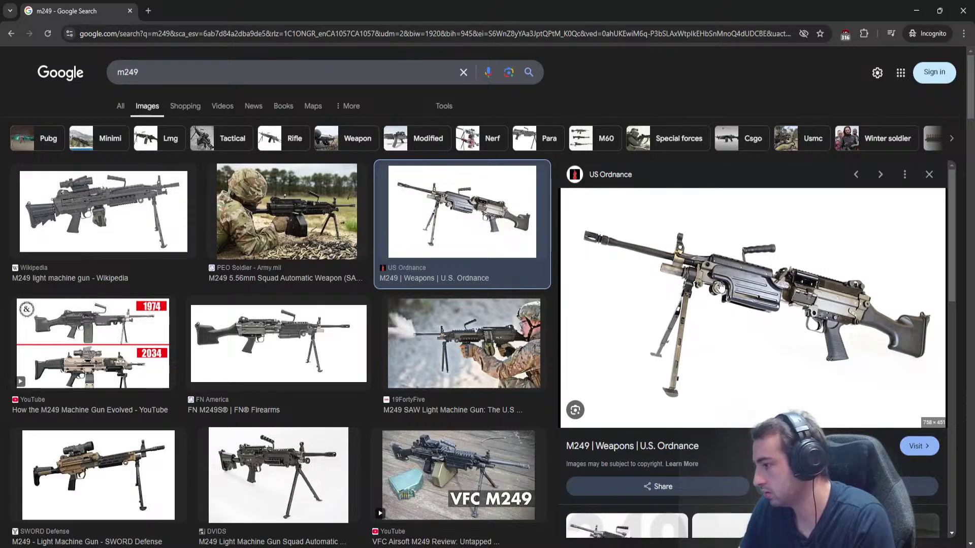
{"action": "key", "text": "alt+Tab"}
{"action": "middle_click_drag", "start_coordinate": [534, 246], "coordinate": [570, 257]}
{"action": "scroll", "coordinate": [486, 261], "scroll_direction": "up", "scroll_amount": 2}
{"action": "key", "text": "a"}
{"action": "middle_click_drag", "start_coordinate": [486, 261], "coordinate": [454, 262]}
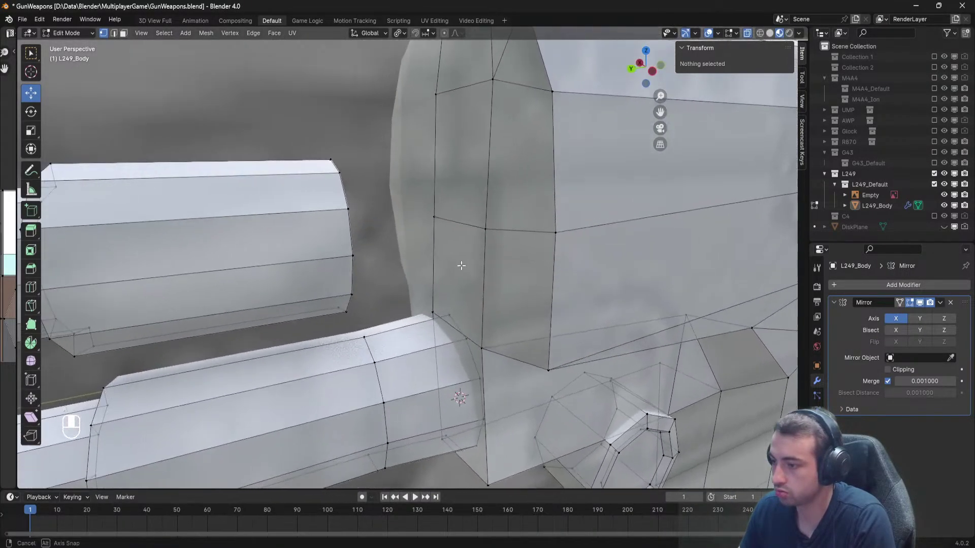
Try extruding the two inner front faces of the handguard about 0.2 forward along their normals.
{"action": "left_click", "coordinate": [459, 282]}
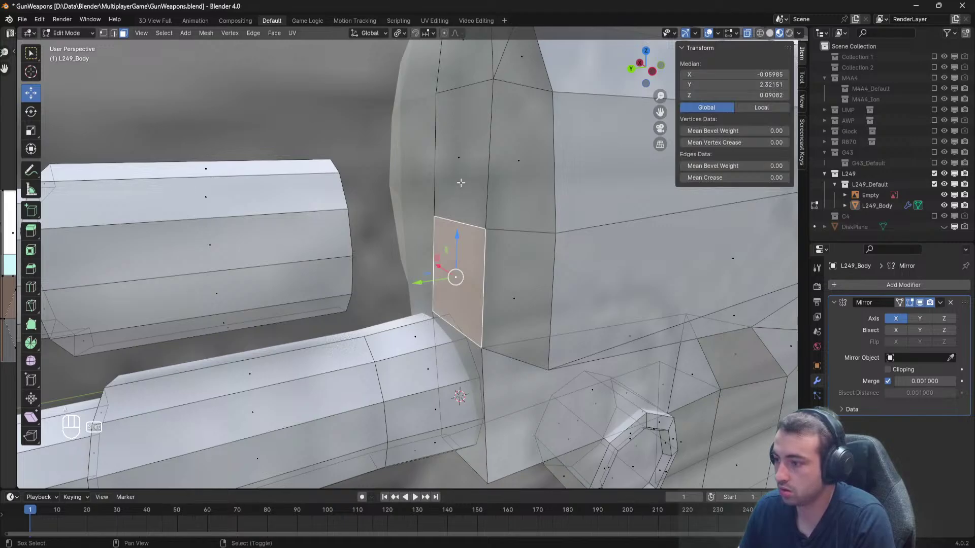
{"action": "scroll", "coordinate": [455, 276], "scroll_direction": "down", "scroll_amount": 3}
{"action": "key", "text": "alt+Tab"}
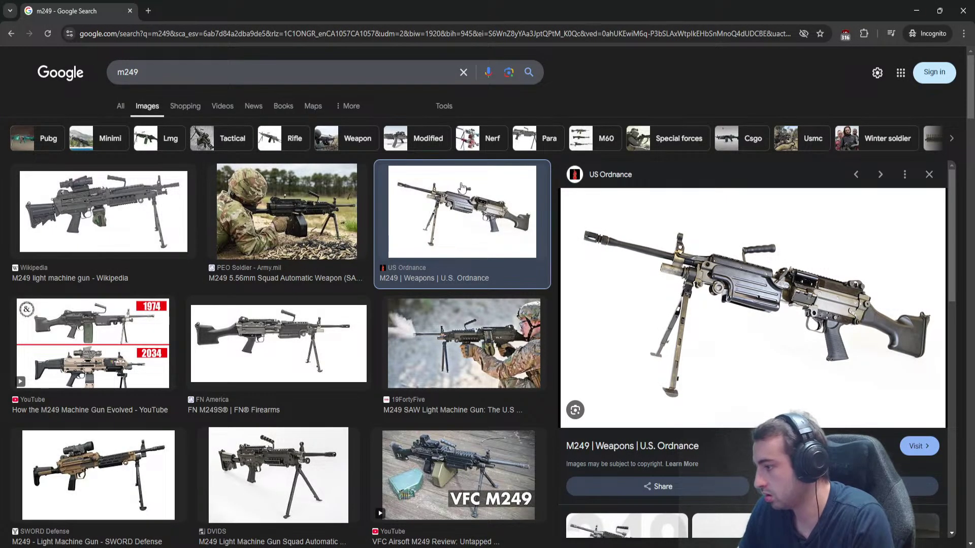
{"action": "key", "text": "alt+Tab"}
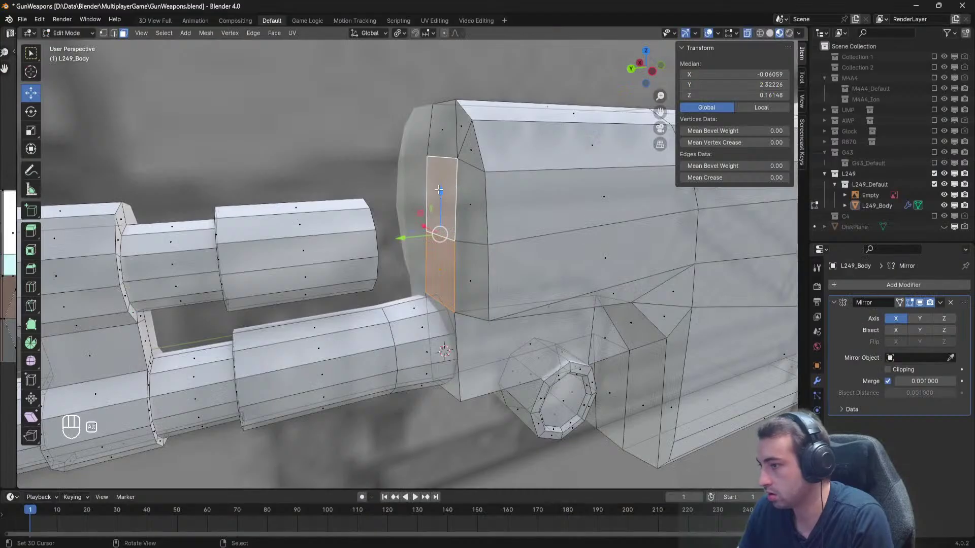
{"action": "key", "text": "alt+Tab"}
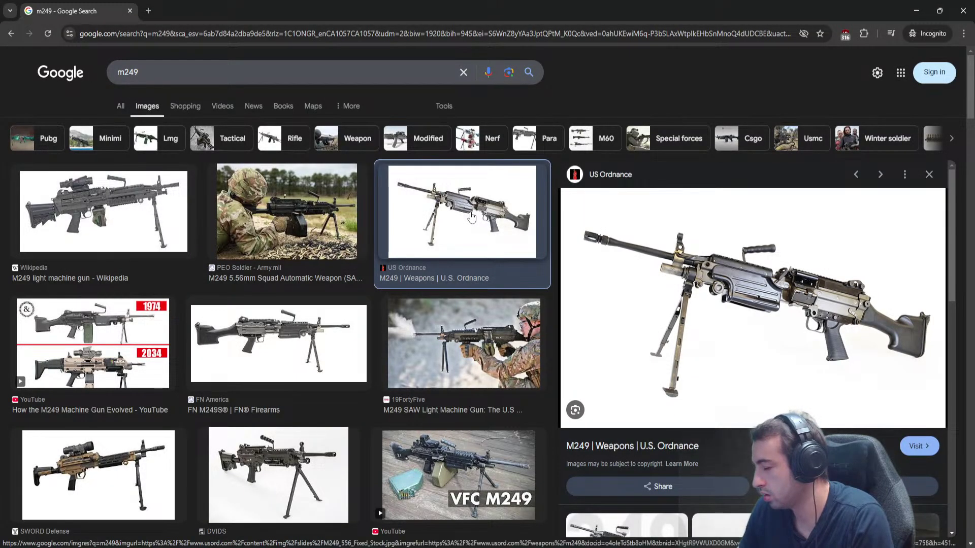
{"action": "key", "text": "alt+Tab"}
{"action": "key", "text": "e"}
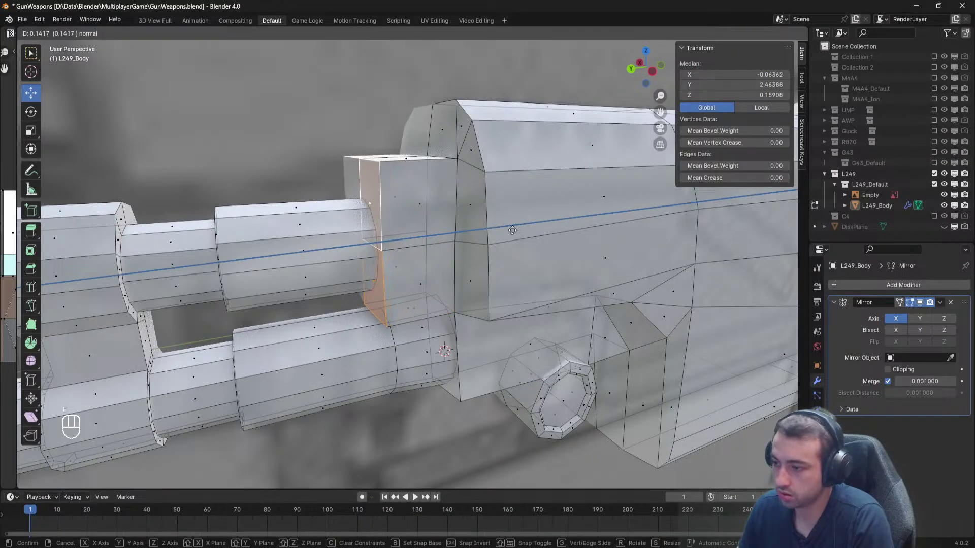
{"action": "left_click", "coordinate": [482, 234]}
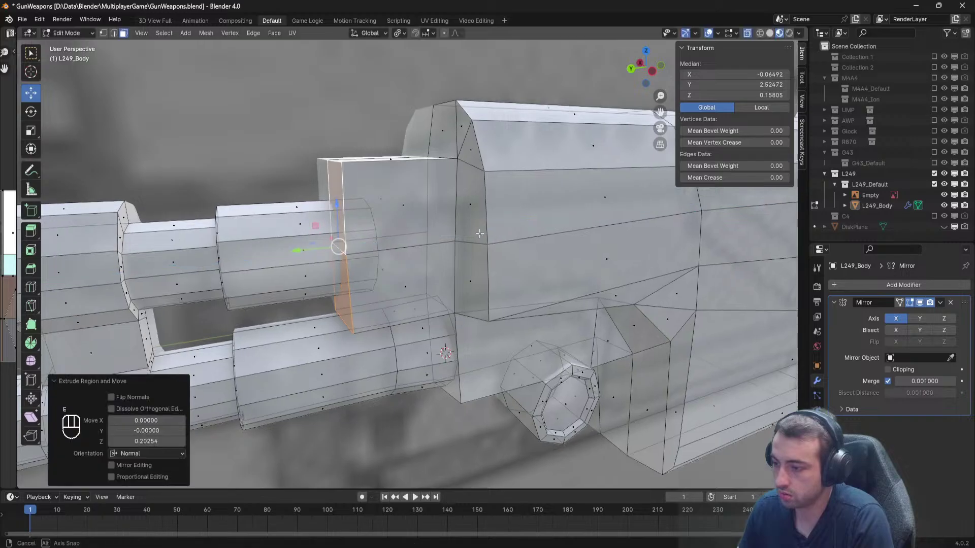
Check the extruded block against the M249 reference photo and undo the extrusion.
{"action": "middle_click_drag", "start_coordinate": [483, 235], "coordinate": [467, 207]}
{"action": "key", "text": "alt+Tab"}
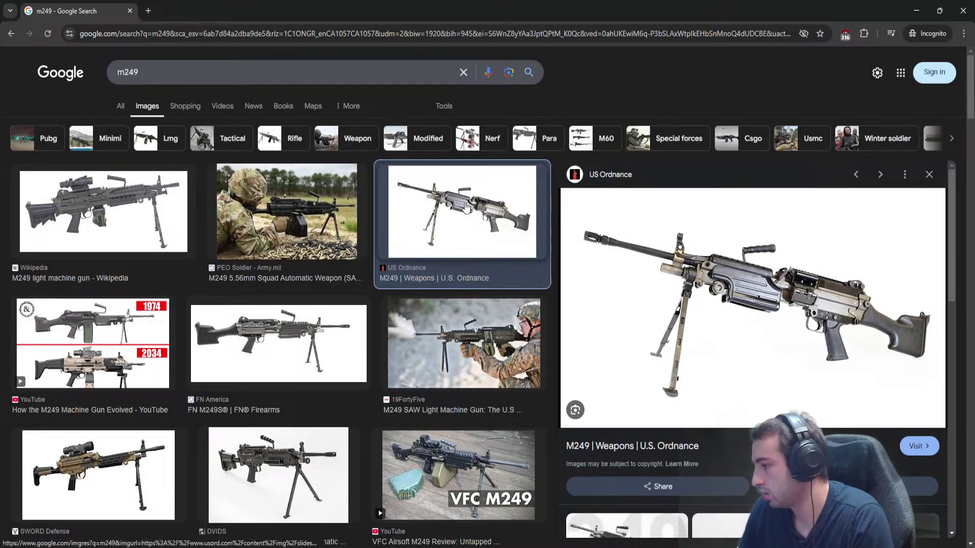
{"action": "key", "text": "alt+Tab"}
{"action": "middle_click_drag", "start_coordinate": [464, 203], "coordinate": [438, 212]}
{"action": "key", "text": "alt+Tab"}
{"action": "key", "text": "alt+Tab"}
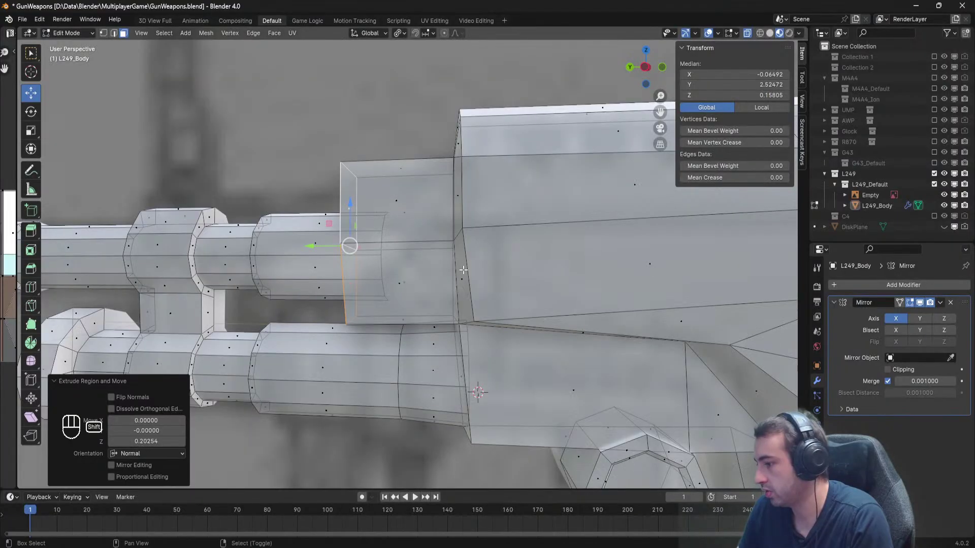
{"action": "mouse_move", "coordinate": [458, 258]}
{"action": "middle_mouse_down", "text": "shift"}
{"action": "mouse_move", "coordinate": [399, 180]}
{"action": "mouse_move", "coordinate": [421, 237]}
{"action": "mouse_move", "coordinate": [475, 243]}
{"action": "mouse_move", "coordinate": [454, 245]}
{"action": "middle_mouse_up", "text": "shift"}
{"action": "key", "text": "ctrl+z"}
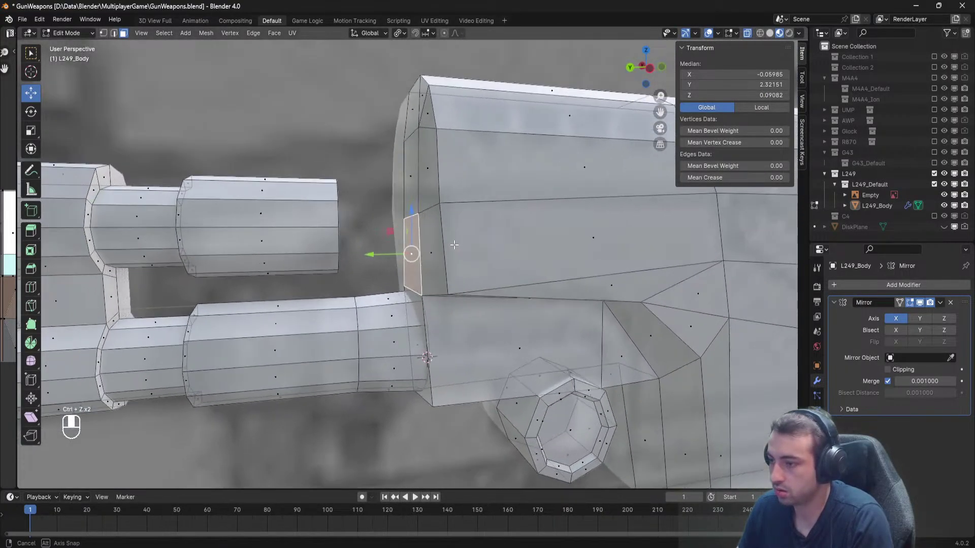
Select the linked body mesh, exclude everything behind the handguard's front end, and move the remaining front vertices -0.09624 along Y.
{"action": "left_click", "coordinate": [454, 245]}
{"action": "key", "text": "alt+Tab"}
{"action": "key", "text": "alt+Tab"}
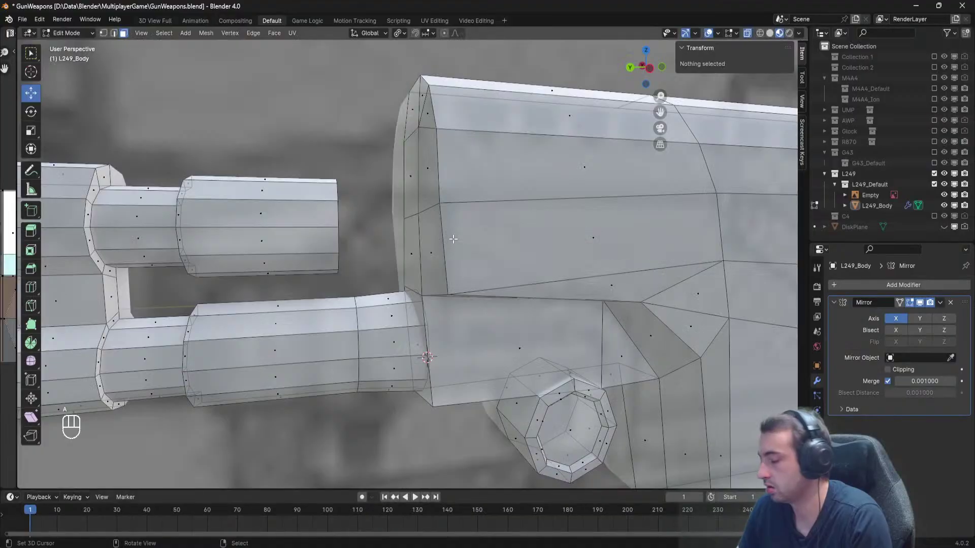
{"action": "key", "text": "l"}
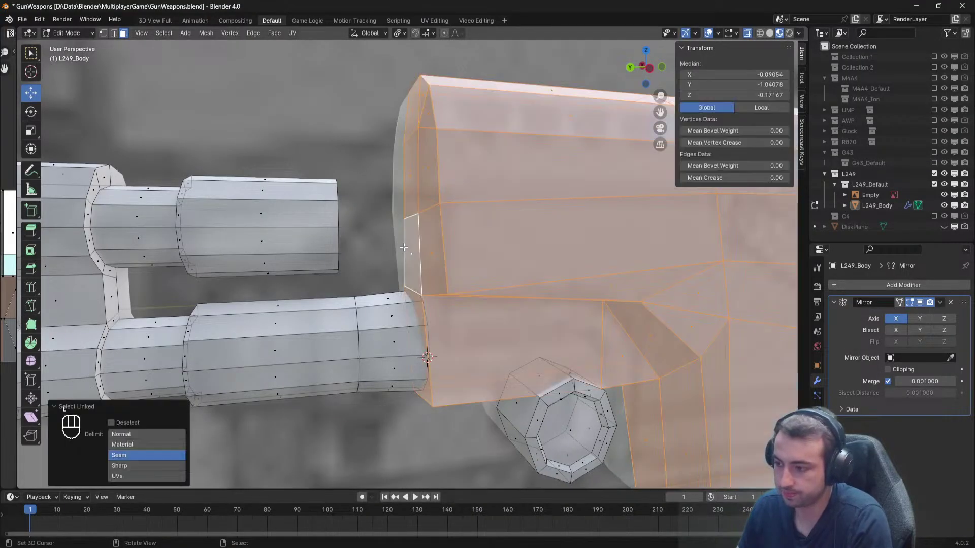
{"action": "middle_click_drag", "start_coordinate": [408, 248], "coordinate": [249, 49]}
{"action": "left_click", "coordinate": [103, 33]}
{"action": "scroll", "coordinate": [422, 264], "scroll_direction": "down", "scroll_amount": 6}
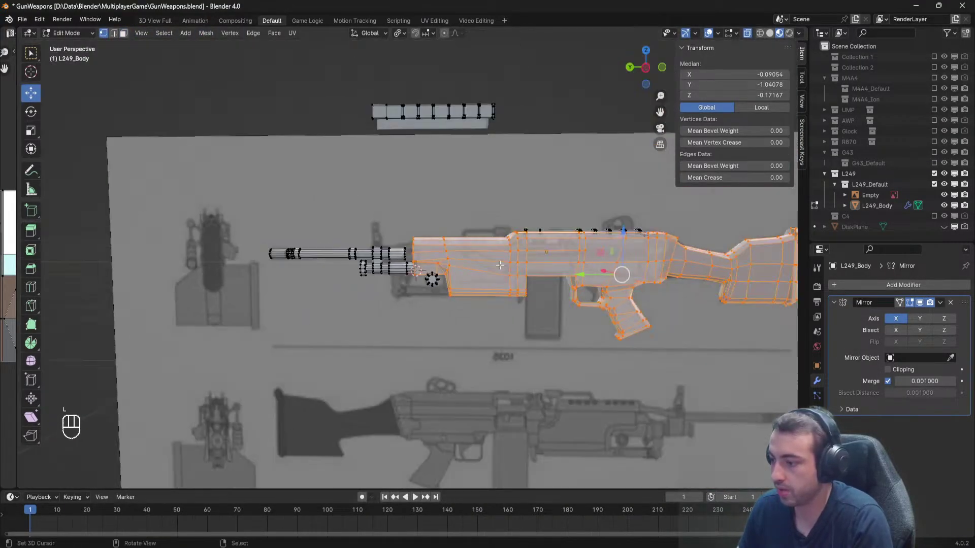
{"action": "key", "text": "b"}
{"action": "left_click_drag", "start_coordinate": [717, 341], "coordinate": [443, 214], "text": "shift"}
{"action": "scroll", "coordinate": [431, 222], "scroll_direction": "down", "scroll_amount": 1}
{"action": "scroll", "coordinate": [430, 228], "scroll_direction": "up", "scroll_amount": 12}
{"action": "key", "text": "alt+Tab"}
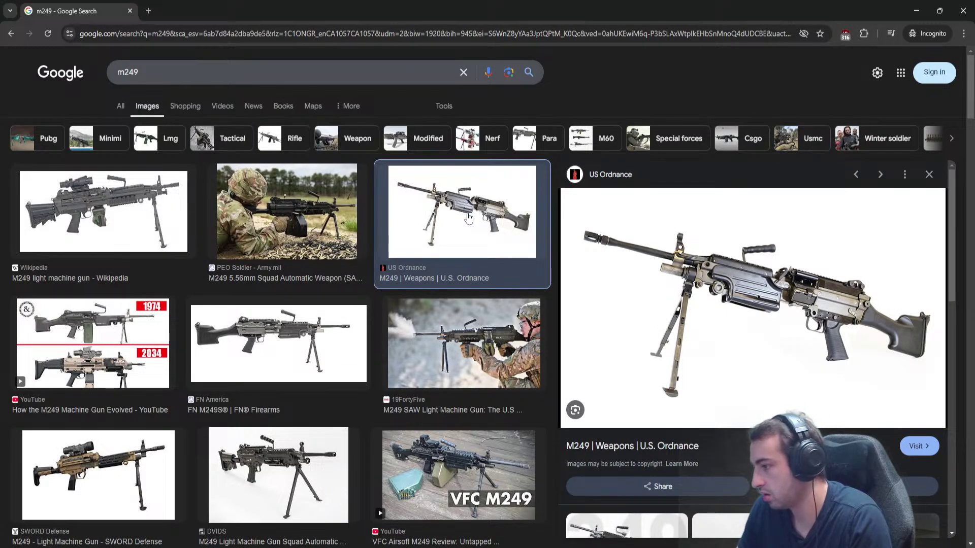
{"action": "key", "text": "alt+Tab"}
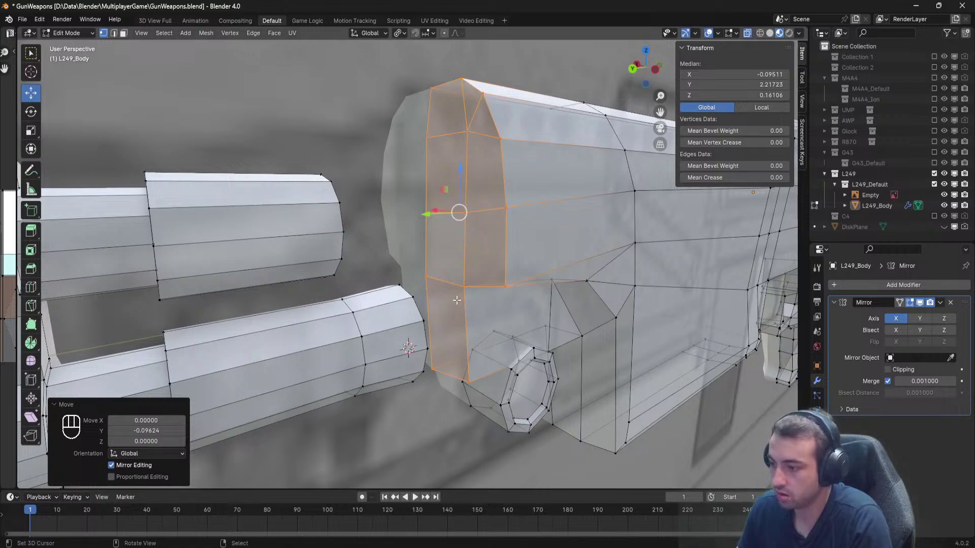
Extrude the three inner front faces of the handguard below its topmost face forward to form a block around the lower tube's end.
{"action": "left_click", "coordinate": [124, 33]}
{"action": "key", "text": "alt+a"}
{"action": "right_click", "coordinate": [439, 265]}
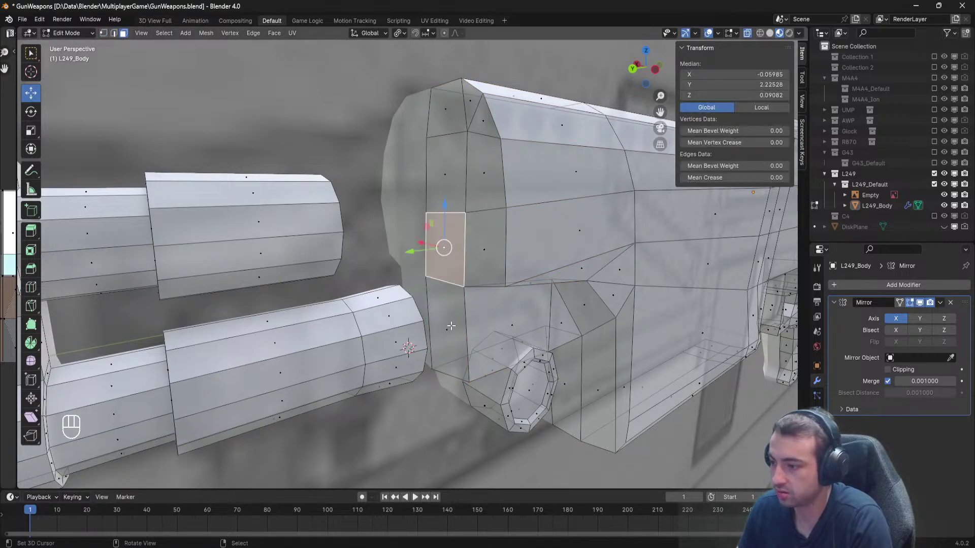
{"action": "right_click", "coordinate": [450, 327], "text": "shift"}
{"action": "left_click", "coordinate": [443, 190], "text": "shift"}
{"action": "left_click", "coordinate": [440, 124], "text": "shift"}
{"action": "middle_click_drag", "start_coordinate": [440, 123], "coordinate": [416, 134]}
{"action": "key", "text": "alt+Tab"}
{"action": "key", "text": "alt+Tab"}
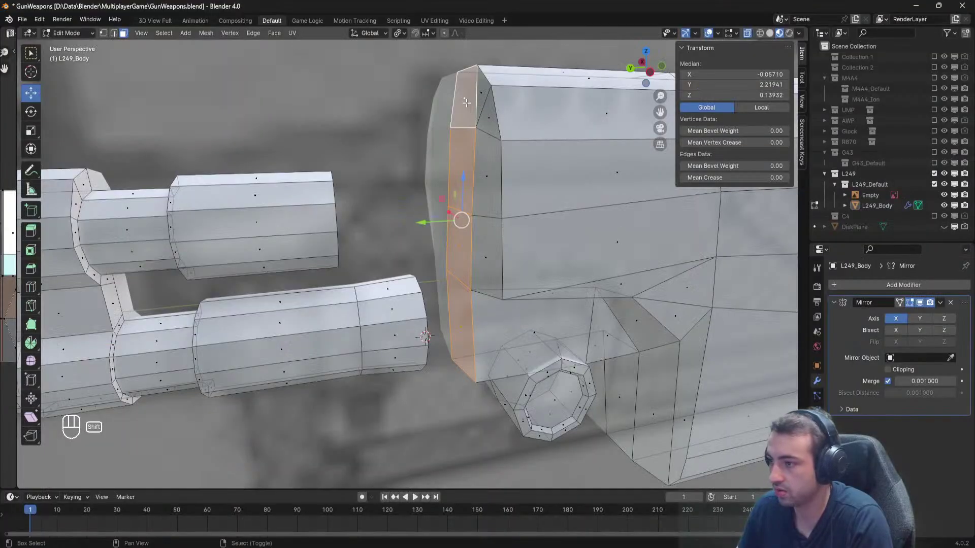
{"action": "left_click", "coordinate": [472, 103], "text": "shift"}
{"action": "key", "text": "e"}
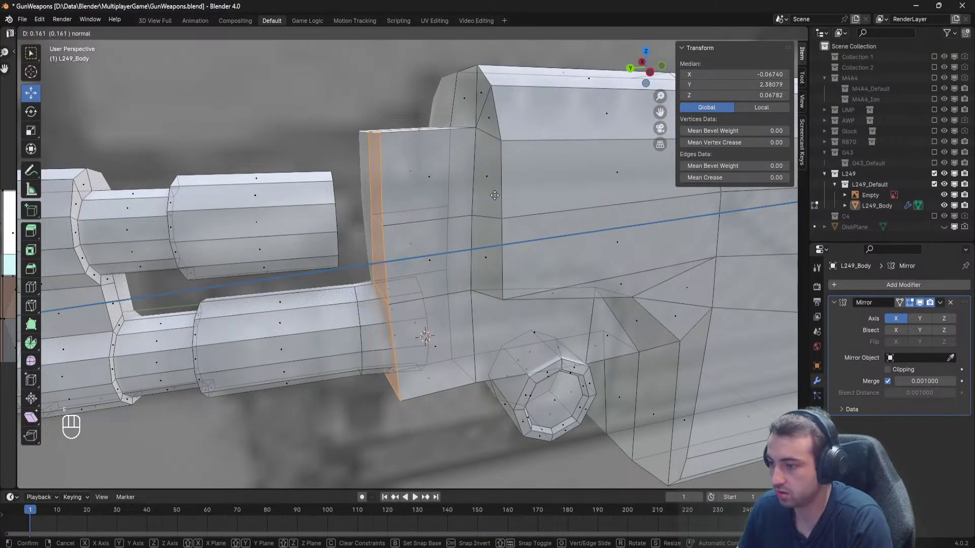
{"action": "left_click", "coordinate": [506, 191]}
Move the open end vertices of the upper tube along Y so the tube reaches into the new front block.
{"action": "key", "text": "alt+Tab"}
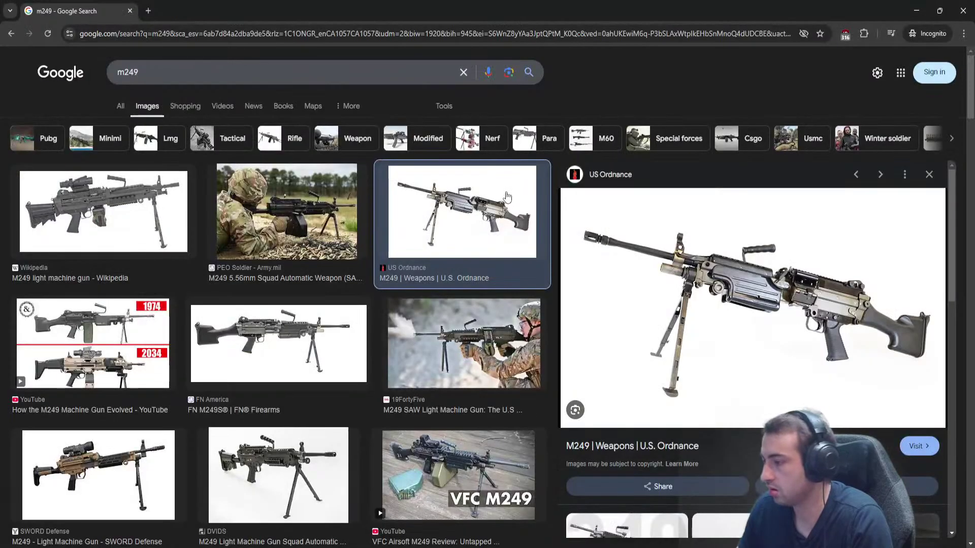
{"action": "key", "text": "alt+Tab"}
{"action": "key", "text": "a"}
{"action": "middle_click_drag", "start_coordinate": [304, 92], "coordinate": [227, 56]}
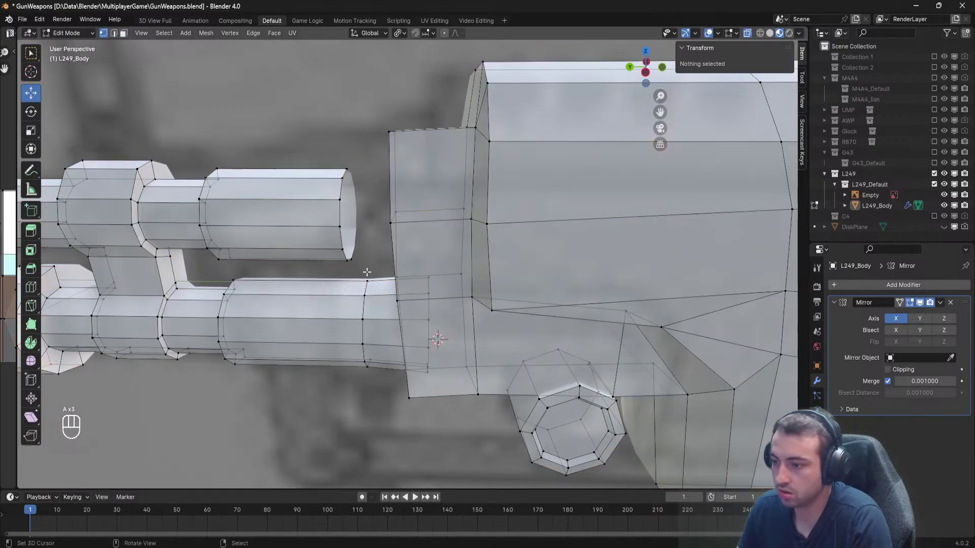
{"action": "left_click_drag", "start_coordinate": [369, 268], "coordinate": [311, 137]}
{"action": "middle_click_drag", "start_coordinate": [311, 137], "coordinate": [397, 341]}
{"action": "key", "text": "g"}
{"action": "key", "text": "y"}
{"action": "left_click", "coordinate": [346, 217]}
Move the two bottom front vertices of the block about 0.03 back along Y to slant its lower front edge.
{"action": "right_click", "coordinate": [410, 413]}
{"action": "right_click", "coordinate": [400, 394], "text": "shift"}
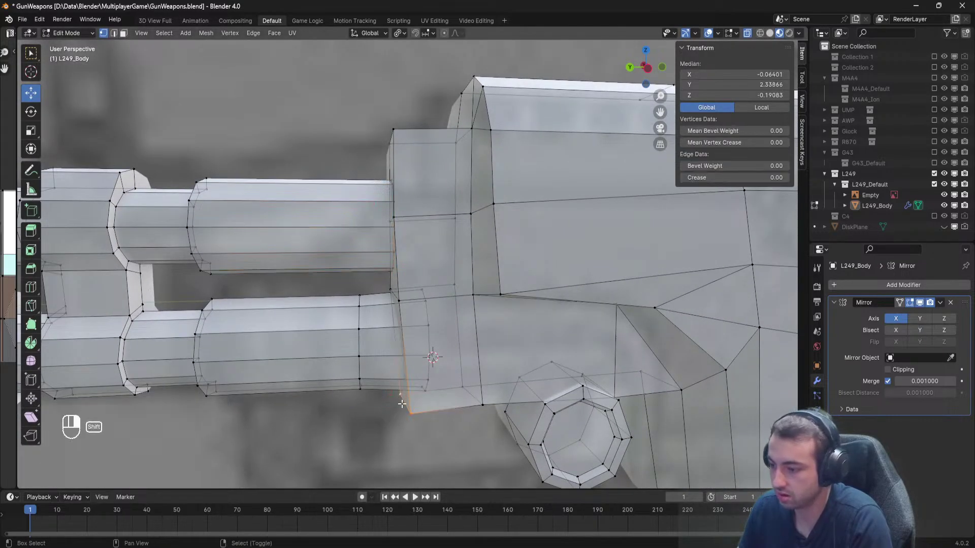
{"action": "middle_click_drag", "start_coordinate": [386, 404], "coordinate": [339, 271], "text": "shift"}
{"action": "scroll", "coordinate": [333, 275], "scroll_direction": "up", "scroll_amount": 1}
{"action": "left_click_drag", "start_coordinate": [316, 277], "coordinate": [328, 276]}
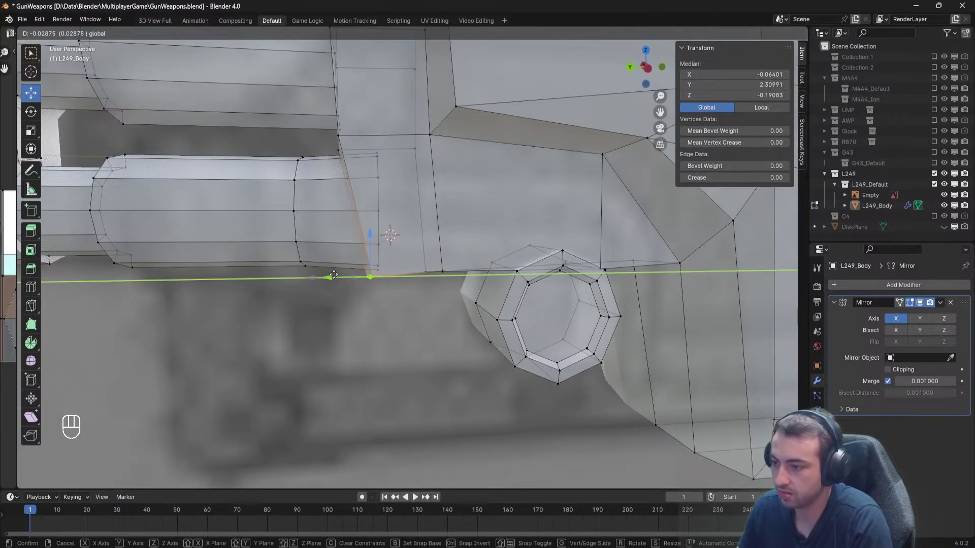
{"action": "left_click", "coordinate": [334, 275]}
Set the X position of the block's two upper front centre vertices to 0 to close the gap at the mirror plane.
{"action": "middle_click_drag", "start_coordinate": [331, 272], "coordinate": [429, 287]}
{"action": "left_click", "coordinate": [430, 289]}
{"action": "left_click", "coordinate": [426, 189], "text": "shift"}
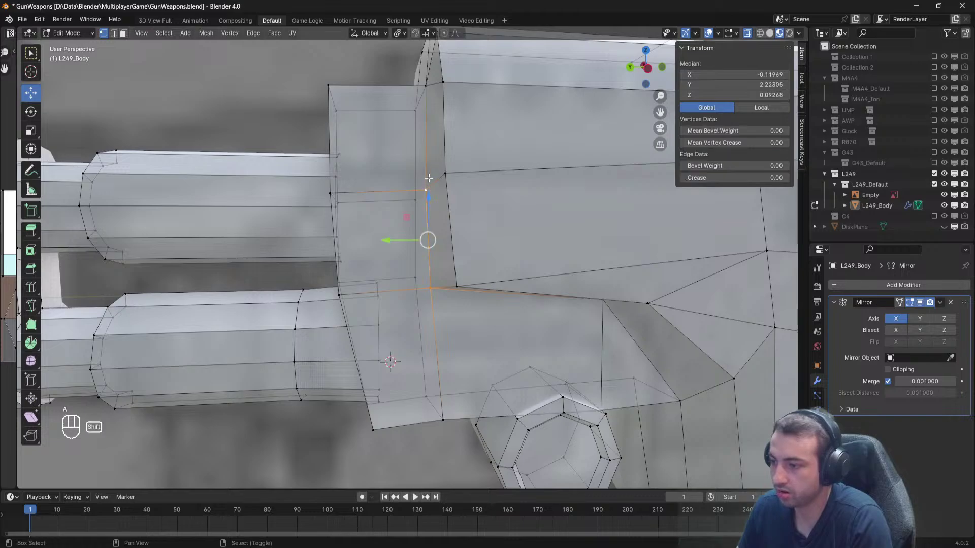
{"action": "middle_click_drag", "start_coordinate": [429, 178], "coordinate": [424, 216], "text": "shift"}
{"action": "right_click", "coordinate": [423, 186], "text": "shift"}
{"action": "right_click", "coordinate": [409, 174]}
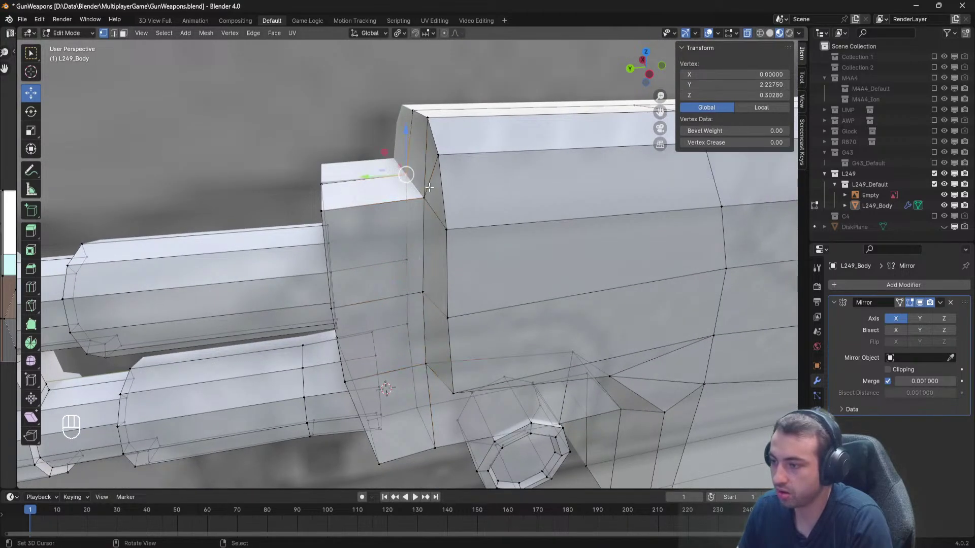
{"action": "middle_click_drag", "start_coordinate": [416, 174], "coordinate": [329, 322]}
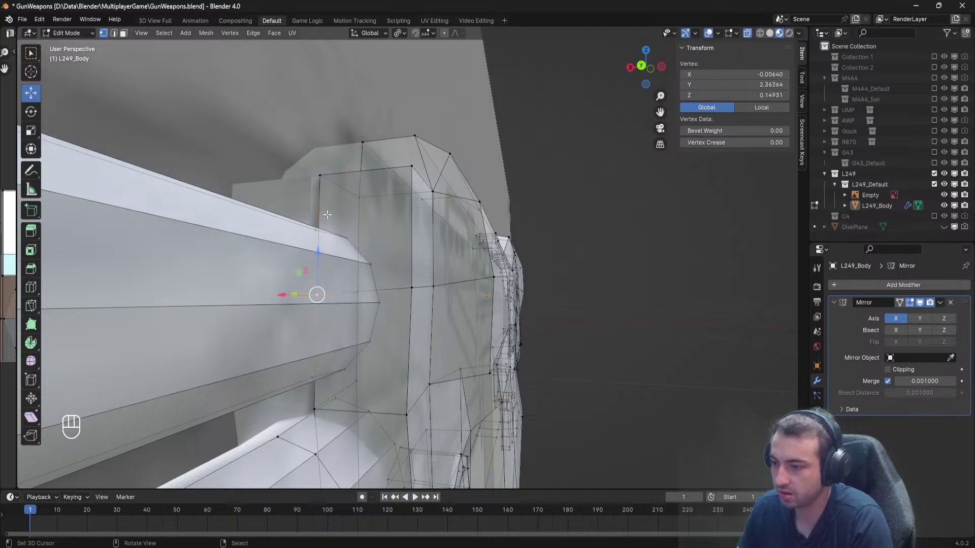
{"action": "middle_click_drag", "start_coordinate": [327, 215], "coordinate": [316, 214]}
{"action": "right_click", "coordinate": [315, 214], "text": "shift"}
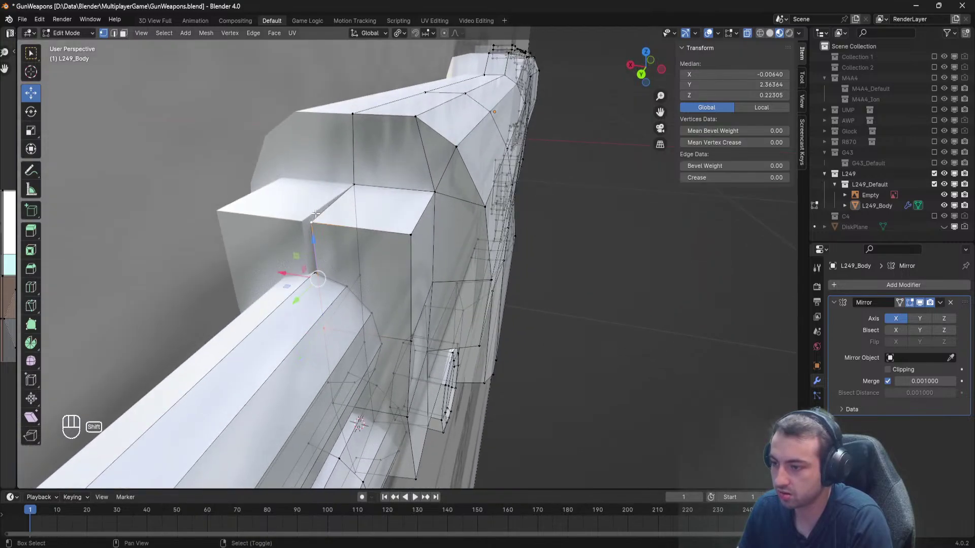
{"action": "left_click", "coordinate": [752, 72]}
{"action": "type", "text": "00"}
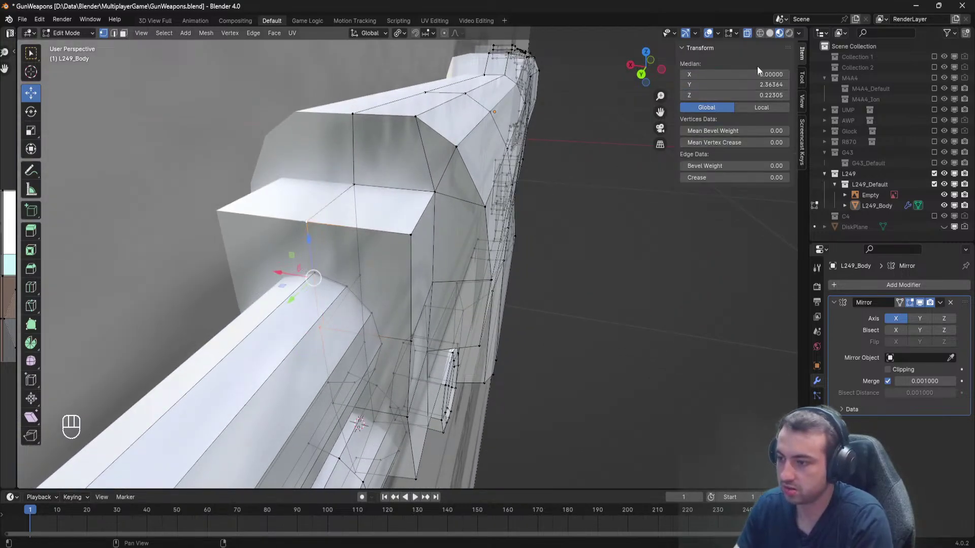
{"action": "key", "text": "Return"}
Delete the hidden centre-line vertices inside the body behind the front block.
{"action": "middle_click_drag", "start_coordinate": [538, 71], "coordinate": [501, 74]}
{"action": "middle_click_drag", "start_coordinate": [456, 180], "coordinate": [422, 171]}
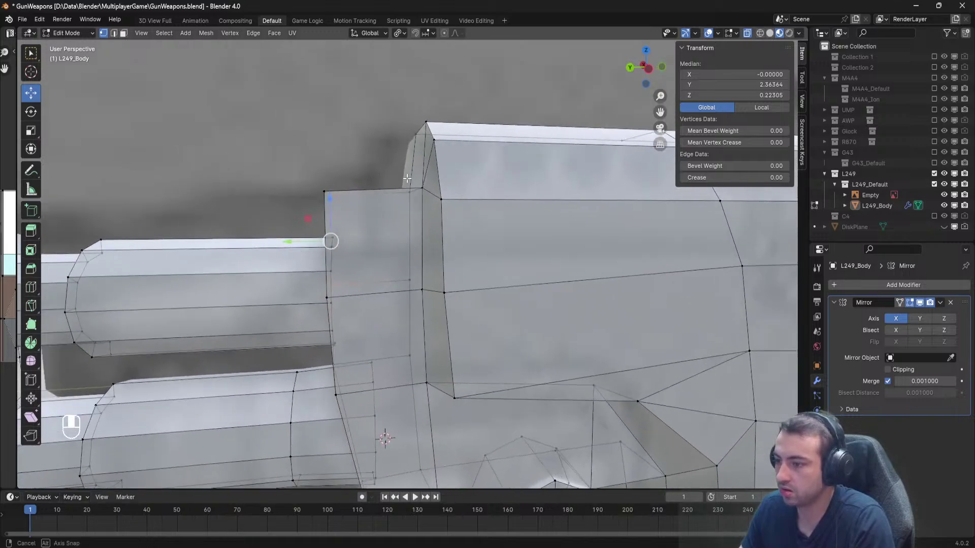
{"action": "right_click", "coordinate": [428, 274]}
{"action": "right_click", "coordinate": [411, 308], "text": "shift"}
{"action": "middle_click_drag", "start_coordinate": [412, 308], "coordinate": [418, 177], "text": "shift"}
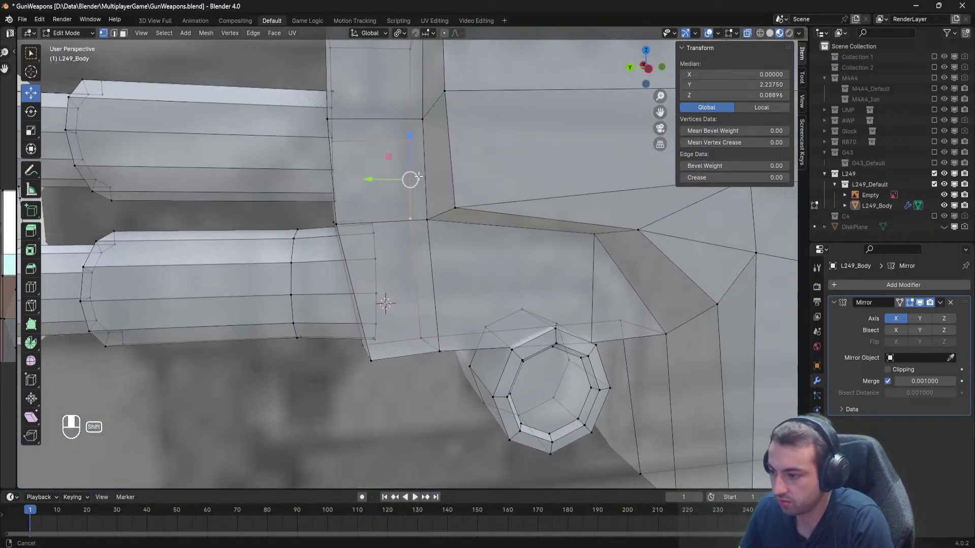
{"action": "key", "text": "x"}
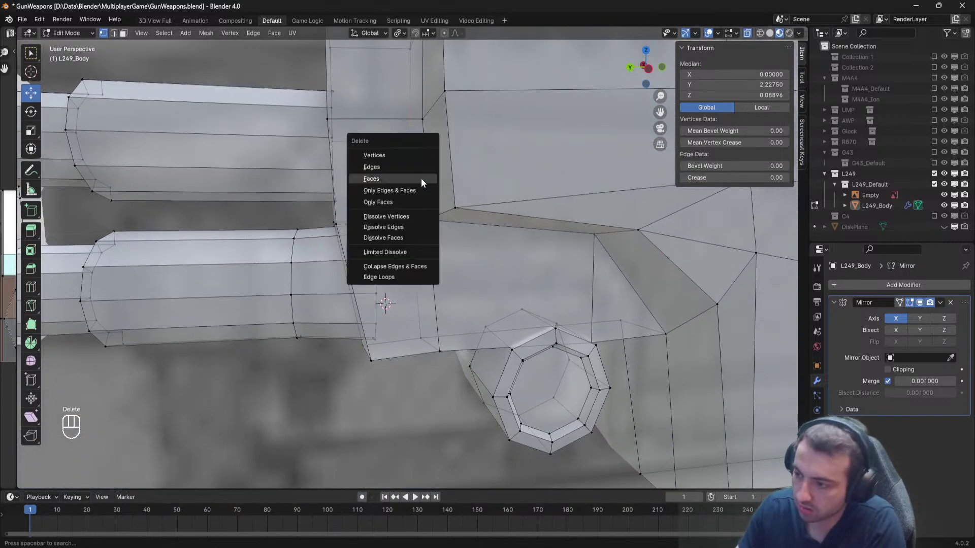
{"action": "left_click", "coordinate": [399, 159]}
Move the two top rear vertices of the block, where it joins the handguard, forward along Y.
{"action": "middle_click_drag", "start_coordinate": [442, 184], "coordinate": [495, 209]}
{"action": "middle_click_drag", "start_coordinate": [422, 127], "coordinate": [435, 254], "text": "shift"}
{"action": "right_click", "coordinate": [408, 213]}
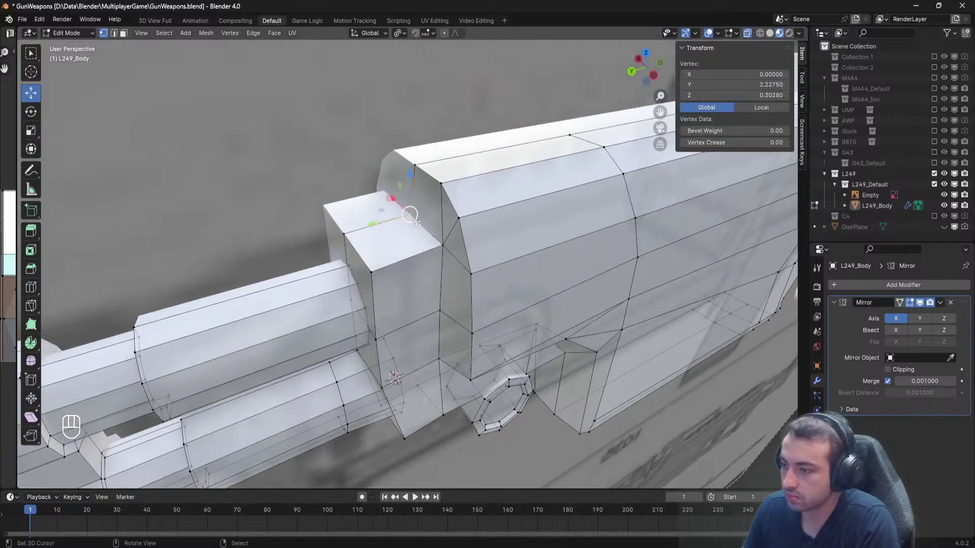
{"action": "middle_click_drag", "start_coordinate": [442, 218], "coordinate": [396, 223]}
{"action": "middle_click_drag", "start_coordinate": [396, 224], "coordinate": [416, 274], "text": "shift"}
{"action": "right_click", "coordinate": [435, 268], "text": "shift"}
{"action": "left_click_drag", "start_coordinate": [381, 255], "coordinate": [358, 257]}
Move the middle and lower rear side vertices of the front block forward along Y to straighten its rear edge, and save.
{"action": "middle_click_drag", "start_coordinate": [382, 296], "coordinate": [382, 259]}
{"action": "key", "text": "a"}
{"action": "right_click", "coordinate": [430, 226]}
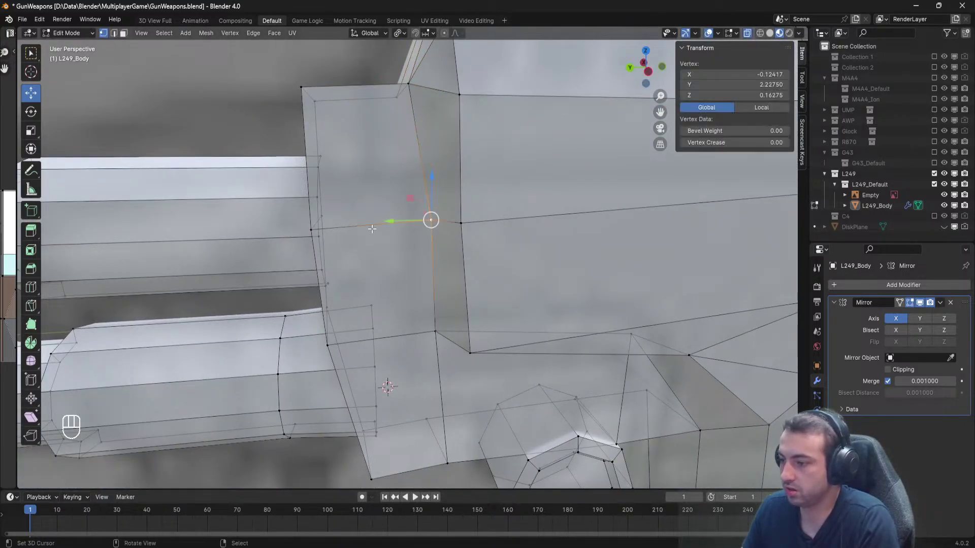
{"action": "key", "text": "g"}
{"action": "key", "text": "y"}
{"action": "left_click", "coordinate": [358, 224]}
{"action": "right_click", "coordinate": [435, 331]}
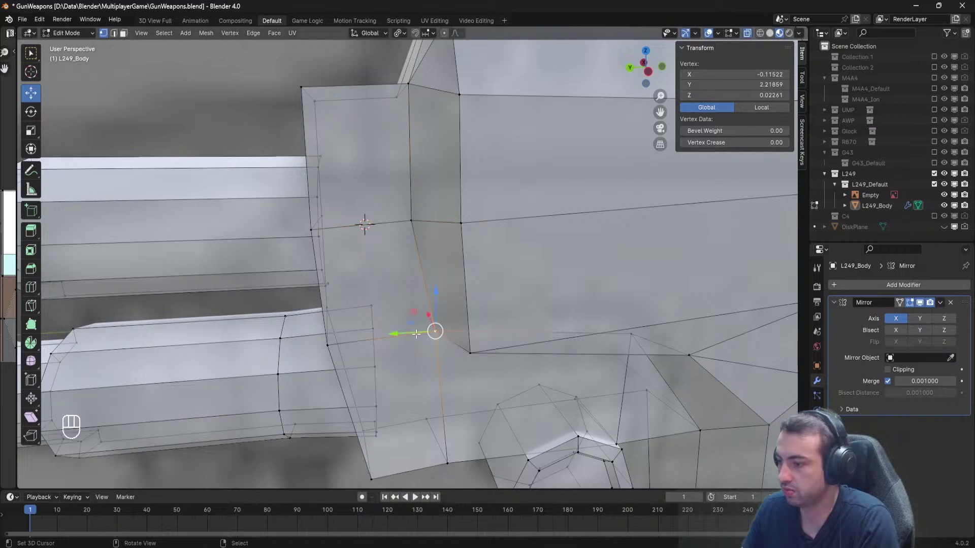
{"action": "key", "text": "g"}
{"action": "key", "text": "y"}
{"action": "left_click_drag", "start_coordinate": [383, 336], "coordinate": [385, 336]}
{"action": "key", "text": "a"}
{"action": "key", "text": "ctrl+s"}
{"action": "middle_click_drag", "start_coordinate": [401, 318], "coordinate": [456, 283]}
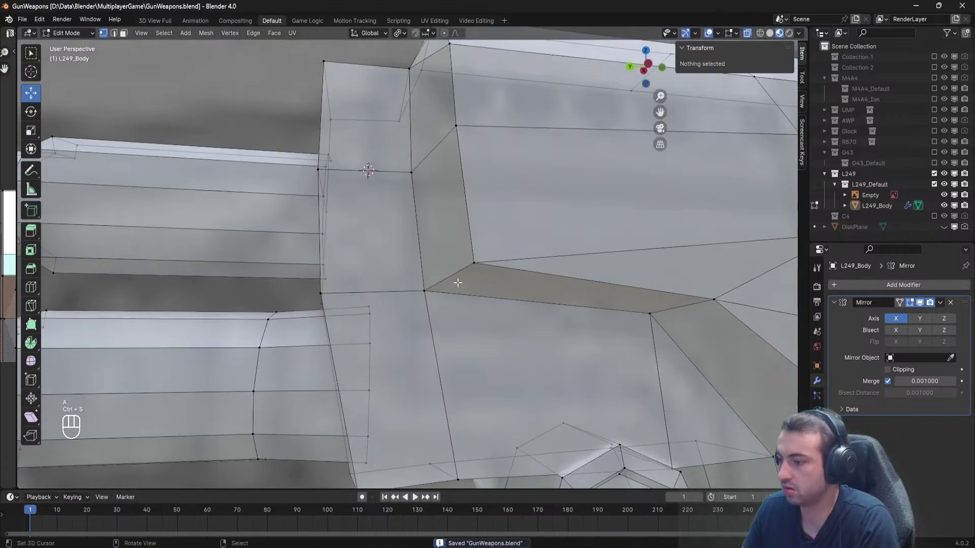
Raise the handguard's lower front corner vertex about 0.02 along Z and save the file.
{"action": "right_click", "coordinate": [471, 265]}
{"action": "left_click_drag", "start_coordinate": [476, 229], "coordinate": [475, 208]}
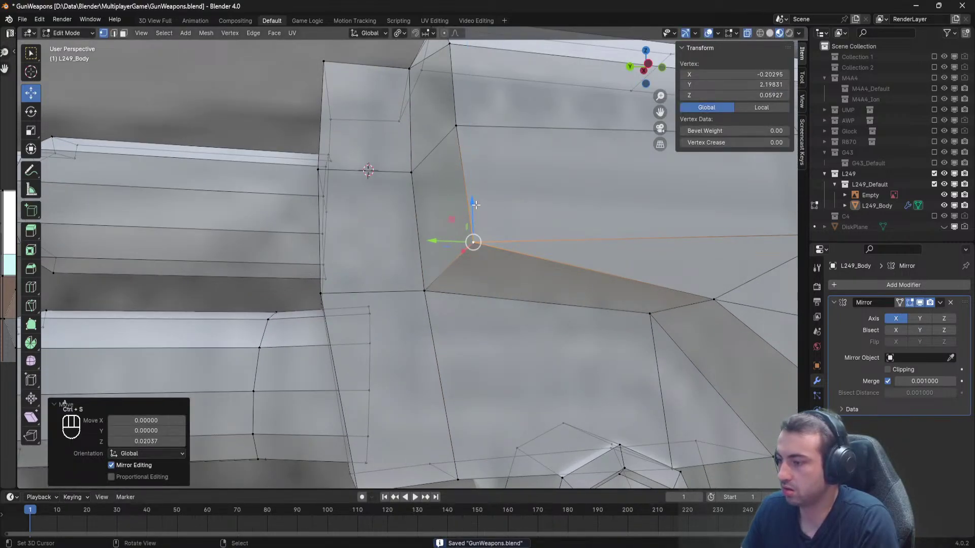
{"action": "key", "text": "a"}
{"action": "key", "text": "ctrl+s"}
Move the front side vertices of the handguard slightly inward along X and save the file.
{"action": "key", "text": "Tab"}
{"action": "scroll", "coordinate": [489, 214], "scroll_direction": "down", "scroll_amount": 5}
{"action": "middle_click_drag", "start_coordinate": [454, 210], "coordinate": [461, 240]}
{"action": "scroll", "coordinate": [537, 255], "scroll_direction": "up", "scroll_amount": 3}
{"action": "key", "text": "Tab"}
{"action": "right_click", "coordinate": [485, 242]}
{"action": "right_click", "coordinate": [481, 293], "text": "shift"}
{"action": "middle_click_drag", "start_coordinate": [481, 290], "coordinate": [525, 289]}
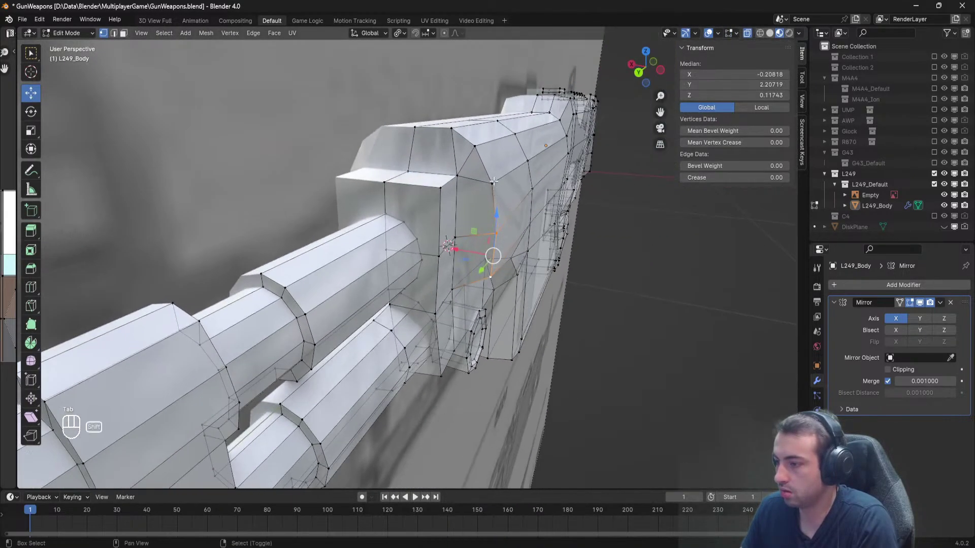
{"action": "right_click", "coordinate": [492, 185], "text": "shift"}
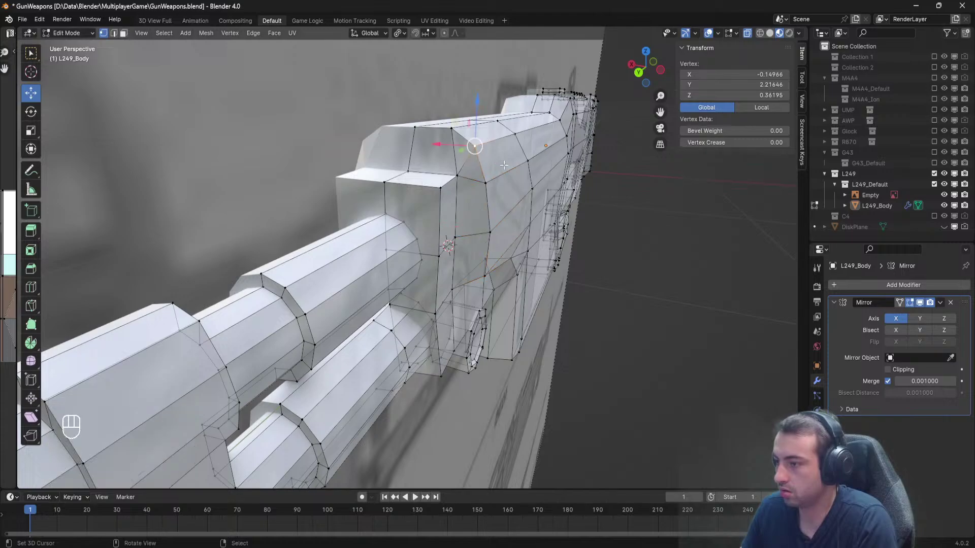
{"action": "key", "text": "ctrl+s"}
Move the block's top front side corner about 0.002 back along Y, slightly inward along X and down along Z, and save.
{"action": "key", "text": "Tab"}
{"action": "middle_click_drag", "start_coordinate": [518, 171], "coordinate": [460, 170]}
{"action": "key", "text": "Tab"}
{"action": "right_click", "coordinate": [375, 180]}
{"action": "middle_click_drag", "start_coordinate": [381, 176], "coordinate": [398, 248], "text": "shift"}
{"action": "scroll", "coordinate": [397, 247], "scroll_direction": "up", "scroll_amount": 3}
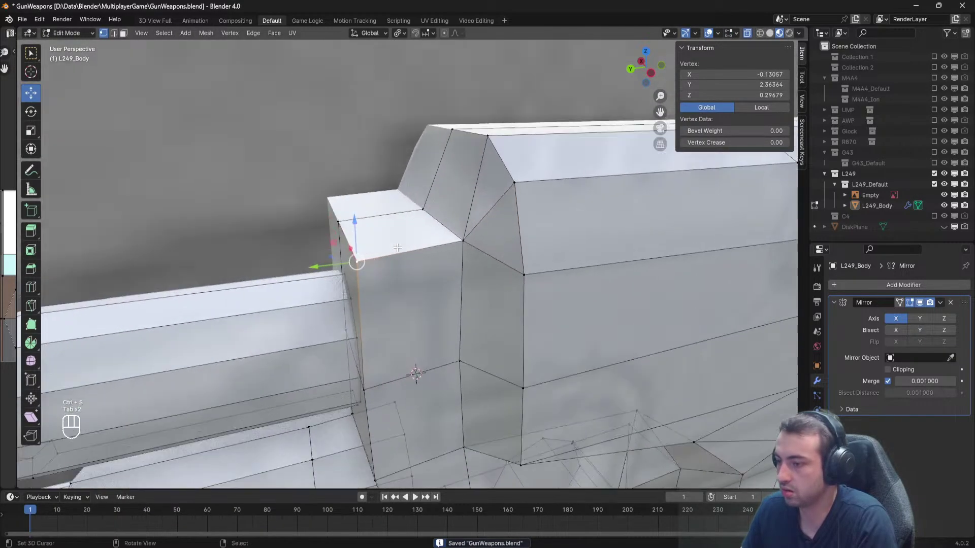
{"action": "left_click_drag", "start_coordinate": [328, 269], "coordinate": [337, 267]}
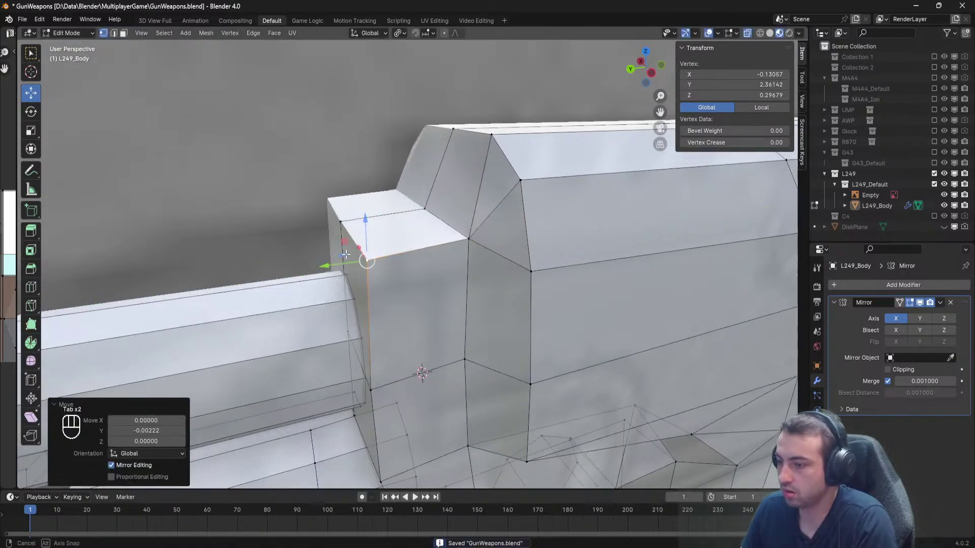
{"action": "middle_click_drag", "start_coordinate": [336, 267], "coordinate": [415, 243]}
{"action": "left_click_drag", "start_coordinate": [509, 213], "coordinate": [490, 213]}
{"action": "left_click_drag", "start_coordinate": [533, 169], "coordinate": [531, 184]}
{"action": "key", "text": "a"}
{"action": "key", "text": "Tab"}
{"action": "key", "text": "ctrl+s"}
Move the middle front side vertex of the block slightly inward along X.
{"action": "scroll", "coordinate": [509, 197], "scroll_direction": "down", "scroll_amount": 5}
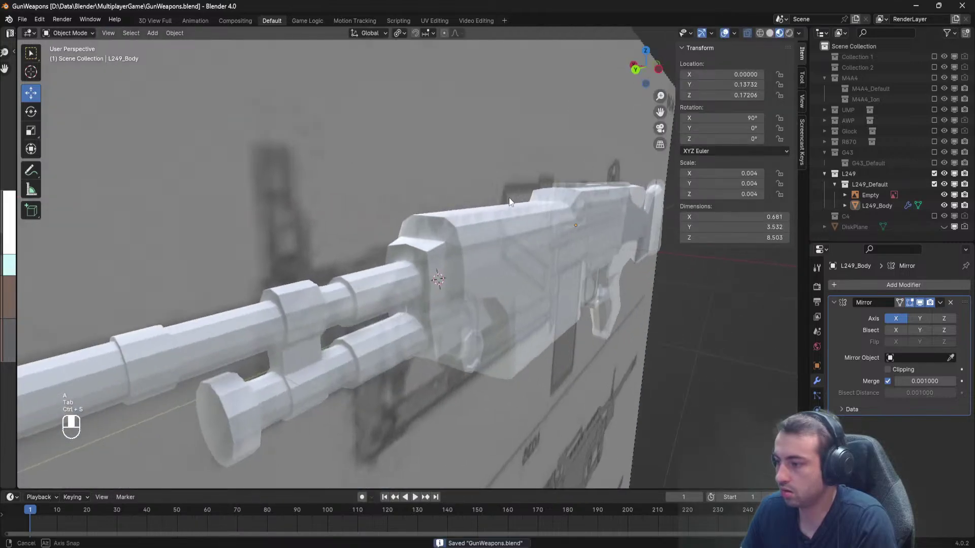
{"action": "scroll", "coordinate": [456, 255], "scroll_direction": "up", "scroll_amount": 5}
{"action": "middle_click_drag", "start_coordinate": [456, 255], "coordinate": [487, 258]}
{"action": "key", "text": "Tab"}
{"action": "right_click", "coordinate": [475, 304]}
{"action": "middle_click_drag", "start_coordinate": [475, 305], "coordinate": [492, 304]}
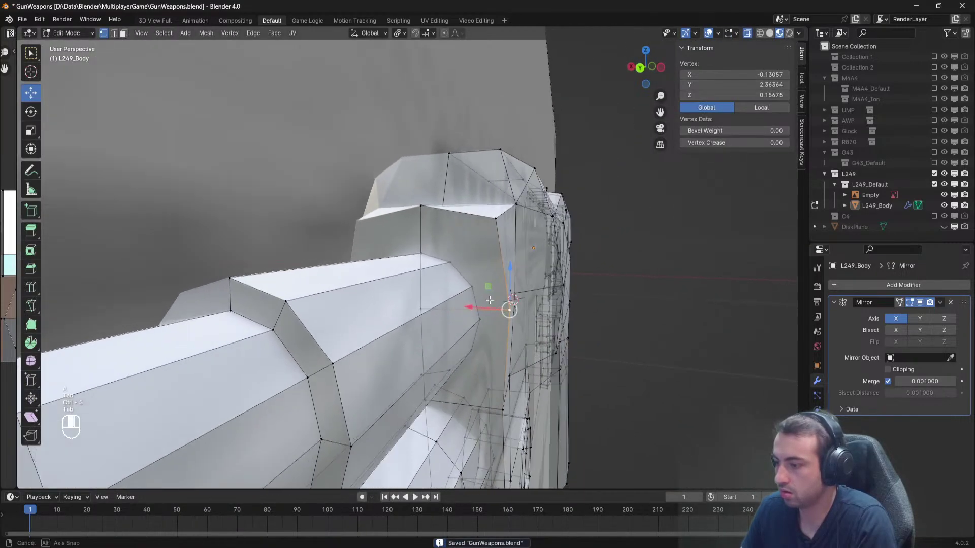
{"action": "left_click_drag", "start_coordinate": [471, 305], "coordinate": [466, 303]}
Move the bottom front side corner of the block inward along X.
{"action": "middle_click_drag", "start_coordinate": [466, 303], "coordinate": [399, 269]}
{"action": "right_click", "coordinate": [395, 272]}
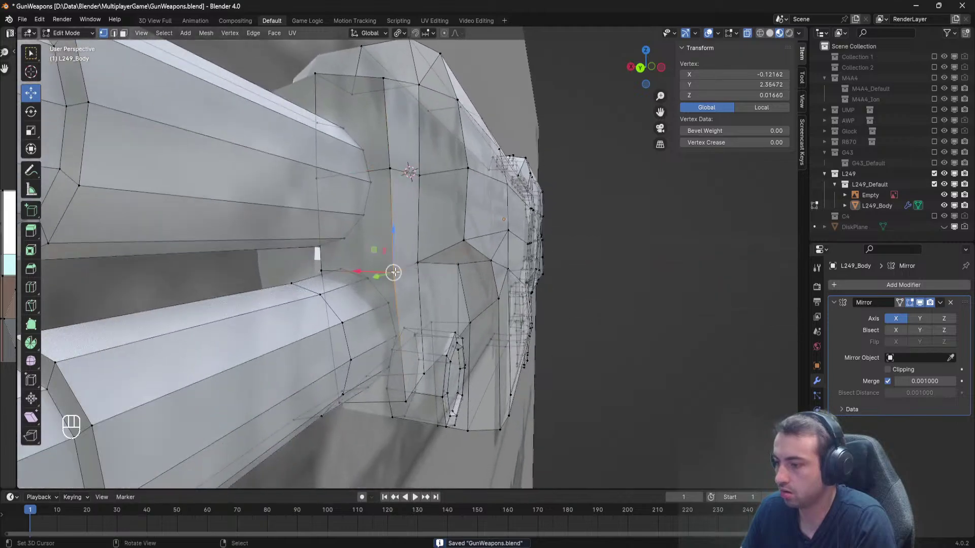
{"action": "right_click", "coordinate": [407, 401]}
{"action": "middle_click_drag", "start_coordinate": [406, 401], "coordinate": [406, 355]}
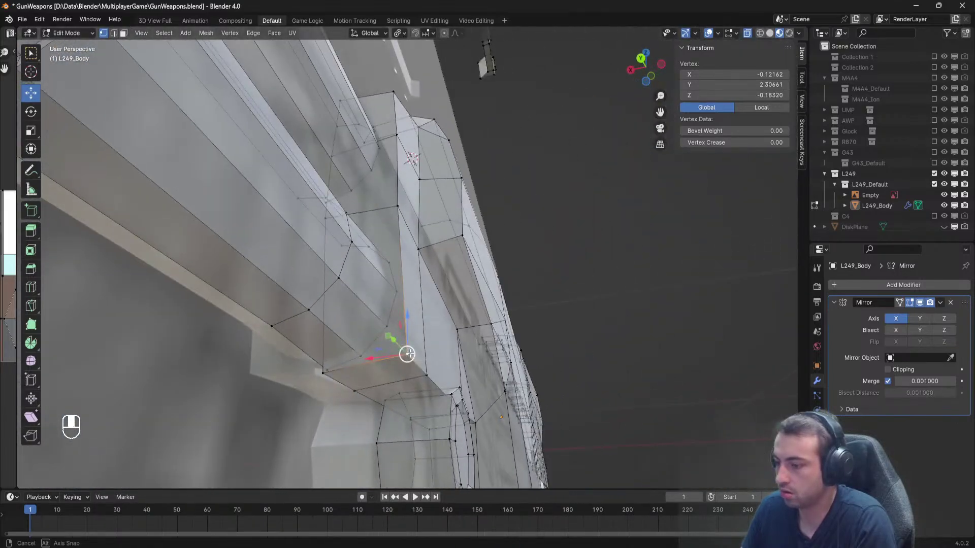
{"action": "left_click_drag", "start_coordinate": [360, 357], "coordinate": [326, 367]}
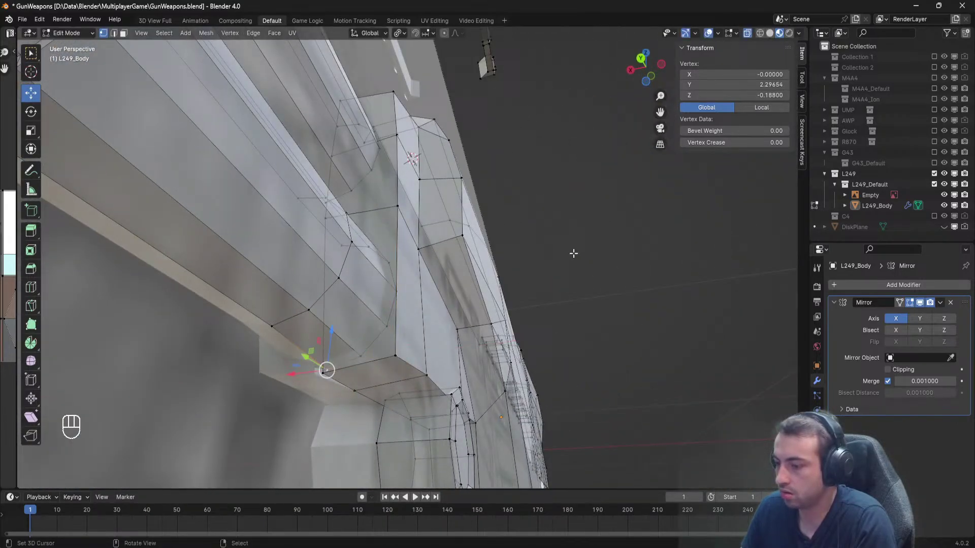
Set the X position of the block's bottom front centre vertex to 0 and save the file.
{"action": "right_click", "coordinate": [326, 372]}
{"action": "left_click", "coordinate": [729, 72]}
{"action": "type", "text": "0"}
{"action": "key", "text": "Return"}
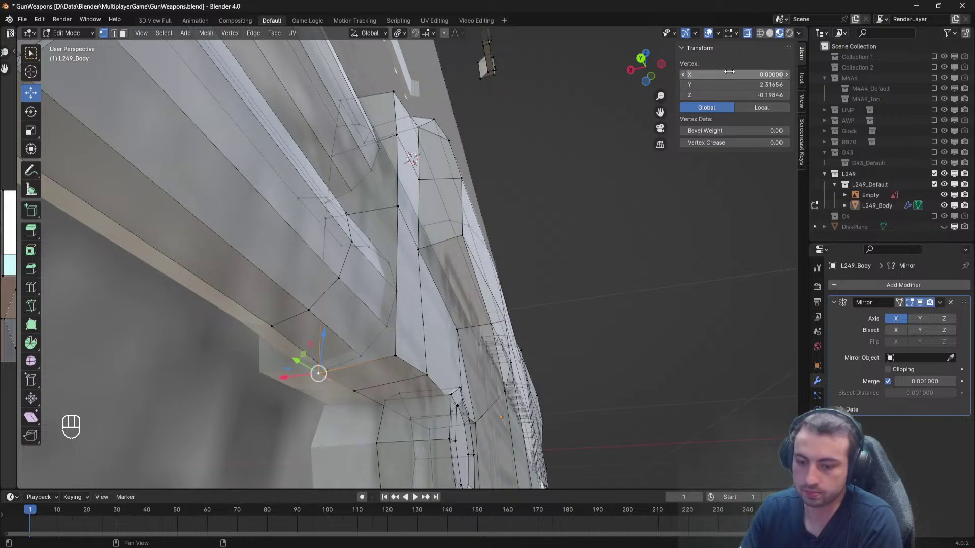
{"action": "middle_click_drag", "start_coordinate": [438, 294], "coordinate": [366, 297]}
{"action": "key", "text": "a"}
{"action": "key", "text": "ctrl+s"}
{"action": "key", "text": "Tab"}
Lower a side vertex near the junction of the front block and handguard slightly along Z, and save the file.
{"action": "scroll", "coordinate": [334, 324], "scroll_direction": "down", "scroll_amount": 9}
{"action": "scroll", "coordinate": [364, 312], "scroll_direction": "up", "scroll_amount": 3}
{"action": "key", "text": "ctrl+s"}
{"action": "mouse_move", "coordinate": [366, 297]}
{"action": "middle_mouse_down", "text": "shift"}
{"action": "mouse_move", "coordinate": [367, 323]}
{"action": "mouse_move", "coordinate": [396, 318]}
{"action": "mouse_move", "coordinate": [381, 299]}
{"action": "middle_mouse_up", "text": "shift"}
{"action": "scroll", "coordinate": [404, 307], "scroll_direction": "up", "scroll_amount": 2}
{"action": "scroll", "coordinate": [425, 299], "scroll_direction": "up", "scroll_amount": 4}
{"action": "key", "text": "Tab"}
{"action": "left_click", "coordinate": [507, 279]}
{"action": "left_click_drag", "start_coordinate": [503, 236], "coordinate": [502, 249]}
{"action": "key", "text": "a"}
{"action": "key", "text": "ctrl+s"}
{"action": "key", "text": "Tab"}
{"action": "scroll", "coordinate": [362, 275], "scroll_direction": "down", "scroll_amount": 4}
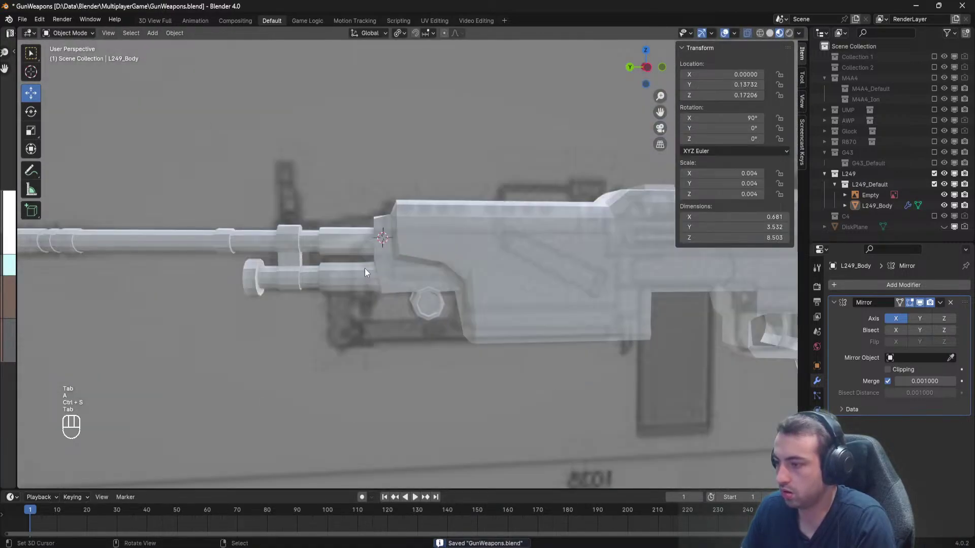
Compare the shape of the gun body with the U.S. Ordnance M249 photo in the browser's image results.
{"action": "scroll", "coordinate": [364, 268], "scroll_direction": "up", "scroll_amount": 1}
{"action": "key", "text": "alt+Tab"}
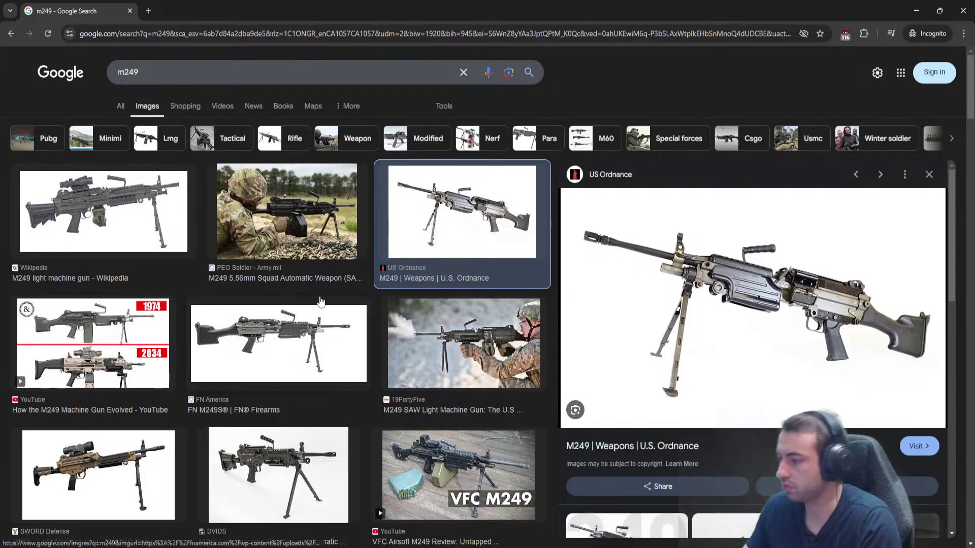
{"action": "key", "text": "alt+Tab"}
{"action": "middle_click_drag", "start_coordinate": [355, 241], "coordinate": [239, 260]}
{"action": "key", "text": "alt+Tab"}
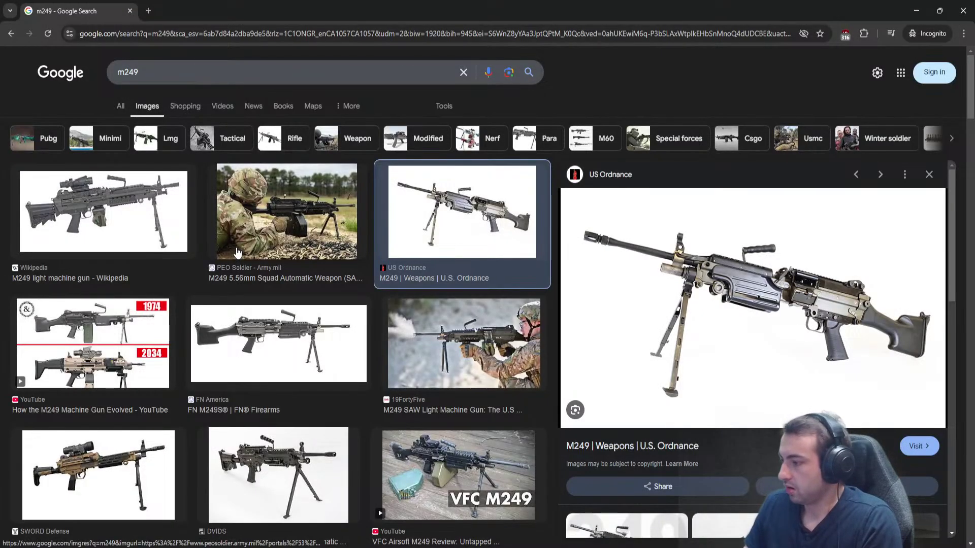
{"action": "key", "text": "alt+Tab"}
{"action": "middle_click_drag", "start_coordinate": [499, 258], "coordinate": [420, 271], "text": "shift"}
{"action": "scroll", "coordinate": [422, 259], "scroll_direction": "up", "scroll_amount": 3}
{"action": "right_click", "coordinate": [425, 264]}
{"action": "key", "text": "Tab"}
{"action": "scroll", "coordinate": [426, 263], "scroll_direction": "up", "scroll_amount": 3}
{"action": "scroll", "coordinate": [389, 272], "scroll_direction": "down", "scroll_amount": 4}
{"action": "key", "text": "alt+Tab"}
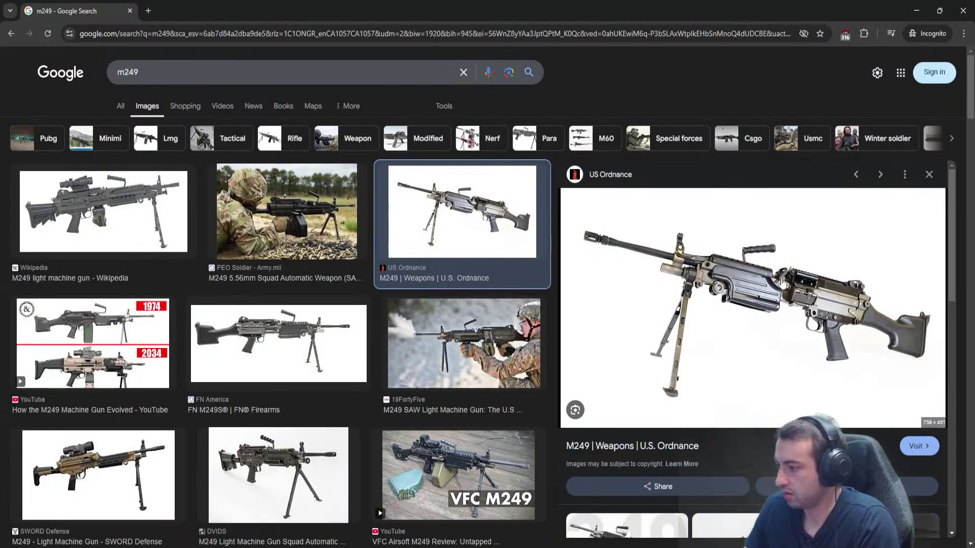
{"action": "key", "text": "alt+Tab"}
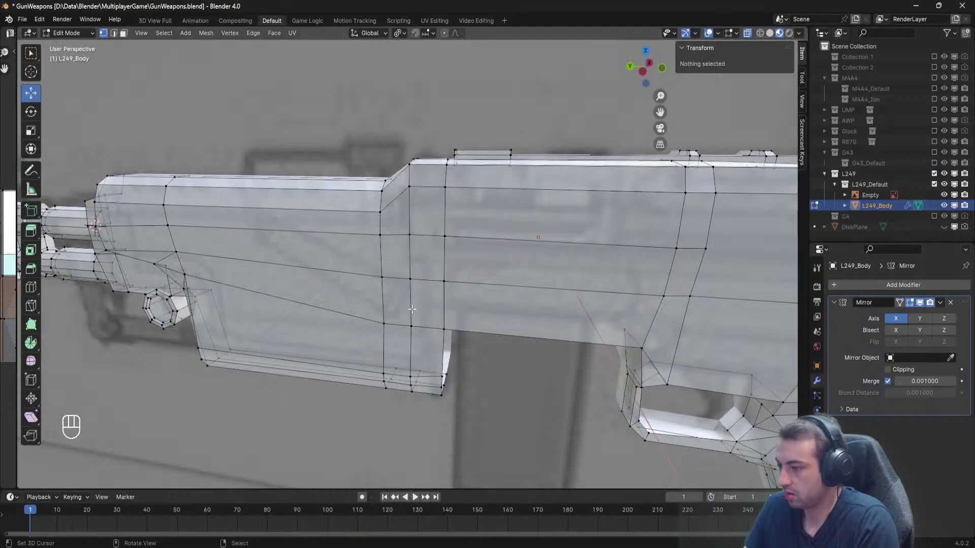
Move the side vertex at the rear of the handguard slightly along X and save the file.
{"action": "middle_click_drag", "start_coordinate": [786, 301], "coordinate": [389, 329]}
{"action": "left_click", "coordinate": [376, 319]}
{"action": "key", "text": "g"}
{"action": "key", "text": "x"}
{"action": "left_click_drag", "start_coordinate": [385, 329], "coordinate": [383, 329]}
{"action": "key", "text": "a"}
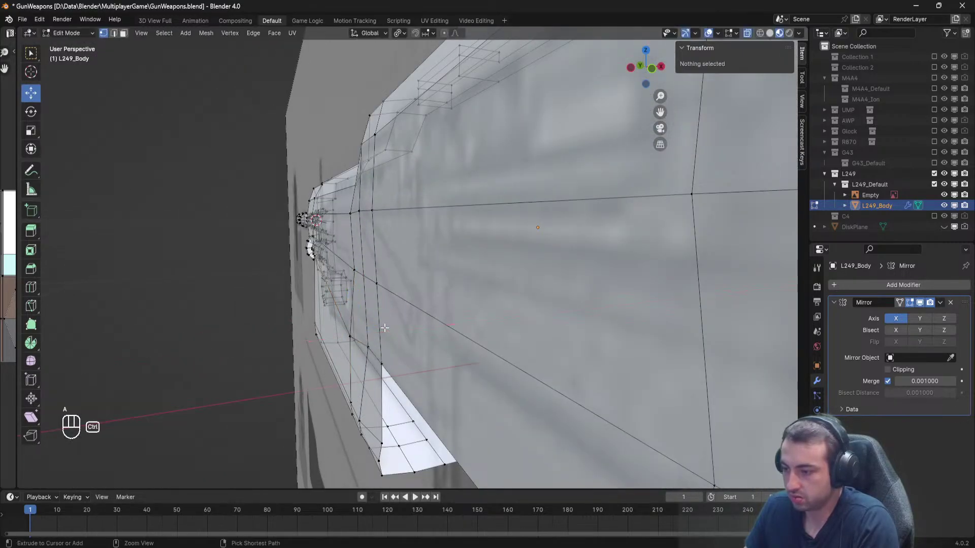
{"action": "key", "text": "ctrl+s"}
Select the side faces of the handguard, from the upper front panels down to the large lower panel, in face select mode.
{"action": "mouse_move", "coordinate": [420, 320]}
{"action": "middle_mouse_down"}
{"action": "mouse_move", "coordinate": [328, 308]}
{"action": "mouse_move", "coordinate": [406, 321]}
{"action": "middle_mouse_up"}
{"action": "middle_click_drag", "start_coordinate": [403, 321], "coordinate": [422, 318]}
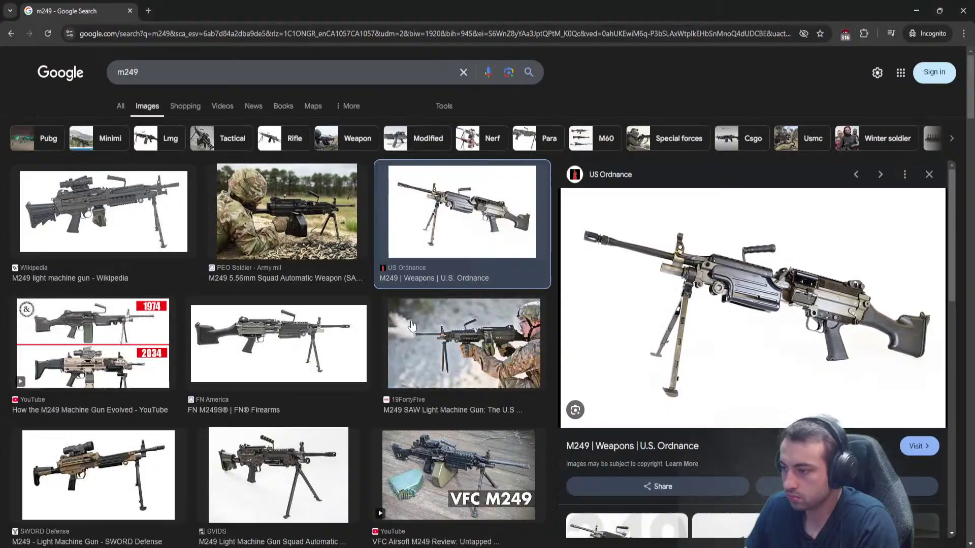
{"action": "middle_click_drag", "start_coordinate": [422, 317], "coordinate": [571, 318]}
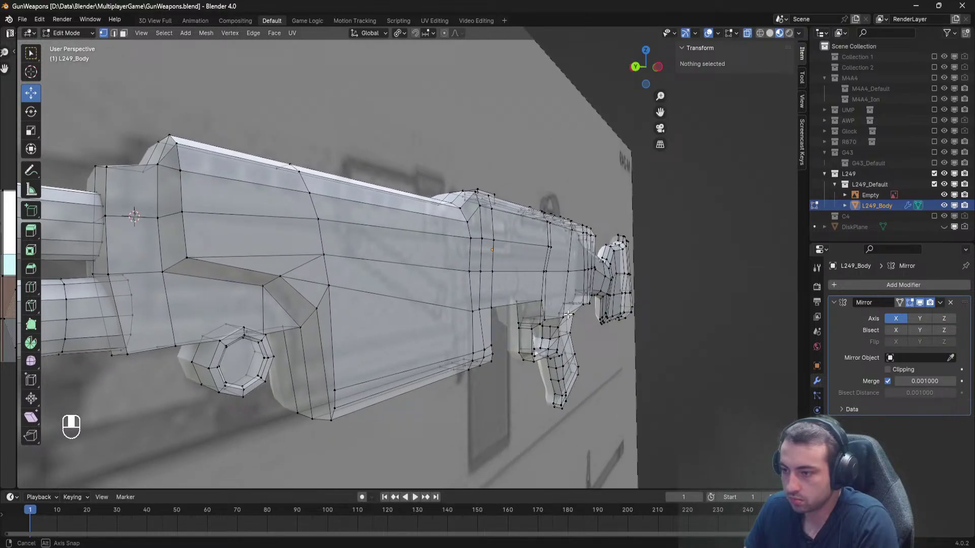
{"action": "key", "text": "alt+Tab"}
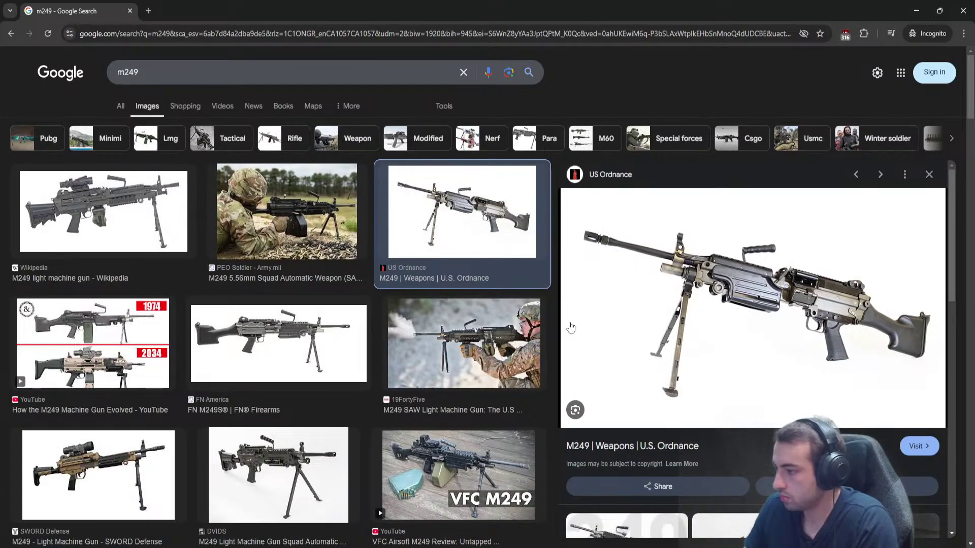
{"action": "key", "text": "alt+Tab"}
{"action": "right_click", "coordinate": [256, 219]}
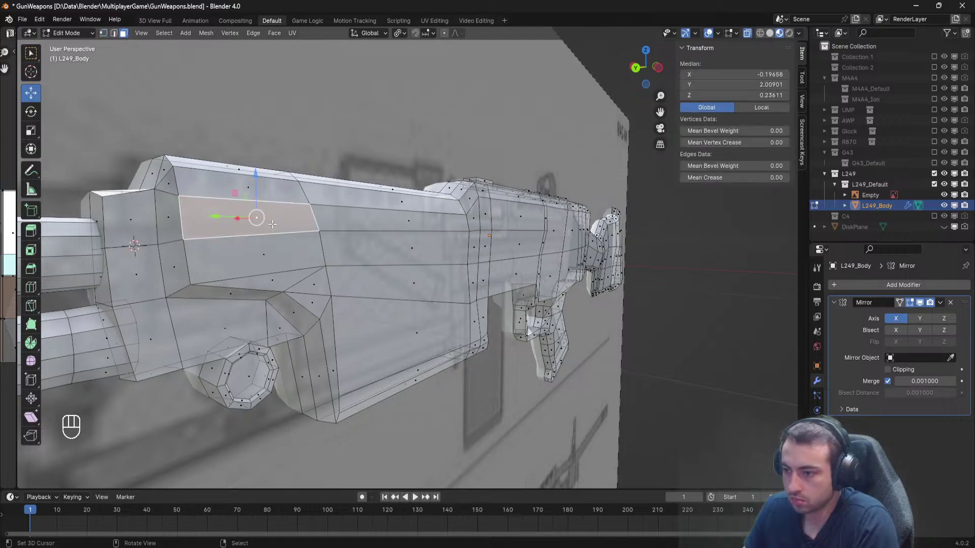
{"action": "middle_click_drag", "start_coordinate": [257, 218], "coordinate": [226, 219]}
{"action": "right_click", "coordinate": [381, 222], "text": "shift"}
{"action": "right_click", "coordinate": [254, 256], "text": "shift"}
{"action": "right_click", "coordinate": [410, 256], "text": "shift"}
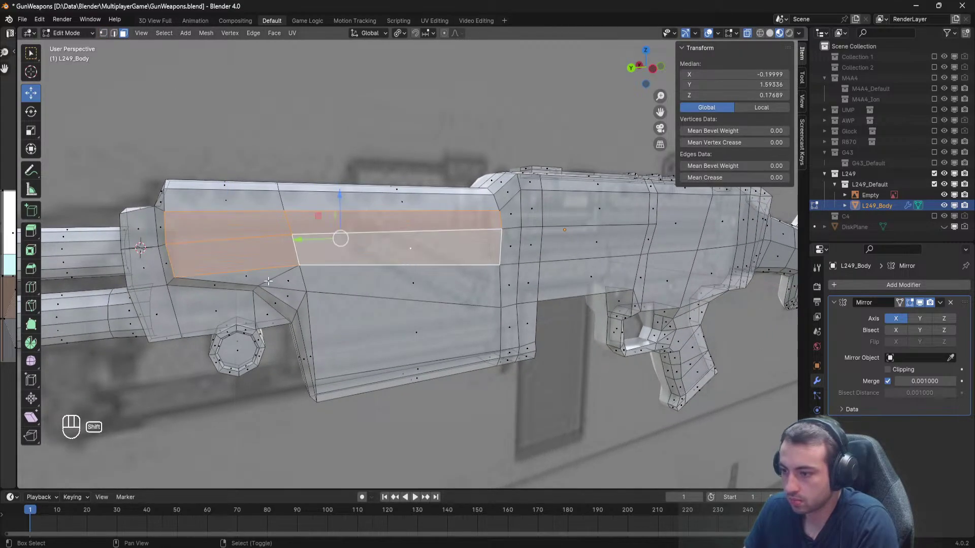
{"action": "right_click", "coordinate": [246, 276], "text": "shift"}
{"action": "right_click", "coordinate": [286, 281], "text": "shift"}
{"action": "right_click", "coordinate": [407, 285], "text": "shift"}
{"action": "right_click", "coordinate": [416, 325], "text": "shift"}
Examine the handguard in the blueprint's side and top views and in the M249 photo in the browser.
{"action": "middle_click_drag", "start_coordinate": [416, 305], "coordinate": [446, 299]}
{"action": "scroll", "coordinate": [355, 356], "scroll_direction": "down", "scroll_amount": 10}
{"action": "scroll", "coordinate": [454, 409], "scroll_direction": "up", "scroll_amount": 4}
{"action": "middle_click_drag", "start_coordinate": [454, 409], "coordinate": [423, 179], "text": "shift"}
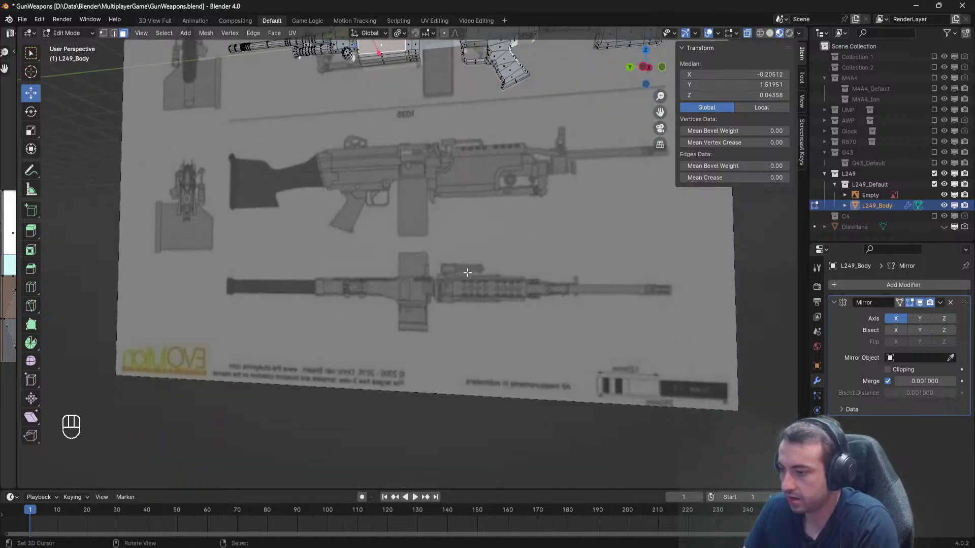
{"action": "scroll", "coordinate": [459, 301], "scroll_direction": "up", "scroll_amount": 4}
{"action": "scroll", "coordinate": [571, 349], "scroll_direction": "down", "scroll_amount": 2}
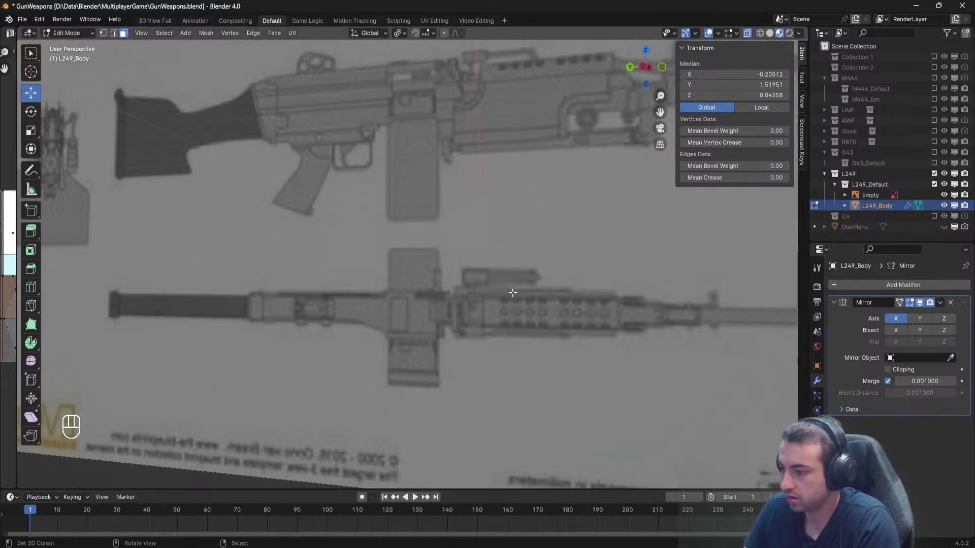
{"action": "middle_click_drag", "start_coordinate": [432, 144], "coordinate": [425, 278], "text": "shift"}
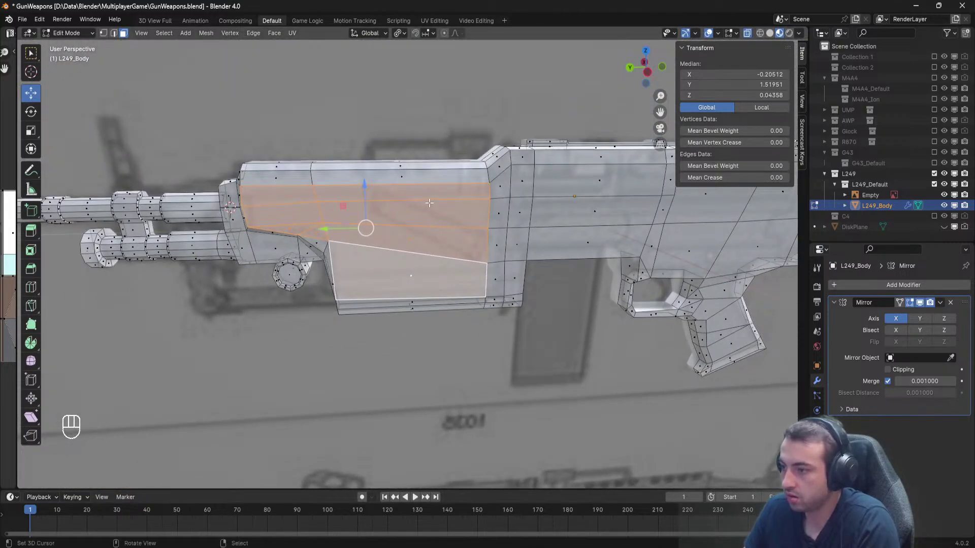
{"action": "scroll", "coordinate": [386, 195], "scroll_direction": "up", "scroll_amount": 4}
{"action": "middle_click_drag", "start_coordinate": [385, 195], "coordinate": [434, 197]}
{"action": "middle_click_drag", "start_coordinate": [434, 197], "coordinate": [471, 224], "text": "shift"}
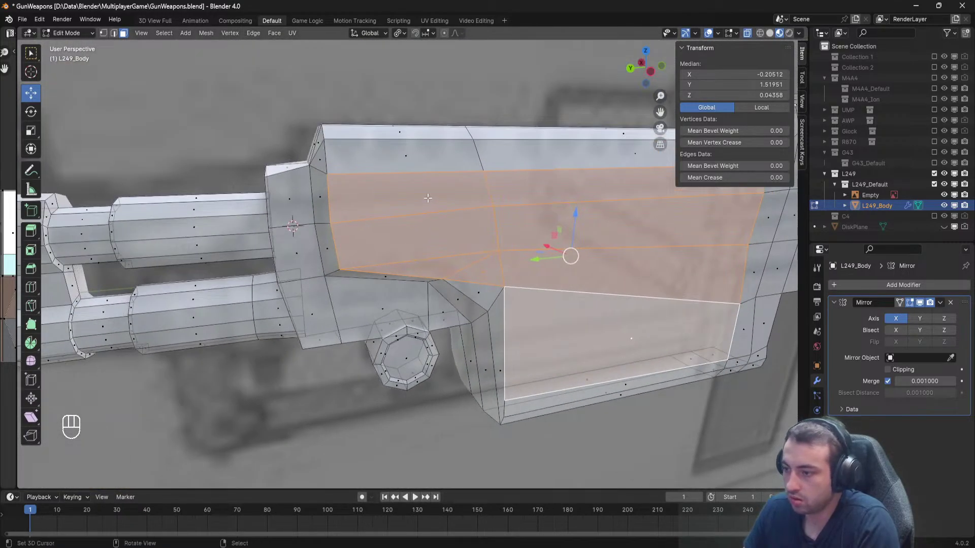
{"action": "key", "text": "alt+Tab"}
{"action": "key", "text": "alt+Tab"}
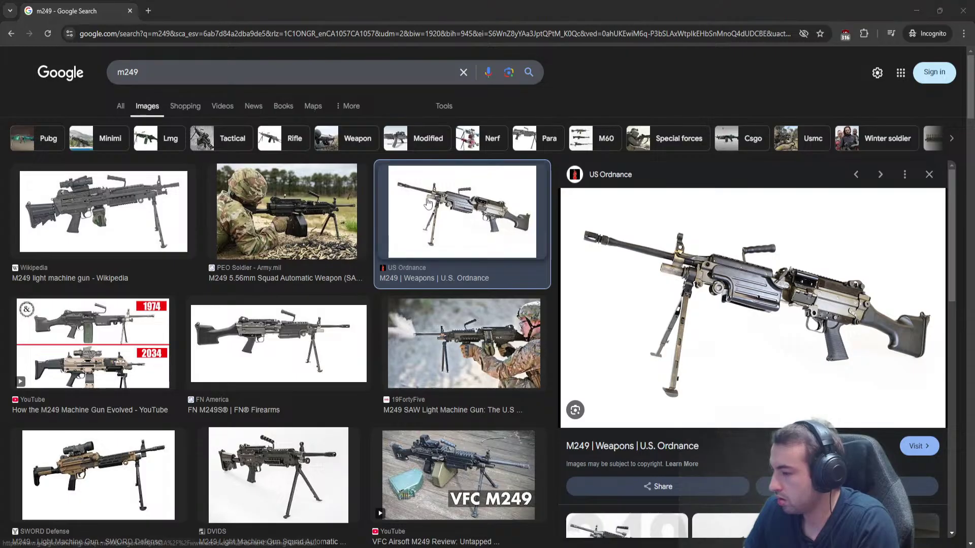
Add the handguard's lower bevel and bottom edge faces to the face selection.
{"action": "middle_click_drag", "start_coordinate": [428, 202], "coordinate": [310, 172]}
{"action": "middle_click_drag", "start_coordinate": [309, 171], "coordinate": [476, 261]}
{"action": "left_click", "coordinate": [382, 232], "text": "shift"}
Compare the extent of the selected handguard faces with the blueprint and the M249 photos in the browser's image results.
{"action": "key", "text": "alt+Tab"}
{"action": "key", "text": "alt+Tab"}
{"action": "key", "text": "alt+Tab"}
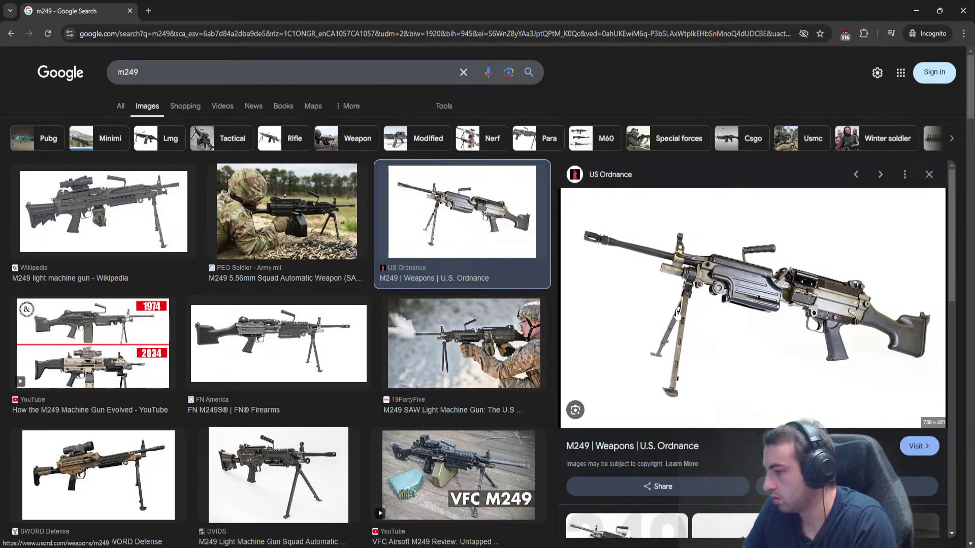
{"action": "key", "text": "alt+Tab"}
{"action": "middle_click_drag", "start_coordinate": [442, 268], "coordinate": [427, 279]}
{"action": "key", "text": "alt+Tab"}
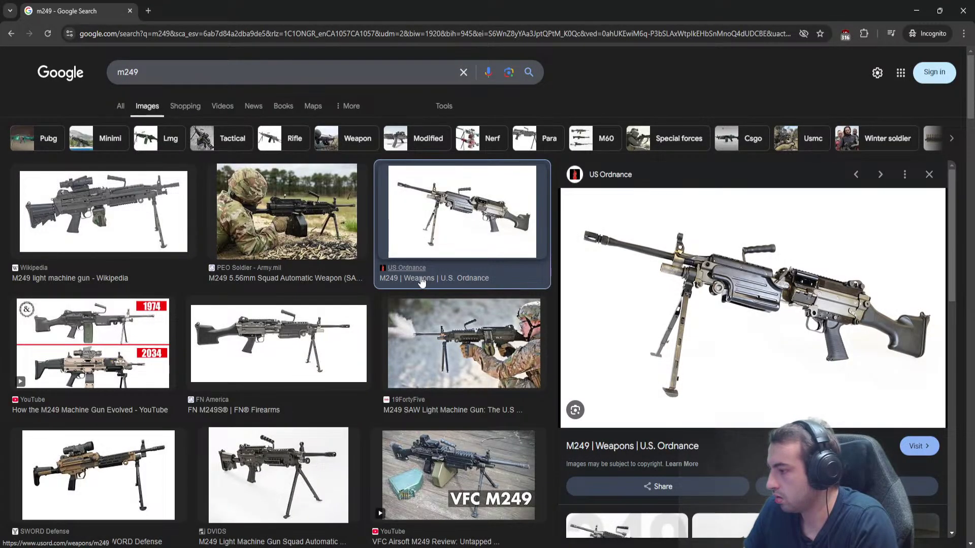
{"action": "key", "text": "alt+Tab"}
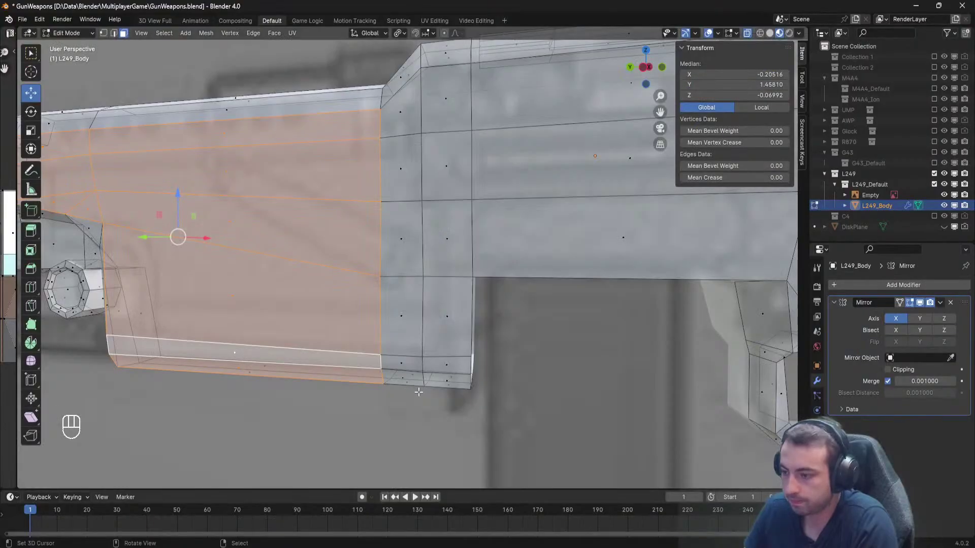
{"action": "scroll", "coordinate": [418, 393], "scroll_direction": "down", "scroll_amount": 4}
{"action": "middle_click_drag", "start_coordinate": [457, 331], "coordinate": [465, 389], "text": "shift"}
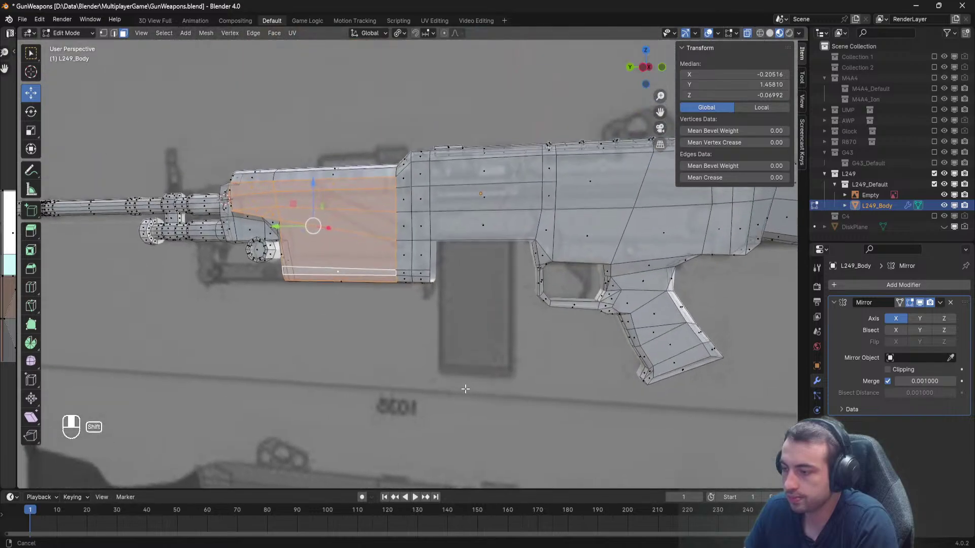
{"action": "scroll", "coordinate": [465, 389], "scroll_direction": "up", "scroll_amount": 3}
{"action": "key", "text": "alt+Tab"}
{"action": "scroll", "coordinate": [430, 338], "scroll_direction": "down", "scroll_amount": 4}
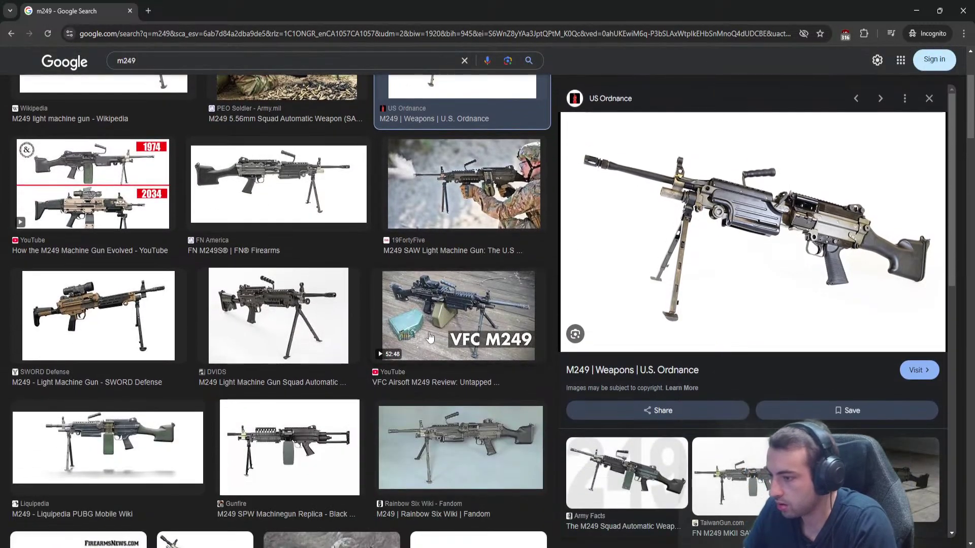
Check the handguard side profile in the 1974 versus 2034 M249 comparison image from the browser's image results.
{"action": "scroll", "coordinate": [147, 274], "scroll_direction": "up", "scroll_amount": 3}
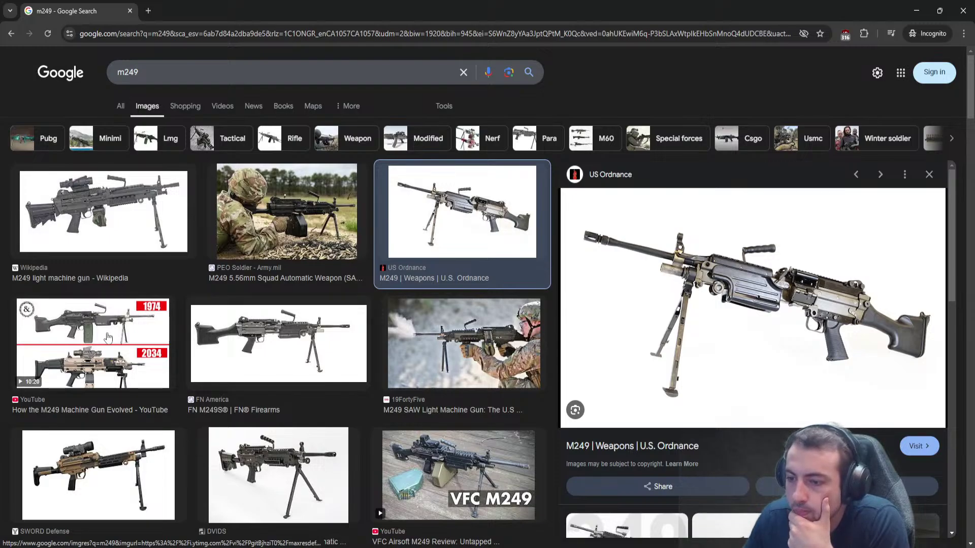
{"action": "left_click", "coordinate": [93, 343]}
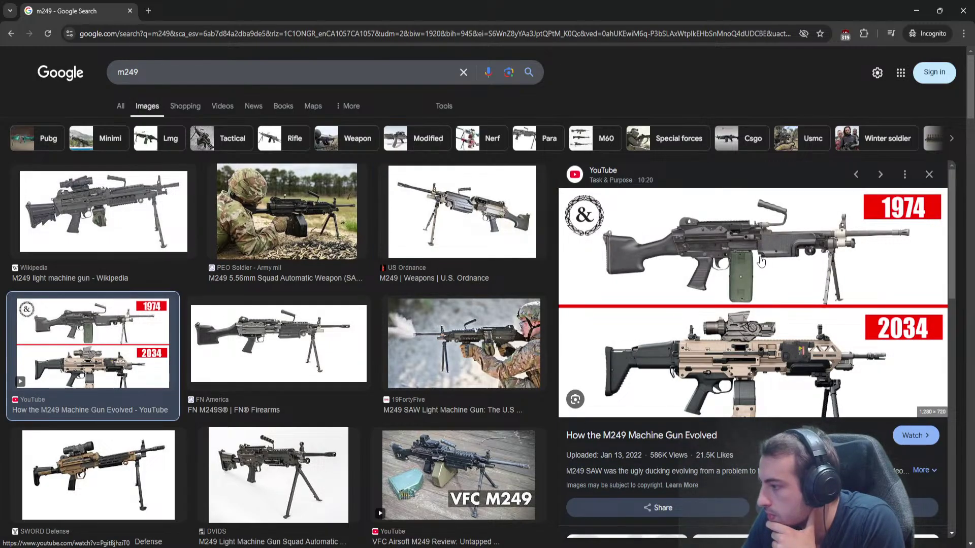
{"action": "left_click", "coordinate": [916, 11]}
In Blender, extend the handguard face selection rearward by the adjacent column of faces, from the bottom edge up to mid-height.
{"action": "middle_click_drag", "start_coordinate": [409, 277], "coordinate": [363, 313]}
{"action": "scroll", "coordinate": [363, 313], "scroll_direction": "up", "scroll_amount": 3}
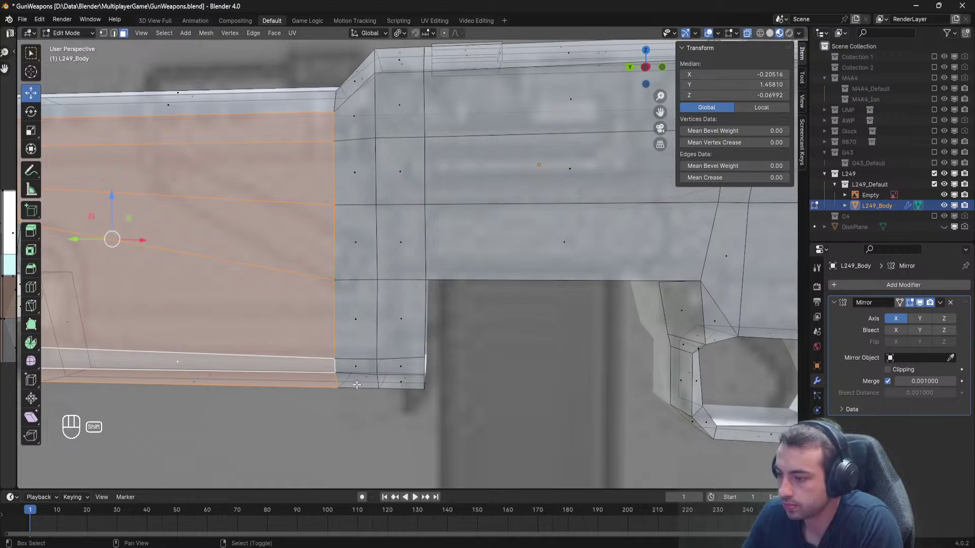
{"action": "middle_click_drag", "start_coordinate": [357, 385], "coordinate": [395, 302], "text": "shift"}
{"action": "left_click", "coordinate": [394, 276], "text": "shift"}
{"action": "left_click", "coordinate": [396, 215], "text": "shift"}
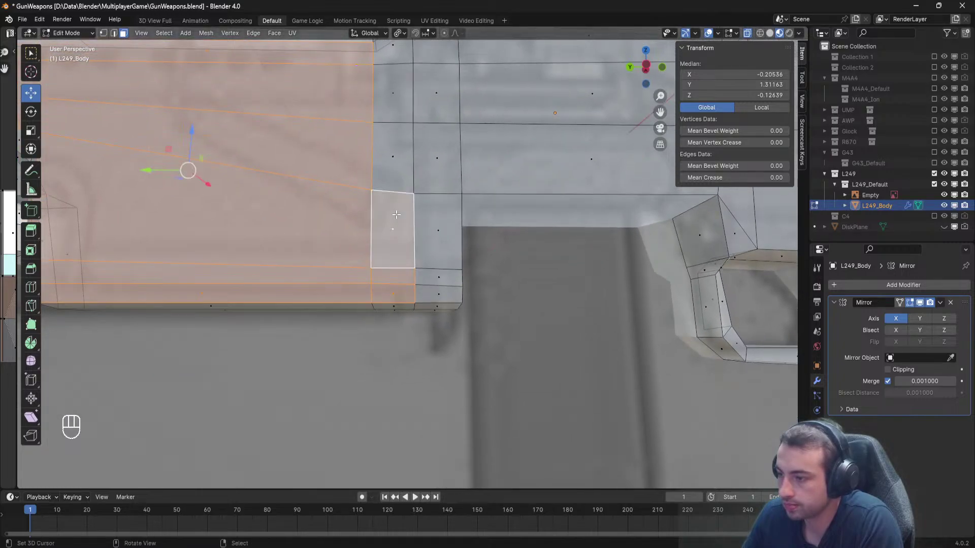
{"action": "middle_click_drag", "start_coordinate": [396, 215], "coordinate": [351, 383], "text": "shift"}
{"action": "left_click", "coordinate": [349, 321], "text": "shift"}
{"action": "left_click", "coordinate": [353, 246], "text": "shift"}
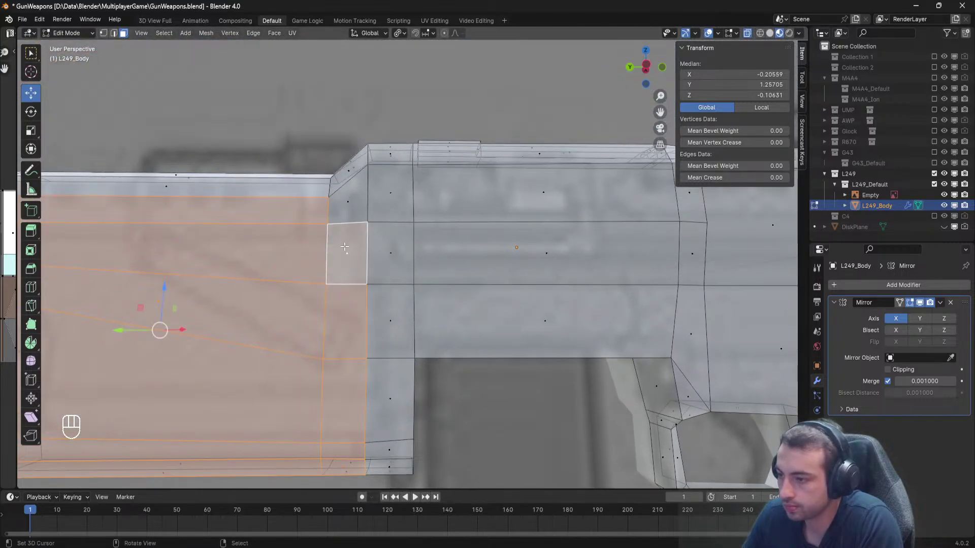
{"action": "middle_click_drag", "start_coordinate": [344, 247], "coordinate": [325, 269], "text": "shift"}
{"action": "middle_click_drag", "start_coordinate": [325, 269], "coordinate": [446, 241], "text": "shift"}
{"action": "scroll", "coordinate": [446, 241], "scroll_direction": "up", "scroll_amount": 2}
{"action": "right_click", "coordinate": [405, 278], "text": "shift"}
{"action": "mouse_move", "coordinate": [426, 276]}
{"action": "middle_mouse_down"}
{"action": "mouse_move", "coordinate": [405, 279]}
{"action": "mouse_move", "coordinate": [413, 277]}
{"action": "middle_mouse_up"}
{"action": "middle_click_drag", "start_coordinate": [412, 277], "coordinate": [478, 244], "text": "shift"}
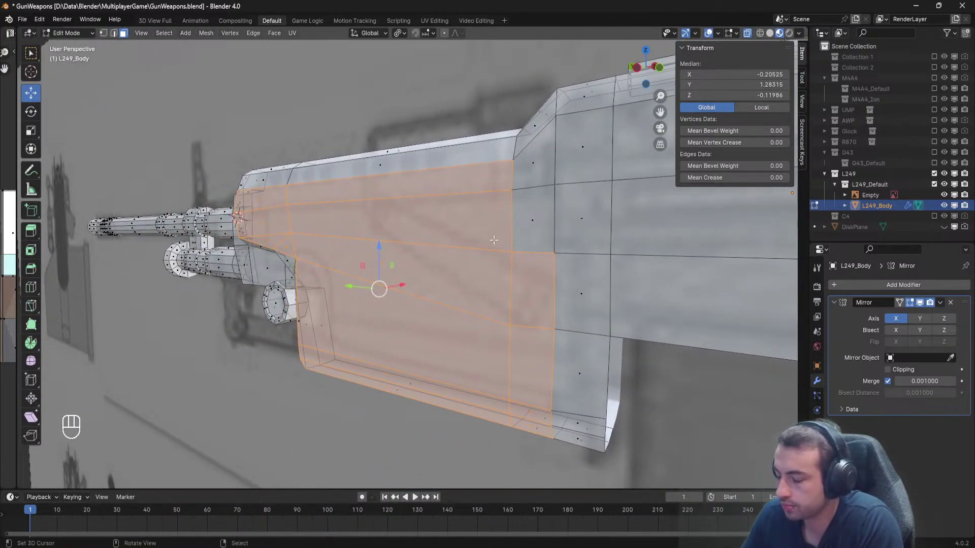
Check how far back the handguard reaches in the Liquipedia M249 side view in the browser.
{"action": "key", "text": "alt+Tab"}
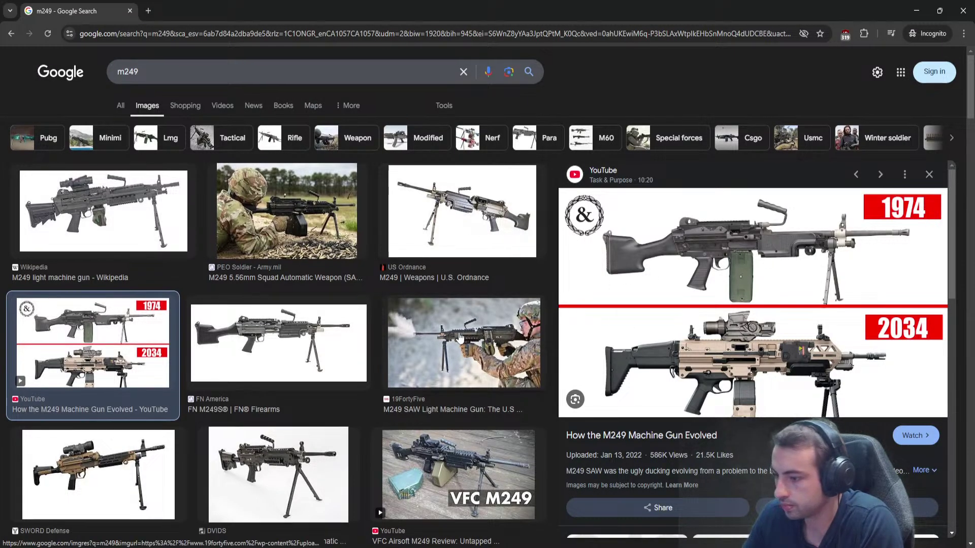
{"action": "scroll", "coordinate": [342, 320], "scroll_direction": "down", "scroll_amount": 3}
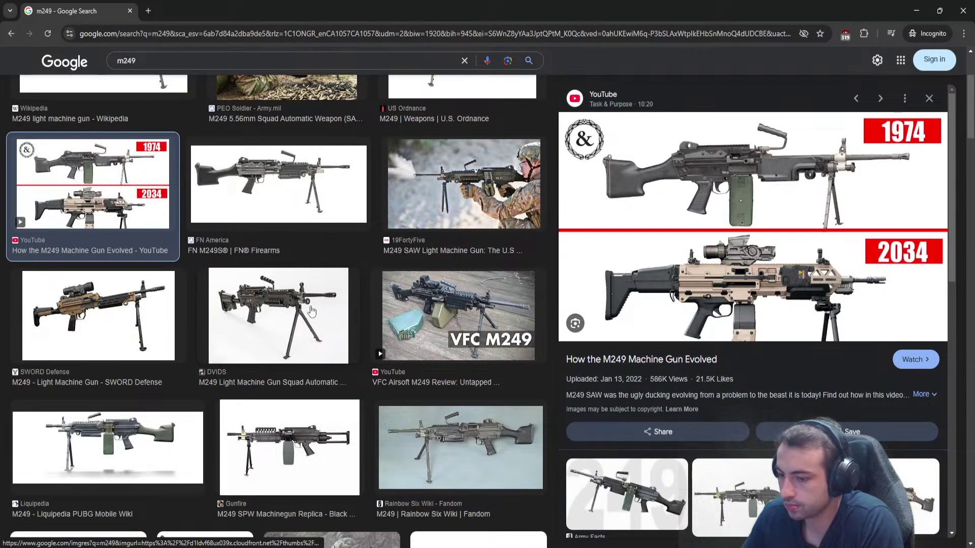
{"action": "left_click", "coordinate": [151, 441]}
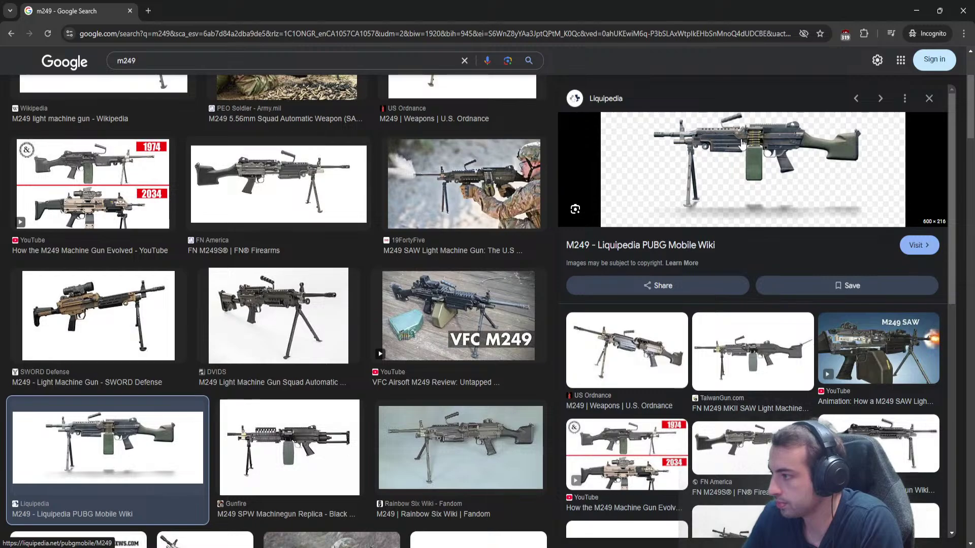
{"action": "left_click", "coordinate": [917, 11]}
Add the next rearward column of lower side faces and its bottom bevel faces to the handguard selection in Blender.
{"action": "middle_click_drag", "start_coordinate": [603, 238], "coordinate": [467, 219], "text": "shift"}
{"action": "scroll", "coordinate": [472, 207], "scroll_direction": "up", "scroll_amount": 2}
{"action": "scroll", "coordinate": [467, 219], "scroll_direction": "down", "scroll_amount": 1}
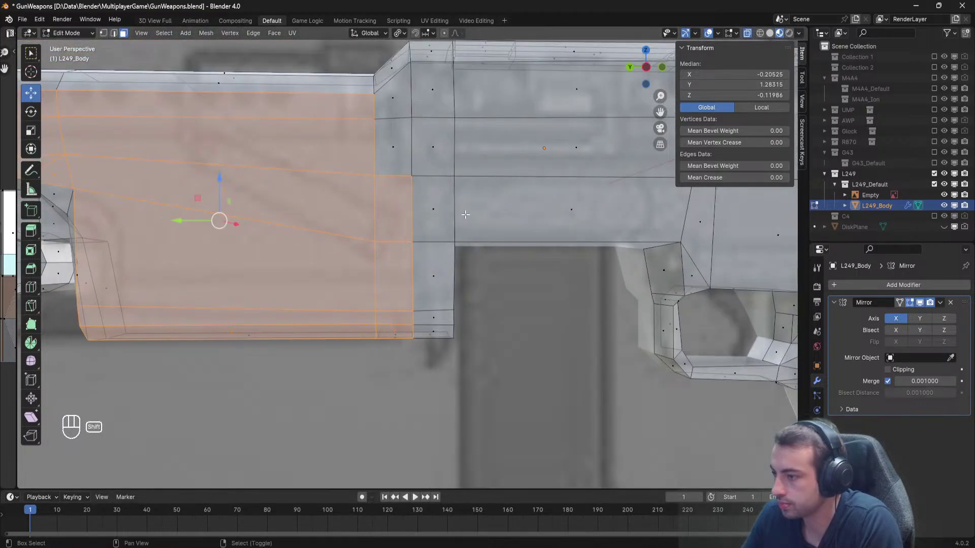
{"action": "middle_click_drag", "start_coordinate": [465, 215], "coordinate": [449, 248], "text": "shift"}
{"action": "left_click", "coordinate": [421, 243], "text": "shift"}
{"action": "left_click", "coordinate": [416, 319], "text": "shift"}
{"action": "middle_click_drag", "start_coordinate": [417, 318], "coordinate": [463, 284]}
{"action": "left_click", "coordinate": [382, 293], "text": "shift"}
{"action": "left_click", "coordinate": [382, 280], "text": "shift"}
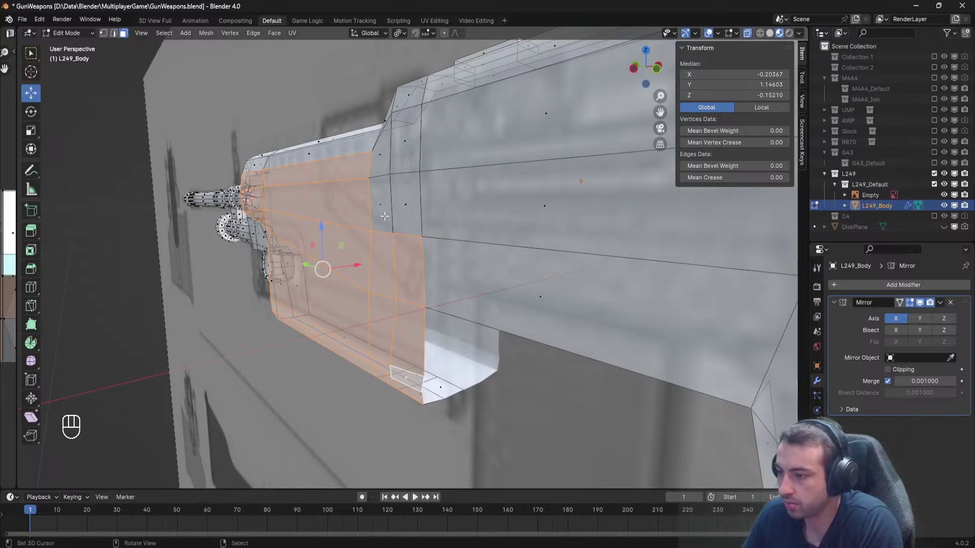
Extrude the selected handguard faces outward about 0.094 along their normals and pull them slightly back inward along X.
{"action": "middle_click_drag", "start_coordinate": [384, 216], "coordinate": [450, 208]}
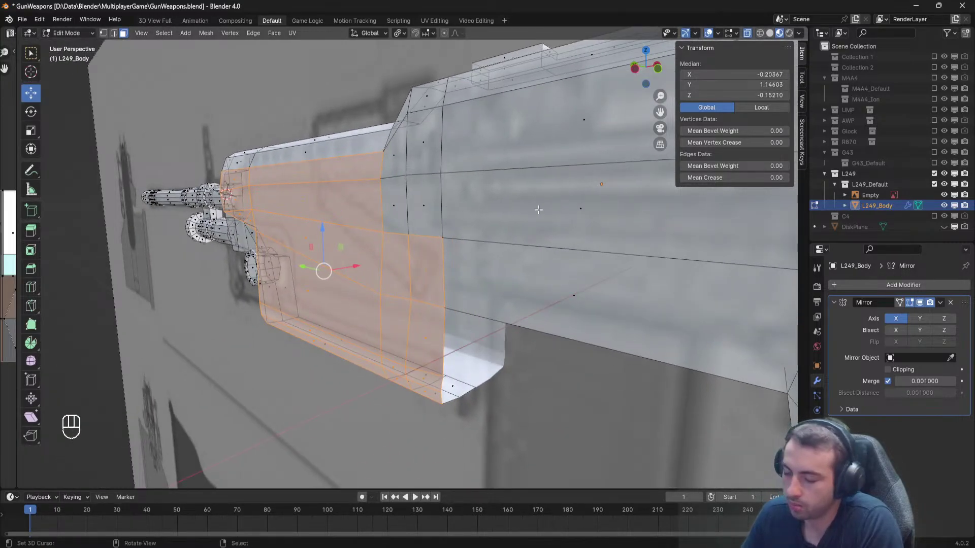
{"action": "middle_click_drag", "start_coordinate": [537, 209], "coordinate": [454, 216]}
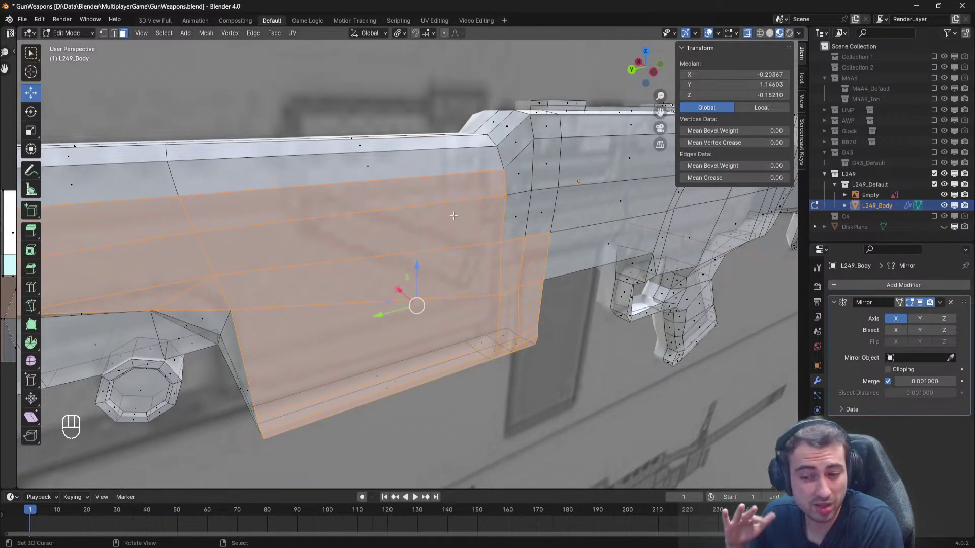
{"action": "scroll", "coordinate": [638, 157], "scroll_direction": "down", "scroll_amount": 8}
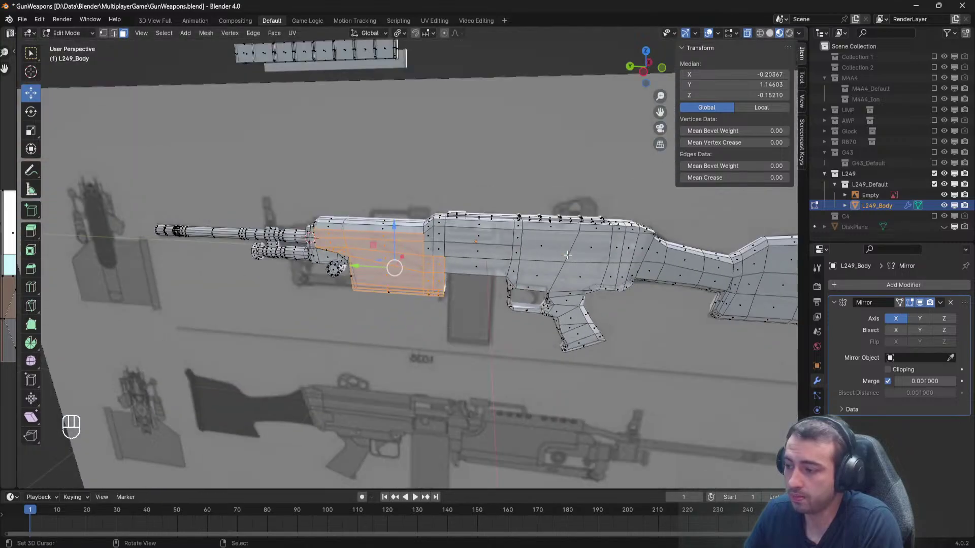
{"action": "scroll", "coordinate": [565, 245], "scroll_direction": "down", "scroll_amount": 1}
{"action": "scroll", "coordinate": [420, 263], "scroll_direction": "up", "scroll_amount": 7}
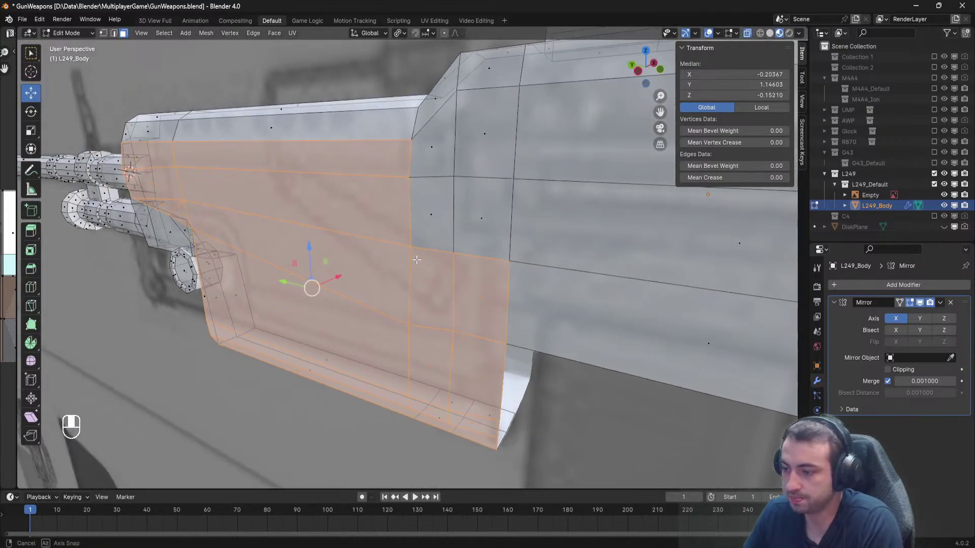
{"action": "middle_click_drag", "start_coordinate": [417, 260], "coordinate": [500, 258]}
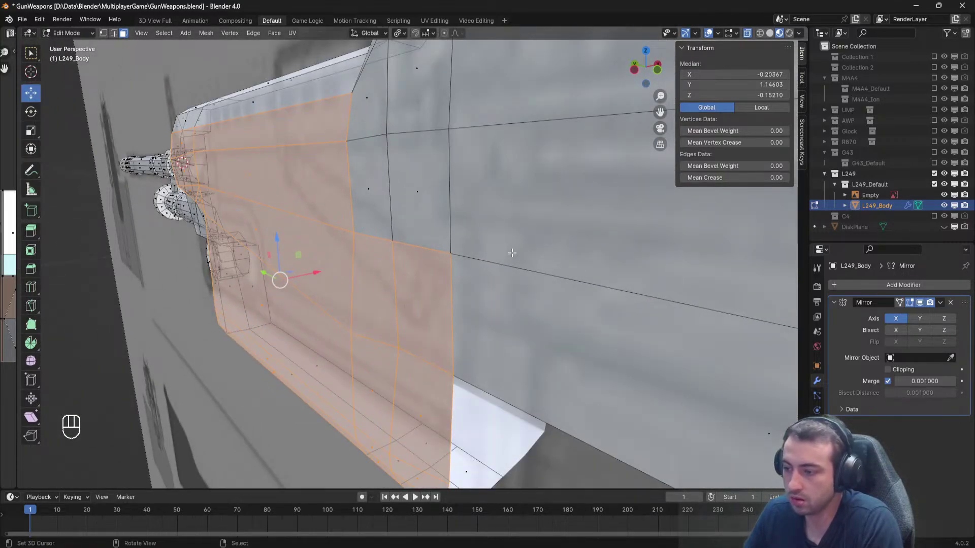
{"action": "key", "text": "e"}
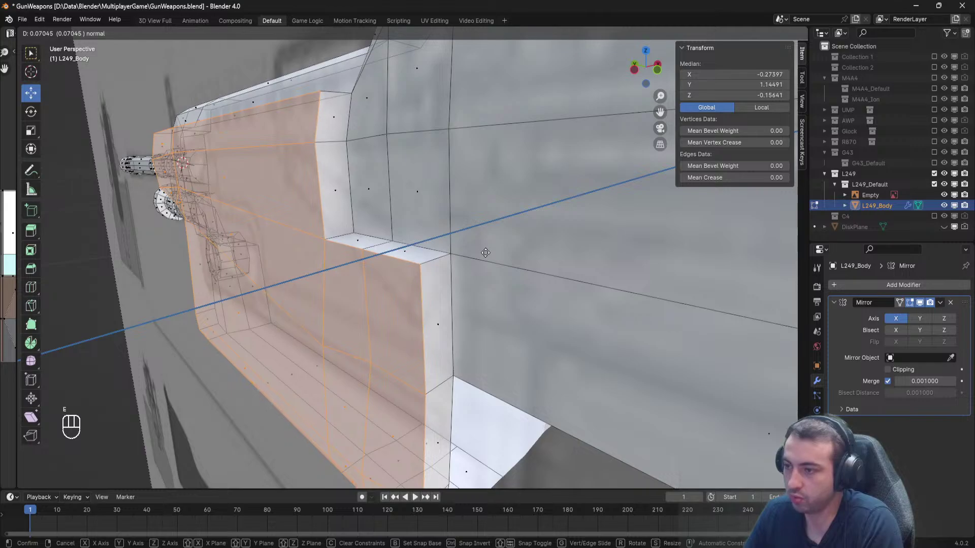
{"action": "left_click", "coordinate": [483, 254]}
{"action": "scroll", "coordinate": [456, 258], "scroll_direction": "down", "scroll_amount": 4}
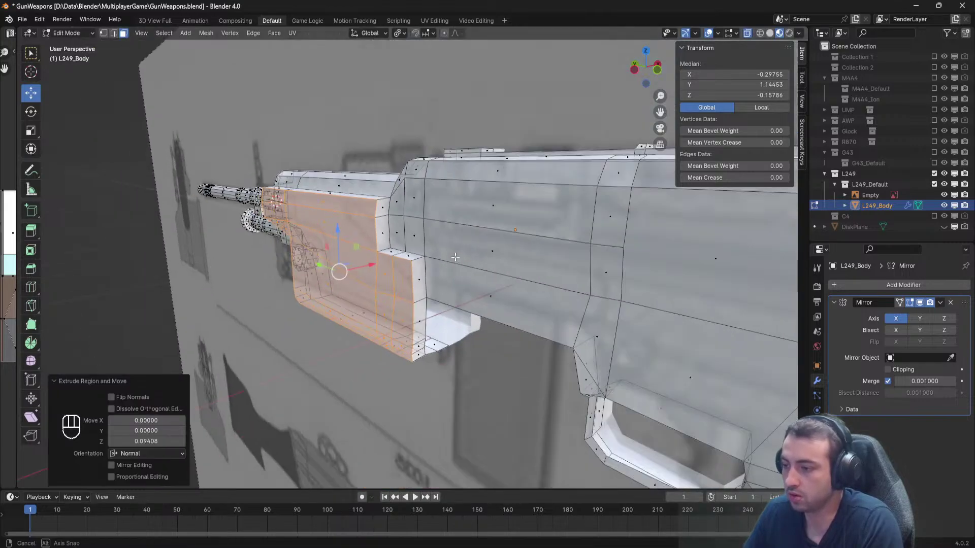
{"action": "middle_click_drag", "start_coordinate": [455, 257], "coordinate": [434, 281]}
{"action": "scroll", "coordinate": [461, 252], "scroll_direction": "up", "scroll_amount": 2}
{"action": "scroll", "coordinate": [429, 285], "scroll_direction": "up", "scroll_amount": 2}
{"action": "left_click_drag", "start_coordinate": [340, 267], "coordinate": [355, 264]}
{"action": "middle_click_drag", "start_coordinate": [355, 263], "coordinate": [387, 259]}
Delete the recessed side faces and the adjoining extrusion wall faces in the notch at the handguard's upper rear corner.
{"action": "scroll", "coordinate": [387, 259], "scroll_direction": "up", "scroll_amount": 3}
{"action": "key", "text": "a"}
{"action": "left_click", "coordinate": [388, 213]}
{"action": "left_click", "coordinate": [384, 259], "text": "shift"}
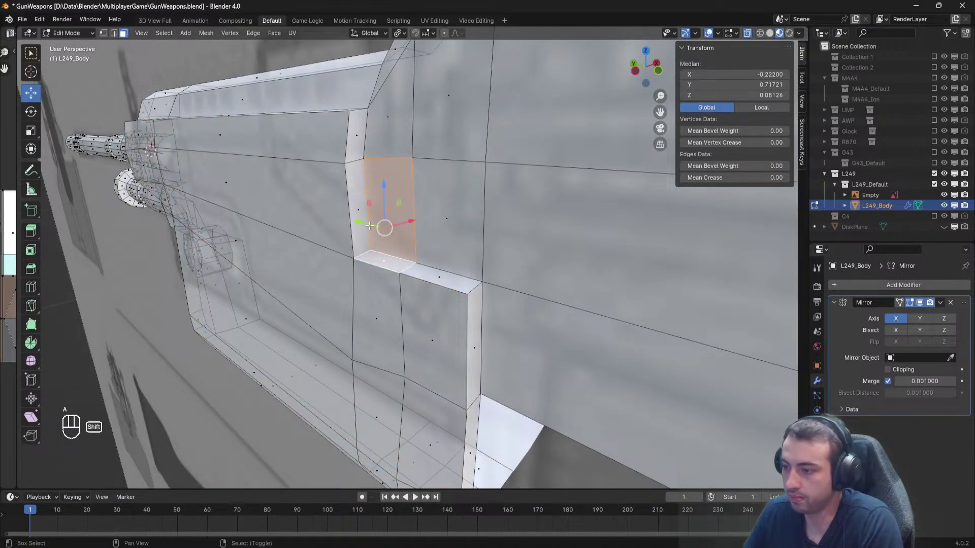
{"action": "key", "text": "Delete"}
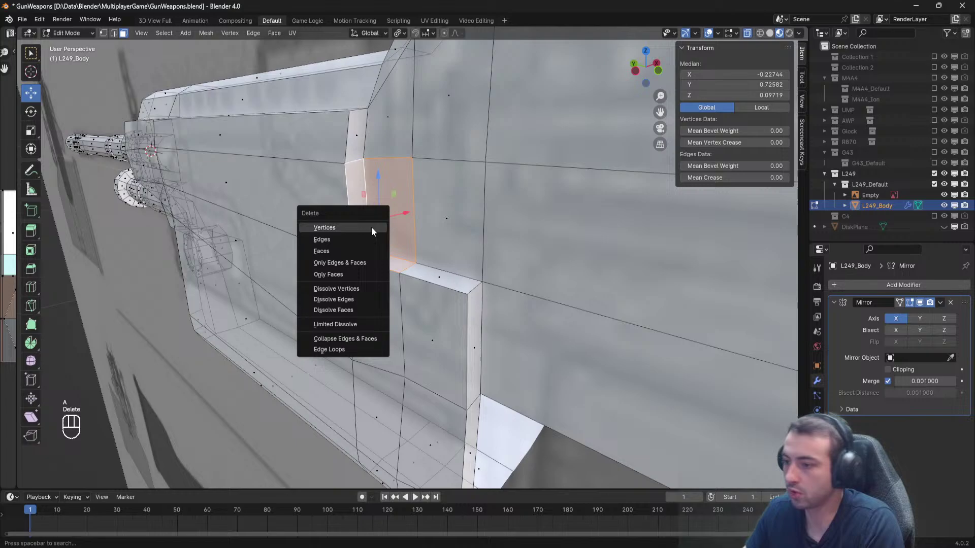
{"action": "left_click", "coordinate": [336, 251]}
{"action": "left_click", "coordinate": [446, 276]}
{"action": "left_click", "coordinate": [435, 235], "text": "shift"}
{"action": "key", "text": "Delete"}
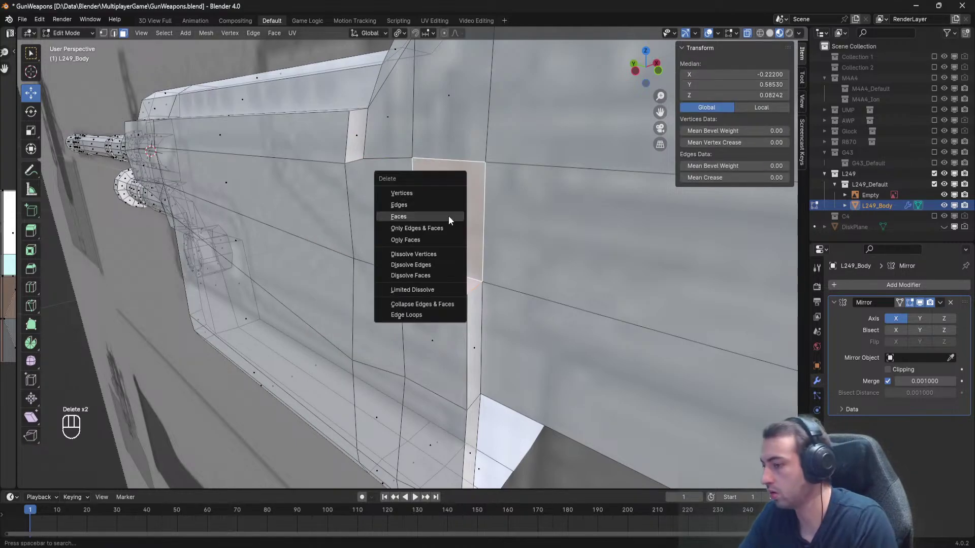
{"action": "left_click", "coordinate": [435, 216]}
Move the inner vertex at the opened notch's upper front corner slightly rearward along Y.
{"action": "middle_click_drag", "start_coordinate": [434, 216], "coordinate": [454, 234]}
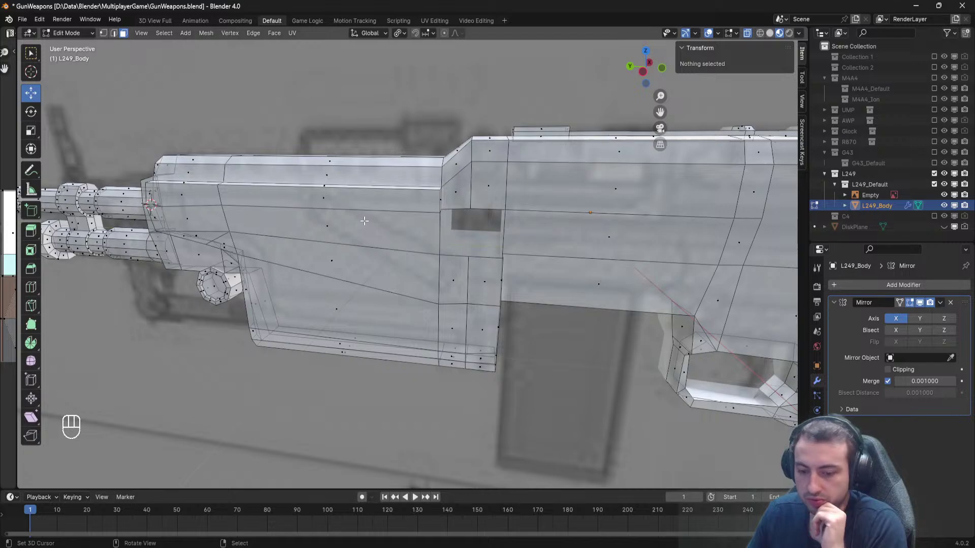
{"action": "middle_click_drag", "start_coordinate": [364, 221], "coordinate": [447, 257]}
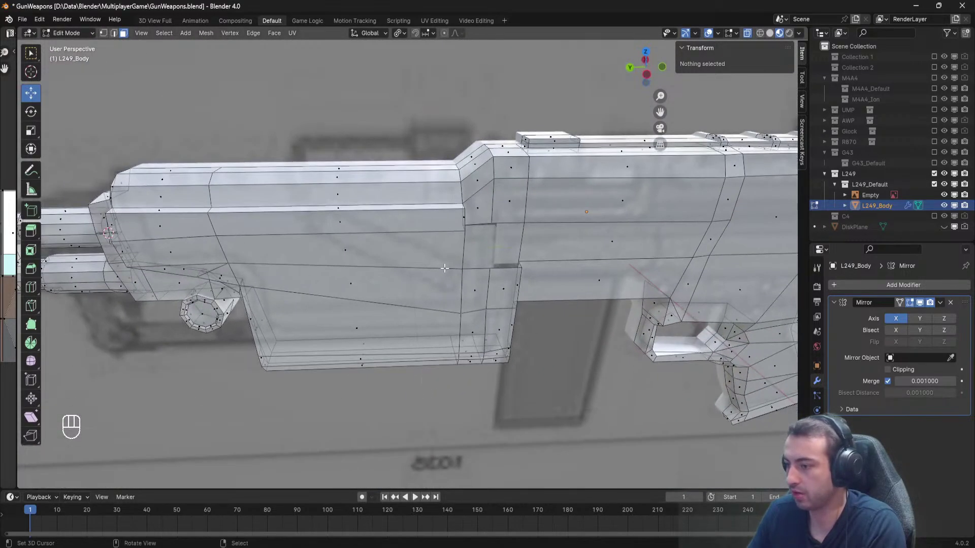
{"action": "middle_click_drag", "start_coordinate": [518, 223], "coordinate": [518, 142], "text": "ctrl"}
{"action": "middle_click_drag", "start_coordinate": [109, 102], "coordinate": [91, 110]}
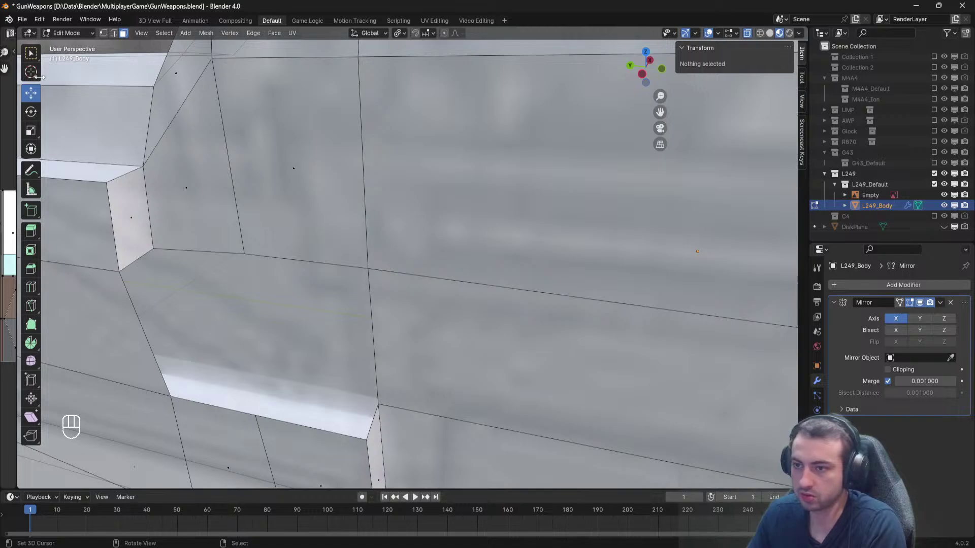
{"action": "left_click", "coordinate": [154, 248]}
{"action": "middle_click_drag", "start_coordinate": [153, 248], "coordinate": [239, 251], "text": "shift"}
{"action": "left_click_drag", "start_coordinate": [232, 268], "coordinate": [263, 269]}
{"action": "scroll", "coordinate": [263, 270], "scroll_direction": "down", "scroll_amount": 6}
{"action": "key", "text": "a"}
Move the extruded handguard's upper rear corner vertex slightly forward along Y and save the file.
{"action": "scroll", "coordinate": [264, 269], "scroll_direction": "up", "scroll_amount": 4}
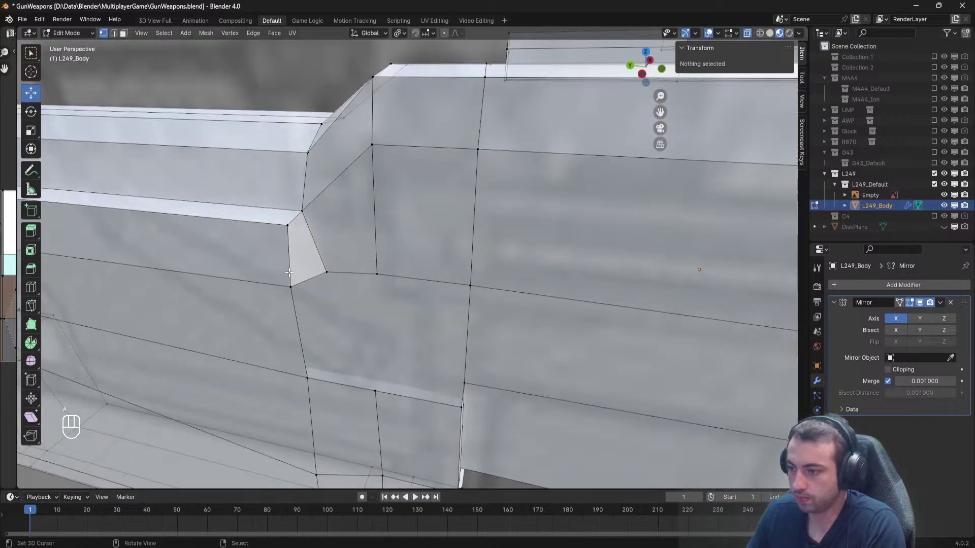
{"action": "left_click", "coordinate": [288, 224]}
{"action": "left_click_drag", "start_coordinate": [253, 222], "coordinate": [243, 224]}
{"action": "scroll", "coordinate": [243, 224], "scroll_direction": "down", "scroll_amount": 5}
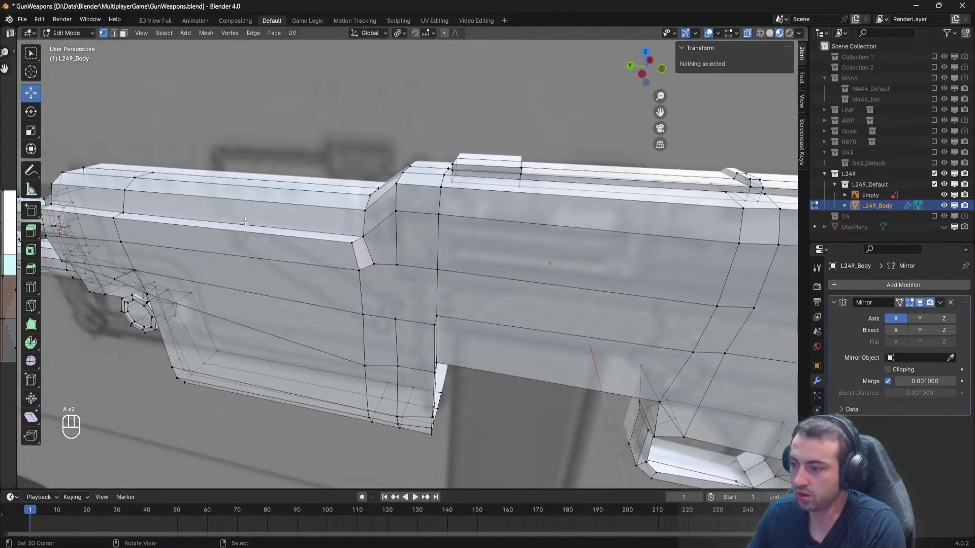
{"action": "key", "text": "ctrl+s"}
Lower the vertices along the extruded handguard's outer top edge slightly along Z, from the rear corner to the front end.
{"action": "scroll", "coordinate": [286, 234], "scroll_direction": "up", "scroll_amount": 5}
{"action": "scroll", "coordinate": [285, 234], "scroll_direction": "down", "scroll_amount": 4}
{"action": "left_click", "coordinate": [253, 267], "text": "shift"}
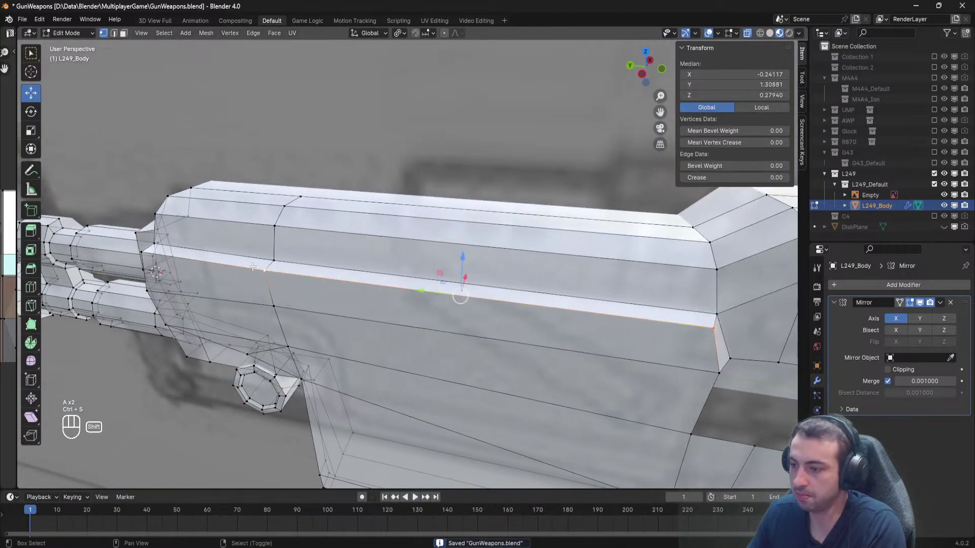
{"action": "middle_click_drag", "start_coordinate": [160, 259], "coordinate": [215, 307]}
{"action": "left_click", "coordinate": [215, 306], "text": "shift"}
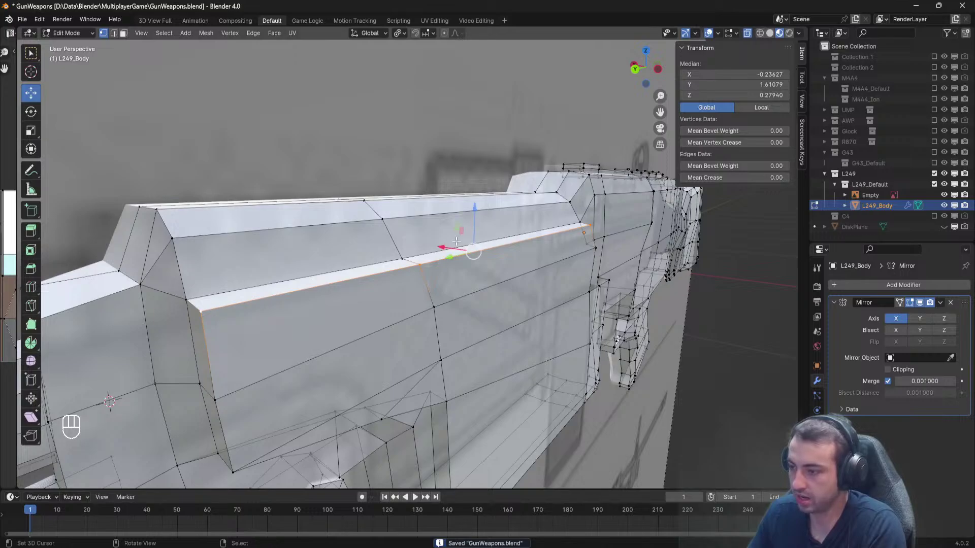
{"action": "left_click_drag", "start_coordinate": [474, 211], "coordinate": [477, 220]}
{"action": "key", "text": "alt+a"}
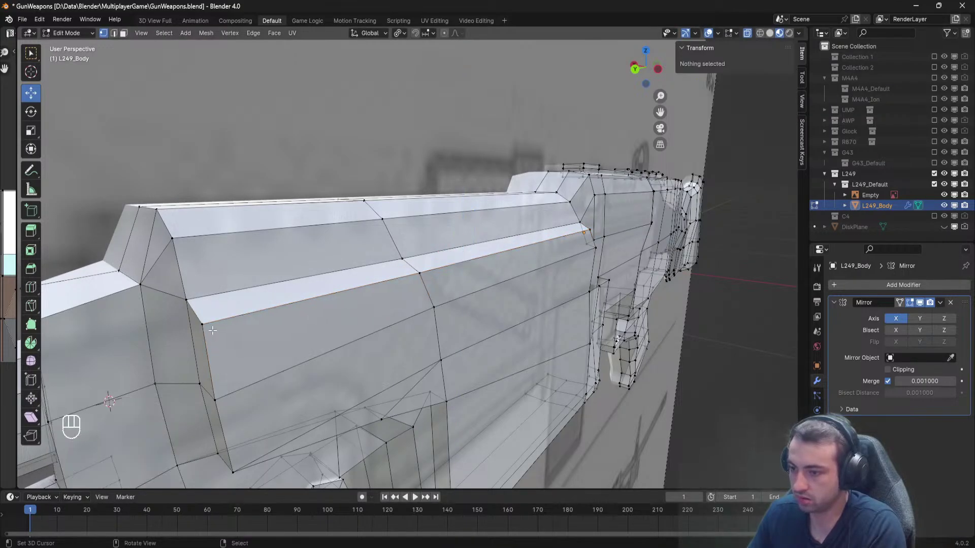
Shift the extruded handguard's front edge vertices slightly rearward along Y and raise the lowest of them along Z.
{"action": "left_click", "coordinate": [212, 330], "text": "alt"}
{"action": "middle_click_drag", "start_coordinate": [213, 331], "coordinate": [217, 292]}
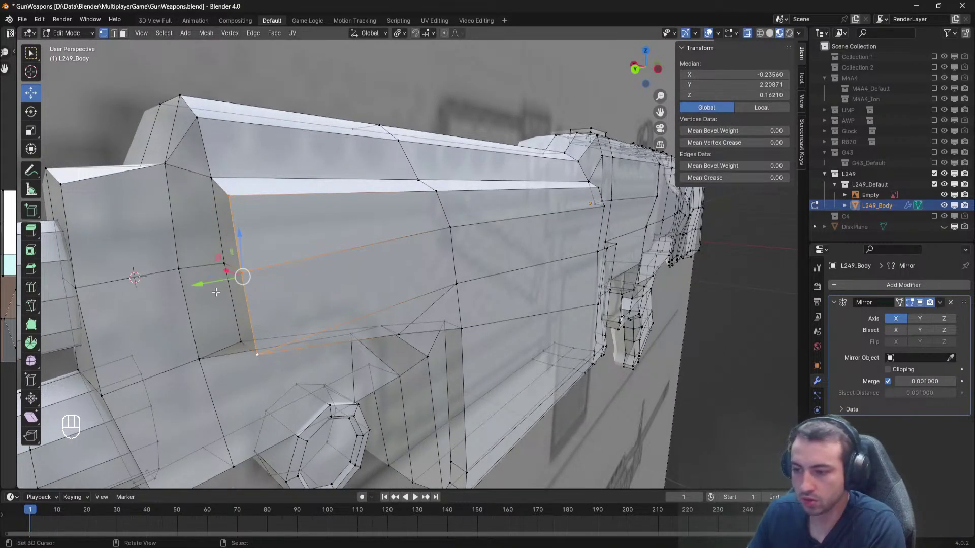
{"action": "left_click_drag", "start_coordinate": [203, 283], "coordinate": [215, 282]}
{"action": "right_click", "coordinate": [259, 366]}
{"action": "left_click_drag", "start_coordinate": [266, 308], "coordinate": [266, 300]}
Raise the two outer vertices where the handguard's front underside meets the deep lower panel, and shift the corner one about 0.008 rearward.
{"action": "middle_click_drag", "start_coordinate": [284, 300], "coordinate": [252, 286]}
{"action": "key", "text": "a"}
{"action": "right_click", "coordinate": [375, 300]}
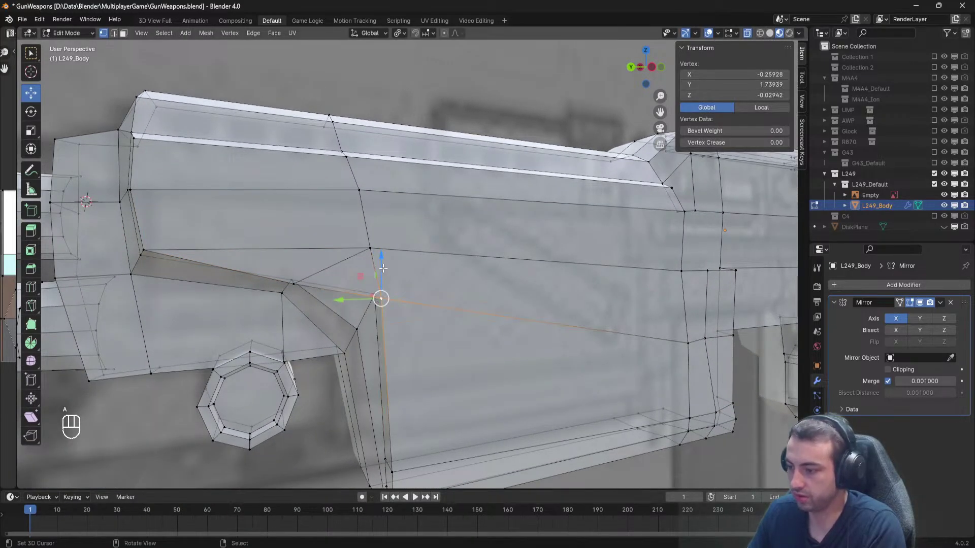
{"action": "left_click_drag", "start_coordinate": [383, 269], "coordinate": [383, 261]}
{"action": "right_click", "coordinate": [298, 275]}
{"action": "left_click_drag", "start_coordinate": [295, 258], "coordinate": [295, 246]}
{"action": "right_click", "coordinate": [390, 285]}
{"action": "key", "text": "a"}
{"action": "key", "text": "a"}
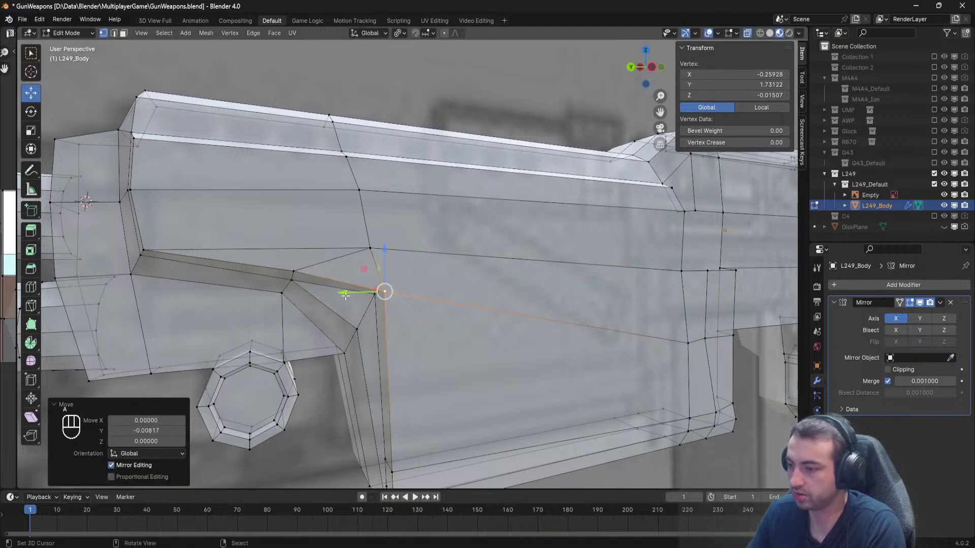
Move the outer vertices at the deep lower panel's bottom front corner slightly rearward along Y.
{"action": "middle_click_drag", "start_coordinate": [342, 299], "coordinate": [337, 224], "text": "shift"}
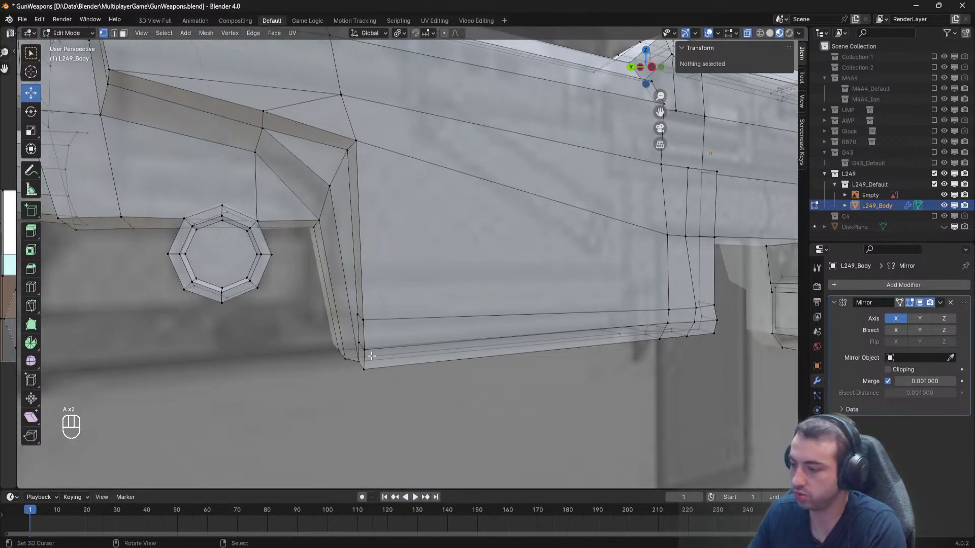
{"action": "left_click", "coordinate": [378, 316]}
{"action": "left_click", "coordinate": [367, 364], "text": "shift"}
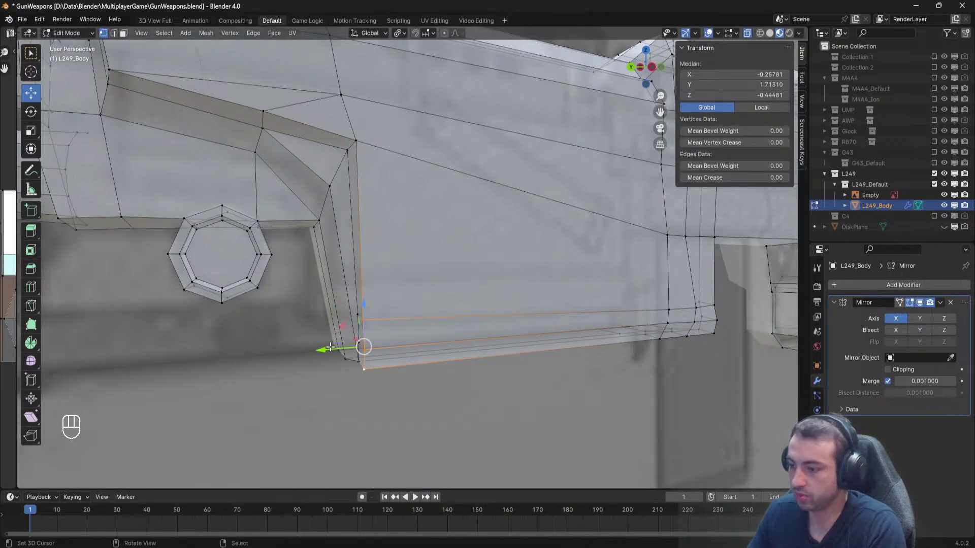
{"action": "left_click_drag", "start_coordinate": [331, 347], "coordinate": [335, 347]}
{"action": "middle_click_drag", "start_coordinate": [363, 333], "coordinate": [375, 314]}
Raise the two lowest rows of outer vertices along the deep lower panel's underside about 0.014 along Z.
{"action": "right_click", "coordinate": [326, 349]}
{"action": "right_click", "coordinate": [377, 328]}
{"action": "right_click", "coordinate": [383, 309], "text": "shift"}
{"action": "middle_click_drag", "start_coordinate": [387, 277], "coordinate": [409, 300]}
{"action": "middle_click_drag", "start_coordinate": [604, 311], "coordinate": [354, 311], "text": "shift"}
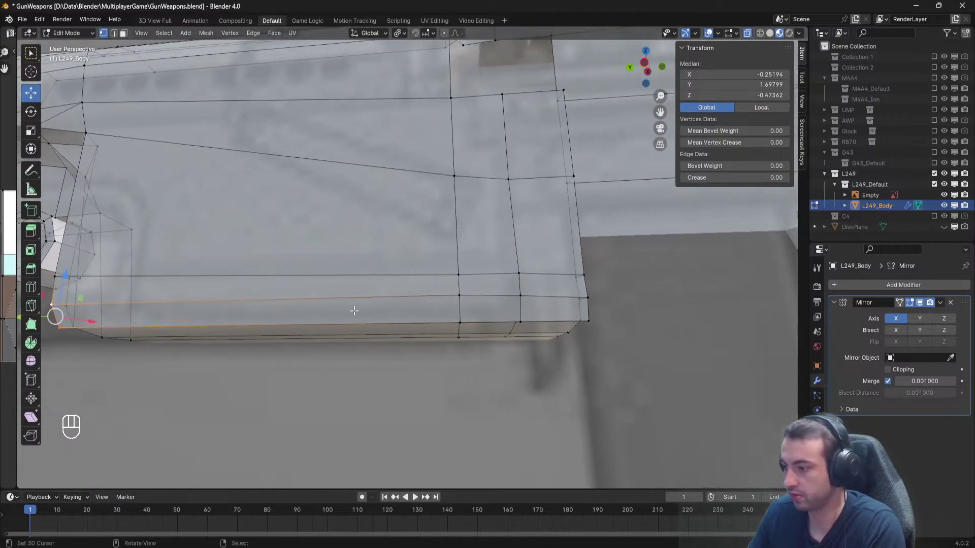
{"action": "middle_click_drag", "start_coordinate": [486, 298], "coordinate": [455, 283]}
{"action": "middle_click_drag", "start_coordinate": [452, 249], "coordinate": [307, 289]}
{"action": "key", "text": "g"}
{"action": "key", "text": "z"}
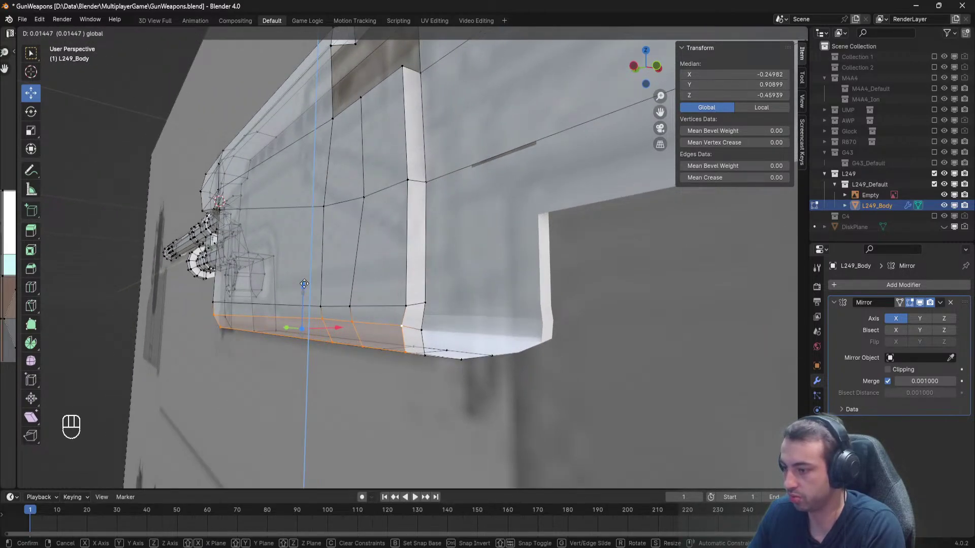
{"action": "left_click", "coordinate": [303, 284]}
Raise the next vertex row above along Z, lifting its rear corner vertex about 0.007.
{"action": "left_click", "coordinate": [335, 305]}
{"action": "key", "text": "g"}
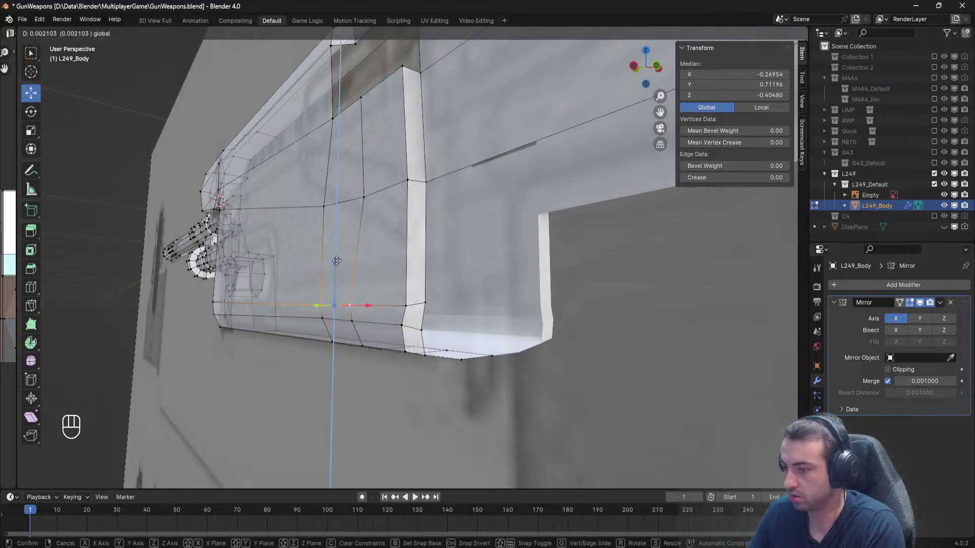
{"action": "left_click_drag", "start_coordinate": [336, 261], "coordinate": [338, 254]}
{"action": "left_click", "coordinate": [405, 306]}
{"action": "left_click_drag", "start_coordinate": [406, 263], "coordinate": [405, 255]}
Shift the lower panel's outer rear corner vertex outward along X by about 0.013.
{"action": "middle_click_drag", "start_coordinate": [400, 291], "coordinate": [337, 299]}
{"action": "key", "text": "g"}
{"action": "key", "text": "x"}
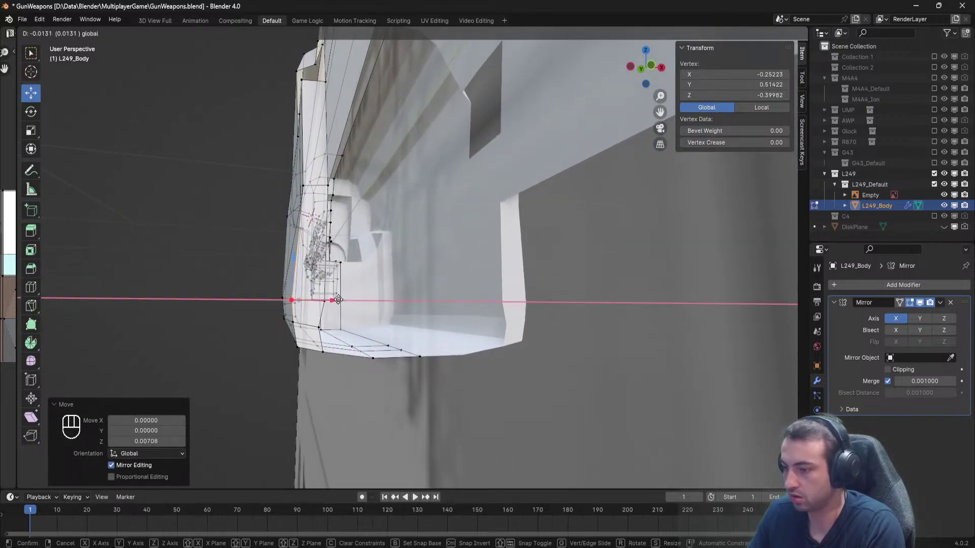
{"action": "left_click_drag", "start_coordinate": [339, 299], "coordinate": [337, 300]}
{"action": "key", "text": "a"}
{"action": "middle_click_drag", "start_coordinate": [337, 299], "coordinate": [355, 302]}
Shift the inner vertex at the lower panel's rear bottom corner about 0.006 inward along X and save the file.
{"action": "right_click", "coordinate": [333, 330]}
{"action": "right_click", "coordinate": [339, 353], "text": "shift"}
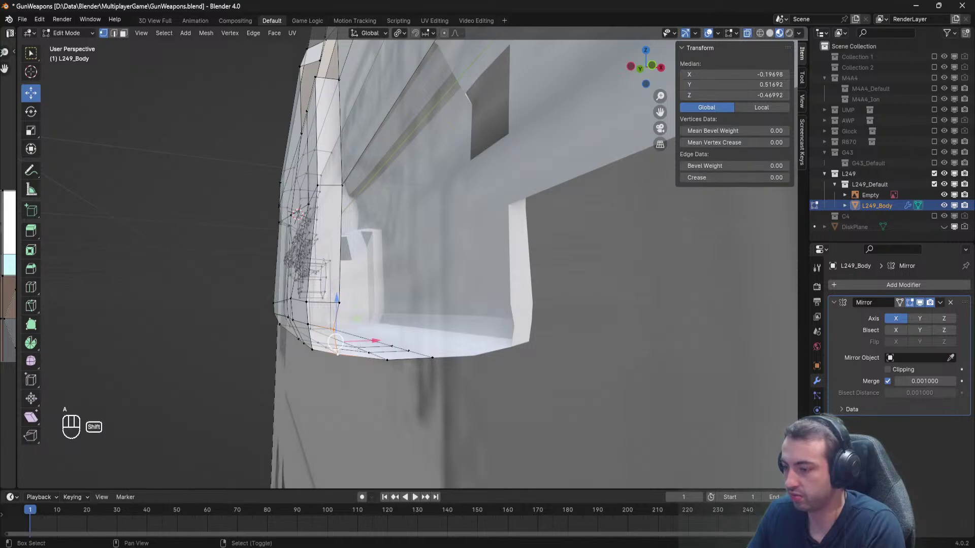
{"action": "left_click", "coordinate": [339, 330]}
{"action": "key", "text": "g"}
{"action": "key", "text": "x"}
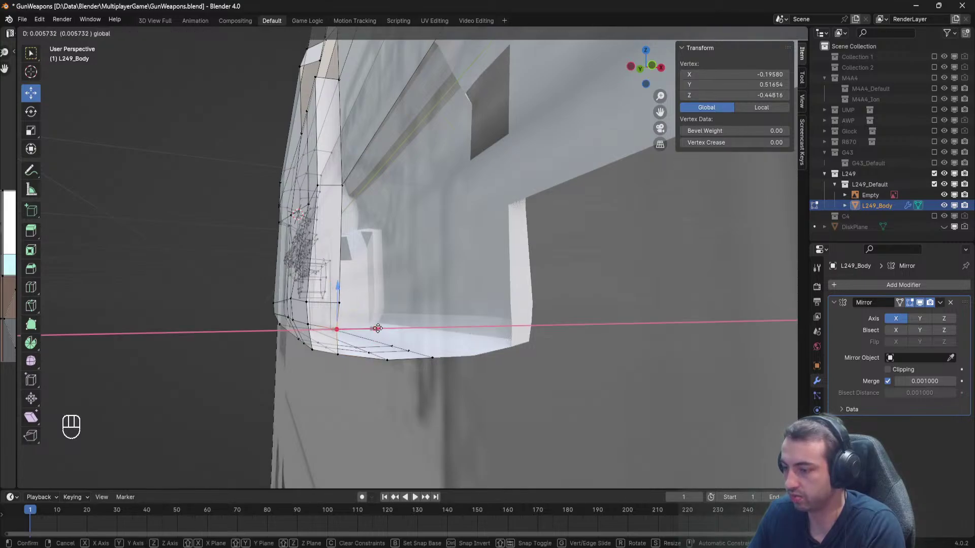
{"action": "left_click_drag", "start_coordinate": [377, 329], "coordinate": [379, 328]}
{"action": "key", "text": "a"}
{"action": "middle_click_drag", "start_coordinate": [380, 304], "coordinate": [284, 264]}
{"action": "key", "text": "ctrl+s"}
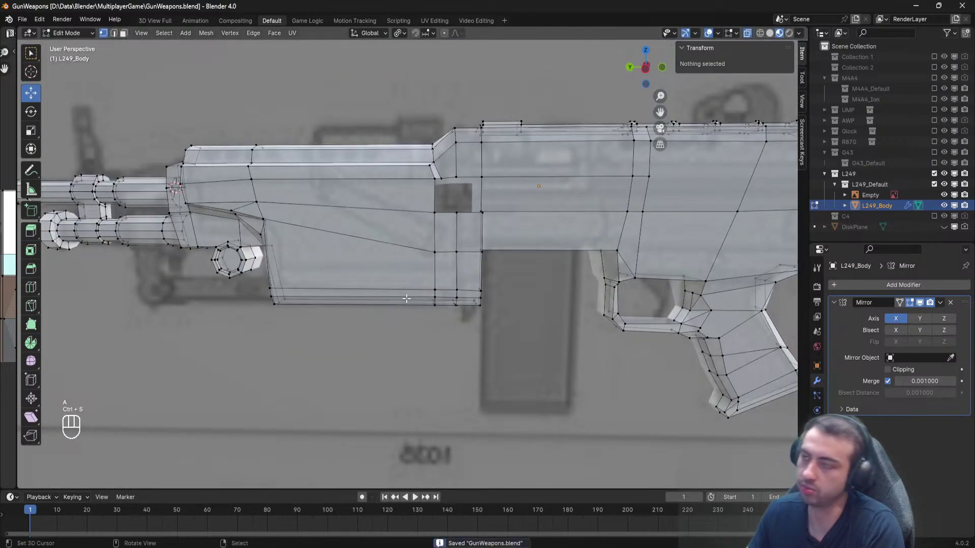
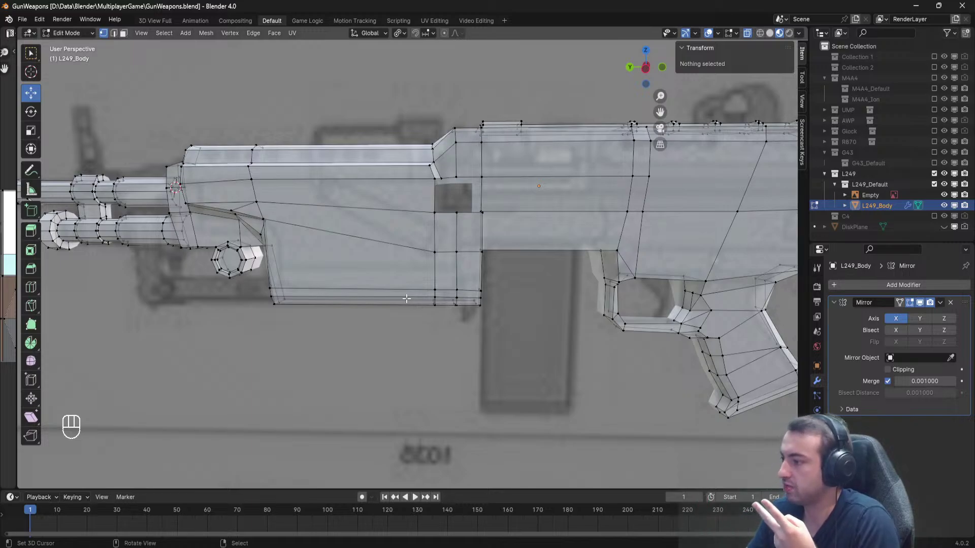
Collapse the L249, G43 and M4A4 collections in the outliner.
{"action": "left_click", "coordinate": [825, 173]}
{"action": "left_click", "coordinate": [825, 152]}
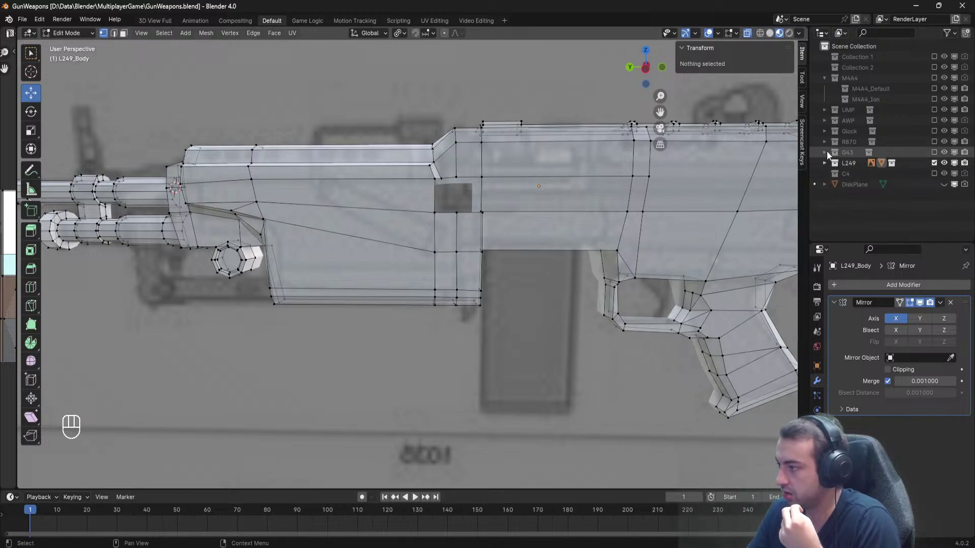
{"action": "left_click", "coordinate": [825, 77]}
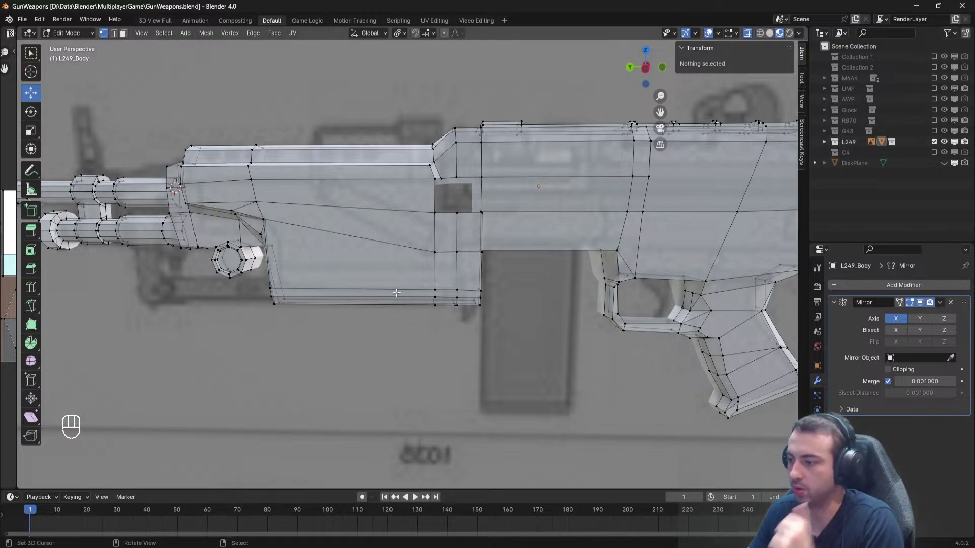
Nudge two vertices at mid-height near the handguard cover's rear end slightly along X and save the file.
{"action": "scroll", "coordinate": [465, 253], "scroll_direction": "up", "scroll_amount": 3}
{"action": "middle_click_drag", "start_coordinate": [480, 229], "coordinate": [408, 249]}
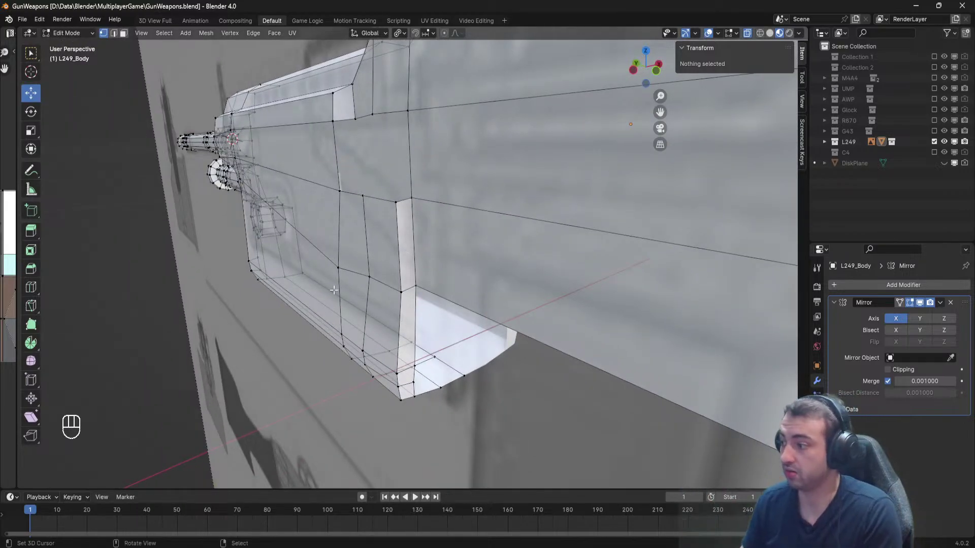
{"action": "middle_click_drag", "start_coordinate": [408, 250], "coordinate": [346, 242]}
{"action": "scroll", "coordinate": [341, 235], "scroll_direction": "down", "scroll_amount": 2}
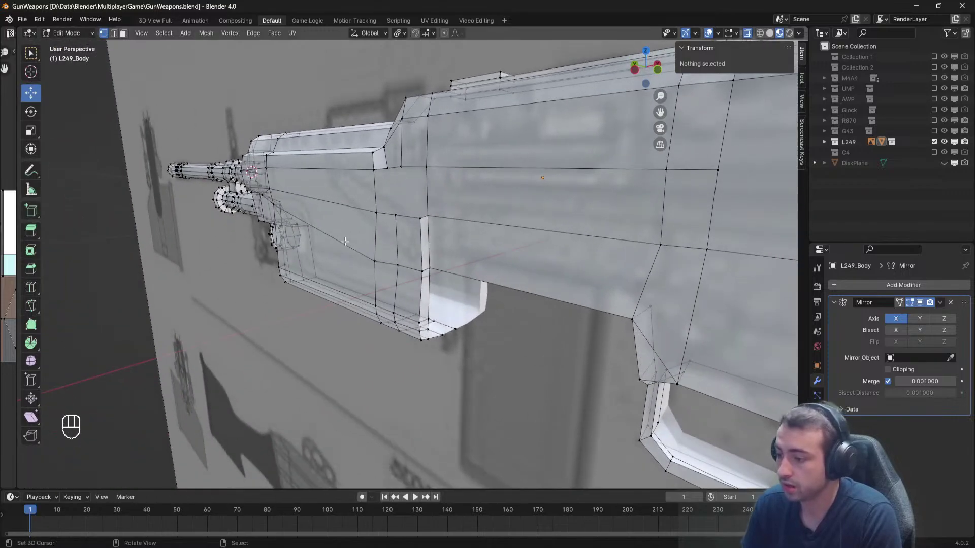
{"action": "scroll", "coordinate": [366, 262], "scroll_direction": "up", "scroll_amount": 4}
{"action": "right_click", "coordinate": [381, 273]}
{"action": "middle_click_drag", "start_coordinate": [405, 273], "coordinate": [343, 270]}
{"action": "left_click_drag", "start_coordinate": [366, 261], "coordinate": [356, 264]}
{"action": "middle_click_drag", "start_coordinate": [356, 263], "coordinate": [302, 249]}
{"action": "right_click", "coordinate": [302, 249]}
{"action": "left_click_drag", "start_coordinate": [335, 248], "coordinate": [332, 247]}
{"action": "middle_click_drag", "start_coordinate": [332, 247], "coordinate": [366, 248]}
{"action": "key", "text": "a"}
{"action": "key", "text": "ctrl+s"}
Raise the mid-height vertex below the notch's front edge about 0.022 along Z and save the file.
{"action": "right_click", "coordinate": [336, 245]}
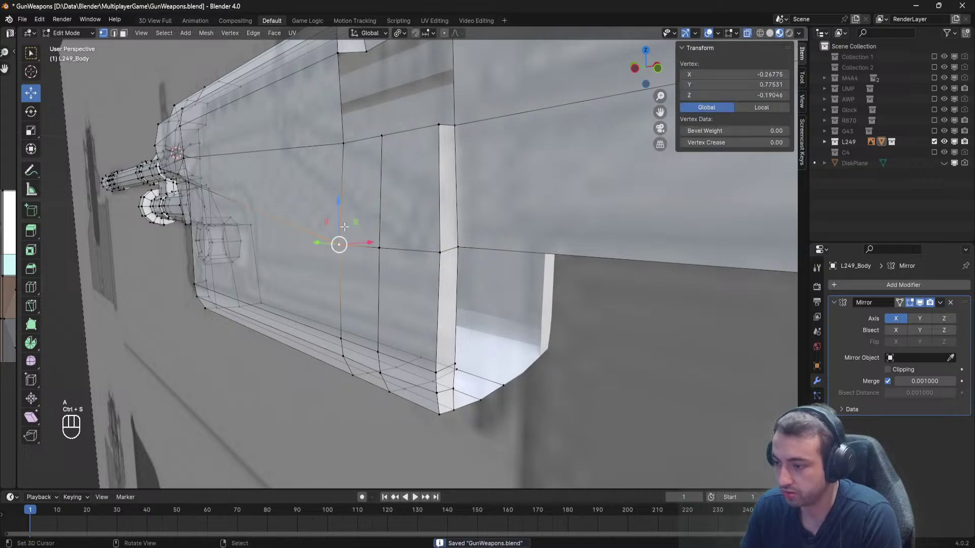
{"action": "left_click_drag", "start_coordinate": [338, 209], "coordinate": [328, 199]}
{"action": "middle_click_drag", "start_coordinate": [328, 199], "coordinate": [370, 208]}
{"action": "key", "text": "ctrl+s"}
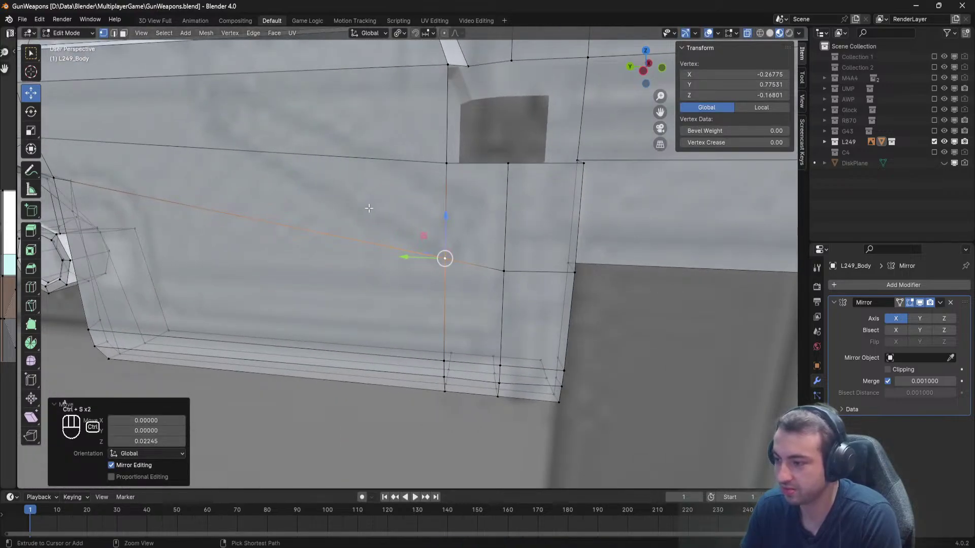
{"action": "scroll", "coordinate": [369, 210], "scroll_direction": "down", "scroll_amount": 6}
{"action": "right_click", "coordinate": [324, 326]}
{"action": "key", "text": "ctrl+s"}
Examine the handguard cover in object mode and compare it with the M249 reference images in the browser.
{"action": "middle_click_drag", "start_coordinate": [324, 327], "coordinate": [335, 296]}
{"action": "key", "text": "Tab"}
{"action": "key", "text": "Tab"}
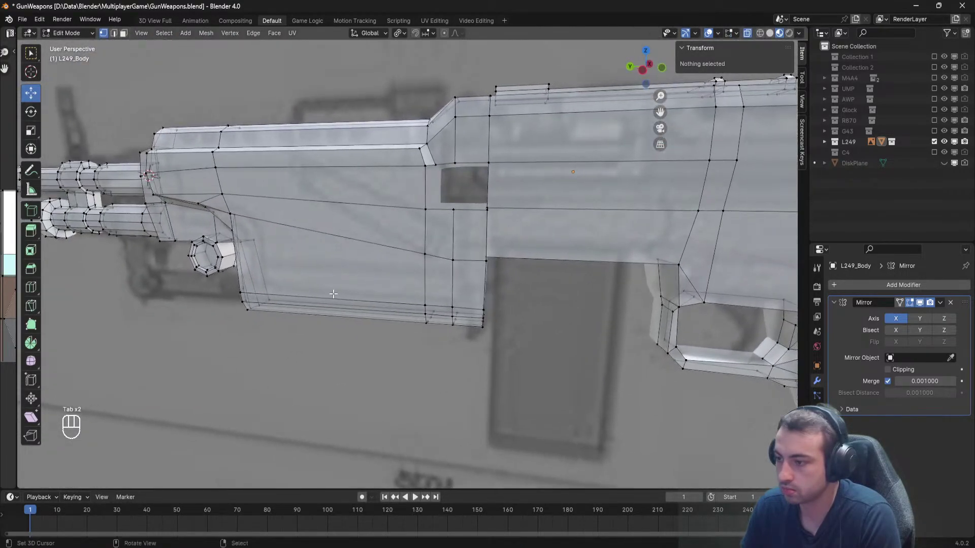
{"action": "key", "text": "alt+Tab"}
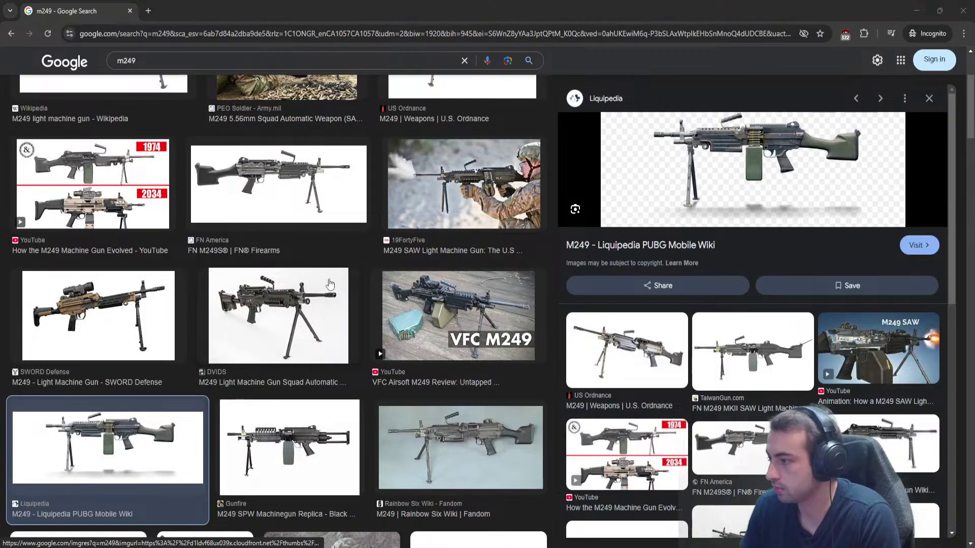
{"action": "key", "text": "alt+Tab"}
{"action": "middle_click_drag", "start_coordinate": [355, 292], "coordinate": [403, 269]}
{"action": "key", "text": "Tab"}
{"action": "key", "text": "Tab"}
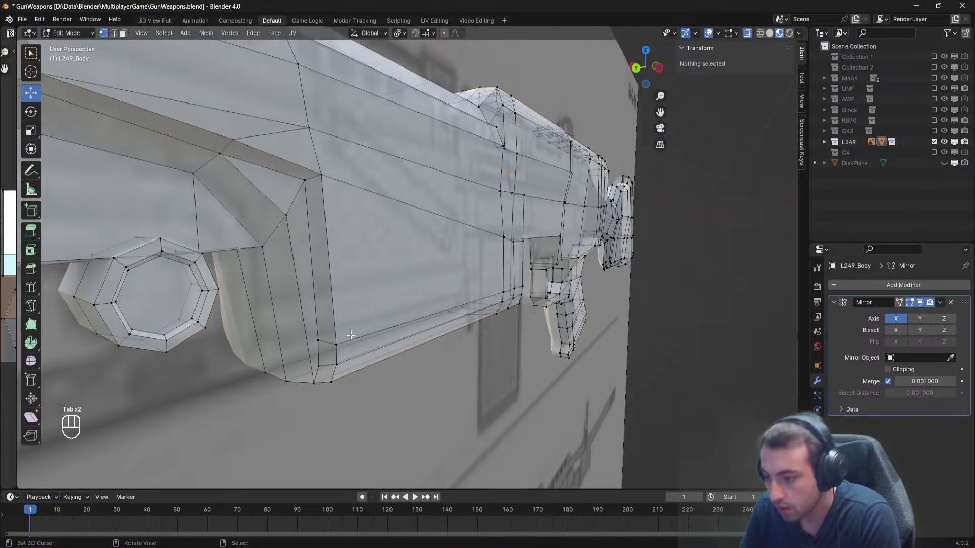
Move the vertex row where the lower panel's side meets its underside bevel about 0.018 inward along X.
{"action": "left_click", "coordinate": [335, 343]}
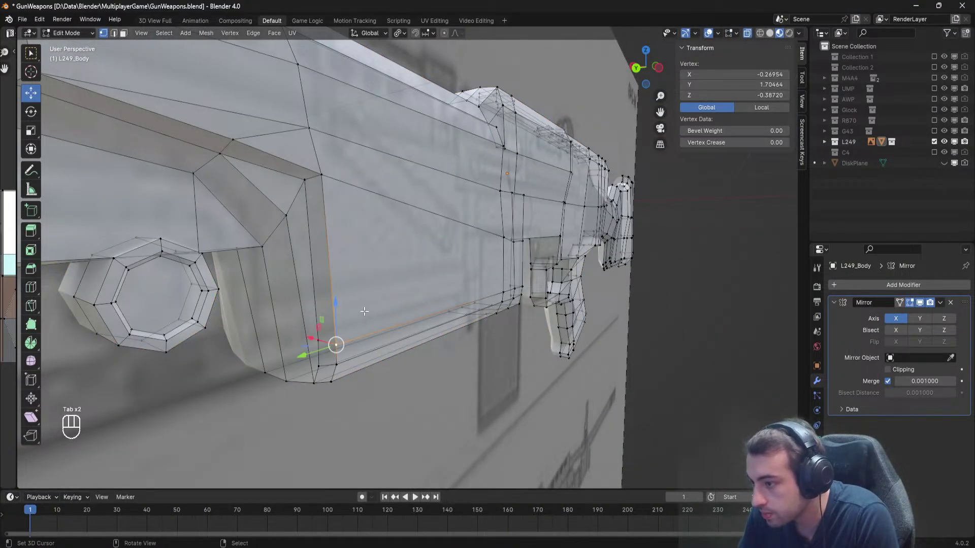
{"action": "middle_click_drag", "start_coordinate": [335, 342], "coordinate": [469, 285]}
{"action": "left_click", "coordinate": [522, 295], "text": "shift"}
{"action": "key", "text": "g"}
{"action": "key", "text": "x"}
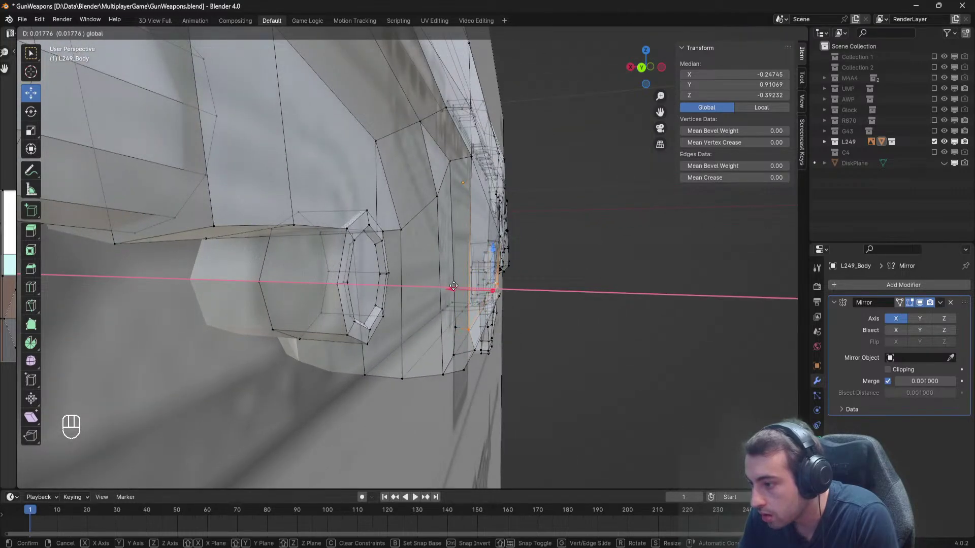
{"action": "left_click", "coordinate": [491, 290]}
Raise the same vertex row about 0.027 along Z, redoing the move once.
{"action": "key", "text": "g"}
{"action": "key", "text": "z"}
{"action": "left_click", "coordinate": [493, 239]}
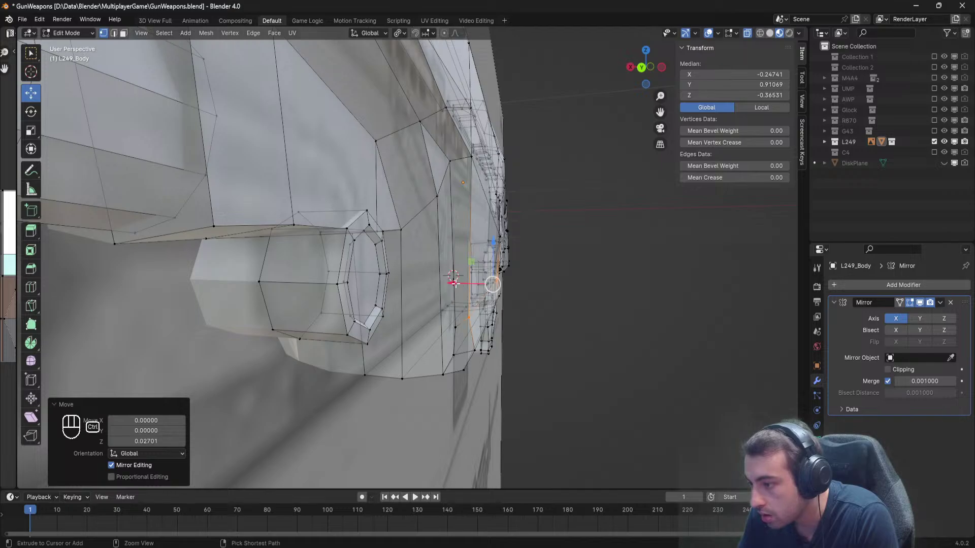
{"action": "key", "text": "ctrl+z"}
{"action": "left_click_drag", "start_coordinate": [492, 253], "coordinate": [491, 243]}
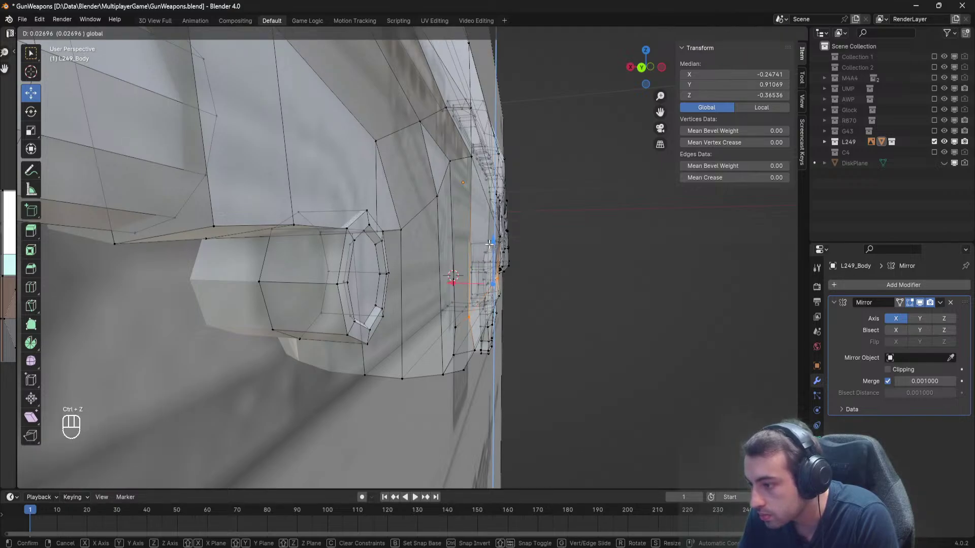
Select the four vertices of the middle bevel row along the lower panel's side, clear the selection and save the file.
{"action": "middle_click_drag", "start_coordinate": [491, 242], "coordinate": [447, 264]}
{"action": "right_click", "coordinate": [350, 343]}
{"action": "middle_click_drag", "start_coordinate": [373, 338], "coordinate": [318, 321]}
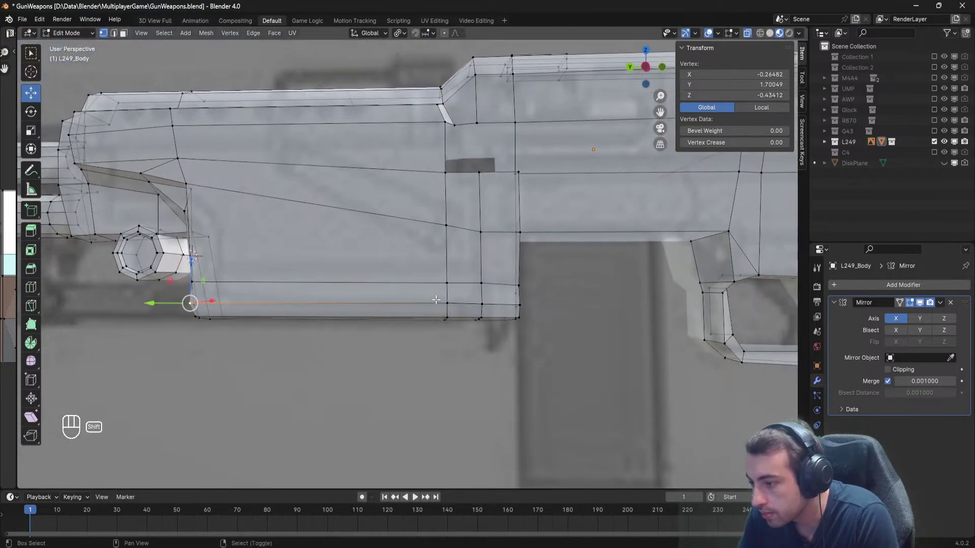
{"action": "right_click", "coordinate": [447, 303], "text": "shift"}
{"action": "right_click", "coordinate": [482, 304], "text": "shift"}
{"action": "right_click", "coordinate": [519, 304], "text": "shift"}
{"action": "middle_click_drag", "start_coordinate": [521, 303], "coordinate": [369, 311]}
{"action": "key", "text": "alt+a"}
{"action": "key", "text": "ctrl+s"}
{"action": "key", "text": "Tab"}
{"action": "key", "text": "Tab"}
Raise the lowest outer vertex row of the lower panel about 0.009 along Z and save the file.
{"action": "right_click", "coordinate": [305, 348]}
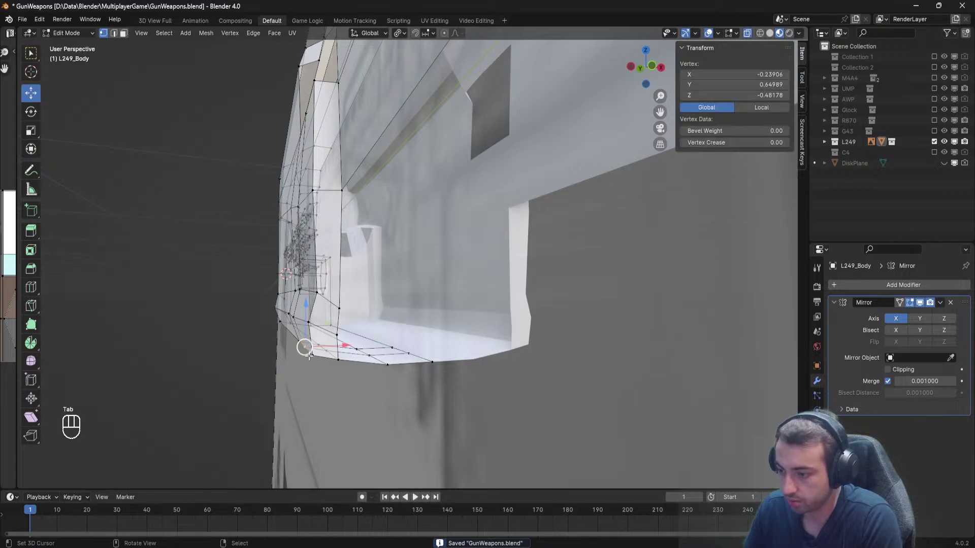
{"action": "middle_click_drag", "start_coordinate": [309, 357], "coordinate": [368, 351]}
{"action": "right_click", "coordinate": [354, 353], "text": "shift"}
{"action": "right_click", "coordinate": [313, 353], "text": "shift"}
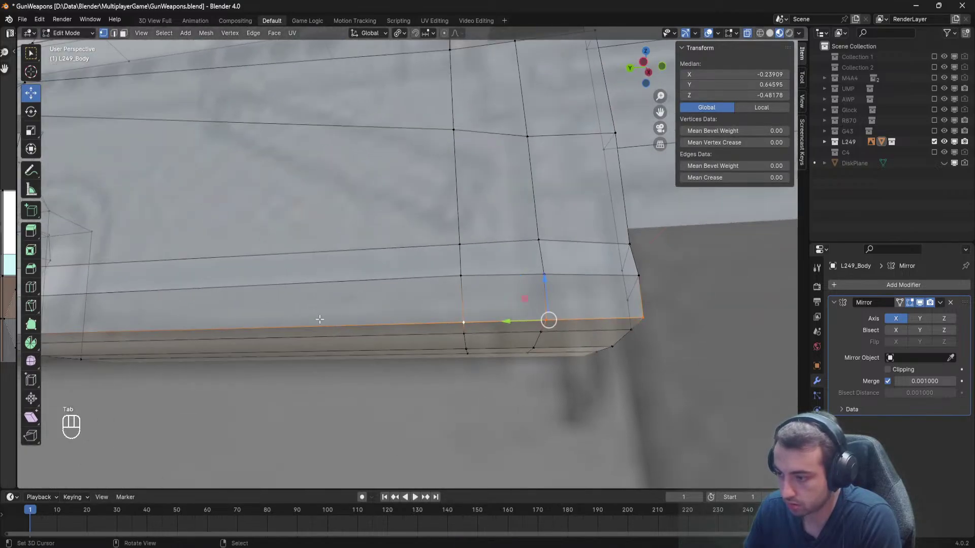
{"action": "middle_click_drag", "start_coordinate": [244, 325], "coordinate": [412, 339], "text": "shift"}
{"action": "right_click", "coordinate": [255, 356], "text": "shift"}
{"action": "middle_click_drag", "start_coordinate": [254, 356], "coordinate": [349, 306]}
{"action": "key", "text": "g"}
{"action": "key", "text": "z"}
{"action": "left_click", "coordinate": [374, 274]}
{"action": "key", "text": "ctrl+s"}
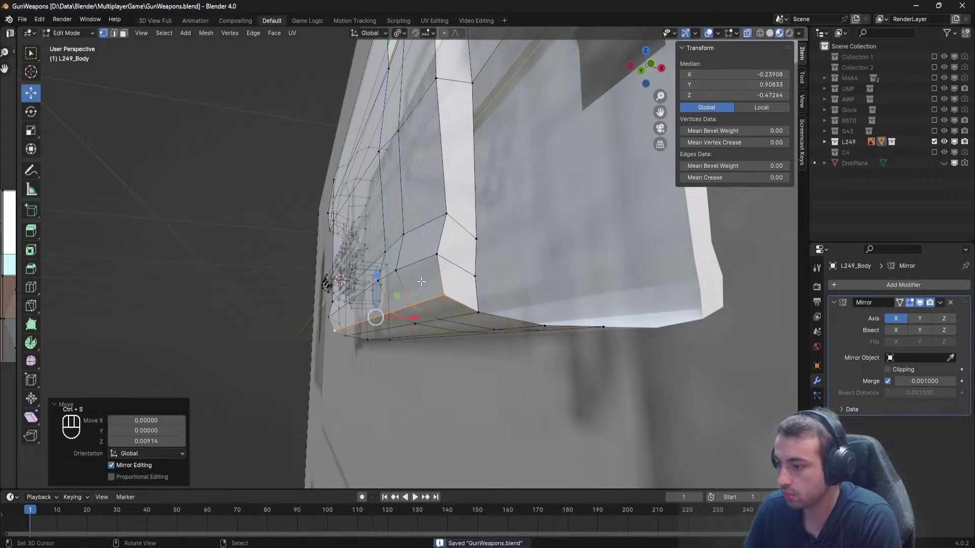
Return to Object Mode, review the whole gun from the side and save the file.
{"action": "key", "text": "Tab"}
{"action": "key", "text": "ctrl+s"}
{"action": "middle_click_drag", "start_coordinate": [429, 281], "coordinate": [481, 318]}
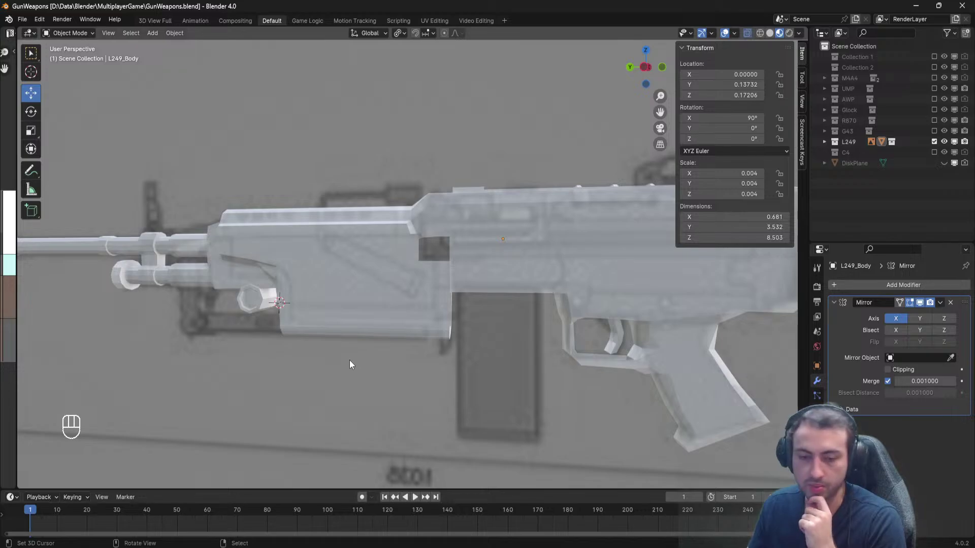
{"action": "scroll", "coordinate": [350, 363], "scroll_direction": "down", "scroll_amount": 4}
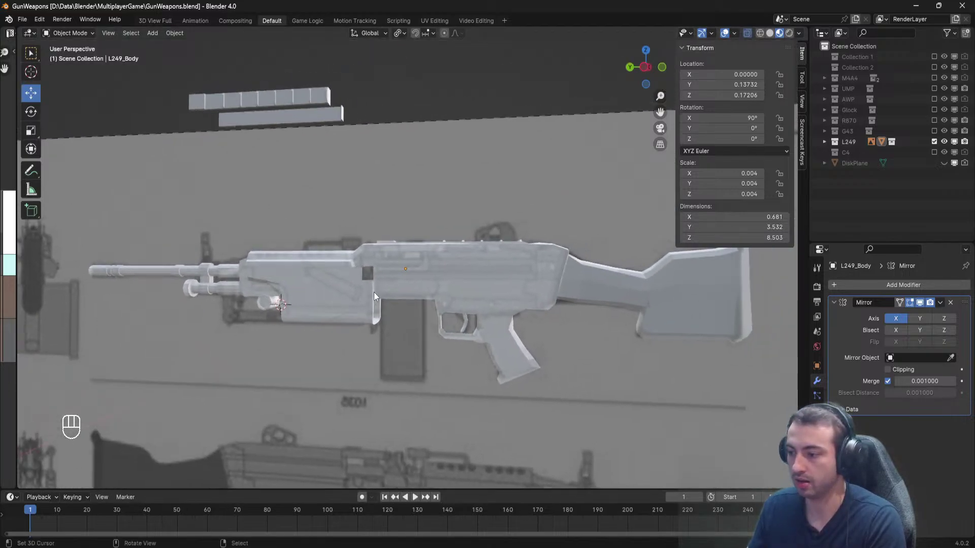
{"action": "key", "text": "ctrl+s"}
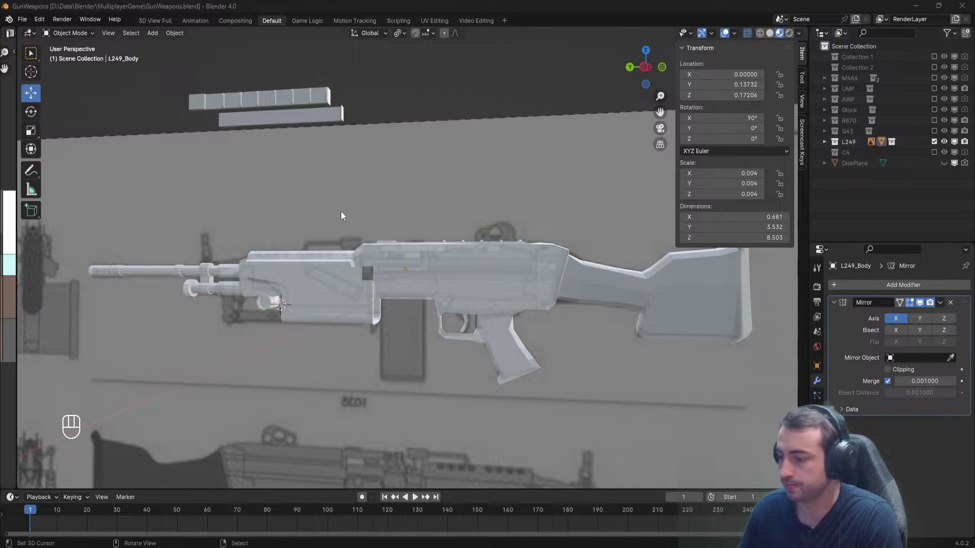
Extrude the central rear bottom edge of the lower panel about 0.041 upward along Z in Edit Mode.
{"action": "middle_click_drag", "start_coordinate": [338, 214], "coordinate": [350, 239]}
{"action": "scroll", "coordinate": [351, 245], "scroll_direction": "up", "scroll_amount": 4}
{"action": "scroll", "coordinate": [352, 187], "scroll_direction": "up", "scroll_amount": 3}
{"action": "key", "text": "Tab"}
{"action": "middle_click_drag", "start_coordinate": [350, 239], "coordinate": [396, 167], "text": "shift"}
{"action": "scroll", "coordinate": [396, 168], "scroll_direction": "up", "scroll_amount": 2}
{"action": "right_click", "coordinate": [371, 272]}
{"action": "right_click", "coordinate": [431, 265], "text": "shift"}
{"action": "scroll", "coordinate": [430, 265], "scroll_direction": "down", "scroll_amount": 2}
{"action": "middle_click_drag", "start_coordinate": [414, 274], "coordinate": [439, 282]}
{"action": "key", "text": "e"}
{"action": "key", "text": "z"}
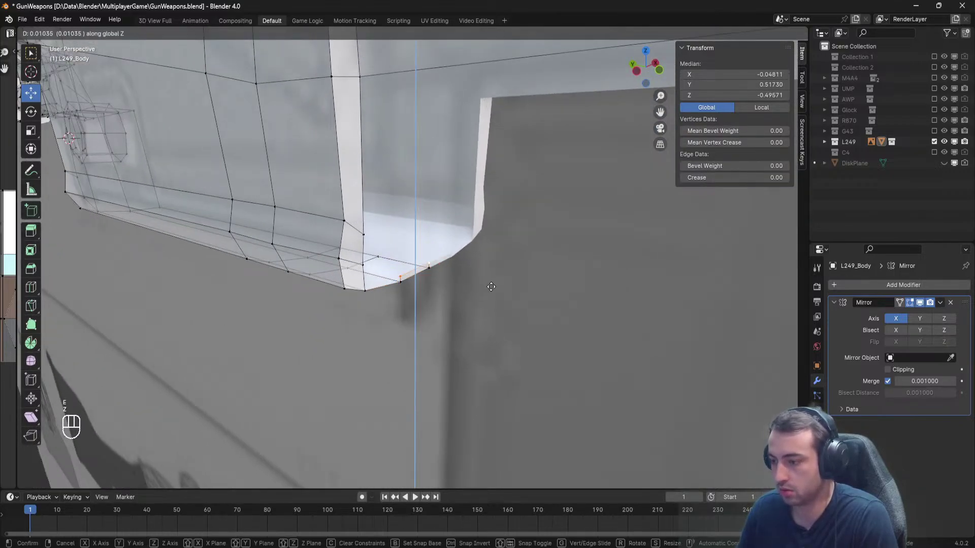
{"action": "left_click", "coordinate": [486, 273]}
{"action": "middle_click_drag", "start_coordinate": [481, 273], "coordinate": [506, 275]}
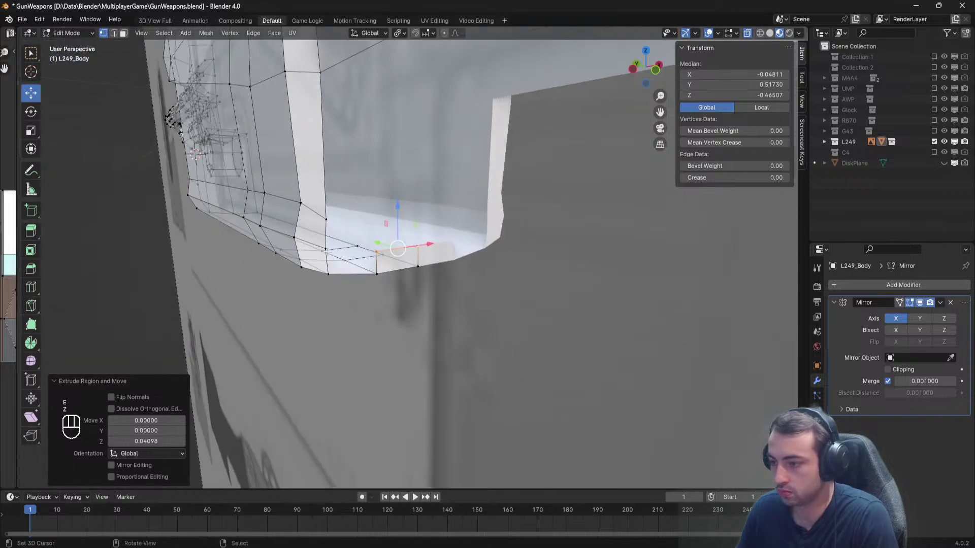
Fill a face between the extruded central wall and the neighbouring rear corner of the lower panel.
{"action": "right_click", "coordinate": [325, 249]}
{"action": "right_click", "coordinate": [375, 253], "text": "shift"}
{"action": "key", "text": "f"}
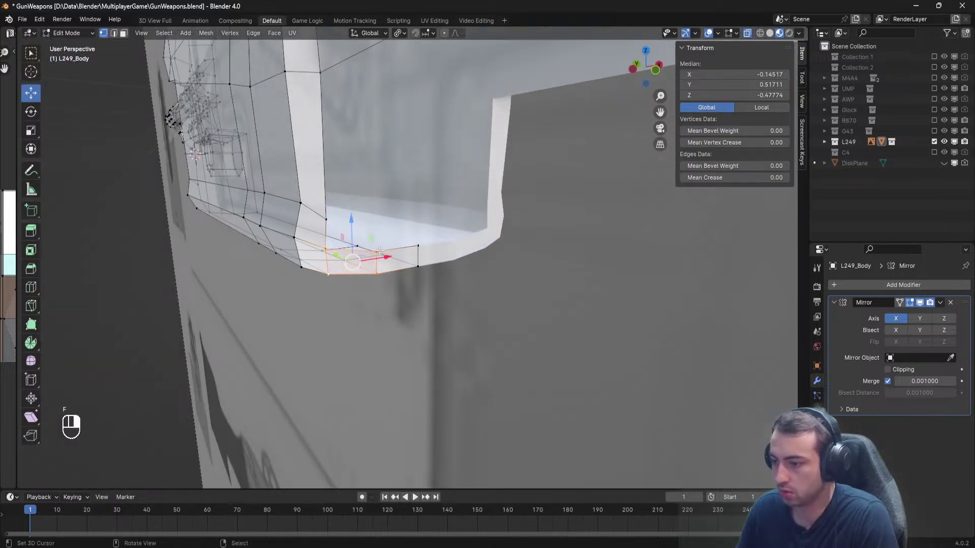
Extrude the central wall's upper edge about 0.053 further upward along Z.
{"action": "right_click", "coordinate": [376, 251]}
{"action": "right_click", "coordinate": [418, 245], "text": "shift"}
{"action": "middle_click_drag", "start_coordinate": [419, 244], "coordinate": [440, 231]}
{"action": "key", "text": "e"}
{"action": "key", "text": "z"}
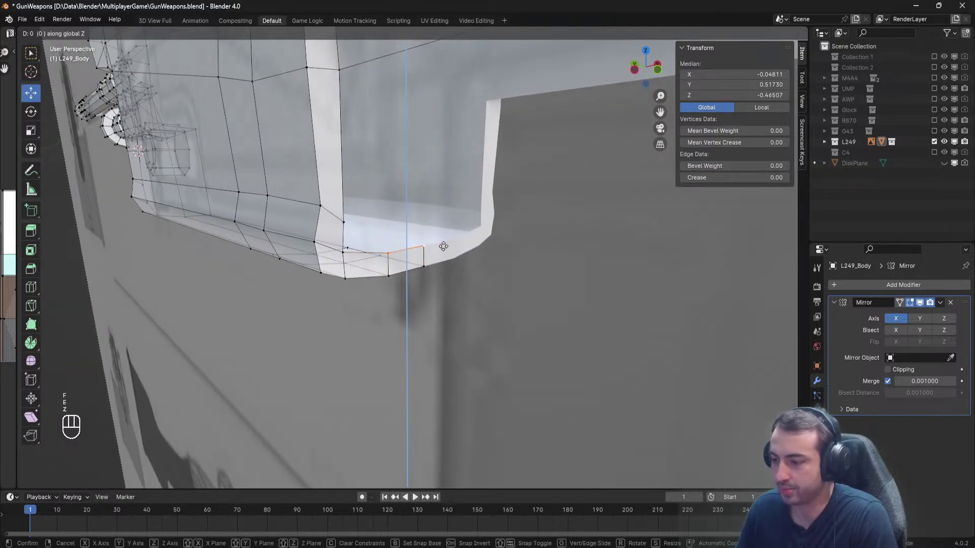
{"action": "left_click", "coordinate": [449, 217]}
Fill a face between the second extruded section and the lower panel's rear side wall.
{"action": "right_click", "coordinate": [344, 223]}
{"action": "right_click", "coordinate": [387, 223], "text": "shift"}
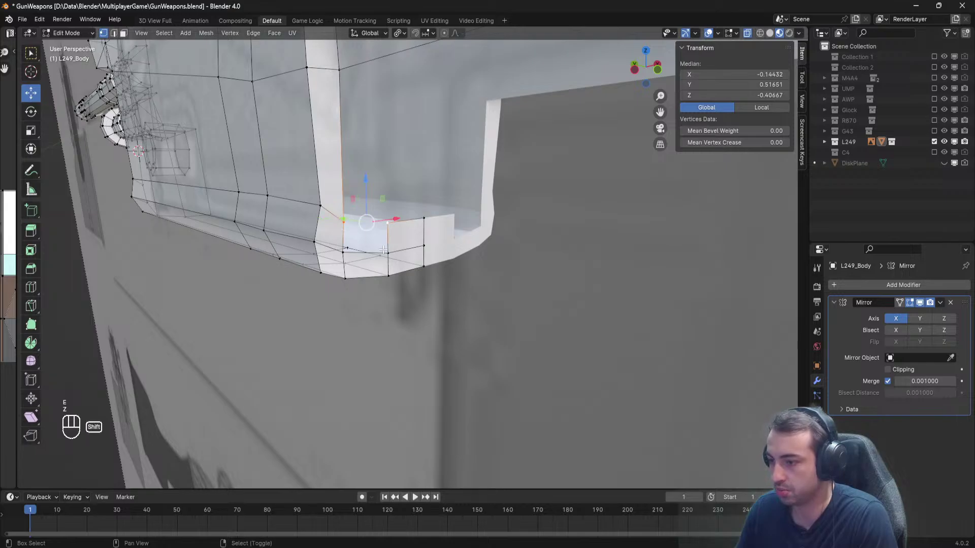
{"action": "right_click", "coordinate": [387, 252], "text": "shift"}
{"action": "key", "text": "ctrl+z"}
{"action": "key", "text": "f"}
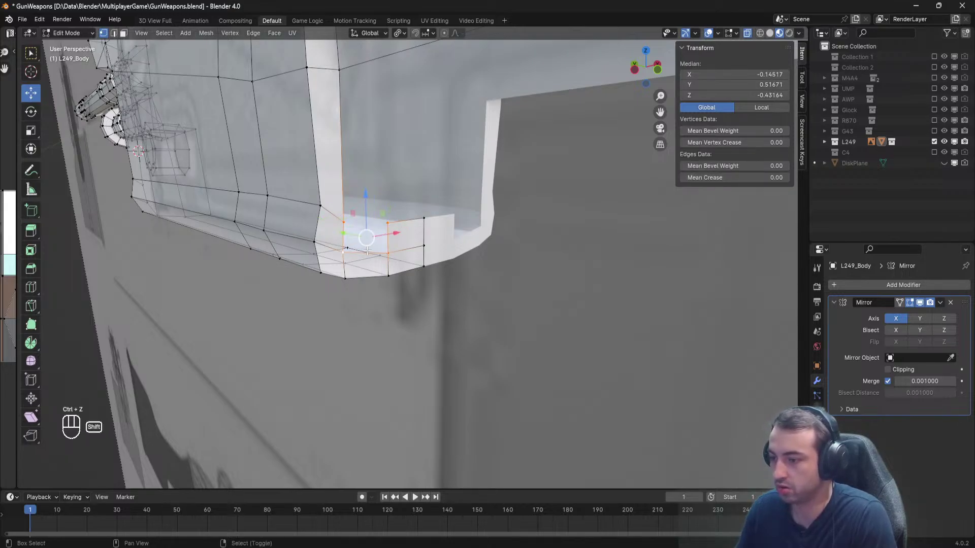
{"action": "key", "text": "a"}
Extrude the upper edge of the handguard's central rear wall about 0.233 upward along Z to the receiver's underside.
{"action": "right_click", "coordinate": [388, 223]}
{"action": "middle_click_drag", "start_coordinate": [389, 226], "coordinate": [409, 264]}
{"action": "right_click", "coordinate": [416, 313], "text": "shift"}
{"action": "middle_click_drag", "start_coordinate": [416, 312], "coordinate": [428, 303]}
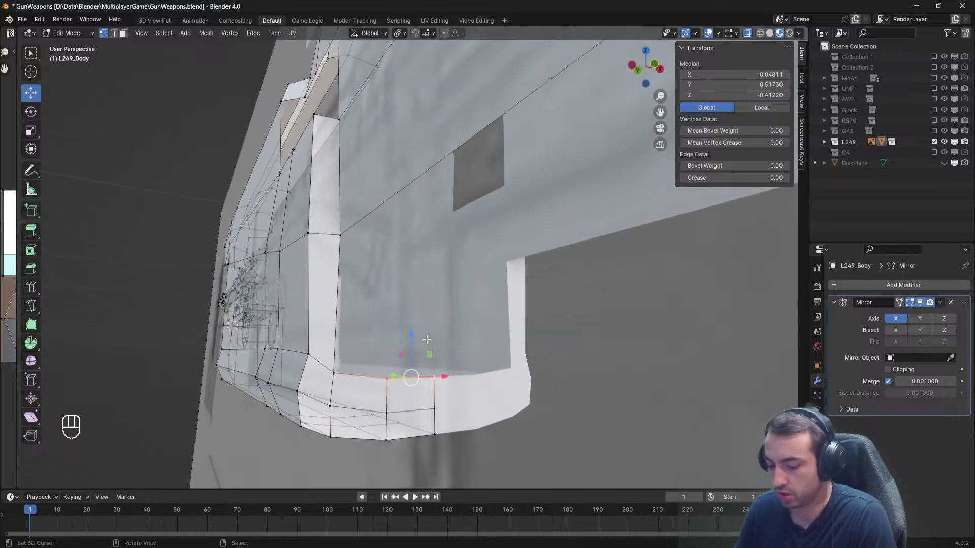
{"action": "key", "text": "e"}
{"action": "key", "text": "z"}
{"action": "left_click", "coordinate": [374, 247]}
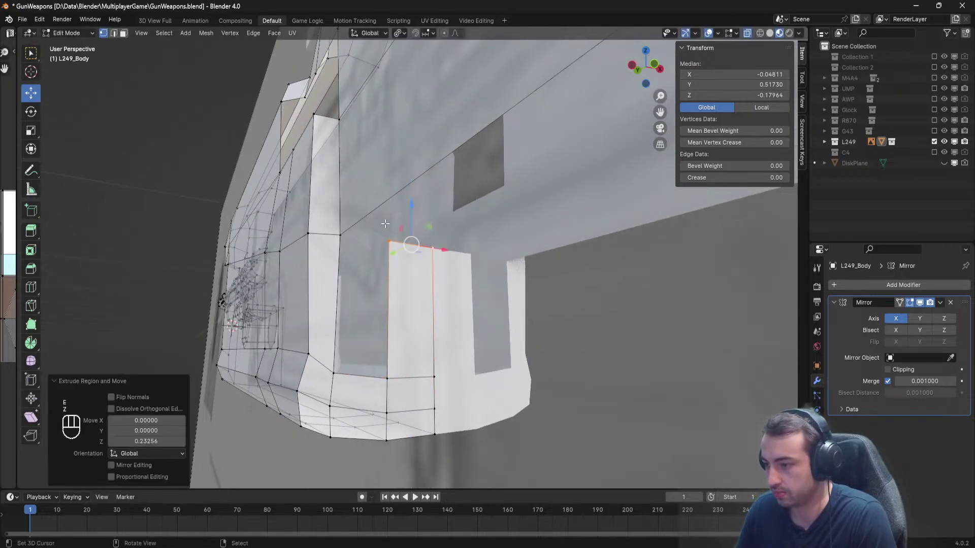
Fill a face between the tall extruded central section and the handguard's rear side wall.
{"action": "right_click", "coordinate": [372, 245]}
{"action": "right_click", "coordinate": [341, 236], "text": "shift"}
{"action": "right_click", "coordinate": [334, 373], "text": "shift"}
{"action": "right_click", "coordinate": [387, 377], "text": "shift"}
{"action": "key", "text": "f"}
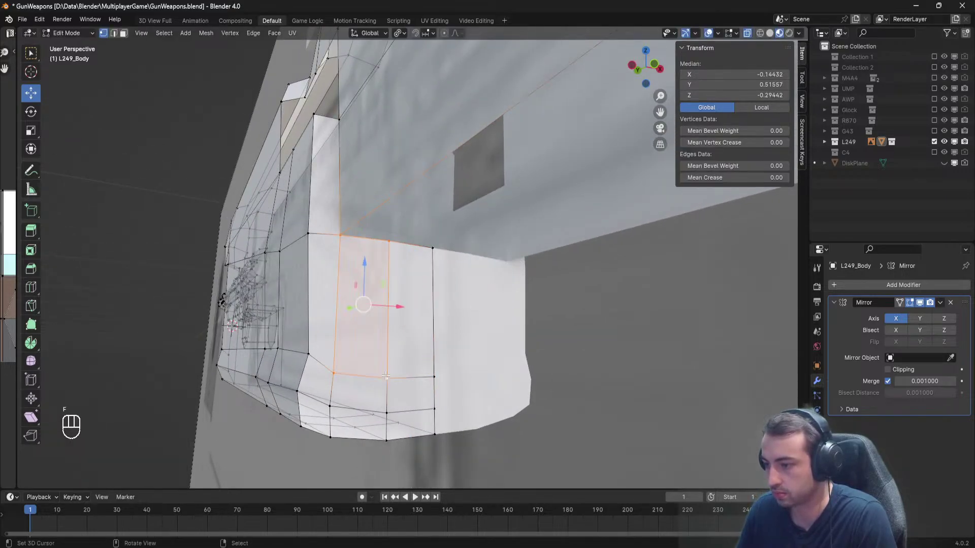
{"action": "key", "text": "a"}
Knife-cut a vertical edge down the receiver wall at the rear of the magazine opening.
{"action": "middle_click_drag", "start_coordinate": [406, 277], "coordinate": [464, 262]}
{"action": "right_click", "coordinate": [371, 224]}
{"action": "middle_click_drag", "start_coordinate": [465, 261], "coordinate": [375, 287], "text": "shift"}
{"action": "key", "text": "a"}
{"action": "middle_click_drag", "start_coordinate": [493, 321], "coordinate": [463, 309], "text": "shift"}
{"action": "key", "text": "ctrl+r"}
{"action": "right_click", "coordinate": [486, 265]}
{"action": "mouse_move", "coordinate": [486, 265]}
{"action": "middle_mouse_down"}
{"action": "mouse_move", "coordinate": [507, 294]}
{"action": "mouse_move", "coordinate": [500, 267]}
{"action": "middle_mouse_up"}
{"action": "middle_click_drag", "start_coordinate": [500, 267], "coordinate": [365, 240], "text": "shift"}
{"action": "mouse_move", "coordinate": [366, 239]}
{"action": "middle_mouse_down"}
{"action": "mouse_move", "coordinate": [284, 246]}
{"action": "mouse_move", "coordinate": [378, 254]}
{"action": "middle_mouse_up"}
{"action": "key", "text": "k"}
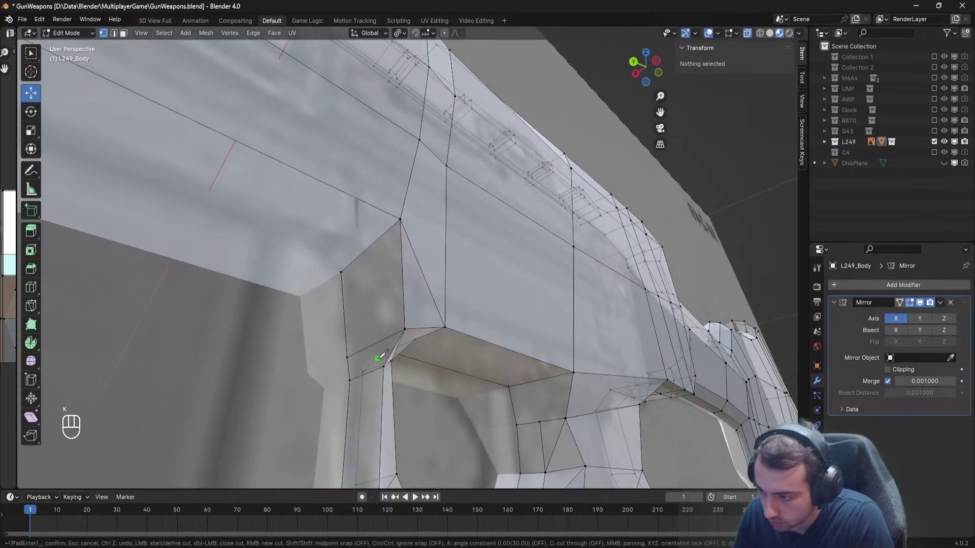
{"action": "left_click", "coordinate": [366, 249]}
{"action": "key", "text": "Return"}
Move the outer lower corner vertex of the opening's rear wall about 0.009 rearward along Y and save the file.
{"action": "middle_click_drag", "start_coordinate": [344, 287], "coordinate": [300, 291]}
{"action": "key", "text": "a"}
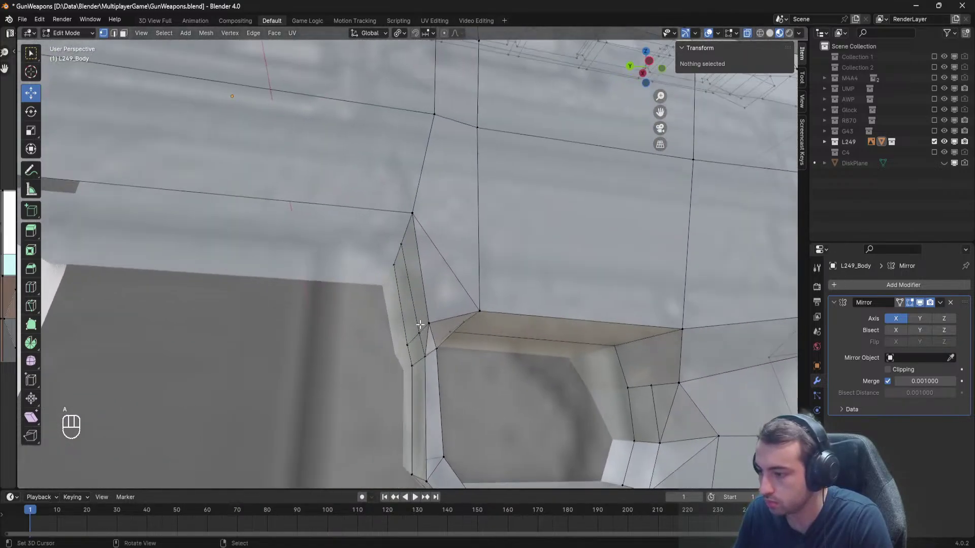
{"action": "left_click", "coordinate": [420, 325]}
{"action": "middle_click_drag", "start_coordinate": [420, 325], "coordinate": [420, 320]}
{"action": "key", "text": "g"}
{"action": "key", "text": "y"}
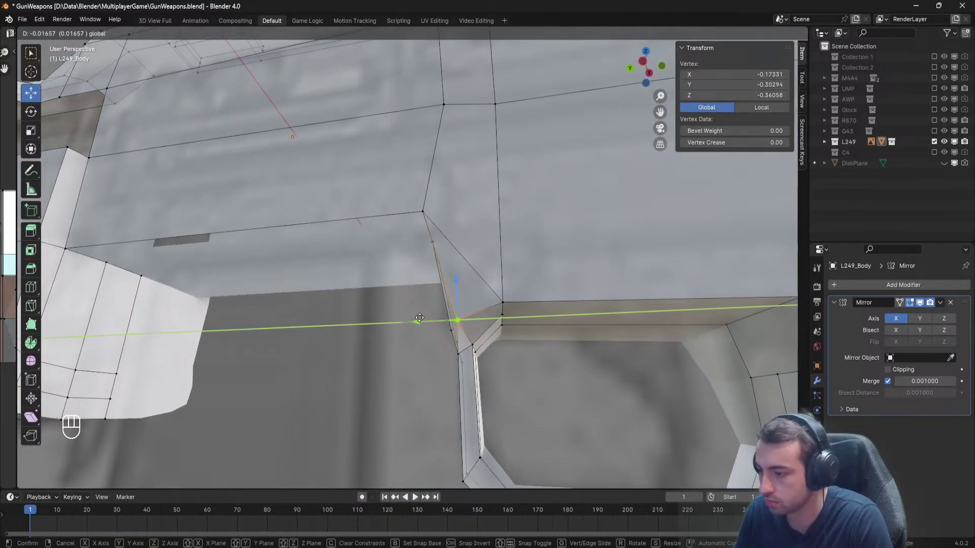
{"action": "left_click", "coordinate": [414, 321]}
{"action": "key", "text": "alt+a"}
{"action": "middle_click_drag", "start_coordinate": [414, 321], "coordinate": [375, 321]}
{"action": "key", "text": "ctrl+s"}
Move the same corner vertex about 0.012 inward along X and save the file.
{"action": "left_click", "coordinate": [376, 321]}
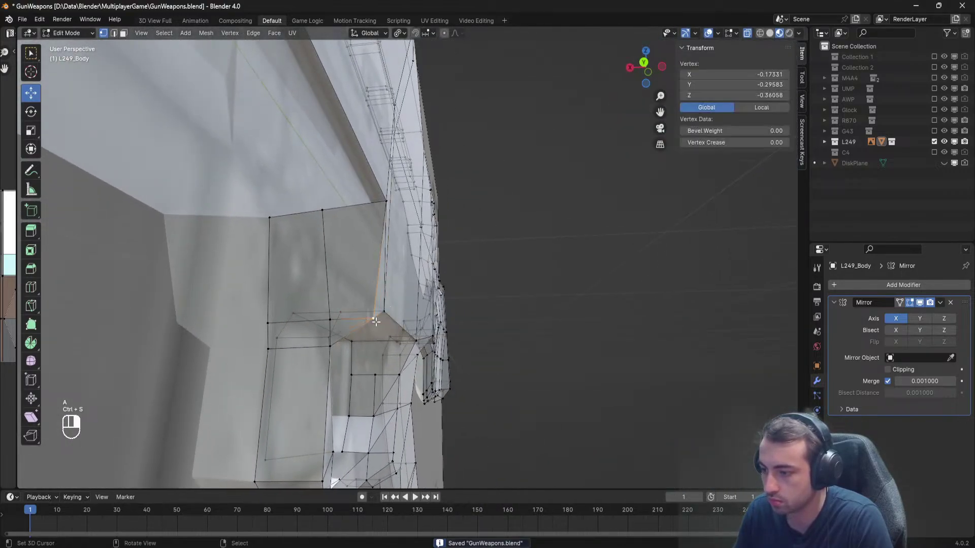
{"action": "scroll", "coordinate": [376, 321], "scroll_direction": "up", "scroll_amount": 2}
{"action": "key", "text": "g"}
{"action": "key", "text": "x"}
{"action": "left_click", "coordinate": [330, 339]}
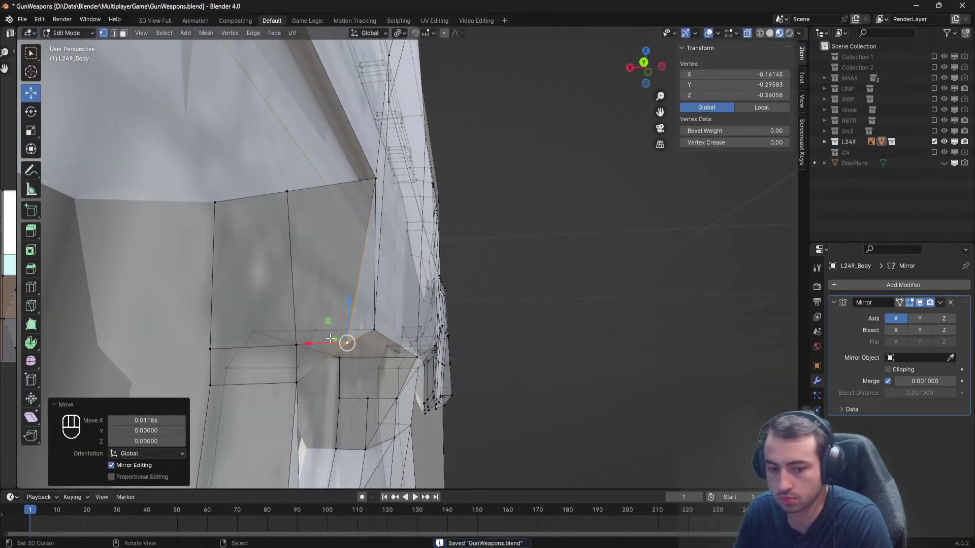
{"action": "key", "text": "a"}
{"action": "key", "text": "ctrl+s"}
Fill two faces across the receiver's underside between the opening's front and rear walls, and save the file.
{"action": "middle_click_drag", "start_coordinate": [378, 330], "coordinate": [340, 308]}
{"action": "right_click", "coordinate": [323, 218]}
{"action": "middle_click_drag", "start_coordinate": [323, 218], "coordinate": [378, 264]}
{"action": "left_click", "coordinate": [191, 188], "text": "shift"}
{"action": "left_click", "coordinate": [560, 217], "text": "shift"}
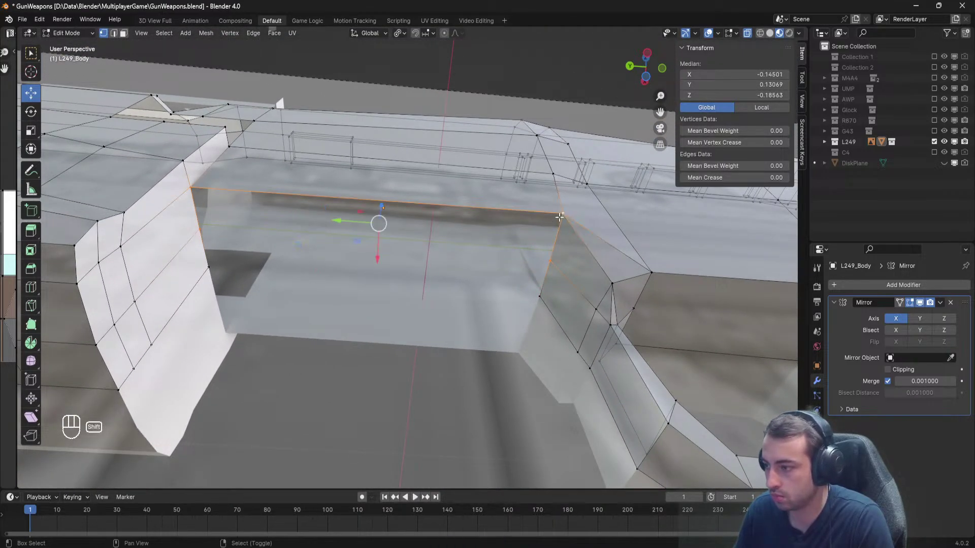
{"action": "key", "text": "f"}
{"action": "key", "text": "f"}
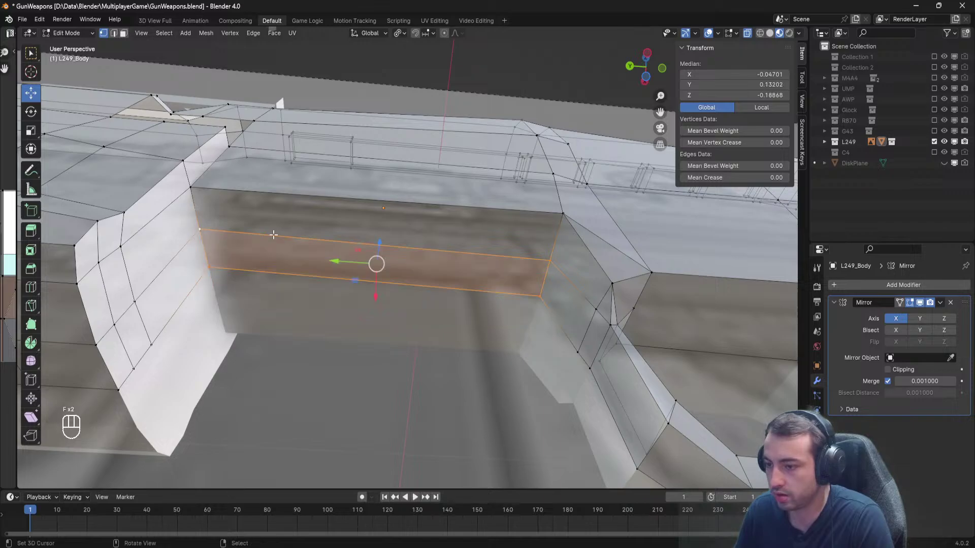
{"action": "key", "text": "a"}
{"action": "key", "text": "Tab"}
{"action": "scroll", "coordinate": [284, 229], "scroll_direction": "down", "scroll_amount": 6}
{"action": "middle_click_drag", "start_coordinate": [292, 224], "coordinate": [337, 301]}
{"action": "key", "text": "ctrl+s"}
Shift the top vertex and the next one down on the handguard's rear side edge slightly forward along Y.
{"action": "scroll", "coordinate": [297, 308], "scroll_direction": "up", "scroll_amount": 3}
{"action": "scroll", "coordinate": [347, 316], "scroll_direction": "down", "scroll_amount": 3}
{"action": "scroll", "coordinate": [340, 300], "scroll_direction": "up", "scroll_amount": 3}
{"action": "key", "text": "Tab"}
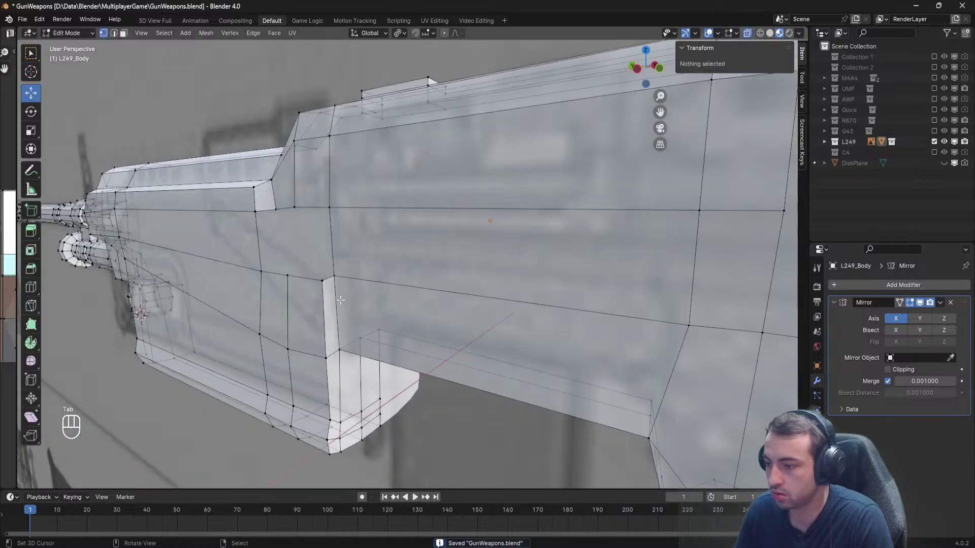
{"action": "scroll", "coordinate": [340, 300], "scroll_direction": "up", "scroll_amount": 6}
{"action": "left_click", "coordinate": [481, 316]}
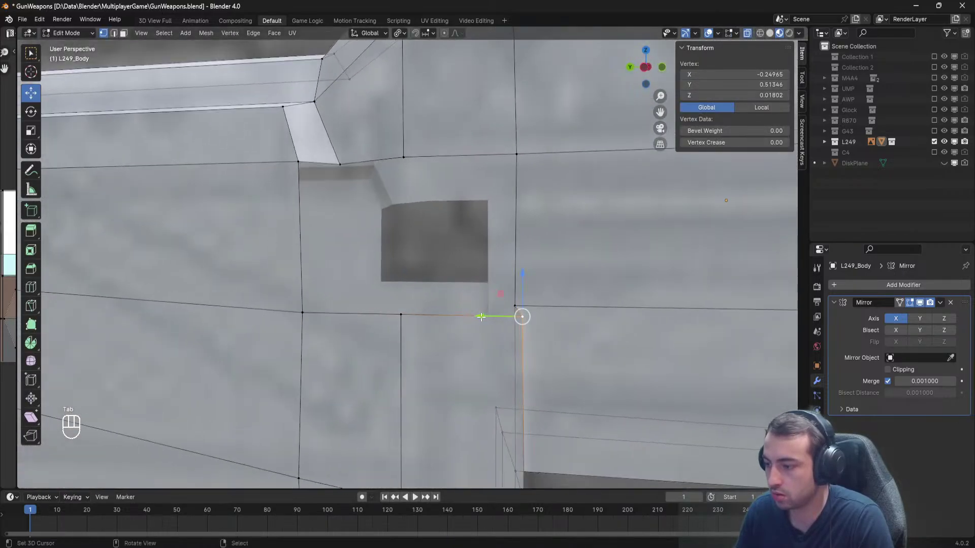
{"action": "left_click_drag", "start_coordinate": [481, 317], "coordinate": [460, 317]}
{"action": "scroll", "coordinate": [459, 317], "scroll_direction": "down", "scroll_amount": 2}
{"action": "middle_click_drag", "start_coordinate": [488, 387], "coordinate": [449, 287]}
{"action": "right_click", "coordinate": [443, 304]}
{"action": "left_click_drag", "start_coordinate": [406, 306], "coordinate": [398, 305]}
{"action": "key", "text": "a"}
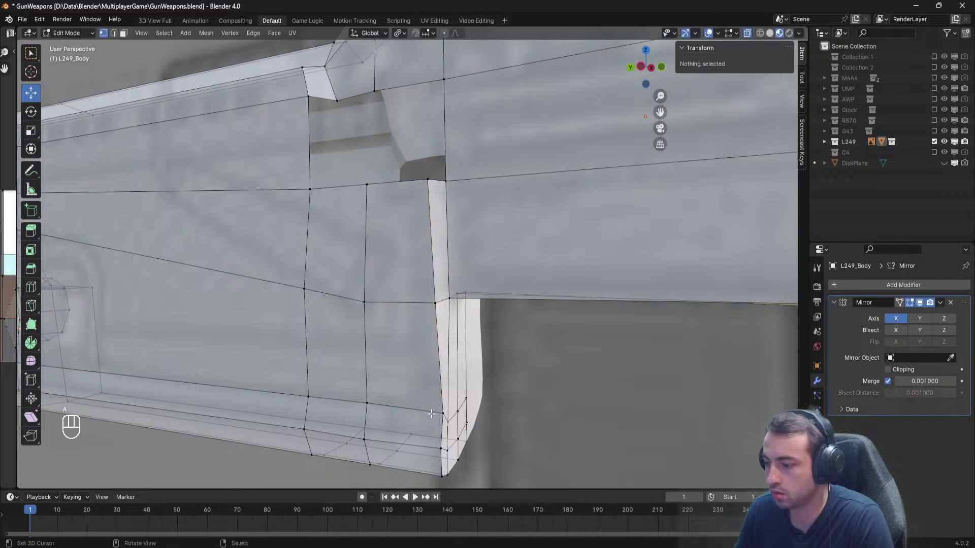
Shift the lower vertices of the handguard's rear side edge slightly forward along Y.
{"action": "right_click", "coordinate": [437, 414]}
{"action": "left_click_drag", "start_coordinate": [407, 410], "coordinate": [398, 408]}
{"action": "right_click", "coordinate": [439, 447]}
{"action": "middle_click_drag", "start_coordinate": [439, 447], "coordinate": [432, 432]}
{"action": "middle_click_drag", "start_coordinate": [432, 431], "coordinate": [397, 304], "text": "shift"}
{"action": "scroll", "coordinate": [397, 304], "scroll_direction": "up", "scroll_amount": 1}
{"action": "right_click", "coordinate": [399, 326], "text": "shift"}
{"action": "left_click_drag", "start_coordinate": [364, 304], "coordinate": [359, 304]}
{"action": "key", "text": "a"}
{"action": "key", "text": "Tab"}
{"action": "scroll", "coordinate": [369, 301], "scroll_direction": "down", "scroll_amount": 5}
{"action": "middle_click_drag", "start_coordinate": [369, 301], "coordinate": [385, 269]}
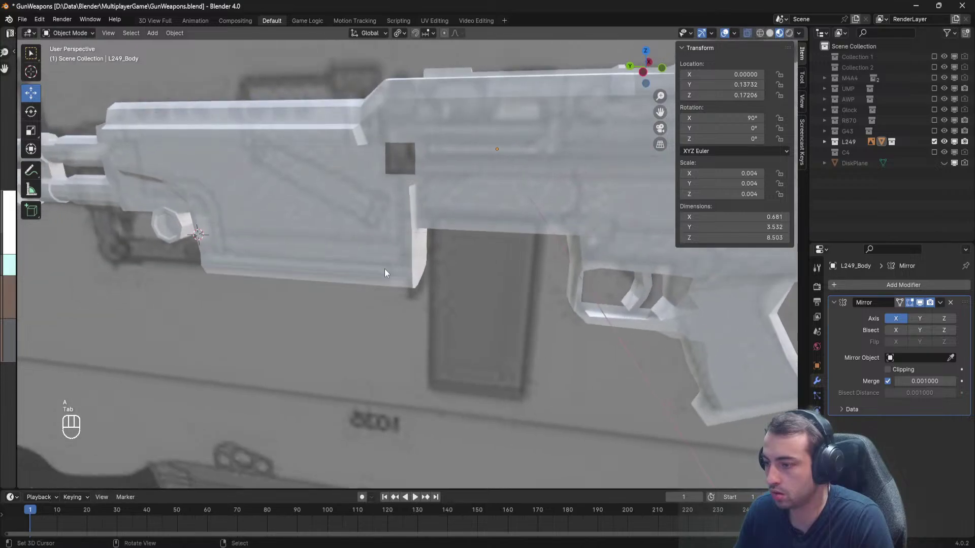
Fill a triangular face in the gap between the upper side edge and the receiver's lower corner vertex.
{"action": "scroll", "coordinate": [385, 269], "scroll_direction": "up", "scroll_amount": 5}
{"action": "key", "text": "Tab"}
{"action": "middle_click_drag", "start_coordinate": [379, 323], "coordinate": [427, 235]}
{"action": "right_click", "coordinate": [392, 217]}
{"action": "middle_click_drag", "start_coordinate": [443, 269], "coordinate": [431, 270]}
{"action": "right_click", "coordinate": [450, 331], "text": "shift"}
{"action": "right_click", "coordinate": [451, 227], "text": "shift"}
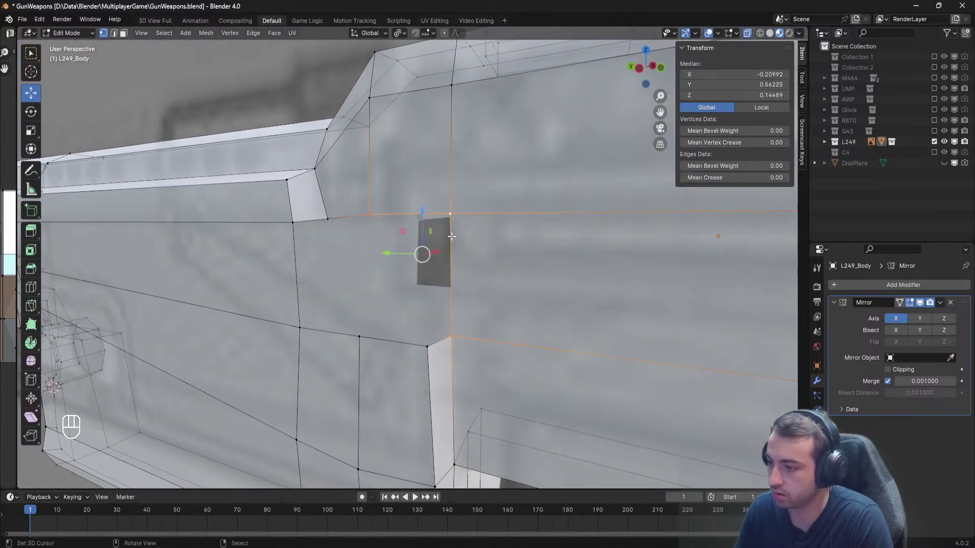
{"action": "key", "text": "f"}
{"action": "key", "text": "a"}
Lower the two vertices along the upper edge of the side gap along Z.
{"action": "mouse_move", "coordinate": [452, 236]}
{"action": "middle_mouse_down"}
{"action": "mouse_move", "coordinate": [426, 229]}
{"action": "mouse_move", "coordinate": [468, 234]}
{"action": "middle_mouse_up"}
{"action": "right_click", "coordinate": [399, 213]}
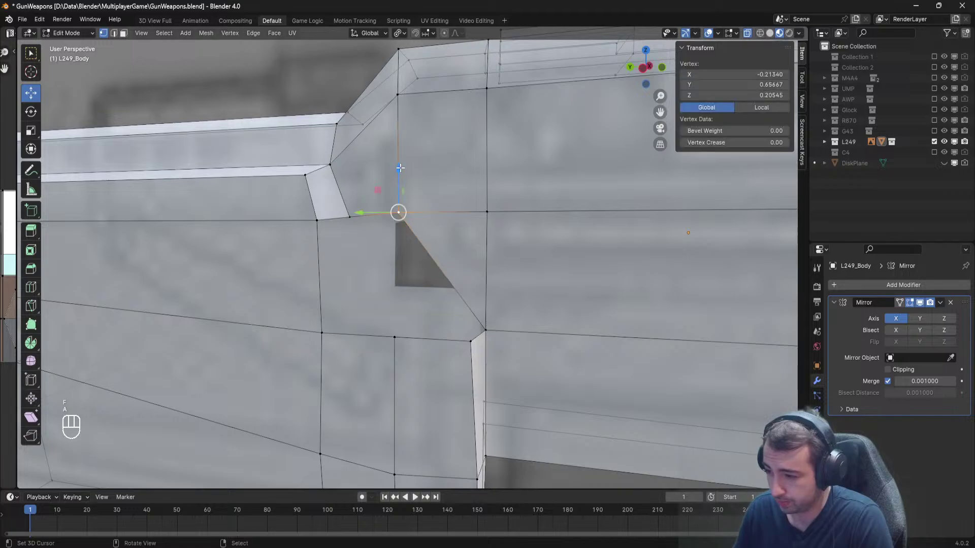
{"action": "key", "text": "g"}
{"action": "key", "text": "z"}
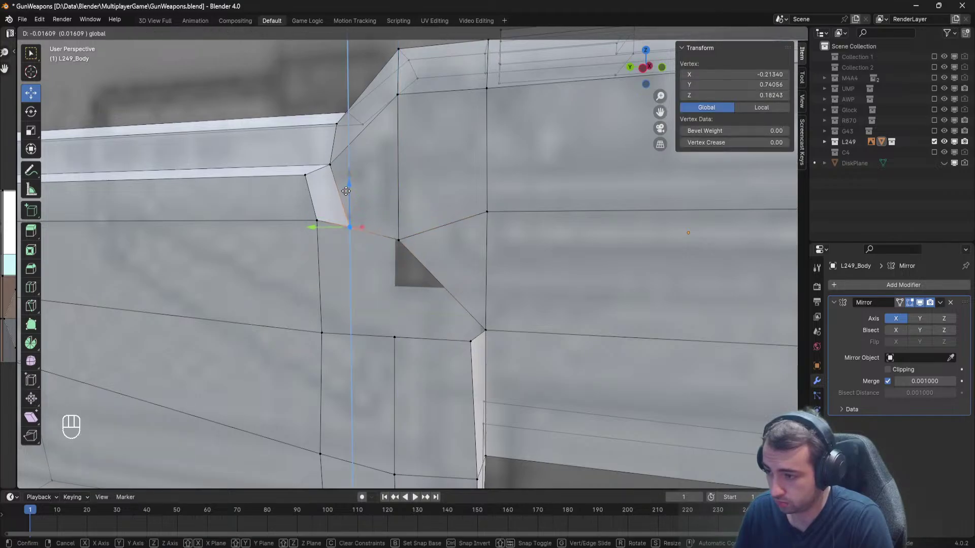
{"action": "left_click", "coordinate": [346, 191]}
Shift the upper gap vertex beside the receiver about 0.031 rearward along Y.
{"action": "key", "text": "ctrl+z"}
{"action": "key", "text": "g"}
{"action": "key", "text": "y"}
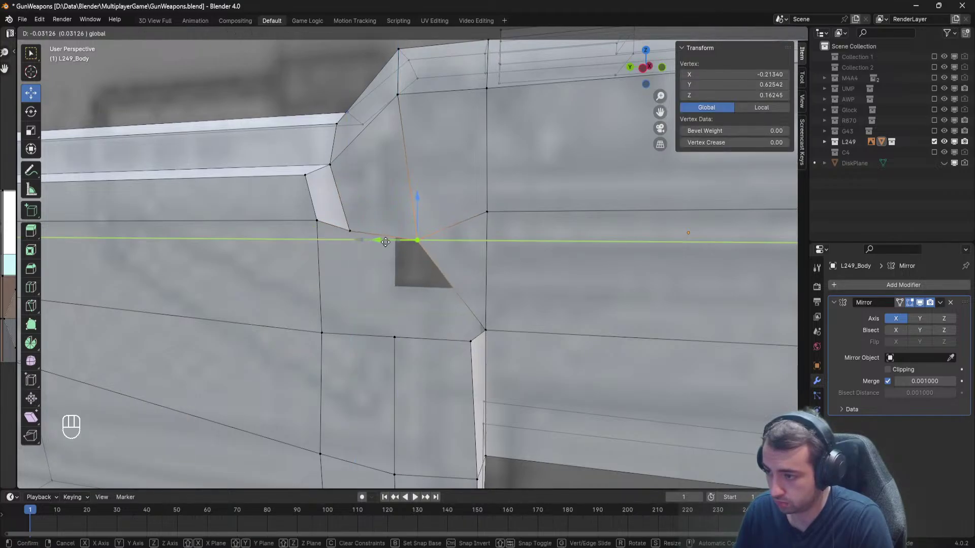
{"action": "left_click", "coordinate": [381, 239]}
{"action": "key", "text": "alt+a"}
Try to fill a triangular face at the gap's front between the upper corner and the handguard's top edge.
{"action": "middle_click_drag", "start_coordinate": [394, 239], "coordinate": [359, 329]}
{"action": "left_click", "coordinate": [357, 338]}
{"action": "right_click", "coordinate": [308, 221]}
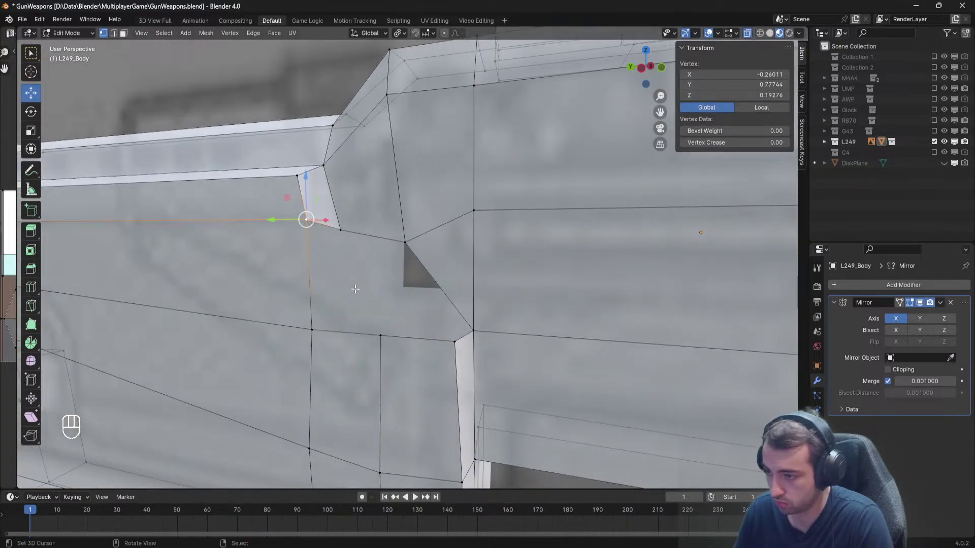
{"action": "right_click", "coordinate": [379, 335], "text": "shift"}
{"action": "right_click", "coordinate": [313, 330], "text": "shift"}
{"action": "key", "text": "f"}
{"action": "middle_click_drag", "start_coordinate": [355, 331], "coordinate": [383, 333]}
{"action": "key", "text": "a"}
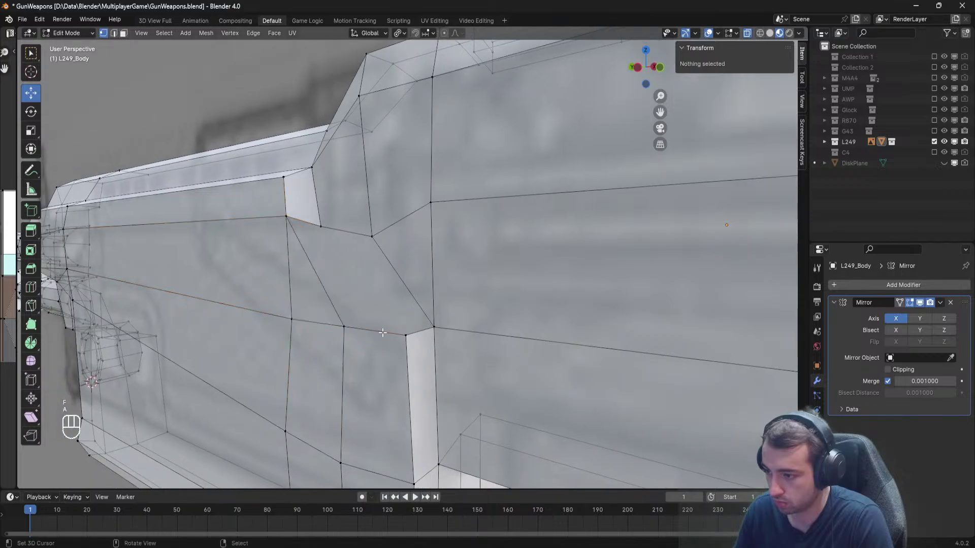
{"action": "key", "text": "ctrl+z"}
{"action": "key", "text": "ctrl+z"}
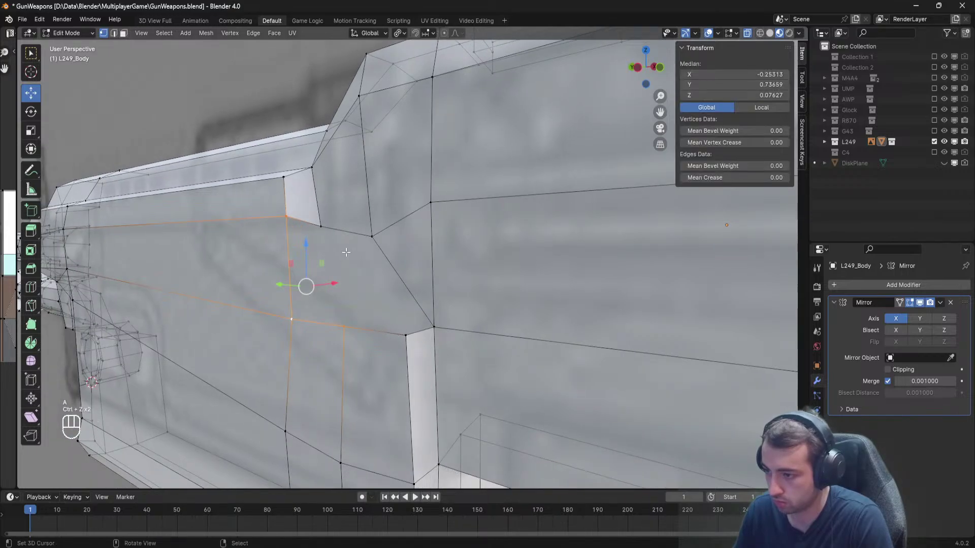
Delete the small end face at the rear of the upper handguard, beside the gap.
{"action": "right_click", "coordinate": [372, 236]}
{"action": "middle_click_drag", "start_coordinate": [355, 236], "coordinate": [350, 253]}
{"action": "right_click", "coordinate": [318, 252], "text": "shift"}
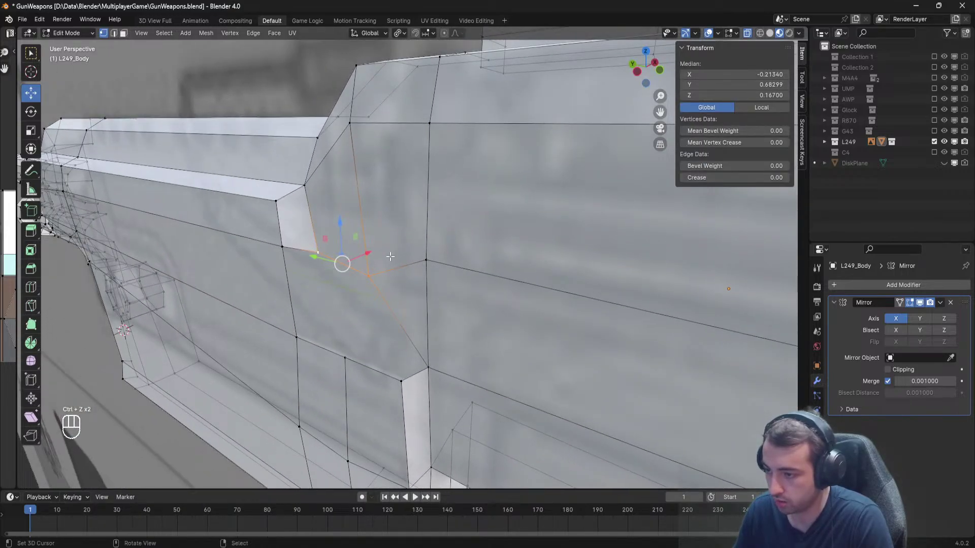
{"action": "left_click", "coordinate": [321, 251]}
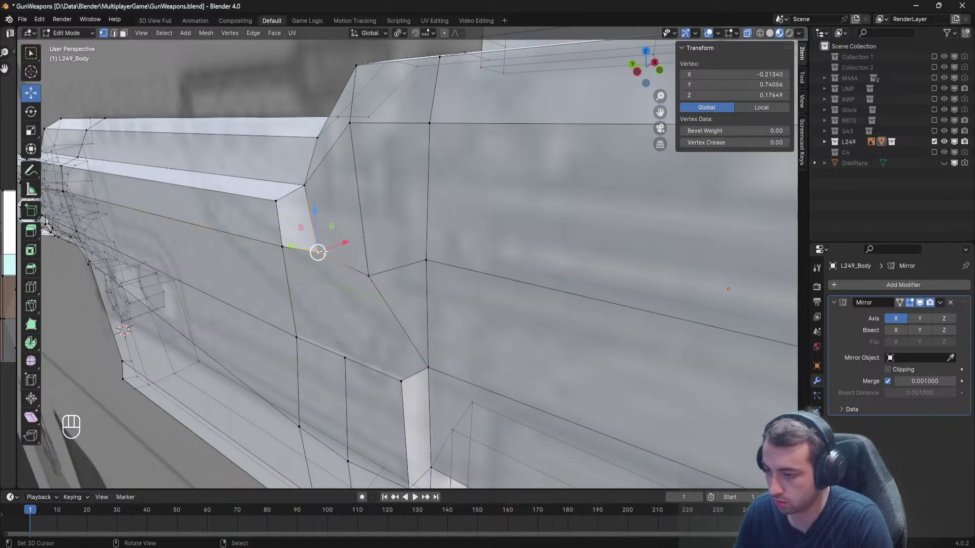
{"action": "left_click", "coordinate": [124, 33]}
{"action": "left_click", "coordinate": [296, 236]}
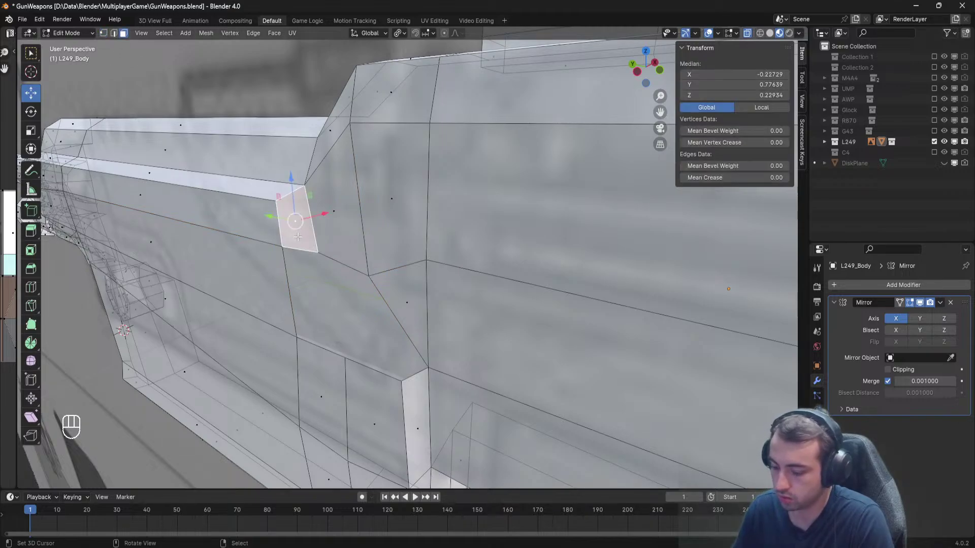
{"action": "key", "text": "x"}
{"action": "left_click", "coordinate": [298, 236]}
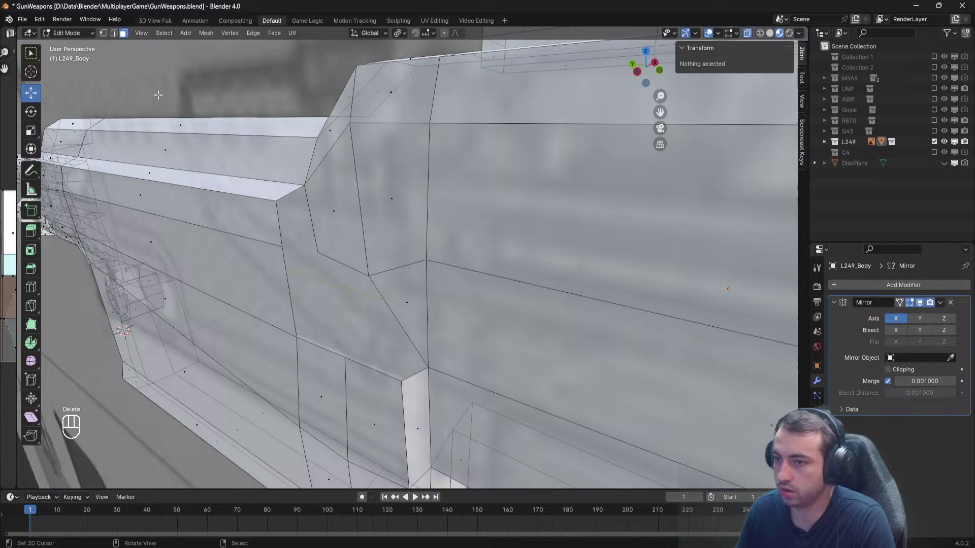
Extrude the gap's upper edge about 0.034 outward along X to form a small ledge.
{"action": "left_click", "coordinate": [105, 33]}
{"action": "left_click", "coordinate": [318, 252]}
{"action": "left_click", "coordinate": [367, 276], "text": "shift"}
{"action": "key", "text": "e"}
{"action": "key", "text": "x"}
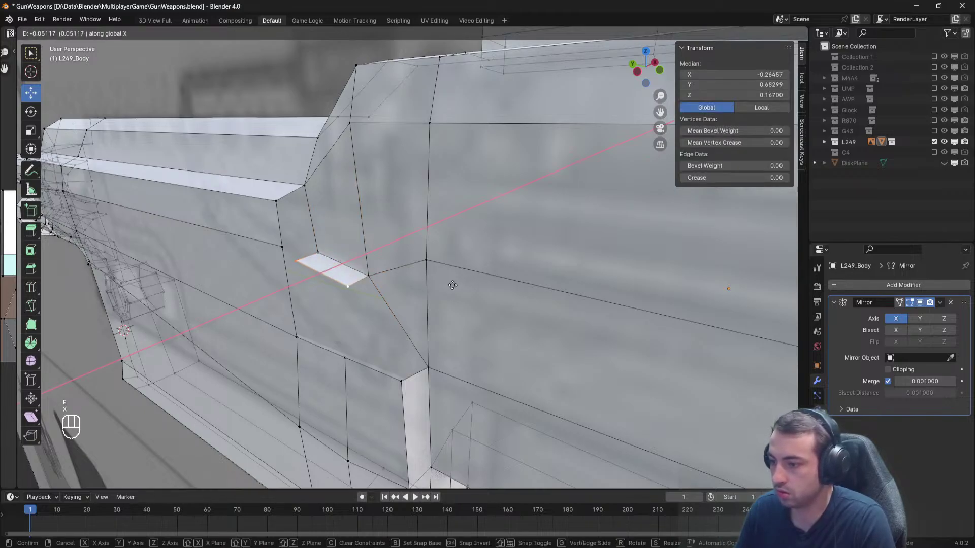
{"action": "left_click", "coordinate": [457, 284]}
{"action": "middle_click_drag", "start_coordinate": [457, 285], "coordinate": [412, 275]}
{"action": "left_click_drag", "start_coordinate": [336, 246], "coordinate": [333, 247]}
{"action": "middle_click_drag", "start_coordinate": [332, 247], "coordinate": [350, 262]}
{"action": "key", "text": "a"}
Connect the ledge to the handguard's side corner and fill the upper handguard's rear end face again.
{"action": "left_click", "coordinate": [375, 266]}
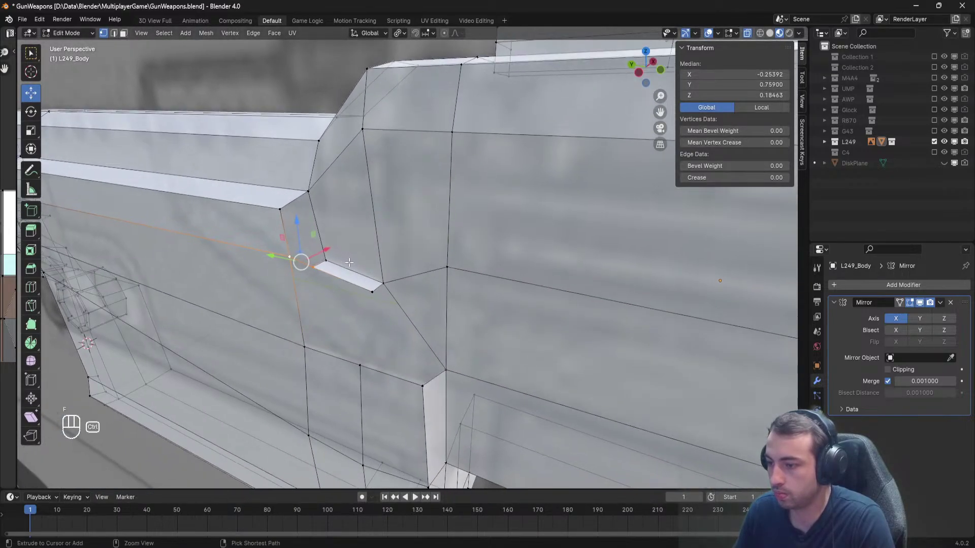
{"action": "key", "text": "ctrl+z"}
{"action": "key", "text": "f"}
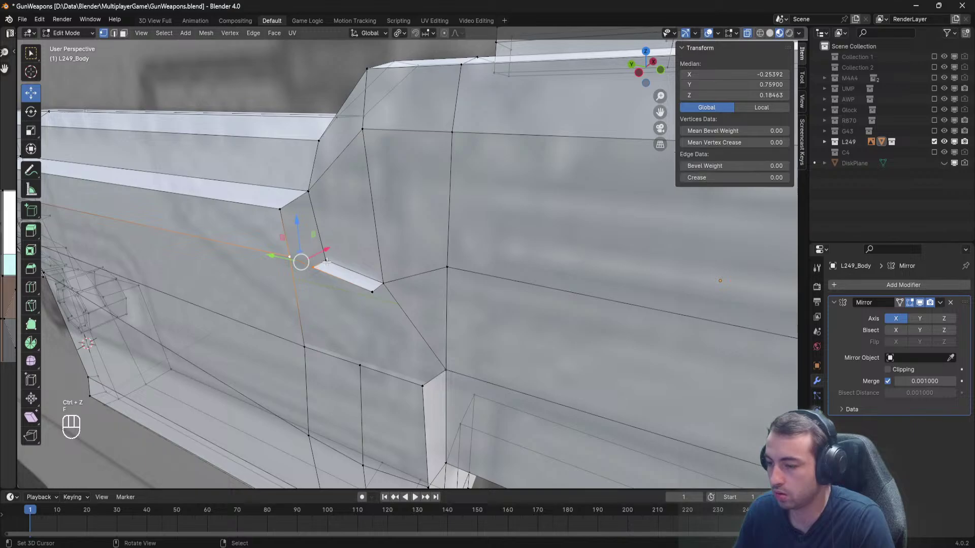
{"action": "left_click", "coordinate": [325, 261]}
{"action": "right_click", "coordinate": [290, 257], "text": "shift"}
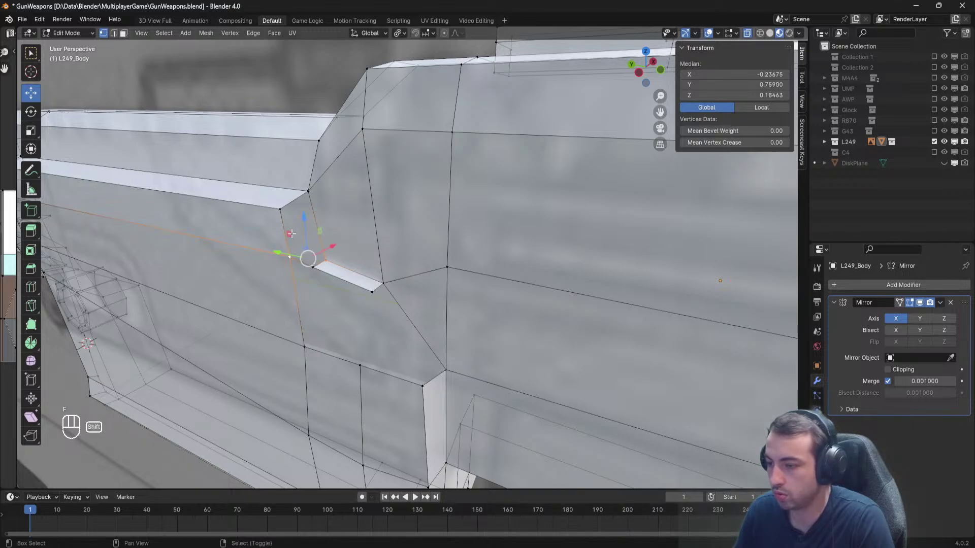
{"action": "right_click", "coordinate": [280, 209], "text": "shift"}
{"action": "right_click", "coordinate": [308, 191], "text": "shift"}
{"action": "key", "text": "f"}
{"action": "key", "text": "a"}
Fill a triangular face between the rear end face's lower edge and the ledge's front outer corner.
{"action": "right_click", "coordinate": [326, 261]}
{"action": "right_click", "coordinate": [289, 257], "text": "shift"}
{"action": "right_click", "coordinate": [312, 267], "text": "shift"}
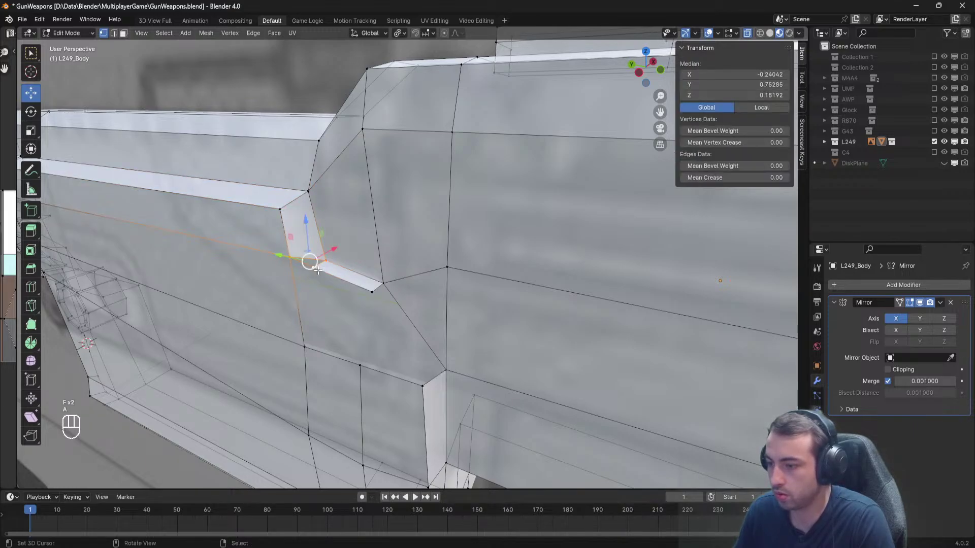
{"action": "key", "text": "f"}
{"action": "key", "text": "a"}
Fill the side faces between the ledge's outer edge and the top edge of the lower handguard.
{"action": "right_click", "coordinate": [313, 267]}
{"action": "right_click", "coordinate": [290, 257], "text": "shift"}
{"action": "left_click", "coordinate": [305, 351], "text": "shift"}
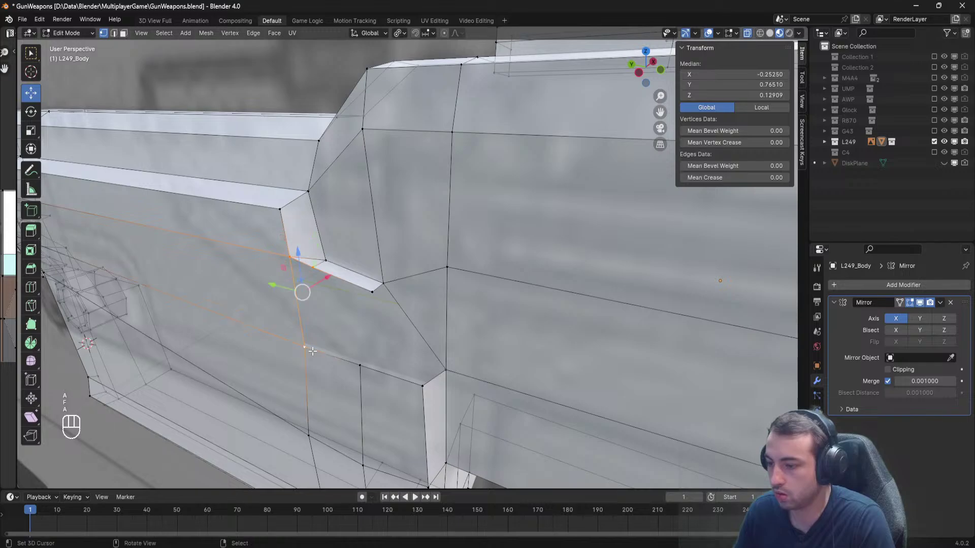
{"action": "left_click", "coordinate": [373, 289], "text": "shift"}
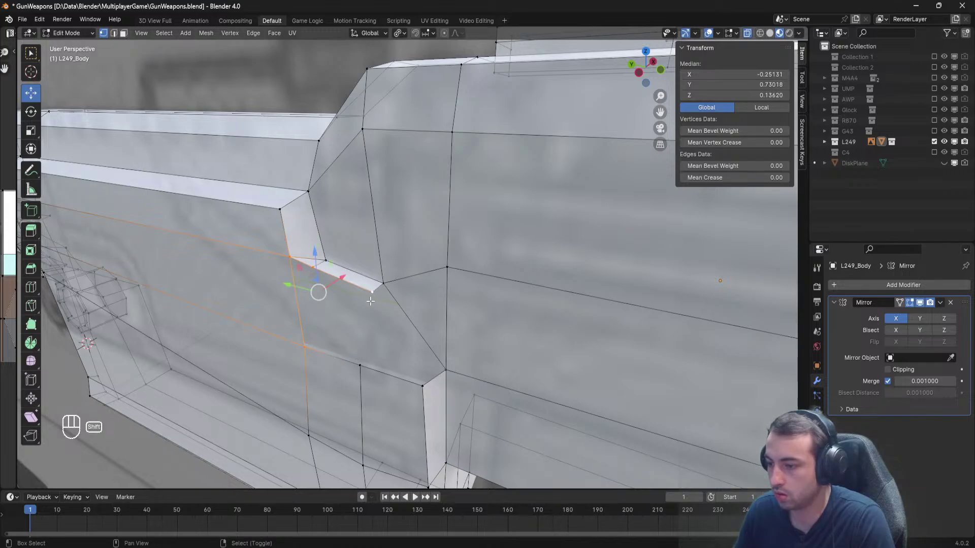
{"action": "left_click", "coordinate": [364, 360], "text": "shift"}
{"action": "right_click", "coordinate": [322, 276]}
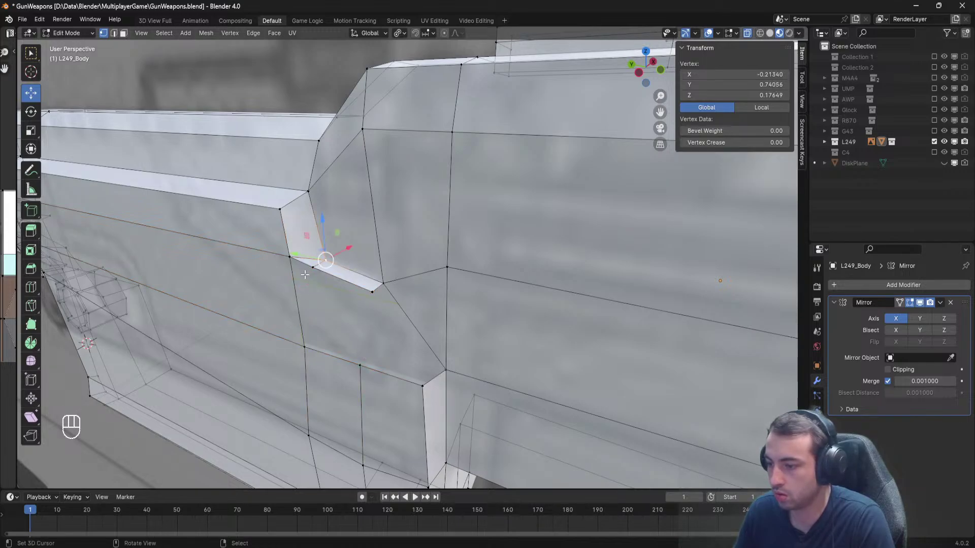
{"action": "right_click", "coordinate": [308, 272]}
{"action": "right_click", "coordinate": [304, 344], "text": "shift"}
{"action": "right_click", "coordinate": [359, 362], "text": "shift"}
{"action": "right_click", "coordinate": [372, 295], "text": "shift"}
{"action": "key", "text": "f"}
{"action": "key", "text": "f"}
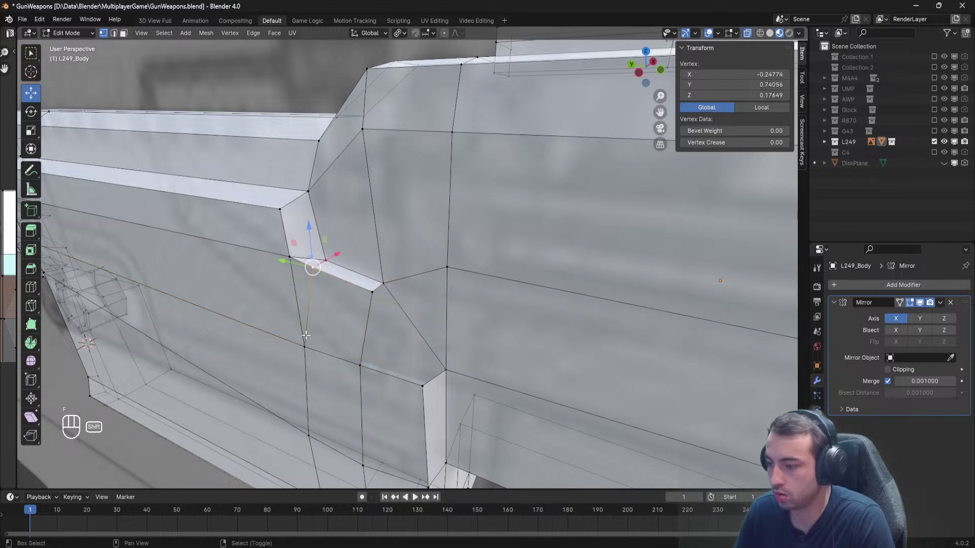
{"action": "key", "text": "a"}
Move the ledge's front outer corner vertex about 0.005 outward along X.
{"action": "key", "text": "Tab"}
{"action": "mouse_move", "coordinate": [337, 260]}
{"action": "middle_mouse_down"}
{"action": "mouse_move", "coordinate": [287, 254]}
{"action": "mouse_move", "coordinate": [310, 250]}
{"action": "mouse_move", "coordinate": [320, 264]}
{"action": "middle_mouse_up"}
{"action": "key", "text": "Tab"}
{"action": "right_click", "coordinate": [310, 250]}
{"action": "left_click_drag", "start_coordinate": [328, 252], "coordinate": [323, 253]}
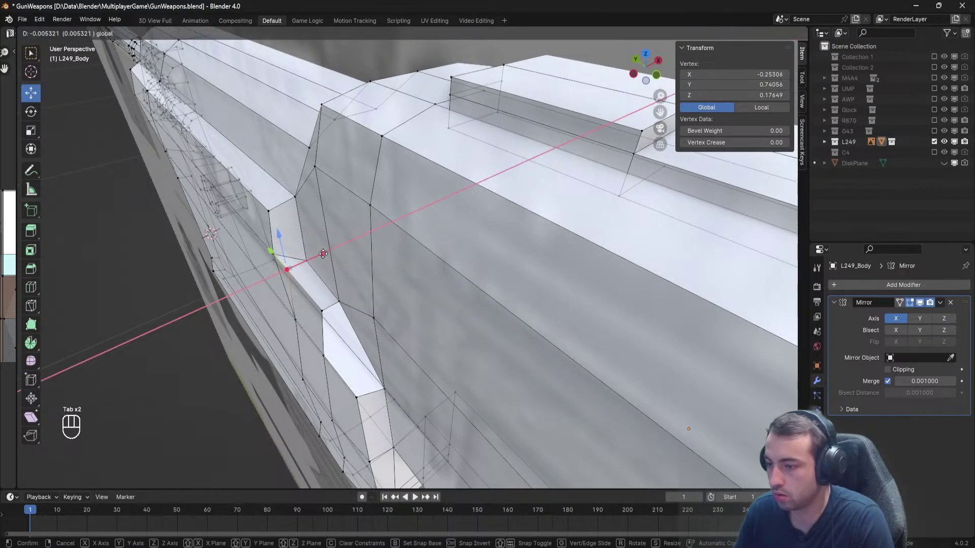
Fill the ledge's sloping strip, connect its lower corner to the neighbouring handguard side vertex, and save the file.
{"action": "key", "text": "Tab"}
{"action": "middle_click_drag", "start_coordinate": [323, 254], "coordinate": [346, 235]}
{"action": "key", "text": "Tab"}
{"action": "middle_click_drag", "start_coordinate": [386, 291], "coordinate": [370, 351]}
{"action": "key", "text": "f"}
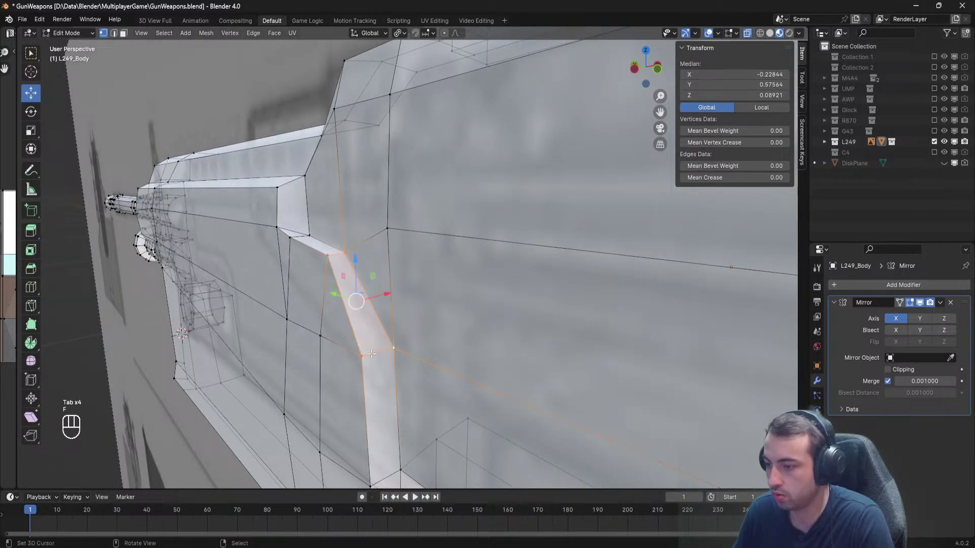
{"action": "right_click", "coordinate": [363, 355]}
{"action": "right_click", "coordinate": [321, 335], "text": "shift"}
{"action": "key", "text": "f"}
{"action": "key", "text": "a"}
{"action": "key", "text": "Tab"}
{"action": "key", "text": "ctrl+s"}
Nudge one ledge corner vertex sideways and down, lower a second ledge vertex slightly, and save the file.
{"action": "middle_click_drag", "start_coordinate": [355, 272], "coordinate": [404, 268]}
{"action": "scroll", "coordinate": [420, 288], "scroll_direction": "down", "scroll_amount": 4}
{"action": "key", "text": "Tab"}
{"action": "right_click", "coordinate": [410, 259]}
{"action": "scroll", "coordinate": [410, 258], "scroll_direction": "up", "scroll_amount": 8}
{"action": "left_click_drag", "start_coordinate": [395, 261], "coordinate": [383, 260]}
{"action": "left_click_drag", "start_coordinate": [420, 217], "coordinate": [421, 230]}
{"action": "right_click", "coordinate": [301, 234]}
{"action": "left_click_drag", "start_coordinate": [303, 201], "coordinate": [304, 211]}
{"action": "key", "text": "a"}
{"action": "key", "text": "ctrl+s"}
{"action": "key", "text": "Tab"}
{"action": "scroll", "coordinate": [327, 220], "scroll_direction": "down", "scroll_amount": 8}
{"action": "middle_click_drag", "start_coordinate": [327, 220], "coordinate": [358, 227]}
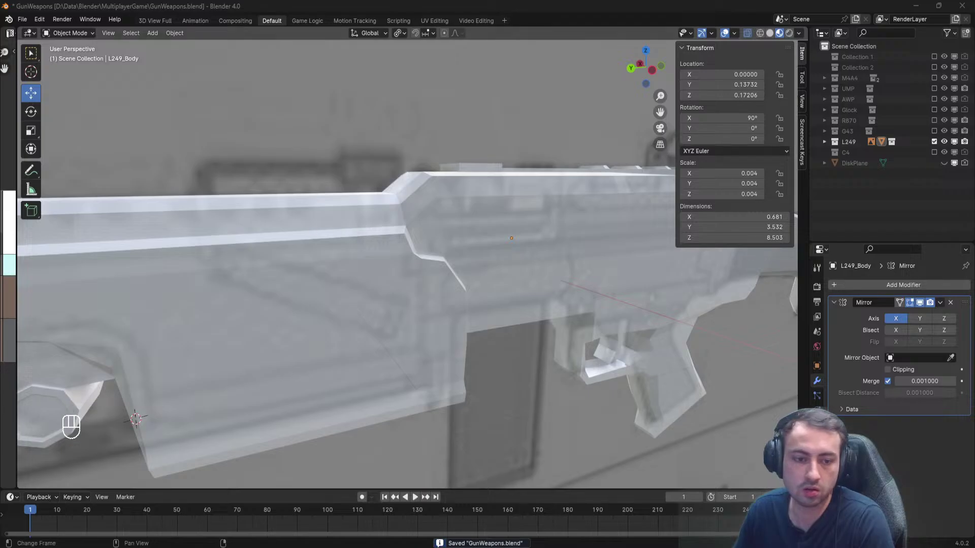
Switch to the browser, open Liquipedia's full-size M249 side image and enlarge it to examine the gun's parts.
{"action": "key", "text": "alt+Tab"}
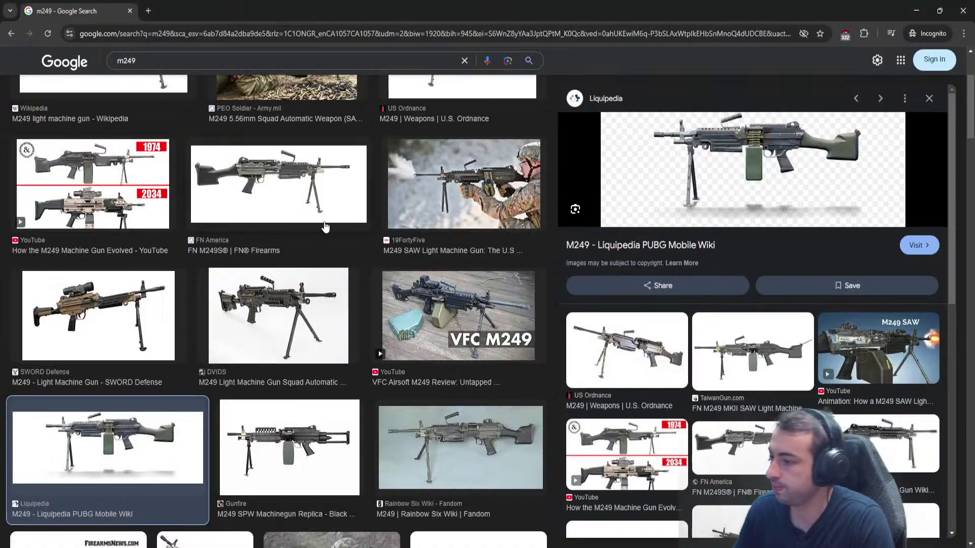
{"action": "left_click", "coordinate": [745, 159]}
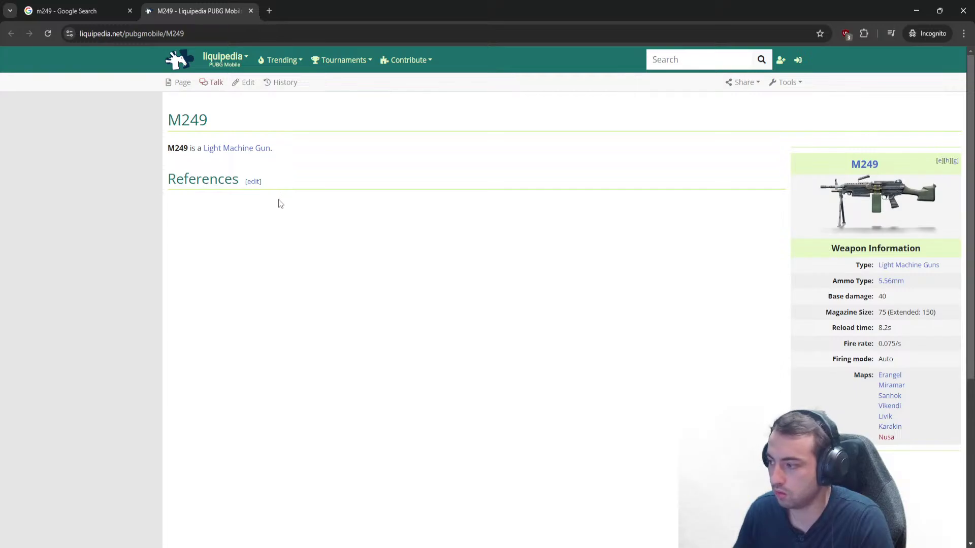
{"action": "left_click", "coordinate": [847, 191]}
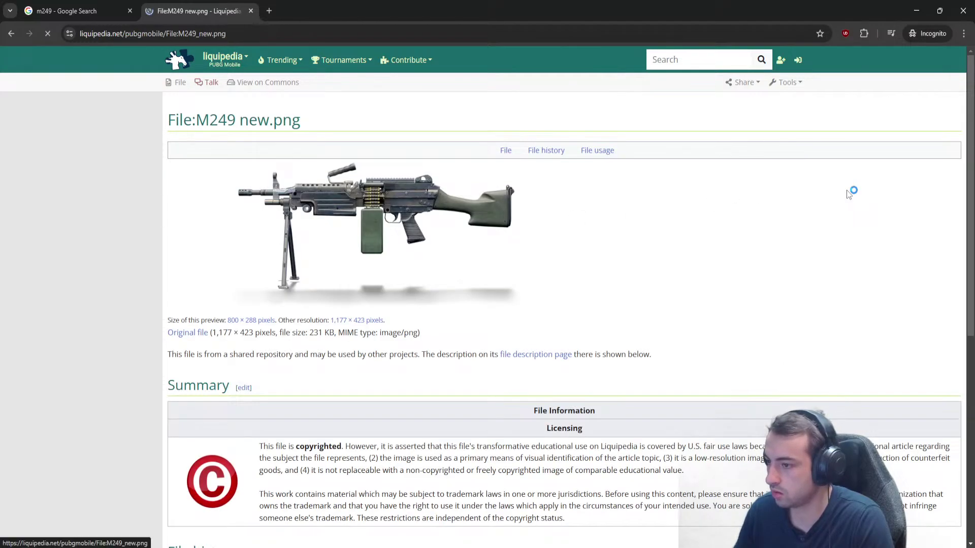
{"action": "left_click", "coordinate": [357, 208]}
{"action": "scroll", "coordinate": [356, 204], "scroll_direction": "up", "scroll_amount": 5, "text": "ctrl"}
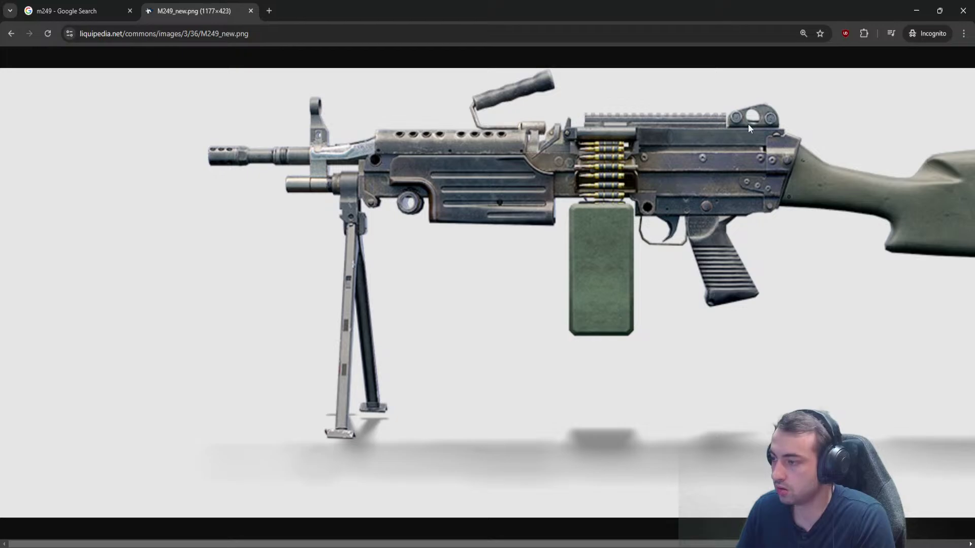
{"action": "left_click", "coordinate": [916, 12]}
Select the L249_Body mesh in Blender, enter Edit Mode and save the file.
{"action": "scroll", "coordinate": [361, 199], "scroll_direction": "down", "scroll_amount": 3}
{"action": "middle_click_drag", "start_coordinate": [368, 203], "coordinate": [357, 213]}
{"action": "right_click", "coordinate": [357, 252]}
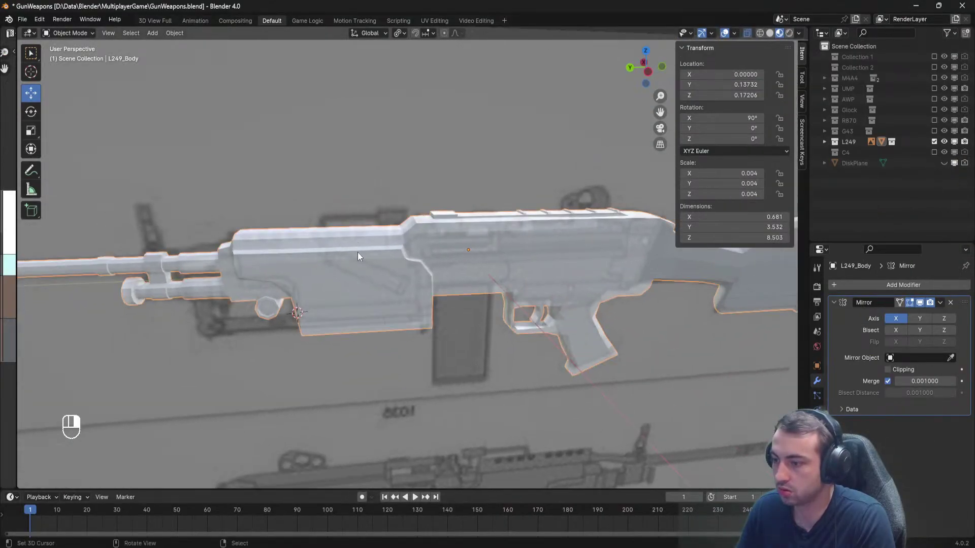
{"action": "scroll", "coordinate": [357, 252], "scroll_direction": "up", "scroll_amount": 4}
{"action": "key", "text": "Tab"}
{"action": "scroll", "coordinate": [358, 252], "scroll_direction": "down", "scroll_amount": 3, "text": "ctrl"}
{"action": "key", "text": "ctrl+s"}
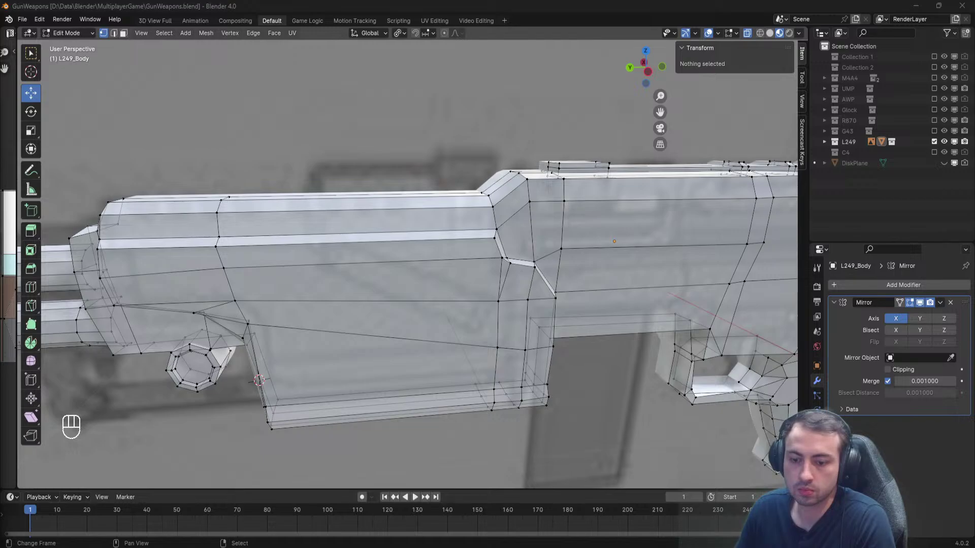
Compare the handguard, magazine area and receiver of the model with the M249 image in the browser.
{"action": "scroll", "coordinate": [335, 243], "scroll_direction": "down", "scroll_amount": 3}
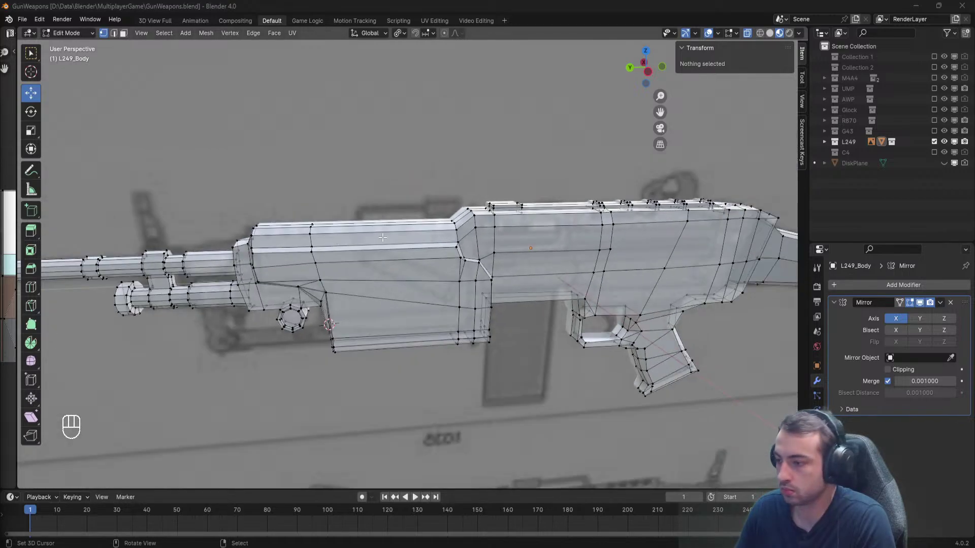
{"action": "scroll", "coordinate": [448, 263], "scroll_direction": "up", "scroll_amount": 10}
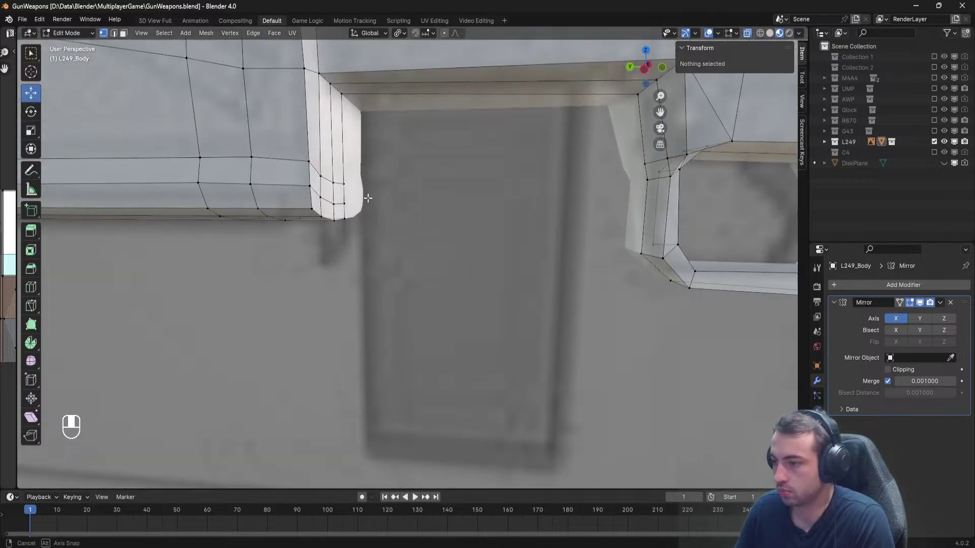
{"action": "scroll", "coordinate": [368, 267], "scroll_direction": "down", "scroll_amount": 6}
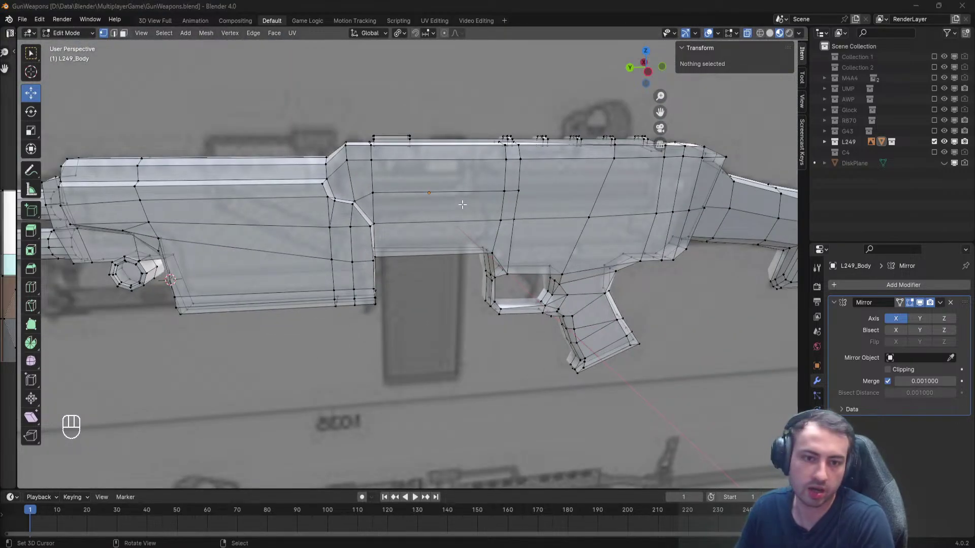
{"action": "key", "text": "alt+Tab"}
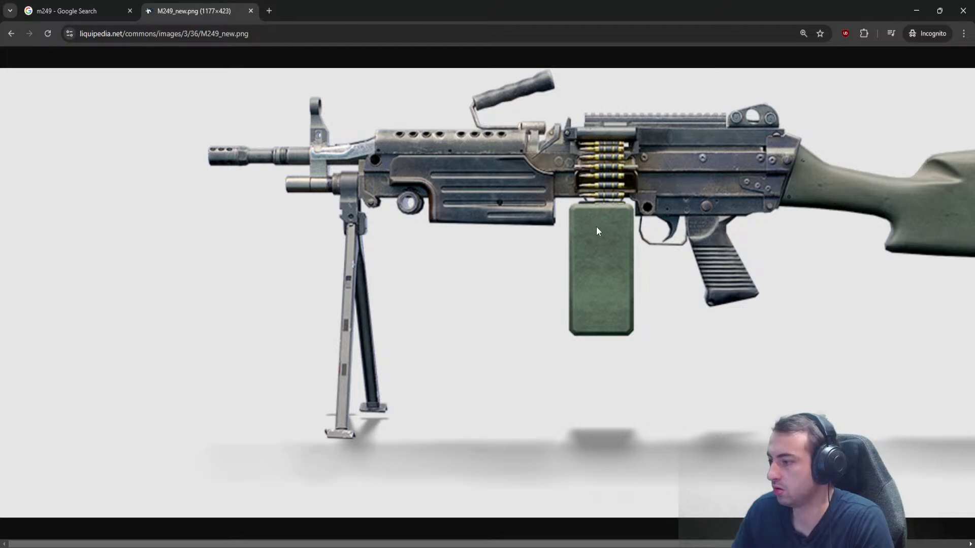
{"action": "key", "text": "alt+Tab"}
{"action": "left_click", "coordinate": [916, 10]}
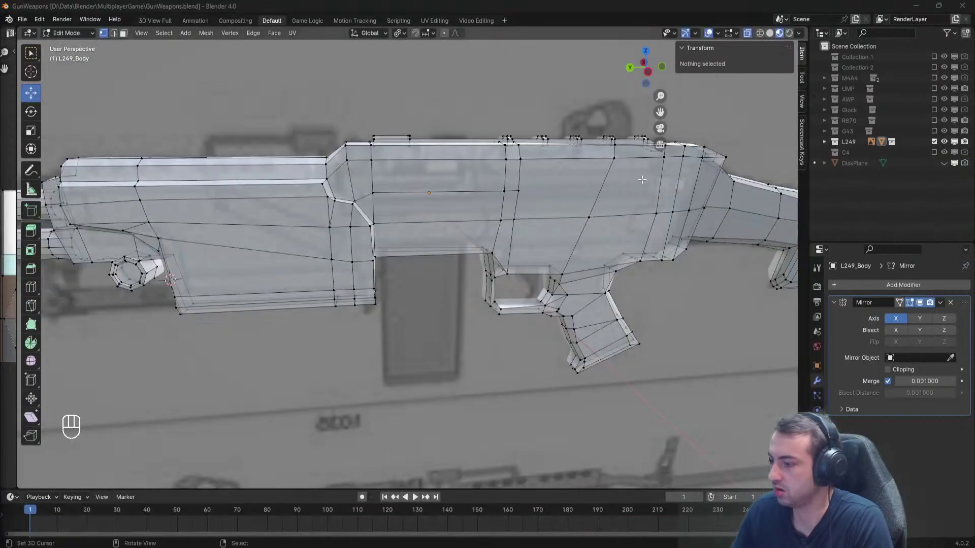
Save the file and extrude the upper front face of the handguard's front block about 0.23 forward along the barrel.
{"action": "middle_click_drag", "start_coordinate": [452, 222], "coordinate": [522, 176]}
{"action": "key", "text": "ctrl+s"}
{"action": "scroll", "coordinate": [413, 217], "scroll_direction": "up", "scroll_amount": 3}
{"action": "scroll", "coordinate": [413, 218], "scroll_direction": "up", "scroll_amount": 3}
{"action": "middle_click_drag", "start_coordinate": [409, 174], "coordinate": [443, 203]}
{"action": "middle_click_drag", "start_coordinate": [442, 203], "coordinate": [480, 265], "text": "shift"}
{"action": "scroll", "coordinate": [507, 295], "scroll_direction": "up", "scroll_amount": 3}
{"action": "scroll", "coordinate": [522, 282], "scroll_direction": "down", "scroll_amount": 4}
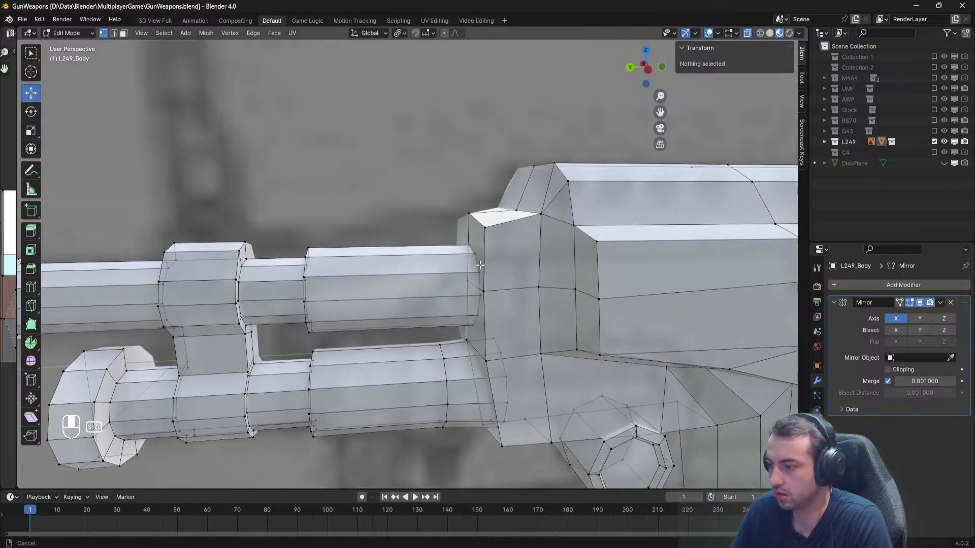
{"action": "right_click", "coordinate": [483, 290]}
{"action": "right_click", "coordinate": [467, 282], "text": "shift"}
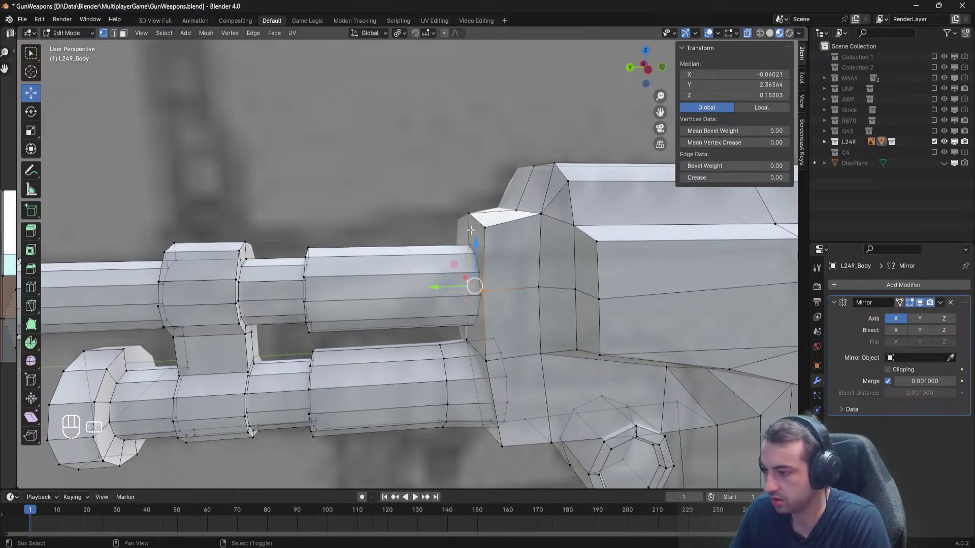
{"action": "key", "text": "e"}
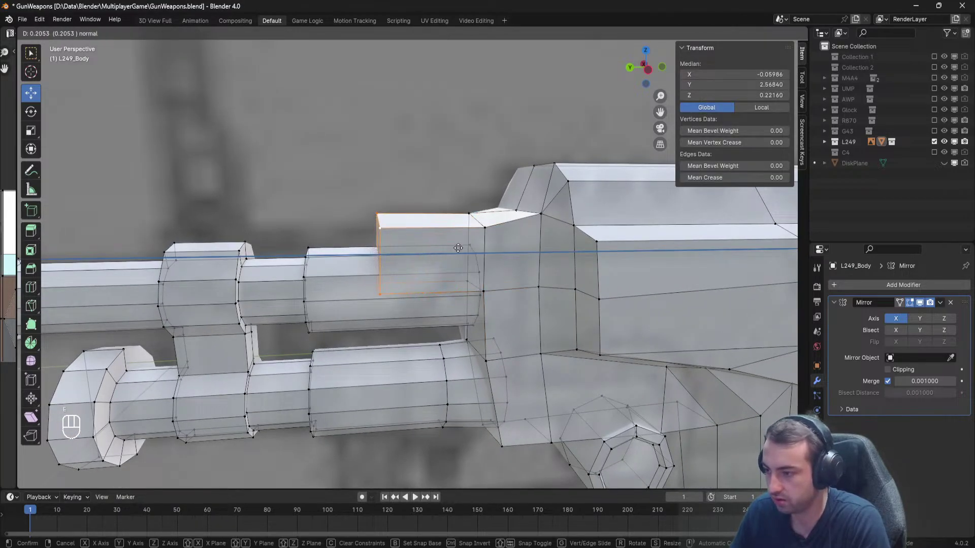
{"action": "left_click", "coordinate": [440, 245]}
Lower the top front edge of the extruded section so it slopes down towards the barrel.
{"action": "middle_click_drag", "start_coordinate": [439, 245], "coordinate": [391, 229]}
{"action": "right_click", "coordinate": [439, 226]}
{"action": "right_click", "coordinate": [415, 212], "text": "shift"}
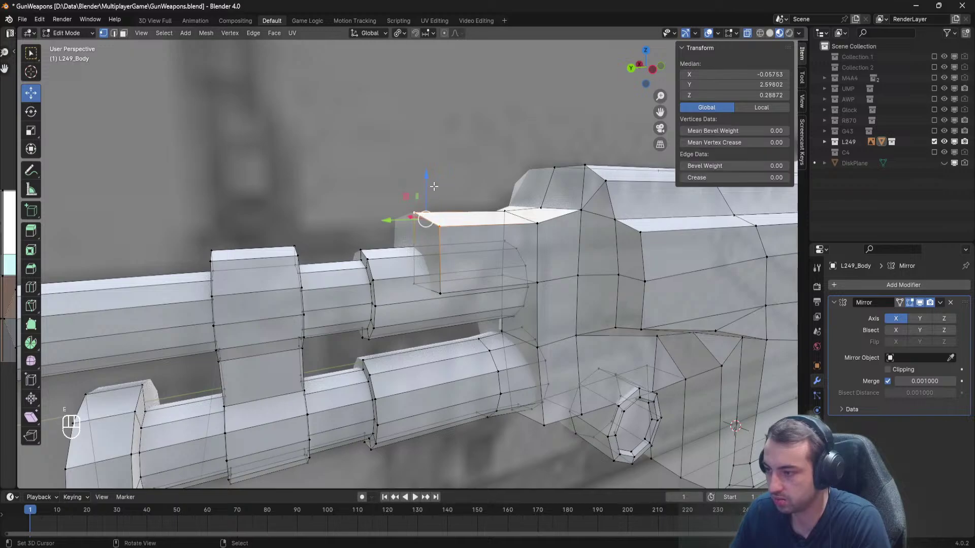
{"action": "left_click_drag", "start_coordinate": [430, 180], "coordinate": [433, 209]}
Move the extruded section's front outer vertical edge inward along X to narrow its tip.
{"action": "right_click", "coordinate": [440, 294]}
{"action": "right_click", "coordinate": [439, 257], "text": "shift"}
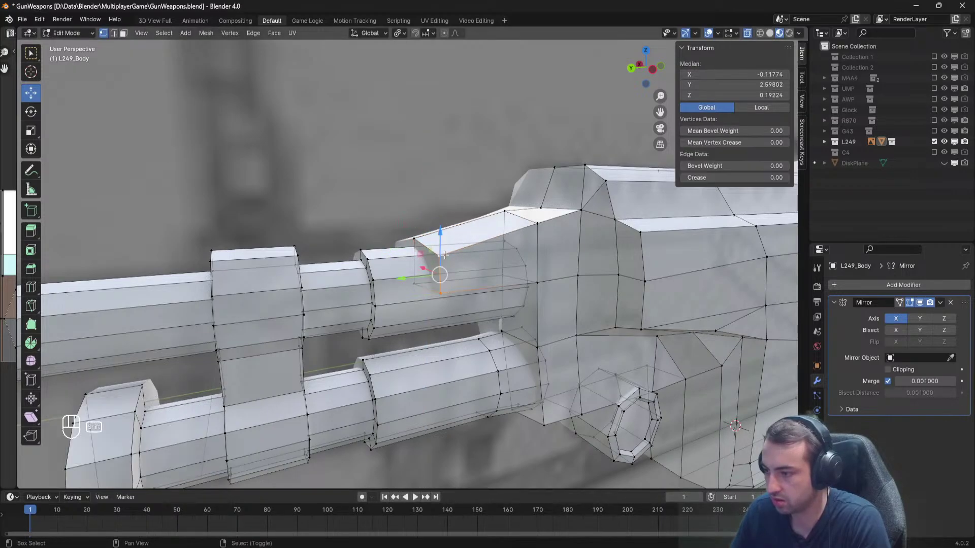
{"action": "middle_click_drag", "start_coordinate": [439, 257], "coordinate": [401, 263]}
{"action": "key", "text": "g"}
{"action": "key", "text": "x"}
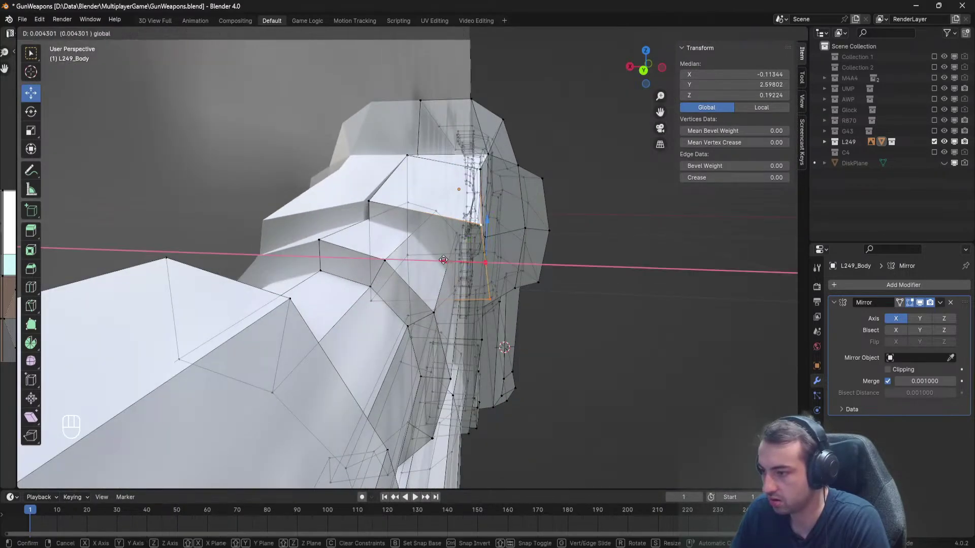
{"action": "left_click_drag", "start_coordinate": [405, 259], "coordinate": [401, 259]}
Set the X position of the extruded section's two front centreline vertices to 0.
{"action": "right_click", "coordinate": [369, 202]}
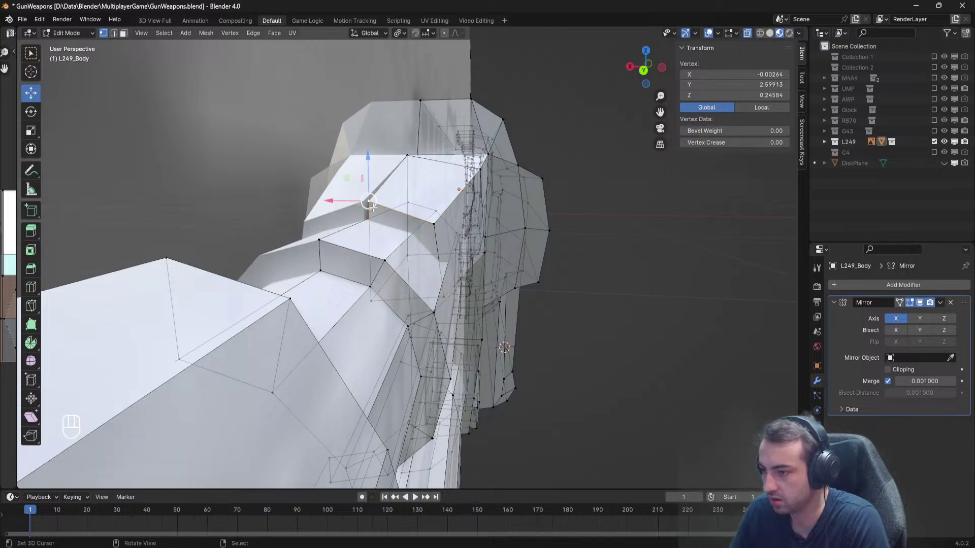
{"action": "right_click", "coordinate": [371, 300], "text": "shift"}
{"action": "left_click", "coordinate": [746, 72]}
{"action": "type", "text": "0"}
{"action": "key", "text": "Return"}
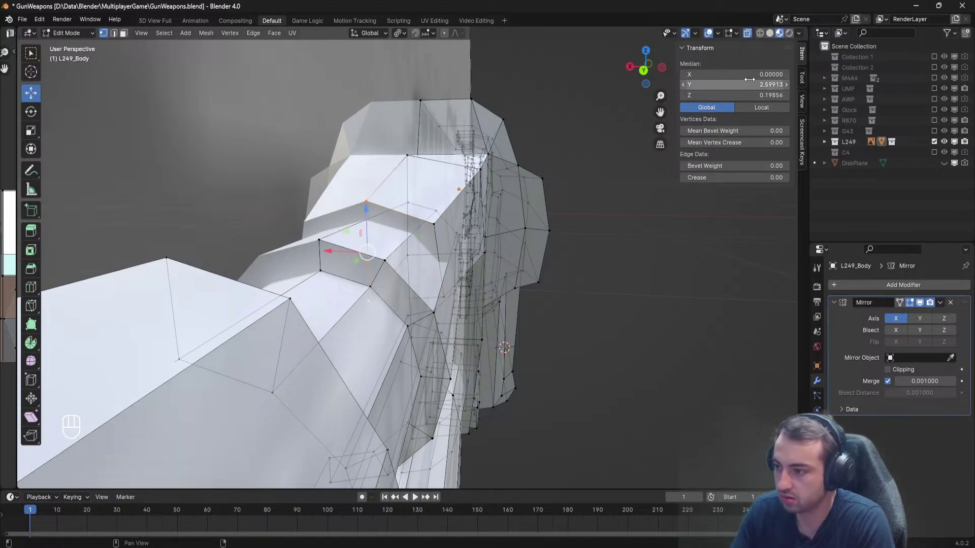
{"action": "middle_click_drag", "start_coordinate": [622, 176], "coordinate": [525, 184]}
Move the front block's side vertex just behind the extruded section about 0.04 inward along X.
{"action": "left_click", "coordinate": [435, 199]}
{"action": "scroll", "coordinate": [481, 244], "scroll_direction": "up", "scroll_amount": 6}
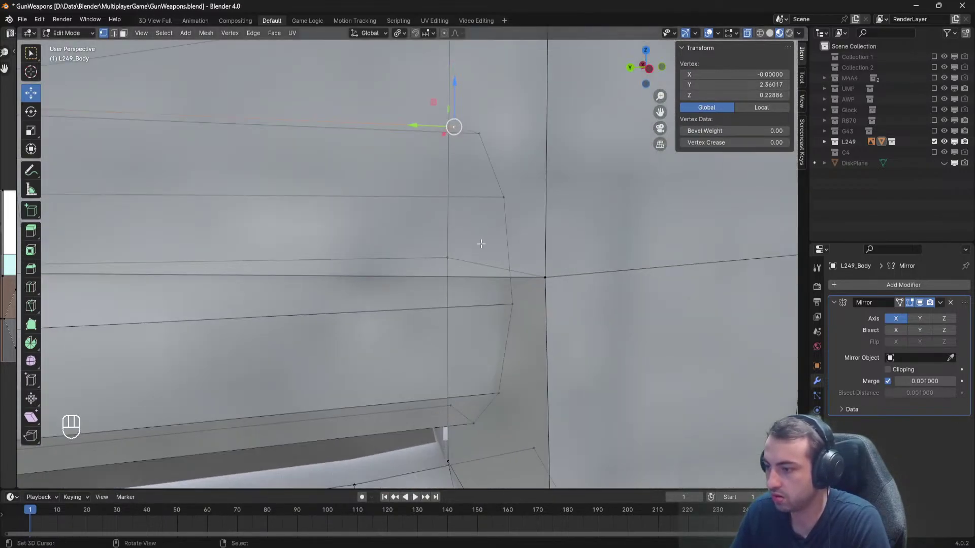
{"action": "scroll", "coordinate": [481, 244], "scroll_direction": "down", "scroll_amount": 6}
{"action": "middle_click_drag", "start_coordinate": [481, 243], "coordinate": [509, 262]}
{"action": "key", "text": "g"}
{"action": "mouse_move", "coordinate": [454, 257]}
{"action": "left_mouse_down"}
{"action": "mouse_move", "coordinate": [427, 251]}
{"action": "mouse_move", "coordinate": [439, 254]}
{"action": "left_mouse_up"}
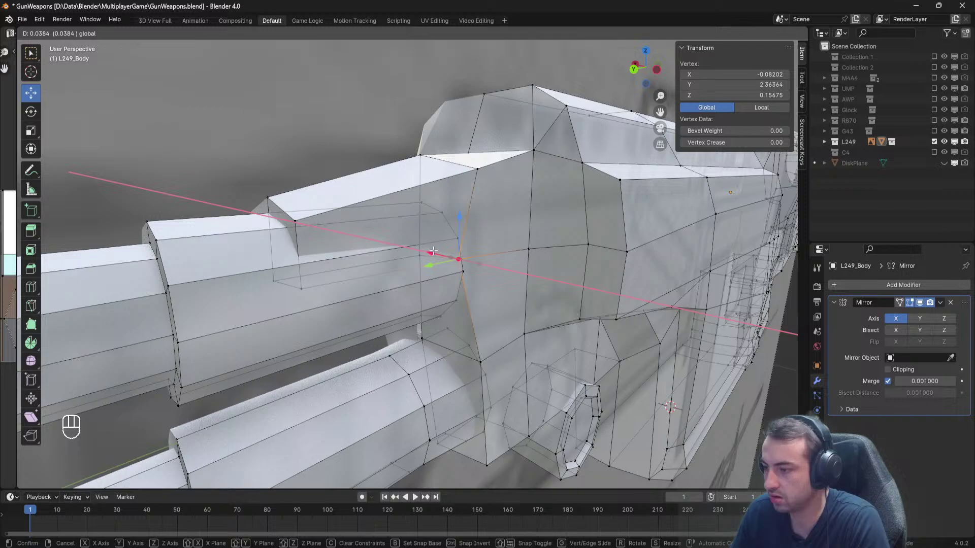
{"action": "left_click", "coordinate": [433, 251]}
Move the front block's side vertex between the barrel and the lower tube inward along X.
{"action": "key", "text": "a"}
{"action": "key", "text": "Tab"}
{"action": "middle_click_drag", "start_coordinate": [433, 251], "coordinate": [509, 240]}
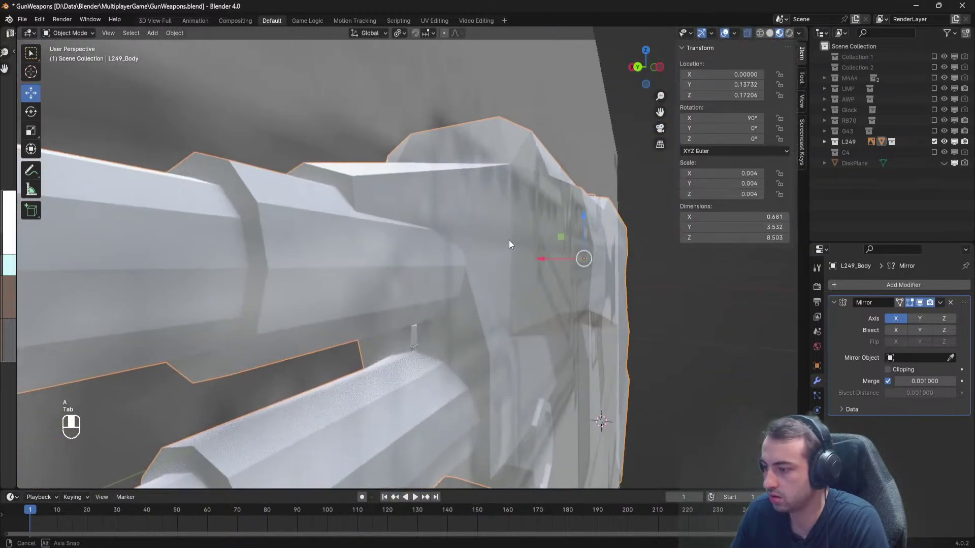
{"action": "key", "text": "Tab"}
{"action": "left_click", "coordinate": [488, 354]}
{"action": "left_click_drag", "start_coordinate": [456, 350], "coordinate": [439, 345]}
{"action": "key", "text": "Tab"}
Move the front block's lower corner vertex beside the lower tube inward along X.
{"action": "middle_click_drag", "start_coordinate": [494, 376], "coordinate": [442, 228], "text": "shift"}
{"action": "key", "text": "Tab"}
{"action": "right_click", "coordinate": [440, 335]}
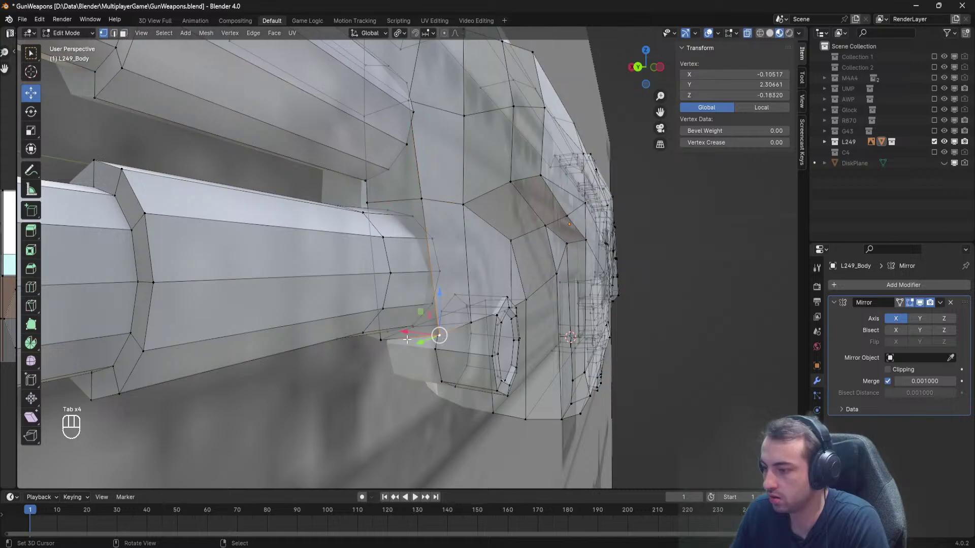
{"action": "left_click_drag", "start_coordinate": [407, 339], "coordinate": [394, 331]}
{"action": "key", "text": "Tab"}
{"action": "key", "text": "Tab"}
Fine-tune the X position of the block's side vertex between the barrel and lower tube, and save the file.
{"action": "left_click", "coordinate": [421, 198]}
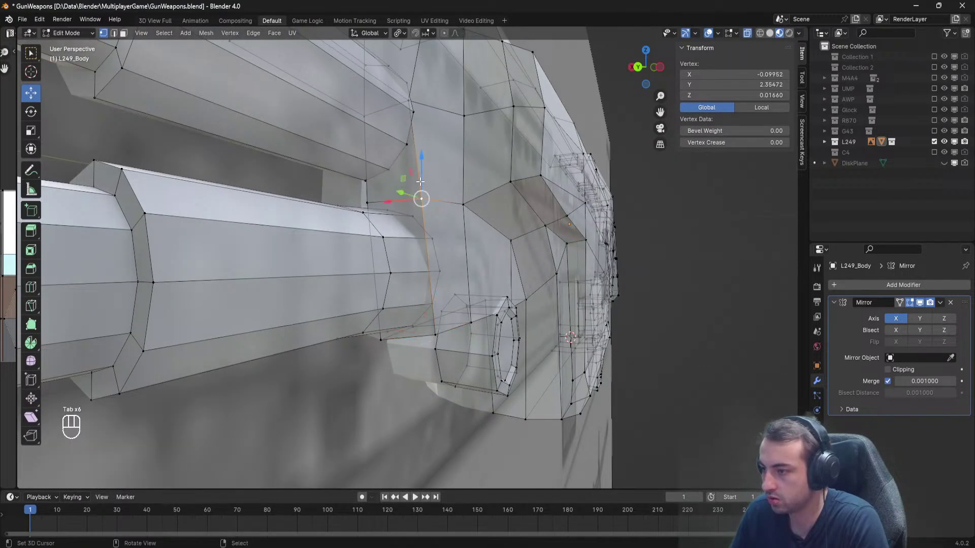
{"action": "left_click_drag", "start_coordinate": [385, 202], "coordinate": [388, 202]}
{"action": "key", "text": "Tab"}
{"action": "key", "text": "ctrl+s"}
{"action": "scroll", "coordinate": [438, 197], "scroll_direction": "down", "scroll_amount": 3}
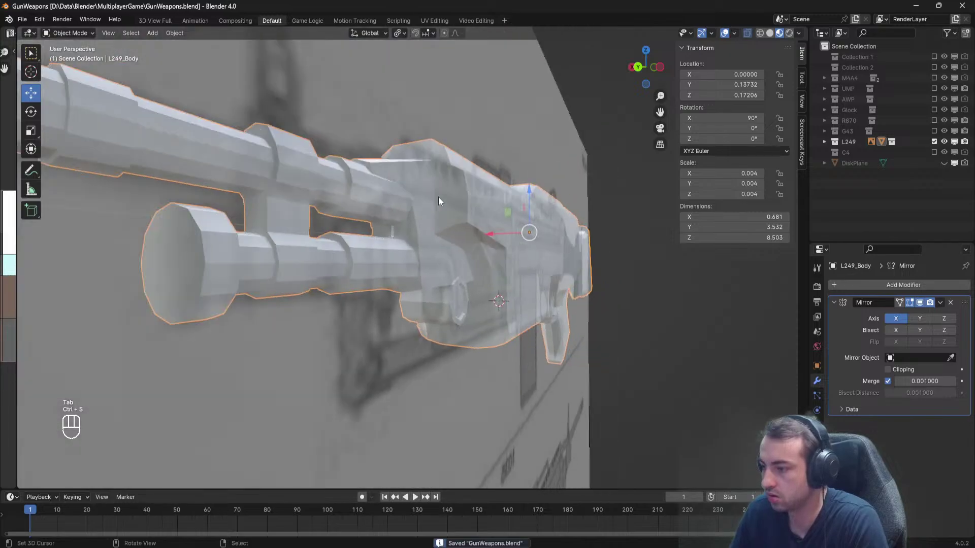
Lower the front outer corner vertex of the sloped section slightly towards the barrel.
{"action": "middle_click_drag", "start_coordinate": [437, 197], "coordinate": [394, 242]}
{"action": "scroll", "coordinate": [368, 169], "scroll_direction": "up", "scroll_amount": 2}
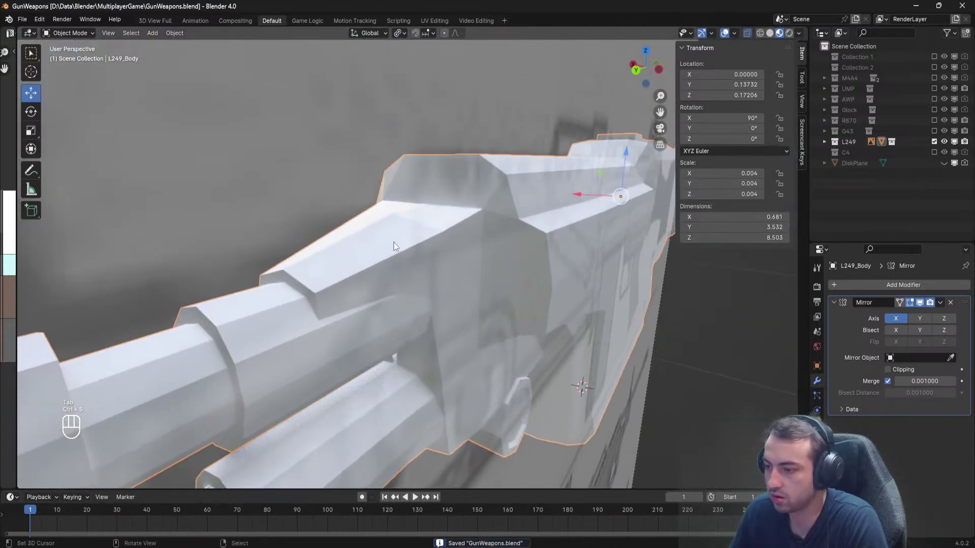
{"action": "key", "text": "Tab"}
{"action": "right_click", "coordinate": [315, 293], "text": "shift"}
{"action": "left_click_drag", "start_coordinate": [298, 242], "coordinate": [299, 255]}
Reposition the sloped section's front outer corner against the barrel, moving it about 0.009 along X and -0.009 along Y.
{"action": "right_click", "coordinate": [326, 308]}
{"action": "middle_click_drag", "start_coordinate": [326, 308], "coordinate": [356, 307]}
{"action": "scroll", "coordinate": [356, 307], "scroll_direction": "up", "scroll_amount": 1}
{"action": "left_click_drag", "start_coordinate": [372, 301], "coordinate": [363, 301]}
{"action": "left_click_drag", "start_coordinate": [398, 268], "coordinate": [394, 254]}
{"action": "left_click_drag", "start_coordinate": [369, 296], "coordinate": [362, 295]}
{"action": "left_click", "coordinate": [362, 295]}
Slide the sloped section's front outer corner vertex about 0.003 in the horizontal XY plane.
{"action": "scroll", "coordinate": [310, 371], "scroll_direction": "up", "scroll_amount": 4}
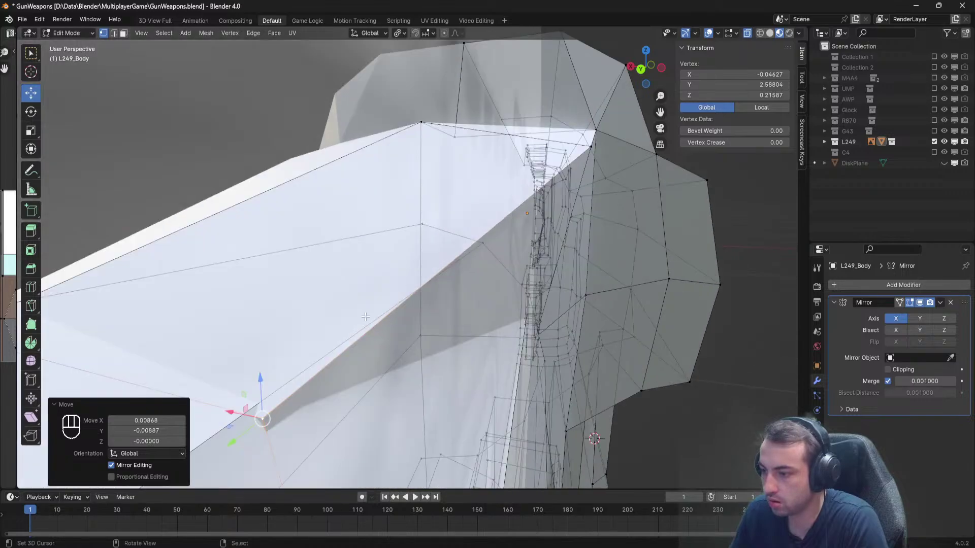
{"action": "key", "text": "g"}
{"action": "key", "text": "shift+z"}
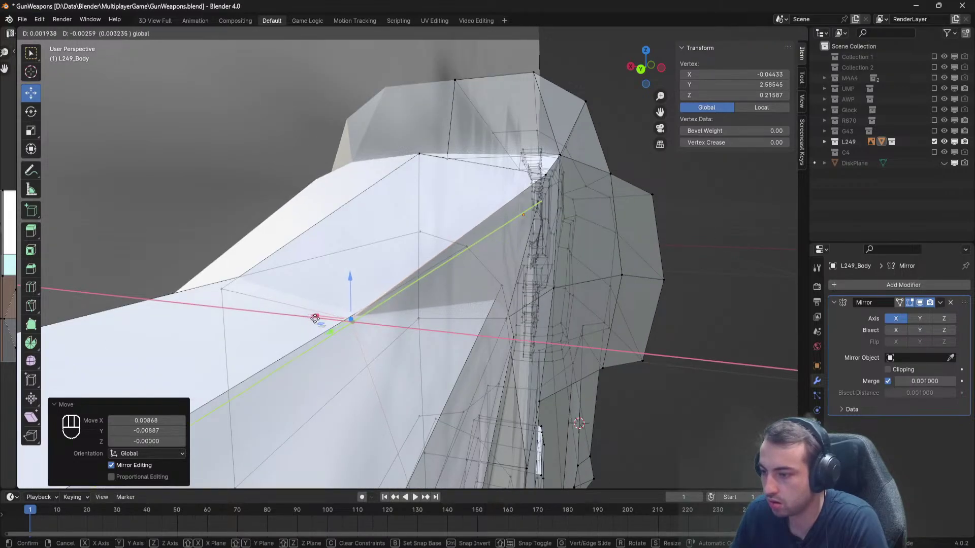
{"action": "left_click", "coordinate": [313, 318]}
{"action": "key", "text": "Tab"}
{"action": "scroll", "coordinate": [385, 315], "scroll_direction": "down", "scroll_amount": 3}
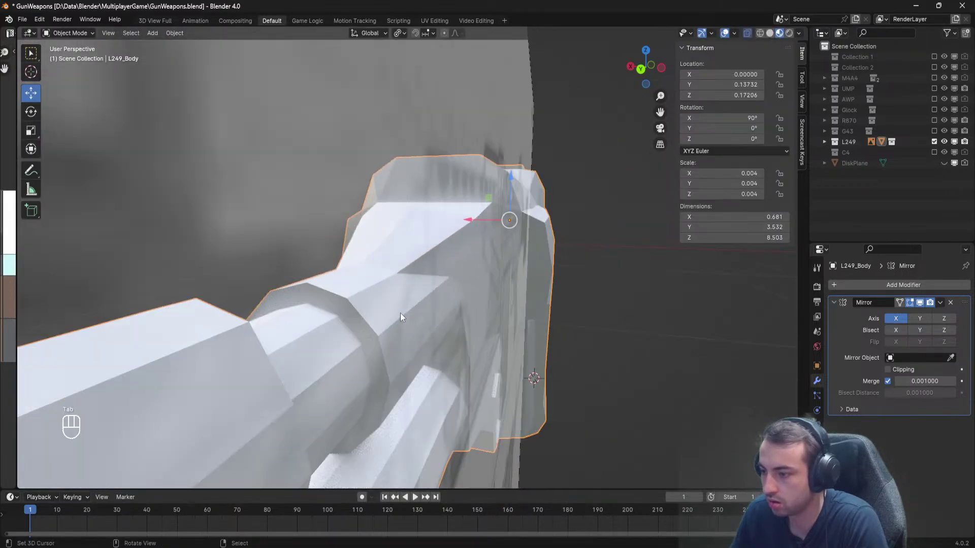
Move the outer vertex at the rear of the sloped section's top surface inward along X.
{"action": "middle_click_drag", "start_coordinate": [400, 312], "coordinate": [422, 331]}
{"action": "scroll", "coordinate": [328, 297], "scroll_direction": "down", "scroll_amount": 2}
{"action": "scroll", "coordinate": [327, 307], "scroll_direction": "up", "scroll_amount": 3}
{"action": "key", "text": "Tab"}
{"action": "right_click", "coordinate": [478, 251]}
{"action": "left_click_drag", "start_coordinate": [439, 244], "coordinate": [421, 240]}
{"action": "key", "text": "Tab"}
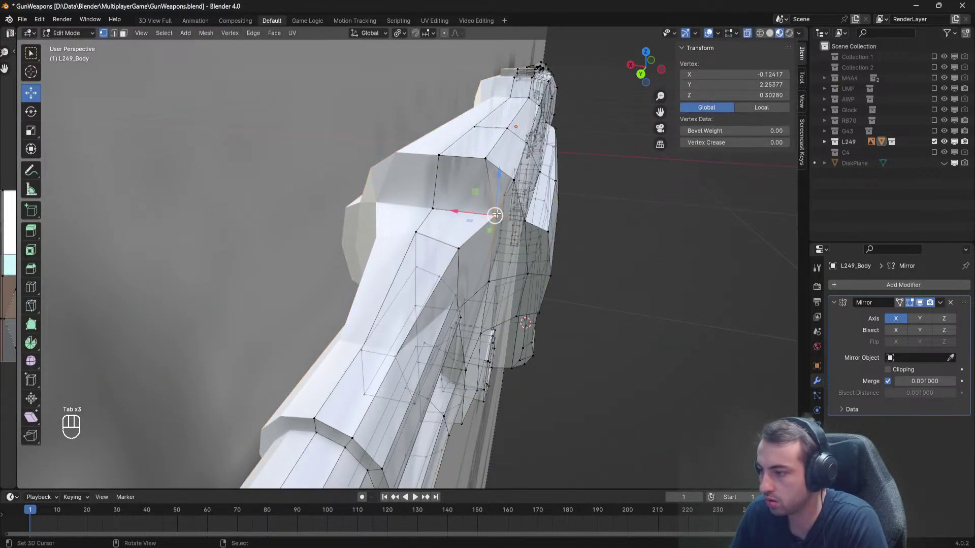
Move the lower and upper outer vertices of the upper handguard's front face slightly inward along X.
{"action": "left_click_drag", "start_coordinate": [463, 212], "coordinate": [466, 212]}
{"action": "key", "text": "Tab"}
{"action": "key", "text": "Tab"}
{"action": "right_click", "coordinate": [485, 160]}
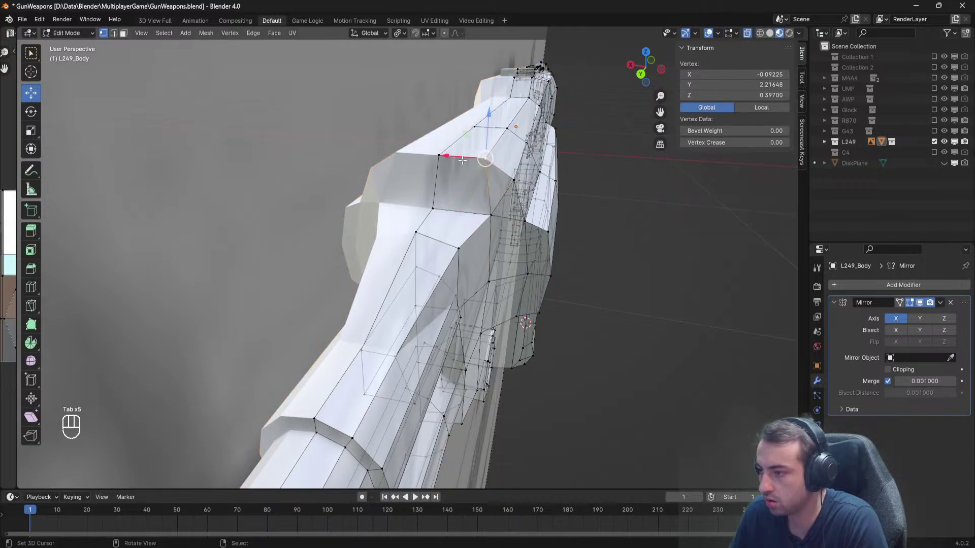
{"action": "left_click_drag", "start_coordinate": [460, 156], "coordinate": [453, 156]}
{"action": "key", "text": "Tab"}
Save the file and view the whole gun from the side against the reference drawing.
{"action": "scroll", "coordinate": [483, 180], "scroll_direction": "down", "scroll_amount": 3}
{"action": "middle_click_drag", "start_coordinate": [482, 180], "coordinate": [394, 161]}
{"action": "right_click", "coordinate": [394, 162]}
{"action": "scroll", "coordinate": [396, 165], "scroll_direction": "down", "scroll_amount": 4}
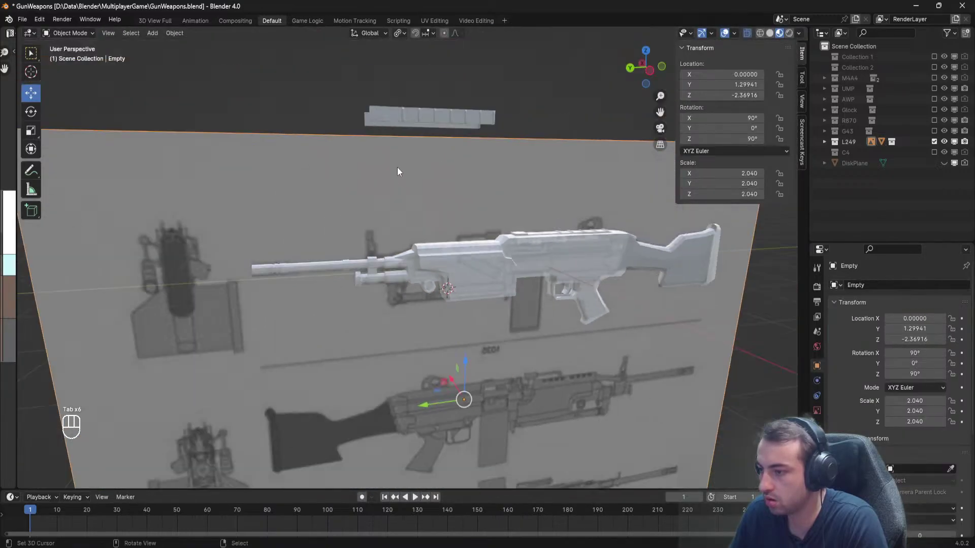
{"action": "key", "text": "ctrl+s"}
{"action": "scroll", "coordinate": [406, 330], "scroll_direction": "down", "scroll_amount": 5}
{"action": "right_click", "coordinate": [669, 314]}
{"action": "scroll", "coordinate": [625, 300], "scroll_direction": "up", "scroll_amount": 5}
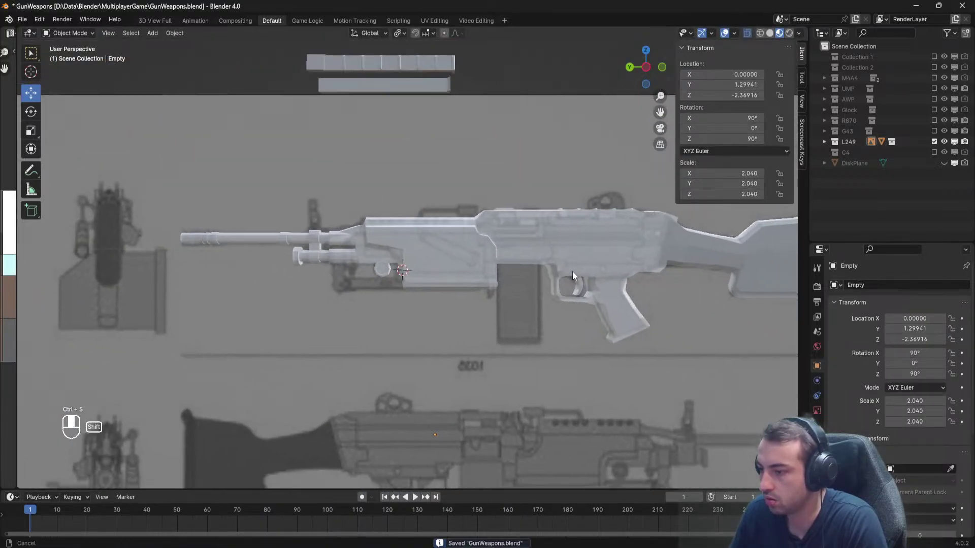
Raise the vertex at the rear of the sloped section's top surface slightly along Z, and save the file.
{"action": "key", "text": "ctrl+s"}
{"action": "scroll", "coordinate": [437, 254], "scroll_direction": "up", "scroll_amount": 2}
{"action": "scroll", "coordinate": [443, 269], "scroll_direction": "up", "scroll_amount": 2}
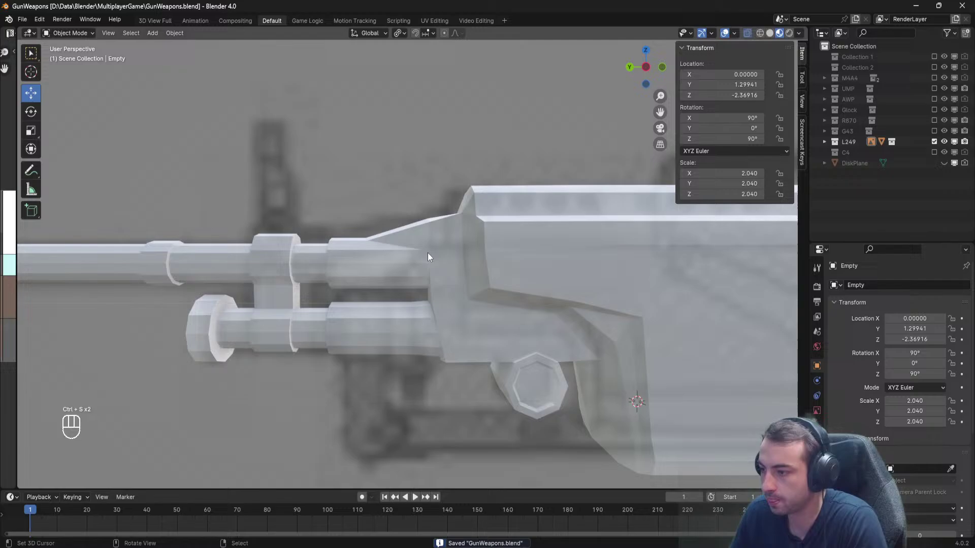
{"action": "left_click", "coordinate": [449, 227]}
{"action": "key", "text": "Tab"}
{"action": "scroll", "coordinate": [454, 254], "scroll_direction": "up", "scroll_amount": 4}
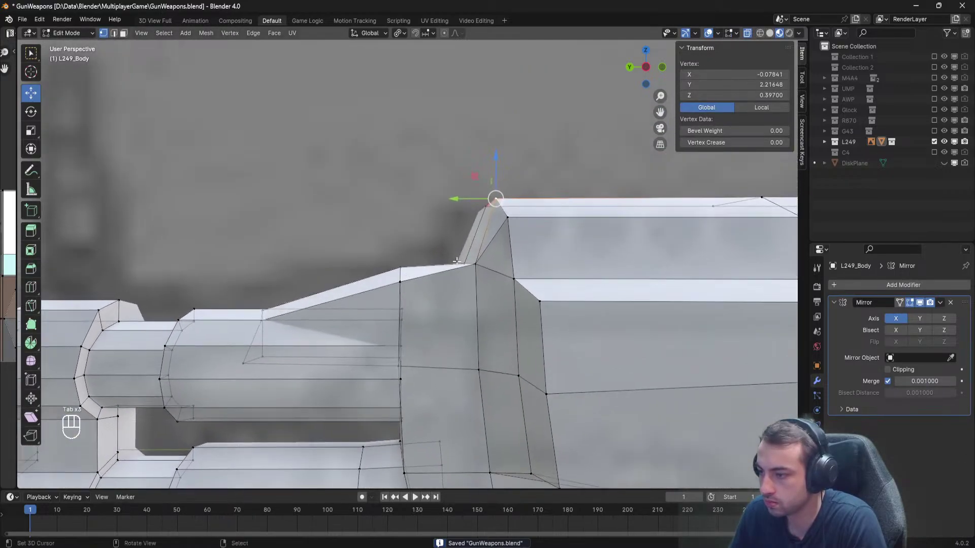
{"action": "right_click", "coordinate": [460, 262]}
{"action": "middle_click_drag", "start_coordinate": [460, 254], "coordinate": [471, 260]}
{"action": "left_click_drag", "start_coordinate": [465, 219], "coordinate": [463, 216]}
{"action": "left_click", "coordinate": [462, 209]}
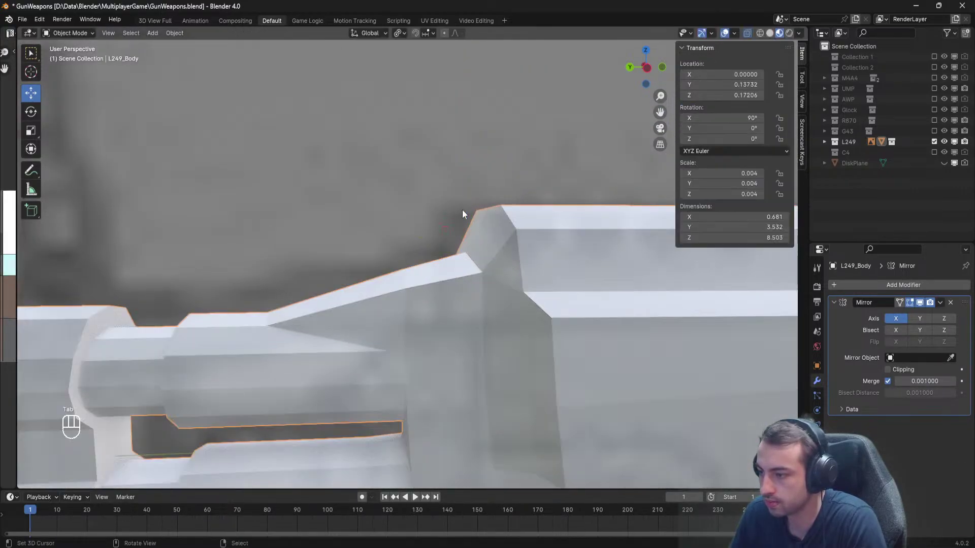
{"action": "scroll", "coordinate": [465, 224], "scroll_direction": "down", "scroll_amount": 8}
{"action": "key", "text": "Tab"}
{"action": "key", "text": "ctrl+s"}
{"action": "scroll", "coordinate": [416, 209], "scroll_direction": "up", "scroll_amount": 3}
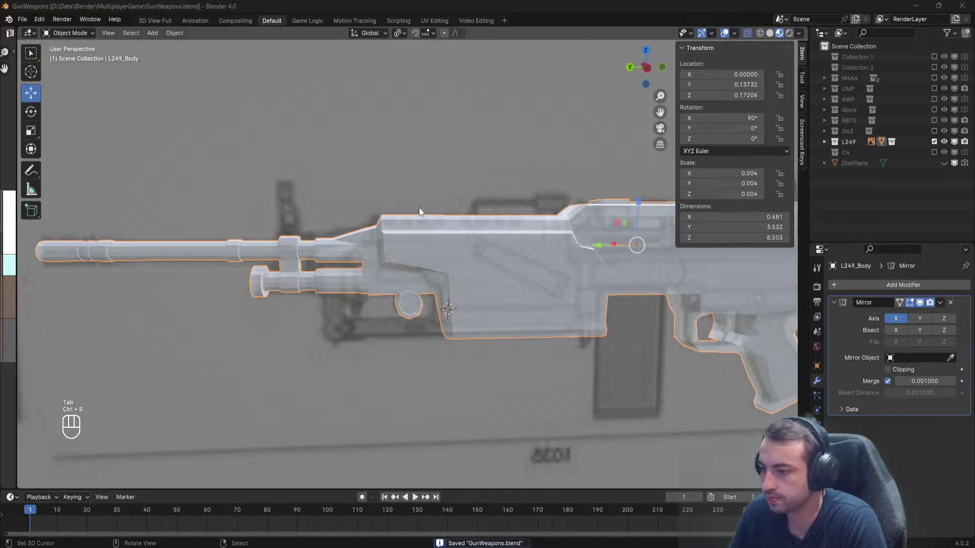
Check the M249 photo in the browser, and shift the outer vertex at the sloped top's rear slightly backward along Y.
{"action": "key", "text": "alt+Tab"}
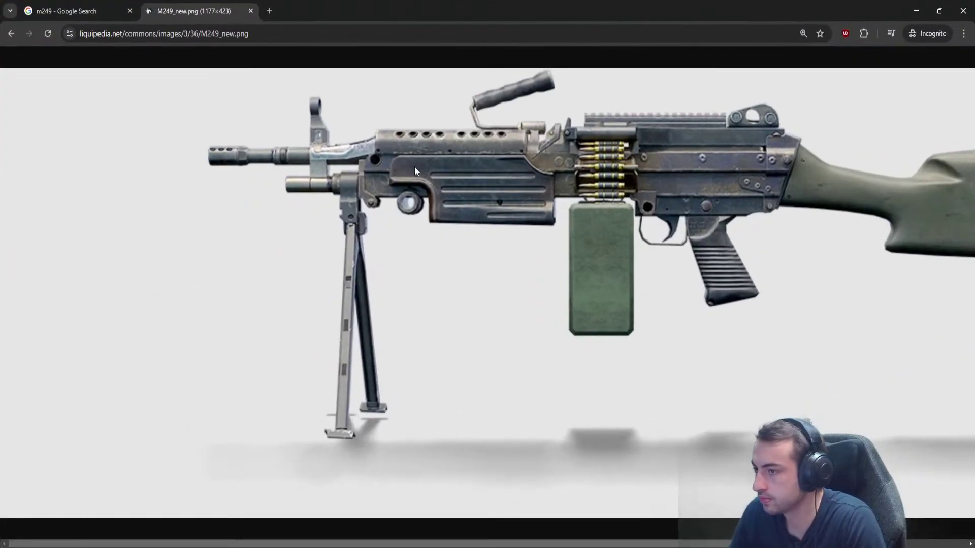
{"action": "key", "text": "alt+Tab"}
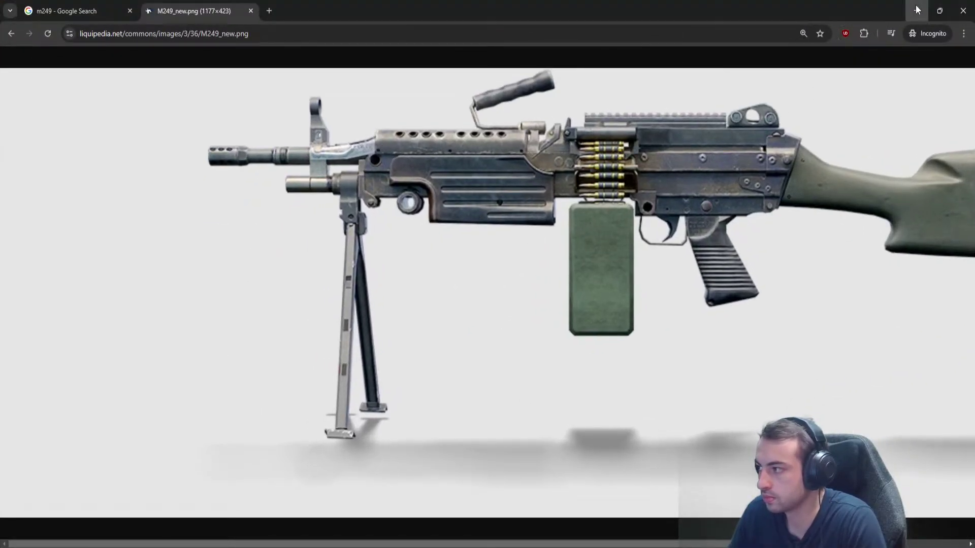
{"action": "scroll", "coordinate": [385, 218], "scroll_direction": "up", "scroll_amount": 3}
{"action": "key", "text": "Tab"}
{"action": "right_click", "coordinate": [351, 211]}
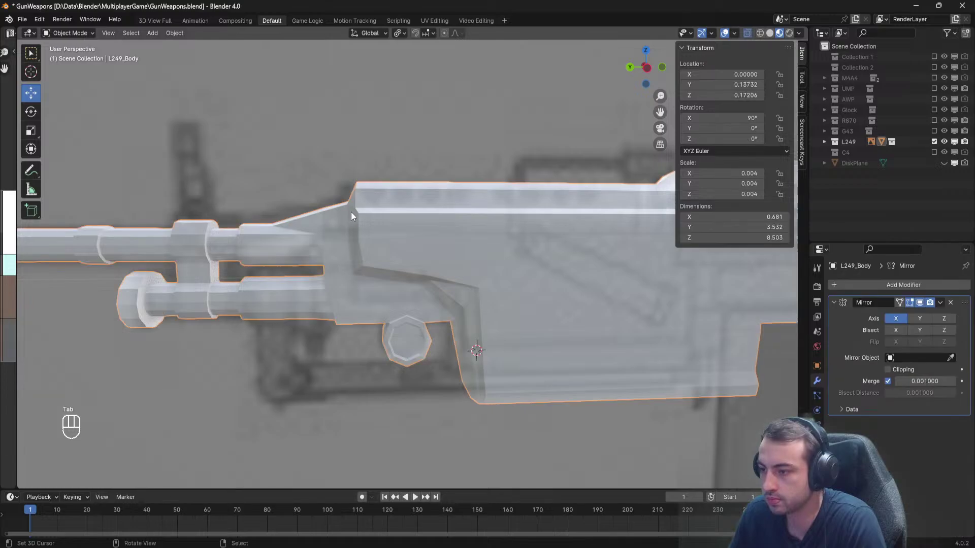
{"action": "key", "text": "Tab"}
{"action": "scroll", "coordinate": [351, 212], "scroll_direction": "up", "scroll_amount": 3}
{"action": "middle_click_drag", "start_coordinate": [352, 212], "coordinate": [402, 276], "text": "shift"}
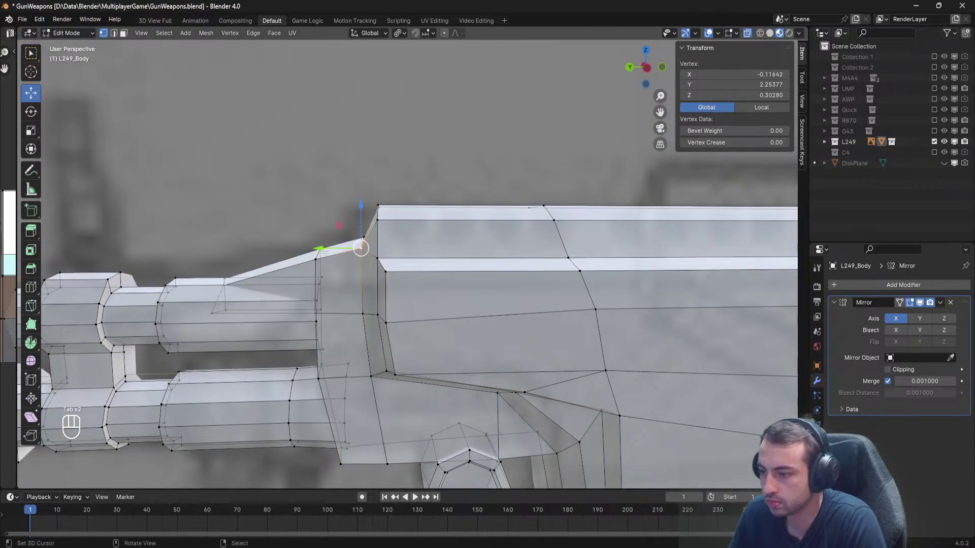
{"action": "left_click_drag", "start_coordinate": [324, 251], "coordinate": [328, 251]}
{"action": "right_click", "coordinate": [361, 236]}
{"action": "key", "text": "a"}
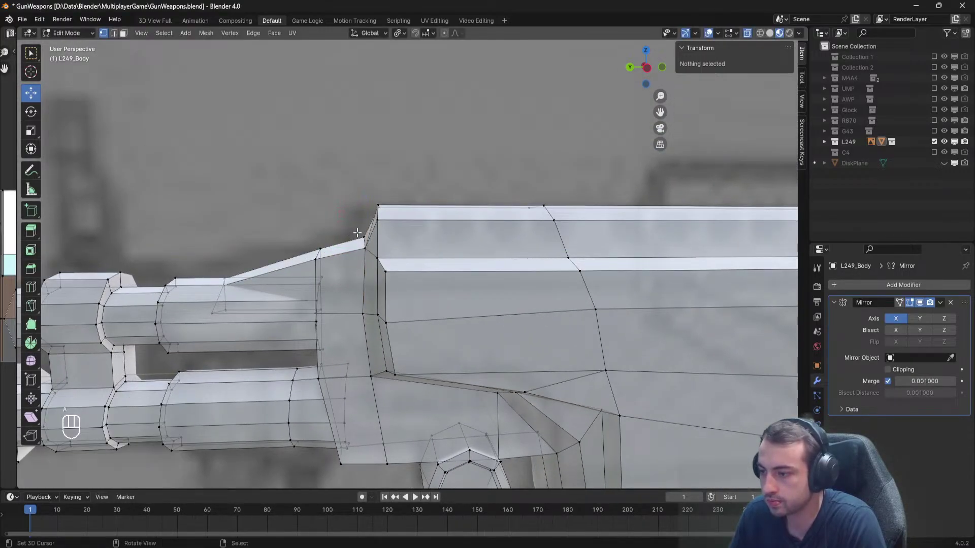
Move a vertex at the handguard's front slightly forward along Y, and save the file.
{"action": "key", "text": "ctrl+s"}
{"action": "key", "text": "Tab"}
{"action": "scroll", "coordinate": [361, 230], "scroll_direction": "down", "scroll_amount": 6}
{"action": "middle_click_drag", "start_coordinate": [415, 231], "coordinate": [435, 279], "text": "shift"}
{"action": "scroll", "coordinate": [341, 233], "scroll_direction": "up", "scroll_amount": 6}
{"action": "key", "text": "Tab"}
{"action": "right_click", "coordinate": [439, 317]}
{"action": "left_click_drag", "start_coordinate": [404, 315], "coordinate": [397, 314]}
{"action": "key", "text": "a"}
{"action": "key", "text": "ctrl+s"}
{"action": "scroll", "coordinate": [396, 314], "scroll_direction": "down", "scroll_amount": 8}
{"action": "key", "text": "Tab"}
{"action": "key", "text": "ctrl+s"}
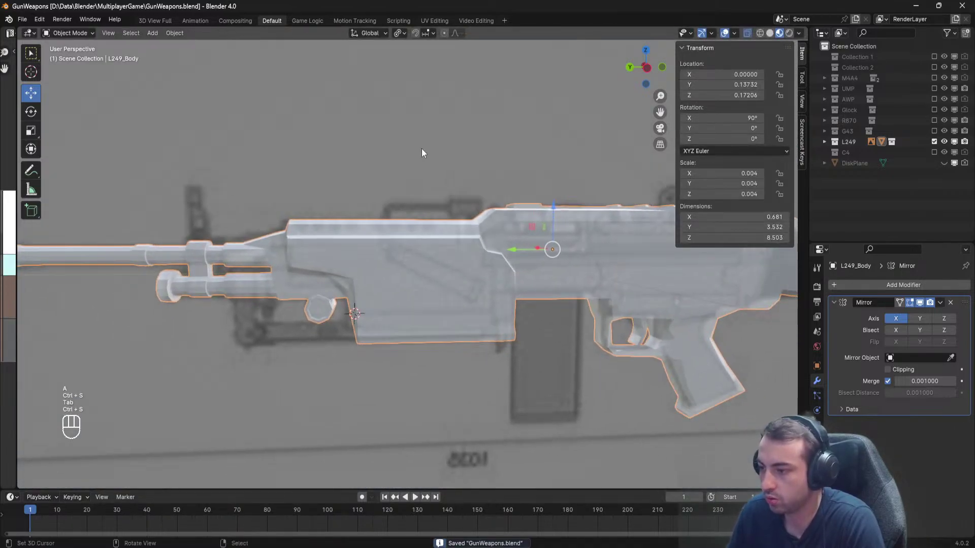
Examine the handguard, receiver and grip from the side against the reference drawing.
{"action": "scroll", "coordinate": [642, 334], "scroll_direction": "down", "scroll_amount": 6}
{"action": "right_click", "coordinate": [641, 334]}
{"action": "scroll", "coordinate": [659, 321], "scroll_direction": "up", "scroll_amount": 7}
{"action": "key", "text": "ctrl+s"}
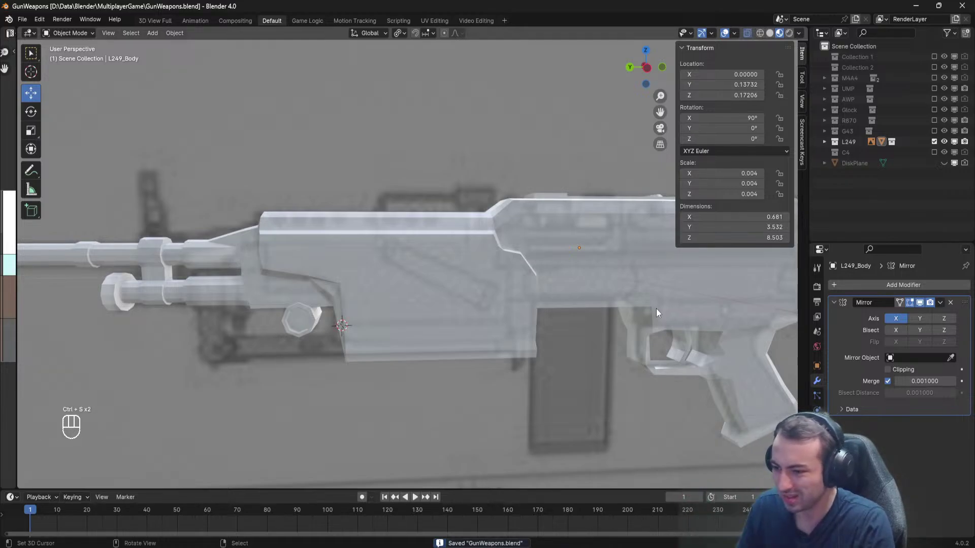
{"action": "middle_click_drag", "start_coordinate": [470, 383], "coordinate": [311, 318], "text": "shift"}
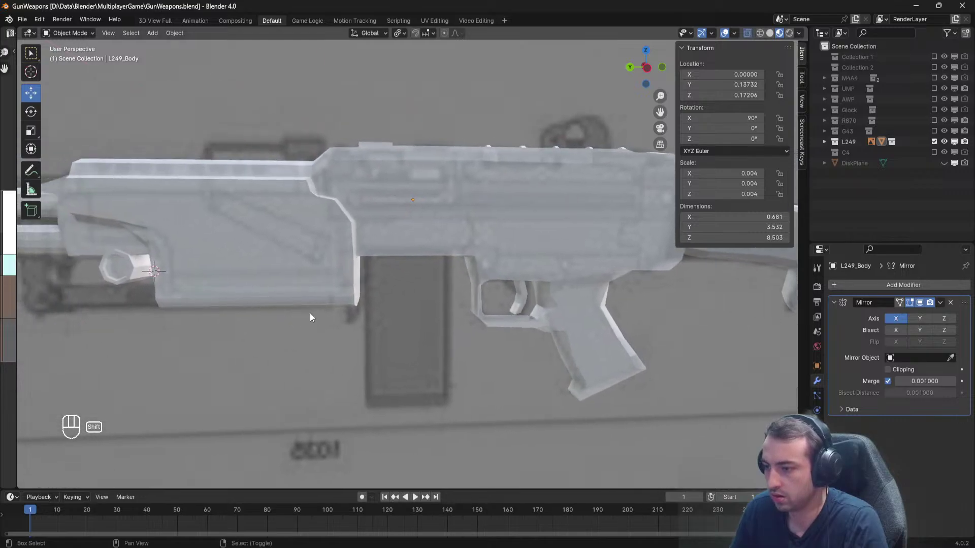
{"action": "scroll", "coordinate": [401, 285], "scroll_direction": "down", "scroll_amount": 3}
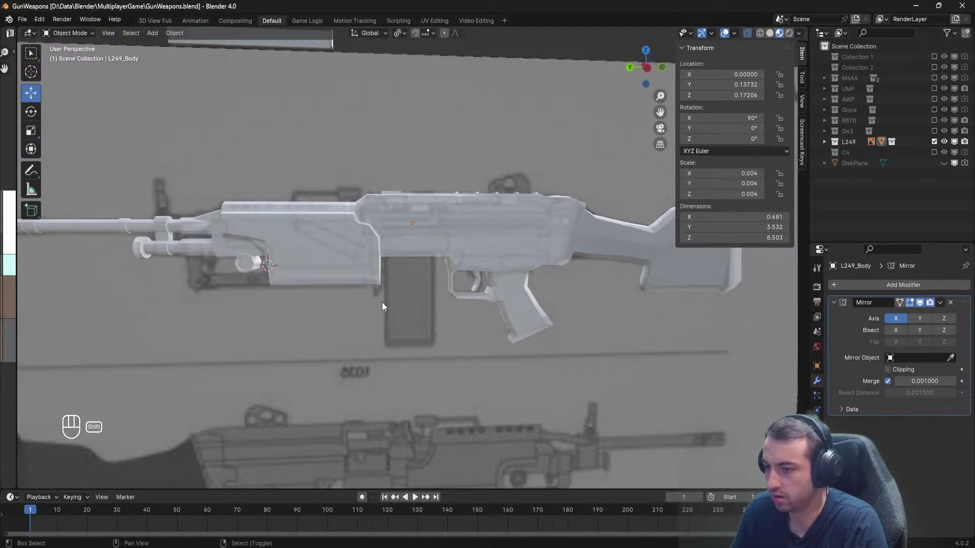
{"action": "middle_click_drag", "start_coordinate": [382, 303], "coordinate": [420, 282]}
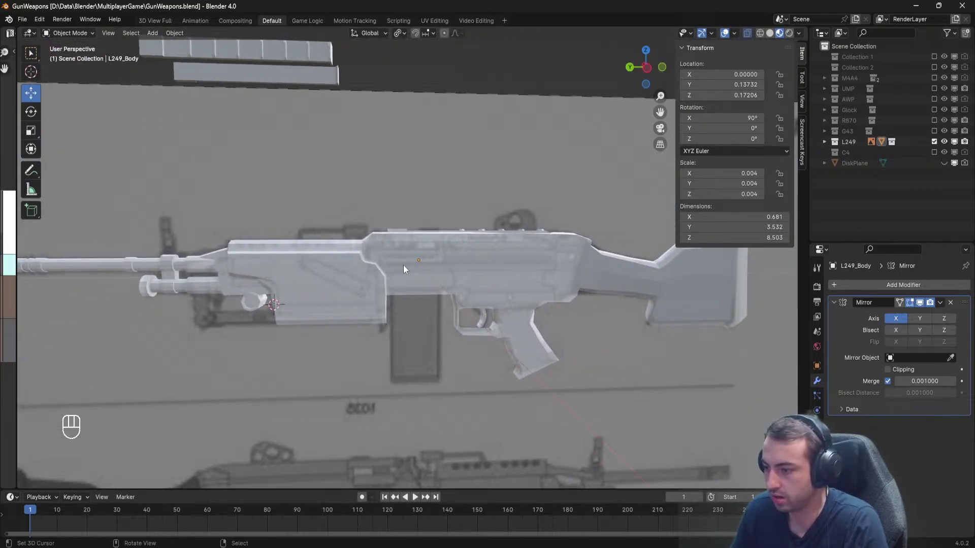
{"action": "middle_click_drag", "start_coordinate": [400, 338], "coordinate": [459, 297]}
Move all vertices of the handguard's rear end slightly forward along Y, and save the file.
{"action": "scroll", "coordinate": [404, 304], "scroll_direction": "up", "scroll_amount": 4}
{"action": "right_click", "coordinate": [351, 245]}
{"action": "key", "text": "Tab"}
{"action": "key", "text": "a"}
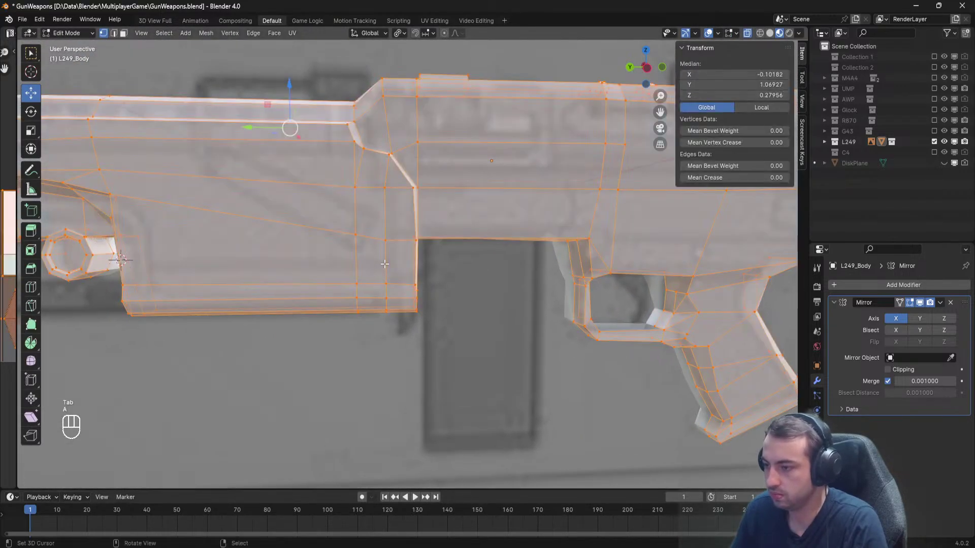
{"action": "key", "text": "a"}
{"action": "key", "text": "b"}
{"action": "left_click_drag", "start_coordinate": [381, 145], "coordinate": [382, 140]}
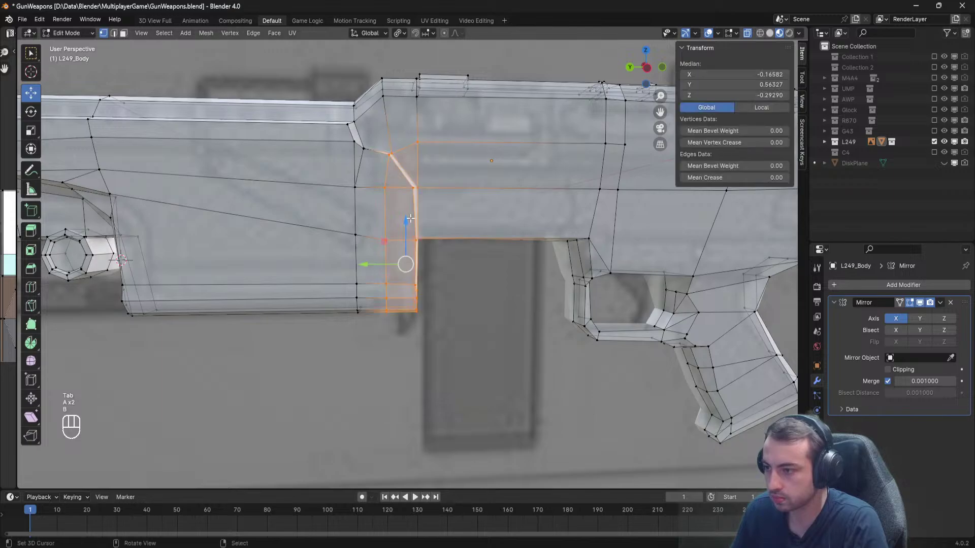
{"action": "left_click_drag", "start_coordinate": [366, 264], "coordinate": [361, 261]}
{"action": "key", "text": "a"}
{"action": "scroll", "coordinate": [362, 261], "scroll_direction": "down", "scroll_amount": 4}
{"action": "key", "text": "ctrl+s"}
{"action": "key", "text": "Tab"}
{"action": "scroll", "coordinate": [416, 254], "scroll_direction": "down", "scroll_amount": 5}
{"action": "key", "text": "ctrl+s"}
Inspect the whole gun body from several angles against the reference drawing, and save the file.
{"action": "scroll", "coordinate": [580, 347], "scroll_direction": "down", "scroll_amount": 2}
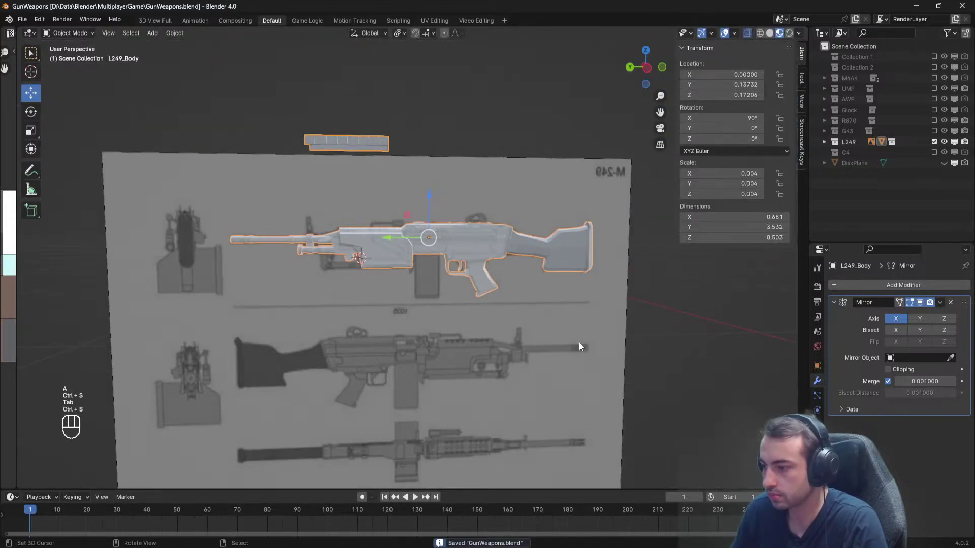
{"action": "right_click", "coordinate": [650, 358]}
{"action": "middle_click_drag", "start_coordinate": [650, 357], "coordinate": [598, 348]}
{"action": "key", "text": "ctrl+s"}
{"action": "middle_click_drag", "start_coordinate": [598, 348], "coordinate": [569, 228], "text": "shift"}
{"action": "scroll", "coordinate": [391, 337], "scroll_direction": "up", "scroll_amount": 3}
{"action": "key", "text": "Tab"}
{"action": "key", "text": "Tab"}
{"action": "key", "text": "Tab"}
{"action": "scroll", "coordinate": [574, 216], "scroll_direction": "up", "scroll_amount": 2}
{"action": "scroll", "coordinate": [508, 266], "scroll_direction": "down", "scroll_amount": 1}
{"action": "middle_click_drag", "start_coordinate": [508, 266], "coordinate": [376, 310]}
{"action": "key", "text": "Tab"}
{"action": "scroll", "coordinate": [465, 258], "scroll_direction": "up", "scroll_amount": 3}
{"action": "scroll", "coordinate": [465, 258], "scroll_direction": "down", "scroll_amount": 3}
{"action": "scroll", "coordinate": [466, 258], "scroll_direction": "down", "scroll_amount": 2}
{"action": "scroll", "coordinate": [376, 310], "scroll_direction": "down", "scroll_amount": 1}
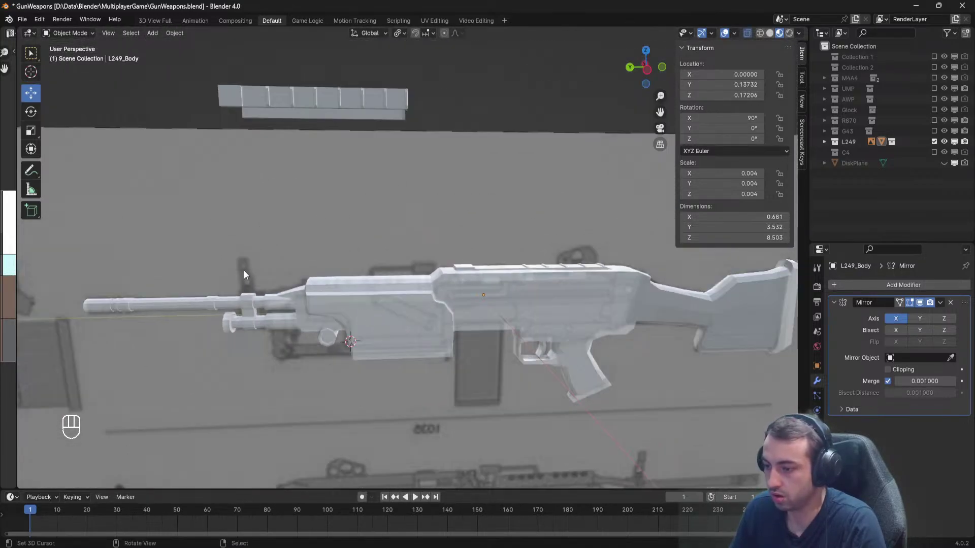
{"action": "key", "text": "ctrl+s"}
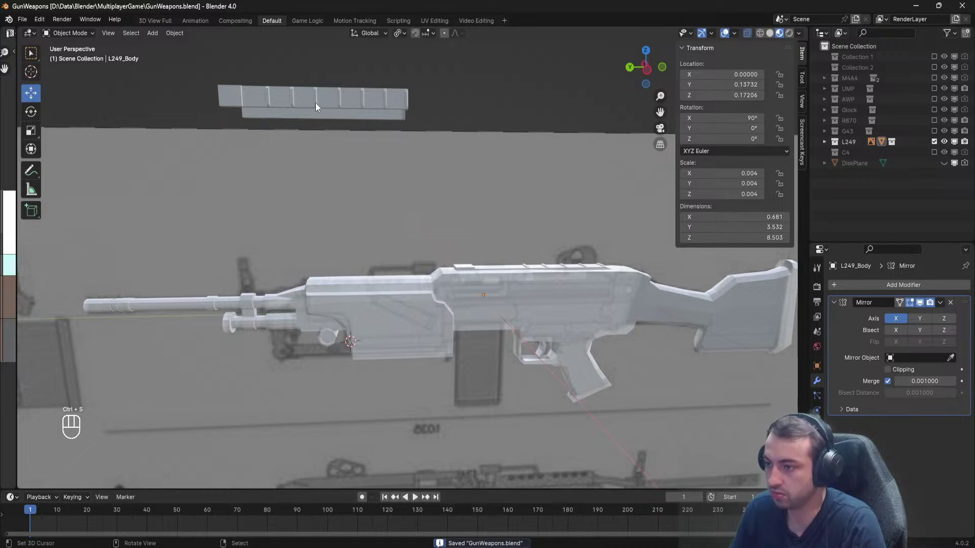
{"action": "left_click", "coordinate": [329, 102]}
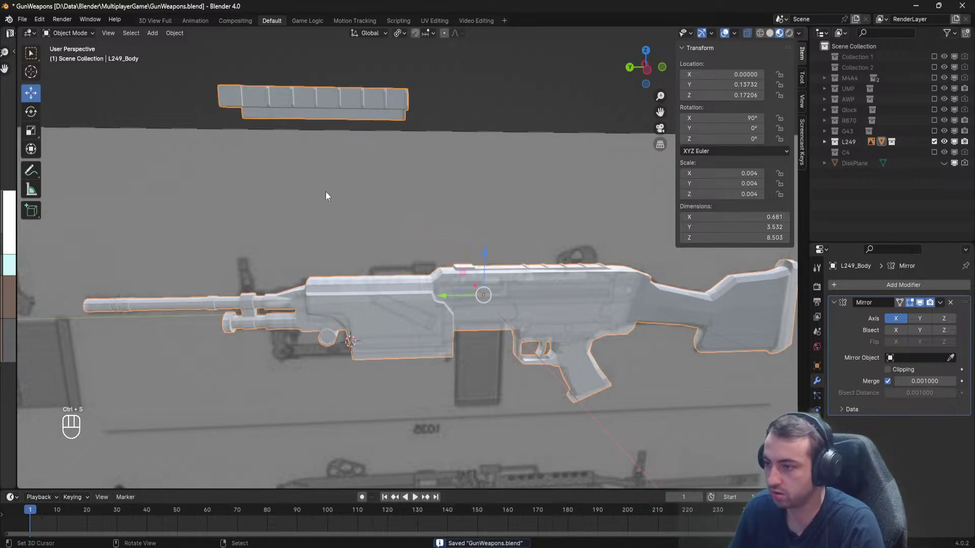
{"action": "key", "text": "Tab"}
{"action": "mouse_move", "coordinate": [325, 192]}
{"action": "middle_mouse_down"}
{"action": "mouse_move", "coordinate": [423, 204]}
{"action": "mouse_move", "coordinate": [333, 197]}
{"action": "middle_mouse_up"}
{"action": "key", "text": "Tab"}
{"action": "key", "text": "ctrl+s"}
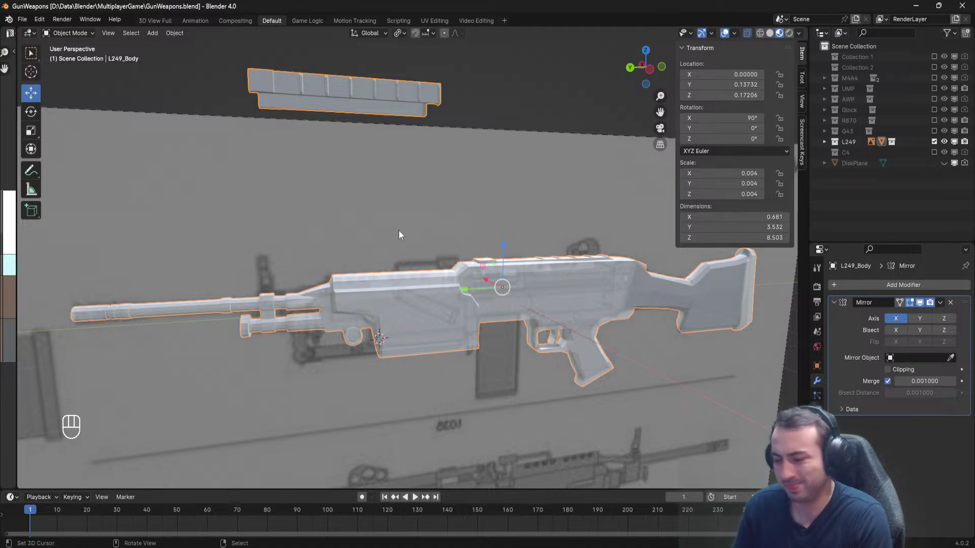
Duplicate the octagonal cylinder below the handguard's front and raise the copy about 0.634 along Z.
{"action": "scroll", "coordinate": [421, 262], "scroll_direction": "up", "scroll_amount": 1}
{"action": "middle_click_drag", "start_coordinate": [436, 282], "coordinate": [395, 233], "text": "shift"}
{"action": "key", "text": "Tab"}
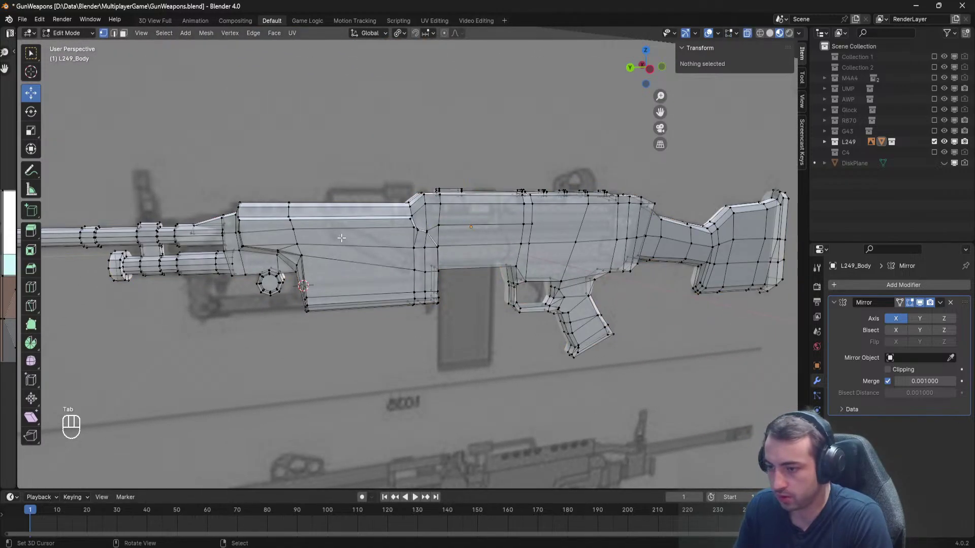
{"action": "middle_click_drag", "start_coordinate": [275, 239], "coordinate": [335, 226], "text": "shift"}
{"action": "scroll", "coordinate": [289, 254], "scroll_direction": "up", "scroll_amount": 5}
{"action": "middle_click_drag", "start_coordinate": [335, 226], "coordinate": [453, 162], "text": "shift"}
{"action": "key", "text": "a"}
{"action": "key", "text": "a"}
{"action": "key", "text": "l"}
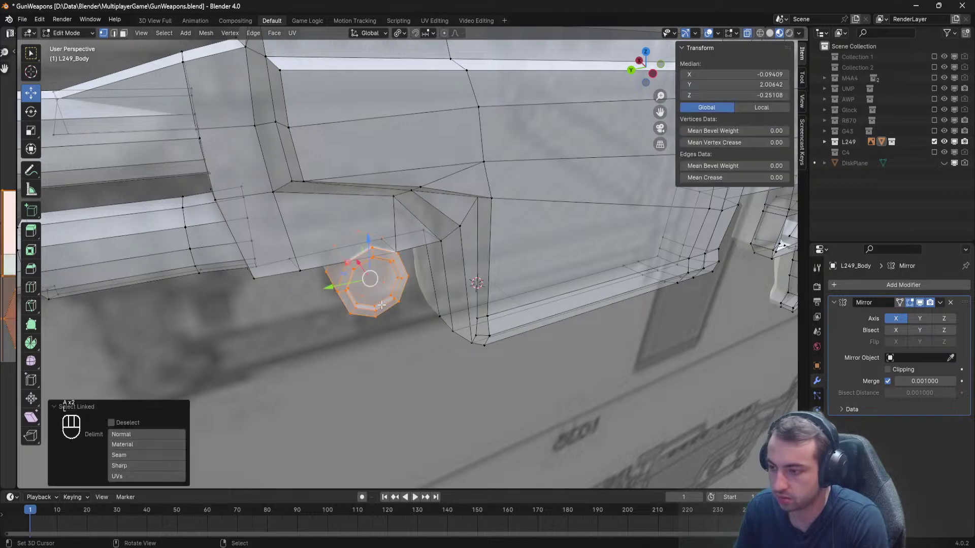
{"action": "middle_click_drag", "start_coordinate": [380, 297], "coordinate": [444, 298]}
{"action": "scroll", "coordinate": [443, 299], "scroll_direction": "down", "scroll_amount": 3}
{"action": "key", "text": "shift+d"}
{"action": "key", "text": "z"}
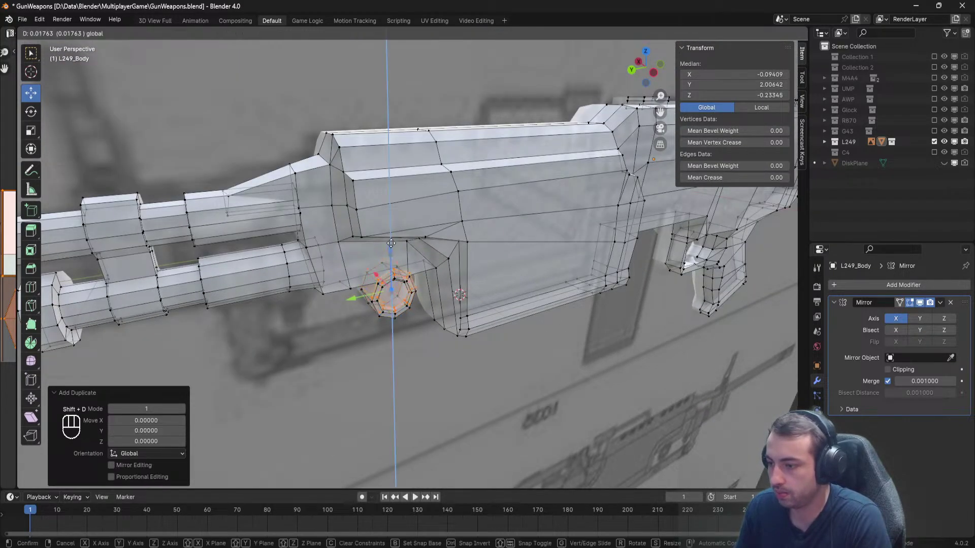
{"action": "left_click", "coordinate": [377, 99]}
Move the duplicated cylinder sideways along X until it is well clear of the gun body.
{"action": "middle_click_drag", "start_coordinate": [376, 99], "coordinate": [459, 193]}
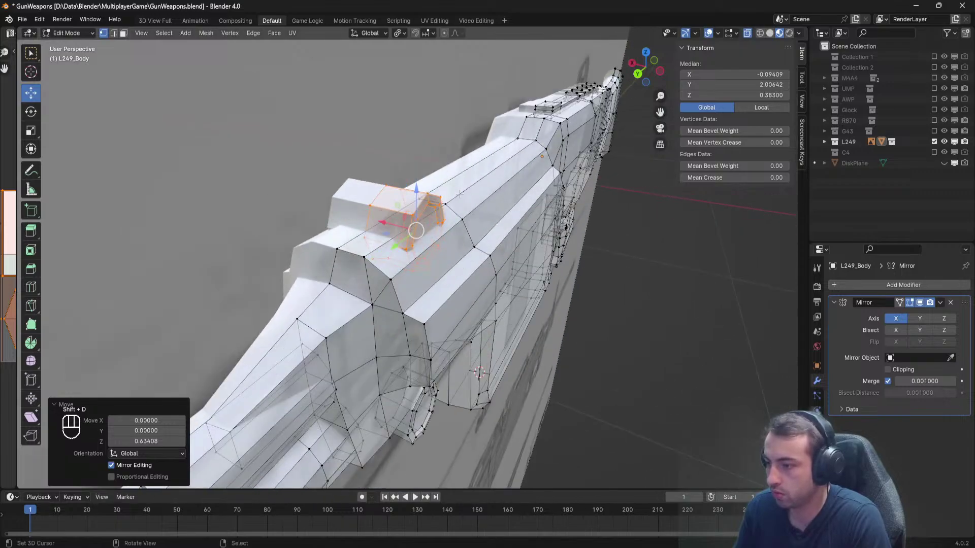
{"action": "left_click_drag", "start_coordinate": [390, 224], "coordinate": [602, 276]}
{"action": "key", "text": "a"}
Shorten the duplicated cylinder by moving its inner end outward along X to about -0.611.
{"action": "mouse_move", "coordinate": [589, 273]}
{"action": "middle_mouse_down"}
{"action": "mouse_move", "coordinate": [622, 269]}
{"action": "mouse_move", "coordinate": [597, 262]}
{"action": "middle_mouse_up"}
{"action": "middle_click_drag", "start_coordinate": [597, 262], "coordinate": [514, 254], "text": "shift"}
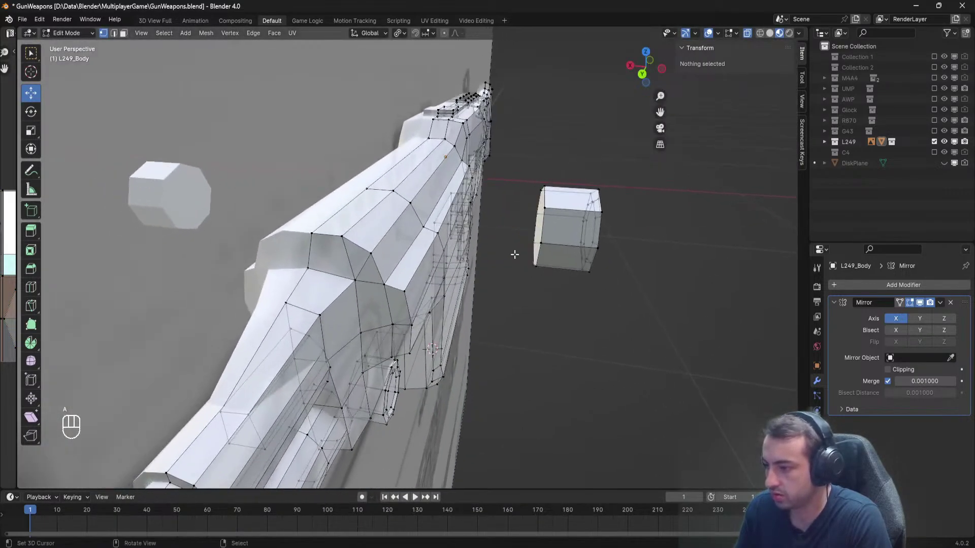
{"action": "left_click_drag", "start_coordinate": [558, 305], "coordinate": [489, 135]}
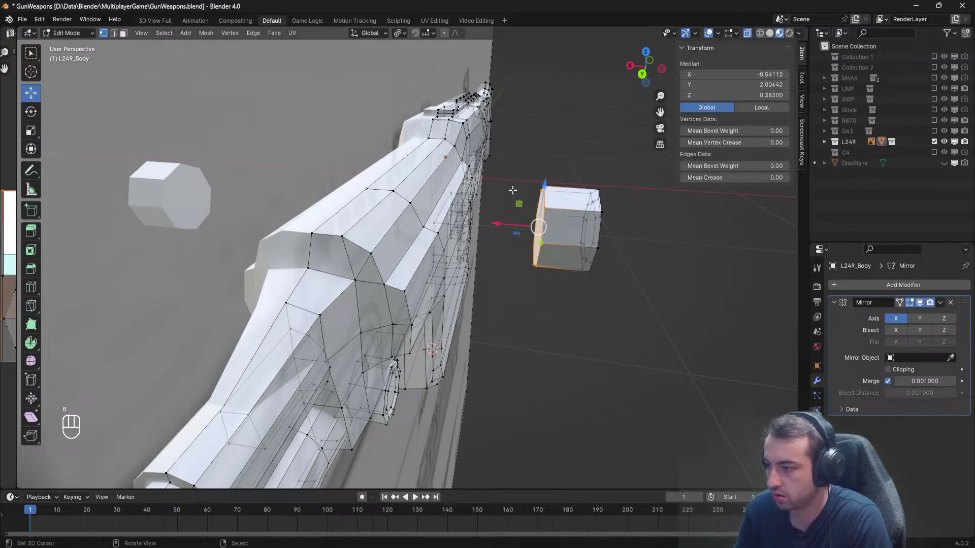
{"action": "key", "text": "g"}
{"action": "key", "text": "x"}
{"action": "left_click", "coordinate": [523, 227]}
{"action": "key", "text": "alt+a"}
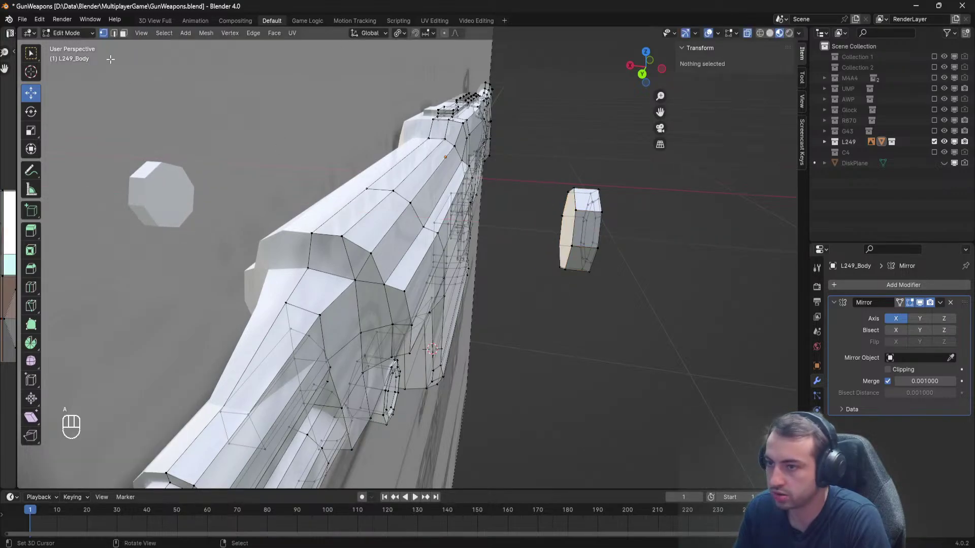
Delete the inner end face of the duplicated cylinder.
{"action": "left_click", "coordinate": [556, 229]}
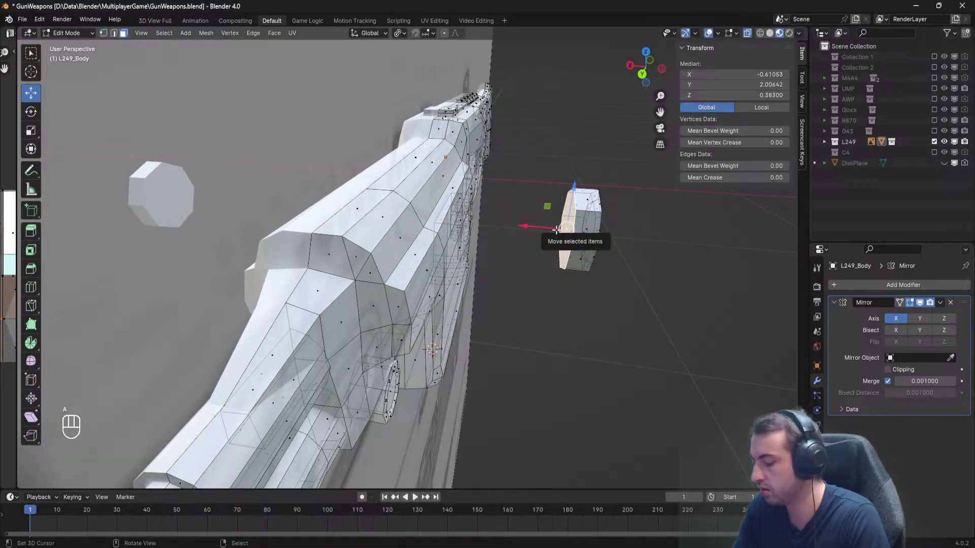
{"action": "key", "text": "x"}
{"action": "left_click", "coordinate": [556, 230]}
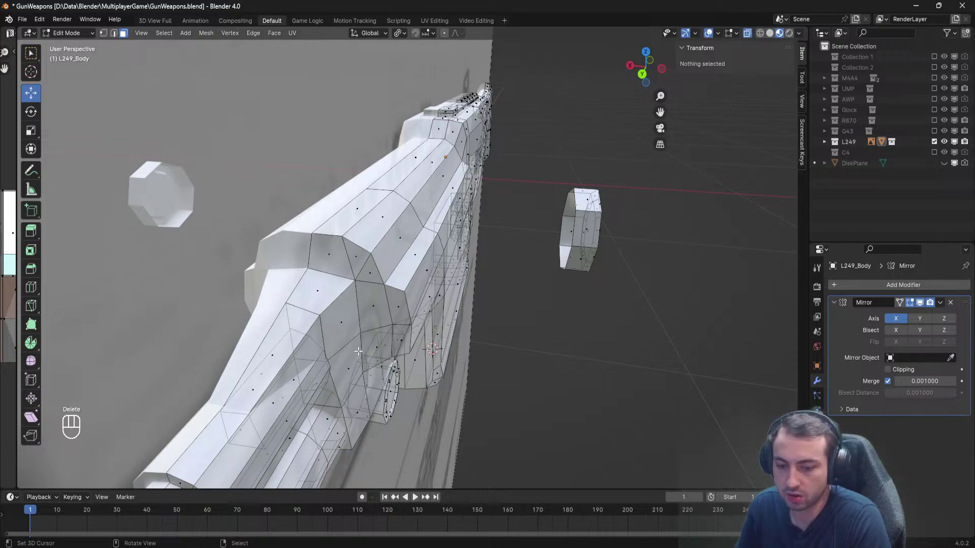
Inspect the gun's front block, handguard and lower cylinder from the front in Edit and Object Mode.
{"action": "middle_click_drag", "start_coordinate": [355, 350], "coordinate": [396, 336]}
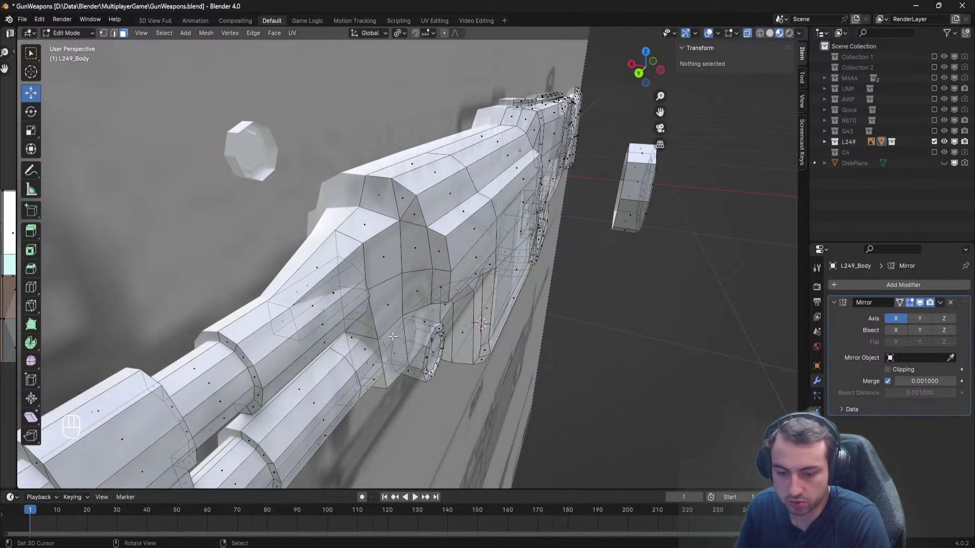
{"action": "scroll", "coordinate": [379, 343], "scroll_direction": "down", "scroll_amount": 4}
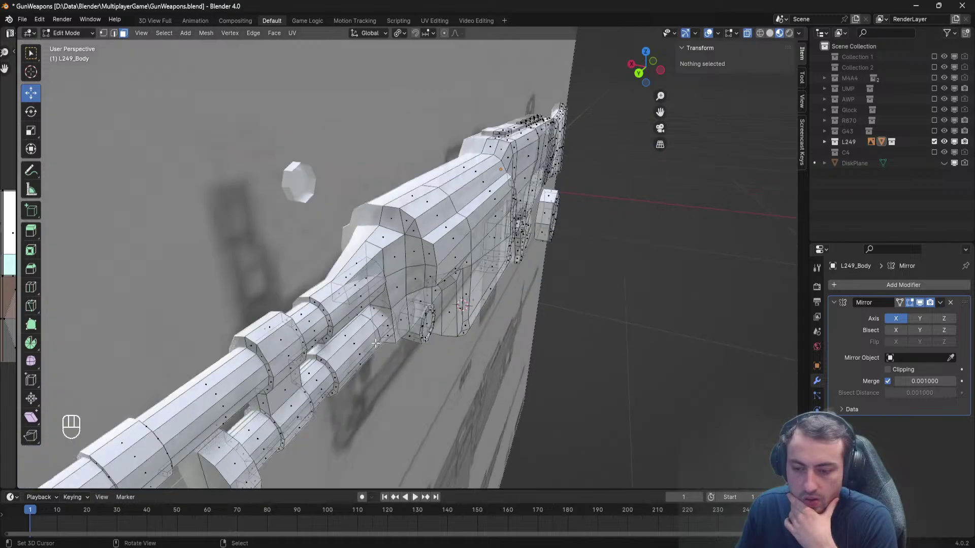
{"action": "middle_click_drag", "start_coordinate": [375, 343], "coordinate": [498, 327]}
{"action": "key", "text": "Tab"}
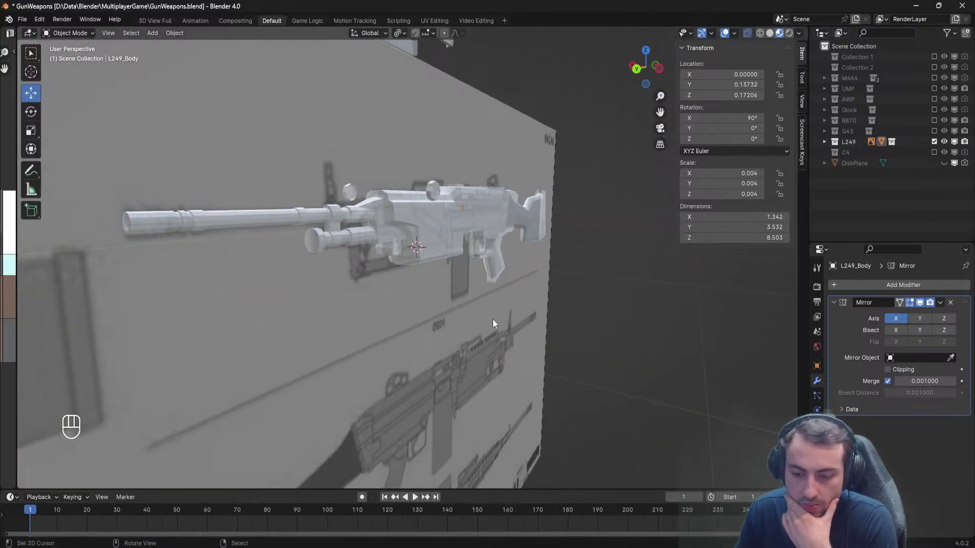
{"action": "left_click", "coordinate": [395, 243]}
{"action": "scroll", "coordinate": [385, 244], "scroll_direction": "up", "scroll_amount": 8}
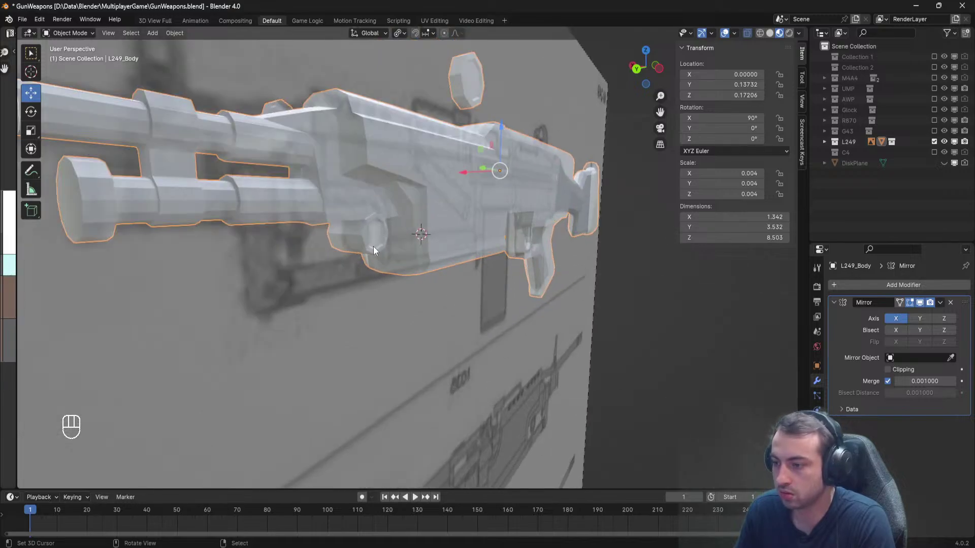
{"action": "middle_click_drag", "start_coordinate": [420, 279], "coordinate": [400, 280]}
Set the X position of the inner vertex above the lower tube, at the front block, to 0.
{"action": "key", "text": "Tab"}
{"action": "scroll", "coordinate": [424, 265], "scroll_direction": "up", "scroll_amount": 3}
{"action": "scroll", "coordinate": [309, 277], "scroll_direction": "up", "scroll_amount": 5}
{"action": "left_click", "coordinate": [473, 278]}
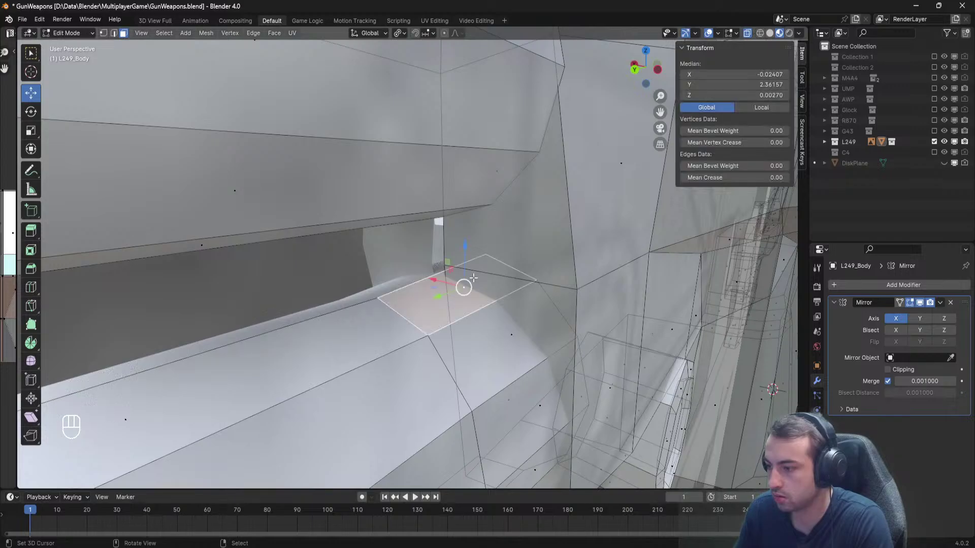
{"action": "left_click", "coordinate": [104, 34]}
{"action": "right_click", "coordinate": [427, 263]}
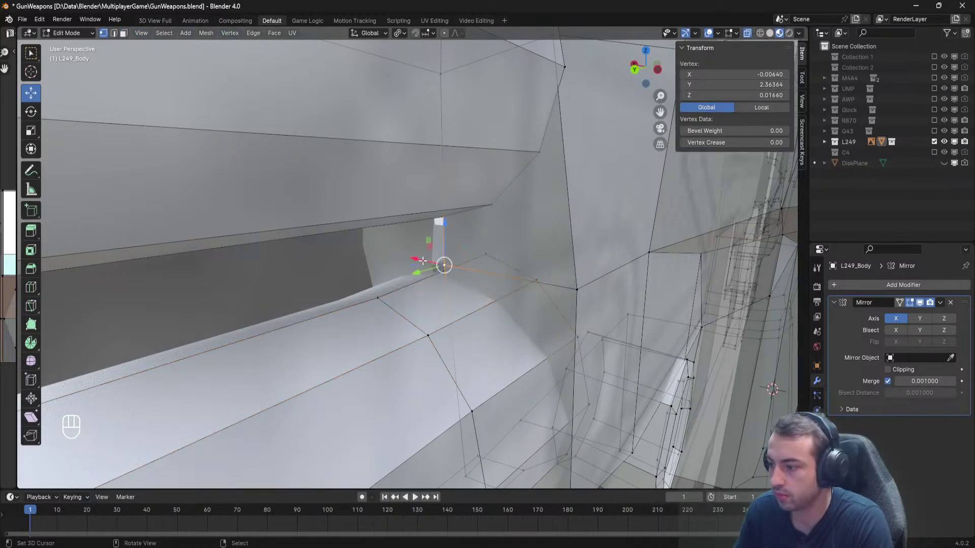
{"action": "scroll", "coordinate": [425, 261], "scroll_direction": "down", "scroll_amount": 7}
{"action": "middle_click_drag", "start_coordinate": [424, 261], "coordinate": [457, 262]}
{"action": "scroll", "coordinate": [385, 252], "scroll_direction": "up", "scroll_amount": 4}
{"action": "scroll", "coordinate": [385, 252], "scroll_direction": "down", "scroll_amount": 8}
{"action": "scroll", "coordinate": [432, 246], "scroll_direction": "up", "scroll_amount": 6}
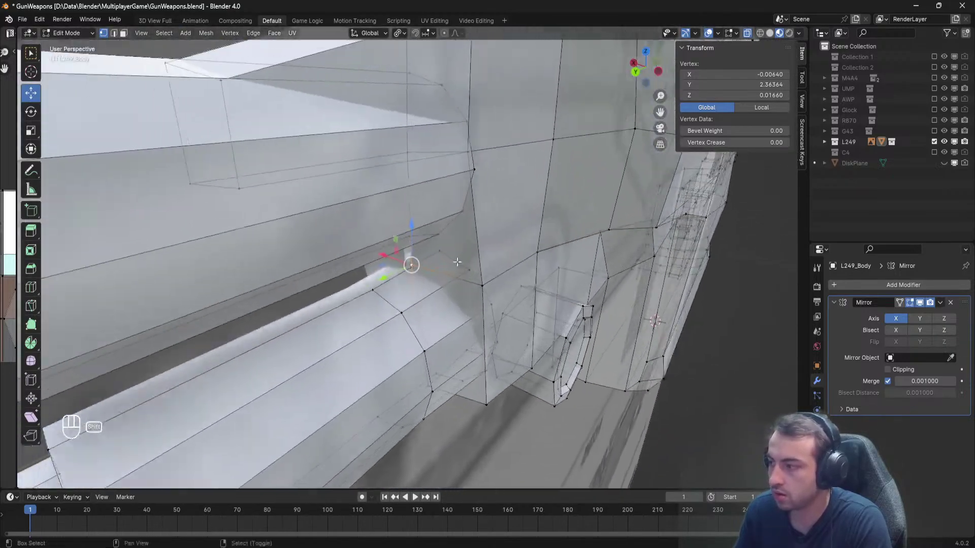
{"action": "left_click", "coordinate": [769, 73]}
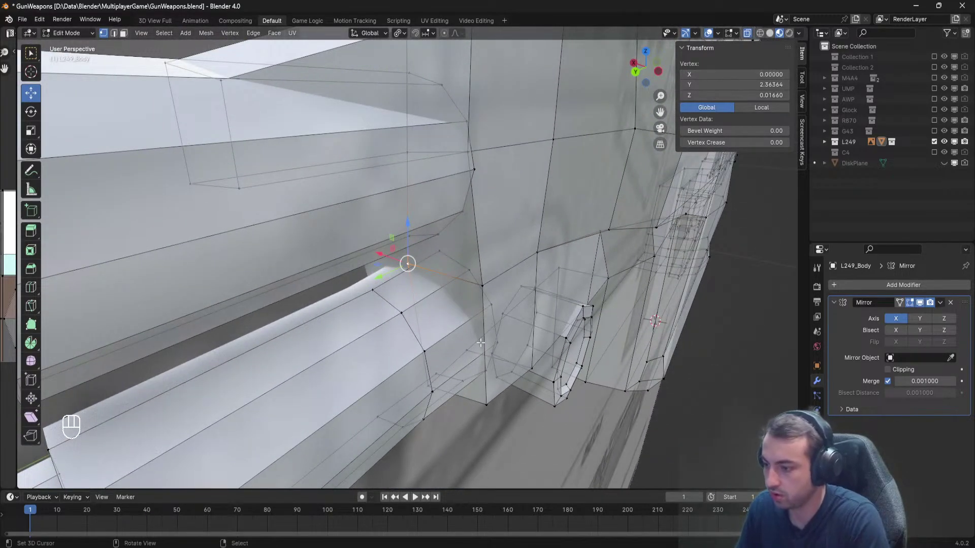
Check the centreline vertices above it and set the X position of the one midway up the front block to 0.
{"action": "middle_click_drag", "start_coordinate": [457, 284], "coordinate": [476, 326]}
{"action": "middle_click_drag", "start_coordinate": [602, 221], "coordinate": [567, 276]}
{"action": "middle_click_drag", "start_coordinate": [474, 145], "coordinate": [481, 167]}
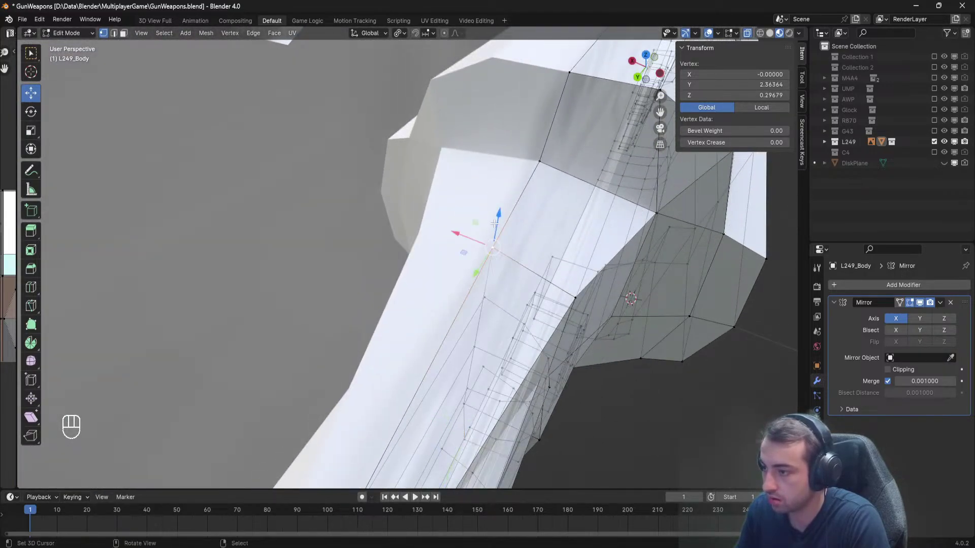
{"action": "middle_click_drag", "start_coordinate": [495, 223], "coordinate": [470, 186]}
{"action": "right_click", "coordinate": [422, 206]}
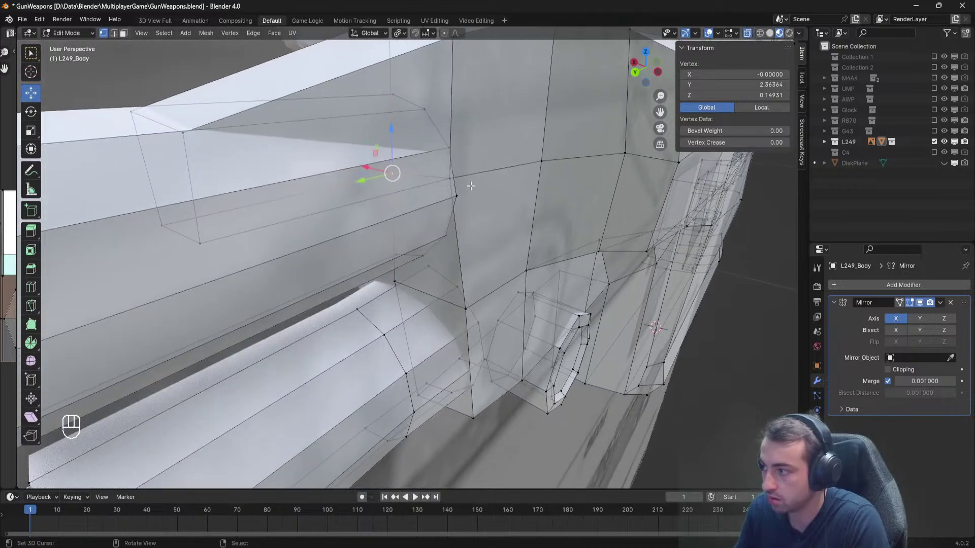
{"action": "type", "text": "0"}
{"action": "key", "text": "Return"}
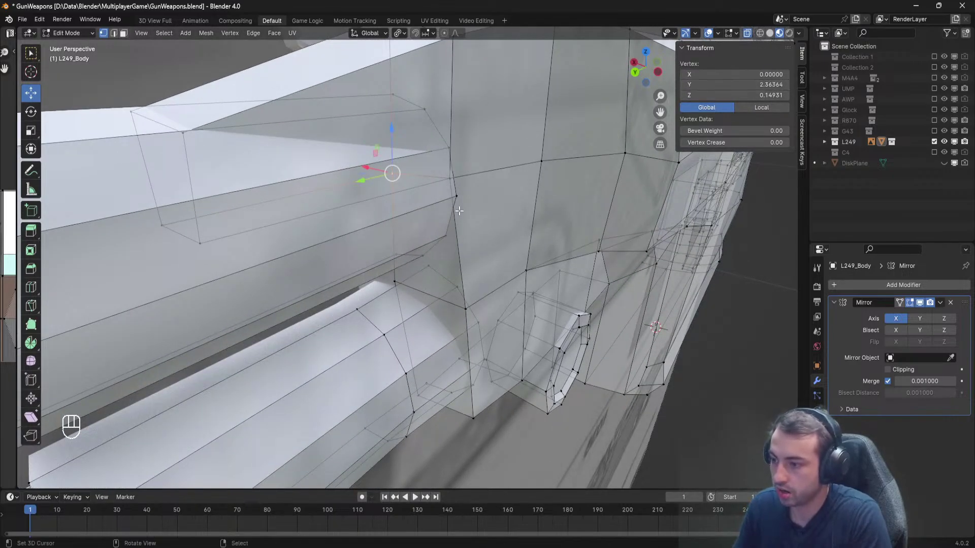
Clear the vertex selection and save the file.
{"action": "middle_click_drag", "start_coordinate": [386, 305], "coordinate": [411, 269]}
{"action": "scroll", "coordinate": [411, 270], "scroll_direction": "down", "scroll_amount": 4}
{"action": "key", "text": "a"}
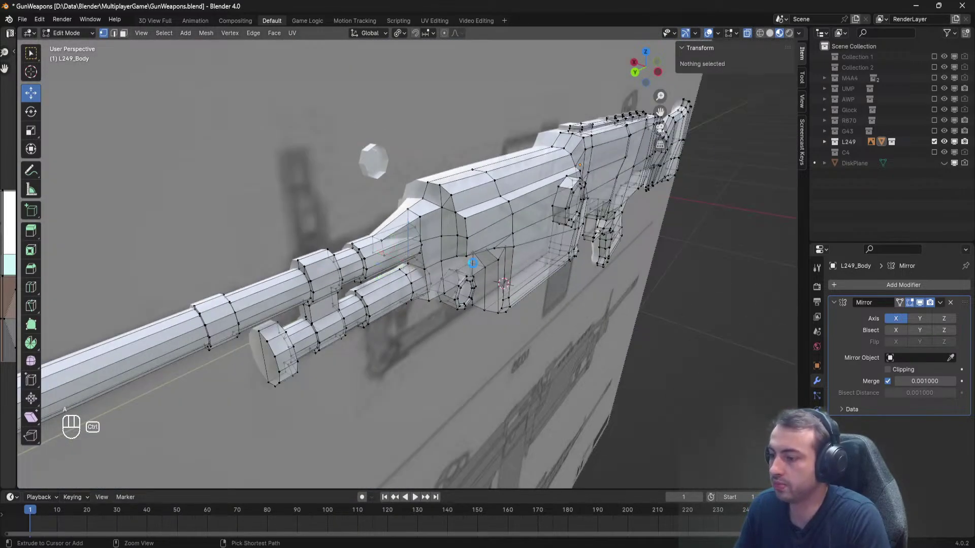
{"action": "key", "text": "ctrl+s"}
{"action": "key", "text": "Tab"}
{"action": "right_click", "coordinate": [371, 157]}
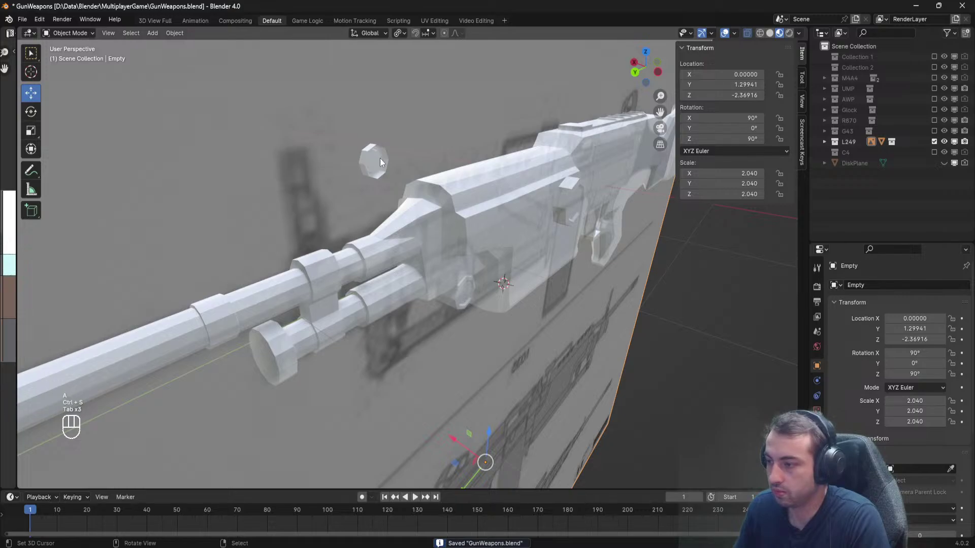
{"action": "right_click", "coordinate": [380, 157]}
{"action": "key", "text": "Tab"}
Delete the inner end face of the original octagonal cylinder below the handguard's front.
{"action": "middle_click_drag", "start_coordinate": [379, 158], "coordinate": [356, 167]}
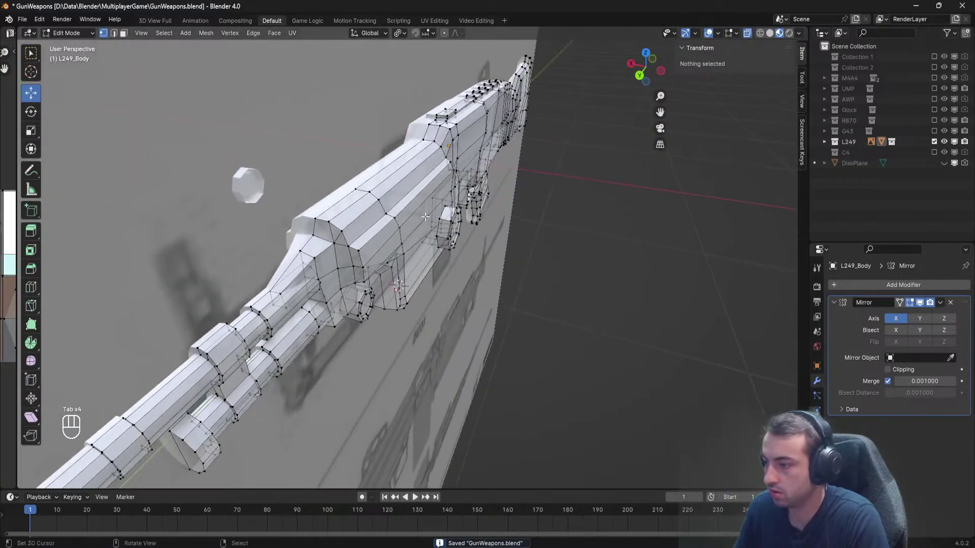
{"action": "scroll", "coordinate": [356, 214], "scroll_direction": "up", "scroll_amount": 2}
{"action": "key", "text": "a"}
{"action": "key", "text": "a"}
{"action": "middle_click_drag", "start_coordinate": [350, 307], "coordinate": [419, 244], "text": "shift"}
{"action": "scroll", "coordinate": [420, 243], "scroll_direction": "up", "scroll_amount": 3}
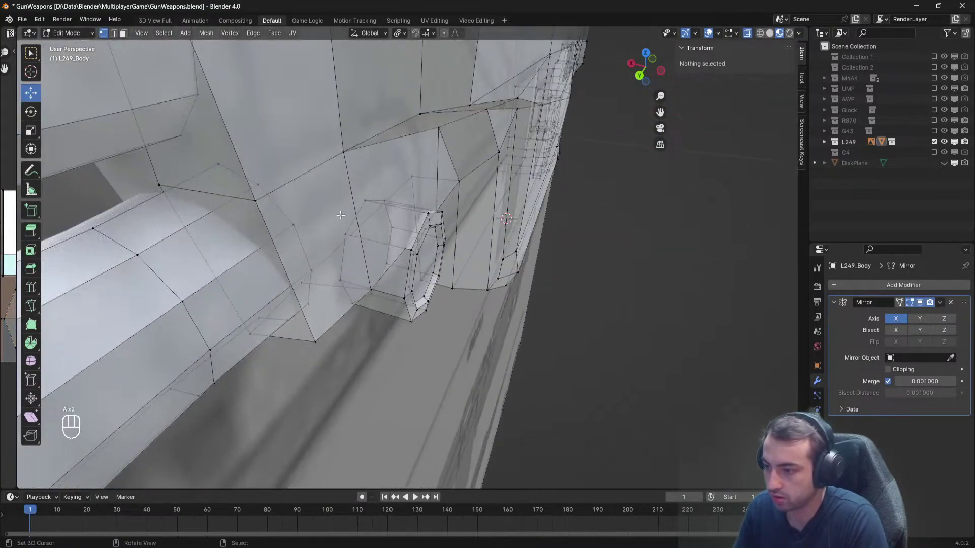
{"action": "left_click", "coordinate": [372, 249]}
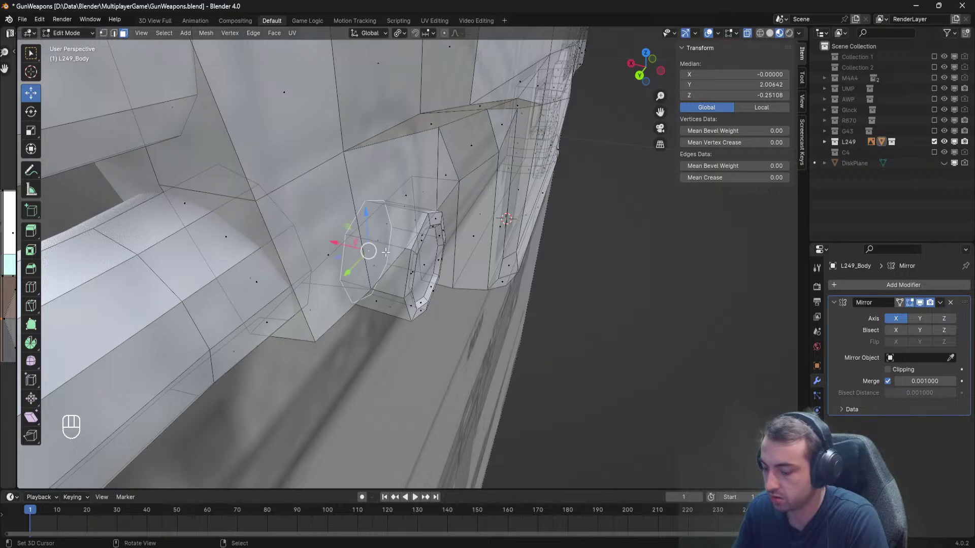
{"action": "key", "text": "x"}
{"action": "left_click", "coordinate": [385, 252]}
{"action": "scroll", "coordinate": [391, 264], "scroll_direction": "down", "scroll_amount": 5}
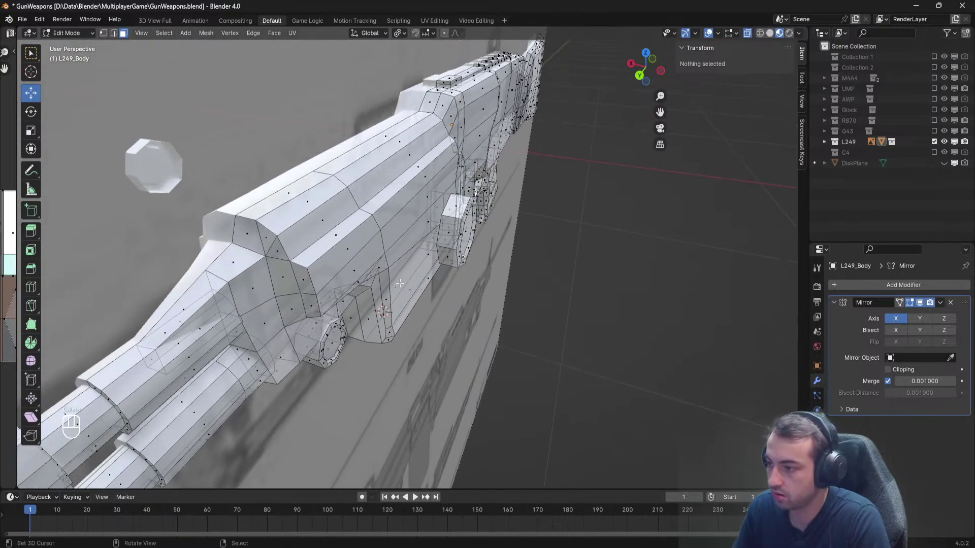
Select the whole detached cylinder copy and move it about 0.498 along X, back onto the handguard's upper side.
{"action": "key", "text": "a"}
{"action": "key", "text": "a"}
{"action": "key", "text": "l"}
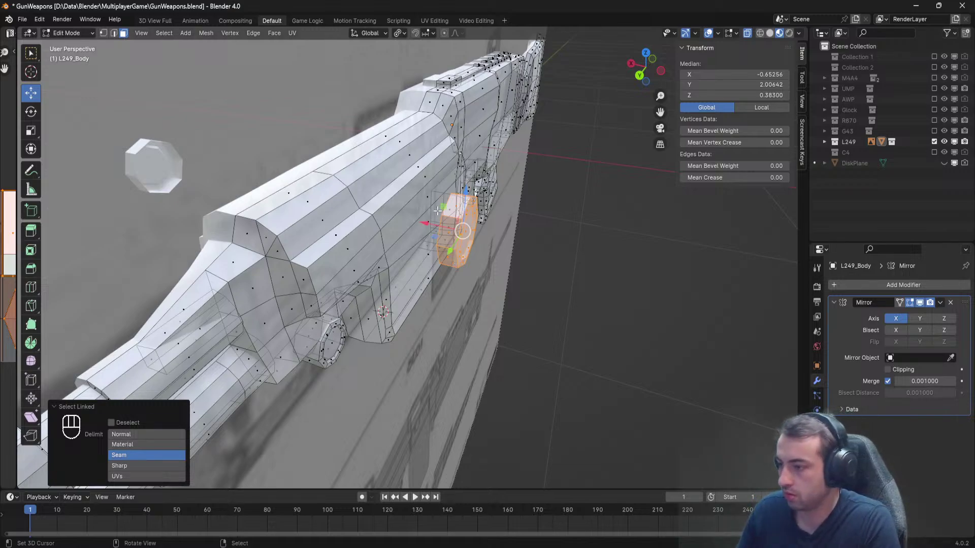
{"action": "left_click_drag", "start_coordinate": [415, 226], "coordinate": [294, 198]}
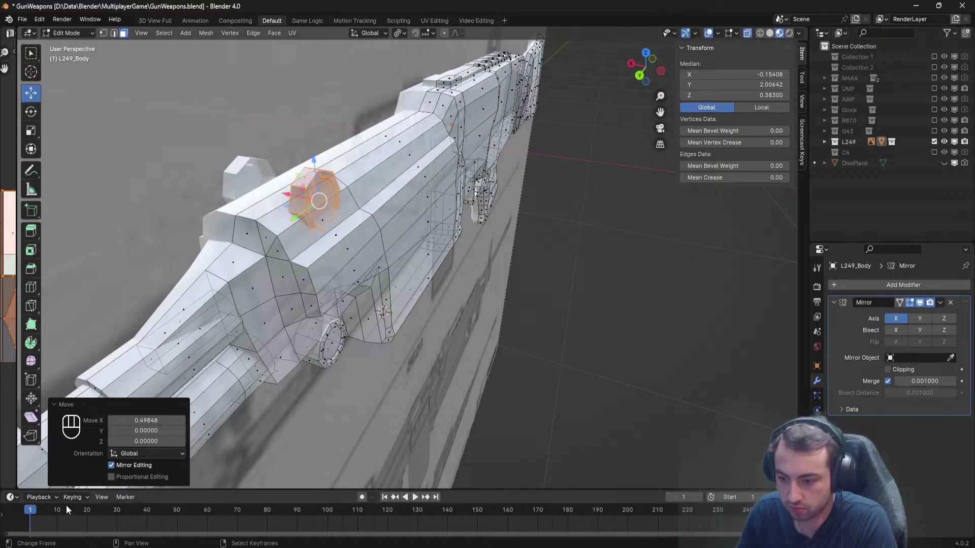
Check the handguard's vent holes in the M249 picture in the browser, and scale the cylinder copy to 0.38 in Blender.
{"action": "mouse_move", "coordinate": [109, 547]}
{"action": "left_click", "coordinate": [164, 510]}
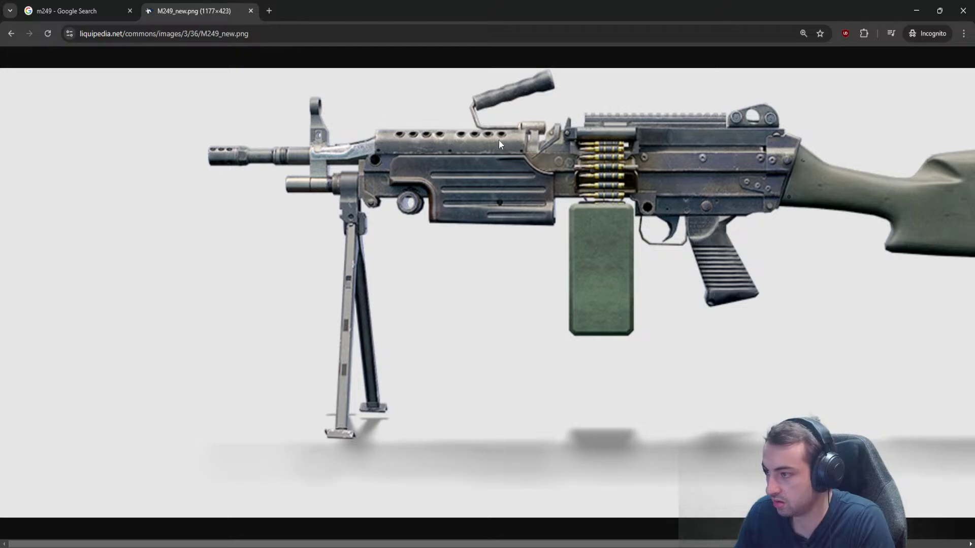
{"action": "left_click", "coordinate": [916, 11]}
{"action": "scroll", "coordinate": [405, 196], "scroll_direction": "up", "scroll_amount": 3}
{"action": "middle_click_drag", "start_coordinate": [405, 196], "coordinate": [518, 237], "text": "shift"}
{"action": "key", "text": "alt+Tab"}
{"action": "key", "text": "alt+Tab"}
{"action": "key", "text": "s"}
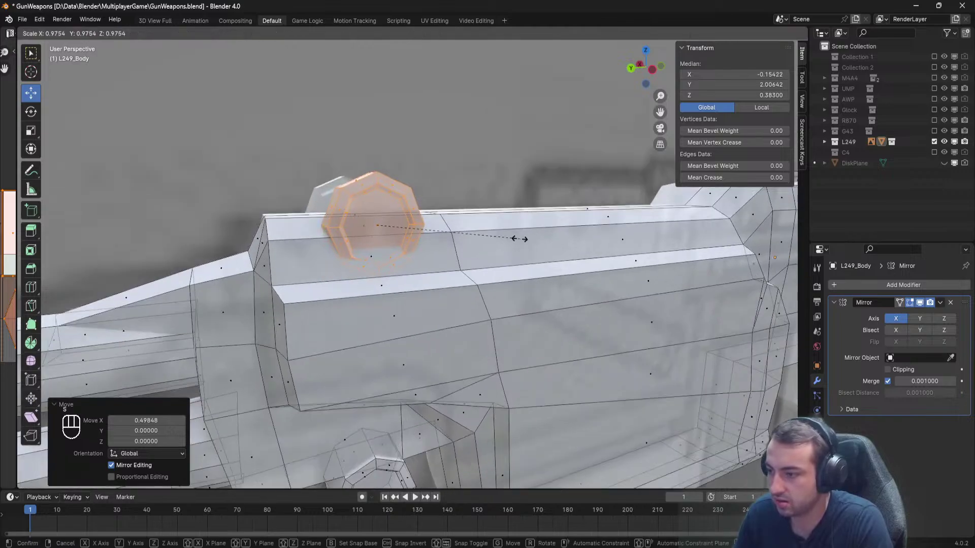
{"action": "left_click", "coordinate": [438, 224]}
{"action": "middle_click_drag", "start_coordinate": [438, 224], "coordinate": [447, 242]}
{"action": "scroll", "coordinate": [446, 243], "scroll_direction": "up", "scroll_amount": 5}
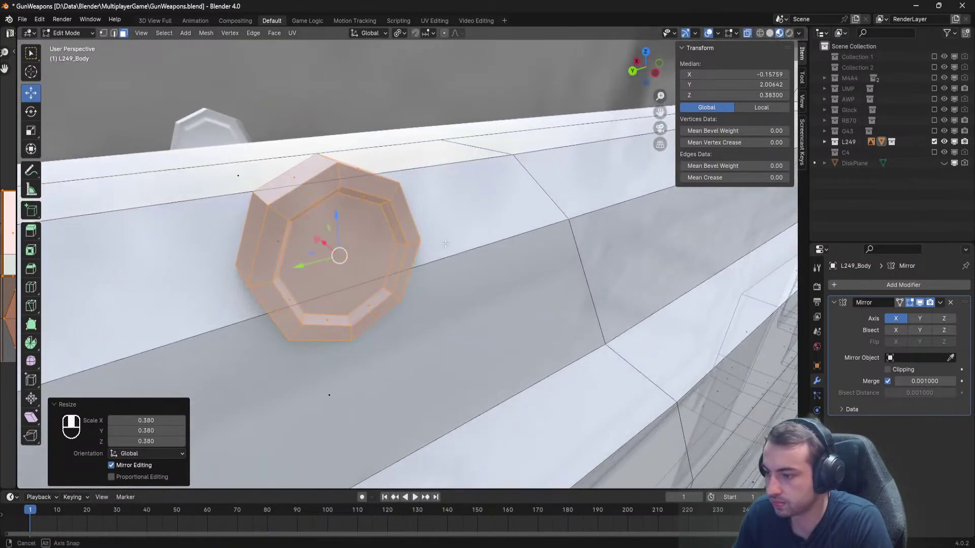
Compare with the M249 picture once more and slightly enlarge the recessed face inside the small cylinder to thin its rim.
{"action": "key", "text": "alt+Tab"}
{"action": "key", "text": "alt+Tab"}
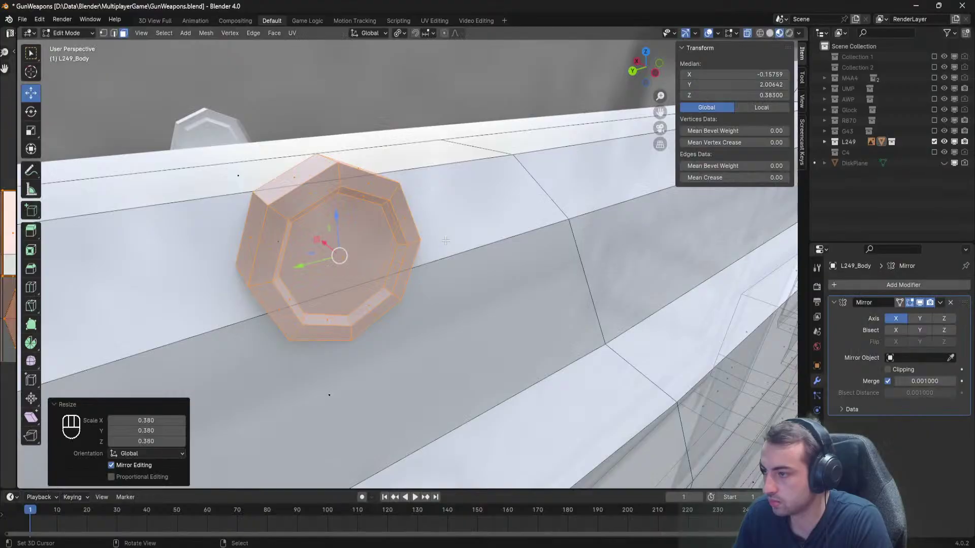
{"action": "mouse_move", "coordinate": [447, 239]}
{"action": "middle_mouse_down"}
{"action": "mouse_move", "coordinate": [584, 233]}
{"action": "mouse_move", "coordinate": [282, 224]}
{"action": "mouse_move", "coordinate": [455, 244]}
{"action": "middle_mouse_up"}
{"action": "scroll", "coordinate": [282, 216], "scroll_direction": "up", "scroll_amount": 3}
{"action": "scroll", "coordinate": [455, 244], "scroll_direction": "up", "scroll_amount": 1}
{"action": "right_click", "coordinate": [364, 211]}
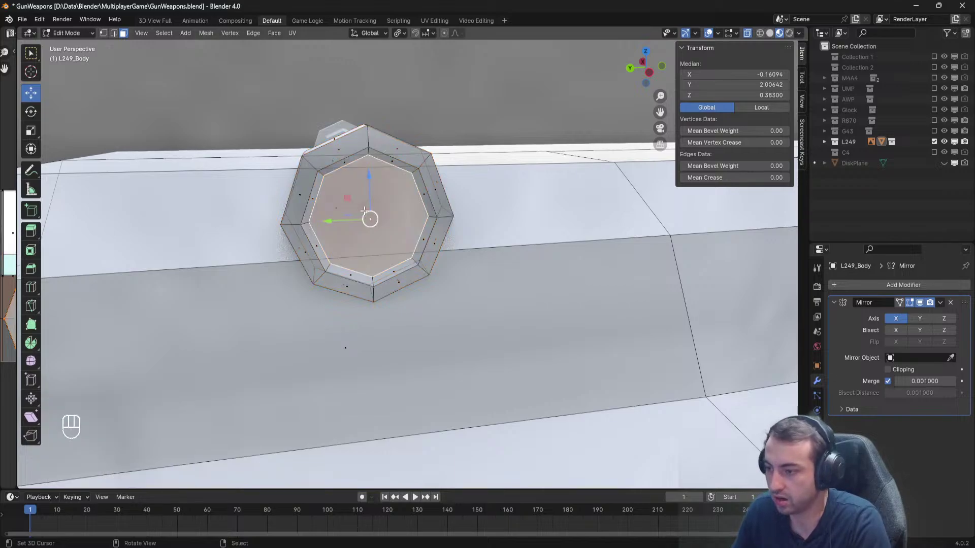
{"action": "key", "text": "s"}
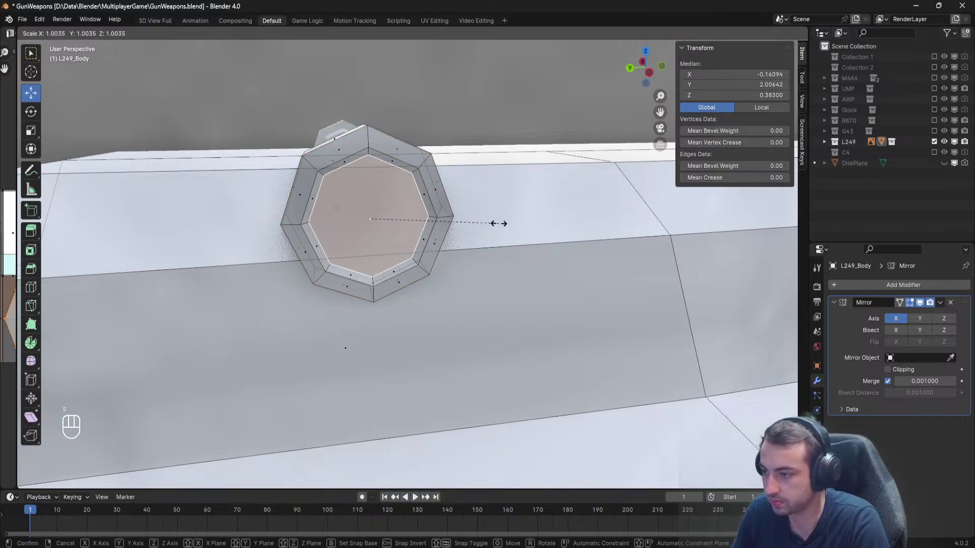
{"action": "left_click", "coordinate": [504, 223]}
Select the whole small cylinder and rotate it about 50.3° around Y to follow the handguard's upper bevel.
{"action": "middle_click_drag", "start_coordinate": [504, 223], "coordinate": [561, 245]}
{"action": "key", "text": "a"}
{"action": "key", "text": "l"}
{"action": "key", "text": "r"}
{"action": "key", "text": "x"}
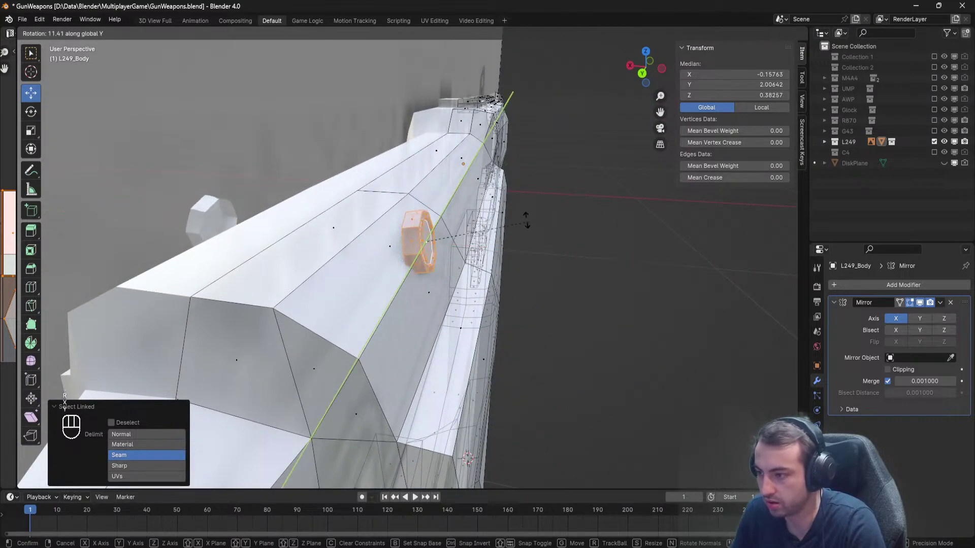
{"action": "left_click", "coordinate": [463, 195]}
Sink the small cylinder about 0.036 along X into the handguard and fine-tune its tilt around Y to match the bevel.
{"action": "key", "text": "alt+Tab"}
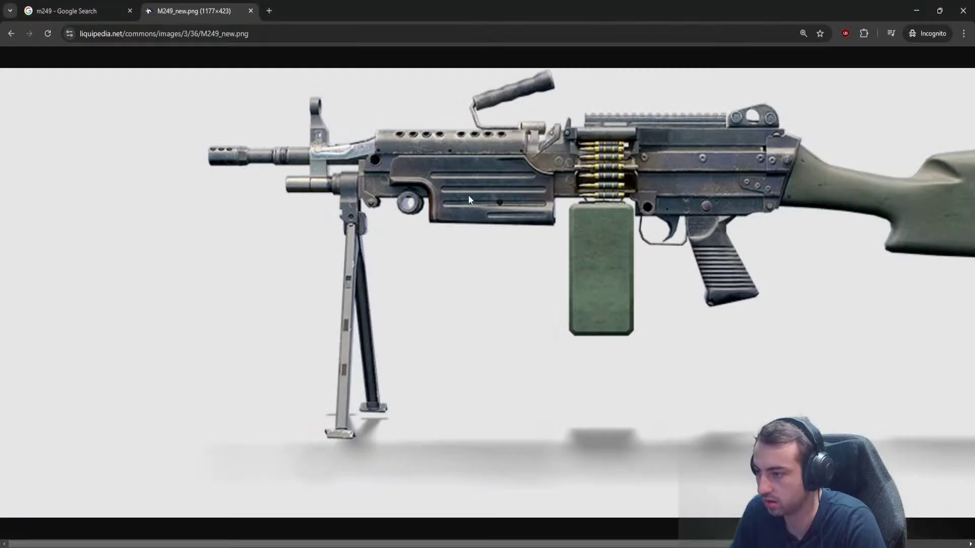
{"action": "key", "text": "alt+Tab"}
{"action": "key", "text": "g"}
{"action": "key", "text": "x"}
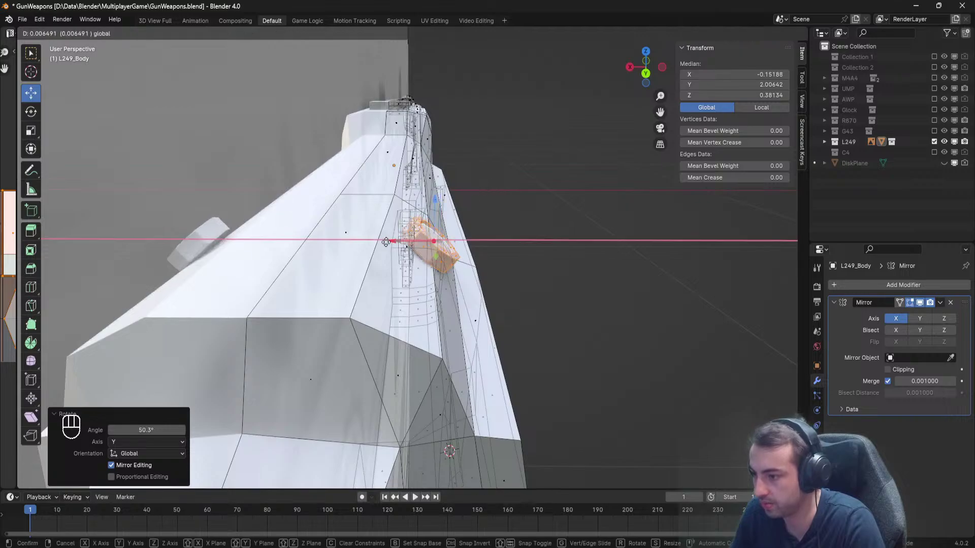
{"action": "left_click", "coordinate": [370, 240]}
{"action": "middle_click_drag", "start_coordinate": [369, 240], "coordinate": [542, 232]}
{"action": "key", "text": "r"}
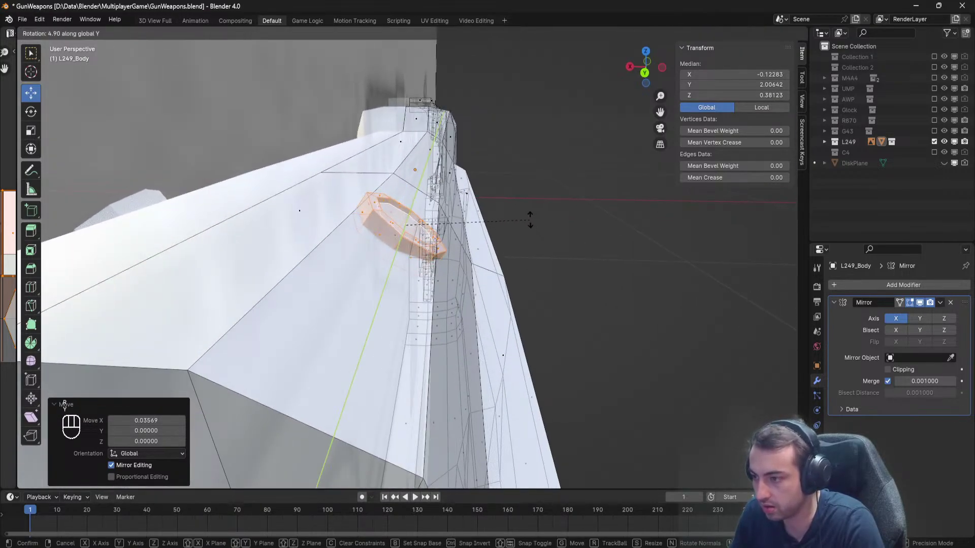
{"action": "left_click", "coordinate": [495, 216]}
{"action": "left_click_drag", "start_coordinate": [360, 228], "coordinate": [362, 228]}
Inspect the small vent-hole cylinder's size and fit on the handguard from the side in Object Mode.
{"action": "middle_click_drag", "start_coordinate": [362, 228], "coordinate": [244, 220]}
{"action": "key", "text": "Tab"}
{"action": "scroll", "coordinate": [345, 223], "scroll_direction": "down", "scroll_amount": 11}
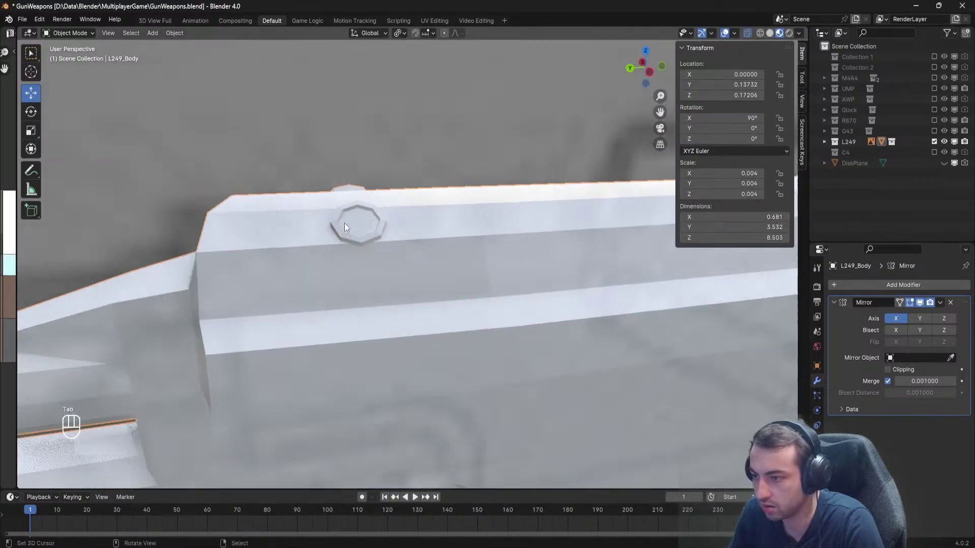
{"action": "scroll", "coordinate": [349, 220], "scroll_direction": "up", "scroll_amount": 5}
{"action": "scroll", "coordinate": [365, 216], "scroll_direction": "down", "scroll_amount": 5}
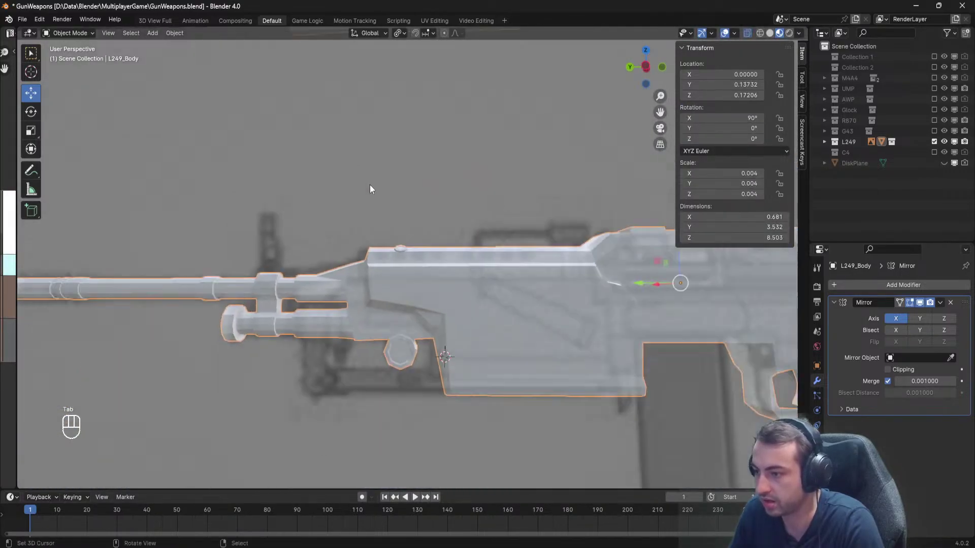
{"action": "scroll", "coordinate": [383, 200], "scroll_direction": "up", "scroll_amount": 6}
{"action": "key", "text": "Tab"}
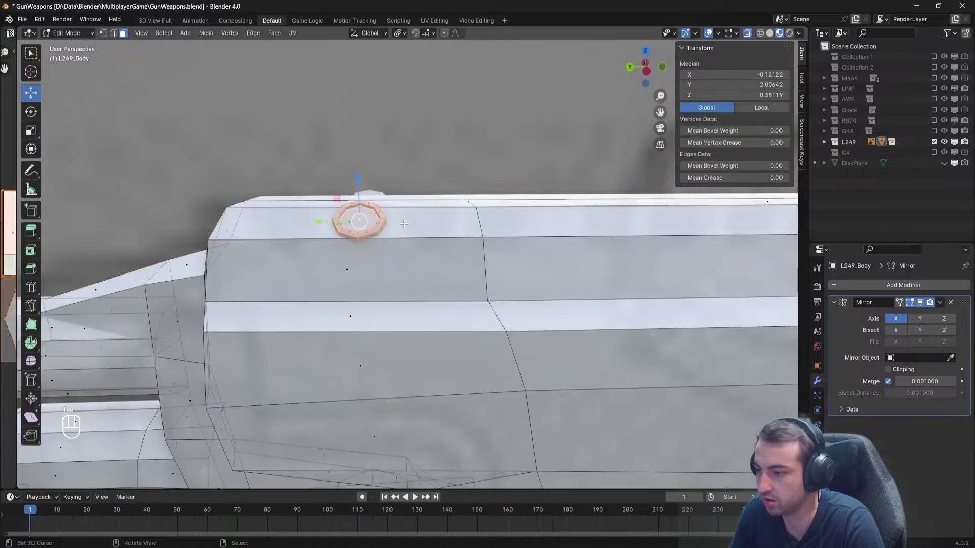
Duplicate the small vent-hole cylinder and move the copy about 0.2 rearward along Y on the handguard's bevel.
{"action": "middle_click_drag", "start_coordinate": [388, 227], "coordinate": [356, 281]}
{"action": "key", "text": "shift+d"}
{"action": "key", "text": "g"}
{"action": "key", "text": "y"}
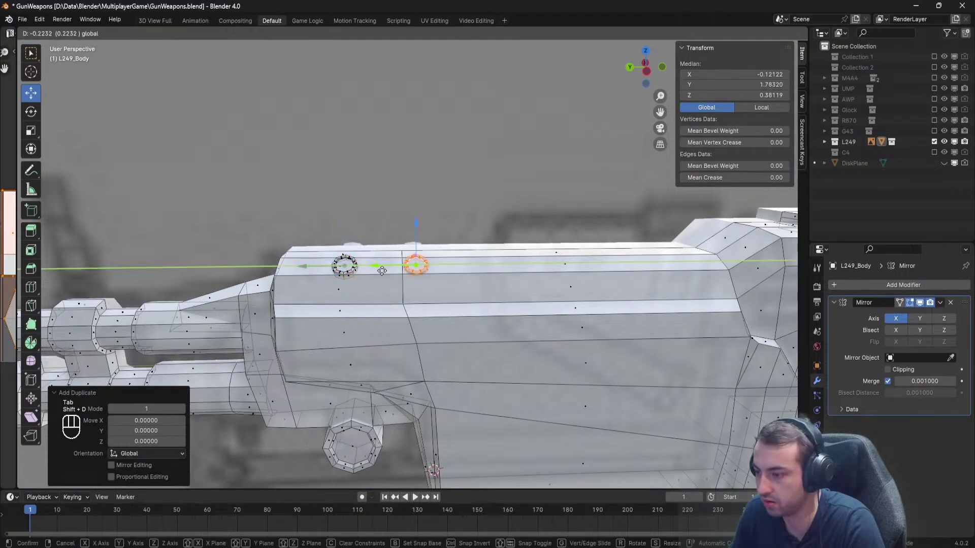
{"action": "left_click", "coordinate": [375, 267]}
{"action": "key", "text": "Tab"}
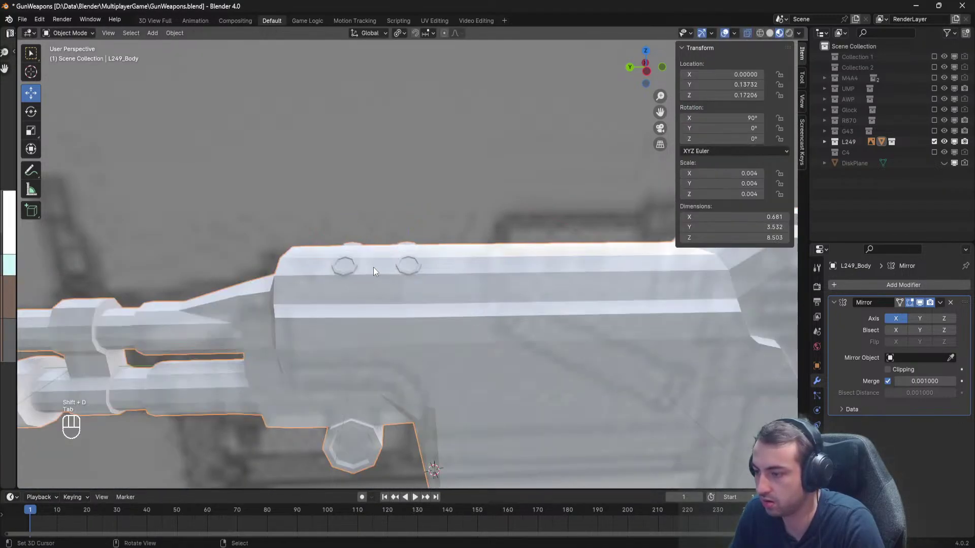
{"action": "key", "text": "Tab"}
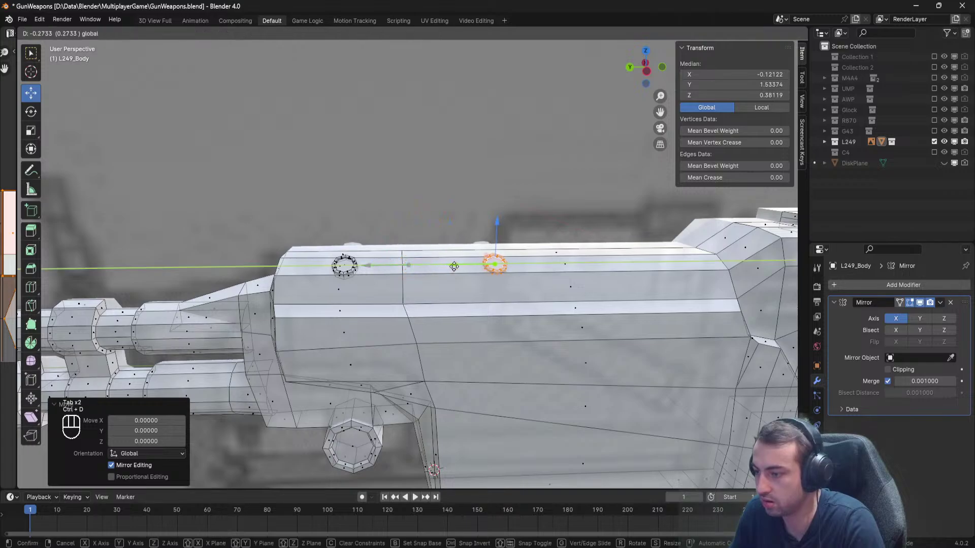
Duplicate the small vent-hole cylinder three more times rearward along Y, spacing the copies about 0.22 apart on the handguard's bevel.
{"action": "key", "text": "ctrl+z"}
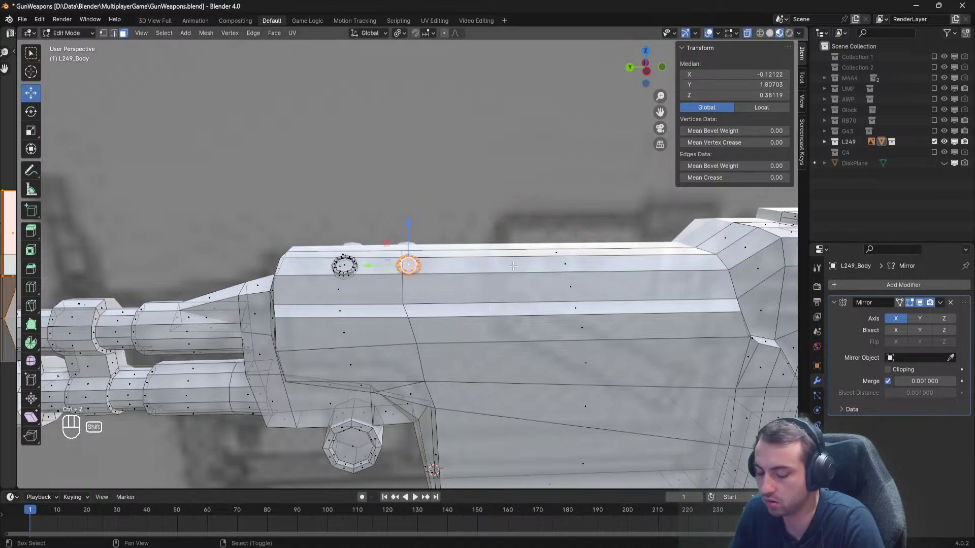
{"action": "key", "text": "shift+d"}
{"action": "key", "text": "y"}
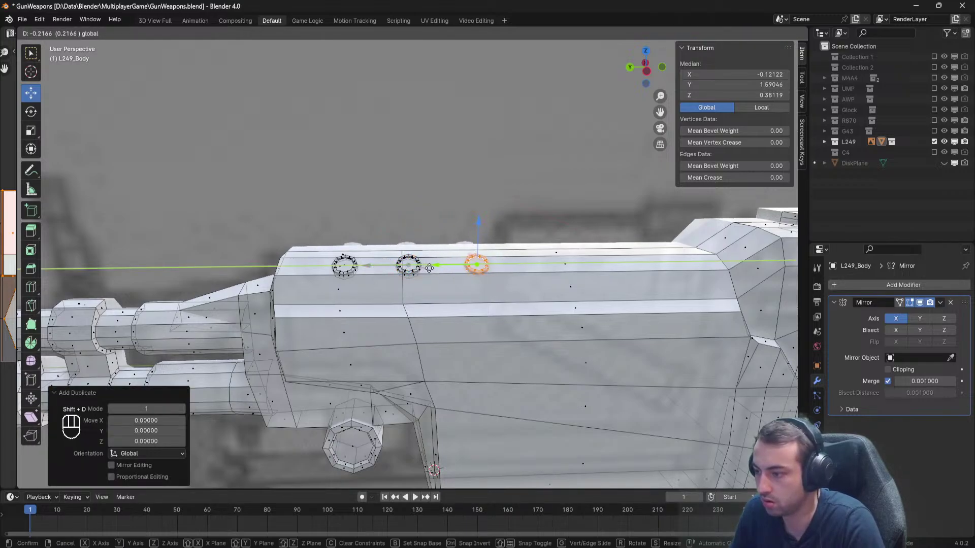
{"action": "left_click", "coordinate": [429, 269]}
{"action": "key", "text": "shift+d"}
{"action": "key", "text": "y"}
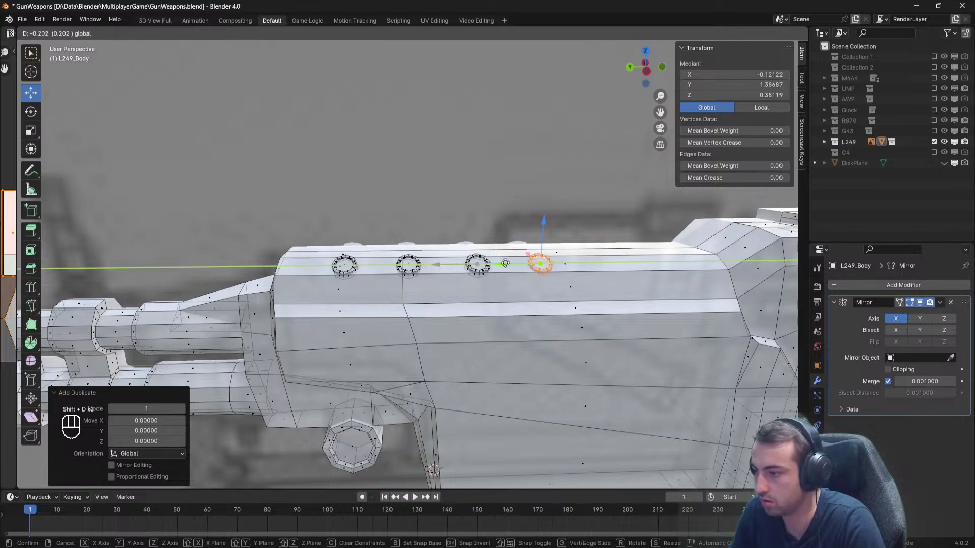
{"action": "left_click_drag", "start_coordinate": [505, 263], "coordinate": [511, 263]}
{"action": "middle_click_drag", "start_coordinate": [511, 260], "coordinate": [361, 265], "text": "shift"}
{"action": "key", "text": "shift+d"}
{"action": "right_click", "coordinate": [360, 264]}
{"action": "left_click_drag", "start_coordinate": [360, 265], "coordinate": [451, 264]}
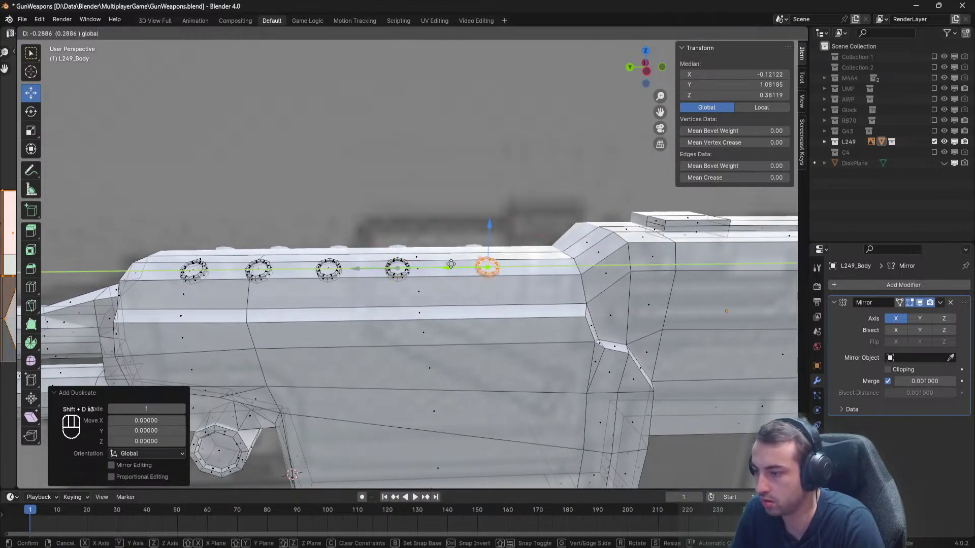
{"action": "left_click", "coordinate": [431, 265]}
Examine the row of five vent-hole cylinders along the handguard in Object Mode from near and far.
{"action": "key", "text": "Tab"}
{"action": "scroll", "coordinate": [436, 258], "scroll_direction": "down", "scroll_amount": 5}
{"action": "scroll", "coordinate": [437, 257], "scroll_direction": "up", "scroll_amount": 5}
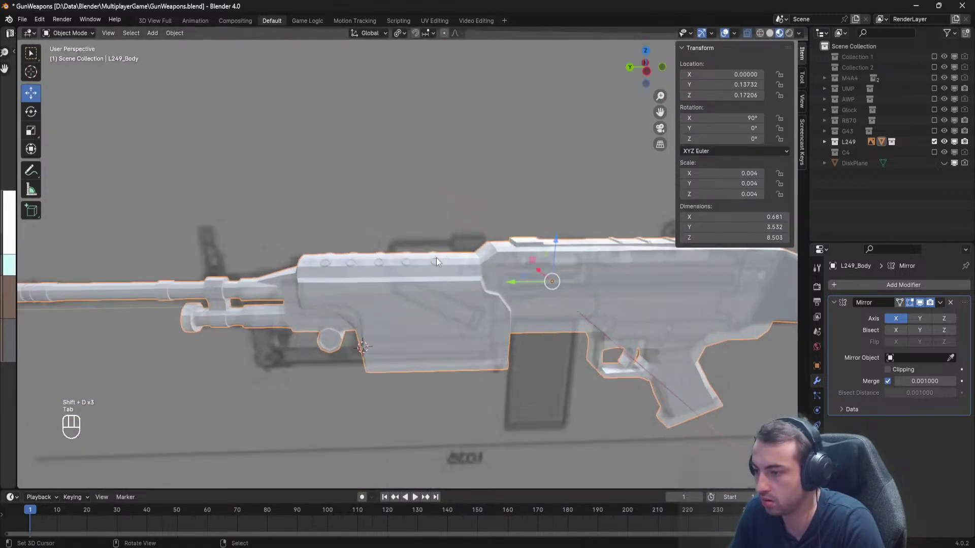
{"action": "mouse_move", "coordinate": [371, 264]}
{"action": "middle_mouse_down"}
{"action": "mouse_move", "coordinate": [471, 243]}
{"action": "mouse_move", "coordinate": [415, 256]}
{"action": "mouse_move", "coordinate": [322, 248]}
{"action": "mouse_move", "coordinate": [558, 243]}
{"action": "mouse_move", "coordinate": [362, 254]}
{"action": "middle_mouse_up"}
{"action": "scroll", "coordinate": [407, 248], "scroll_direction": "down", "scroll_amount": 5}
{"action": "scroll", "coordinate": [316, 242], "scroll_direction": "down", "scroll_amount": 4}
{"action": "scroll", "coordinate": [370, 255], "scroll_direction": "up", "scroll_amount": 6}
{"action": "scroll", "coordinate": [362, 254], "scroll_direction": "up", "scroll_amount": 3}
Undo the vent-hole duplicates and the small cylinder's scaling and placement, back to the large octagonal cylinder.
{"action": "key", "text": "Tab"}
{"action": "key", "text": "ctrl+z"}
{"action": "key", "text": "ctrl+z"}
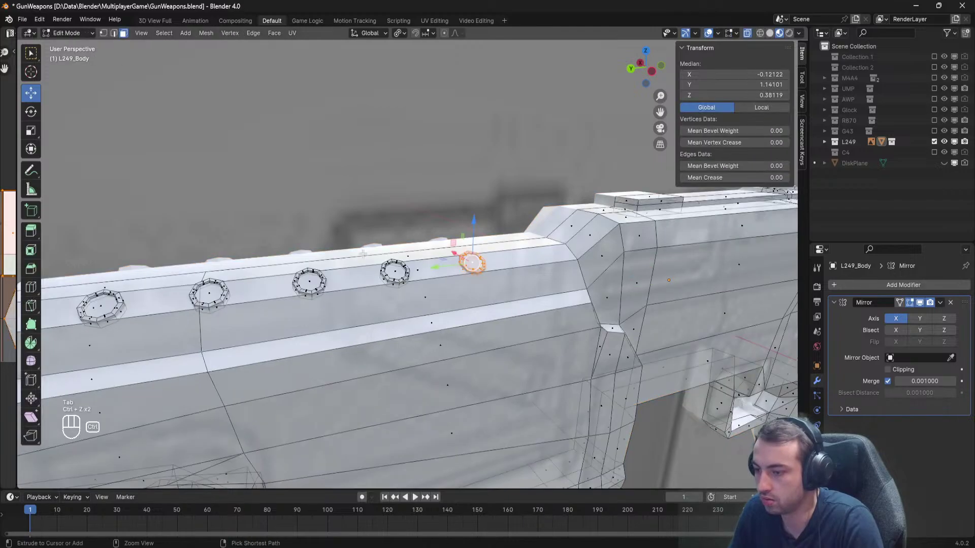
{"action": "key", "text": "ctrl+z"}
{"action": "key", "text": "ctrl+z"}
{"action": "key", "text": "ctrl+z"}
{"action": "key", "text": "ctrl+z"}
{"action": "key", "text": "ctrl+z"}
{"action": "key", "text": "ctrl+z"}
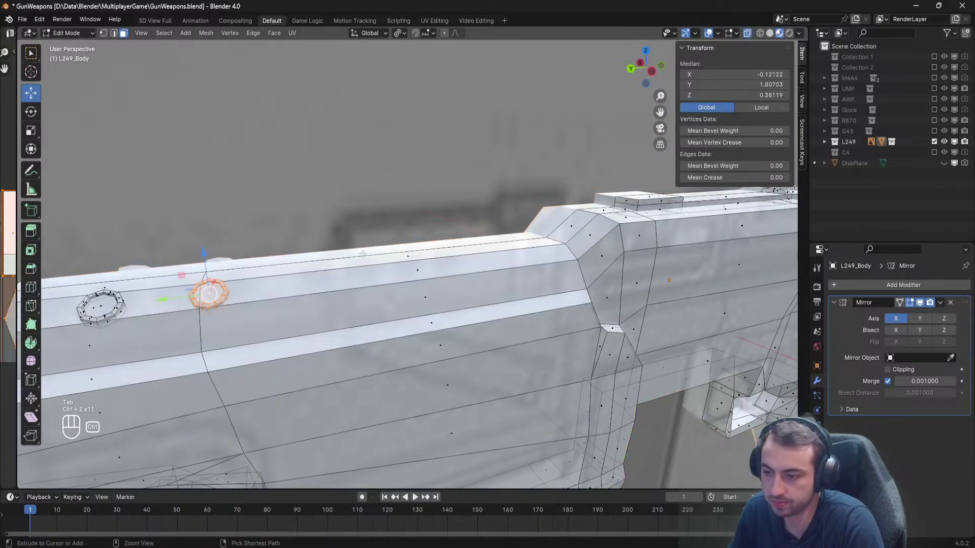
{"action": "key", "text": "ctrl+z"}
{"action": "key", "text": "ctrl+z"}
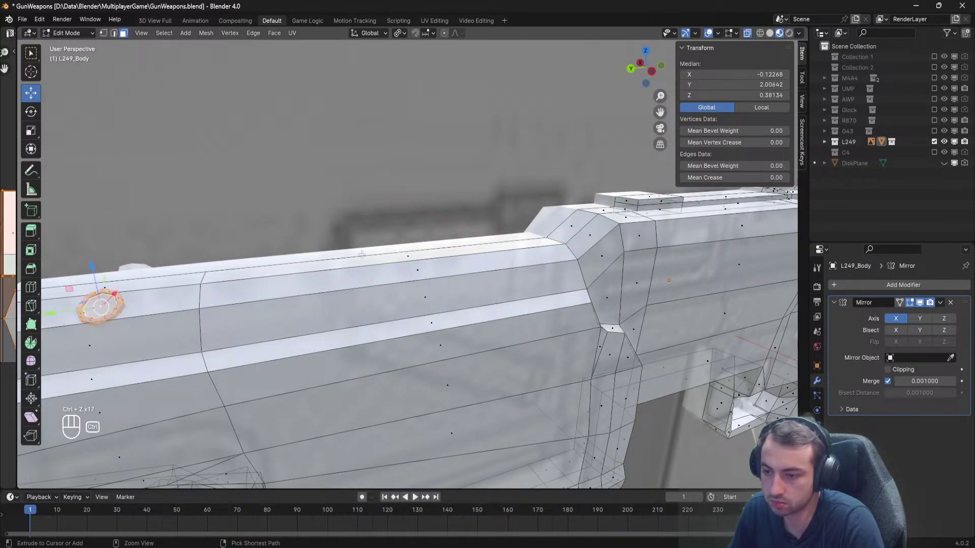
{"action": "key", "text": "ctrl+z"}
{"action": "key", "text": "ctrl+z"}
{"action": "key", "text": "ctrl+z"}
{"action": "key", "text": "ctrl+z"}
{"action": "key", "text": "ctrl+z"}
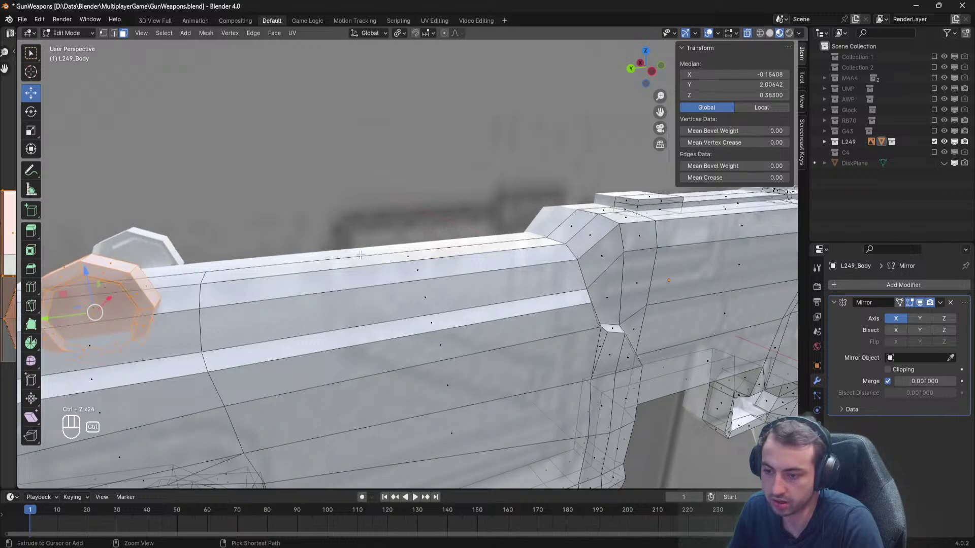
Delete the whole octagonal cylinder from the handguard's front and save the file.
{"action": "scroll", "coordinate": [358, 255], "scroll_direction": "down", "scroll_amount": 2}
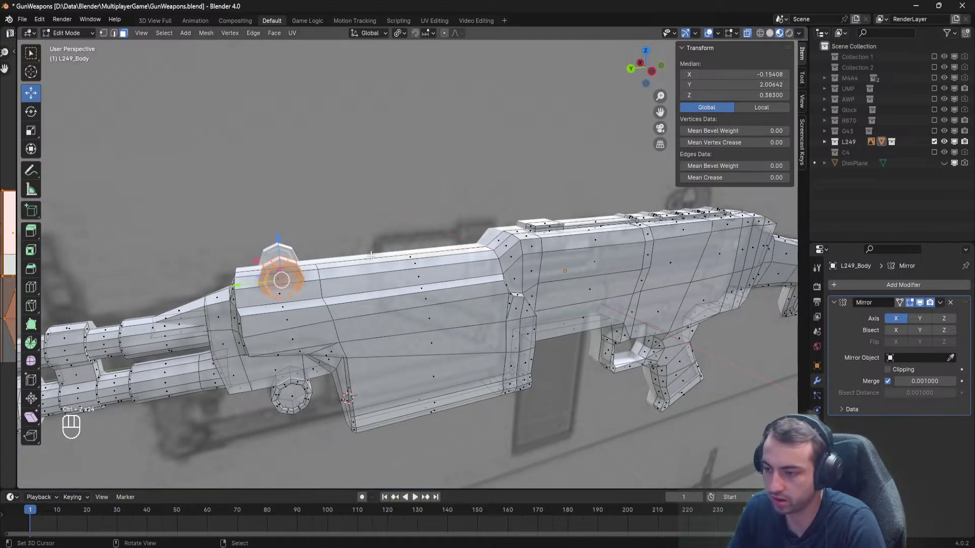
{"action": "scroll", "coordinate": [370, 256], "scroll_direction": "up", "scroll_amount": 4}
{"action": "middle_click_drag", "start_coordinate": [256, 258], "coordinate": [310, 305]}
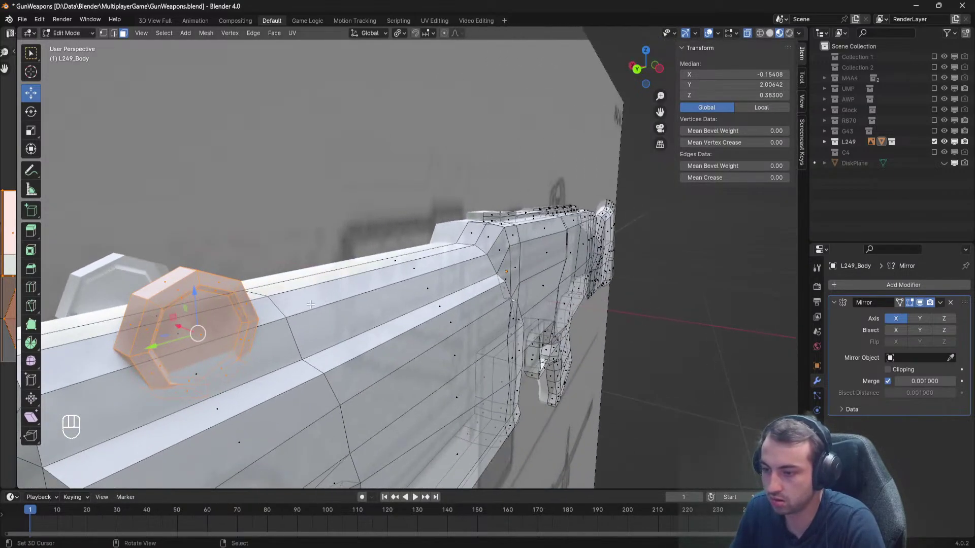
{"action": "key", "text": "a"}
{"action": "middle_click_drag", "start_coordinate": [238, 316], "coordinate": [308, 298], "text": "shift"}
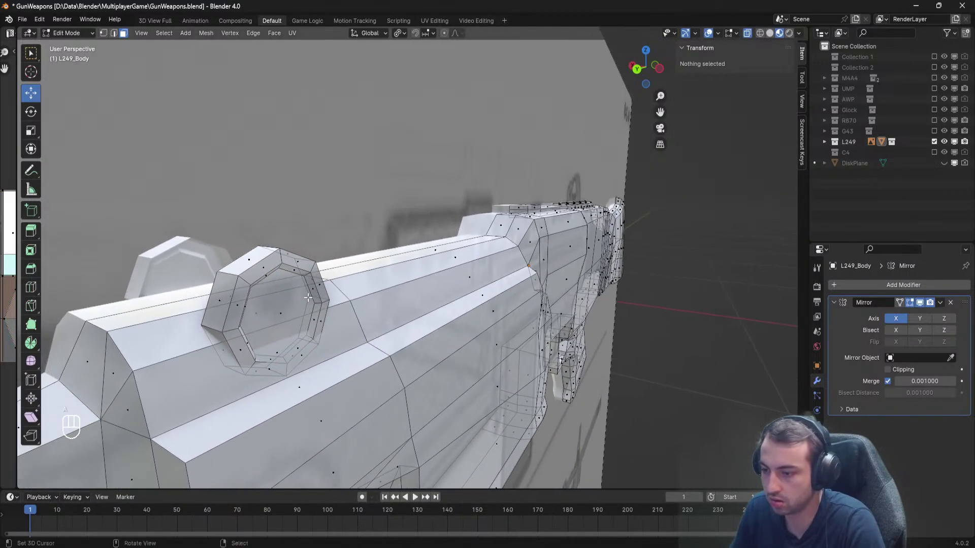
{"action": "key", "text": "l"}
{"action": "key", "text": "Delete"}
{"action": "left_click", "coordinate": [328, 280]}
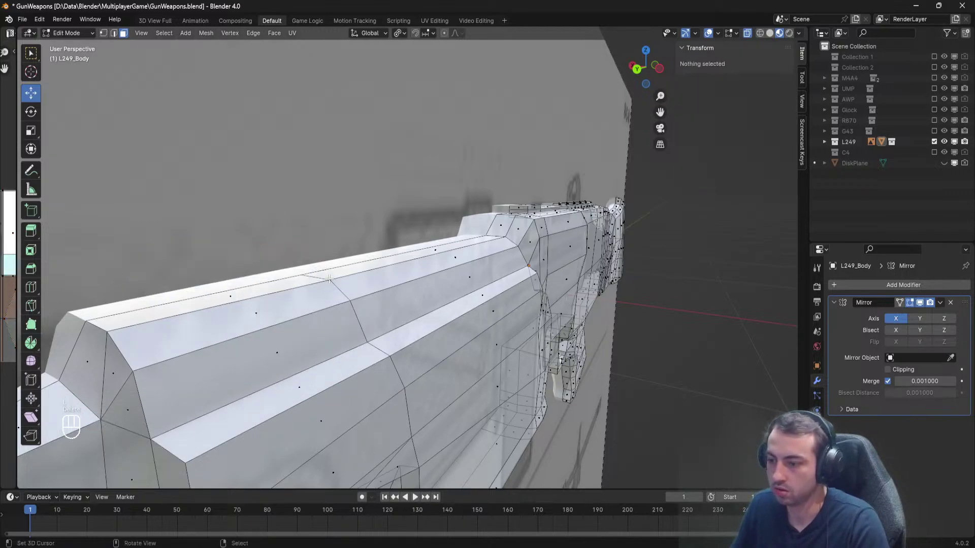
{"action": "middle_click_drag", "start_coordinate": [329, 280], "coordinate": [365, 282]}
{"action": "scroll", "coordinate": [366, 282], "scroll_direction": "down", "scroll_amount": 2}
{"action": "key", "text": "ctrl+s"}
{"action": "scroll", "coordinate": [394, 285], "scroll_direction": "up", "scroll_amount": 2}
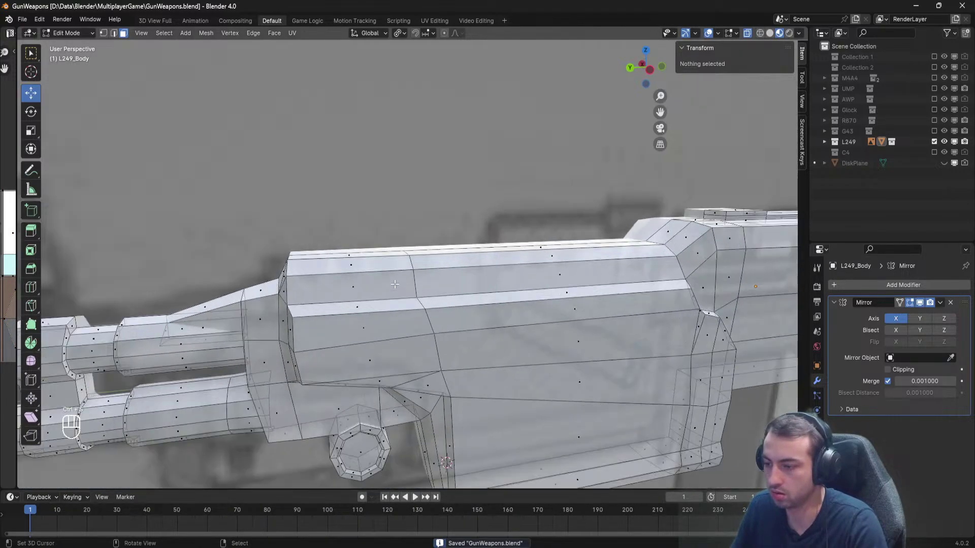
Add a cylinder with 6 vertices to the body mesh.
{"action": "key", "text": "F3"}
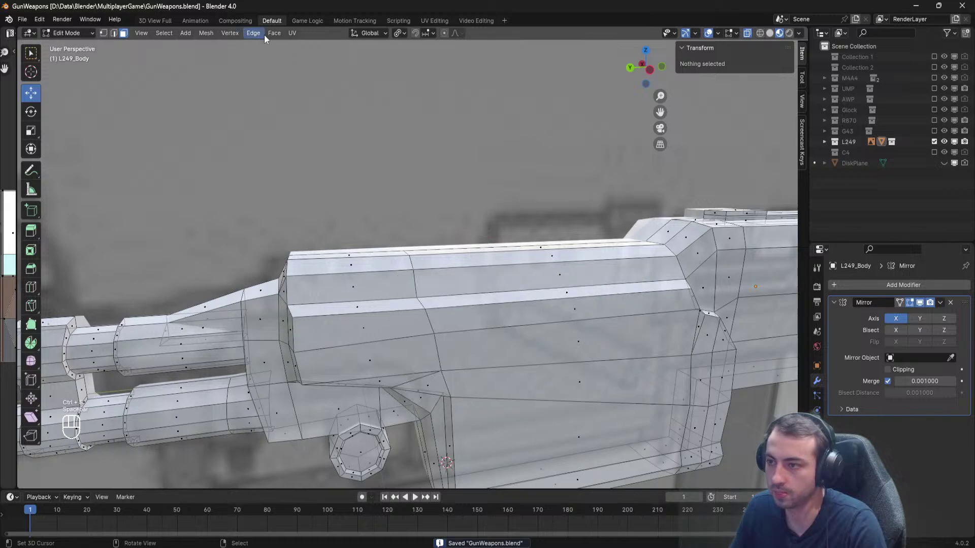
{"action": "left_click", "coordinate": [186, 33]}
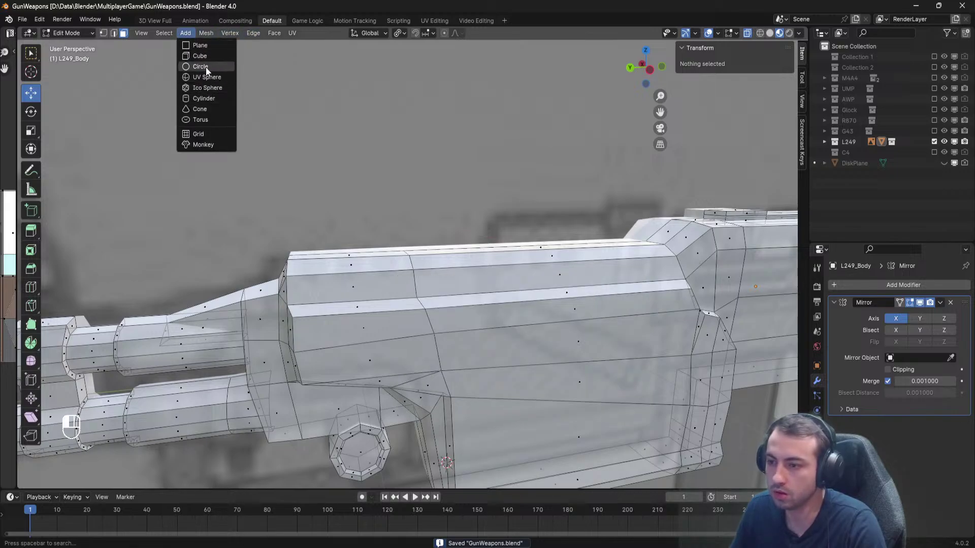
{"action": "left_click", "coordinate": [203, 99]}
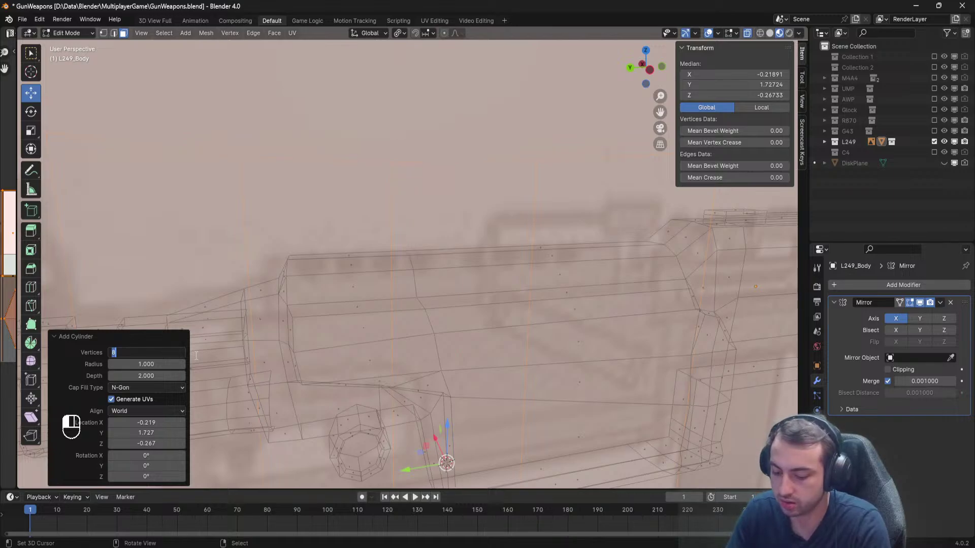
{"action": "key", "text": "Return"}
{"action": "scroll", "coordinate": [406, 191], "scroll_direction": "down", "scroll_amount": 6}
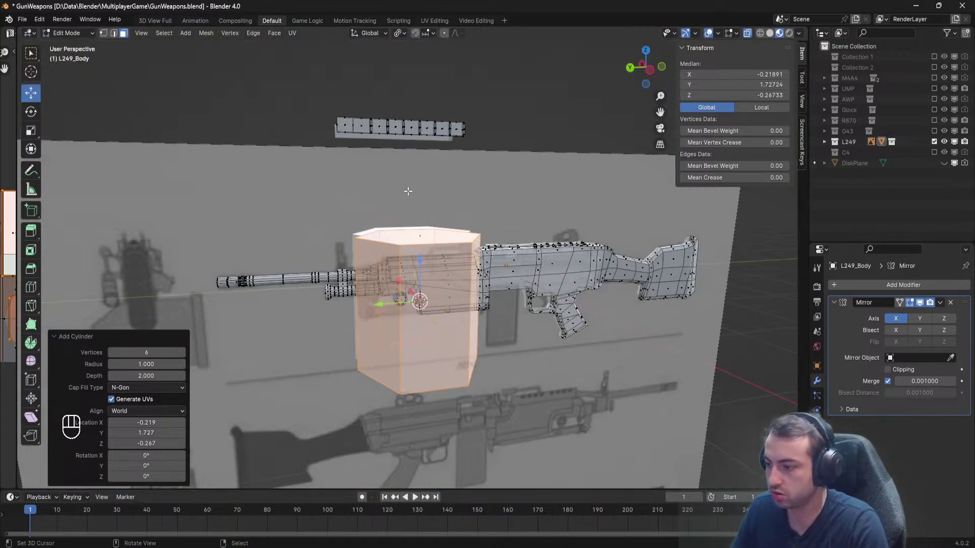
Rotate the hexagonal cylinder 90° around the global Y axis so its flat ends face sideways.
{"action": "middle_click_drag", "start_coordinate": [406, 191], "coordinate": [593, 286]}
{"action": "key", "text": "r"}
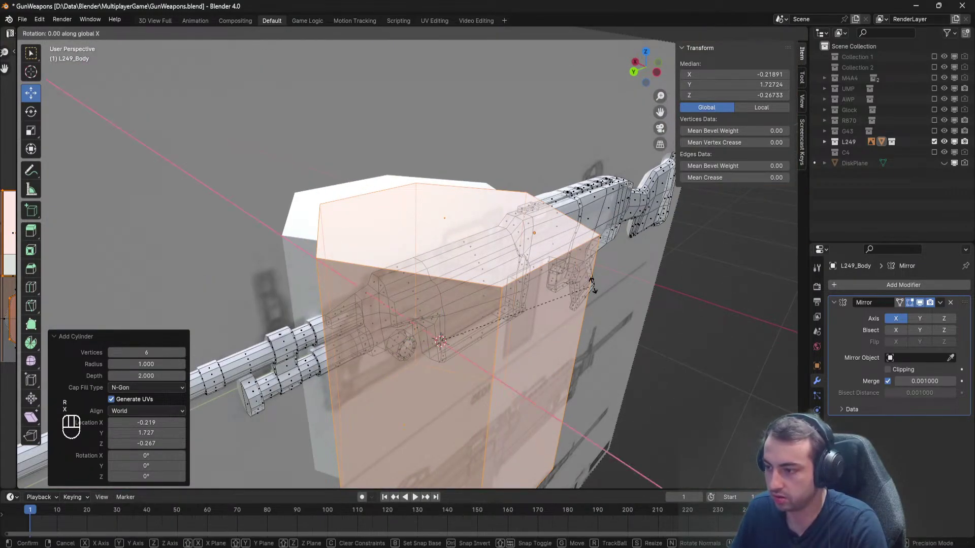
{"action": "key", "text": "9"}
{"action": "key", "text": "0"}
{"action": "key", "text": "Return"}
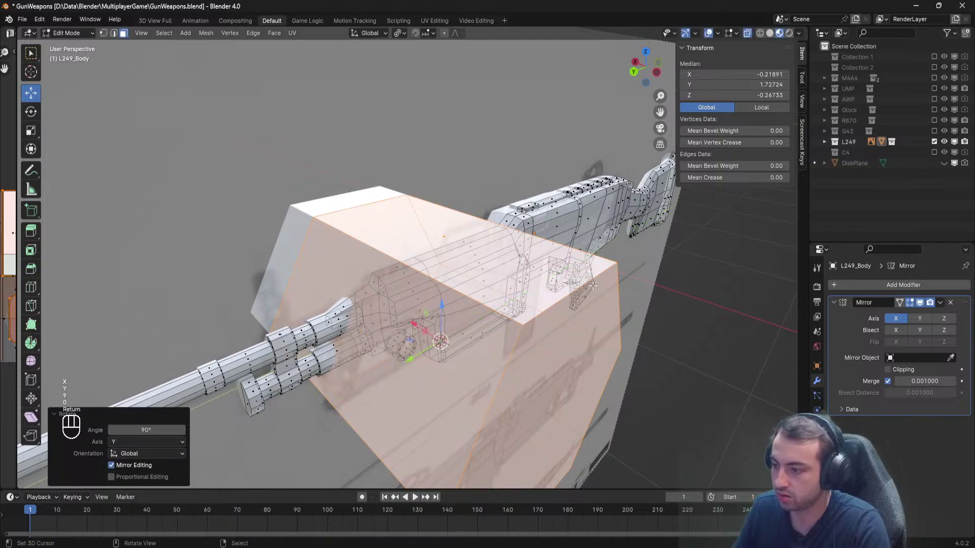
Scale down the hexagonal cylinder and raise it about 0.685 along Z to the handguard's upper edge.
{"action": "key", "text": "s"}
{"action": "left_click", "coordinate": [468, 325]}
{"action": "left_click_drag", "start_coordinate": [441, 307], "coordinate": [442, 226]}
{"action": "middle_click_drag", "start_coordinate": [445, 226], "coordinate": [518, 239]}
Rotate the hexagonal cylinder 45° around the global Y axis to follow the handguard's upper bevel.
{"action": "scroll", "coordinate": [501, 233], "scroll_direction": "up", "scroll_amount": 5}
{"action": "type", "text": "ry"}
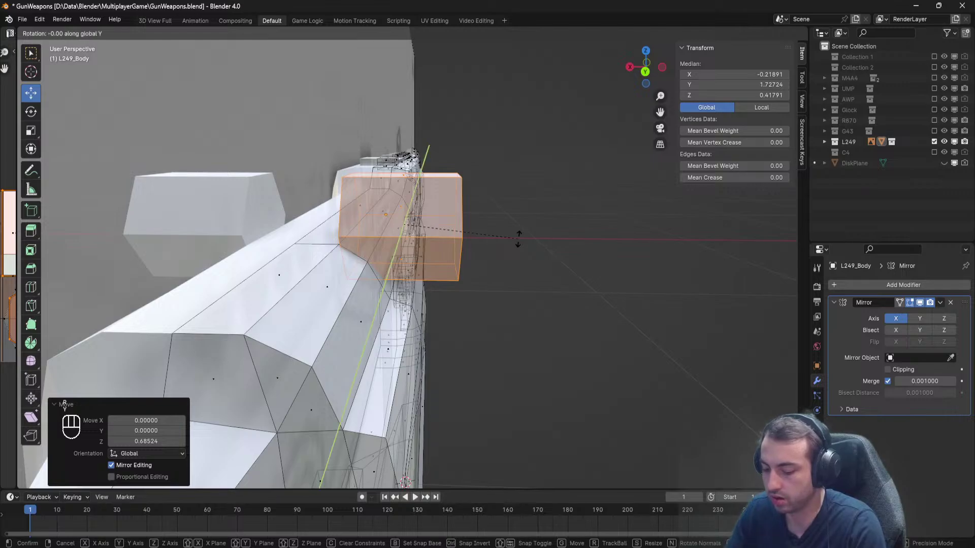
{"action": "type", "text": "45"}
{"action": "key", "text": "Return"}
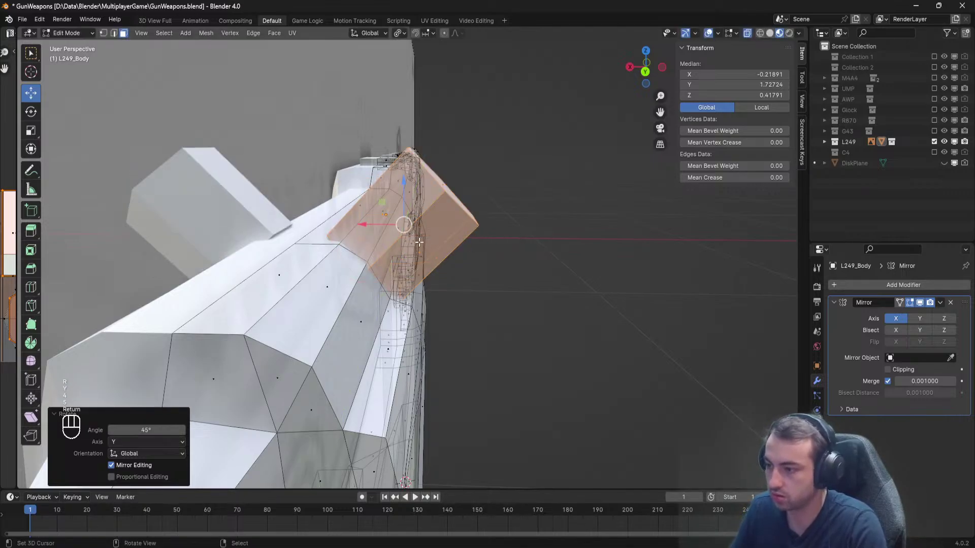
Shrink the hexagonal cylinder to vent-hole size and bring it onto the bevel, about 0.058 inward along X and 0.042 down along Z.
{"action": "left_click_drag", "start_coordinate": [360, 223], "coordinate": [333, 224]}
{"action": "key", "text": "s"}
{"action": "left_click", "coordinate": [402, 229]}
{"action": "middle_click_drag", "start_coordinate": [403, 229], "coordinate": [292, 234]}
{"action": "scroll", "coordinate": [413, 190], "scroll_direction": "up", "scroll_amount": 4}
{"action": "middle_click_drag", "start_coordinate": [412, 189], "coordinate": [469, 287], "text": "shift"}
{"action": "key", "text": "s"}
{"action": "left_click", "coordinate": [482, 290]}
{"action": "middle_click_drag", "start_coordinate": [418, 272], "coordinate": [488, 255]}
{"action": "left_click_drag", "start_coordinate": [407, 229], "coordinate": [402, 259]}
{"action": "middle_click_drag", "start_coordinate": [403, 259], "coordinate": [356, 254]}
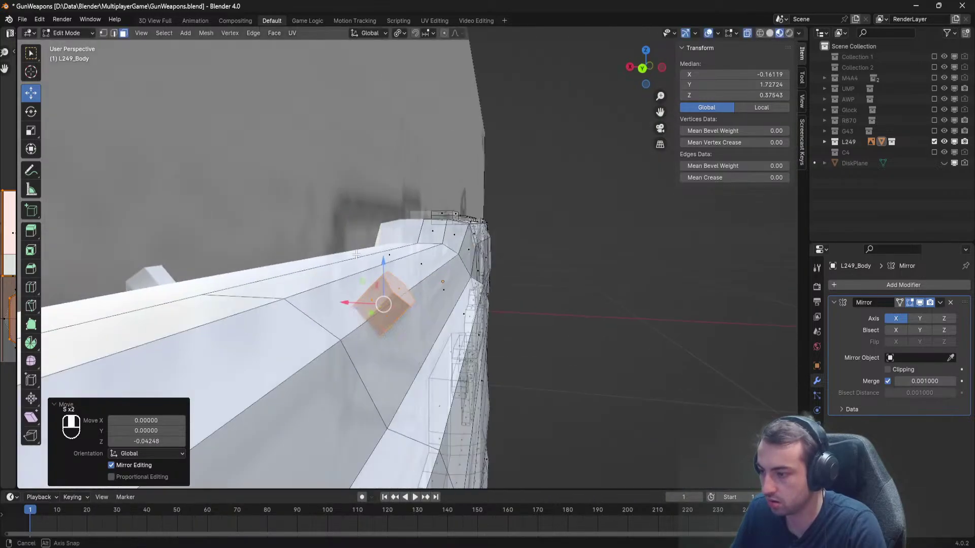
Sink the hexagonal cylinder into the handguard's bevel, shifting it about 0.037 inward along X and slightly up along Z.
{"action": "key", "text": "g"}
{"action": "key", "text": "x"}
{"action": "left_click", "coordinate": [346, 255]}
{"action": "key", "text": "g"}
{"action": "key", "text": "z"}
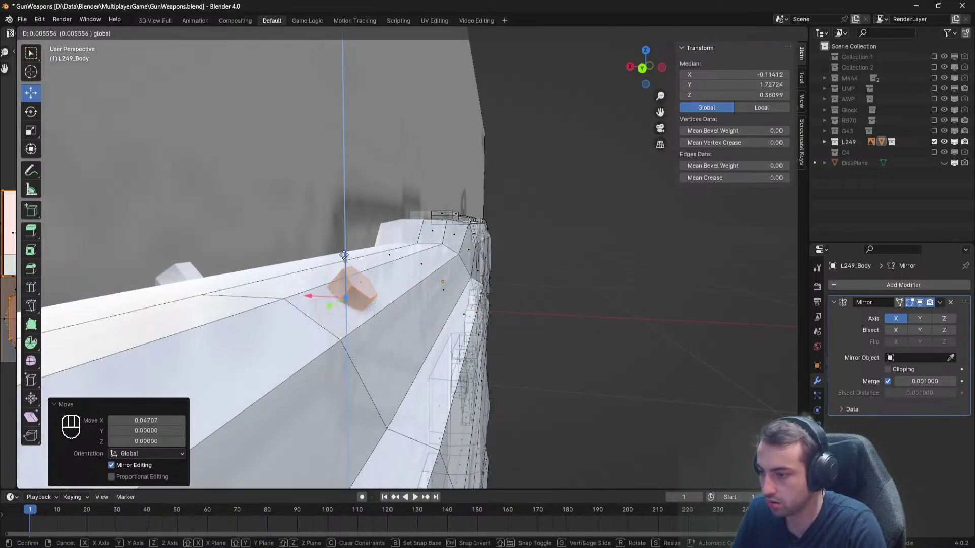
{"action": "left_click_drag", "start_coordinate": [344, 255], "coordinate": [344, 255]}
{"action": "middle_click_drag", "start_coordinate": [343, 254], "coordinate": [366, 257]}
{"action": "left_click_drag", "start_coordinate": [313, 303], "coordinate": [323, 304]}
{"action": "middle_click_drag", "start_coordinate": [323, 304], "coordinate": [361, 258]}
Fine-tune the hexagonal cylinder's depth in the bevel along Z and X, to about X -0.119 and Z 0.382.
{"action": "key", "text": "g"}
{"action": "key", "text": "z"}
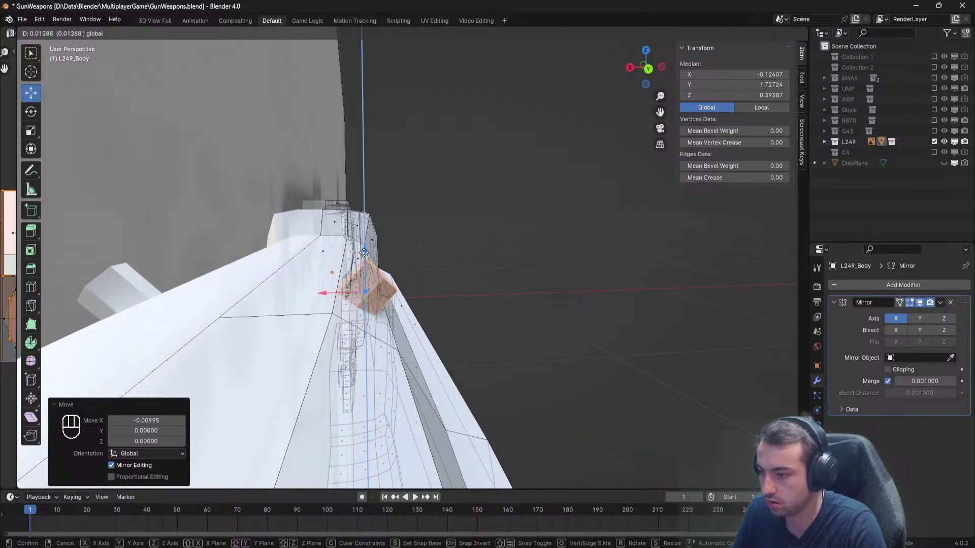
{"action": "left_click", "coordinate": [365, 254]}
{"action": "key", "text": "g"}
{"action": "key", "text": "x"}
{"action": "left_click", "coordinate": [371, 257]}
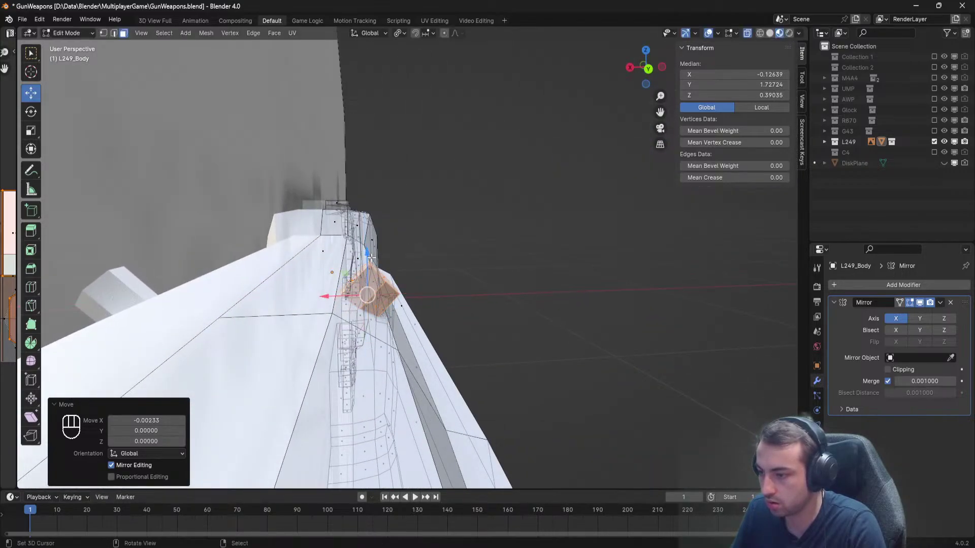
{"action": "left_click_drag", "start_coordinate": [364, 258], "coordinate": [363, 266]}
{"action": "left_click_drag", "start_coordinate": [327, 303], "coordinate": [319, 304]}
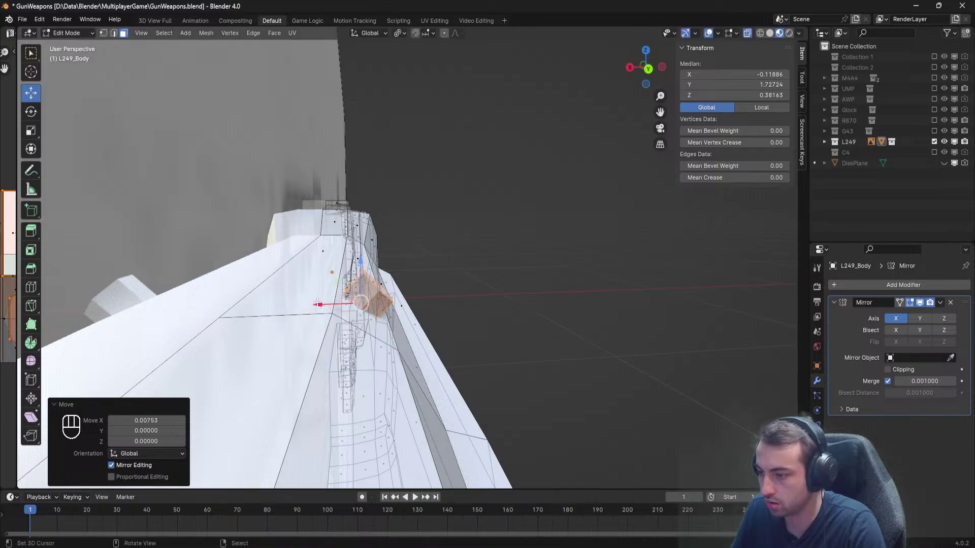
{"action": "middle_click_drag", "start_coordinate": [319, 304], "coordinate": [298, 326]}
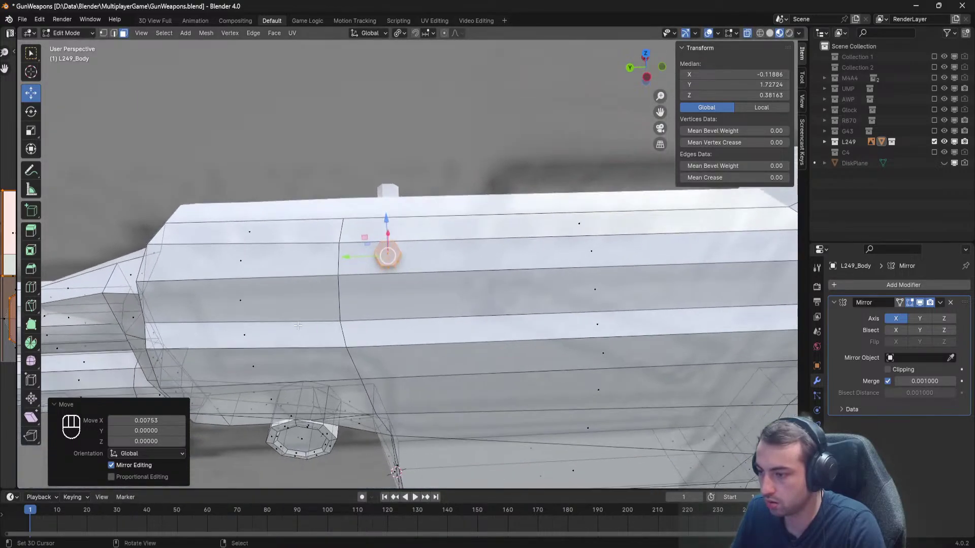
Move the hexagonal cylinder forward along Y to about 2.036 near the handguard's front, checking the hole layout in the browser's M249 photo.
{"action": "left_click_drag", "start_coordinate": [355, 257], "coordinate": [221, 255]}
{"action": "key", "text": "alt+Tab"}
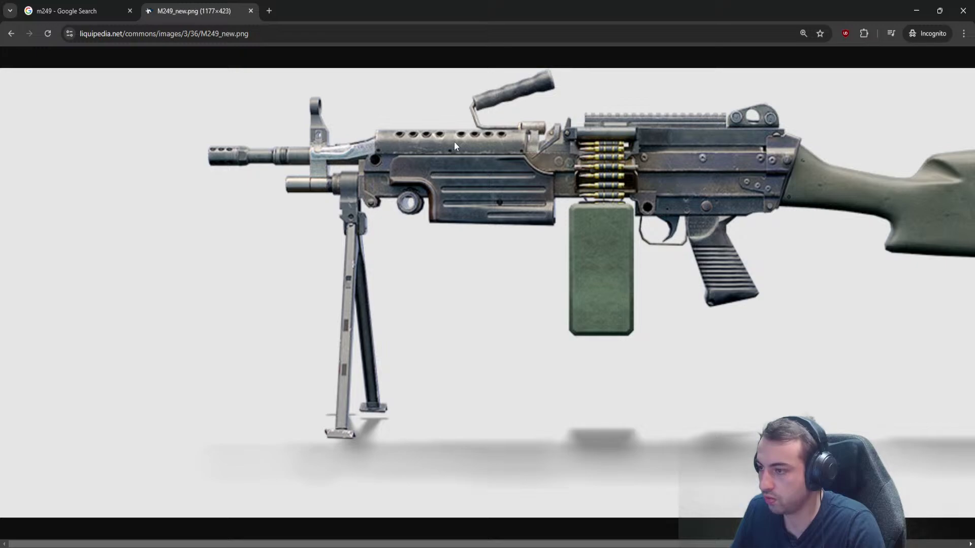
{"action": "key", "text": "alt+Tab"}
{"action": "middle_click_drag", "start_coordinate": [264, 254], "coordinate": [375, 258], "text": "shift"}
{"action": "left_click_drag", "start_coordinate": [331, 264], "coordinate": [306, 265]}
Duplicate the hexagonal cylinder three times rearward along Y, spacing the copies about 0.07 apart to form a row of four.
{"action": "scroll", "coordinate": [317, 262], "scroll_direction": "up", "scroll_amount": 4}
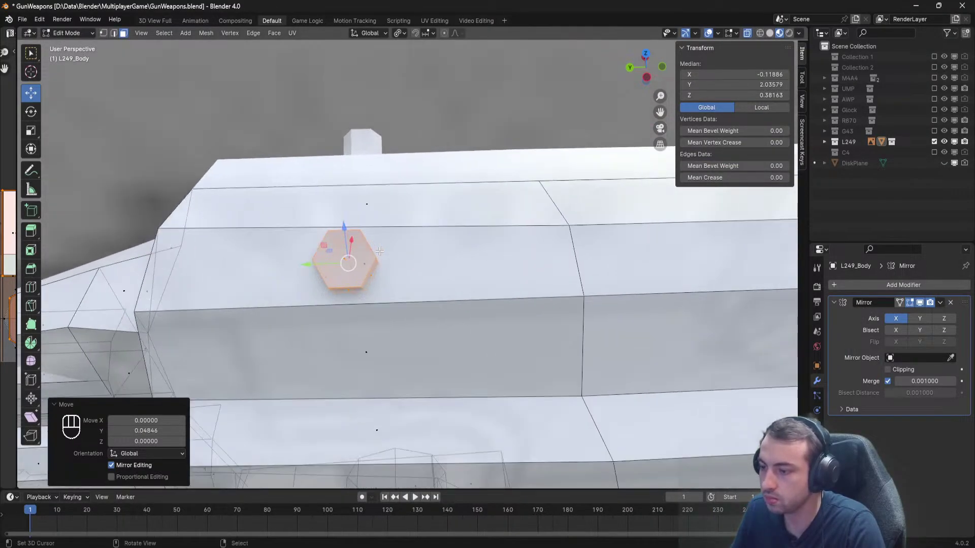
{"action": "key", "text": "shift+d"}
{"action": "key", "text": "y"}
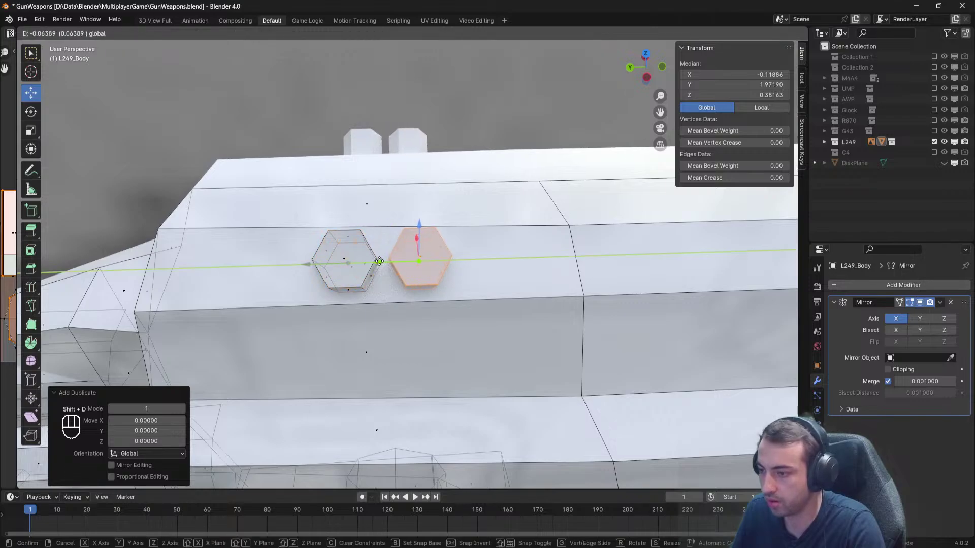
{"action": "left_click", "coordinate": [491, 257]}
{"action": "middle_click_drag", "start_coordinate": [491, 258], "coordinate": [441, 265], "text": "shift"}
{"action": "key", "text": "shift+d"}
{"action": "key", "text": "y"}
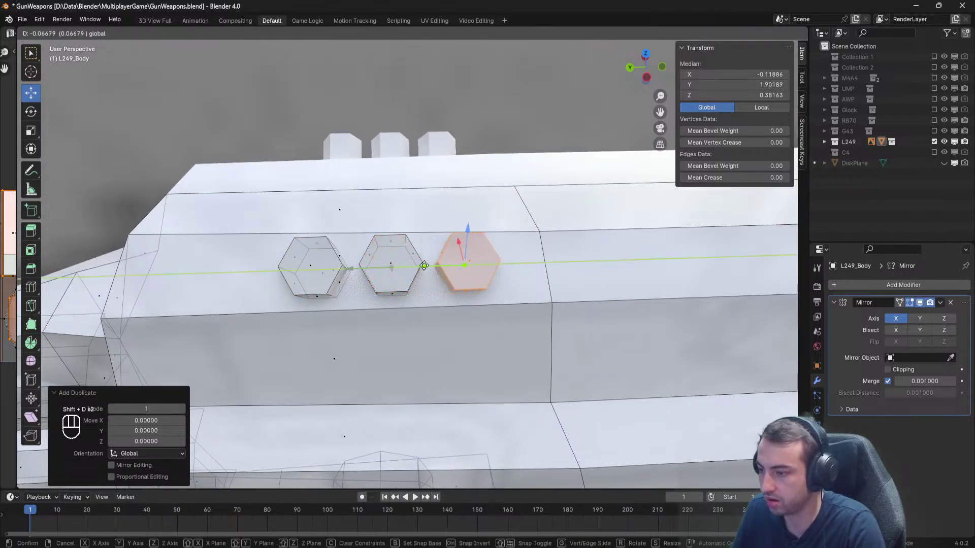
{"action": "left_click", "coordinate": [514, 267]}
{"action": "middle_click_drag", "start_coordinate": [514, 267], "coordinate": [396, 286], "text": "shift"}
{"action": "key", "text": "shift+d"}
{"action": "key", "text": "y"}
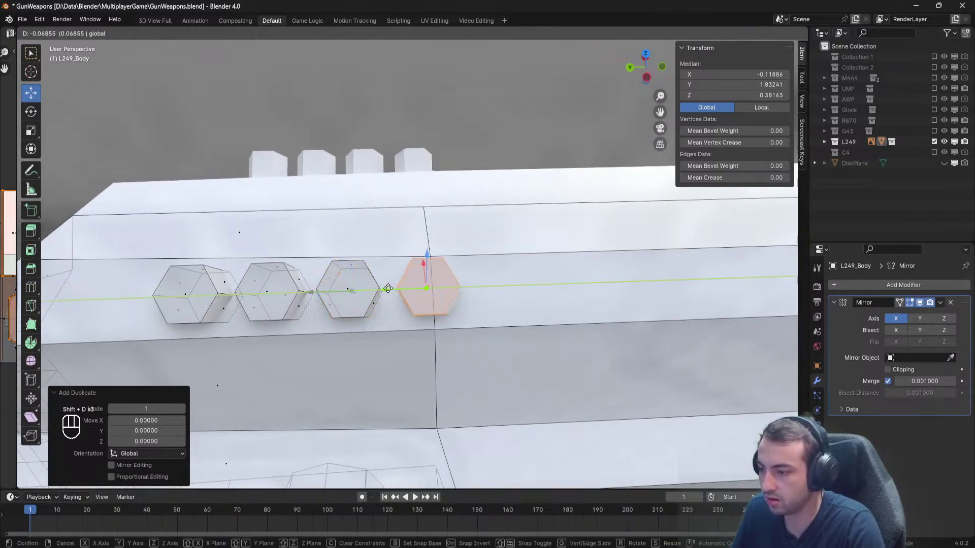
{"action": "left_click", "coordinate": [392, 288]}
Move the row of four hexagonal cylinders together about 0.04 rearward along Y on the handguard's bevel.
{"action": "scroll", "coordinate": [392, 288], "scroll_direction": "down", "scroll_amount": 3}
{"action": "key", "text": "alt+a"}
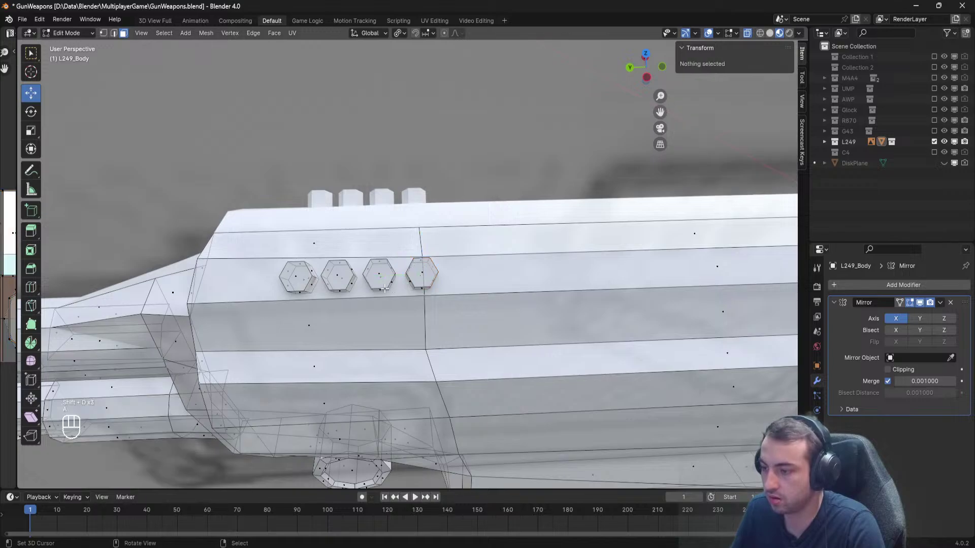
{"action": "key", "text": "l"}
{"action": "key", "text": "l"}
{"action": "scroll", "coordinate": [325, 277], "scroll_direction": "down", "scroll_amount": 3}
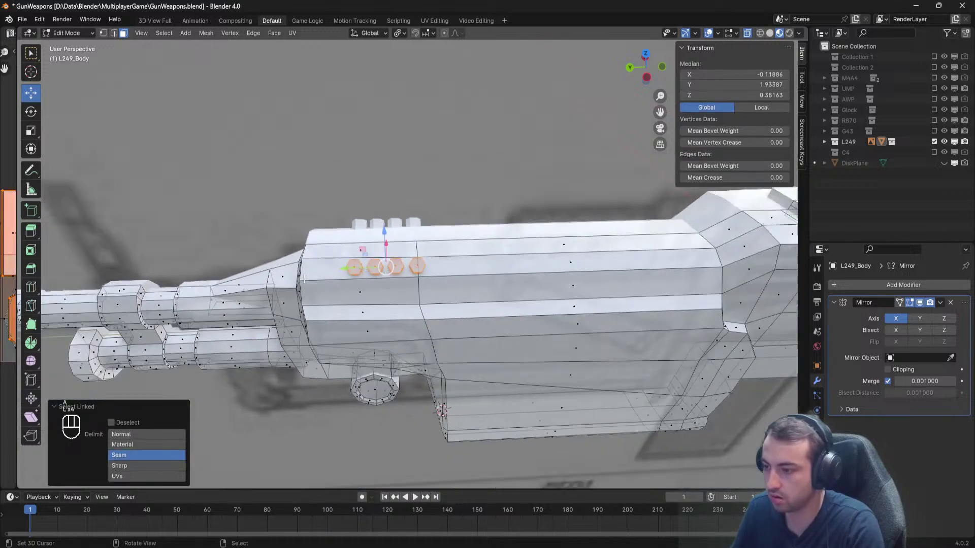
{"action": "scroll", "coordinate": [319, 268], "scroll_direction": "up", "scroll_amount": 2}
{"action": "left_click_drag", "start_coordinate": [322, 278], "coordinate": [336, 277]}
{"action": "scroll", "coordinate": [450, 278], "scroll_direction": "down", "scroll_amount": 2}
{"action": "scroll", "coordinate": [450, 278], "scroll_direction": "up", "scroll_amount": 3}
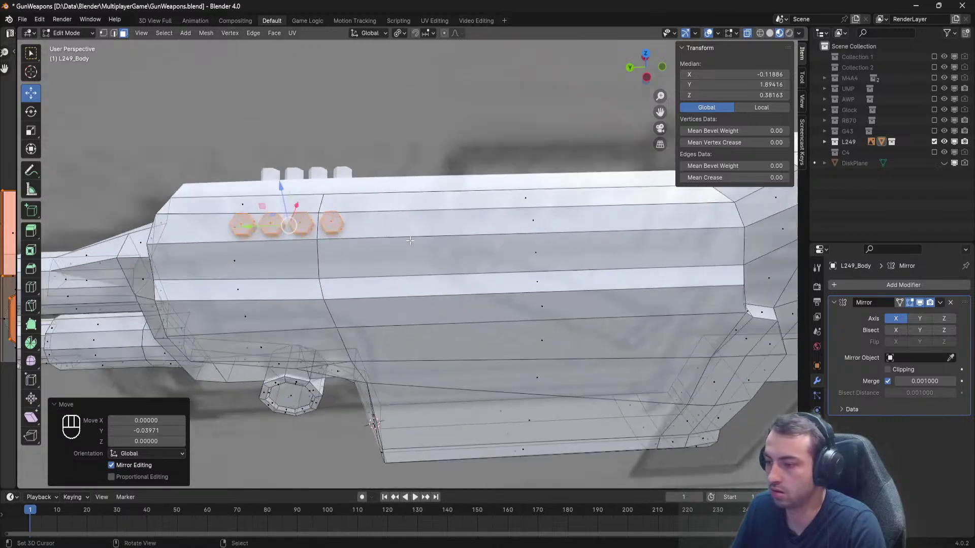
Spread the four hexagonal cylinders evenly apart rearward along Y, keeping the front one fixed and placing the rearmost at about Y 1.674.
{"action": "key", "text": "alt+a"}
{"action": "key", "text": "l"}
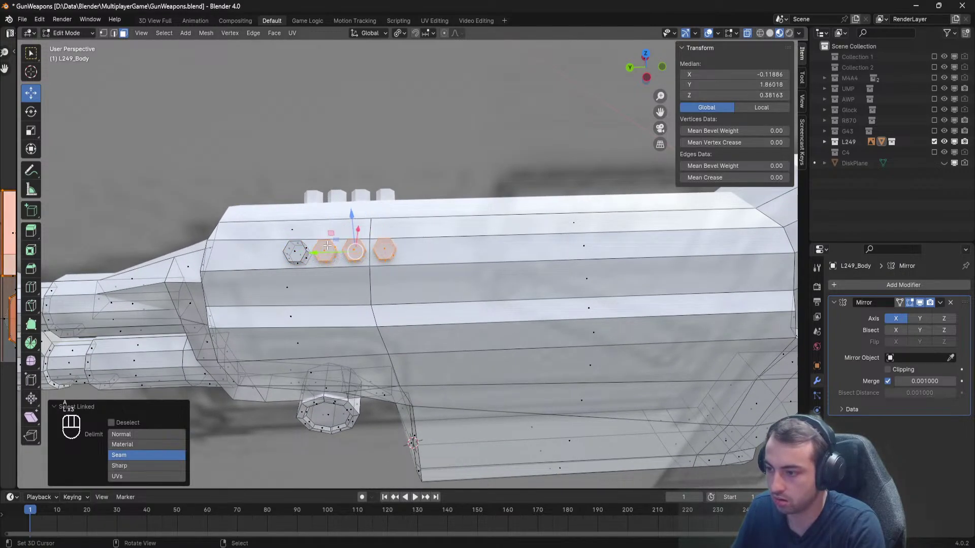
{"action": "left_click_drag", "start_coordinate": [327, 246], "coordinate": [439, 249]}
{"action": "key", "text": "a"}
{"action": "key", "text": "l"}
{"action": "key", "text": "alt+a"}
{"action": "key", "text": "l"}
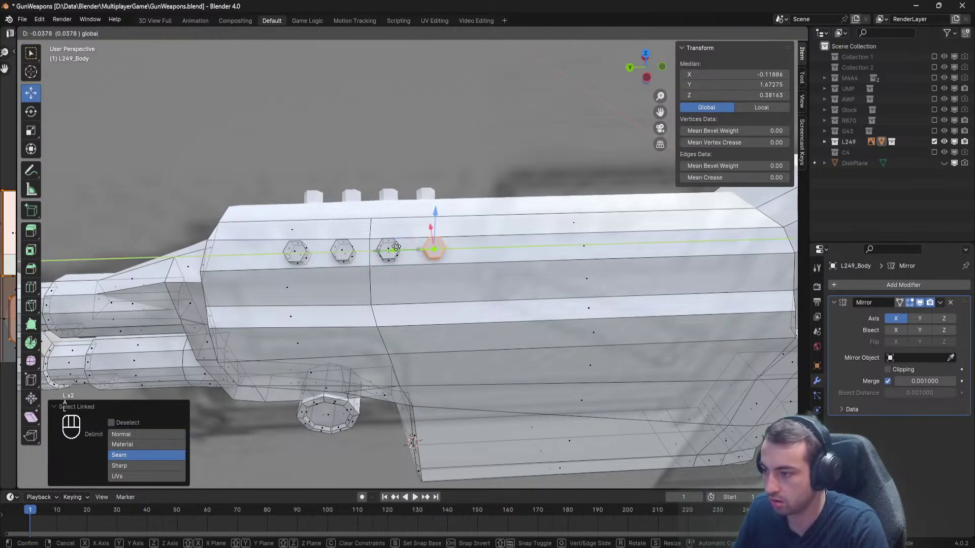
Check the spacing of the hexagonal cylinder row in Edit and Object Mode and save the file.
{"action": "key", "text": "alt+a"}
{"action": "scroll", "coordinate": [389, 248], "scroll_direction": "up", "scroll_amount": 3}
{"action": "middle_click_drag", "start_coordinate": [382, 249], "coordinate": [470, 280]}
{"action": "key", "text": "Tab"}
{"action": "key", "text": "Tab"}
{"action": "key", "text": "l"}
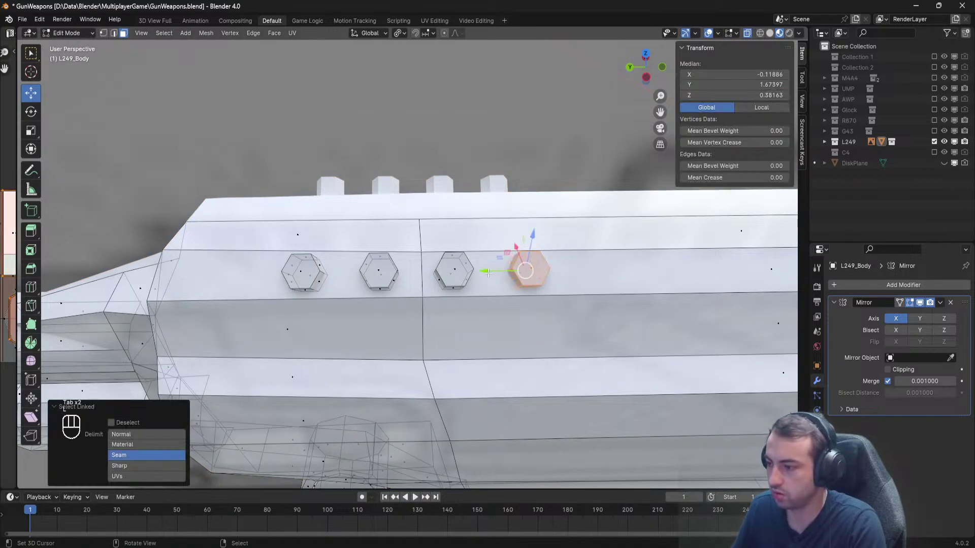
{"action": "key", "text": "a"}
{"action": "key", "text": "Tab"}
{"action": "middle_click_drag", "start_coordinate": [486, 272], "coordinate": [415, 237], "text": "shift"}
{"action": "key", "text": "ctrl+s"}
{"action": "scroll", "coordinate": [391, 257], "scroll_direction": "down", "scroll_amount": 4}
{"action": "scroll", "coordinate": [414, 237], "scroll_direction": "up", "scroll_amount": 3}
Separate the four linked hexagonal cylinders from the L249_Body mesh into their own object.
{"action": "key", "text": "Tab"}
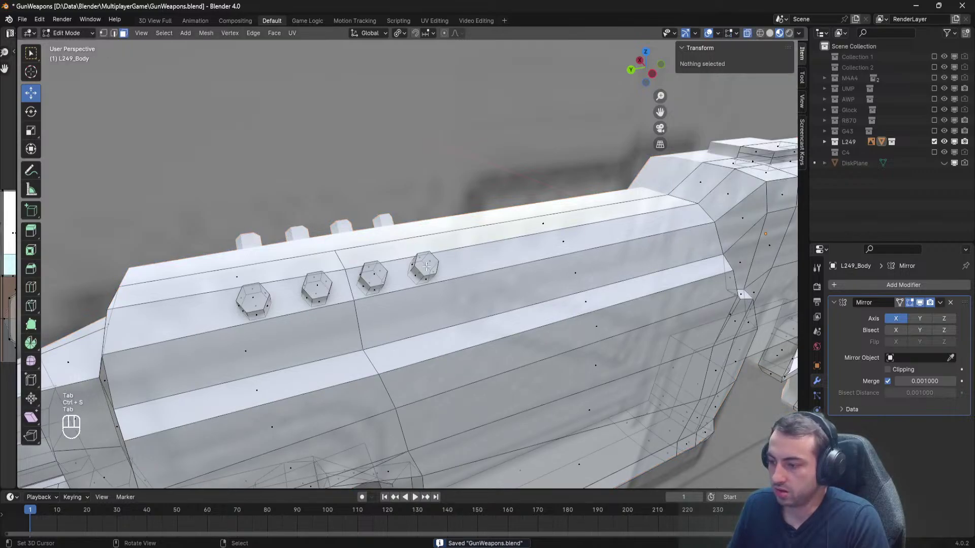
{"action": "key", "text": "l"}
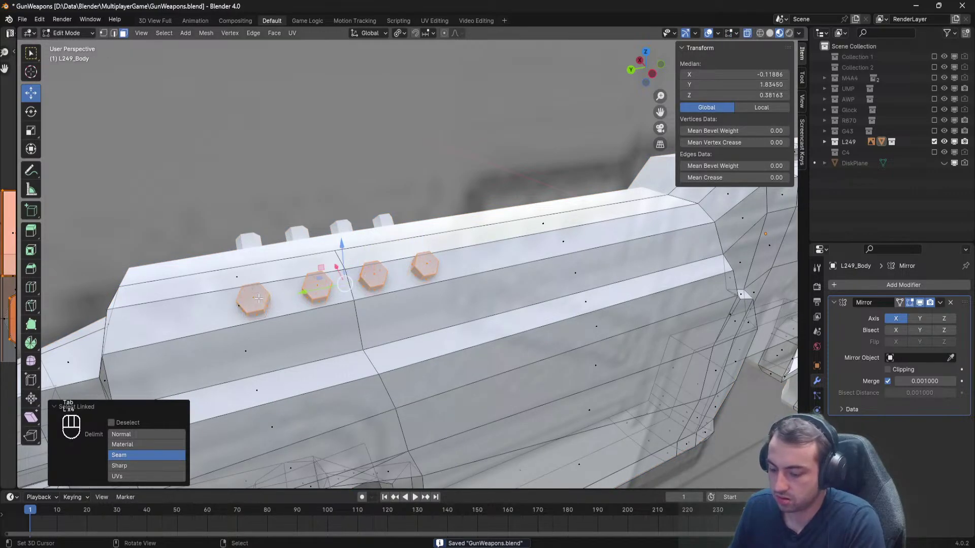
{"action": "key", "text": "p"}
{"action": "left_click", "coordinate": [255, 300]}
{"action": "middle_click_drag", "start_coordinate": [254, 300], "coordinate": [343, 286]}
{"action": "key", "text": "Tab"}
{"action": "key", "text": "Tab"}
{"action": "key", "text": "a"}
{"action": "key", "text": "a"}
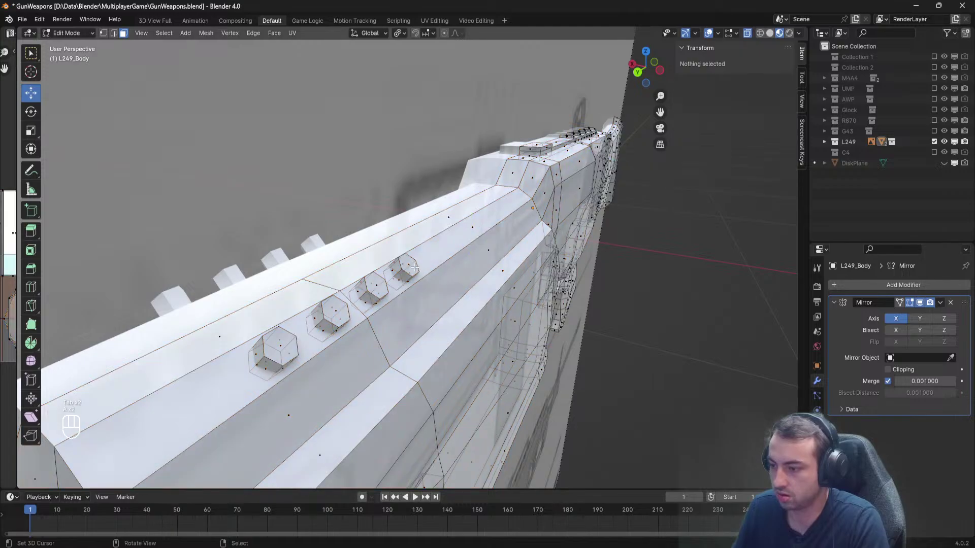
Select the separated cylinder object and remove its Mirror modifier.
{"action": "key", "text": "Tab"}
{"action": "mouse_move", "coordinate": [410, 269]}
{"action": "middle_mouse_down"}
{"action": "mouse_move", "coordinate": [410, 255]}
{"action": "mouse_move", "coordinate": [422, 264]}
{"action": "middle_mouse_up"}
{"action": "left_click", "coordinate": [421, 264]}
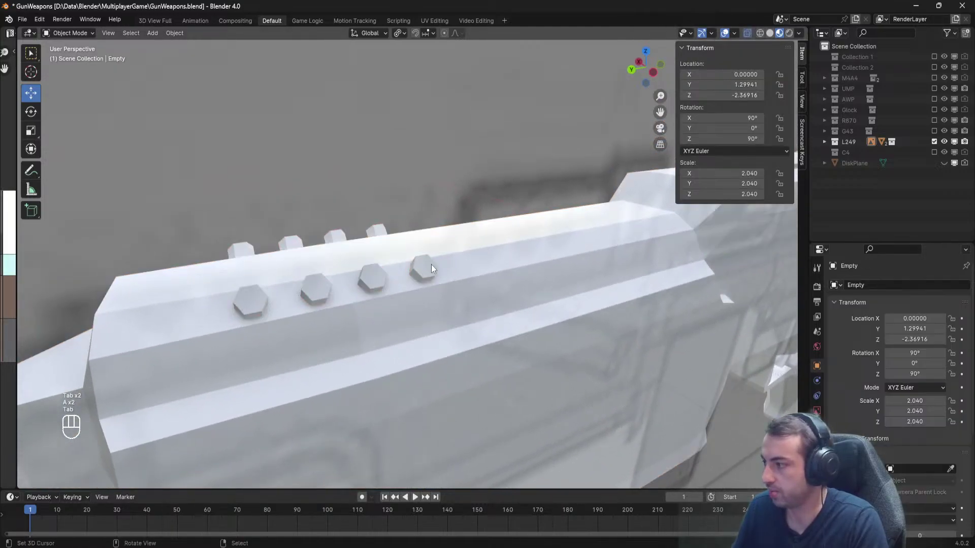
{"action": "key", "text": "KP_Decimal"}
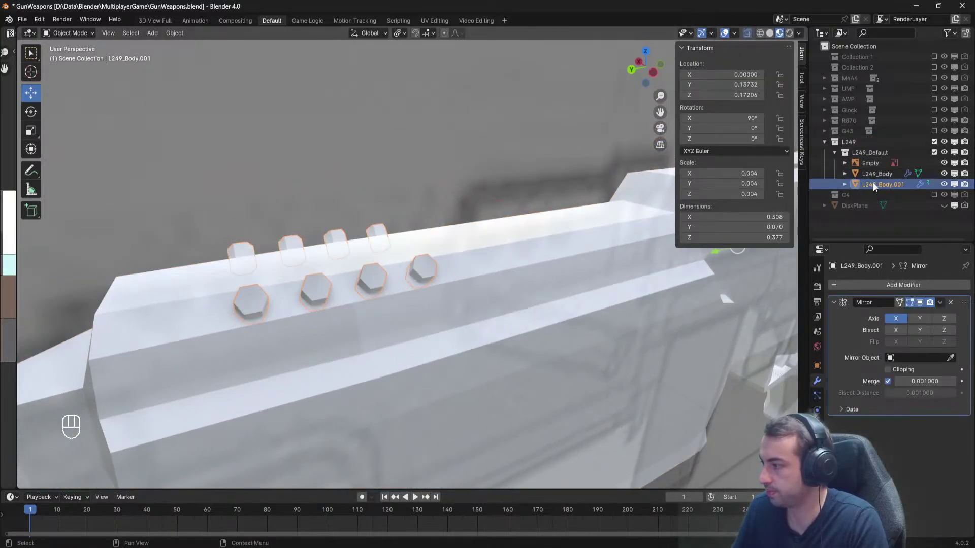
{"action": "left_click", "coordinate": [950, 303]}
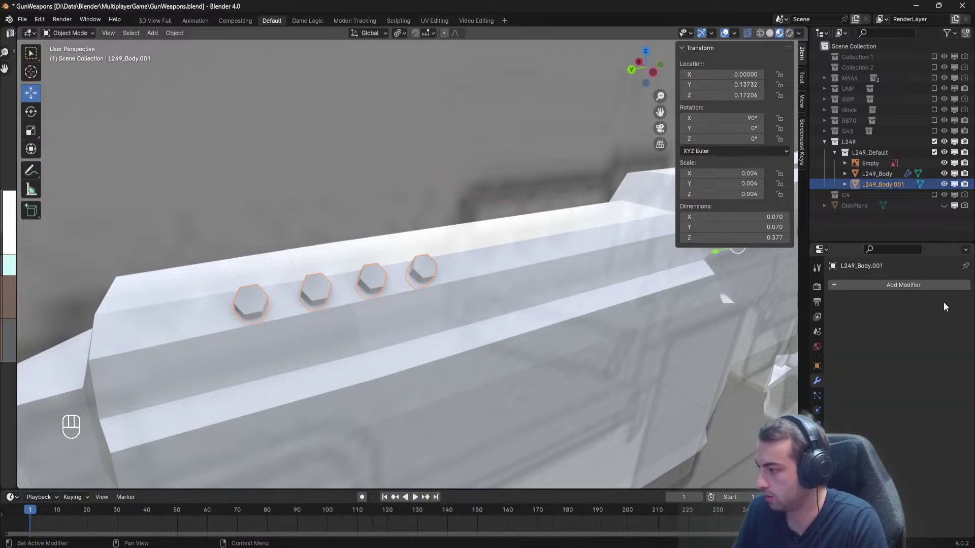
Add a Boolean Difference modifier to the cylinder object with L249_Body as the operand object.
{"action": "left_click", "coordinate": [859, 285]}
{"action": "mouse_move", "coordinate": [860, 284]}
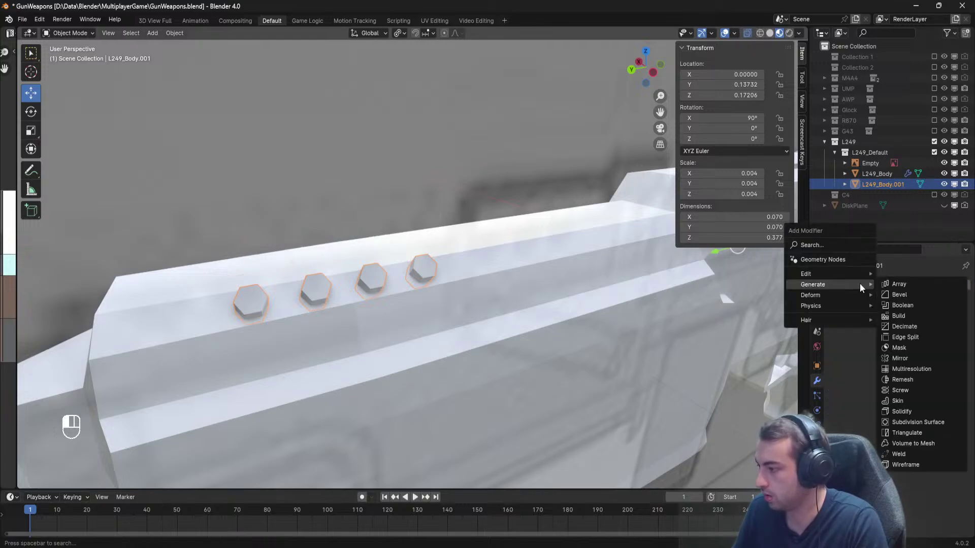
{"action": "left_click", "coordinate": [902, 305]}
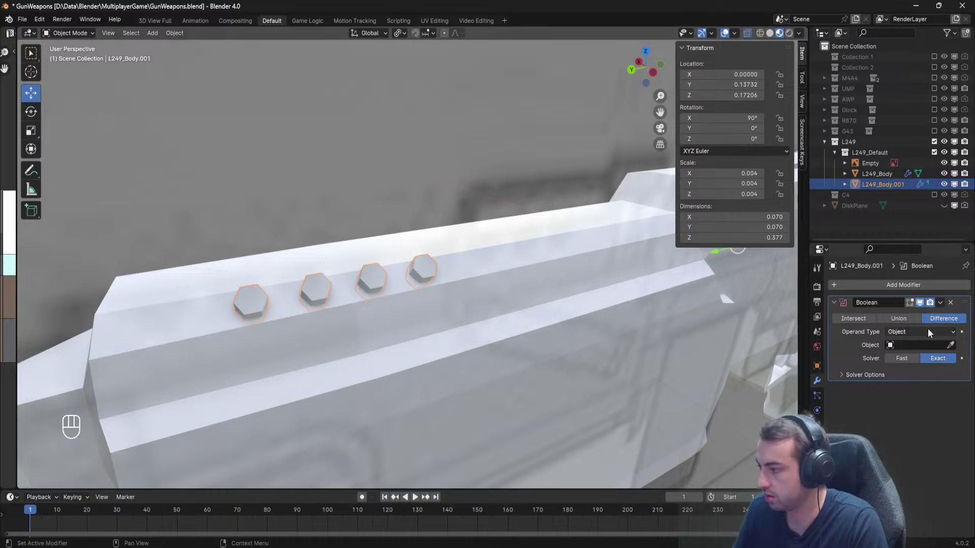
{"action": "left_click", "coordinate": [950, 345]}
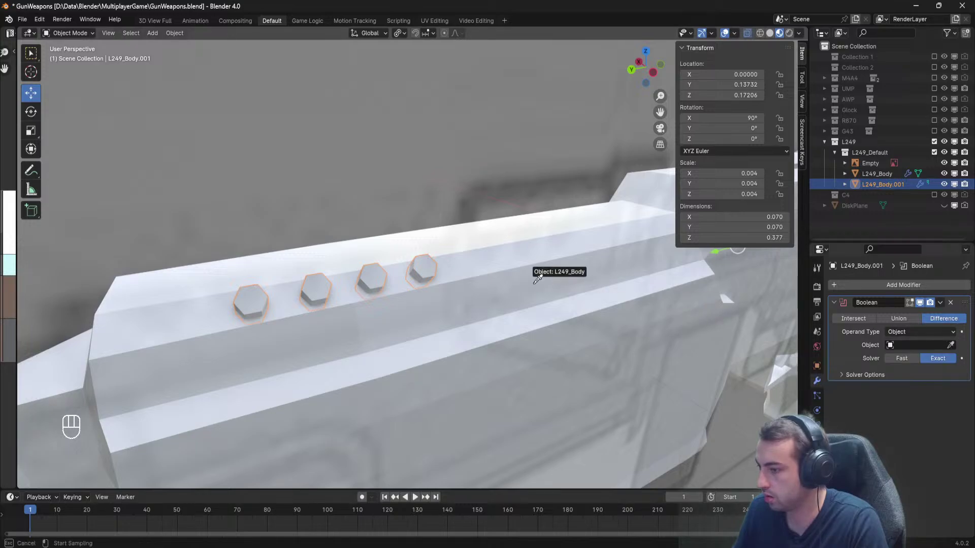
{"action": "middle_click_drag", "start_coordinate": [534, 283], "coordinate": [496, 284]}
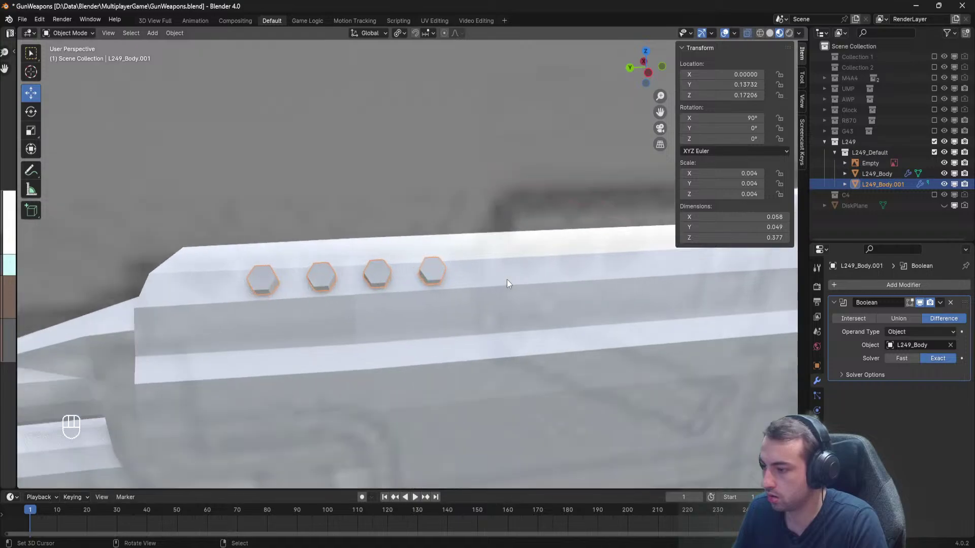
Check the gun body's mesh around the cylinders, then apply the Boolean modifier on the cylinder object.
{"action": "key", "text": "Tab"}
{"action": "key", "text": "Tab"}
{"action": "right_click", "coordinate": [523, 277]}
{"action": "key", "text": "Tab"}
{"action": "middle_click_drag", "start_coordinate": [522, 277], "coordinate": [478, 275]}
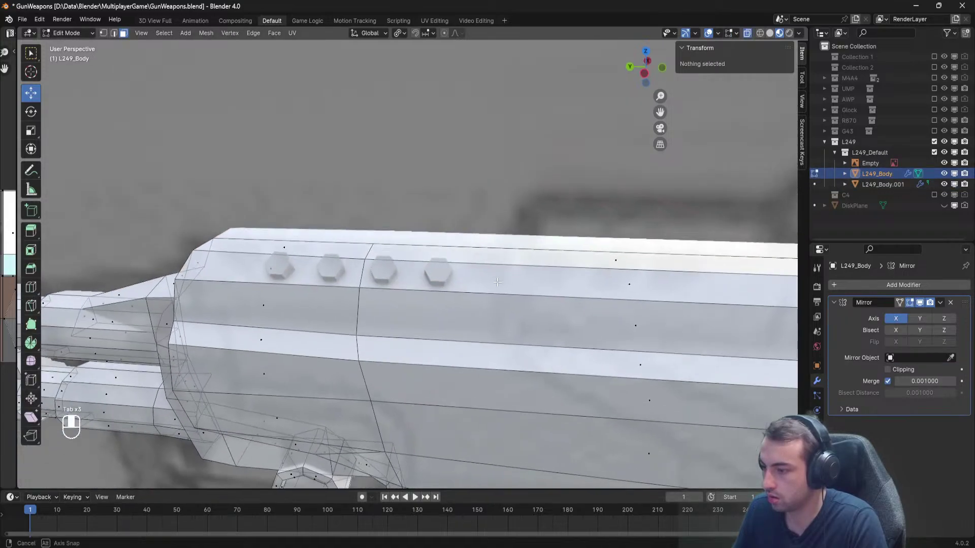
{"action": "key", "text": "Tab"}
{"action": "left_click", "coordinate": [438, 275]}
{"action": "left_click", "coordinate": [940, 303]}
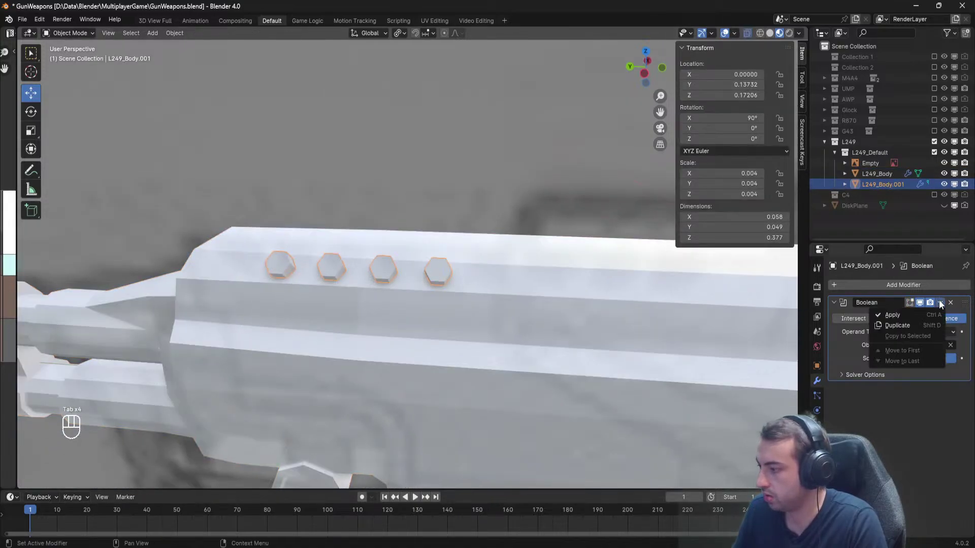
{"action": "left_click", "coordinate": [900, 312]}
Examine the L249_Body mesh around the cylinder row for cut holes and undo the last selection changes.
{"action": "left_click", "coordinate": [550, 297]}
{"action": "key", "text": "Tab"}
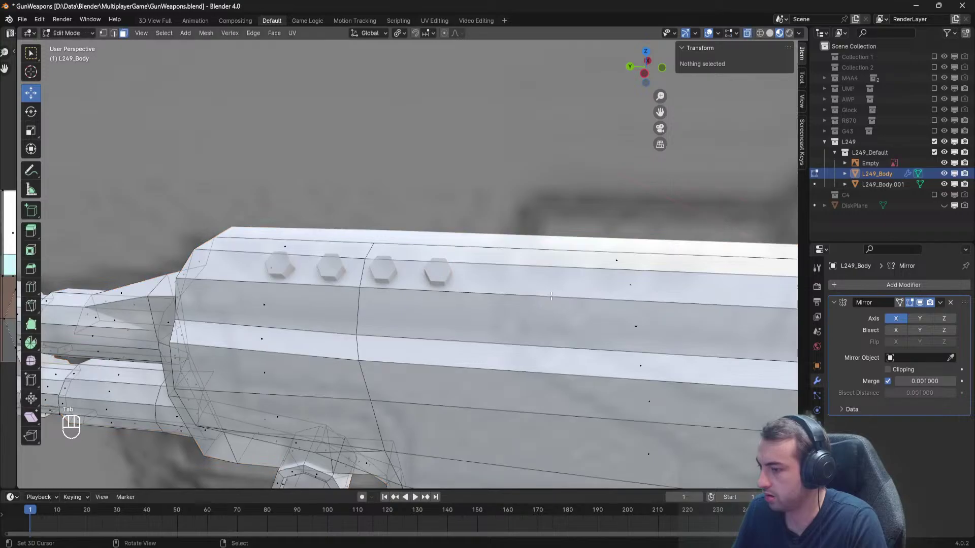
{"action": "key", "text": "Tab"}
{"action": "left_click", "coordinate": [436, 280]}
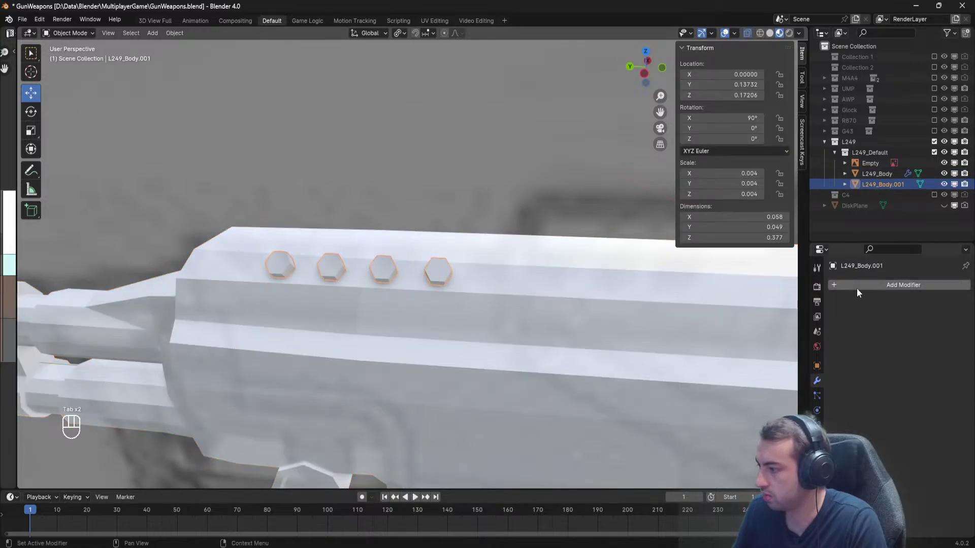
{"action": "key", "text": "ctrl+z"}
{"action": "key", "text": "ctrl+z"}
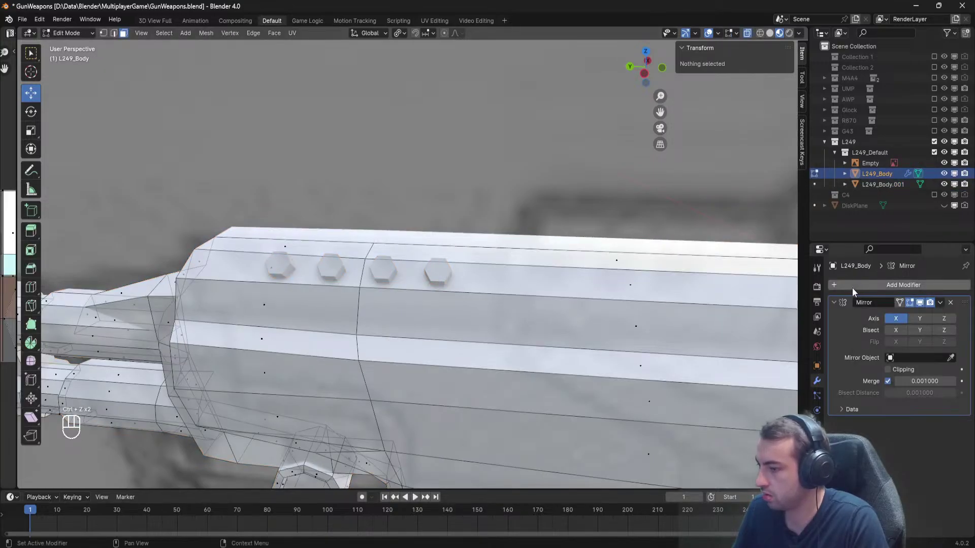
{"action": "key", "text": "Tab"}
{"action": "left_click", "coordinate": [623, 289]}
{"action": "left_click", "coordinate": [875, 173]}
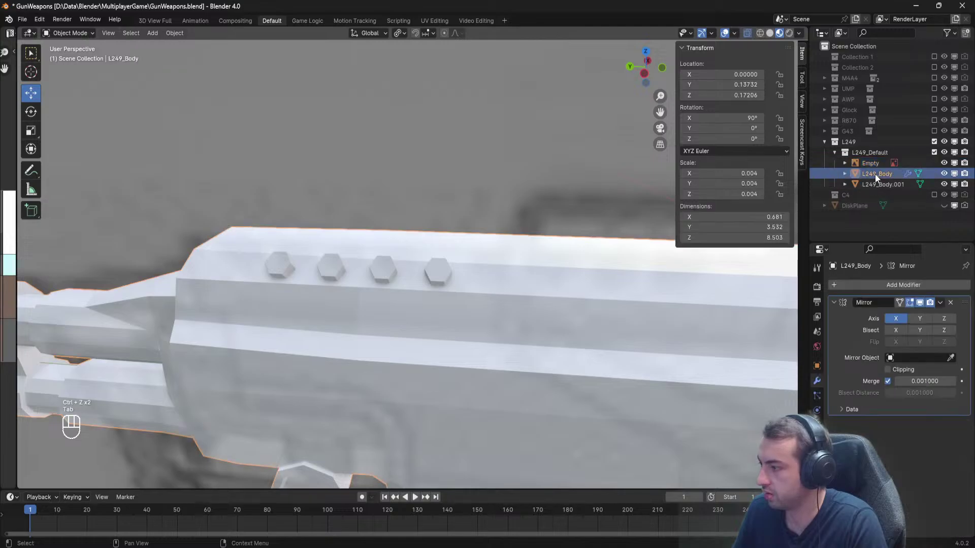
Duplicate the L249_Body.001 cylinder row and move the copy about 0.62 rearward along Y on the bevel.
{"action": "left_click", "coordinate": [876, 185]}
{"action": "middle_click_drag", "start_coordinate": [552, 248], "coordinate": [403, 275]}
{"action": "key", "text": "shift+d"}
{"action": "right_click", "coordinate": [403, 275]}
{"action": "left_click_drag", "start_coordinate": [534, 273], "coordinate": [630, 268]}
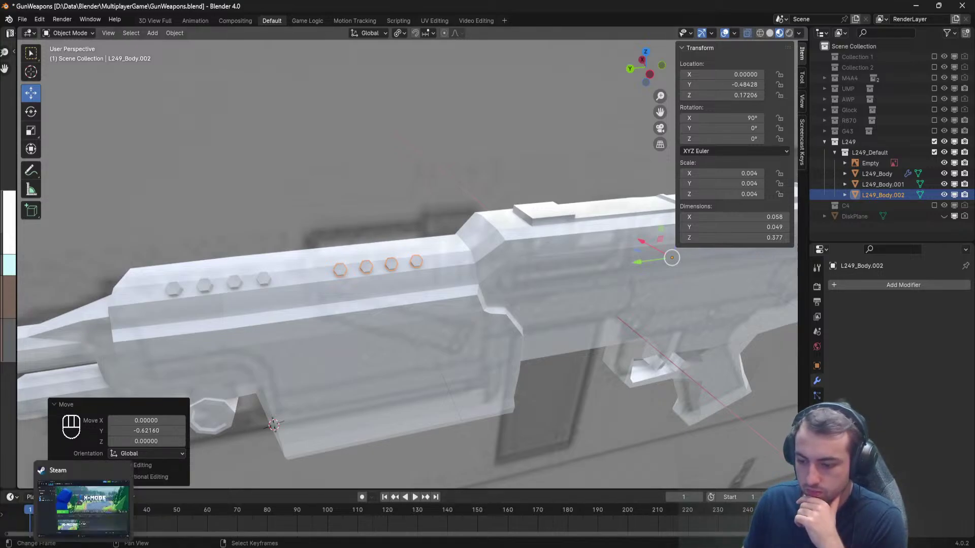
{"action": "left_click", "coordinate": [87, 544]}
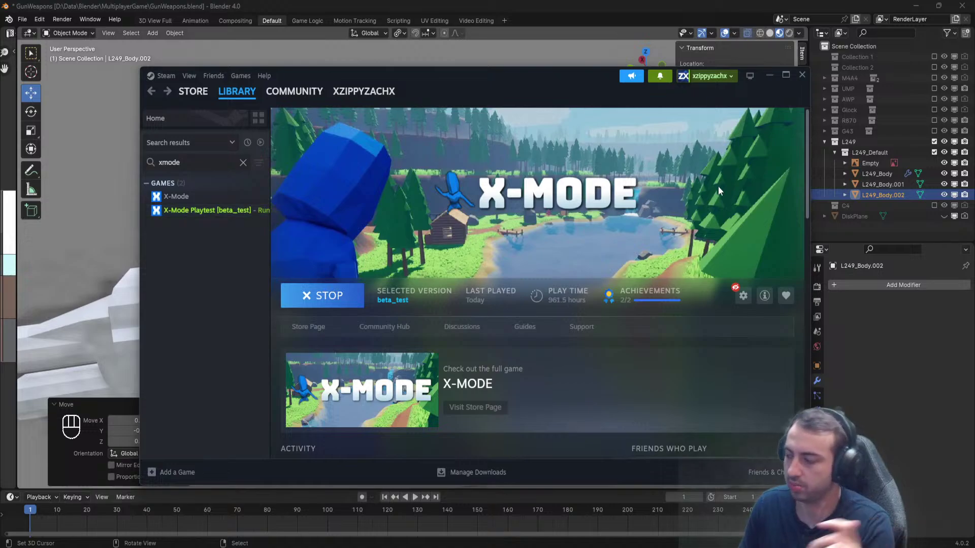
{"action": "left_click", "coordinate": [770, 76]}
{"action": "key", "text": "alt+Tab"}
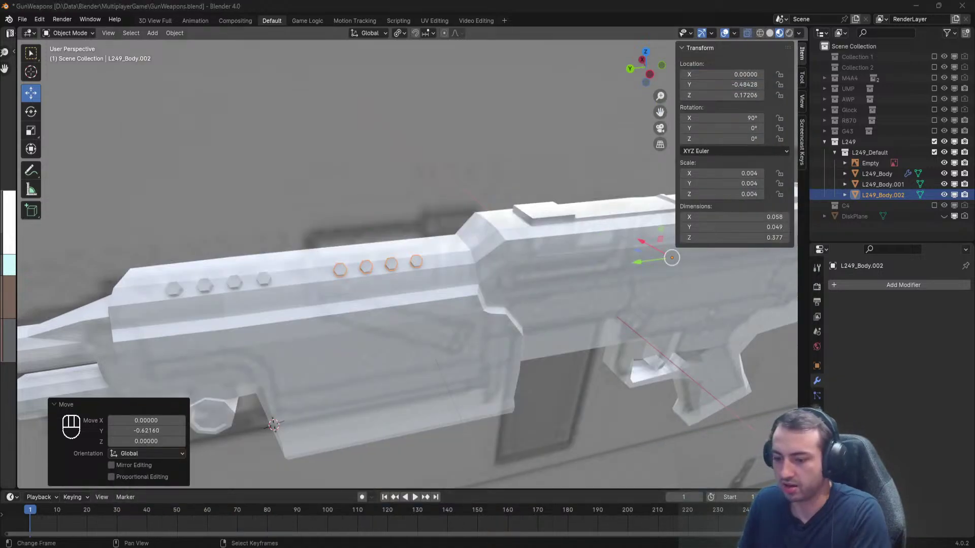
{"action": "left_click", "coordinate": [770, 76]}
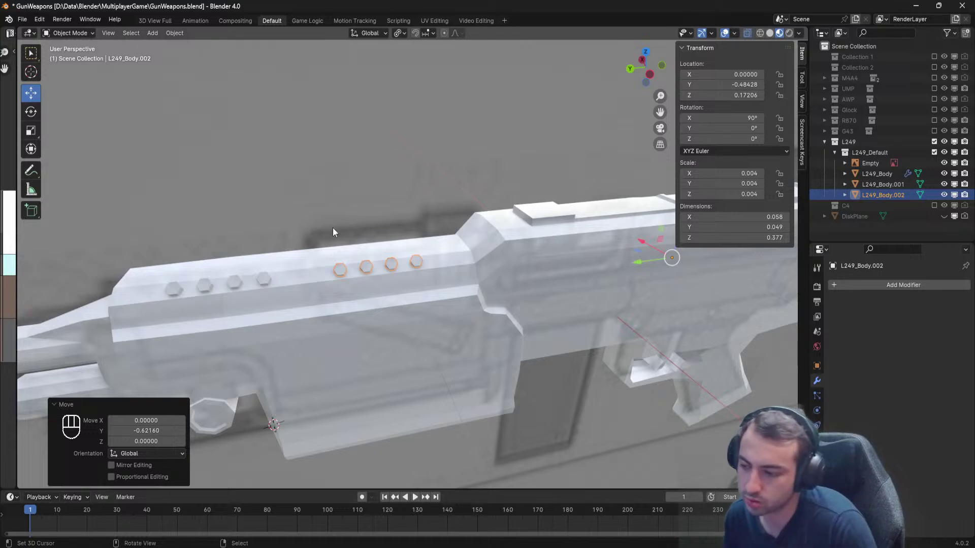
Check both rows of hexagonal cylinders along the handguard and save the file.
{"action": "scroll", "coordinate": [355, 221], "scroll_direction": "down", "scroll_amount": 4}
{"action": "scroll", "coordinate": [361, 226], "scroll_direction": "up", "scroll_amount": 3}
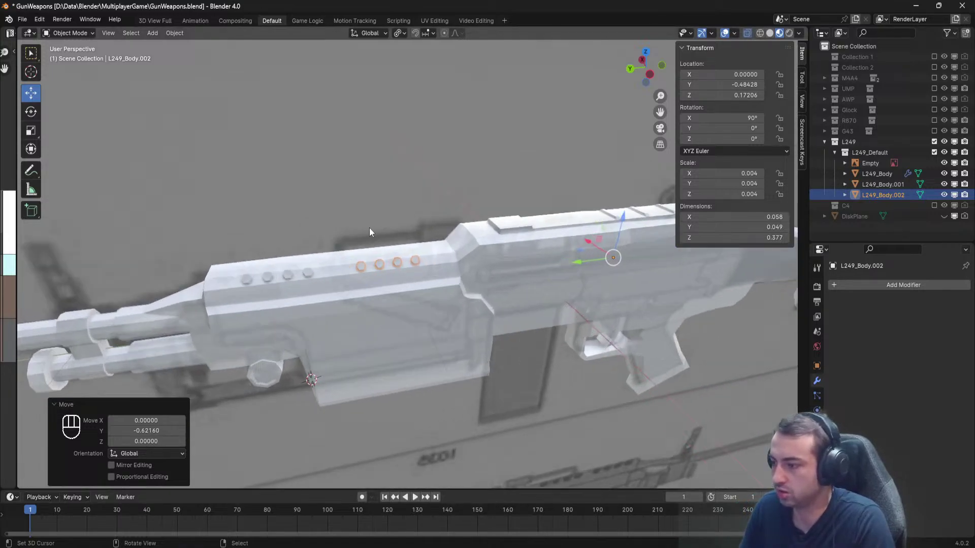
{"action": "middle_click_drag", "start_coordinate": [370, 227], "coordinate": [463, 159]}
{"action": "key", "text": "ctrl+s"}
{"action": "key", "text": "ctrl+s"}
{"action": "middle_click_drag", "start_coordinate": [415, 184], "coordinate": [396, 183]}
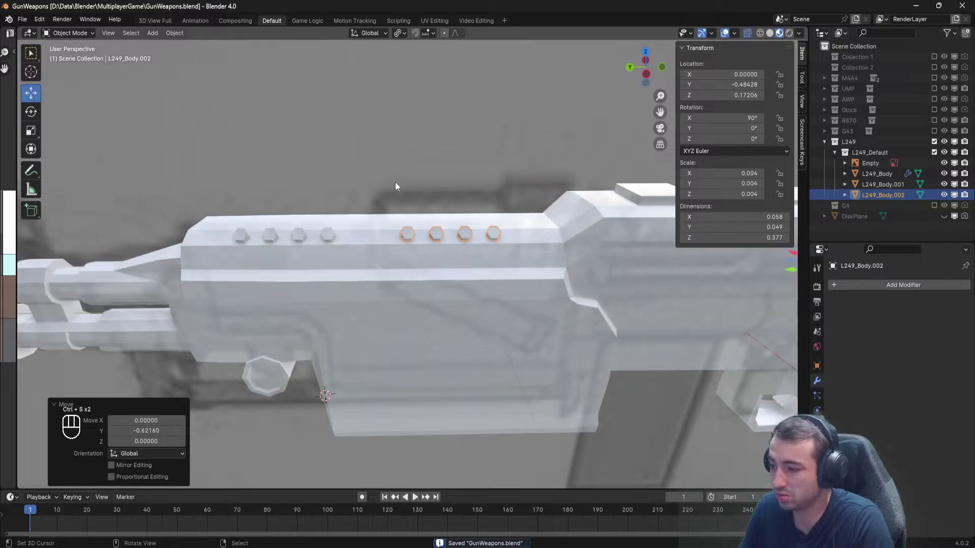
Add a Boolean Difference modifier to L249_Body with the rear cylinder row, L249_Body.002, as the operand object.
{"action": "left_click", "coordinate": [384, 245]}
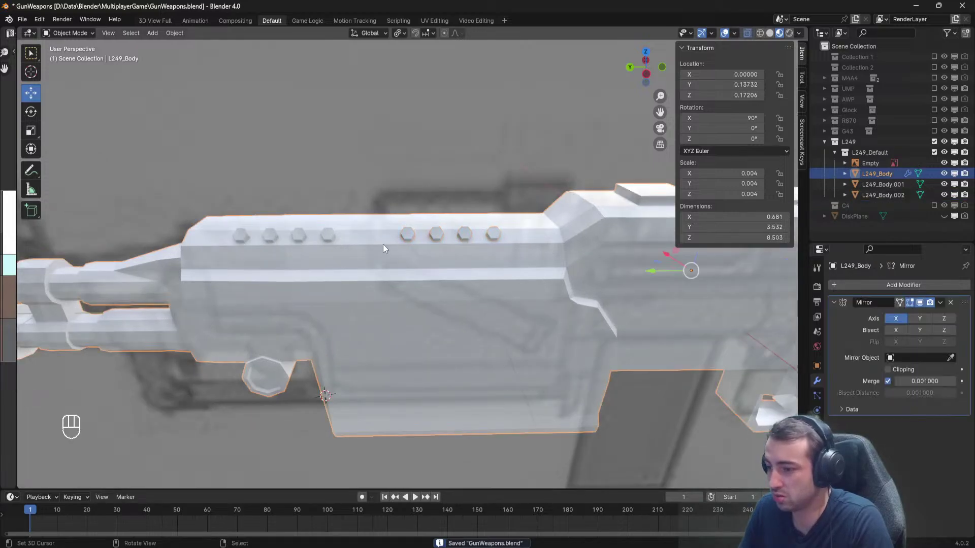
{"action": "left_click", "coordinate": [879, 285]}
{"action": "mouse_move", "coordinate": [878, 281]}
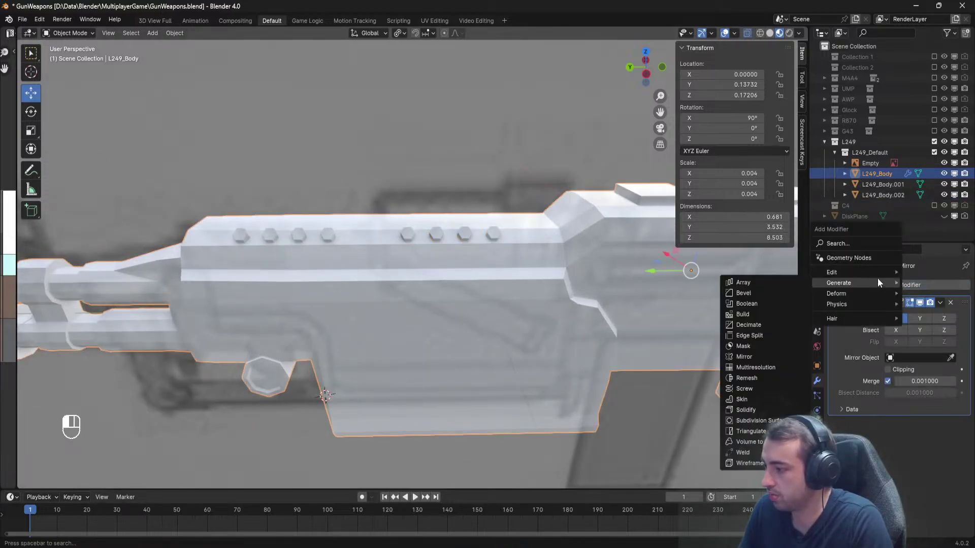
{"action": "left_click", "coordinate": [747, 304]}
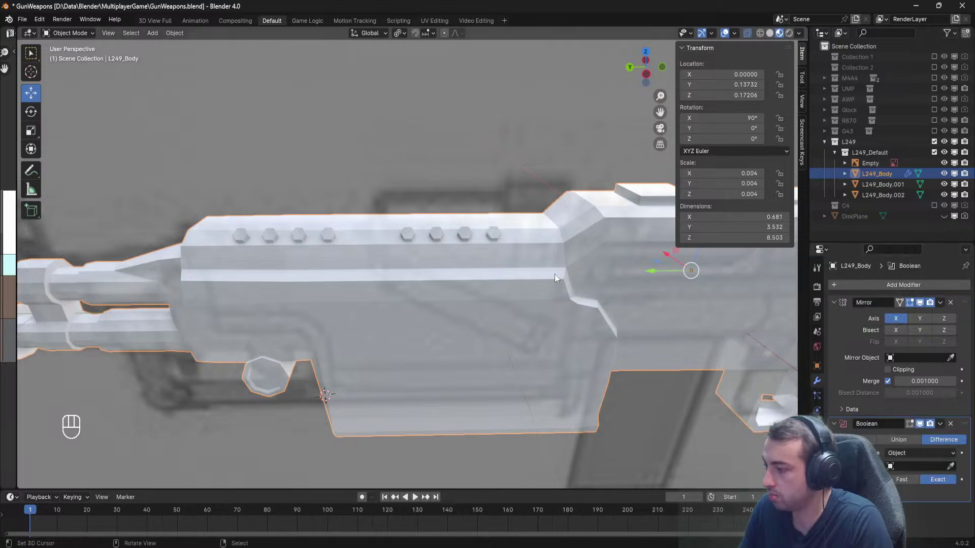
{"action": "middle_click_drag", "start_coordinate": [554, 274], "coordinate": [600, 270]}
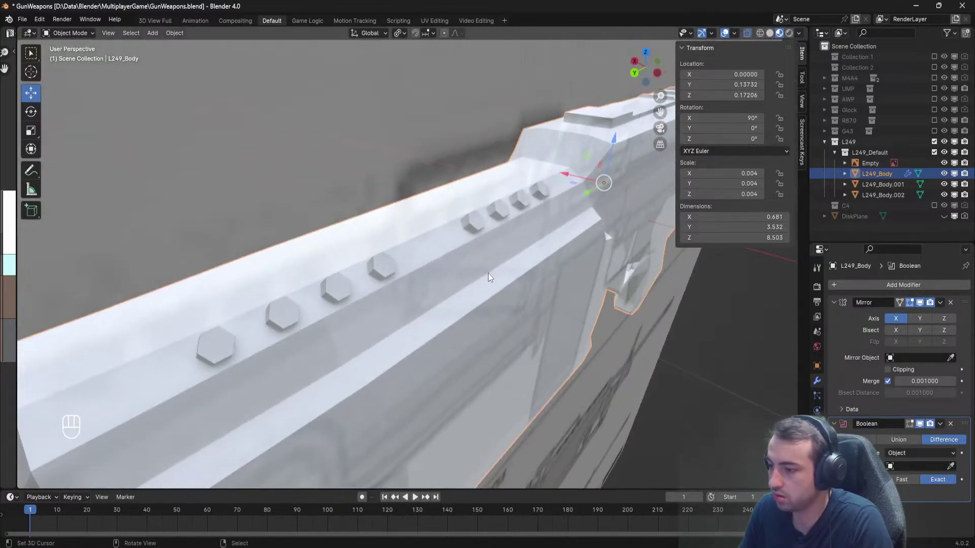
{"action": "left_click", "coordinate": [951, 468]}
{"action": "left_click", "coordinate": [474, 211]}
{"action": "middle_click_drag", "start_coordinate": [560, 229], "coordinate": [538, 238]}
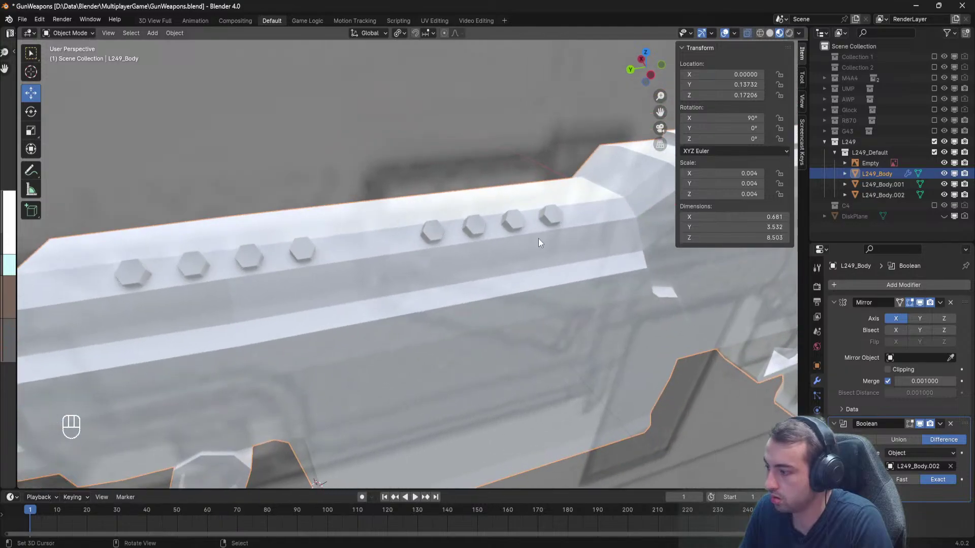
Apply the Boolean modifier on L249_Body and hide the L249_Body.001 and L249_Body.002 cylinder objects to check the cuts.
{"action": "left_click", "coordinate": [941, 424]}
{"action": "left_click", "coordinate": [901, 440]}
{"action": "left_click", "coordinate": [547, 328]}
{"action": "key", "text": "Tab"}
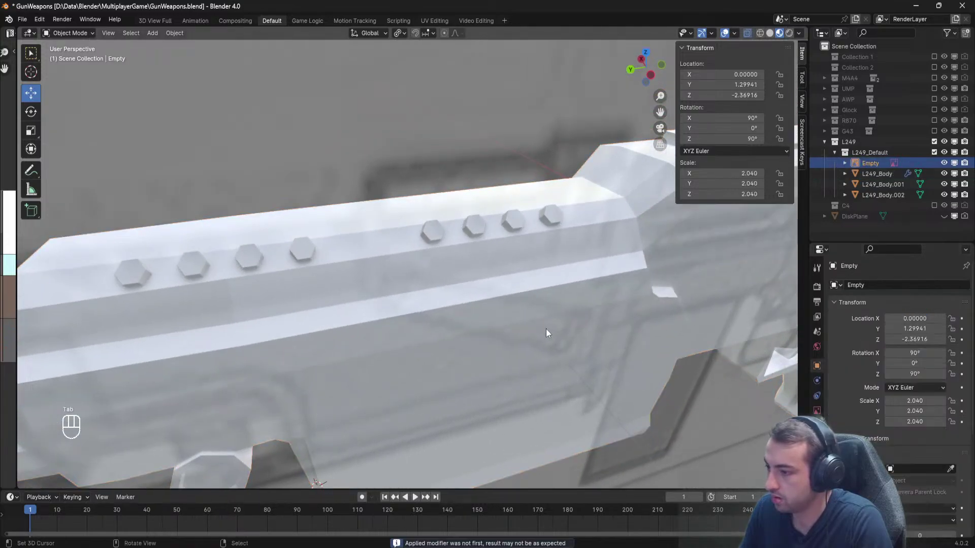
{"action": "left_click", "coordinate": [594, 294]}
{"action": "key", "text": "Tab"}
{"action": "middle_click_drag", "start_coordinate": [595, 294], "coordinate": [464, 288]}
{"action": "scroll", "coordinate": [575, 276], "scroll_direction": "down", "scroll_amount": 3}
{"action": "key", "text": "Tab"}
{"action": "left_click", "coordinate": [944, 185]}
{"action": "left_click", "coordinate": [943, 195]}
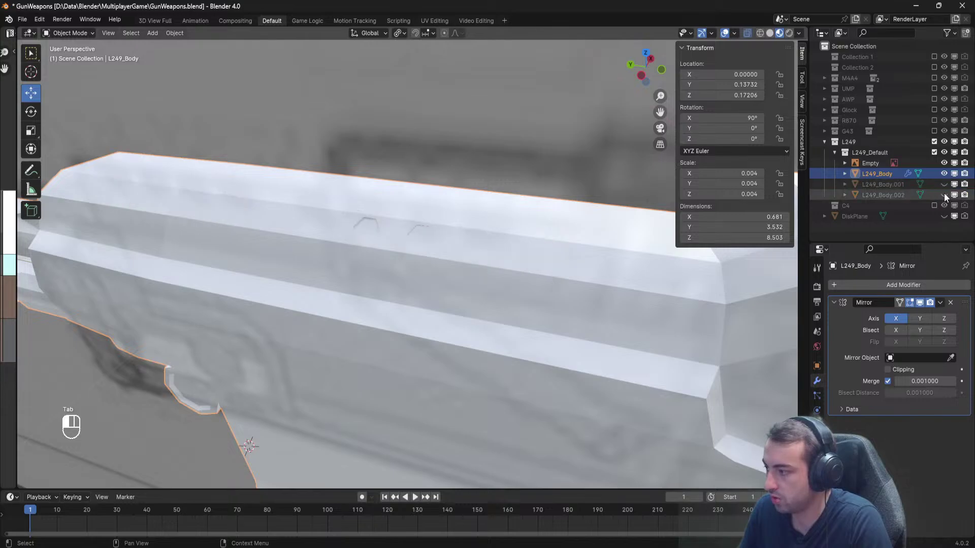
Set the transform orientation to Normal and push the two hexagonal hole faces on the handguard bevel into the L249_Body mesh.
{"action": "right_click", "coordinate": [504, 257]}
{"action": "scroll", "coordinate": [503, 257], "scroll_direction": "up", "scroll_amount": 3}
{"action": "right_click", "coordinate": [389, 234]}
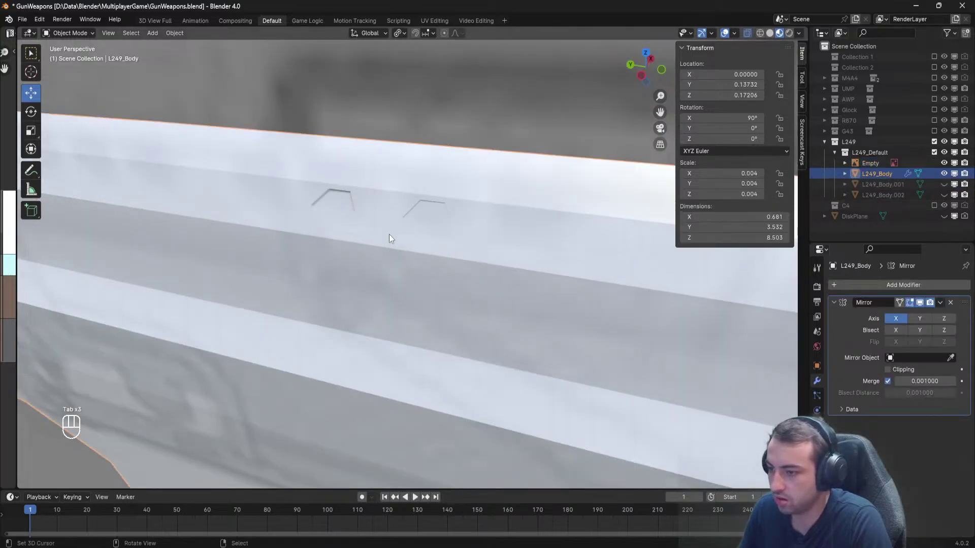
{"action": "key", "text": "Tab"}
{"action": "middle_click_drag", "start_coordinate": [389, 234], "coordinate": [410, 232]}
{"action": "right_click", "coordinate": [403, 225]}
{"action": "middle_click_drag", "start_coordinate": [493, 226], "coordinate": [476, 201]}
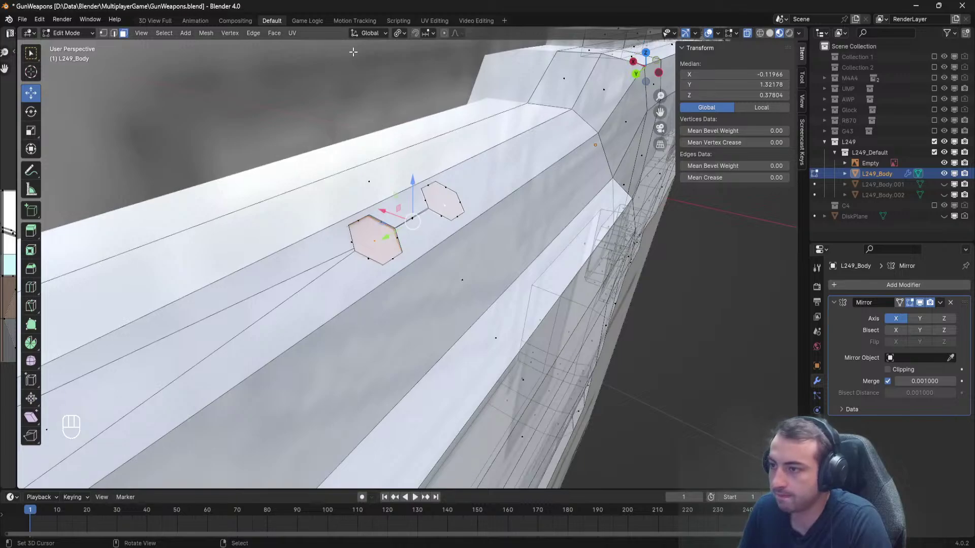
{"action": "left_click", "coordinate": [366, 34]}
{"action": "left_click", "coordinate": [346, 88]}
{"action": "left_click_drag", "start_coordinate": [426, 192], "coordinate": [409, 208]}
{"action": "key", "text": "Tab"}
{"action": "scroll", "coordinate": [451, 205], "scroll_direction": "down", "scroll_amount": 10}
{"action": "middle_click_drag", "start_coordinate": [451, 206], "coordinate": [407, 185]}
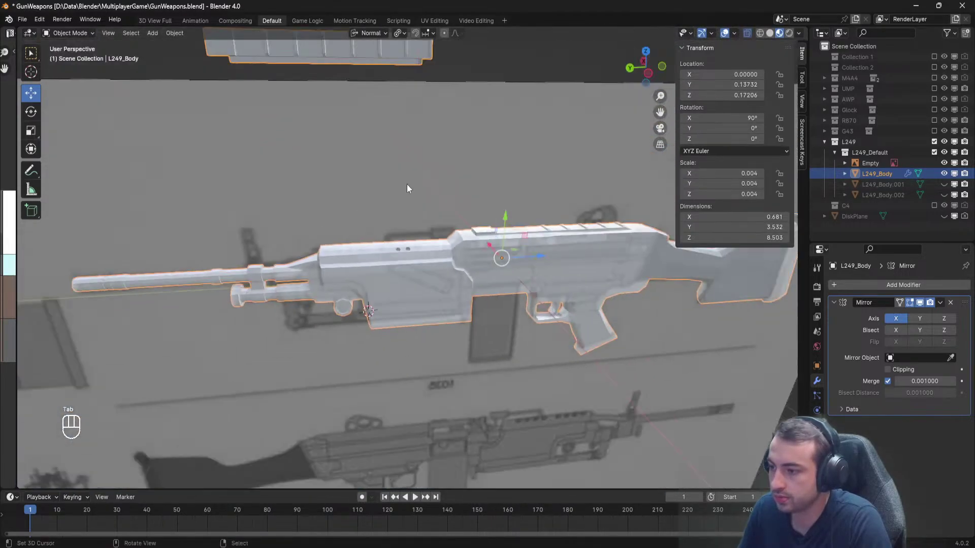
{"action": "scroll", "coordinate": [403, 184], "scroll_direction": "up", "scroll_amount": 5}
{"action": "scroll", "coordinate": [391, 159], "scroll_direction": "up", "scroll_amount": 3}
{"action": "key", "text": "Tab"}
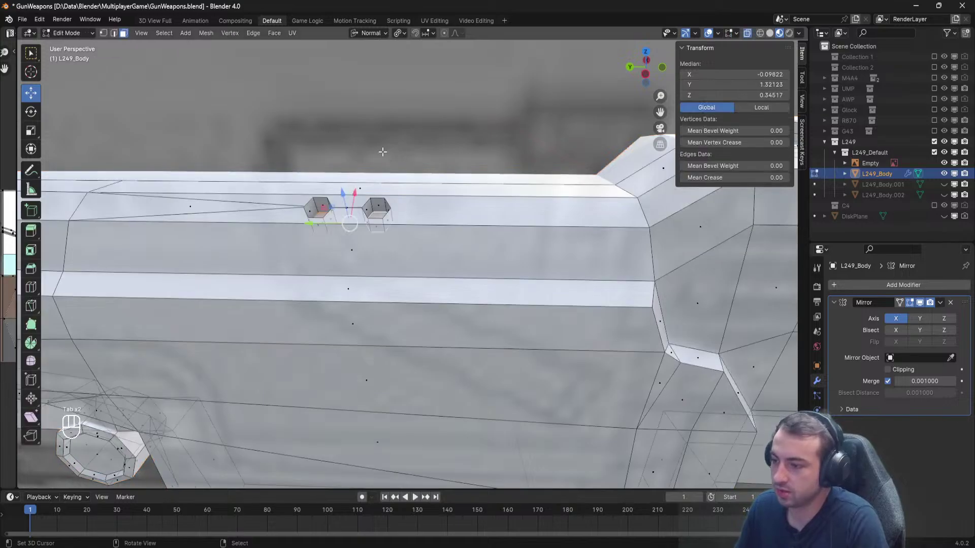
Undo the recessed hexagonal faces, the orientation change and the hiding of the L249_Body.001 and L249_Body.002 cylinder rows.
{"action": "key", "text": "ctrl+z"}
{"action": "key", "text": "ctrl+z"}
{"action": "key", "text": "ctrl+z"}
{"action": "key", "text": "ctrl+z"}
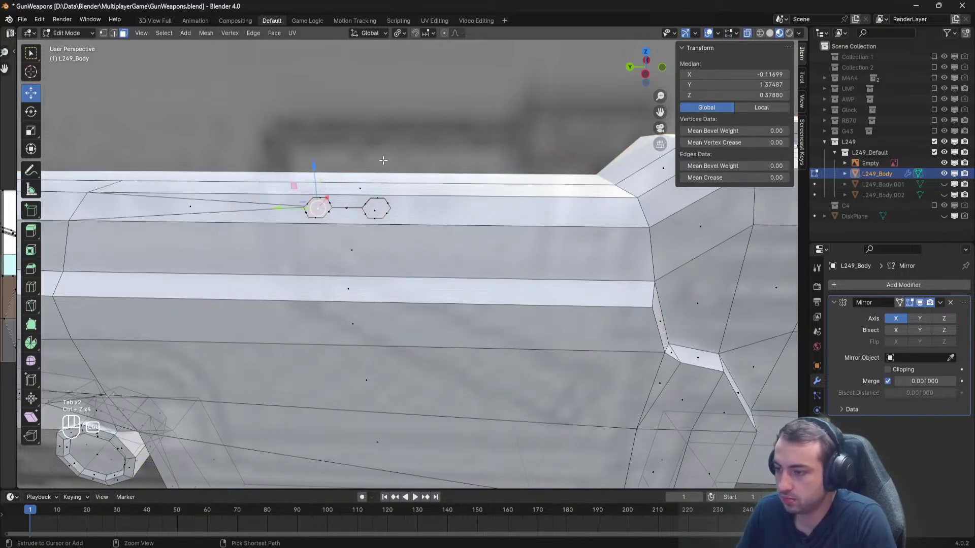
{"action": "key", "text": "ctrl+z"}
{"action": "key", "text": "ctrl+z"}
{"action": "key", "text": "ctrl+z"}
{"action": "key", "text": "ctrl+z"}
{"action": "key", "text": "ctrl+z"}
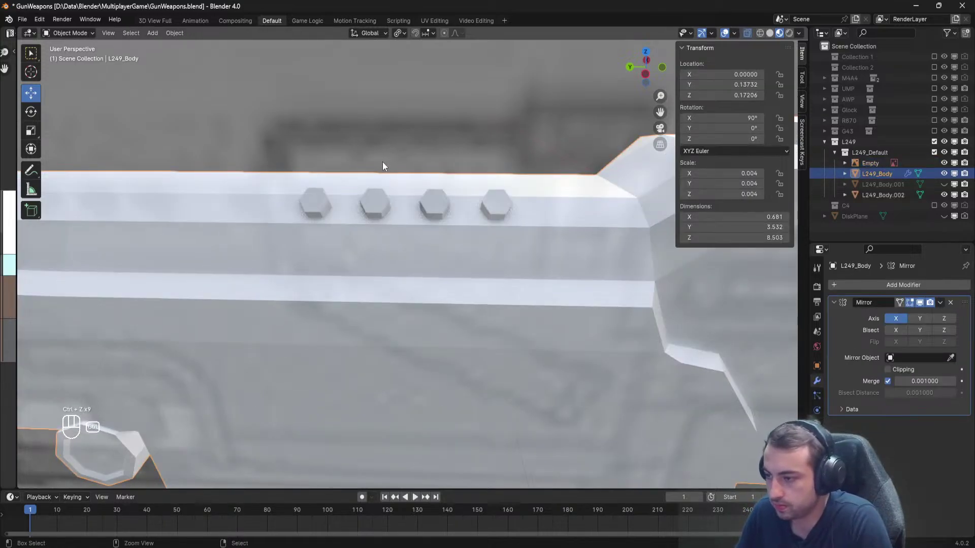
{"action": "key", "text": "ctrl+z"}
{"action": "key", "text": "ctrl+z"}
{"action": "key", "text": "ctrl+z"}
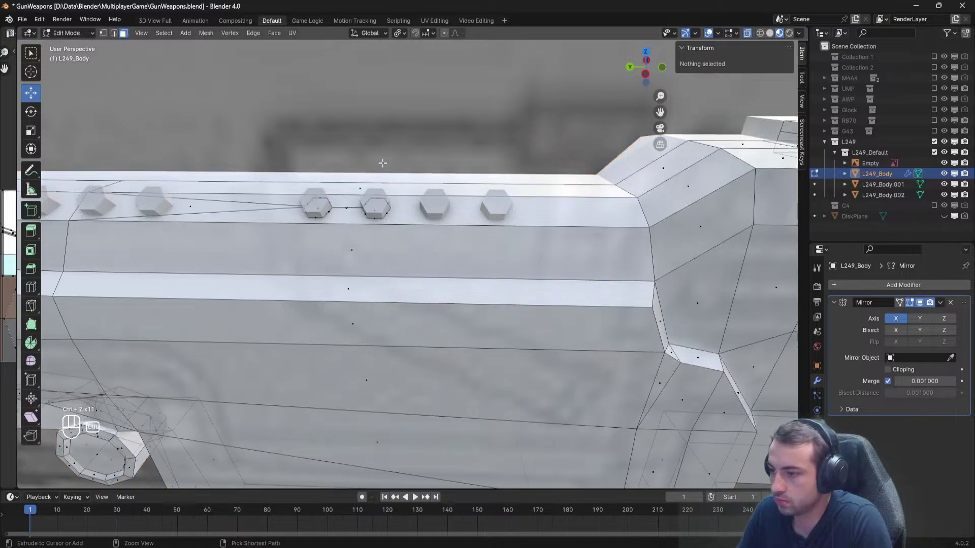
{"action": "key", "text": "ctrl+z"}
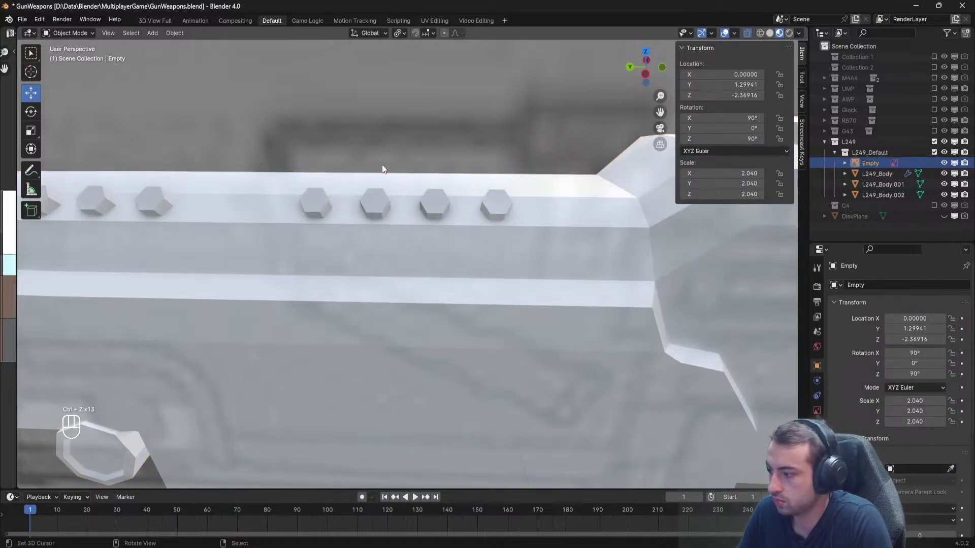
{"action": "left_click", "coordinate": [888, 174]}
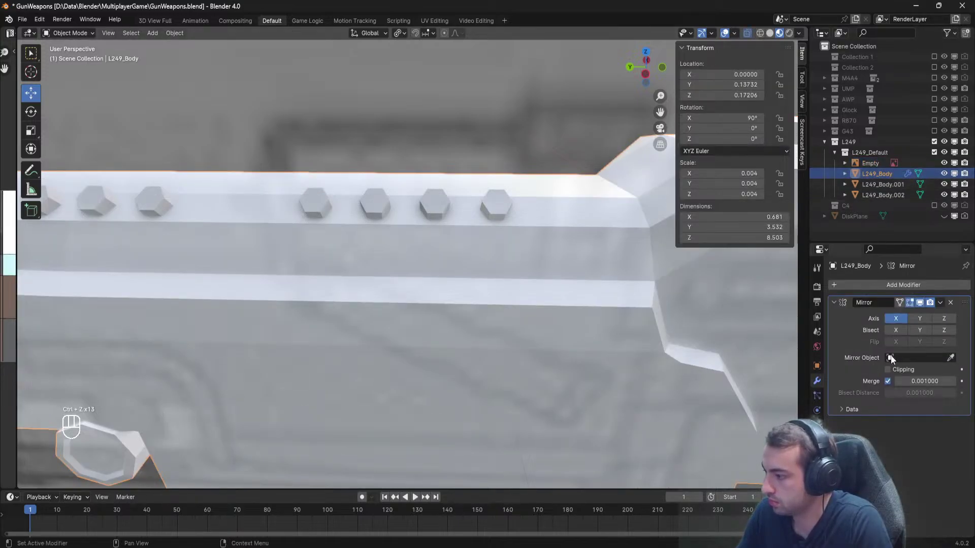
{"action": "right_click", "coordinate": [344, 267]}
{"action": "key", "text": "Tab"}
{"action": "key", "text": "Tab"}
{"action": "key", "text": "Tab"}
{"action": "middle_click_drag", "start_coordinate": [355, 260], "coordinate": [325, 256]}
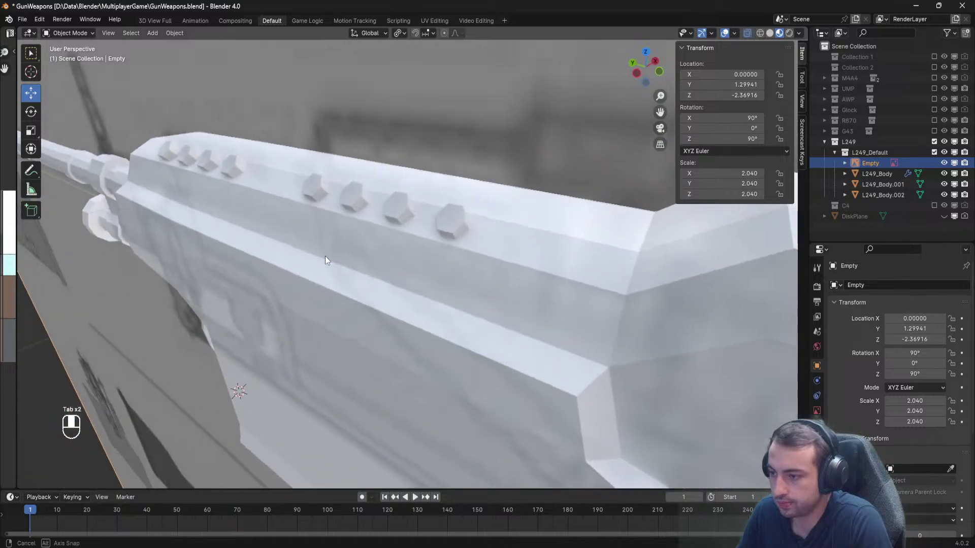
{"action": "left_click", "coordinate": [383, 208]}
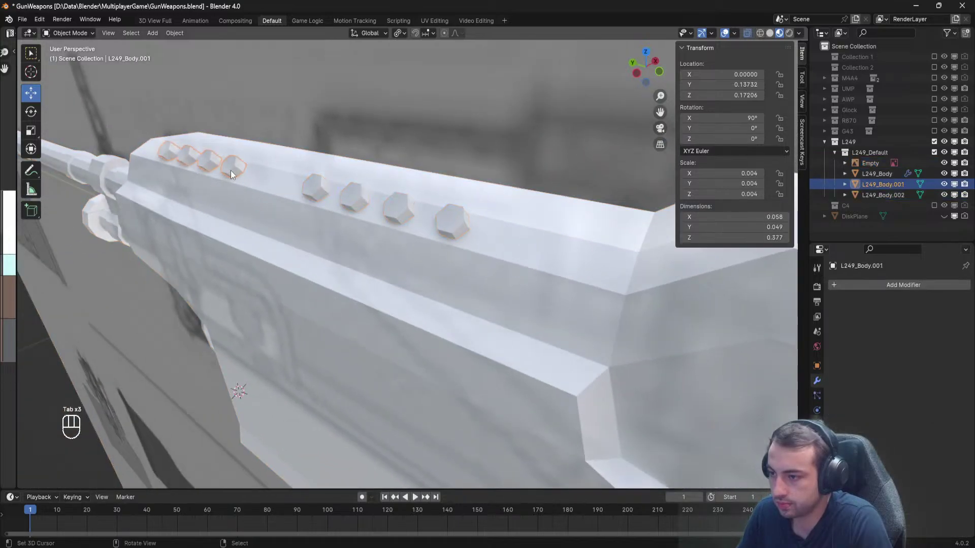
{"action": "left_click", "coordinate": [230, 169], "text": "shift"}
{"action": "left_click", "coordinate": [360, 199], "text": "shift"}
{"action": "key", "text": "m"}
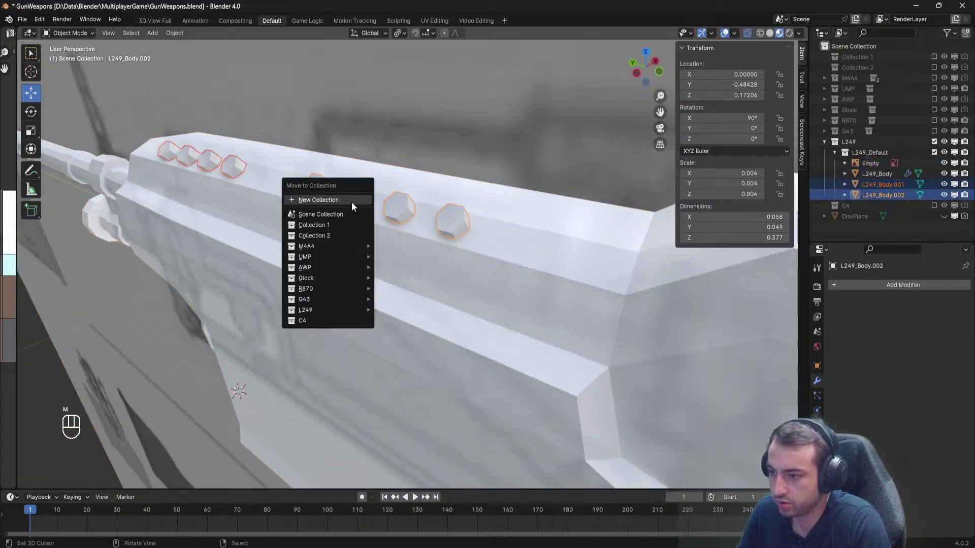
{"action": "key", "text": "space"}
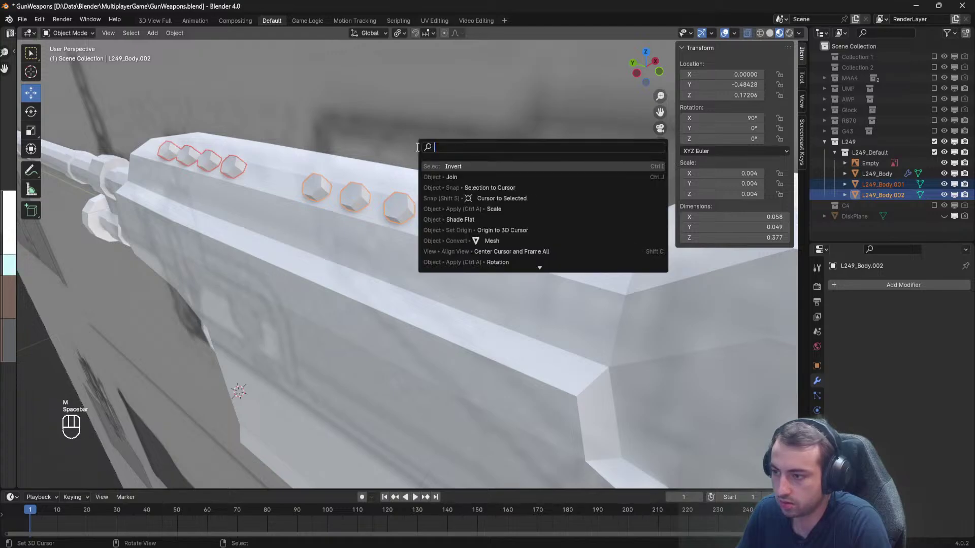
{"action": "type", "text": "merg"}
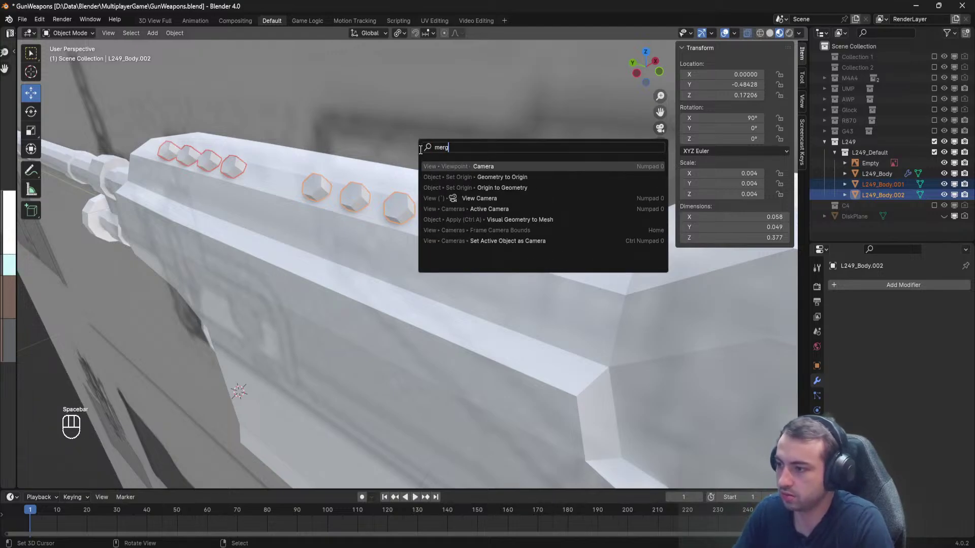
{"action": "type", "text": "e"}
{"action": "key", "text": "BackSpace"}
{"action": "key", "text": "BackSpace"}
{"action": "key", "text": "BackSpace"}
{"action": "key", "text": "BackSpace"}
{"action": "key", "text": "BackSpace"}
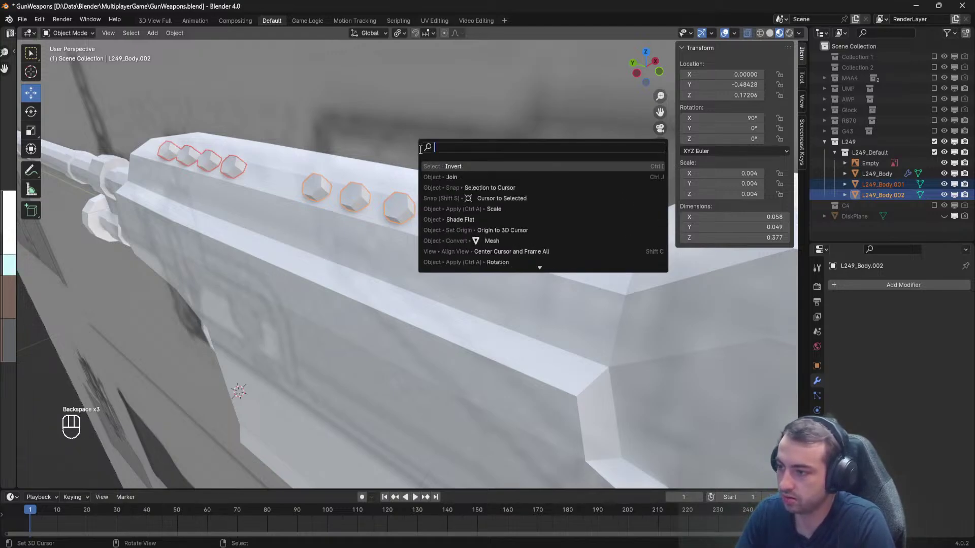
Join the L249_Body.002 cylinder row into L249_Body.001 and inspect the body for the hexagonal cuts.
{"action": "left_click", "coordinate": [887, 186]}
{"action": "left_click", "coordinate": [886, 194], "text": "shift"}
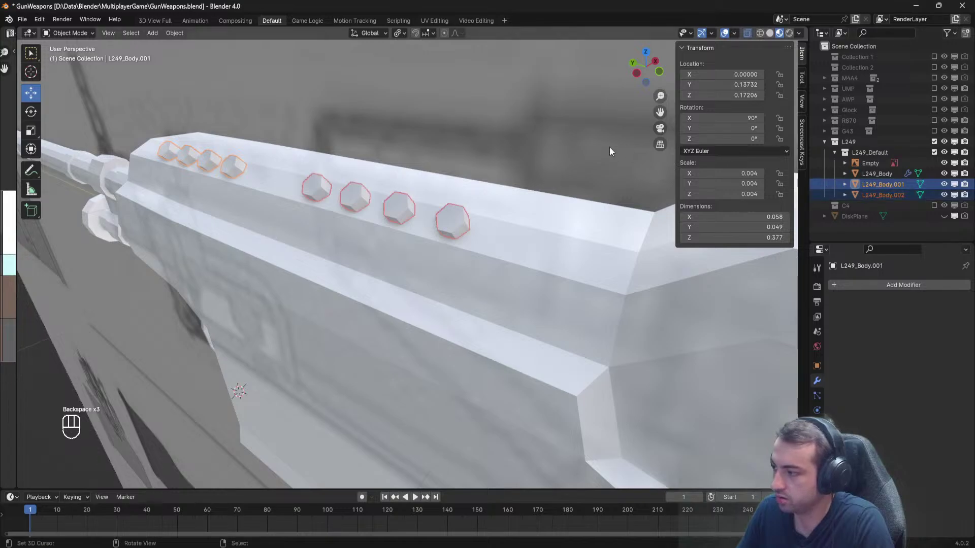
{"action": "key", "text": "ctrl+j"}
{"action": "right_click", "coordinate": [446, 227]}
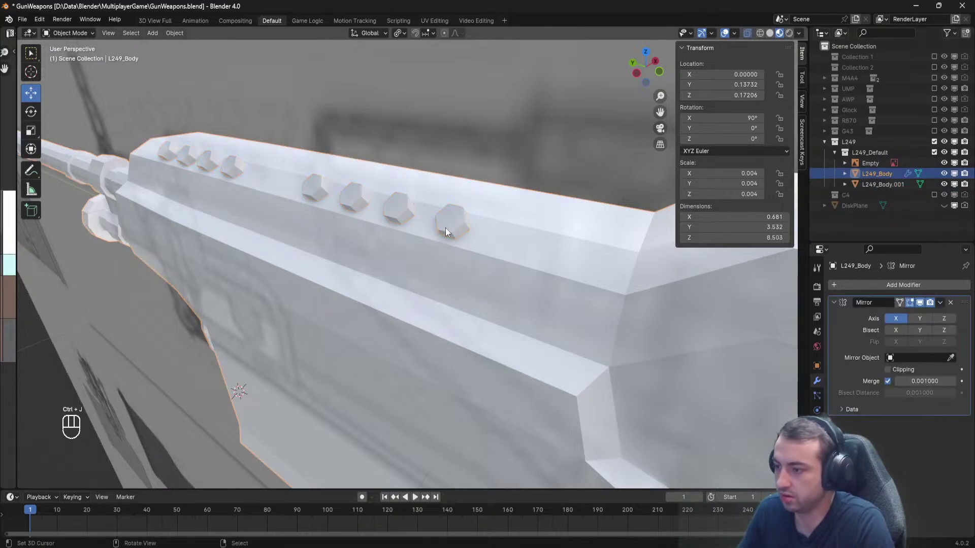
{"action": "right_click", "coordinate": [460, 225]}
{"action": "scroll", "coordinate": [442, 224], "scroll_direction": "down", "scroll_amount": 3}
{"action": "middle_click_drag", "start_coordinate": [441, 224], "coordinate": [421, 220]}
{"action": "scroll", "coordinate": [419, 223], "scroll_direction": "up", "scroll_amount": 4}
{"action": "key", "text": "Tab"}
{"action": "key", "text": "Tab"}
{"action": "right_click", "coordinate": [383, 261]}
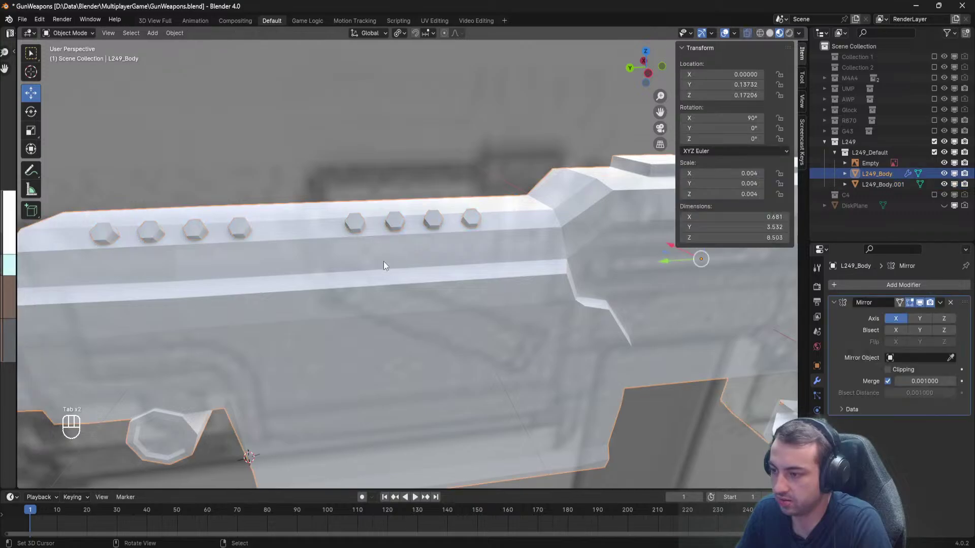
Undo the join and the earlier Boolean application so the Difference modifier is back on L249_Body.
{"action": "key", "text": "Tab"}
{"action": "key", "text": "ctrl+z"}
{"action": "key", "text": "ctrl+z"}
{"action": "key", "text": "ctrl+z"}
{"action": "key", "text": "ctrl+z"}
{"action": "key", "text": "ctrl+z"}
{"action": "key", "text": "ctrl+z"}
{"action": "key", "text": "ctrl+z"}
{"action": "key", "text": "ctrl+z"}
{"action": "key", "text": "ctrl+z"}
{"action": "key", "text": "ctrl+z"}
{"action": "key", "text": "ctrl+z"}
{"action": "key", "text": "ctrl+z"}
{"action": "key", "text": "ctrl+z"}
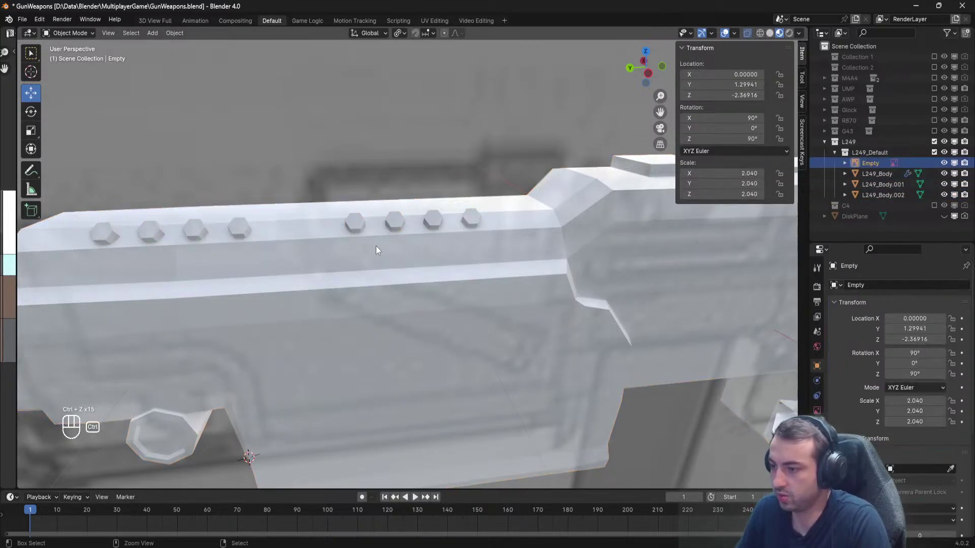
{"action": "key", "text": "ctrl+z"}
{"action": "key", "text": "ctrl+z"}
{"action": "key", "text": "ctrl+z"}
{"action": "key", "text": "ctrl+z"}
{"action": "key", "text": "Tab"}
{"action": "key", "text": "Tab"}
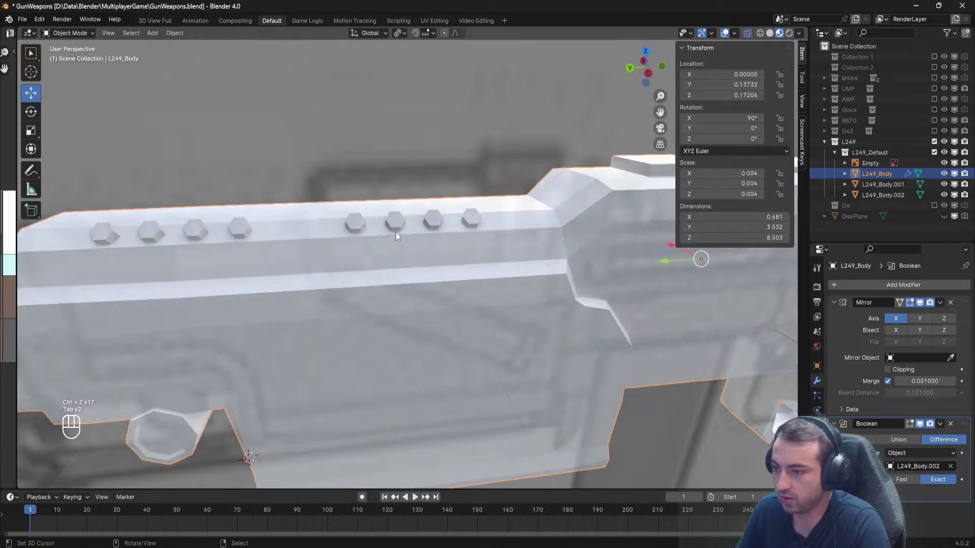
Join both rows of hexagonal cylinders into the single object L249_Body.001.
{"action": "left_click", "coordinate": [395, 233]}
{"action": "left_click", "coordinate": [251, 227], "text": "ctrl"}
{"action": "key", "text": "ctrl+j"}
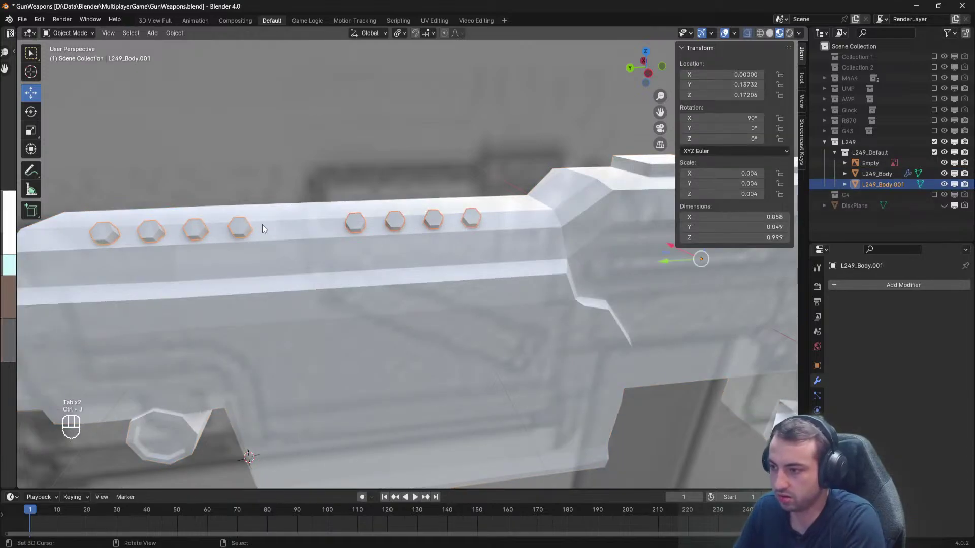
{"action": "left_click", "coordinate": [299, 235]}
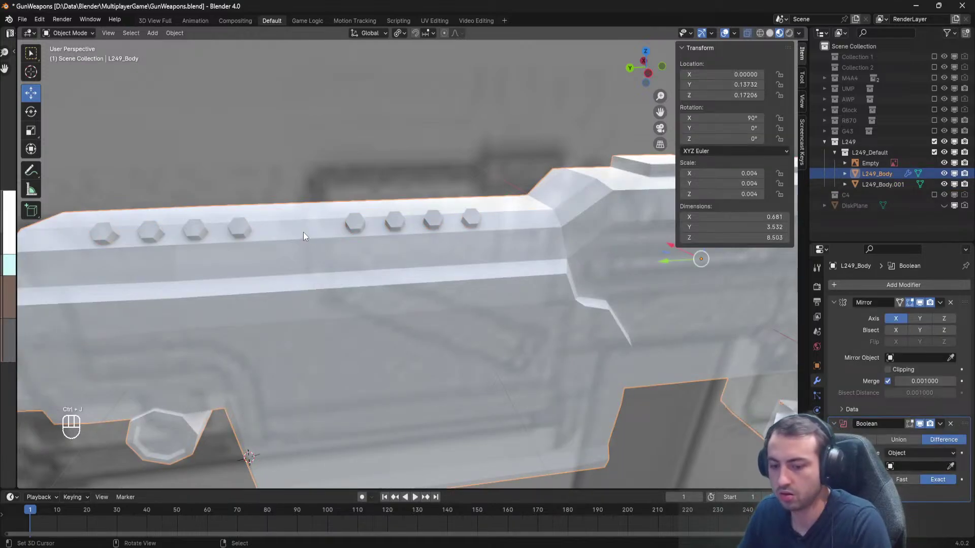
{"action": "left_click", "coordinate": [352, 224]}
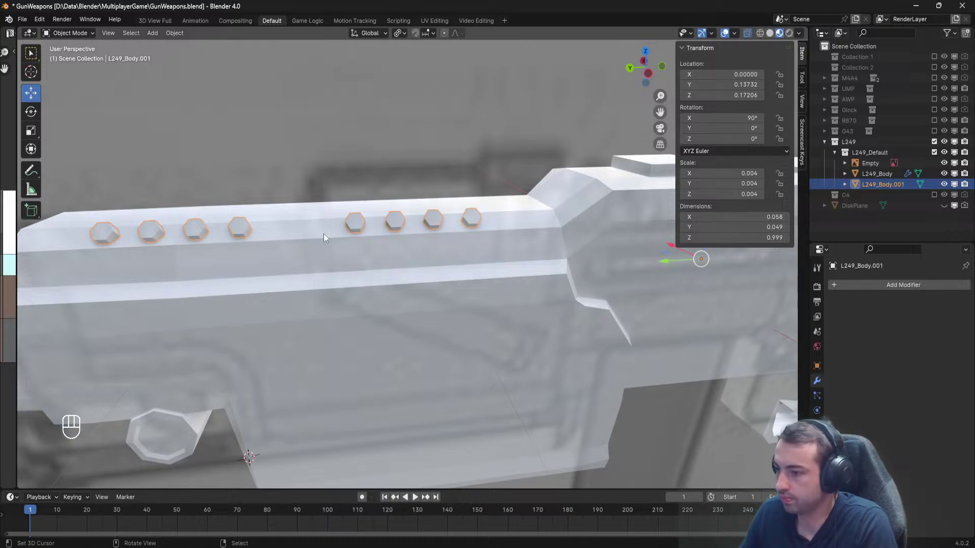
{"action": "right_click", "coordinate": [317, 255]}
{"action": "middle_click_drag", "start_coordinate": [320, 245], "coordinate": [383, 261], "text": "shift"}
Check the joined hexagonal cylinders on the handguard against L249_Body and save the file.
{"action": "right_click", "coordinate": [440, 247]}
{"action": "key", "text": "Tab"}
{"action": "key", "text": "Tab"}
{"action": "left_click", "coordinate": [386, 272]}
{"action": "key", "text": "ctrl+s"}
{"action": "left_click", "coordinate": [365, 256]}
{"action": "key", "text": "ctrl+s"}
{"action": "left_click", "coordinate": [380, 264]}
{"action": "key", "text": "ctrl+s"}
{"action": "left_click", "coordinate": [405, 255]}
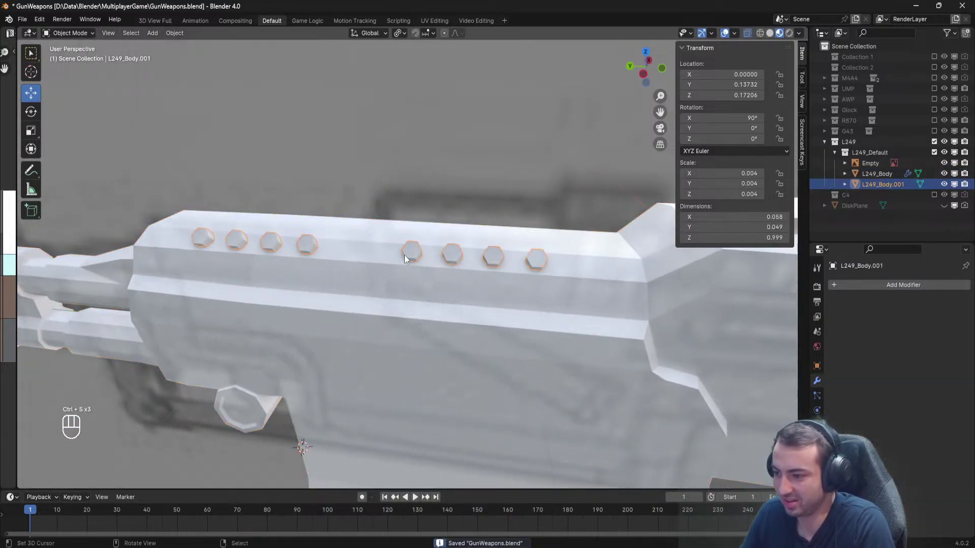
Rename the joined cylinder object L249_Body.001 to Temp.
{"action": "double_click", "coordinate": [889, 185]}
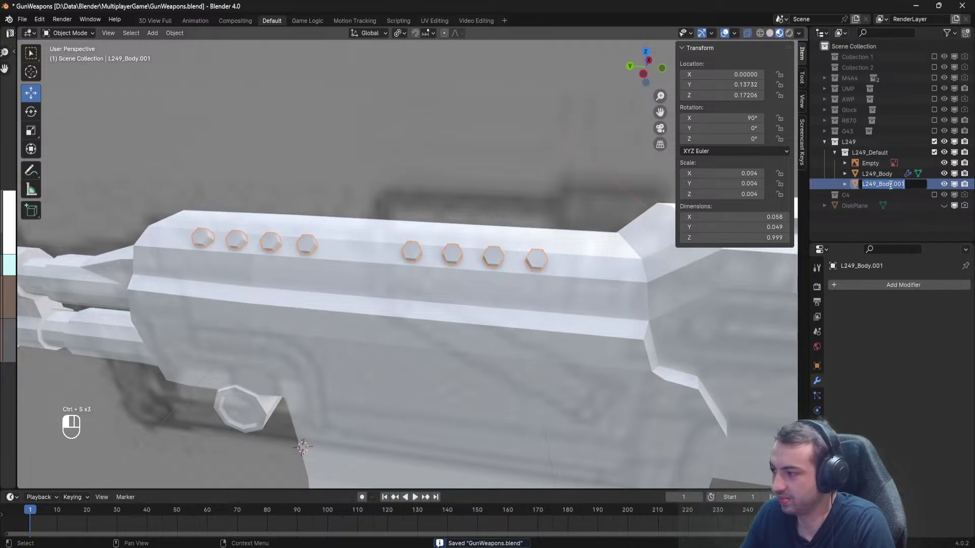
{"action": "left_click", "coordinate": [935, 357]}
{"action": "double_click", "coordinate": [879, 184]}
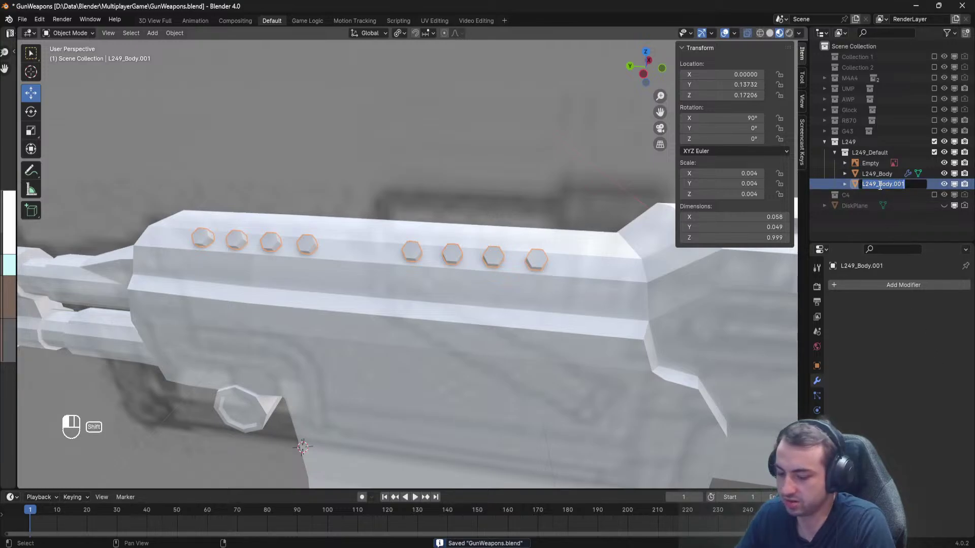
{"action": "type", "text": "Tem"}
{"action": "type", "text": "p"}
{"action": "key", "text": "Return"}
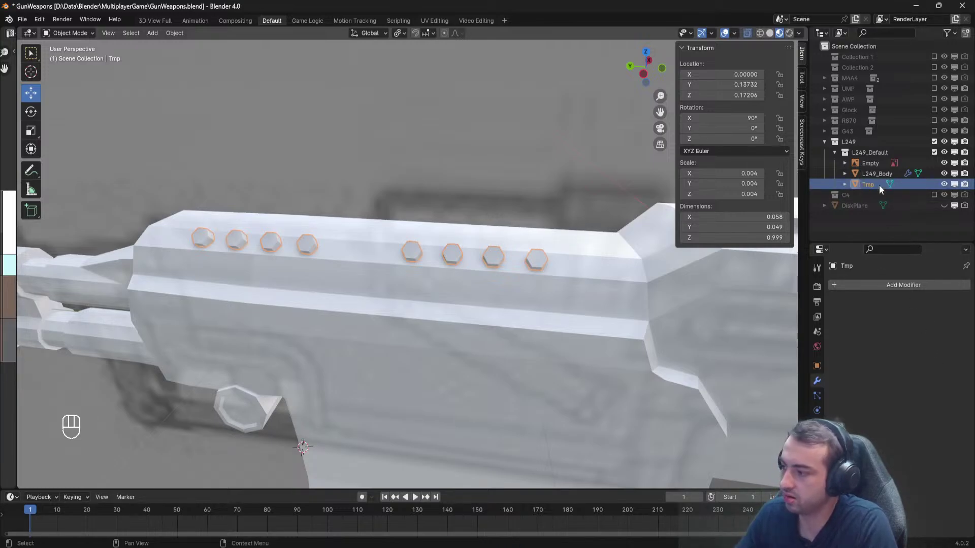
{"action": "double_click", "coordinate": [879, 185]}
{"action": "left_click", "coordinate": [866, 185]}
{"action": "type", "text": "e"}
{"action": "key", "text": "Return"}
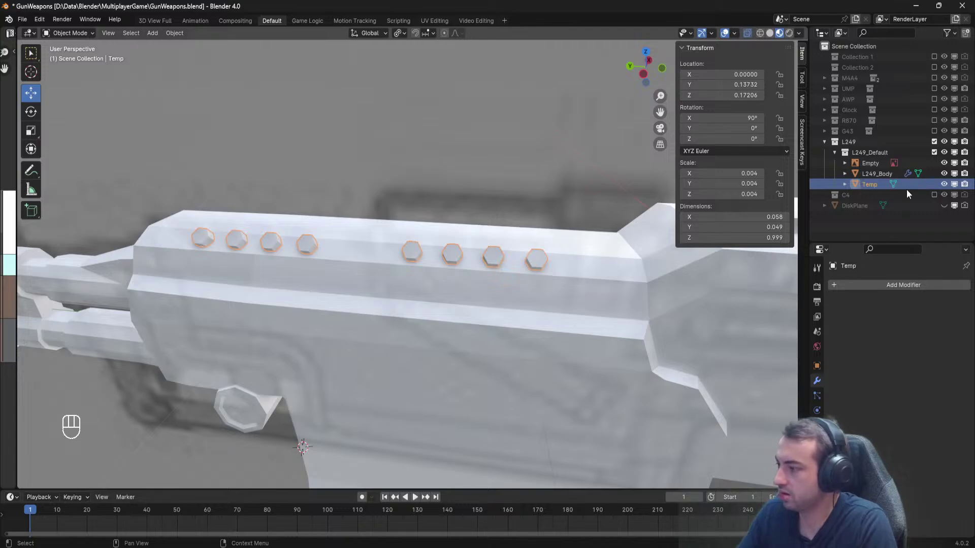
Make L249_Body the active object with its Boolean modifier settings shown and save the file.
{"action": "left_click", "coordinate": [873, 174]}
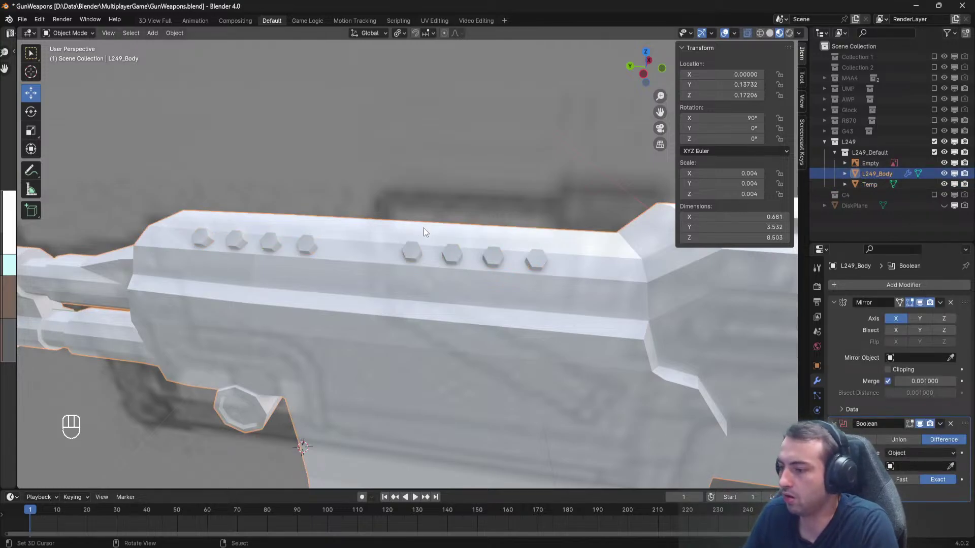
{"action": "left_click", "coordinate": [407, 253]}
{"action": "left_click", "coordinate": [370, 267]}
{"action": "key", "text": "ctrl+s"}
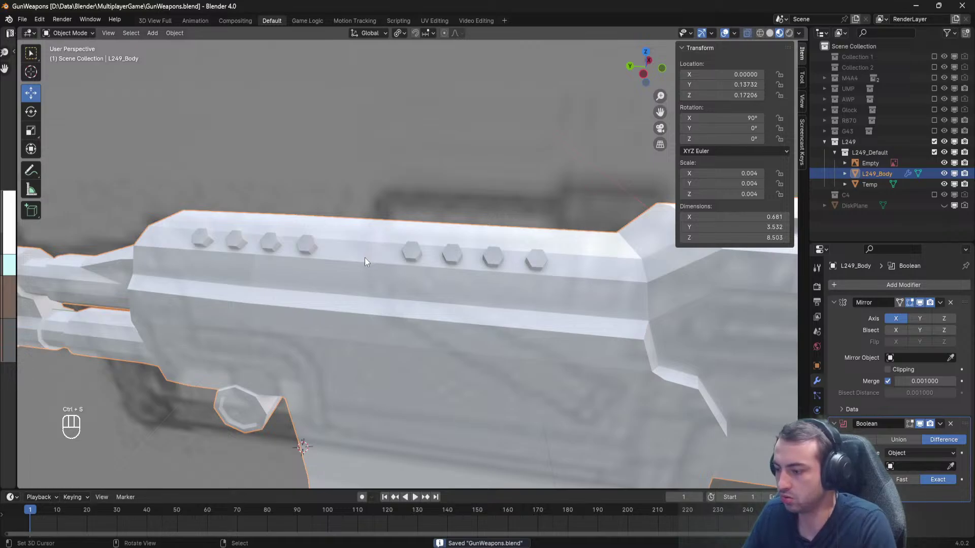
Examine the Temp cylinders along the handguard bevel from several angles, keeping L249_Body selected, and save the file again.
{"action": "mouse_move", "coordinate": [365, 257]}
{"action": "middle_mouse_down"}
{"action": "mouse_move", "coordinate": [409, 267]}
{"action": "mouse_move", "coordinate": [311, 261]}
{"action": "mouse_move", "coordinate": [261, 273]}
{"action": "mouse_move", "coordinate": [349, 263]}
{"action": "middle_mouse_up"}
{"action": "scroll", "coordinate": [406, 268], "scroll_direction": "down", "scroll_amount": 4}
{"action": "scroll", "coordinate": [405, 270], "scroll_direction": "up", "scroll_amount": 7}
{"action": "scroll", "coordinate": [339, 267], "scroll_direction": "down", "scroll_amount": 6}
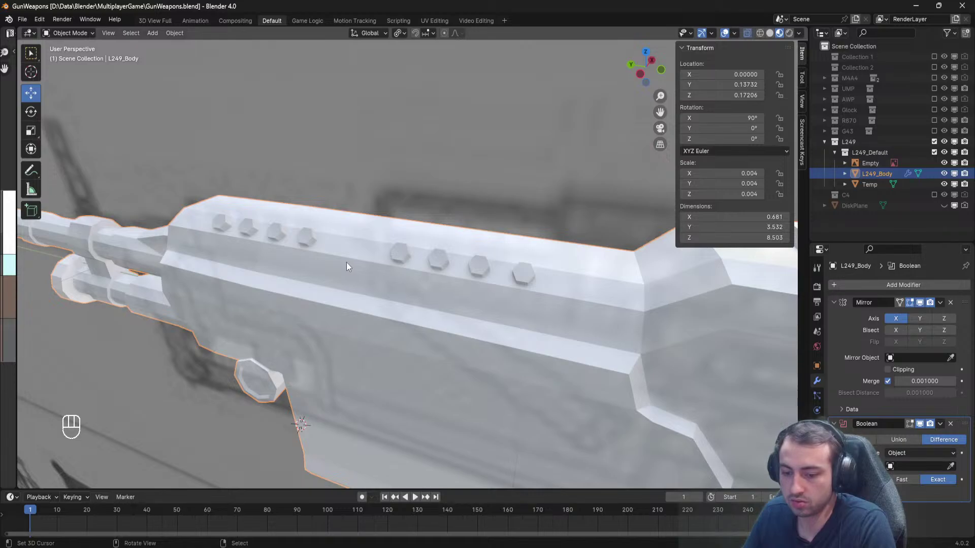
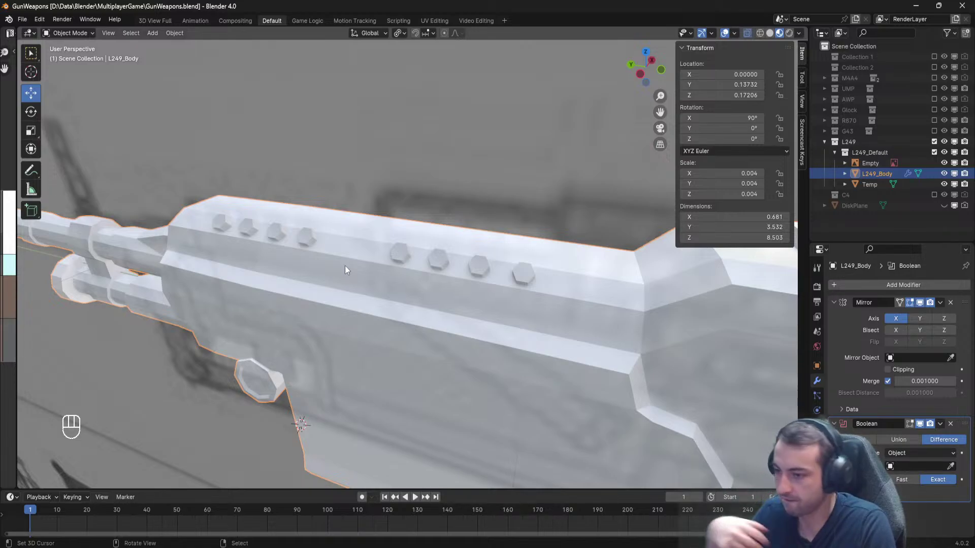
{"action": "scroll", "coordinate": [343, 269], "scroll_direction": "up", "scroll_amount": 2}
{"action": "middle_click_drag", "start_coordinate": [340, 269], "coordinate": [380, 266]}
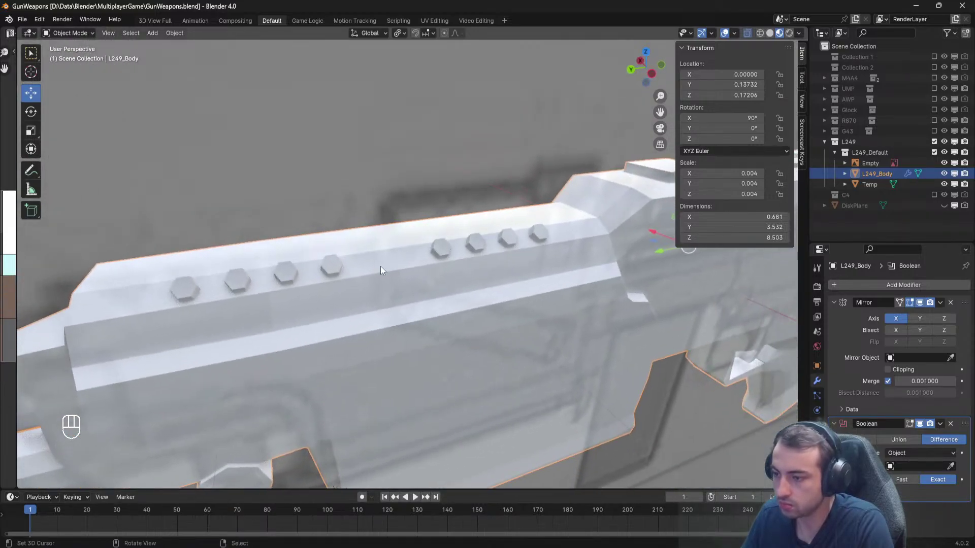
{"action": "left_click", "coordinate": [338, 263]}
{"action": "key", "text": "Tab"}
{"action": "left_click", "coordinate": [419, 277]}
{"action": "key", "text": "ctrl+s"}
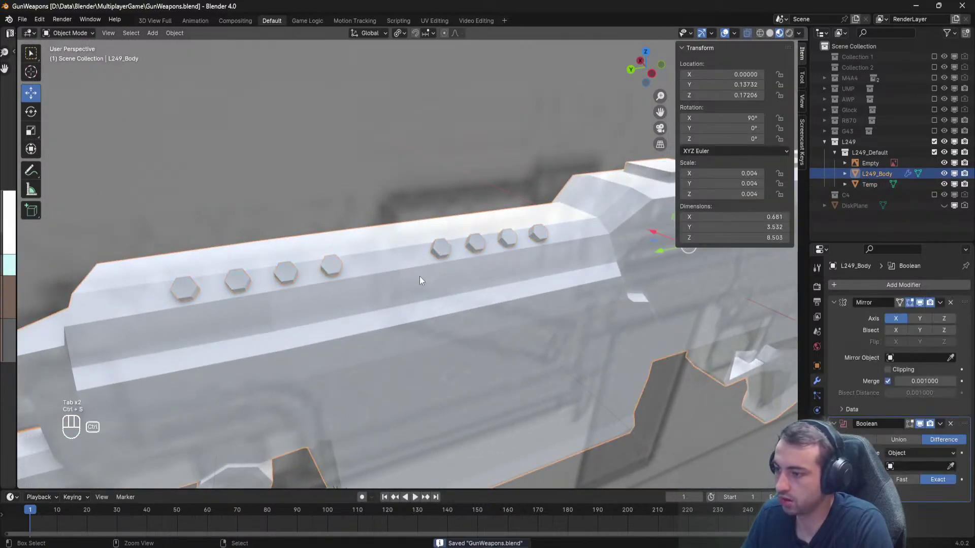
{"action": "middle_click_drag", "start_coordinate": [419, 276], "coordinate": [380, 263]}
{"action": "left_click", "coordinate": [425, 263]}
{"action": "scroll", "coordinate": [509, 211], "scroll_direction": "up", "scroll_amount": 8}
{"action": "scroll", "coordinate": [514, 205], "scroll_direction": "down", "scroll_amount": 5}
{"action": "left_click", "coordinate": [483, 261]}
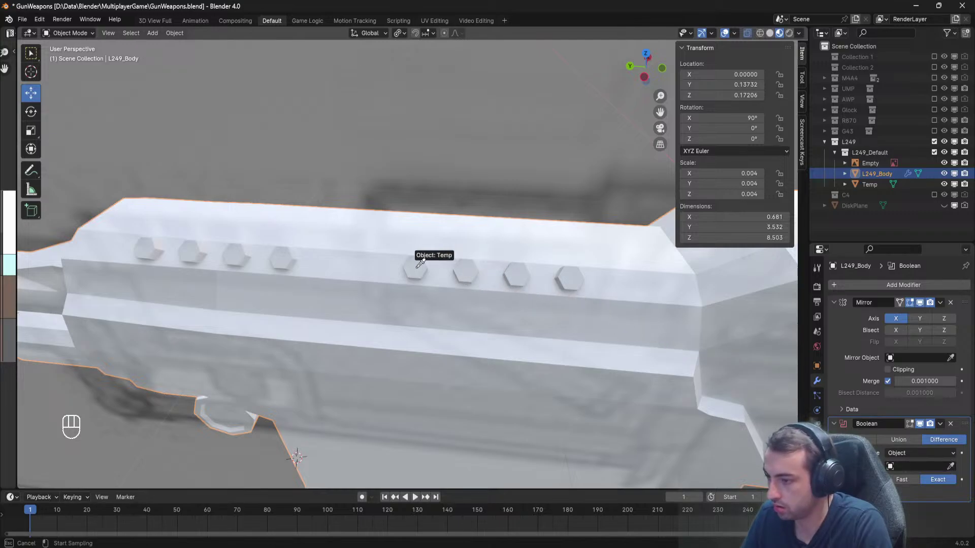
Set Temp as the object of L249_Body's Boolean modifier and check the cut in both Edit Mode and Object Mode.
{"action": "key", "text": "Tab"}
{"action": "middle_click_drag", "start_coordinate": [401, 256], "coordinate": [370, 221]}
{"action": "key", "text": "Tab"}
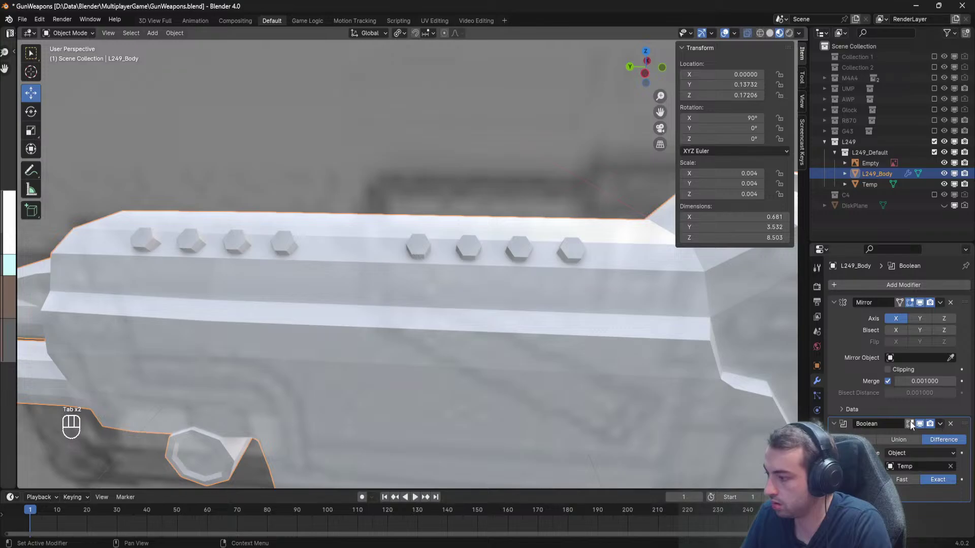
{"action": "key", "text": "Tab"}
{"action": "key", "text": "Tab"}
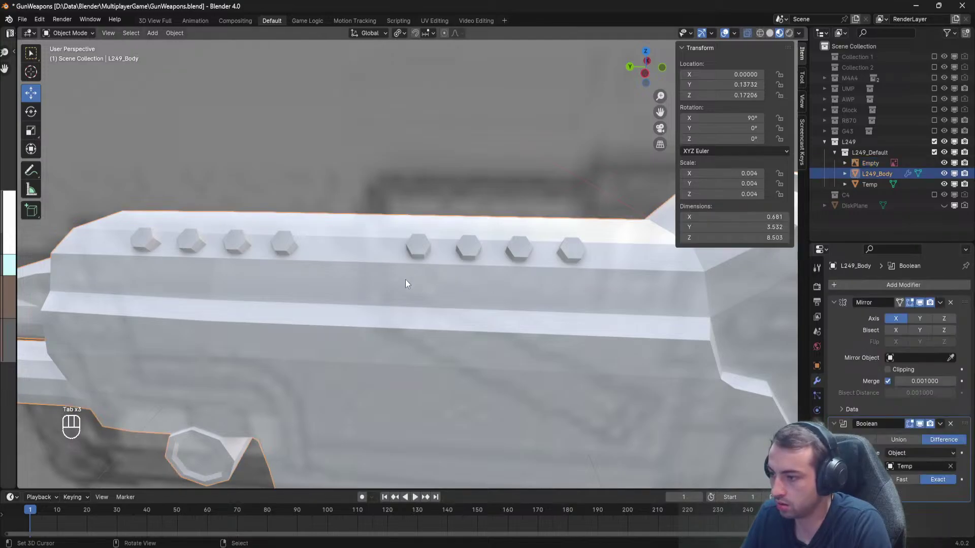
{"action": "key", "text": "Tab"}
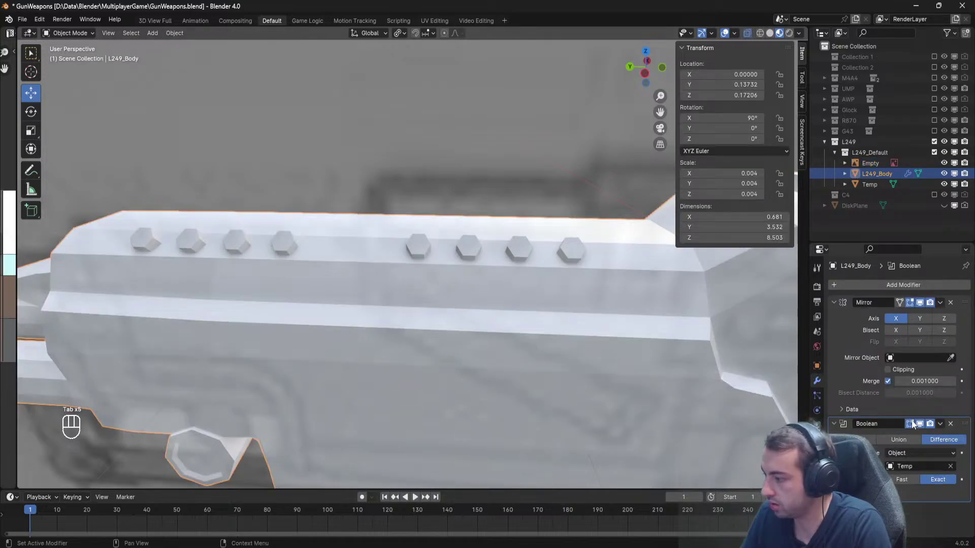
Try the Intersect and Union operations on L249_Body's Boolean modifier, return it to Difference, and inspect the handguard holes.
{"action": "left_click", "coordinate": [899, 443]}
{"action": "left_click", "coordinate": [867, 439]}
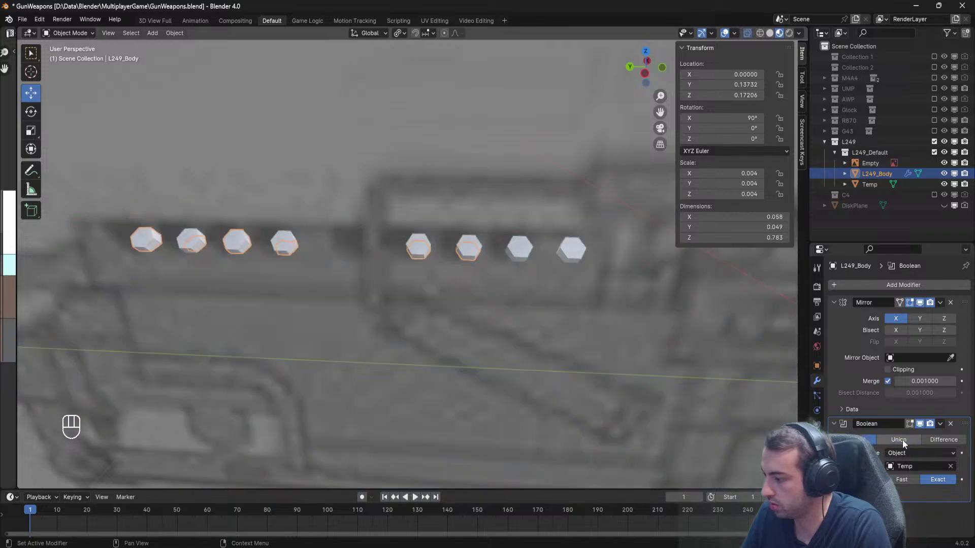
{"action": "left_click", "coordinate": [900, 440]}
{"action": "left_click", "coordinate": [866, 438]}
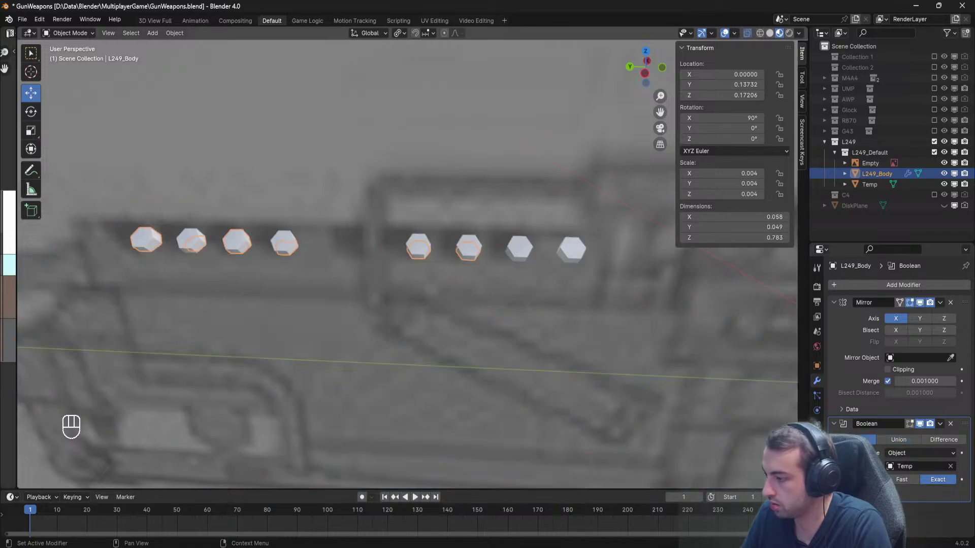
{"action": "mouse_move", "coordinate": [457, 306]}
{"action": "middle_mouse_down"}
{"action": "mouse_move", "coordinate": [364, 305]}
{"action": "mouse_move", "coordinate": [453, 318]}
{"action": "middle_mouse_up"}
{"action": "left_click", "coordinate": [906, 440]}
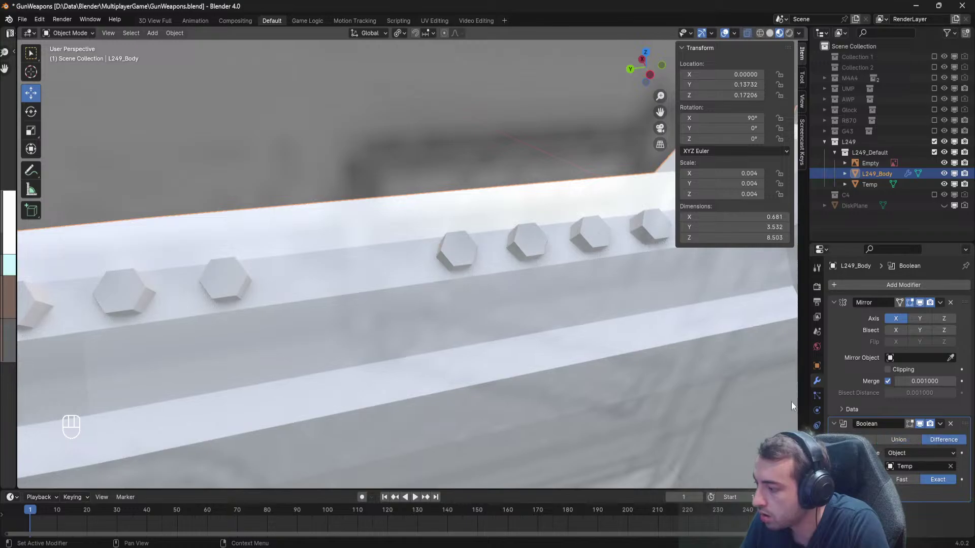
{"action": "middle_click_drag", "start_coordinate": [325, 305], "coordinate": [346, 288]}
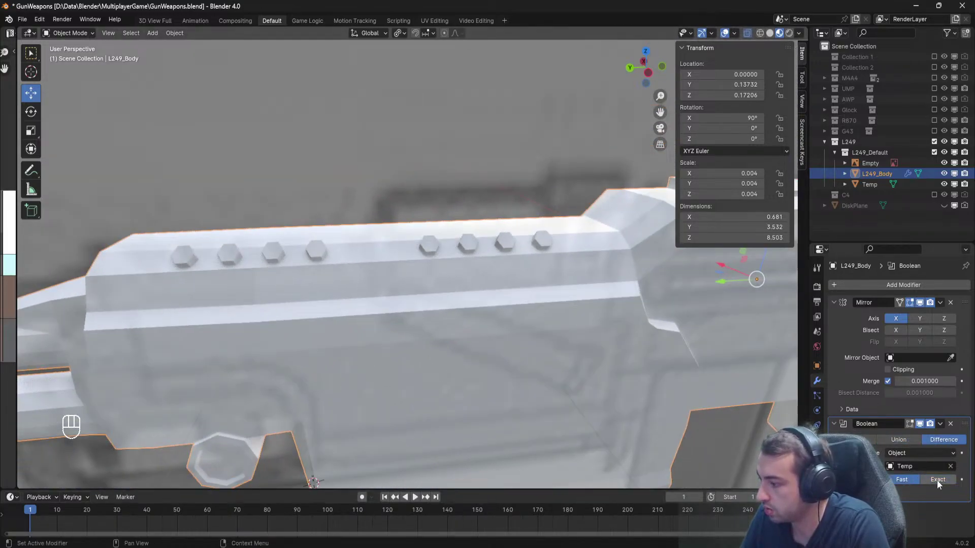
Set the Boolean difference solver on L249_Body to Exact and apply the Boolean modifier.
{"action": "scroll", "coordinate": [902, 453], "scroll_direction": "down", "scroll_amount": 1}
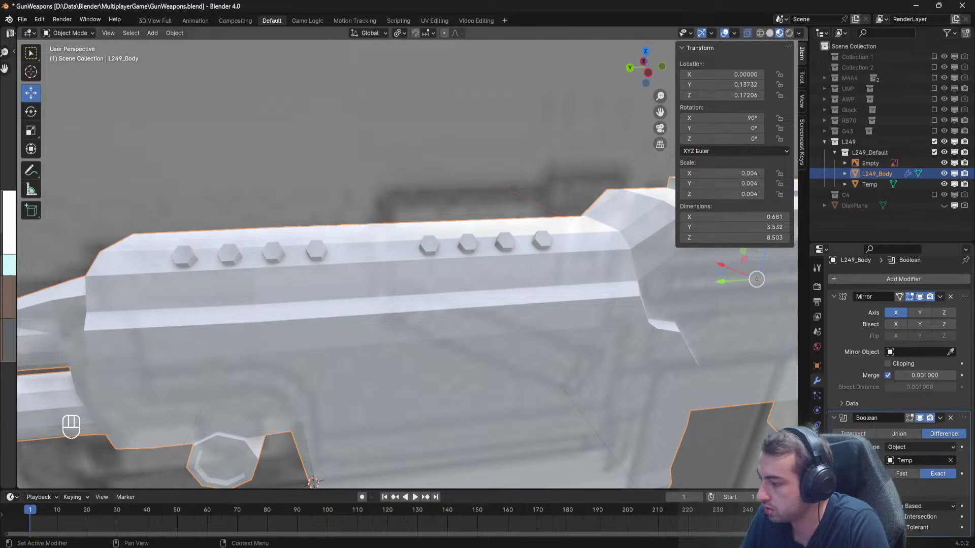
{"action": "scroll", "coordinate": [903, 468], "scroll_direction": "up", "scroll_amount": 1}
{"action": "left_click", "coordinate": [940, 425]}
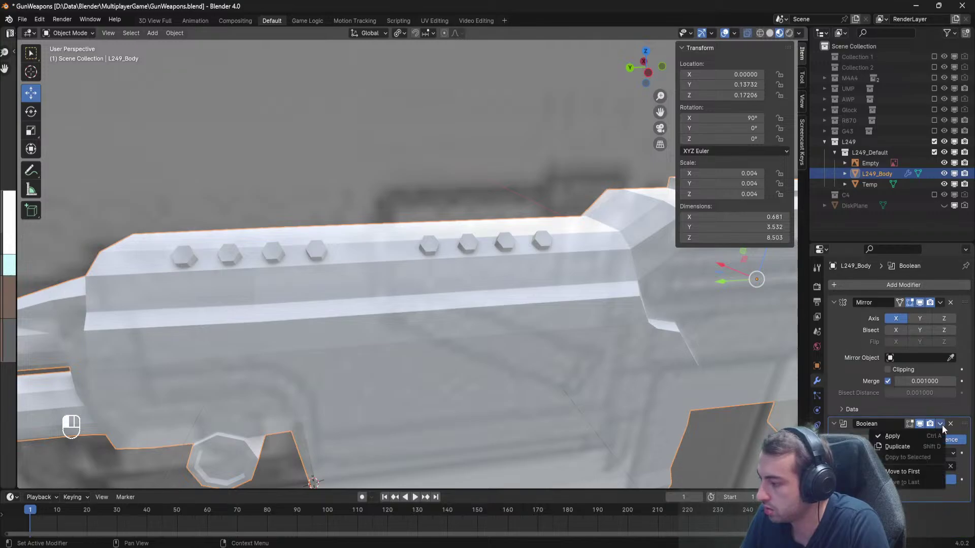
{"action": "left_click", "coordinate": [906, 437]}
{"action": "left_click", "coordinate": [440, 331]}
{"action": "left_click", "coordinate": [440, 331]}
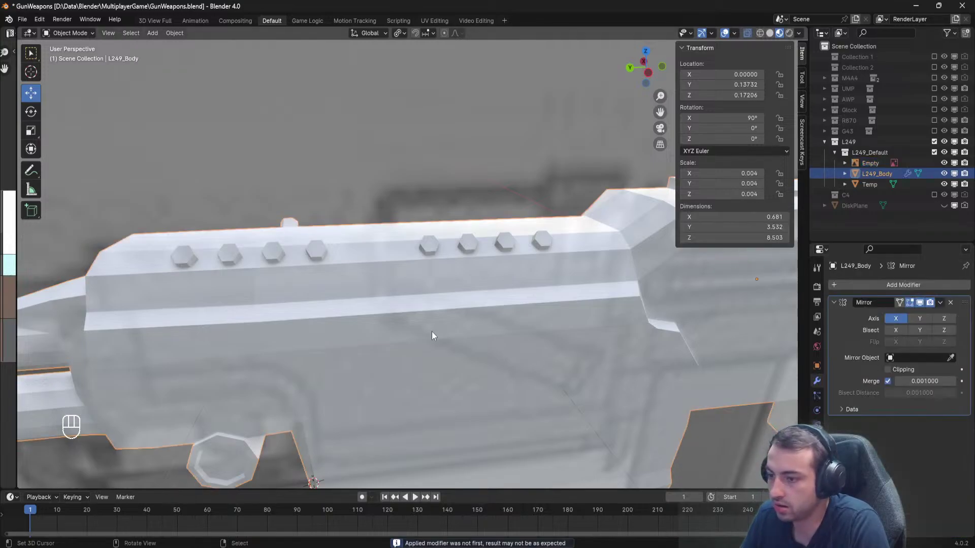
Examine the mesh of the hexagonal cuts on L249_Body and the matching bolts in the Temp object.
{"action": "middle_click_drag", "start_coordinate": [432, 331], "coordinate": [503, 272]}
{"action": "key", "text": "Tab"}
{"action": "scroll", "coordinate": [520, 325], "scroll_direction": "up", "scroll_amount": 2}
{"action": "key", "text": "Tab"}
{"action": "key", "text": "Tab"}
{"action": "right_click", "coordinate": [503, 272]}
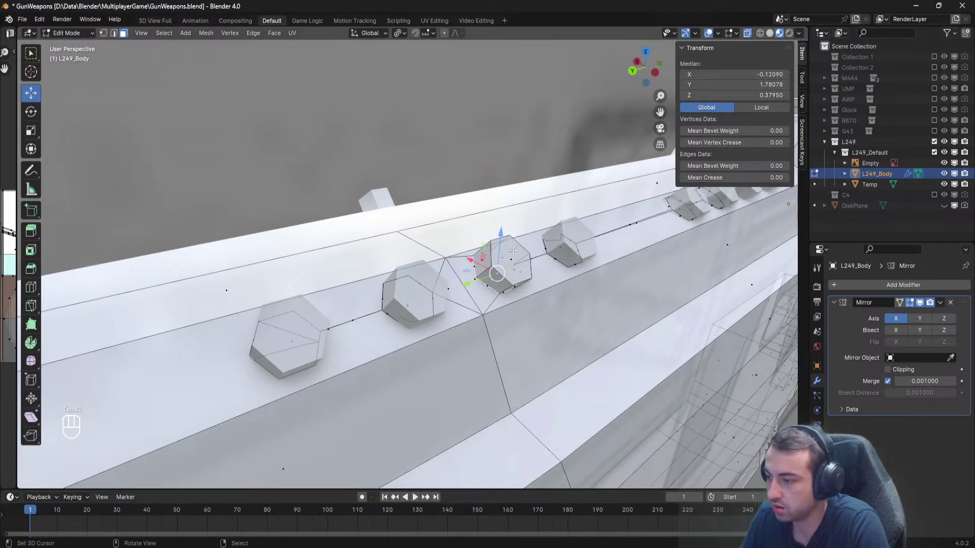
{"action": "key", "text": "Tab"}
{"action": "right_click", "coordinate": [504, 261]}
{"action": "middle_click_drag", "start_coordinate": [504, 260], "coordinate": [523, 240]}
{"action": "scroll", "coordinate": [468, 249], "scroll_direction": "down", "scroll_amount": 3}
{"action": "scroll", "coordinate": [456, 260], "scroll_direction": "up", "scroll_amount": 5}
{"action": "key", "text": "Tab"}
{"action": "left_click", "coordinate": [523, 240]}
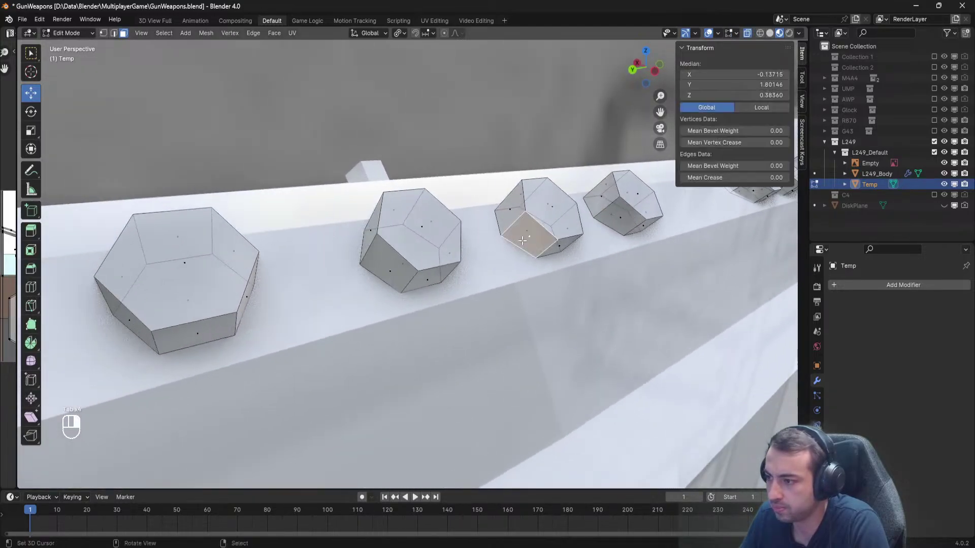
Move the Temp bolts upward along Z, away from the gun body.
{"action": "key", "text": "a"}
{"action": "key", "text": "Tab"}
{"action": "scroll", "coordinate": [530, 232], "scroll_direction": "down", "scroll_amount": 10}
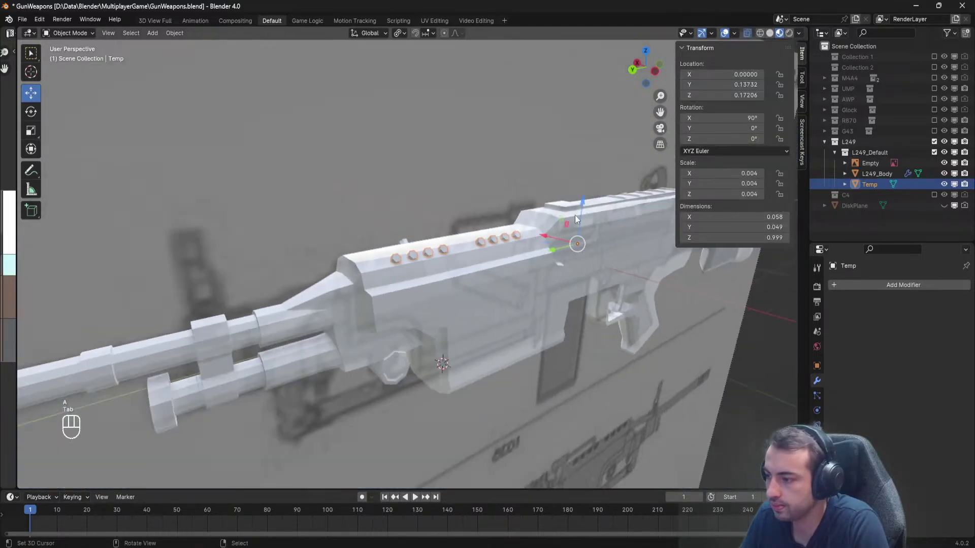
{"action": "left_click_drag", "start_coordinate": [577, 202], "coordinate": [587, 124], "text": "ctrl"}
Push the leftover bolt's outer face into L249_Body, using the Normal transform orientation.
{"action": "right_click", "coordinate": [485, 243]}
{"action": "scroll", "coordinate": [458, 263], "scroll_direction": "up", "scroll_amount": 5}
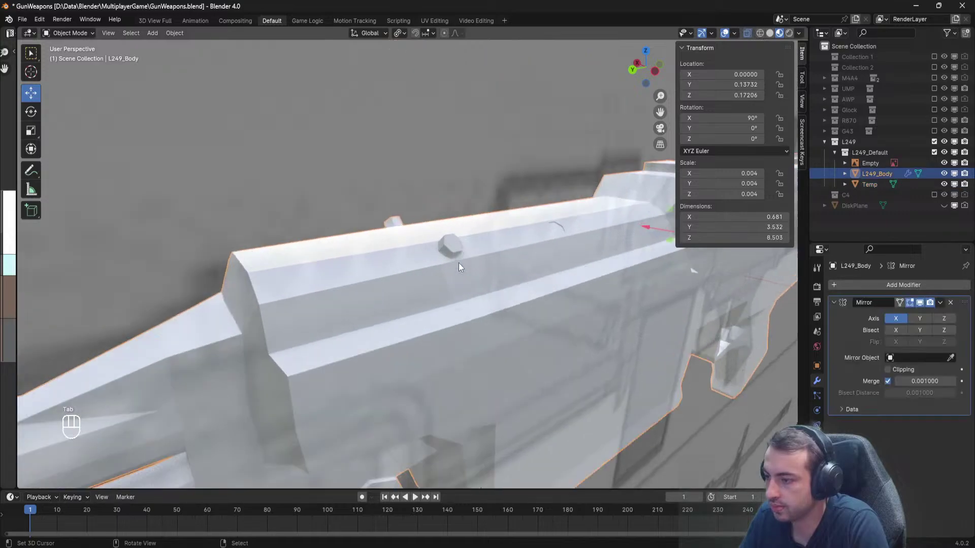
{"action": "key", "text": "Tab"}
{"action": "scroll", "coordinate": [460, 258], "scroll_direction": "up", "scroll_amount": 4}
{"action": "left_click", "coordinate": [507, 222]}
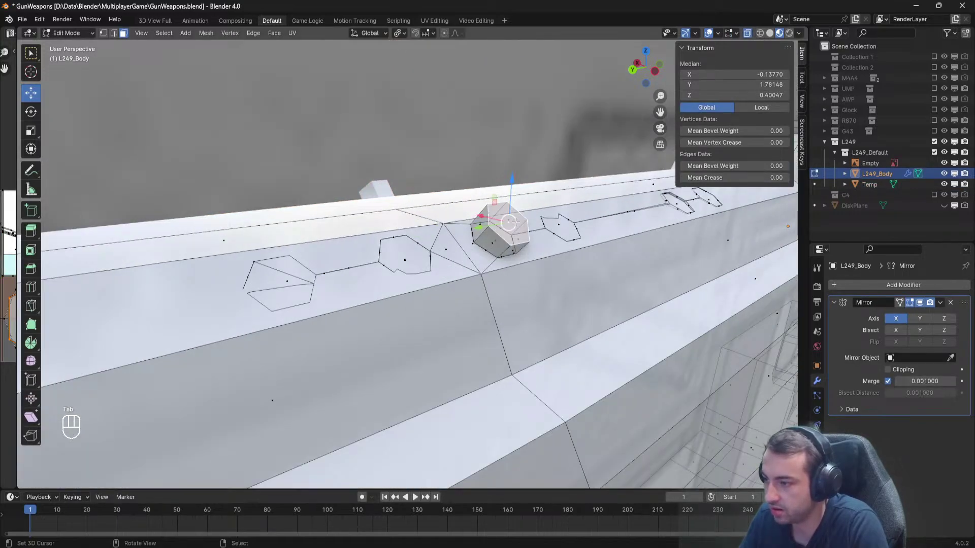
{"action": "left_click", "coordinate": [400, 33]}
{"action": "left_click", "coordinate": [368, 33]}
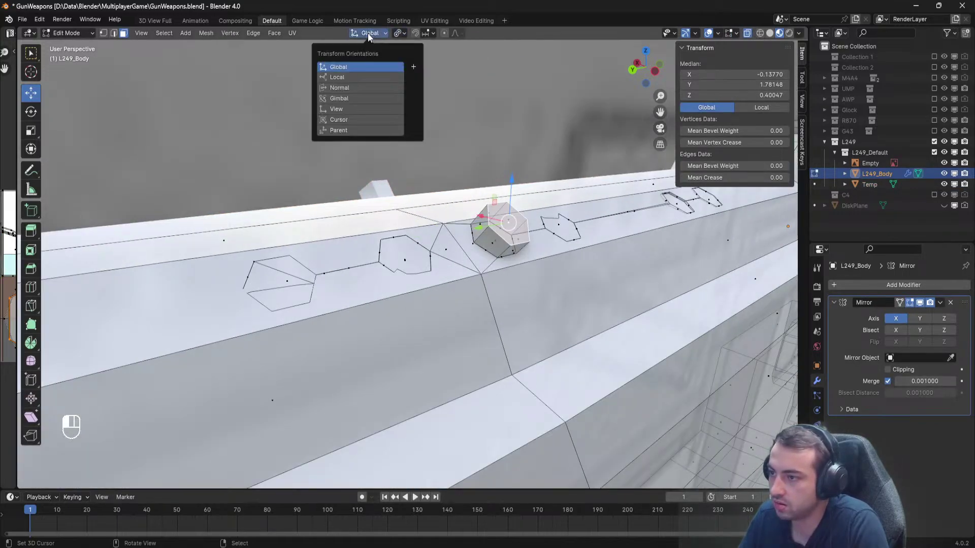
{"action": "left_click", "coordinate": [378, 83]}
{"action": "left_click_drag", "start_coordinate": [487, 245], "coordinate": [449, 265]}
{"action": "middle_click_drag", "start_coordinate": [448, 264], "coordinate": [414, 260]}
{"action": "left_click", "coordinate": [391, 258]}
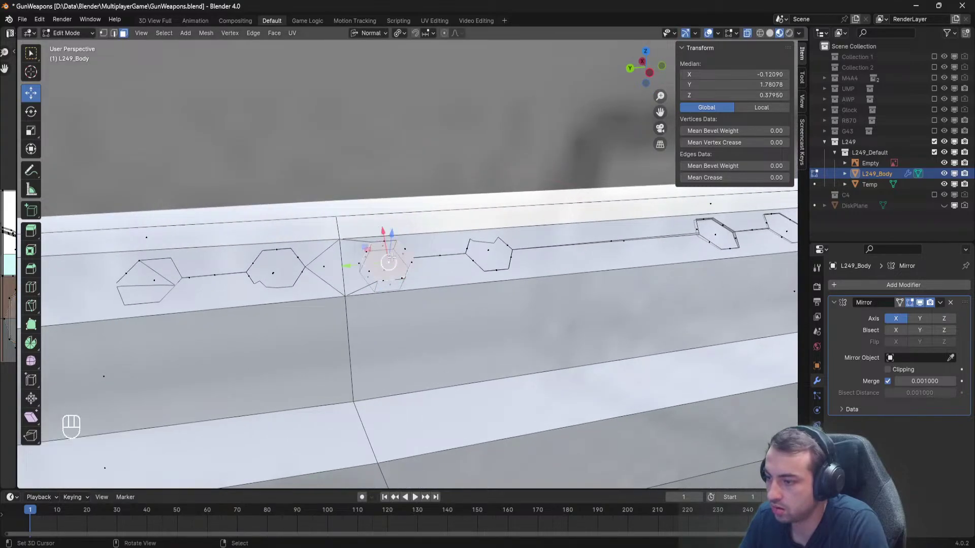
Try to delete the selected faces of the pushed-in bolt.
{"action": "key", "text": "x"}
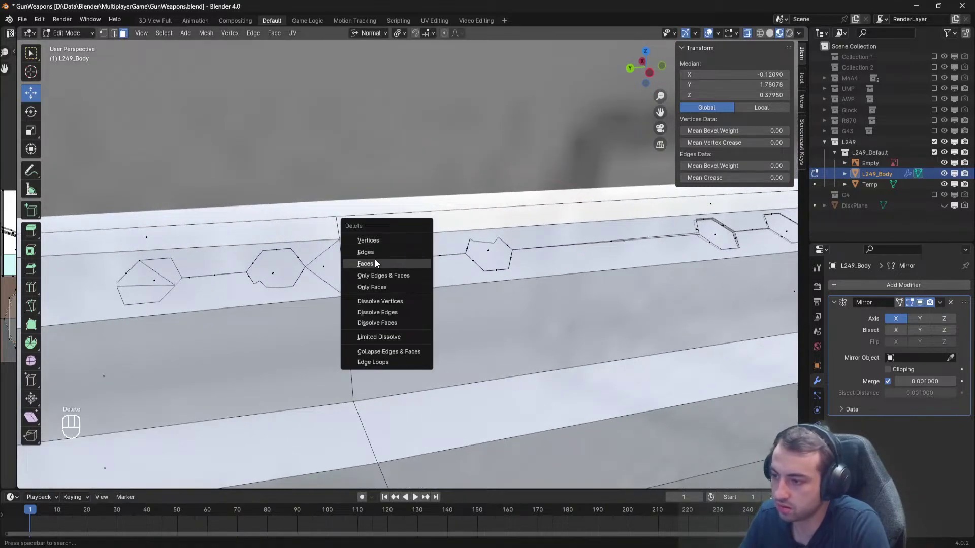
{"action": "middle_click_drag", "start_coordinate": [136, 290], "coordinate": [246, 307]}
{"action": "scroll", "coordinate": [246, 306], "scroll_direction": "down", "scroll_amount": 4}
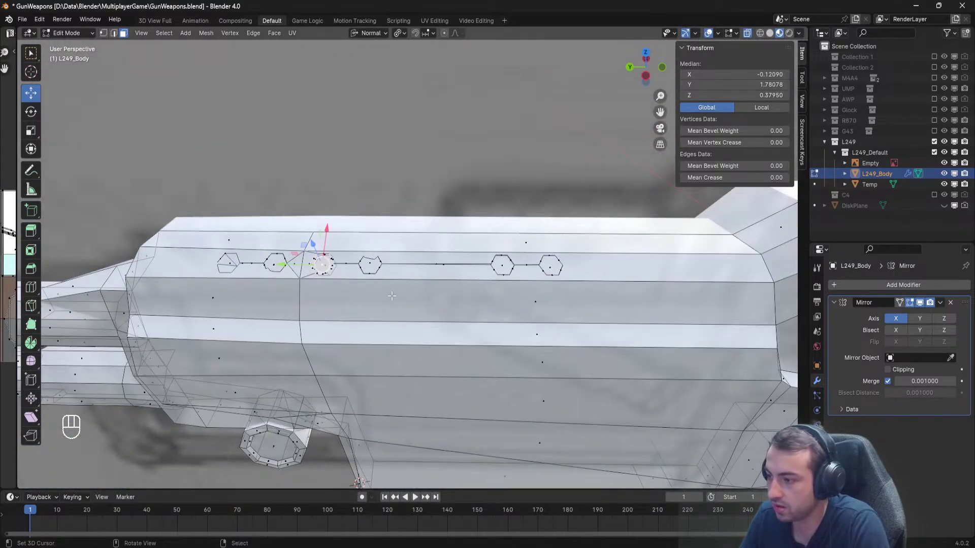
Undo the bolt edits, the Temp move and the applied Boolean modifier.
{"action": "key", "text": "ctrl+z"}
{"action": "key", "text": "ctrl+z"}
{"action": "key", "text": "ctrl+z"}
{"action": "key", "text": "ctrl+z"}
{"action": "key", "text": "ctrl+z"}
{"action": "key", "text": "ctrl+z"}
{"action": "key", "text": "ctrl+z"}
{"action": "key", "text": "ctrl+z"}
{"action": "key", "text": "ctrl+z"}
{"action": "key", "text": "ctrl+z"}
{"action": "key", "text": "ctrl+z"}
{"action": "key", "text": "ctrl+z"}
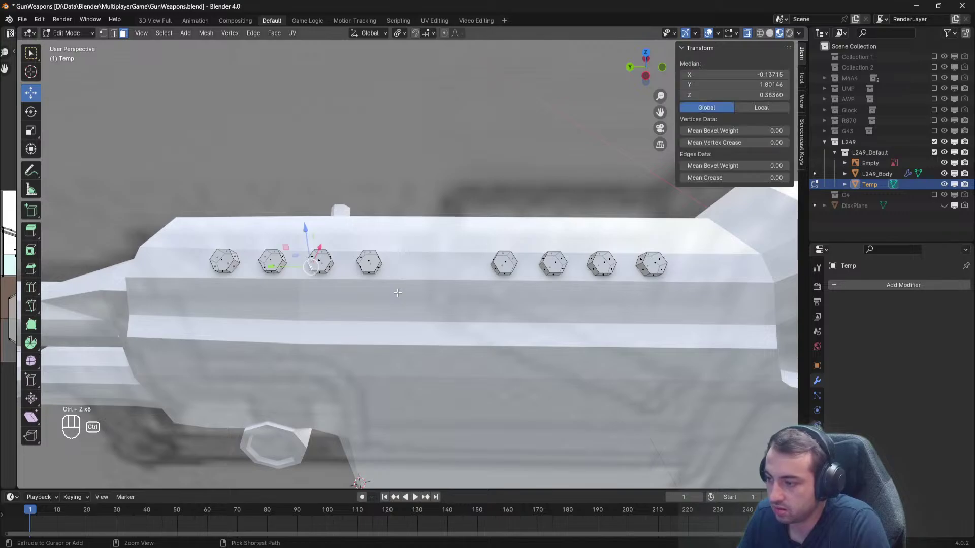
{"action": "key", "text": "ctrl+z"}
{"action": "key", "text": "ctrl+z"}
{"action": "key", "text": "ctrl+z"}
{"action": "key", "text": "ctrl+z"}
{"action": "key", "text": "ctrl+z"}
{"action": "key", "text": "ctrl+z"}
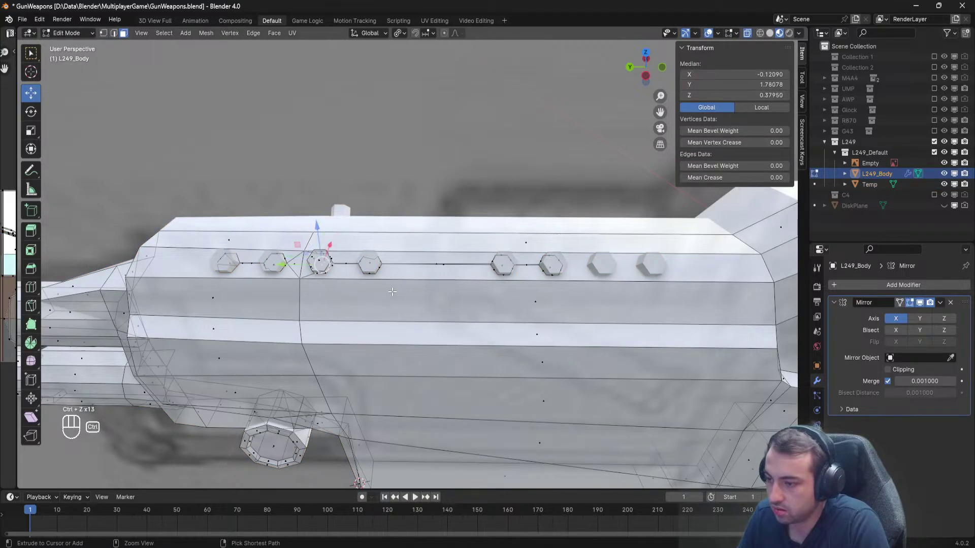
{"action": "key", "text": "ctrl+z"}
{"action": "key", "text": "ctrl+z"}
{"action": "key", "text": "ctrl+z"}
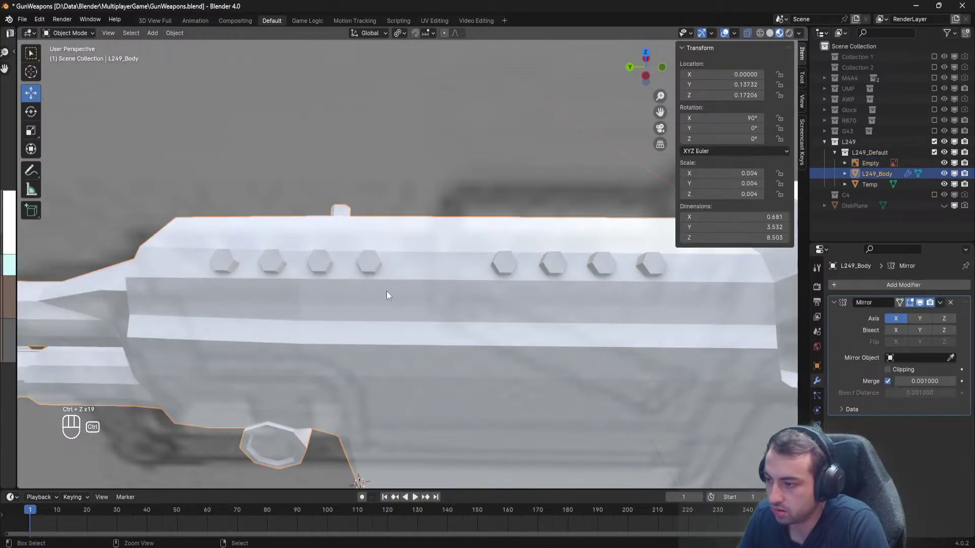
Try to join L249_Body and Temp with Temp as the active object.
{"action": "key", "text": "Tab"}
{"action": "middle_click_drag", "start_coordinate": [371, 265], "coordinate": [533, 239]}
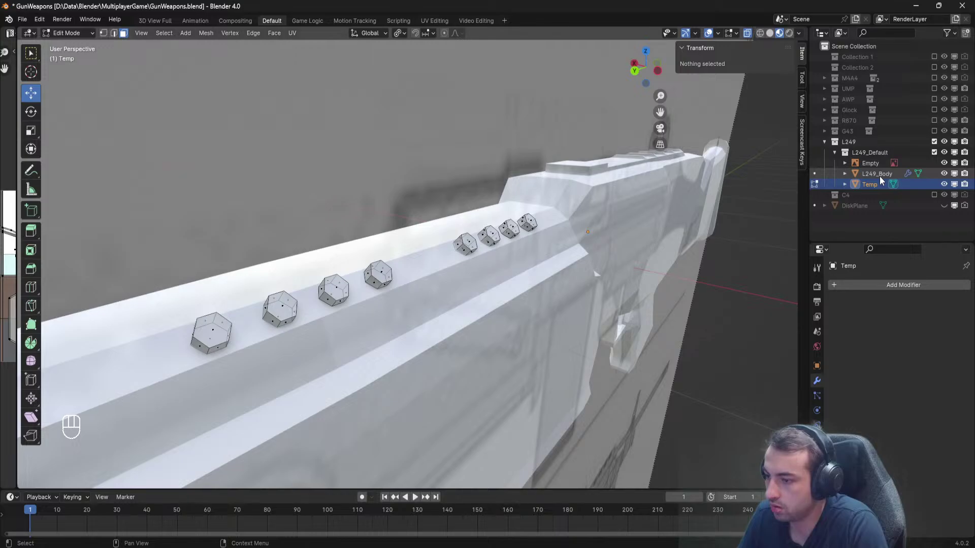
{"action": "key", "text": "Tab"}
{"action": "left_click", "coordinate": [895, 173]}
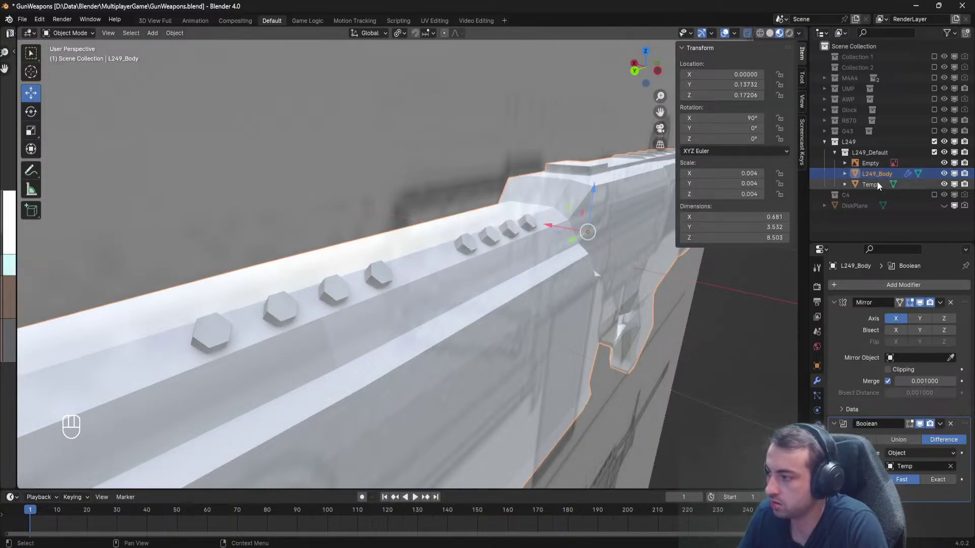
{"action": "left_click", "coordinate": [878, 182], "text": "shift"}
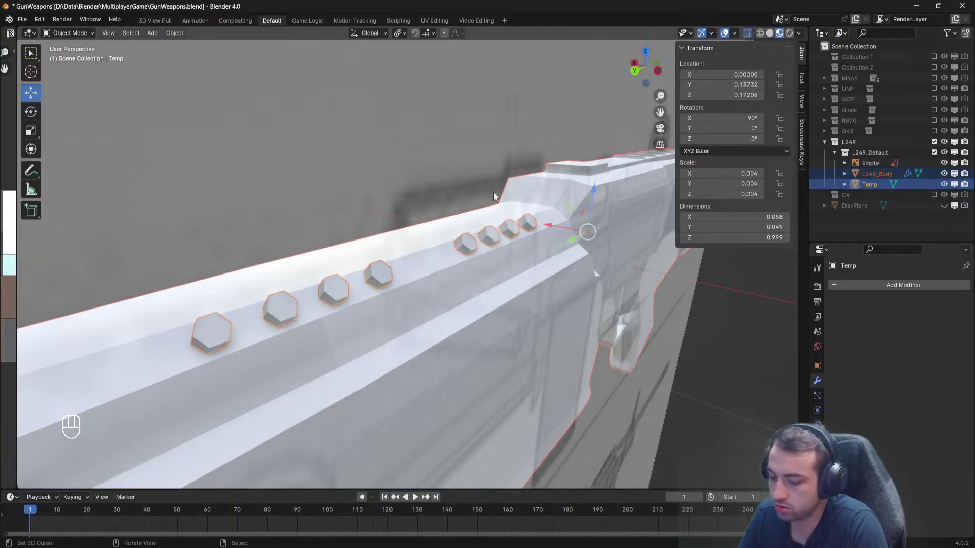
{"action": "key", "text": "ctrl+j"}
{"action": "key", "text": "ctrl+z"}
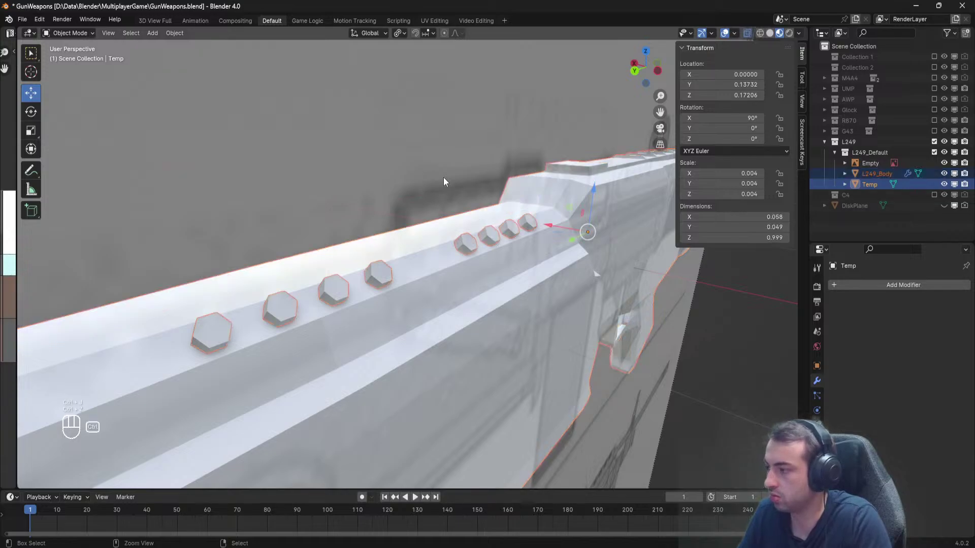
{"action": "left_click", "coordinate": [863, 184]}
{"action": "left_click", "coordinate": [868, 175], "text": "shift"}
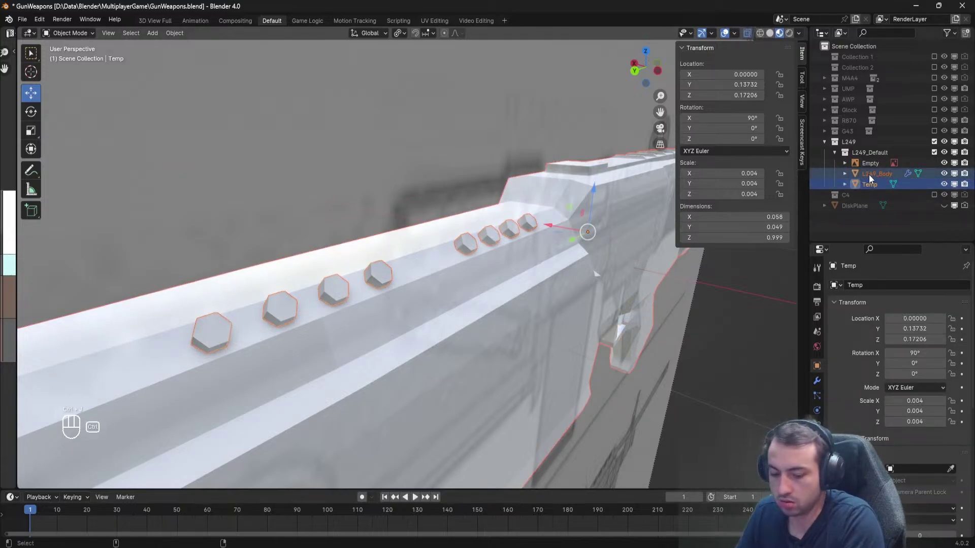
{"action": "key", "text": "ctrl+j"}
{"action": "left_click", "coordinate": [882, 164]}
Join the Temp bolts into L249_Body with L249_Body as the active object.
{"action": "left_click", "coordinate": [873, 185]}
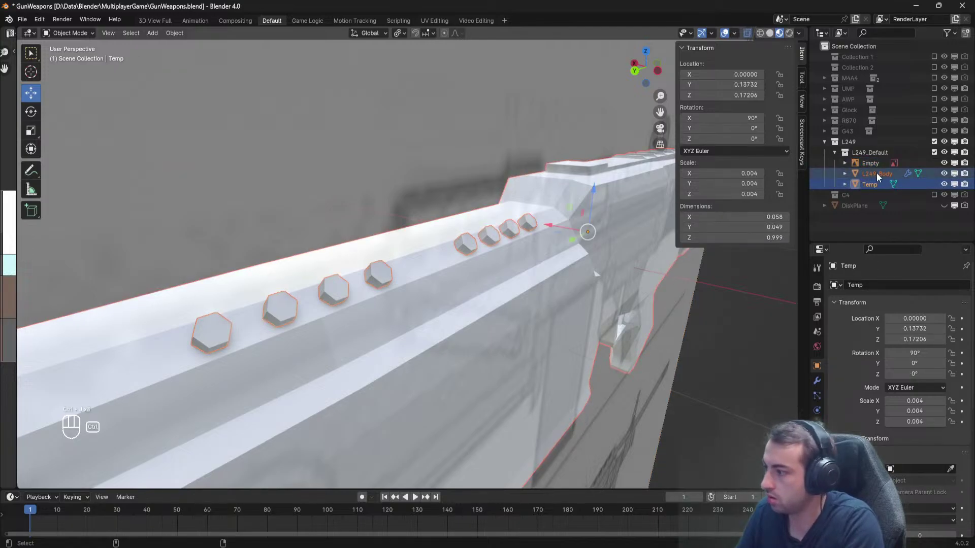
{"action": "left_click", "coordinate": [876, 173], "text": "ctrl"}
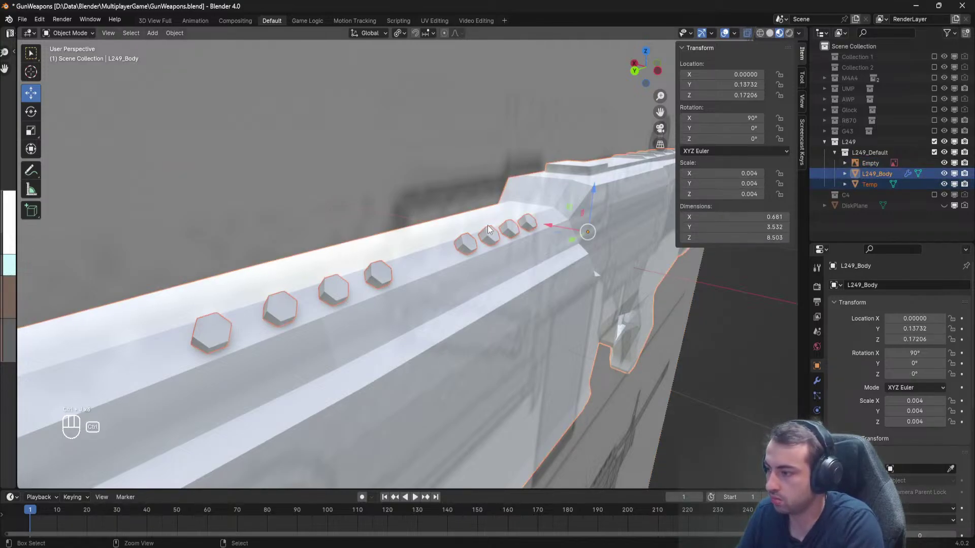
{"action": "key", "text": "ctrl+j"}
{"action": "middle_click_drag", "start_coordinate": [489, 224], "coordinate": [339, 233]}
{"action": "key", "text": "Tab"}
{"action": "key", "text": "Tab"}
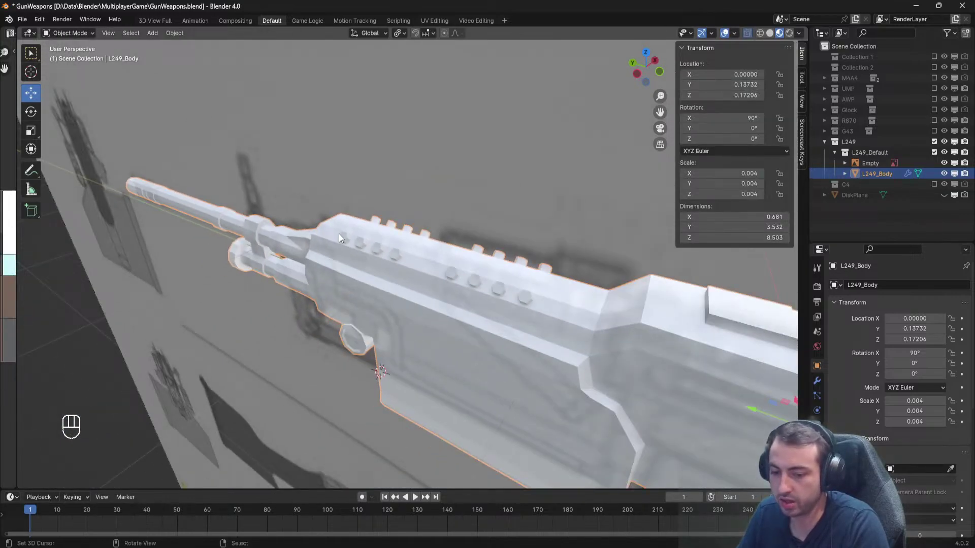
{"action": "middle_click_drag", "start_coordinate": [339, 233], "coordinate": [376, 282]}
Turn X-ray off and delete the outer-face vertices of all eight bolts along the body's upper side, keeping their base hexagons.
{"action": "key", "text": "Tab"}
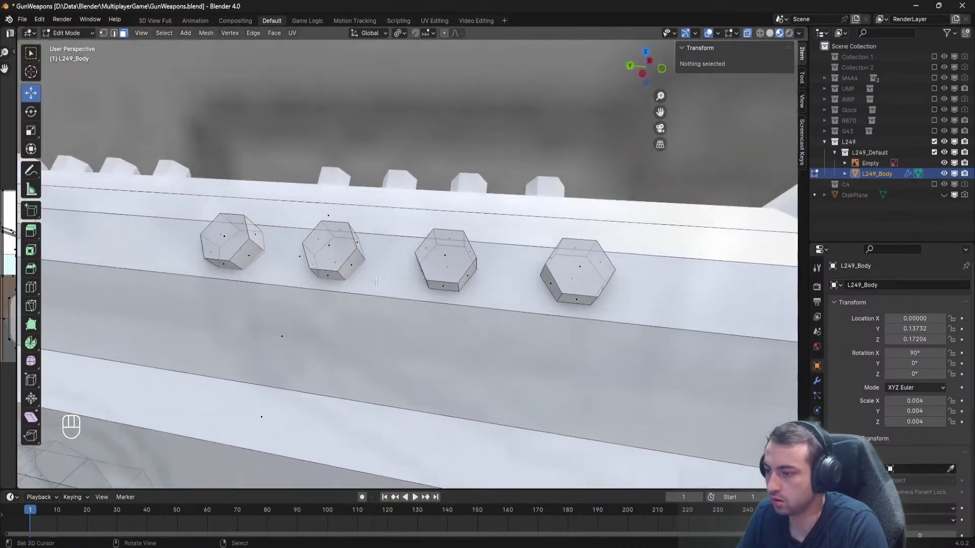
{"action": "left_click", "coordinate": [460, 249]}
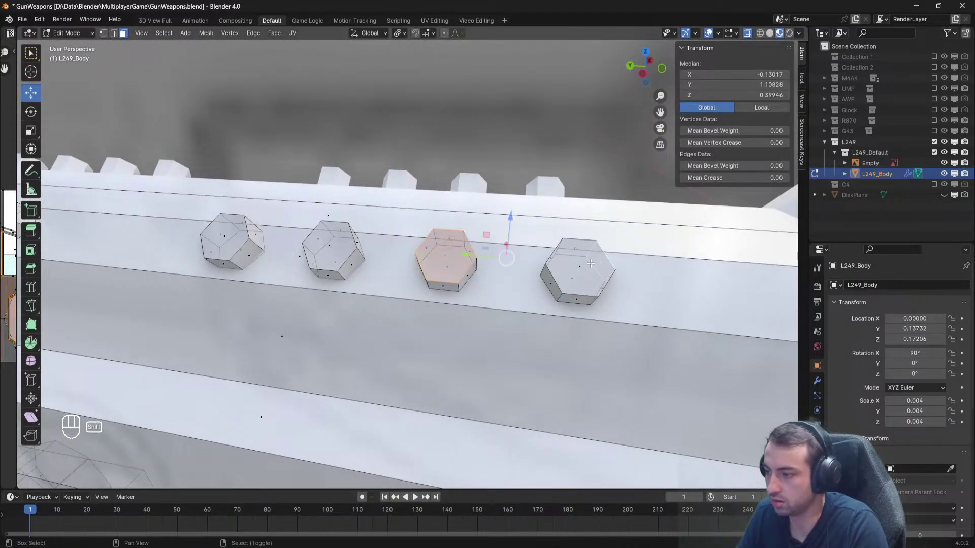
{"action": "scroll", "coordinate": [576, 266], "scroll_direction": "down", "scroll_amount": 3}
{"action": "middle_click_drag", "start_coordinate": [576, 267], "coordinate": [601, 289]}
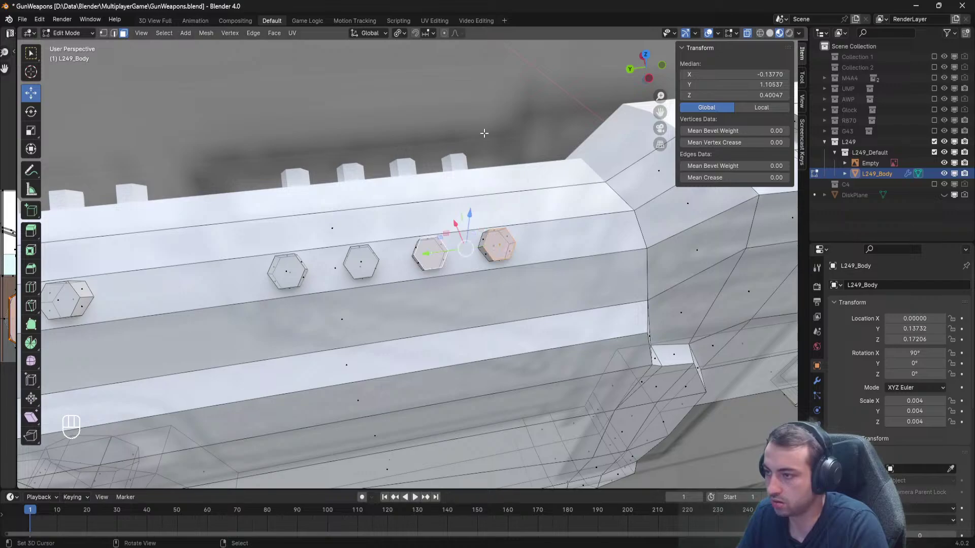
{"action": "left_click", "coordinate": [747, 33]}
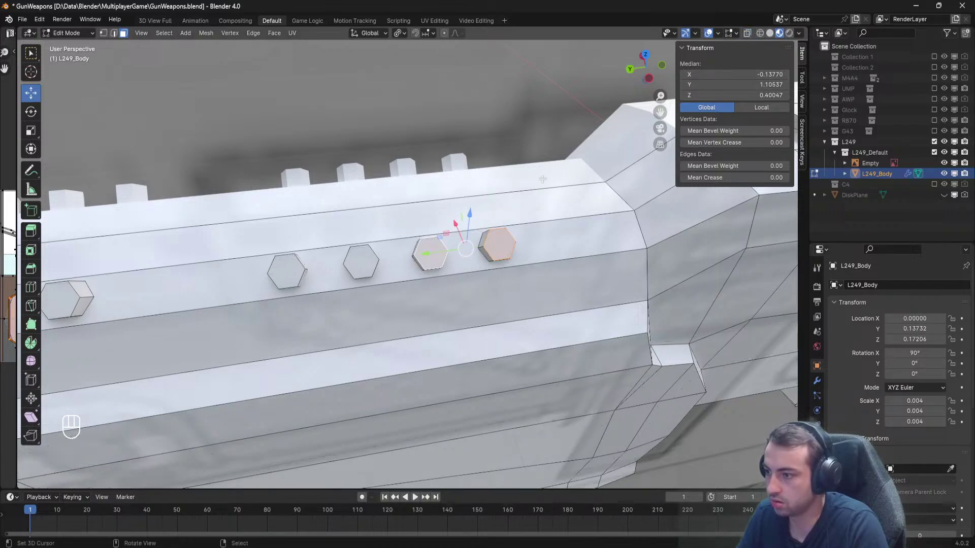
{"action": "middle_click_drag", "start_coordinate": [173, 305], "coordinate": [539, 265], "text": "shift"}
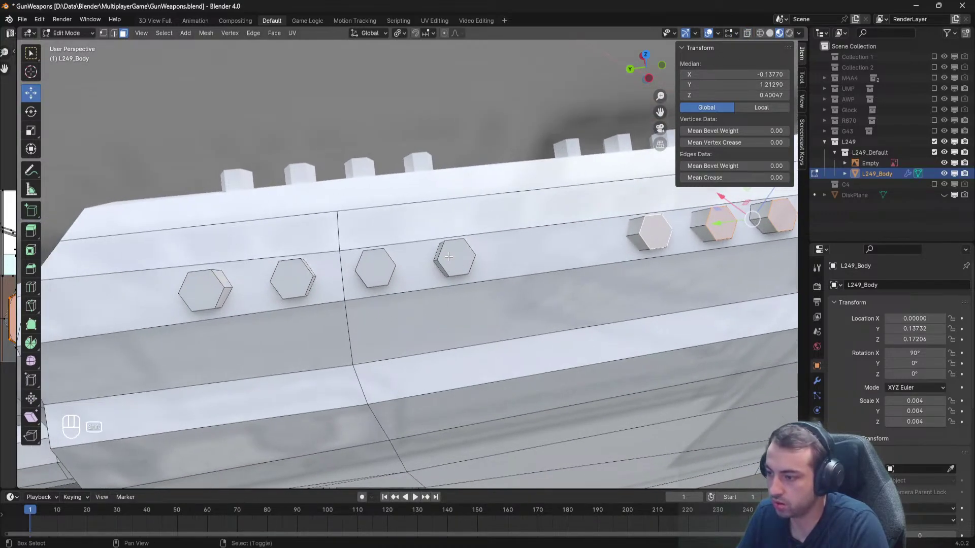
{"action": "right_click", "coordinate": [456, 259], "text": "shift"}
{"action": "right_click", "coordinate": [374, 269], "text": "shift"}
{"action": "right_click", "coordinate": [294, 281], "text": "shift"}
{"action": "right_click", "coordinate": [212, 288], "text": "shift"}
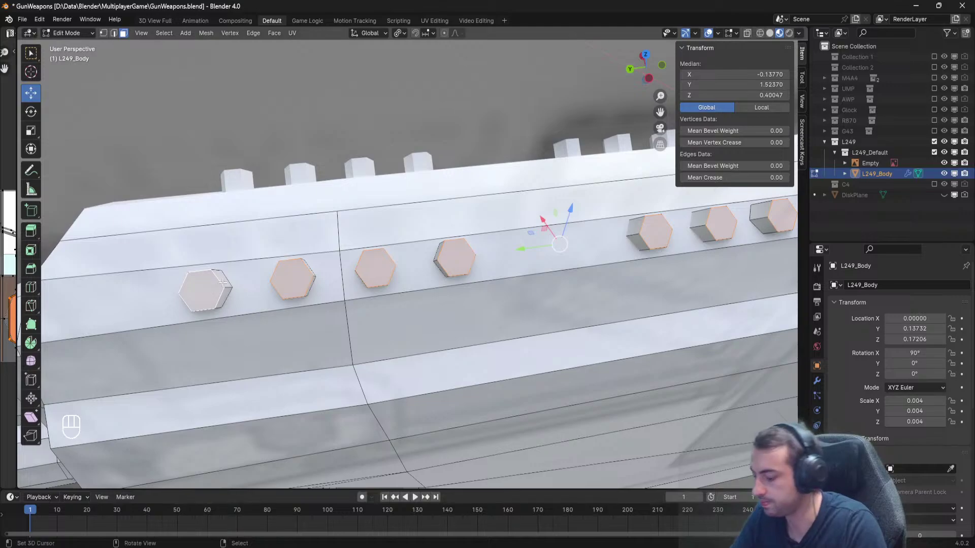
{"action": "key", "text": "Delete"}
{"action": "left_click", "coordinate": [226, 283]}
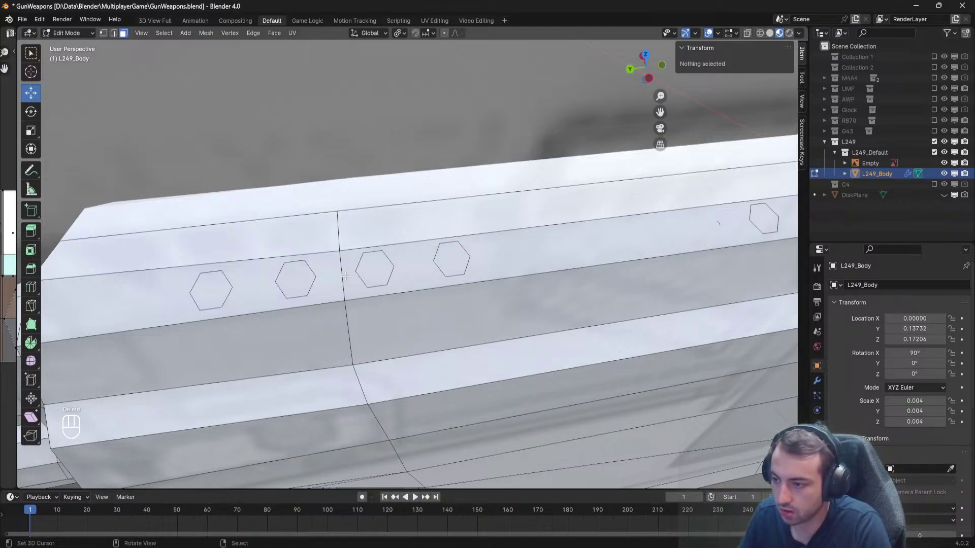
Delete the two long upper side faces of the body that surround the row of hexagons.
{"action": "scroll", "coordinate": [346, 276], "scroll_direction": "down", "scroll_amount": 2}
{"action": "middle_click_drag", "start_coordinate": [350, 275], "coordinate": [333, 270]}
{"action": "middle_click_drag", "start_coordinate": [604, 268], "coordinate": [434, 244], "text": "shift"}
{"action": "scroll", "coordinate": [400, 241], "scroll_direction": "up", "scroll_amount": 3}
{"action": "scroll", "coordinate": [391, 244], "scroll_direction": "down", "scroll_amount": 3}
{"action": "right_click", "coordinate": [434, 233]}
{"action": "scroll", "coordinate": [421, 243], "scroll_direction": "up", "scroll_amount": 3}
{"action": "scroll", "coordinate": [421, 243], "scroll_direction": "down", "scroll_amount": 3}
{"action": "middle_click_drag", "start_coordinate": [434, 243], "coordinate": [543, 283], "text": "shift"}
{"action": "left_click", "coordinate": [129, 269], "text": "shift"}
{"action": "key", "text": "Delete"}
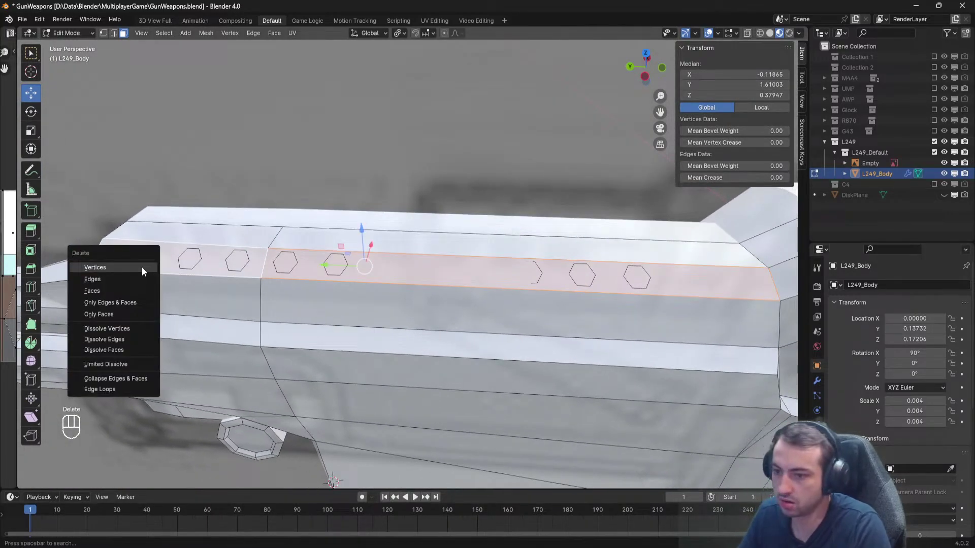
{"action": "left_click", "coordinate": [99, 292]}
Try to extrude the eight hexagon faces about 0.044 along their normals into the body.
{"action": "left_click", "coordinate": [637, 278]}
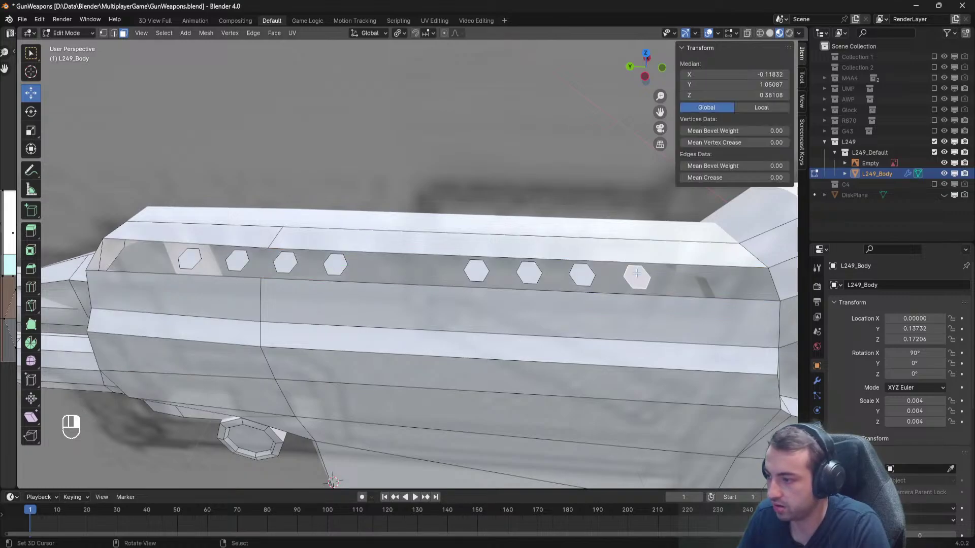
{"action": "left_click", "coordinate": [584, 275], "text": "shift"}
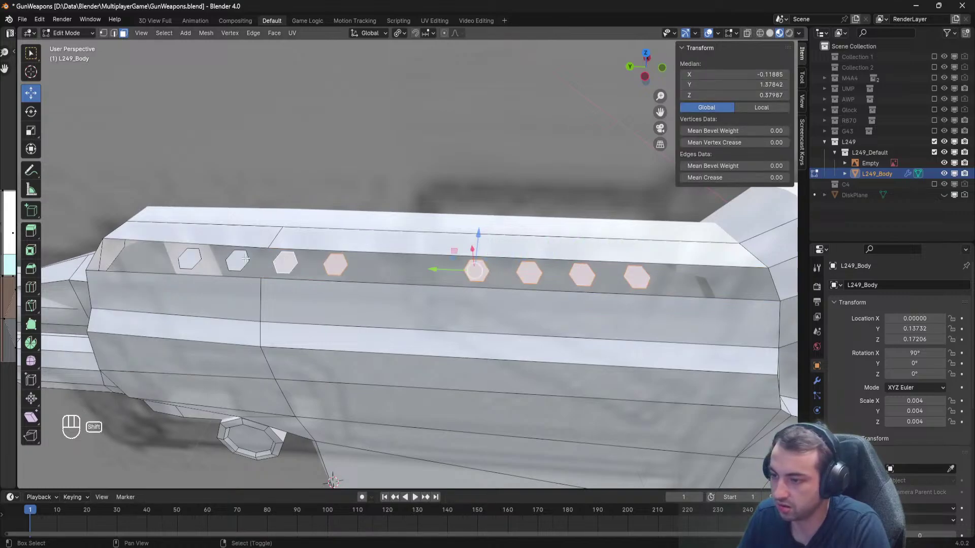
{"action": "middle_click_drag", "start_coordinate": [189, 261], "coordinate": [349, 230]}
{"action": "key", "text": "e"}
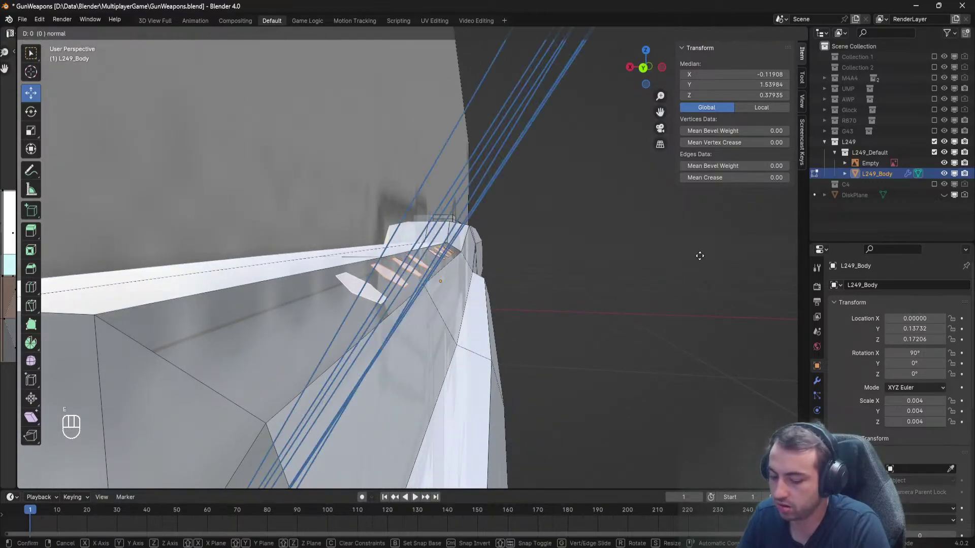
{"action": "key", "text": "z"}
{"action": "key", "text": "z"}
{"action": "left_click", "coordinate": [700, 256]}
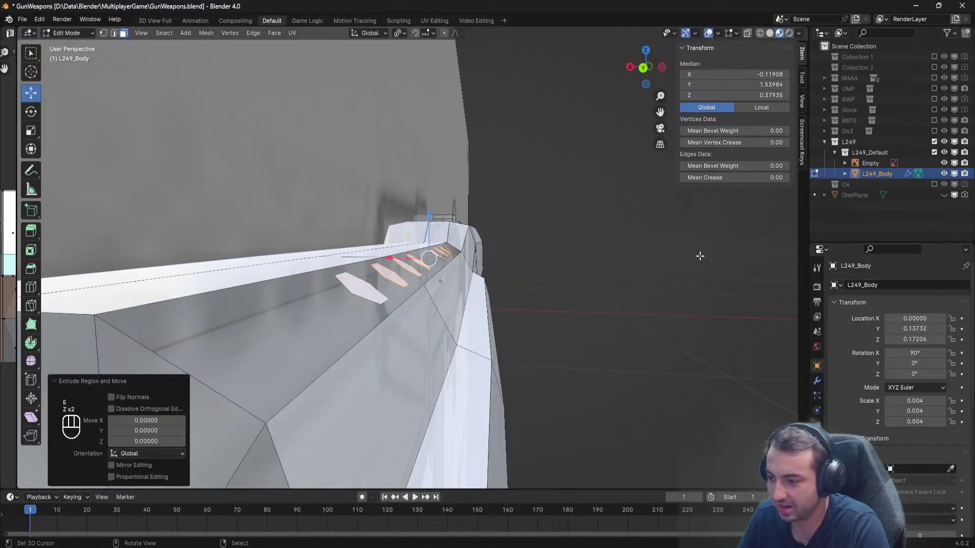
{"action": "key", "text": "e"}
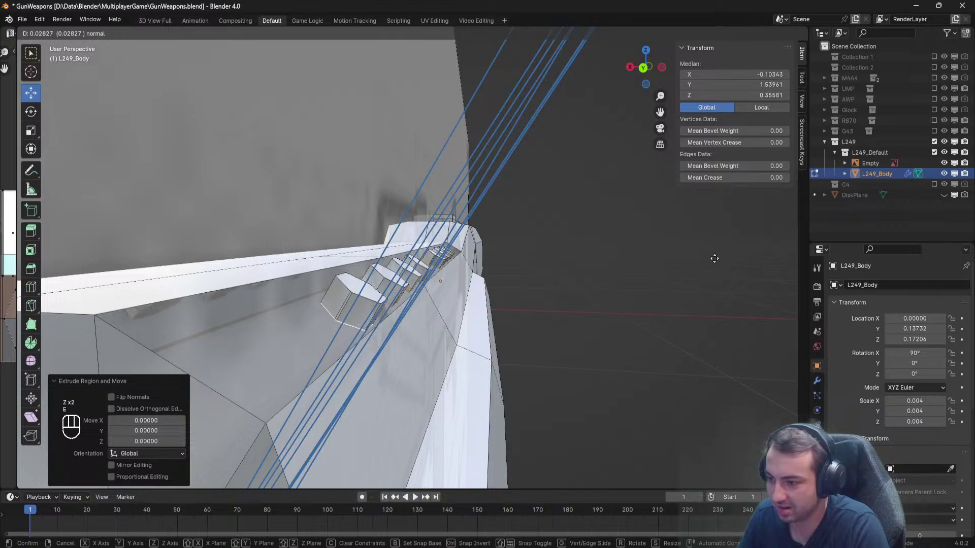
{"action": "left_click", "coordinate": [711, 262]}
{"action": "middle_click_drag", "start_coordinate": [711, 262], "coordinate": [362, 277]}
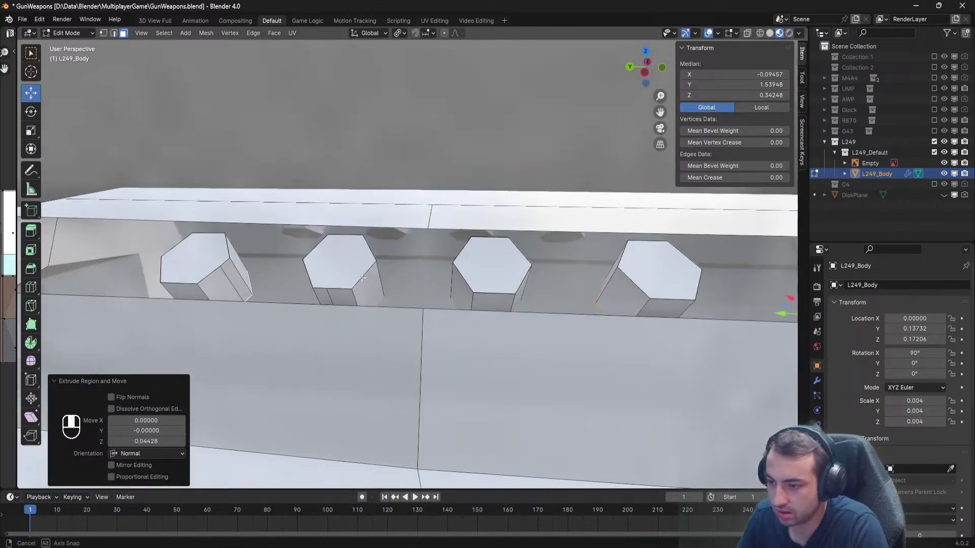
{"action": "key", "text": "ctrl+z"}
{"action": "key", "text": "ctrl+z"}
Dissolve the stray extra vertices along the lower edge of the second hexagon in the front group.
{"action": "scroll", "coordinate": [423, 276], "scroll_direction": "down", "scroll_amount": 4}
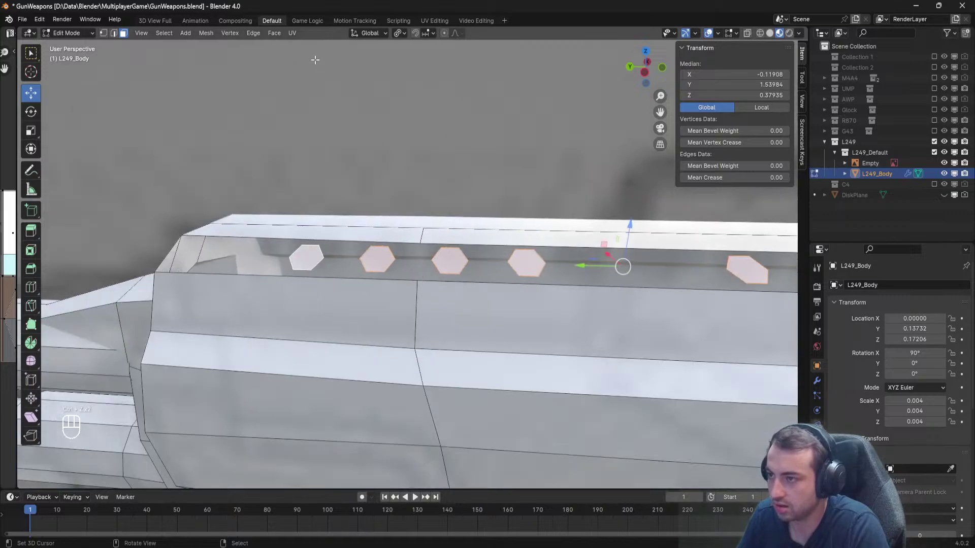
{"action": "left_click", "coordinate": [103, 33]}
{"action": "scroll", "coordinate": [346, 246], "scroll_direction": "up", "scroll_amount": 4}
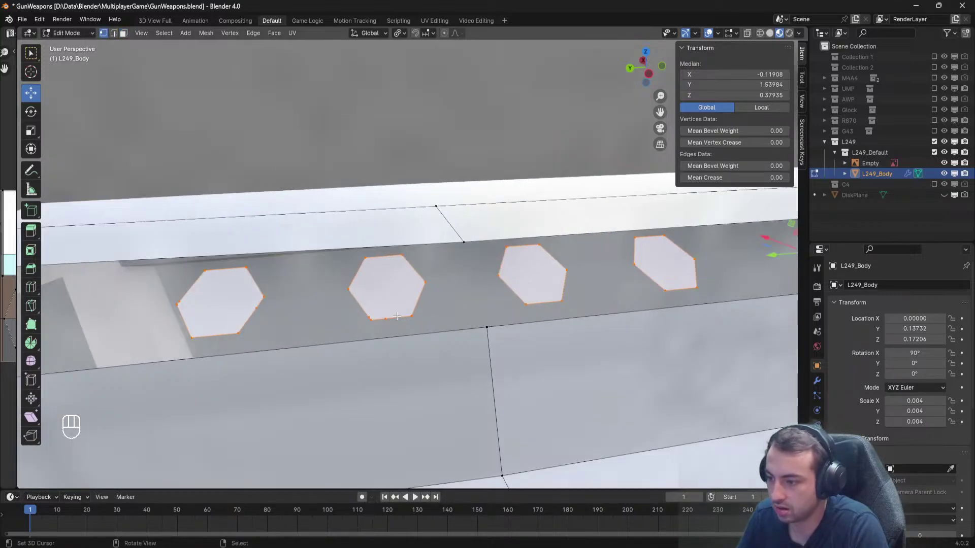
{"action": "scroll", "coordinate": [396, 316], "scroll_direction": "up", "scroll_amount": 2}
{"action": "left_click", "coordinate": [374, 340]}
{"action": "key", "text": "space"}
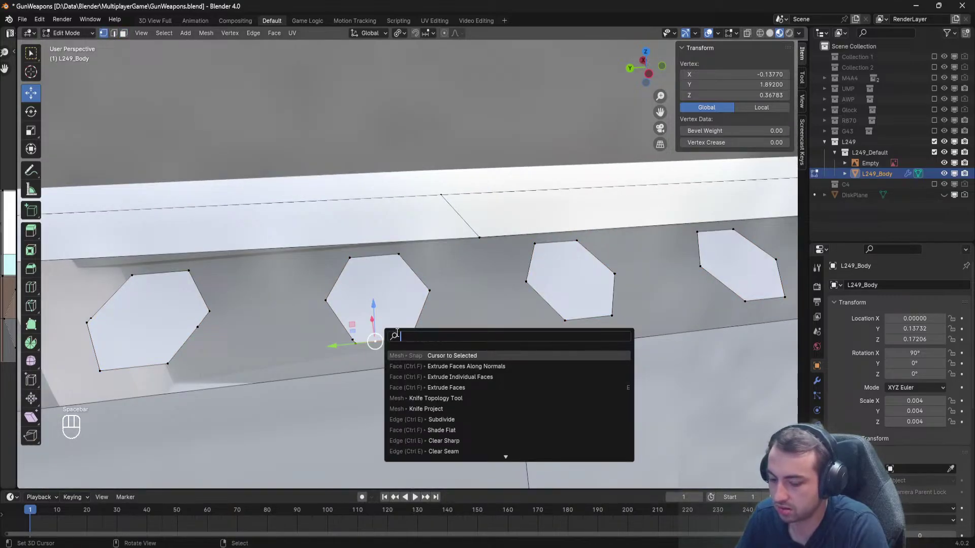
{"action": "type", "text": "diss"}
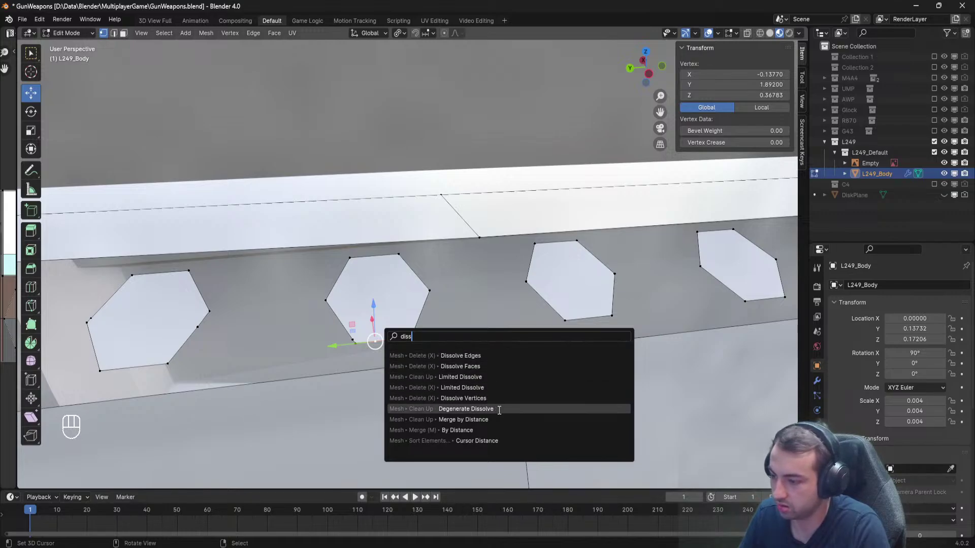
{"action": "left_click", "coordinate": [473, 398]}
{"action": "key", "text": "ctrl+z"}
{"action": "key", "text": "ctrl+z"}
{"action": "key", "text": "space"}
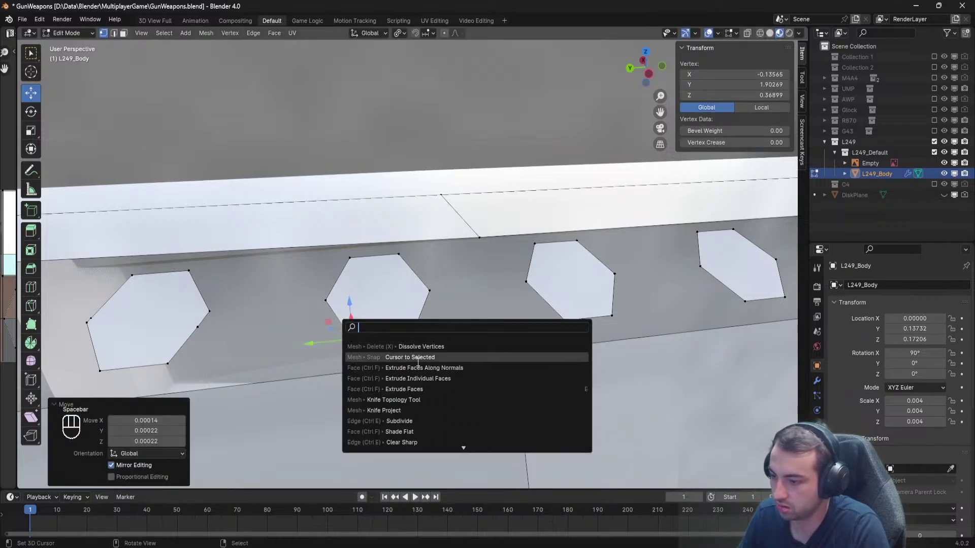
{"action": "left_click", "coordinate": [437, 347]}
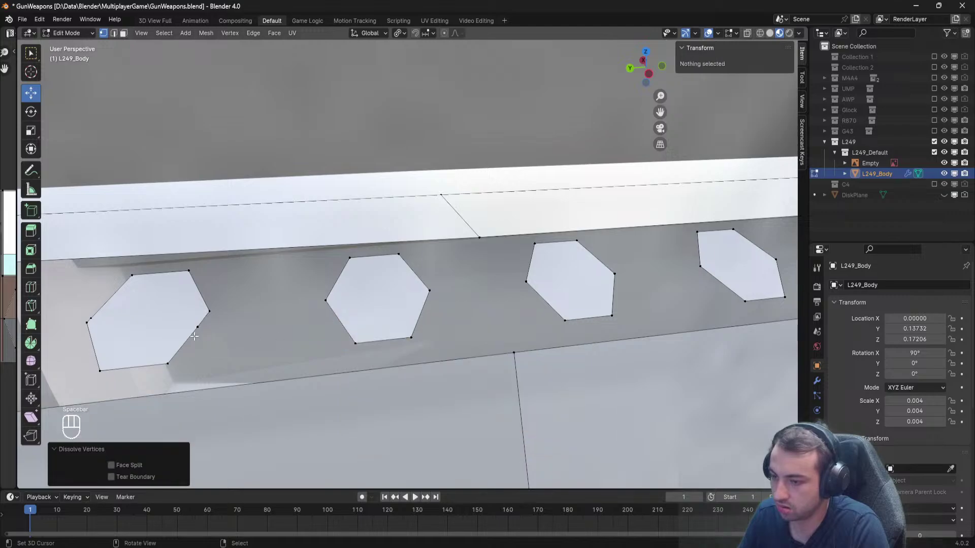
Dissolve the stray extra vertices on both sides of the frontmost hexagon in the row.
{"action": "left_click", "coordinate": [197, 328]}
{"action": "key", "text": "space"}
{"action": "left_click", "coordinate": [266, 352]}
{"action": "right_click", "coordinate": [91, 320]}
{"action": "key", "text": "space"}
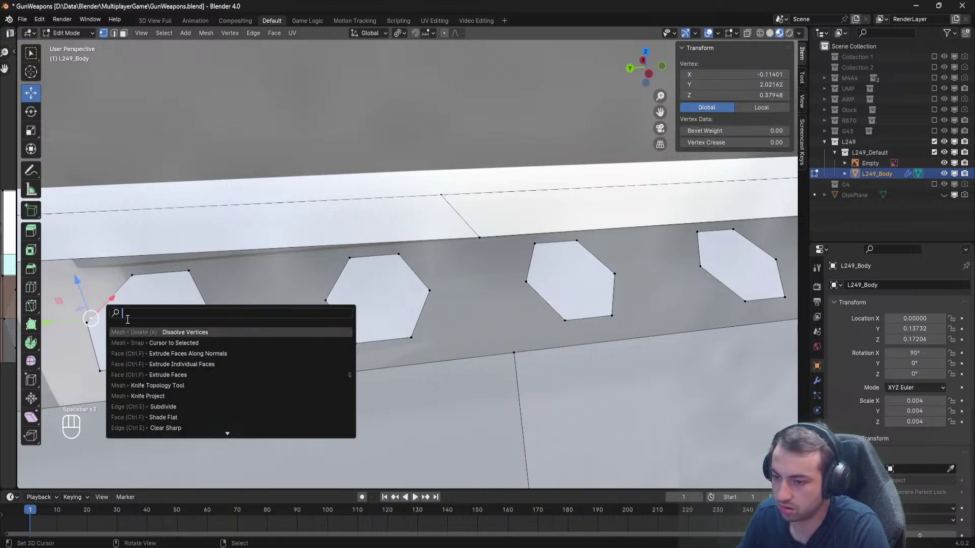
{"action": "left_click", "coordinate": [166, 332]}
Dissolve the stray extra vertex on the first hexagon of the rear group.
{"action": "middle_click_drag", "start_coordinate": [442, 311], "coordinate": [213, 324], "text": "shift"}
{"action": "middle_click_drag", "start_coordinate": [480, 310], "coordinate": [70, 331], "text": "shift"}
{"action": "key", "text": "space"}
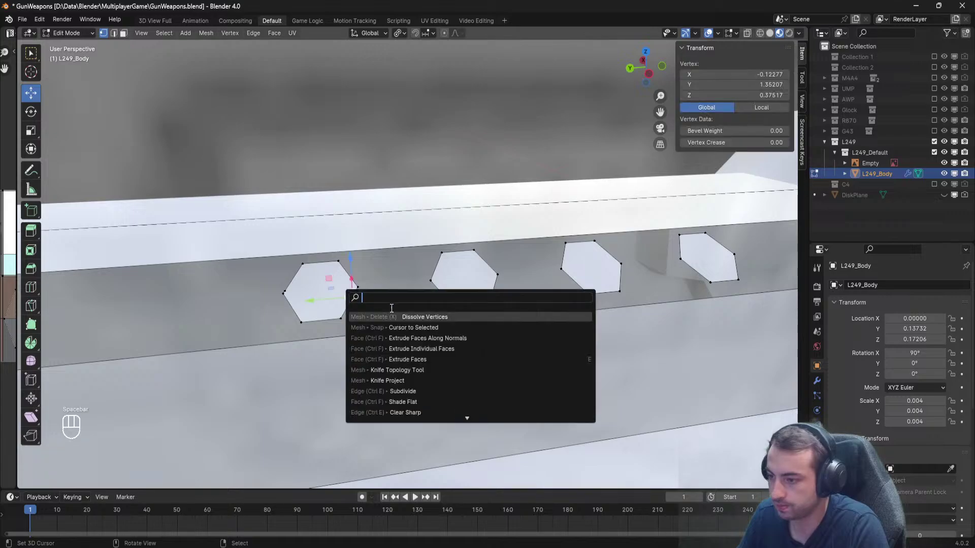
{"action": "left_click", "coordinate": [474, 321]}
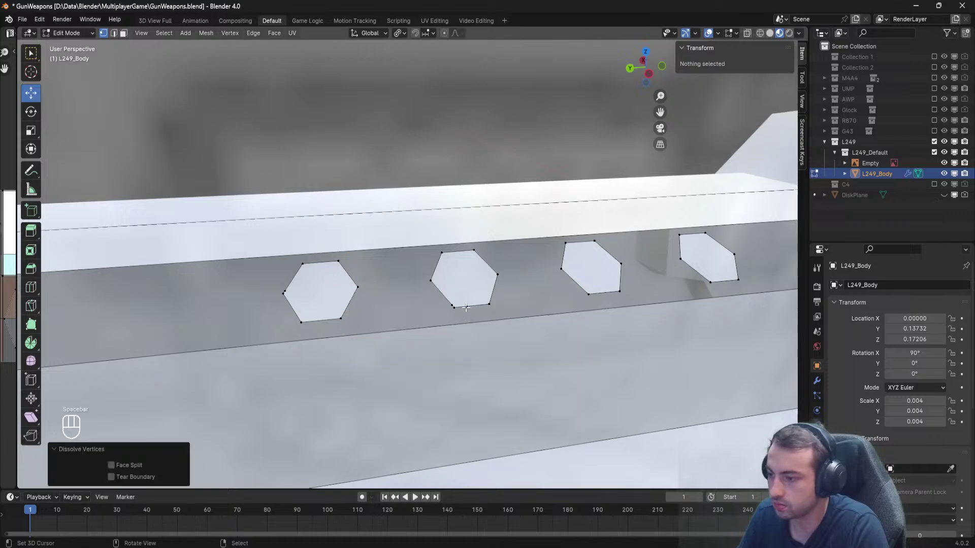
Dissolve the stray extra vertices along the lower edge of the second hexagon in the rear group.
{"action": "left_click", "coordinate": [466, 308]}
{"action": "key", "text": "space"}
{"action": "left_click", "coordinate": [515, 326]}
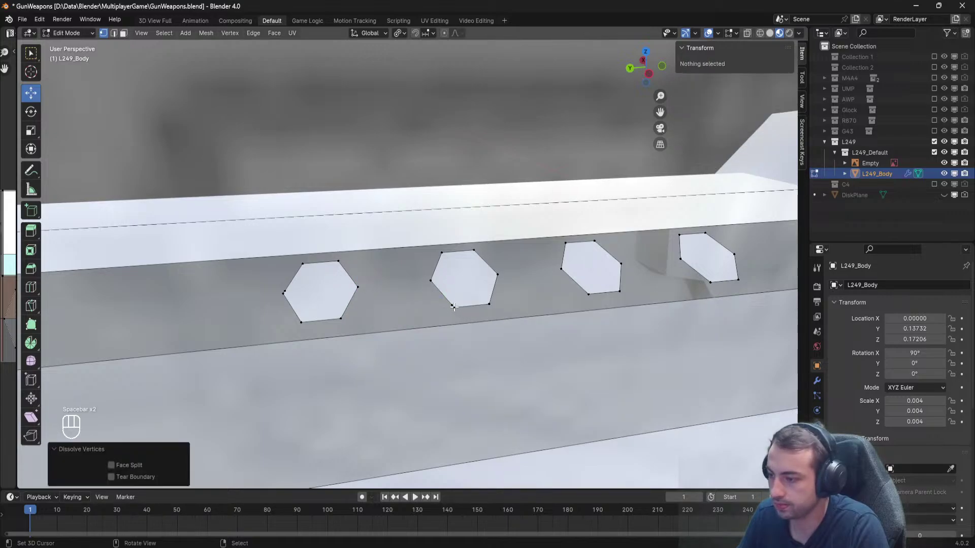
{"action": "left_click", "coordinate": [453, 306]}
{"action": "key", "text": "space"}
{"action": "left_click", "coordinate": [561, 328]}
{"action": "left_click", "coordinate": [474, 308]}
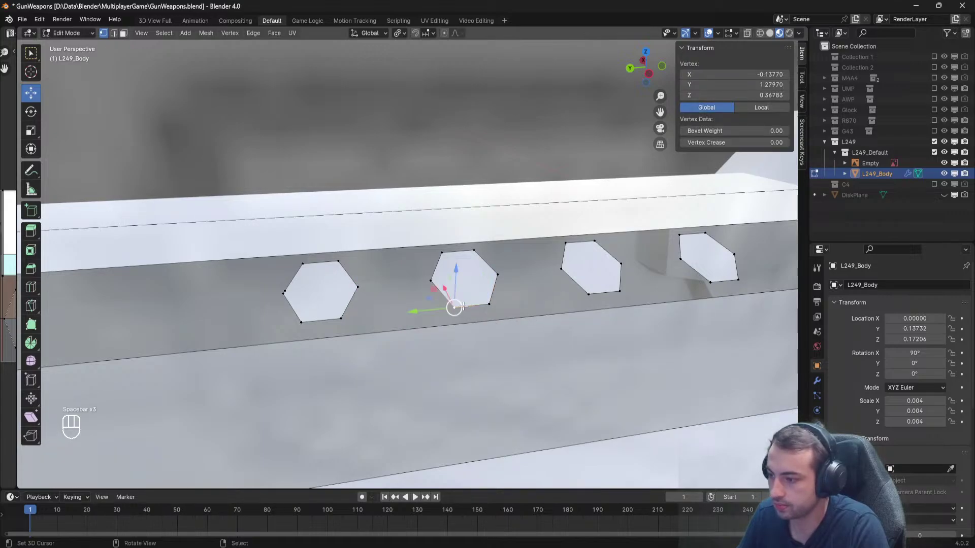
{"action": "key", "text": "space"}
{"action": "left_click", "coordinate": [392, 312]}
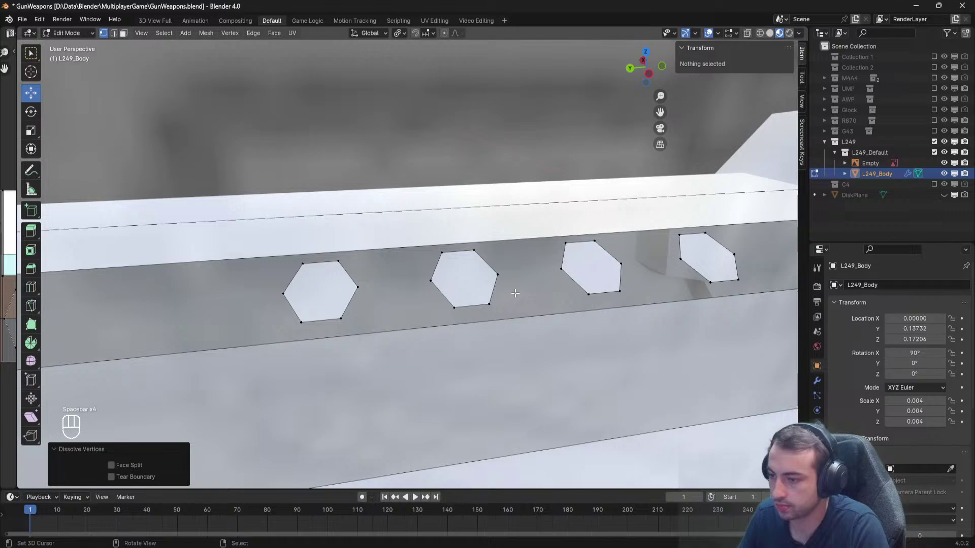
Extrude all eight cleaned hexagon faces about 0.03 inward along their normals.
{"action": "middle_click_drag", "start_coordinate": [610, 284], "coordinate": [742, 335], "text": "shift"}
{"action": "scroll", "coordinate": [413, 304], "scroll_direction": "down", "scroll_amount": 3}
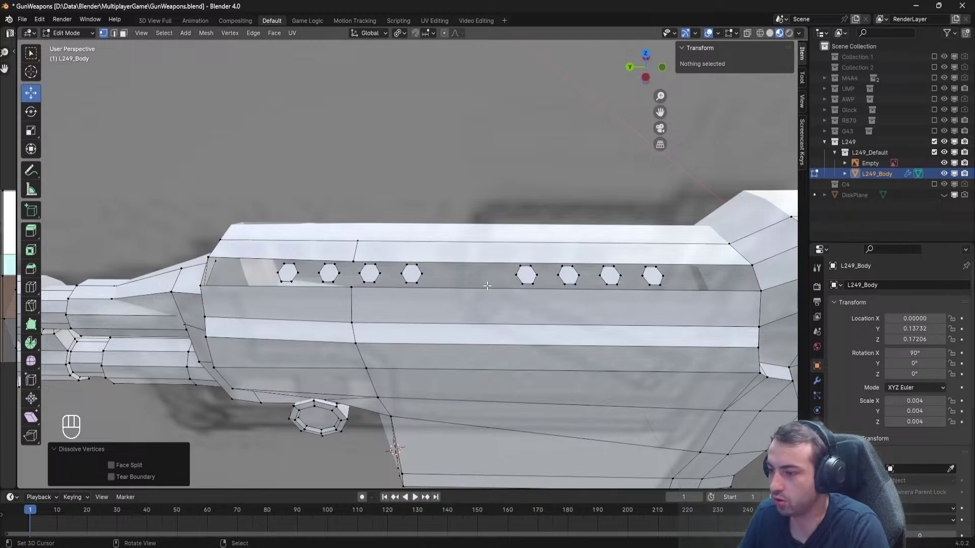
{"action": "scroll", "coordinate": [487, 286], "scroll_direction": "down", "scroll_amount": 5}
{"action": "scroll", "coordinate": [457, 284], "scroll_direction": "up", "scroll_amount": 2}
{"action": "middle_click_drag", "start_coordinate": [431, 289], "coordinate": [472, 284]}
{"action": "scroll", "coordinate": [490, 272], "scroll_direction": "up", "scroll_amount": 5}
{"action": "left_click", "coordinate": [123, 33]}
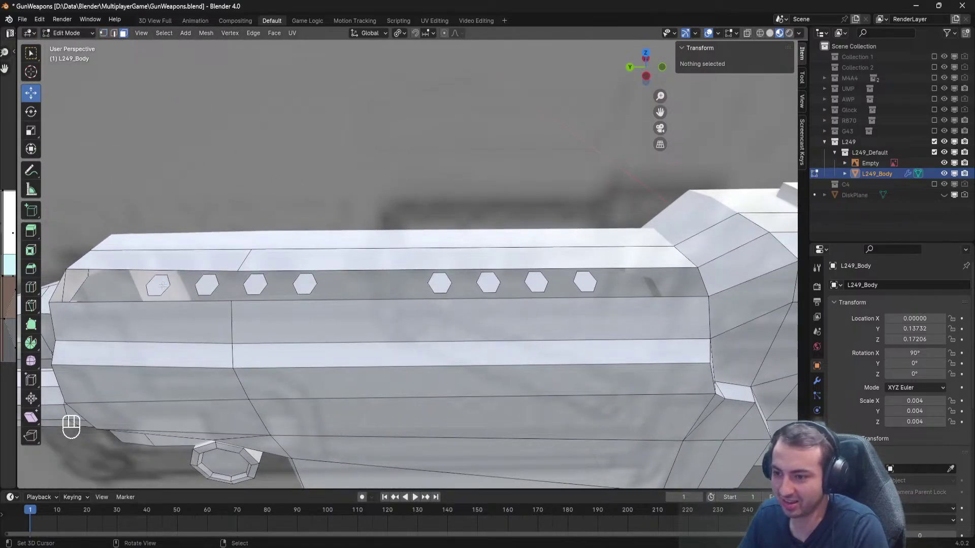
{"action": "left_click", "coordinate": [158, 285]}
{"action": "left_click", "coordinate": [206, 284], "text": "shift"}
{"action": "left_click", "coordinate": [263, 283], "text": "shift"}
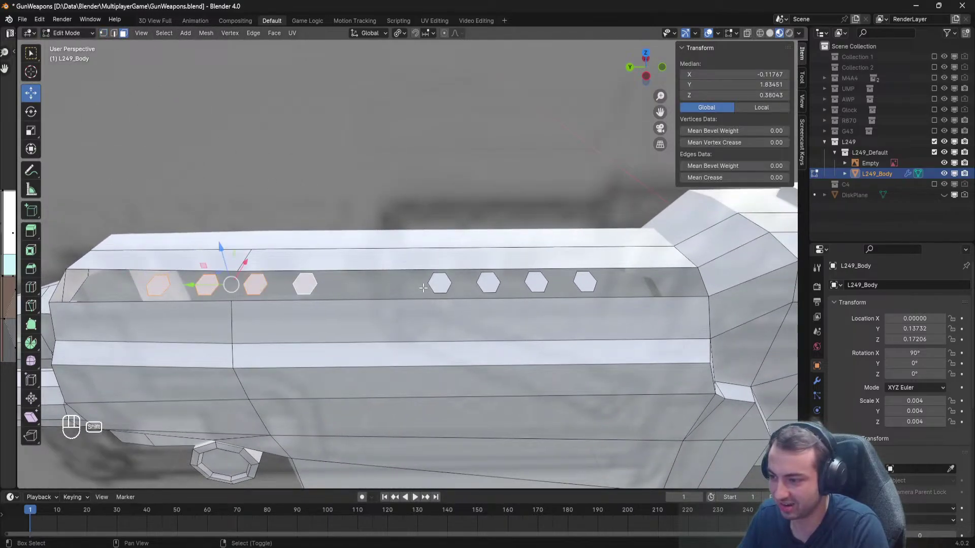
{"action": "left_click", "coordinate": [305, 285], "text": "shift"}
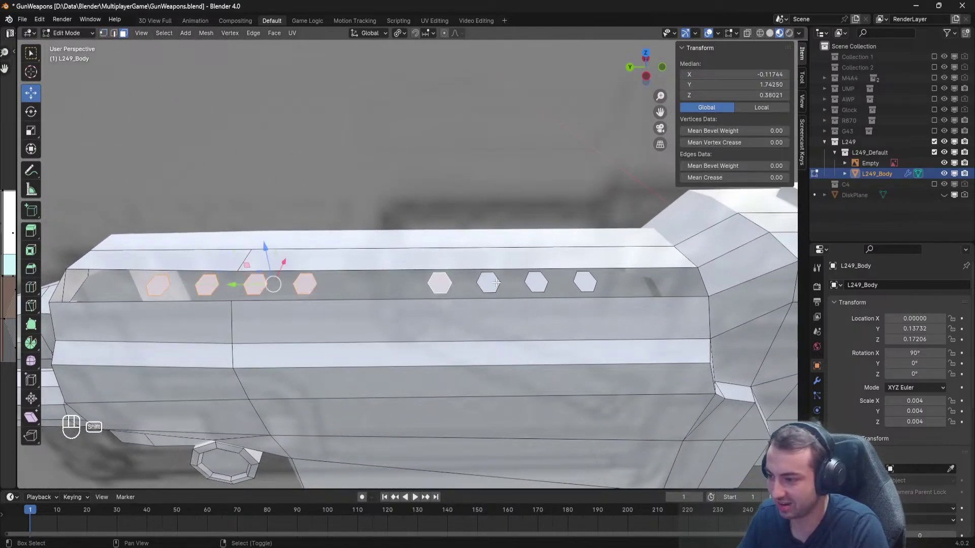
{"action": "left_click", "coordinate": [440, 283], "text": "shift"}
{"action": "left_click", "coordinate": [488, 283], "text": "shift"}
{"action": "left_click", "coordinate": [537, 282], "text": "shift"}
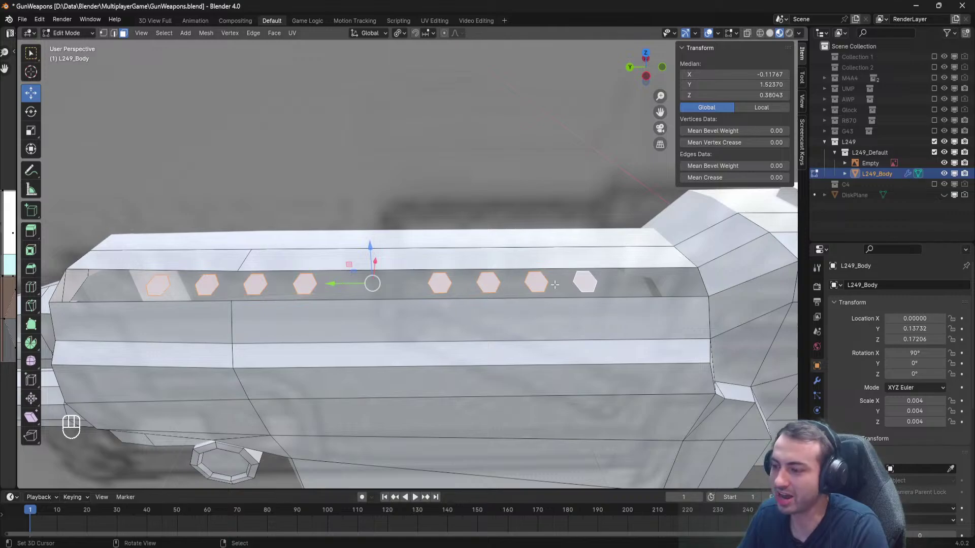
{"action": "middle_click_drag", "start_coordinate": [445, 301], "coordinate": [463, 287]}
{"action": "key", "text": "g"}
{"action": "key", "text": "z"}
{"action": "key", "text": "z"}
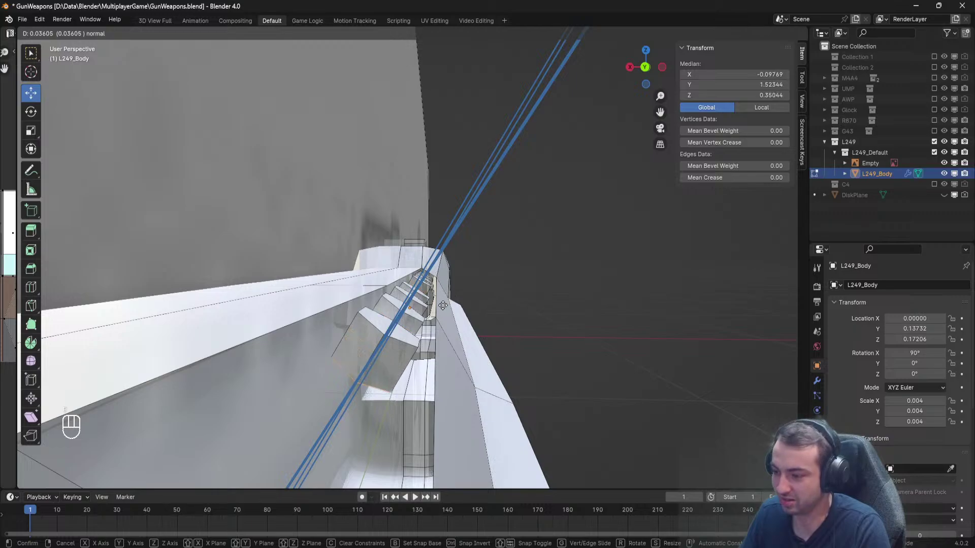
{"action": "left_click", "coordinate": [450, 305]}
Delete the eight outer hexagon cap faces, leaving the extruded side walls and remaining base faces.
{"action": "middle_click_drag", "start_coordinate": [450, 304], "coordinate": [572, 280]}
{"action": "left_click", "coordinate": [571, 280]}
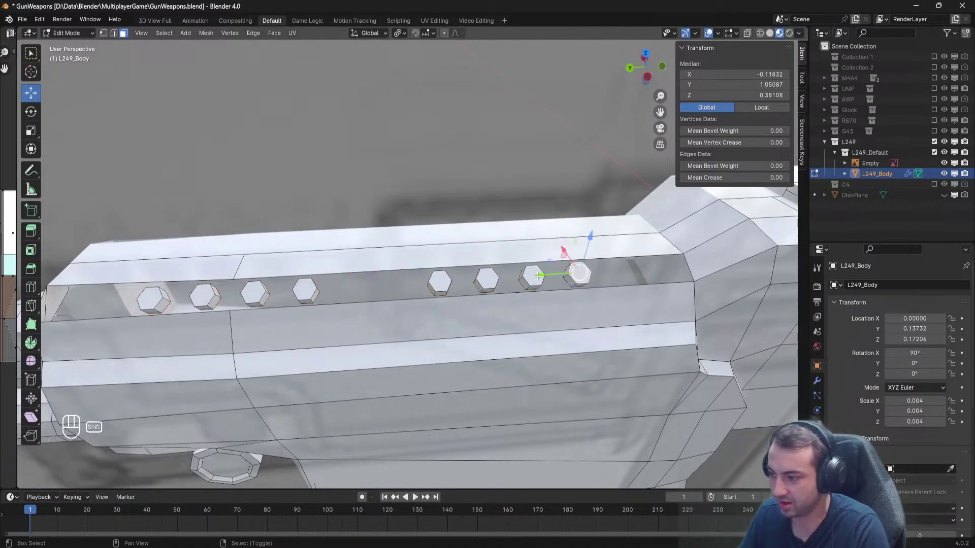
{"action": "left_click", "coordinate": [532, 277], "text": "shift"}
{"action": "left_click", "coordinate": [487, 279], "text": "shift"}
{"action": "left_click", "coordinate": [440, 282], "text": "shift"}
{"action": "left_click", "coordinate": [304, 288], "text": "shift"}
{"action": "left_click", "coordinate": [254, 292], "text": "shift"}
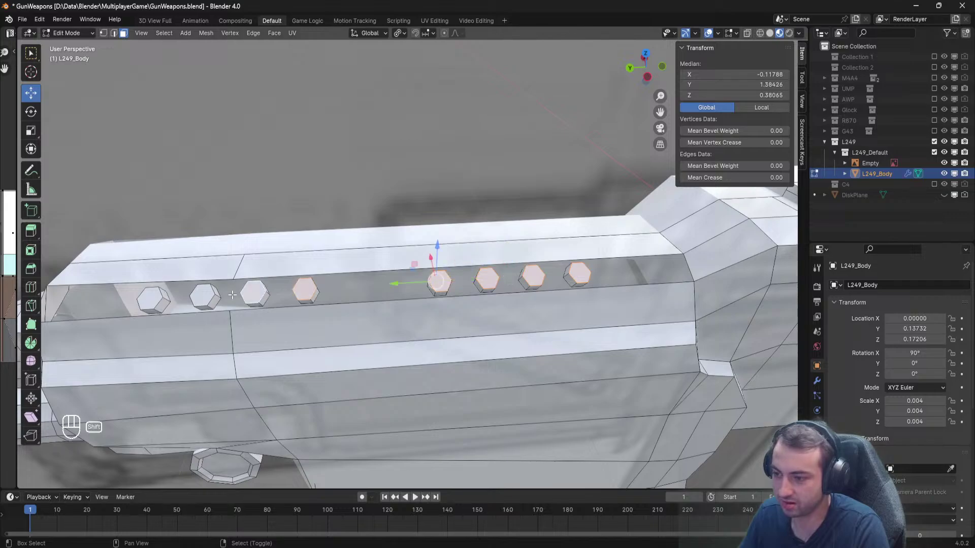
{"action": "left_click", "coordinate": [204, 295], "text": "shift"}
{"action": "left_click", "coordinate": [153, 299], "text": "shift"}
{"action": "key", "text": "Delete"}
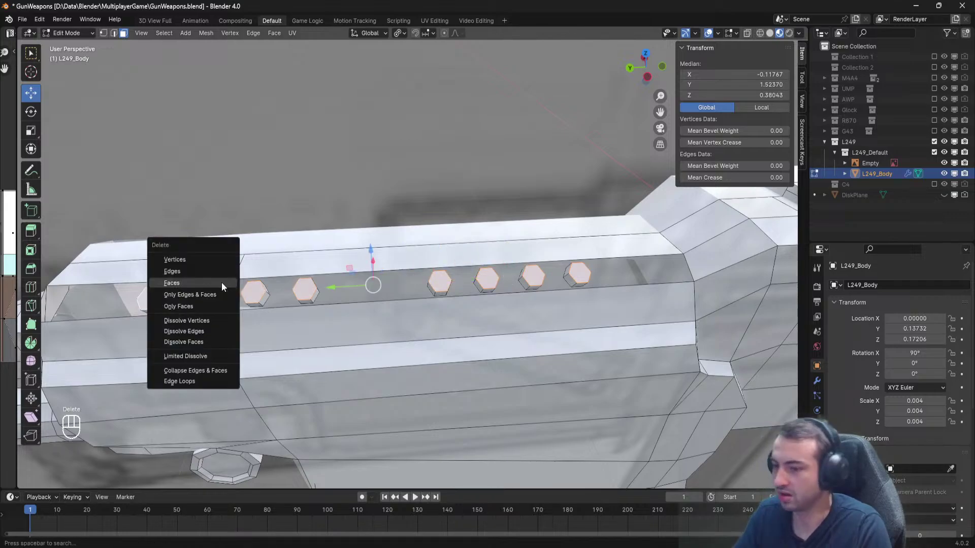
{"action": "left_click", "coordinate": [222, 282]}
Deselect everything and select the complete linked geometry of all eight open hexagonal recesses.
{"action": "middle_click_drag", "start_coordinate": [221, 282], "coordinate": [287, 274]}
{"action": "scroll", "coordinate": [288, 274], "scroll_direction": "up", "scroll_amount": 3}
{"action": "key", "text": "a"}
{"action": "key", "text": "a"}
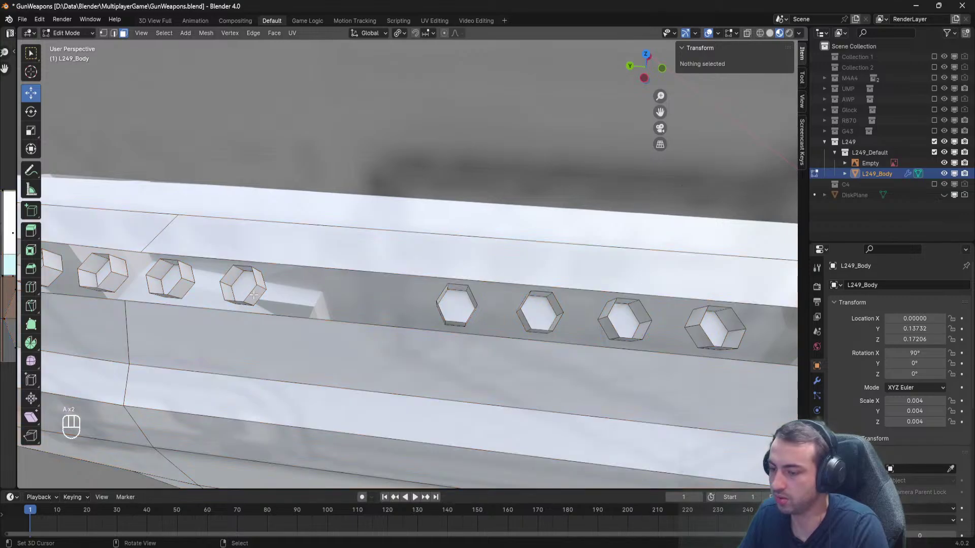
{"action": "scroll", "coordinate": [254, 295], "scroll_direction": "down", "scroll_amount": 2}
{"action": "key", "text": "l"}
{"action": "key", "text": "l"}
{"action": "key", "text": "l"}
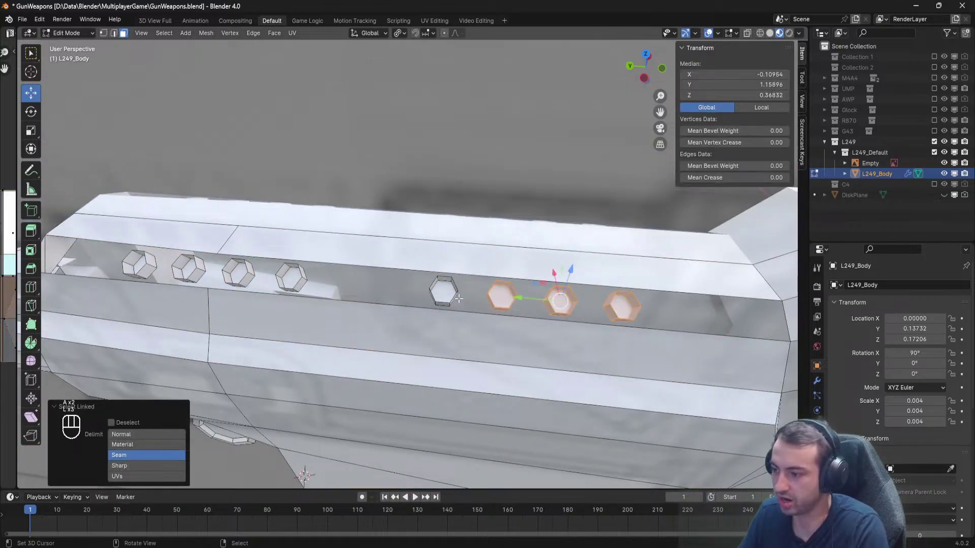
{"action": "key", "text": "l"}
{"action": "key", "text": "l"}
{"action": "key", "text": "l"}
{"action": "key", "text": "l"}
{"action": "key", "text": "l"}
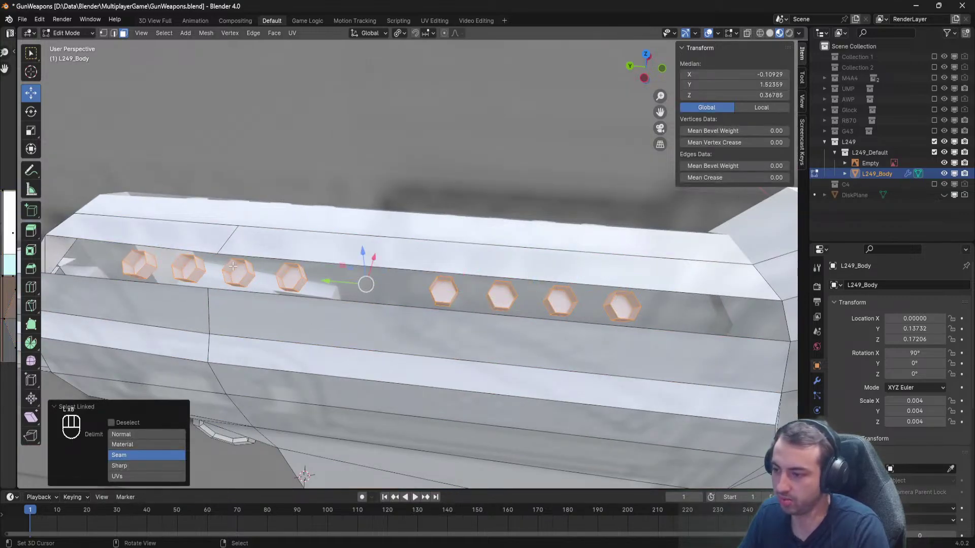
{"action": "middle_click_drag", "start_coordinate": [139, 264], "coordinate": [370, 236]}
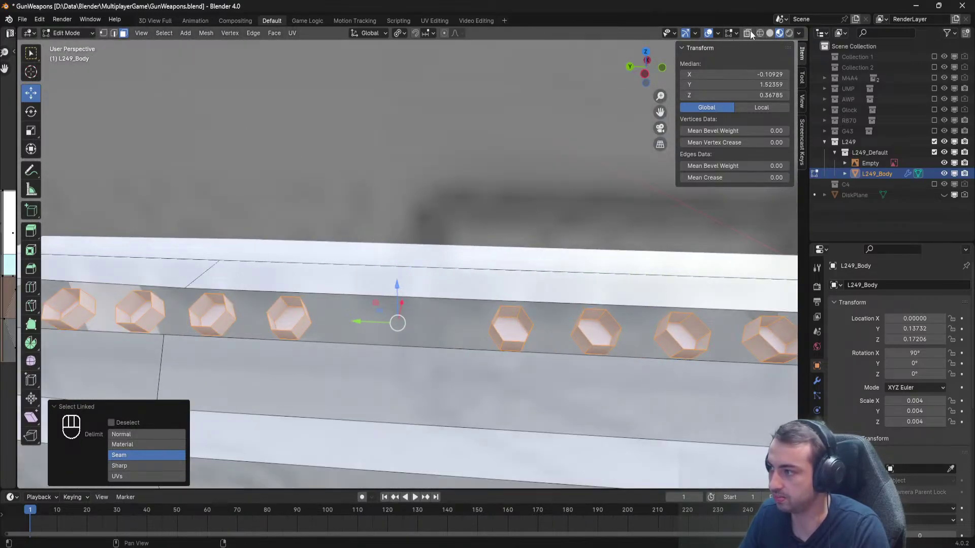
Turn on the display of face normals for the mesh.
{"action": "left_click", "coordinate": [734, 32]}
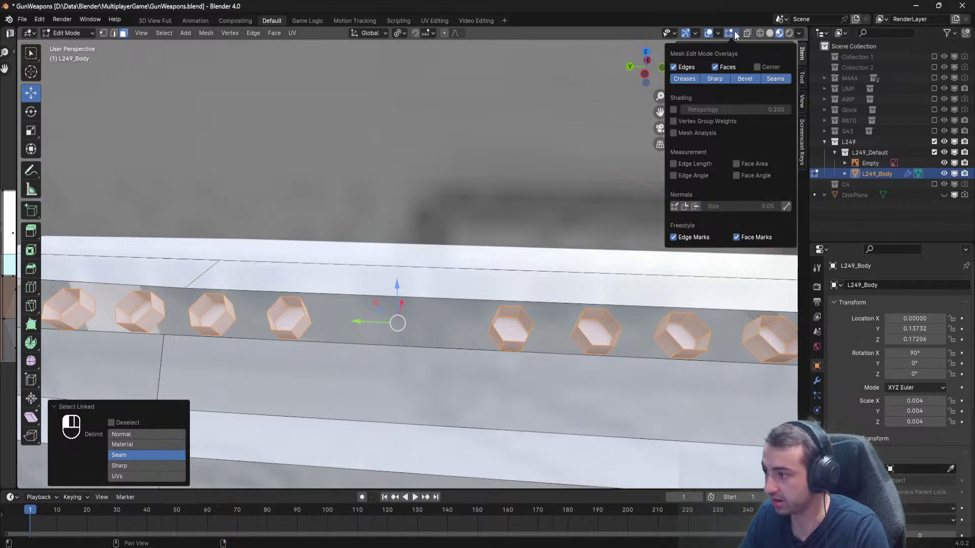
{"action": "left_click", "coordinate": [685, 206]}
{"action": "middle_click_drag", "start_coordinate": [508, 223], "coordinate": [440, 229]}
Flip the normals of the eight selected hexagonal recesses and save the file.
{"action": "key", "text": "space"}
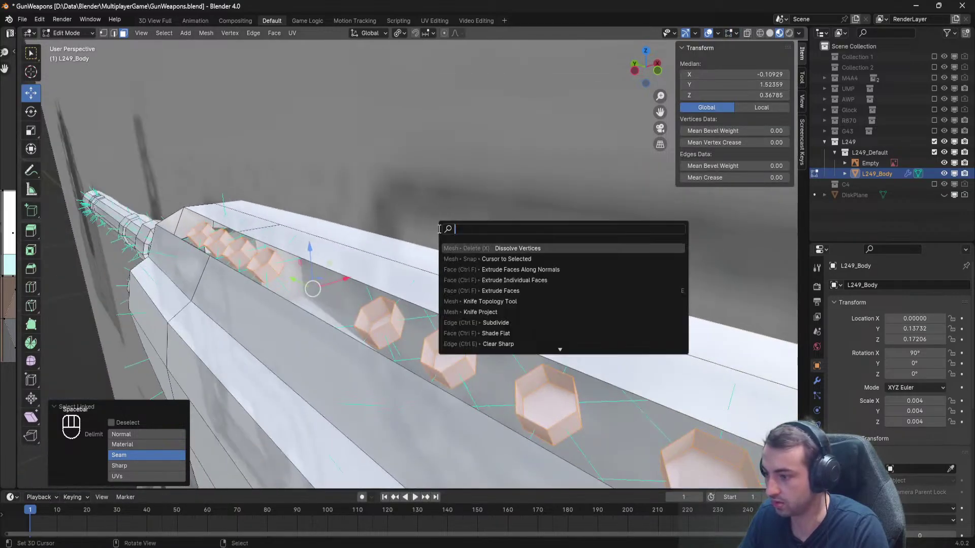
{"action": "type", "text": "flip"}
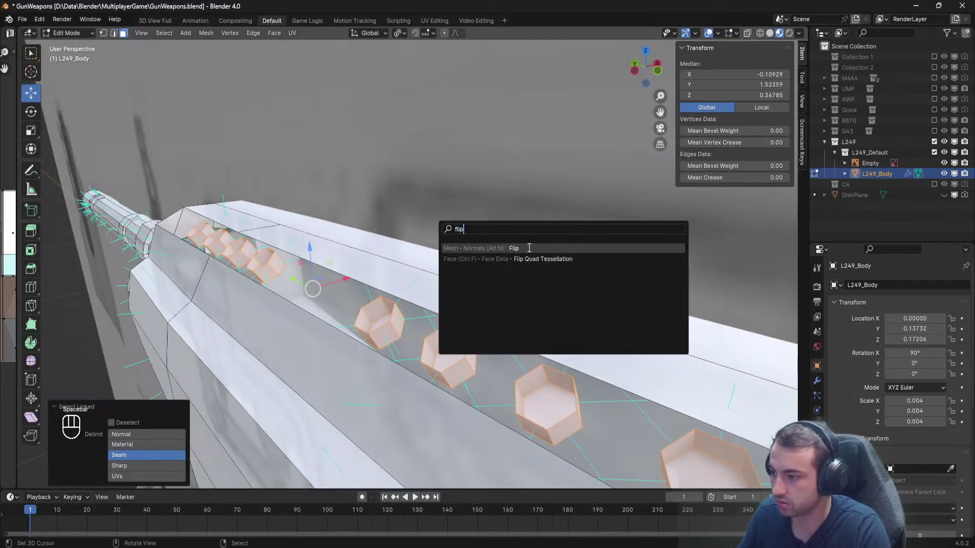
{"action": "left_click", "coordinate": [529, 248]}
{"action": "mouse_move", "coordinate": [506, 304]}
{"action": "middle_mouse_down"}
{"action": "mouse_move", "coordinate": [452, 262]}
{"action": "mouse_move", "coordinate": [489, 307]}
{"action": "mouse_move", "coordinate": [523, 302]}
{"action": "middle_mouse_up"}
{"action": "key", "text": "ctrl+s"}
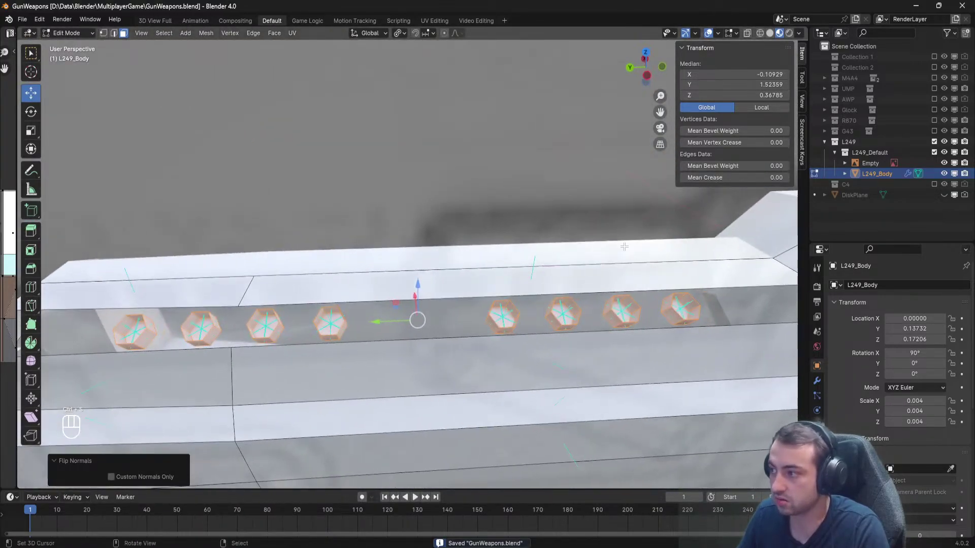
Turn off the display of face normals and deselect the hexagonal recesses.
{"action": "left_click", "coordinate": [738, 32]}
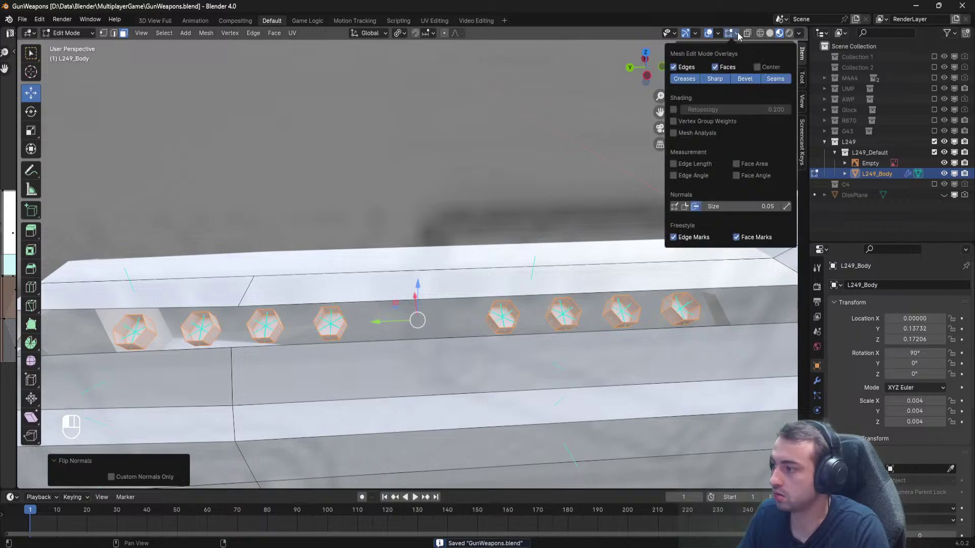
{"action": "left_click", "coordinate": [695, 205]}
{"action": "left_click", "coordinate": [501, 171]}
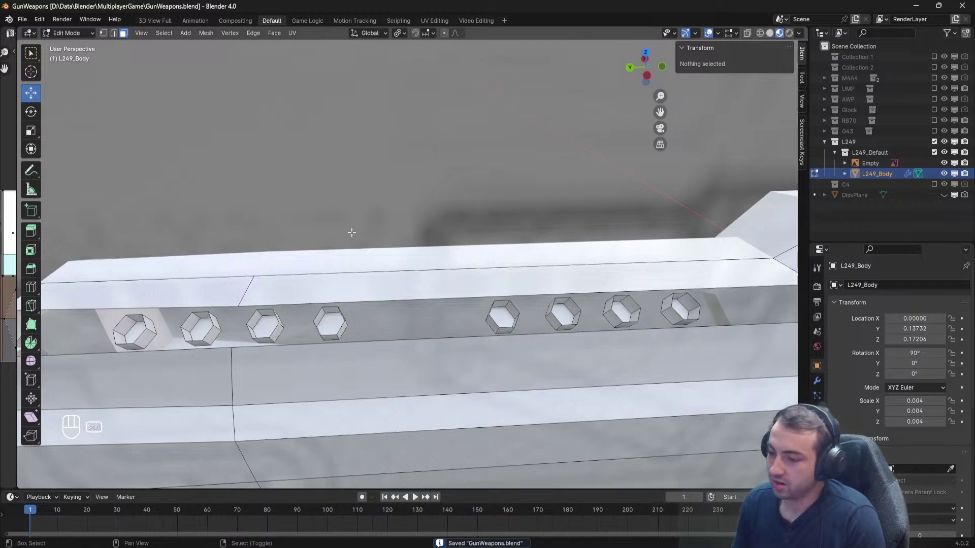
Switch to vertex selection and fill two triangles joining the lower body-edge vertex to the facing lower sides of the second and third hexagons.
{"action": "middle_click_drag", "start_coordinate": [351, 233], "coordinate": [454, 168], "text": "shift"}
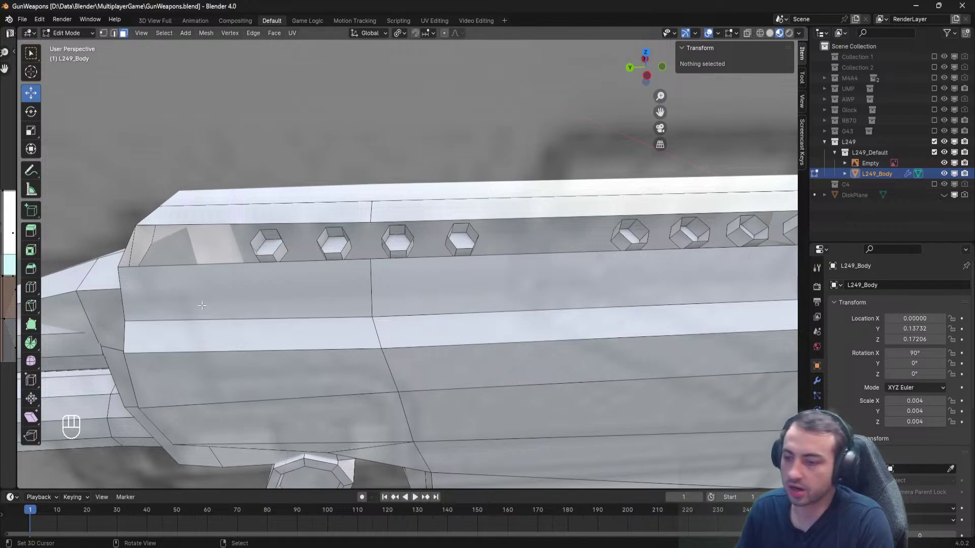
{"action": "mouse_move", "coordinate": [253, 208]}
{"action": "middle_mouse_down"}
{"action": "mouse_move", "coordinate": [282, 201]}
{"action": "mouse_move", "coordinate": [258, 196]}
{"action": "middle_mouse_up"}
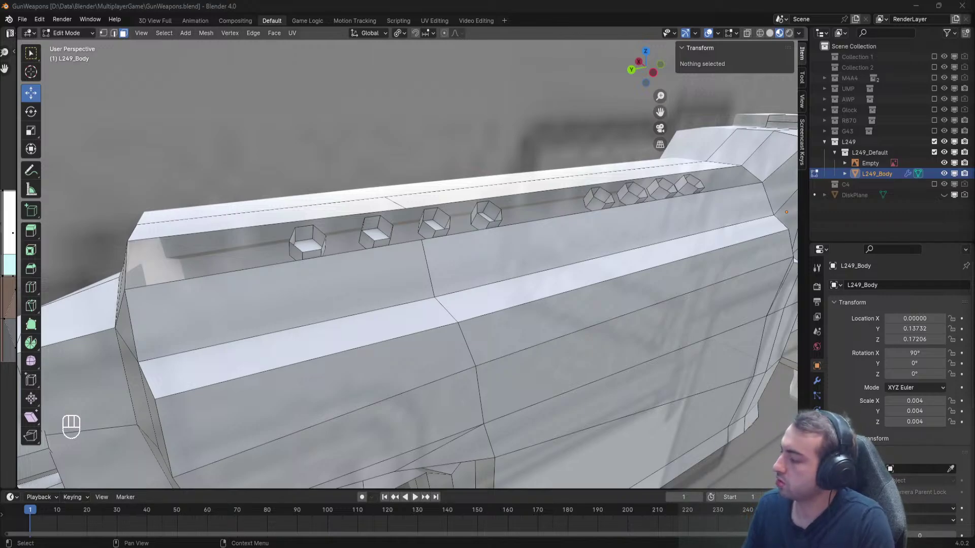
{"action": "middle_click_drag", "start_coordinate": [299, 325], "coordinate": [490, 231]}
{"action": "scroll", "coordinate": [285, 286], "scroll_direction": "up", "scroll_amount": 3}
{"action": "left_click", "coordinate": [687, 48]}
{"action": "middle_click_drag", "start_coordinate": [467, 106], "coordinate": [424, 117]}
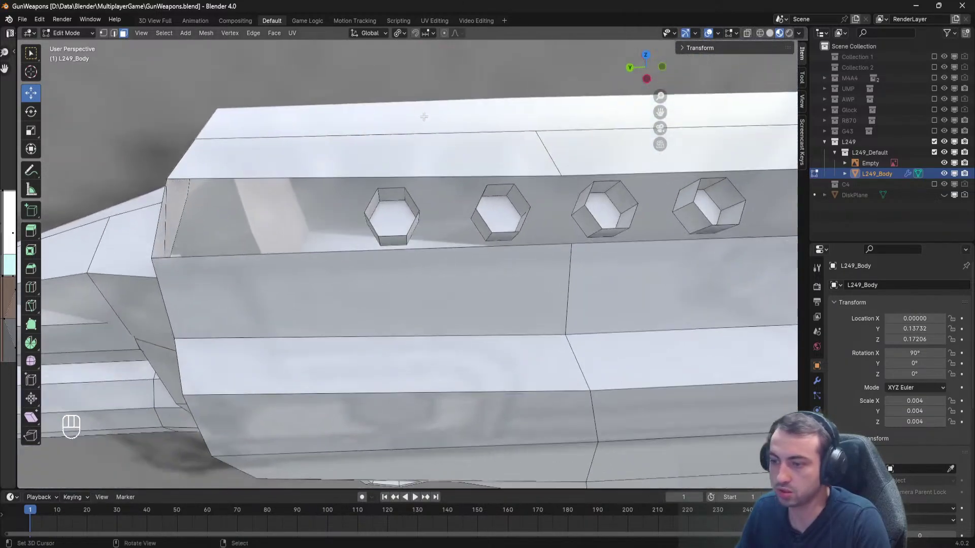
{"action": "left_click", "coordinate": [104, 34]}
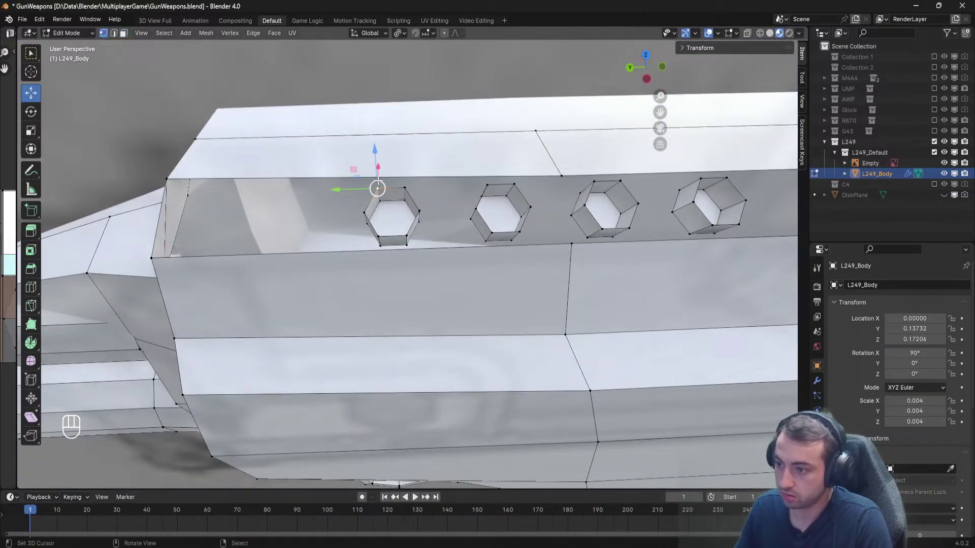
{"action": "middle_click_drag", "start_coordinate": [379, 179], "coordinate": [410, 234]}
{"action": "left_click", "coordinate": [355, 254], "text": "shift"}
{"action": "key", "text": "f"}
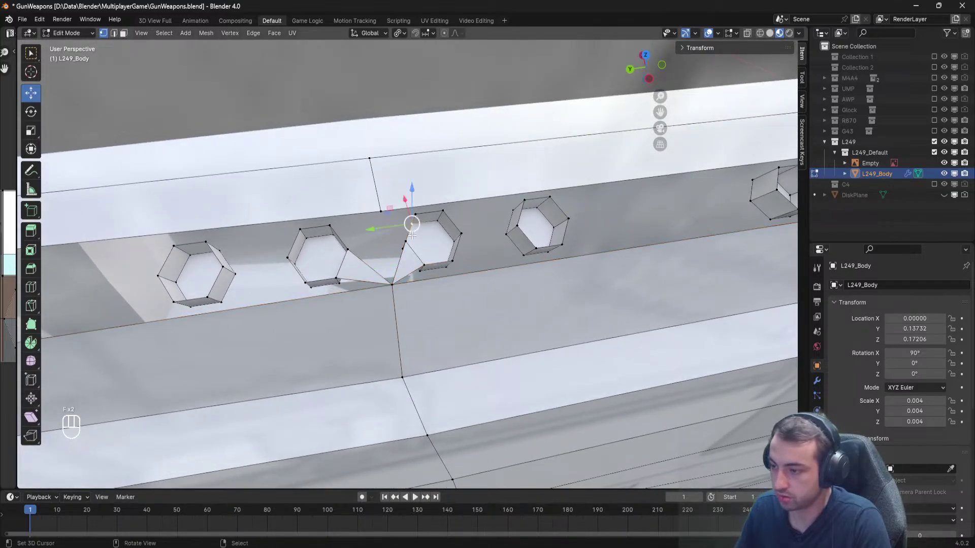
Fill two triangles joining the upper body-edge vertex to the facing upper sides of the third and second hexagons.
{"action": "right_click", "coordinate": [380, 212], "text": "shift"}
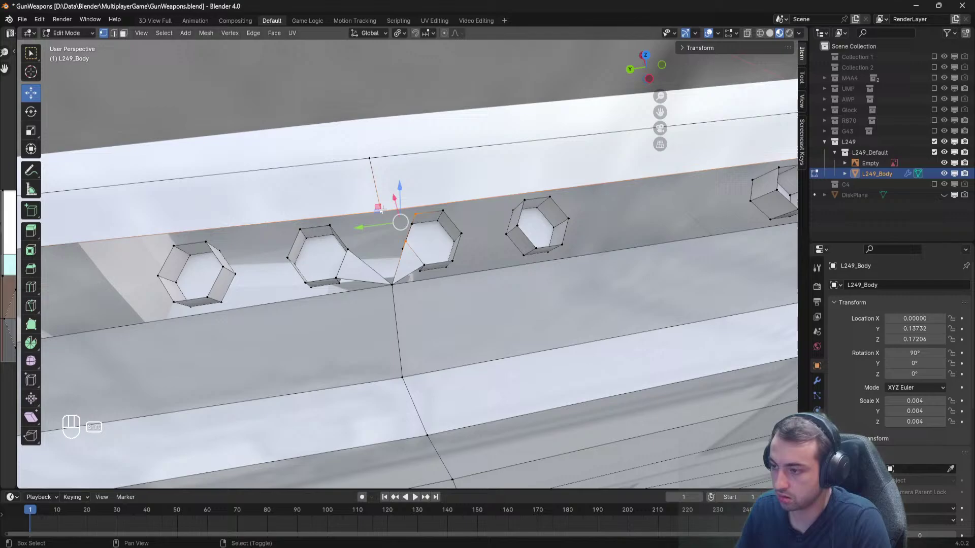
{"action": "middle_click_drag", "start_coordinate": [362, 229], "coordinate": [383, 218]}
{"action": "key", "text": "f"}
{"action": "right_click", "coordinate": [356, 239]}
{"action": "right_click", "coordinate": [386, 203], "text": "shift"}
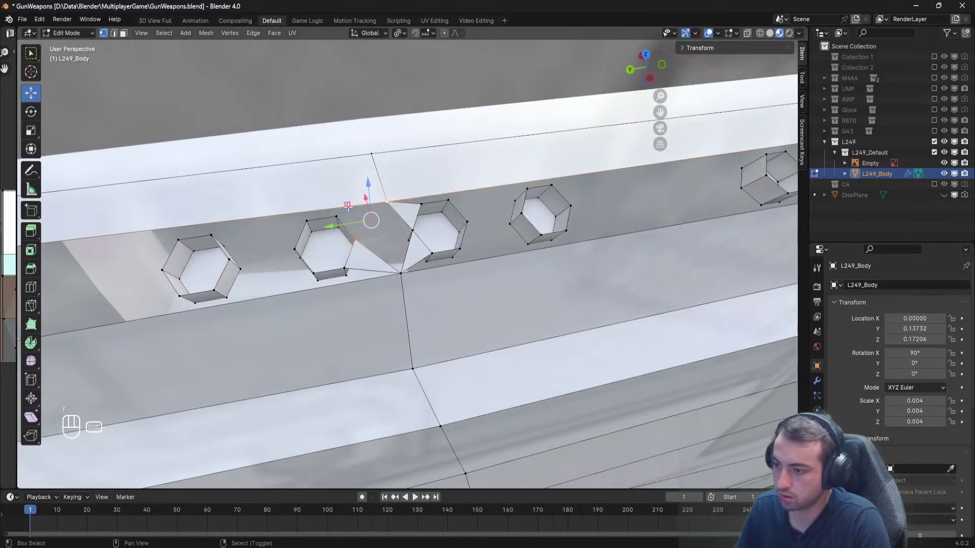
{"action": "right_click", "coordinate": [339, 215], "text": "shift"}
{"action": "key", "text": "f"}
Fill the remaining four-sided gap between the second and third hexagons and check the surface in Object Mode.
{"action": "right_click", "coordinate": [358, 238]}
{"action": "right_click", "coordinate": [387, 204], "text": "shift"}
{"action": "right_click", "coordinate": [412, 231], "text": "shift"}
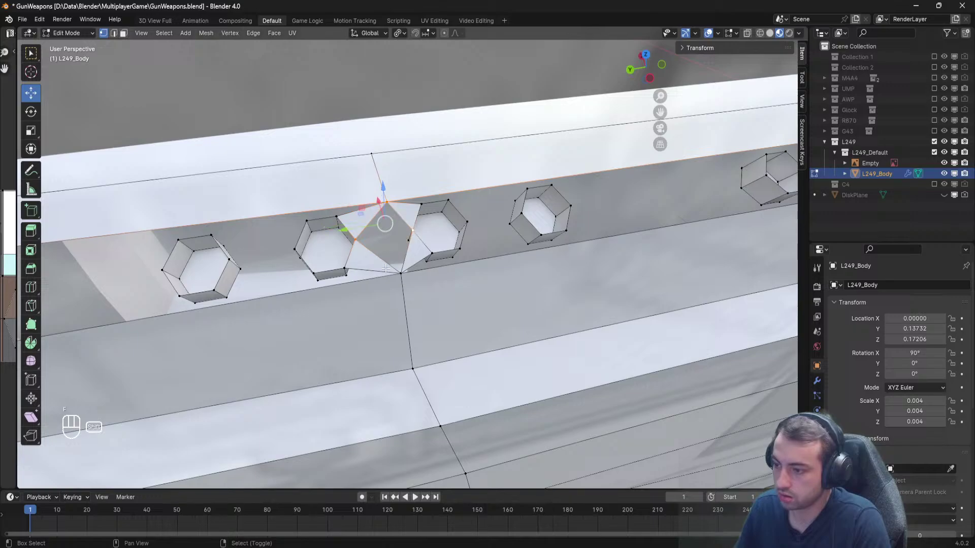
{"action": "right_click", "coordinate": [402, 273], "text": "shift"}
{"action": "key", "text": "f"}
{"action": "middle_click_drag", "start_coordinate": [446, 264], "coordinate": [434, 256]}
{"action": "key", "text": "a"}
{"action": "key", "text": "Tab"}
{"action": "scroll", "coordinate": [431, 259], "scroll_direction": "up", "scroll_amount": 1}
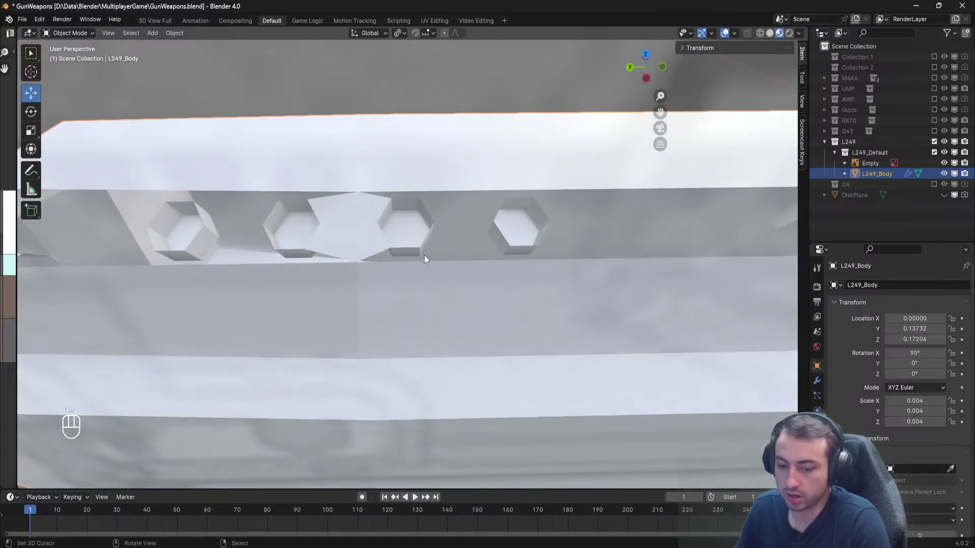
{"action": "key", "text": "Tab"}
{"action": "middle_click_drag", "start_coordinate": [422, 254], "coordinate": [379, 242]}
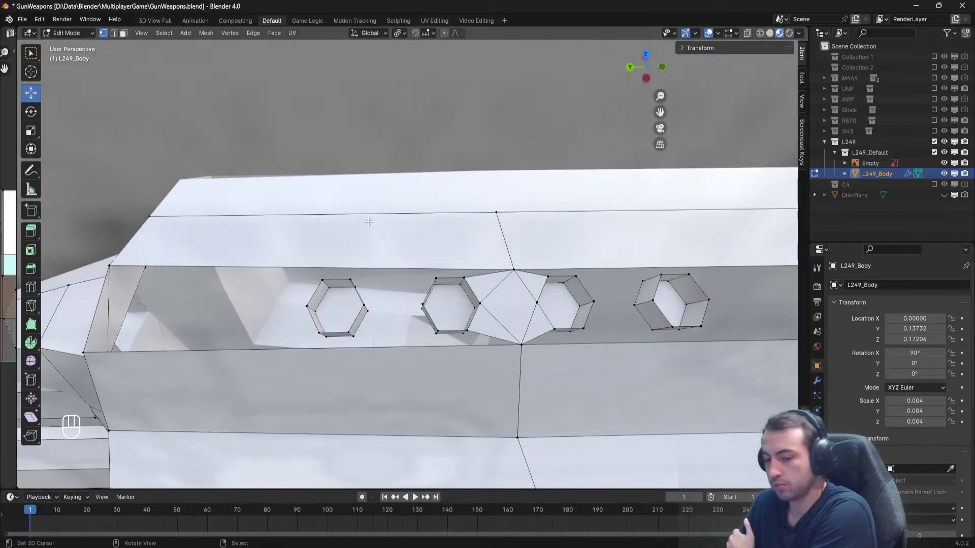
{"action": "scroll", "coordinate": [508, 296], "scroll_direction": "up", "scroll_amount": 4}
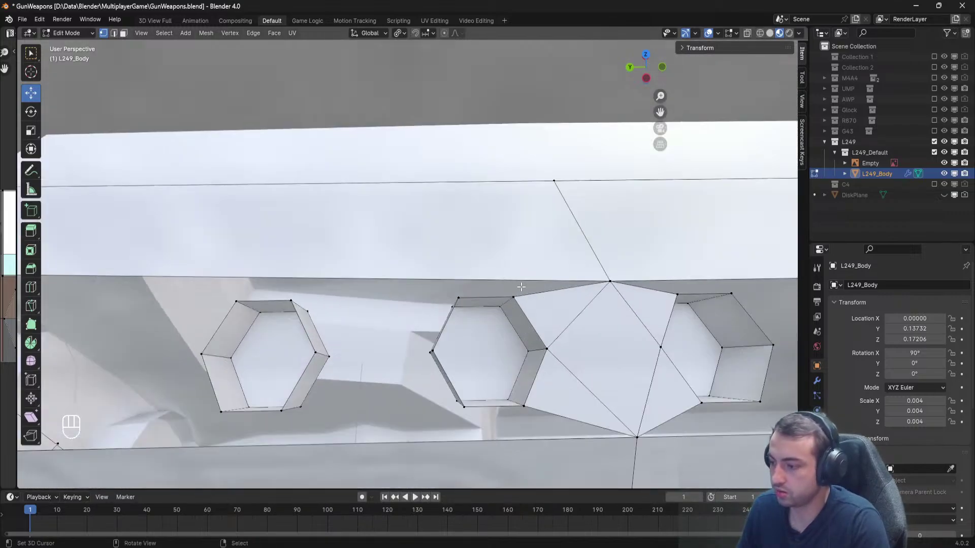
{"action": "right_click", "coordinate": [516, 294]}
{"action": "right_click", "coordinate": [606, 282], "text": "shift"}
{"action": "right_click", "coordinate": [457, 296], "text": "shift"}
{"action": "middle_click_drag", "start_coordinate": [445, 284], "coordinate": [394, 304]}
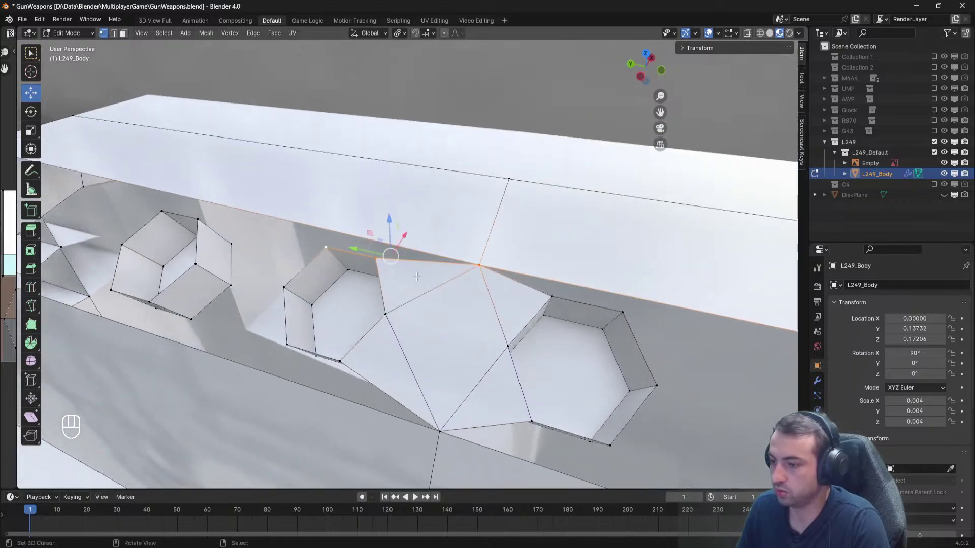
Fill the upper half of the gap between the first and second hexagons with a four-sided face.
{"action": "right_click", "coordinate": [328, 248]}
{"action": "middle_click_drag", "start_coordinate": [330, 246], "coordinate": [388, 226]}
{"action": "right_click", "coordinate": [339, 262], "text": "shift"}
{"action": "right_click", "coordinate": [374, 307], "text": "shift"}
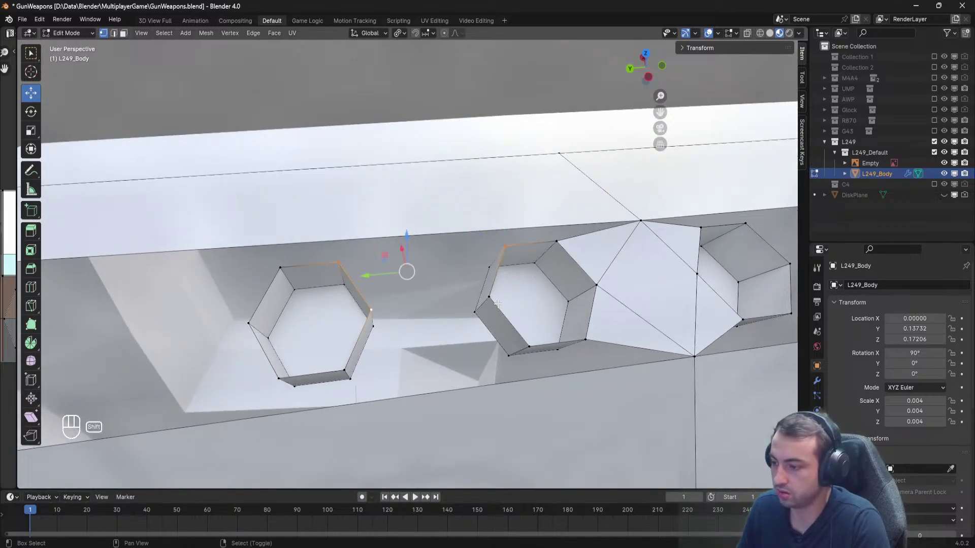
{"action": "right_click", "coordinate": [492, 299], "text": "shift"}
{"action": "key", "text": "f"}
Fill the lower half of the gap between the first and second hexagons with a four-sided face.
{"action": "right_click", "coordinate": [491, 298]}
{"action": "right_click", "coordinate": [374, 310], "text": "shift"}
{"action": "right_click", "coordinate": [349, 369], "text": "shift"}
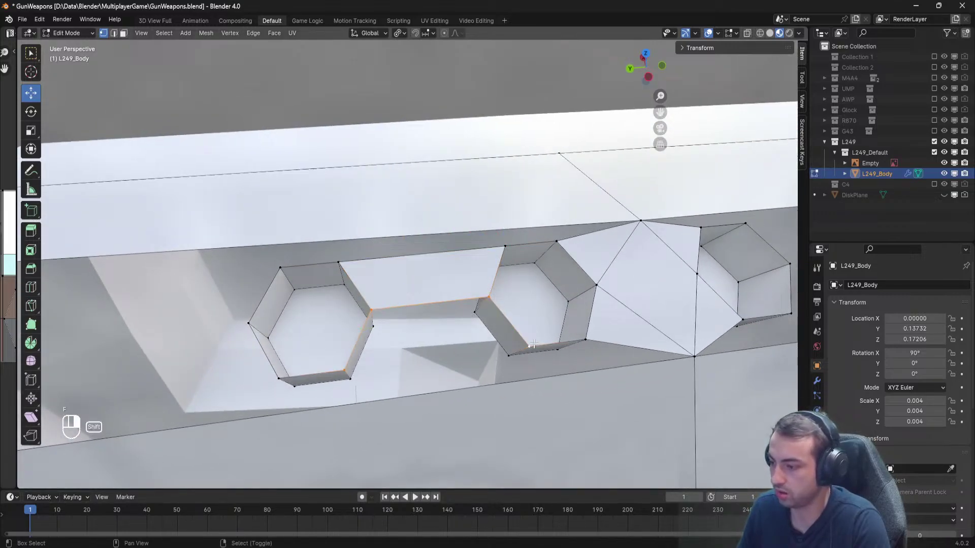
{"action": "key", "text": "f"}
{"action": "middle_click_drag", "start_coordinate": [533, 344], "coordinate": [568, 326]}
{"action": "key", "text": "a"}
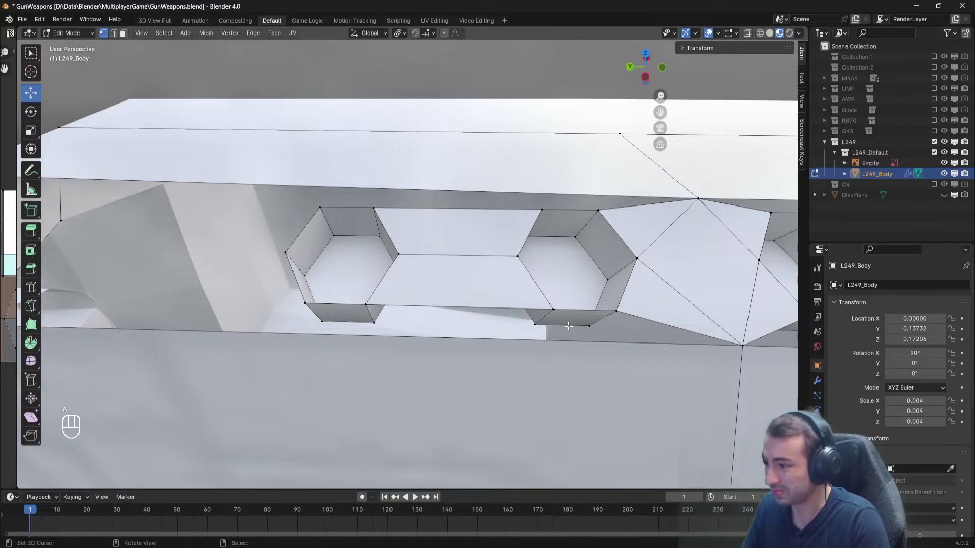
Fill a triangle from the panel's upper end corner to the upper outer side of the first hexagon.
{"action": "middle_click_drag", "start_coordinate": [529, 245], "coordinate": [538, 323], "text": "shift"}
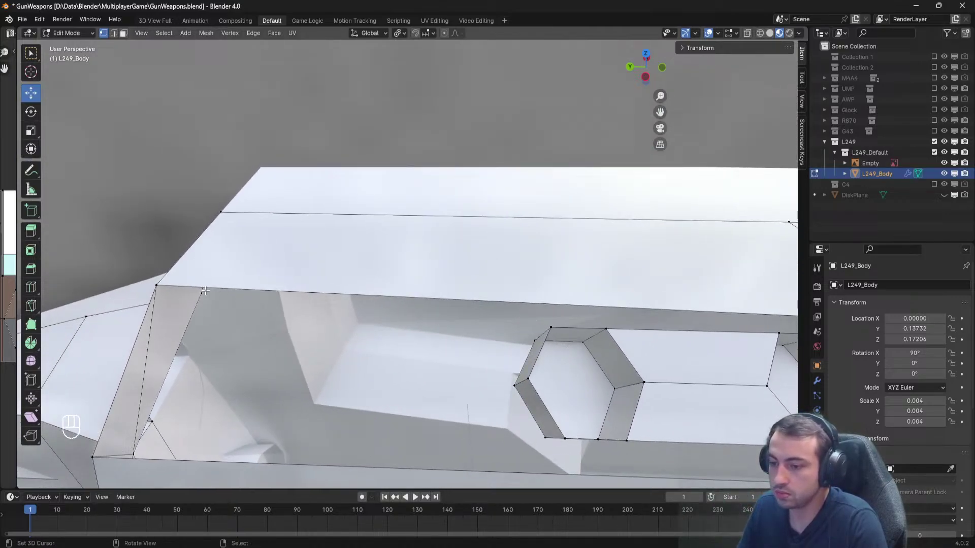
{"action": "right_click", "coordinate": [160, 286]}
{"action": "right_click", "coordinate": [551, 327], "text": "shift"}
{"action": "right_click", "coordinate": [528, 380], "text": "shift"}
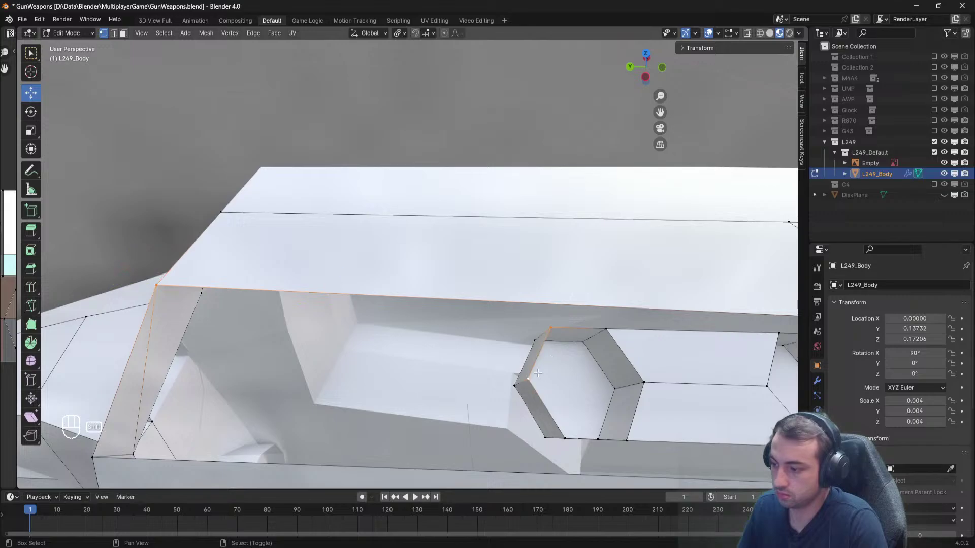
{"action": "middle_click_drag", "start_coordinate": [529, 379], "coordinate": [496, 354]}
{"action": "scroll", "coordinate": [496, 354], "scroll_direction": "down", "scroll_amount": 2}
{"action": "key", "text": "f"}
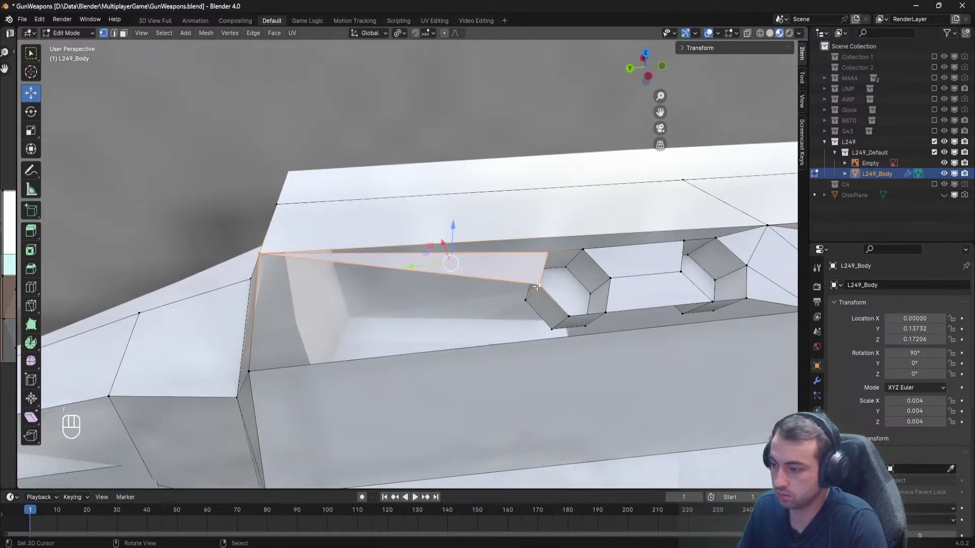
Fill a triangle from the panel's lower end corner to the lower outer side of the first hexagon.
{"action": "right_click", "coordinate": [536, 288]}
{"action": "right_click", "coordinate": [265, 370], "text": "shift"}
{"action": "right_click", "coordinate": [569, 314], "text": "shift"}
{"action": "key", "text": "f"}
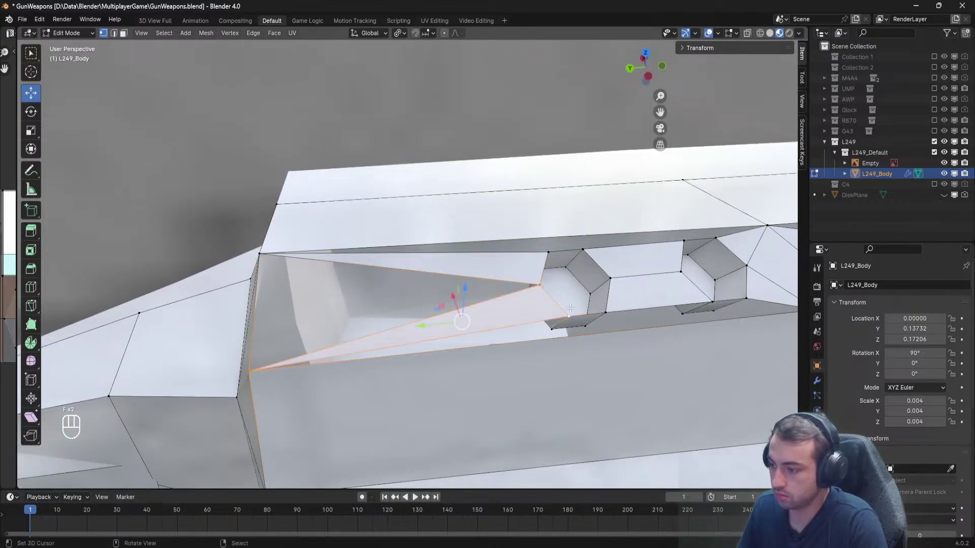
Fill the triangle between the panel's two end corners and the first hexagon's outermost vertex.
{"action": "right_click", "coordinate": [542, 290]}
{"action": "right_click", "coordinate": [269, 251], "text": "shift"}
{"action": "middle_click_drag", "start_coordinate": [417, 321], "coordinate": [361, 330]}
{"action": "right_click", "coordinate": [406, 319], "text": "shift"}
{"action": "key", "text": "f"}
{"action": "key", "text": "a"}
Fill the narrow strip above the first two hexagons, from the upper end corner to the upper body-edge vertex.
{"action": "middle_click_drag", "start_coordinate": [360, 330], "coordinate": [255, 384], "text": "shift"}
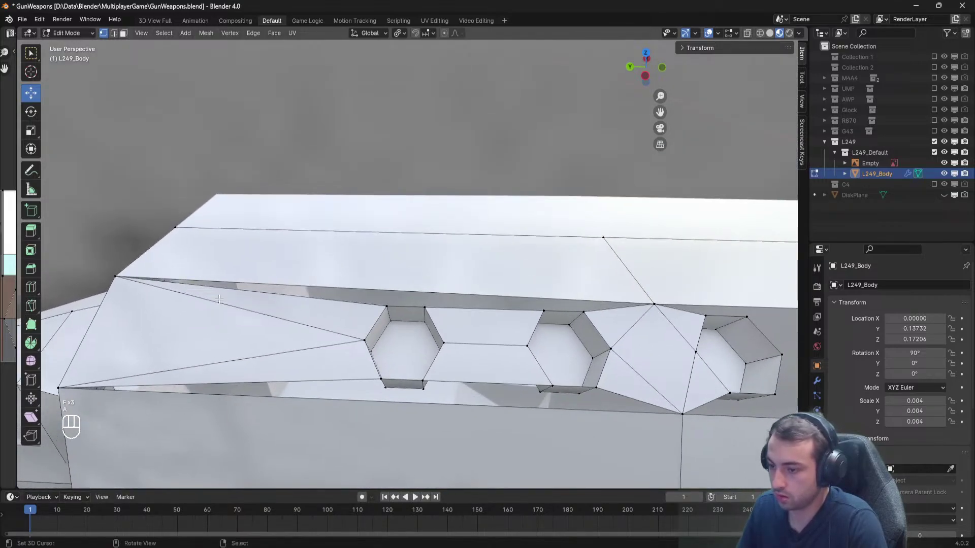
{"action": "right_click", "coordinate": [117, 276]}
{"action": "right_click", "coordinate": [385, 307], "text": "shift"}
{"action": "right_click", "coordinate": [424, 307], "text": "shift"}
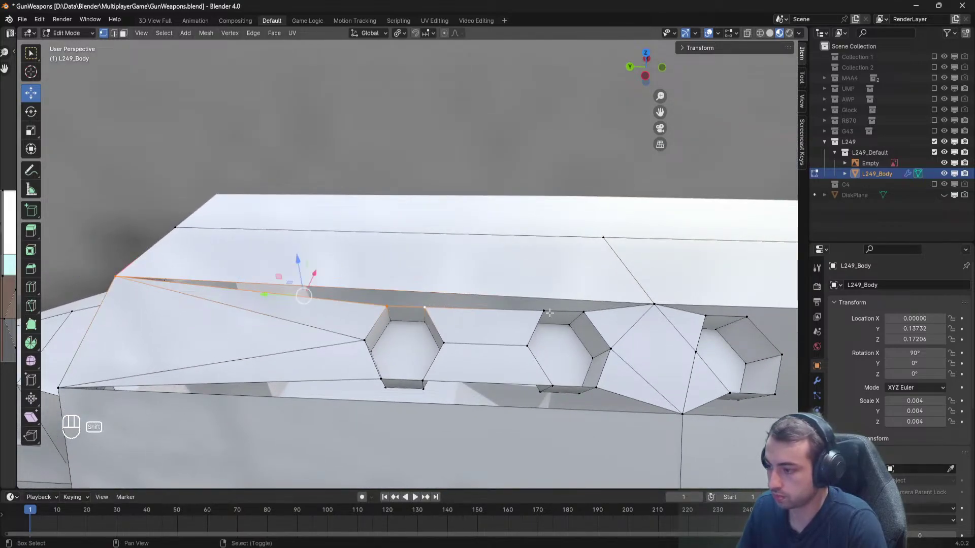
{"action": "right_click", "coordinate": [544, 311], "text": "shift"}
{"action": "right_click", "coordinate": [583, 311], "text": "shift"}
{"action": "right_click", "coordinate": [654, 305], "text": "shift"}
{"action": "key", "text": "f"}
{"action": "key", "text": "a"}
Fill the narrow strip below the first two hexagons, from the lower end corner to the lower body-edge vertex.
{"action": "middle_click_drag", "start_coordinate": [554, 356], "coordinate": [546, 335]}
{"action": "middle_click_drag", "start_coordinate": [546, 335], "coordinate": [295, 305], "text": "shift"}
{"action": "right_click", "coordinate": [144, 298]}
{"action": "right_click", "coordinate": [450, 289], "text": "shift"}
{"action": "right_click", "coordinate": [492, 291], "text": "shift"}
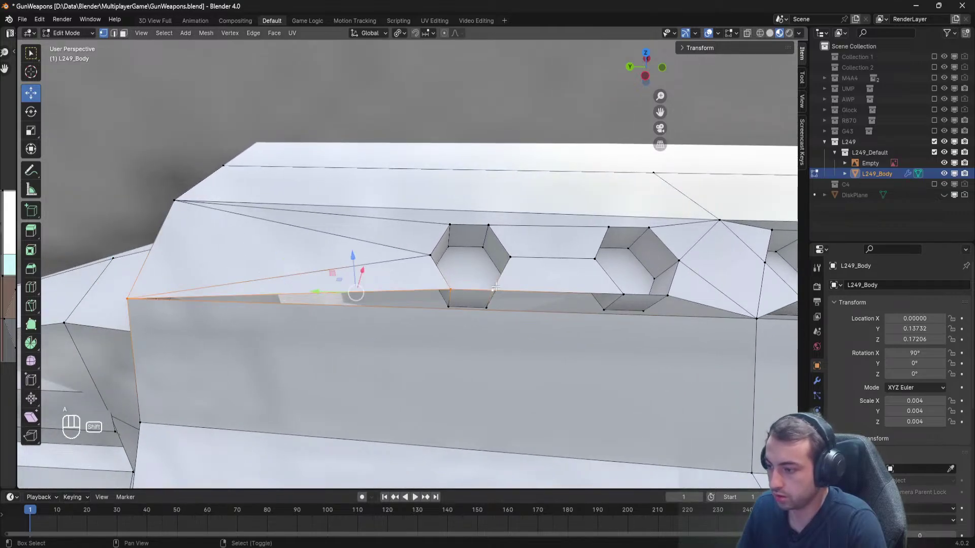
{"action": "middle_click_drag", "start_coordinate": [500, 292], "coordinate": [330, 312], "text": "shift"}
{"action": "right_click", "coordinate": [450, 314], "text": "shift"}
{"action": "right_click", "coordinate": [494, 316], "text": "shift"}
{"action": "right_click", "coordinate": [573, 332], "text": "shift"}
{"action": "key", "text": "f"}
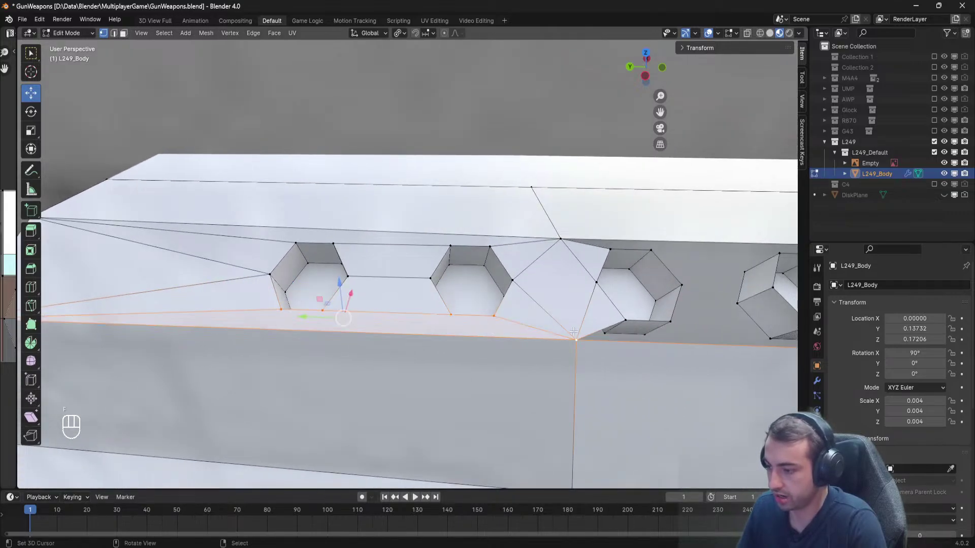
{"action": "key", "text": "a"}
Fill the lower half of the gap between the third and fourth hexagons with a four-sided face.
{"action": "middle_click_drag", "start_coordinate": [573, 331], "coordinate": [333, 323]}
{"action": "key", "text": "Tab"}
{"action": "key", "text": "Tab"}
{"action": "scroll", "coordinate": [332, 323], "scroll_direction": "up", "scroll_amount": 2}
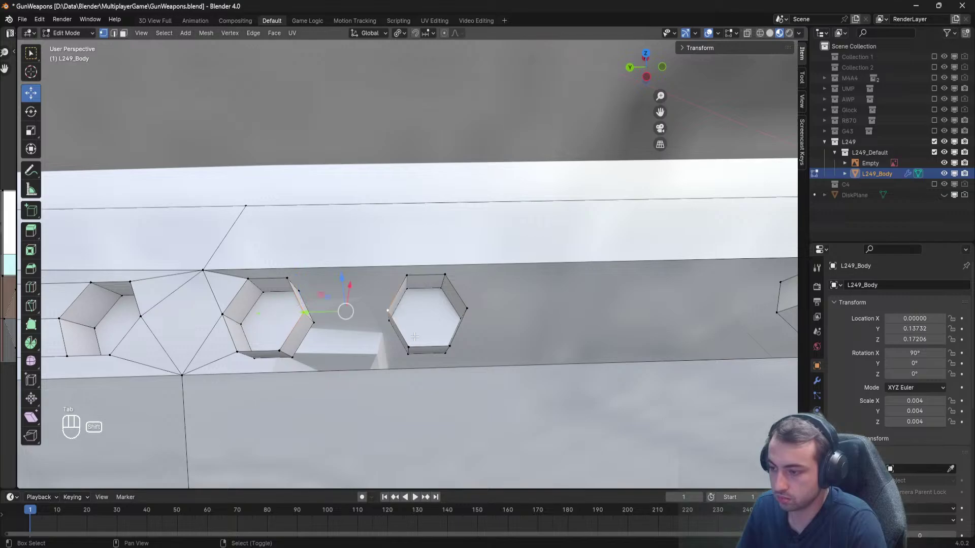
{"action": "key", "text": "f"}
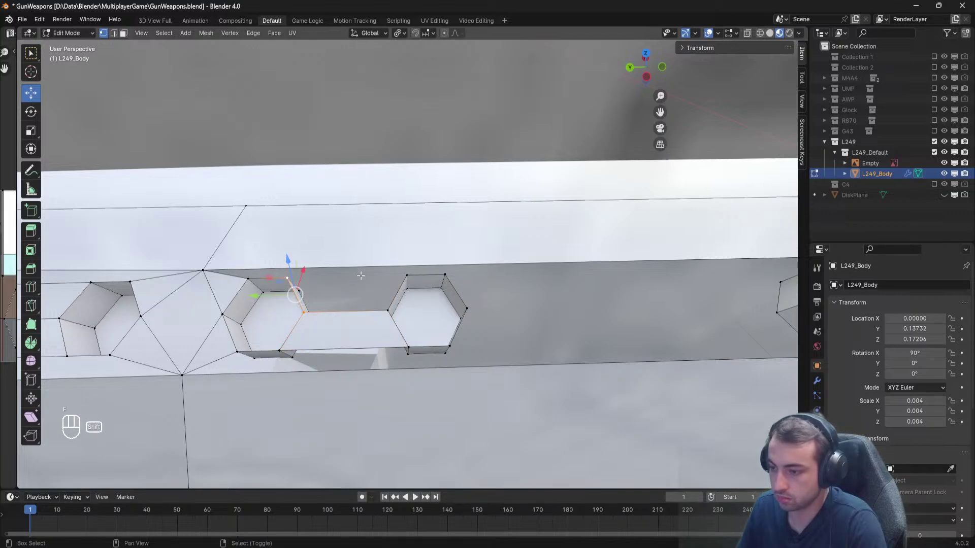
Fill the upper half of the gap between the third and fourth hexagons with a four-sided face.
{"action": "left_click", "coordinate": [407, 275], "text": "shift"}
{"action": "key", "text": "f"}
{"action": "key", "text": "ctrl+z"}
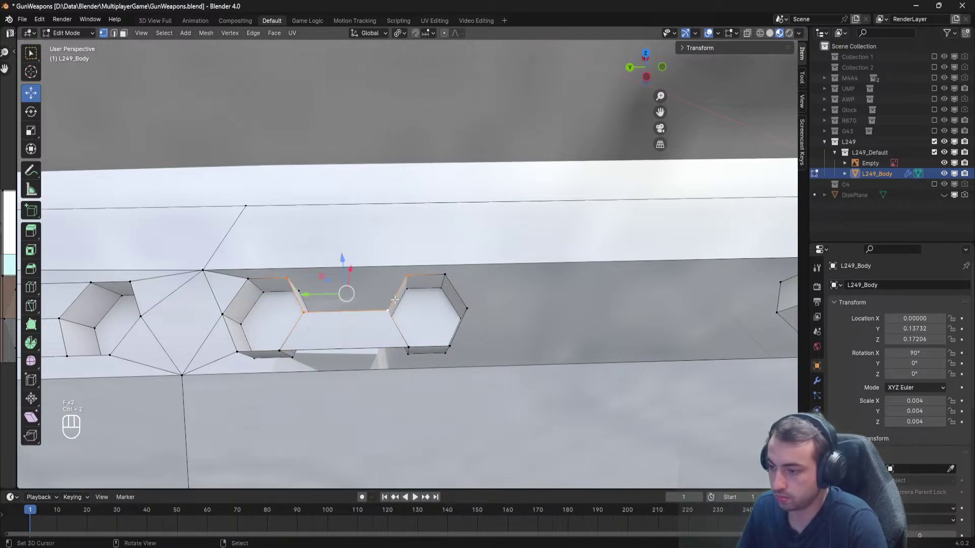
{"action": "key", "text": "f"}
{"action": "middle_click_drag", "start_coordinate": [617, 277], "coordinate": [368, 275], "text": "shift"}
{"action": "key", "text": "a"}
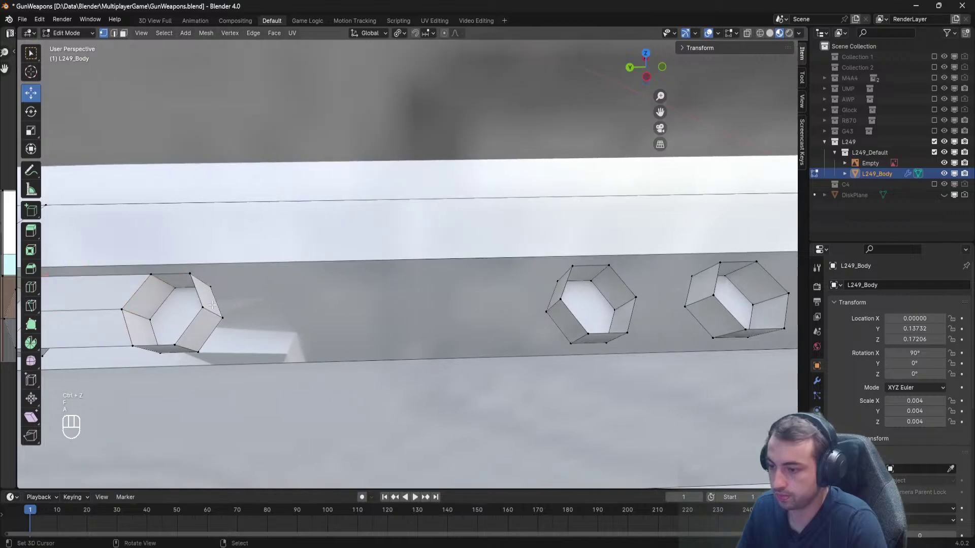
Fill the upper half of the wide gap between the fourth and fifth hexagons with a four-sided face.
{"action": "right_click", "coordinate": [203, 307]}
{"action": "right_click", "coordinate": [192, 274], "text": "shift"}
{"action": "right_click", "coordinate": [573, 266], "text": "shift"}
{"action": "right_click", "coordinate": [561, 298], "text": "shift"}
{"action": "key", "text": "f"}
Fill the lower half of the wide gap between the fourth and fifth hexagons with a four-sided face.
{"action": "right_click", "coordinate": [561, 299]}
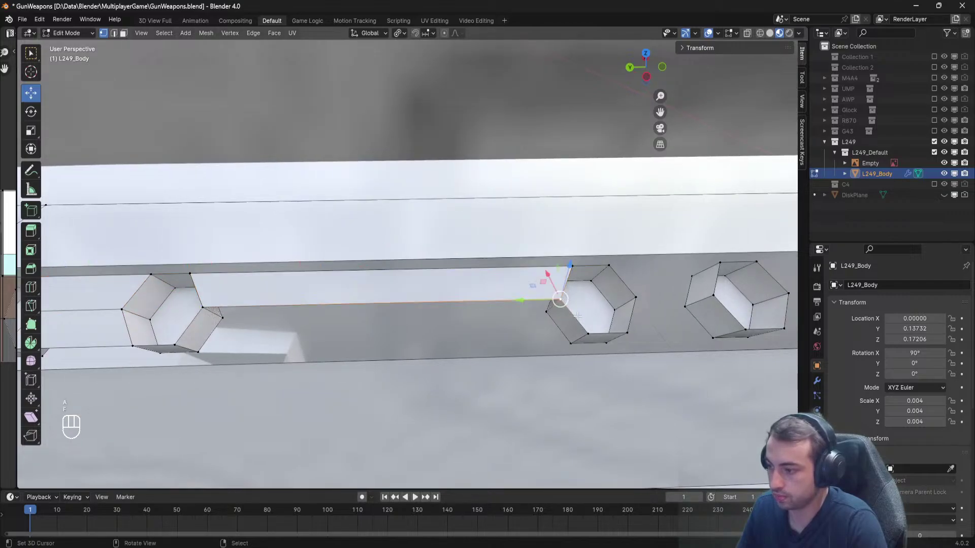
{"action": "right_click", "coordinate": [587, 333], "text": "shift"}
{"action": "right_click", "coordinate": [178, 341], "text": "shift"}
{"action": "right_click", "coordinate": [203, 307], "text": "shift"}
{"action": "key", "text": "f"}
{"action": "middle_click_drag", "start_coordinate": [609, 299], "coordinate": [337, 326], "text": "shift"}
{"action": "key", "text": "a"}
Fill the upper half of the gap between the fifth and sixth hexagons with a four-sided face.
{"action": "right_click", "coordinate": [352, 326]}
{"action": "right_click", "coordinate": [337, 292], "text": "shift"}
{"action": "left_click", "coordinate": [461, 290], "text": "shift"}
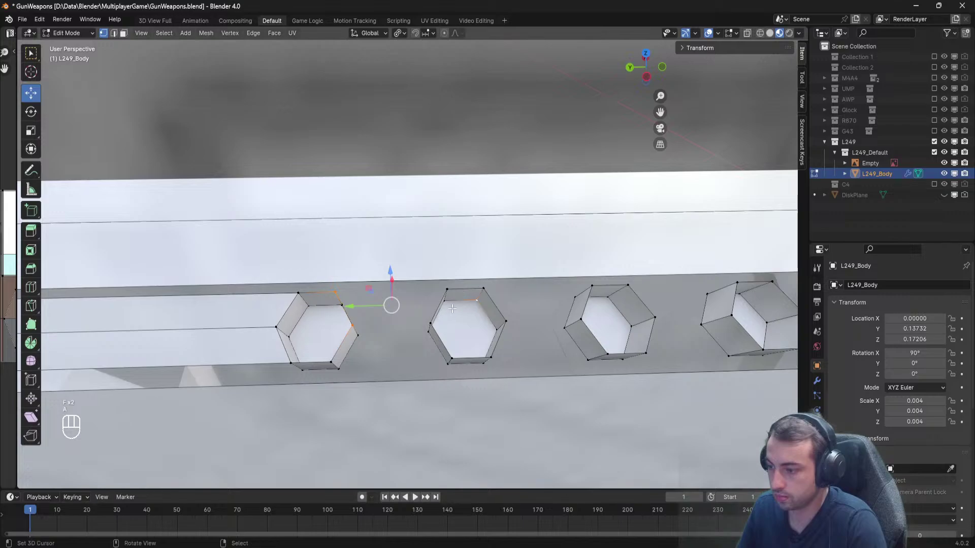
{"action": "key", "text": "ctrl+z"}
{"action": "right_click", "coordinate": [447, 291], "text": "shift"}
{"action": "right_click", "coordinate": [432, 322], "text": "shift"}
{"action": "key", "text": "f"}
Fill the lower half of the gap between the fifth and sixth hexagons with a four-sided face.
{"action": "right_click", "coordinate": [430, 323]}
{"action": "right_click", "coordinate": [352, 327], "text": "shift"}
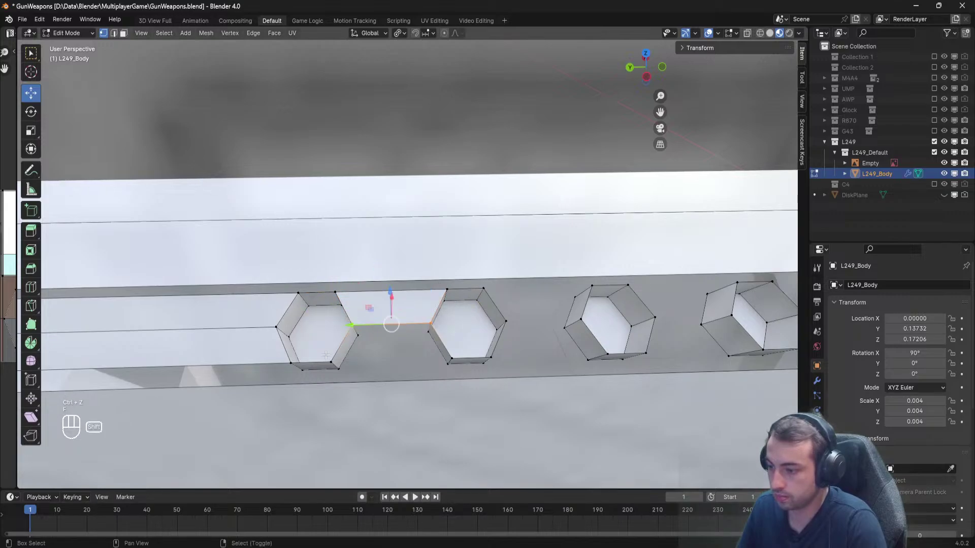
{"action": "right_click", "coordinate": [331, 363], "text": "shift"}
{"action": "right_click", "coordinate": [451, 358], "text": "shift"}
{"action": "key", "text": "f"}
Fill the upper half of the gap between the sixth and seventh hexagons with a four-sided face.
{"action": "right_click", "coordinate": [451, 358]}
{"action": "middle_click_drag", "start_coordinate": [527, 367], "coordinate": [350, 346], "text": "shift"}
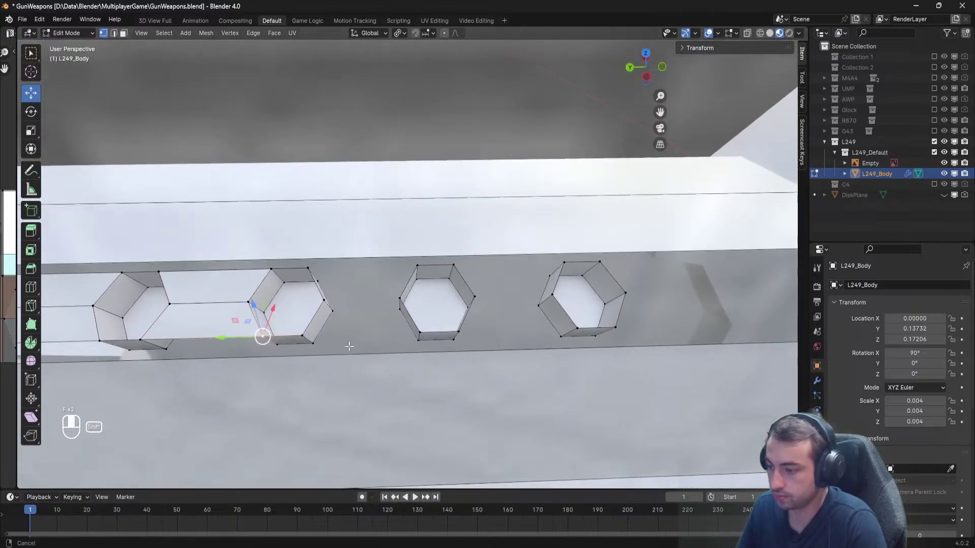
{"action": "right_click", "coordinate": [325, 301]}
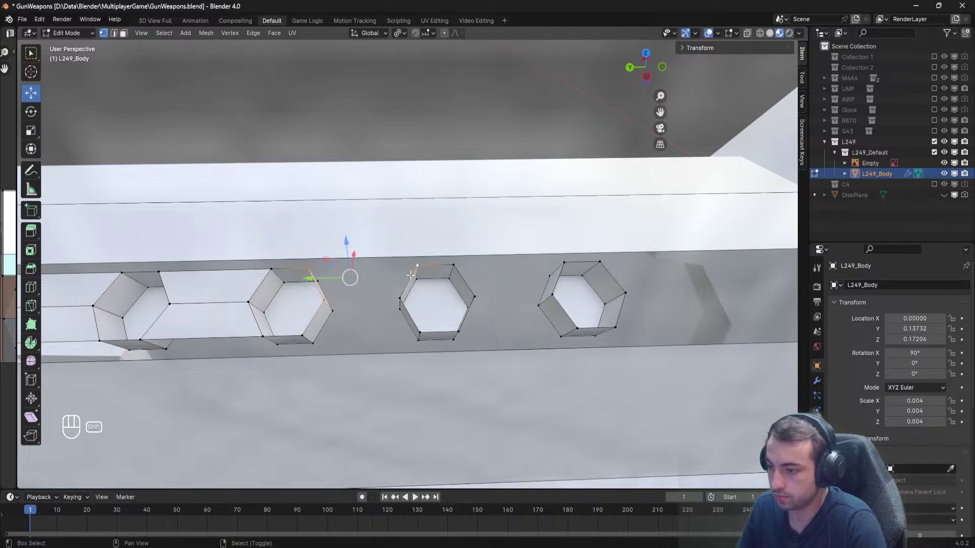
{"action": "key", "text": "f"}
Fill the upper half of the gap between the seventh and eighth hexagons with a four-sided face.
{"action": "right_click", "coordinate": [454, 265]}
{"action": "right_click", "coordinate": [474, 296], "text": "shift"}
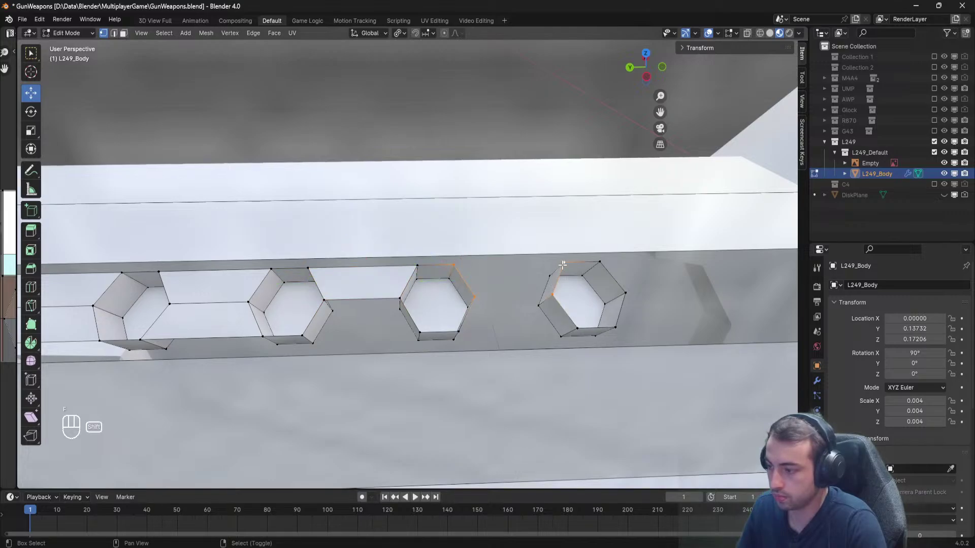
{"action": "key", "text": "f"}
Fill the lower half of the gap between the seventh and eighth hexagons with a four-sided face.
{"action": "right_click", "coordinate": [552, 294]}
{"action": "right_click", "coordinate": [476, 297], "text": "shift"}
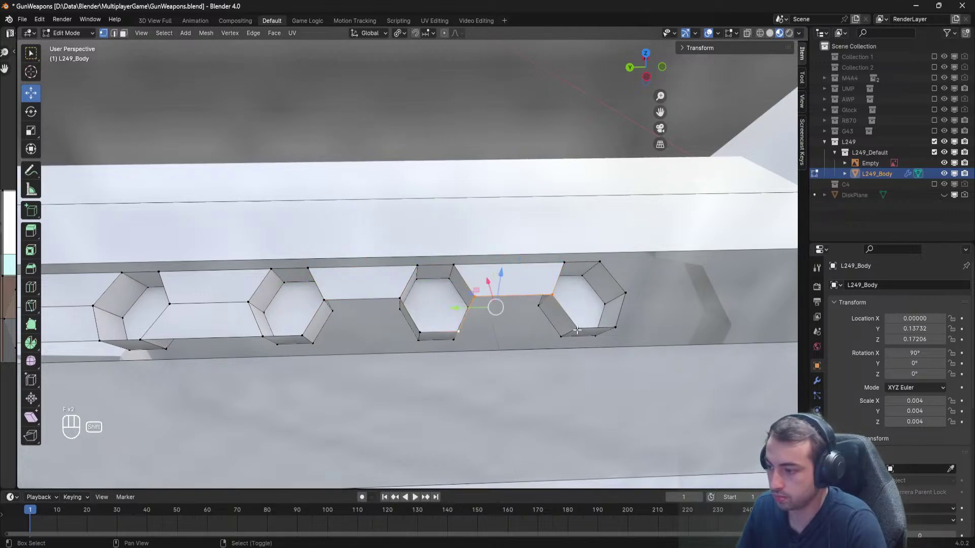
{"action": "key", "text": "f"}
{"action": "middle_click_drag", "start_coordinate": [577, 331], "coordinate": [400, 308], "text": "shift"}
Create a triangular face from the eighth hexagon's upper outer edge to the upper corner at the end of the body side.
{"action": "key", "text": "alt+a"}
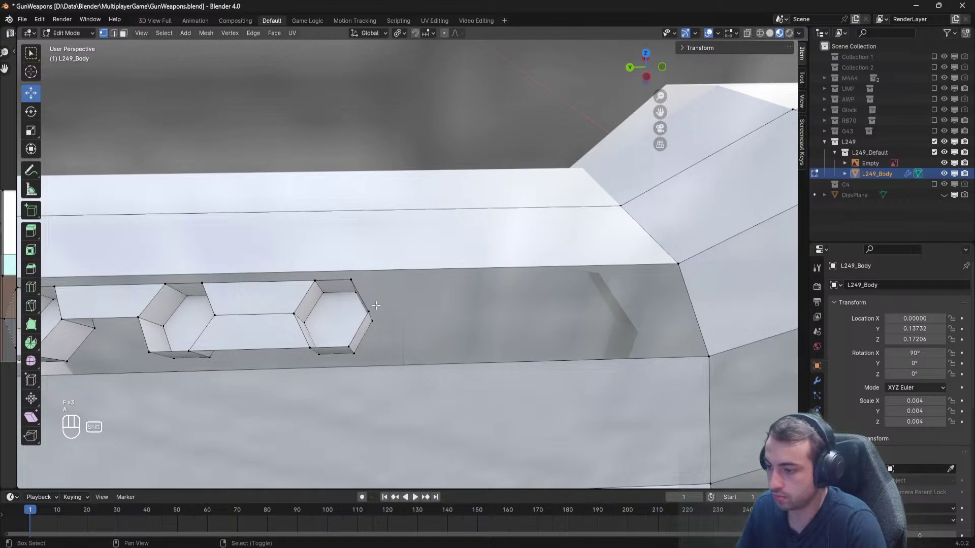
{"action": "right_click", "coordinate": [682, 270], "text": "shift"}
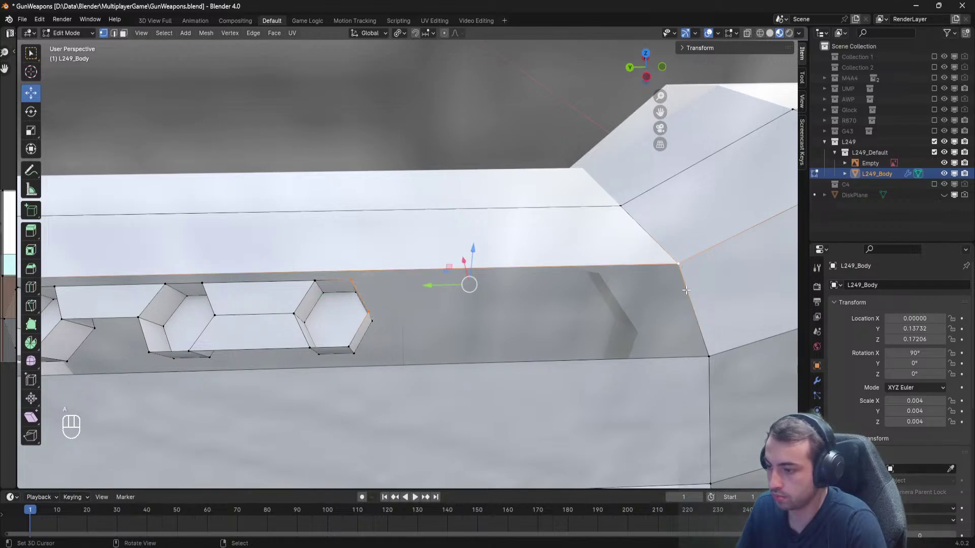
{"action": "key", "text": "f"}
Add triangular faces joining the eighth hexagon's lower outer edge to the lower corner, and its outer vertex to both end corners.
{"action": "right_click", "coordinate": [368, 312]}
{"action": "right_click", "coordinate": [711, 357], "text": "shift"}
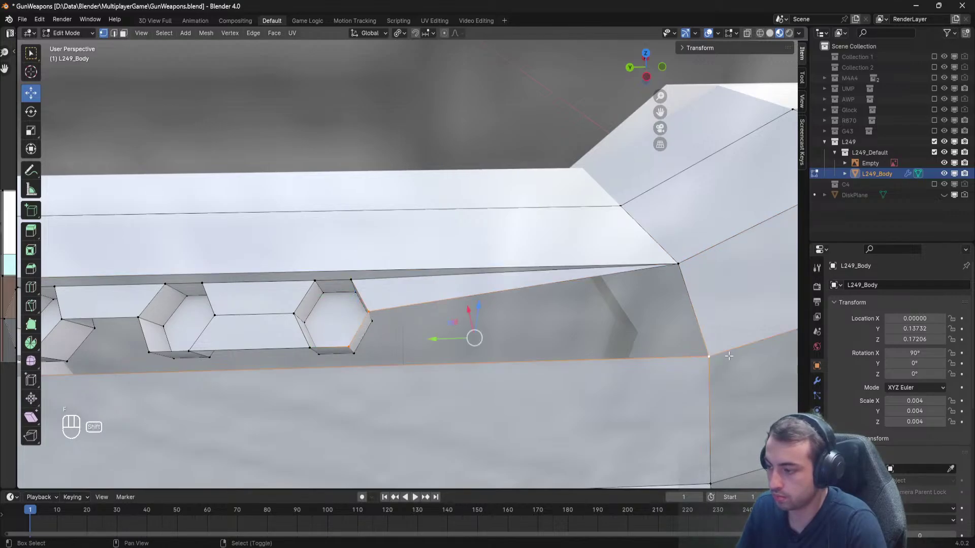
{"action": "key", "text": "f"}
{"action": "right_click", "coordinate": [682, 264], "text": "shift"}
{"action": "key", "text": "f"}
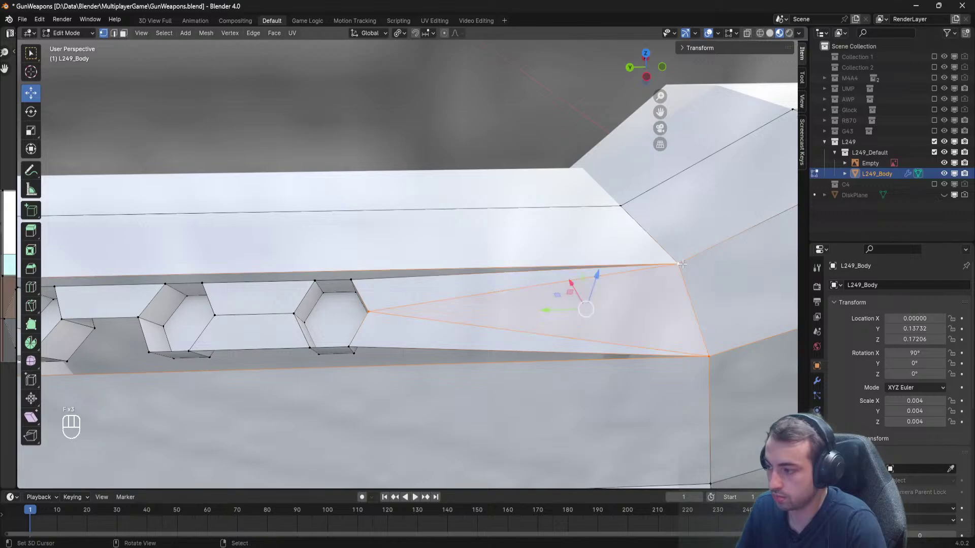
Fill the narrow strip above the third to eighth hexagons with one face, using their top vertices and the upper corners at both ends.
{"action": "right_click", "coordinate": [680, 264]}
{"action": "middle_click_drag", "start_coordinate": [396, 268], "coordinate": [622, 334], "text": "shift"}
{"action": "right_click", "coordinate": [580, 344], "text": "shift"}
{"action": "right_click", "coordinate": [545, 345], "text": "shift"}
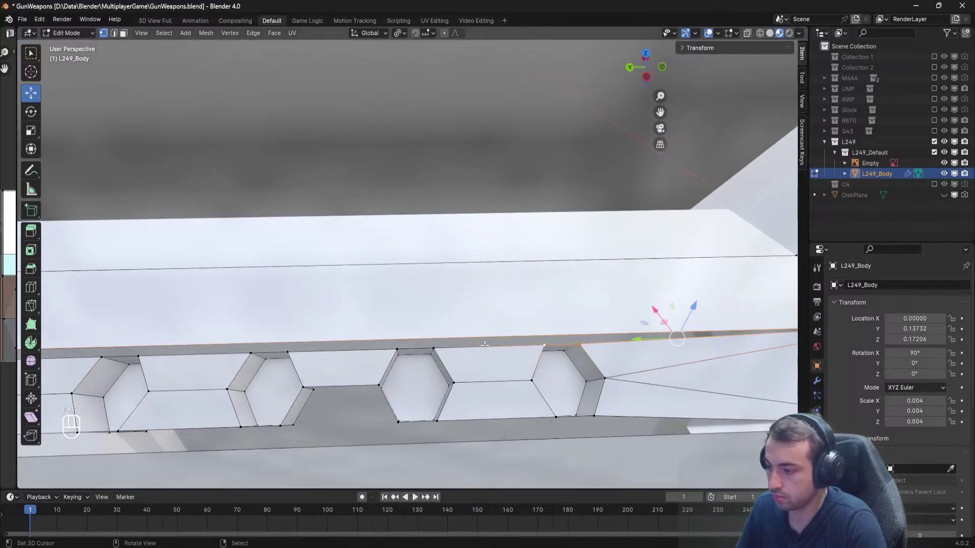
{"action": "right_click", "coordinate": [434, 348], "text": "shift"}
{"action": "right_click", "coordinate": [397, 350], "text": "shift"}
{"action": "middle_click_drag", "start_coordinate": [325, 350], "coordinate": [577, 339], "text": "shift"}
{"action": "right_click", "coordinate": [542, 340], "text": "shift"}
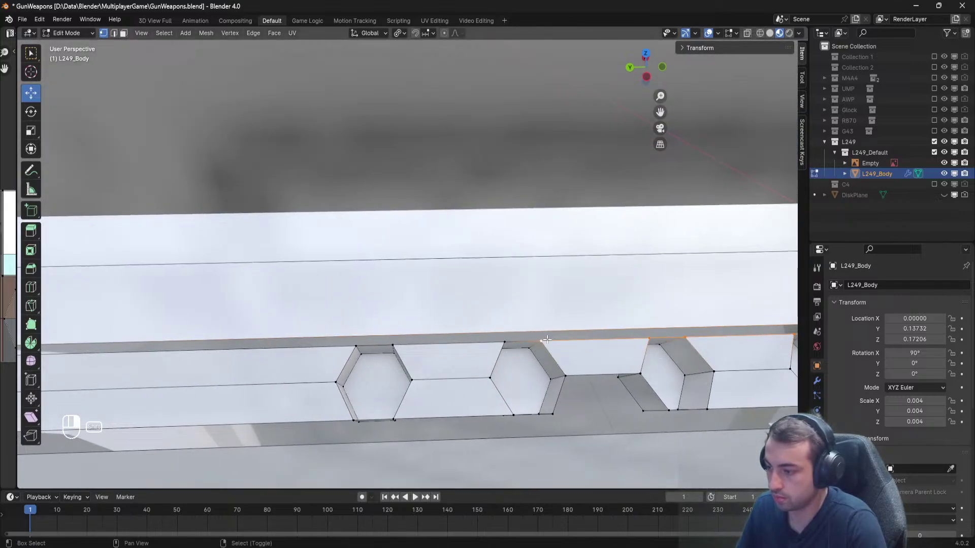
{"action": "right_click", "coordinate": [394, 345], "text": "shift"}
{"action": "right_click", "coordinate": [357, 346], "text": "shift"}
{"action": "middle_click_drag", "start_coordinate": [245, 319], "coordinate": [554, 307], "text": "shift"}
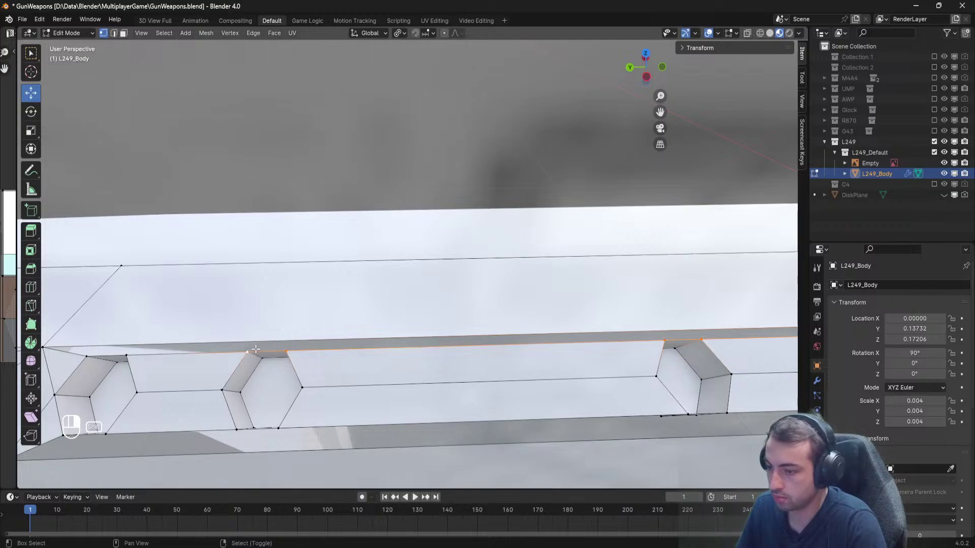
{"action": "middle_click_drag", "start_coordinate": [255, 349], "coordinate": [460, 339], "text": "shift"}
{"action": "left_click", "coordinate": [377, 328], "text": "shift"}
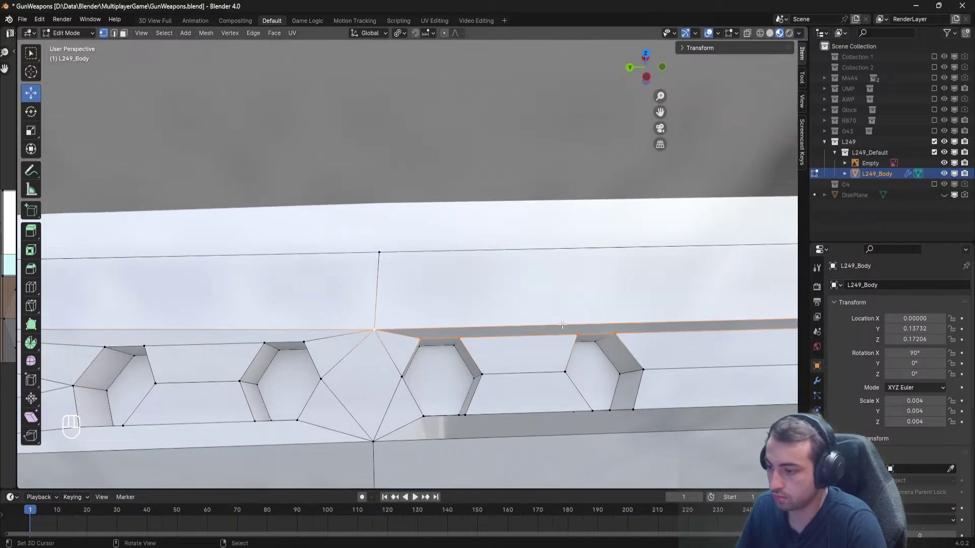
{"action": "middle_click_drag", "start_coordinate": [377, 328], "coordinate": [760, 316], "text": "shift"}
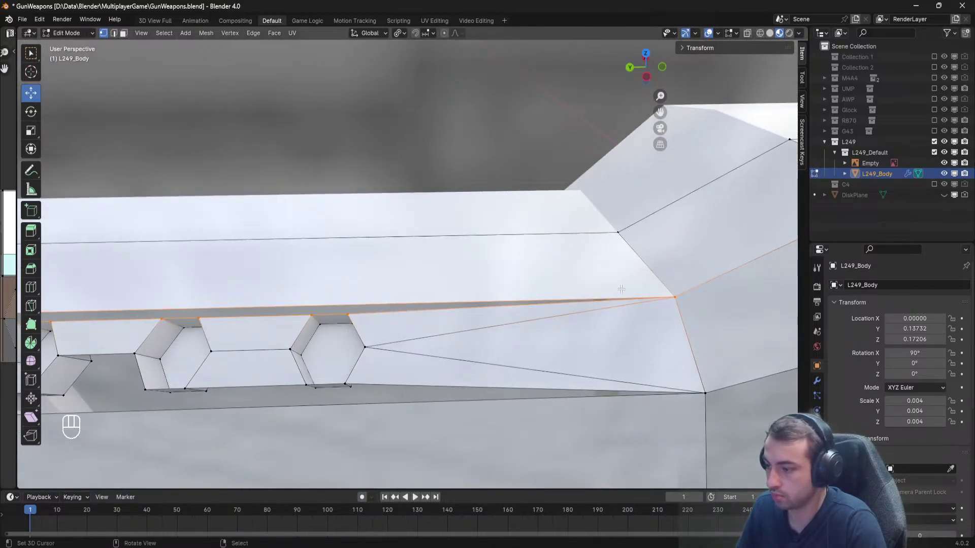
{"action": "key", "text": "f"}
Fill the strip below the third to eighth hexagons with one face, using their bottom vertices and the lower corners at both ends.
{"action": "middle_click_drag", "start_coordinate": [622, 289], "coordinate": [693, 253], "text": "shift"}
{"action": "right_click", "coordinate": [772, 352]}
{"action": "scroll", "coordinate": [663, 365], "scroll_direction": "down", "scroll_amount": 2}
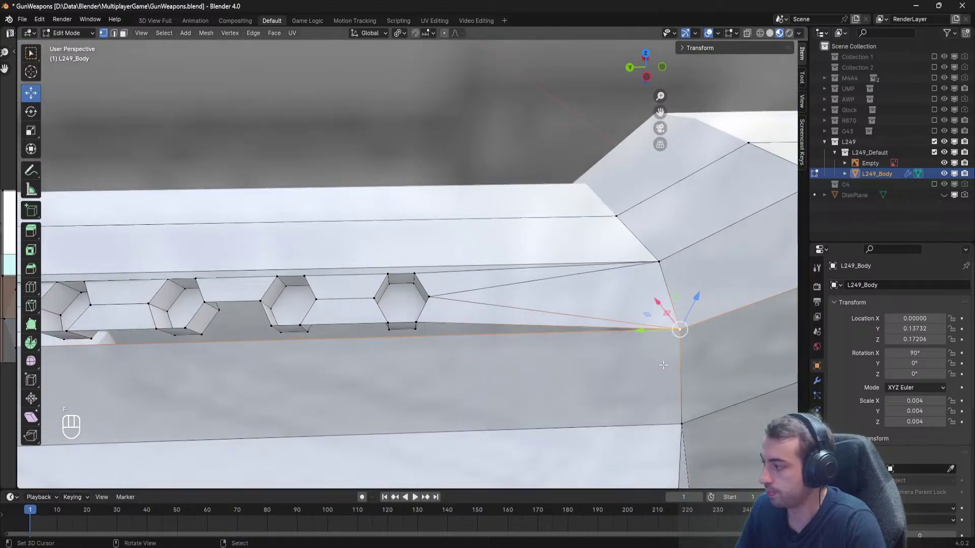
{"action": "middle_click_drag", "start_coordinate": [573, 346], "coordinate": [660, 343], "text": "shift"}
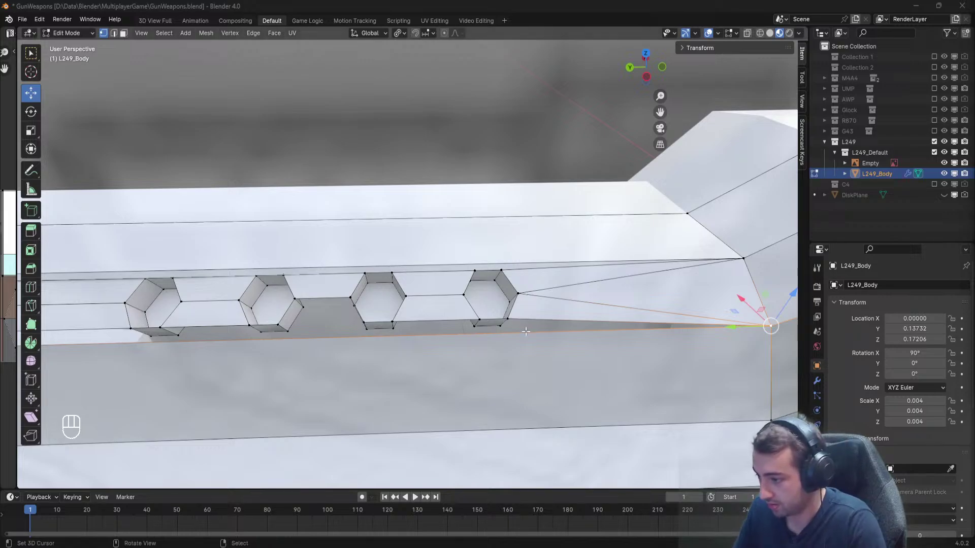
{"action": "left_click", "coordinate": [501, 320], "text": "shift"}
{"action": "middle_click_drag", "start_coordinate": [371, 318], "coordinate": [492, 319], "text": "shift"}
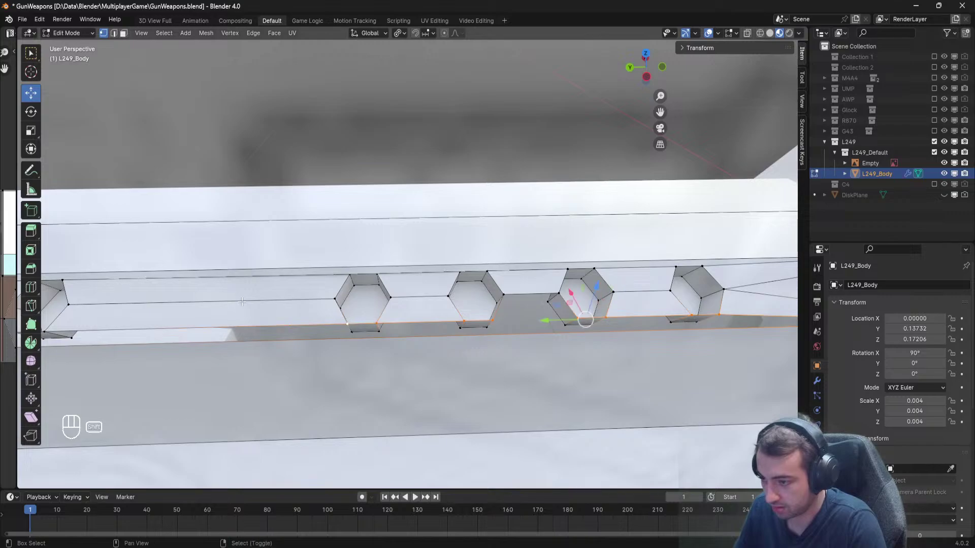
{"action": "middle_click_drag", "start_coordinate": [241, 302], "coordinate": [476, 327], "text": "shift"}
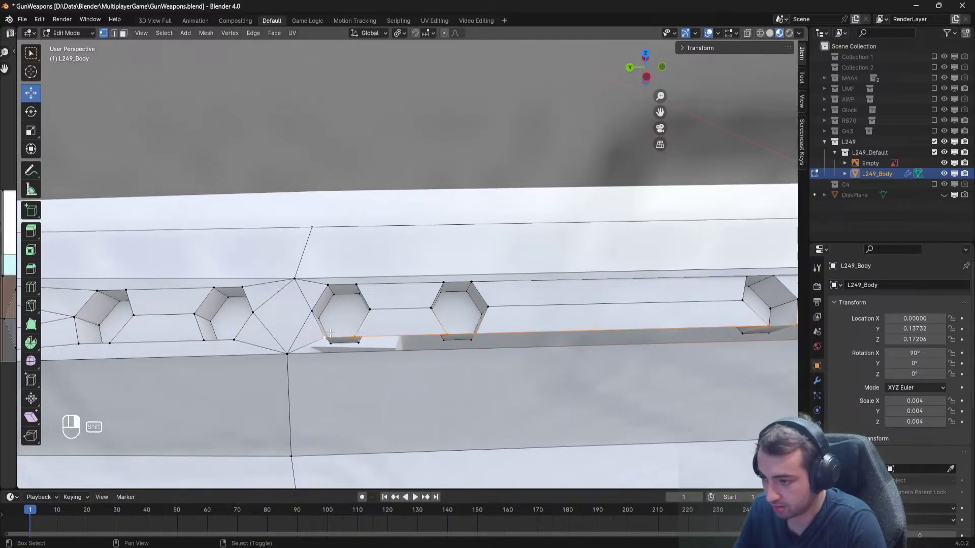
{"action": "right_click", "coordinate": [287, 354], "text": "shift"}
{"action": "middle_click_drag", "start_coordinate": [675, 343], "coordinate": [34, 350], "text": "shift"}
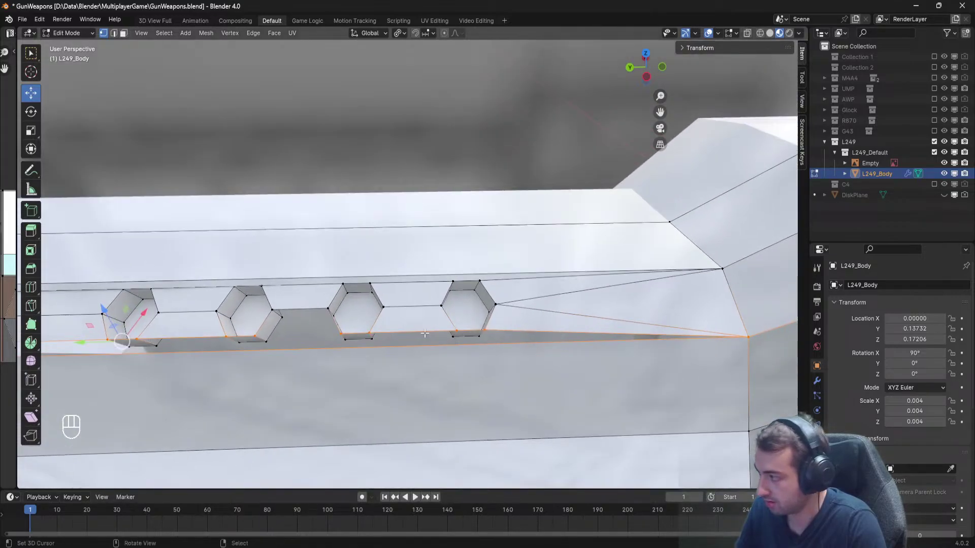
{"action": "key", "text": "f"}
Fill the remaining lower half of the gap between the sixth and seventh hexagons with a four-sided face.
{"action": "middle_click_drag", "start_coordinate": [300, 331], "coordinate": [430, 334], "text": "shift"}
{"action": "right_click", "coordinate": [389, 337]}
{"action": "right_click", "coordinate": [403, 311], "text": "shift"}
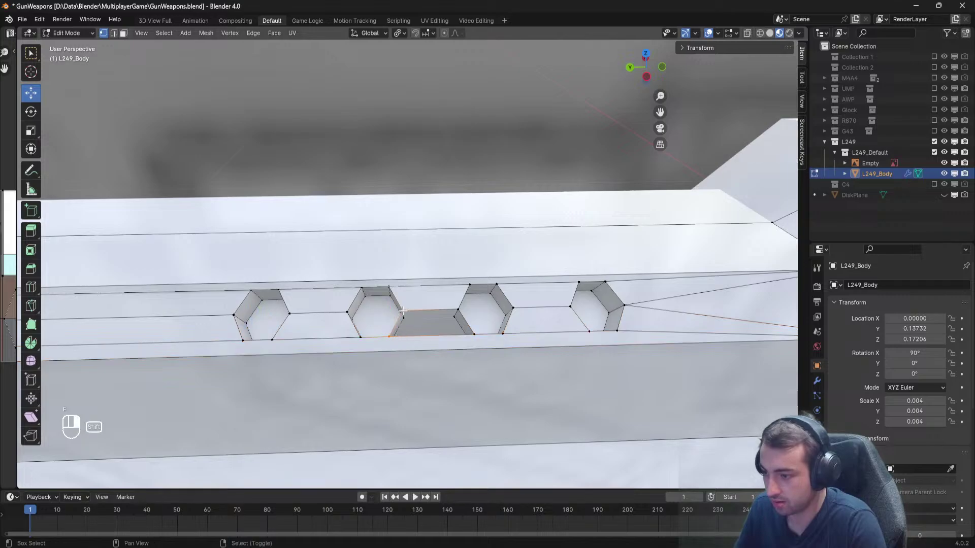
{"action": "right_click", "coordinate": [475, 334], "text": "shift"}
{"action": "key", "text": "f"}
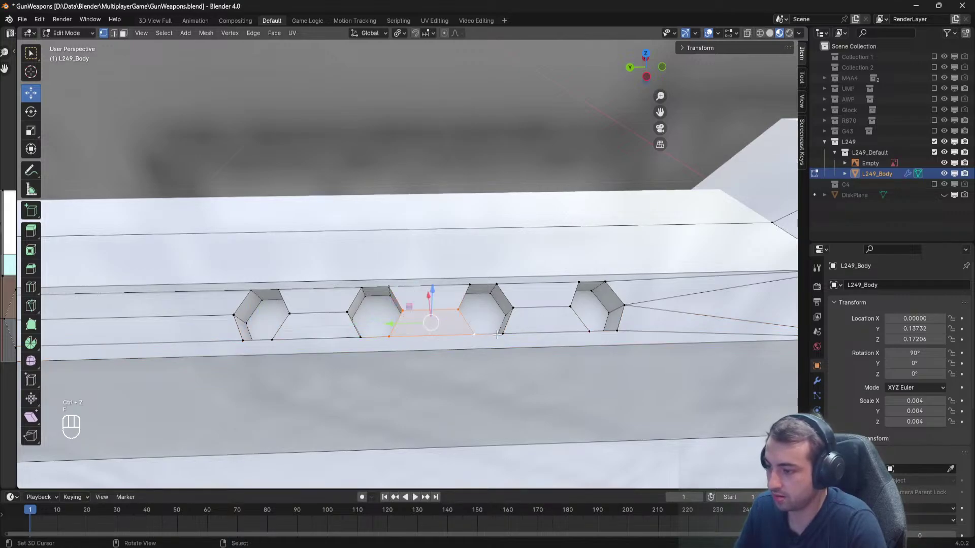
Deselect the mesh, return to Object Mode, check the whole gun and save GunWeapons.blend.
{"action": "key", "text": "a"}
{"action": "scroll", "coordinate": [359, 298], "scroll_direction": "down", "scroll_amount": 5}
{"action": "key", "text": "Tab"}
{"action": "middle_click_drag", "start_coordinate": [359, 298], "coordinate": [498, 300], "text": "shift"}
{"action": "scroll", "coordinate": [498, 300], "scroll_direction": "down", "scroll_amount": 5}
{"action": "key", "text": "ctrl+s"}
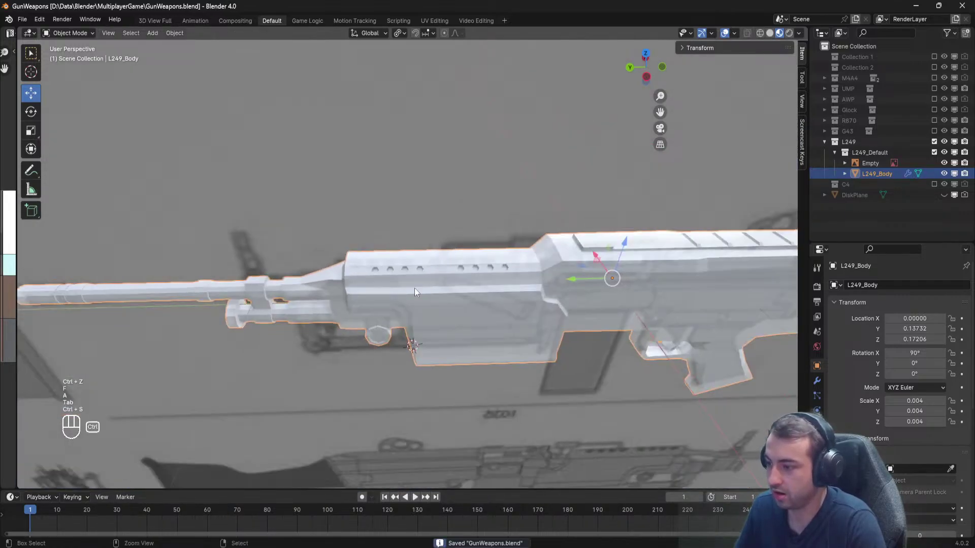
{"action": "middle_click_drag", "start_coordinate": [414, 288], "coordinate": [251, 275]}
{"action": "key", "text": "ctrl+s"}
{"action": "scroll", "coordinate": [461, 221], "scroll_direction": "up", "scroll_amount": 6}
{"action": "scroll", "coordinate": [359, 227], "scroll_direction": "down", "scroll_amount": 3}
{"action": "key", "text": "ctrl+s"}
{"action": "scroll", "coordinate": [373, 260], "scroll_direction": "up", "scroll_amount": 1}
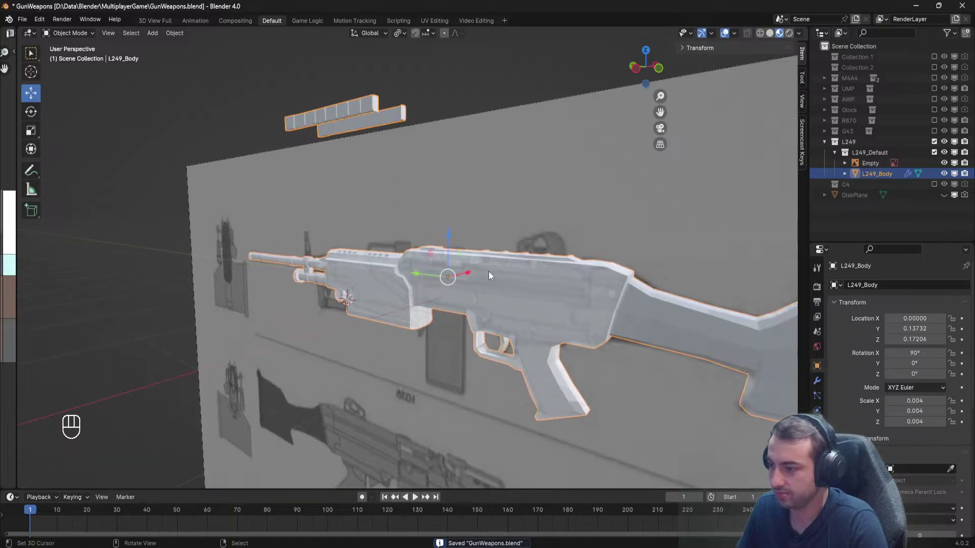
Hide the Empty reference image and open L249_Body in Edit Mode at the hexagonal holes.
{"action": "left_click", "coordinate": [944, 163]}
{"action": "left_click", "coordinate": [300, 221]}
{"action": "middle_click_drag", "start_coordinate": [300, 226], "coordinate": [442, 266]}
{"action": "scroll", "coordinate": [422, 232], "scroll_direction": "down", "scroll_amount": 4}
{"action": "scroll", "coordinate": [457, 228], "scroll_direction": "up", "scroll_amount": 4}
{"action": "left_click", "coordinate": [373, 256]}
{"action": "scroll", "coordinate": [373, 257], "scroll_direction": "up", "scroll_amount": 4}
{"action": "key", "text": "Tab"}
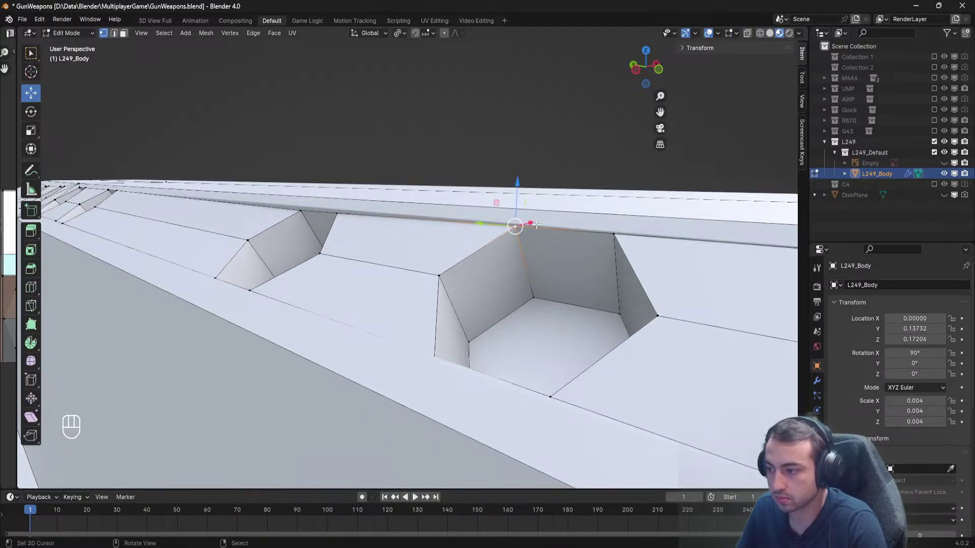
Select the fourth hexagon's top vertex beside the wide gap and copy its global Z coordinate.
{"action": "left_click", "coordinate": [306, 209]}
{"action": "middle_click_drag", "start_coordinate": [306, 209], "coordinate": [260, 238]}
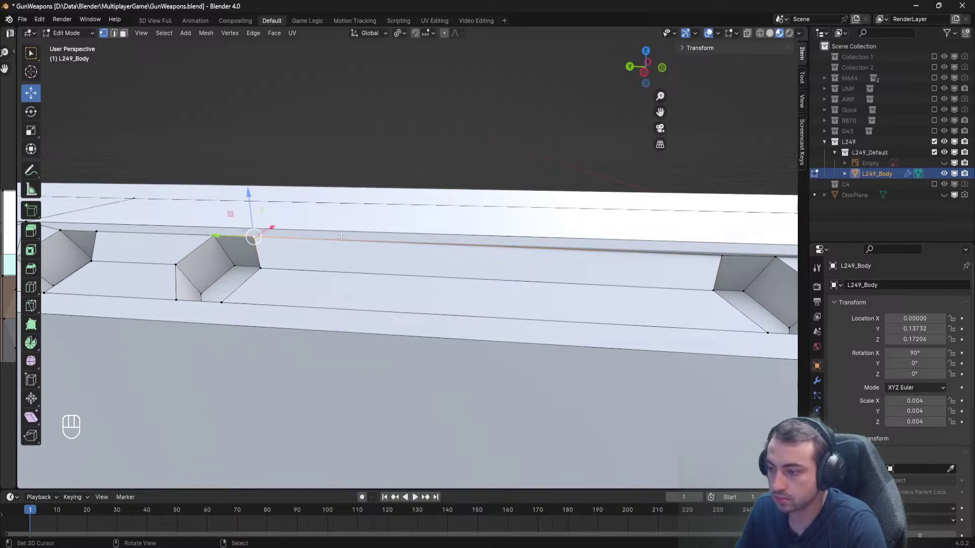
{"action": "left_click", "coordinate": [682, 48]}
{"action": "middle_click_drag", "start_coordinate": [709, 256], "coordinate": [607, 264], "text": "shift"}
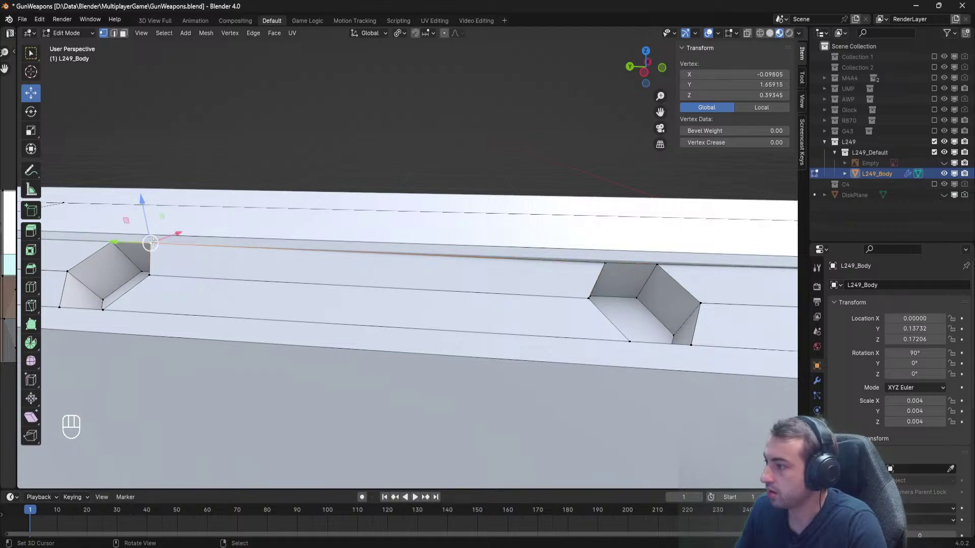
{"action": "key", "text": "ctrl+c"}
{"action": "key", "text": "Return"}
Set the global Z of the fifth hexagon's two top vertices to 0.39345.
{"action": "left_click", "coordinate": [605, 264]}
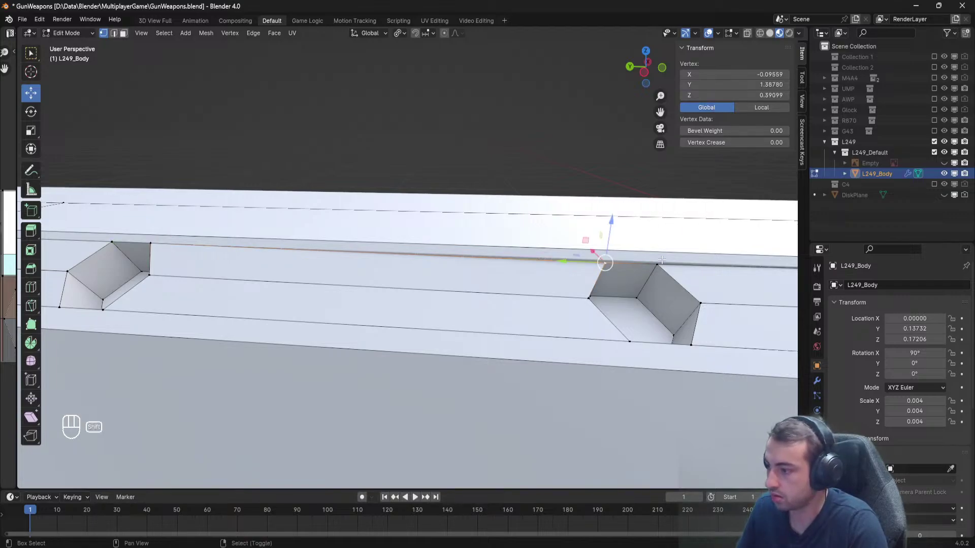
{"action": "left_click", "coordinate": [656, 264], "text": "shift"}
{"action": "left_click", "coordinate": [736, 97]}
{"action": "key", "text": "Return"}
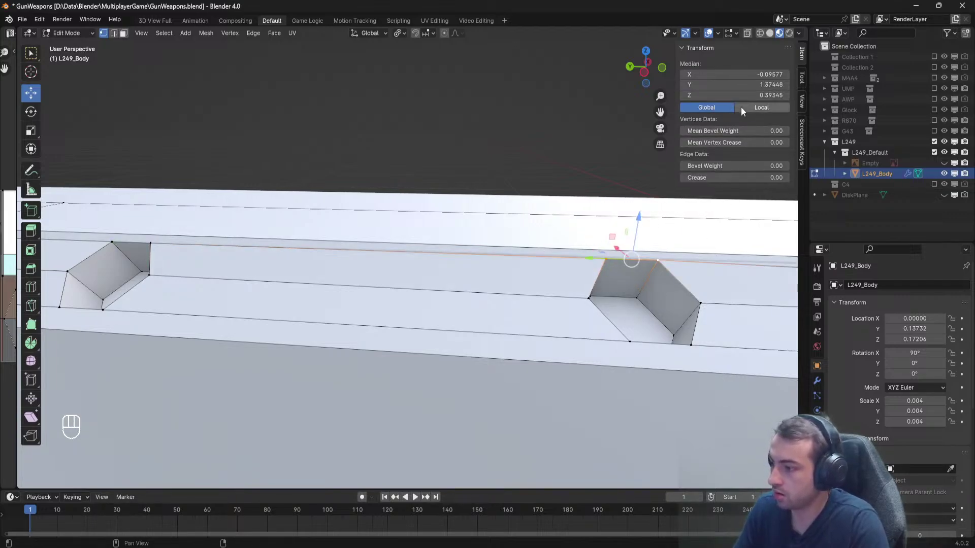
Try to level the top vertices of the sixth and seventh hexagons together at a median Z of 0.39345.
{"action": "middle_click_drag", "start_coordinate": [612, 243], "coordinate": [450, 246], "text": "shift"}
{"action": "left_click", "coordinate": [430, 261]}
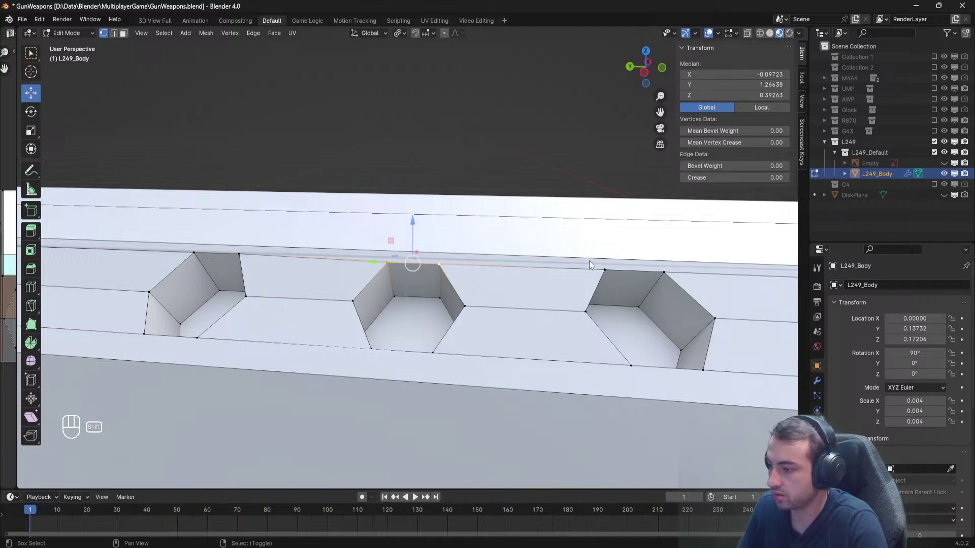
{"action": "key", "text": "Return"}
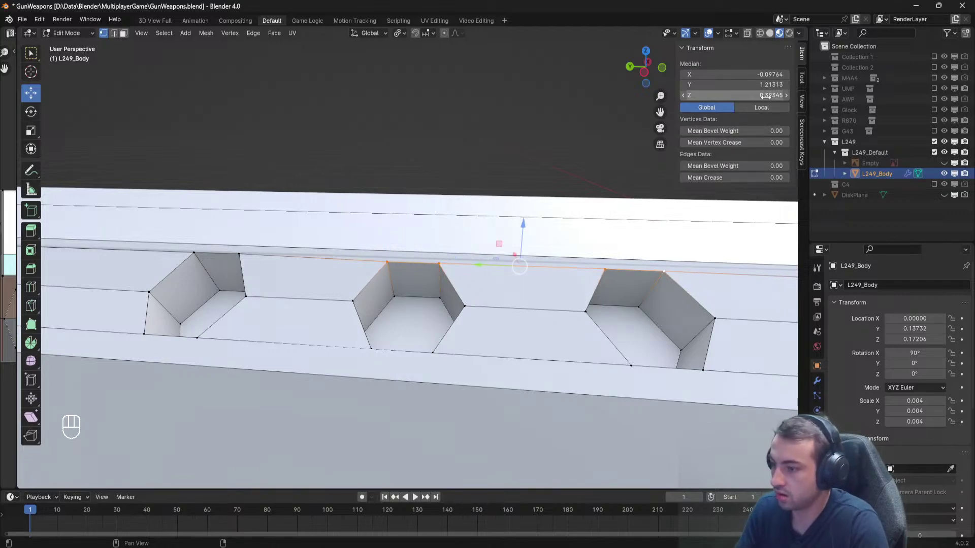
Set the median Z of the sixth hexagon's top edge, and separately of the seventh hexagon's top edge, to 0.39345.
{"action": "right_click", "coordinate": [387, 263]}
{"action": "right_click", "coordinate": [439, 264], "text": "shift"}
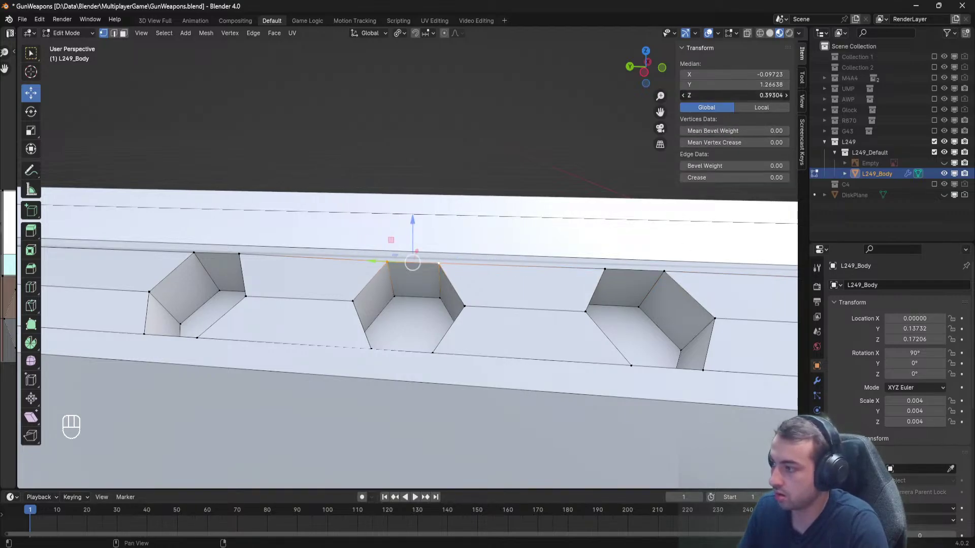
{"action": "key", "text": "Return"}
{"action": "left_click", "coordinate": [634, 270]}
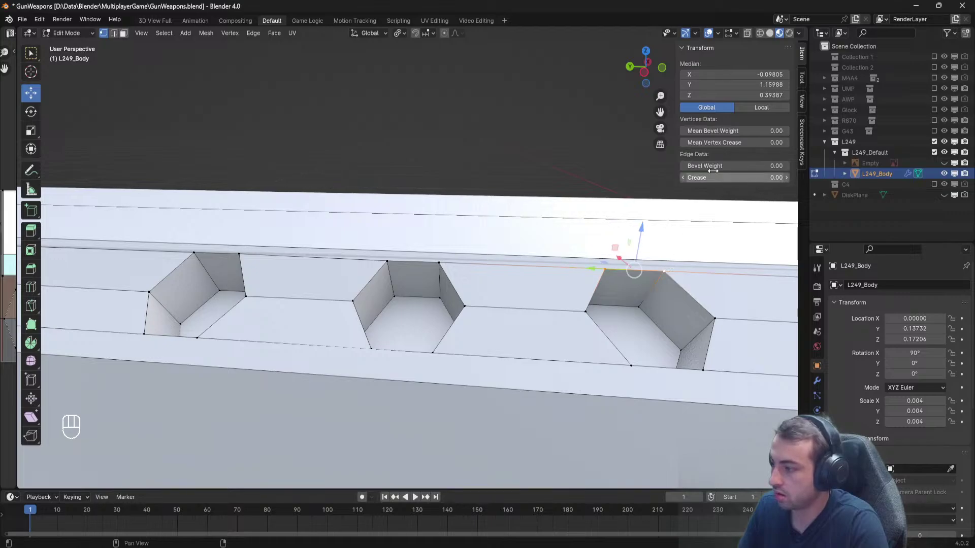
{"action": "left_click", "coordinate": [733, 94]}
{"action": "key", "text": "Return"}
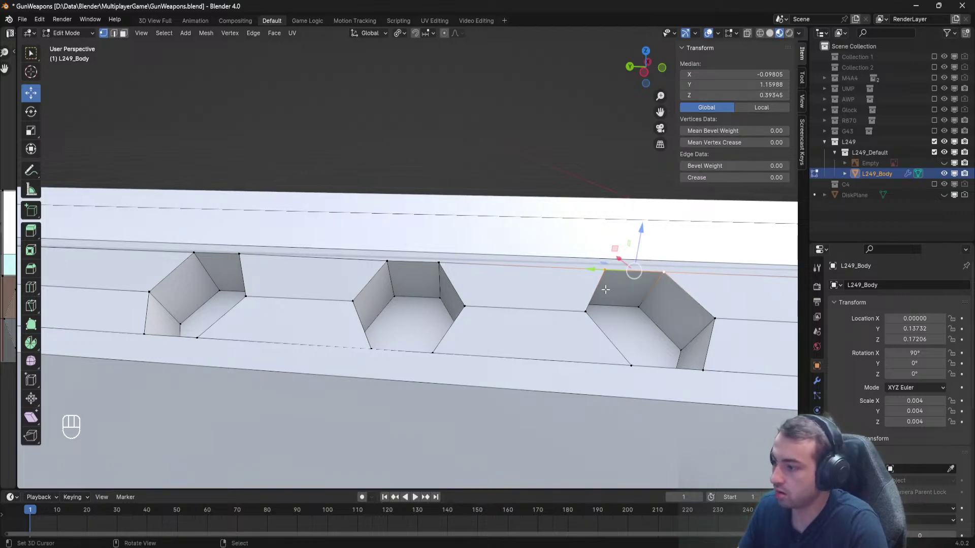
Set the median Z of the eighth hexagon's top edge to 0.39345.
{"action": "middle_click_drag", "start_coordinate": [631, 262], "coordinate": [471, 249], "text": "shift"}
{"action": "left_click", "coordinate": [471, 249]}
{"action": "right_click", "coordinate": [503, 258], "text": "shift"}
{"action": "left_click", "coordinate": [733, 95]}
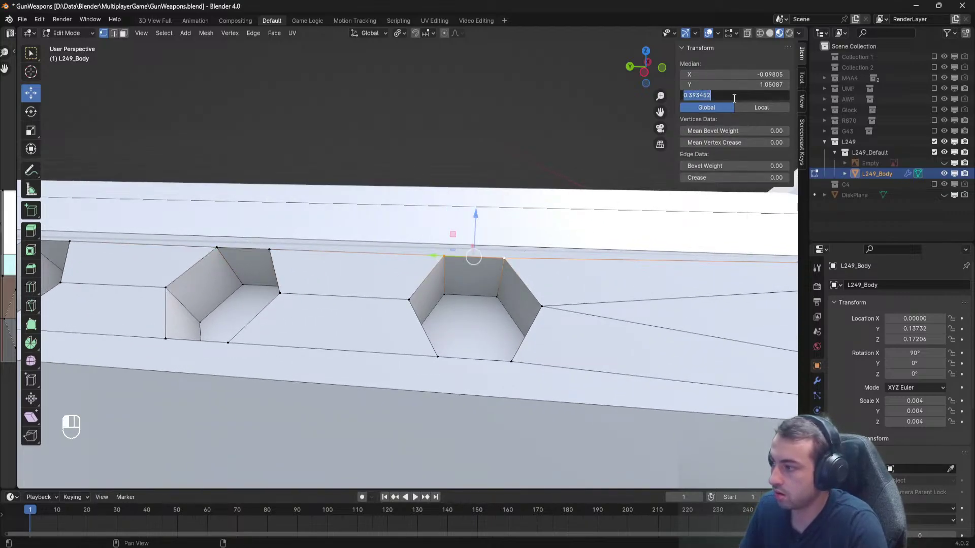
{"action": "key", "text": "ctrl+v"}
{"action": "key", "text": "Return"}
{"action": "middle_click_drag", "start_coordinate": [721, 231], "coordinate": [752, 241], "text": "shift"}
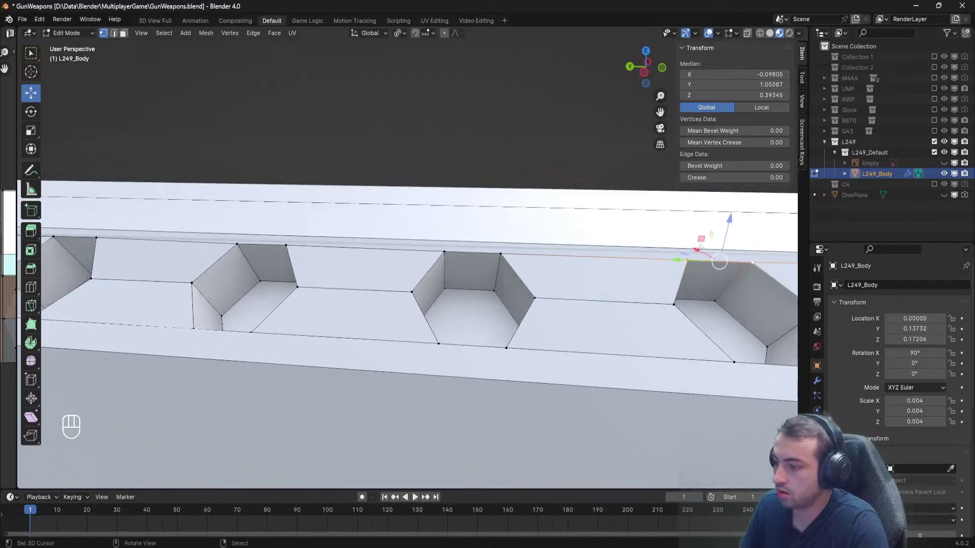
Deselect the mesh, inspect the strip's far end in Object Mode and return to Edit Mode.
{"action": "key", "text": "a"}
{"action": "key", "text": "Tab"}
{"action": "middle_click_drag", "start_coordinate": [569, 247], "coordinate": [482, 233]}
{"action": "key", "text": "Tab"}
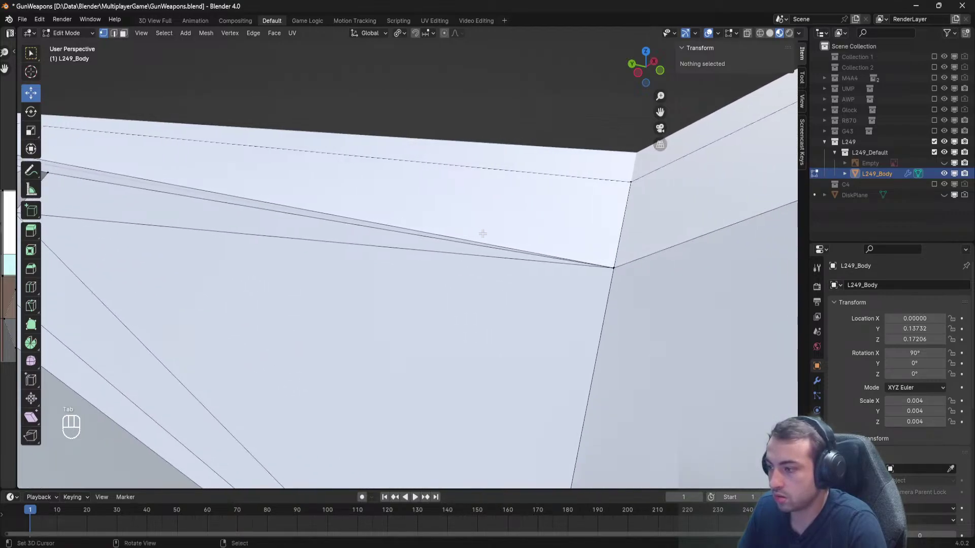
Set the median Z of the top edge of the hexagonal hole nearest the view to 0.39345.
{"action": "middle_click_drag", "start_coordinate": [372, 218], "coordinate": [483, 224], "text": "shift"}
{"action": "middle_click_drag", "start_coordinate": [391, 232], "coordinate": [421, 199]}
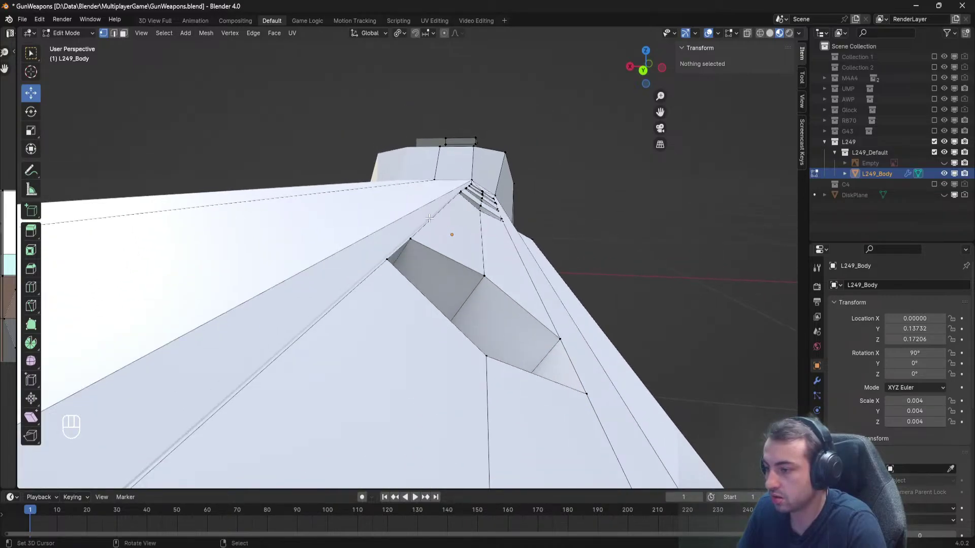
{"action": "right_click", "coordinate": [411, 239]}
{"action": "left_click", "coordinate": [389, 259], "text": "shift"}
{"action": "left_click", "coordinate": [739, 96]}
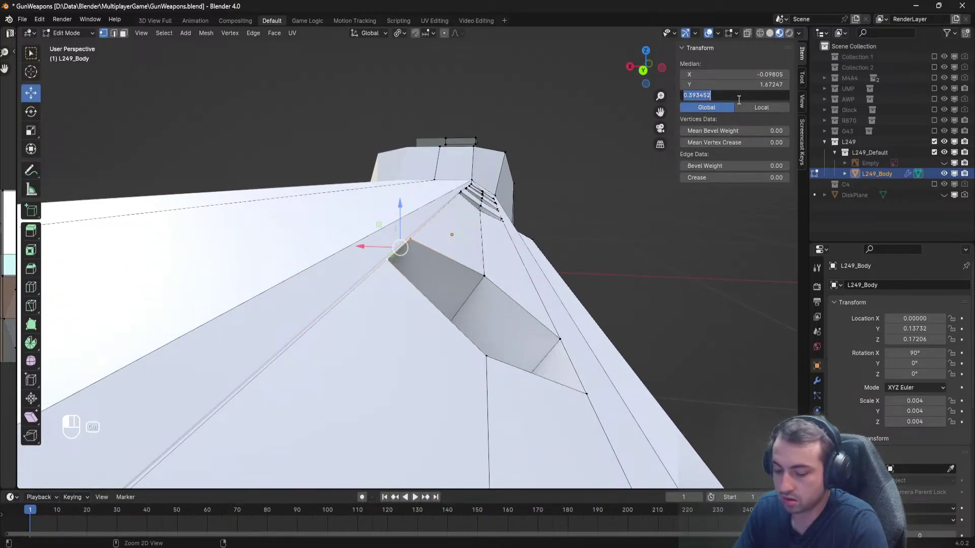
{"action": "key", "text": "ctrl+v"}
{"action": "key", "text": "Return"}
Inspect the hexagonal holes in Object Mode, return to Edit Mode and look along the row in the front orthographic view.
{"action": "middle_click_drag", "start_coordinate": [523, 244], "coordinate": [448, 216]}
{"action": "scroll", "coordinate": [385, 269], "scroll_direction": "up", "scroll_amount": 3}
{"action": "key", "text": "Tab"}
{"action": "scroll", "coordinate": [419, 250], "scroll_direction": "up", "scroll_amount": 3}
{"action": "key", "text": "Tab"}
{"action": "right_click", "coordinate": [413, 237]}
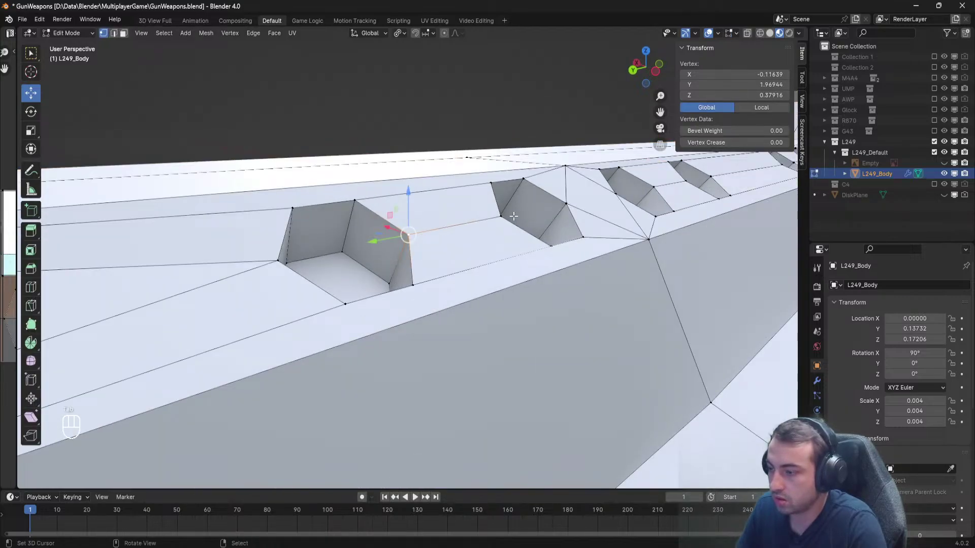
{"action": "middle_click_drag", "start_coordinate": [514, 216], "coordinate": [422, 225]}
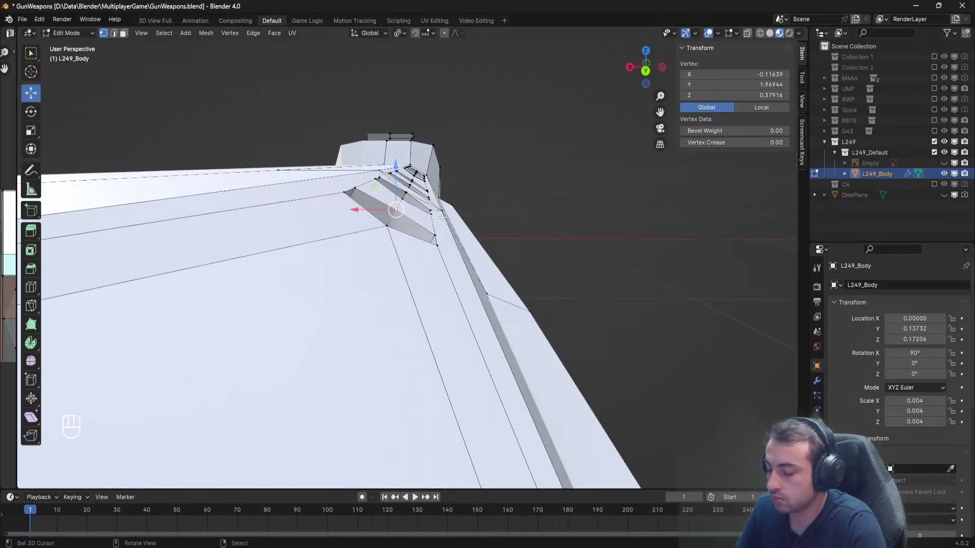
{"action": "key", "text": "KP_3"}
{"action": "key", "text": "KP_9"}
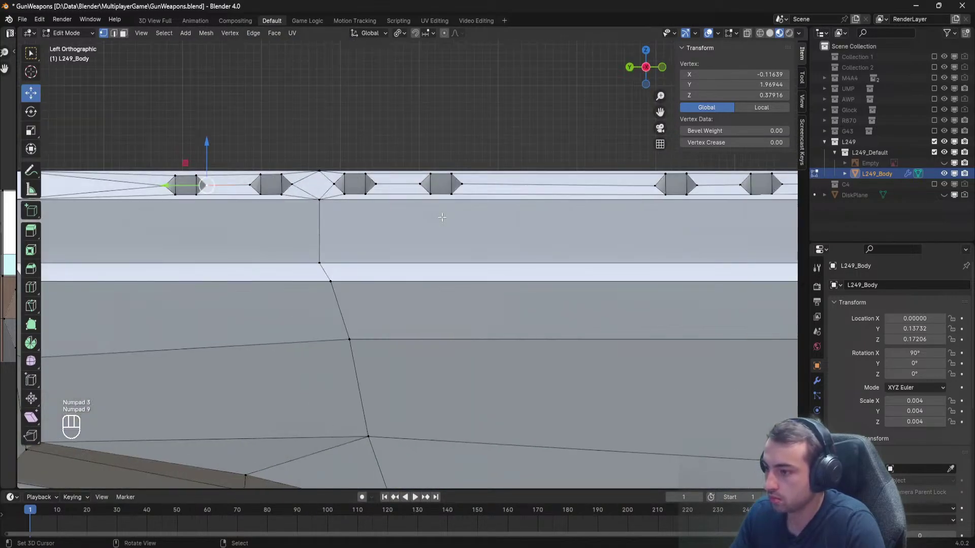
{"action": "key", "text": "KP_7"}
{"action": "key", "text": "KP_1"}
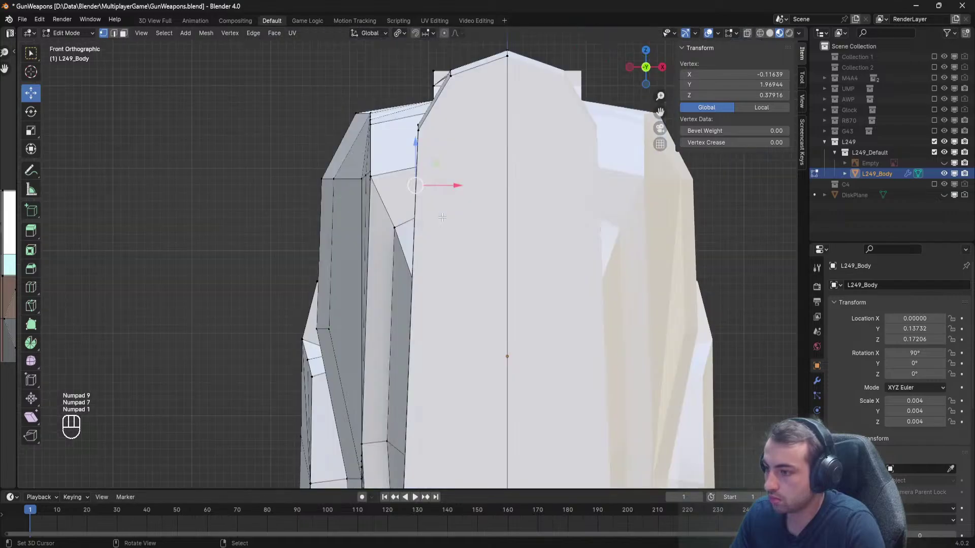
{"action": "middle_click_drag", "start_coordinate": [442, 217], "coordinate": [475, 342], "text": "shift"}
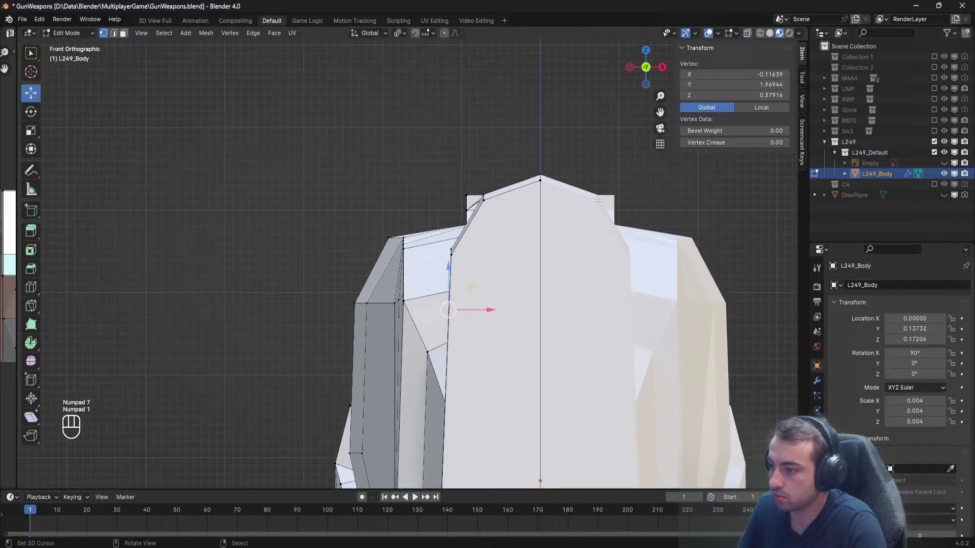
Turn on X-ray and box-select only the upper, middle and lower rim vertices of all the hexagonal holes.
{"action": "left_click", "coordinate": [746, 33]}
{"action": "scroll", "coordinate": [512, 296], "scroll_direction": "up", "scroll_amount": 3}
{"action": "middle_click_drag", "start_coordinate": [512, 296], "coordinate": [366, 275], "text": "shift"}
{"action": "scroll", "coordinate": [466, 143], "scroll_direction": "up", "scroll_amount": 6}
{"action": "scroll", "coordinate": [370, 259], "scroll_direction": "up", "scroll_amount": 2}
{"action": "middle_click_drag", "start_coordinate": [374, 230], "coordinate": [441, 267], "text": "shift"}
{"action": "key", "text": "a"}
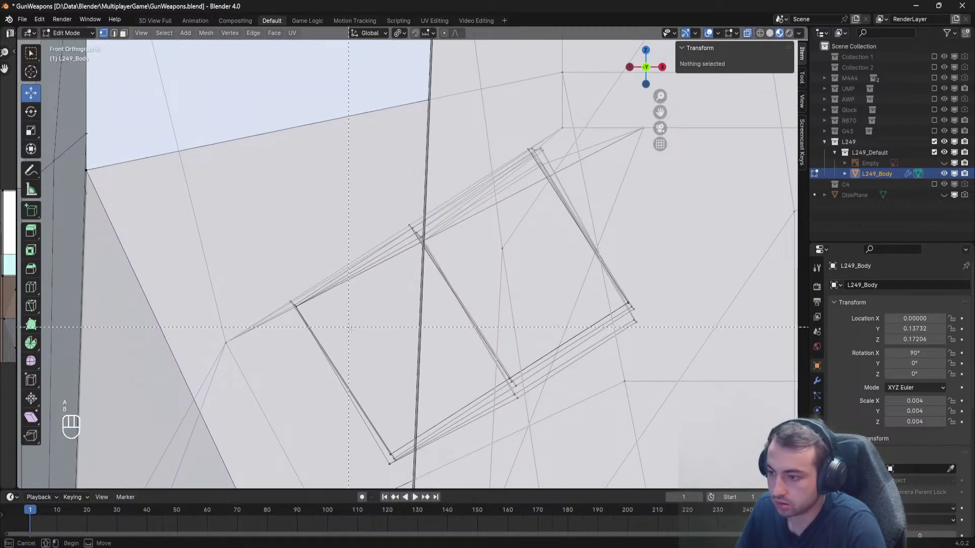
{"action": "left_click_drag", "start_coordinate": [272, 260], "coordinate": [273, 260]}
{"action": "key", "text": "b"}
{"action": "left_click_drag", "start_coordinate": [452, 257], "coordinate": [421, 239]}
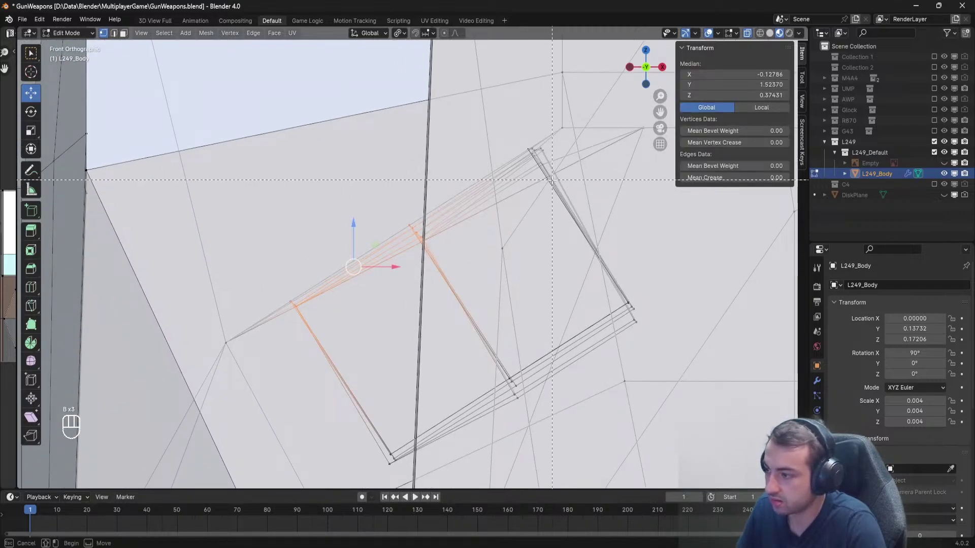
{"action": "left_click_drag", "start_coordinate": [553, 179], "coordinate": [506, 146]}
Try to scale all the selected rim vertices along global Z in the back view.
{"action": "middle_click_drag", "start_coordinate": [506, 146], "coordinate": [54, 241]}
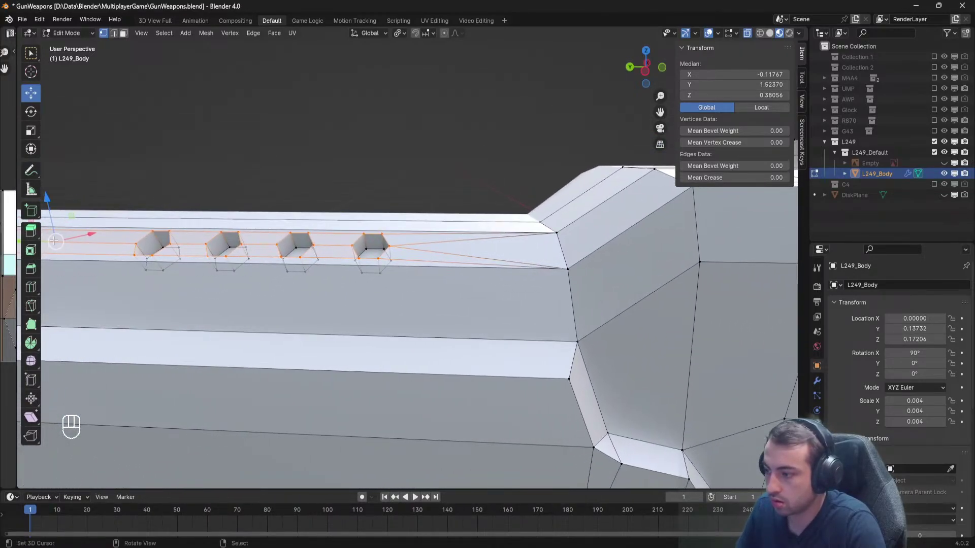
{"action": "scroll", "coordinate": [422, 233], "scroll_direction": "down", "scroll_amount": 11}
{"action": "scroll", "coordinate": [438, 233], "scroll_direction": "up", "scroll_amount": 3}
{"action": "middle_click_drag", "start_coordinate": [362, 229], "coordinate": [477, 220]}
{"action": "key", "text": "KP_1"}
{"action": "scroll", "coordinate": [345, 260], "scroll_direction": "up", "scroll_amount": 6}
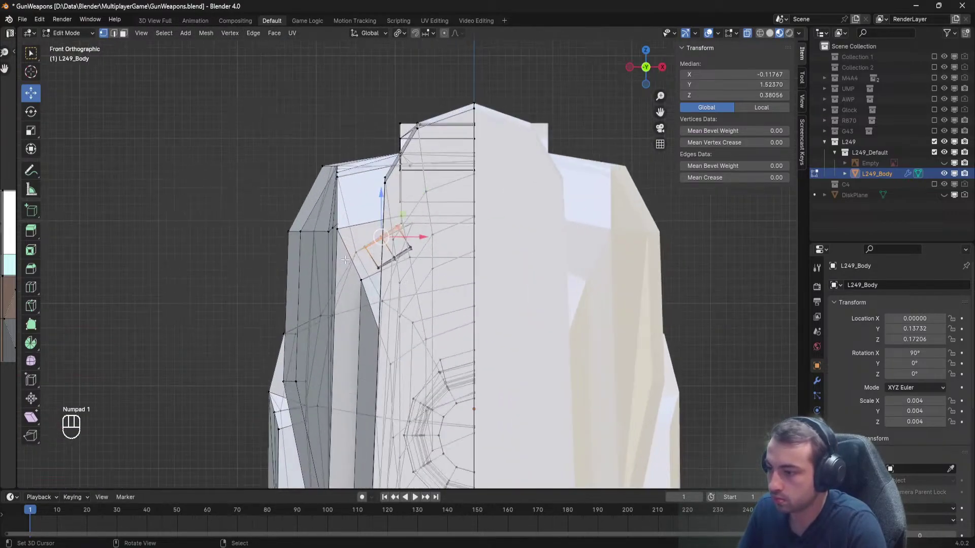
{"action": "scroll", "coordinate": [345, 260], "scroll_direction": "up", "scroll_amount": 5}
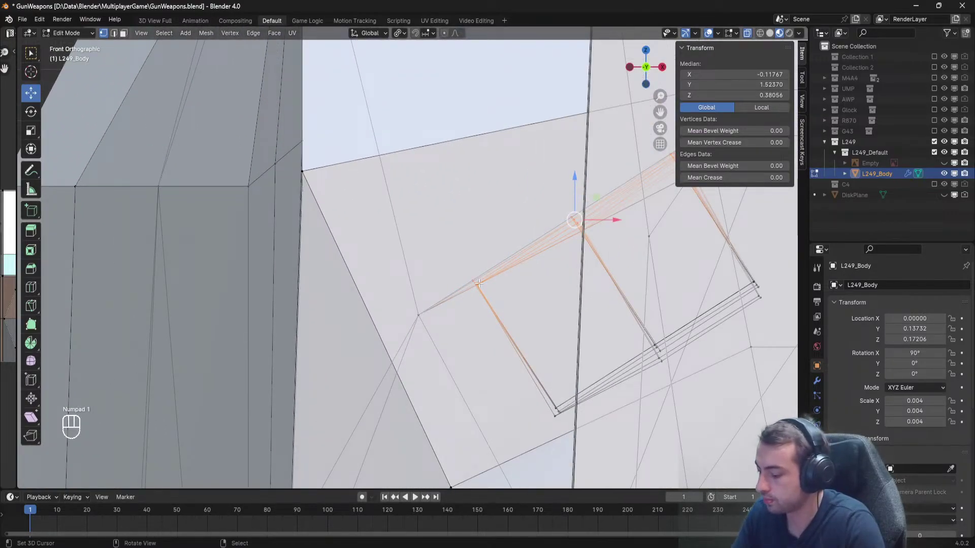
{"action": "key", "text": "KP_9"}
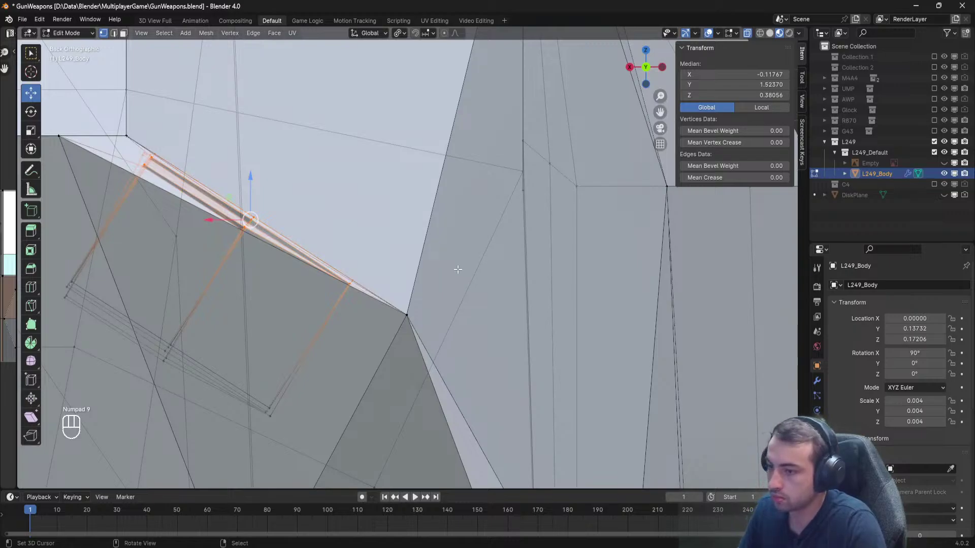
{"action": "middle_click_drag", "start_coordinate": [458, 270], "coordinate": [620, 303], "text": "shift"}
{"action": "key", "text": "s"}
{"action": "key", "text": "z"}
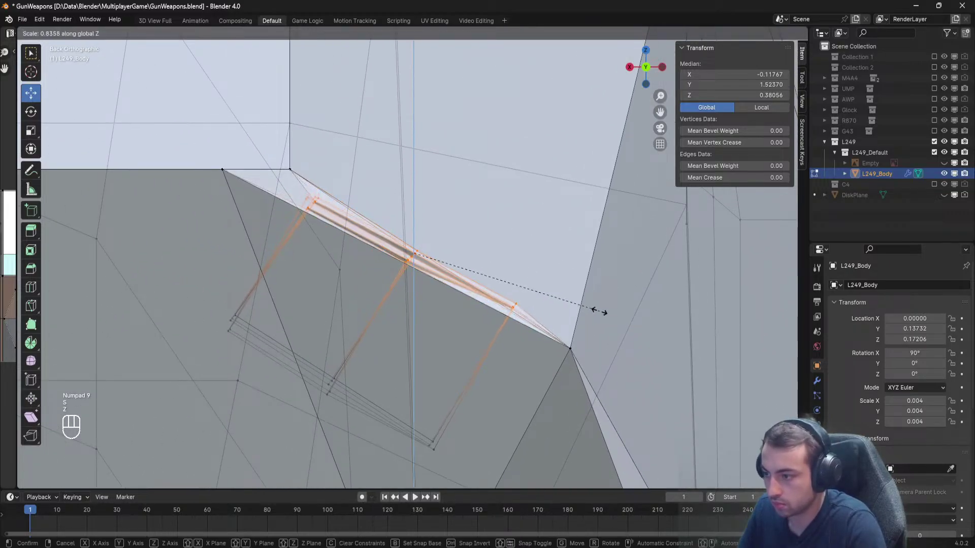
{"action": "left_click", "coordinate": [599, 312]}
{"action": "key", "text": "ctrl+z"}
Deselect the upper and lower rim vertices, keeping only the holes' middle corner vertices selected.
{"action": "scroll", "coordinate": [589, 309], "scroll_direction": "up", "scroll_amount": 4}
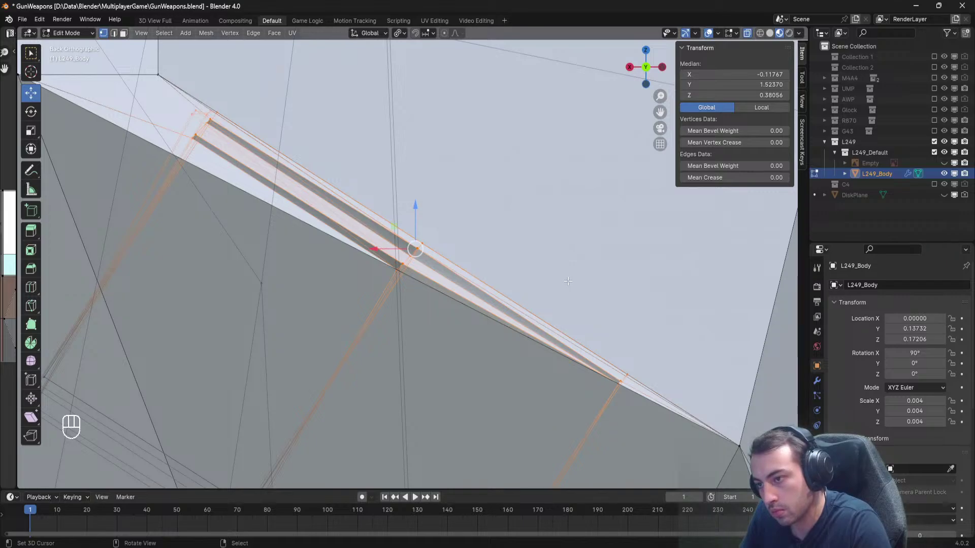
{"action": "scroll", "coordinate": [567, 281], "scroll_direction": "down", "scroll_amount": 2}
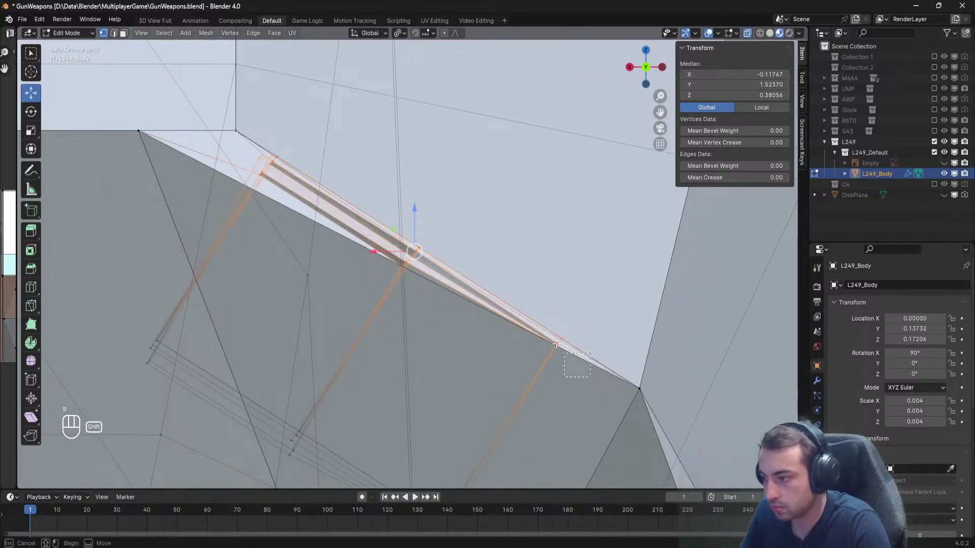
{"action": "left_click_drag", "start_coordinate": [556, 344], "coordinate": [409, 277], "text": "shift"}
{"action": "left_click_drag", "start_coordinate": [235, 112], "coordinate": [235, 112], "text": "shift"}
Scale the holes' middle corner vertices along global Z by 0.086, and again by 0.058.
{"action": "scroll", "coordinate": [558, 284], "scroll_direction": "up", "scroll_amount": 3}
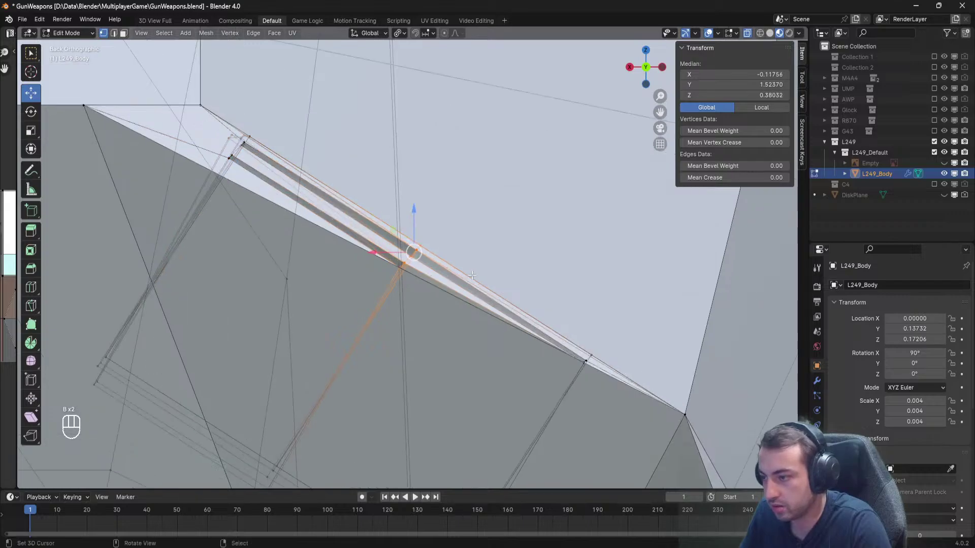
{"action": "key", "text": "s"}
{"action": "key", "text": "z"}
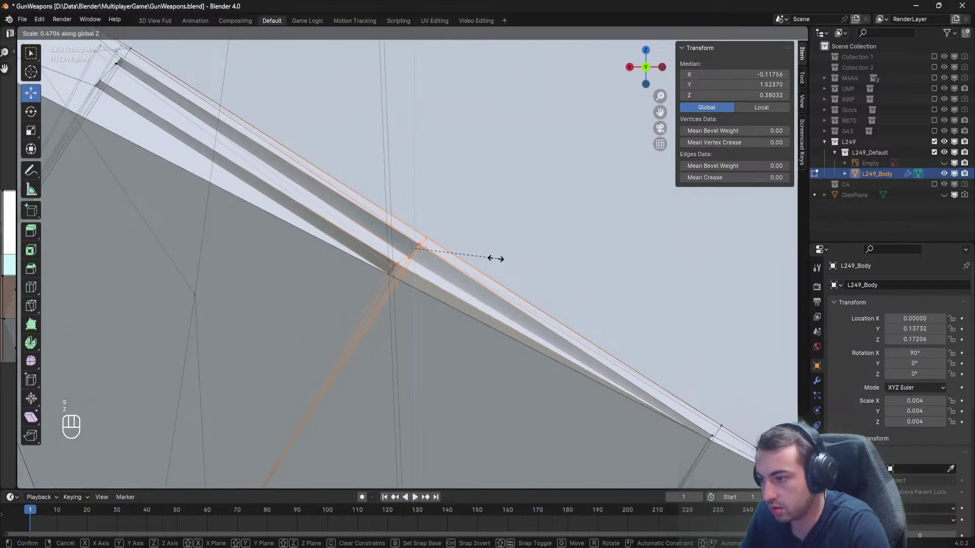
{"action": "left_click", "coordinate": [422, 237]}
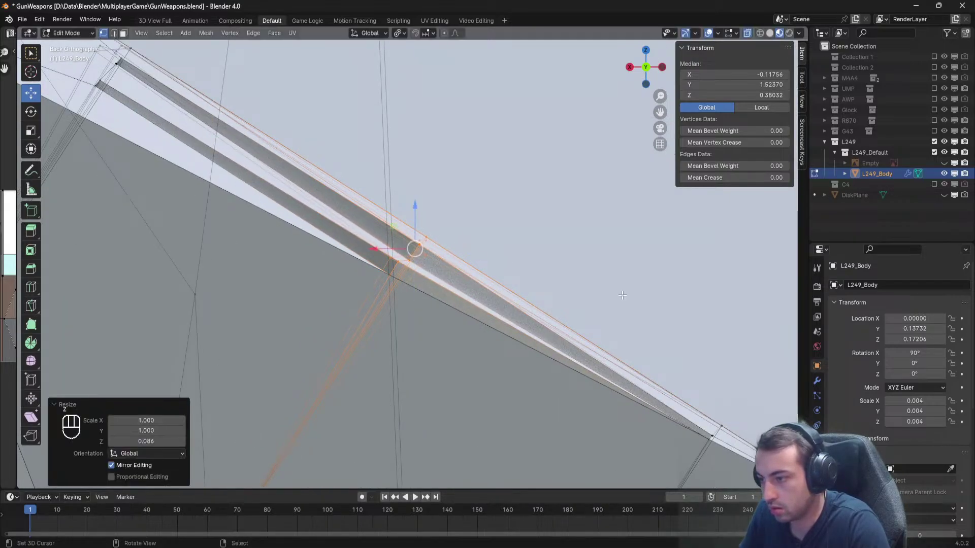
{"action": "key", "text": "s"}
{"action": "key", "text": "z"}
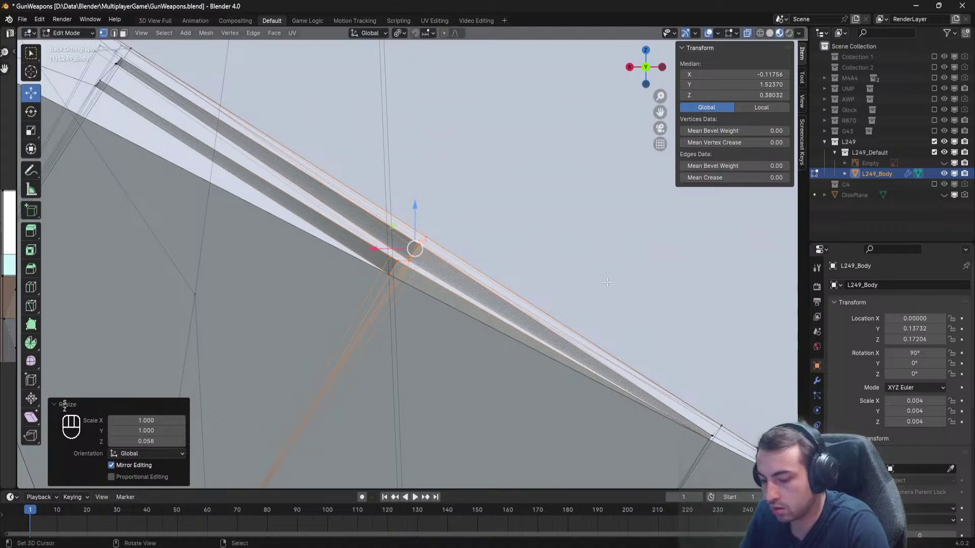
Try to scale the middle corner vertices along global Y by 0.523.
{"action": "key", "text": "y"}
{"action": "right_click", "coordinate": [545, 263]}
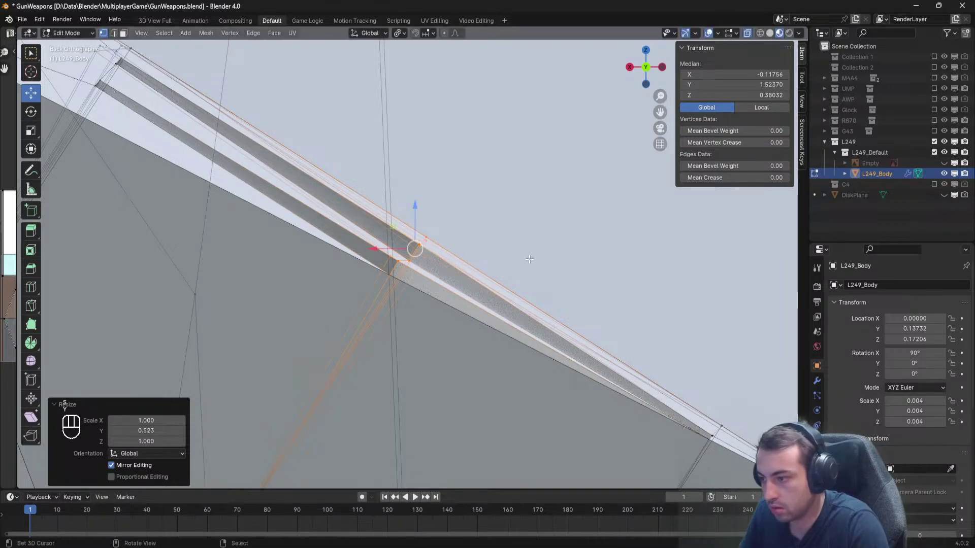
{"action": "key", "text": "ctrl+z"}
Scale the middle corner vertices along global X by 0.018, and again by -0.064.
{"action": "key", "text": "s"}
{"action": "key", "text": "x"}
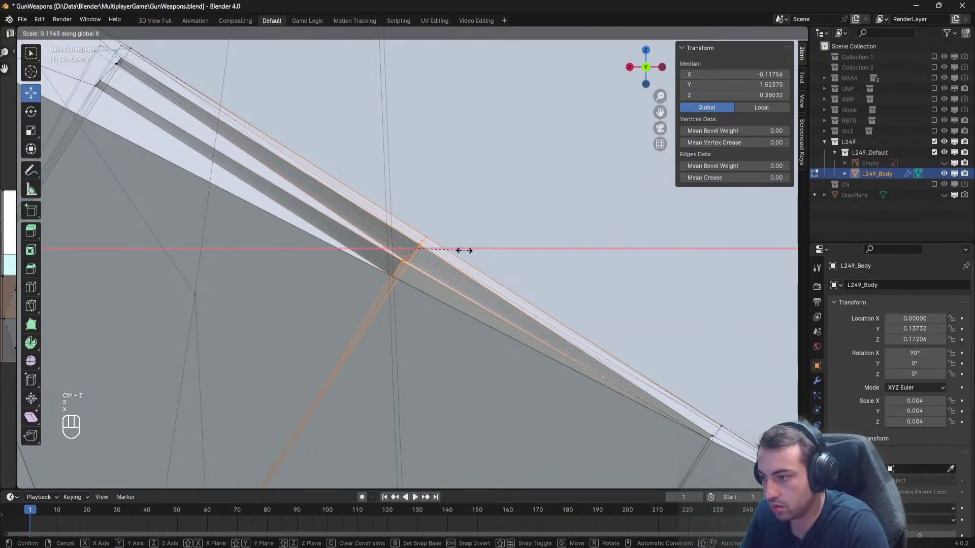
{"action": "left_click", "coordinate": [416, 246]}
{"action": "key", "text": "s"}
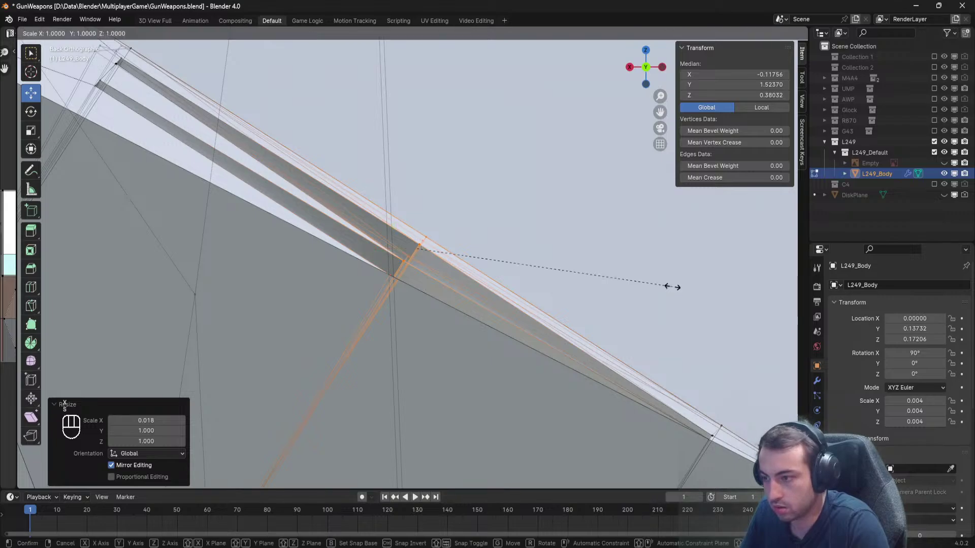
{"action": "key", "text": "x"}
{"action": "left_click", "coordinate": [405, 243]}
Inspect the row of holes in perspective and examine the middle vertices' alignment up close in the back orthographic view.
{"action": "middle_click_drag", "start_coordinate": [405, 243], "coordinate": [551, 302]}
{"action": "scroll", "coordinate": [324, 265], "scroll_direction": "down", "scroll_amount": 3}
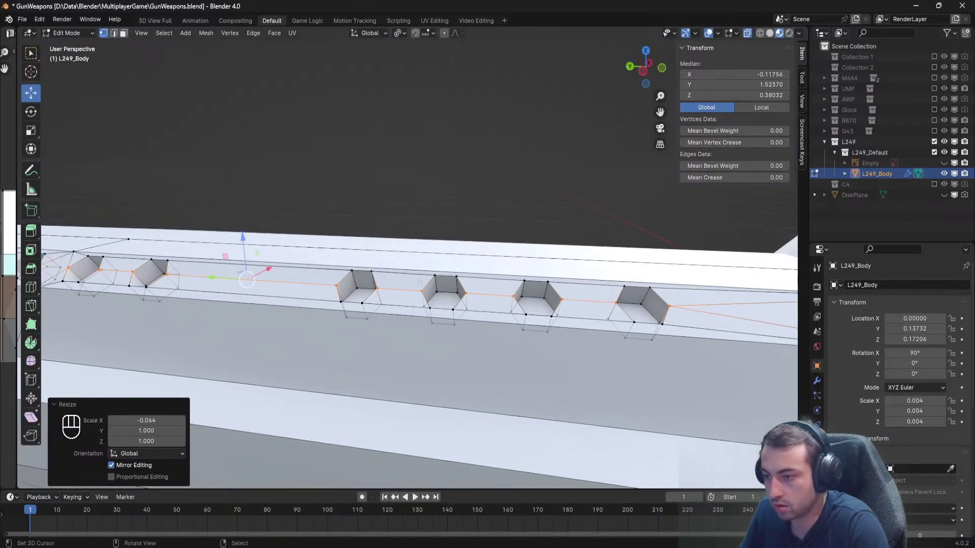
{"action": "middle_click_drag", "start_coordinate": [356, 269], "coordinate": [588, 289], "text": "shift"}
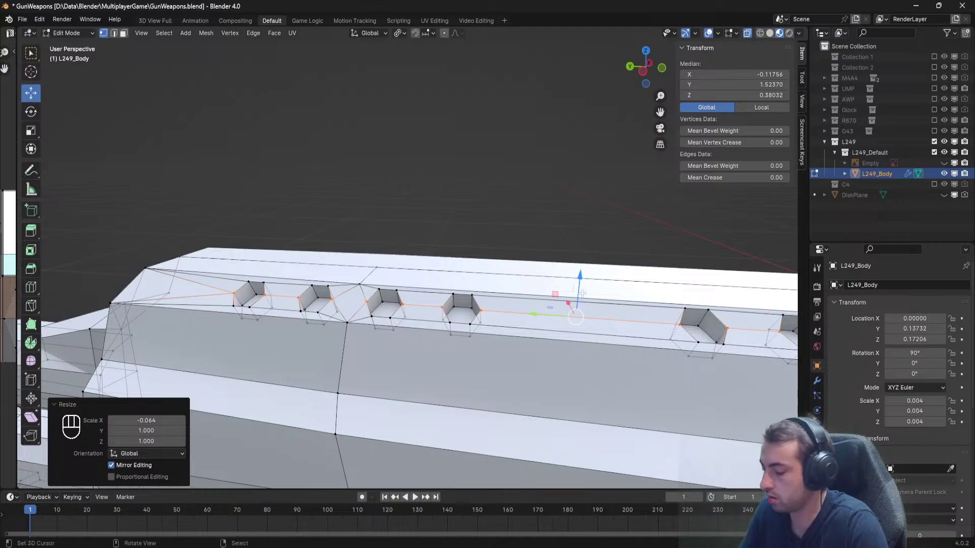
{"action": "key", "text": "KP_1"}
{"action": "key", "text": "KP_9"}
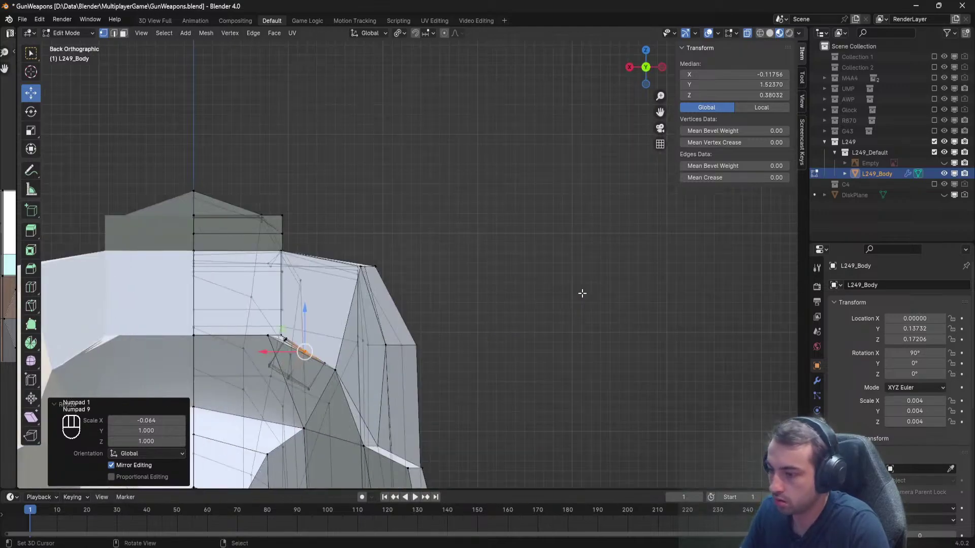
{"action": "middle_click_drag", "start_coordinate": [582, 290], "coordinate": [394, 357], "text": "shift"}
{"action": "scroll", "coordinate": [394, 357], "scroll_direction": "up", "scroll_amount": 10}
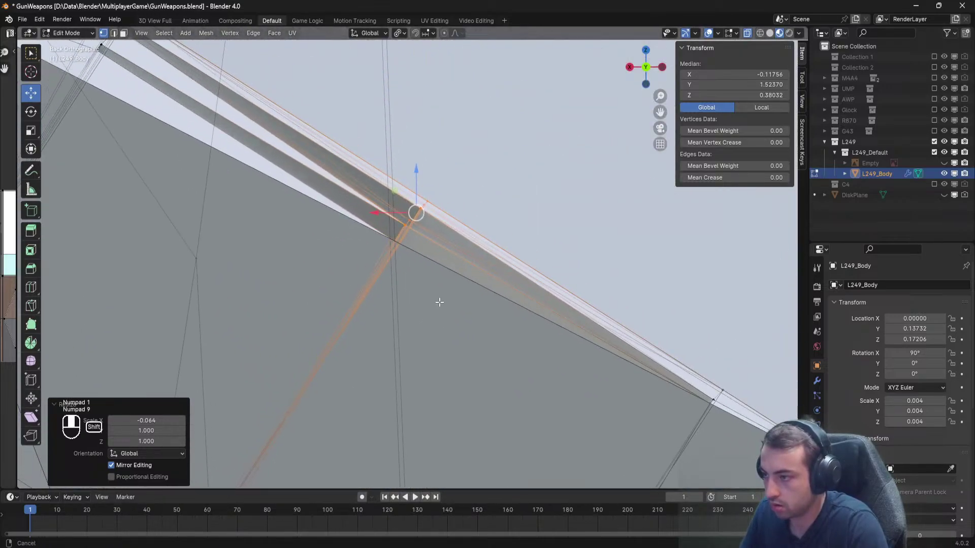
Scale the middle corner vertices three times along global Z, starting with a factor of 0.068 and ending with 0.292.
{"action": "key", "text": "s"}
{"action": "key", "text": "z"}
{"action": "left_click", "coordinate": [423, 248]}
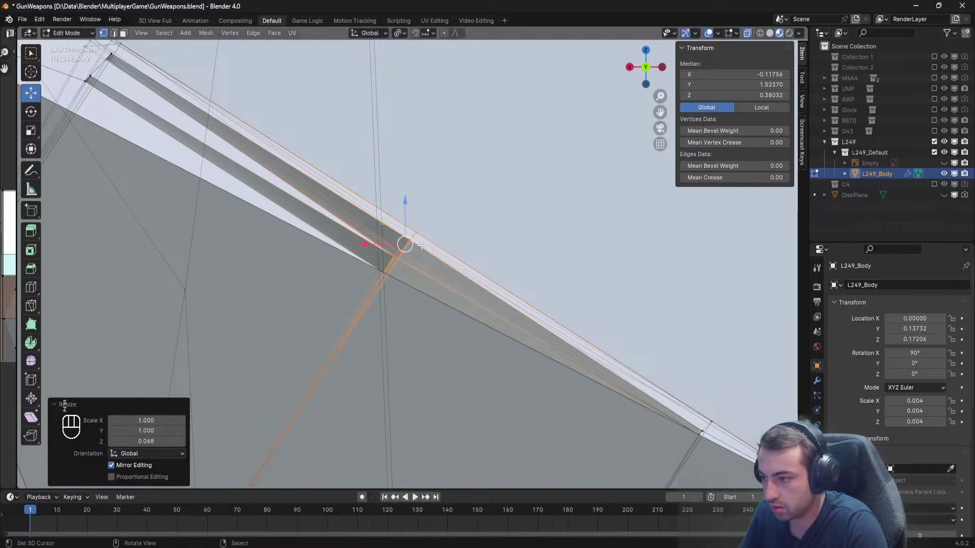
{"action": "key", "text": "s"}
{"action": "key", "text": "z"}
{"action": "left_click", "coordinate": [425, 248]}
{"action": "scroll", "coordinate": [512, 273], "scroll_direction": "up", "scroll_amount": 3}
{"action": "middle_click_drag", "start_coordinate": [512, 273], "coordinate": [577, 323], "text": "shift"}
{"action": "key", "text": "s"}
{"action": "key", "text": "z"}
{"action": "left_click", "coordinate": [444, 273]}
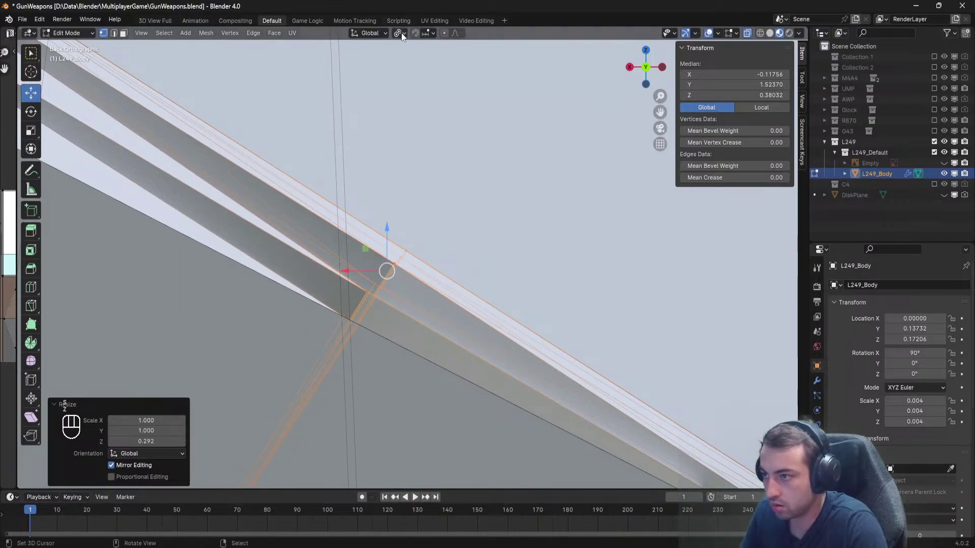
Switch the transform orientation to Normal and scale the middle corner vertices along normal Z by 0.073.
{"action": "left_click", "coordinate": [386, 33]}
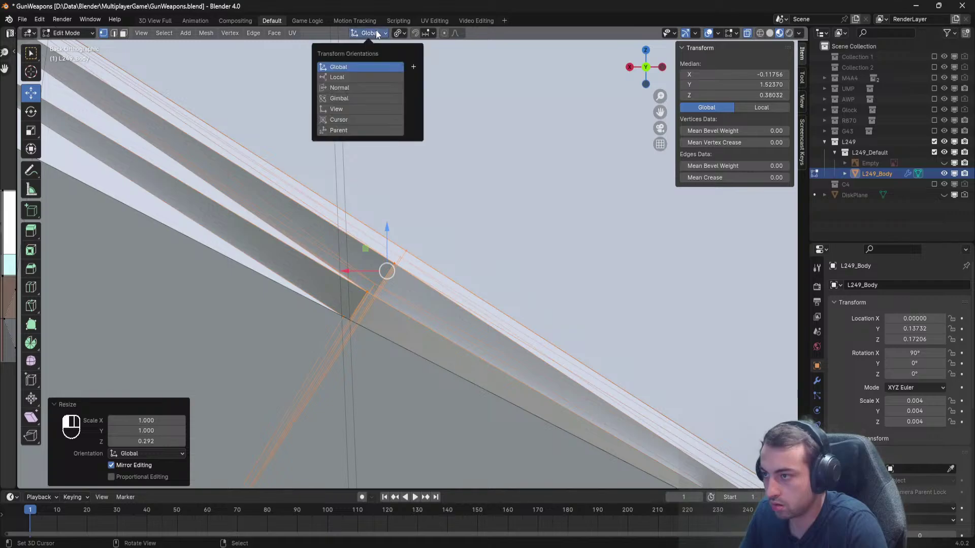
{"action": "left_click", "coordinate": [337, 89]}
{"action": "key", "text": "s"}
{"action": "key", "text": "z"}
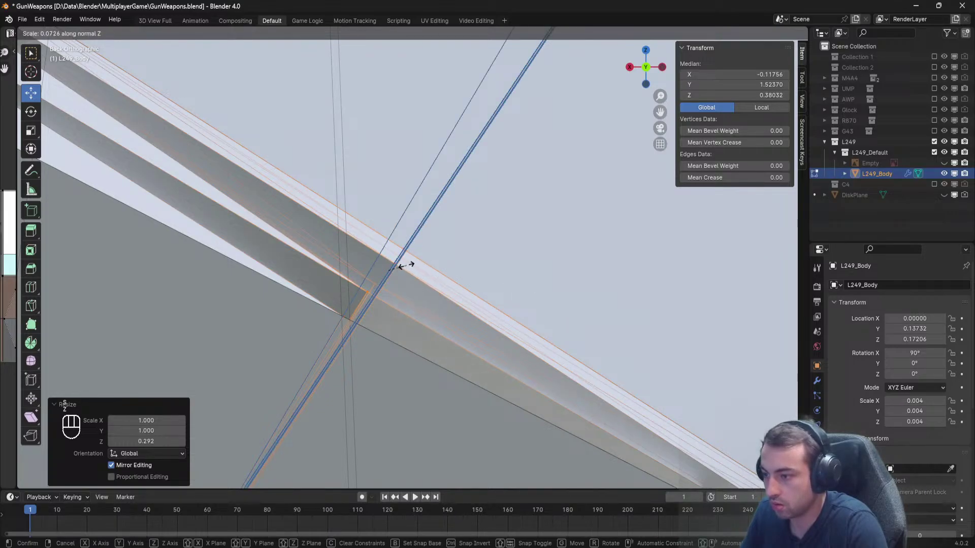
{"action": "left_click", "coordinate": [405, 265]}
Set the transform orientation to Local and the pivot point to Median Point.
{"action": "left_click", "coordinate": [367, 33]}
{"action": "left_click", "coordinate": [352, 77]}
{"action": "left_click", "coordinate": [399, 33]}
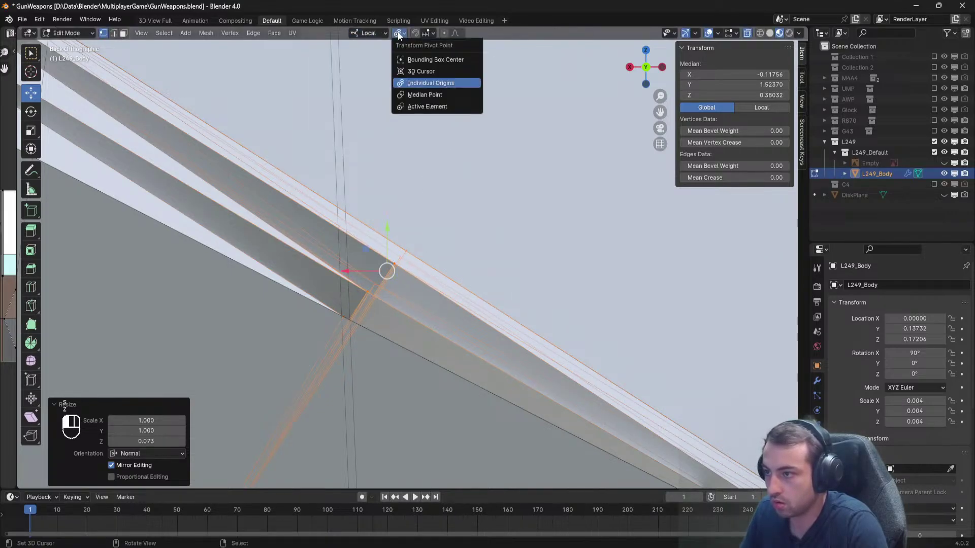
{"action": "left_click", "coordinate": [422, 96]}
Try to scale the middle corner vertices along local Z about their median point.
{"action": "key", "text": "s"}
{"action": "key", "text": "z"}
{"action": "left_click", "coordinate": [443, 285]}
{"action": "key", "text": "ctrl+z"}
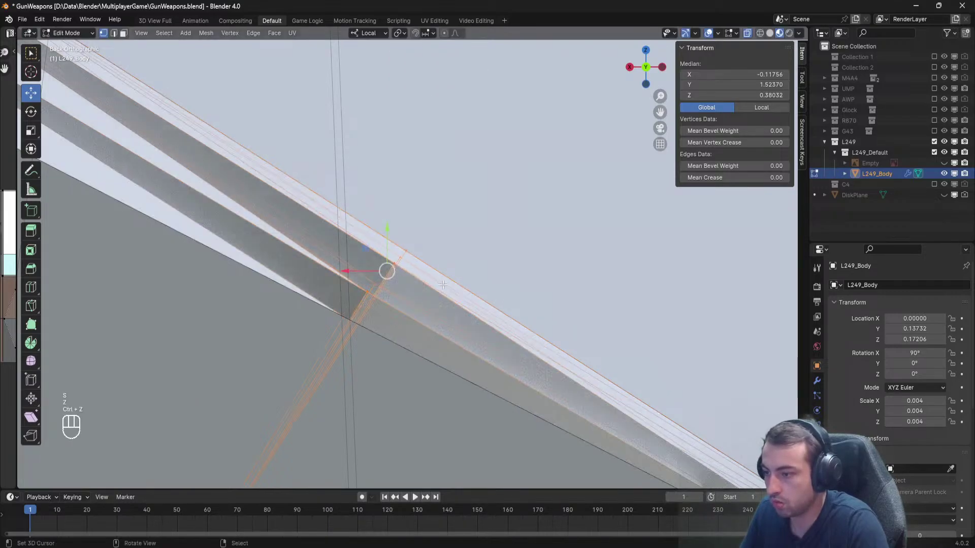
Scale the middle corner vertices by 0.031 in local X and Y, excluding local Z, to line them up along the row.
{"action": "key", "text": "s"}
{"action": "key", "text": "shift+z"}
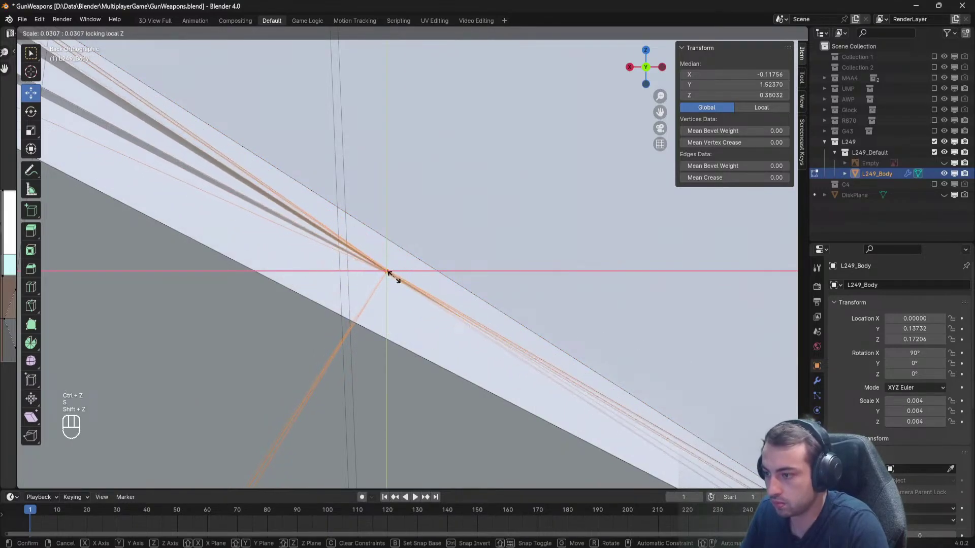
{"action": "left_click", "coordinate": [398, 278]}
{"action": "mouse_move", "coordinate": [397, 278]}
{"action": "middle_mouse_down"}
{"action": "mouse_move", "coordinate": [400, 298]}
{"action": "mouse_move", "coordinate": [434, 289]}
{"action": "mouse_move", "coordinate": [388, 295]}
{"action": "middle_mouse_up"}
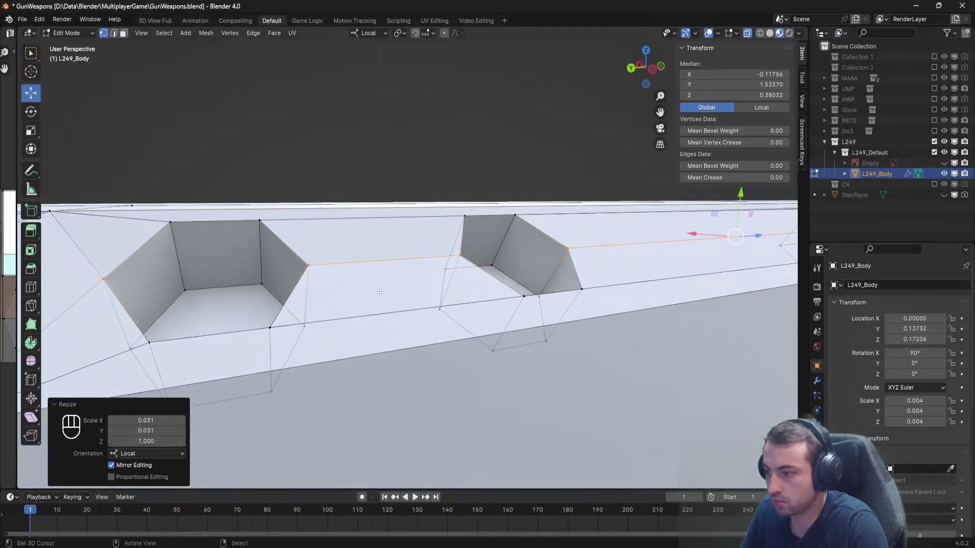
Try twice to scale the selected middle corner vertices of the hole row along local Z.
{"action": "scroll", "coordinate": [389, 294], "scroll_direction": "down", "scroll_amount": 5}
{"action": "key", "text": "s"}
{"action": "key", "text": "z"}
{"action": "left_click", "coordinate": [615, 283]}
{"action": "key", "text": "ctrl+z"}
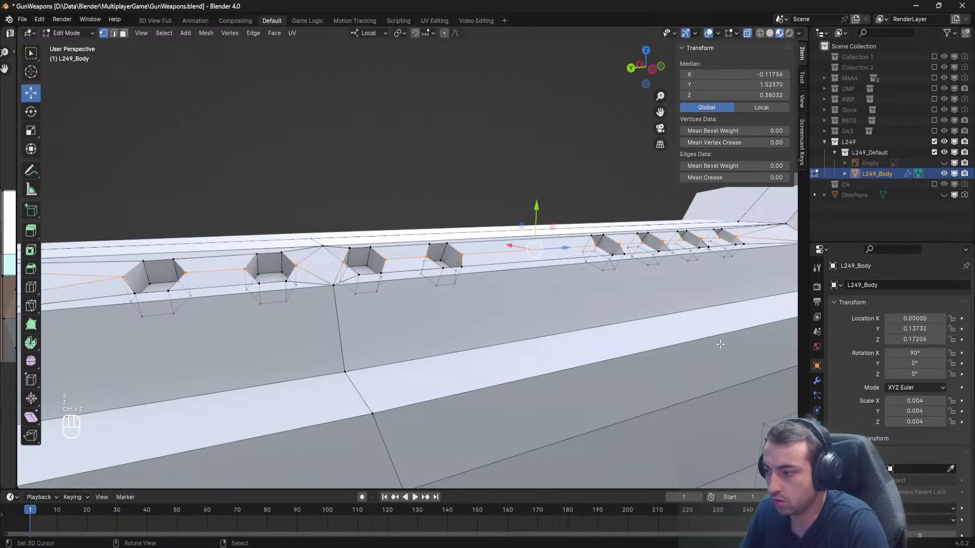
{"action": "key", "text": "s"}
{"action": "key", "text": "z"}
{"action": "left_click", "coordinate": [629, 290]}
{"action": "key", "text": "ctrl+z"}
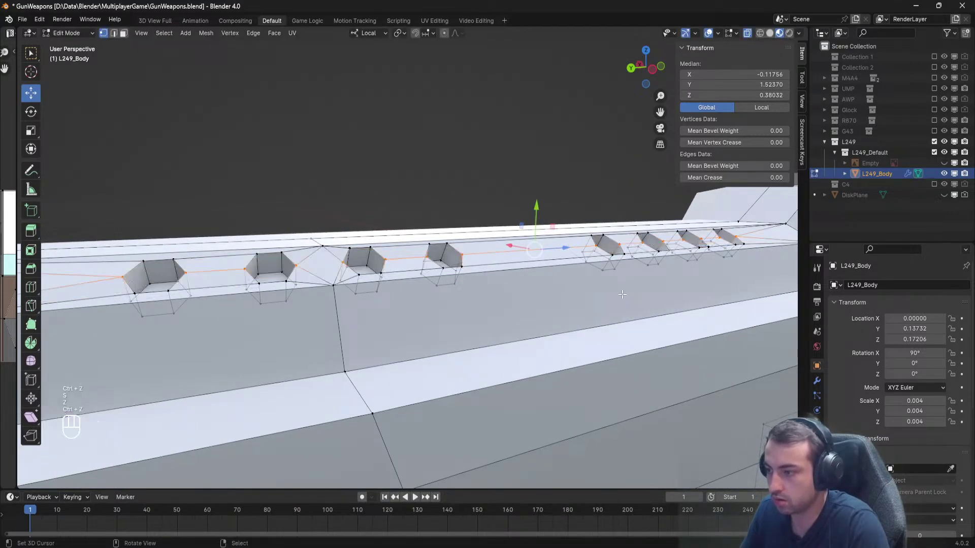
Set the transform orientation to Global and flatten the middle corner vertices along global Z, scaling by 0.171.
{"action": "middle_click_drag", "start_coordinate": [629, 291], "coordinate": [568, 296]}
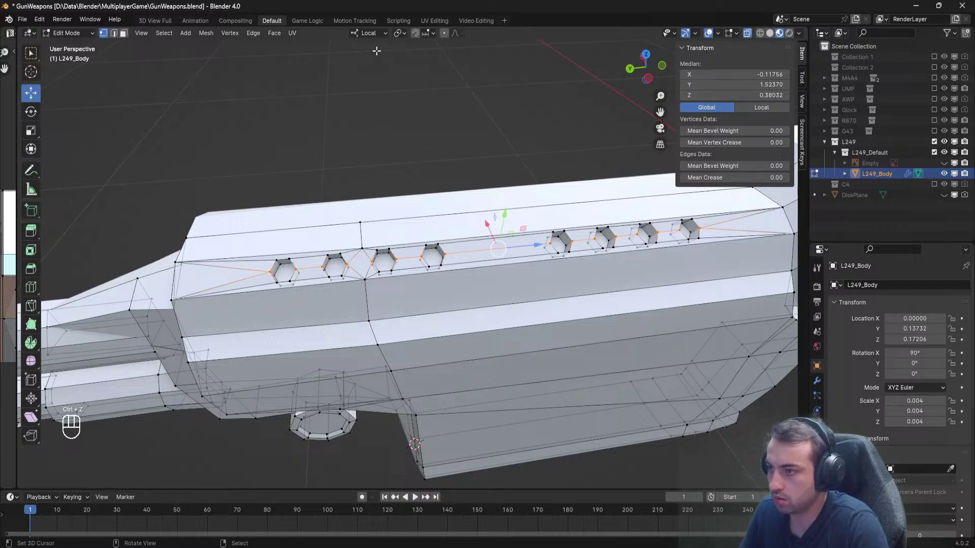
{"action": "left_click", "coordinate": [370, 33]}
{"action": "left_click", "coordinate": [343, 68]}
{"action": "key", "text": "s"}
{"action": "key", "text": "z"}
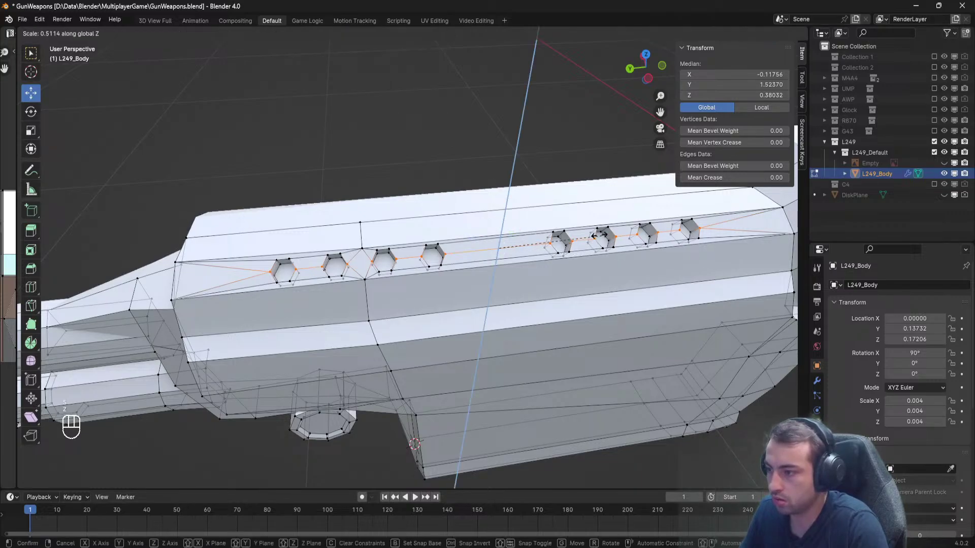
{"action": "left_click", "coordinate": [600, 236]}
{"action": "middle_click_drag", "start_coordinate": [599, 236], "coordinate": [559, 228]}
{"action": "key", "text": "s"}
{"action": "key", "text": "z"}
{"action": "left_click", "coordinate": [444, 258]}
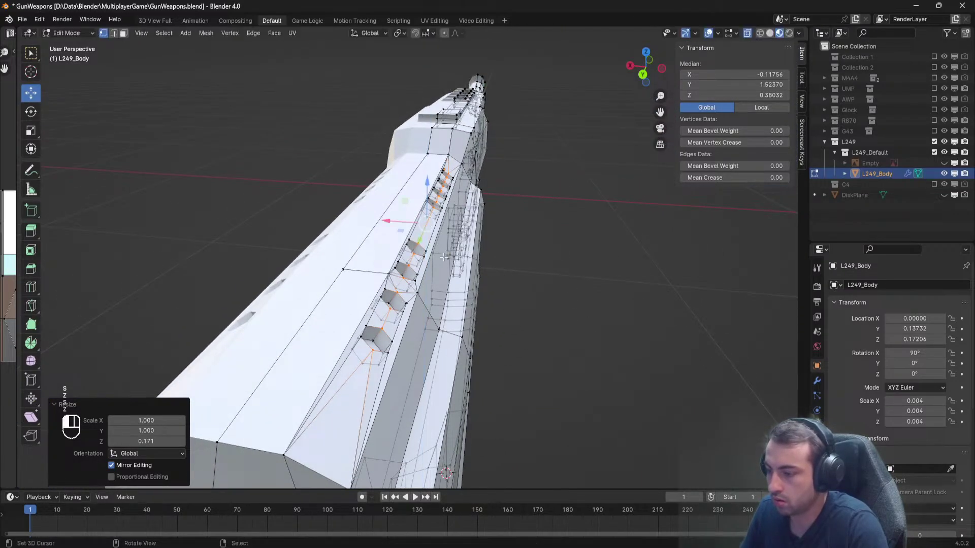
In the back orthographic view, scale the middle corner vertices along global Z by 0.066.
{"action": "key", "text": "KP_1"}
{"action": "key", "text": "KP_7"}
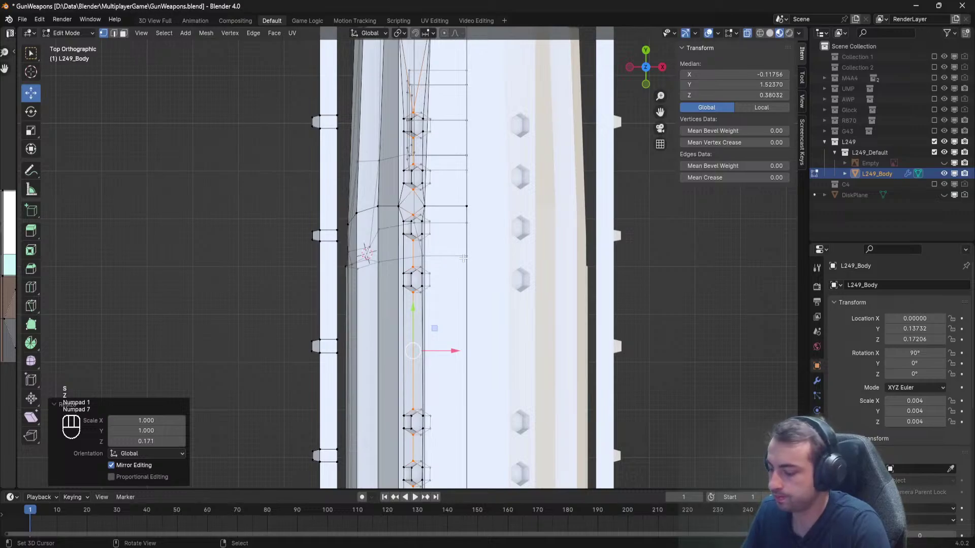
{"action": "key", "text": "KP_1"}
{"action": "scroll", "coordinate": [463, 258], "scroll_direction": "up", "scroll_amount": 5}
{"action": "key", "text": "KP_9"}
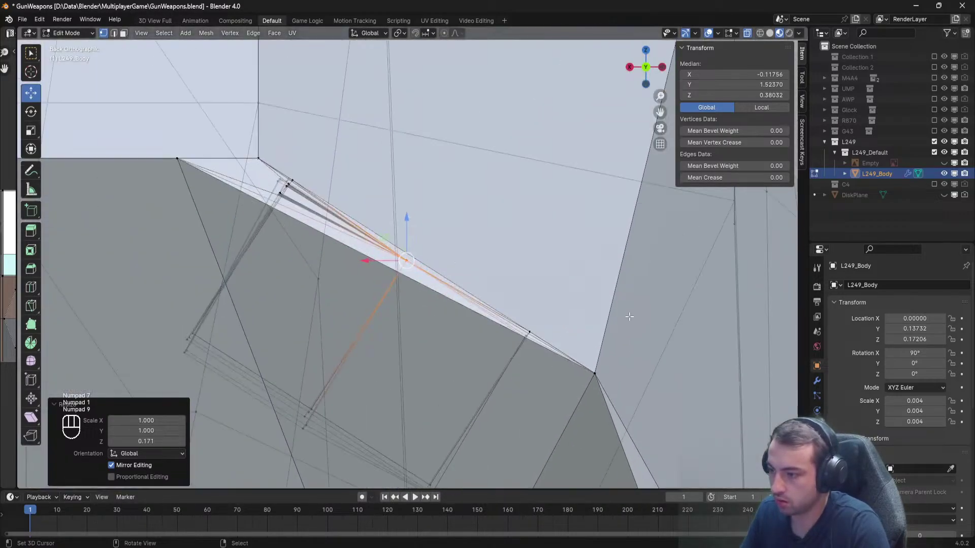
{"action": "scroll", "coordinate": [630, 316], "scroll_direction": "up", "scroll_amount": 3}
{"action": "key", "text": "s"}
{"action": "key", "text": "z"}
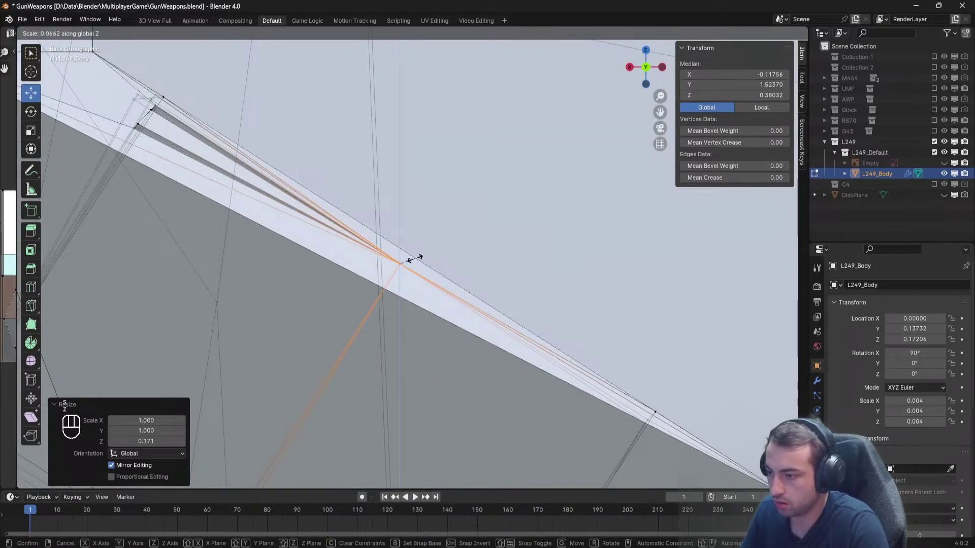
{"action": "left_click", "coordinate": [414, 259]}
Replace the selection with the lower rim vertices of all eight hexagonal holes and check it along the body.
{"action": "middle_click_drag", "start_coordinate": [402, 261], "coordinate": [288, 191], "text": "shift"}
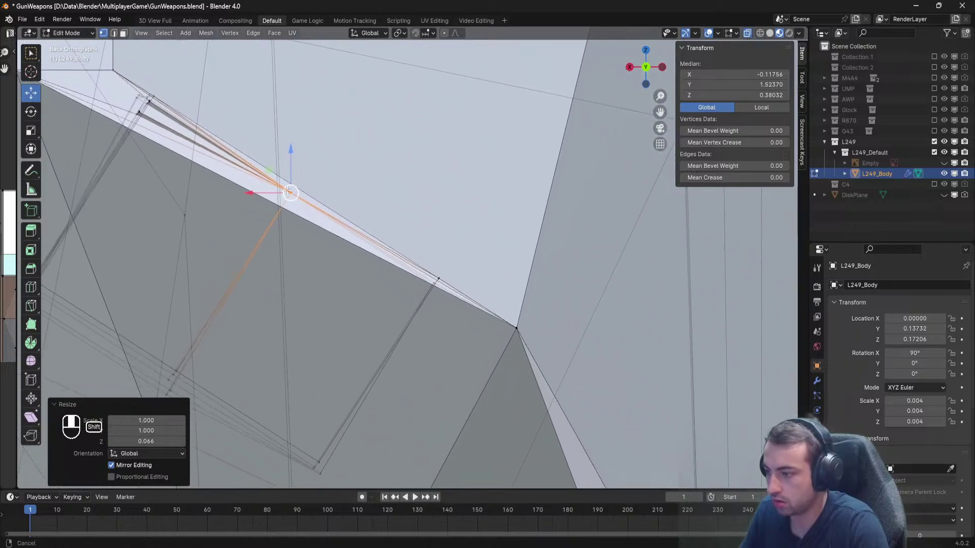
{"action": "key", "text": "alt+a"}
{"action": "left_click_drag", "start_coordinate": [447, 298], "coordinate": [412, 257]}
{"action": "scroll", "coordinate": [412, 257], "scroll_direction": "down", "scroll_amount": 10}
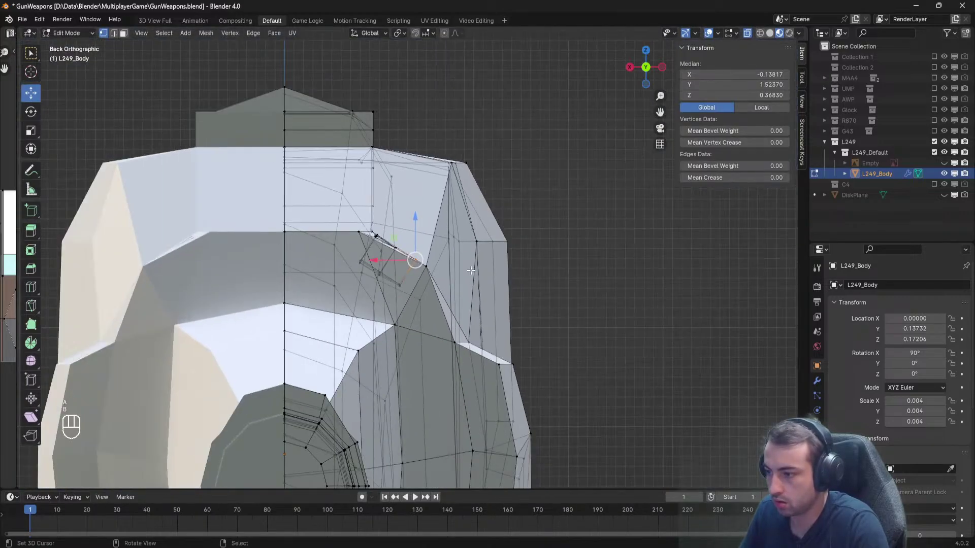
{"action": "middle_click_drag", "start_coordinate": [487, 256], "coordinate": [402, 278]}
{"action": "scroll", "coordinate": [403, 279], "scroll_direction": "down", "scroll_amount": 4}
{"action": "scroll", "coordinate": [402, 278], "scroll_direction": "down", "scroll_amount": 5}
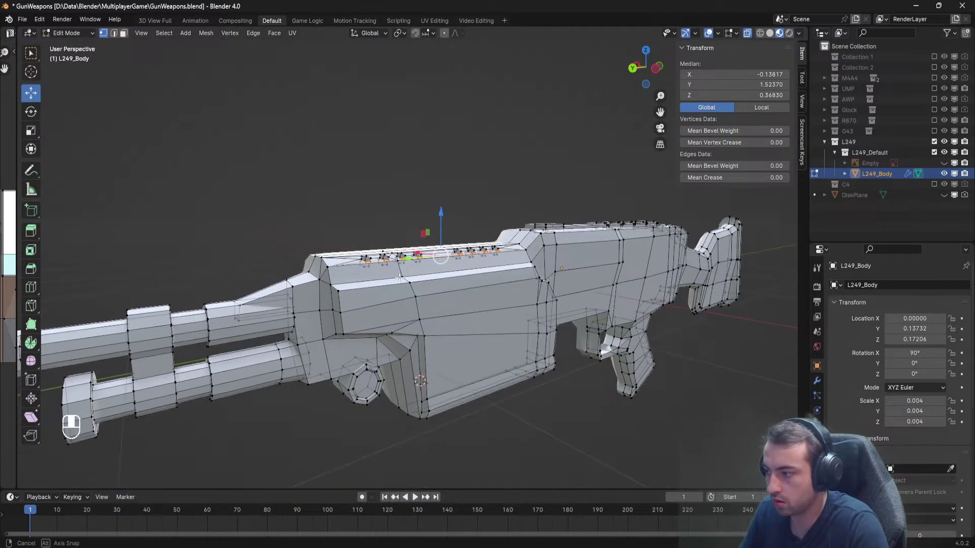
{"action": "scroll", "coordinate": [393, 279], "scroll_direction": "down", "scroll_amount": 2}
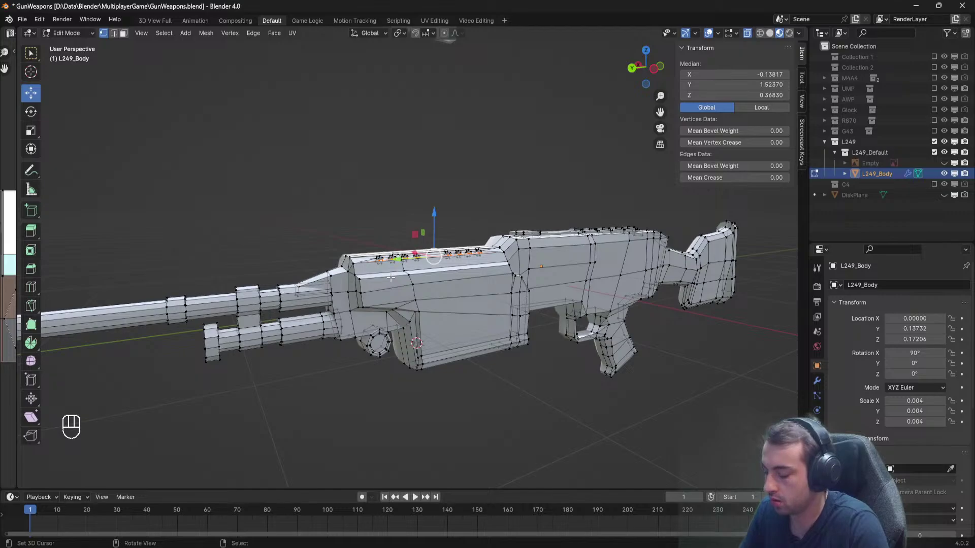
From the back view, flatten the lower rim vertices along global Z with scale factors 0.032 and -0.145.
{"action": "key", "text": "KP_1"}
{"action": "key", "text": "KP_9"}
{"action": "scroll", "coordinate": [392, 276], "scroll_direction": "up", "scroll_amount": 6}
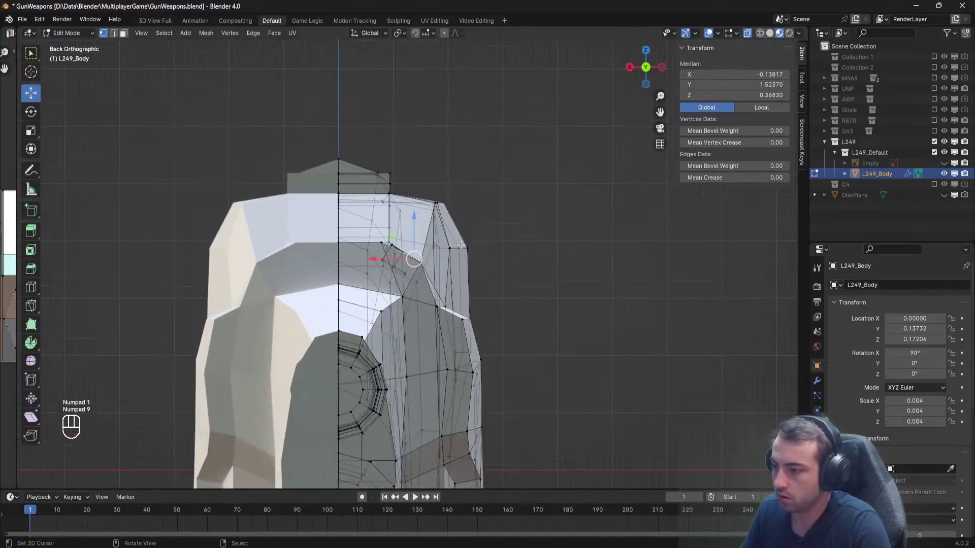
{"action": "scroll", "coordinate": [461, 261], "scroll_direction": "up", "scroll_amount": 1}
{"action": "key", "text": "s"}
{"action": "key", "text": "z"}
{"action": "left_click", "coordinate": [441, 282]}
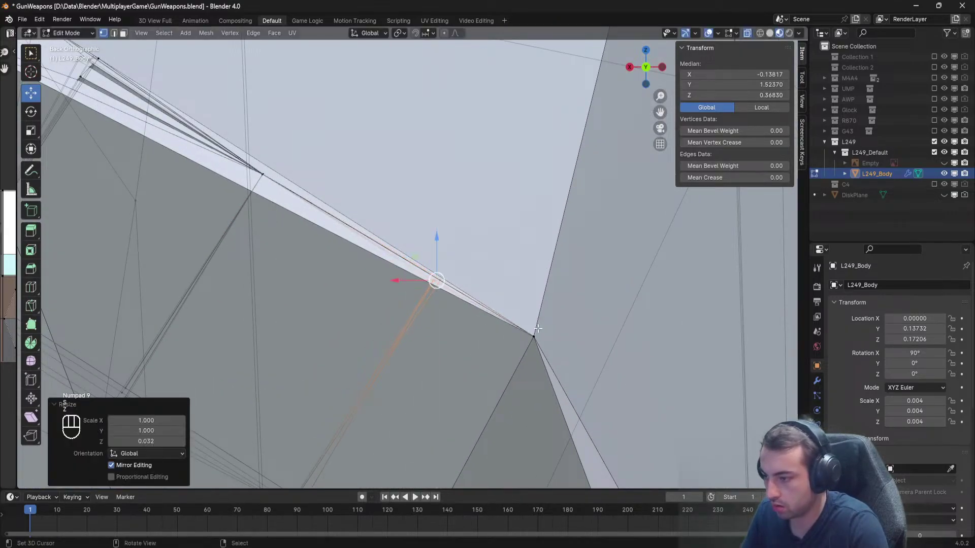
{"action": "key", "text": "s"}
{"action": "key", "text": "z"}
{"action": "left_click", "coordinate": [455, 292]}
Collapse the lower rim vertices along global X with a last factor of -0.037, and tighten them once more along Z.
{"action": "key", "text": "s"}
{"action": "key", "text": "x"}
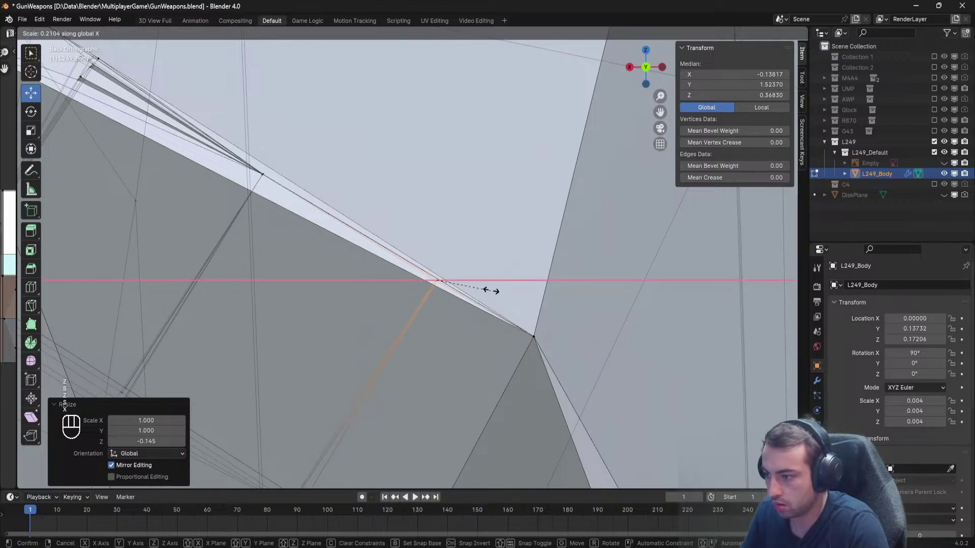
{"action": "left_click", "coordinate": [444, 282]}
{"action": "key", "text": "s"}
{"action": "key", "text": "x"}
{"action": "left_click", "coordinate": [435, 279]}
{"action": "key", "text": "s"}
{"action": "key", "text": "z"}
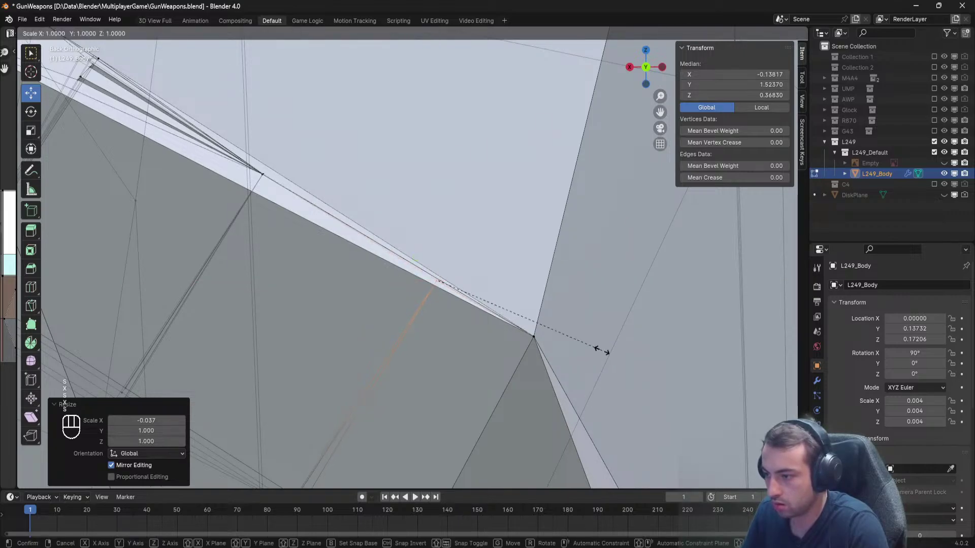
{"action": "left_click", "coordinate": [463, 287]}
Replace the selection with the upper rim vertices of the holes and check it along the row.
{"action": "scroll", "coordinate": [447, 283], "scroll_direction": "down", "scroll_amount": 3}
{"action": "key", "text": "alt+a"}
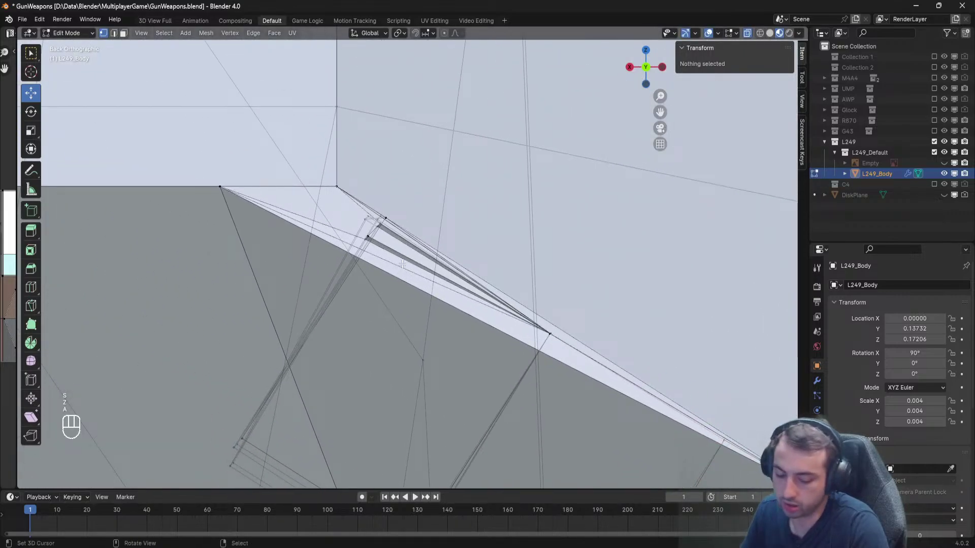
{"action": "left_click_drag", "start_coordinate": [355, 199], "coordinate": [355, 200]}
{"action": "middle_click_drag", "start_coordinate": [356, 200], "coordinate": [207, 284]}
{"action": "scroll", "coordinate": [474, 279], "scroll_direction": "down", "scroll_amount": 3}
{"action": "scroll", "coordinate": [477, 321], "scroll_direction": "up", "scroll_amount": 5}
{"action": "scroll", "coordinate": [476, 321], "scroll_direction": "up", "scroll_amount": 2}
{"action": "scroll", "coordinate": [488, 315], "scroll_direction": "down", "scroll_amount": 8}
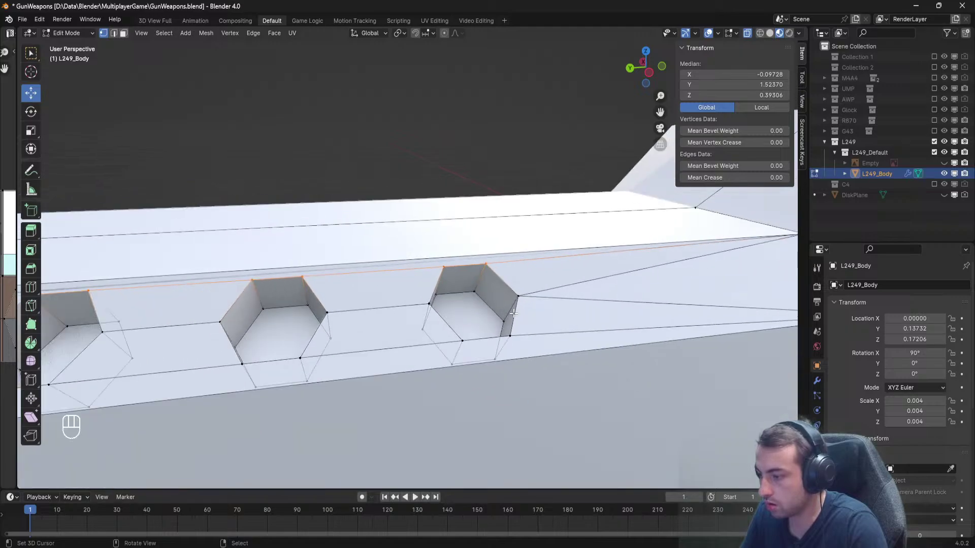
From the back view, flatten the upper rim vertices along global Z by repeated scaling, ending with factor 0.035.
{"action": "key", "text": "KP_9"}
{"action": "key", "text": "KP_1"}
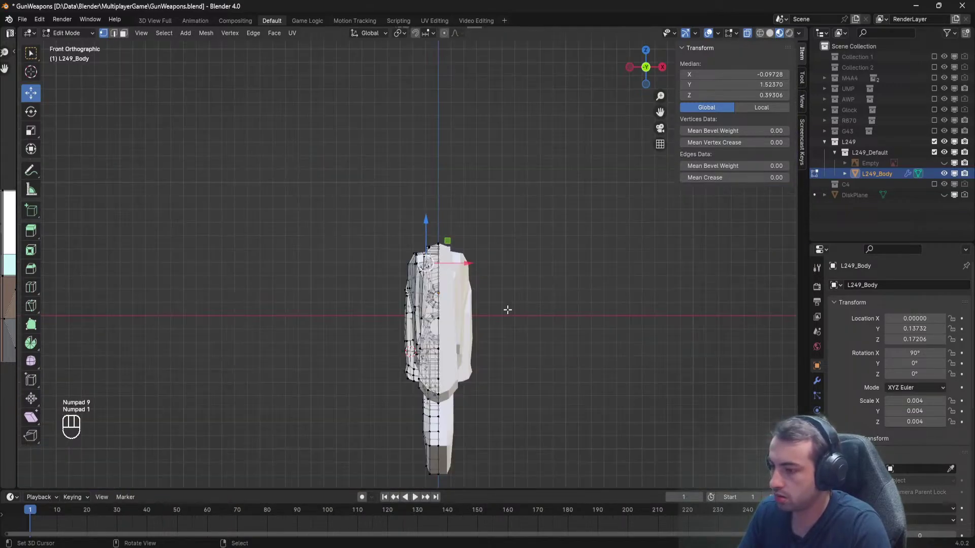
{"action": "key", "text": "KP_9"}
{"action": "scroll", "coordinate": [496, 301], "scroll_direction": "up", "scroll_amount": 10}
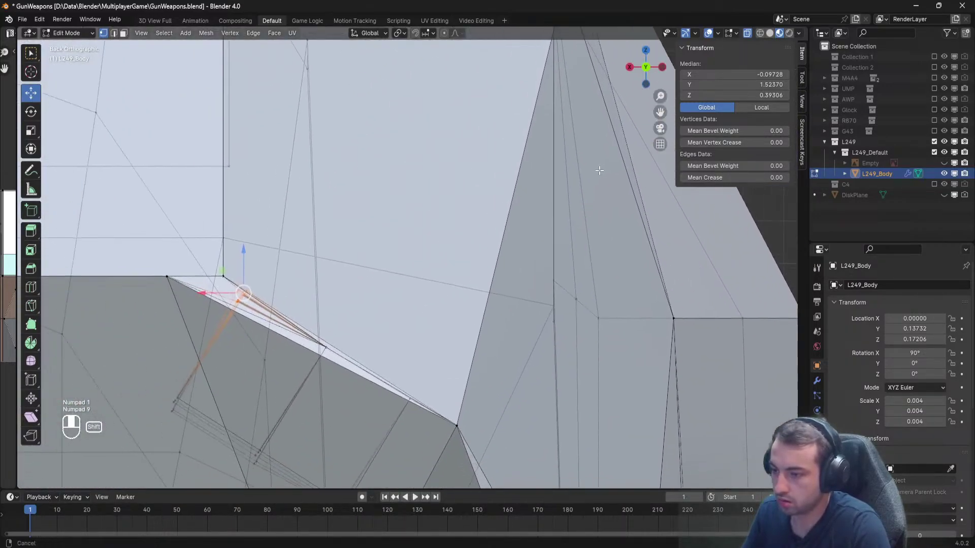
{"action": "key", "text": "s"}
{"action": "key", "text": "z"}
{"action": "left_click", "coordinate": [386, 260]}
{"action": "key", "text": "s"}
{"action": "key", "text": "z"}
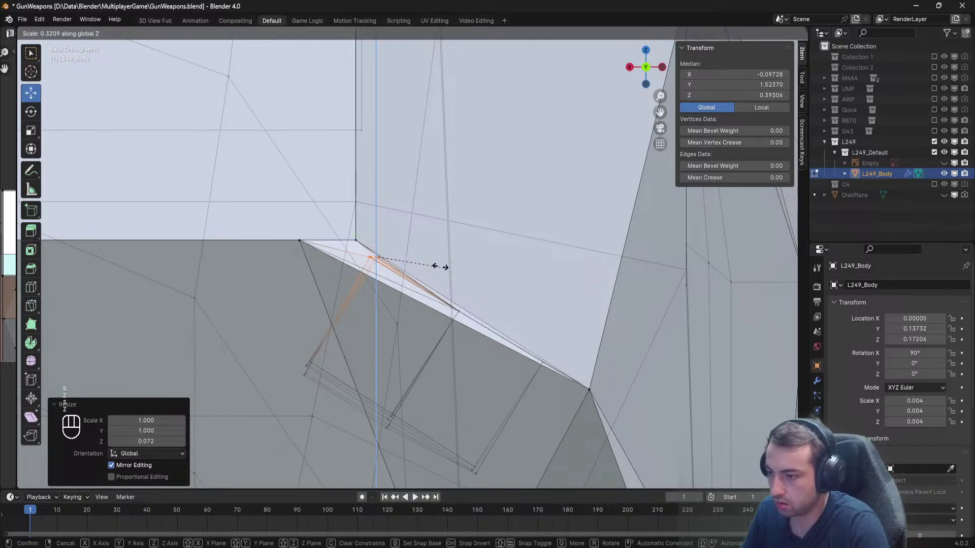
{"action": "left_click", "coordinate": [391, 262]}
{"action": "key", "text": "s"}
{"action": "key", "text": "z"}
{"action": "left_click", "coordinate": [393, 265]}
{"action": "key", "text": "s"}
{"action": "key", "text": "z"}
{"action": "left_click", "coordinate": [392, 263]}
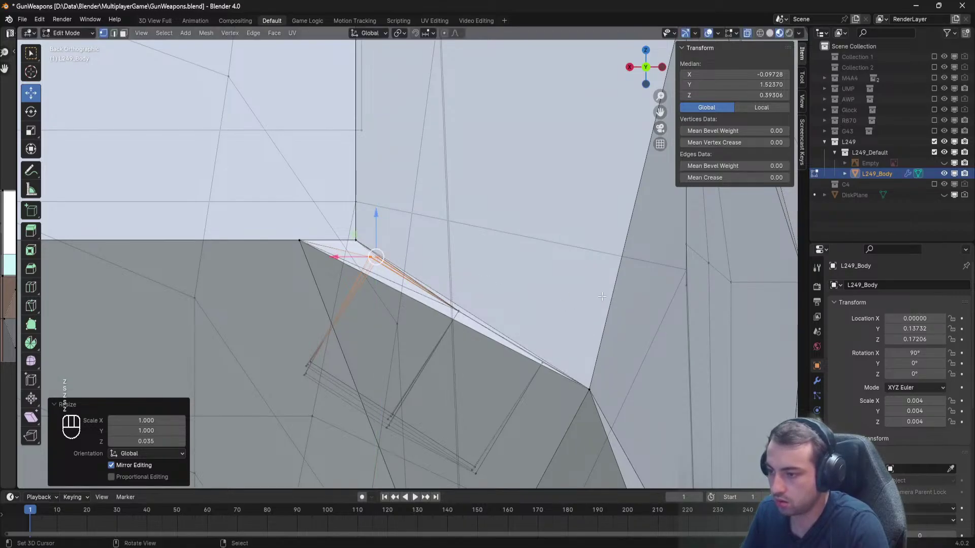
Collapse the upper rim vertices along global X by repeated scaling, ending with factor 0.183.
{"action": "key", "text": "s"}
{"action": "key", "text": "x"}
{"action": "left_click", "coordinate": [386, 259]}
{"action": "key", "text": "s"}
{"action": "key", "text": "x"}
{"action": "left_click", "coordinate": [375, 256]}
{"action": "key", "text": "s"}
{"action": "key", "text": "x"}
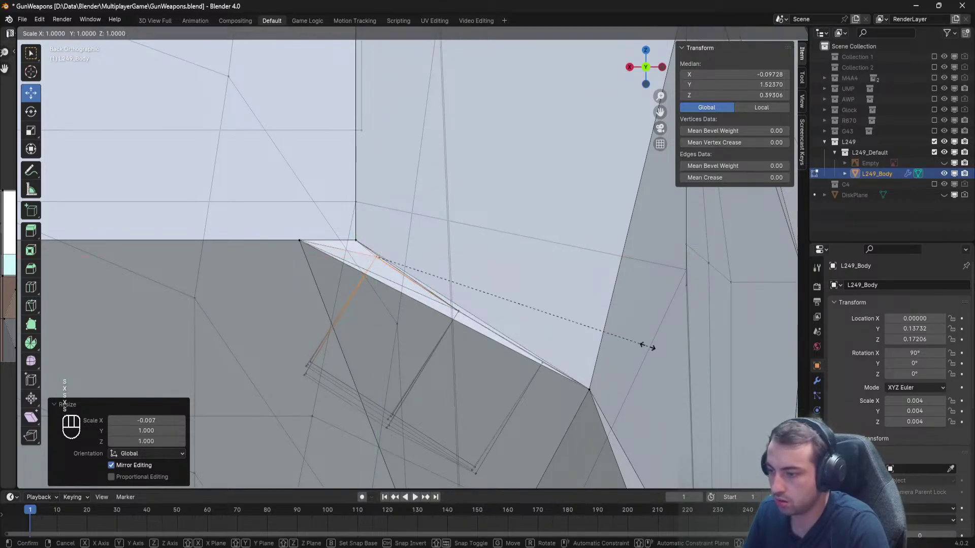
{"action": "left_click", "coordinate": [584, 327]}
{"action": "key", "text": "s"}
{"action": "key", "text": "x"}
{"action": "left_click", "coordinate": [516, 300]}
{"action": "scroll", "coordinate": [488, 302], "scroll_direction": "up", "scroll_amount": 3}
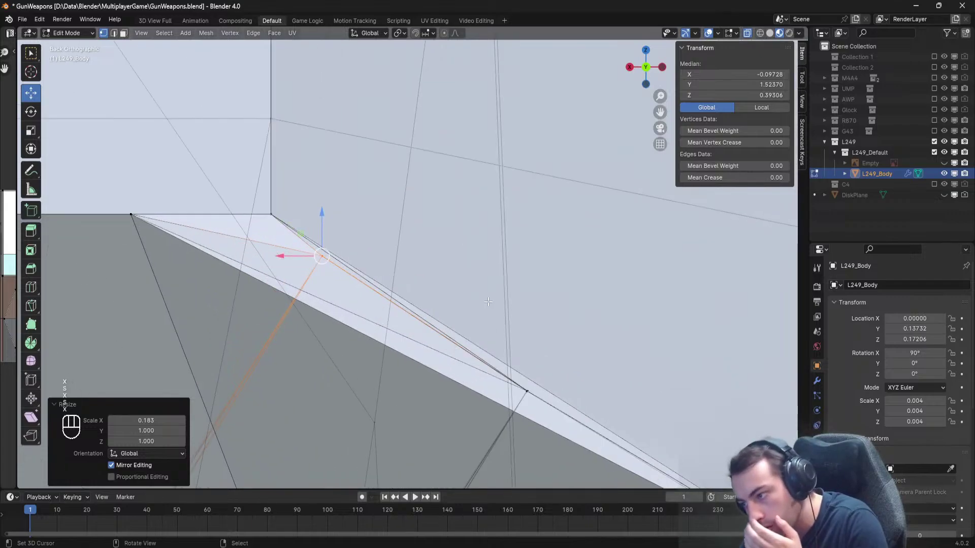
Move the upper rim vertices onto the sloped surface edge.
{"action": "middle_click_drag", "start_coordinate": [476, 315], "coordinate": [318, 212], "text": "shift"}
{"action": "key", "text": "g"}
{"action": "left_click", "coordinate": [411, 253]}
Select the middle rim vertices and move them -0.00055 in X and 0.00090 in Z onto the sloped edge.
{"action": "key", "text": "a"}
{"action": "left_click_drag", "start_coordinate": [387, 316], "coordinate": [388, 315]}
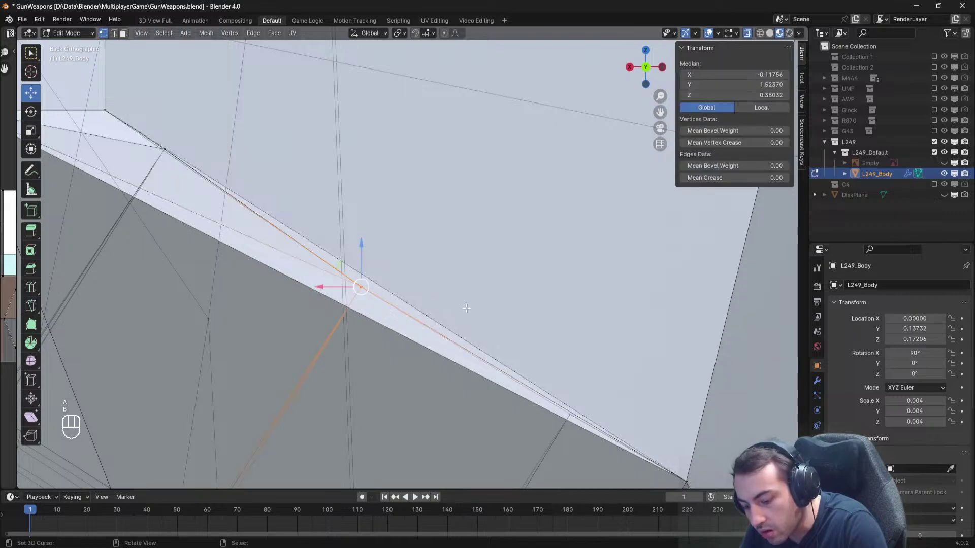
{"action": "key", "text": "g"}
{"action": "left_click", "coordinate": [473, 298]}
Select the lower rim vertices and move them about -0.00035 in X and 0.00055 in Z onto the sloped edge.
{"action": "middle_click_drag", "start_coordinate": [472, 299], "coordinate": [299, 208], "text": "shift"}
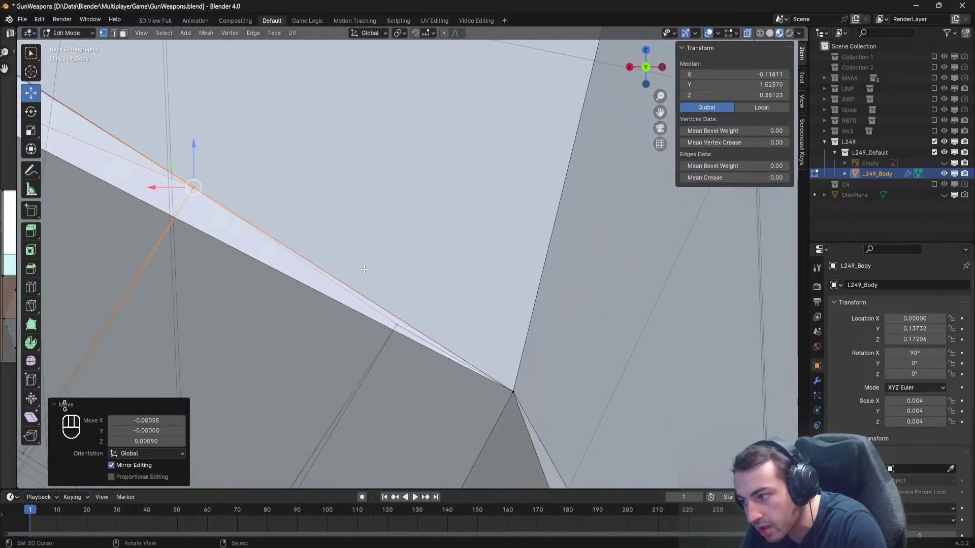
{"action": "key", "text": "a"}
{"action": "key", "text": "b"}
{"action": "left_click_drag", "start_coordinate": [378, 325], "coordinate": [412, 353]}
{"action": "key", "text": "g"}
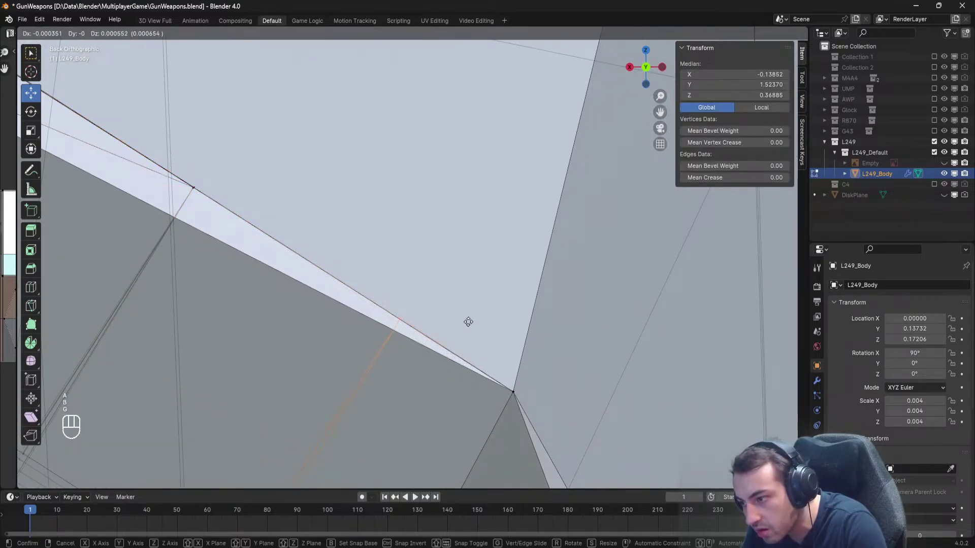
{"action": "left_click", "coordinate": [467, 323]}
Select the lower floor vertices of the hole recesses and flatten them along global Z, ending with factor -0.110.
{"action": "scroll", "coordinate": [468, 323], "scroll_direction": "down", "scroll_amount": 6}
{"action": "middle_click_drag", "start_coordinate": [326, 368], "coordinate": [415, 320], "text": "shift"}
{"action": "scroll", "coordinate": [351, 323], "scroll_direction": "up", "scroll_amount": 3}
{"action": "key", "text": "a"}
{"action": "key", "text": "b"}
{"action": "left_click_drag", "start_coordinate": [416, 320], "coordinate": [380, 358]}
{"action": "key", "text": "s"}
{"action": "key", "text": "z"}
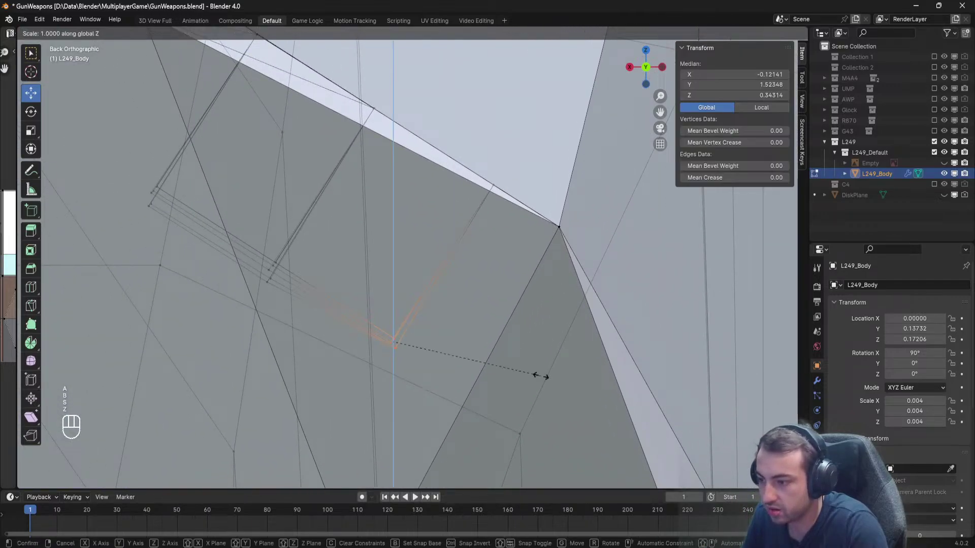
{"action": "left_click", "coordinate": [386, 340]}
{"action": "key", "text": "s"}
{"action": "key", "text": "z"}
{"action": "left_click", "coordinate": [360, 329]}
{"action": "key", "text": "s"}
{"action": "key", "text": "z"}
{"action": "left_click", "coordinate": [352, 322]}
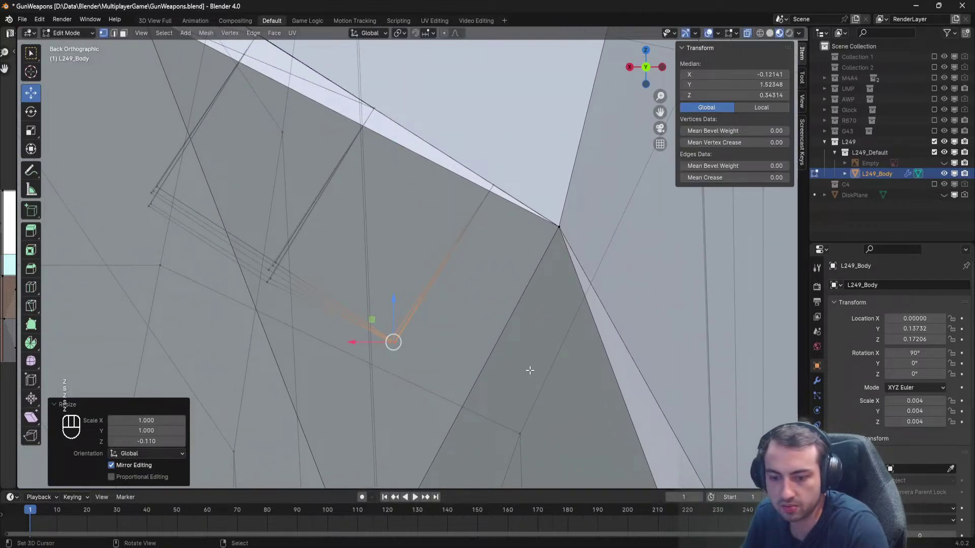
Collapse the lower floor vertices along global X with scale factors -0.125 and 0.132.
{"action": "key", "text": "s"}
{"action": "key", "text": "x"}
{"action": "left_click", "coordinate": [382, 331]}
{"action": "key", "text": "s"}
{"action": "key", "text": "x"}
{"action": "left_click", "coordinate": [390, 314]}
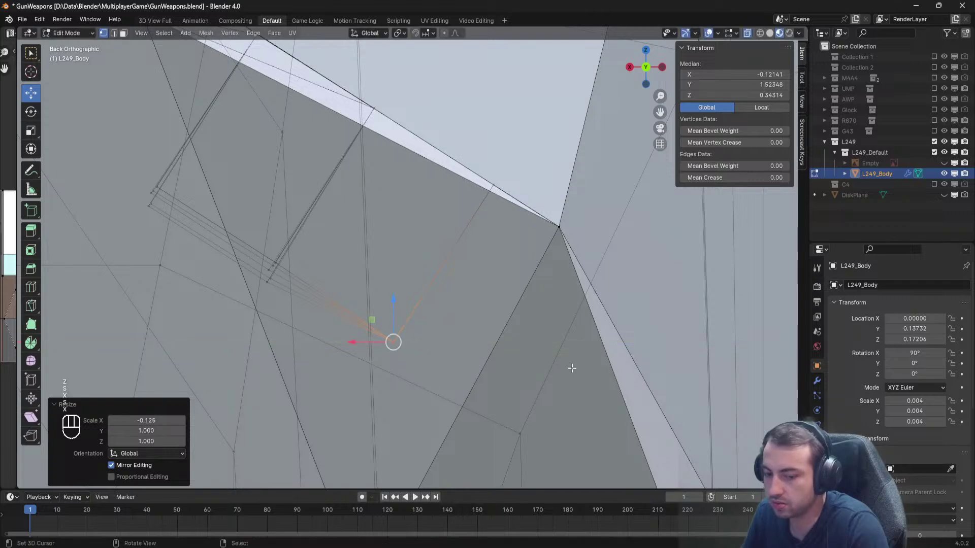
Examine the selected floor vertices of the hole row in perspective, top and back views.
{"action": "middle_click_drag", "start_coordinate": [402, 318], "coordinate": [476, 343]}
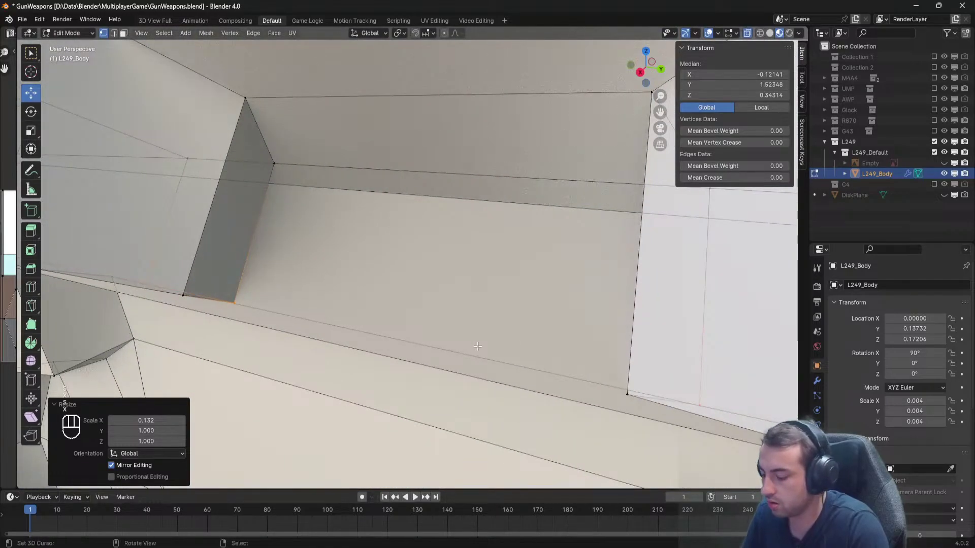
{"action": "key", "text": "KP_1"}
{"action": "key", "text": "KP_7"}
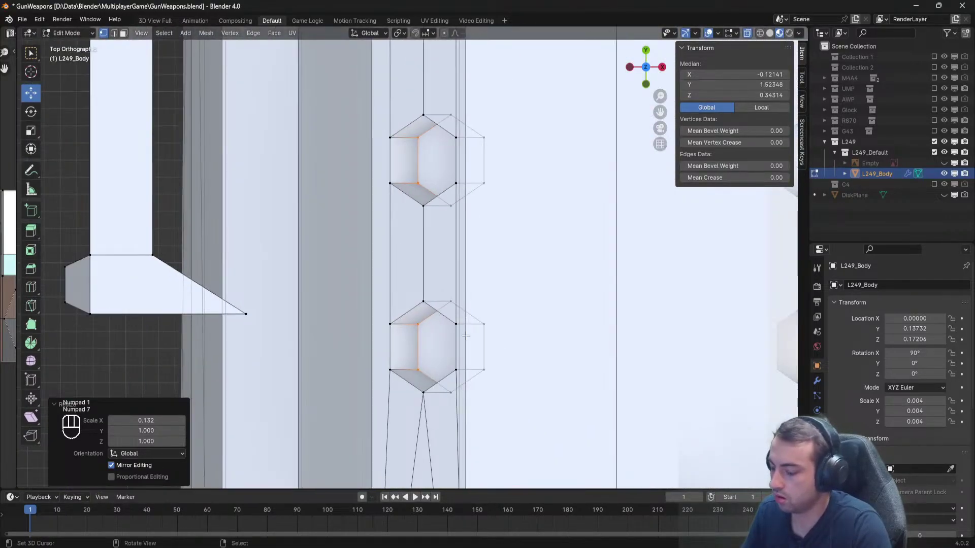
{"action": "key", "text": "KP_1"}
{"action": "key", "text": "KP_7"}
{"action": "scroll", "coordinate": [615, 330], "scroll_direction": "down", "scroll_amount": 5}
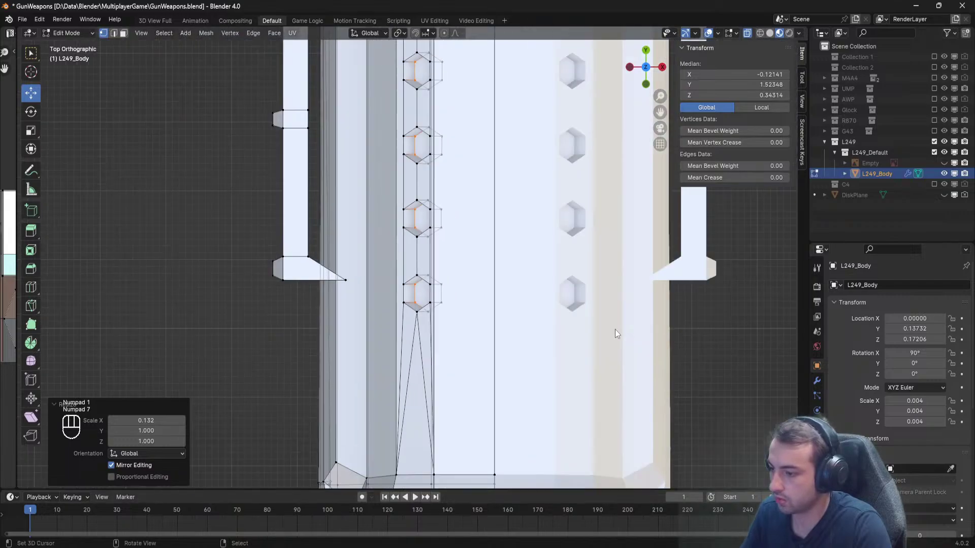
{"action": "key", "text": "KP_1"}
{"action": "key", "text": "KP_9"}
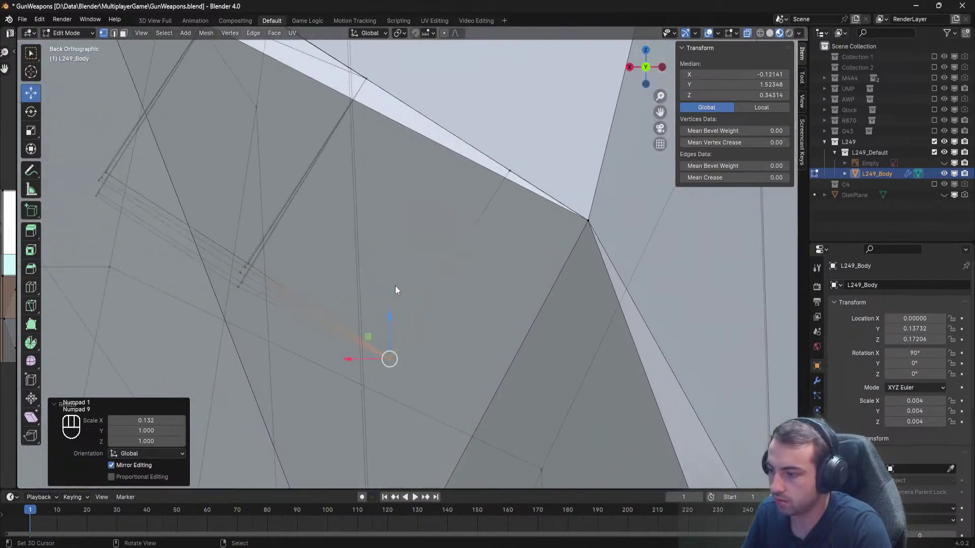
Select the middle floor vertices of the hole recesses and flatten them along global Z, ending with factor -0.153.
{"action": "middle_click_drag", "start_coordinate": [395, 286], "coordinate": [496, 293], "text": "shift"}
{"action": "key", "text": "a"}
{"action": "key", "text": "b"}
{"action": "left_click_drag", "start_coordinate": [427, 321], "coordinate": [382, 259]}
{"action": "key", "text": "s"}
{"action": "key", "text": "z"}
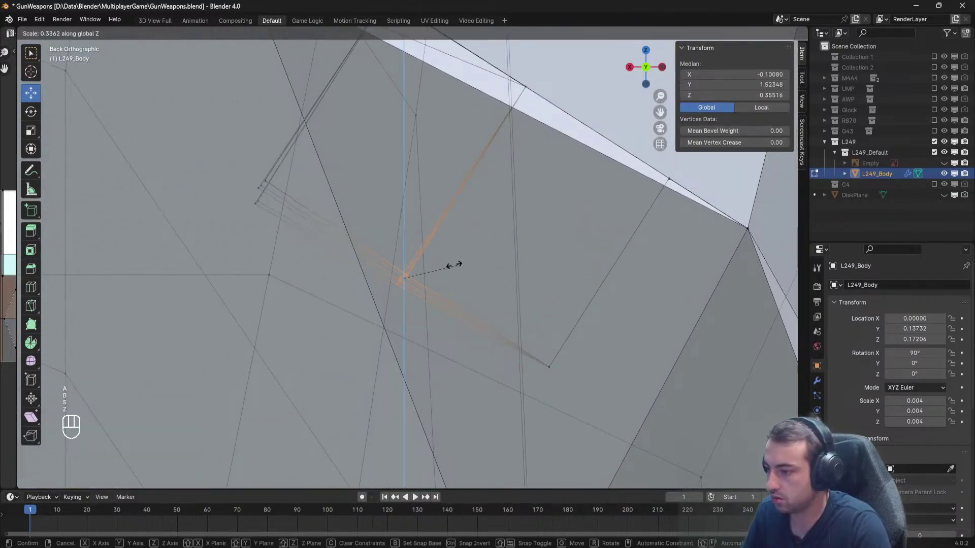
{"action": "left_click", "coordinate": [450, 267]}
{"action": "key", "text": "s"}
{"action": "key", "text": "z"}
{"action": "left_click", "coordinate": [444, 288]}
{"action": "key", "text": "s"}
{"action": "key", "text": "z"}
{"action": "left_click", "coordinate": [422, 274]}
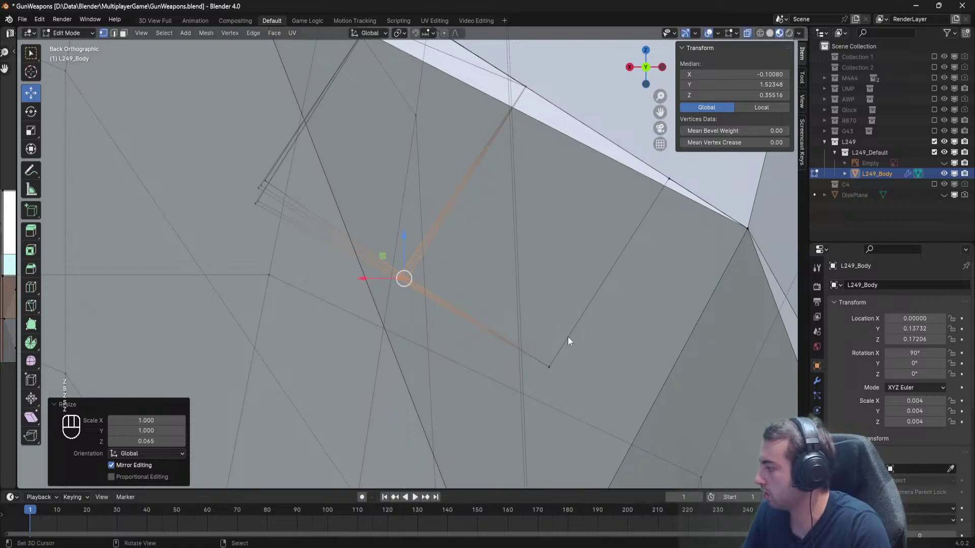
{"action": "key", "text": "s"}
{"action": "key", "text": "z"}
{"action": "left_click", "coordinate": [397, 276]}
{"action": "key", "text": "s"}
{"action": "key", "text": "z"}
{"action": "left_click", "coordinate": [376, 274]}
Collapse the middle floor vertices along global X with repeated scaling, including a factor of 0.035.
{"action": "key", "text": "s"}
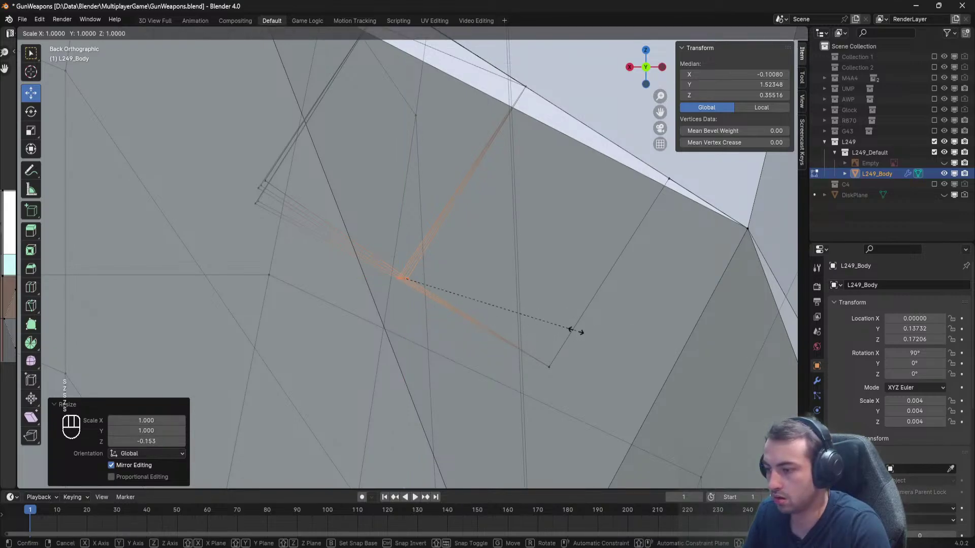
{"action": "key", "text": "x"}
{"action": "left_click", "coordinate": [408, 279]}
{"action": "key", "text": "s"}
{"action": "key", "text": "x"}
{"action": "left_click", "coordinate": [407, 279]}
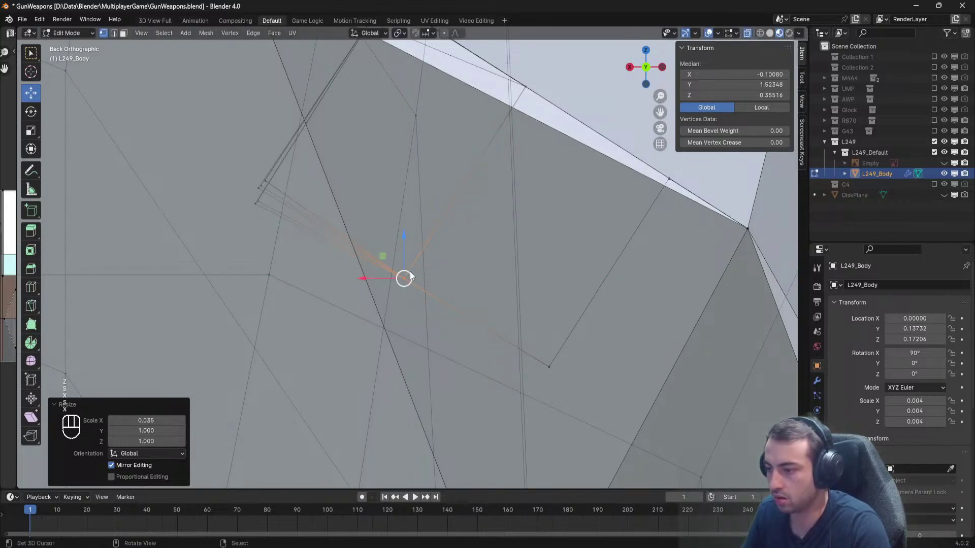
{"action": "key", "text": "s"}
{"action": "key", "text": "x"}
{"action": "left_click", "coordinate": [405, 279]}
Select the upper floor vertices of the hole recesses and collapse them along global X, ending with factor 0.105.
{"action": "key", "text": "a"}
{"action": "key", "text": "b"}
{"action": "left_click_drag", "start_coordinate": [274, 230], "coordinate": [238, 165]}
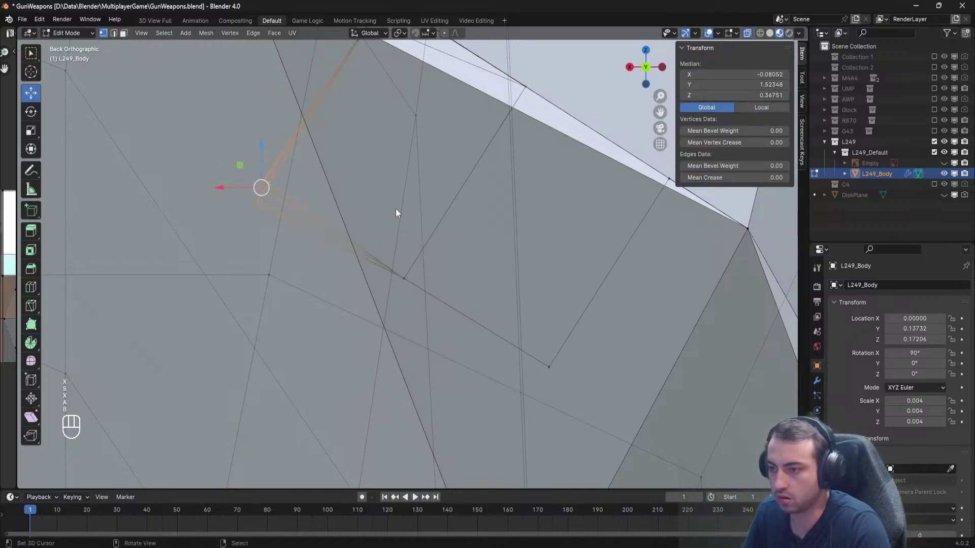
{"action": "key", "text": "s"}
{"action": "key", "text": "x"}
{"action": "left_click", "coordinate": [294, 182]}
{"action": "key", "text": "s"}
{"action": "key", "text": "x"}
{"action": "left_click", "coordinate": [275, 167]}
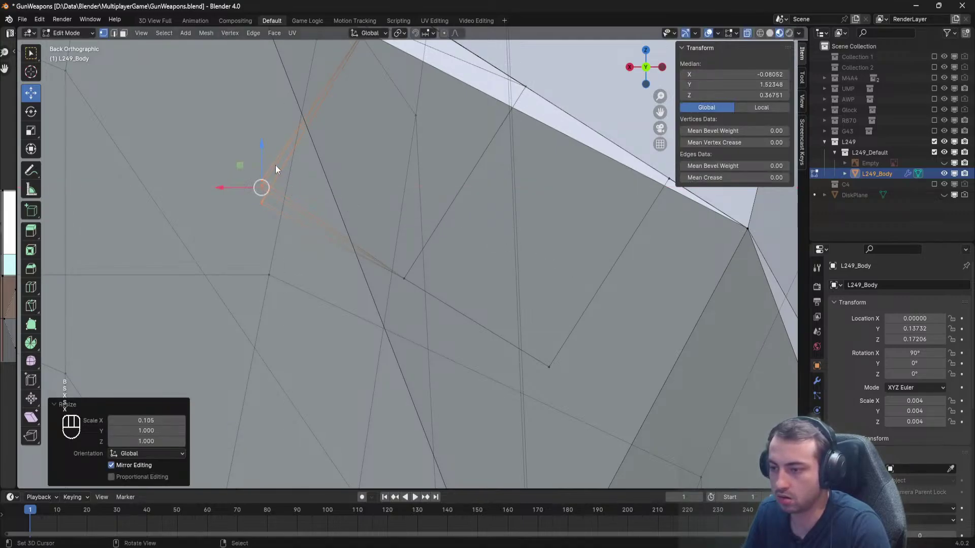
Flatten the upper floor vertices along global Z with factor -0.049, scale them once more along X and clear the selection.
{"action": "key", "text": "s"}
{"action": "key", "text": "z"}
{"action": "left_click", "coordinate": [272, 183]}
{"action": "key", "text": "s"}
{"action": "key", "text": "z"}
{"action": "key", "text": "x"}
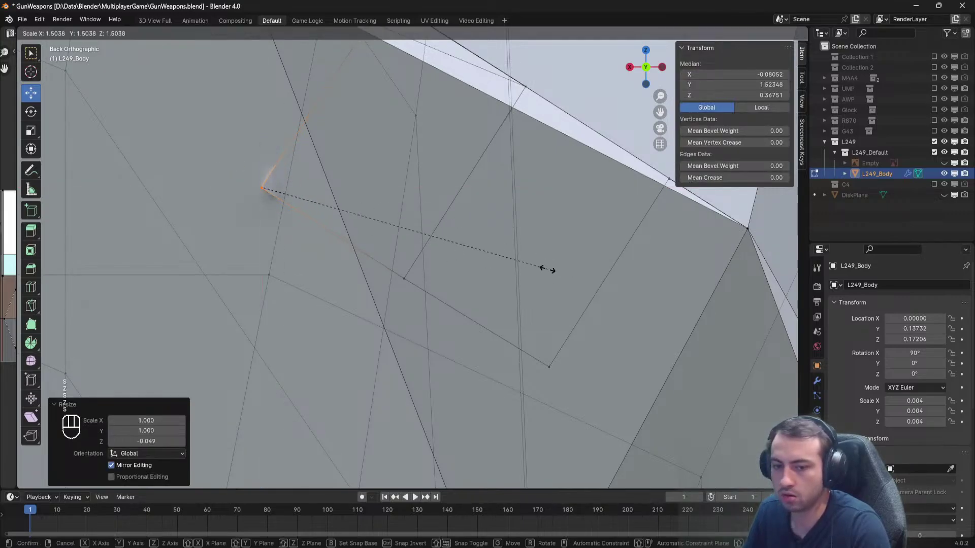
{"action": "left_click", "coordinate": [264, 186]}
{"action": "key", "text": "alt+a"}
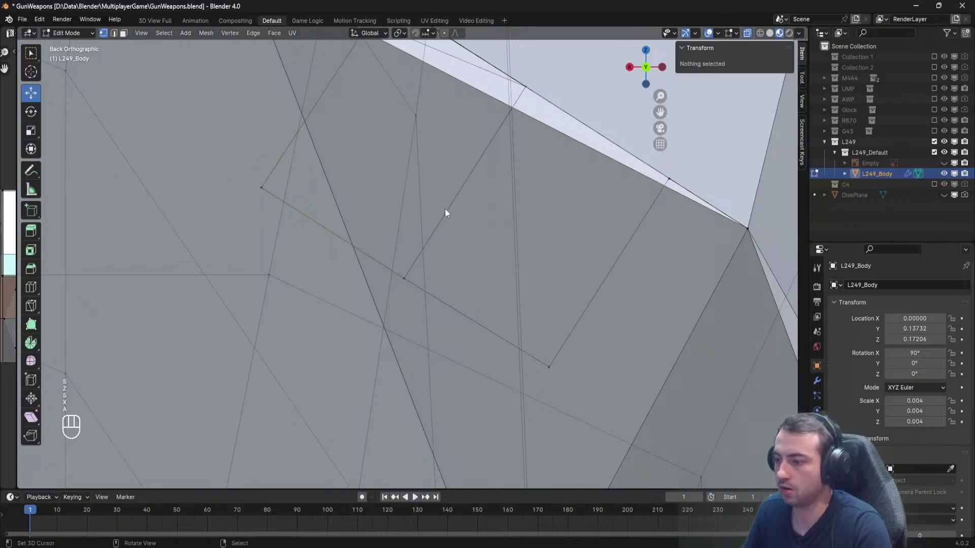
Select the upper floor vertices and move them about -0.00217 in X and 0.00017 in Z.
{"action": "scroll", "coordinate": [445, 209], "scroll_direction": "down", "scroll_amount": 3}
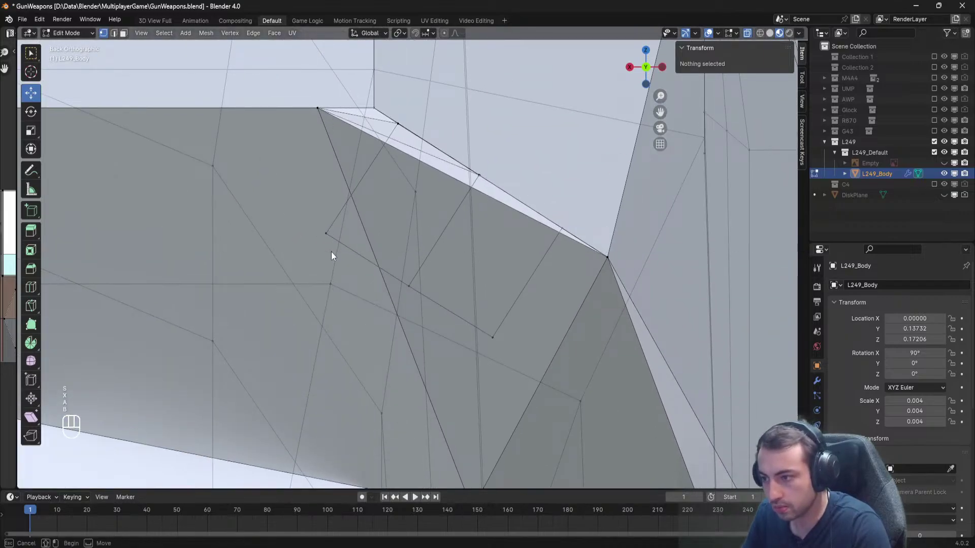
{"action": "left_click", "coordinate": [326, 233]}
{"action": "scroll", "coordinate": [328, 228], "scroll_direction": "up", "scroll_amount": 2}
{"action": "key", "text": "g"}
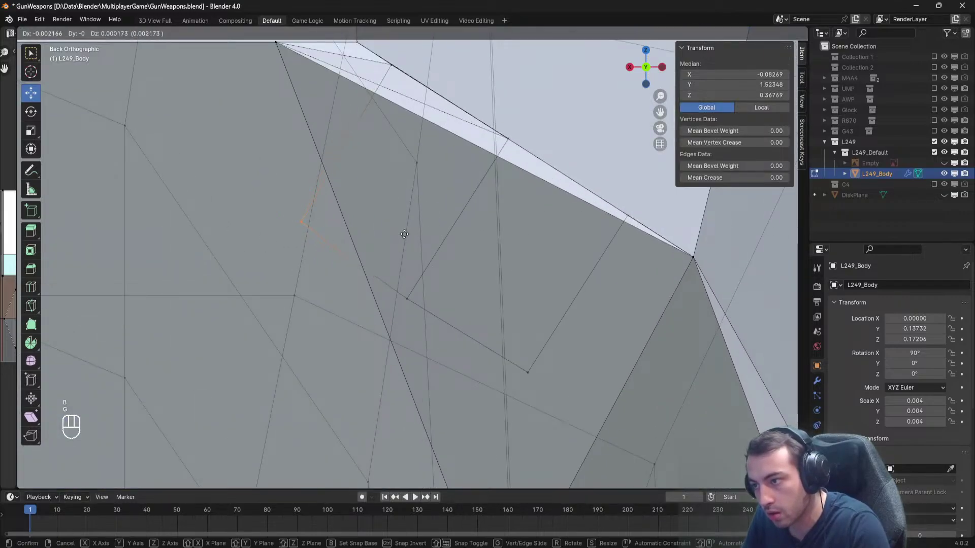
{"action": "left_click", "coordinate": [506, 309]}
Move the middle floor vertices about -0.00078 in X and 0.00017 in Z, and nudge the lower floor vertices into line.
{"action": "key", "text": "g"}
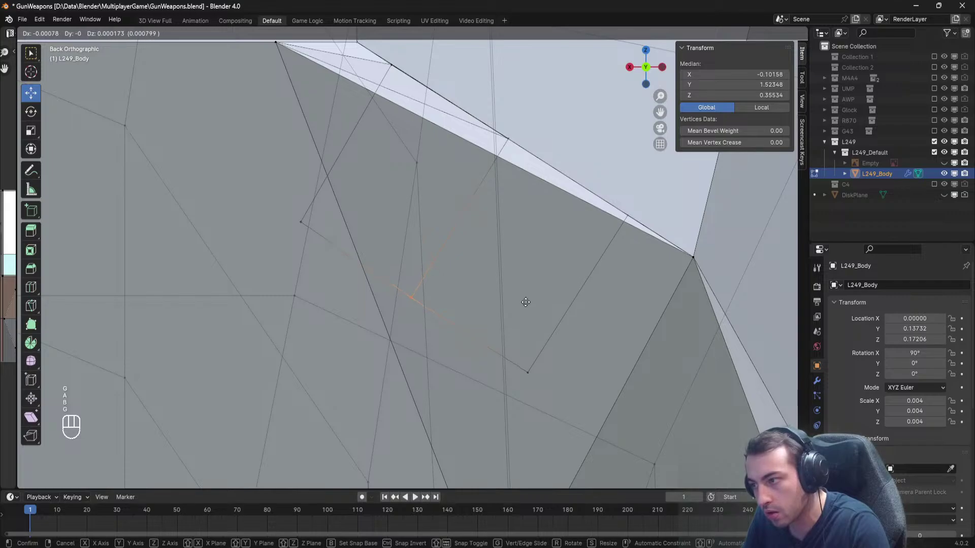
{"action": "left_click", "coordinate": [526, 302]}
{"action": "key", "text": "a"}
{"action": "left_click_drag", "start_coordinate": [507, 346], "coordinate": [507, 346]}
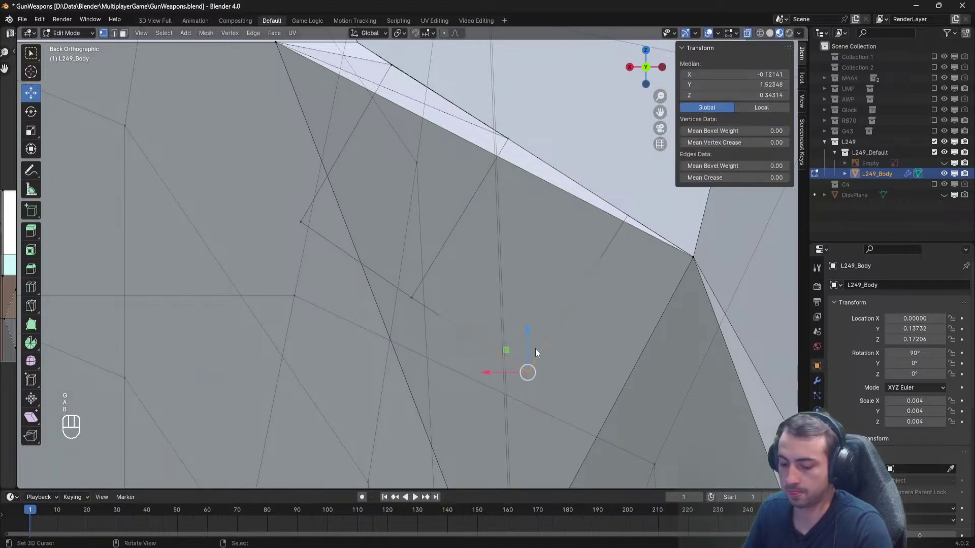
{"action": "key", "text": "g"}
{"action": "left_click", "coordinate": [540, 352]}
{"action": "key", "text": "a"}
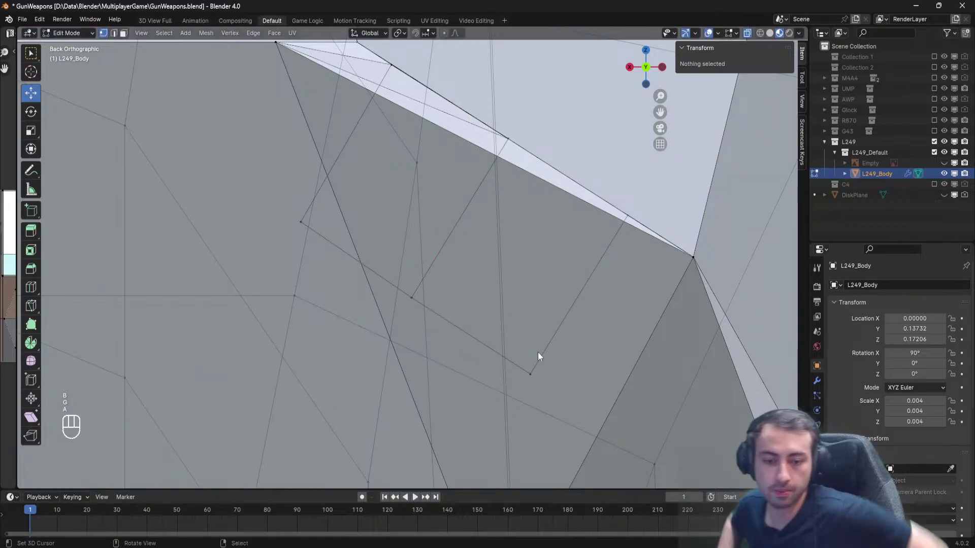
Leave mesh editing of the L249 body and save the file.
{"action": "scroll", "coordinate": [396, 270], "scroll_direction": "down", "scroll_amount": 5}
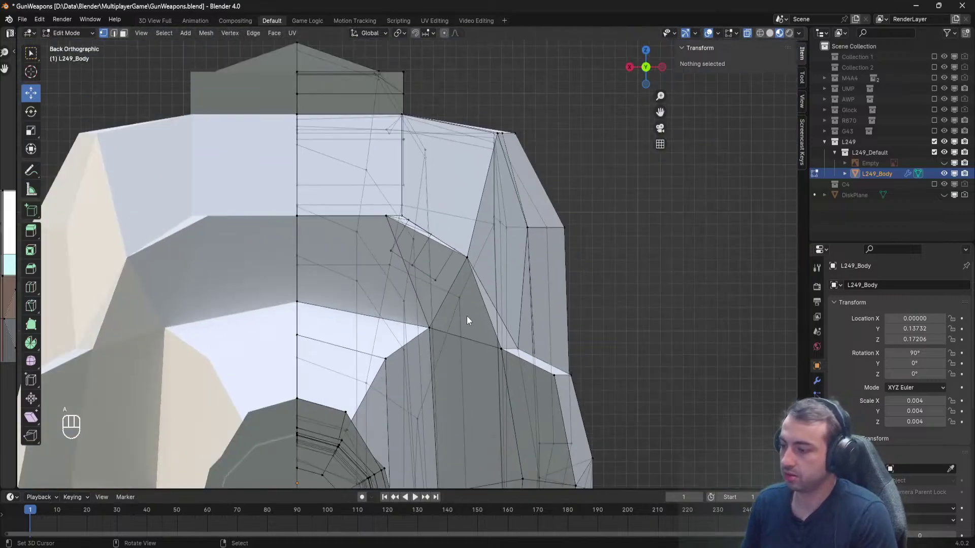
{"action": "middle_click_drag", "start_coordinate": [468, 315], "coordinate": [353, 340]}
{"action": "key", "text": "Tab"}
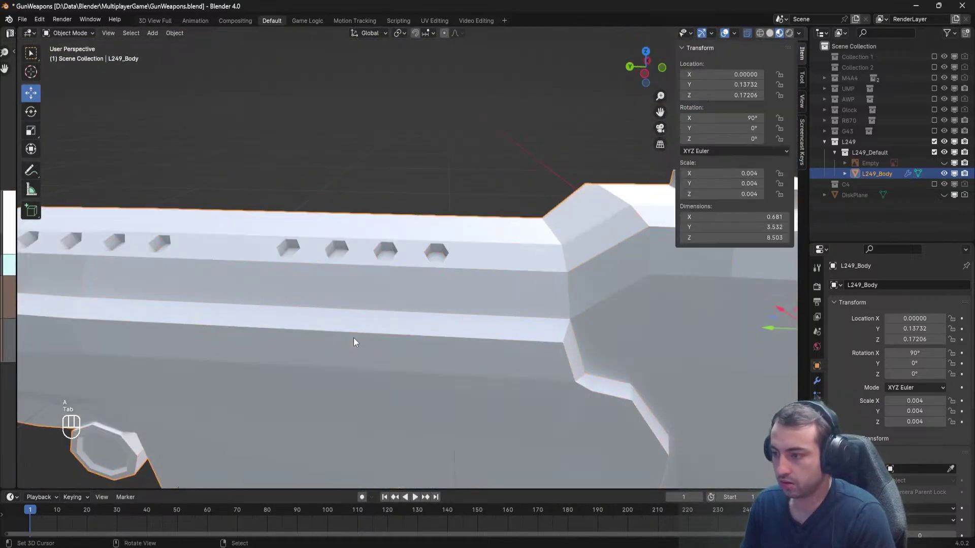
{"action": "key", "text": "ctrl+s"}
Examine the hexagonal holes and their surrounding topology along the body's upper side, and save the file.
{"action": "scroll", "coordinate": [354, 336], "scroll_direction": "up", "scroll_amount": 4}
{"action": "middle_click_drag", "start_coordinate": [419, 304], "coordinate": [317, 304]}
{"action": "middle_click_drag", "start_coordinate": [249, 260], "coordinate": [422, 221]}
{"action": "key", "text": "Tab"}
{"action": "key", "text": "Tab"}
{"action": "key", "text": "Tab"}
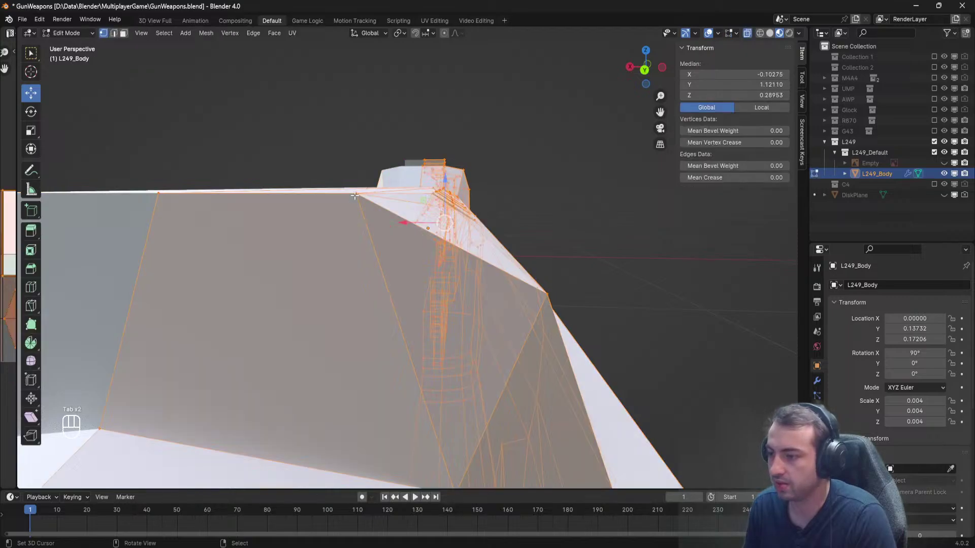
{"action": "middle_click_drag", "start_coordinate": [348, 202], "coordinate": [154, 252]}
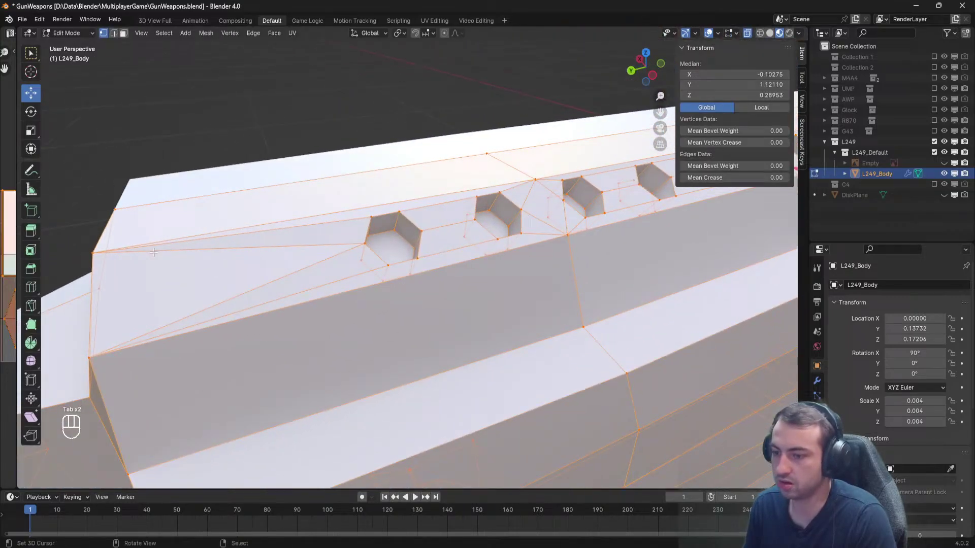
{"action": "right_click", "coordinate": [83, 253]}
{"action": "middle_click_drag", "start_coordinate": [83, 253], "coordinate": [178, 232]}
{"action": "left_click_drag", "start_coordinate": [381, 263], "coordinate": [389, 262]}
{"action": "middle_click_drag", "start_coordinate": [388, 262], "coordinate": [340, 276]}
{"action": "key", "text": "ctrl+s"}
{"action": "key", "text": "Tab"}
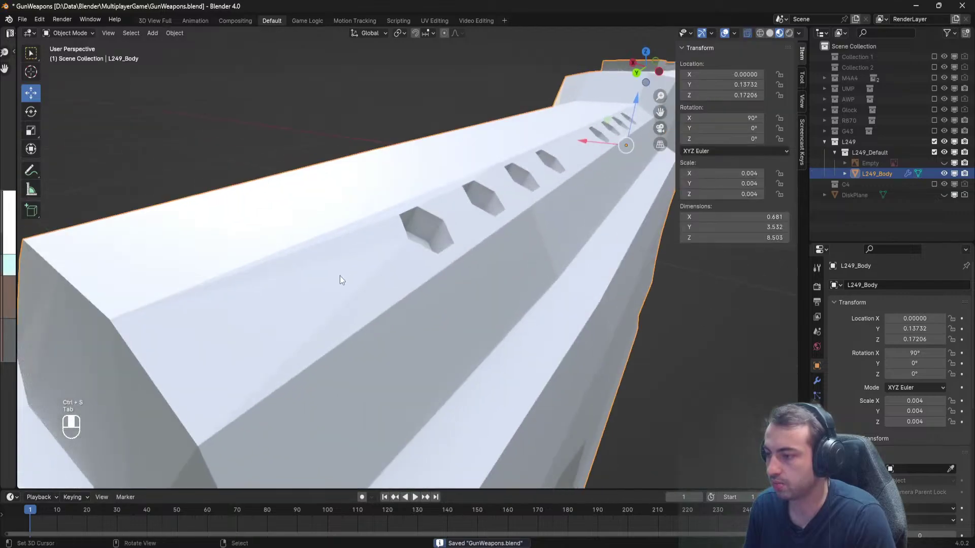
Save the file and examine the whole L249 model from a distance and from its side.
{"action": "scroll", "coordinate": [340, 275], "scroll_direction": "down", "scroll_amount": 5}
{"action": "key", "text": "ctrl+s"}
{"action": "right_click", "coordinate": [627, 349]}
{"action": "middle_click_drag", "start_coordinate": [628, 349], "coordinate": [202, 271]}
{"action": "key", "text": "ctrl+s"}
{"action": "scroll", "coordinate": [264, 339], "scroll_direction": "down", "scroll_amount": 3}
{"action": "key", "text": "ctrl+s"}
{"action": "scroll", "coordinate": [268, 337], "scroll_direction": "down", "scroll_amount": 2}
{"action": "scroll", "coordinate": [296, 262], "scroll_direction": "down", "scroll_amount": 6}
{"action": "scroll", "coordinate": [319, 276], "scroll_direction": "up", "scroll_amount": 3}
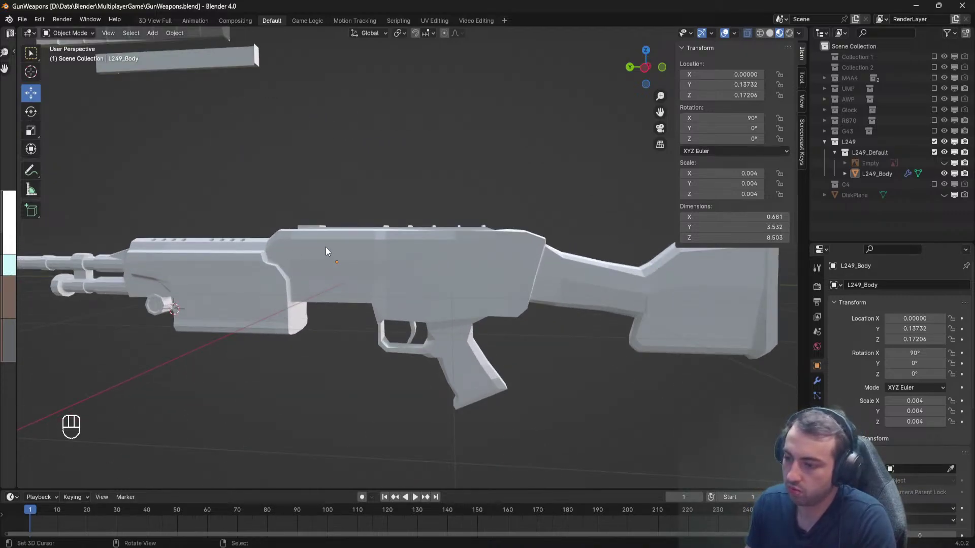
{"action": "scroll", "coordinate": [434, 281], "scroll_direction": "up", "scroll_amount": 2}
{"action": "key", "text": "Tab"}
{"action": "middle_click_drag", "start_coordinate": [442, 277], "coordinate": [406, 286]}
{"action": "key", "text": "Tab"}
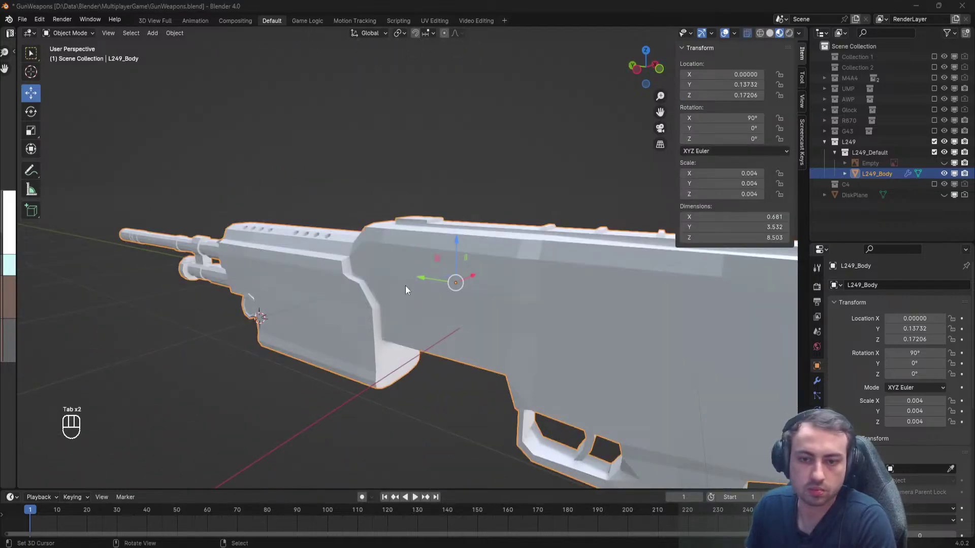
Switch to the browser and examine the full M249 reference picture from muzzle to stock.
{"action": "key", "text": "alt+Tab"}
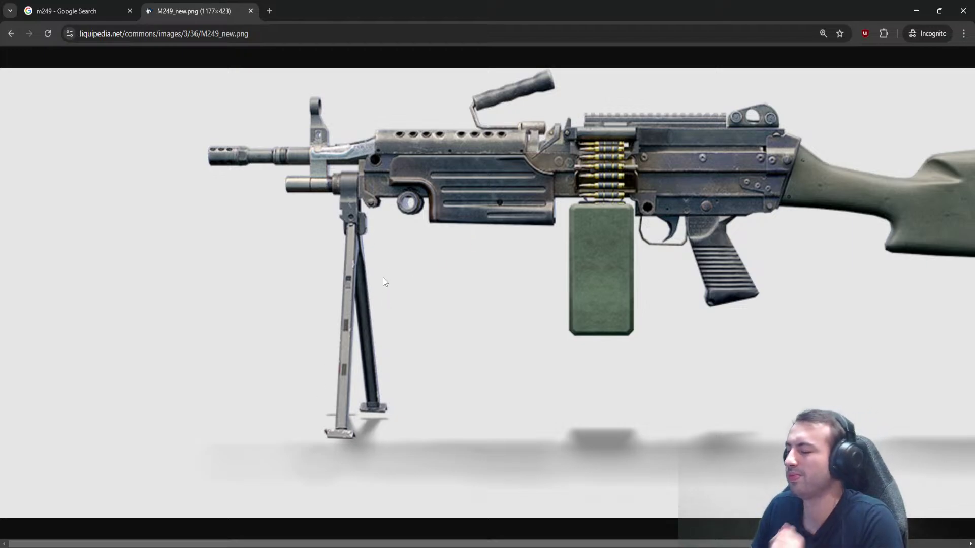
{"action": "scroll", "coordinate": [361, 204], "scroll_direction": "right", "scroll_amount": 3}
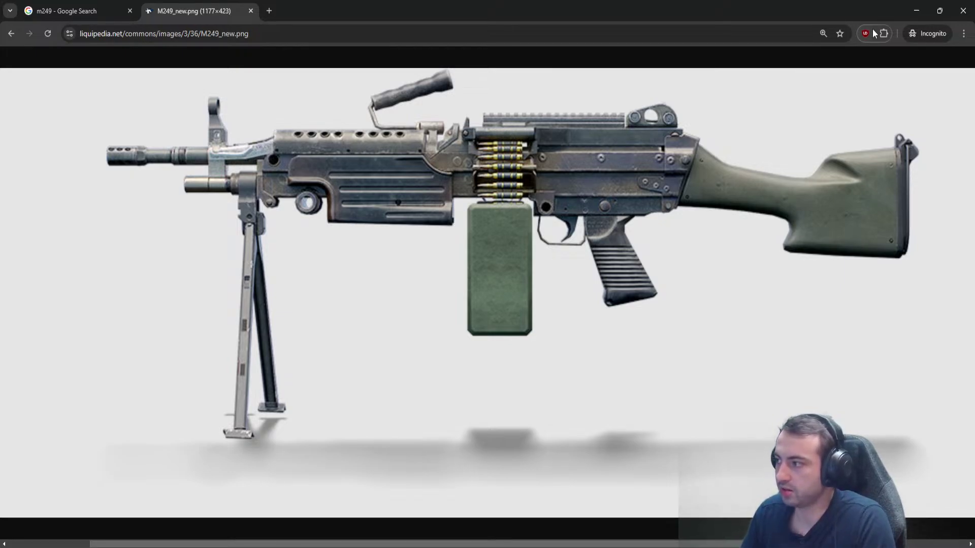
{"action": "left_click", "coordinate": [911, 16]}
Return to Blender, save the file and reopen the L249 body's mesh for editing.
{"action": "scroll", "coordinate": [413, 164], "scroll_direction": "down", "scroll_amount": 2}
{"action": "middle_click_drag", "start_coordinate": [290, 246], "coordinate": [400, 181]}
{"action": "scroll", "coordinate": [422, 158], "scroll_direction": "up", "scroll_amount": 1}
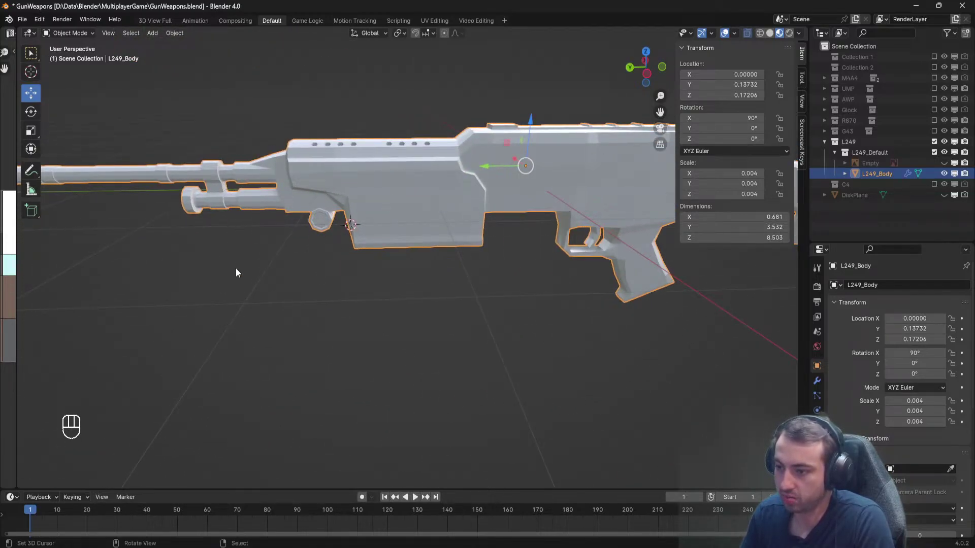
{"action": "middle_click_drag", "start_coordinate": [254, 237], "coordinate": [334, 226]}
{"action": "middle_click_drag", "start_coordinate": [294, 229], "coordinate": [312, 249]}
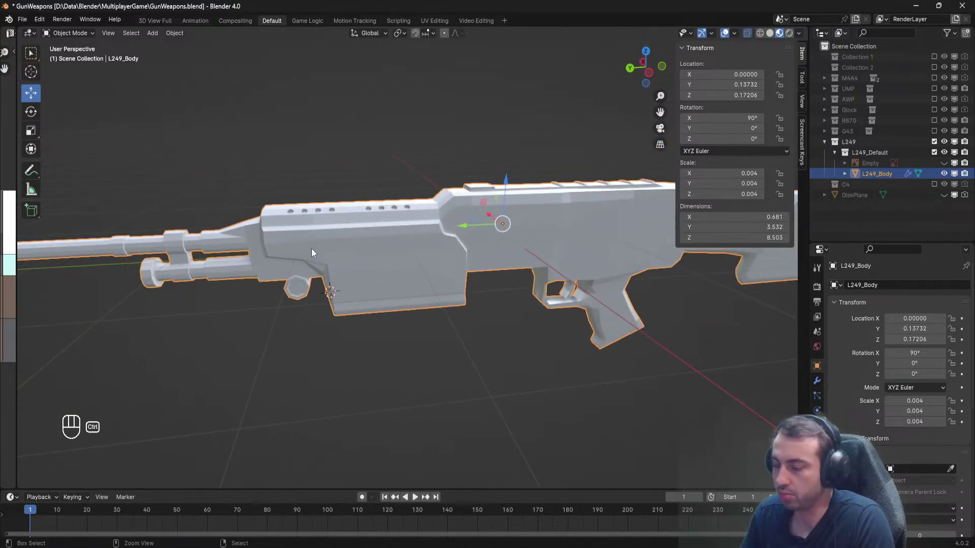
{"action": "key", "text": "ctrl+s"}
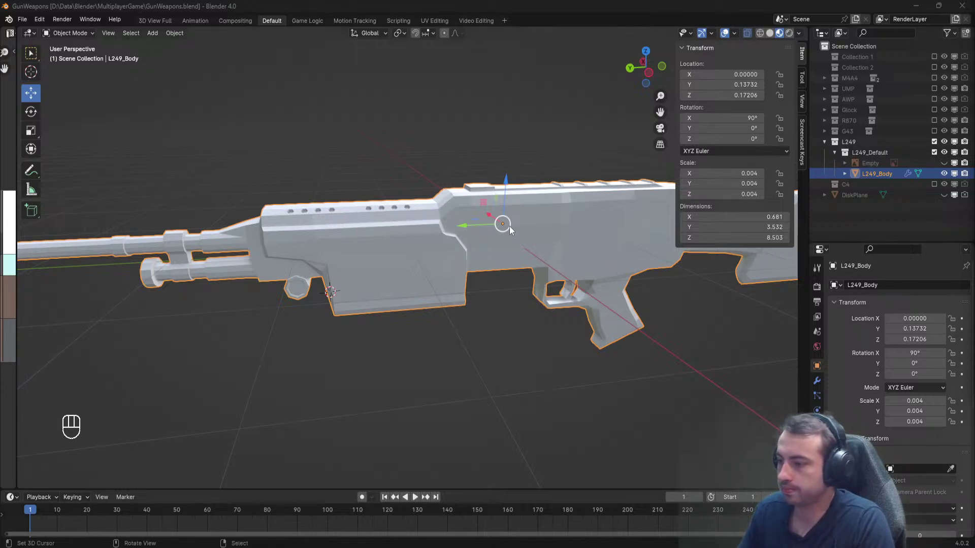
{"action": "scroll", "coordinate": [510, 227], "scroll_direction": "up", "scroll_amount": 6}
{"action": "key", "text": "Tab"}
{"action": "key", "text": "ctrl+s"}
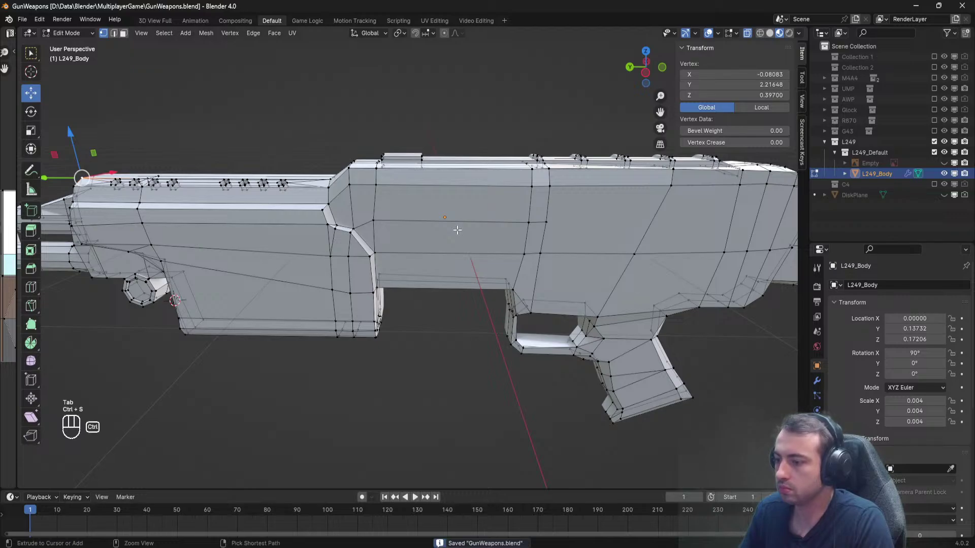
{"action": "key", "text": "alt+Tab"}
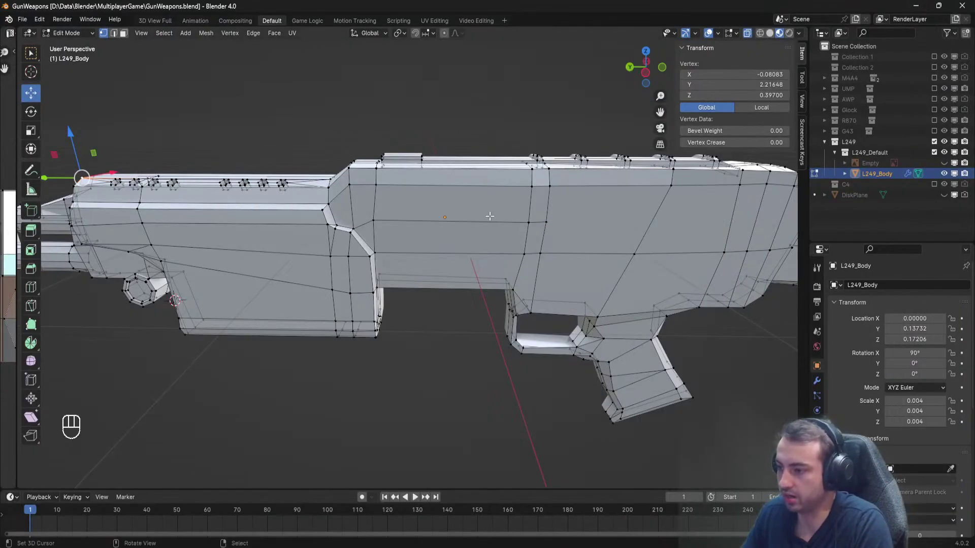
Examine the receiver's side and upper surfaces for how the handguard meets the receiver.
{"action": "middle_click_drag", "start_coordinate": [489, 217], "coordinate": [387, 234]}
{"action": "middle_click_drag", "start_coordinate": [361, 202], "coordinate": [357, 226], "text": "shift"}
{"action": "scroll", "coordinate": [232, 211], "scroll_direction": "up", "scroll_amount": 2}
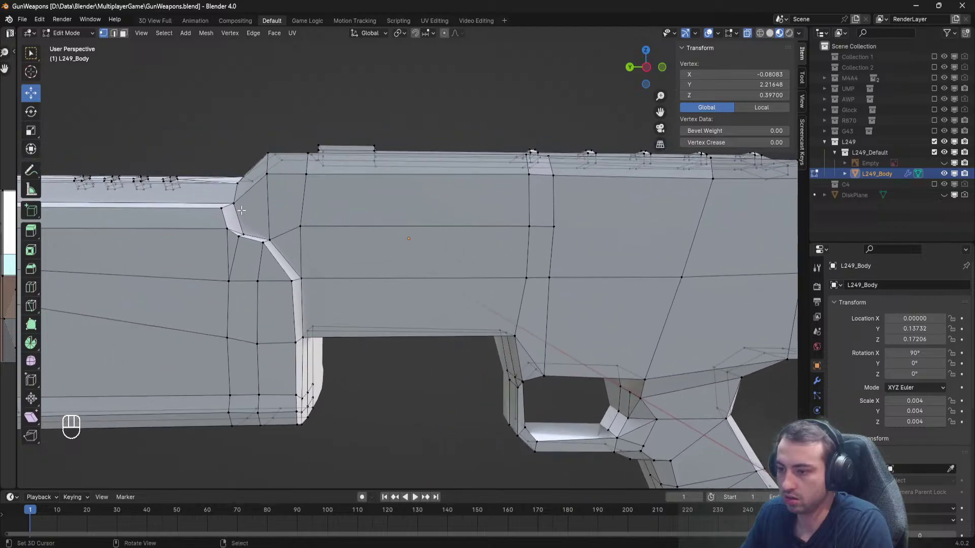
{"action": "scroll", "coordinate": [249, 205], "scroll_direction": "down", "scroll_amount": 2}
{"action": "scroll", "coordinate": [249, 205], "scroll_direction": "down", "scroll_amount": 2}
{"action": "middle_click_drag", "start_coordinate": [249, 205], "coordinate": [307, 258]}
{"action": "key", "text": "Tab"}
{"action": "key", "text": "Tab"}
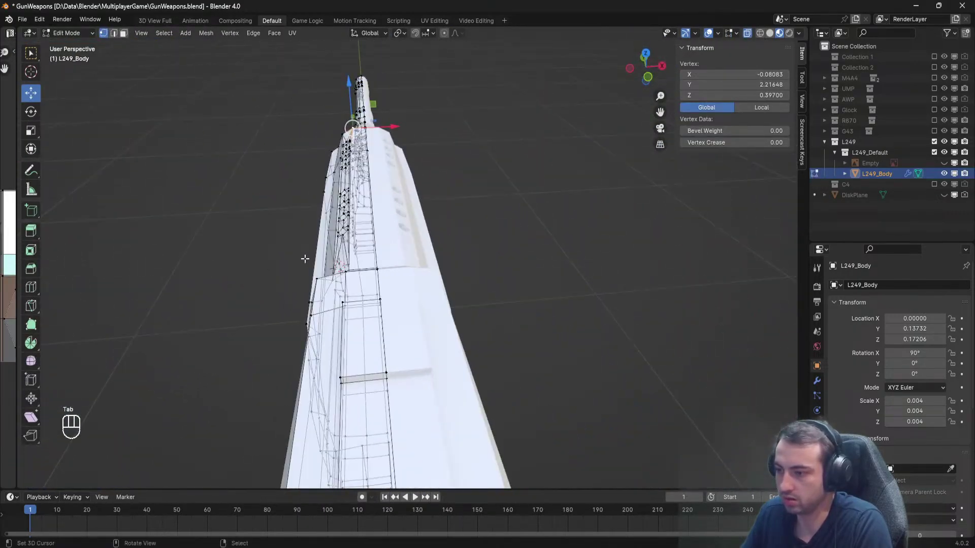
Select the linked floating strip beside the body in top view and move it outward along X.
{"action": "key", "text": "KP_1"}
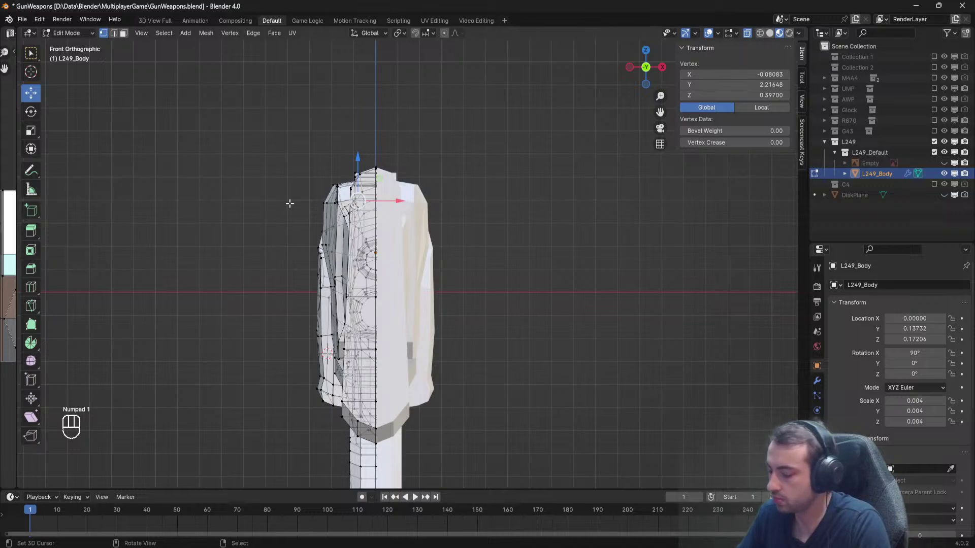
{"action": "key", "text": "KP_7"}
{"action": "scroll", "coordinate": [313, 193], "scroll_direction": "up", "scroll_amount": 1}
{"action": "key", "text": "a"}
{"action": "scroll", "coordinate": [291, 205], "scroll_direction": "down", "scroll_amount": 2}
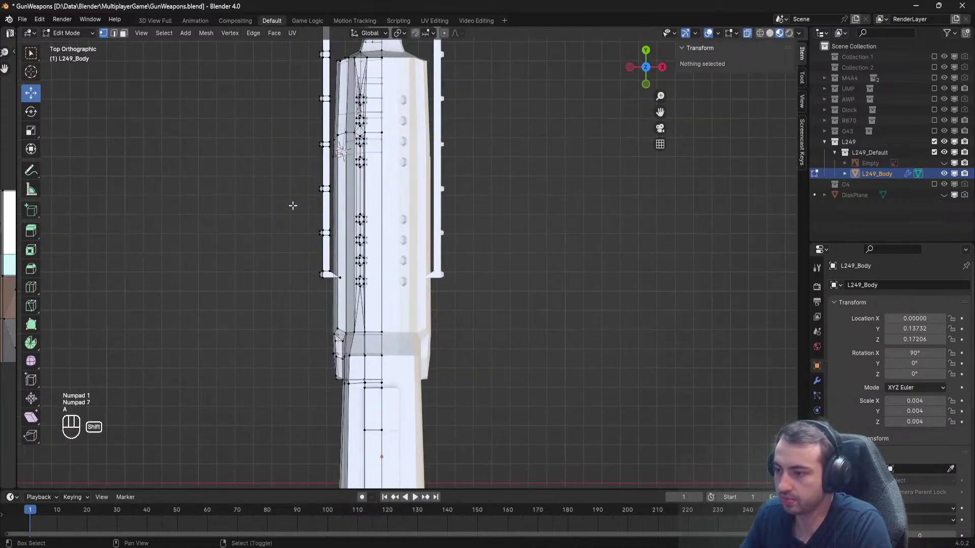
{"action": "middle_click_drag", "start_coordinate": [292, 205], "coordinate": [315, 271], "text": "shift"}
{"action": "key", "text": "l"}
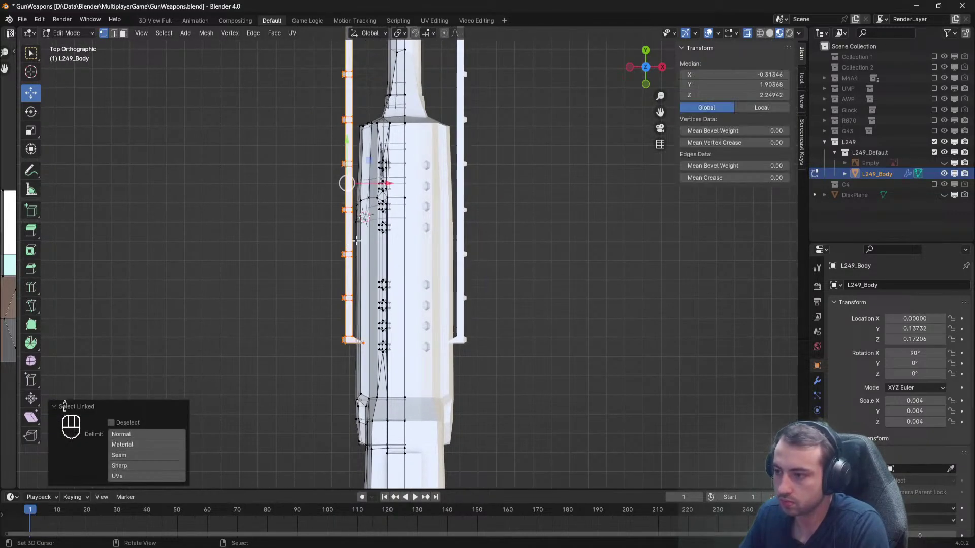
{"action": "left_click_drag", "start_coordinate": [389, 183], "coordinate": [305, 191]}
Select the outer side vertices at the receiver's widest point, move them slightly inward in X, and save the file.
{"action": "key", "text": "Tab"}
{"action": "scroll", "coordinate": [363, 248], "scroll_direction": "down", "scroll_amount": 2}
{"action": "middle_click_drag", "start_coordinate": [364, 248], "coordinate": [393, 68], "text": "shift"}
{"action": "middle_click_drag", "start_coordinate": [415, 309], "coordinate": [405, 273], "text": "shift"}
{"action": "key", "text": "Tab"}
{"action": "scroll", "coordinate": [405, 270], "scroll_direction": "up", "scroll_amount": 2}
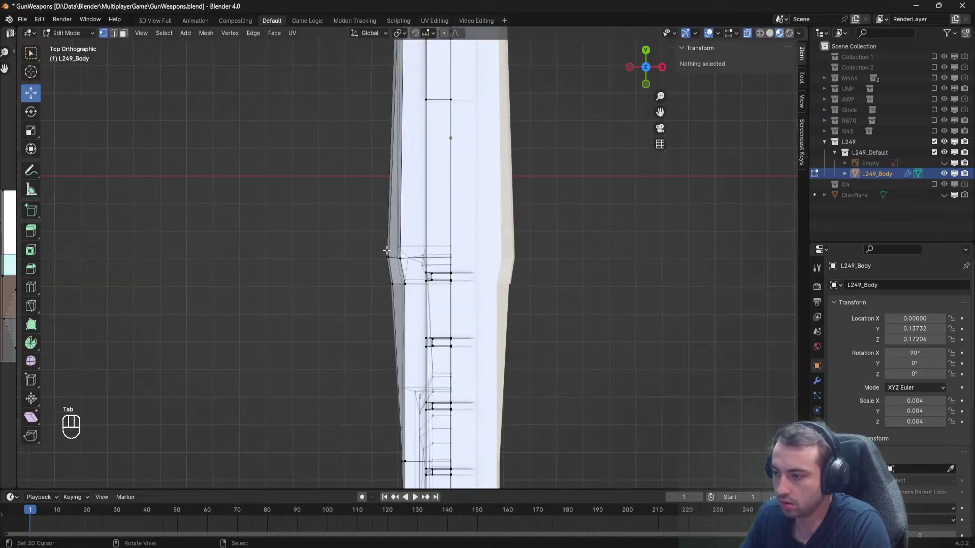
{"action": "key", "text": "b"}
{"action": "left_click_drag", "start_coordinate": [363, 232], "coordinate": [434, 258]}
{"action": "key", "text": "a"}
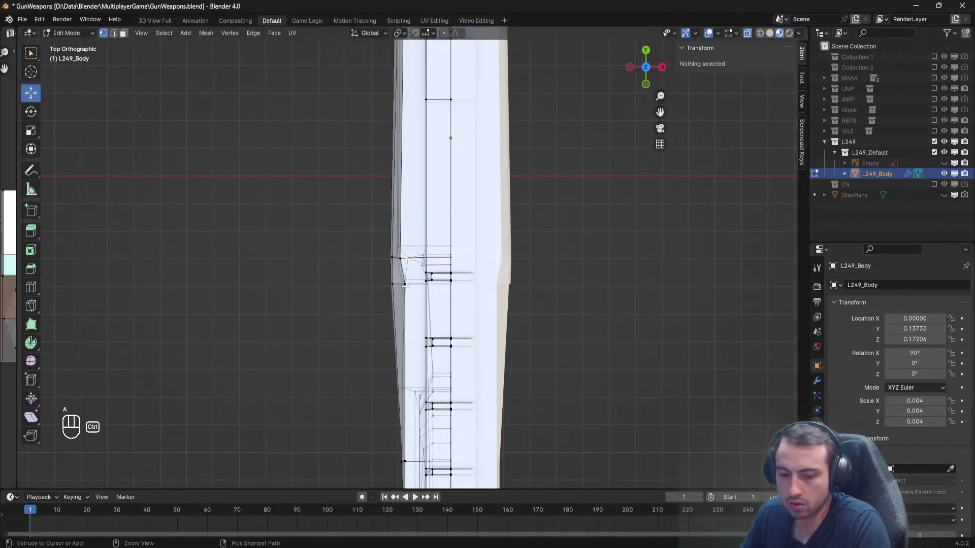
{"action": "key", "text": "ctrl+s"}
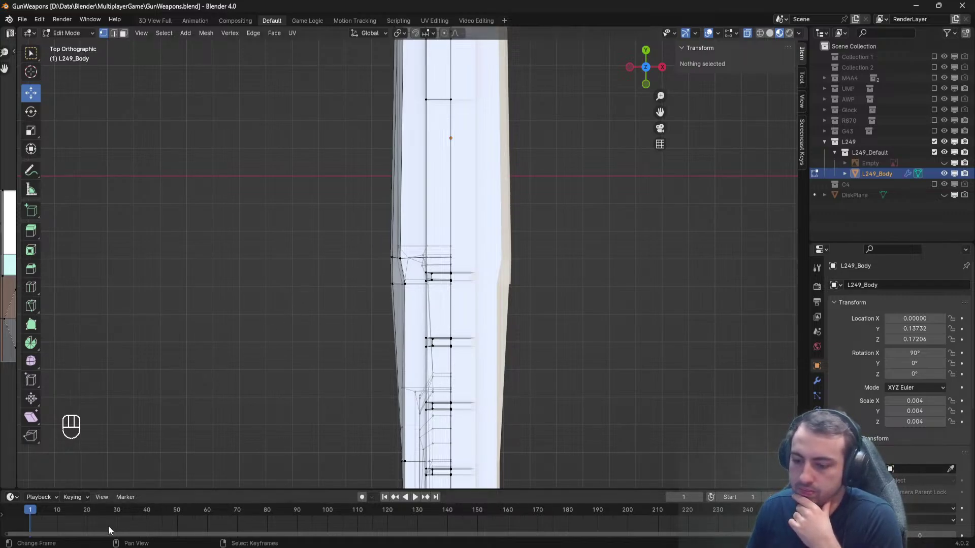
Switch to Steam, open the store's front page and look through the featured and recommended games.
{"action": "key", "text": "alt+Tab"}
{"action": "left_click", "coordinate": [194, 91]}
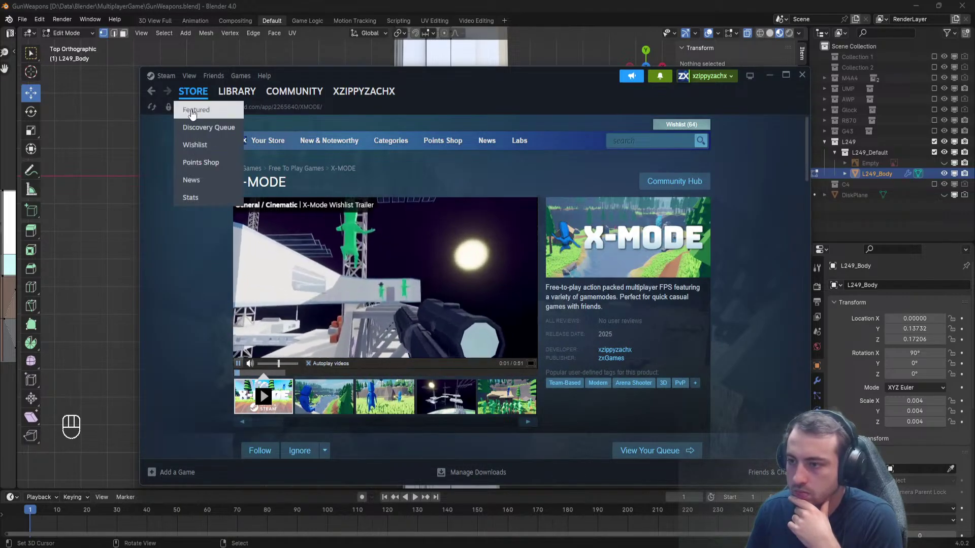
{"action": "scroll", "coordinate": [427, 279], "scroll_direction": "down", "scroll_amount": 10}
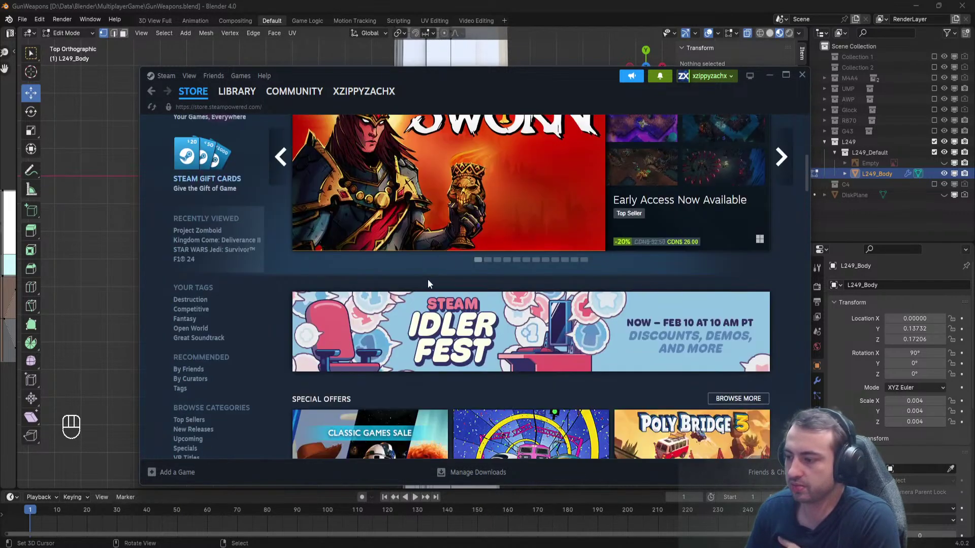
{"action": "scroll", "coordinate": [416, 294], "scroll_direction": "down", "scroll_amount": 12}
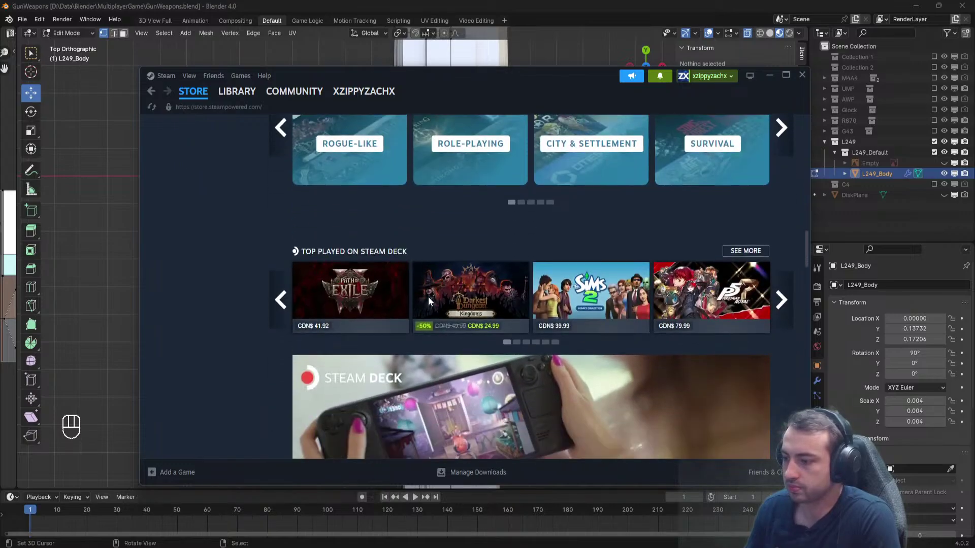
{"action": "scroll", "coordinate": [428, 299], "scroll_direction": "up", "scroll_amount": 8}
{"action": "scroll", "coordinate": [547, 298], "scroll_direction": "down", "scroll_amount": 4}
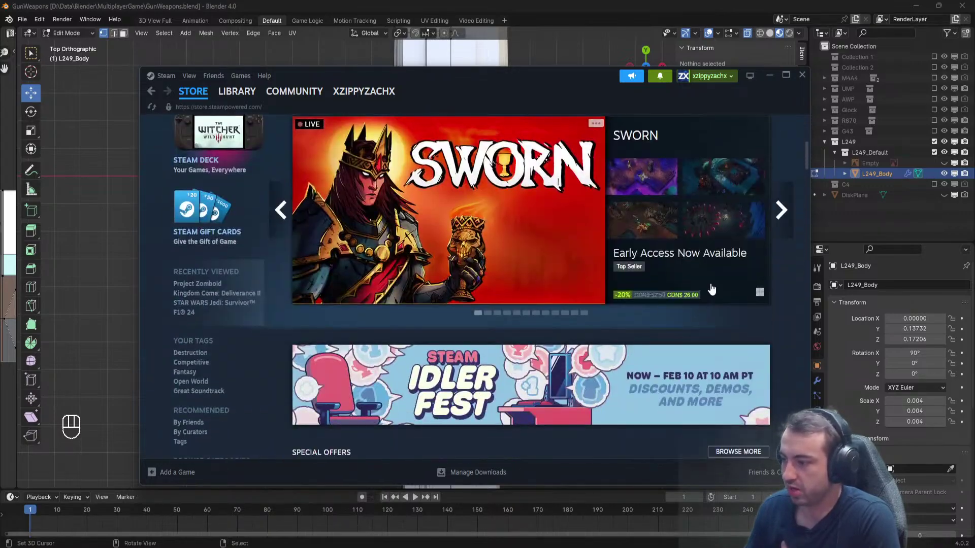
{"action": "scroll", "coordinate": [712, 289], "scroll_direction": "up", "scroll_amount": 1}
{"action": "left_click", "coordinate": [791, 279]}
{"action": "left_click", "coordinate": [790, 276]}
{"action": "left_click", "coordinate": [790, 274]}
{"action": "left_click", "coordinate": [790, 272]}
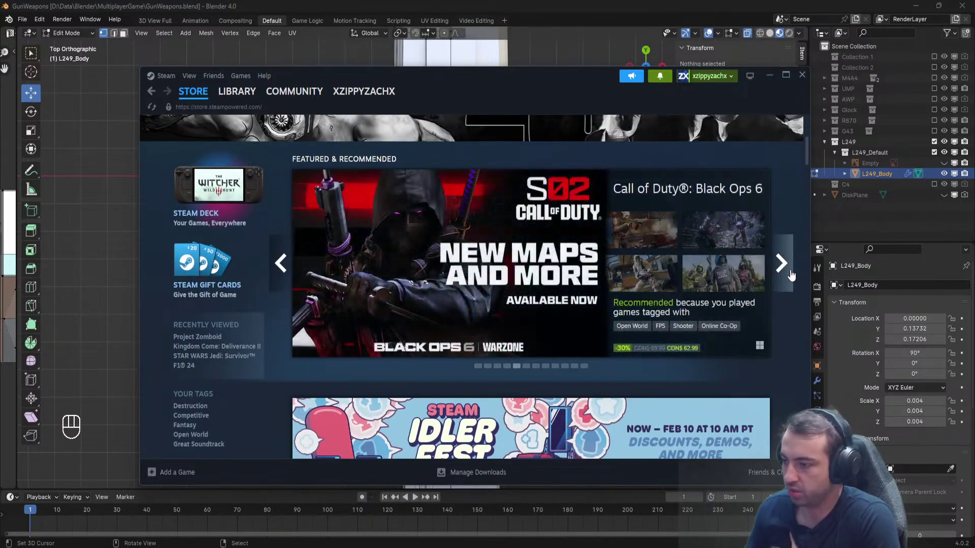
{"action": "left_click", "coordinate": [790, 272]}
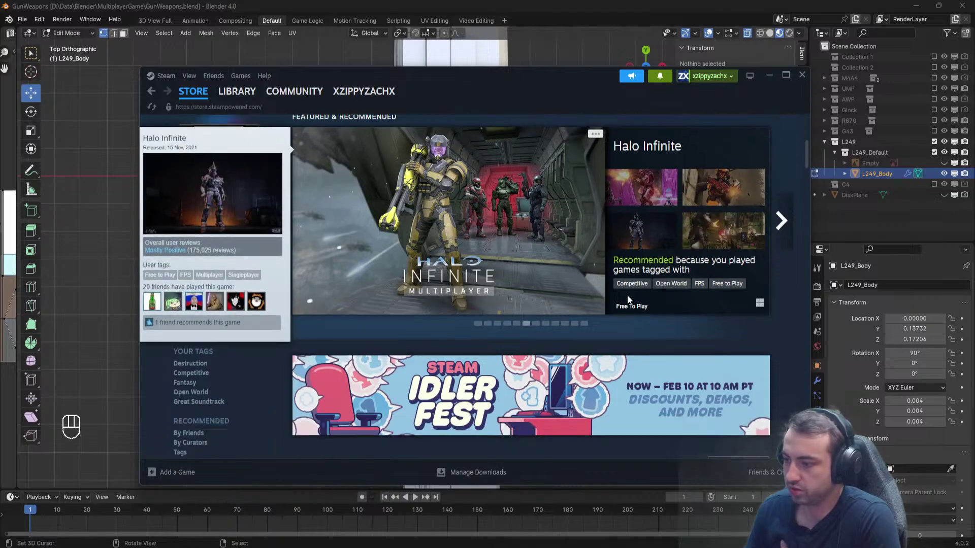
Look over the store page's remaining sections and the game library, and return to Blender.
{"action": "scroll", "coordinate": [793, 305], "scroll_direction": "down", "scroll_amount": 15}
{"action": "scroll", "coordinate": [791, 303], "scroll_direction": "down", "scroll_amount": 5}
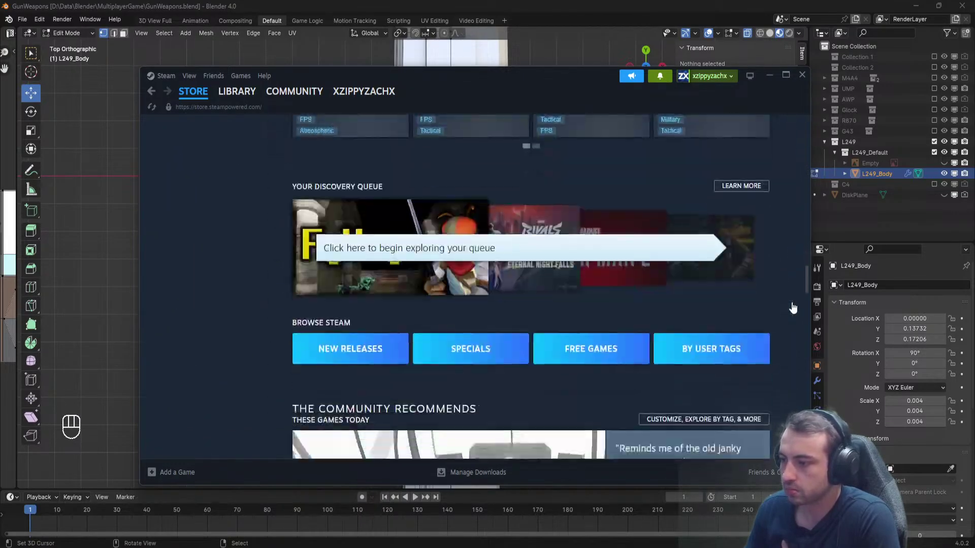
{"action": "scroll", "coordinate": [790, 300], "scroll_direction": "up", "scroll_amount": 10}
{"action": "scroll", "coordinate": [789, 284], "scroll_direction": "up", "scroll_amount": 5}
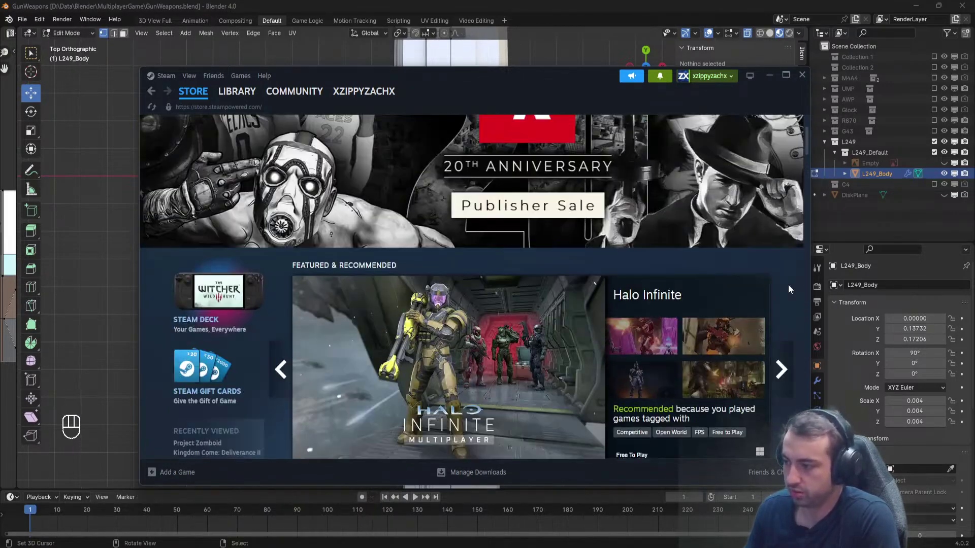
{"action": "scroll", "coordinate": [788, 284], "scroll_direction": "down", "scroll_amount": 2}
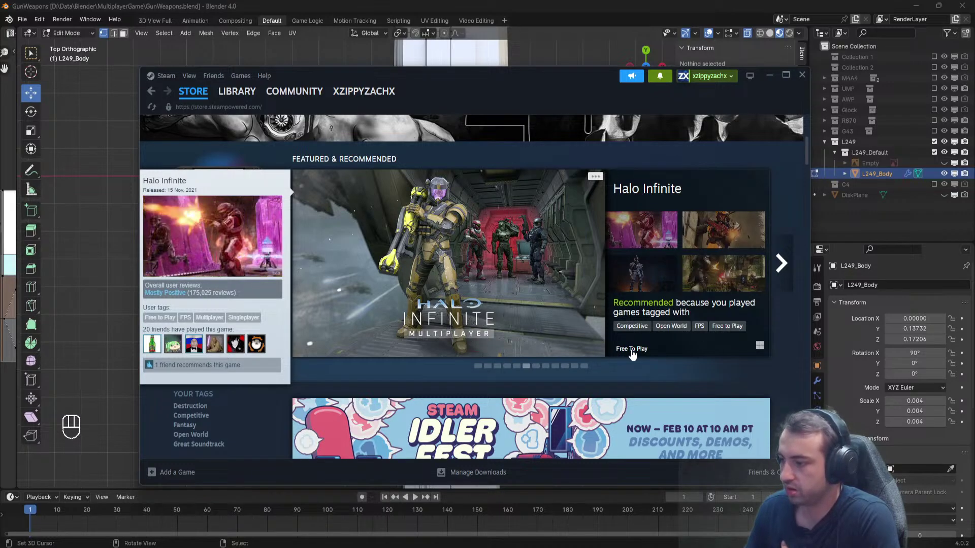
{"action": "left_click", "coordinate": [244, 97]}
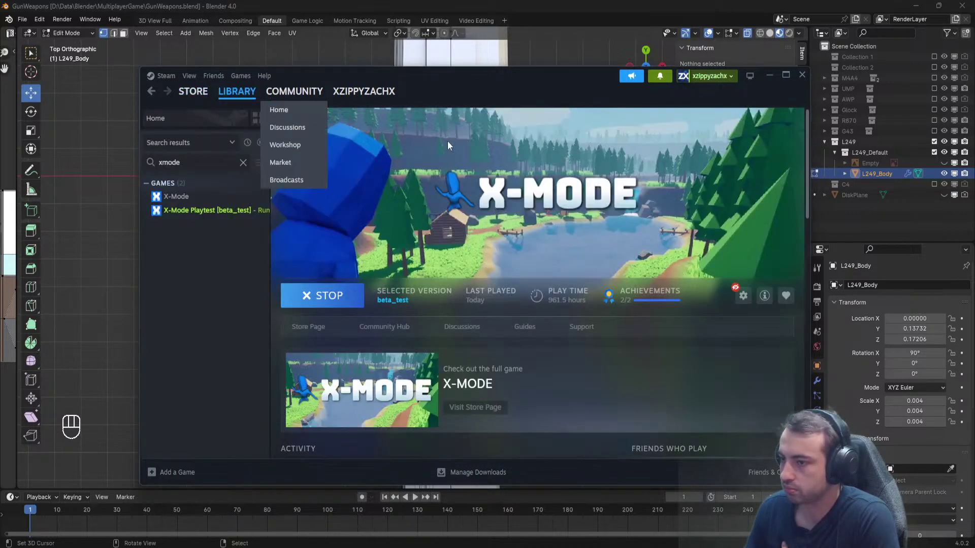
{"action": "left_click", "coordinate": [769, 75]}
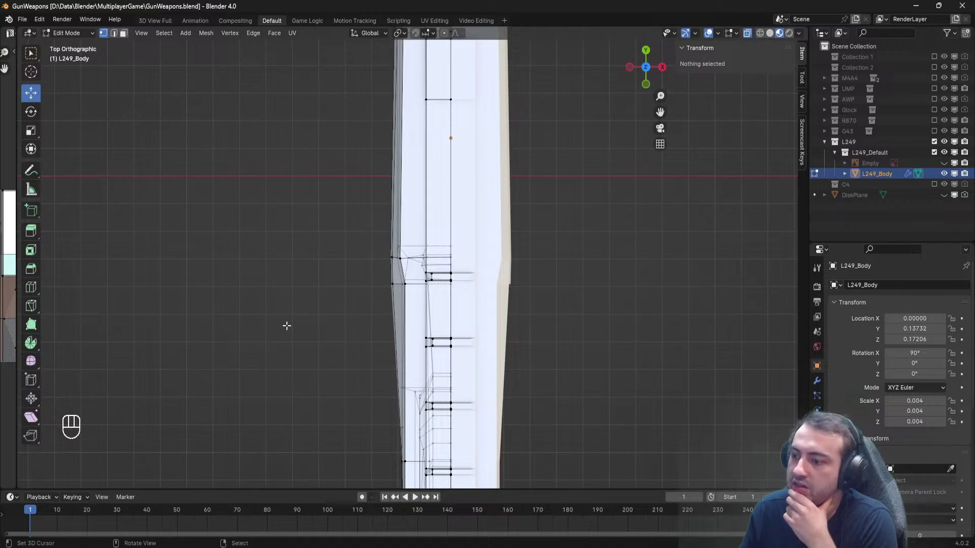
Compare the L249 model with the browser's M249 reference photo around the ammo feed and receiver, and save the Blender file.
{"action": "left_click", "coordinate": [173, 508]}
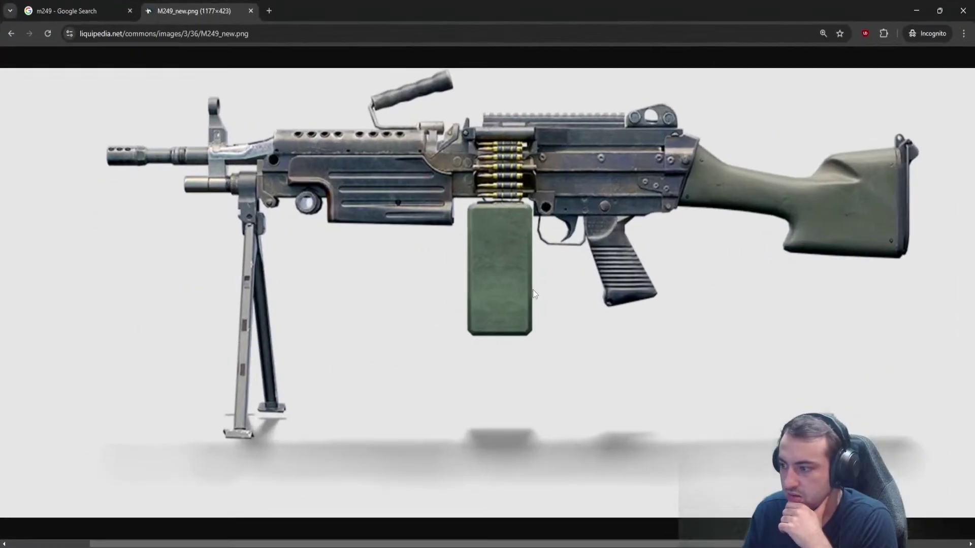
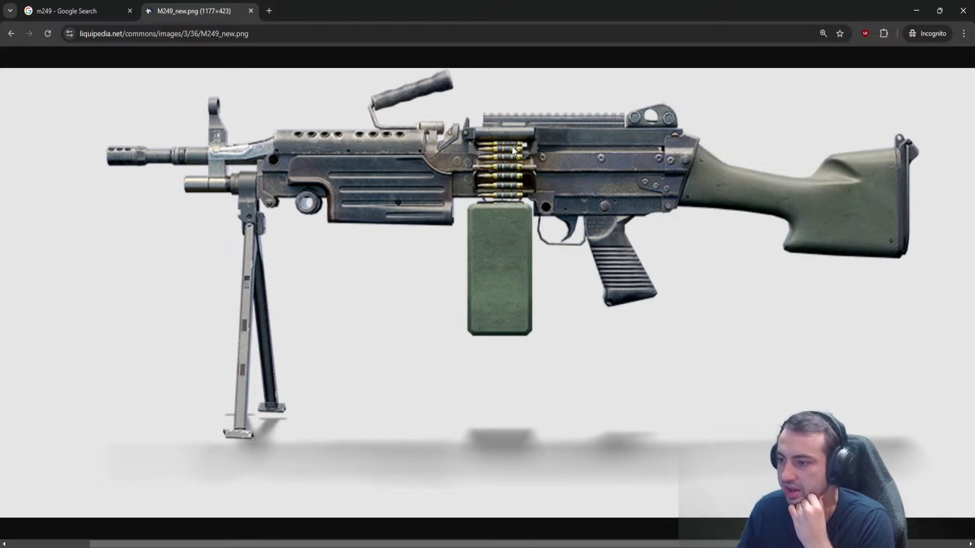
{"action": "left_click", "coordinate": [916, 10]}
{"action": "middle_click_drag", "start_coordinate": [283, 235], "coordinate": [421, 188]}
{"action": "key", "text": "ctrl+s"}
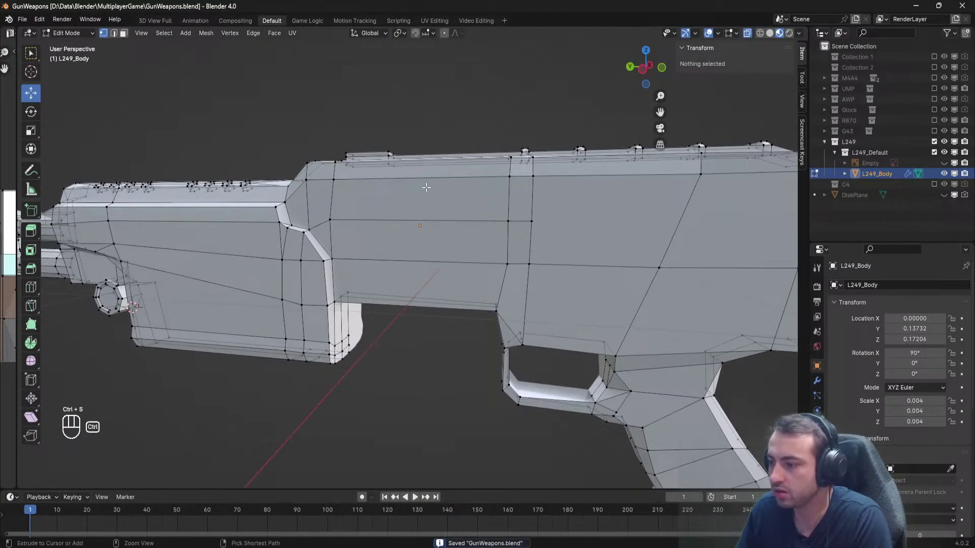
{"action": "key", "text": "ctrl+s"}
{"action": "key", "text": "alt+Tab"}
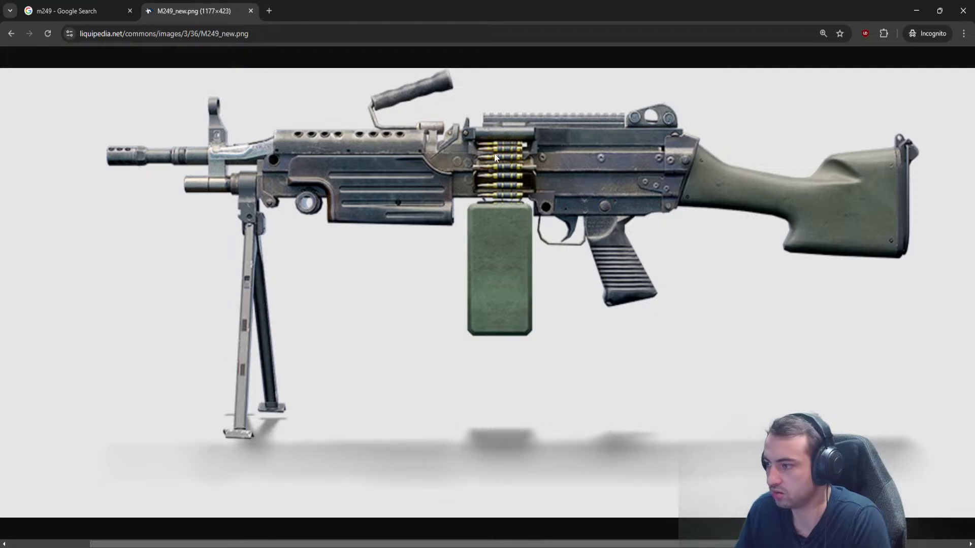
{"action": "key", "text": "alt+Tab"}
{"action": "key", "text": "alt+Tab"}
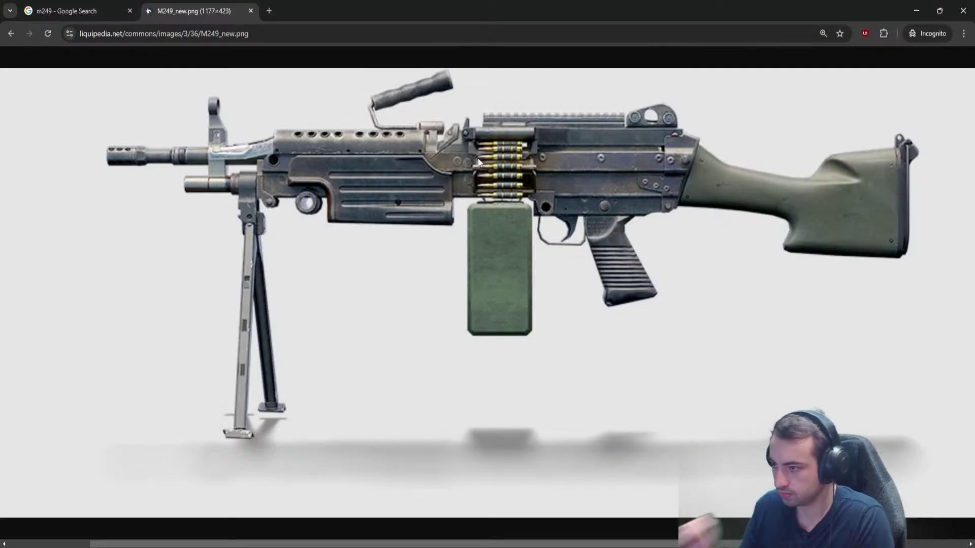
{"action": "key", "text": "alt+Tab"}
Select the vertices of the horizontal edge line midway up the front receiver's side and raise them about 0.08 in Z.
{"action": "middle_click_drag", "start_coordinate": [457, 166], "coordinate": [327, 221]}
{"action": "scroll", "coordinate": [327, 219], "scroll_direction": "up", "scroll_amount": 2}
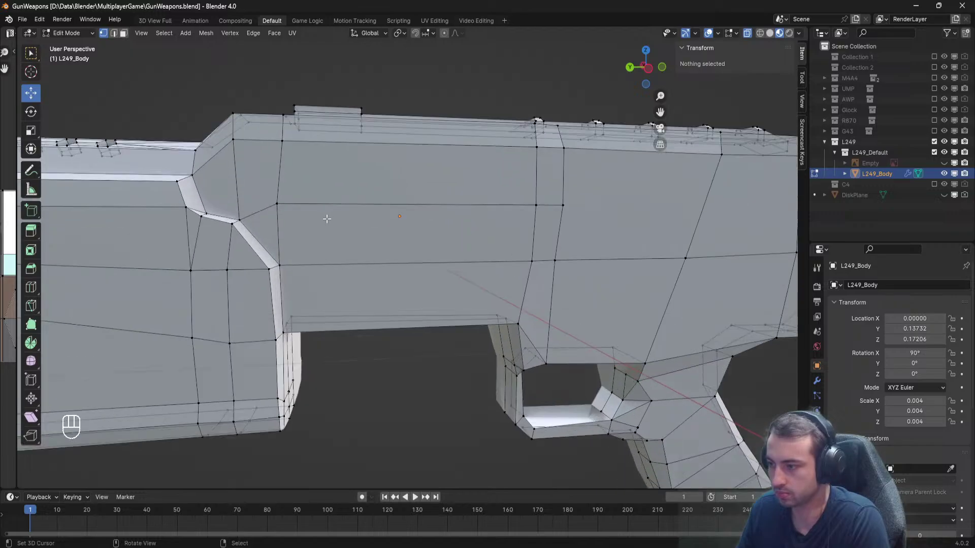
{"action": "middle_click_drag", "start_coordinate": [423, 204], "coordinate": [86, 229], "text": "shift"}
{"action": "mouse_move", "coordinate": [369, 232]}
{"action": "middle_mouse_down"}
{"action": "mouse_move", "coordinate": [237, 230]}
{"action": "mouse_move", "coordinate": [384, 227]}
{"action": "middle_mouse_up"}
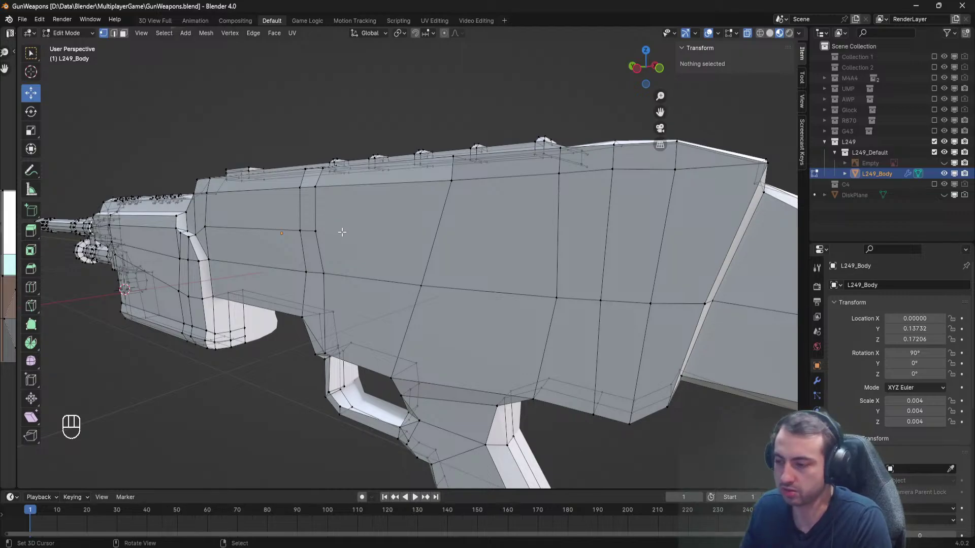
{"action": "middle_click_drag", "start_coordinate": [296, 279], "coordinate": [579, 314]}
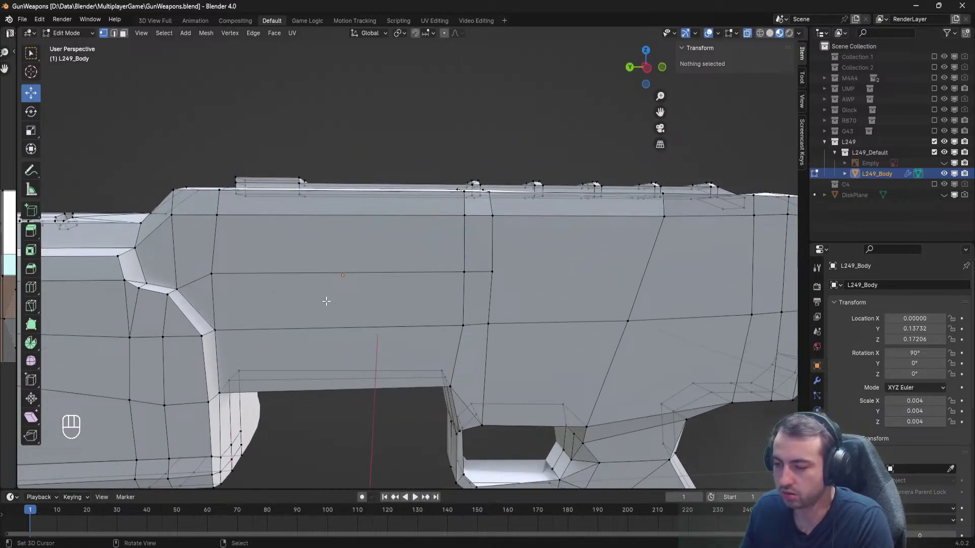
{"action": "key", "text": "a"}
{"action": "key", "text": "a"}
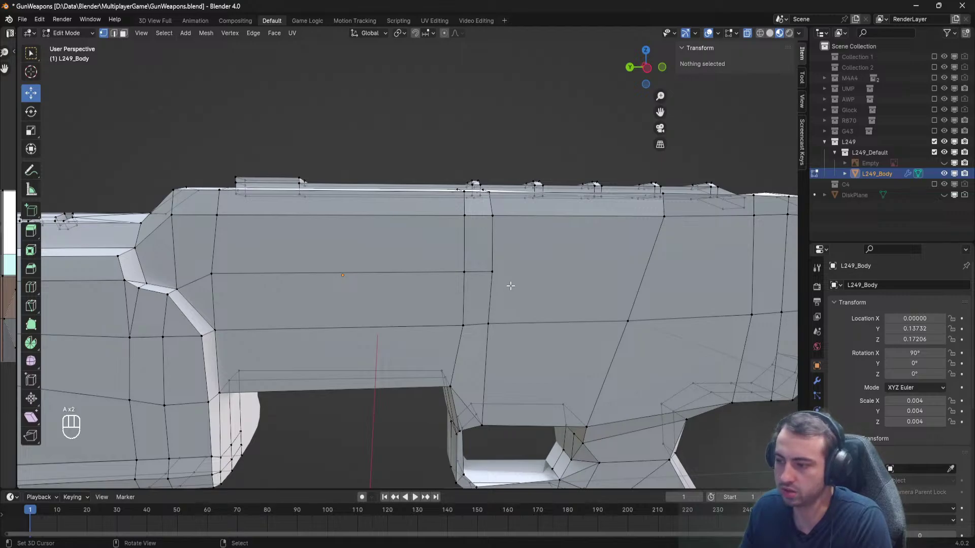
{"action": "key", "text": "b"}
{"action": "left_click_drag", "start_coordinate": [510, 280], "coordinate": [413, 257]}
{"action": "key", "text": "b"}
{"action": "left_click_drag", "start_coordinate": [238, 289], "coordinate": [209, 247]}
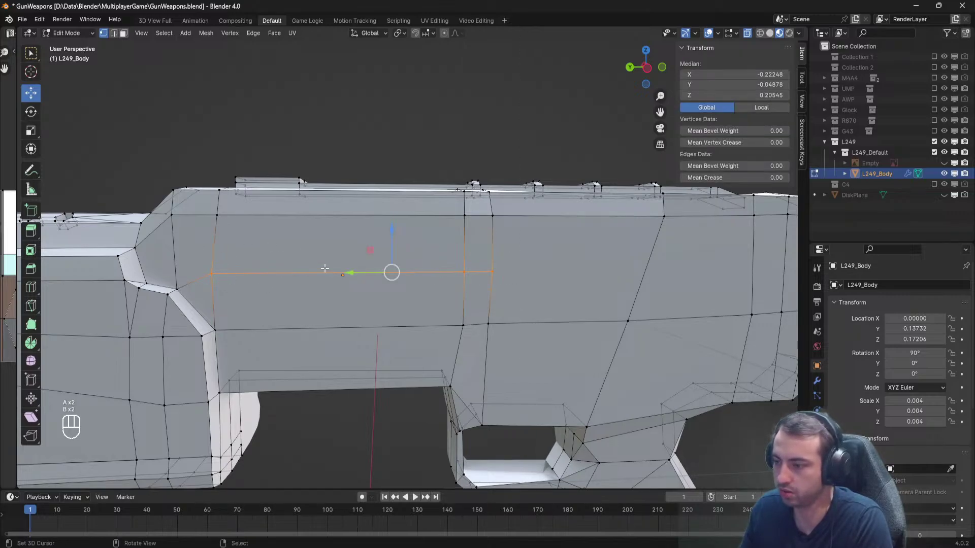
{"action": "mouse_move", "coordinate": [364, 257]}
{"action": "middle_mouse_down"}
{"action": "mouse_move", "coordinate": [271, 255]}
{"action": "mouse_move", "coordinate": [364, 249]}
{"action": "middle_mouse_up"}
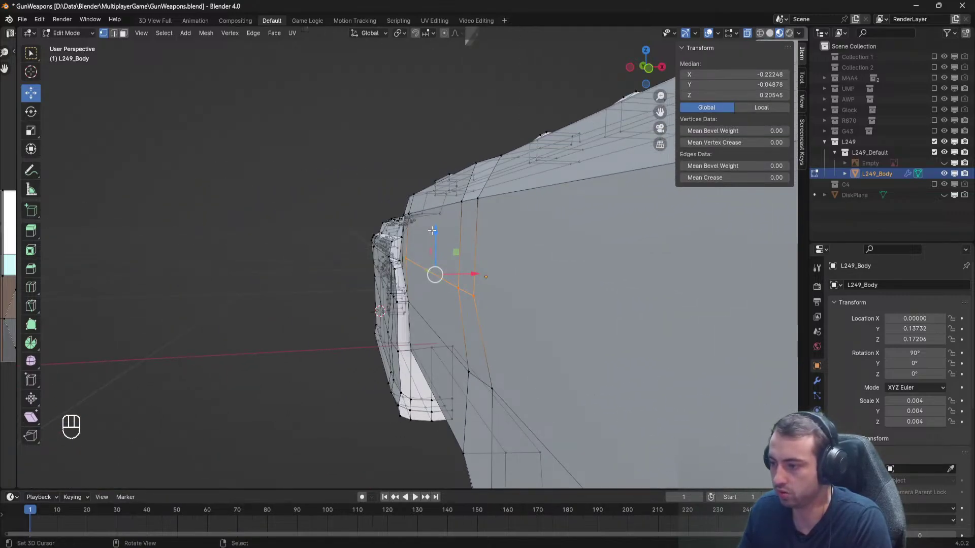
{"action": "key", "text": "g"}
{"action": "key", "text": "z"}
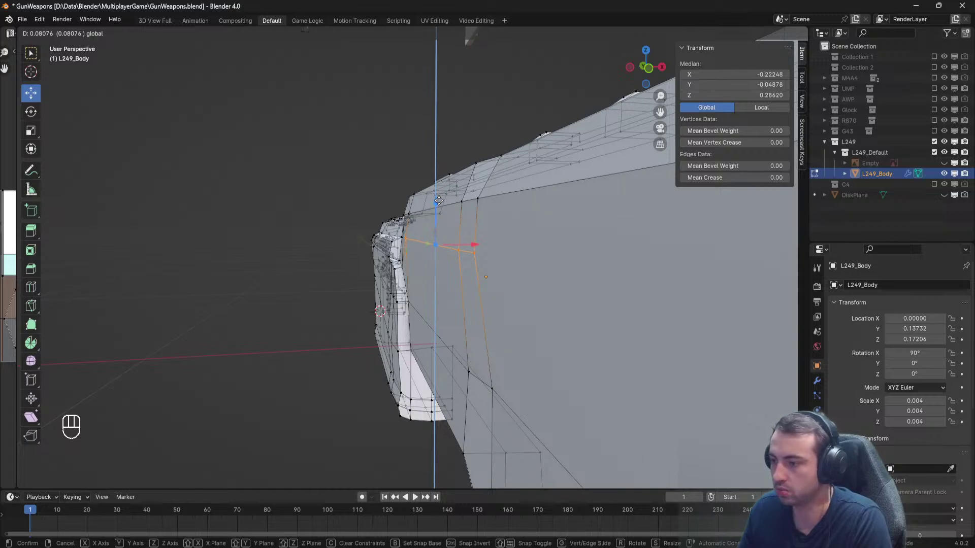
{"action": "left_click", "coordinate": [438, 200]}
{"action": "middle_click_drag", "start_coordinate": [438, 200], "coordinate": [366, 230]}
{"action": "key", "text": "a"}
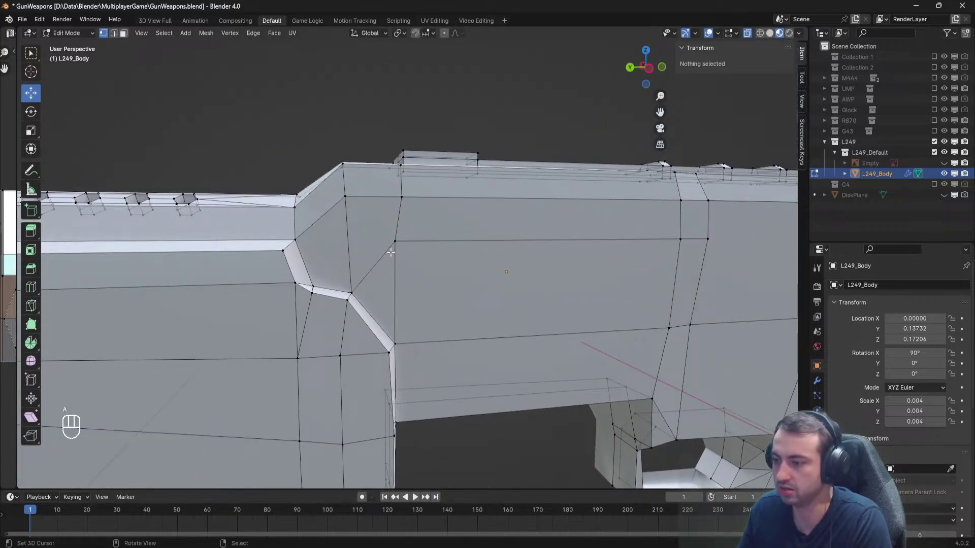
Knife-cut a new edge from the handguard's upper rear corner to the front end of the receiver's raised edge line.
{"action": "scroll", "coordinate": [325, 228], "scroll_direction": "up", "scroll_amount": 3}
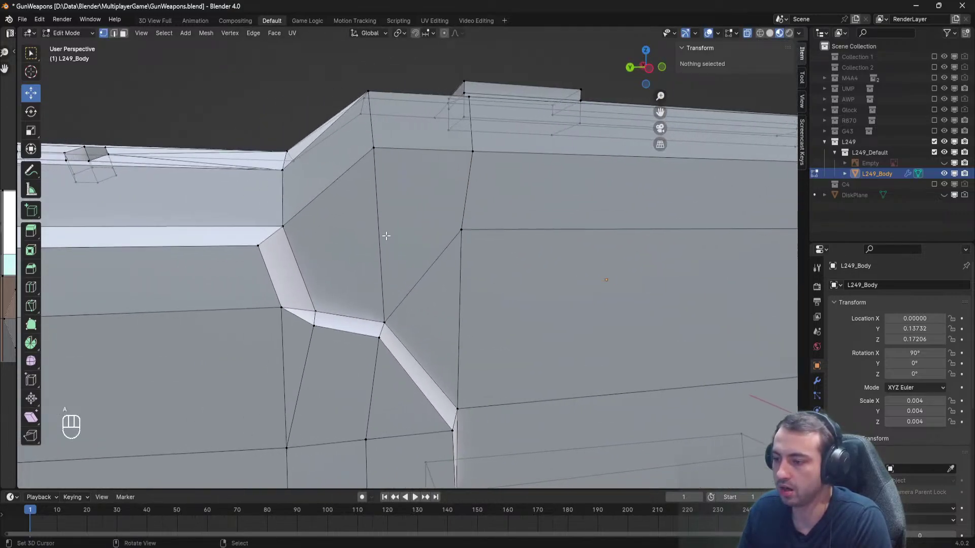
{"action": "key", "text": "k"}
{"action": "left_click", "coordinate": [283, 226]}
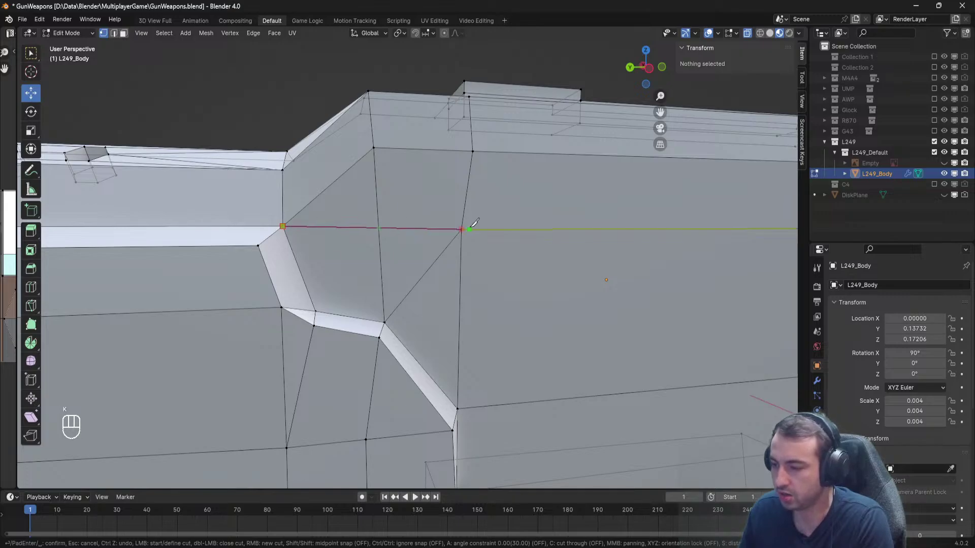
{"action": "left_click", "coordinate": [461, 229]}
{"action": "key", "text": "space"}
{"action": "key", "text": "a"}
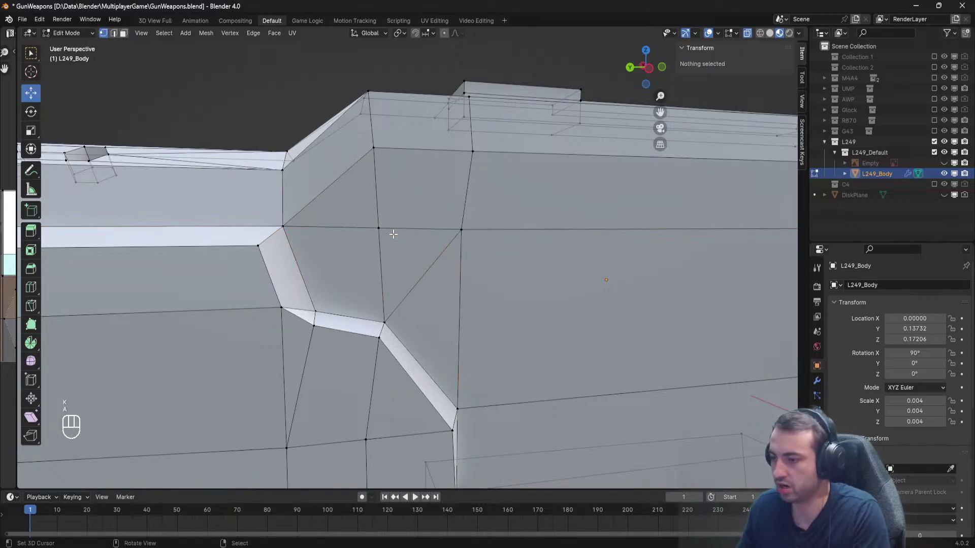
{"action": "left_click", "coordinate": [379, 230]}
{"action": "middle_click_drag", "start_coordinate": [380, 229], "coordinate": [240, 228]}
{"action": "key", "text": "a"}
Extend the raised edge line with a Knife cut backward across the rear receiver's side to the last vertical edge before the stock.
{"action": "key", "text": "k"}
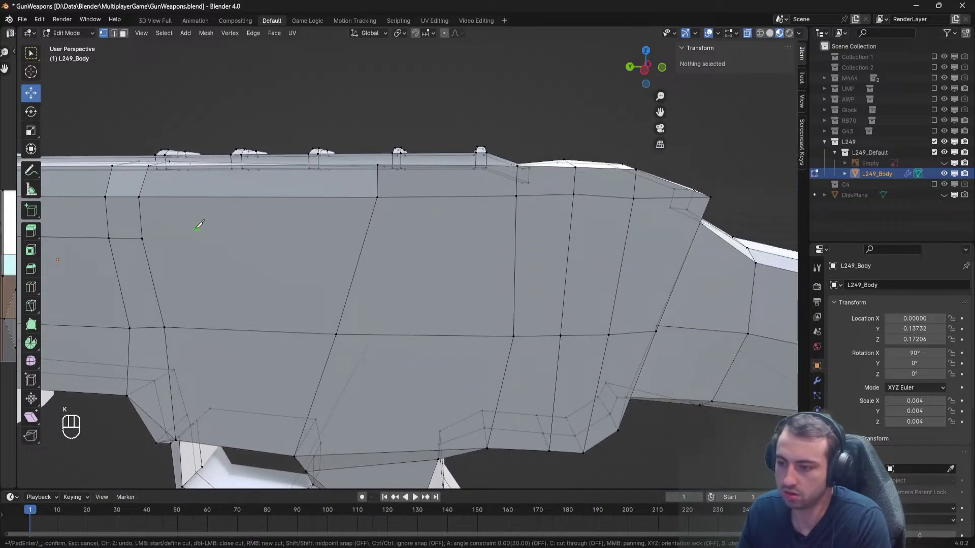
{"action": "left_click", "coordinate": [142, 238]}
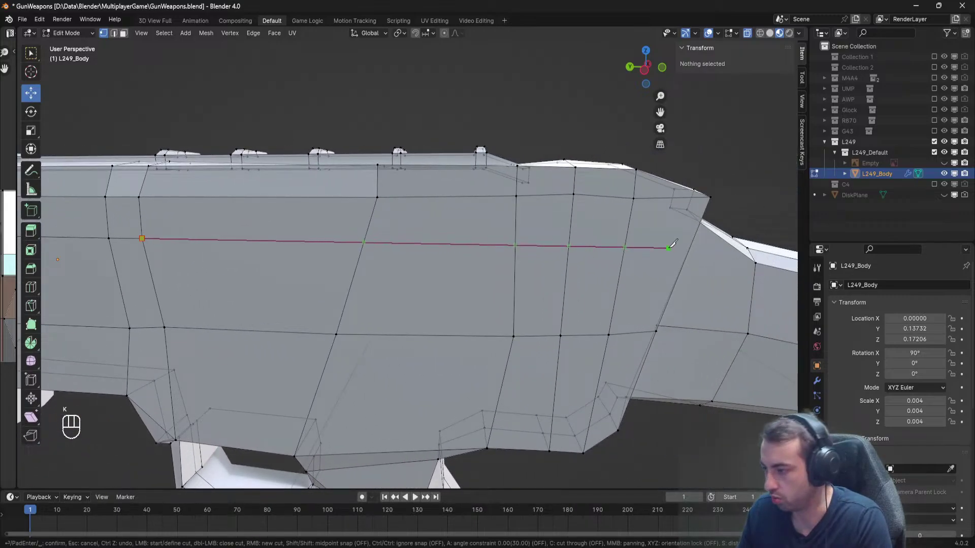
{"action": "left_click", "coordinate": [625, 248]}
{"action": "middle_click_drag", "start_coordinate": [625, 247], "coordinate": [721, 265]}
{"action": "key", "text": "Return"}
Move the new cut's vertex on the slanted edge above the grip outward by -0.01427 in X.
{"action": "right_click", "coordinate": [435, 265]}
{"action": "left_click_drag", "start_coordinate": [410, 253], "coordinate": [418, 251]}
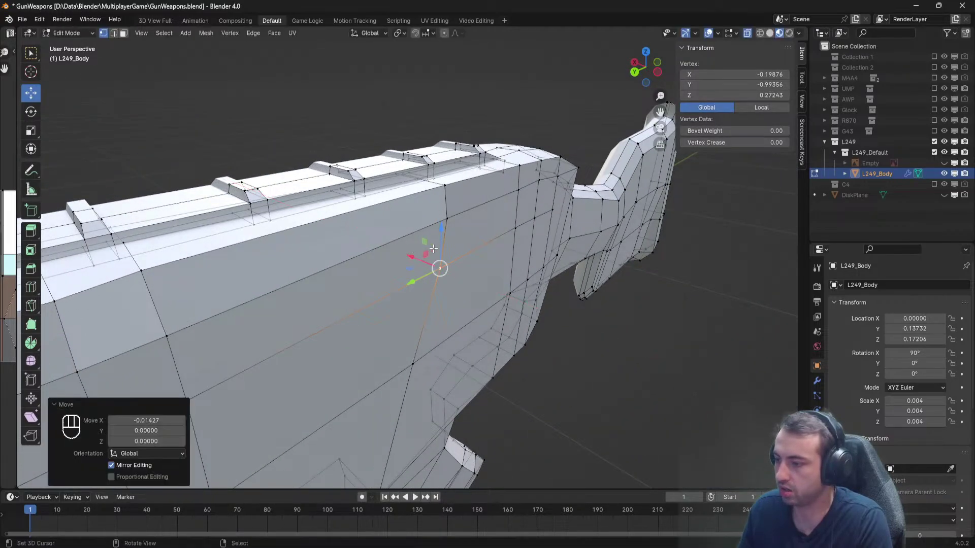
{"action": "middle_click_drag", "start_coordinate": [434, 249], "coordinate": [512, 236]}
{"action": "key", "text": "a"}
Nudge the vertex at the slanted edge's upper end slightly along Y and save the file.
{"action": "right_click", "coordinate": [440, 214]}
{"action": "middle_click_drag", "start_coordinate": [439, 213], "coordinate": [347, 218]}
{"action": "left_click_drag", "start_coordinate": [361, 217], "coordinate": [359, 217]}
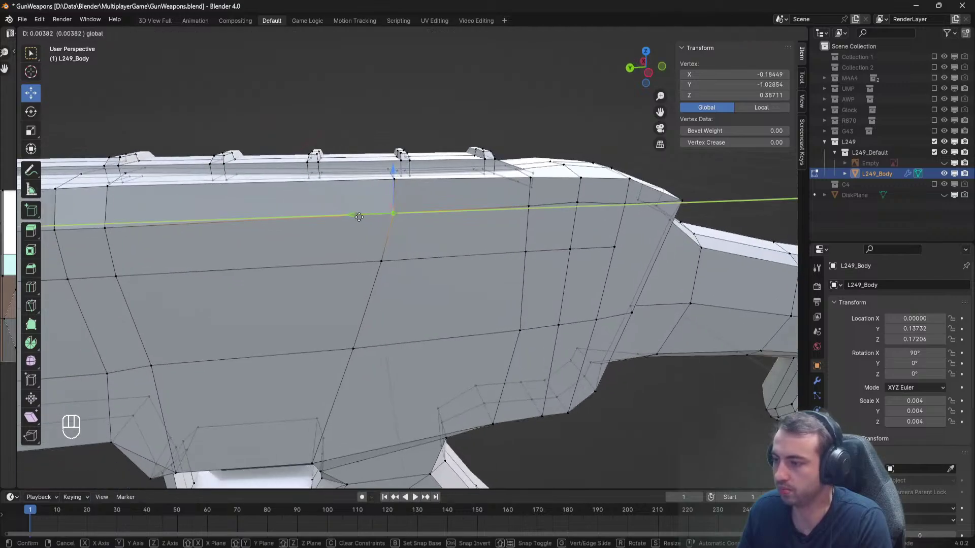
{"action": "left_click", "coordinate": [353, 215]}
{"action": "middle_click_drag", "start_coordinate": [353, 216], "coordinate": [382, 194]}
{"action": "key", "text": "alt+a"}
{"action": "key", "text": "ctrl+s"}
{"action": "left_click", "coordinate": [322, 185]}
{"action": "key", "text": "ctrl+s"}
{"action": "scroll", "coordinate": [338, 206], "scroll_direction": "down", "scroll_amount": 2}
{"action": "key", "text": "a"}
{"action": "right_click", "coordinate": [323, 194]}
{"action": "key", "text": "a"}
{"action": "key", "text": "ctrl+s"}
Check the receiver's shading in Object Mode, and reopen the L249 body's mesh for editing.
{"action": "key", "text": "Tab"}
{"action": "key", "text": "ctrl+s"}
{"action": "scroll", "coordinate": [403, 202], "scroll_direction": "down", "scroll_amount": 3}
{"action": "scroll", "coordinate": [431, 209], "scroll_direction": "up", "scroll_amount": 5}
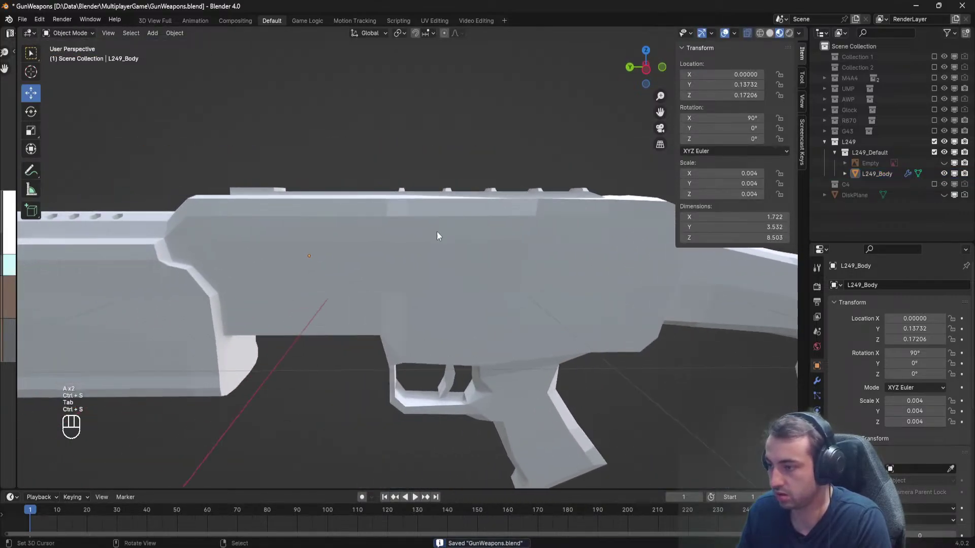
{"action": "left_click", "coordinate": [437, 232]}
{"action": "scroll", "coordinate": [437, 231], "scroll_direction": "up", "scroll_amount": 3}
{"action": "key", "text": "Tab"}
{"action": "key", "text": "ctrl+s"}
{"action": "scroll", "coordinate": [440, 233], "scroll_direction": "down", "scroll_amount": 3}
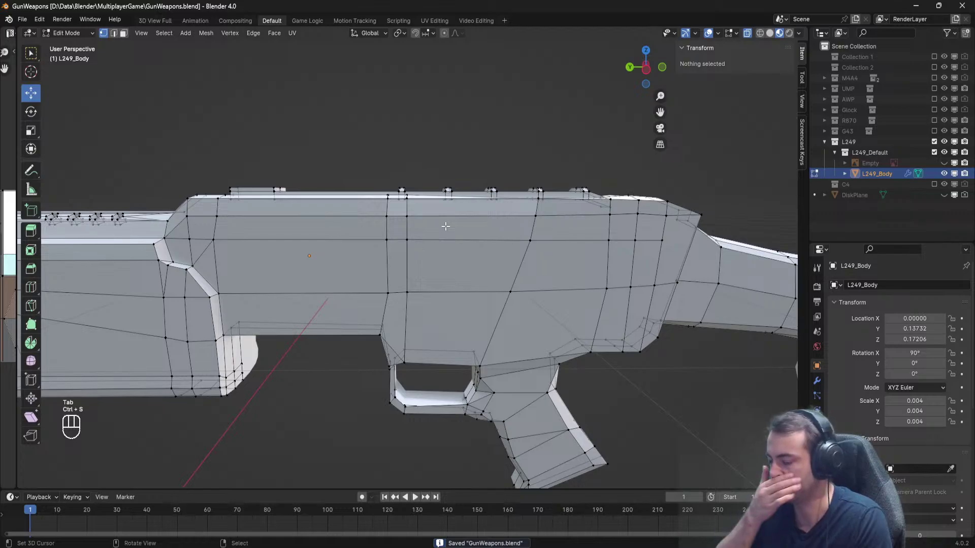
Nudge the new cut vertex behind the handguard's upper rear corner slightly and save the file.
{"action": "middle_click_drag", "start_coordinate": [445, 226], "coordinate": [472, 256]}
{"action": "right_click", "coordinate": [346, 224]}
{"action": "scroll", "coordinate": [347, 223], "scroll_direction": "up", "scroll_amount": 4}
{"action": "left_click_drag", "start_coordinate": [398, 234], "coordinate": [403, 233]}
{"action": "key", "text": "a"}
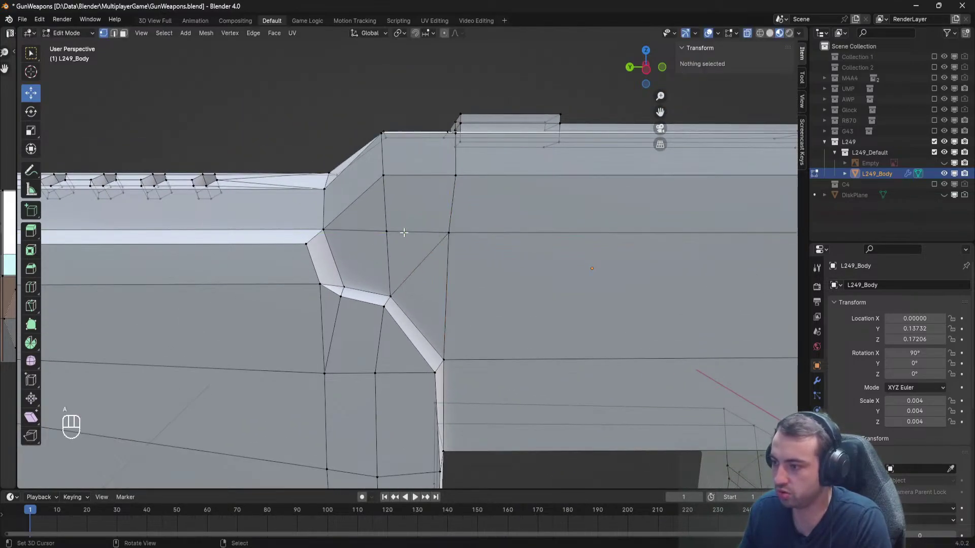
{"action": "key", "text": "ctrl+s"}
{"action": "middle_click_drag", "start_coordinate": [403, 233], "coordinate": [439, 296], "text": "shift"}
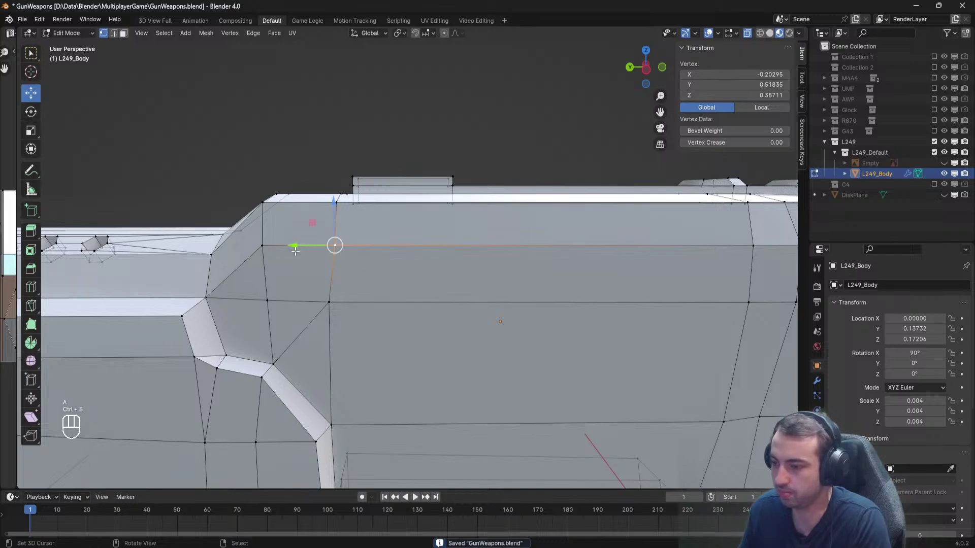
Nudge the vertex behind the handguard's upper rear corner slightly forward along Y and save the file.
{"action": "left_click_drag", "start_coordinate": [295, 249], "coordinate": [292, 249]}
{"action": "key", "text": "a"}
{"action": "key", "text": "ctrl+s"}
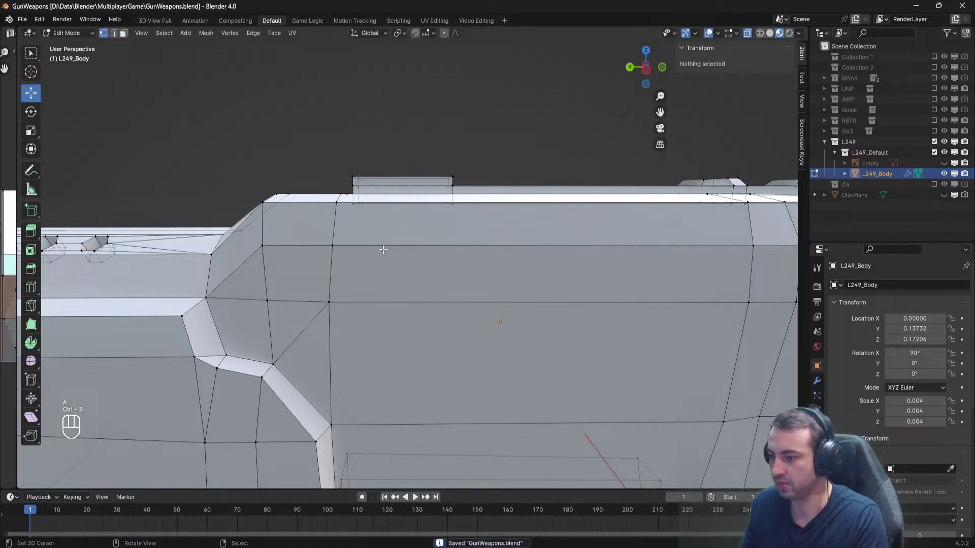
Nudge the lower side edge's vertex on the slanted edge above the grip slightly along Y.
{"action": "middle_click_drag", "start_coordinate": [357, 279], "coordinate": [184, 265], "text": "shift"}
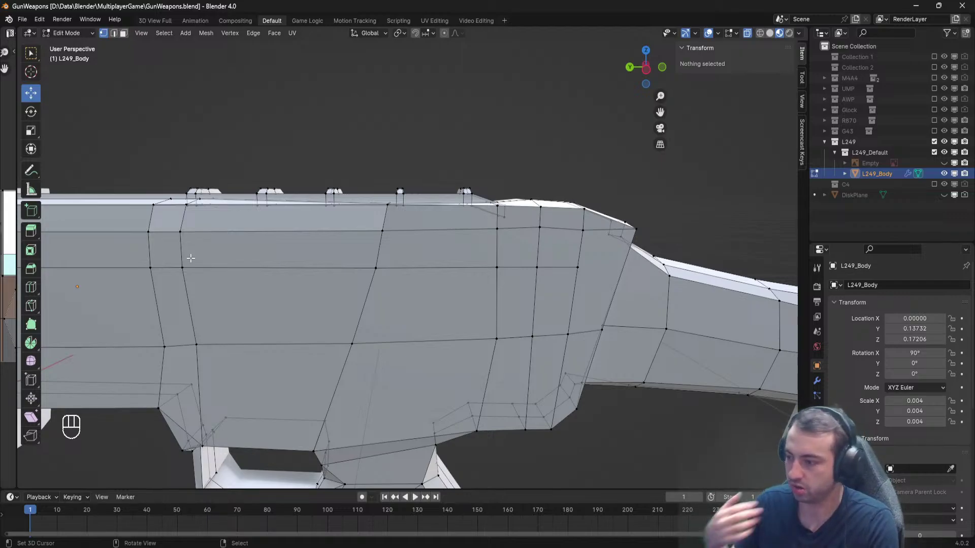
{"action": "left_click", "coordinate": [356, 351]}
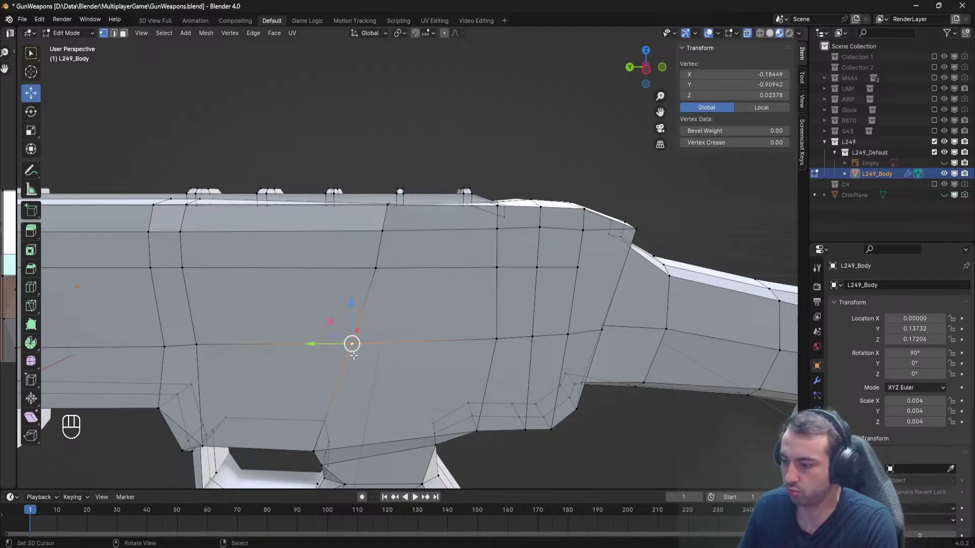
{"action": "middle_click_drag", "start_coordinate": [356, 350], "coordinate": [475, 298], "text": "shift"}
{"action": "key", "text": "g"}
{"action": "key", "text": "y"}
{"action": "left_click_drag", "start_coordinate": [432, 292], "coordinate": [433, 293]}
{"action": "key", "text": "a"}
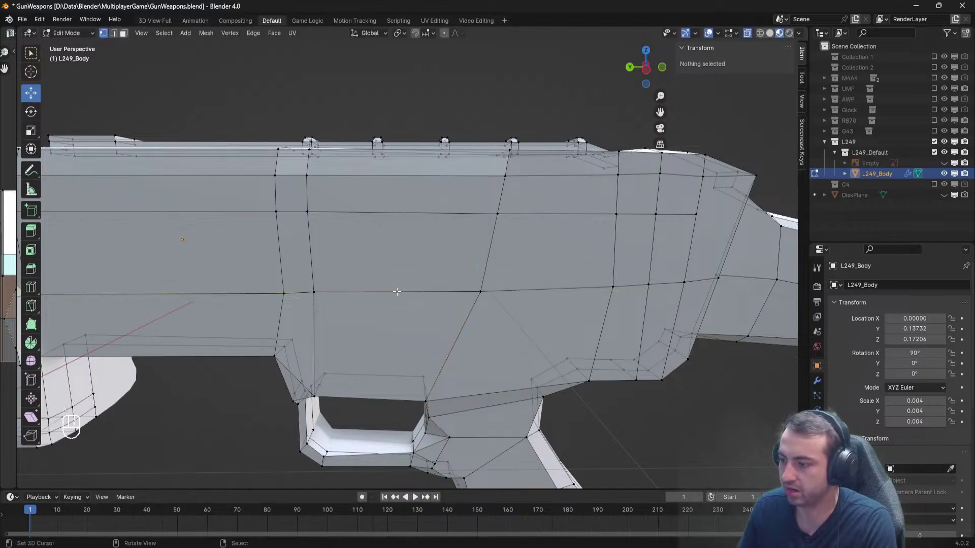
Move the lower side edge's vertex above the trigger guard's front forward by about 0.02 in Y and save the file.
{"action": "middle_click_drag", "start_coordinate": [320, 287], "coordinate": [425, 283], "text": "shift"}
{"action": "right_click", "coordinate": [392, 286]}
{"action": "key", "text": "g"}
{"action": "key", "text": "y"}
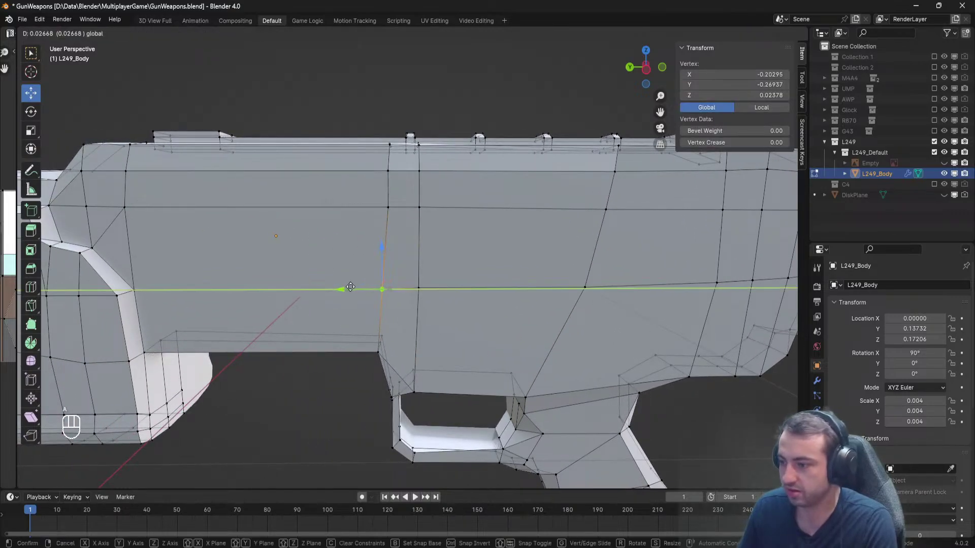
{"action": "left_click", "coordinate": [348, 287]}
{"action": "key", "text": "alt+a"}
{"action": "key", "text": "ctrl+s"}
Compare the handguard-to-receiver transition with the M249 reference image in the browser.
{"action": "right_click", "coordinate": [415, 284]}
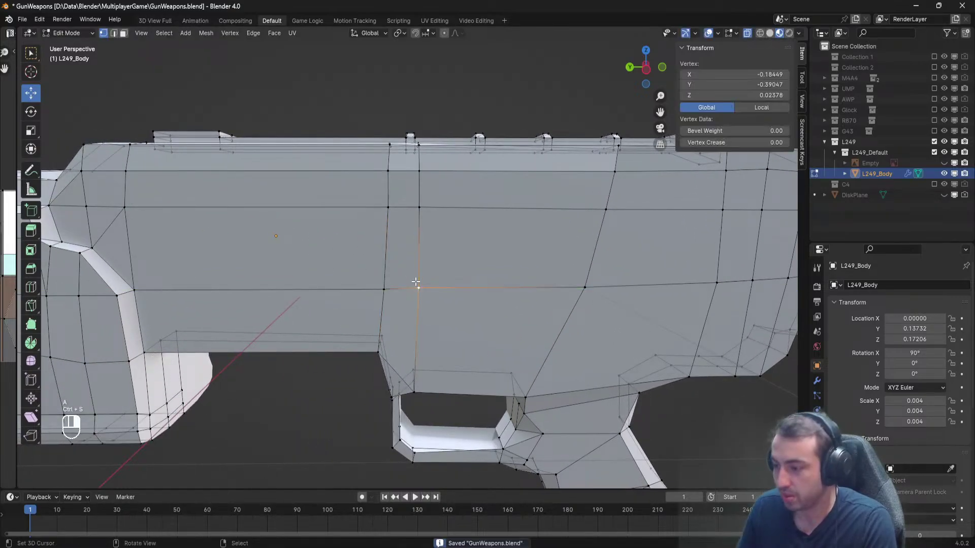
{"action": "middle_click_drag", "start_coordinate": [416, 283], "coordinate": [506, 293]}
{"action": "key", "text": "a"}
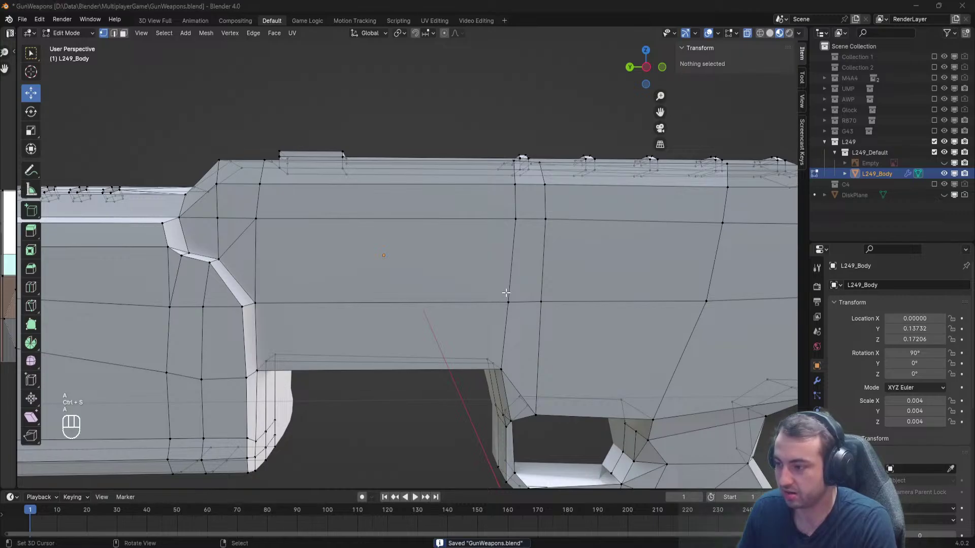
{"action": "key", "text": "alt+Tab"}
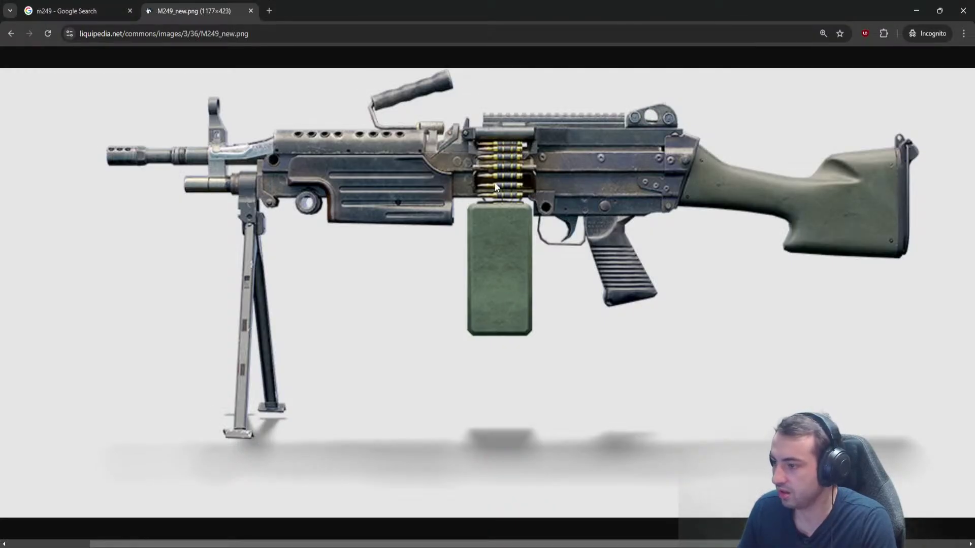
{"action": "key", "text": "alt+Tab"}
{"action": "key", "text": "alt+Tab"}
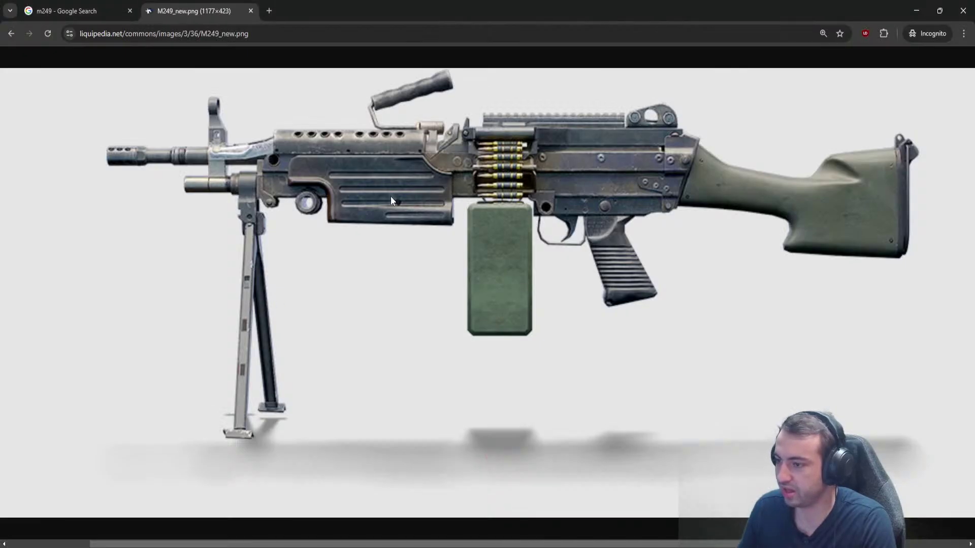
{"action": "key", "text": "alt+Tab"}
{"action": "middle_click_drag", "start_coordinate": [387, 198], "coordinate": [318, 237]}
{"action": "scroll", "coordinate": [320, 239], "scroll_direction": "up", "scroll_amount": 3}
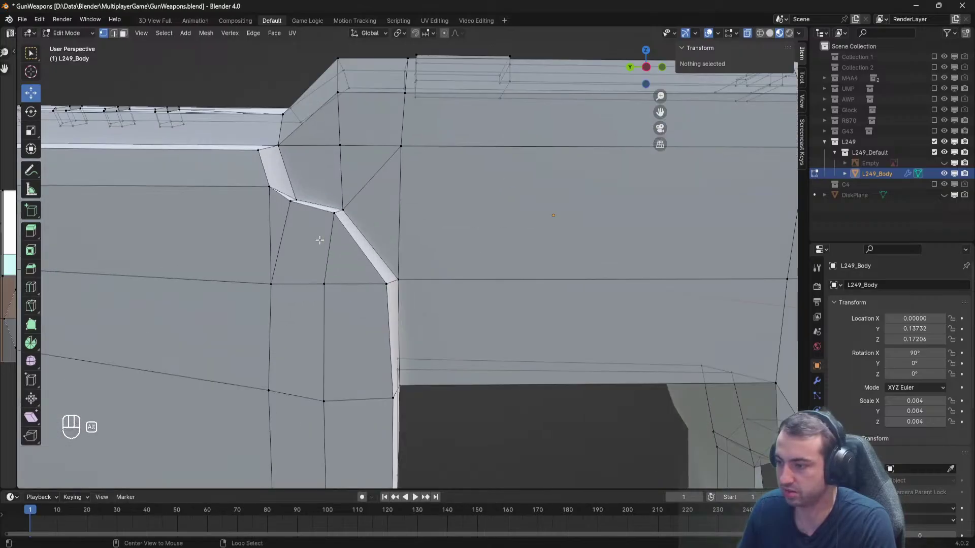
{"action": "key", "text": "alt+Tab"}
{"action": "key", "text": "alt+Tab"}
{"action": "middle_click_drag", "start_coordinate": [459, 173], "coordinate": [452, 217], "text": "shift"}
Raise the two vertices at the lower end of the handguard's slanted rear edge along Z.
{"action": "right_click", "coordinate": [436, 299]}
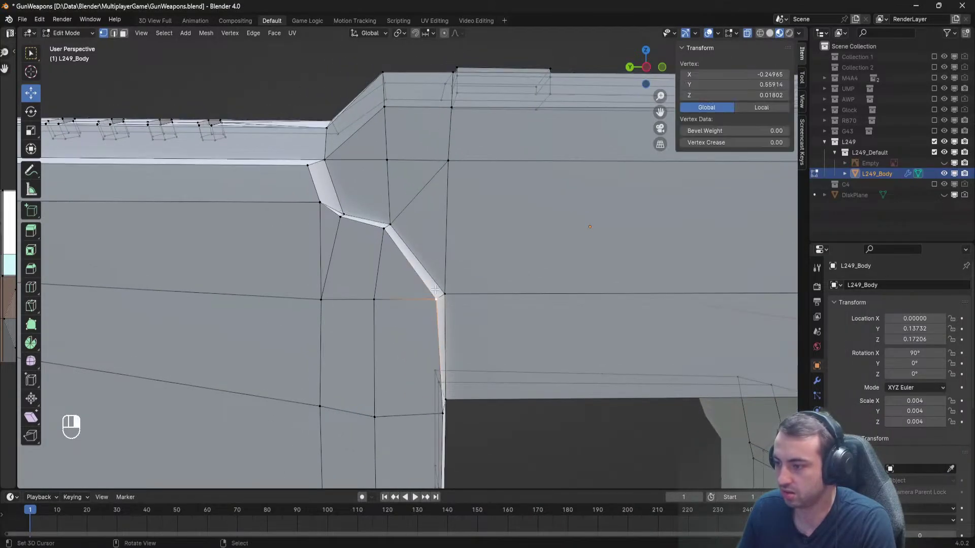
{"action": "right_click", "coordinate": [445, 294], "text": "shift"}
{"action": "left_click_drag", "start_coordinate": [442, 254], "coordinate": [442, 234]}
{"action": "key", "text": "a"}
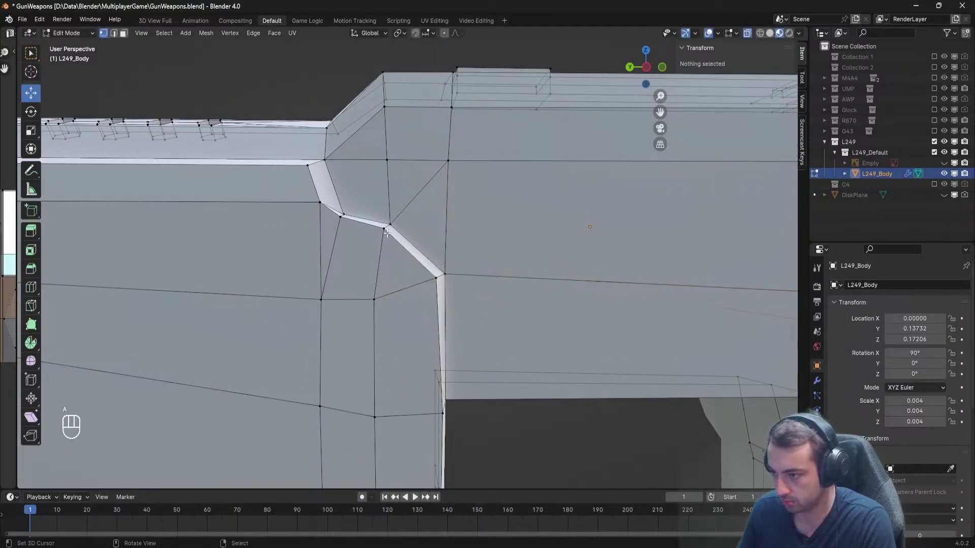
Reposition the vertex pair at the slanted rear edge's upper end, slightly lower the handguard vertex ahead of it, and save.
{"action": "right_click", "coordinate": [384, 229]}
{"action": "right_click", "coordinate": [390, 225], "text": "shift"}
{"action": "left_click_drag", "start_coordinate": [390, 192], "coordinate": [346, 188]}
{"action": "right_click", "coordinate": [339, 215]}
{"action": "right_click", "coordinate": [319, 201]}
{"action": "middle_click_drag", "start_coordinate": [321, 198], "coordinate": [342, 157]}
{"action": "left_click_drag", "start_coordinate": [343, 155], "coordinate": [343, 159]}
{"action": "key", "text": "a"}
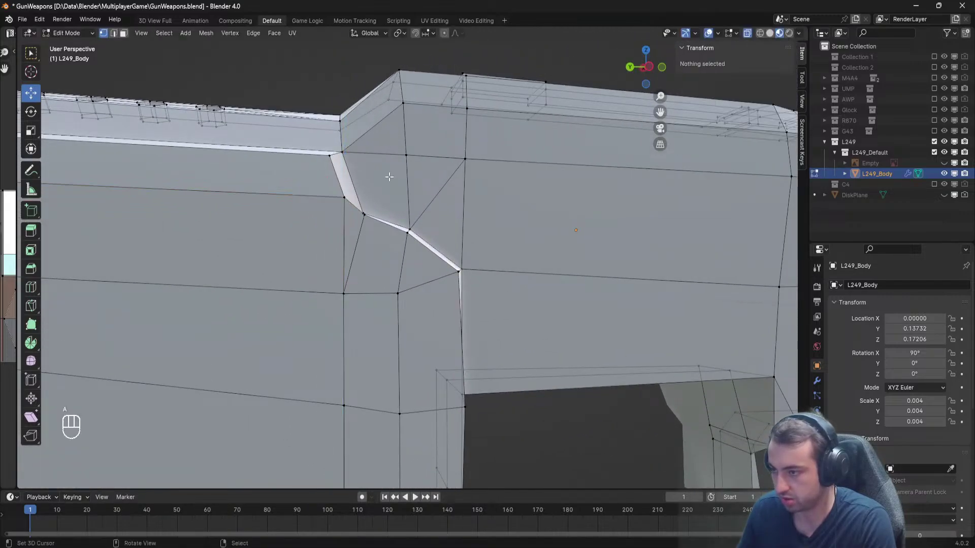
{"action": "key", "text": "ctrl+s"}
Move the receiver-side vertex at the handguard step's bend by 0.0089 in Y and 0.01391 in Z.
{"action": "middle_click_drag", "start_coordinate": [387, 177], "coordinate": [376, 226]}
{"action": "right_click", "coordinate": [324, 269]}
{"action": "middle_click_drag", "start_coordinate": [324, 269], "coordinate": [369, 257]}
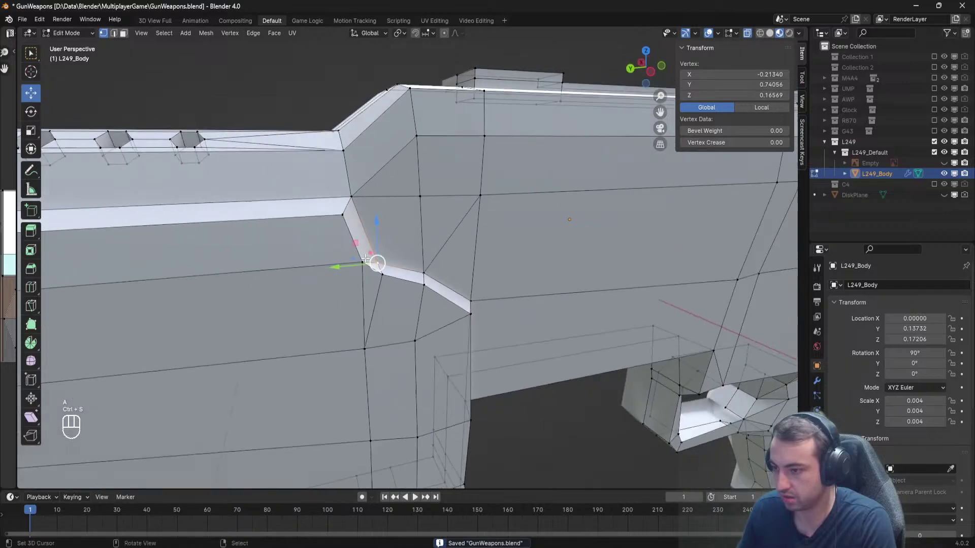
{"action": "scroll", "coordinate": [369, 258], "scroll_direction": "up", "scroll_amount": 1}
{"action": "left_click_drag", "start_coordinate": [330, 269], "coordinate": [325, 269]}
{"action": "left_click", "coordinate": [324, 268]}
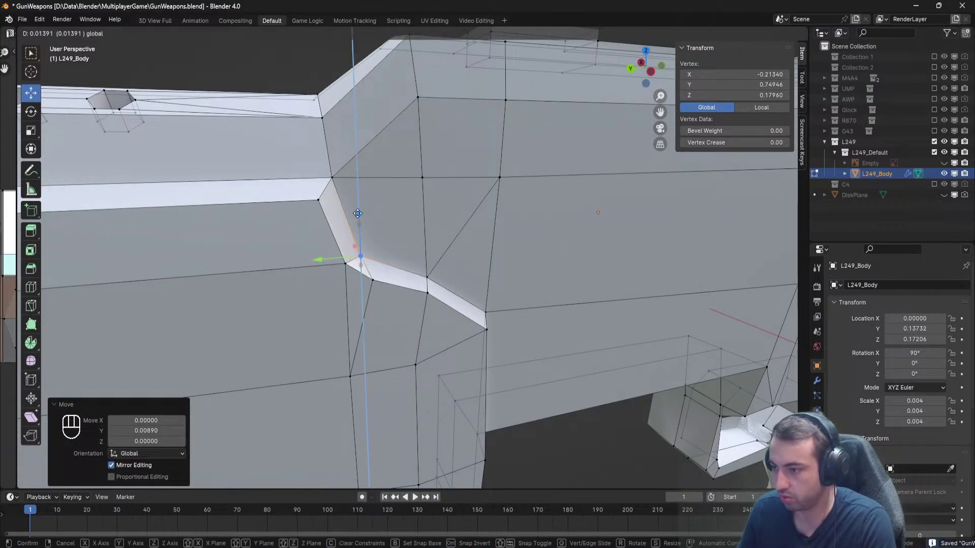
{"action": "middle_click_drag", "start_coordinate": [325, 269], "coordinate": [224, 170]}
Save the file, check the handguard step's shading in Object Mode, and reopen the body's mesh for editing.
{"action": "key", "text": "Tab"}
{"action": "scroll", "coordinate": [330, 200], "scroll_direction": "down", "scroll_amount": 5}
{"action": "key", "text": "ctrl+s"}
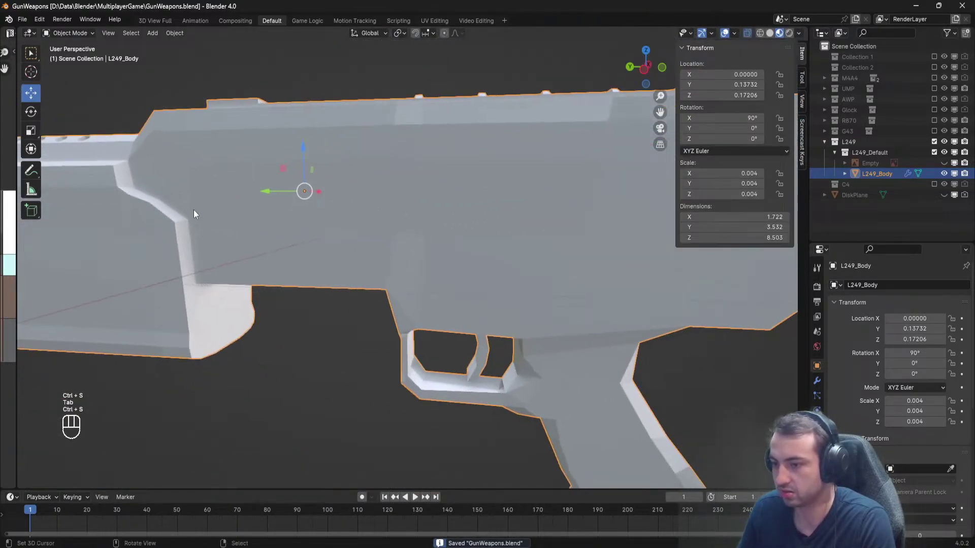
{"action": "middle_click_drag", "start_coordinate": [193, 209], "coordinate": [316, 229], "text": "shift"}
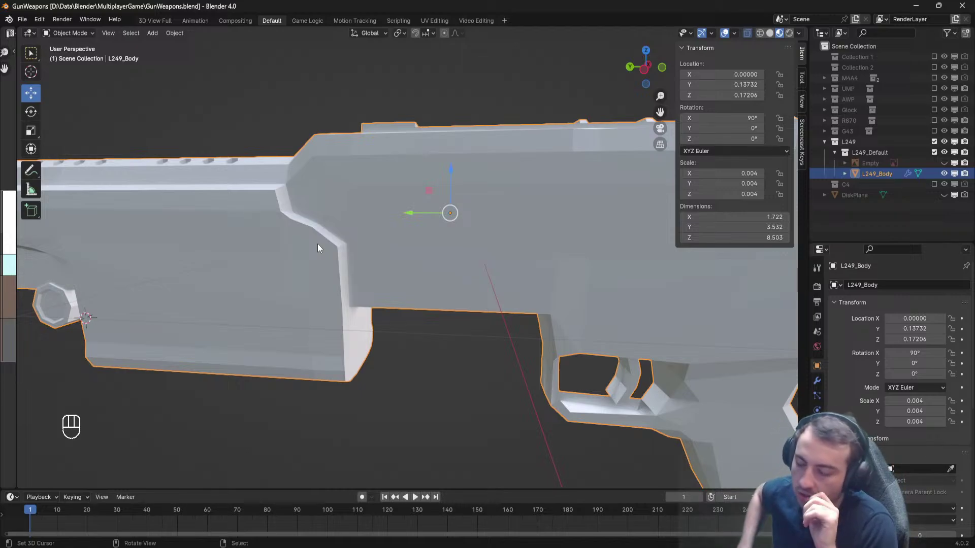
{"action": "key", "text": "Tab"}
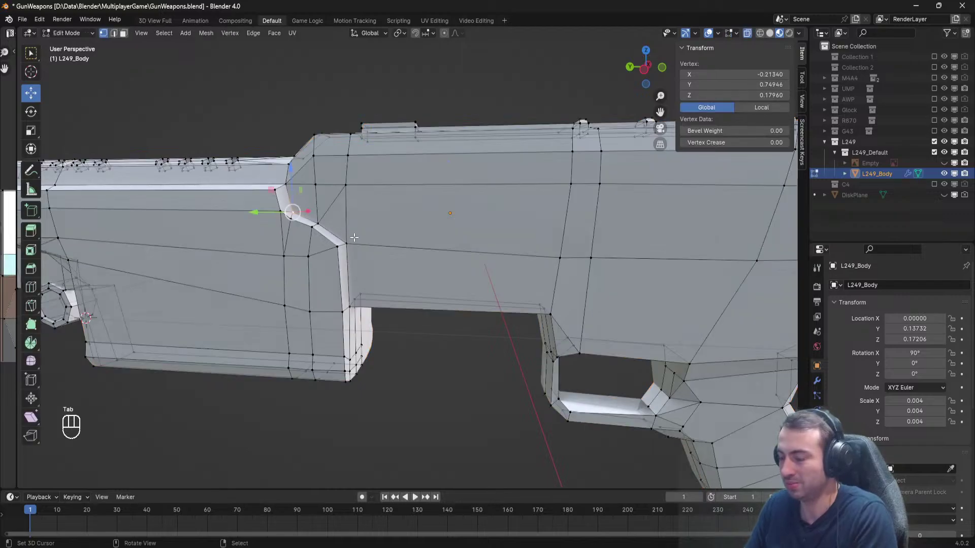
Knife-cut from the upper side edge's end across the receiver's rear step to the stock's upper front corner vertex.
{"action": "middle_click_drag", "start_coordinate": [433, 230], "coordinate": [425, 254], "text": "shift"}
{"action": "right_click", "coordinate": [388, 275]}
{"action": "scroll", "coordinate": [410, 260], "scroll_direction": "up", "scroll_amount": 5, "text": "ctrl"}
{"action": "key", "text": "ctrl+s"}
{"action": "right_click", "coordinate": [572, 181]}
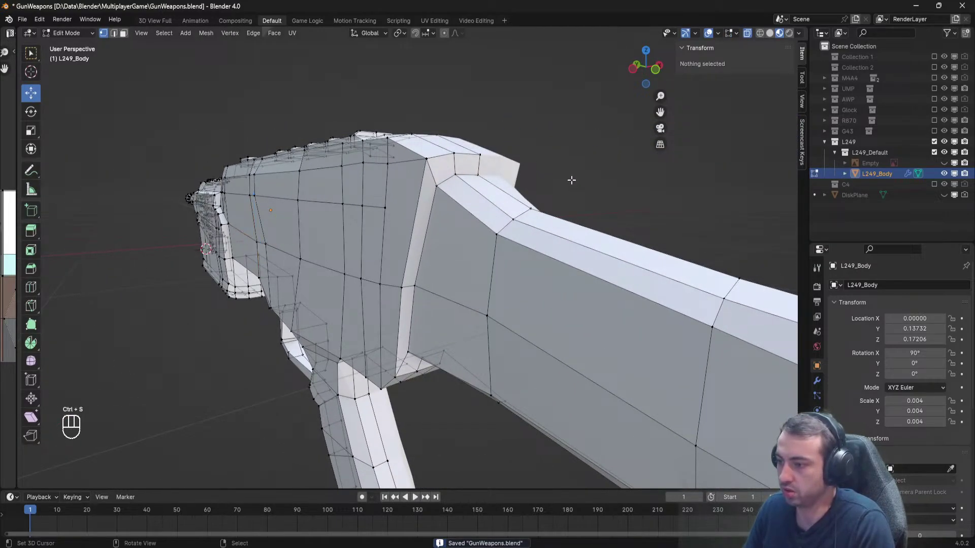
{"action": "scroll", "coordinate": [444, 198], "scroll_direction": "up", "scroll_amount": 2}
{"action": "middle_click_drag", "start_coordinate": [417, 206], "coordinate": [355, 206]}
{"action": "middle_click_drag", "start_coordinate": [355, 206], "coordinate": [288, 229], "text": "shift"}
{"action": "key", "text": "k"}
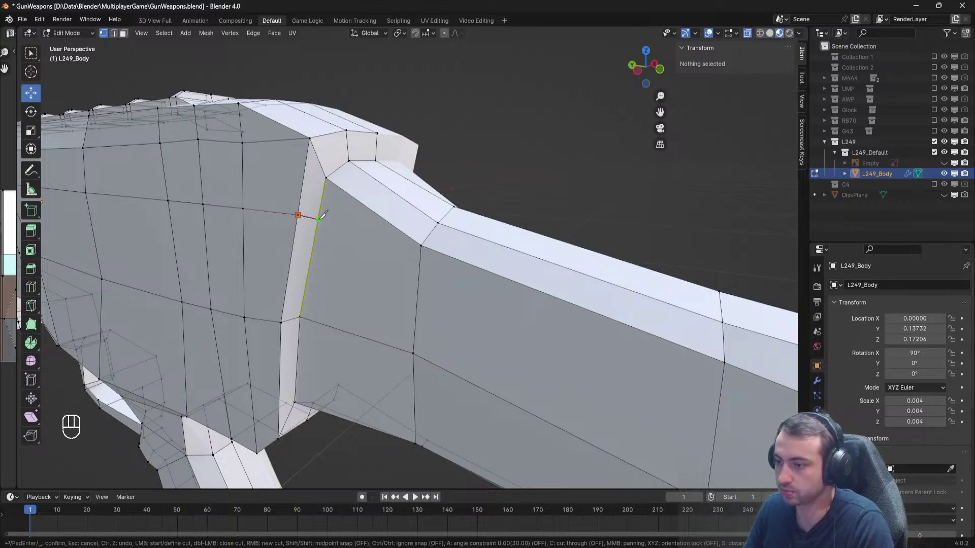
{"action": "left_click", "coordinate": [421, 245]}
{"action": "key", "text": "Return"}
Nudge the new cut's vertex on the receiver's rear edge slightly and save the file.
{"action": "key", "text": "a"}
{"action": "right_click", "coordinate": [296, 216]}
{"action": "middle_click_drag", "start_coordinate": [282, 219], "coordinate": [349, 231]}
{"action": "mouse_move", "coordinate": [329, 214]}
{"action": "left_mouse_down"}
{"action": "mouse_move", "coordinate": [342, 213]}
{"action": "mouse_move", "coordinate": [329, 215]}
{"action": "left_mouse_up"}
{"action": "key", "text": "a"}
{"action": "key", "text": "ctrl+s"}
{"action": "scroll", "coordinate": [328, 215], "scroll_direction": "down", "scroll_amount": 3}
{"action": "middle_click_drag", "start_coordinate": [328, 215], "coordinate": [429, 275]}
{"action": "key", "text": "ctrl+s"}
Move the lower side edge's vertex behind the grip forward along Y.
{"action": "left_click", "coordinate": [447, 306]}
{"action": "scroll", "coordinate": [406, 303], "scroll_direction": "up", "scroll_amount": 1}
{"action": "left_click_drag", "start_coordinate": [408, 313], "coordinate": [399, 309]}
{"action": "right_click", "coordinate": [496, 314]}
Nudge the two neighbouring upper side edge vertices near the receiver's rear slightly along Y and save the file.
{"action": "right_click", "coordinate": [447, 221]}
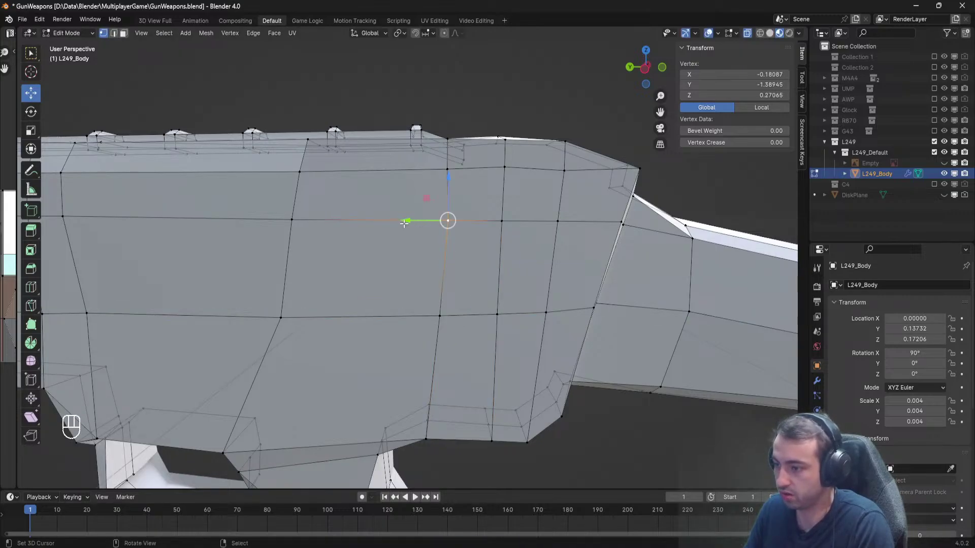
{"action": "left_click_drag", "start_coordinate": [406, 221], "coordinate": [405, 221]}
{"action": "right_click", "coordinate": [501, 221]}
{"action": "left_click_drag", "start_coordinate": [468, 222], "coordinate": [469, 222]}
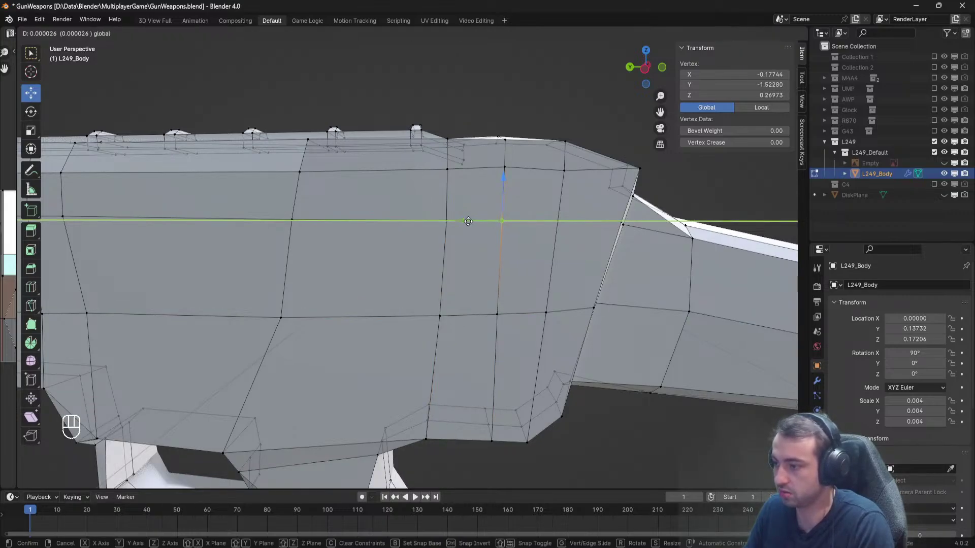
{"action": "left_click", "coordinate": [468, 222]}
{"action": "key", "text": "a"}
{"action": "key", "text": "ctrl+s"}
{"action": "key", "text": "ctrl+s"}
{"action": "middle_click_drag", "start_coordinate": [483, 216], "coordinate": [429, 234]}
{"action": "key", "text": "ctrl+s"}
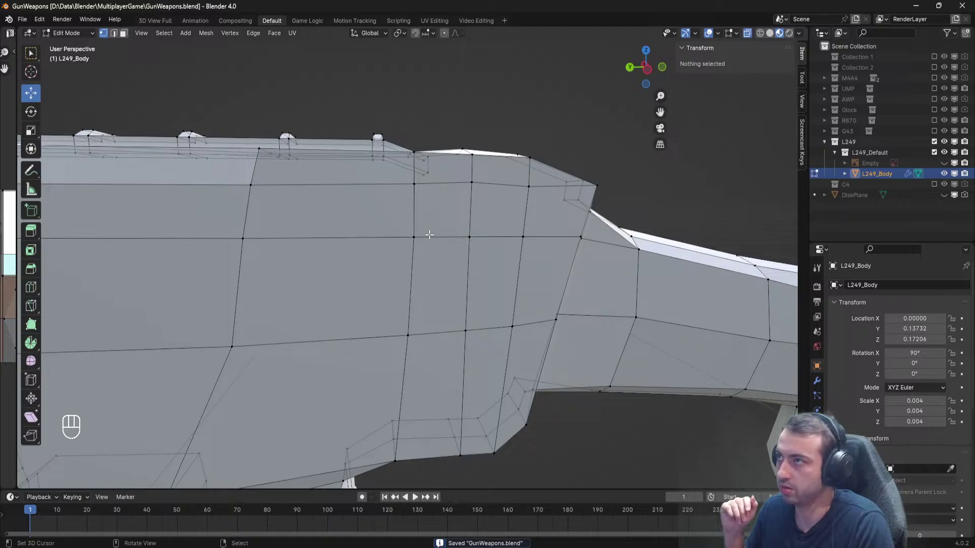
Move the lower side edge's vertex on the slanted edge above the grip forward along Y and save the file.
{"action": "middle_click_drag", "start_coordinate": [429, 234], "coordinate": [385, 318]}
{"action": "key", "text": "ctrl+s"}
{"action": "right_click", "coordinate": [353, 316]}
{"action": "left_click_drag", "start_coordinate": [306, 320], "coordinate": [295, 321]}
{"action": "key", "text": "a"}
{"action": "key", "text": "ctrl+s"}
Move the vertex directly above it on the slanted edge forward by about 0.013 in Y and save the file.
{"action": "right_click", "coordinate": [343, 257]}
{"action": "left_click_drag", "start_coordinate": [325, 241], "coordinate": [321, 241]}
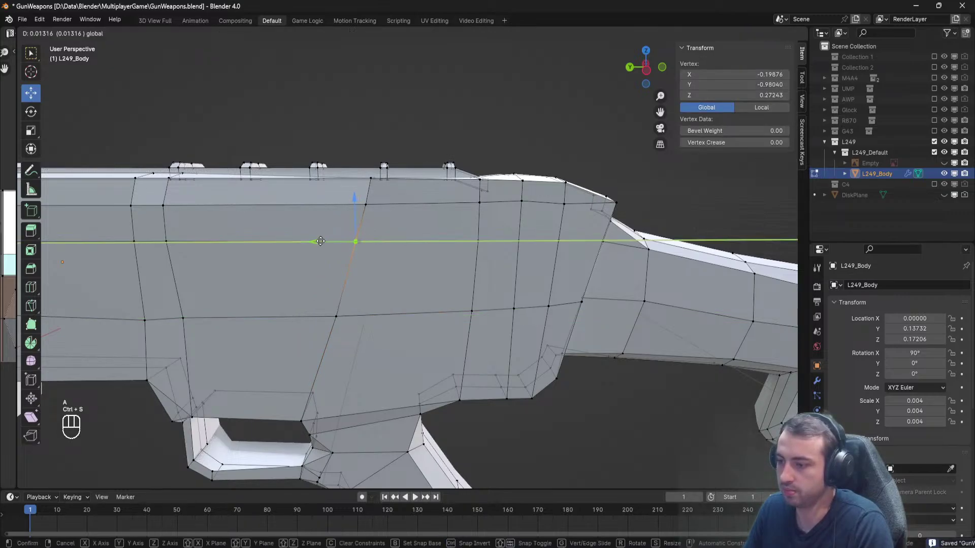
{"action": "left_click", "coordinate": [320, 241]}
{"action": "key", "text": "a"}
{"action": "key", "text": "ctrl+s"}
Move the two upper vertices of the front edge column above the trigger guard slightly along Y and save the file.
{"action": "scroll", "coordinate": [424, 248], "scroll_direction": "up", "scroll_amount": 4}
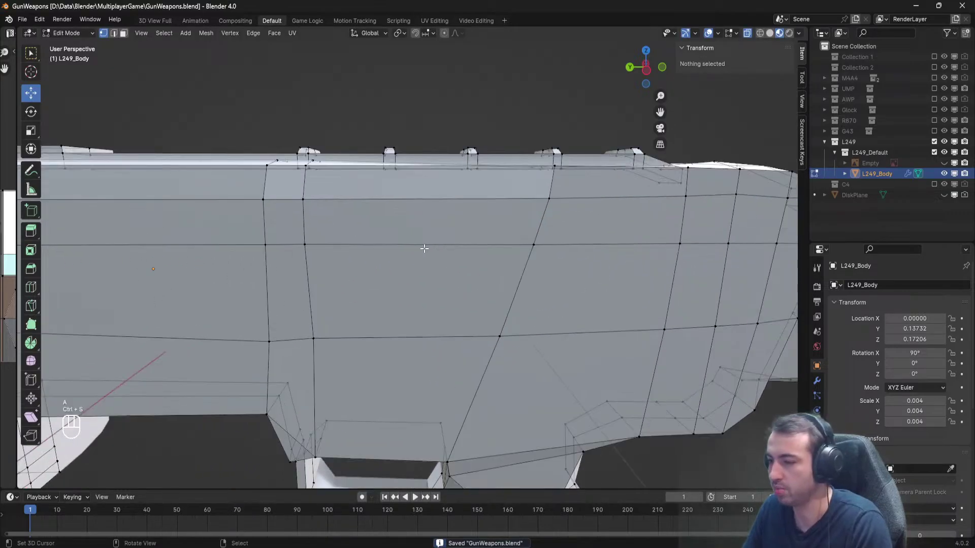
{"action": "middle_click_drag", "start_coordinate": [316, 223], "coordinate": [388, 249], "text": "shift"}
{"action": "right_click", "coordinate": [386, 261]}
{"action": "right_click", "coordinate": [348, 261]}
{"action": "right_click", "coordinate": [345, 221], "text": "shift"}
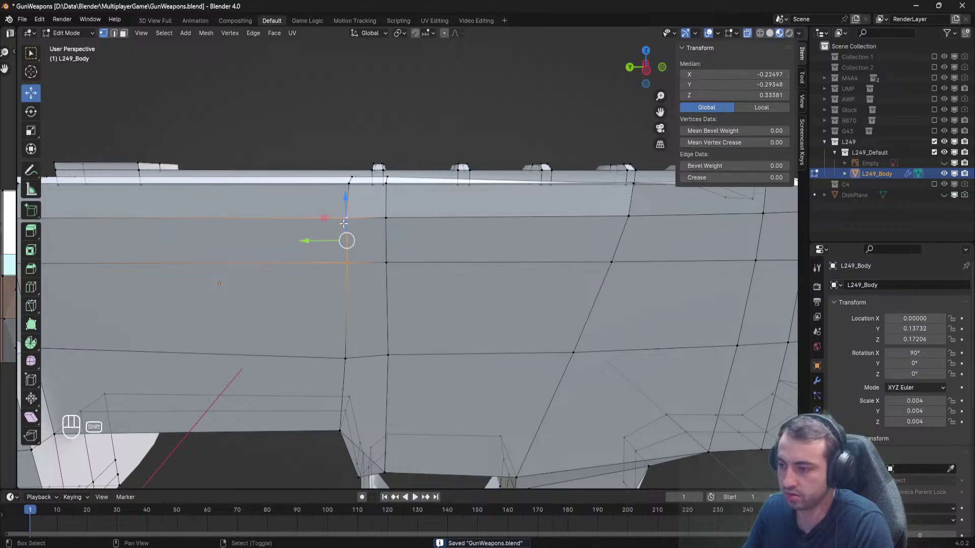
{"action": "key", "text": "g"}
{"action": "key", "text": "y"}
{"action": "left_click", "coordinate": [314, 230]}
{"action": "key", "text": "a"}
{"action": "key", "text": "ctrl+s"}
Nudge one vertex in the edge column above the trigger guard's front slightly along Z and save the file.
{"action": "middle_click_drag", "start_coordinate": [320, 226], "coordinate": [325, 306]}
{"action": "right_click", "coordinate": [348, 311]}
{"action": "left_click_drag", "start_coordinate": [348, 272], "coordinate": [349, 270]}
{"action": "mouse_move", "coordinate": [325, 279]}
{"action": "middle_mouse_down"}
{"action": "mouse_move", "coordinate": [308, 228]}
{"action": "mouse_move", "coordinate": [310, 285]}
{"action": "middle_mouse_up"}
{"action": "key", "text": "a"}
{"action": "key", "text": "ctrl+s"}
Compare the receiver's side proportions with the M249 reference image in the browser.
{"action": "middle_click_drag", "start_coordinate": [309, 285], "coordinate": [343, 224]}
{"action": "middle_click_drag", "start_coordinate": [343, 224], "coordinate": [387, 222]}
{"action": "key", "text": "alt+Tab"}
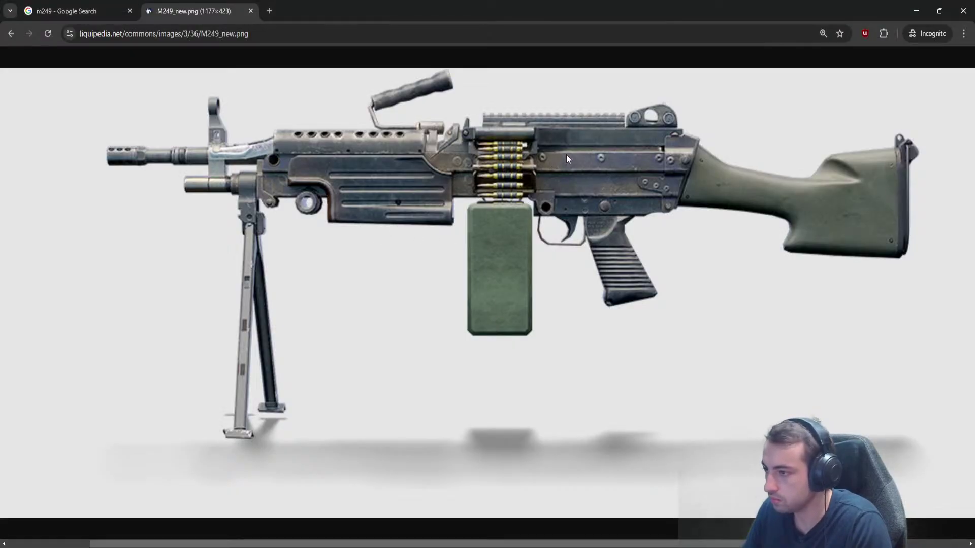
{"action": "key", "text": "alt+Tab"}
{"action": "middle_click_drag", "start_coordinate": [322, 218], "coordinate": [291, 237]}
{"action": "key", "text": "alt+Tab"}
{"action": "key", "text": "alt+Tab"}
Select the receiver's lower side edge vertices from above the trigger guard to the rear, and flatten them to 0.094 scale in Z.
{"action": "right_click", "coordinate": [462, 308]}
{"action": "middle_click_drag", "start_coordinate": [462, 309], "coordinate": [431, 299]}
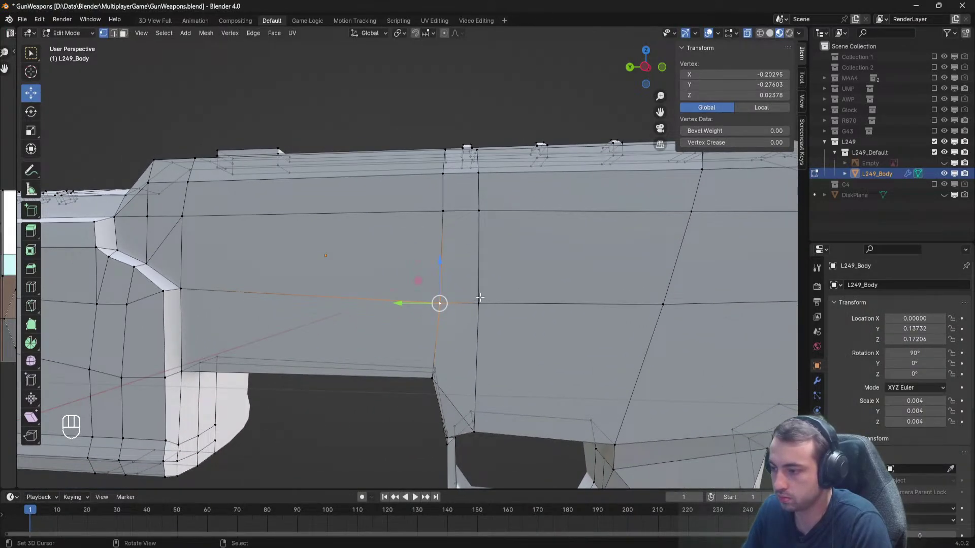
{"action": "right_click", "coordinate": [479, 301], "text": "shift"}
{"action": "middle_click_drag", "start_coordinate": [509, 300], "coordinate": [342, 297], "text": "shift"}
{"action": "right_click", "coordinate": [484, 300], "text": "shift"}
{"action": "right_click", "coordinate": [661, 296], "text": "shift"}
{"action": "scroll", "coordinate": [669, 297], "scroll_direction": "down", "scroll_amount": 1}
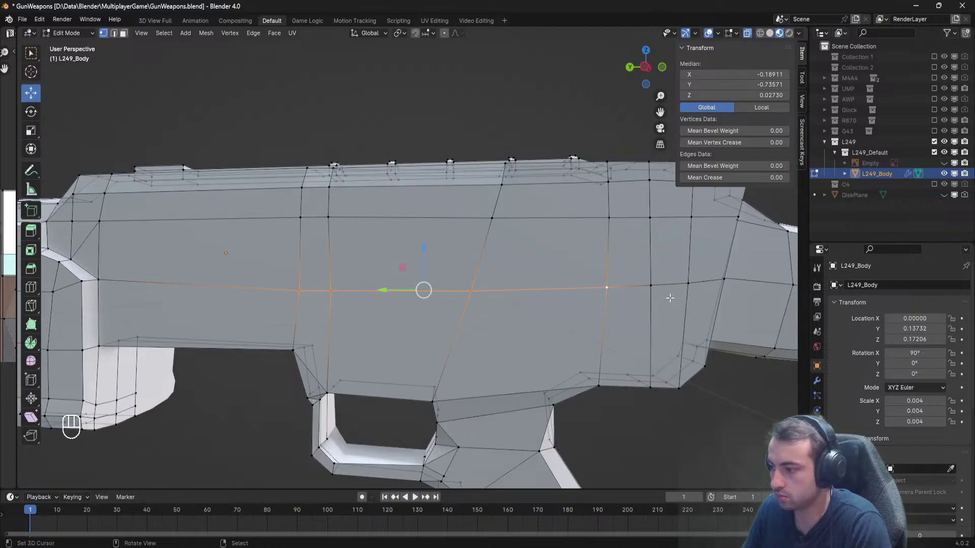
{"action": "right_click", "coordinate": [652, 287], "text": "alt+shift"}
{"action": "right_click", "coordinate": [689, 275], "text": "alt+shift"}
{"action": "key", "text": "KP_3"}
{"action": "key", "text": "KP_9"}
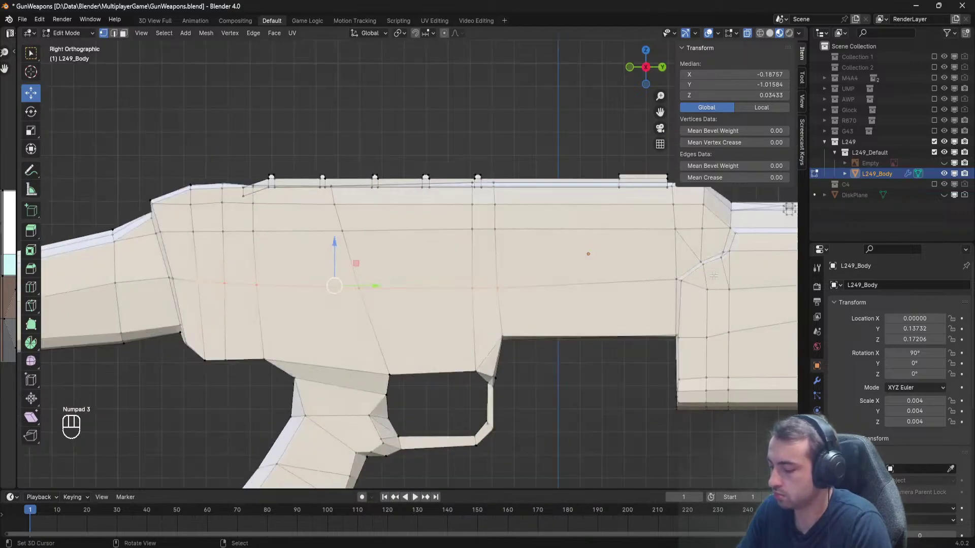
{"action": "key", "text": "s"}
{"action": "key", "text": "z"}
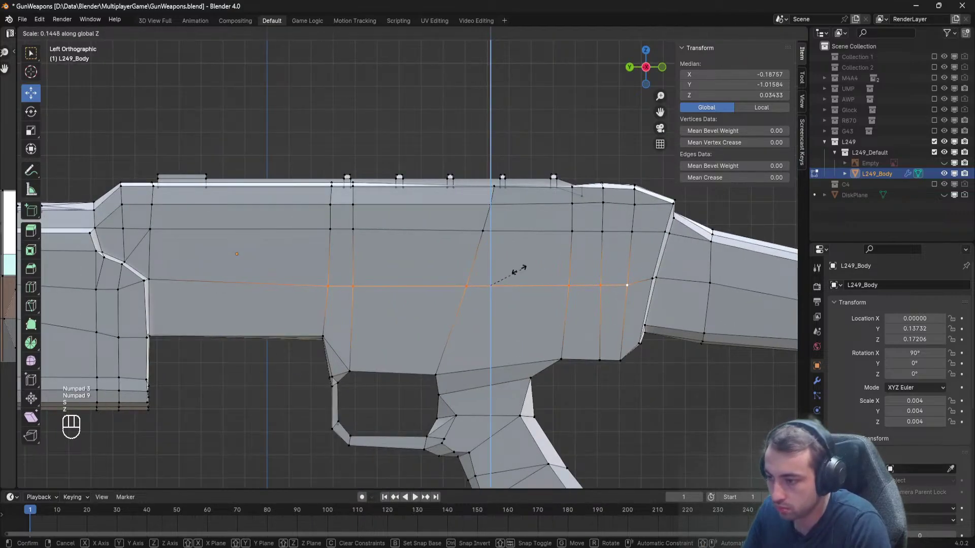
{"action": "left_click", "coordinate": [517, 272]}
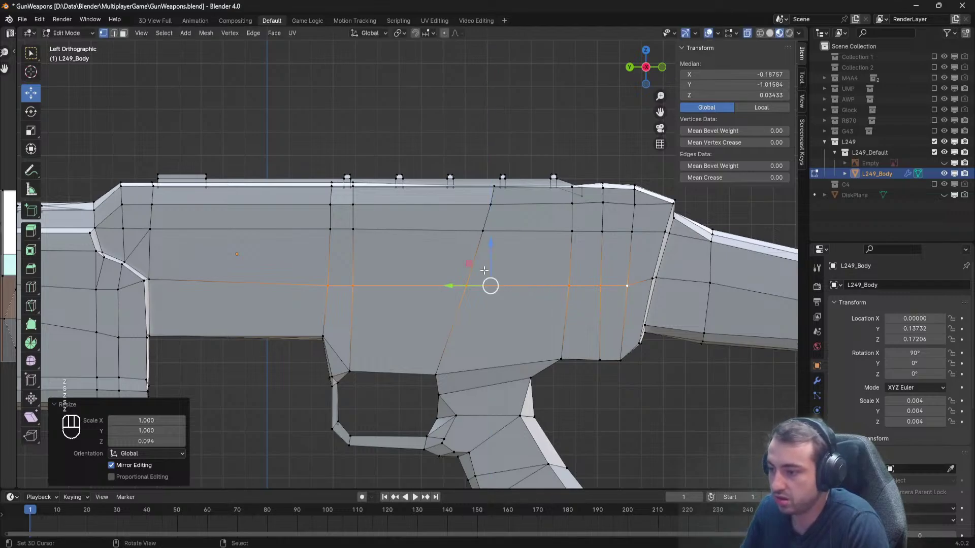
Raise the flattened vertex row by about 0.0346 in Z, scale it by 0.467 in Z, and clear the selection.
{"action": "key", "text": "g"}
{"action": "key", "text": "z"}
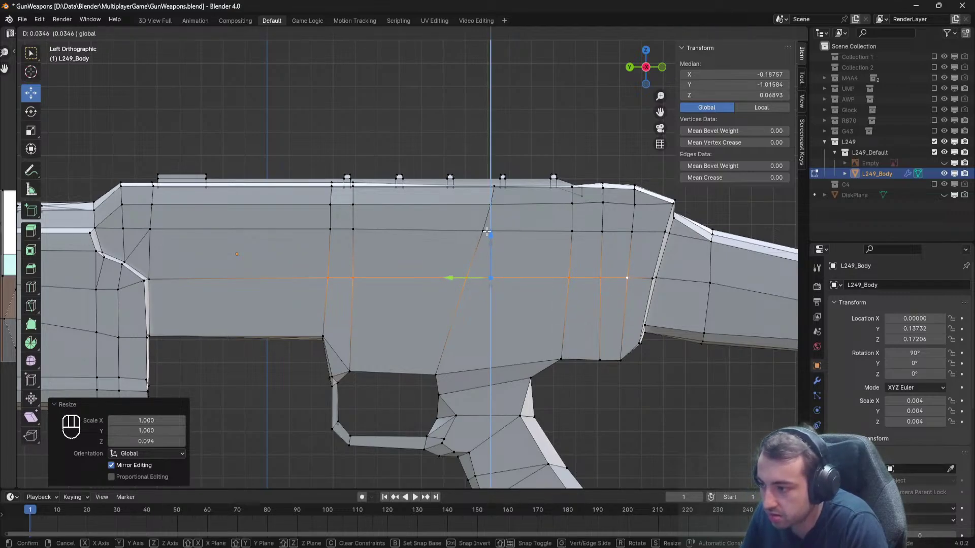
{"action": "left_click", "coordinate": [487, 232]}
{"action": "key", "text": "s"}
{"action": "key", "text": "z"}
{"action": "left_click", "coordinate": [624, 249]}
{"action": "middle_click_drag", "start_coordinate": [364, 262], "coordinate": [458, 272], "text": "shift"}
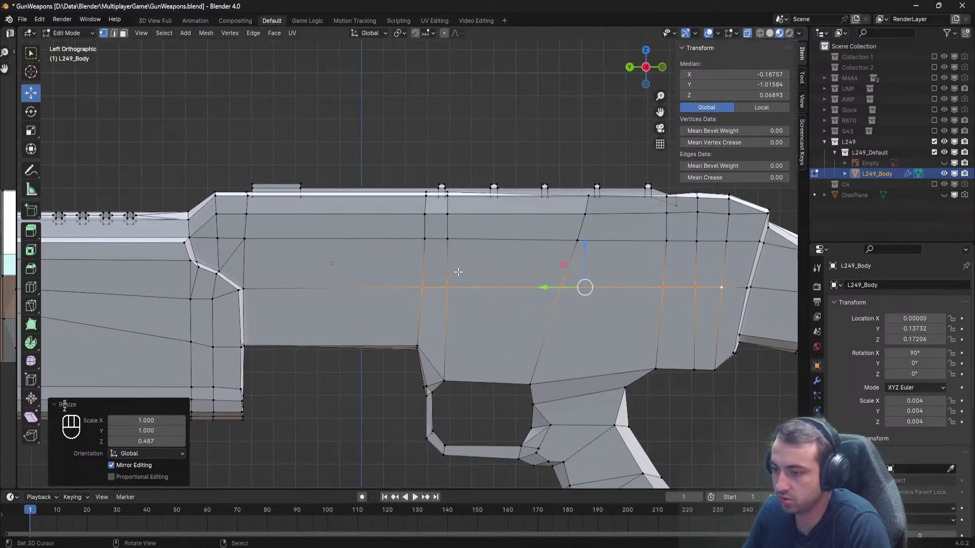
{"action": "key", "text": "alt+a"}
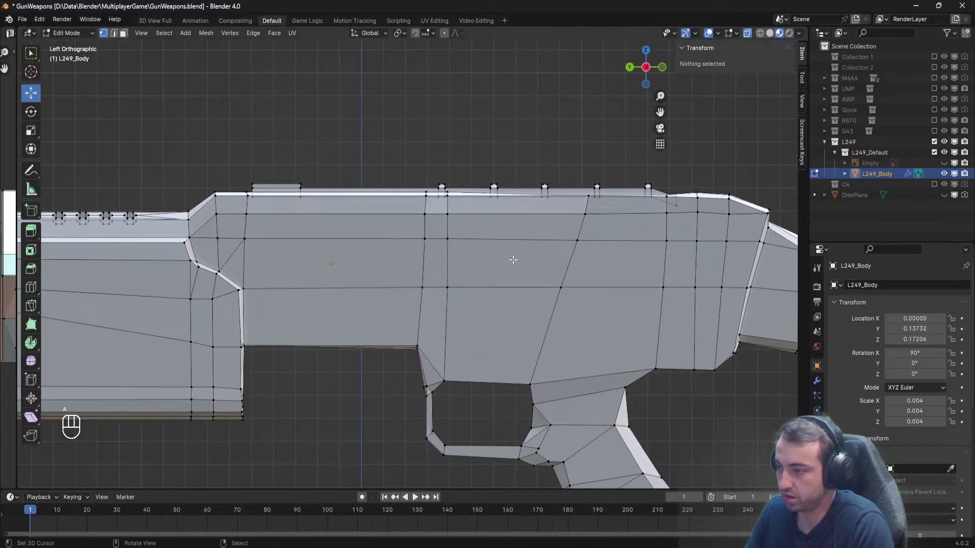
Select the receiver side's middle horizontal edge-row vertices from the rear to the handguard transition, and flatten them to 0.212 scale in Z.
{"action": "middle_click_drag", "start_coordinate": [609, 255], "coordinate": [583, 261], "text": "shift"}
{"action": "key", "text": "b"}
{"action": "left_click_drag", "start_coordinate": [711, 263], "coordinate": [531, 236]}
{"action": "key", "text": "b"}
{"action": "key", "text": "b"}
{"action": "key", "text": "b"}
{"action": "left_click_drag", "start_coordinate": [450, 254], "coordinate": [388, 239]}
{"action": "key", "text": "b"}
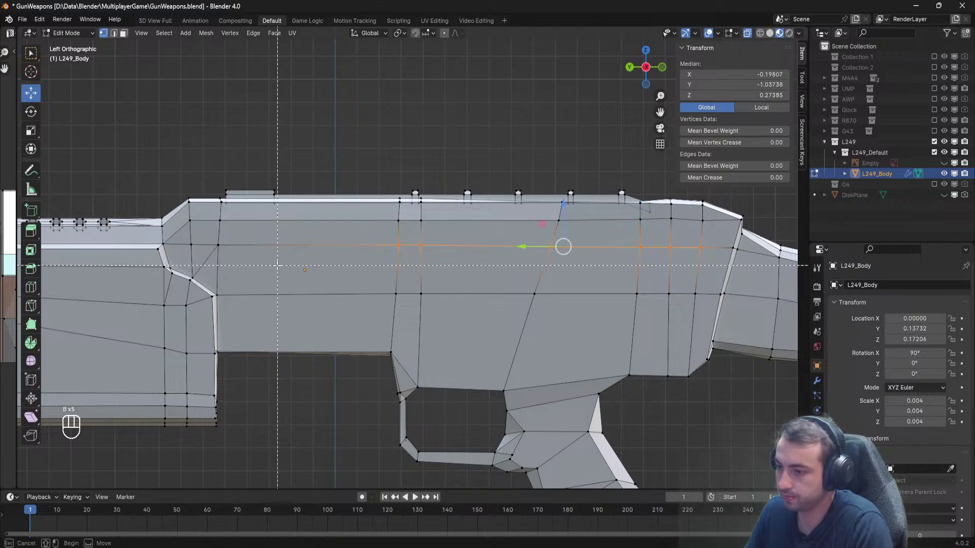
{"action": "left_click_drag", "start_coordinate": [184, 243], "coordinate": [266, 263]}
{"action": "key", "text": "s"}
{"action": "key", "text": "z"}
{"action": "left_click", "coordinate": [612, 265]}
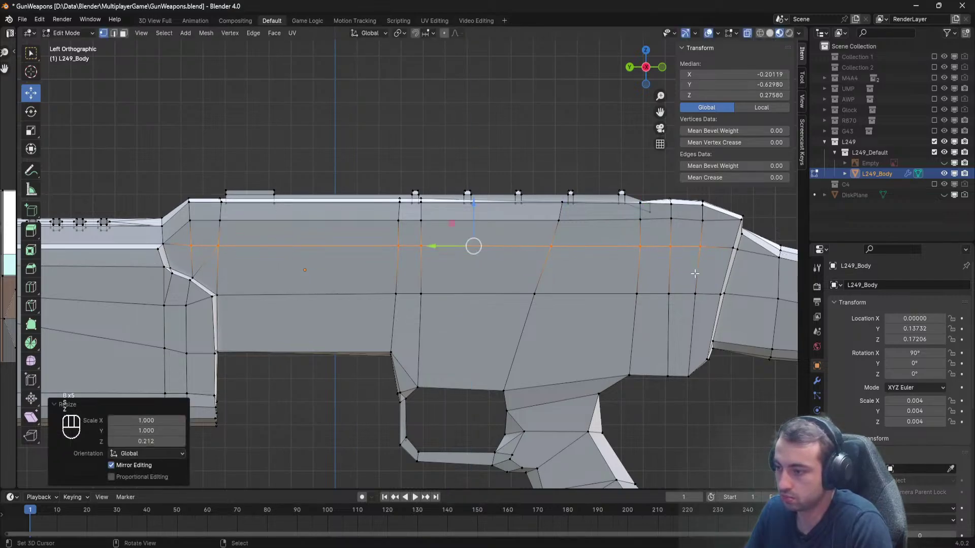
Scale the selected middle row down twice more in Z, the last time by 0.310, and clear the selection.
{"action": "key", "text": "s"}
{"action": "key", "text": "z"}
{"action": "left_click", "coordinate": [550, 257]}
{"action": "key", "text": "s"}
{"action": "key", "text": "z"}
{"action": "left_click", "coordinate": [538, 254]}
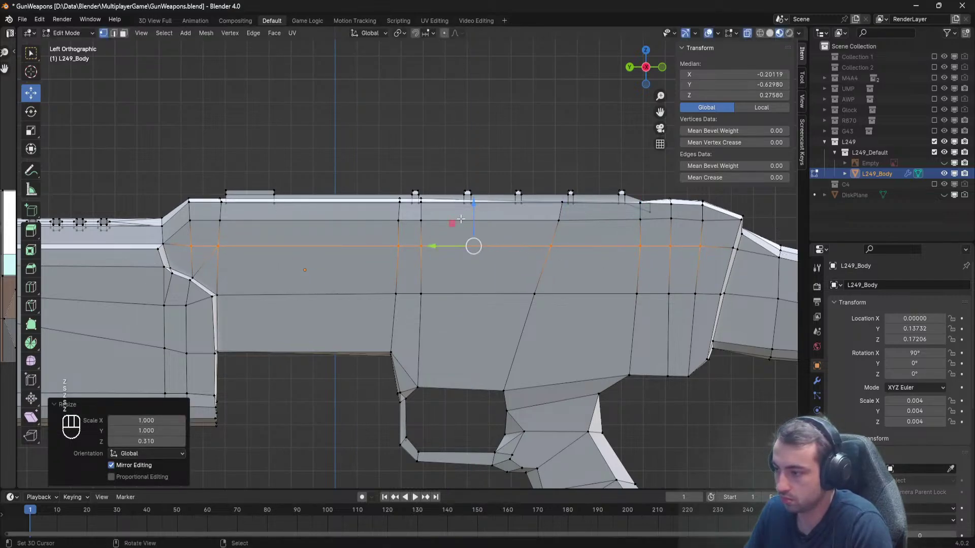
{"action": "left_click_drag", "start_coordinate": [476, 205], "coordinate": [477, 205]}
{"action": "key", "text": "alt+a"}
Compare the receiver's side edge rows with the M249 reference image in the browser.
{"action": "key", "text": "alt+Tab"}
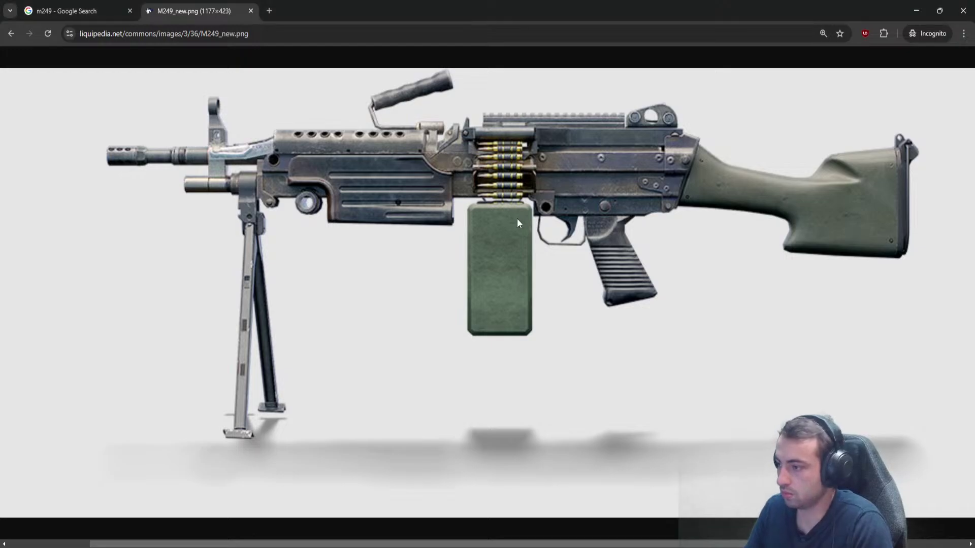
{"action": "key", "text": "alt+Tab"}
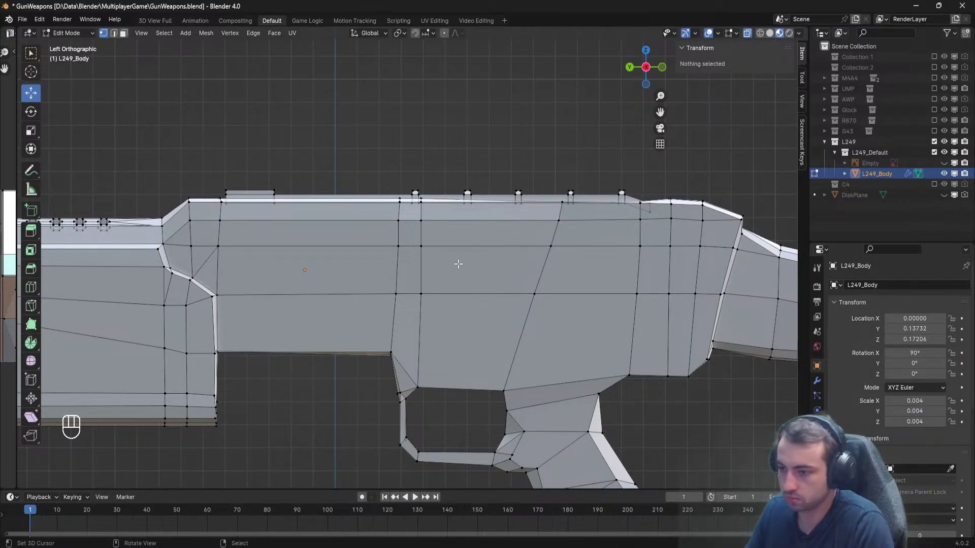
{"action": "key", "text": "alt+Tab"}
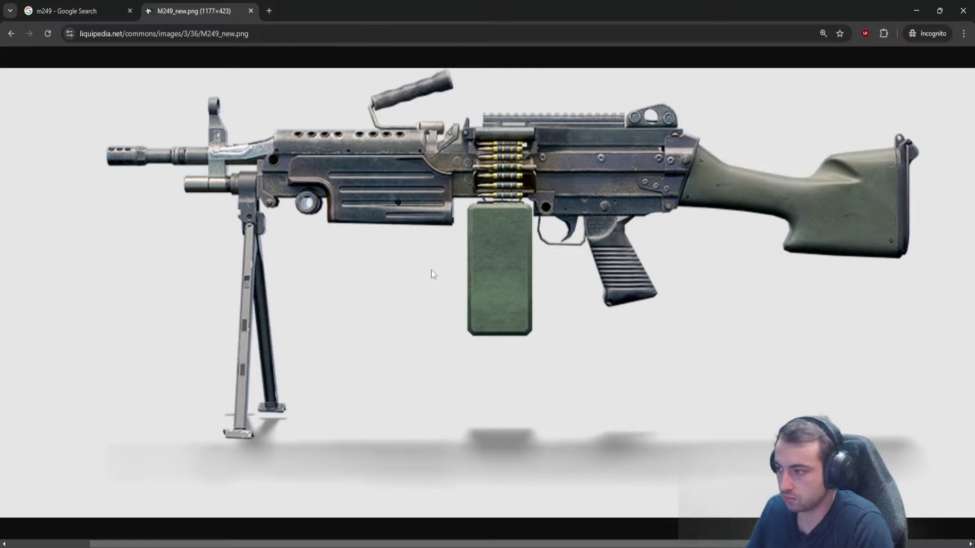
{"action": "key", "text": "alt+Tab"}
{"action": "middle_click_drag", "start_coordinate": [410, 268], "coordinate": [256, 271]}
{"action": "key", "text": "alt+Tab"}
{"action": "key", "text": "alt+Tab"}
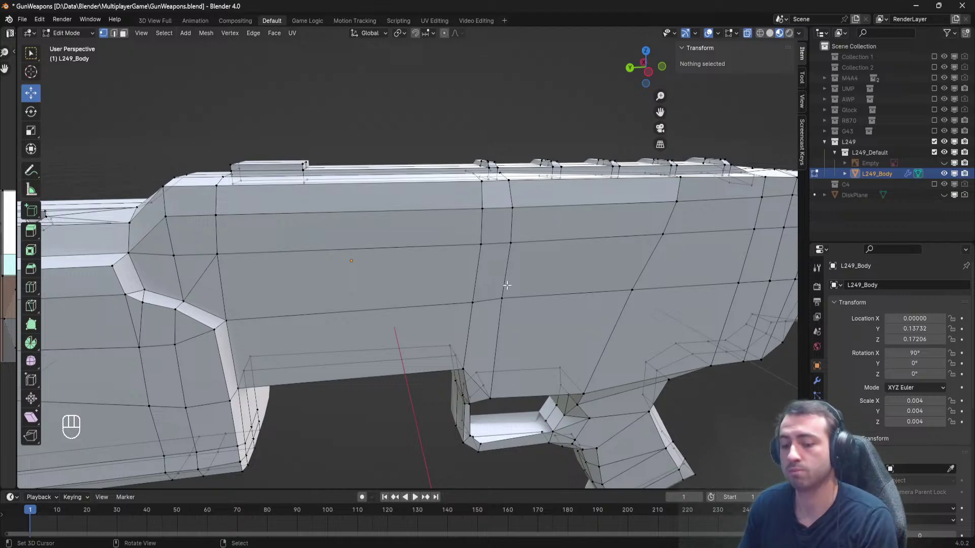
Nudge two vertices of the receiver's slanted edge column slightly along Y, clear the selection and save the file.
{"action": "middle_click_drag", "start_coordinate": [485, 284], "coordinate": [377, 251], "text": "shift"}
{"action": "right_click", "coordinate": [520, 205]}
{"action": "middle_click_drag", "start_coordinate": [516, 206], "coordinate": [458, 210], "text": "shift"}
{"action": "left_click_drag", "start_coordinate": [424, 211], "coordinate": [415, 209]}
{"action": "right_click", "coordinate": [440, 270]}
{"action": "left_click_drag", "start_coordinate": [400, 272], "coordinate": [404, 274]}
{"action": "key", "text": "a"}
{"action": "key", "text": "ctrl+s"}
Insert a horizontal loop cut along the receiver's side above the middle edge row and lower it in Z close to that row.
{"action": "middle_click_drag", "start_coordinate": [418, 270], "coordinate": [587, 258], "text": "shift"}
{"action": "scroll", "coordinate": [274, 227], "scroll_direction": "up", "scroll_amount": 2}
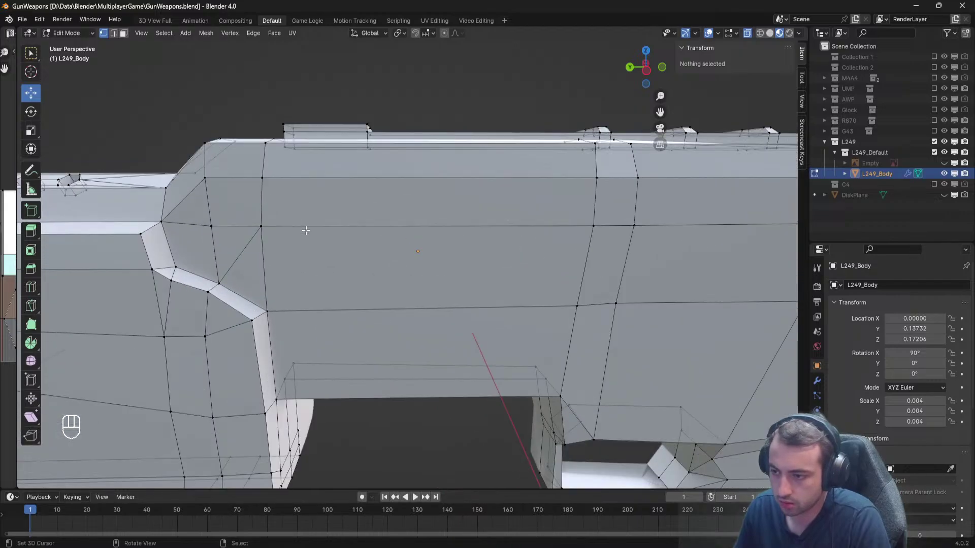
{"action": "middle_click_drag", "start_coordinate": [304, 231], "coordinate": [254, 227], "text": "shift"}
{"action": "key", "text": "ctrl+r"}
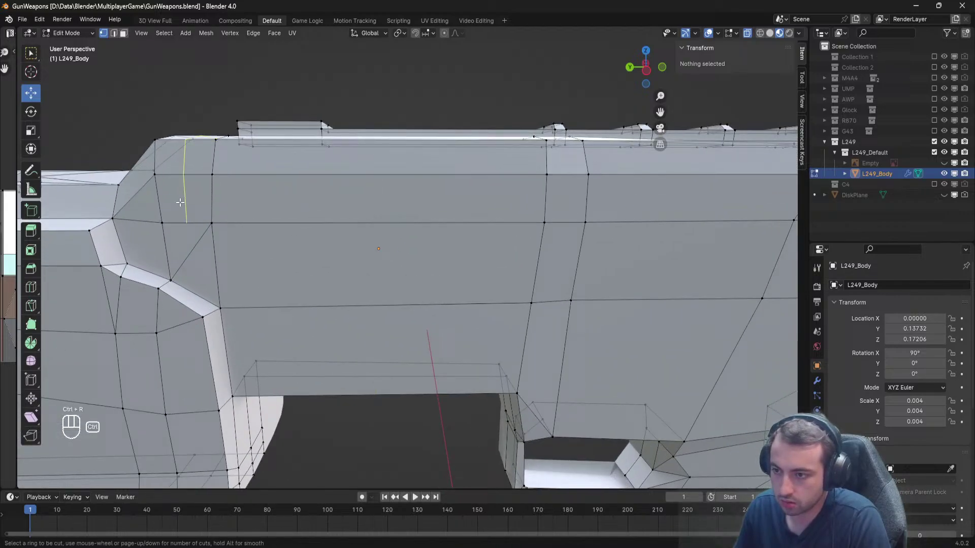
{"action": "left_click", "coordinate": [150, 197]}
{"action": "right_click", "coordinate": [149, 198]}
{"action": "middle_click_drag", "start_coordinate": [485, 210], "coordinate": [804, 213], "text": "shift"}
{"action": "middle_click_drag", "start_coordinate": [567, 211], "coordinate": [537, 215]}
{"action": "middle_click_drag", "start_coordinate": [386, 215], "coordinate": [532, 216], "text": "shift"}
{"action": "left_click_drag", "start_coordinate": [234, 161], "coordinate": [235, 171]}
Lower the new loop's rear-end vertex at the stock joint in Z, adjust it slightly along Y, and clear the selection.
{"action": "middle_click_drag", "start_coordinate": [516, 230], "coordinate": [473, 232]}
{"action": "left_click", "coordinate": [453, 226]}
{"action": "left_click_drag", "start_coordinate": [451, 203], "coordinate": [444, 150]}
{"action": "scroll", "coordinate": [434, 225], "scroll_direction": "up", "scroll_amount": 6}
{"action": "right_click", "coordinate": [473, 122]}
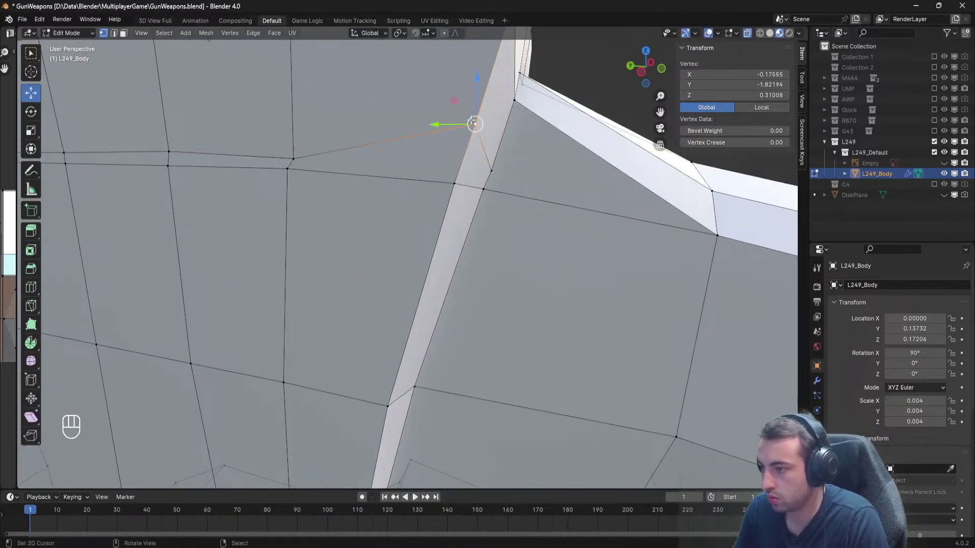
{"action": "left_click_drag", "start_coordinate": [479, 79], "coordinate": [473, 123]}
{"action": "left_click_drag", "start_coordinate": [432, 168], "coordinate": [422, 169]}
{"action": "scroll", "coordinate": [419, 170], "scroll_direction": "down", "scroll_amount": 5}
{"action": "mouse_move", "coordinate": [381, 170]}
{"action": "middle_mouse_down"}
{"action": "mouse_move", "coordinate": [311, 172]}
{"action": "mouse_move", "coordinate": [391, 173]}
{"action": "middle_mouse_up"}
{"action": "key", "text": "alt+a"}
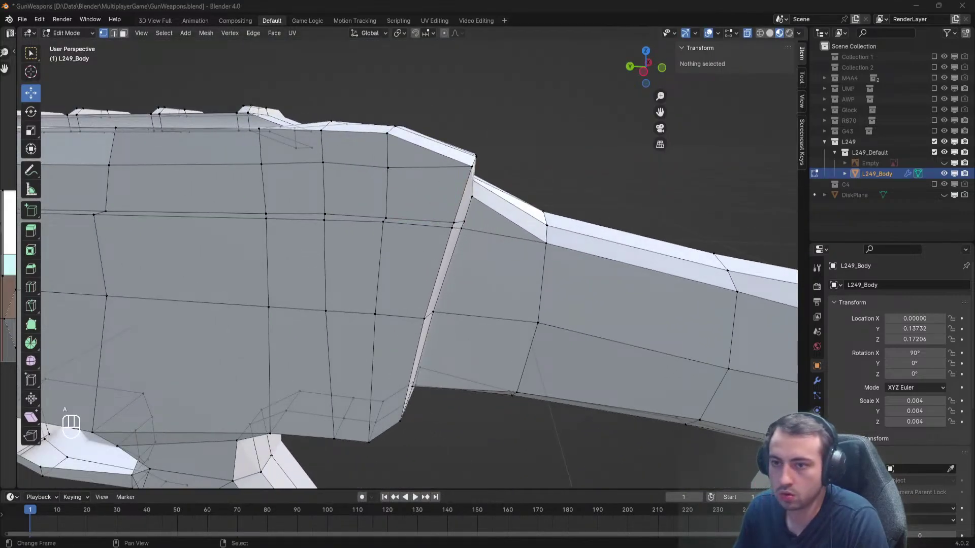
Check the M249 reference image, then inspect the narrow edge band from the stock joint to the handguard transition.
{"action": "key", "text": "alt+Tab"}
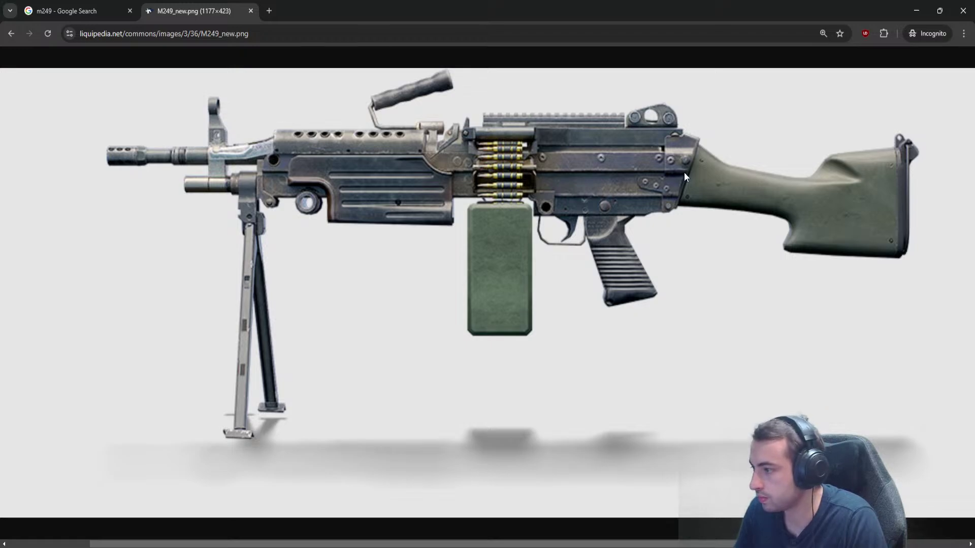
{"action": "left_click", "coordinate": [916, 10]}
{"action": "middle_click_drag", "start_coordinate": [574, 203], "coordinate": [386, 224]}
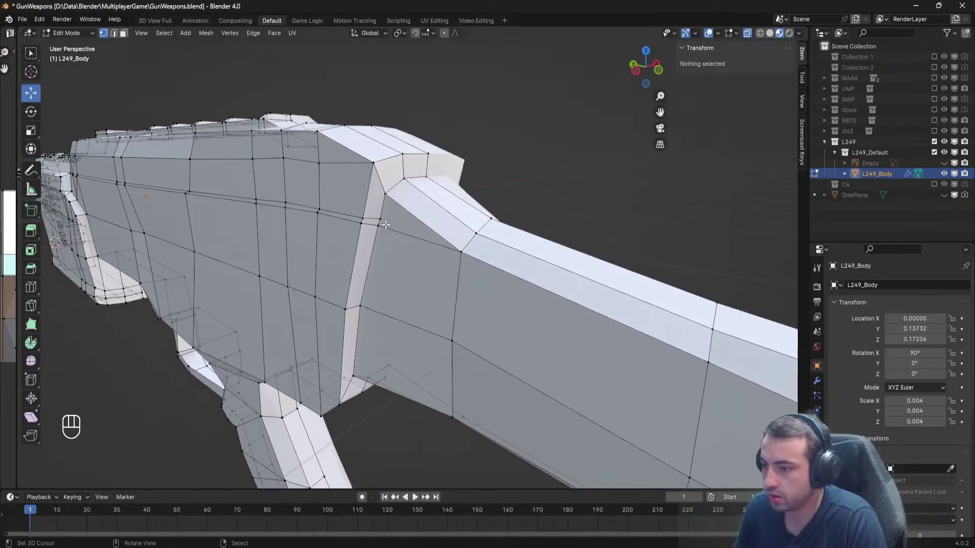
{"action": "right_click", "coordinate": [381, 219]}
{"action": "scroll", "coordinate": [380, 223], "scroll_direction": "up", "scroll_amount": 4}
{"action": "middle_click_drag", "start_coordinate": [308, 218], "coordinate": [374, 226]}
{"action": "scroll", "coordinate": [374, 227], "scroll_direction": "down", "scroll_amount": 4}
{"action": "middle_click_drag", "start_coordinate": [294, 226], "coordinate": [706, 199], "text": "shift"}
{"action": "scroll", "coordinate": [239, 219], "scroll_direction": "up", "scroll_amount": 6}
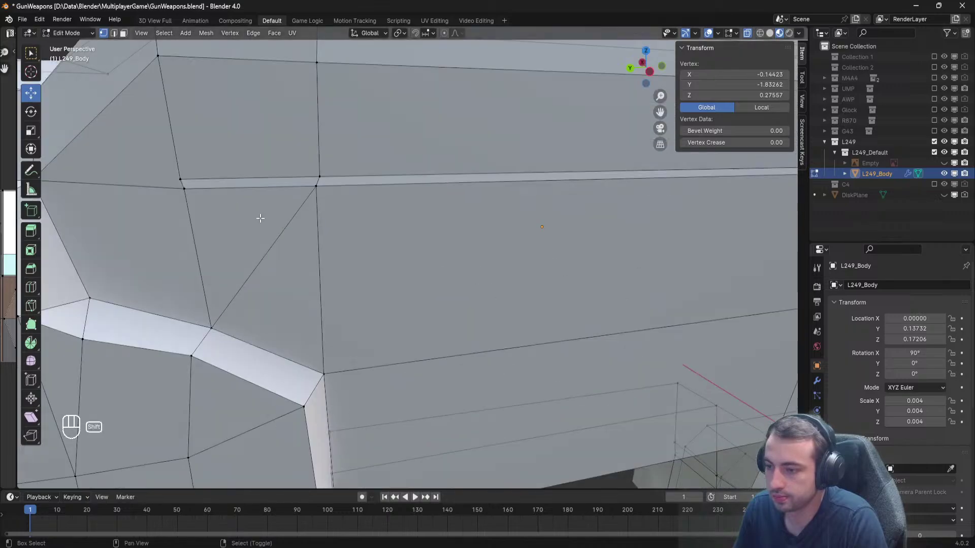
{"action": "middle_click_drag", "start_coordinate": [260, 219], "coordinate": [371, 244], "text": "shift"}
Knife-cut an edge from the upper band's front vertex to the handguard's rear upper corner vertex.
{"action": "key", "text": "a"}
{"action": "key", "text": "k"}
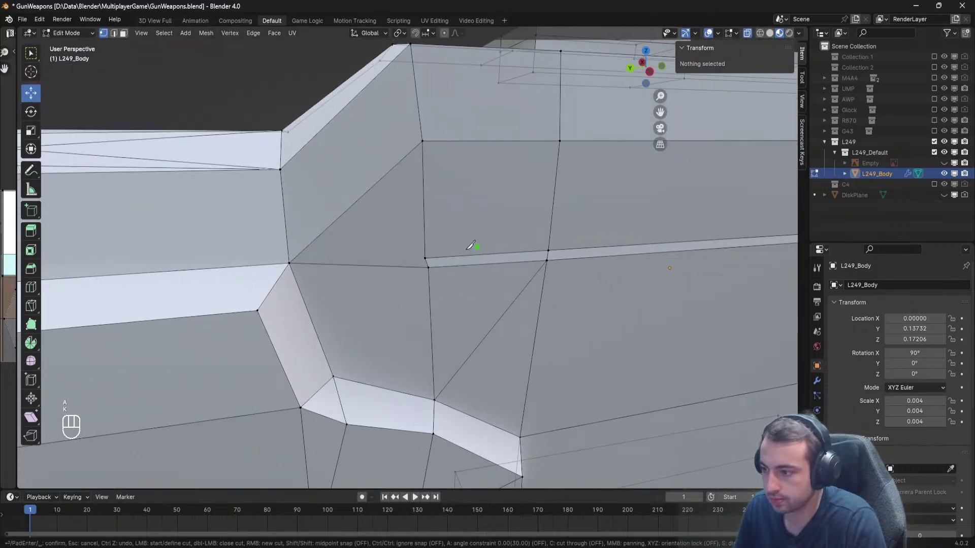
{"action": "left_click", "coordinate": [425, 257]}
{"action": "left_click", "coordinate": [289, 263]}
{"action": "key", "text": "Return"}
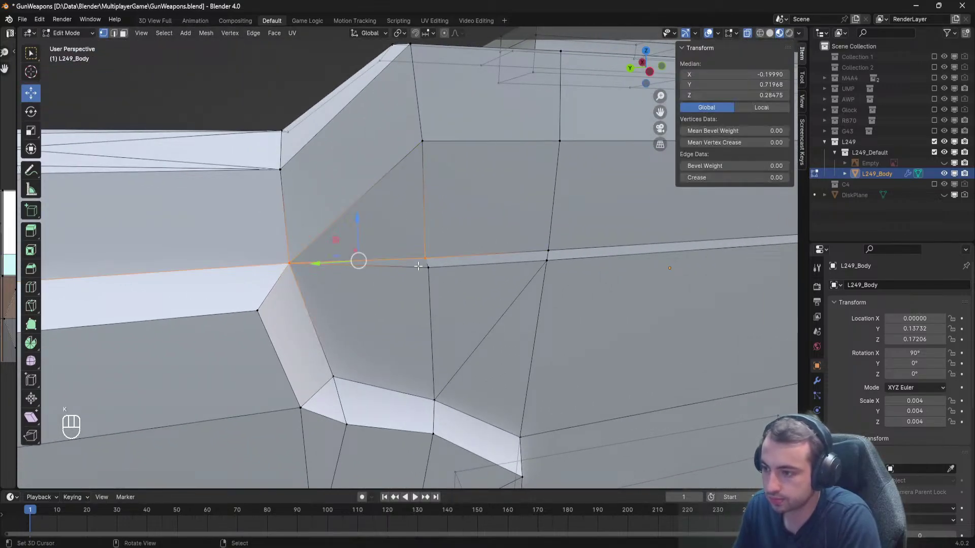
Select the band's lower vertex row along the whole receiver side and move it -0.00468 in X.
{"action": "scroll", "coordinate": [420, 264], "scroll_direction": "down", "scroll_amount": 4}
{"action": "right_click", "coordinate": [422, 262]}
{"action": "middle_click_drag", "start_coordinate": [422, 259], "coordinate": [264, 249], "text": "shift"}
{"action": "left_click", "coordinate": [236, 257], "text": "shift"}
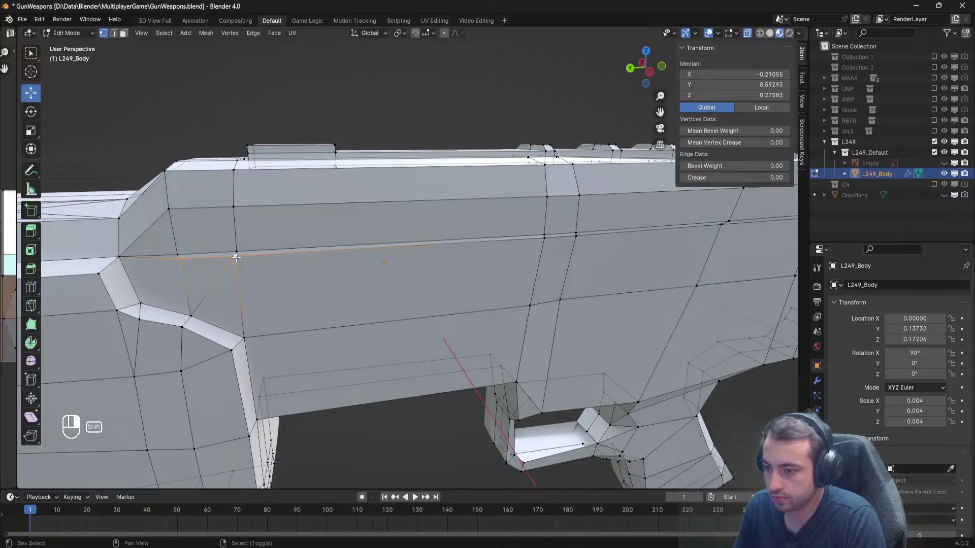
{"action": "right_click", "coordinate": [546, 241], "text": "shift"}
{"action": "right_click", "coordinate": [576, 237], "text": "shift"}
{"action": "middle_click_drag", "start_coordinate": [680, 232], "coordinate": [368, 251], "text": "shift"}
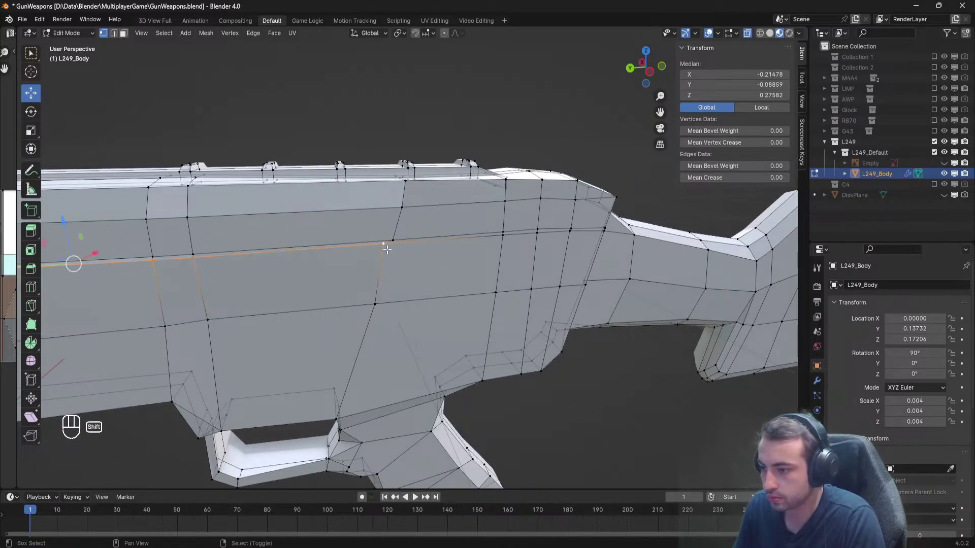
{"action": "middle_click_drag", "start_coordinate": [575, 236], "coordinate": [418, 273]}
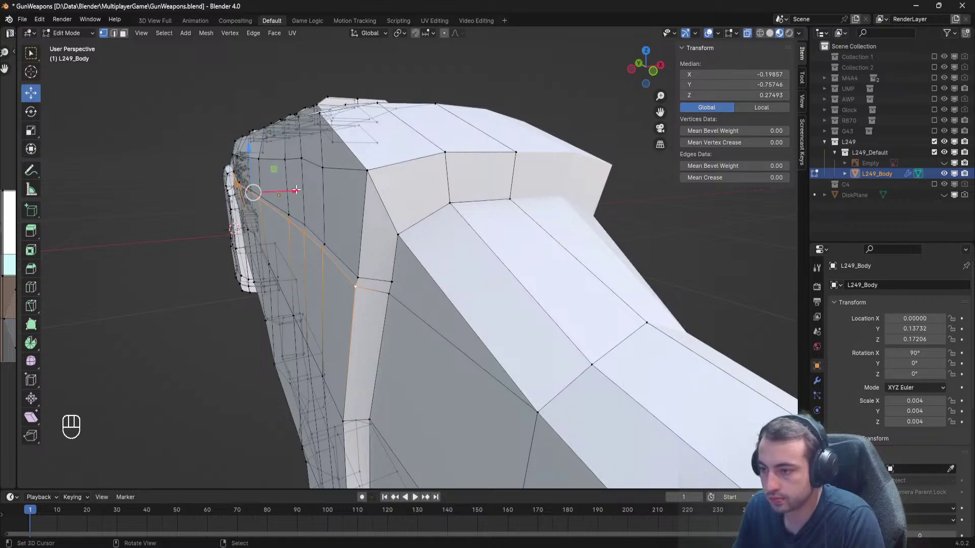
{"action": "left_click_drag", "start_coordinate": [296, 190], "coordinate": [295, 189]}
{"action": "middle_click_drag", "start_coordinate": [287, 169], "coordinate": [370, 170]}
{"action": "scroll", "coordinate": [370, 238], "scroll_direction": "down", "scroll_amount": 3}
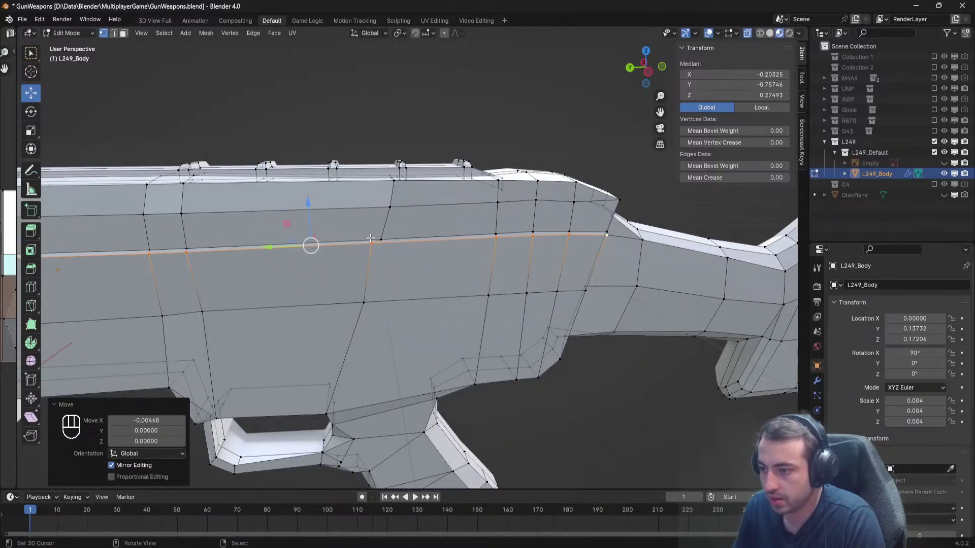
Nudge the band vertex at the slanted edge column along Y, check the body in Object Mode, and clear the selection.
{"action": "left_click", "coordinate": [371, 238]}
{"action": "scroll", "coordinate": [370, 240], "scroll_direction": "up", "scroll_amount": 3}
{"action": "left_click_drag", "start_coordinate": [305, 233], "coordinate": [318, 238]}
{"action": "left_click", "coordinate": [551, 224]}
{"action": "key", "text": "Tab"}
{"action": "middle_click_drag", "start_coordinate": [570, 236], "coordinate": [513, 274]}
{"action": "scroll", "coordinate": [515, 232], "scroll_direction": "down", "scroll_amount": 4}
{"action": "key", "text": "Tab"}
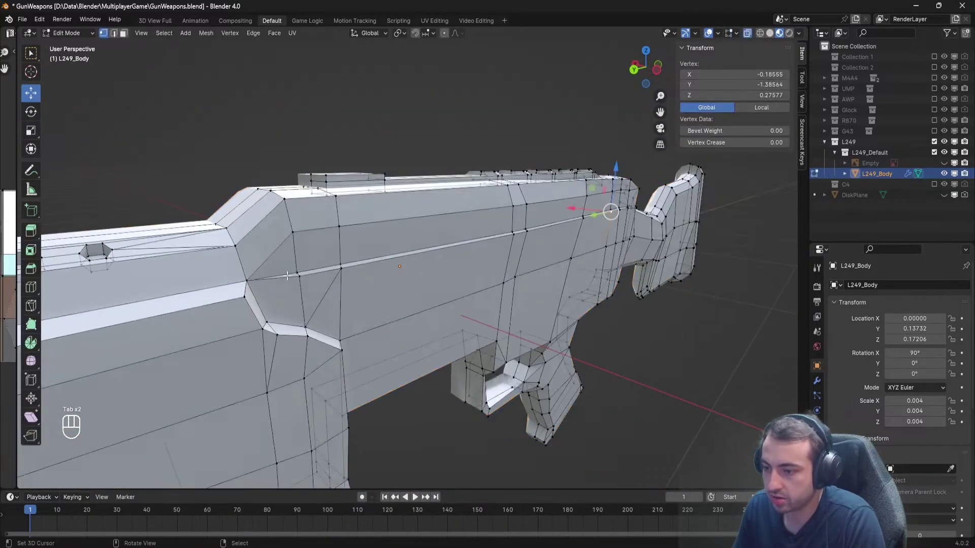
{"action": "scroll", "coordinate": [287, 276], "scroll_direction": "up", "scroll_amount": 6}
{"action": "key", "text": "alt+a"}
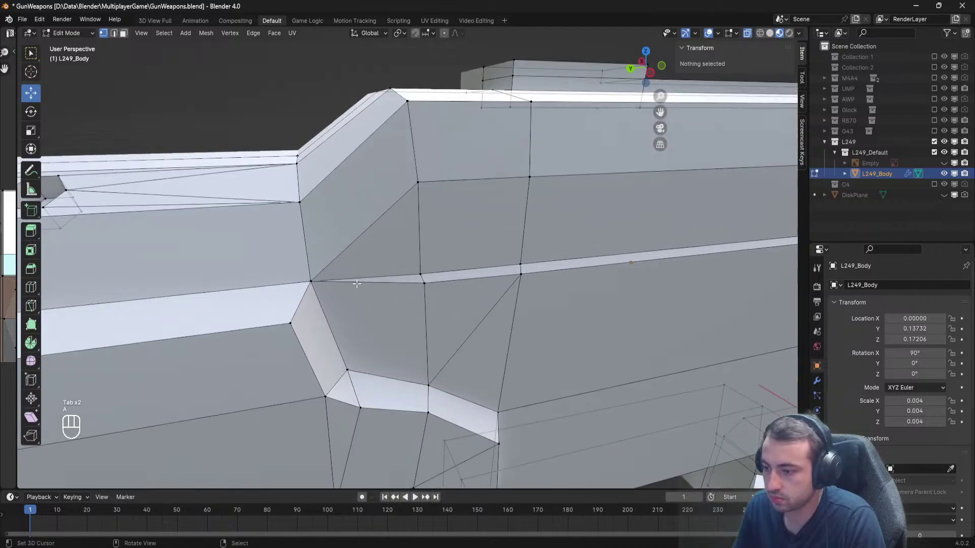
Examine the edge joining the band to the handguard's rear corner and compare that transition with the M249 reference image.
{"action": "key", "text": "a"}
{"action": "key", "text": "a"}
{"action": "middle_click_drag", "start_coordinate": [331, 283], "coordinate": [162, 160]}
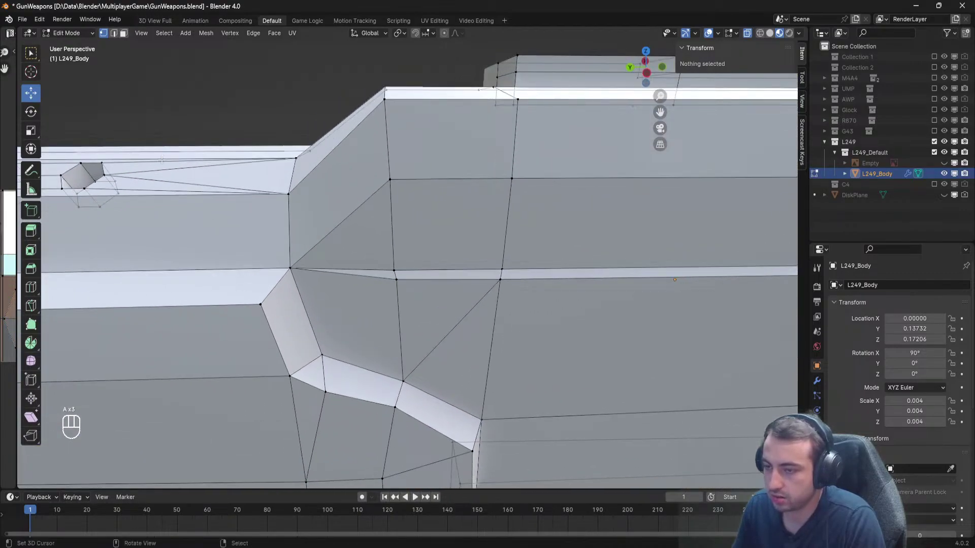
{"action": "right_click", "coordinate": [307, 333]}
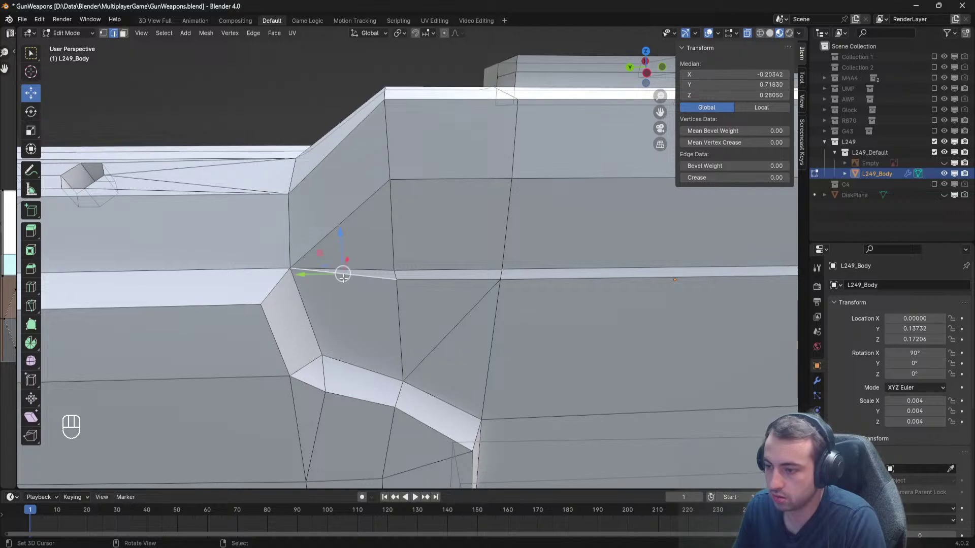
{"action": "scroll", "coordinate": [405, 258], "scroll_direction": "up", "scroll_amount": 2}
{"action": "middle_click_drag", "start_coordinate": [406, 258], "coordinate": [536, 274], "text": "shift"}
{"action": "key", "text": "alt+Tab"}
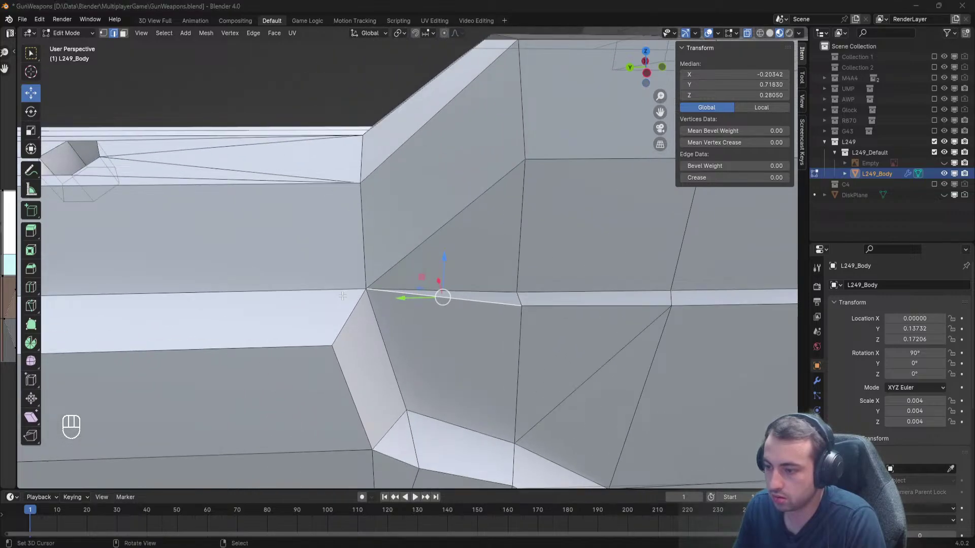
{"action": "key", "text": "alt+Tab"}
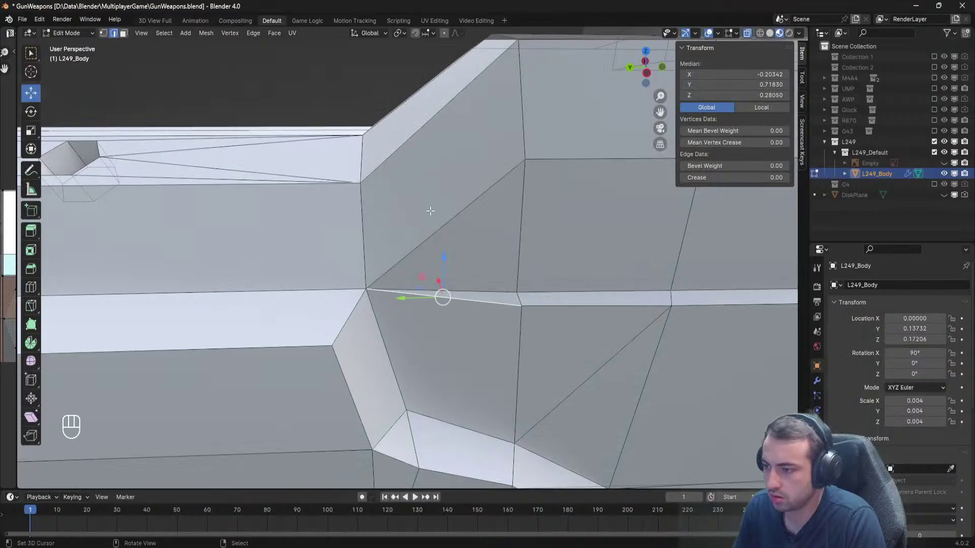
{"action": "key", "text": "alt+Tab"}
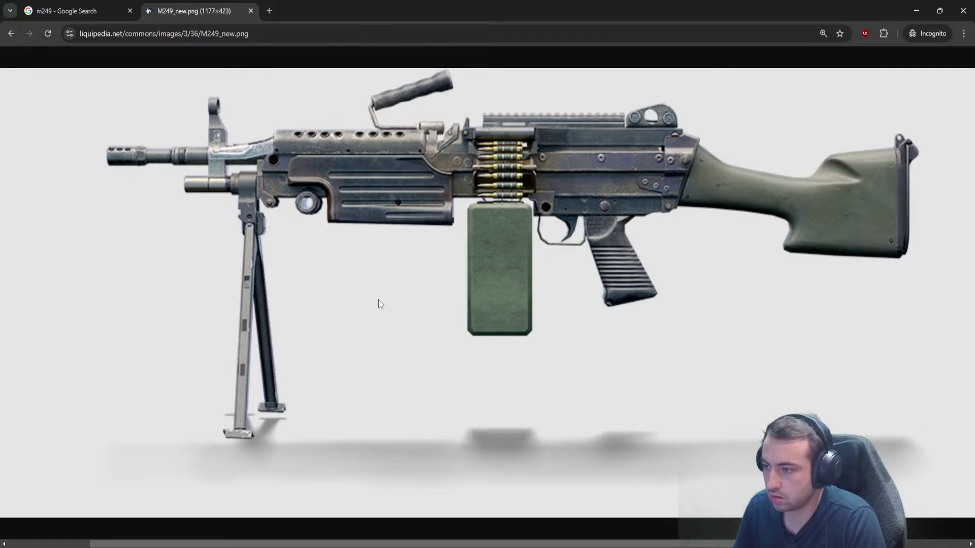
{"action": "key", "text": "alt+Tab"}
Try moving the handguard's rear upper corner vertex -0.01191 in X, save the file and check the shape in Object Mode.
{"action": "middle_click_drag", "start_coordinate": [401, 279], "coordinate": [393, 289]}
{"action": "right_click", "coordinate": [289, 341]}
{"action": "scroll", "coordinate": [289, 341], "scroll_direction": "down", "scroll_amount": 2}
{"action": "mouse_move", "coordinate": [289, 341]}
{"action": "middle_mouse_down", "text": "shift"}
{"action": "mouse_move", "coordinate": [503, 310]}
{"action": "mouse_move", "coordinate": [285, 326]}
{"action": "middle_mouse_up", "text": "shift"}
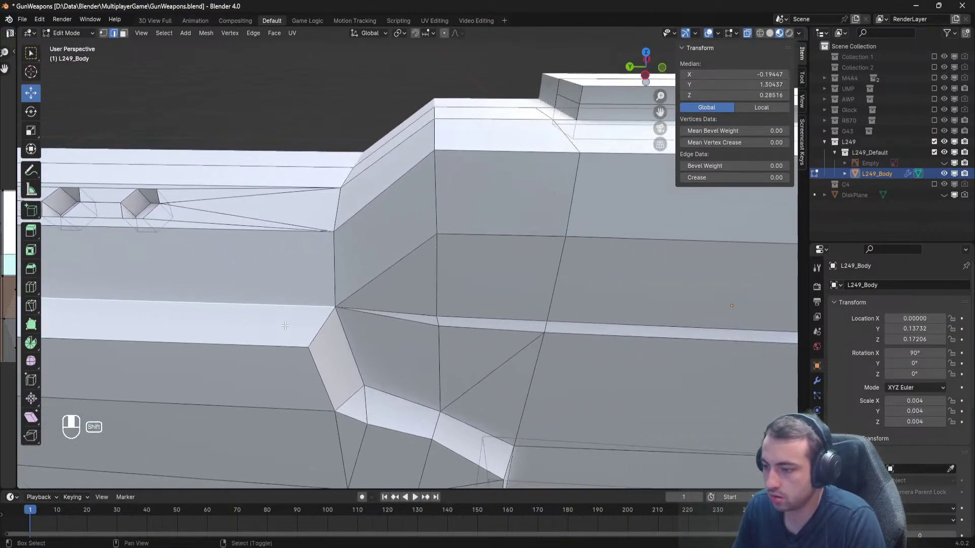
{"action": "left_click", "coordinate": [103, 34]}
{"action": "left_click", "coordinate": [333, 312]}
{"action": "left_click_drag", "start_coordinate": [339, 293], "coordinate": [343, 289]}
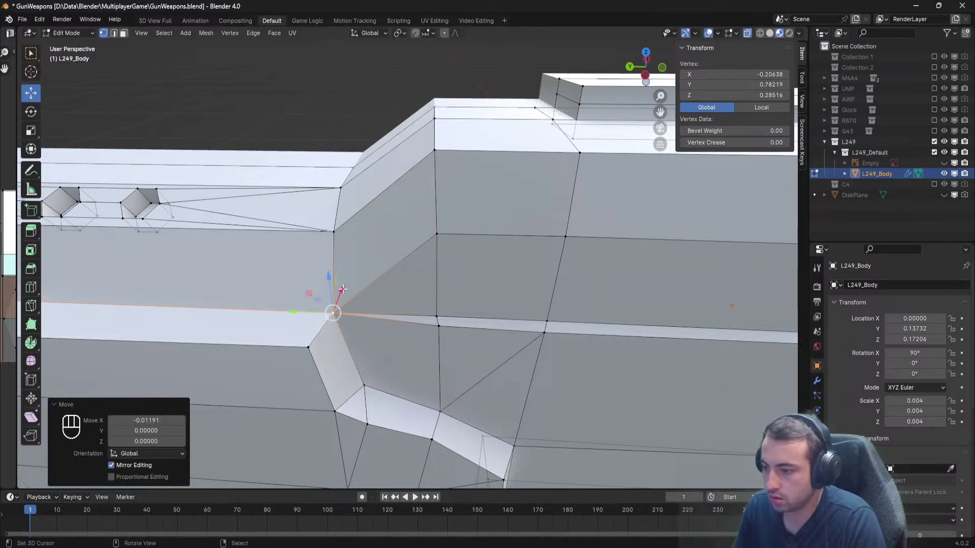
{"action": "key", "text": "a"}
{"action": "key", "text": "ctrl+s"}
{"action": "key", "text": "Tab"}
{"action": "middle_click_drag", "start_coordinate": [398, 283], "coordinate": [392, 316]}
{"action": "scroll", "coordinate": [359, 297], "scroll_direction": "up", "scroll_amount": 1}
{"action": "key", "text": "Tab"}
Undo the handguard corner vertex's X move.
{"action": "key", "text": "ctrl+z"}
{"action": "key", "text": "ctrl+z"}
{"action": "key", "text": "ctrl+z"}
{"action": "key", "text": "ctrl+z"}
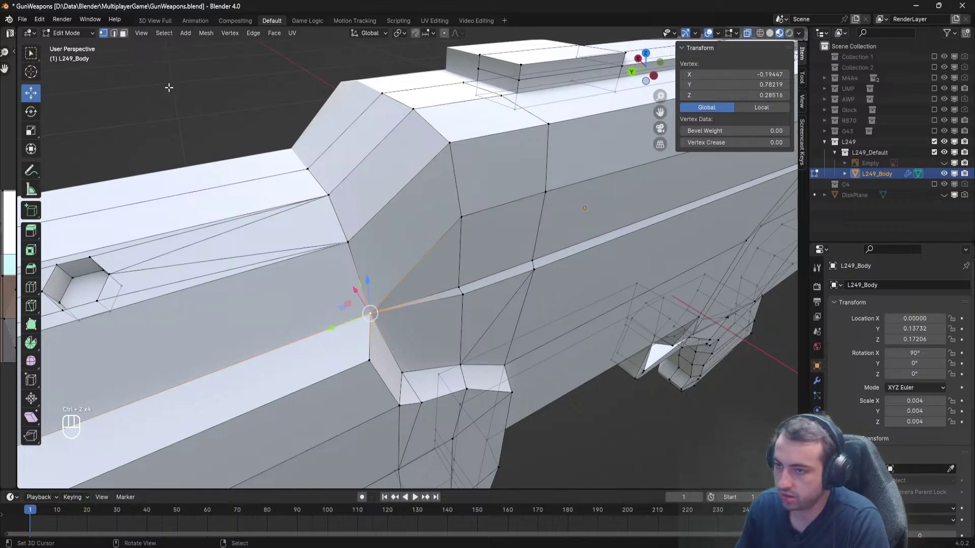
Delete the diagonal edge running from the receiver side's upper row to the handguard's rear upper corner.
{"action": "left_click", "coordinate": [113, 34]}
{"action": "left_click", "coordinate": [414, 264]}
{"action": "key", "text": "x"}
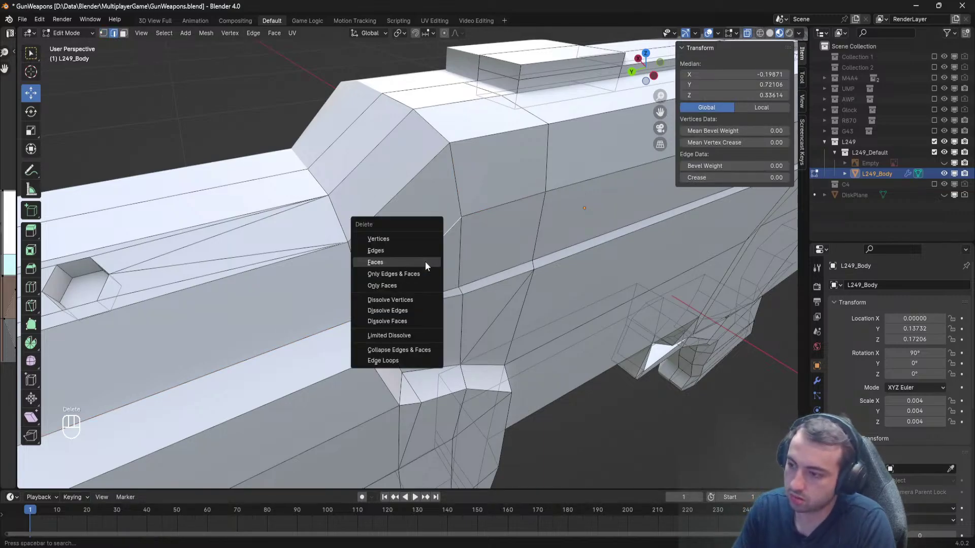
{"action": "left_click", "coordinate": [377, 251]}
Delete the knife-cut edge between the band and the handguard's rear corner, checking the transition against the M249 reference image.
{"action": "key", "text": "alt+Tab"}
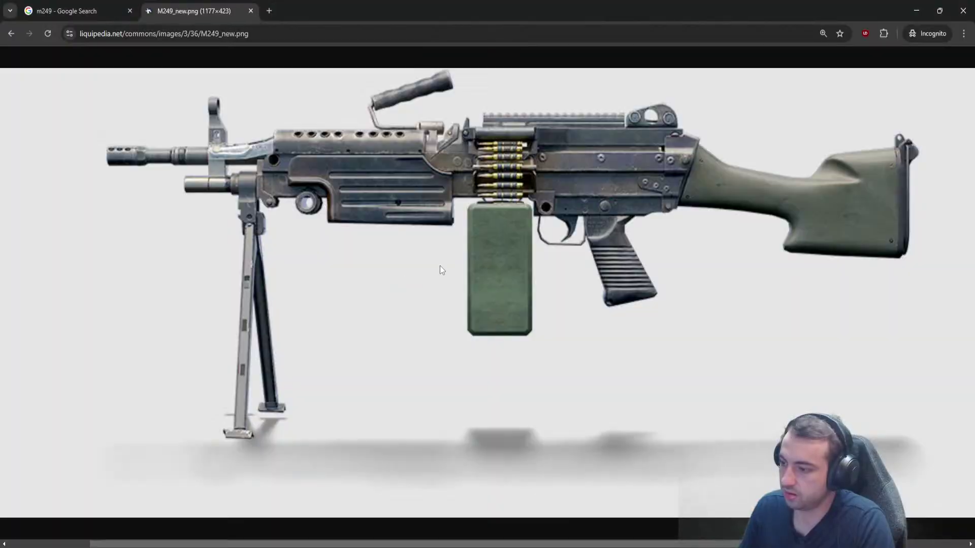
{"action": "key", "text": "alt+Tab"}
{"action": "left_click", "coordinate": [433, 293]}
{"action": "key", "text": "x"}
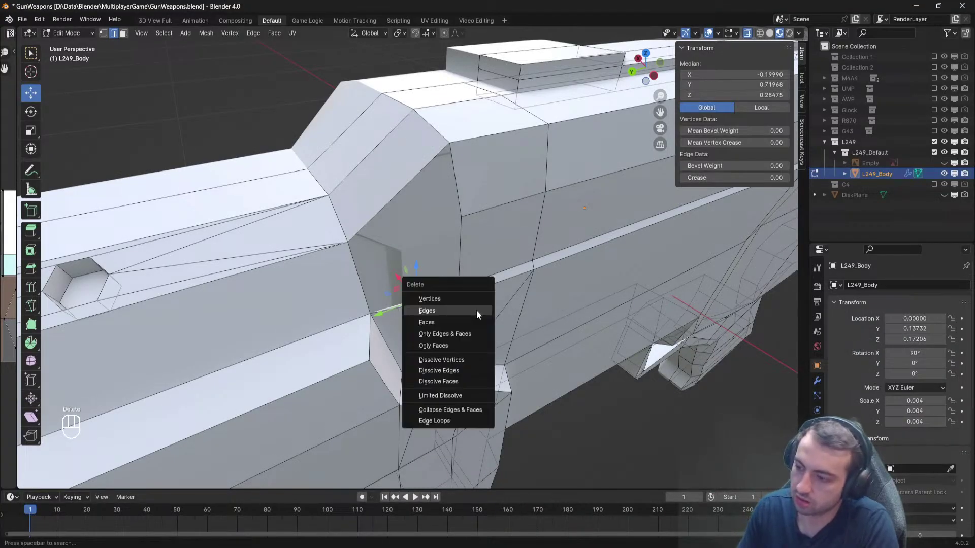
{"action": "left_click", "coordinate": [477, 309]}
{"action": "key", "text": "alt+Tab"}
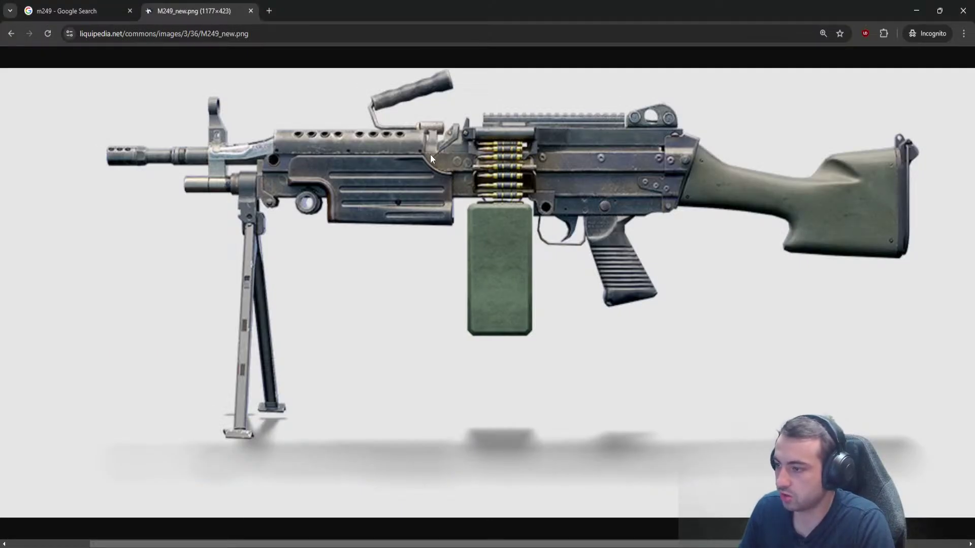
{"action": "key", "text": "alt+Tab"}
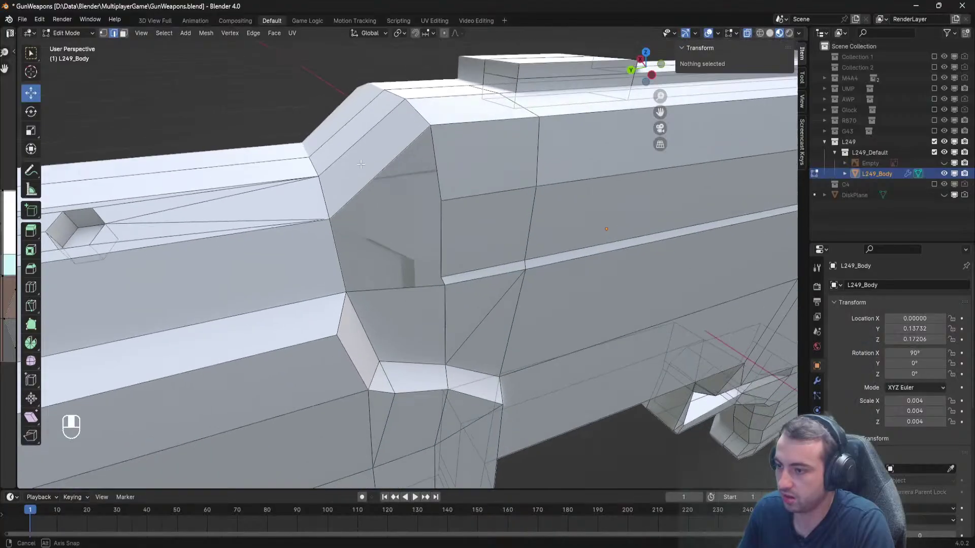
Compare the handguard transition and the receiver's side with the M249 reference image.
{"action": "middle_click_drag", "start_coordinate": [327, 200], "coordinate": [401, 175], "text": "shift"}
{"action": "key", "text": "alt+Tab"}
{"action": "key", "text": "alt+Tab"}
{"action": "scroll", "coordinate": [455, 187], "scroll_direction": "down", "scroll_amount": 3}
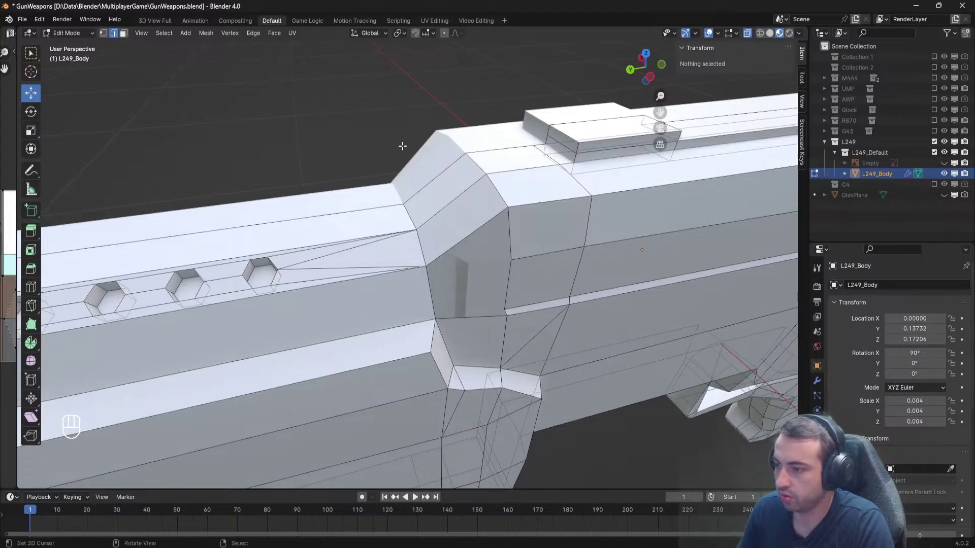
{"action": "key", "text": "alt+Tab"}
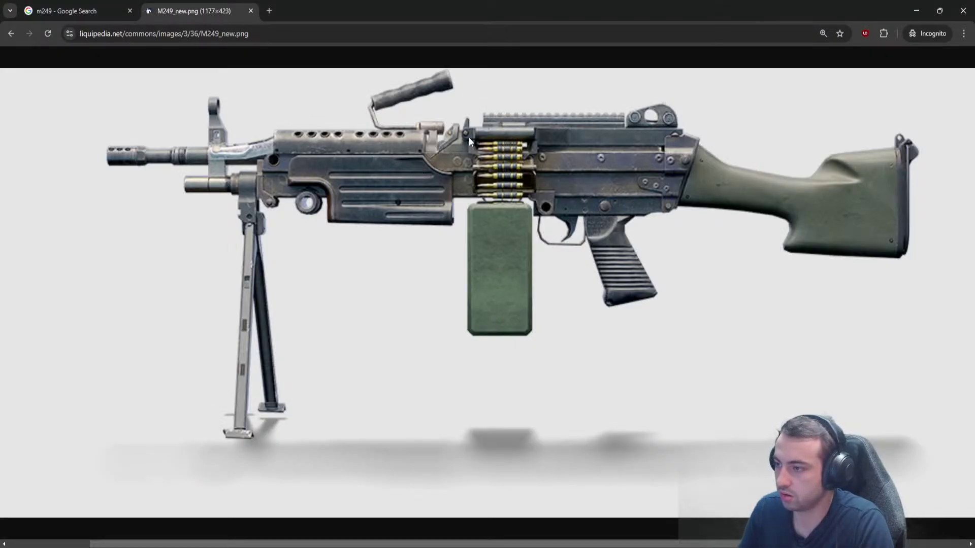
{"action": "key", "text": "alt+Tab"}
{"action": "middle_click_drag", "start_coordinate": [439, 146], "coordinate": [173, 173]}
{"action": "mouse_move", "coordinate": [577, 225]}
{"action": "middle_mouse_down", "text": "shift"}
{"action": "mouse_move", "coordinate": [311, 214]}
{"action": "mouse_move", "coordinate": [573, 219]}
{"action": "middle_mouse_up", "text": "shift"}
{"action": "mouse_move", "coordinate": [435, 249]}
{"action": "middle_mouse_down"}
{"action": "mouse_move", "coordinate": [435, 222]}
{"action": "mouse_move", "coordinate": [420, 253]}
{"action": "middle_mouse_up"}
{"action": "key", "text": "alt+Tab"}
{"action": "key", "text": "alt+Tab"}
{"action": "scroll", "coordinate": [391, 253], "scroll_direction": "up", "scroll_amount": 1}
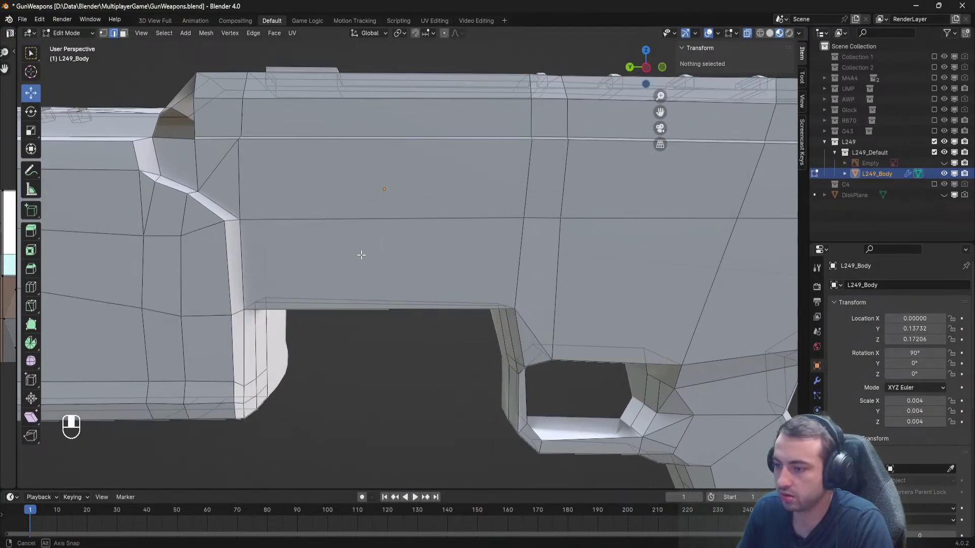
{"action": "middle_click_drag", "start_coordinate": [361, 255], "coordinate": [372, 248]}
{"action": "key", "text": "ctrl+r"}
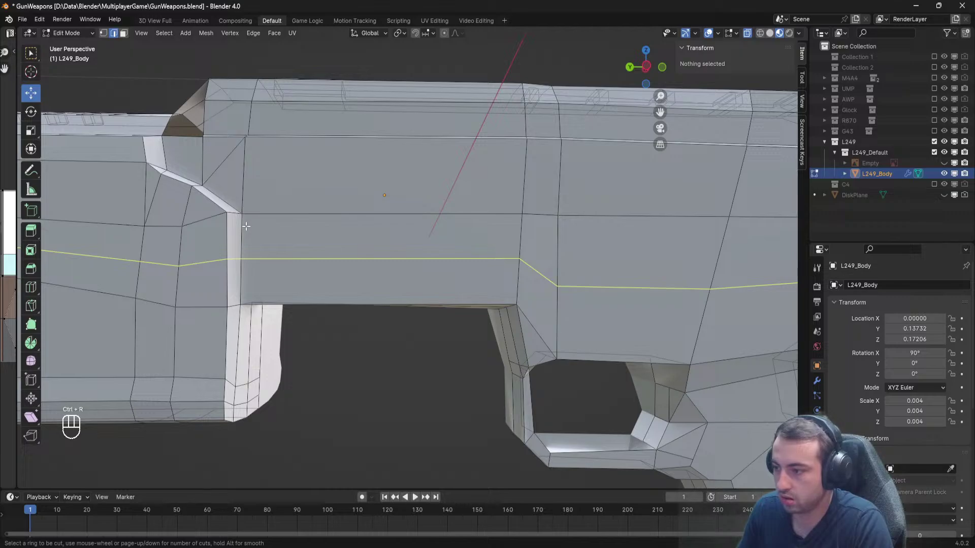
{"action": "right_click", "coordinate": [247, 226]}
{"action": "middle_click_drag", "start_coordinate": [285, 230], "coordinate": [23, 234], "text": "shift"}
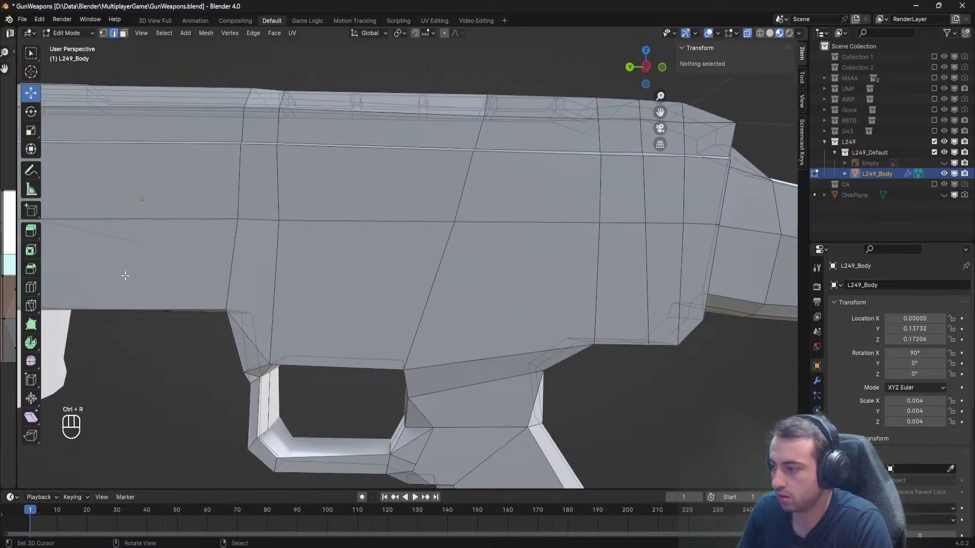
{"action": "scroll", "coordinate": [402, 283], "scroll_direction": "down", "scroll_amount": 5}
{"action": "key", "text": "ctrl+r"}
{"action": "middle_click_drag", "start_coordinate": [558, 245], "coordinate": [387, 269]}
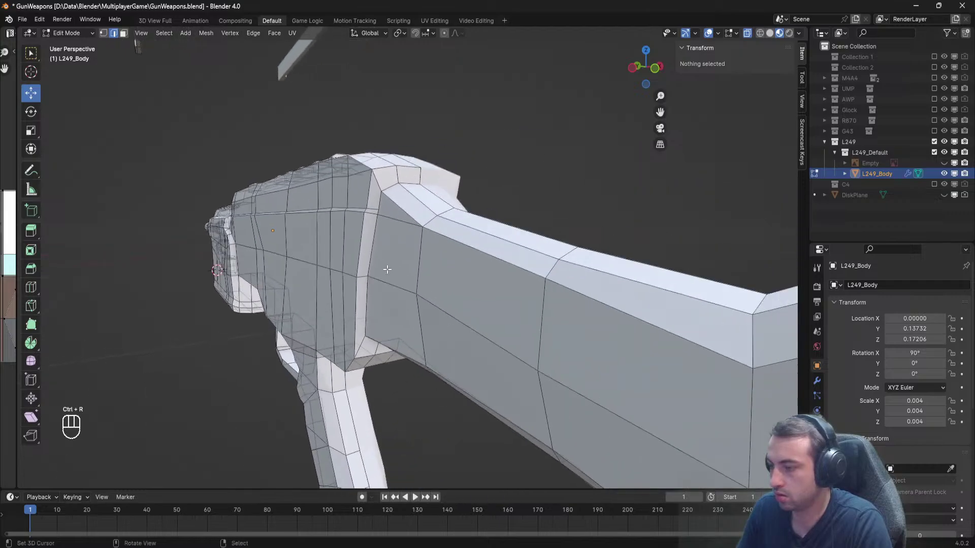
{"action": "scroll", "coordinate": [387, 270], "scroll_direction": "up", "scroll_amount": 2}
{"action": "left_click", "coordinate": [340, 152]}
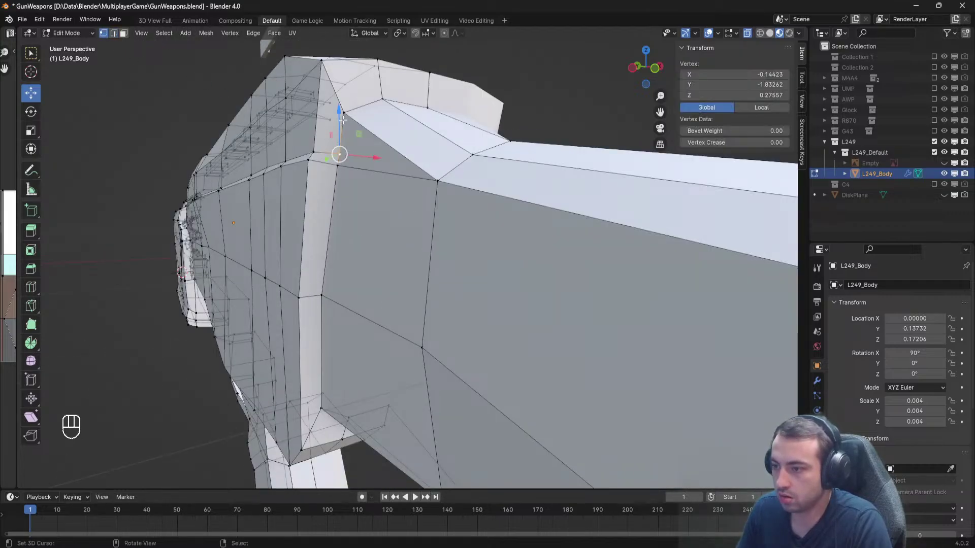
{"action": "left_click_drag", "start_coordinate": [339, 125], "coordinate": [343, 120]}
{"action": "key", "text": "a"}
{"action": "scroll", "coordinate": [305, 177], "scroll_direction": "down", "scroll_amount": 5}
{"action": "middle_click_drag", "start_coordinate": [269, 213], "coordinate": [331, 229]}
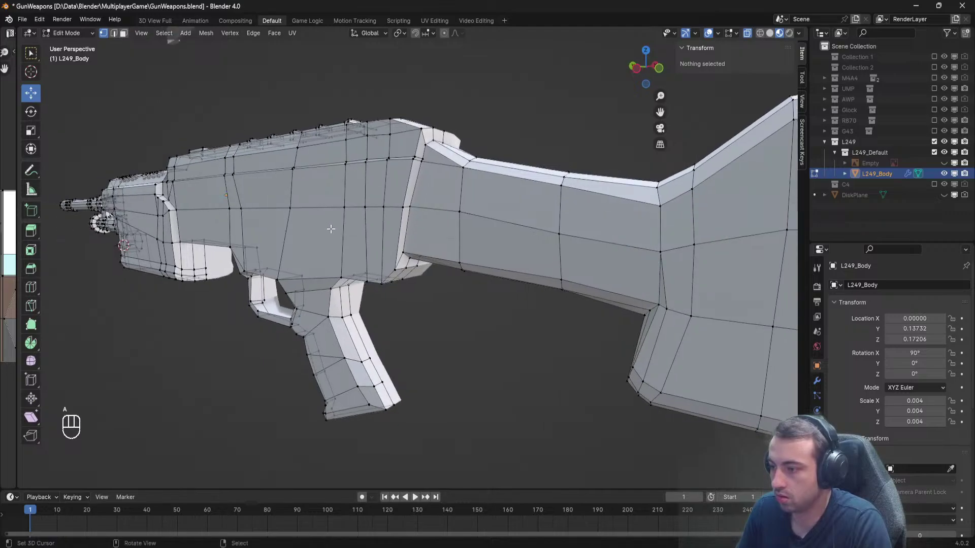
Subdivide the vertical edges of the receiver's lower side, from the stock joint to the handguard, with one cut.
{"action": "left_click", "coordinate": [114, 33]}
{"action": "left_click", "coordinate": [405, 223]}
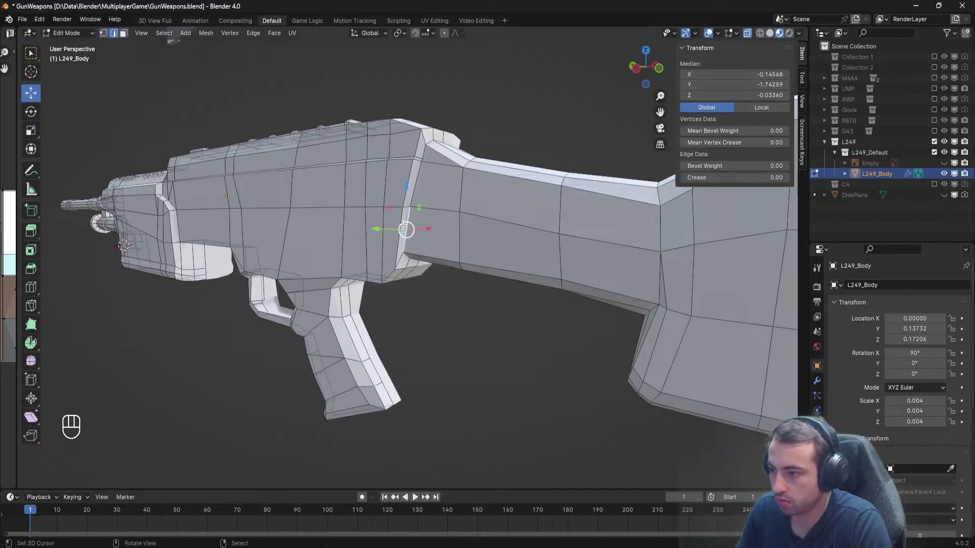
{"action": "right_click", "coordinate": [241, 223], "text": "shift"}
{"action": "middle_click_drag", "start_coordinate": [242, 222], "coordinate": [278, 223]}
{"action": "middle_click_drag", "start_coordinate": [269, 222], "coordinate": [421, 245], "text": "shift"}
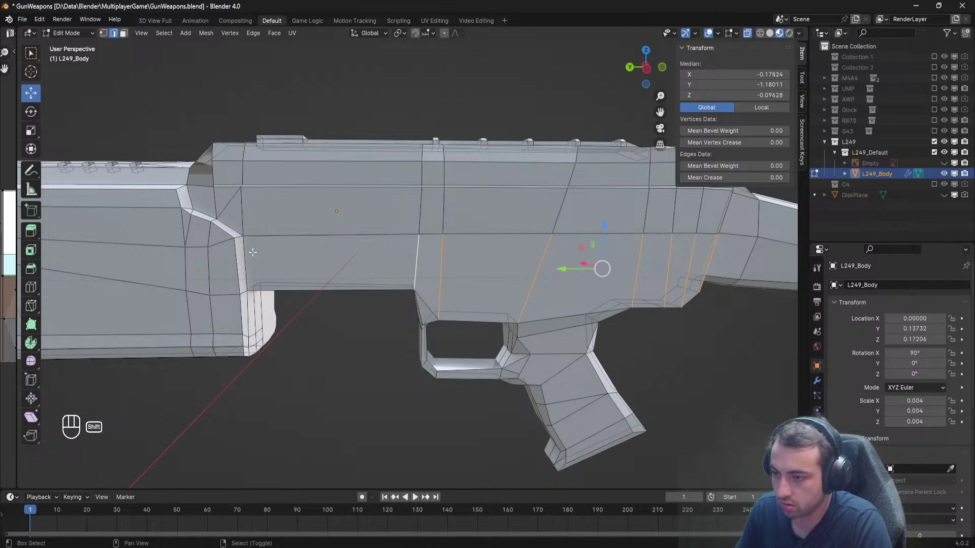
{"action": "key", "text": "space"}
{"action": "type", "text": "s"}
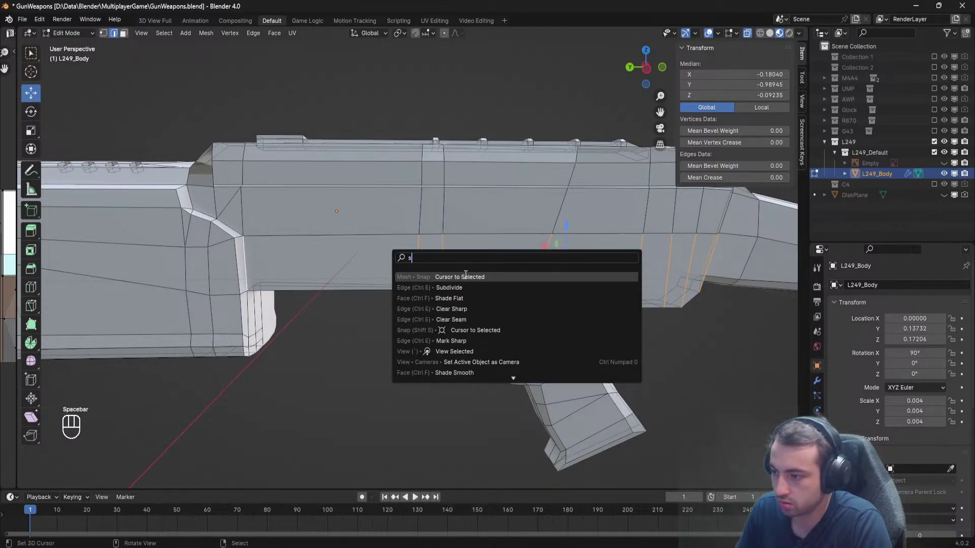
{"action": "left_click", "coordinate": [458, 287]}
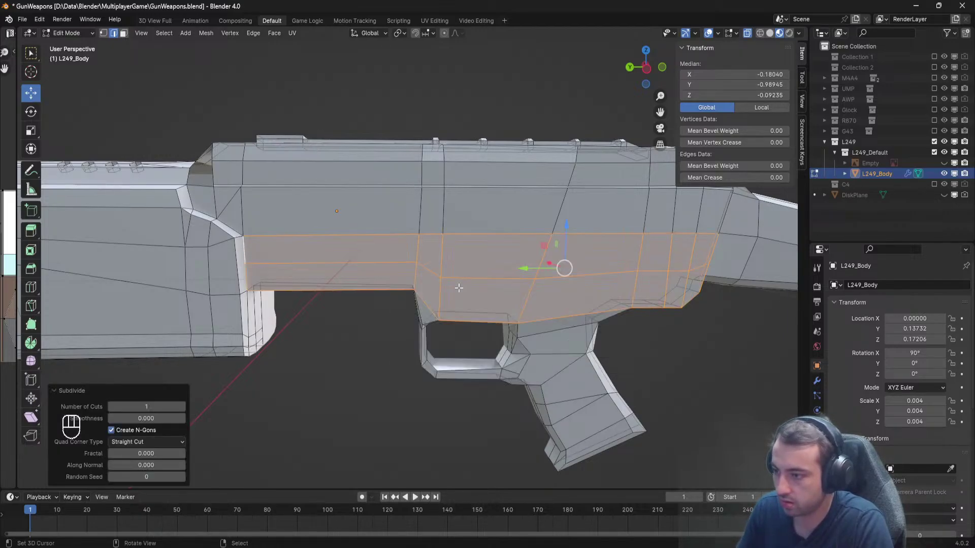
Select the new horizontal edge row along the receiver's lower side and move it up 0.09294 in Z.
{"action": "left_click", "coordinate": [337, 266]}
{"action": "left_click", "coordinate": [588, 273], "text": "shift"}
{"action": "middle_click_drag", "start_coordinate": [589, 272], "coordinate": [491, 265], "text": "shift"}
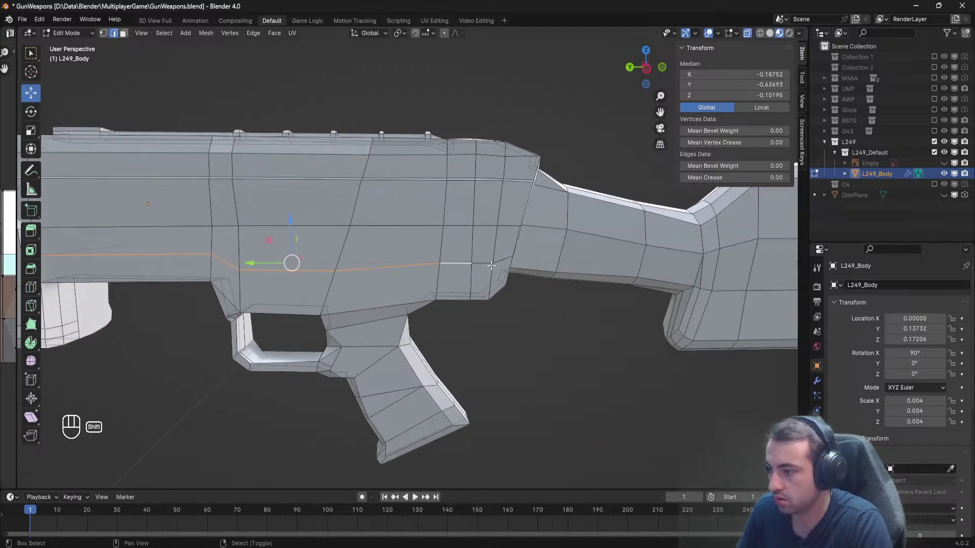
{"action": "key", "text": "ctrl+z"}
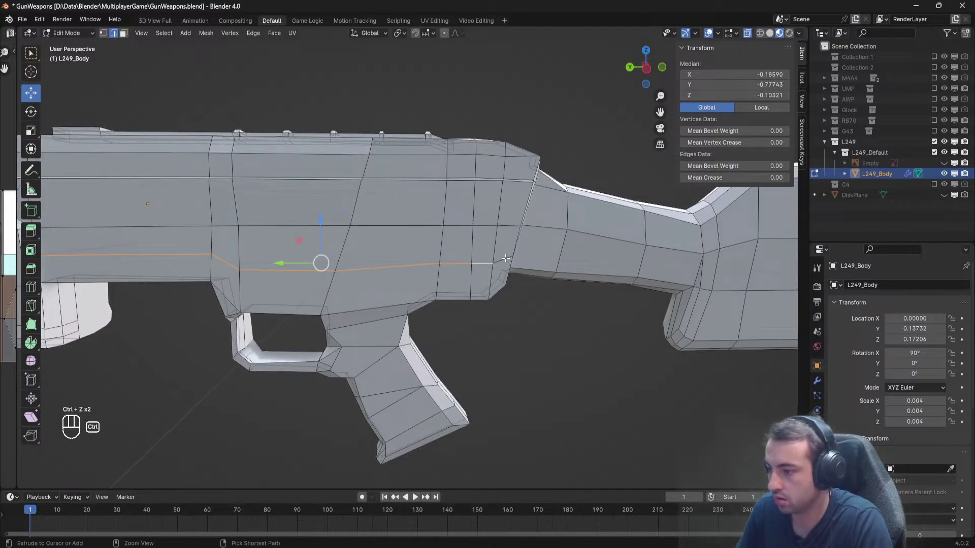
{"action": "scroll", "coordinate": [495, 259], "scroll_direction": "up", "scroll_amount": 2}
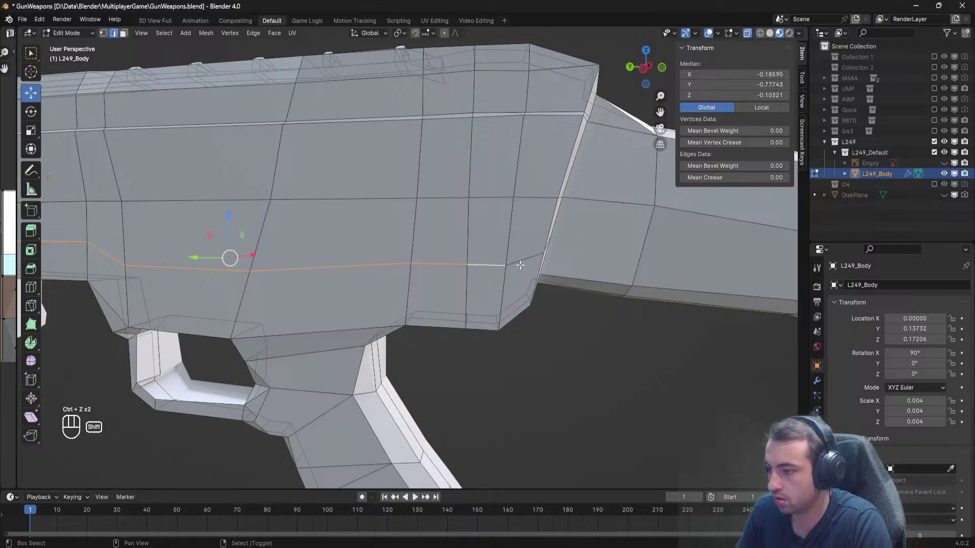
{"action": "scroll", "coordinate": [520, 265], "scroll_direction": "down", "scroll_amount": 3}
{"action": "middle_click_drag", "start_coordinate": [224, 242], "coordinate": [388, 272], "text": "shift"}
{"action": "scroll", "coordinate": [459, 274], "scroll_direction": "up", "scroll_amount": 3}
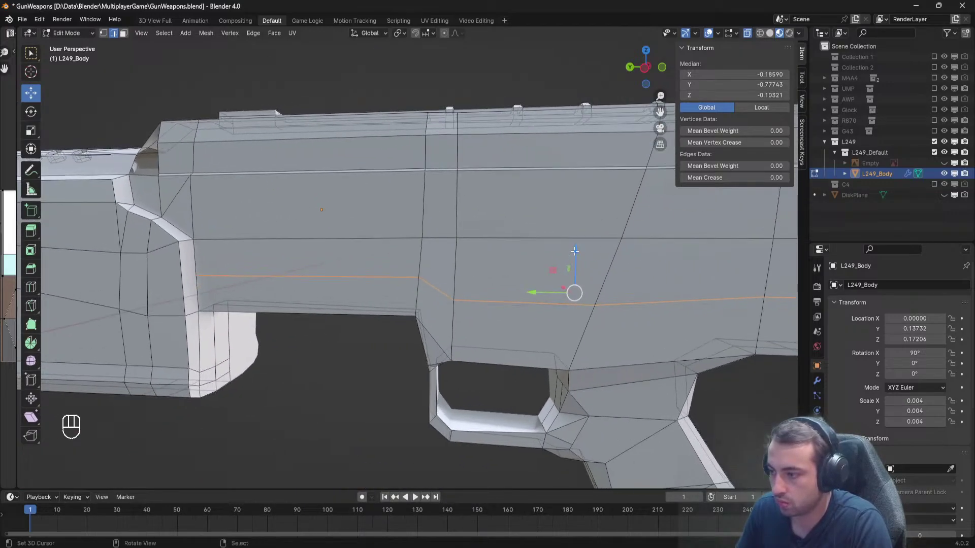
{"action": "left_click_drag", "start_coordinate": [575, 251], "coordinate": [565, 221]}
{"action": "middle_click_drag", "start_coordinate": [565, 221], "coordinate": [224, 218], "text": "shift"}
{"action": "scroll", "coordinate": [354, 266], "scroll_direction": "up", "scroll_amount": 1}
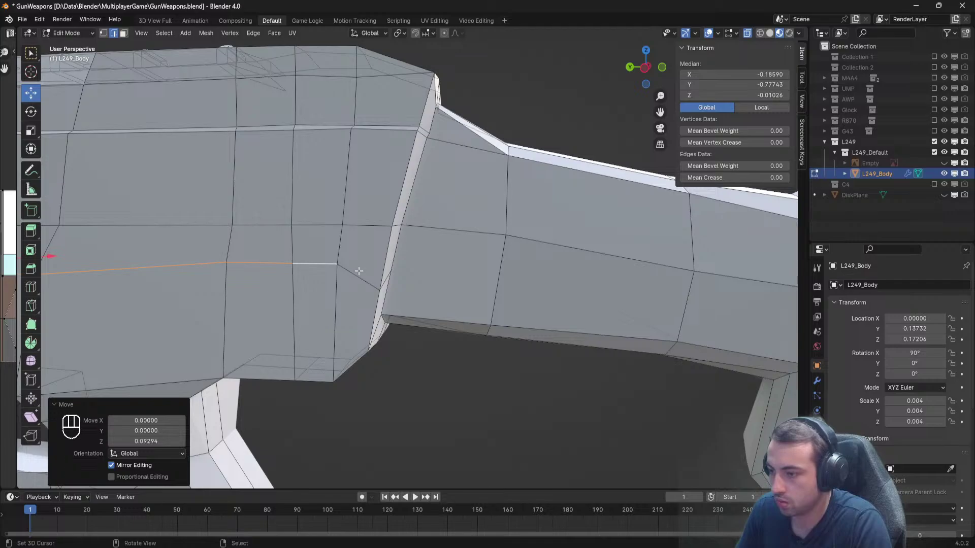
Raise the row's rear end vertex 0.07232 in Z and nudge it rearward along the slanted edge at the stock joint.
{"action": "left_click", "coordinate": [104, 33]}
{"action": "left_click", "coordinate": [370, 274]}
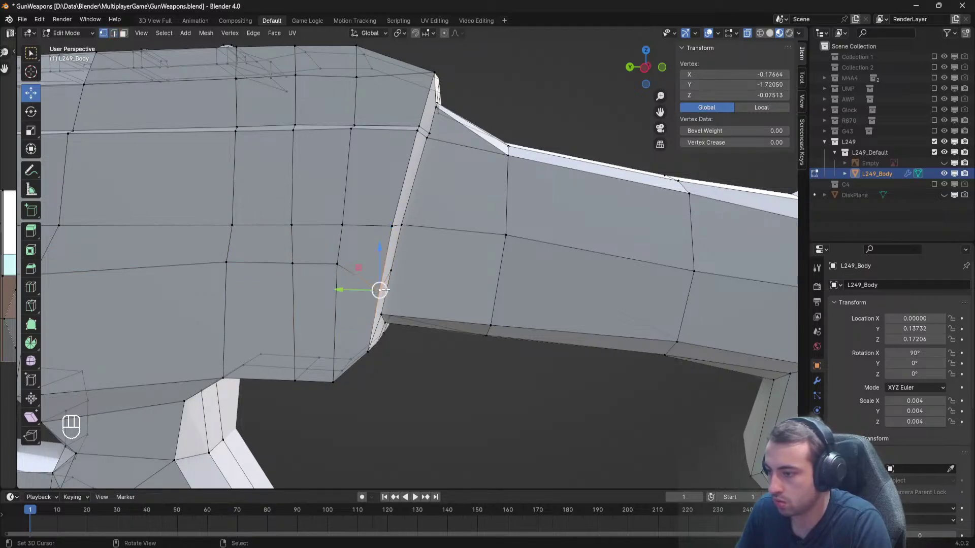
{"action": "left_click", "coordinate": [391, 270], "text": "shift"}
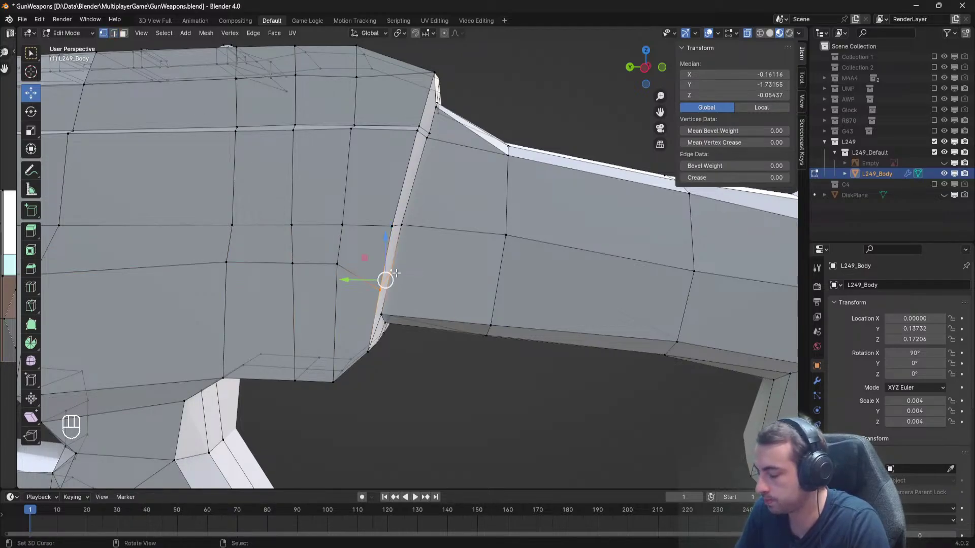
{"action": "key", "text": "KP_3"}
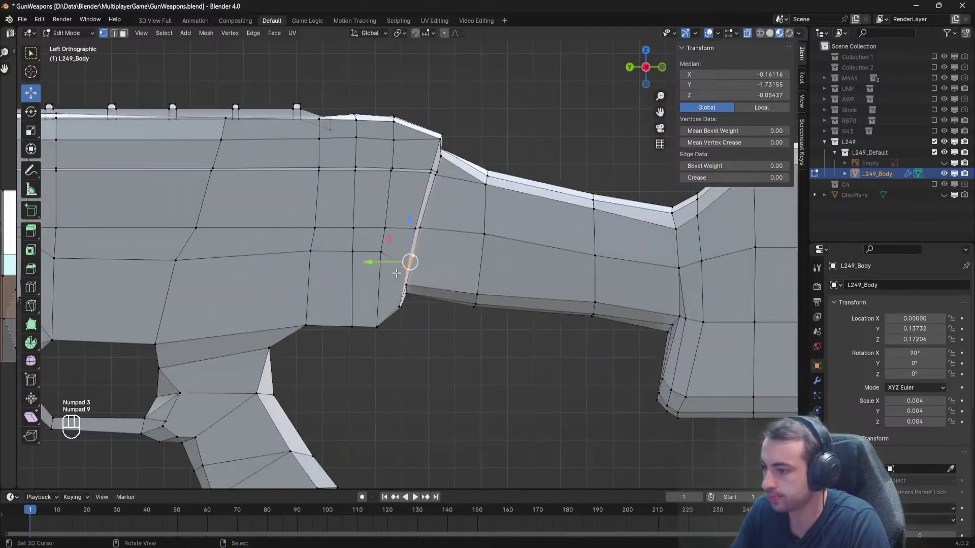
{"action": "key", "text": "KP_9"}
{"action": "left_click", "coordinate": [395, 275]}
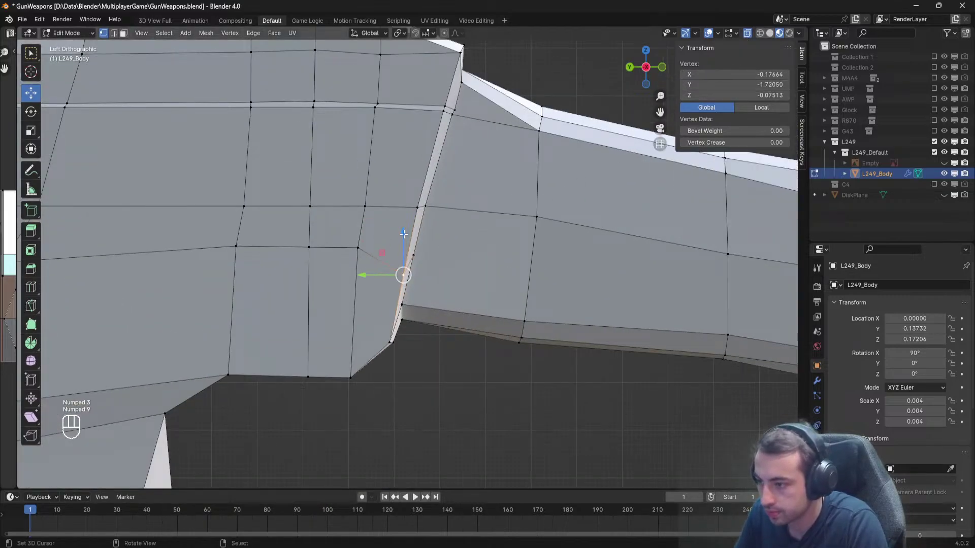
{"action": "key", "text": "g"}
{"action": "key", "text": "z"}
{"action": "left_click", "coordinate": [408, 208]}
{"action": "key", "text": "g"}
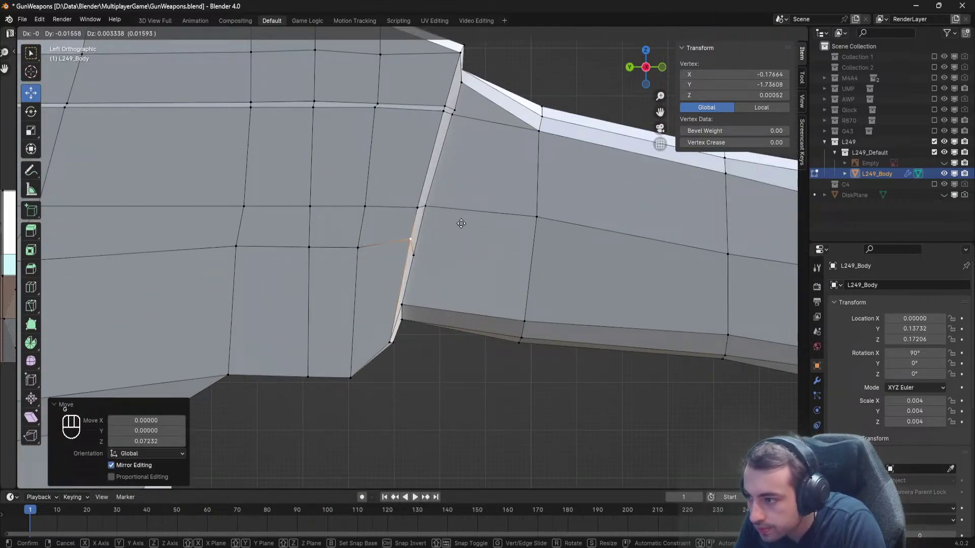
{"action": "right_click", "coordinate": [461, 223]}
Raise the stock-side vertex of the slanted joint, and move the row's rear end vertex further up to about Z 0.034.
{"action": "left_click", "coordinate": [413, 255]}
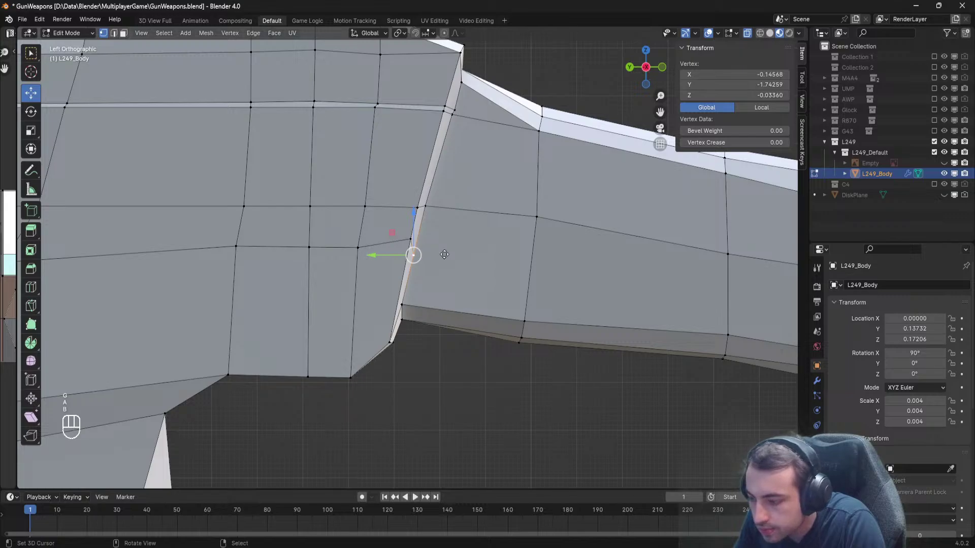
{"action": "key", "text": "g"}
{"action": "left_click", "coordinate": [446, 237]}
{"action": "key", "text": "a"}
{"action": "right_click", "coordinate": [409, 240]}
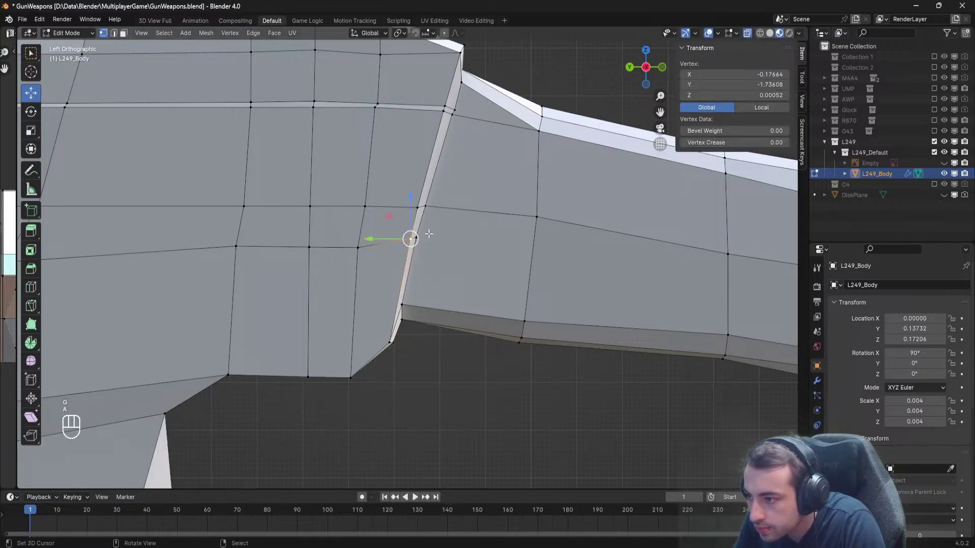
{"action": "scroll", "coordinate": [411, 239], "scroll_direction": "down", "scroll_amount": 5}
{"action": "scroll", "coordinate": [411, 240], "scroll_direction": "up", "scroll_amount": 4}
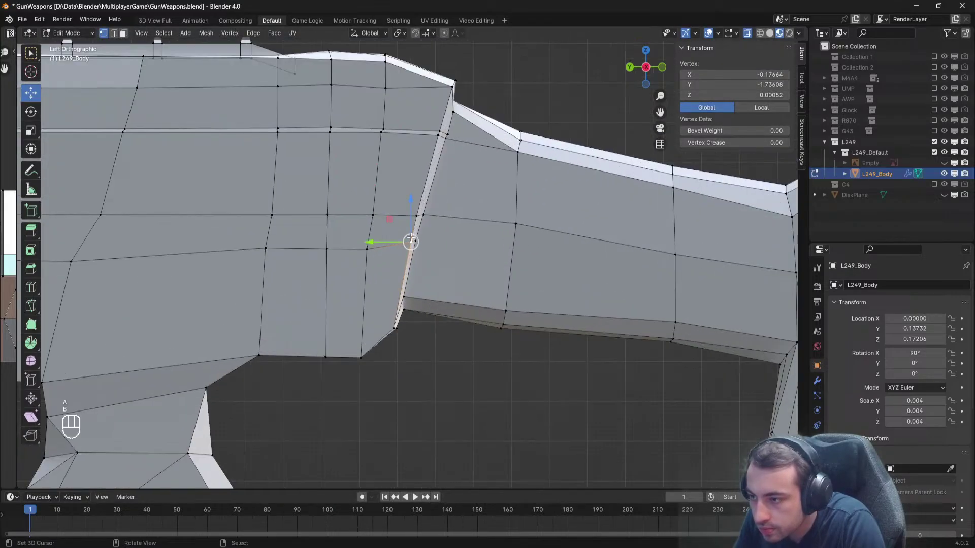
{"action": "scroll", "coordinate": [446, 229], "scroll_direction": "up", "scroll_amount": 1}
{"action": "key", "text": "g"}
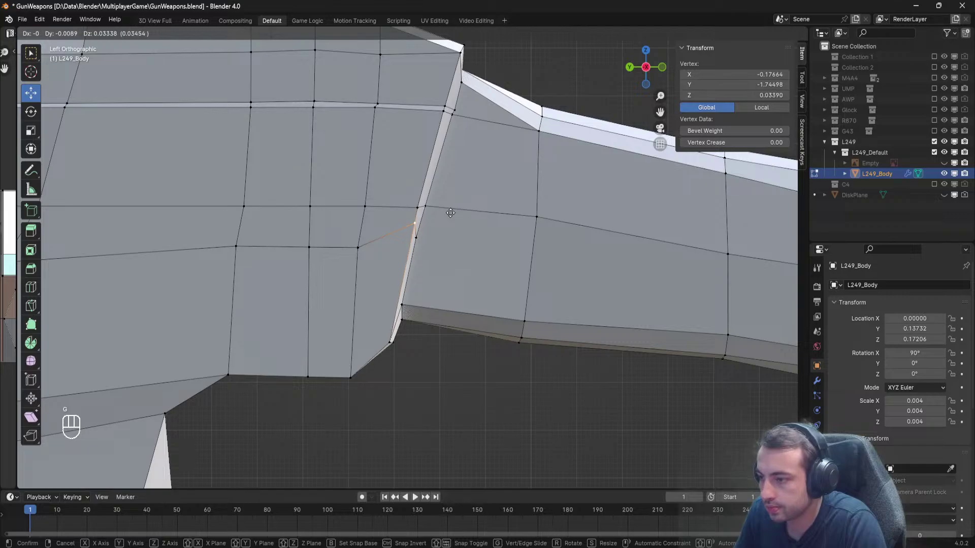
{"action": "left_click", "coordinate": [451, 213]}
Flatten the row's vertices between the trigger guard and the stock joint by scaling them nearly to zero in Z.
{"action": "key", "text": "alt+a"}
{"action": "scroll", "coordinate": [563, 283], "scroll_direction": "down", "scroll_amount": 3}
{"action": "key", "text": "b"}
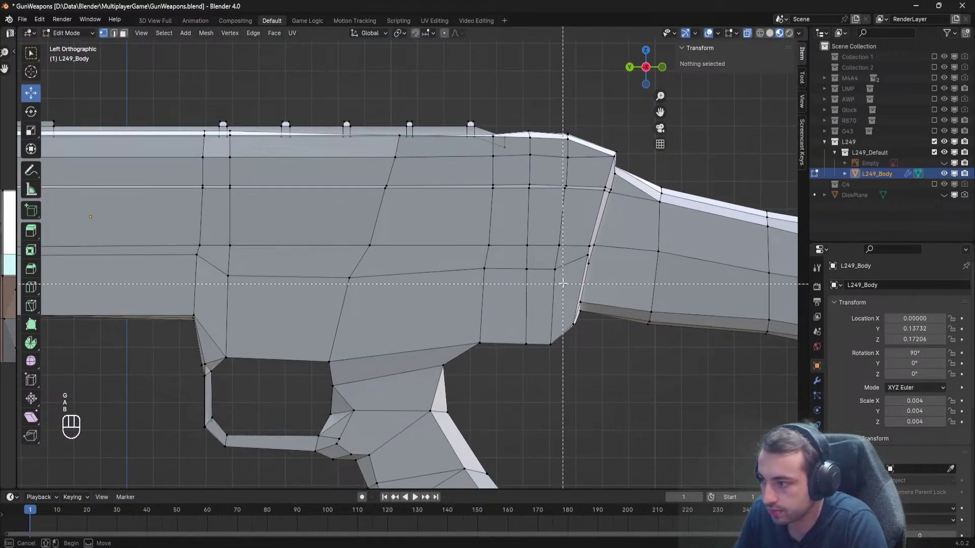
{"action": "left_click_drag", "start_coordinate": [219, 263], "coordinate": [220, 262]}
{"action": "key", "text": "s"}
{"action": "key", "text": "z"}
{"action": "left_click", "coordinate": [428, 272]}
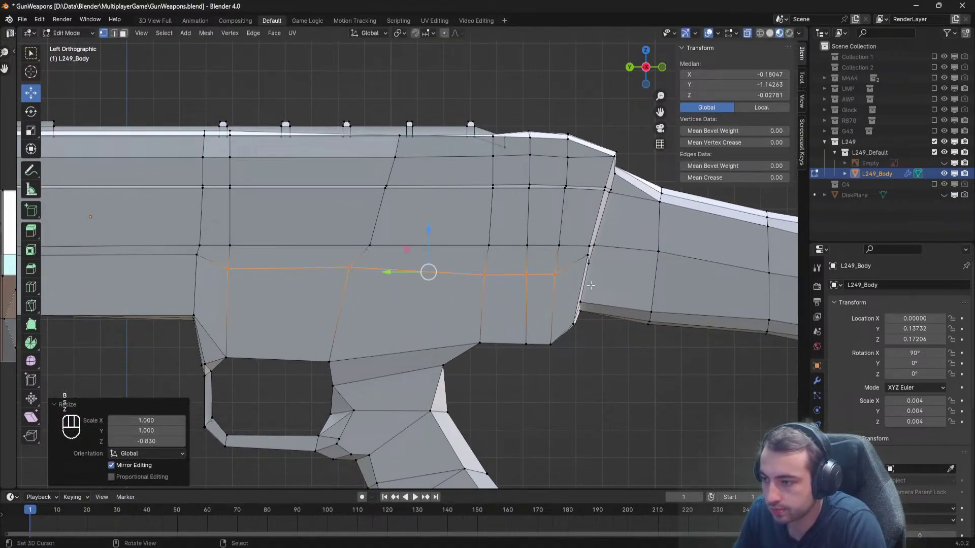
{"action": "key", "text": "s"}
{"action": "key", "text": "z"}
{"action": "left_click", "coordinate": [449, 254]}
{"action": "key", "text": "s"}
{"action": "key", "text": "z"}
{"action": "left_click", "coordinate": [295, 238]}
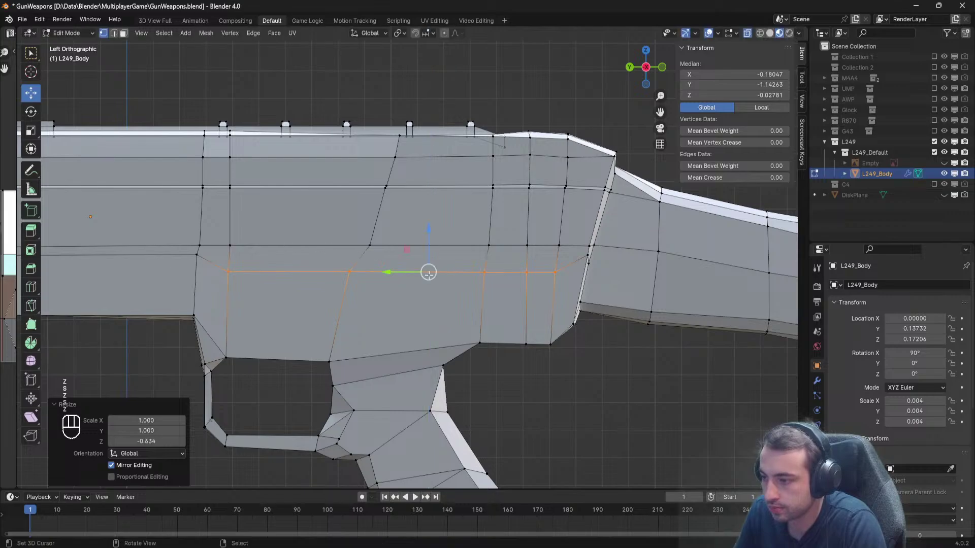
{"action": "key", "text": "s"}
{"action": "key", "text": "z"}
{"action": "left_click", "coordinate": [428, 272]}
Move the flattened vertices up in Z until they sit just below the horizontal edge row above.
{"action": "key", "text": "g"}
{"action": "key", "text": "z"}
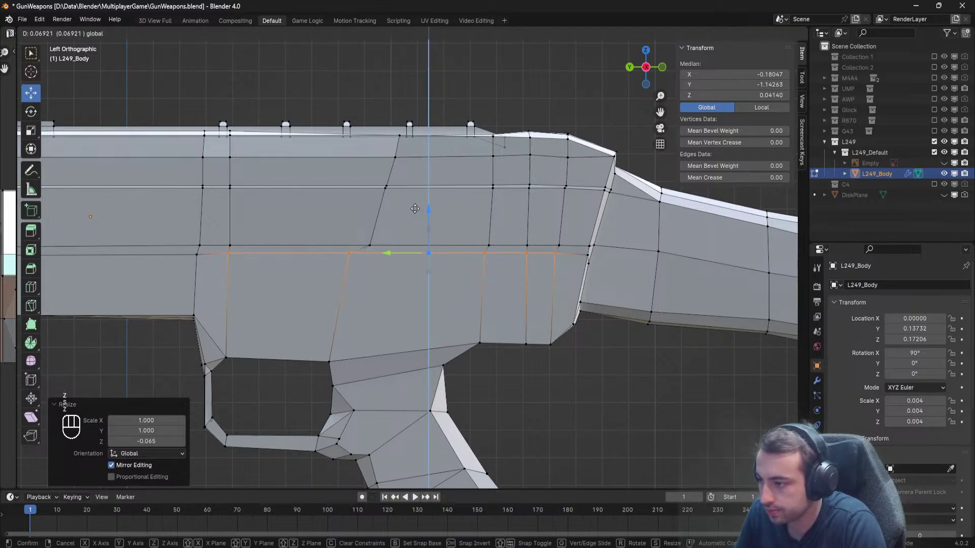
{"action": "left_click", "coordinate": [412, 218]}
Raise the row's front segment, between the handguard and the trigger guard, slightly in Z toward the edge above.
{"action": "middle_click_drag", "start_coordinate": [254, 232], "coordinate": [601, 259], "text": "shift"}
{"action": "scroll", "coordinate": [600, 260], "scroll_direction": "up", "scroll_amount": 1}
{"action": "key", "text": "a"}
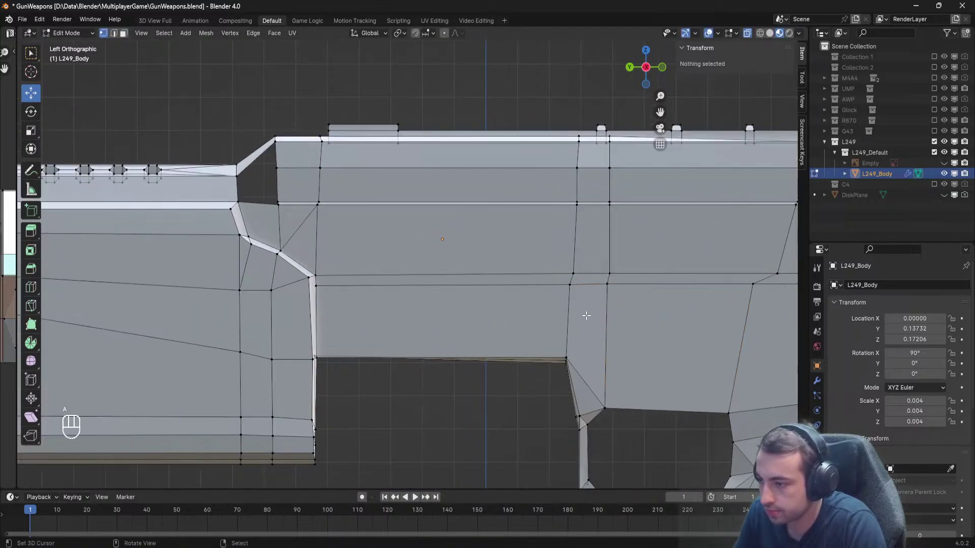
{"action": "key", "text": "b"}
{"action": "left_click_drag", "start_coordinate": [581, 298], "coordinate": [494, 280]}
{"action": "left_click_drag", "start_coordinate": [312, 284], "coordinate": [313, 283]}
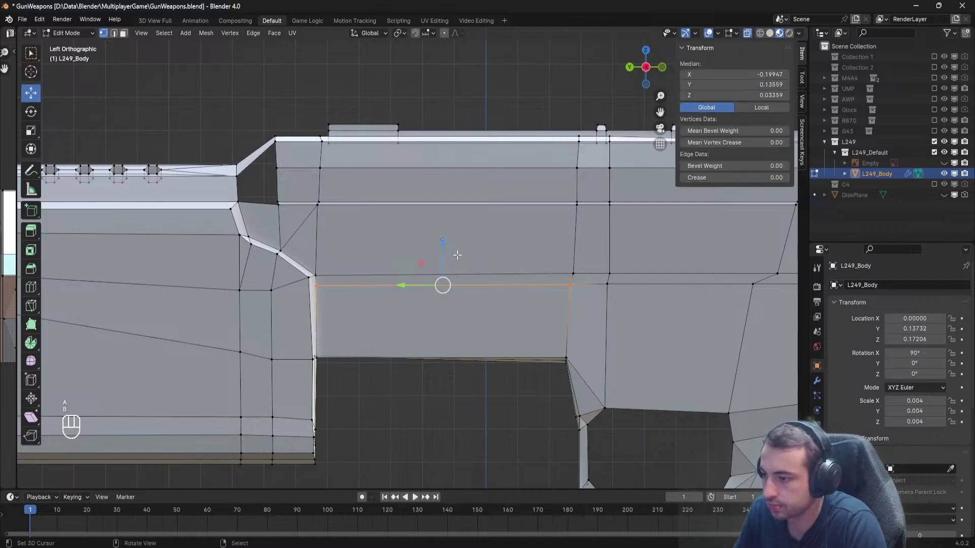
{"action": "key", "text": "g"}
{"action": "key", "text": "z"}
{"action": "left_click_drag", "start_coordinate": [436, 245], "coordinate": [435, 246]}
{"action": "middle_click_drag", "start_coordinate": [490, 251], "coordinate": [261, 231], "text": "shift"}
{"action": "key", "text": "a"}
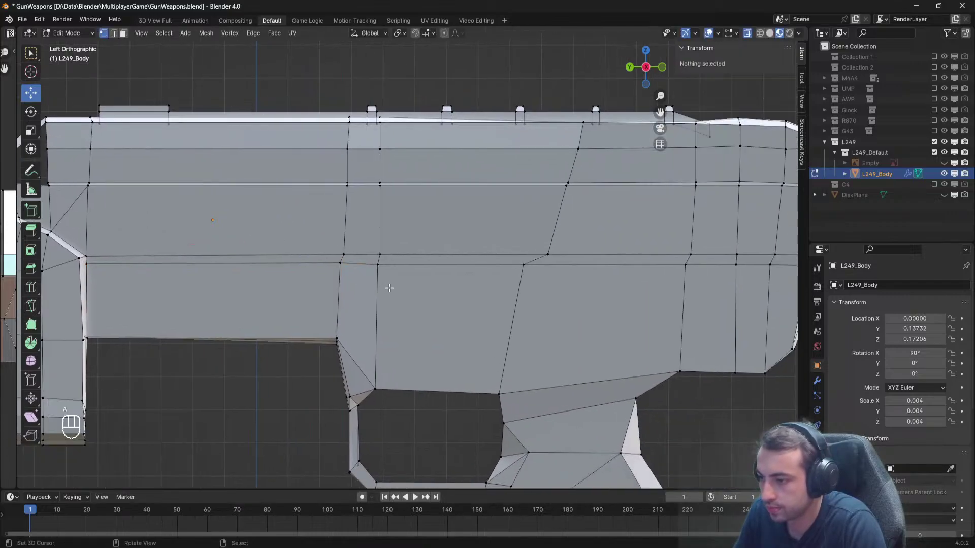
Move the row's vertex on the slanted edge above the grip -0.06729 in Y to line it up with the edge above.
{"action": "key", "text": "b"}
{"action": "left_click_drag", "start_coordinate": [389, 288], "coordinate": [377, 224]}
{"action": "middle_click_drag", "start_coordinate": [402, 230], "coordinate": [246, 221], "text": "shift"}
{"action": "key", "text": "a"}
{"action": "key", "text": "b"}
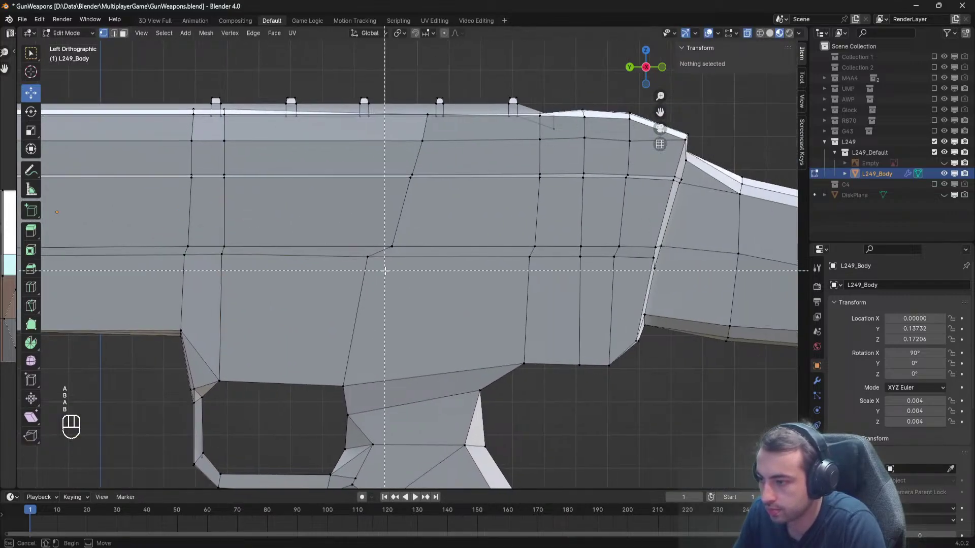
{"action": "left_click_drag", "start_coordinate": [385, 270], "coordinate": [344, 258]}
{"action": "left_click", "coordinate": [346, 257]}
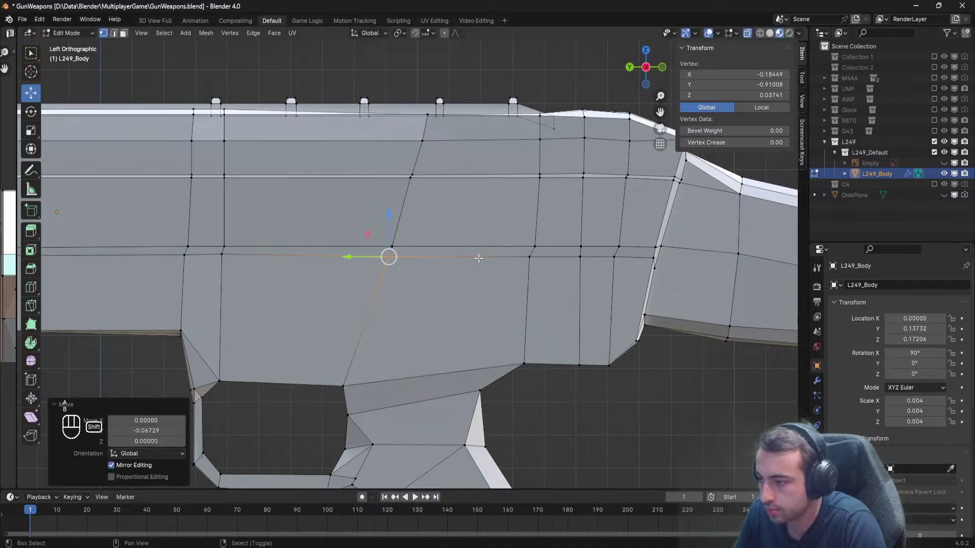
Shift the row's vertices near the receiver's rear along Y to line them up with the vertices above.
{"action": "middle_click_drag", "start_coordinate": [549, 269], "coordinate": [330, 264], "text": "shift"}
{"action": "left_click", "coordinate": [368, 257]}
{"action": "key", "text": "g"}
{"action": "key", "text": "y"}
{"action": "left_click", "coordinate": [331, 257]}
{"action": "scroll", "coordinate": [356, 254], "scroll_direction": "up", "scroll_amount": 2}
{"action": "left_click", "coordinate": [378, 250]}
{"action": "key", "text": "g"}
{"action": "key", "text": "y"}
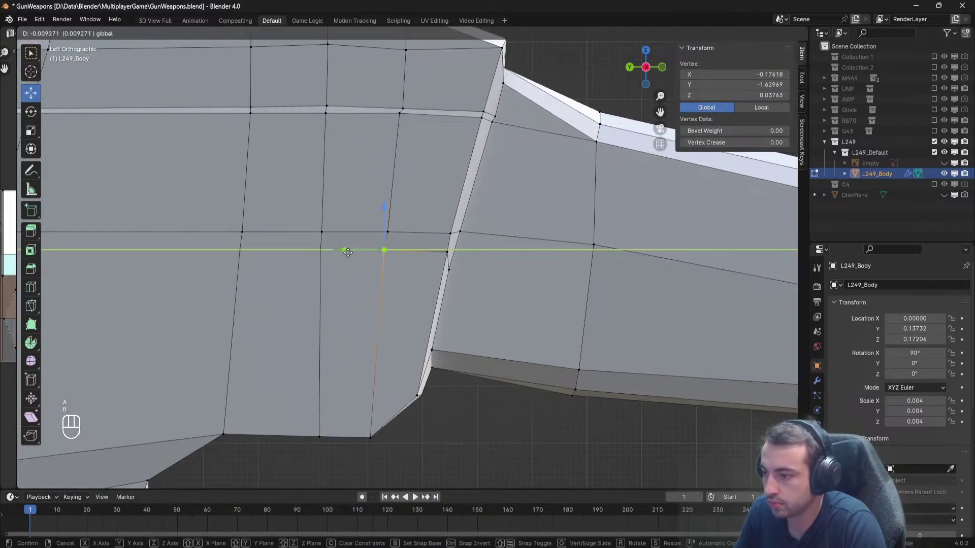
{"action": "left_click", "coordinate": [406, 262]}
{"action": "key", "text": "alt+a"}
Raise the stock-side vertex of the slanted joint 0.02411 in Z and adjust it along Y to follow the joint.
{"action": "left_click_drag", "start_coordinate": [449, 259], "coordinate": [411, 255]}
{"action": "right_click", "coordinate": [449, 269]}
{"action": "key", "text": "g"}
{"action": "key", "text": "z"}
{"action": "left_click", "coordinate": [442, 239]}
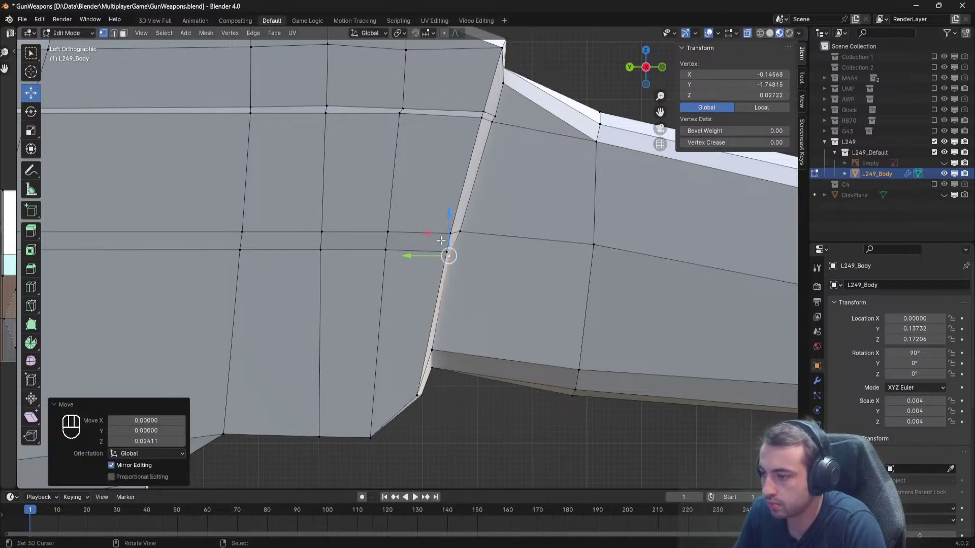
{"action": "key", "text": "g"}
{"action": "key", "text": "y"}
{"action": "left_click", "coordinate": [419, 253]}
{"action": "key", "text": "alt+a"}
Select the lower row's vertices from the receiver's rear to the handguard and scale them along Z to level the row.
{"action": "middle_click_drag", "start_coordinate": [419, 253], "coordinate": [354, 311]}
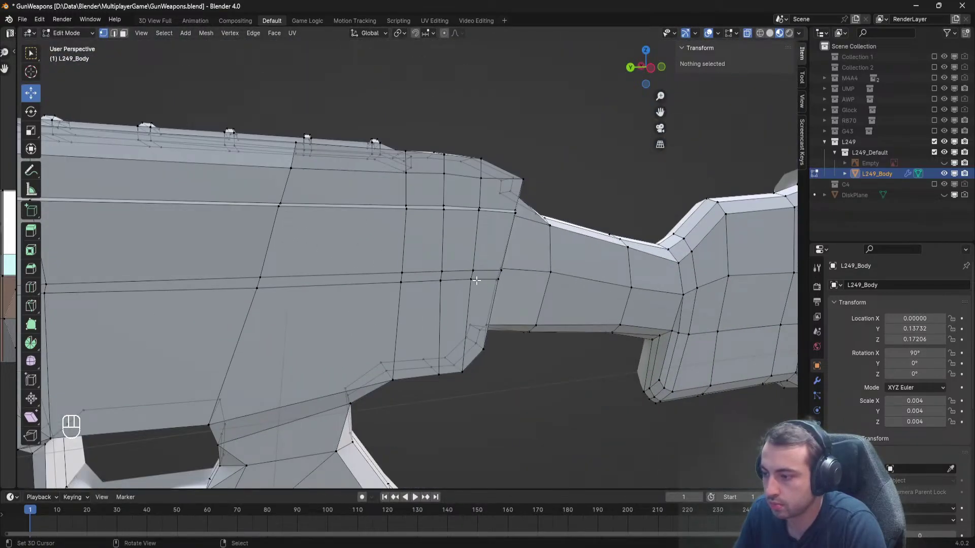
{"action": "right_click", "coordinate": [471, 280]}
{"action": "right_click", "coordinate": [440, 281], "text": "shift"}
{"action": "right_click", "coordinate": [401, 283], "text": "shift"}
{"action": "right_click", "coordinate": [257, 289], "text": "shift"}
{"action": "middle_click_drag", "start_coordinate": [227, 290], "coordinate": [518, 296], "text": "shift"}
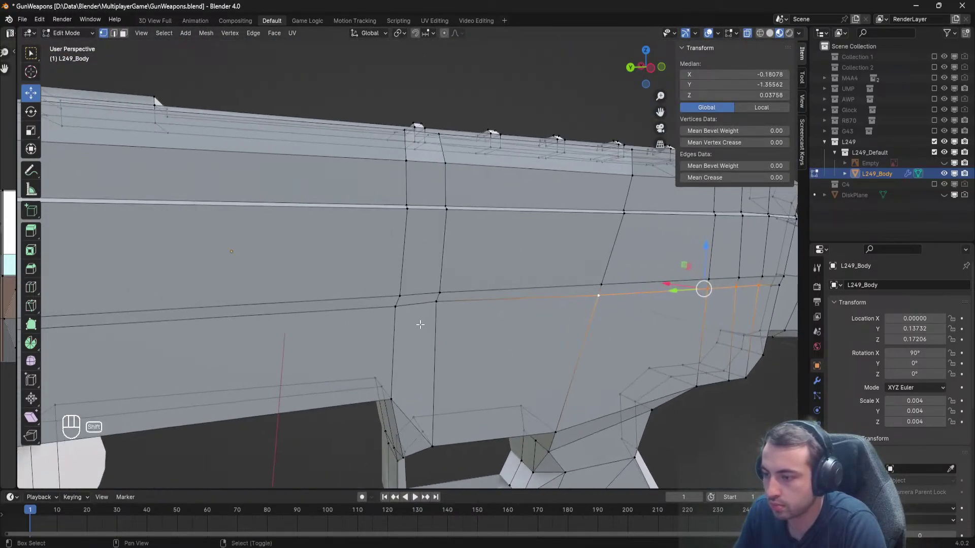
{"action": "right_click", "coordinate": [435, 302], "text": "shift"}
{"action": "right_click", "coordinate": [395, 308], "text": "shift"}
{"action": "scroll", "coordinate": [356, 317], "scroll_direction": "down", "scroll_amount": 3}
{"action": "middle_click_drag", "start_coordinate": [290, 324], "coordinate": [410, 326], "text": "shift"}
{"action": "middle_click_drag", "start_coordinate": [333, 297], "coordinate": [487, 284]}
{"action": "key", "text": "s"}
{"action": "key", "text": "z"}
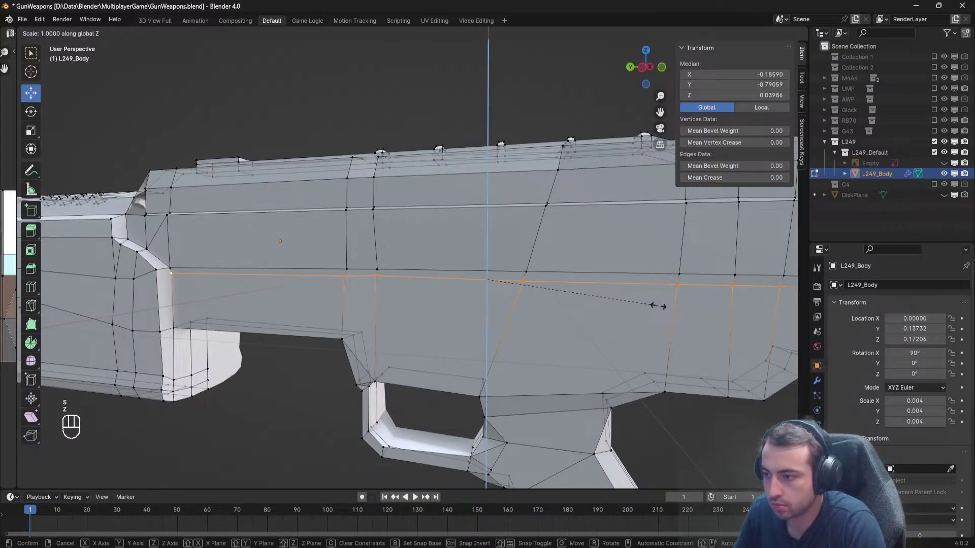
Flatten the selected lower edge row on the receiver's side by repeatedly scaling it along X.
{"action": "key", "text": "s"}
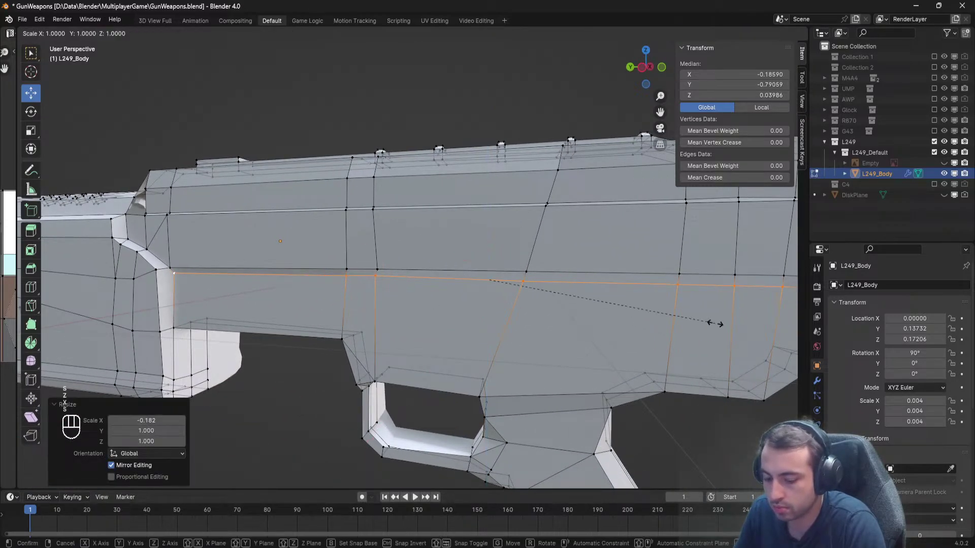
{"action": "left_click", "coordinate": [462, 272]}
{"action": "key", "text": "s"}
{"action": "key", "text": "x"}
{"action": "left_click", "coordinate": [459, 269]}
{"action": "key", "text": "s"}
{"action": "key", "text": "x"}
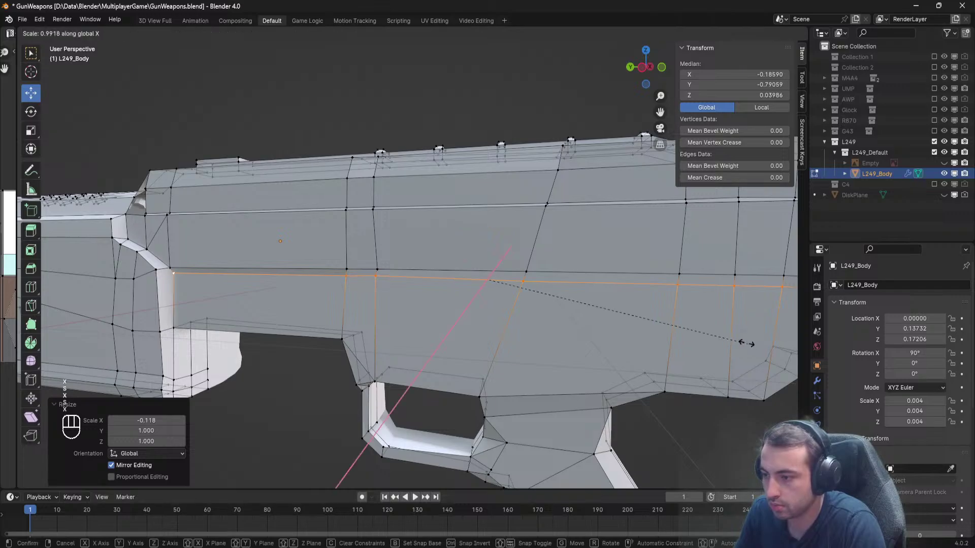
{"action": "left_click", "coordinate": [457, 270]}
In front view, move the lower edge row 0.00345 along X and raise it about 0.007 along Z.
{"action": "middle_click_drag", "start_coordinate": [580, 299], "coordinate": [360, 274]}
{"action": "key", "text": "KP_7"}
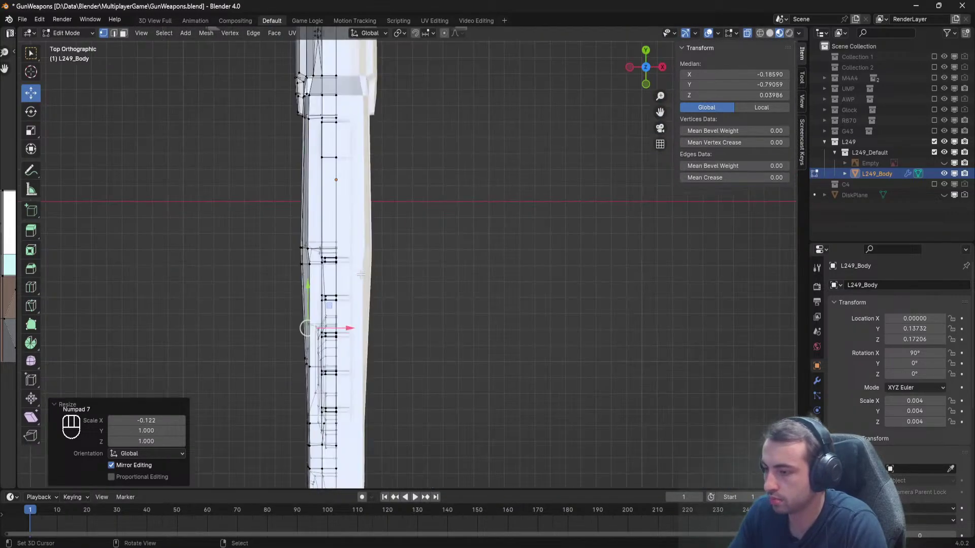
{"action": "key", "text": "KP_1"}
{"action": "scroll", "coordinate": [349, 290], "scroll_direction": "up", "scroll_amount": 4}
{"action": "key", "text": "KP_Decimal"}
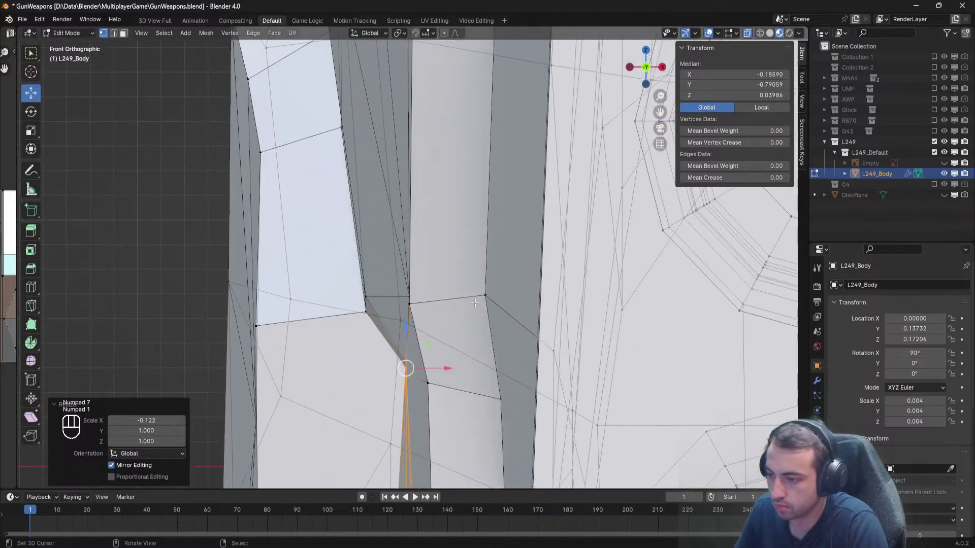
{"action": "key", "text": "g"}
{"action": "key", "text": "x"}
{"action": "left_click_drag", "start_coordinate": [460, 282], "coordinate": [461, 281]}
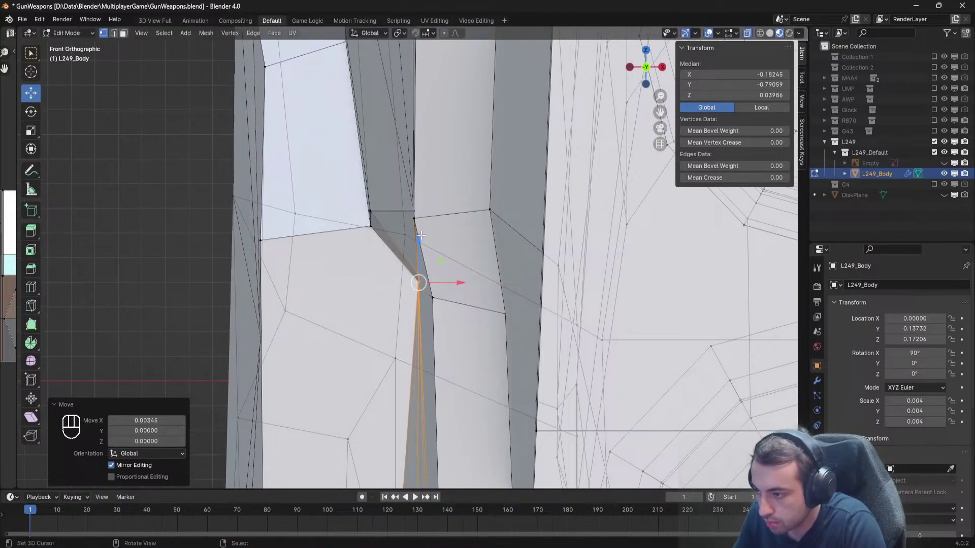
{"action": "left_click_drag", "start_coordinate": [419, 237], "coordinate": [419, 221]}
Shift the lower edge row by -0.0059 along X.
{"action": "scroll", "coordinate": [441, 270], "scroll_direction": "down", "scroll_amount": 5}
{"action": "middle_click_drag", "start_coordinate": [441, 271], "coordinate": [449, 208], "text": "shift"}
{"action": "key", "text": "g"}
{"action": "key", "text": "x"}
{"action": "left_click", "coordinate": [463, 196]}
{"action": "middle_click_drag", "start_coordinate": [395, 188], "coordinate": [409, 256], "text": "shift"}
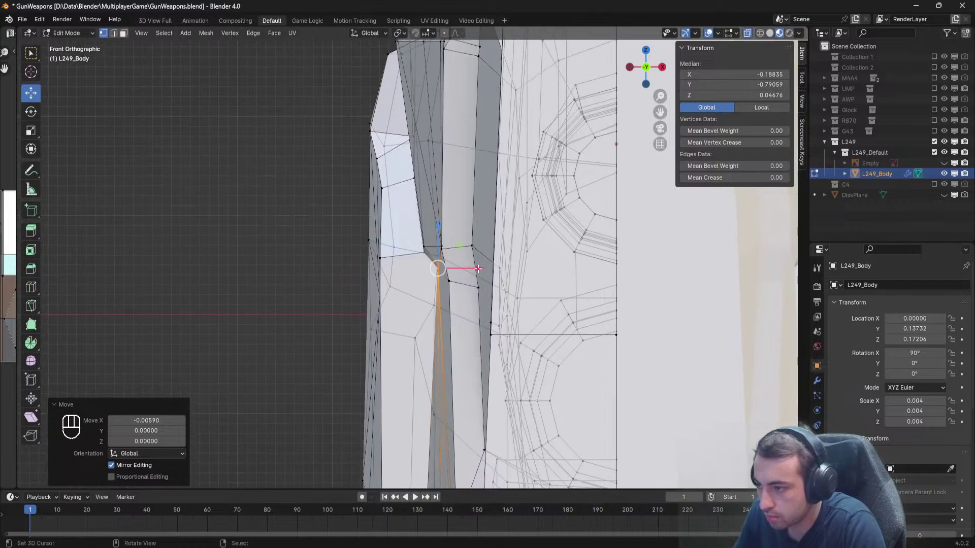
Move the vertex beside the lower ledge's edge row slightly up and outward, and clear the selection.
{"action": "scroll", "coordinate": [410, 256], "scroll_direction": "up", "scroll_amount": 4}
{"action": "key", "text": "a"}
{"action": "right_click", "coordinate": [488, 307]}
{"action": "left_click_drag", "start_coordinate": [488, 260], "coordinate": [479, 242]}
{"action": "left_click_drag", "start_coordinate": [525, 289], "coordinate": [516, 287]}
{"action": "key", "text": "a"}
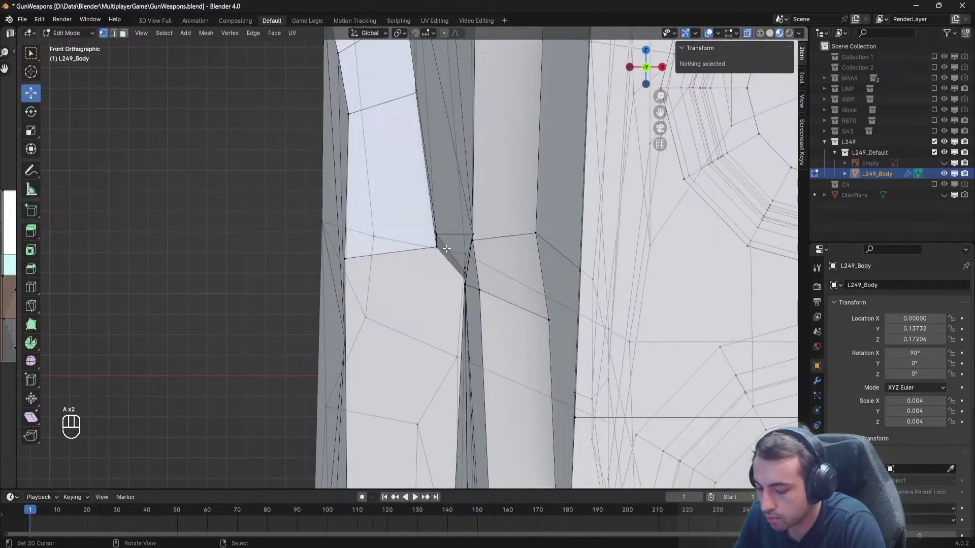
Select the lower ledge's upper edge row along the receiver's side and flatten it by scaling along X twice.
{"action": "left_click_drag", "start_coordinate": [410, 214], "coordinate": [409, 213]}
{"action": "middle_click_drag", "start_coordinate": [409, 213], "coordinate": [343, 260]}
{"action": "scroll", "coordinate": [463, 231], "scroll_direction": "down", "scroll_amount": 8}
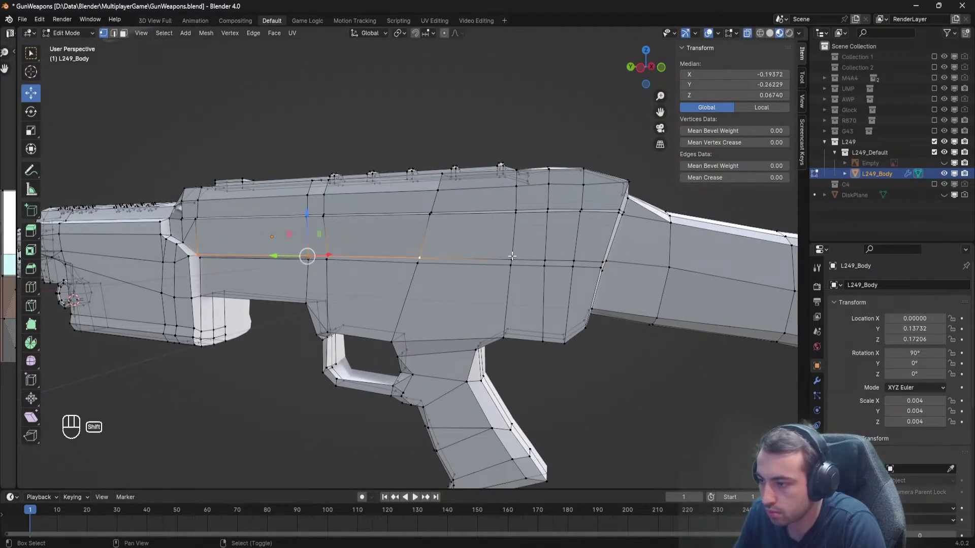
{"action": "middle_click_drag", "start_coordinate": [581, 258], "coordinate": [514, 262]}
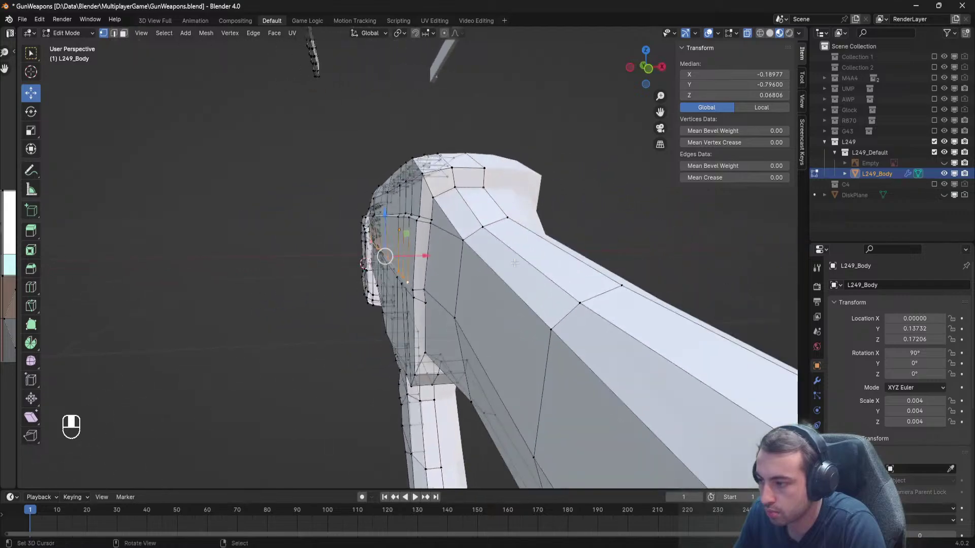
{"action": "right_click", "coordinate": [413, 290], "text": "shift"}
{"action": "scroll", "coordinate": [413, 290], "scroll_direction": "up", "scroll_amount": 2}
{"action": "mouse_move", "coordinate": [413, 290]}
{"action": "middle_mouse_down"}
{"action": "mouse_move", "coordinate": [442, 291]}
{"action": "mouse_move", "coordinate": [425, 288]}
{"action": "middle_mouse_up"}
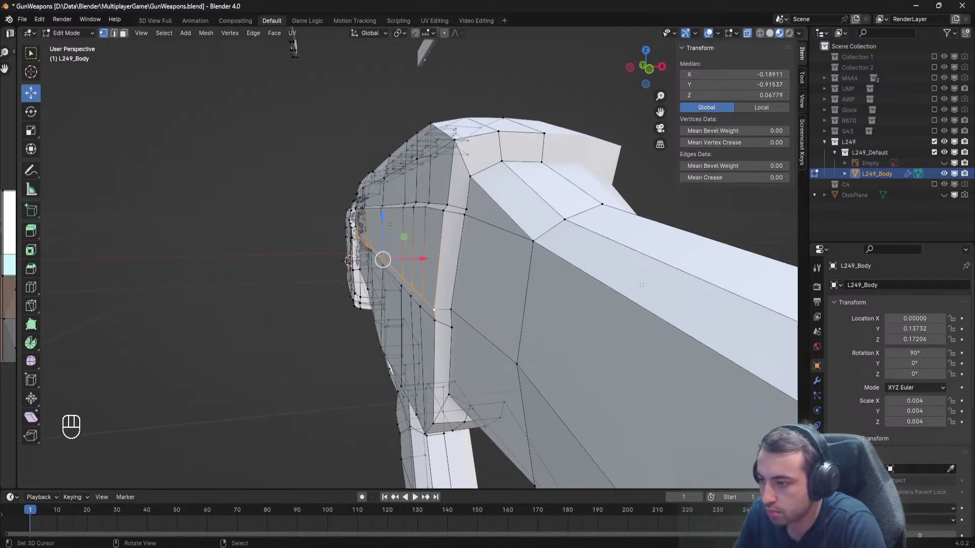
{"action": "key", "text": "s"}
{"action": "key", "text": "x"}
{"action": "left_click", "coordinate": [528, 273]}
{"action": "key", "text": "s"}
{"action": "key", "text": "x"}
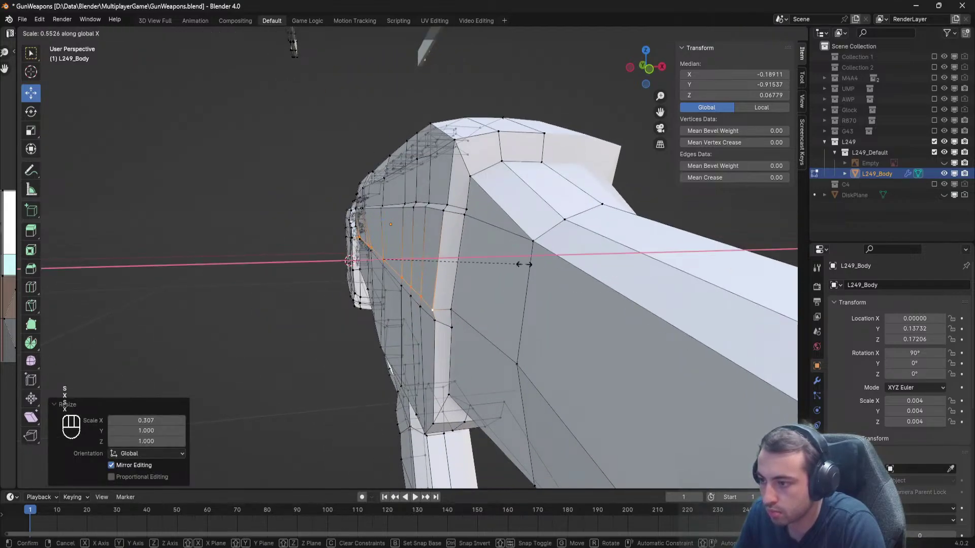
{"action": "left_click", "coordinate": [451, 262]}
Move the flattened edge row by -0.01505 along X to deepen the lower ledge.
{"action": "left_click_drag", "start_coordinate": [416, 260], "coordinate": [422, 257]}
{"action": "middle_click_drag", "start_coordinate": [422, 257], "coordinate": [302, 295]}
{"action": "scroll", "coordinate": [520, 252], "scroll_direction": "down", "scroll_amount": 2}
{"action": "scroll", "coordinate": [521, 251], "scroll_direction": "up", "scroll_amount": 5}
{"action": "scroll", "coordinate": [264, 273], "scroll_direction": "up", "scroll_amount": 5}
{"action": "scroll", "coordinate": [302, 294], "scroll_direction": "up", "scroll_amount": 3}
{"action": "scroll", "coordinate": [301, 294], "scroll_direction": "up", "scroll_amount": 1}
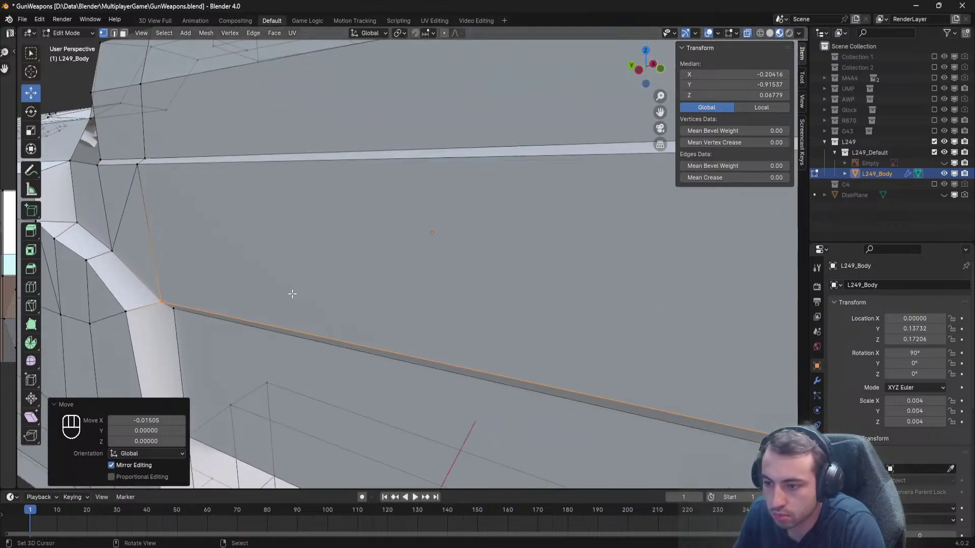
{"action": "scroll", "coordinate": [291, 294], "scroll_direction": "down", "scroll_amount": 5}
{"action": "middle_click_drag", "start_coordinate": [483, 304], "coordinate": [459, 298]}
{"action": "scroll", "coordinate": [459, 299], "scroll_direction": "down", "scroll_amount": 4}
{"action": "middle_click_drag", "start_coordinate": [523, 292], "coordinate": [407, 260], "text": "shift"}
{"action": "scroll", "coordinate": [407, 261], "scroll_direction": "up", "scroll_amount": 5}
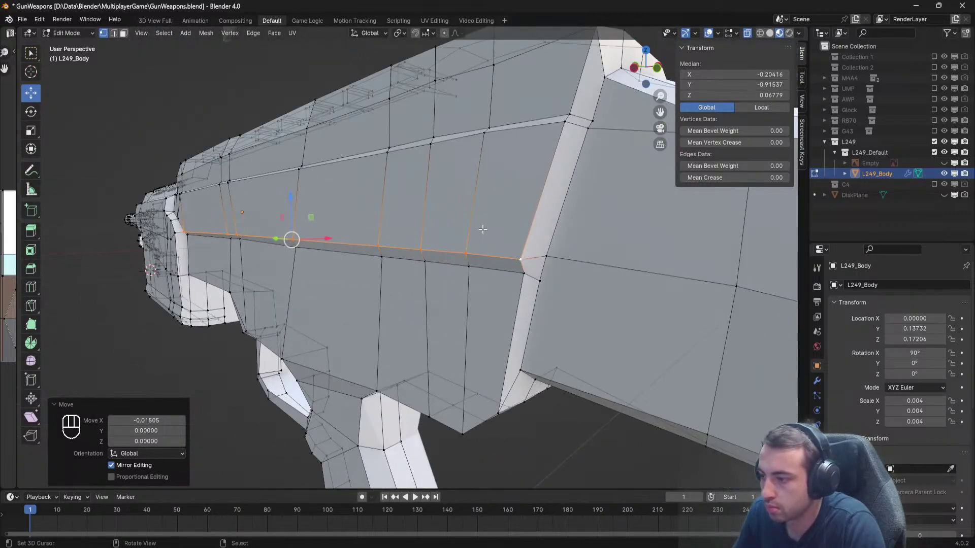
Select the upper ledge's lower edge row as a shortest path from its front vertex to its rear vertex.
{"action": "right_click", "coordinate": [459, 200], "text": "alt"}
{"action": "right_click", "coordinate": [460, 196]}
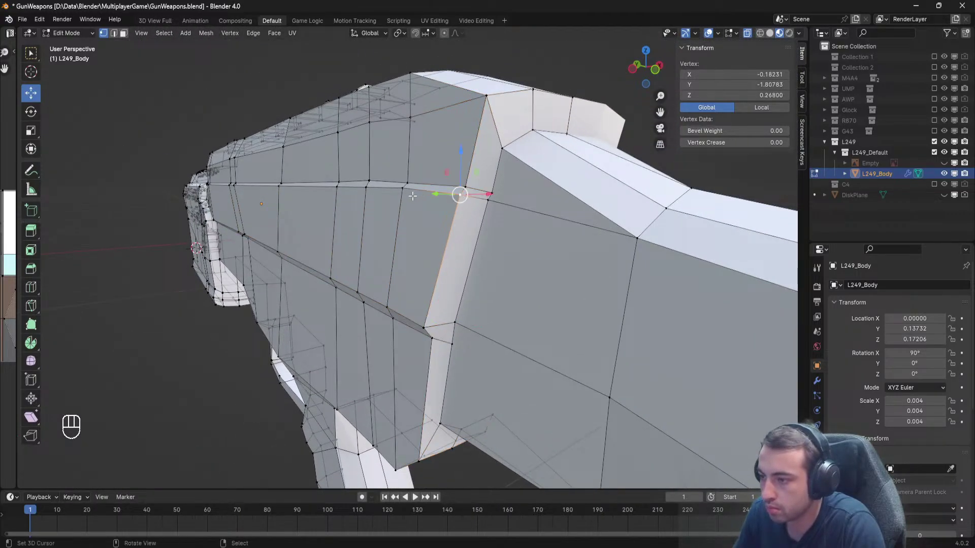
{"action": "scroll", "coordinate": [332, 188], "scroll_direction": "down", "scroll_amount": 5}
{"action": "middle_click_drag", "start_coordinate": [297, 195], "coordinate": [307, 248]}
{"action": "scroll", "coordinate": [385, 212], "scroll_direction": "up", "scroll_amount": 4}
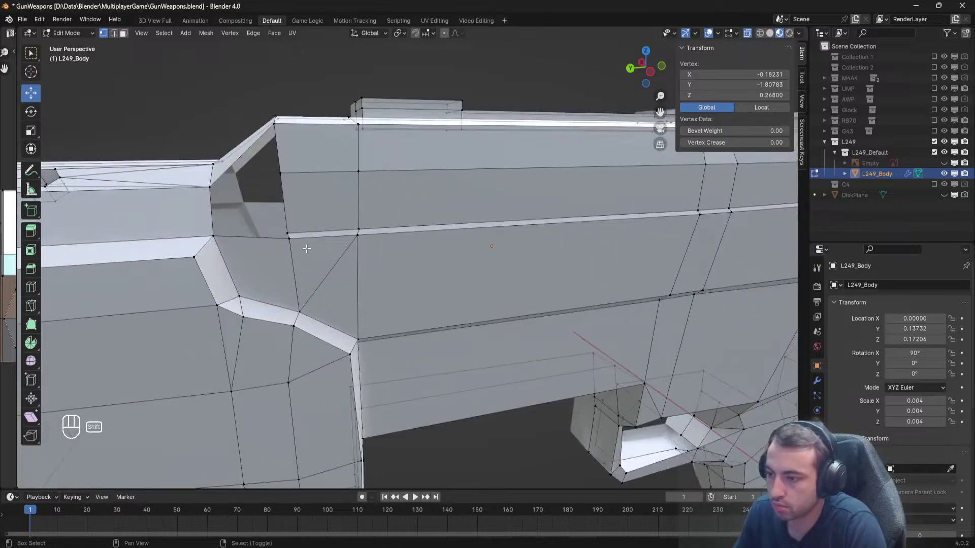
{"action": "right_click", "coordinate": [296, 242]}
{"action": "scroll", "coordinate": [296, 241], "scroll_direction": "down", "scroll_amount": 5}
{"action": "middle_click_drag", "start_coordinate": [549, 236], "coordinate": [244, 239], "text": "shift"}
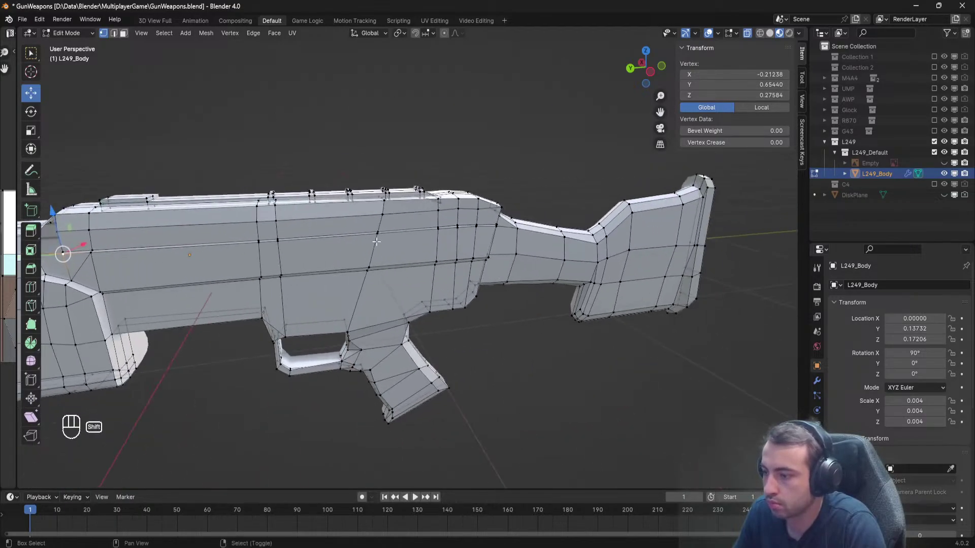
{"action": "scroll", "coordinate": [487, 242], "scroll_direction": "up", "scroll_amount": 3}
{"action": "middle_click_drag", "start_coordinate": [488, 242], "coordinate": [604, 243]}
{"action": "left_click", "coordinate": [465, 222], "text": "ctrl"}
Try scaling the selected upper ledge row along X, and undo it.
{"action": "key", "text": "s"}
{"action": "key", "text": "x"}
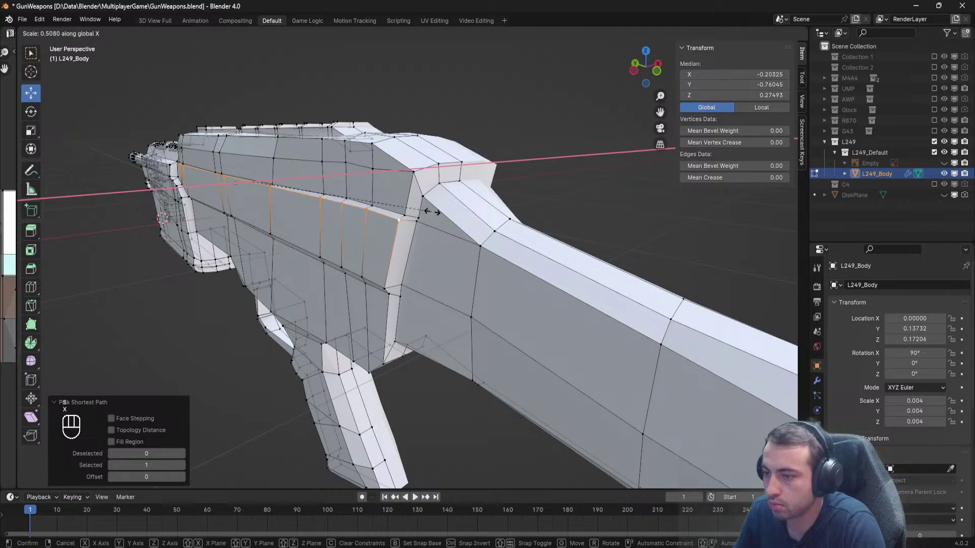
{"action": "left_click", "coordinate": [513, 208]}
{"action": "key", "text": "ctrl+z"}
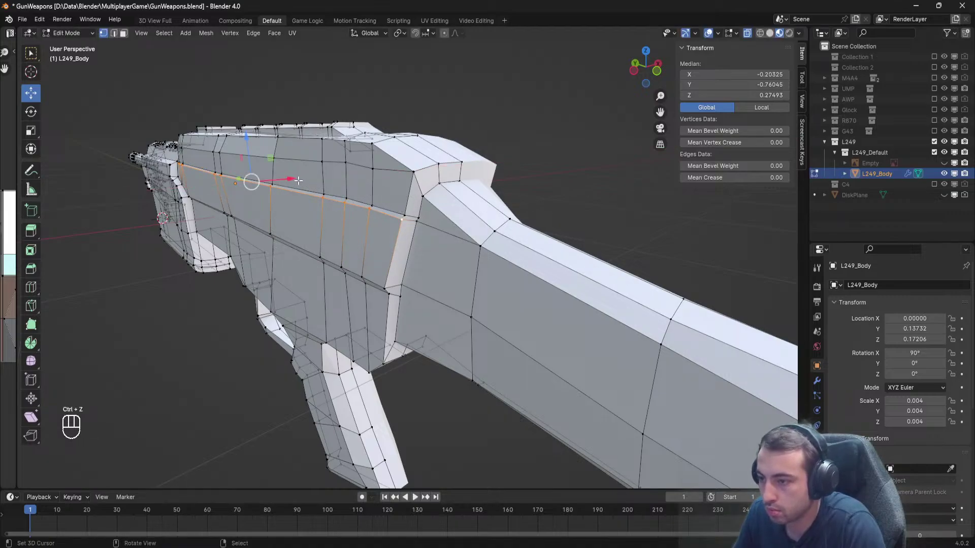
Move the selected upper ledge row by -0.00981 along X and clear the selection.
{"action": "left_click_drag", "start_coordinate": [298, 180], "coordinate": [291, 181]}
{"action": "middle_click_drag", "start_coordinate": [291, 182], "coordinate": [369, 186]}
{"action": "middle_click_drag", "start_coordinate": [249, 204], "coordinate": [391, 206], "text": "shift"}
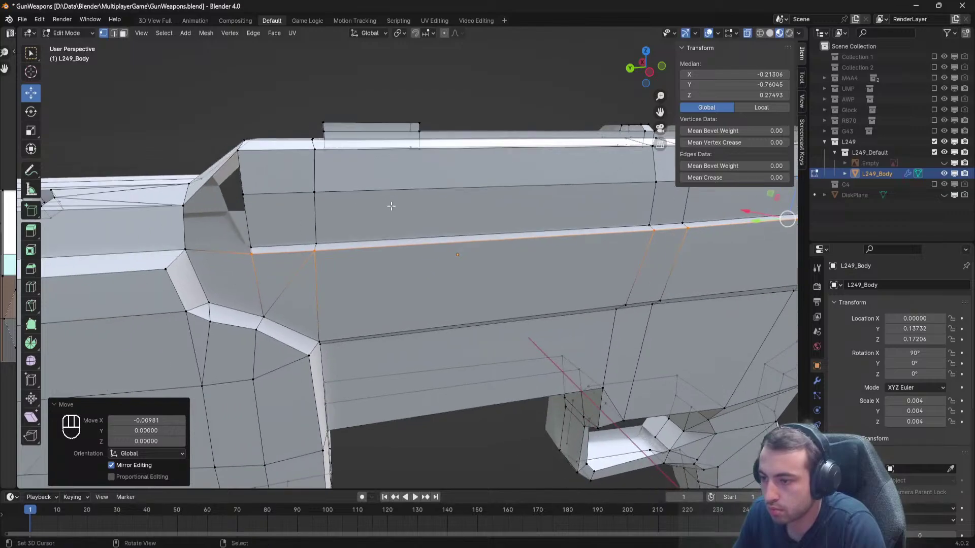
{"action": "key", "text": "a"}
Examine the reshaped receiver side and its ledges in Object Mode.
{"action": "key", "text": "Tab"}
{"action": "scroll", "coordinate": [392, 205], "scroll_direction": "down", "scroll_amount": 8}
{"action": "right_click", "coordinate": [527, 185]}
{"action": "middle_click_drag", "start_coordinate": [527, 185], "coordinate": [472, 160]}
{"action": "middle_click_drag", "start_coordinate": [472, 160], "coordinate": [391, 226], "text": "shift"}
{"action": "scroll", "coordinate": [427, 206], "scroll_direction": "up", "scroll_amount": 3}
{"action": "scroll", "coordinate": [456, 189], "scroll_direction": "down", "scroll_amount": 3}
{"action": "scroll", "coordinate": [447, 271], "scroll_direction": "up", "scroll_amount": 7}
Select the side panel's two rear corner vertices and move them forward about 0.014 along Y.
{"action": "key", "text": "Tab"}
{"action": "right_click", "coordinate": [330, 281]}
{"action": "right_click", "coordinate": [348, 191], "text": "shift"}
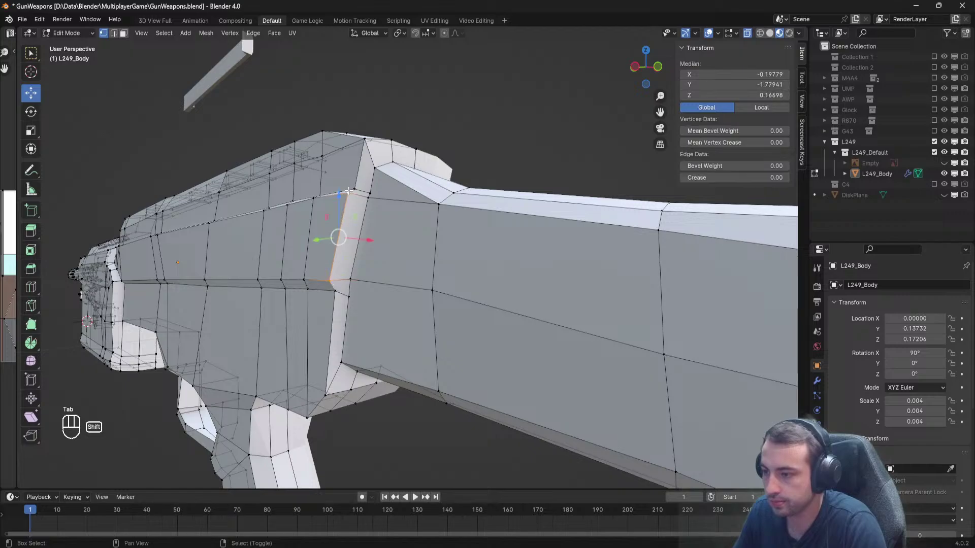
{"action": "middle_click_drag", "start_coordinate": [348, 190], "coordinate": [507, 284]}
{"action": "key", "text": "g"}
{"action": "key", "text": "y"}
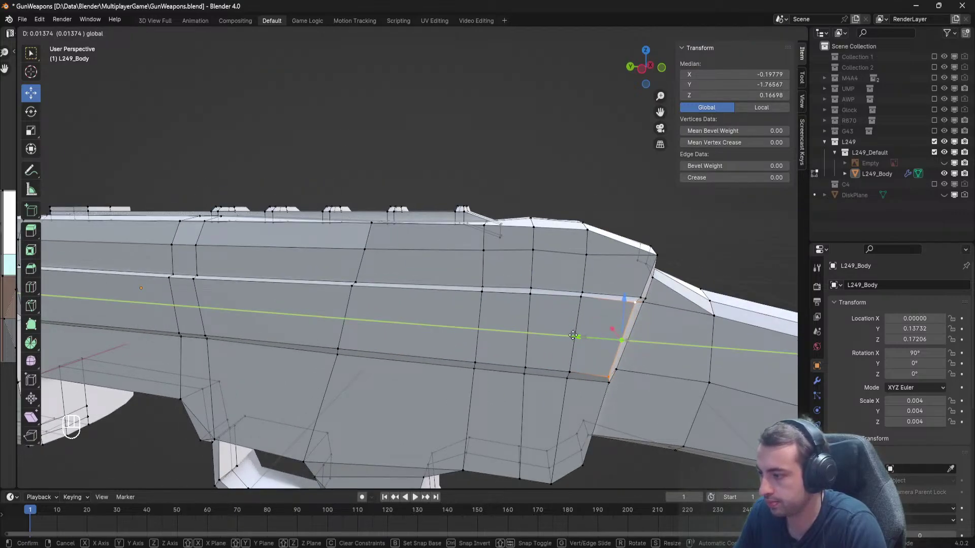
{"action": "left_click_drag", "start_coordinate": [572, 336], "coordinate": [572, 335]}
Move the receiver's upper rear corner vertex forward about 0.01 along Y and clear the selection.
{"action": "middle_click_drag", "start_coordinate": [573, 336], "coordinate": [467, 282], "text": "shift"}
{"action": "scroll", "coordinate": [468, 283], "scroll_direction": "up", "scroll_amount": 3}
{"action": "key", "text": "a"}
{"action": "left_click", "coordinate": [363, 136]}
{"action": "middle_click_drag", "start_coordinate": [364, 136], "coordinate": [407, 271]}
{"action": "left_click_drag", "start_coordinate": [375, 281], "coordinate": [372, 282]}
{"action": "right_click", "coordinate": [409, 222]}
{"action": "key", "text": "g"}
{"action": "key", "text": "y"}
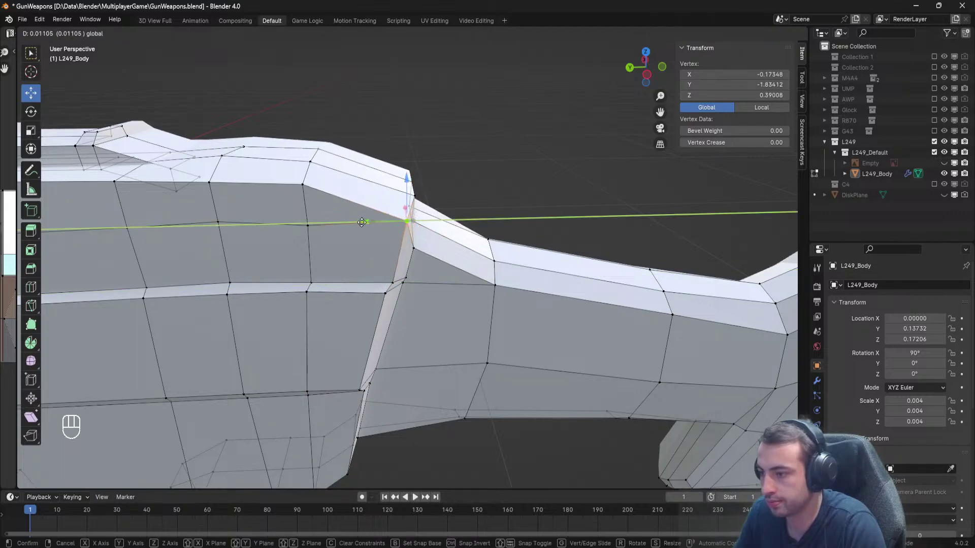
{"action": "left_click_drag", "start_coordinate": [359, 222], "coordinate": [358, 222]}
{"action": "key", "text": "a"}
Move the upper ledge's rear vertex 0.00437 along X and forward about 0.008 along Y.
{"action": "key", "text": "Tab"}
{"action": "key", "text": "Tab"}
{"action": "right_click", "coordinate": [393, 283]}
{"action": "middle_click_drag", "start_coordinate": [392, 282], "coordinate": [371, 272]}
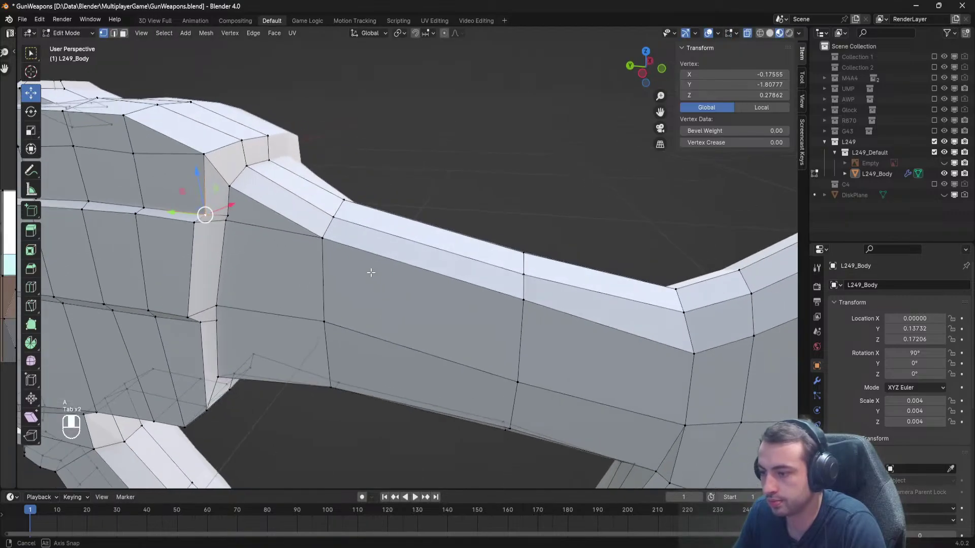
{"action": "key", "text": "g"}
{"action": "key", "text": "x"}
{"action": "left_click", "coordinate": [207, 211]}
{"action": "key", "text": "g"}
{"action": "key", "text": "y"}
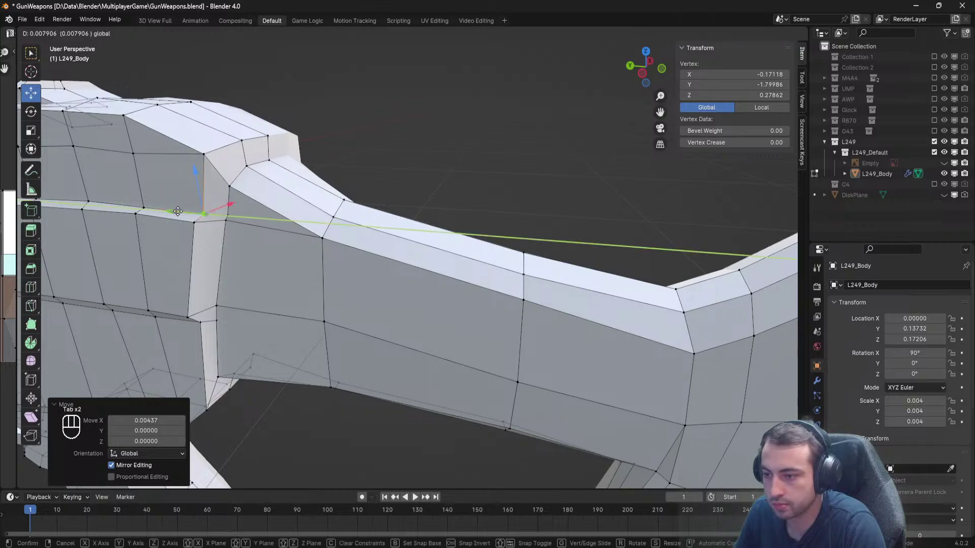
{"action": "left_click", "coordinate": [208, 215]}
Examine the topology and shading where the receiver's rear meets the stock.
{"action": "key", "text": "Tab"}
{"action": "scroll", "coordinate": [246, 227], "scroll_direction": "down", "scroll_amount": 5}
{"action": "scroll", "coordinate": [273, 234], "scroll_direction": "up", "scroll_amount": 8}
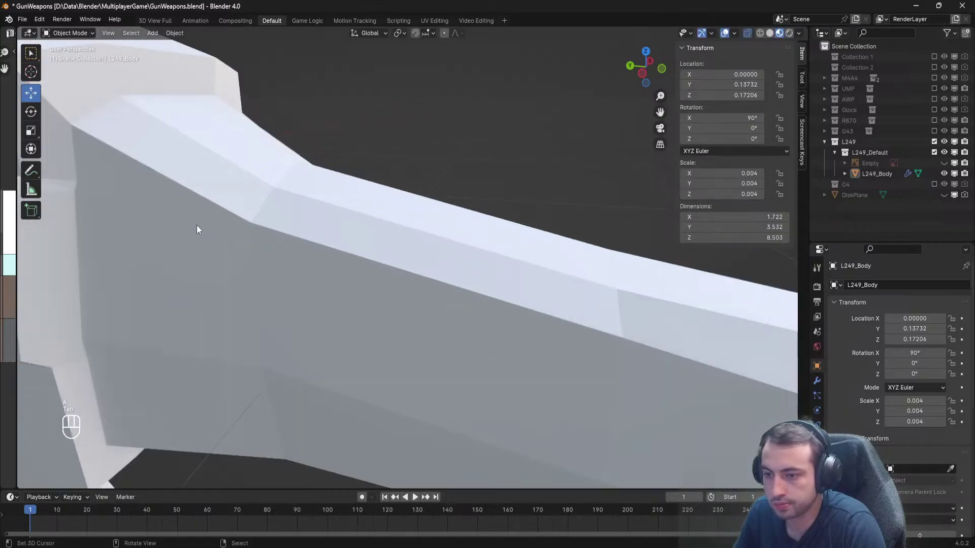
{"action": "scroll", "coordinate": [268, 236], "scroll_direction": "down", "scroll_amount": 3}
{"action": "key", "text": "Tab"}
{"action": "scroll", "coordinate": [285, 236], "scroll_direction": "down", "scroll_amount": 3}
{"action": "scroll", "coordinate": [290, 235], "scroll_direction": "up", "scroll_amount": 3}
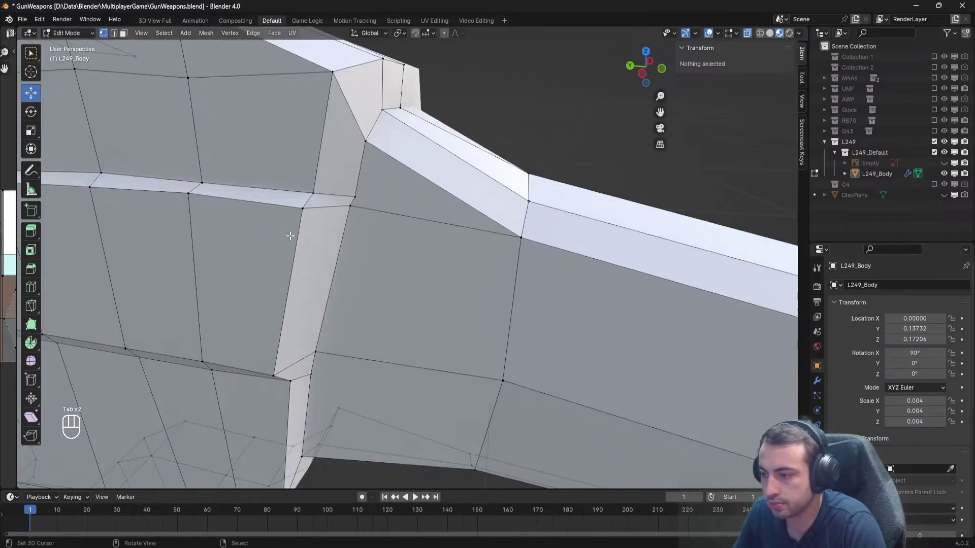
{"action": "key", "text": "Tab"}
{"action": "key", "text": "Tab"}
{"action": "key", "text": "a"}
{"action": "key", "text": "a"}
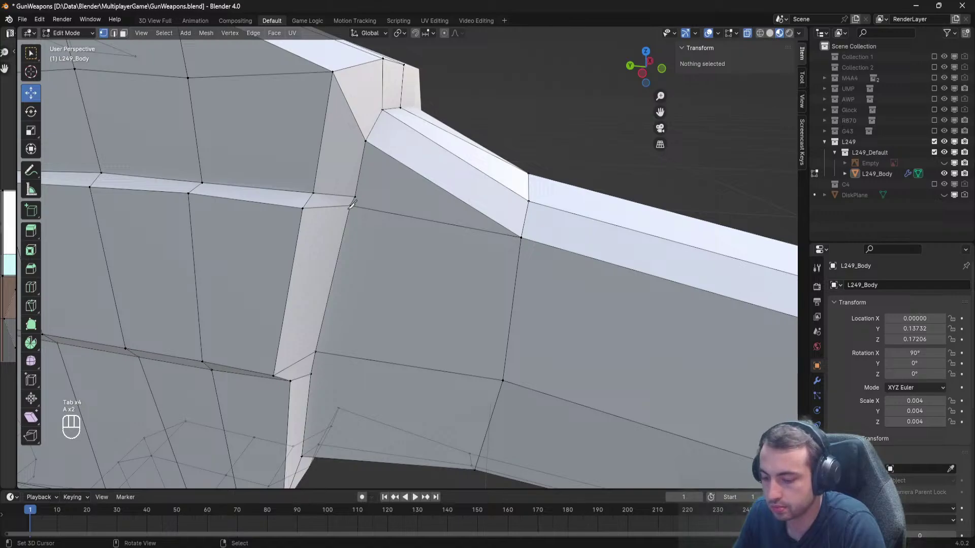
Knife-cut an edge joining the upper ledge's rear vertex to the adjacent stock vertex, and clear the selection.
{"action": "key", "text": "k"}
{"action": "left_click", "coordinate": [313, 193]}
{"action": "key", "text": "space"}
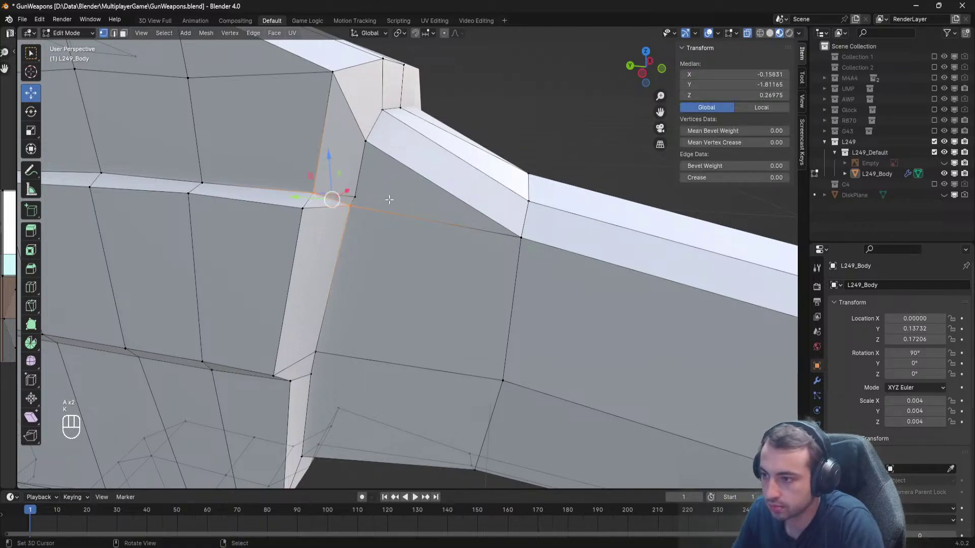
{"action": "key", "text": "a"}
Knife-cut an edge across the rear face from the lower ledge's corner vertex to the stock vertex, and clear the selection.
{"action": "key", "text": "Tab"}
{"action": "middle_click_drag", "start_coordinate": [386, 200], "coordinate": [388, 176]}
{"action": "key", "text": "Tab"}
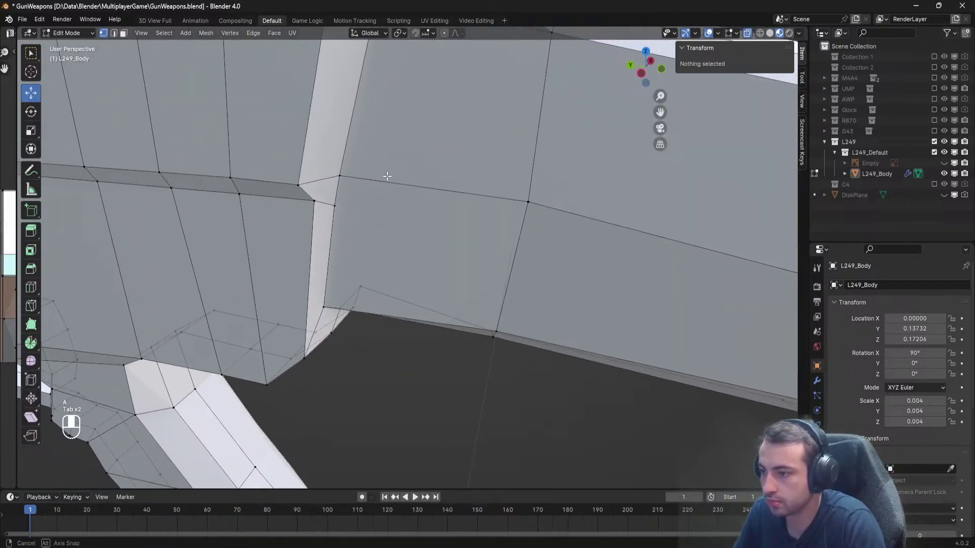
{"action": "key", "text": "k"}
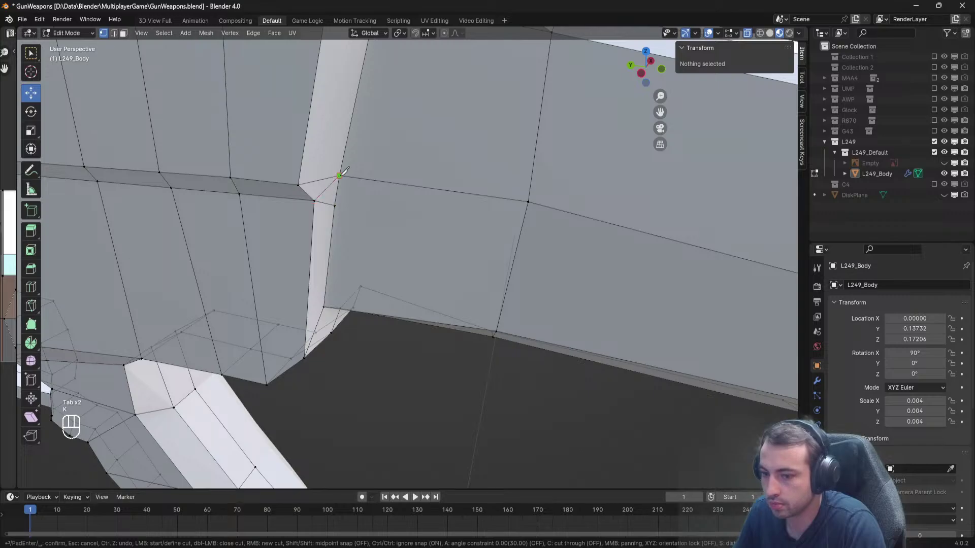
{"action": "left_click", "coordinate": [340, 176]}
{"action": "key", "text": "Return"}
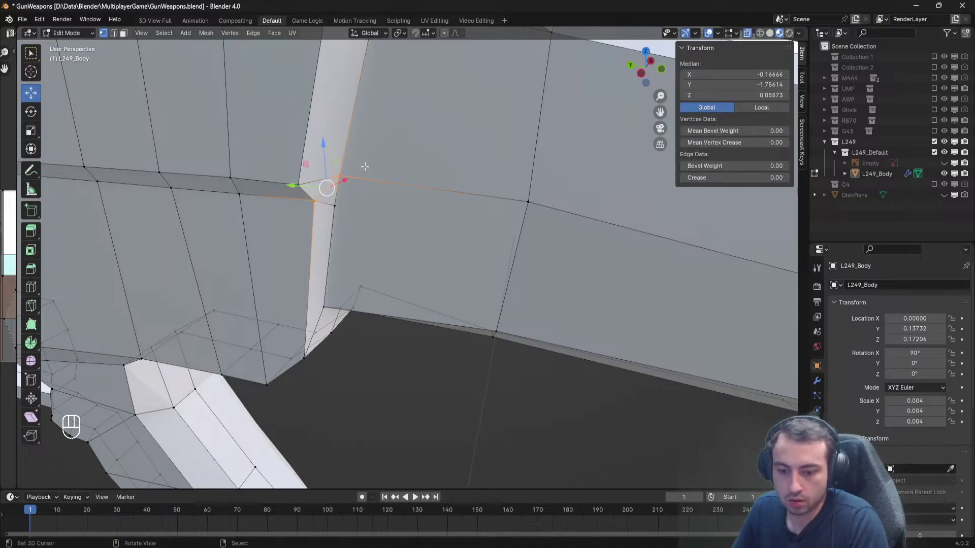
{"action": "key", "text": "alt+a"}
Return to Object Mode to view the whole gun and save GunWeapons.blend.
{"action": "scroll", "coordinate": [372, 161], "scroll_direction": "down", "scroll_amount": 5}
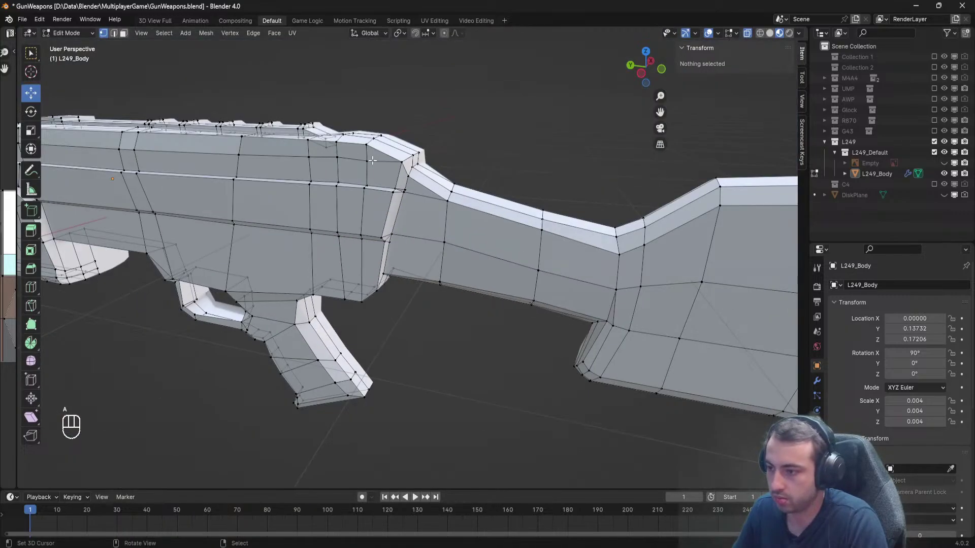
{"action": "key", "text": "Tab"}
{"action": "scroll", "coordinate": [357, 166], "scroll_direction": "down", "scroll_amount": 8}
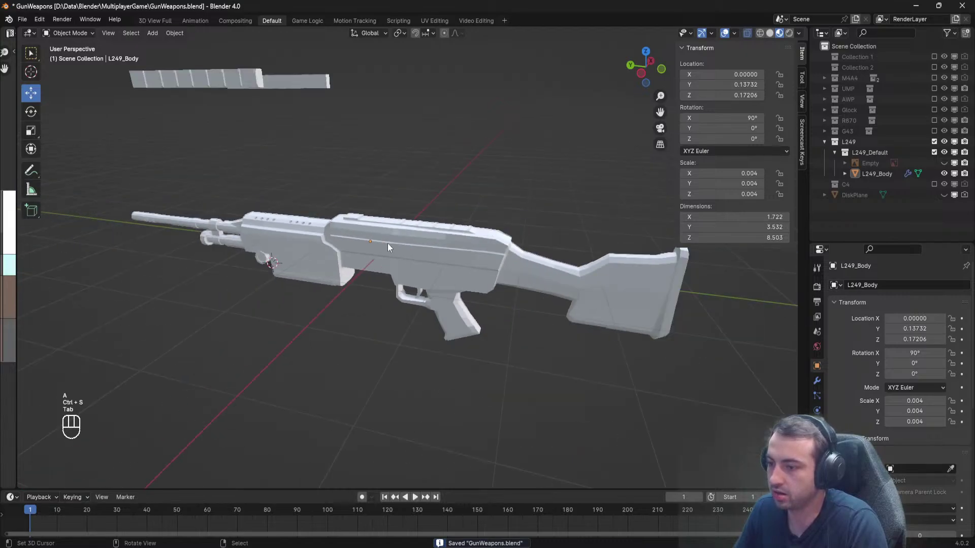
{"action": "middle_click_drag", "start_coordinate": [388, 243], "coordinate": [406, 224]}
{"action": "key", "text": "ctrl+s"}
Check the M249 reference image in the browser, and switch back to Blender.
{"action": "key", "text": "alt+Tab"}
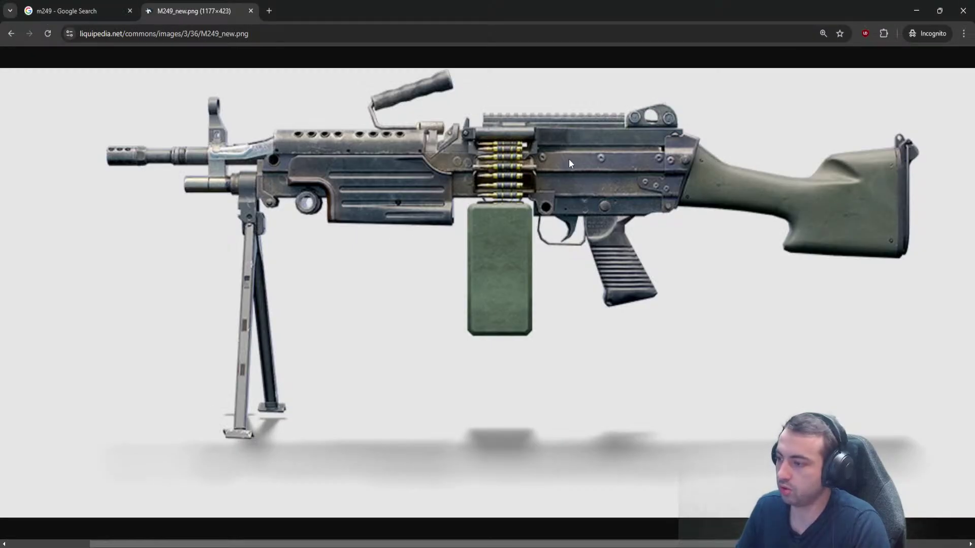
{"action": "key", "text": "alt+Tab"}
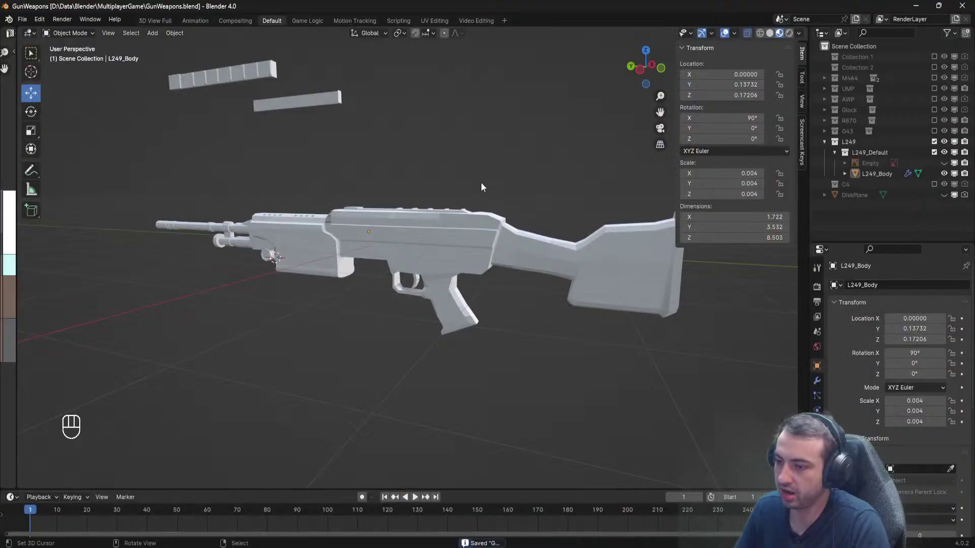
Compare the receiver and grip area of the model with the M249 reference image.
{"action": "scroll", "coordinate": [344, 229], "scroll_direction": "up", "scroll_amount": 5}
{"action": "key", "text": "alt+Tab"}
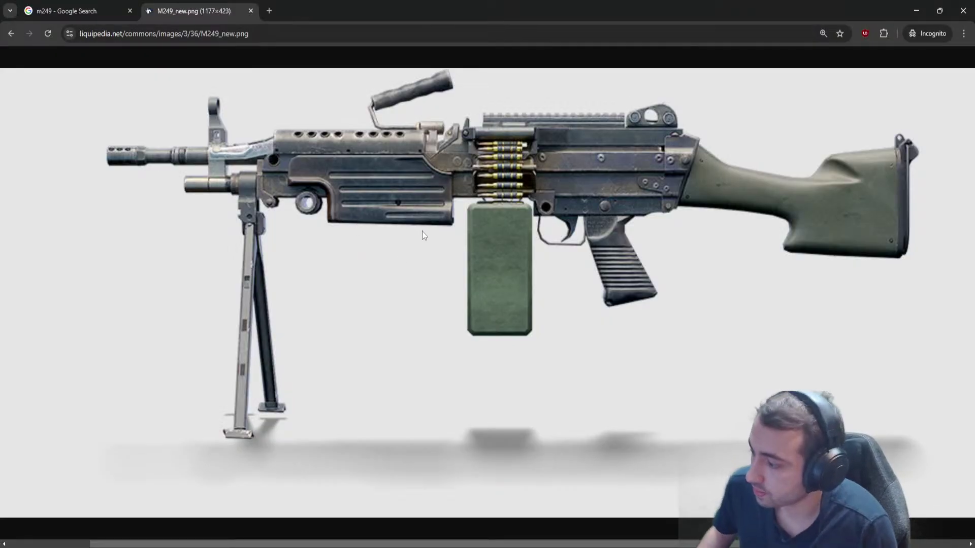
{"action": "key", "text": "alt+Tab"}
{"action": "scroll", "coordinate": [451, 232], "scroll_direction": "up", "scroll_amount": 5}
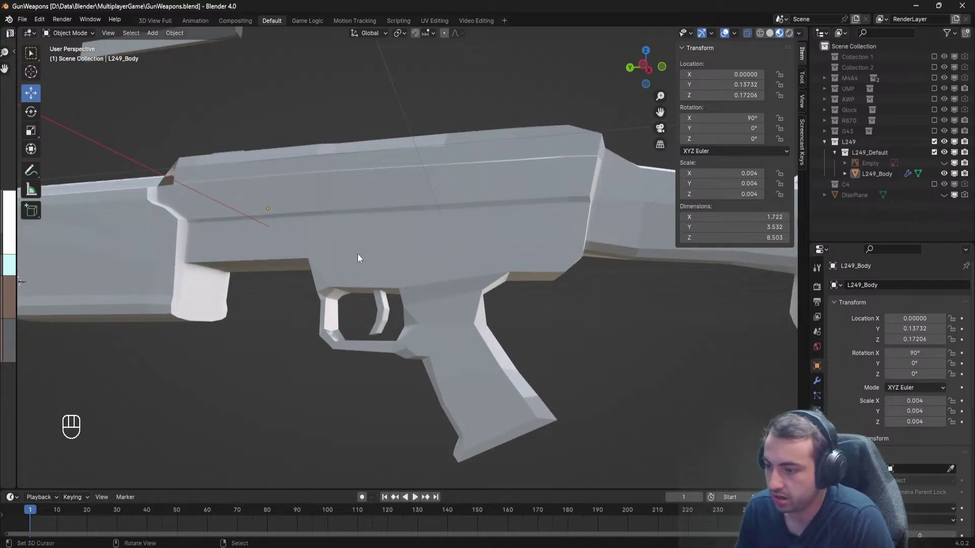
{"action": "middle_click_drag", "start_coordinate": [371, 273], "coordinate": [321, 275]}
{"action": "key", "text": "alt+Tab"}
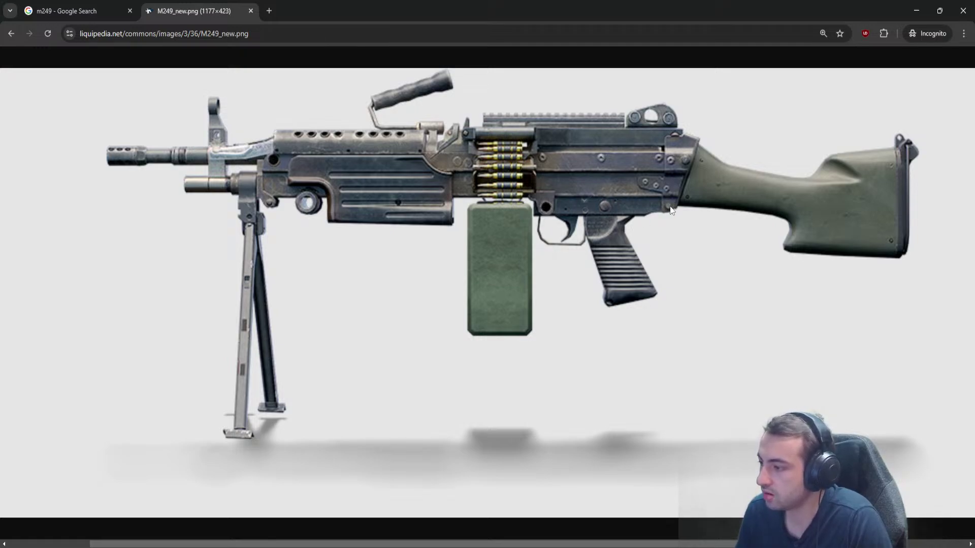
{"action": "key", "text": "alt+Tab"}
{"action": "middle_click_drag", "start_coordinate": [551, 245], "coordinate": [387, 177]}
In Edit Mode, select the two vertices along the receiver's upper side edge and move them inward by 0.01229 along X.
{"action": "key", "text": "Tab"}
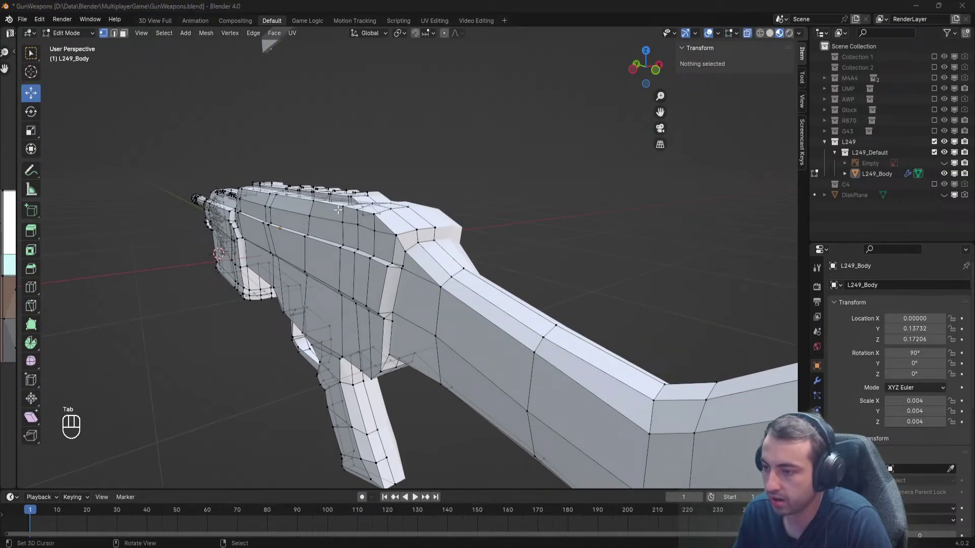
{"action": "key", "text": "alt+Tab"}
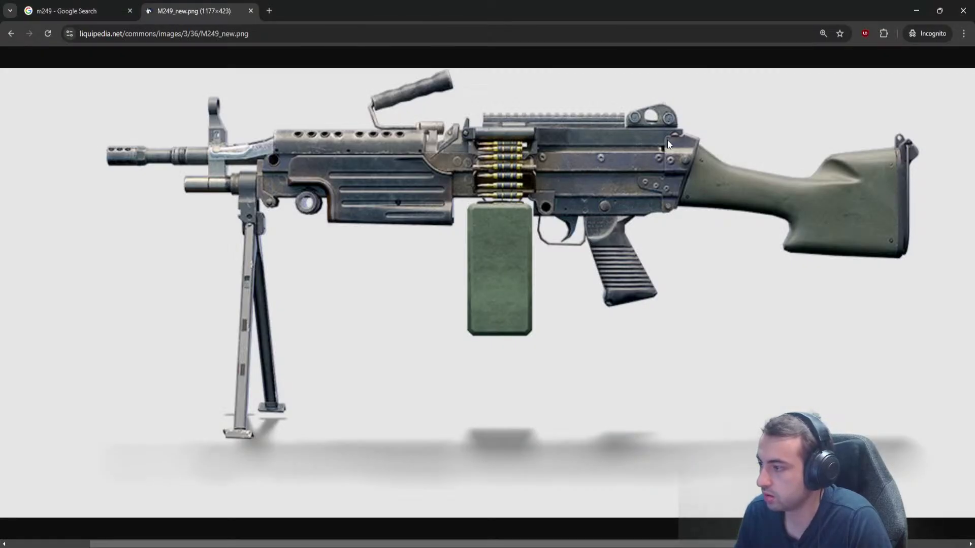
{"action": "key", "text": "alt+Tab"}
{"action": "middle_click_drag", "start_coordinate": [485, 174], "coordinate": [414, 263]}
{"action": "left_click", "coordinate": [415, 262]}
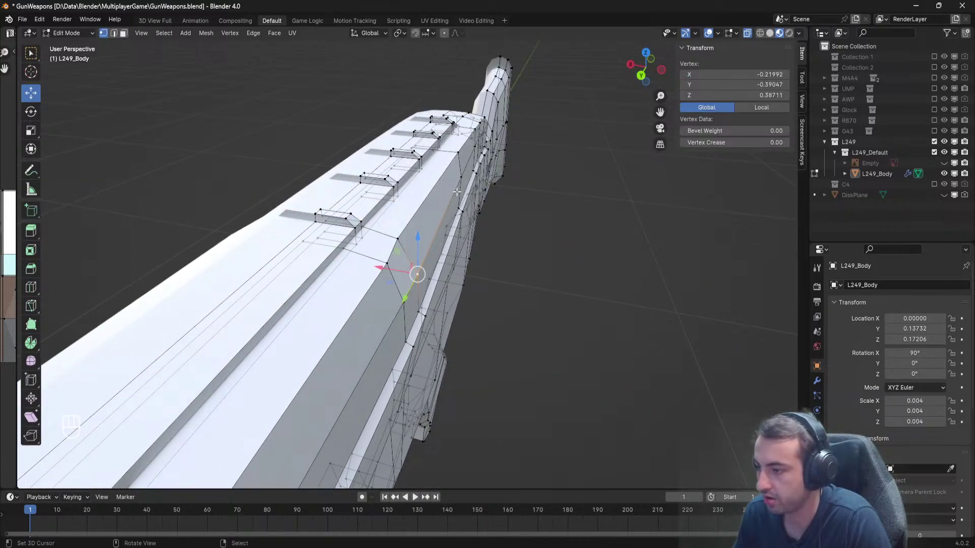
{"action": "right_click", "coordinate": [461, 177], "text": "shift"}
{"action": "middle_click_drag", "start_coordinate": [461, 178], "coordinate": [478, 201]}
{"action": "left_click_drag", "start_coordinate": [438, 217], "coordinate": [431, 214]}
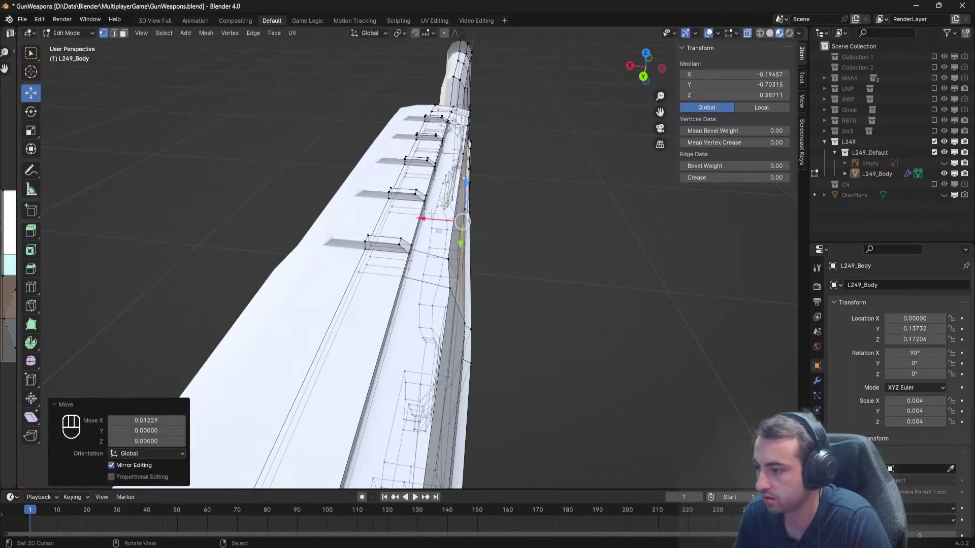
Move the side vertex at the upper panel's rear seam inward along X, and the upper corner vertex by 0.00764.
{"action": "middle_click_drag", "start_coordinate": [432, 214], "coordinate": [406, 208]}
{"action": "right_click", "coordinate": [339, 269]}
{"action": "left_click_drag", "start_coordinate": [313, 262], "coordinate": [309, 261]}
{"action": "right_click", "coordinate": [318, 238]}
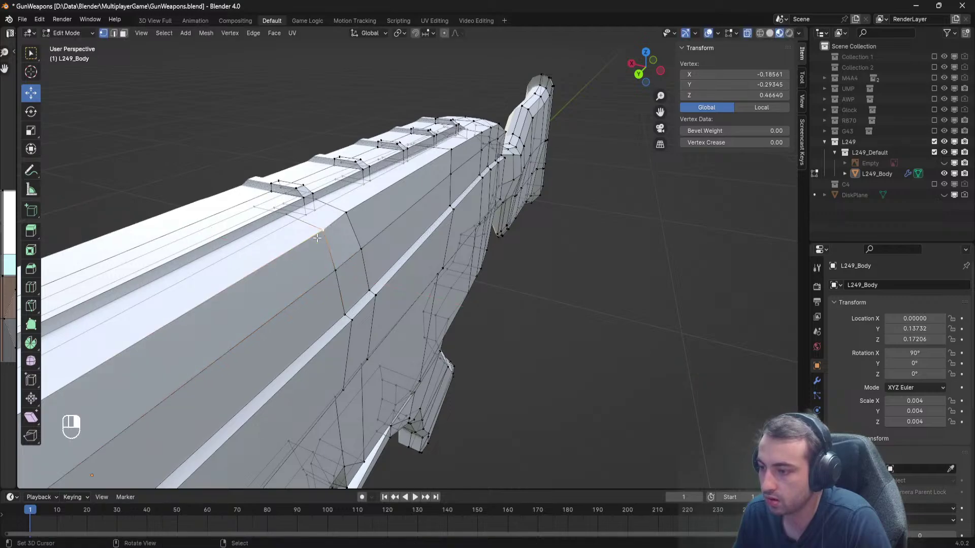
{"action": "left_click_drag", "start_coordinate": [302, 224], "coordinate": [297, 222]}
Compare the receiver's upper side with the ammunition feed area in the M249 reference image.
{"action": "middle_click_drag", "start_coordinate": [297, 222], "coordinate": [457, 244]}
{"action": "key", "text": "alt+Tab"}
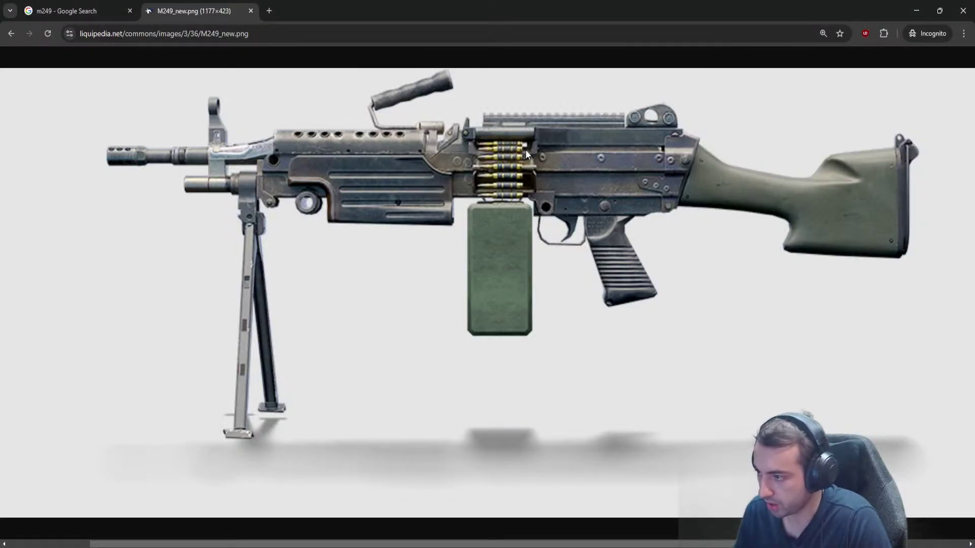
{"action": "key", "text": "alt+Tab"}
{"action": "middle_click_drag", "start_coordinate": [320, 208], "coordinate": [413, 217], "text": "shift"}
{"action": "scroll", "coordinate": [415, 205], "scroll_direction": "up", "scroll_amount": 3}
{"action": "key", "text": "alt+Tab"}
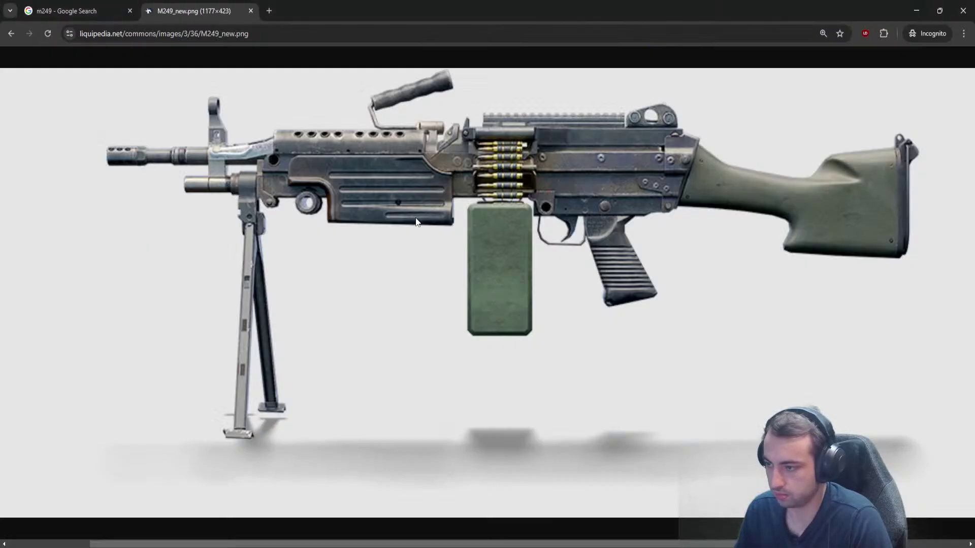
{"action": "key", "text": "alt+Tab"}
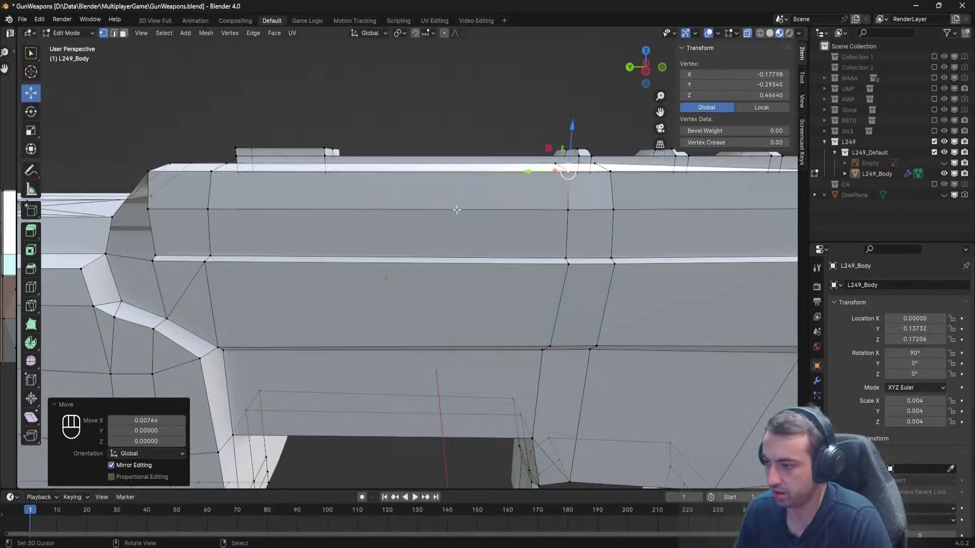
{"action": "middle_click_drag", "start_coordinate": [418, 221], "coordinate": [474, 195], "text": "shift"}
{"action": "key", "text": "alt+Tab"}
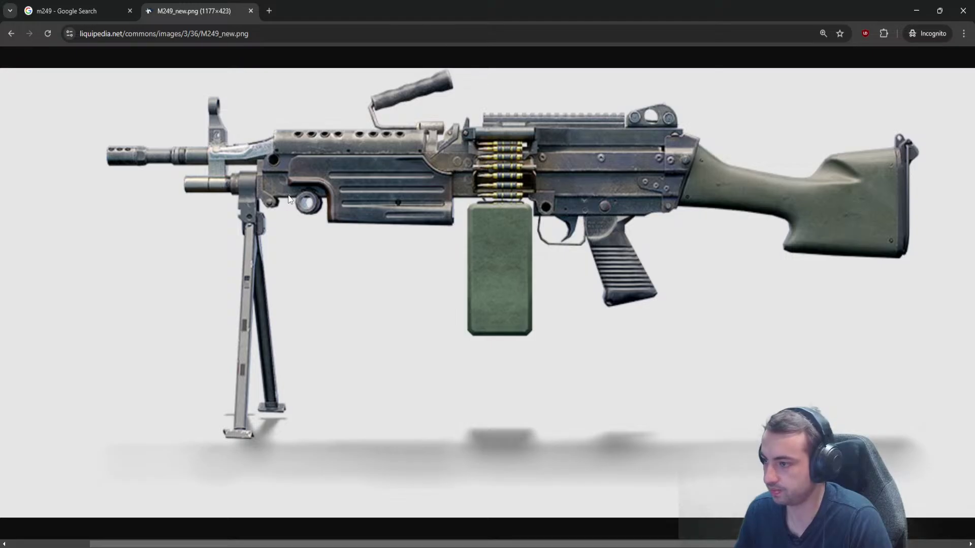
{"action": "key", "text": "alt+Tab"}
Extrude the long upper side face of the receiver almost in place and scale it to 0.879.
{"action": "left_click", "coordinate": [123, 33]}
{"action": "right_click", "coordinate": [357, 185]}
{"action": "mouse_move", "coordinate": [357, 185]}
{"action": "middle_mouse_down"}
{"action": "mouse_move", "coordinate": [253, 194]}
{"action": "mouse_move", "coordinate": [398, 200]}
{"action": "mouse_move", "coordinate": [366, 189]}
{"action": "middle_mouse_up"}
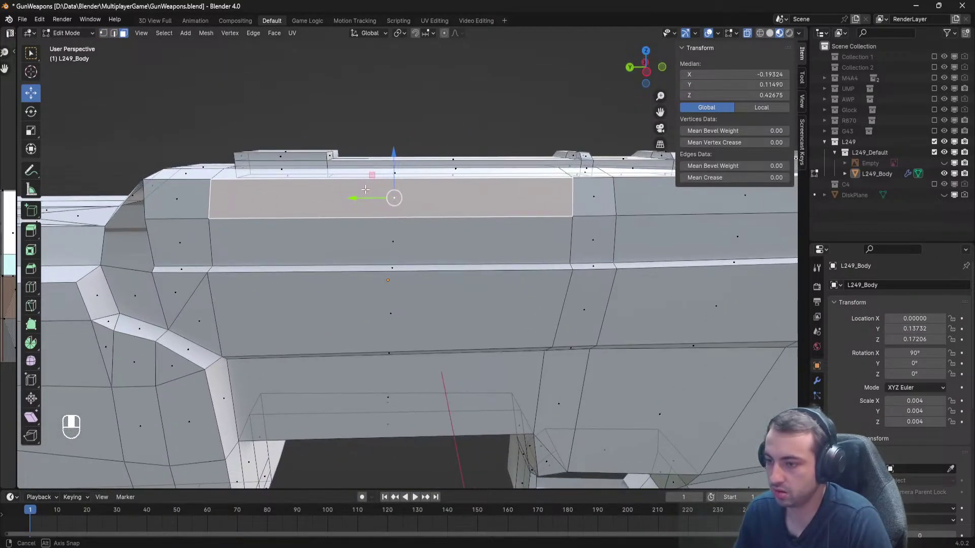
{"action": "key", "text": "e"}
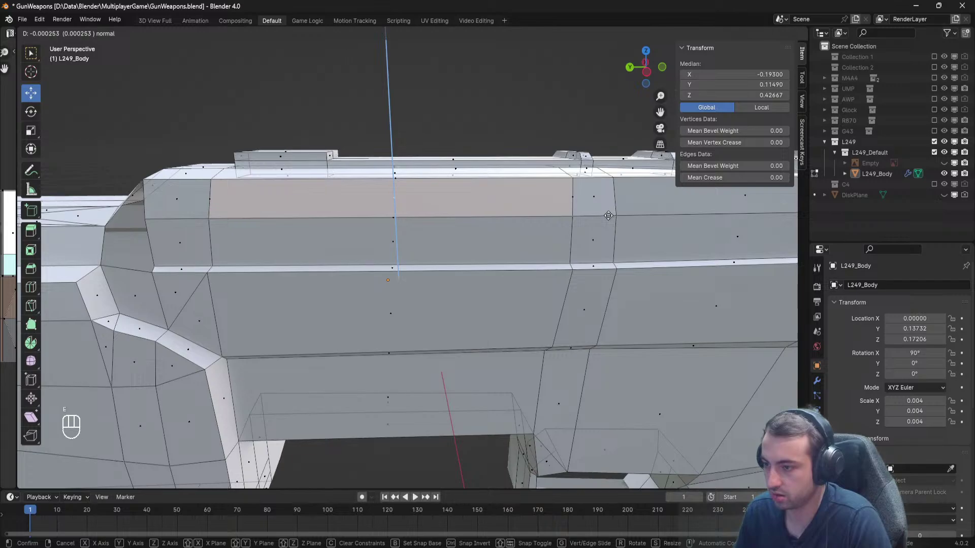
{"action": "left_click", "coordinate": [609, 216]}
{"action": "key", "text": "s"}
{"action": "left_click", "coordinate": [640, 225]}
Extrude the scaled face inward by 0.15377 along X to recess an opening into the receiver.
{"action": "middle_click_drag", "start_coordinate": [640, 226], "coordinate": [597, 224]}
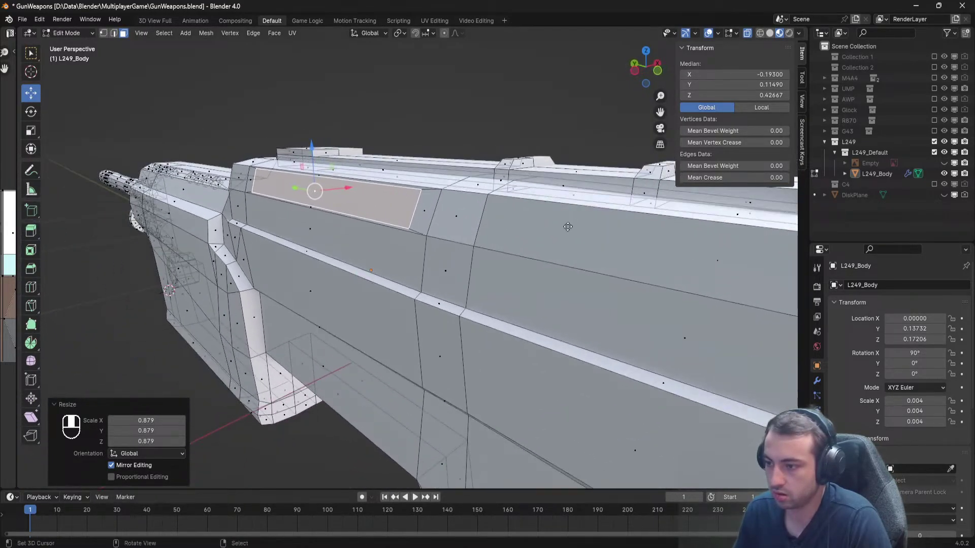
{"action": "key", "text": "e"}
{"action": "key", "text": "y"}
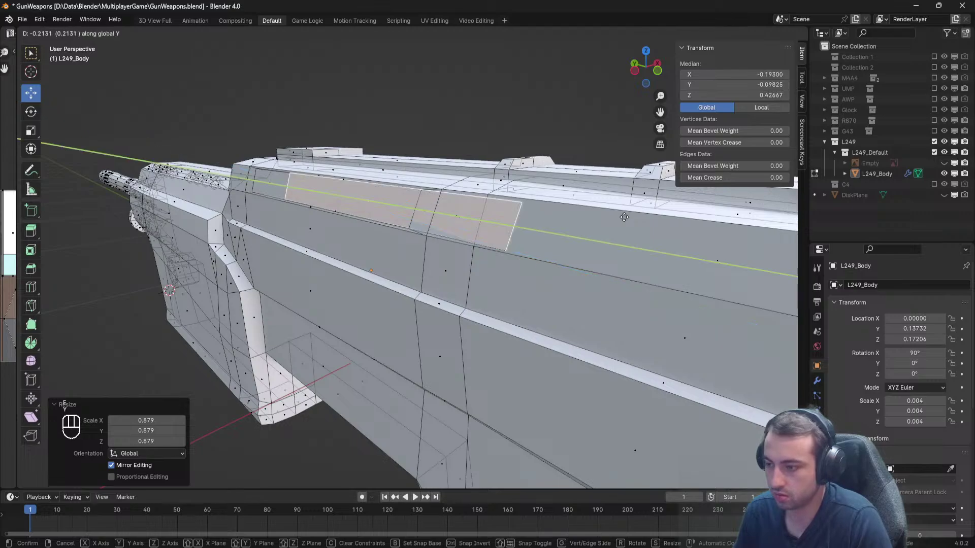
{"action": "key", "text": "x"}
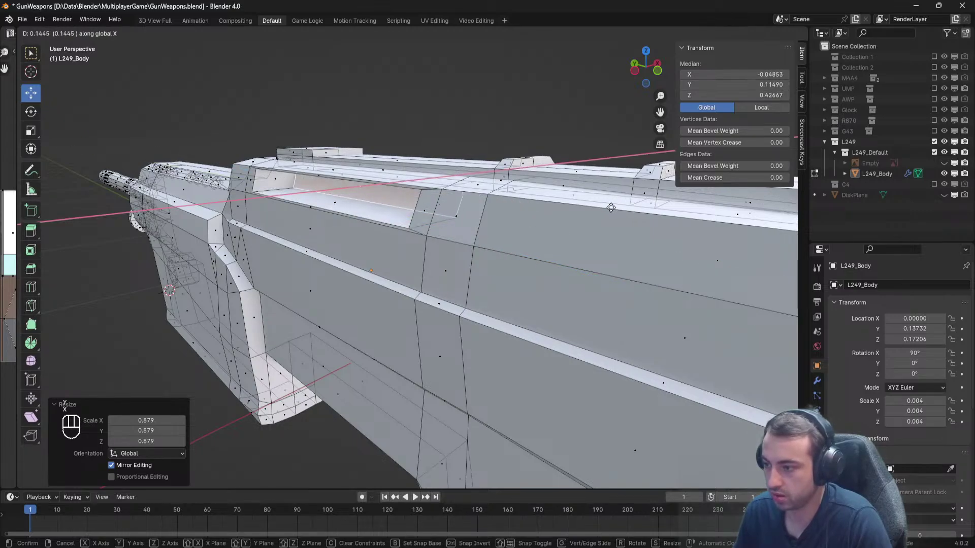
{"action": "left_click", "coordinate": [614, 205]}
Delete the recess's inner end face, undoing the first deletion attempt.
{"action": "key", "text": "Delete"}
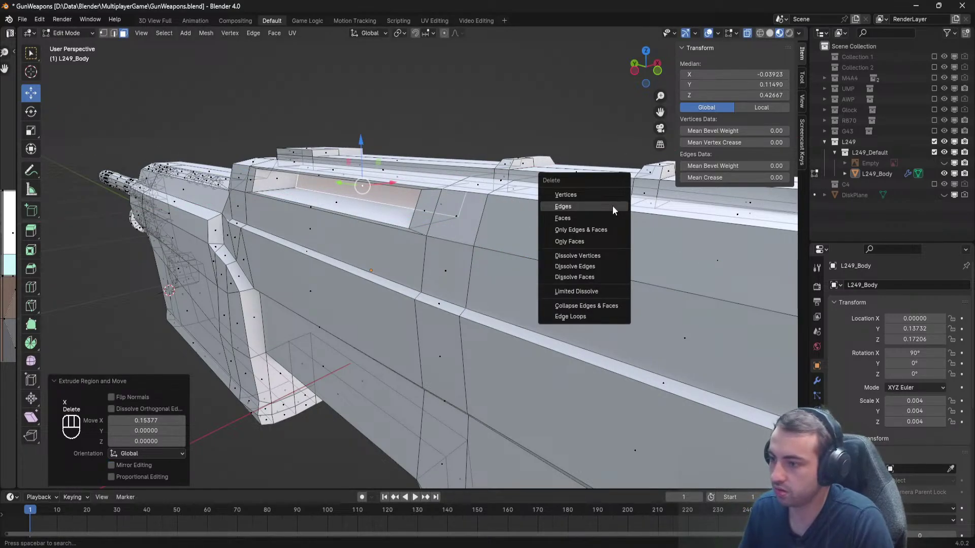
{"action": "left_click", "coordinate": [613, 205]}
{"action": "middle_click_drag", "start_coordinate": [613, 205], "coordinate": [470, 162]}
{"action": "key", "text": "ctrl+z"}
{"action": "key", "text": "x"}
{"action": "left_click", "coordinate": [512, 224]}
Select the opening's inner edge loop, flatten it along X, and set its median X to 0.
{"action": "right_click", "coordinate": [526, 196]}
{"action": "right_click", "coordinate": [527, 173], "text": "shift"}
{"action": "scroll", "coordinate": [206, 181], "scroll_direction": "up", "scroll_amount": 3}
{"action": "middle_click_drag", "start_coordinate": [205, 181], "coordinate": [359, 195], "text": "shift"}
{"action": "scroll", "coordinate": [390, 156], "scroll_direction": "down", "scroll_amount": 5}
{"action": "middle_click_drag", "start_coordinate": [610, 228], "coordinate": [475, 224], "text": "shift"}
{"action": "key", "text": "s"}
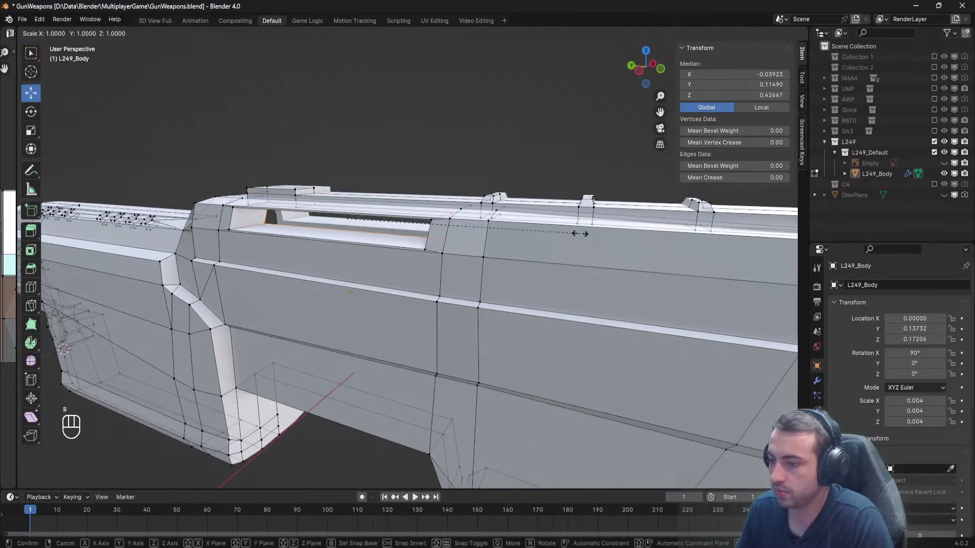
{"action": "key", "text": "x"}
{"action": "left_click", "coordinate": [339, 202]}
{"action": "key", "text": "s"}
{"action": "key", "text": "x"}
{"action": "left_click", "coordinate": [369, 225]}
{"action": "key", "text": "s"}
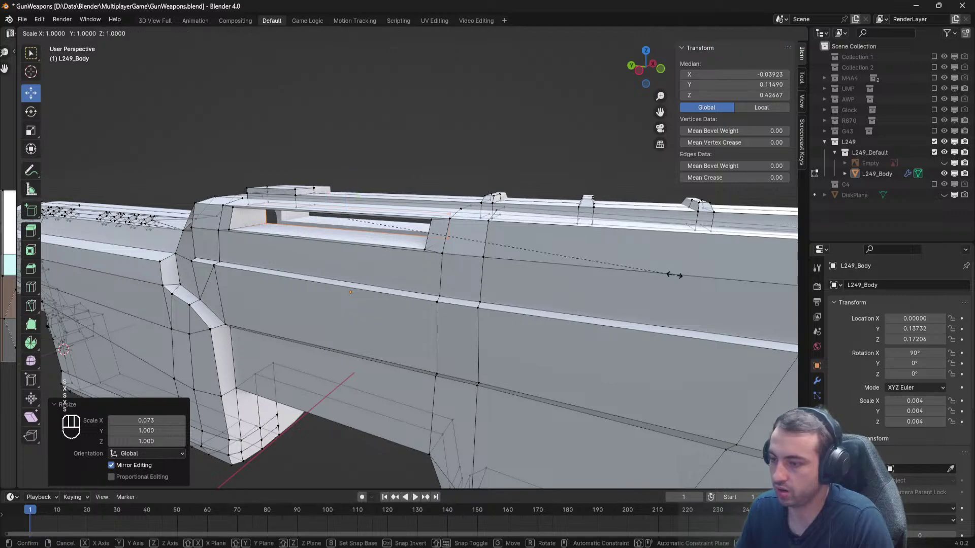
{"action": "key", "text": "x"}
{"action": "left_click", "coordinate": [370, 218]}
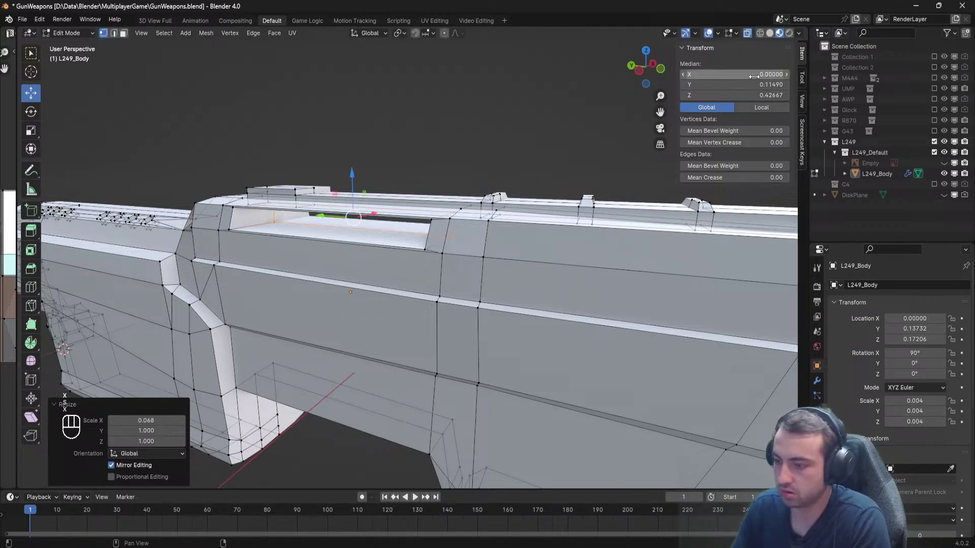
{"action": "key", "text": "s"}
{"action": "key", "text": "x"}
{"action": "left_click", "coordinate": [328, 214]}
Select the upper corner vertices of the feed opening and lower them slightly along Z.
{"action": "middle_click_drag", "start_coordinate": [219, 221], "coordinate": [258, 216]}
{"action": "right_click", "coordinate": [244, 204]}
{"action": "scroll", "coordinate": [243, 204], "scroll_direction": "up", "scroll_amount": 3}
{"action": "right_click", "coordinate": [175, 169]}
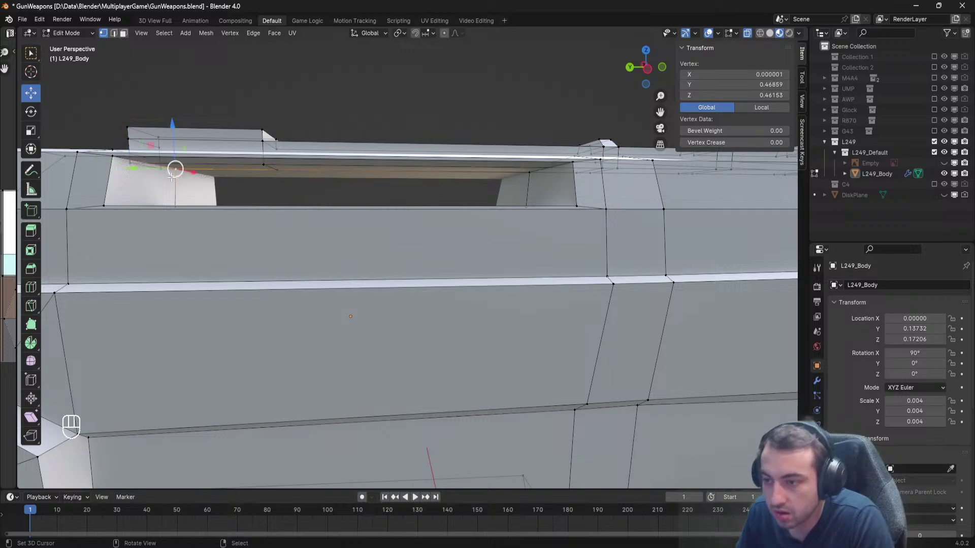
{"action": "right_click", "coordinate": [116, 159], "text": "shift"}
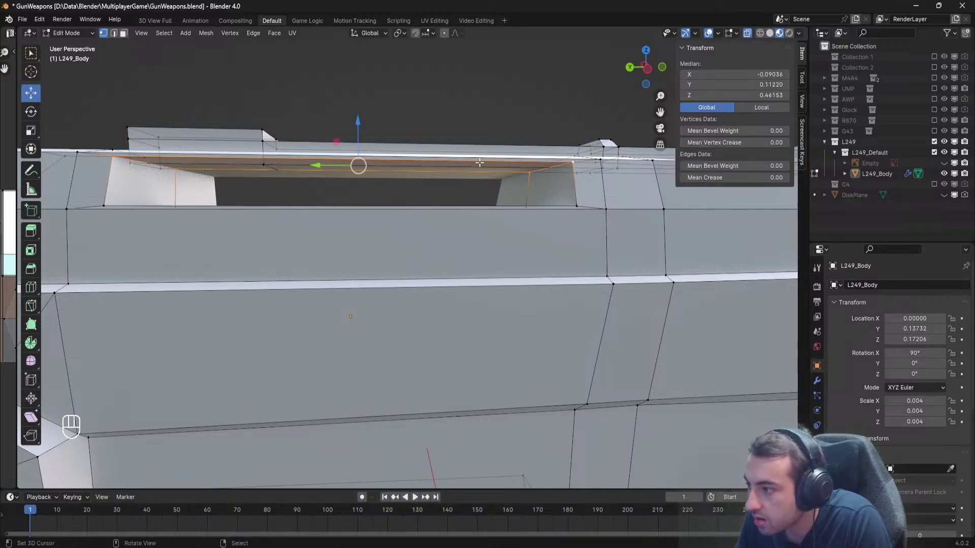
{"action": "left_click_drag", "start_coordinate": [357, 124], "coordinate": [360, 140]}
Check the M249 reference, and lower the long horizontal edge beneath the opening along Z.
{"action": "key", "text": "alt+Tab"}
{"action": "key", "text": "alt+Tab"}
{"action": "middle_click_drag", "start_coordinate": [451, 199], "coordinate": [313, 222], "text": "shift"}
{"action": "right_click", "coordinate": [463, 234]}
{"action": "middle_click_drag", "start_coordinate": [422, 237], "coordinate": [747, 249], "text": "shift"}
{"action": "right_click", "coordinate": [275, 257], "text": "shift"}
{"action": "middle_click_drag", "start_coordinate": [275, 256], "coordinate": [374, 222]}
{"action": "key", "text": "g"}
{"action": "key", "text": "z"}
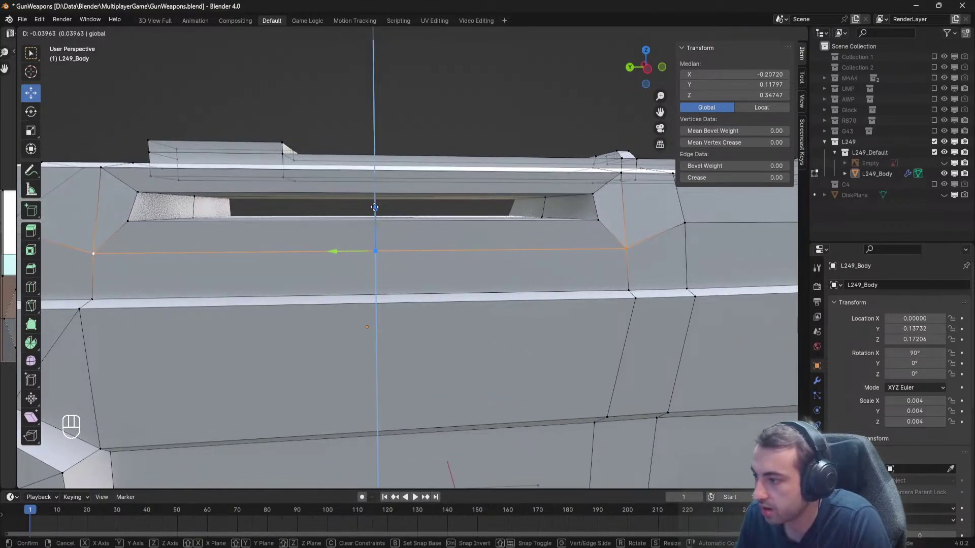
{"action": "mouse_move", "coordinate": [375, 208]}
{"action": "left_mouse_down"}
{"action": "mouse_move", "coordinate": [388, 200]}
{"action": "mouse_move", "coordinate": [377, 196]}
{"action": "left_mouse_up"}
Move the opening's bottom vertices down by 0.02833 along Z, and check the result against the reference image.
{"action": "right_click", "coordinate": [595, 220]}
{"action": "right_click", "coordinate": [544, 218], "text": "shift"}
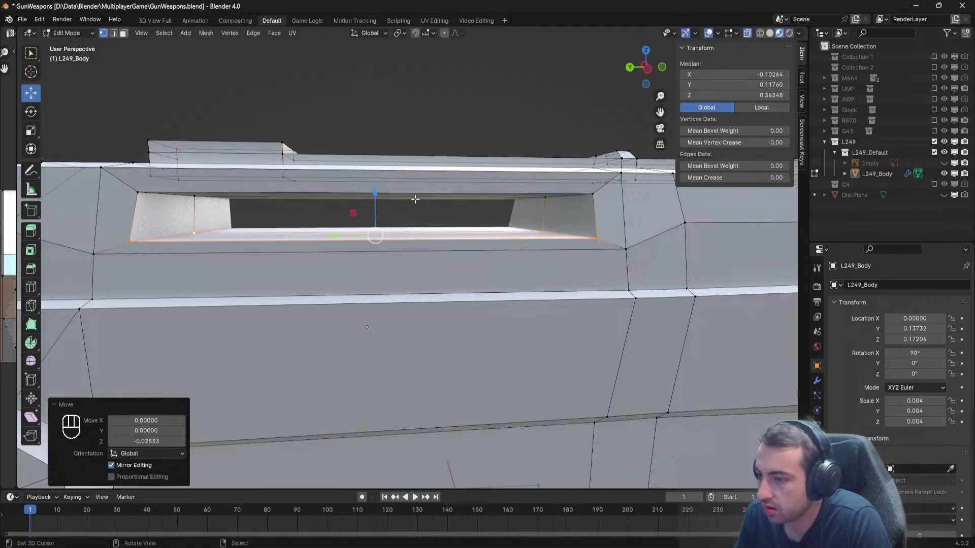
{"action": "key", "text": "alt+Tab"}
{"action": "key", "text": "alt+Tab"}
{"action": "middle_click_drag", "start_coordinate": [539, 150], "coordinate": [506, 168]}
{"action": "scroll", "coordinate": [506, 168], "scroll_direction": "down", "scroll_amount": 5}
Box-select the opening's front-end vertices and move them rearward by 0.12442 along Y to shorten the opening.
{"action": "key", "text": "alt+Tab"}
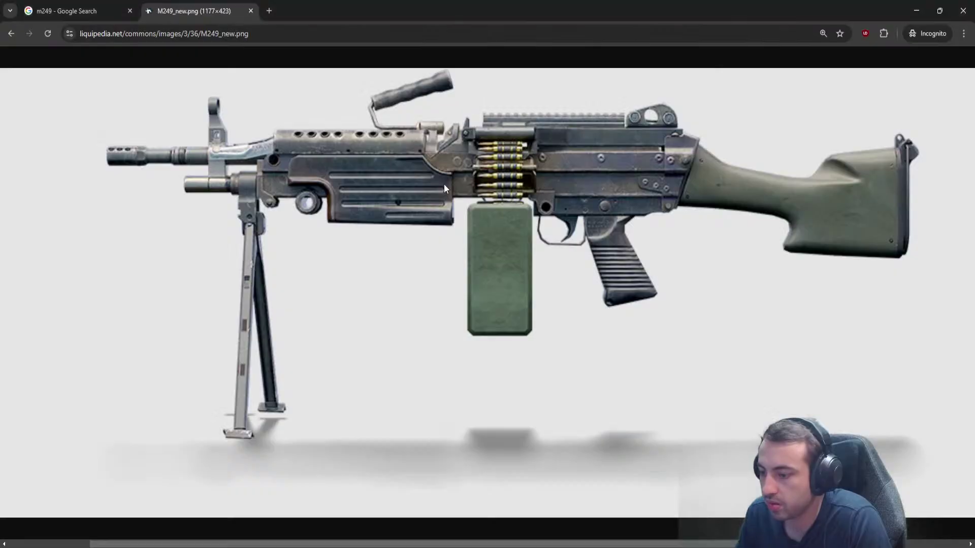
{"action": "key", "text": "alt+Tab"}
{"action": "middle_click_drag", "start_coordinate": [485, 218], "coordinate": [761, 234], "text": "shift"}
{"action": "key", "text": "a"}
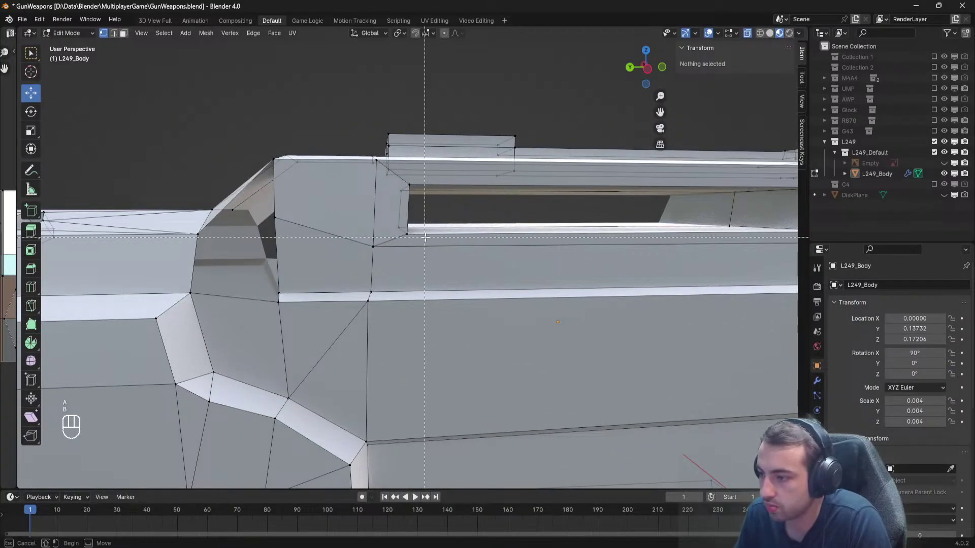
{"action": "left_click_drag", "start_coordinate": [392, 184], "coordinate": [391, 184]}
{"action": "middle_click_drag", "start_coordinate": [391, 183], "coordinate": [286, 182], "text": "shift"}
{"action": "left_click_drag", "start_coordinate": [269, 207], "coordinate": [280, 207]}
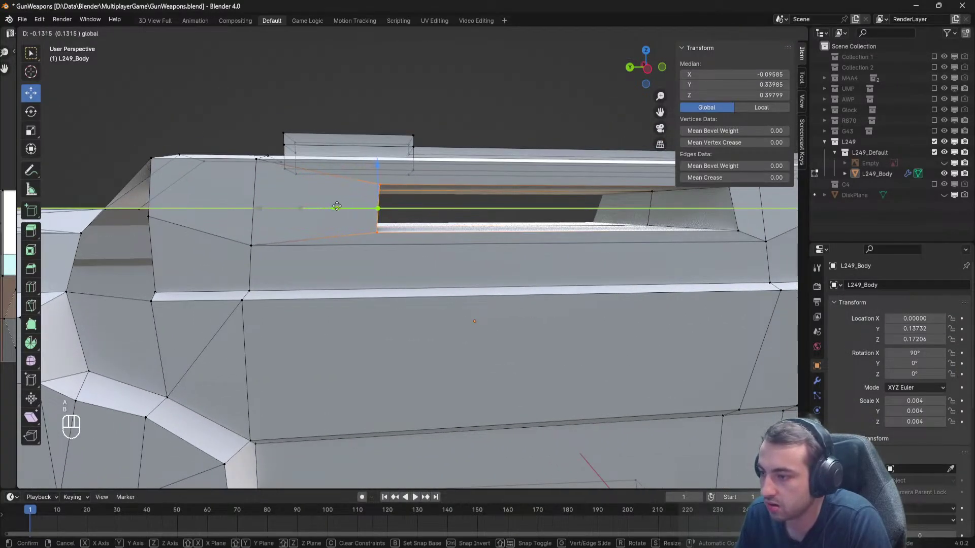
{"action": "left_click", "coordinate": [338, 206]}
Compare the opening in the left orthographic view with the M249 photo and the blueprint image, and hide the blueprint again.
{"action": "scroll", "coordinate": [353, 211], "scroll_direction": "down", "scroll_amount": 3}
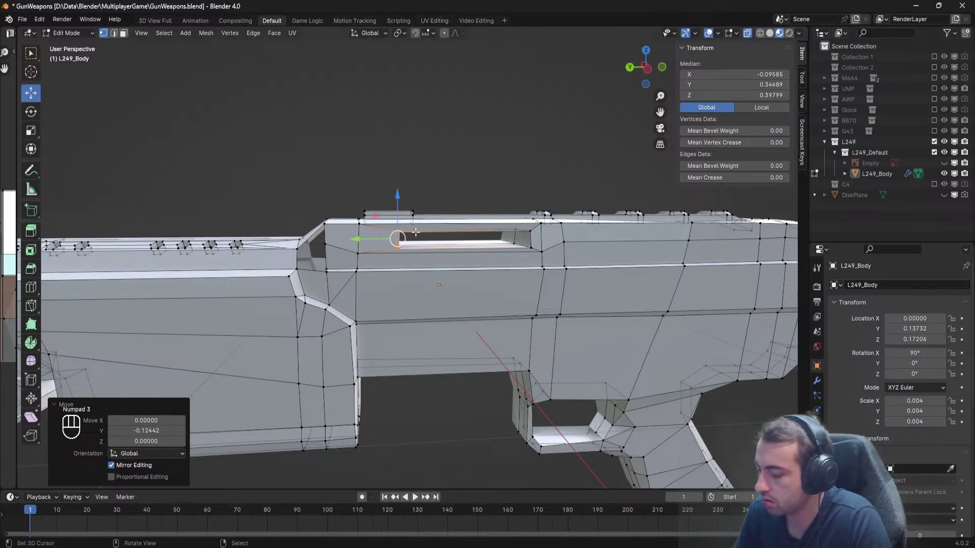
{"action": "key", "text": "KP_3"}
{"action": "key", "text": "KP_9"}
{"action": "scroll", "coordinate": [415, 233], "scroll_direction": "up", "scroll_amount": 3}
{"action": "middle_click_drag", "start_coordinate": [408, 289], "coordinate": [431, 213], "text": "shift"}
{"action": "key", "text": "alt+Tab"}
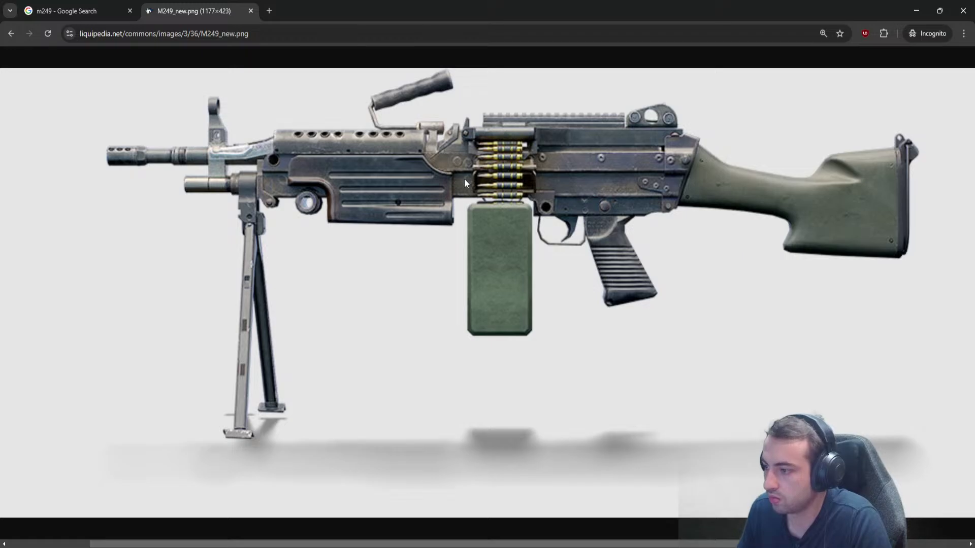
{"action": "key", "text": "alt+Tab"}
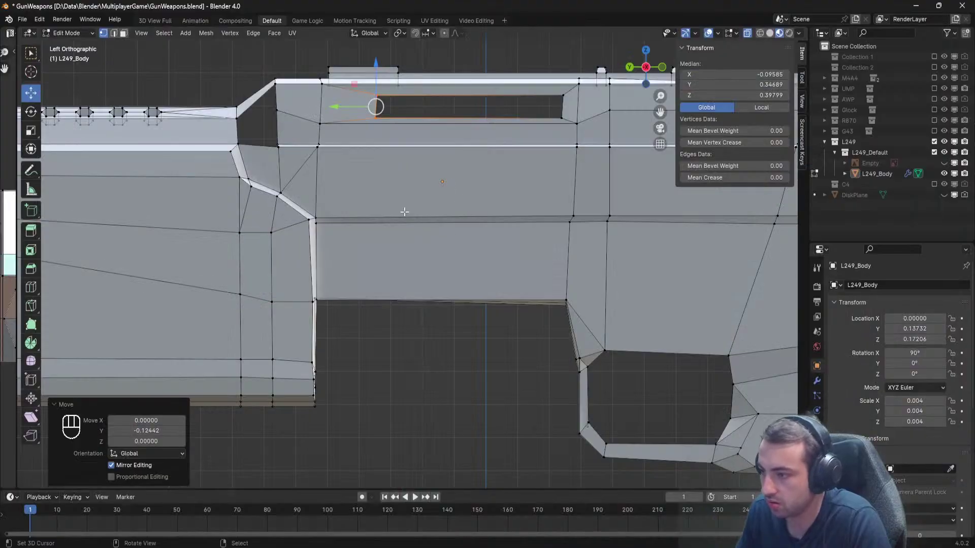
{"action": "left_click", "coordinate": [944, 162]}
{"action": "middle_click_drag", "start_coordinate": [461, 149], "coordinate": [457, 236], "text": "shift"}
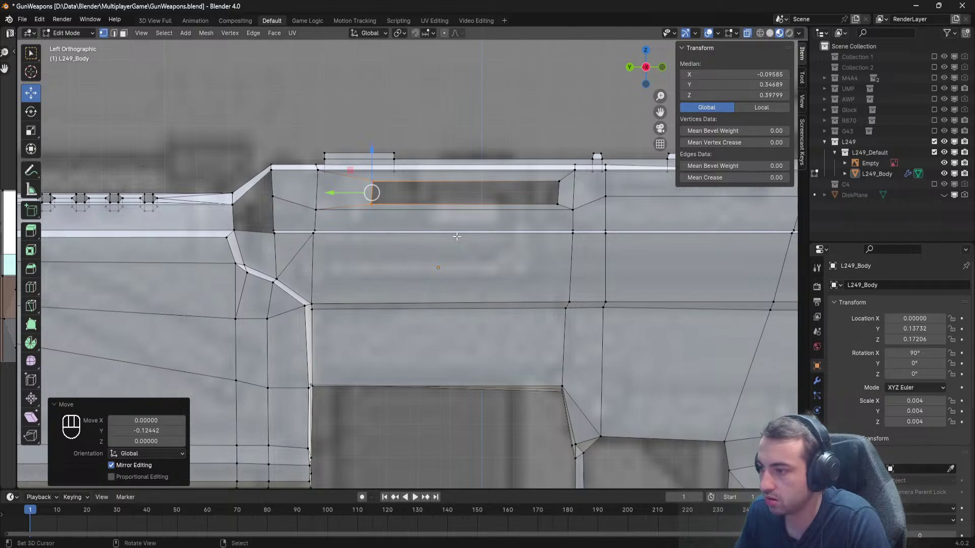
{"action": "scroll", "coordinate": [456, 236], "scroll_direction": "down", "scroll_amount": 4}
{"action": "scroll", "coordinate": [458, 234], "scroll_direction": "up", "scroll_amount": 2}
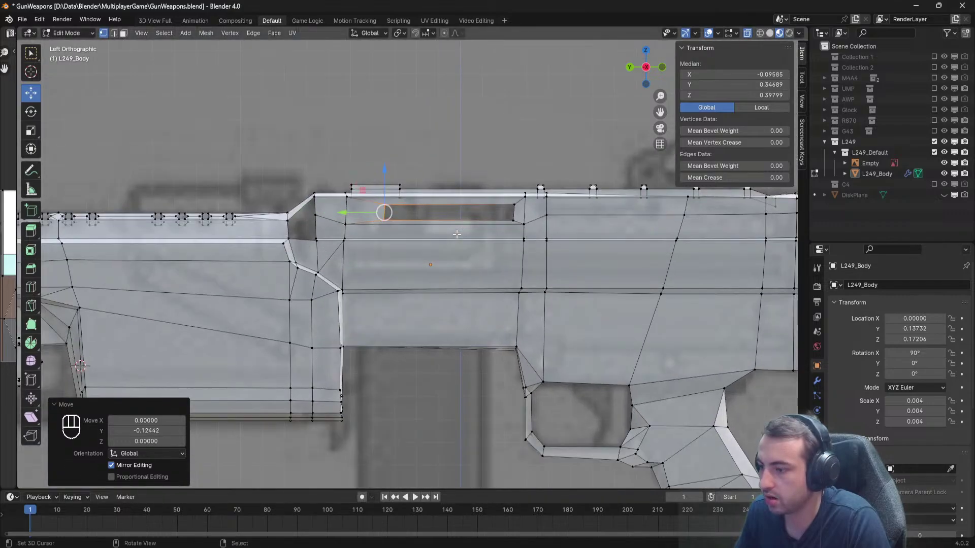
{"action": "left_click", "coordinate": [943, 163]}
Box-select the opening's bottom vertices with the long edge beneath them and move them down by about 0.0187 along Z.
{"action": "scroll", "coordinate": [434, 247], "scroll_direction": "up", "scroll_amount": 3}
{"action": "middle_click_drag", "start_coordinate": [383, 187], "coordinate": [346, 207], "text": "shift"}
{"action": "key", "text": "alt+a"}
{"action": "key", "text": "b"}
{"action": "left_click_drag", "start_coordinate": [580, 233], "coordinate": [253, 208]}
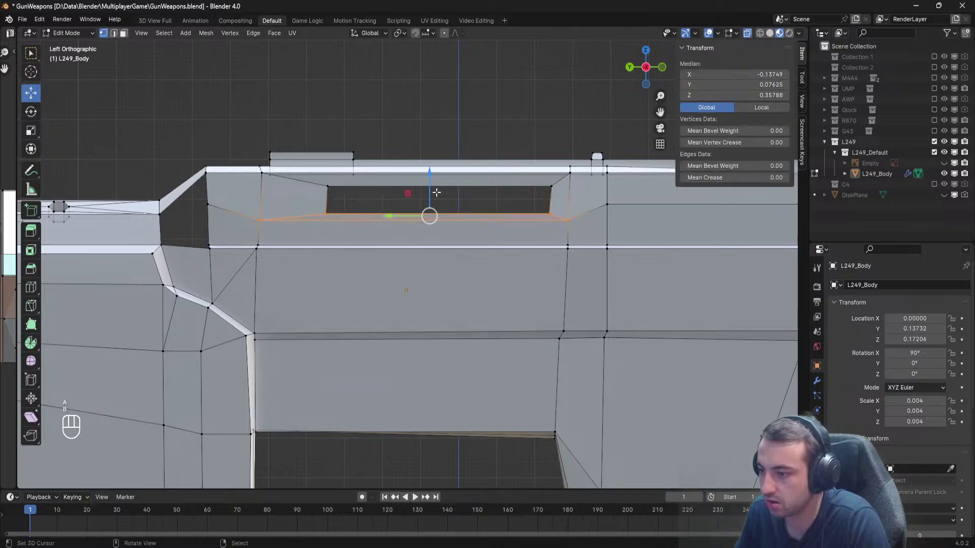
{"action": "key", "text": "g"}
{"action": "key", "text": "z"}
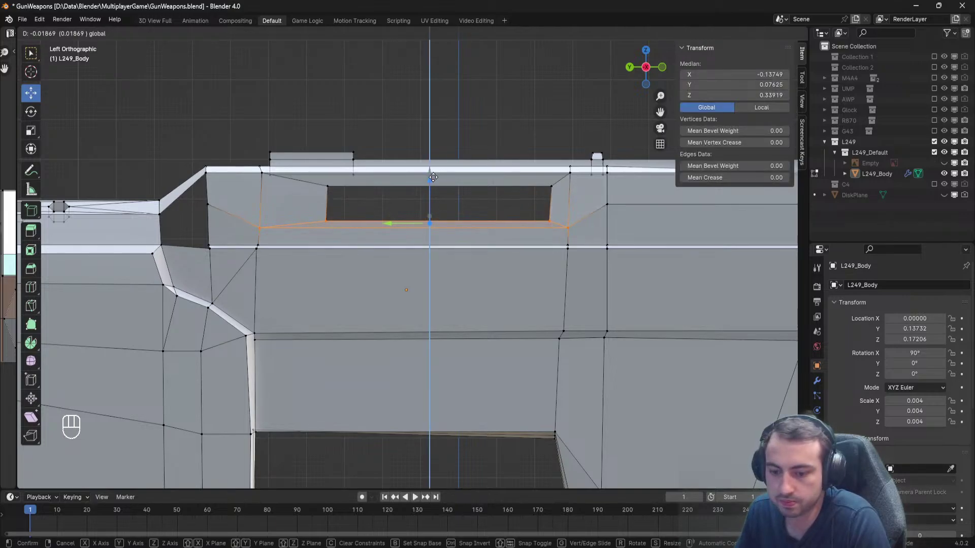
{"action": "left_click", "coordinate": [432, 177]}
{"action": "key", "text": "alt+a"}
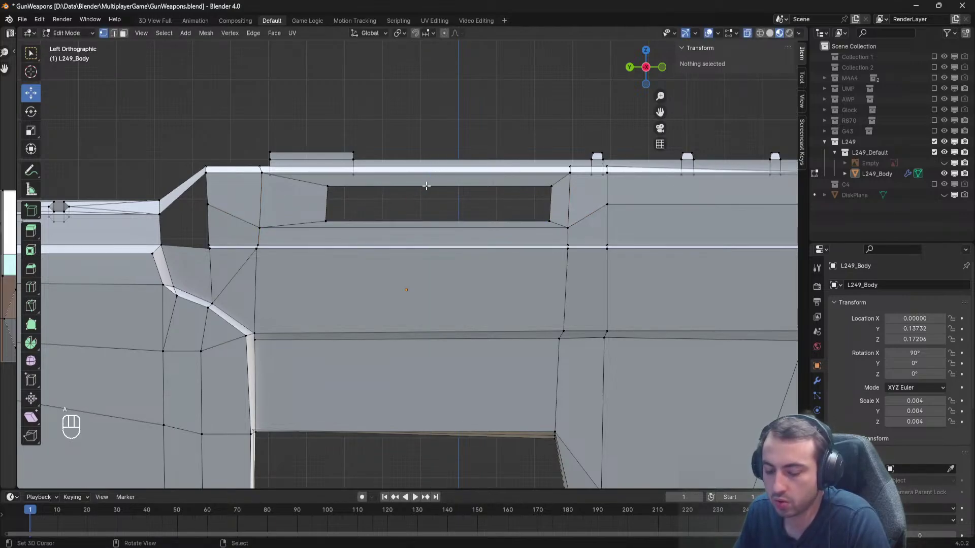
Box-select only the opening's bottom-edge vertices, raise them by about 0.0107 along Z, and save the file.
{"action": "key", "text": "b"}
{"action": "left_click_drag", "start_coordinate": [313, 209], "coordinate": [555, 228]}
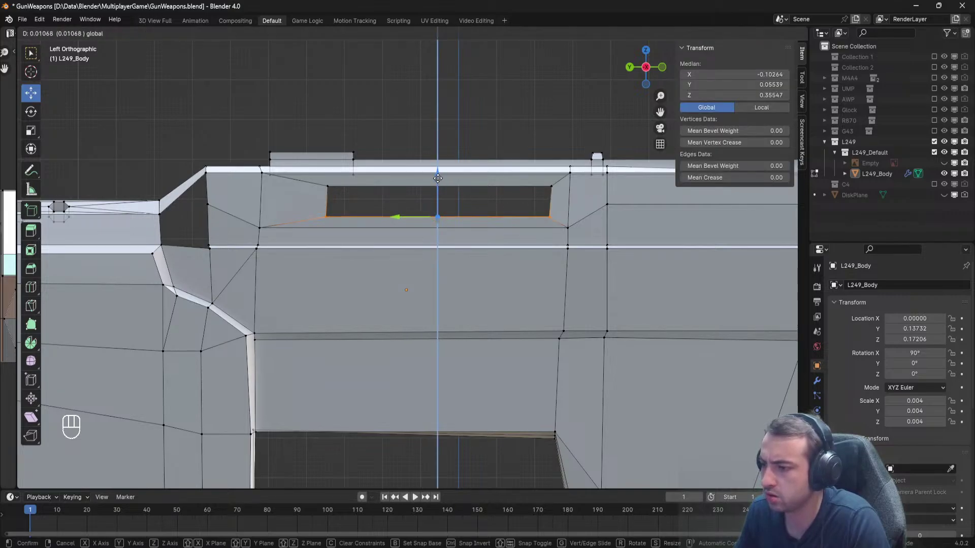
{"action": "key", "text": "alt+a"}
{"action": "key", "text": "ctrl+s"}
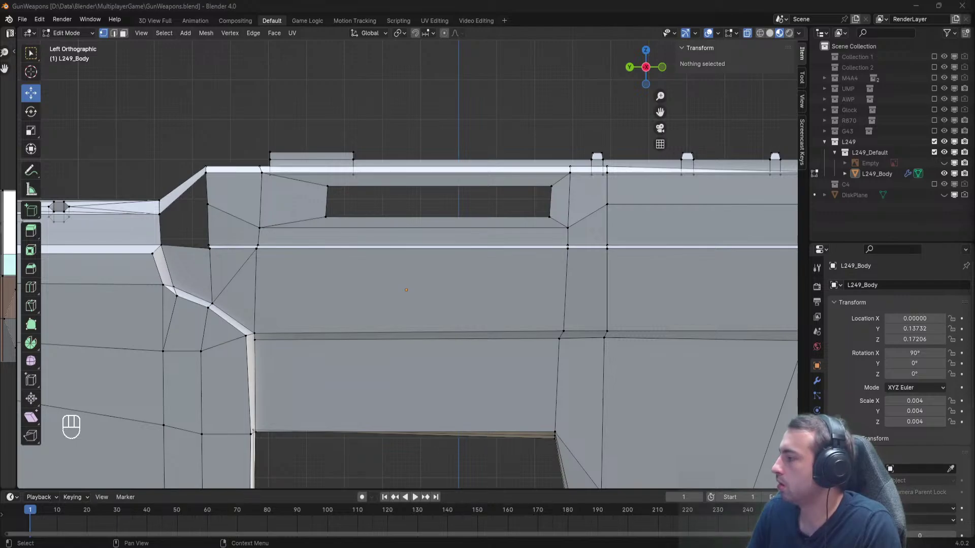
Inspect the opening in Object Mode and the left orthographic view, and compare it with the M249 reference photo.
{"action": "mouse_move", "coordinate": [455, 177]}
{"action": "middle_mouse_down"}
{"action": "mouse_move", "coordinate": [401, 192]}
{"action": "mouse_move", "coordinate": [348, 174]}
{"action": "mouse_move", "coordinate": [436, 178]}
{"action": "mouse_move", "coordinate": [458, 191]}
{"action": "middle_mouse_up"}
{"action": "key", "text": "ctrl+s"}
{"action": "scroll", "coordinate": [412, 189], "scroll_direction": "down", "scroll_amount": 8}
{"action": "scroll", "coordinate": [457, 191], "scroll_direction": "up", "scroll_amount": 4}
{"action": "key", "text": "Tab"}
{"action": "scroll", "coordinate": [456, 183], "scroll_direction": "down", "scroll_amount": 4}
{"action": "scroll", "coordinate": [433, 177], "scroll_direction": "up", "scroll_amount": 5}
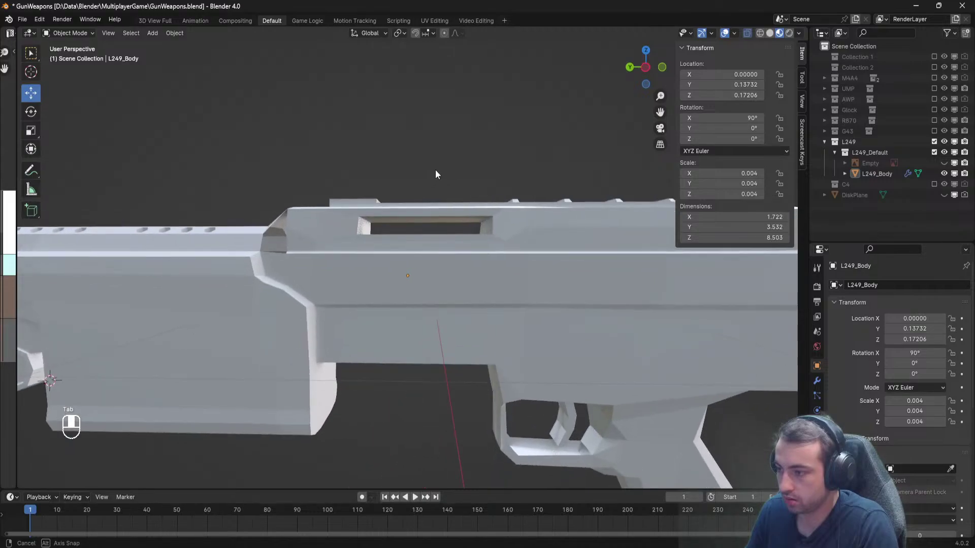
{"action": "key", "text": "Tab"}
{"action": "scroll", "coordinate": [462, 187], "scroll_direction": "up", "scroll_amount": 1}
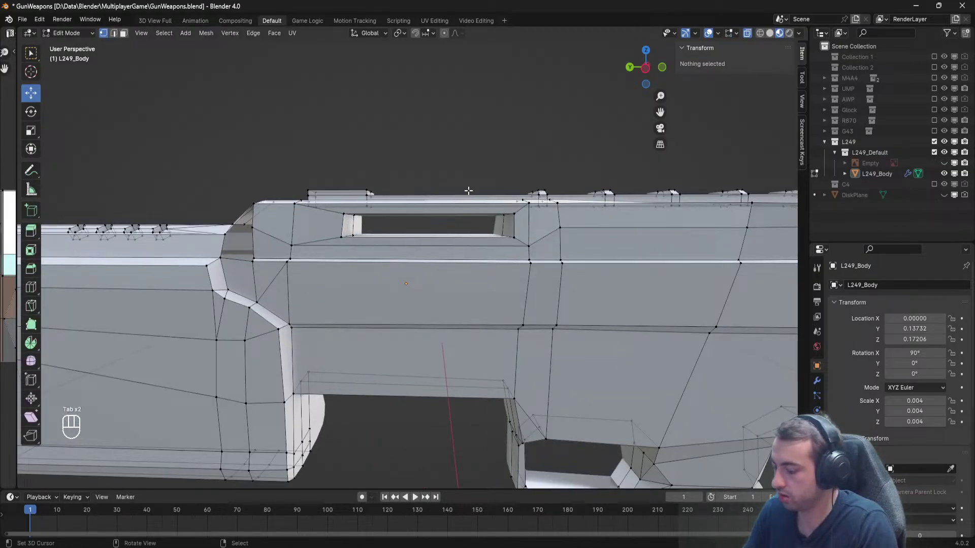
{"action": "key", "text": "KP_3"}
{"action": "key", "text": "KP_9"}
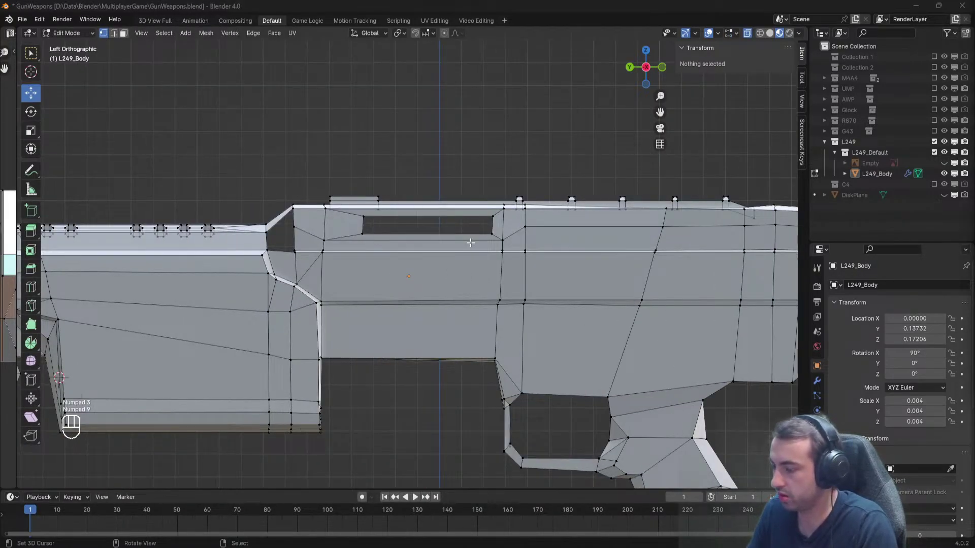
{"action": "key", "text": "alt+Tab"}
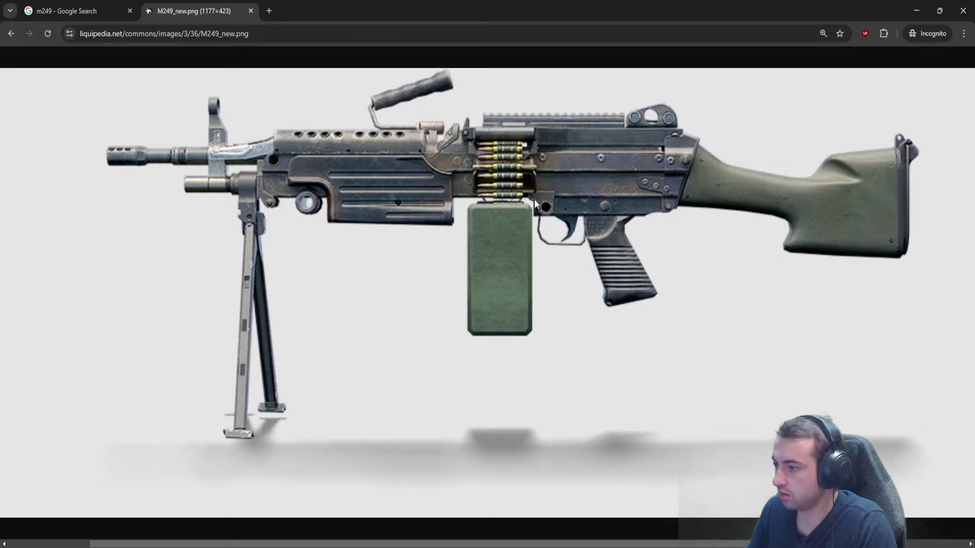
{"action": "key", "text": "alt+Tab"}
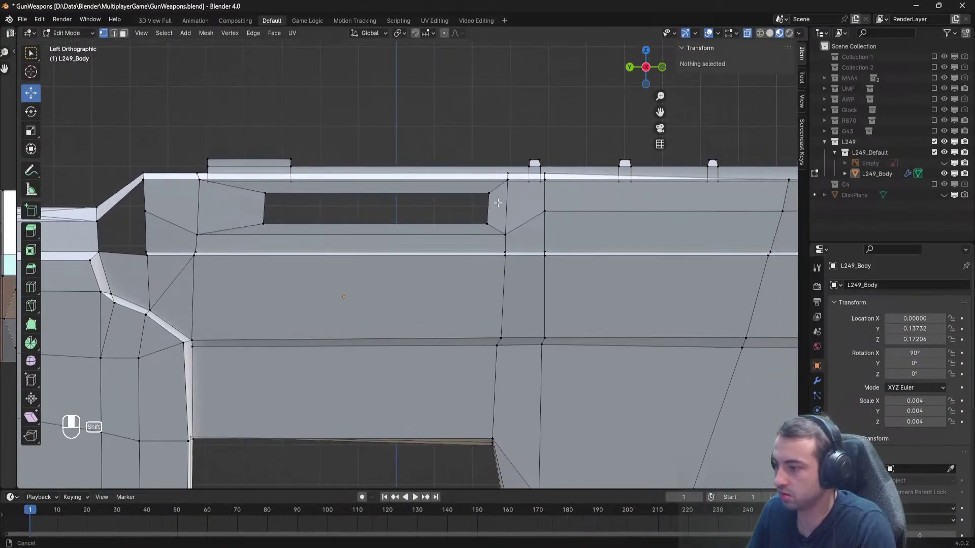
Box-select the opening's front-end vertices, move them rearward along Y to shorten the opening, and save the file.
{"action": "key", "text": "b"}
{"action": "left_click_drag", "start_coordinate": [503, 234], "coordinate": [420, 204]}
{"action": "middle_click_drag", "start_coordinate": [413, 206], "coordinate": [521, 202], "text": "shift"}
{"action": "key", "text": "a"}
{"action": "key", "text": "b"}
{"action": "left_click_drag", "start_coordinate": [378, 226], "coordinate": [353, 204]}
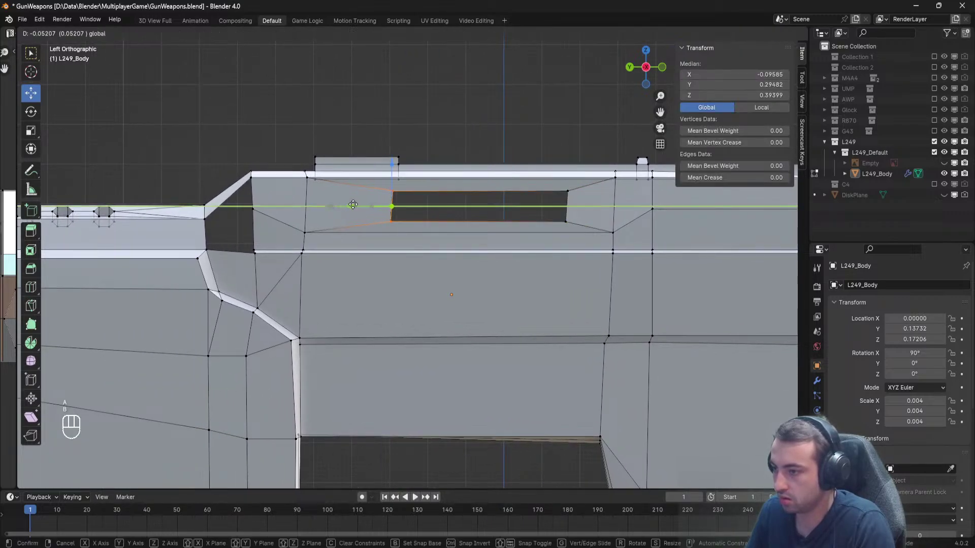
{"action": "left_click", "coordinate": [365, 203]}
{"action": "key", "text": "a"}
{"action": "key", "text": "Tab"}
{"action": "key", "text": "ctrl+s"}
{"action": "scroll", "coordinate": [444, 208], "scroll_direction": "down", "scroll_amount": 5}
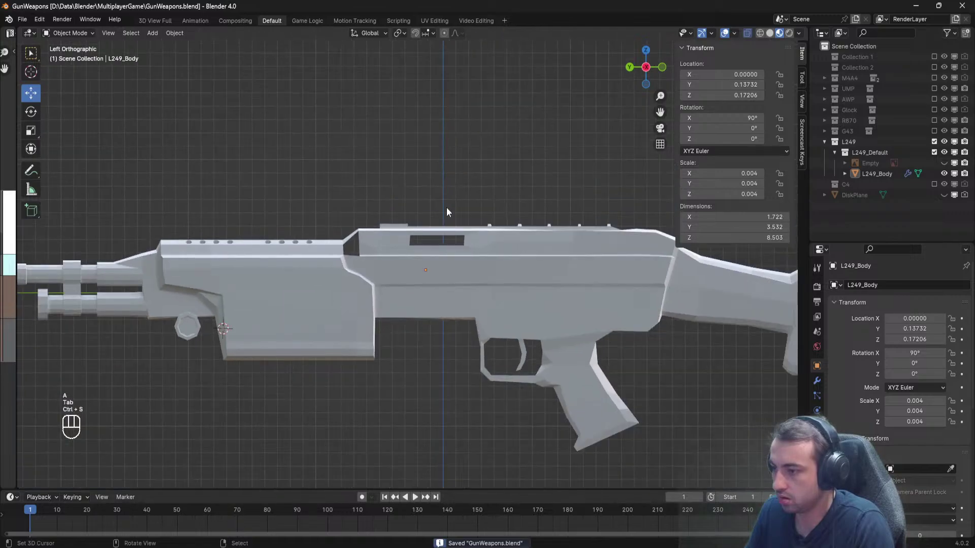
{"action": "middle_click_drag", "start_coordinate": [446, 207], "coordinate": [260, 261]}
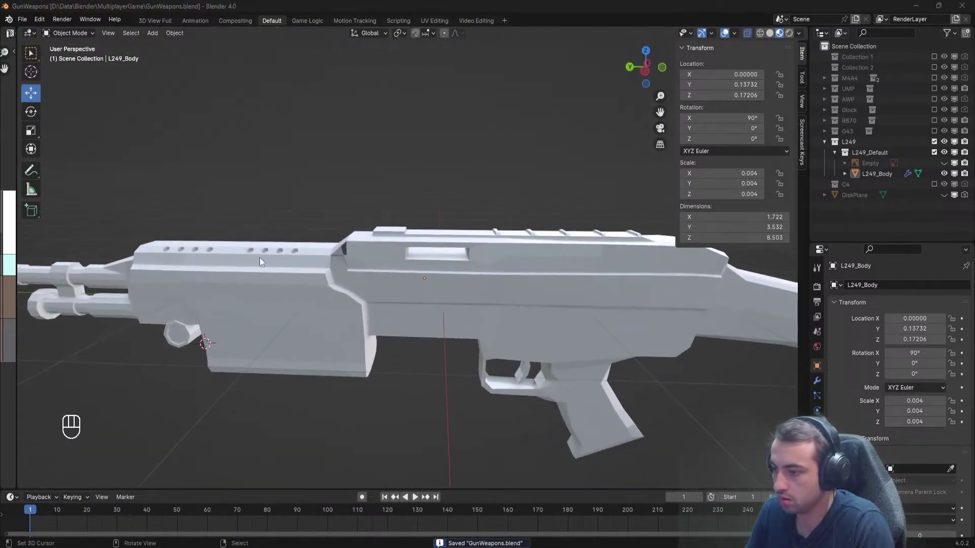
{"action": "scroll", "coordinate": [434, 243], "scroll_direction": "up", "scroll_amount": 6}
{"action": "key", "text": "Tab"}
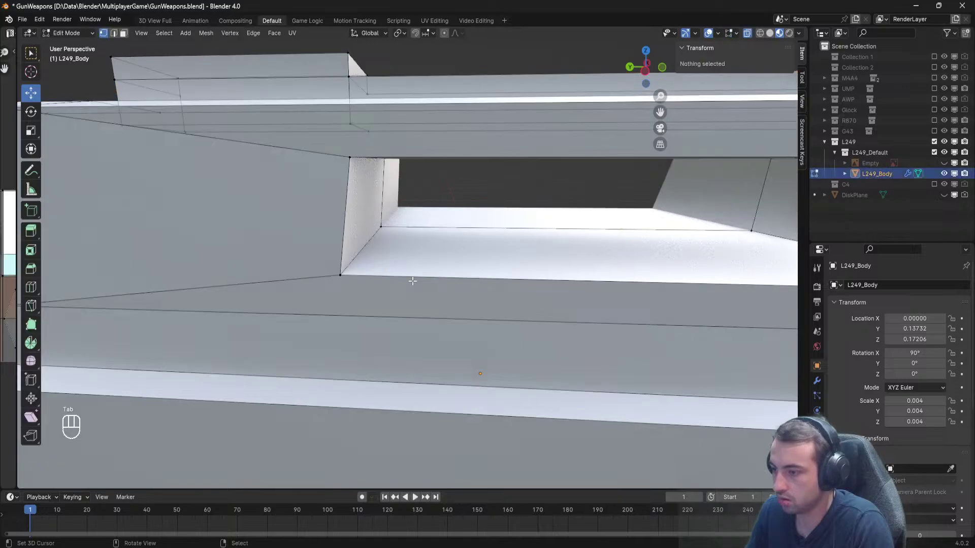
{"action": "left_click", "coordinate": [395, 262]}
{"action": "right_click", "coordinate": [396, 232], "text": "shift"}
{"action": "middle_click_drag", "start_coordinate": [399, 234], "coordinate": [258, 240], "text": "shift"}
{"action": "right_click", "coordinate": [414, 272], "text": "shift"}
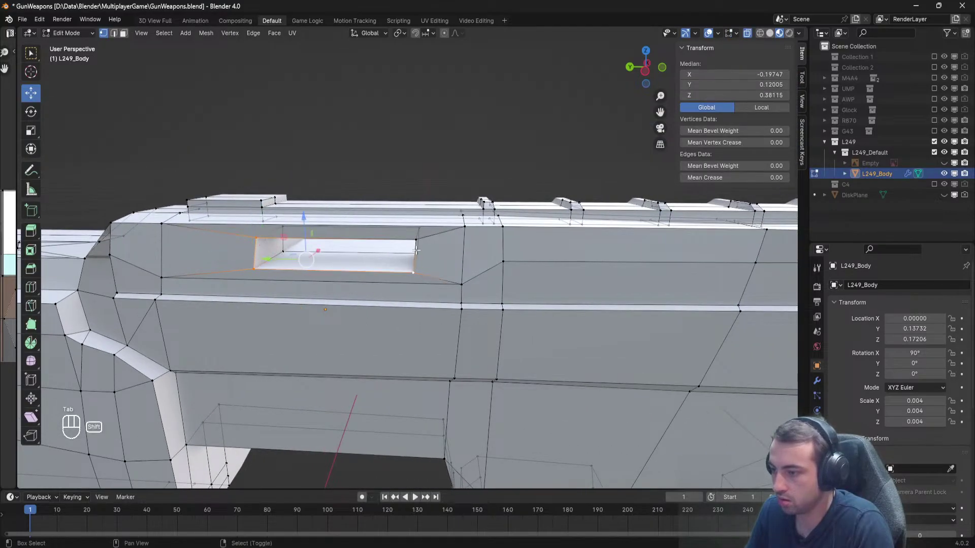
{"action": "right_click", "coordinate": [415, 239], "text": "shift"}
{"action": "middle_click_drag", "start_coordinate": [411, 240], "coordinate": [267, 235]}
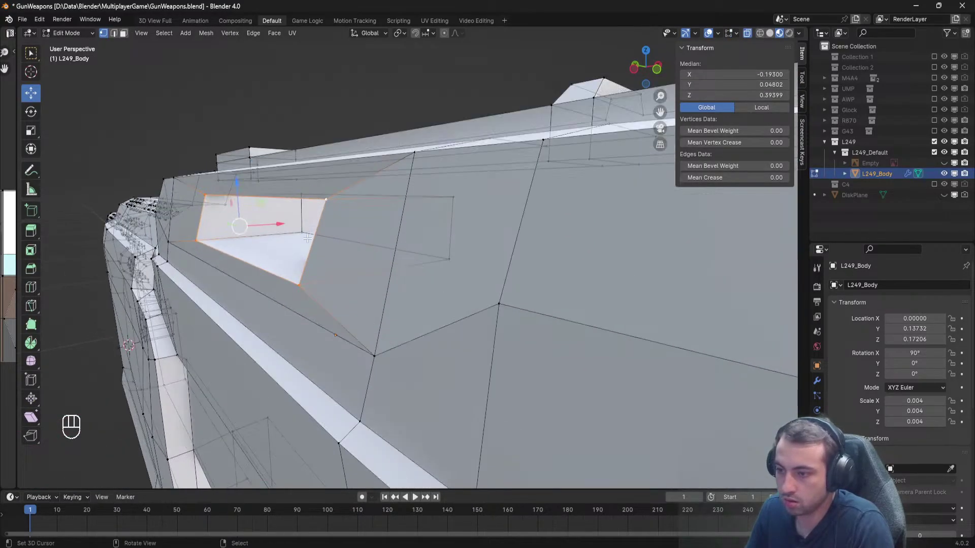
{"action": "key", "text": "alt+a"}
Add a centered loop cut around the opening's inner walls and move the new loop outward along X.
{"action": "key", "text": "ctrl+r"}
{"action": "left_click", "coordinate": [237, 218]}
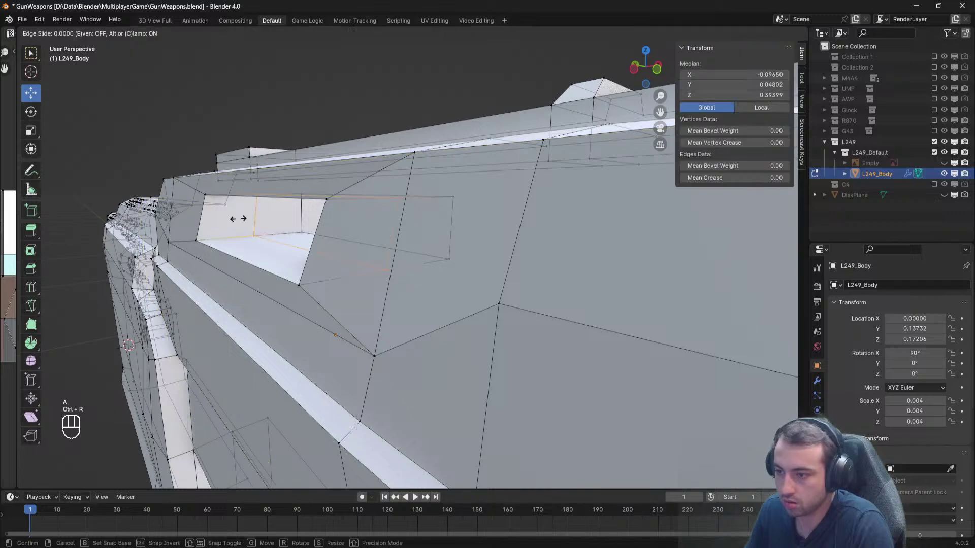
{"action": "right_click", "coordinate": [237, 219]}
{"action": "left_click_drag", "start_coordinate": [348, 225], "coordinate": [300, 228]}
Add the opening's innermost vertices to the loop selection and scale them all to 0.901 in Y and Z.
{"action": "middle_click_drag", "start_coordinate": [242, 234], "coordinate": [301, 244]}
{"action": "right_click", "coordinate": [254, 248], "text": "shift"}
{"action": "right_click", "coordinate": [255, 198], "text": "shift"}
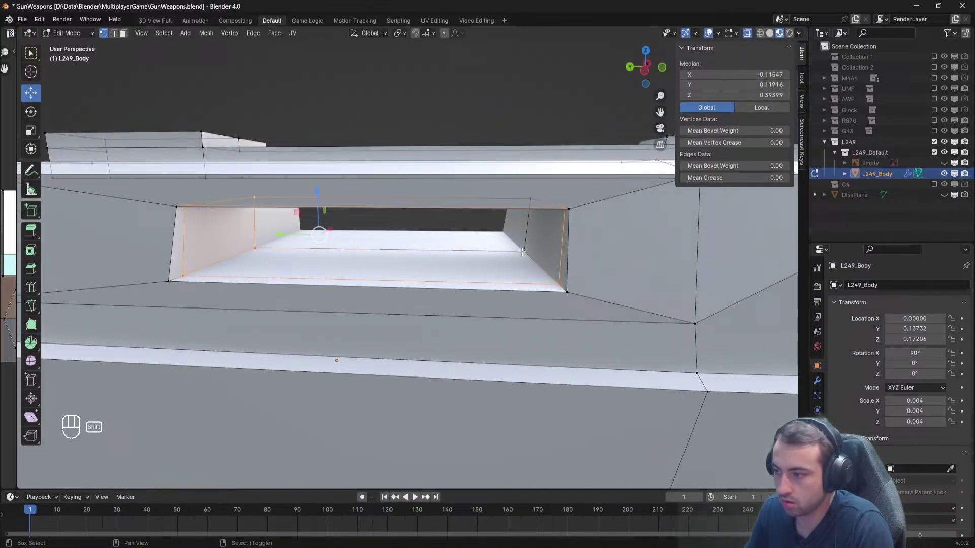
{"action": "right_click", "coordinate": [530, 202], "text": "shift"}
{"action": "middle_click_drag", "start_coordinate": [586, 248], "coordinate": [595, 240]}
{"action": "key", "text": "s"}
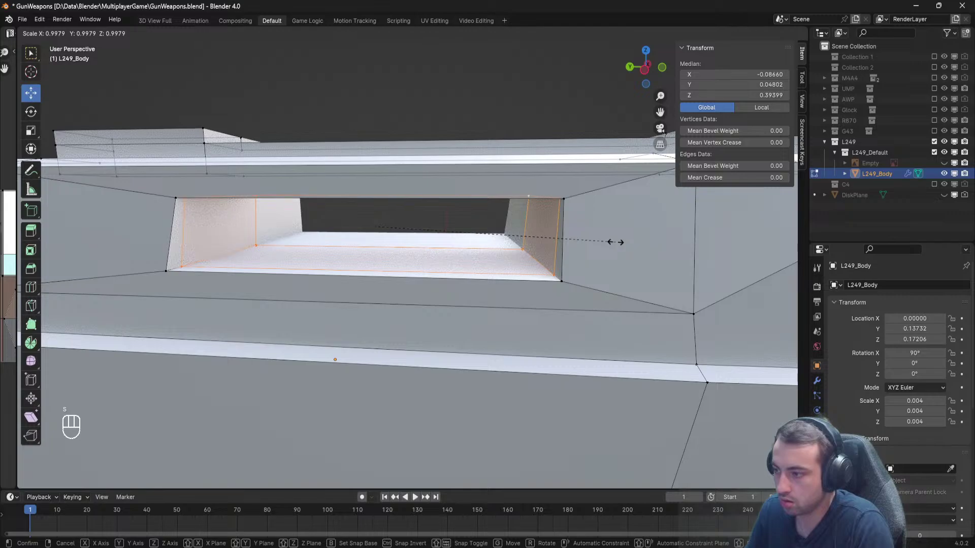
{"action": "key", "text": "shift+y"}
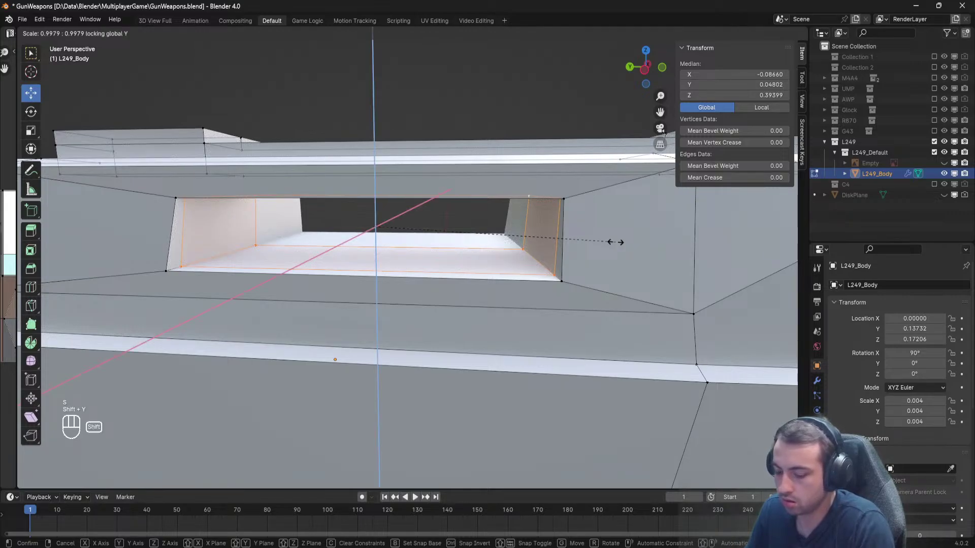
{"action": "key", "text": "shift+x"}
{"action": "left_click", "coordinate": [592, 240]}
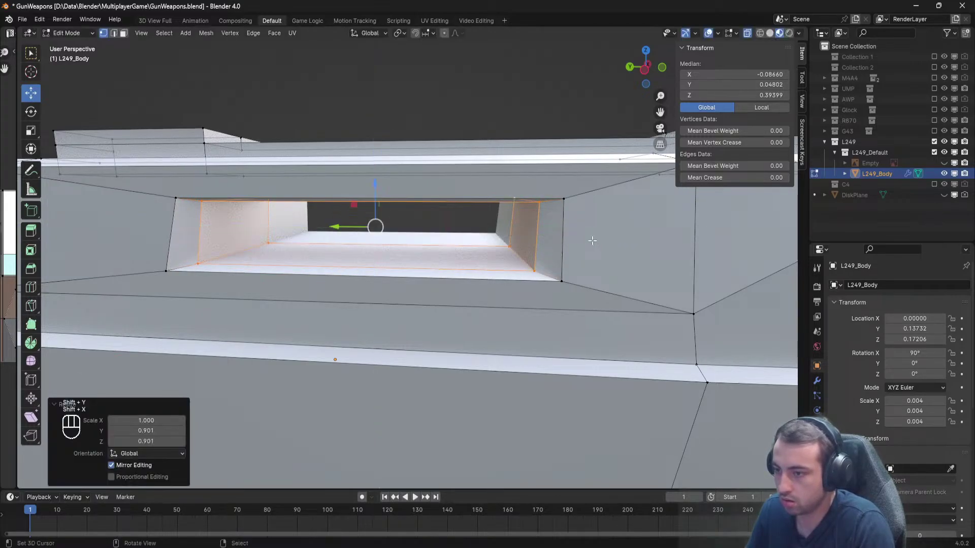
Select the vertices of the new loop just inside the opening and move them along X toward the outer surface.
{"action": "mouse_move", "coordinate": [593, 240]}
{"action": "middle_mouse_down"}
{"action": "mouse_move", "coordinate": [546, 237]}
{"action": "mouse_move", "coordinate": [573, 240]}
{"action": "middle_mouse_up"}
{"action": "right_click", "coordinate": [569, 274]}
{"action": "right_click", "coordinate": [573, 210], "text": "shift"}
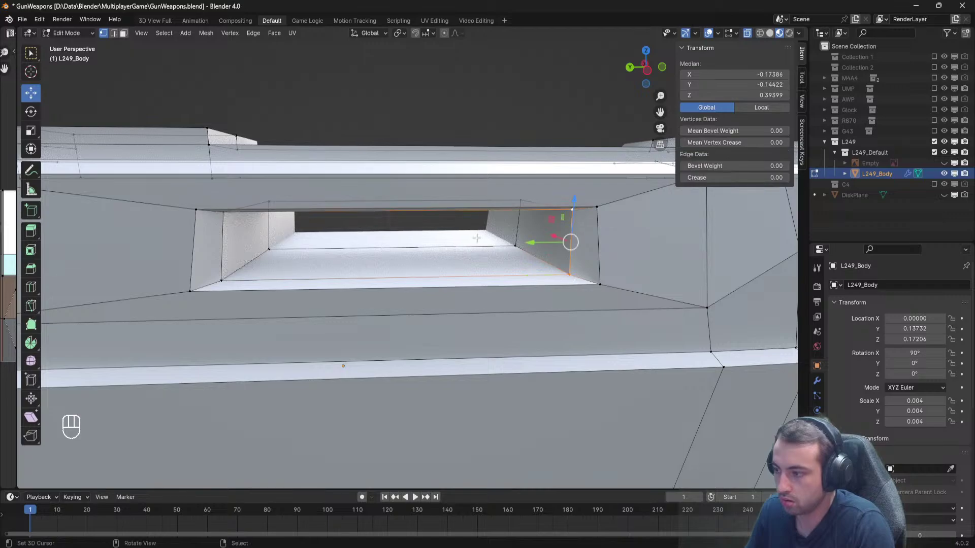
{"action": "left_click", "coordinate": [224, 292], "text": "shift"}
{"action": "middle_click_drag", "start_coordinate": [233, 218], "coordinate": [373, 240]}
{"action": "key", "text": "g"}
{"action": "key", "text": "x"}
{"action": "left_click", "coordinate": [287, 224]}
Select the loop's two bottom vertices, adjust their depth slightly along X, and save the file.
{"action": "left_click", "coordinate": [549, 286]}
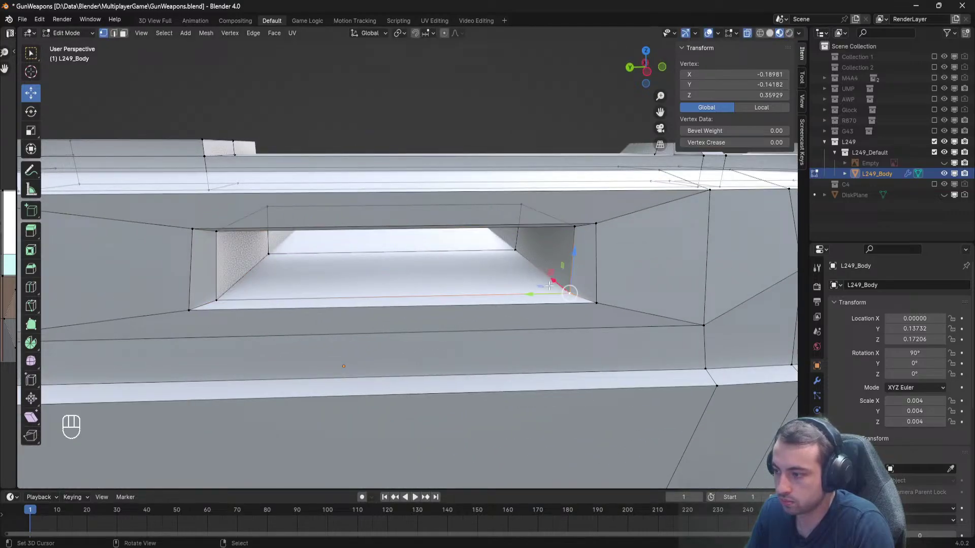
{"action": "left_click", "coordinate": [234, 288], "text": "shift"}
{"action": "middle_click_drag", "start_coordinate": [238, 287], "coordinate": [517, 258]}
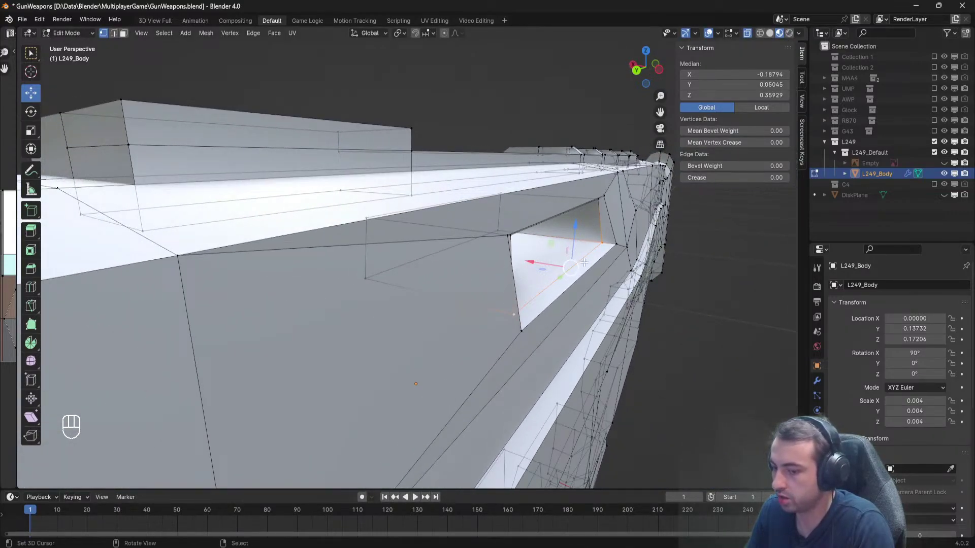
{"action": "middle_click_drag", "start_coordinate": [586, 264], "coordinate": [464, 277]}
{"action": "key", "text": "g"}
{"action": "key", "text": "x"}
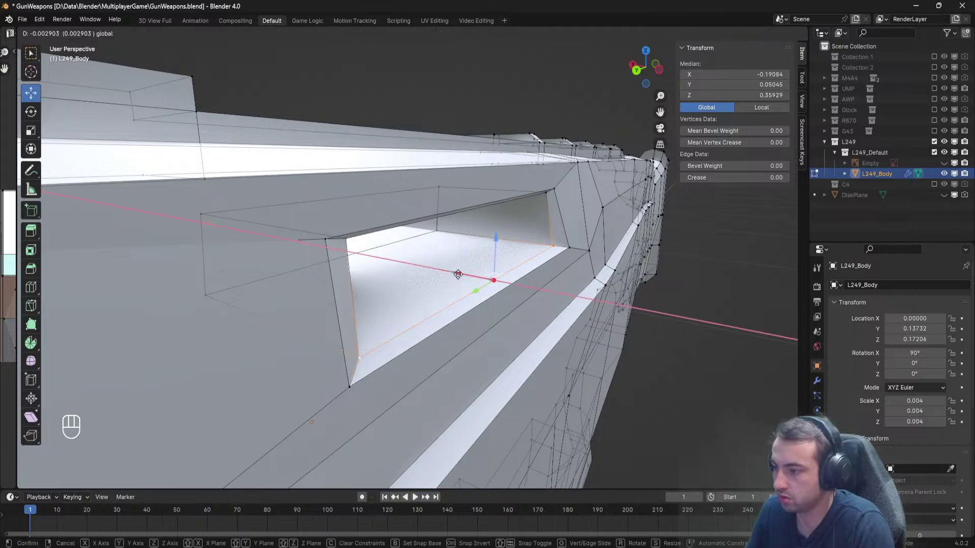
{"action": "left_click", "coordinate": [462, 275]}
{"action": "key", "text": "a"}
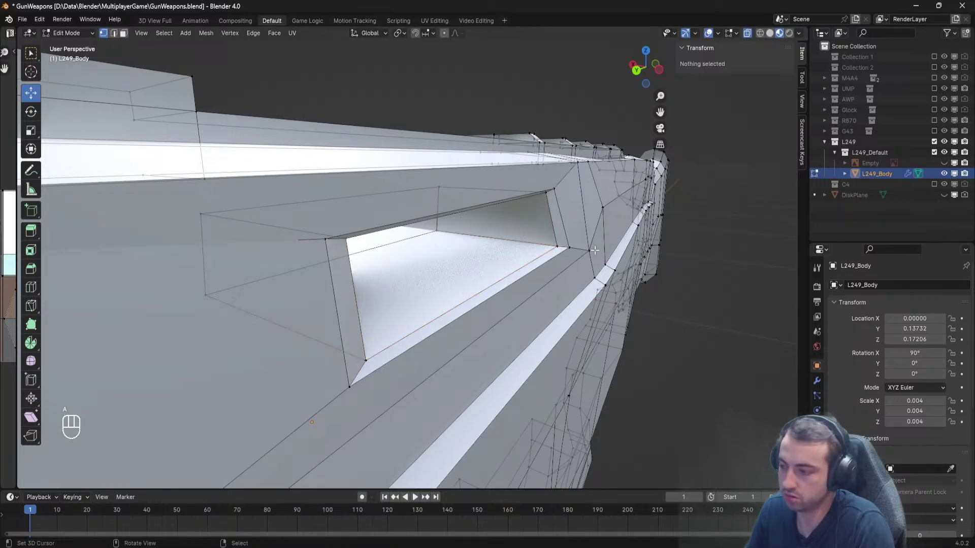
{"action": "key", "text": "ctrl+s"}
Select the opening's upper loop vertices and upper innermost vertices, lower them slightly along Z, and save the file.
{"action": "middle_click_drag", "start_coordinate": [571, 255], "coordinate": [550, 239]}
{"action": "right_click", "coordinate": [543, 188]}
{"action": "left_click", "coordinate": [247, 153], "text": "shift"}
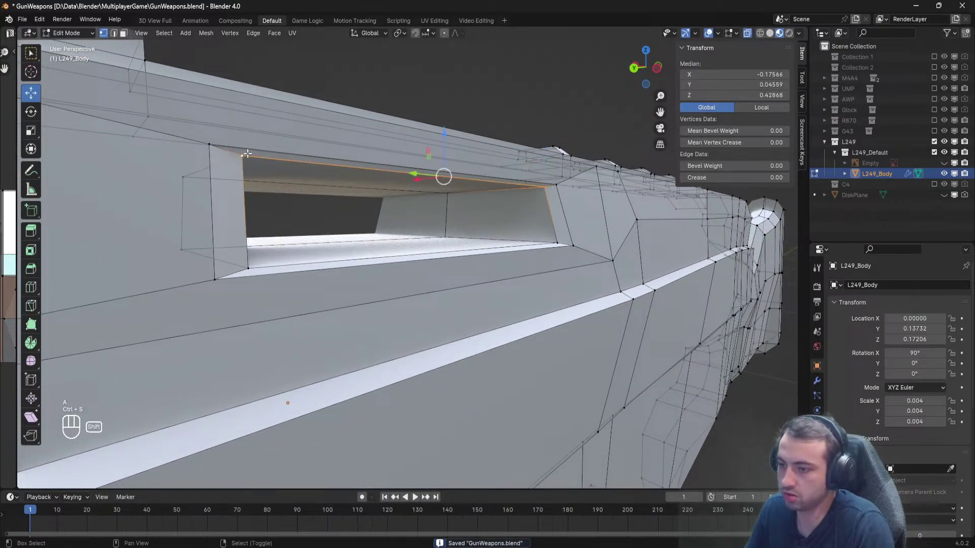
{"action": "middle_click_drag", "start_coordinate": [253, 198], "coordinate": [220, 198]}
{"action": "right_click", "coordinate": [188, 187], "text": "shift"}
{"action": "right_click", "coordinate": [461, 194], "text": "shift"}
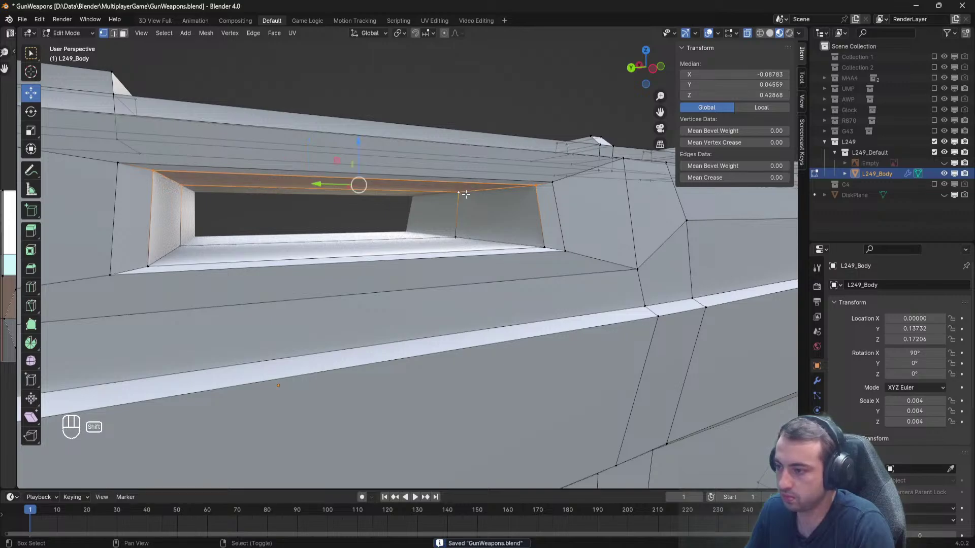
{"action": "left_click_drag", "start_coordinate": [363, 147], "coordinate": [355, 158]}
{"action": "key", "text": "a"}
{"action": "key", "text": "ctrl+s"}
Examine the shading around the opening from several angles in Object Mode, saving the file along the way.
{"action": "middle_click_drag", "start_coordinate": [427, 165], "coordinate": [398, 166]}
{"action": "scroll", "coordinate": [356, 167], "scroll_direction": "down", "scroll_amount": 5}
{"action": "key", "text": "ctrl+s"}
{"action": "key", "text": "ctrl+s"}
{"action": "key", "text": "Tab"}
{"action": "key", "text": "ctrl+s"}
{"action": "right_click", "coordinate": [410, 156]}
{"action": "scroll", "coordinate": [403, 263], "scroll_direction": "up", "scroll_amount": 4}
{"action": "key", "text": "Tab"}
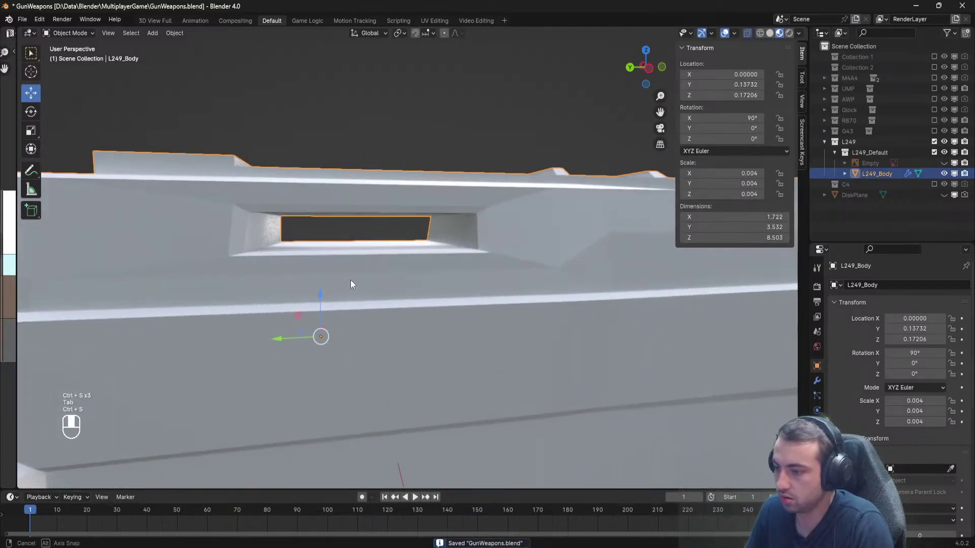
{"action": "scroll", "coordinate": [350, 279], "scroll_direction": "up", "scroll_amount": 2}
{"action": "left_click", "coordinate": [552, 270]}
{"action": "key", "text": "Tab"}
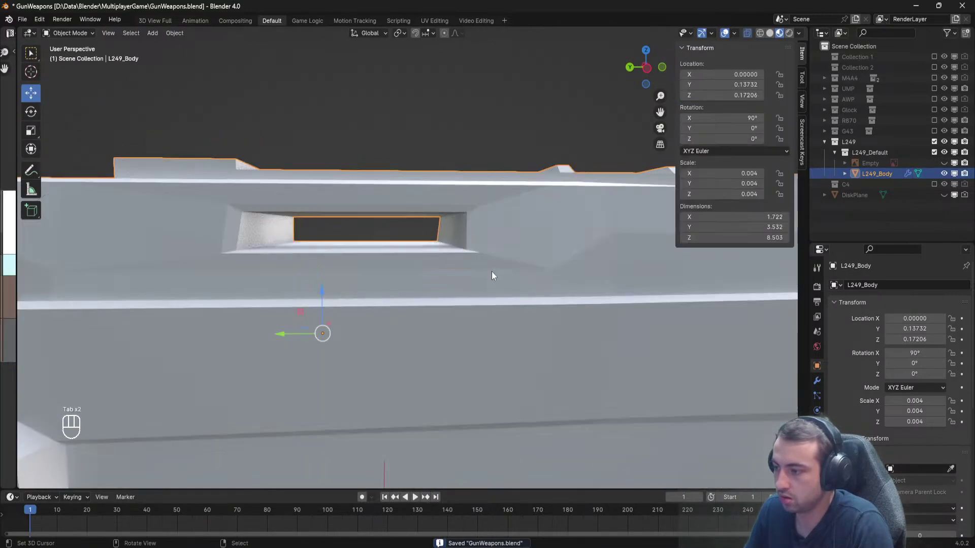
Knife-cut an edge from the opening's lower rear corner to the vertex at the start of the rear horizontal edge, and save the file.
{"action": "key", "text": "Tab"}
{"action": "middle_click_drag", "start_coordinate": [523, 263], "coordinate": [436, 274], "text": "shift"}
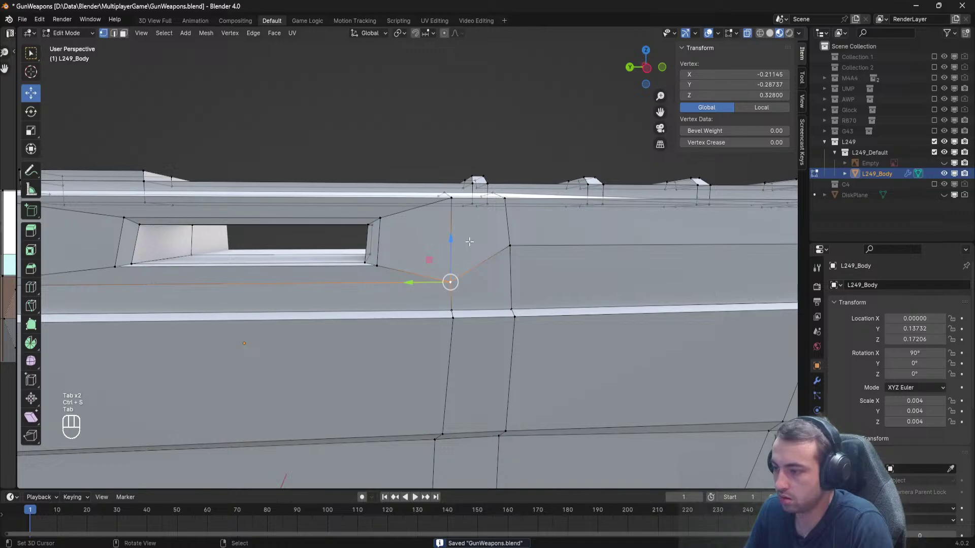
{"action": "left_click", "coordinate": [509, 246]}
{"action": "key", "text": "a"}
{"action": "scroll", "coordinate": [449, 269], "scroll_direction": "up", "scroll_amount": 2}
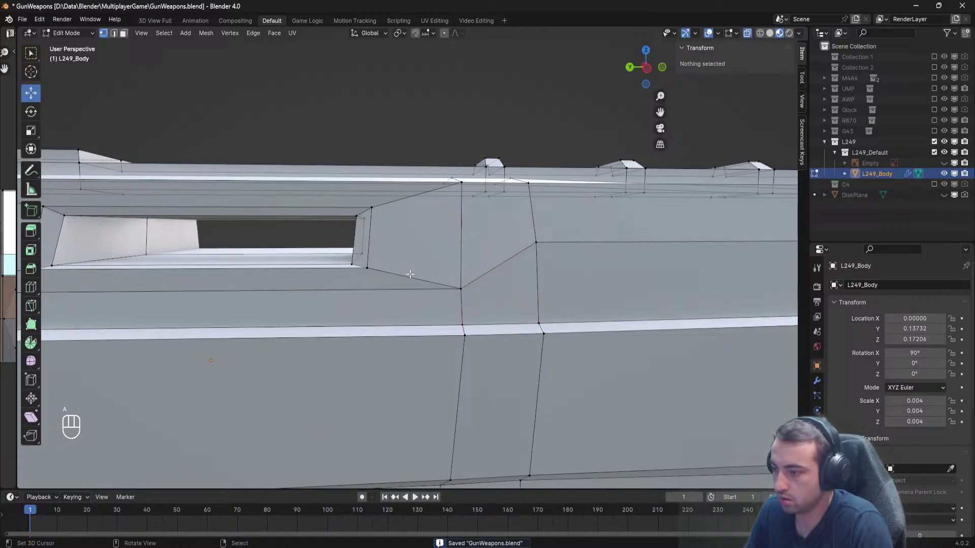
{"action": "key", "text": "k"}
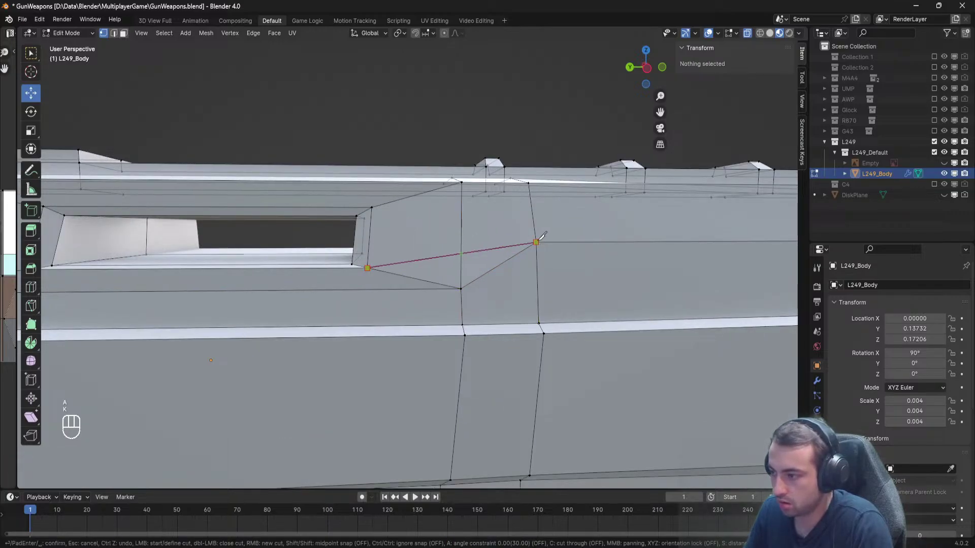
{"action": "key", "text": "ctrl"}
{"action": "key", "text": "space"}
{"action": "right_click", "coordinate": [461, 254]}
{"action": "key", "text": "Tab"}
{"action": "middle_click_drag", "start_coordinate": [464, 258], "coordinate": [317, 245]}
{"action": "key", "text": "Tab"}
{"action": "key", "text": "ctrl+s"}
Lower the vertex ahead of the opening slightly along Z and knife-cut an edge from the opening's lower front corner to the receiver's front-edge vertex.
{"action": "left_click", "coordinate": [227, 264]}
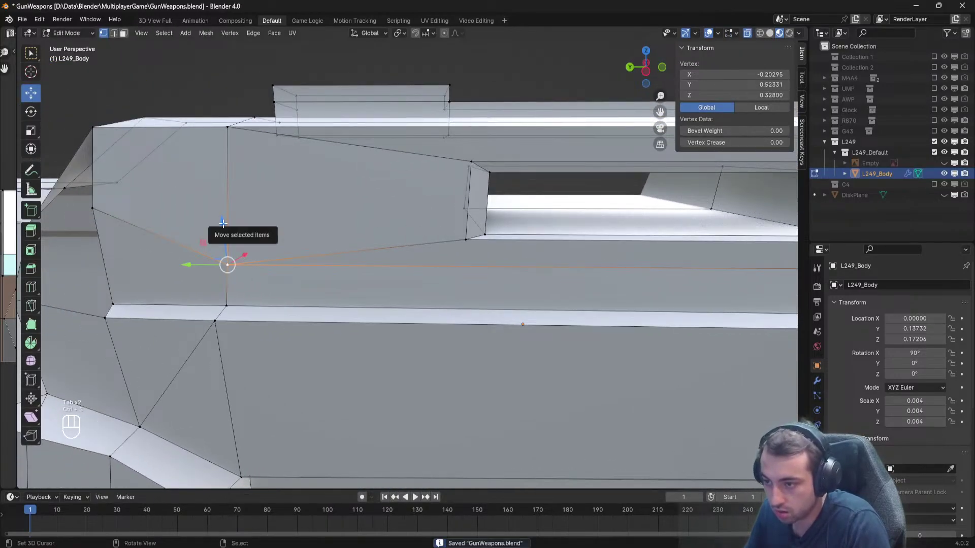
{"action": "left_click_drag", "start_coordinate": [227, 264], "coordinate": [221, 231]}
{"action": "key", "text": "a"}
{"action": "key", "text": "k"}
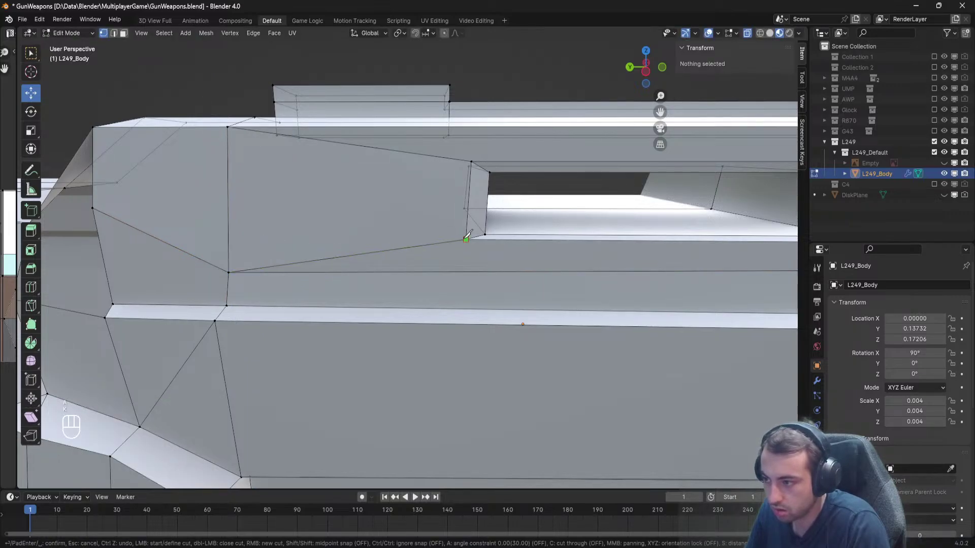
{"action": "left_click", "coordinate": [465, 239]}
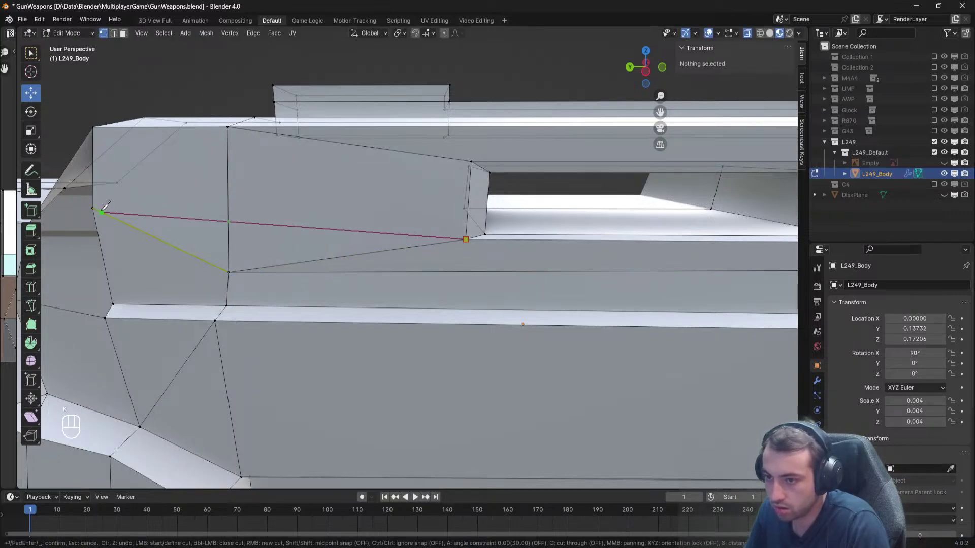
{"action": "key", "text": "Return"}
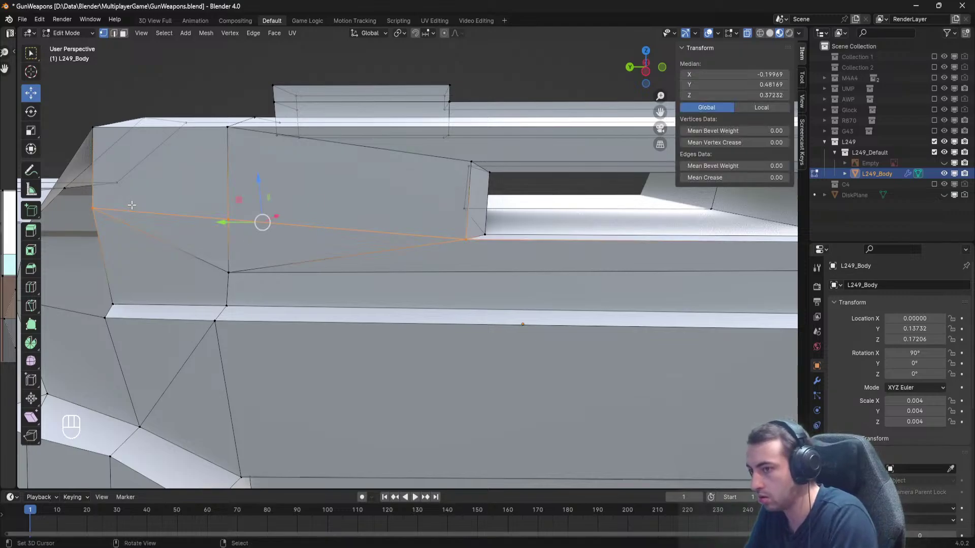
{"action": "key", "text": "a"}
Dissolve the redundant vertex under the new front edge and knife-cut a vertical edge from the ledge vertex up to that edge.
{"action": "middle_click_drag", "start_coordinate": [265, 277], "coordinate": [330, 267], "text": "shift"}
{"action": "right_click", "coordinate": [137, 270]}
{"action": "key", "text": "space"}
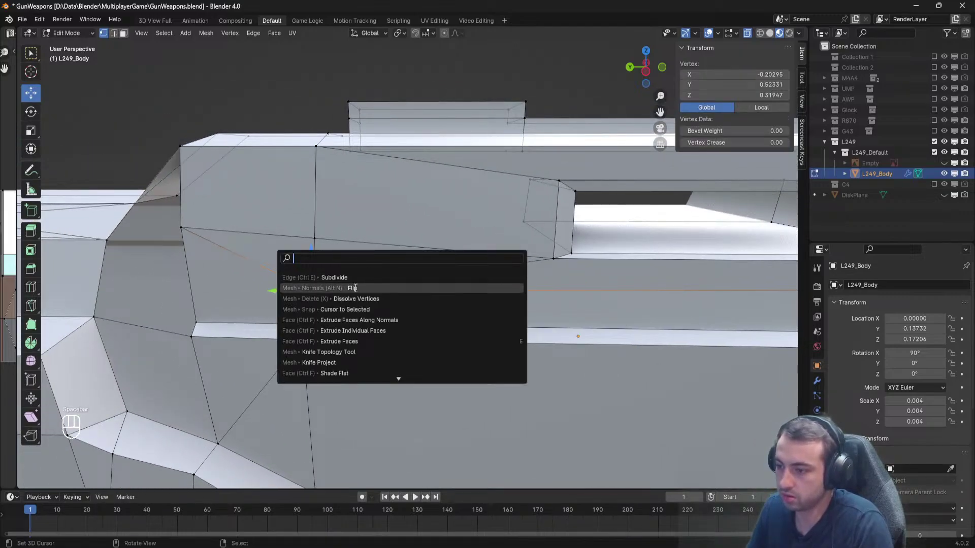
{"action": "left_click", "coordinate": [393, 300]}
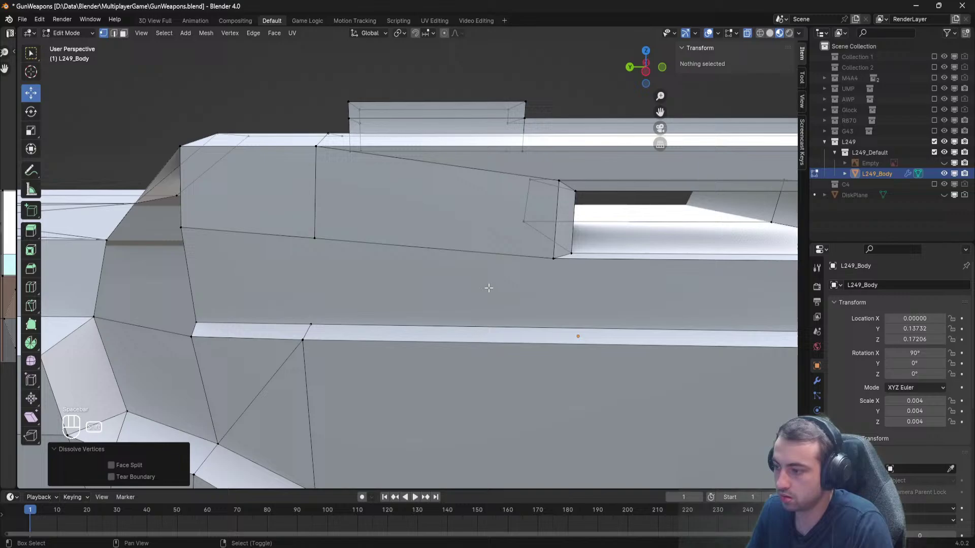
{"action": "middle_click_drag", "start_coordinate": [489, 288], "coordinate": [451, 290], "text": "shift"}
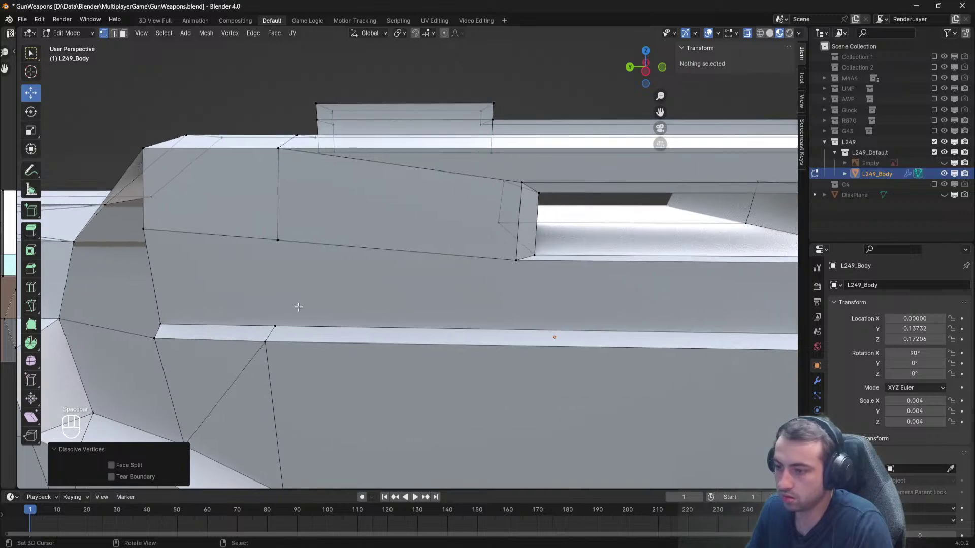
{"action": "key", "text": "k"}
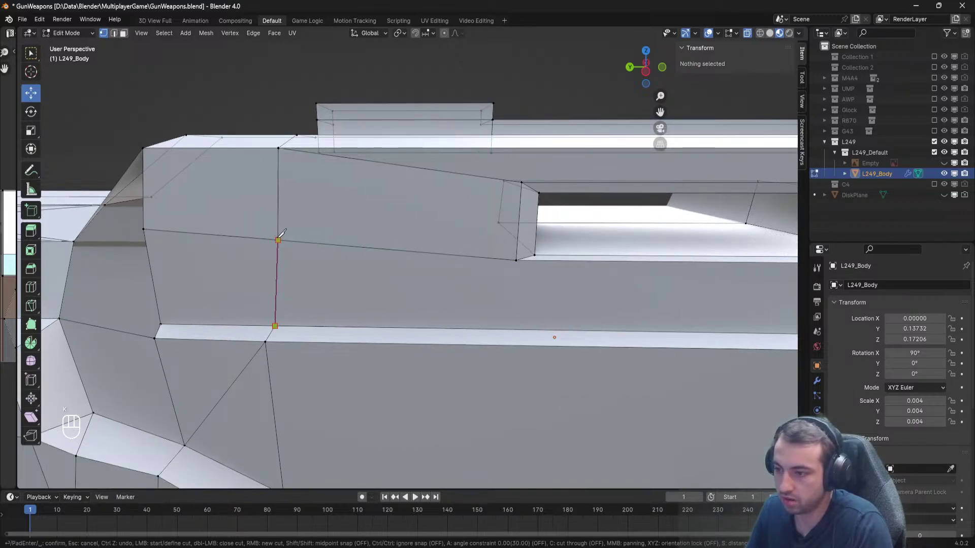
{"action": "key", "text": "Return"}
{"action": "key", "text": "a"}
{"action": "key", "text": "Tab"}
Dissolve the redundant vertex behind the opening and knife-cut a vertical edge joining the ledge vertex to the diagonal edge above it.
{"action": "middle_click_drag", "start_coordinate": [409, 252], "coordinate": [290, 248], "text": "shift"}
{"action": "key", "text": "Tab"}
{"action": "left_click", "coordinate": [526, 272]}
{"action": "middle_click_drag", "start_coordinate": [526, 273], "coordinate": [394, 274], "text": "shift"}
{"action": "key", "text": "space"}
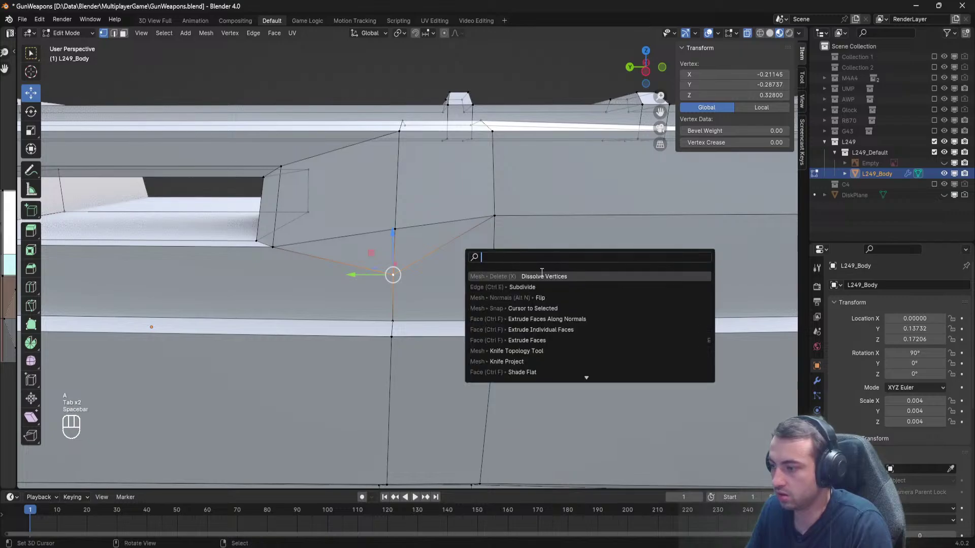
{"action": "left_click", "coordinate": [529, 276]}
{"action": "key", "text": "k"}
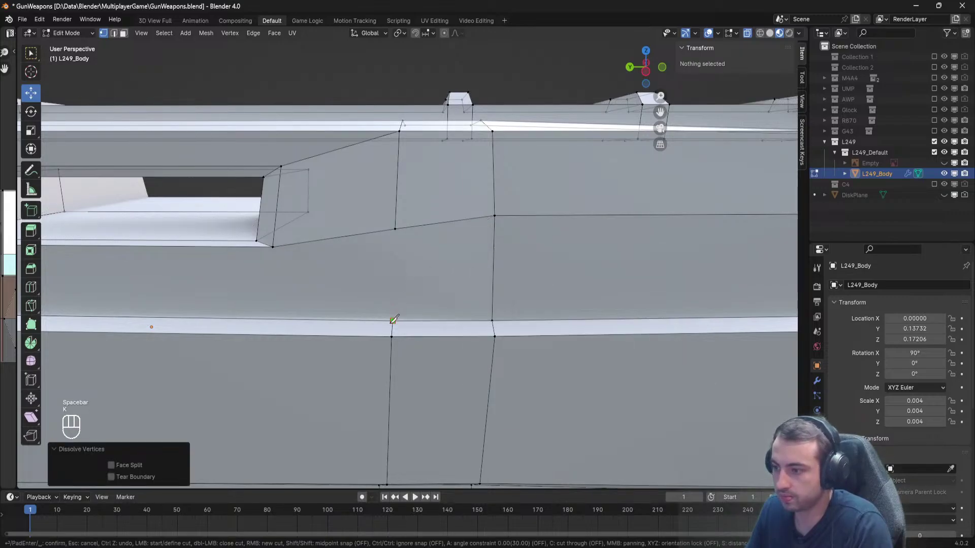
{"action": "left_click", "coordinate": [395, 228]}
{"action": "key", "text": "Return"}
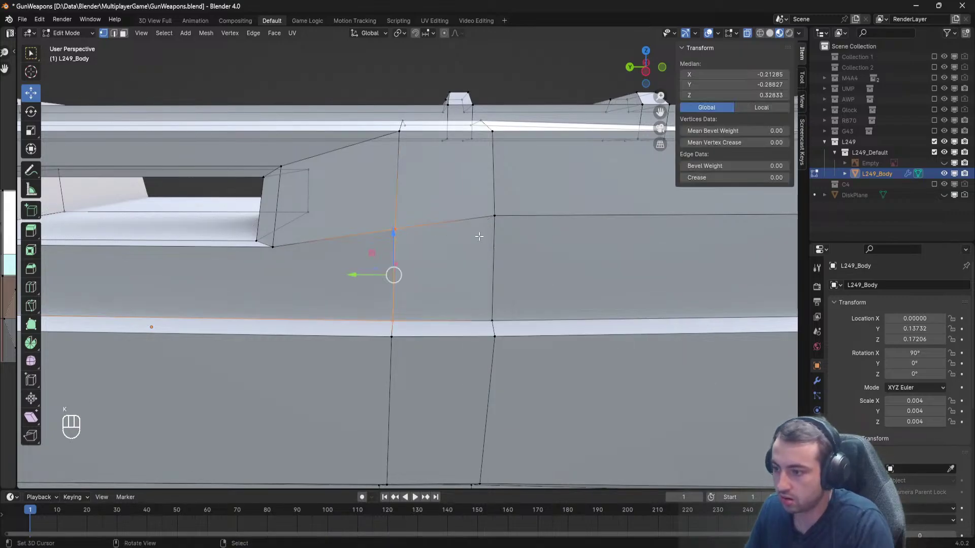
{"action": "key", "text": "a"}
Examine the cleaned-up topology and shading around the opening in Edit and Object Mode, up close and across the whole body, saving along the way.
{"action": "key", "text": "Tab"}
{"action": "scroll", "coordinate": [478, 237], "scroll_direction": "down", "scroll_amount": 6}
{"action": "middle_click_drag", "start_coordinate": [394, 254], "coordinate": [448, 257], "text": "shift"}
{"action": "scroll", "coordinate": [448, 256], "scroll_direction": "up", "scroll_amount": 1}
{"action": "key", "text": "ctrl+s"}
{"action": "key", "text": "Tab"}
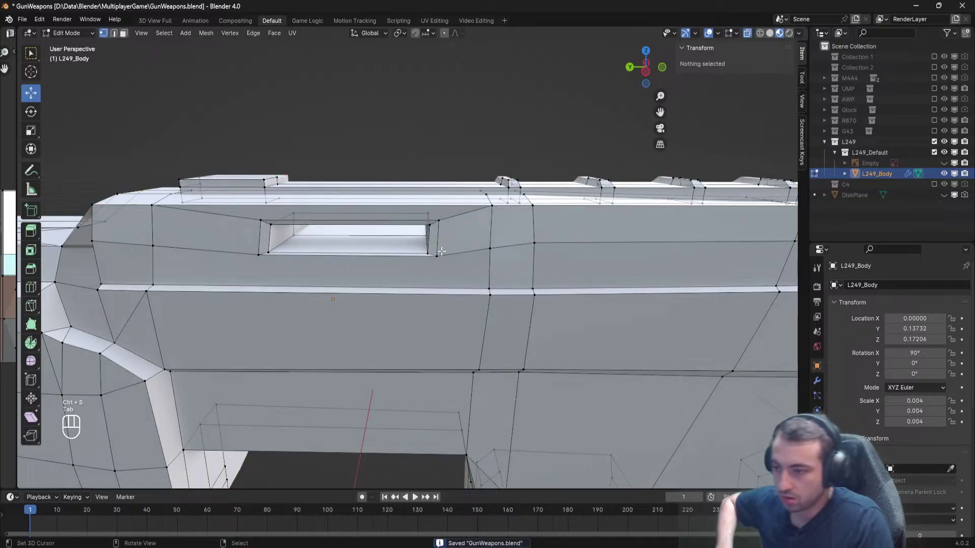
{"action": "key", "text": "Tab"}
{"action": "key", "text": "Tab"}
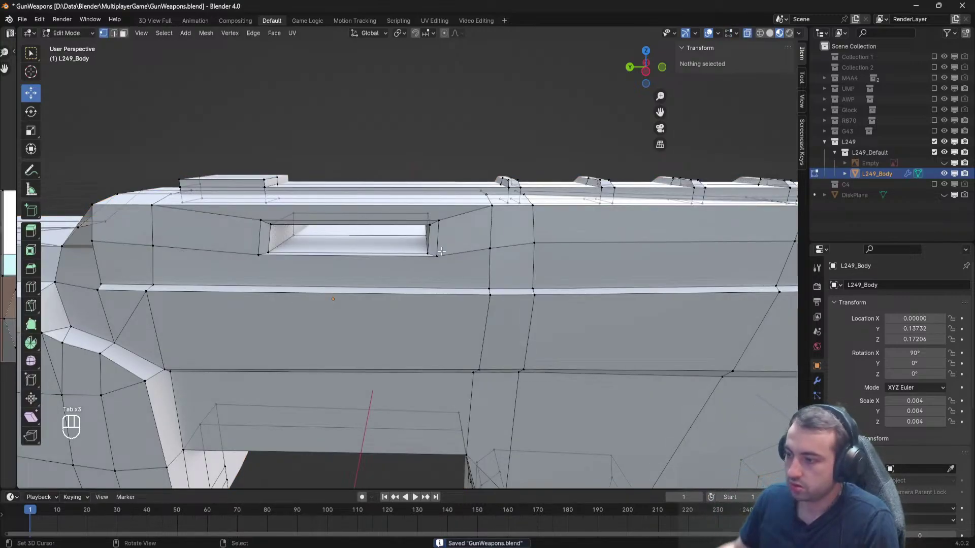
{"action": "scroll", "coordinate": [441, 251], "scroll_direction": "up", "scroll_amount": 4}
{"action": "key", "text": "Tab"}
{"action": "key", "text": "Tab"}
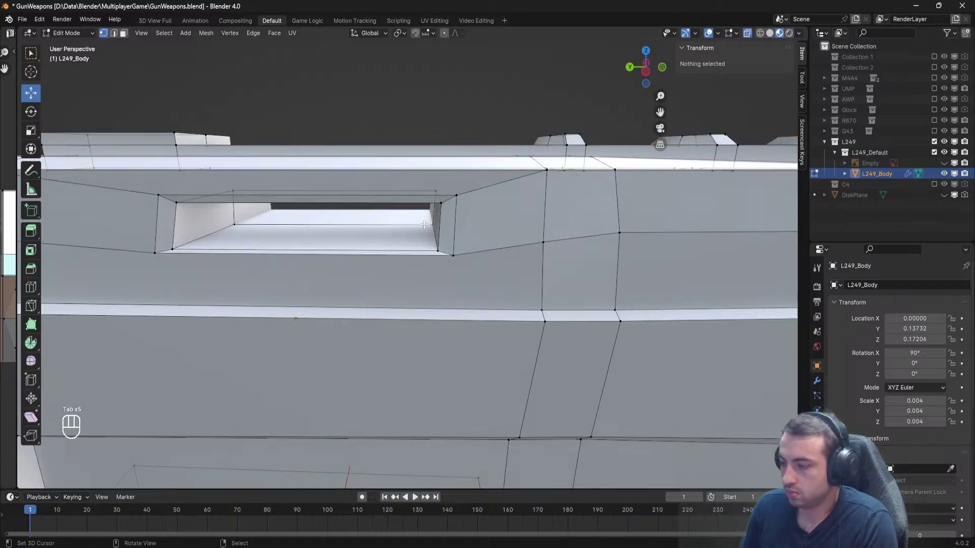
{"action": "scroll", "coordinate": [421, 223], "scroll_direction": "down", "scroll_amount": 4}
{"action": "key", "text": "ctrl+s"}
{"action": "key", "text": "Tab"}
{"action": "scroll", "coordinate": [418, 215], "scroll_direction": "up", "scroll_amount": 3}
{"action": "scroll", "coordinate": [419, 212], "scroll_direction": "down", "scroll_amount": 5}
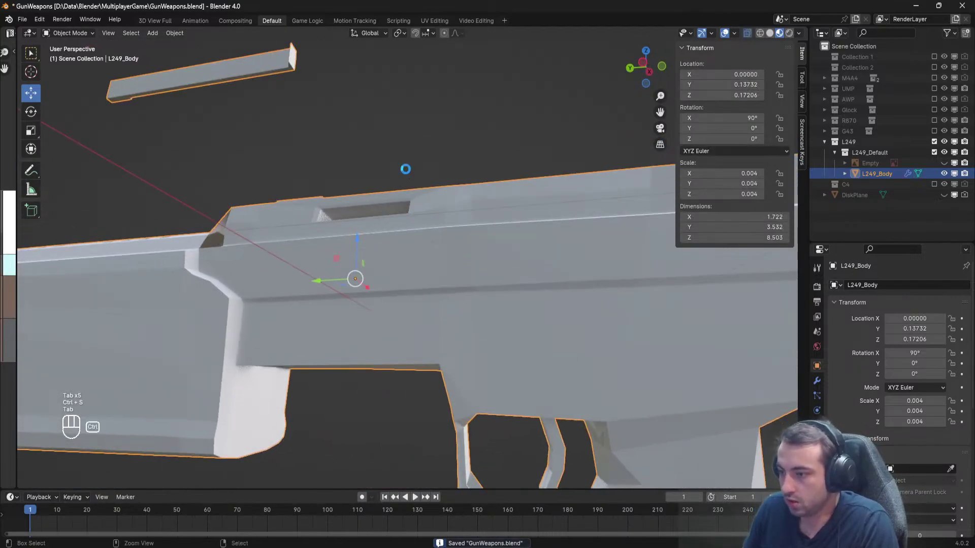
{"action": "key", "text": "ctrl+s"}
{"action": "scroll", "coordinate": [416, 206], "scroll_direction": "up", "scroll_amount": 3}
{"action": "left_click", "coordinate": [416, 206]}
{"action": "key", "text": "ctrl+s"}
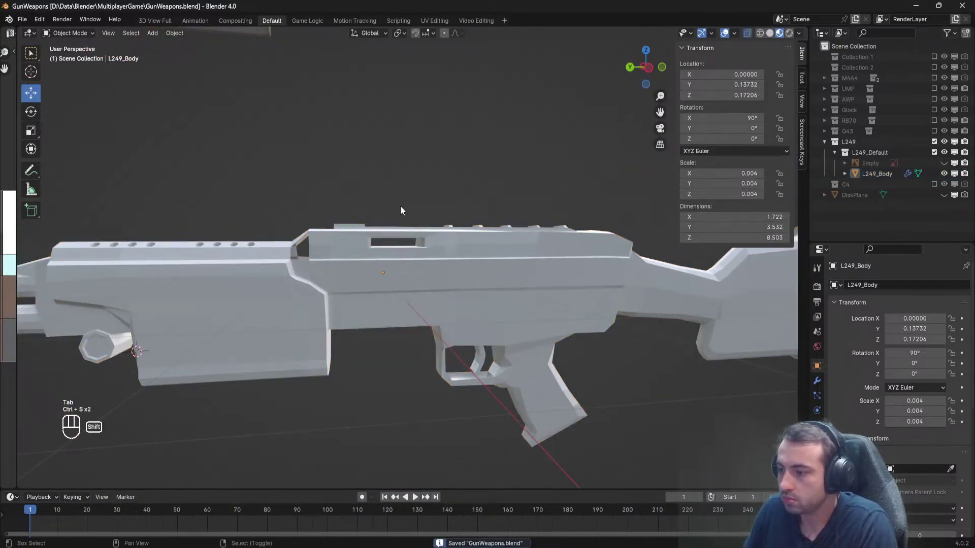
{"action": "scroll", "coordinate": [366, 201], "scroll_direction": "down", "scroll_amount": 3, "text": "shift"}
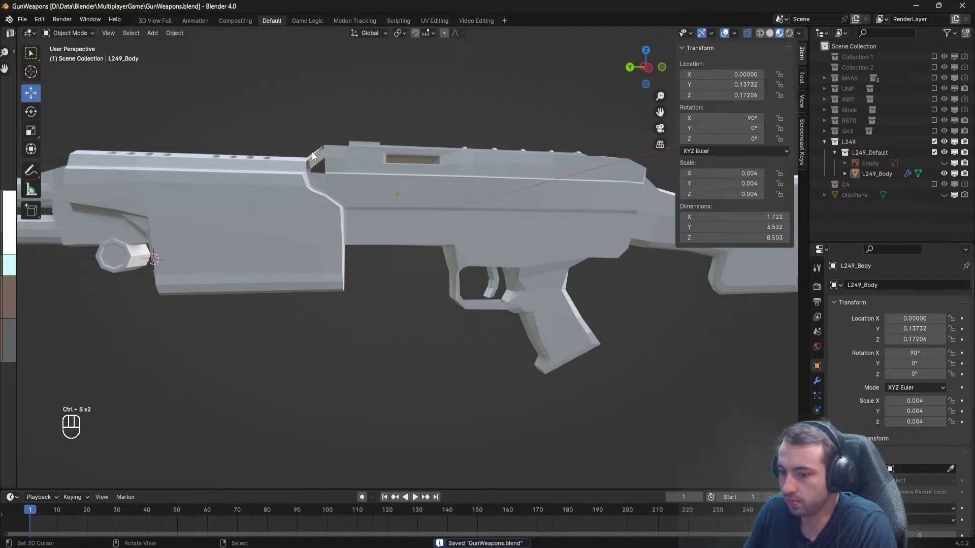
Knife-cut an edge from the trigger guard's upper front inner vertex to the receiver's underside corner and check the resulting shading.
{"action": "middle_click_drag", "start_coordinate": [312, 152], "coordinate": [336, 209]}
{"action": "scroll", "coordinate": [370, 208], "scroll_direction": "up", "scroll_amount": 5}
{"action": "scroll", "coordinate": [335, 209], "scroll_direction": "up", "scroll_amount": 3}
{"action": "key", "text": "Tab"}
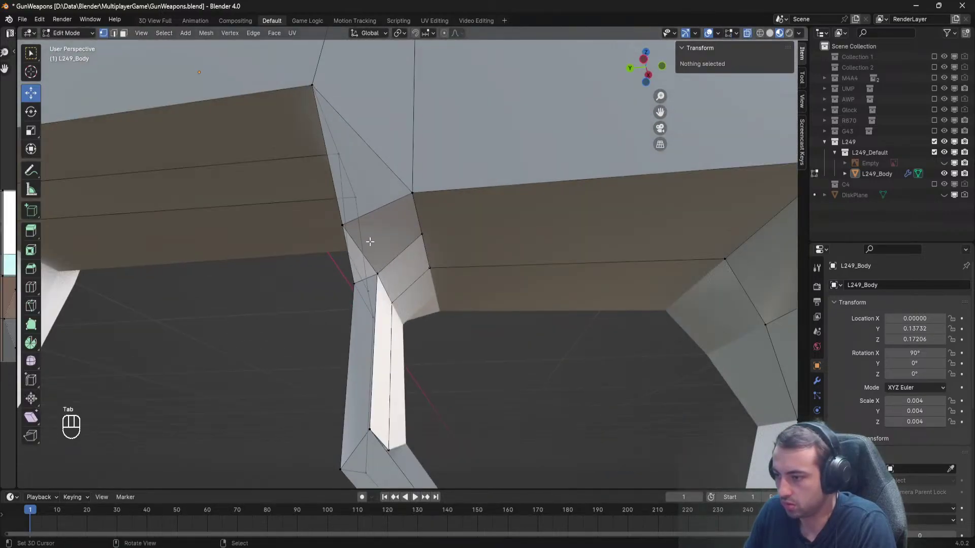
{"action": "mouse_move", "coordinate": [370, 243]}
{"action": "middle_mouse_down"}
{"action": "mouse_move", "coordinate": [419, 237]}
{"action": "mouse_move", "coordinate": [300, 229]}
{"action": "mouse_move", "coordinate": [376, 242]}
{"action": "middle_mouse_up"}
{"action": "key", "text": "k"}
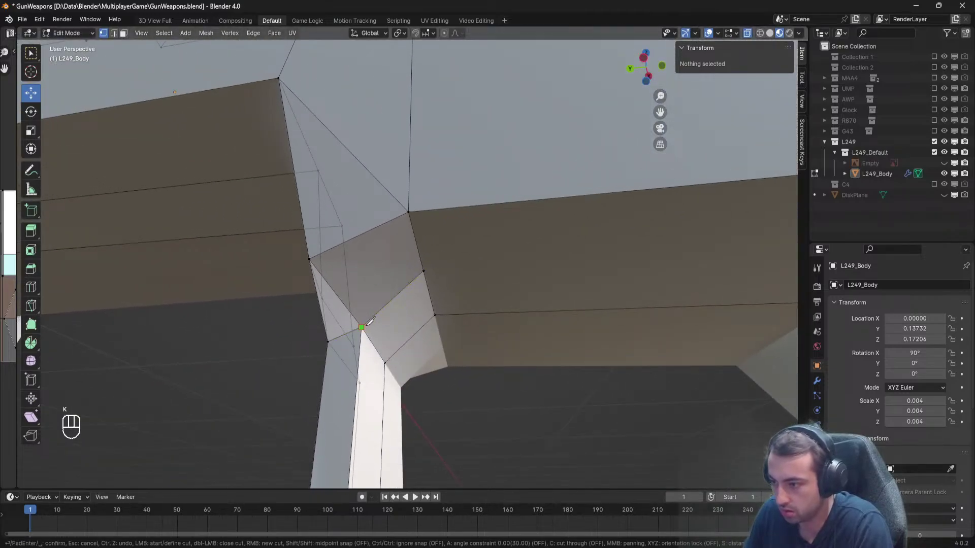
{"action": "key", "text": "space"}
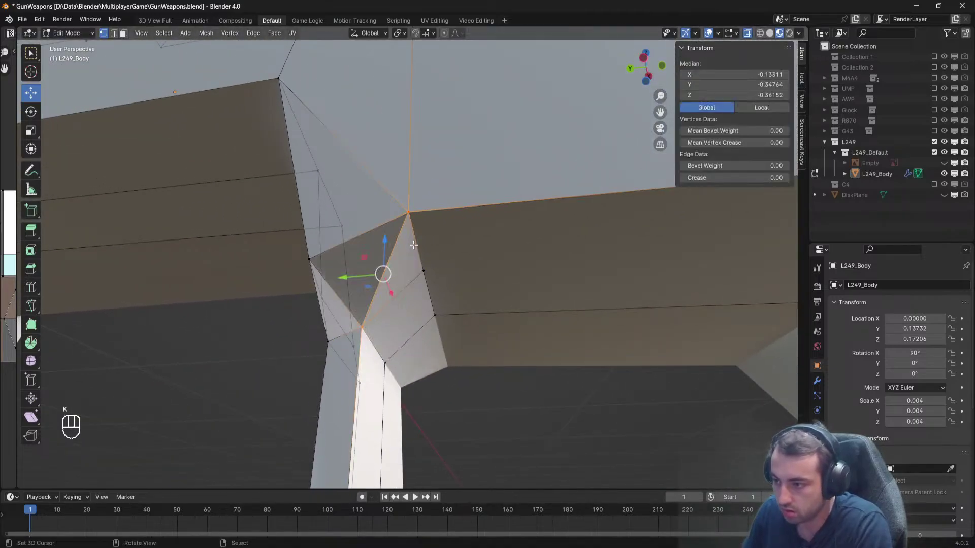
{"action": "key", "text": "a"}
{"action": "key", "text": "Tab"}
{"action": "mouse_move", "coordinate": [413, 244]}
{"action": "middle_mouse_down"}
{"action": "mouse_move", "coordinate": [328, 267]}
{"action": "mouse_move", "coordinate": [410, 262]}
{"action": "middle_mouse_up"}
{"action": "key", "text": "Tab"}
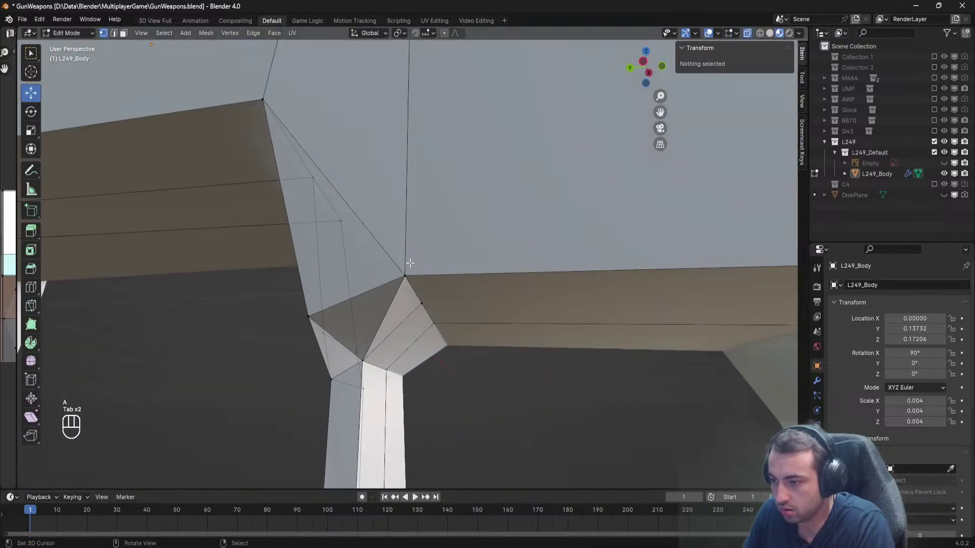
Turn on the display of face normals in the mesh edit overlays.
{"action": "left_click", "coordinate": [720, 34]}
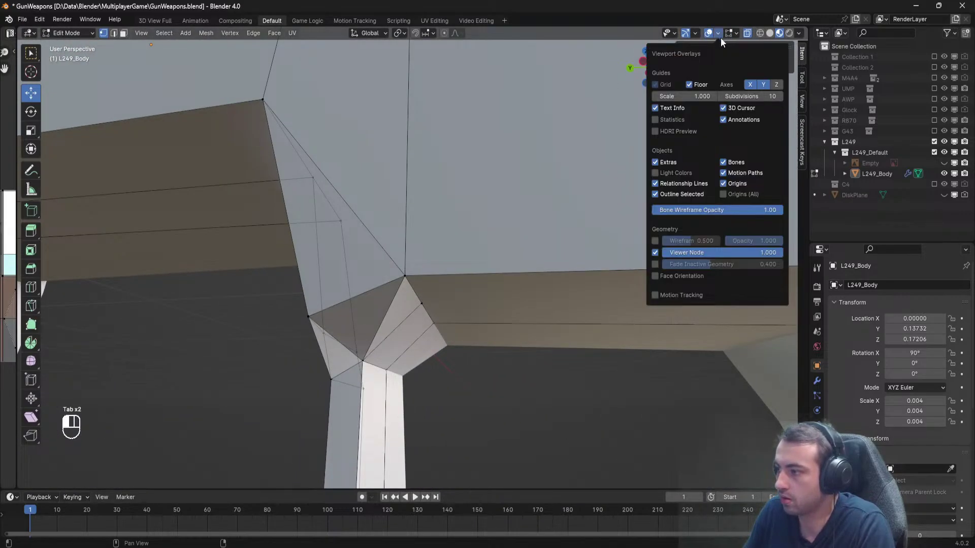
{"action": "left_click", "coordinate": [738, 35]}
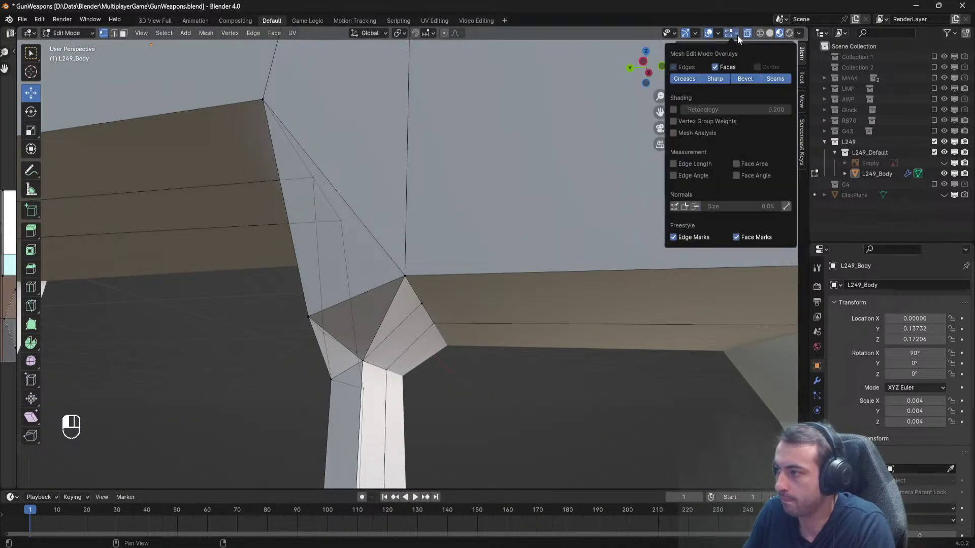
{"action": "left_click", "coordinate": [696, 206]}
Adjust the trigger guard's upper front inner vertex slightly along Z and Y, check it in Object Mode, and save the file.
{"action": "middle_click_drag", "start_coordinate": [558, 264], "coordinate": [384, 268]}
{"action": "right_click", "coordinate": [412, 328]}
{"action": "key", "text": "g"}
{"action": "key", "text": "z"}
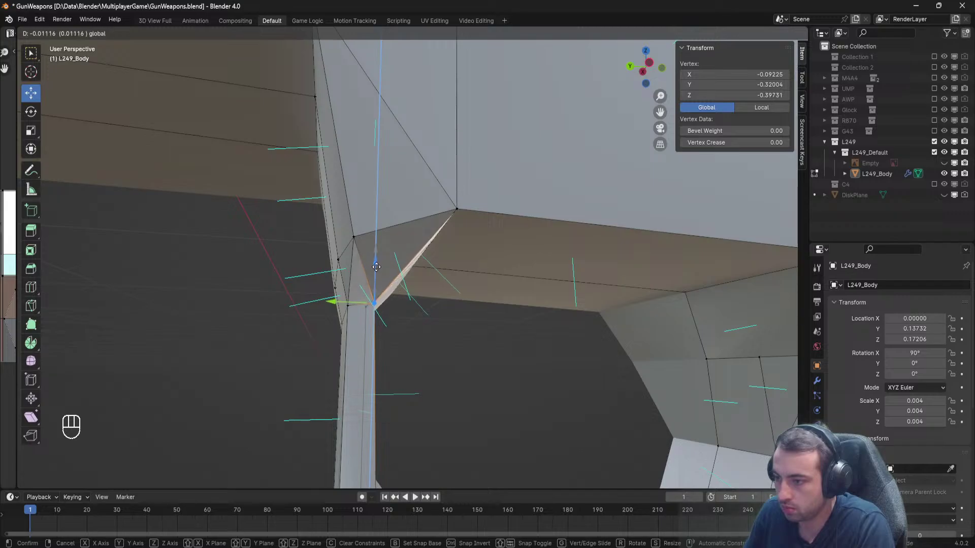
{"action": "left_click", "coordinate": [373, 300]}
{"action": "key", "text": "g"}
{"action": "key", "text": "y"}
{"action": "key", "text": "a"}
{"action": "key", "text": "ctrl+s"}
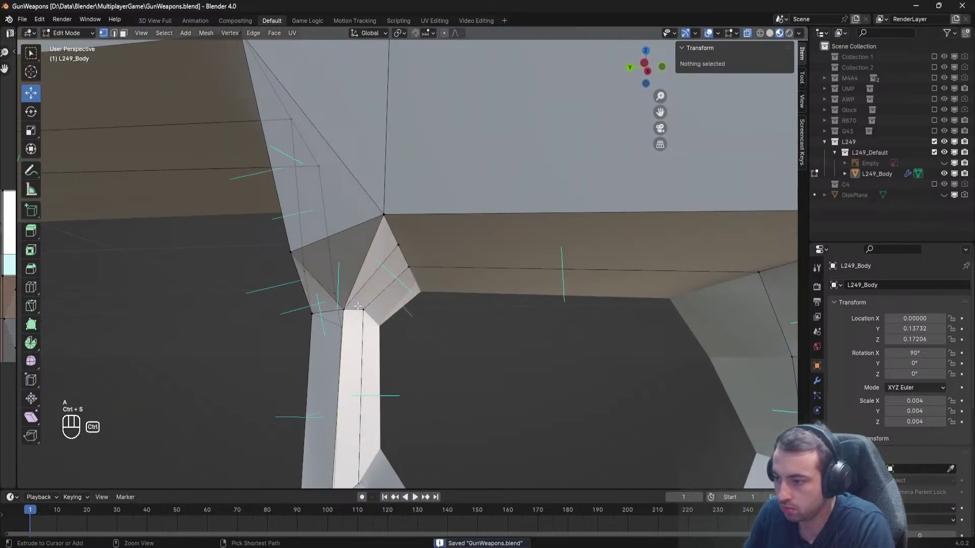
{"action": "key", "text": "Tab"}
{"action": "key", "text": "ctrl+s"}
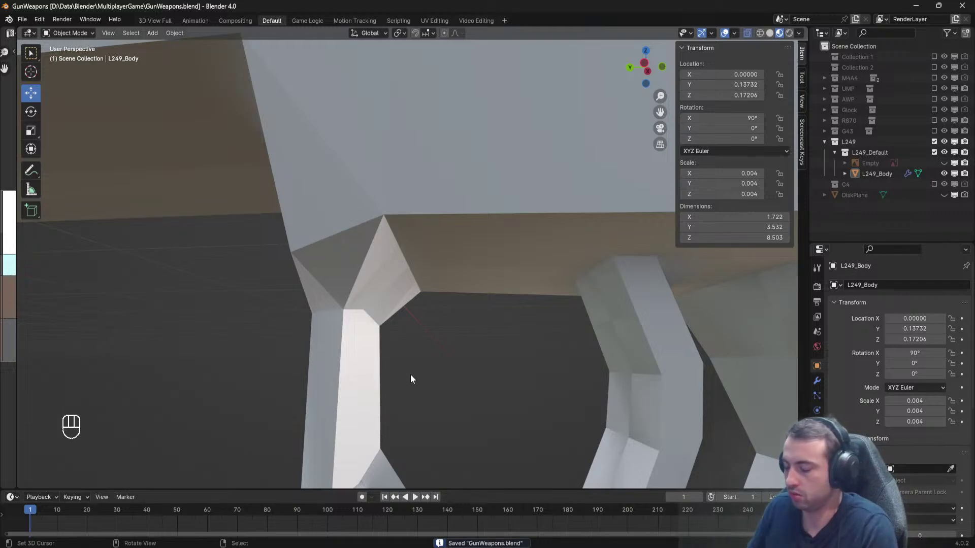
{"action": "middle_click_drag", "start_coordinate": [411, 379], "coordinate": [365, 288]}
{"action": "key", "text": "Tab"}
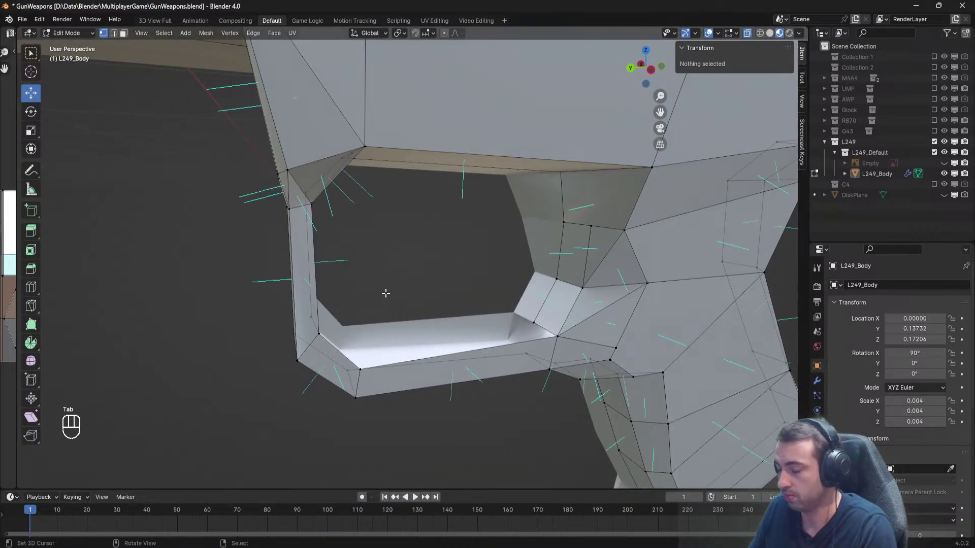
{"action": "key", "text": "Tab"}
{"action": "key", "text": "alt+h"}
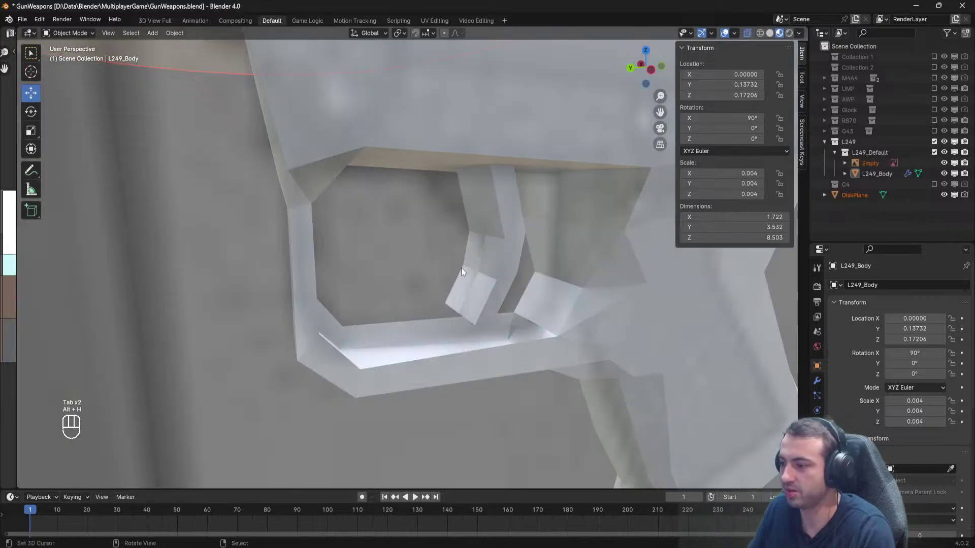
{"action": "key", "text": "Tab"}
{"action": "scroll", "coordinate": [467, 264], "scroll_direction": "down", "scroll_amount": 7}
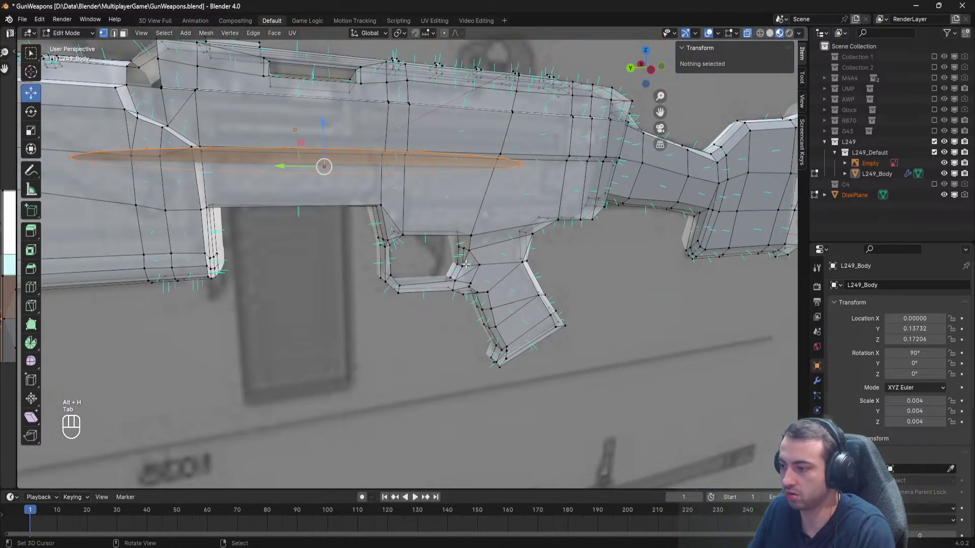
{"action": "key", "text": "Tab"}
{"action": "scroll", "coordinate": [462, 264], "scroll_direction": "up", "scroll_amount": 7}
{"action": "middle_click_drag", "start_coordinate": [479, 247], "coordinate": [430, 280]}
{"action": "key", "text": "Tab"}
{"action": "scroll", "coordinate": [464, 249], "scroll_direction": "down", "scroll_amount": 6}
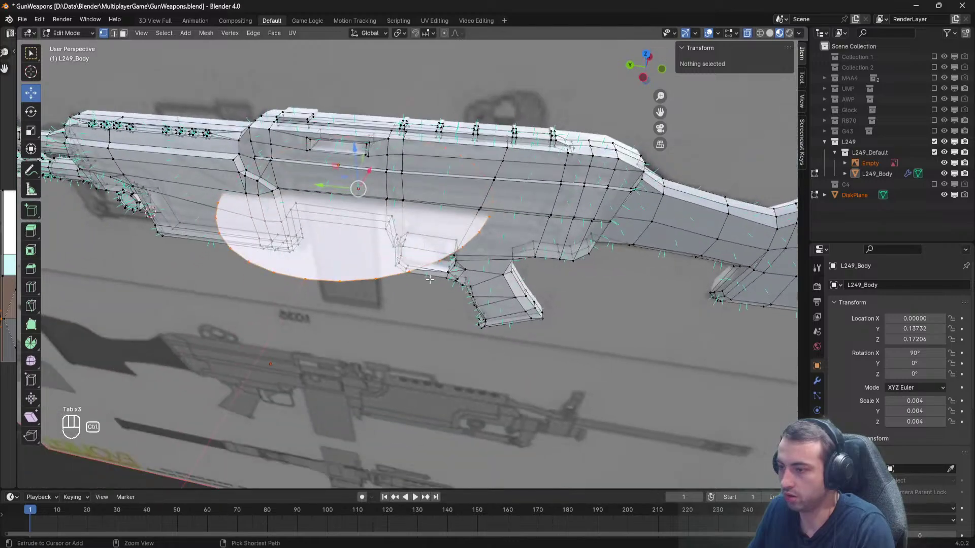
{"action": "key", "text": "ctrl+z"}
{"action": "key", "text": "ctrl+z"}
{"action": "key", "text": "ctrl+z"}
{"action": "key", "text": "ctrl+z"}
Reveal the body mesh's hidden trigger geometry in Edit Mode, clear the selection, and check the trigger area in Object Mode.
{"action": "right_click", "coordinate": [461, 261]}
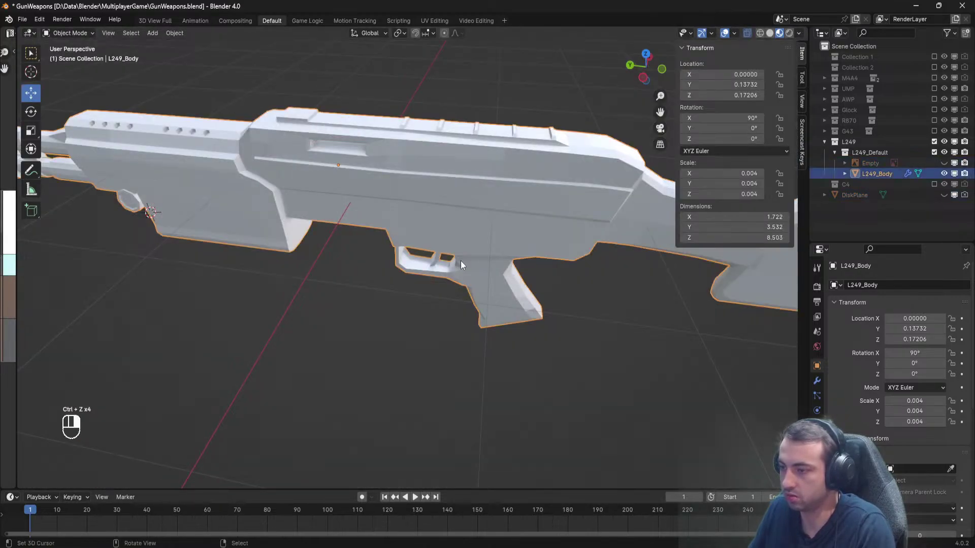
{"action": "scroll", "coordinate": [452, 261], "scroll_direction": "up", "scroll_amount": 2}
{"action": "key", "text": "Tab"}
{"action": "middle_click_drag", "start_coordinate": [452, 260], "coordinate": [465, 251]}
{"action": "scroll", "coordinate": [464, 252], "scroll_direction": "up", "scroll_amount": 4}
{"action": "key", "text": "alt+h"}
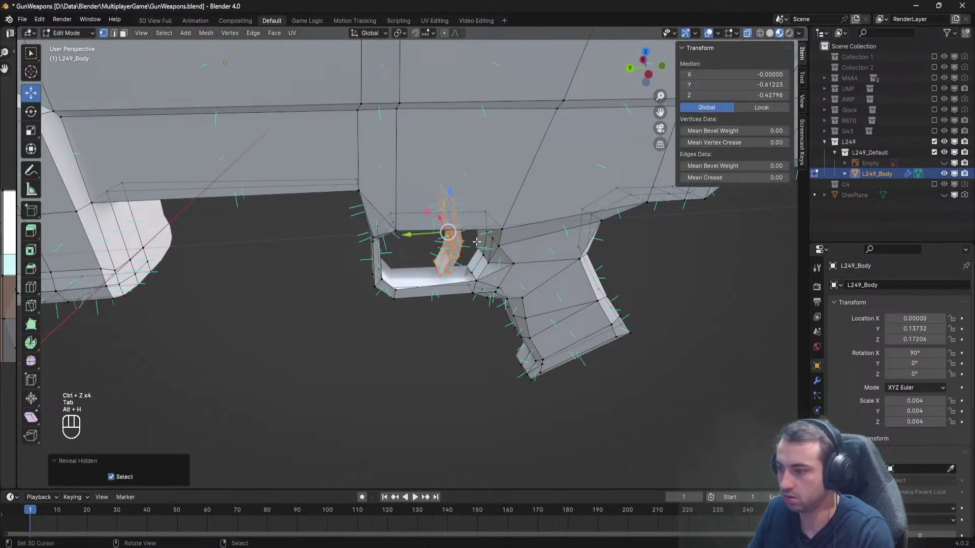
{"action": "key", "text": "a"}
{"action": "key", "text": "Tab"}
{"action": "scroll", "coordinate": [457, 239], "scroll_direction": "down", "scroll_amount": 5}
{"action": "left_click", "coordinate": [312, 288]}
{"action": "middle_click_drag", "start_coordinate": [312, 287], "coordinate": [288, 288]}
{"action": "left_click", "coordinate": [544, 300]}
{"action": "key", "text": "Tab"}
Try extruding the trigger guard's lower front vertex about 0.021 upward along Z, and undo the extrusion.
{"action": "scroll", "coordinate": [559, 320], "scroll_direction": "up", "scroll_amount": 5}
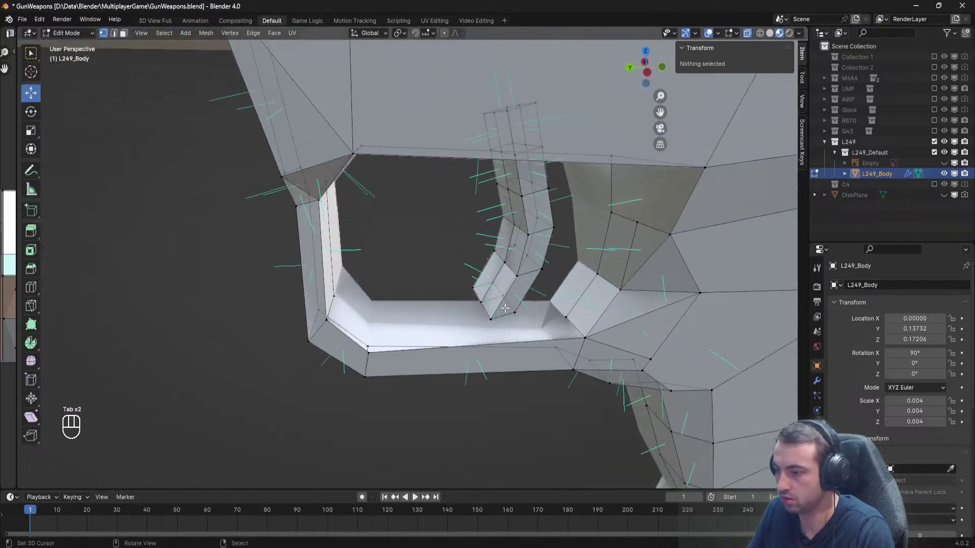
{"action": "right_click", "coordinate": [565, 318]}
{"action": "middle_click_drag", "start_coordinate": [565, 318], "coordinate": [522, 321]}
{"action": "right_click", "coordinate": [393, 321]}
{"action": "middle_click_drag", "start_coordinate": [406, 305], "coordinate": [353, 298], "text": "shift"}
{"action": "scroll", "coordinate": [354, 297], "scroll_direction": "up", "scroll_amount": 1}
{"action": "scroll", "coordinate": [395, 296], "scroll_direction": "up", "scroll_amount": 1}
{"action": "key", "text": "e"}
{"action": "key", "text": "z"}
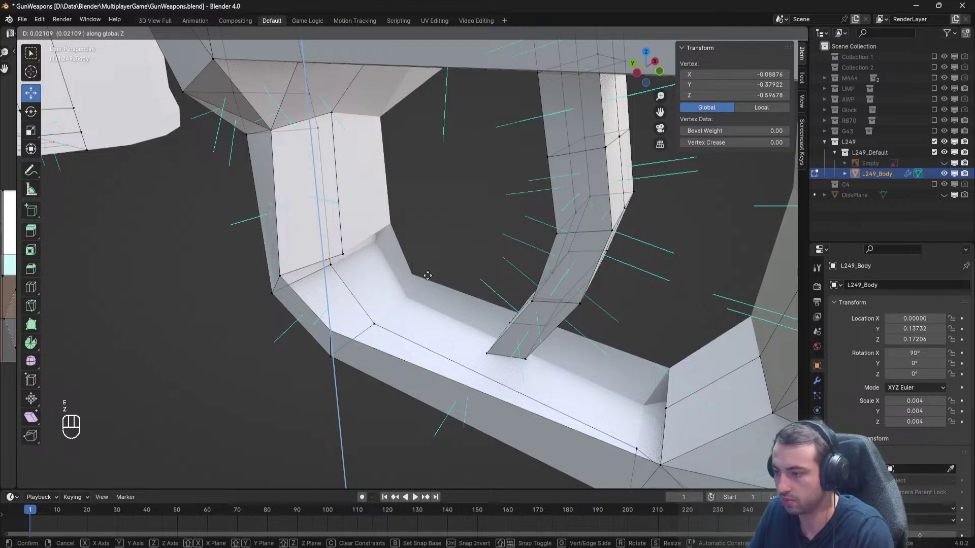
{"action": "left_click", "coordinate": [409, 273]}
{"action": "key", "text": "ctrl+z"}
{"action": "key", "text": "ctrl+z"}
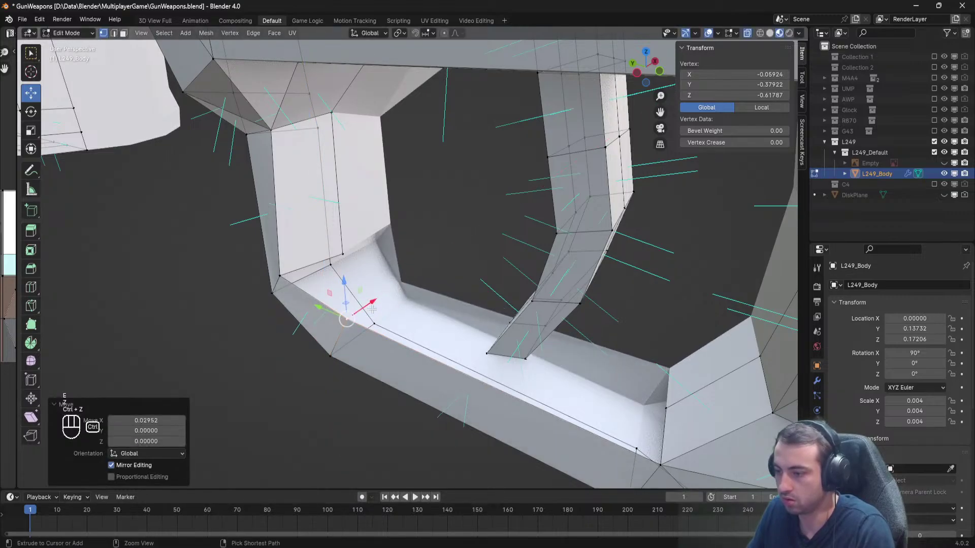
Extrude the trigger guard's lower front vertex along X and set the new vertex's X coordinate to 0.
{"action": "key", "text": "e"}
{"action": "key", "text": "x"}
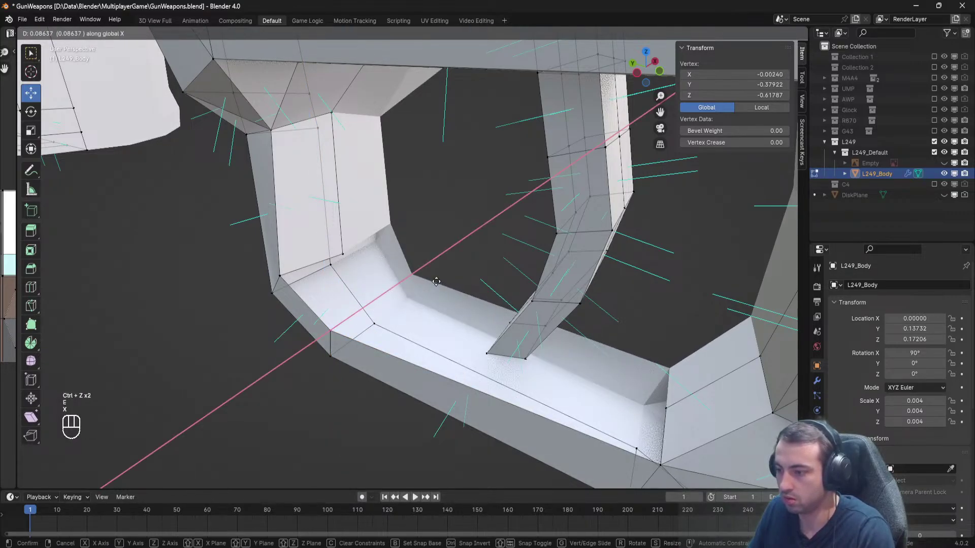
{"action": "left_click", "coordinate": [440, 280]}
{"action": "left_click", "coordinate": [730, 74]}
{"action": "type", "text": "0"}
{"action": "key", "text": "Return"}
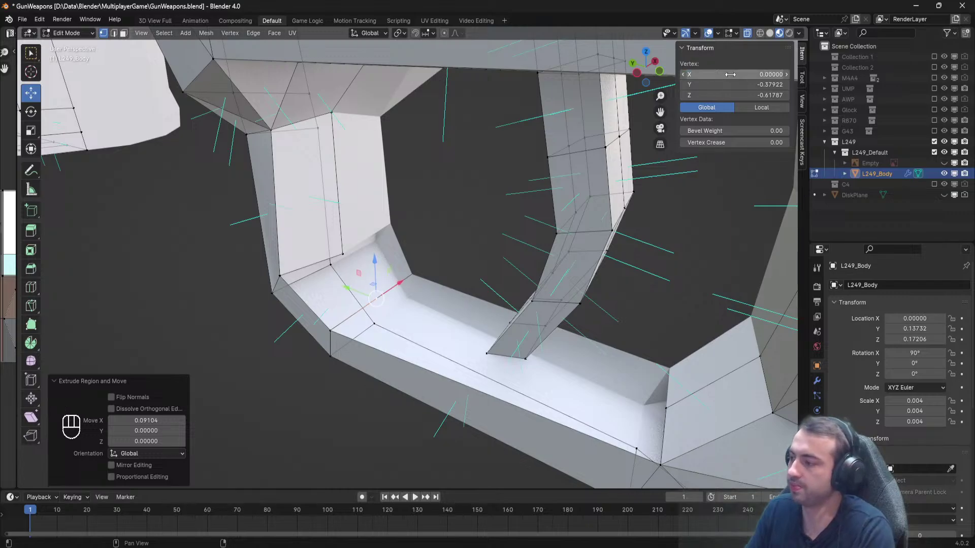
Fill the trigger guard's inner front corner face and the long face along its inner bottom.
{"action": "right_click", "coordinate": [343, 254]}
{"action": "right_click", "coordinate": [376, 298], "text": "shift"}
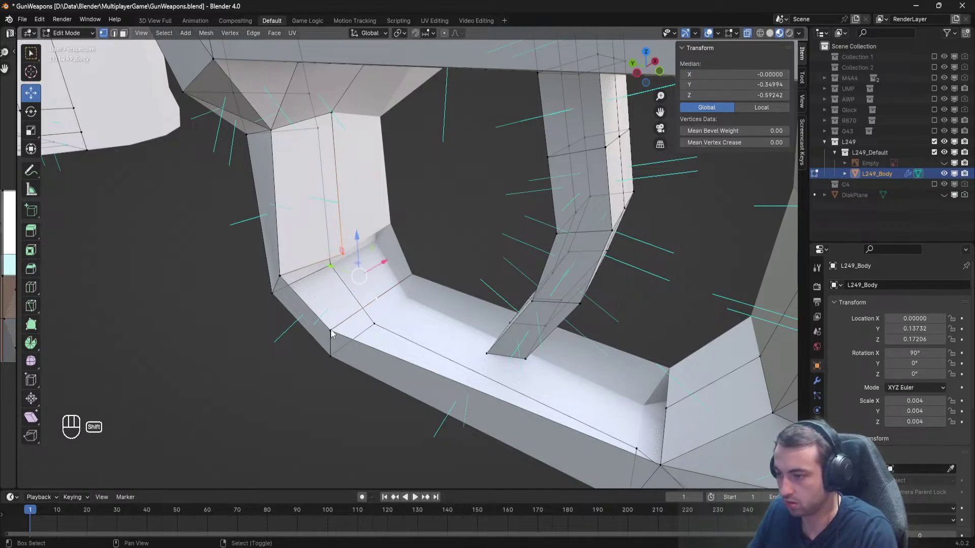
{"action": "right_click", "coordinate": [331, 332], "text": "shift"}
{"action": "right_click", "coordinate": [280, 275], "text": "shift"}
{"action": "key", "text": "f"}
{"action": "right_click", "coordinate": [377, 299]}
{"action": "right_click", "coordinate": [333, 331], "text": "shift"}
{"action": "middle_click_drag", "start_coordinate": [340, 335], "coordinate": [520, 337]}
{"action": "key", "text": "f"}
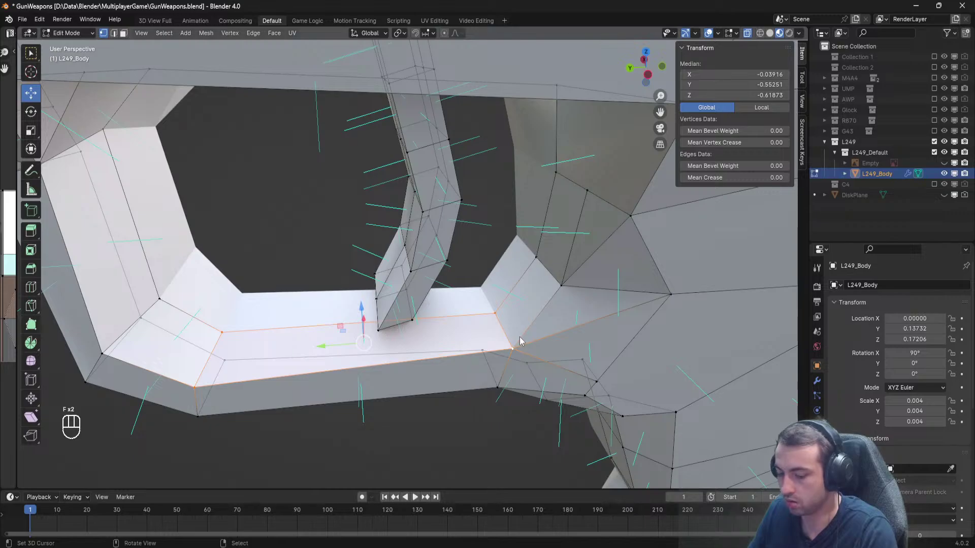
Clear the selection, check the trigger guard in Object Mode, and save the file.
{"action": "key", "text": "a"}
{"action": "key", "text": "Tab"}
{"action": "scroll", "coordinate": [520, 337], "scroll_direction": "down", "scroll_amount": 5}
{"action": "key", "text": "ctrl+s"}
{"action": "middle_click_drag", "start_coordinate": [504, 334], "coordinate": [394, 296]}
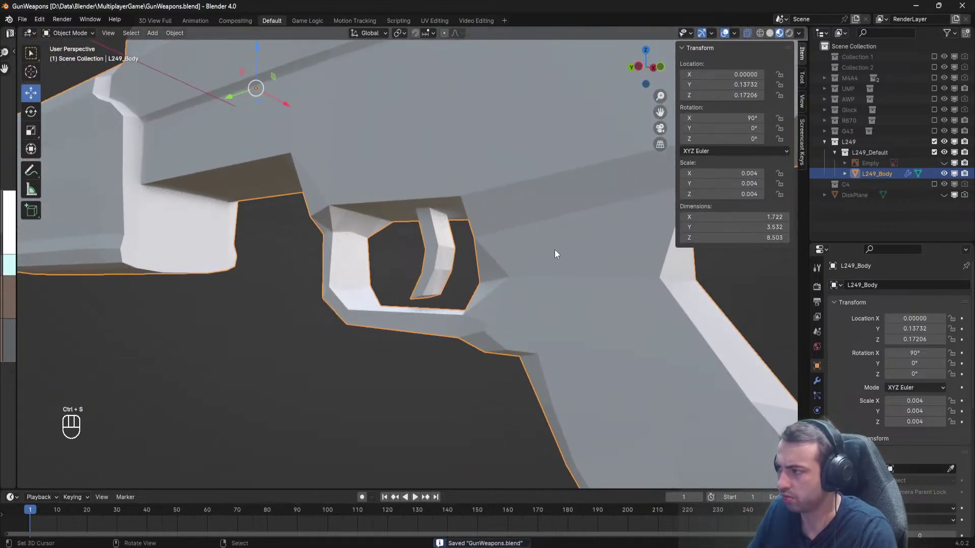
Return the viewport to Material Preview shading, frame the gun body, and open its material properties.
{"action": "key", "text": "alt+z"}
{"action": "middle_click_drag", "start_coordinate": [472, 218], "coordinate": [811, 46]}
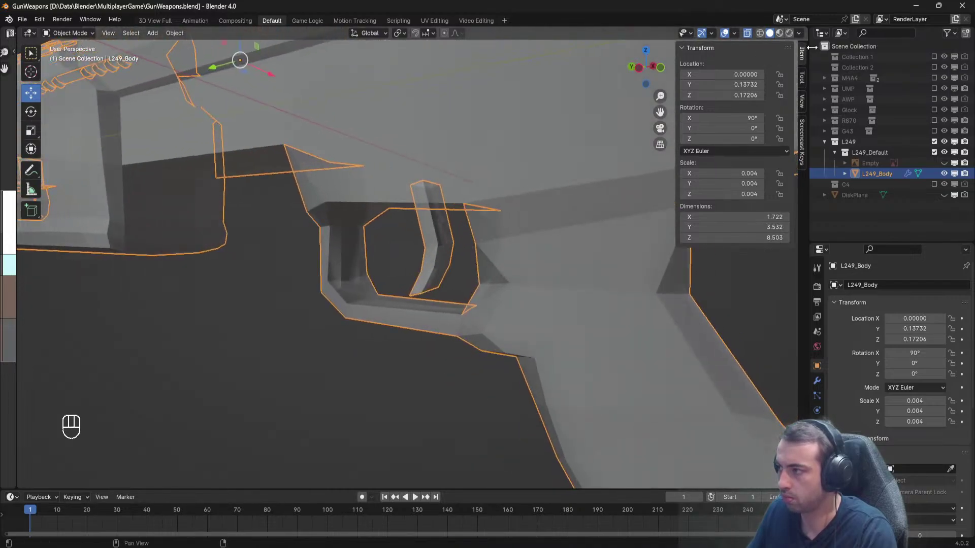
{"action": "left_click", "coordinate": [779, 33]}
{"action": "key", "text": "KP_Decimal"}
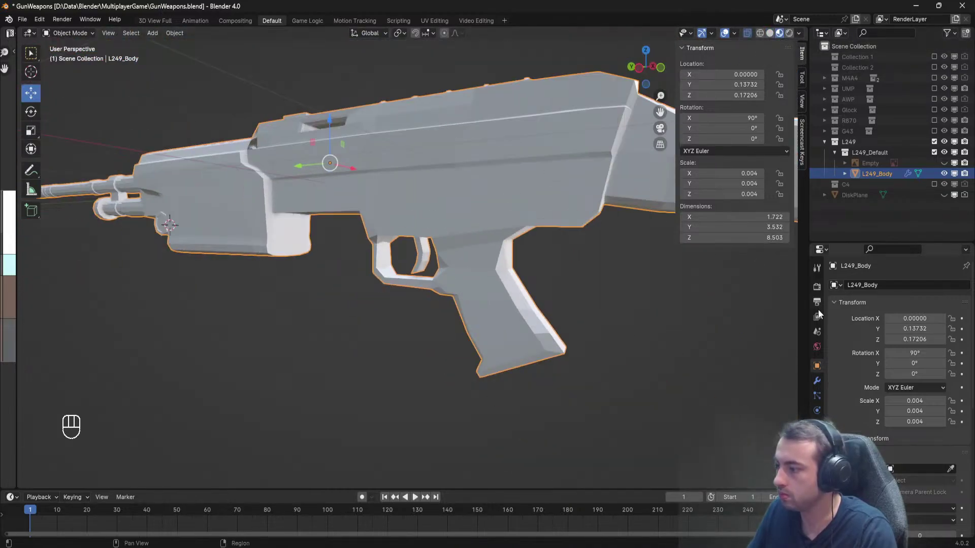
{"action": "left_click", "coordinate": [817, 455]}
Add a loop cut across the slope ahead of the top cover and move it about 0.043 along Y and -0.068 along Z.
{"action": "middle_click_drag", "start_coordinate": [351, 219], "coordinate": [349, 244]}
{"action": "scroll", "coordinate": [348, 243], "scroll_direction": "up", "scroll_amount": 2}
{"action": "key", "text": "Tab"}
{"action": "scroll", "coordinate": [326, 219], "scroll_direction": "up", "scroll_amount": 2}
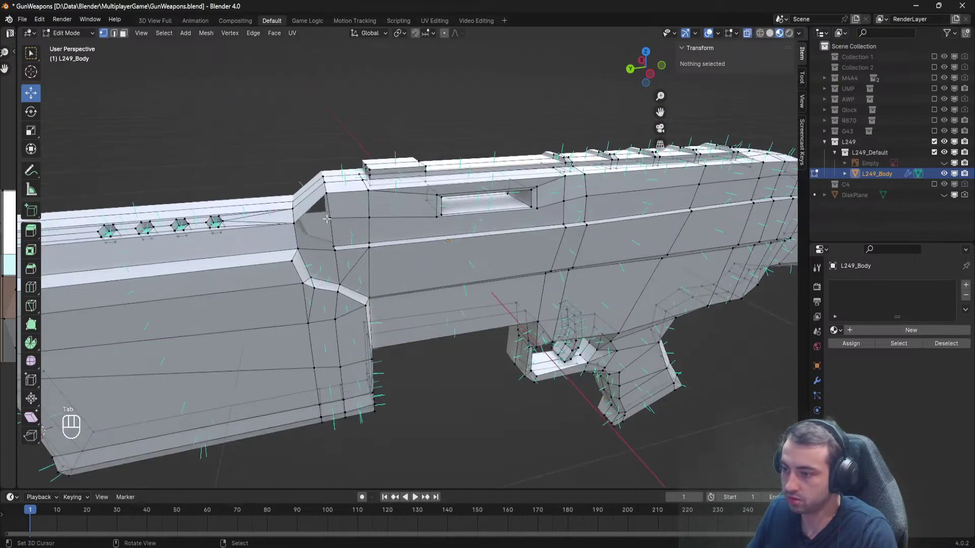
{"action": "scroll", "coordinate": [326, 219], "scroll_direction": "up", "scroll_amount": 5}
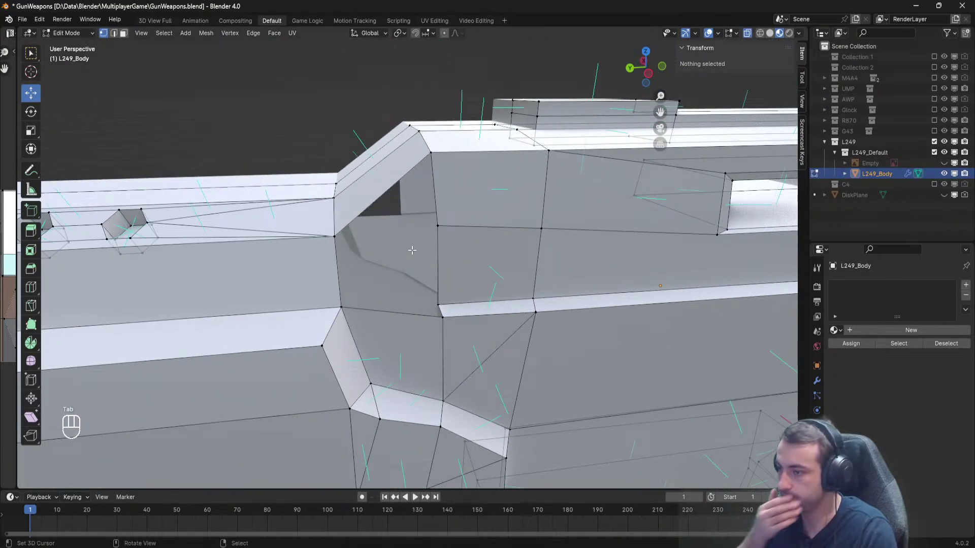
{"action": "key", "text": "ctrl+r"}
{"action": "left_click", "coordinate": [376, 170]}
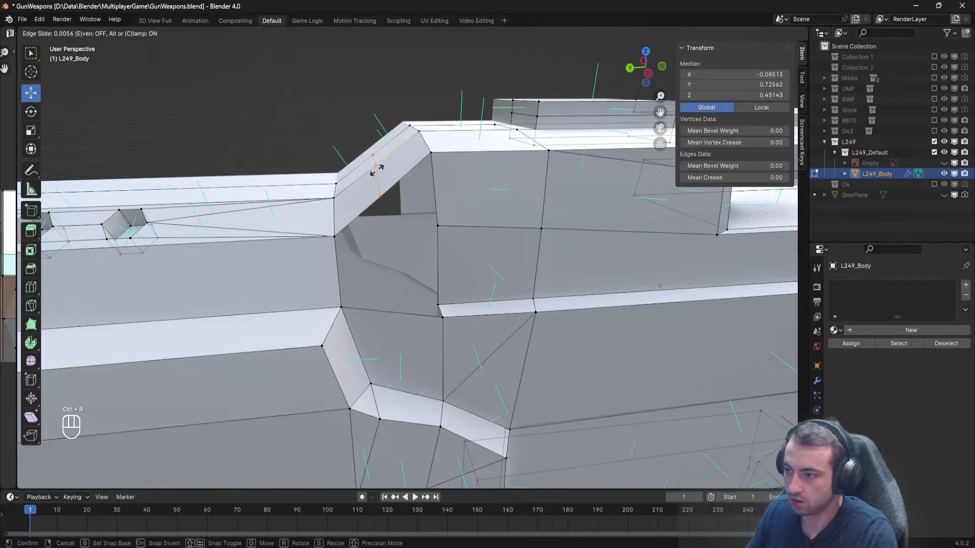
{"action": "left_click", "coordinate": [377, 170]}
{"action": "key", "text": "KP_3"}
{"action": "key", "text": "KP_9"}
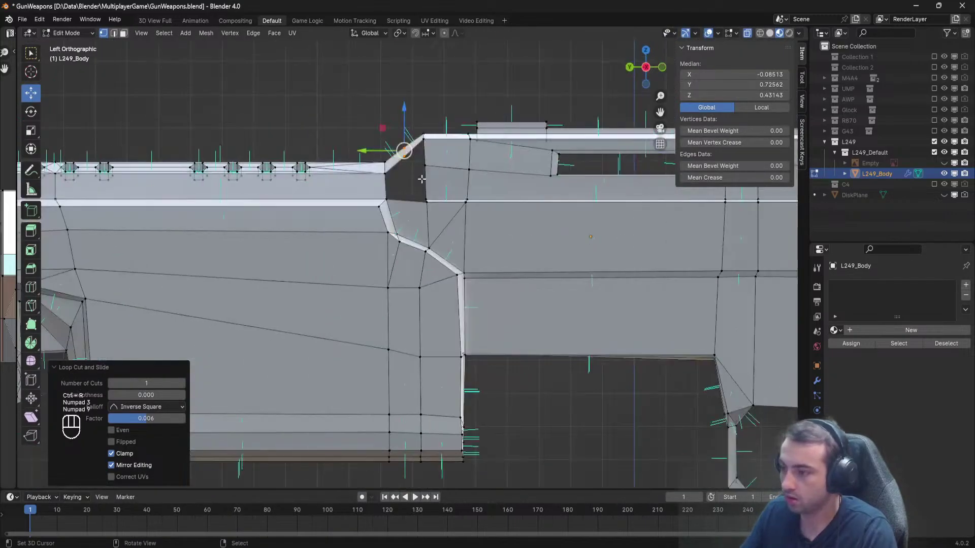
{"action": "scroll", "coordinate": [422, 179], "scroll_direction": "up", "scroll_amount": 4}
{"action": "key", "text": "g"}
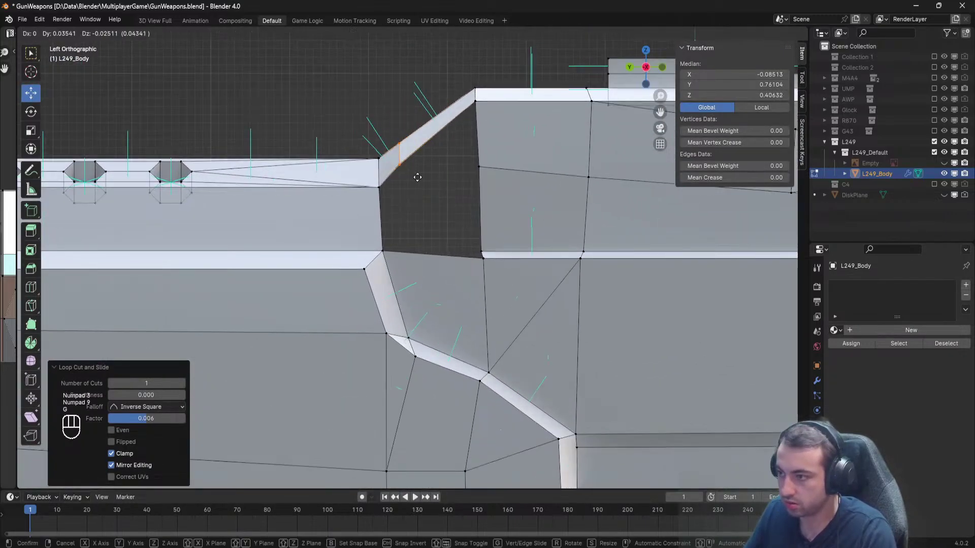
{"action": "left_click", "coordinate": [412, 211]}
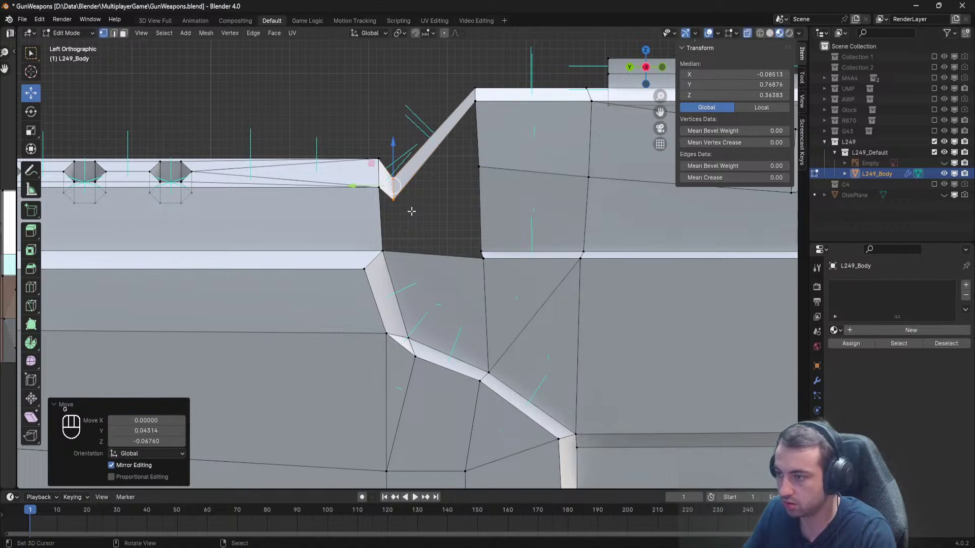
Compare the slope with the M249 reference image, then nudge the new edge loop slightly toward the barrel and clear the selection.
{"action": "key", "text": "alt+Tab"}
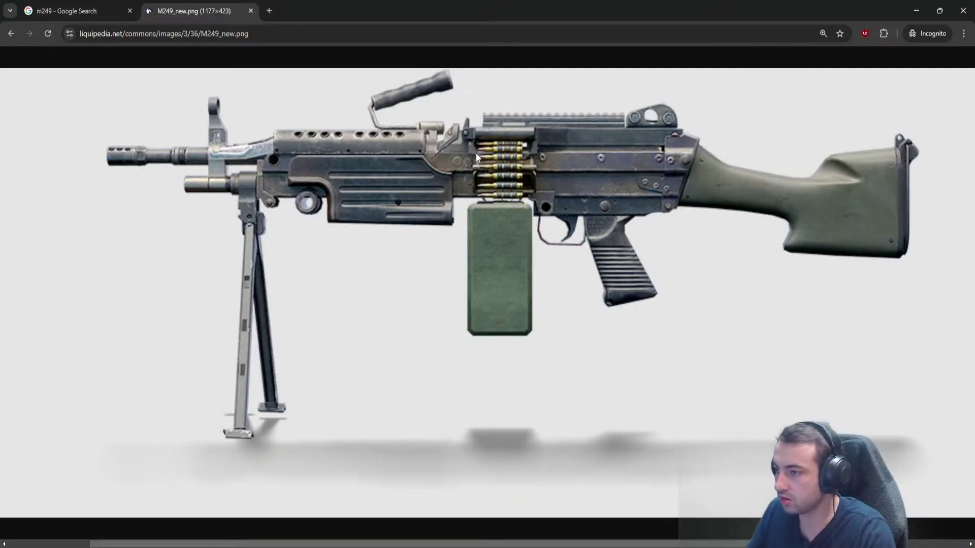
{"action": "key", "text": "alt+Tab"}
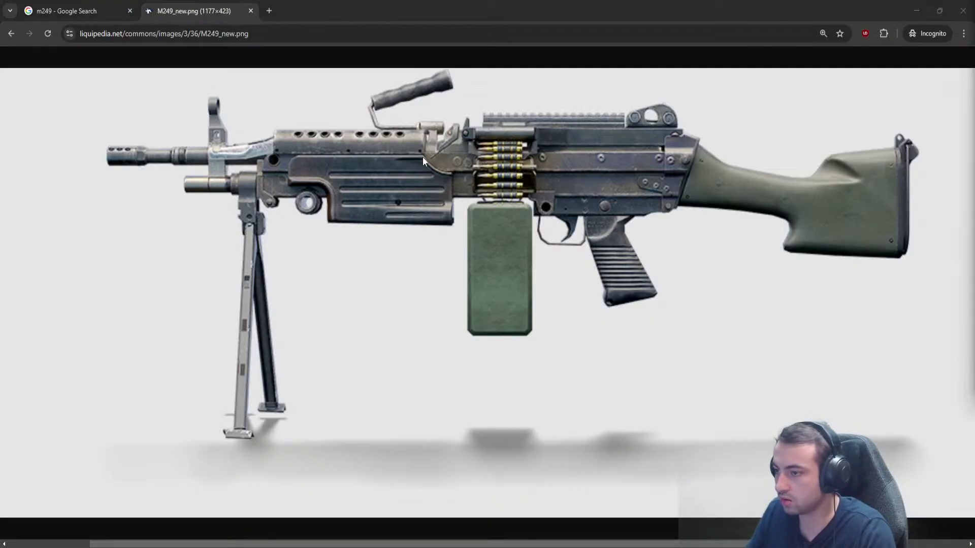
{"action": "scroll", "coordinate": [443, 200], "scroll_direction": "up", "scroll_amount": 5}
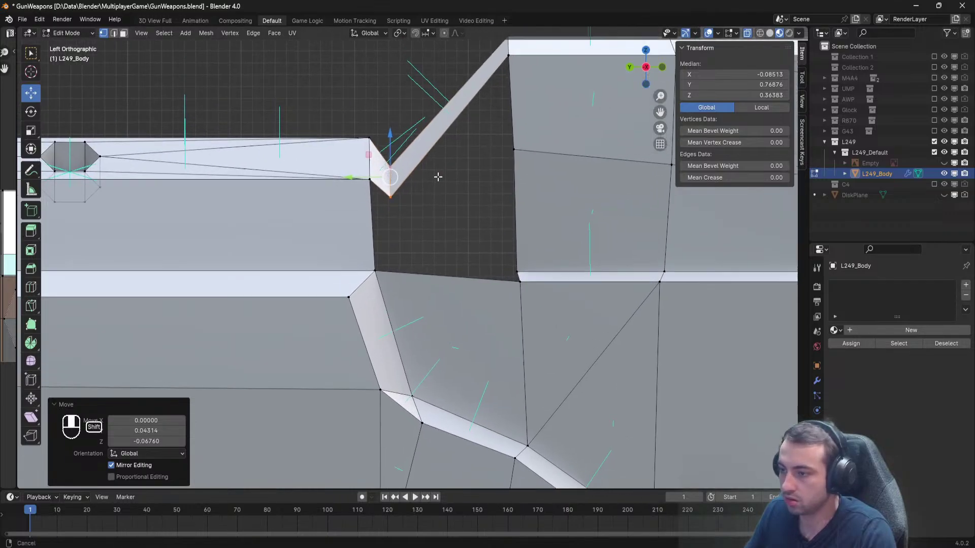
{"action": "key", "text": "g"}
{"action": "left_click", "coordinate": [437, 196]}
{"action": "key", "text": "a"}
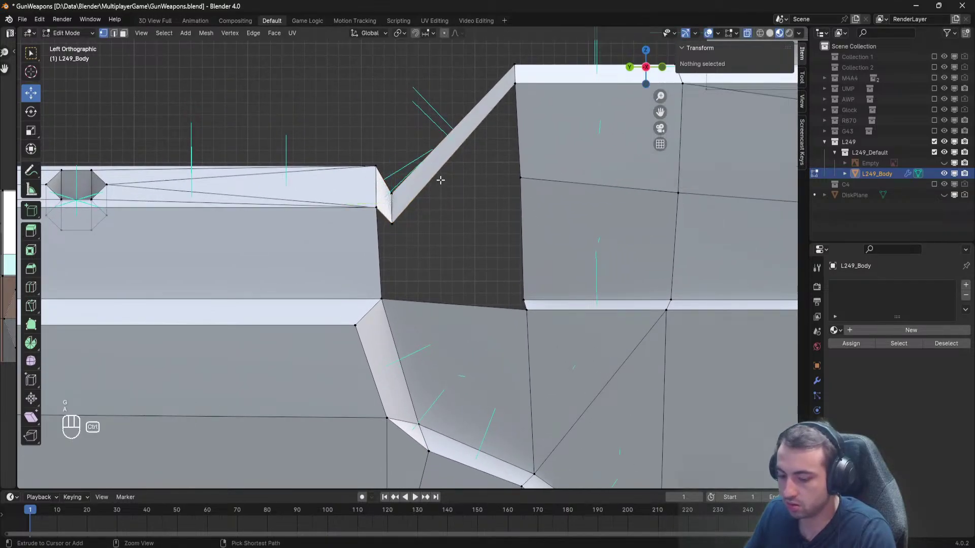
Add a second loop cut on the remaining slope ahead of the top cover and lower it about 0.047.
{"action": "key", "text": "ctrl+r"}
{"action": "left_click", "coordinate": [443, 160]}
{"action": "right_click", "coordinate": [445, 158]}
{"action": "key", "text": "g"}
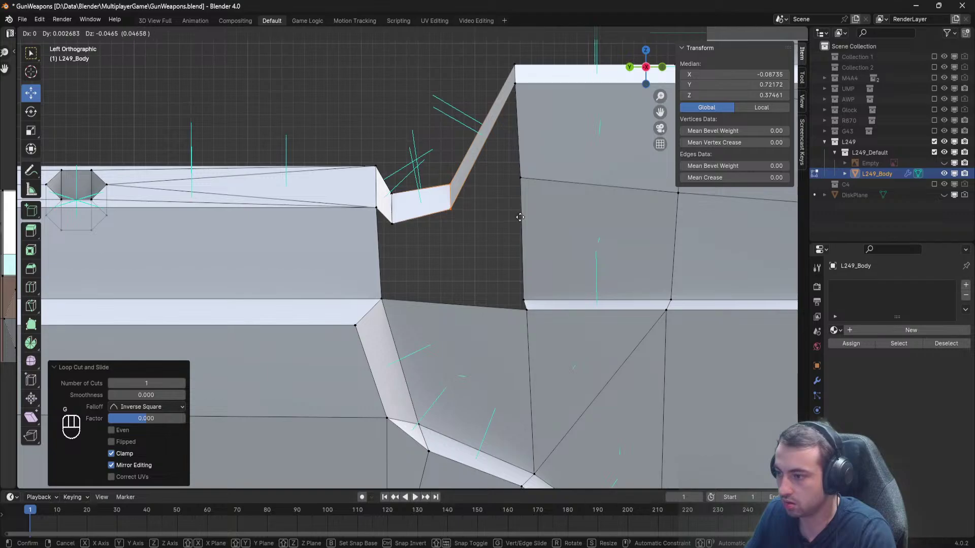
{"action": "left_click", "coordinate": [520, 217]}
{"action": "key", "text": "alt+a"}
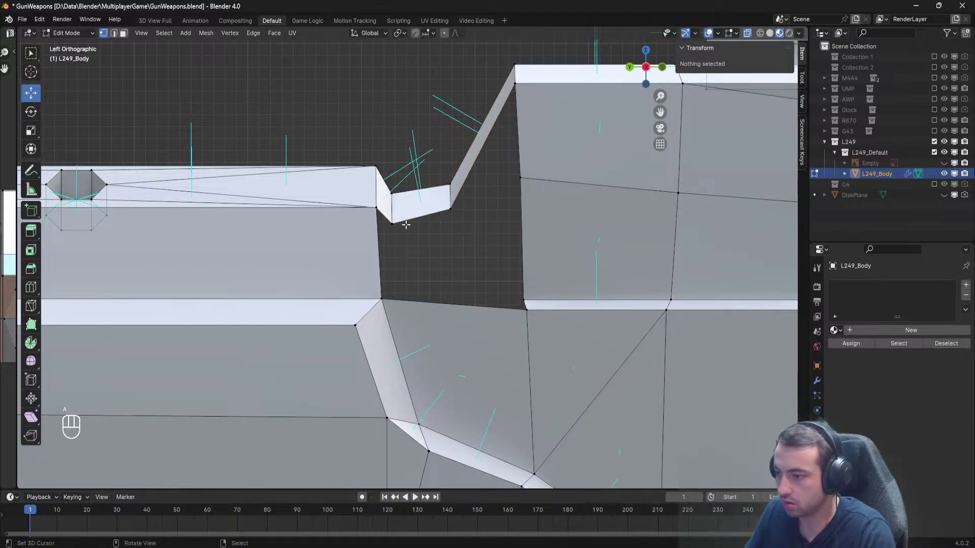
Extrude the notch's front outer vertex about 0.06 downward along Z.
{"action": "middle_click_drag", "start_coordinate": [405, 225], "coordinate": [454, 155]}
{"action": "scroll", "coordinate": [394, 233], "scroll_direction": "down", "scroll_amount": 3}
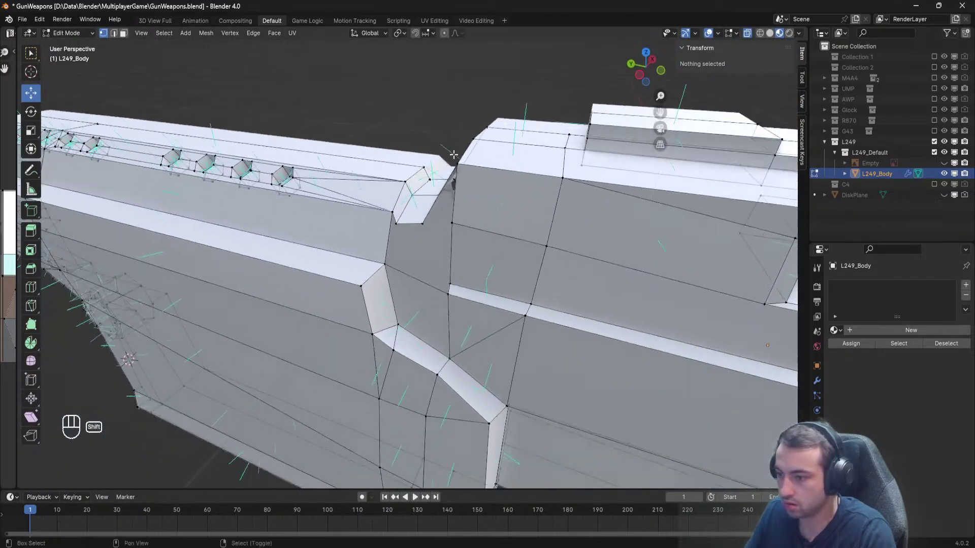
{"action": "scroll", "coordinate": [453, 155], "scroll_direction": "up", "scroll_amount": 3}
{"action": "left_click", "coordinate": [379, 186]}
{"action": "right_click", "coordinate": [431, 183], "text": "shift"}
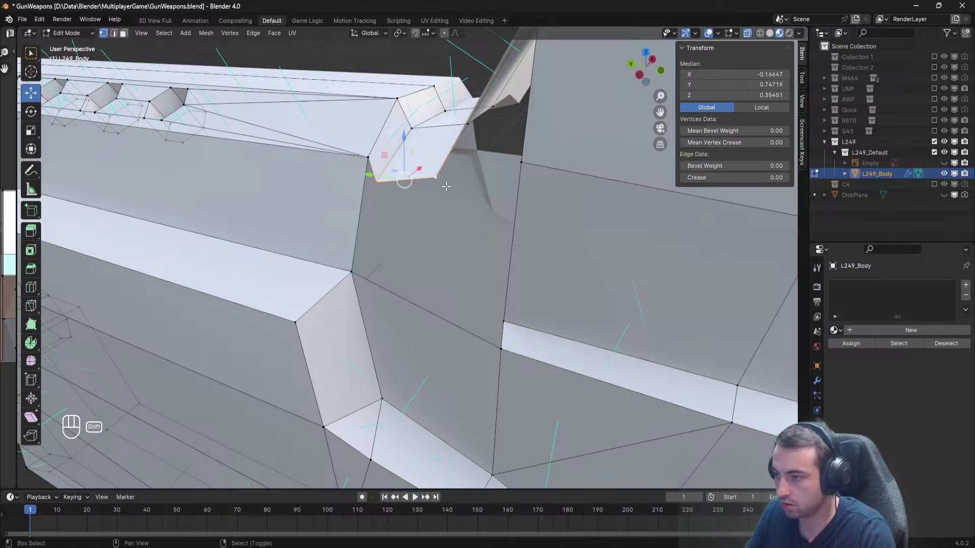
{"action": "right_click", "coordinate": [380, 185]}
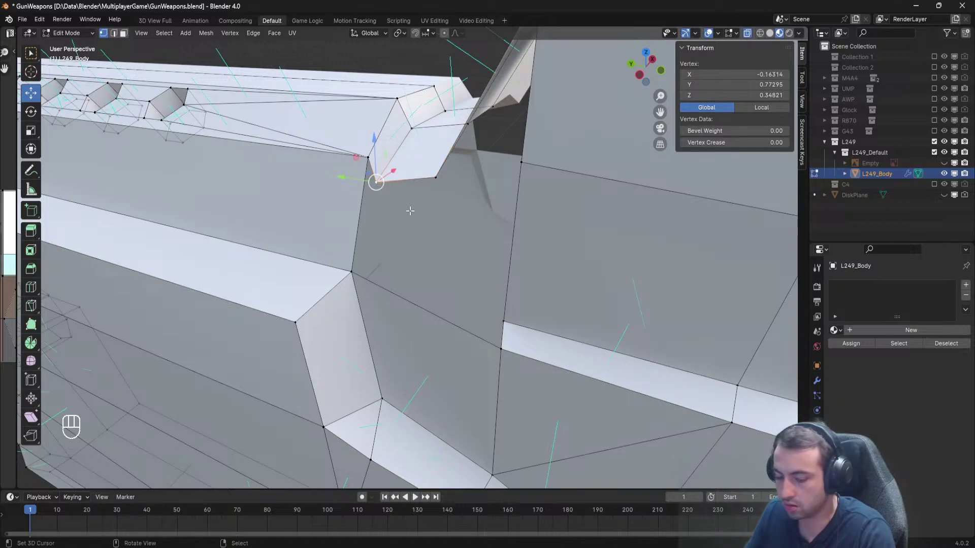
{"action": "key", "text": "e"}
{"action": "key", "text": "z"}
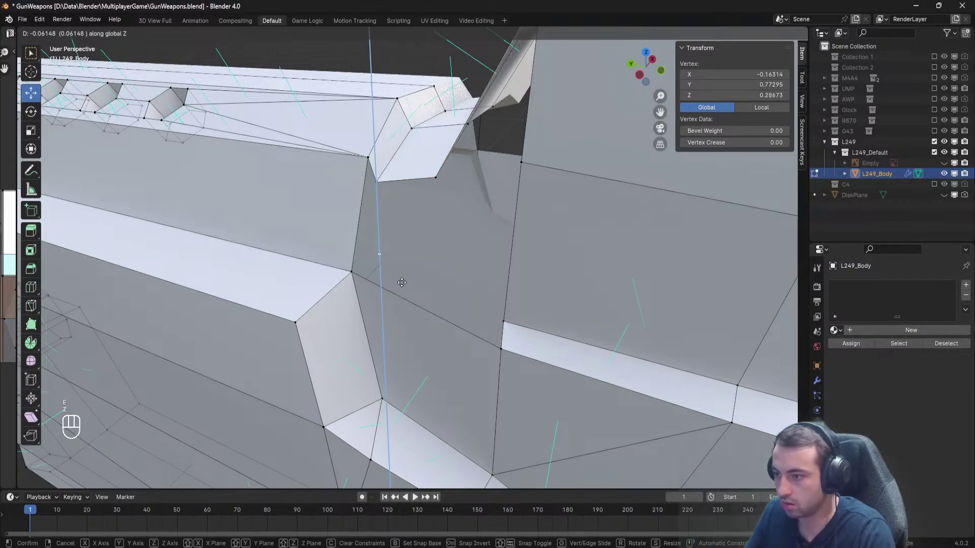
{"action": "left_click", "coordinate": [398, 276]}
Fill the narrow face at the notch's front end and the ledge face running back to the receiver, then clear the selection.
{"action": "right_click", "coordinate": [351, 274]}
{"action": "right_click", "coordinate": [379, 248], "text": "shift"}
{"action": "right_click", "coordinate": [378, 182], "text": "shift"}
{"action": "right_click", "coordinate": [369, 159], "text": "shift"}
{"action": "key", "text": "f"}
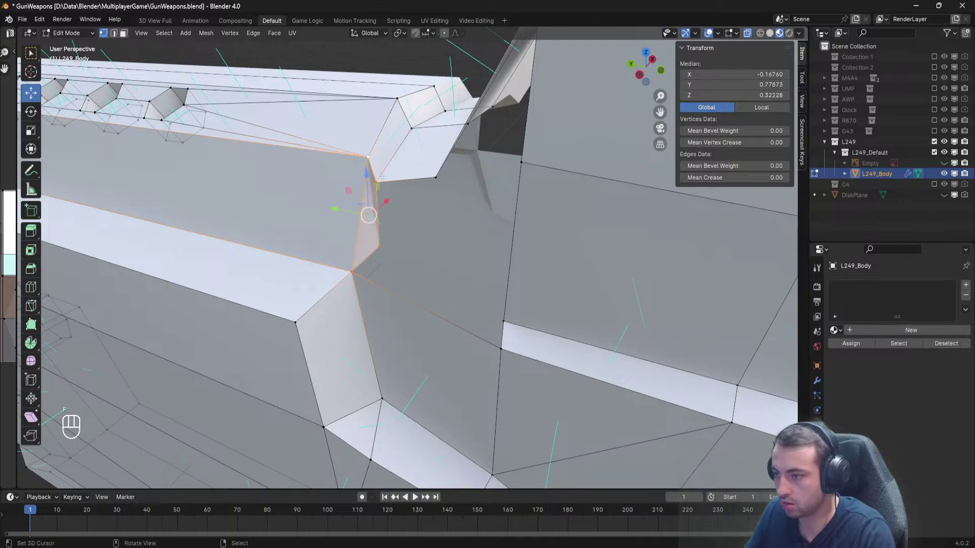
{"action": "right_click", "coordinate": [379, 248]}
{"action": "right_click", "coordinate": [504, 321], "text": "shift"}
{"action": "right_click", "coordinate": [501, 348], "text": "shift"}
{"action": "right_click", "coordinate": [352, 272], "text": "shift"}
{"action": "key", "text": "f"}
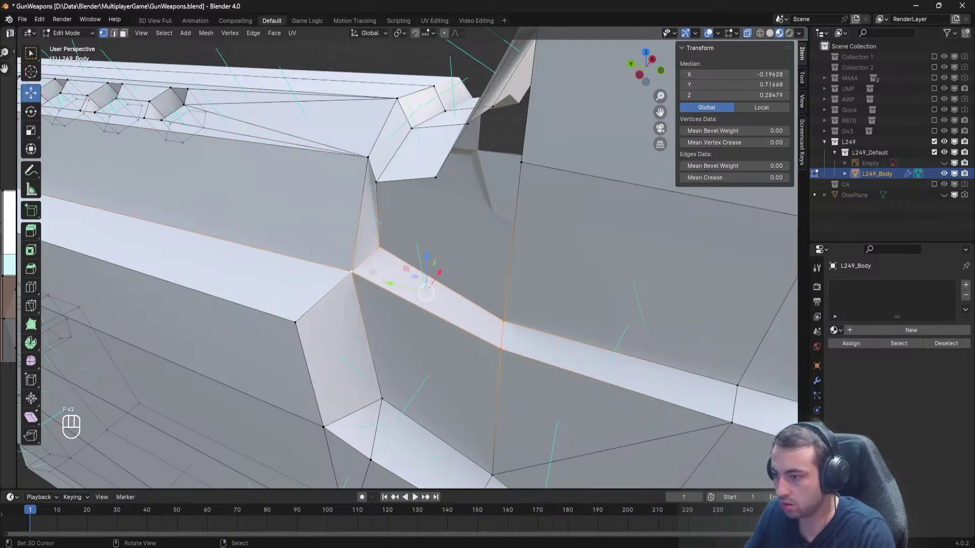
{"action": "key", "text": "a"}
Inspect the new notch faces in Object Mode and save the file.
{"action": "middle_click_drag", "start_coordinate": [462, 260], "coordinate": [330, 316], "text": "shift"}
{"action": "right_click", "coordinate": [262, 235]}
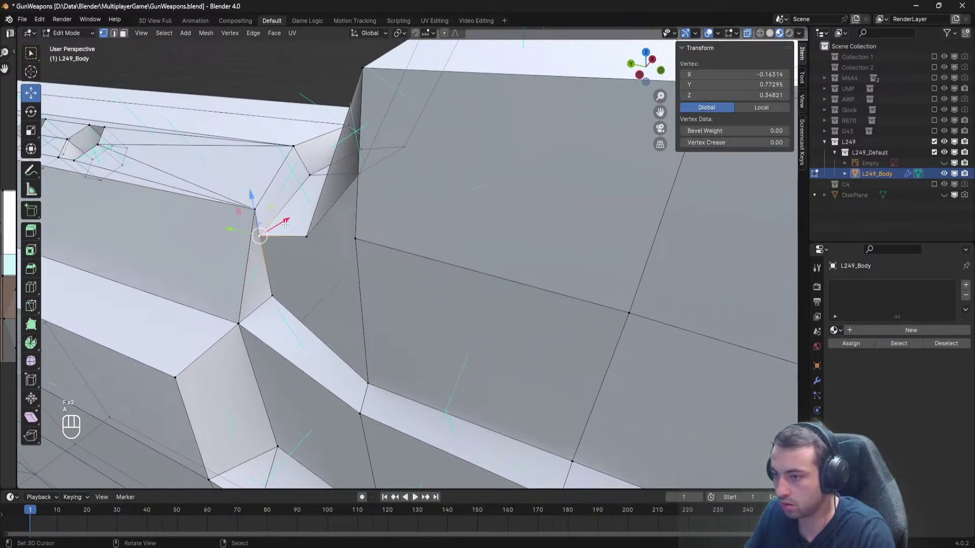
{"action": "key", "text": "Tab"}
{"action": "middle_click_drag", "start_coordinate": [297, 221], "coordinate": [316, 226]}
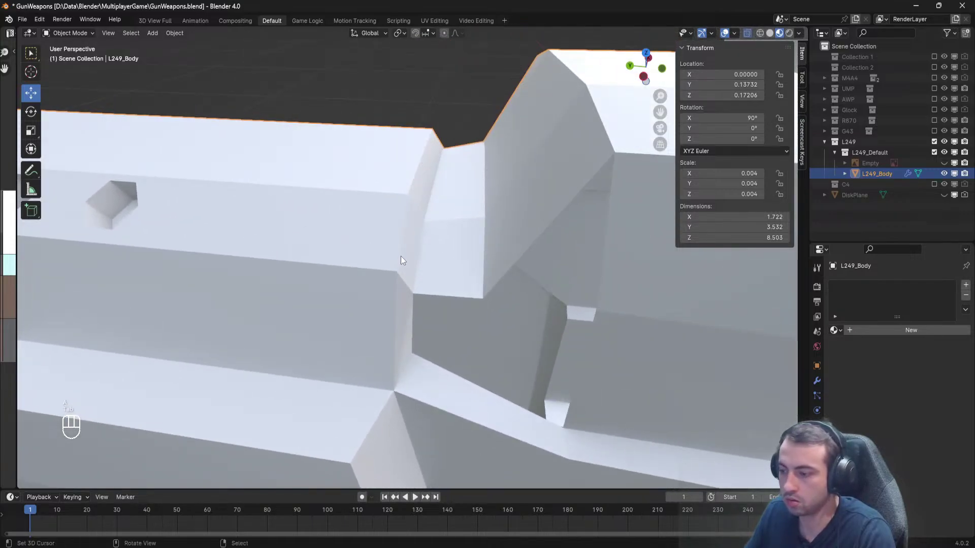
{"action": "scroll", "coordinate": [401, 256], "scroll_direction": "up", "scroll_amount": 5}
{"action": "key", "text": "Tab"}
{"action": "key", "text": "Tab"}
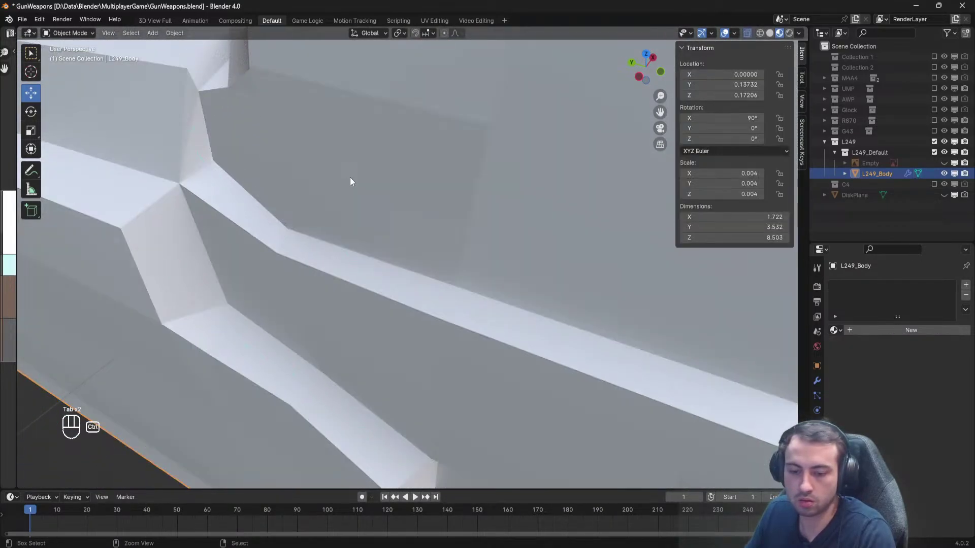
{"action": "key", "text": "ctrl+s"}
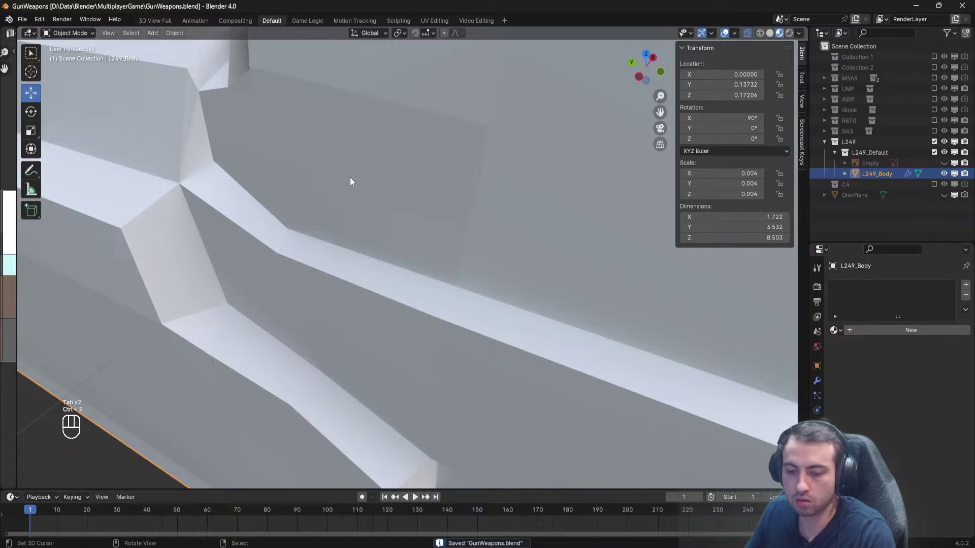
{"action": "scroll", "coordinate": [349, 178], "scroll_direction": "down", "scroll_amount": 10}
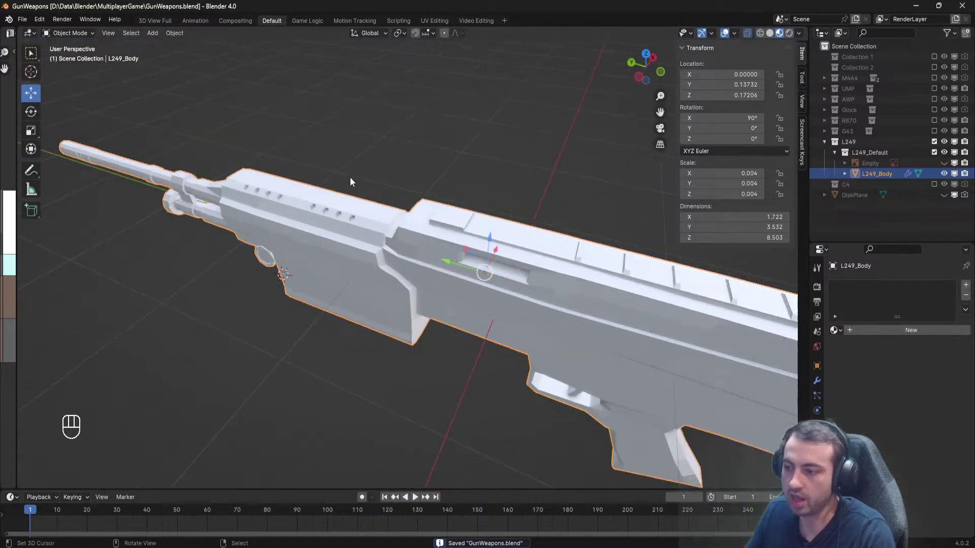
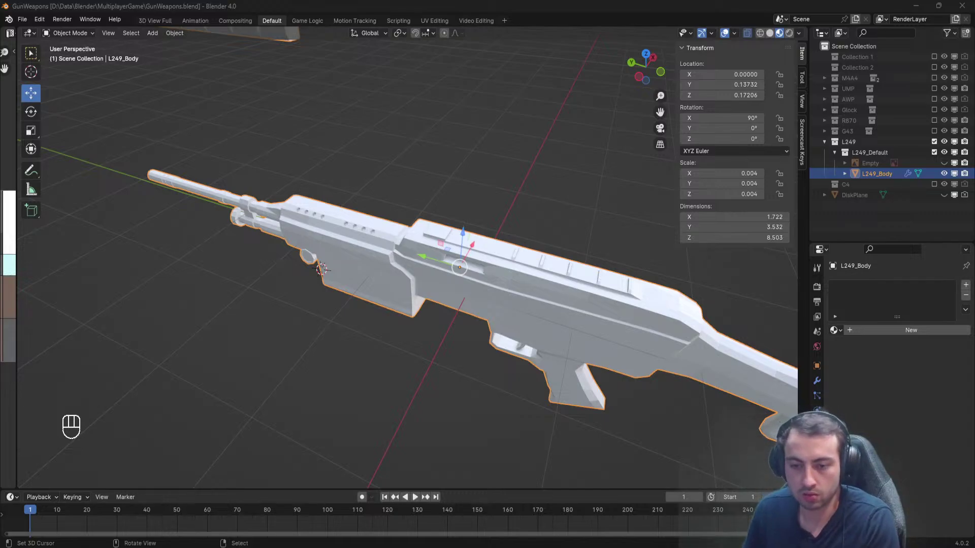
Move the edge at the upper front of the trigger guard slightly forward along Y and check the whole gun in Object Mode.
{"action": "middle_click_drag", "start_coordinate": [407, 280], "coordinate": [475, 233]}
{"action": "scroll", "coordinate": [438, 248], "scroll_direction": "down", "scroll_amount": 3}
{"action": "key", "text": "Tab"}
{"action": "key", "text": "Tab"}
{"action": "scroll", "coordinate": [431, 245], "scroll_direction": "up", "scroll_amount": 6}
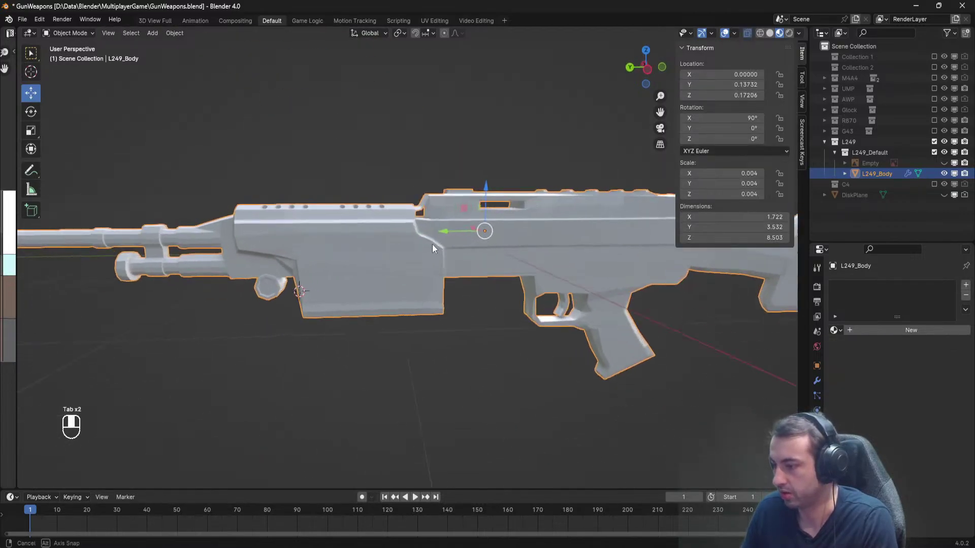
{"action": "key", "text": "Tab"}
{"action": "scroll", "coordinate": [361, 249], "scroll_direction": "up", "scroll_amount": 2}
{"action": "middle_click_drag", "start_coordinate": [426, 320], "coordinate": [394, 225], "text": "shift"}
{"action": "scroll", "coordinate": [352, 219], "scroll_direction": "up", "scroll_amount": 2}
{"action": "left_click", "coordinate": [411, 203]}
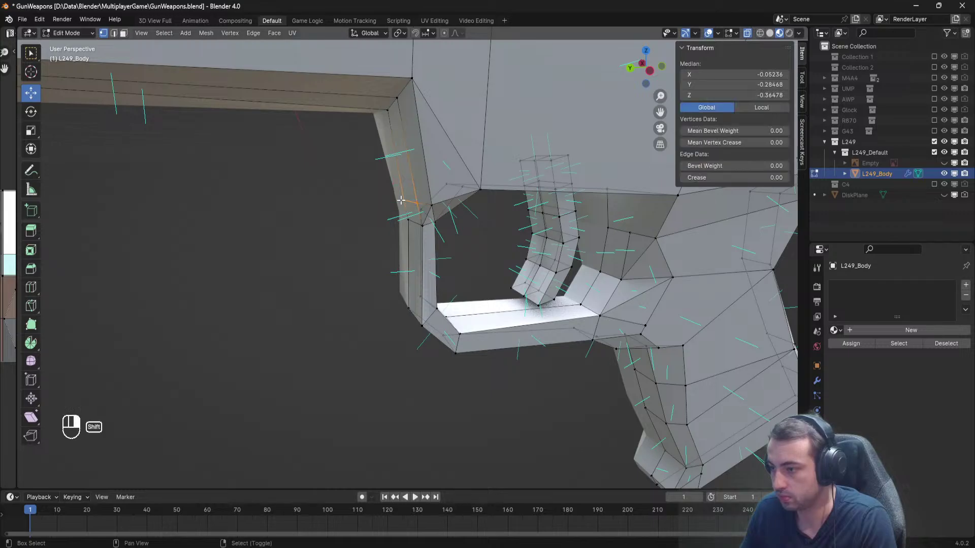
{"action": "scroll", "coordinate": [405, 183], "scroll_direction": "up", "scroll_amount": 4}
{"action": "key", "text": "g"}
{"action": "key", "text": "y"}
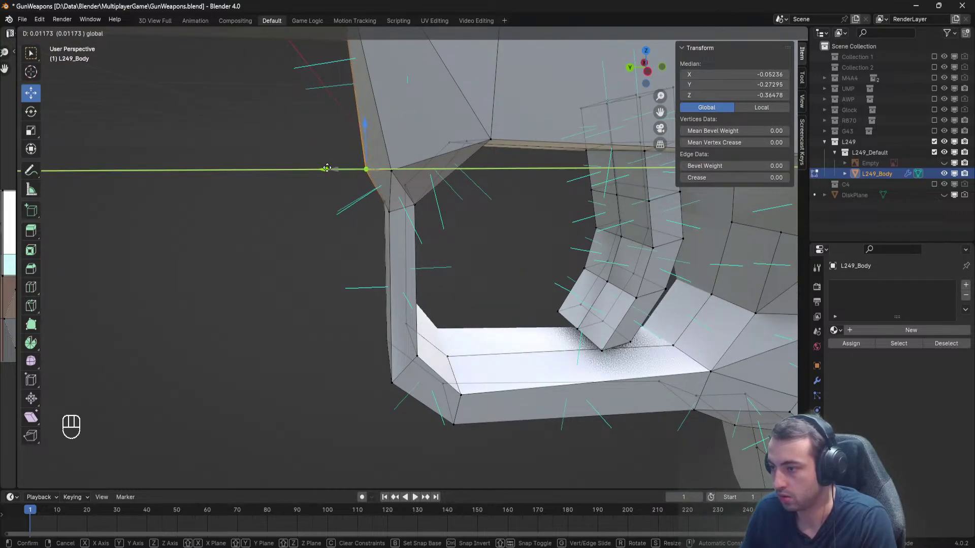
{"action": "left_click", "coordinate": [358, 210]}
{"action": "key", "text": "Tab"}
{"action": "scroll", "coordinate": [362, 214], "scroll_direction": "down", "scroll_amount": 5}
{"action": "scroll", "coordinate": [344, 210], "scroll_direction": "down", "scroll_amount": 8}
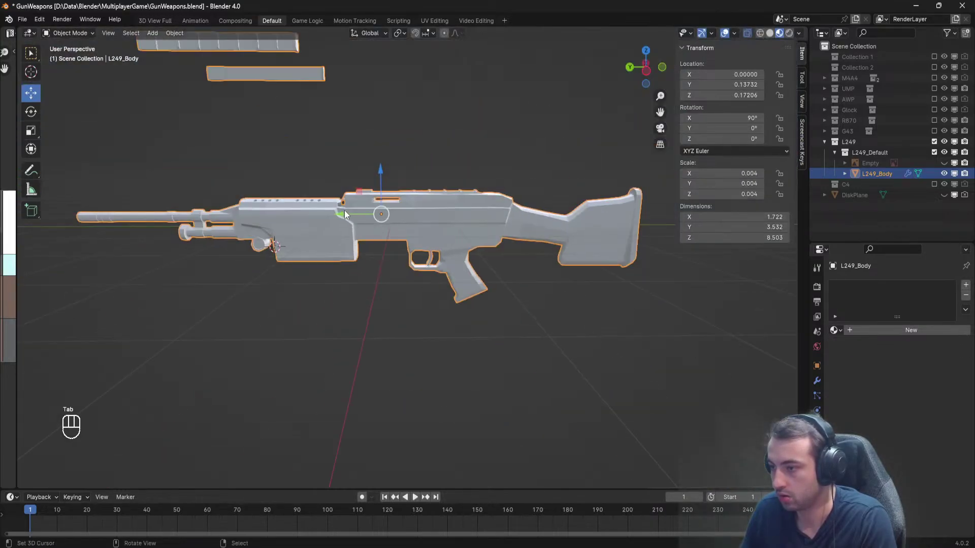
Save the file and review the whole gun's shape in Object Mode.
{"action": "key", "text": "ctrl+s"}
{"action": "key", "text": "ctrl+s"}
{"action": "left_click", "coordinate": [355, 163]}
{"action": "middle_click_drag", "start_coordinate": [355, 163], "coordinate": [318, 218]}
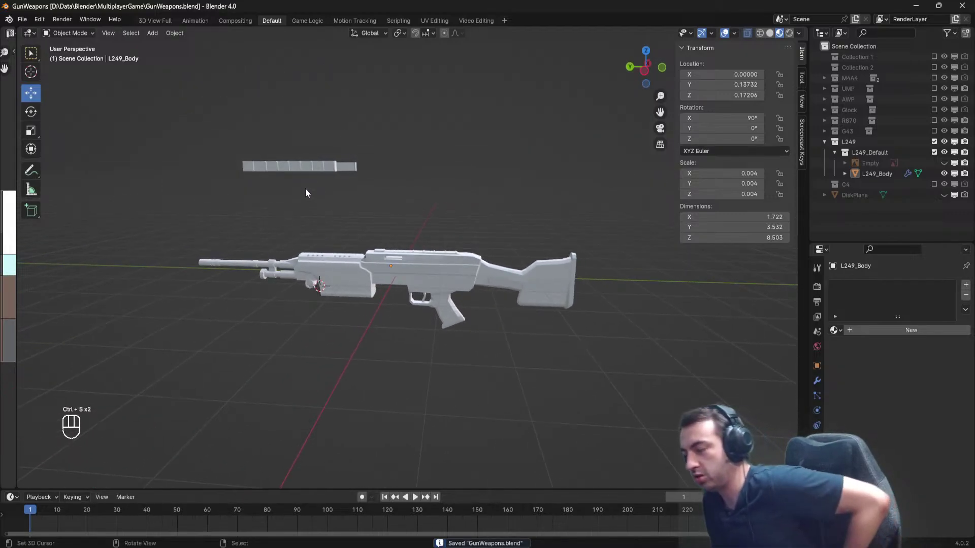
{"action": "middle_click_drag", "start_coordinate": [329, 297], "coordinate": [366, 287]}
{"action": "scroll", "coordinate": [334, 293], "scroll_direction": "up", "scroll_amount": 1}
{"action": "key", "text": "ctrl+s"}
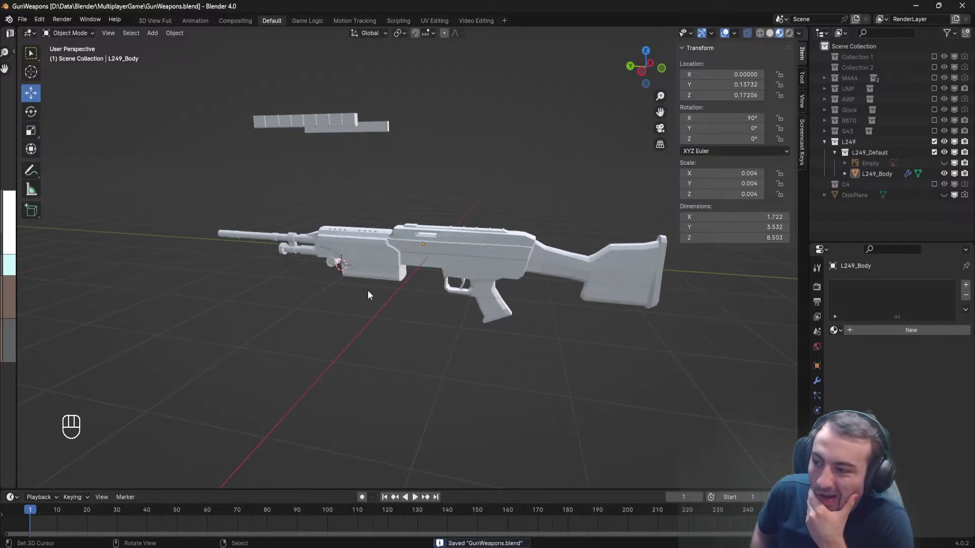
Fill the upper triangular gap between the notch's rear outer vertex and the receiver's two front upper vertices, then clear the selection.
{"action": "key", "text": "Tab"}
{"action": "scroll", "coordinate": [437, 249], "scroll_direction": "up", "scroll_amount": 5}
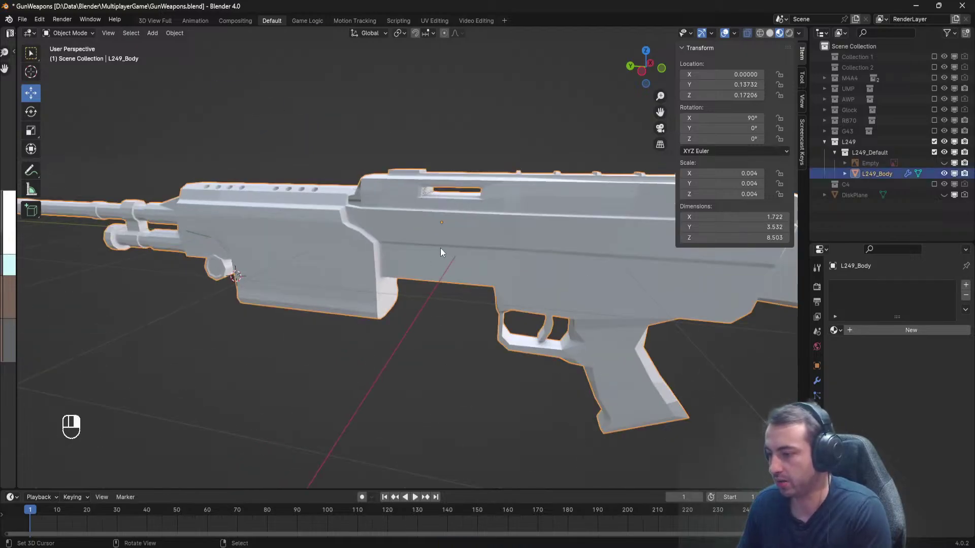
{"action": "scroll", "coordinate": [433, 249], "scroll_direction": "up", "scroll_amount": 6}
{"action": "key", "text": "ctrl+s"}
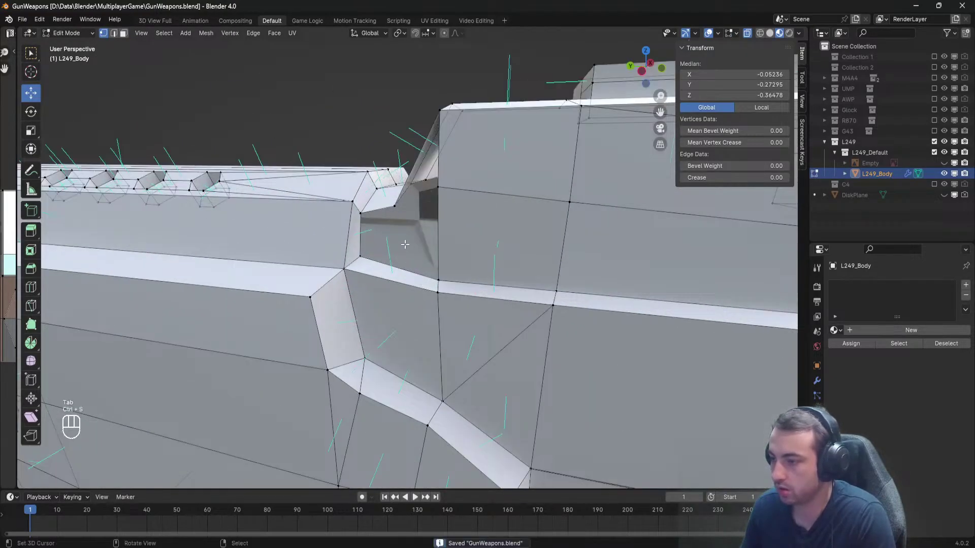
{"action": "scroll", "coordinate": [411, 289], "scroll_direction": "down", "scroll_amount": 6}
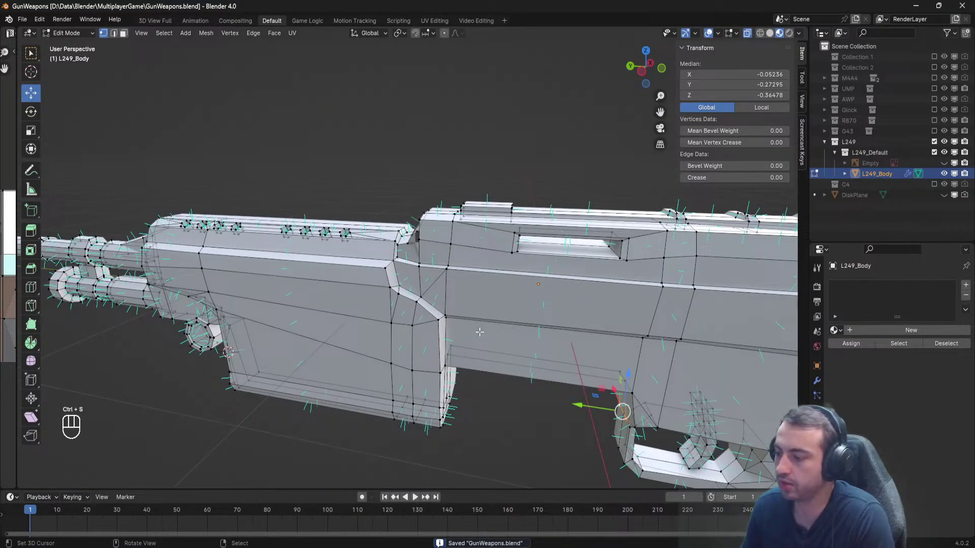
{"action": "left_click", "coordinate": [540, 419]}
{"action": "scroll", "coordinate": [478, 252], "scroll_direction": "up", "scroll_amount": 6}
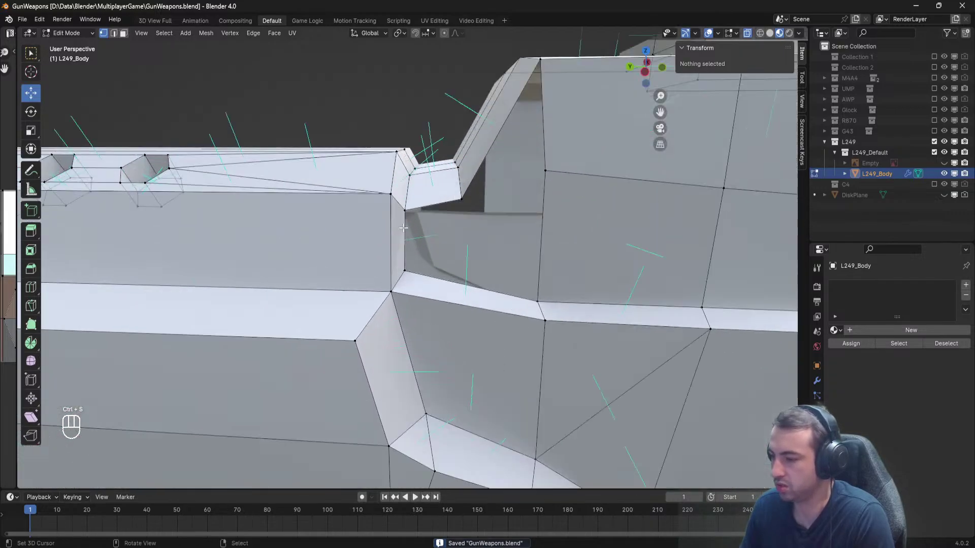
{"action": "left_click", "coordinate": [461, 198]}
{"action": "right_click", "coordinate": [536, 166], "text": "shift"}
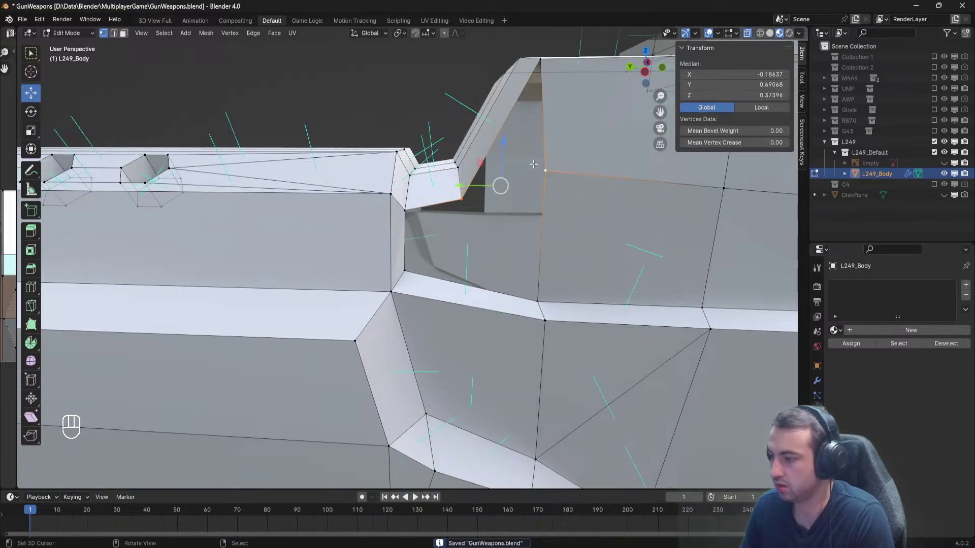
{"action": "middle_click_drag", "start_coordinate": [533, 166], "coordinate": [495, 222], "text": "shift"}
{"action": "right_click", "coordinate": [502, 117], "text": "shift"}
{"action": "key", "text": "f"}
{"action": "key", "text": "a"}
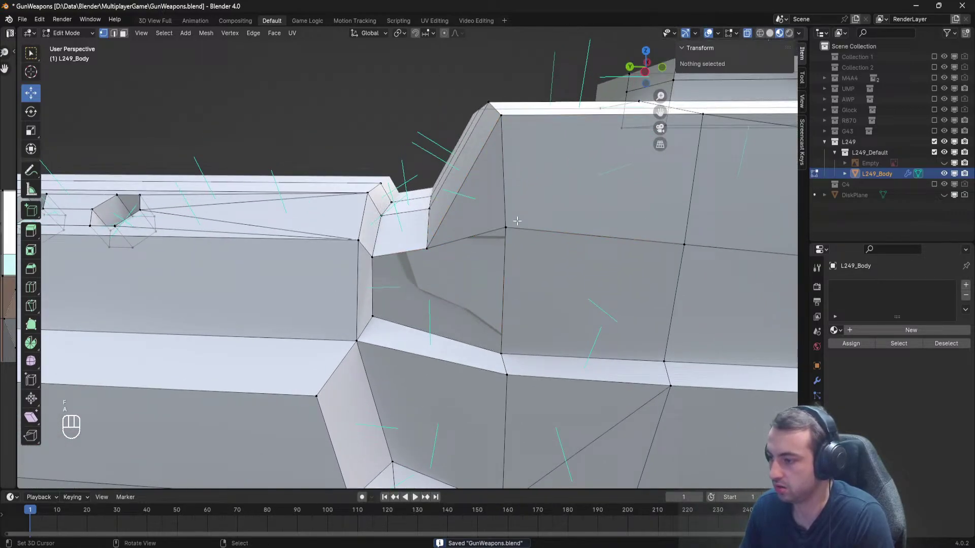
Fill the triangle behind the notch and the four-sided side face beneath it down to the receiver ledge, and save in Object Mode.
{"action": "left_click", "coordinate": [427, 248]}
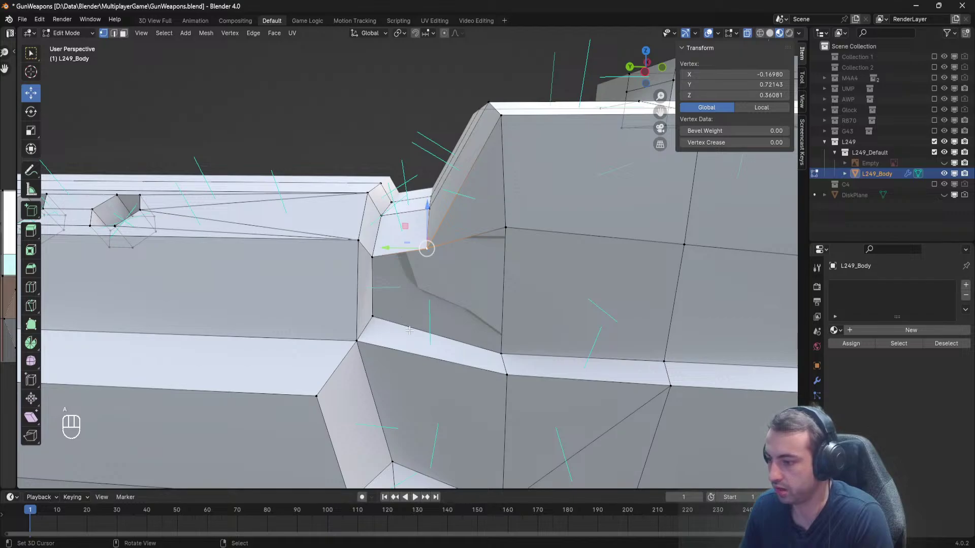
{"action": "key", "text": "alt+a"}
{"action": "middle_click_drag", "start_coordinate": [410, 330], "coordinate": [411, 315]}
{"action": "left_click", "coordinate": [410, 230]}
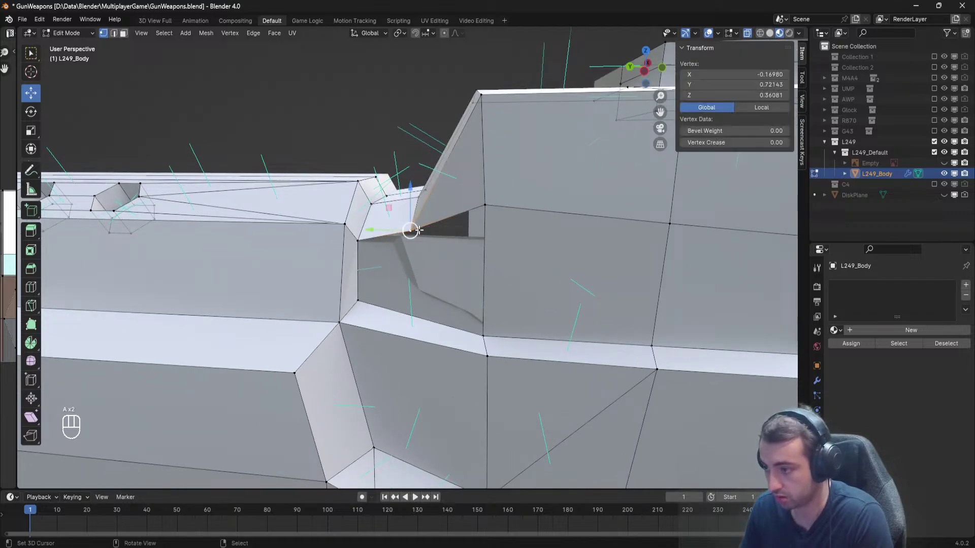
{"action": "left_click", "coordinate": [483, 335], "text": "shift"}
{"action": "right_click", "coordinate": [410, 230]}
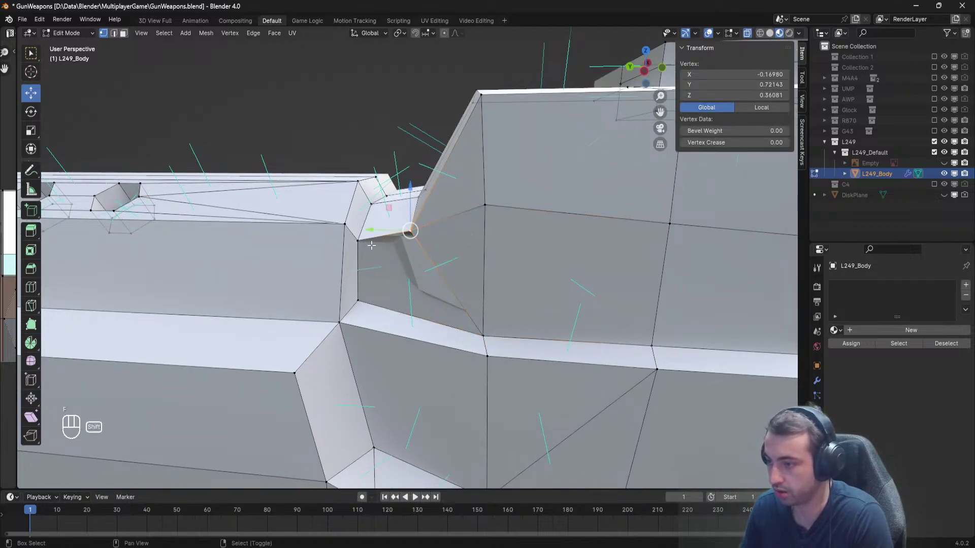
{"action": "right_click", "coordinate": [357, 241], "text": "shift"}
{"action": "right_click", "coordinate": [358, 300], "text": "shift"}
{"action": "right_click", "coordinate": [483, 336], "text": "shift"}
{"action": "key", "text": "f"}
{"action": "key", "text": "a"}
{"action": "key", "text": "Tab"}
{"action": "key", "text": "ctrl+s"}
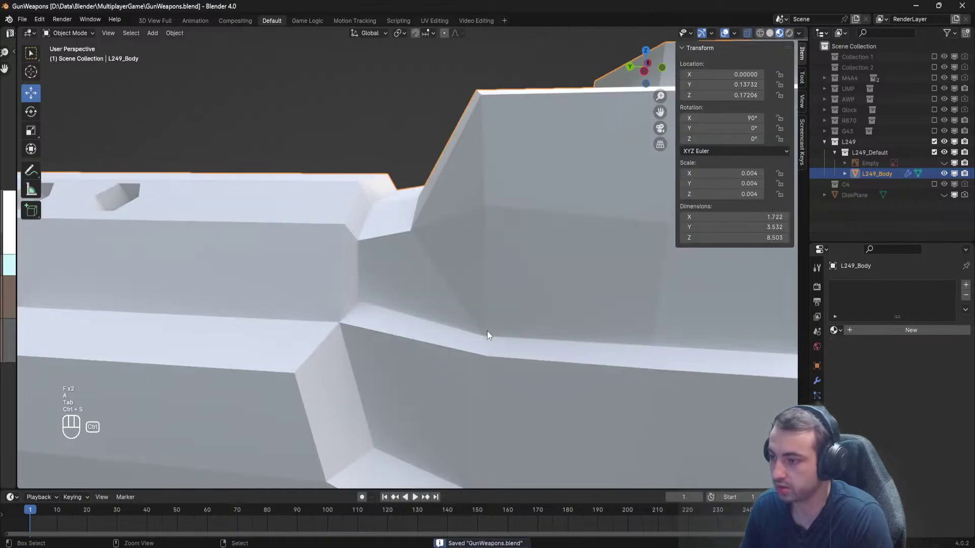
Check the closed notch side against the rest of the gun and save the file again.
{"action": "mouse_move", "coordinate": [487, 331]}
{"action": "middle_mouse_down"}
{"action": "mouse_move", "coordinate": [380, 342]}
{"action": "mouse_move", "coordinate": [485, 350]}
{"action": "mouse_move", "coordinate": [534, 331]}
{"action": "mouse_move", "coordinate": [489, 318]}
{"action": "middle_mouse_up"}
{"action": "scroll", "coordinate": [539, 328], "scroll_direction": "down", "scroll_amount": 5}
{"action": "key", "text": "ctrl+s"}
{"action": "scroll", "coordinate": [492, 313], "scroll_direction": "down", "scroll_amount": 4}
{"action": "key", "text": "ctrl+s"}
{"action": "scroll", "coordinate": [489, 309], "scroll_direction": "up", "scroll_amount": 5}
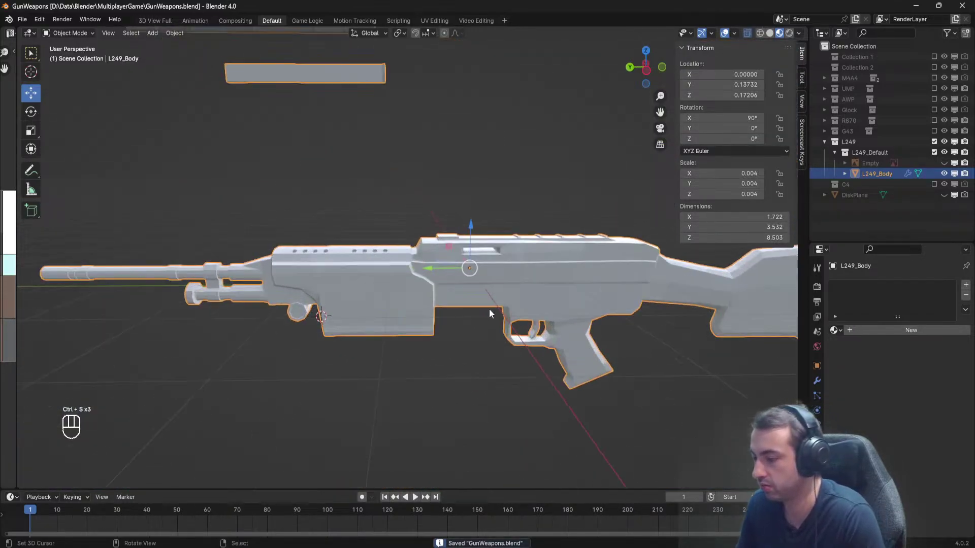
{"action": "key", "text": "ctrl+s"}
Examine the barrel clamp, gas tube and handguard front, followed by the receiver and trigger area, saving along the way.
{"action": "middle_click_drag", "start_coordinate": [428, 293], "coordinate": [380, 323], "text": "shift"}
{"action": "scroll", "coordinate": [455, 282], "scroll_direction": "up", "scroll_amount": 4}
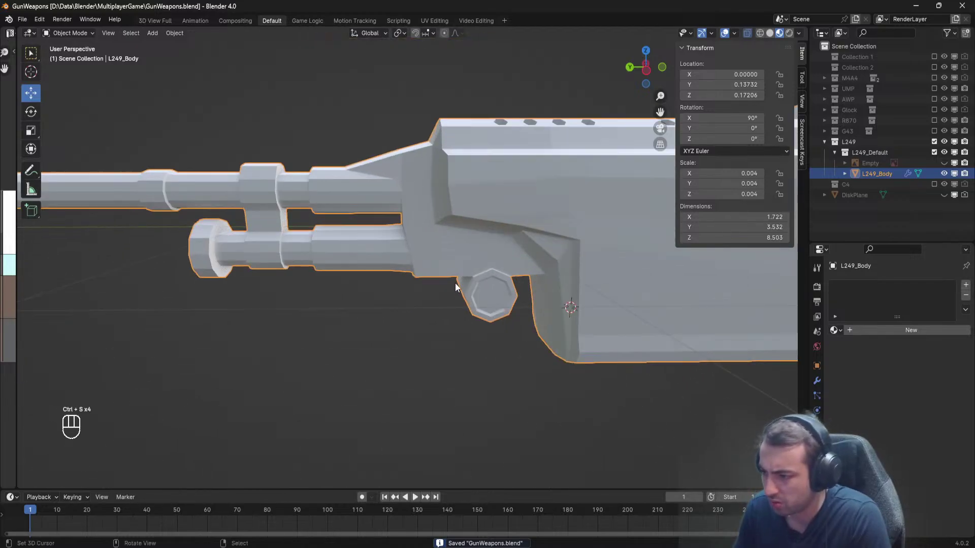
{"action": "mouse_move", "coordinate": [455, 283]}
{"action": "middle_mouse_down"}
{"action": "mouse_move", "coordinate": [429, 266]}
{"action": "mouse_move", "coordinate": [440, 281]}
{"action": "mouse_move", "coordinate": [518, 254]}
{"action": "mouse_move", "coordinate": [355, 286]}
{"action": "mouse_move", "coordinate": [465, 284]}
{"action": "middle_mouse_up"}
{"action": "key", "text": "Tab"}
{"action": "scroll", "coordinate": [411, 272], "scroll_direction": "up", "scroll_amount": 3}
{"action": "key", "text": "Tab"}
{"action": "scroll", "coordinate": [355, 286], "scroll_direction": "down", "scroll_amount": 5}
{"action": "scroll", "coordinate": [356, 286], "scroll_direction": "down", "scroll_amount": 2}
{"action": "middle_click_drag", "start_coordinate": [465, 284], "coordinate": [273, 302], "text": "shift"}
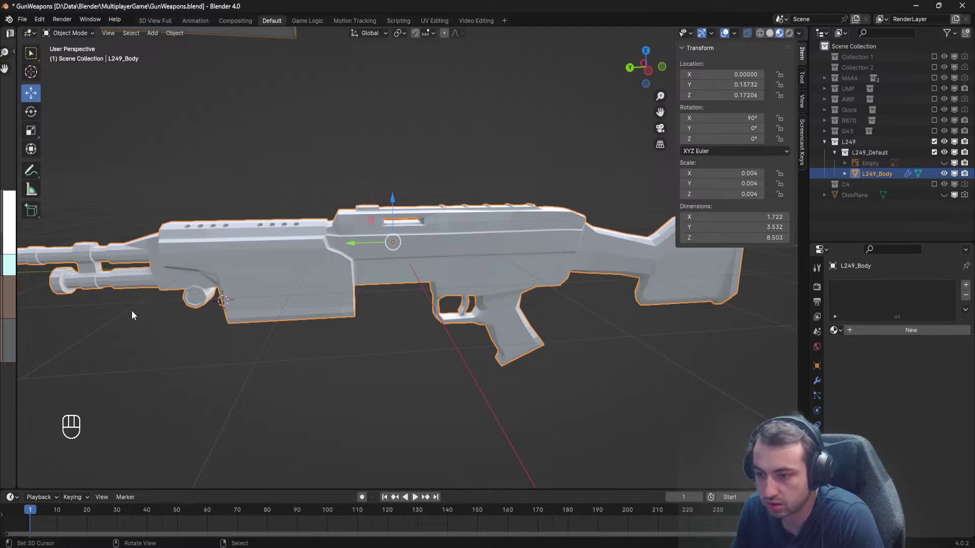
{"action": "middle_click_drag", "start_coordinate": [132, 315], "coordinate": [415, 252], "text": "shift"}
{"action": "key", "text": "ctrl+s"}
{"action": "scroll", "coordinate": [381, 266], "scroll_direction": "up", "scroll_amount": 3}
{"action": "key", "text": "ctrl+s"}
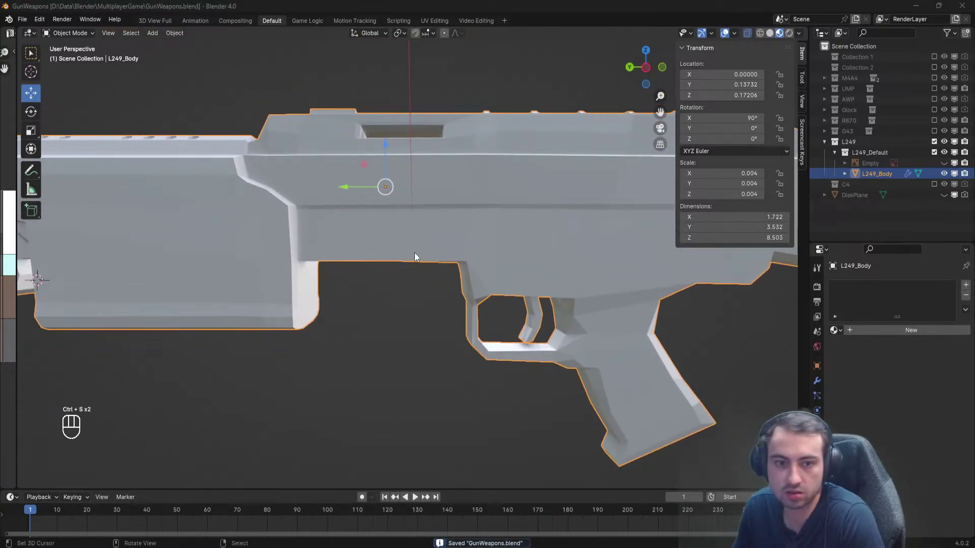
Compare the receiver and stock of the model with the M249 reference image in the browser.
{"action": "key", "text": "alt+Tab"}
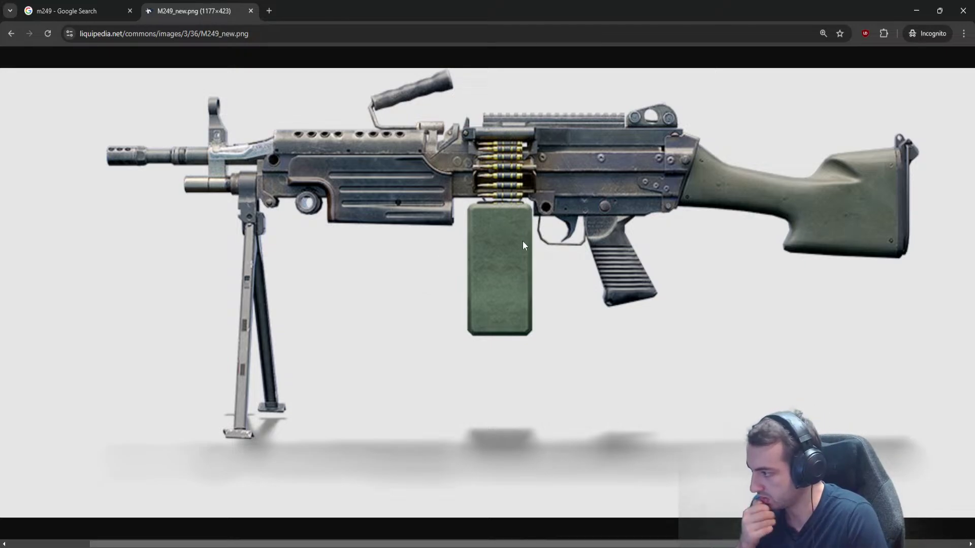
{"action": "left_click", "coordinate": [910, 6]}
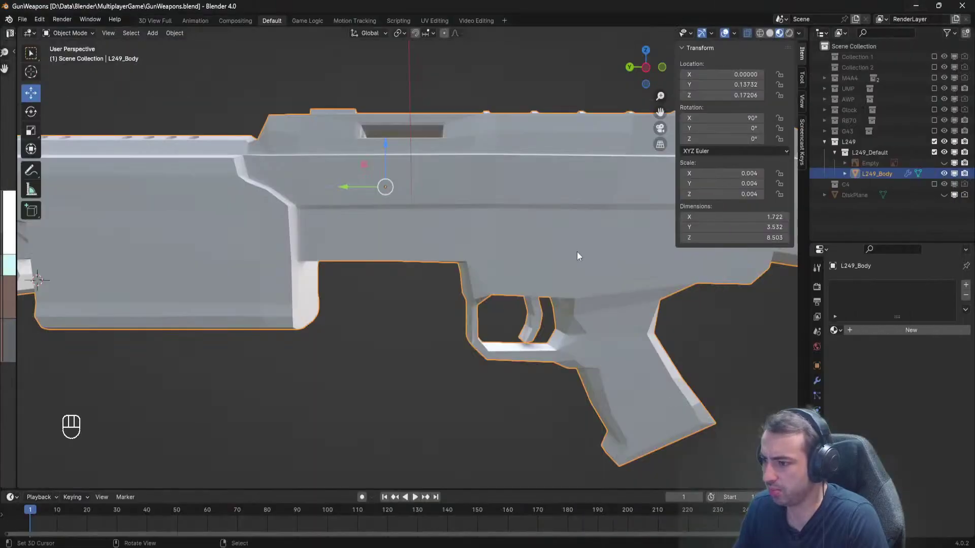
{"action": "scroll", "coordinate": [525, 276], "scroll_direction": "down", "scroll_amount": 4}
{"action": "key", "text": "ctrl+s"}
{"action": "middle_click_drag", "start_coordinate": [525, 263], "coordinate": [312, 229]}
{"action": "scroll", "coordinate": [468, 295], "scroll_direction": "up", "scroll_amount": 6}
{"action": "key", "text": "Tab"}
{"action": "key", "text": "alt+Tab"}
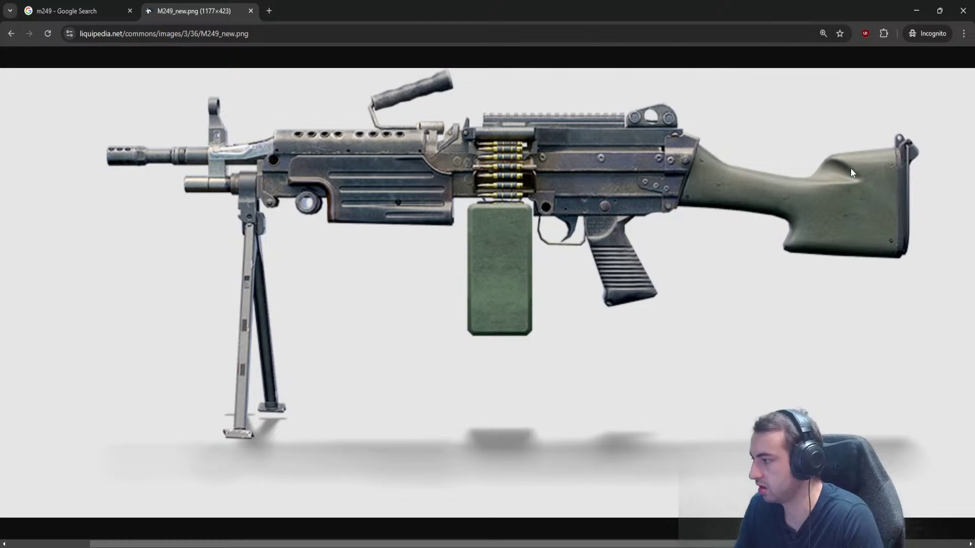
{"action": "key", "text": "alt+Tab"}
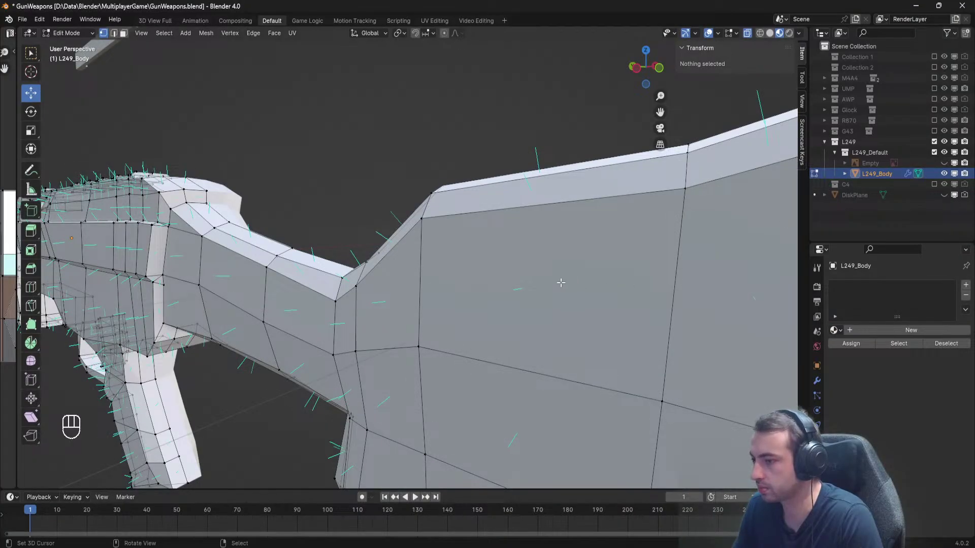
{"action": "scroll", "coordinate": [561, 283], "scroll_direction": "down", "scroll_amount": 5}
{"action": "scroll", "coordinate": [353, 309], "scroll_direction": "up", "scroll_amount": 4}
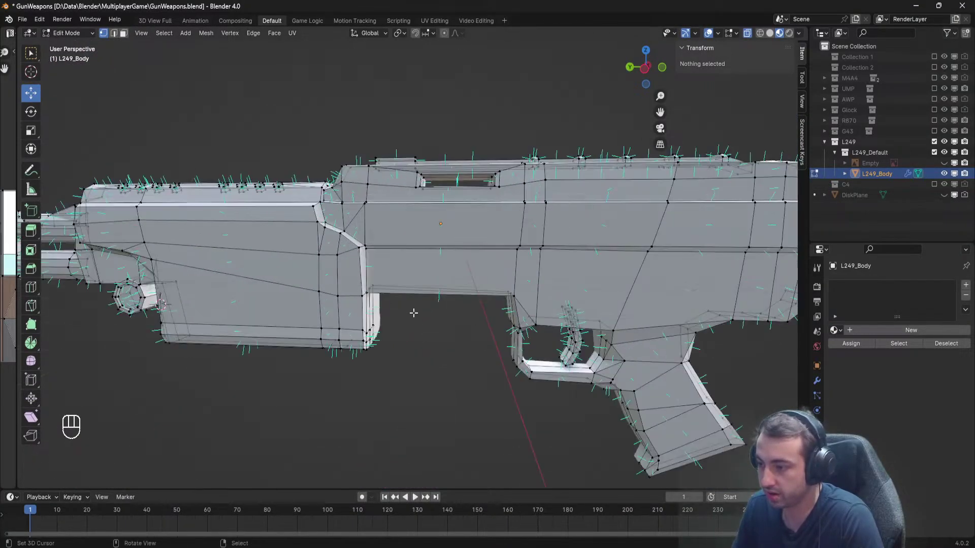
Save the file and view the complete L249 body from an angle in Object Mode.
{"action": "key", "text": "ctrl+s"}
{"action": "key", "text": "Tab"}
{"action": "scroll", "coordinate": [429, 305], "scroll_direction": "down", "scroll_amount": 5}
{"action": "middle_click_drag", "start_coordinate": [409, 305], "coordinate": [467, 307]}
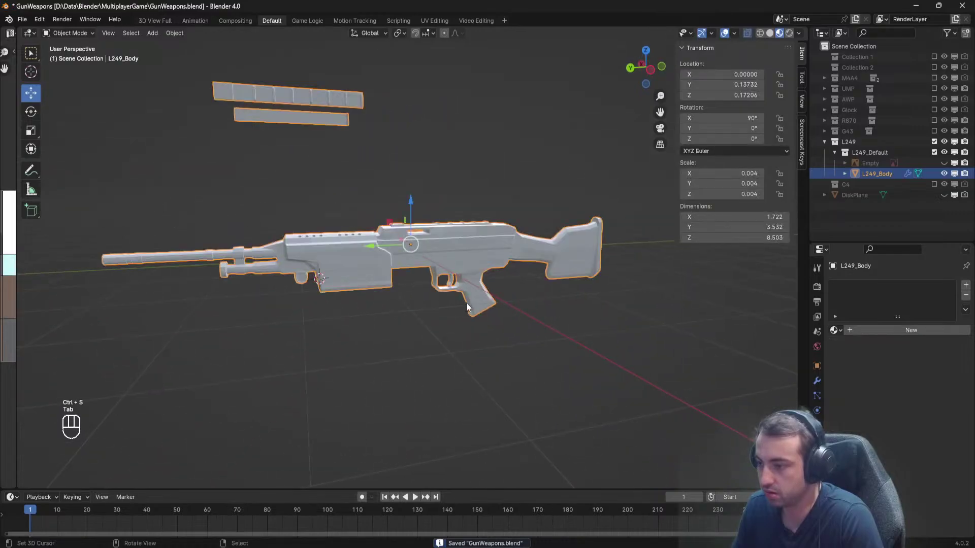
{"action": "key", "text": "ctrl+s"}
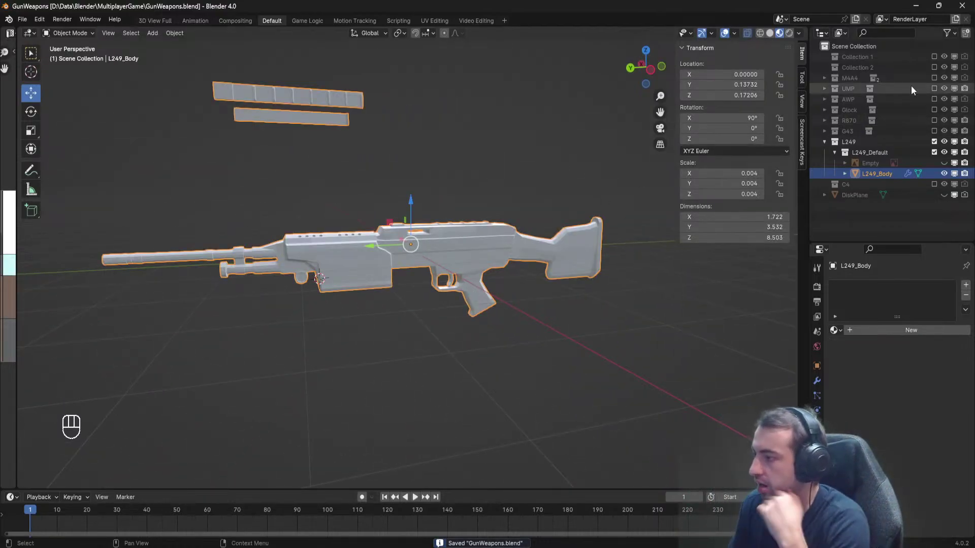
Expand the G43 collection, enable G43_Default and exclude the L249 collection from the view layer.
{"action": "left_click", "coordinate": [823, 130]}
{"action": "left_click", "coordinate": [934, 142]}
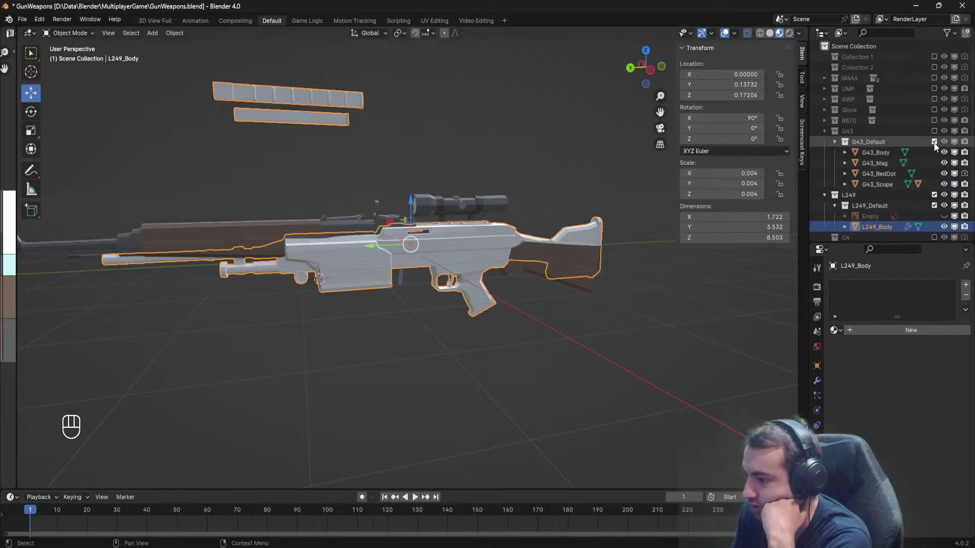
{"action": "left_click", "coordinate": [935, 195]}
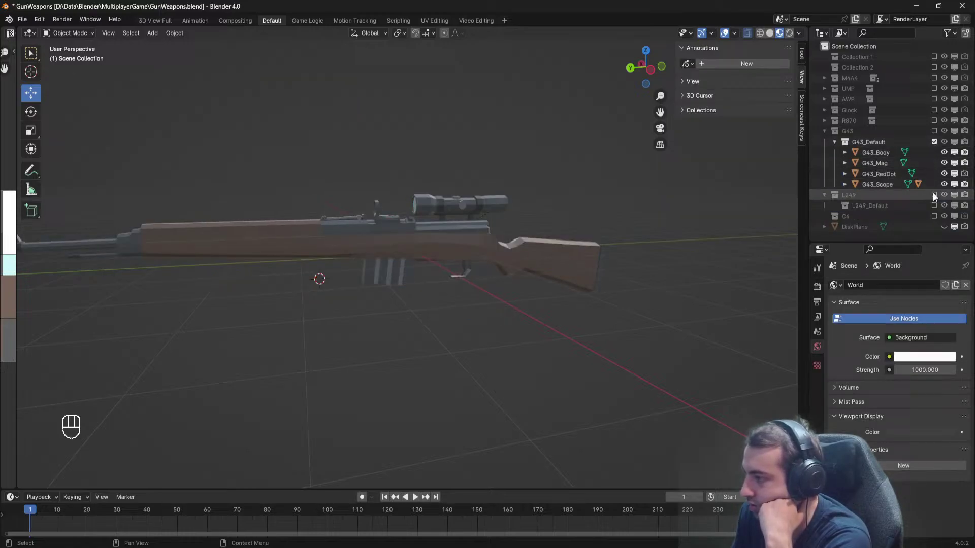
Inspect how the G43's magazine, red dot and scope are set up as separate objects.
{"action": "left_click", "coordinate": [878, 160]}
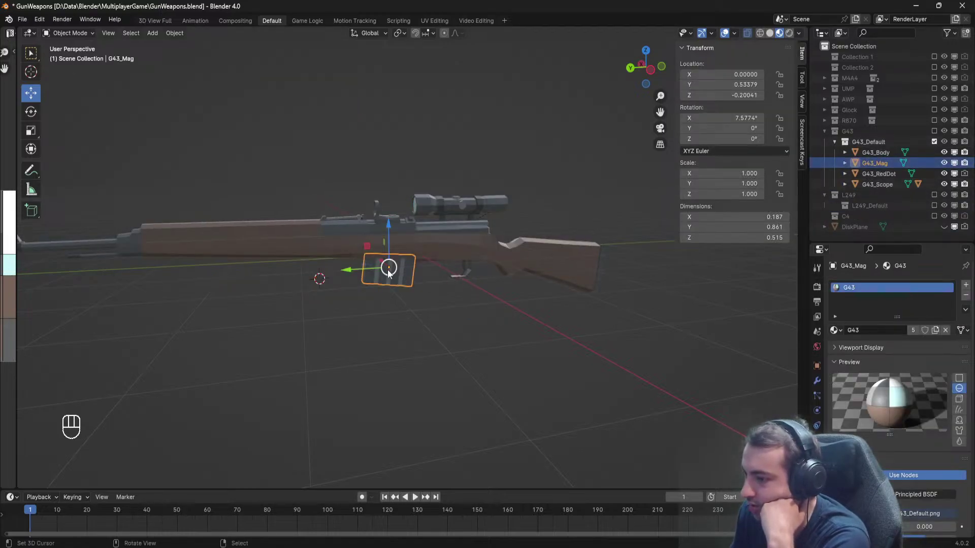
{"action": "left_click", "coordinate": [870, 173]}
{"action": "left_click", "coordinate": [877, 184]}
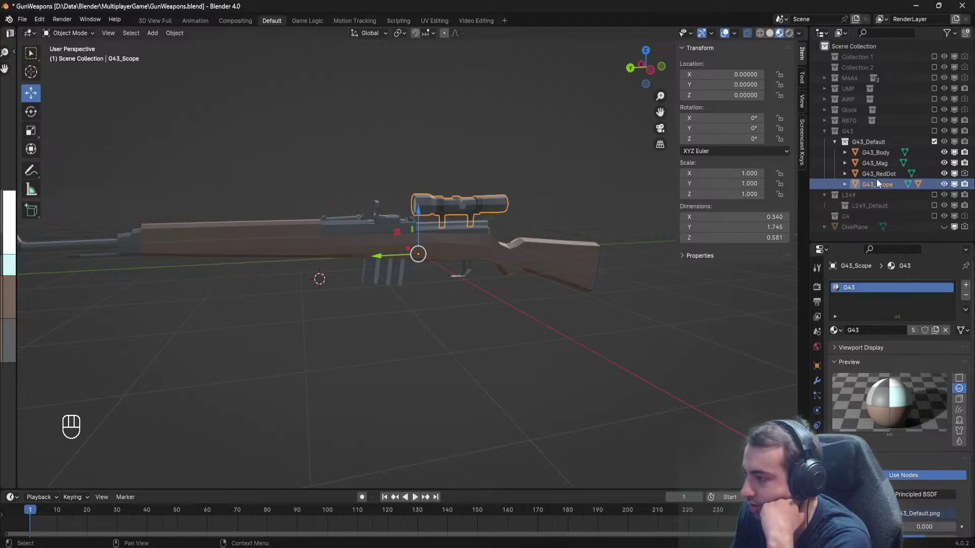
{"action": "left_click", "coordinate": [878, 149]}
{"action": "left_click", "coordinate": [874, 161]}
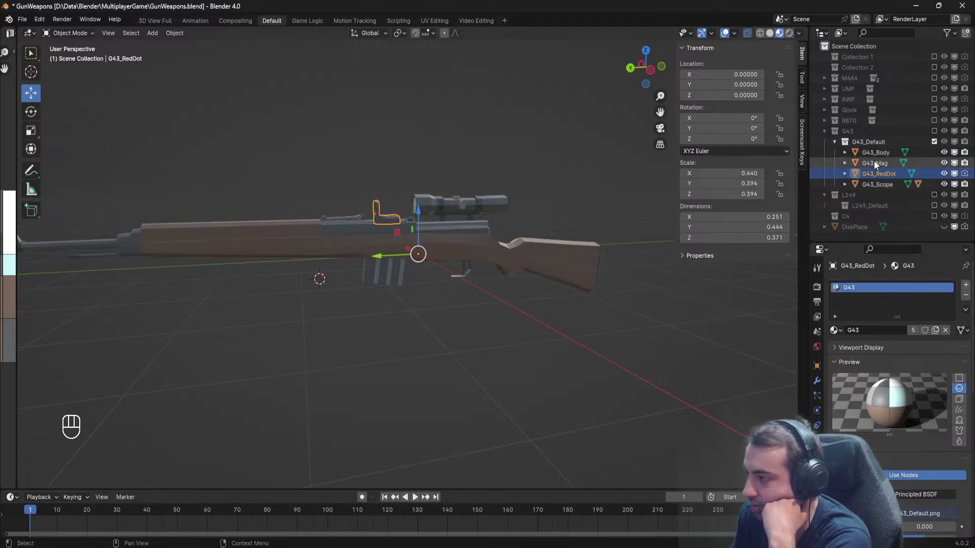
{"action": "scroll", "coordinate": [388, 270], "scroll_direction": "up", "scroll_amount": 3}
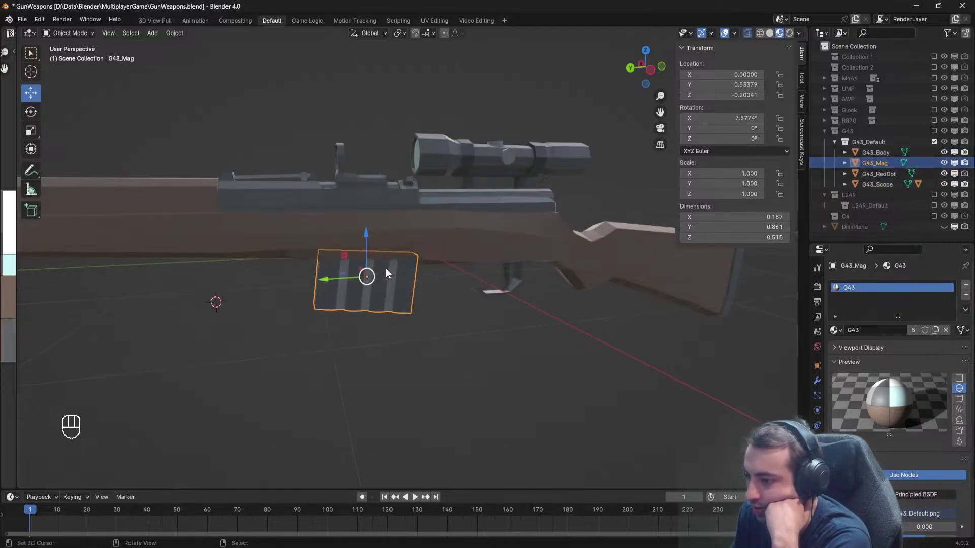
{"action": "middle_click_drag", "start_coordinate": [386, 269], "coordinate": [336, 273]}
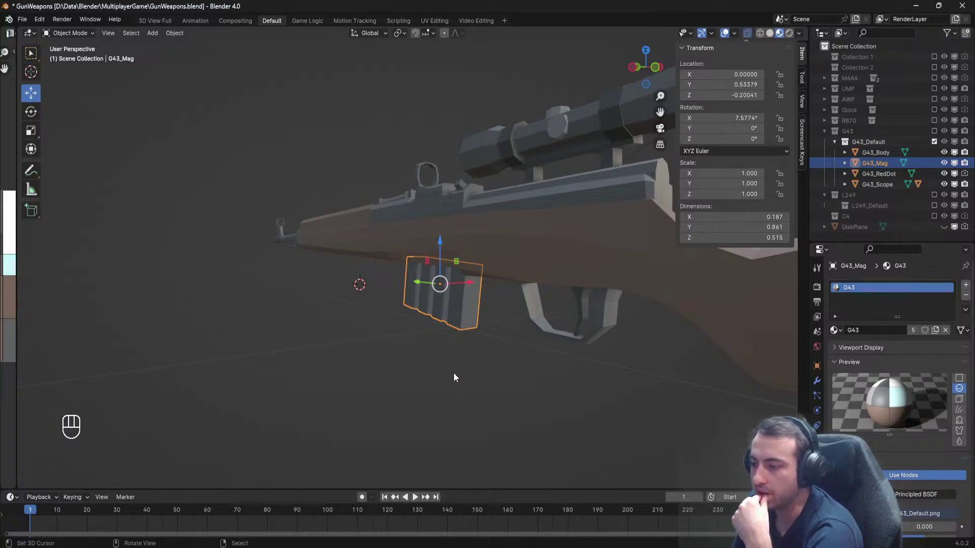
Copy the G43_Mag object.
{"action": "left_click", "coordinate": [885, 184]}
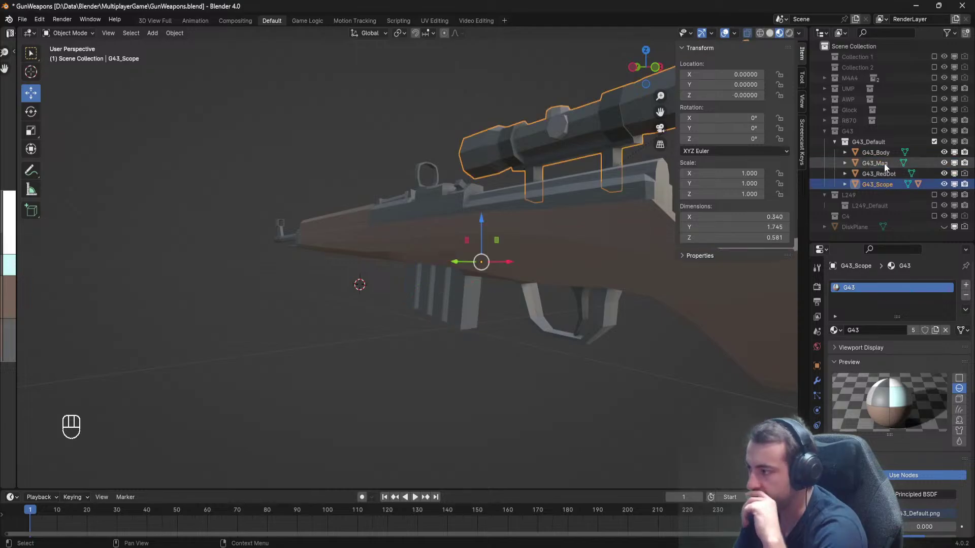
{"action": "left_click", "coordinate": [885, 163]}
{"action": "key", "text": "ctrl+c"}
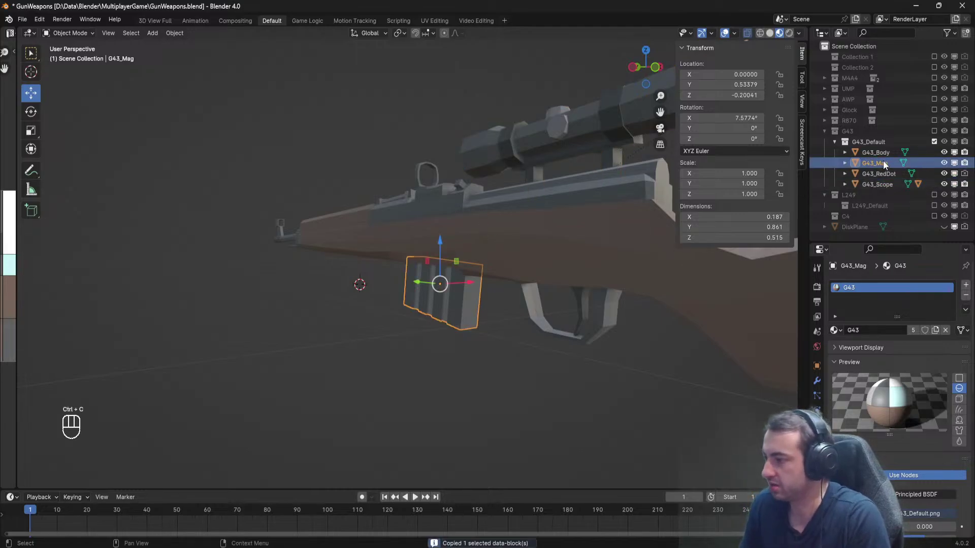
Exclude the G43 collection, bring back the L249 collection and select L249_Body in L249_Default.
{"action": "left_click", "coordinate": [935, 142]}
{"action": "left_click", "coordinate": [933, 139]}
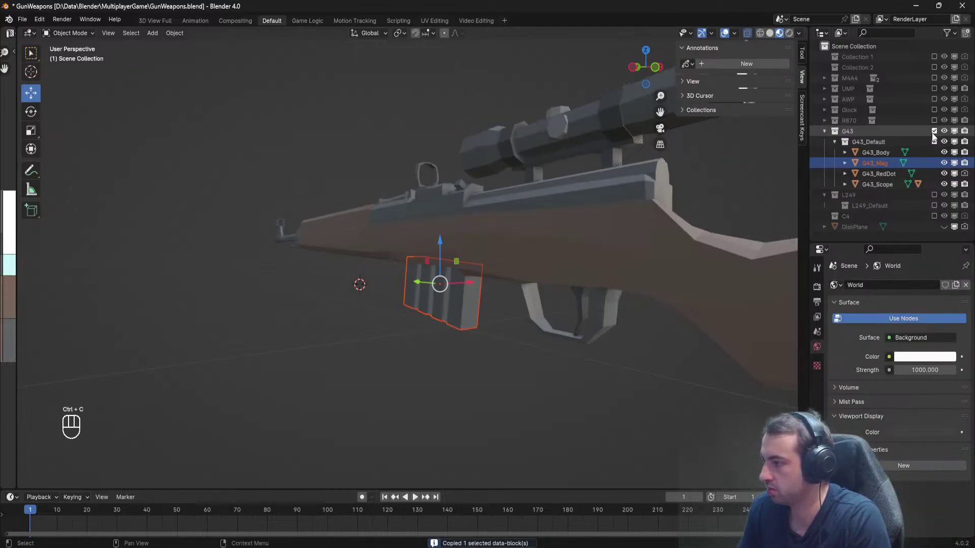
{"action": "left_click", "coordinate": [934, 131]}
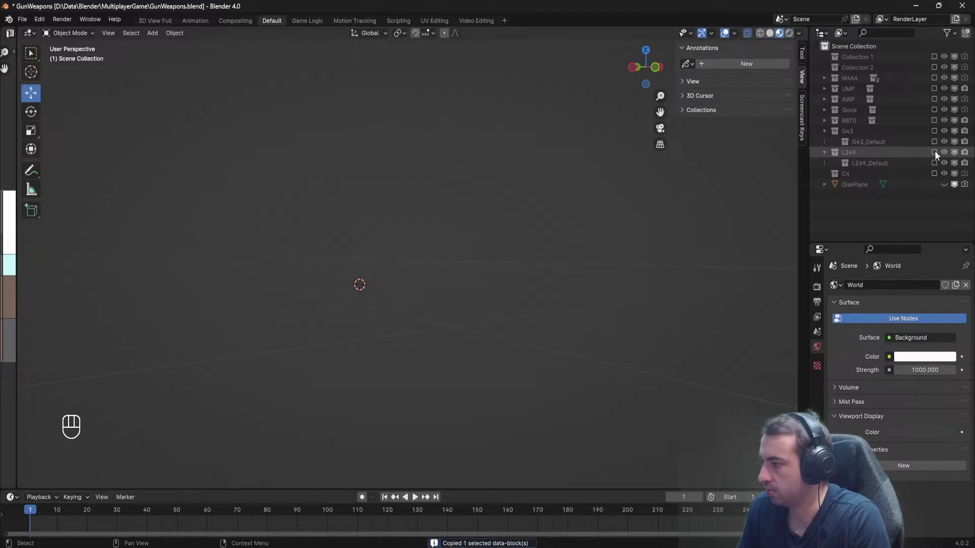
{"action": "left_click", "coordinate": [935, 152]}
{"action": "left_click", "coordinate": [835, 163]}
{"action": "left_click", "coordinate": [875, 185]}
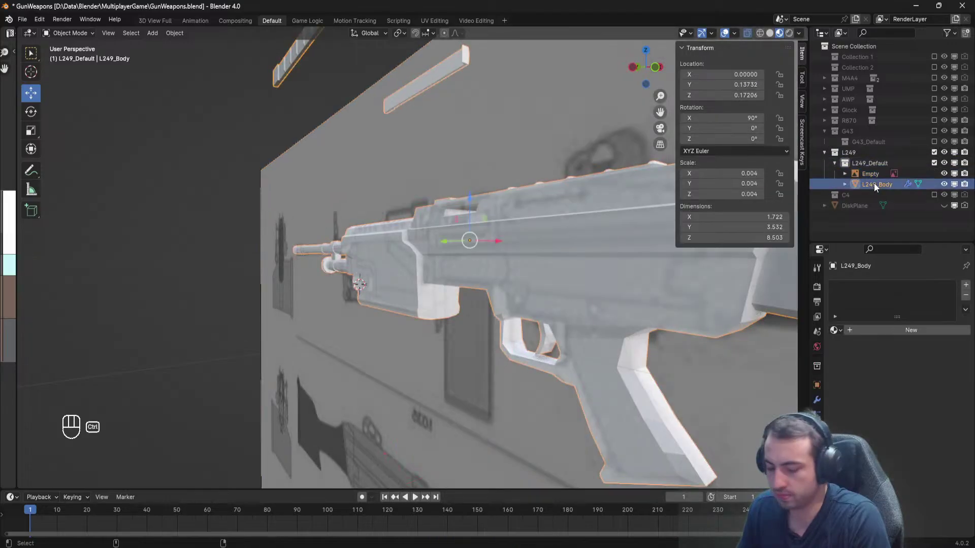
Paste the copied G43 magazine into L249_Default and rename it L249_Mag.
{"action": "key", "text": "ctrl+v"}
{"action": "double_click", "coordinate": [891, 185]}
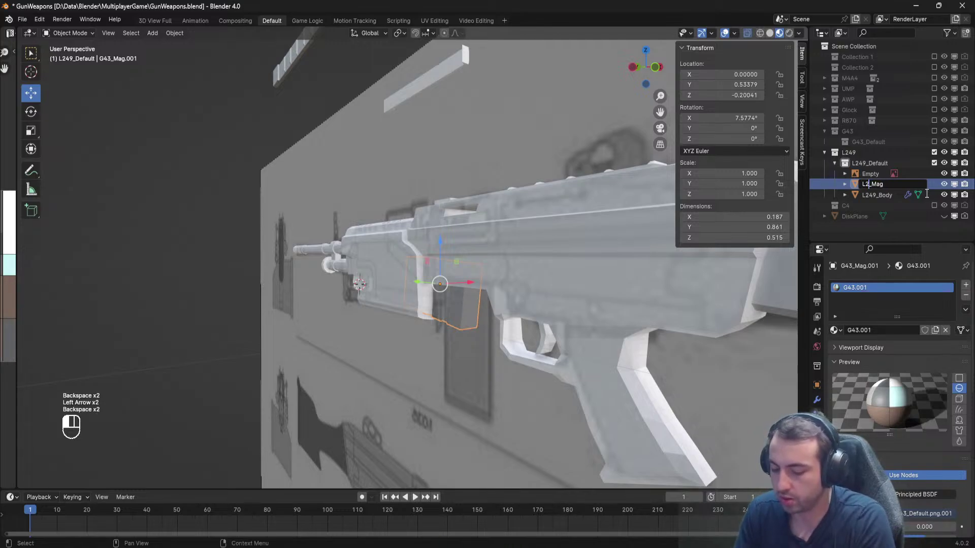
{"action": "key", "text": "Return"}
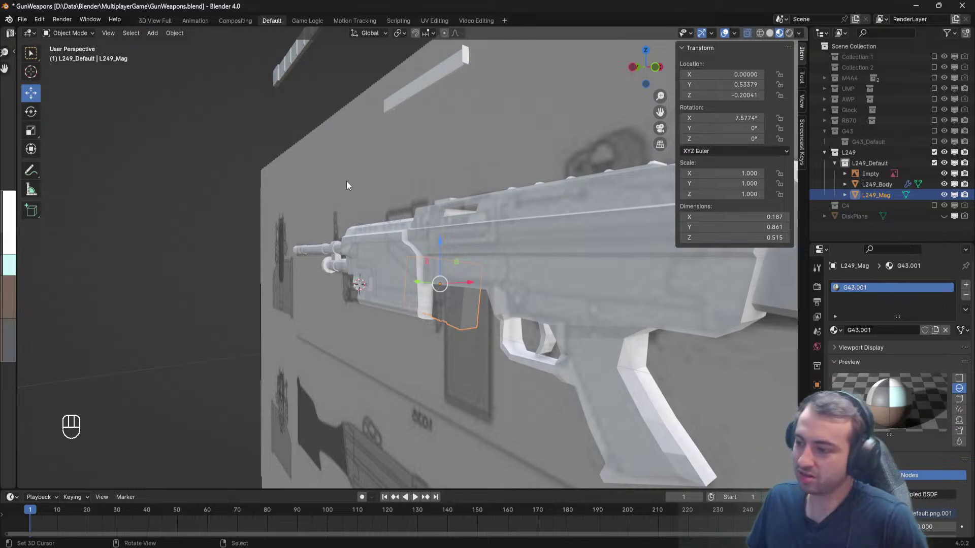
Move L249_Mag along Y toward the grip so it sits over the reference magazine below the receiver.
{"action": "middle_click_drag", "start_coordinate": [510, 336], "coordinate": [578, 340]}
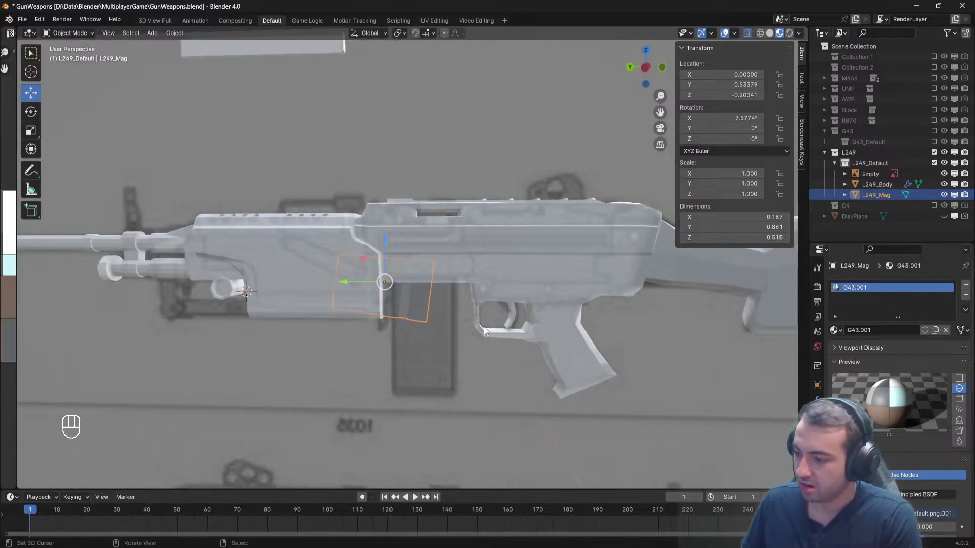
{"action": "scroll", "coordinate": [434, 317], "scroll_direction": "up", "scroll_amount": 1}
{"action": "scroll", "coordinate": [383, 307], "scroll_direction": "up", "scroll_amount": 2}
{"action": "middle_click_drag", "start_coordinate": [385, 275], "coordinate": [441, 170], "text": "shift"}
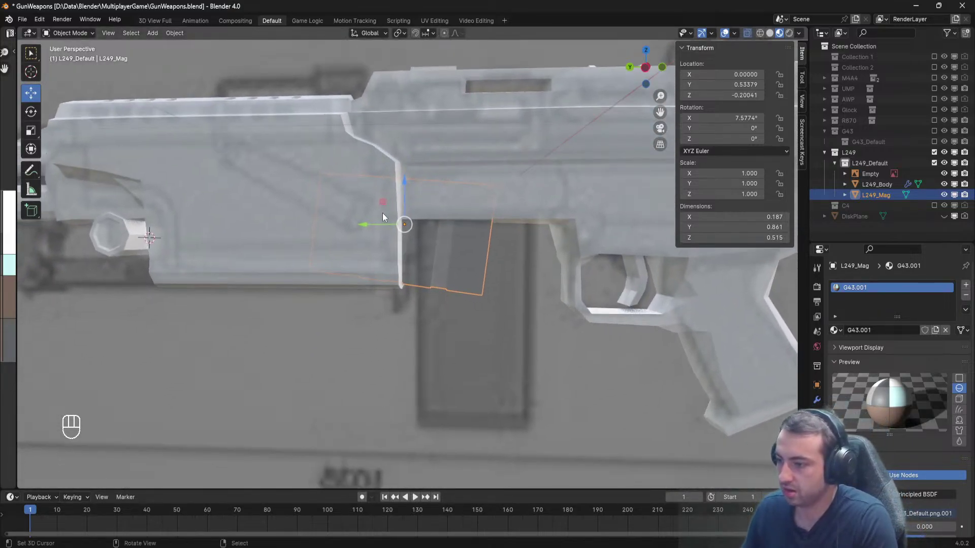
{"action": "left_click_drag", "start_coordinate": [371, 228], "coordinate": [444, 218]}
Delete all the vertices of the L249_Mag mesh in Edit Mode.
{"action": "middle_click_drag", "start_coordinate": [531, 207], "coordinate": [473, 229], "text": "shift"}
{"action": "key", "text": "Tab"}
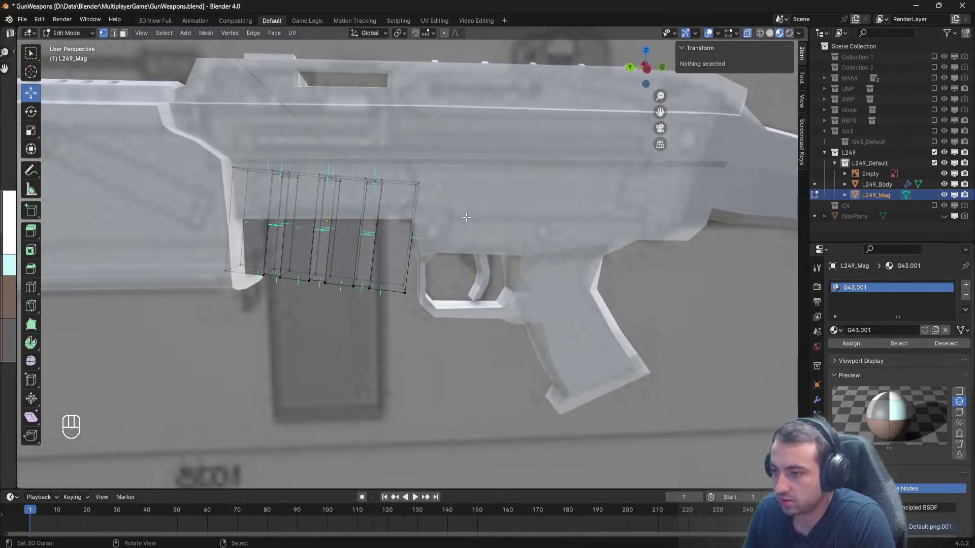
{"action": "key", "text": "a"}
{"action": "key", "text": "Delete"}
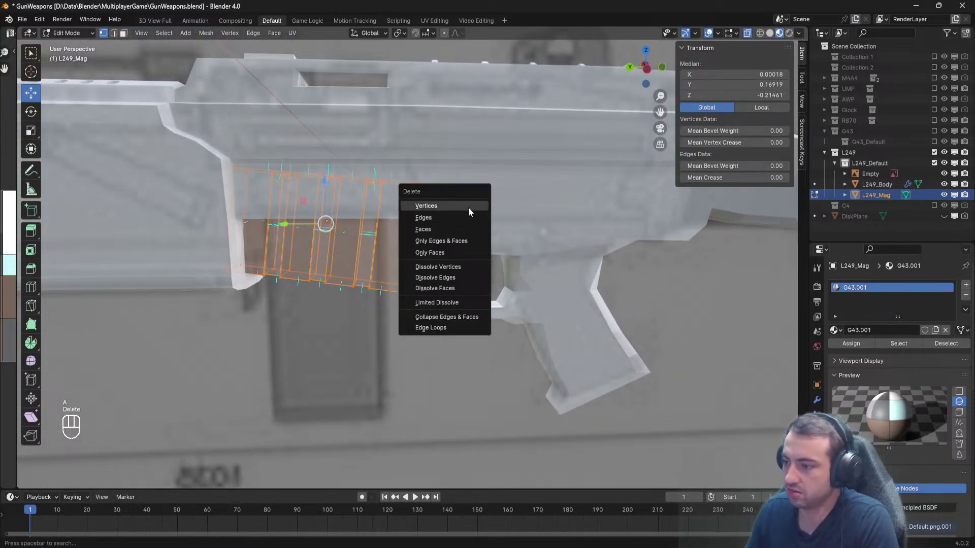
{"action": "left_click", "coordinate": [468, 207]}
Add a cube of size 2 to the empty L249_Mag mesh.
{"action": "middle_click_drag", "start_coordinate": [261, 159], "coordinate": [337, 174], "text": "shift"}
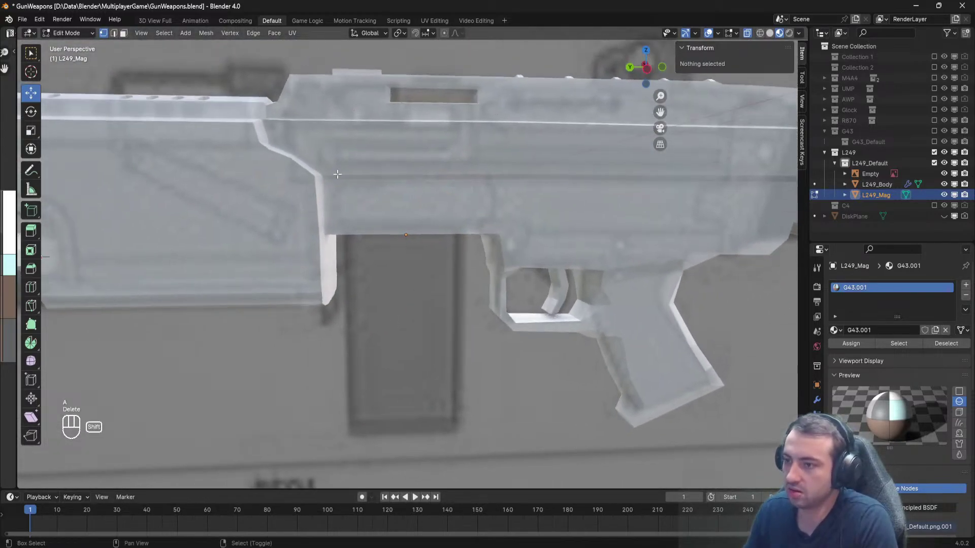
{"action": "left_click", "coordinate": [186, 33]}
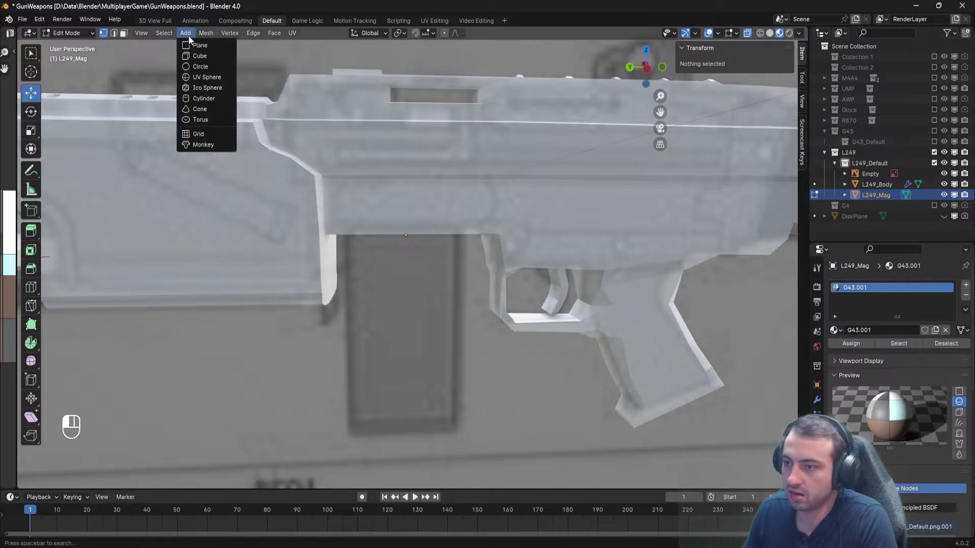
{"action": "left_click", "coordinate": [200, 60]}
{"action": "scroll", "coordinate": [256, 110], "scroll_direction": "down", "scroll_amount": 5}
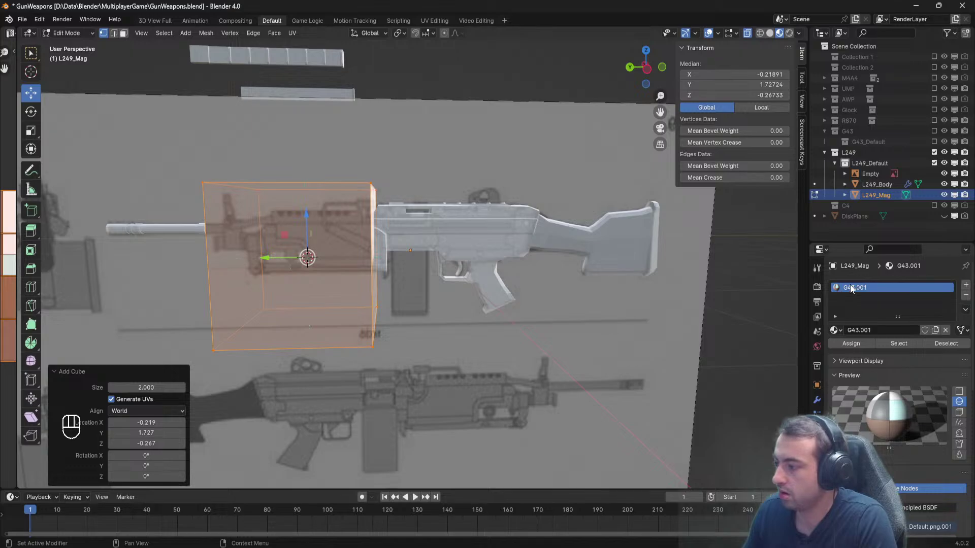
Remove the G43.001 material slot from L249_Mag in Object Mode and return to editing the mesh.
{"action": "left_click", "coordinate": [966, 295]}
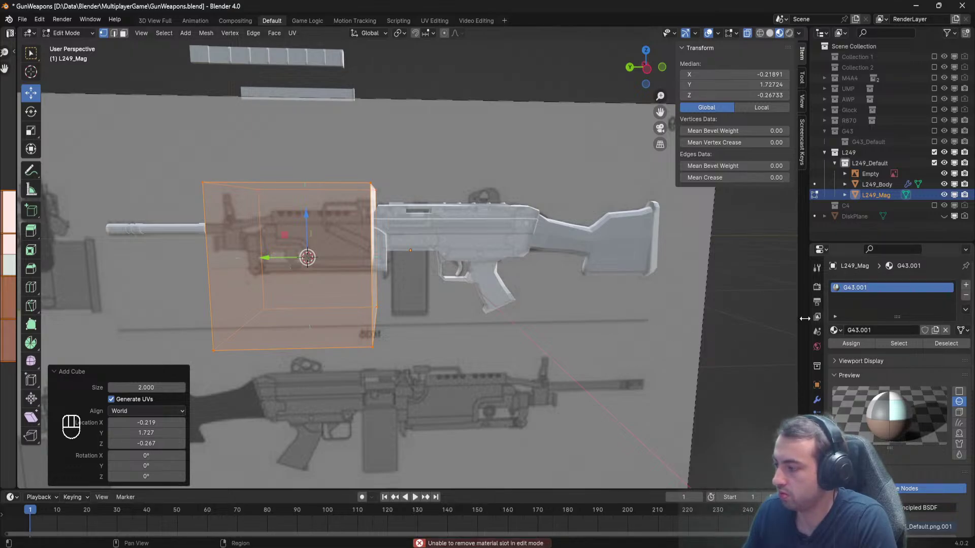
{"action": "key", "text": "Tab"}
{"action": "left_click", "coordinate": [965, 295]}
{"action": "key", "text": "Tab"}
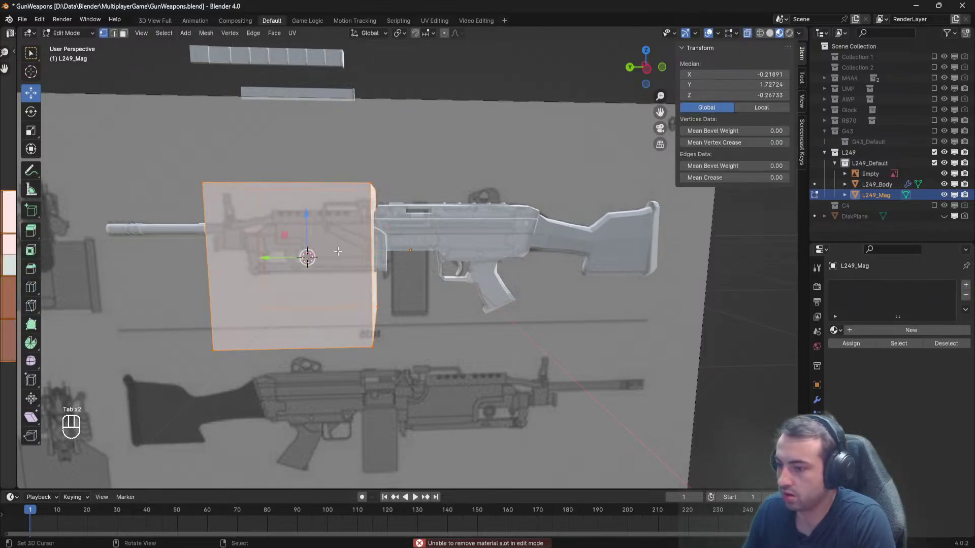
Move the cube about -1.5 along Y toward the receiver's magazine area.
{"action": "middle_click_drag", "start_coordinate": [354, 249], "coordinate": [332, 277]}
{"action": "left_click_drag", "start_coordinate": [277, 251], "coordinate": [391, 262]}
{"action": "middle_click_drag", "start_coordinate": [391, 262], "coordinate": [397, 220]}
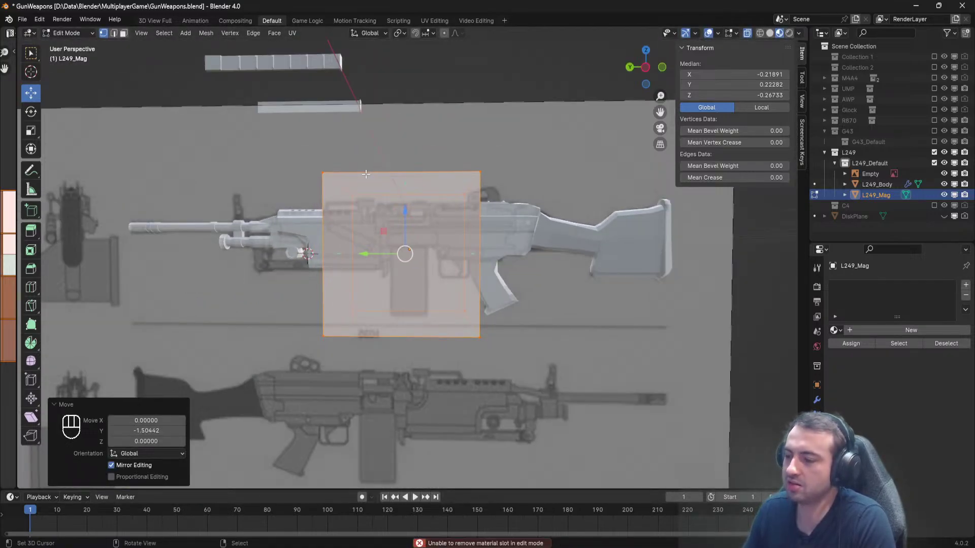
Center the cube across the gun's width by setting its global median X to 0.
{"action": "middle_click_drag", "start_coordinate": [364, 173], "coordinate": [261, 235]}
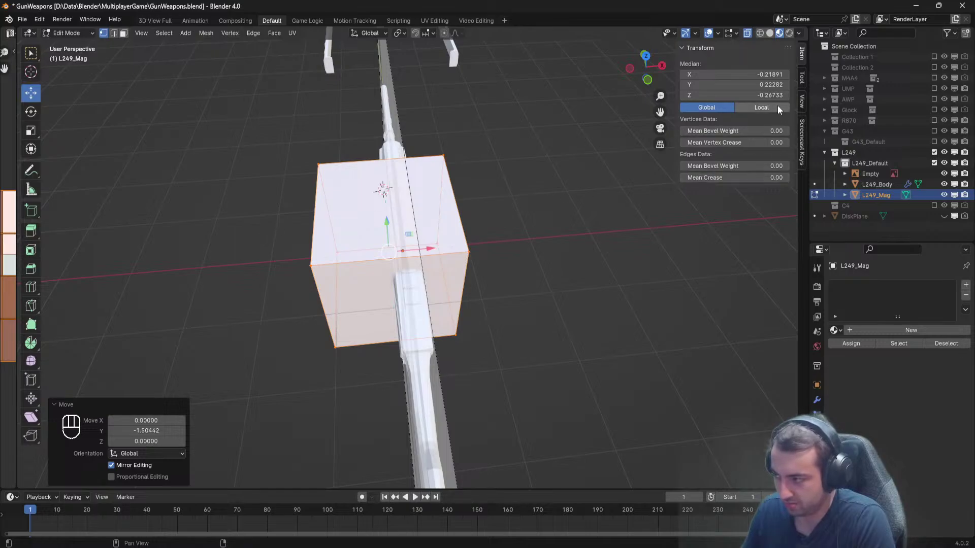
{"action": "left_click", "coordinate": [752, 96]}
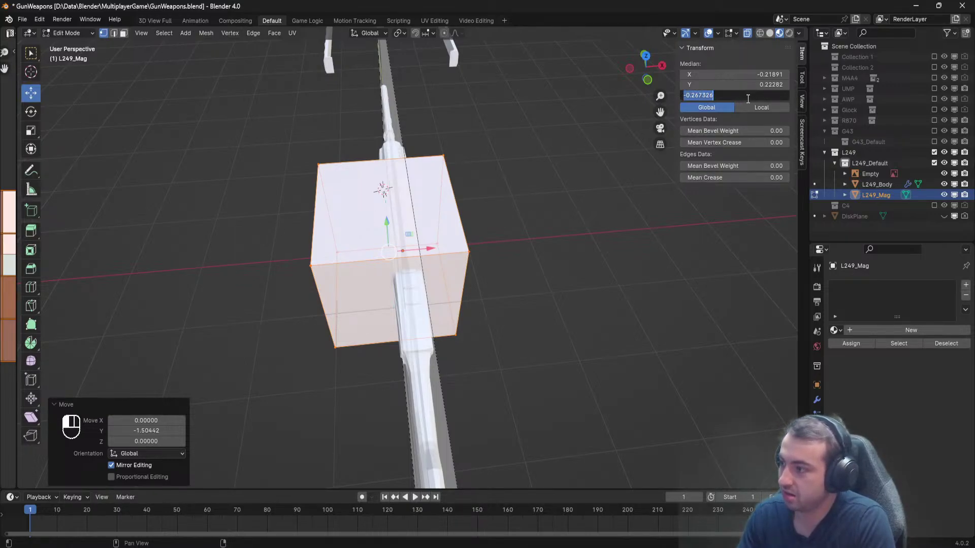
{"action": "key", "text": "Return"}
{"action": "key", "text": "ctrl+z"}
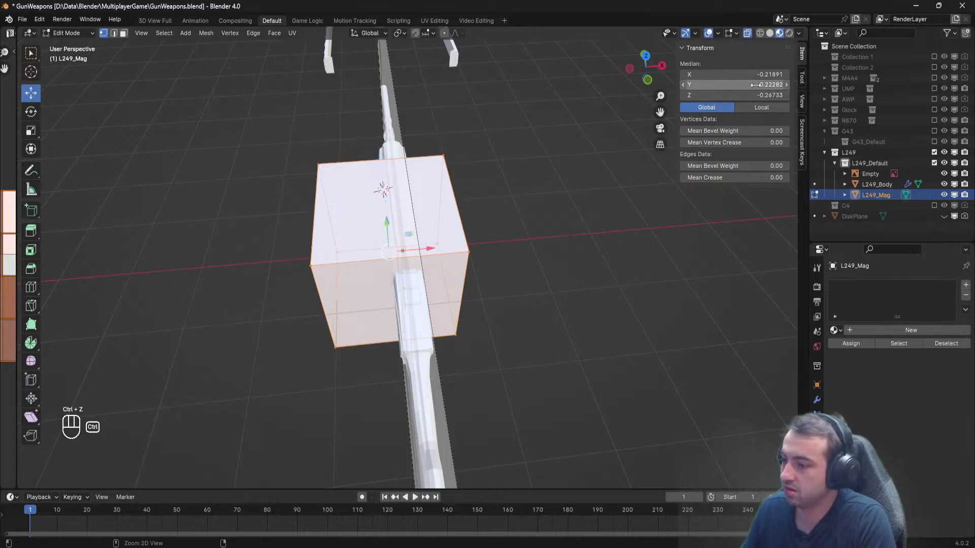
{"action": "left_click", "coordinate": [750, 74]}
{"action": "key", "text": "Return"}
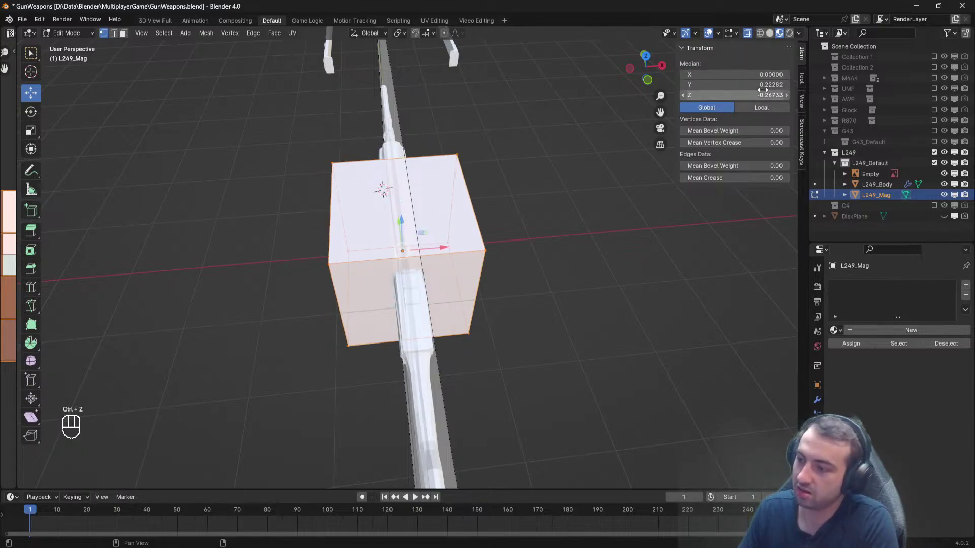
Set the cube's global median Y to 0.
{"action": "mouse_move", "coordinate": [344, 284]}
{"action": "middle_mouse_down"}
{"action": "mouse_move", "coordinate": [448, 227]}
{"action": "mouse_move", "coordinate": [392, 259]}
{"action": "middle_mouse_up"}
{"action": "scroll", "coordinate": [448, 227], "scroll_direction": "up", "scroll_amount": 3}
{"action": "scroll", "coordinate": [391, 259], "scroll_direction": "down", "scroll_amount": 4}
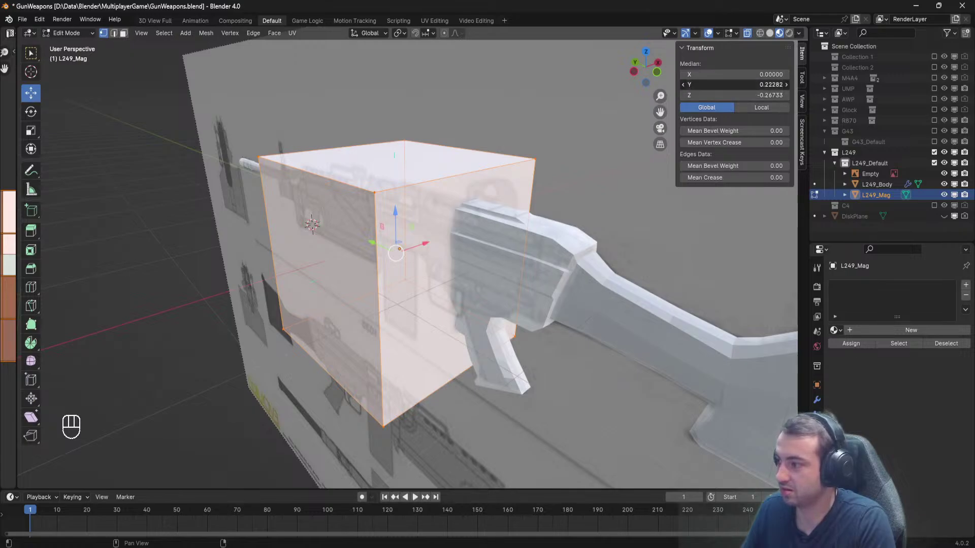
{"action": "left_click", "coordinate": [760, 78]}
{"action": "type", "text": "0"}
{"action": "key", "text": "Return"}
Scale the whole cube down by about 0.236 to roughly the reference magazine's width.
{"action": "middle_click_drag", "start_coordinate": [508, 269], "coordinate": [524, 278]}
{"action": "scroll", "coordinate": [523, 277], "scroll_direction": "up", "scroll_amount": 3}
{"action": "key", "text": "Tab"}
{"action": "key", "text": "Tab"}
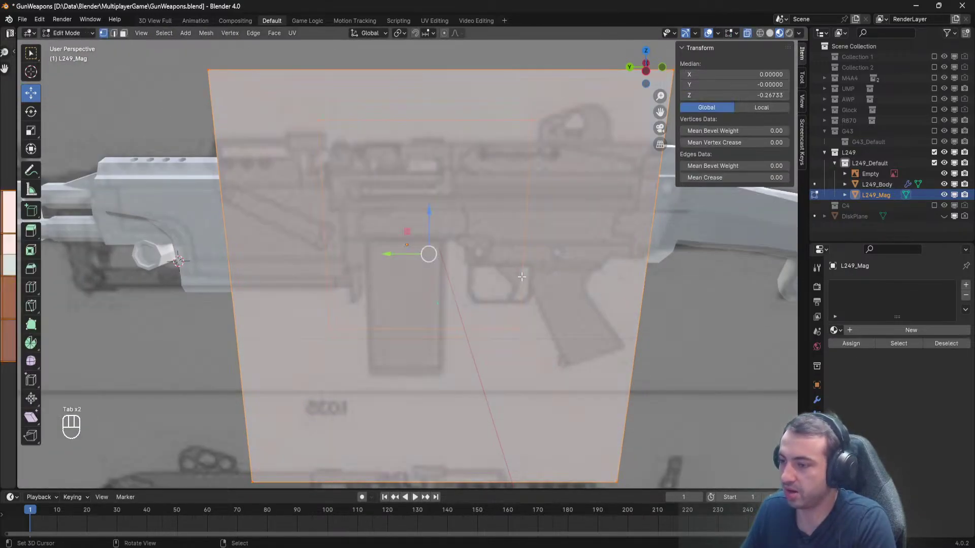
{"action": "scroll", "coordinate": [523, 278], "scroll_direction": "up", "scroll_amount": 1}
{"action": "key", "text": "s"}
{"action": "left_click", "coordinate": [474, 245]}
{"action": "scroll", "coordinate": [441, 244], "scroll_direction": "up", "scroll_amount": 3}
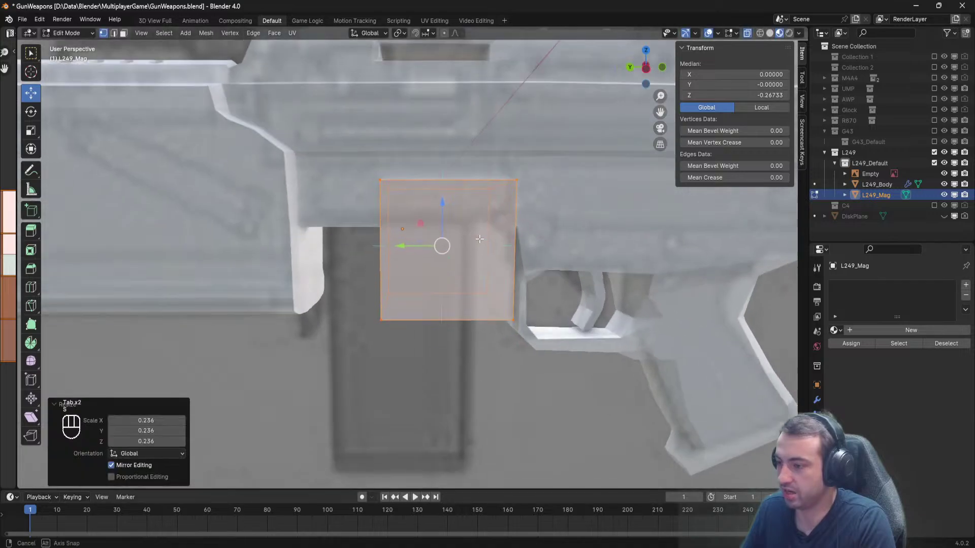
Move the cube about 0.165 along Y to line it up with the reference magazine.
{"action": "key", "text": "g"}
{"action": "key", "text": "y"}
{"action": "left_click", "coordinate": [364, 237]}
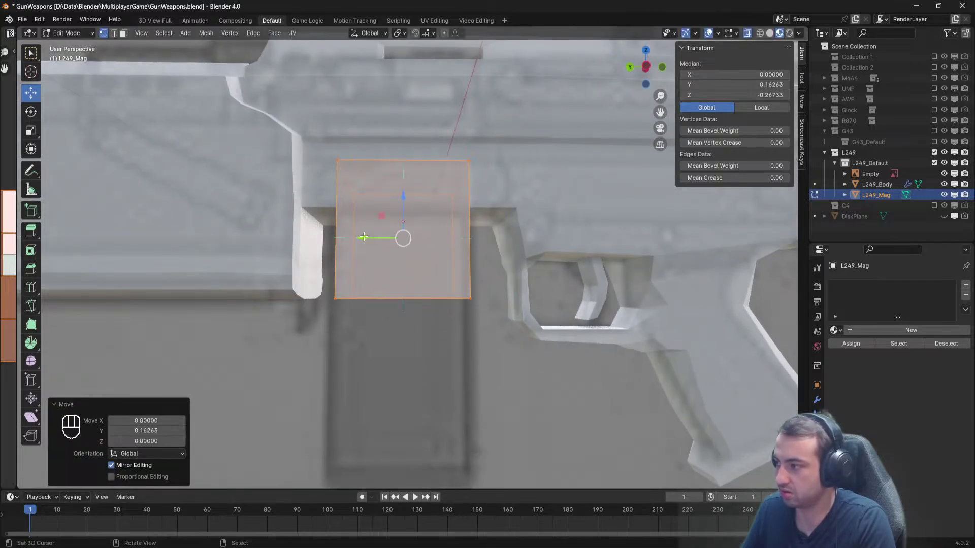
{"action": "middle_click_drag", "start_coordinate": [492, 211], "coordinate": [493, 216]}
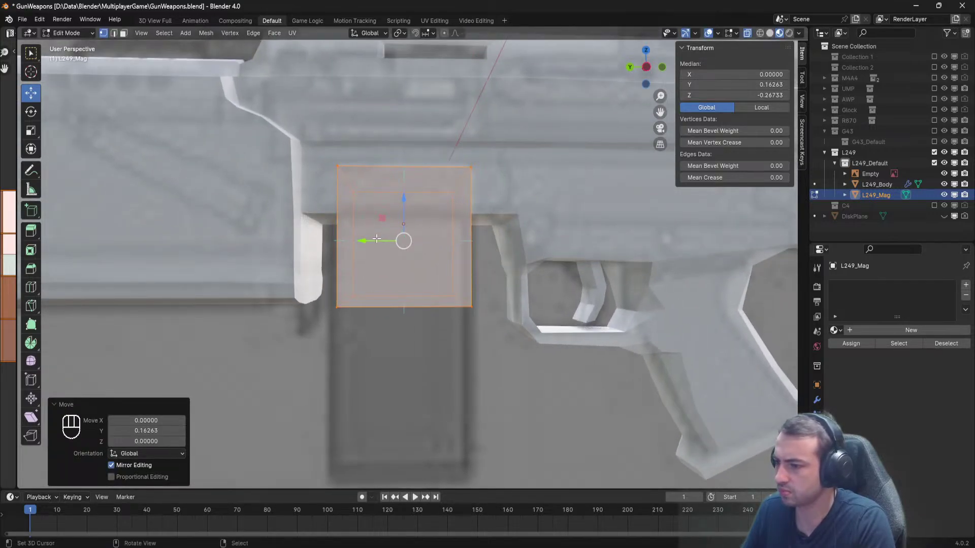
{"action": "key", "text": "g"}
{"action": "key", "text": "y"}
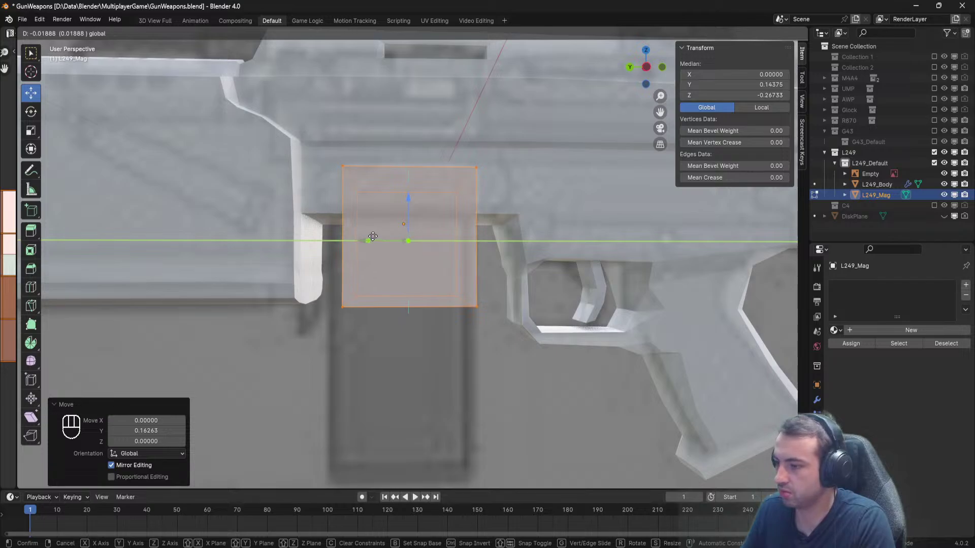
{"action": "left_click", "coordinate": [366, 236]}
Set the cube's local median Y to 0 and scale it uniformly by about 0.712.
{"action": "left_click", "coordinate": [761, 109]}
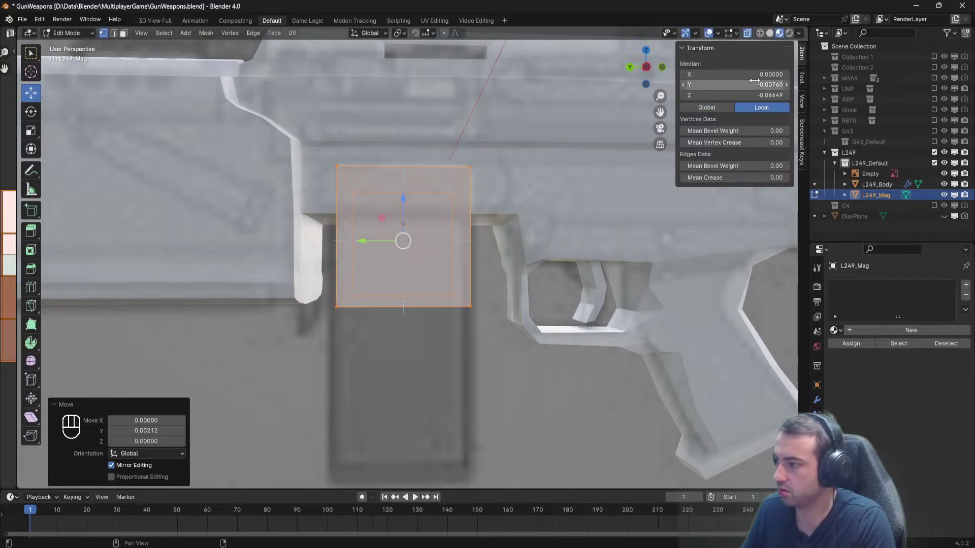
{"action": "left_click", "coordinate": [755, 84]}
{"action": "type", "text": "0"}
{"action": "key", "text": "Return"}
{"action": "middle_click_drag", "start_coordinate": [609, 244], "coordinate": [636, 251]}
{"action": "key", "text": "s"}
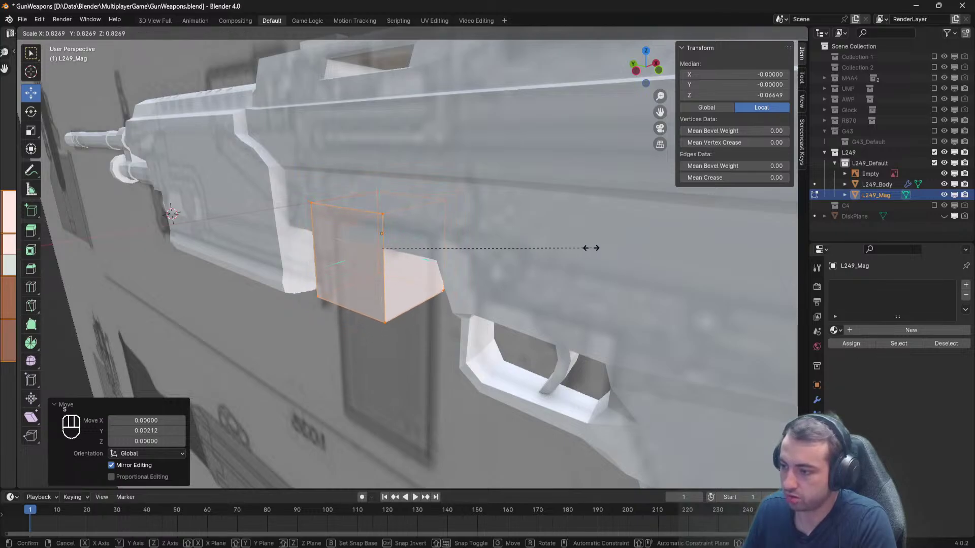
{"action": "left_click", "coordinate": [553, 246]}
Select the cube's bottom vertices and move them down along Z to the lower end of the reference magazine.
{"action": "scroll", "coordinate": [448, 242], "scroll_direction": "down", "scroll_amount": 3}
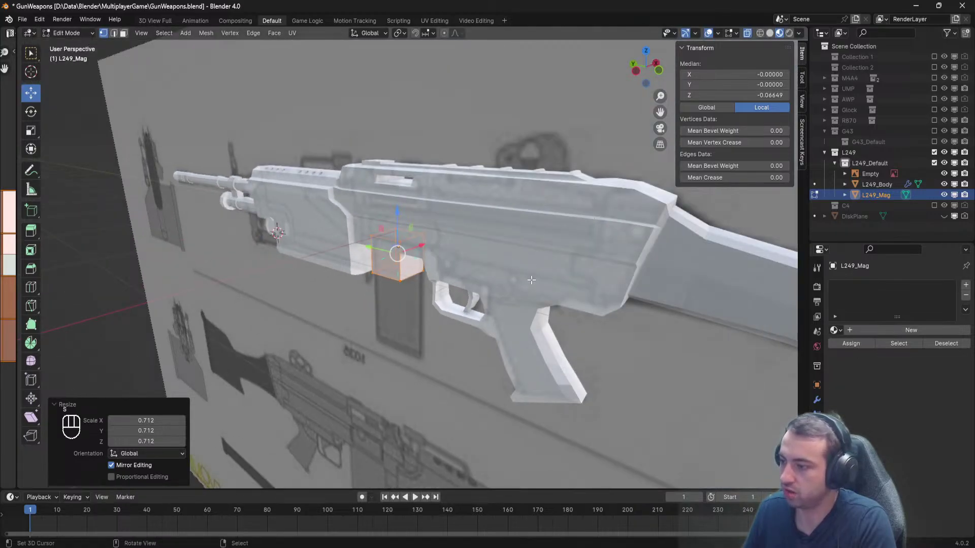
{"action": "middle_click_drag", "start_coordinate": [531, 280], "coordinate": [612, 234]}
{"action": "middle_click_drag", "start_coordinate": [498, 253], "coordinate": [361, 196], "text": "shift"}
{"action": "scroll", "coordinate": [367, 264], "scroll_direction": "up", "scroll_amount": 3}
{"action": "left_click", "coordinate": [355, 221]}
{"action": "left_click", "coordinate": [287, 218], "text": "shift"}
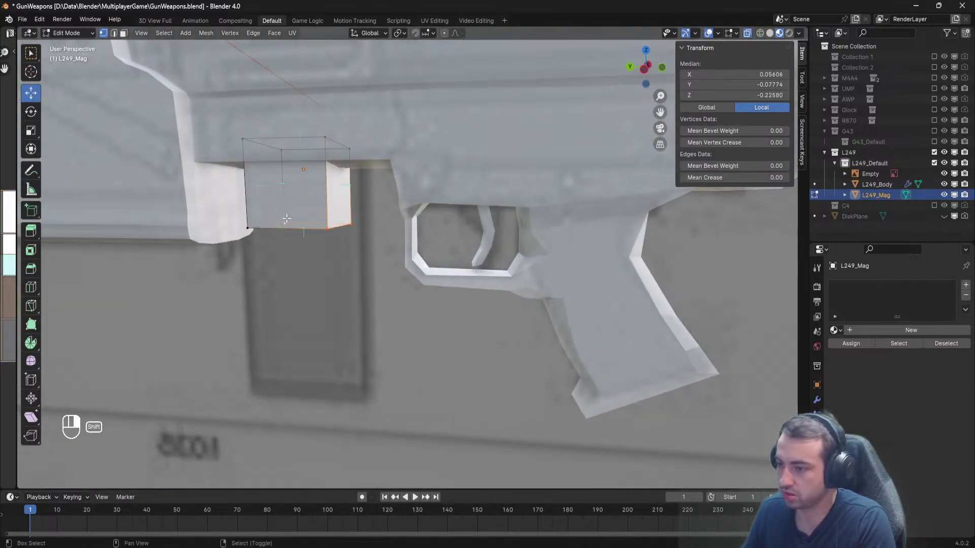
{"action": "middle_click_drag", "start_coordinate": [304, 227], "coordinate": [403, 151]}
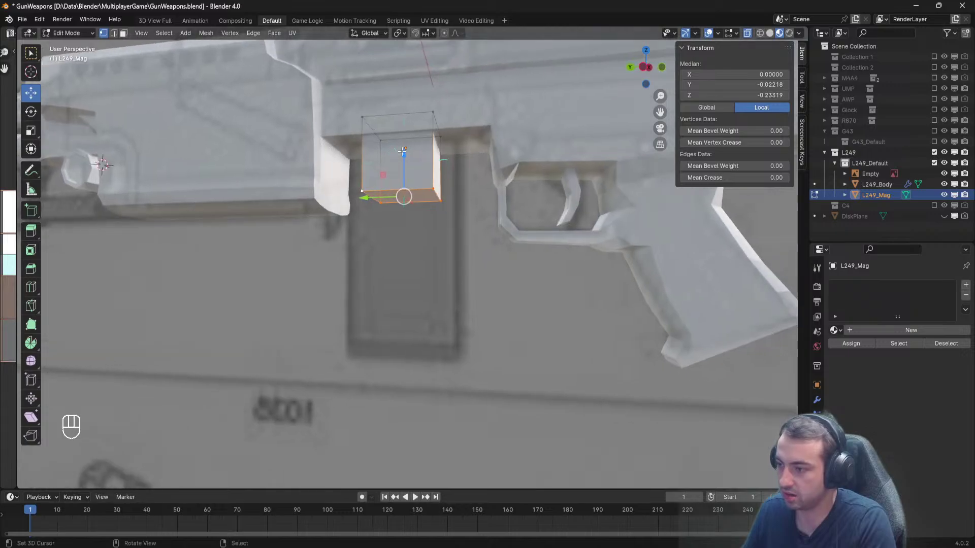
{"action": "left_click_drag", "start_coordinate": [405, 151], "coordinate": [404, 305]}
Select the whole magazine mesh and scale it by about 1.307 along X.
{"action": "middle_click_drag", "start_coordinate": [404, 304], "coordinate": [259, 310]}
{"action": "scroll", "coordinate": [281, 305], "scroll_direction": "down", "scroll_amount": 4}
{"action": "middle_click_drag", "start_coordinate": [434, 213], "coordinate": [175, 220]}
{"action": "scroll", "coordinate": [406, 228], "scroll_direction": "up", "scroll_amount": 2}
{"action": "key", "text": "a"}
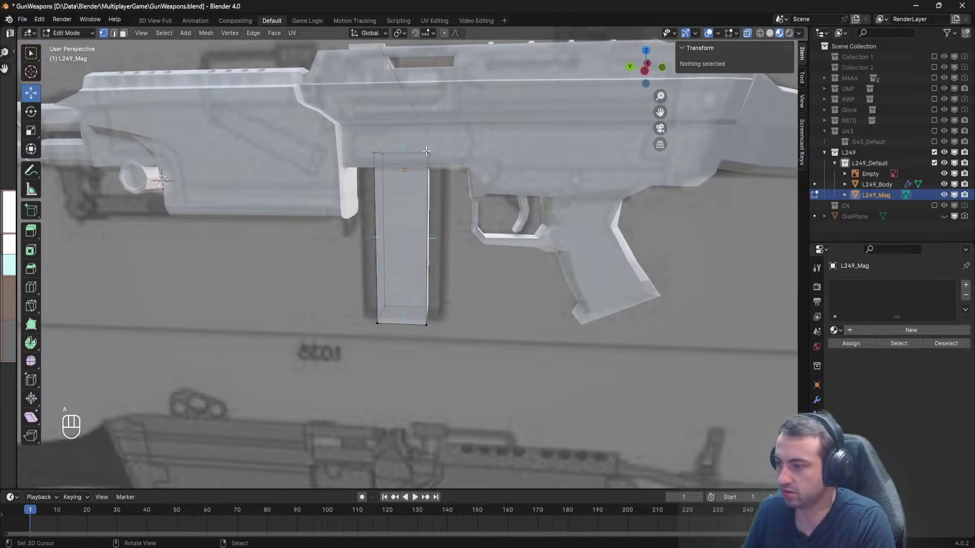
{"action": "key", "text": "a"}
{"action": "middle_click_drag", "start_coordinate": [426, 151], "coordinate": [451, 174]}
{"action": "key", "text": "s"}
{"action": "key", "text": "x"}
{"action": "left_click", "coordinate": [488, 173]}
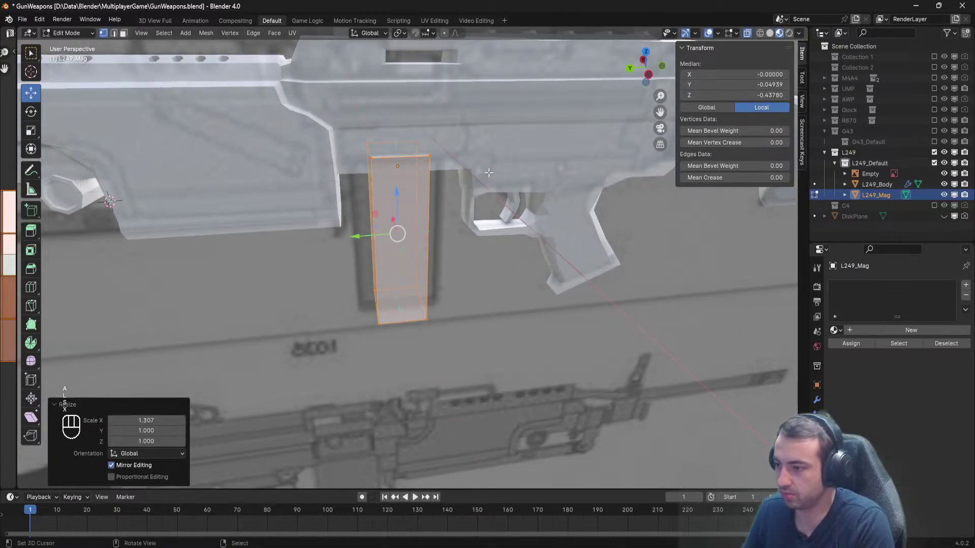
Scale the magazine by about 1.791 along Y and compare it with the reference in the left orthographic view.
{"action": "middle_click_drag", "start_coordinate": [520, 173], "coordinate": [554, 167]}
{"action": "key", "text": "s"}
{"action": "key", "text": "y"}
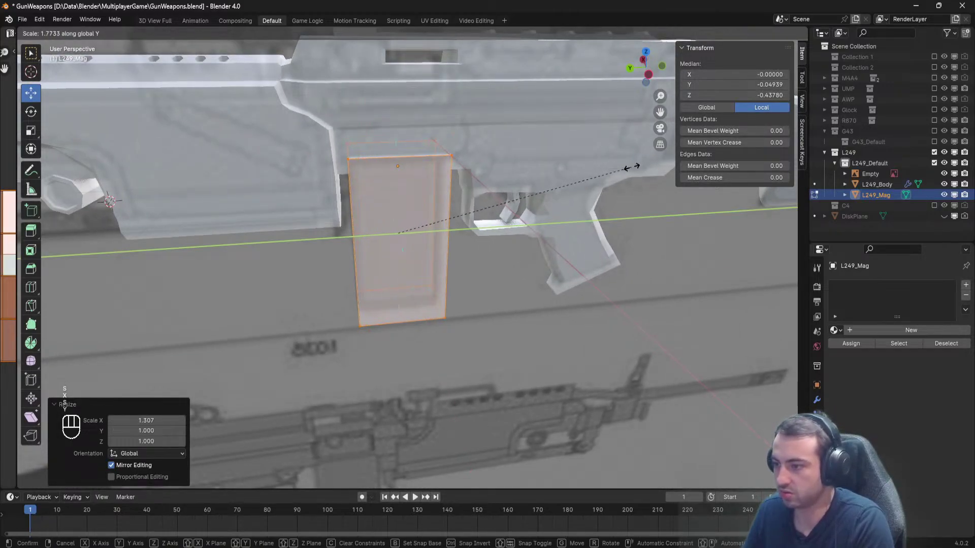
{"action": "left_click", "coordinate": [611, 162]}
{"action": "key", "text": "KP_3"}
{"action": "key", "text": "KP_9"}
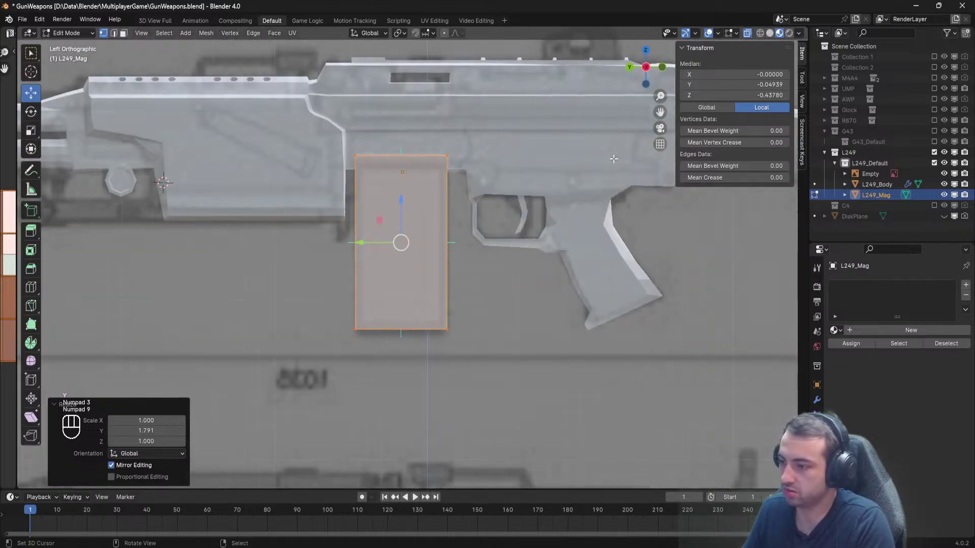
Scale the magazine uniformly by about 1.003 and widen it further along X.
{"action": "scroll", "coordinate": [473, 217], "scroll_direction": "up", "scroll_amount": 3}
{"action": "key", "text": "s"}
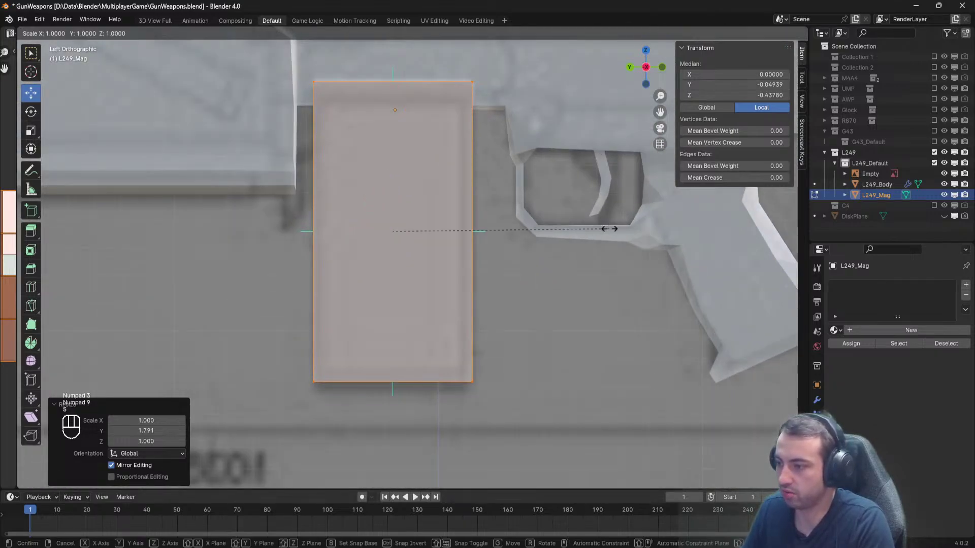
{"action": "middle_click_drag", "start_coordinate": [610, 226], "coordinate": [412, 240]}
{"action": "key", "text": "x"}
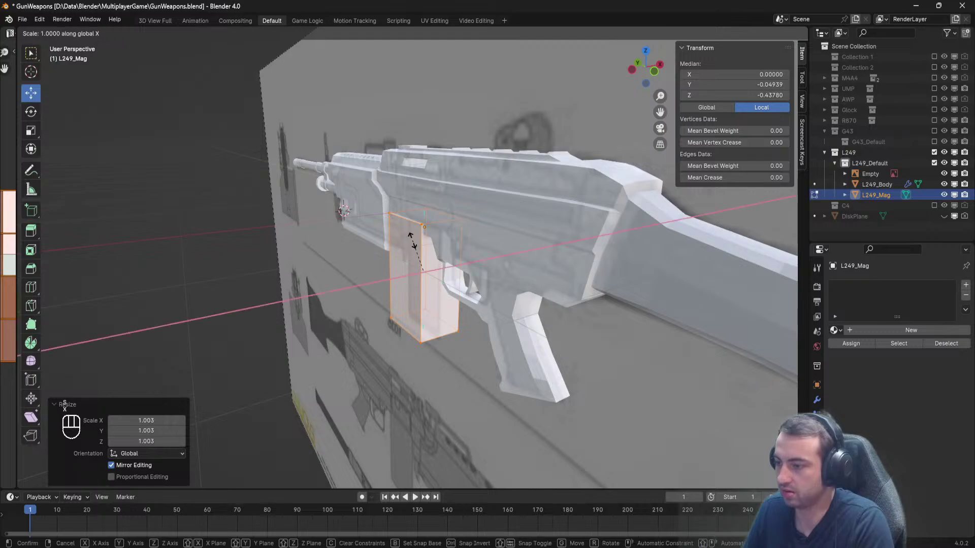
{"action": "left_click", "coordinate": [484, 235]}
Return to Object Mode, clear the selection and examine the magazine's proportions against the gun and the M249 reference.
{"action": "middle_click_drag", "start_coordinate": [484, 236], "coordinate": [533, 275]}
{"action": "scroll", "coordinate": [432, 237], "scroll_direction": "down", "scroll_amount": 6}
{"action": "key", "text": "Tab"}
{"action": "middle_click_drag", "start_coordinate": [432, 238], "coordinate": [456, 228]}
{"action": "right_click", "coordinate": [588, 277]}
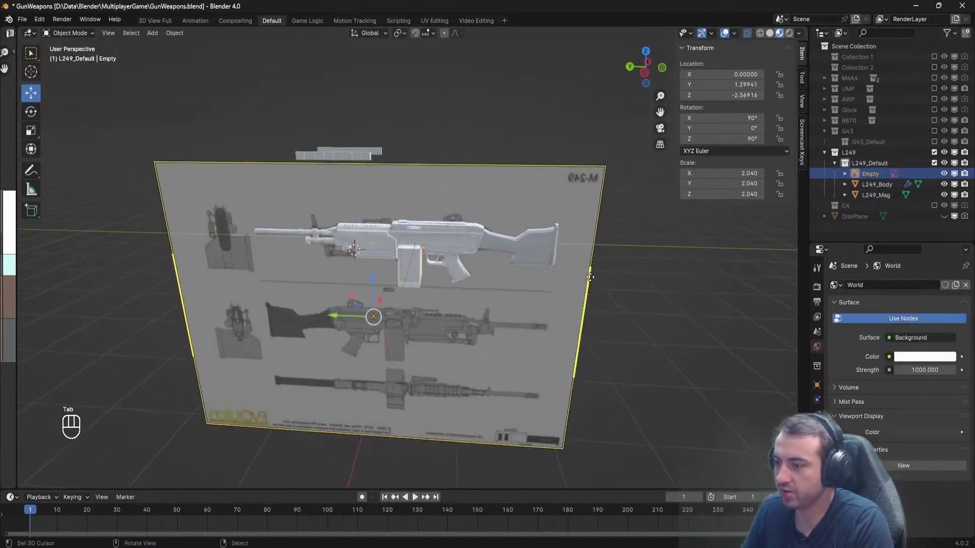
{"action": "scroll", "coordinate": [651, 298], "scroll_direction": "up", "scroll_amount": 3}
{"action": "scroll", "coordinate": [651, 297], "scroll_direction": "down", "scroll_amount": 3}
{"action": "right_click", "coordinate": [655, 301]}
{"action": "scroll", "coordinate": [644, 293], "scroll_direction": "up", "scroll_amount": 2}
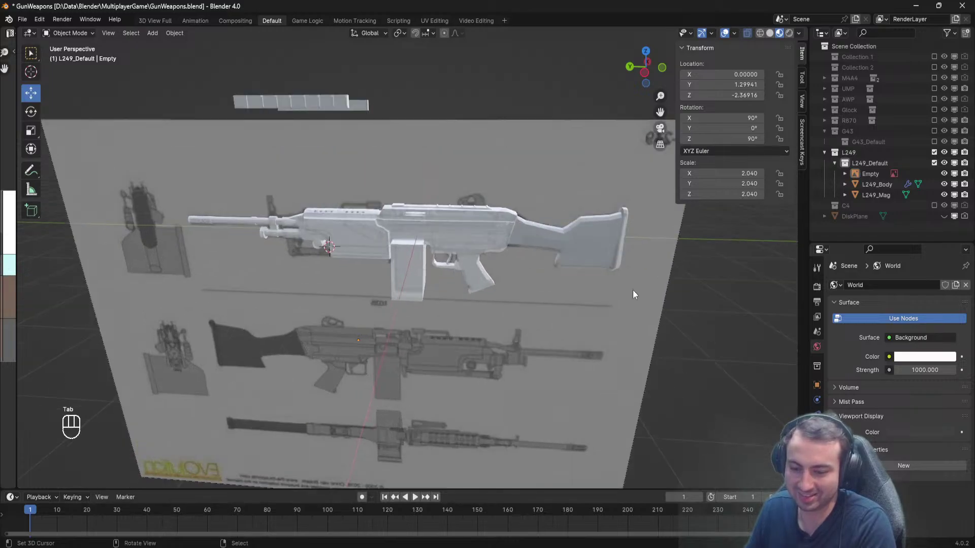
In the magazine's mesh, select the top vertices and move them about 0.084 down along Z.
{"action": "middle_click_drag", "start_coordinate": [633, 290], "coordinate": [557, 284]}
{"action": "scroll", "coordinate": [413, 270], "scroll_direction": "up", "scroll_amount": 3}
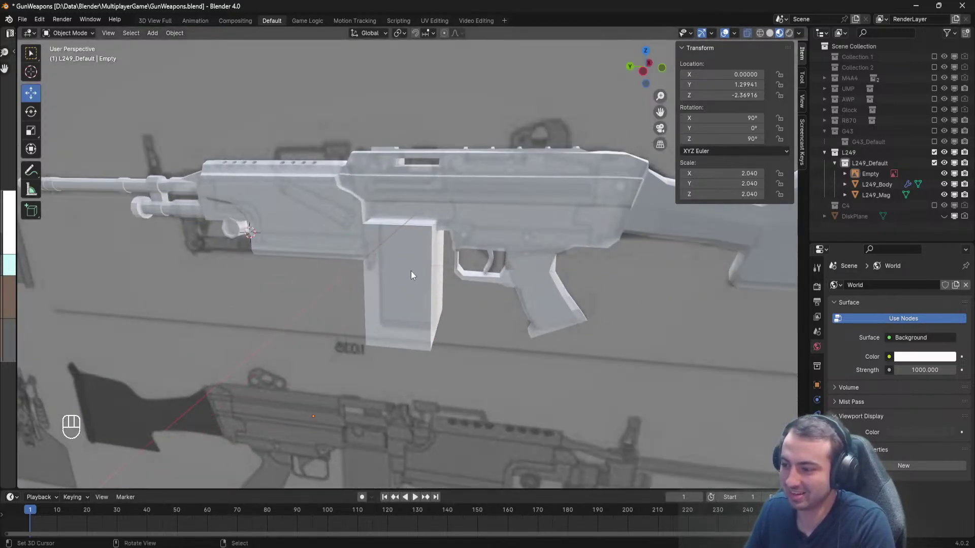
{"action": "left_click", "coordinate": [412, 270]}
{"action": "scroll", "coordinate": [412, 270], "scroll_direction": "up", "scroll_amount": 2}
{"action": "key", "text": "Tab"}
{"action": "left_click", "coordinate": [464, 176]}
{"action": "left_click", "coordinate": [375, 176], "text": "shift"}
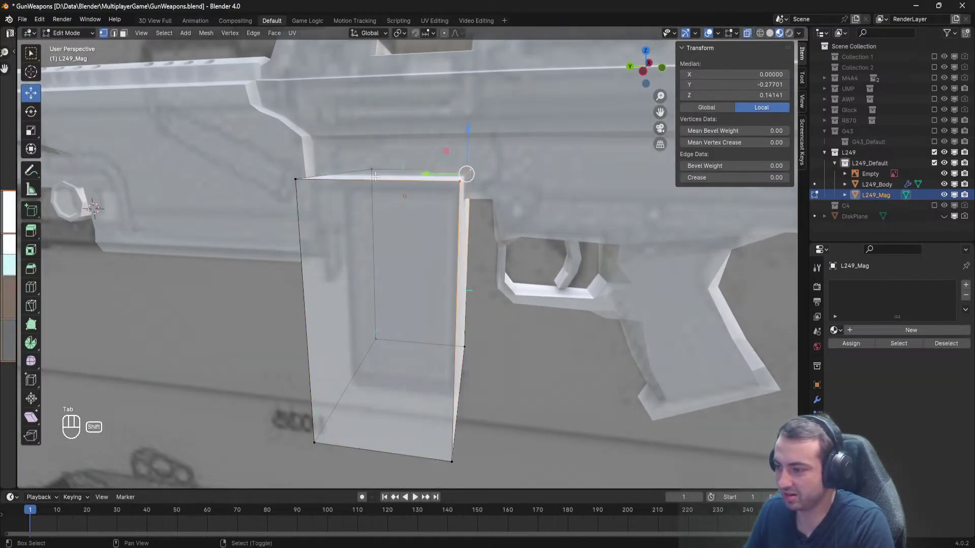
{"action": "left_click_drag", "start_coordinate": [401, 129], "coordinate": [401, 151]}
Nudge the magazine's top vertices slightly along Z against the receiver's underside and return to Object Mode.
{"action": "middle_click_drag", "start_coordinate": [401, 152], "coordinate": [315, 131]}
{"action": "scroll", "coordinate": [325, 127], "scroll_direction": "up", "scroll_amount": 2}
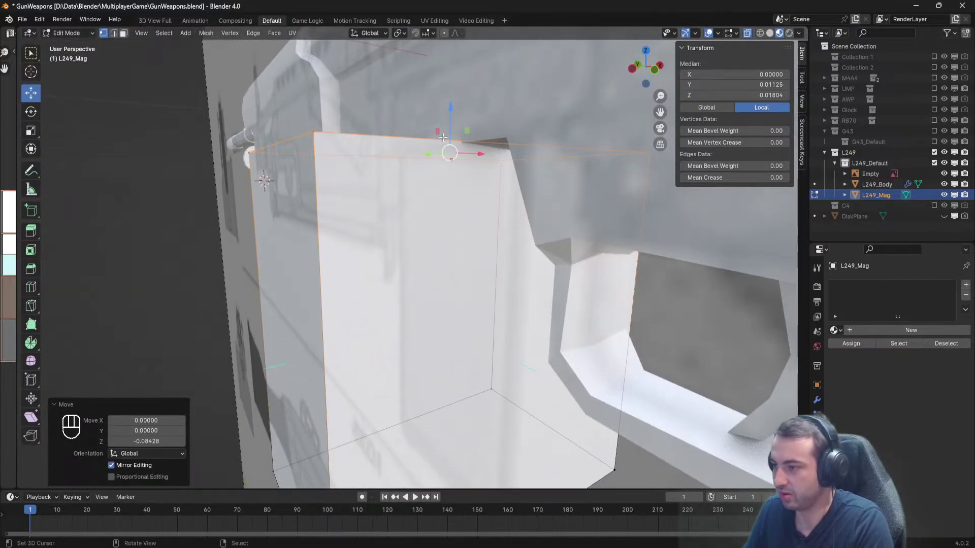
{"action": "left_click_drag", "start_coordinate": [452, 114], "coordinate": [458, 115]}
{"action": "scroll", "coordinate": [439, 181], "scroll_direction": "up", "scroll_amount": 2}
{"action": "middle_click_drag", "start_coordinate": [458, 114], "coordinate": [360, 198]}
{"action": "scroll", "coordinate": [394, 177], "scroll_direction": "down", "scroll_amount": 6}
{"action": "key", "text": "Tab"}
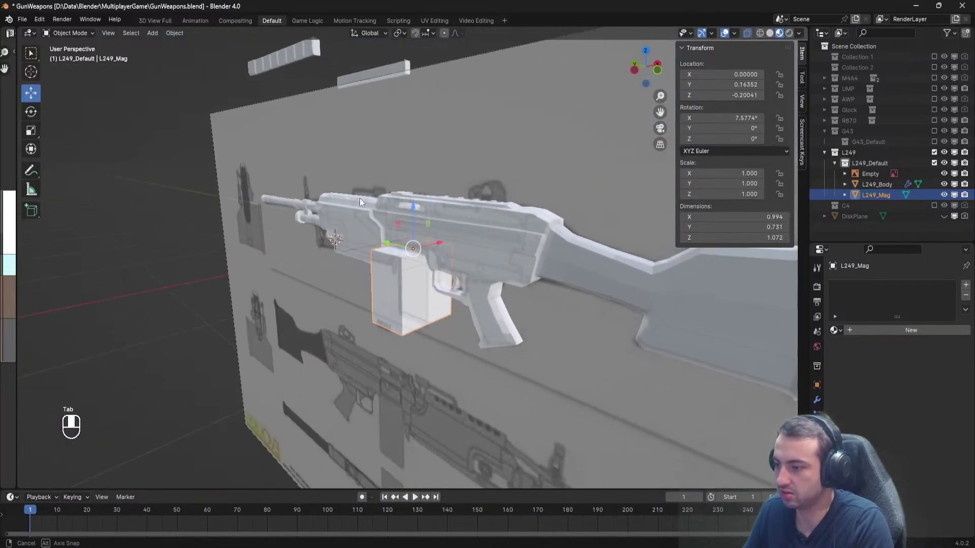
Save the file and compare the magazine's width and height with the M249 reference views.
{"action": "scroll", "coordinate": [359, 198], "scroll_direction": "up", "scroll_amount": 5}
{"action": "key", "text": "ctrl+s"}
{"action": "middle_click_drag", "start_coordinate": [305, 221], "coordinate": [357, 207]}
{"action": "scroll", "coordinate": [301, 239], "scroll_direction": "down", "scroll_amount": 4}
{"action": "key", "text": "ctrl+s"}
{"action": "scroll", "coordinate": [417, 229], "scroll_direction": "up", "scroll_amount": 2}
{"action": "middle_click_drag", "start_coordinate": [358, 207], "coordinate": [486, 112], "text": "shift"}
{"action": "scroll", "coordinate": [437, 217], "scroll_direction": "up", "scroll_amount": 3}
{"action": "key", "text": "ctrl+s"}
{"action": "scroll", "coordinate": [426, 199], "scroll_direction": "down", "scroll_amount": 8}
{"action": "scroll", "coordinate": [404, 199], "scroll_direction": "down", "scroll_amount": 4}
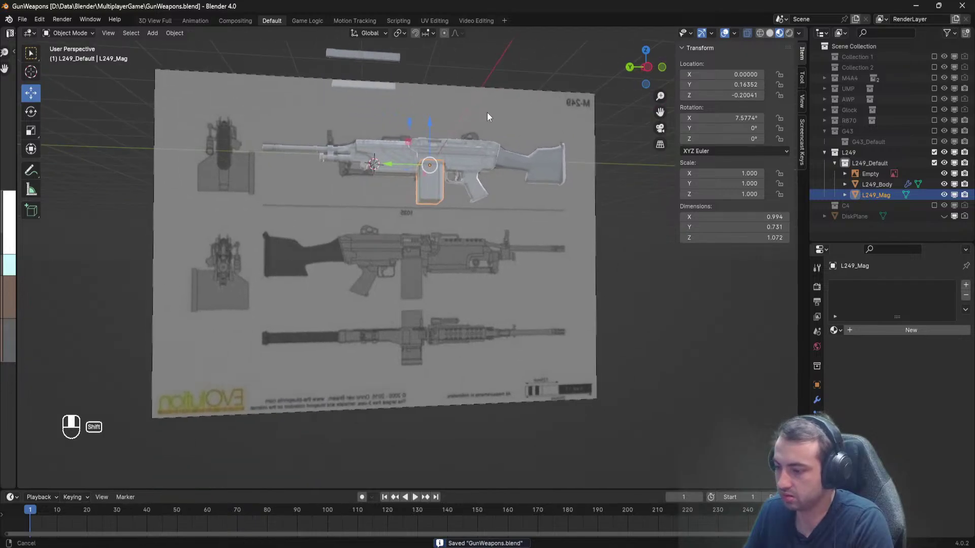
{"action": "middle_click_drag", "start_coordinate": [479, 183], "coordinate": [459, 186]}
{"action": "scroll", "coordinate": [459, 186], "scroll_direction": "up", "scroll_amount": 2}
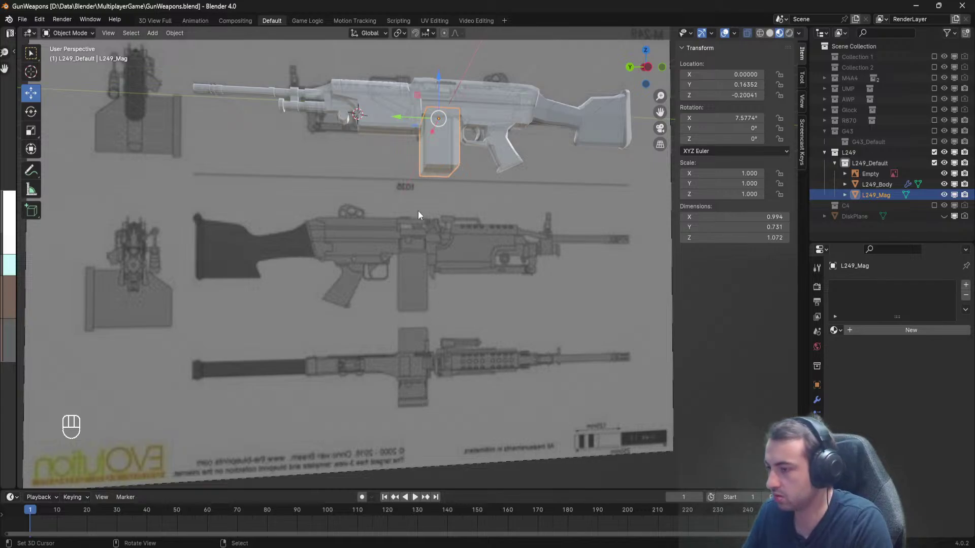
{"action": "middle_click_drag", "start_coordinate": [420, 213], "coordinate": [394, 257]}
From the top orthographic view, scale the selected magazine vertices by about 1.192 along X and return to Object Mode.
{"action": "key", "text": "KP_7"}
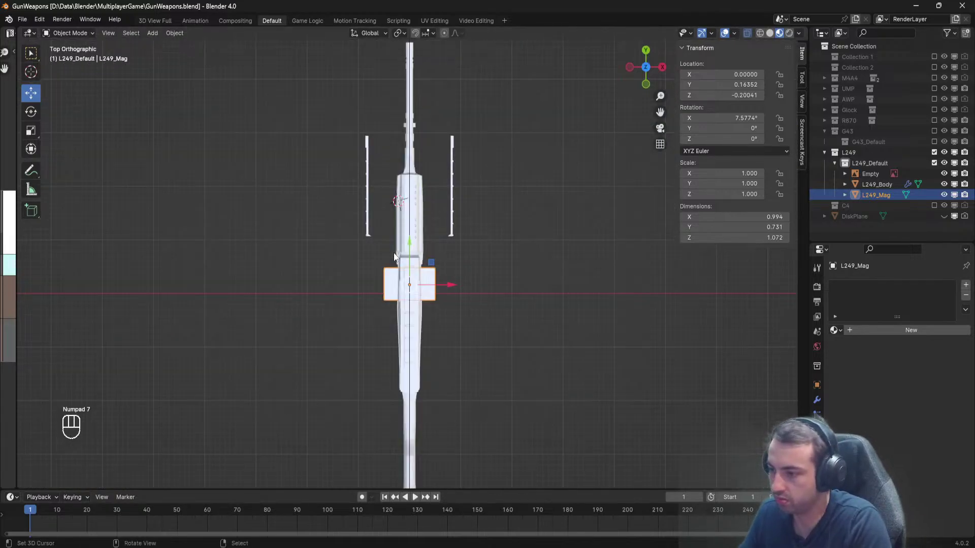
{"action": "scroll", "coordinate": [433, 276], "scroll_direction": "up", "scroll_amount": 4}
{"action": "key", "text": "Tab"}
{"action": "key", "text": "s"}
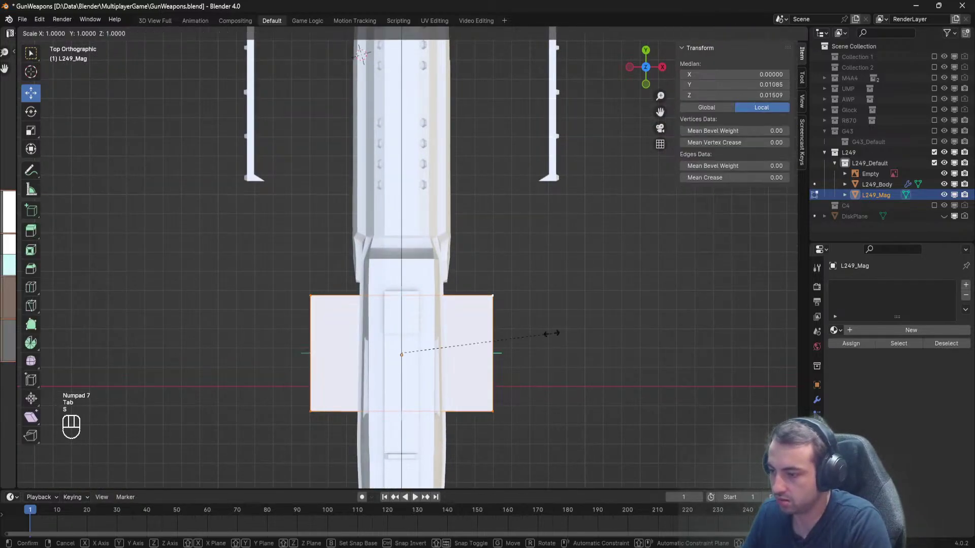
{"action": "key", "text": "x"}
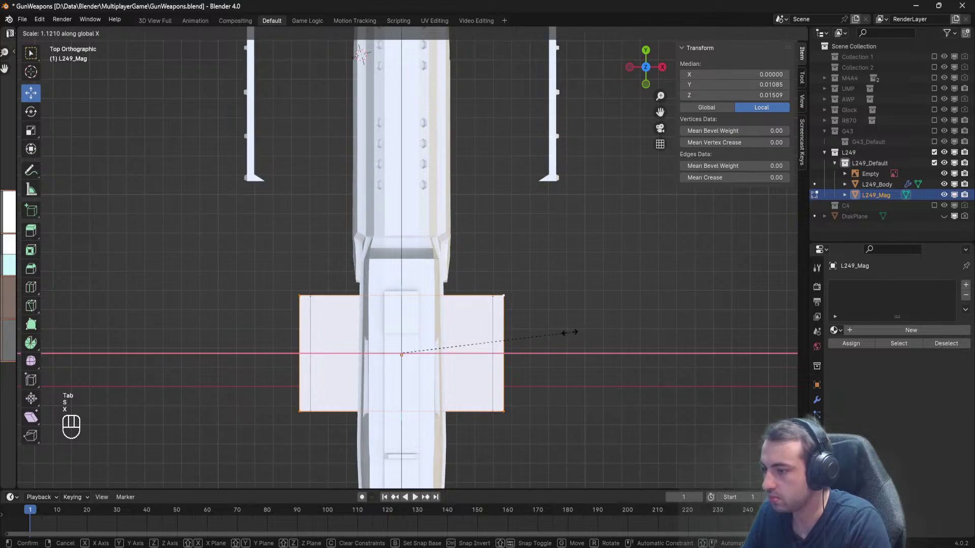
{"action": "left_click", "coordinate": [579, 330]}
{"action": "scroll", "coordinate": [581, 331], "scroll_direction": "down", "scroll_amount": 5}
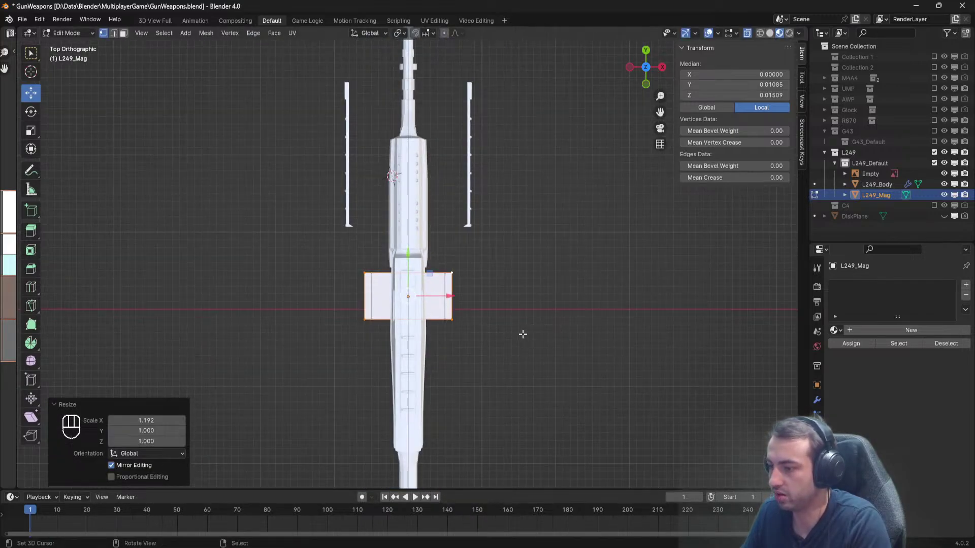
{"action": "scroll", "coordinate": [520, 333], "scroll_direction": "up", "scroll_amount": 2}
{"action": "key", "text": "alt+a"}
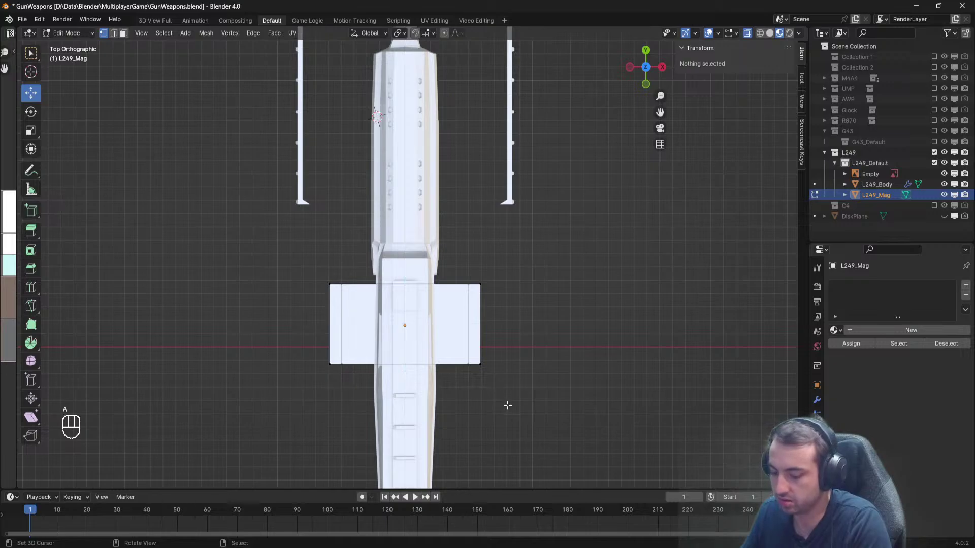
{"action": "key", "text": "Tab"}
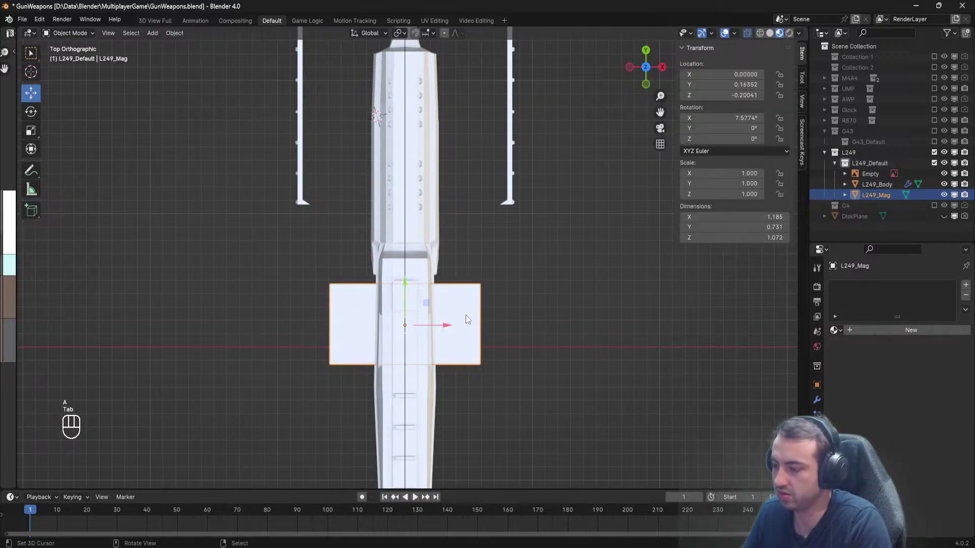
Check the magazine's bottom corner from an angled view and undo the last X scaling.
{"action": "middle_click_drag", "start_coordinate": [467, 327], "coordinate": [452, 252]}
{"action": "scroll", "coordinate": [440, 237], "scroll_direction": "down", "scroll_amount": 7}
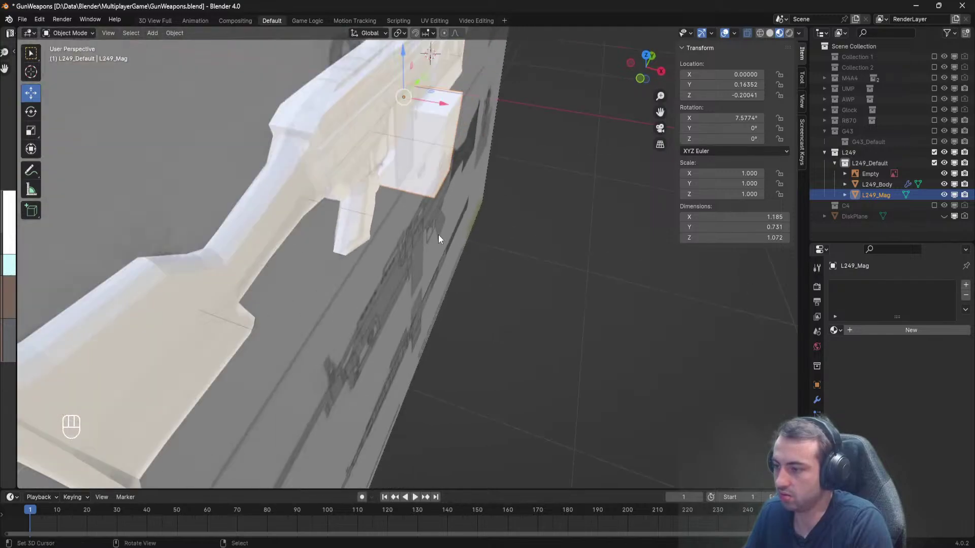
{"action": "key", "text": "Tab"}
{"action": "middle_click_drag", "start_coordinate": [445, 97], "coordinate": [416, 202], "text": "shift"}
{"action": "left_click", "coordinate": [384, 281]}
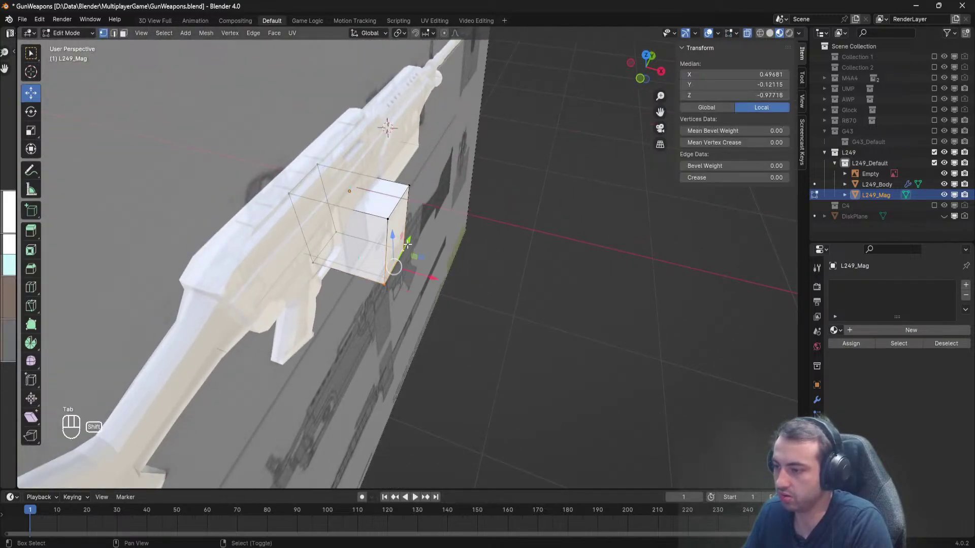
{"action": "key", "text": "ctrl+z"}
{"action": "key", "text": "ctrl+z"}
{"action": "key", "text": "ctrl+z"}
{"action": "key", "text": "ctrl+z"}
{"action": "key", "text": "ctrl+z"}
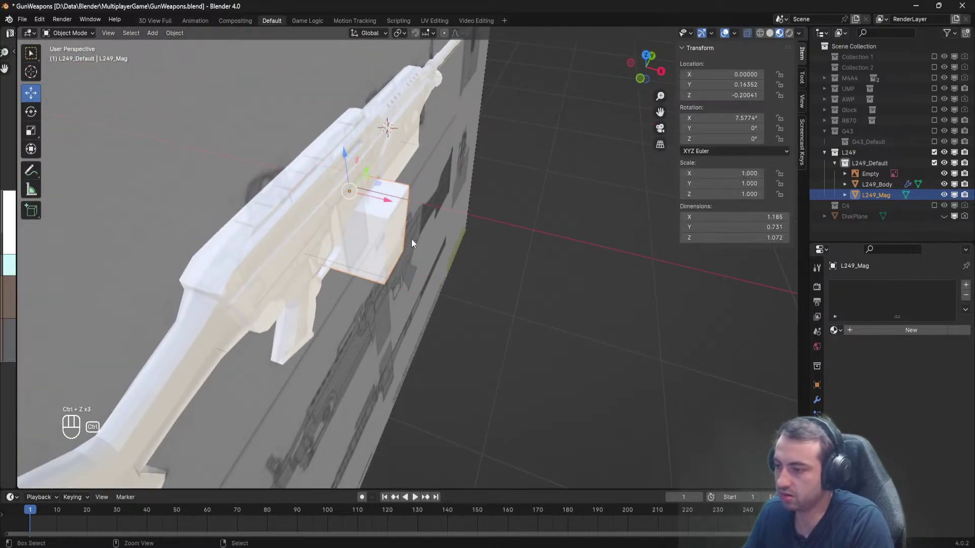
Select the four vertices of the magazine's positive-X side and move them about 0.112 outward along X.
{"action": "right_click", "coordinate": [385, 283]}
{"action": "right_click", "coordinate": [380, 217], "text": "shift"}
{"action": "right_click", "coordinate": [403, 250], "text": "shift"}
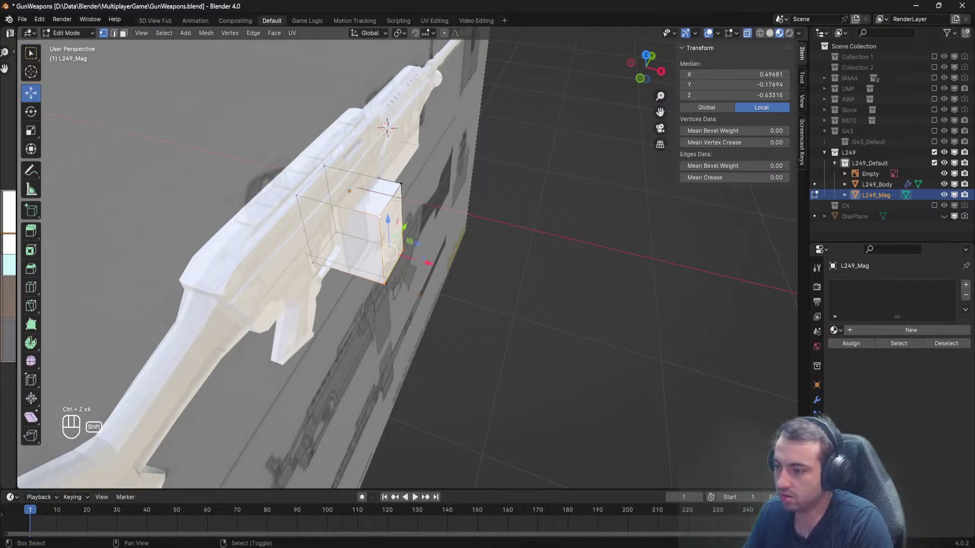
{"action": "right_click", "coordinate": [402, 184], "text": "shift"}
{"action": "key", "text": "KP_7"}
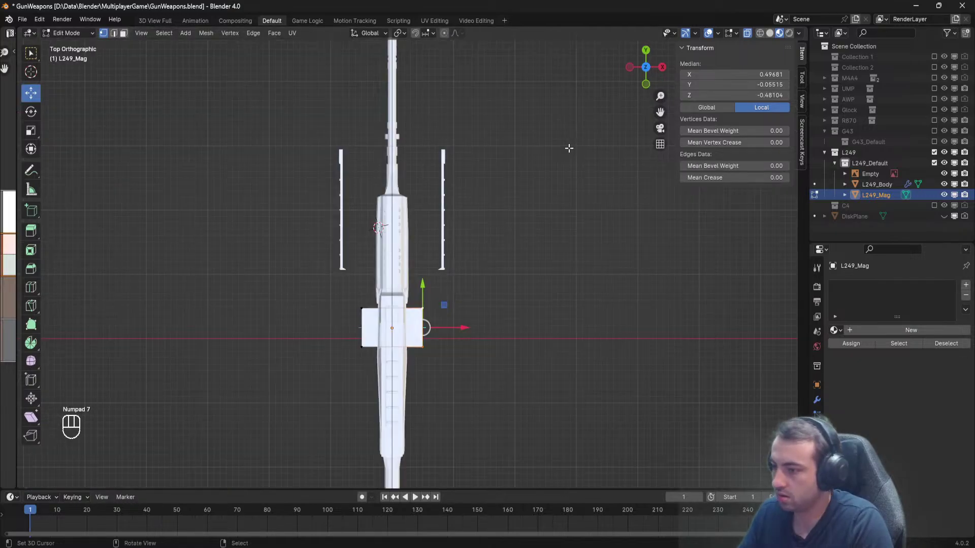
{"action": "left_click_drag", "start_coordinate": [474, 400], "coordinate": [489, 398]}
{"action": "scroll", "coordinate": [484, 378], "scroll_direction": "down", "scroll_amount": 2}
{"action": "middle_click_drag", "start_coordinate": [482, 377], "coordinate": [348, 264]}
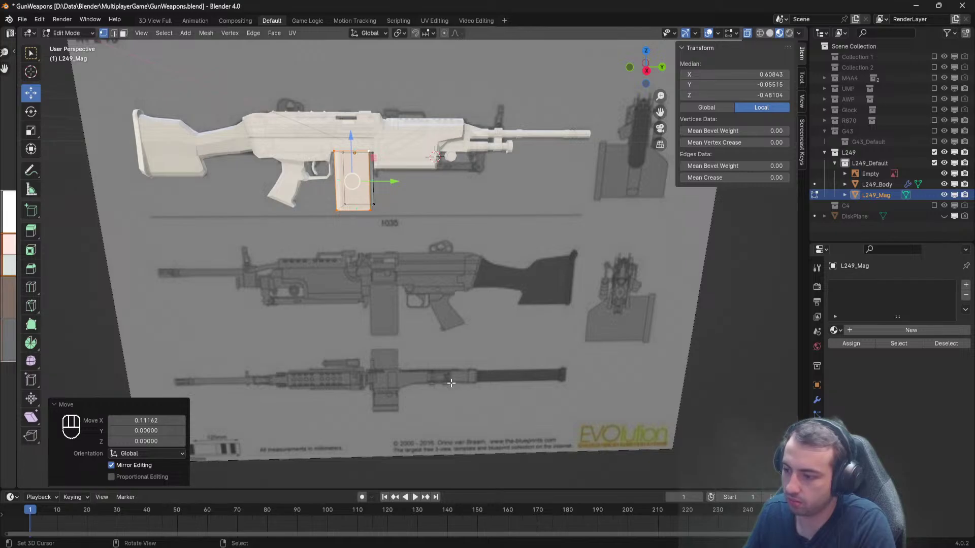
From the top view, move the magazine's negative-X side slightly outward along X and save the file.
{"action": "key", "text": "KP_7"}
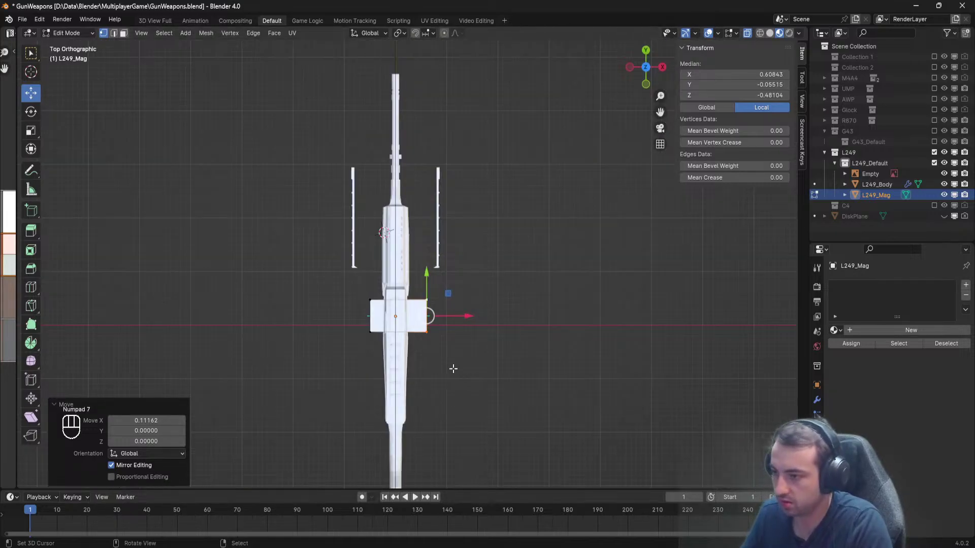
{"action": "middle_click_drag", "start_coordinate": [453, 369], "coordinate": [442, 292], "text": "shift"}
{"action": "scroll", "coordinate": [425, 297], "scroll_direction": "up", "scroll_amount": 3}
{"action": "key", "text": "Tab"}
{"action": "key", "text": "Tab"}
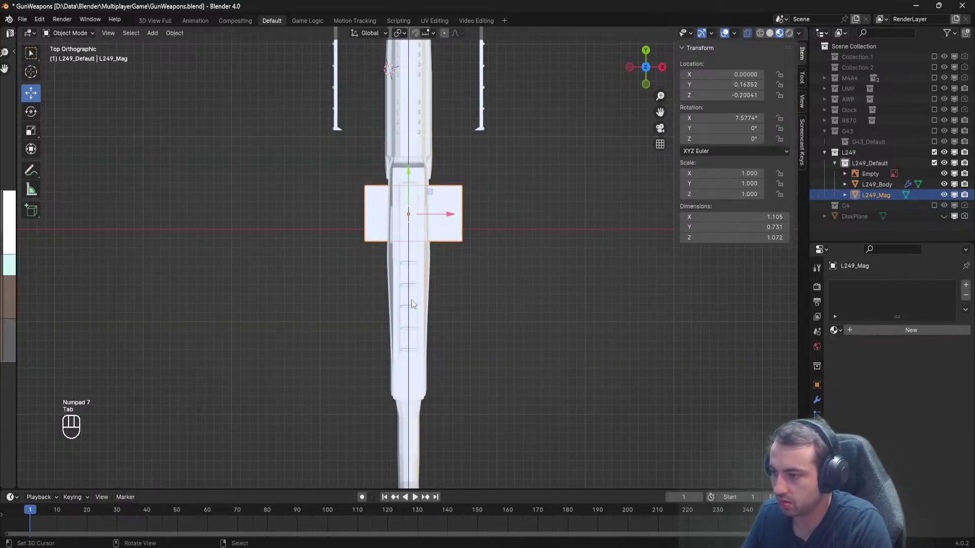
{"action": "scroll", "coordinate": [421, 294], "scroll_direction": "up", "scroll_amount": 2}
{"action": "middle_click_drag", "start_coordinate": [441, 245], "coordinate": [439, 309], "text": "shift"}
{"action": "key", "text": "alt+a"}
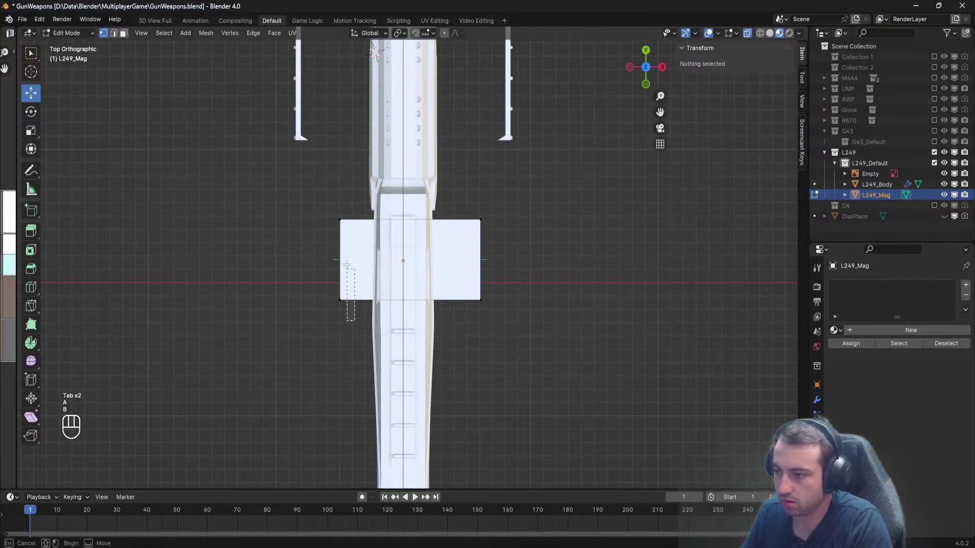
{"action": "left_click_drag", "start_coordinate": [347, 264], "coordinate": [334, 198]}
{"action": "left_click_drag", "start_coordinate": [380, 258], "coordinate": [377, 257]}
{"action": "key", "text": "alt+a"}
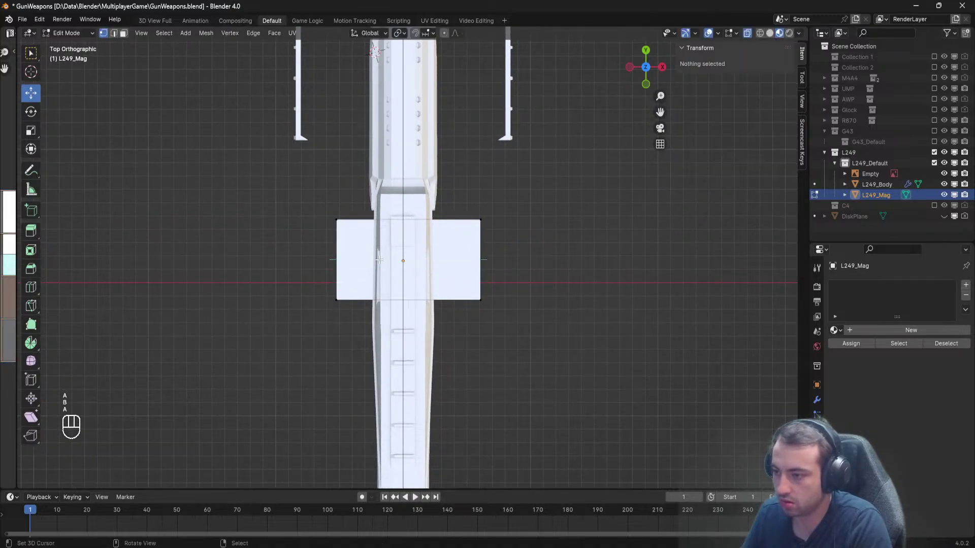
{"action": "key", "text": "ctrl+s"}
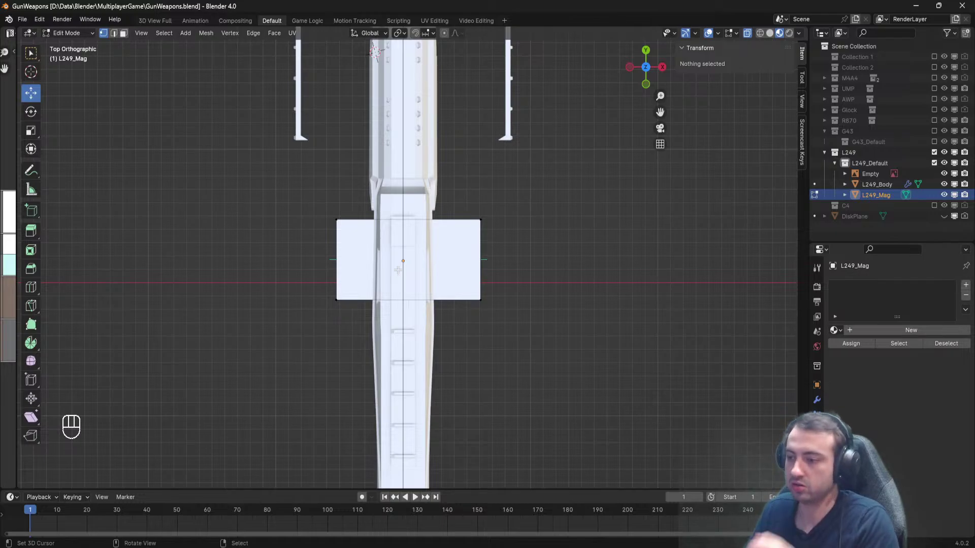
Return to Object Mode, hide the reference image empty and save the file.
{"action": "scroll", "coordinate": [398, 270], "scroll_direction": "down", "scroll_amount": 4}
{"action": "middle_click_drag", "start_coordinate": [398, 271], "coordinate": [473, 199]}
{"action": "scroll", "coordinate": [410, 186], "scroll_direction": "down", "scroll_amount": 4}
{"action": "key", "text": "Tab"}
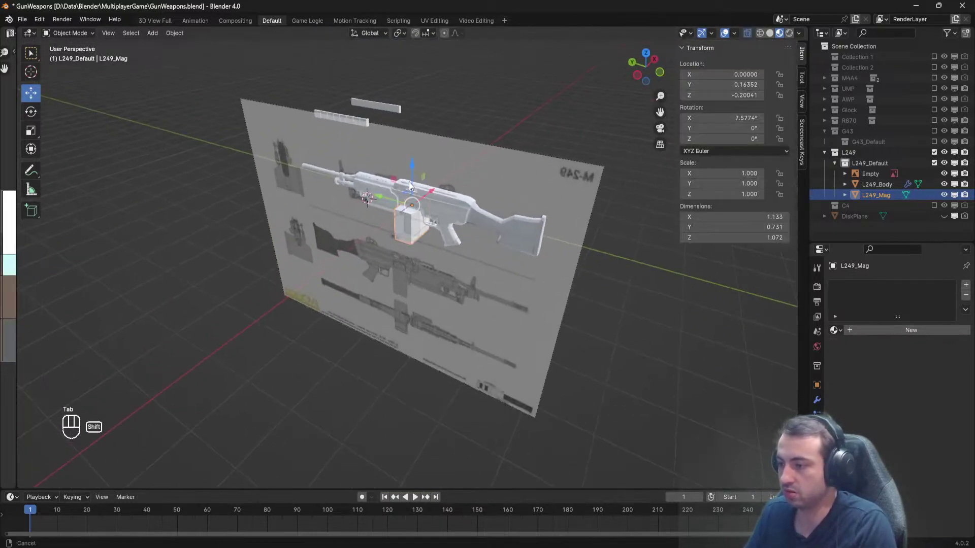
{"action": "middle_click_drag", "start_coordinate": [409, 186], "coordinate": [388, 274], "text": "shift"}
{"action": "left_click", "coordinate": [400, 197]}
{"action": "scroll", "coordinate": [400, 197], "scroll_direction": "up", "scroll_amount": 2}
{"action": "left_click", "coordinate": [944, 174]}
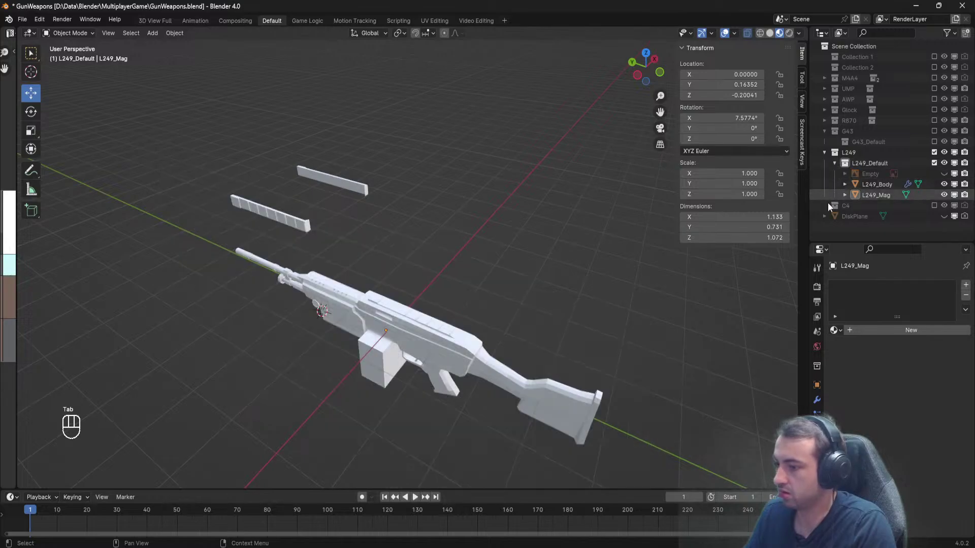
{"action": "middle_click_drag", "start_coordinate": [513, 239], "coordinate": [412, 320]}
{"action": "key", "text": "ctrl+s"}
Examine the magazine, handguard and barrel area of the gun without the reference image.
{"action": "left_click", "coordinate": [395, 323]}
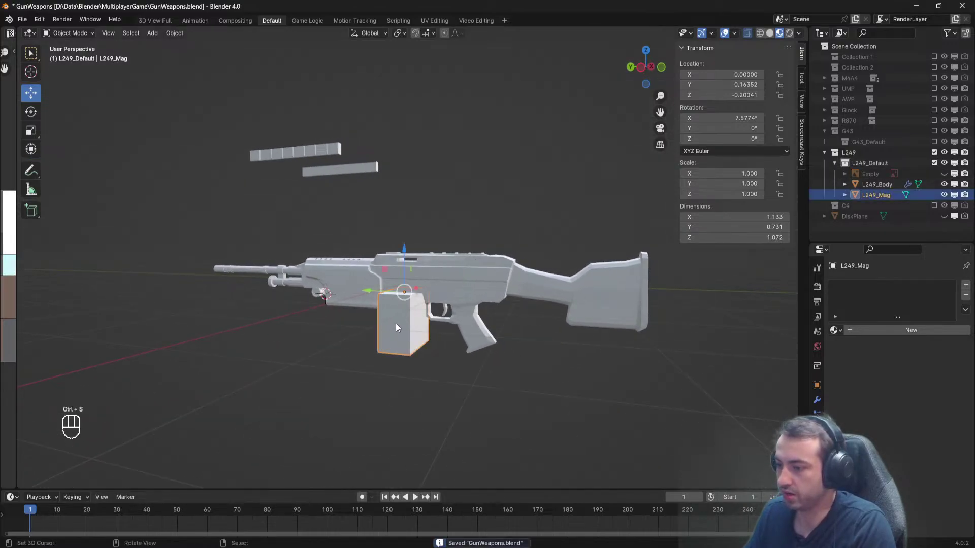
{"action": "left_click", "coordinate": [544, 365]}
{"action": "mouse_move", "coordinate": [544, 365]}
{"action": "middle_mouse_down"}
{"action": "mouse_move", "coordinate": [542, 386]}
{"action": "mouse_move", "coordinate": [586, 378]}
{"action": "mouse_move", "coordinate": [549, 381]}
{"action": "middle_mouse_up"}
{"action": "scroll", "coordinate": [334, 319], "scroll_direction": "up", "scroll_amount": 5}
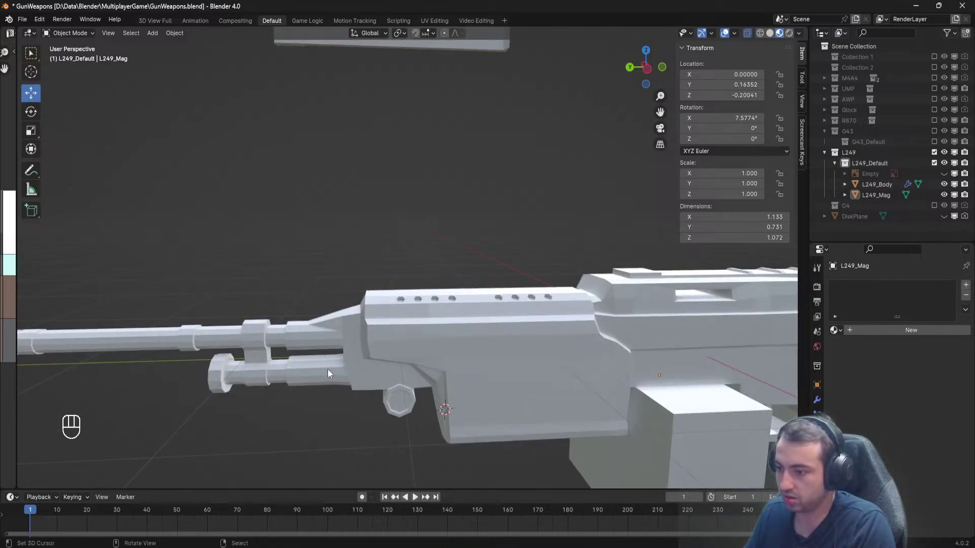
{"action": "middle_click_drag", "start_coordinate": [327, 374], "coordinate": [288, 267]}
{"action": "scroll", "coordinate": [419, 361], "scroll_direction": "down", "scroll_amount": 7}
{"action": "scroll", "coordinate": [316, 376], "scroll_direction": "up", "scroll_amount": 3}
Open the L249_Body mesh in Edit Mode and turn off the normals display overlay.
{"action": "left_click", "coordinate": [349, 266]}
{"action": "key", "text": "Tab"}
{"action": "middle_click_drag", "start_coordinate": [288, 267], "coordinate": [485, 299], "text": "shift"}
{"action": "middle_click_drag", "start_coordinate": [535, 335], "coordinate": [320, 377]}
{"action": "scroll", "coordinate": [298, 351], "scroll_direction": "down", "scroll_amount": 8}
{"action": "scroll", "coordinate": [438, 284], "scroll_direction": "up", "scroll_amount": 4}
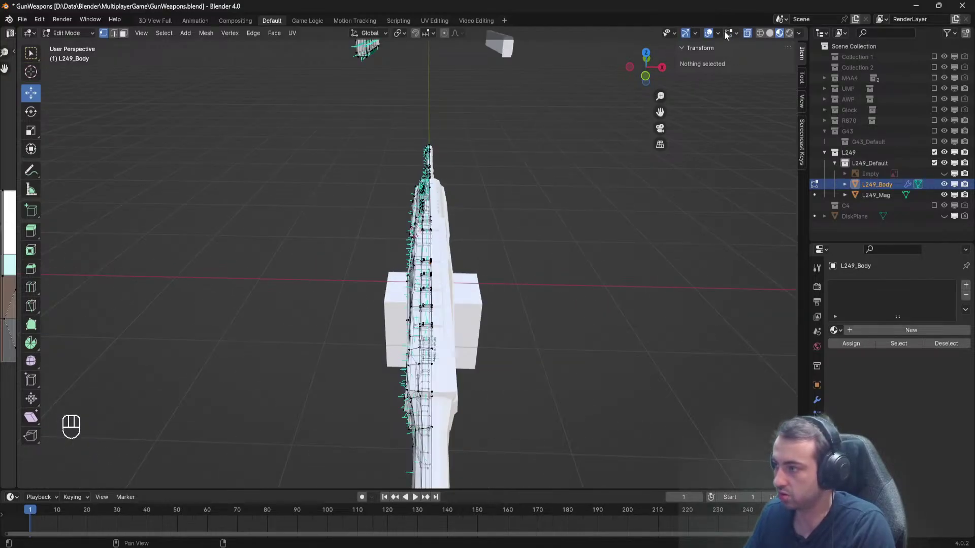
{"action": "left_click", "coordinate": [738, 32]}
{"action": "left_click", "coordinate": [695, 207]}
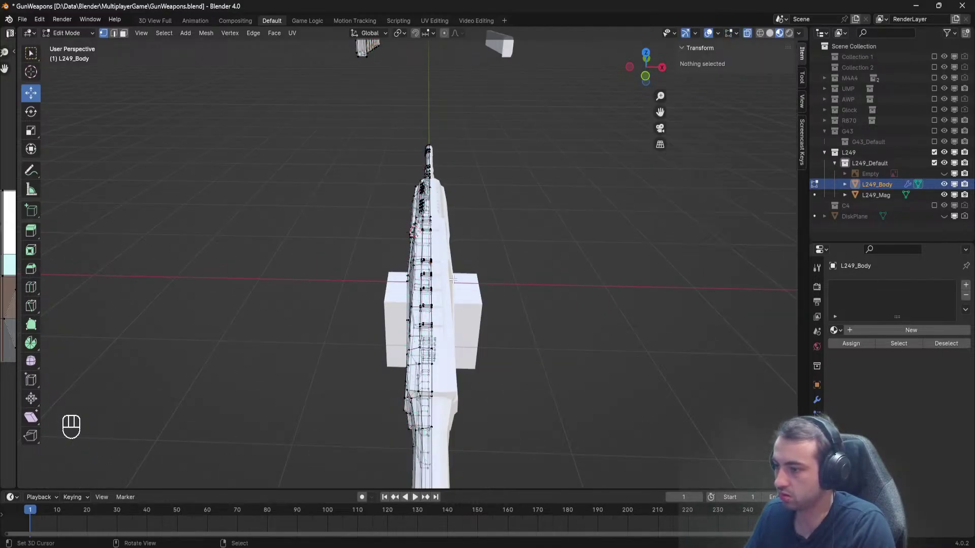
Box-select the lower edge vertices of the handguard and move them about 0.042 inward along X.
{"action": "scroll", "coordinate": [511, 267], "scroll_direction": "up", "scroll_amount": 3}
{"action": "middle_click_drag", "start_coordinate": [510, 267], "coordinate": [350, 342]}
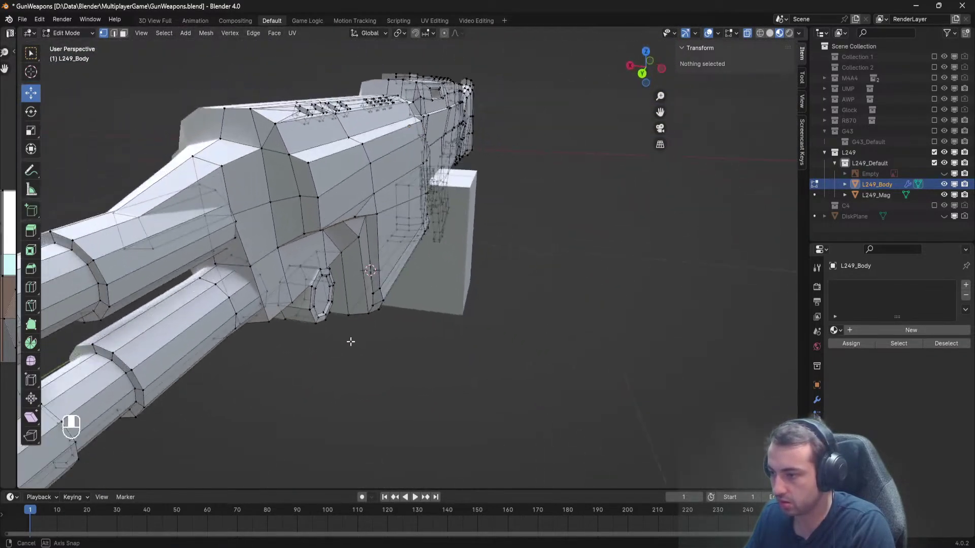
{"action": "key", "text": "b"}
{"action": "left_click_drag", "start_coordinate": [402, 335], "coordinate": [358, 275]}
{"action": "scroll", "coordinate": [413, 279], "scroll_direction": "up", "scroll_amount": 3}
{"action": "middle_click_drag", "start_coordinate": [413, 279], "coordinate": [335, 293]}
{"action": "left_click_drag", "start_coordinate": [293, 196], "coordinate": [293, 195]}
{"action": "key", "text": "g"}
{"action": "key", "text": "x"}
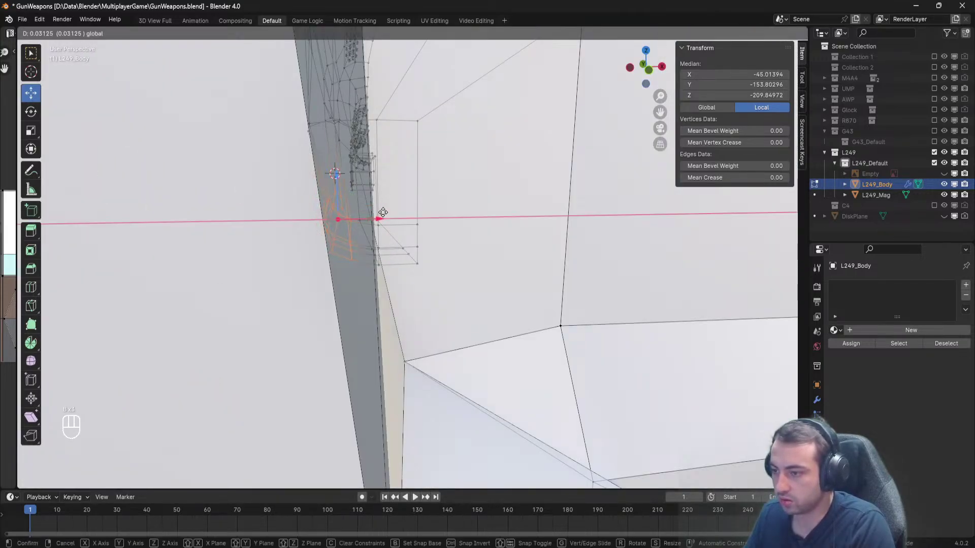
{"action": "left_click", "coordinate": [386, 211]}
Select three vertices along the handguard's lower side near the magazine and shift them along X.
{"action": "middle_click_drag", "start_coordinate": [385, 211], "coordinate": [436, 248]}
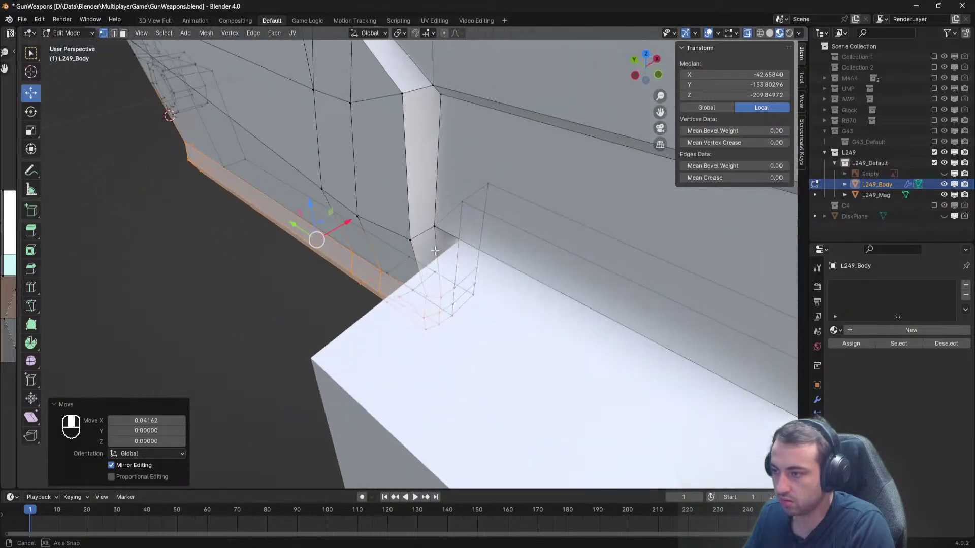
{"action": "left_click", "coordinate": [410, 240]}
{"action": "left_click", "coordinate": [358, 216], "text": "shift"}
{"action": "left_click", "coordinate": [321, 187], "text": "shift"}
{"action": "mouse_move", "coordinate": [321, 186]}
{"action": "middle_mouse_down"}
{"action": "mouse_move", "coordinate": [335, 203]}
{"action": "mouse_move", "coordinate": [318, 190]}
{"action": "middle_mouse_up"}
{"action": "key", "text": "g"}
{"action": "key", "text": "x"}
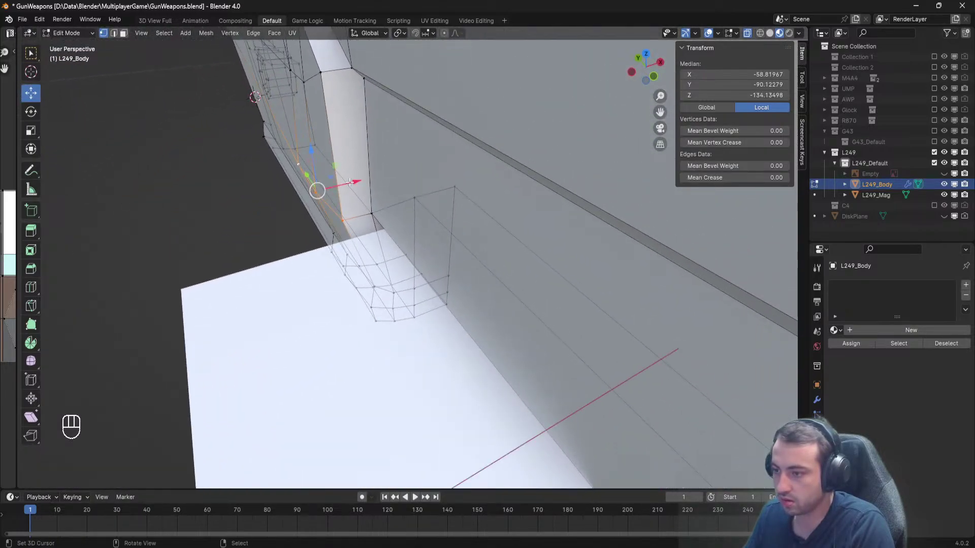
{"action": "left_click", "coordinate": [300, 150]}
Move the single vertex at the handguard's front side about 0.014 along X, return to Object Mode and save.
{"action": "middle_click_drag", "start_coordinate": [301, 149], "coordinate": [564, 263]}
{"action": "left_click", "coordinate": [408, 238]}
{"action": "left_click_drag", "start_coordinate": [381, 240], "coordinate": [374, 240]}
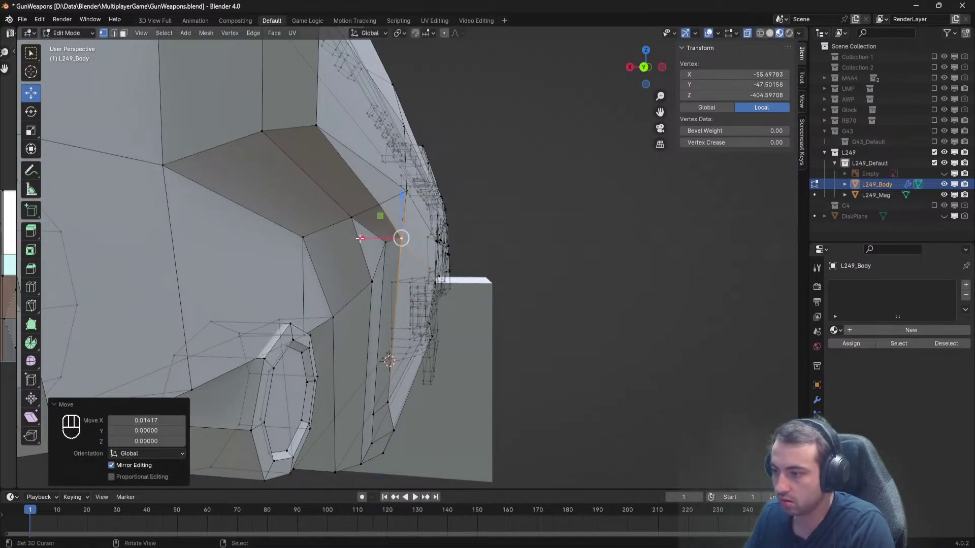
{"action": "key", "text": "a"}
{"action": "key", "text": "Tab"}
{"action": "scroll", "coordinate": [421, 275], "scroll_direction": "down", "scroll_amount": 2}
{"action": "middle_click_drag", "start_coordinate": [421, 274], "coordinate": [441, 312]}
{"action": "key", "text": "ctrl+s"}
{"action": "key", "text": "ctrl+s"}
Select the L249_Mag object and open its mesh in Edit Mode.
{"action": "left_click", "coordinate": [355, 348]}
{"action": "left_click", "coordinate": [399, 263]}
{"action": "scroll", "coordinate": [399, 263], "scroll_direction": "up", "scroll_amount": 6}
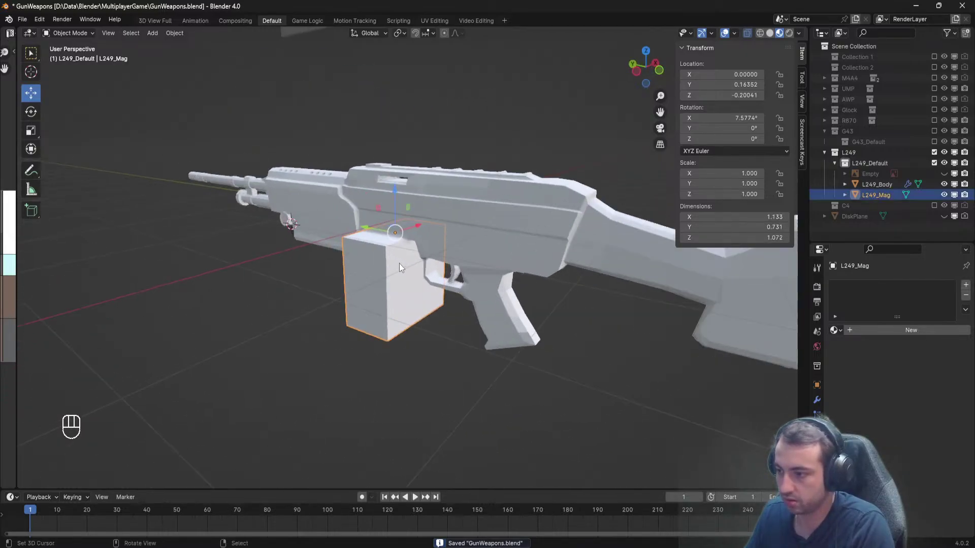
{"action": "key", "text": "Tab"}
Select the four vertices of the mag's outer side face, extrude it in place and scale it by 1.07.
{"action": "middle_click_drag", "start_coordinate": [377, 275], "coordinate": [374, 284]}
{"action": "left_click", "coordinate": [391, 247]}
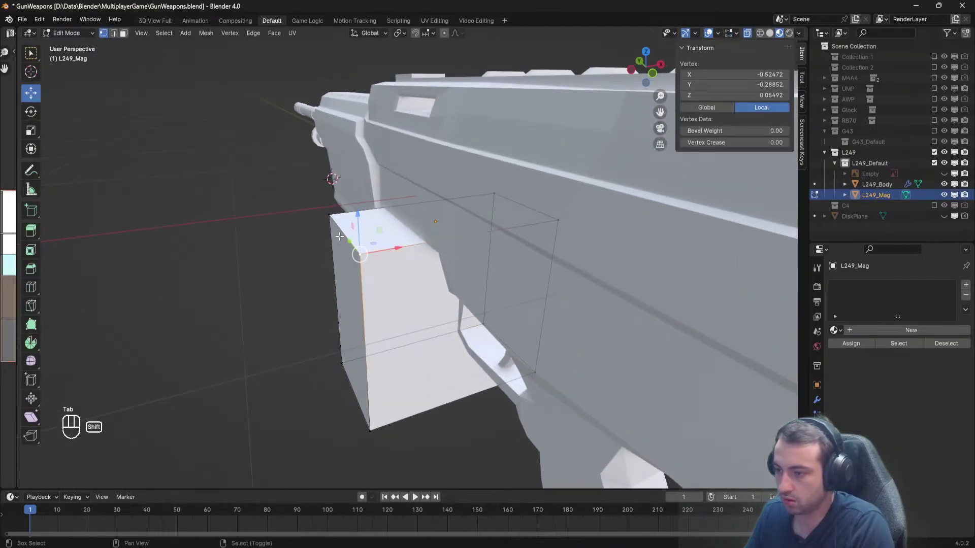
{"action": "left_click", "coordinate": [338, 330], "text": "shift"}
{"action": "middle_click_drag", "start_coordinate": [386, 400], "coordinate": [393, 351]}
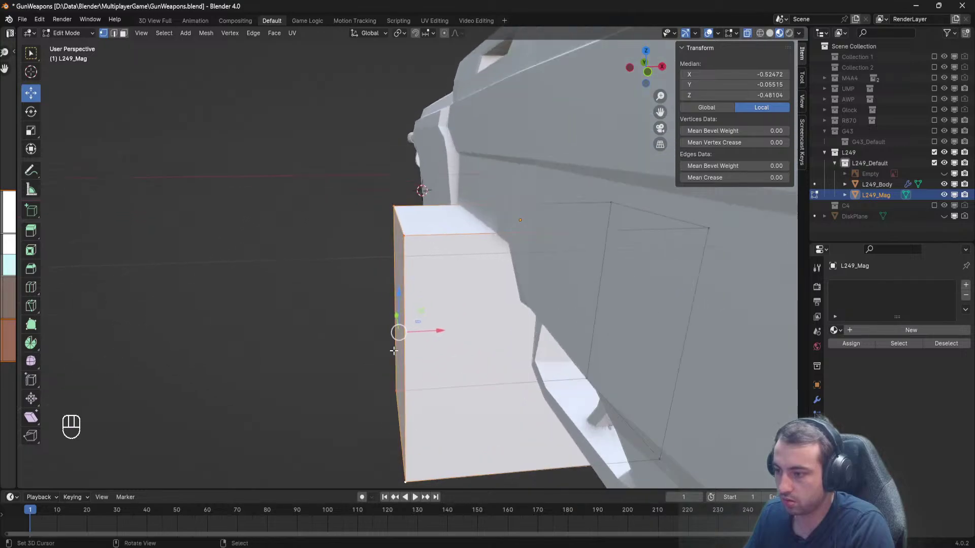
{"action": "middle_click_drag", "start_coordinate": [509, 334], "coordinate": [525, 337]}
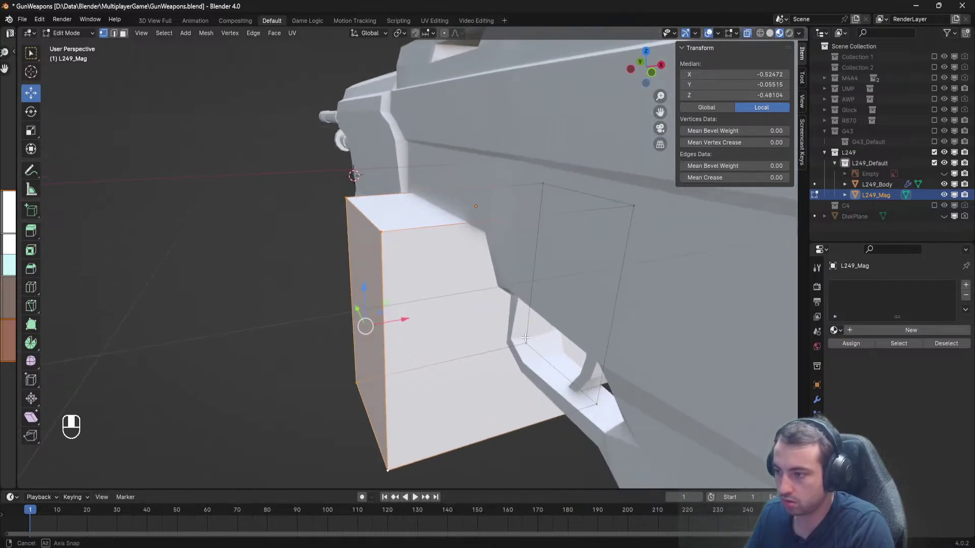
{"action": "key", "text": "e"}
{"action": "left_click", "coordinate": [525, 338]}
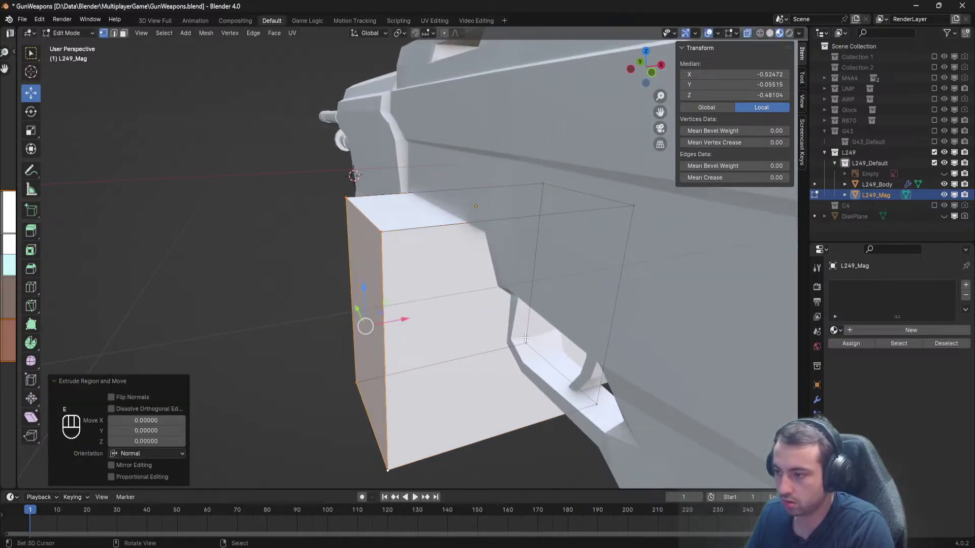
{"action": "key", "text": "s"}
{"action": "key", "text": "Escape"}
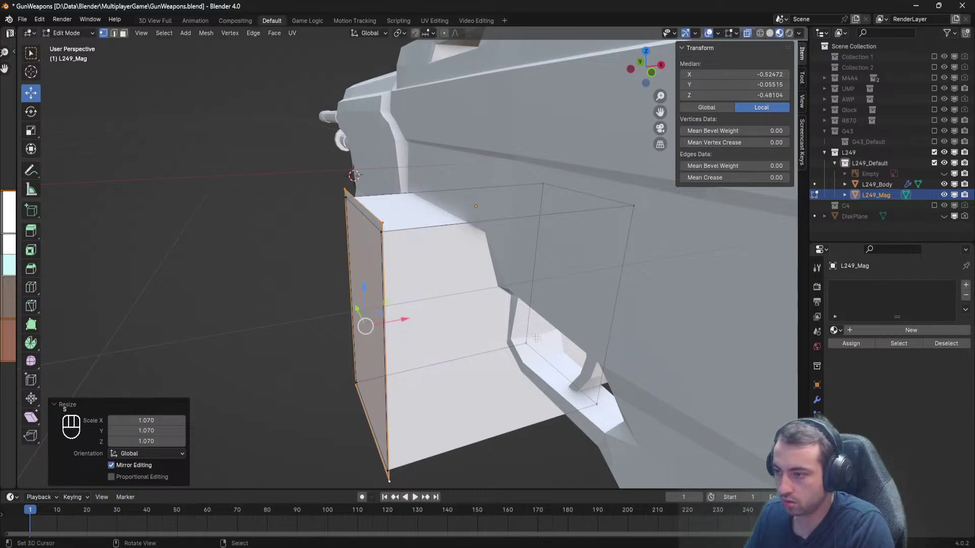
Extrude the mag's enlarged side face outward about 0.05 to form a raised cover plate, and clear the selection.
{"action": "key", "text": "e"}
{"action": "left_click", "coordinate": [524, 340]}
{"action": "key", "text": "a"}
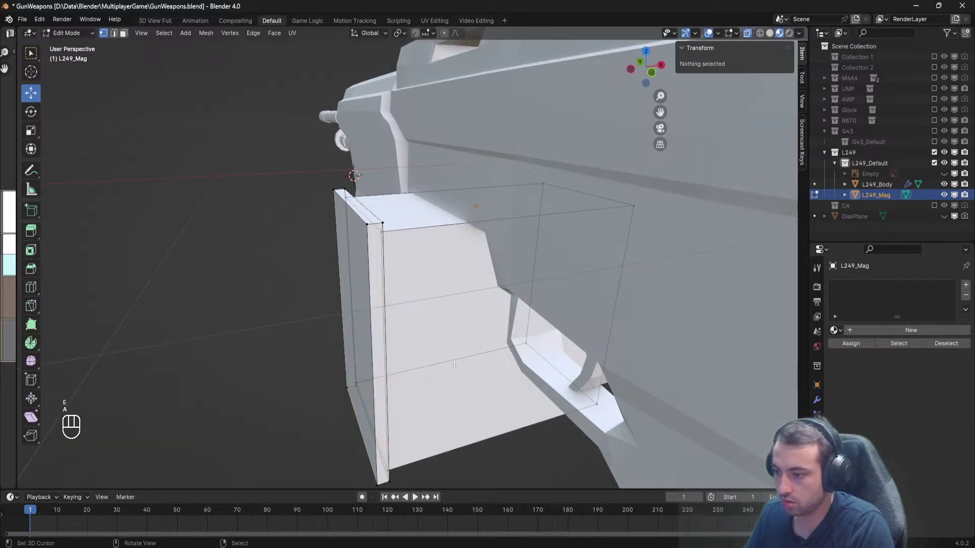
Select the four outer vertices of the mag's cover plate and move them about -0.009 along X.
{"action": "middle_click_drag", "start_coordinate": [391, 330], "coordinate": [372, 153], "text": "shift"}
{"action": "right_click", "coordinate": [357, 285]}
{"action": "right_click", "coordinate": [328, 246], "text": "shift"}
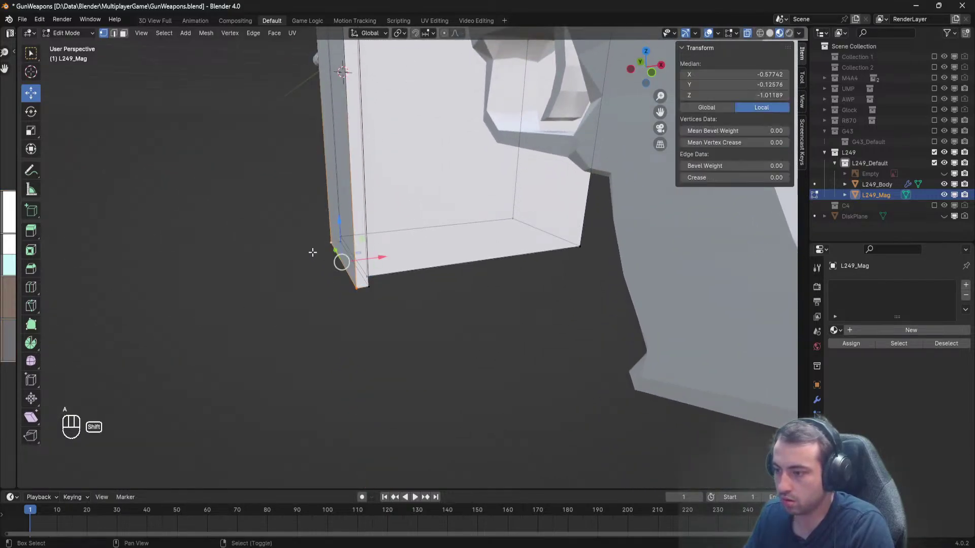
{"action": "middle_click_drag", "start_coordinate": [314, 253], "coordinate": [325, 356], "text": "shift"}
{"action": "right_click", "coordinate": [315, 127], "text": "shift"}
{"action": "right_click", "coordinate": [341, 138], "text": "shift"}
{"action": "middle_click_drag", "start_coordinate": [341, 142], "coordinate": [398, 235]}
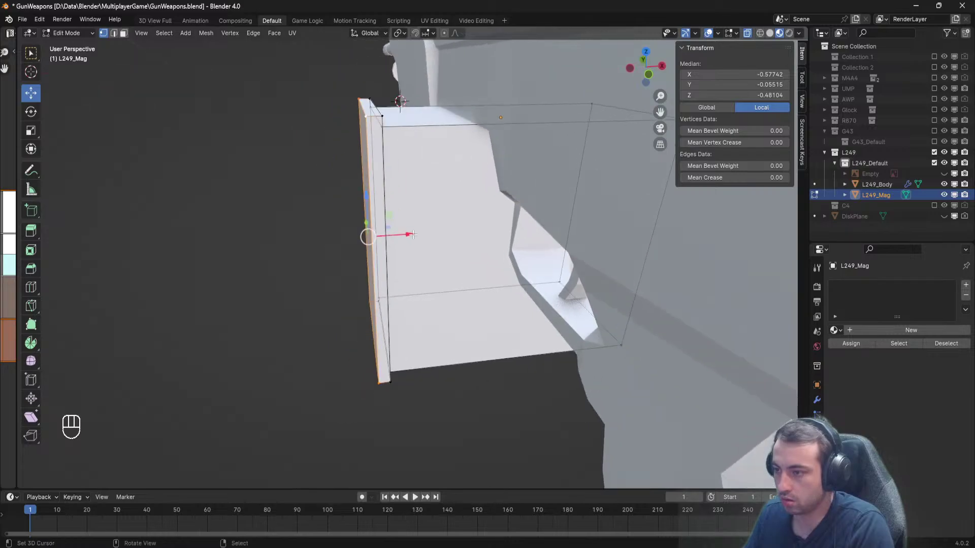
{"action": "left_click_drag", "start_coordinate": [398, 235], "coordinate": [412, 231]}
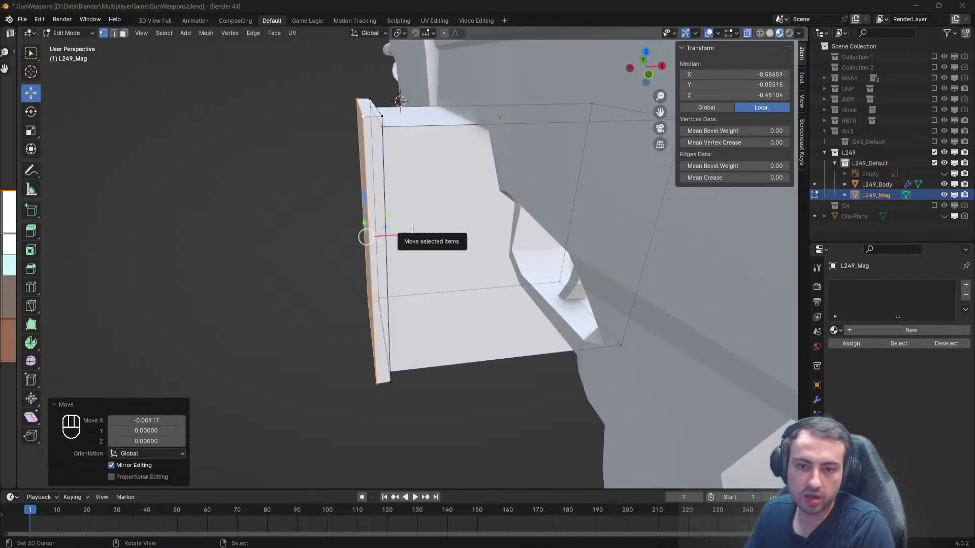
Switch to the browser, examine the M249 reference photos for the ammo box's shape and return to Blender.
{"action": "key", "text": "alt+Tab"}
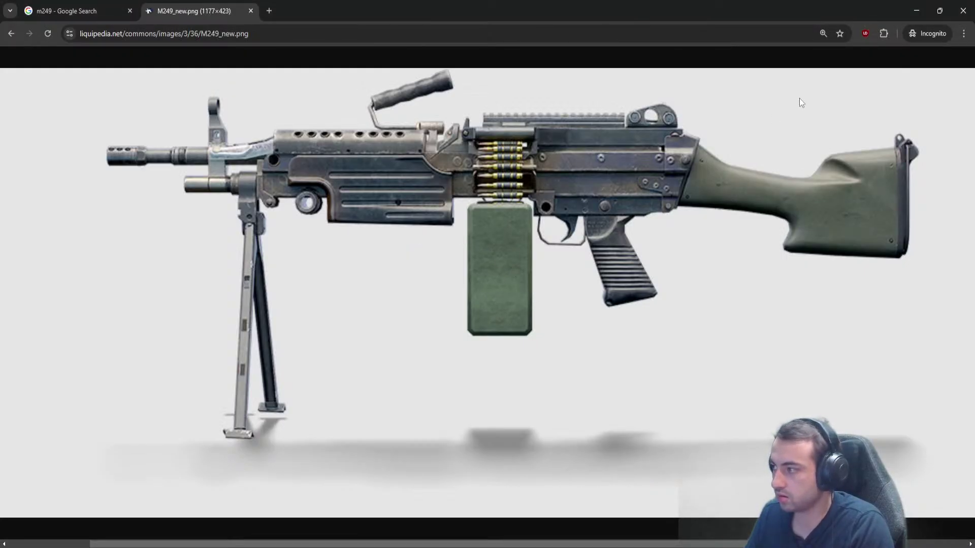
{"action": "scroll", "coordinate": [538, 205], "scroll_direction": "down", "scroll_amount": 5, "text": "ctrl"}
{"action": "scroll", "coordinate": [557, 125], "scroll_direction": "up", "scroll_amount": 1, "text": "ctrl"}
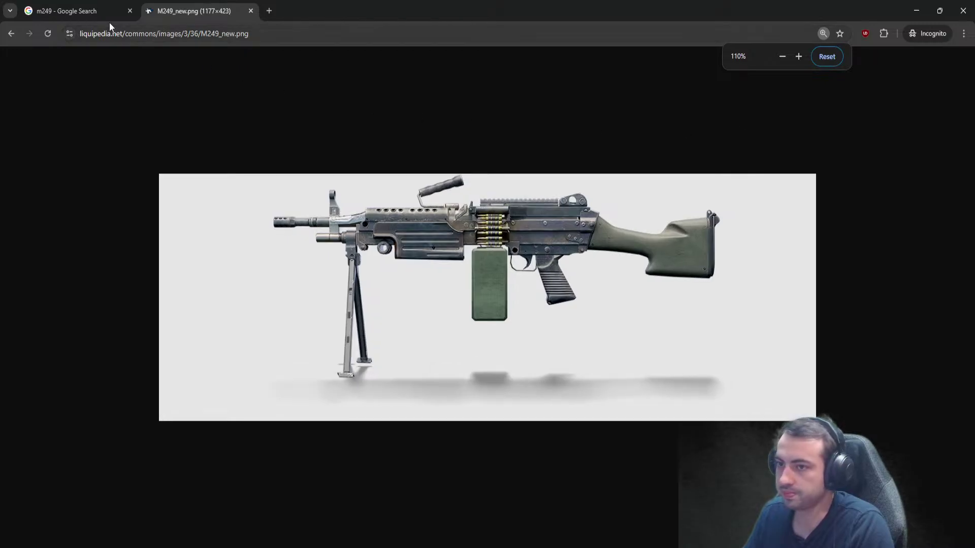
{"action": "left_click", "coordinate": [91, 11]}
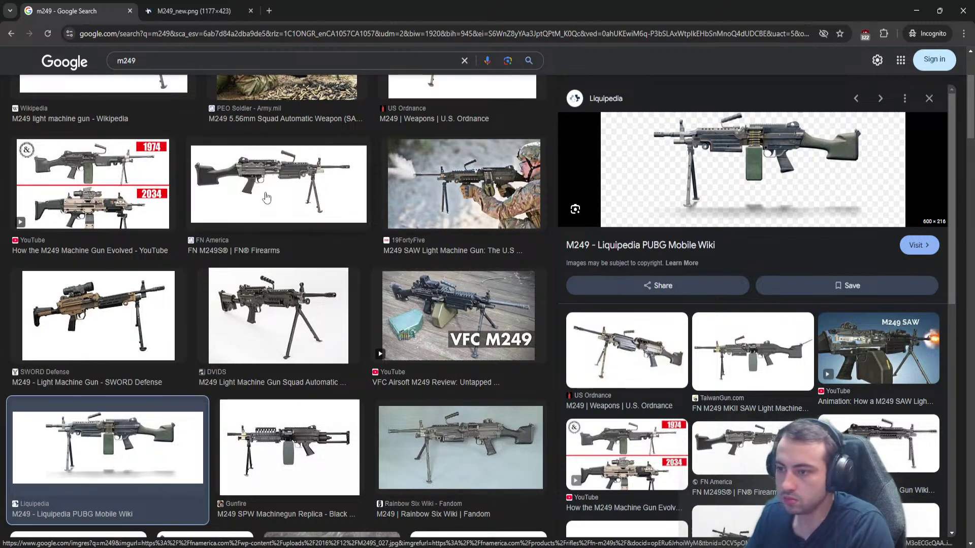
{"action": "scroll", "coordinate": [320, 202], "scroll_direction": "up", "scroll_amount": 3}
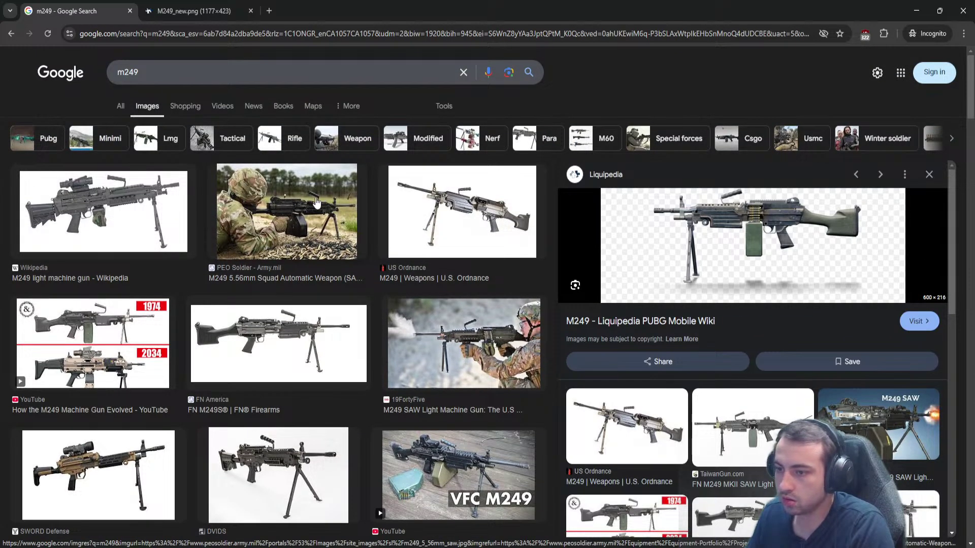
{"action": "left_click", "coordinate": [278, 219]}
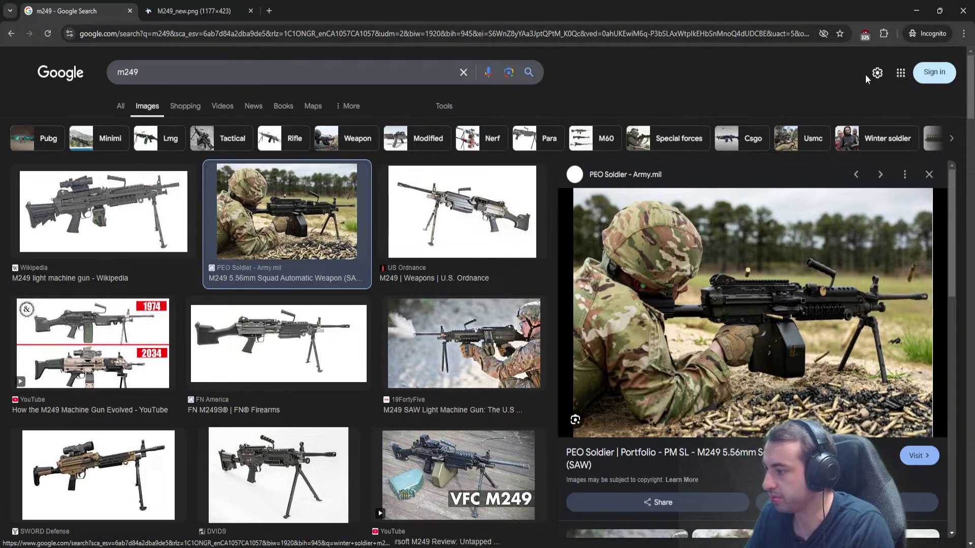
{"action": "left_click", "coordinate": [914, 11]}
Scale the cover plate's outer face up by about 1.02 and clear the selection.
{"action": "middle_click_drag", "start_coordinate": [429, 202], "coordinate": [402, 237]}
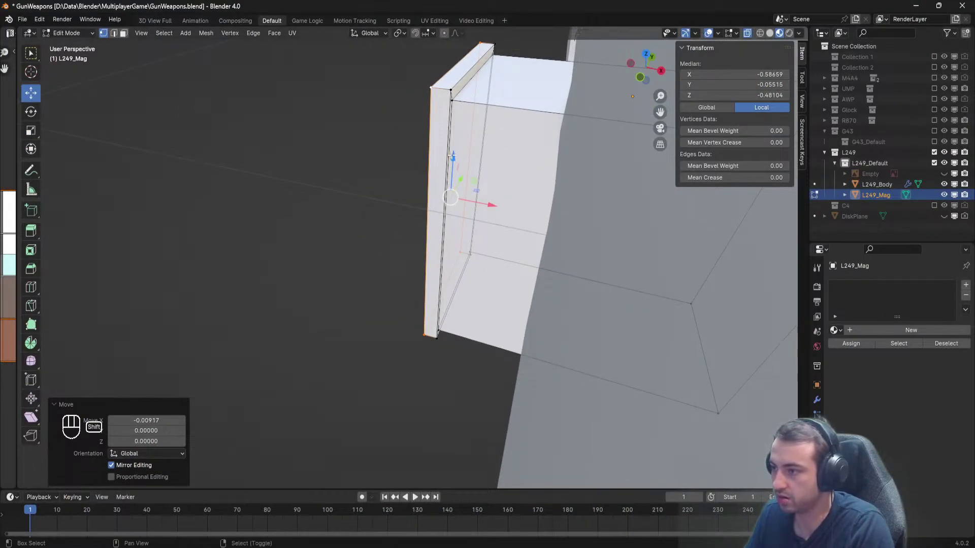
{"action": "middle_click_drag", "start_coordinate": [452, 156], "coordinate": [544, 259], "text": "shift"}
{"action": "key", "text": "s"}
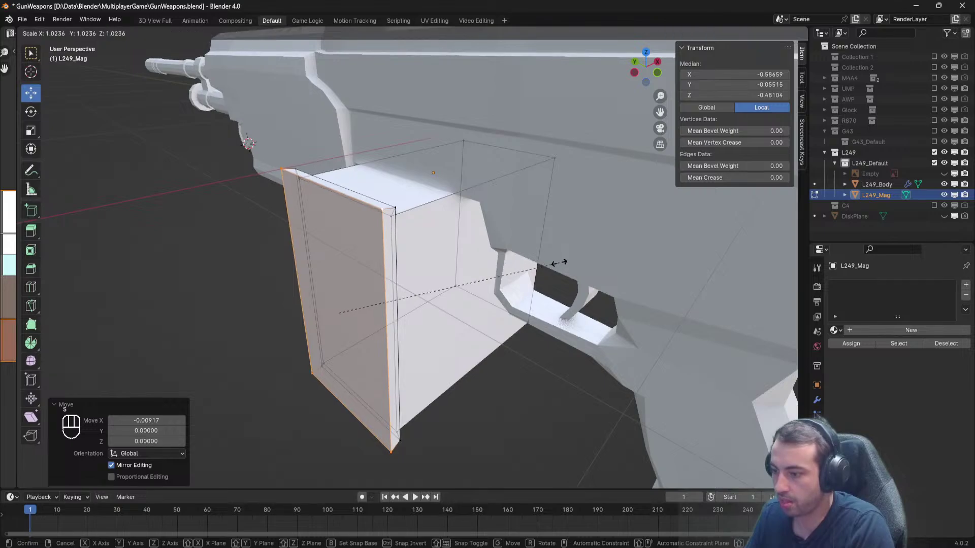
{"action": "left_click", "coordinate": [557, 262]}
{"action": "key", "text": "a"}
{"action": "scroll", "coordinate": [513, 266], "scroll_direction": "down", "scroll_amount": 2}
{"action": "key", "text": "Tab"}
{"action": "middle_click_drag", "start_coordinate": [470, 270], "coordinate": [420, 199]}
{"action": "scroll", "coordinate": [425, 283], "scroll_direction": "up", "scroll_amount": 2}
{"action": "key", "text": "Tab"}
{"action": "key", "text": "Tab"}
Extrude the mag's top face in place, narrow it along X and move it about -0.432 along X towards the cover plate.
{"action": "key", "text": "Tab"}
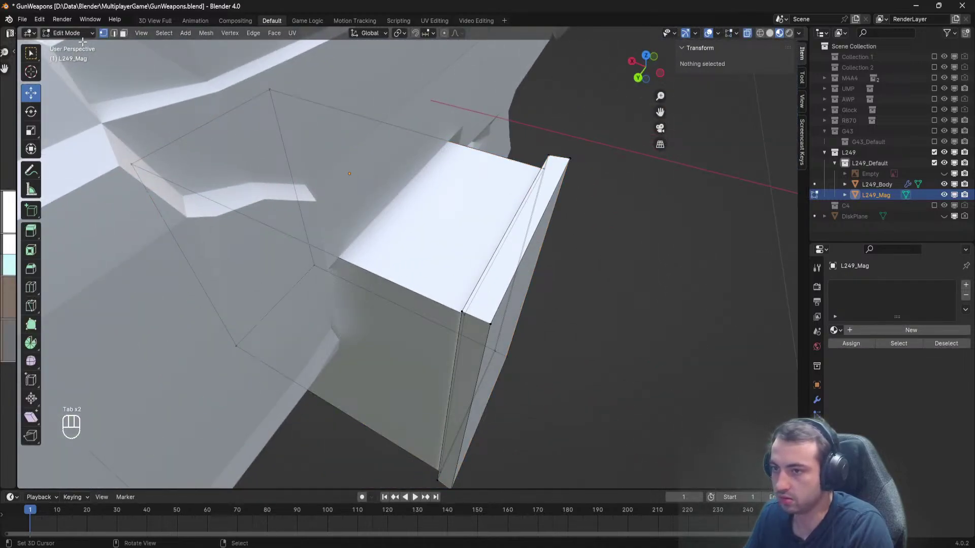
{"action": "left_click", "coordinate": [353, 170]}
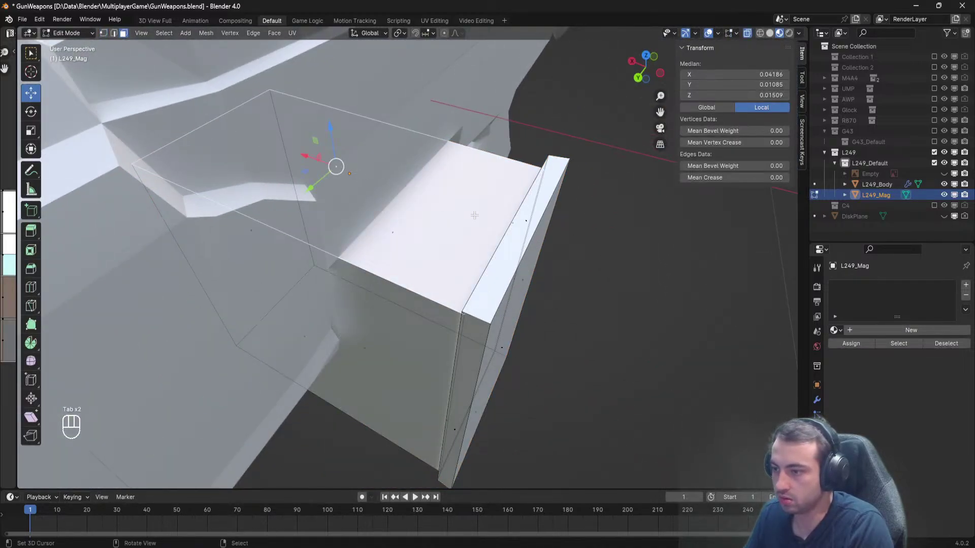
{"action": "key", "text": "e"}
{"action": "key", "text": "s"}
{"action": "key", "text": "x"}
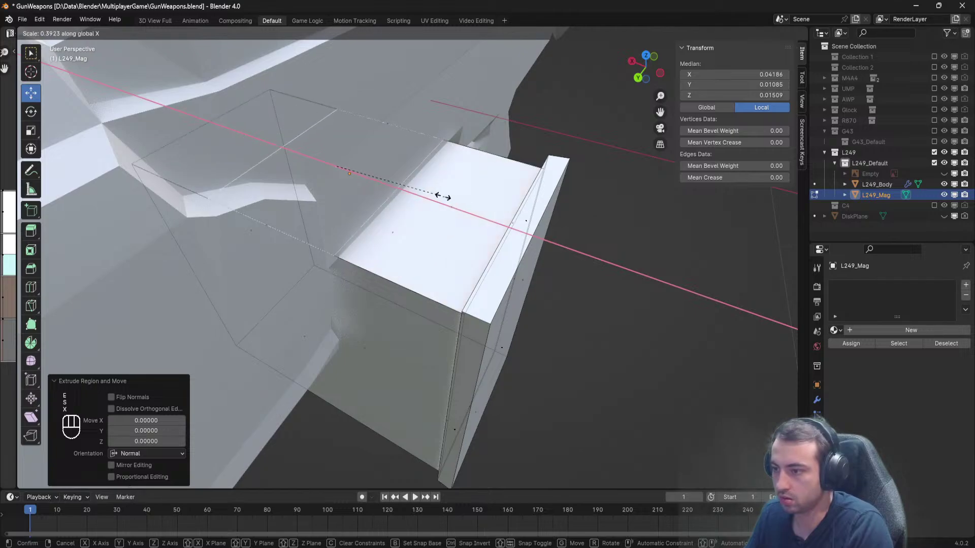
{"action": "left_click", "coordinate": [374, 177]}
{"action": "left_click_drag", "start_coordinate": [307, 158], "coordinate": [427, 203]}
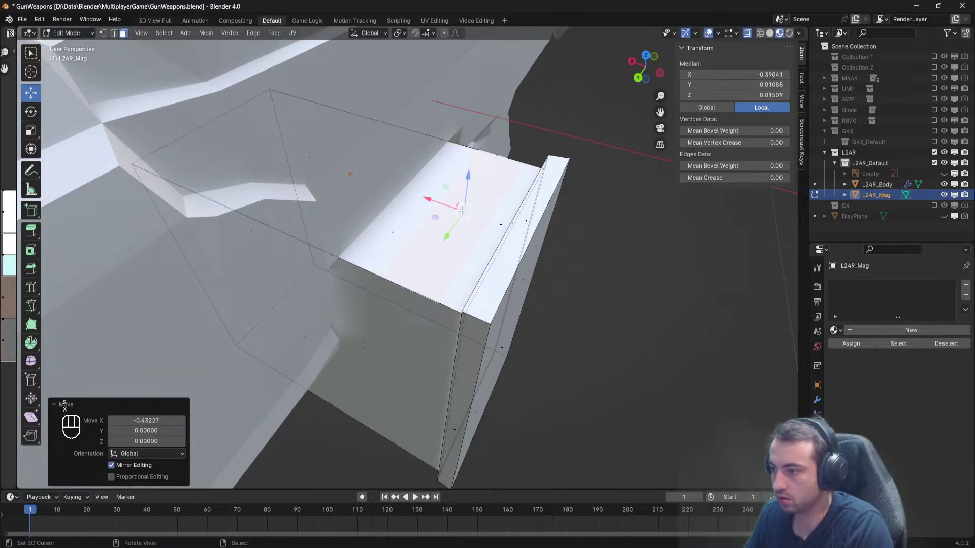
Scale the inset top face to 0.9 along Y and move it about -0.025 further along X.
{"action": "middle_click_drag", "start_coordinate": [641, 235], "coordinate": [431, 223]}
{"action": "key", "text": "s"}
{"action": "key", "text": "x"}
{"action": "left_click", "coordinate": [591, 252]}
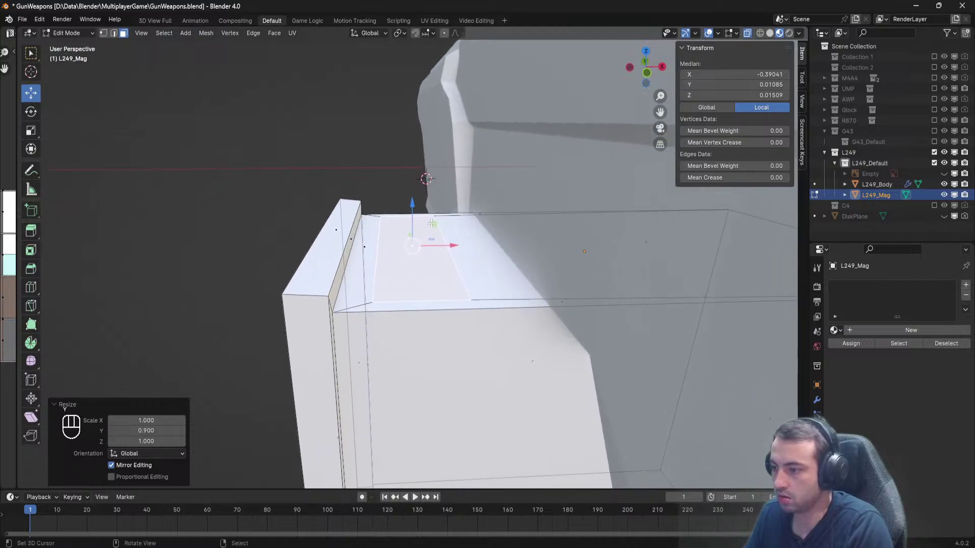
{"action": "left_click_drag", "start_coordinate": [450, 244], "coordinate": [440, 240]}
Extrude the inset top face about 0.34 down into the mag and raise its floor to leave a shallow recess.
{"action": "key", "text": "g"}
{"action": "key", "text": "z"}
{"action": "key", "text": "z"}
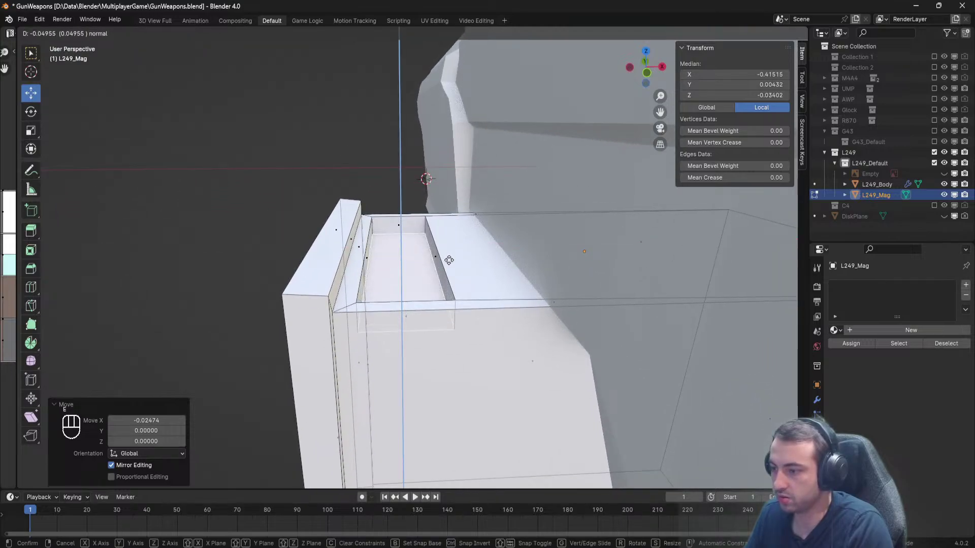
{"action": "left_click", "coordinate": [476, 363]}
{"action": "middle_click_drag", "start_coordinate": [476, 363], "coordinate": [442, 319]}
{"action": "left_click_drag", "start_coordinate": [391, 307], "coordinate": [392, 280]}
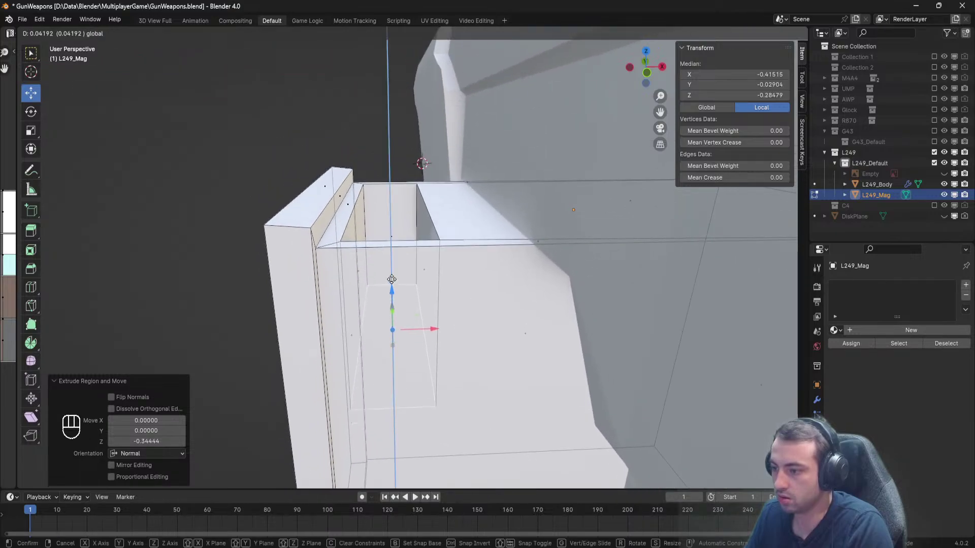
Extrude the recess floor about 0.37 further down and lower it along Z close to the mag's bottom.
{"action": "left_click", "coordinate": [381, 184]}
{"action": "key", "text": "g"}
{"action": "key", "text": "z"}
{"action": "key", "text": "z"}
{"action": "left_click", "coordinate": [497, 358]}
{"action": "middle_click_drag", "start_coordinate": [497, 358], "coordinate": [418, 181]}
{"action": "left_click_drag", "start_coordinate": [406, 186], "coordinate": [414, 241]}
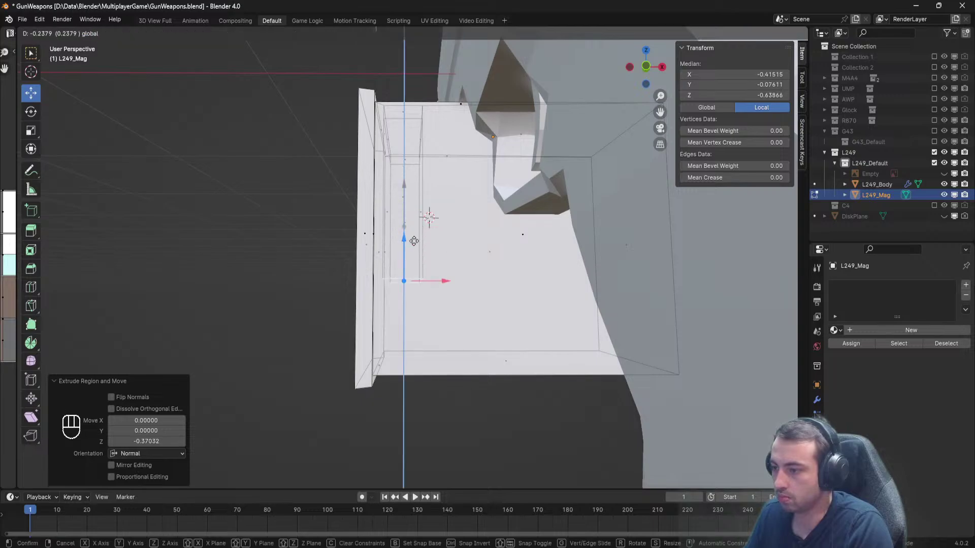
{"action": "left_click_drag", "start_coordinate": [425, 307], "coordinate": [425, 307]}
Extrude the cavity's inner side wall about 0.43 deeper into the mag beneath its top, and clear the selection.
{"action": "middle_click_drag", "start_coordinate": [429, 272], "coordinate": [237, 250]}
{"action": "right_click", "coordinate": [422, 248]}
{"action": "key", "text": "e"}
{"action": "left_click", "coordinate": [327, 254]}
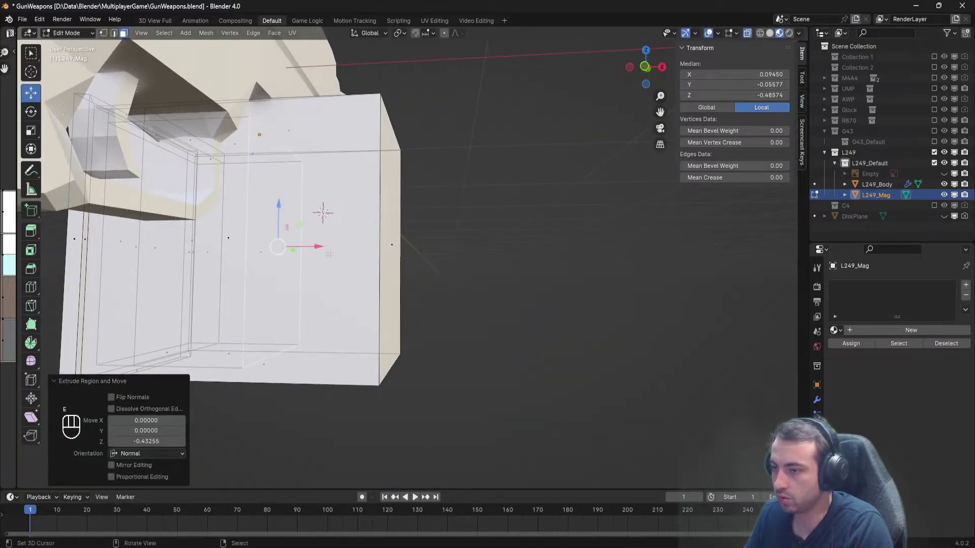
{"action": "middle_click_drag", "start_coordinate": [327, 254], "coordinate": [378, 279]}
{"action": "key", "text": "a"}
{"action": "key", "text": "Tab"}
{"action": "scroll", "coordinate": [321, 278], "scroll_direction": "down", "scroll_amount": 5}
{"action": "scroll", "coordinate": [339, 305], "scroll_direction": "up", "scroll_amount": 3}
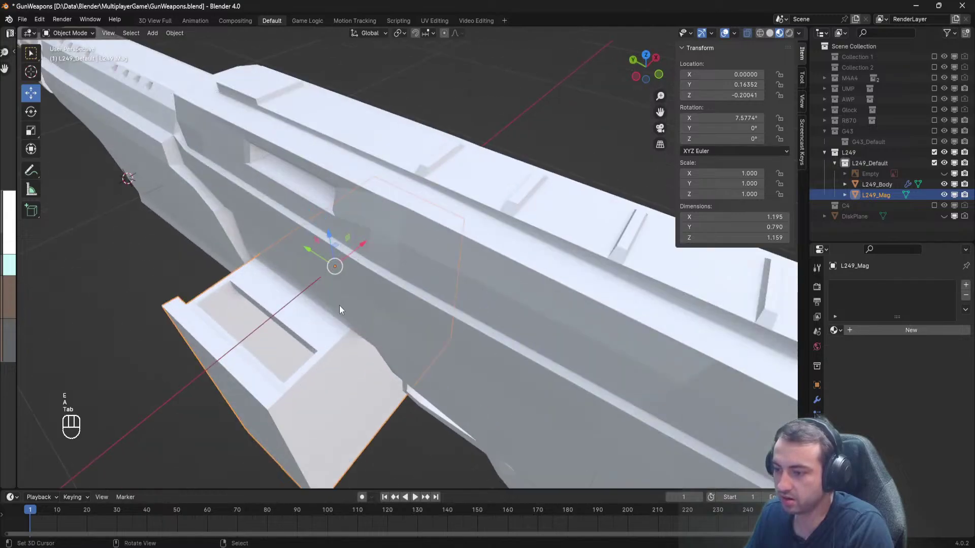
{"action": "mouse_move", "coordinate": [339, 305]}
{"action": "middle_mouse_down"}
{"action": "mouse_move", "coordinate": [314, 324]}
{"action": "mouse_move", "coordinate": [379, 294]}
{"action": "mouse_move", "coordinate": [315, 289]}
{"action": "mouse_move", "coordinate": [296, 269]}
{"action": "mouse_move", "coordinate": [337, 318]}
{"action": "mouse_move", "coordinate": [334, 301]}
{"action": "middle_mouse_up"}
{"action": "scroll", "coordinate": [314, 324], "scroll_direction": "up", "scroll_amount": 3}
Try lowering the top edge of the mag's far side along Z, and undo the move.
{"action": "key", "text": "Tab"}
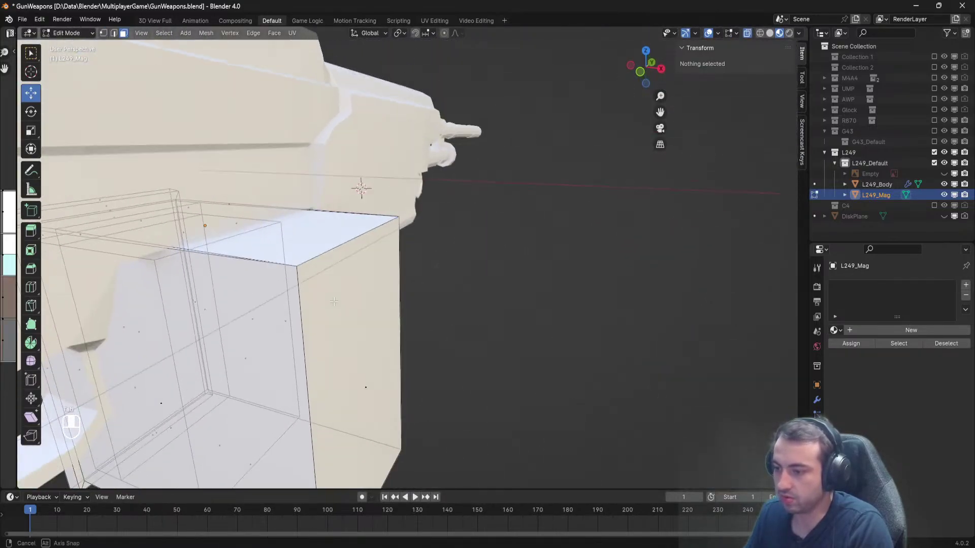
{"action": "left_click", "coordinate": [114, 32]}
{"action": "right_click", "coordinate": [317, 254]}
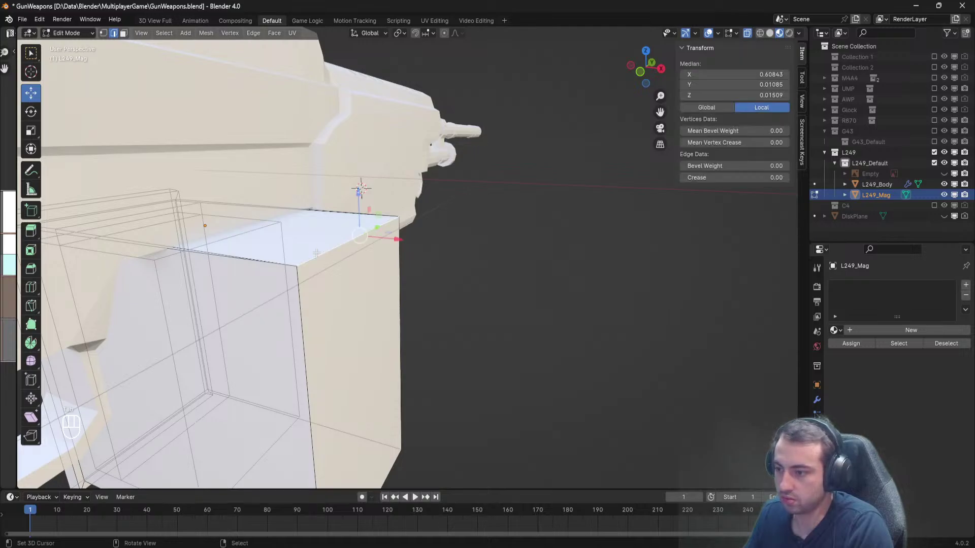
{"action": "middle_click_drag", "start_coordinate": [317, 254], "coordinate": [416, 222]}
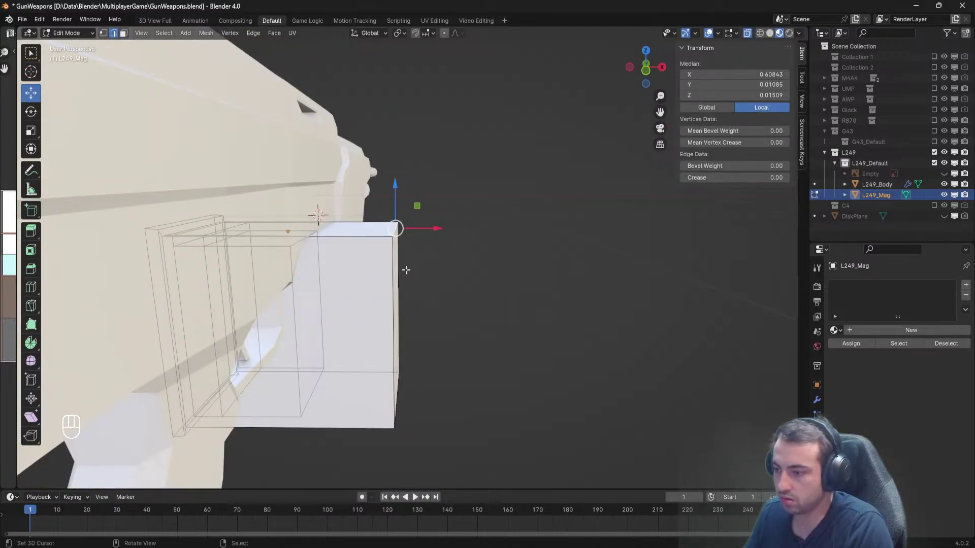
{"action": "left_click_drag", "start_coordinate": [399, 185], "coordinate": [397, 224]}
{"action": "key", "text": "ctrl+z"}
Extrude the mag's far side face outward about 0.24 along its normal and clear the selection.
{"action": "middle_click_drag", "start_coordinate": [423, 232], "coordinate": [397, 287]}
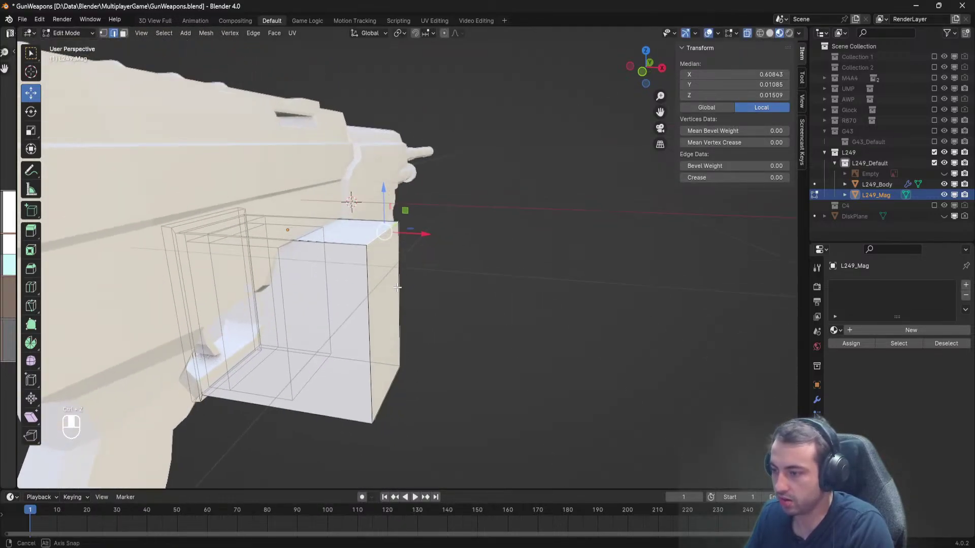
{"action": "key", "text": "3"}
{"action": "left_click", "coordinate": [391, 315]}
{"action": "key", "text": "g"}
{"action": "key", "text": "z"}
{"action": "key", "text": "z"}
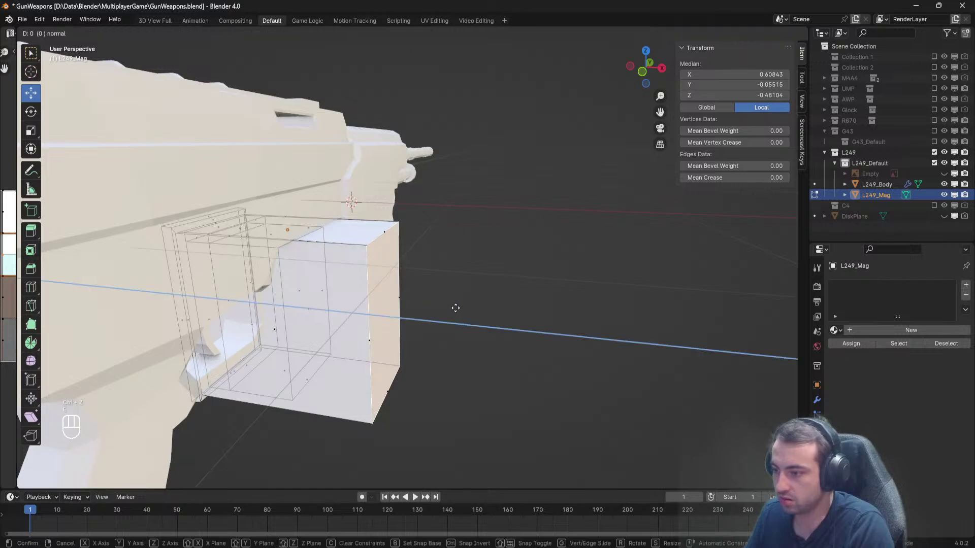
{"action": "left_click", "coordinate": [492, 312]}
{"action": "key", "text": "alt+a"}
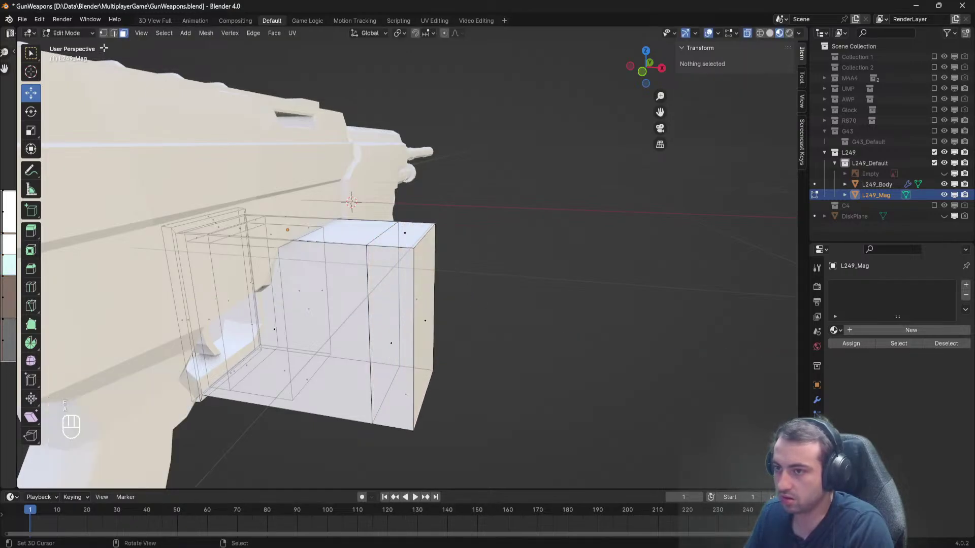
Lower the top outer edge of the mag's extruded section about 0.28 along Z to slant its upper side.
{"action": "left_click", "coordinate": [422, 238]}
{"action": "key", "text": "g"}
{"action": "key", "text": "z"}
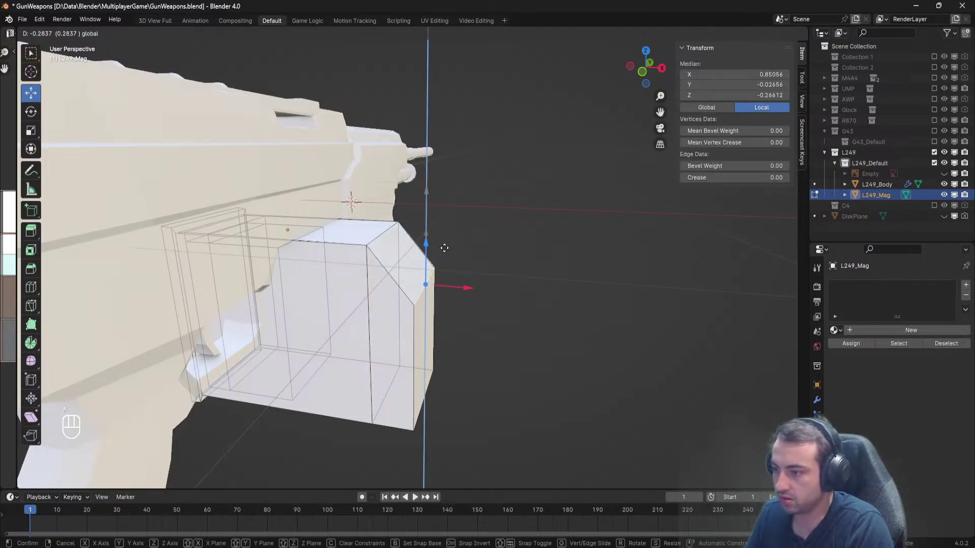
{"action": "left_click", "coordinate": [445, 248]}
Move the mag's outer slanted section about 0.05 inward along X, clear the selection and save the file.
{"action": "middle_click_drag", "start_coordinate": [432, 414], "coordinate": [462, 427]}
{"action": "left_click_drag", "start_coordinate": [499, 460], "coordinate": [369, 192]}
{"action": "key", "text": "g"}
{"action": "key", "text": "x"}
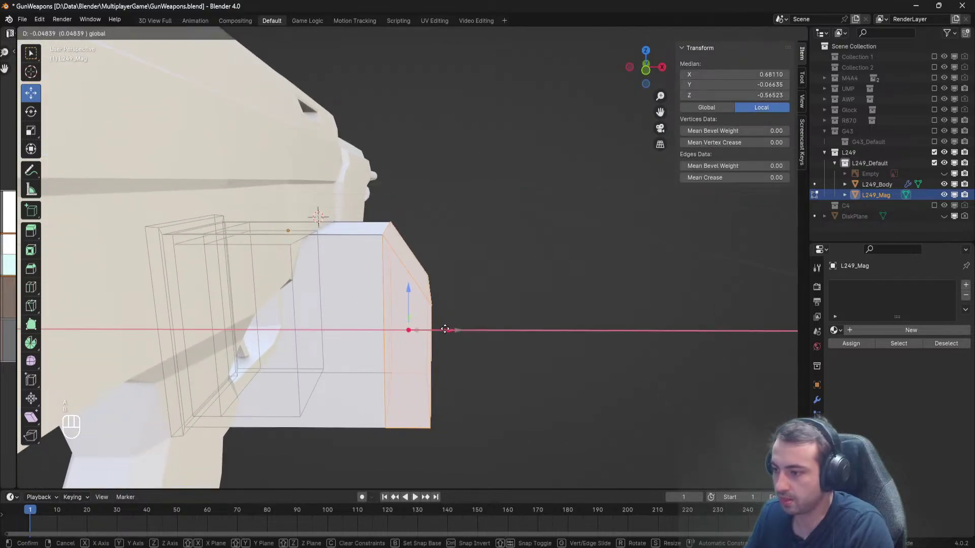
{"action": "left_click", "coordinate": [426, 321]}
{"action": "middle_click_drag", "start_coordinate": [426, 321], "coordinate": [535, 249]}
{"action": "scroll", "coordinate": [427, 320], "scroll_direction": "down", "scroll_amount": 4}
{"action": "key", "text": "a"}
{"action": "key", "text": "Tab"}
{"action": "right_click", "coordinate": [437, 243]}
{"action": "scroll", "coordinate": [448, 287], "scroll_direction": "down", "scroll_amount": 4}
{"action": "key", "text": "ctrl+s"}
Compare the mag's shape with the M249 reference photos in the browser, and return to Blender.
{"action": "middle_click_drag", "start_coordinate": [448, 287], "coordinate": [597, 273]}
{"action": "scroll", "coordinate": [318, 275], "scroll_direction": "up", "scroll_amount": 4}
{"action": "middle_click_drag", "start_coordinate": [319, 276], "coordinate": [377, 283]}
{"action": "key", "text": "alt+Tab"}
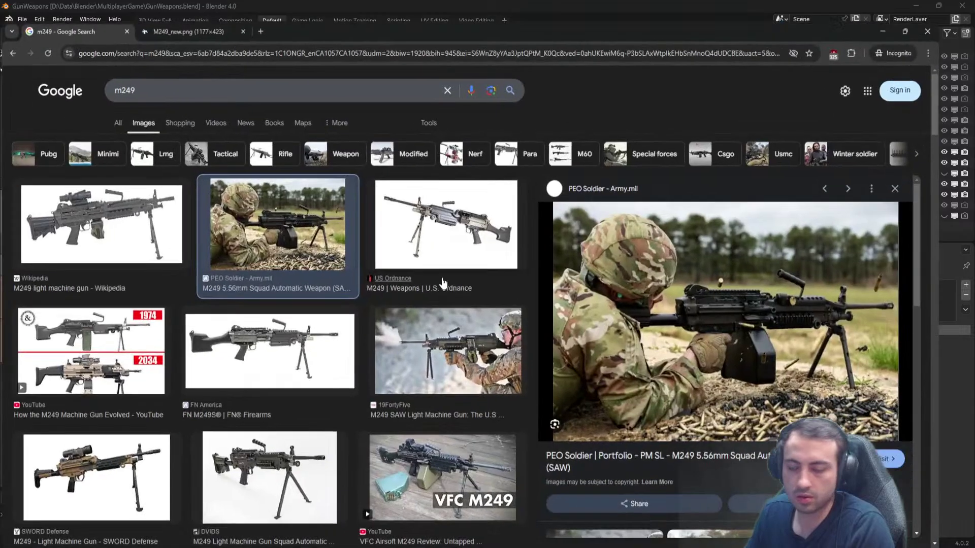
{"action": "key", "text": "alt+Tab"}
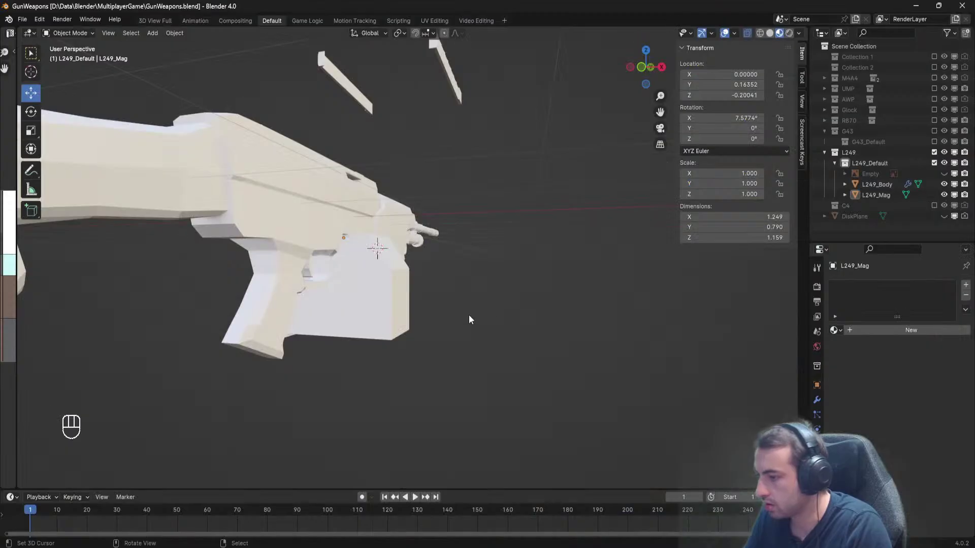
Nudge the mag's outer bottom edge slightly upward along Z and inward along X, and clear the selection.
{"action": "scroll", "coordinate": [437, 315], "scroll_direction": "up", "scroll_amount": 4}
{"action": "middle_click_drag", "start_coordinate": [418, 316], "coordinate": [424, 229], "text": "shift"}
{"action": "key", "text": "Tab"}
{"action": "middle_click_drag", "start_coordinate": [390, 198], "coordinate": [397, 285], "text": "shift"}
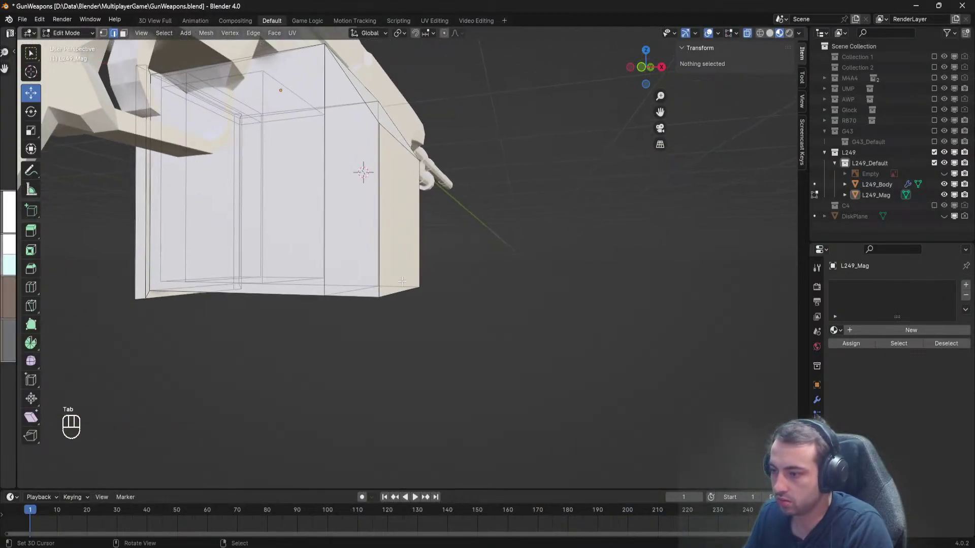
{"action": "left_click", "coordinate": [398, 288]}
{"action": "left_click_drag", "start_coordinate": [403, 260], "coordinate": [402, 255]}
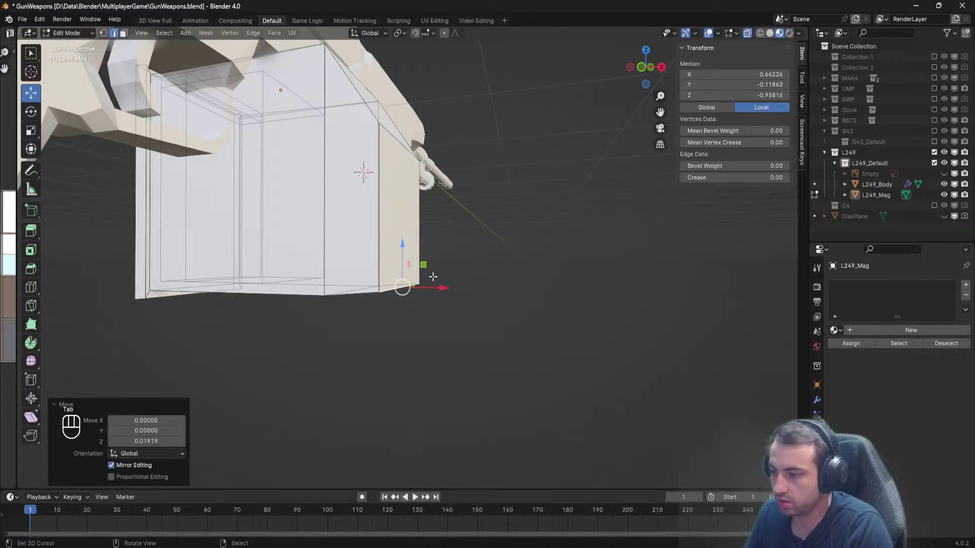
{"action": "left_click_drag", "start_coordinate": [438, 288], "coordinate": [435, 288]}
{"action": "left_click_drag", "start_coordinate": [401, 251], "coordinate": [401, 255]}
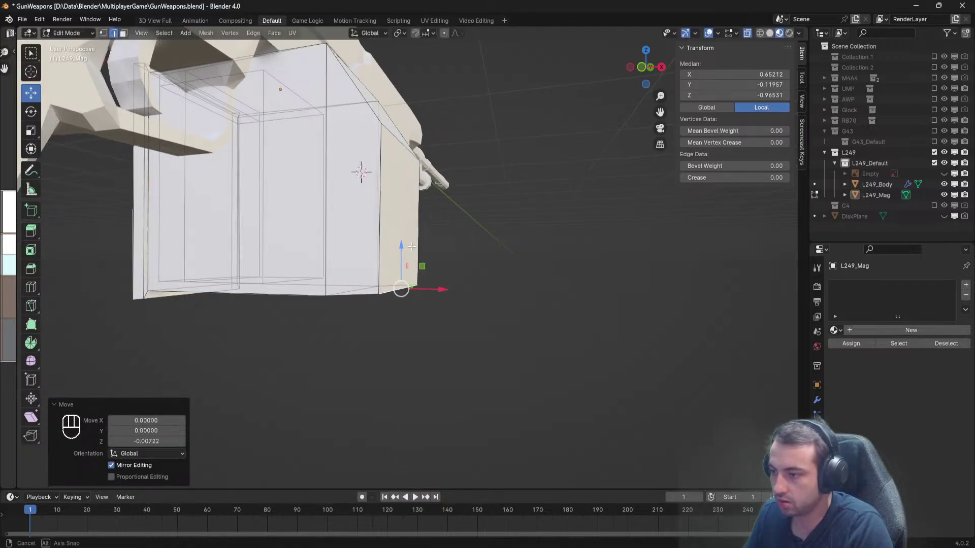
{"action": "middle_click_drag", "start_coordinate": [401, 255], "coordinate": [428, 247]}
{"action": "left_click_drag", "start_coordinate": [464, 291], "coordinate": [458, 289]}
{"action": "key", "text": "a"}
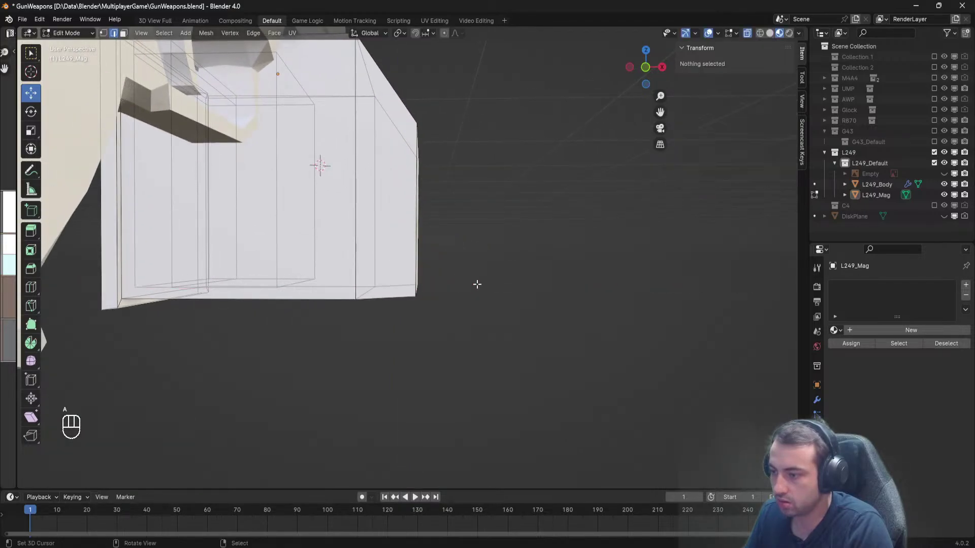
Leave mesh editing, save the file and check the M249 photos in the browser again.
{"action": "key", "text": "Tab"}
{"action": "middle_click_drag", "start_coordinate": [477, 289], "coordinate": [470, 243]}
{"action": "key", "text": "Tab"}
{"action": "key", "text": "Tab"}
{"action": "scroll", "coordinate": [525, 264], "scroll_direction": "down", "scroll_amount": 5}
{"action": "key", "text": "ctrl+s"}
{"action": "key", "text": "alt+Tab"}
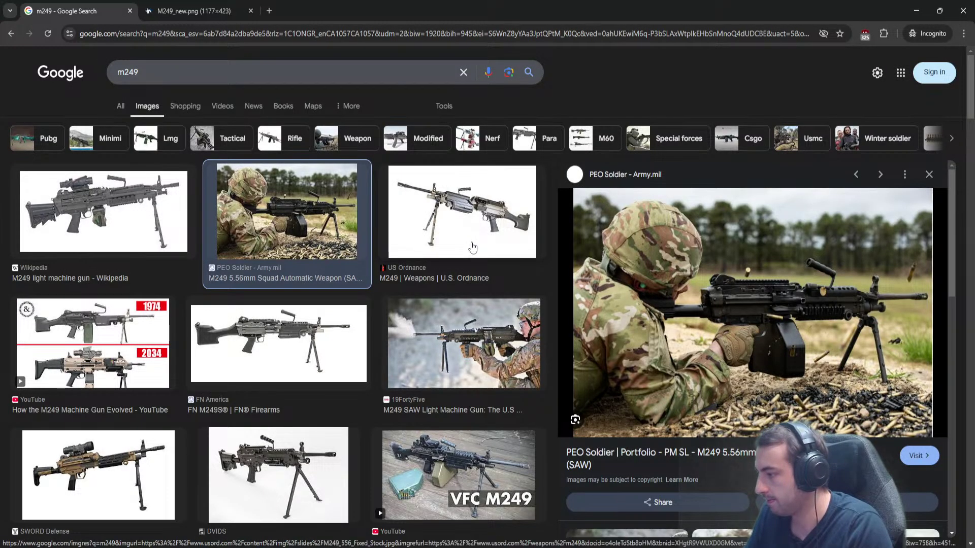
{"action": "key", "text": "alt+Tab"}
Unhide the Empty reference image and view it from the side against the gun.
{"action": "middle_click_drag", "start_coordinate": [441, 253], "coordinate": [470, 264]}
{"action": "left_click", "coordinate": [943, 174]}
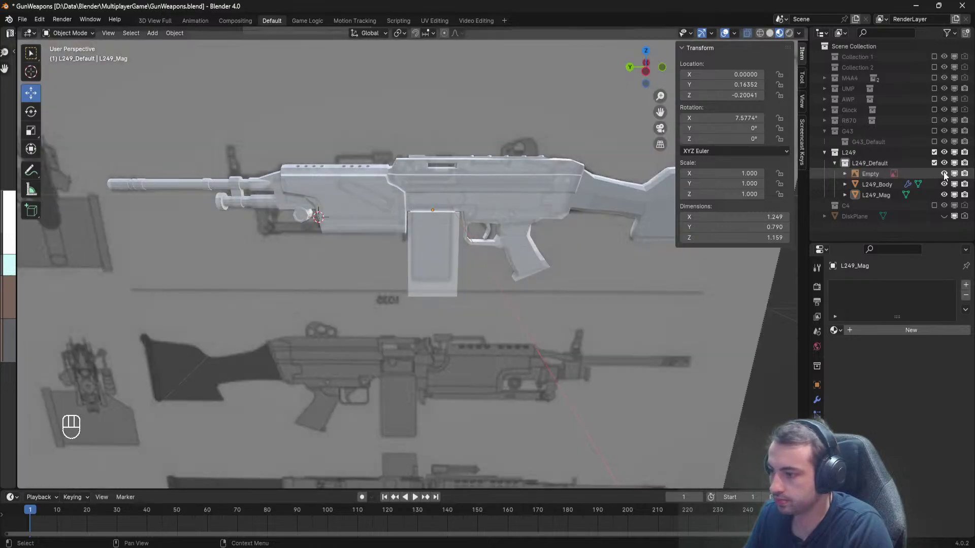
{"action": "middle_click_drag", "start_coordinate": [576, 229], "coordinate": [454, 233]}
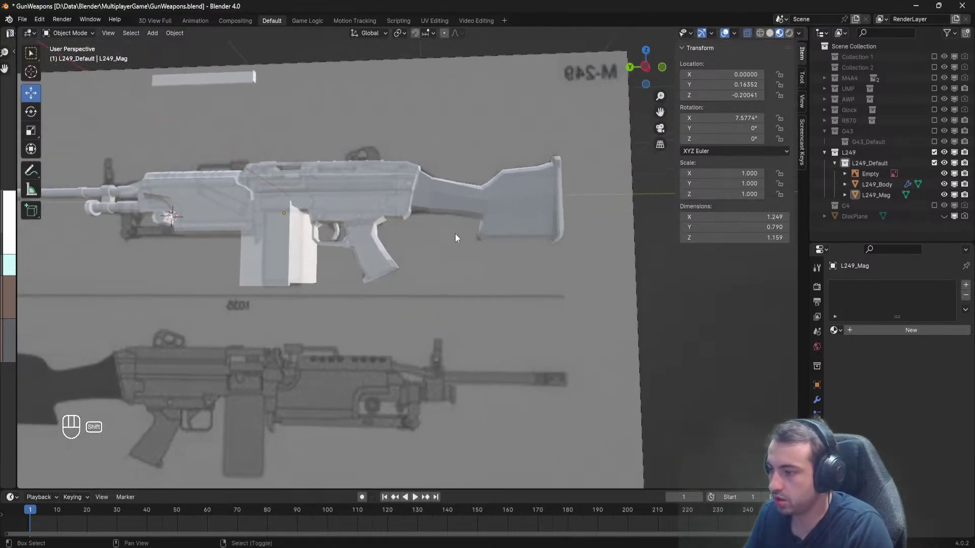
Edit L249_Body and reposition the pistol grip's front bottom tip edge to follow the blueprint.
{"action": "scroll", "coordinate": [406, 253], "scroll_direction": "up", "scroll_amount": 4}
{"action": "right_click", "coordinate": [357, 276]}
{"action": "scroll", "coordinate": [357, 276], "scroll_direction": "up", "scroll_amount": 4}
{"action": "middle_click_drag", "start_coordinate": [345, 277], "coordinate": [525, 237], "text": "shift"}
{"action": "key", "text": "Tab"}
{"action": "scroll", "coordinate": [461, 300], "scroll_direction": "up", "scroll_amount": 2}
{"action": "scroll", "coordinate": [461, 301], "scroll_direction": "up", "scroll_amount": 3}
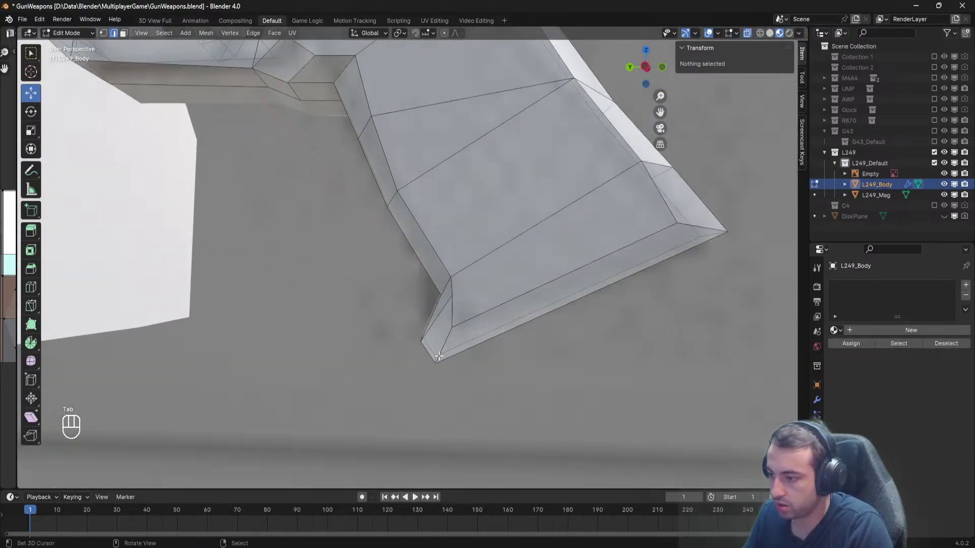
{"action": "left_click_drag", "start_coordinate": [443, 394], "coordinate": [400, 339]}
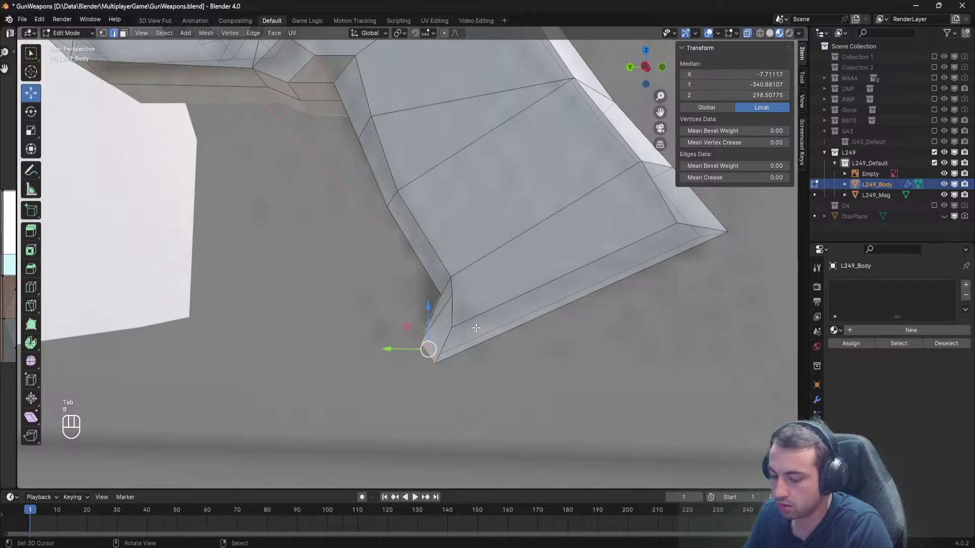
{"action": "key", "text": "g"}
{"action": "left_click", "coordinate": [480, 312]}
Move the grip's whole front lower corner up and forward about 0.02 to match the blueprint, and save.
{"action": "key", "text": "a"}
{"action": "key", "text": "b"}
{"action": "left_click_drag", "start_coordinate": [416, 372], "coordinate": [480, 294]}
{"action": "key", "text": "g"}
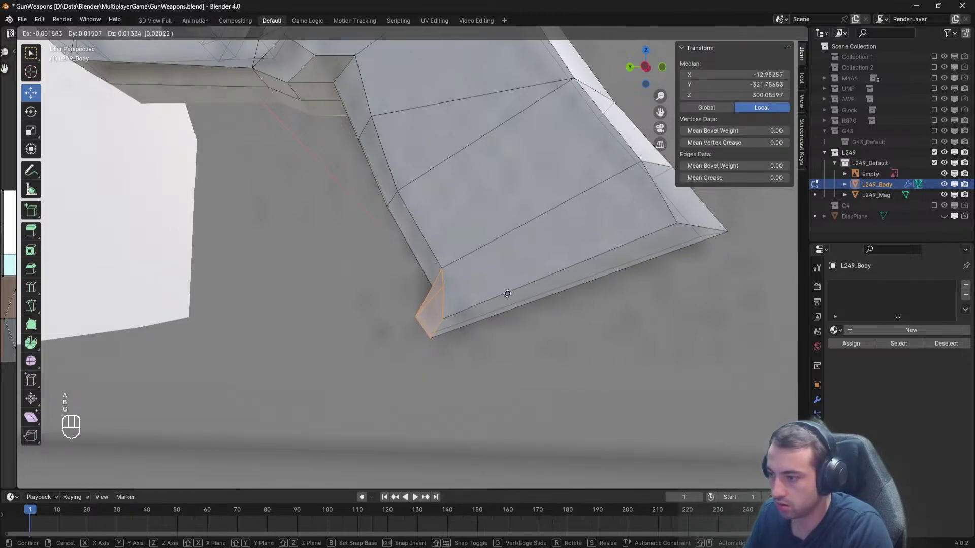
{"action": "left_click", "coordinate": [505, 295]}
{"action": "key", "text": "a"}
{"action": "scroll", "coordinate": [487, 284], "scroll_direction": "down", "scroll_amount": 4}
{"action": "key", "text": "Tab"}
{"action": "key", "text": "ctrl+s"}
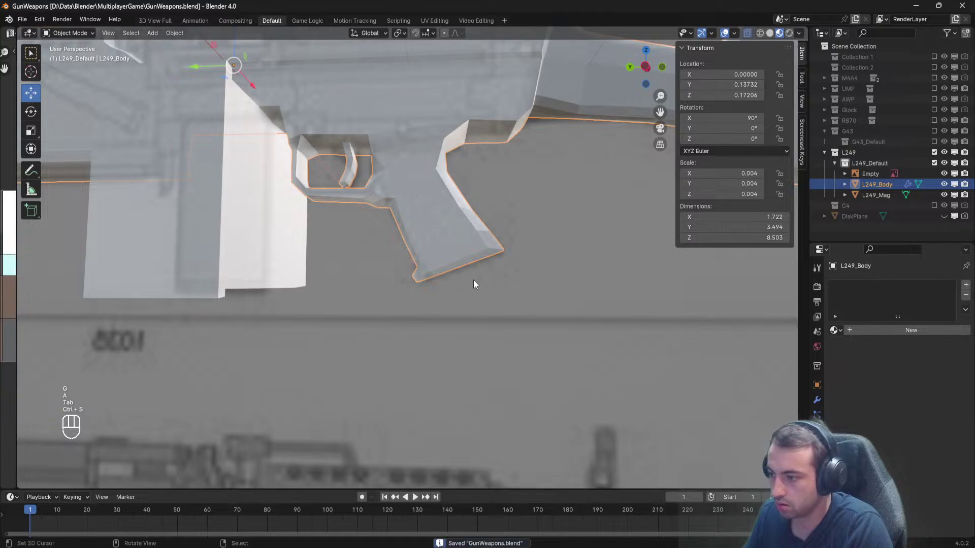
Move the grip's rear bottom corner slightly forward and up to fit the blueprint, leave mesh editing and save.
{"action": "key", "text": "Tab"}
{"action": "left_click_drag", "start_coordinate": [500, 243], "coordinate": [494, 253]}
{"action": "scroll", "coordinate": [508, 254], "scroll_direction": "up", "scroll_amount": 3}
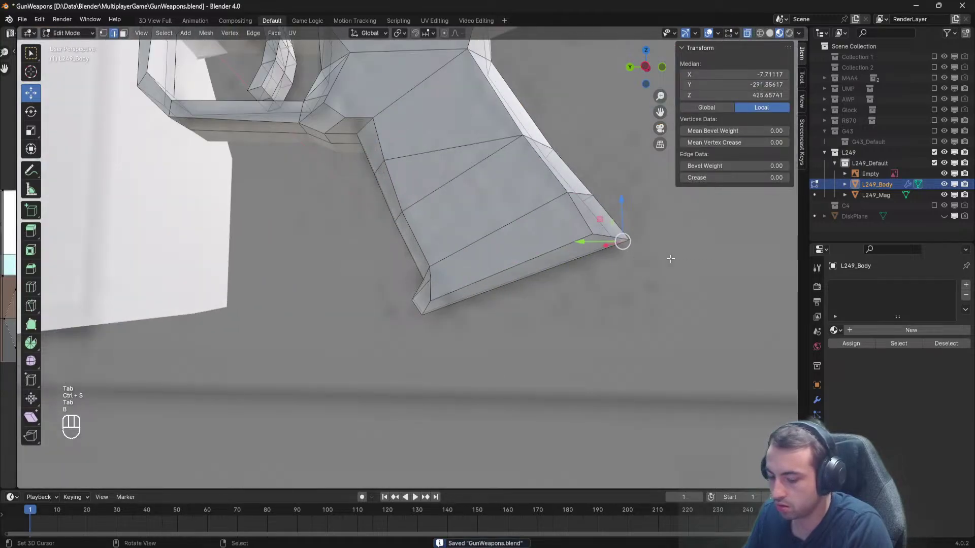
{"action": "key", "text": "g"}
{"action": "left_click", "coordinate": [664, 256]}
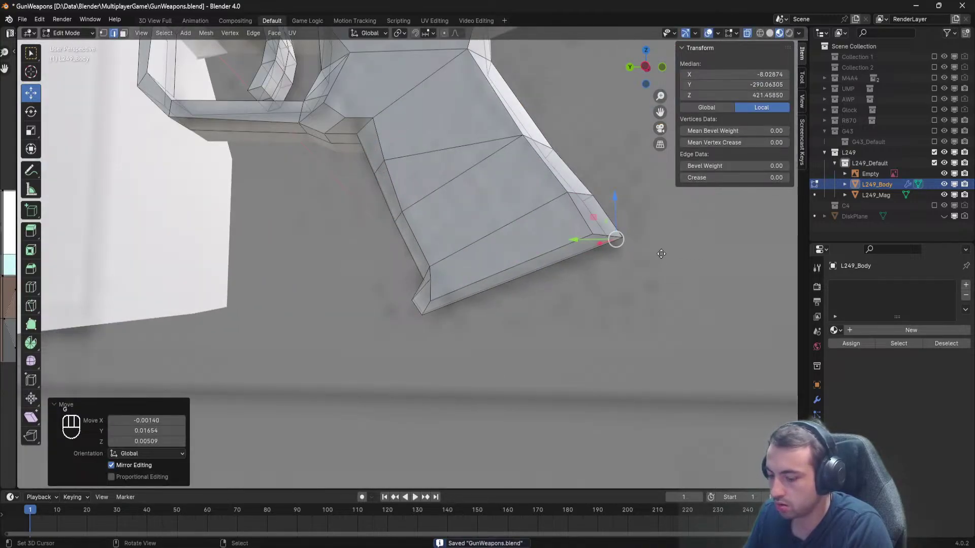
{"action": "key", "text": "g"}
{"action": "left_click", "coordinate": [660, 255]}
{"action": "key", "text": "a"}
{"action": "key", "text": "ctrl+s"}
{"action": "key", "text": "Tab"}
{"action": "scroll", "coordinate": [589, 251], "scroll_direction": "down", "scroll_amount": 13}
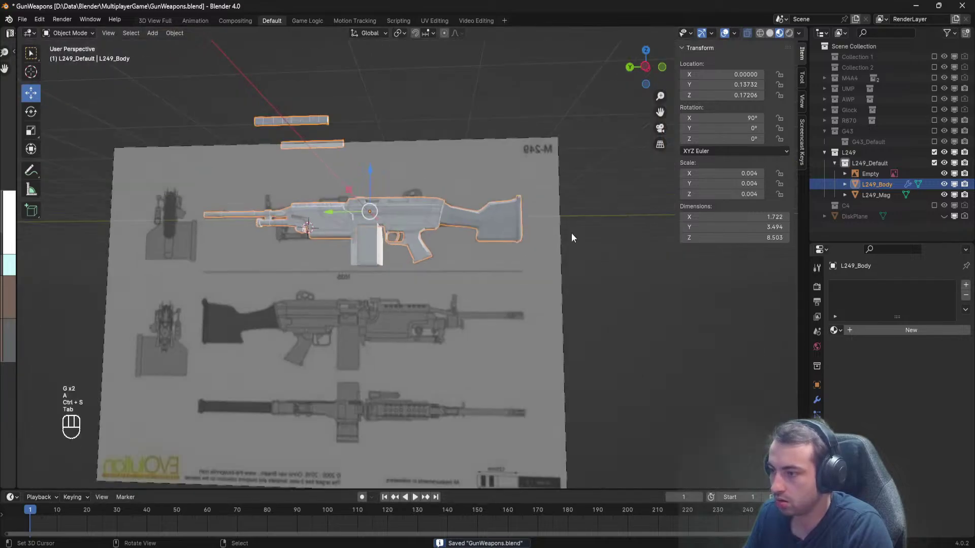
{"action": "left_click", "coordinate": [571, 233]}
{"action": "key", "text": "ctrl+s"}
{"action": "middle_click_drag", "start_coordinate": [571, 233], "coordinate": [445, 279]}
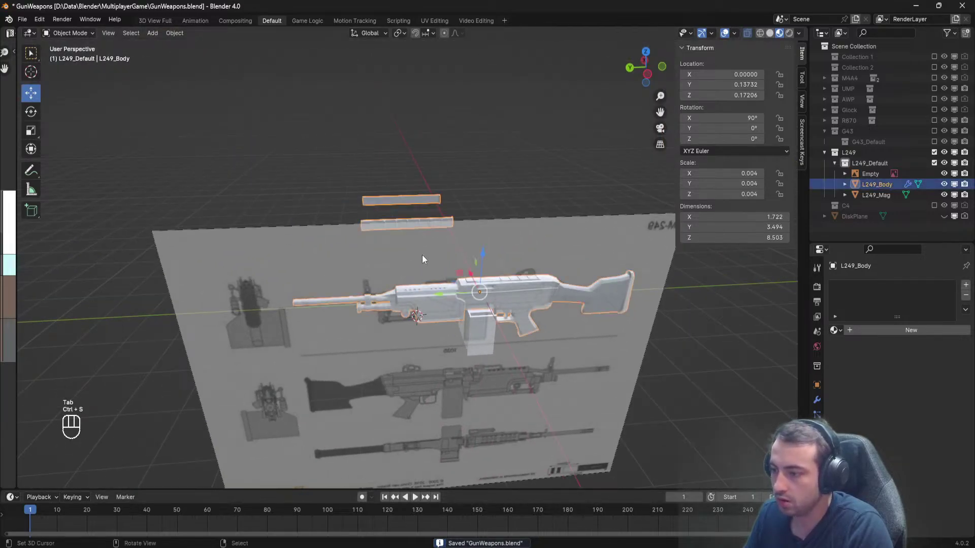
Select the linked ribbed rail strip floating above the gun and lower it about 1.75 along Z.
{"action": "key", "text": "Tab"}
{"action": "scroll", "coordinate": [421, 255], "scroll_direction": "up", "scroll_amount": 6}
{"action": "scroll", "coordinate": [411, 201], "scroll_direction": "down", "scroll_amount": 6}
{"action": "middle_click_drag", "start_coordinate": [373, 195], "coordinate": [437, 189]}
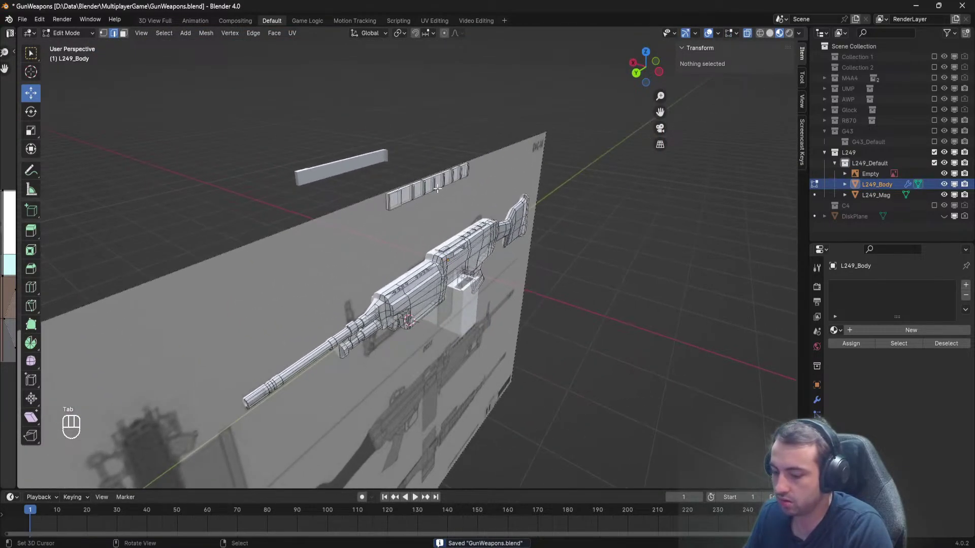
{"action": "key", "text": "l"}
{"action": "left_click_drag", "start_coordinate": [440, 150], "coordinate": [440, 258]}
{"action": "scroll", "coordinate": [440, 258], "scroll_direction": "up", "scroll_amount": 4}
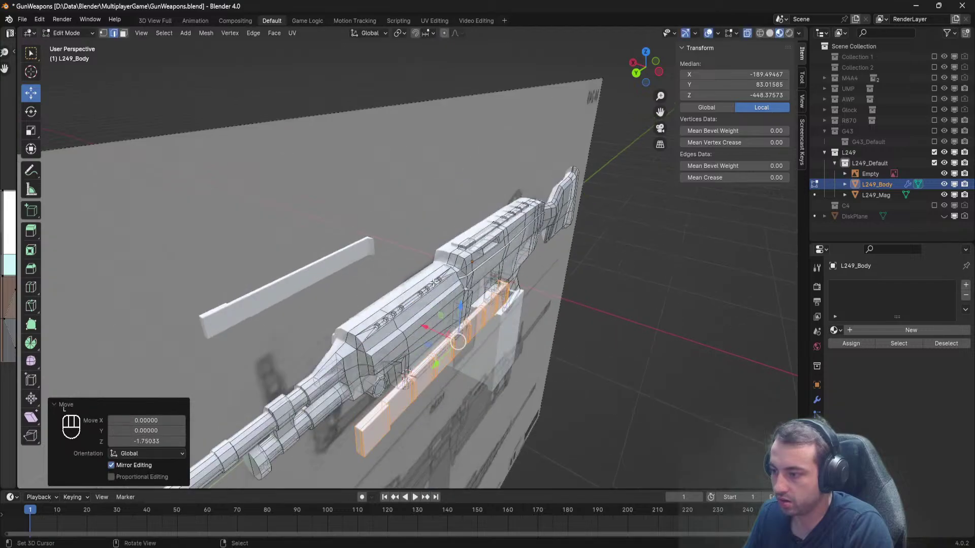
Lower the ribbed strip further along Z and move it about 0.52 along X toward the gun's side.
{"action": "middle_click_drag", "start_coordinate": [436, 279], "coordinate": [394, 242]}
{"action": "scroll", "coordinate": [399, 239], "scroll_direction": "down", "scroll_amount": 4}
{"action": "left_click_drag", "start_coordinate": [415, 215], "coordinate": [414, 262]}
{"action": "middle_click_drag", "start_coordinate": [411, 260], "coordinate": [405, 213]}
{"action": "key", "text": "g"}
{"action": "key", "text": "x"}
{"action": "left_click", "coordinate": [418, 315]}
{"action": "scroll", "coordinate": [314, 305], "scroll_direction": "up", "scroll_amount": 3}
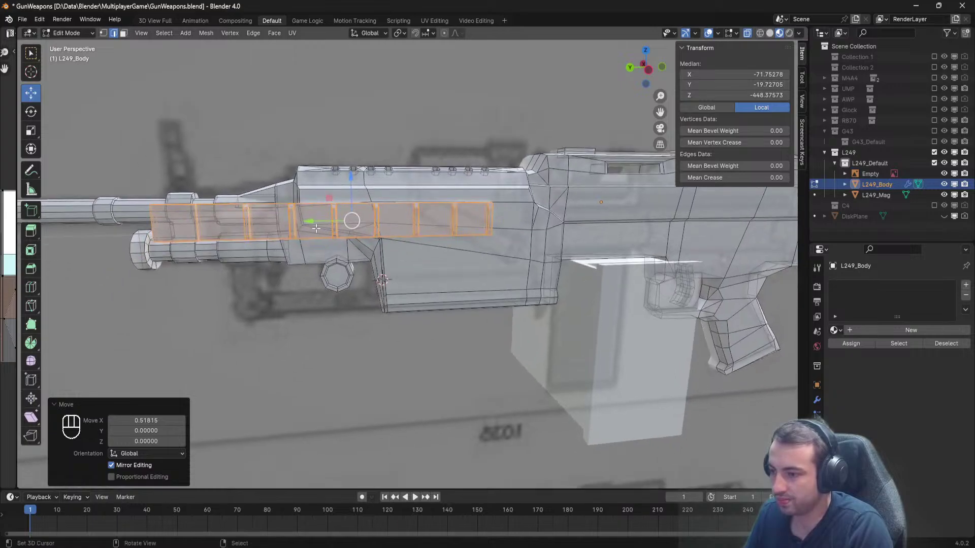
Slide the ribbed strip rearward along Y beside the handguard and move it closer to its side along X.
{"action": "left_click_drag", "start_coordinate": [313, 223], "coordinate": [358, 227]}
{"action": "left_click", "coordinate": [386, 228]}
{"action": "middle_click_drag", "start_coordinate": [386, 228], "coordinate": [504, 230]}
{"action": "key", "text": "g"}
{"action": "key", "text": "x"}
{"action": "left_click", "coordinate": [468, 234]}
{"action": "scroll", "coordinate": [396, 216], "scroll_direction": "up", "scroll_amount": 3}
{"action": "left_click_drag", "start_coordinate": [517, 211], "coordinate": [521, 212]}
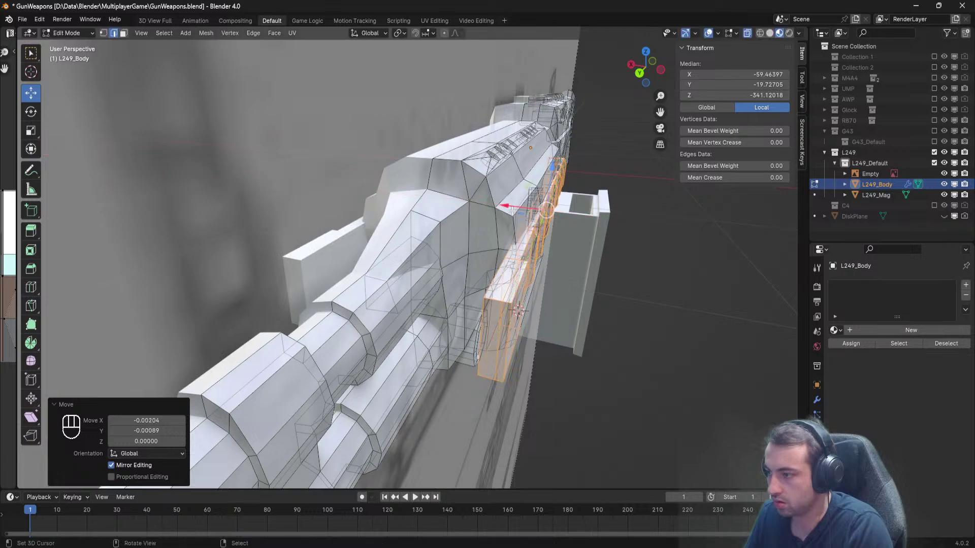
Move the ribbed strip about -0.44 along Y and raise it about 0.05 along Z against the handguard.
{"action": "middle_click_drag", "start_coordinate": [521, 213], "coordinate": [490, 223]}
{"action": "key", "text": "g"}
{"action": "key", "text": "y"}
{"action": "left_click", "coordinate": [420, 239]}
{"action": "key", "text": "z"}
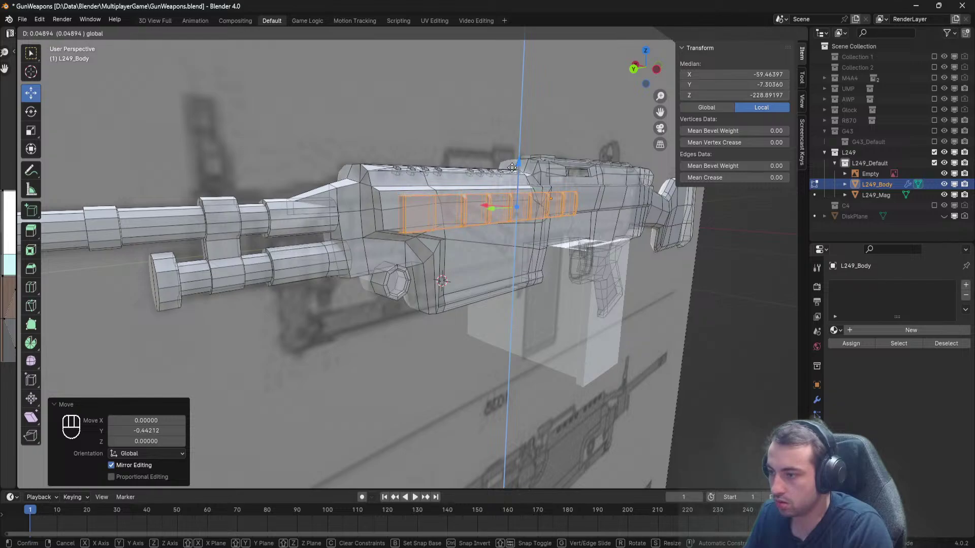
{"action": "left_click", "coordinate": [512, 168]}
{"action": "right_click", "coordinate": [482, 168]}
{"action": "key", "text": "ctrl+z"}
Reselect the linked ribbed strip, raise it along Z clear above the gun and clear the selection.
{"action": "middle_click_drag", "start_coordinate": [516, 169], "coordinate": [374, 289]}
{"action": "key", "text": "a"}
{"action": "key", "text": "l"}
{"action": "key", "text": "alt+a"}
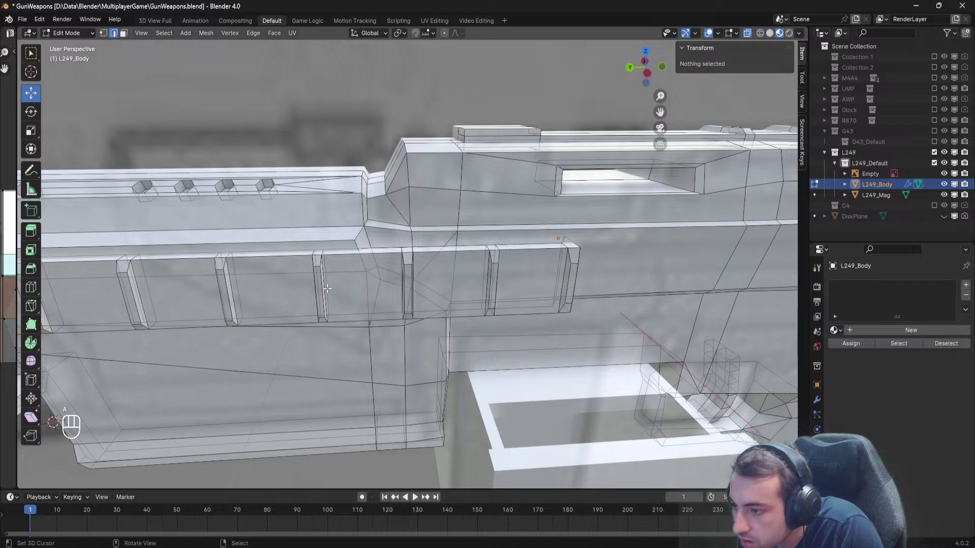
{"action": "key", "text": "l"}
{"action": "scroll", "coordinate": [335, 275], "scroll_direction": "down", "scroll_amount": 5}
{"action": "key", "text": "g"}
{"action": "key", "text": "z"}
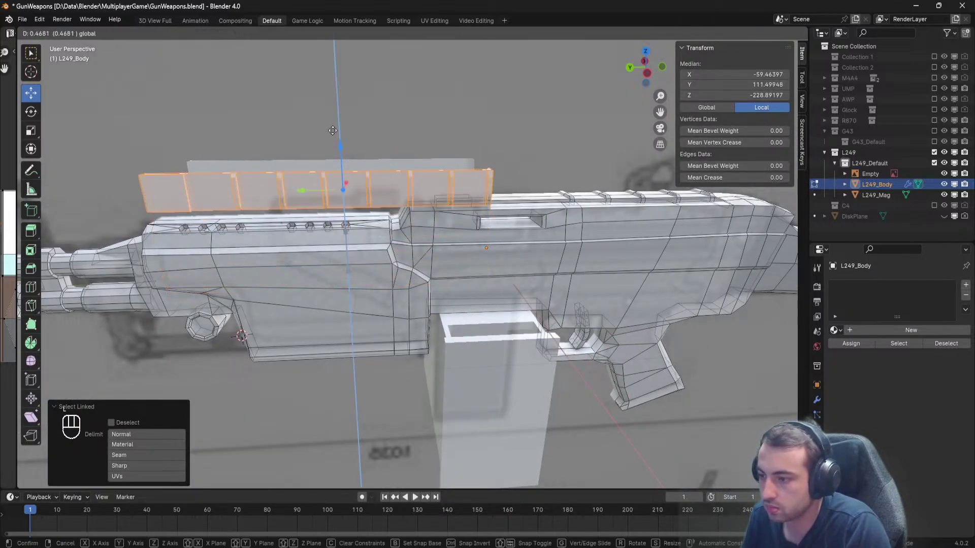
{"action": "left_click", "coordinate": [331, 92]}
{"action": "key", "text": "alt+a"}
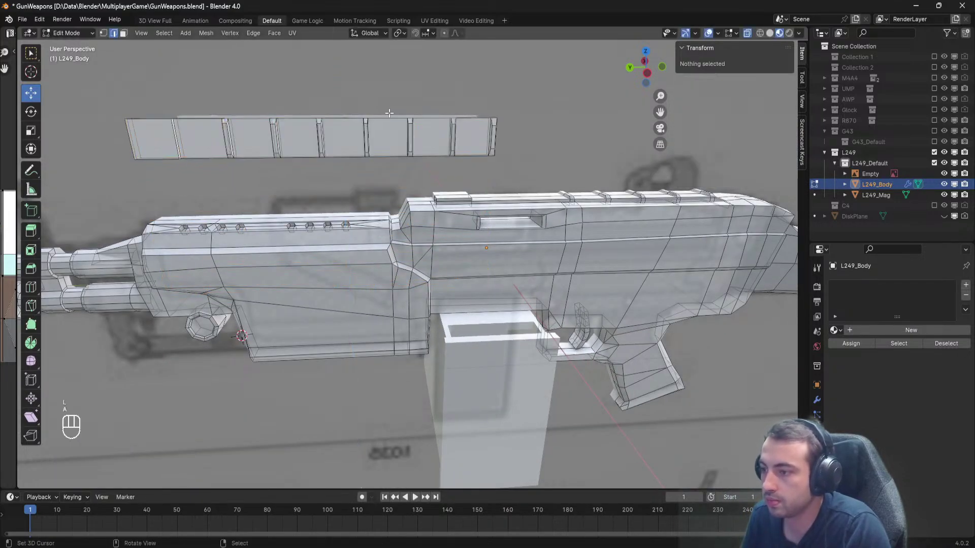
Delete the vertices of the three neighbouring ribs just ahead of the ribbed strip's rear end rib.
{"action": "left_click", "coordinate": [104, 33]}
{"action": "key", "text": "a"}
{"action": "key", "text": "a"}
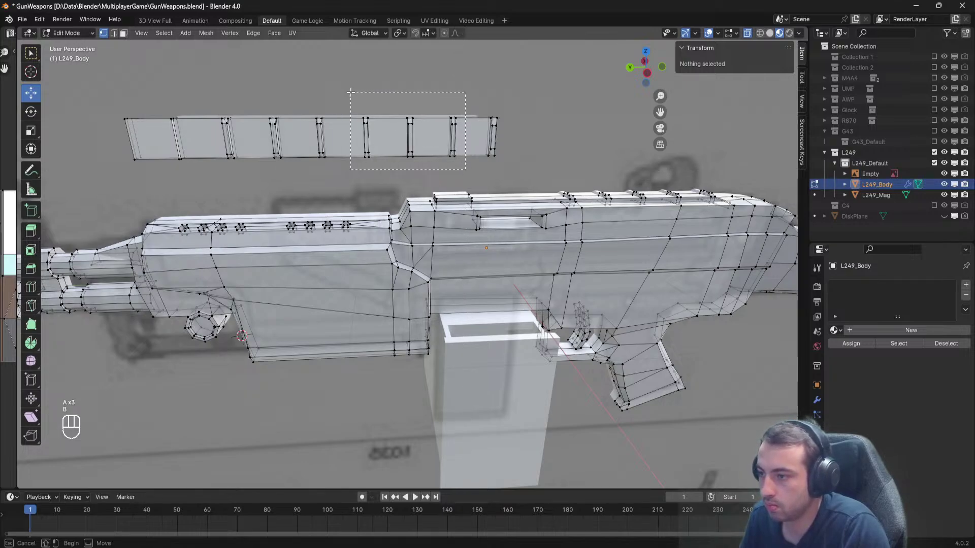
{"action": "left_click_drag", "start_coordinate": [351, 92], "coordinate": [352, 93]}
{"action": "middle_click_drag", "start_coordinate": [366, 92], "coordinate": [379, 154], "text": "shift"}
{"action": "scroll", "coordinate": [357, 163], "scroll_direction": "up", "scroll_amount": 3}
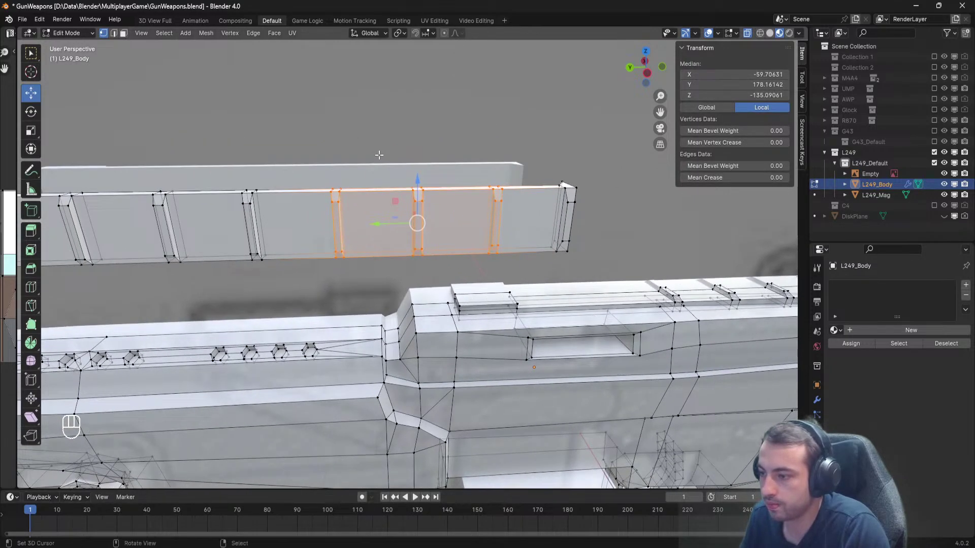
{"action": "key", "text": "alt+a"}
{"action": "key", "text": "b"}
{"action": "left_click_drag", "start_coordinate": [363, 145], "coordinate": [362, 144]}
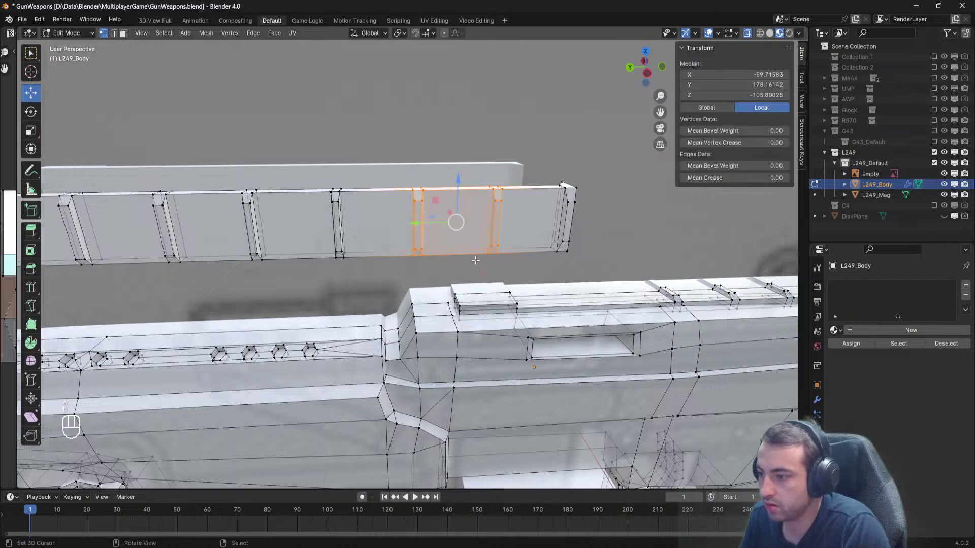
{"action": "middle_click_drag", "start_coordinate": [371, 256], "coordinate": [434, 261], "text": "shift"}
{"action": "scroll", "coordinate": [455, 237], "scroll_direction": "up", "scroll_amount": 2}
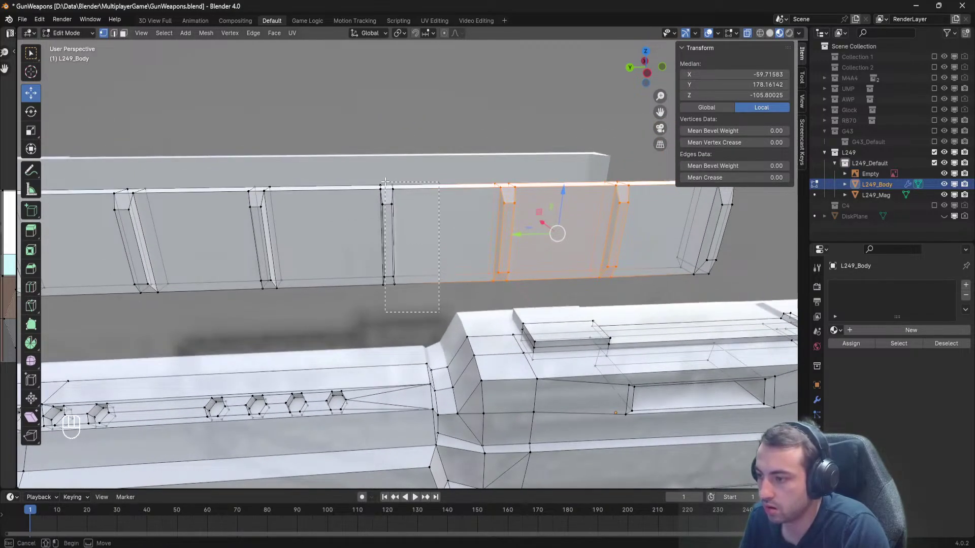
{"action": "key", "text": "x"}
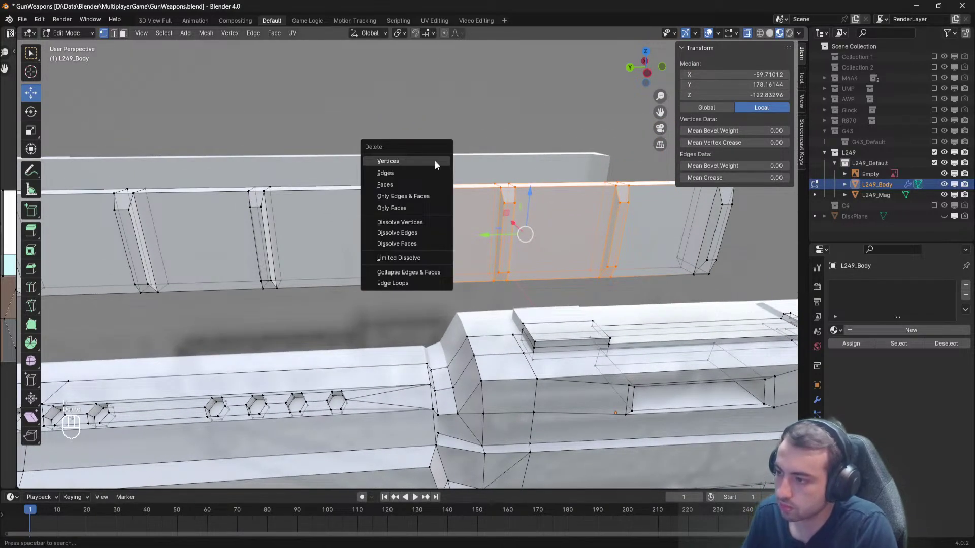
{"action": "left_click", "coordinate": [435, 160]}
Move the detached rear end rib forward along Y close to the strip's cut end, and set snapping to Vertex.
{"action": "middle_click_drag", "start_coordinate": [459, 187], "coordinate": [374, 186], "text": "shift"}
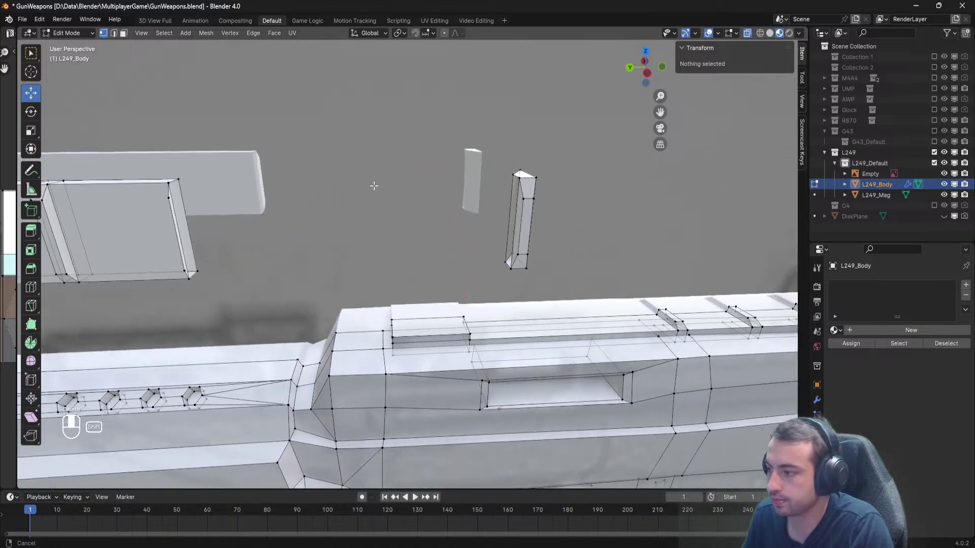
{"action": "left_click_drag", "start_coordinate": [553, 286], "coordinate": [475, 147]}
{"action": "left_click_drag", "start_coordinate": [477, 222], "coordinate": [194, 229]}
{"action": "middle_click_drag", "start_coordinate": [194, 229], "coordinate": [466, 234], "text": "shift"}
{"action": "scroll", "coordinate": [465, 233], "scroll_direction": "up", "scroll_amount": 4}
{"action": "scroll", "coordinate": [413, 244], "scroll_direction": "down", "scroll_amount": 5}
{"action": "left_click_drag", "start_coordinate": [396, 272], "coordinate": [390, 273]}
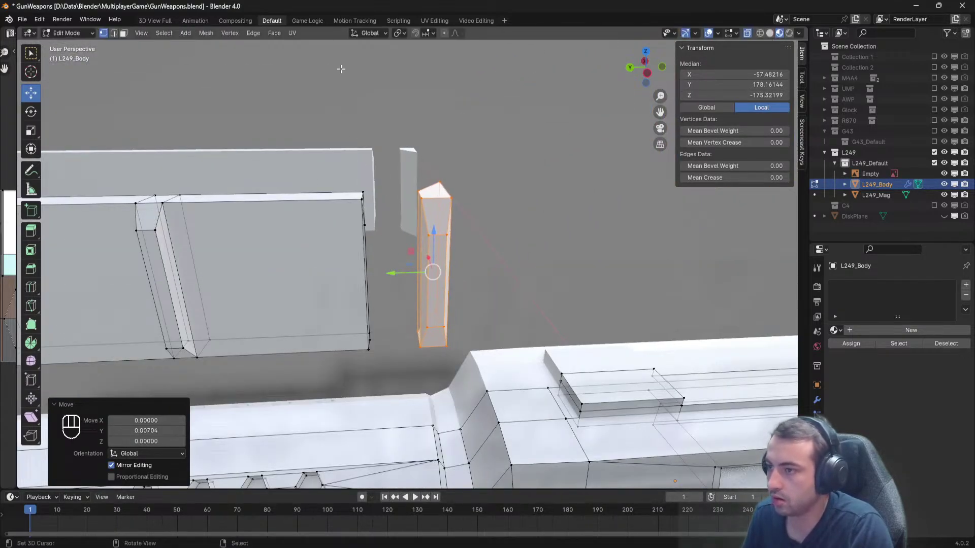
{"action": "left_click", "coordinate": [433, 32]}
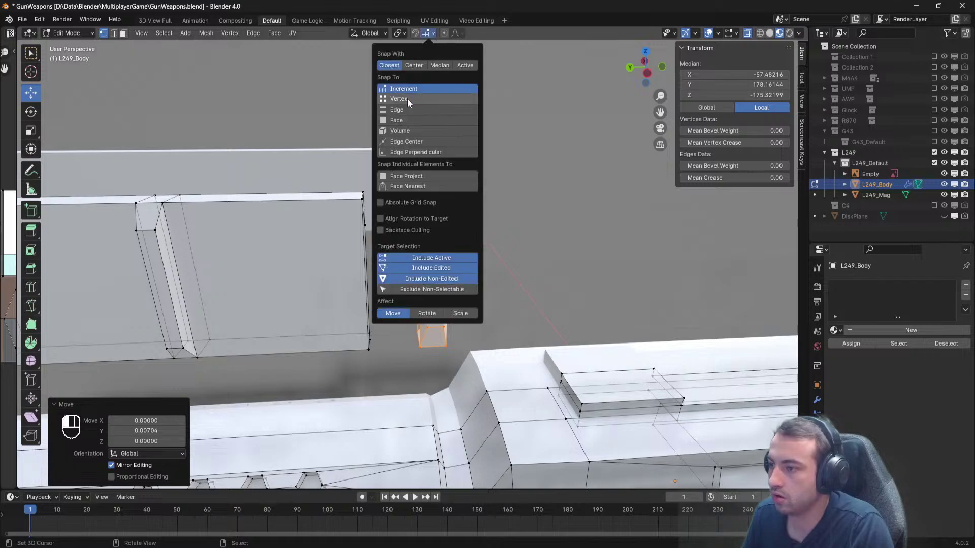
{"action": "left_click", "coordinate": [408, 97]}
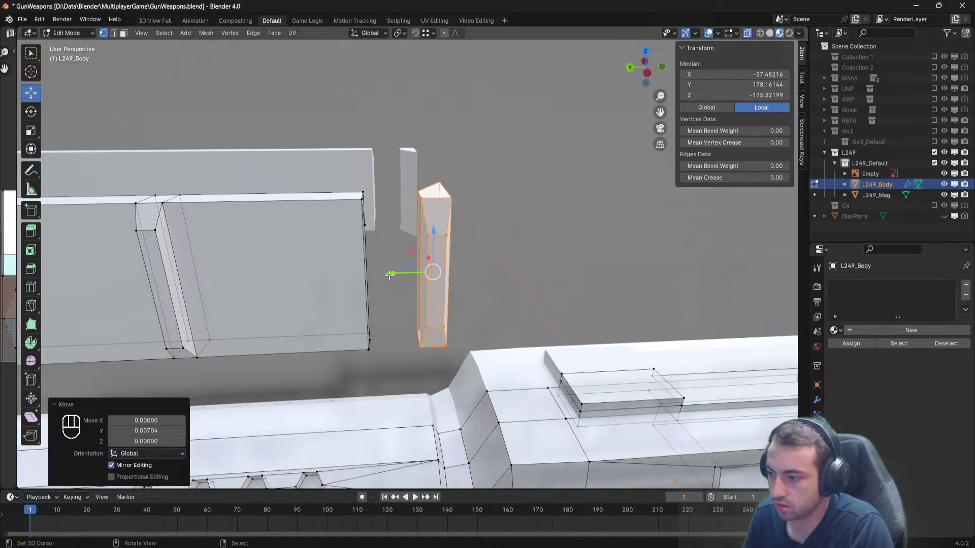
Snap the detached rear end rib along Y onto the ribbed strip's cut end and clear the selection.
{"action": "left_click_drag", "start_coordinate": [390, 274], "coordinate": [338, 197]}
{"action": "scroll", "coordinate": [386, 234], "scroll_direction": "up", "scroll_amount": 4}
{"action": "key", "text": "alt+a"}
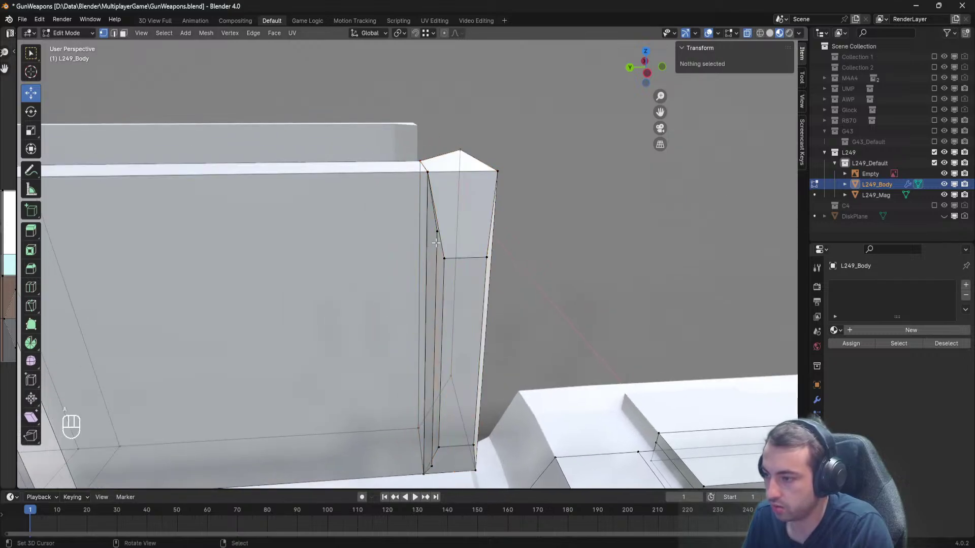
Delete the two leftover inner vertices, upper and lower, at the joint between the ribbed strip and its rear end rib.
{"action": "left_click", "coordinate": [436, 237]}
{"action": "middle_click_drag", "start_coordinate": [451, 293], "coordinate": [415, 151], "text": "shift"}
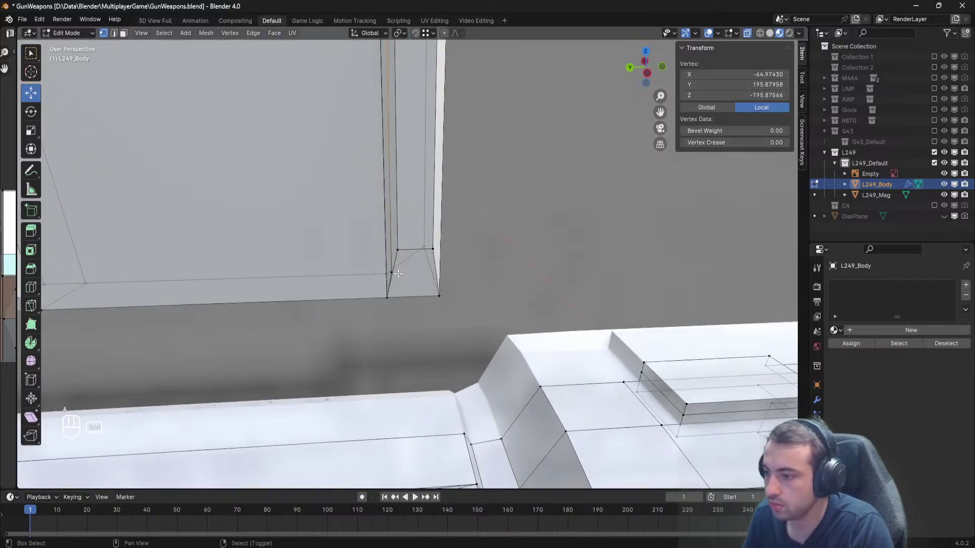
{"action": "right_click", "coordinate": [397, 274], "text": "shift"}
{"action": "key", "text": "Delete"}
{"action": "left_click", "coordinate": [397, 275]}
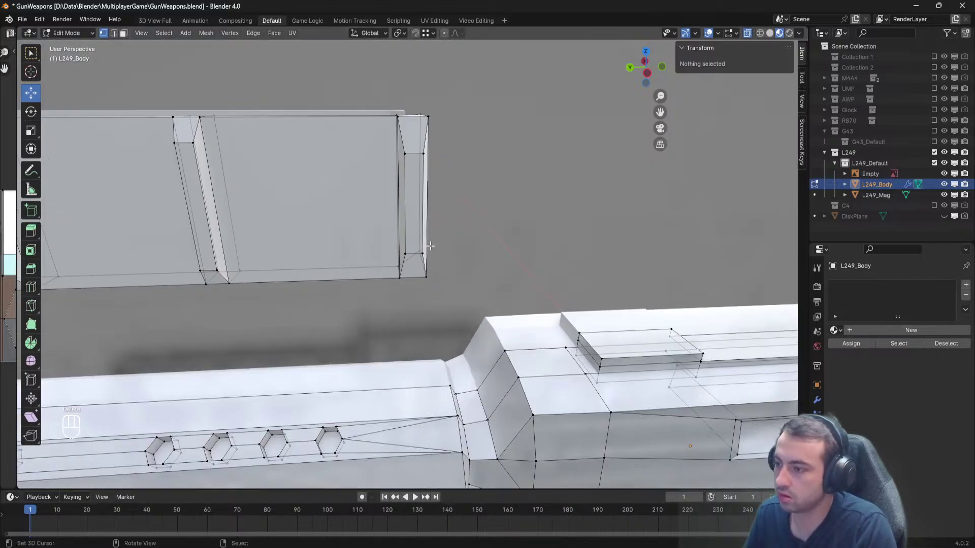
{"action": "middle_click_drag", "start_coordinate": [434, 227], "coordinate": [447, 260], "text": "shift"}
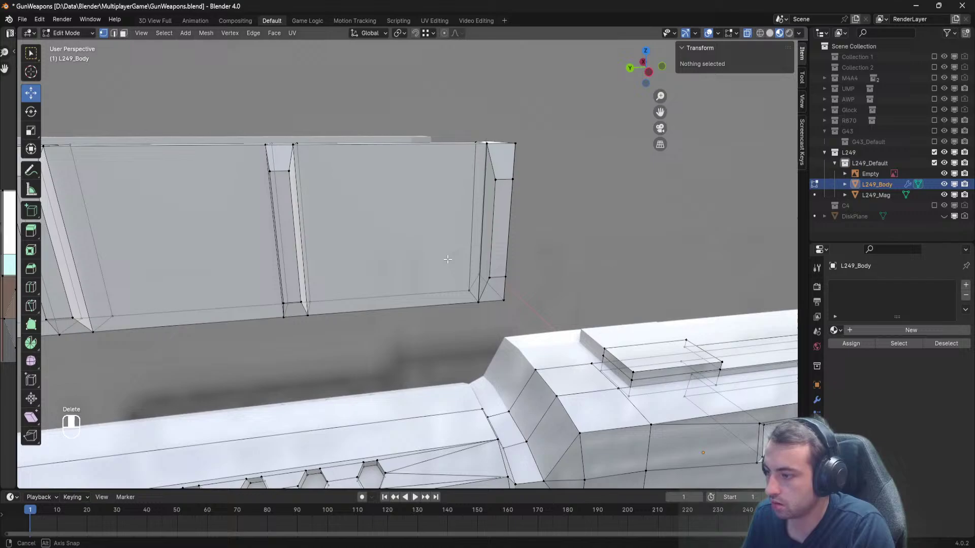
Select the overlapping vertices at the lower corner of the end rib joint and merge them by distance.
{"action": "left_click", "coordinate": [477, 301]}
{"action": "scroll", "coordinate": [431, 305], "scroll_direction": "up", "scroll_amount": 3}
{"action": "key", "text": "a"}
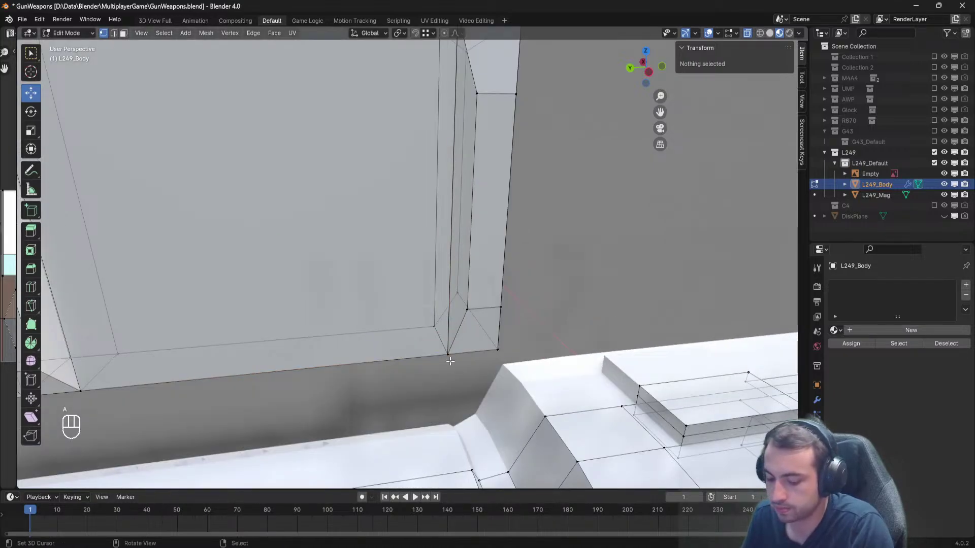
{"action": "key", "text": "c"}
{"action": "left_click", "coordinate": [448, 355]}
{"action": "key", "text": "space"}
{"action": "type", "text": "merge"}
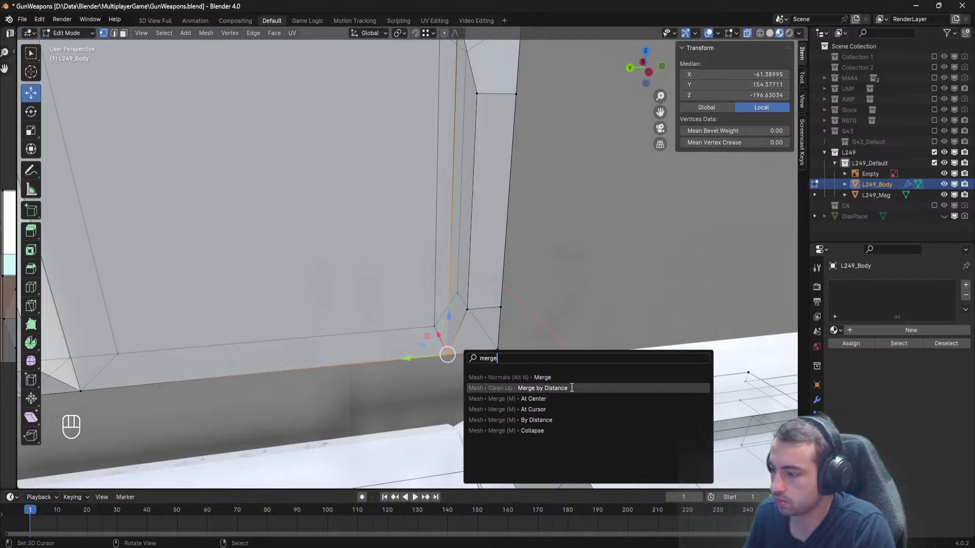
{"action": "left_click", "coordinate": [570, 388]}
{"action": "middle_click_drag", "start_coordinate": [447, 353], "coordinate": [445, 184]}
Select the whole linked ribbed strip, merge its vertices by distance and clear the selection.
{"action": "key", "text": "alt+a"}
{"action": "key", "text": "b"}
{"action": "key", "text": "Escape"}
{"action": "scroll", "coordinate": [442, 184], "scroll_direction": "down", "scroll_amount": 4}
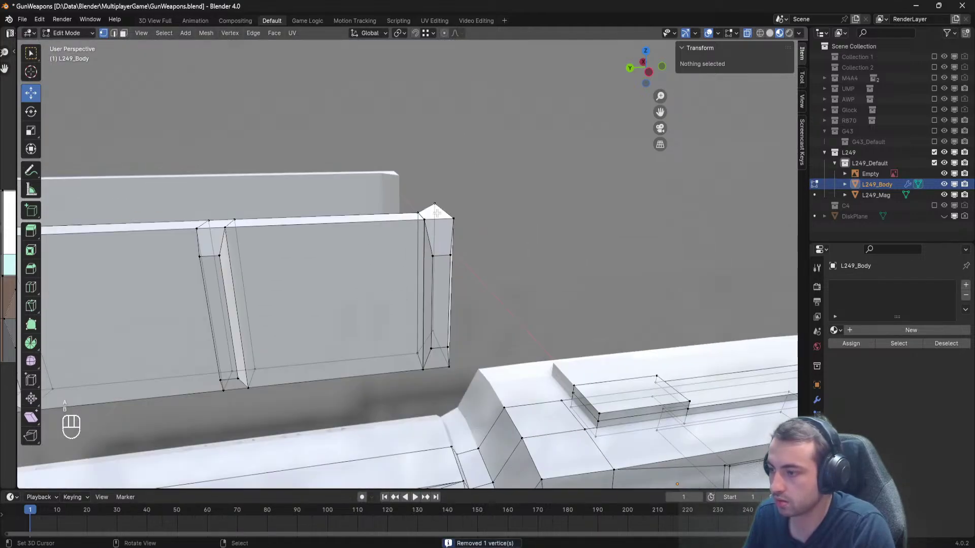
{"action": "key", "text": "a"}
{"action": "key", "text": "a"}
{"action": "key", "text": "l"}
{"action": "key", "text": "space"}
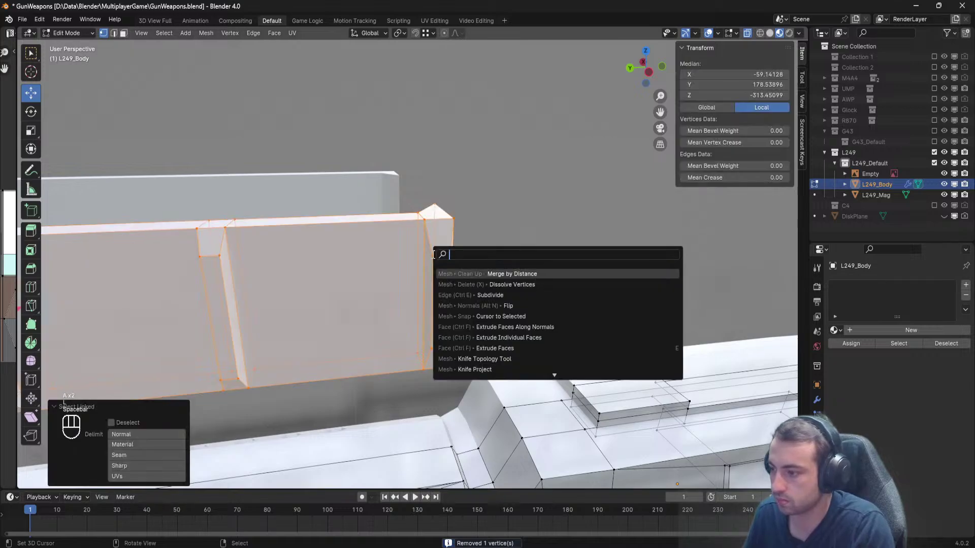
{"action": "left_click", "coordinate": [529, 272]}
{"action": "key", "text": "a"}
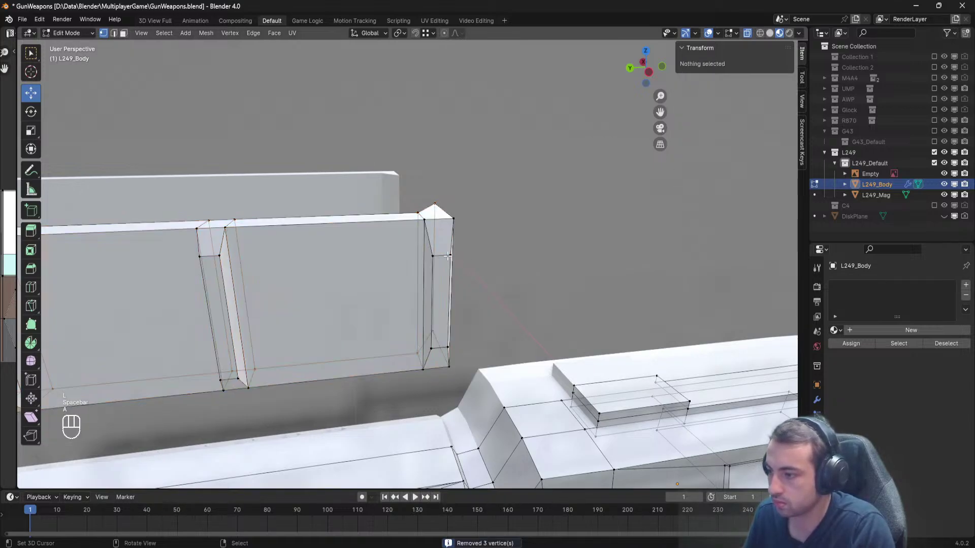
Inspect the joined rear end rib using face selection, and view the strip in Object Mode.
{"action": "left_click", "coordinate": [432, 256]}
{"action": "left_click", "coordinate": [114, 33]}
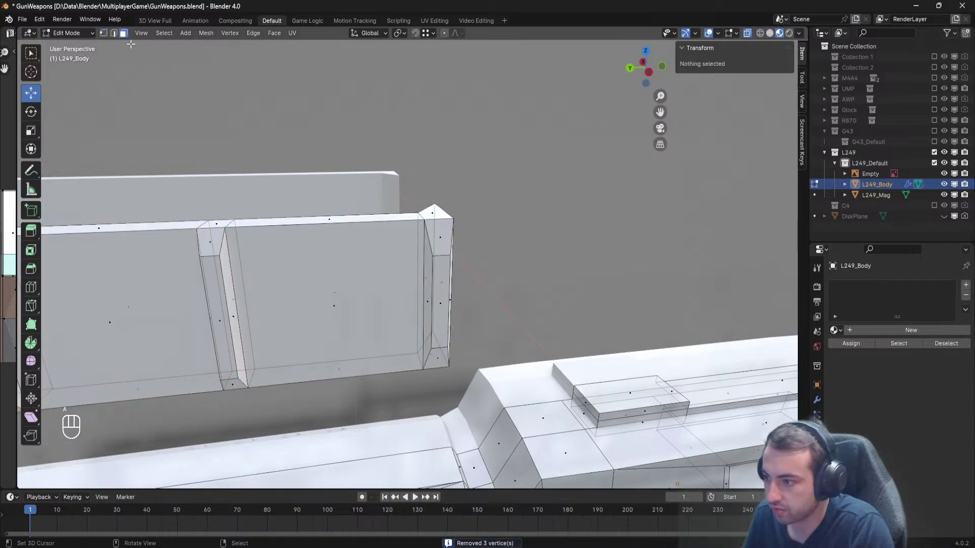
{"action": "left_click", "coordinate": [425, 306]}
{"action": "middle_click_drag", "start_coordinate": [425, 307], "coordinate": [410, 303]}
{"action": "key", "text": "a"}
{"action": "key", "text": "Tab"}
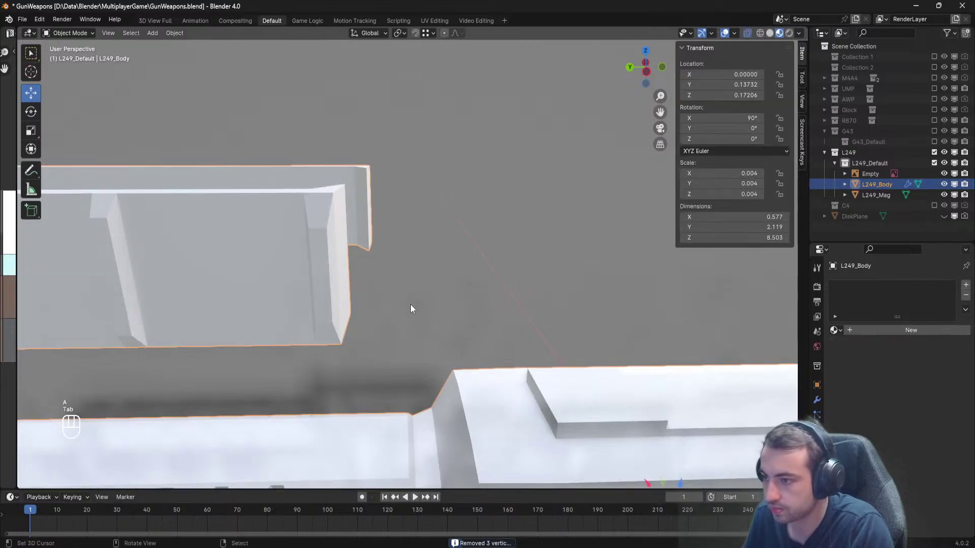
Select the linked ribbed strip, lower it along Z onto the handguard side and shift it about -0.057 along Y.
{"action": "scroll", "coordinate": [408, 304], "scroll_direction": "down", "scroll_amount": 9}
{"action": "middle_click_drag", "start_coordinate": [341, 278], "coordinate": [374, 230], "text": "shift"}
{"action": "key", "text": "Tab"}
{"action": "key", "text": "a"}
{"action": "key", "text": "a"}
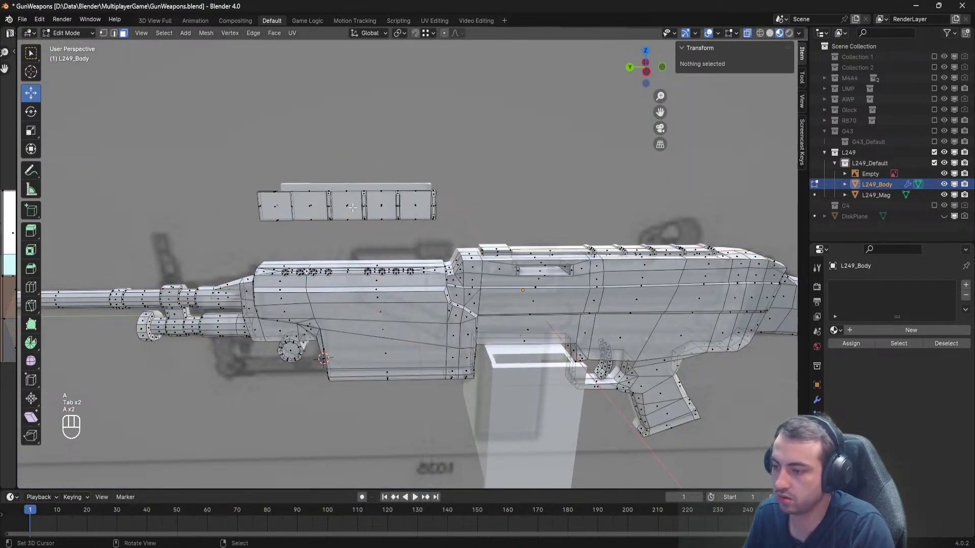
{"action": "key", "text": "l"}
{"action": "left_click_drag", "start_coordinate": [356, 167], "coordinate": [357, 259]}
{"action": "scroll", "coordinate": [357, 259], "scroll_direction": "up", "scroll_amount": 3}
{"action": "left_click_drag", "start_coordinate": [339, 209], "coordinate": [339, 216]}
{"action": "left_click_drag", "start_coordinate": [294, 259], "coordinate": [309, 258]}
{"action": "left_click", "coordinate": [309, 258]}
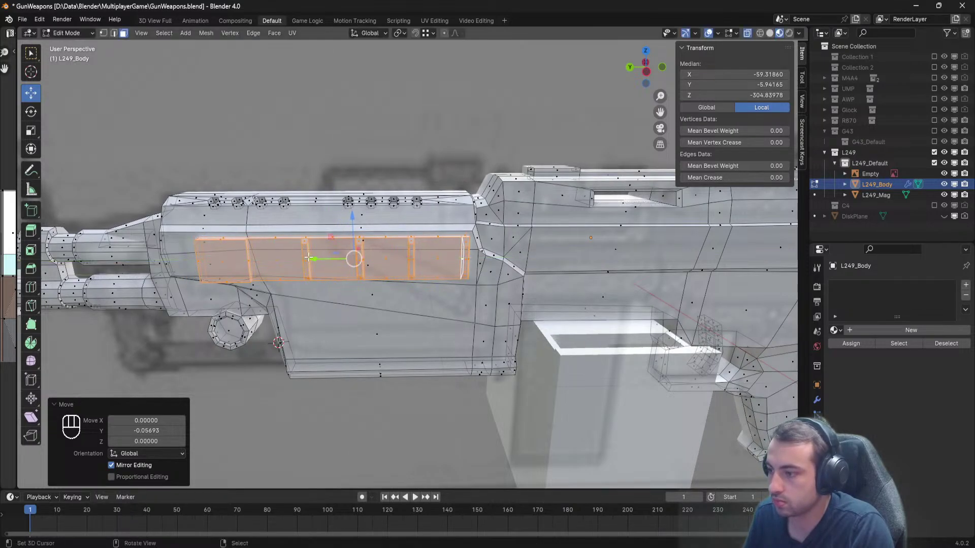
Move the ribbed strip slightly inward along X so it sits closer to the handguard surface.
{"action": "middle_click_drag", "start_coordinate": [308, 258], "coordinate": [428, 254]}
{"action": "scroll", "coordinate": [428, 255], "scroll_direction": "up", "scroll_amount": 2}
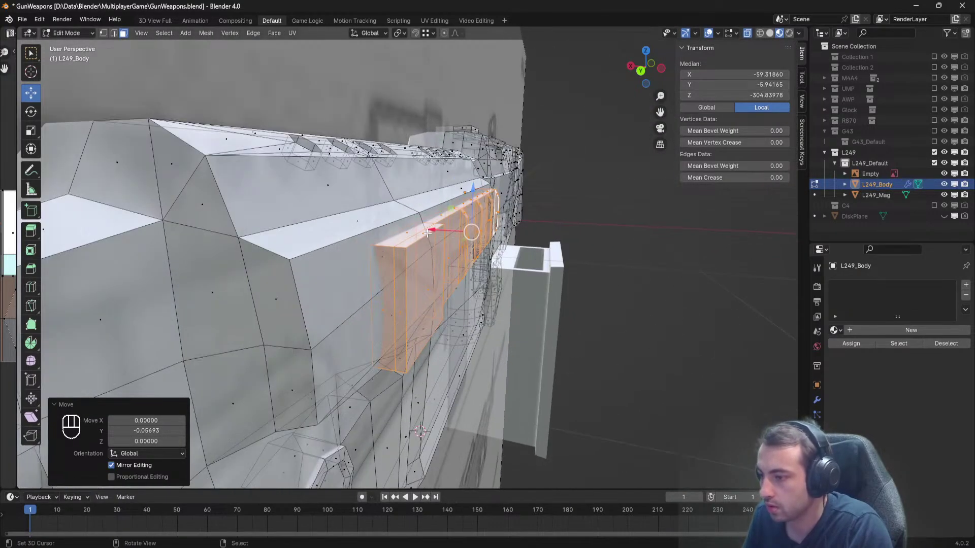
{"action": "key", "text": "g"}
{"action": "key", "text": "x"}
{"action": "left_click", "coordinate": [426, 231]}
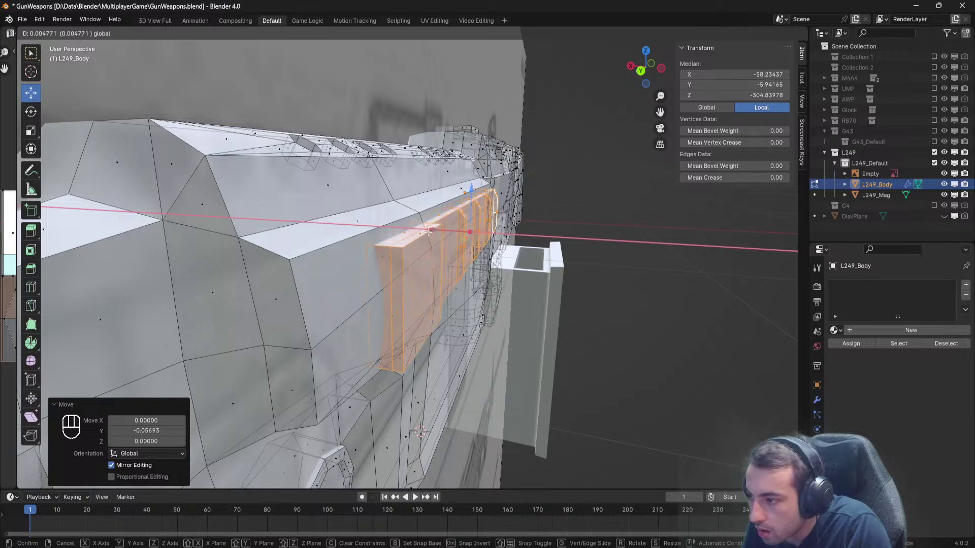
Adjust the handguard side vertex behind the ribbed strip slightly along X and down along Z, and return to Object Mode.
{"action": "middle_click_drag", "start_coordinate": [425, 231], "coordinate": [260, 102]}
{"action": "left_click", "coordinate": [103, 32]}
{"action": "left_click", "coordinate": [386, 259]}
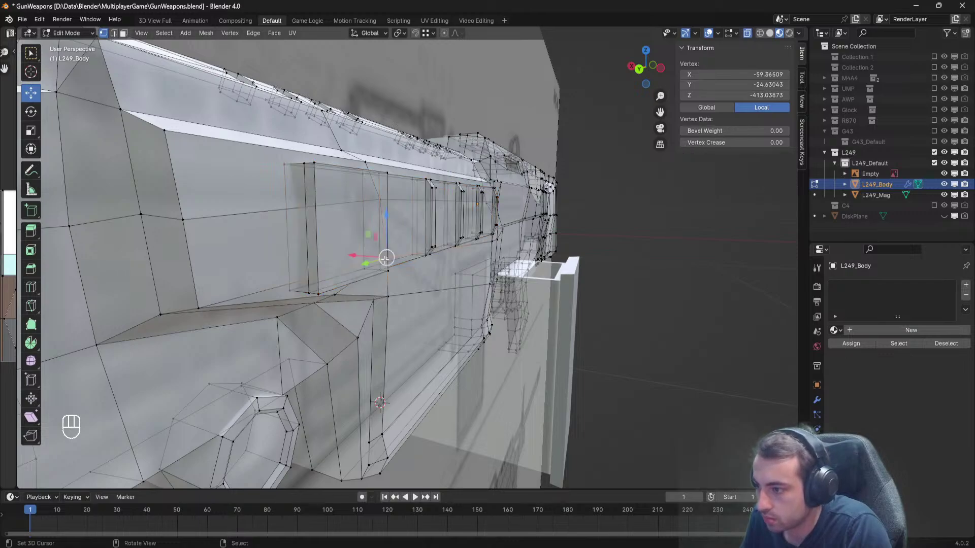
{"action": "left_click_drag", "start_coordinate": [354, 255], "coordinate": [351, 253]}
{"action": "middle_click_drag", "start_coordinate": [351, 254], "coordinate": [349, 219]}
{"action": "left_click_drag", "start_coordinate": [334, 179], "coordinate": [334, 194]}
{"action": "key", "text": "a"}
{"action": "key", "text": "Tab"}
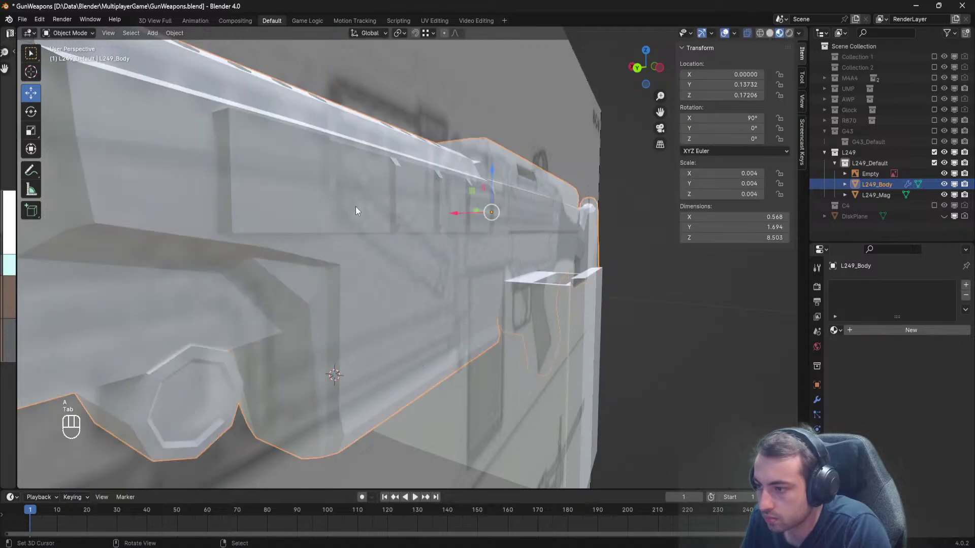
Hide the Empty reference image and save GunWeapons.blend.
{"action": "middle_click_drag", "start_coordinate": [355, 208], "coordinate": [244, 222]}
{"action": "scroll", "coordinate": [277, 214], "scroll_direction": "down", "scroll_amount": 4}
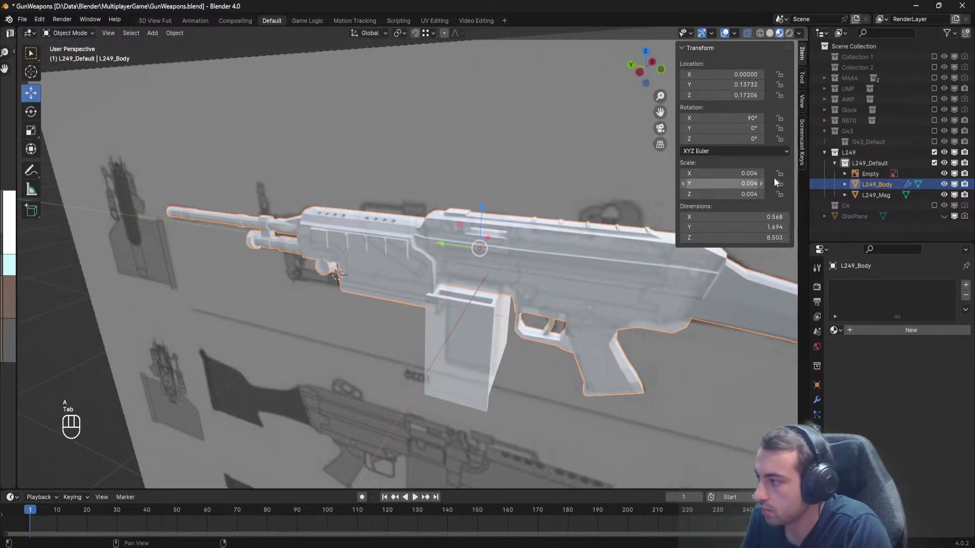
{"action": "left_click", "coordinate": [944, 174]}
{"action": "key", "text": "ctrl+s"}
{"action": "scroll", "coordinate": [425, 169], "scroll_direction": "up", "scroll_amount": 3}
{"action": "middle_click_drag", "start_coordinate": [465, 166], "coordinate": [391, 206]}
{"action": "key", "text": "ctrl+s"}
{"action": "scroll", "coordinate": [425, 168], "scroll_direction": "down", "scroll_amount": 5}
{"action": "key", "text": "ctrl+s"}
{"action": "key", "text": "ctrl+s"}
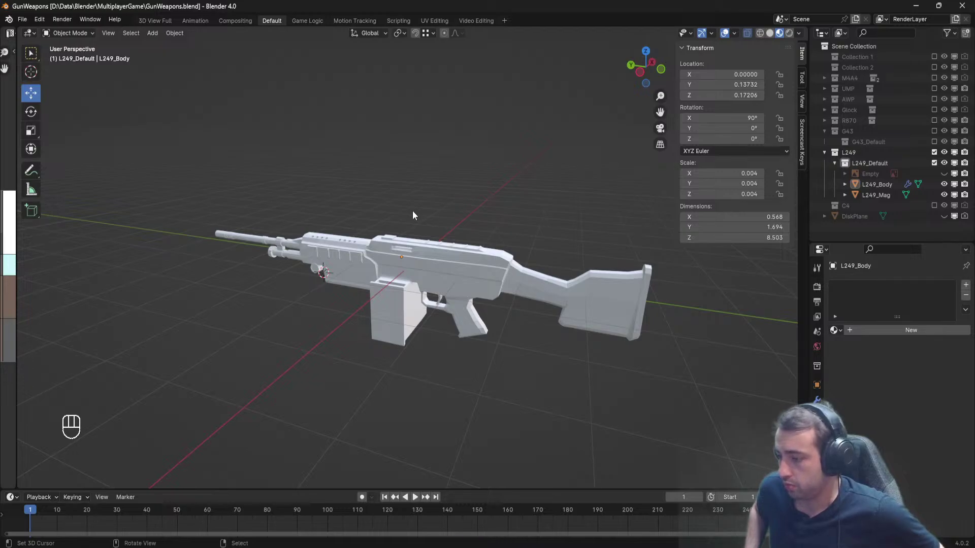
Examine the whole gun, its handguard rails and ammo box from several angles, saving the file.
{"action": "middle_click_drag", "start_coordinate": [403, 203], "coordinate": [425, 281]}
{"action": "key", "text": "ctrl+s"}
{"action": "key", "text": "ctrl+s"}
{"action": "scroll", "coordinate": [483, 272], "scroll_direction": "up", "scroll_amount": 3}
{"action": "key", "text": "ctrl+s"}
{"action": "scroll", "coordinate": [426, 280], "scroll_direction": "down", "scroll_amount": 5}
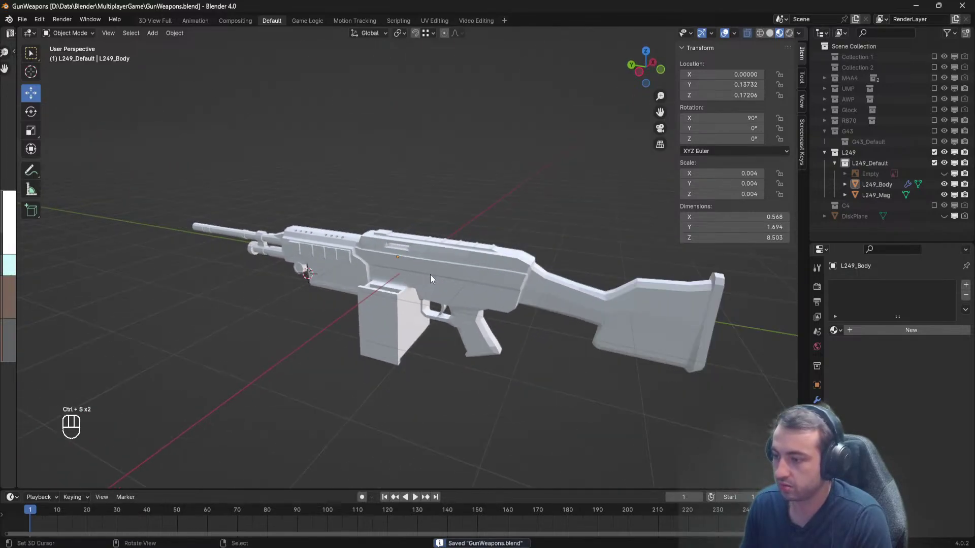
{"action": "left_click", "coordinate": [943, 172]}
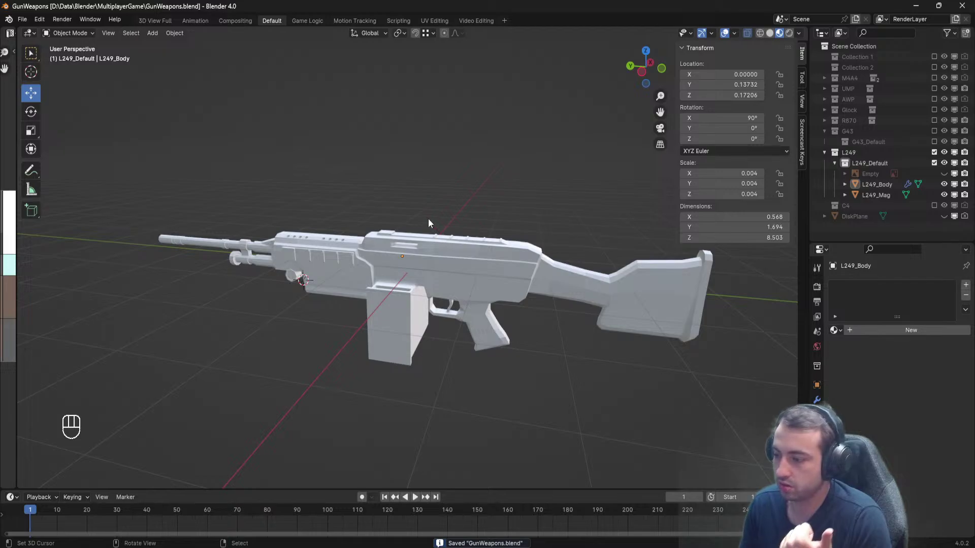
{"action": "scroll", "coordinate": [389, 279], "scroll_direction": "up", "scroll_amount": 4}
{"action": "middle_click_drag", "start_coordinate": [389, 279], "coordinate": [470, 259]}
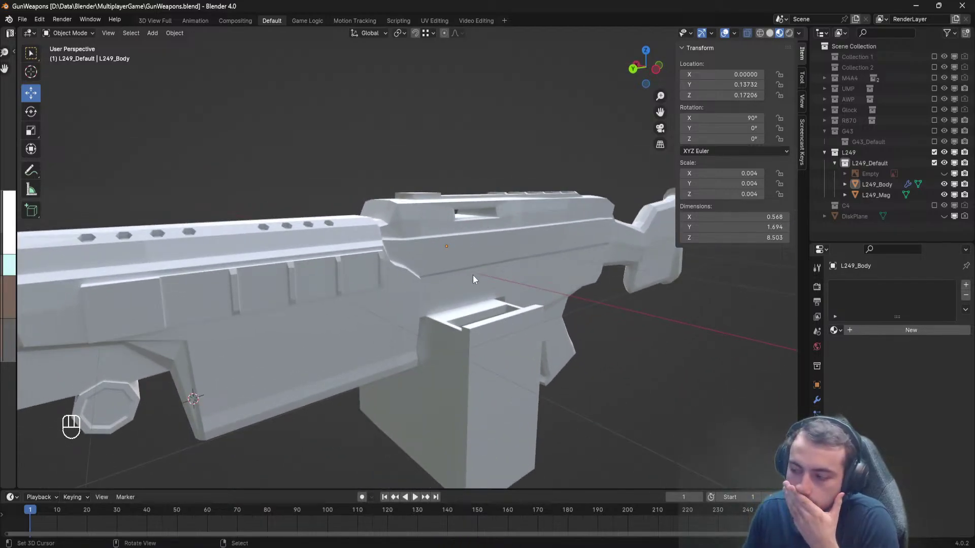
{"action": "middle_click_drag", "start_coordinate": [471, 231], "coordinate": [524, 341]}
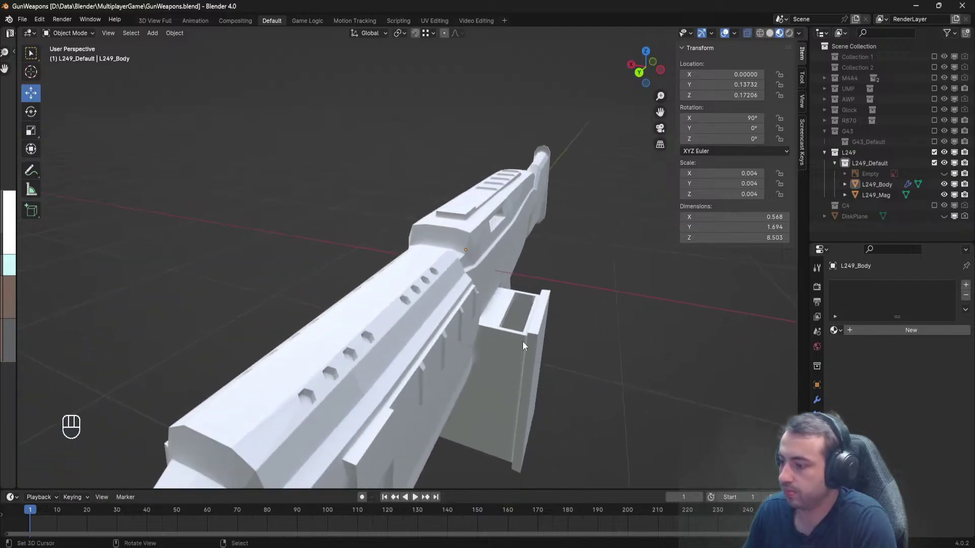
{"action": "middle_click_drag", "start_coordinate": [497, 225], "coordinate": [559, 224]}
{"action": "middle_click_drag", "start_coordinate": [465, 207], "coordinate": [374, 214]}
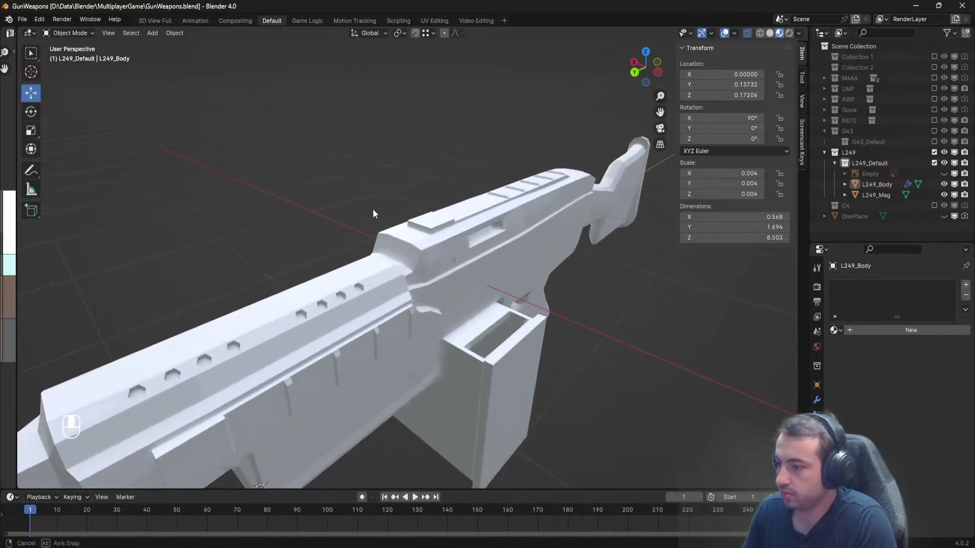
{"action": "middle_click_drag", "start_coordinate": [467, 223], "coordinate": [389, 229]}
{"action": "key", "text": "ctrl+s"}
Examine the receiver's top mesh in Edit Mode and the barrel and handguard in Object Mode, saving the file.
{"action": "key", "text": "Tab"}
{"action": "scroll", "coordinate": [406, 279], "scroll_direction": "up", "scroll_amount": 4}
{"action": "scroll", "coordinate": [312, 260], "scroll_direction": "down", "scroll_amount": 2}
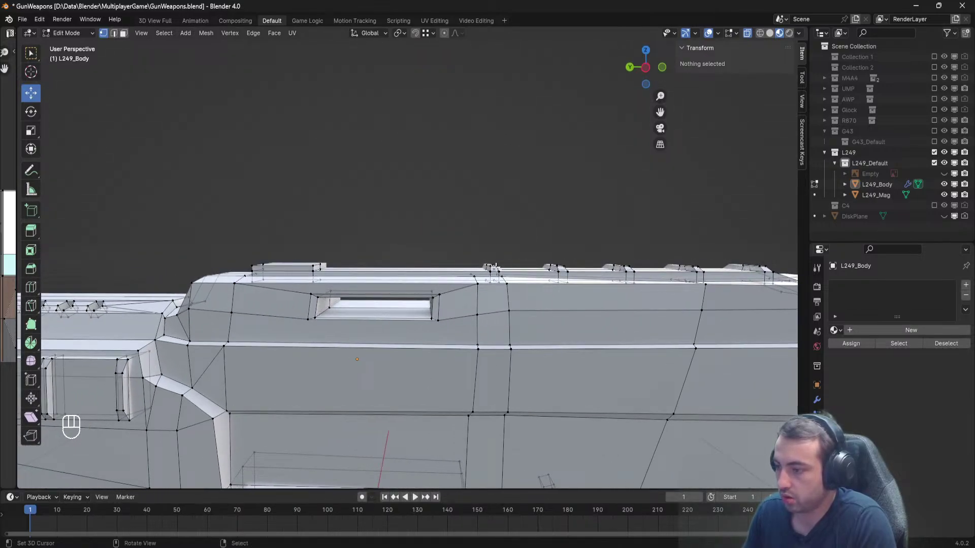
{"action": "scroll", "coordinate": [436, 277], "scroll_direction": "down", "scroll_amount": 4}
{"action": "key", "text": "Tab"}
{"action": "key", "text": "ctrl+s"}
{"action": "scroll", "coordinate": [437, 277], "scroll_direction": "down", "scroll_amount": 2}
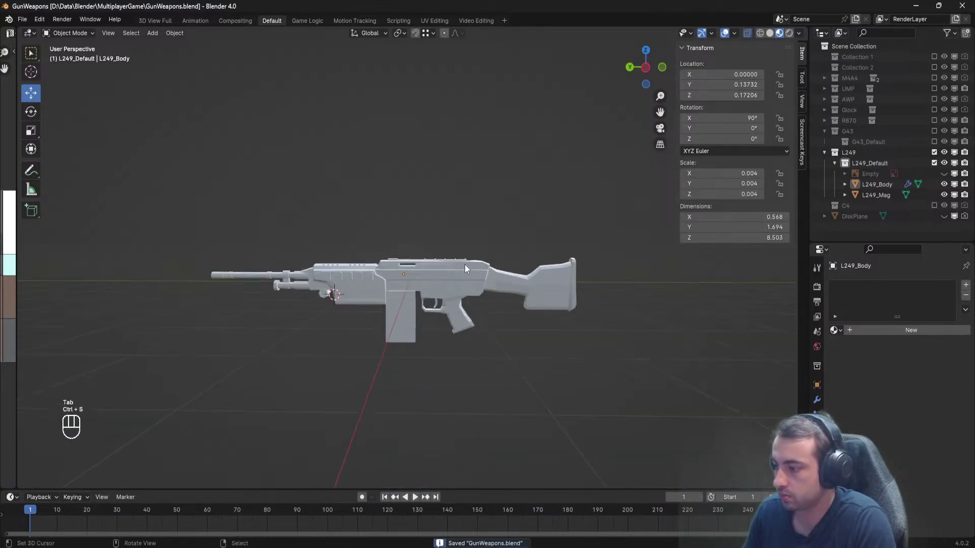
{"action": "middle_click_drag", "start_coordinate": [464, 264], "coordinate": [437, 270], "text": "shift"}
{"action": "scroll", "coordinate": [437, 270], "scroll_direction": "up", "scroll_amount": 2}
{"action": "key", "text": "ctrl+s"}
{"action": "scroll", "coordinate": [436, 276], "scroll_direction": "up", "scroll_amount": 5}
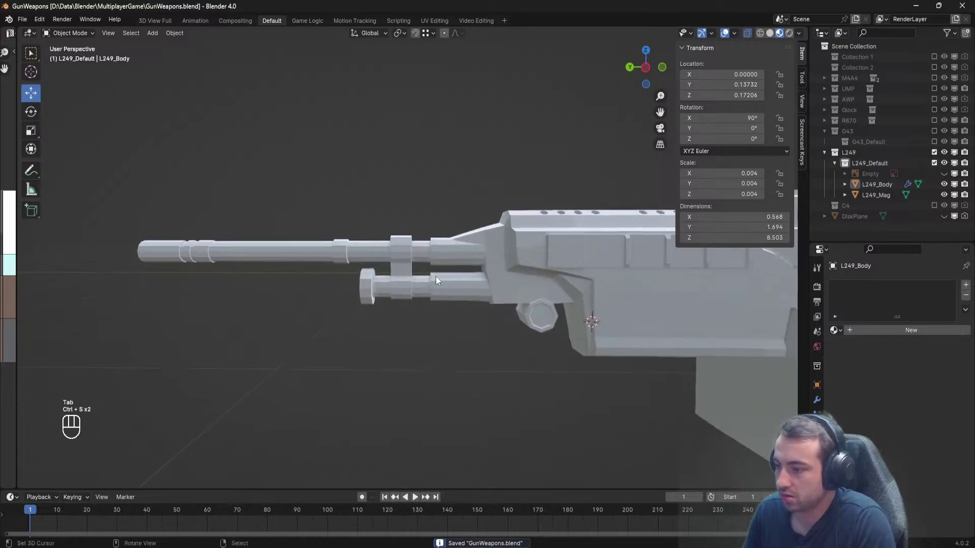
{"action": "scroll", "coordinate": [458, 232], "scroll_direction": "down", "scroll_amount": 5}
{"action": "key", "text": "ctrl+s"}
{"action": "scroll", "coordinate": [446, 284], "scroll_direction": "up", "scroll_amount": 3}
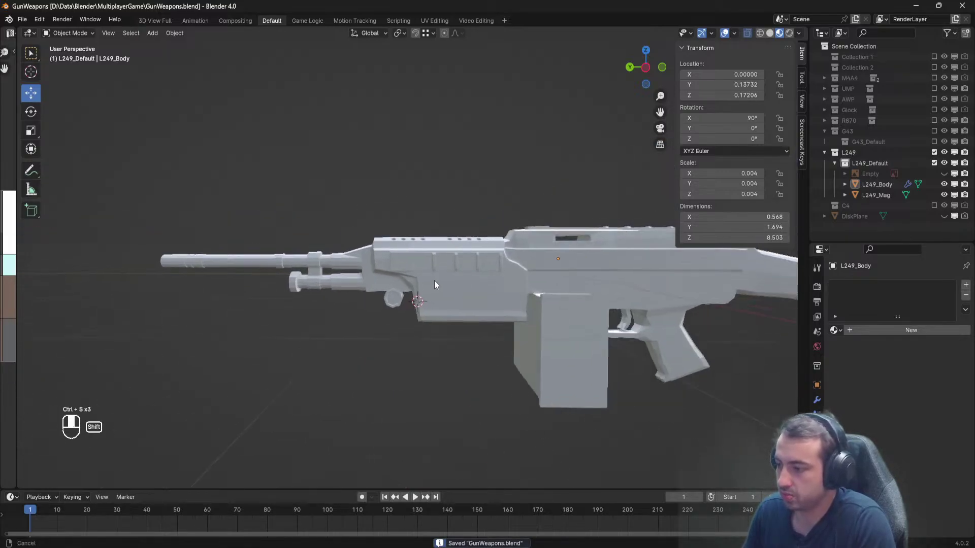
{"action": "key", "text": "ctrl+s"}
{"action": "scroll", "coordinate": [350, 287], "scroll_direction": "up", "scroll_amount": 4}
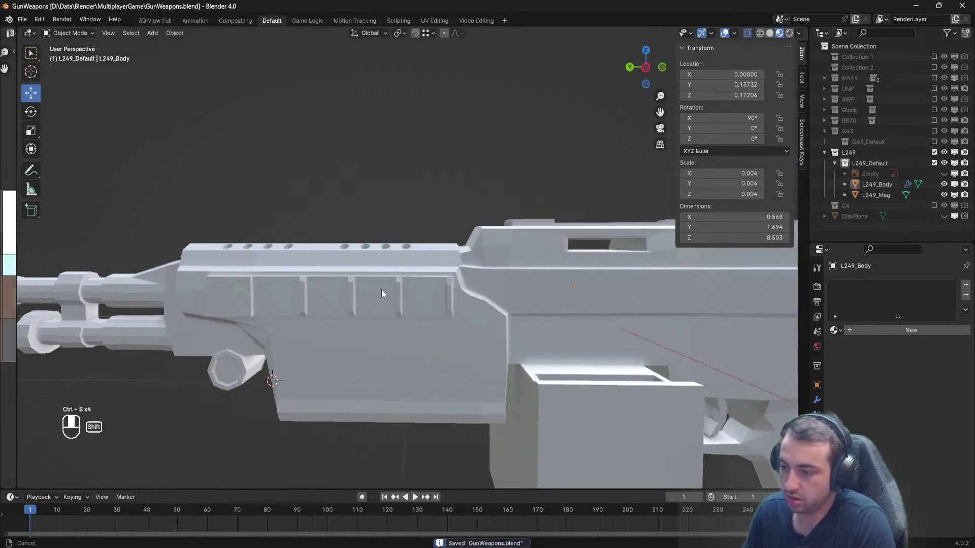
In L249_Body's mesh, move the ribbed strip's front end vertices rearward along Y to shorten its front section, and save.
{"action": "left_click", "coordinate": [425, 305]}
{"action": "key", "text": "Tab"}
{"action": "scroll", "coordinate": [425, 301], "scroll_direction": "up", "scroll_amount": 4}
{"action": "key", "text": "a"}
{"action": "key", "text": "a"}
{"action": "middle_click_drag", "start_coordinate": [266, 320], "coordinate": [428, 295], "text": "shift"}
{"action": "key", "text": "b"}
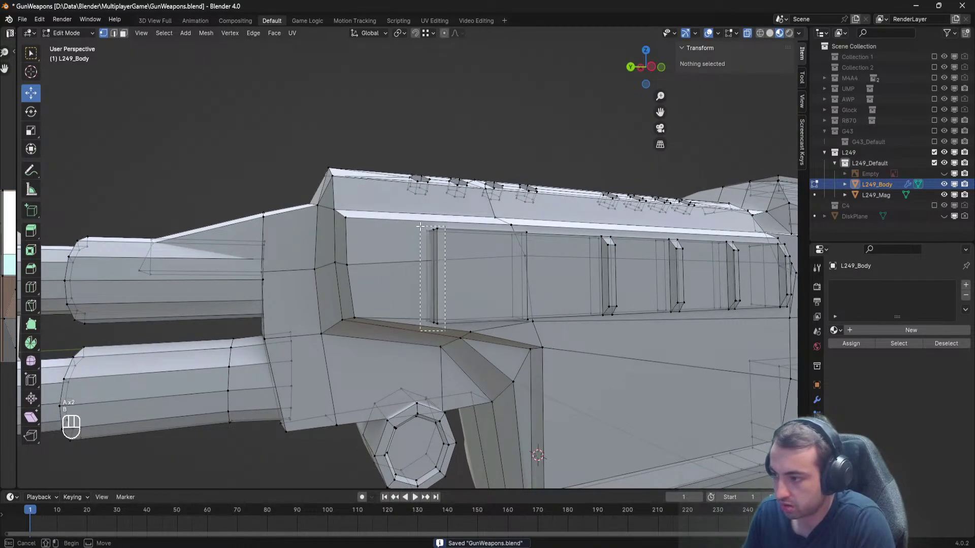
{"action": "left_click_drag", "start_coordinate": [420, 226], "coordinate": [419, 226]}
{"action": "middle_click_drag", "start_coordinate": [420, 226], "coordinate": [397, 234]}
{"action": "left_click_drag", "start_coordinate": [363, 283], "coordinate": [414, 278]}
{"action": "key", "text": "a"}
{"action": "key", "text": "ctrl+s"}
Check the ribbed strip's outer front edge vertices, return to Object Mode and save the file.
{"action": "middle_click_drag", "start_coordinate": [413, 278], "coordinate": [425, 225]}
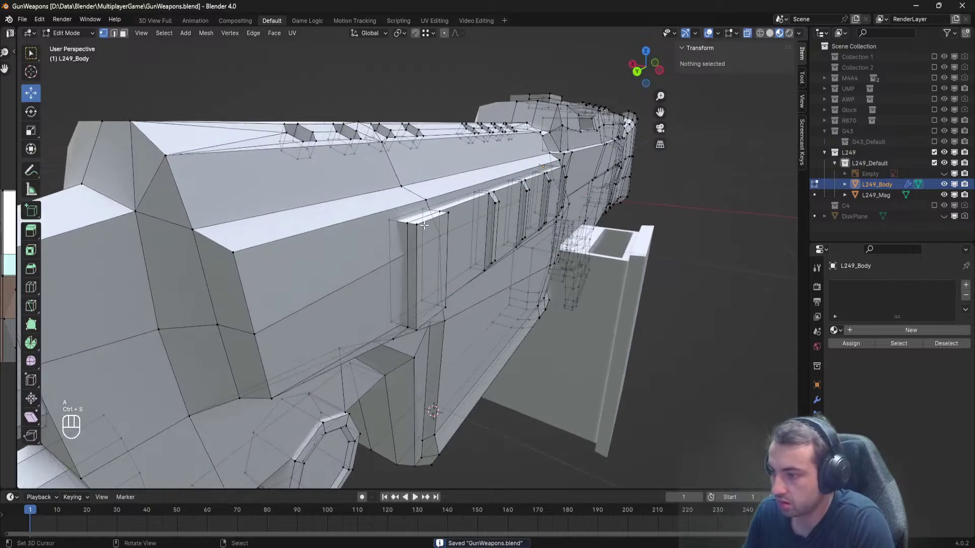
{"action": "left_click", "coordinate": [410, 224], "text": "shift"}
{"action": "left_click", "coordinate": [414, 329], "text": "shift"}
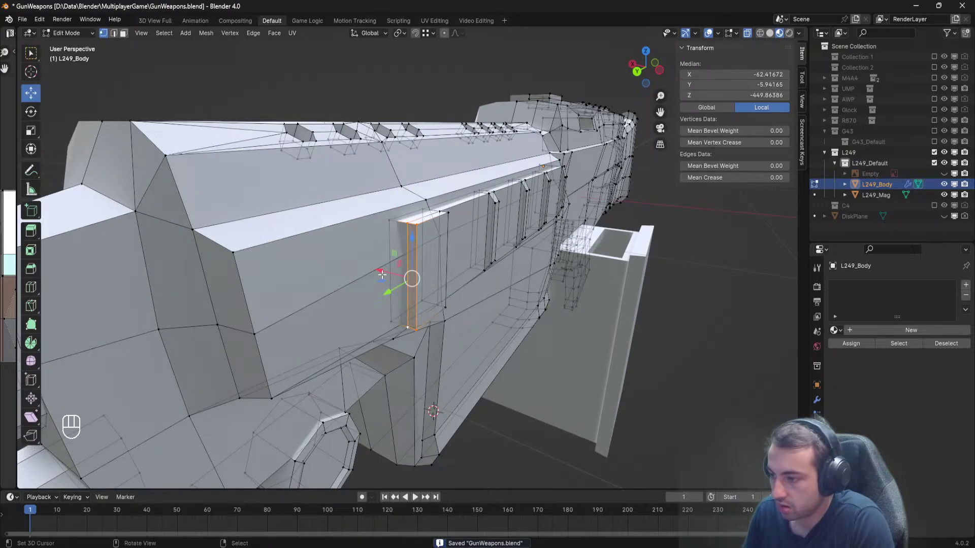
{"action": "key", "text": "a"}
{"action": "key", "text": "ctrl+s"}
{"action": "key", "text": "Tab"}
{"action": "middle_click_drag", "start_coordinate": [492, 275], "coordinate": [345, 238]}
{"action": "scroll", "coordinate": [431, 276], "scroll_direction": "down", "scroll_amount": 5}
{"action": "key", "text": "ctrl+s"}
{"action": "left_click", "coordinate": [300, 310]}
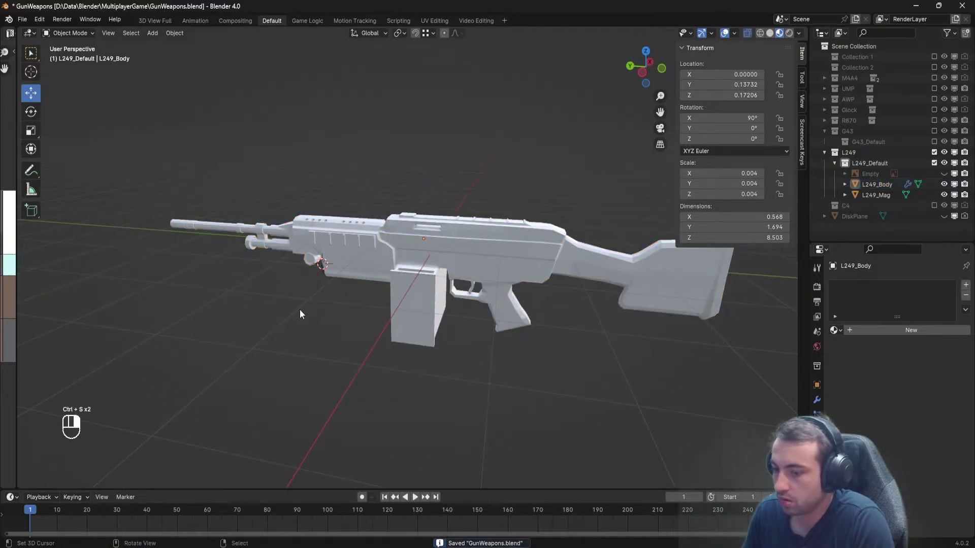
{"action": "key", "text": "ctrl+s"}
{"action": "key", "text": "ctrl+s"}
Collapse the viewport's Transform sidebar, view the whole gun and save GunWeapons.blend.
{"action": "middle_click_drag", "start_coordinate": [305, 304], "coordinate": [530, 201]}
{"action": "scroll", "coordinate": [350, 283], "scroll_direction": "down", "scroll_amount": 2}
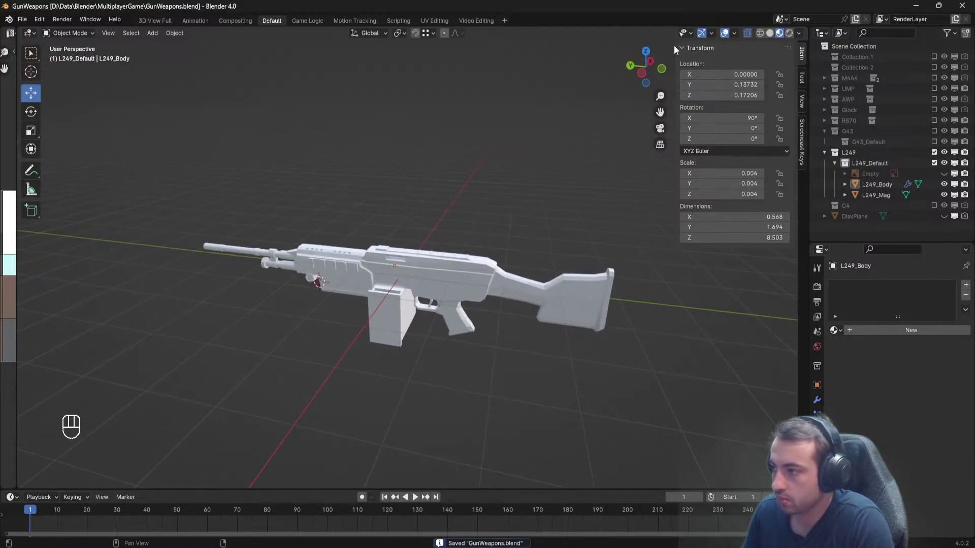
{"action": "left_click_drag", "start_coordinate": [676, 49], "coordinate": [792, 53]}
{"action": "scroll", "coordinate": [533, 219], "scroll_direction": "up", "scroll_amount": 1}
{"action": "key", "text": "ctrl+s"}
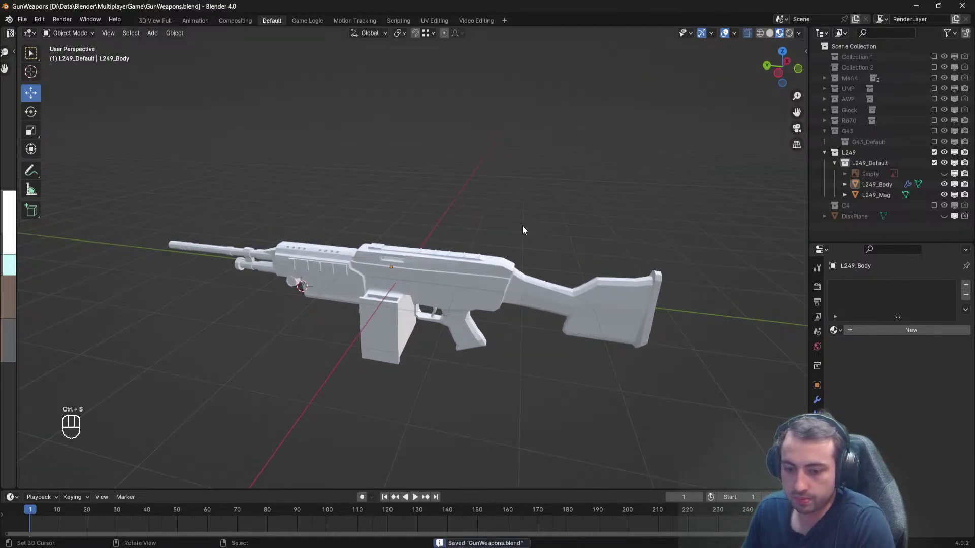
{"action": "middle_click_drag", "start_coordinate": [491, 225], "coordinate": [501, 194], "text": "shift"}
{"action": "scroll", "coordinate": [502, 194], "scroll_direction": "up", "scroll_amount": 2}
{"action": "key", "text": "ctrl+s"}
{"action": "scroll", "coordinate": [503, 195], "scroll_direction": "down", "scroll_amount": 2}
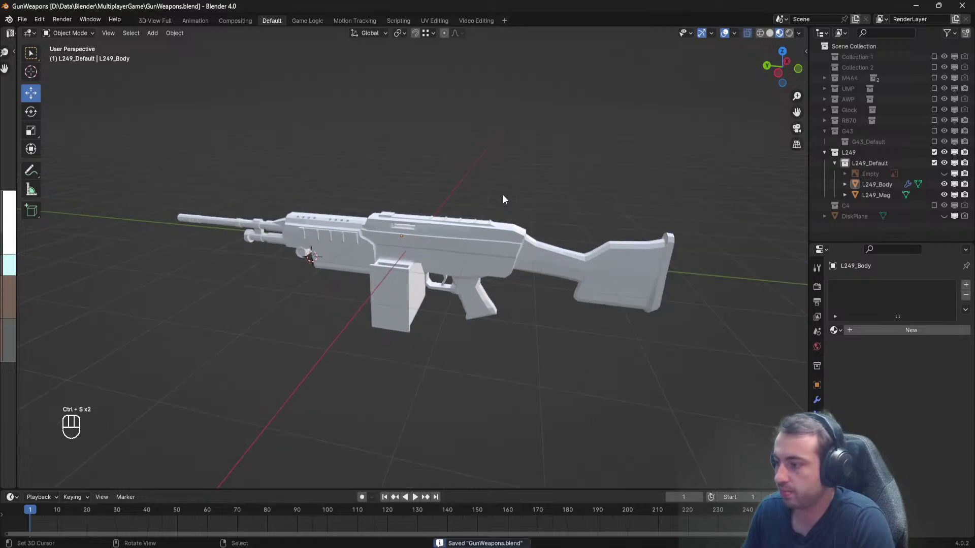
{"action": "key", "text": "ctrl+s"}
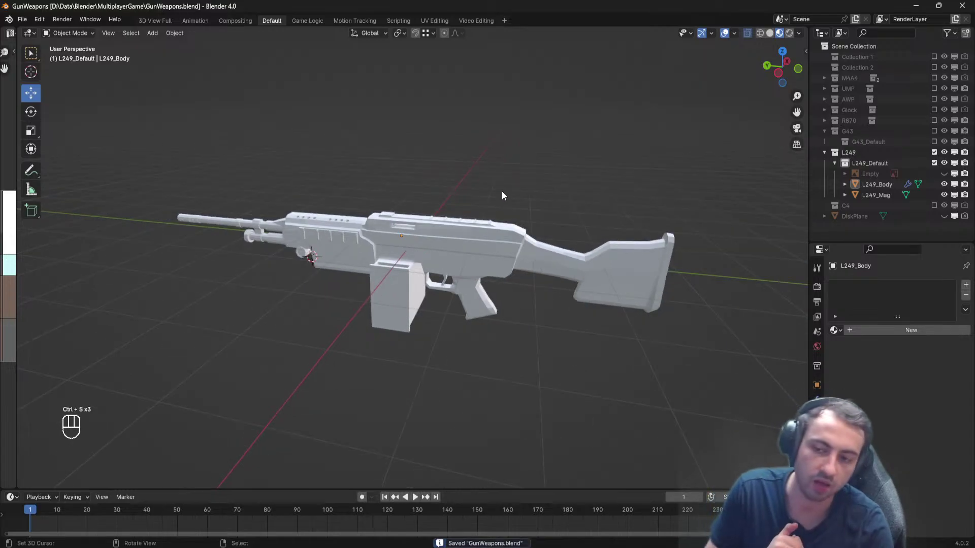